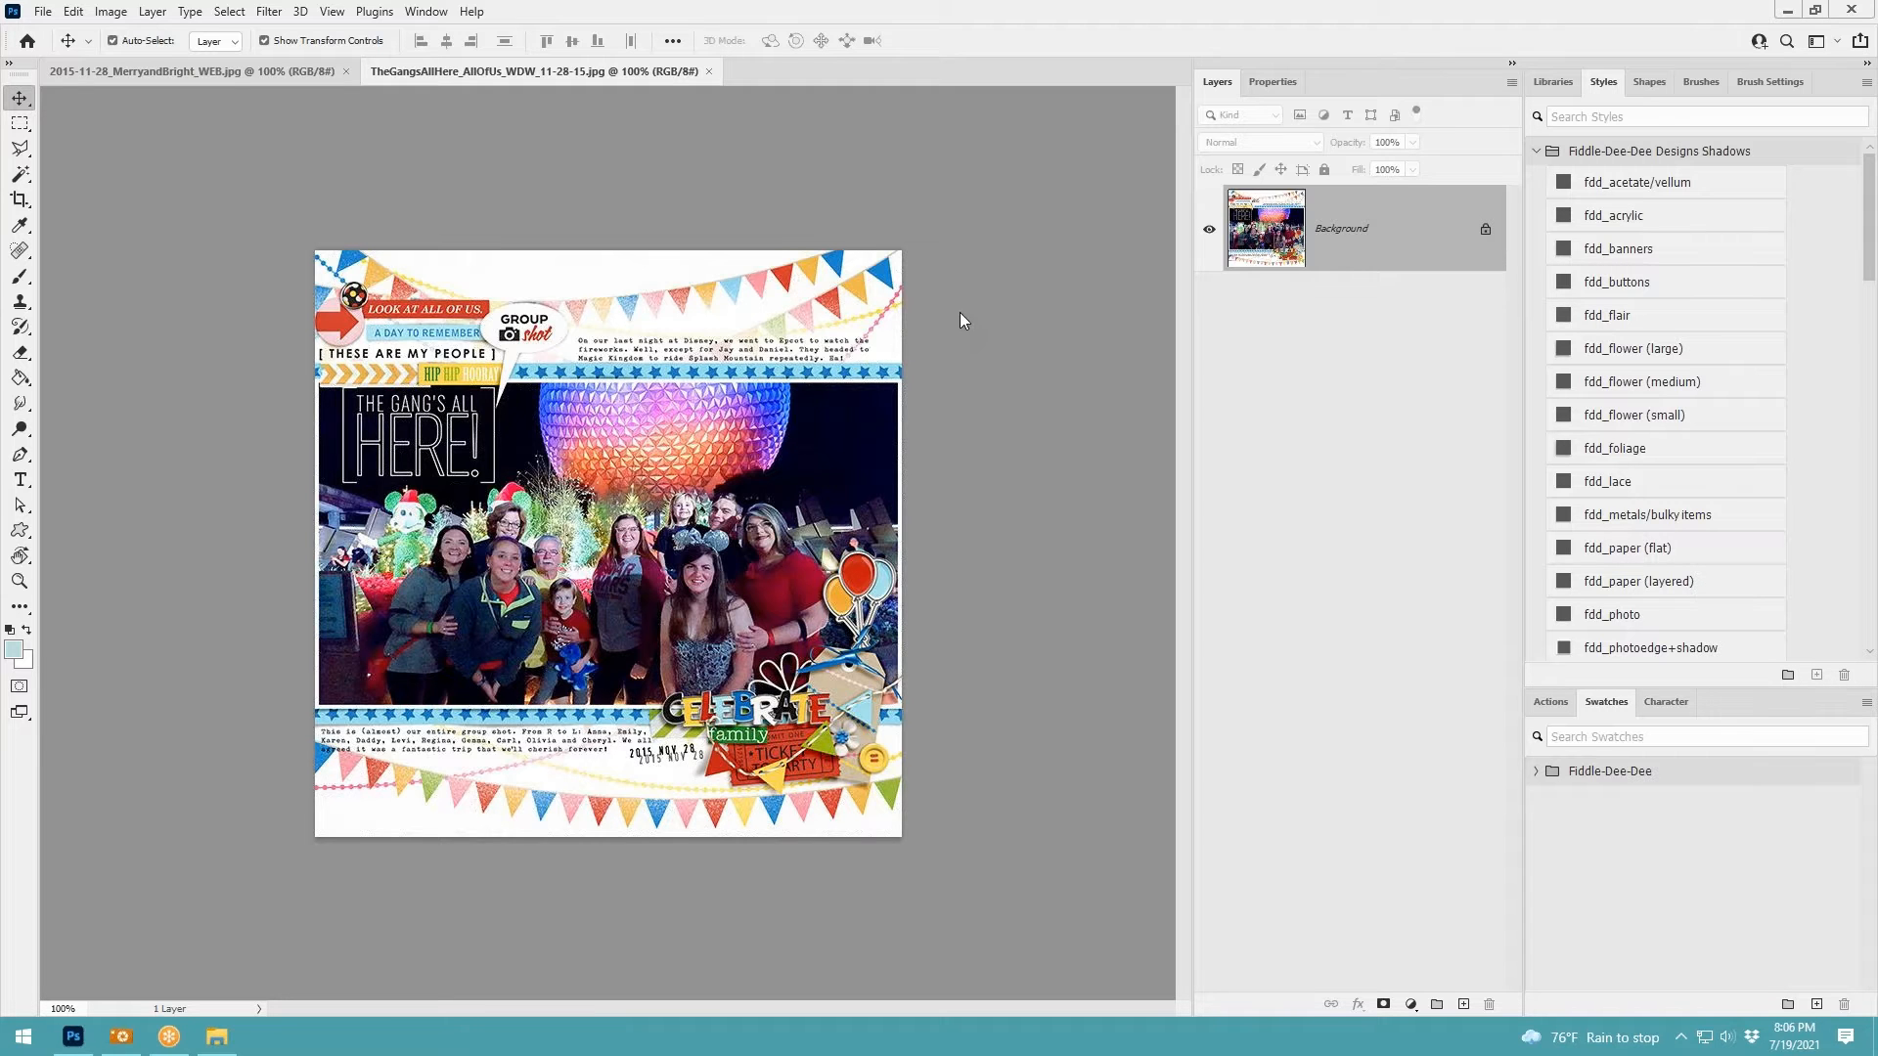
Examine the title, journaling, photo and embellishment cluster of the "The Gang's All Here" group photo layout at closer zoom
scroll(960, 326, "up", 1)
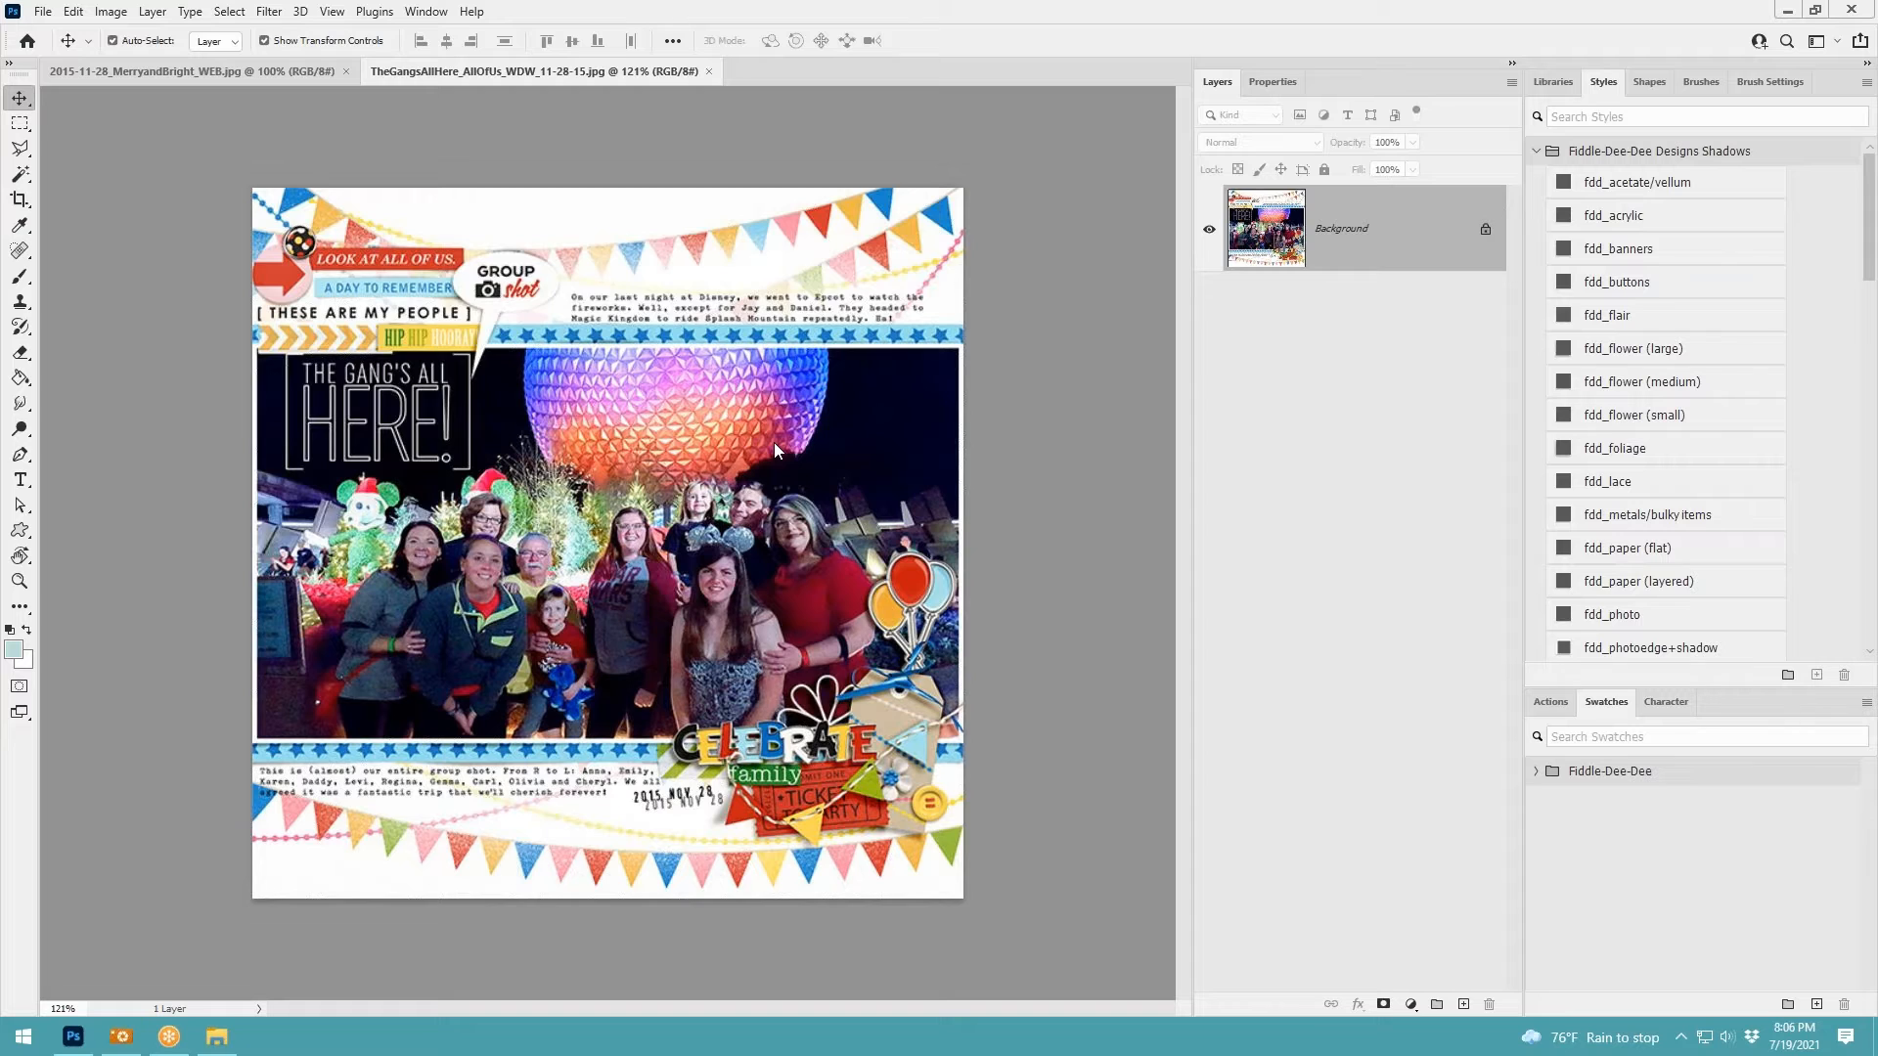
scroll(774, 450, "down", 1)
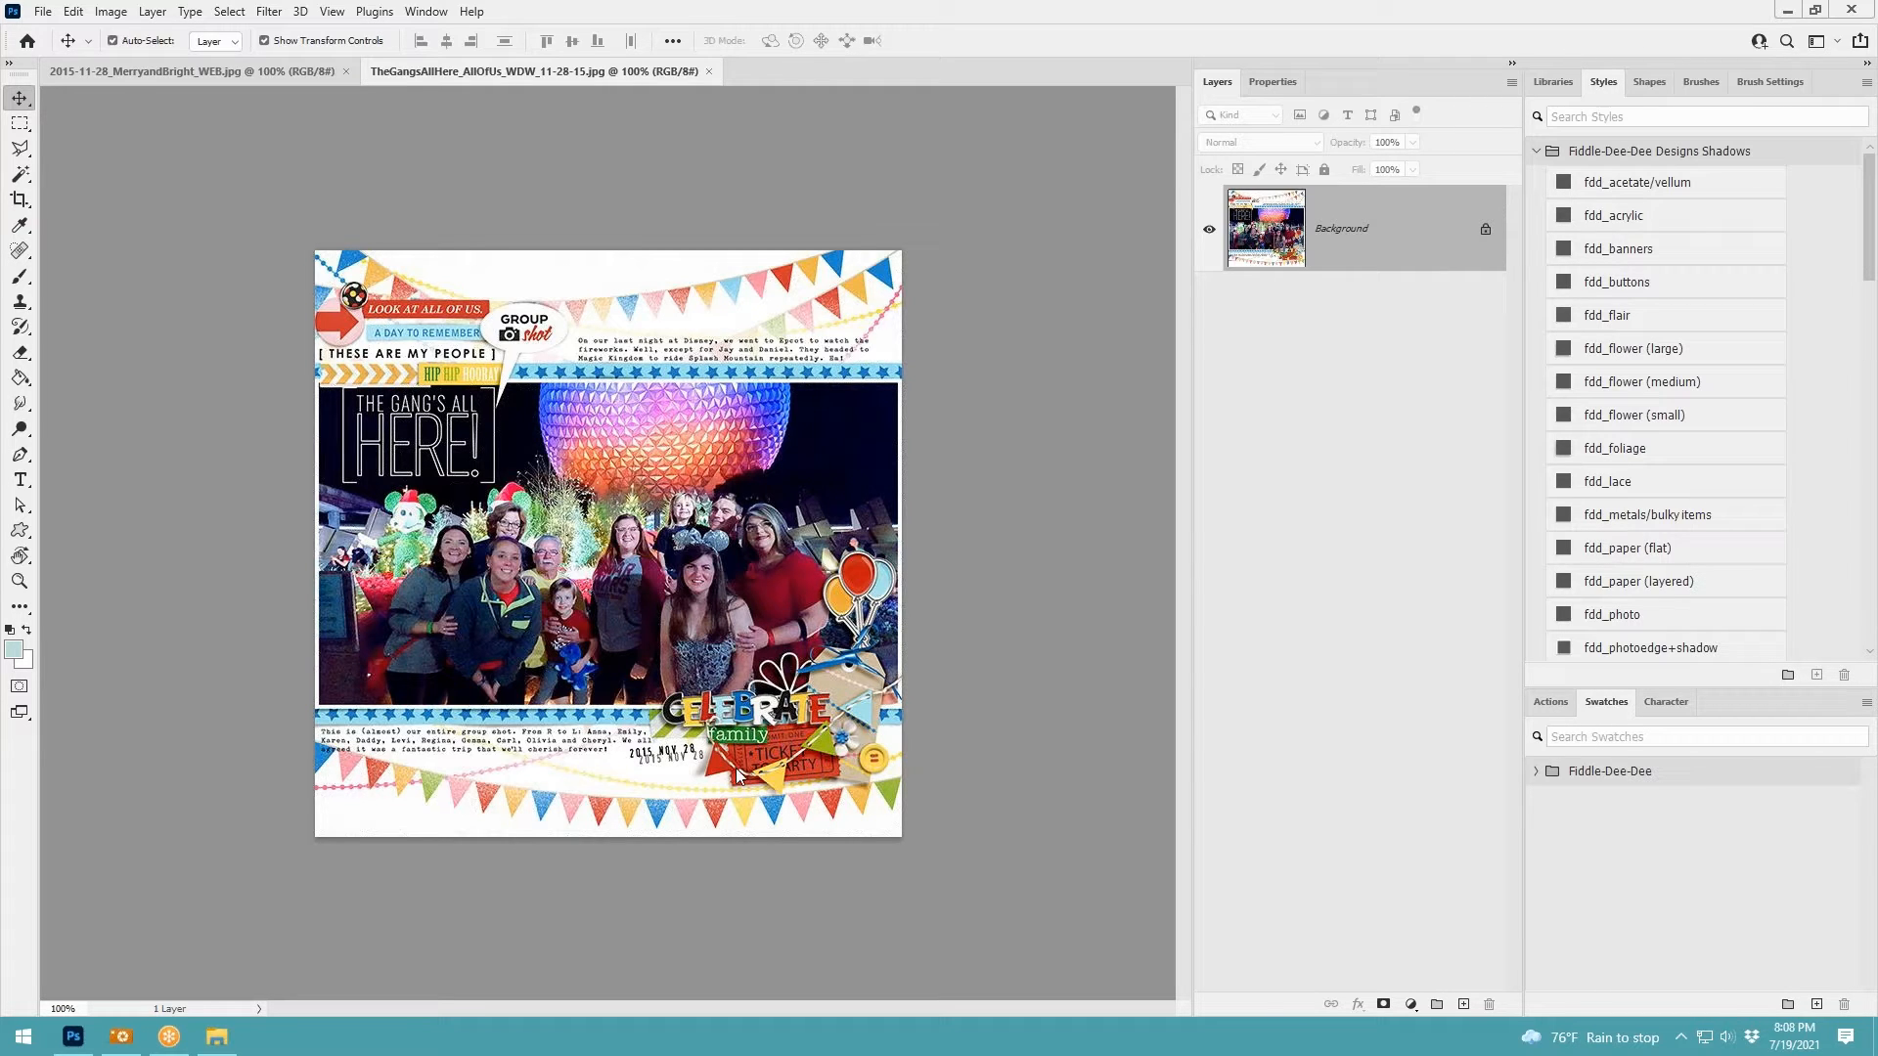
scroll(741, 765, "up", 1)
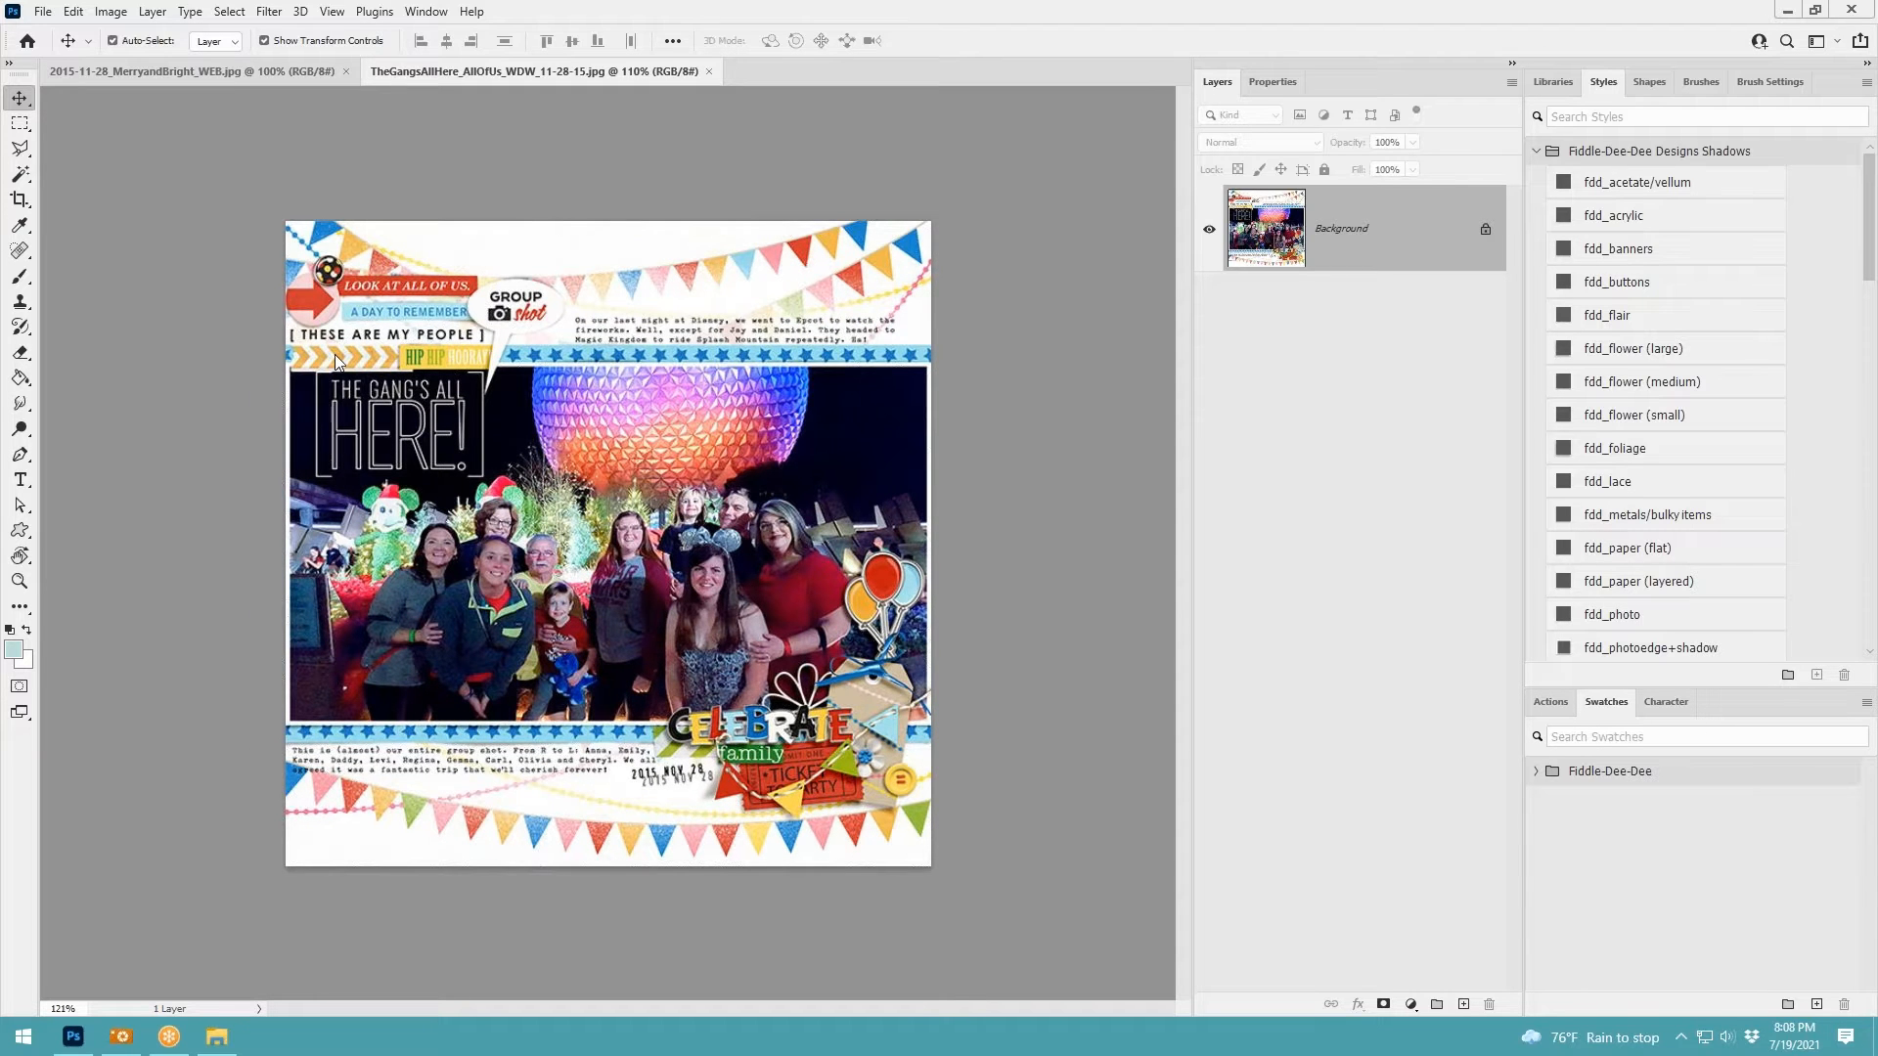
scroll(335, 354, "up", 1)
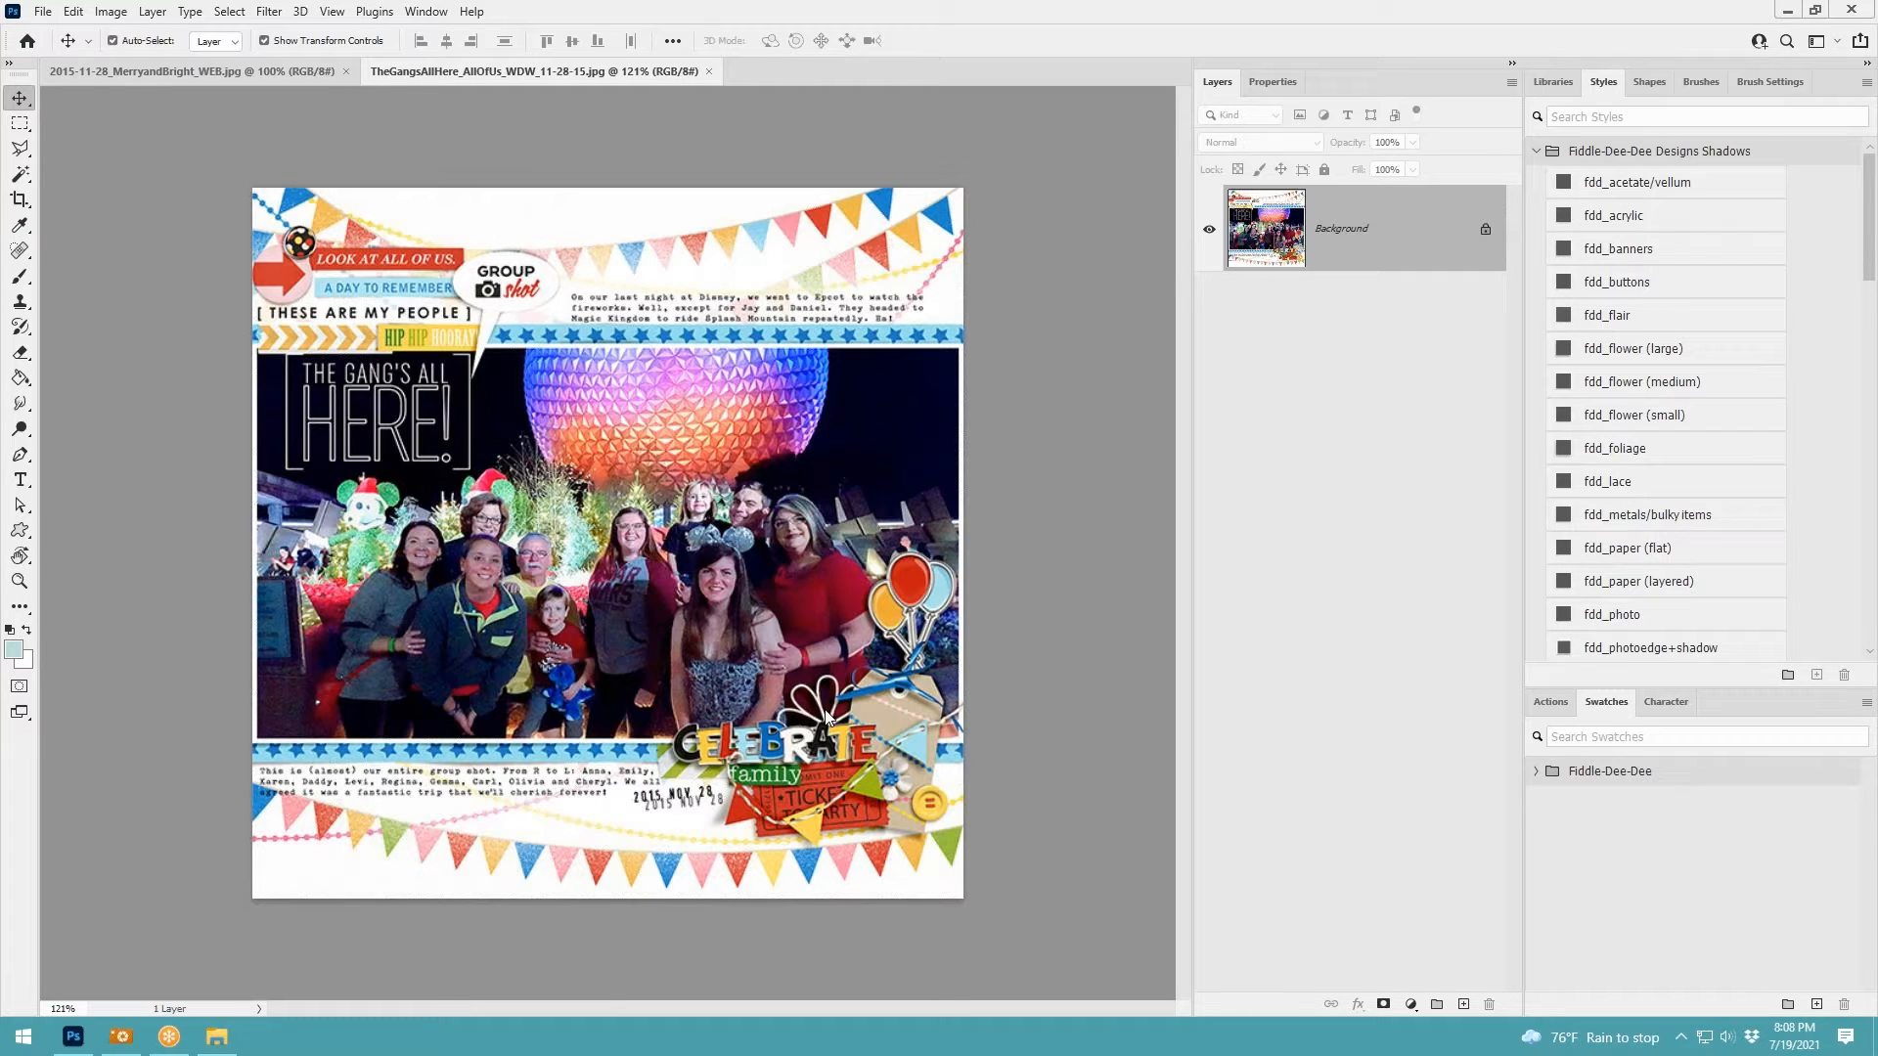
scroll(827, 717, "up", 3)
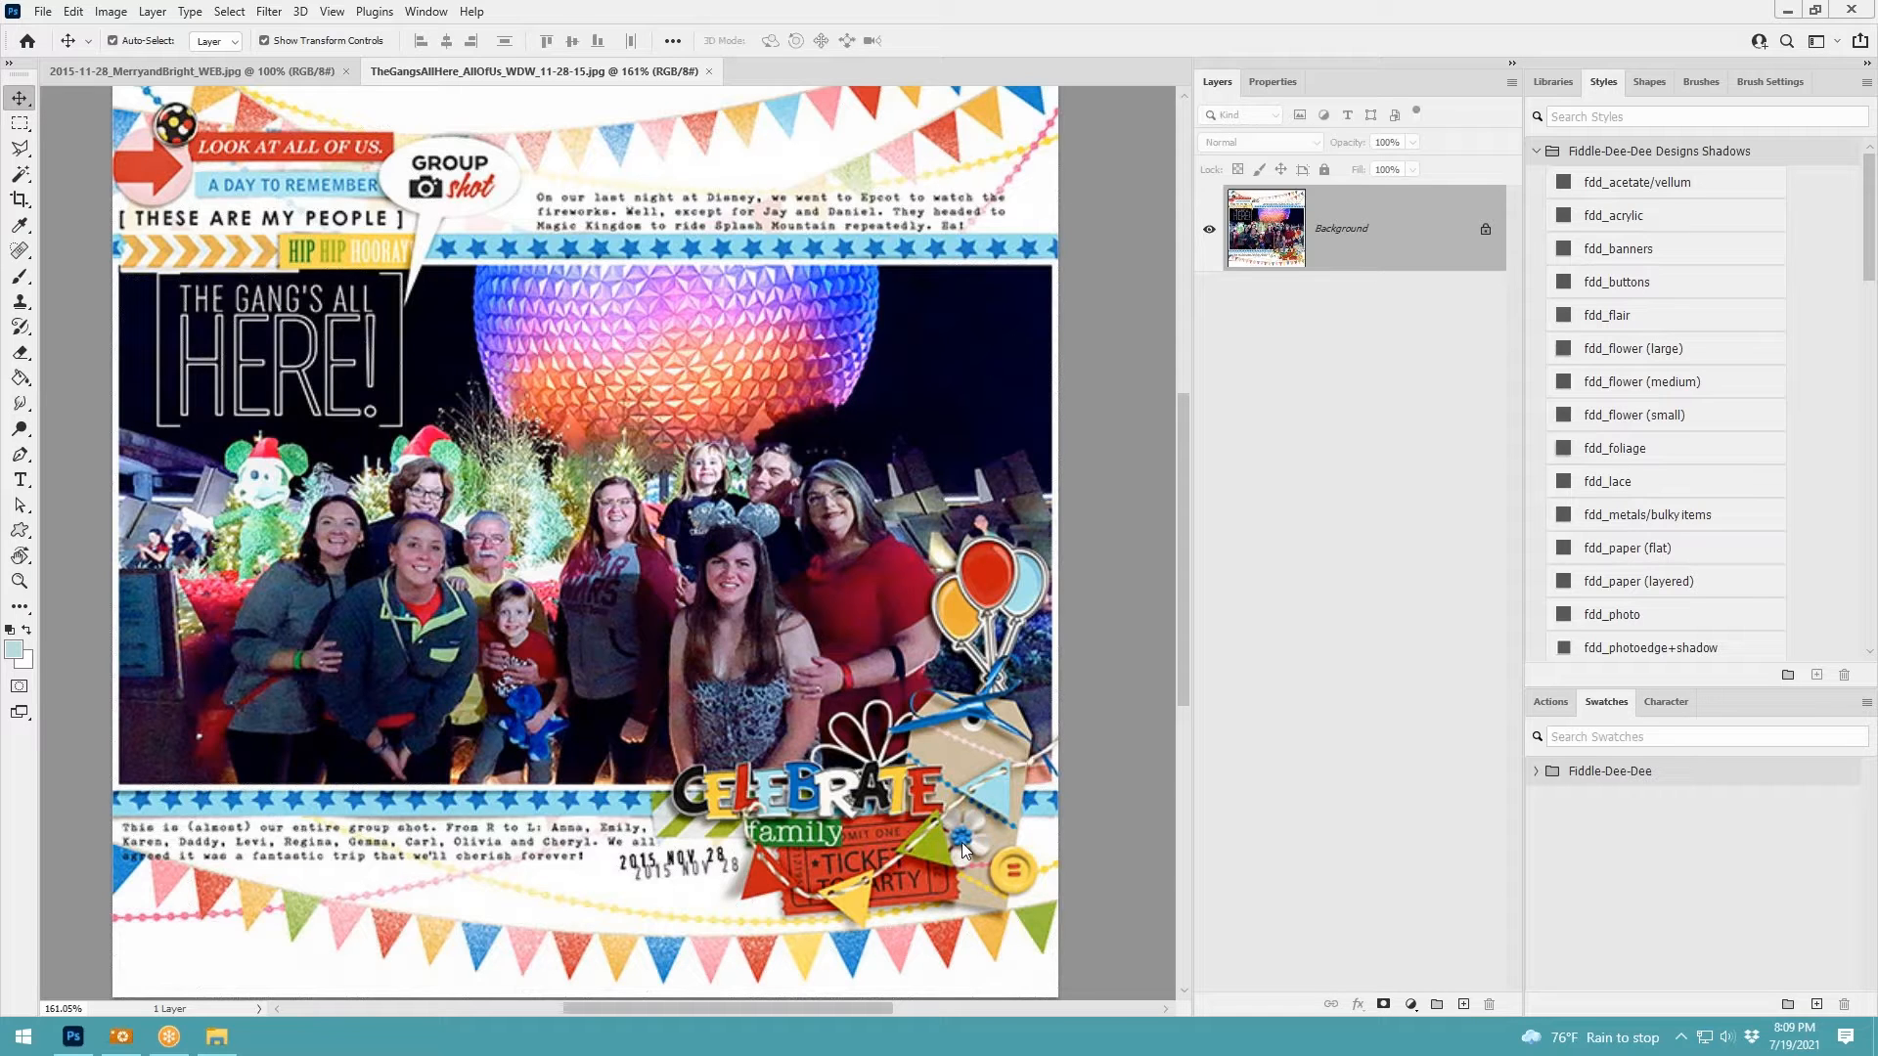
scroll(961, 842, "down", 1)
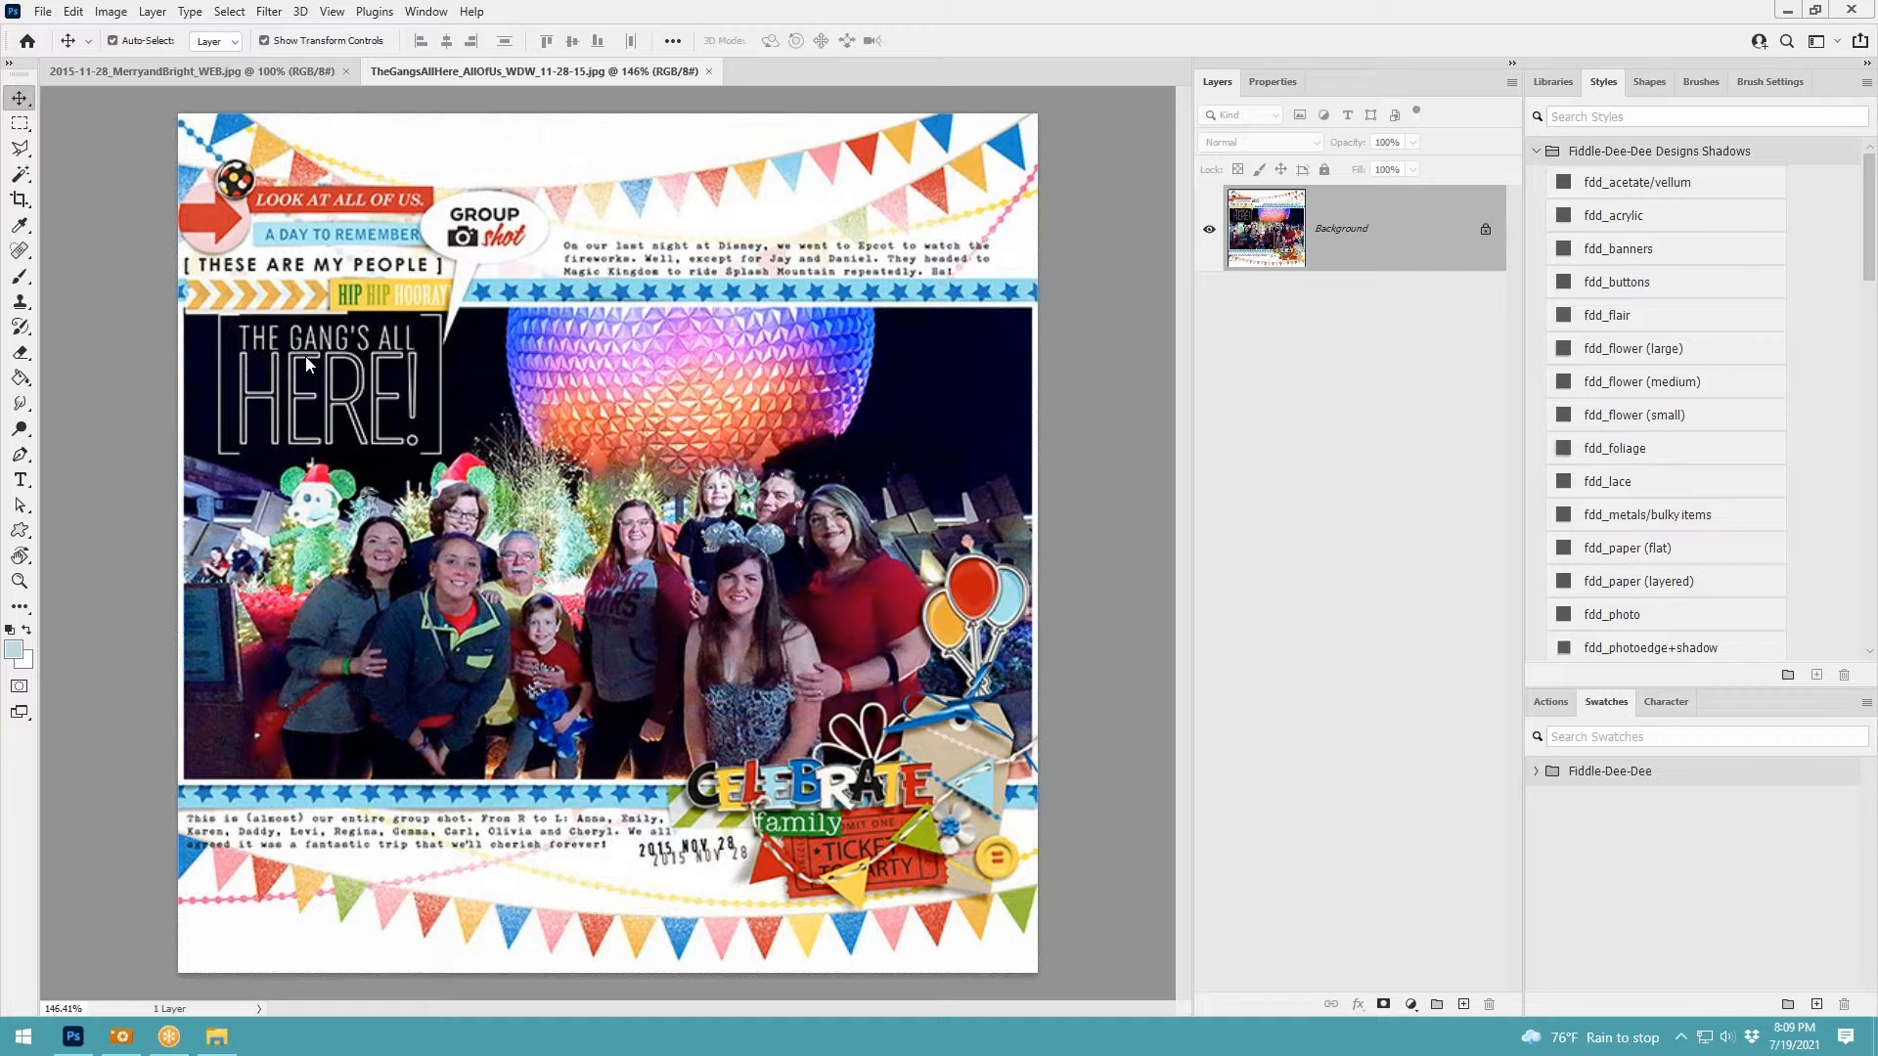
Bring up the 2015-11-28_MerryandBright_WEB.jpg layout and examine its photos and embellishments more closely
left_click(220, 67)
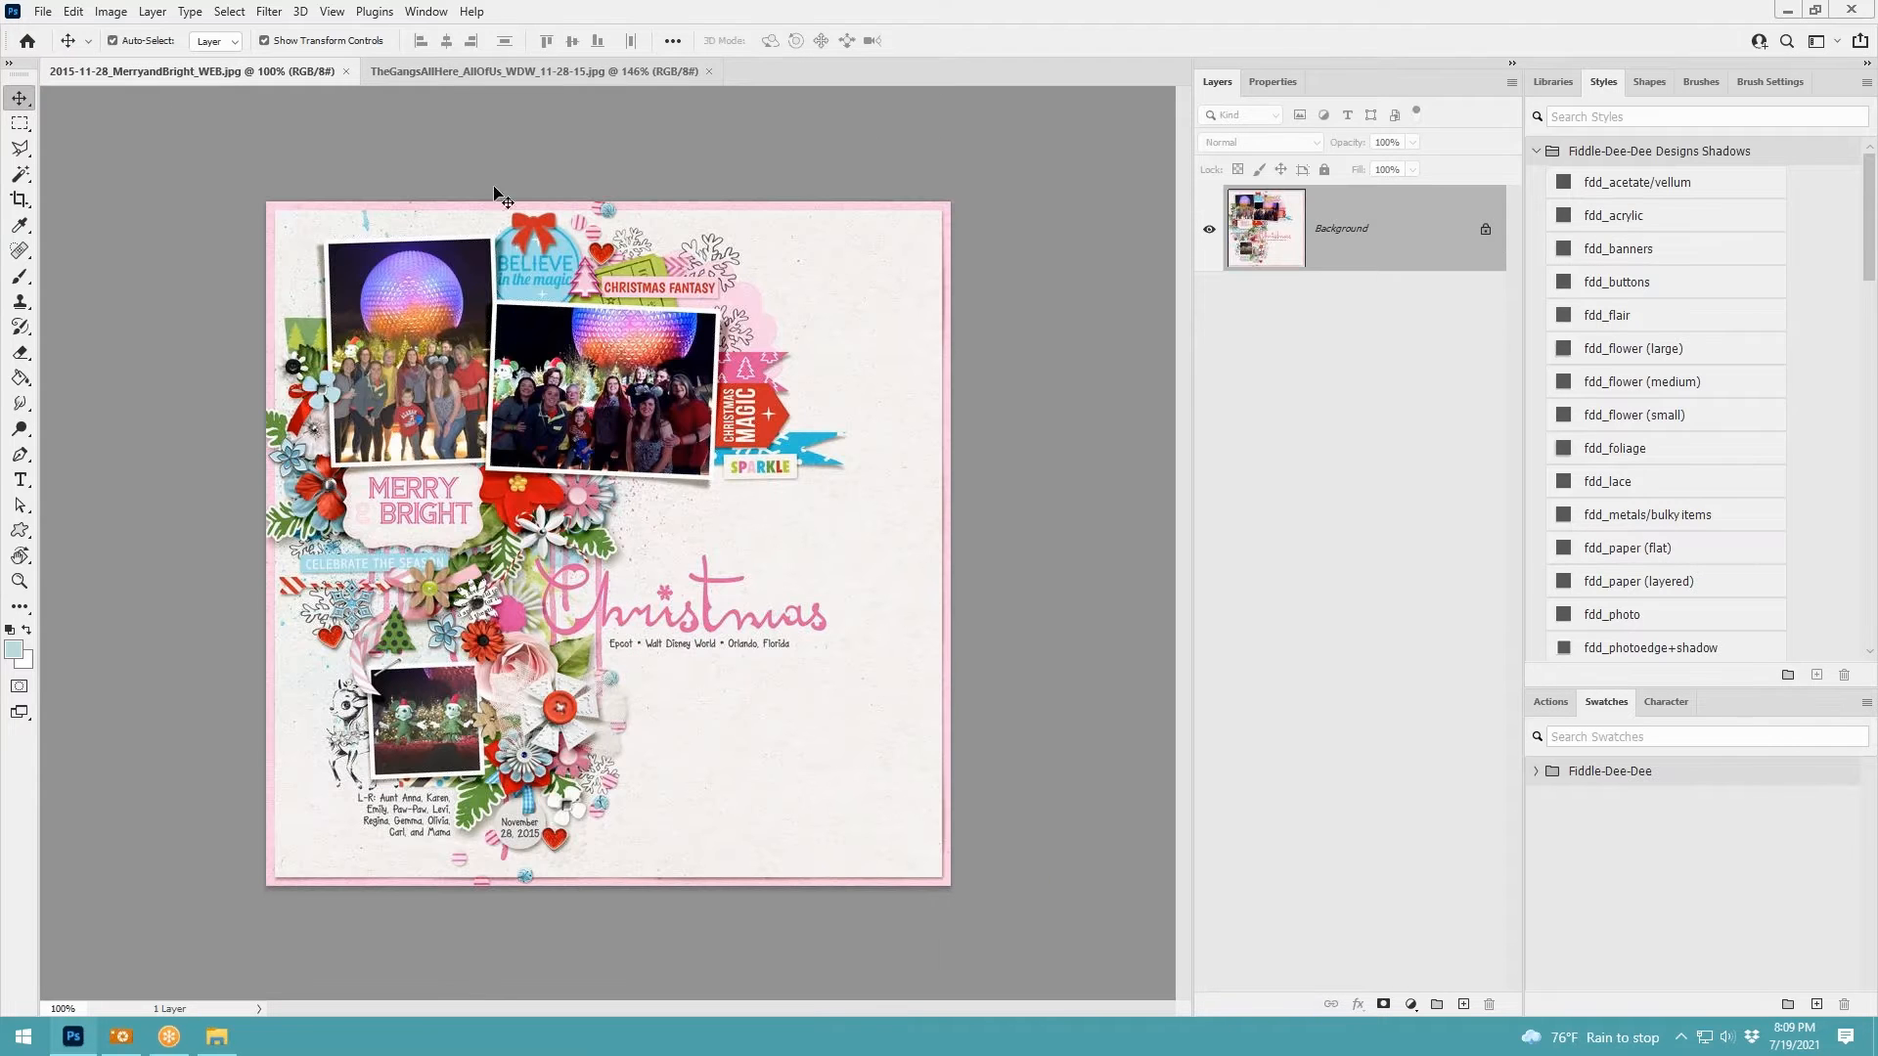
scroll(988, 563, "up", 1)
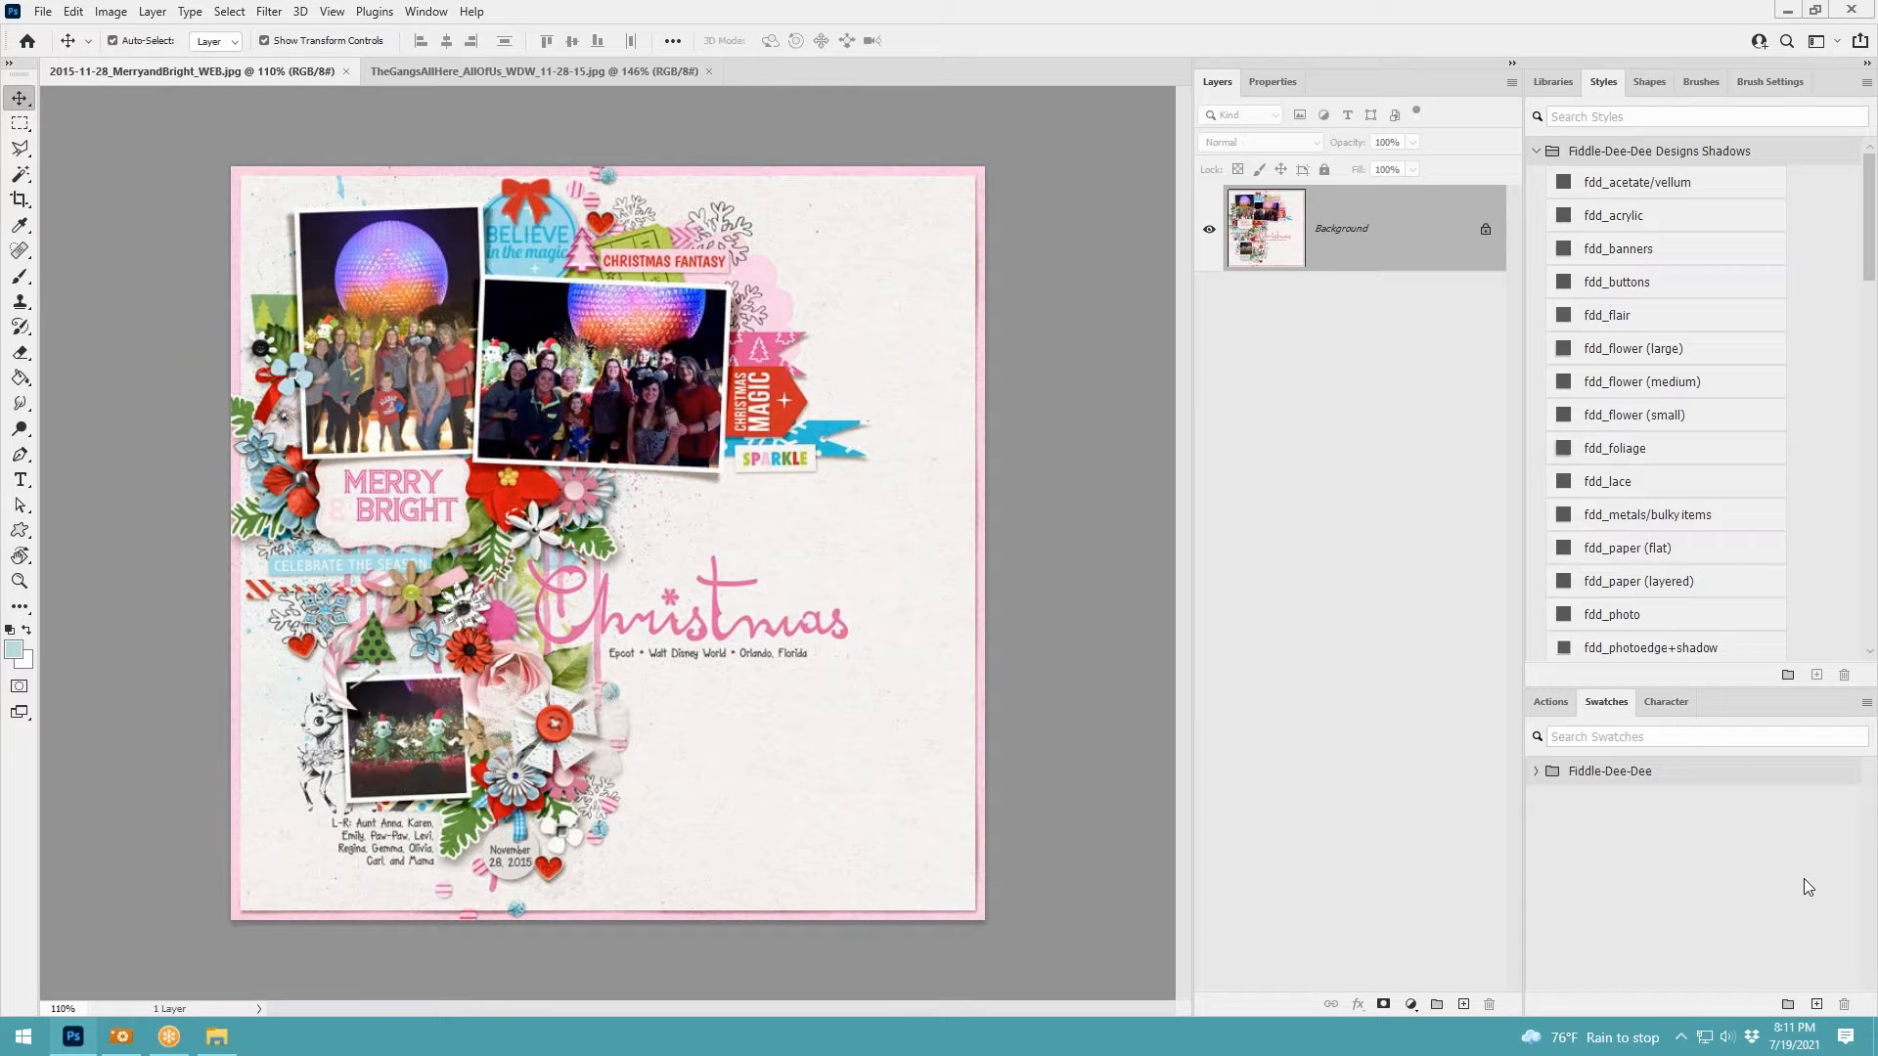
scroll(580, 613, "up", 1)
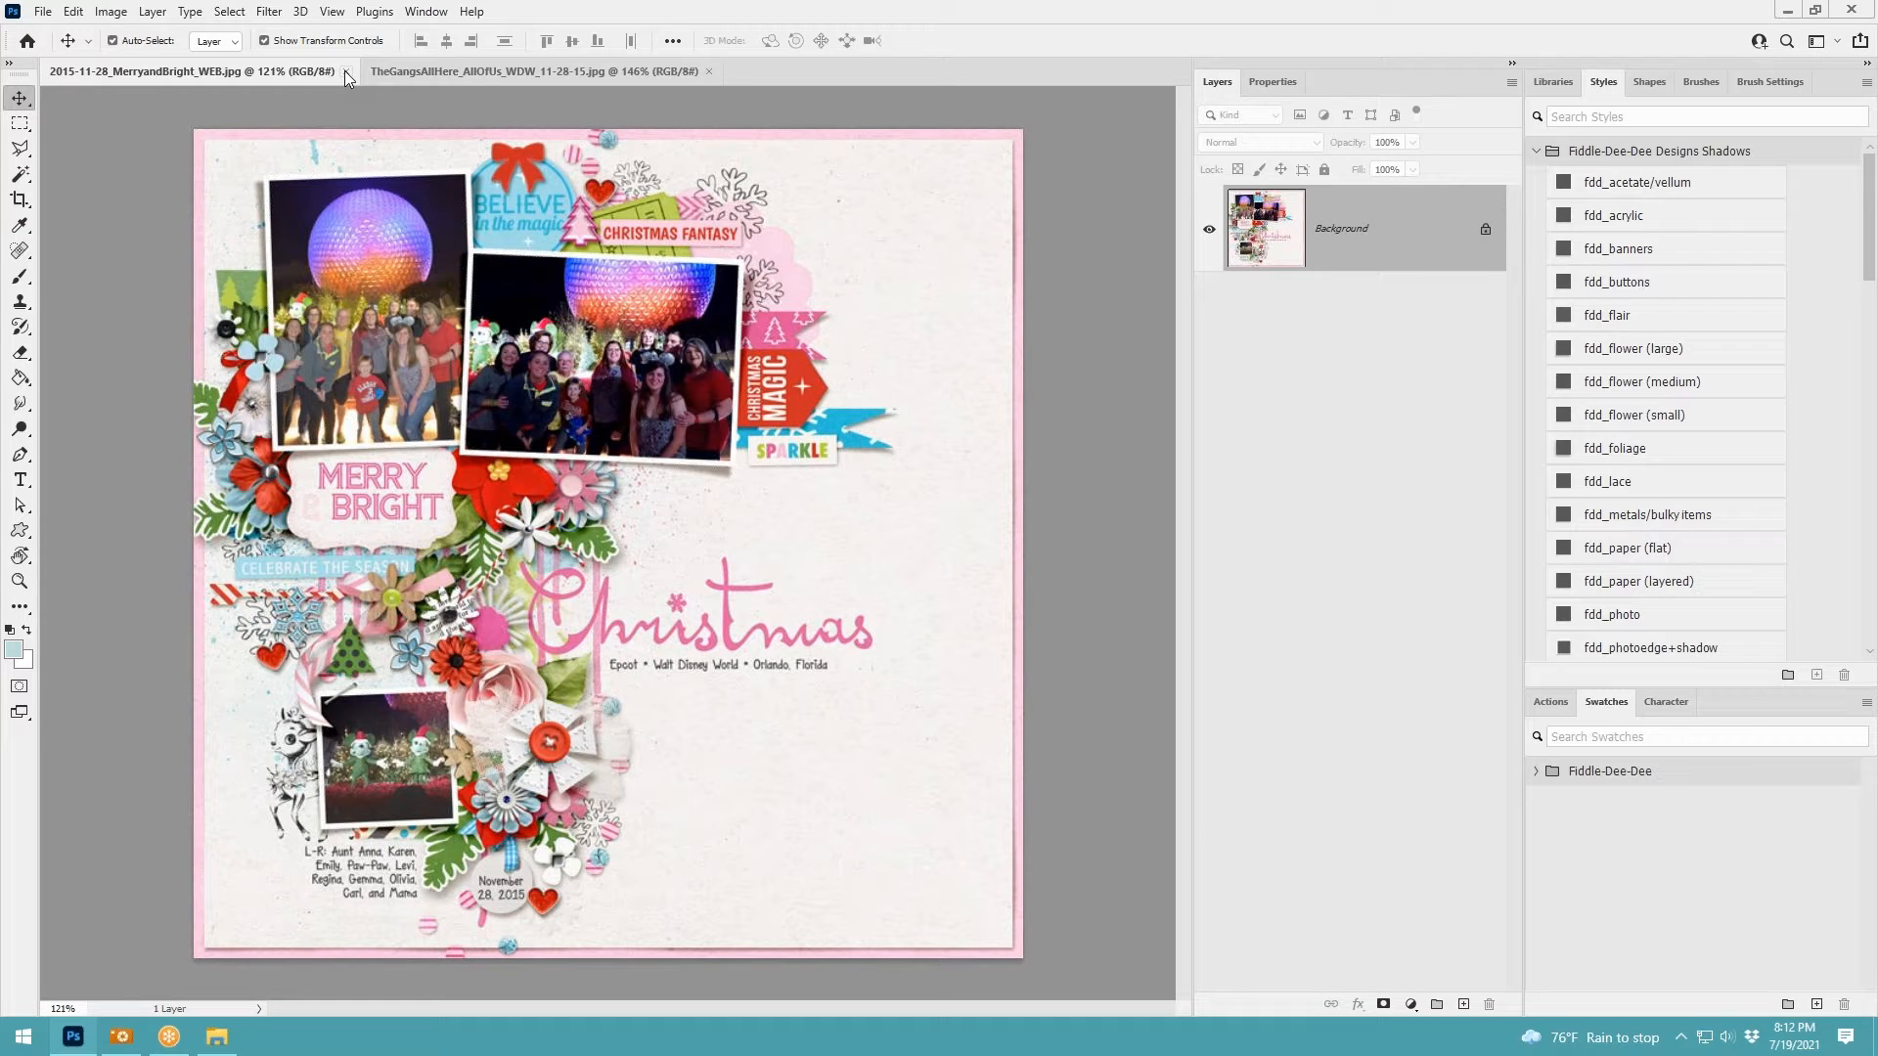
Compare the Merry and Bright layout with the "The Gang's All Here" layout, alternating between the two documents
left_click(458, 75)
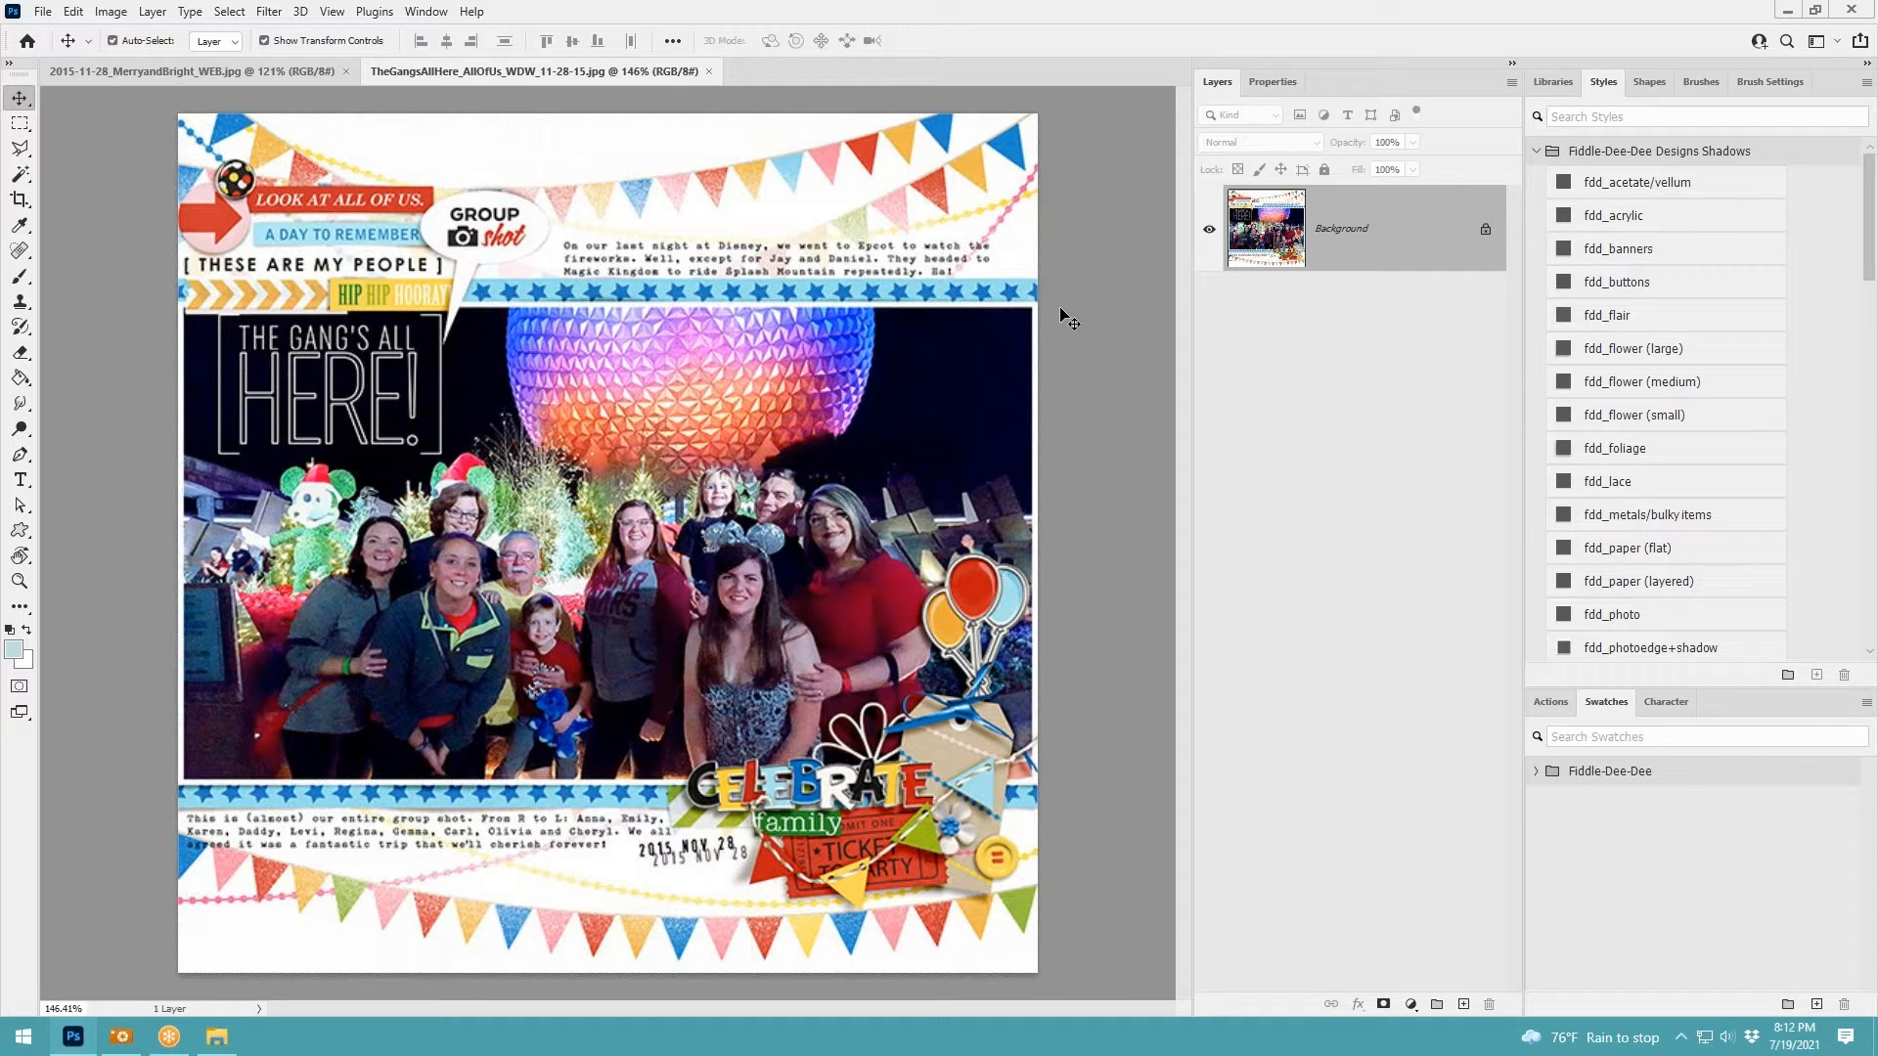
left_click(162, 73)
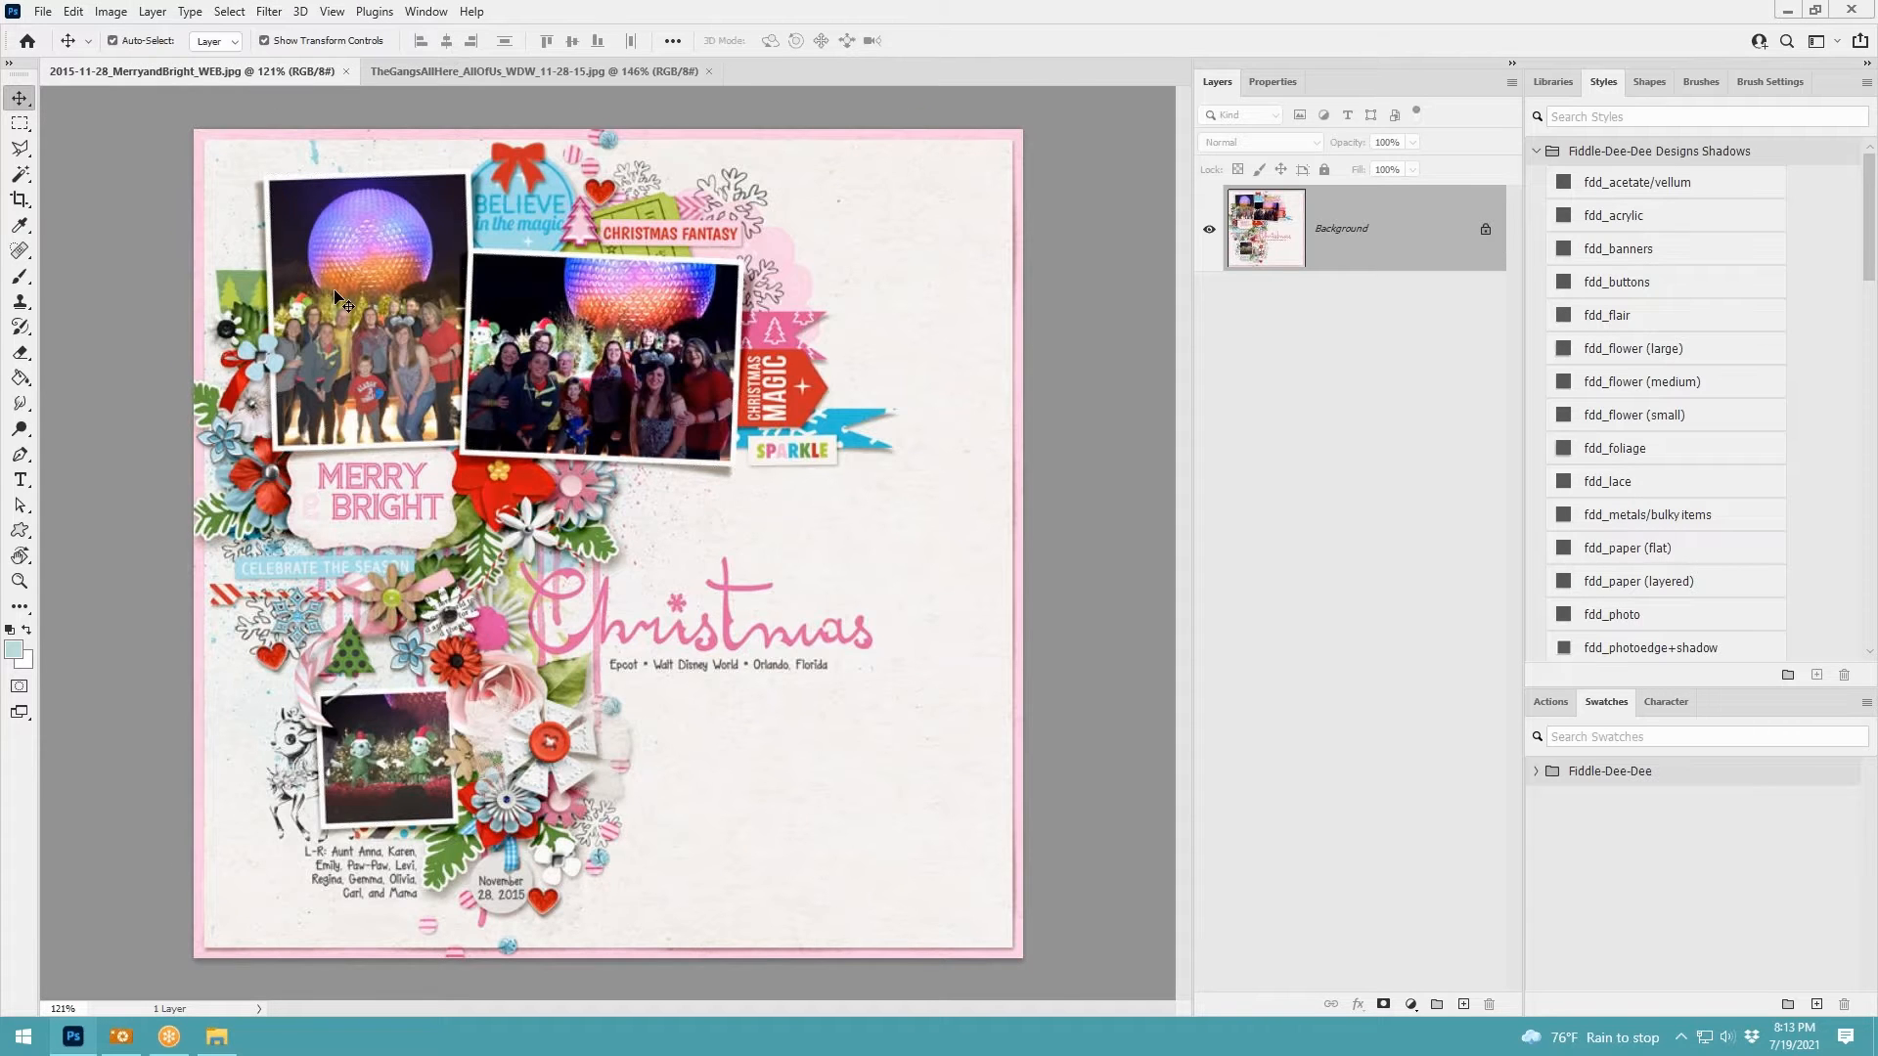
scroll(344, 304, "up", 1)
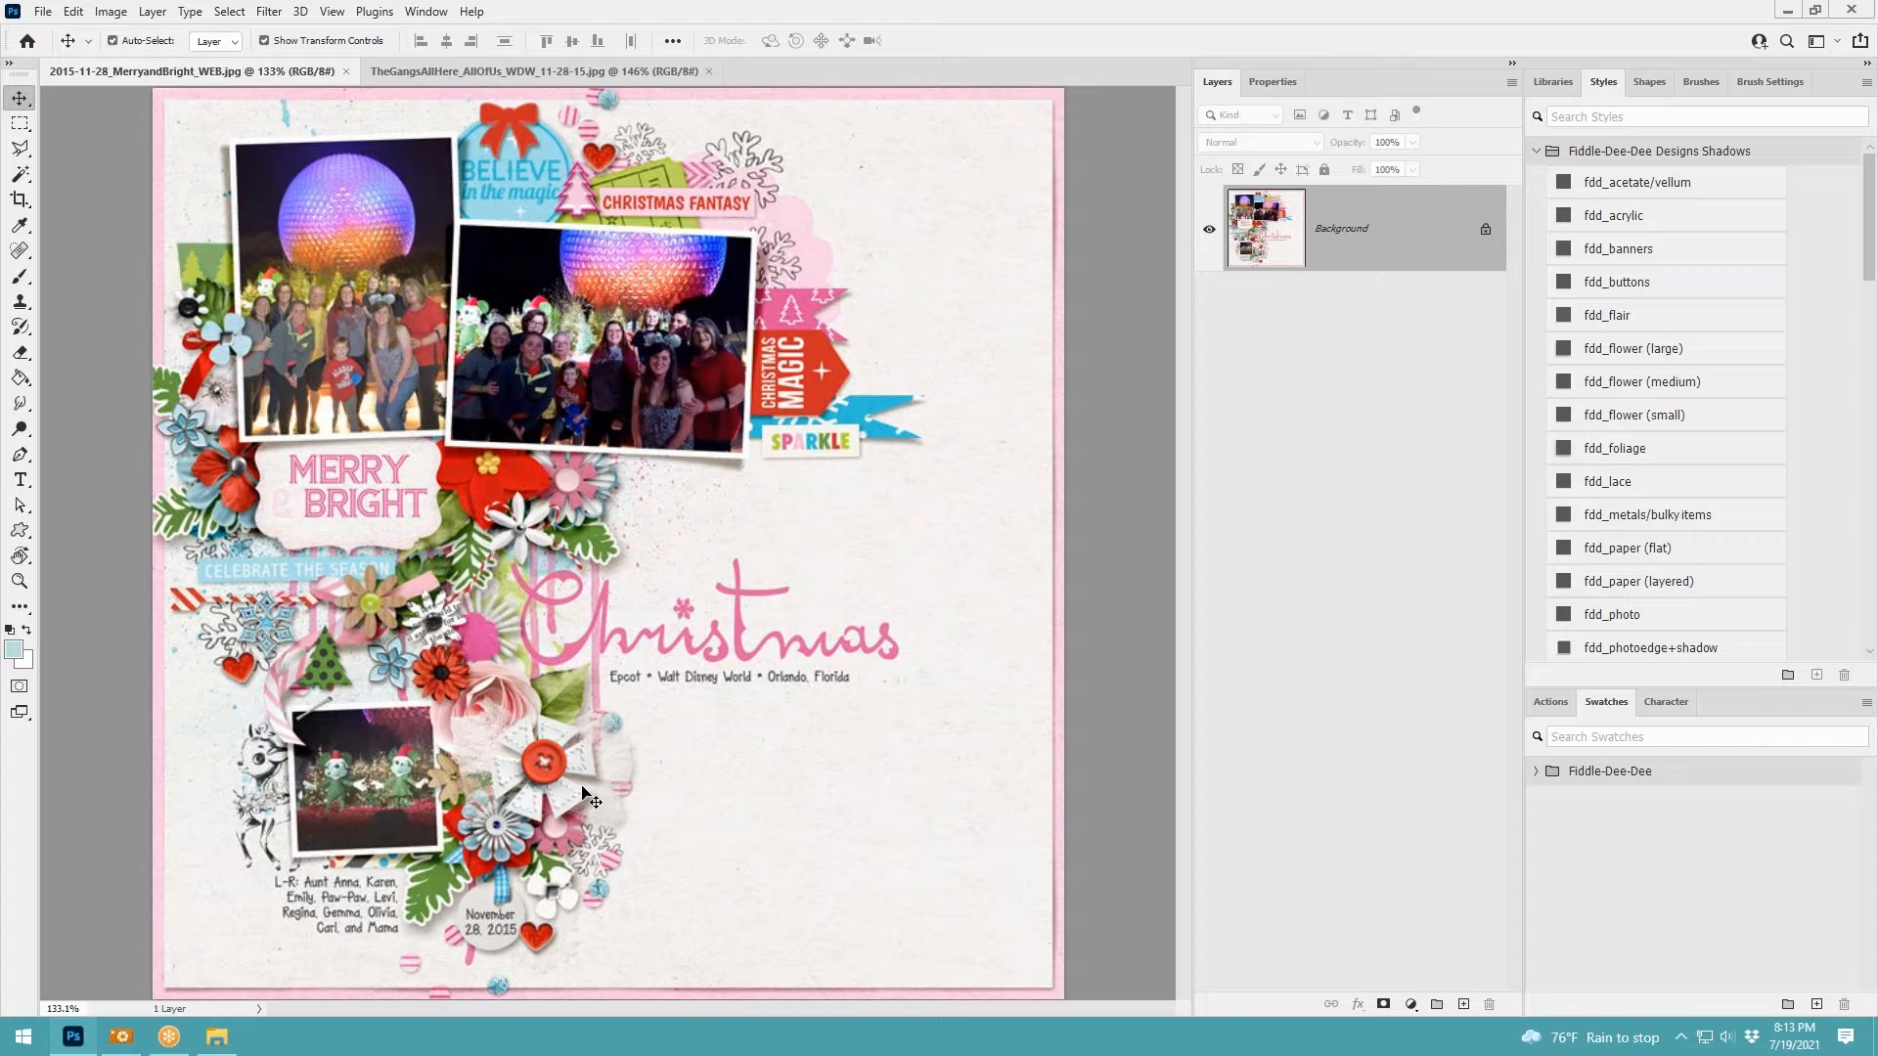
left_click(643, 73)
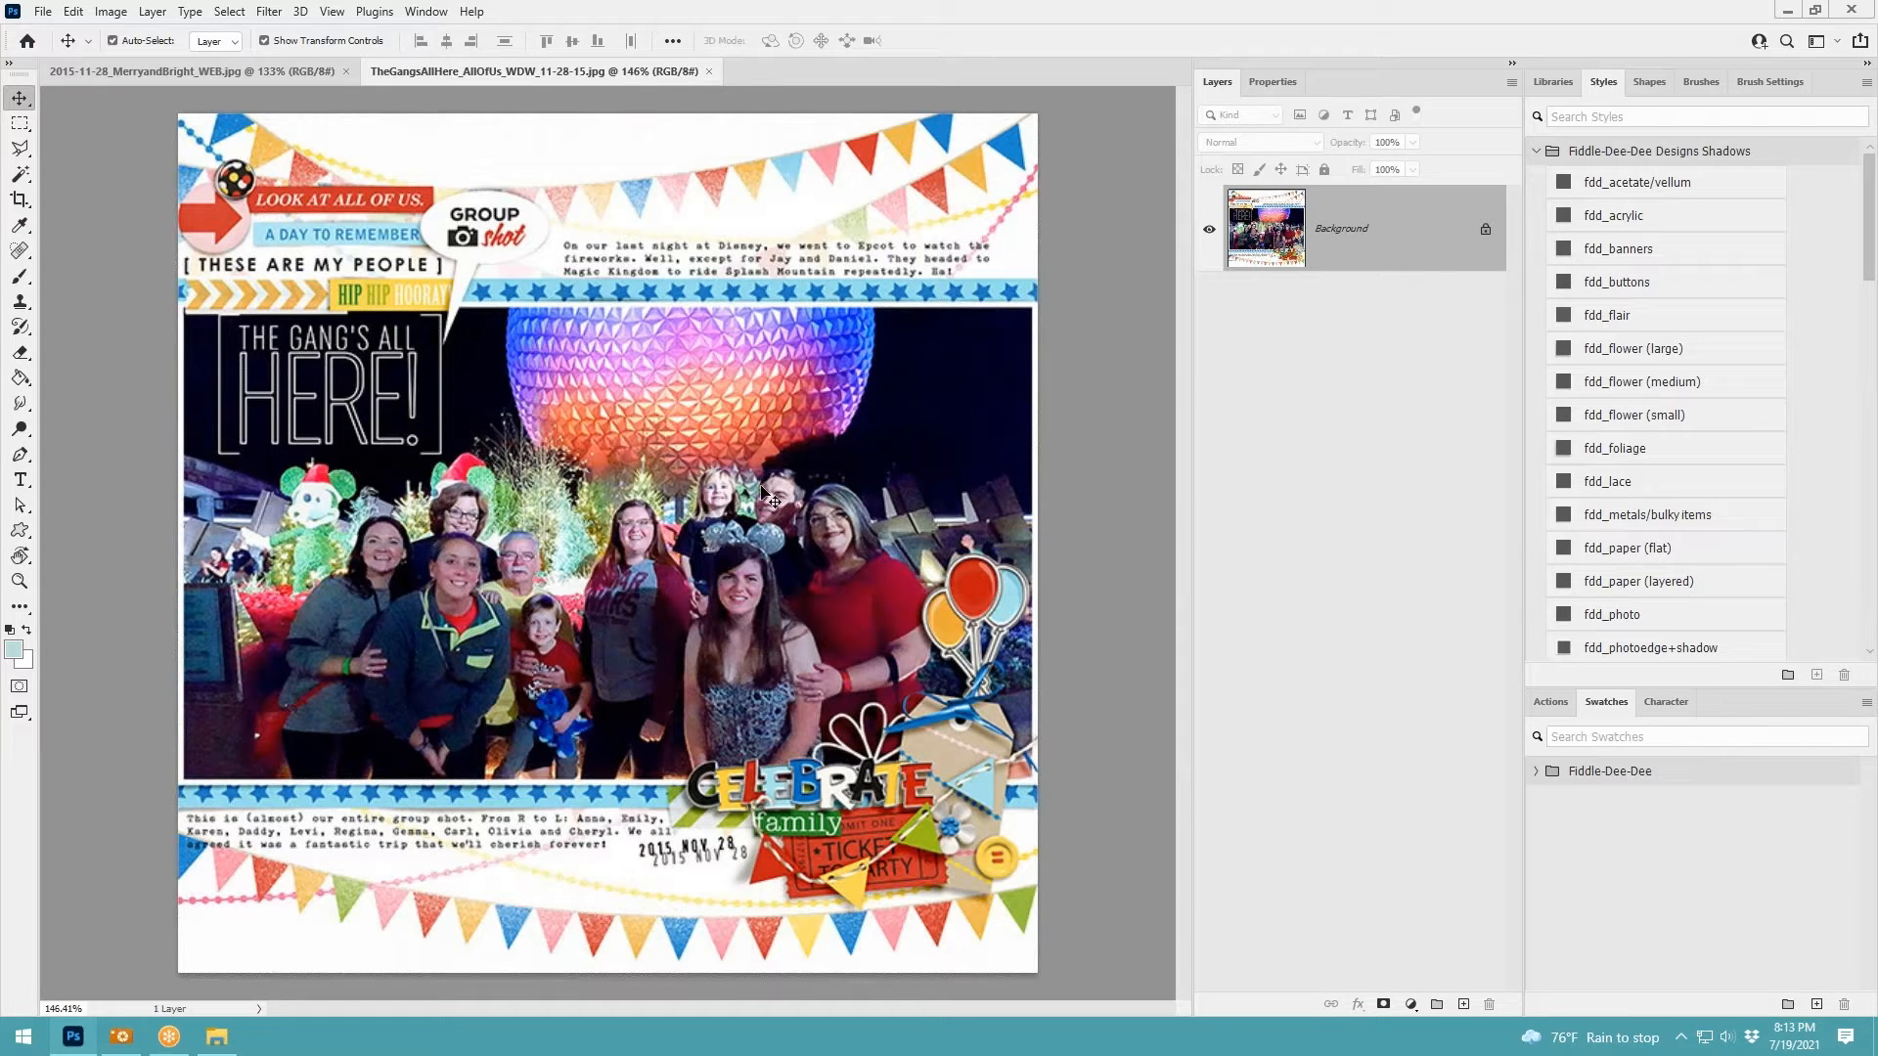
left_click(217, 70)
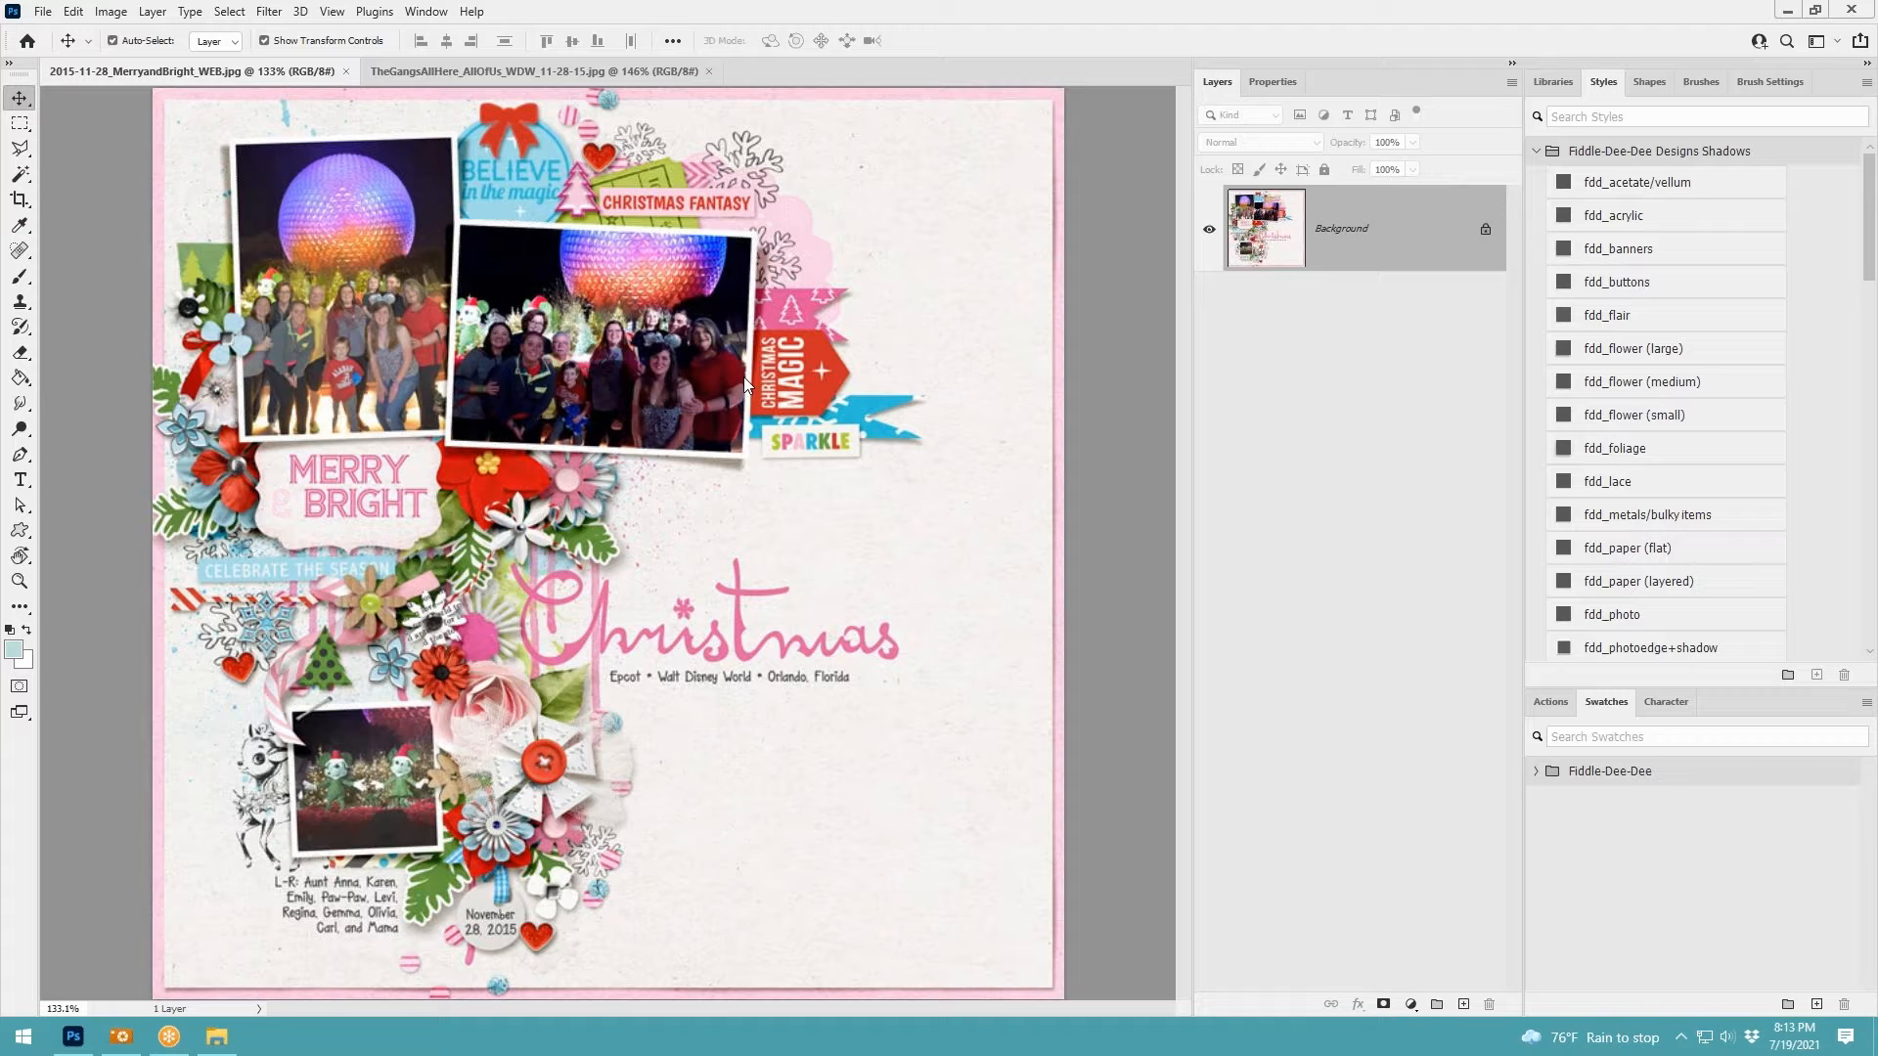
left_click(482, 70)
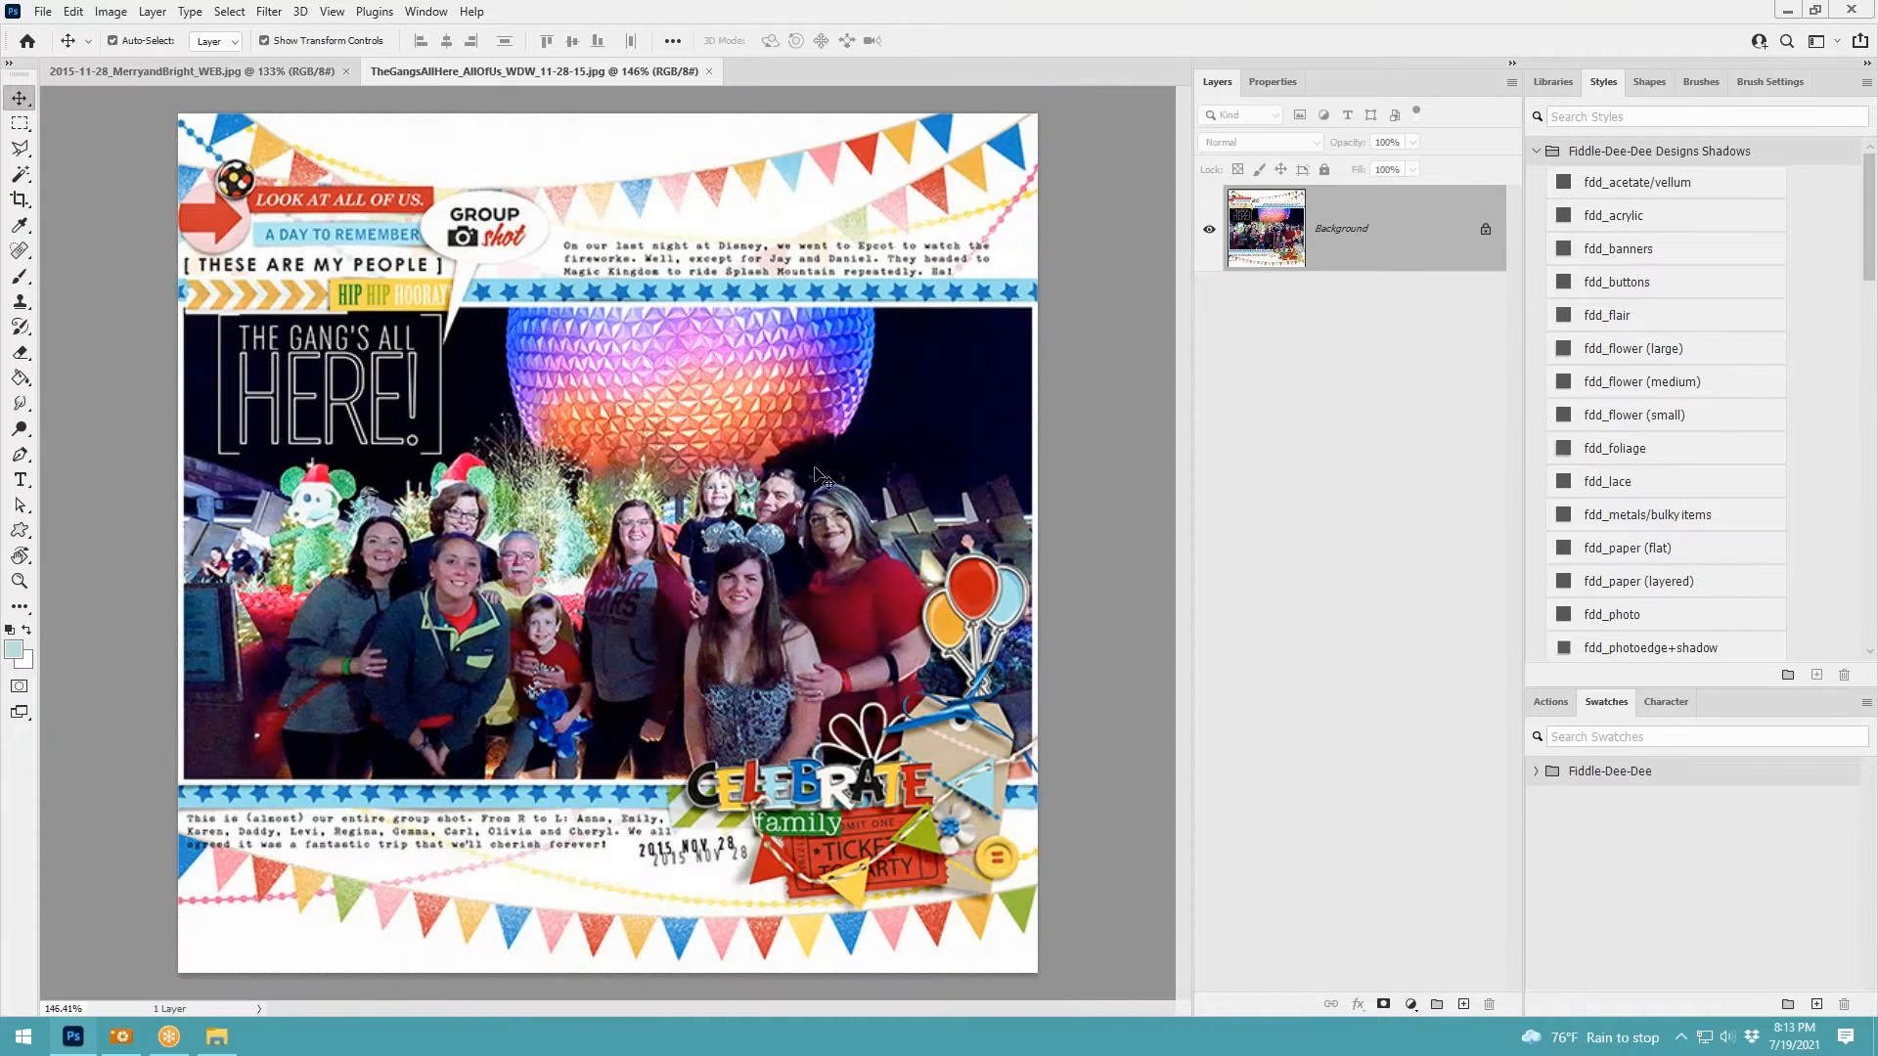
left_click(272, 70)
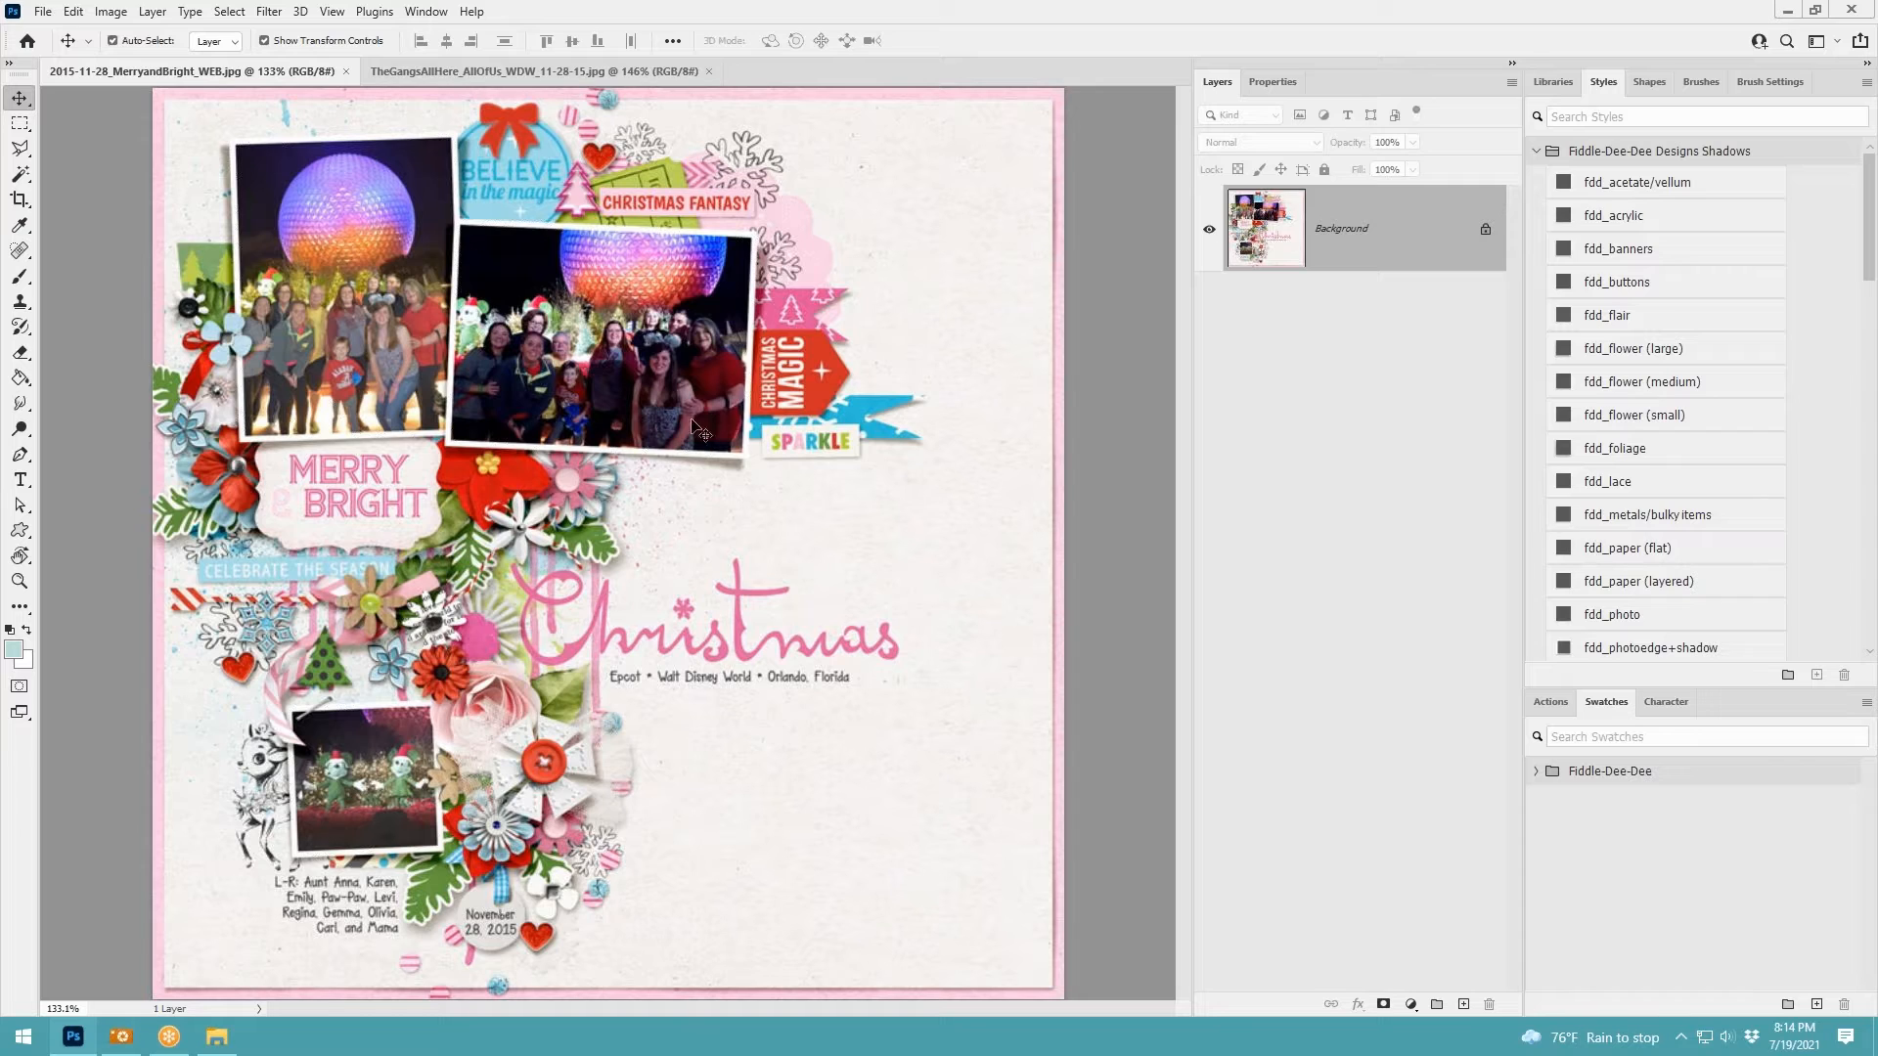
Close both open layouts and open the After Dark layout image dated 11-26-15 from the file folder
left_click(708, 71)
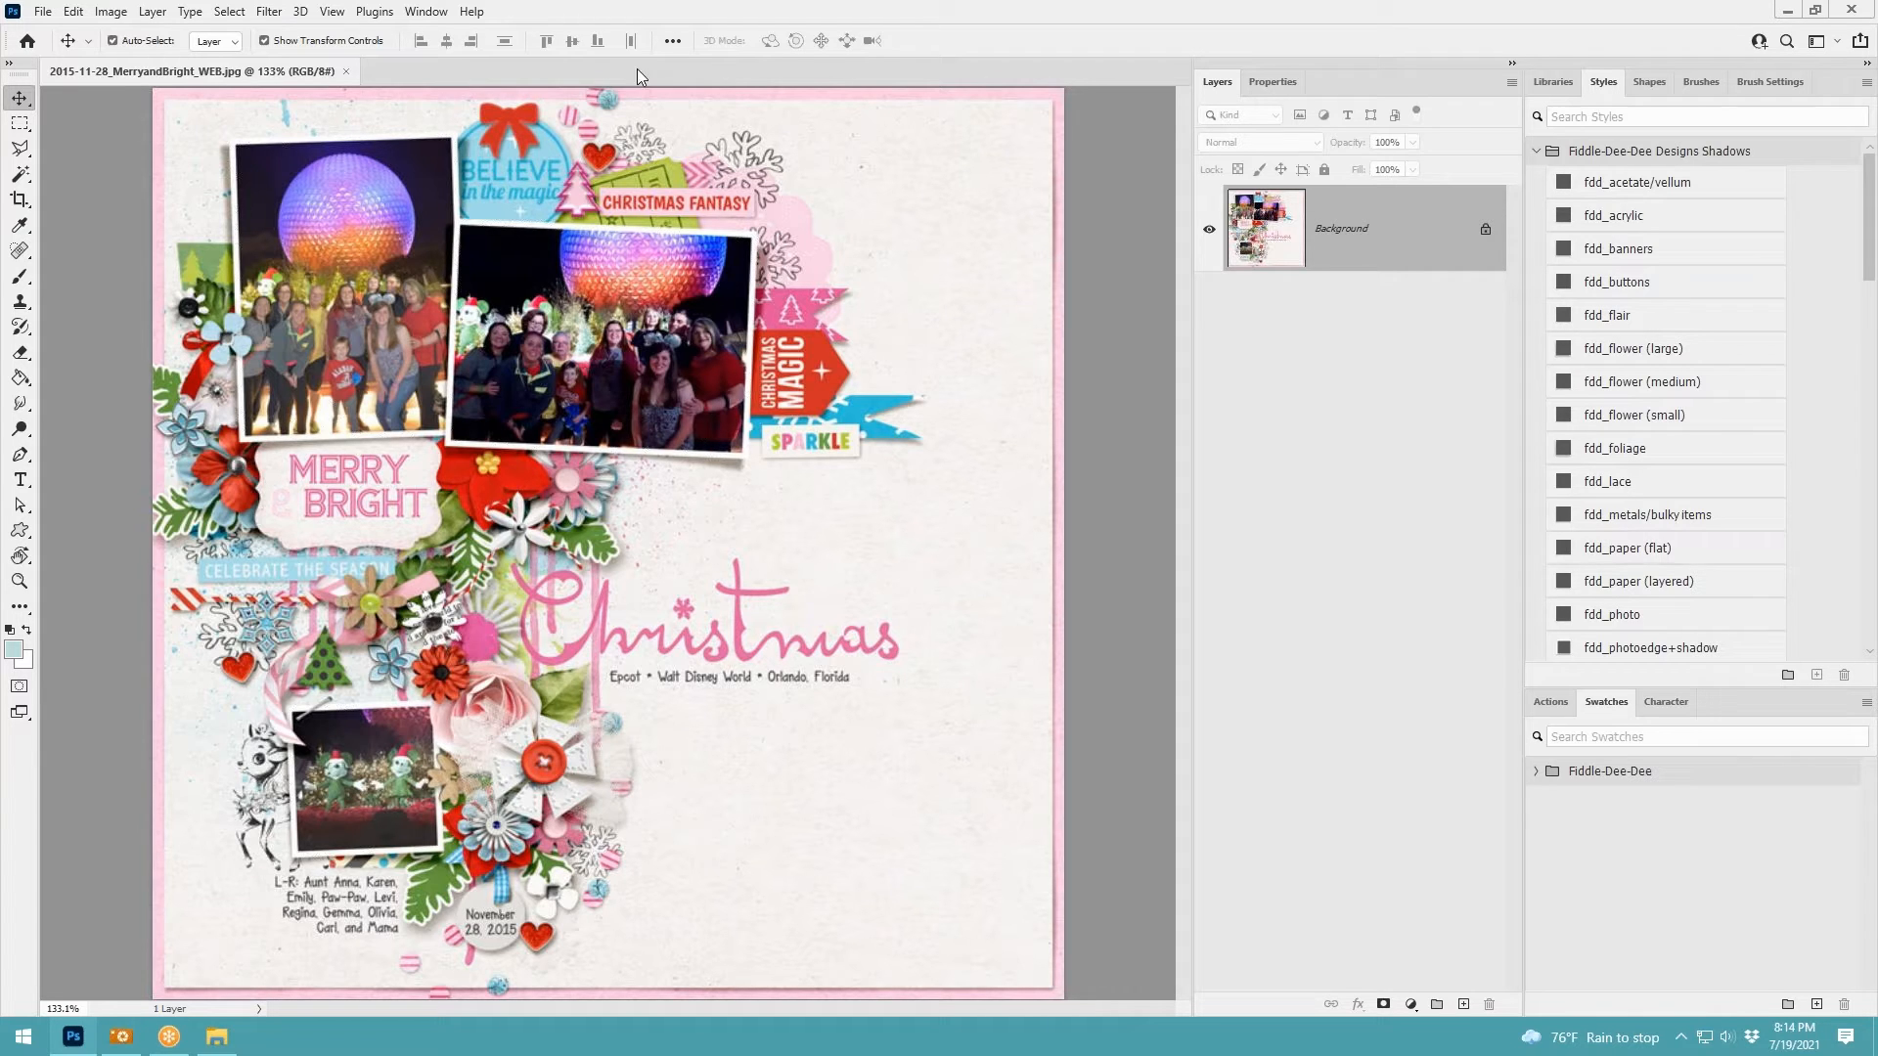
left_click(344, 72)
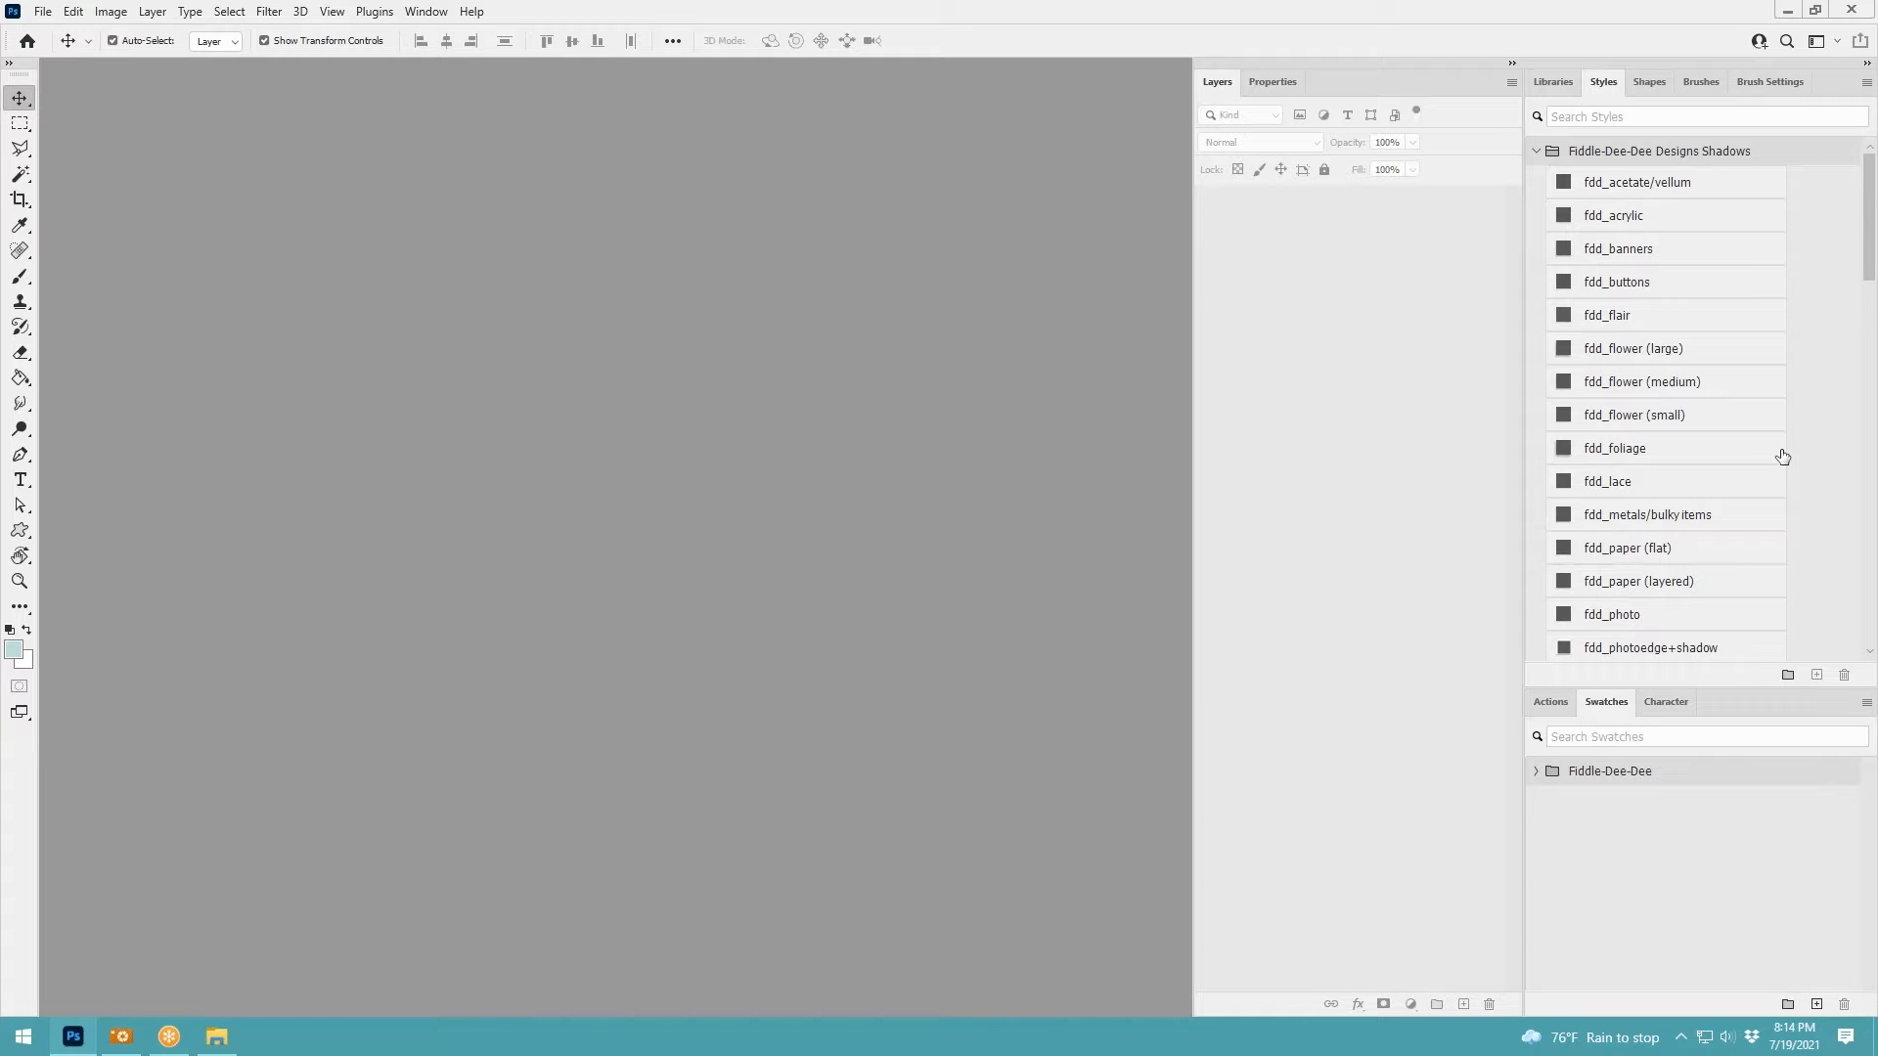
key("alt+Tab")
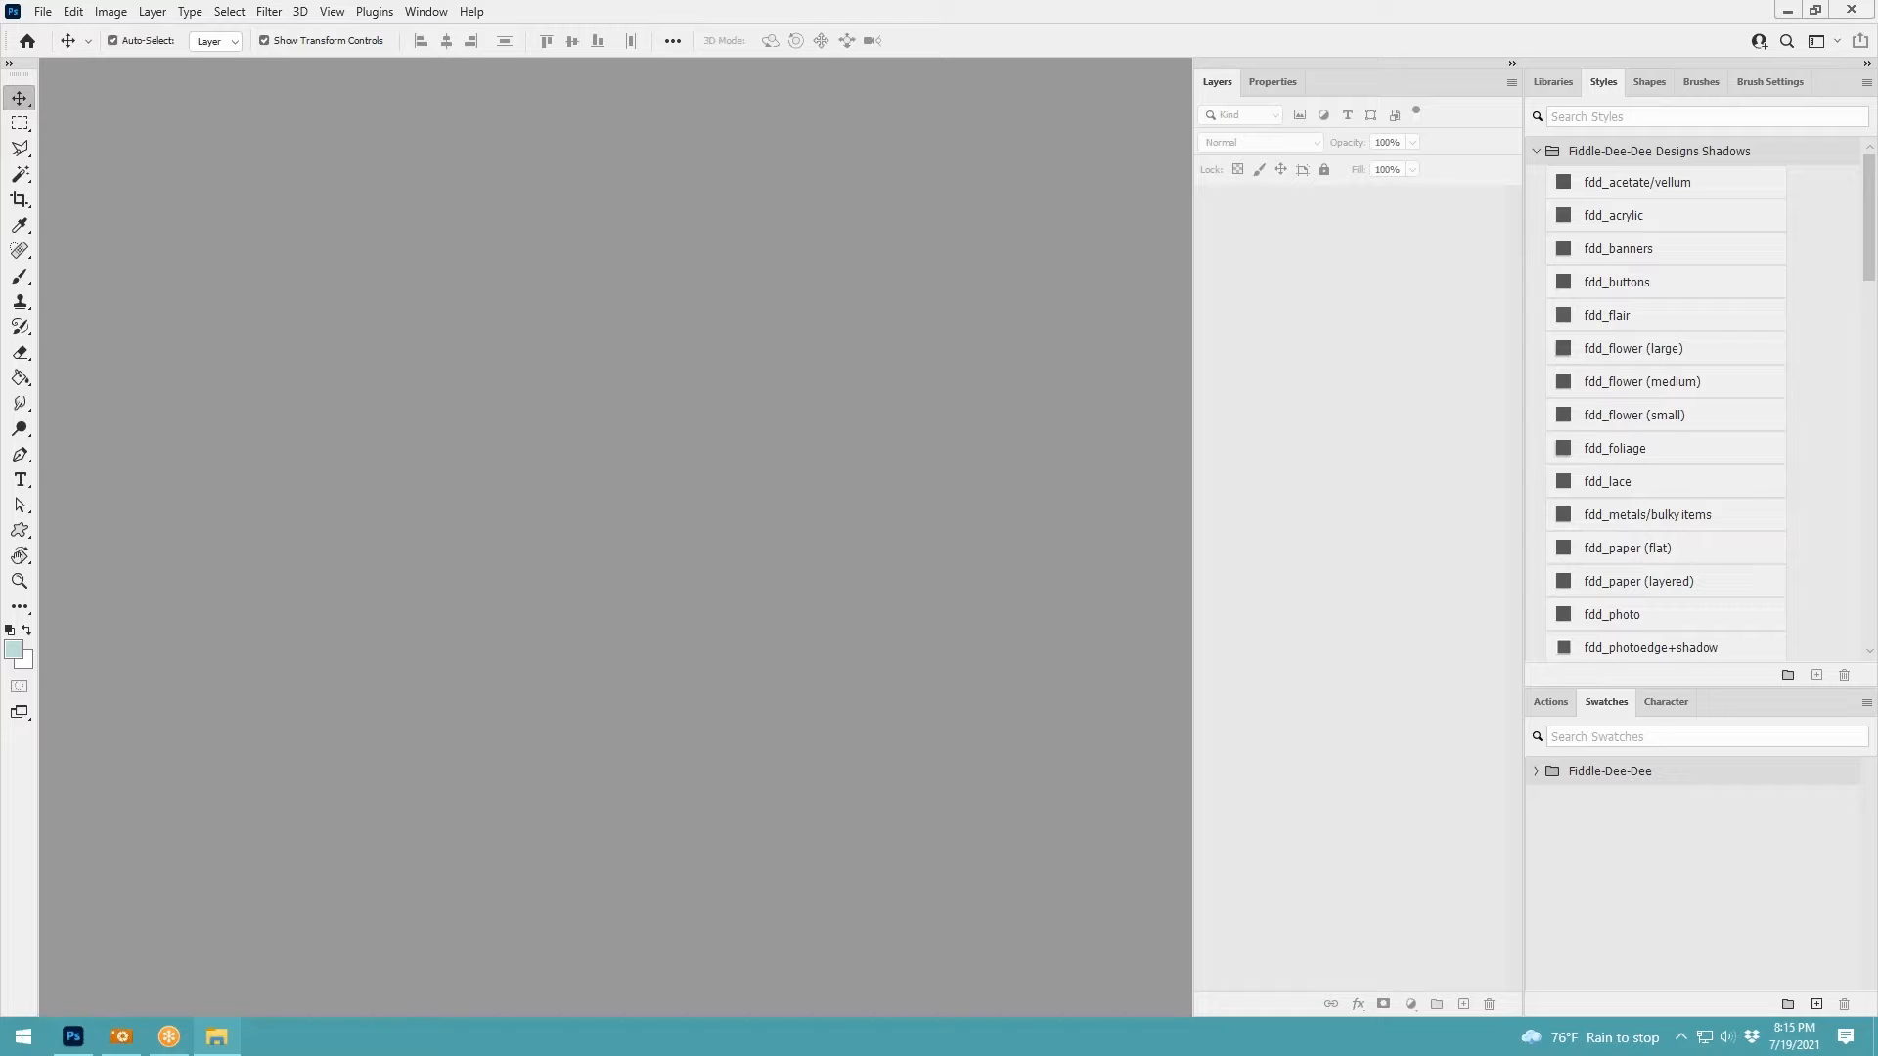
left_click_drag(1757, 221, 831, 474)
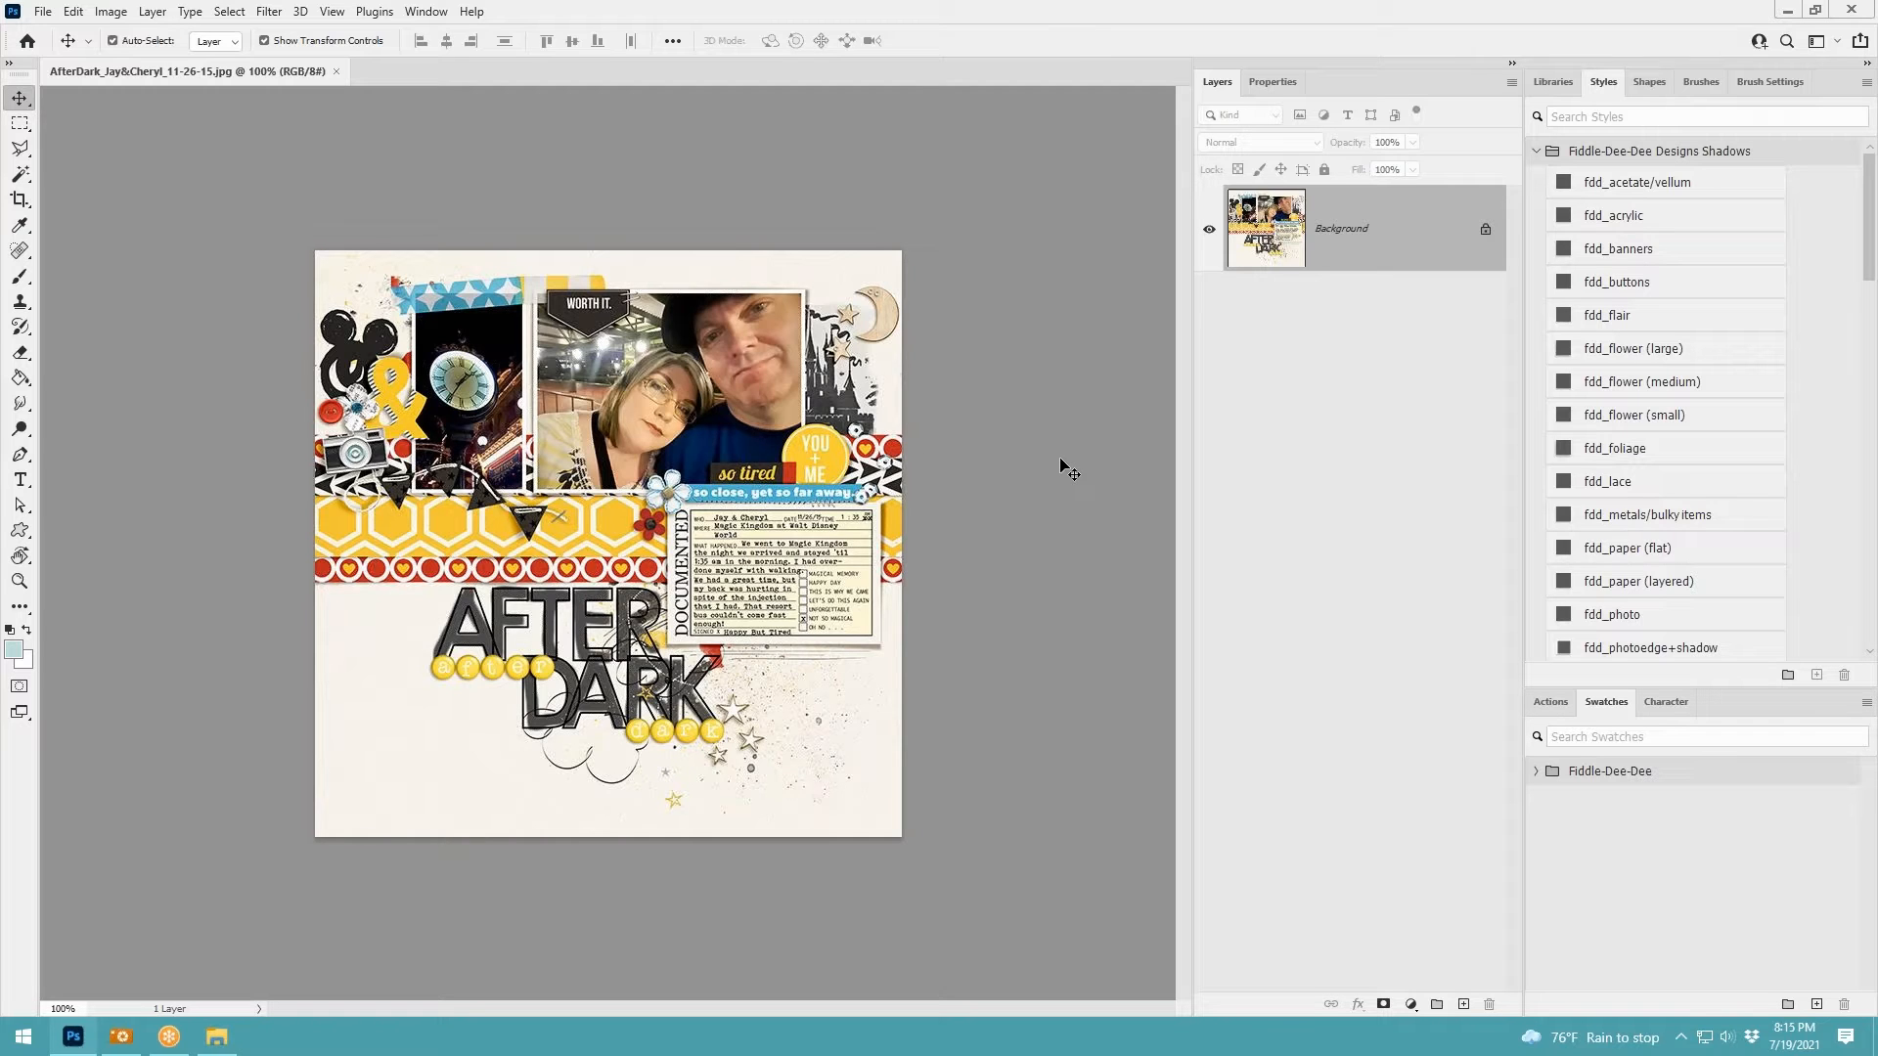
Examine the After Dark layout's photos, journaling card and layered title at closer zoom
scroll(1066, 469, "up", 1)
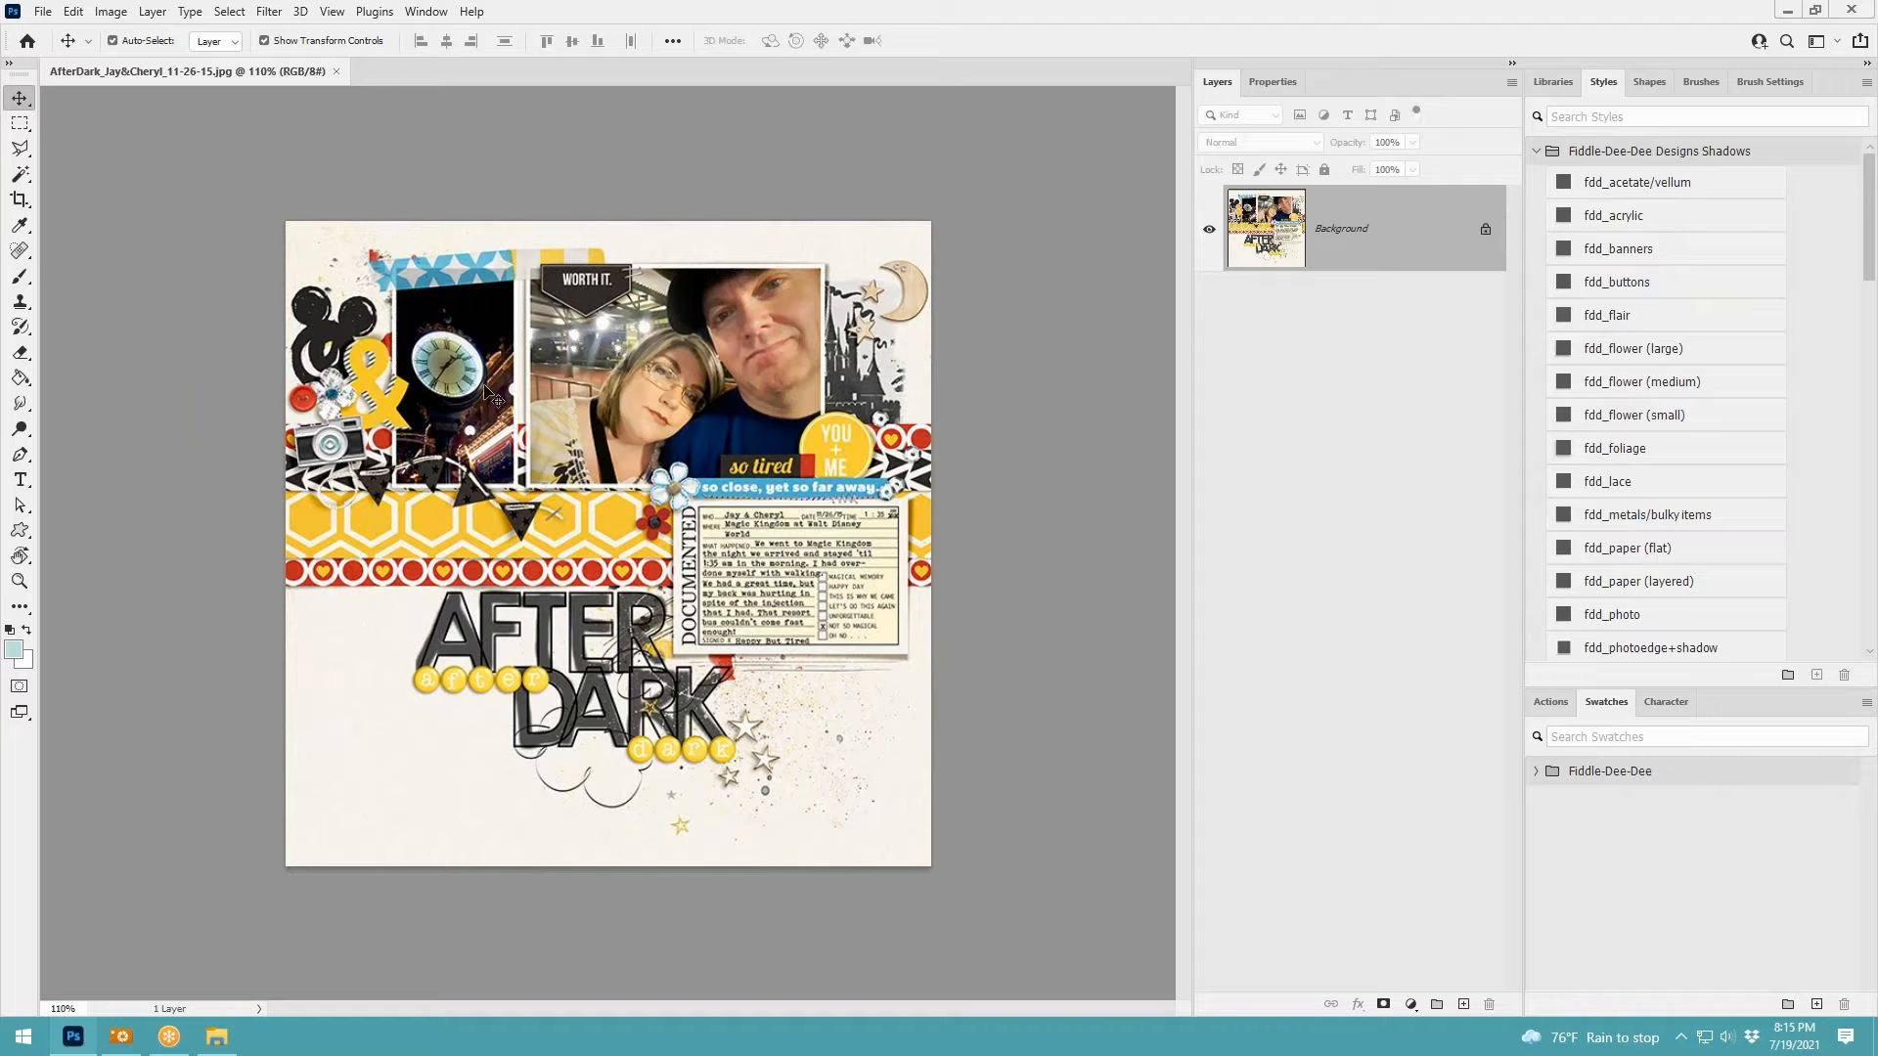
scroll(468, 354, "up", 2)
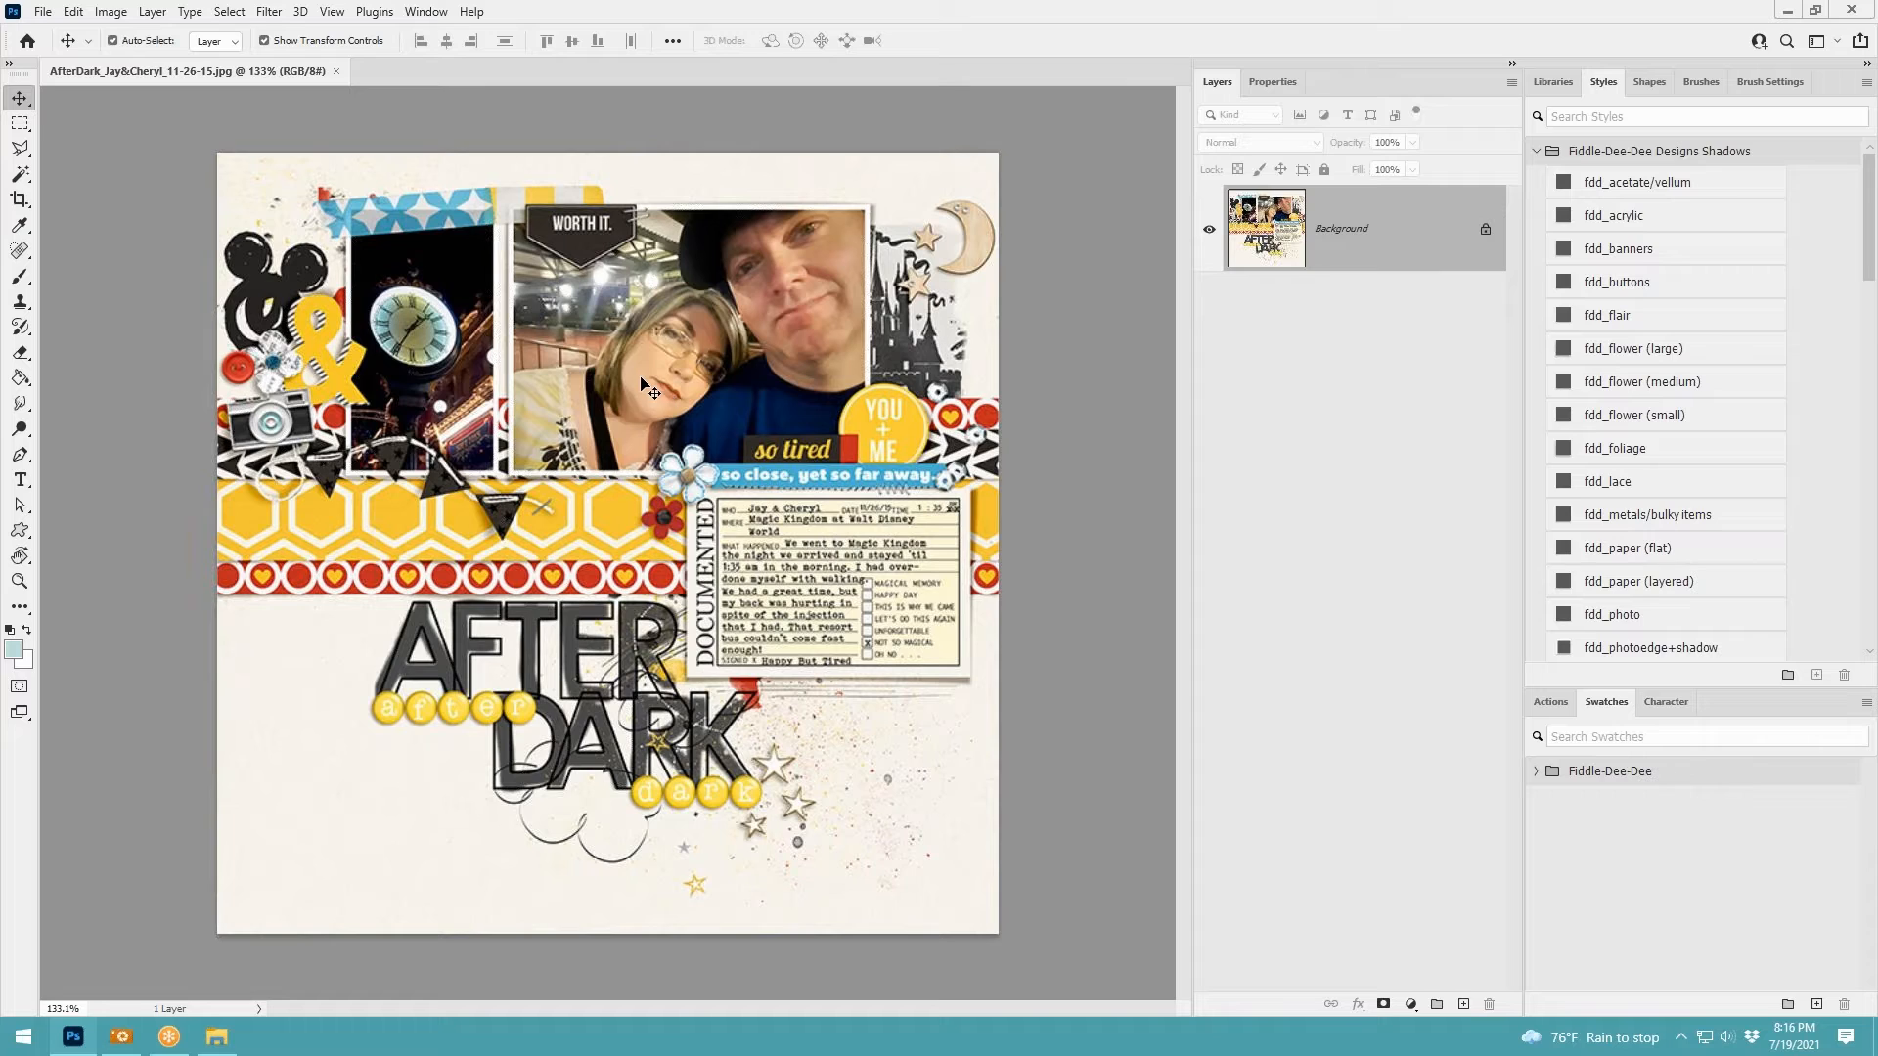
scroll(646, 387, "down", 1)
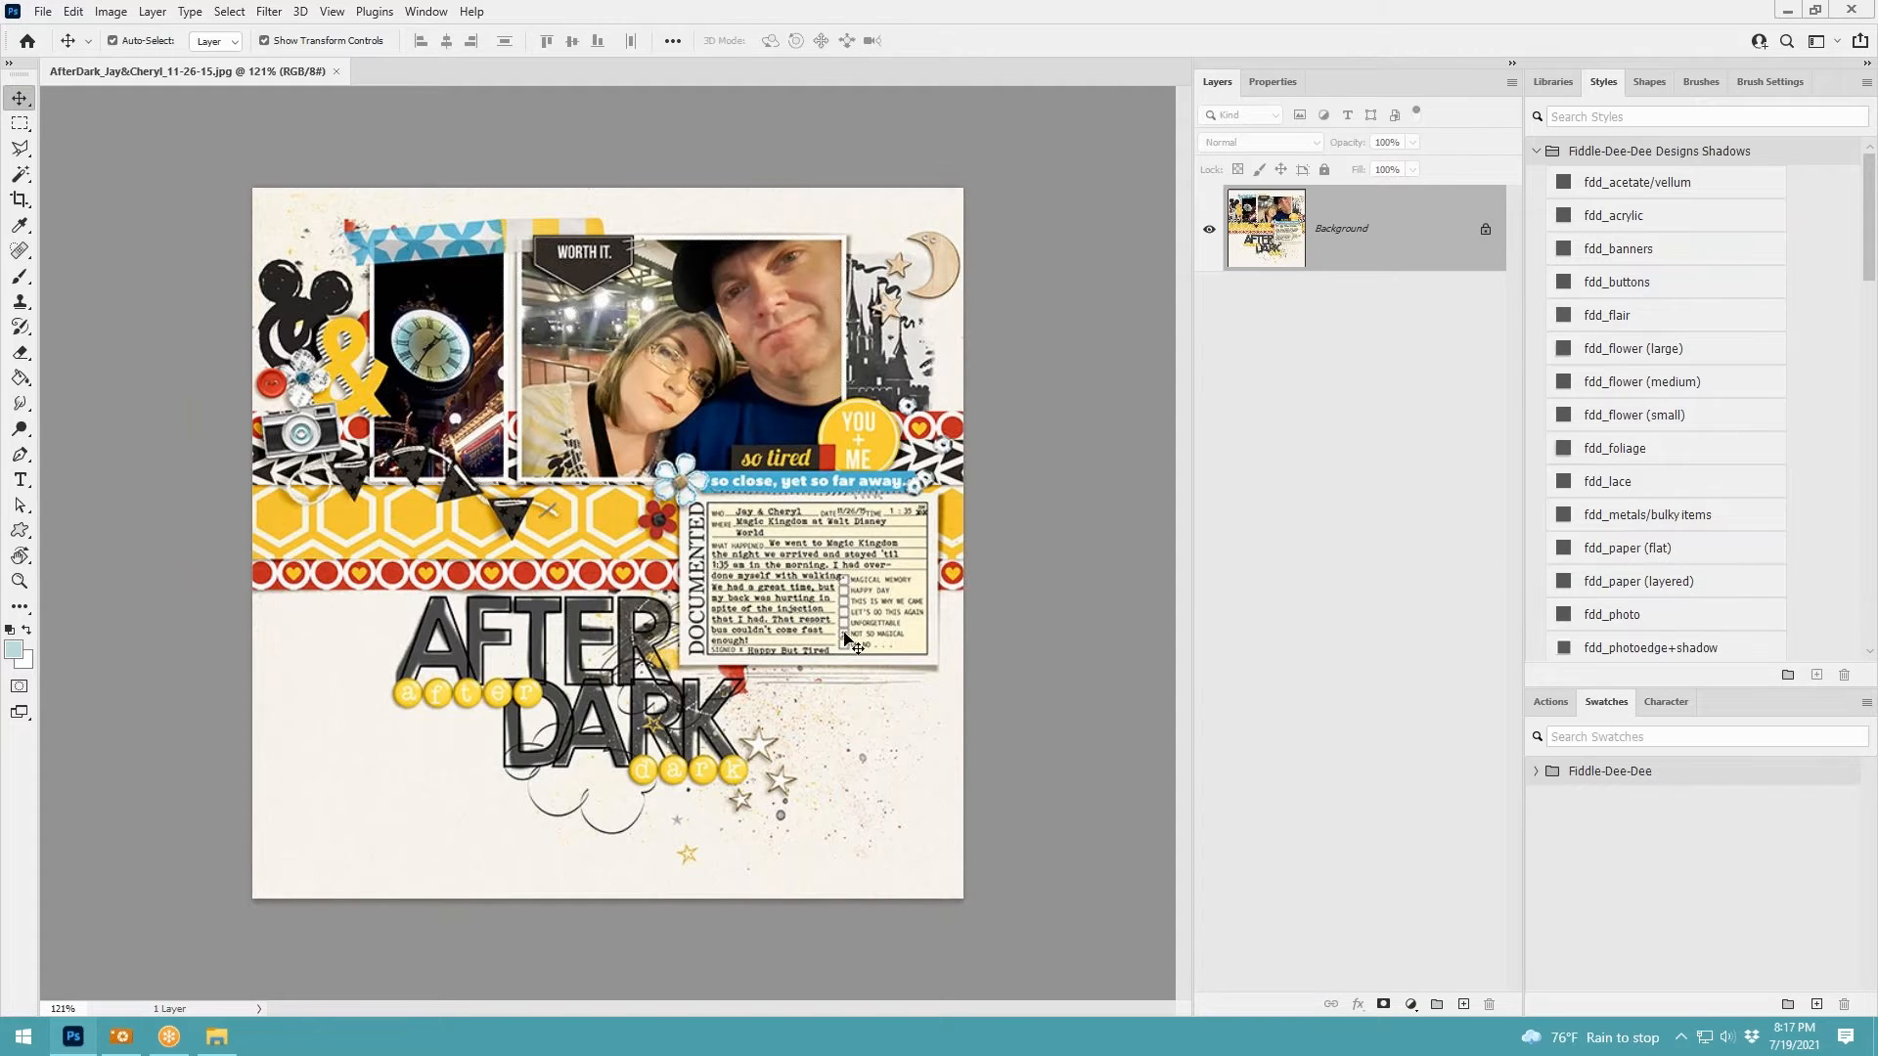
scroll(331, 419, "up", 2)
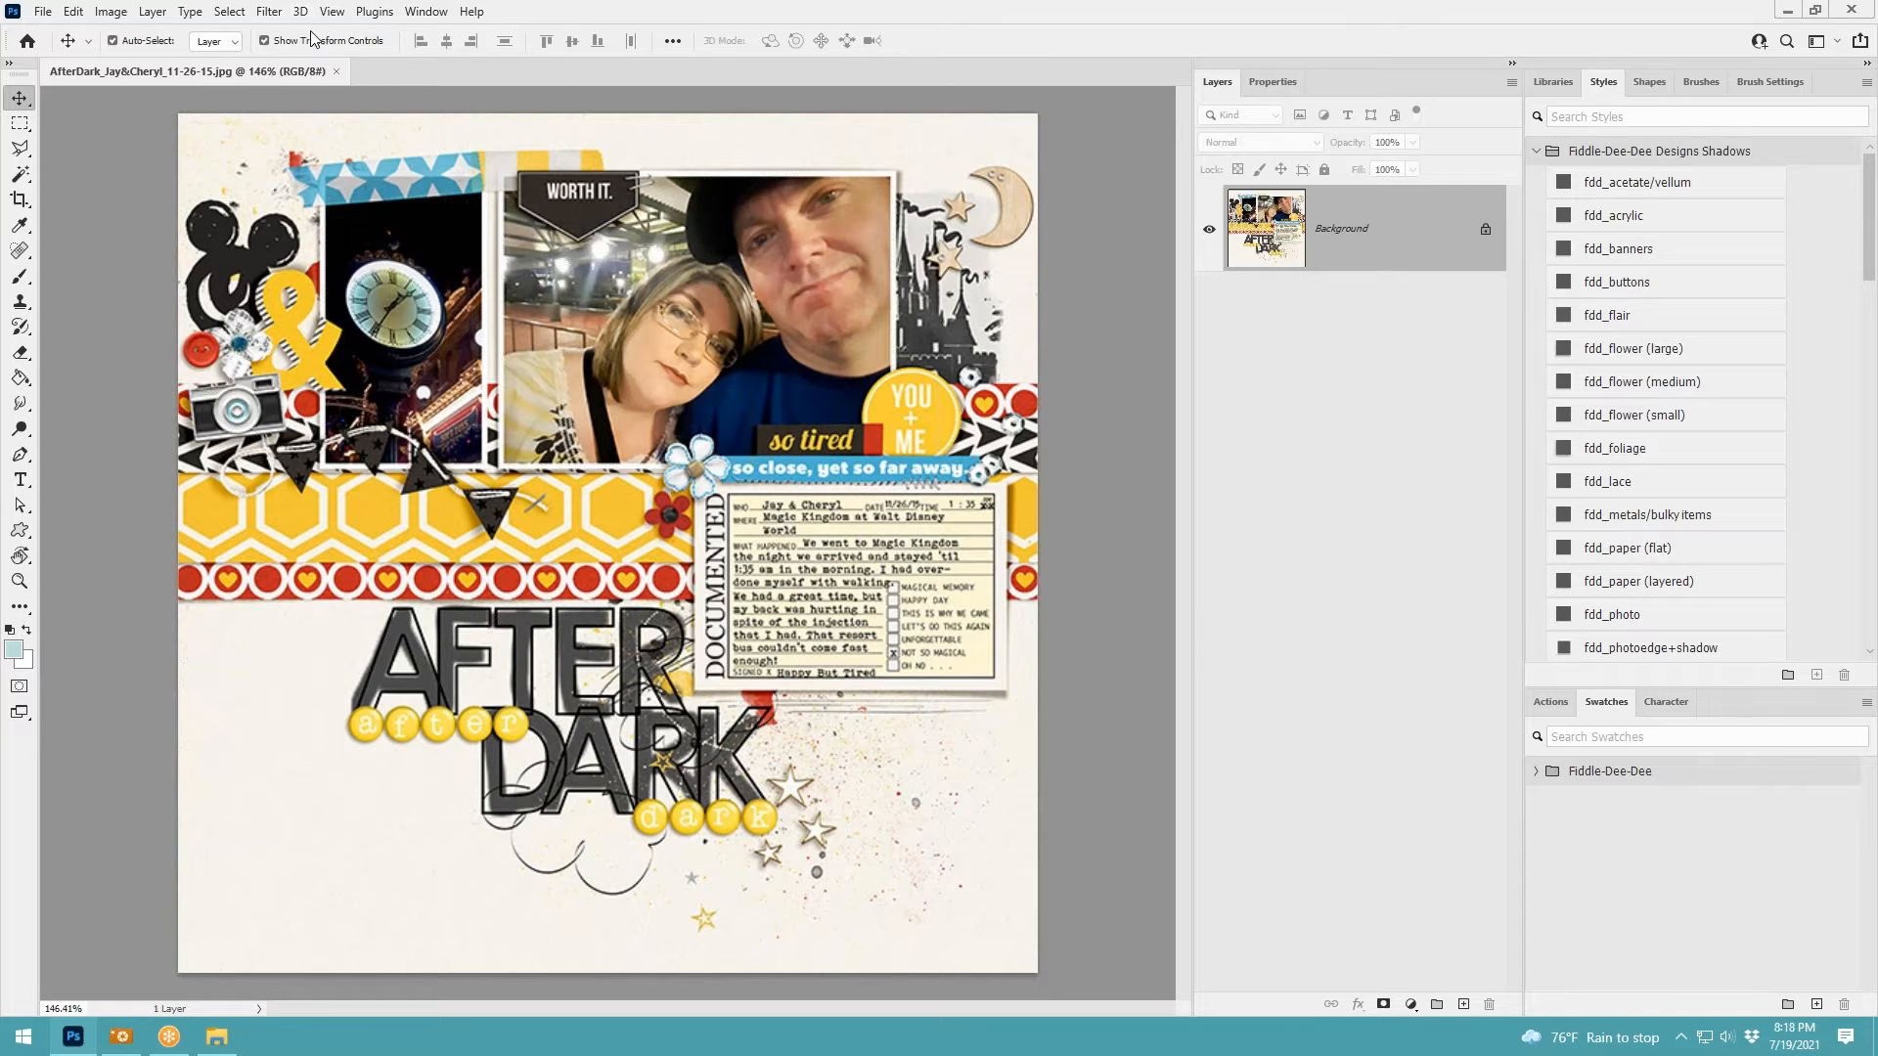
Close the After Dark layout and open the 2015-11-25 Magical Dream layout and 2019-08-10_Dream_WEB.jpg from the file folder
left_click(337, 72)
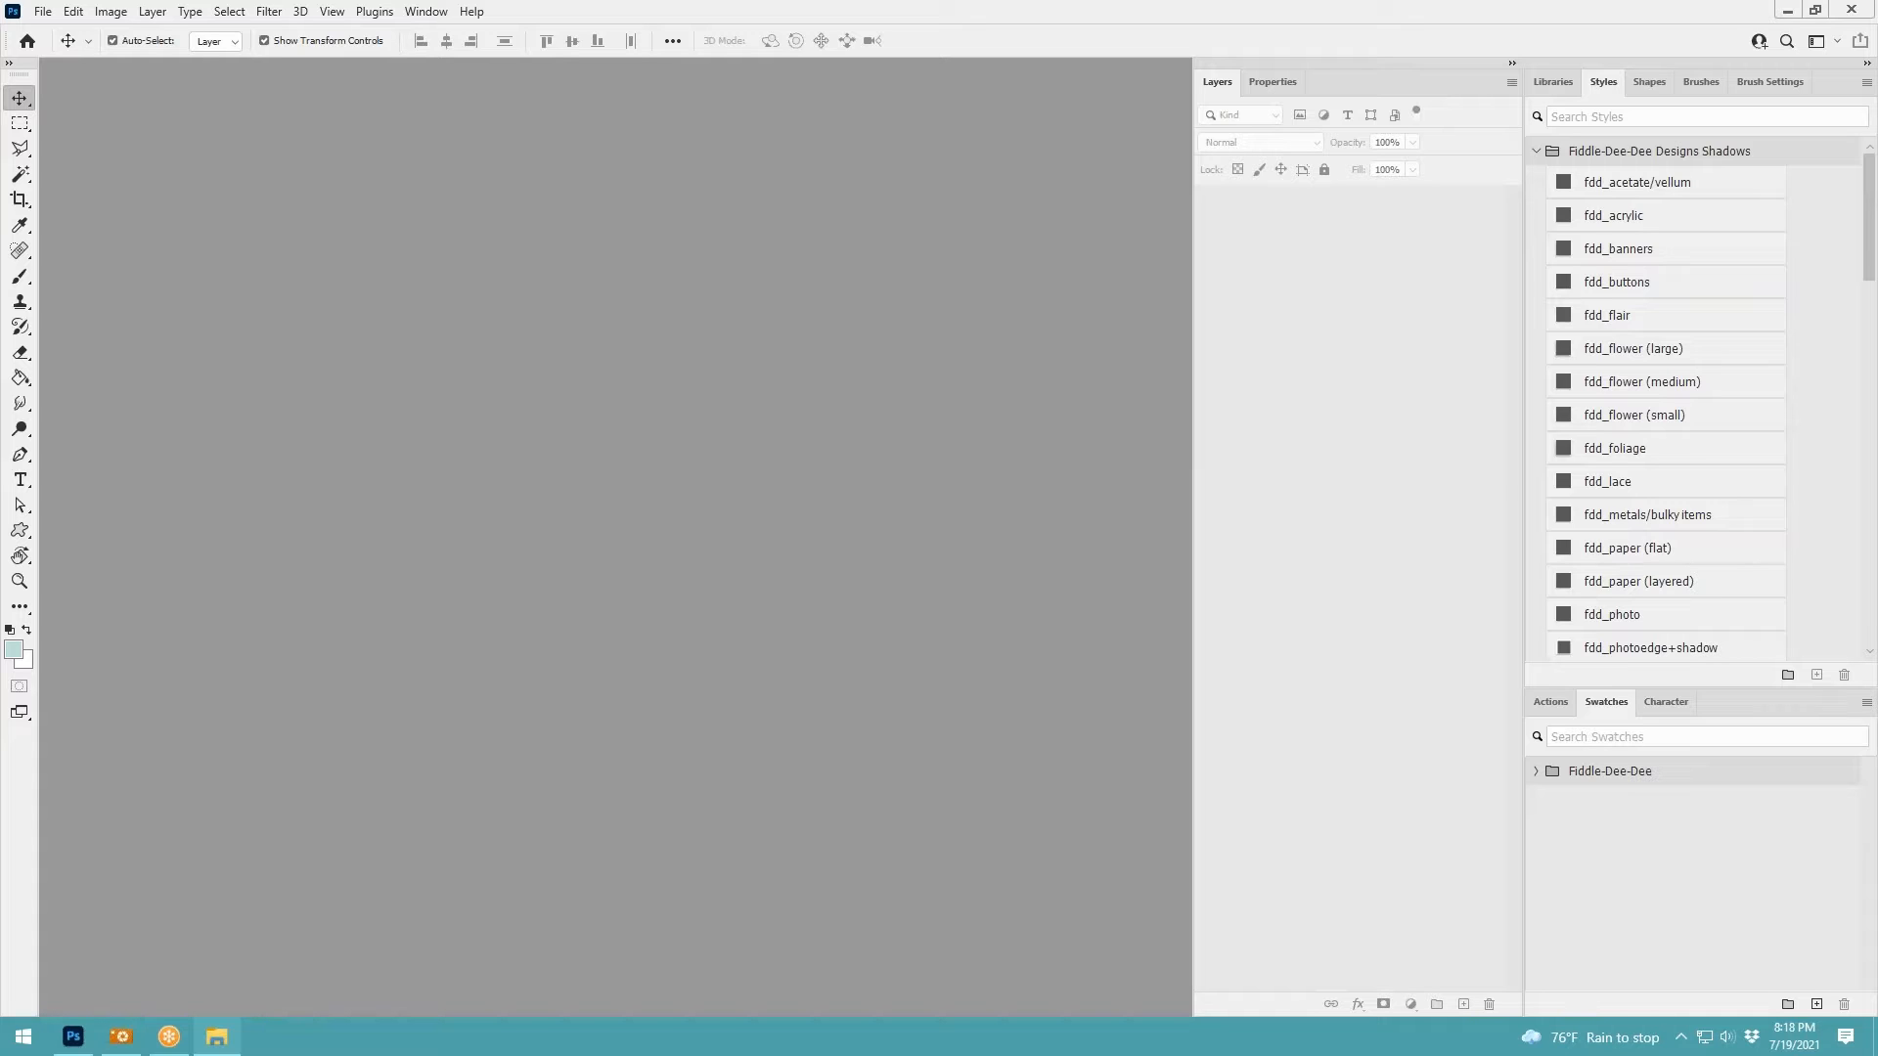
left_click_drag(1775, 295, 569, 384)
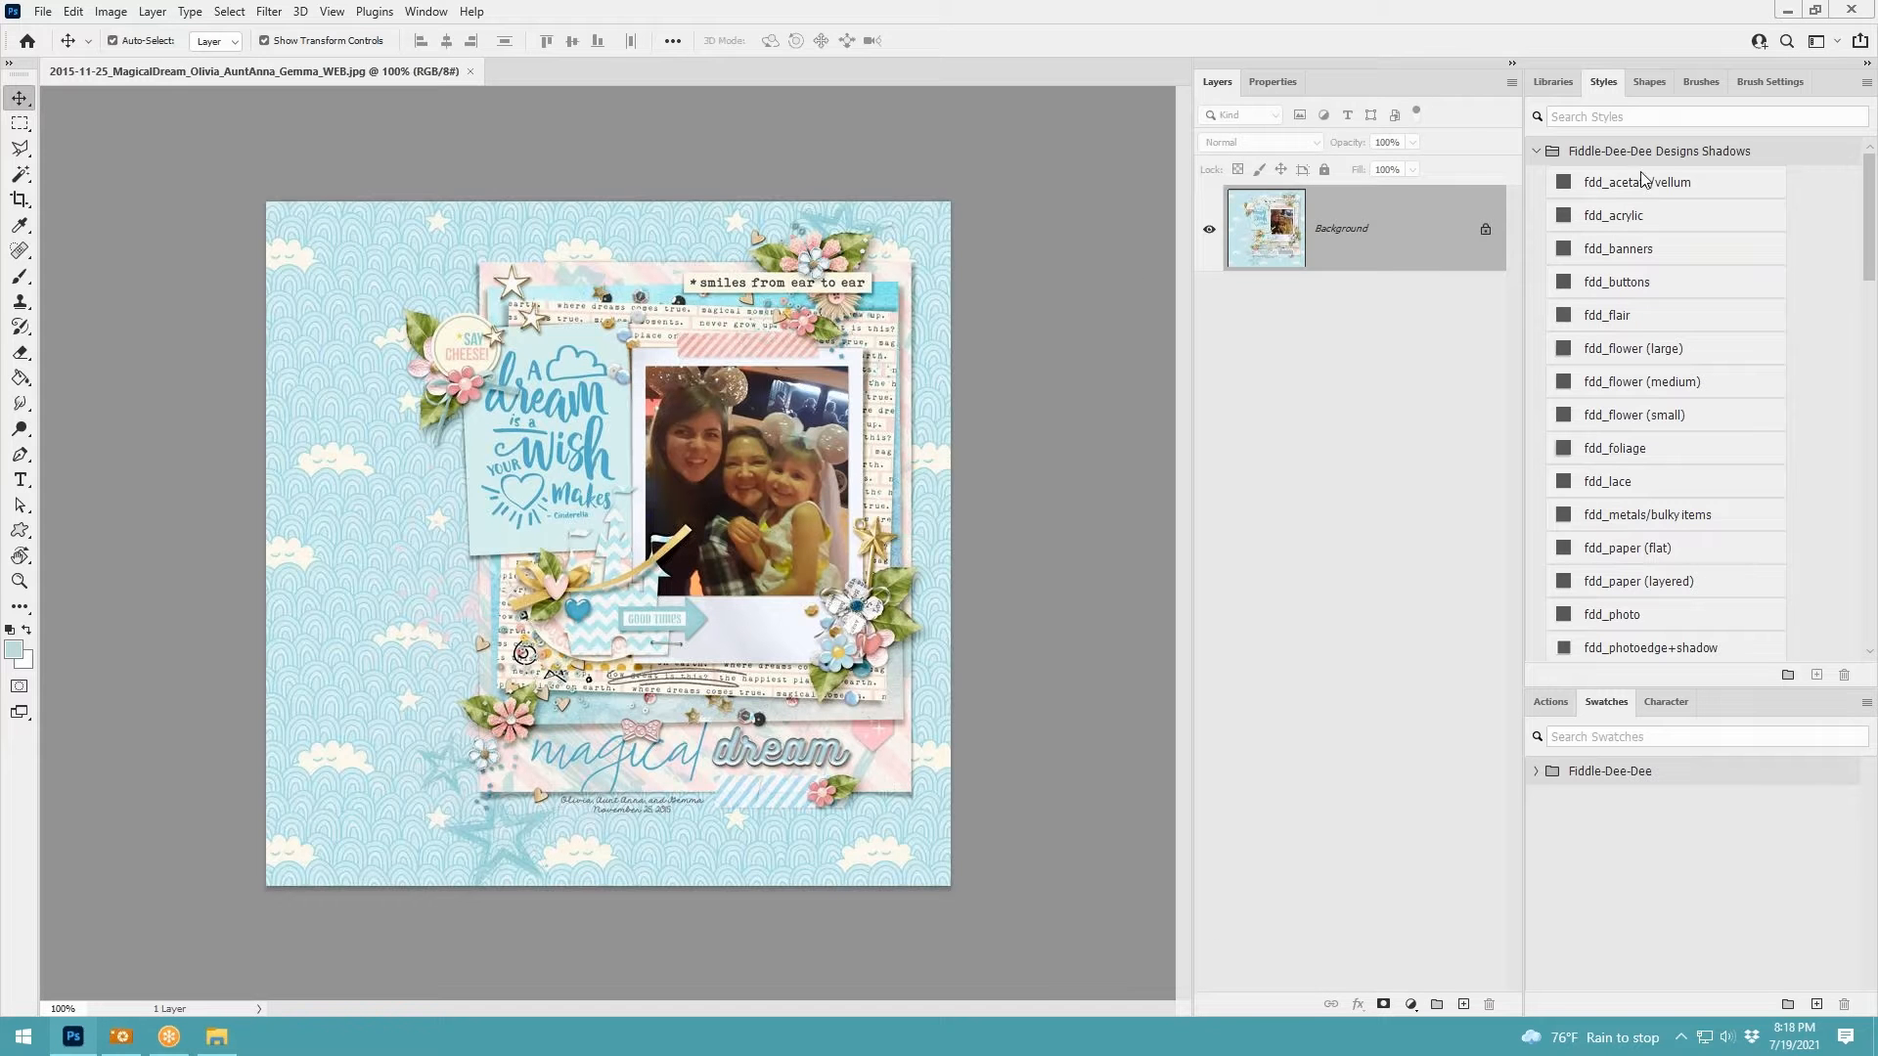
left_click_drag(1643, 178, 958, 73)
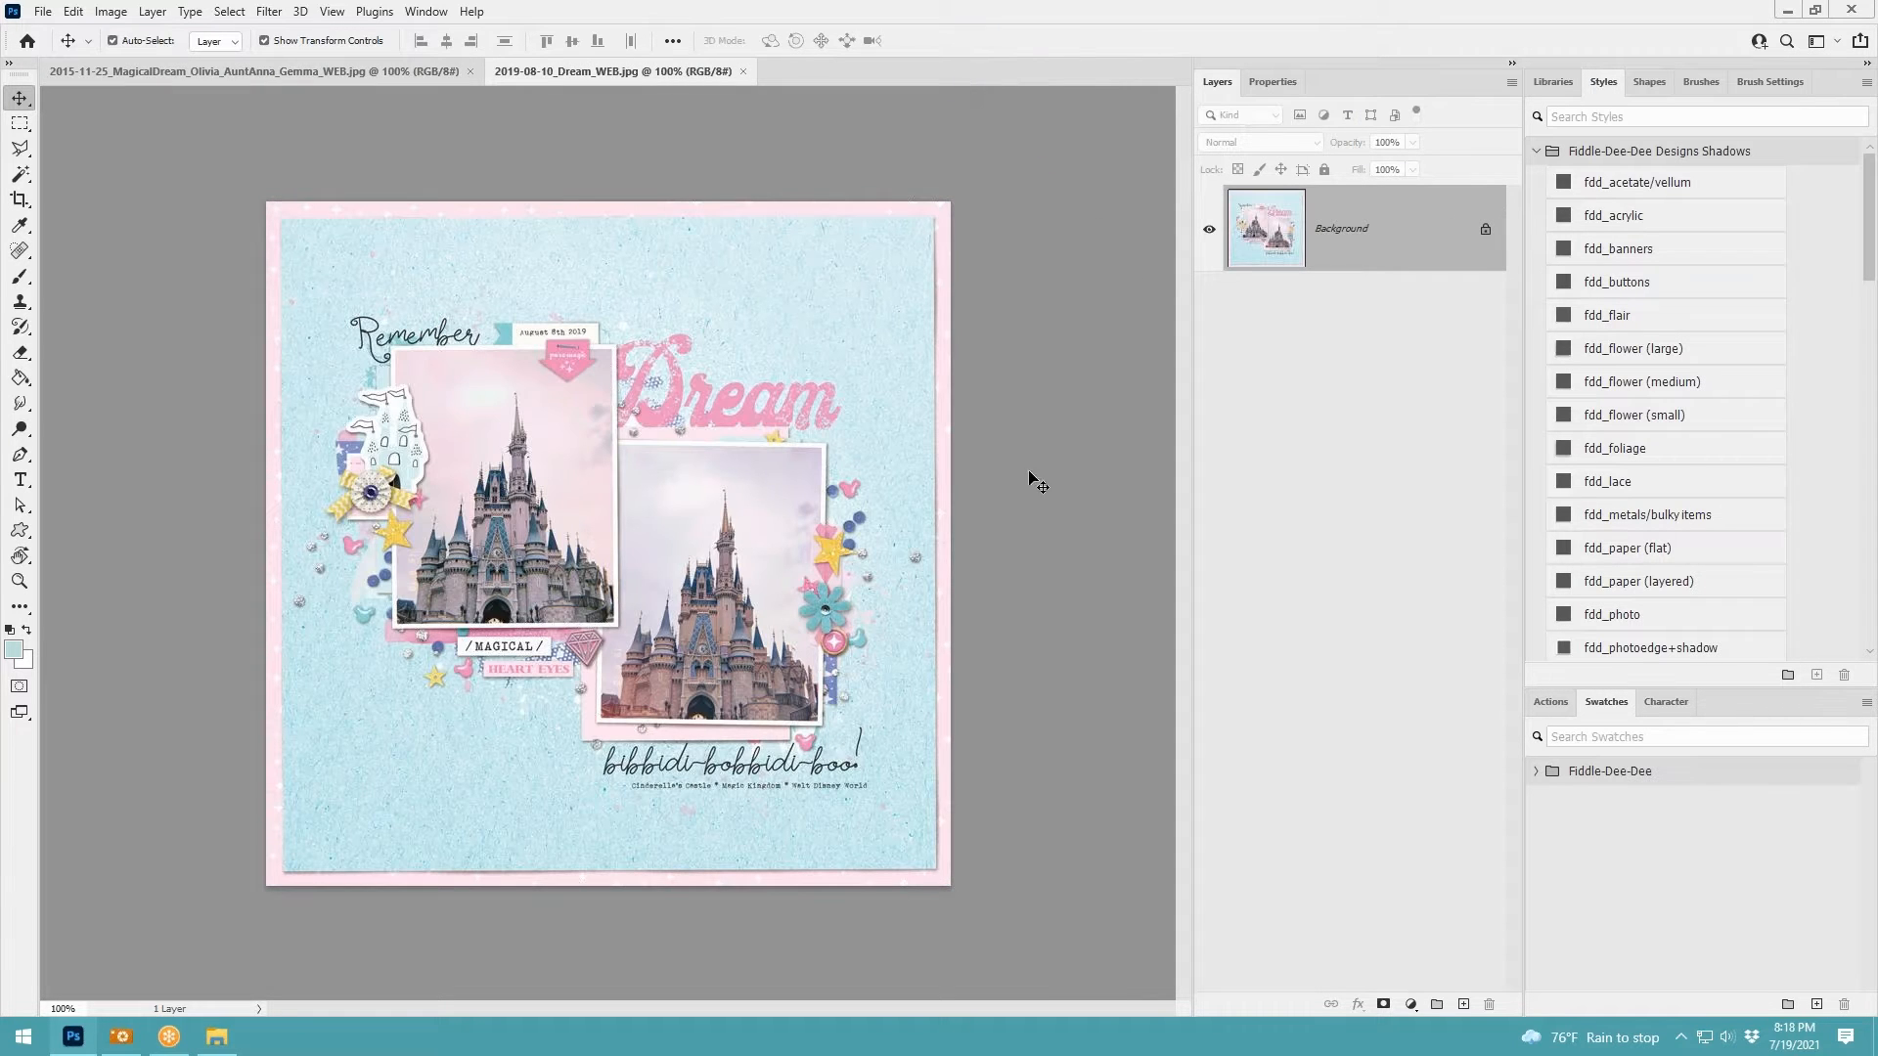
Examine the castle photos, title and scattered embellishments of the 2019-08-10_Dream_WEB.jpg layout up close, ending with the whole page fitted on screen
left_click(404, 70)
left_click(597, 72)
scroll(513, 673, "up", 1)
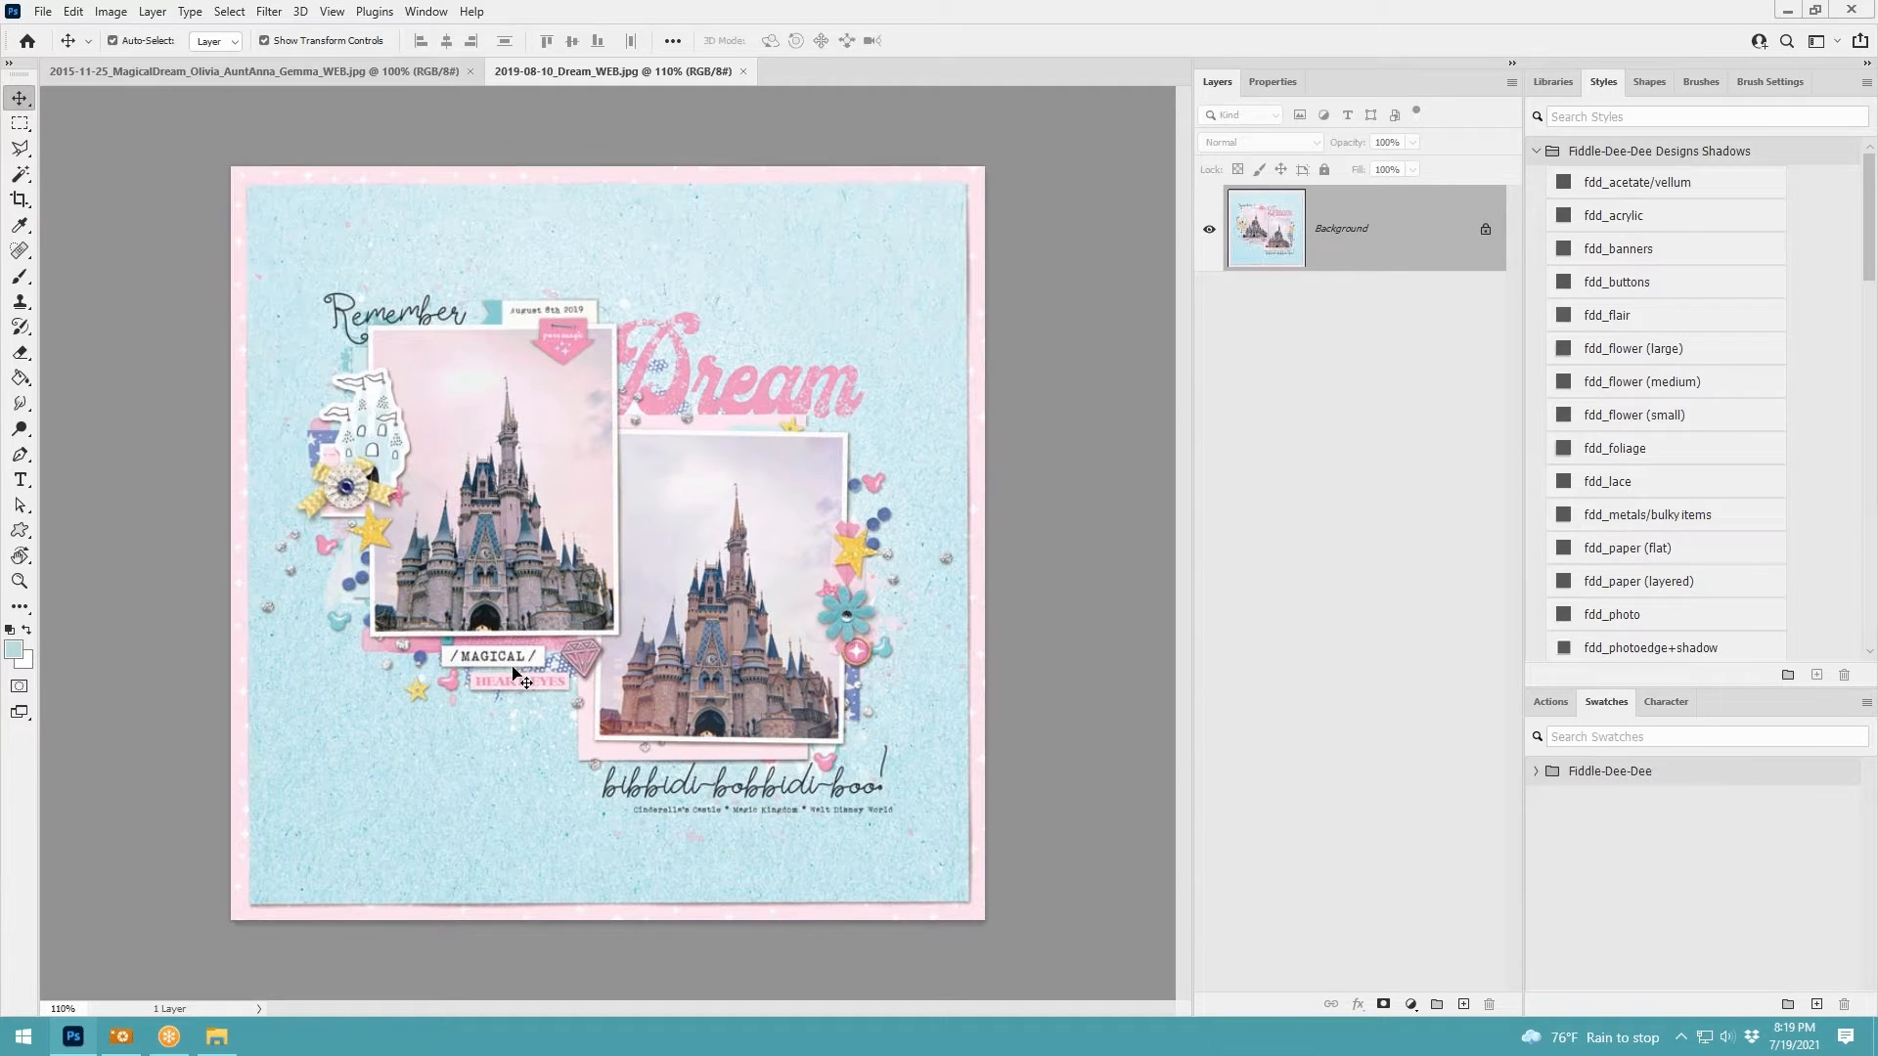
scroll(514, 673, "up", 1)
scroll(513, 673, "down", 1)
scroll(333, 497, "up", 3)
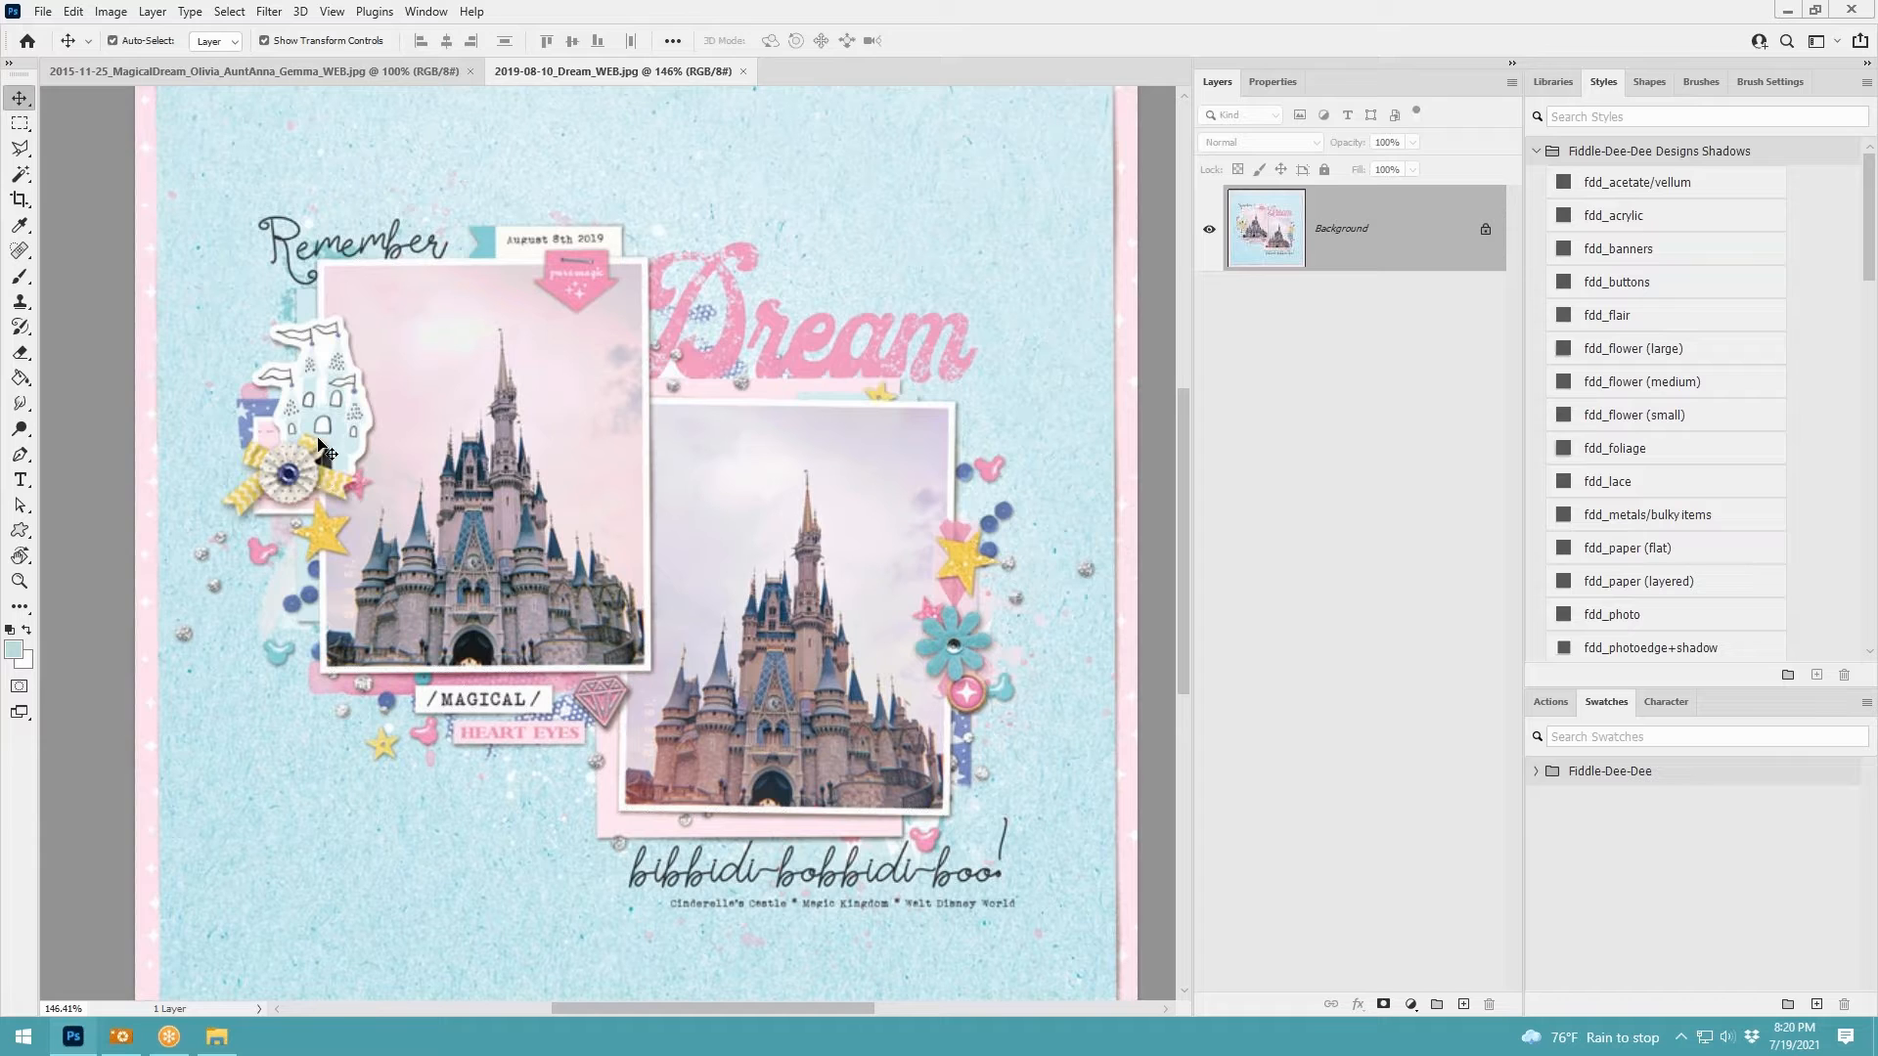
scroll(309, 512, "down", 2)
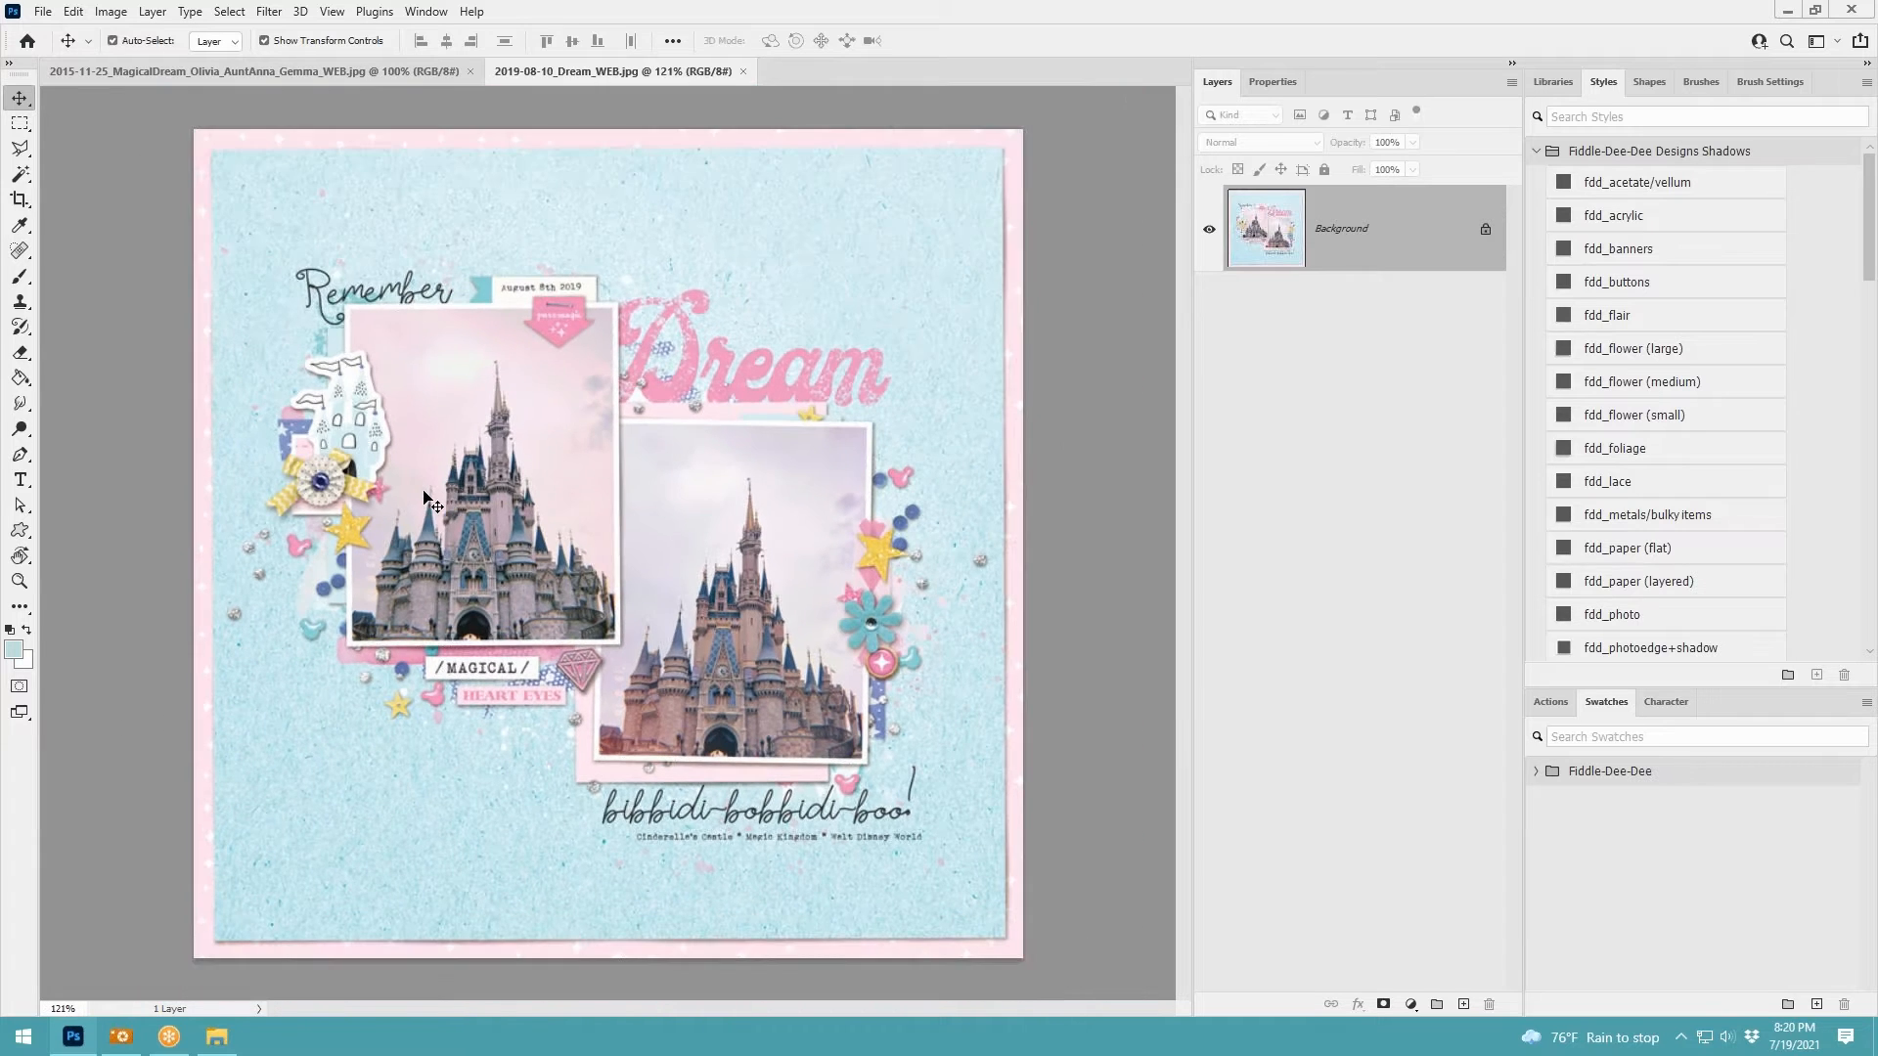
scroll(865, 551, "down", 1)
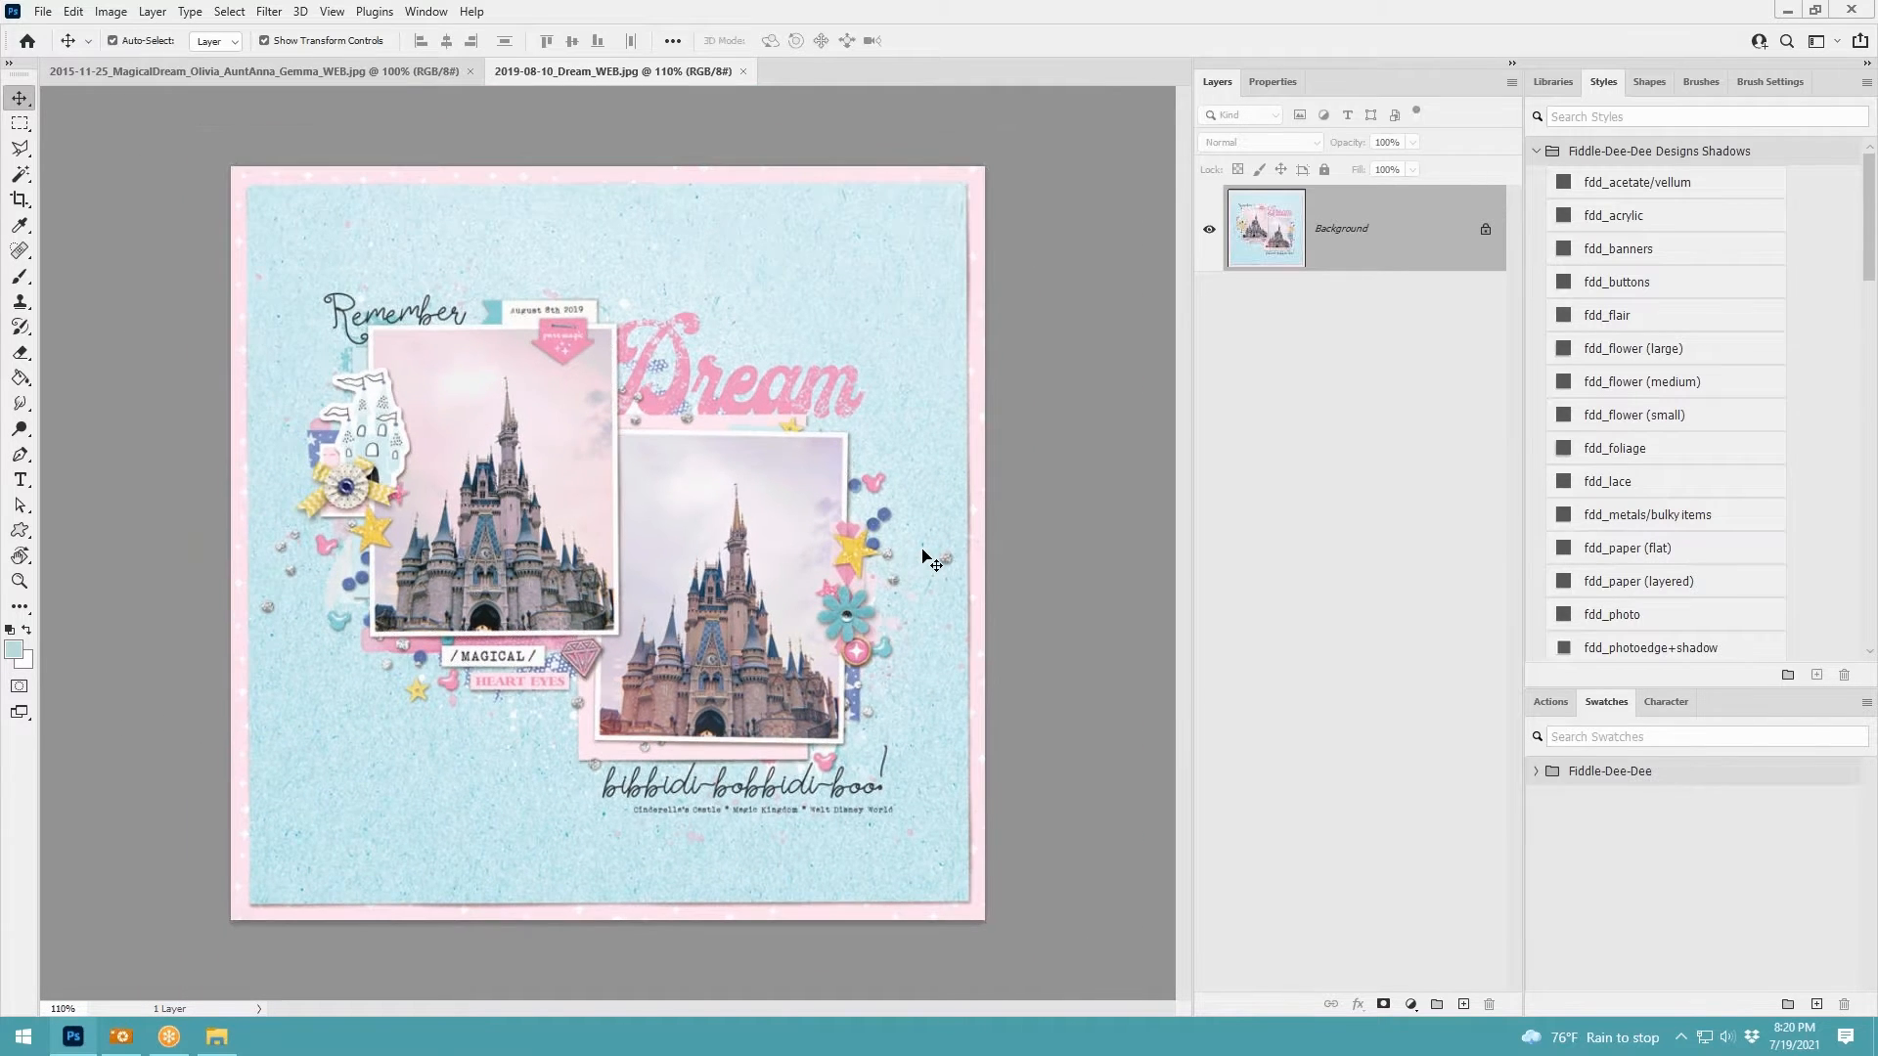
scroll(902, 572, "up", 2)
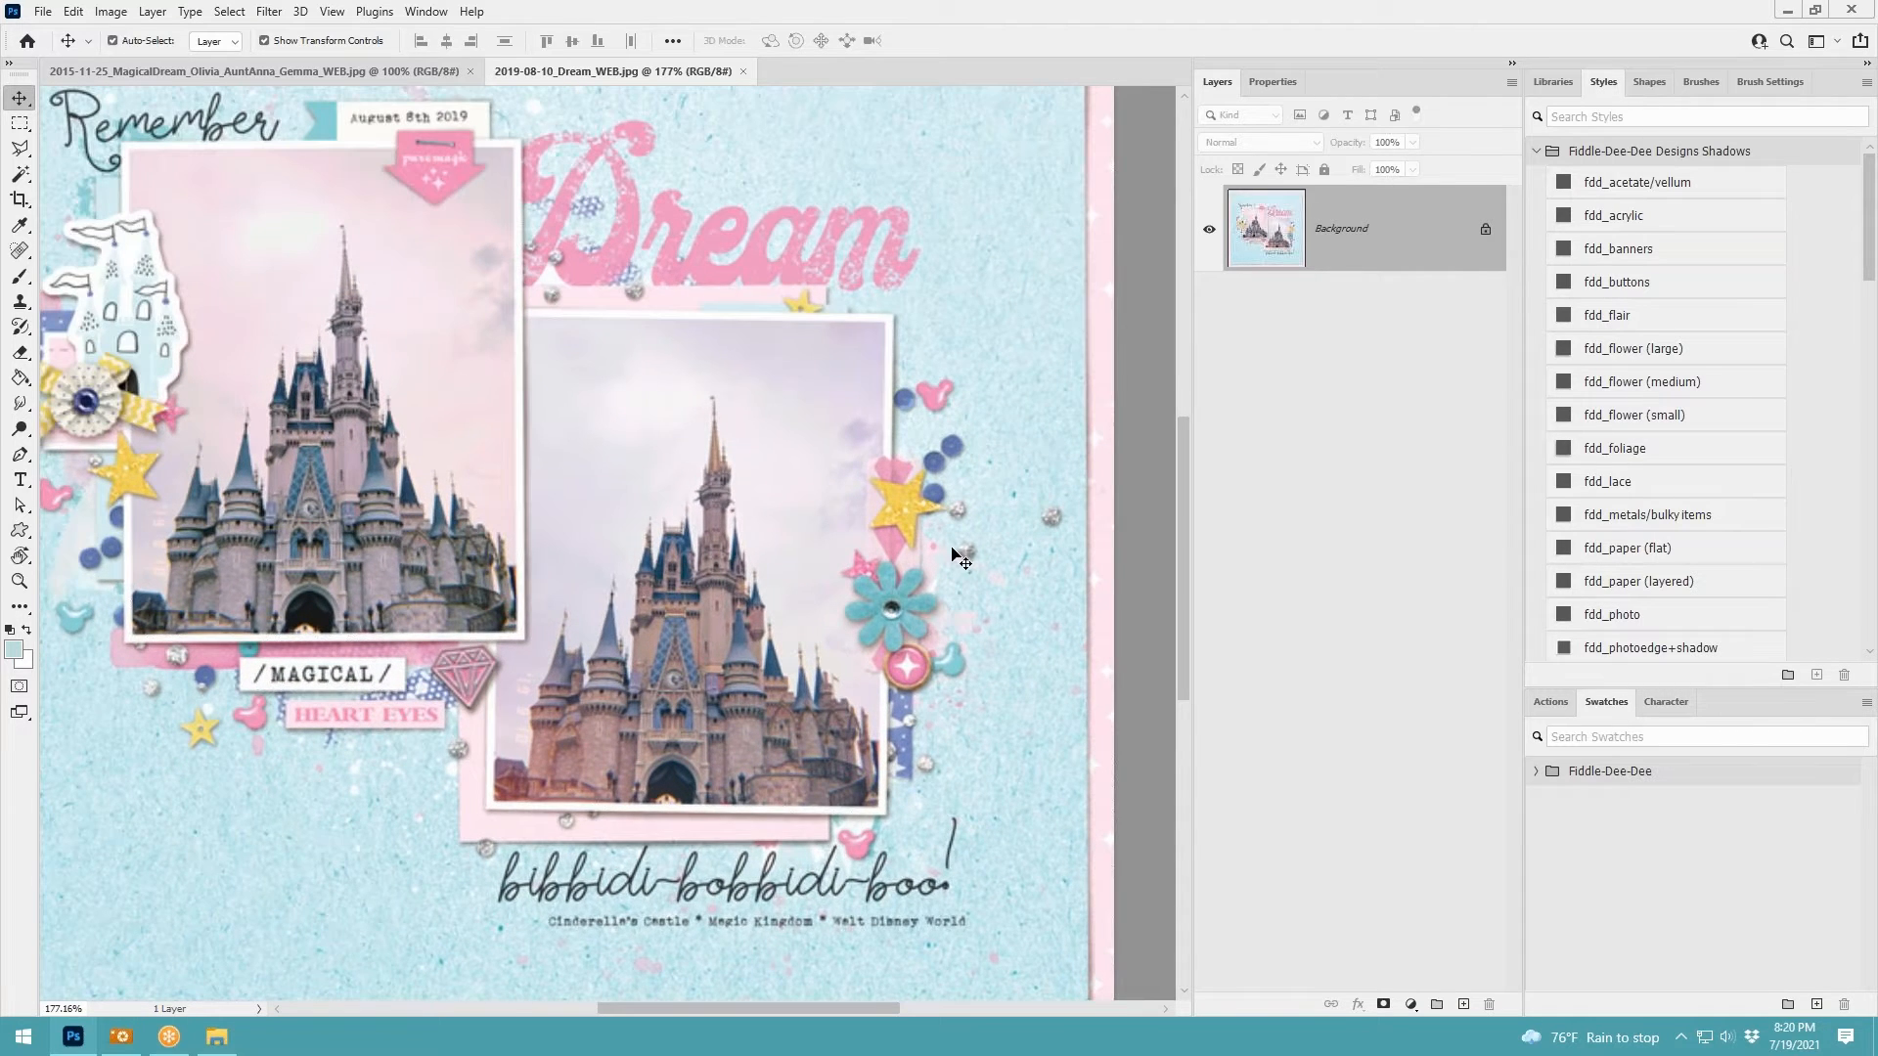
key("ctrl+0")
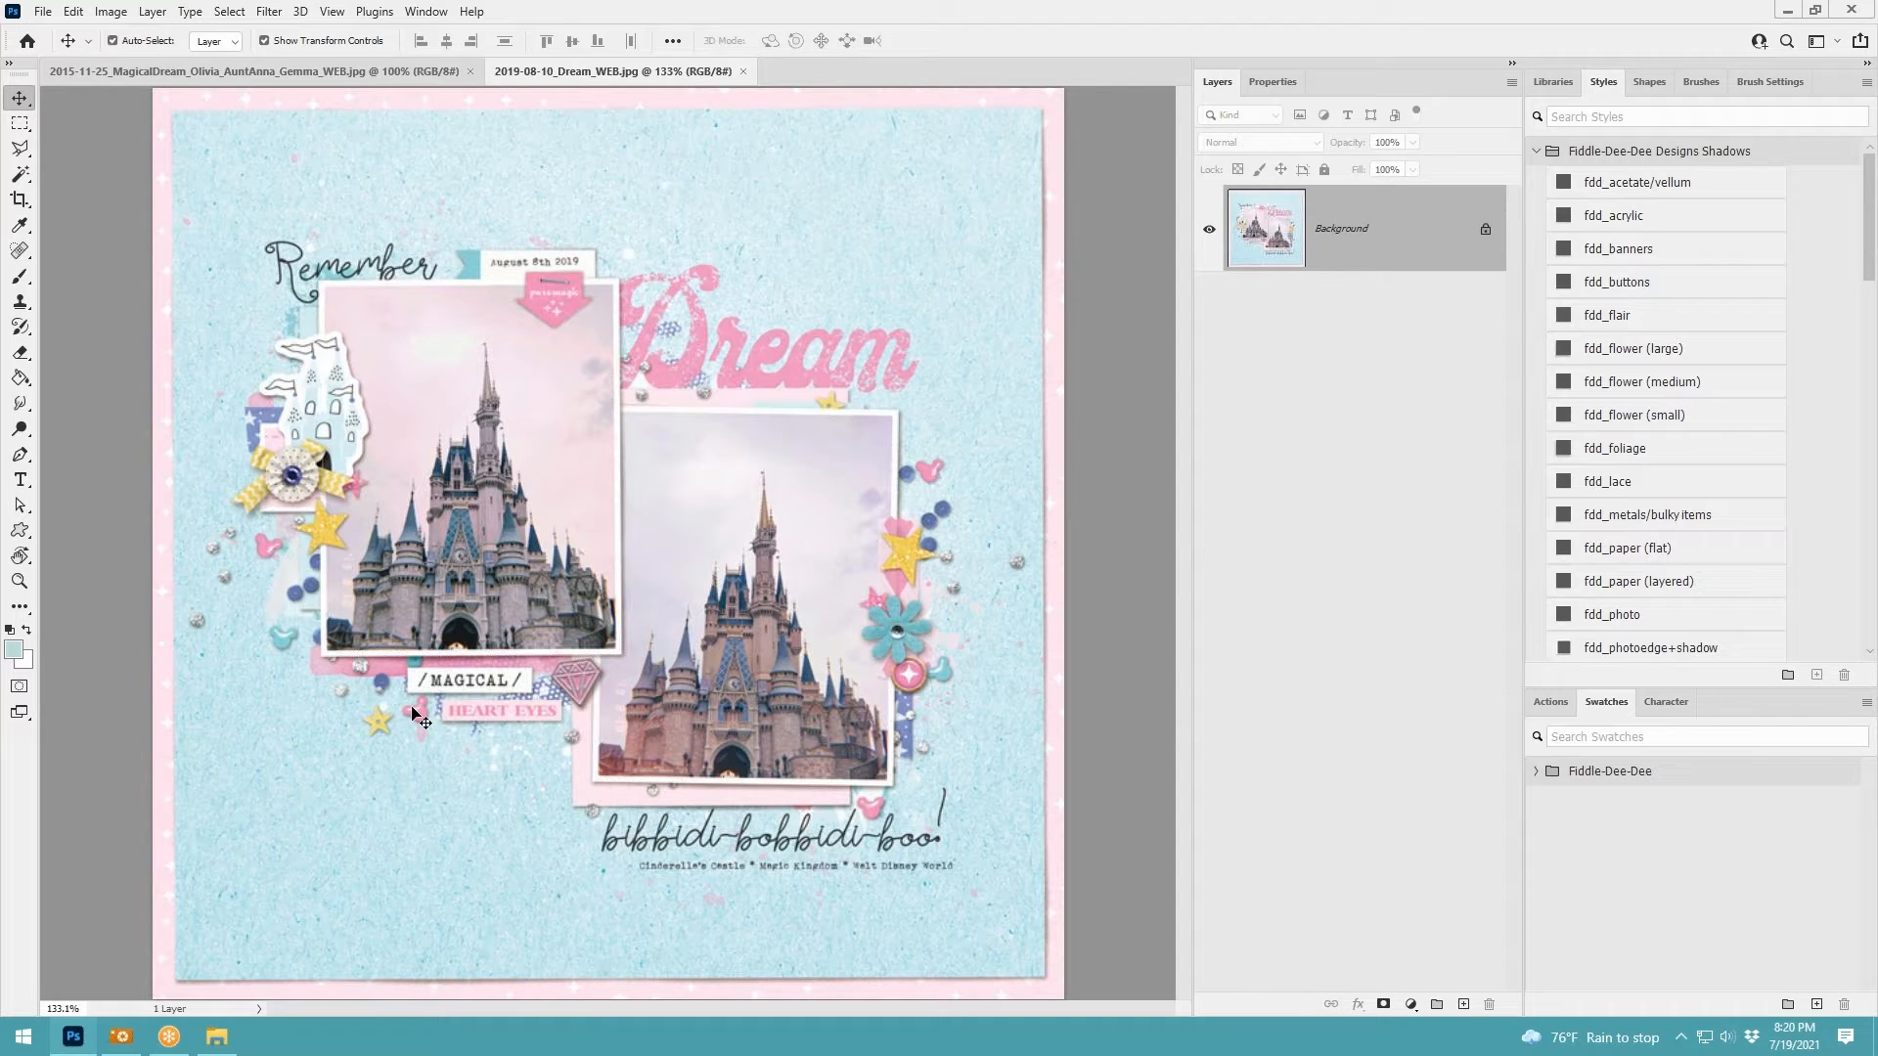
Bring up the Magical Dream layout and examine its framed photo and layered papers more closely
left_click(413, 69)
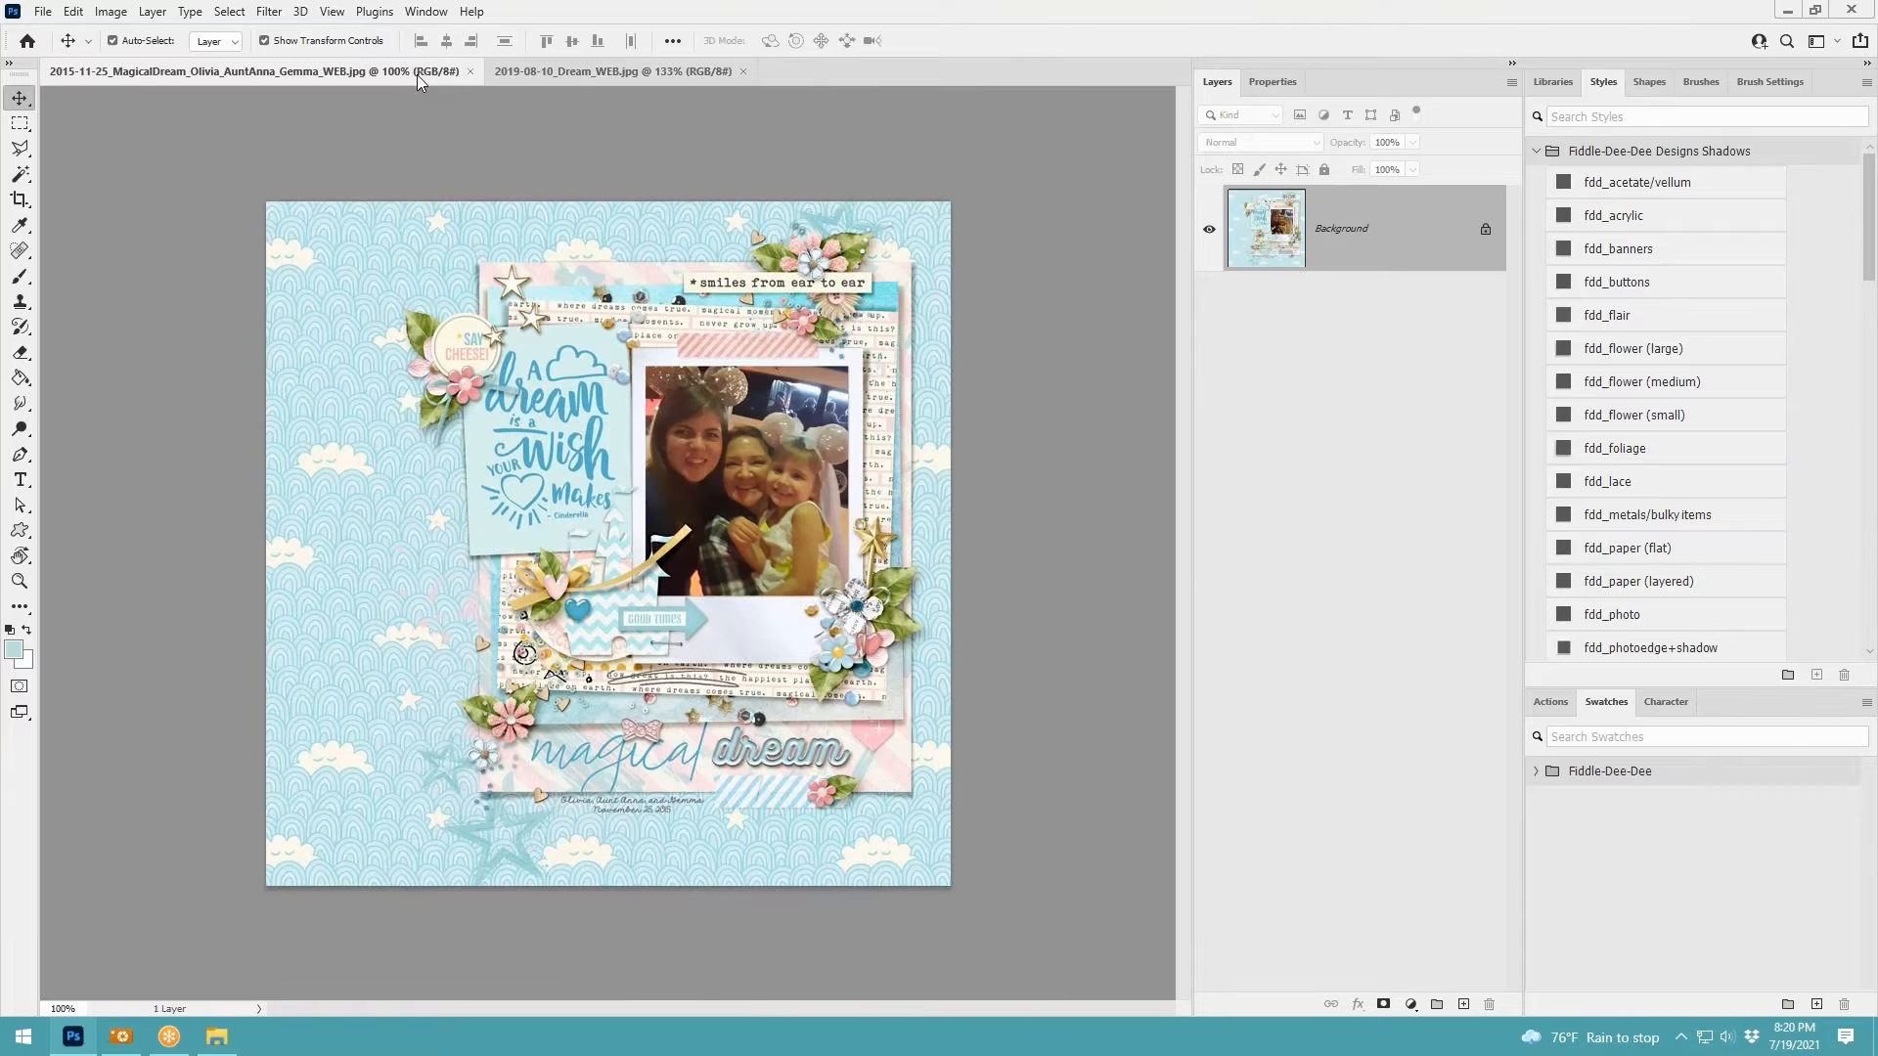
scroll(857, 610, "up", 1)
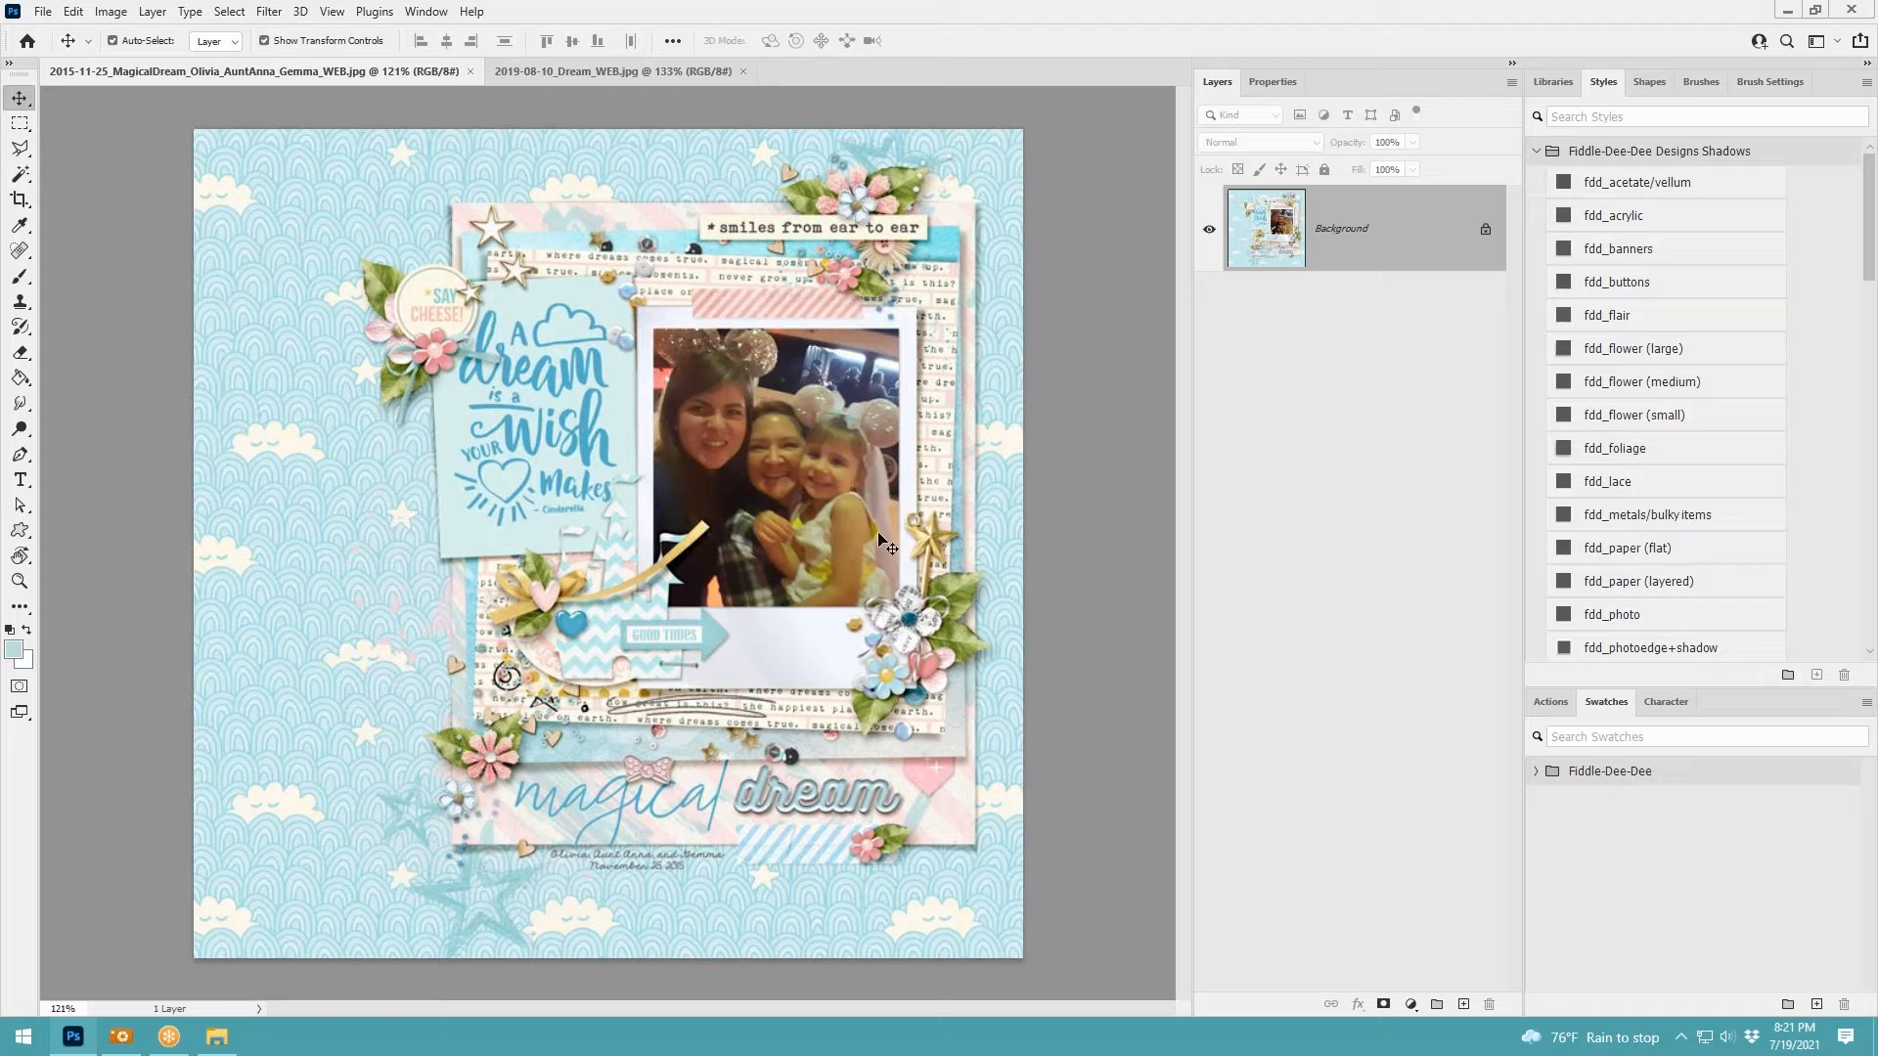
Compare the 2019-08-10_Dream_WEB.jpg layout with the Magical Dream layout, examining the latter's framed photo and layered papers up close
left_click(579, 66)
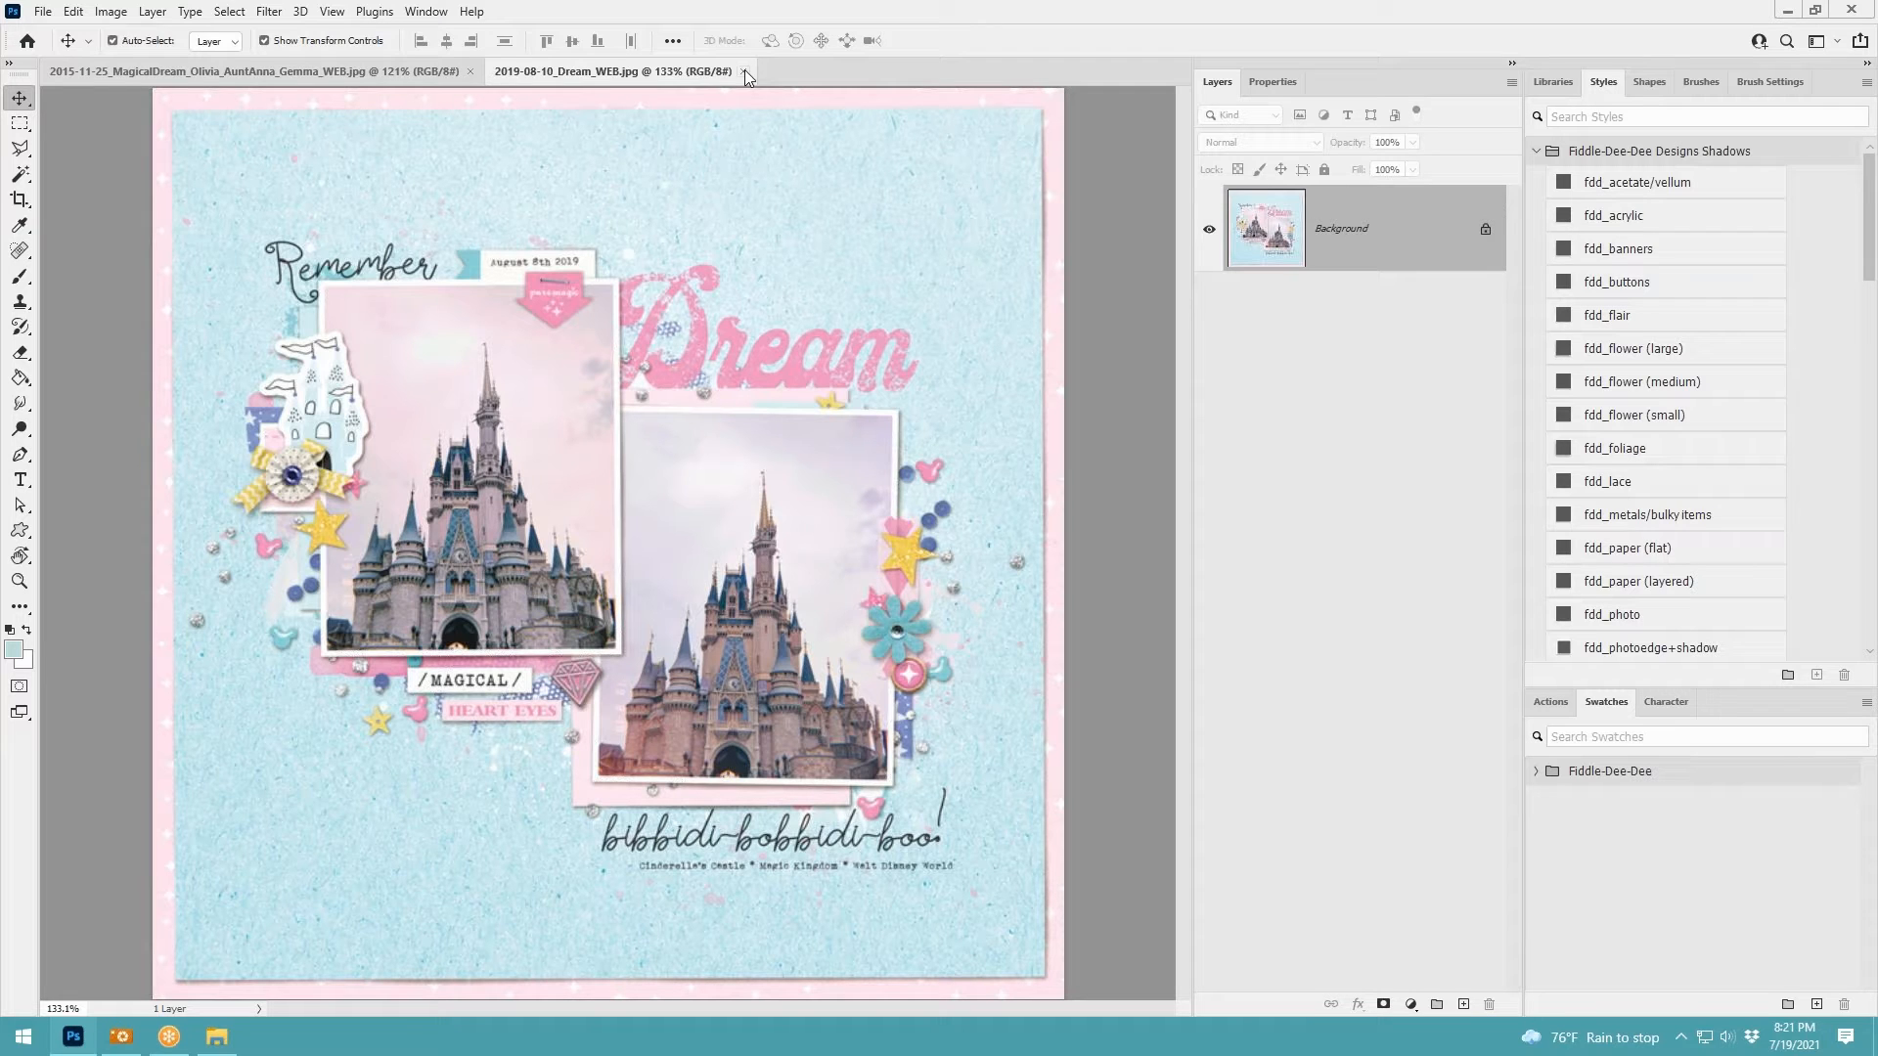
left_click(362, 70)
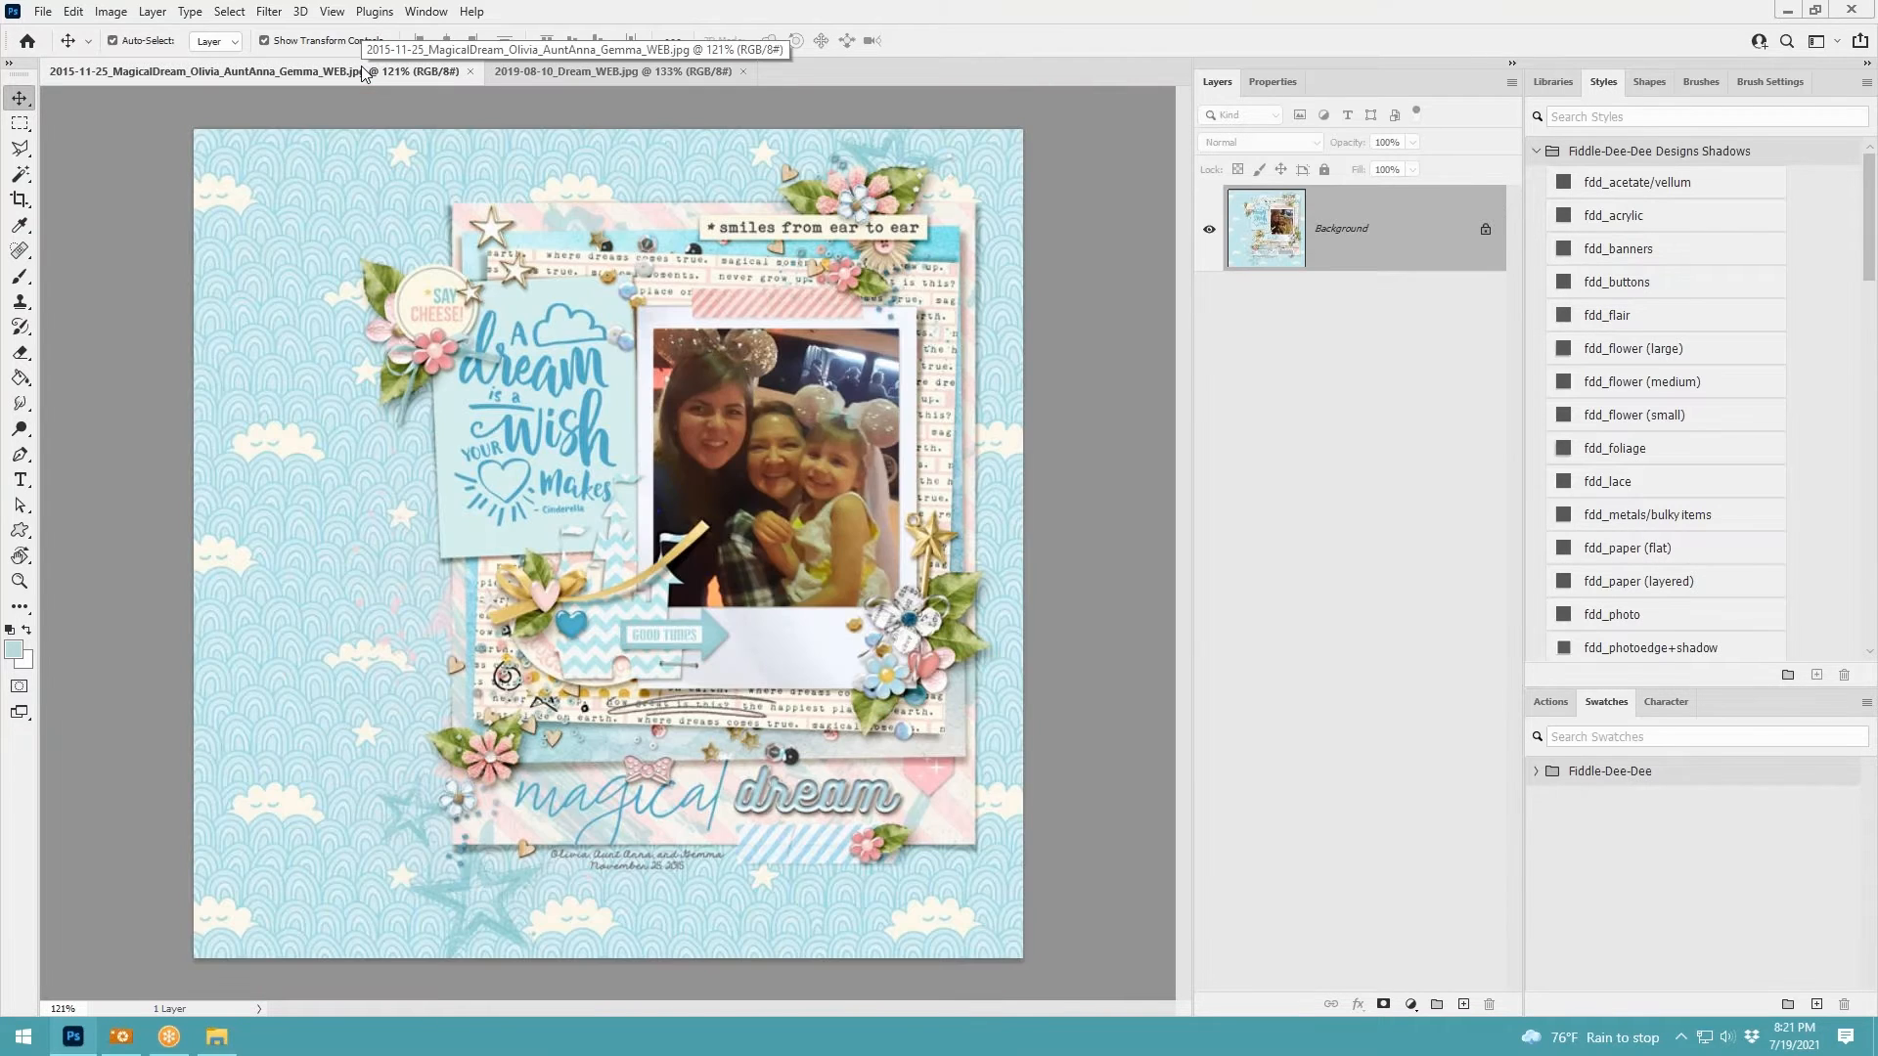
scroll(802, 430, "up", 1)
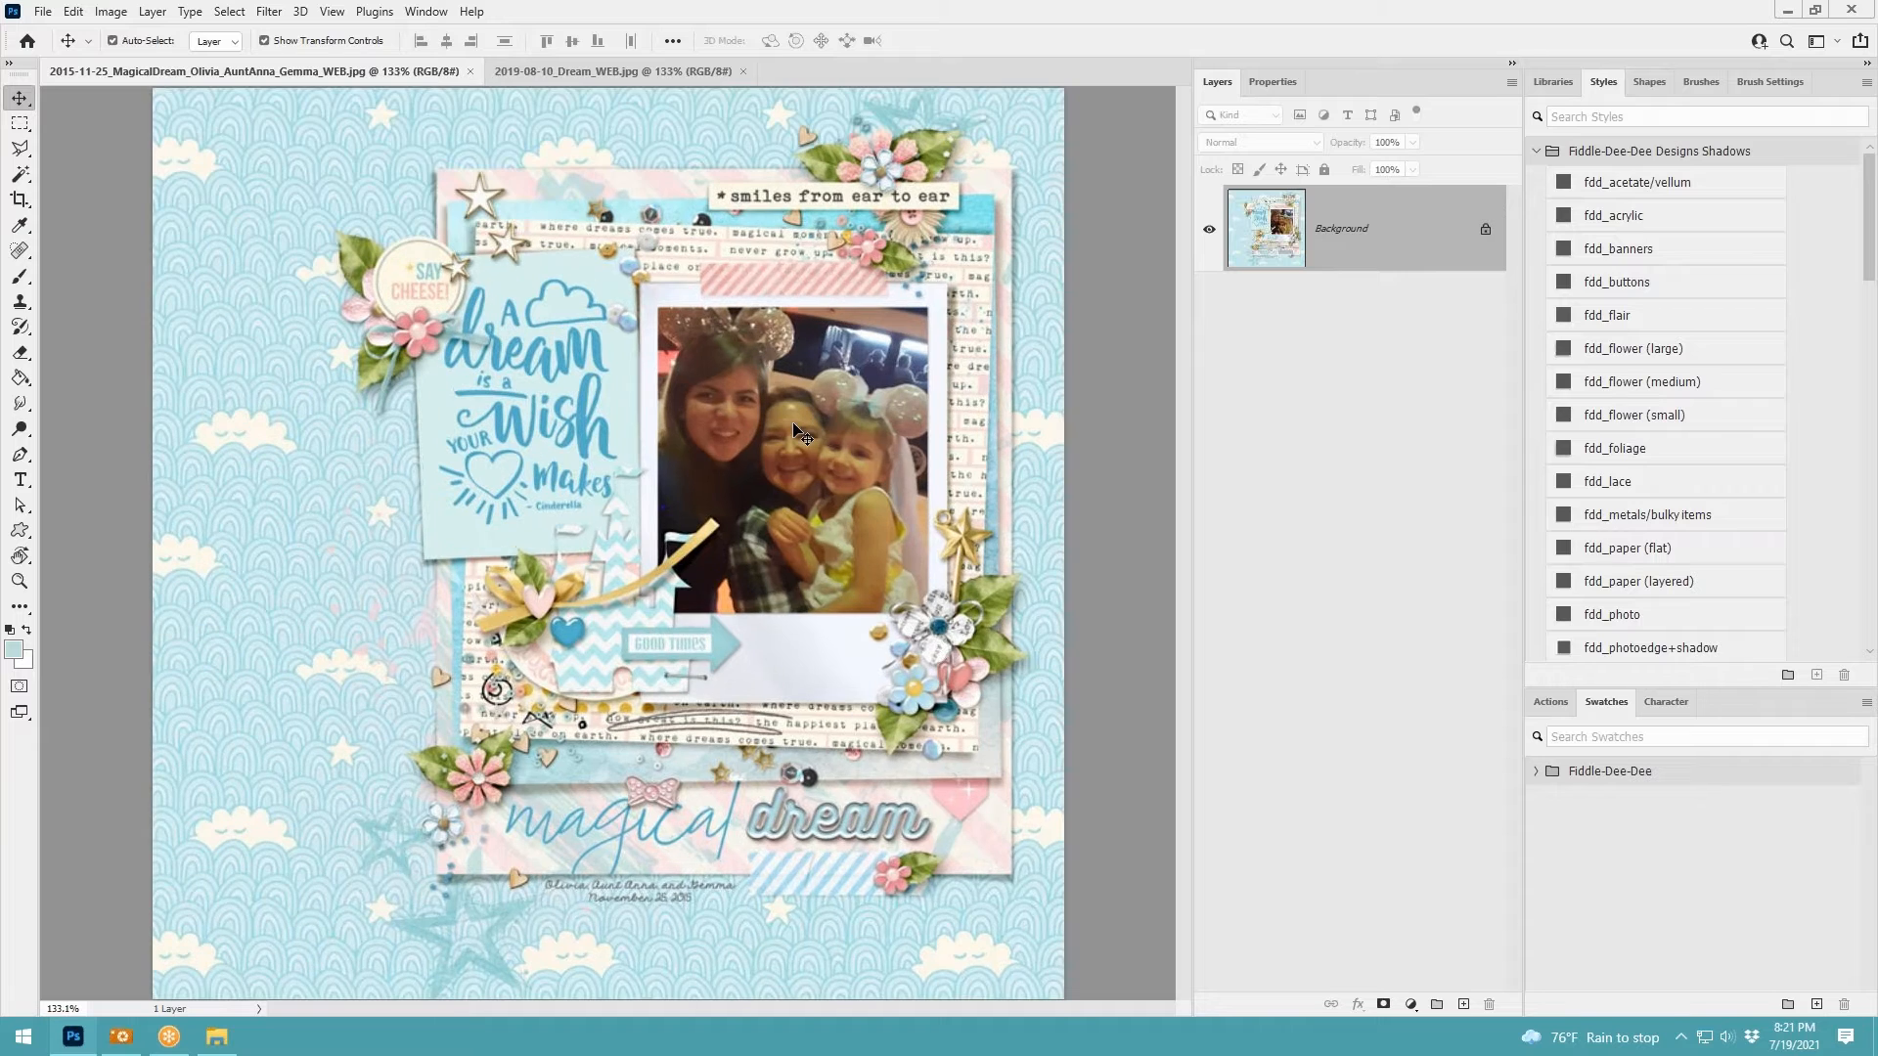
scroll(802, 430, "down", 1)
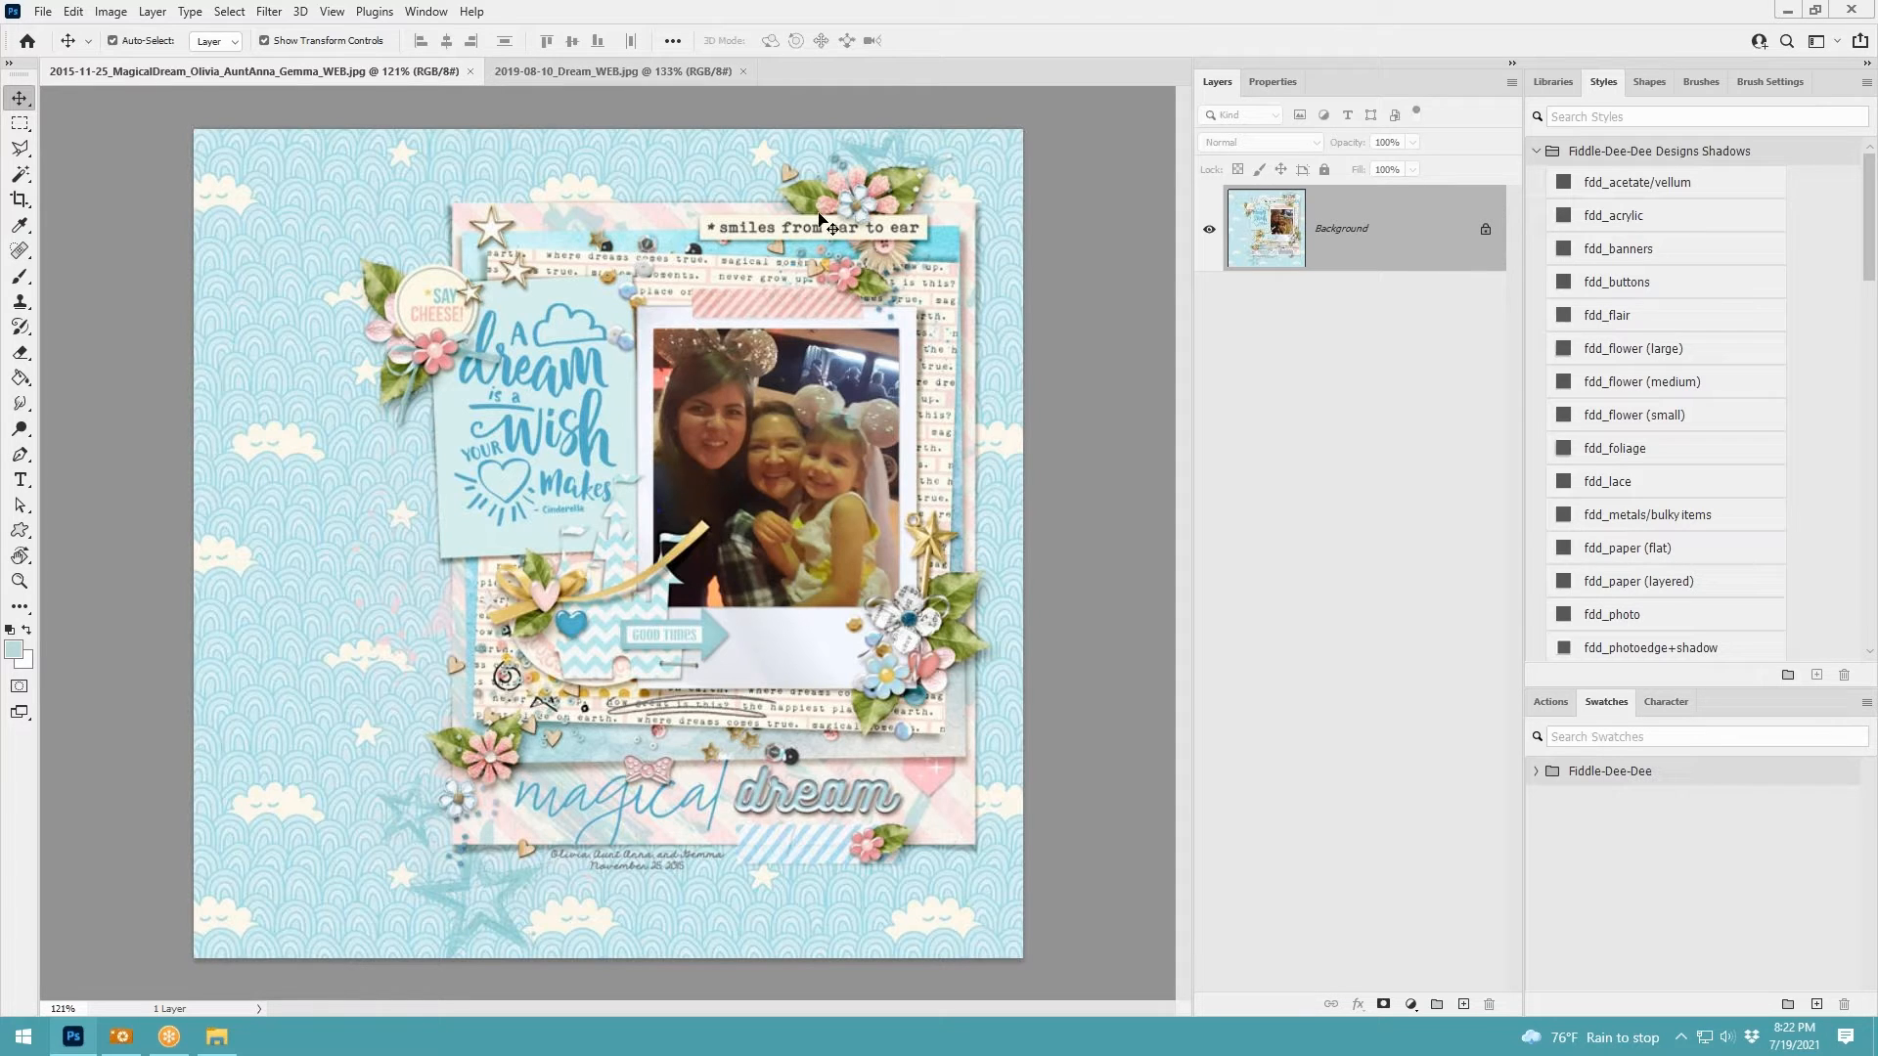
Close the 2019-08-10_Dream_WEB.jpg layout and the 2015-11-25 Magical Dream layout
left_click(567, 70)
left_click(742, 71)
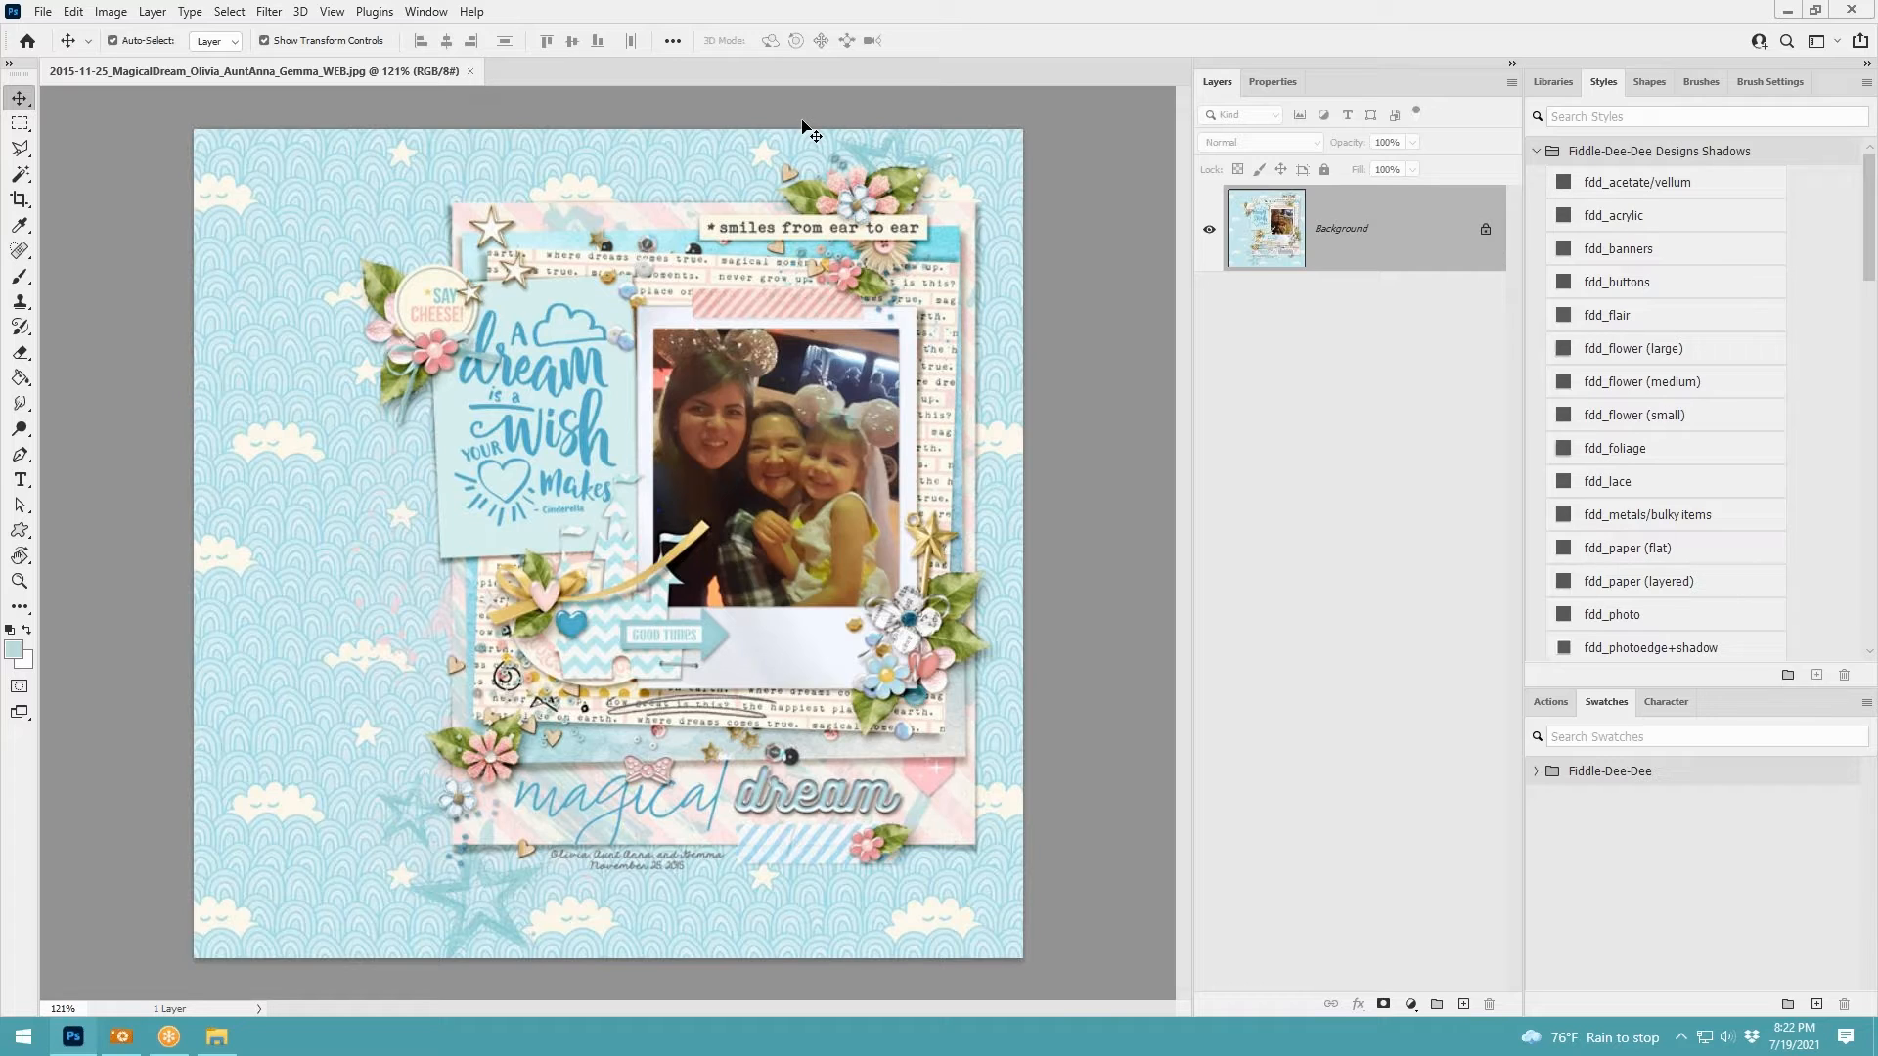
key("alt+Tab")
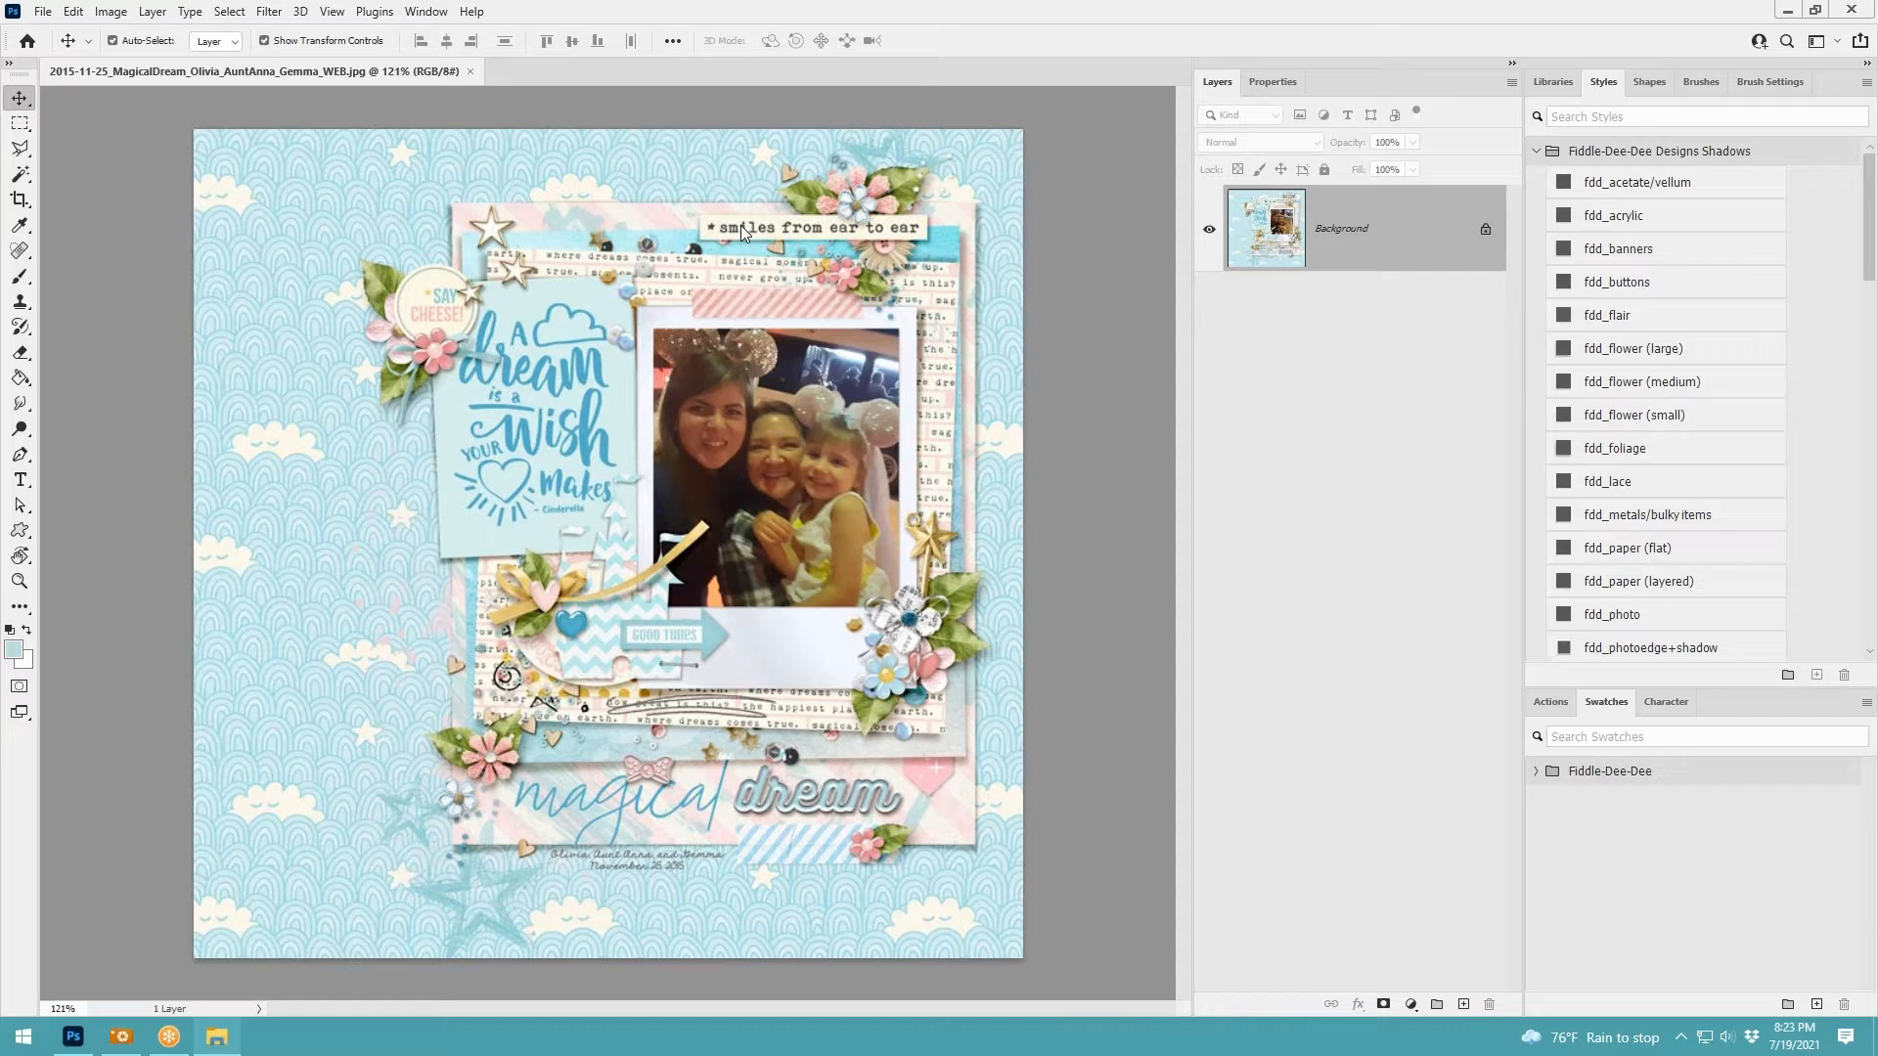
left_click(470, 73)
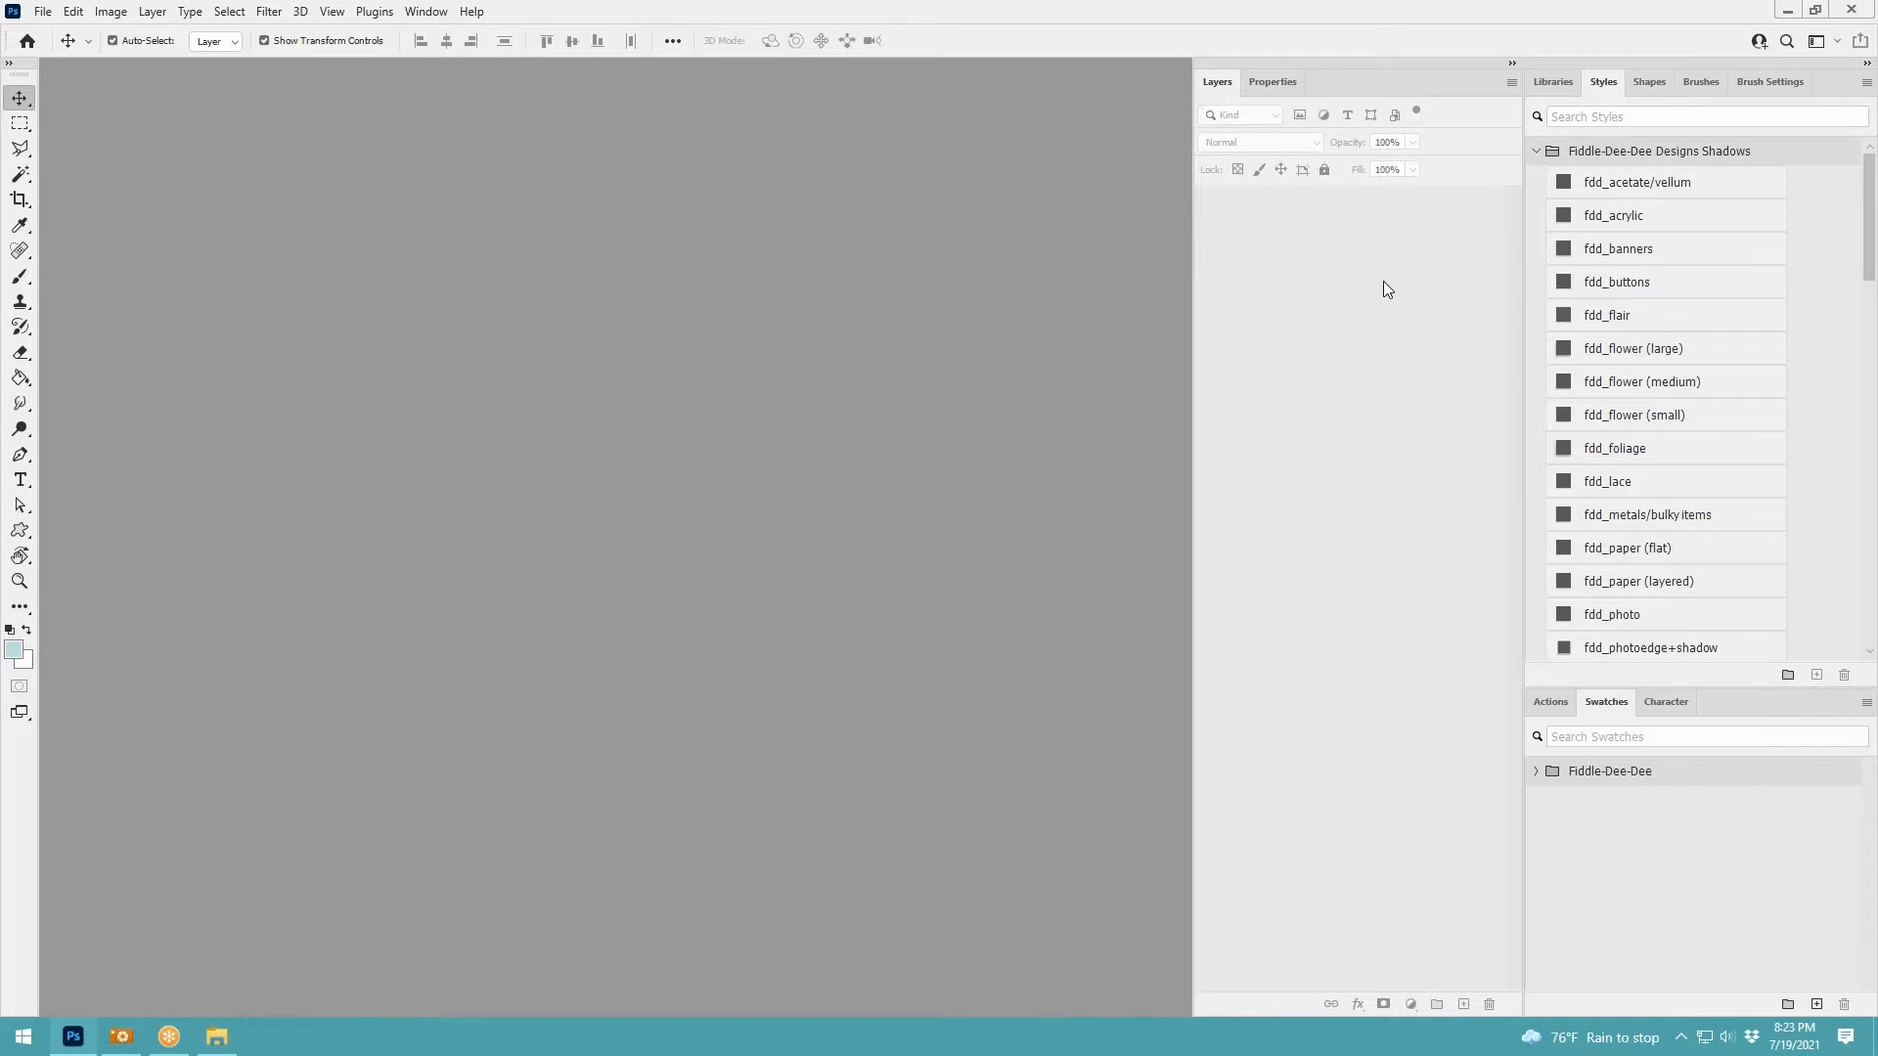
Open AVeryMerryWelcome_EnteringWDW_11-25-15.jpg and BringOnTheMagic_MagicBands_11-15.jpg from the file folder and examine the MagicBands layout more closely
key("alt+Tab")
left_click_drag(1877, 362, 631, 333)
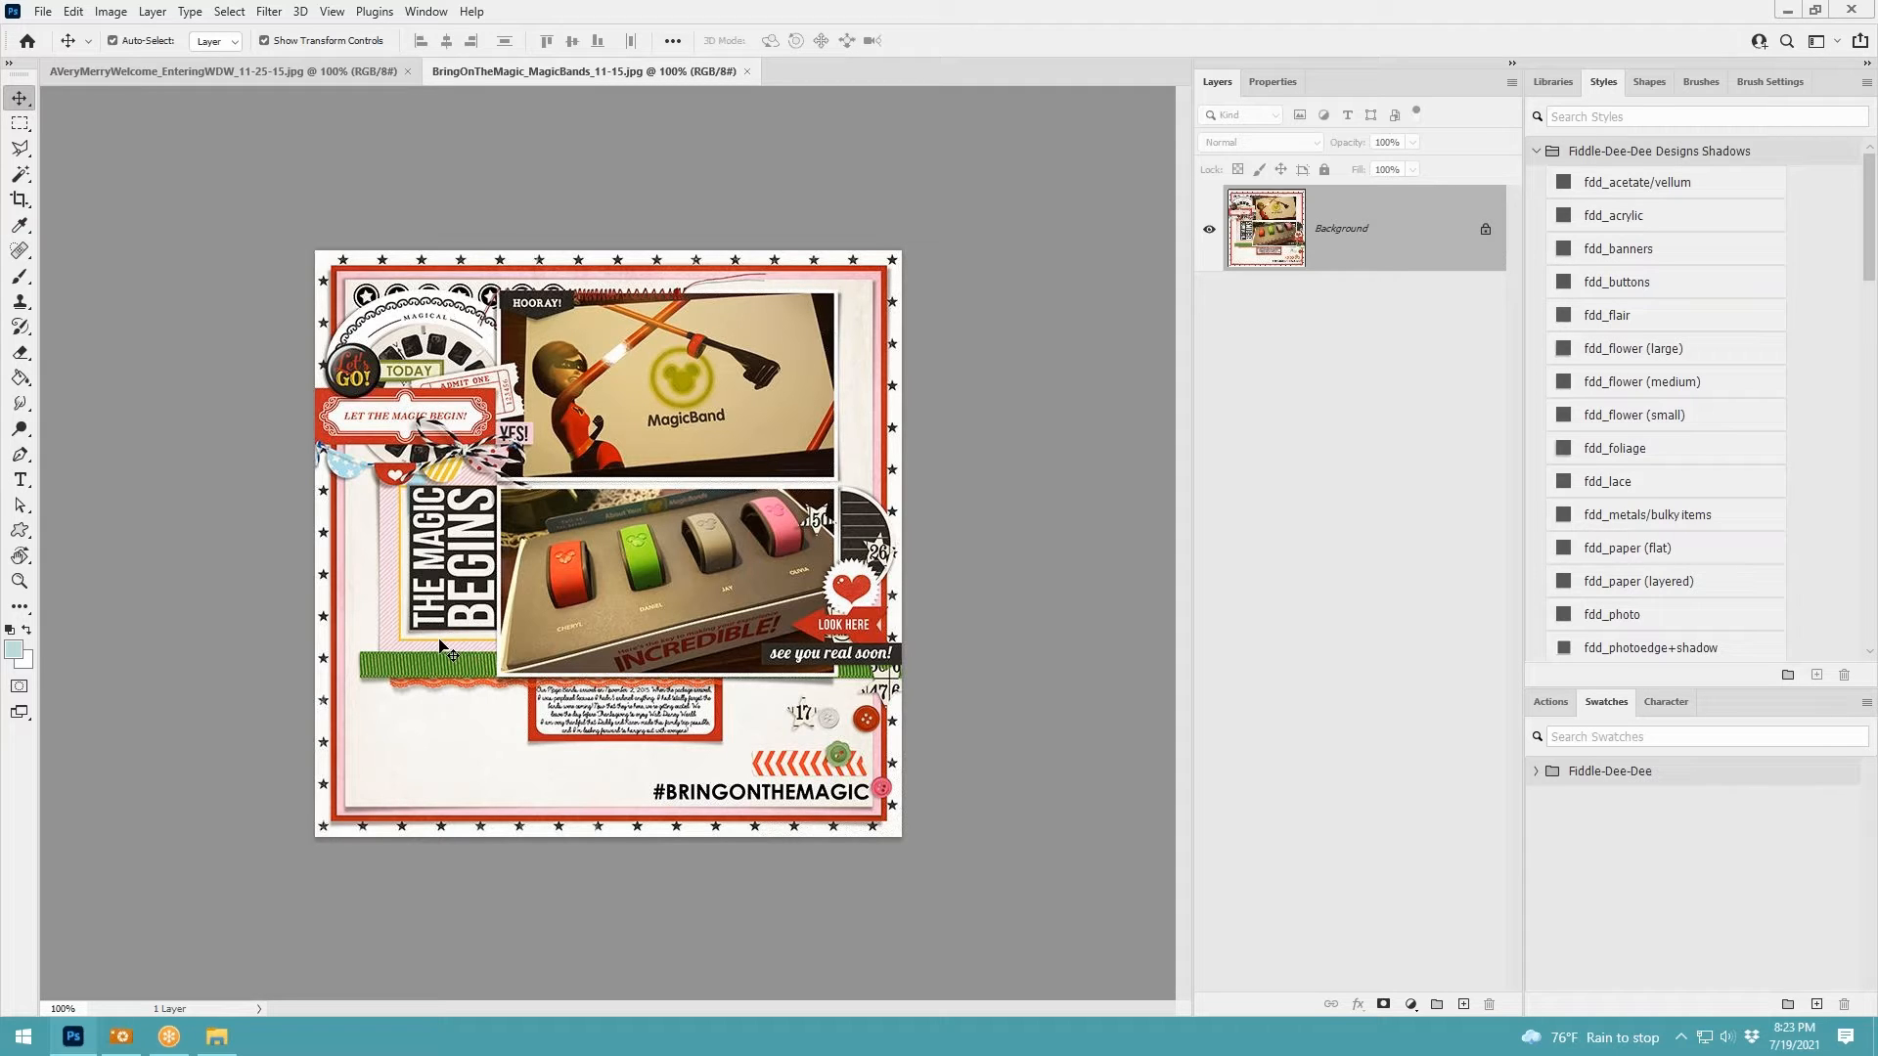
scroll(795, 669, "up", 1)
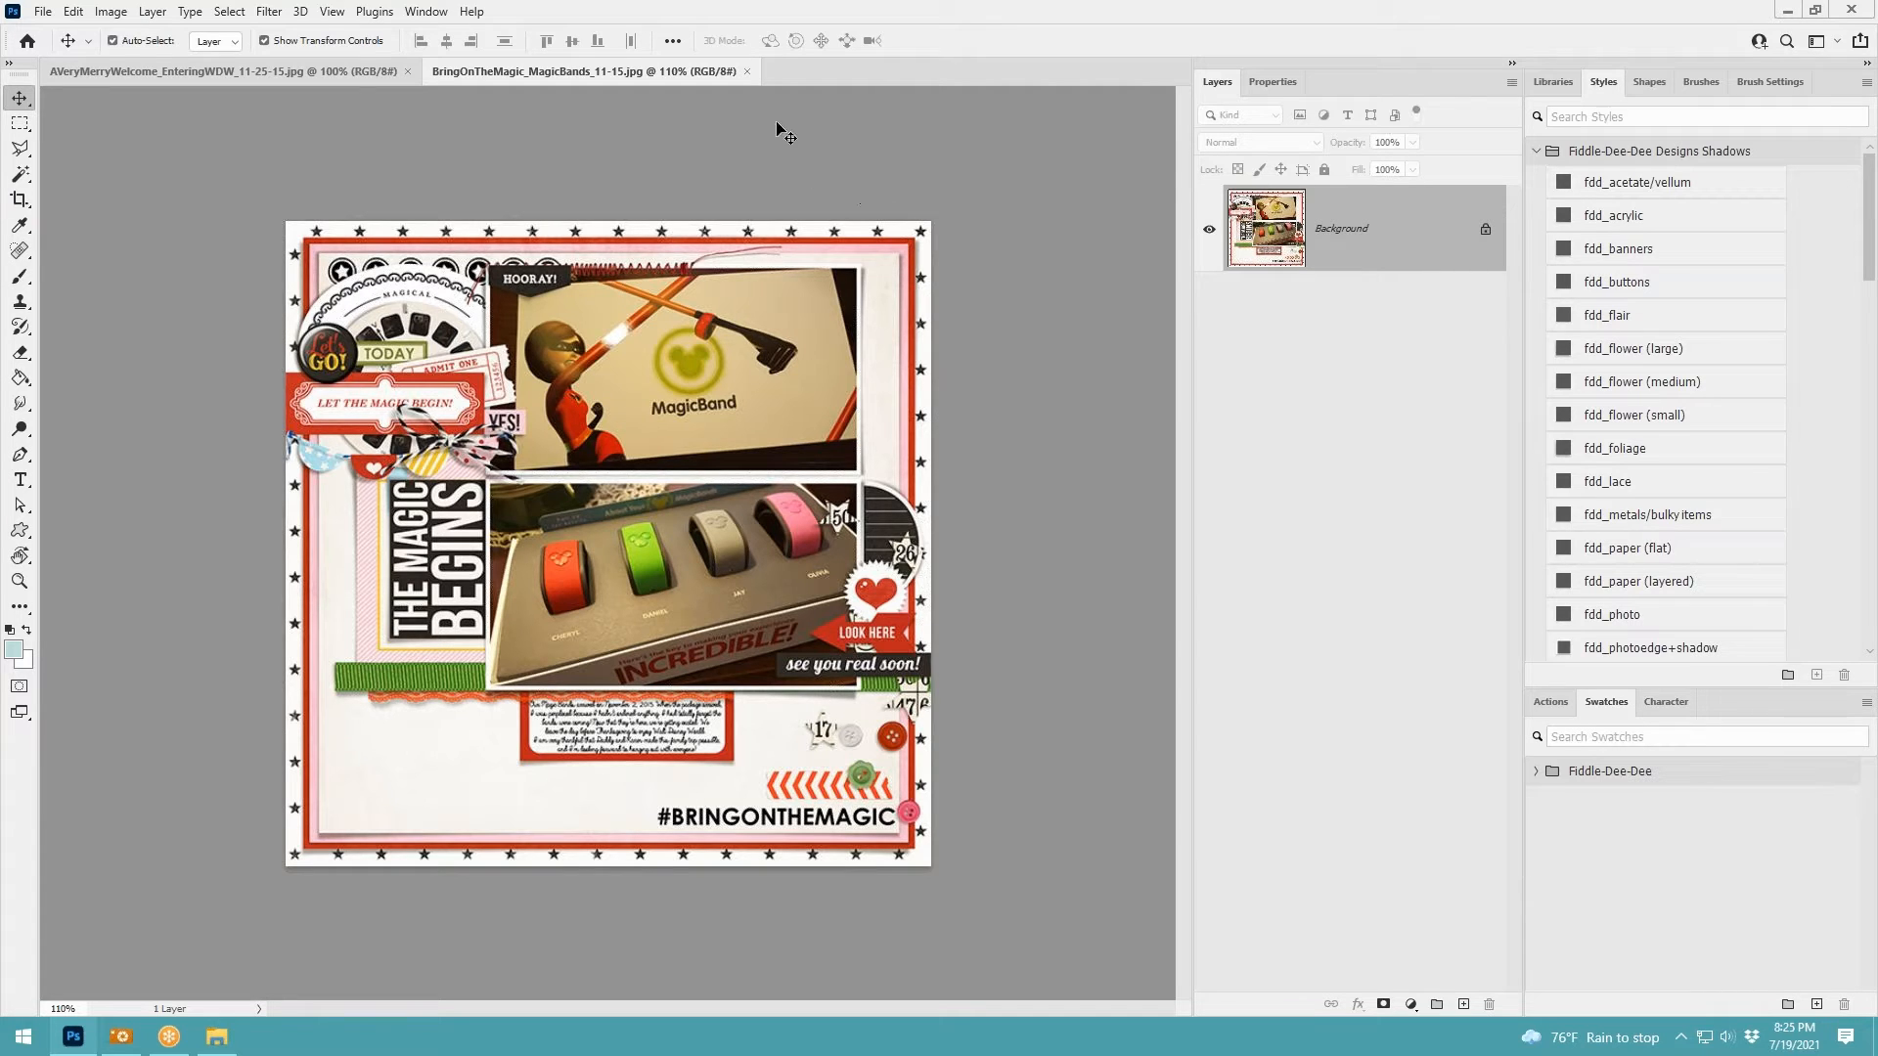
Close the MagicBands layout and examine the A Very Merry Welcome layout's photos, title and embellishments
left_click(747, 70)
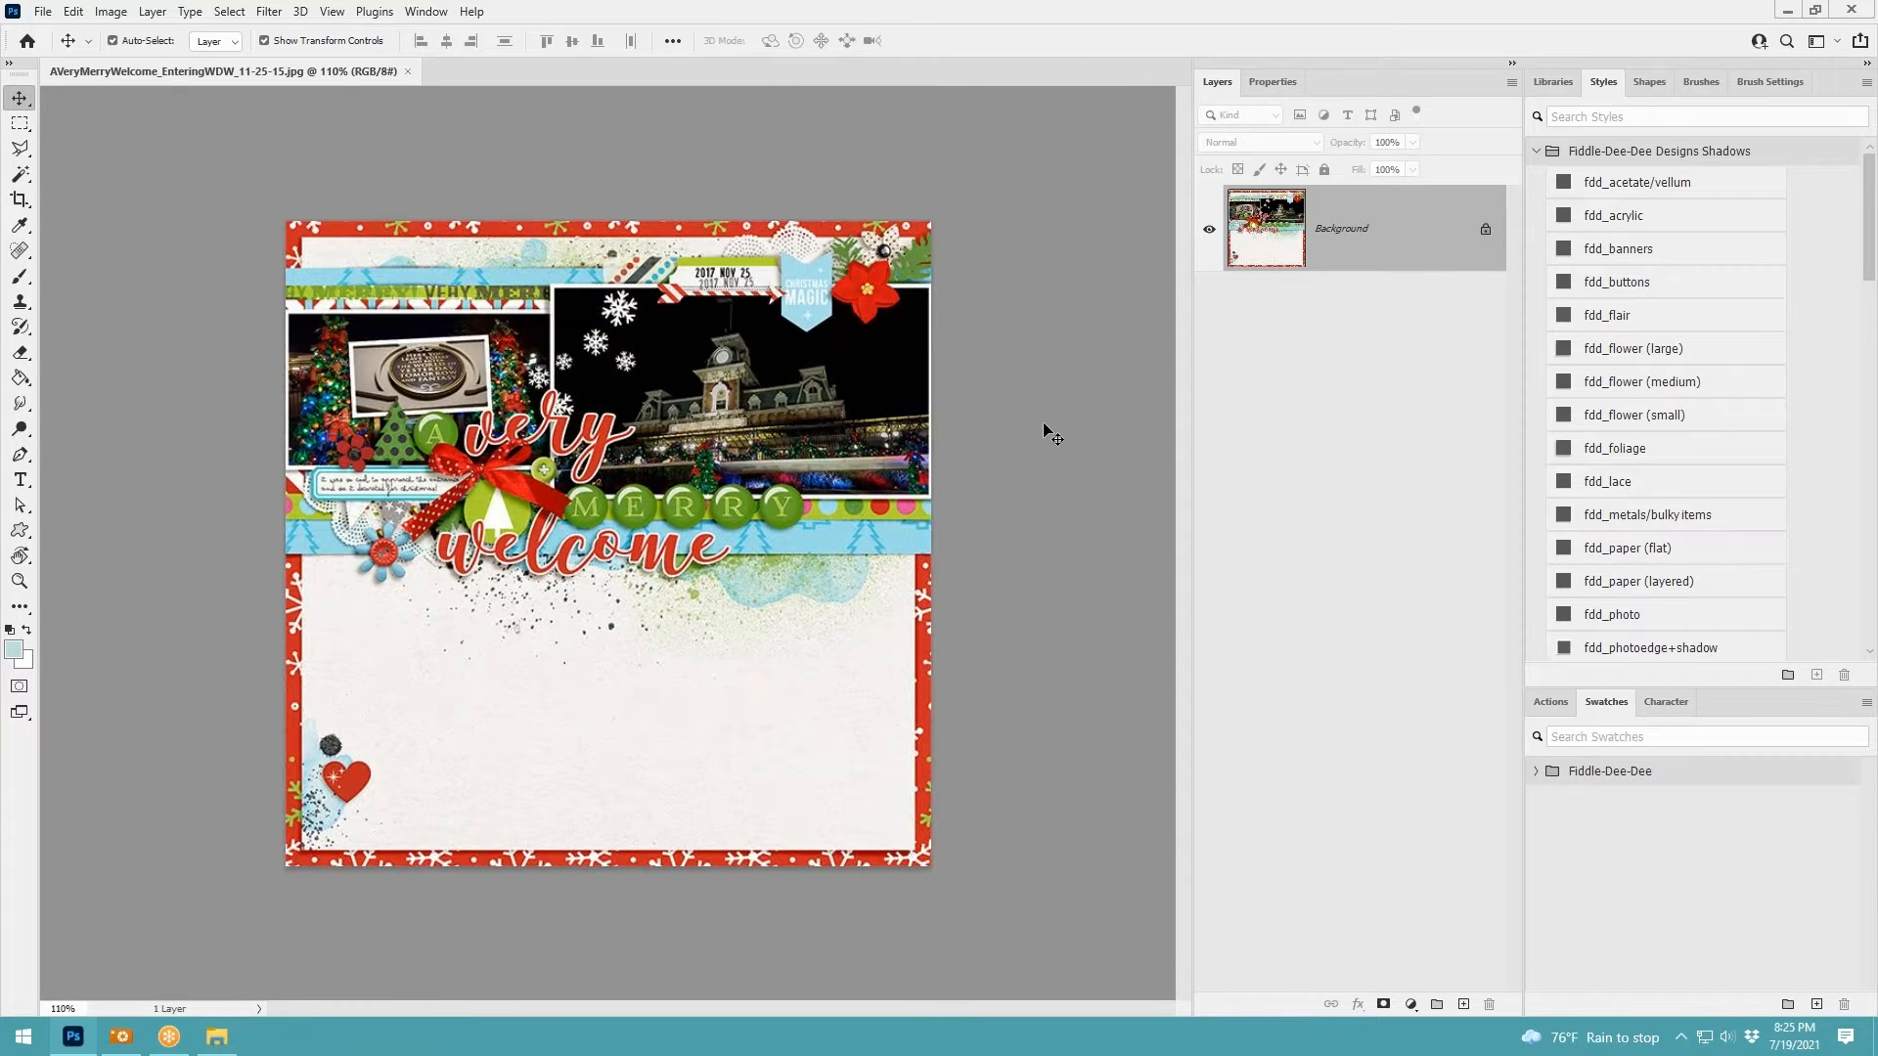
scroll(1048, 433, "up", 1)
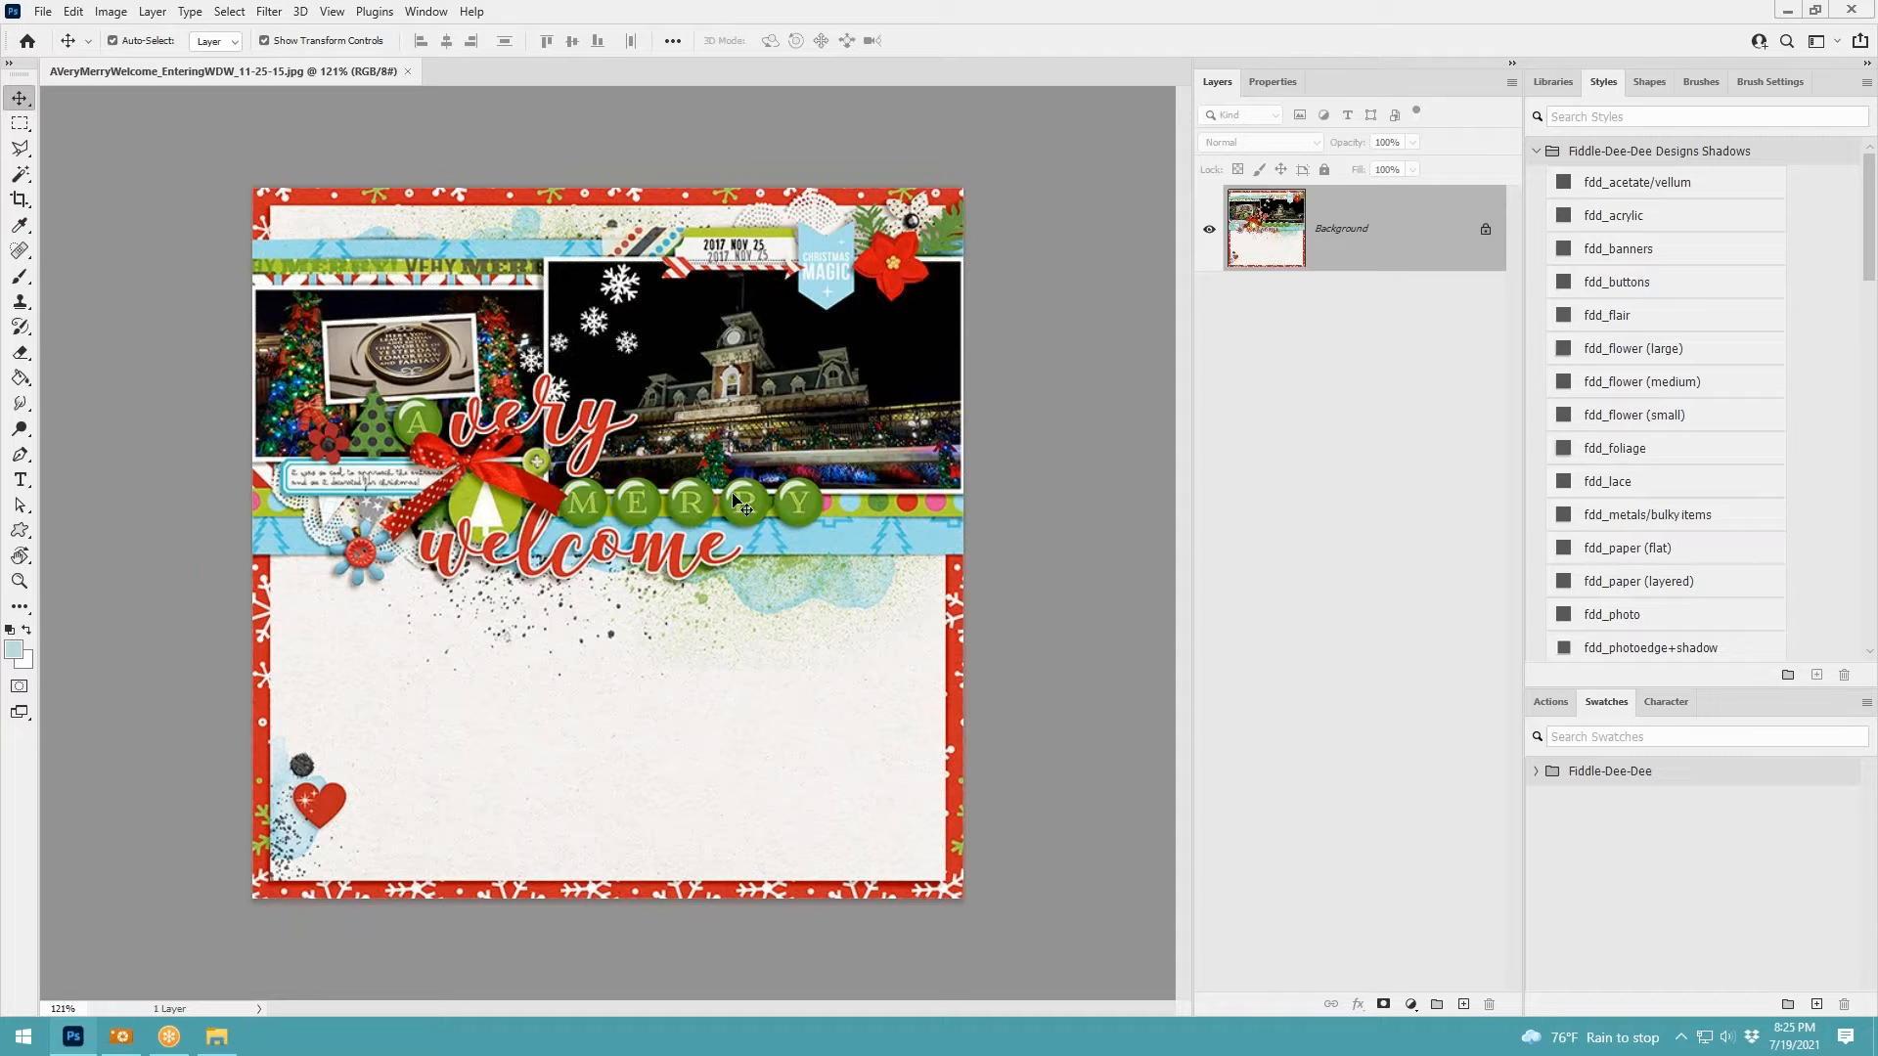
Replace the A Very Merry Welcome layout with ThisMomentFrozen_Castle_2015-11-26.jpg from the file folder and examine its castle photo and star clusters
left_click(409, 71)
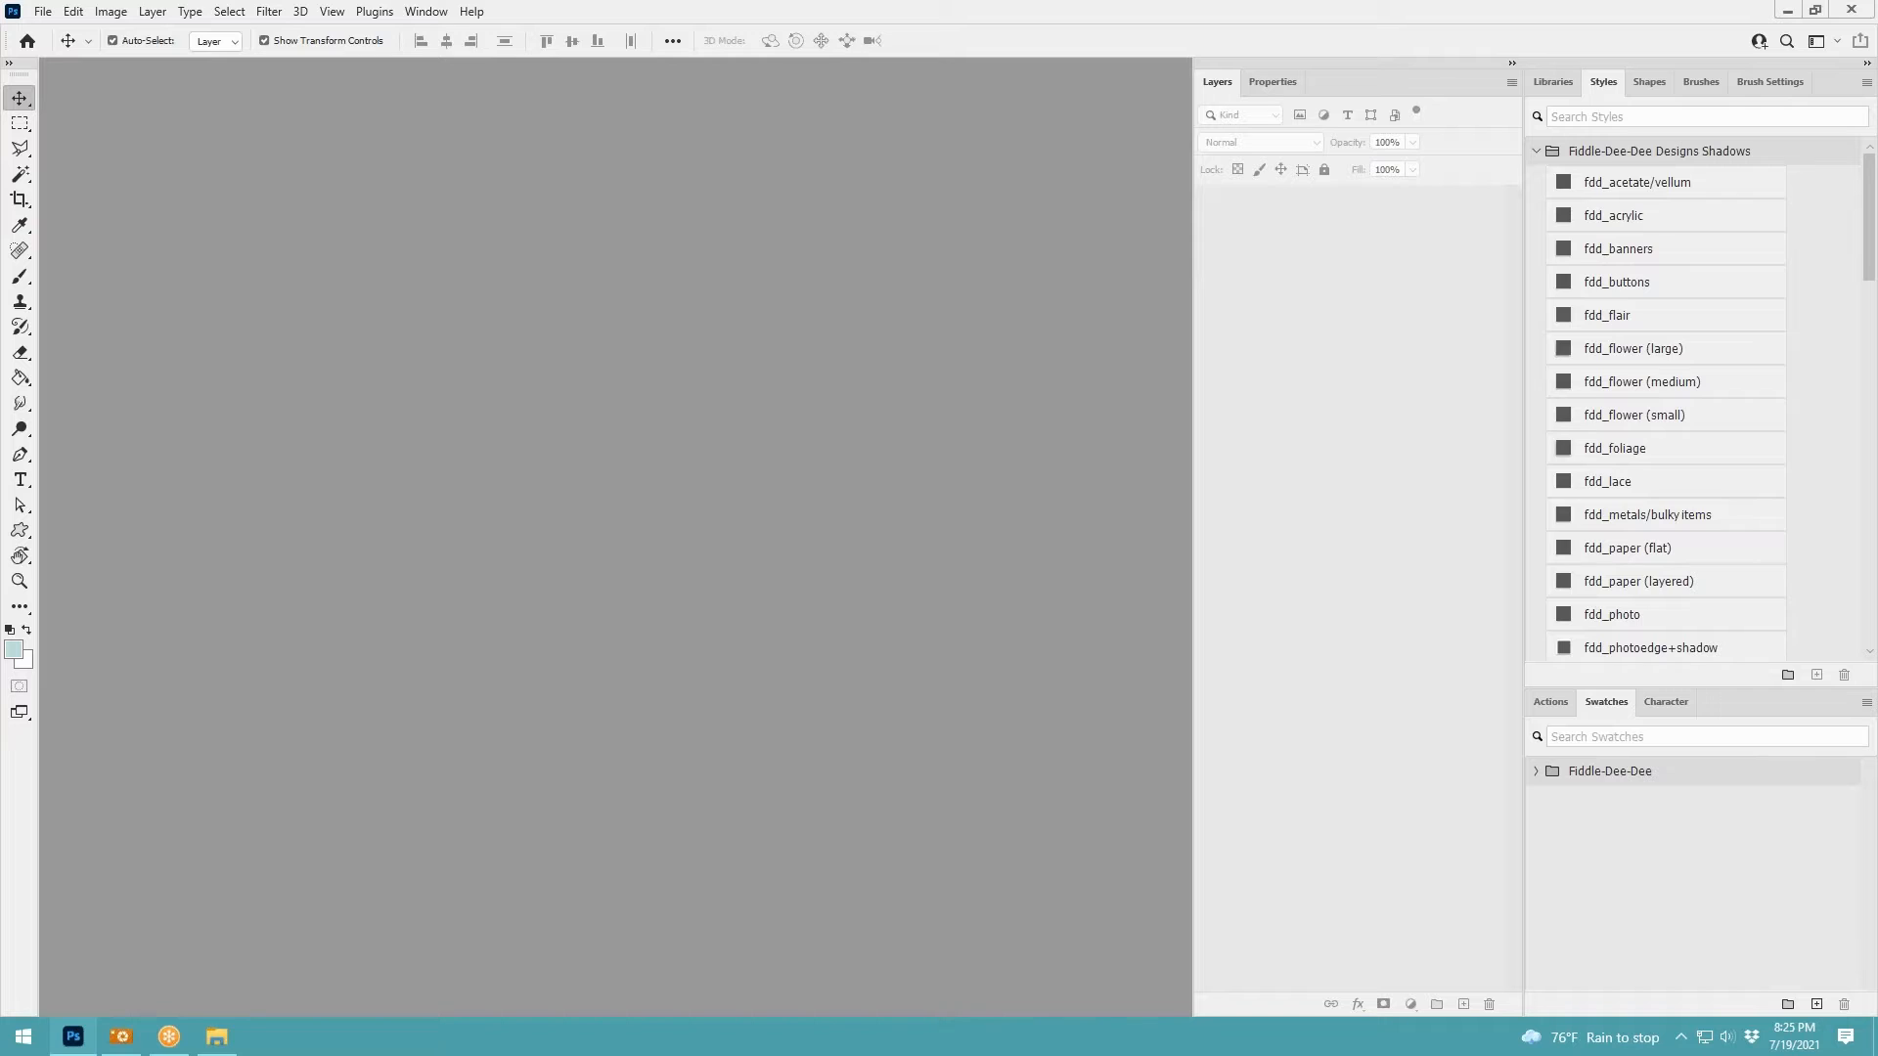
left_click(216, 1037)
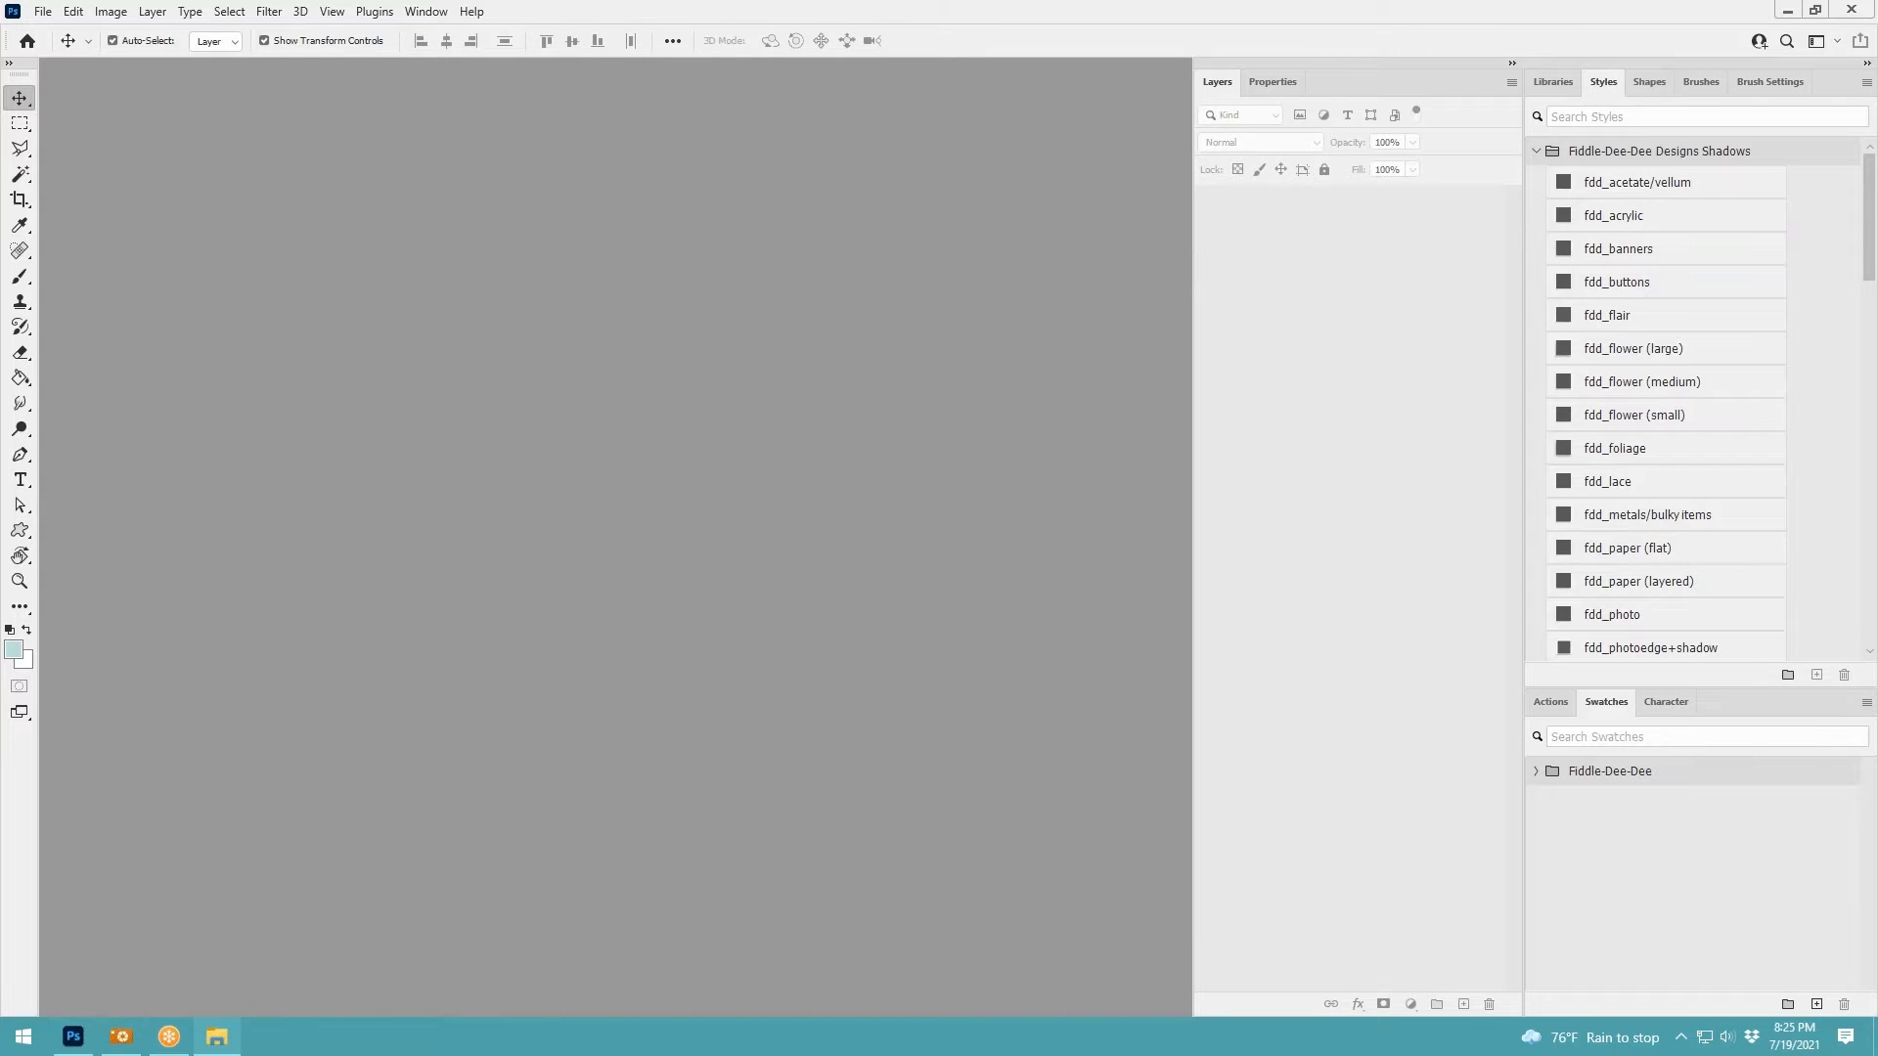
left_click_drag(1877, 479, 988, 479)
scroll(1026, 484, "up", 1)
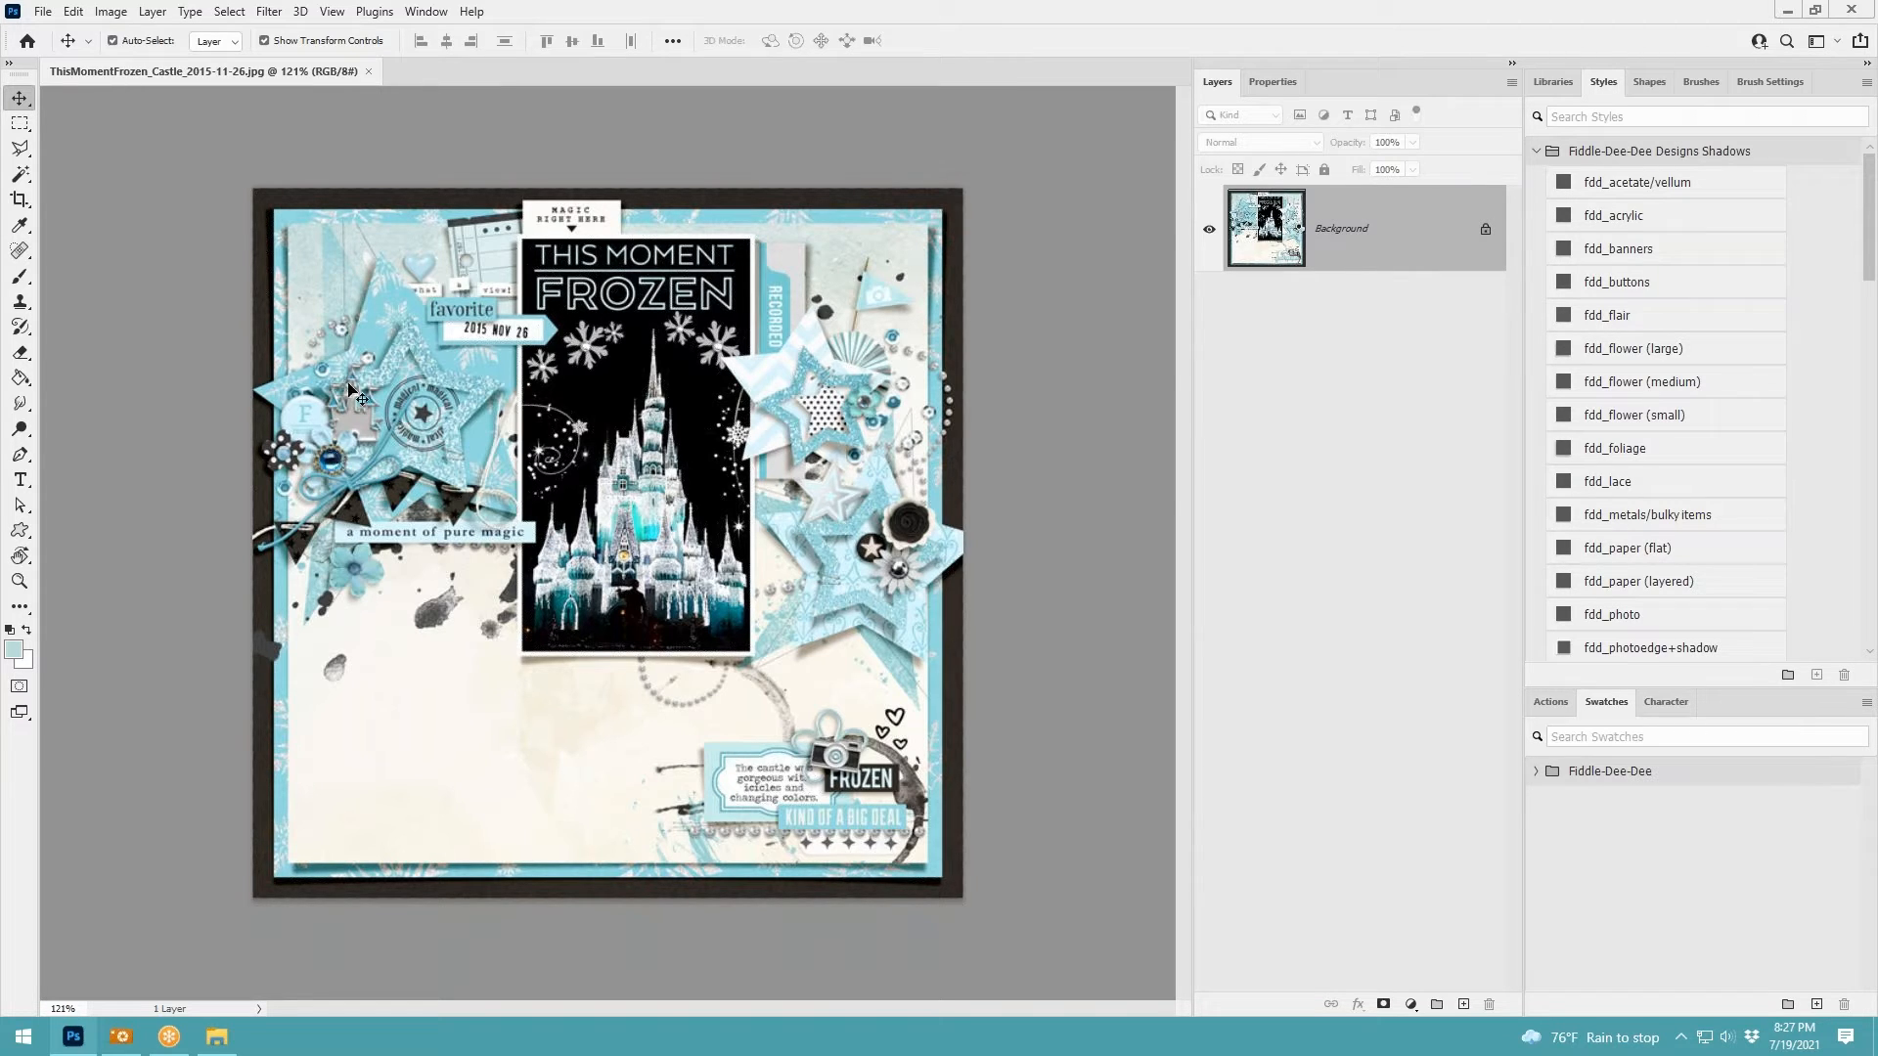
Close the This Moment Frozen layout and open 2015-11-28_NightTimeMagic_WEB.jpg from the file folder
left_click(368, 72)
key("alt+Tab")
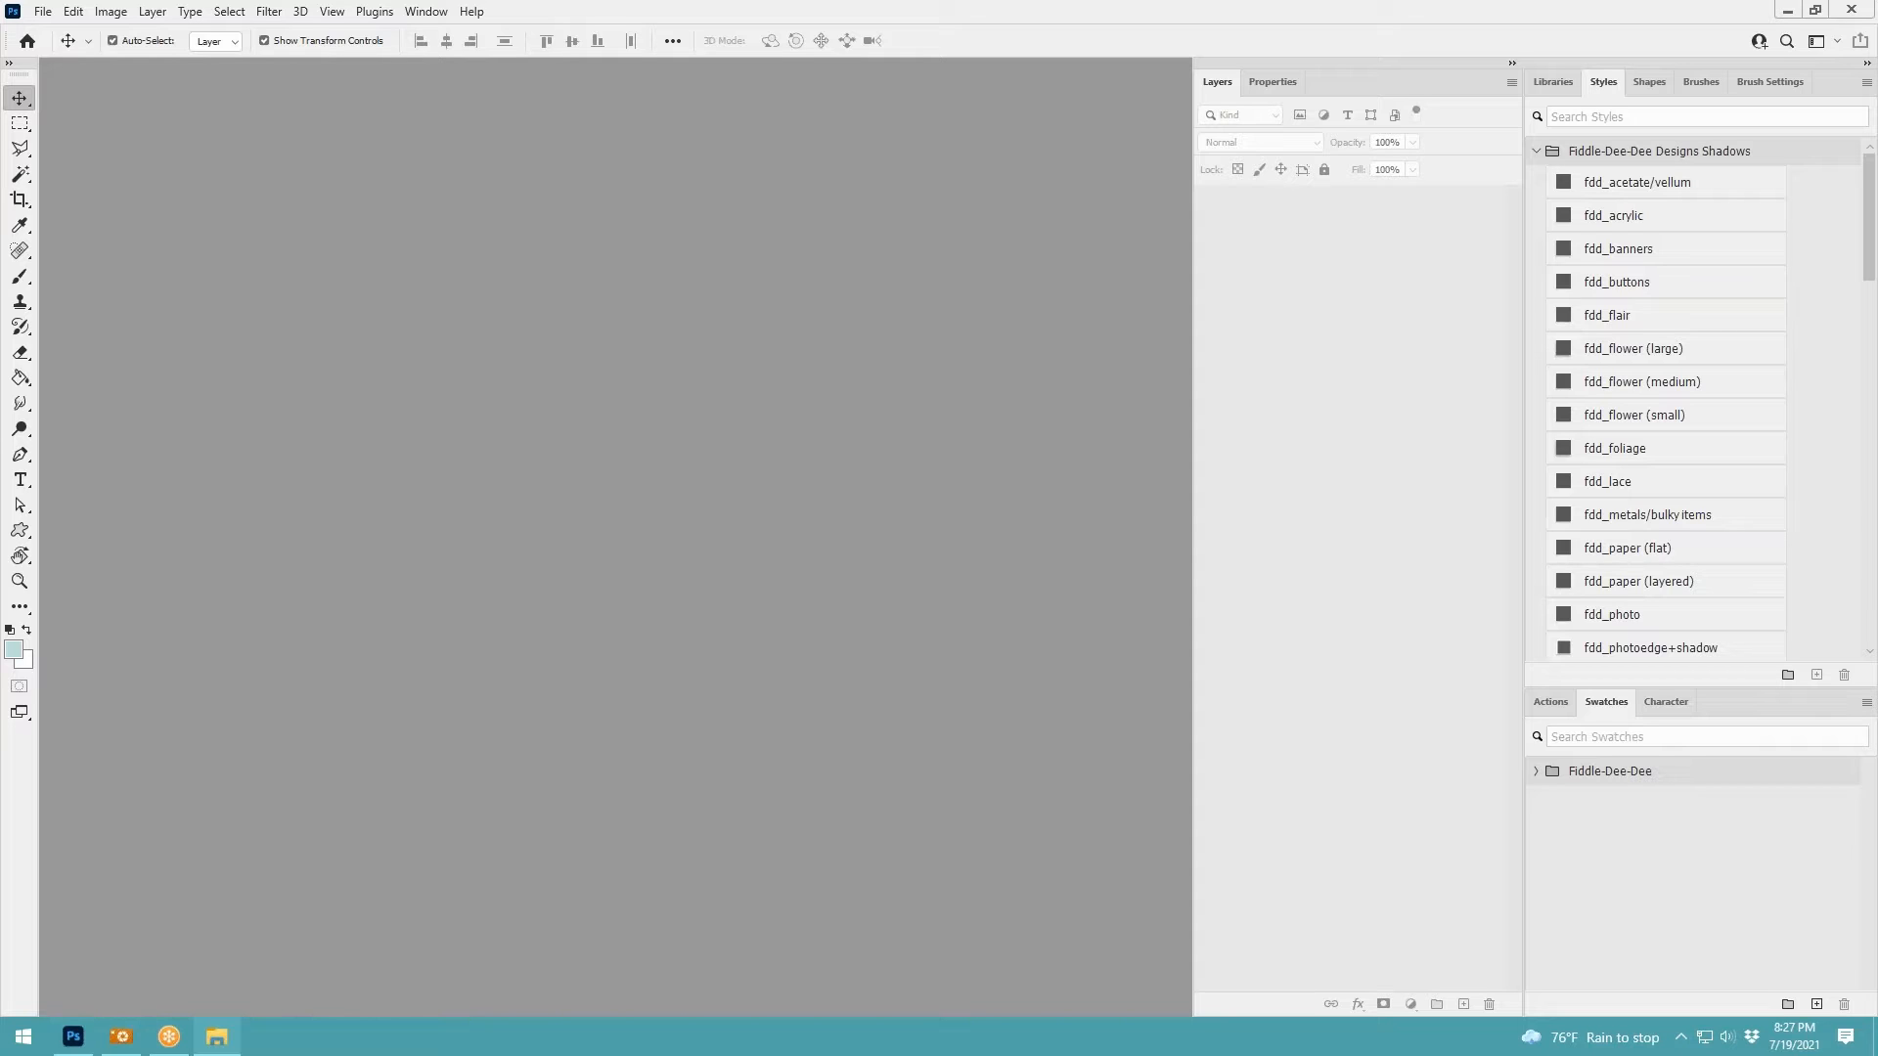
left_click_drag(1877, 294, 702, 403)
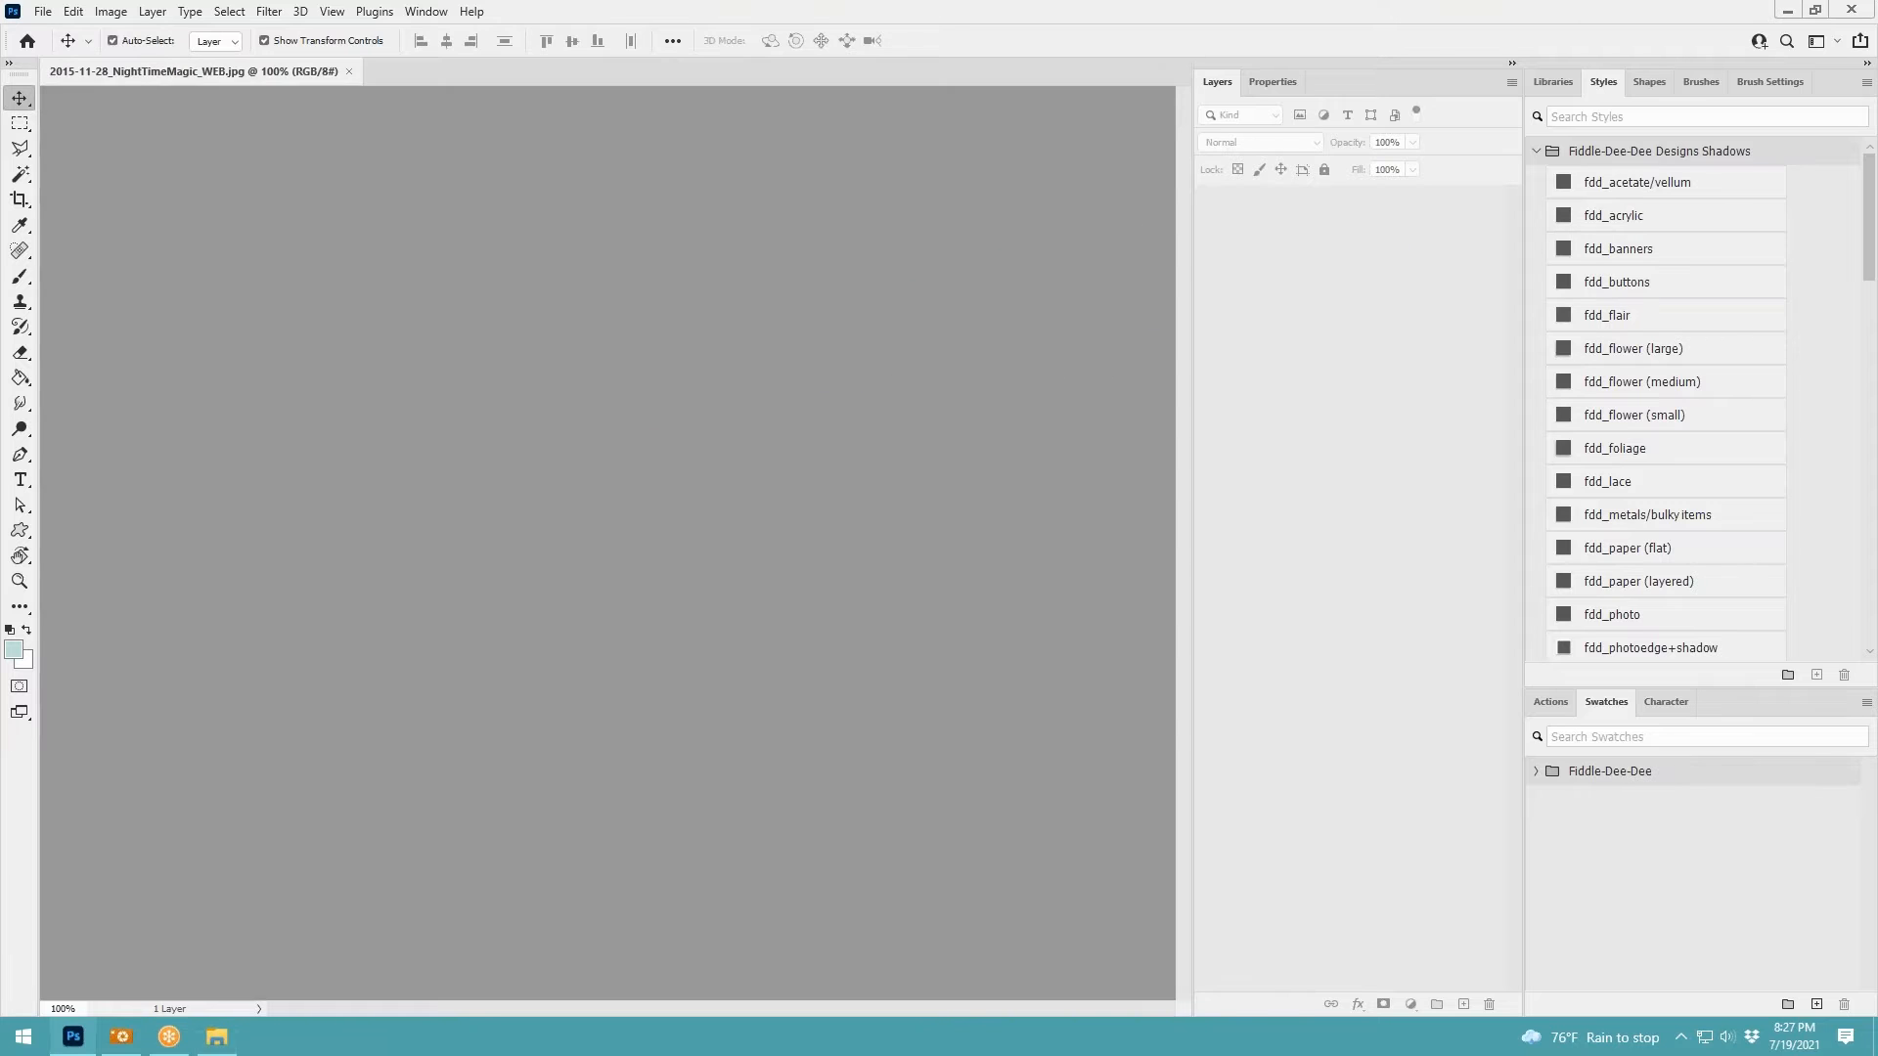
Place 2015-11-27_WildChristmas_WEB as a layer over the NightTimeMagic page, then hide it to examine the Night Time Magic layout underneath
left_click_drag(1877, 293, 1039, 90)
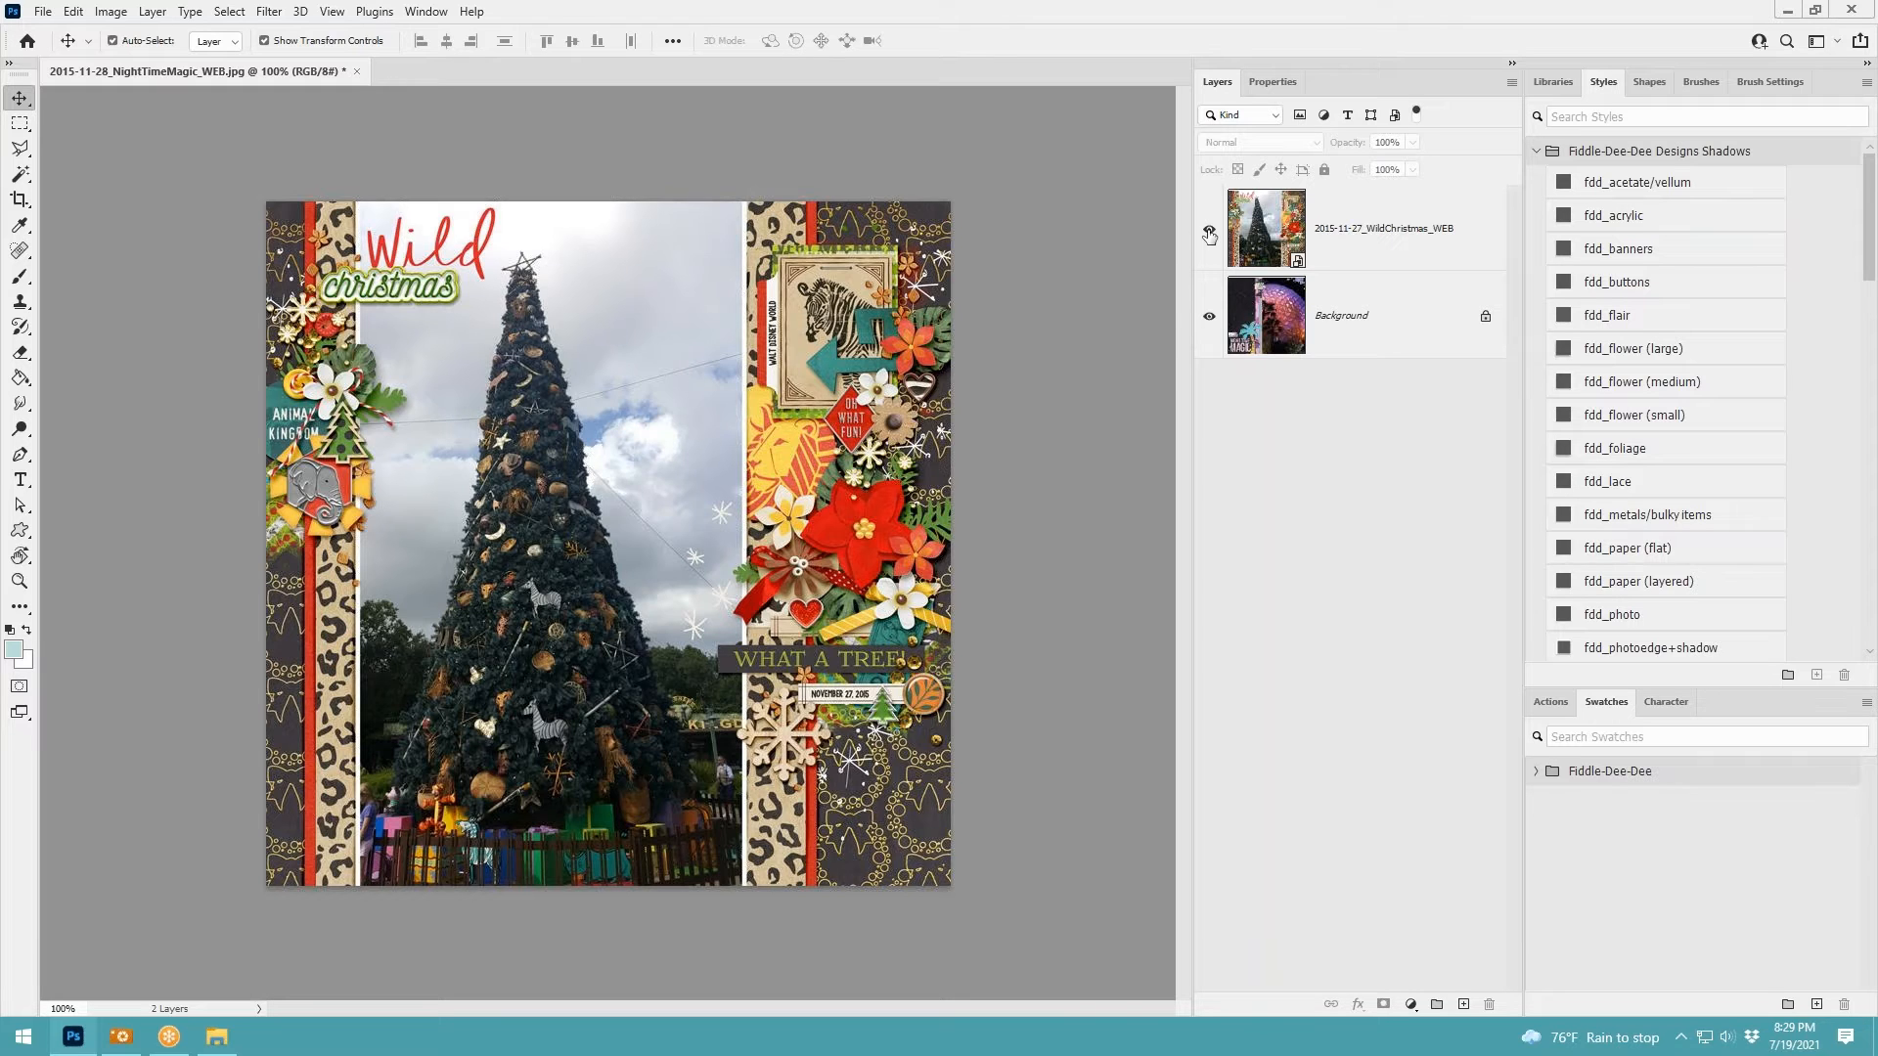
left_click(1209, 231)
scroll(1027, 611, "up", 1)
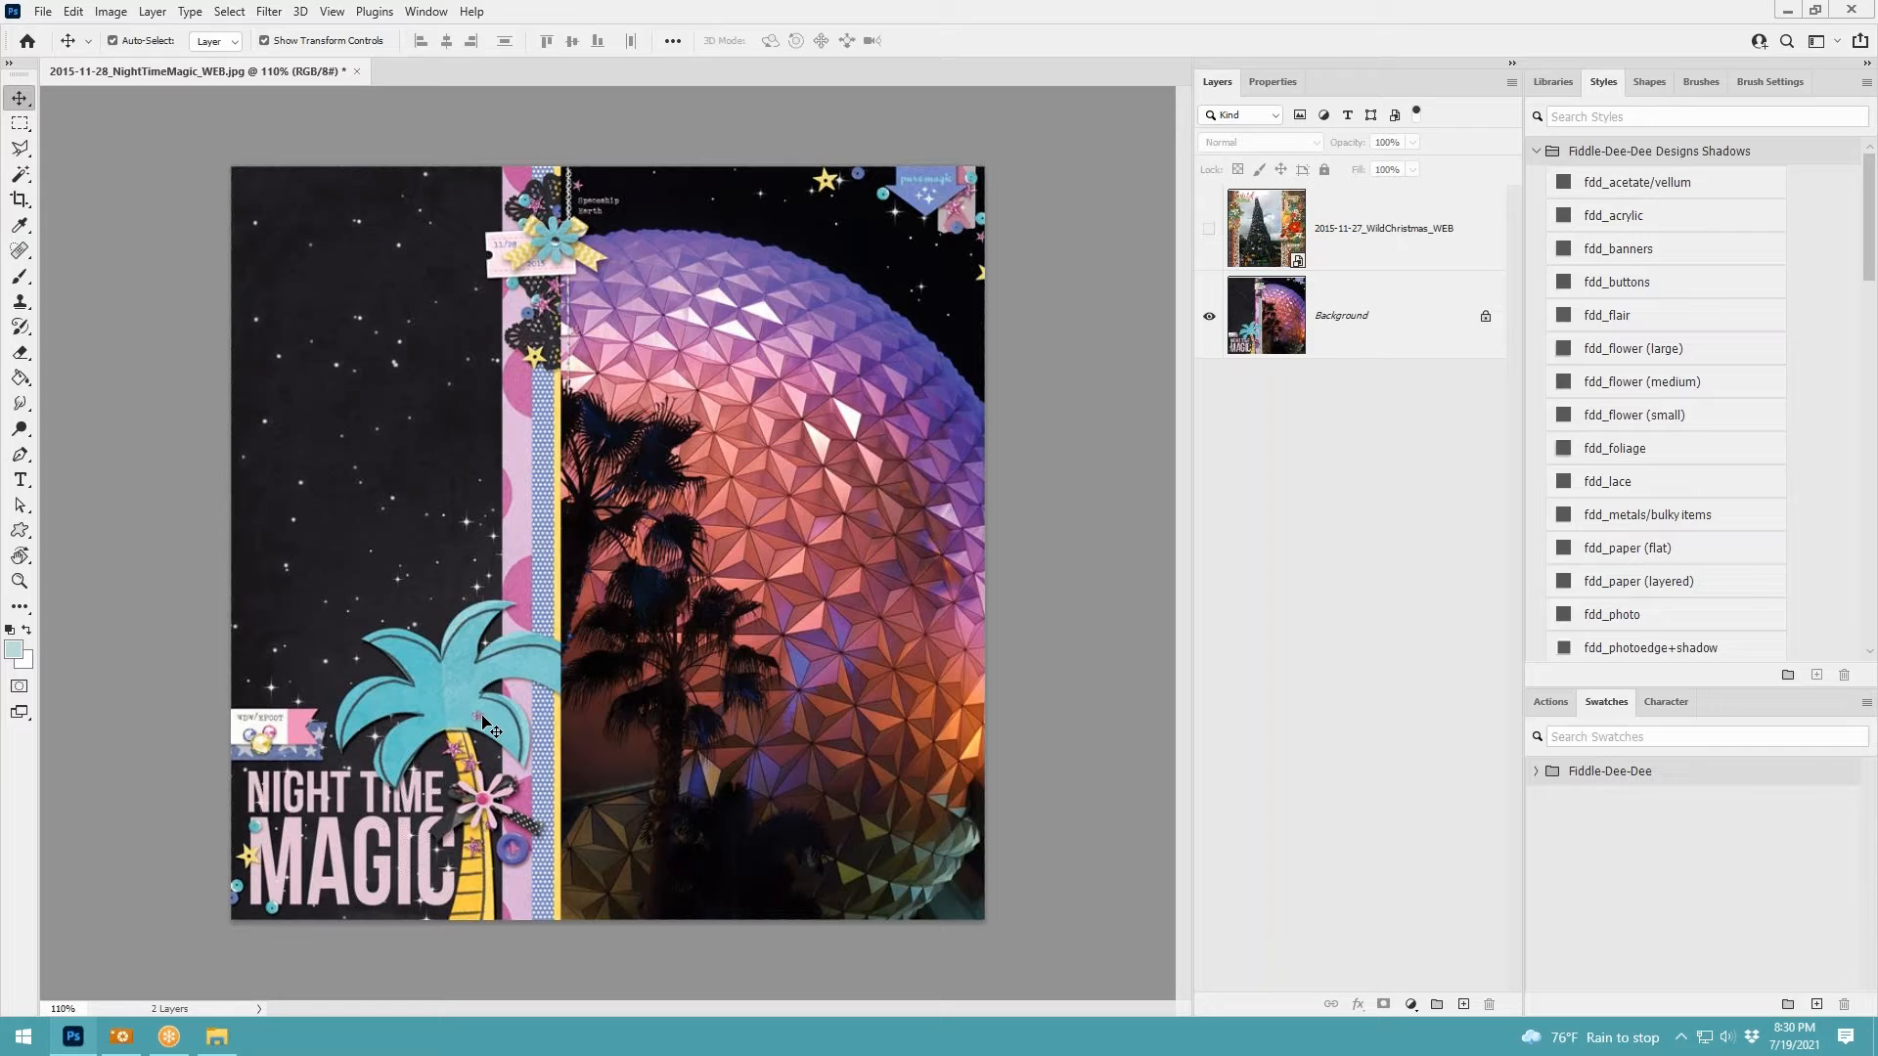
Close the NightTimeMagic document without saving and open NighttimeMagic_Fireworks_Day1_7-3-12 Page1 and Page2 from the file folder
left_click(360, 71)
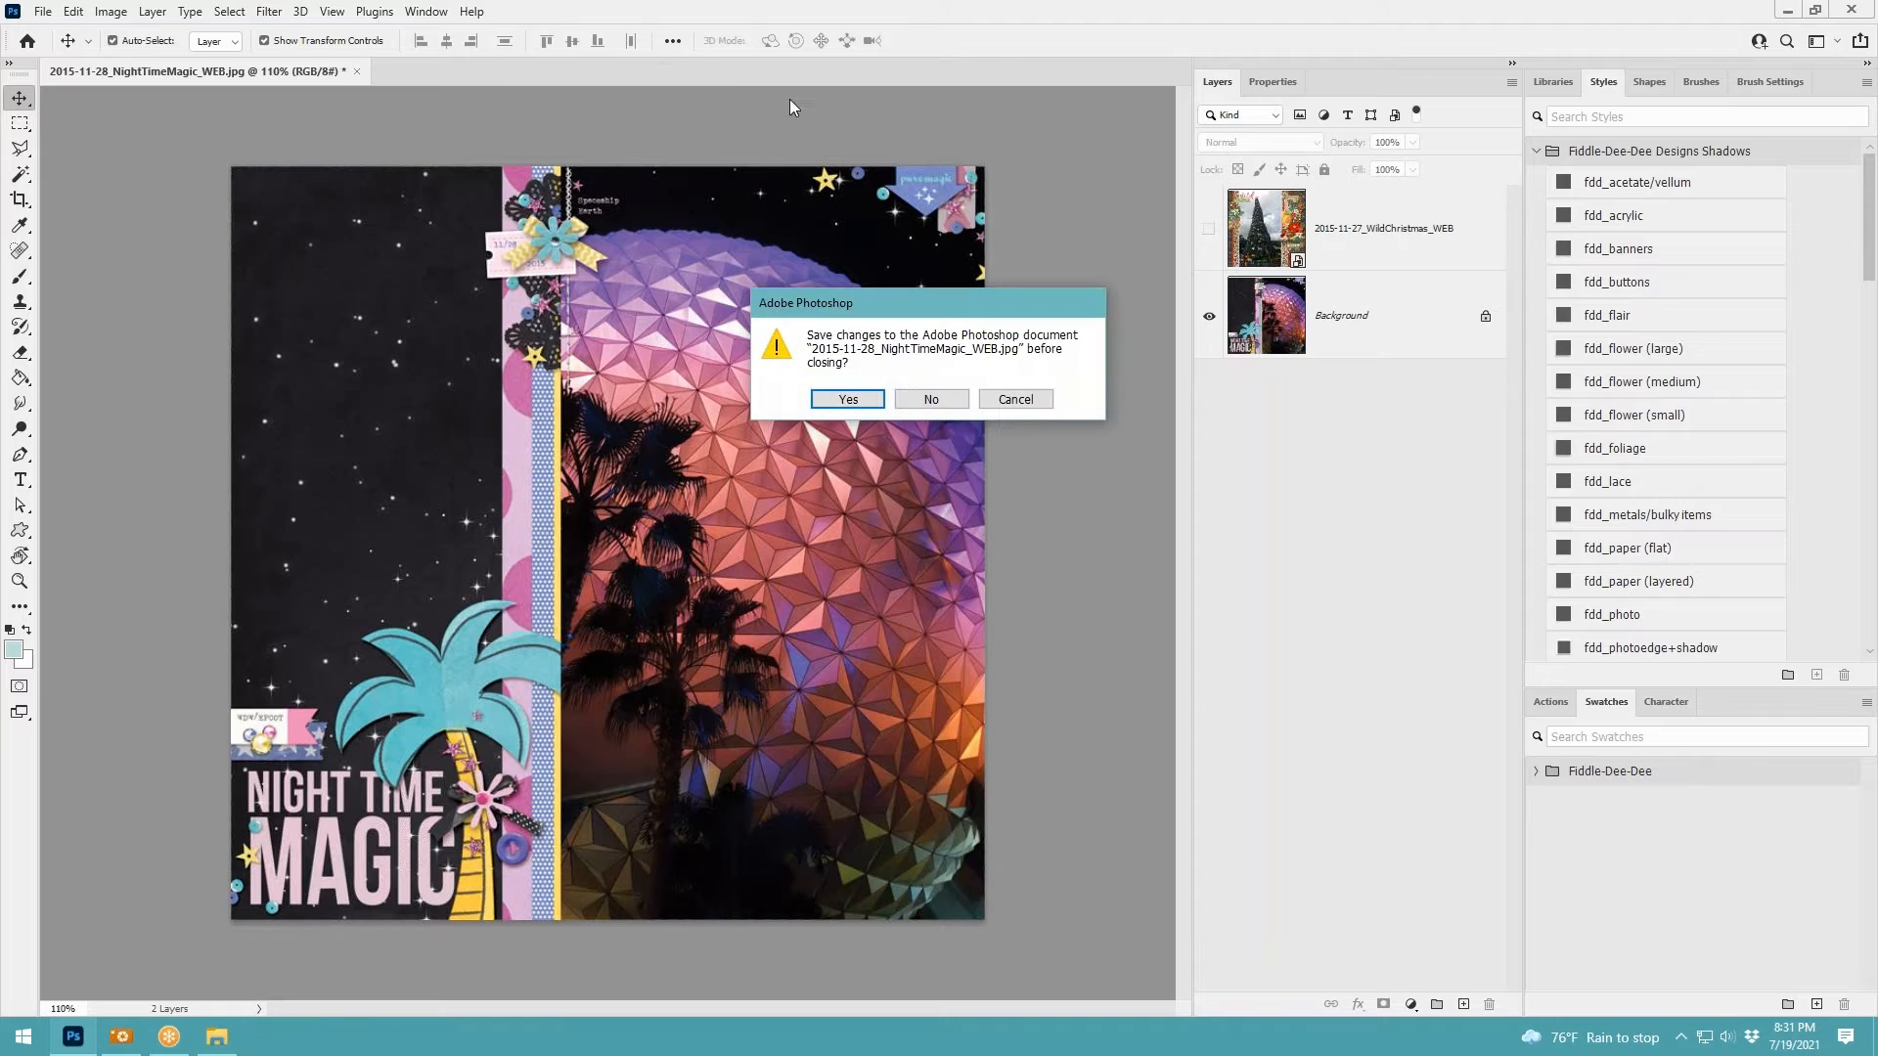
left_click(932, 398)
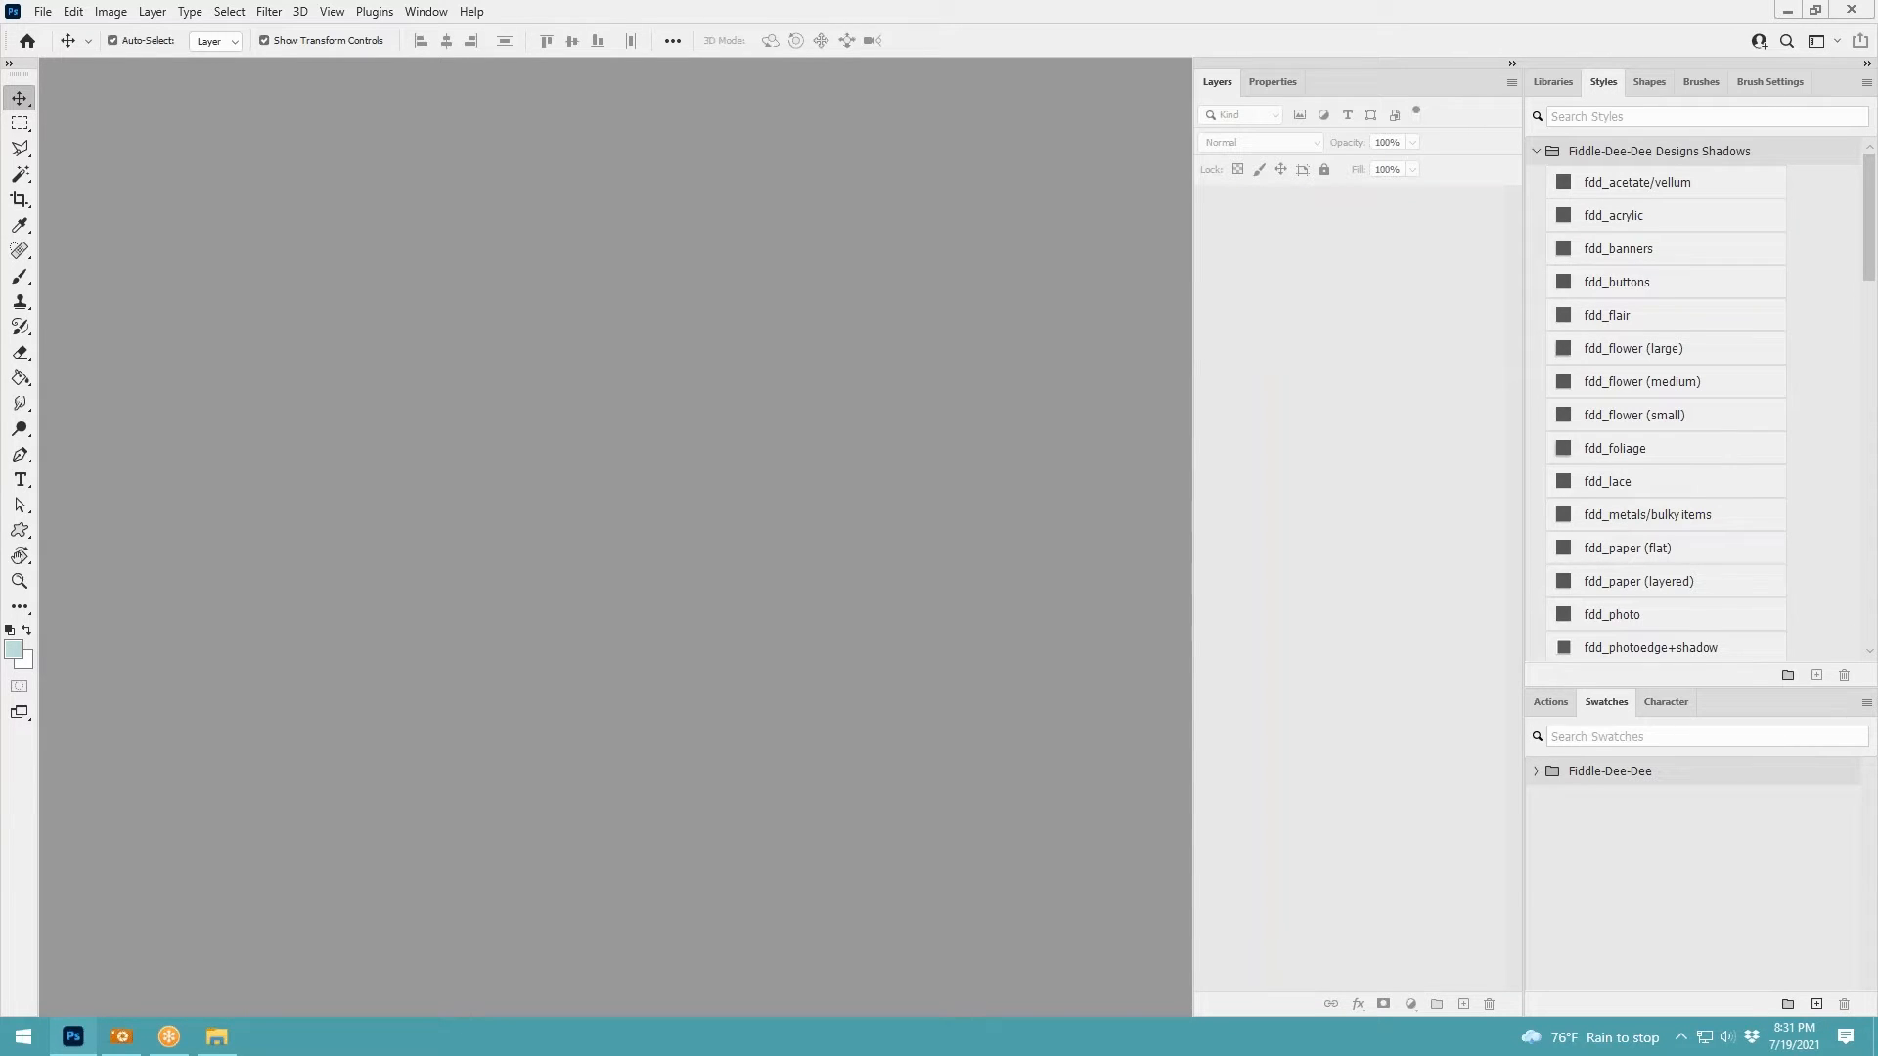
key("alt+Tab")
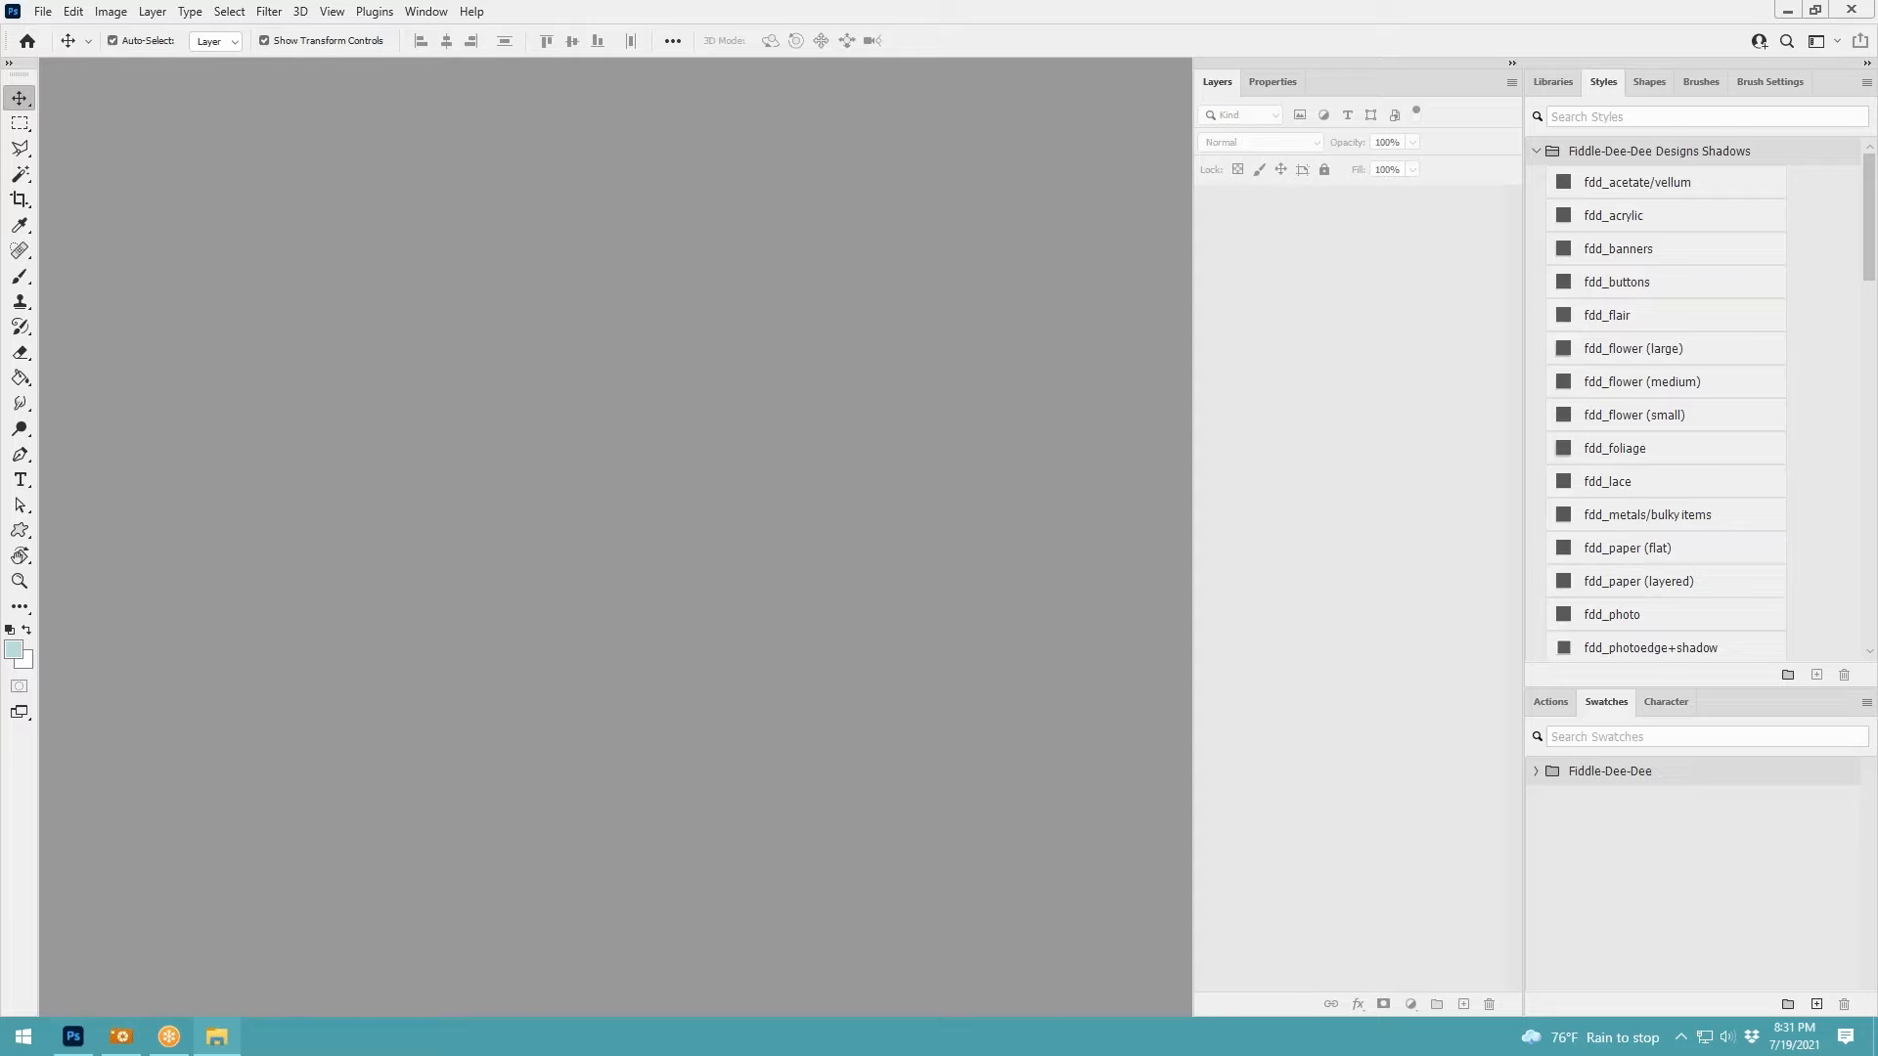
left_click_drag(1360, 313, 543, 518)
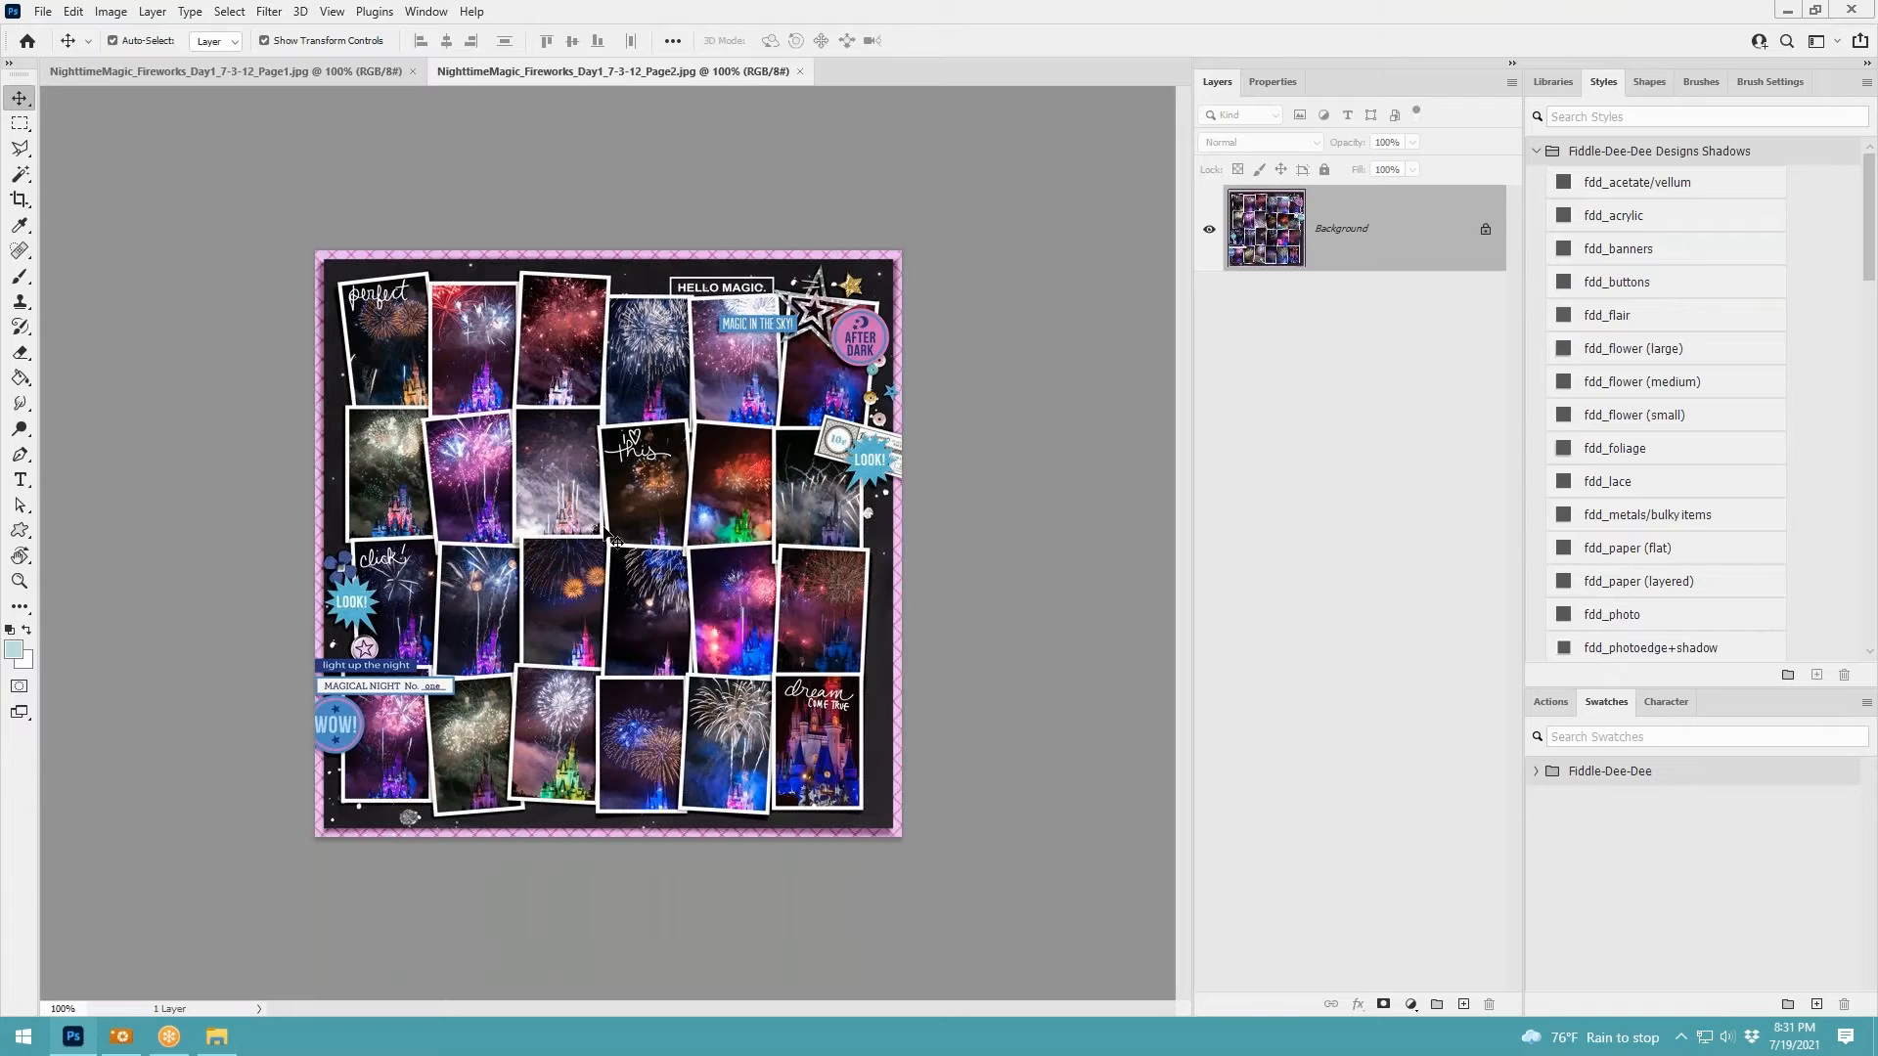
Examine the fireworks photo, title and embellishment cluster on NighttimeMagic_Fireworks_Day1_7-3-12_Page1.jpg
left_click(184, 75)
scroll(1089, 540, "up", 1)
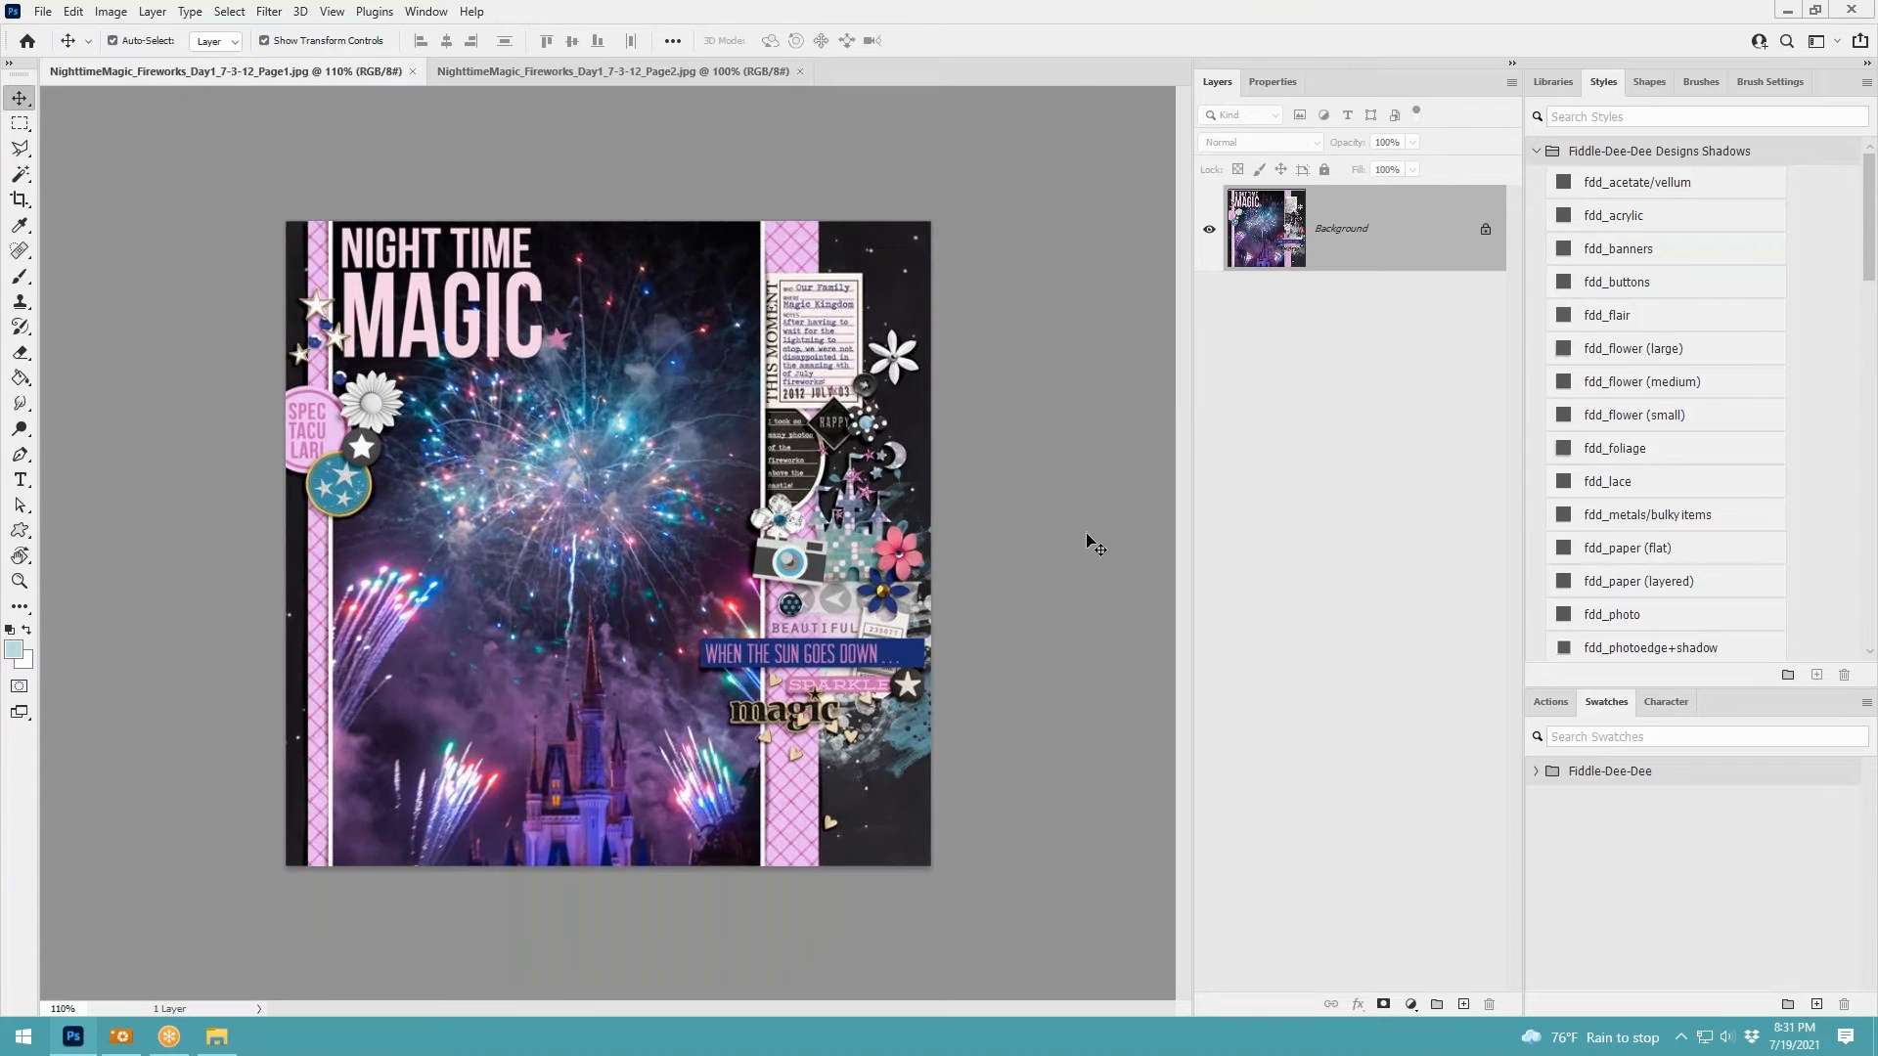
scroll(1090, 540, "down", 1)
scroll(1090, 540, "up", 1)
Float the fireworks Page2 document in its own window and set it beside Page1 to view both as a two-page spread
left_click_drag(659, 71, 900, 164)
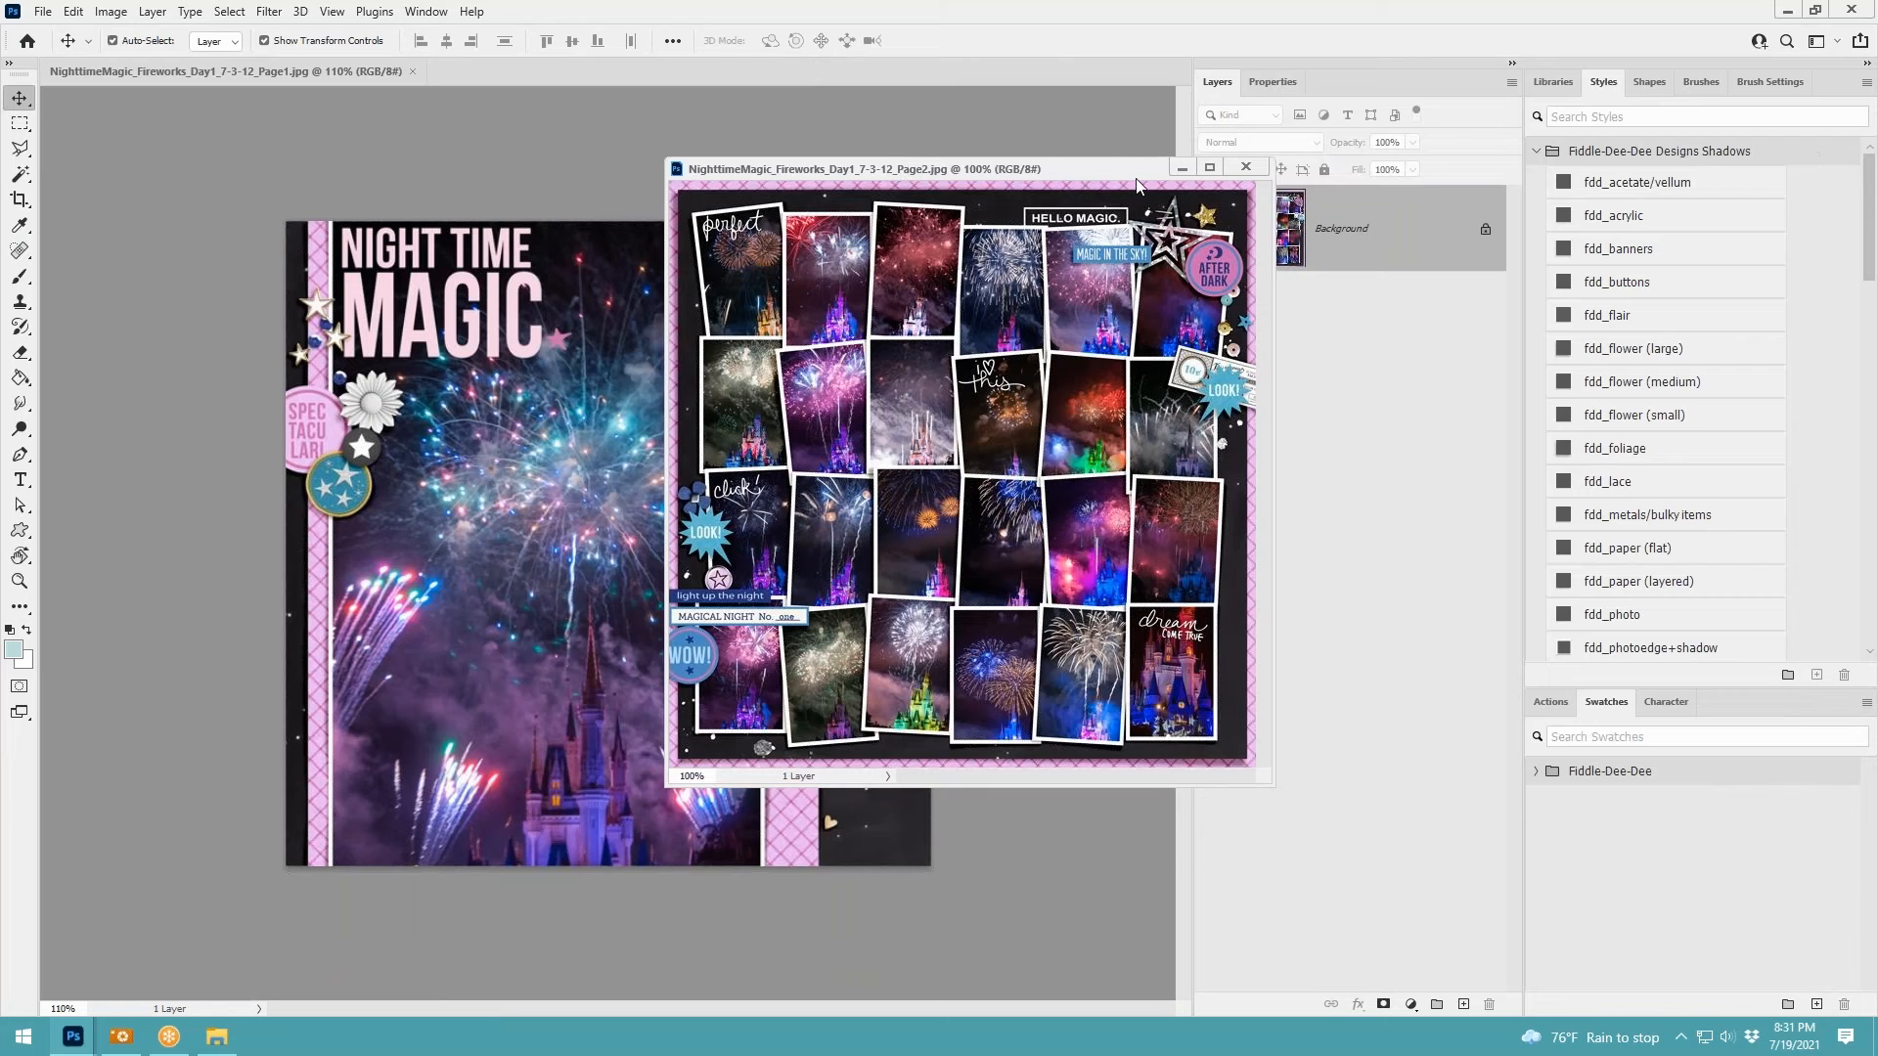
left_click_drag(1132, 164, 1449, 232)
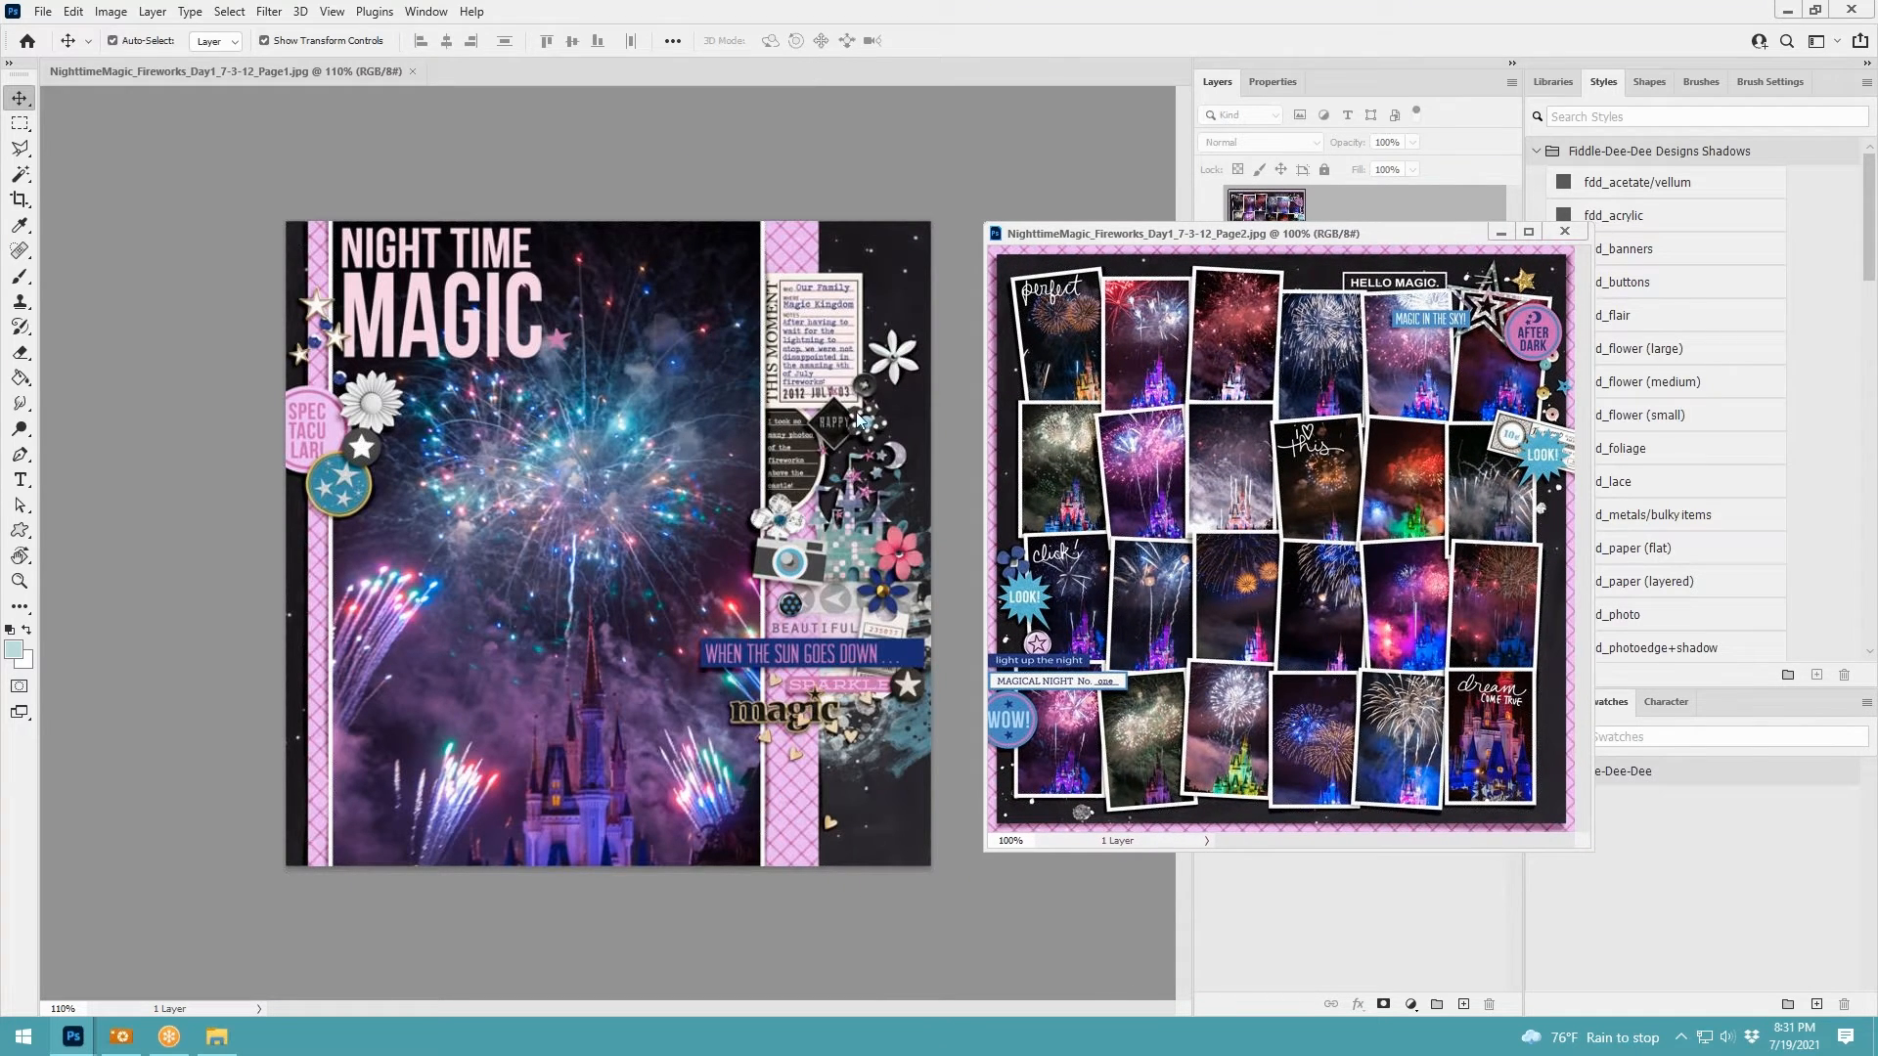
left_click_drag(1198, 235, 1166, 246)
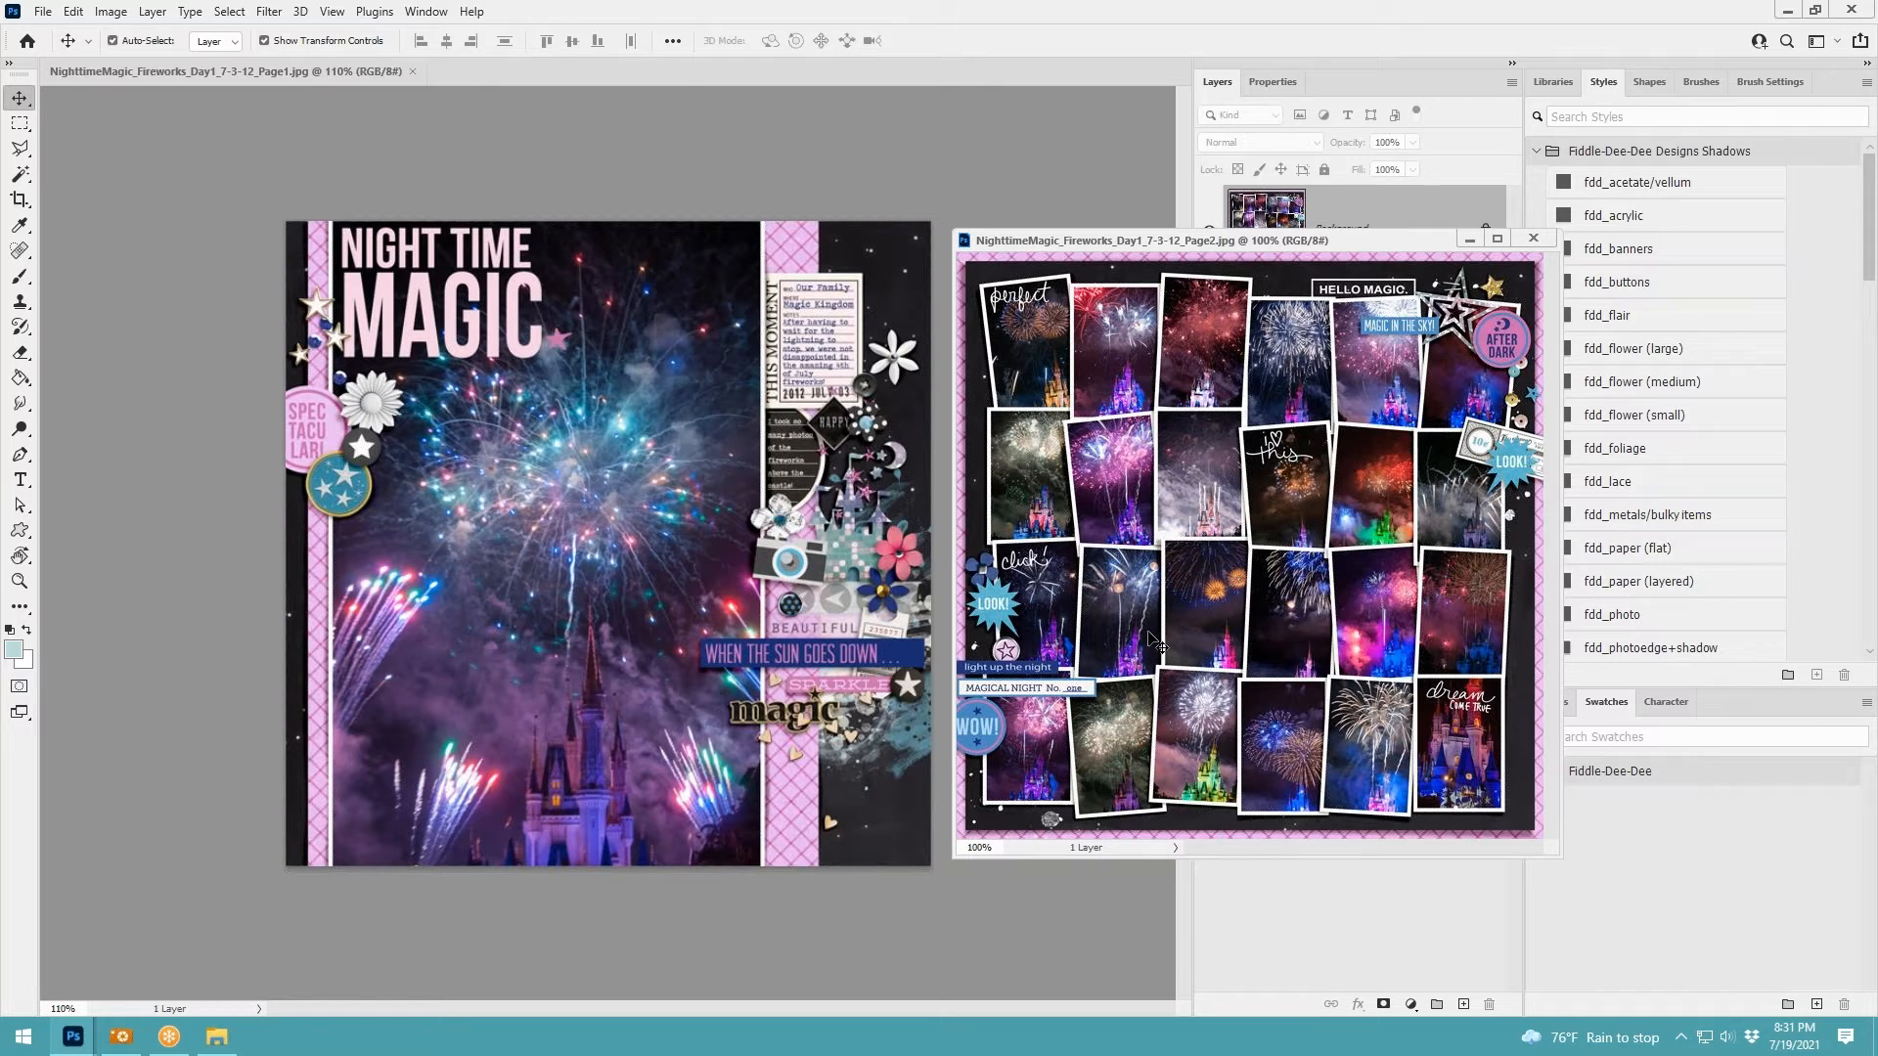
Place 2015-11-27_WildChristmas_WEB over the fireworks Page1 and toggle its visibility to compare the two layouts' designs, moving Page2 aside
key("alt+Tab")
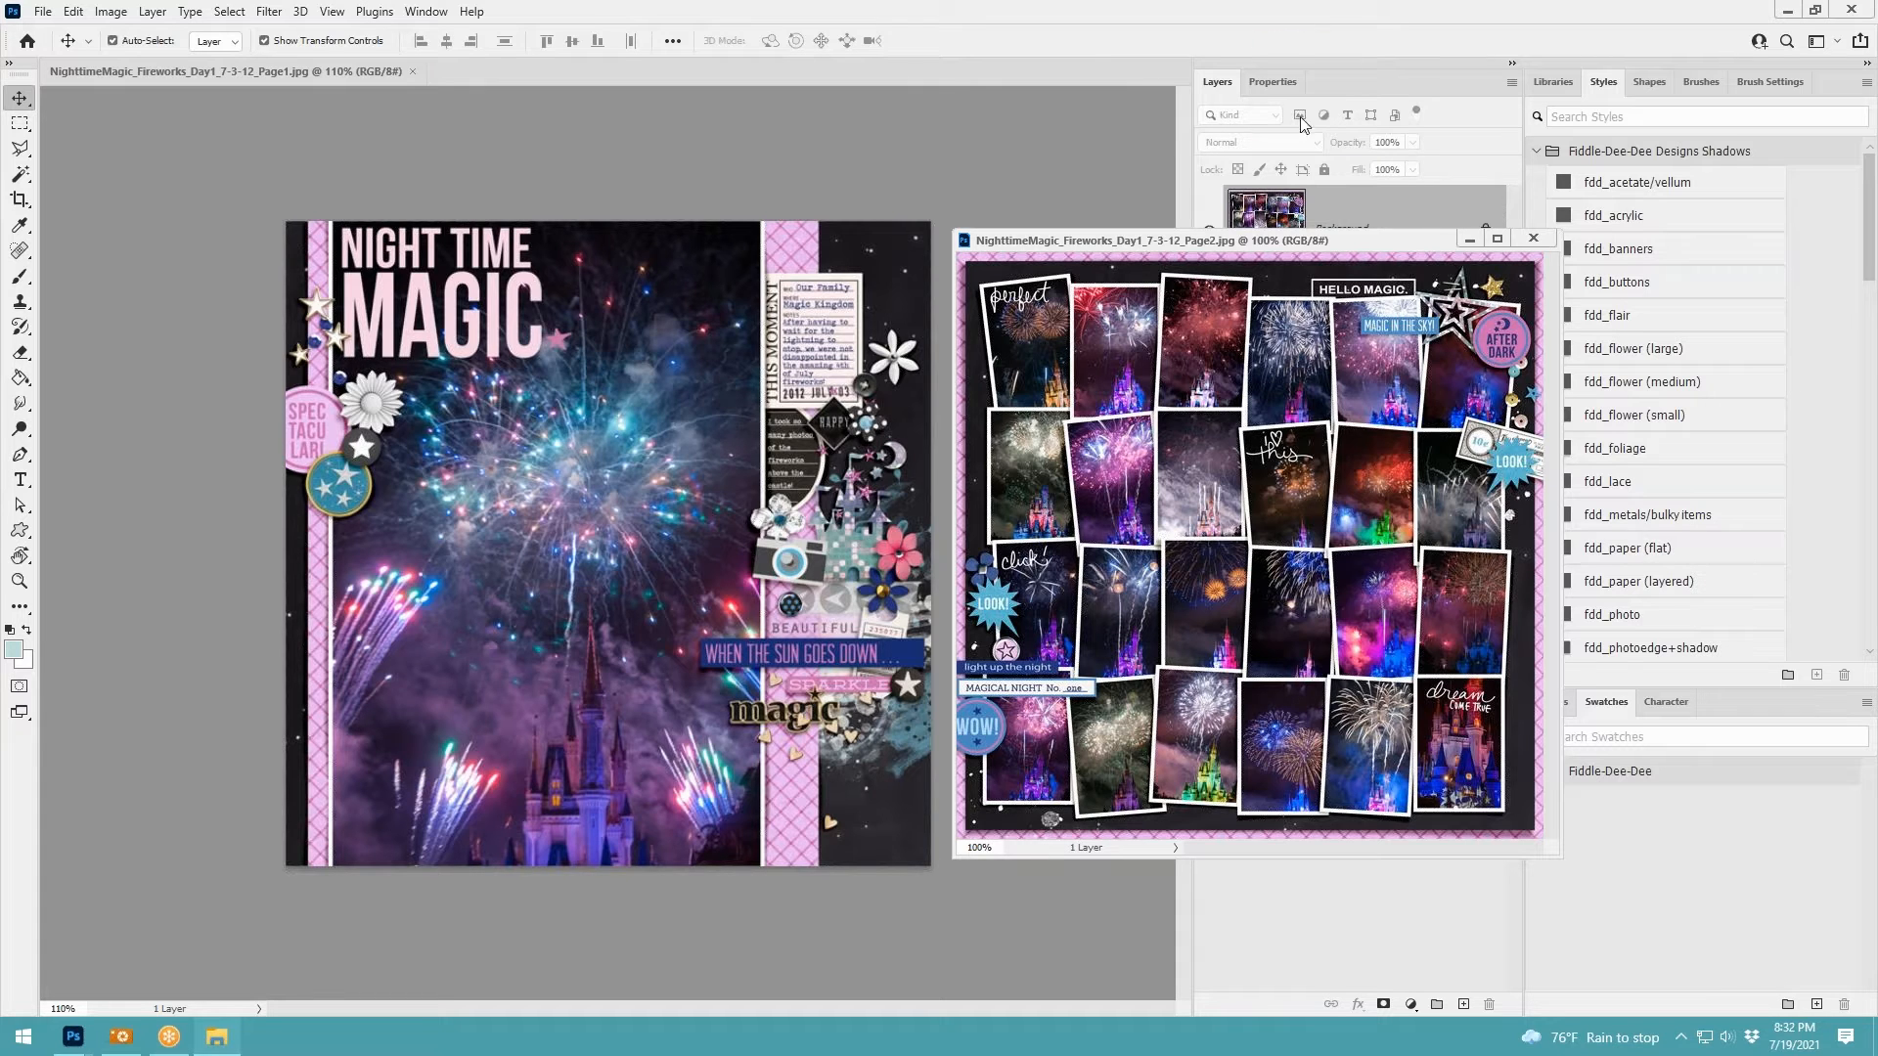
left_click_drag(929, 2, 935, 86)
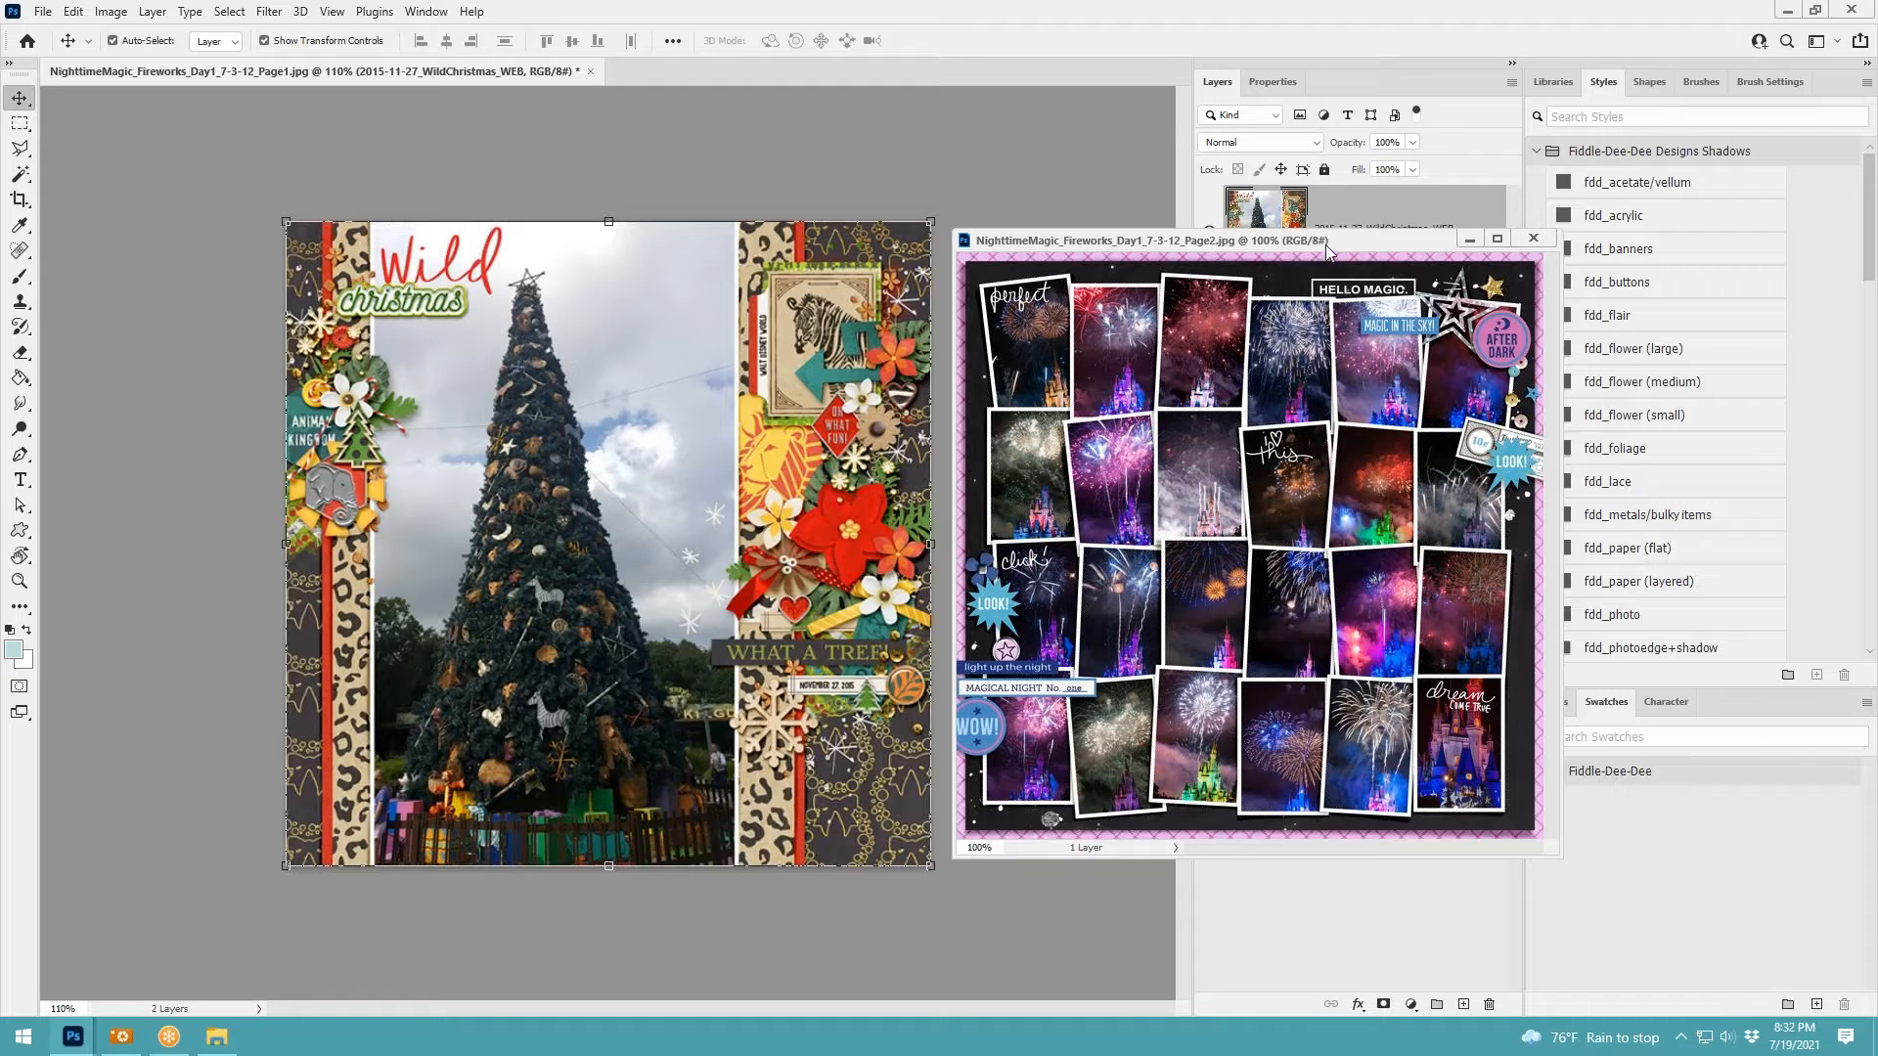
left_click_drag(1326, 245, 1468, 392)
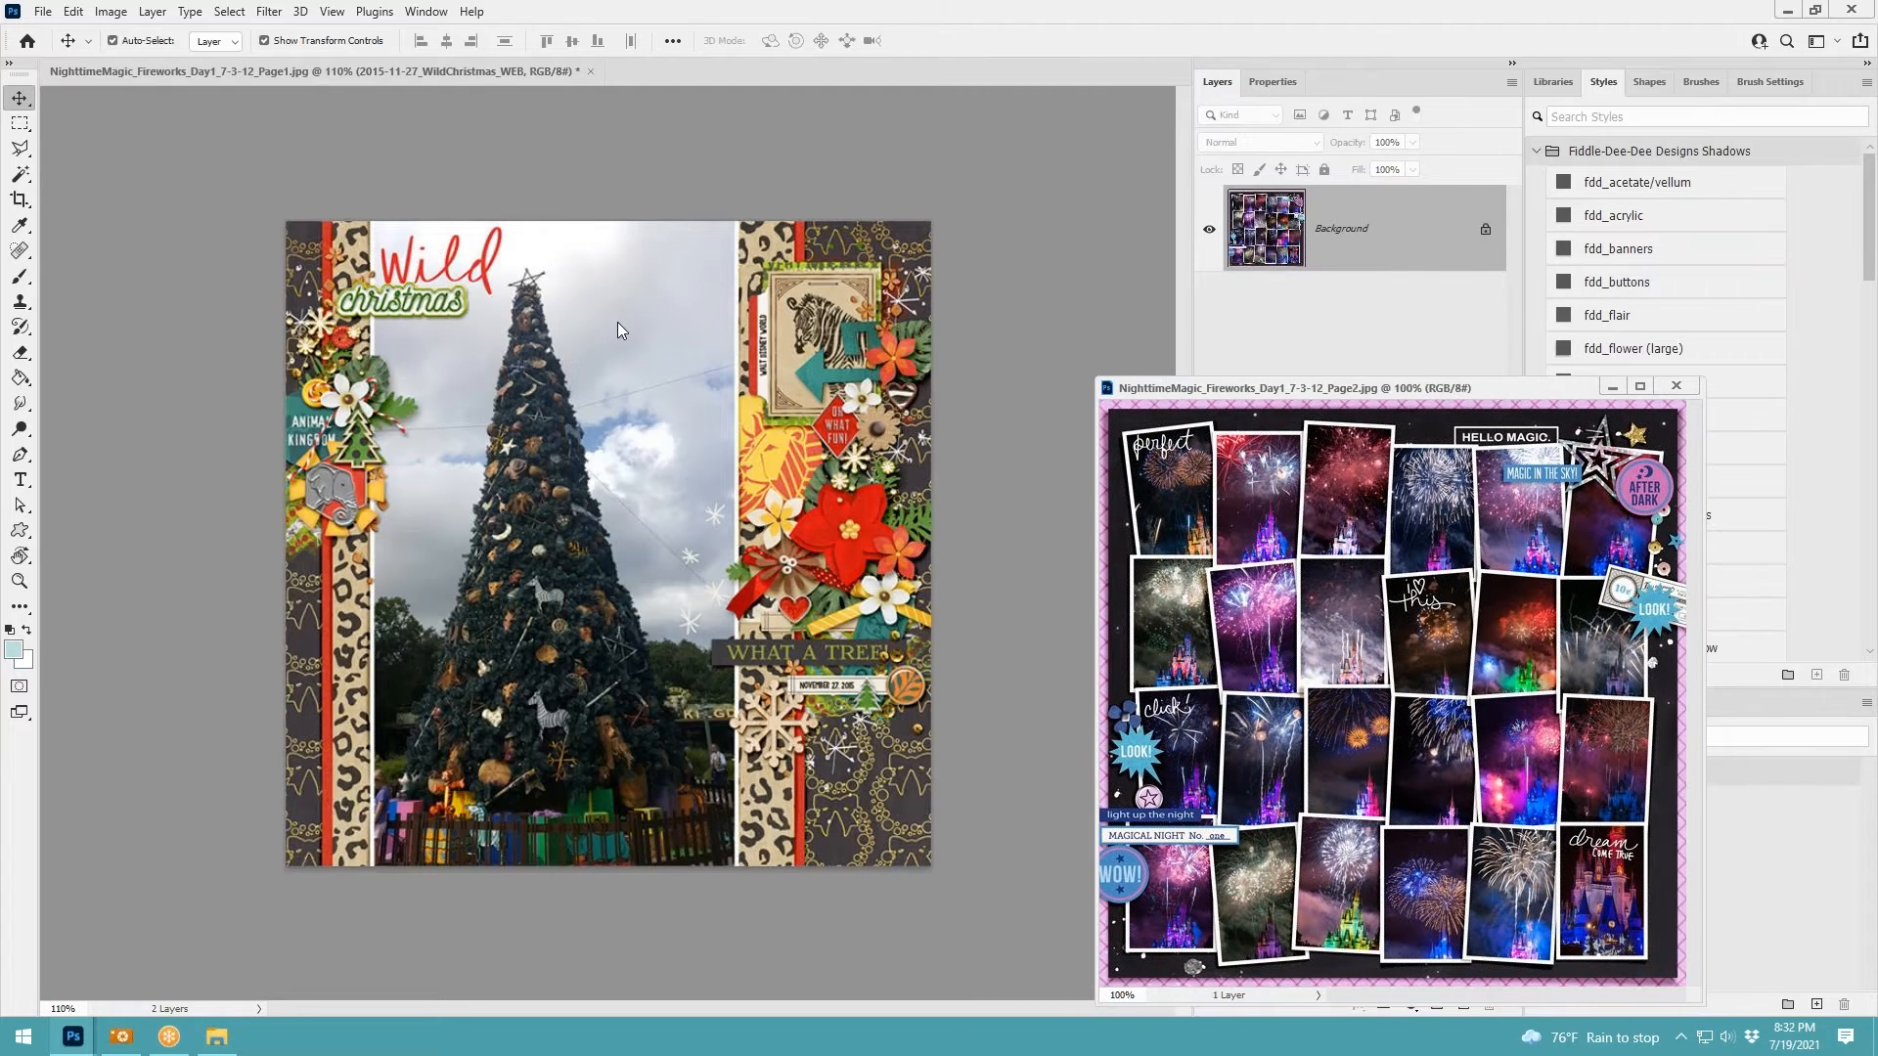
left_click(617, 329)
left_click(1210, 231)
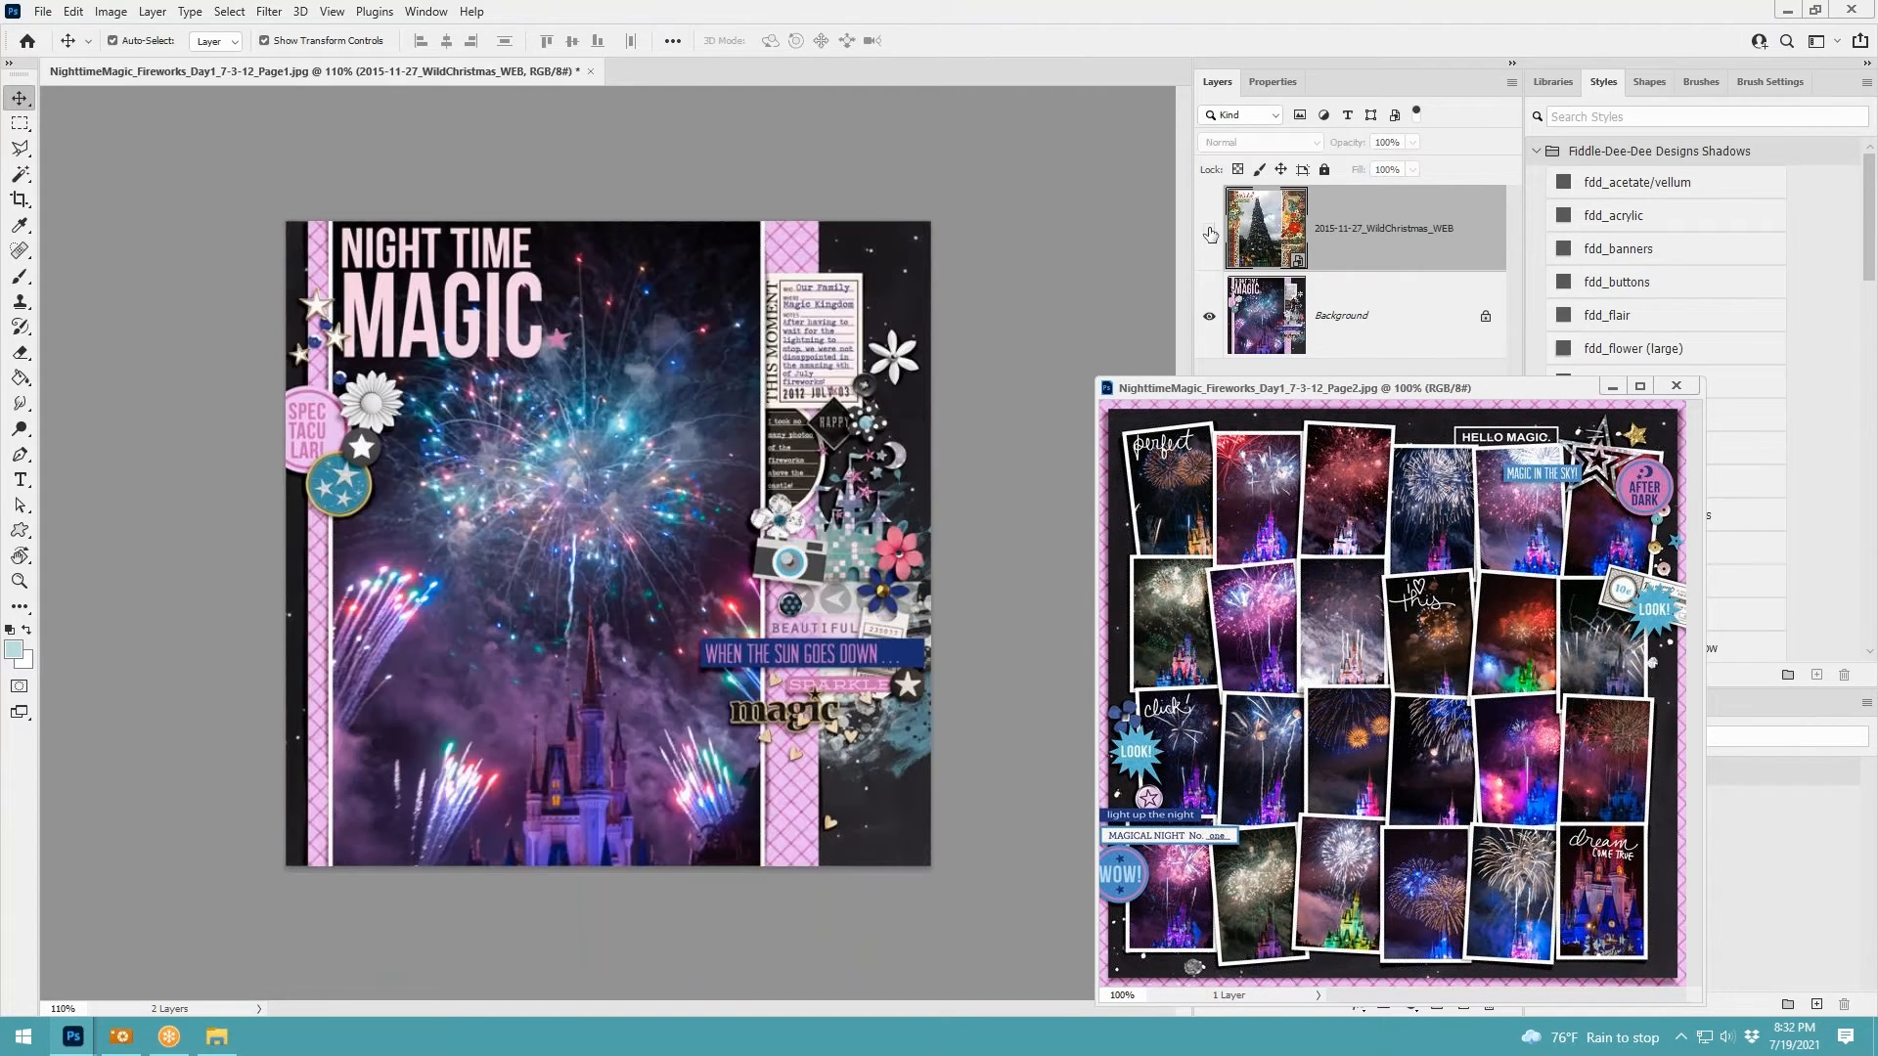
left_click(1210, 232)
left_click(1210, 232)
left_click(1210, 232)
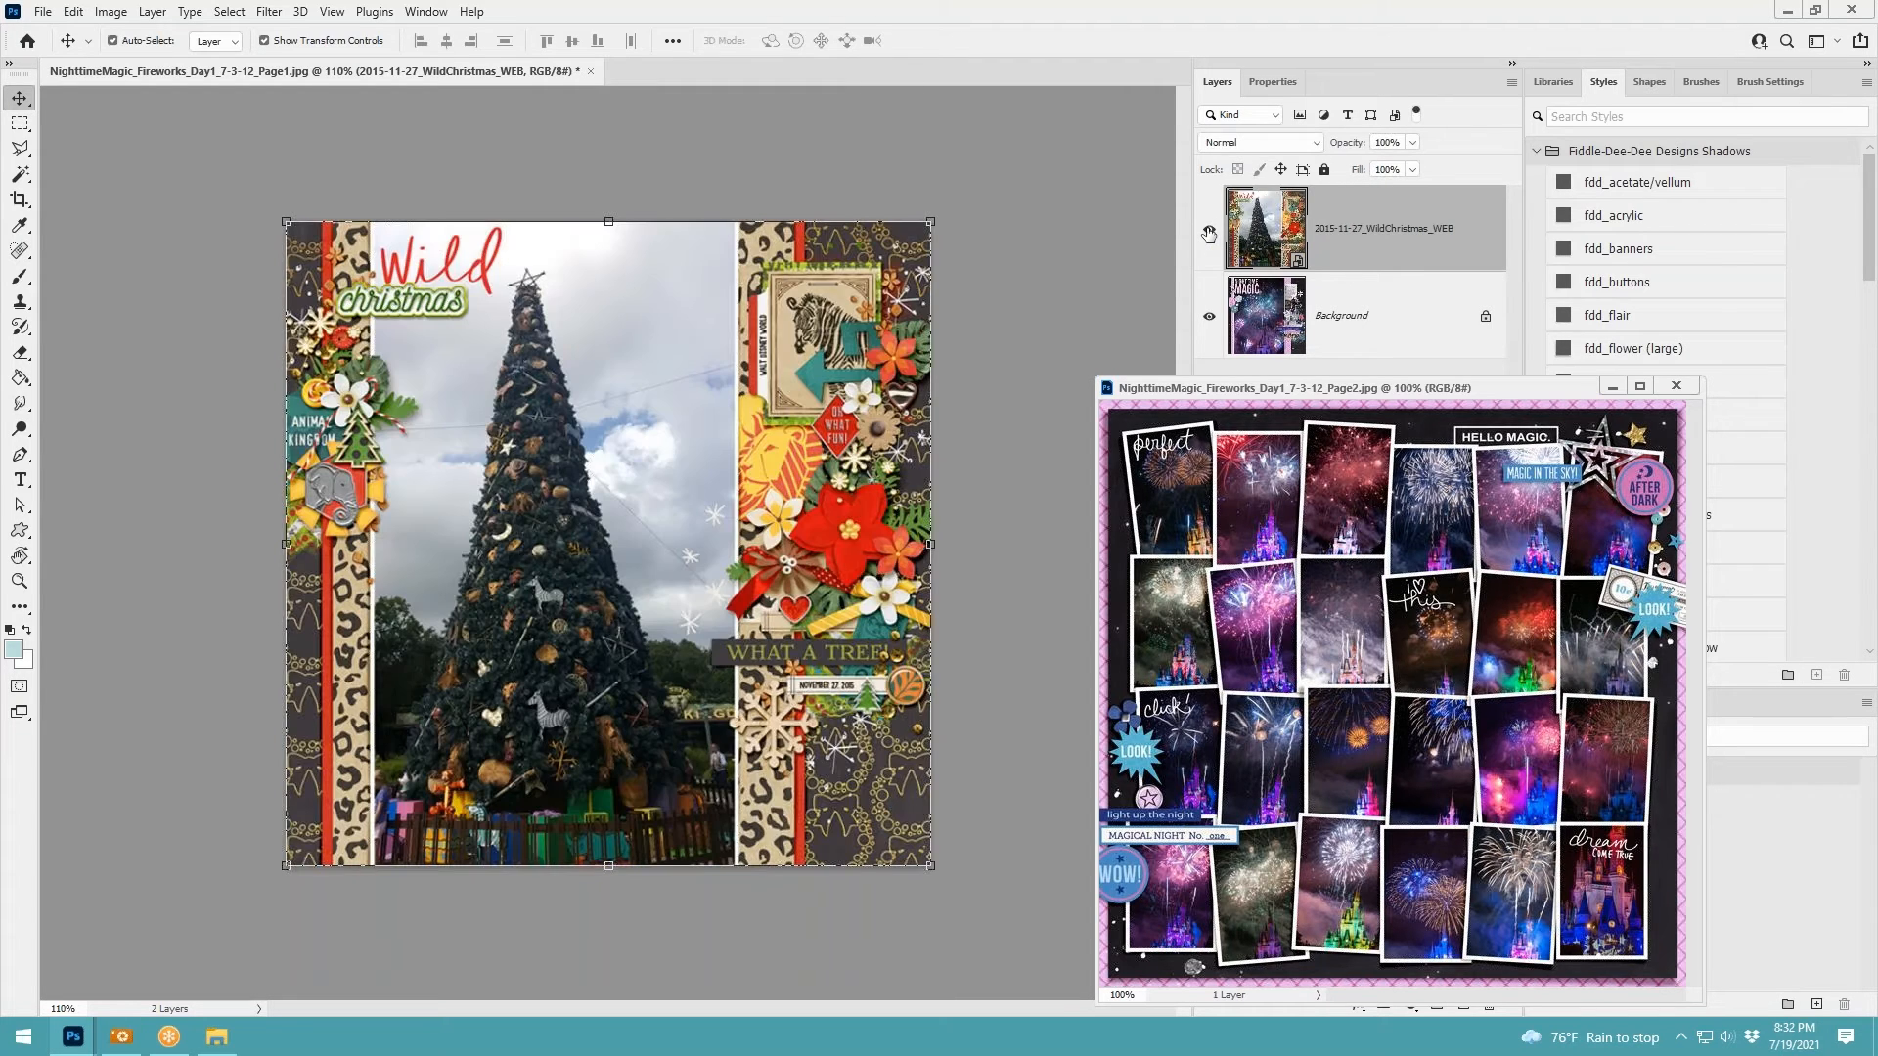
Delete the WildChristmas layer from the fireworks Page1 and move the floating Page2 window back beside it
right_click(1355, 225)
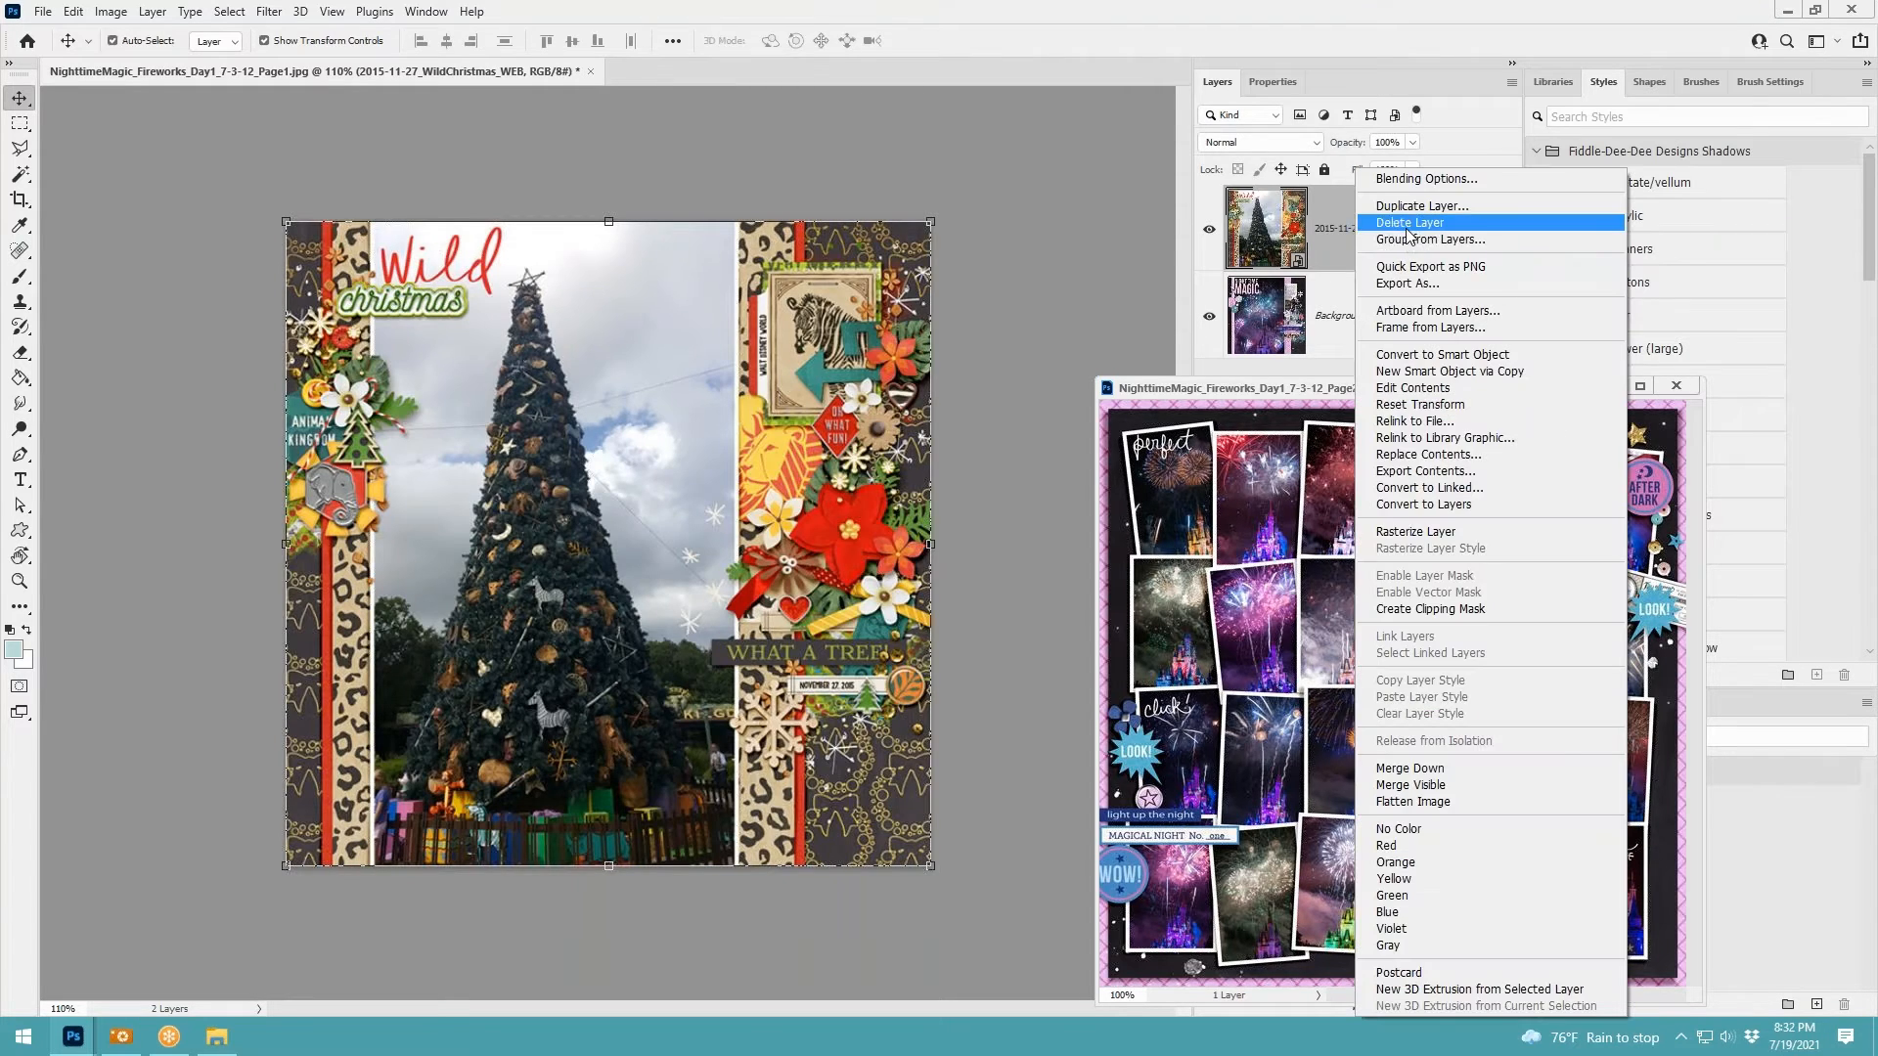
left_click(1389, 222)
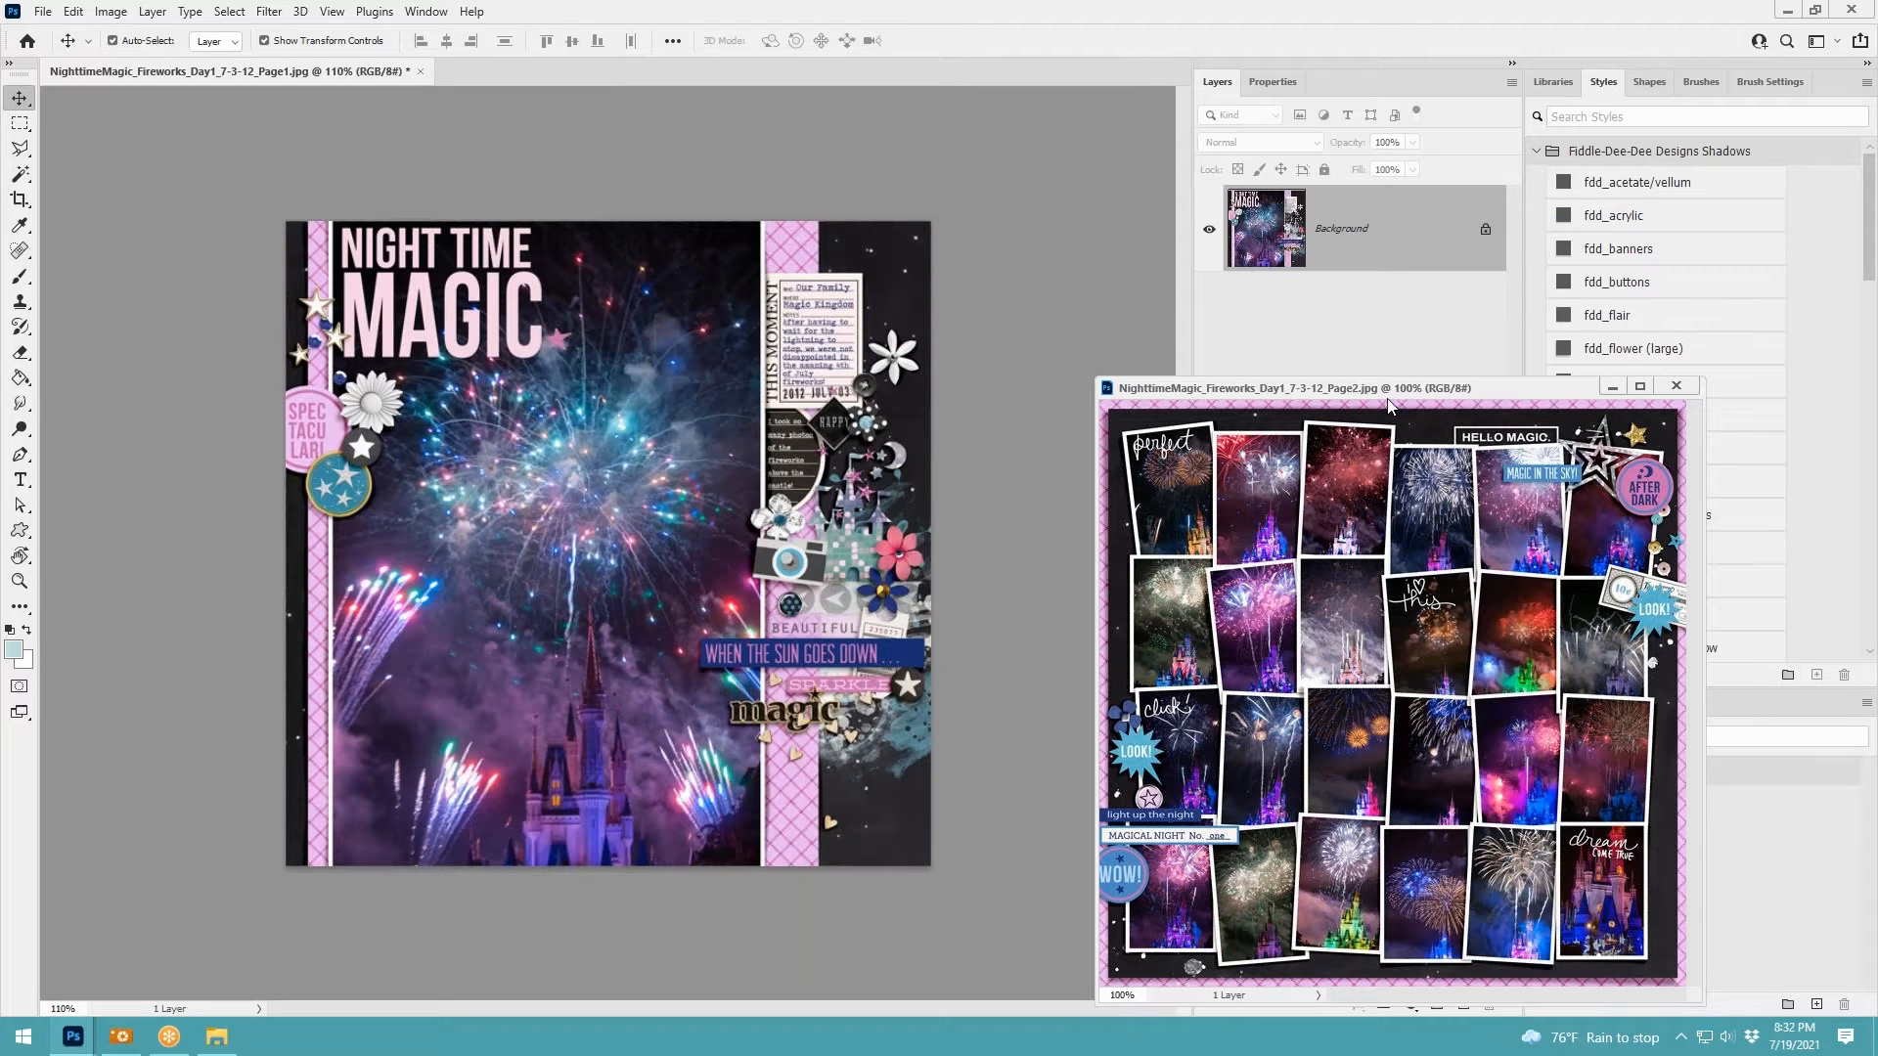
left_click_drag(1389, 400, 1238, 248)
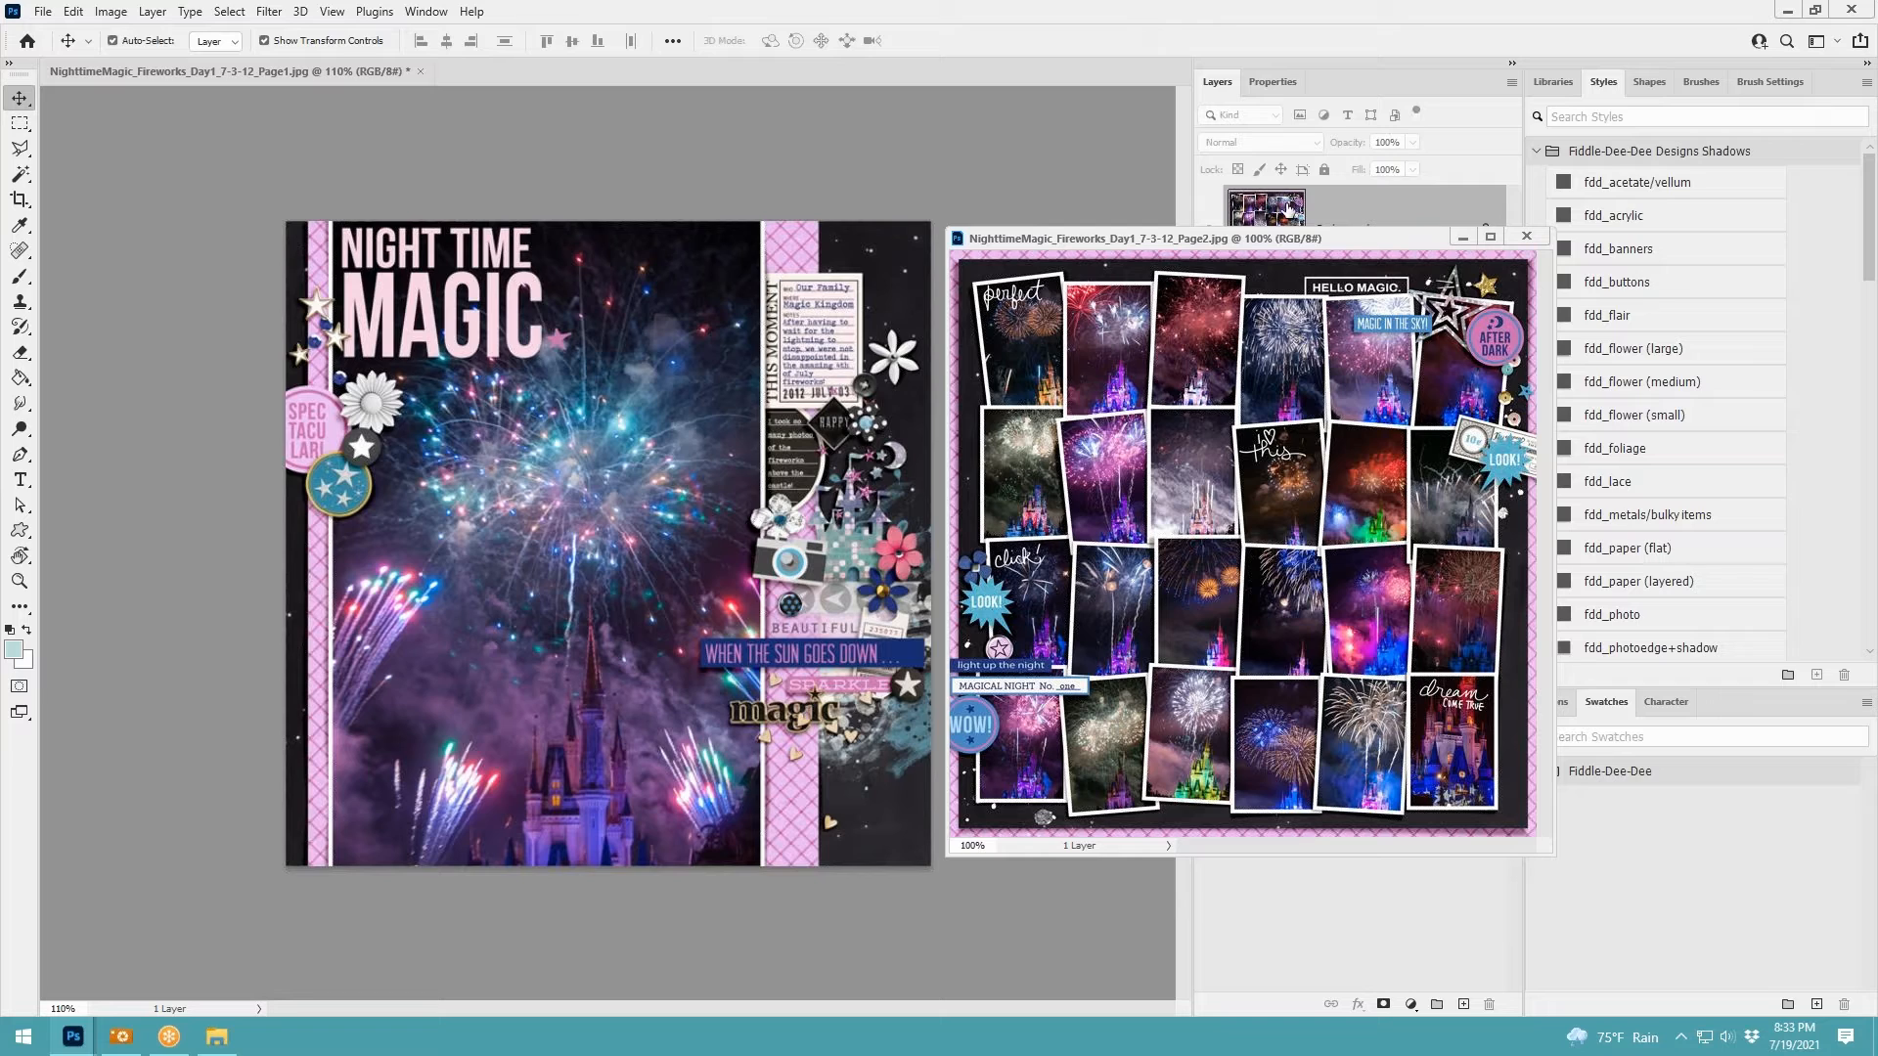
Close both pages of the Night Time Magic fireworks spread, discarding the changes to Page1
left_click(1526, 236)
left_click(421, 72)
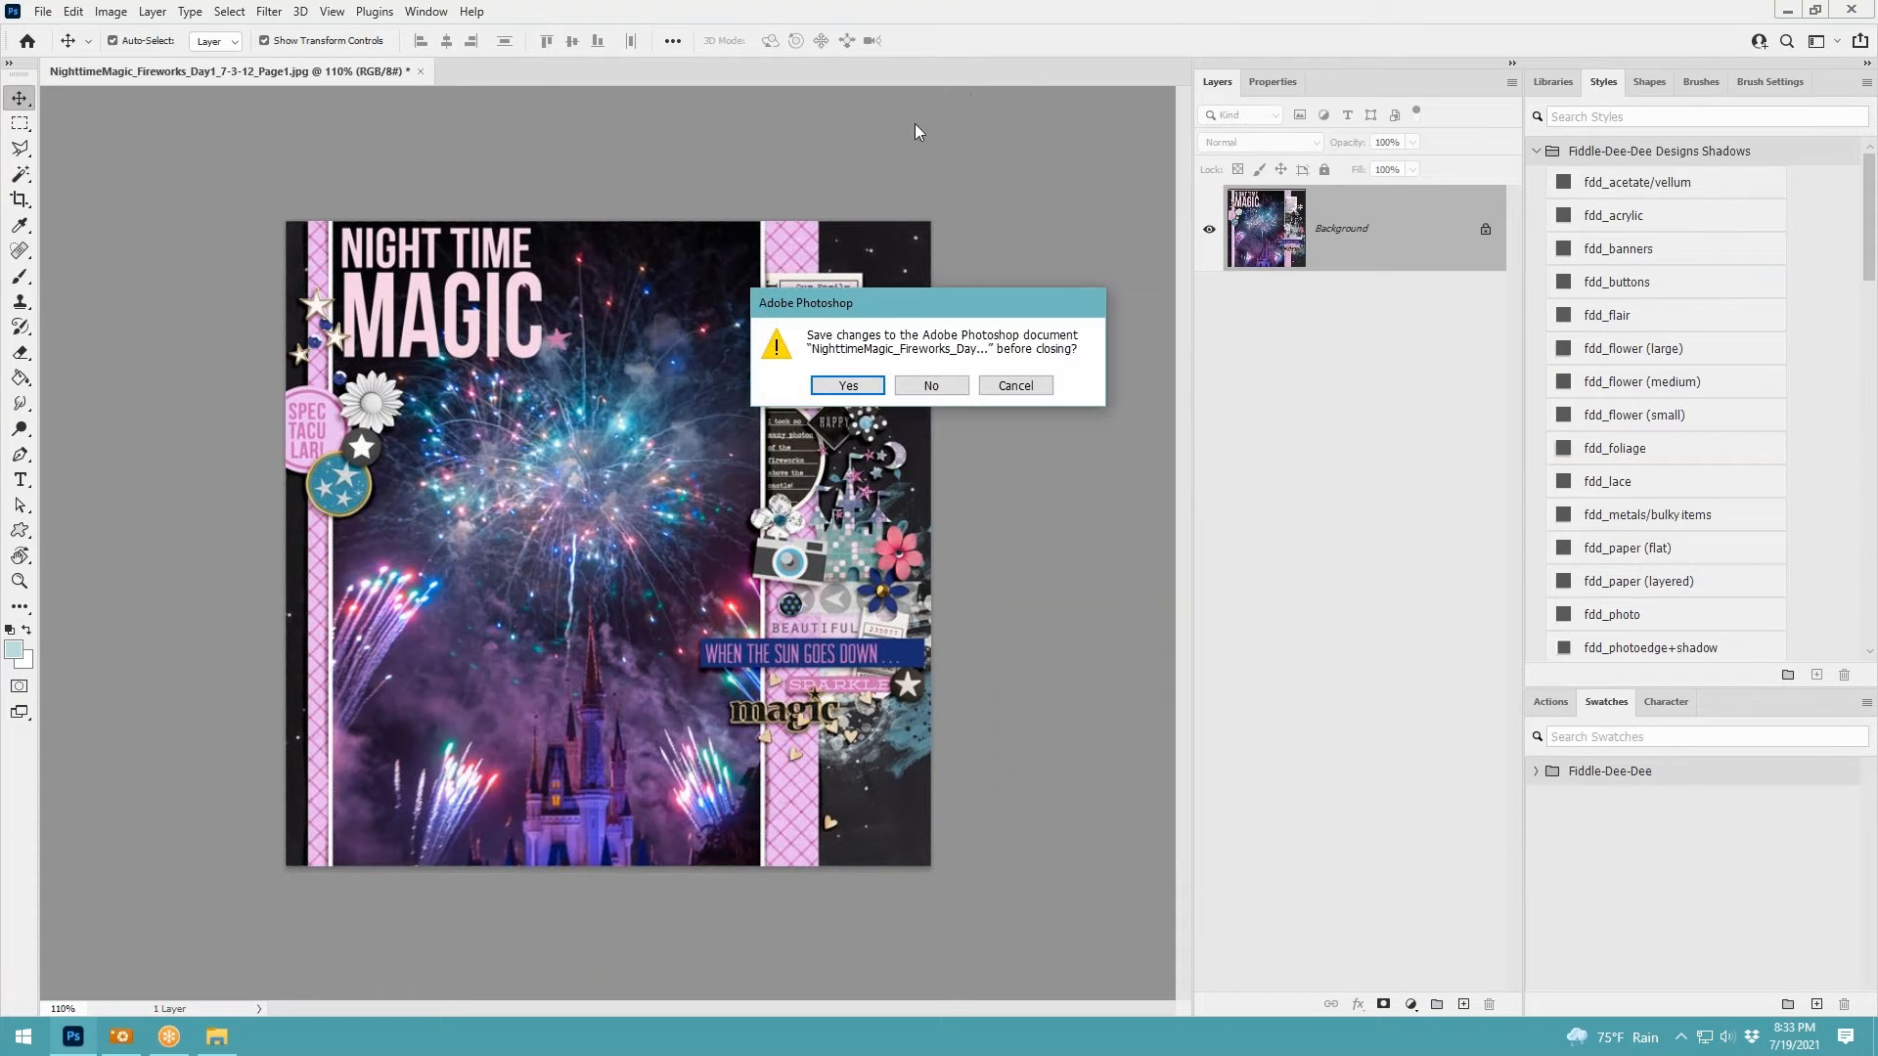
left_click(964, 392)
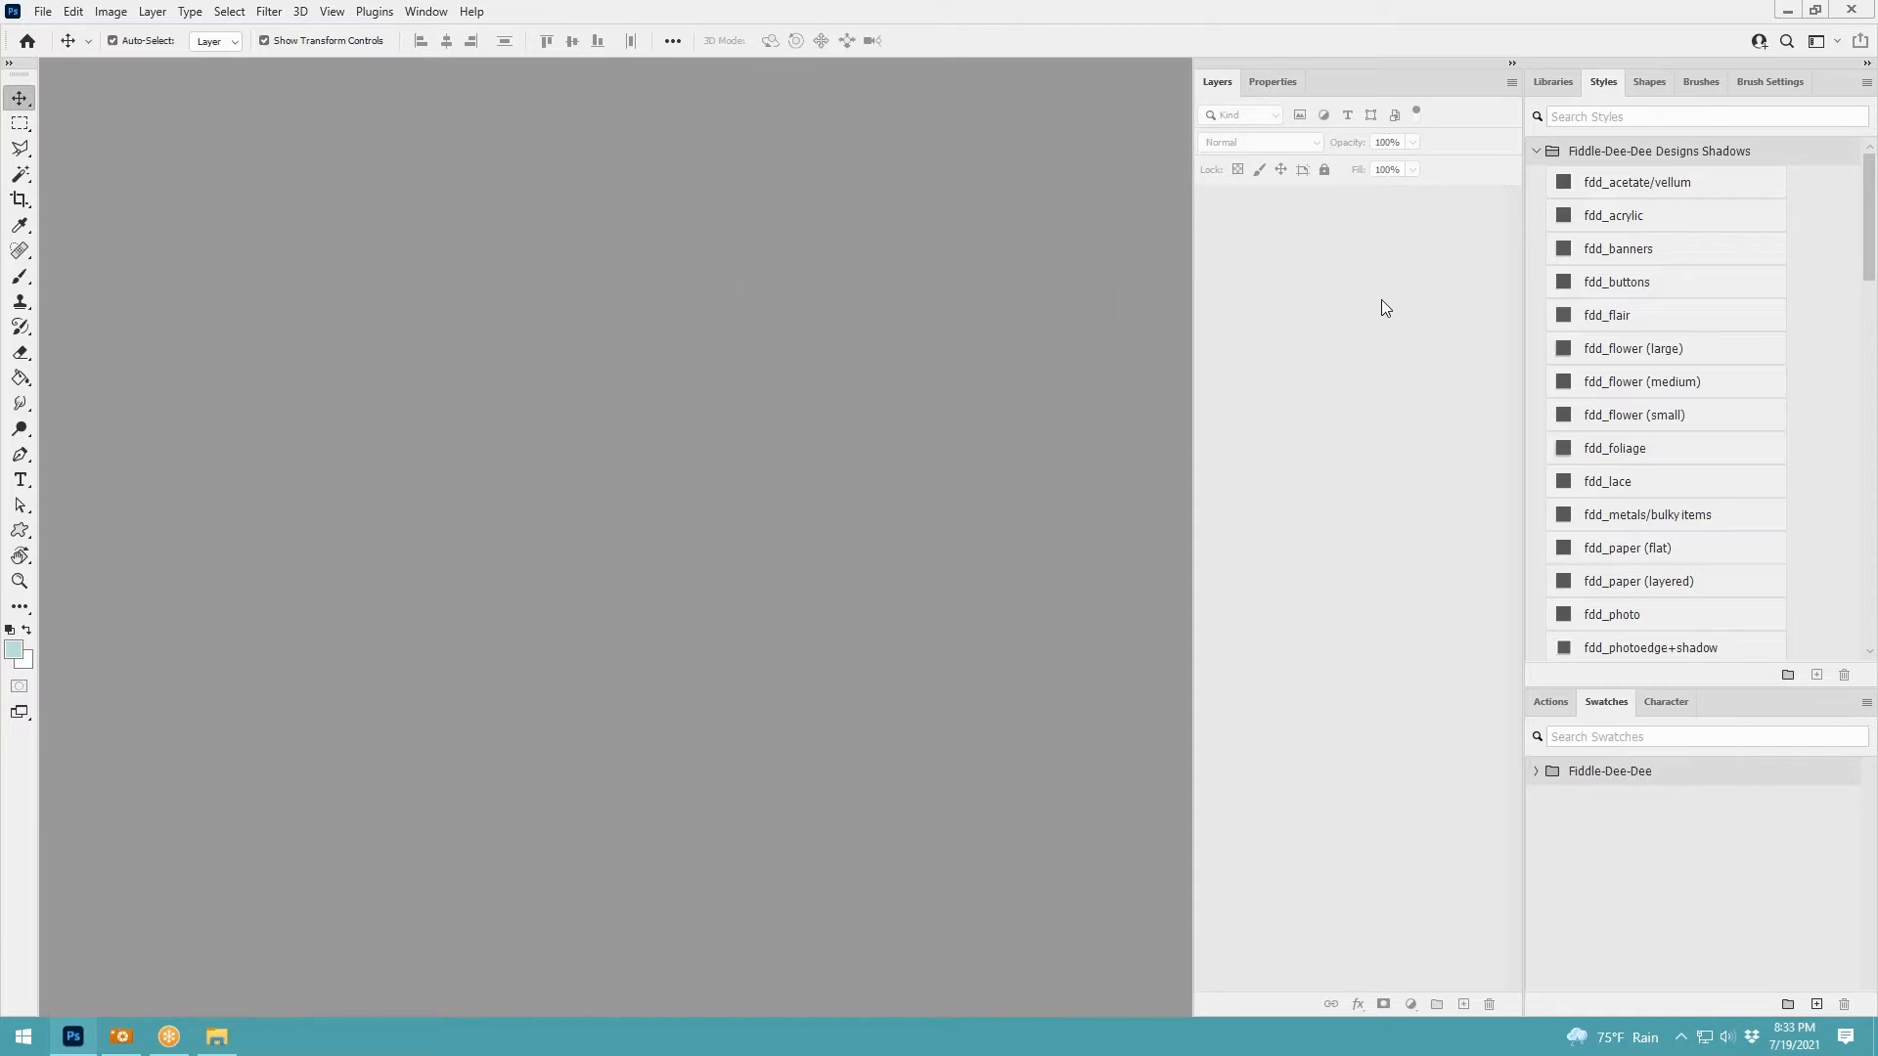
Open the NightTimeMagic 11-25-15, PerfectMagicalLights 2015-11-27 and puremagic_CastleVacationOverview_2015-11-26 page images as separate documents
key("alt+Tab")
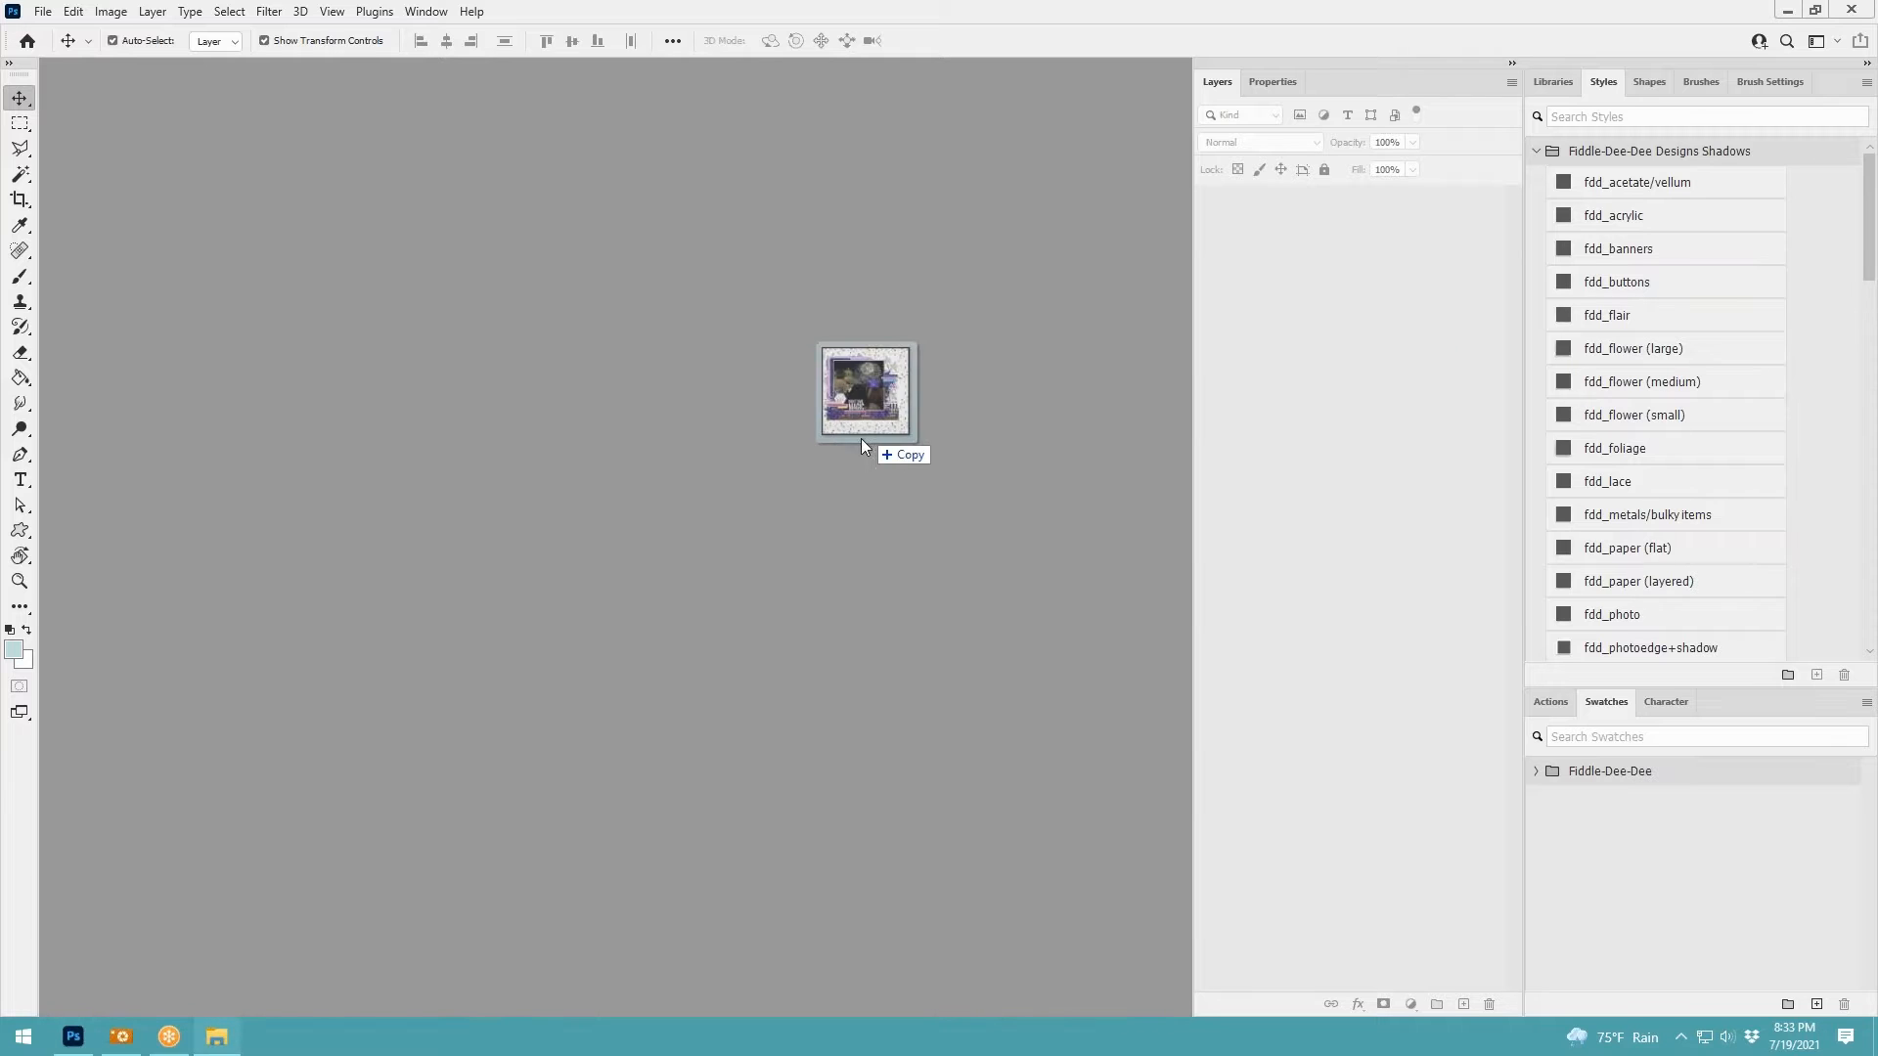
left_click_drag(861, 438, 865, 430)
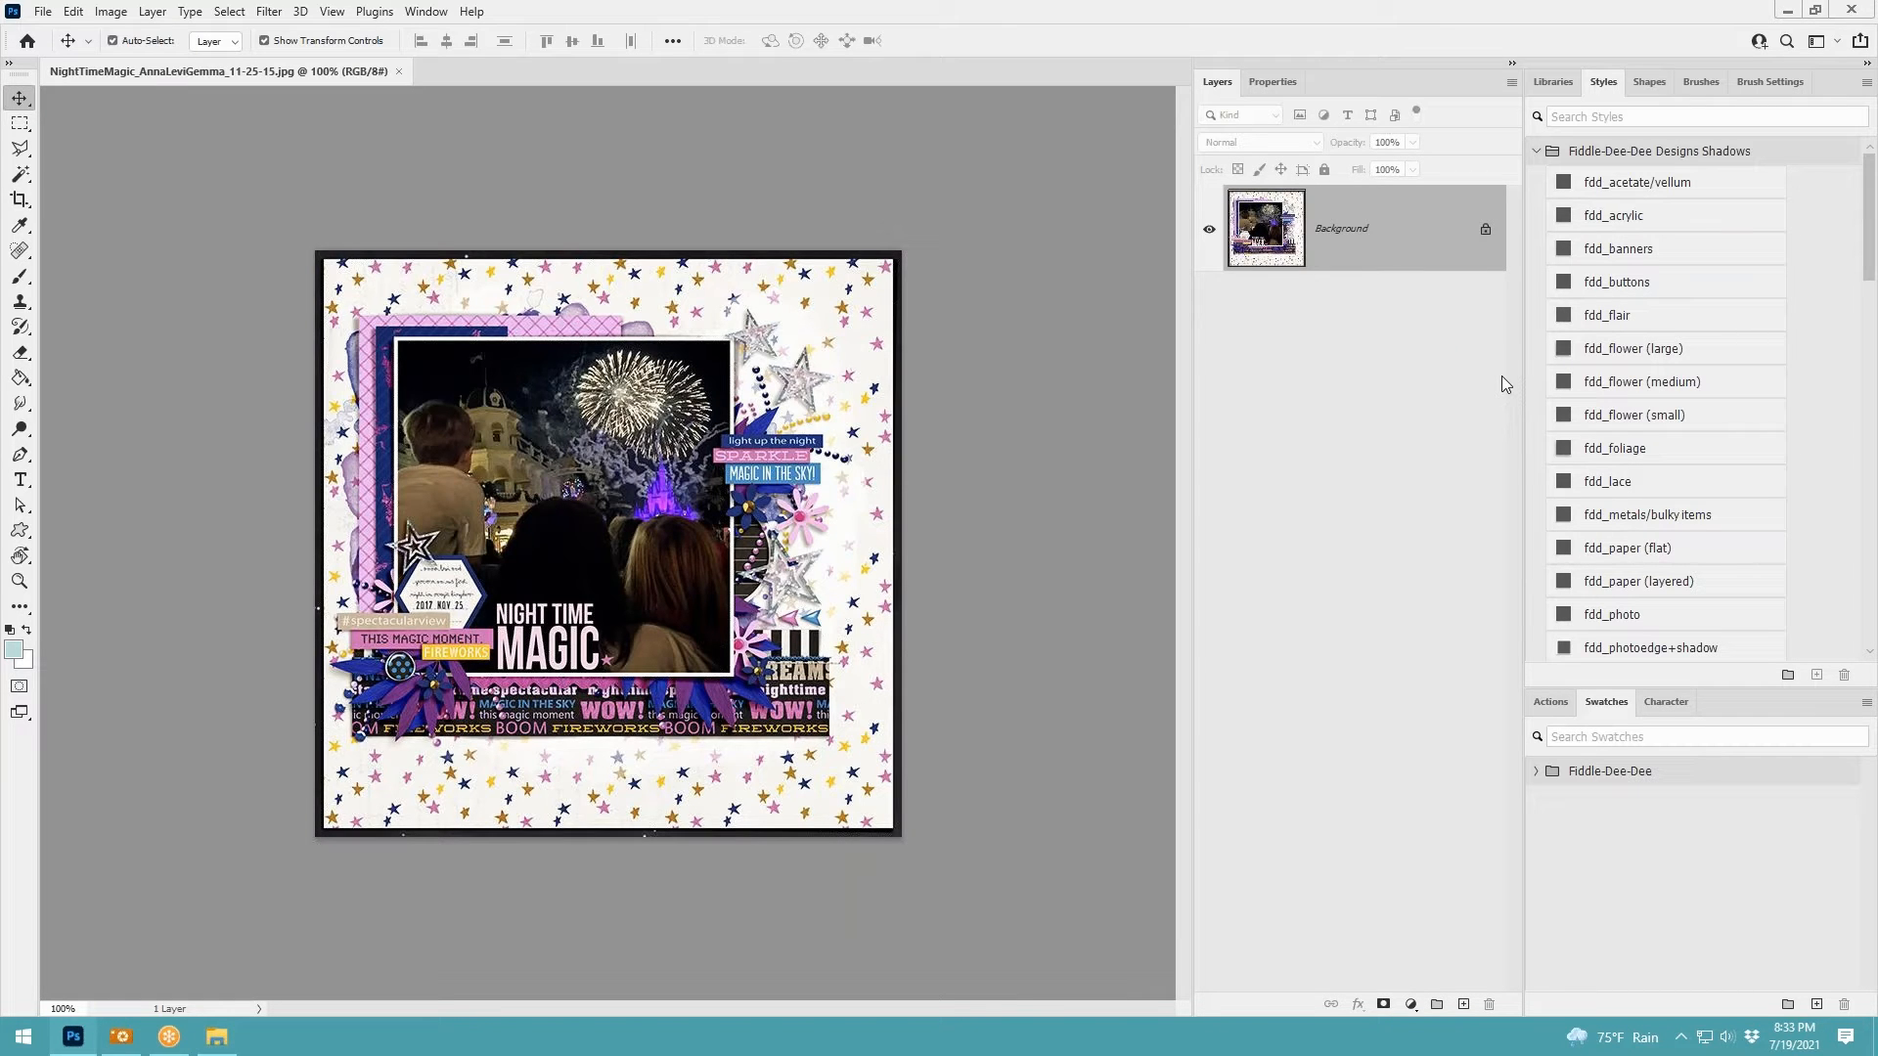
left_click_drag(1500, 376, 1011, 76)
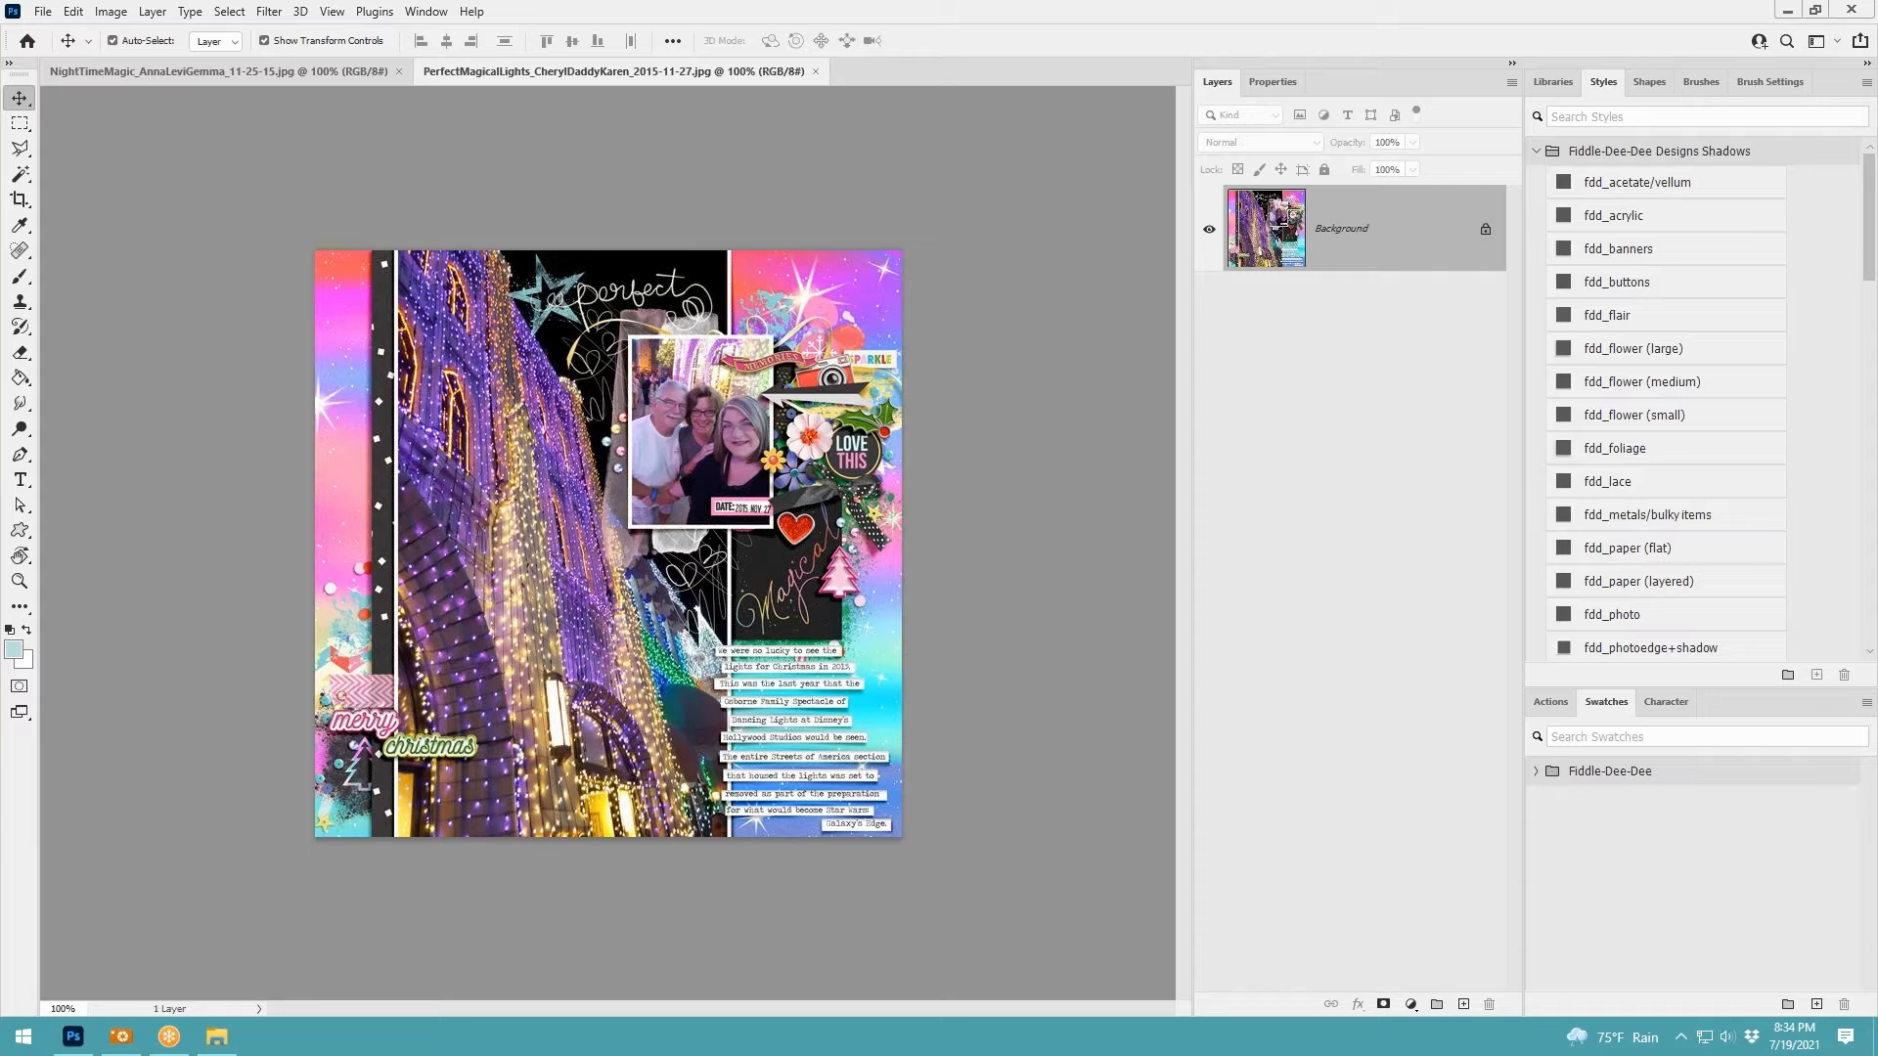
left_click(250, 72)
left_click(567, 69)
left_click_drag(1099, 182, 902, 74)
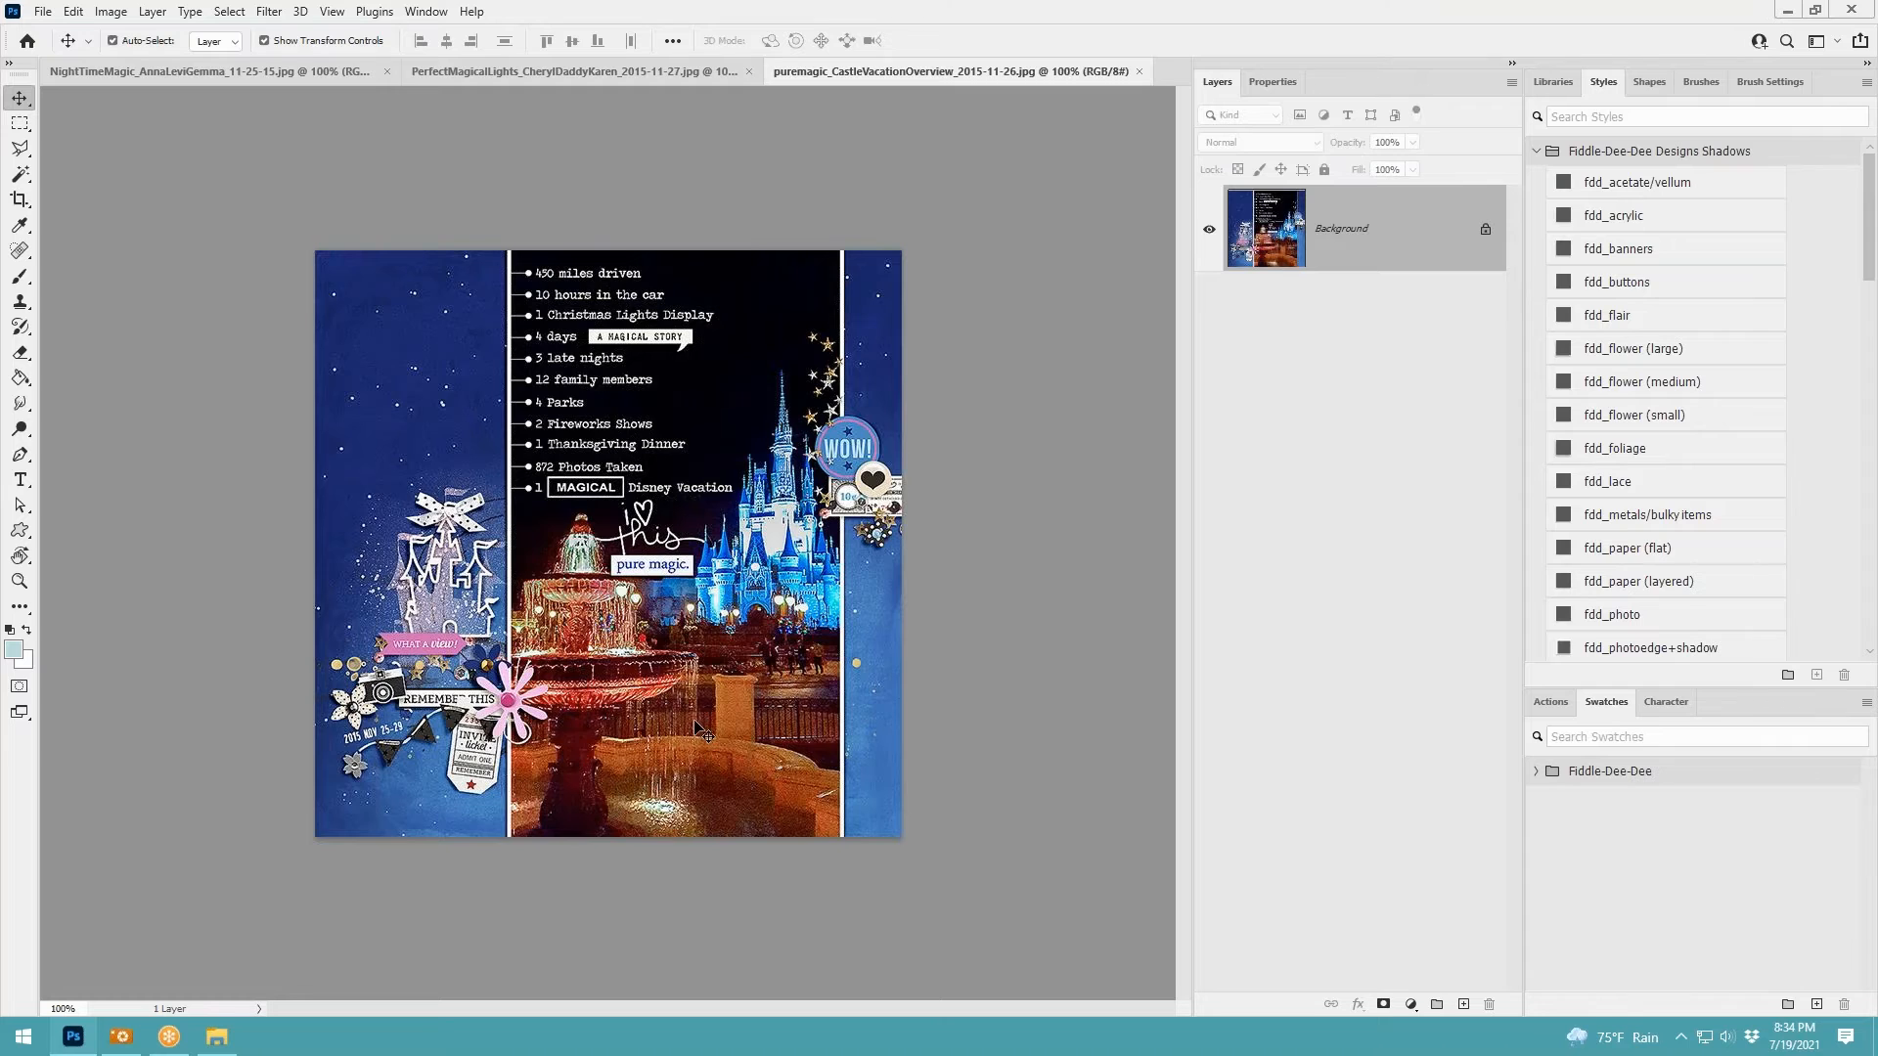
Look over the castle vacation overview, the PerfectMagicalLights page and the NightTimeMagic page one after another
scroll(701, 732, "up", 2)
scroll(724, 758, "down", 2)
left_click(605, 68)
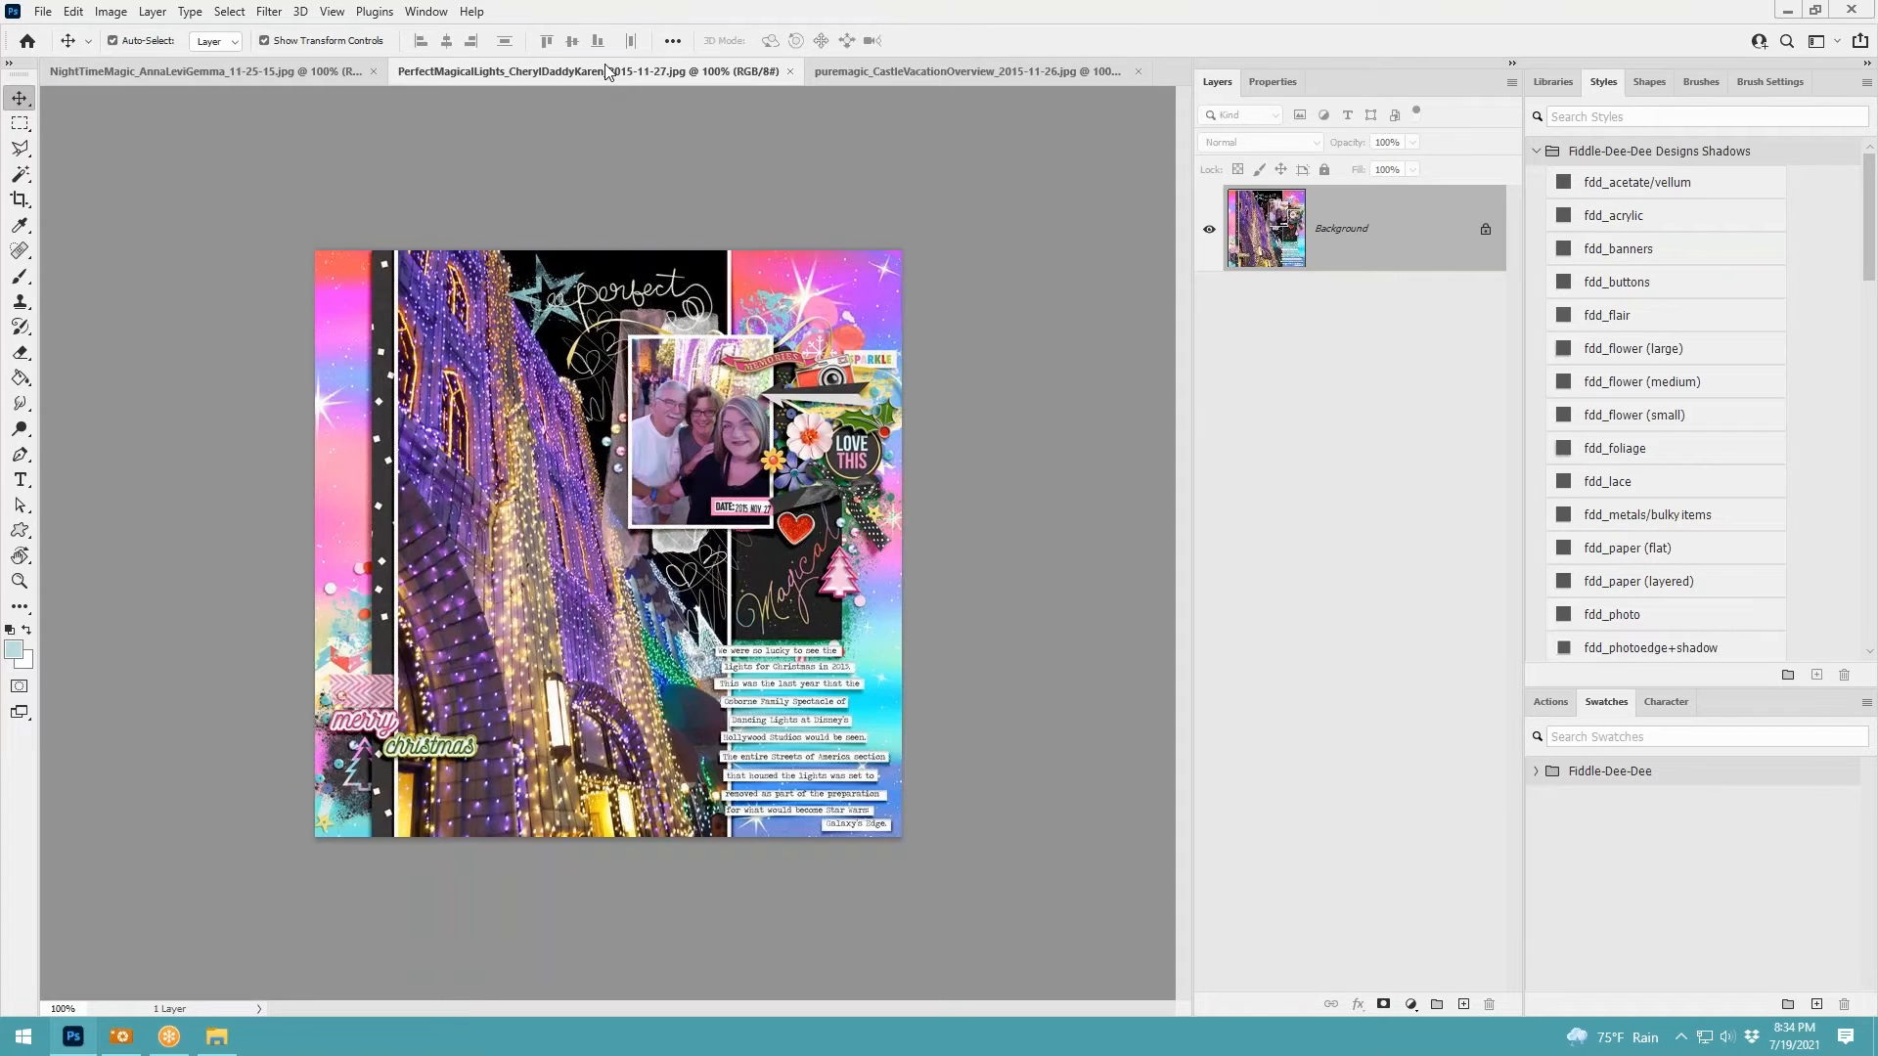
left_click(199, 72)
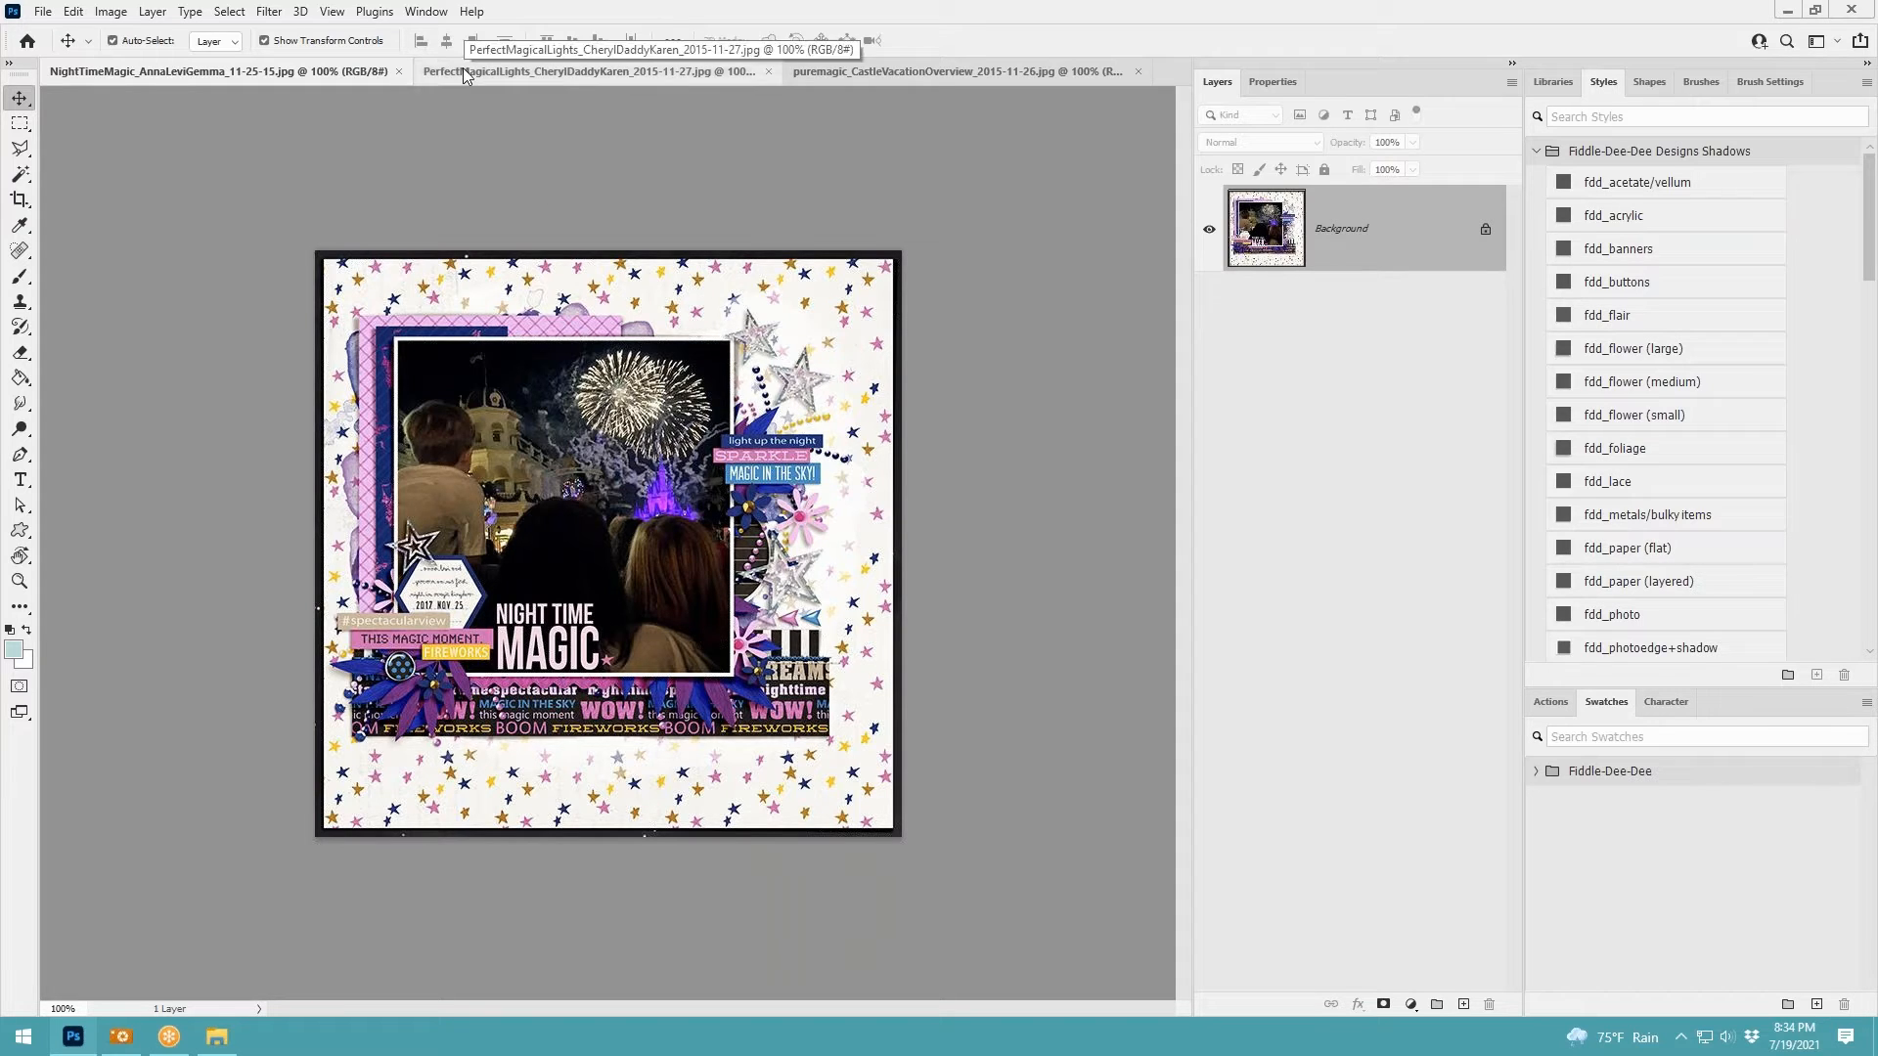
Examine the photo, hexagon journaling, word strips and star embellishments on the NightTimeMagic 11-25-15 page up close and as a whole
scroll(362, 642, "up", 4)
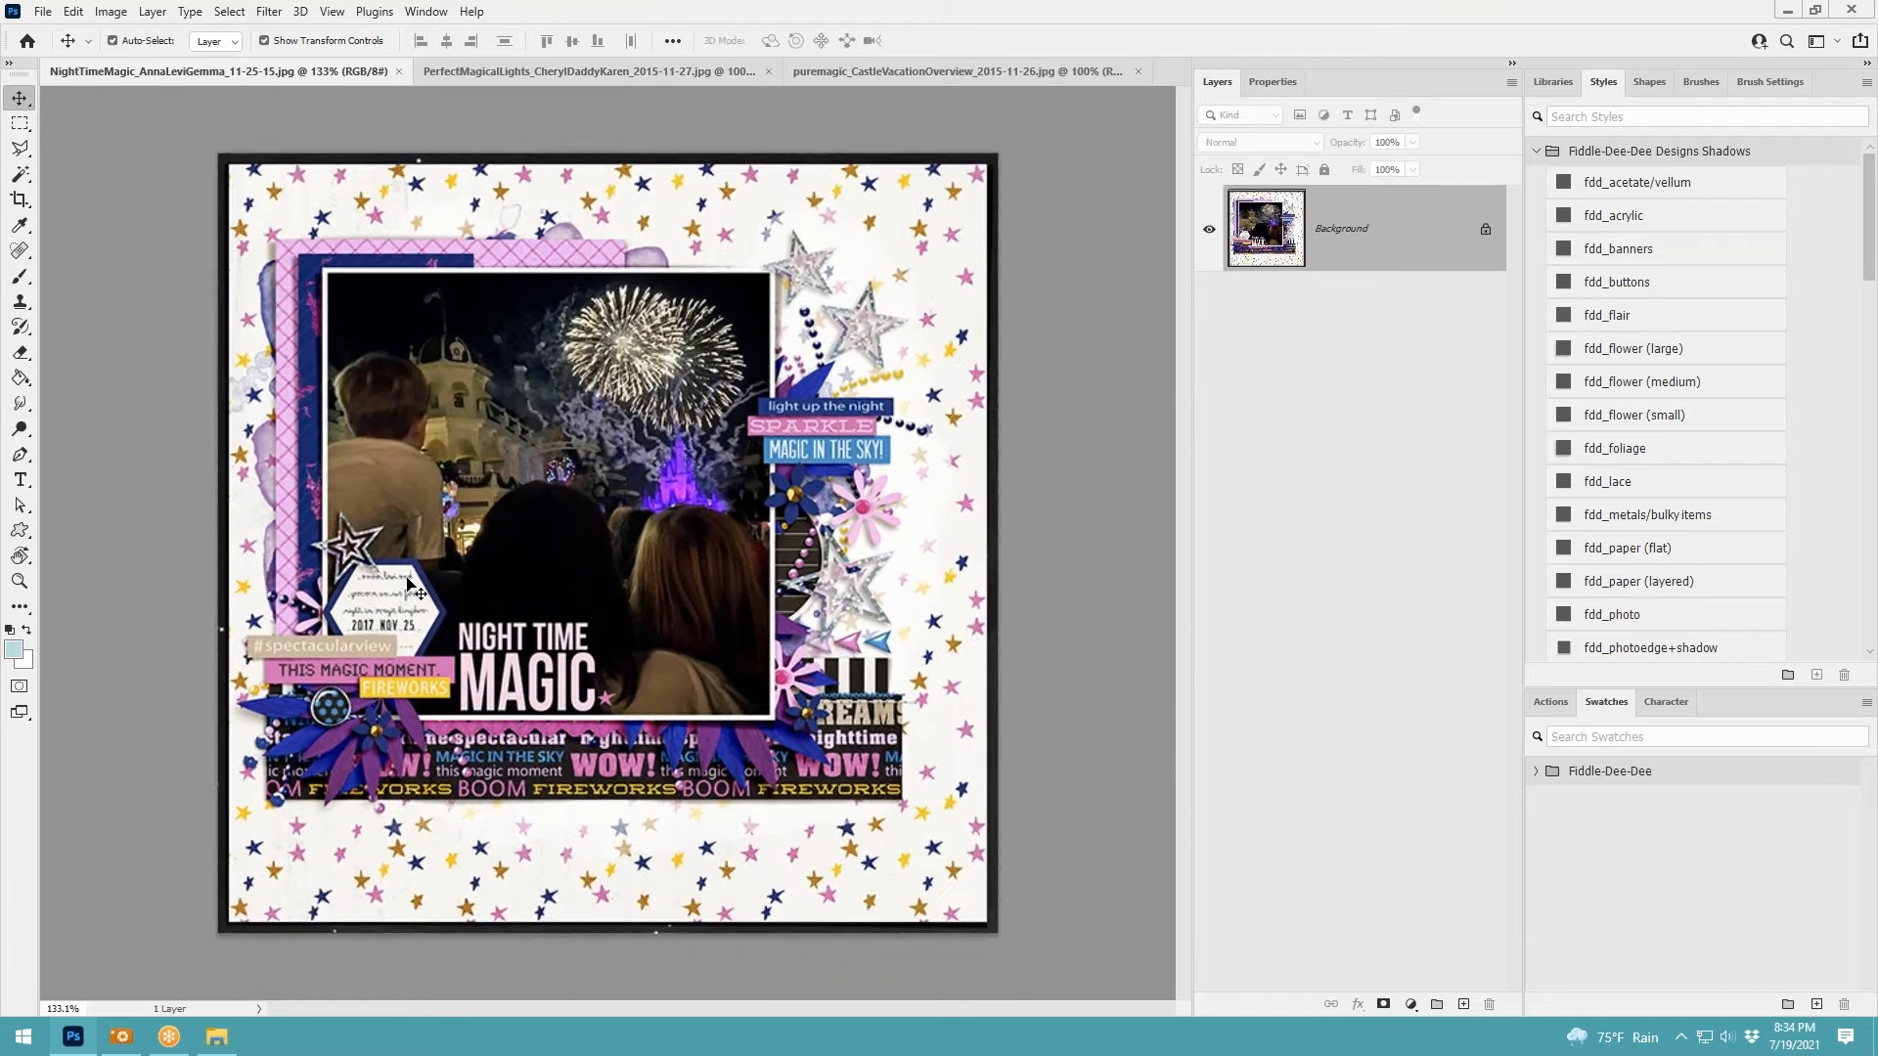
scroll(372, 677, "up", 1)
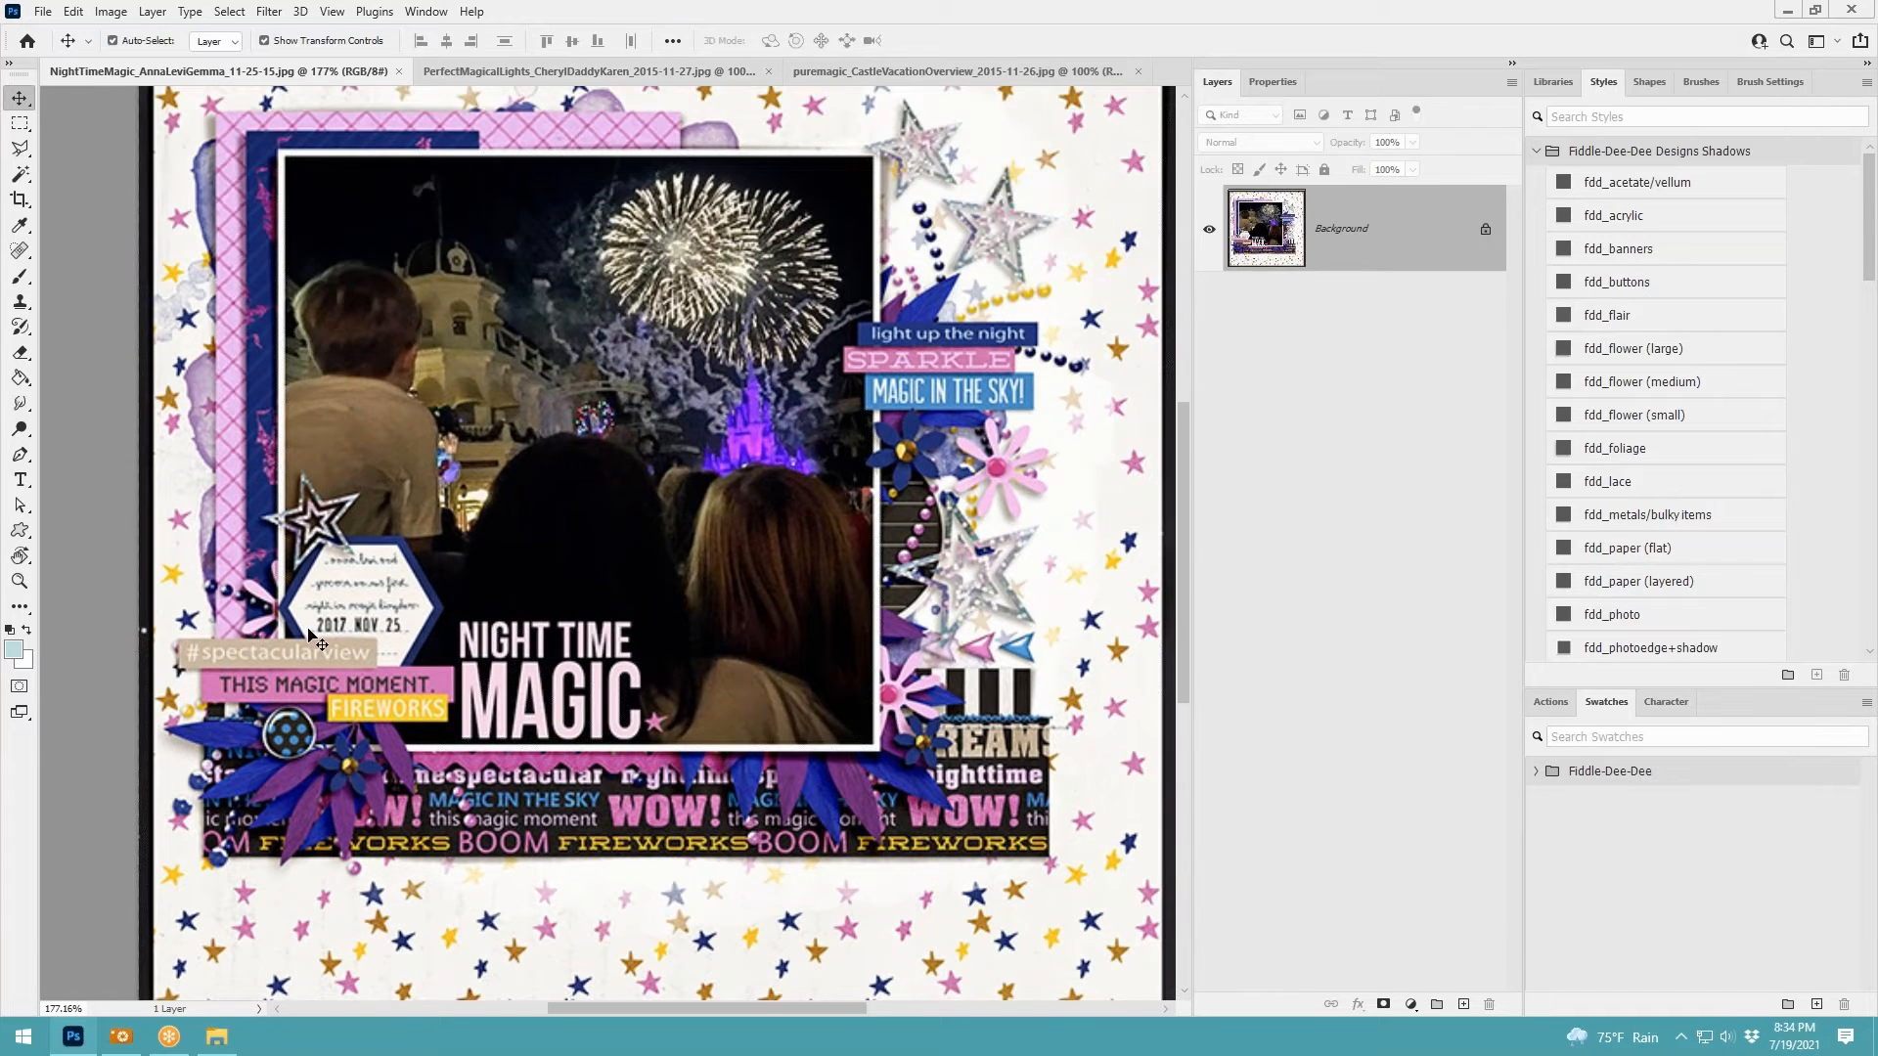
scroll(362, 643, "down", 5)
scroll(362, 643, "down", 4)
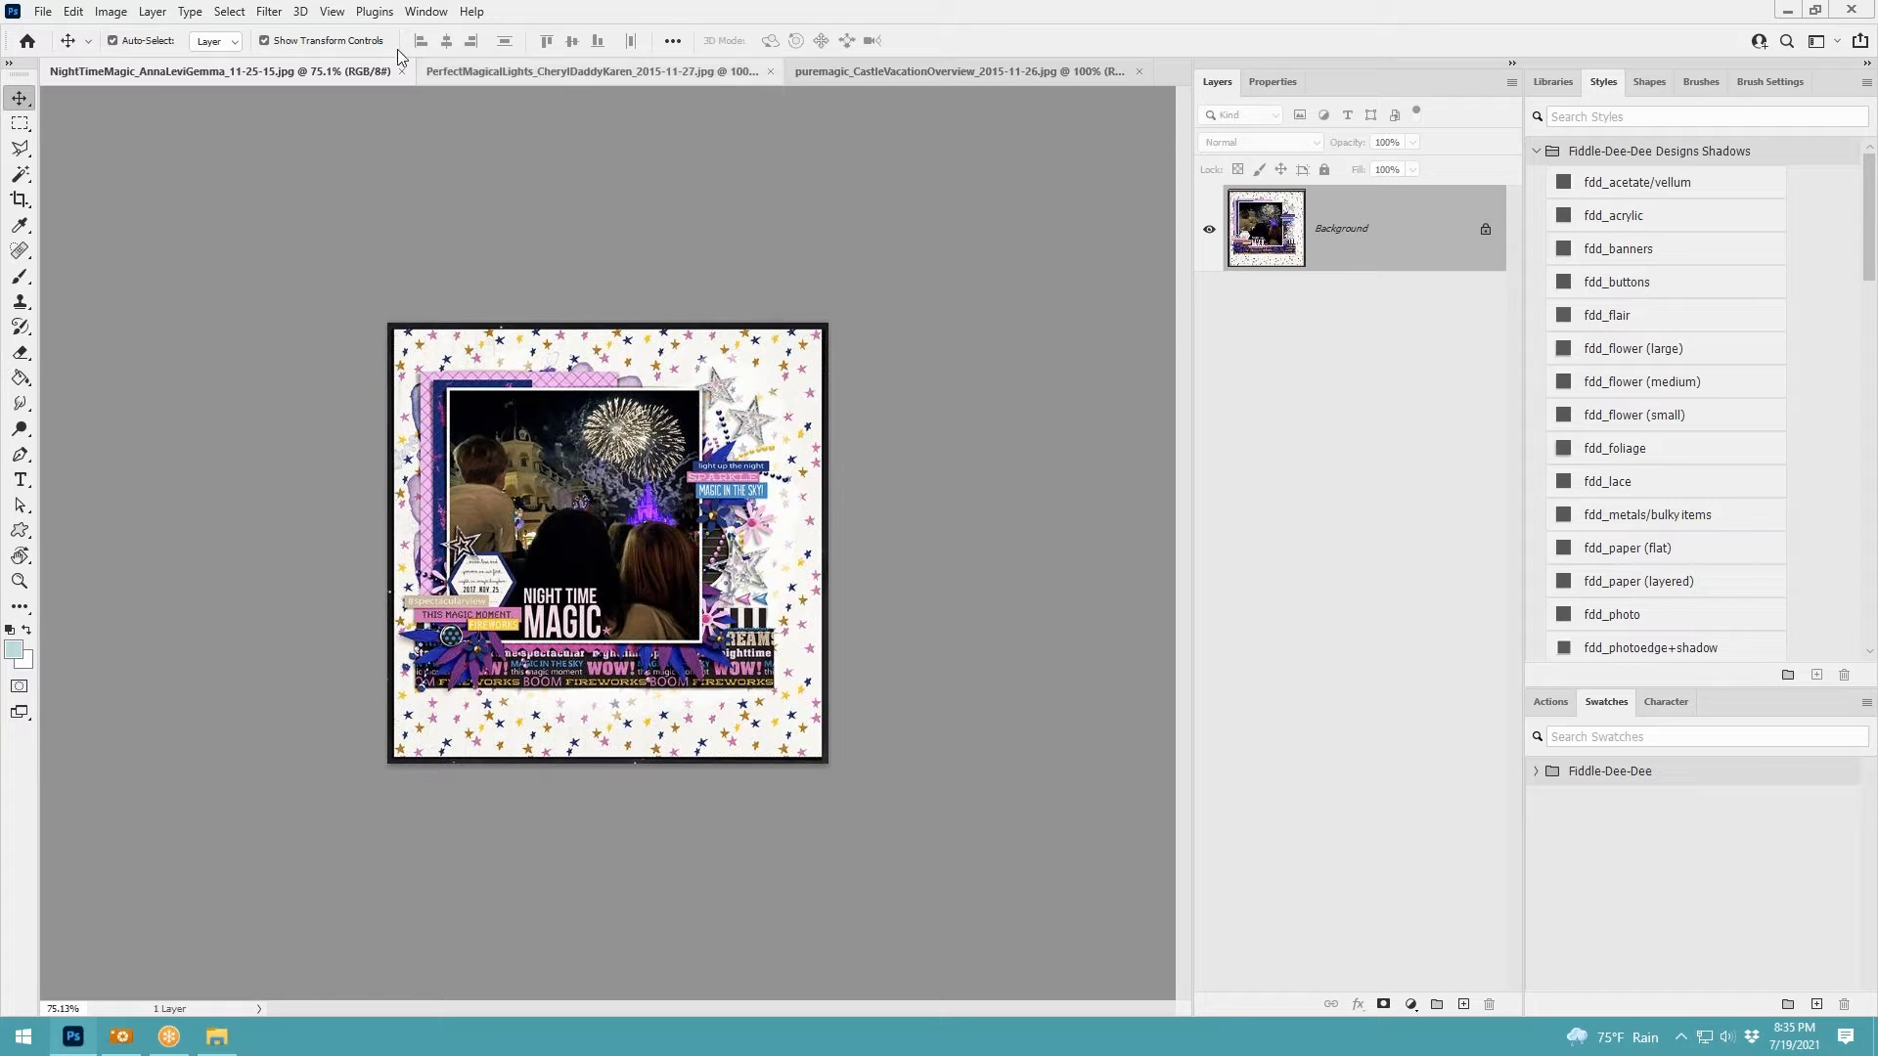
scroll(903, 479, "up", 5)
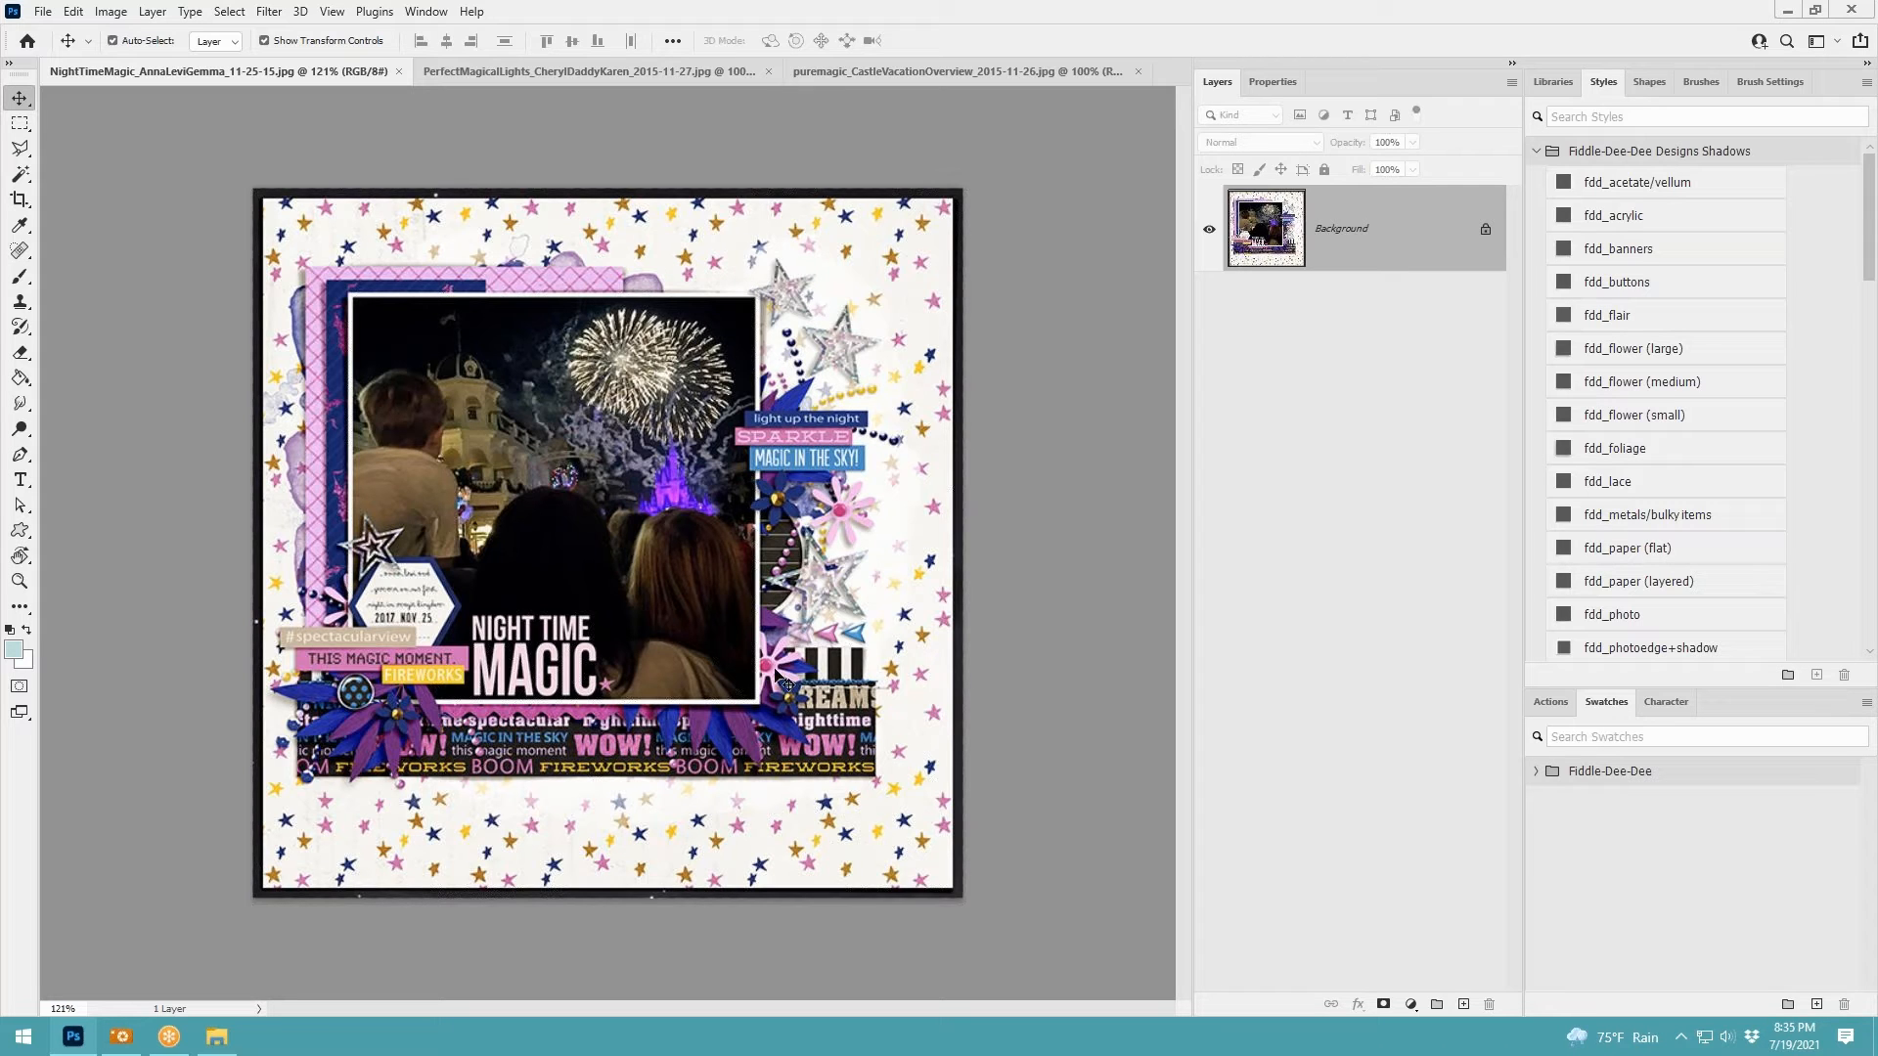
Compare the designs and journaling of the Christmas lights, castle overview and NightTimeMagic layouts by switching between the open documents
left_click(724, 72)
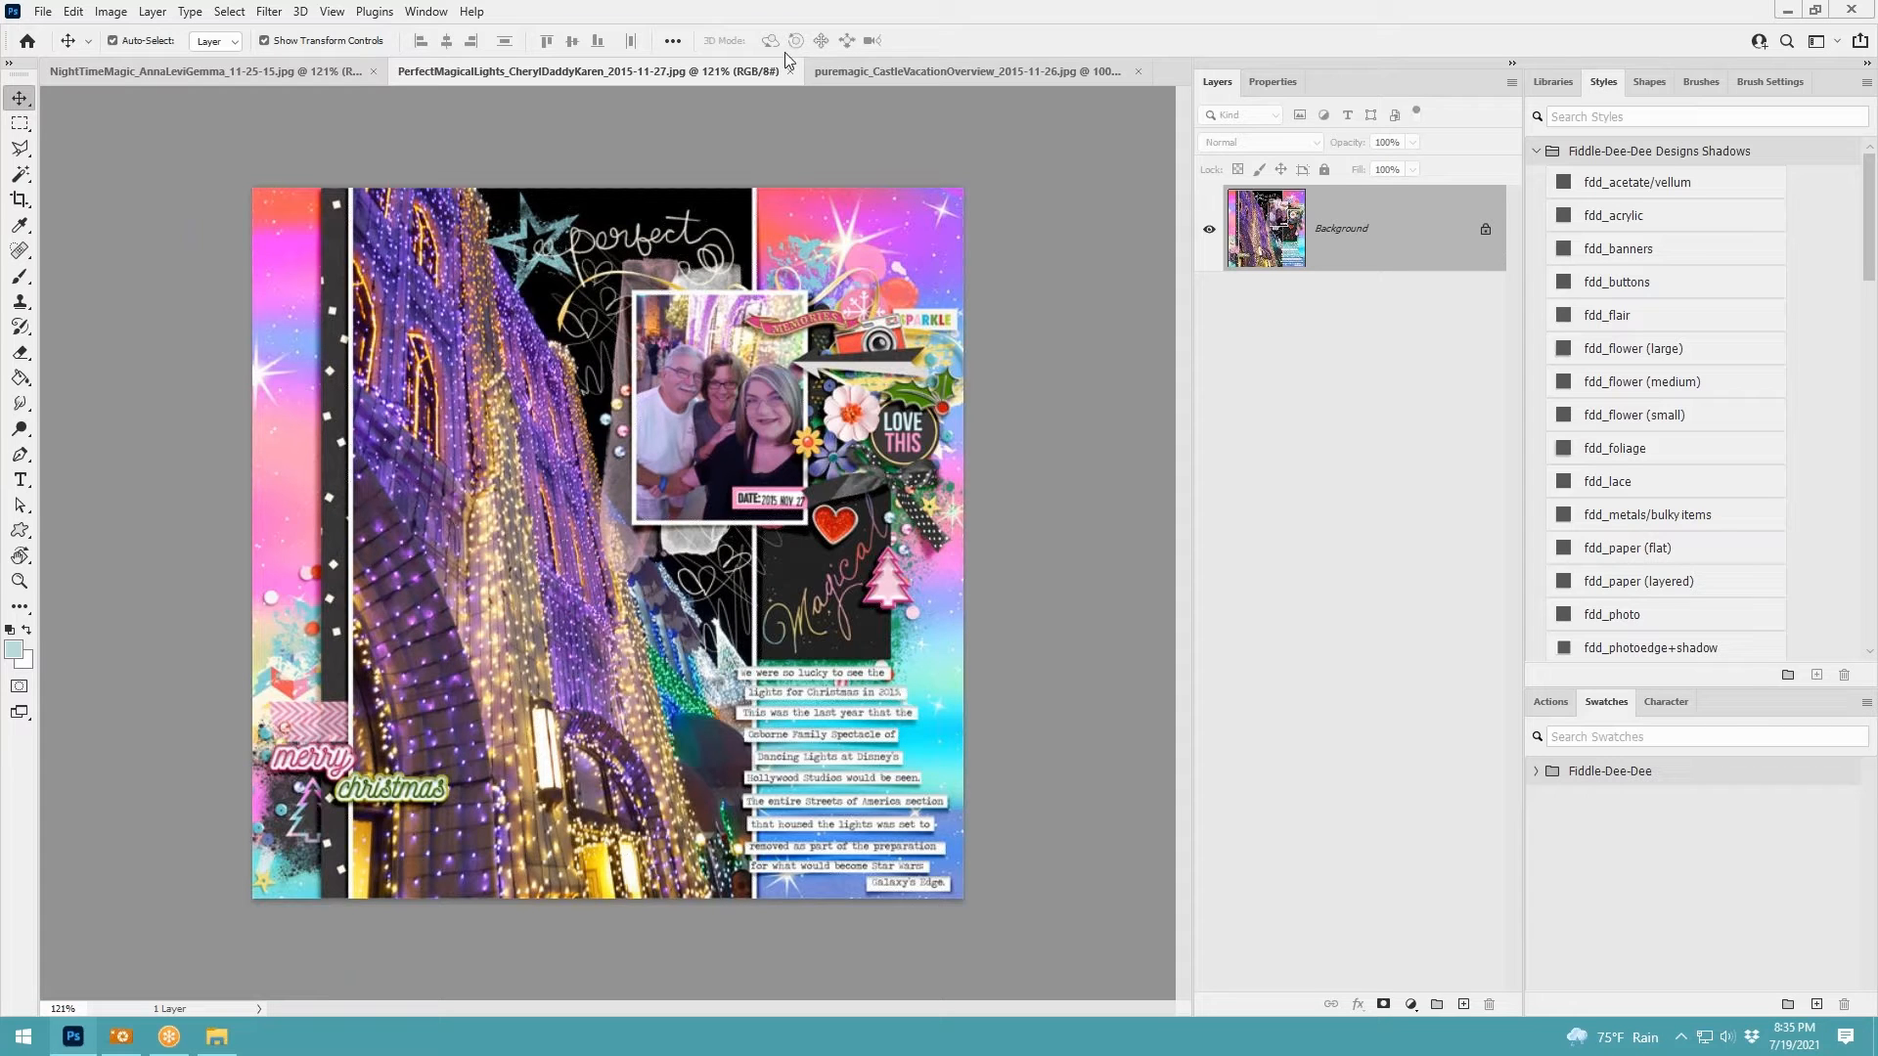
left_click(884, 70)
scroll(1017, 450, "up", 1)
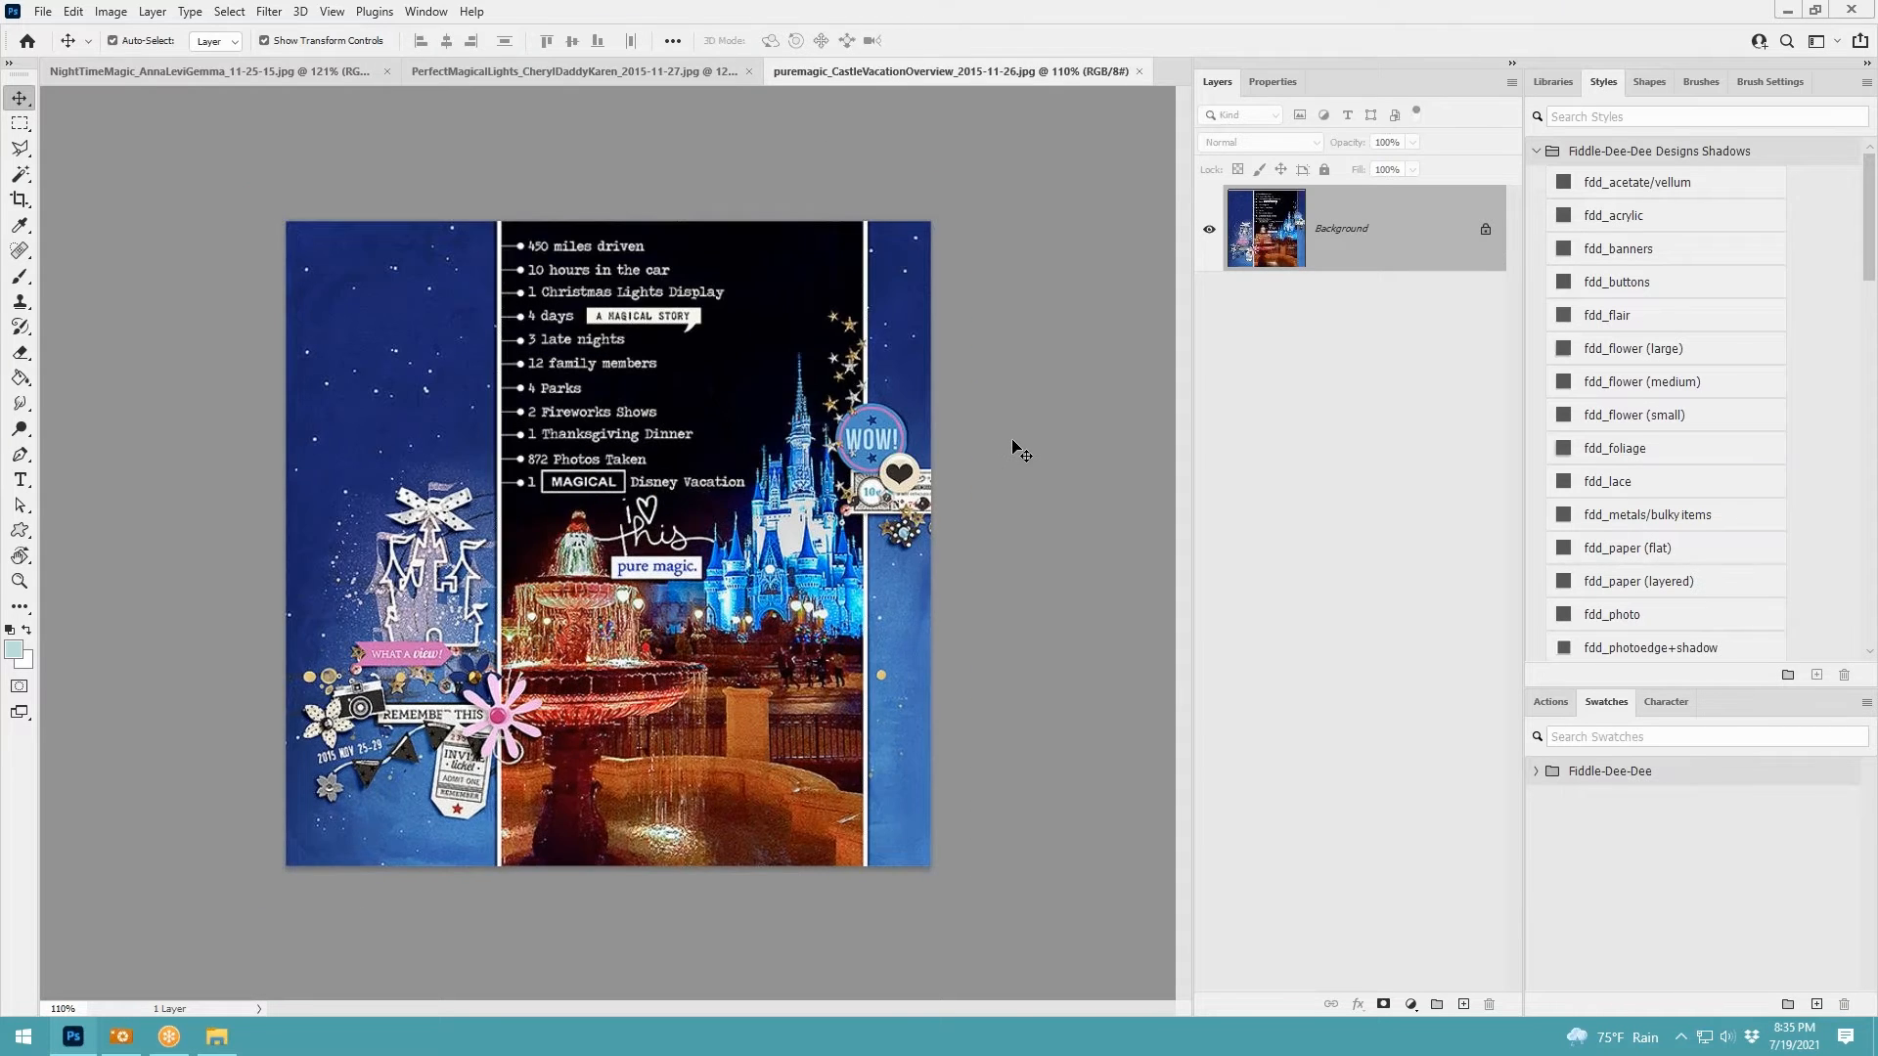
left_click(636, 71)
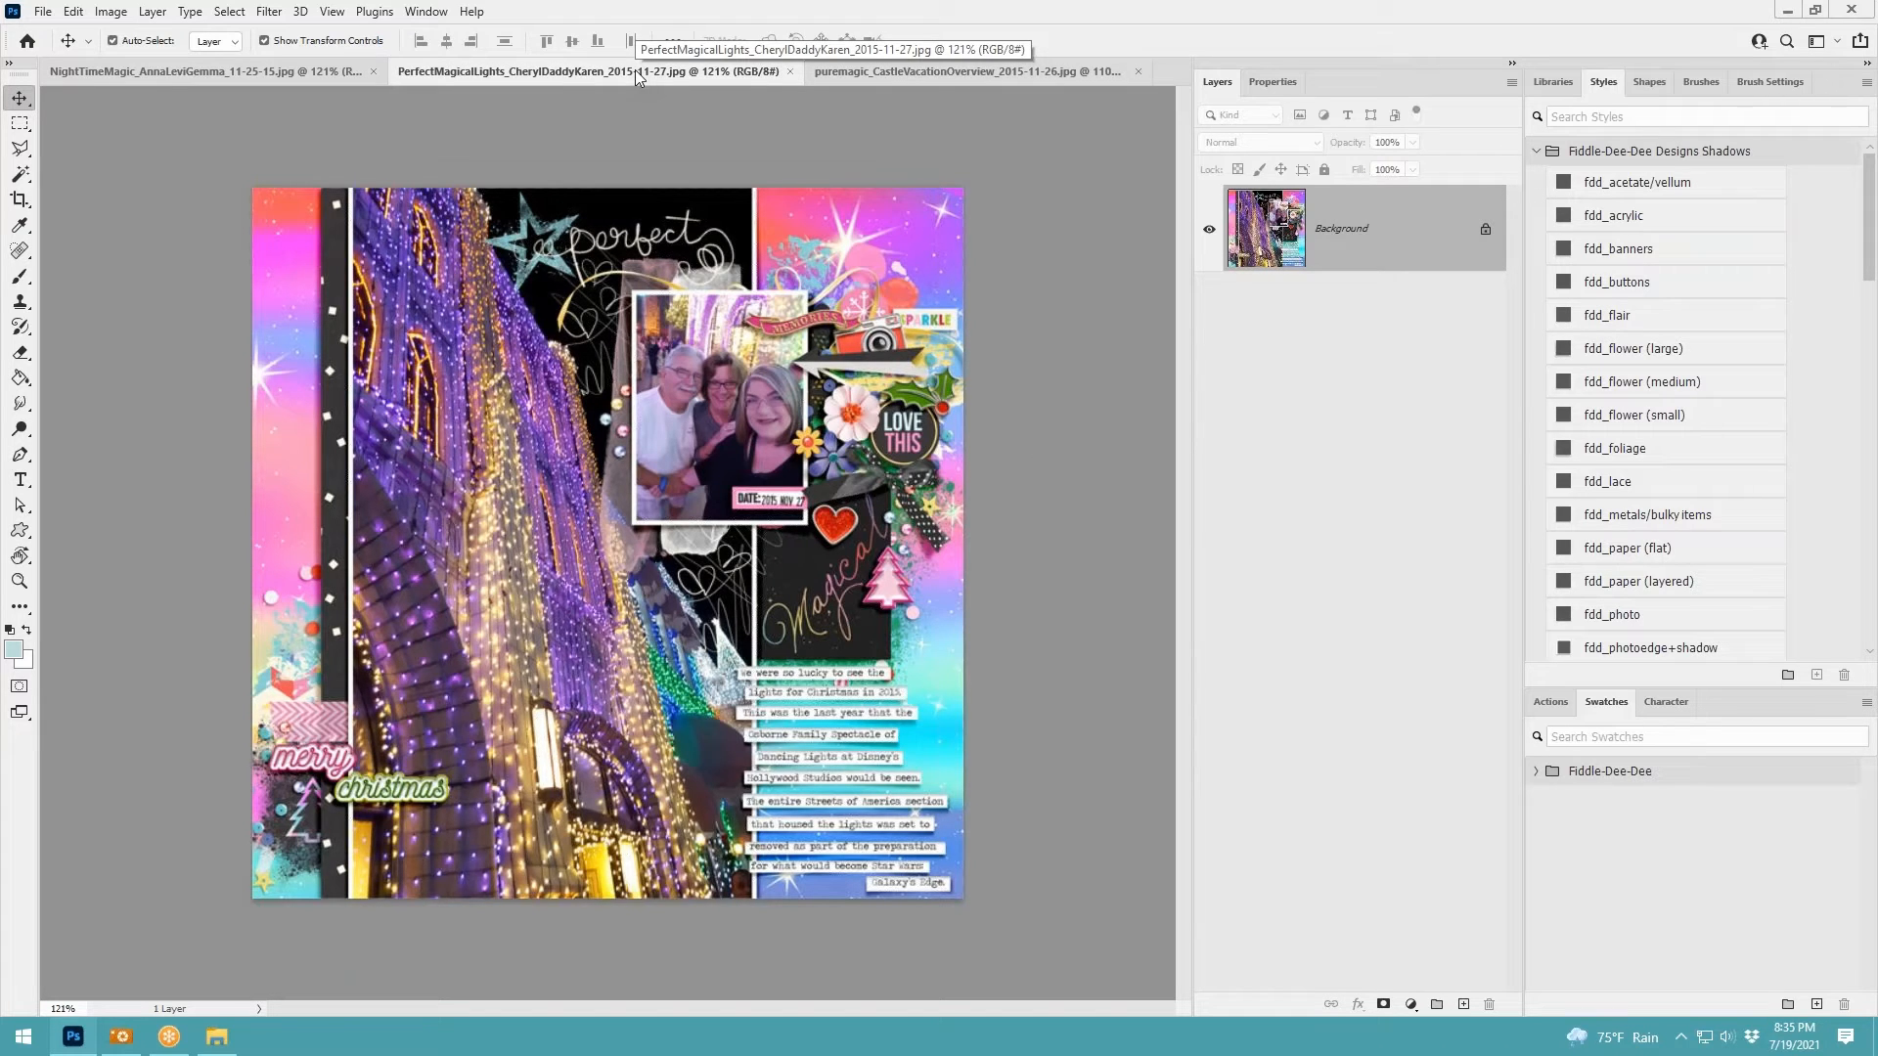
left_click(202, 74)
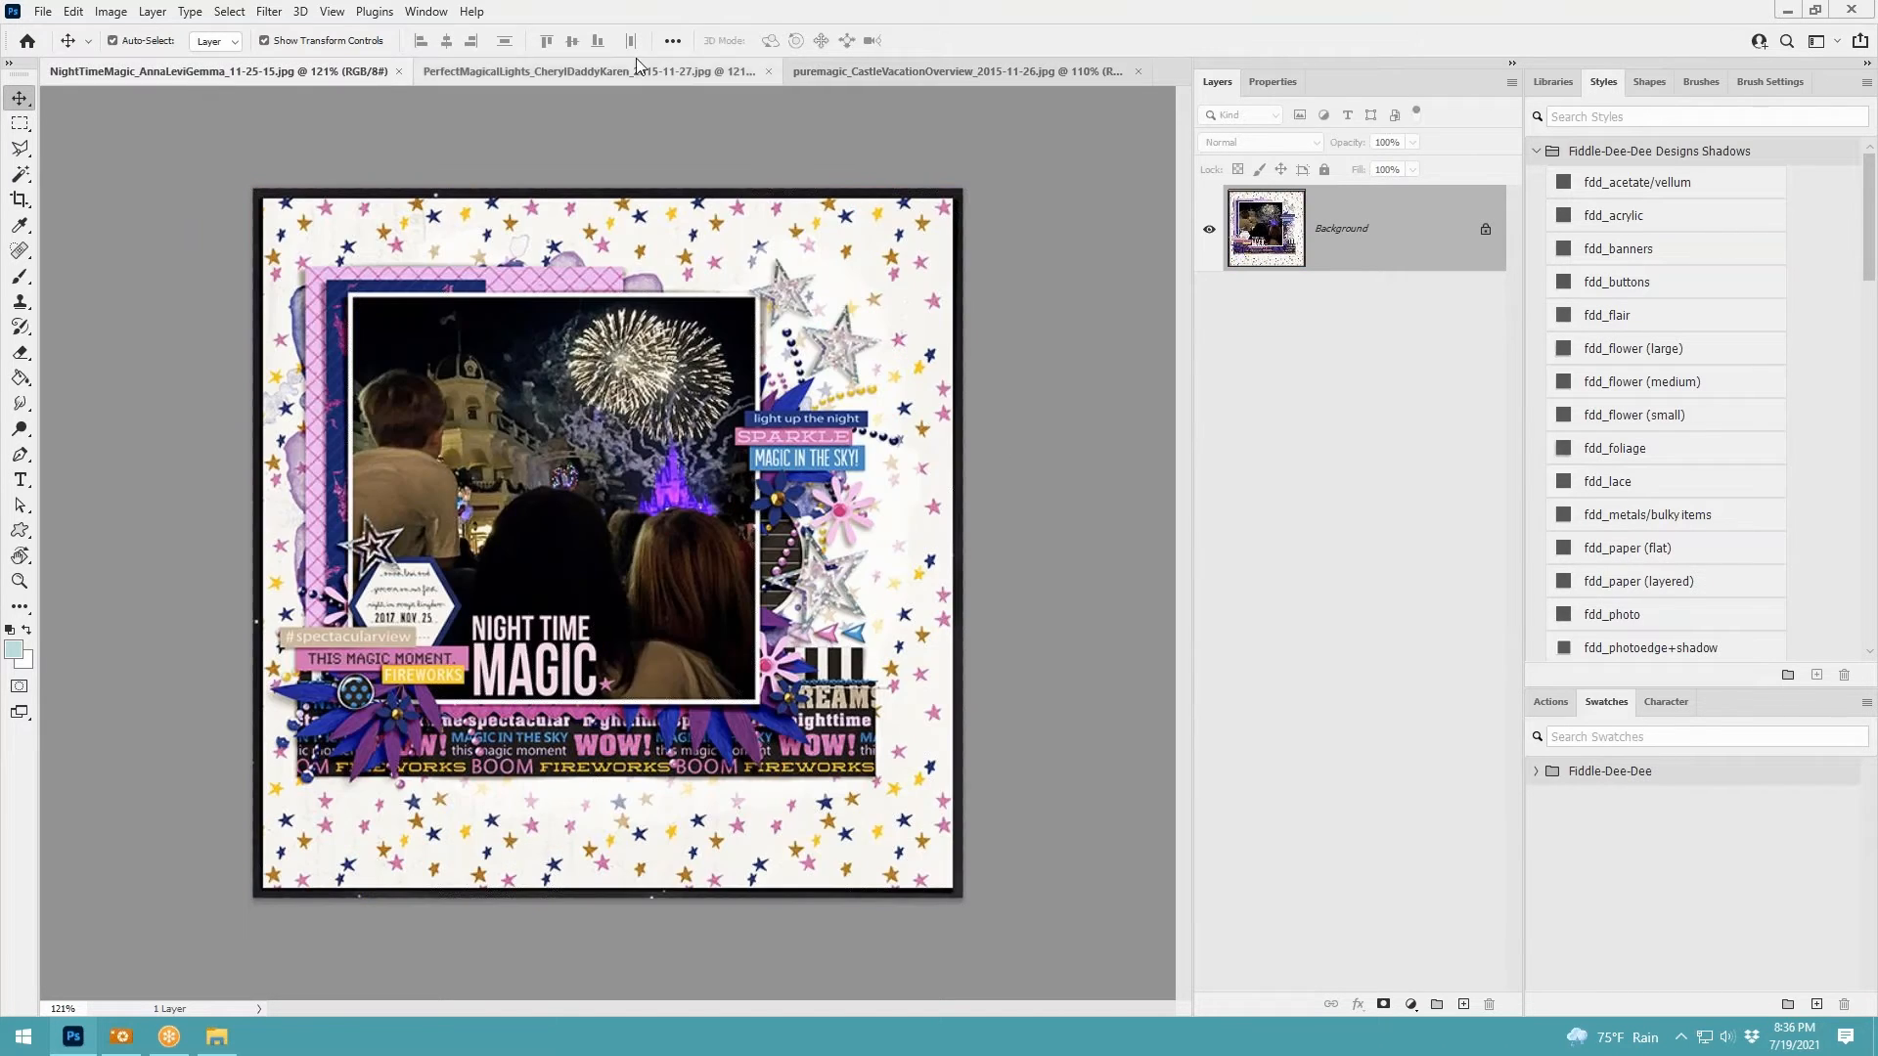
left_click(955, 64)
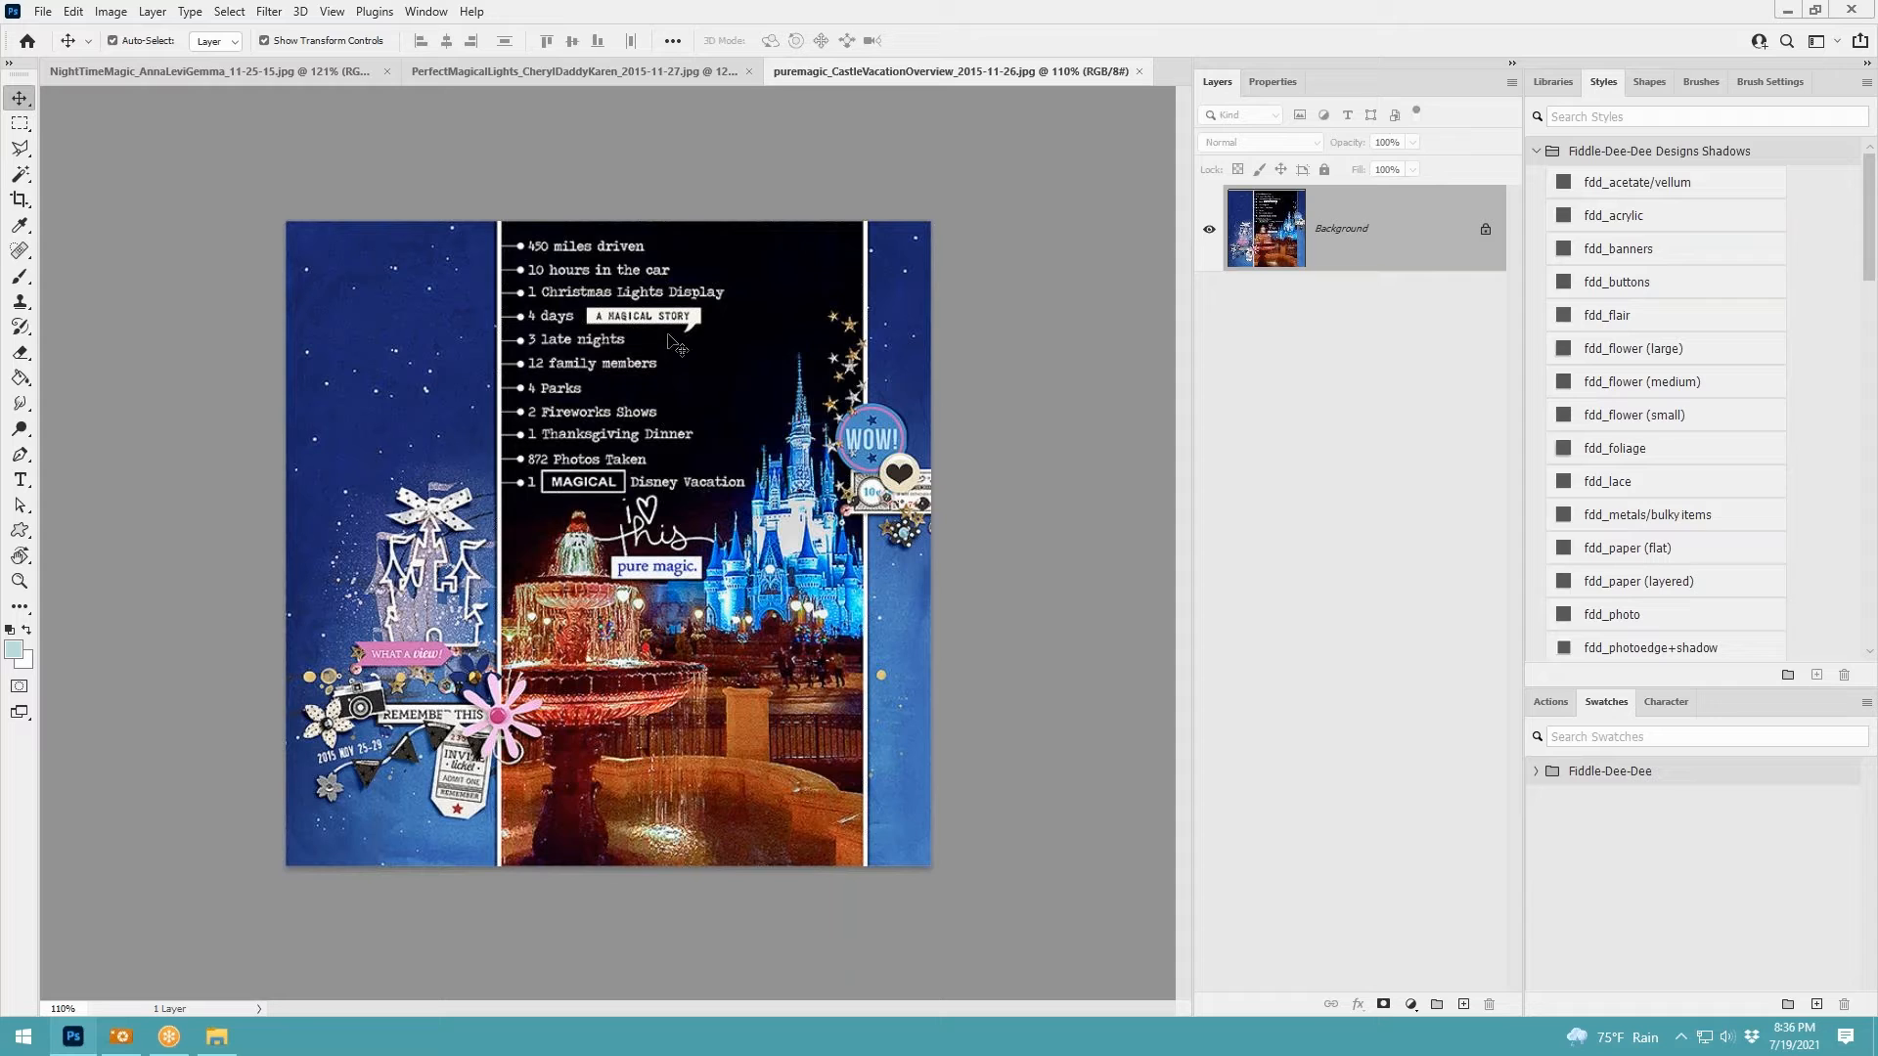
Close the castle overview, PerfectMagicalLights and NightTimeMagic page images
left_click(1140, 72)
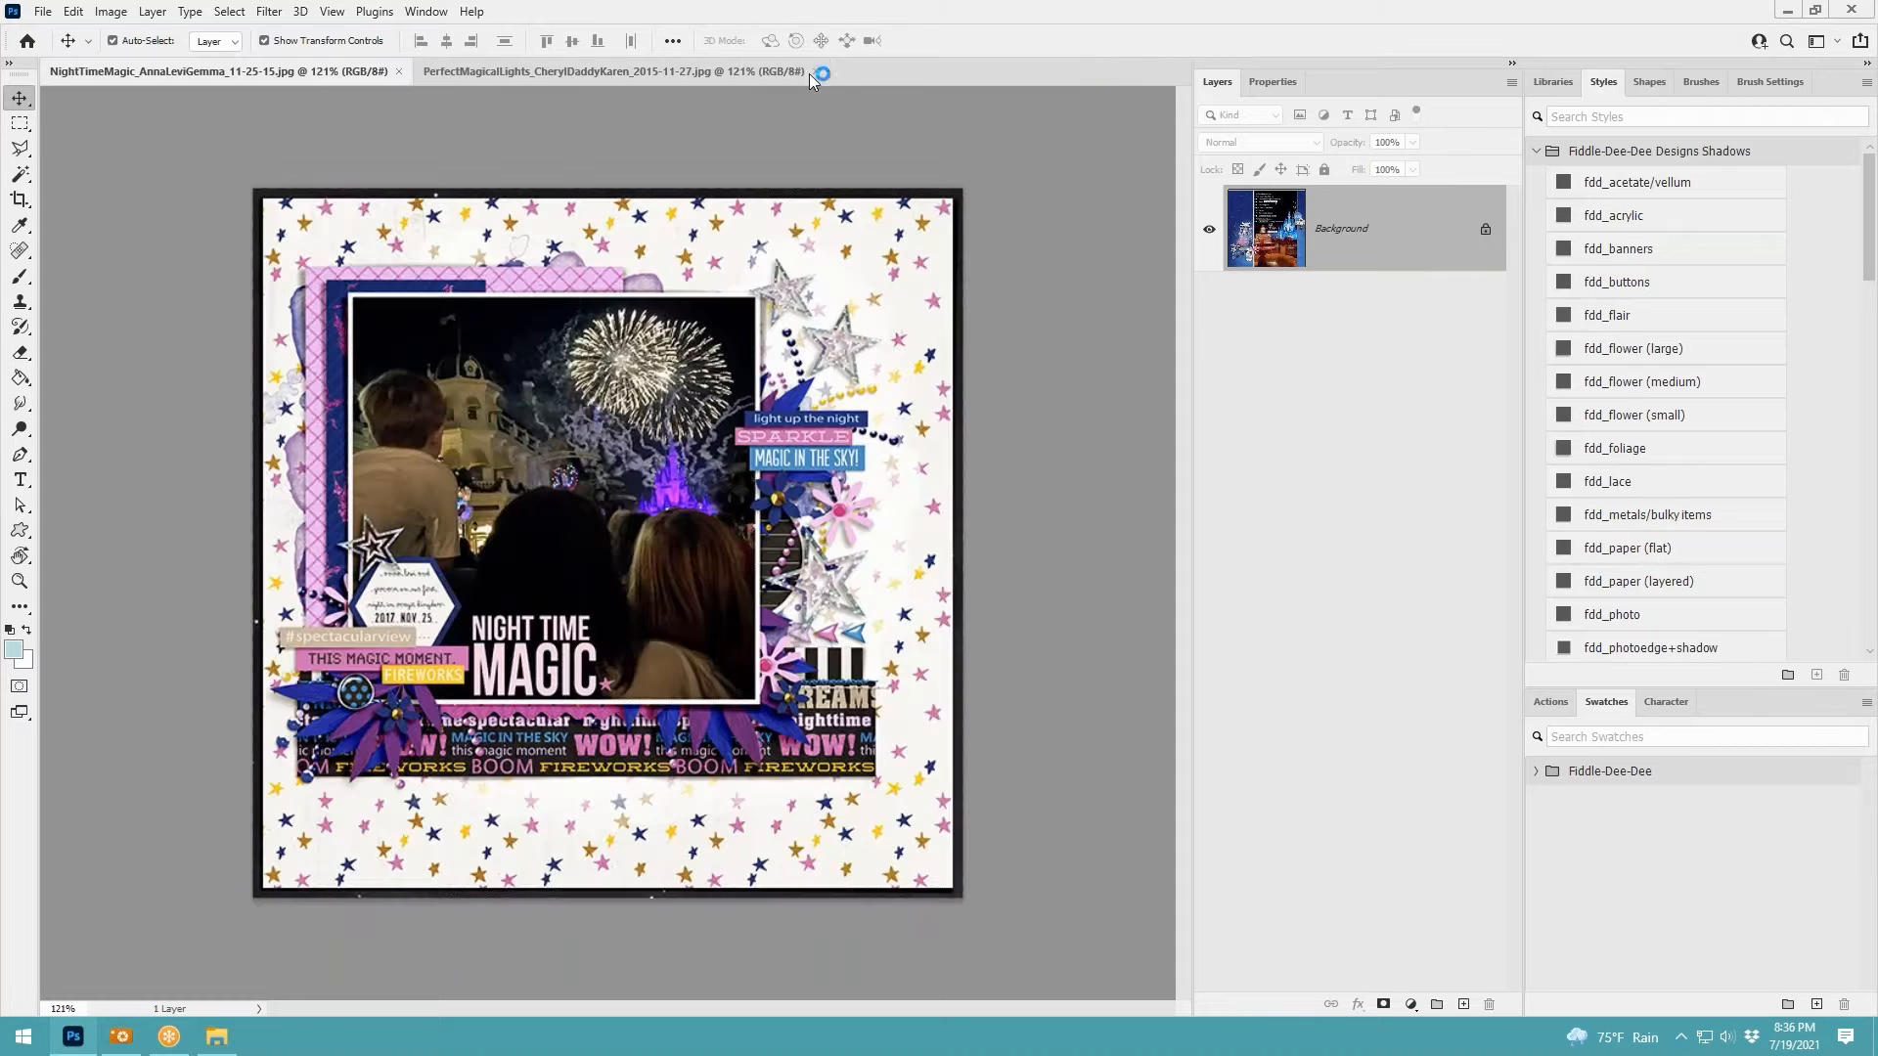
left_click(811, 75)
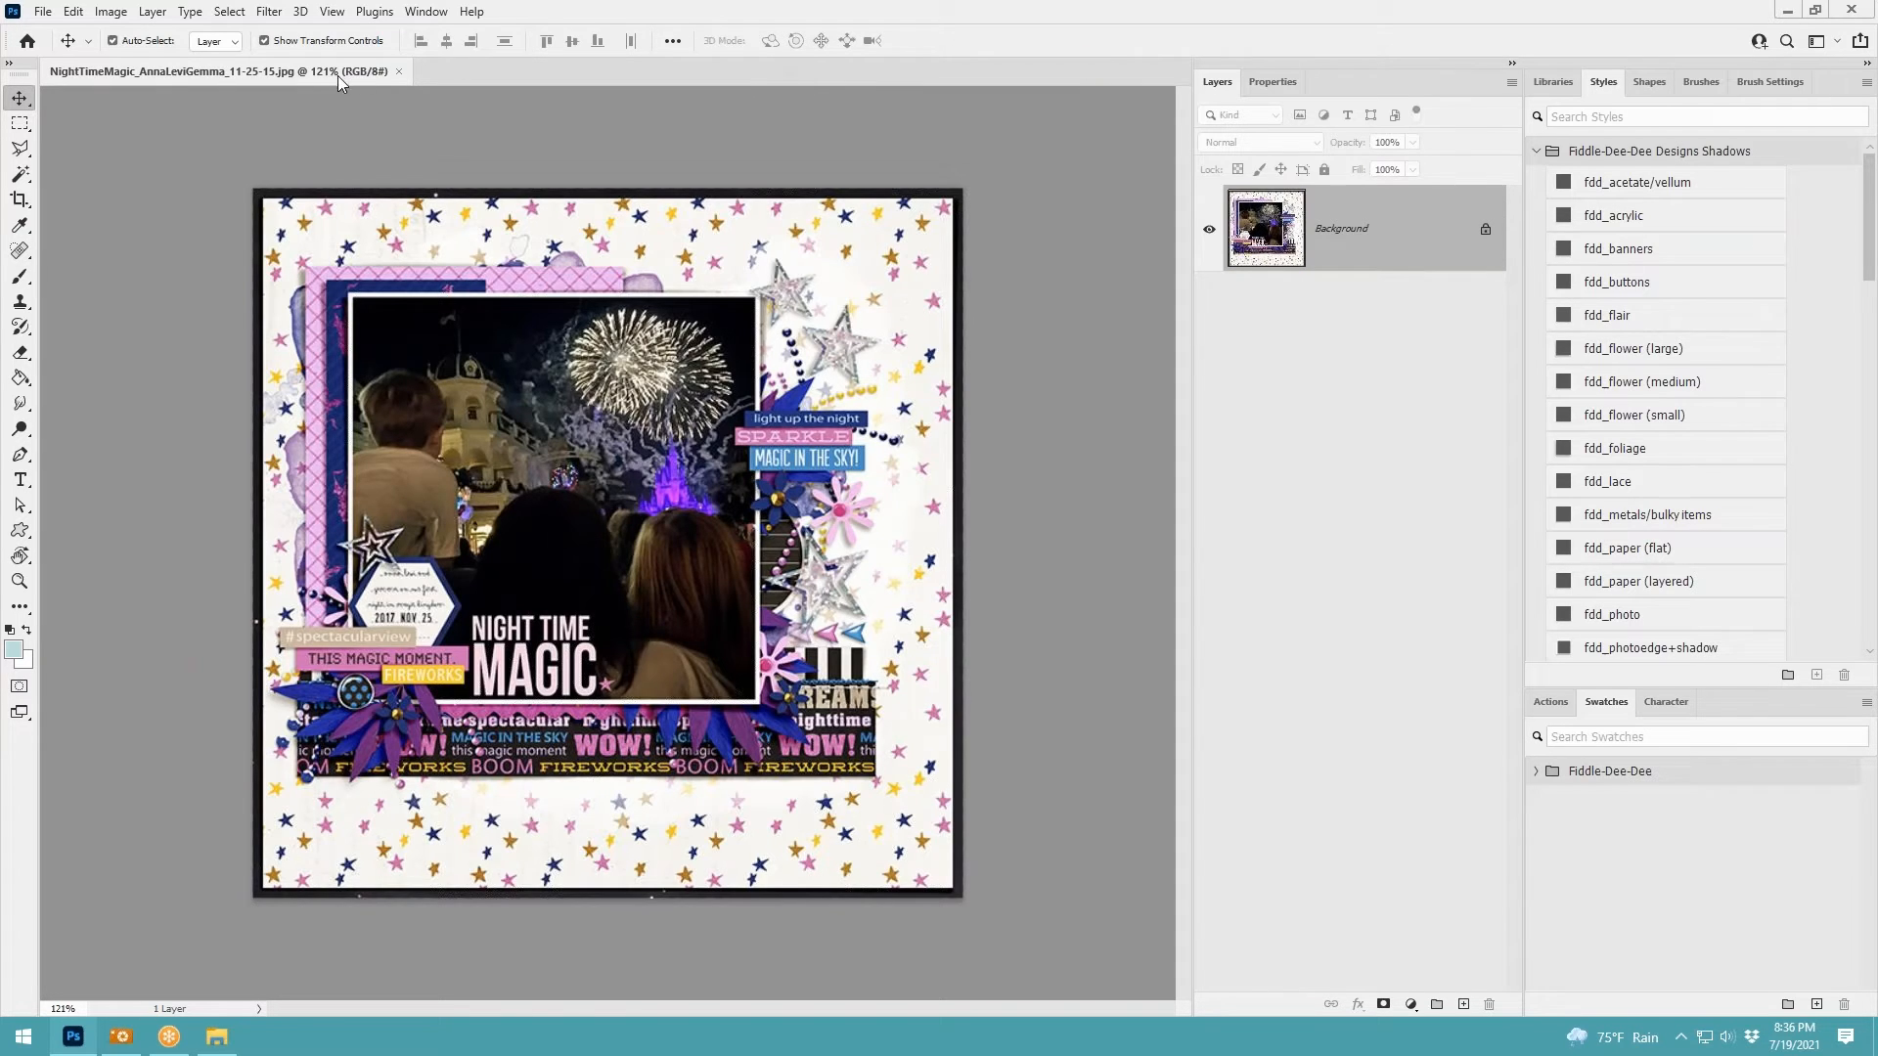
left_click(399, 70)
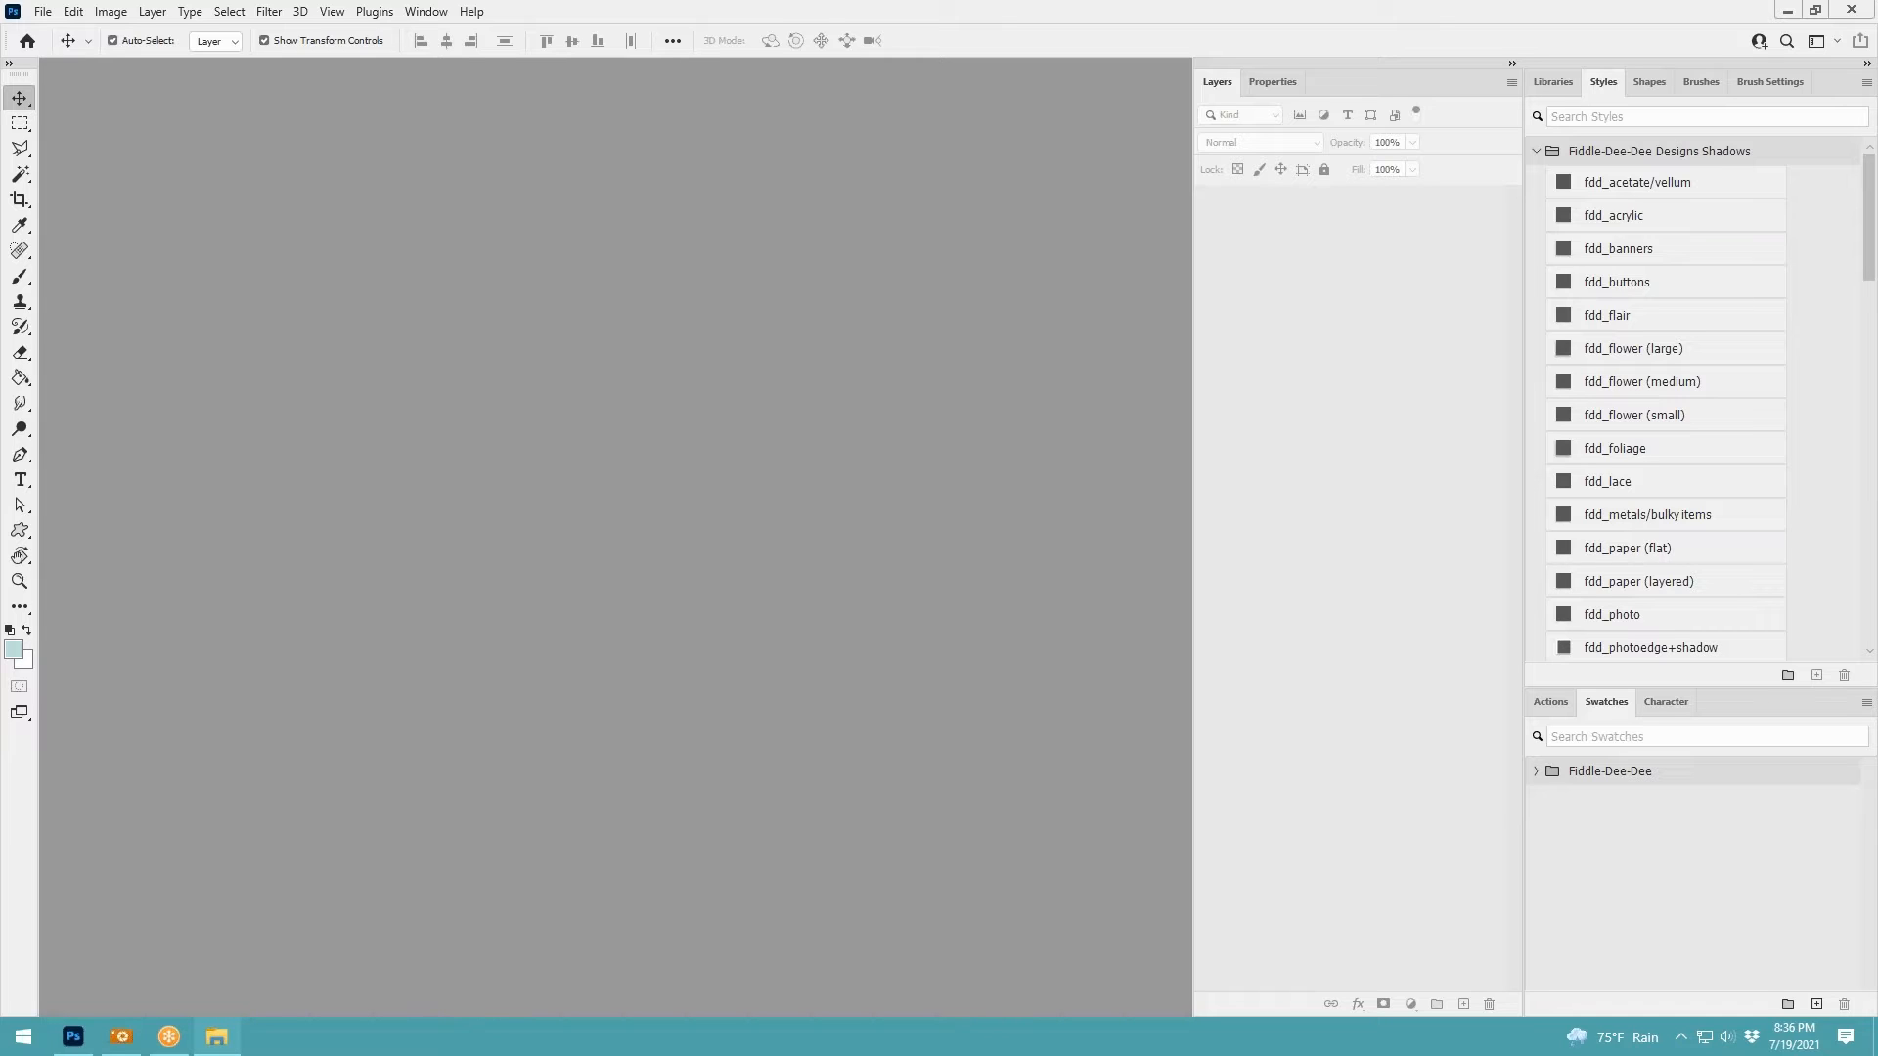
Open WDWCoverPage_11-15Trip.jpg, and look through the layers of its PSD version, selecting the Shape 1 copy triangle and its drop shadow layer
left_click_drag(1110, 428, 827, 423)
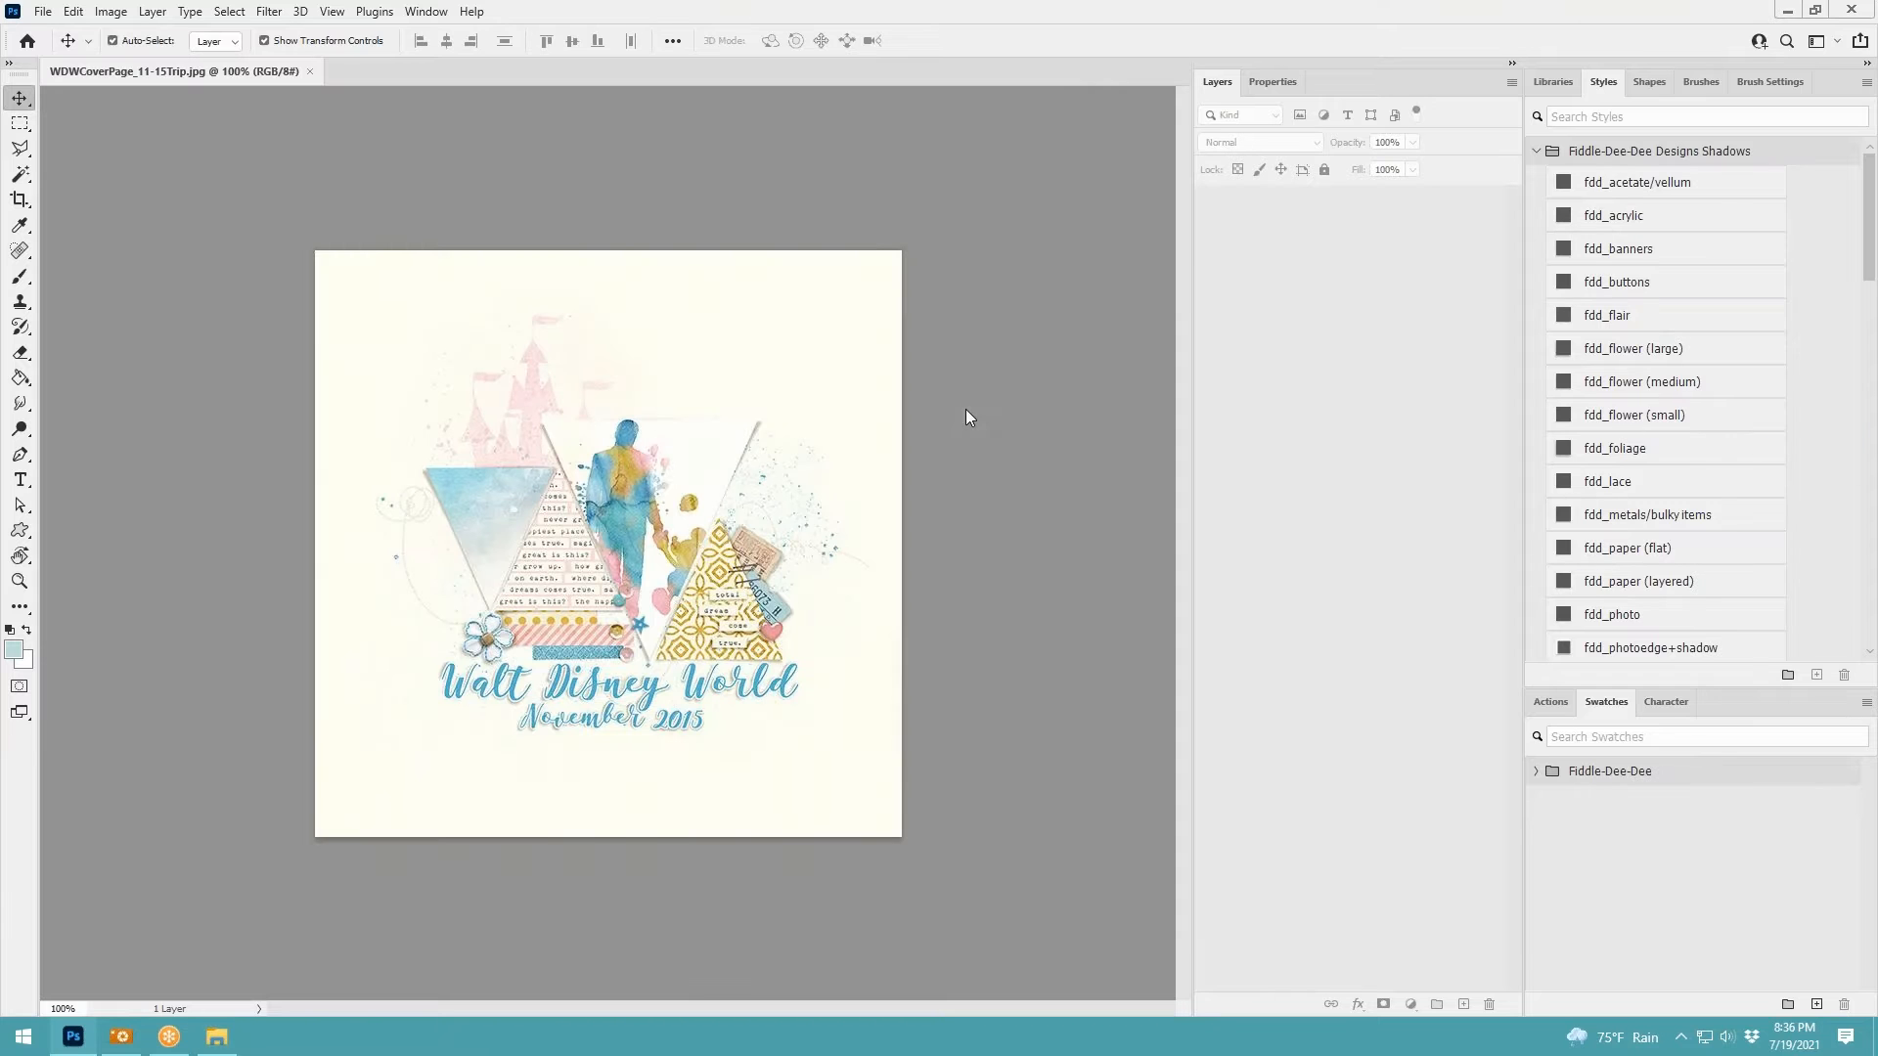
scroll(971, 489, "up", 2)
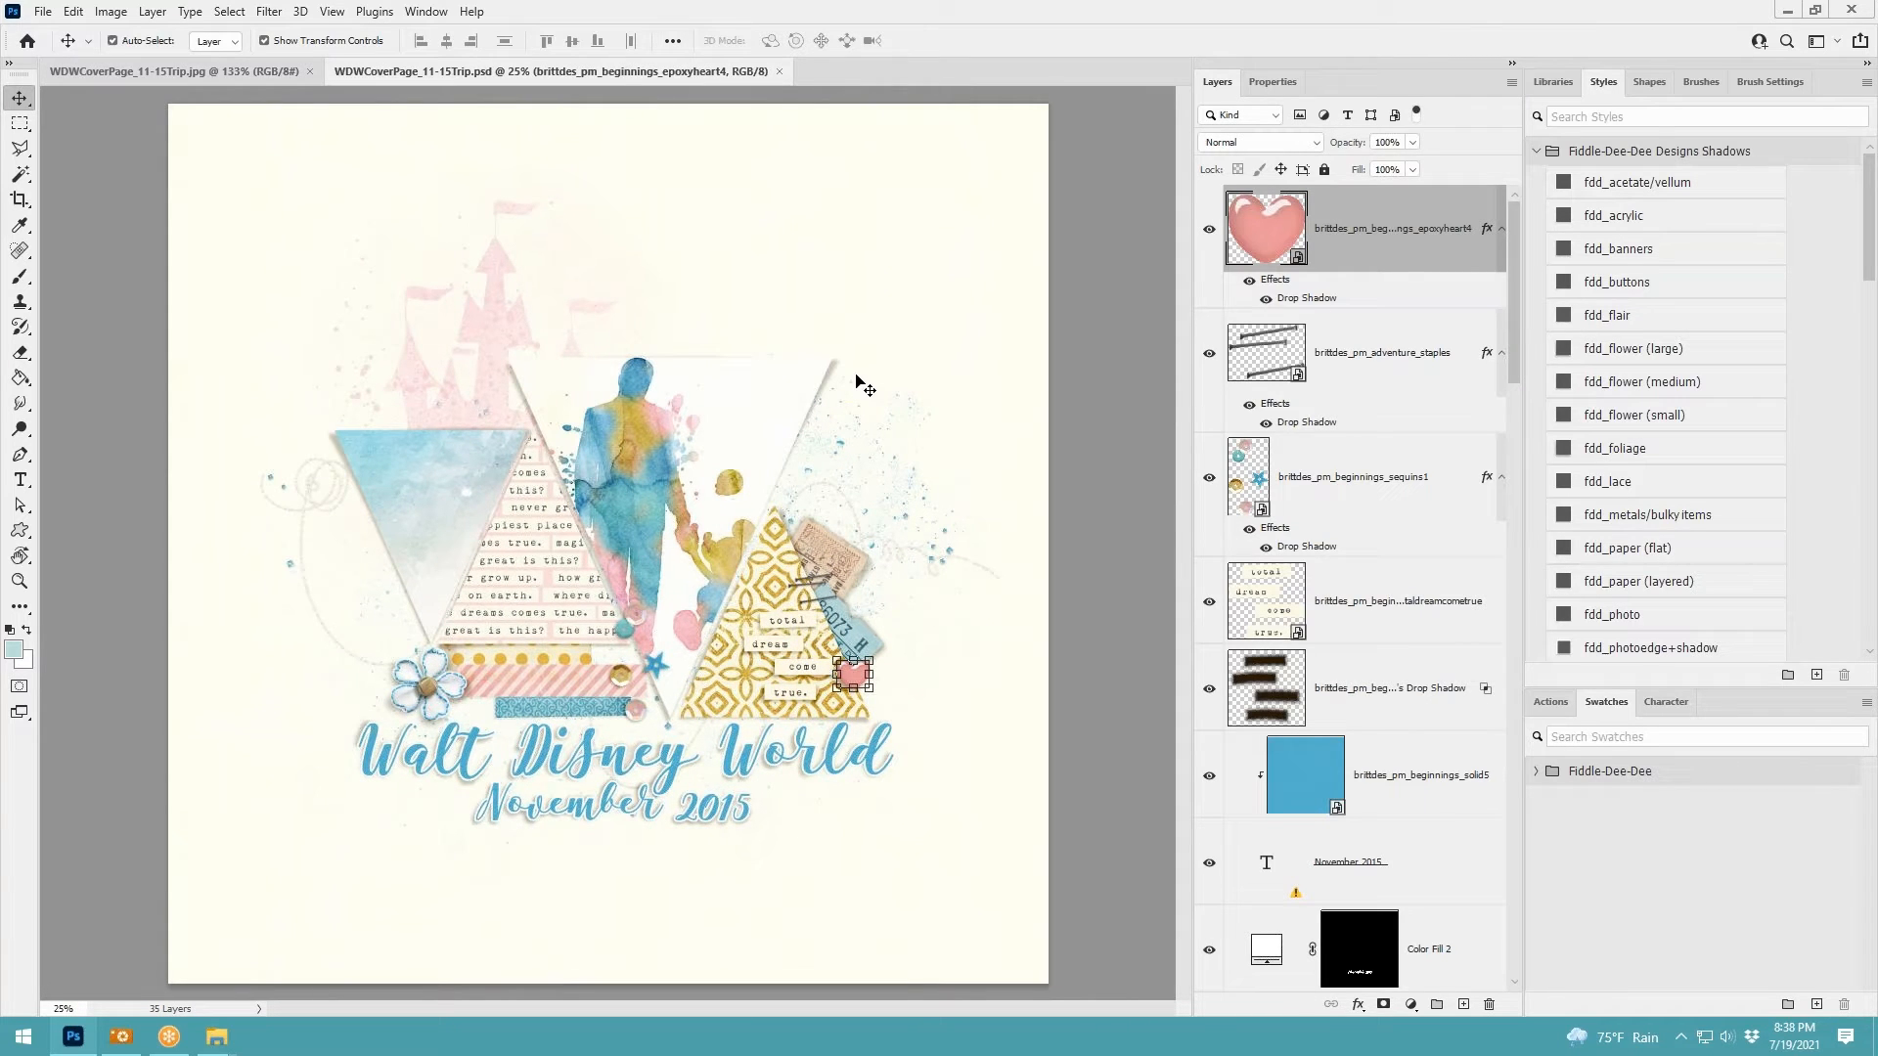
scroll(1408, 670, "down", 5)
scroll(1409, 670, "down", 10)
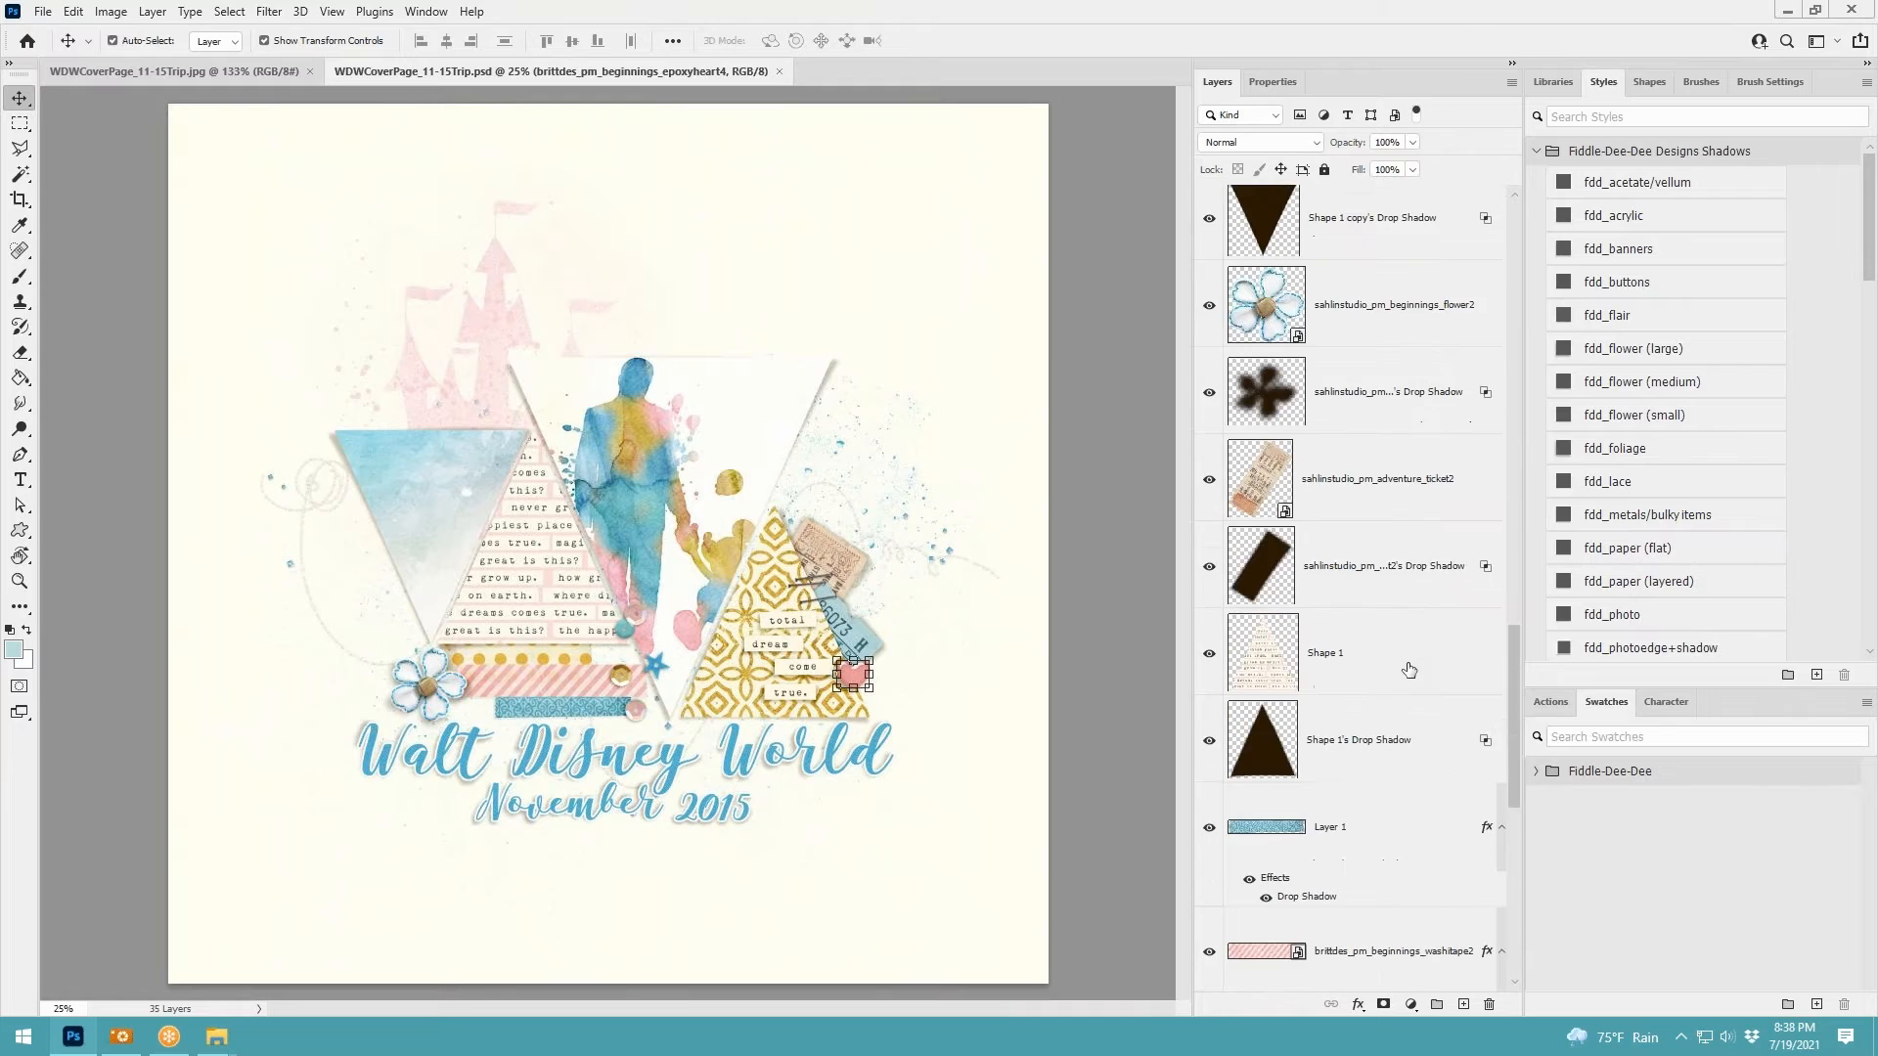
left_click(724, 444)
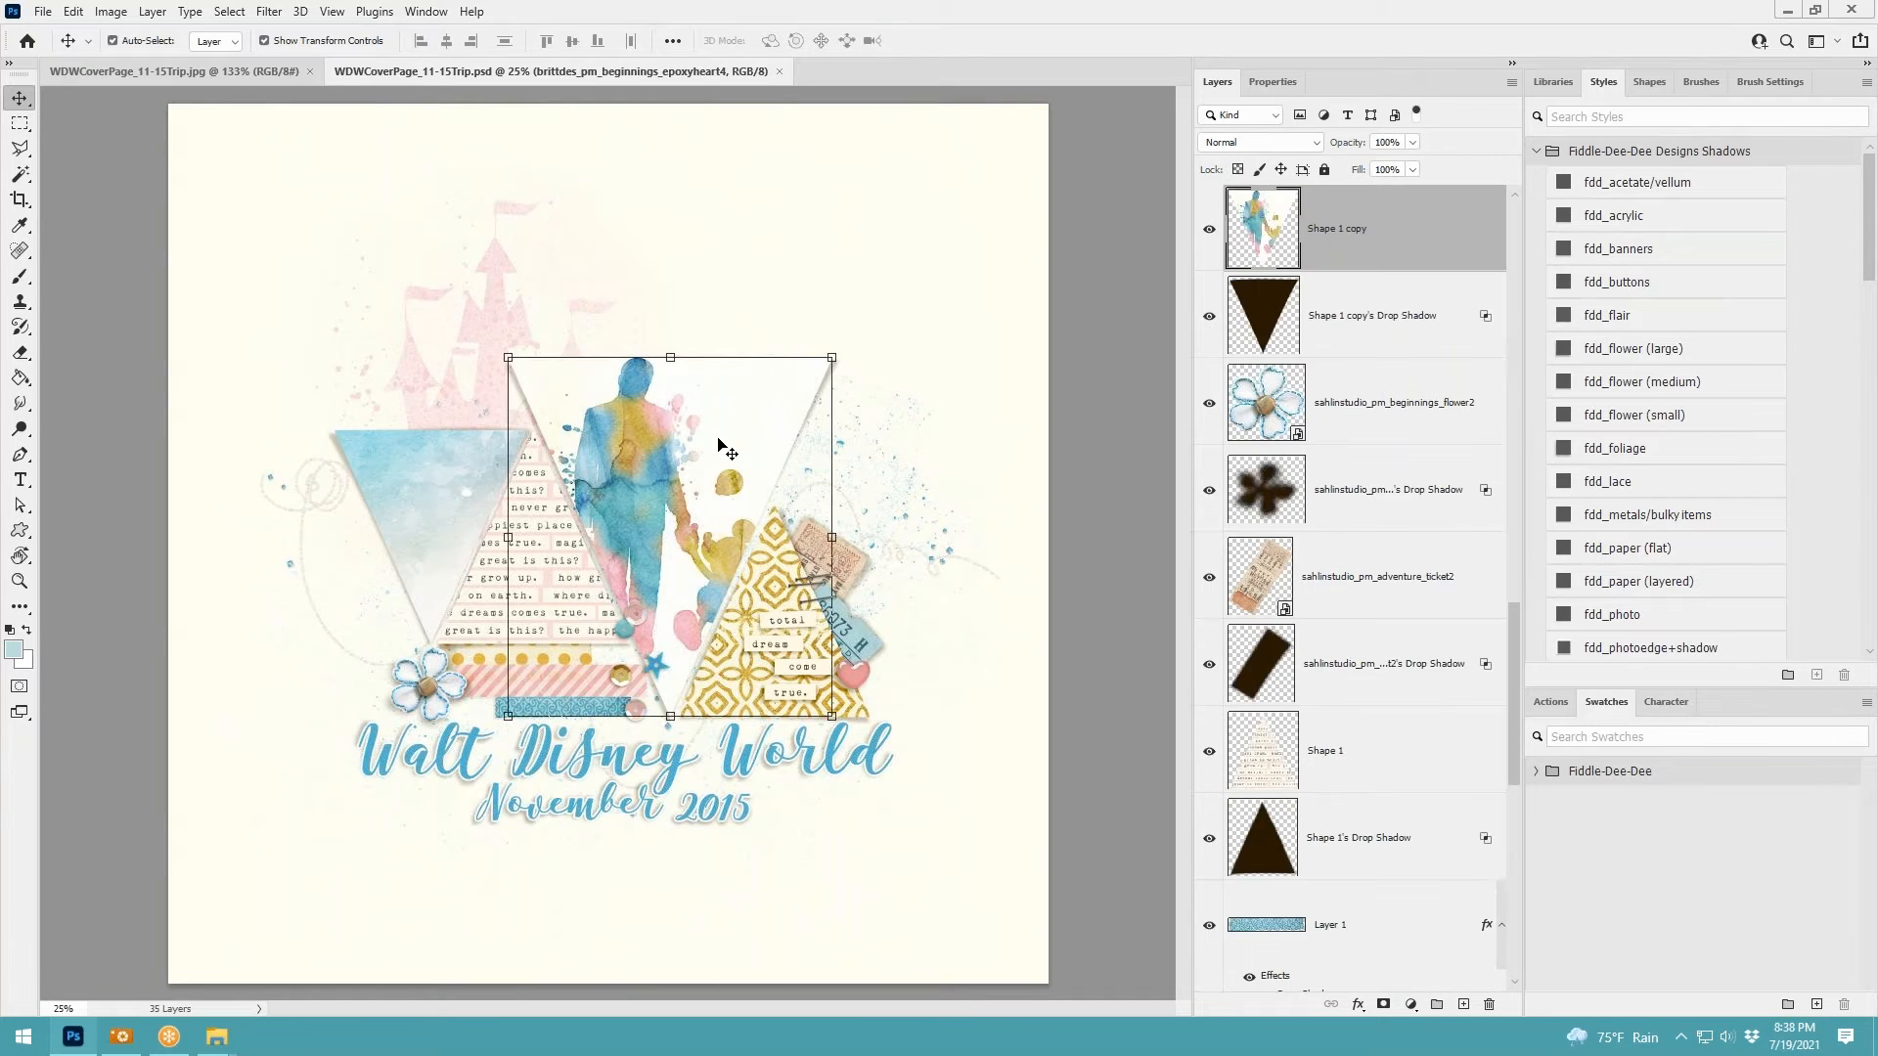
left_click(1349, 328)
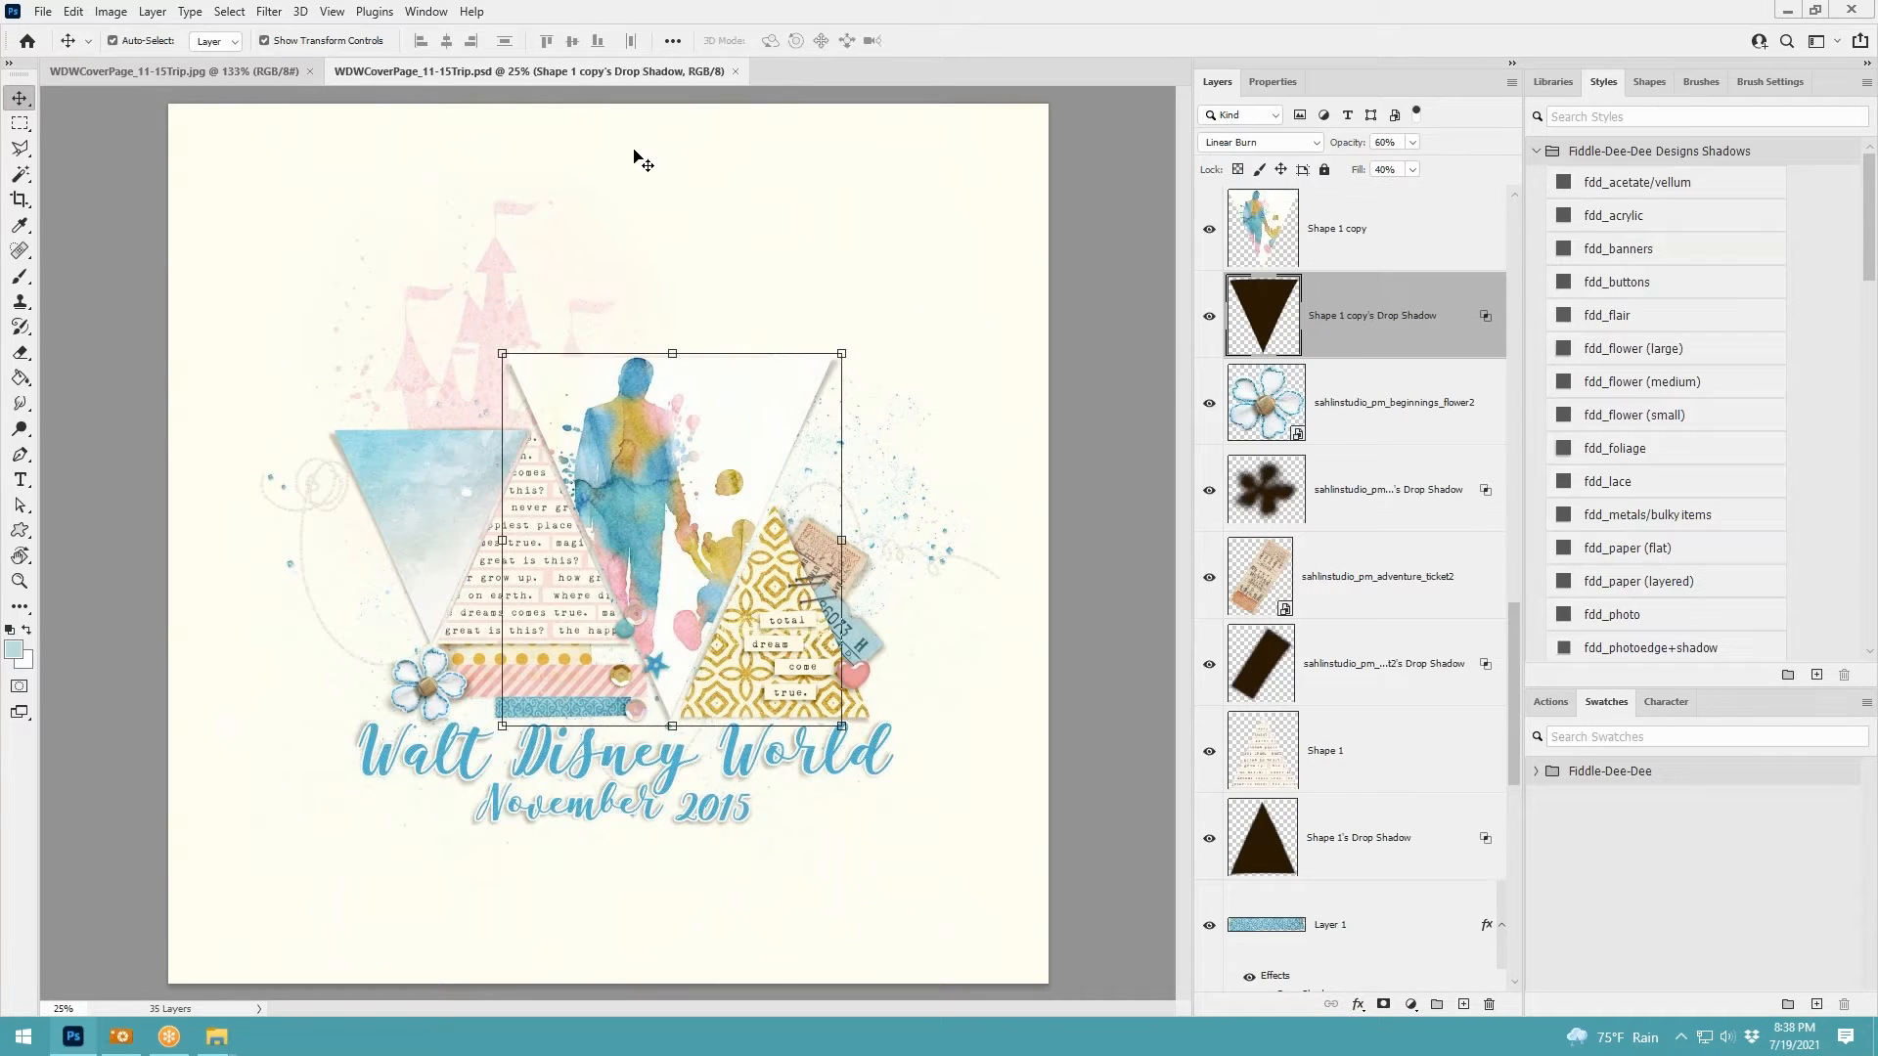
Open the File Info of WDWCoverPage_11-15Trip.psd, read the kit and font credits in the description, and close it
left_click(43, 11)
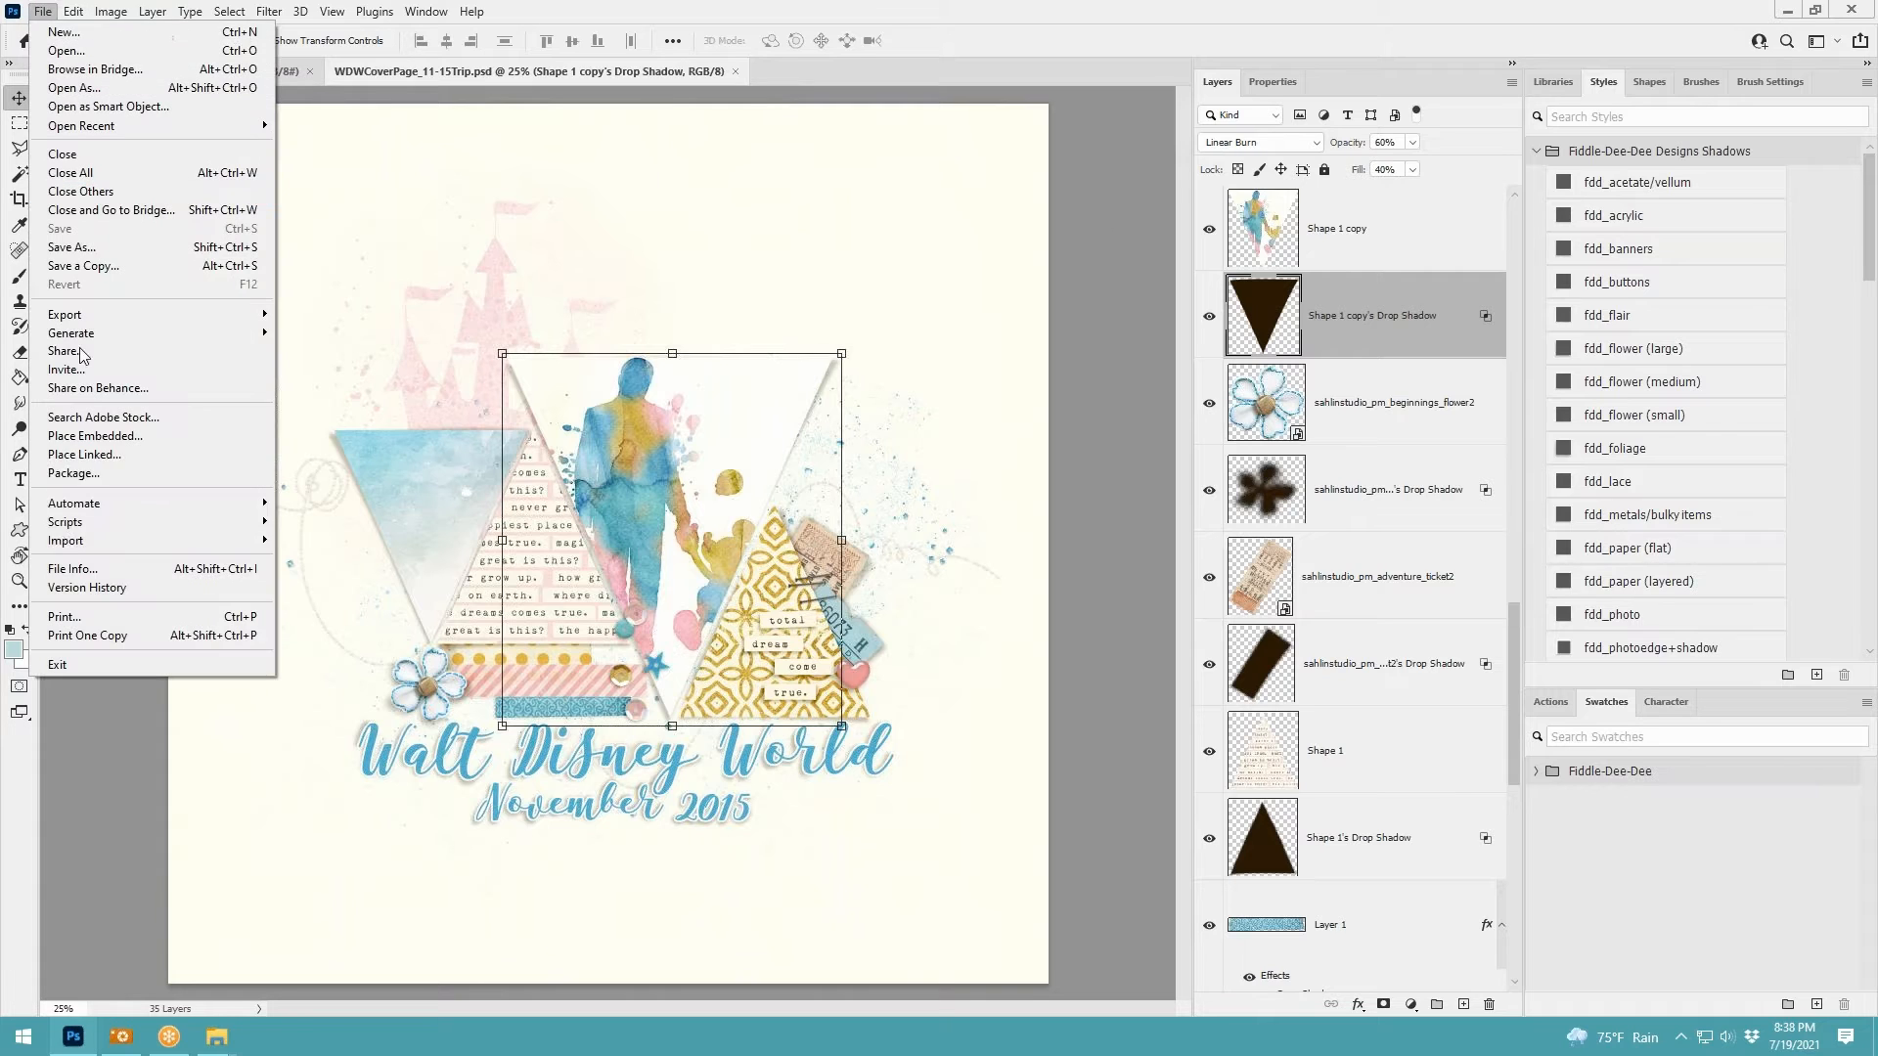
left_click(79, 572)
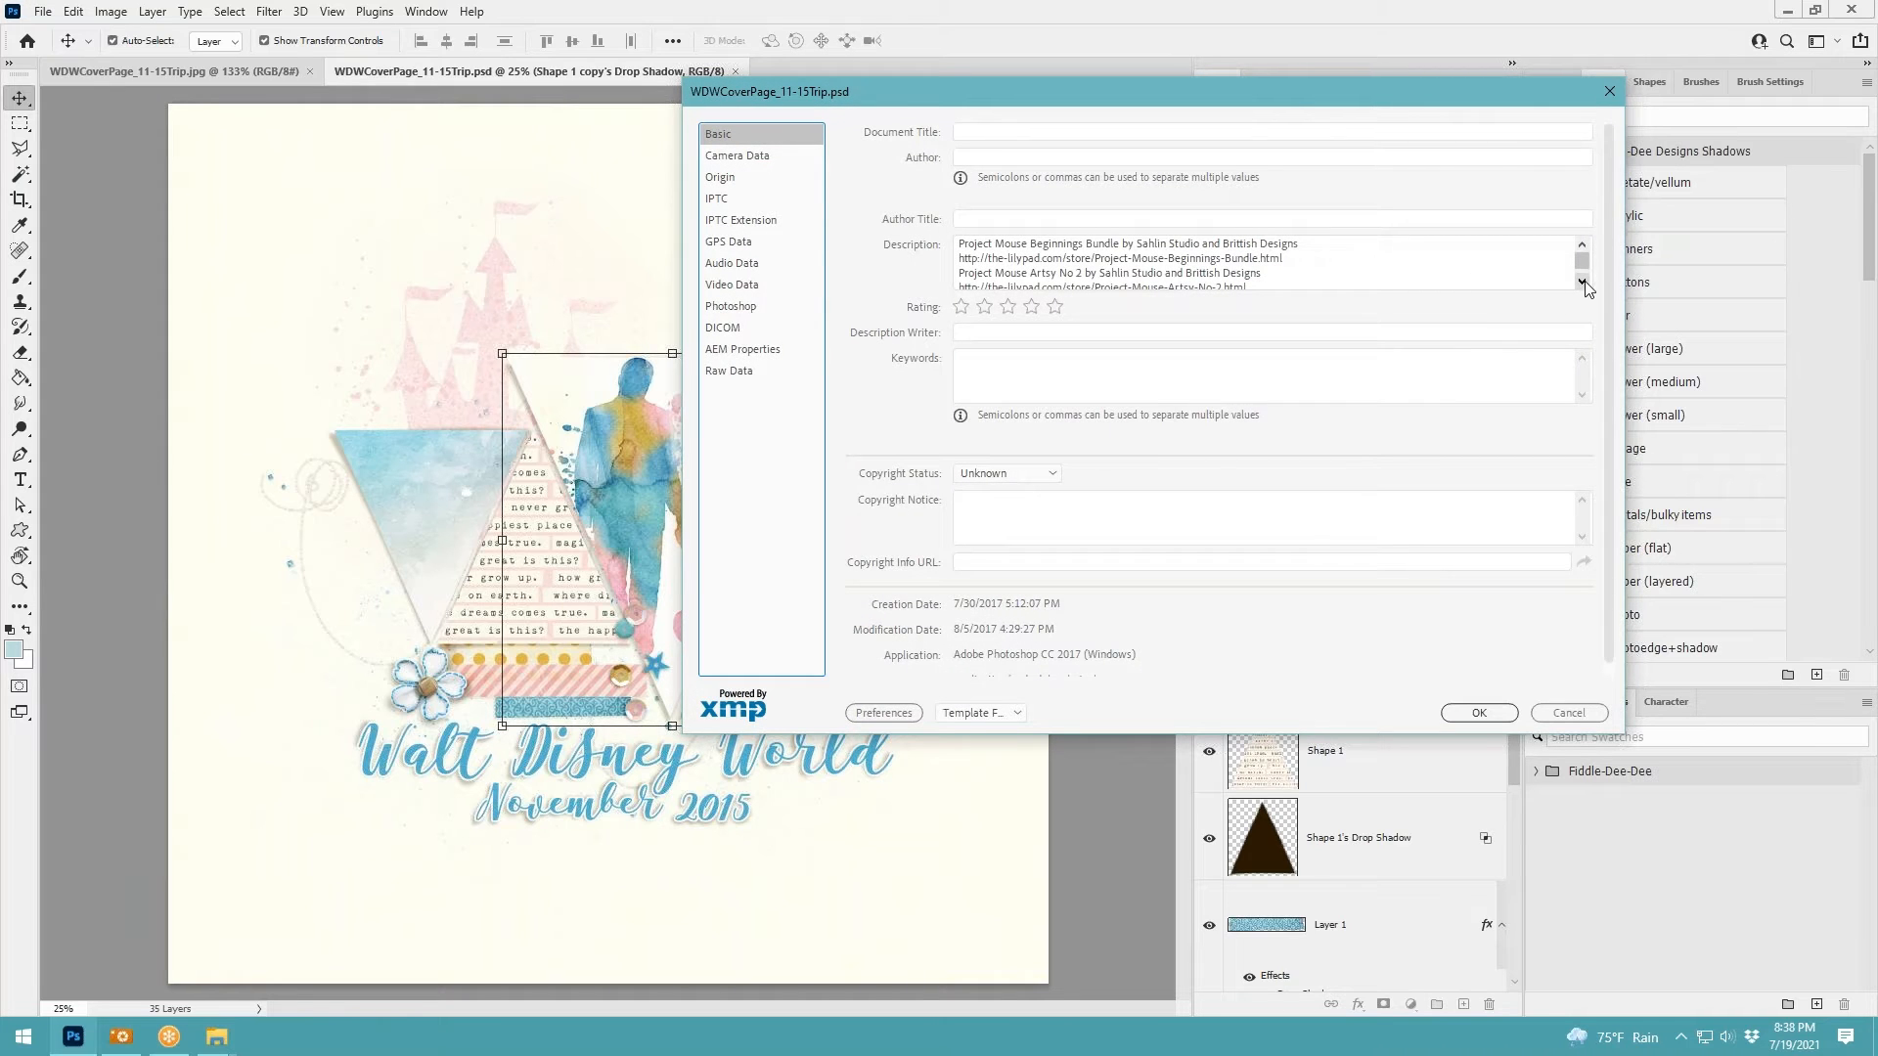
left_click(1583, 283)
left_click(1583, 283)
left_click(1582, 283)
left_click(1583, 283)
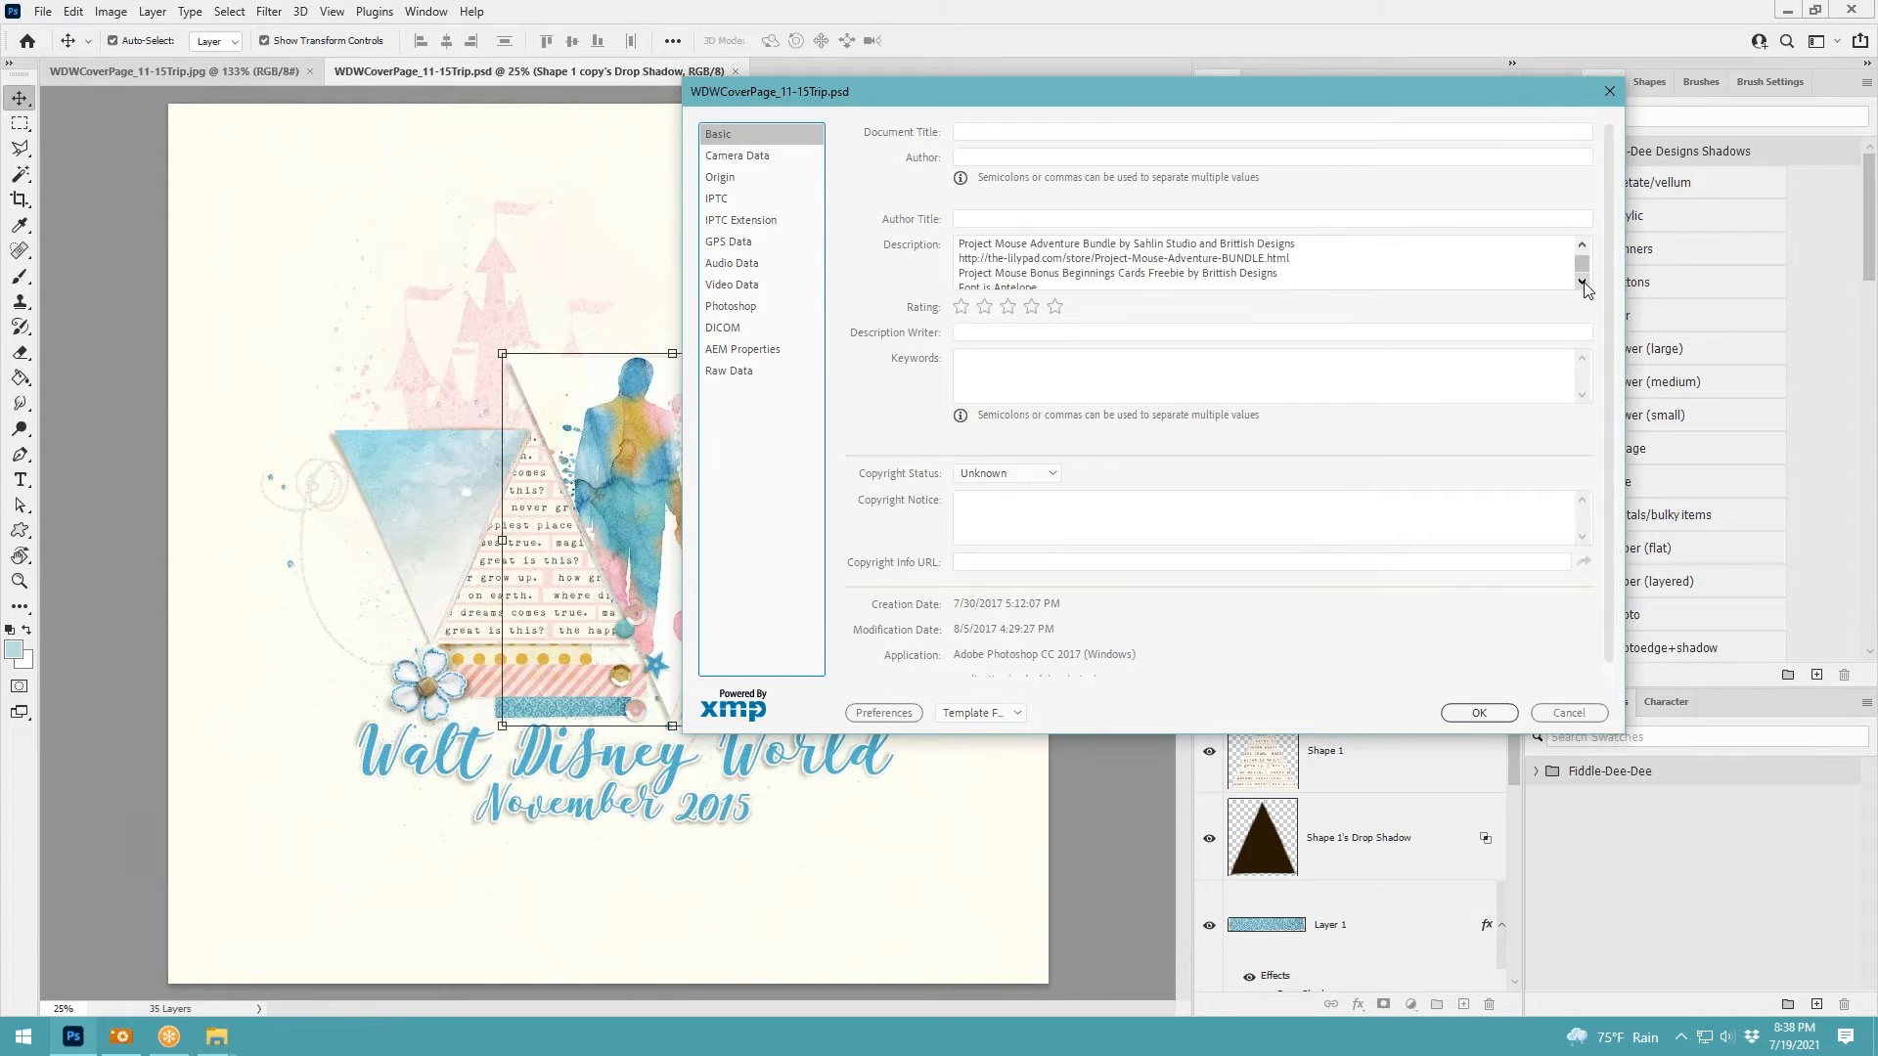
left_click(1583, 282)
left_click(1583, 283)
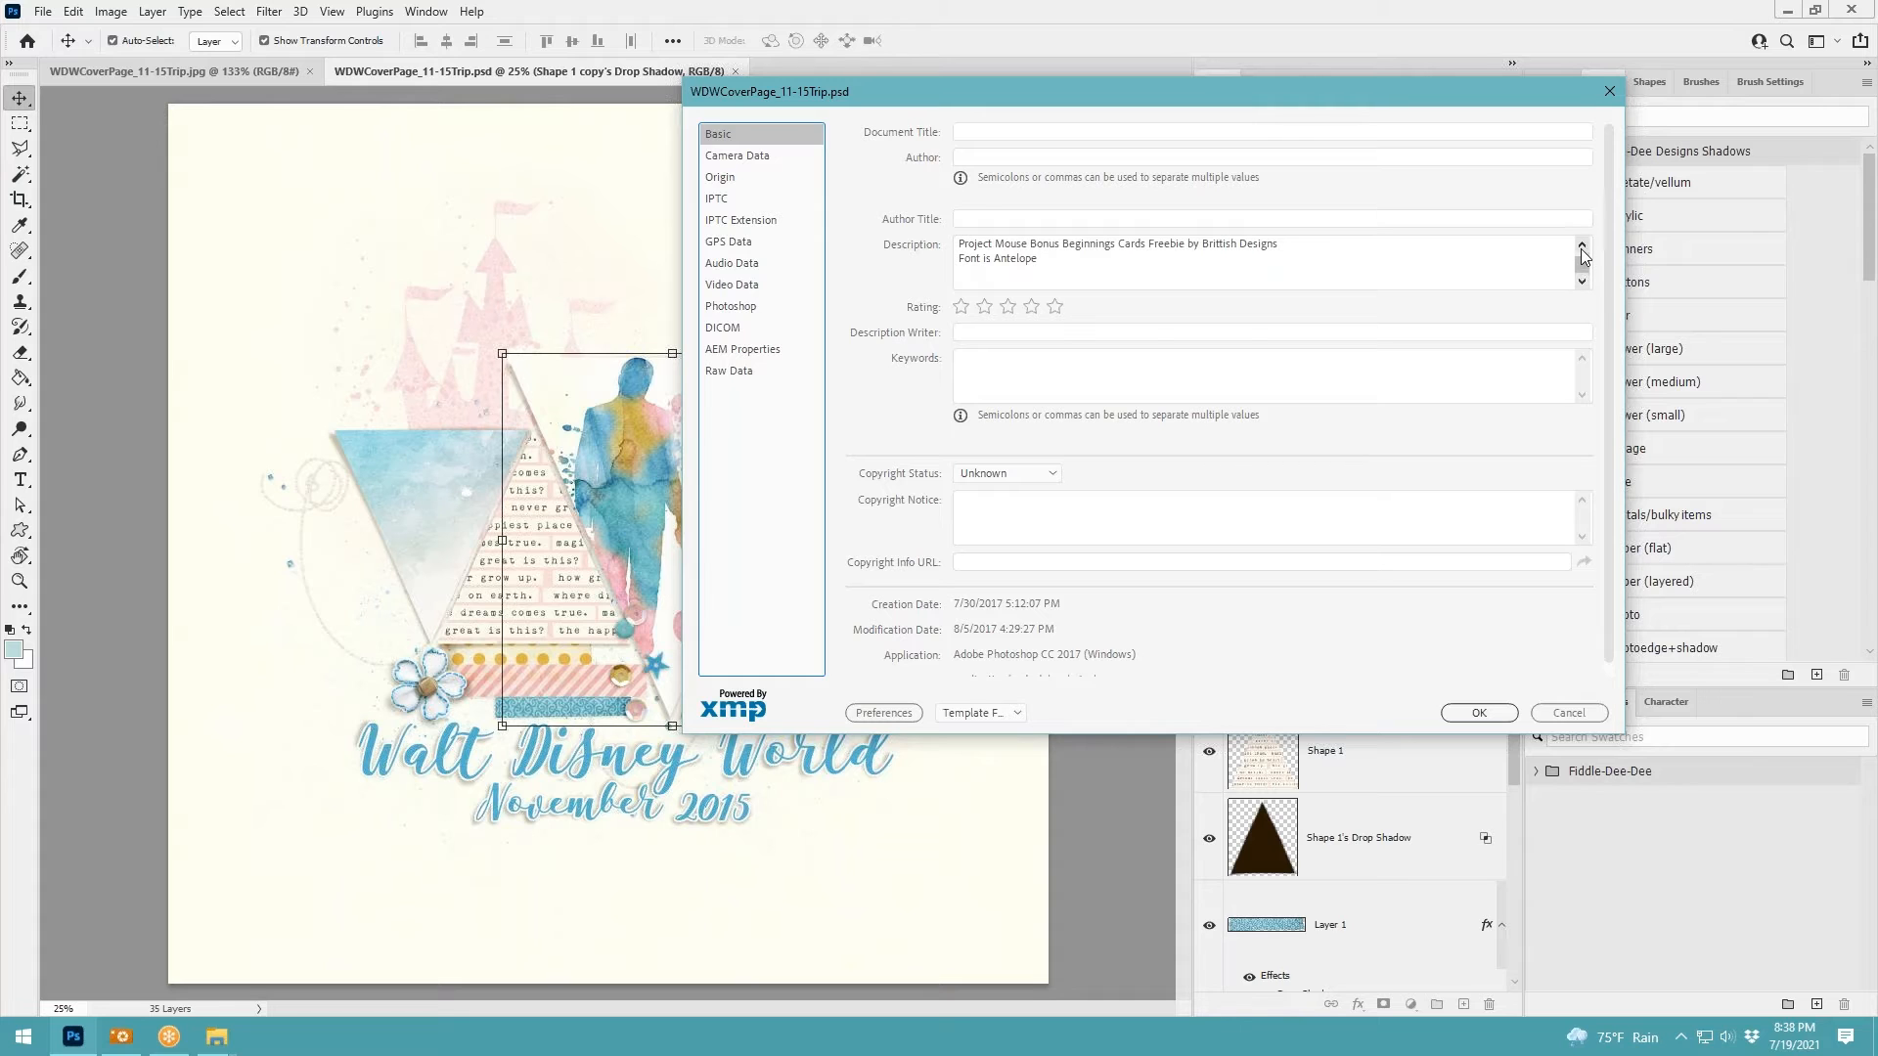
left_click(1583, 247)
left_click(1582, 246)
left_click(1583, 247)
left_click(1583, 247)
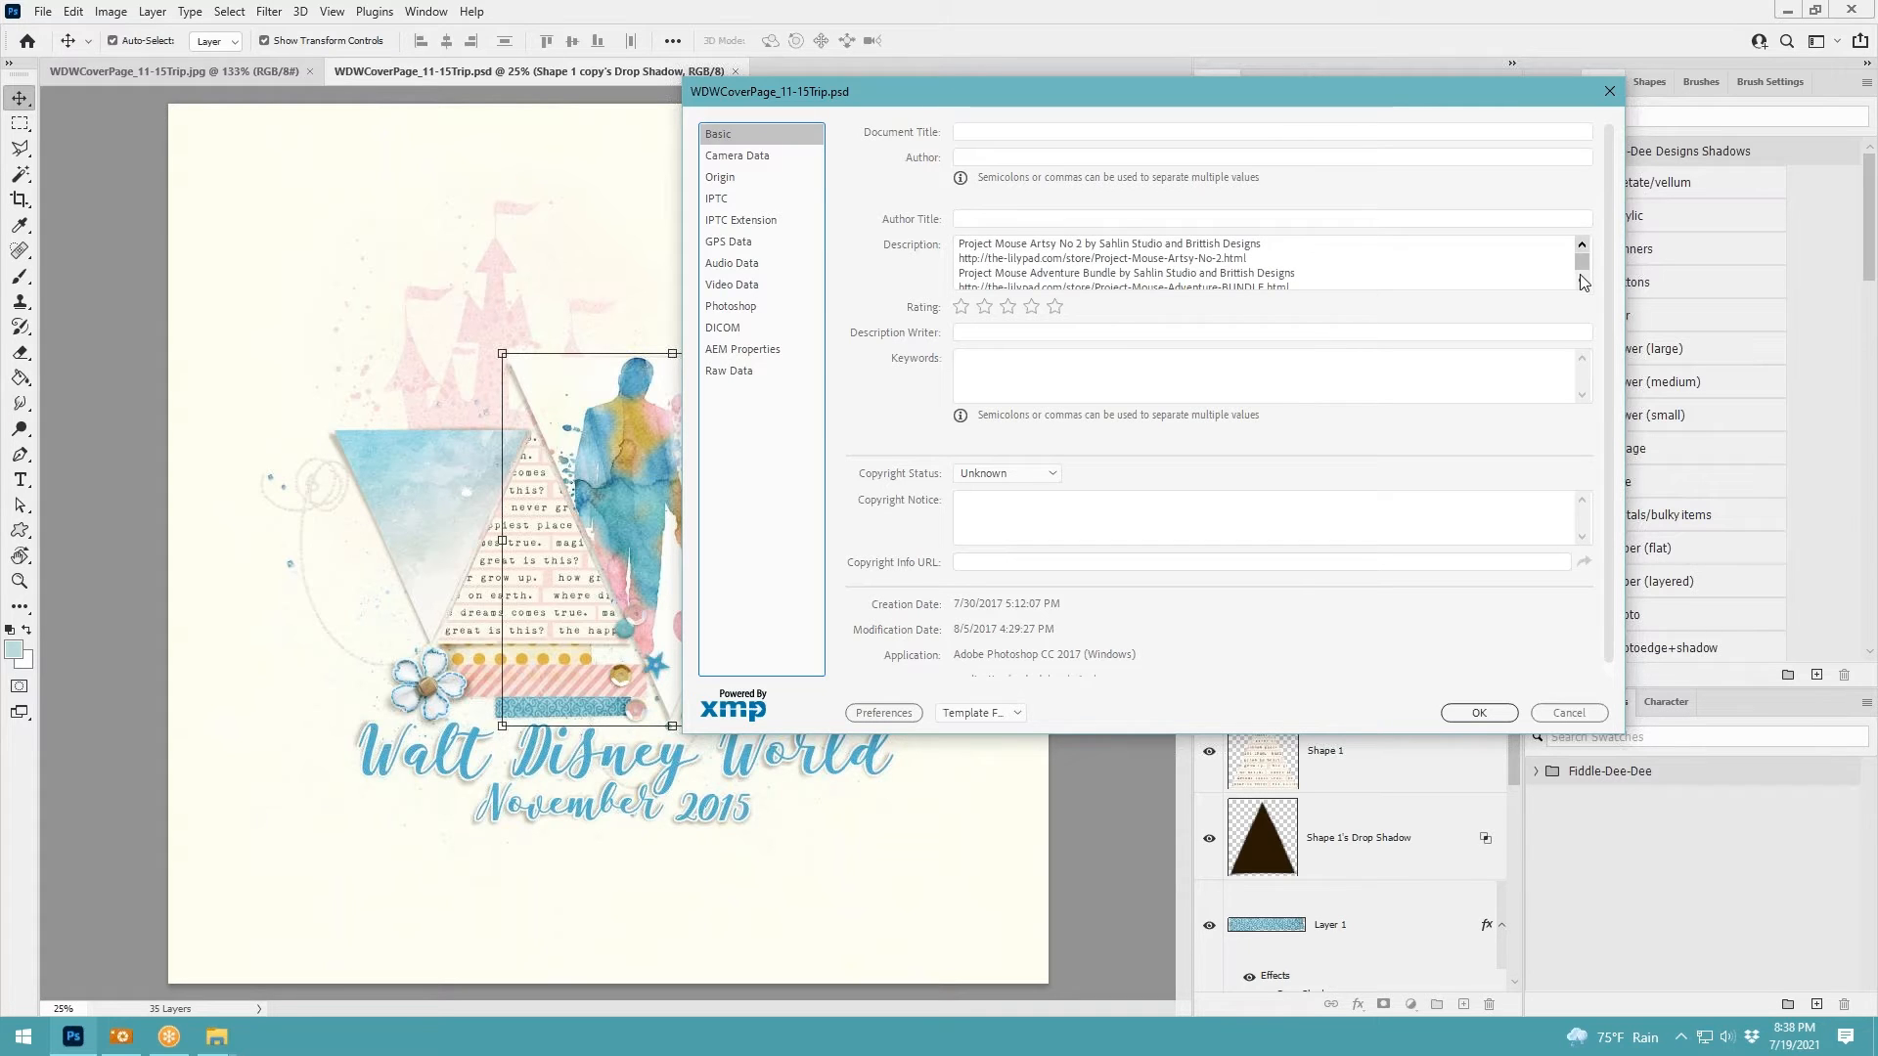
left_click(1582, 282)
left_click(1583, 282)
left_click(1583, 282)
left_click(1582, 282)
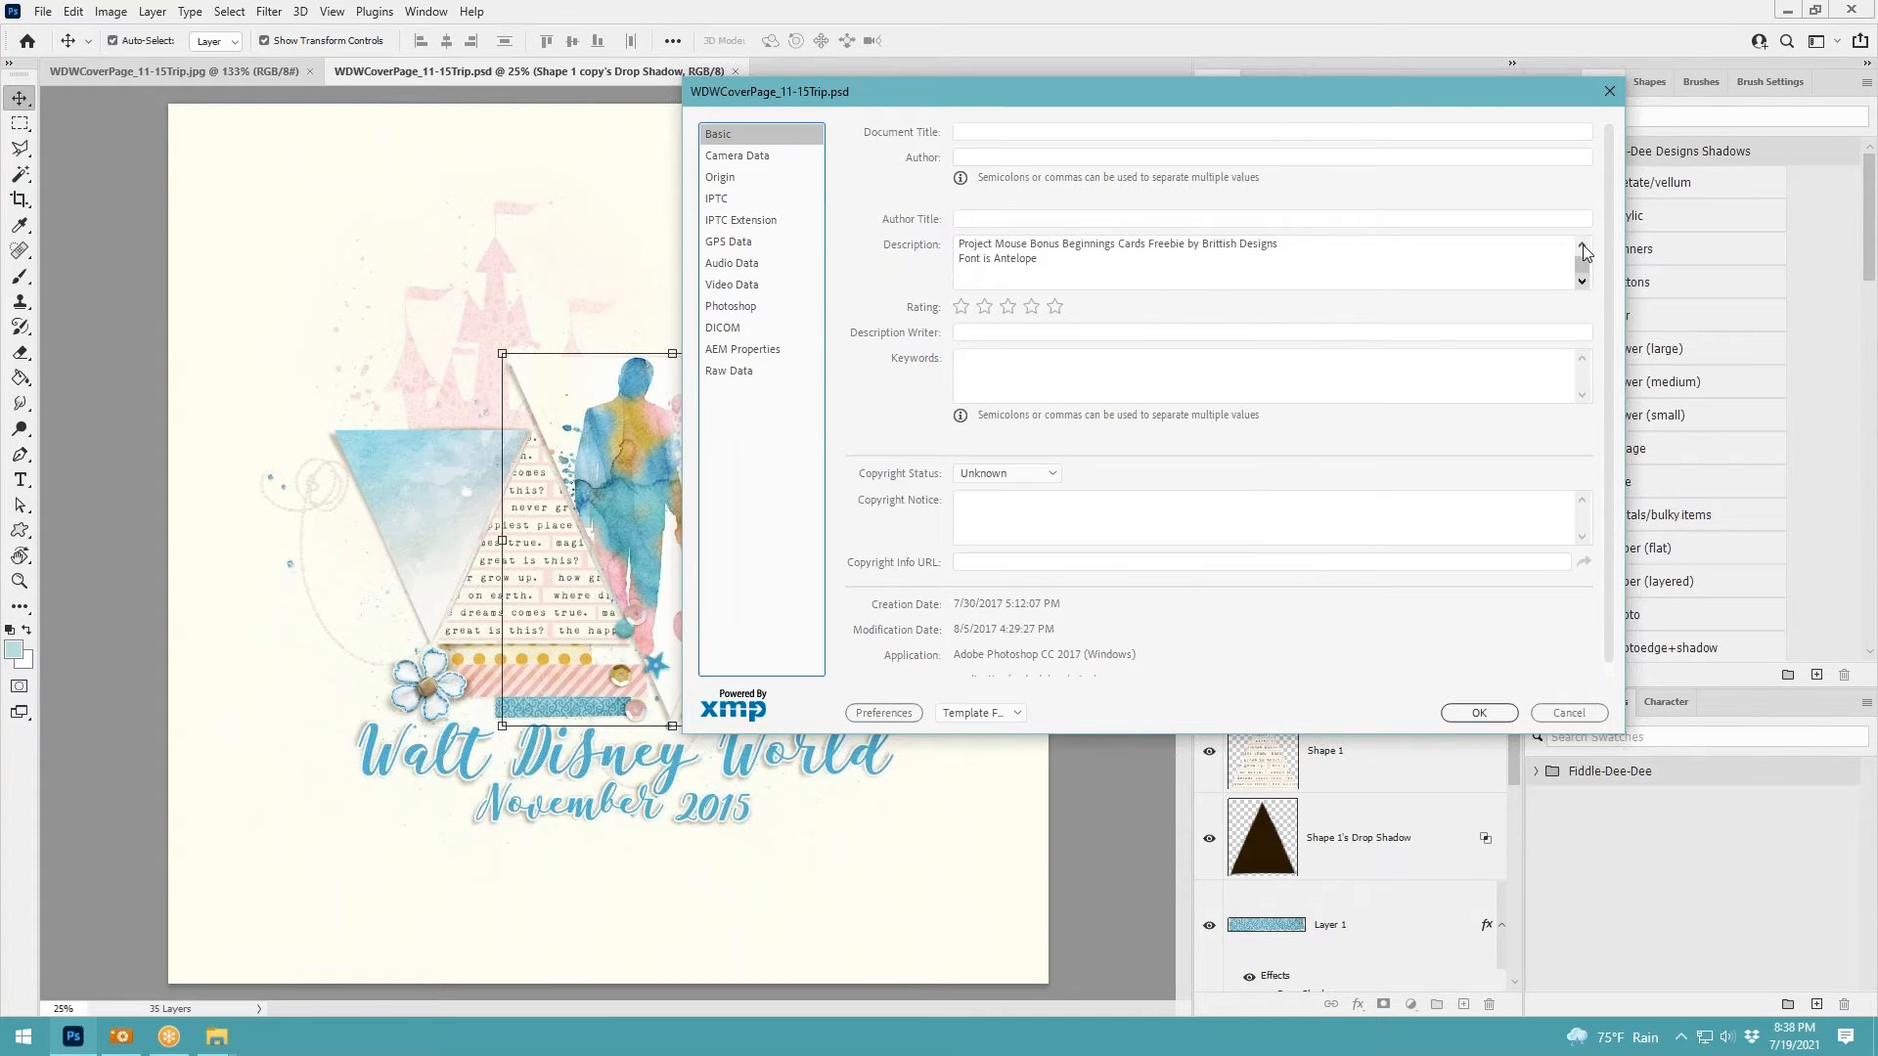
left_click(1584, 248)
left_click(1583, 247)
left_click(1583, 248)
left_click(1583, 247)
left_click(1584, 247)
left_click(1584, 247)
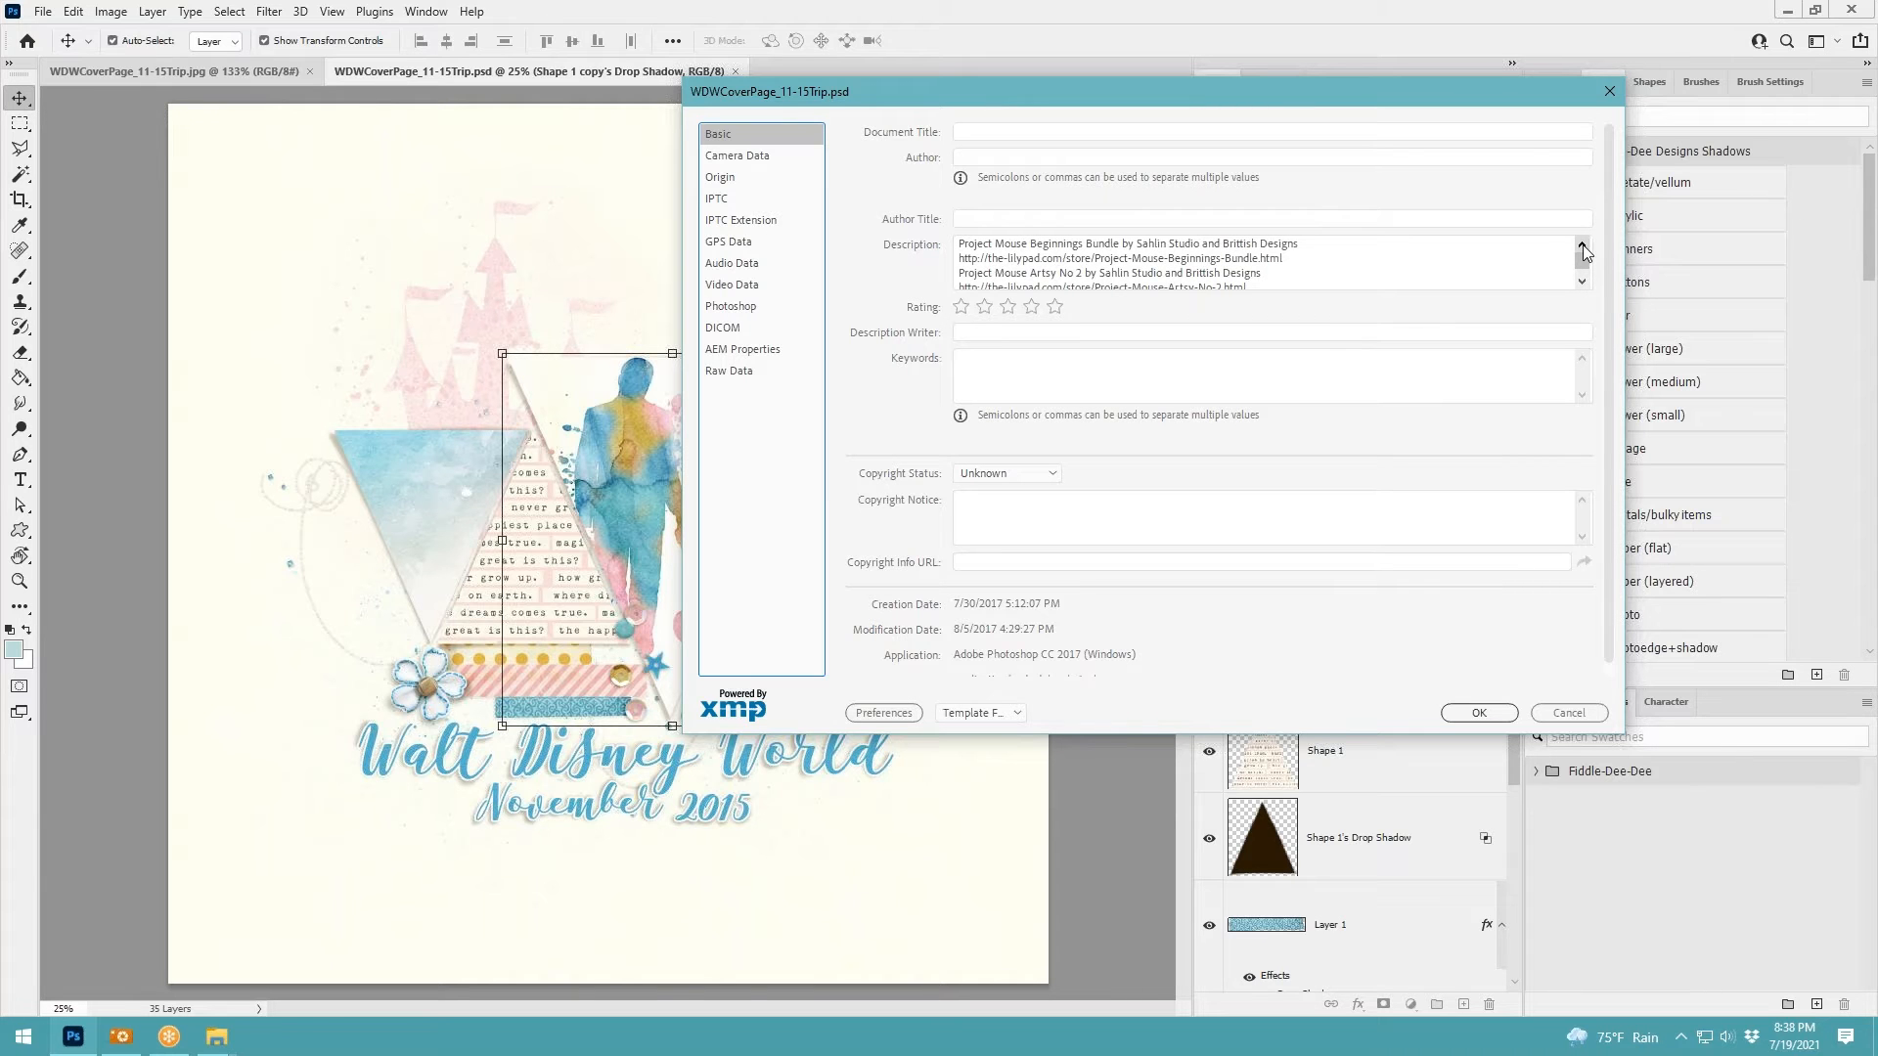
left_click(1478, 713)
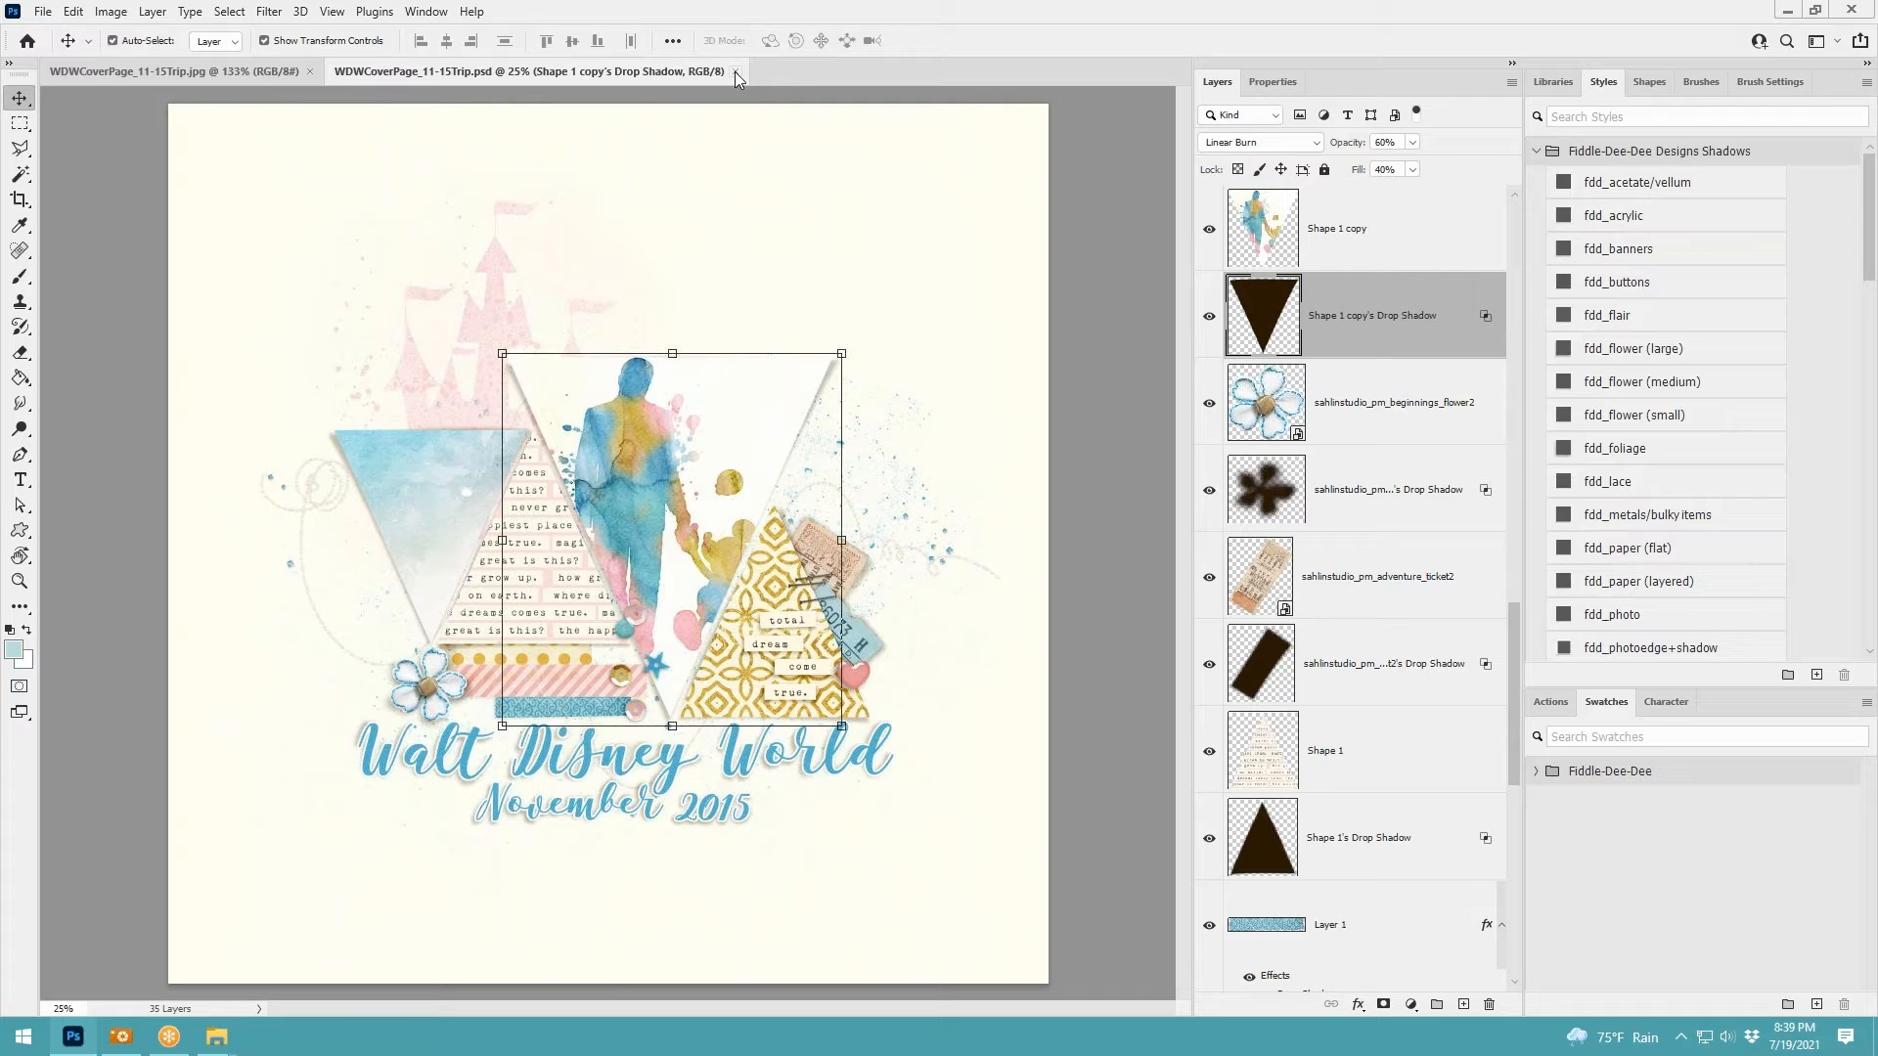
left_click(43, 14)
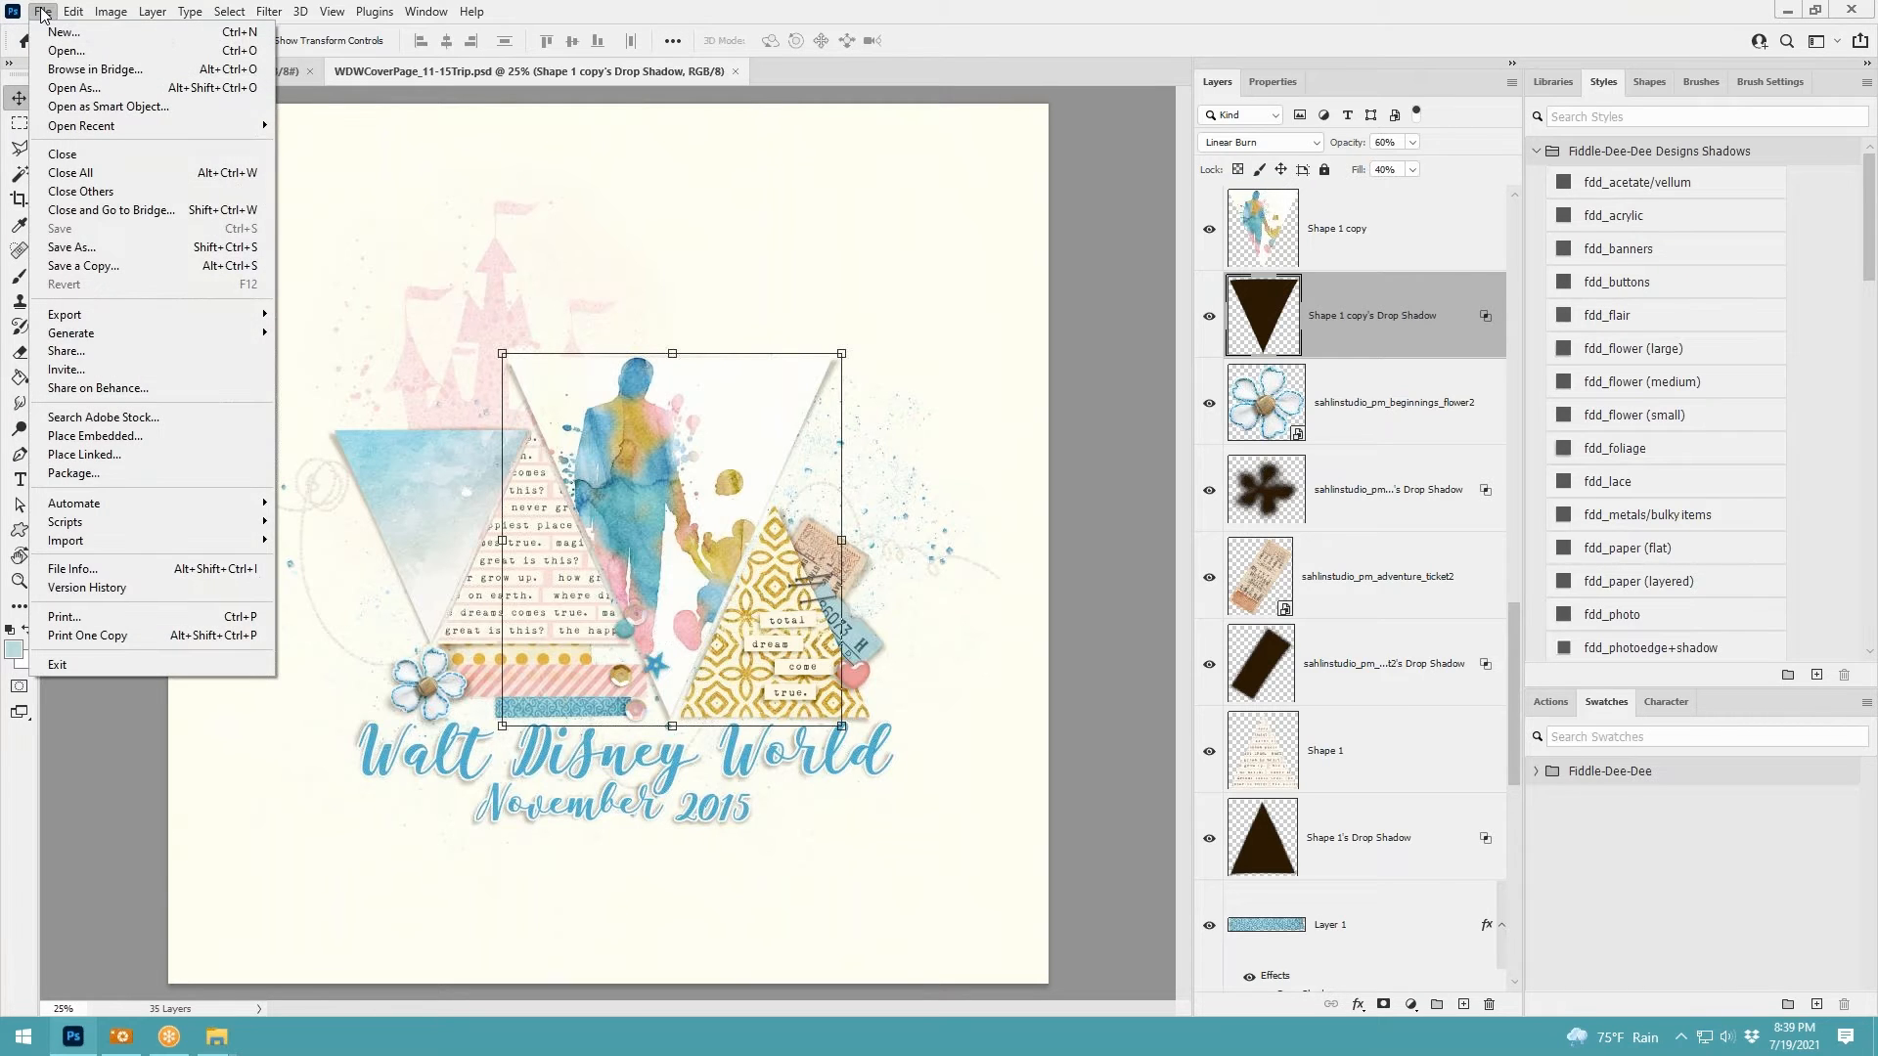
left_click(43, 13)
left_click(332, 12)
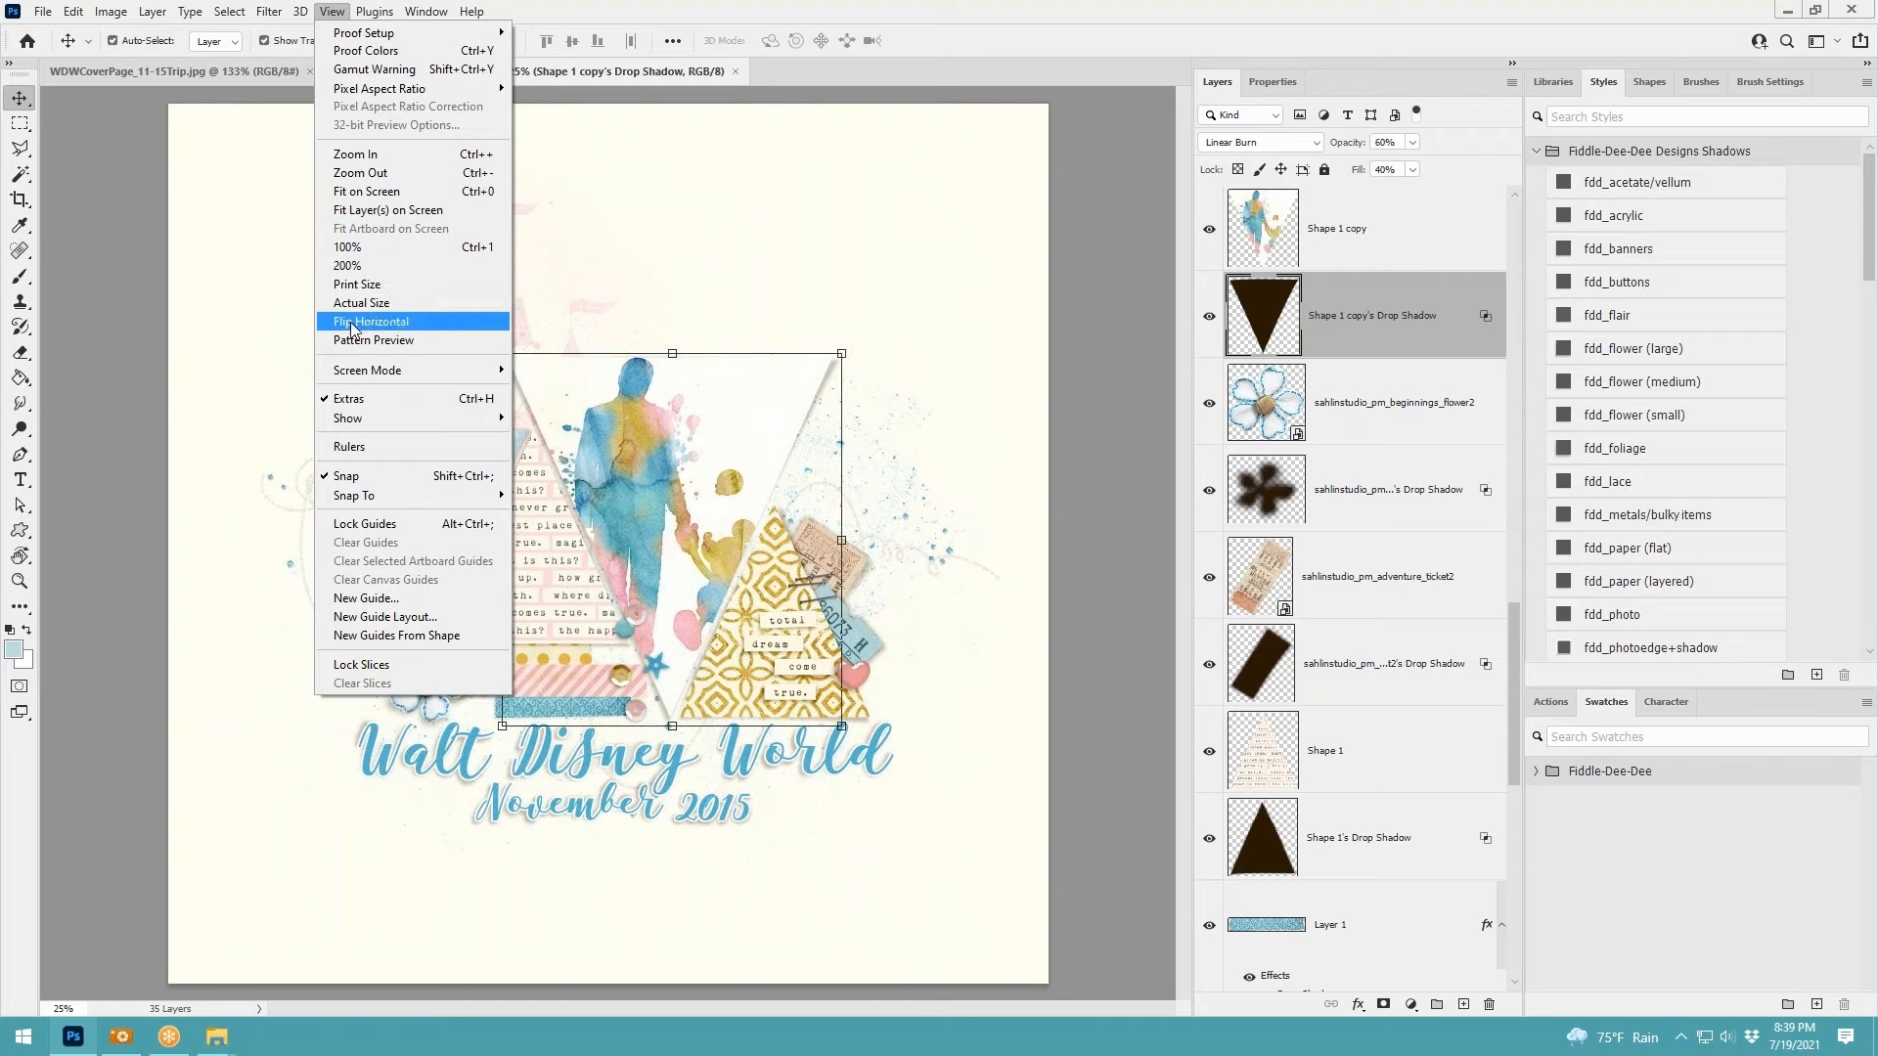
left_click(116, 184)
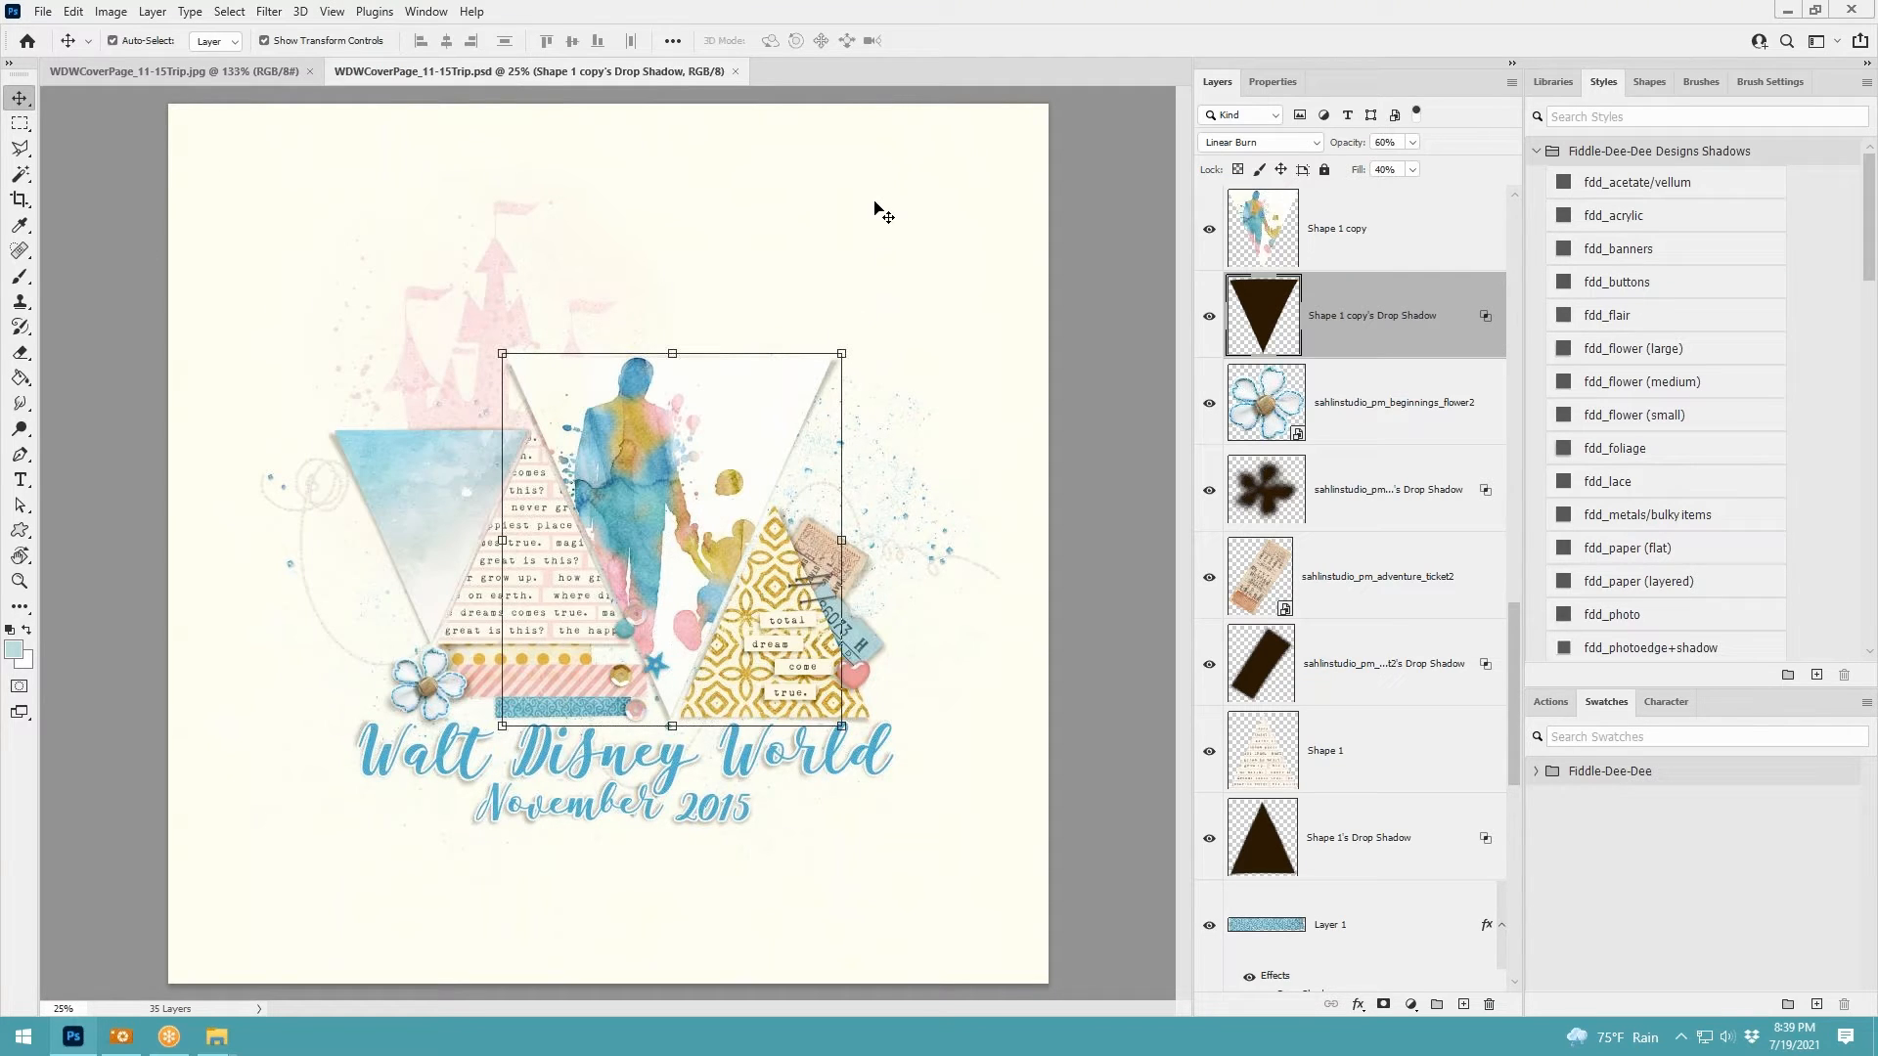
left_click(332, 12)
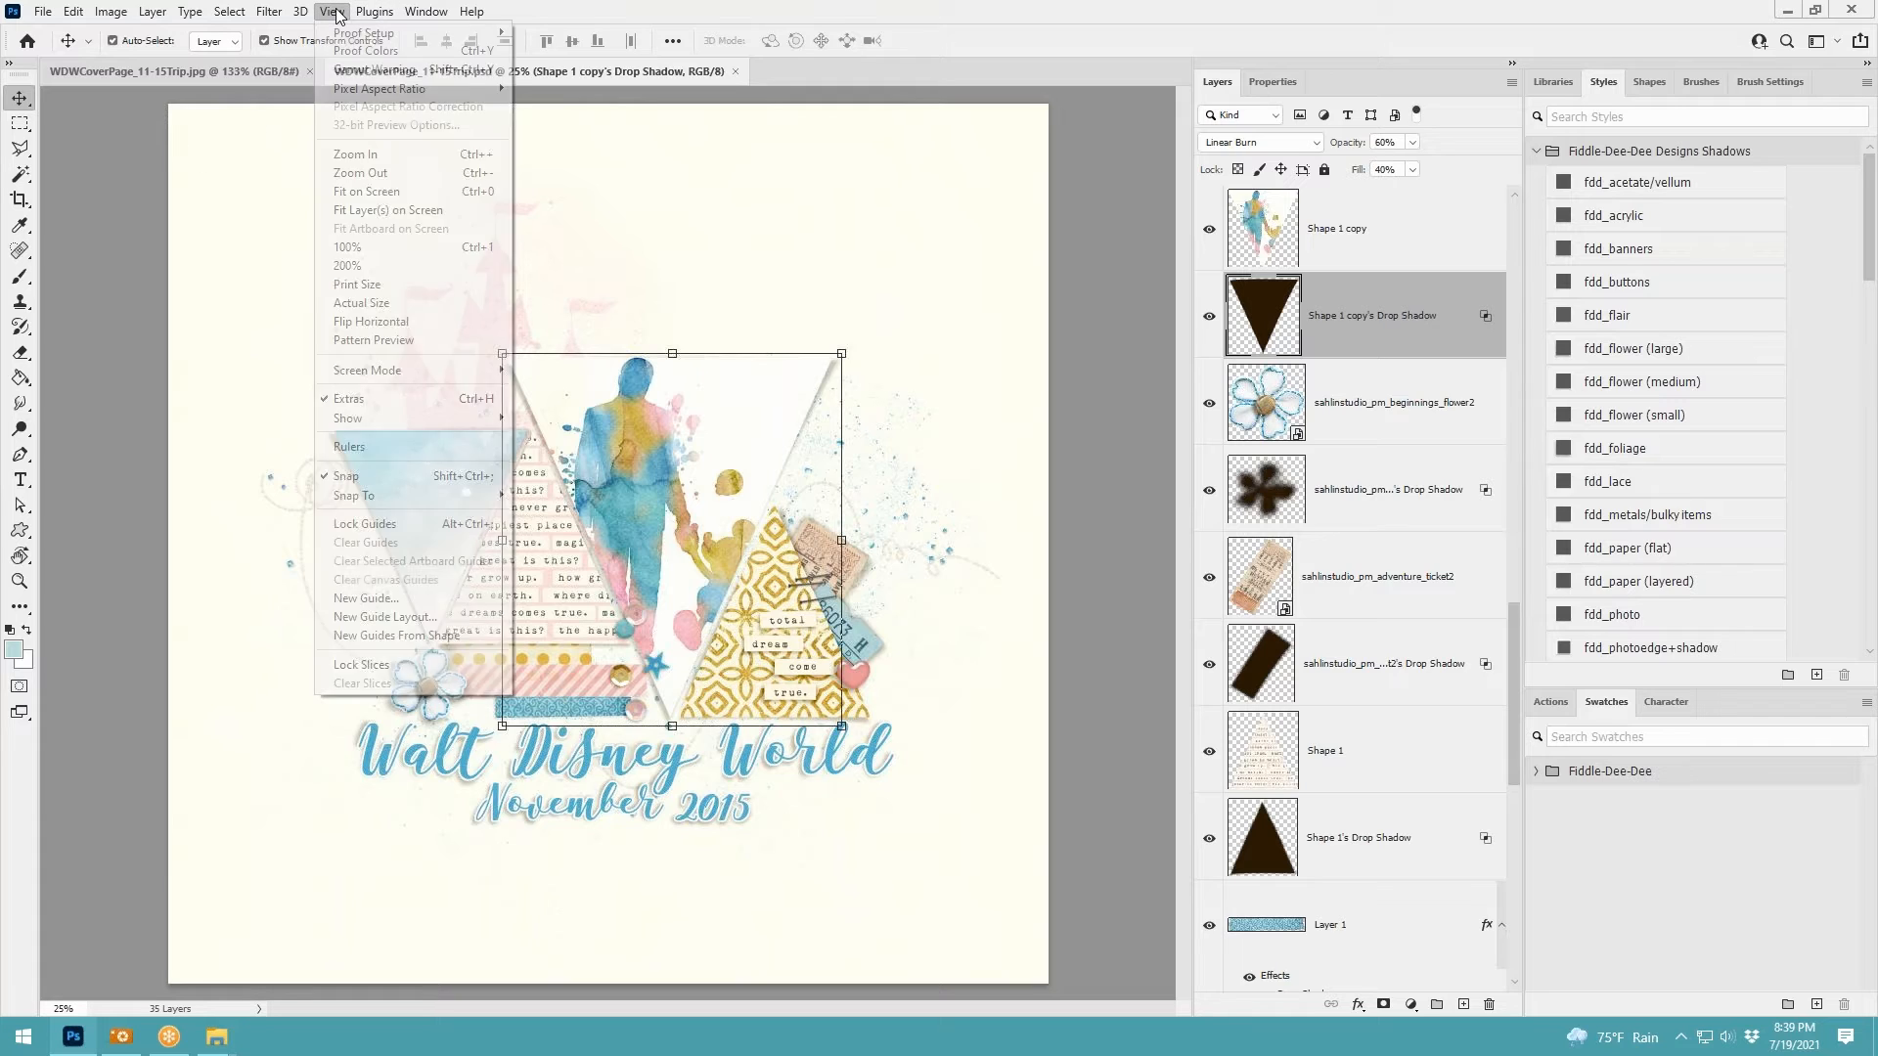
left_click(395, 287)
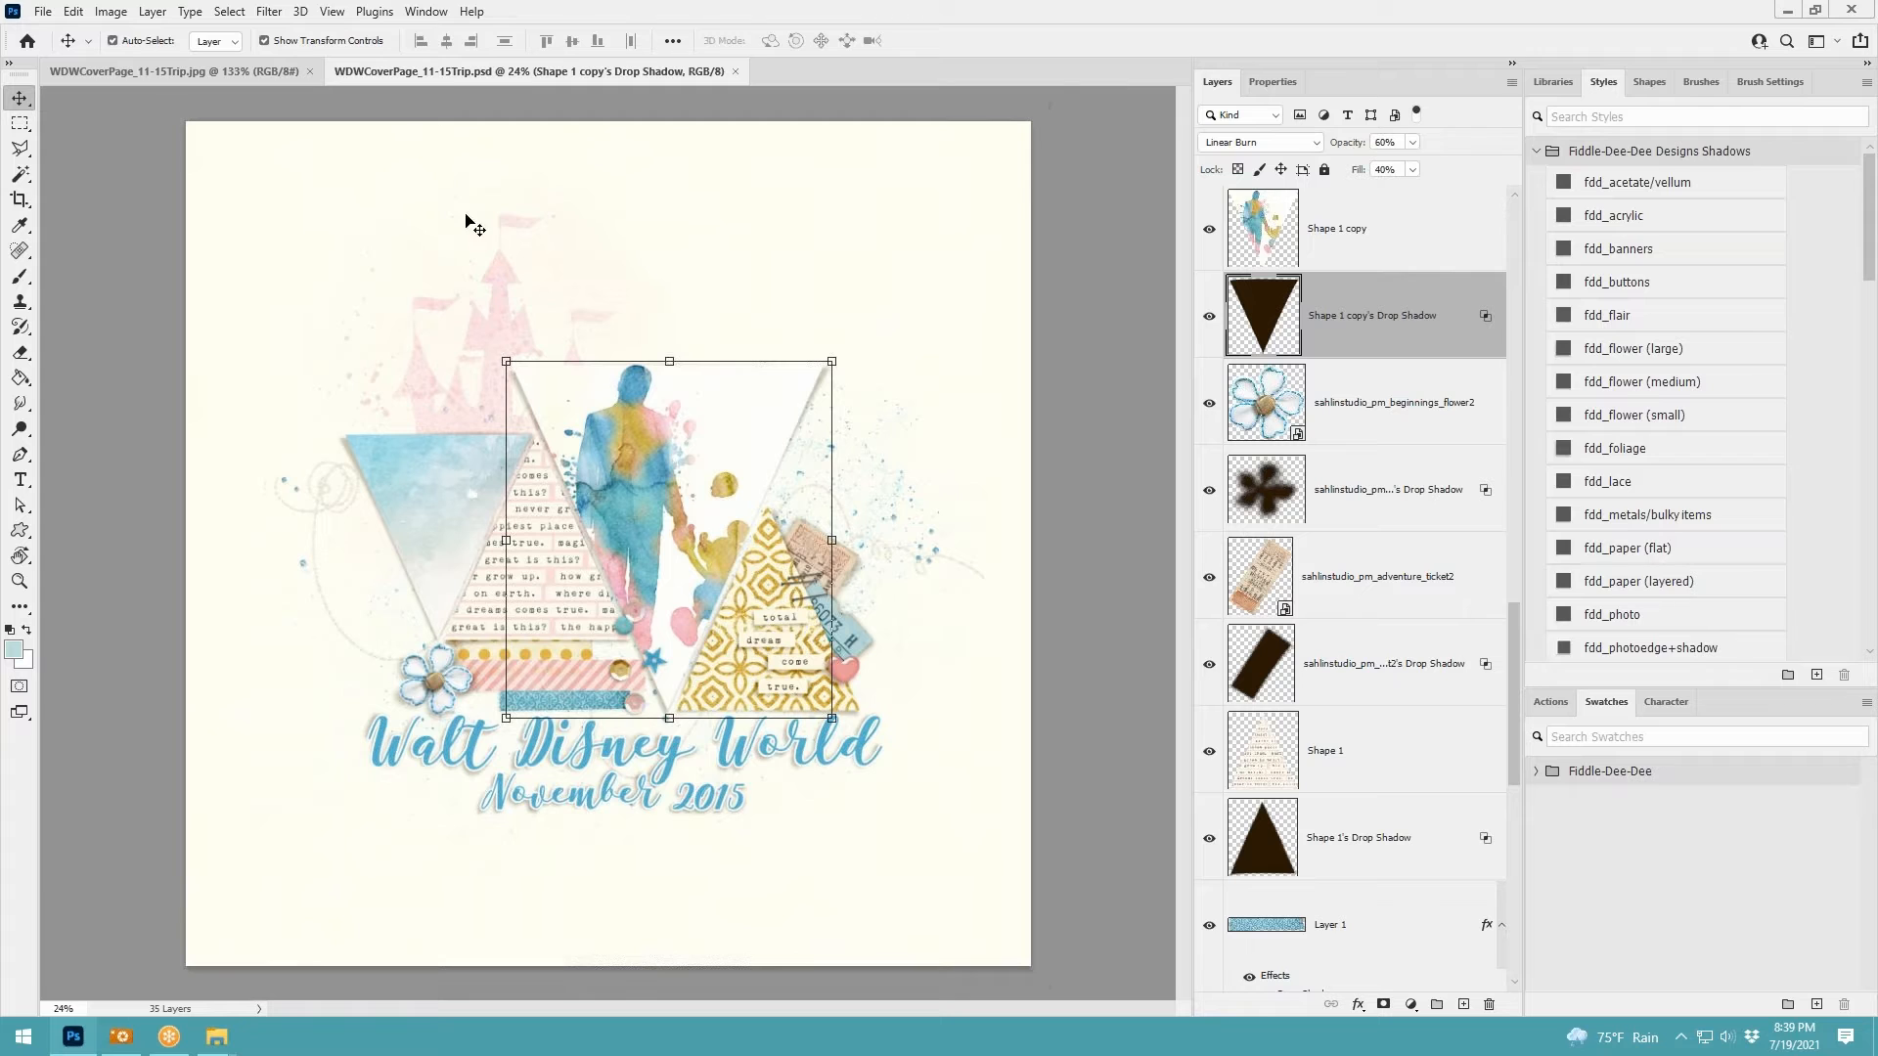
left_click(329, 13)
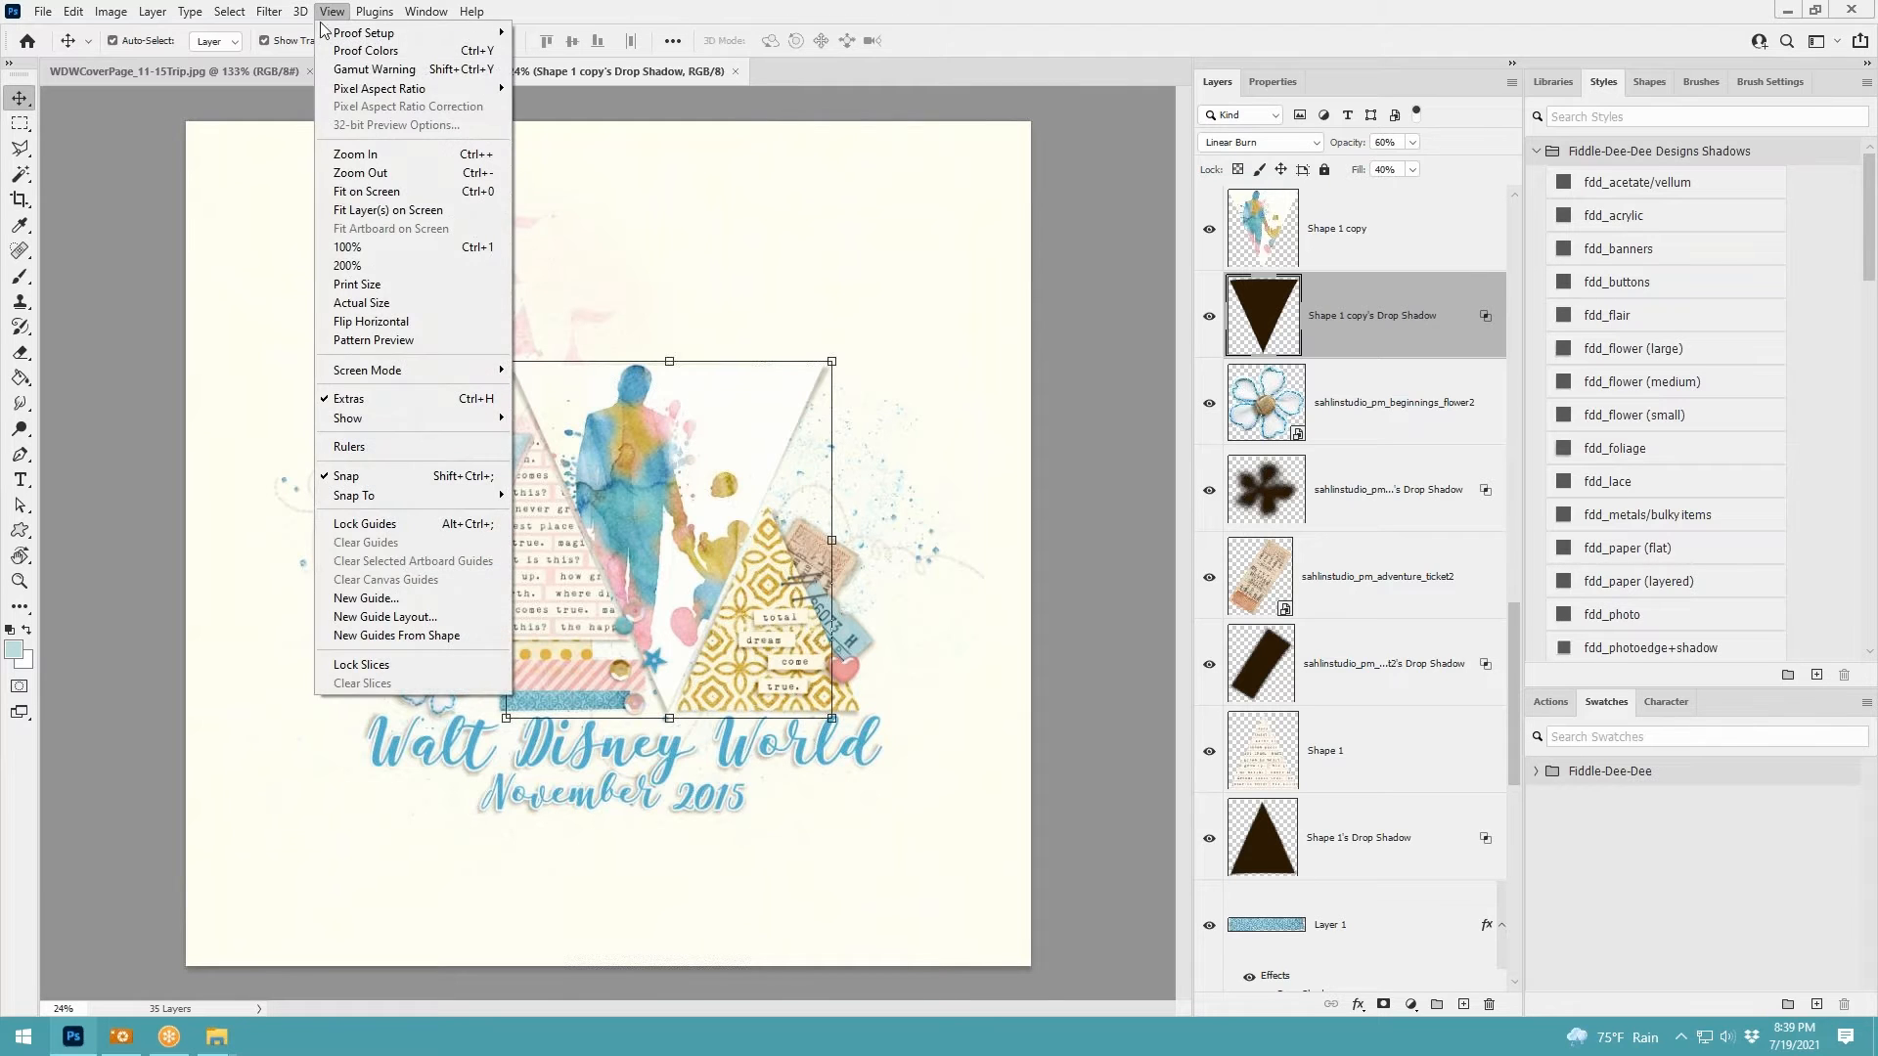
left_click(338, 303)
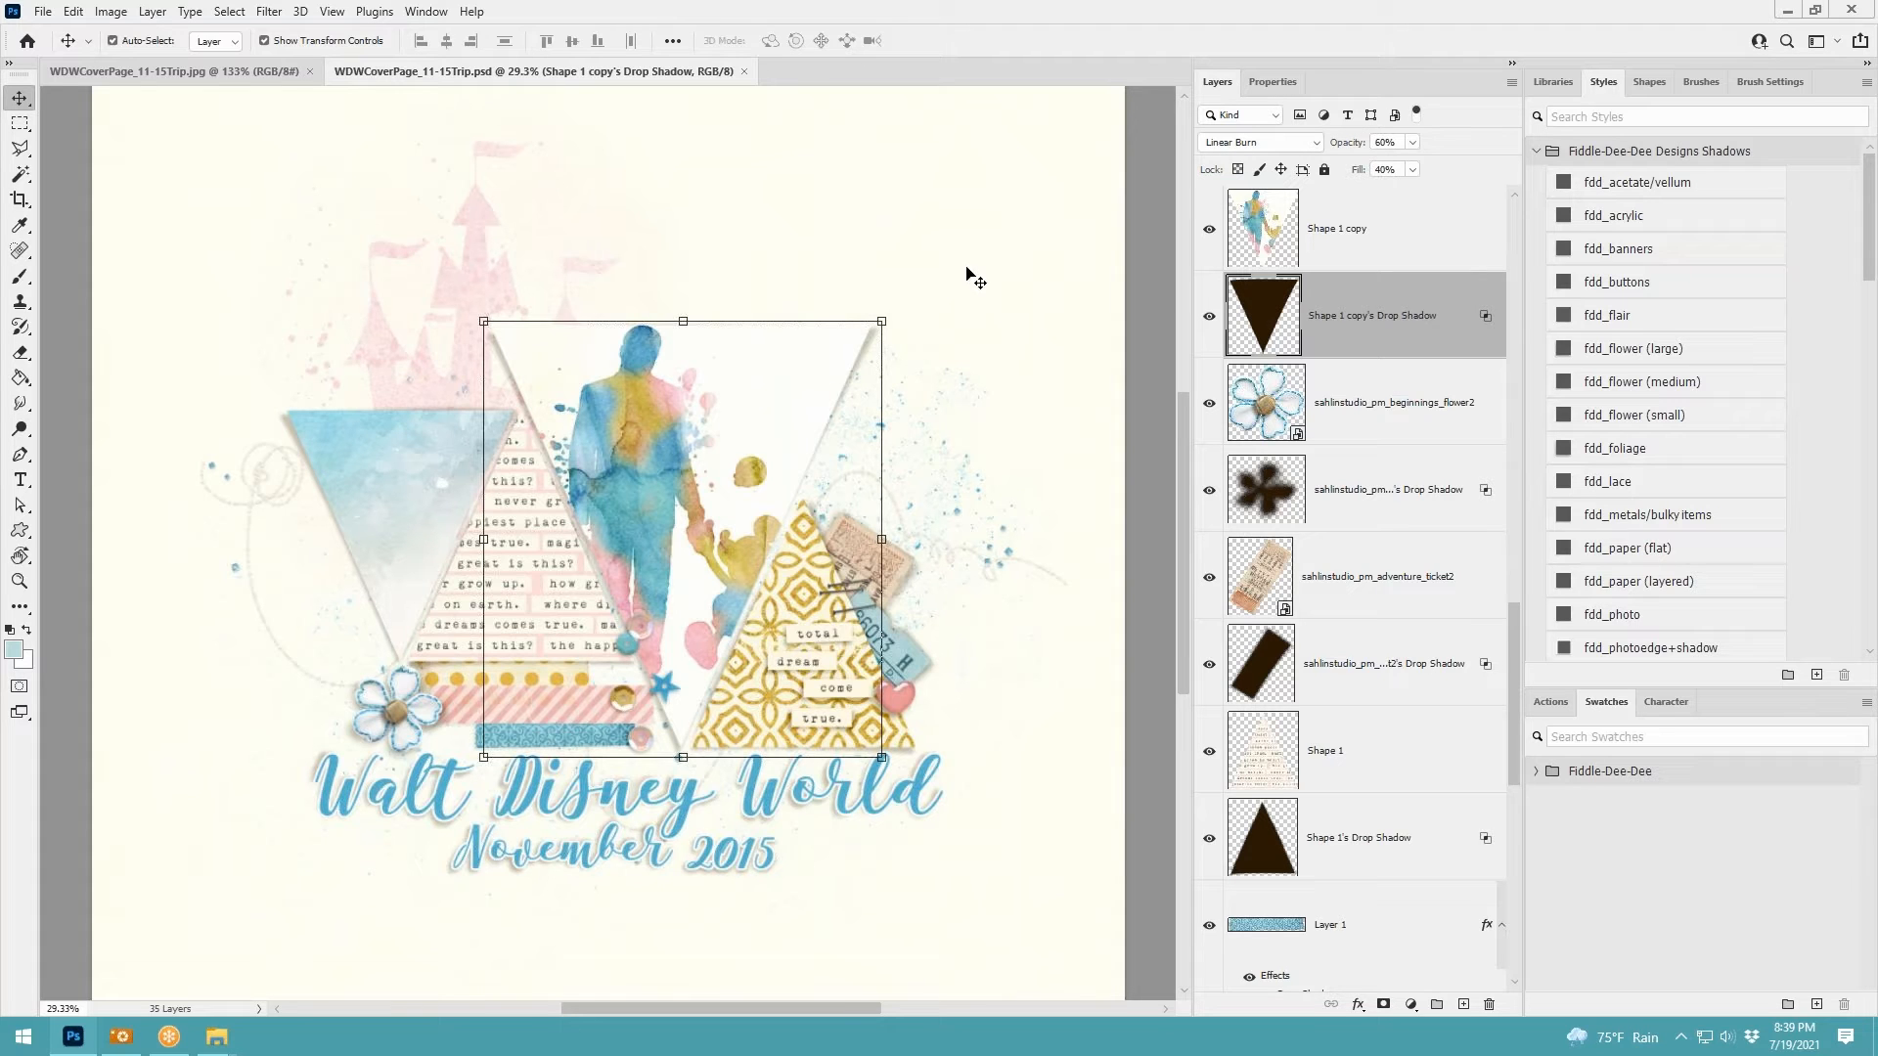
mouse_move(1186, 424)
left_mouse_down()
mouse_move(1187, 342)
mouse_move(1187, 436)
left_mouse_up()
scroll(1007, 411, "down", 3)
scroll(1012, 421, "up", 1)
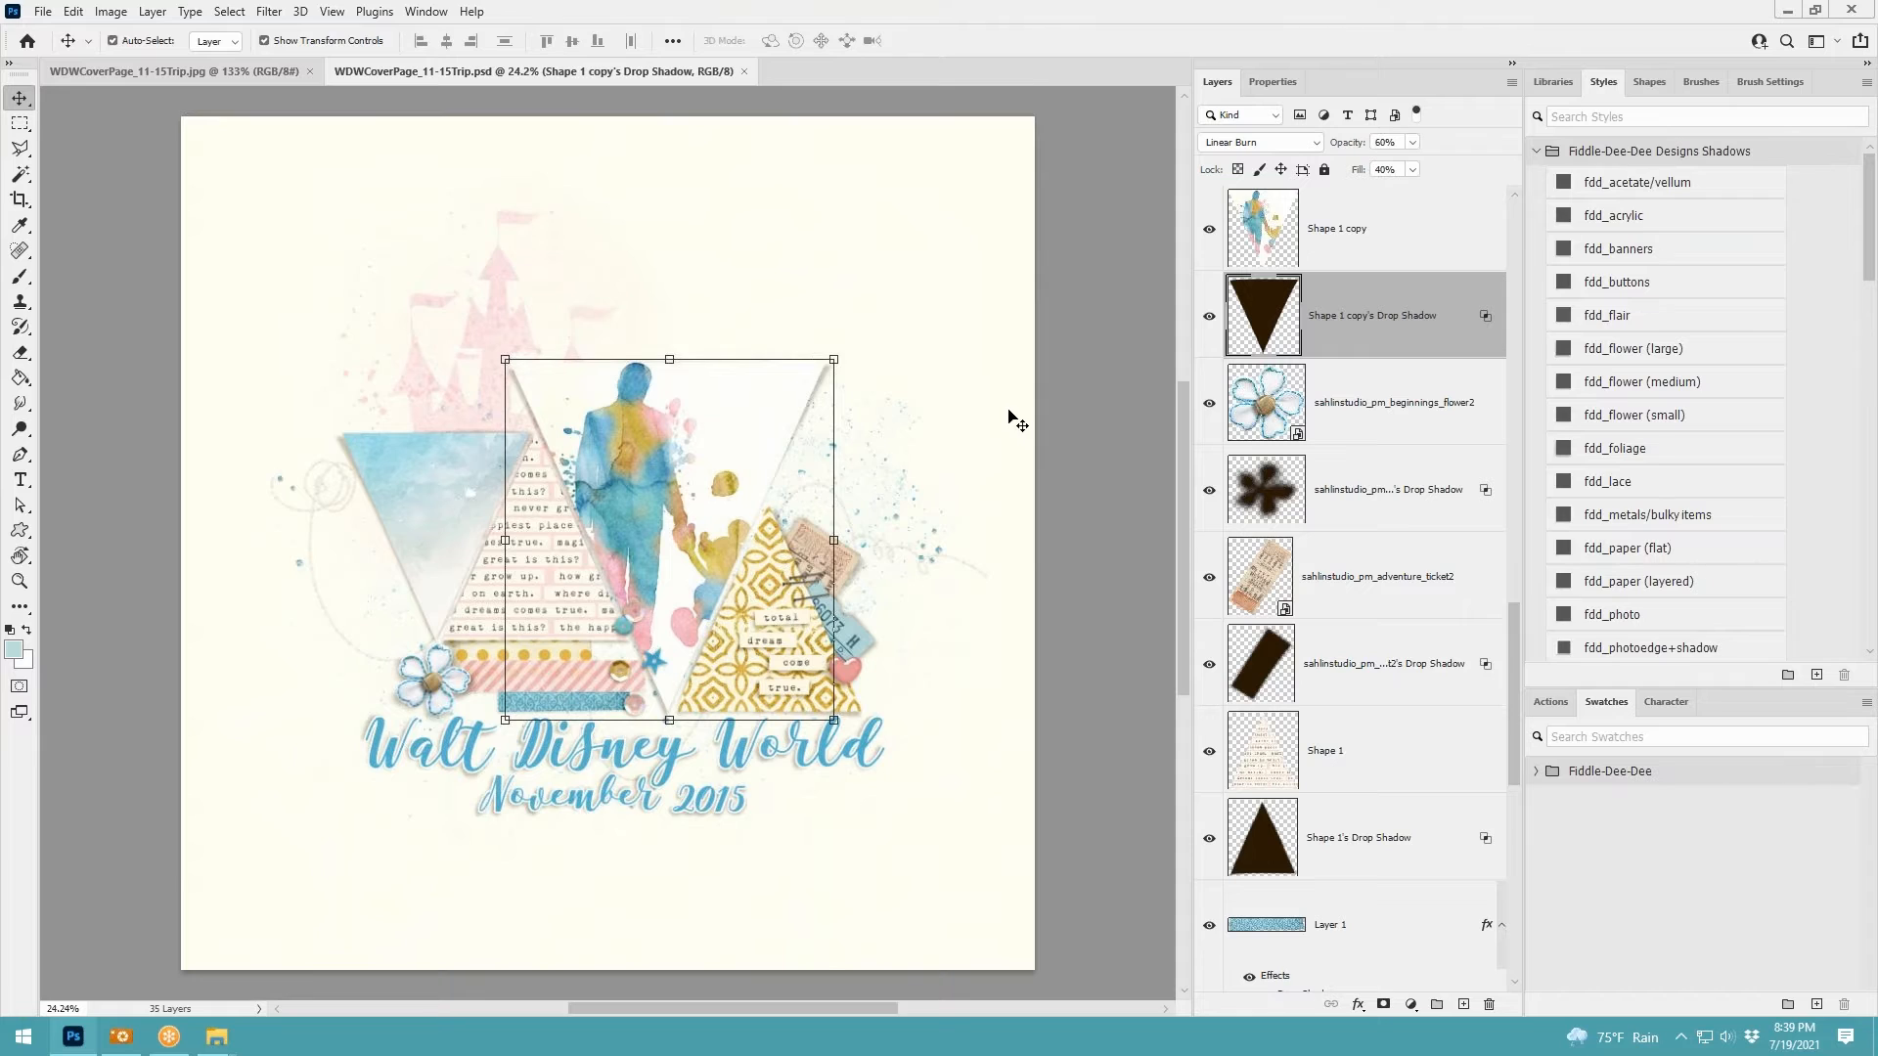
scroll(1012, 421, "up", 1)
scroll(1013, 421, "down", 1)
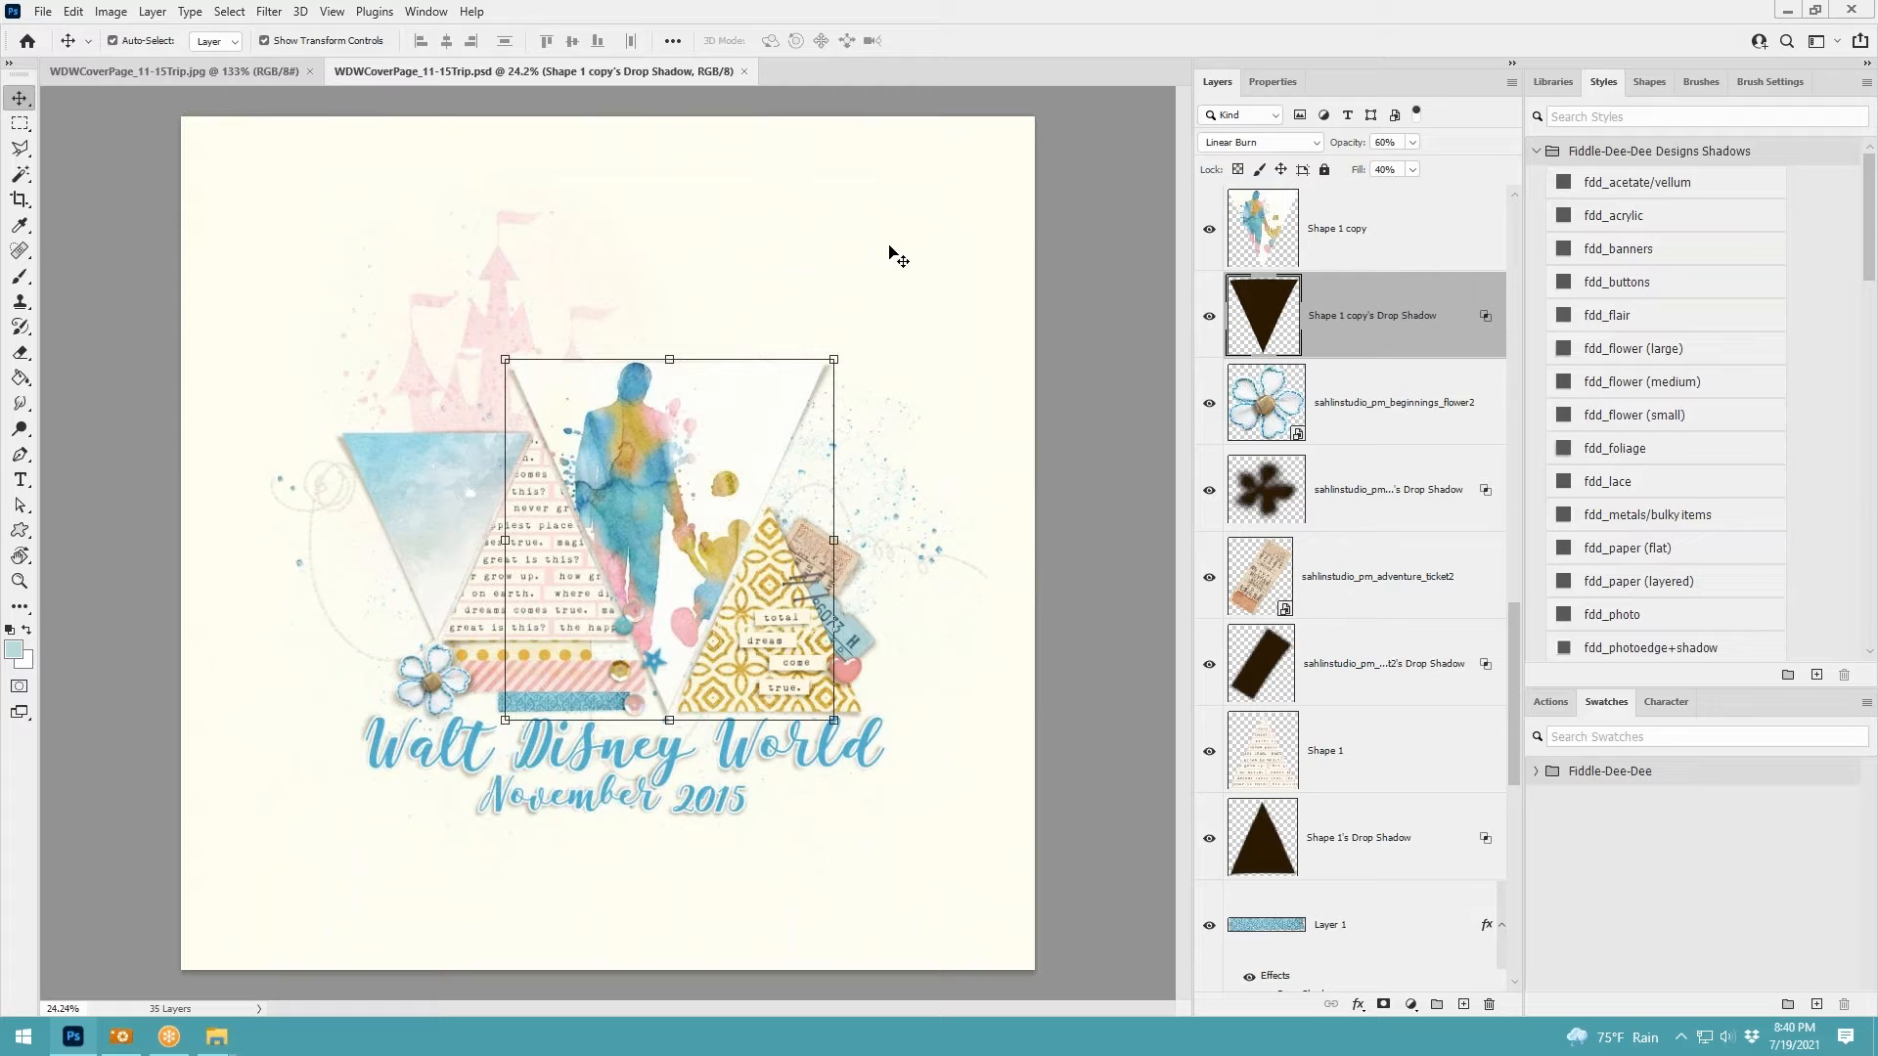
Inspect the cover page's word-print and gold triangles, background paper, sequins and peach ticket by selecting each element's layer in turn
left_click(512, 578)
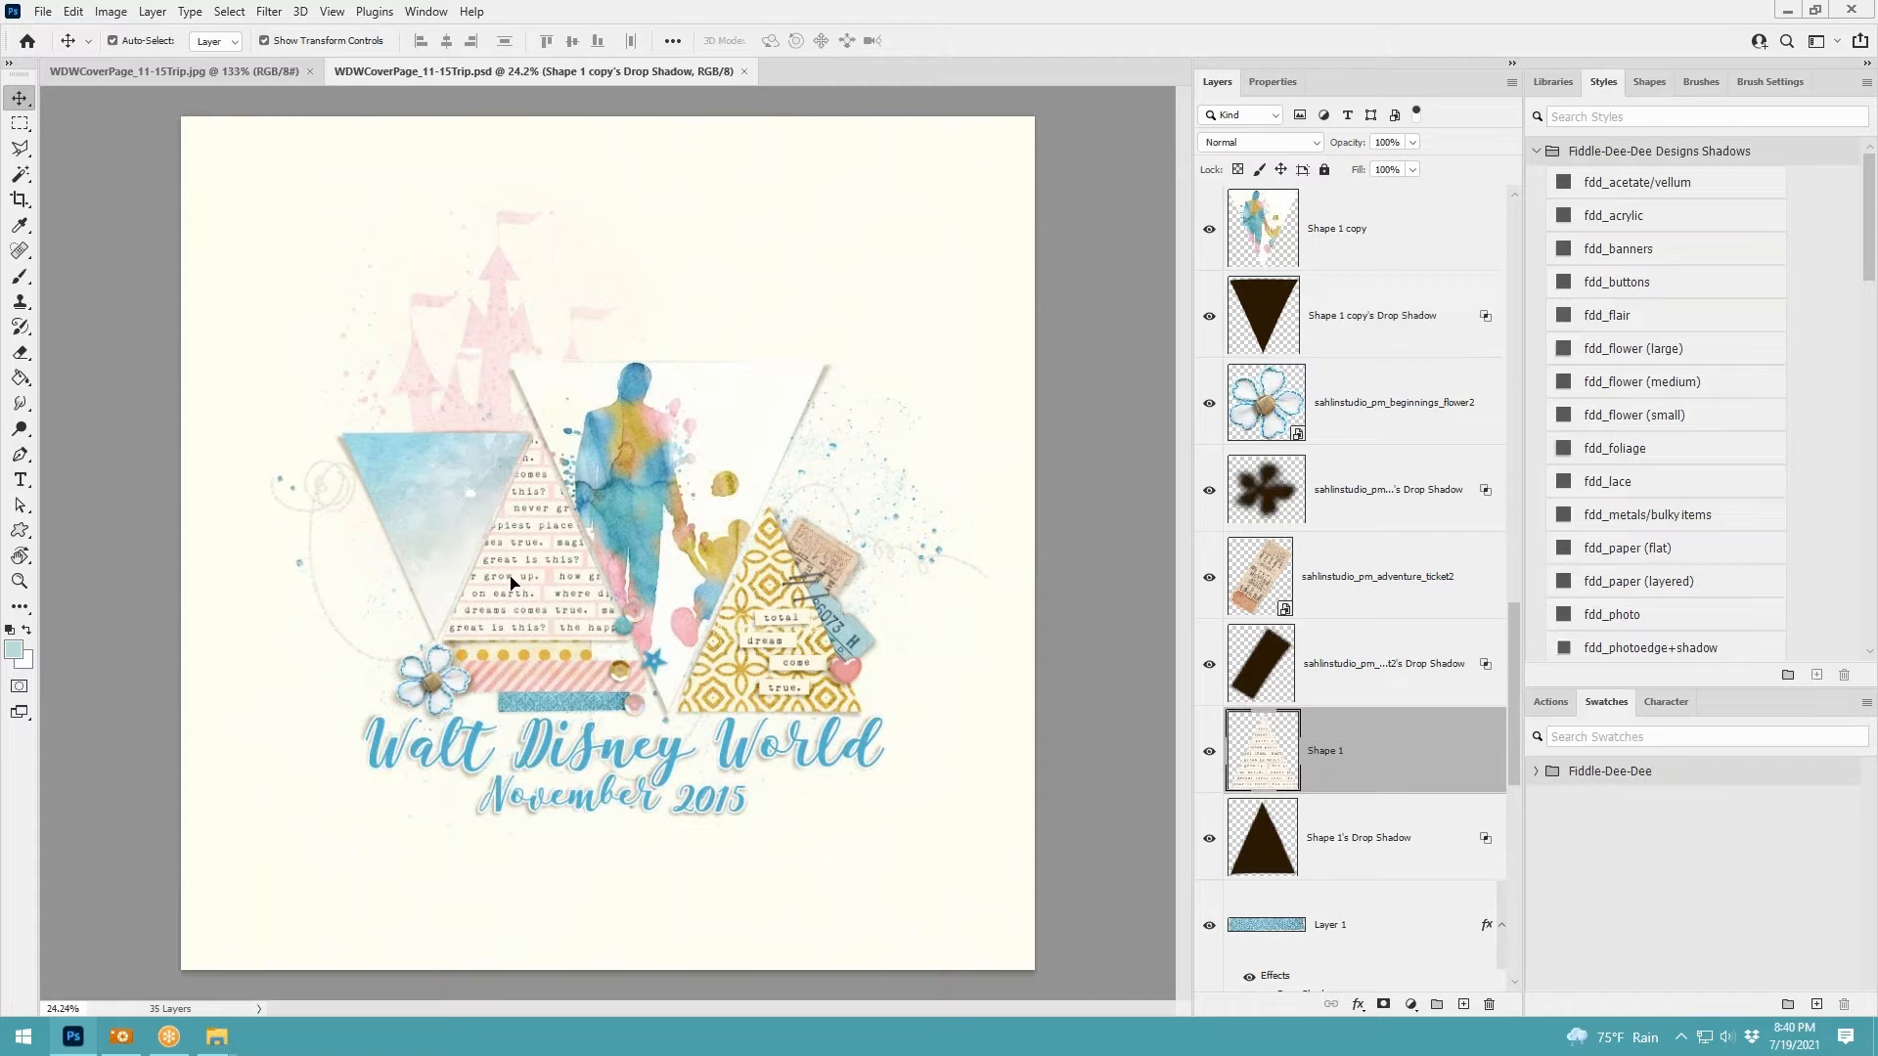
left_click(773, 607)
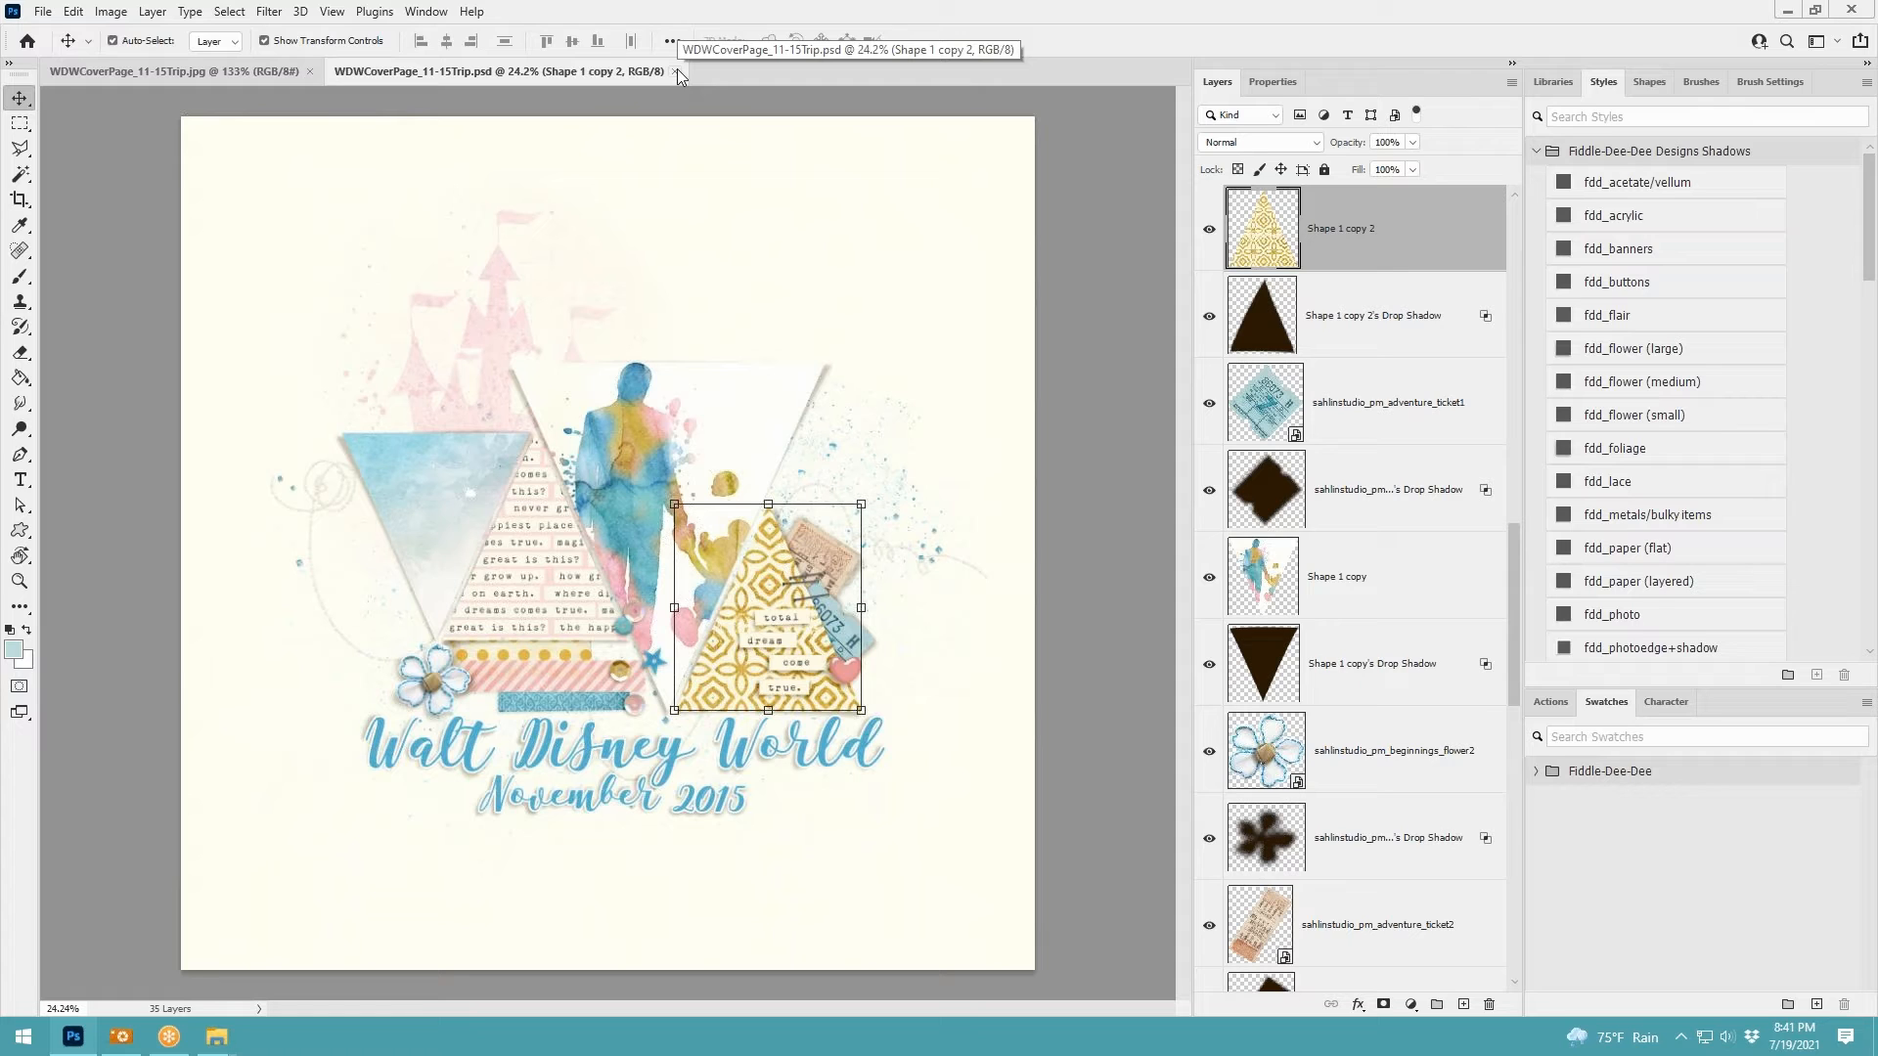
scroll(1082, 423, "up", 1)
scroll(1082, 423, "down", 1)
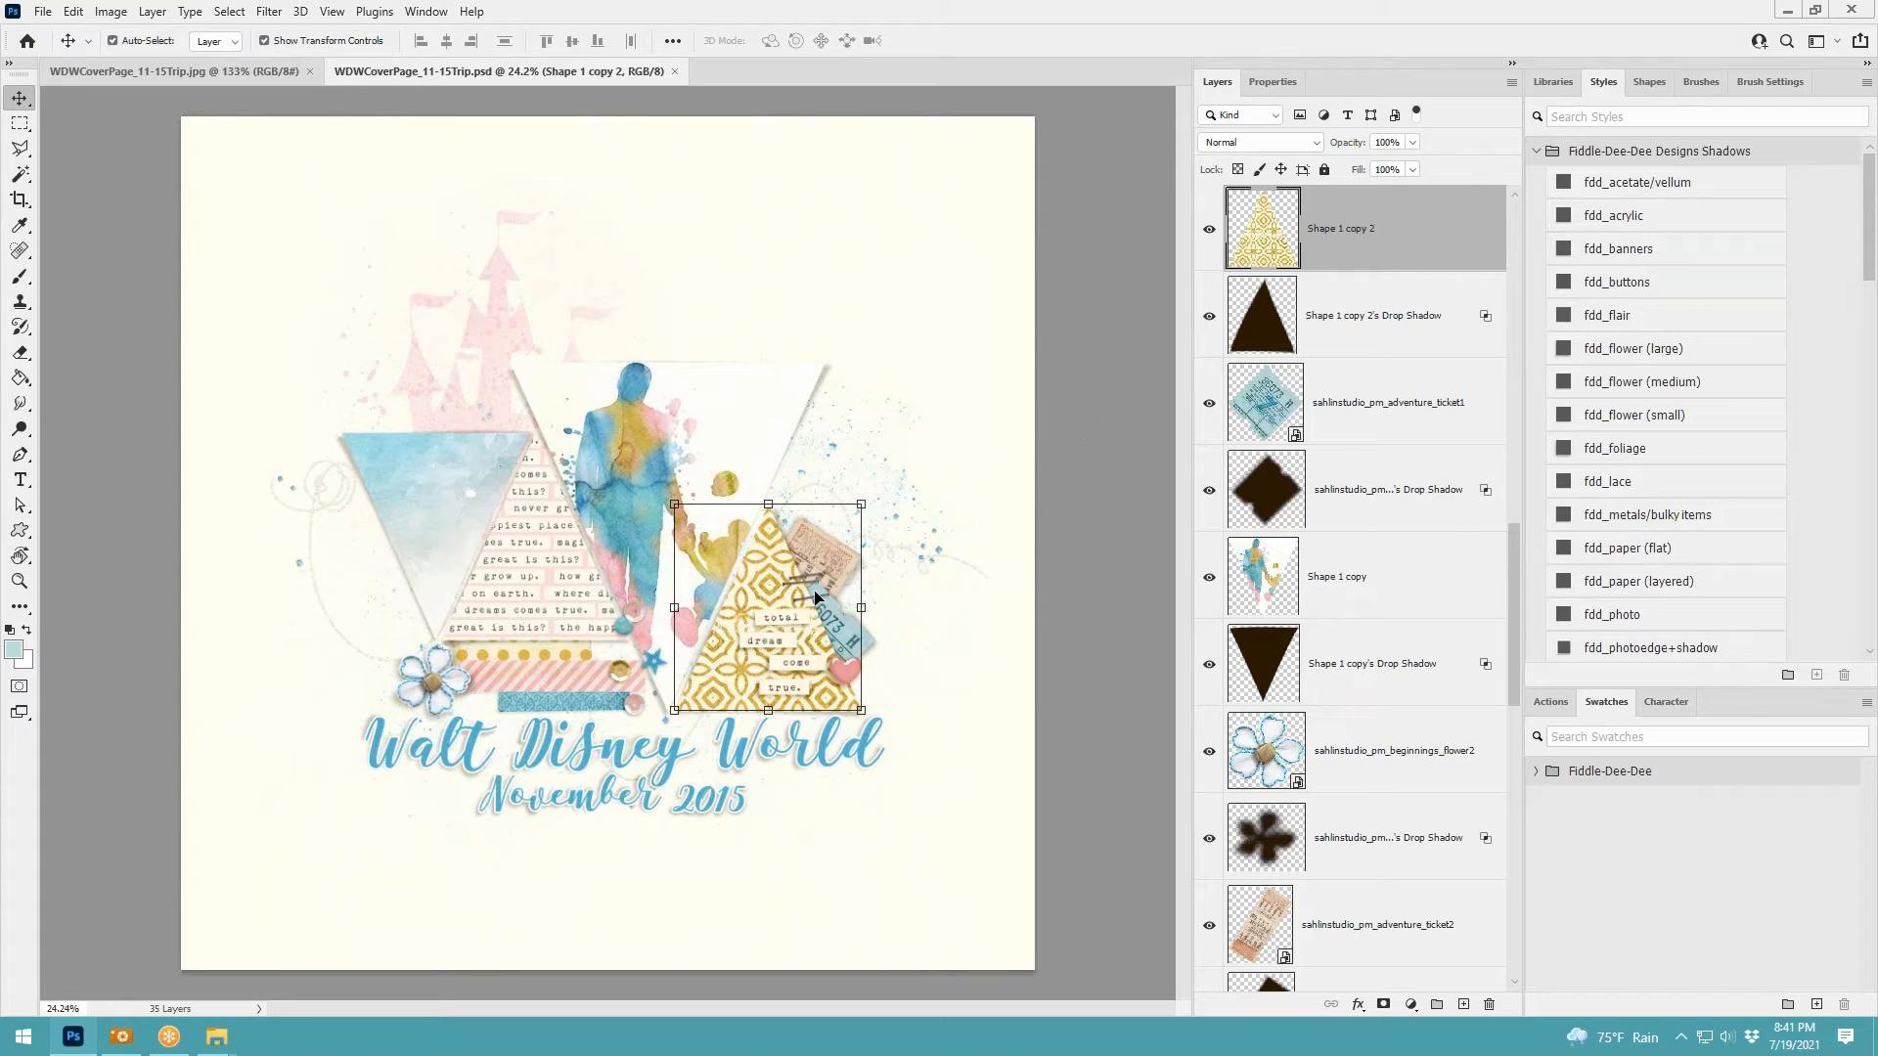
left_click(896, 321)
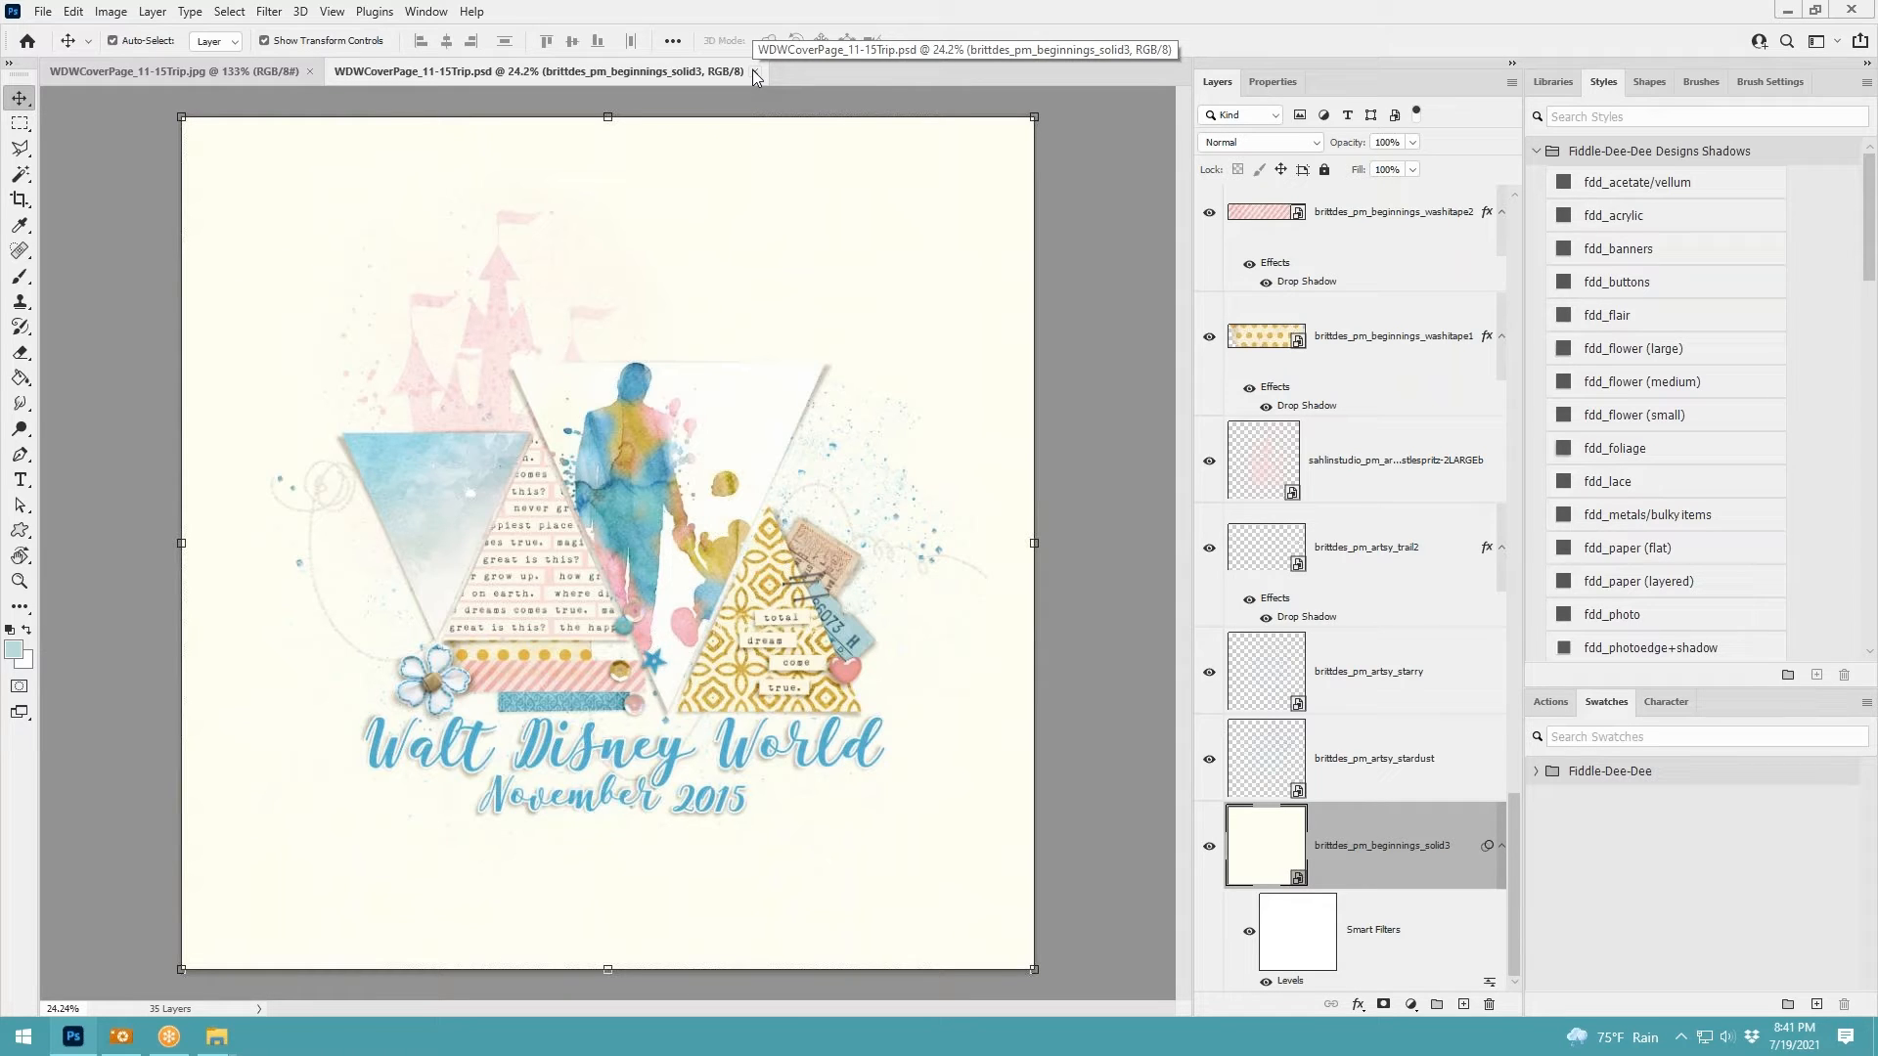
left_click(616, 677)
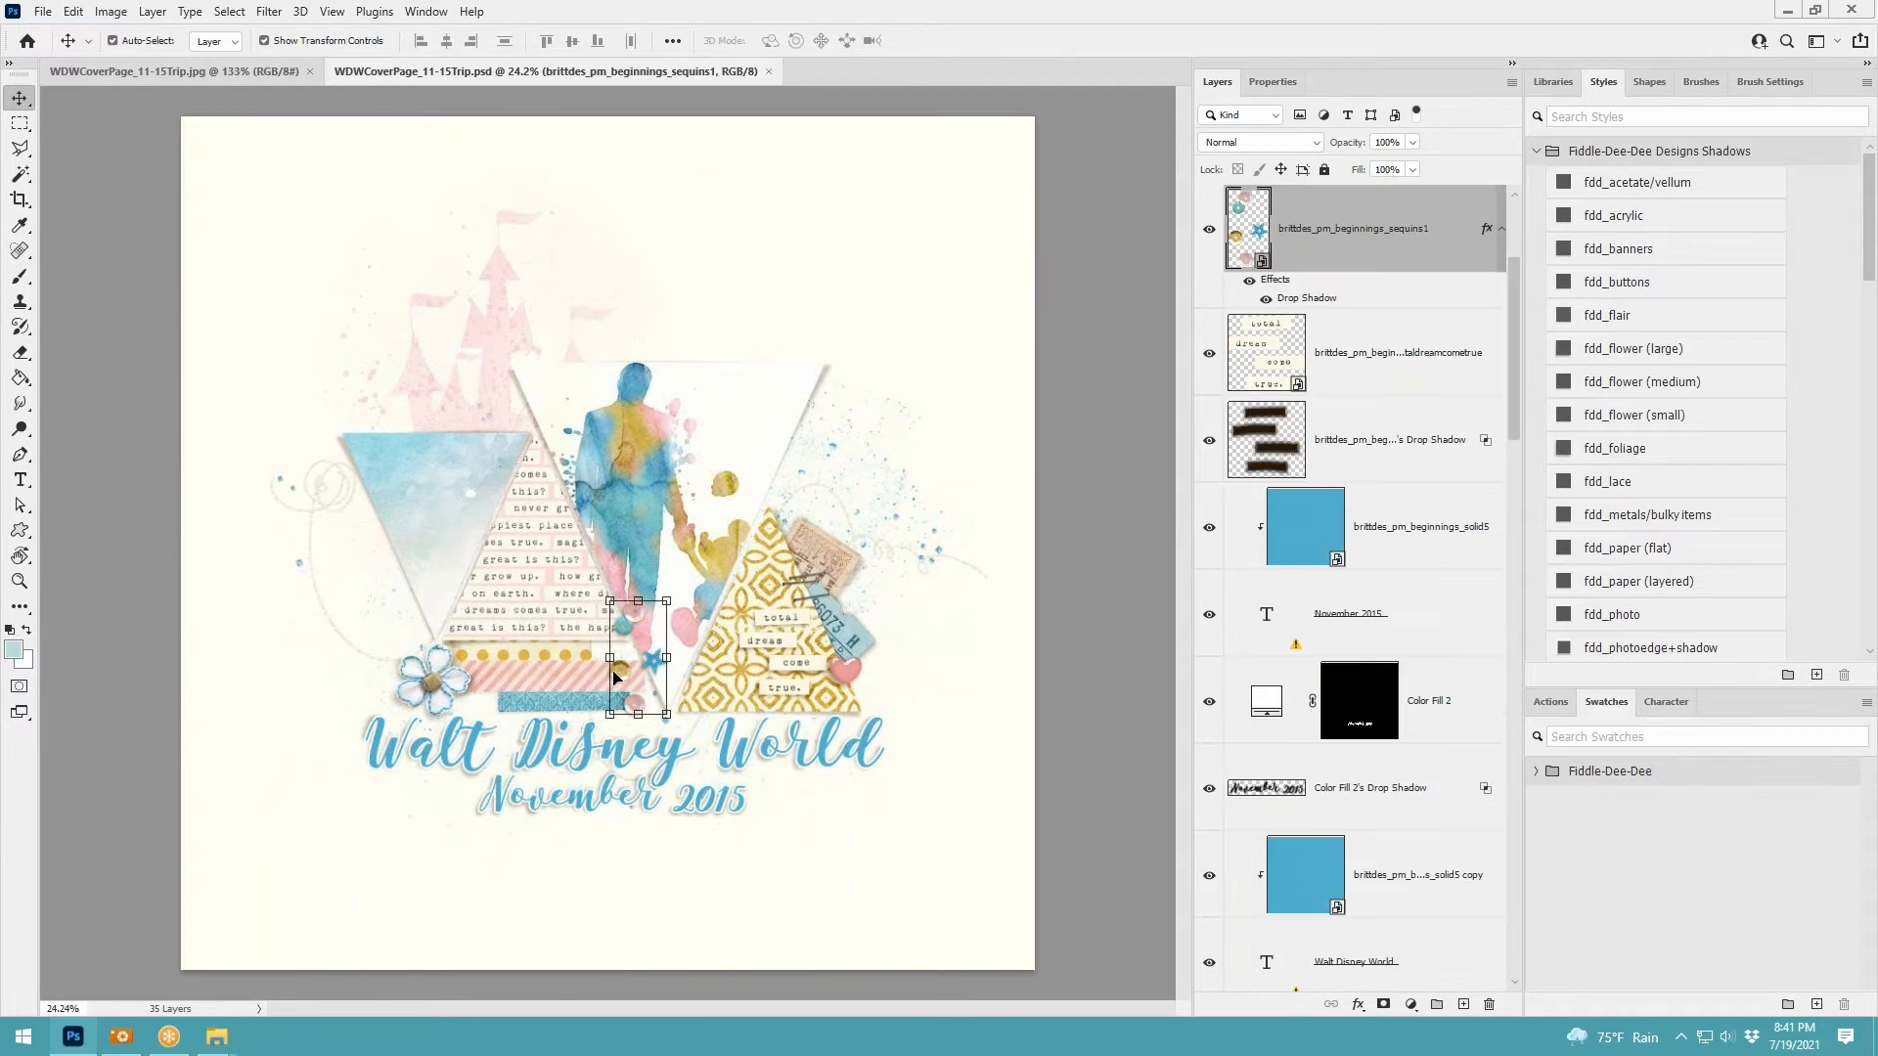
left_click(944, 372)
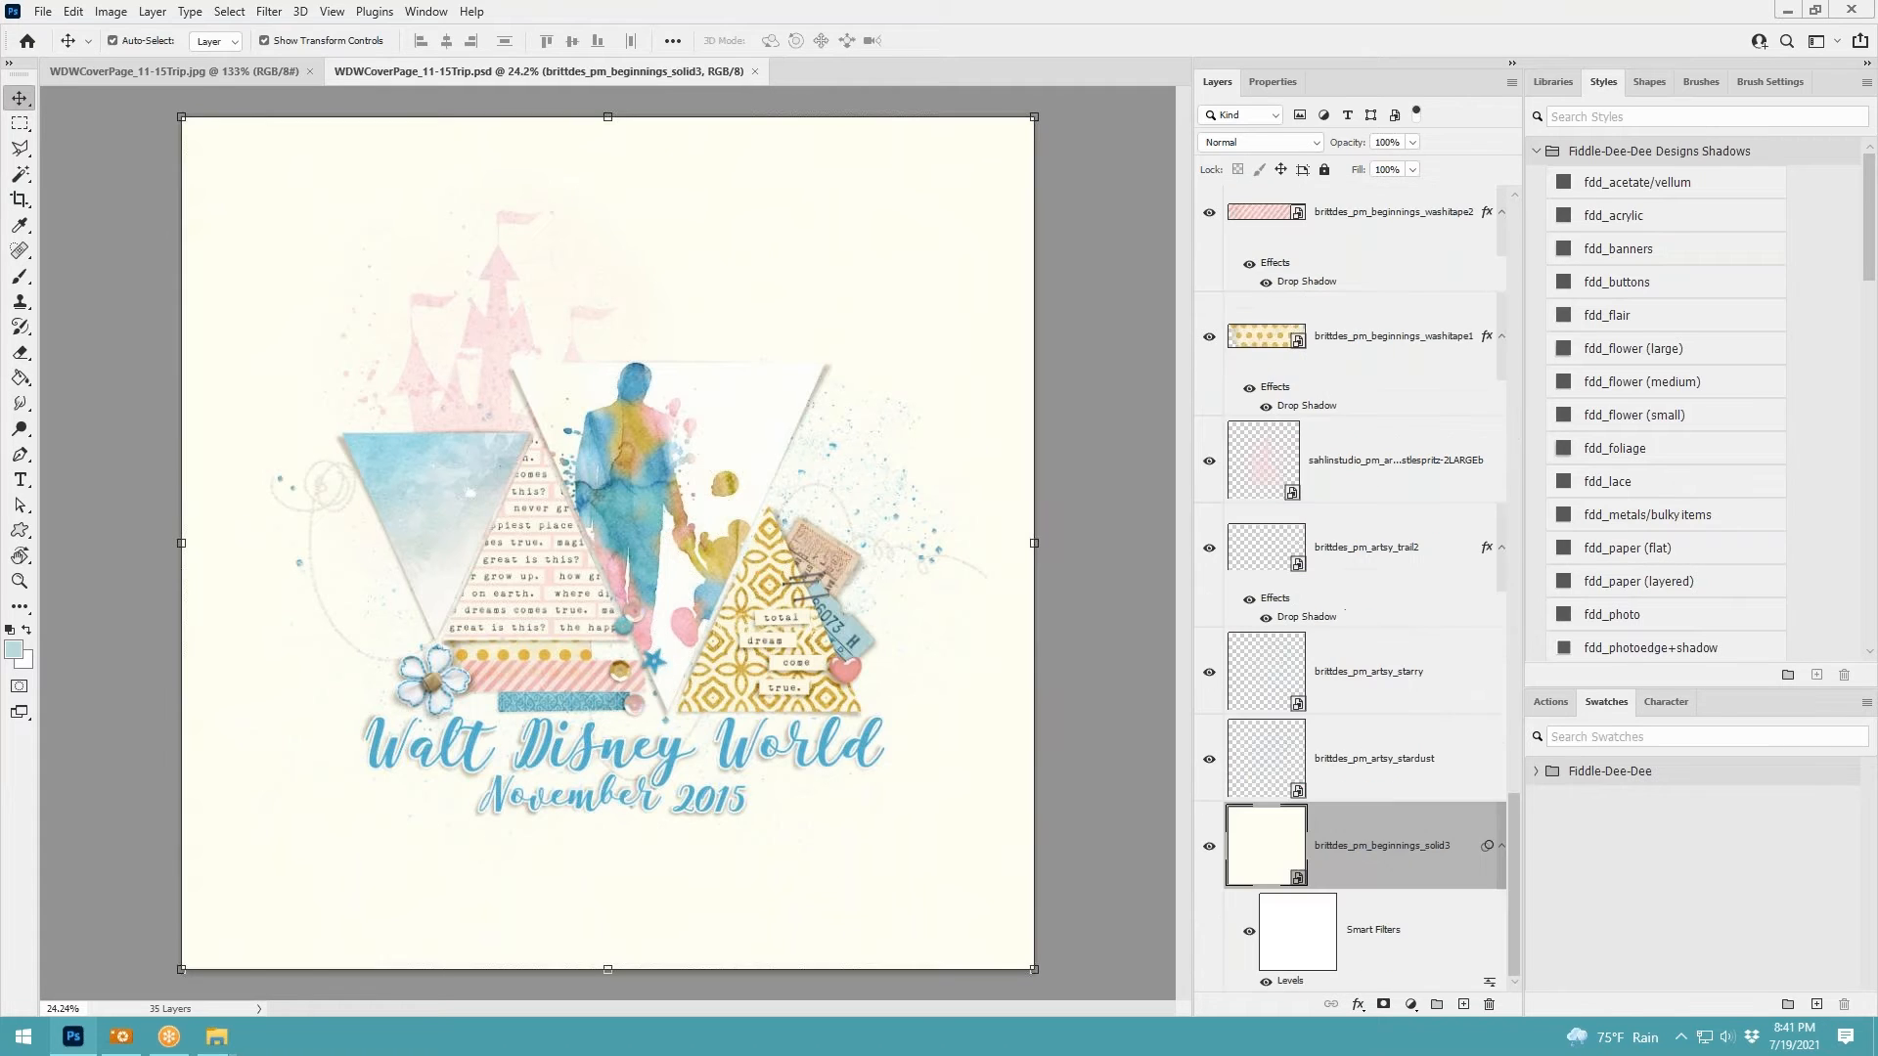
left_click(845, 553)
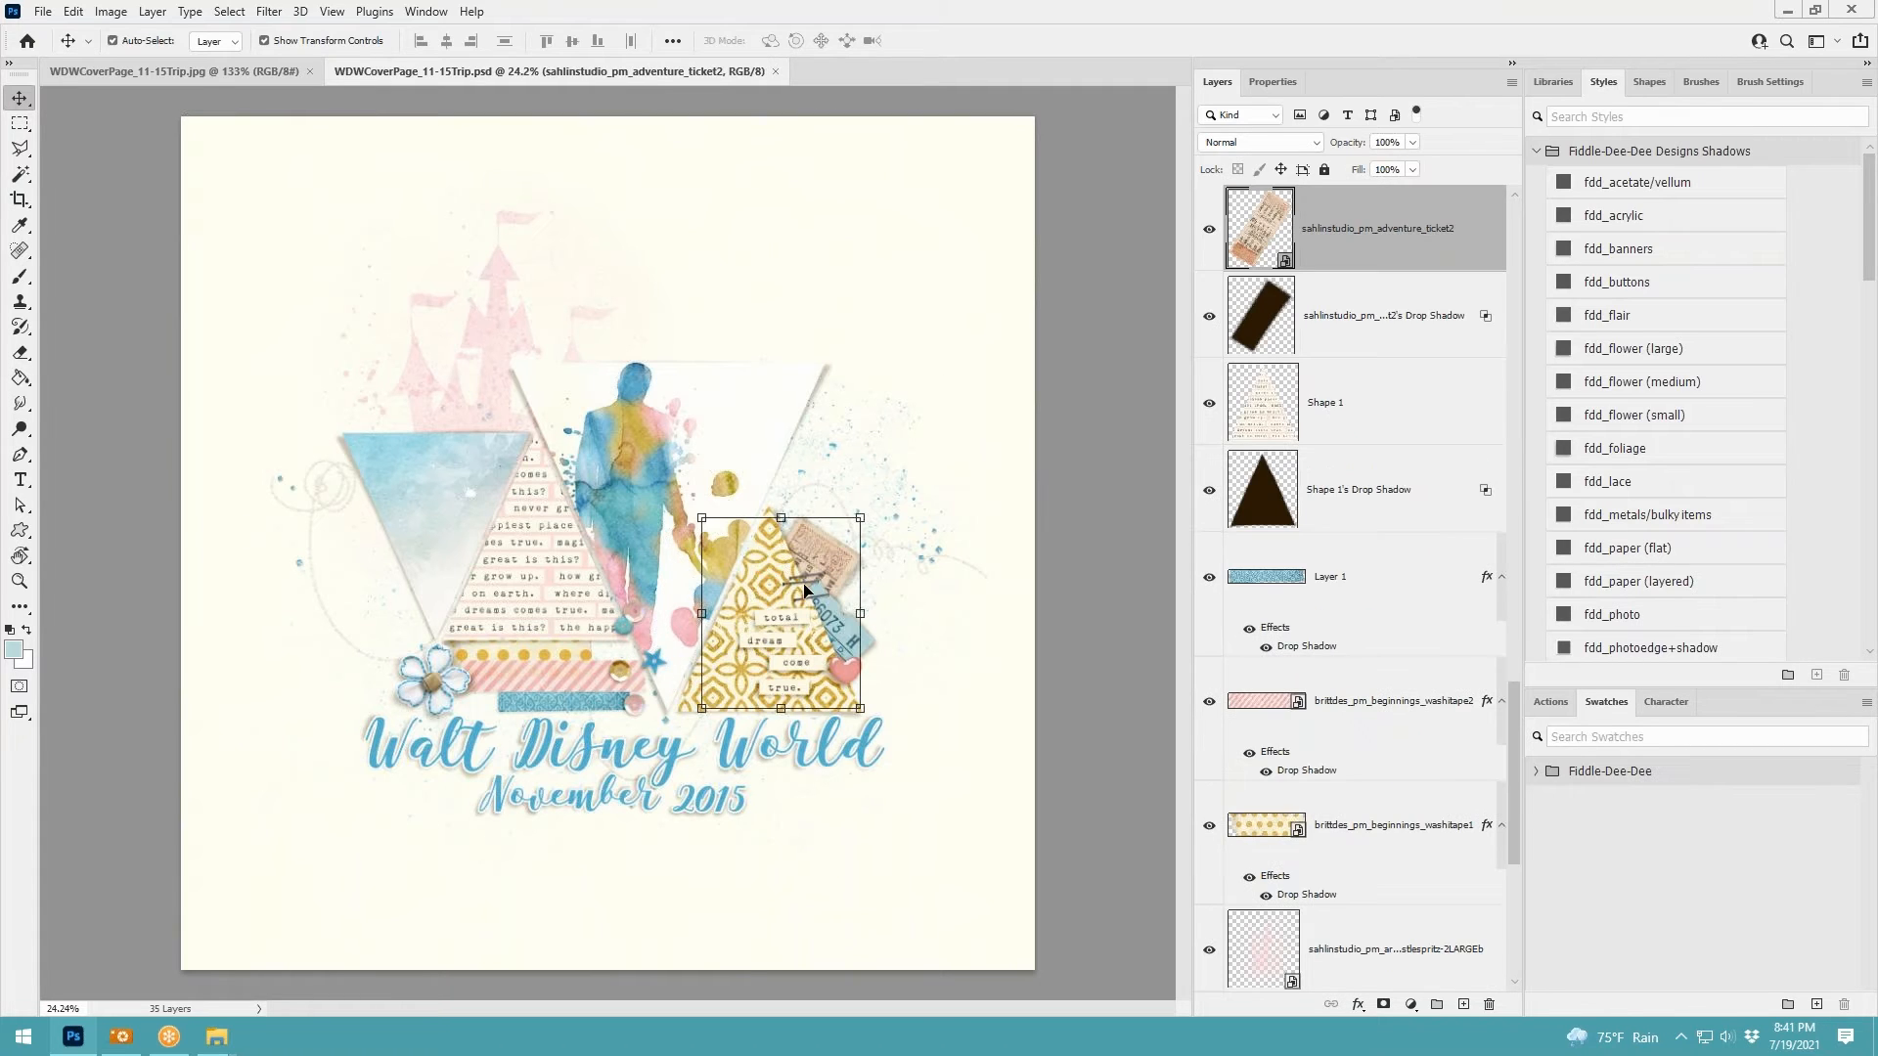
Close both the PSD and JPG versions of WDWCoverPage_11-15Trip
left_click(776, 70)
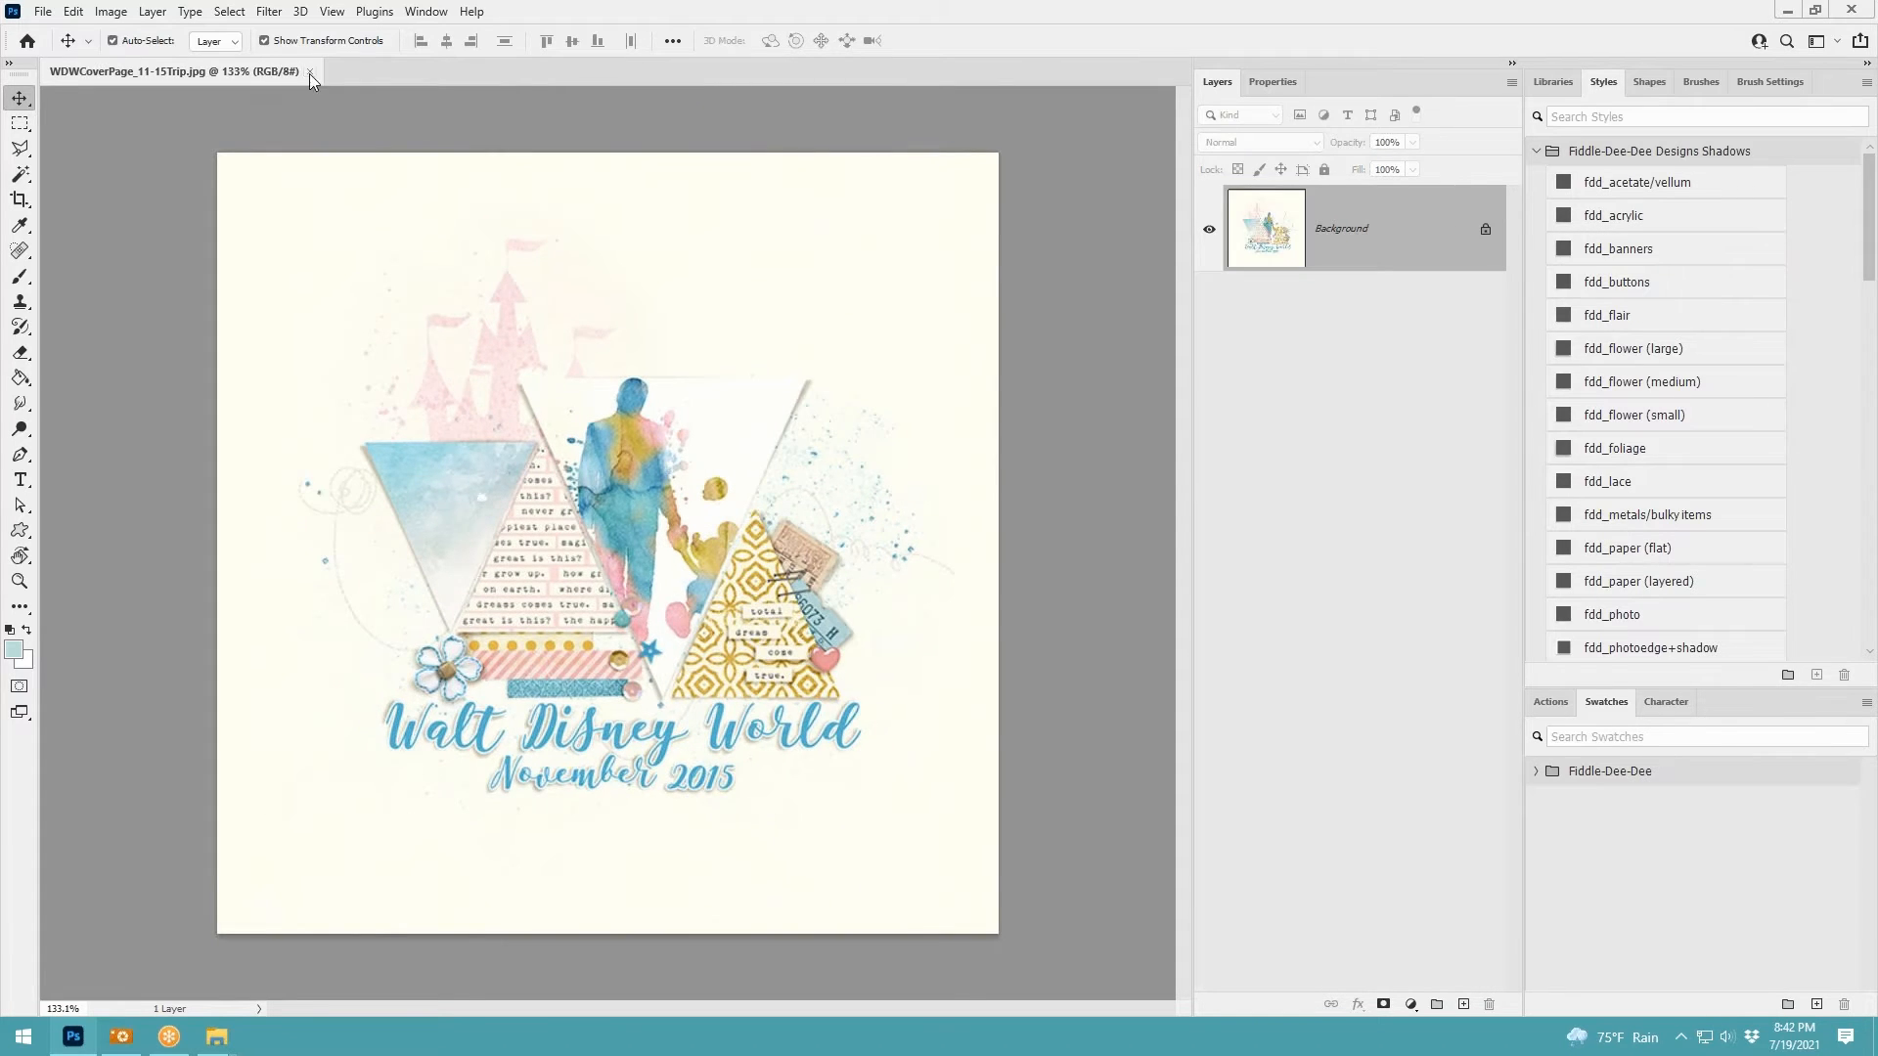
left_click(309, 72)
left_click(216, 1037)
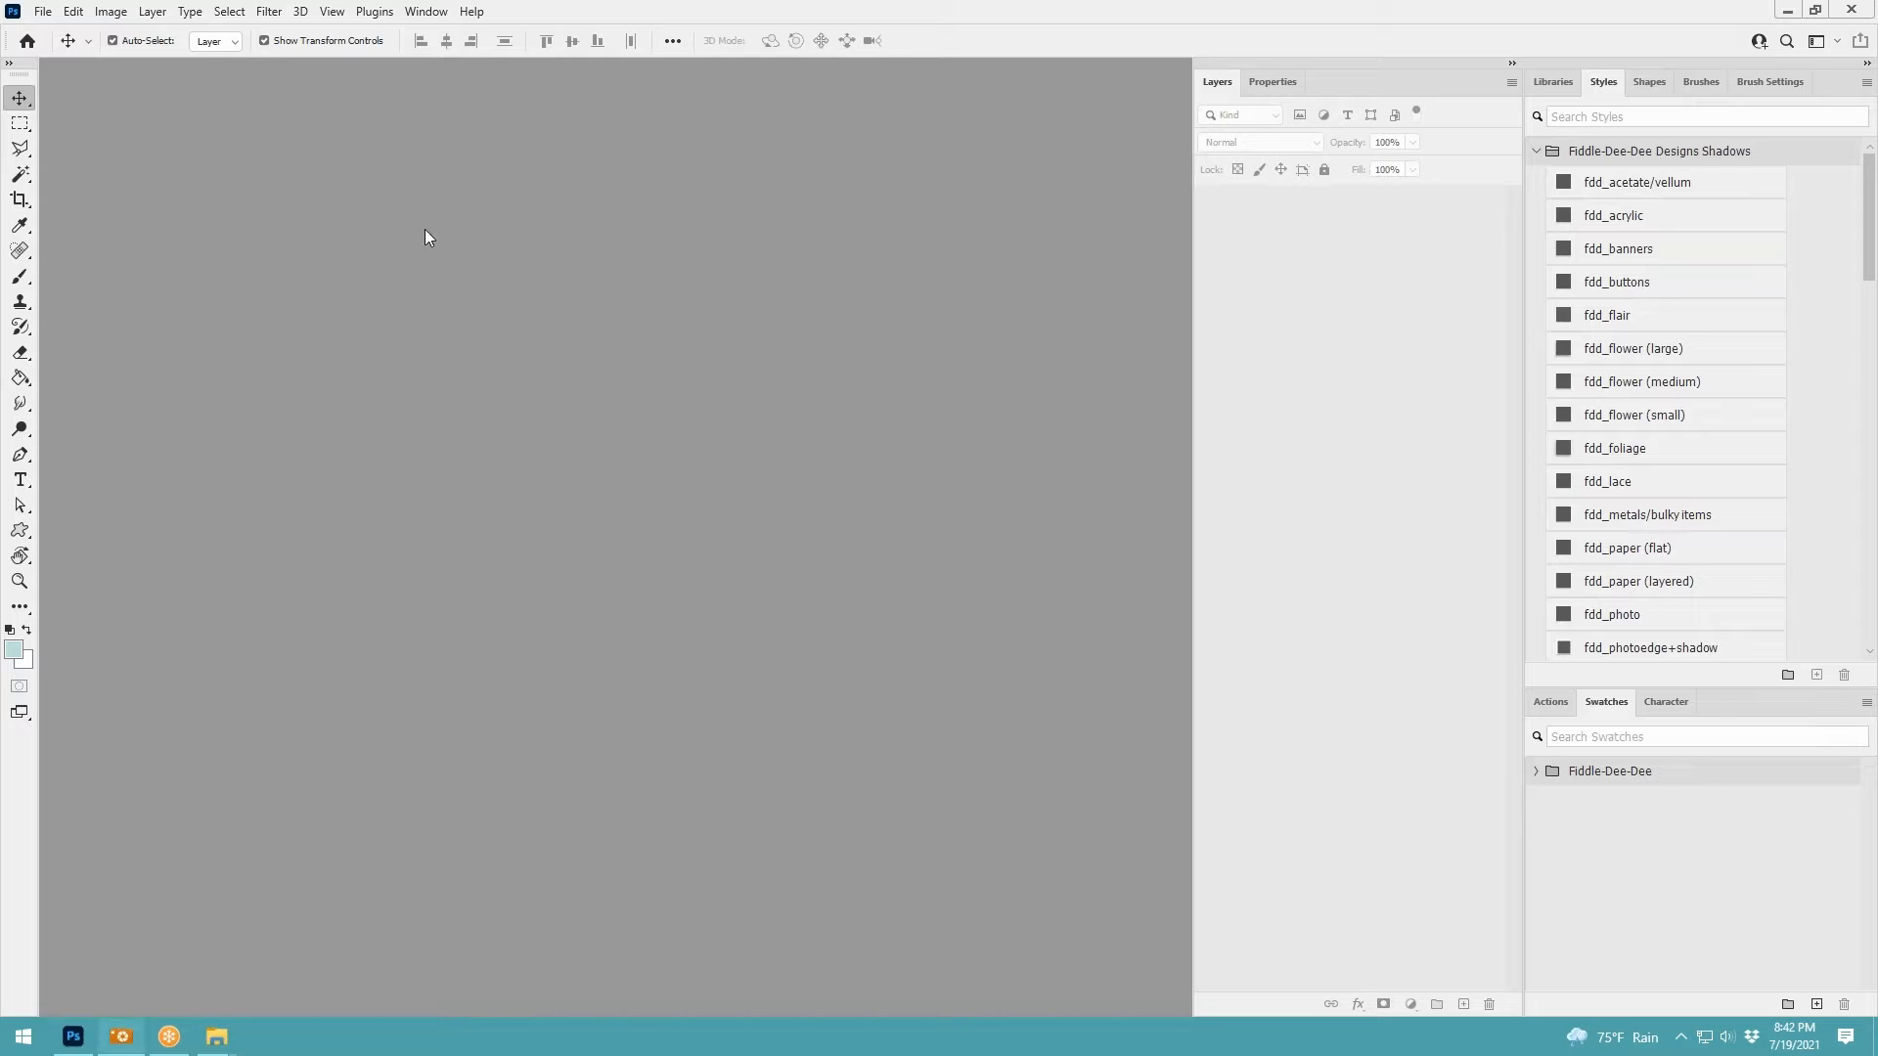
Open the Pillory PSD dated 2012-07-06 from the LAYOUTS IN PROGRESS folder
left_click(44, 12)
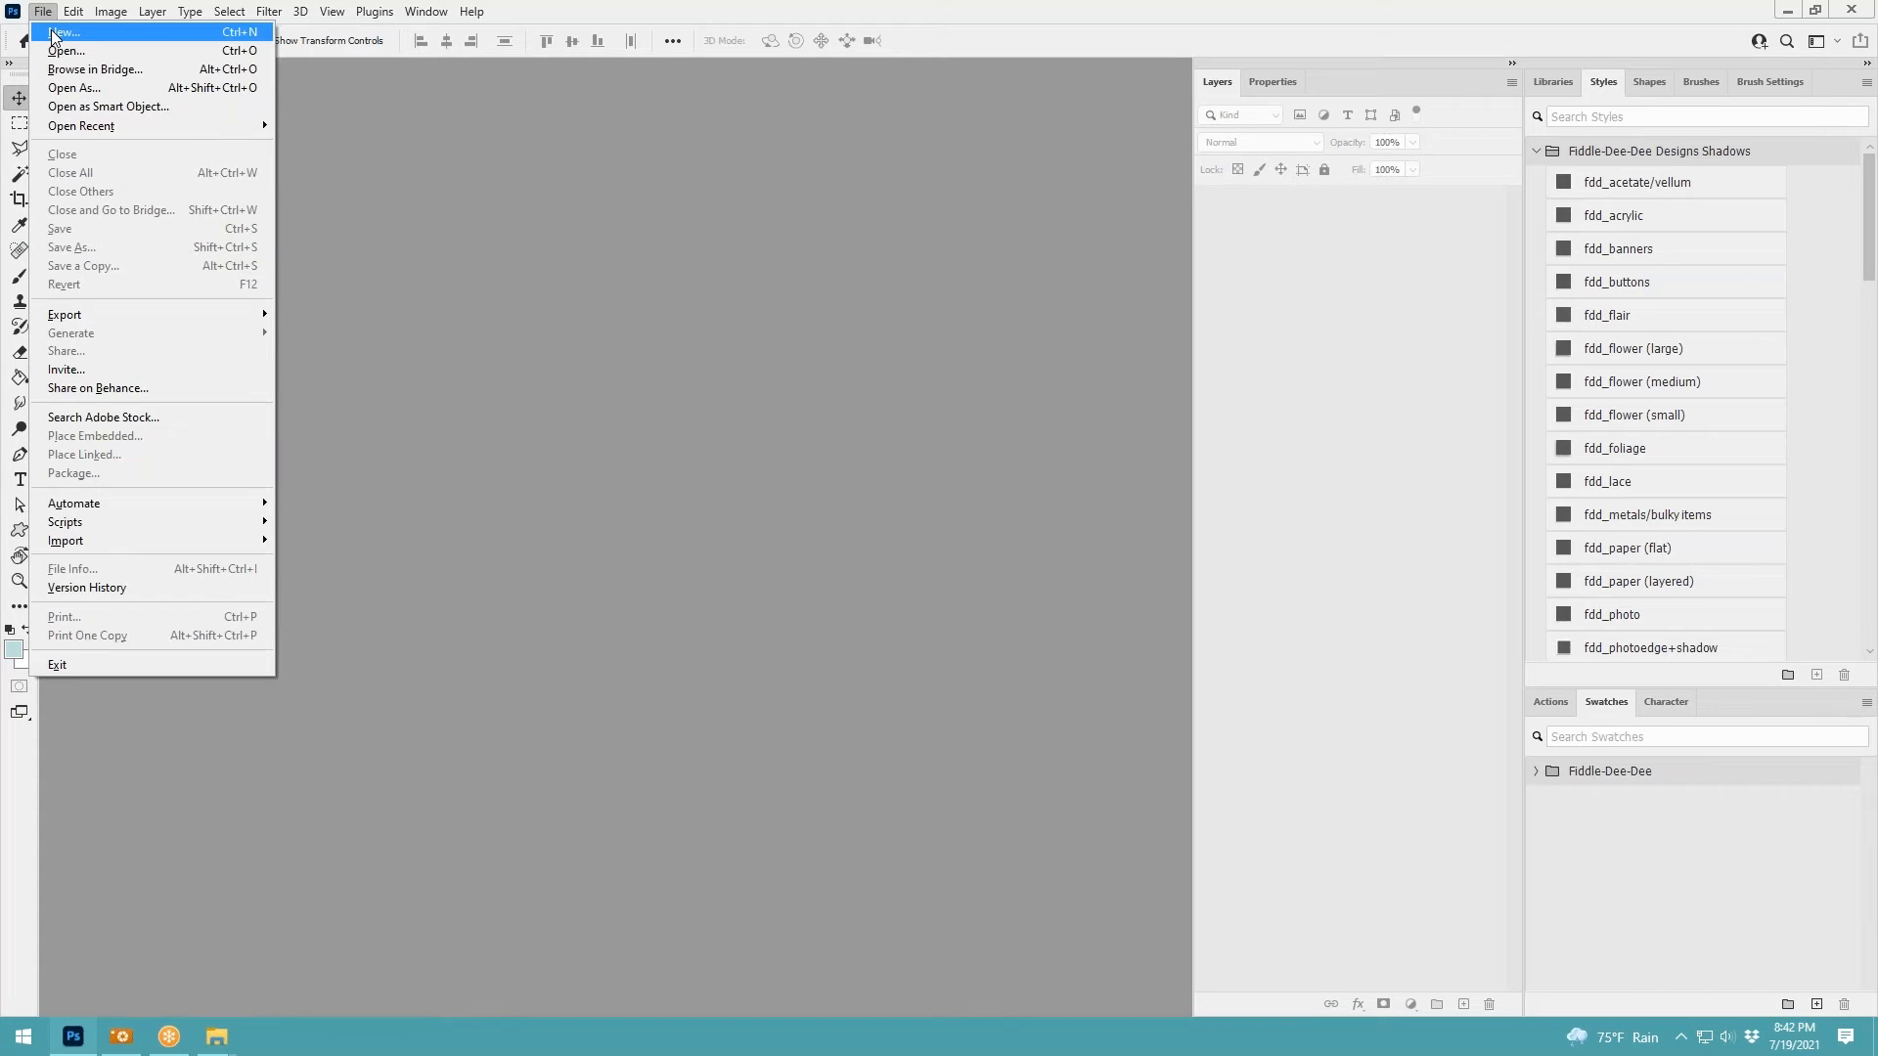
left_click(54, 53)
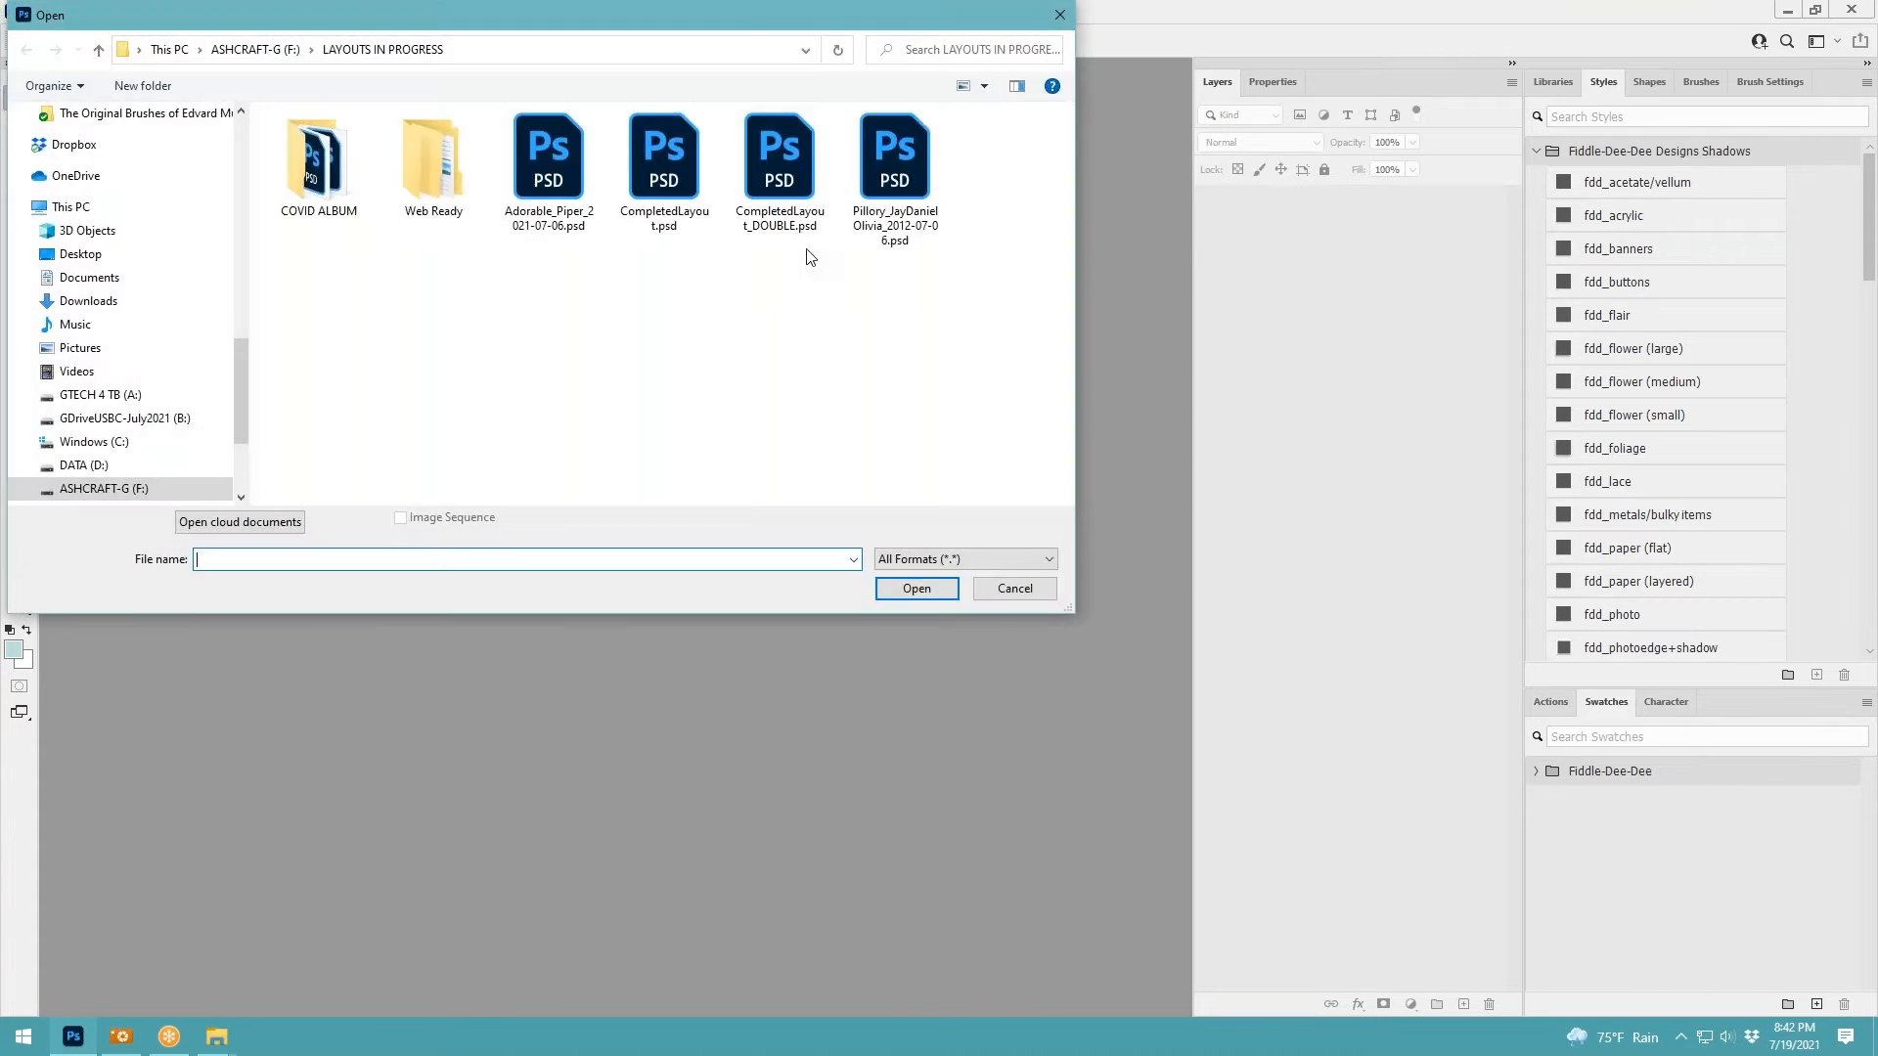
left_click(895, 166)
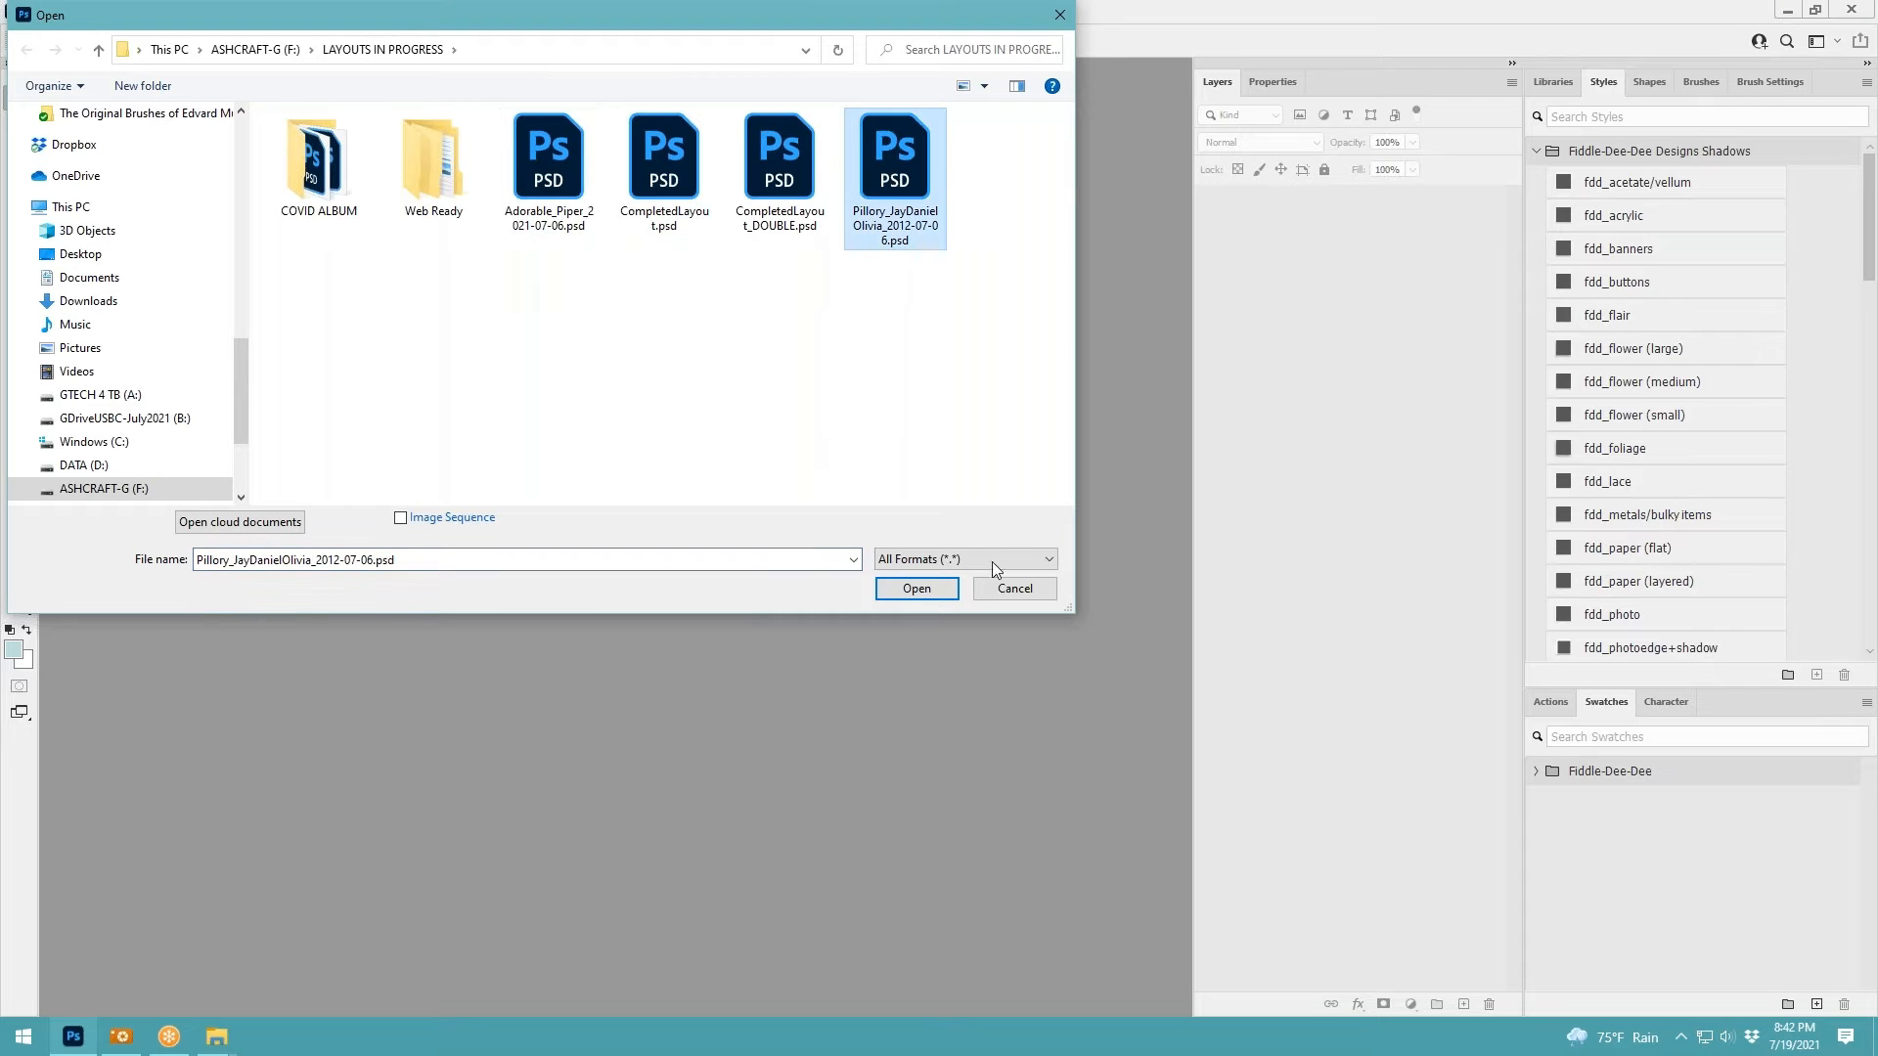
left_click(916, 588)
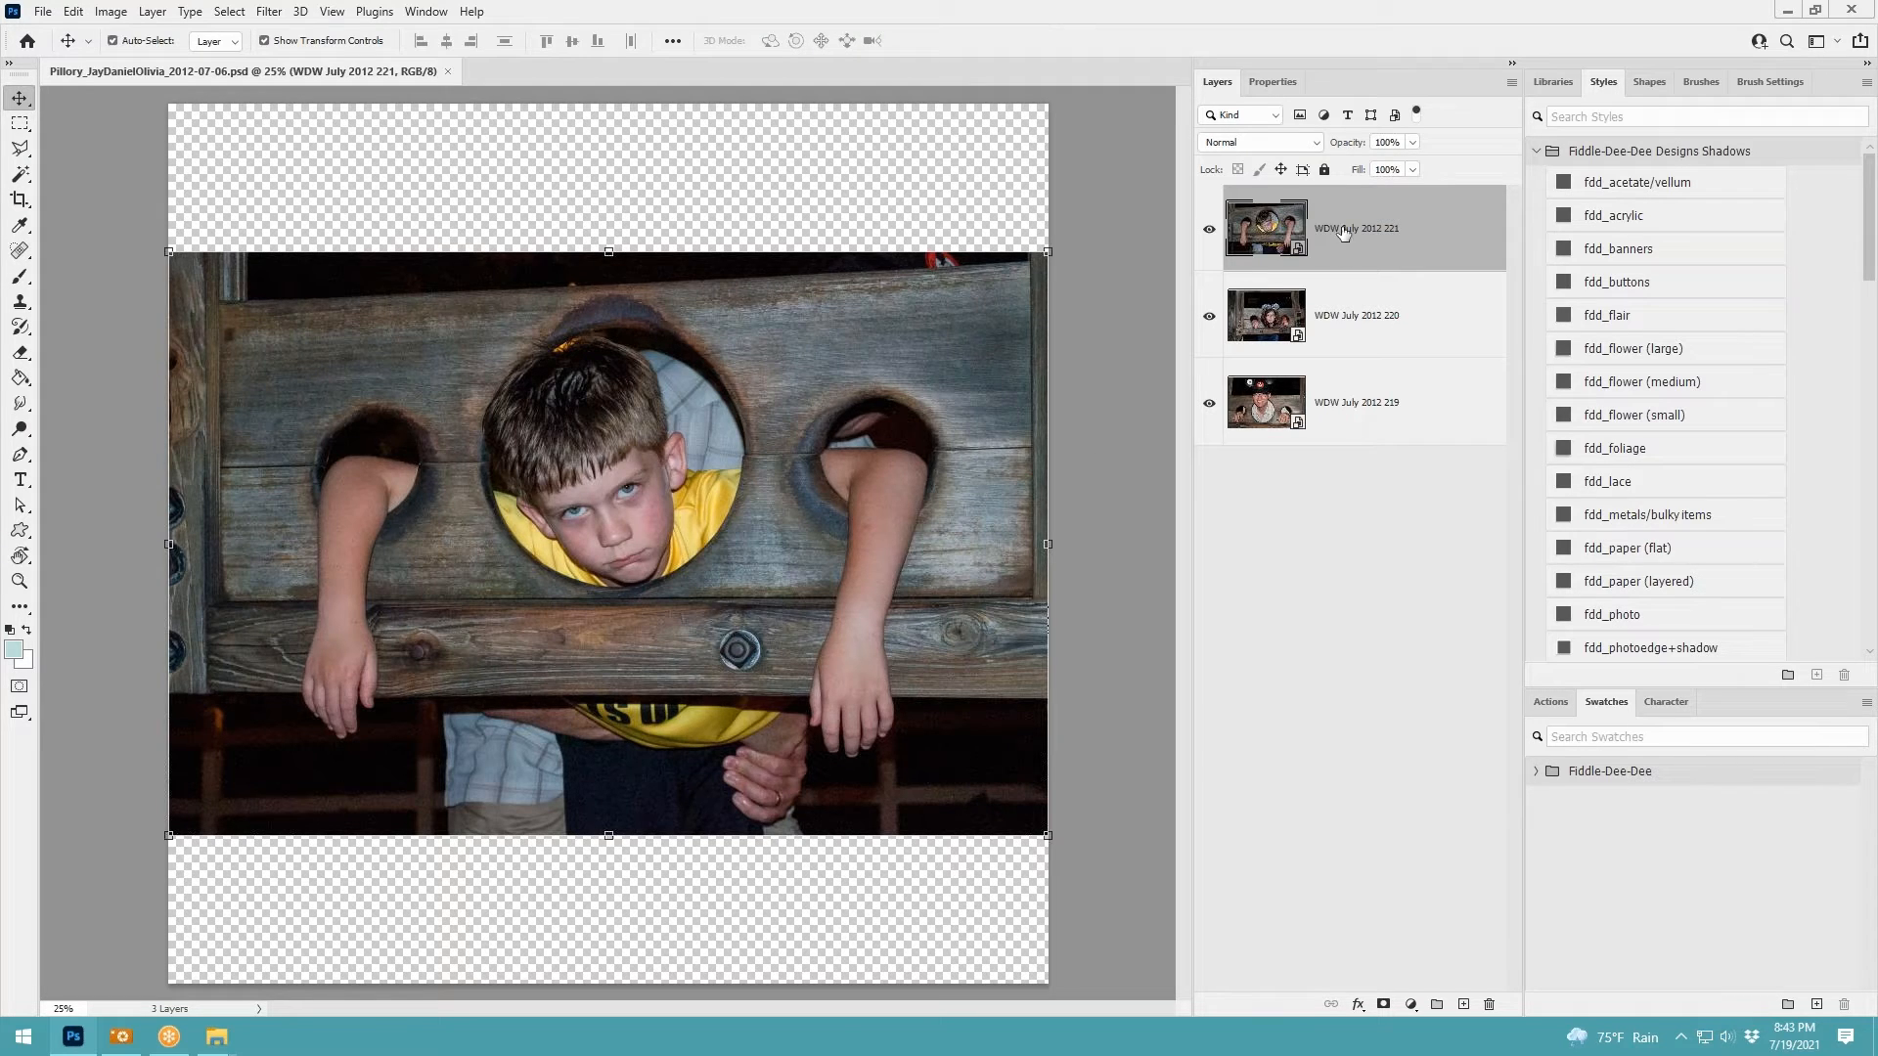
Select all three WDW July 2012 photo layers and scale them together to 47.73%
left_click(1381, 402, "shift")
left_click_drag(1047, 251, 555, 560)
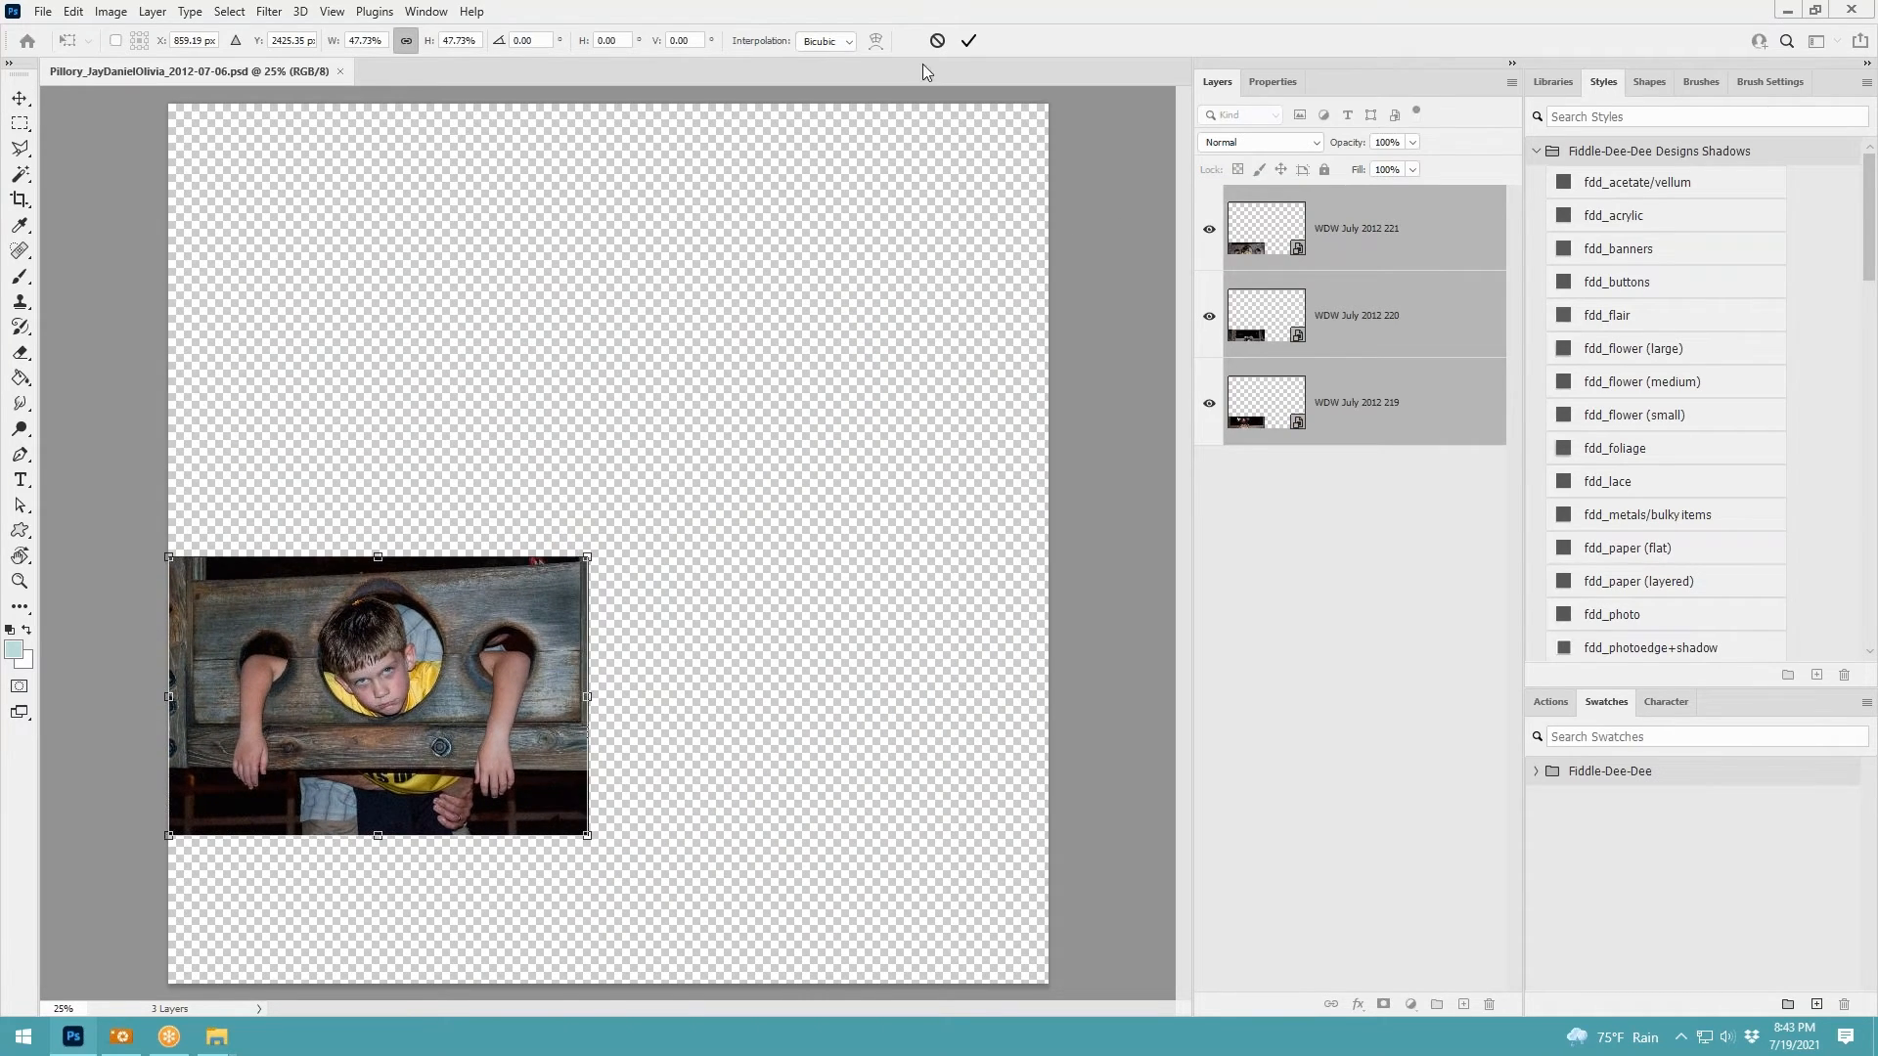
left_click(966, 44)
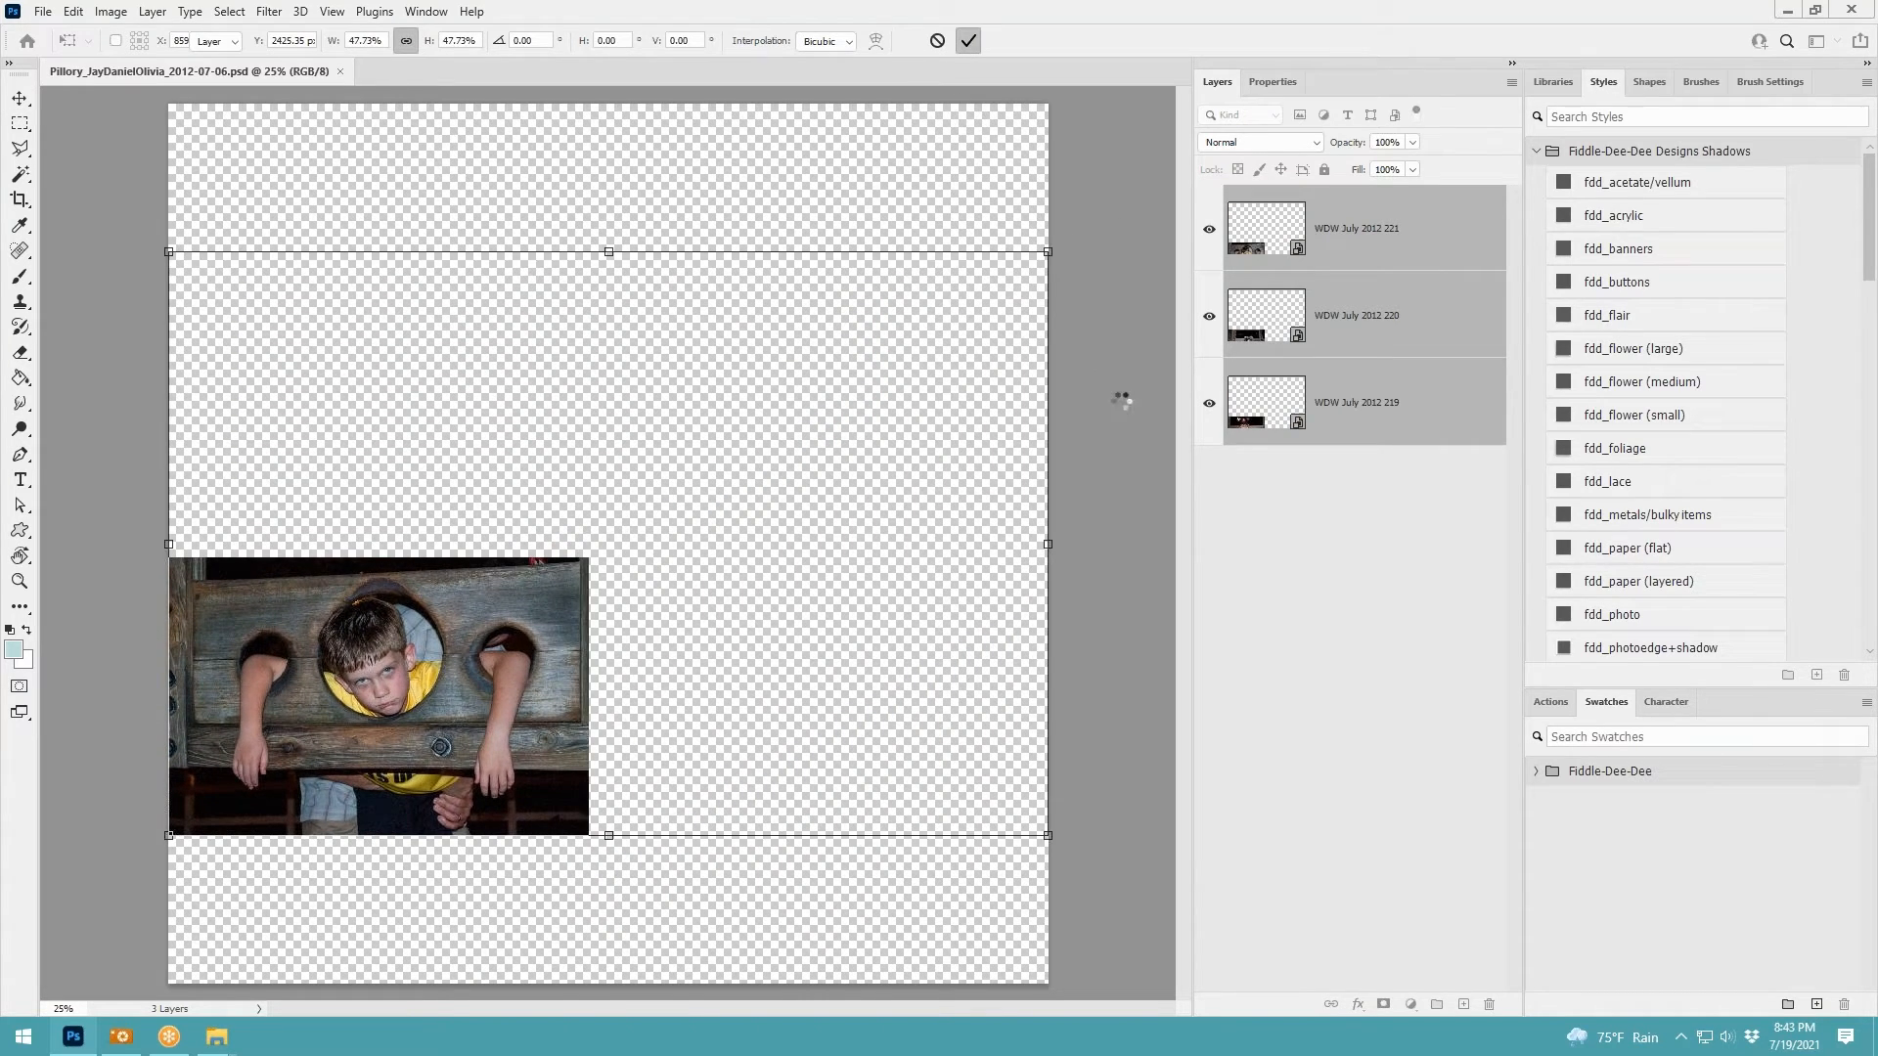
left_click(1008, 470)
Stack the photos in an aligned vertical column with WDW July 2012 219 uppermost, 220 in the middle and 221 lowest
left_click_drag(496, 687, 804, 581)
scroll(803, 569, "up", 7)
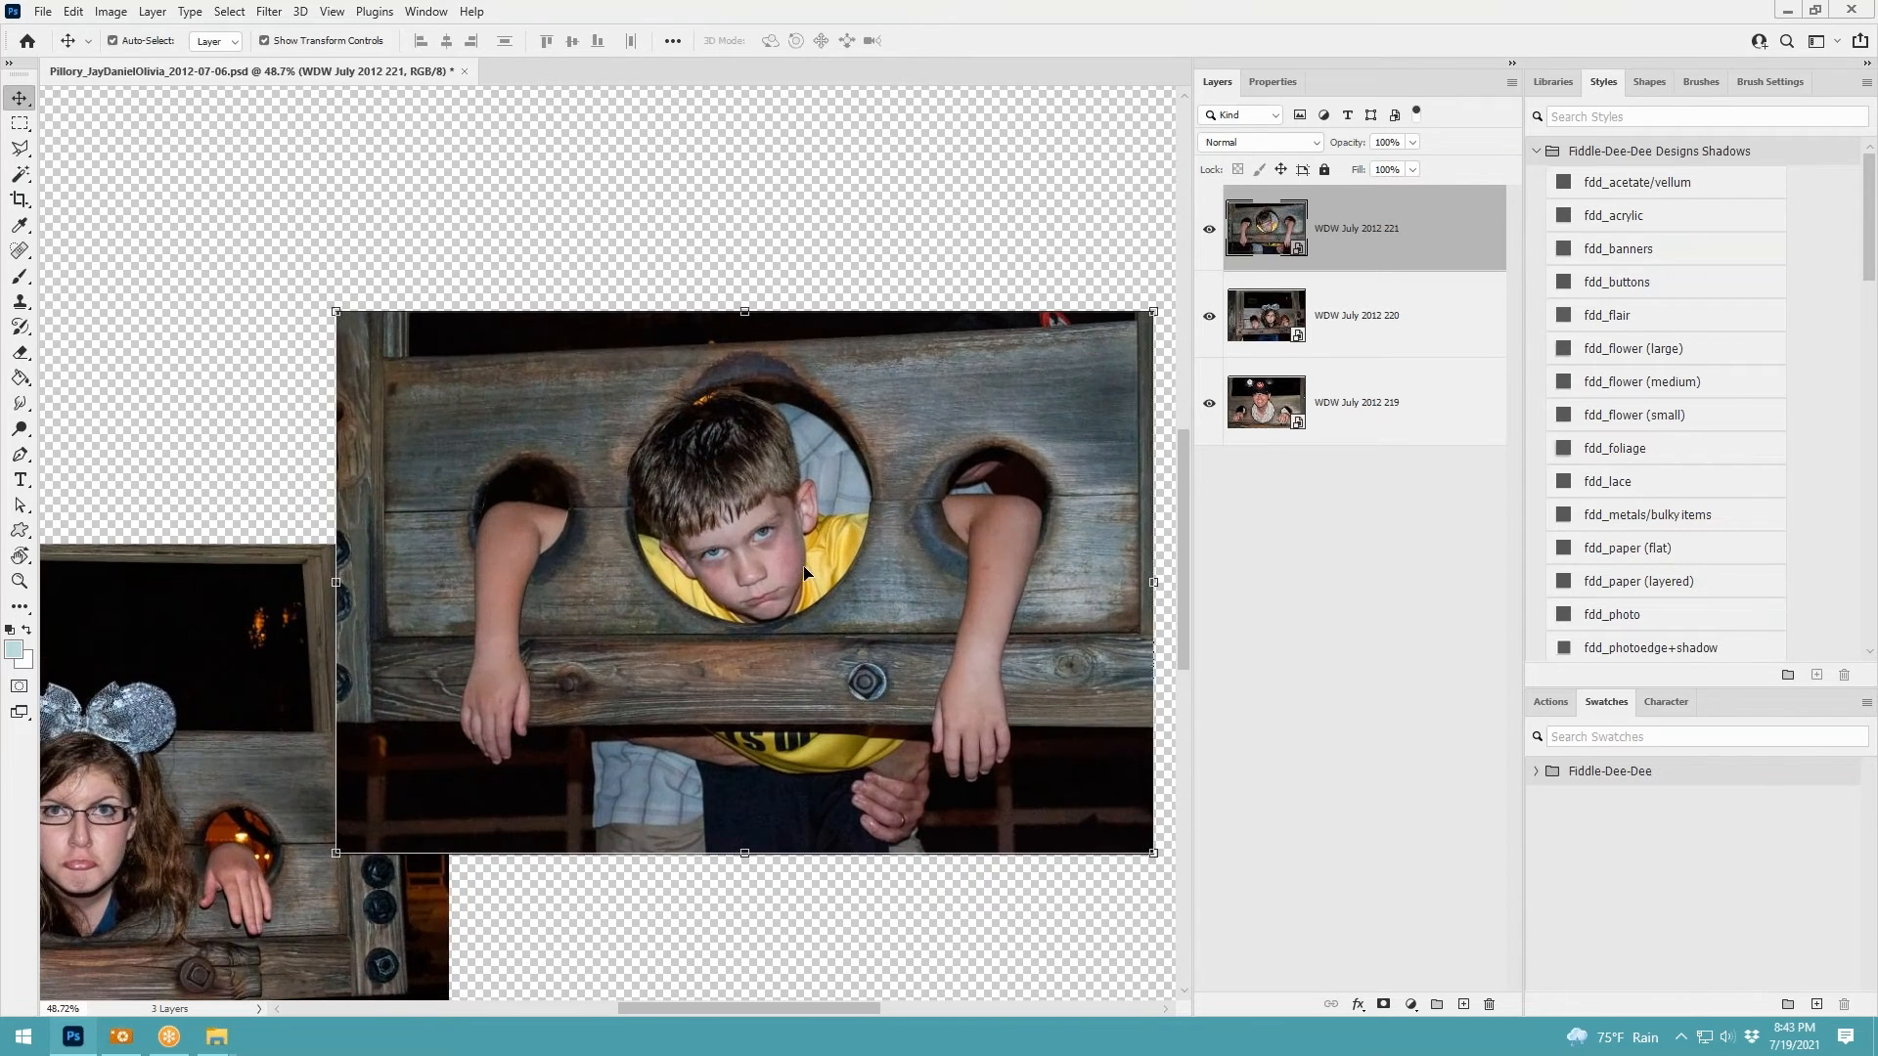
scroll(743, 555, "up", 3)
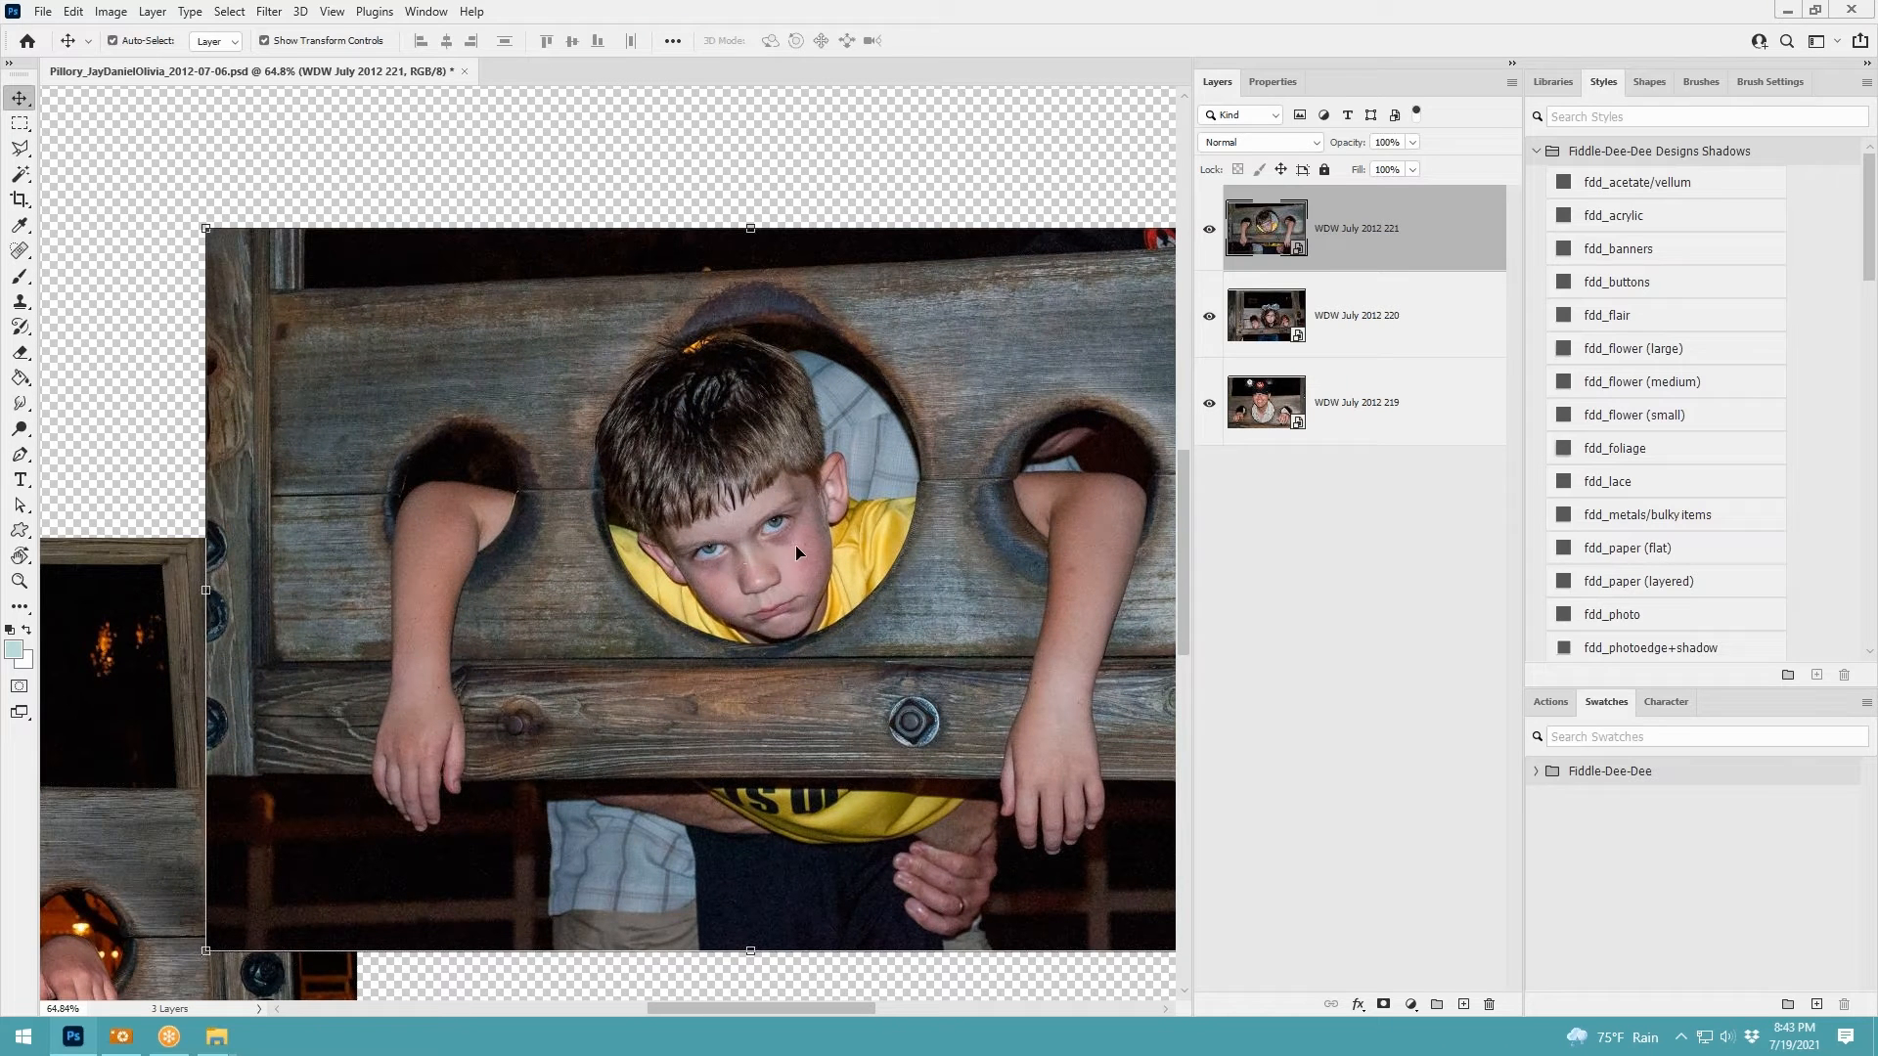
scroll(796, 544, "down", 5)
left_click_drag(807, 564, 755, 755)
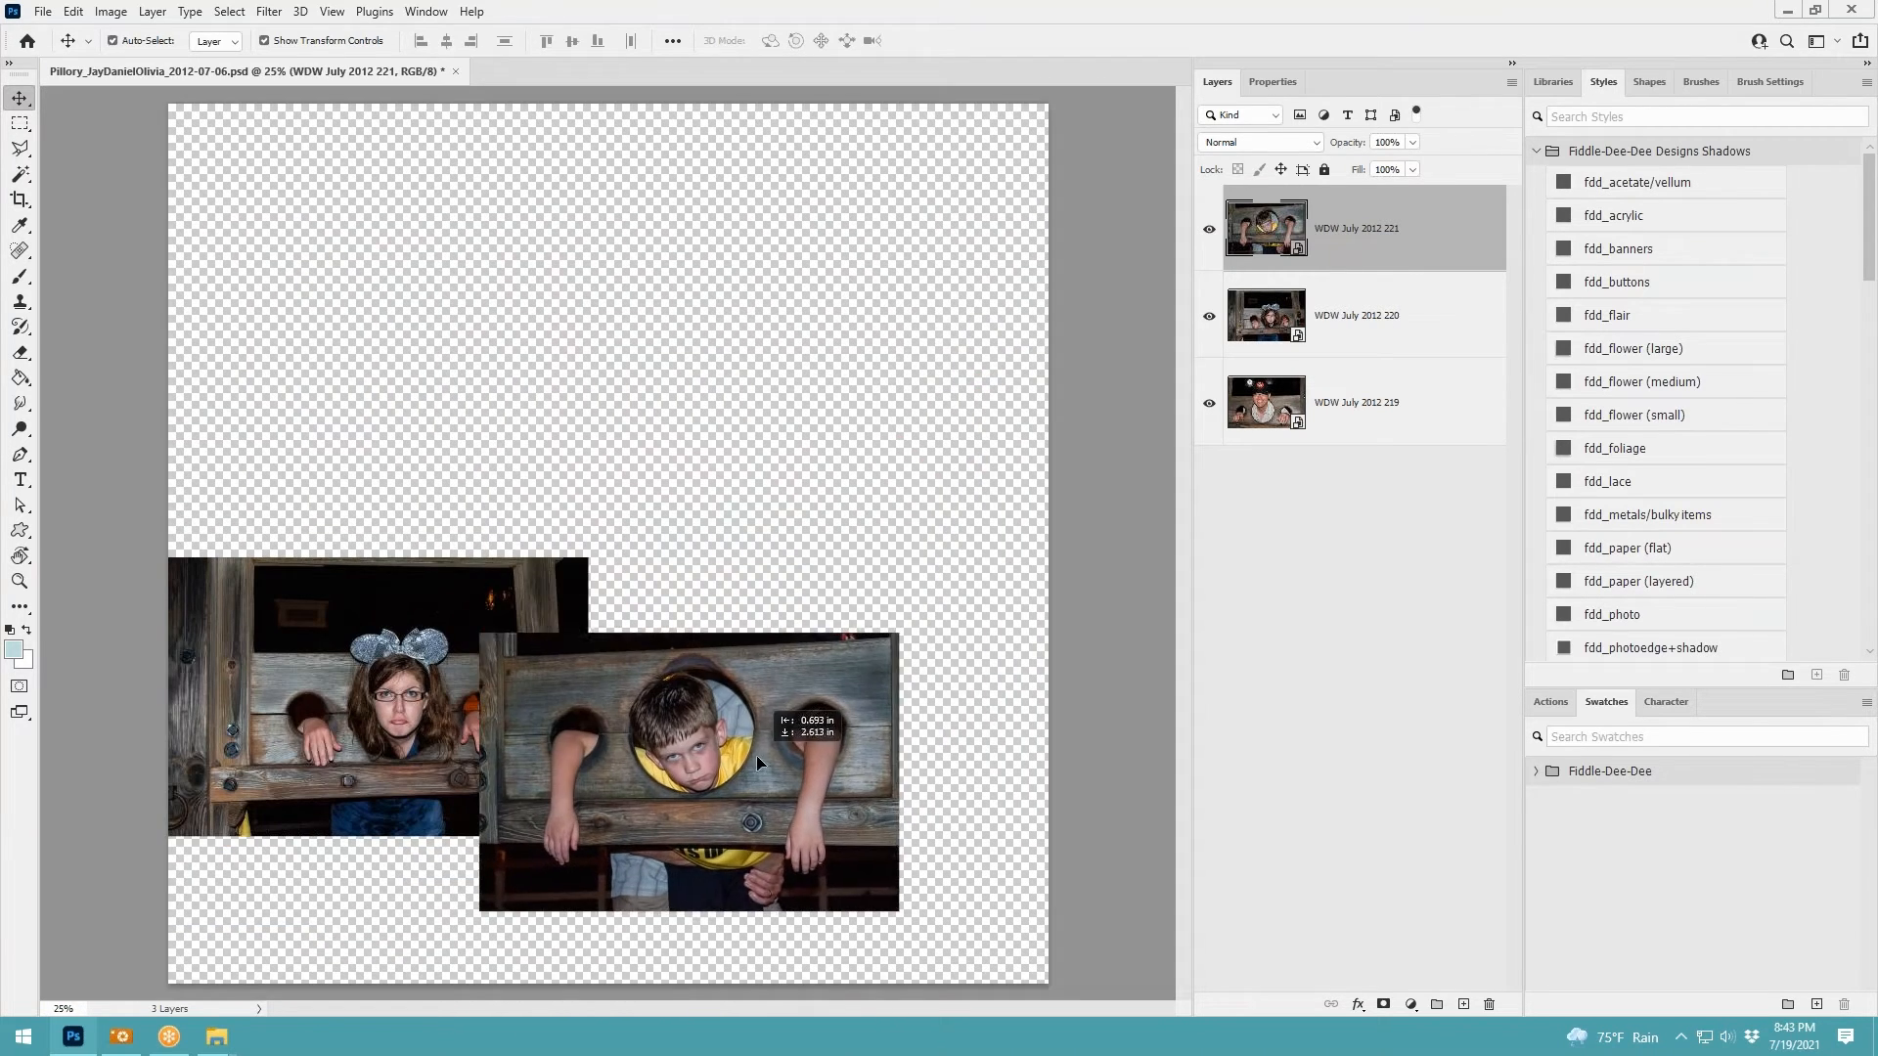
left_click_drag(366, 660, 672, 448)
left_click_drag(734, 712, 732, 765)
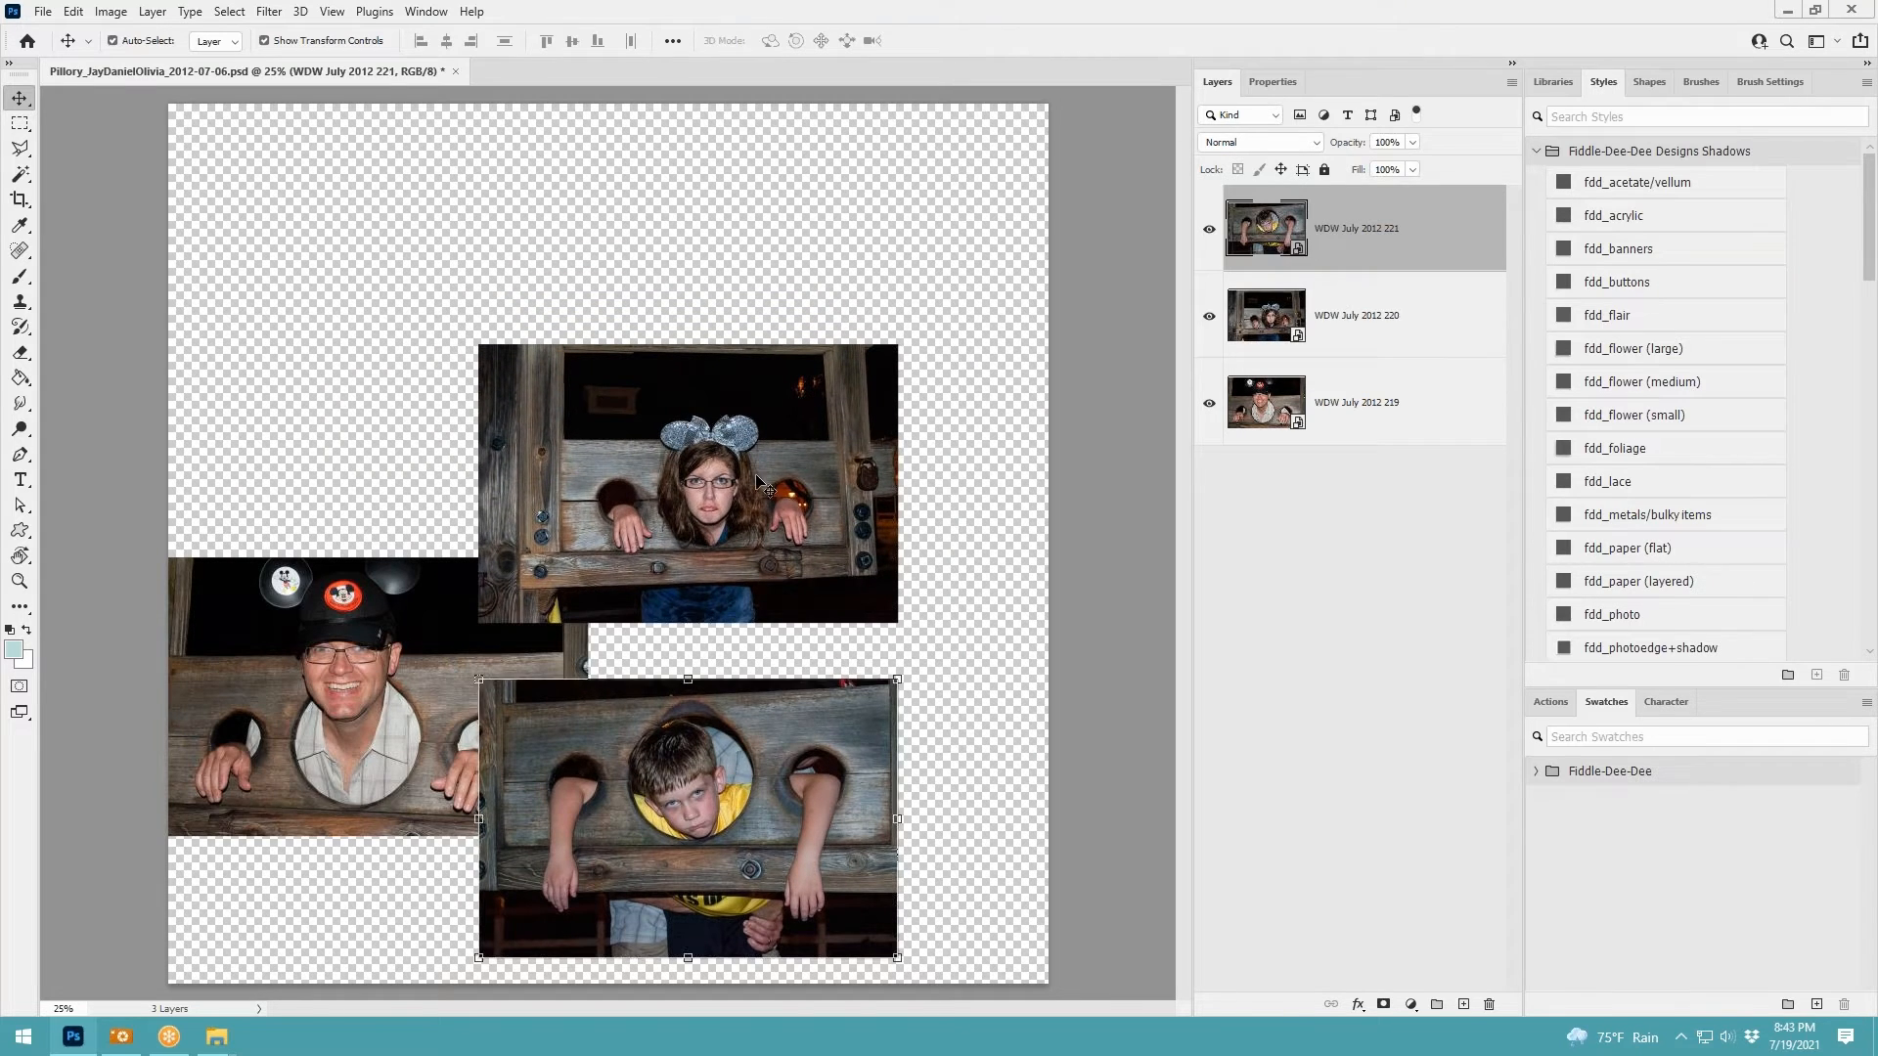
mouse_move(760, 483)
left_mouse_down()
mouse_move(753, 534)
mouse_move(748, 518)
left_mouse_up()
left_click(419, 642)
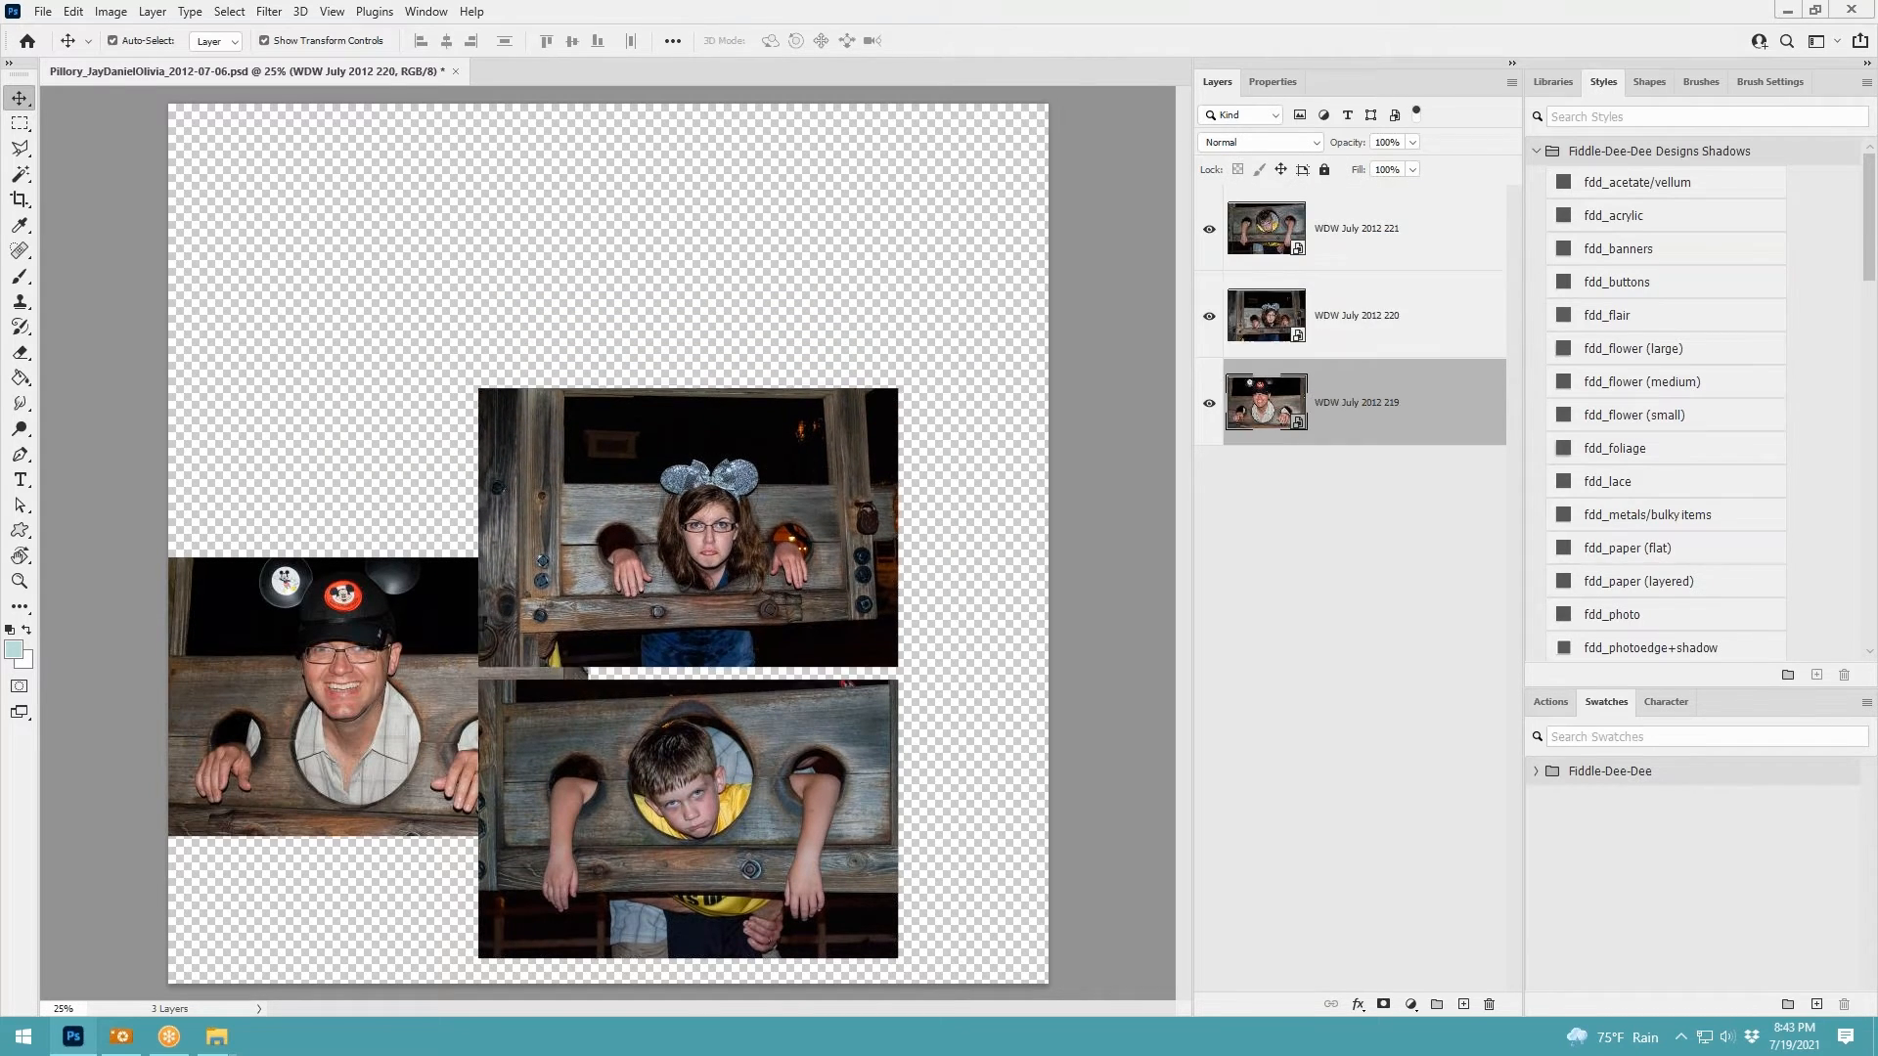
left_click_drag(362, 681, 672, 226)
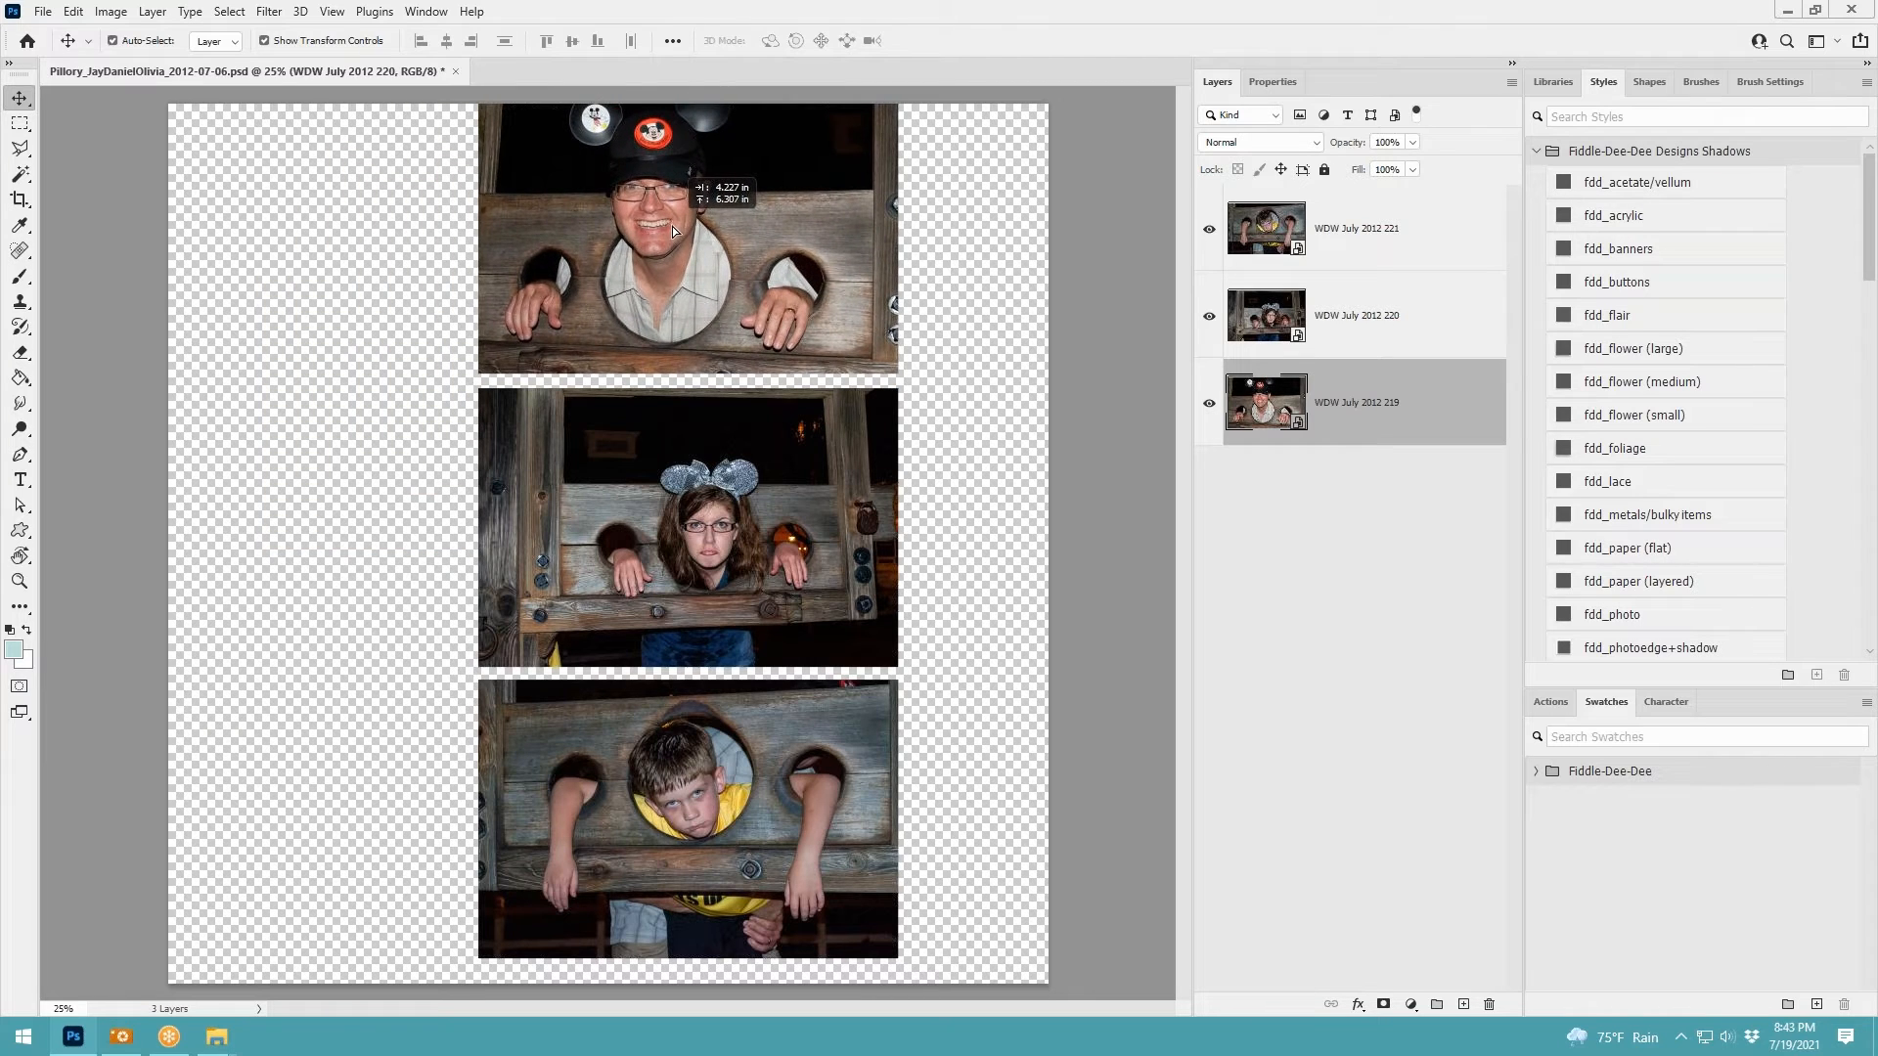
Scale the three stacked photos together to 90.75% and move the column onto the left half of the page, inside its edges
left_click(1356, 245, "shift")
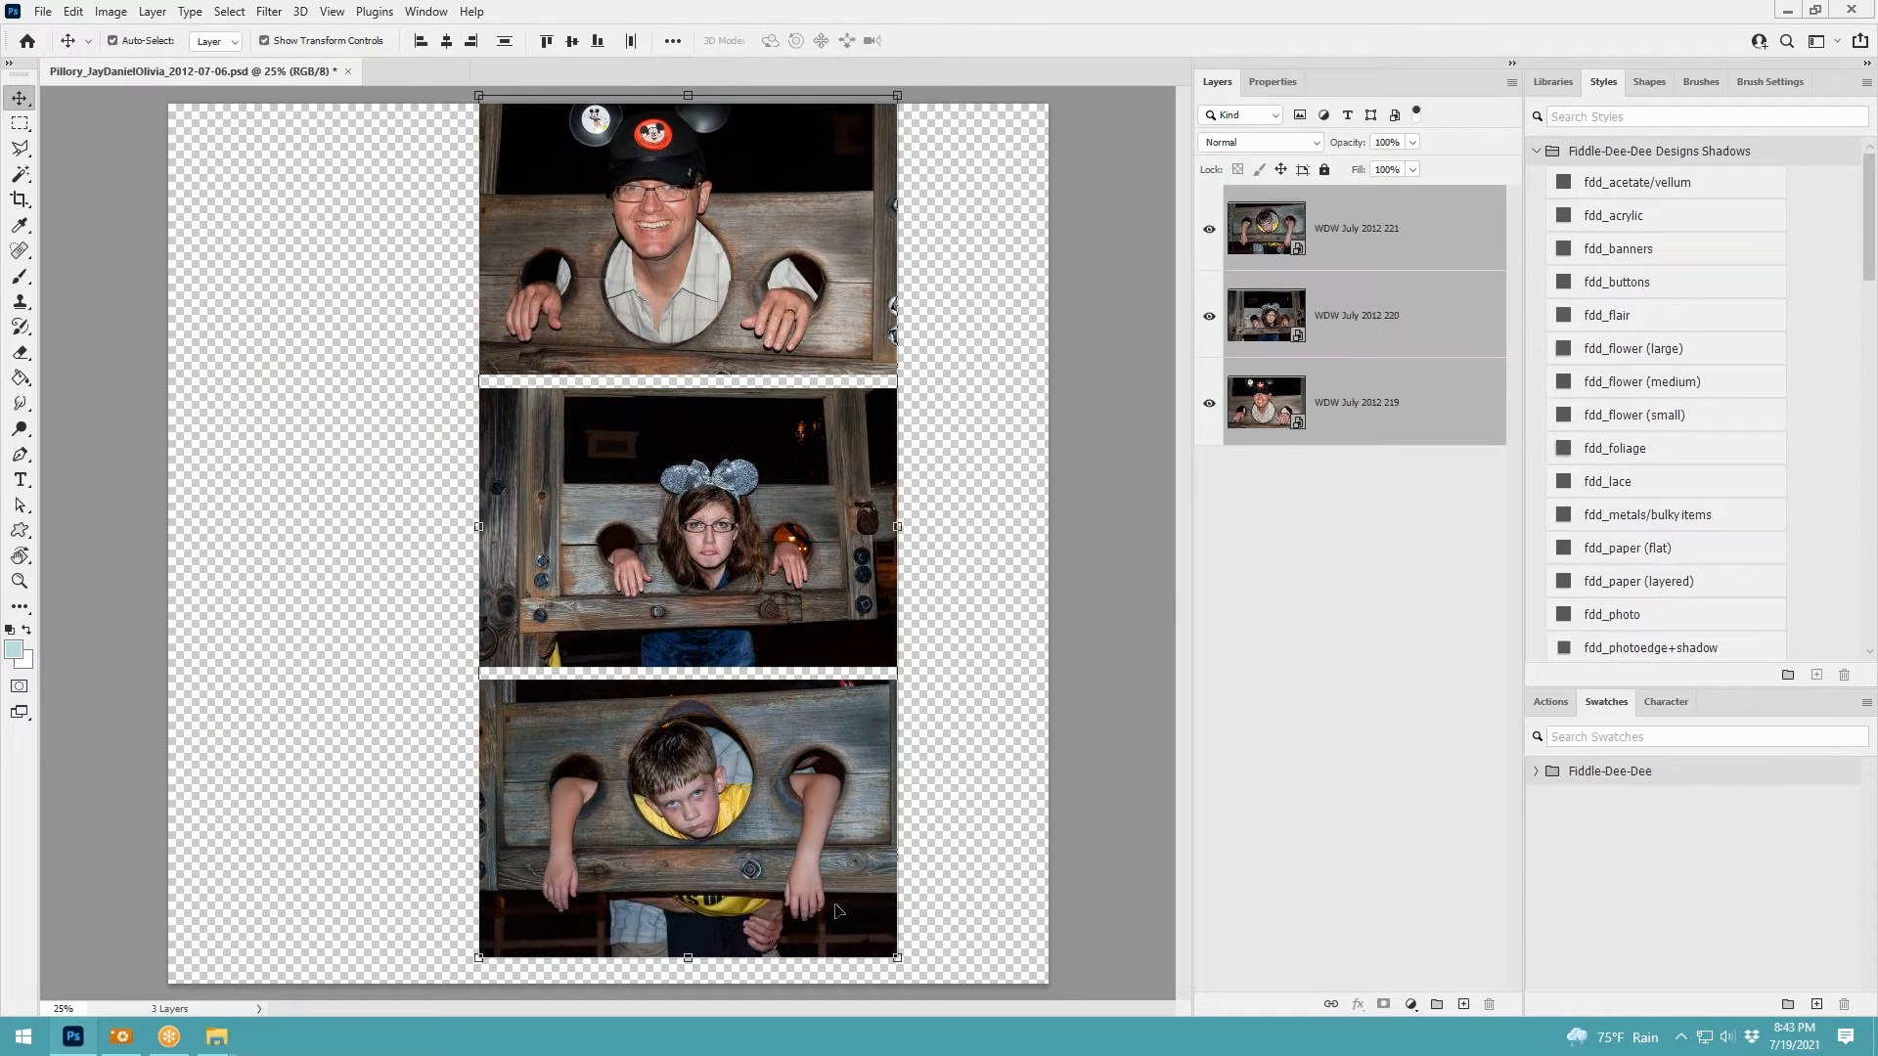
left_click_drag(893, 947, 891, 945)
left_click_drag(866, 893, 852, 864)
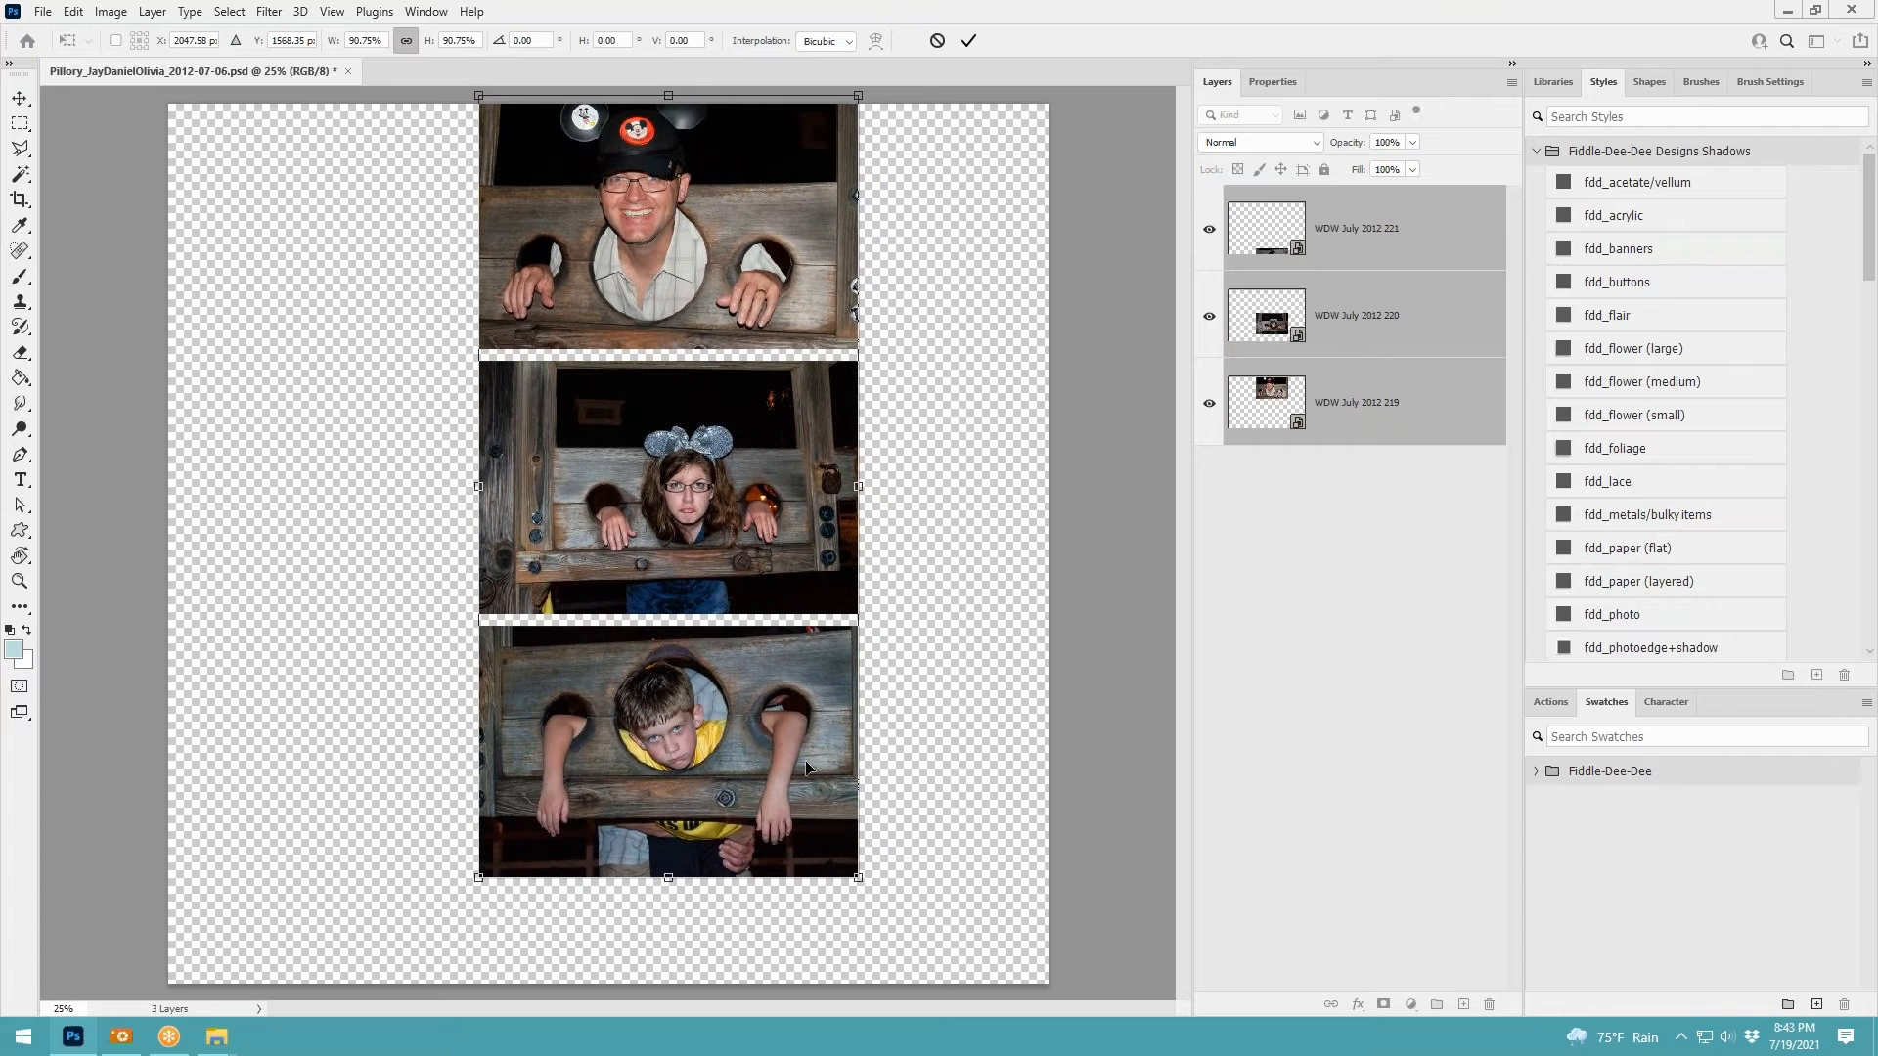
left_click_drag(744, 548, 584, 595)
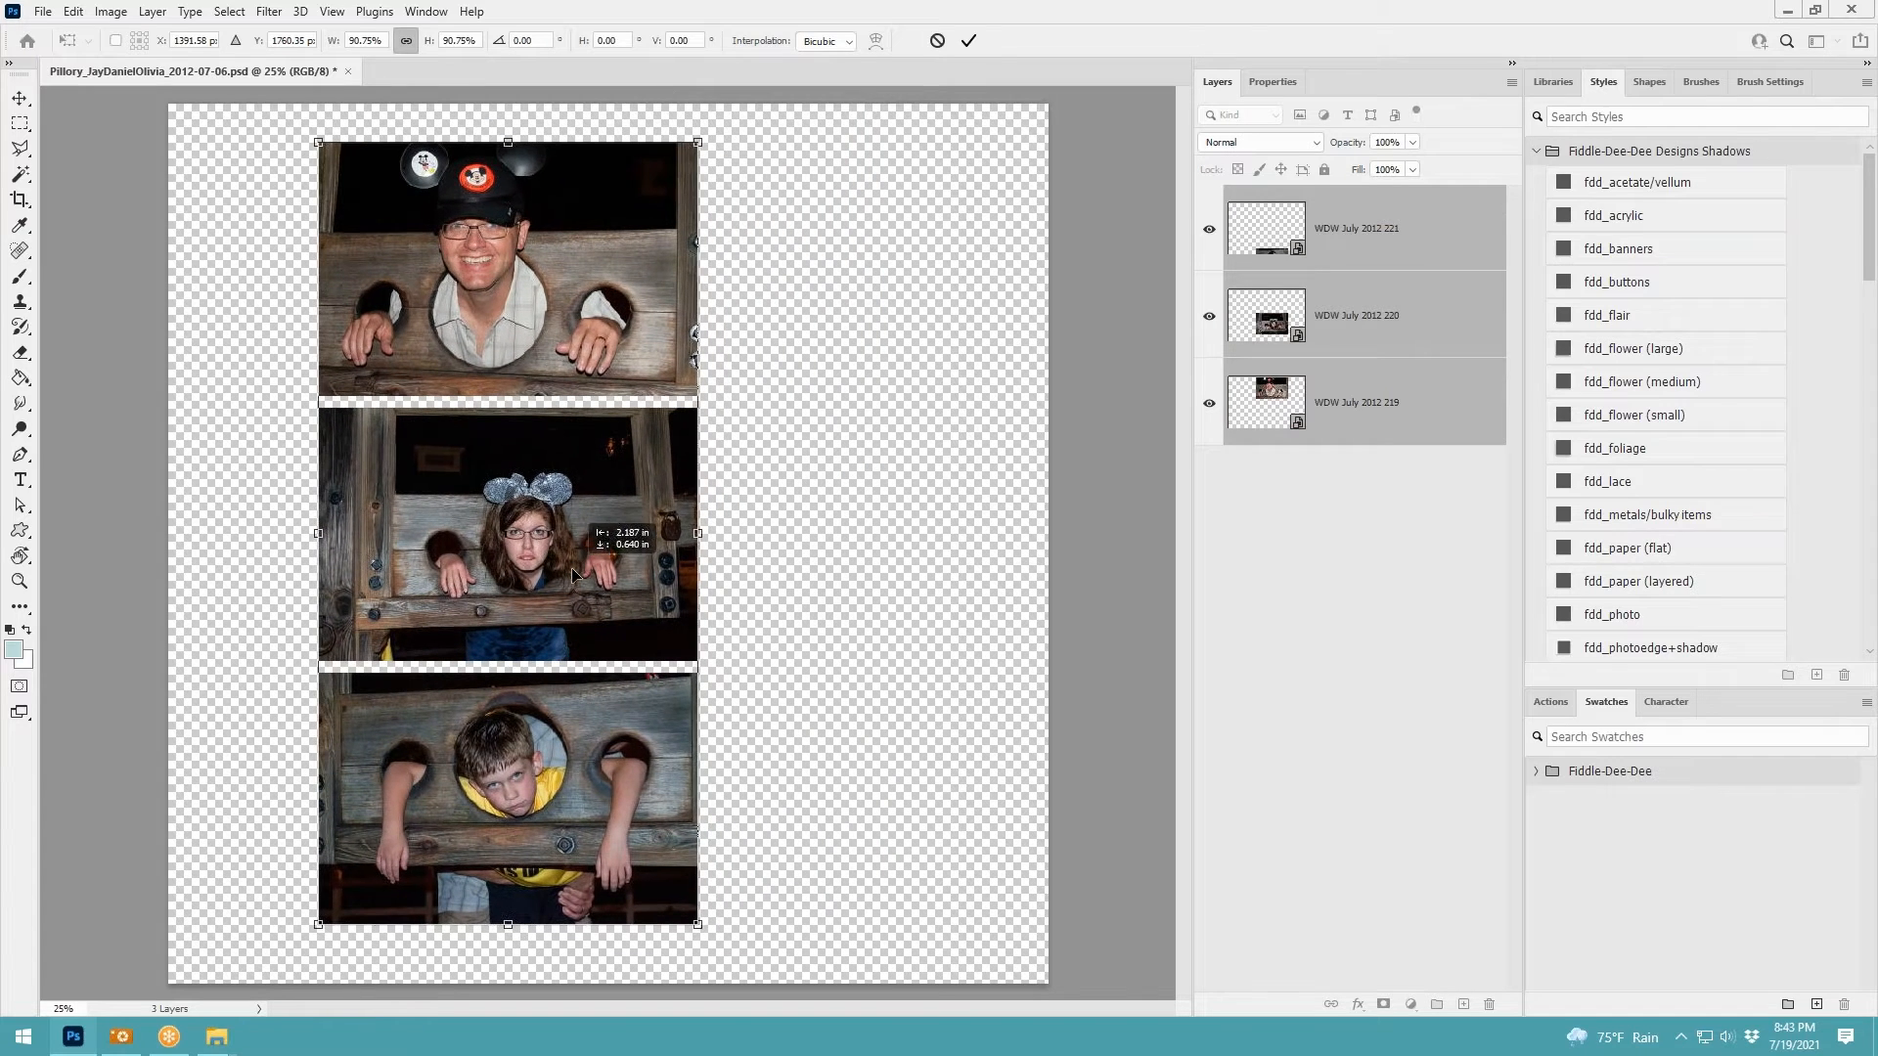
left_click(968, 40)
Apply the fdd_photoedge+shadow style to all three photos and deselect the layers
scroll(1632, 532, "down", 3)
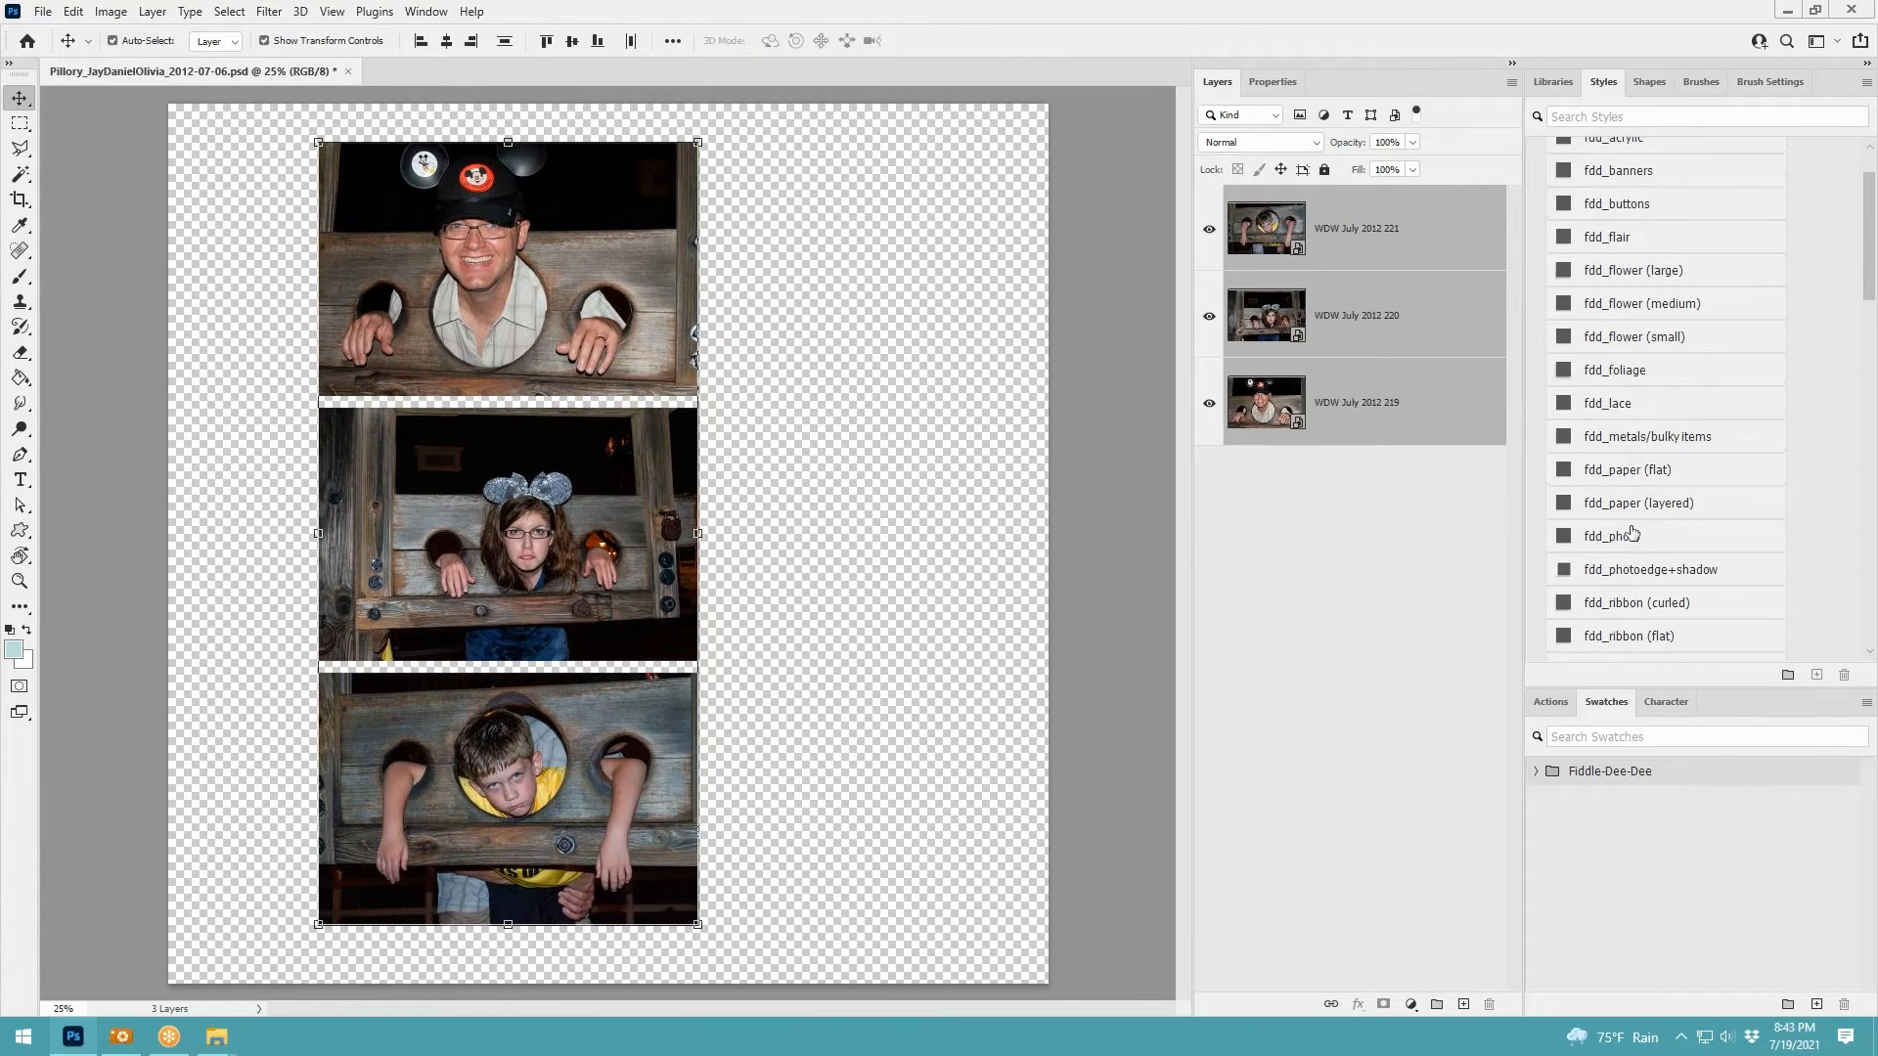
left_click(1607, 506)
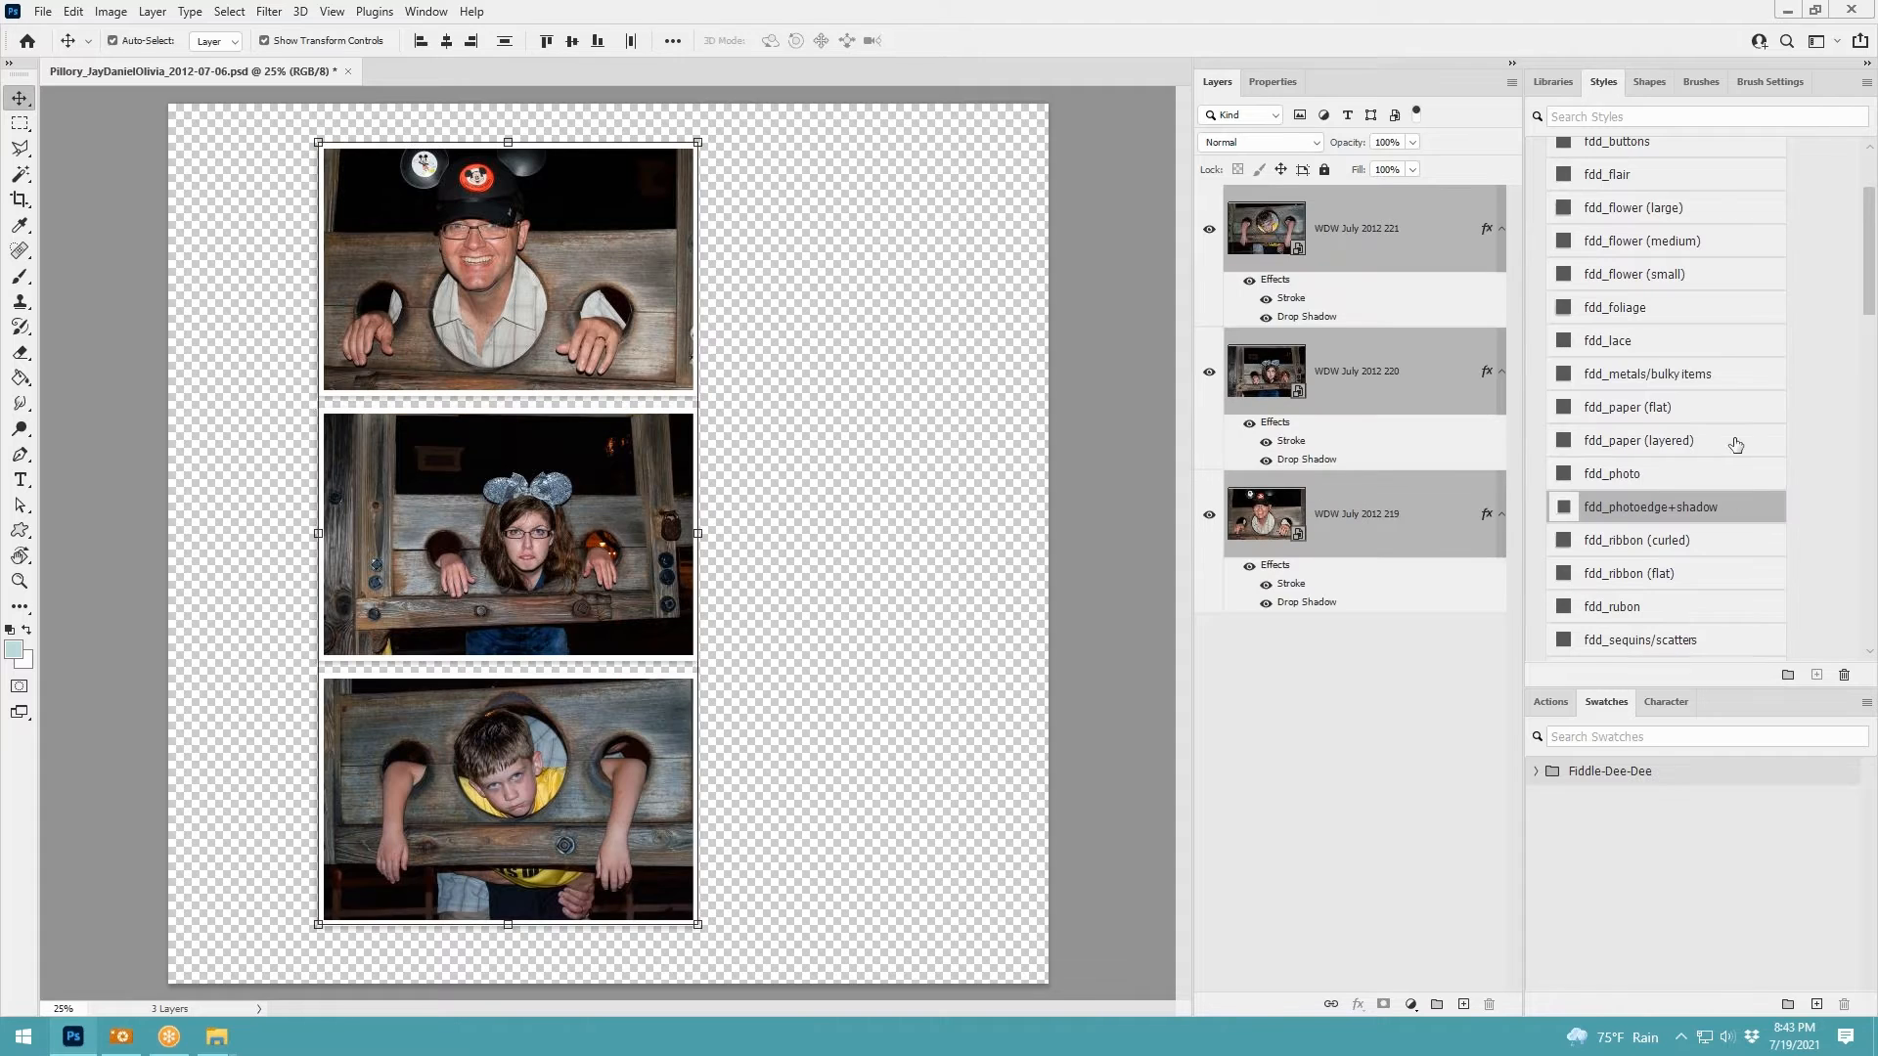
left_click(1171, 382)
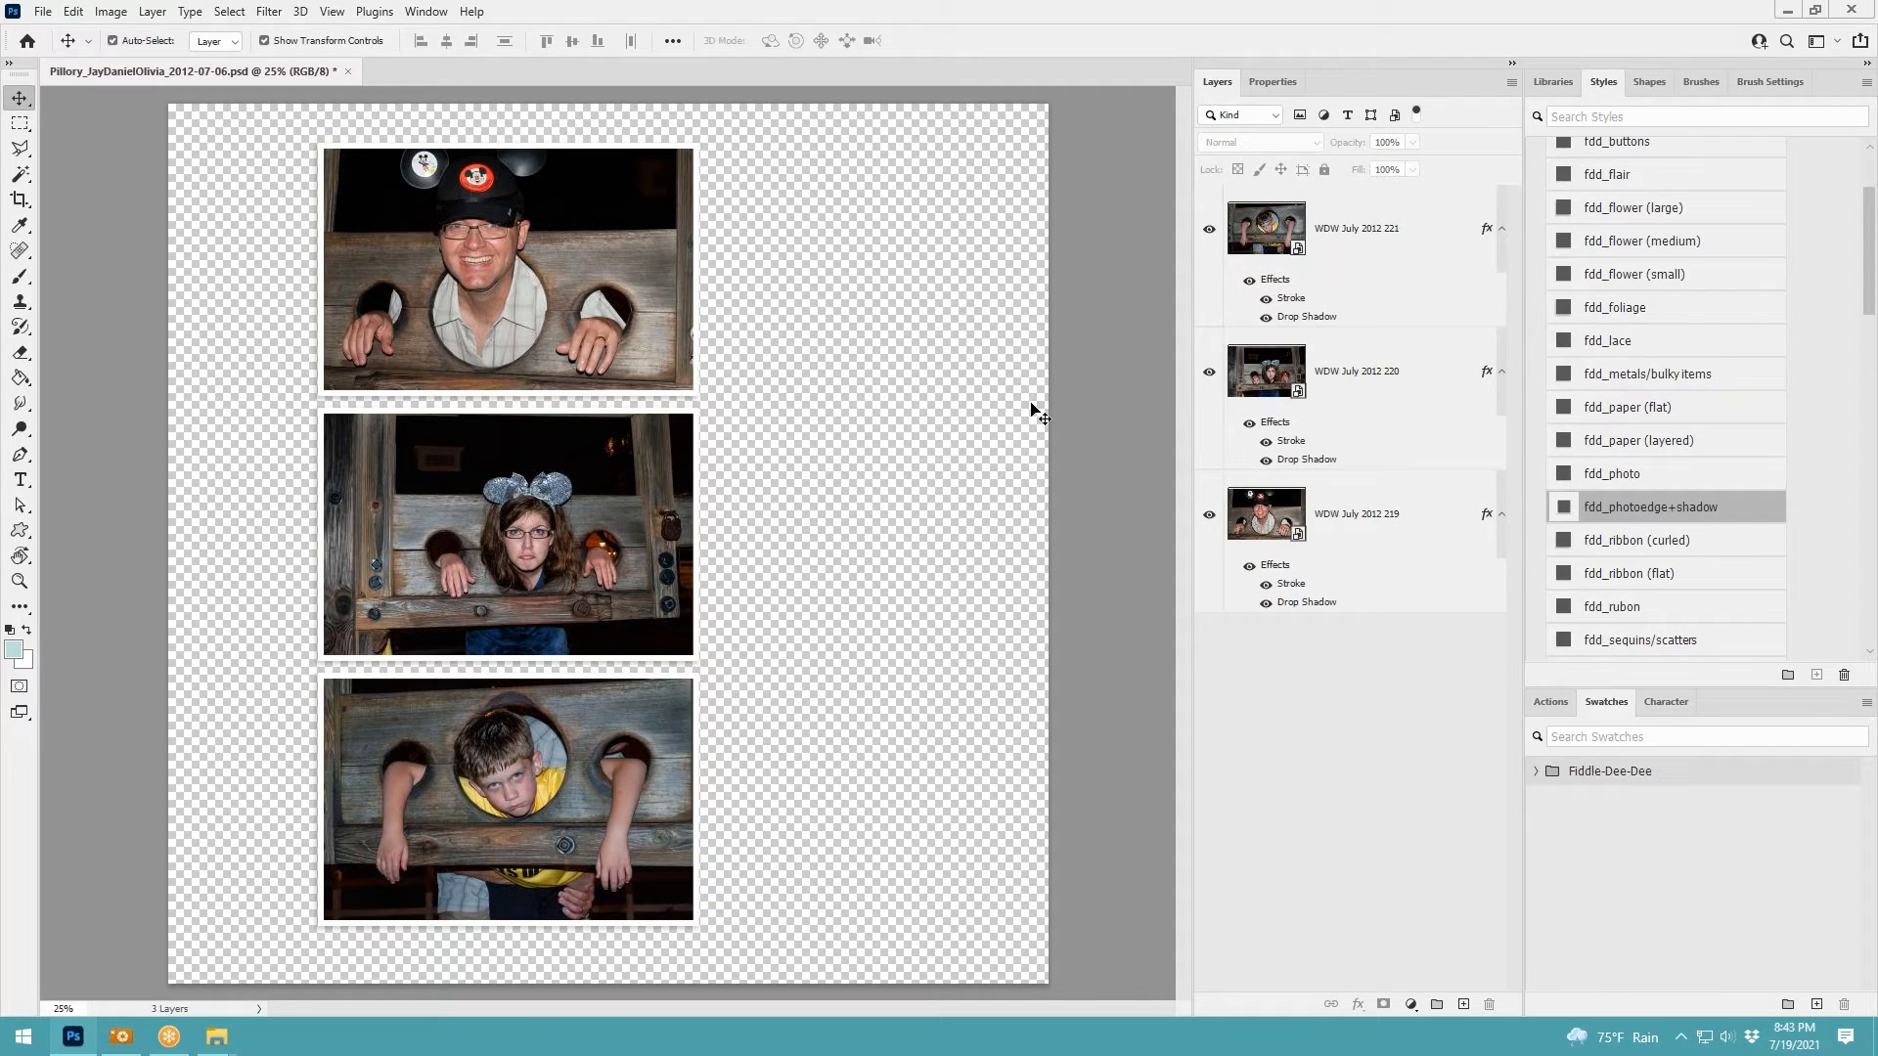
scroll(1032, 408, "down", 1)
scroll(1033, 408, "up", 1)
scroll(1031, 407, "down", 1)
mouse_move(562, 347)
left_mouse_down()
mouse_move(538, 387)
mouse_move(587, 358)
mouse_move(565, 354)
left_mouse_up()
left_click(587, 541)
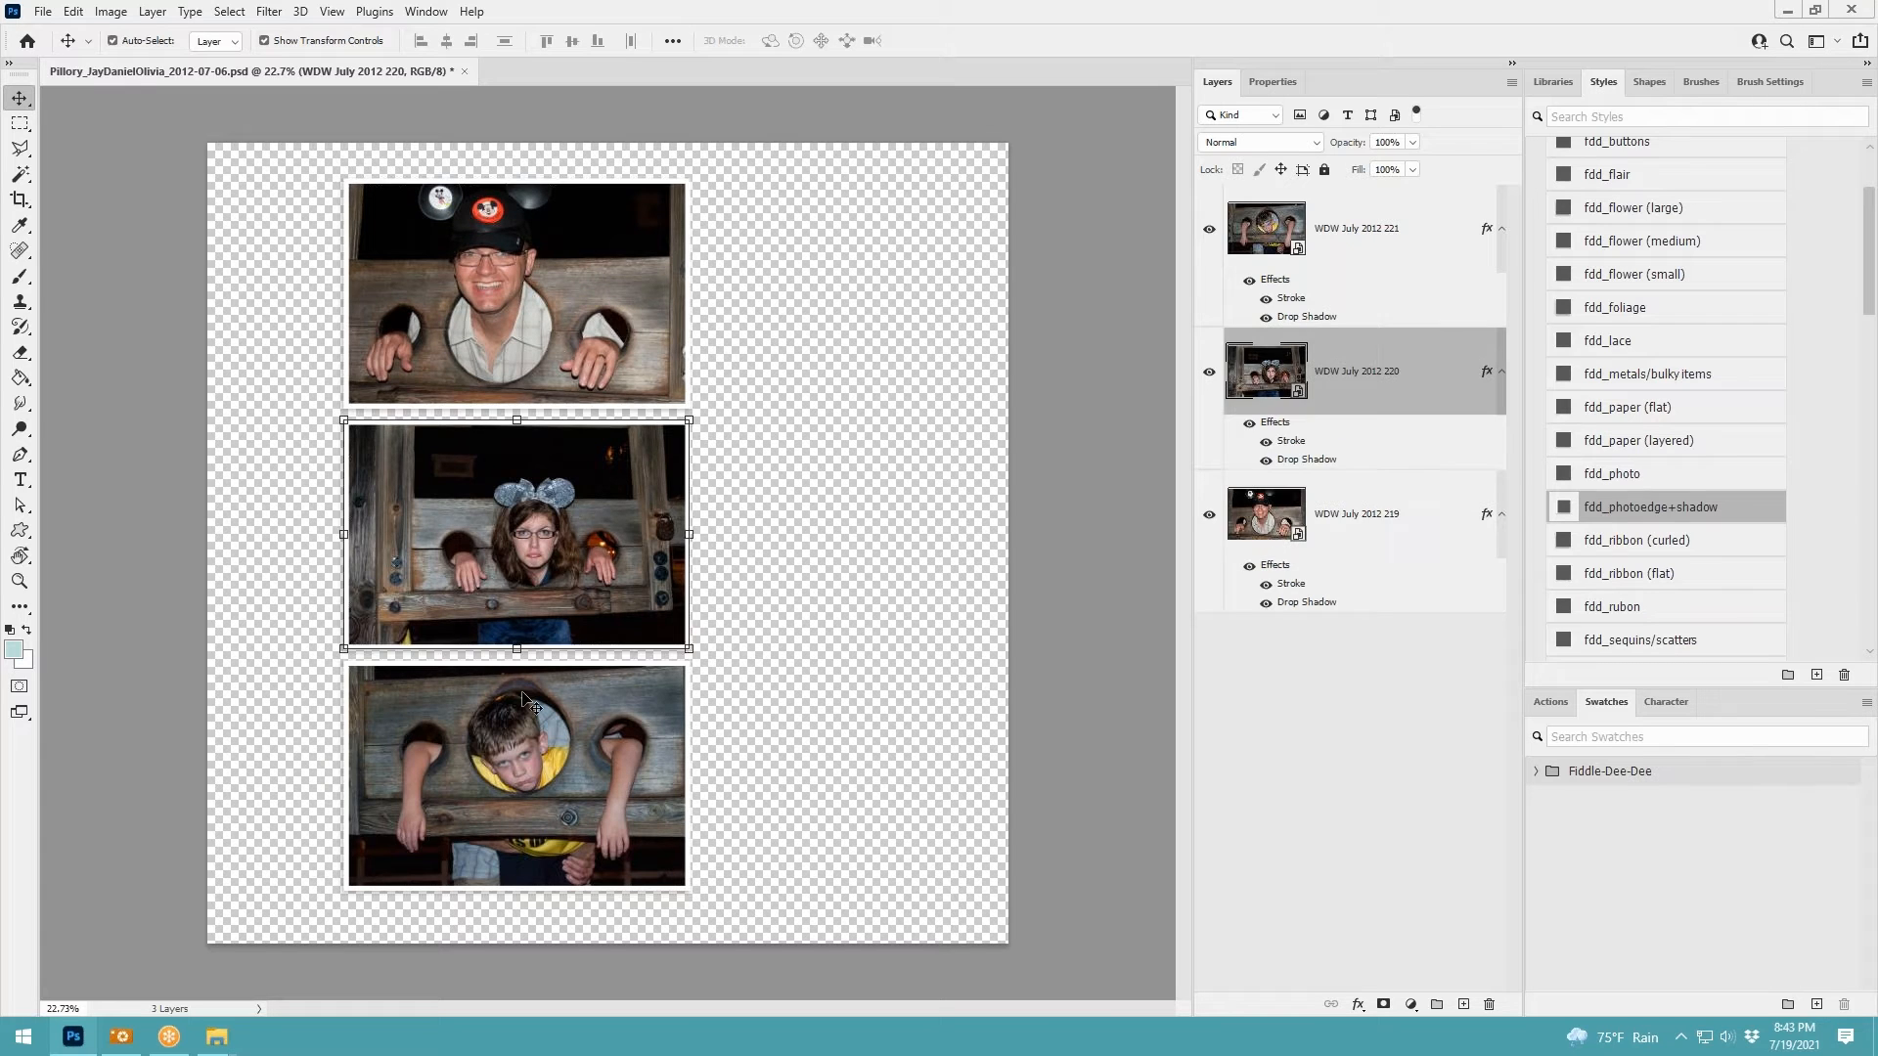
left_click(529, 719)
left_click(555, 553)
left_click(546, 314)
left_click(612, 497)
Try WDW July 2012 220 beside a lowered WDW July 2012 219, and return both photos to the vertical column above 221
left_click_drag(635, 487, 907, 395)
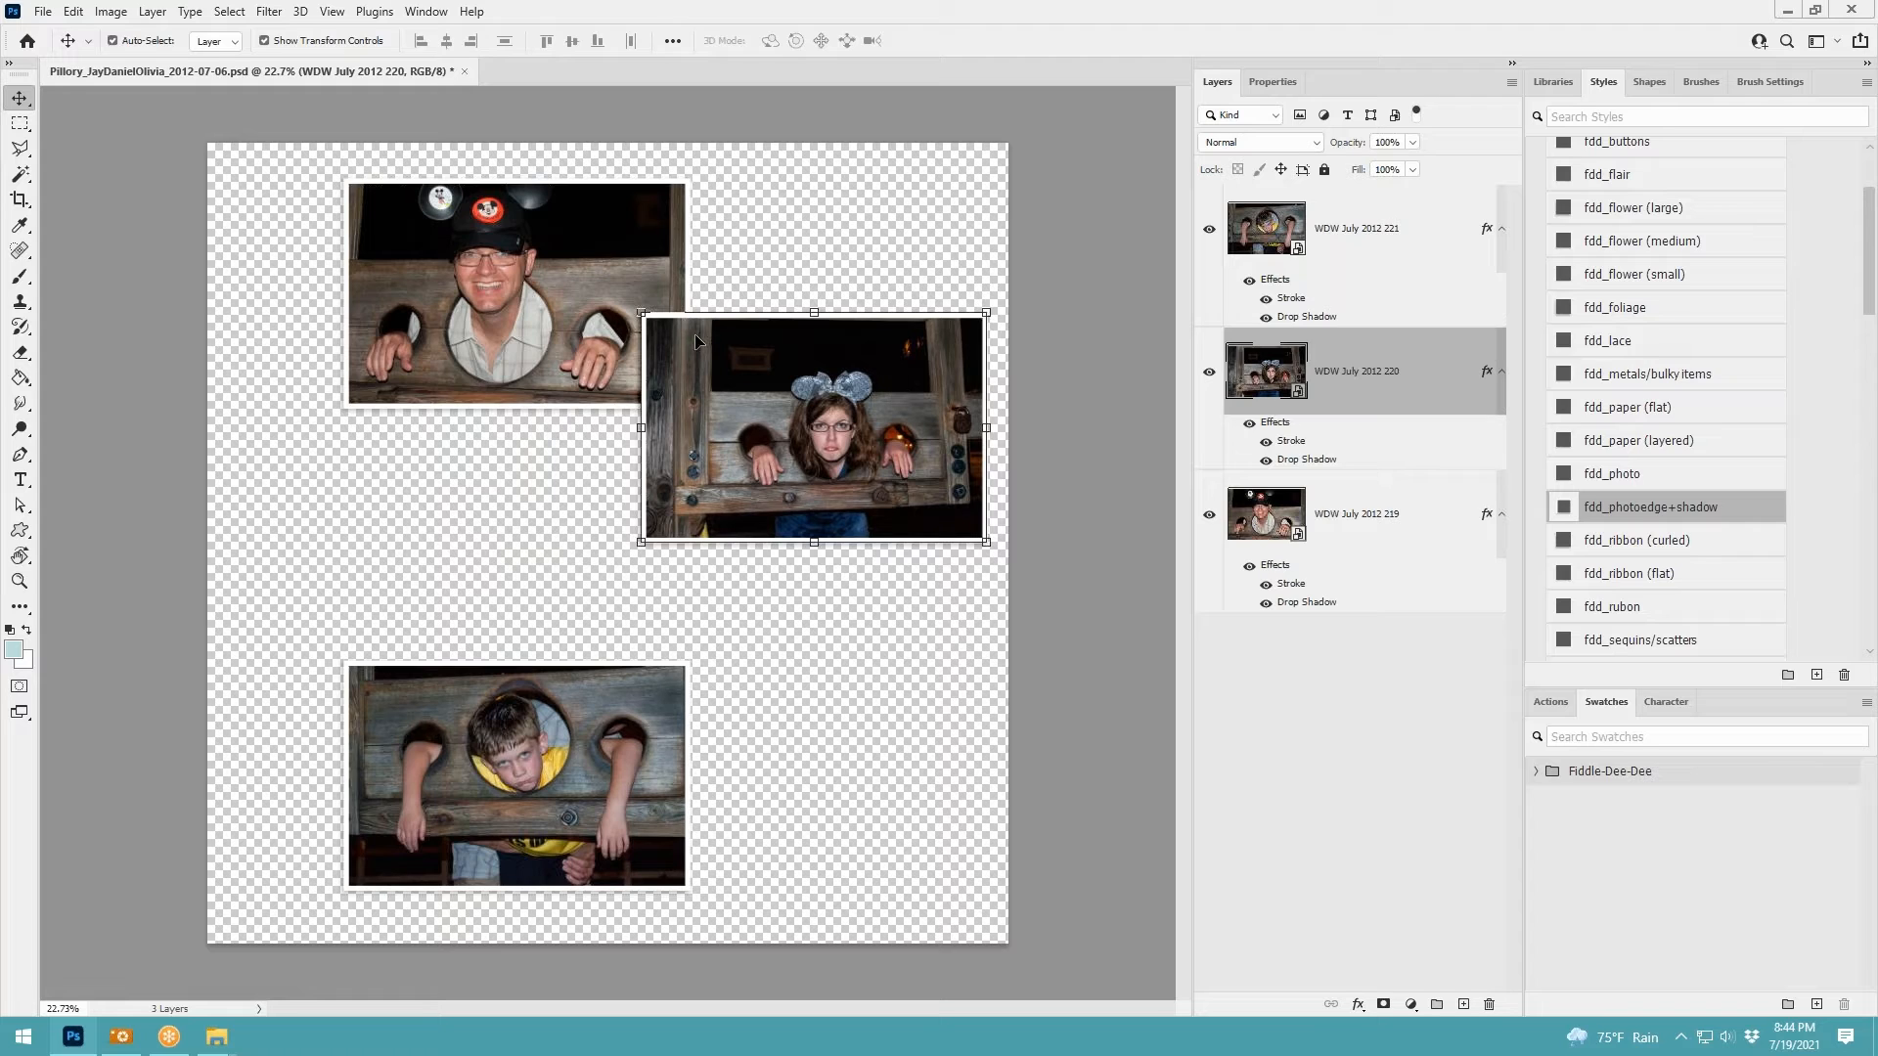
left_click_drag(543, 343, 499, 460)
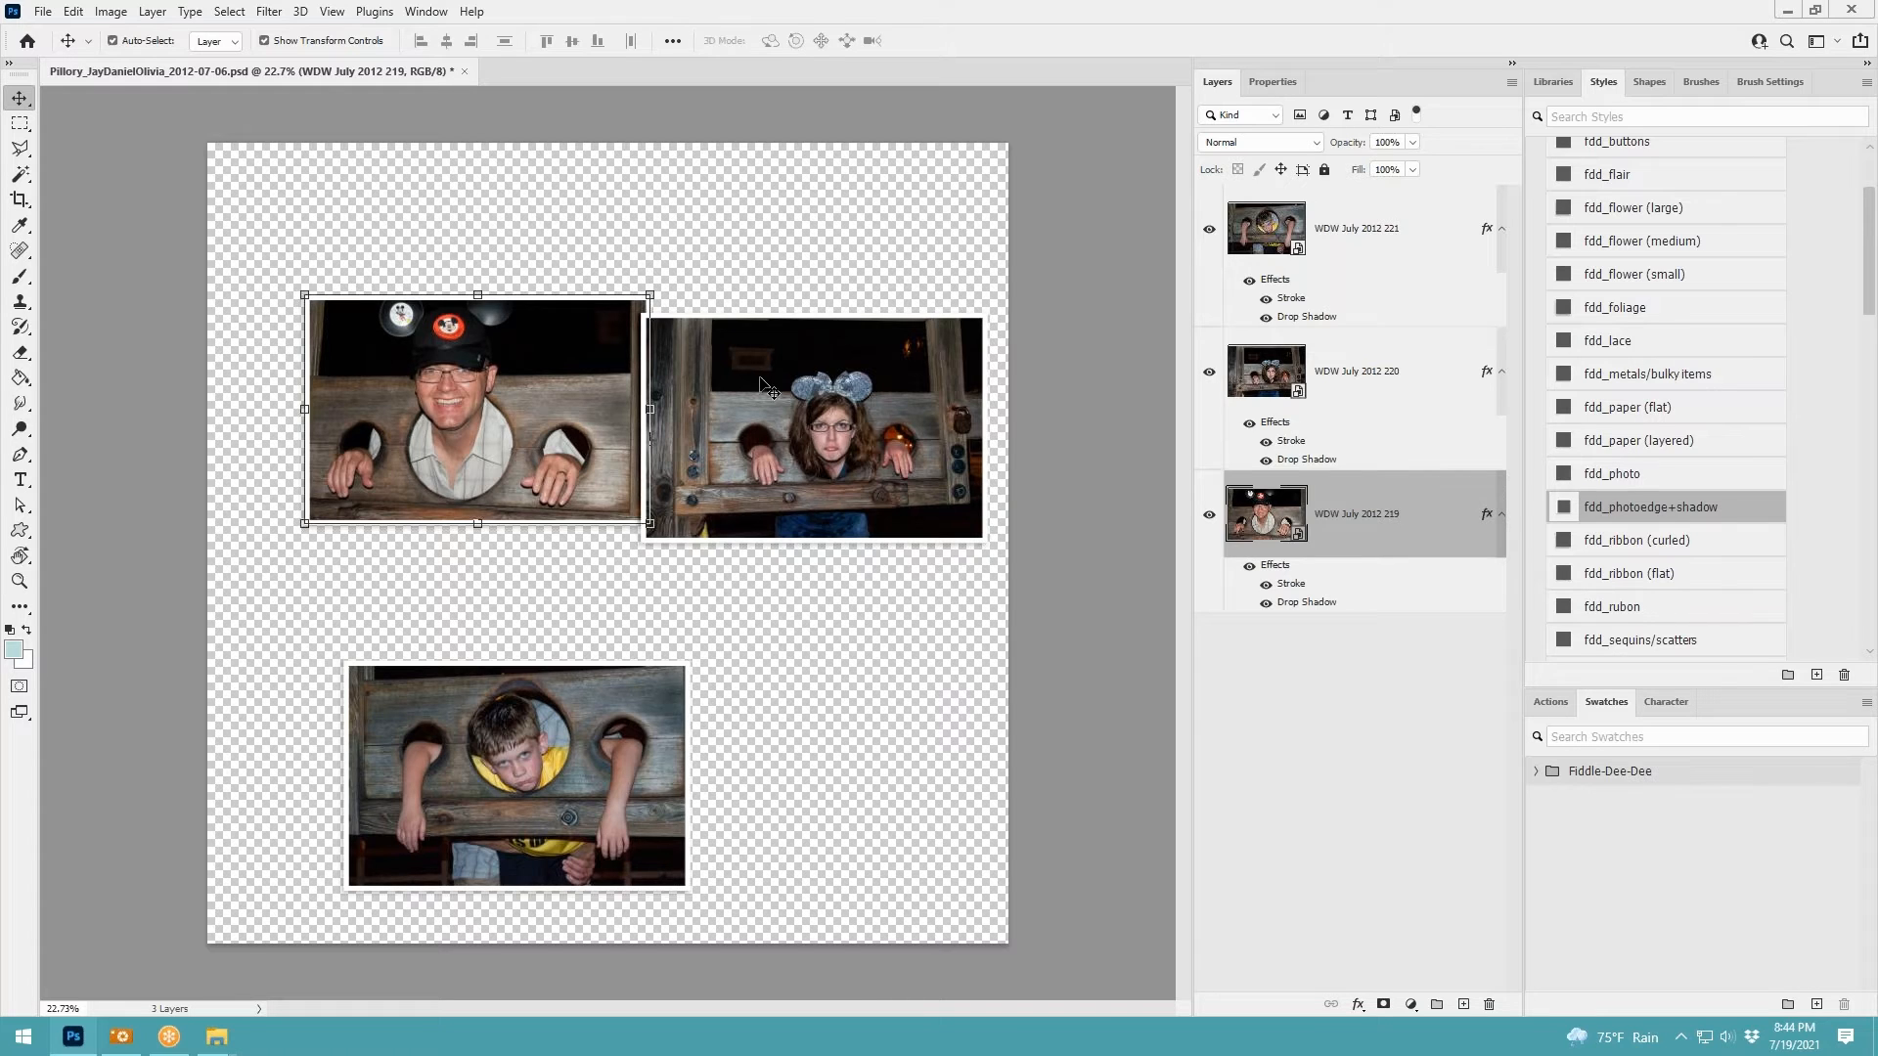
left_click_drag(755, 378, 454, 477)
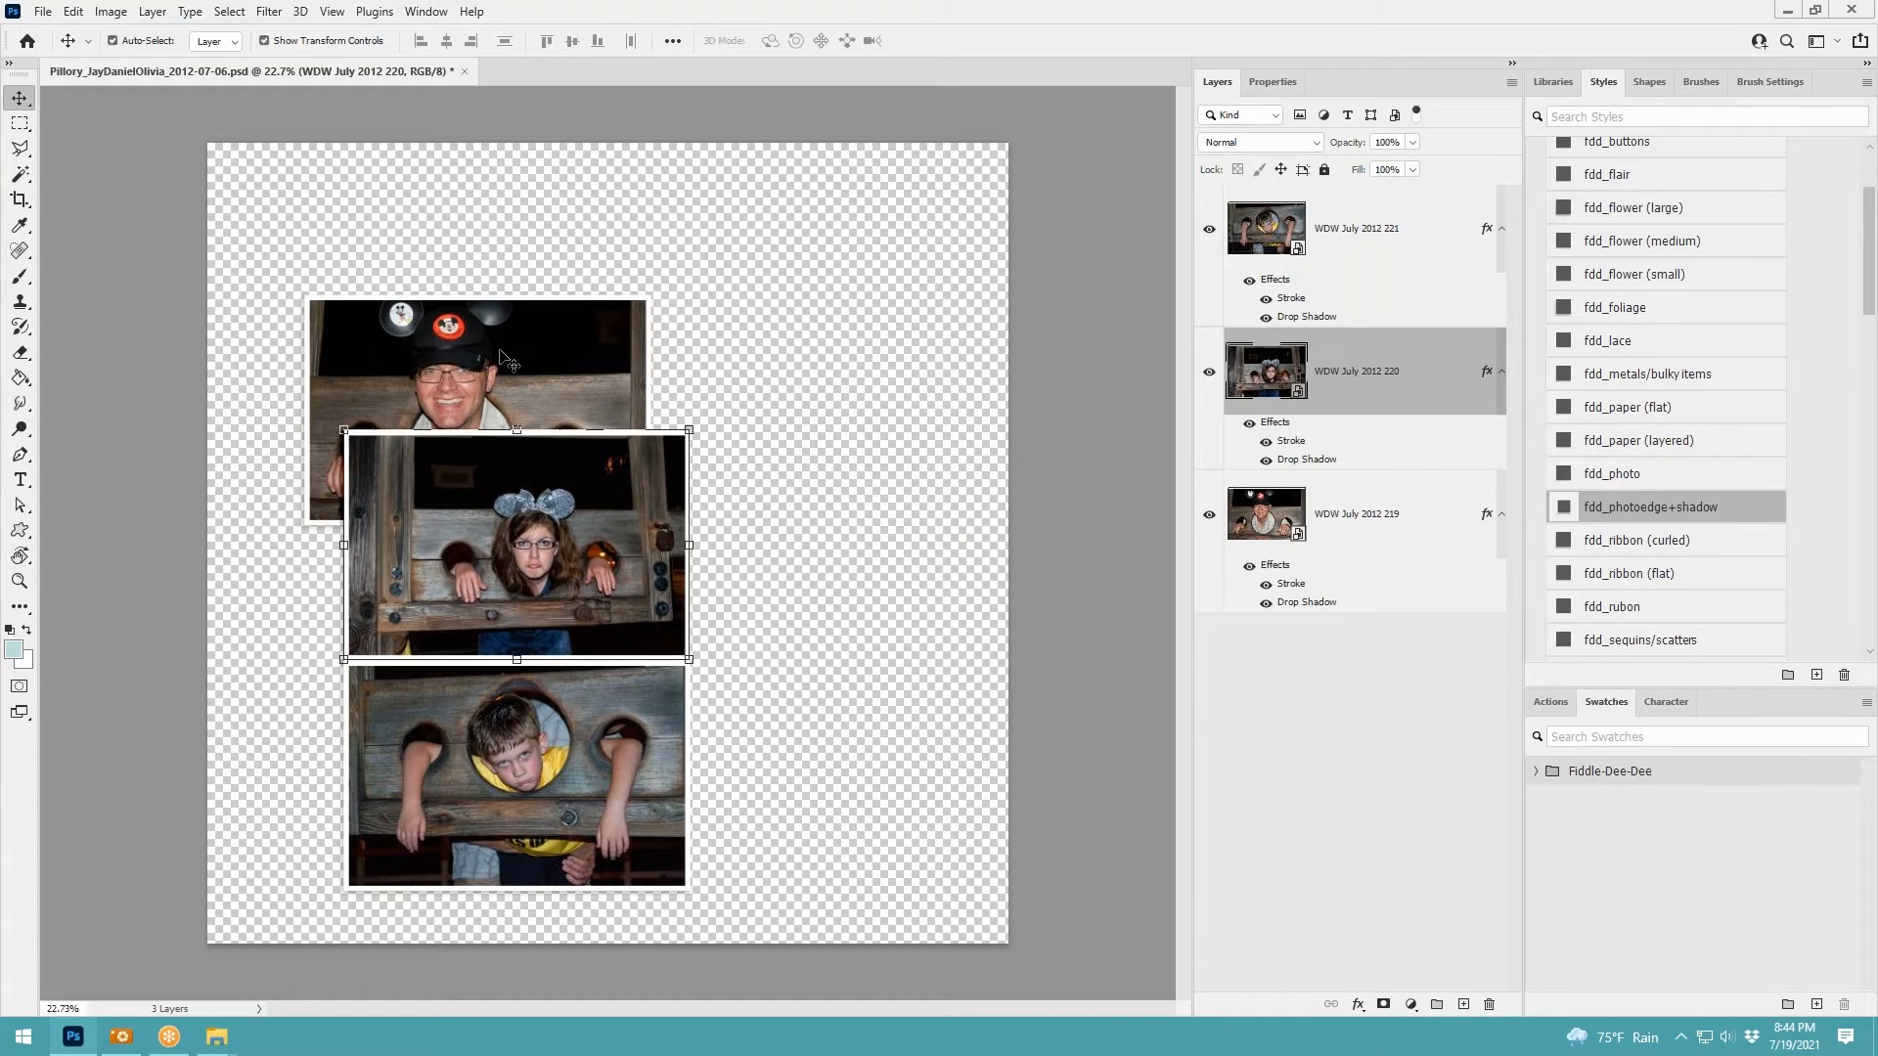
left_click_drag(511, 354, 617, 280)
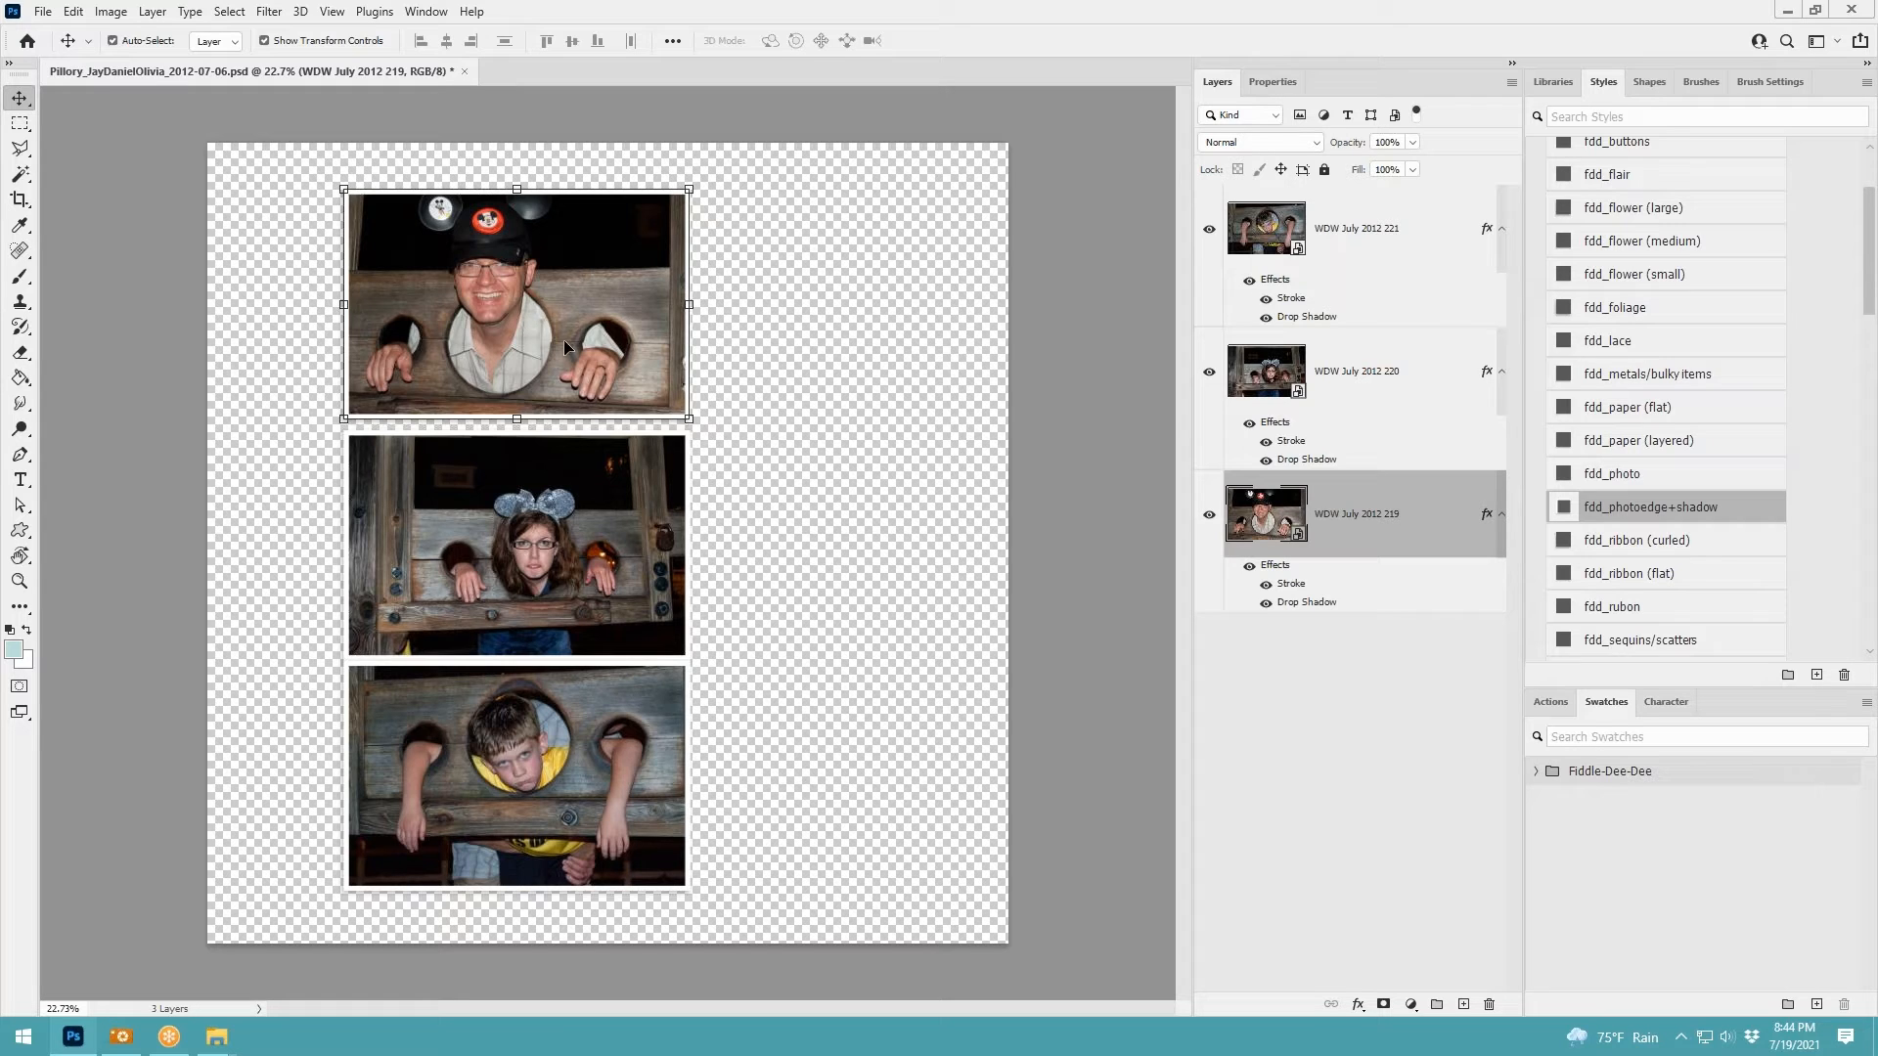
Break up the photo column by placing WDW July 2012 220 to the right of a lowered 219 and 221 beneath them
scroll(565, 878, "up", 2)
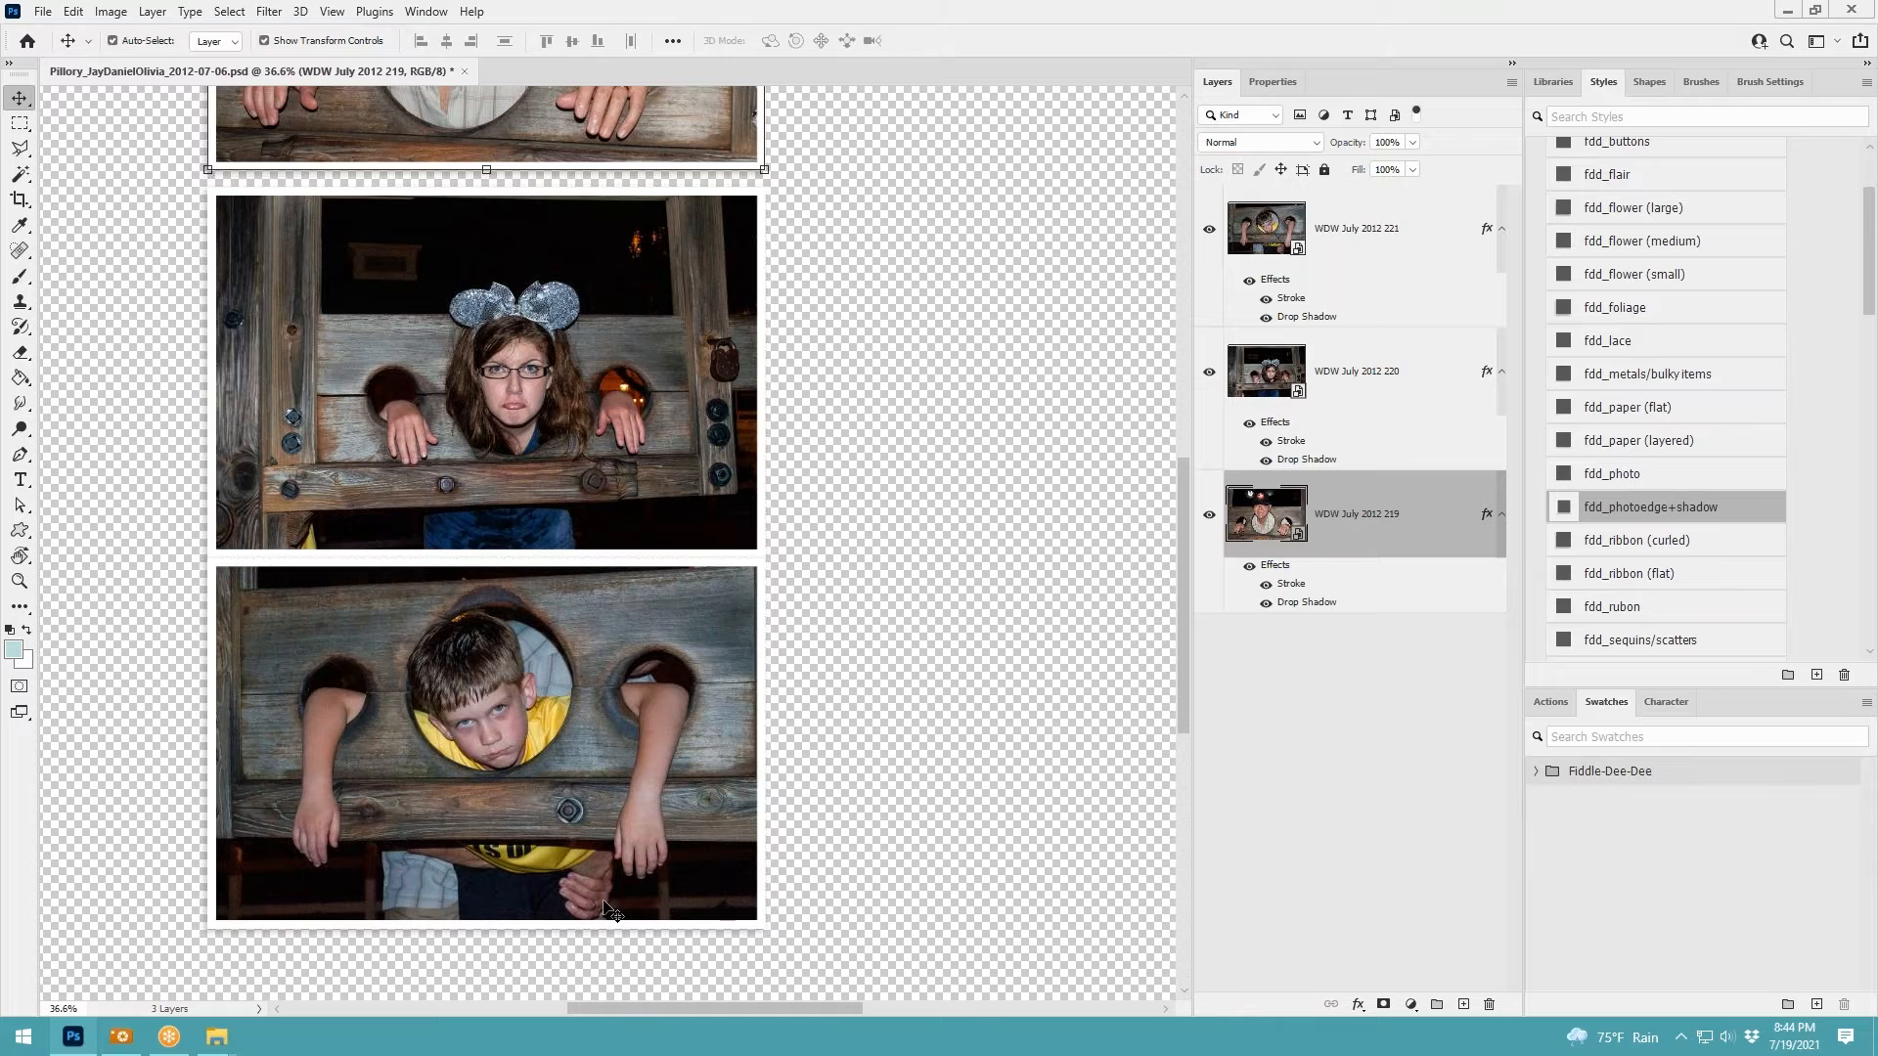
scroll(843, 604, "down", 1)
scroll(843, 603, "down", 1)
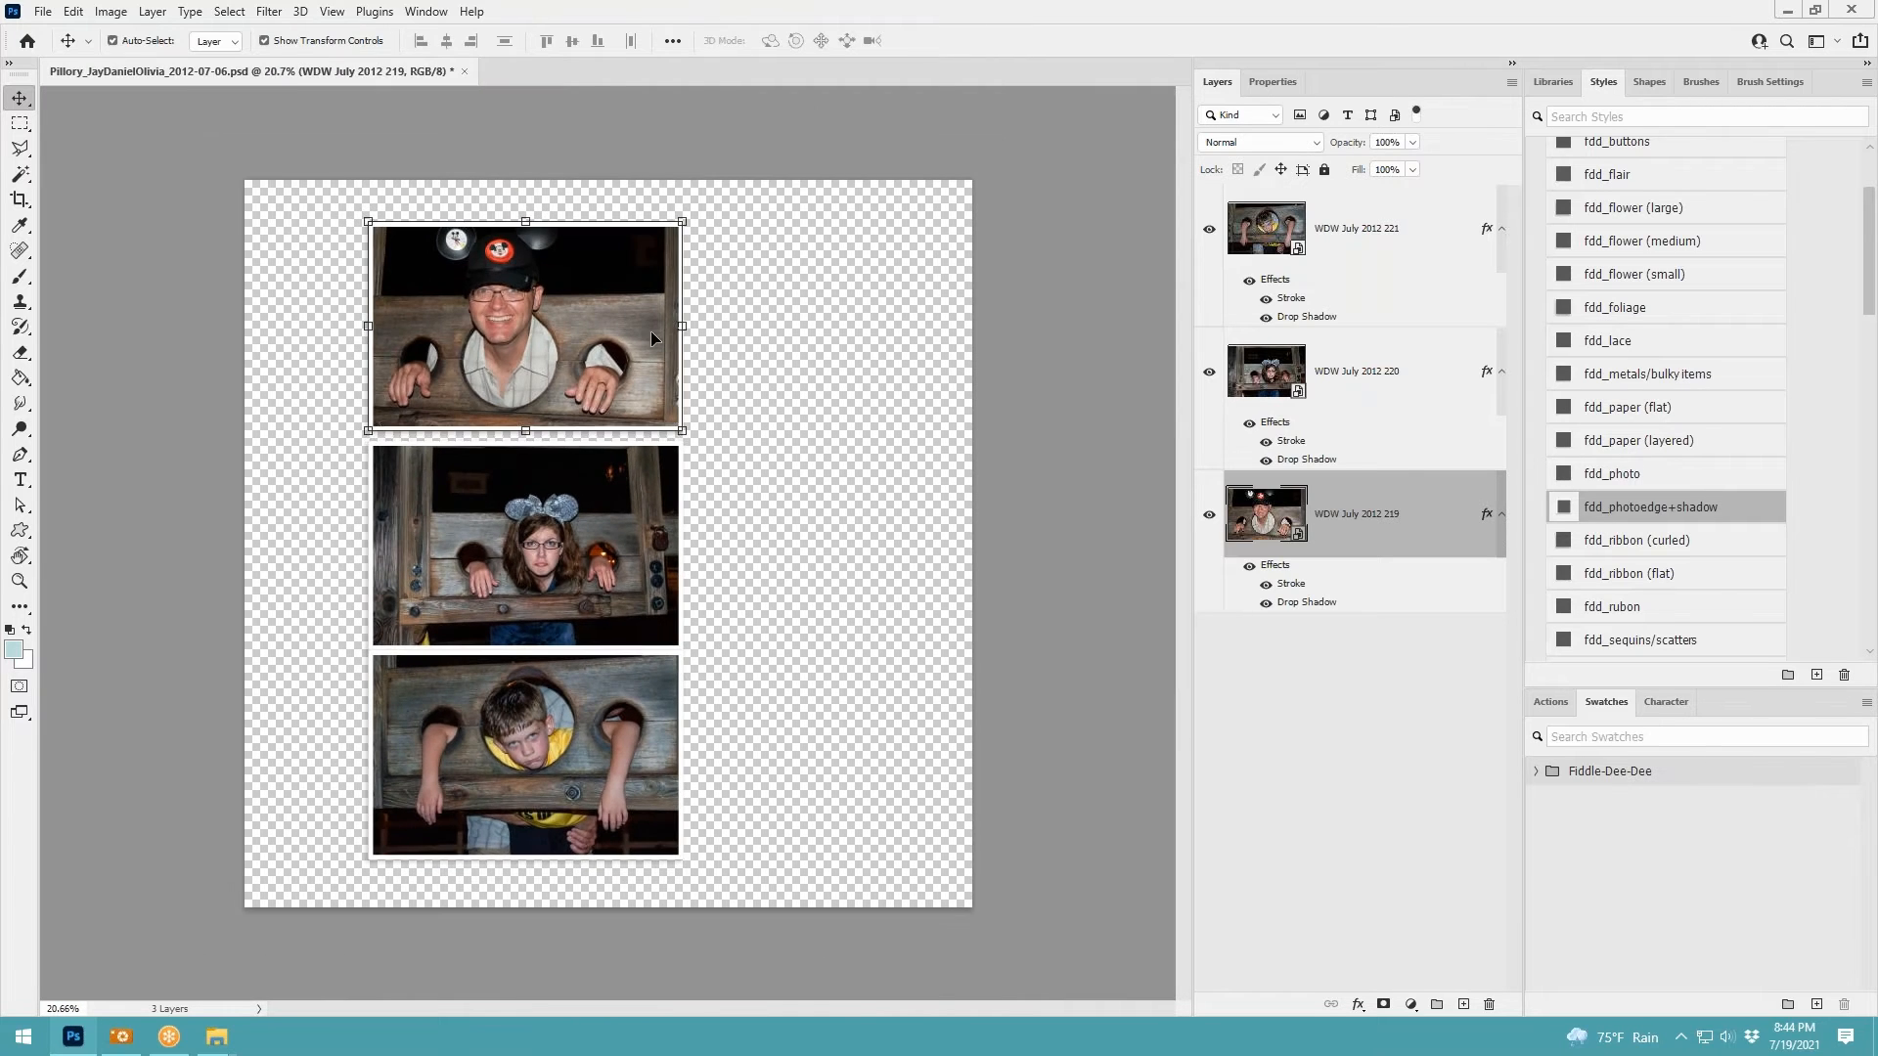
left_click_drag(634, 336, 582, 397)
left_click_drag(604, 594, 861, 450)
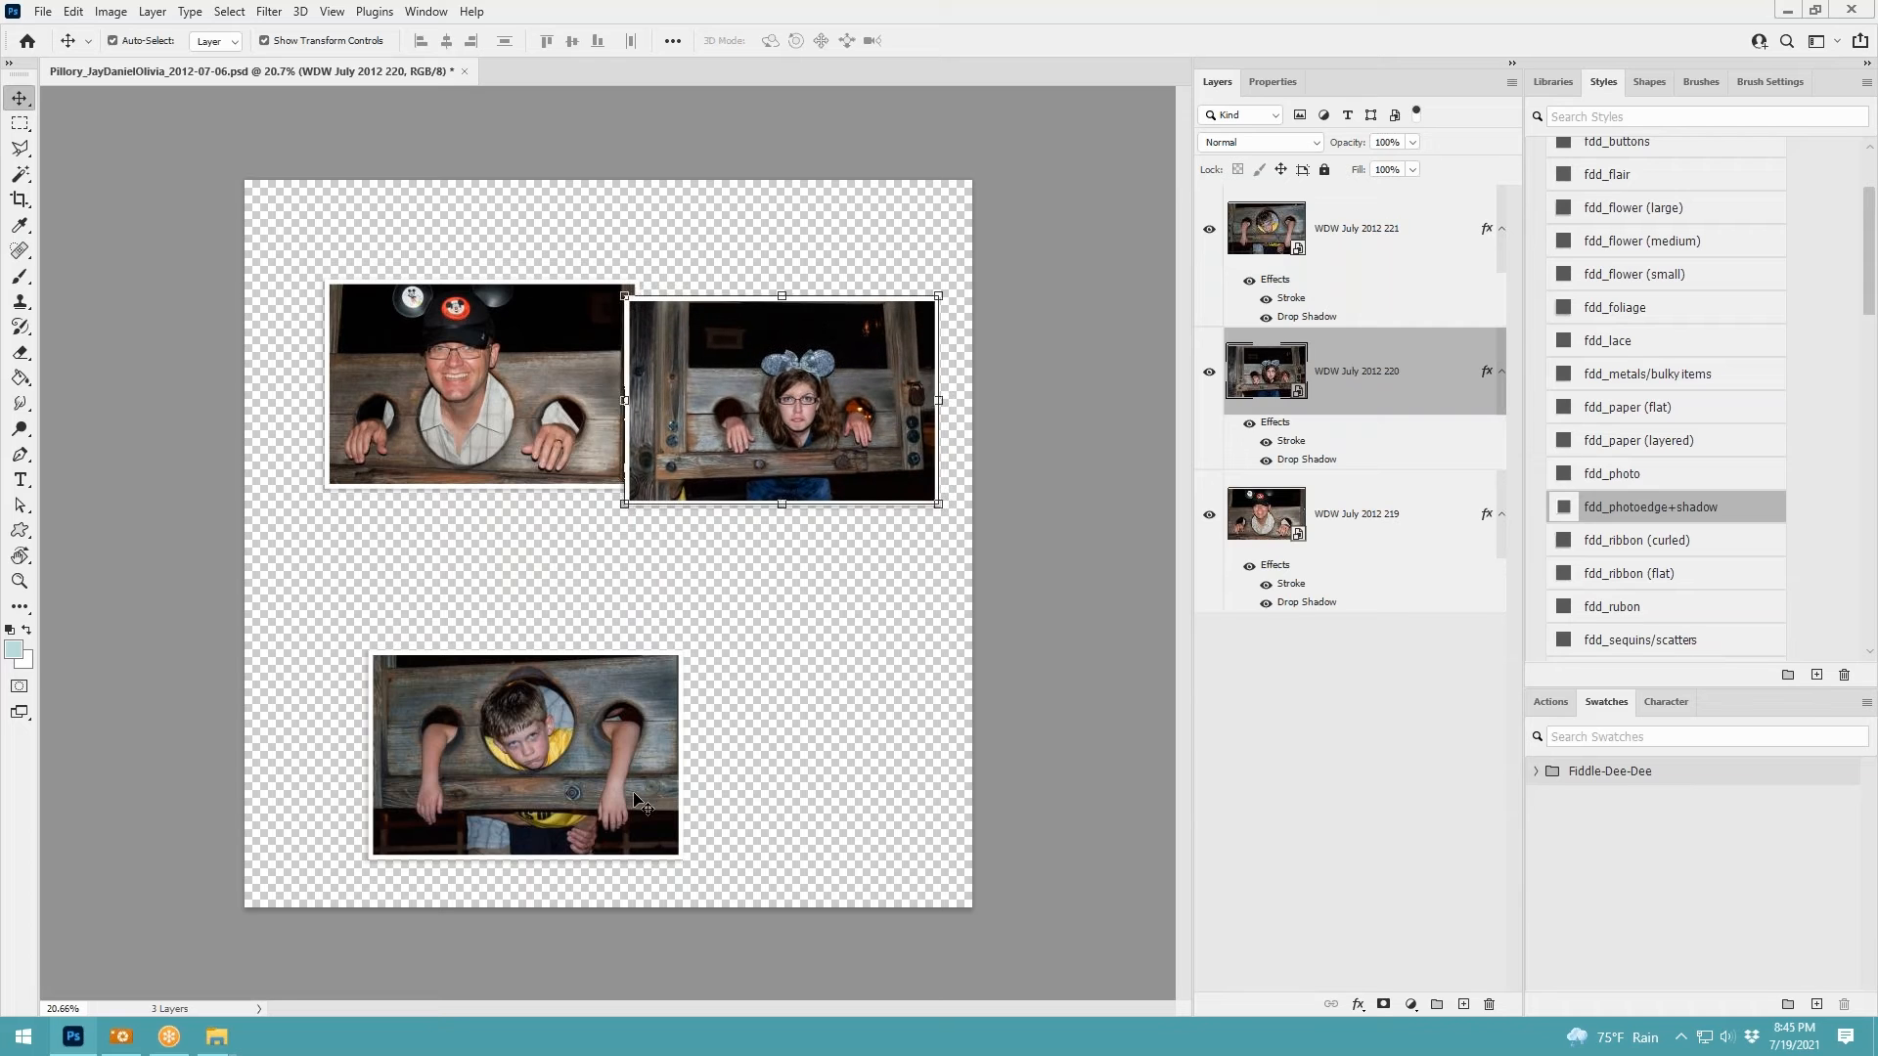
left_click_drag(637, 798, 830, 634)
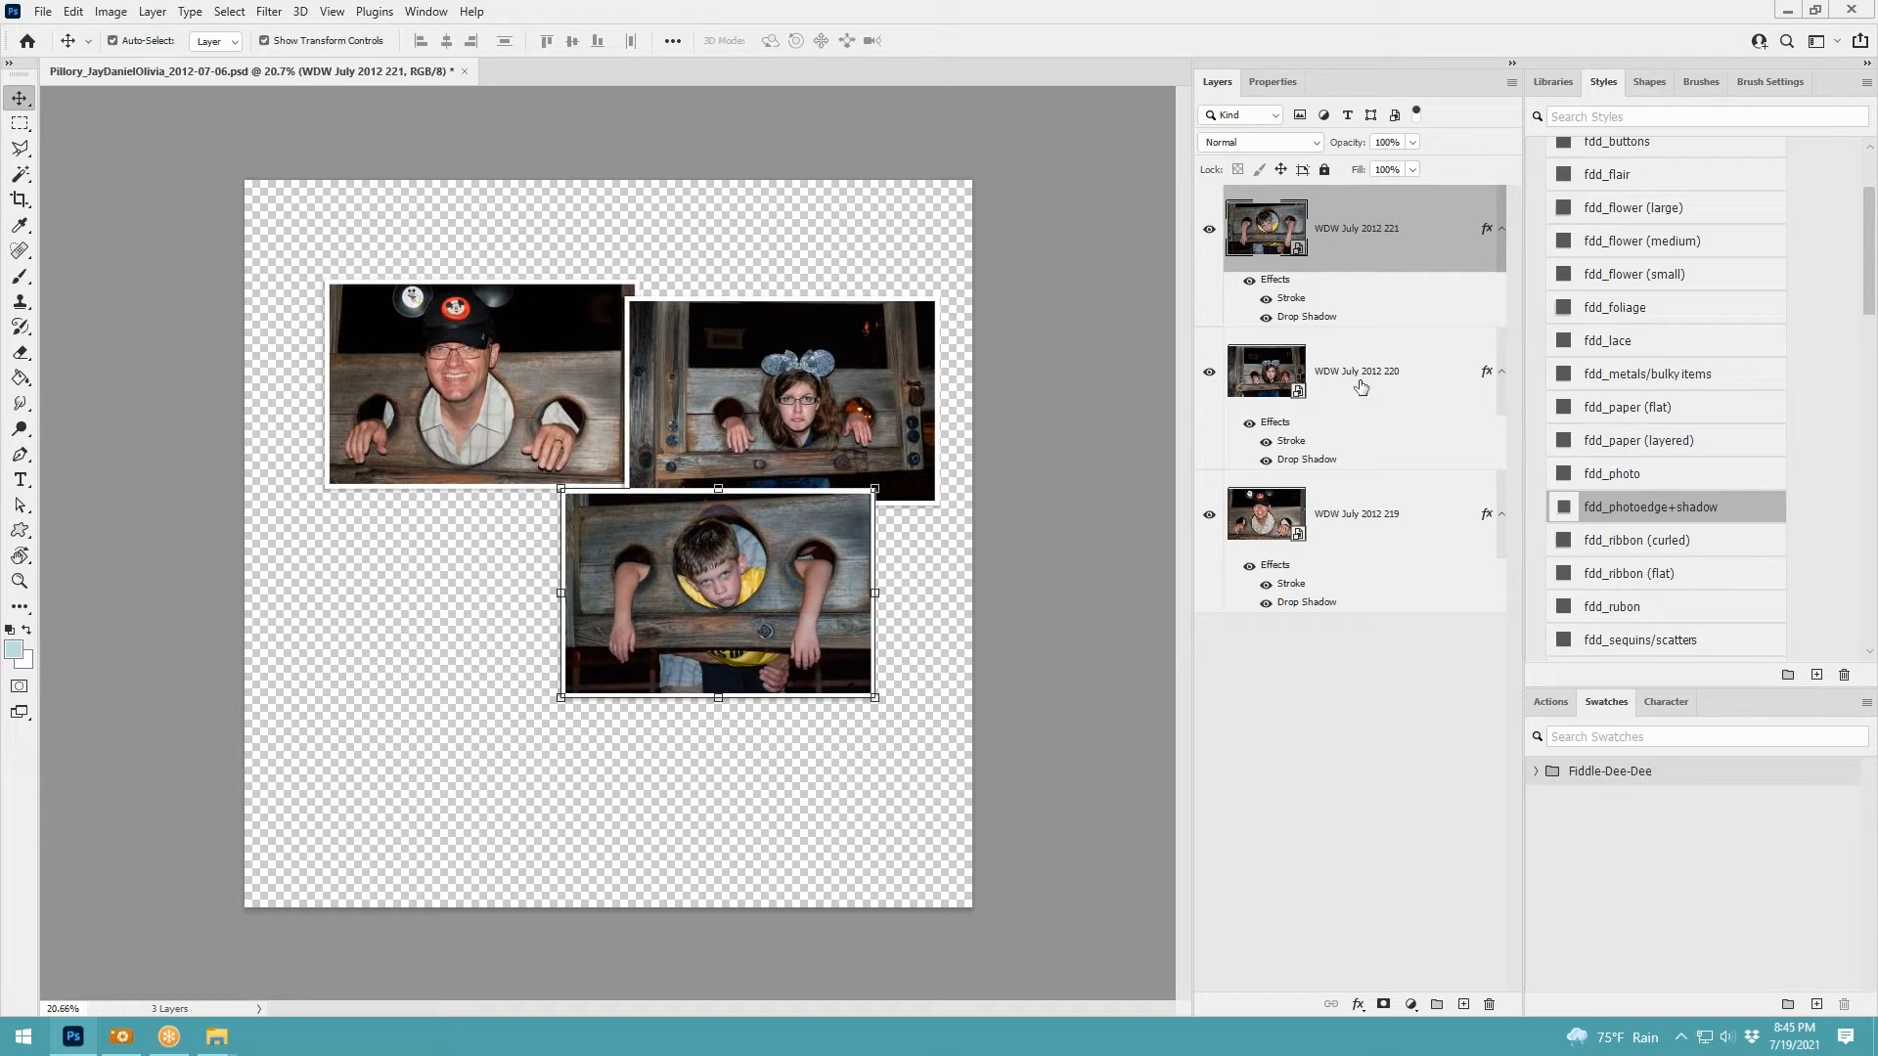
Select the WDW July 2012 221 and 220 photos and scale them together to 76.66%
left_click(1359, 379, "shift")
key("ctrl+t")
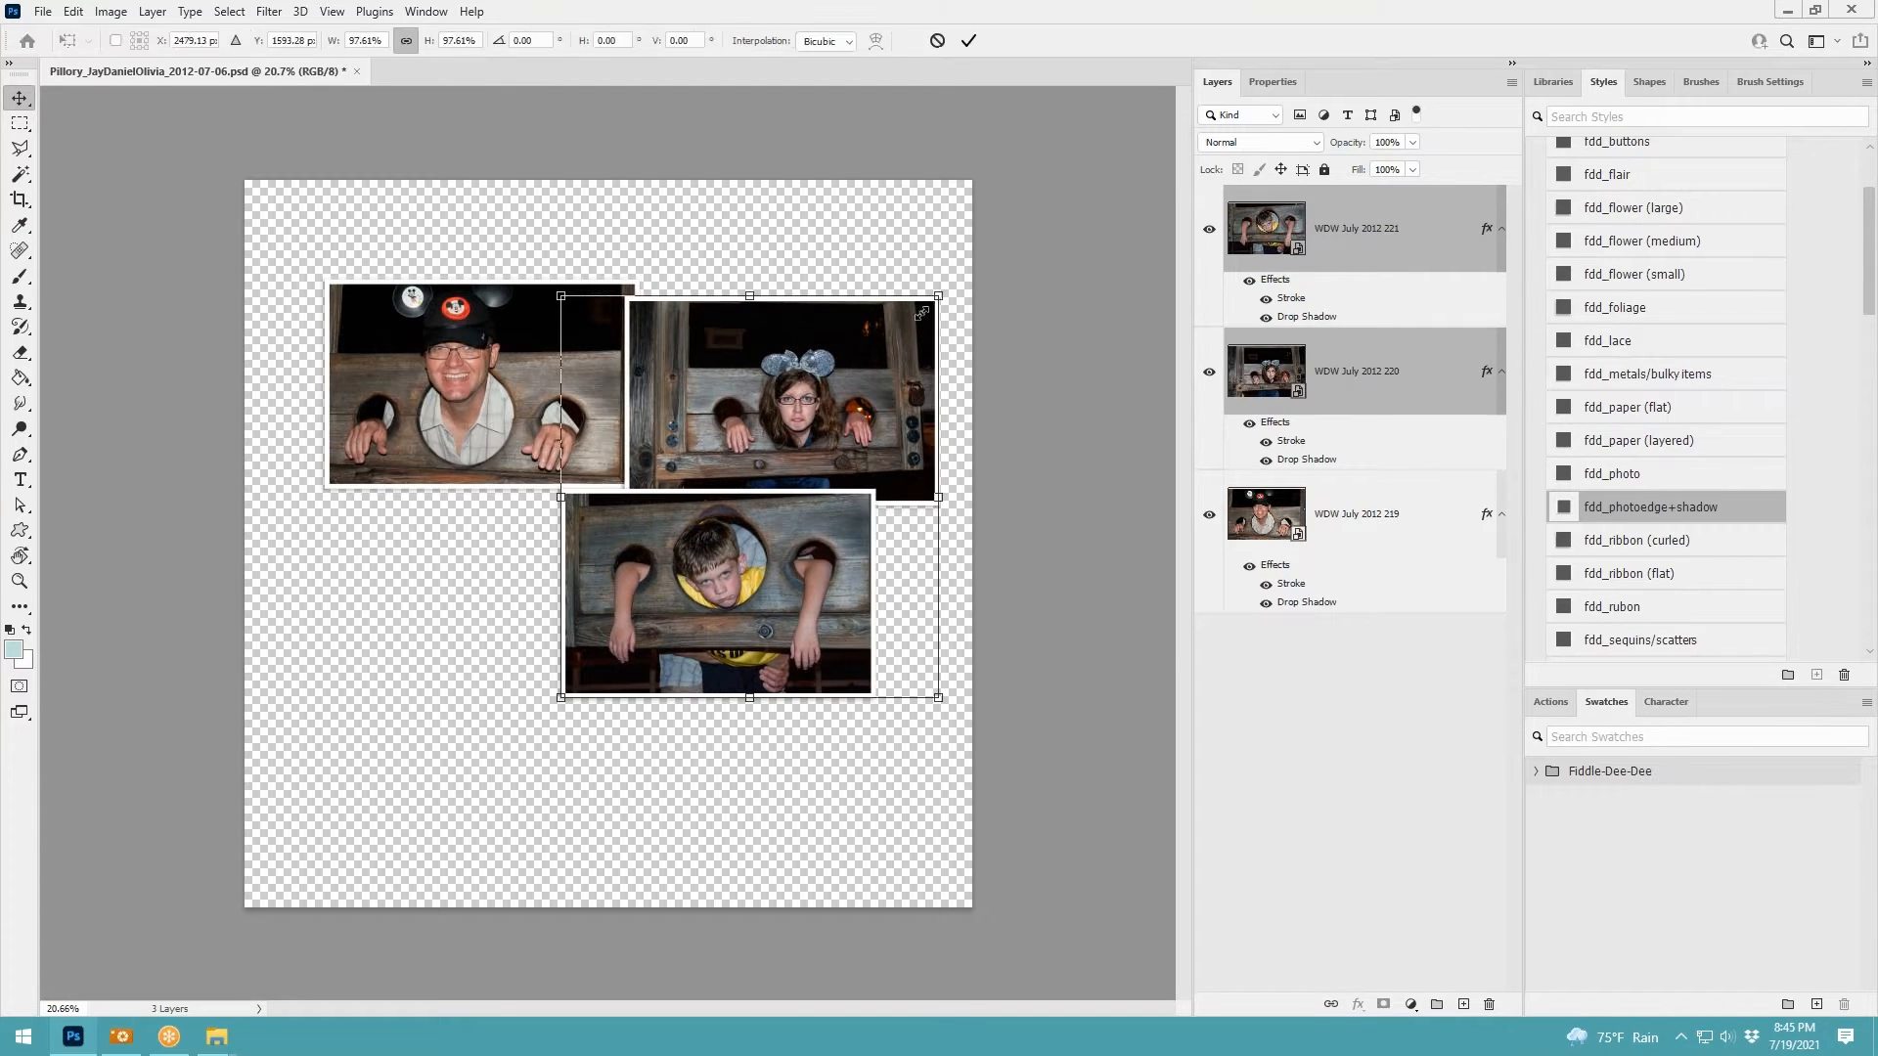
left_click_drag(939, 296, 819, 326)
left_click(969, 40)
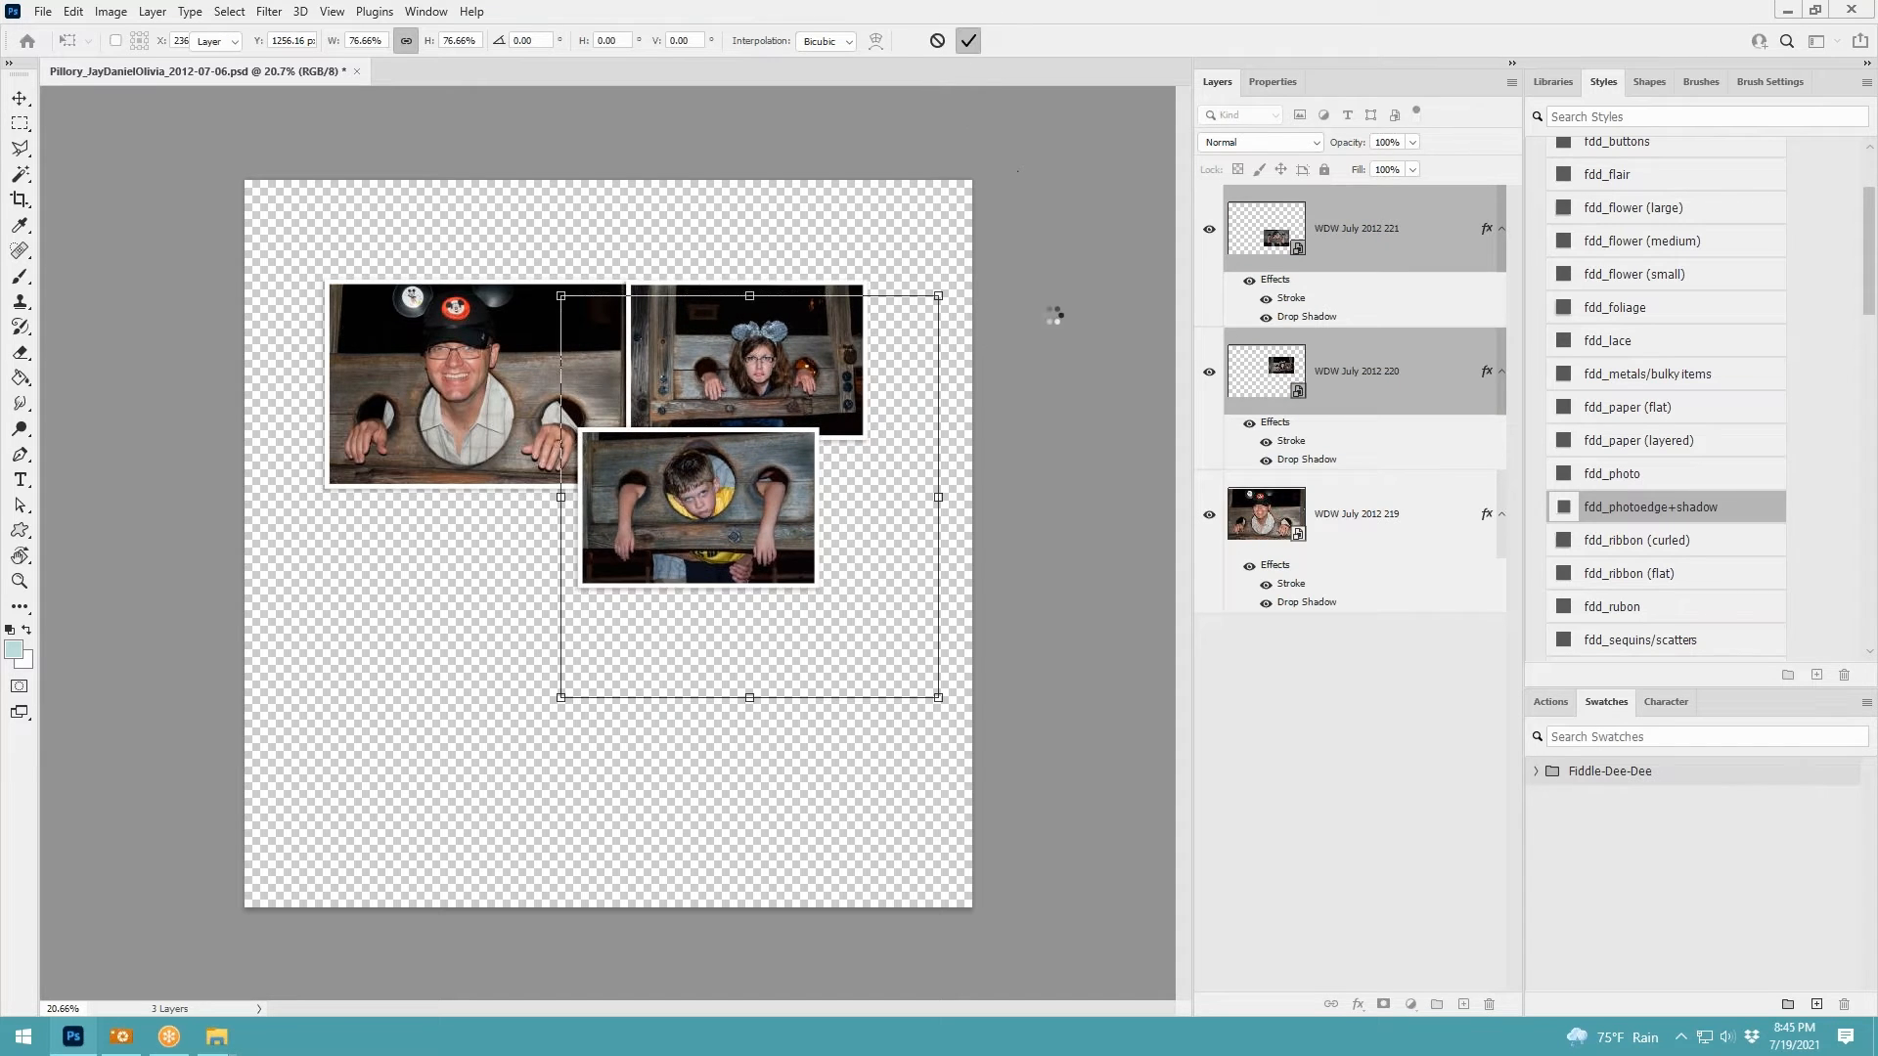
Arrange the three photos as an overlapping cluster on the upper part of the page, with the large photo 219 at left
left_click_drag(479, 377, 499, 328)
left_click_drag(729, 362, 711, 357)
mouse_move(671, 544)
left_mouse_down()
mouse_move(698, 566)
mouse_move(702, 532)
mouse_move(678, 535)
left_mouse_up()
mouse_move(693, 347)
left_mouse_down()
mouse_move(706, 323)
mouse_move(706, 338)
left_mouse_up()
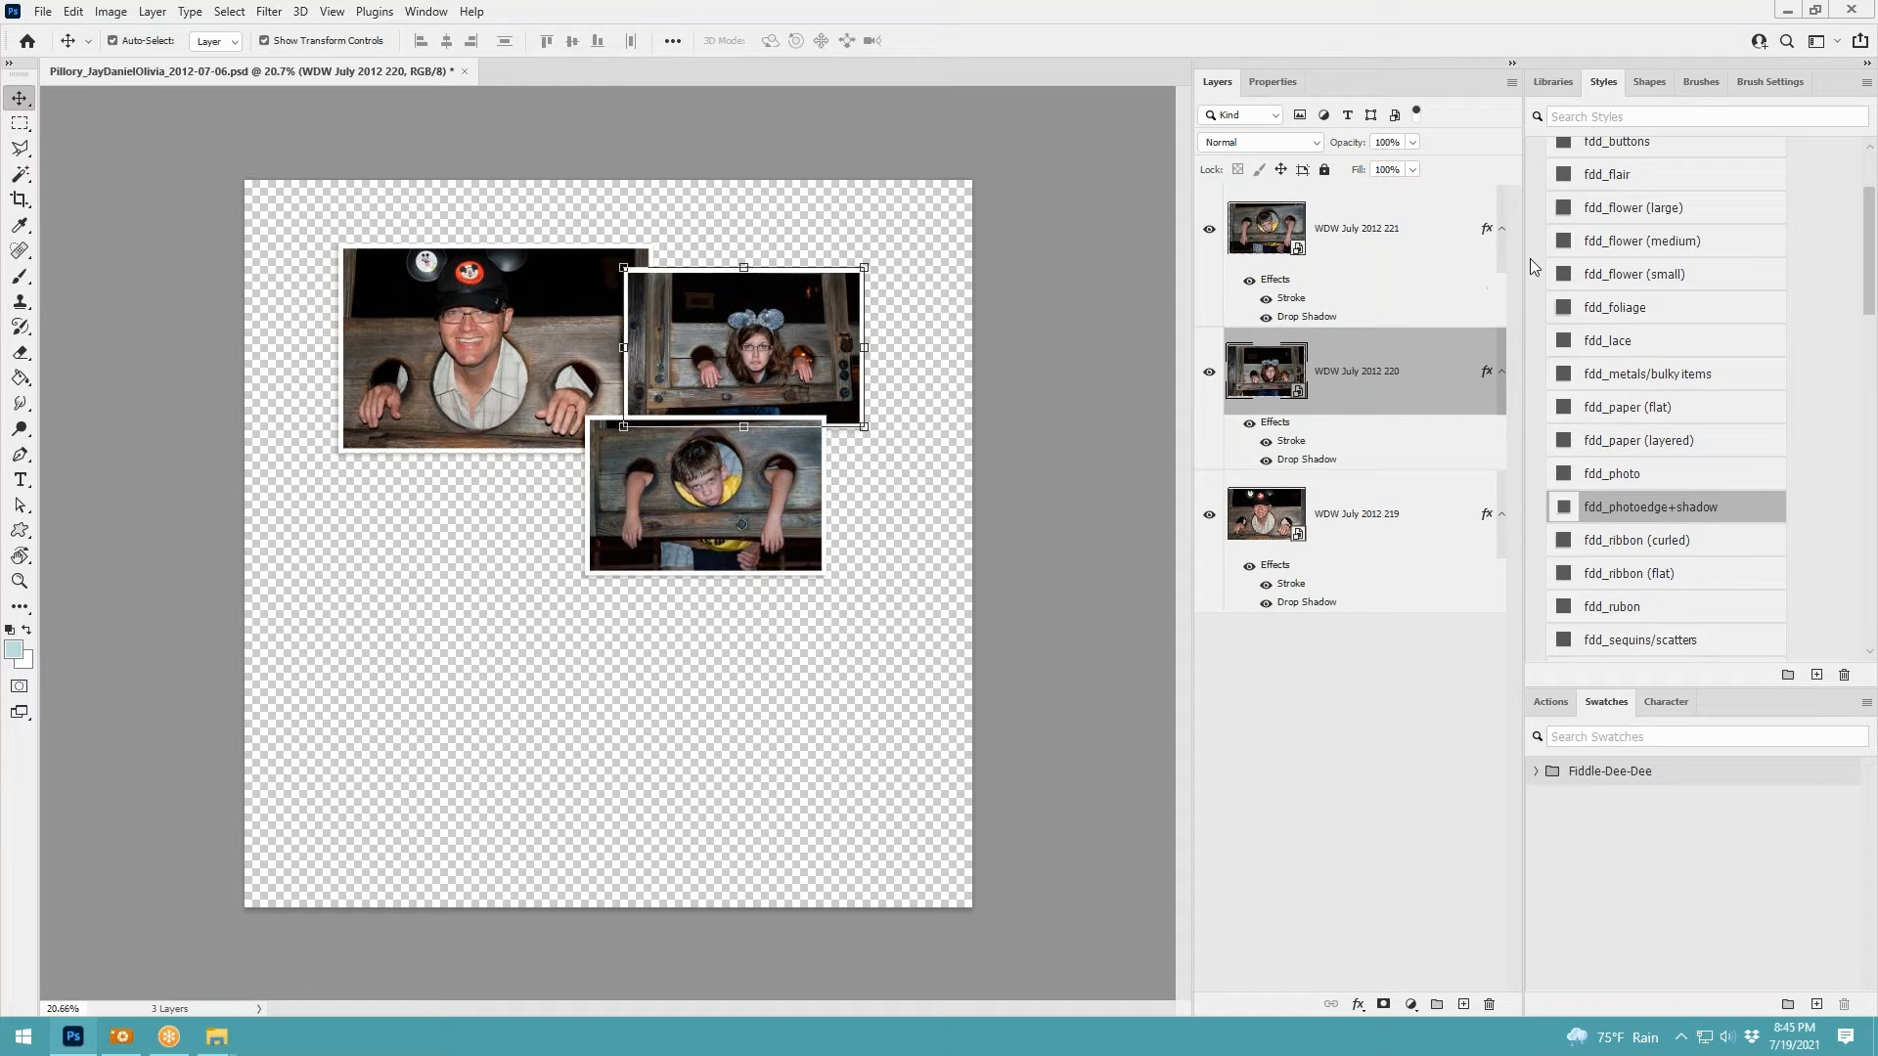
left_click(716, 699)
left_click(757, 476)
left_click(763, 365)
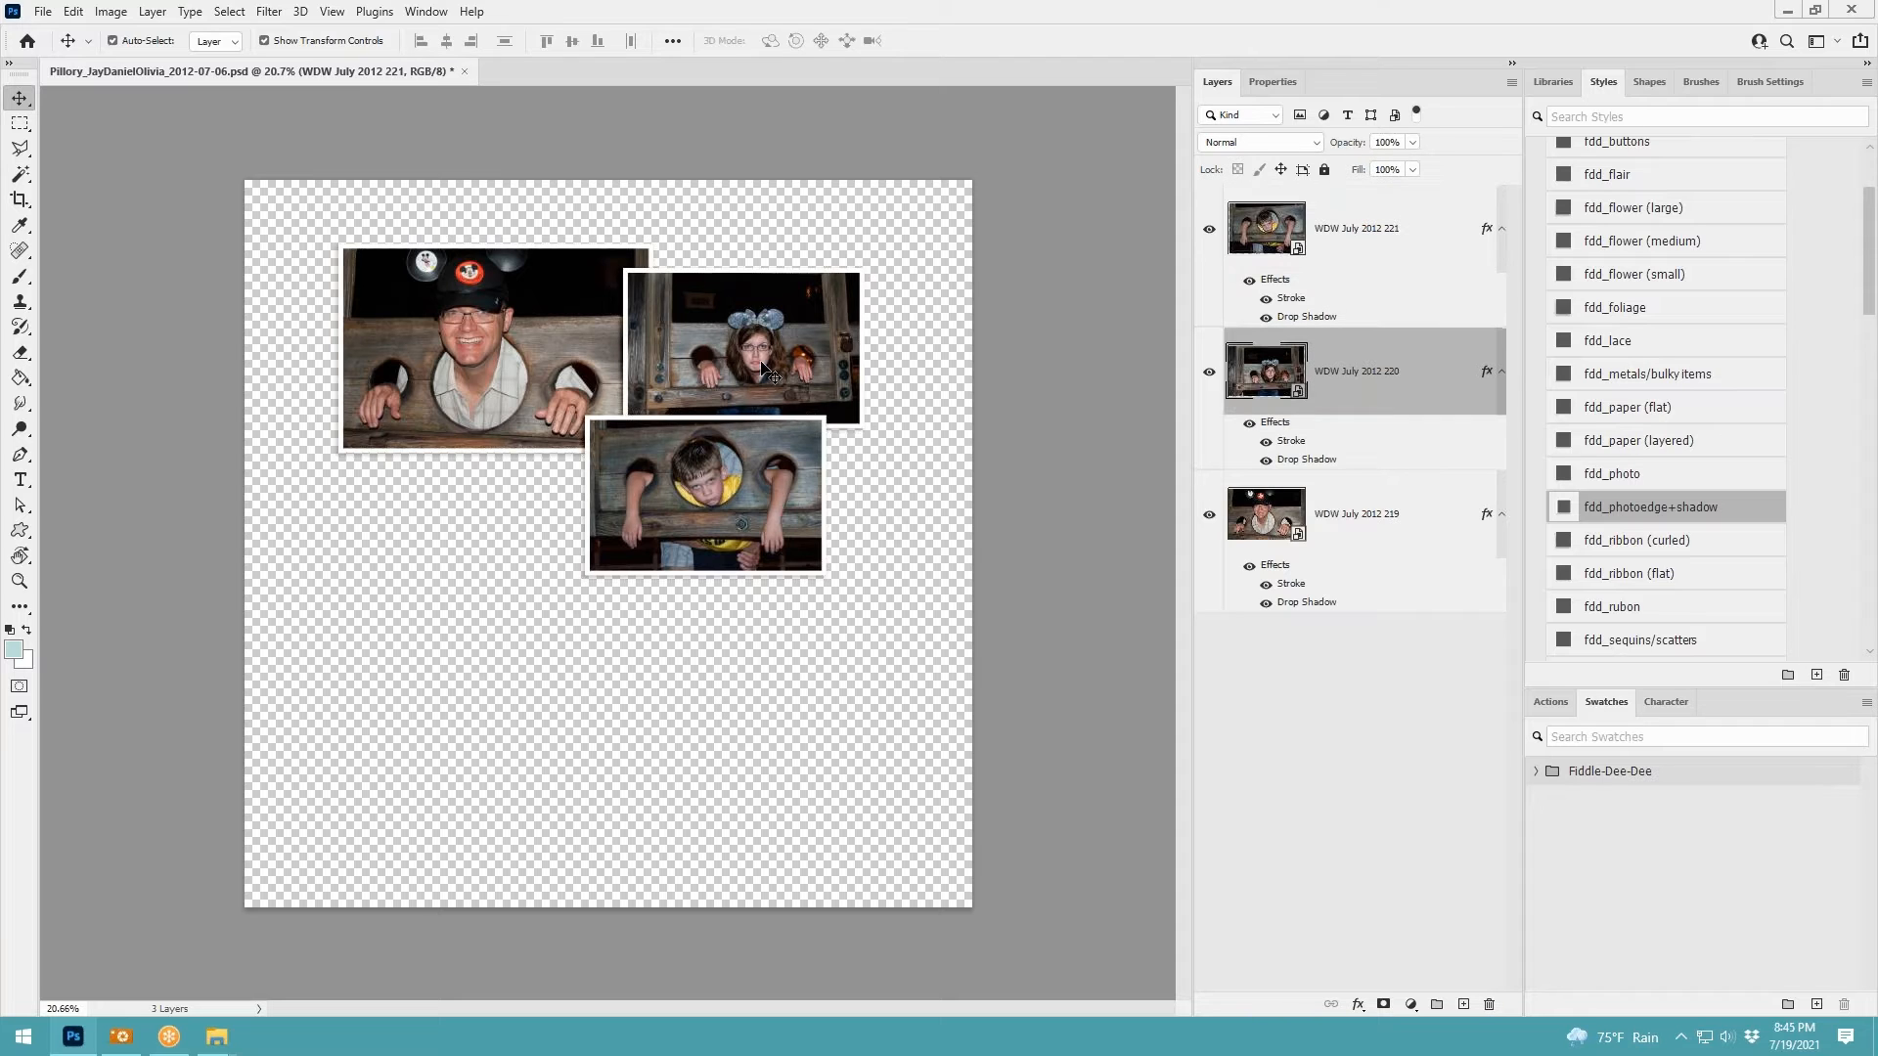
left_click(467, 330)
left_click(495, 638)
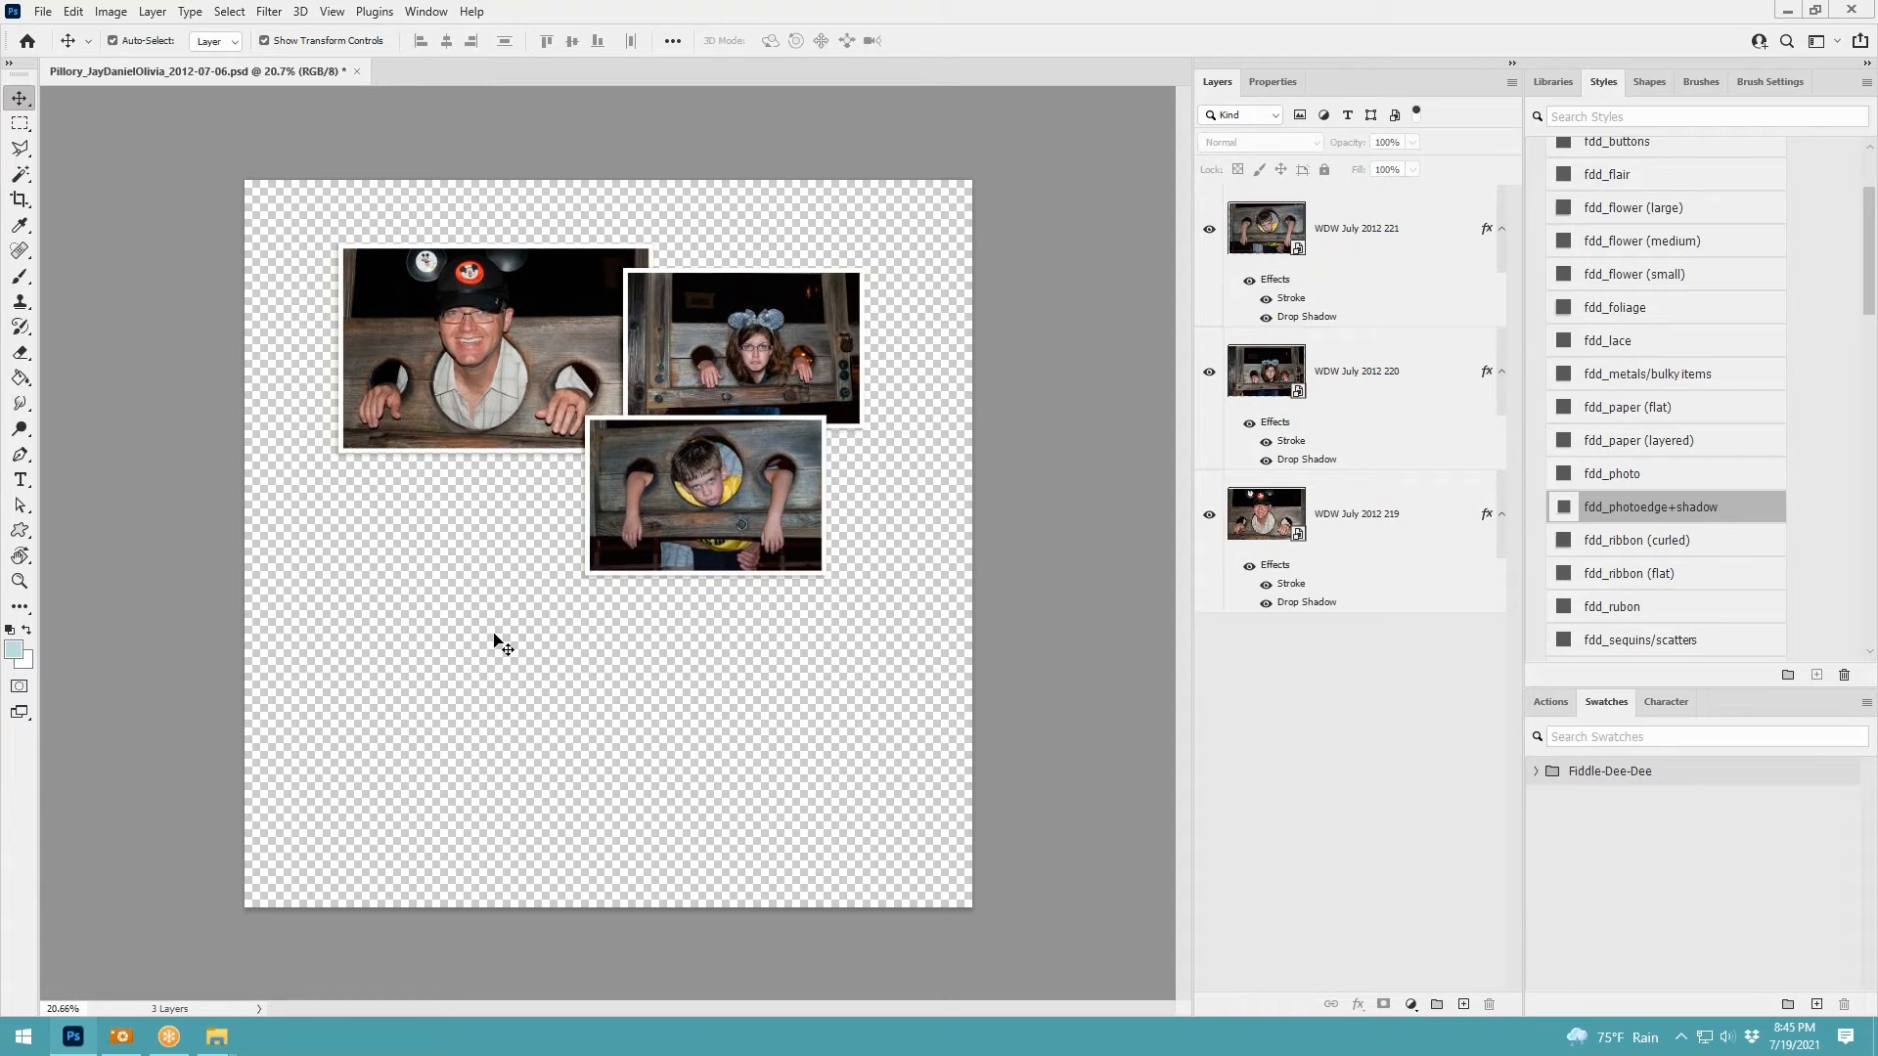
left_click(669, 559)
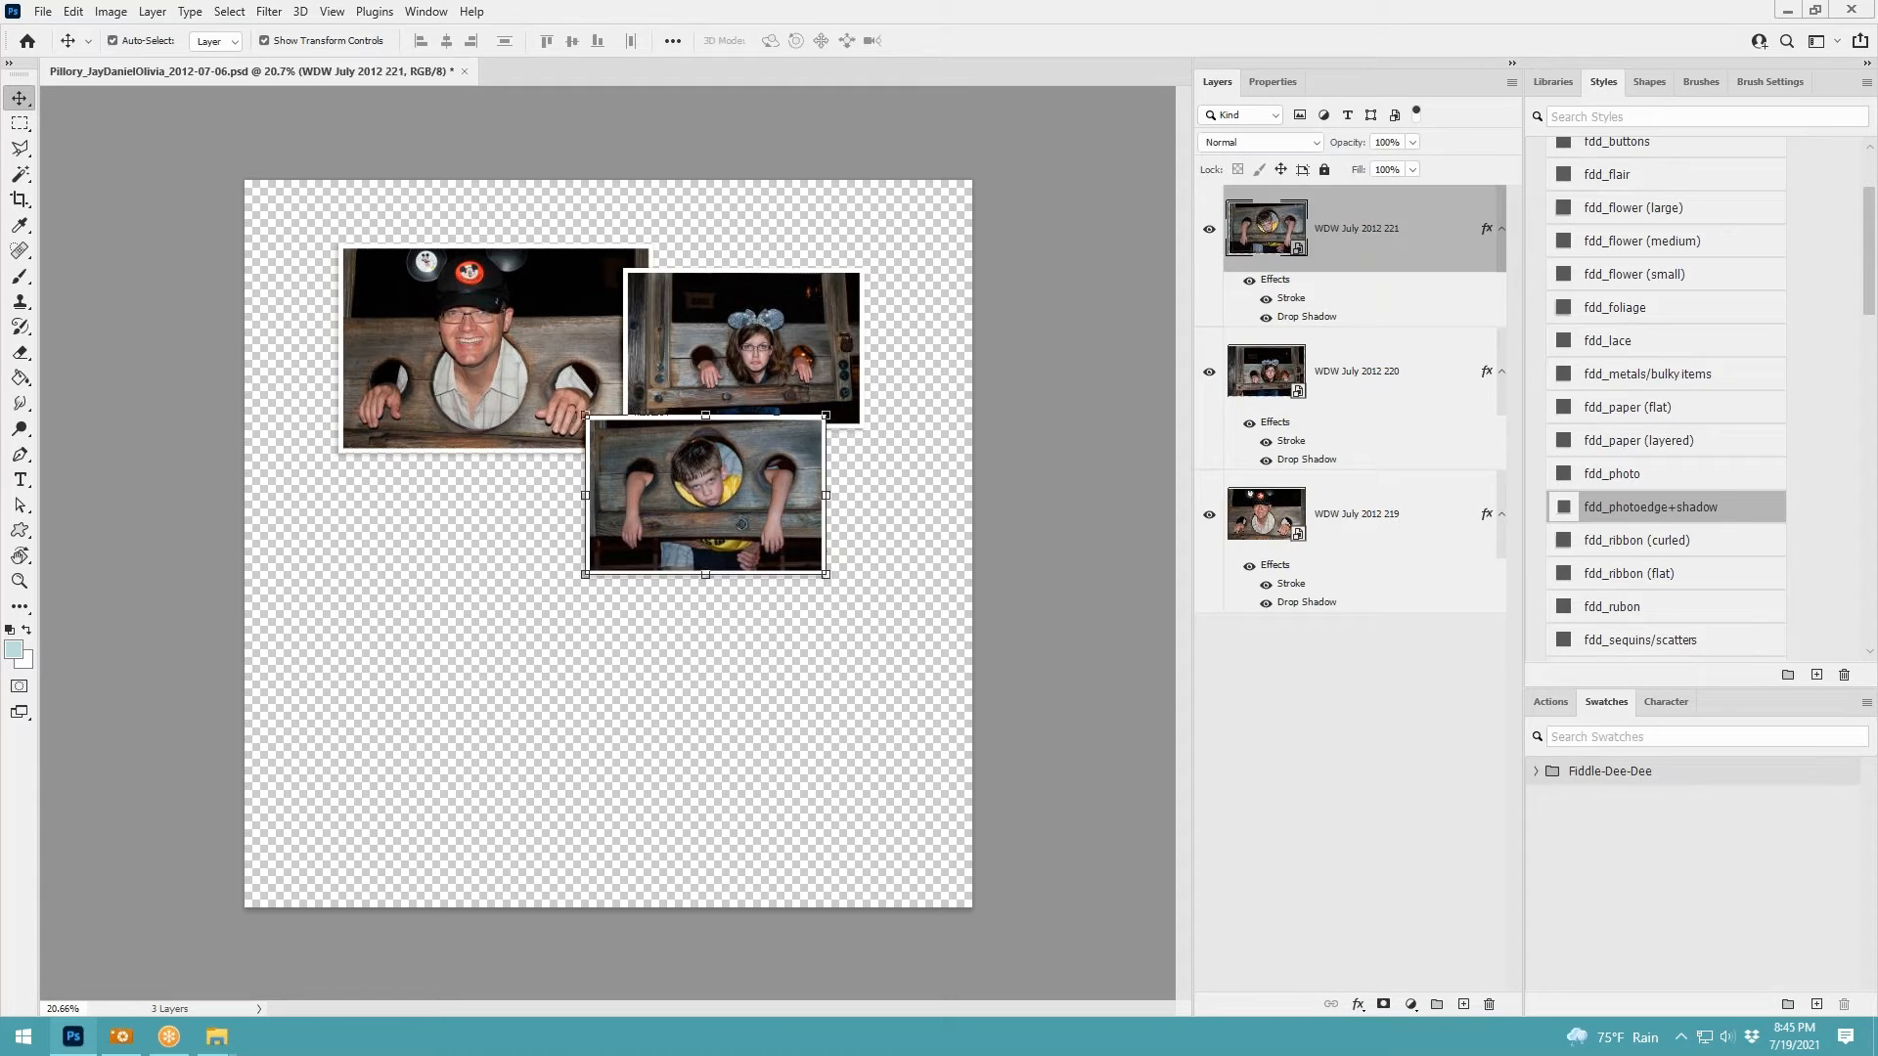
left_click(552, 388)
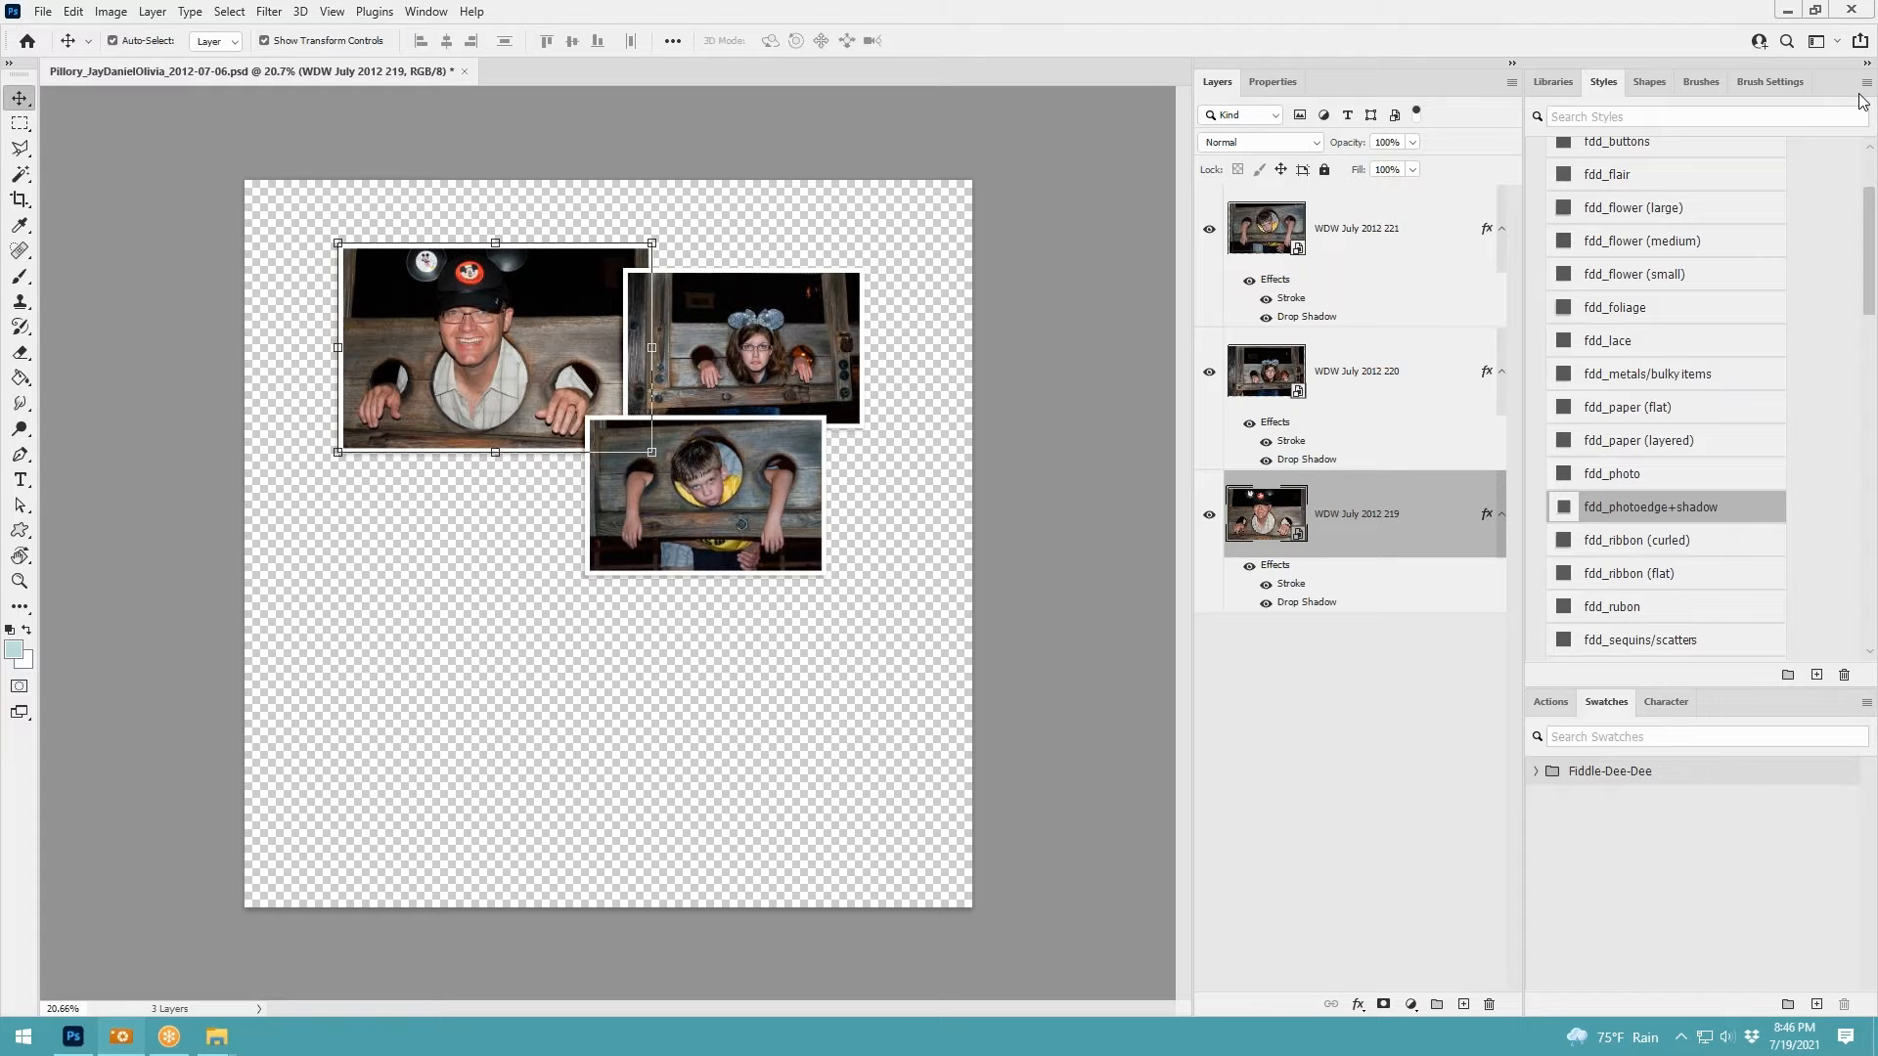
Switch to ACDSee and look through the Frontier category for papers, cards and embellishments that suit the pillory photos
left_click_drag(1859, 94, 827, 195)
left_click(1370, 190)
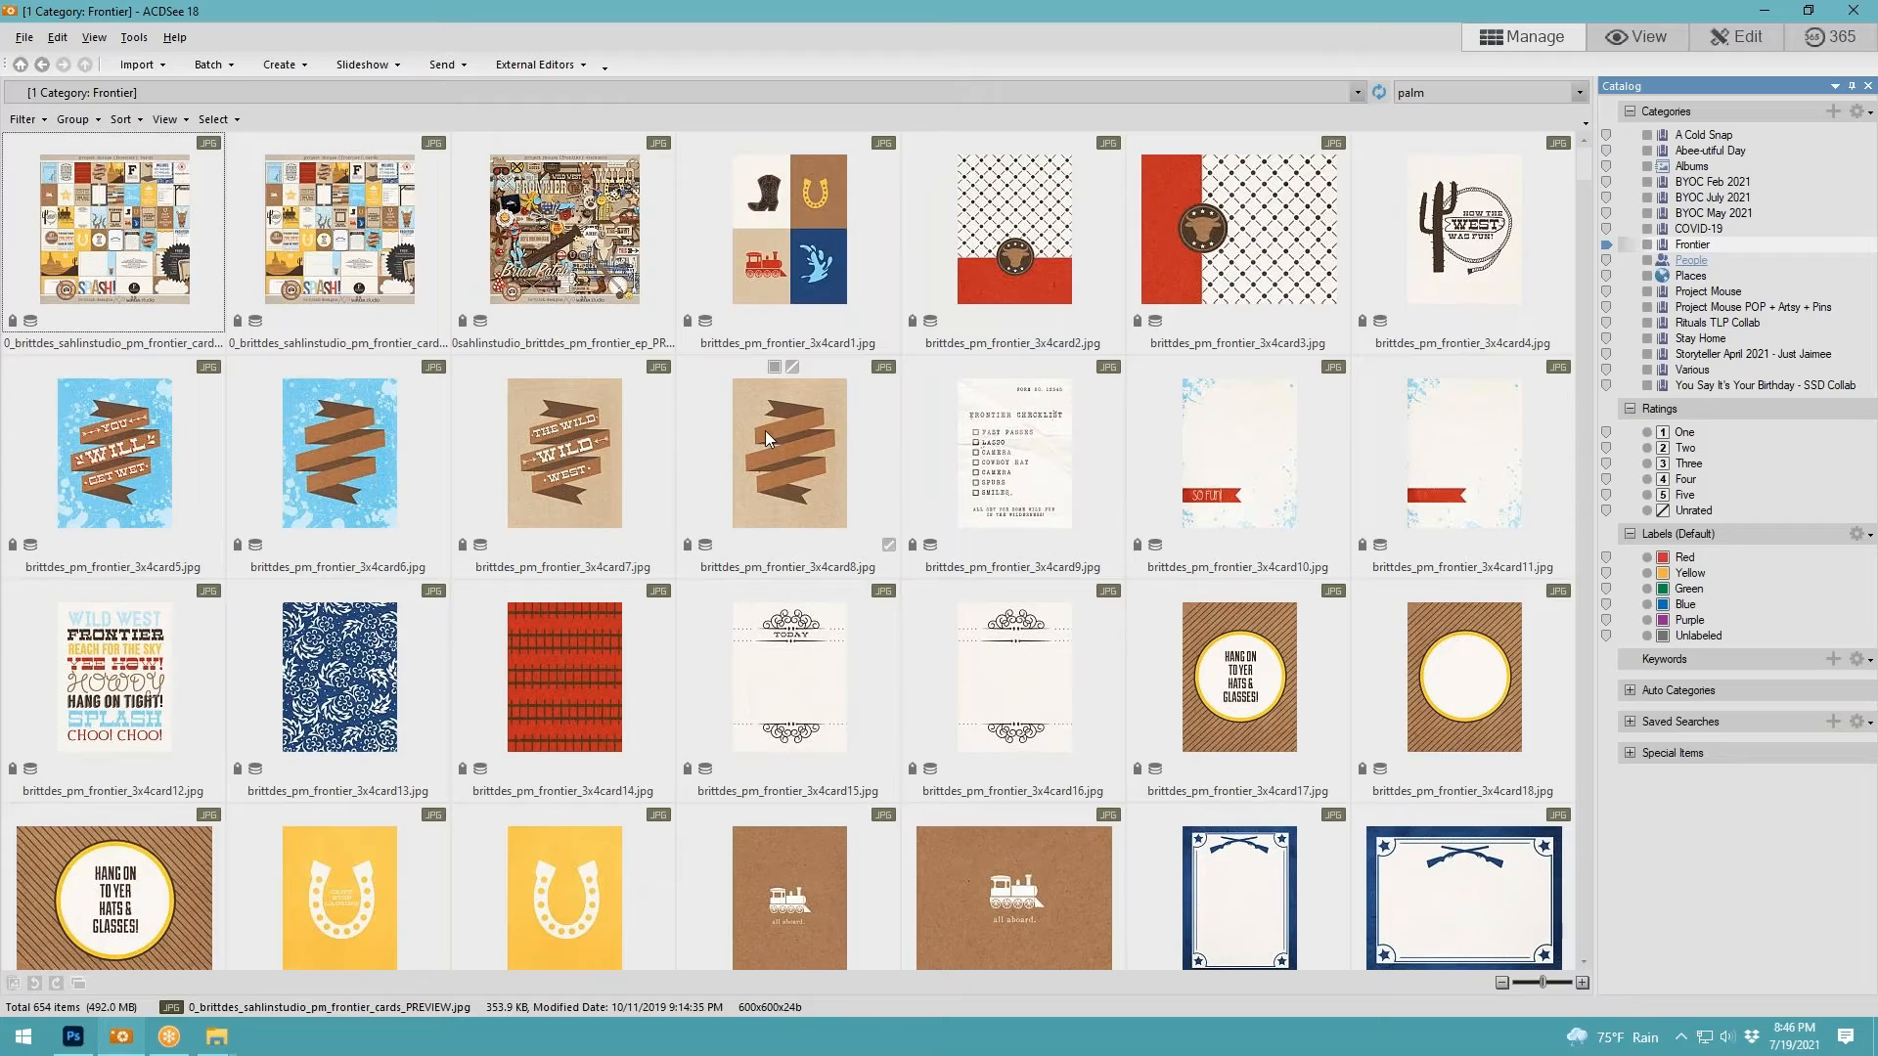
scroll(768, 435, "down", 5)
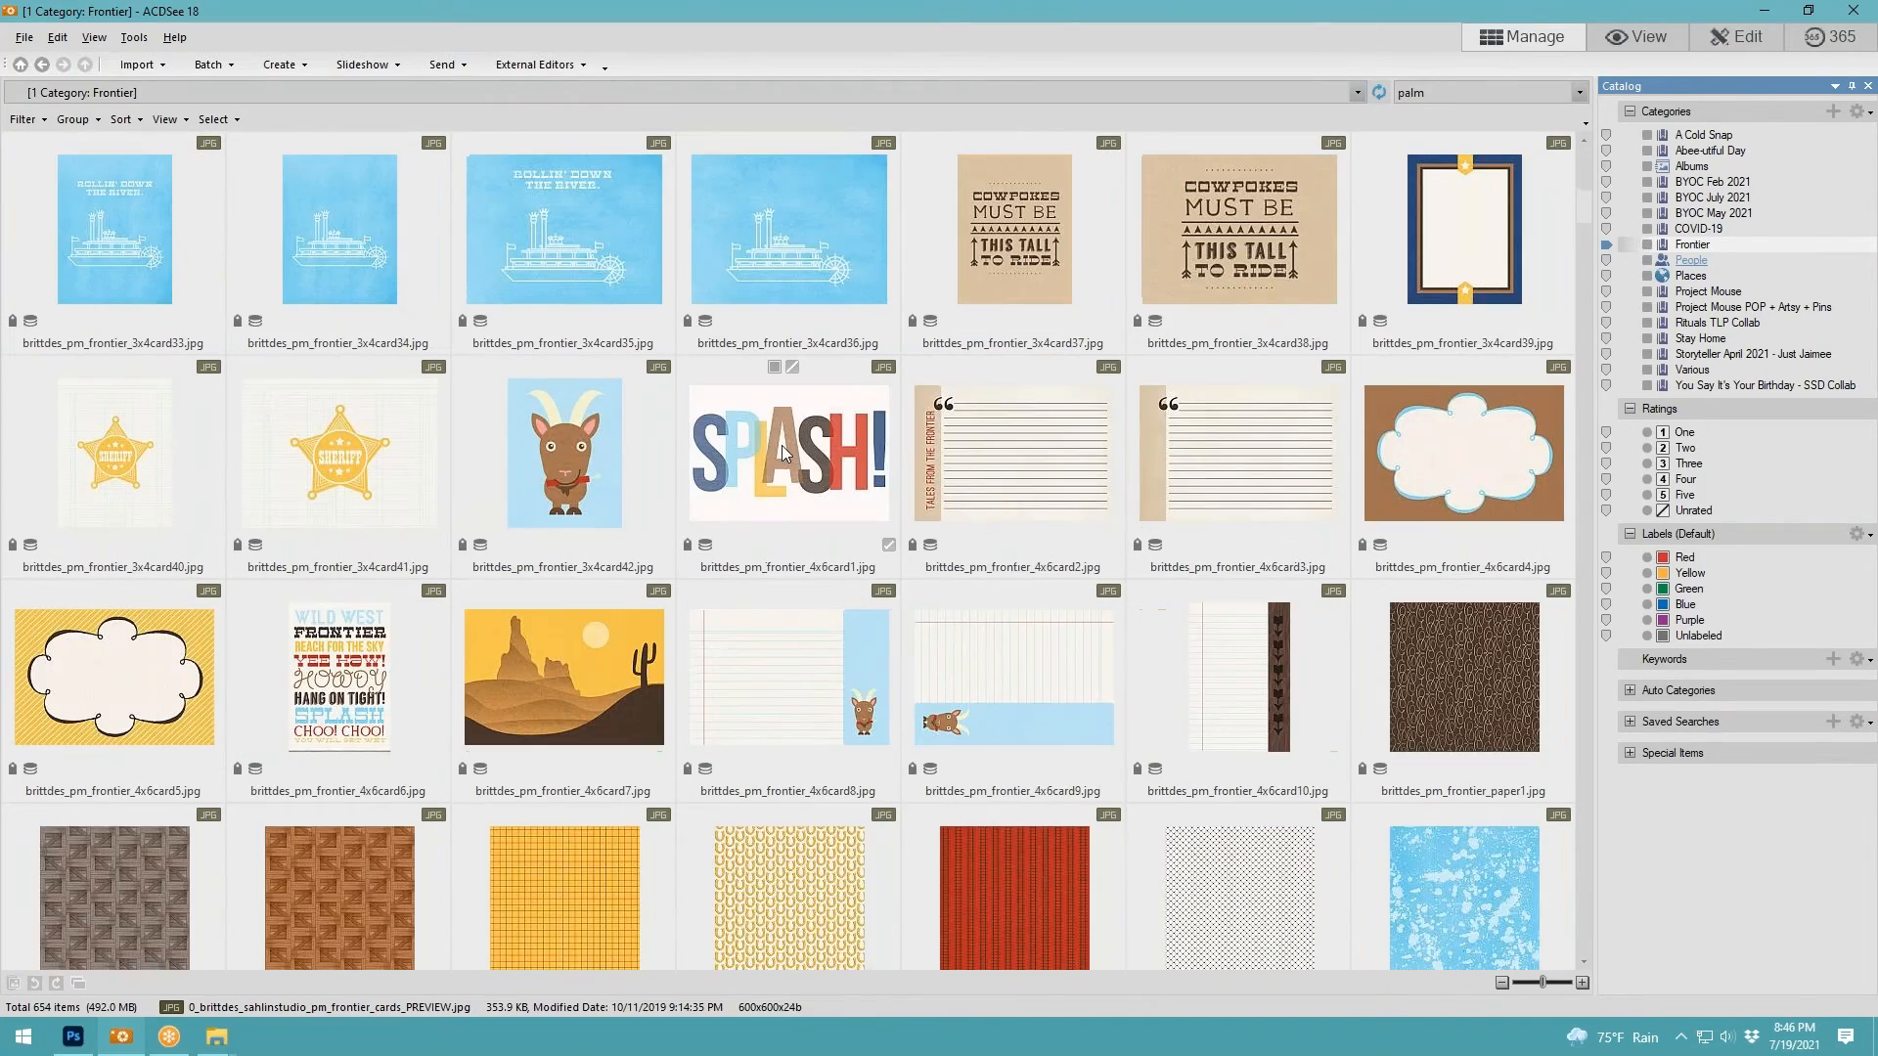
scroll(782, 449, "down", 15)
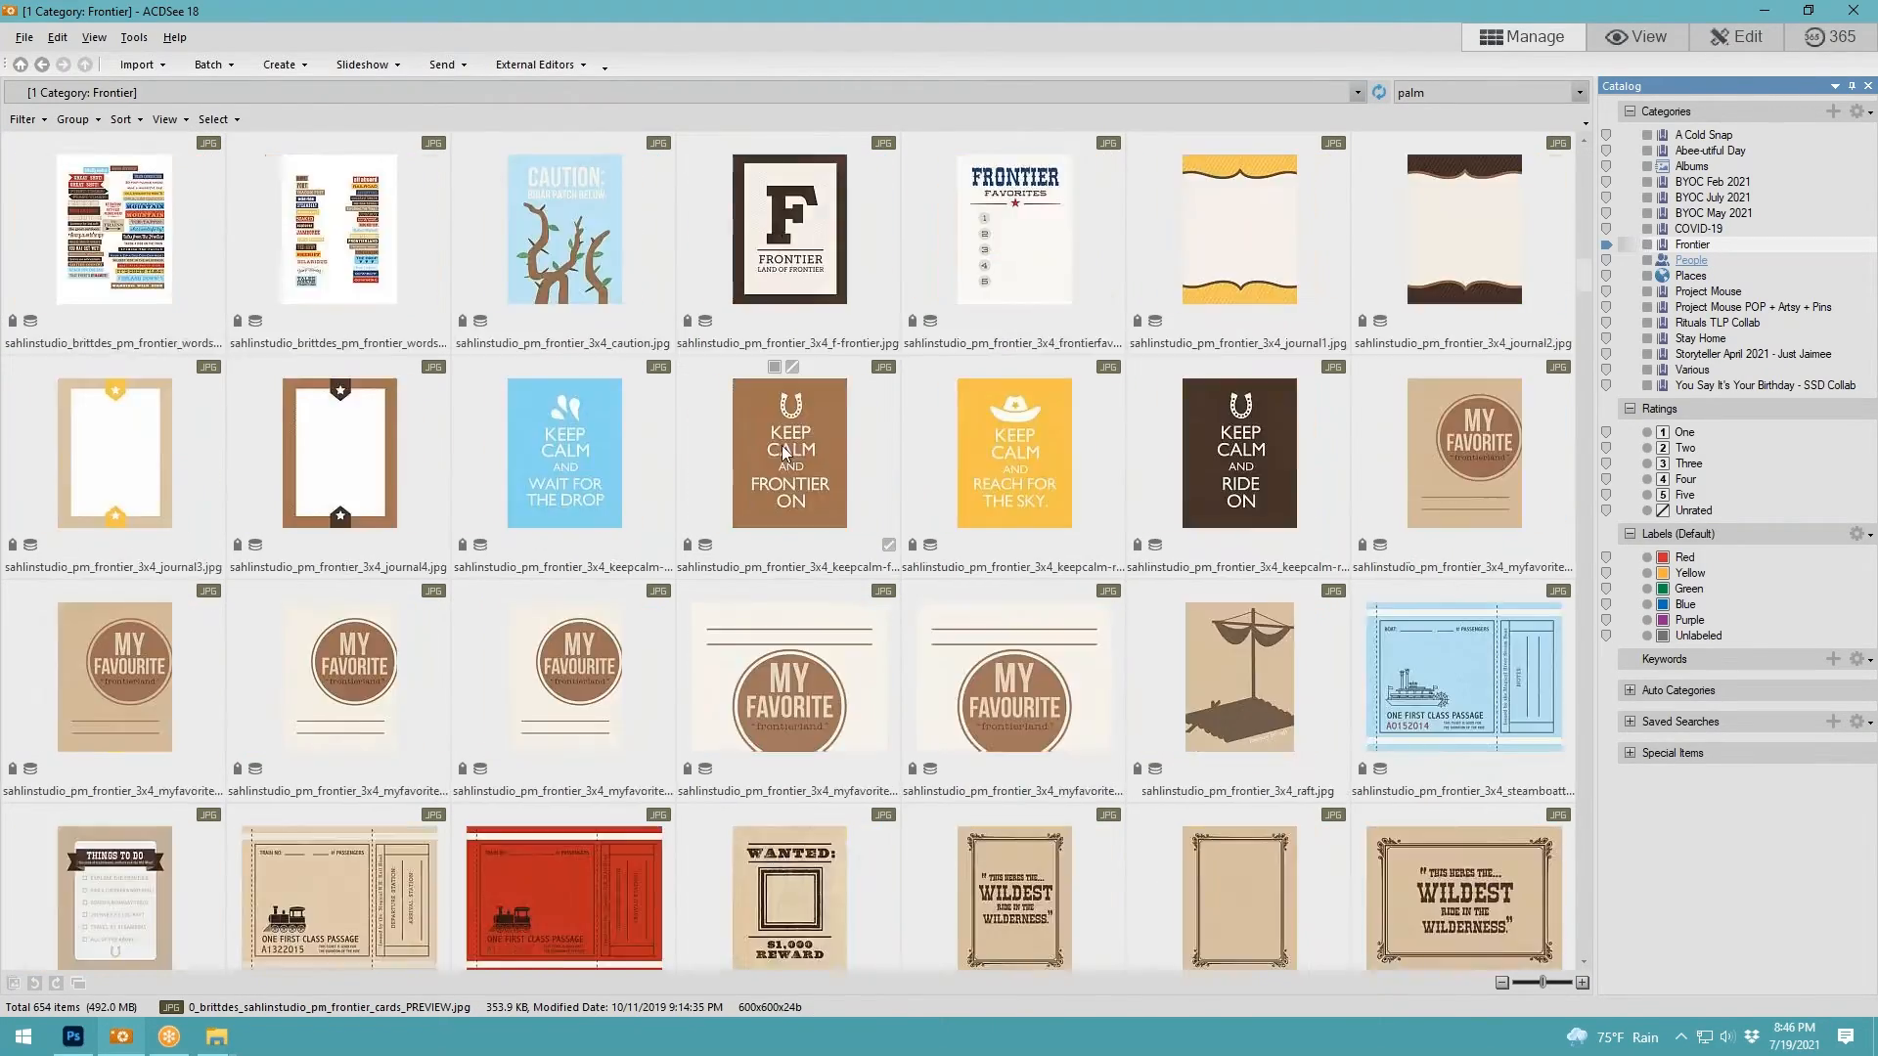
scroll(783, 449, "down", 15)
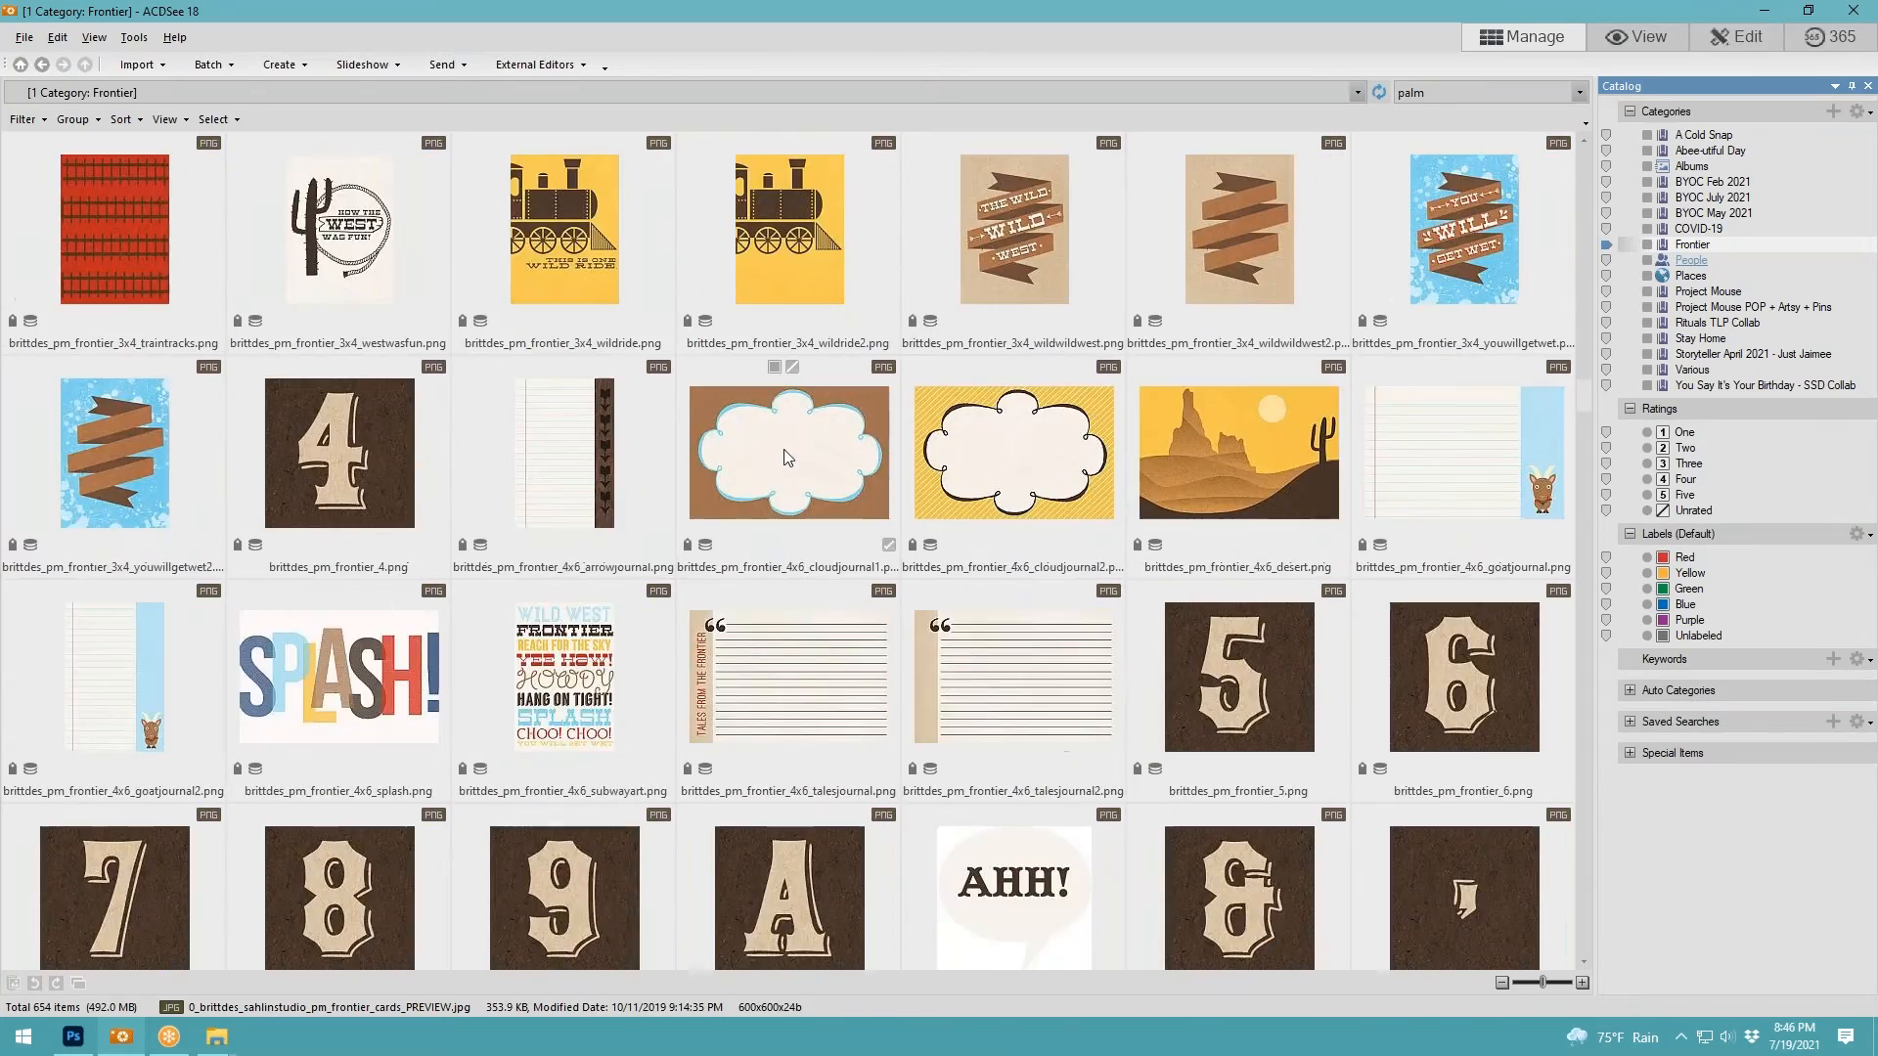
scroll(784, 449, "down", 12)
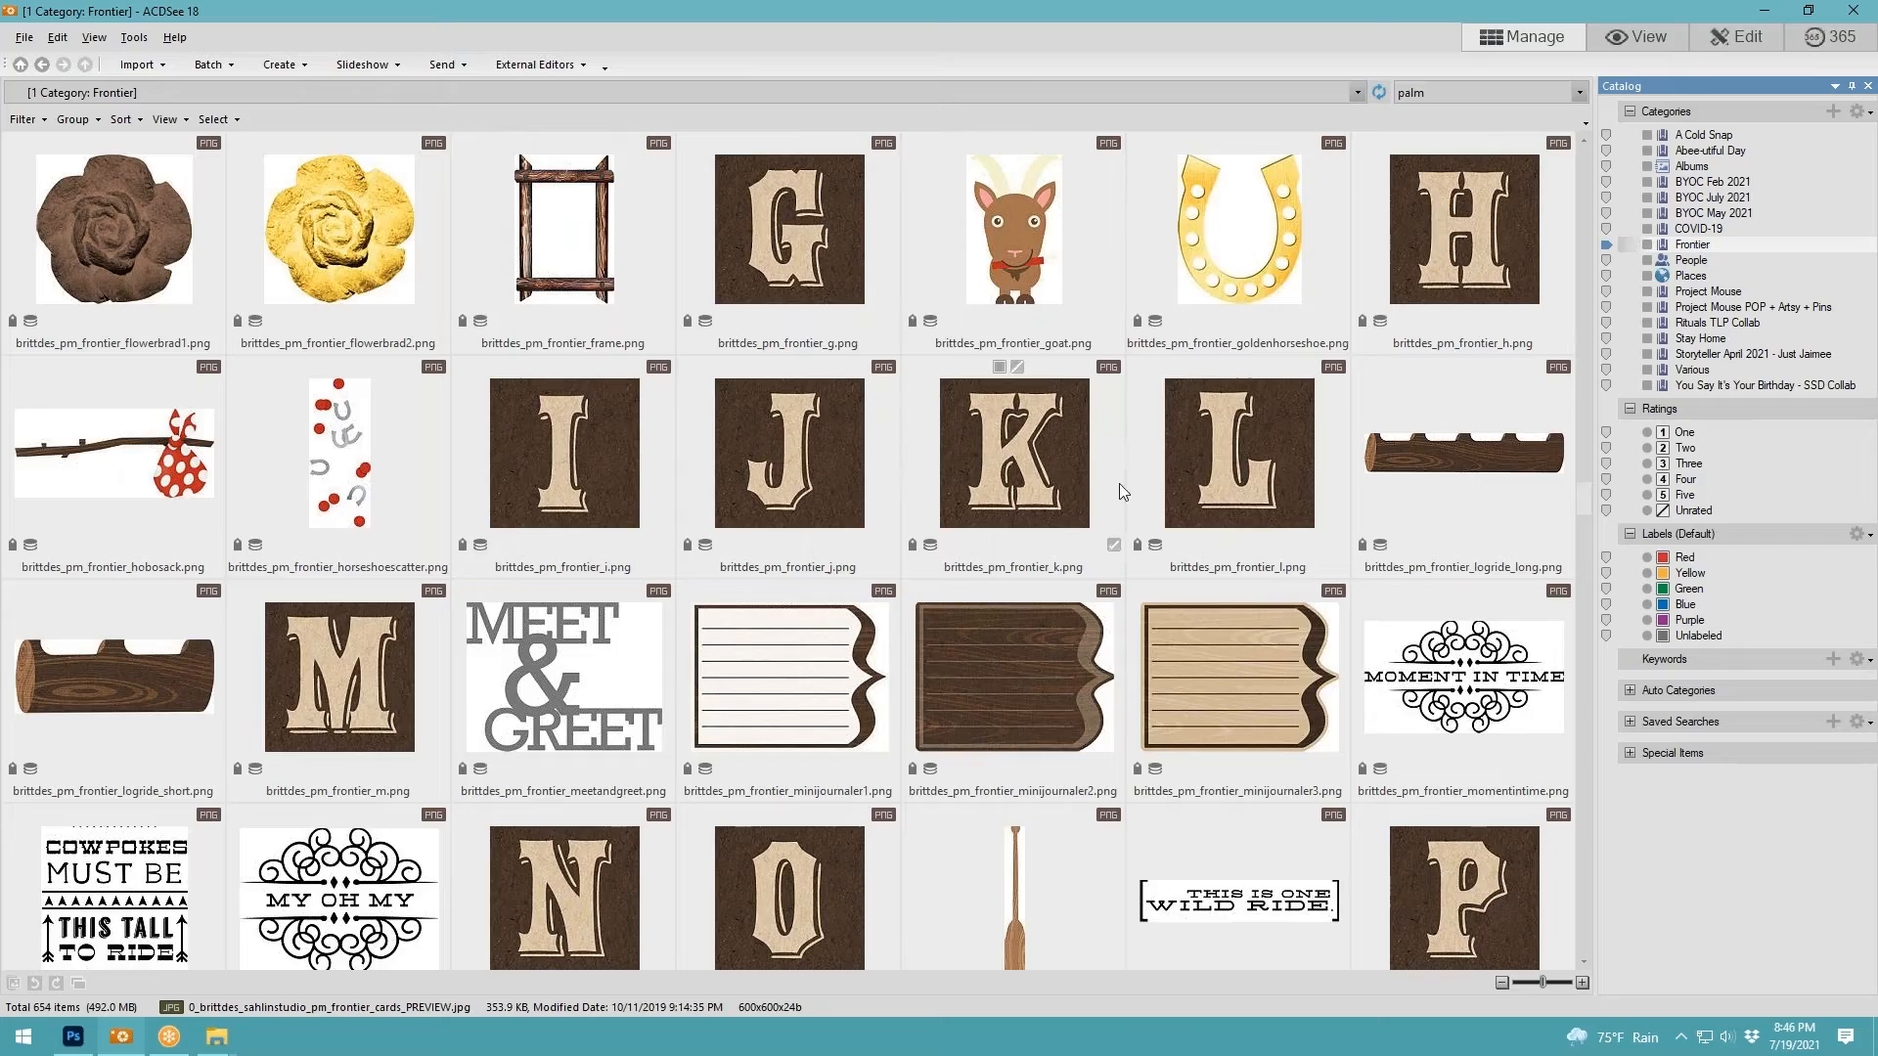
scroll(1124, 484, "up", 3)
scroll(1131, 485, "down", 20)
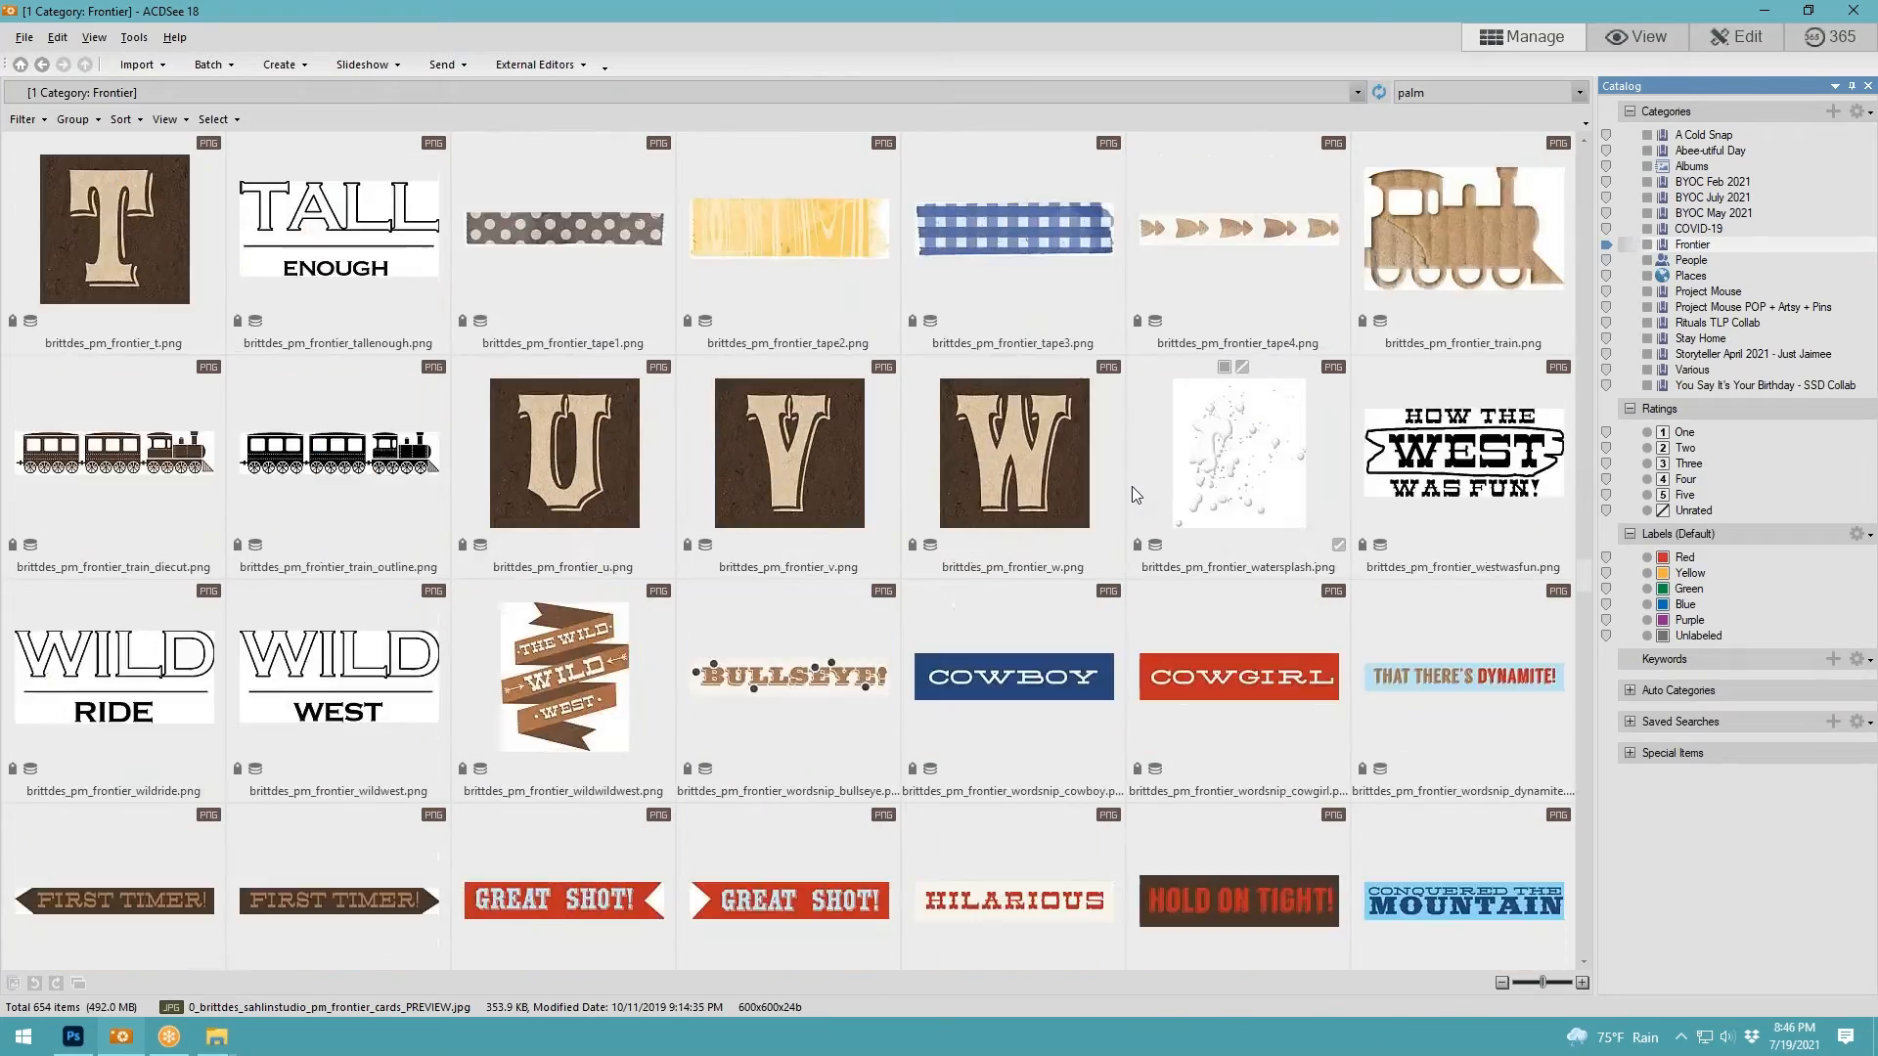
scroll(1131, 486, "down", 20)
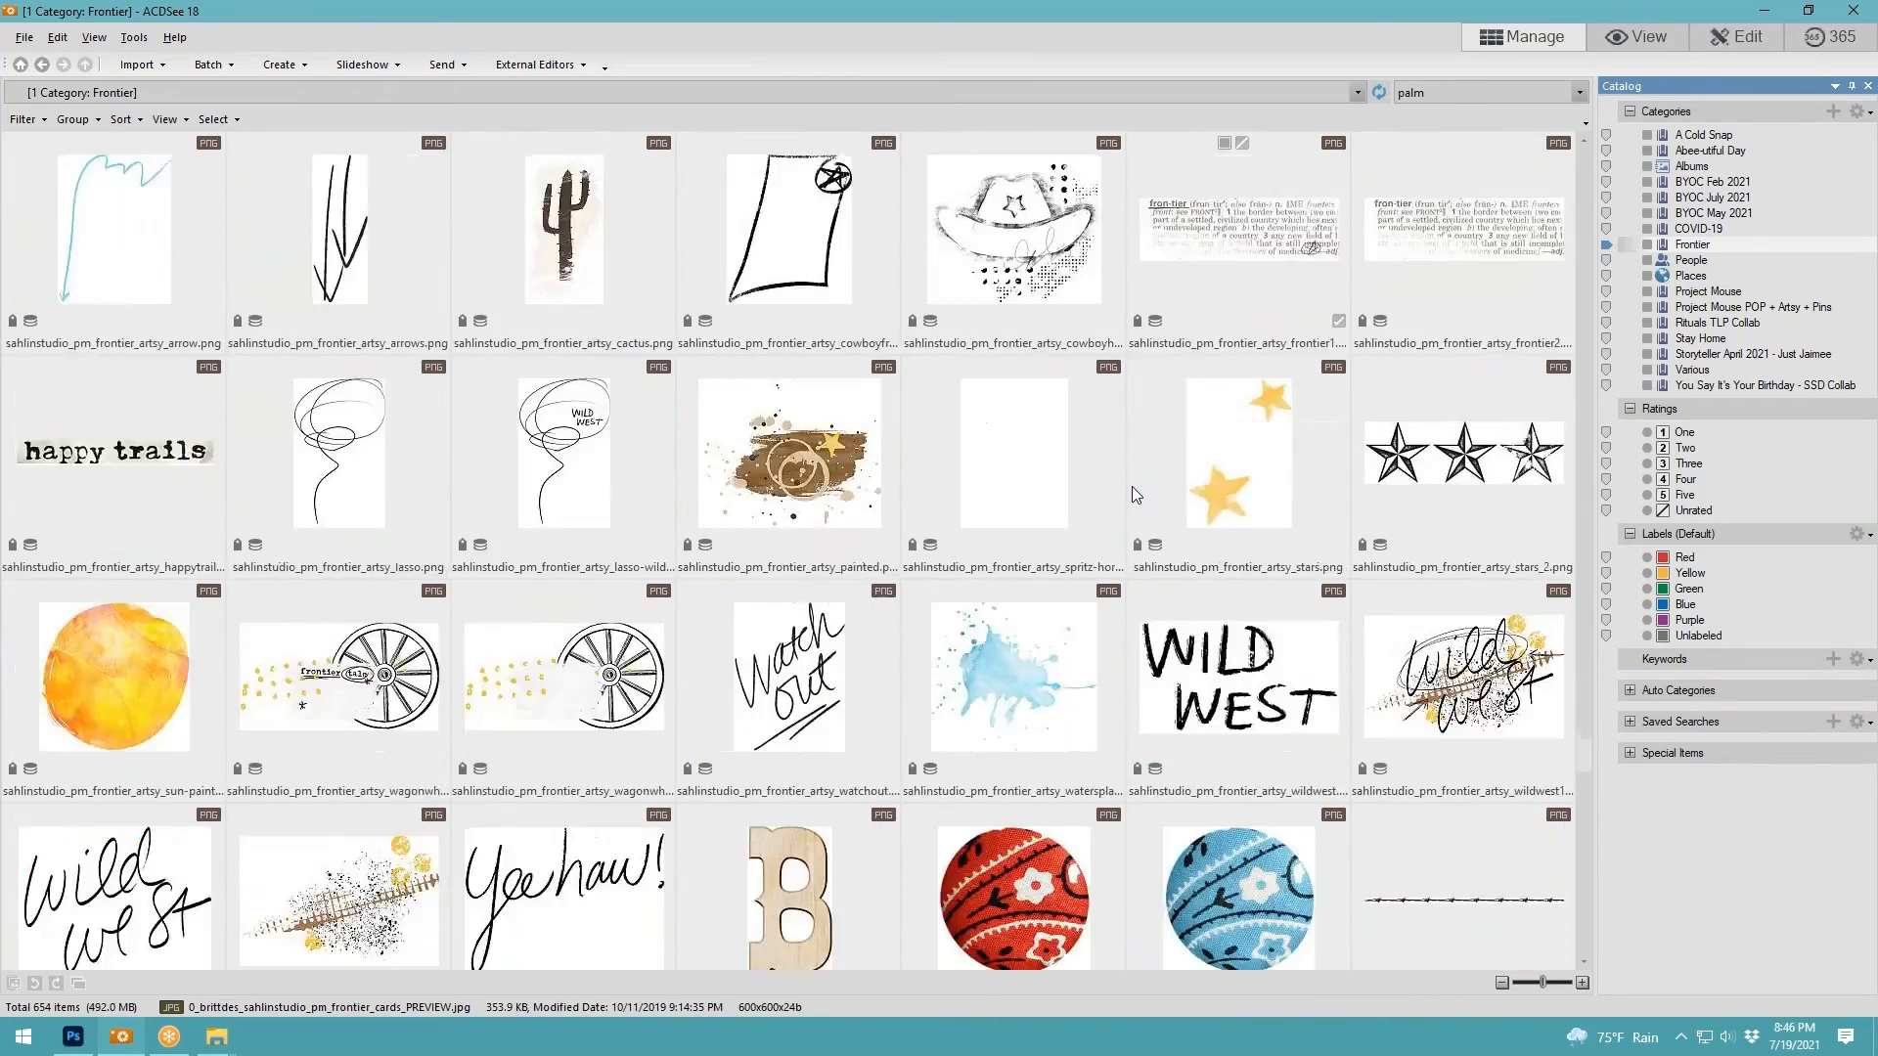
scroll(1130, 485, "down", 20)
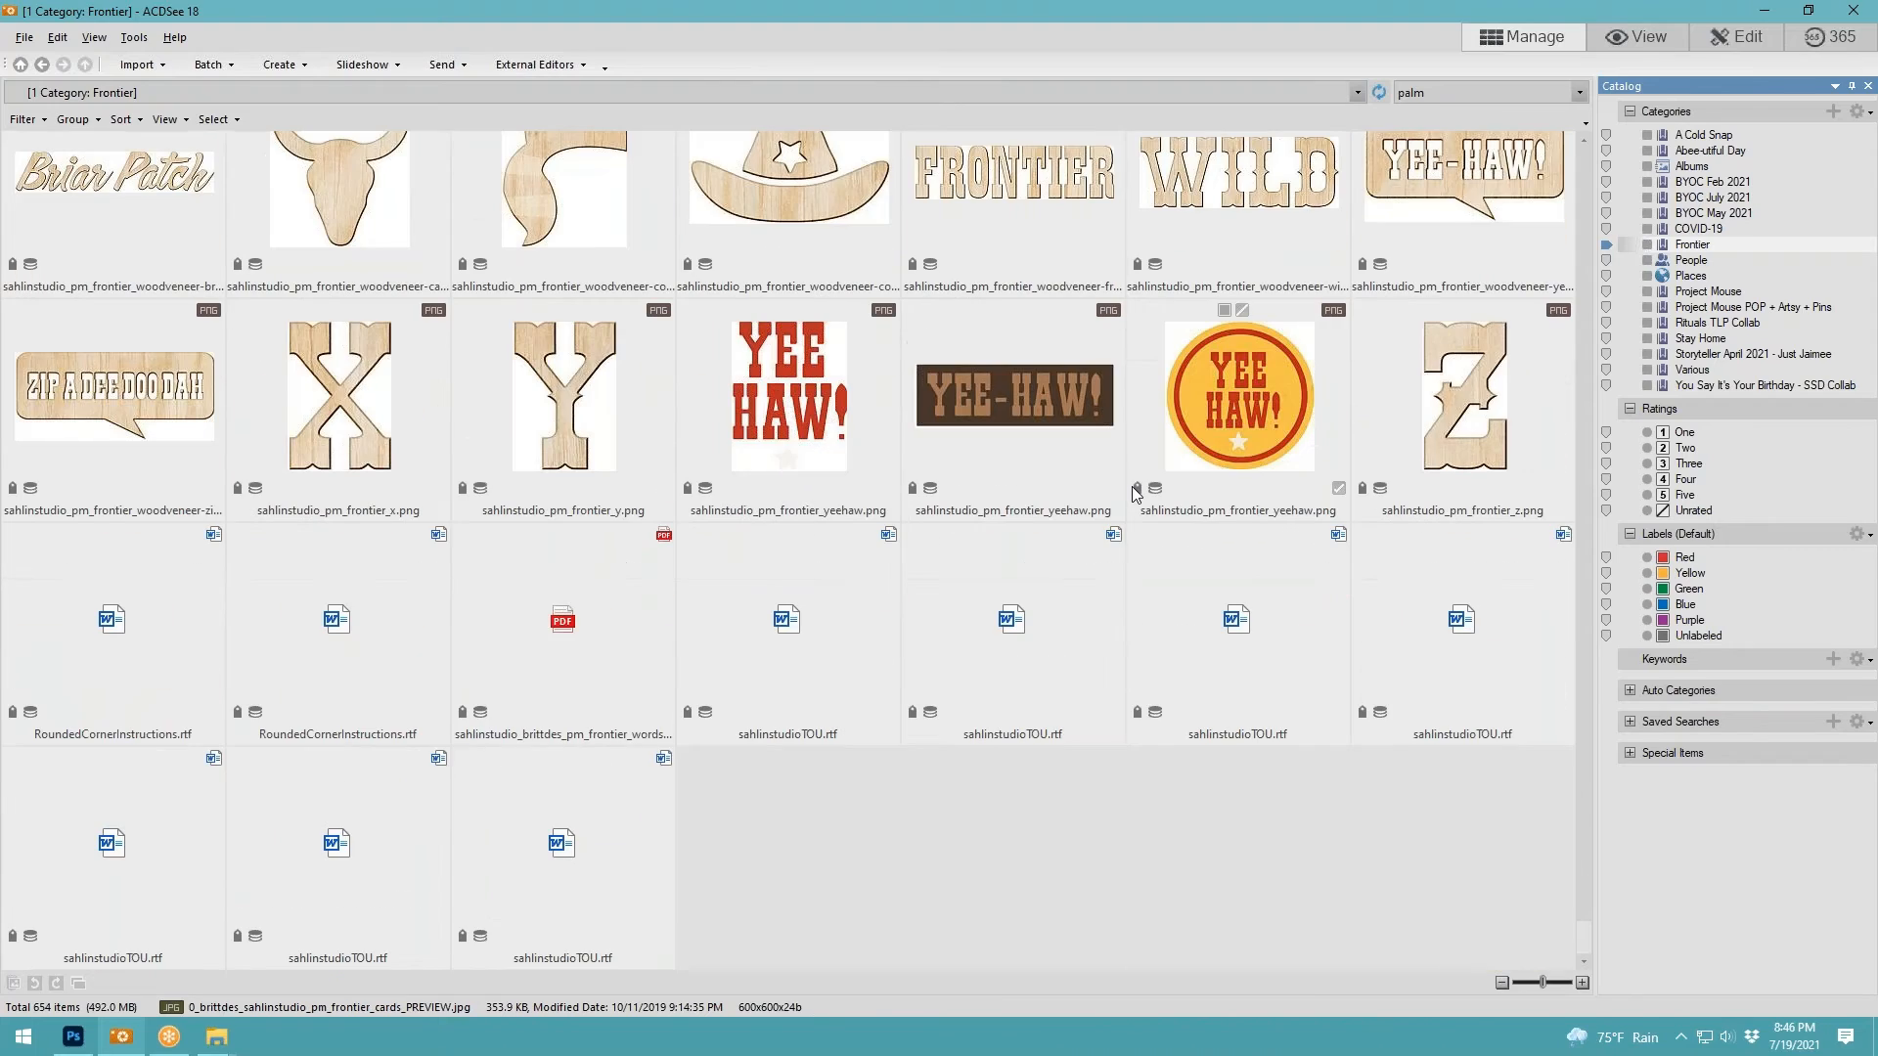
scroll(1239, 574, "up", 1)
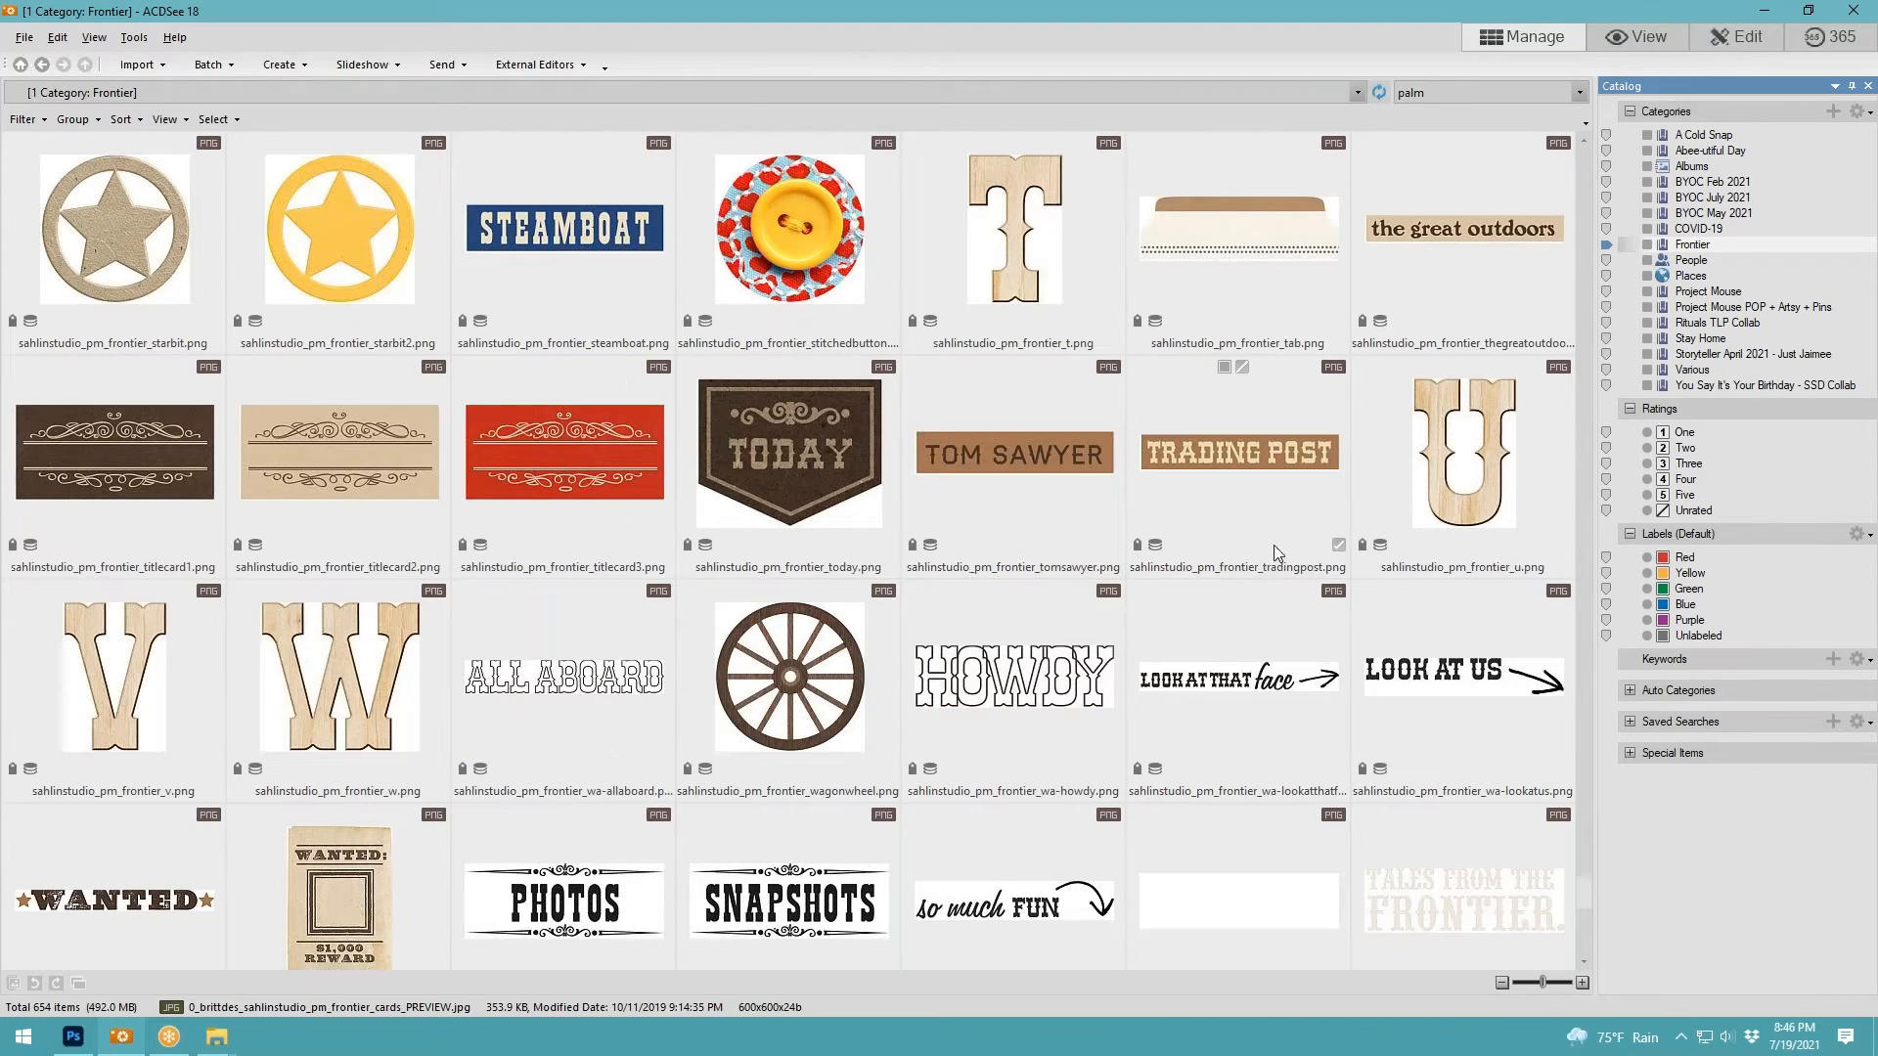
left_click_drag(1582, 894, 1599, 275)
scroll(1190, 473, "down", 5)
scroll(1189, 473, "down", 15)
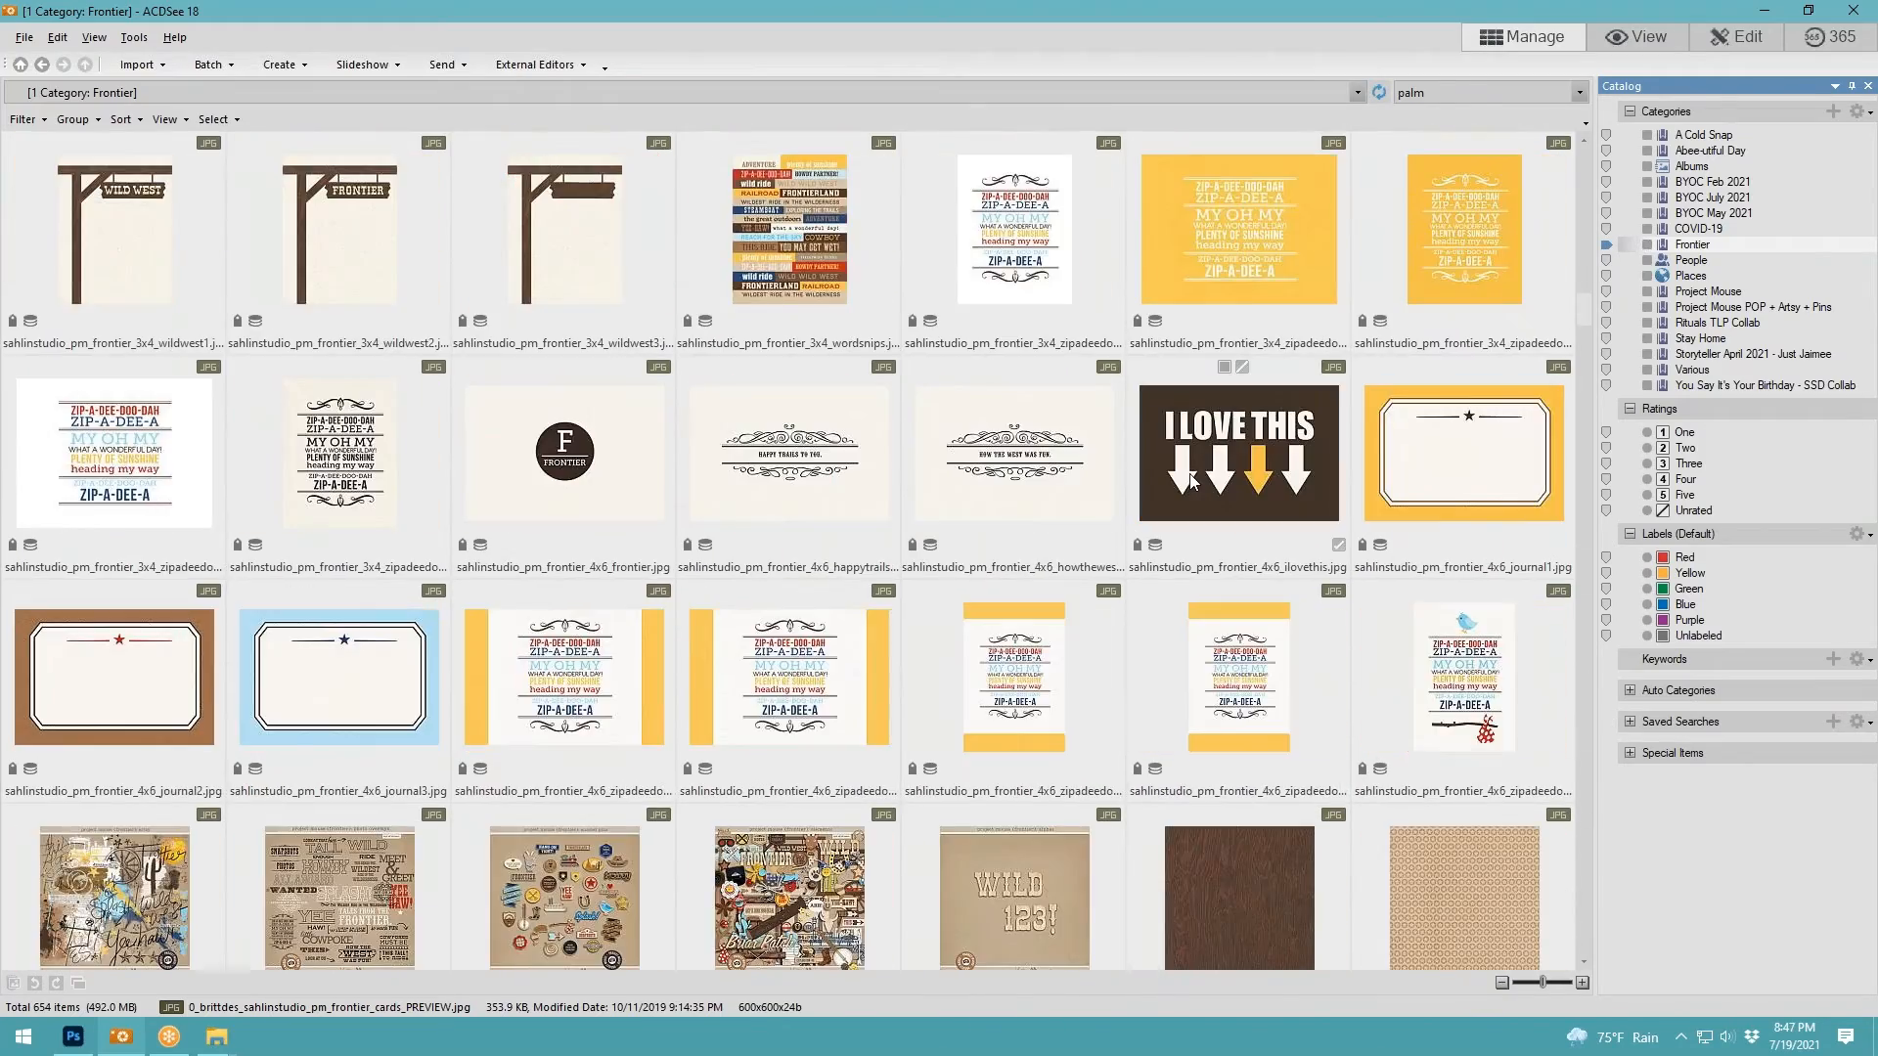
scroll(1190, 481, "down", 5)
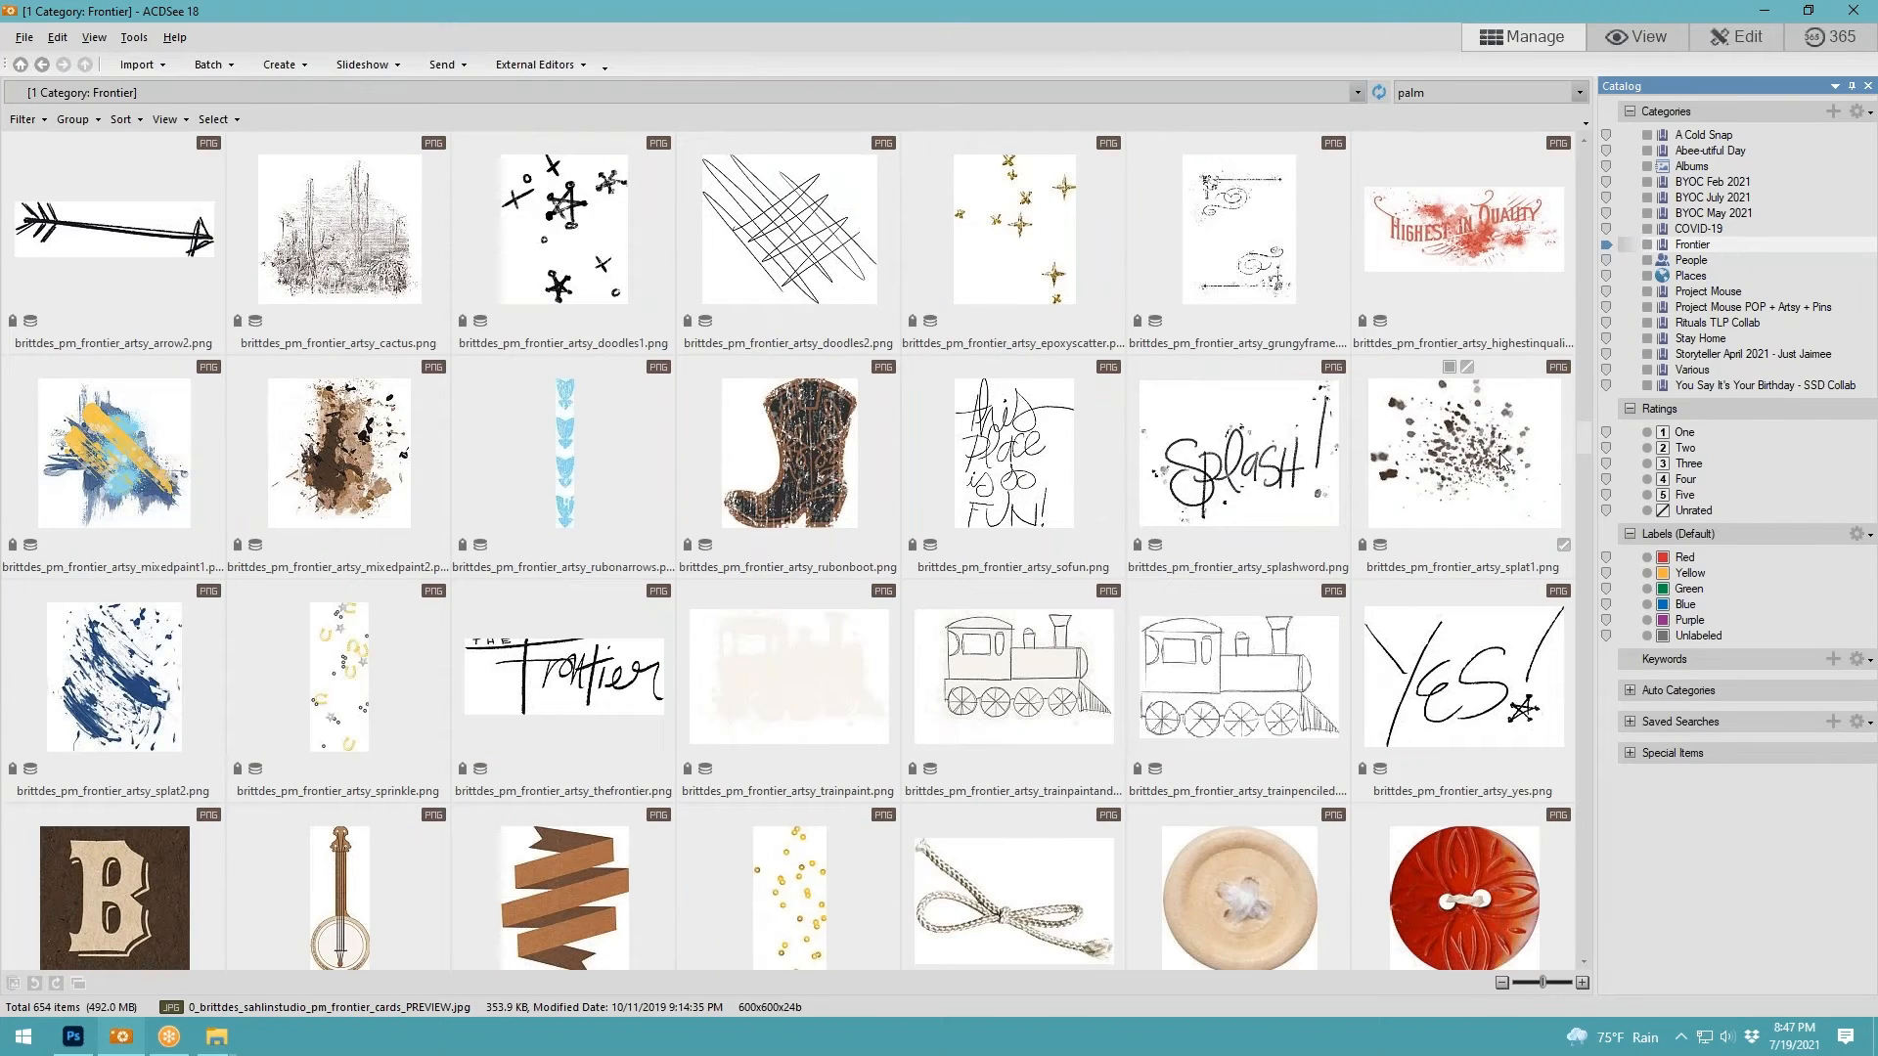
scroll(1394, 556, "down", 5)
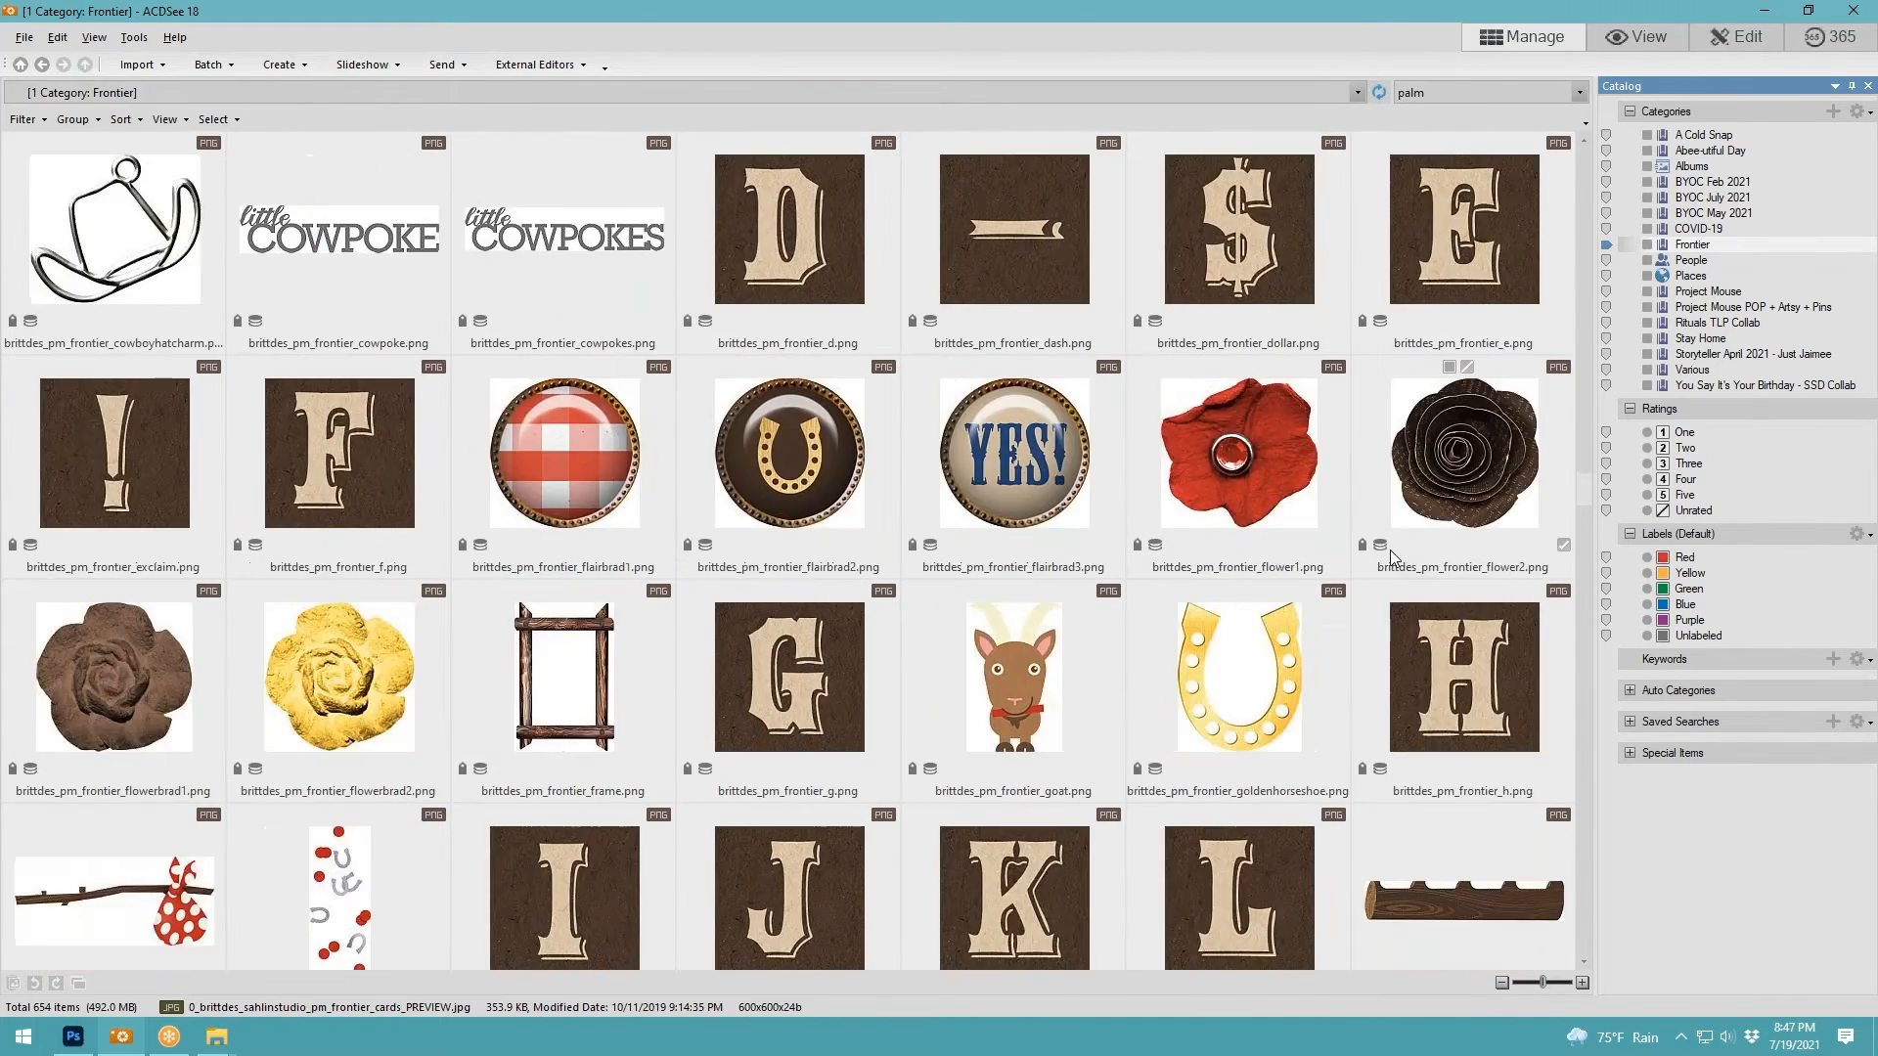
scroll(1391, 554, "down", 5)
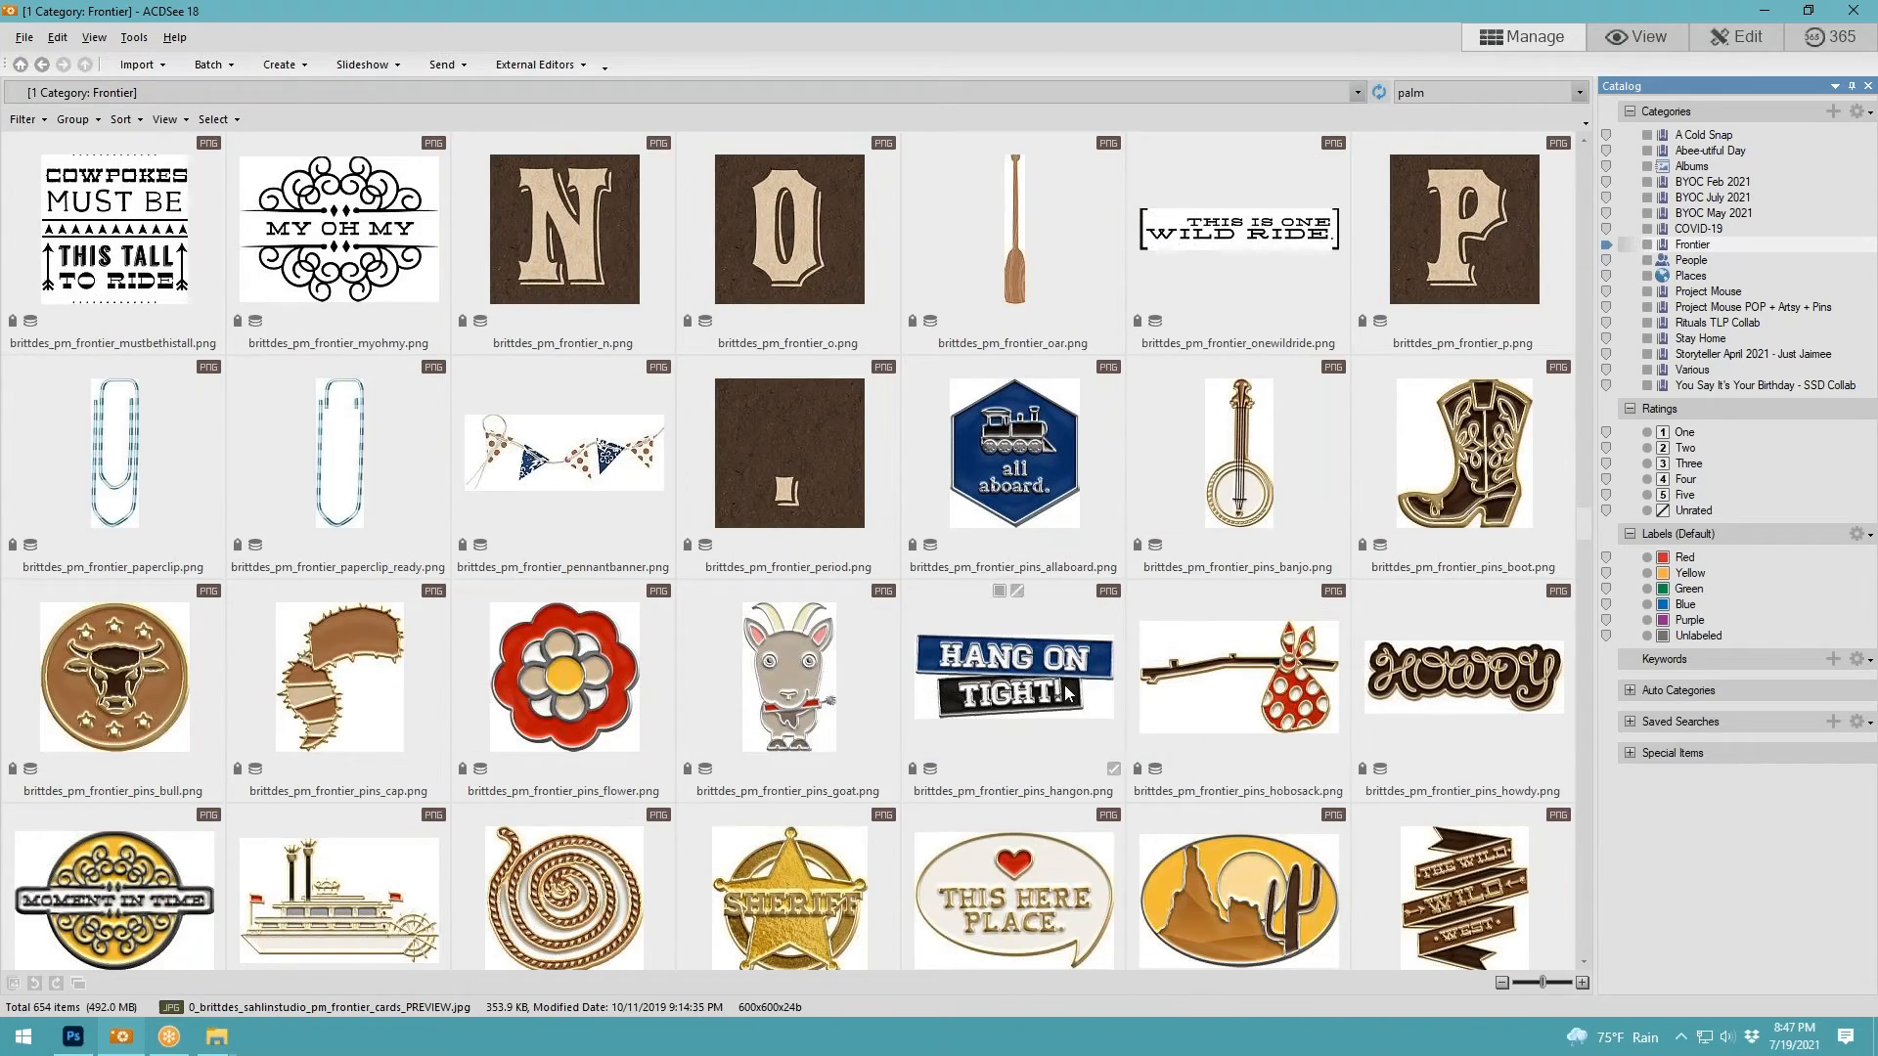
scroll(1139, 685, "down", 3)
scroll(1139, 685, "down", 2)
scroll(1252, 217, "up", 7)
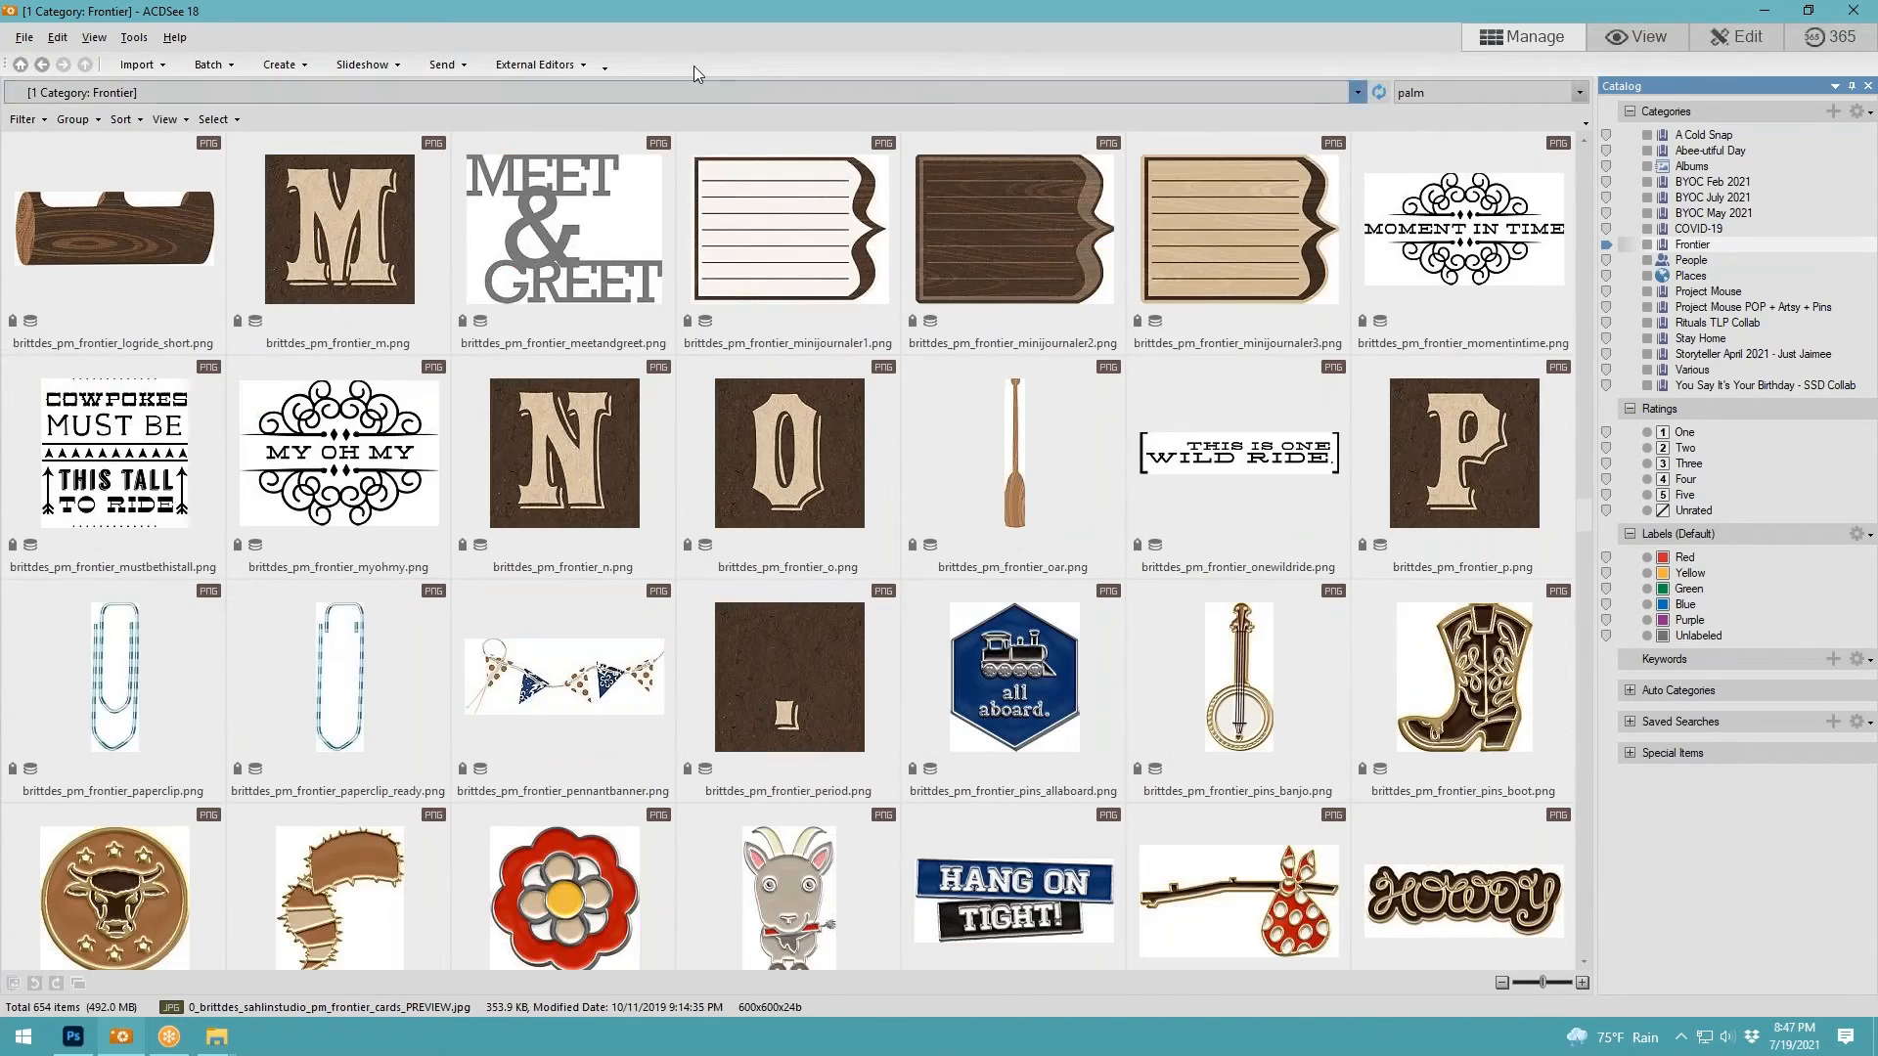
Return to Photoshop, place the brittdes_pm_frontier_solid3 paper on the page and move its layer below all three photos
left_click_drag(1256, 15, 1877, 93)
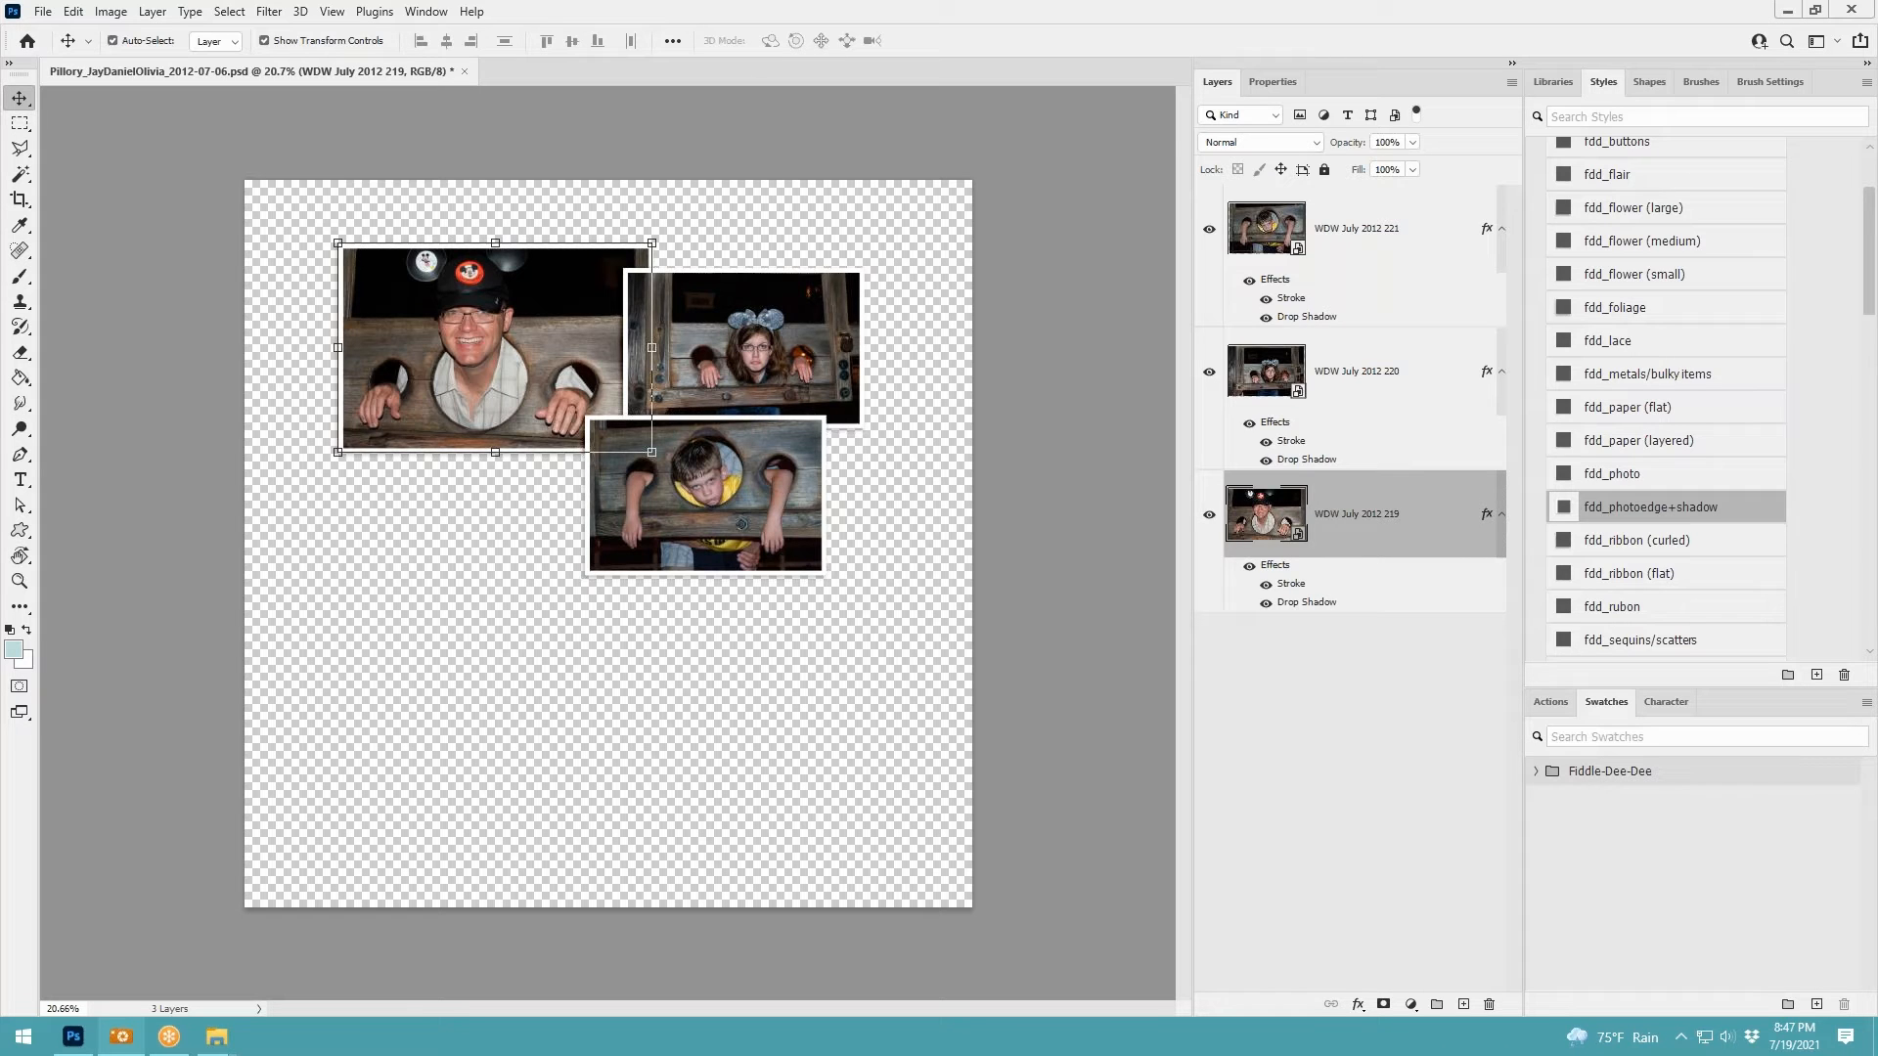
left_click_drag(74, 1035, 631, 696)
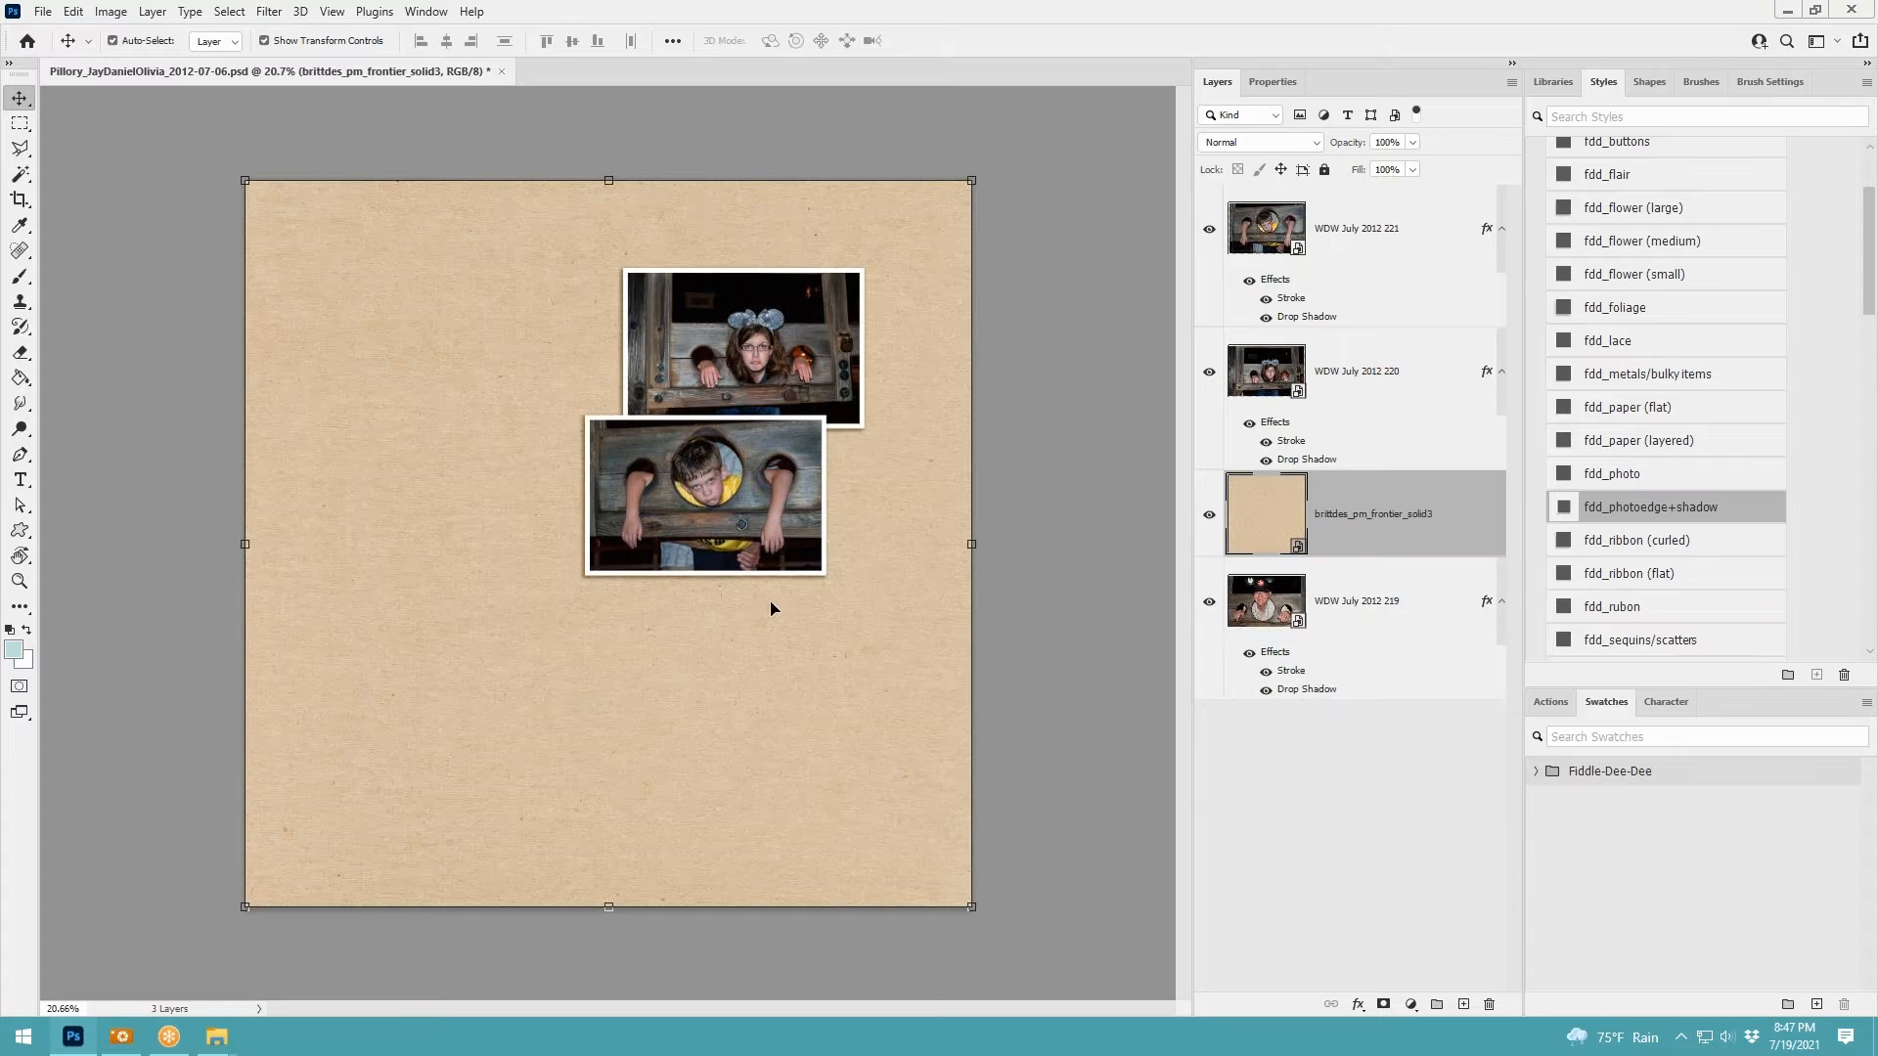
left_click_drag(1365, 570, 1383, 713)
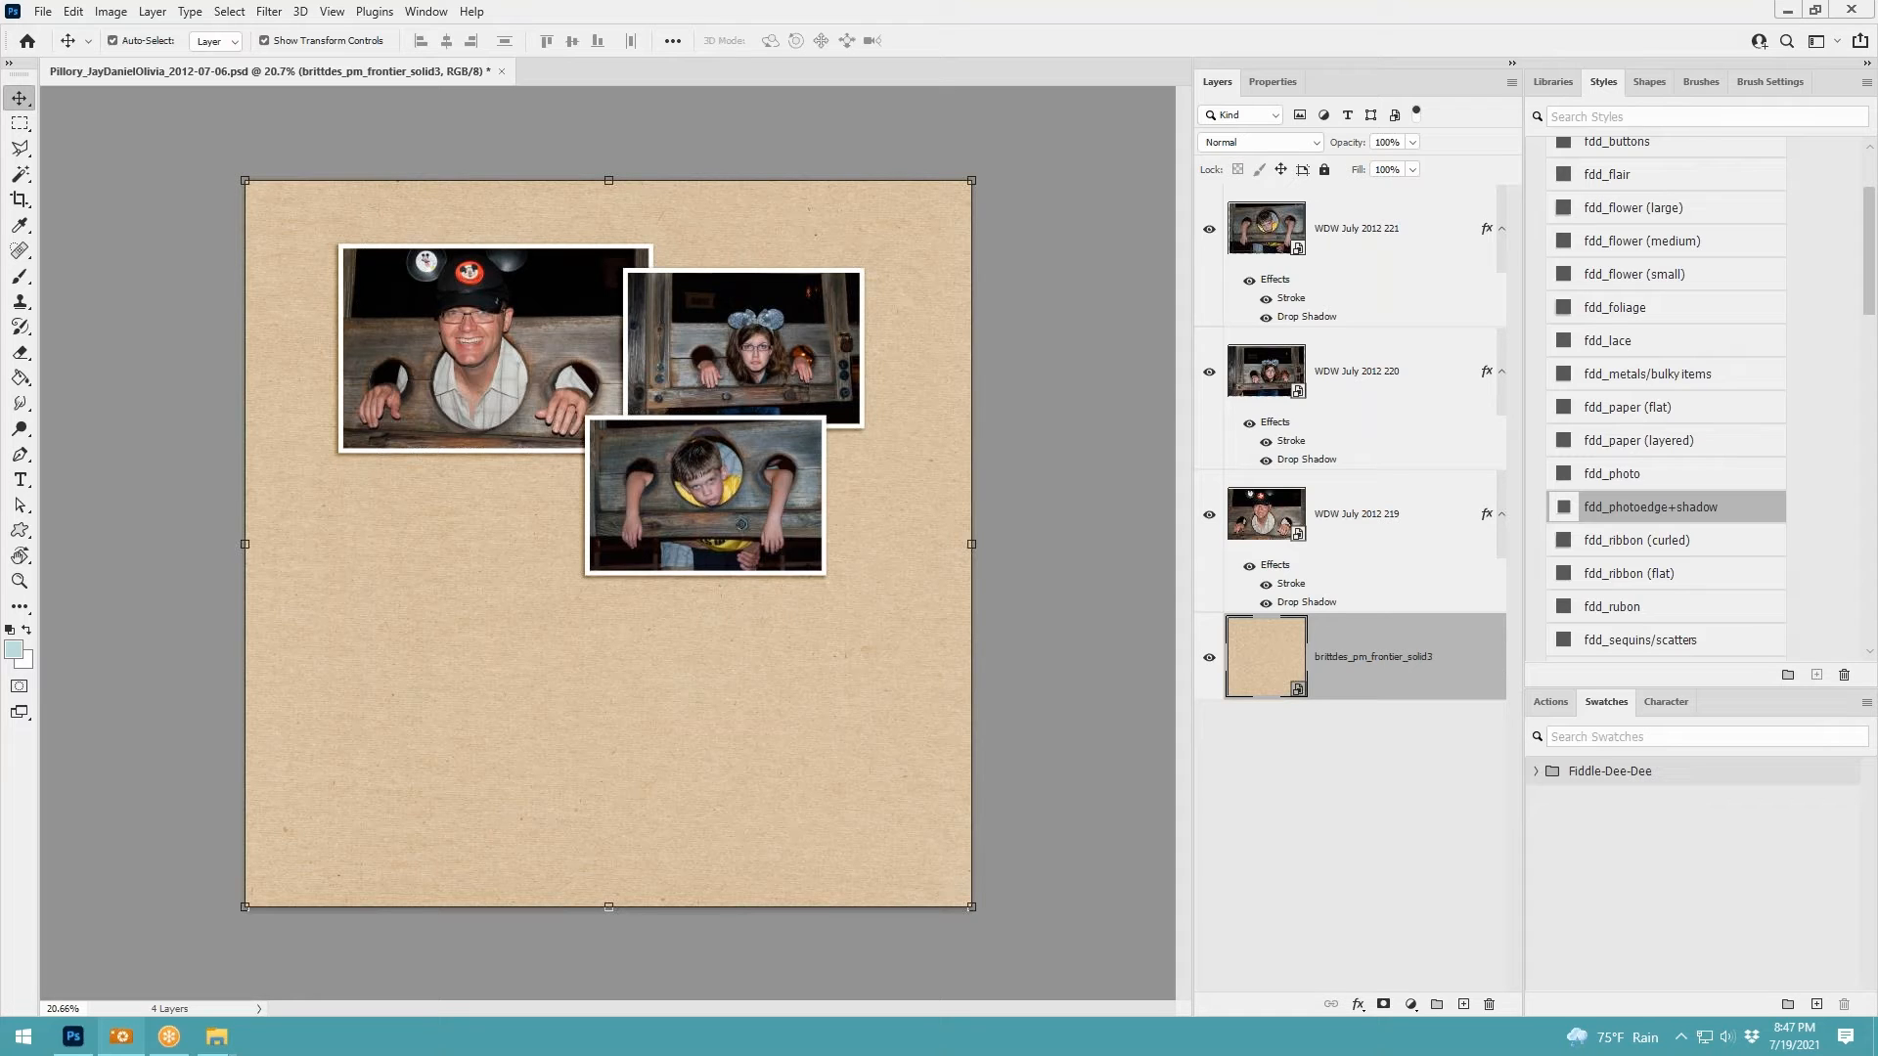
Add the brittdes_pm_frontier_paper3b and brittdes_pm_frontier_paper3 wood-crate papers above the solid3 paper and beneath the photos
left_click_drag(838, 558, 1164, 574)
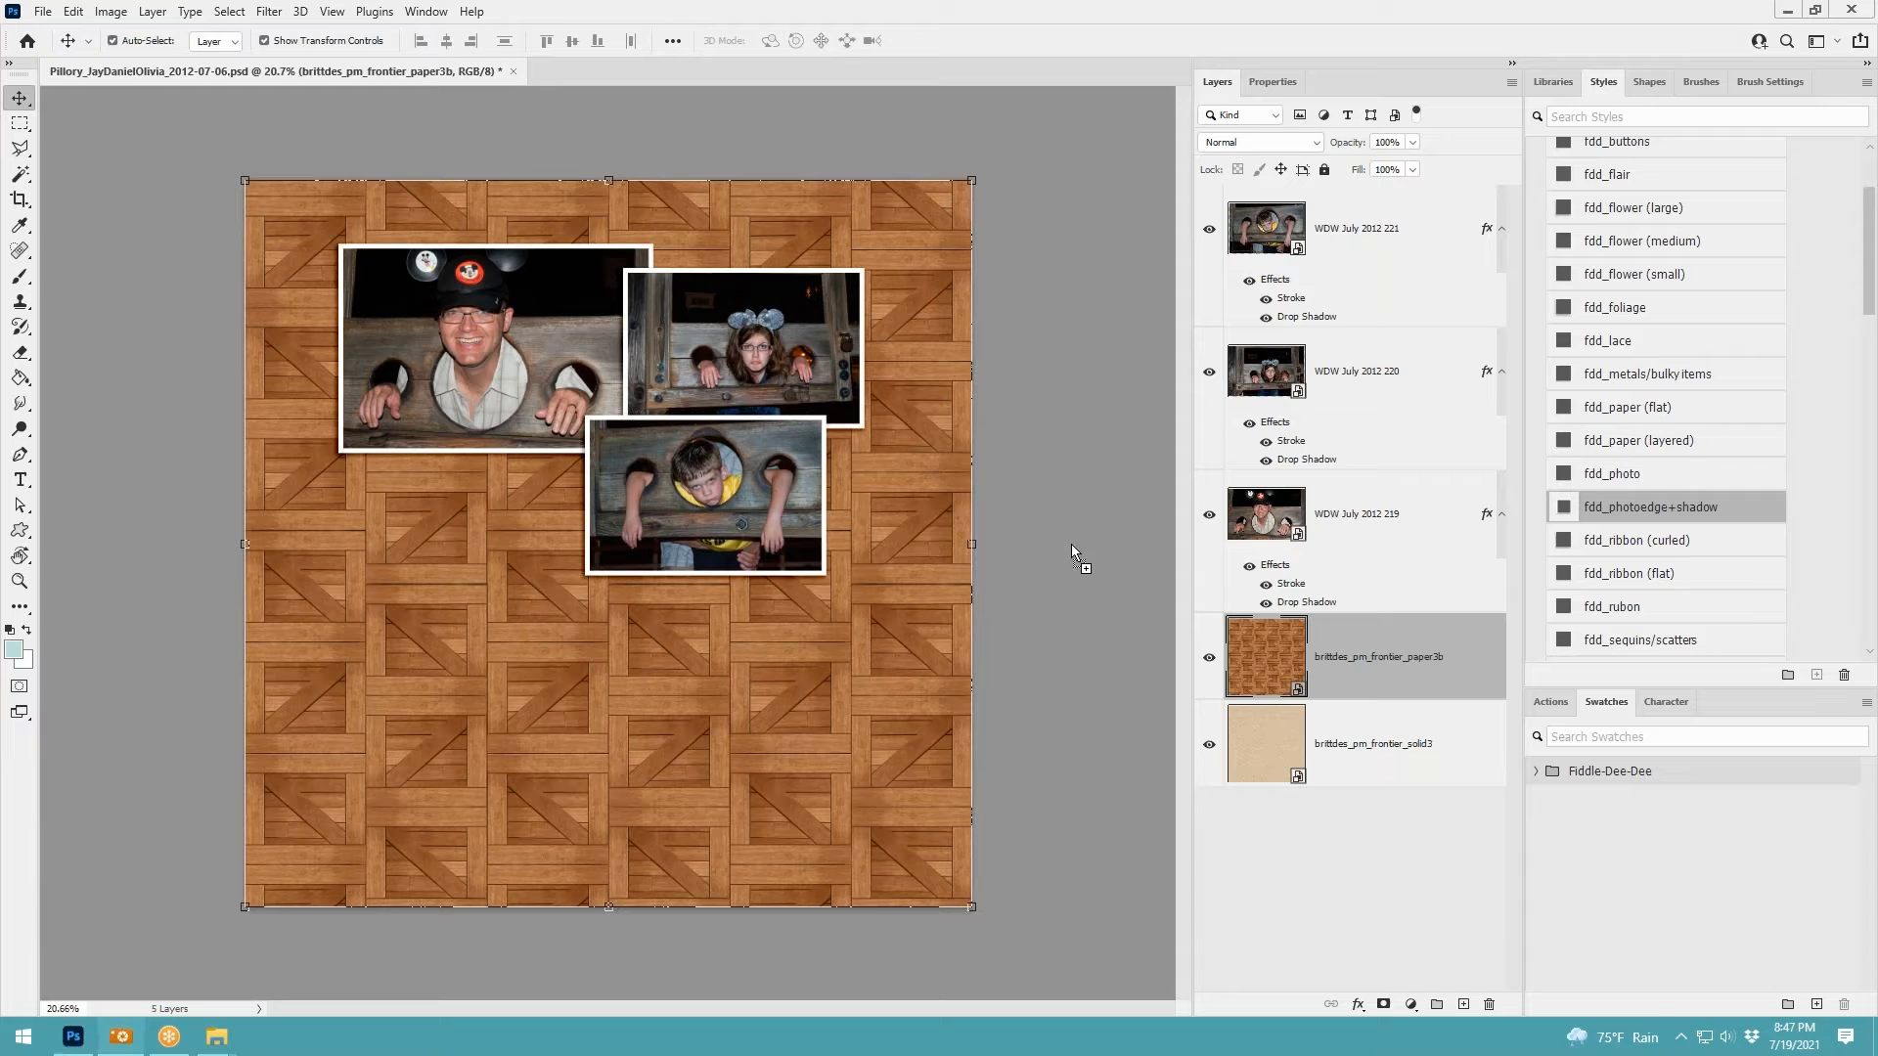
left_click_drag(1071, 544, 828, 632)
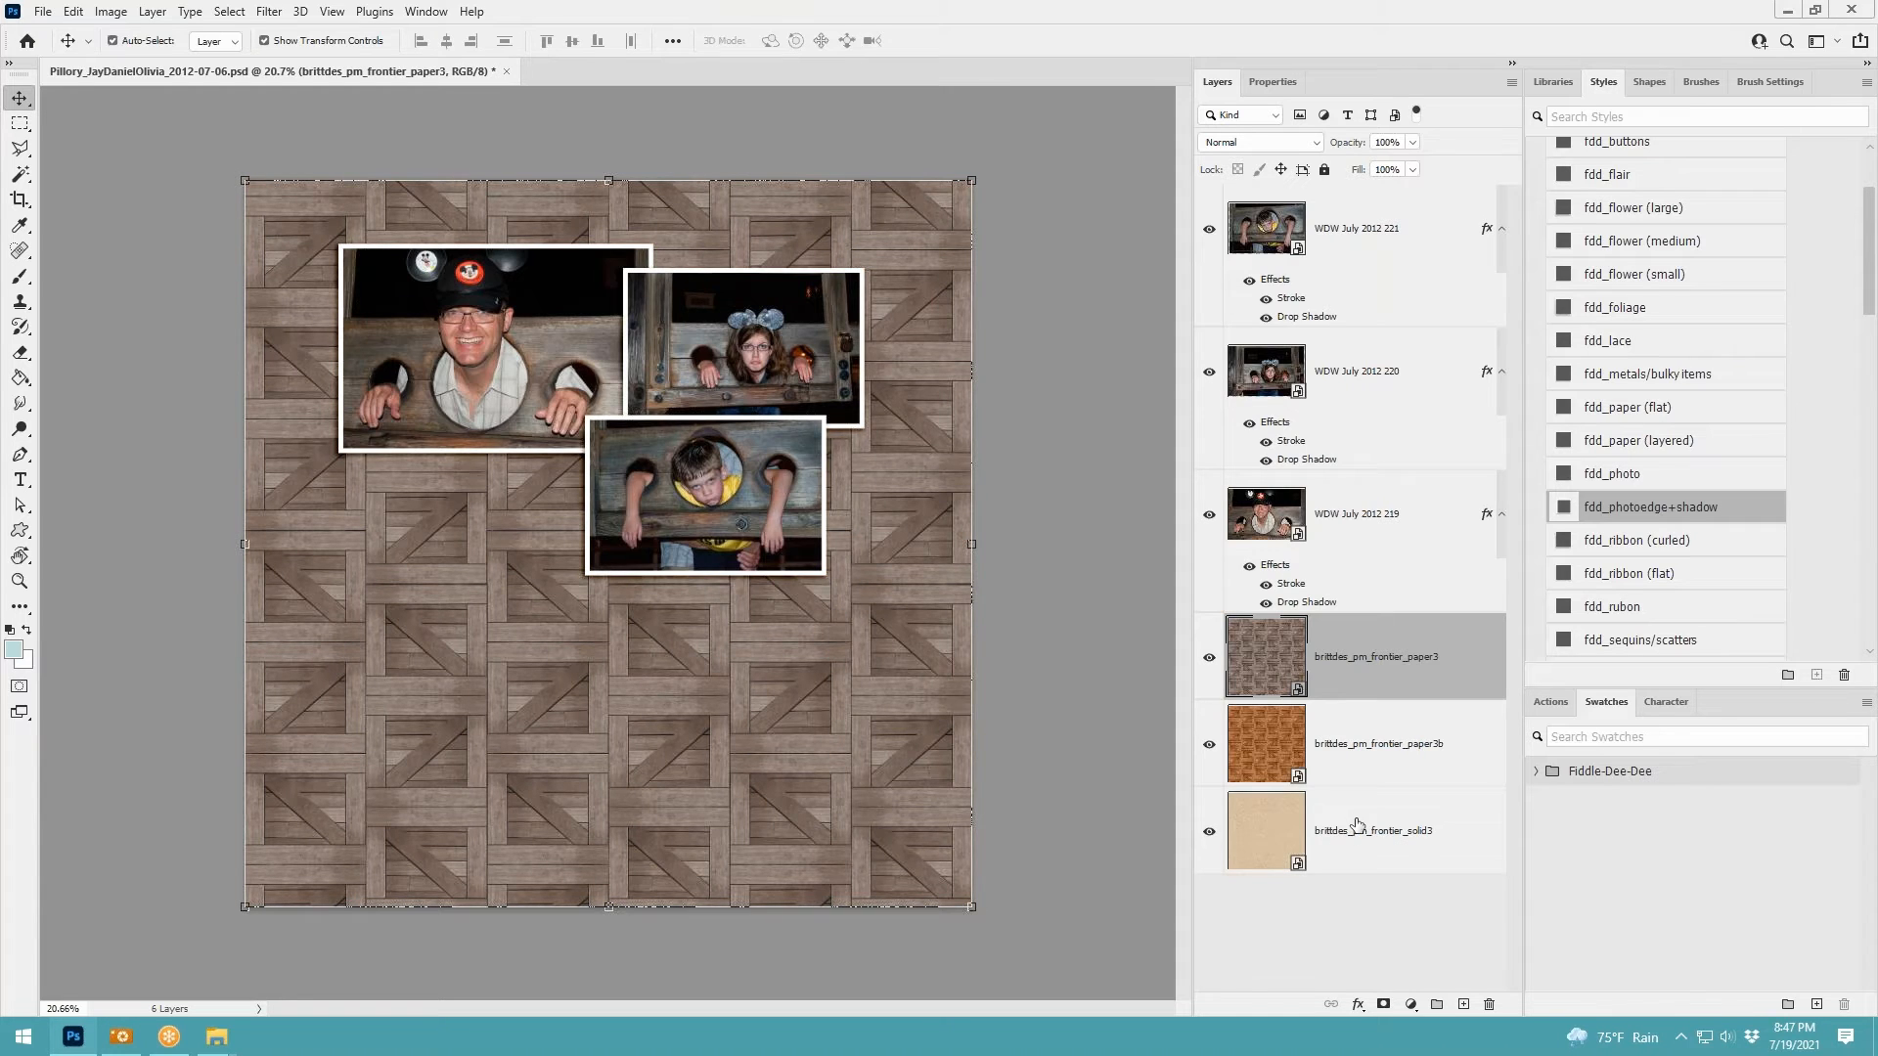
Move the brittdes_pm_frontier_solid3 layer above both wood-crate papers and delete the brittdes_pm_frontier_paper3b layer
left_click_drag(1355, 825, 1336, 601)
left_click_drag(719, 711, 780, 721)
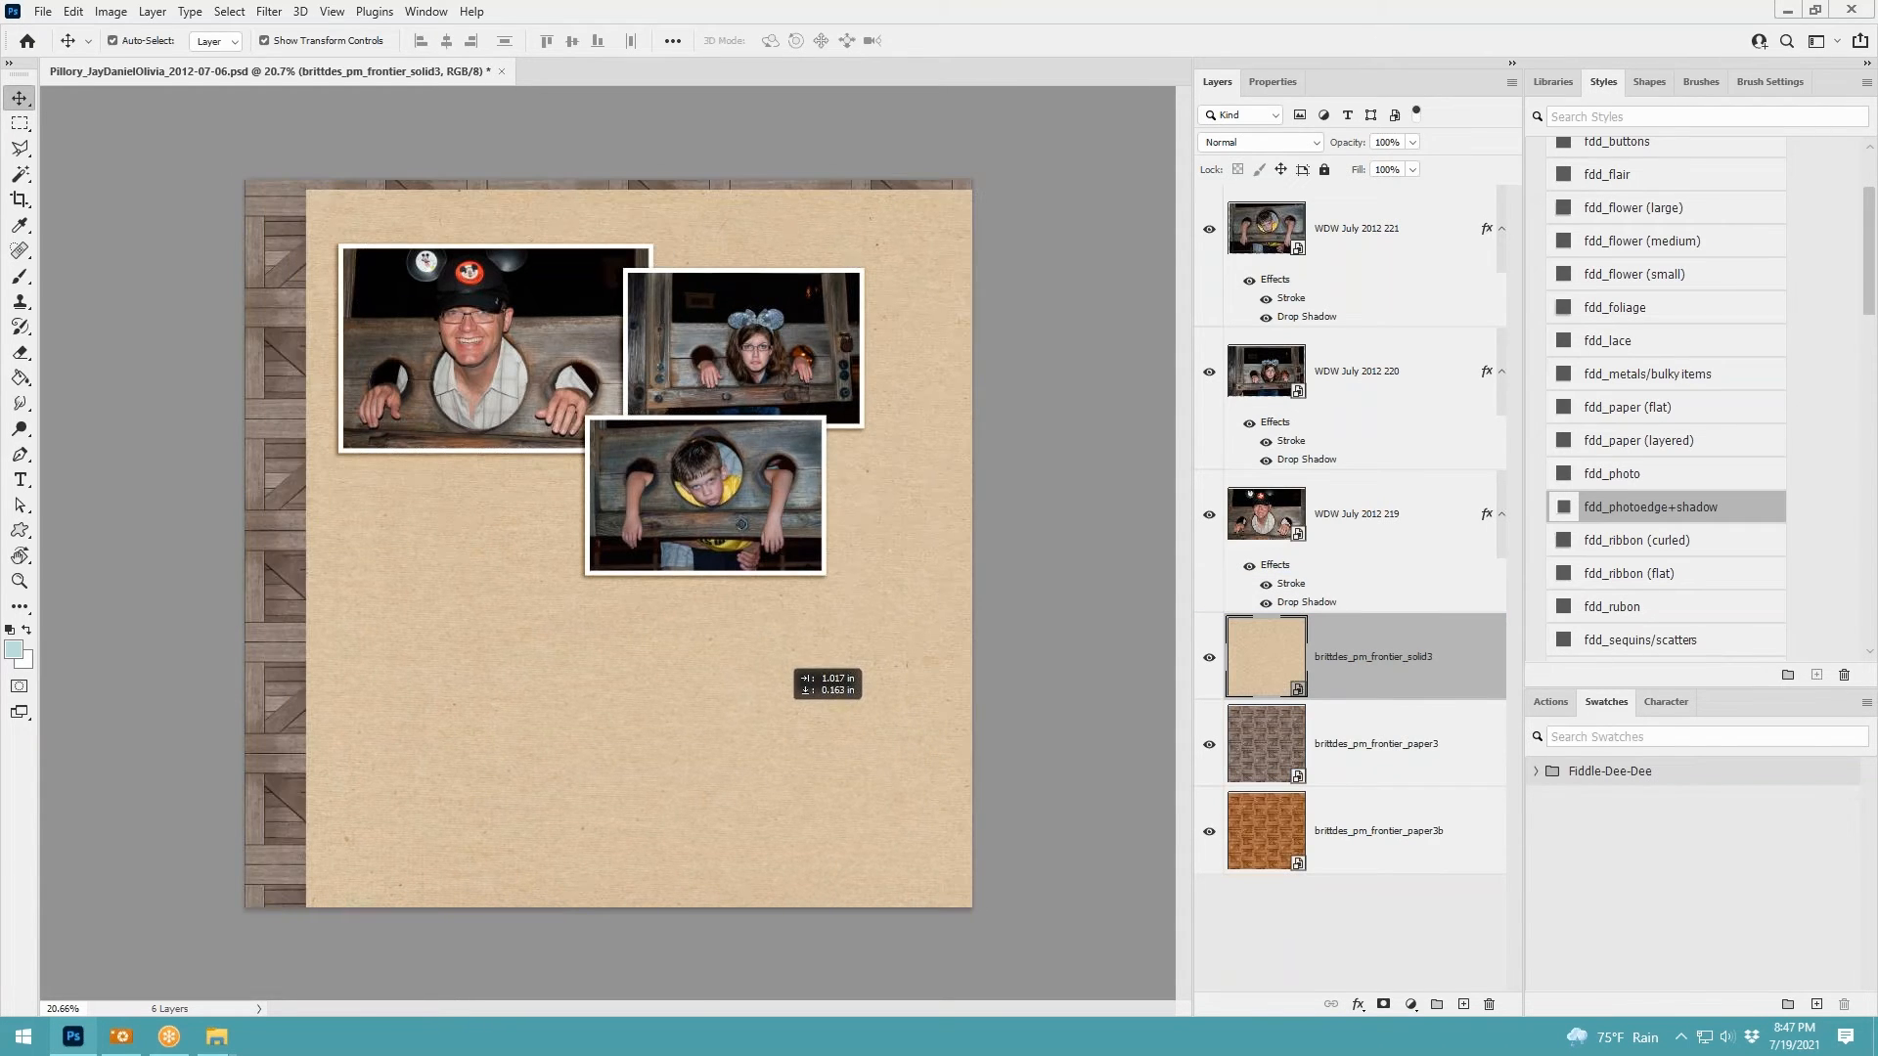
left_click(73, 12)
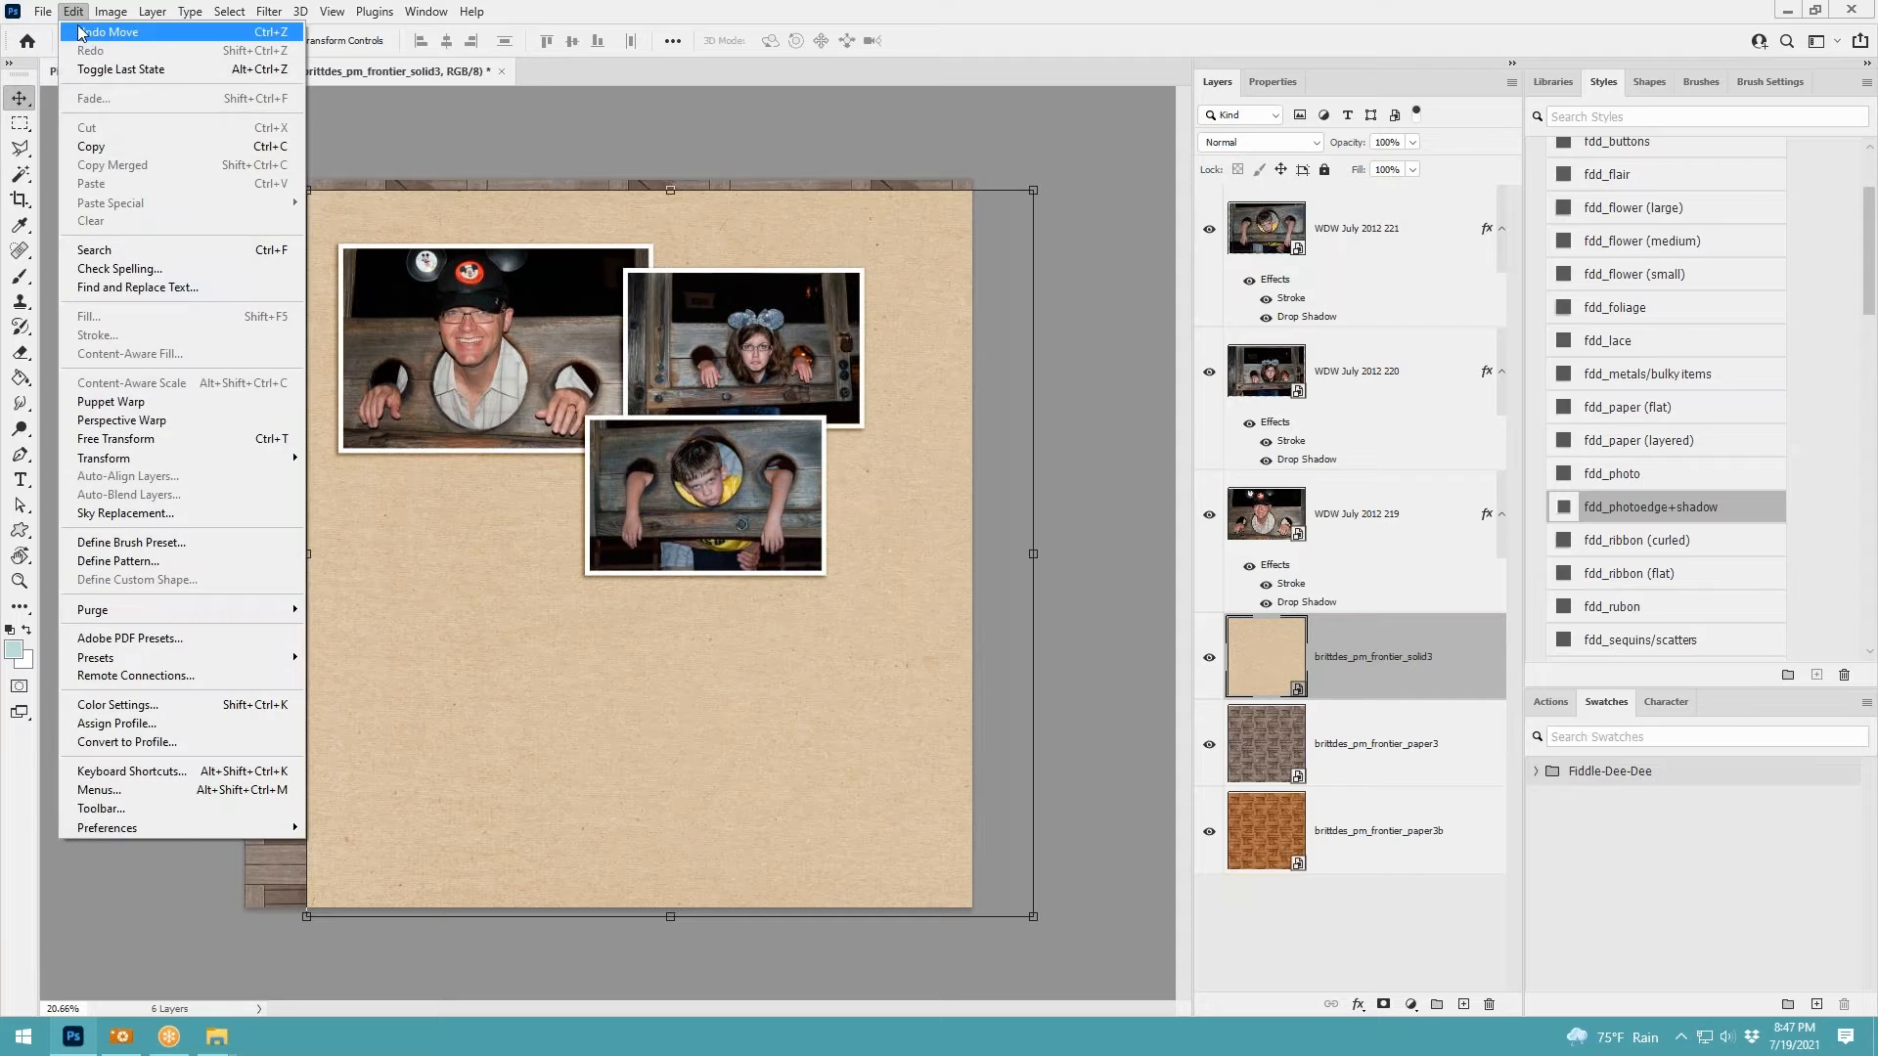
left_click(107, 32)
right_click(1333, 829)
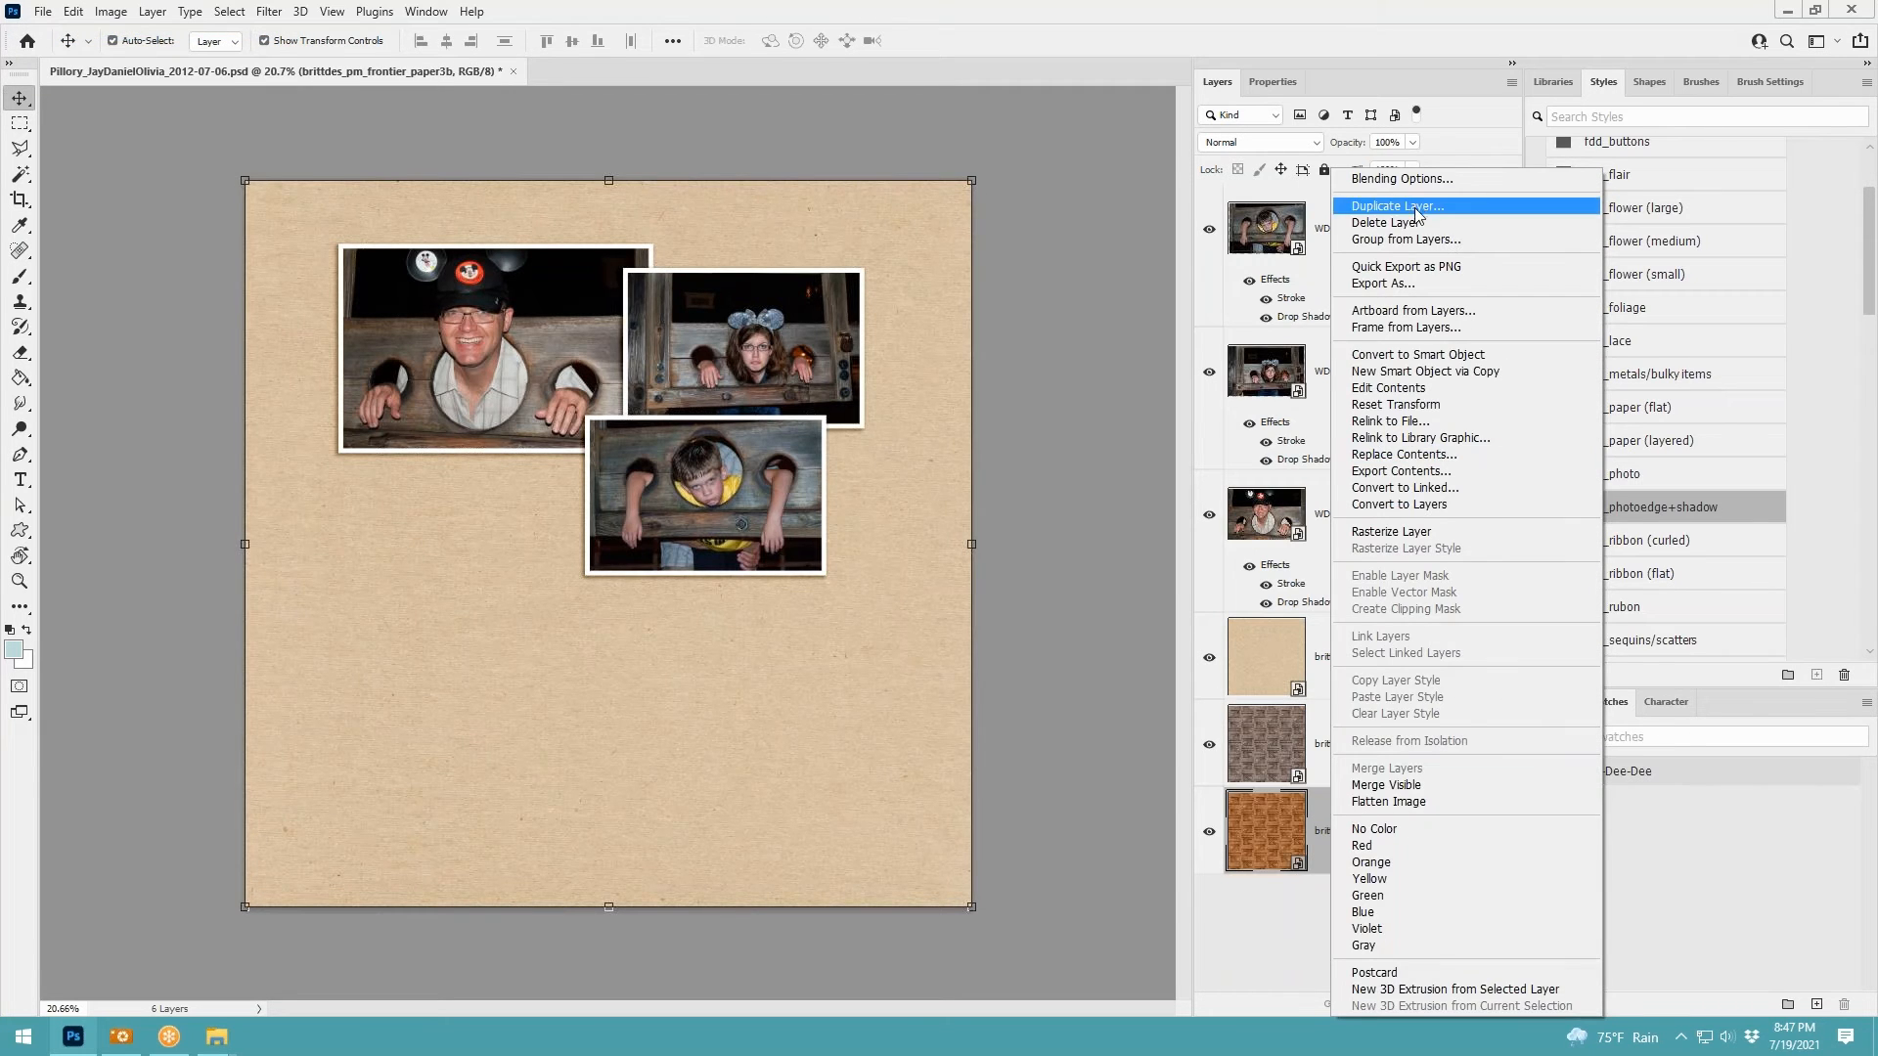
left_click(1385, 222)
Scale the brittdes_pm_frontier_solid3 paper to 95% about its center and apply the fdd_paper (layered) style to it
left_click(1364, 675)
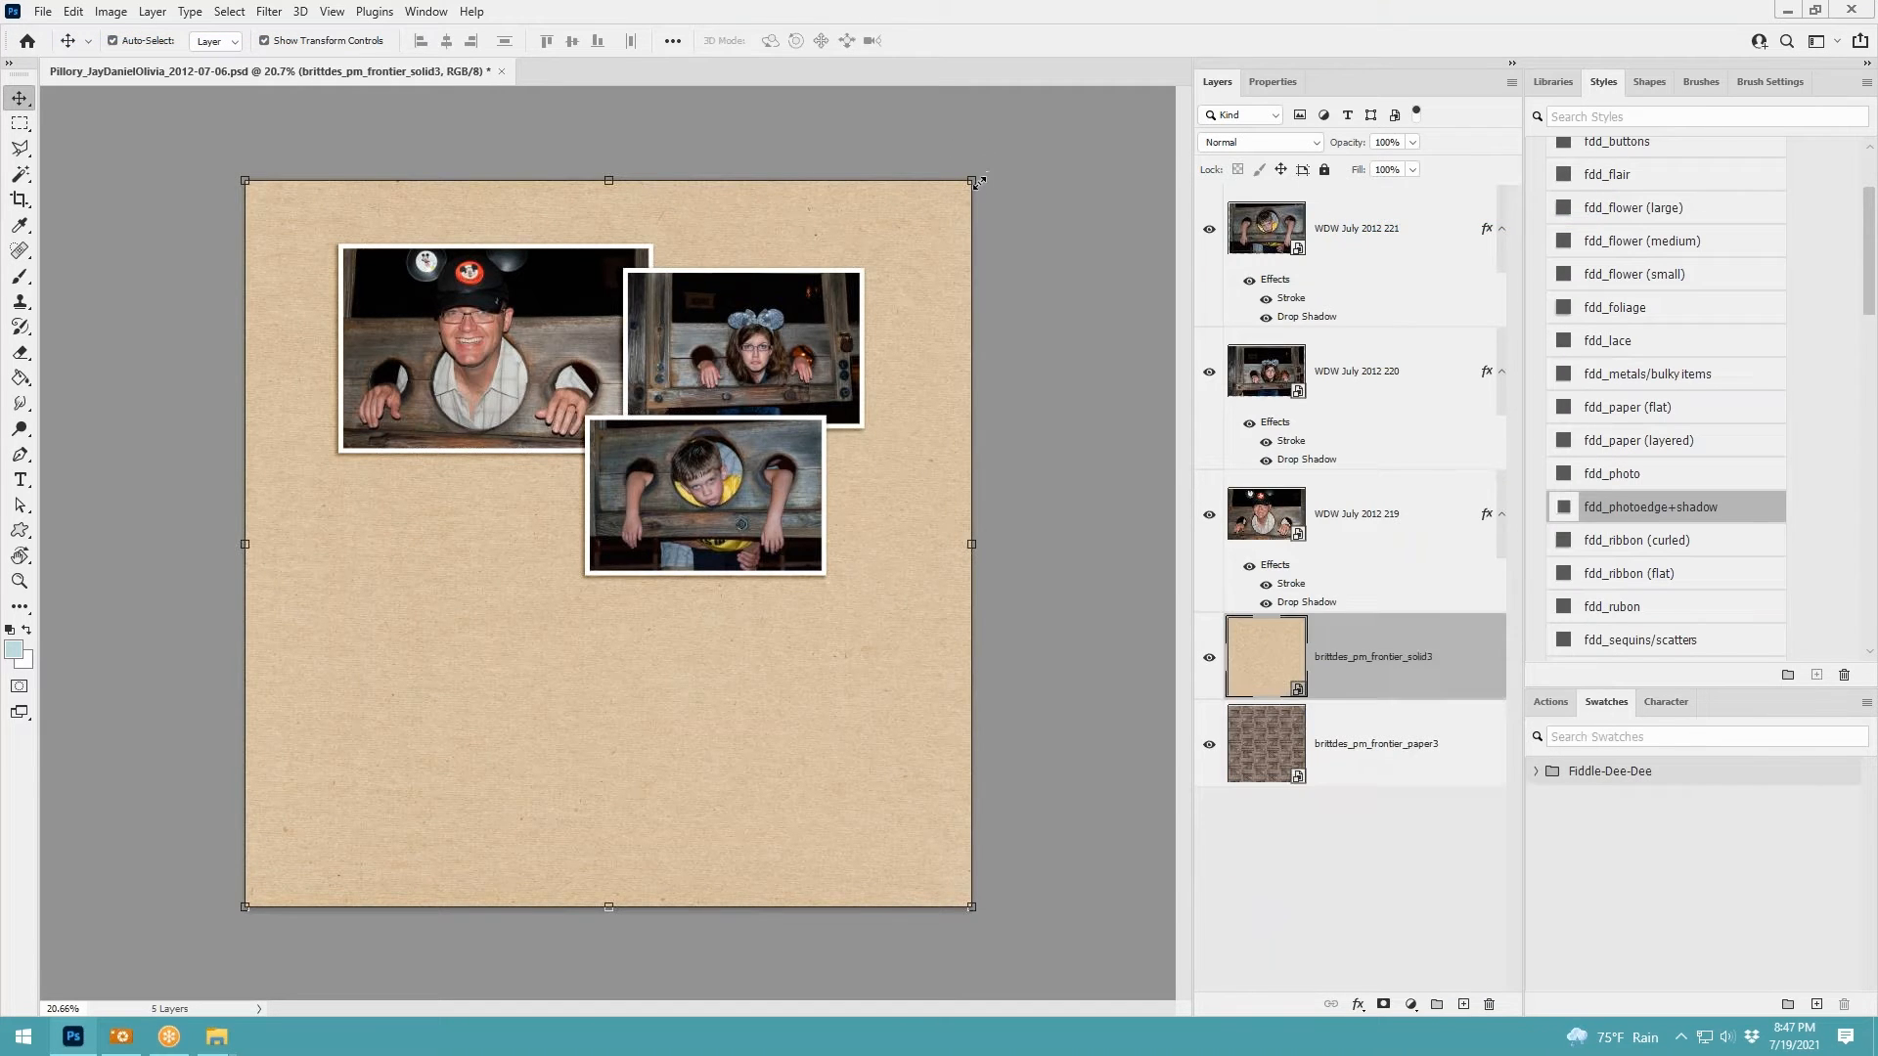
key("ctrl+t")
left_click_drag(398, 39, 292, 28)
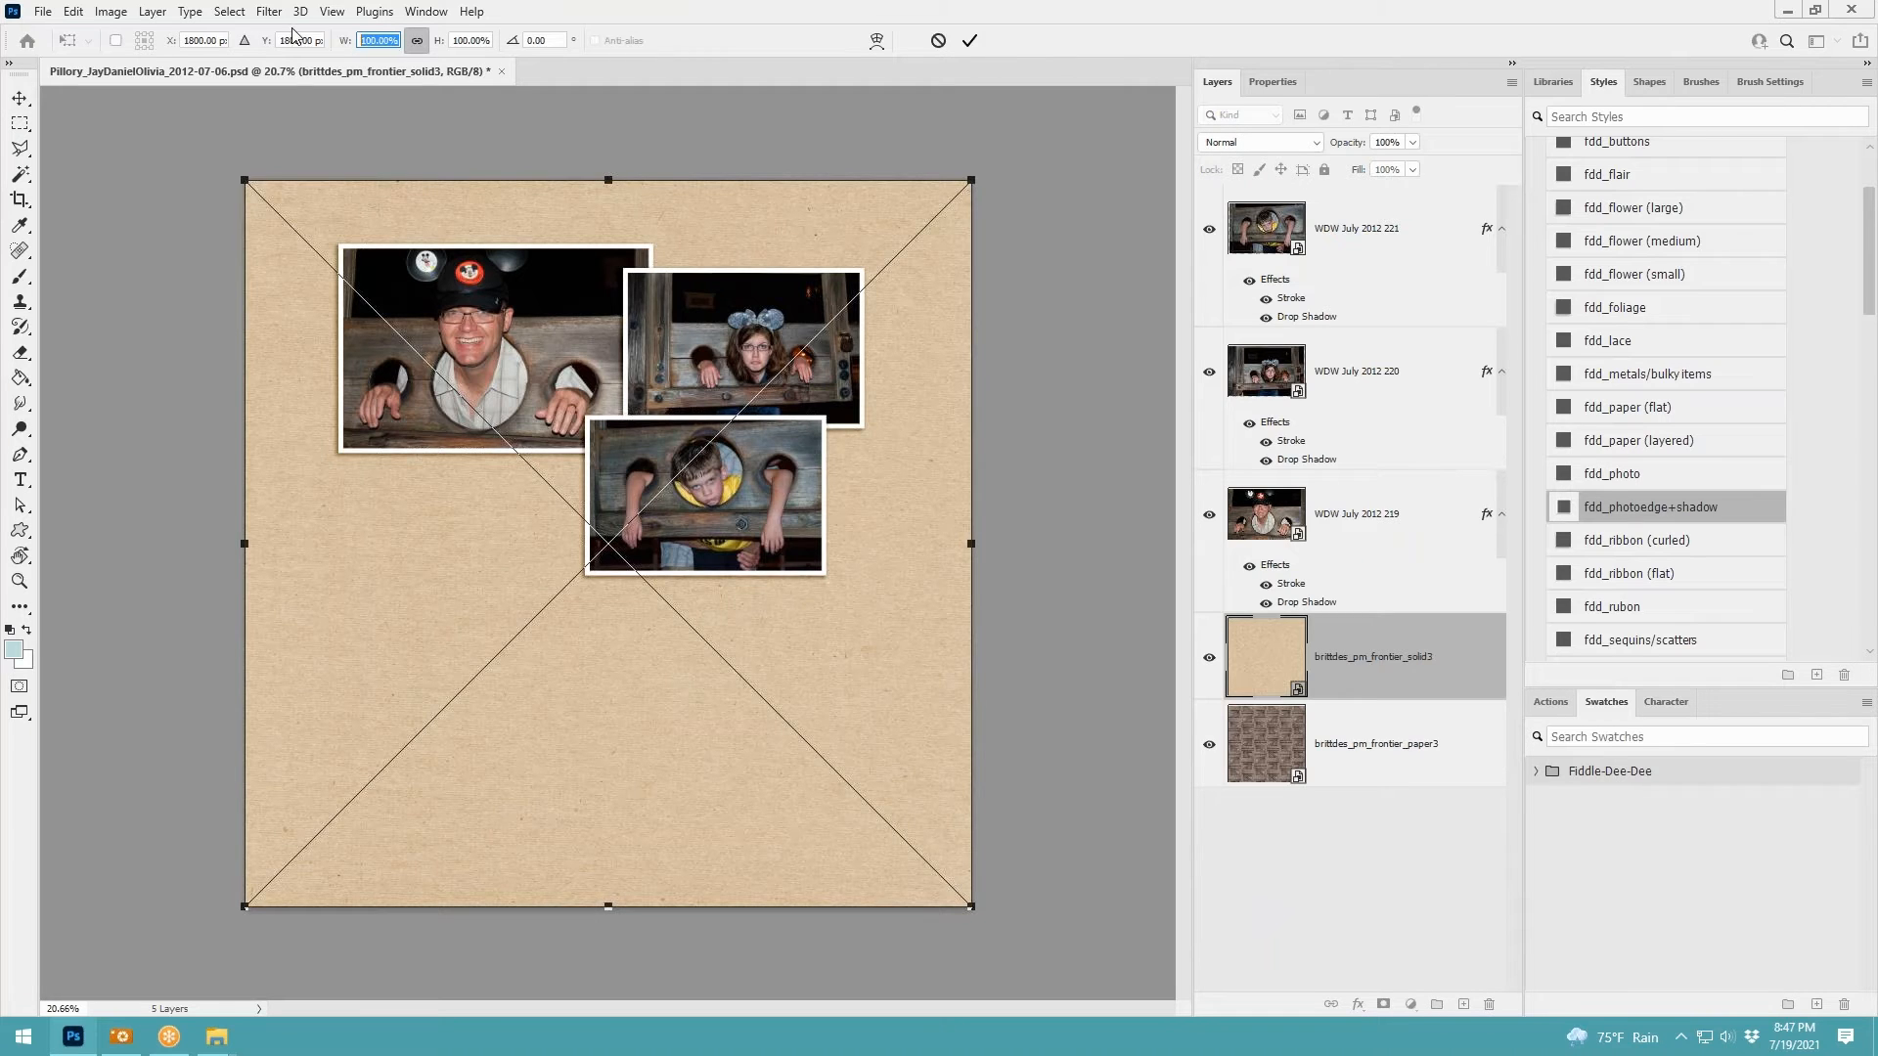
type("90")
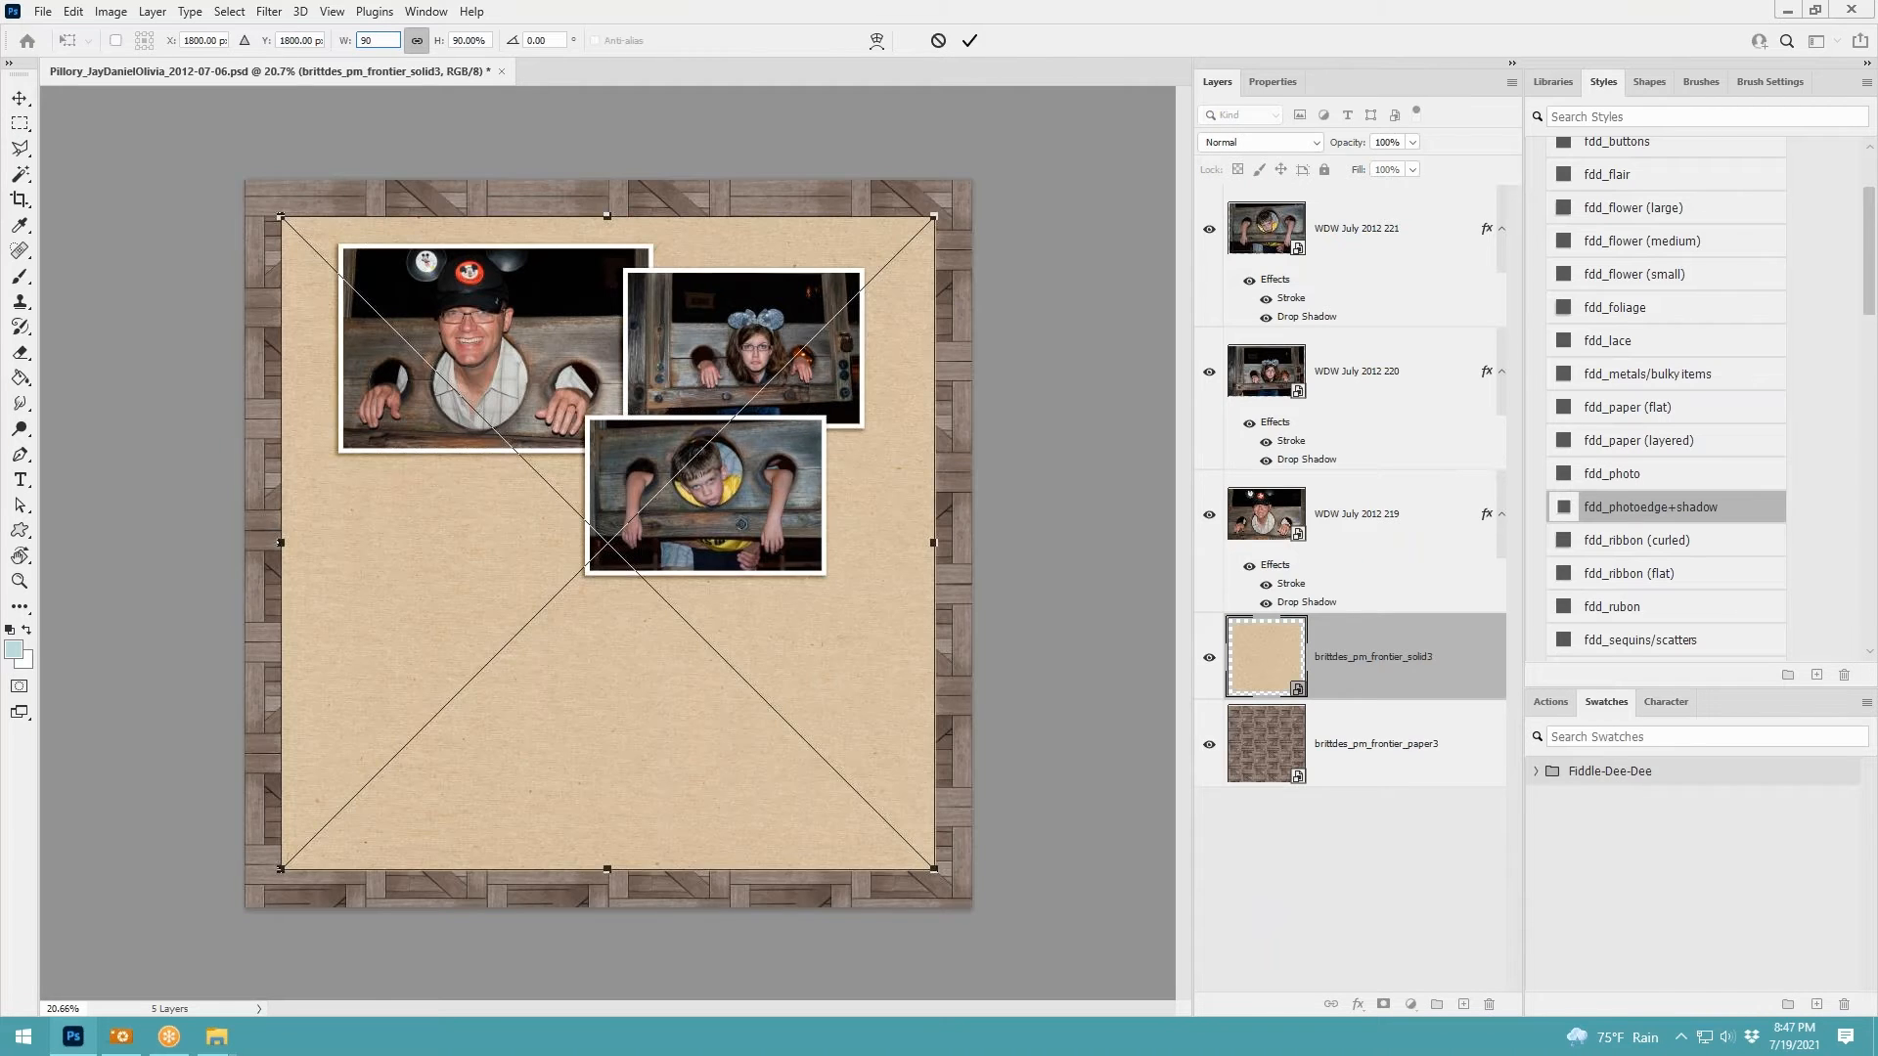
key("BackSpace")
type("5")
key("Return")
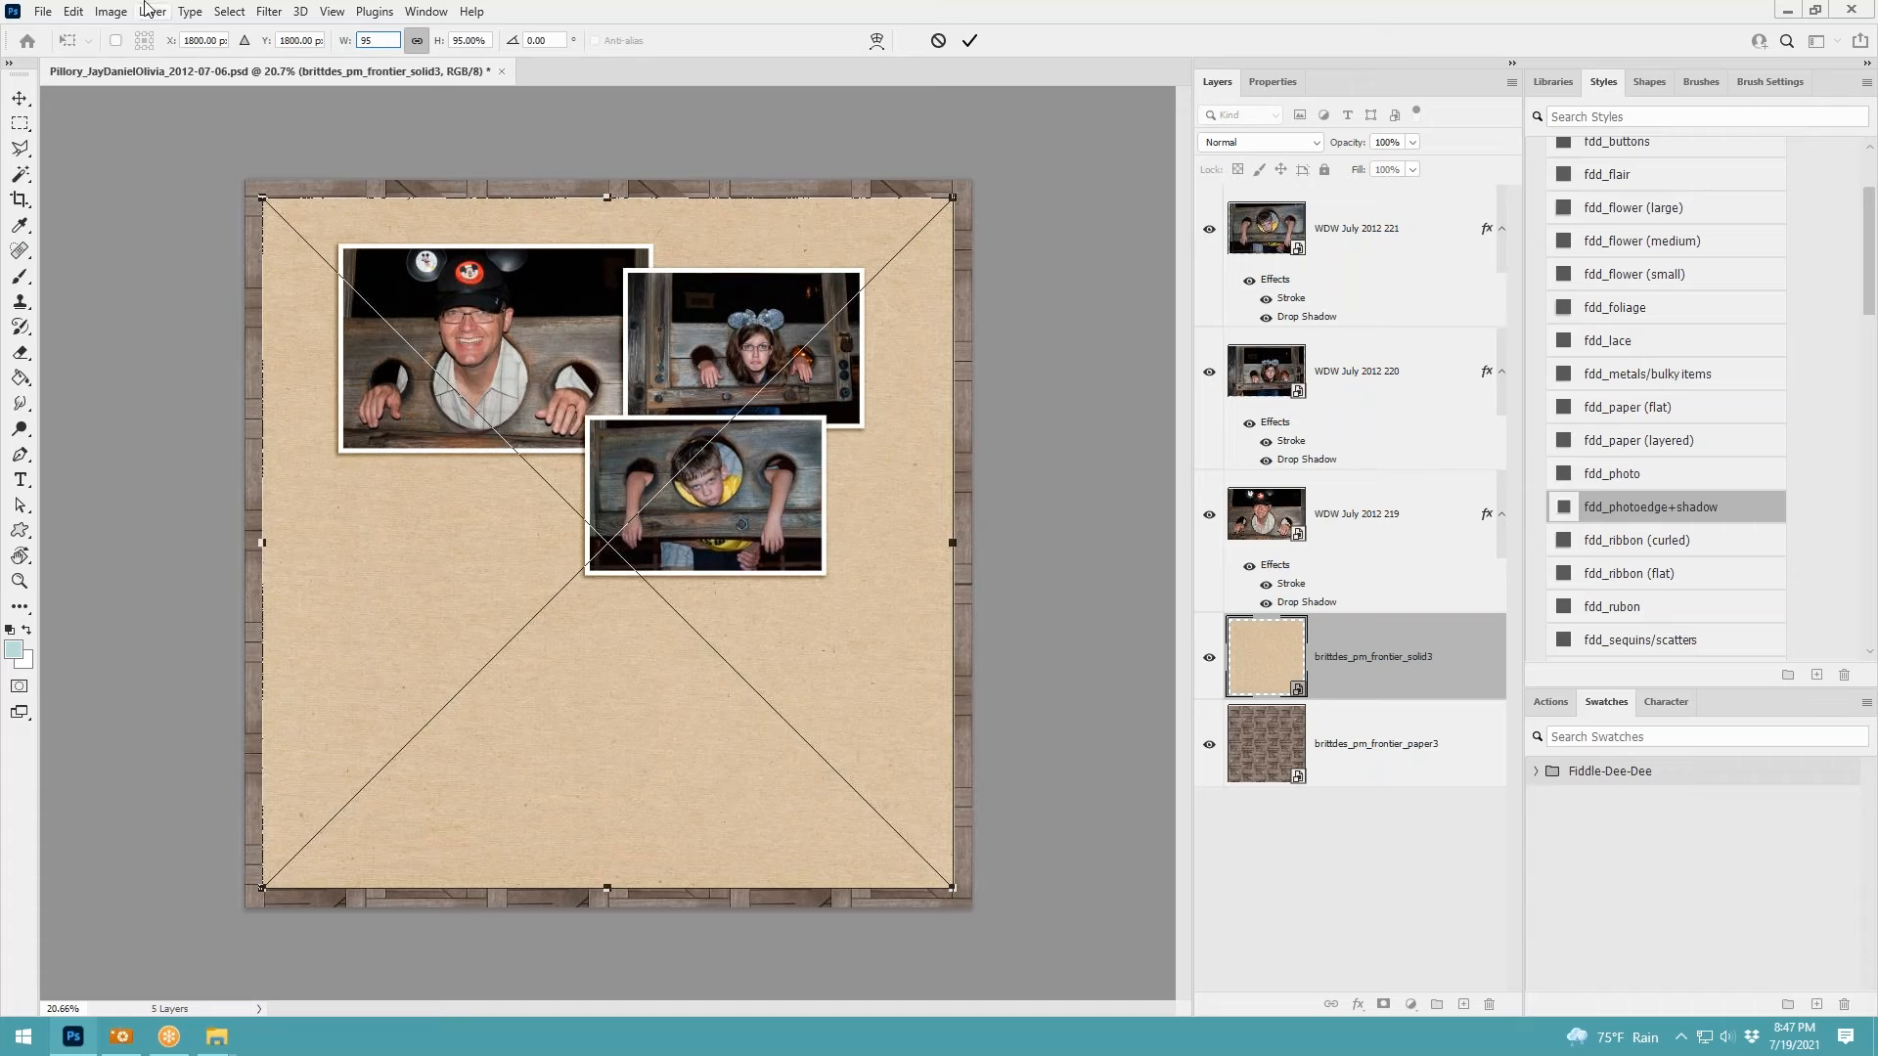
left_click(969, 42)
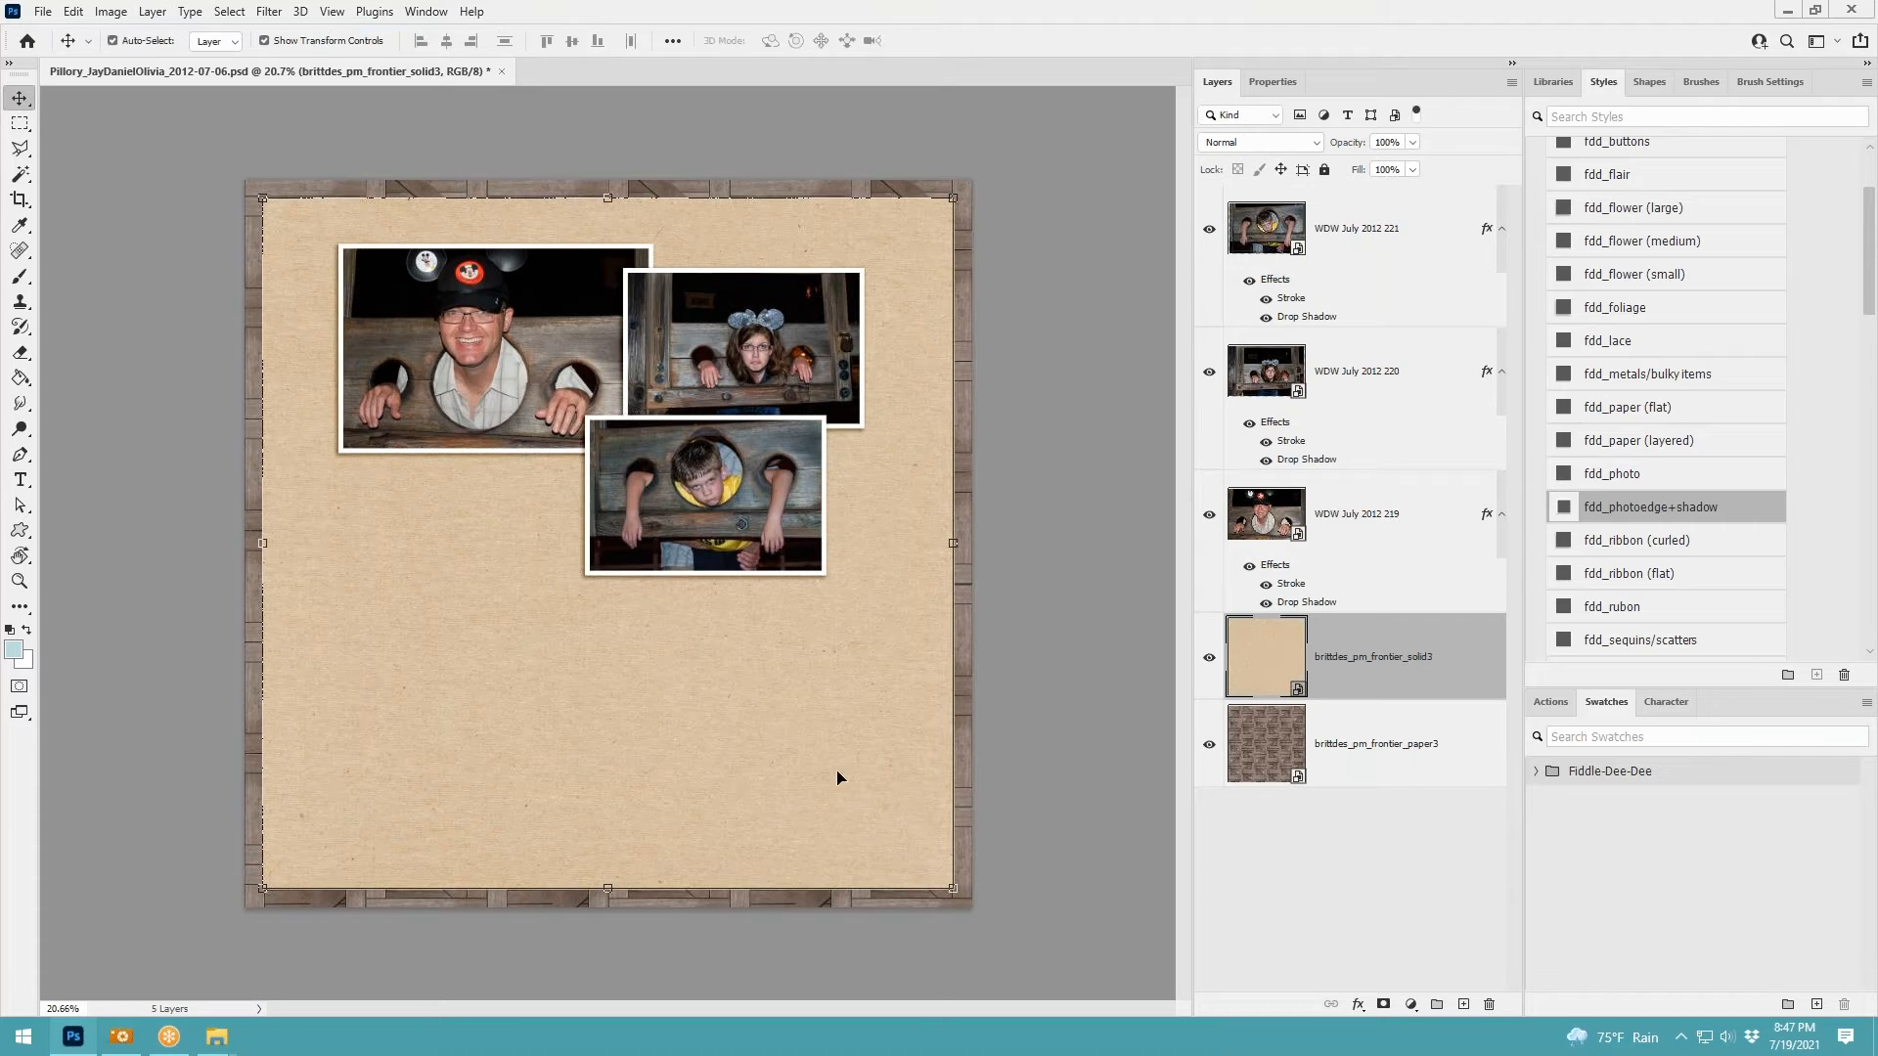
left_click(1643, 442)
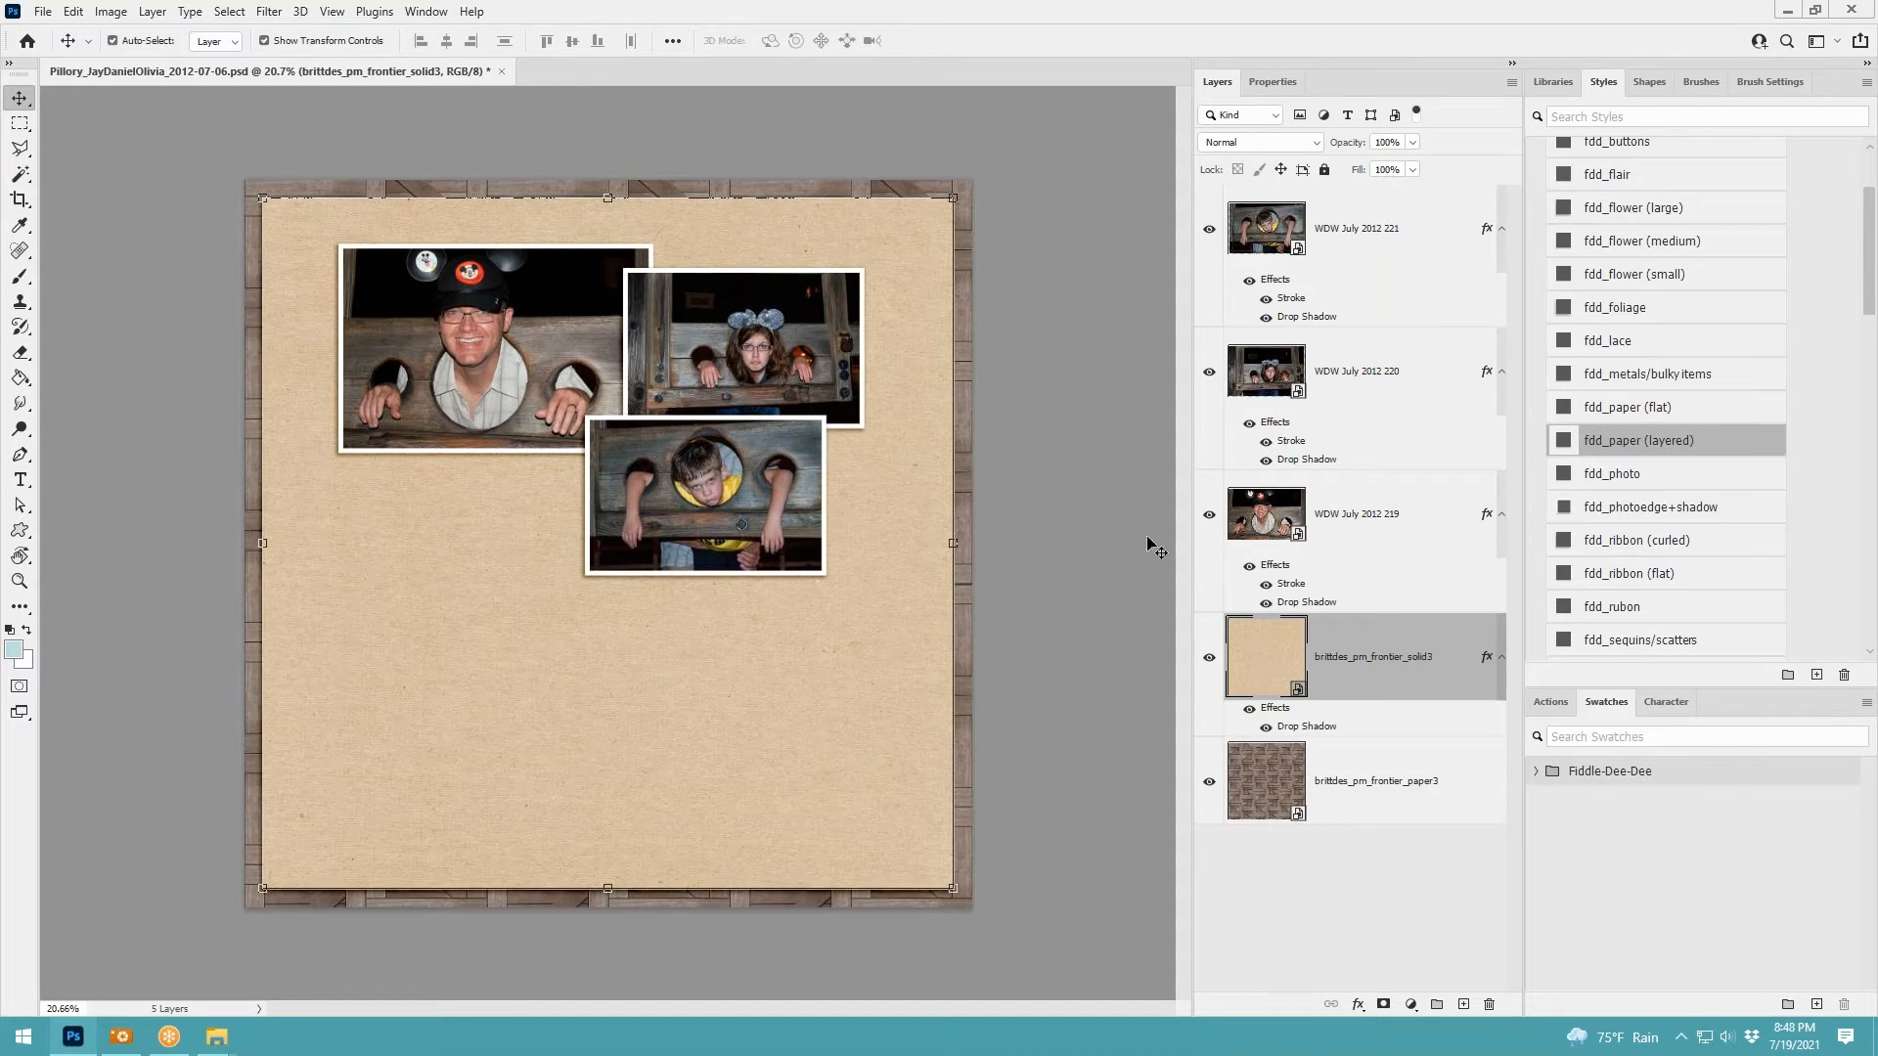
Bring the brittdes_pm_frontier_paper4 paper from ACDSee onto the page and place its layer between the solid3 and paper3 layers
left_click(1385, 763)
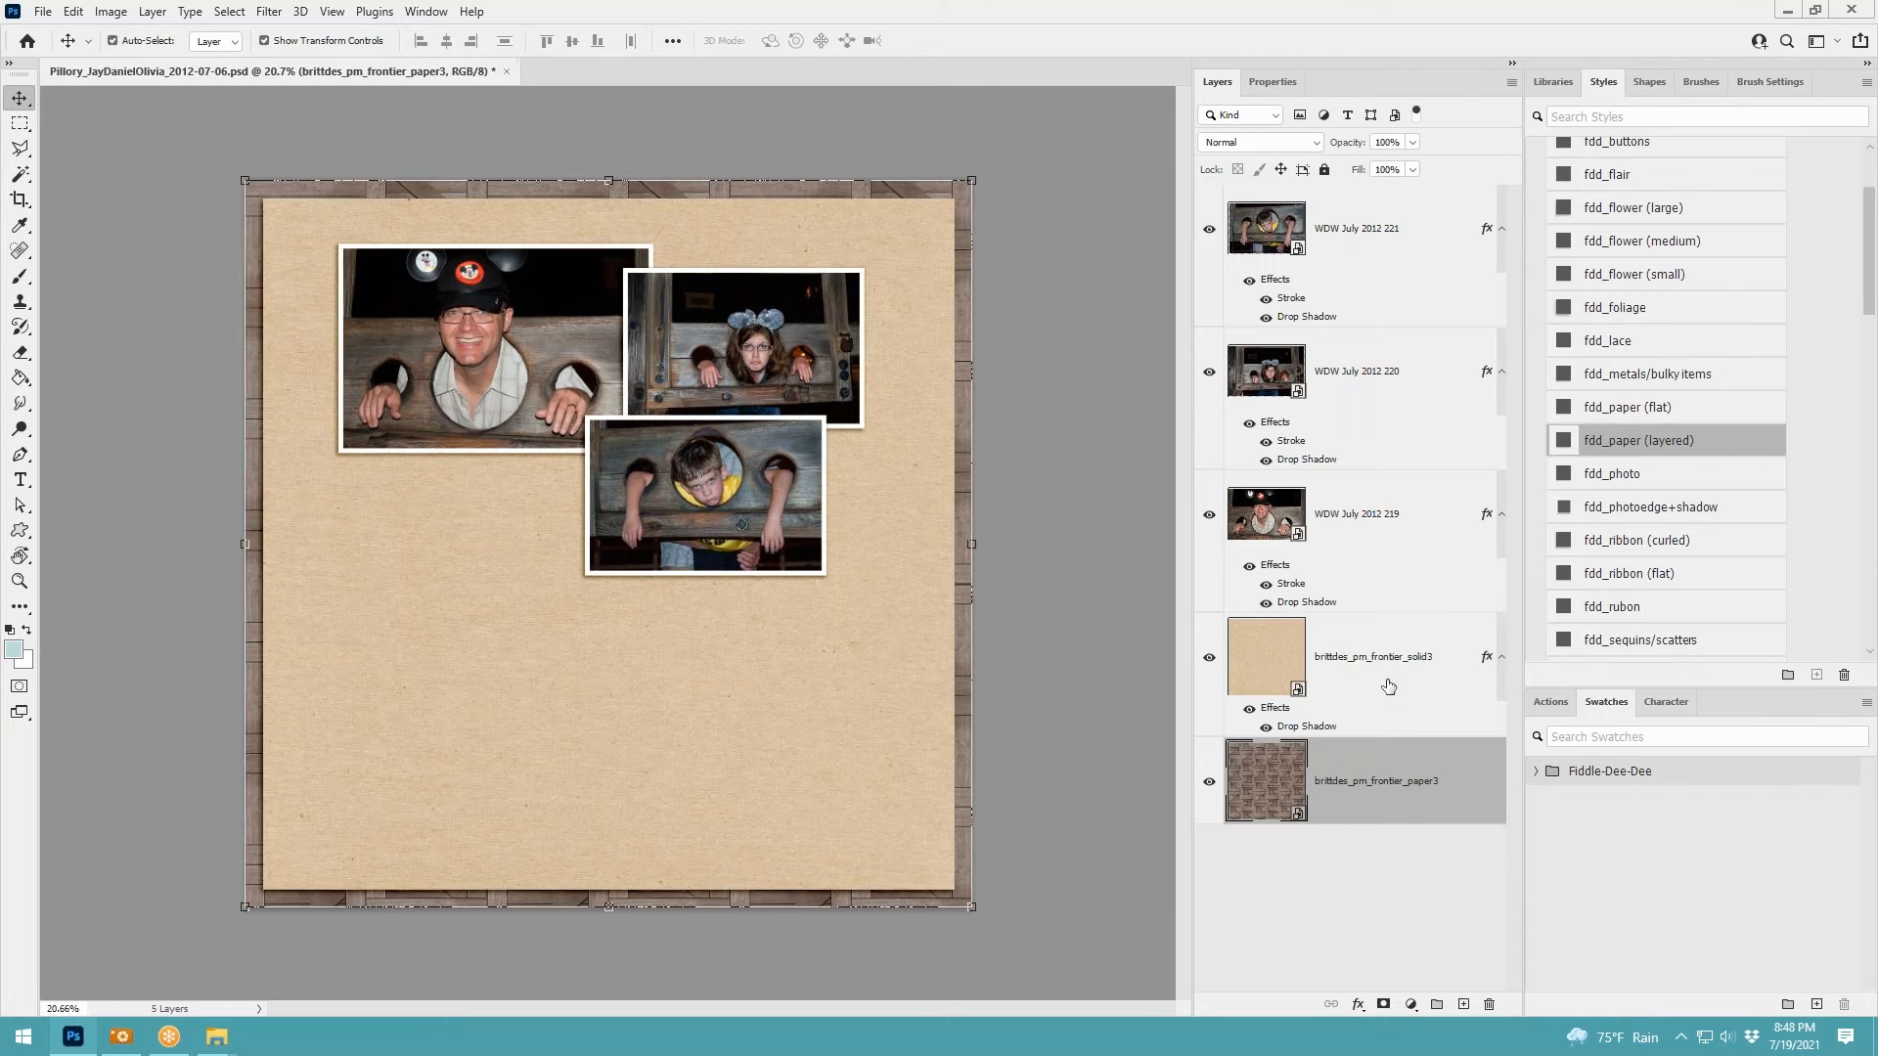
left_click(1389, 686)
scroll(818, 655, "up", 1)
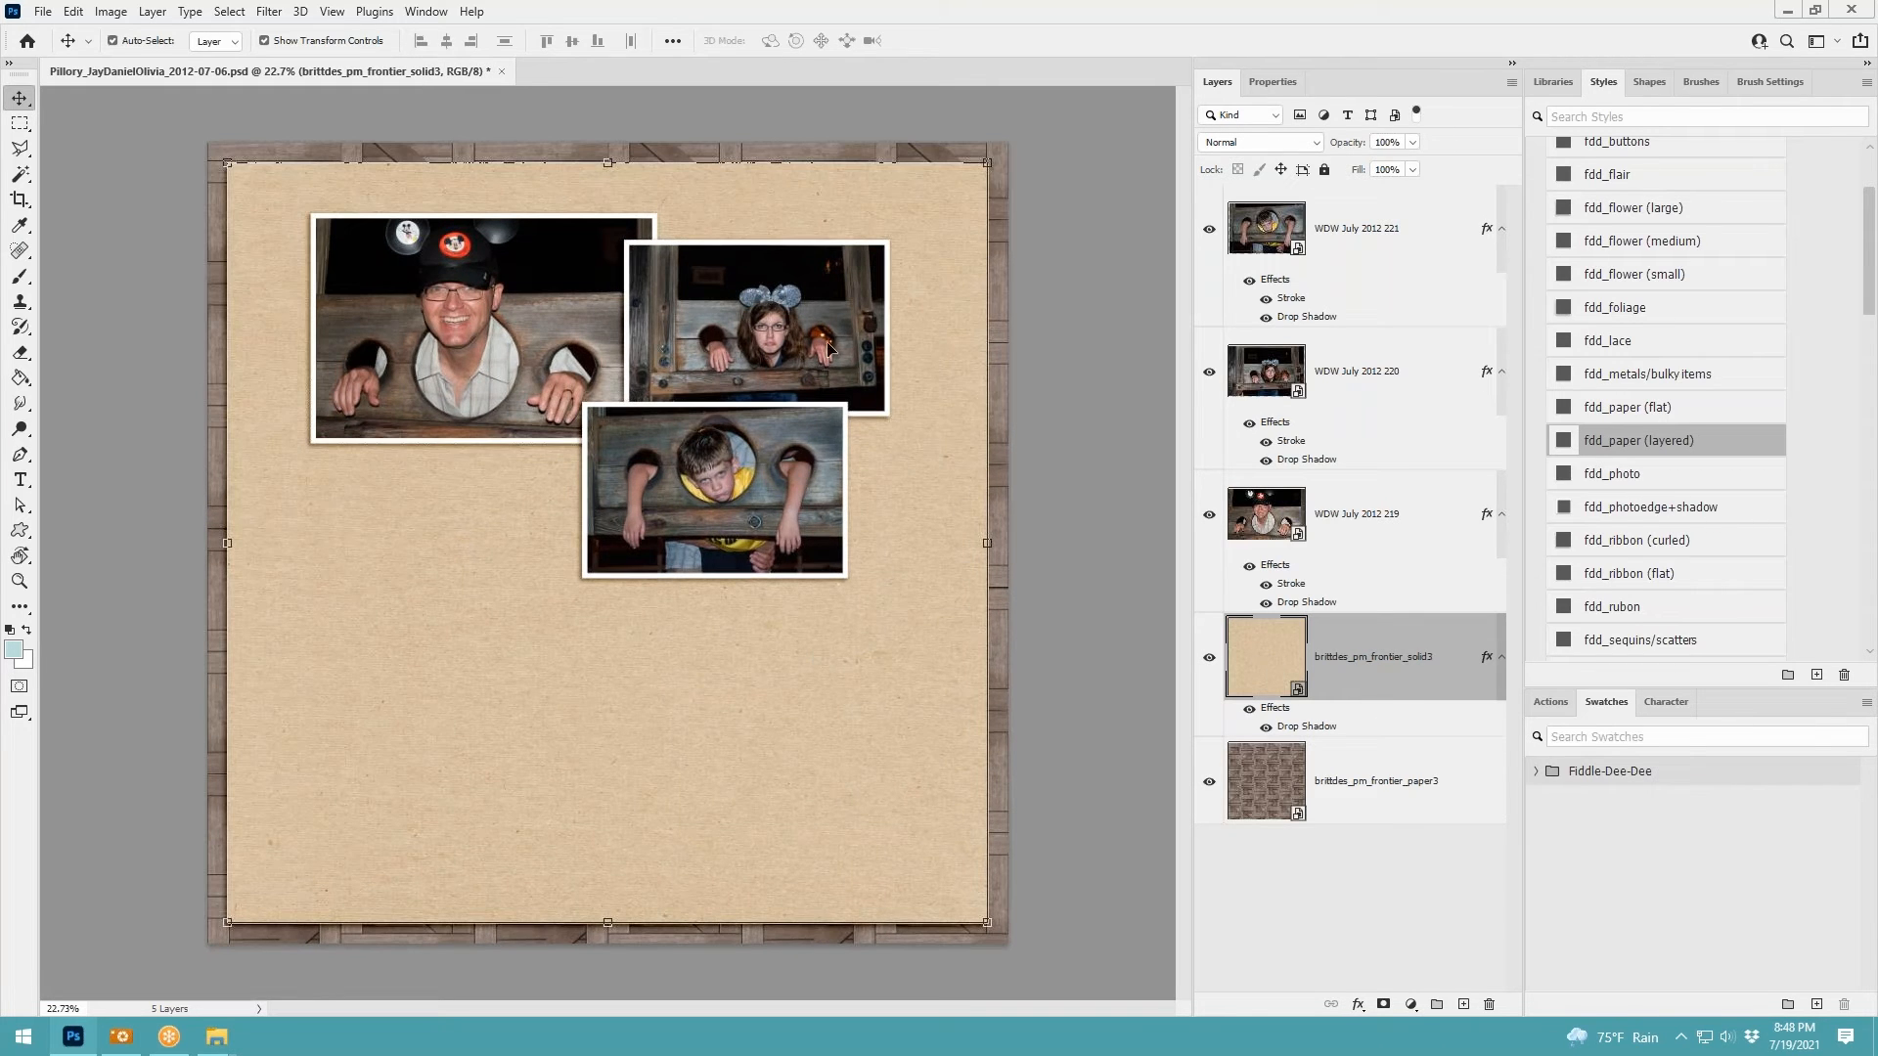
left_click(832, 350)
left_click(848, 625)
key("alt+Tab")
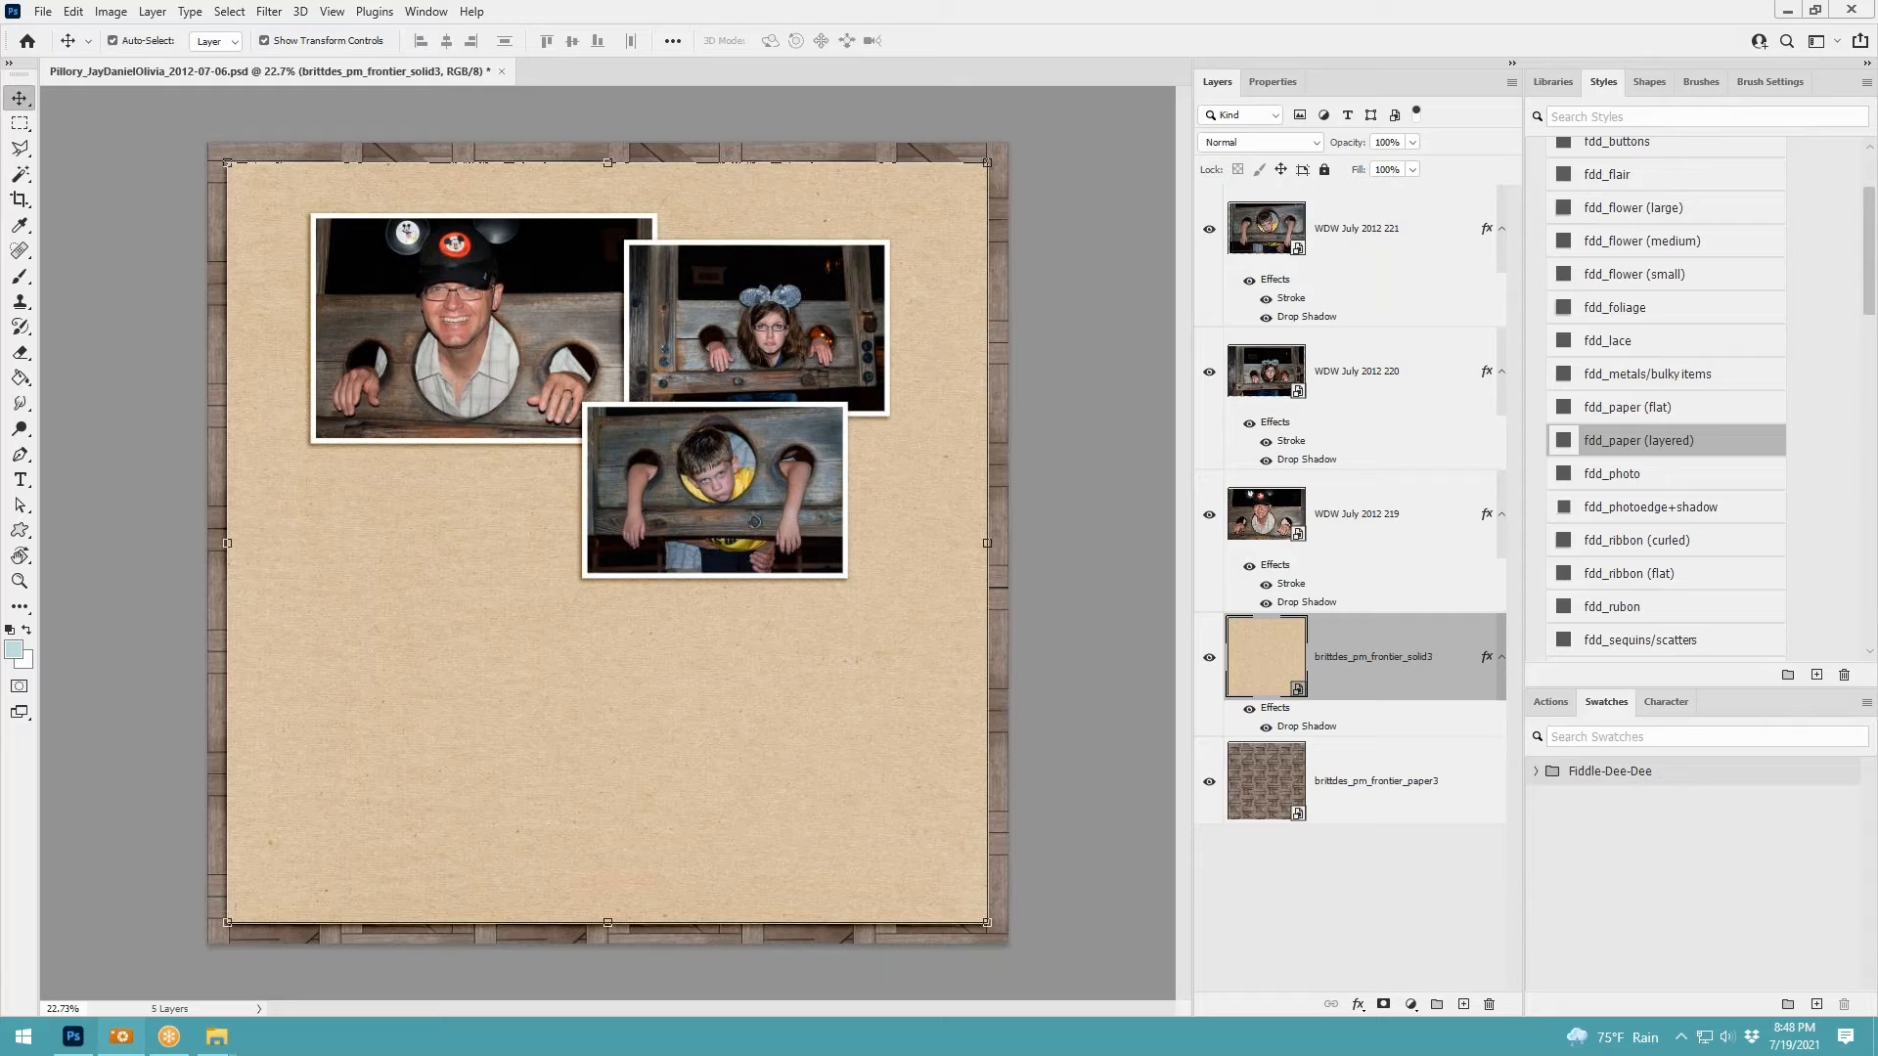
left_click_drag(757, 534, 683, 613)
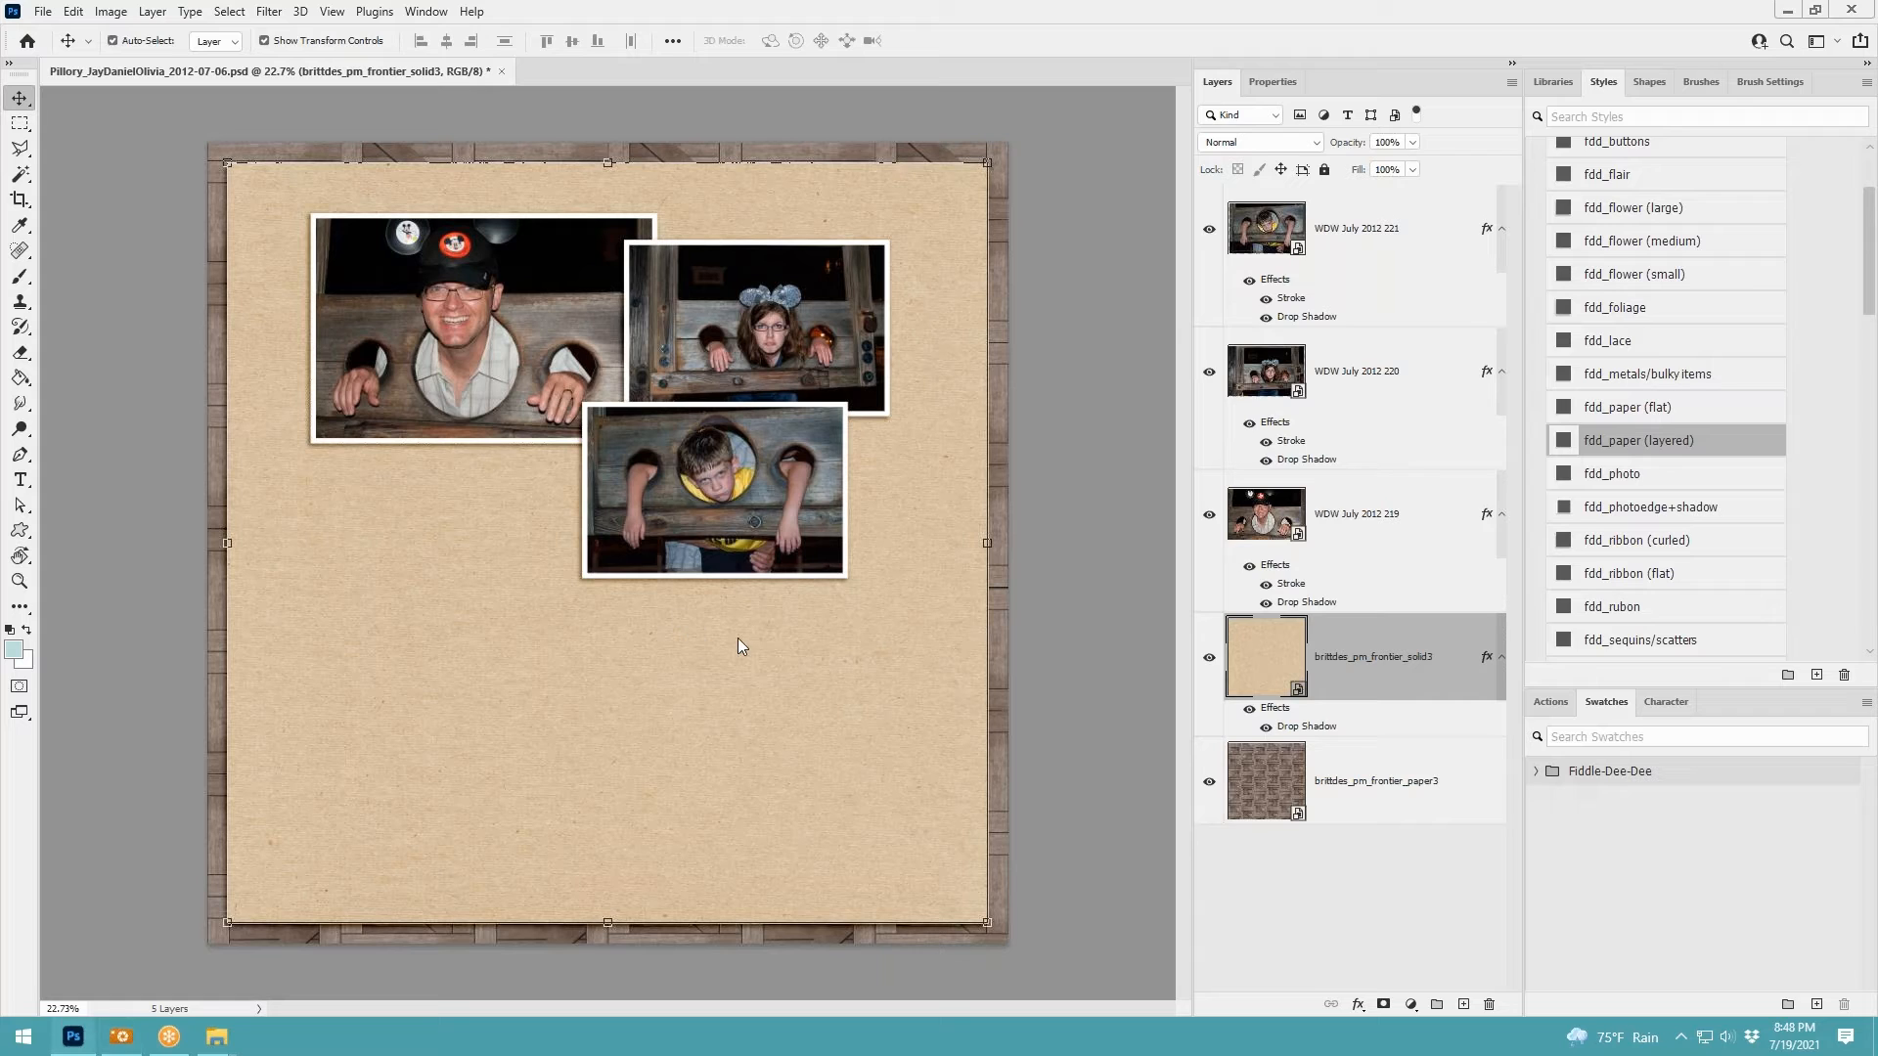
left_click_drag(1270, 730, 1270, 811)
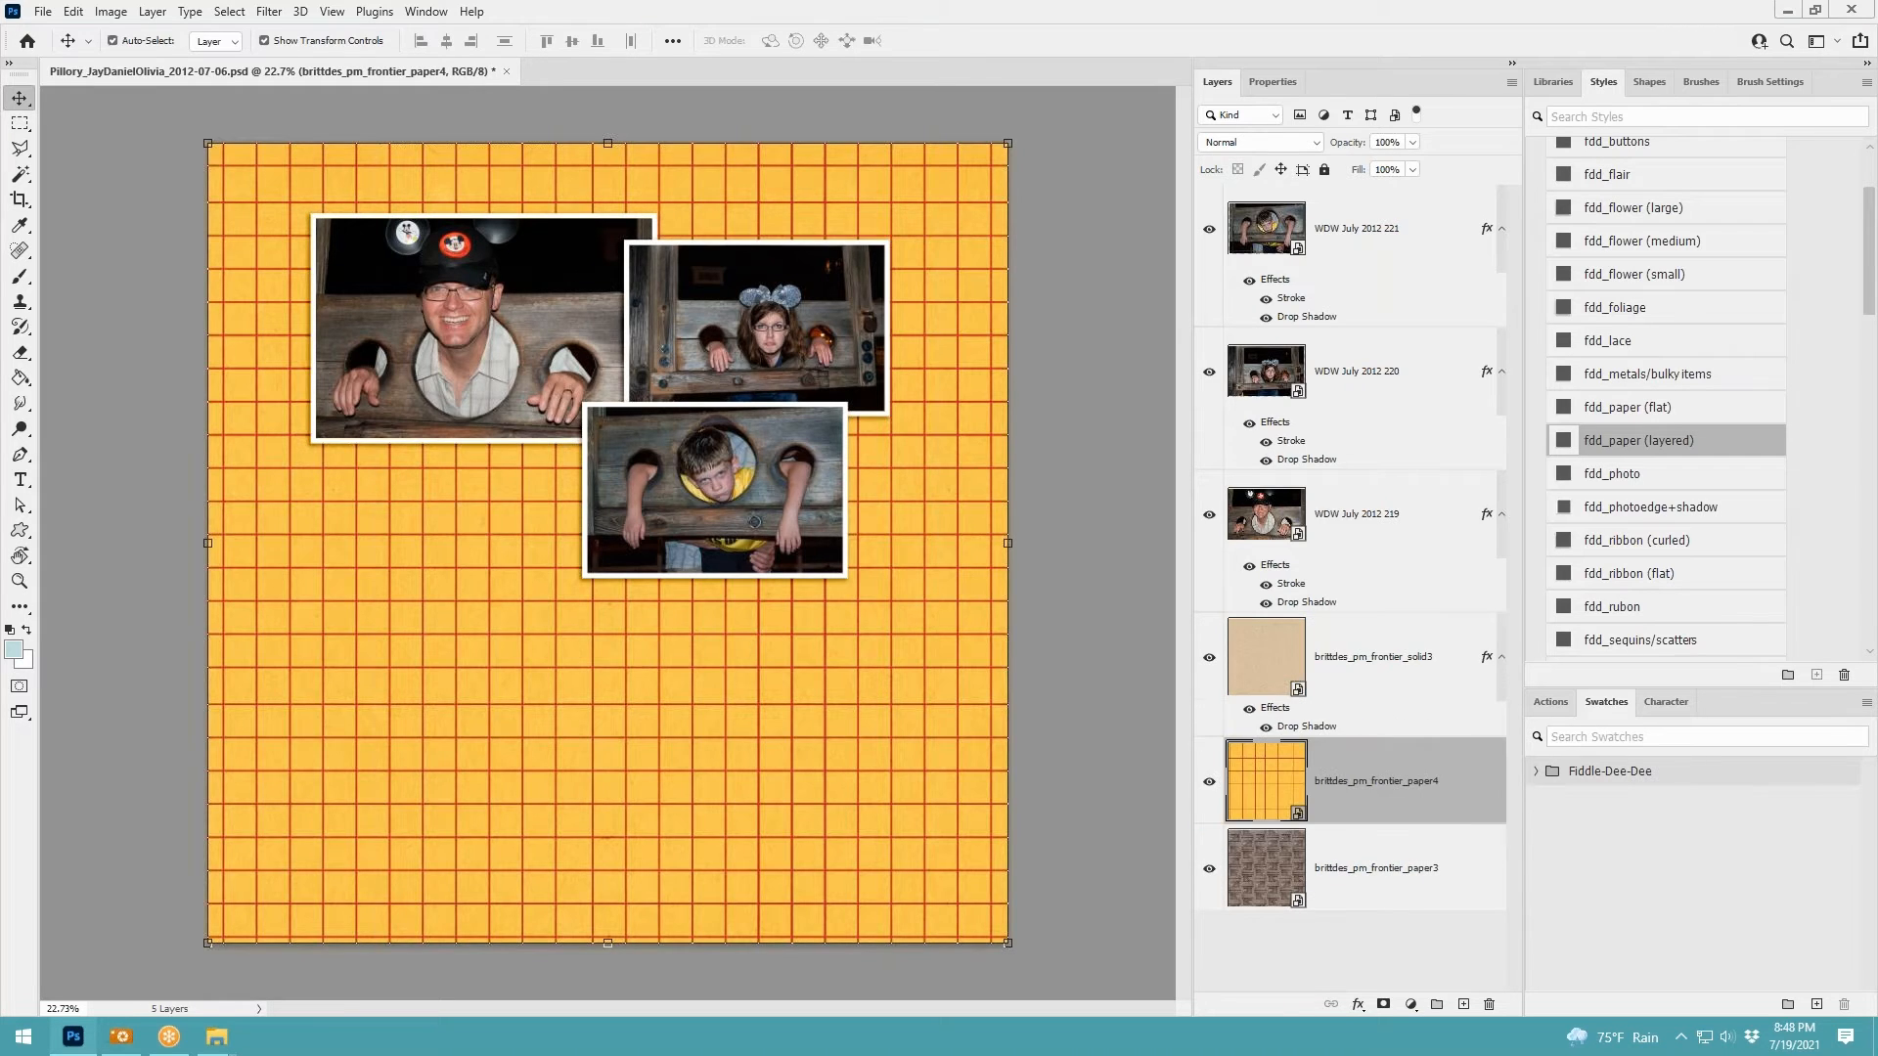
Scale the brittdes_pm_frontier_paper4 paper to 97% about its center and give it the fdd_paper (layered) style
left_click(1007, 144)
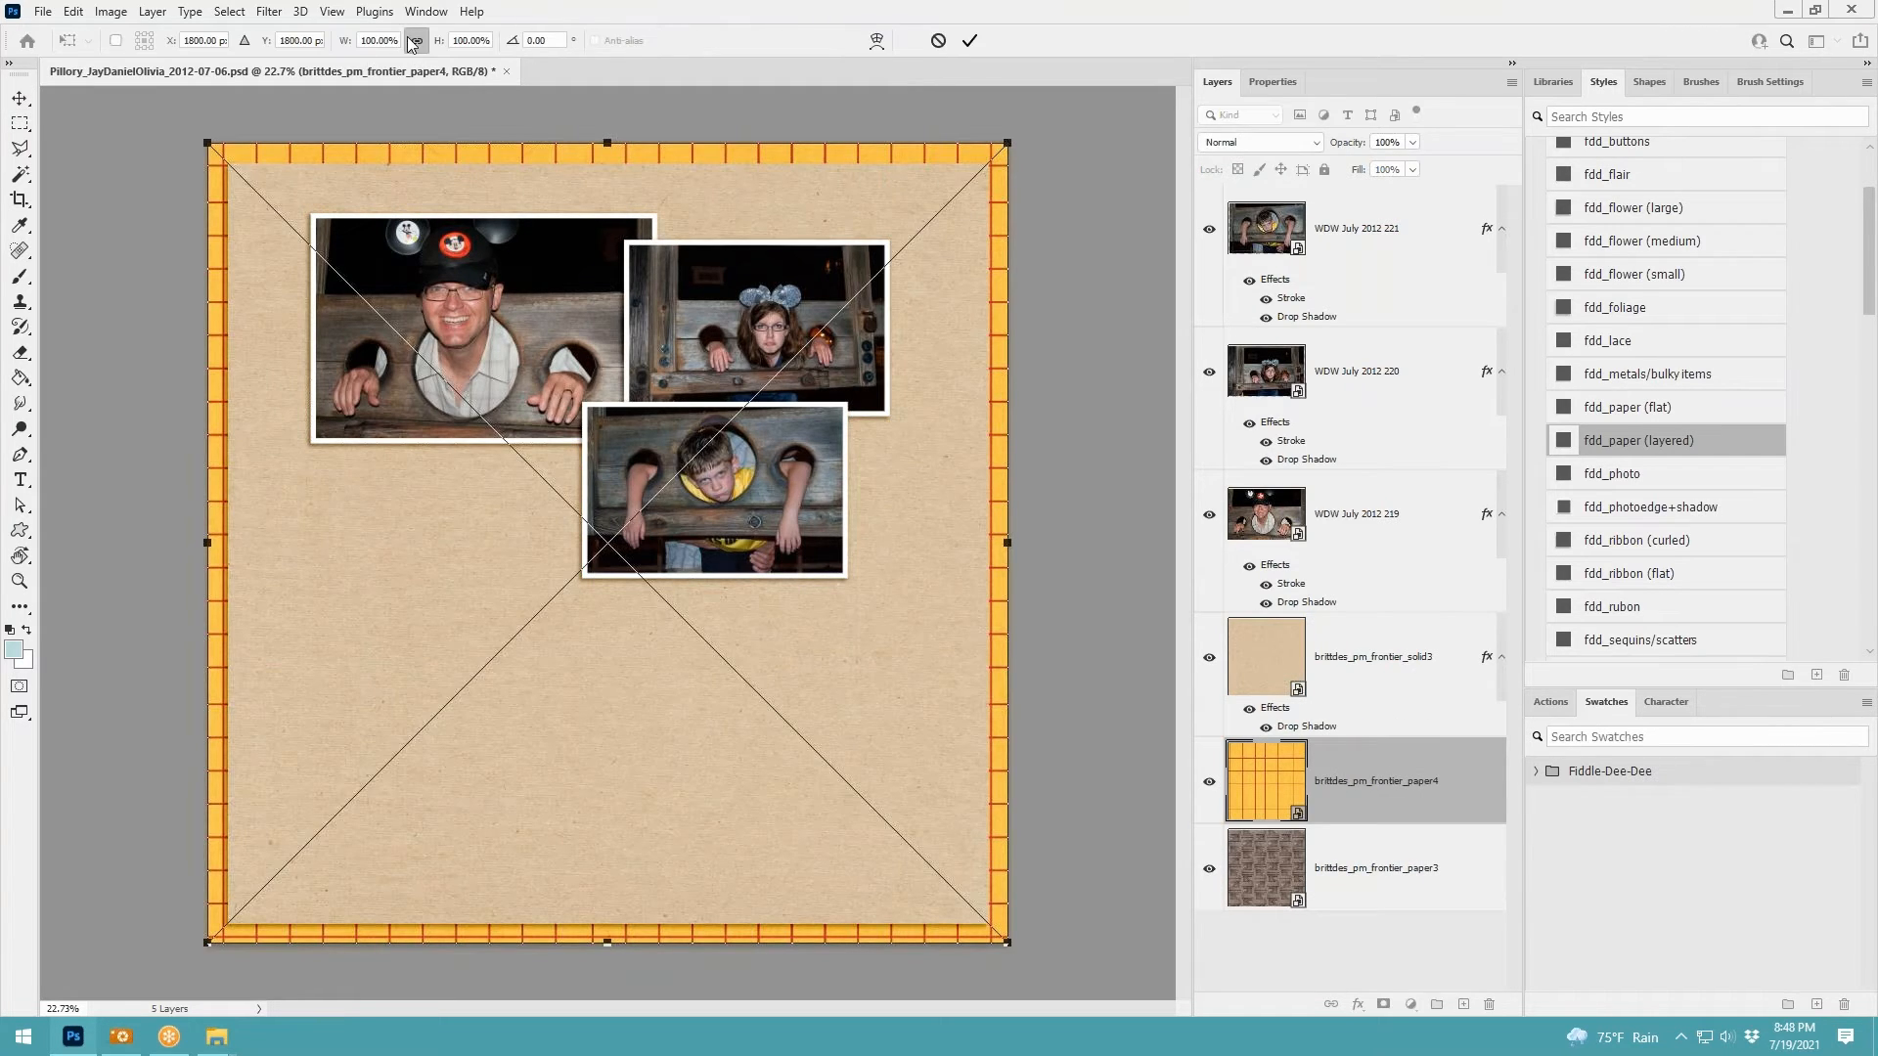
type("97")
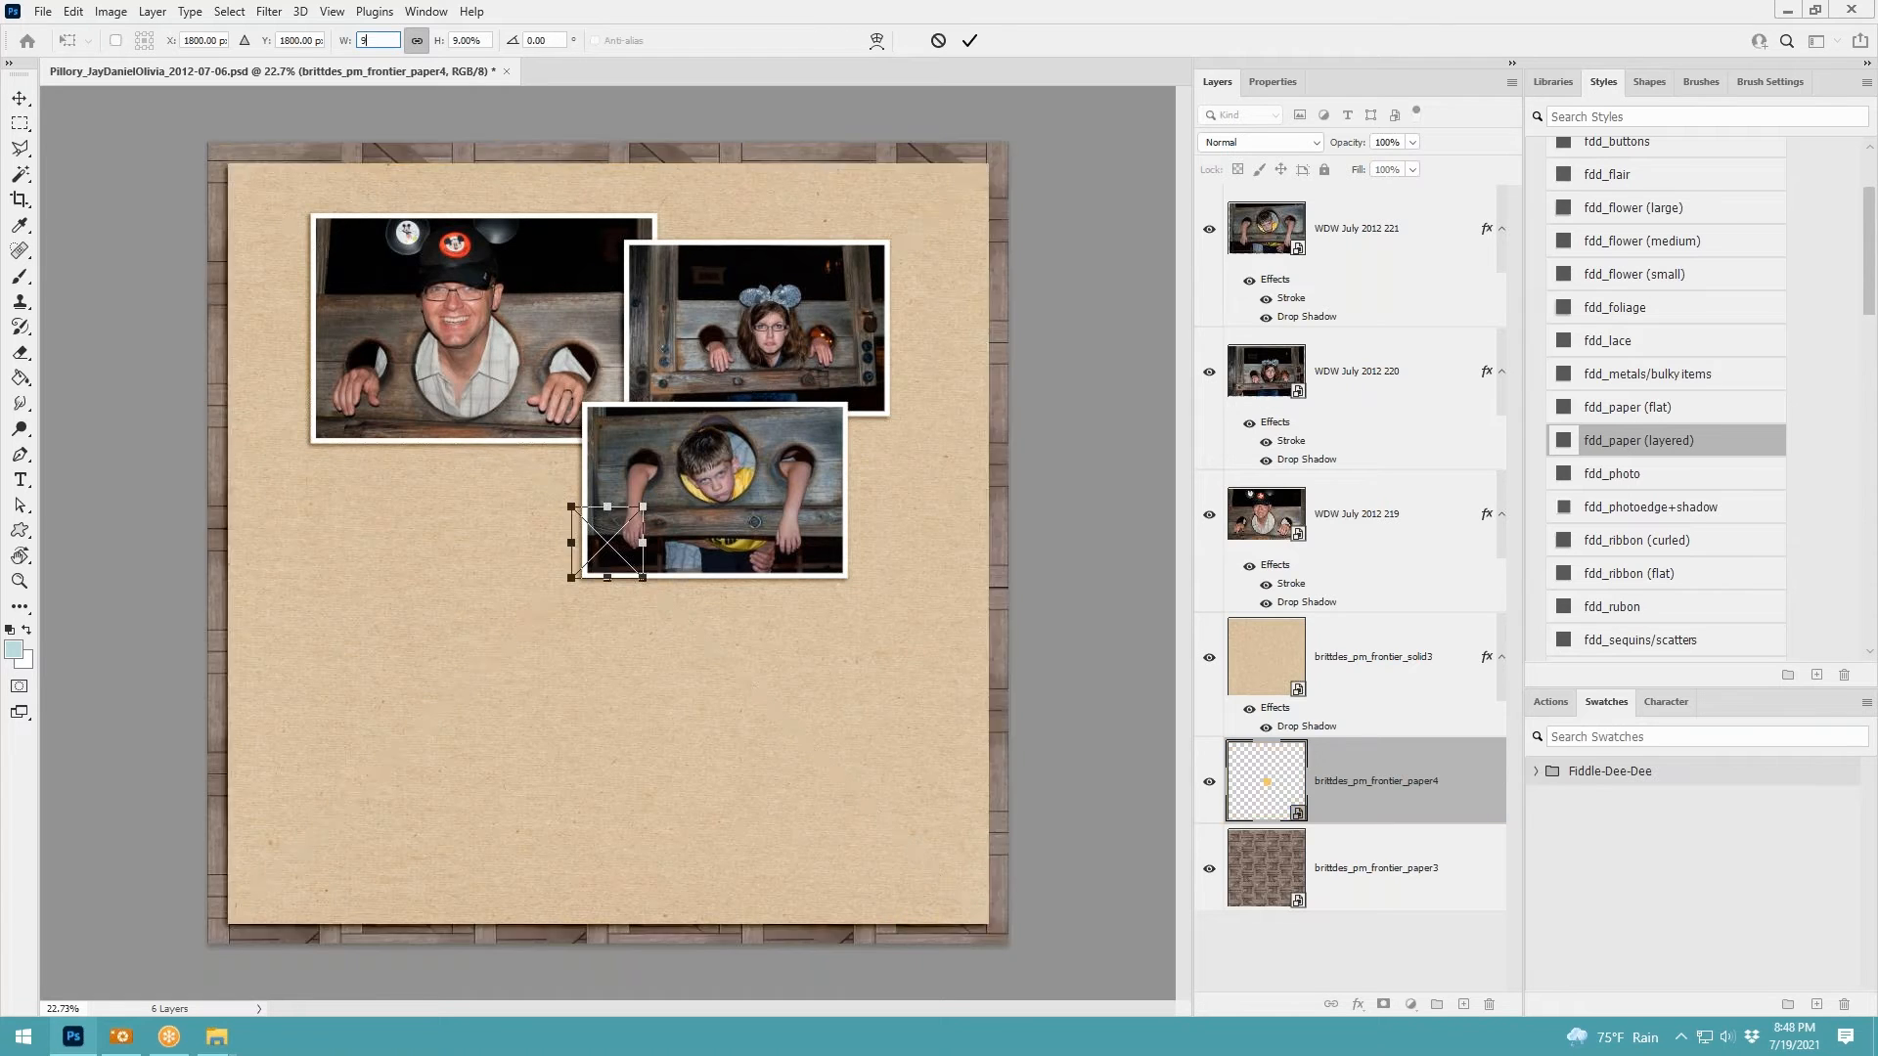
left_click(969, 40)
left_click(1420, 672)
left_click(1432, 783)
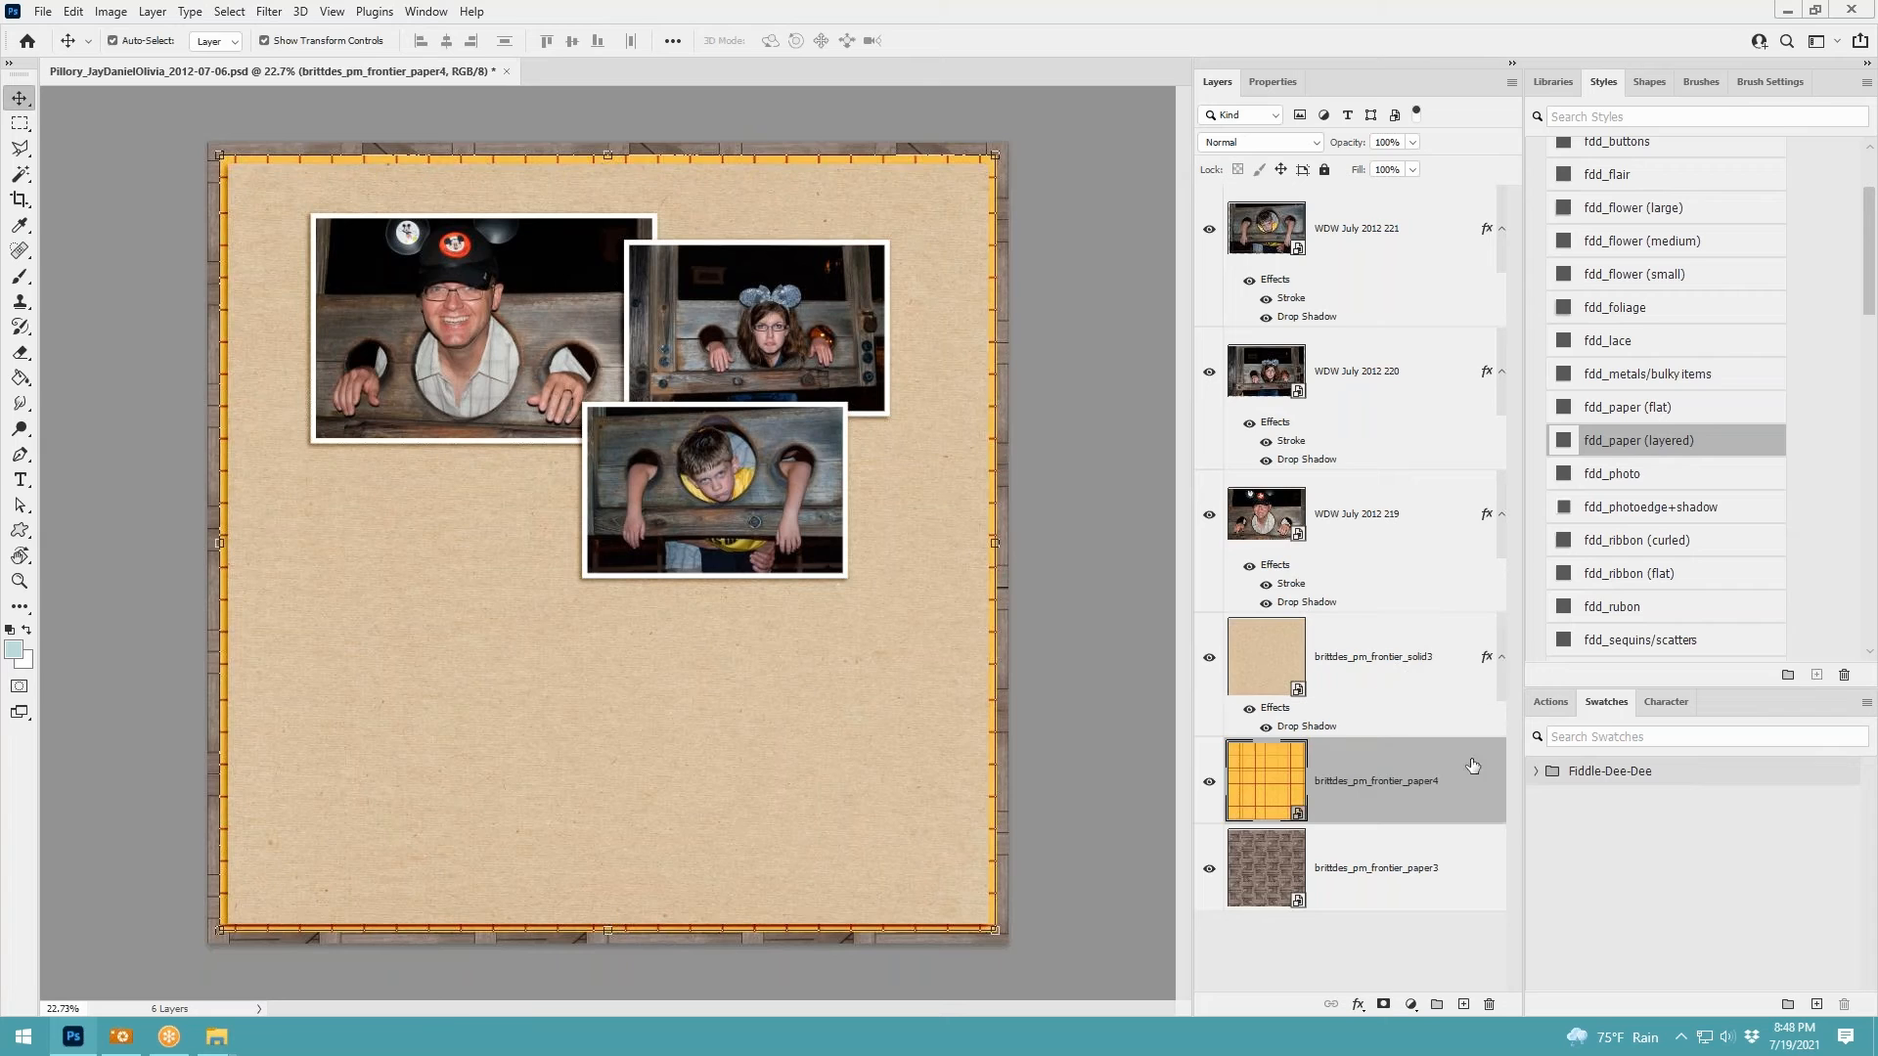
left_click(1650, 442)
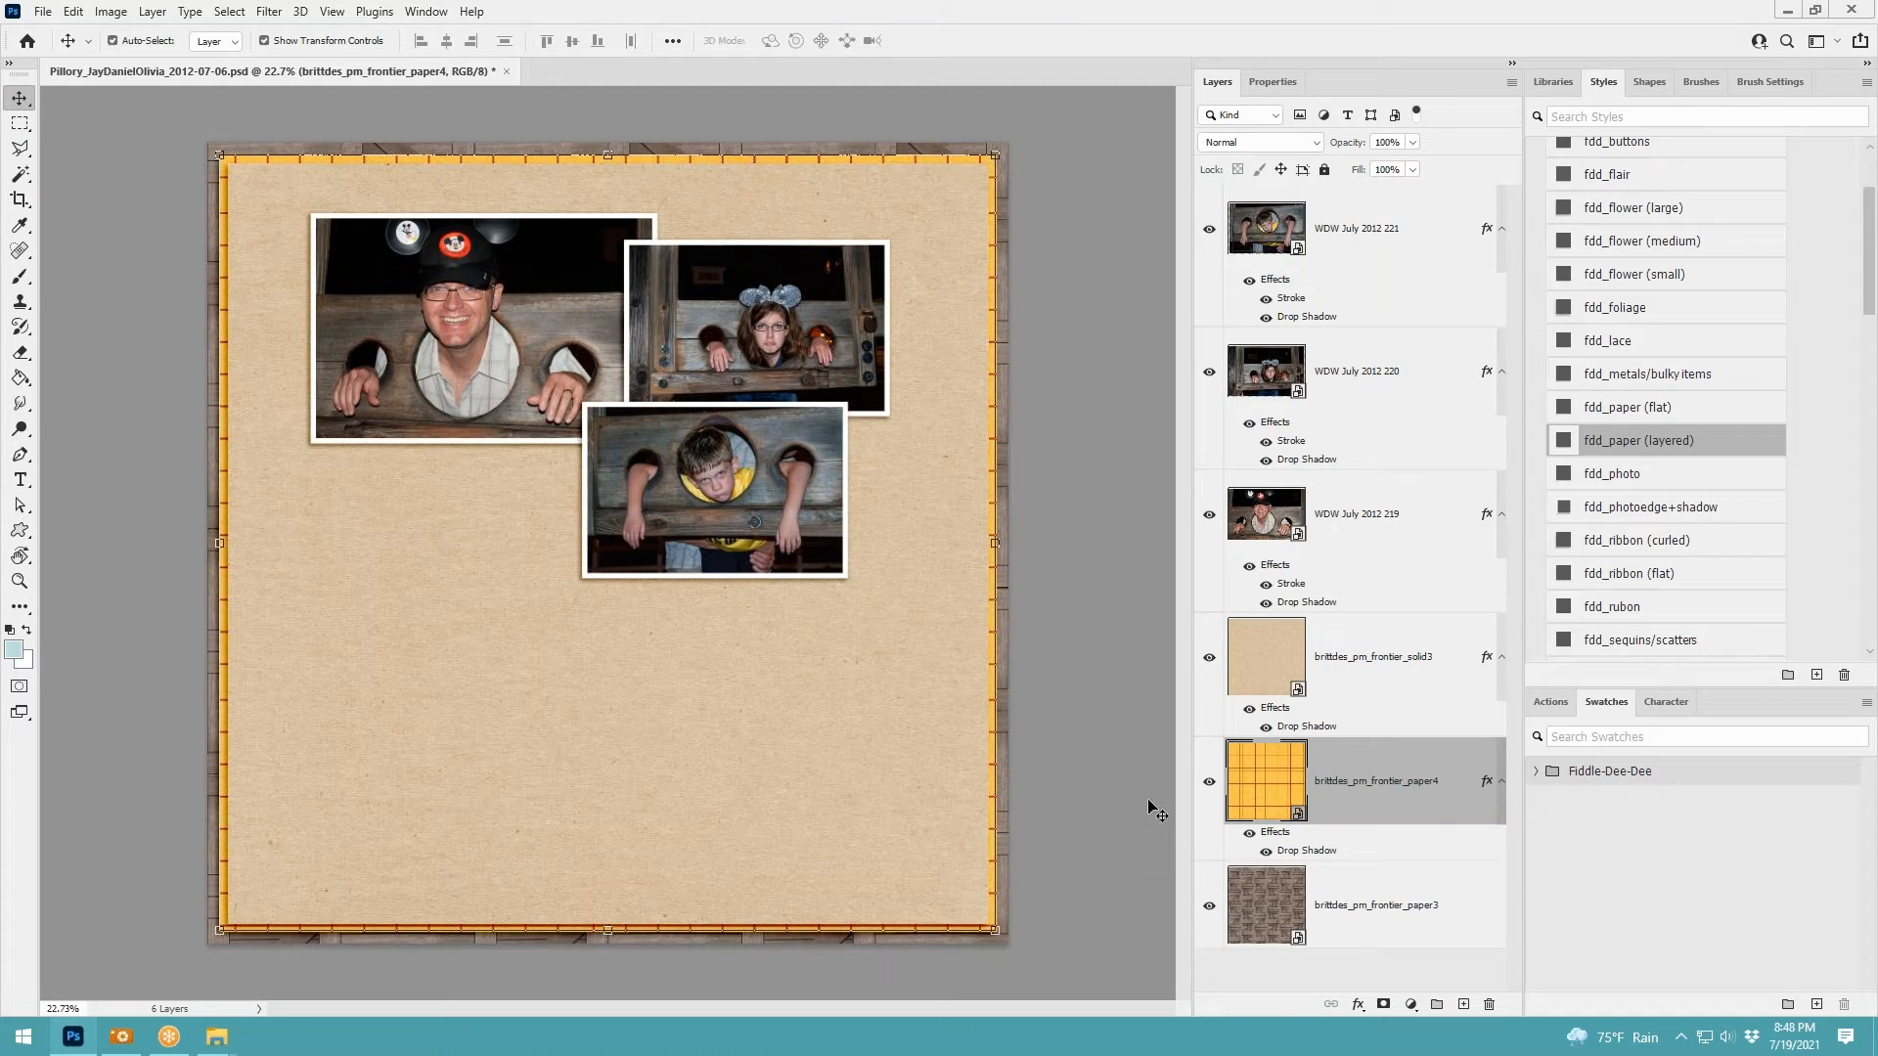
left_click(1366, 905)
left_click(1395, 800)
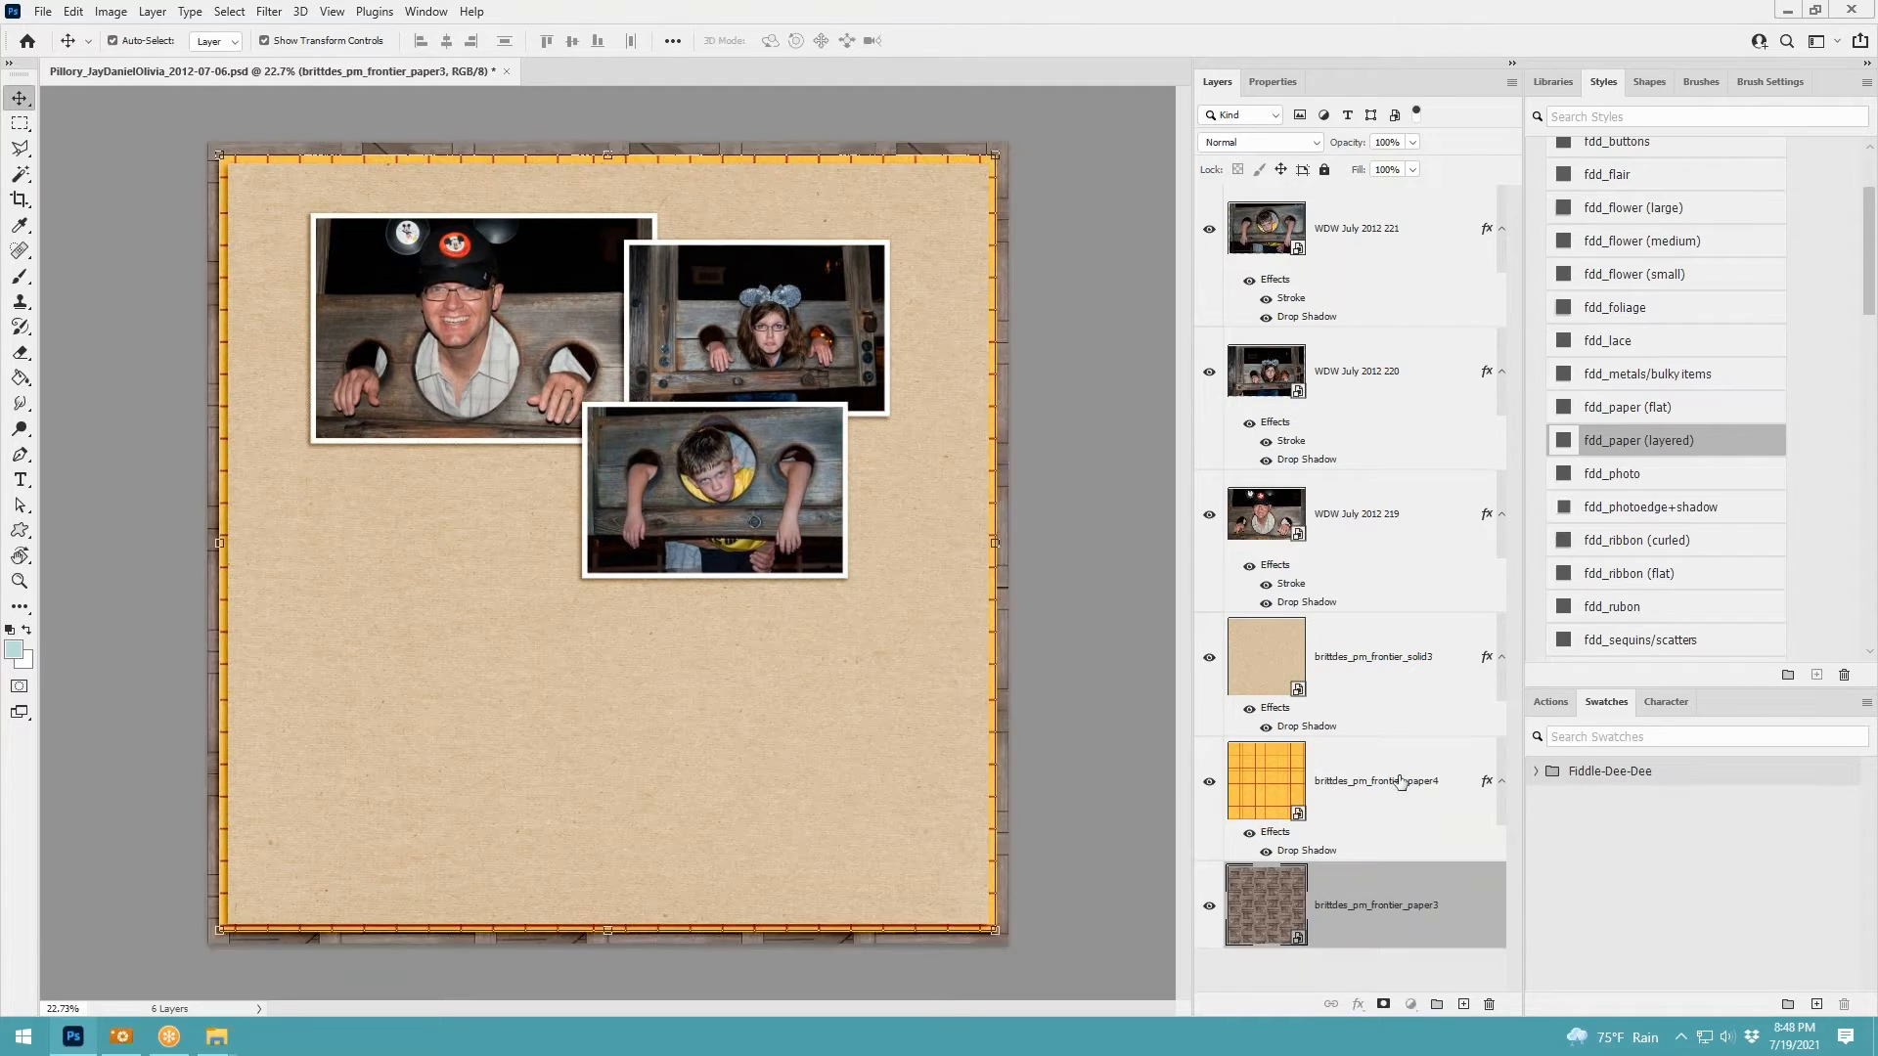
left_click(1397, 672, "shift")
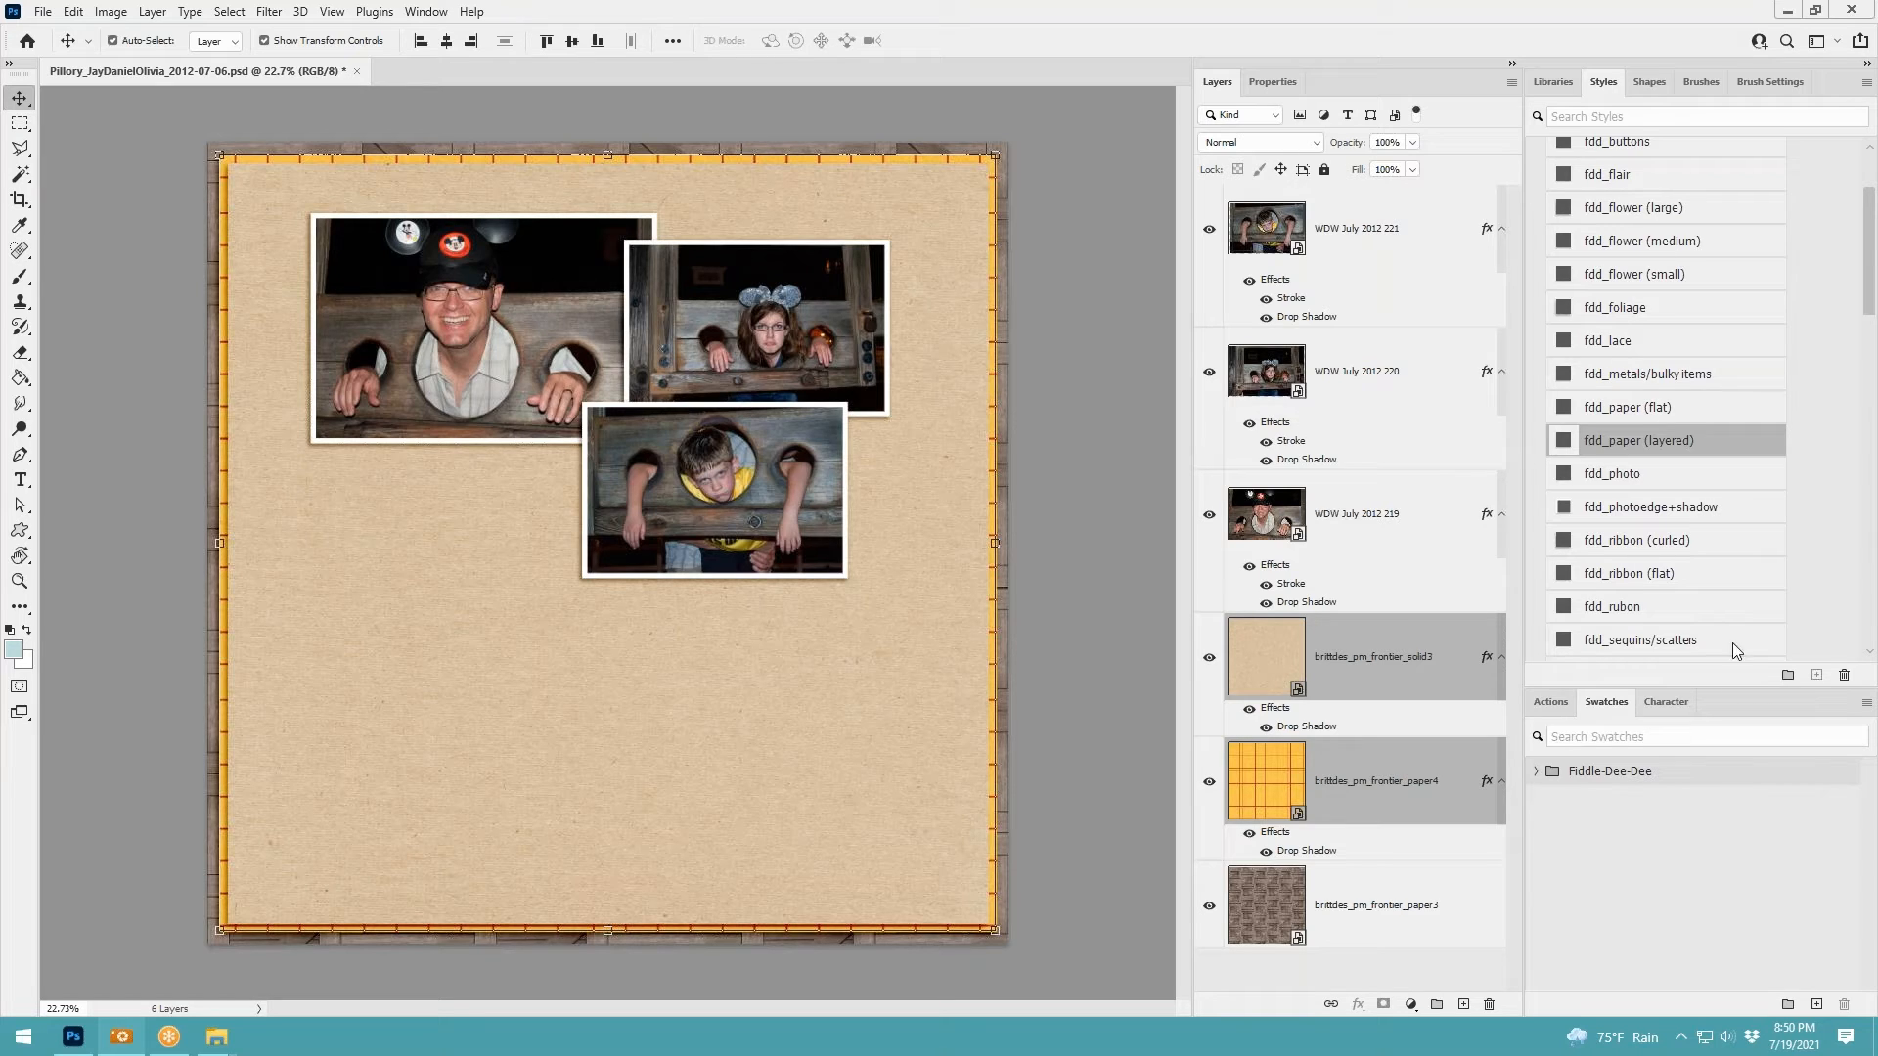
Hide the three photos and the solid3 and paper4 papers, and select the brittdes_pm_frontier_paper3 layer
left_click(1375, 259)
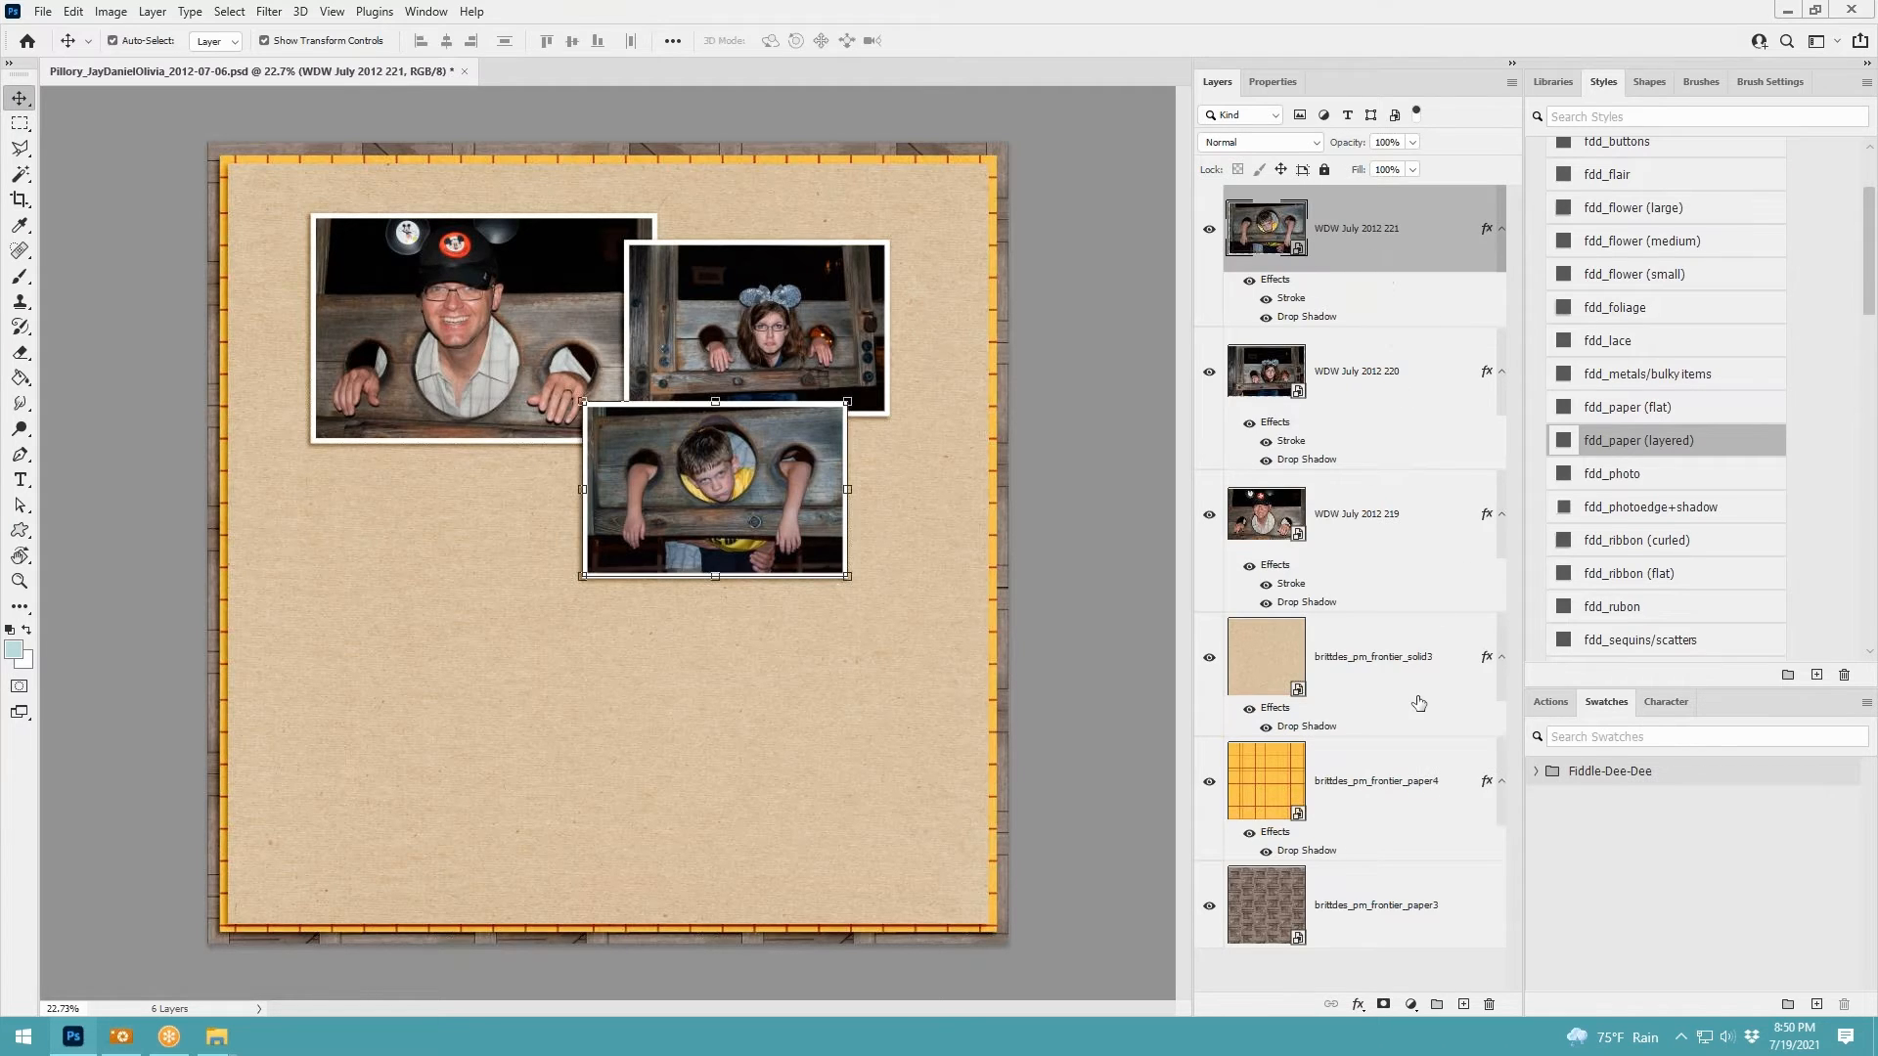
right_click(1209, 783)
left_click(1262, 800)
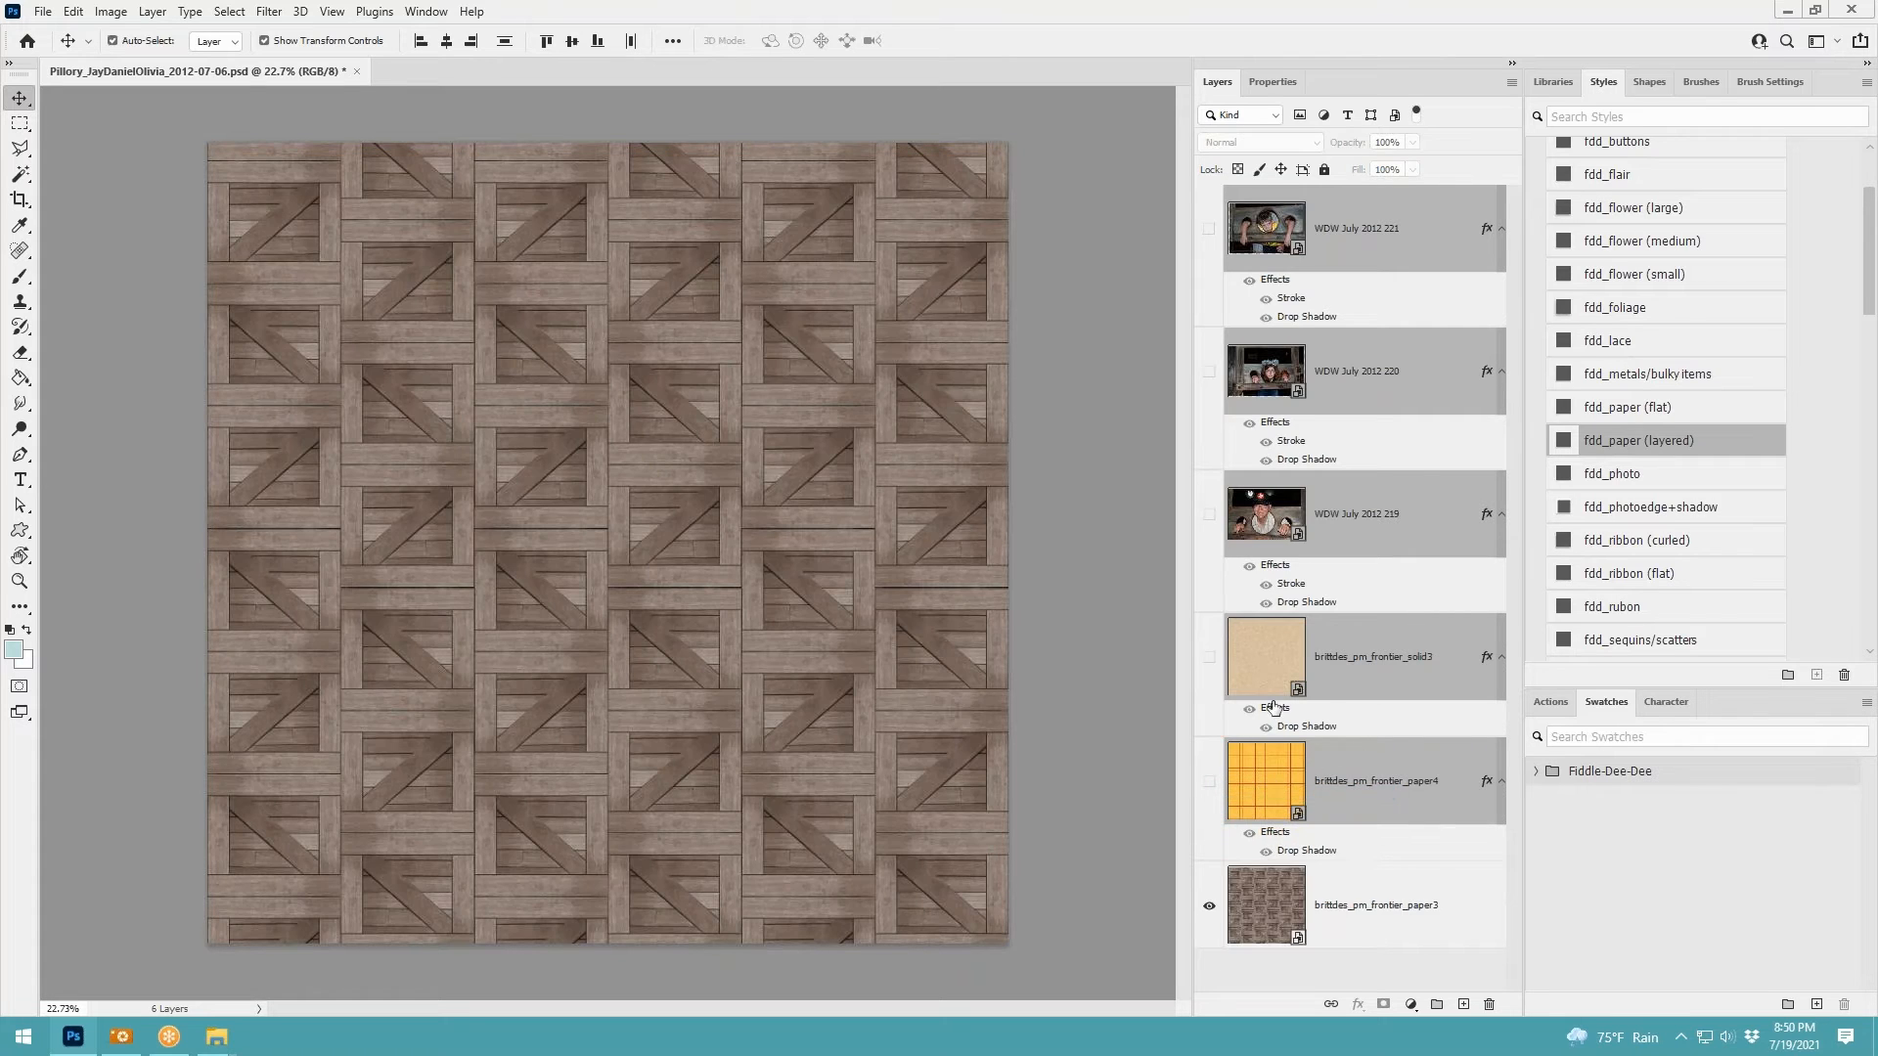
left_click(1356, 901)
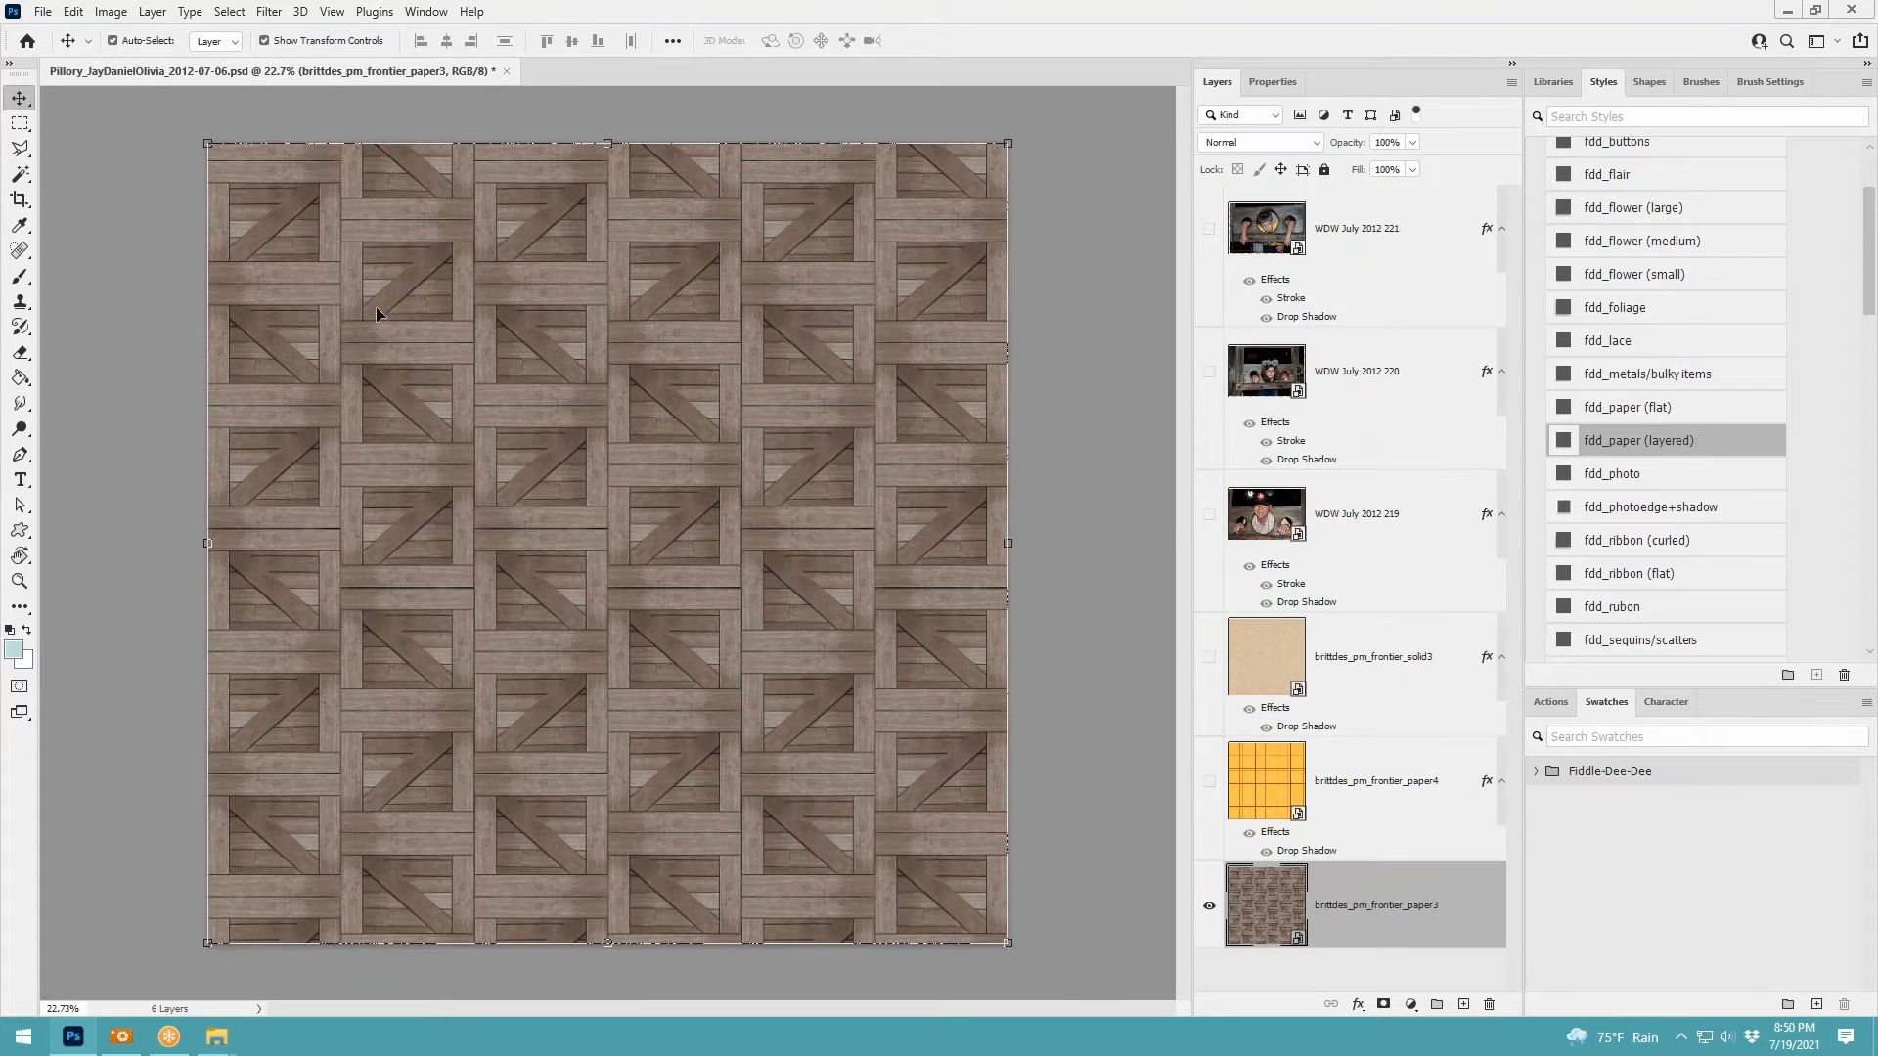
Try to delete a large rectangular area from the middle of the brittdes_pm_frontier_paper3 paper
left_click(20, 124)
left_click_drag(421, 241, 963, 883)
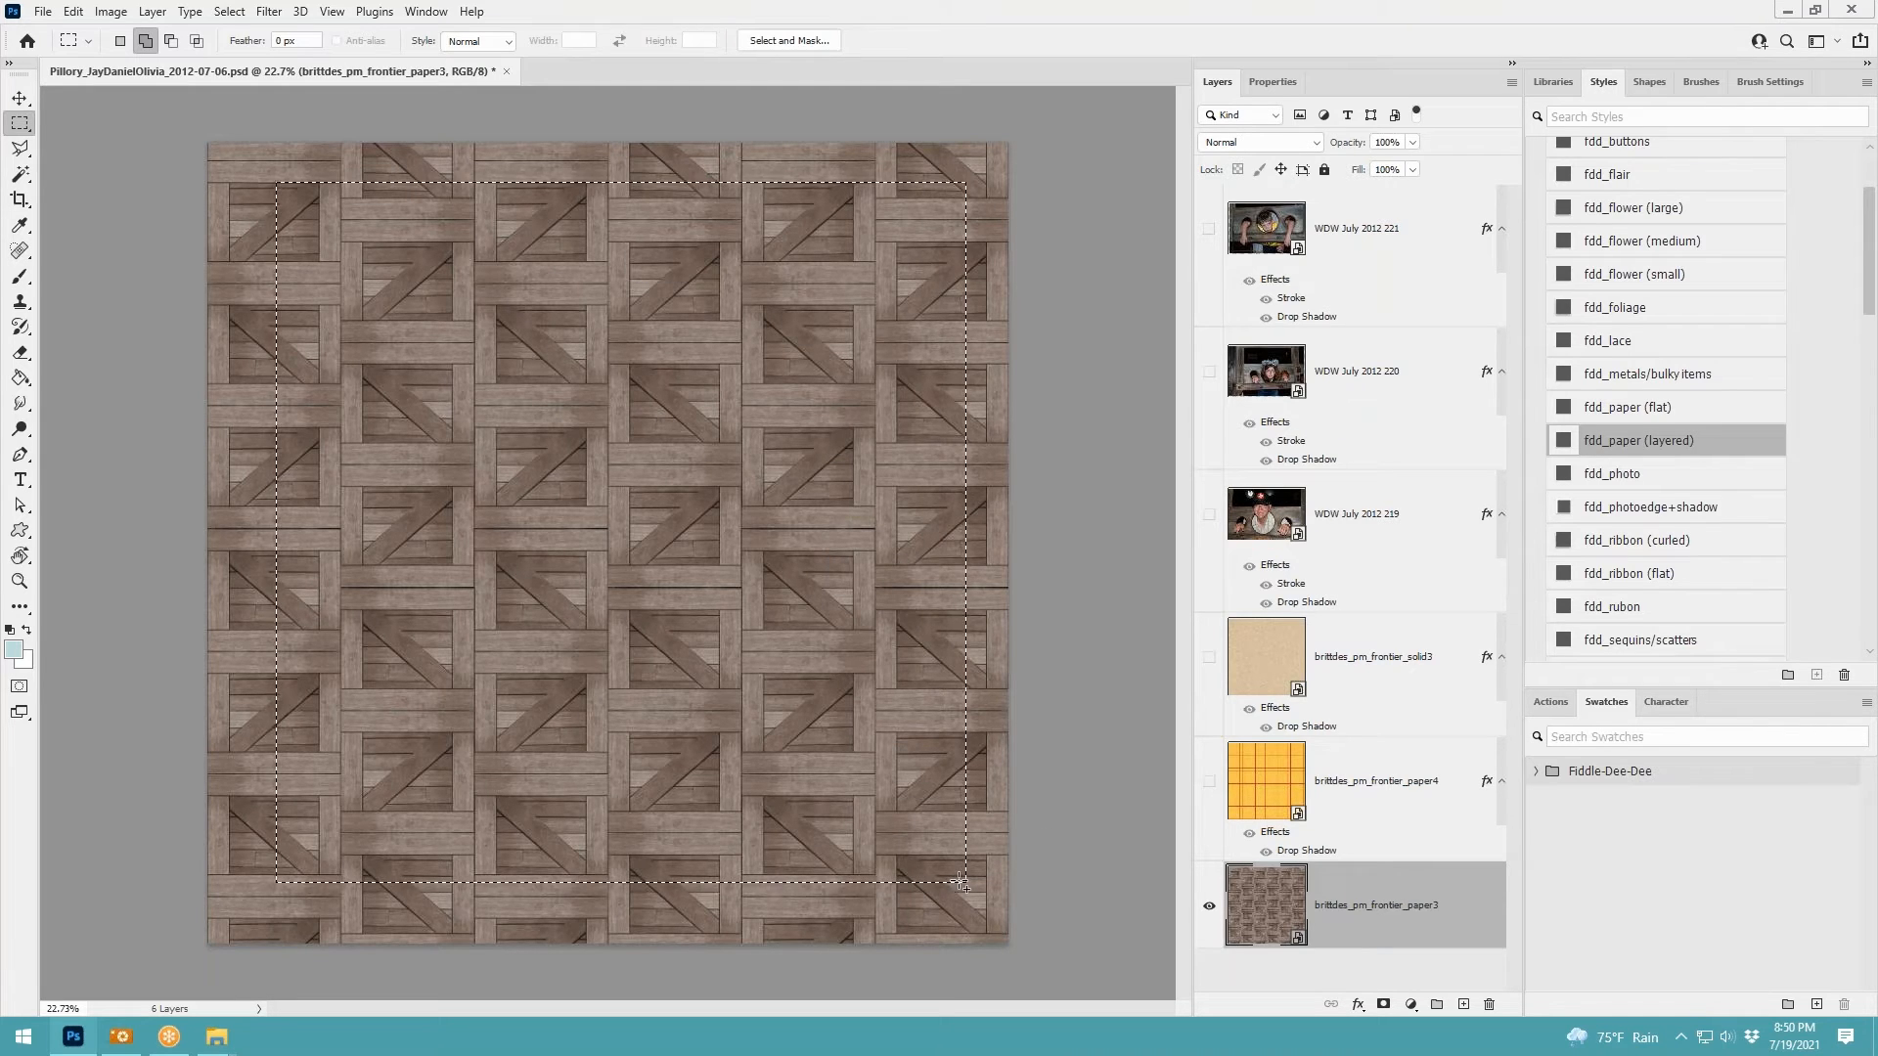
key("Delete")
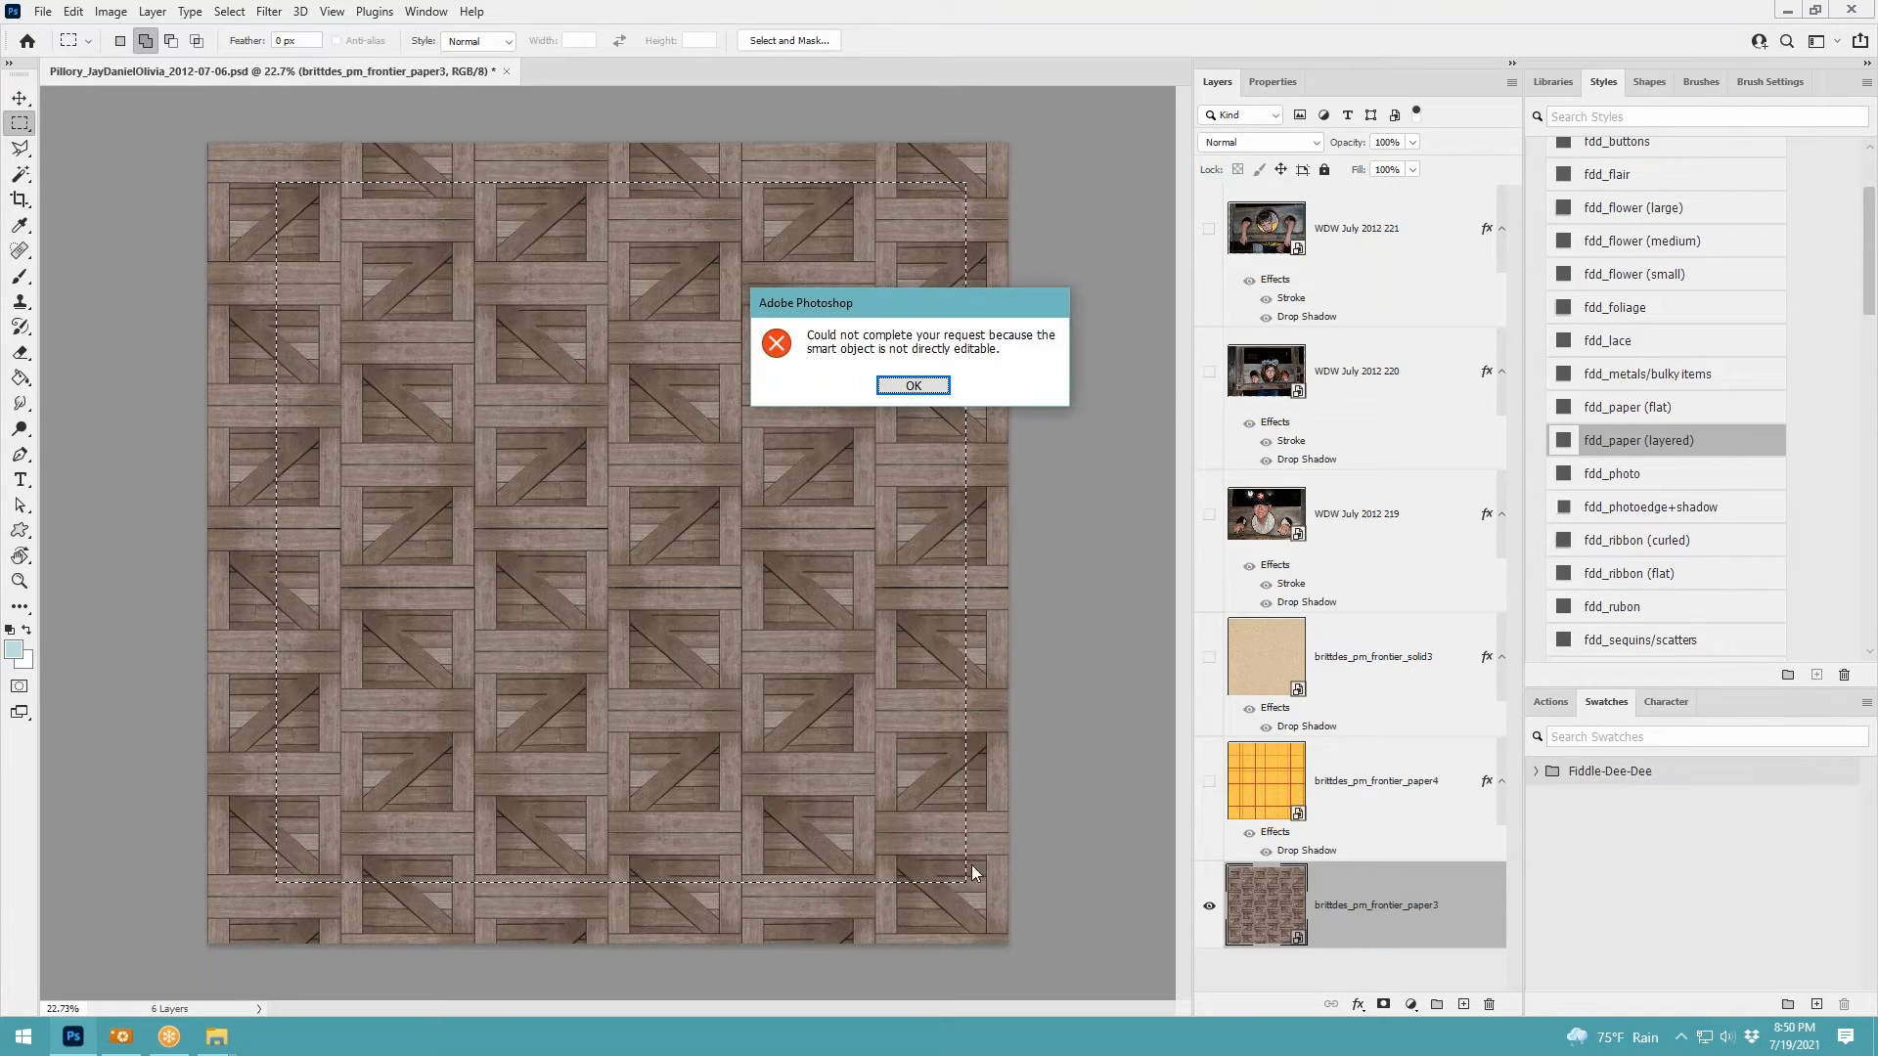
left_click(915, 387)
Rasterize the brittdes_pm_frontier_paper3 layer, delete the selected center area and deselect
right_click(1384, 908)
left_click(1472, 423)
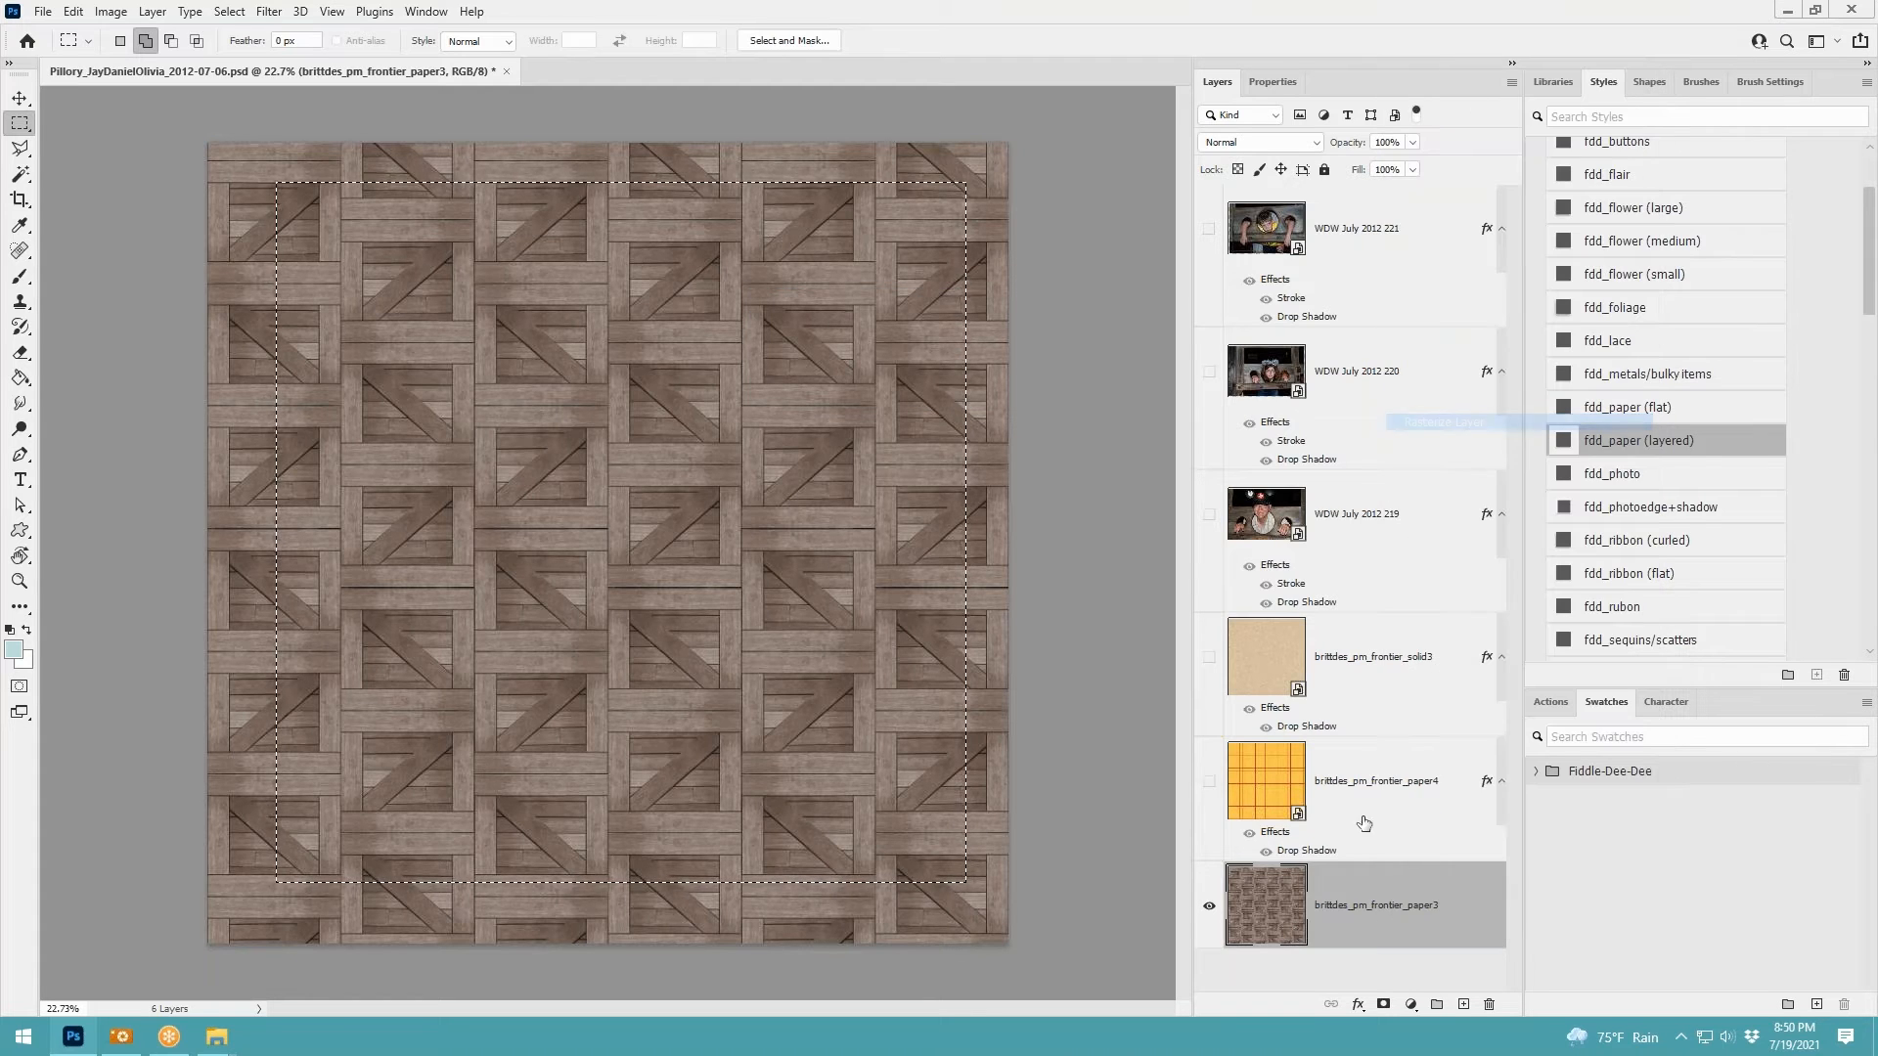
key("Delete")
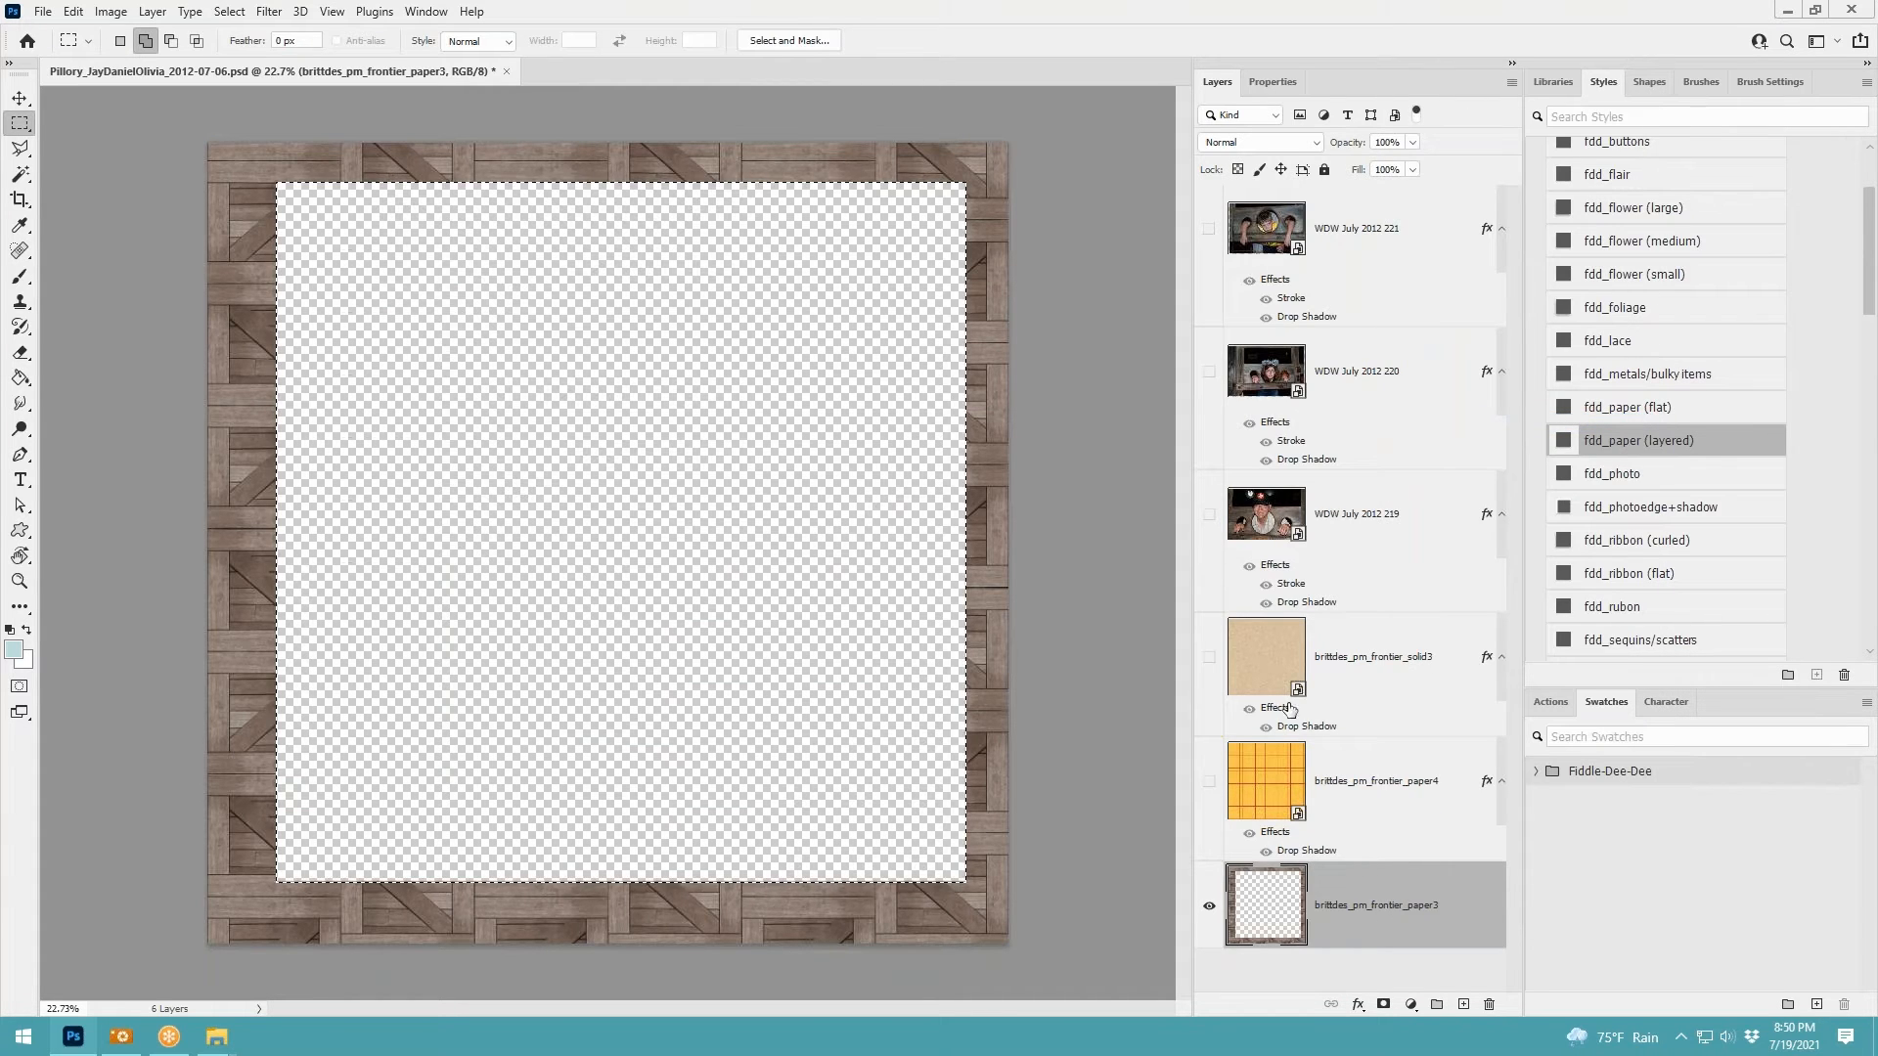
left_click(694, 448)
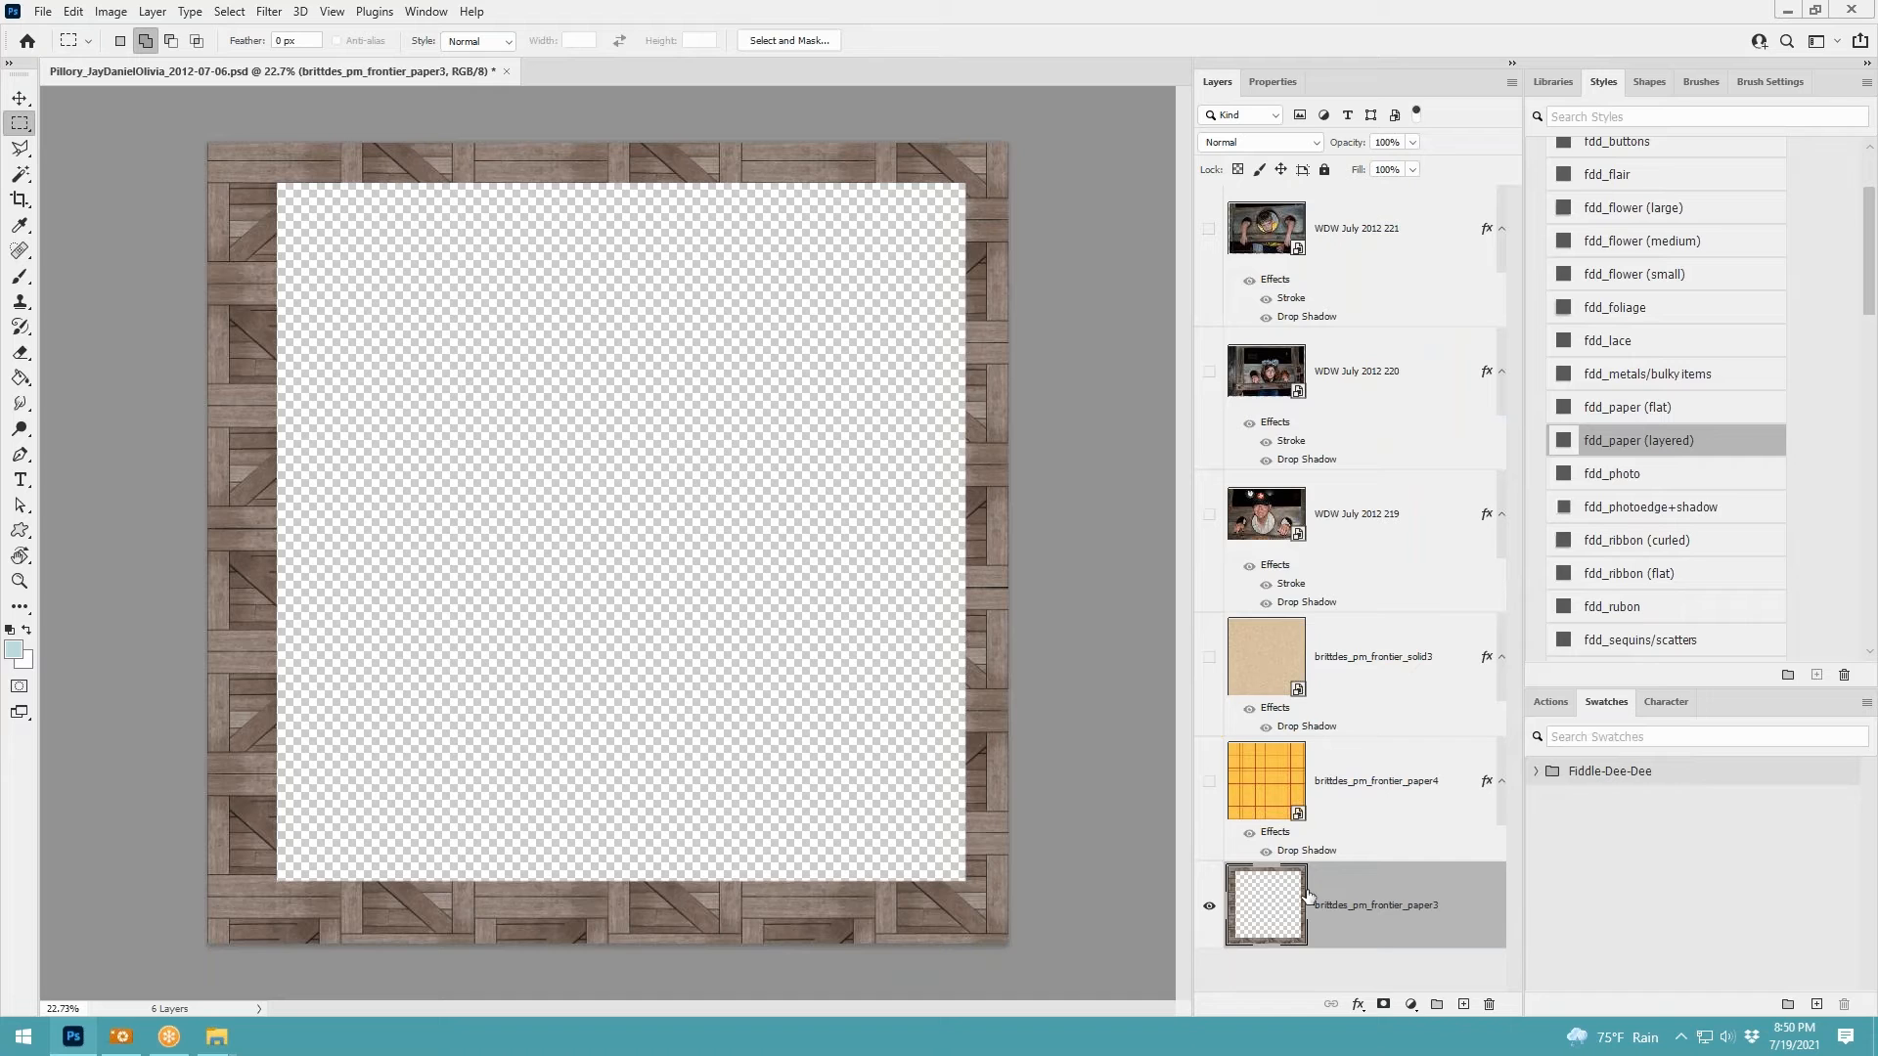
Show the brittdes_pm_frontier_solid3 and brittdes_pm_frontier_paper4 layers again above the cut-out wood-crate frame
left_click(1372, 788)
left_click(1360, 675, "shift")
left_click(1210, 657)
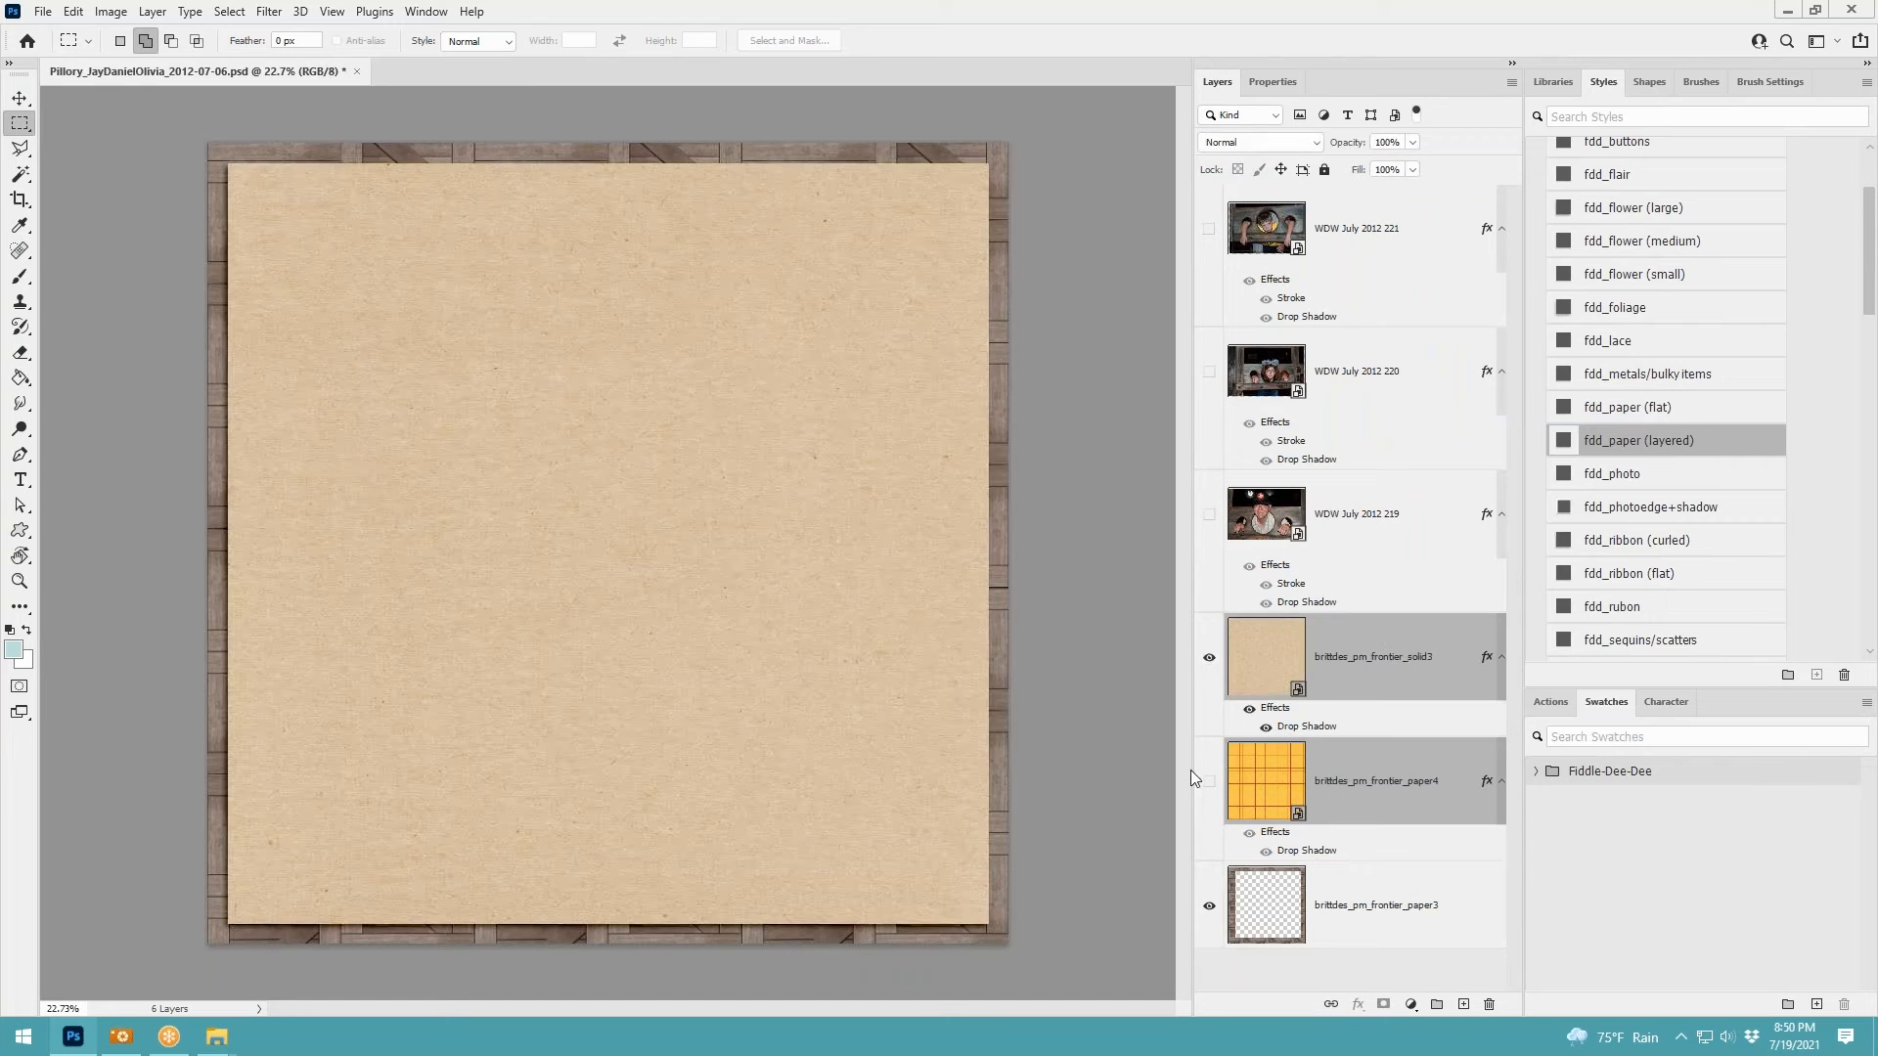
left_click(1209, 781)
left_click(1401, 914)
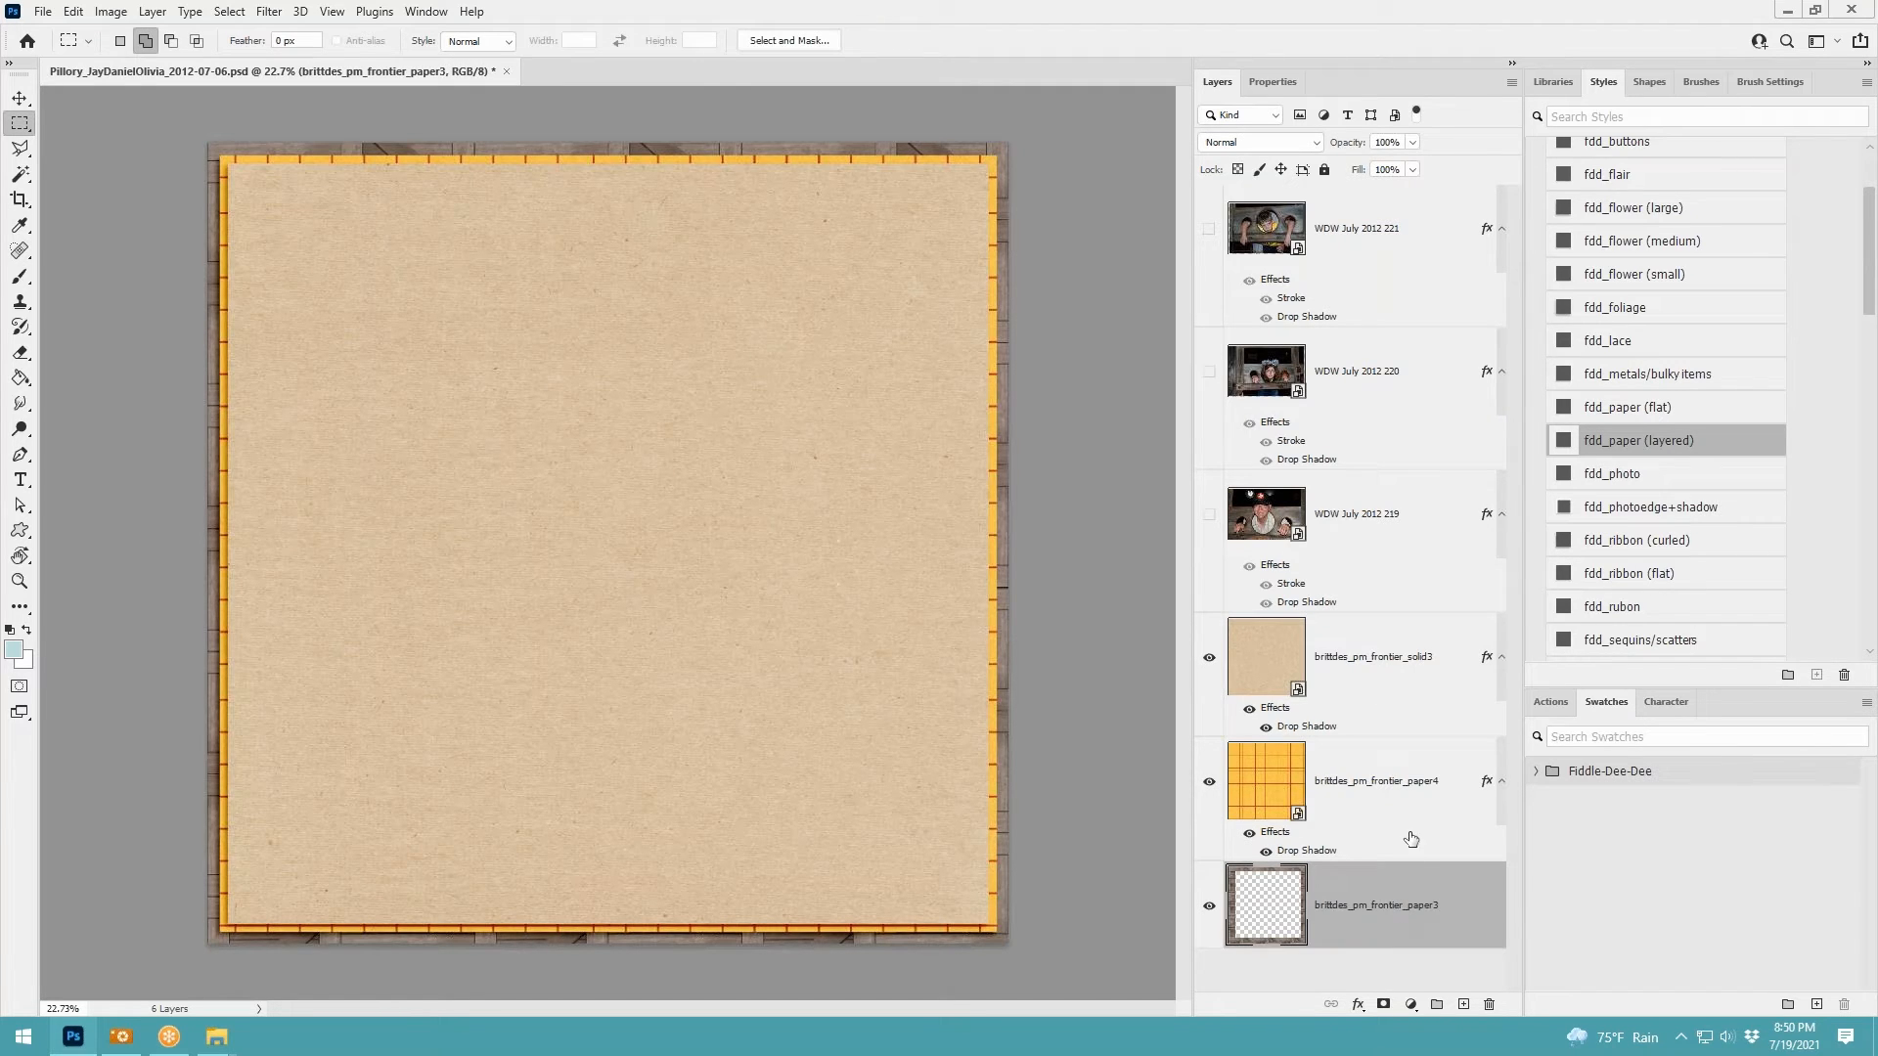
Undo the center deletion and the rasterizing of the brittdes_pm_frontier_paper3 layer, and clear the rectangular selection
left_click(74, 11)
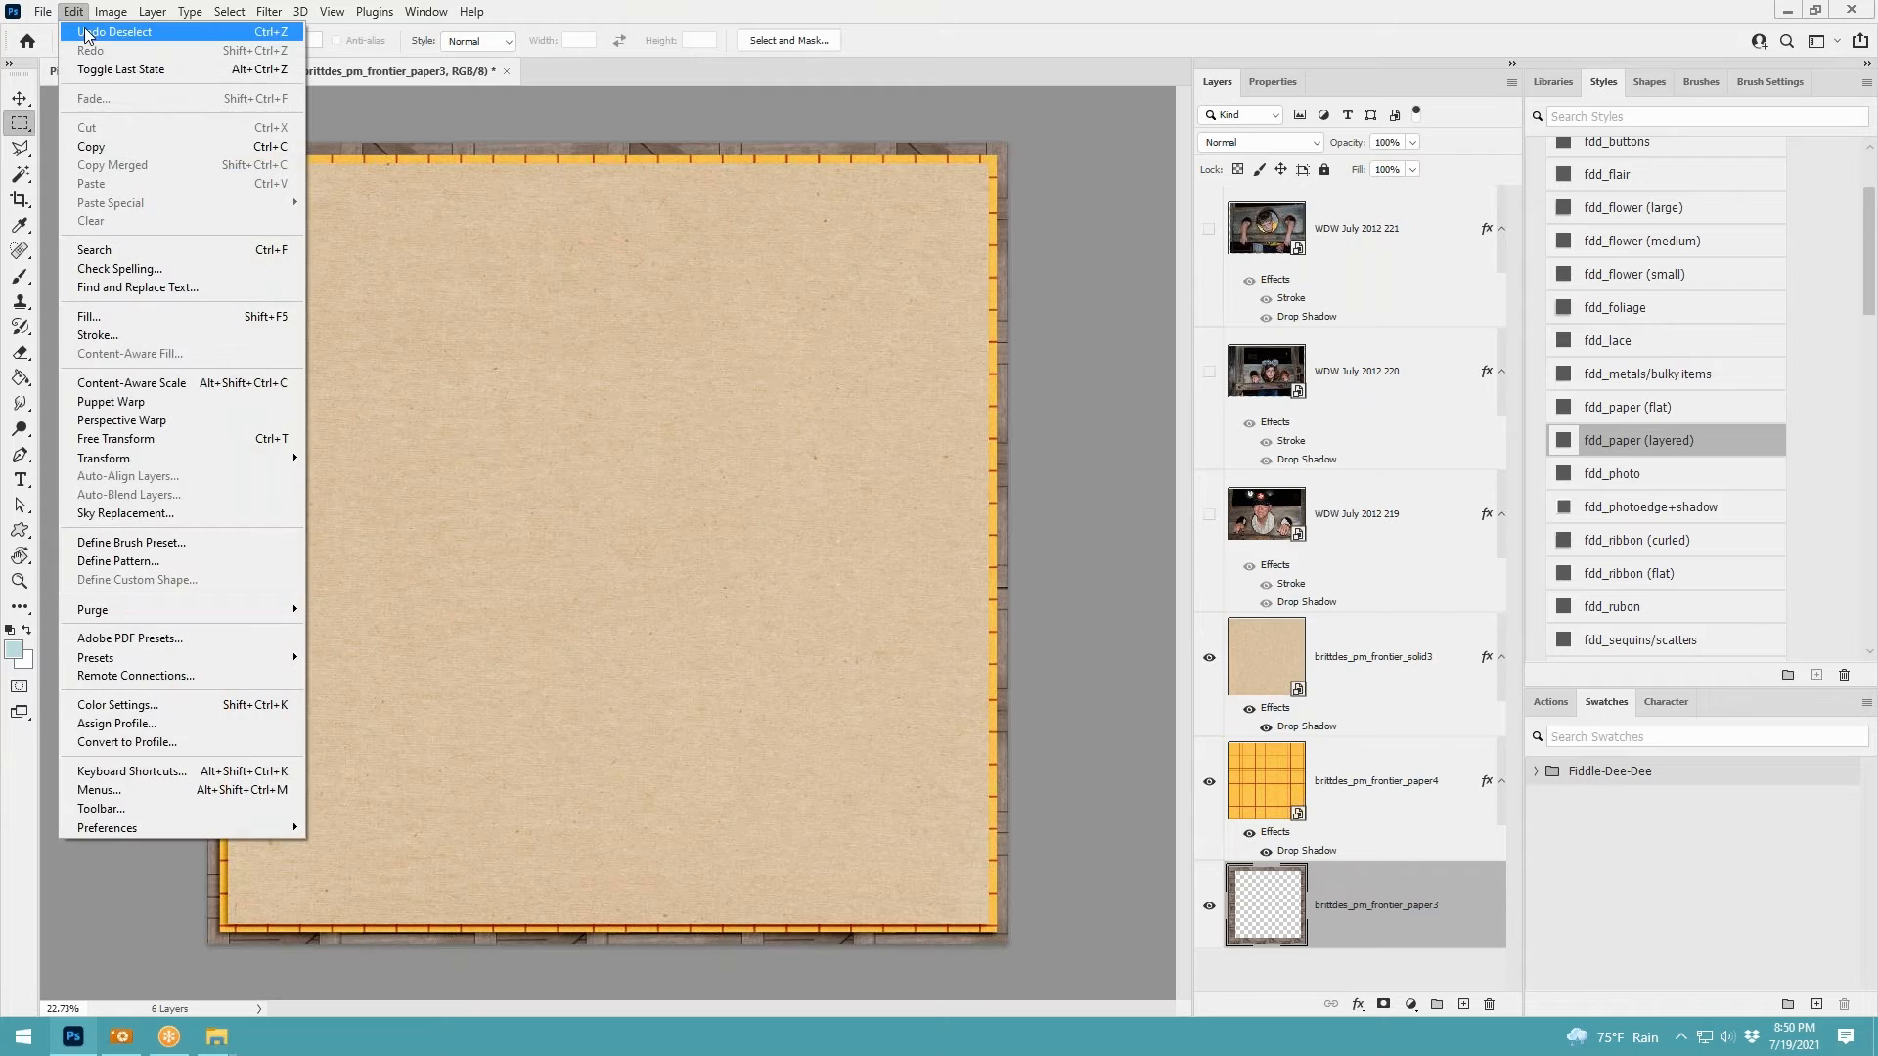
left_click(86, 35)
left_click(77, 11)
left_click(86, 33)
left_click(77, 12)
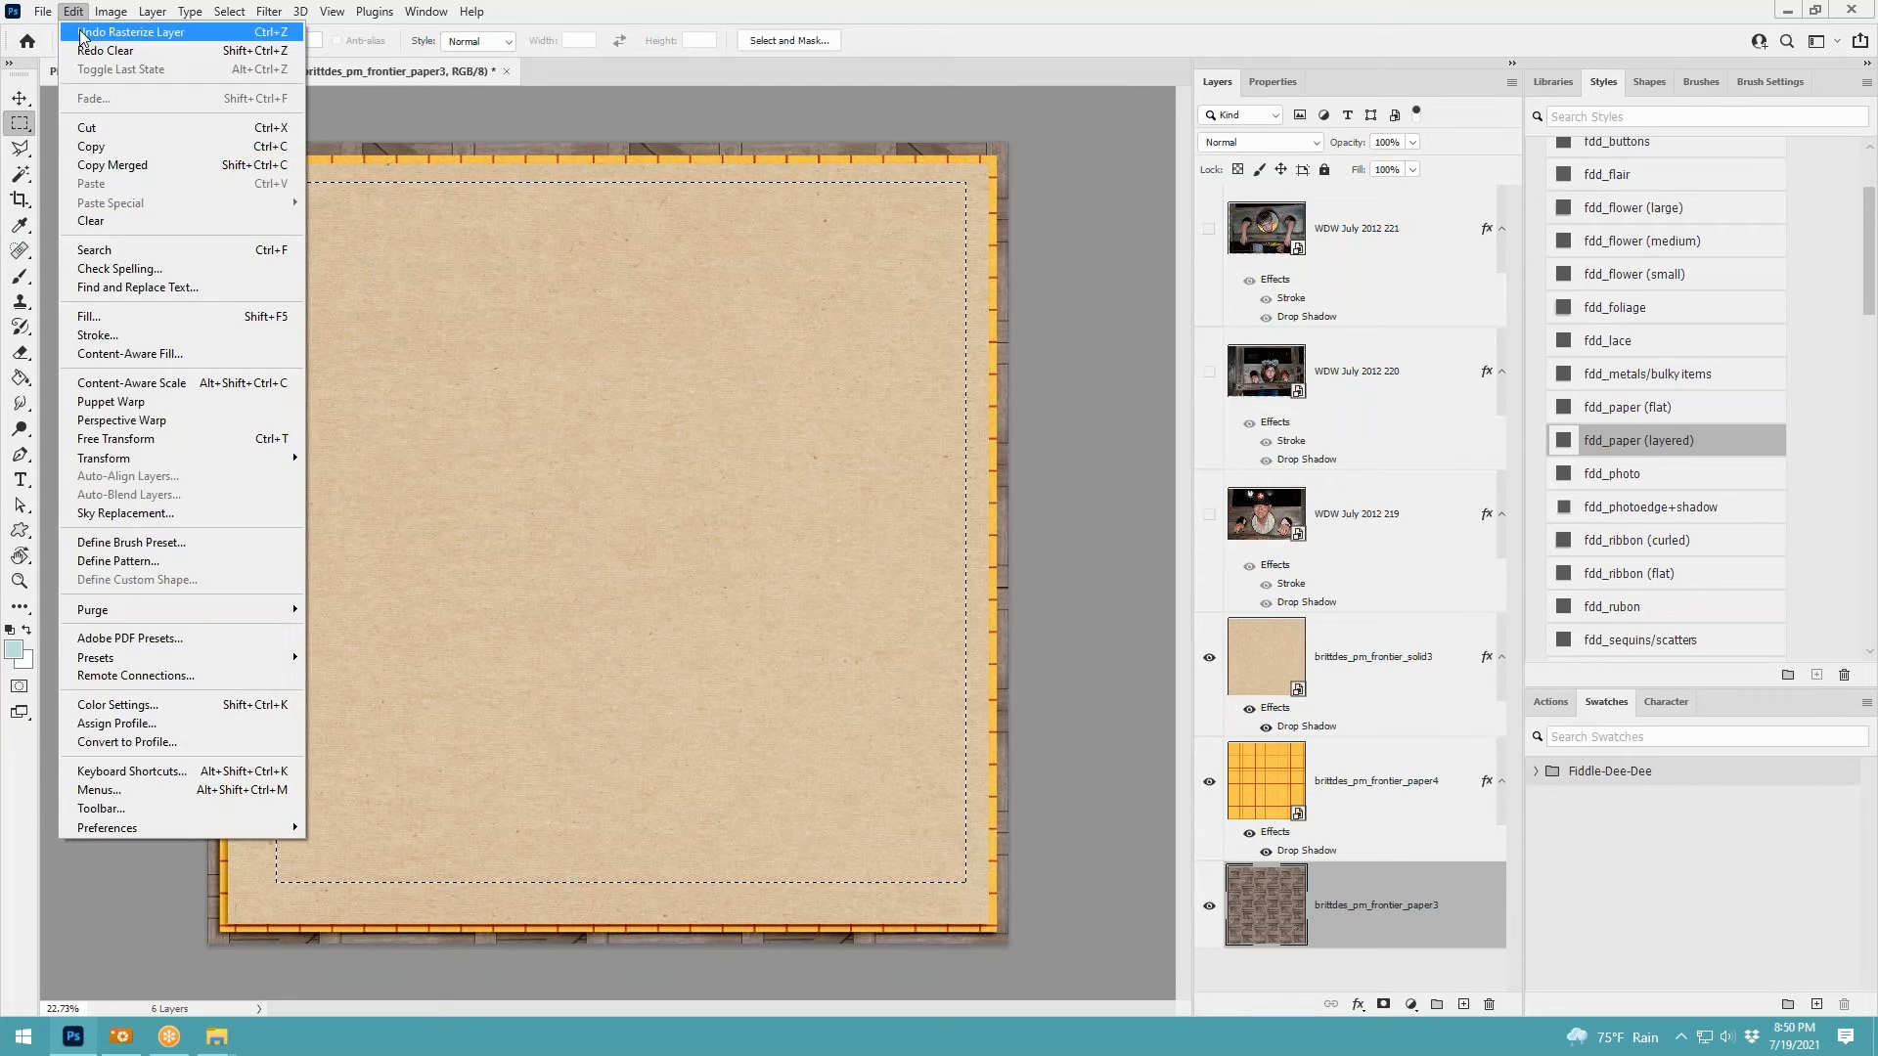
left_click(86, 33)
left_click(1402, 633)
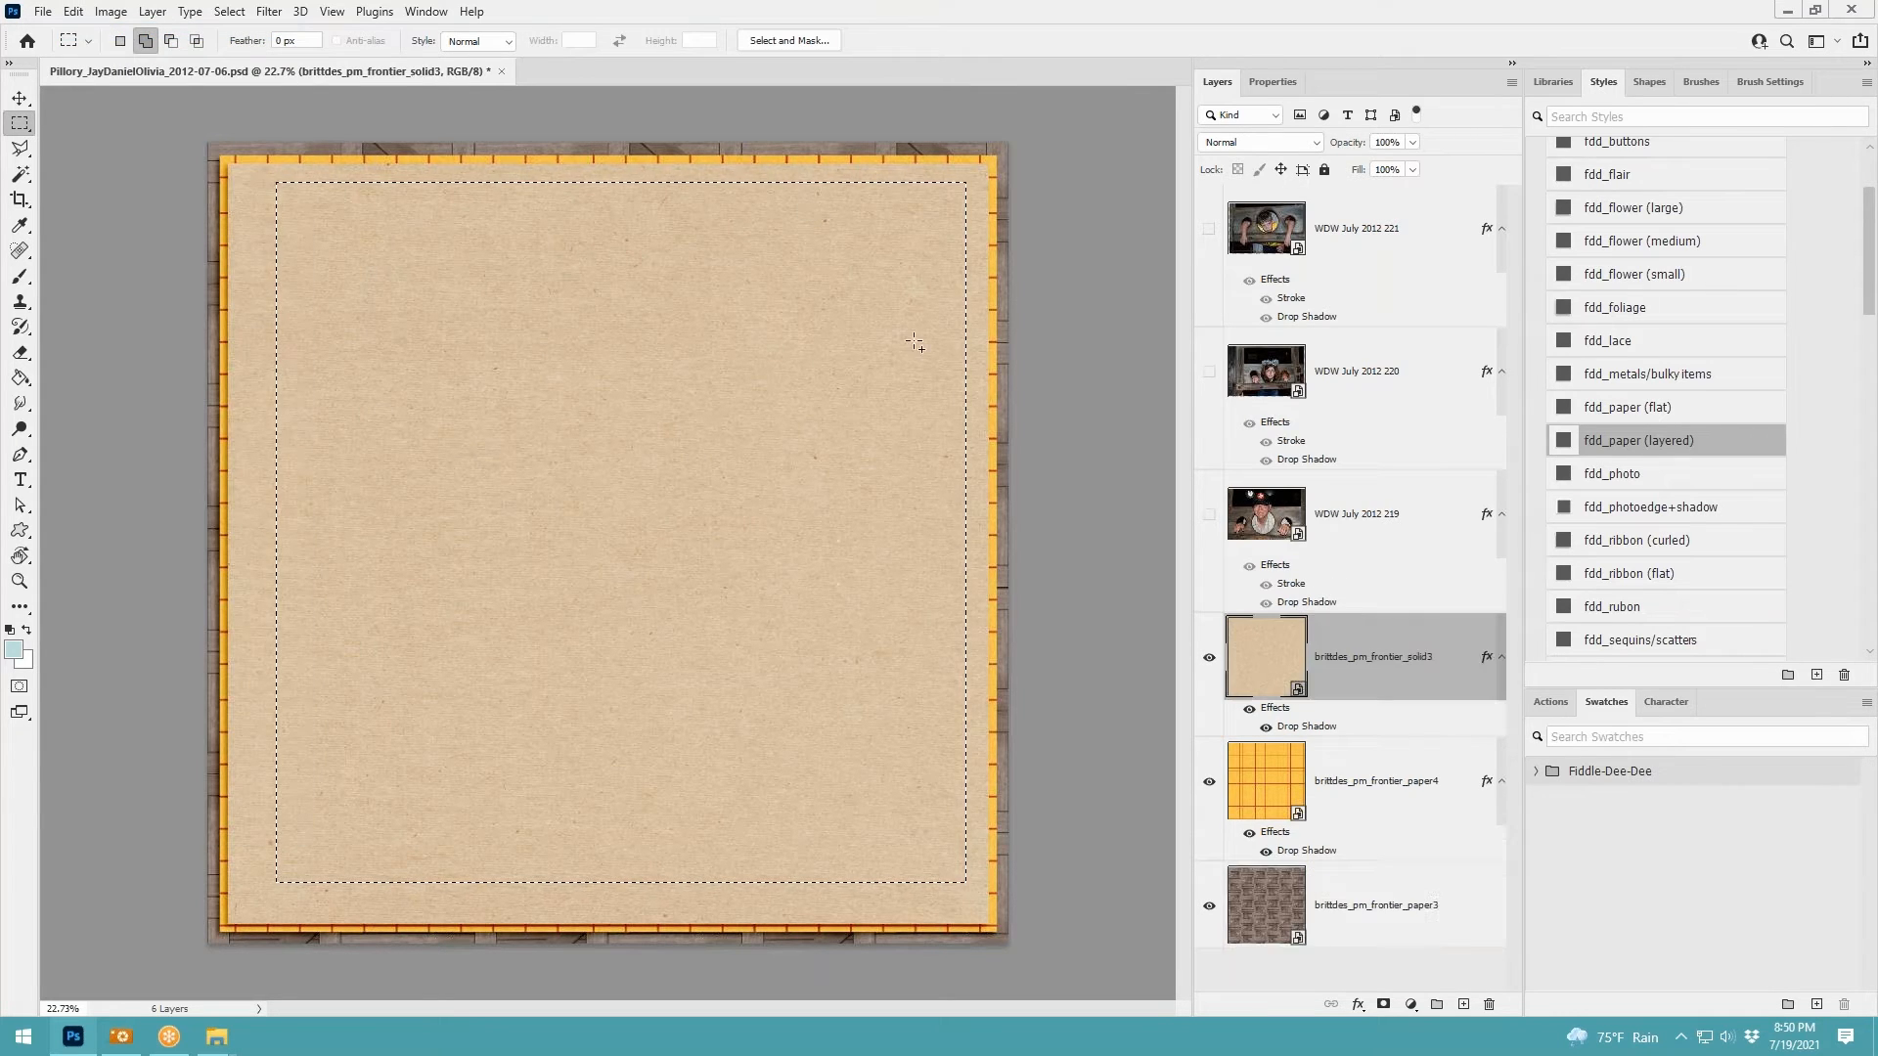
key("ctrl+d")
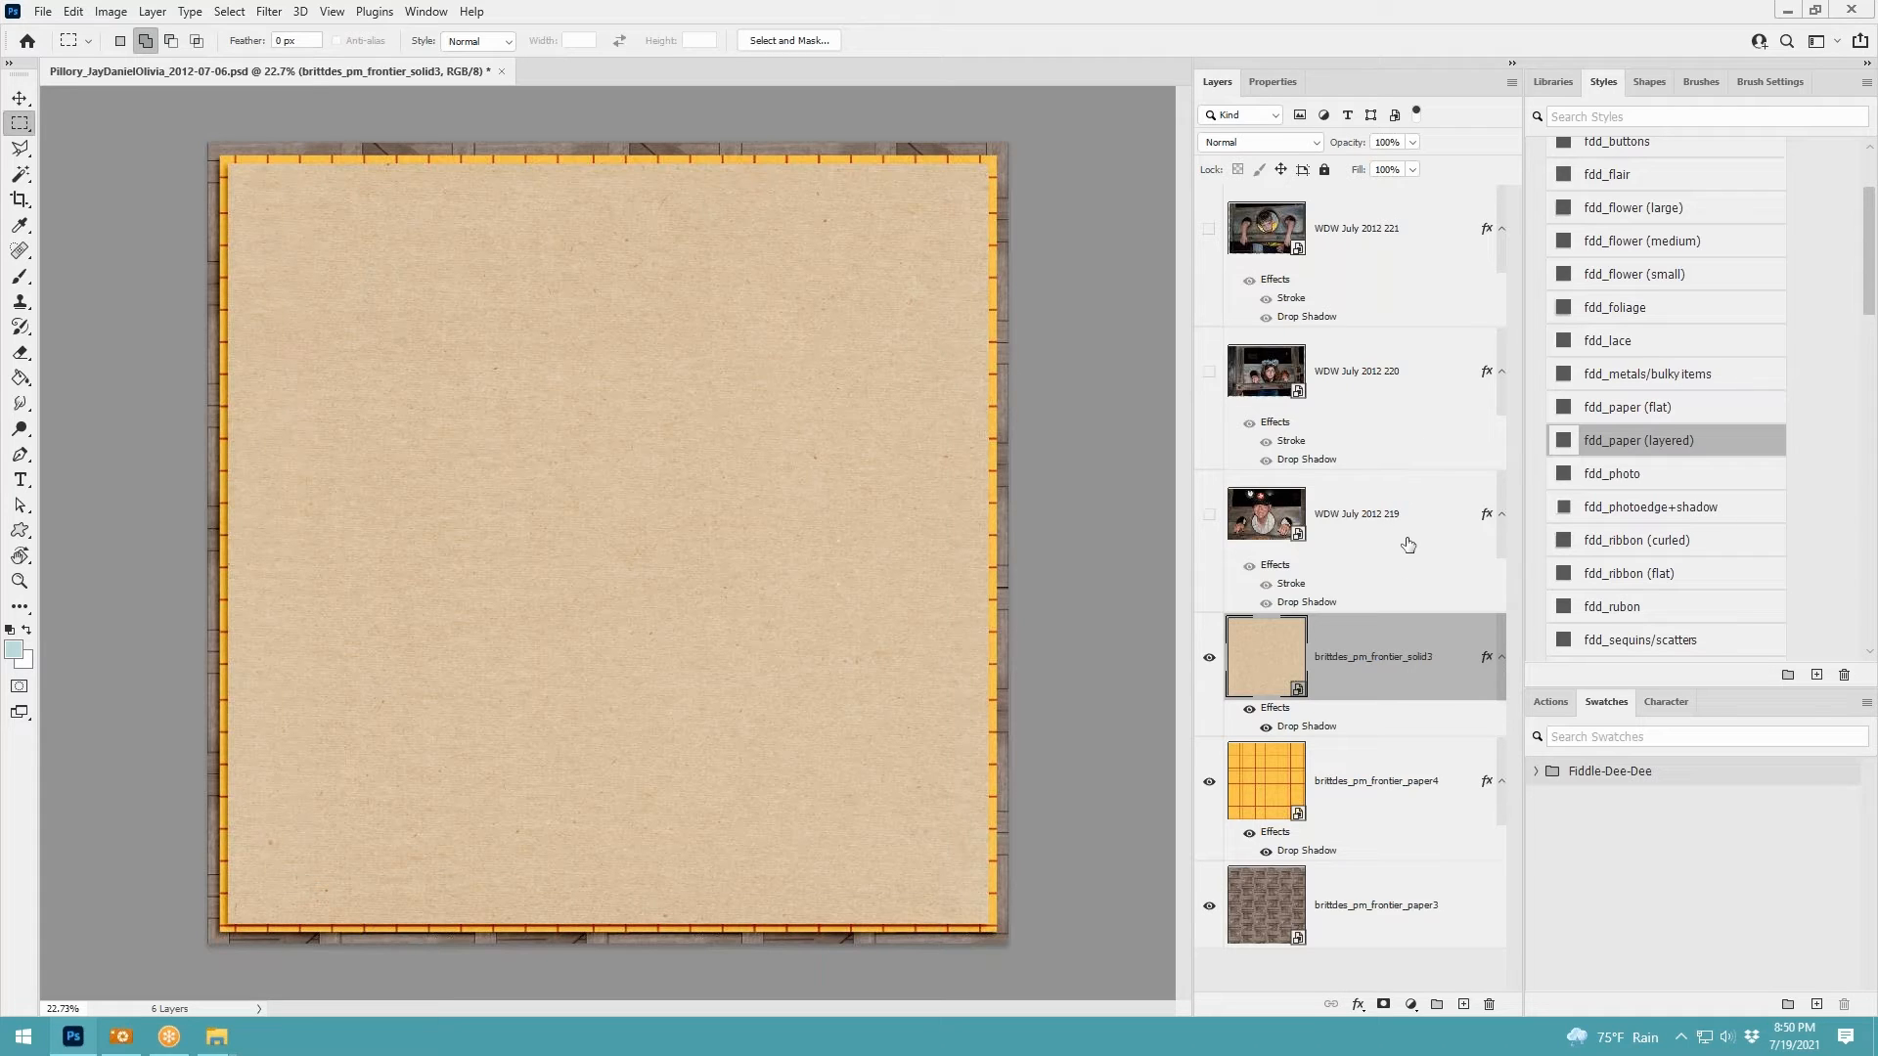
Show the three hidden WDW July 2012 photo layers again above the stacked papers
left_click(1369, 518)
left_click(1266, 221, "shift")
right_click(1209, 231)
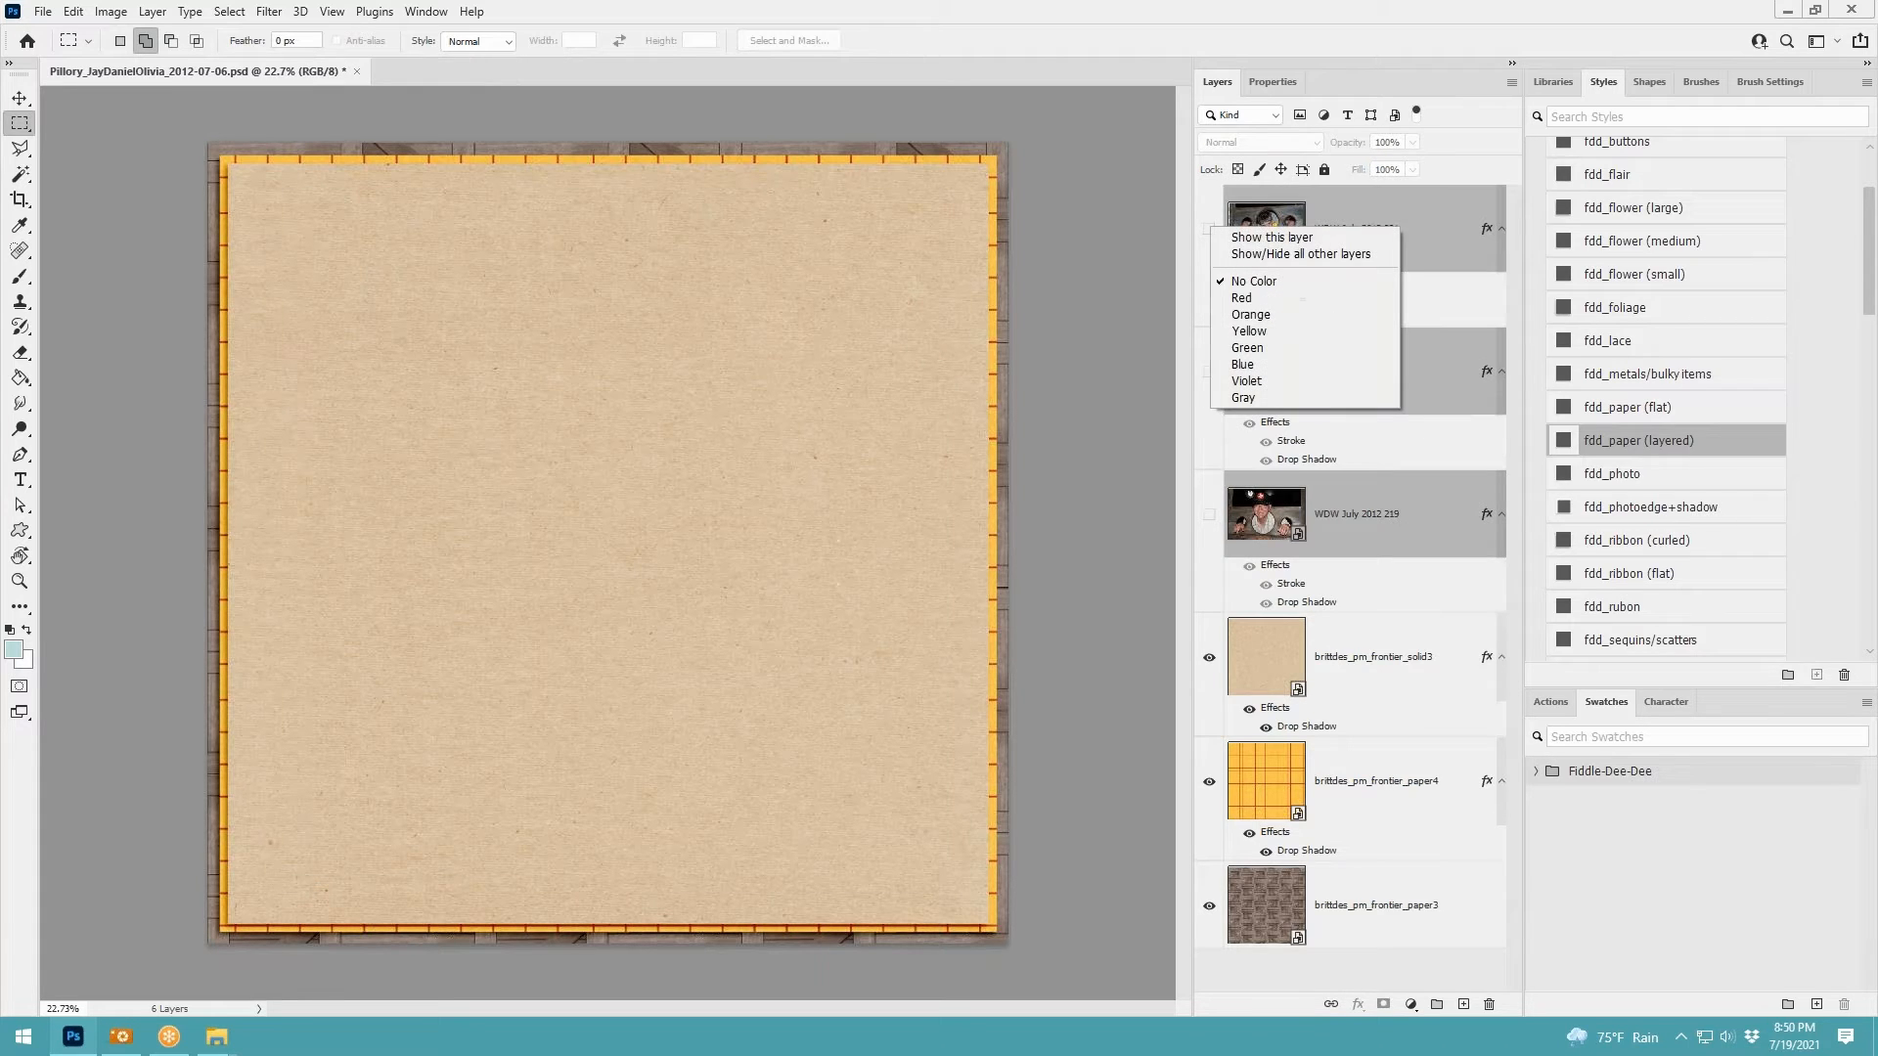
left_click(1241, 238)
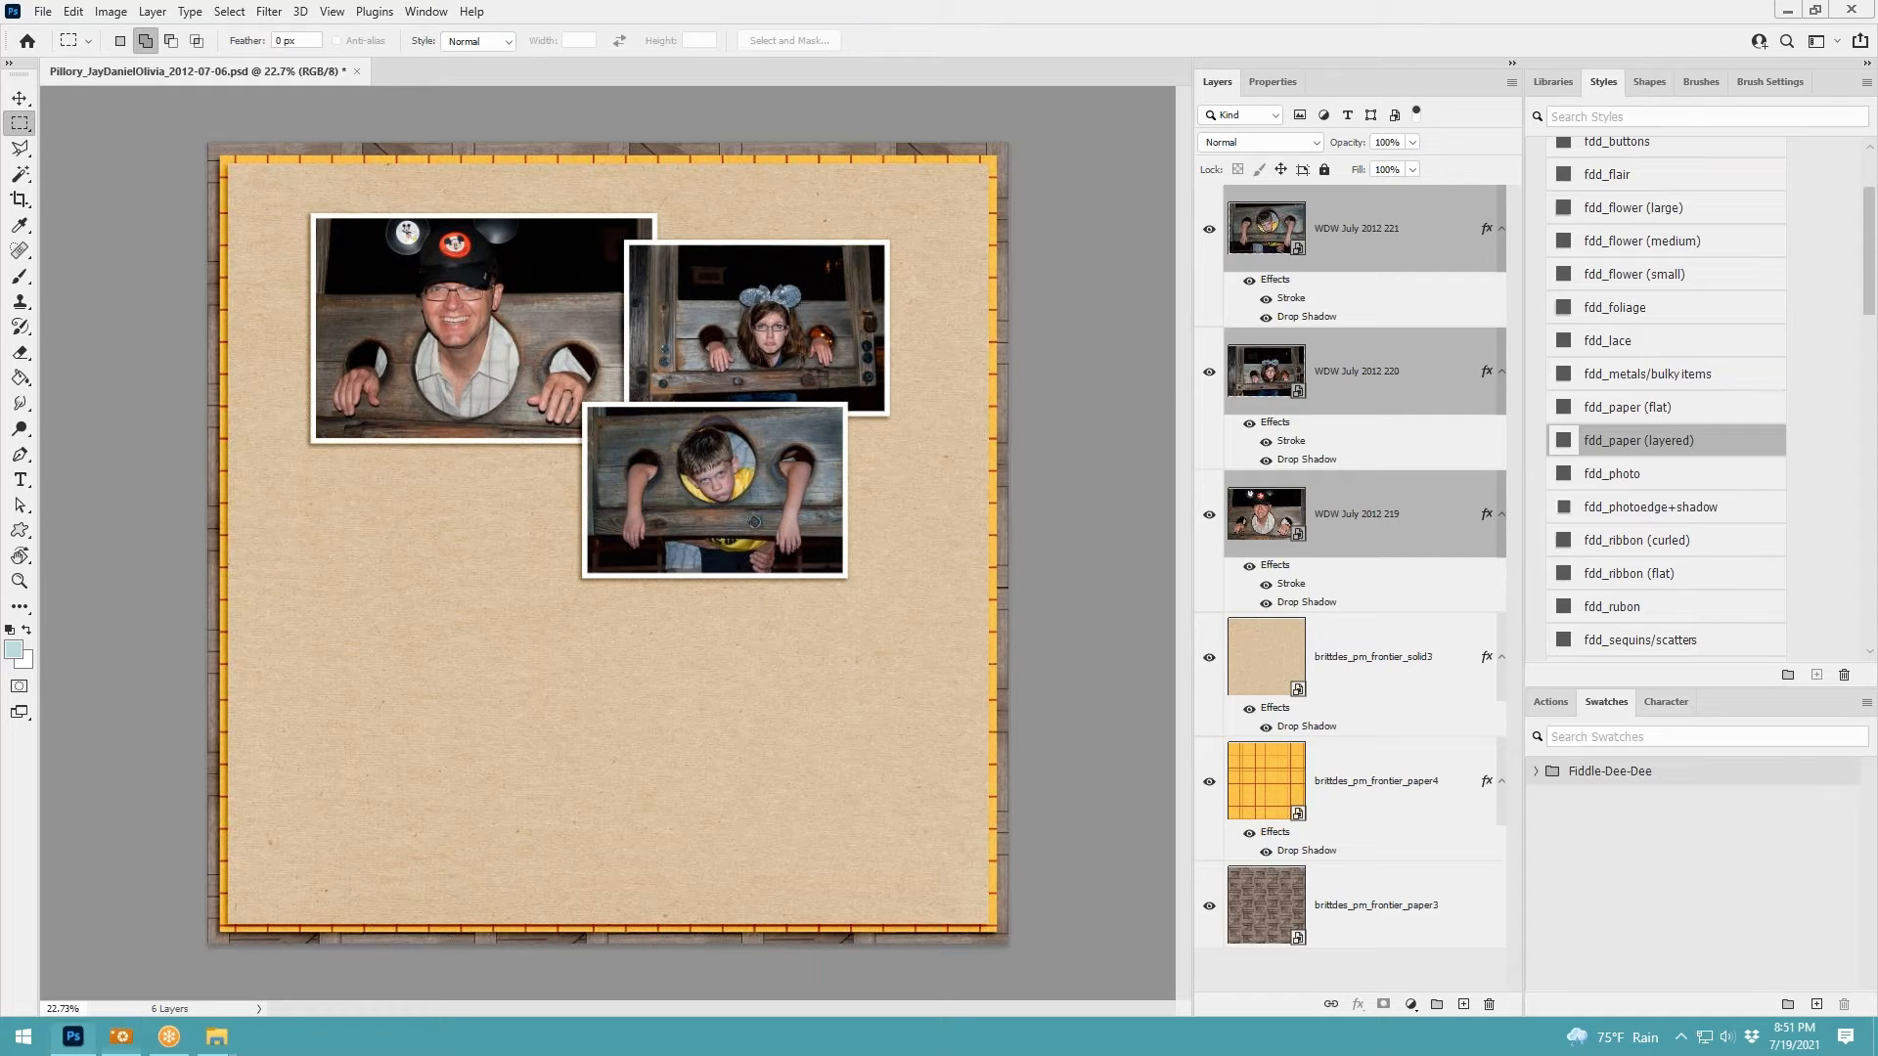
key("v")
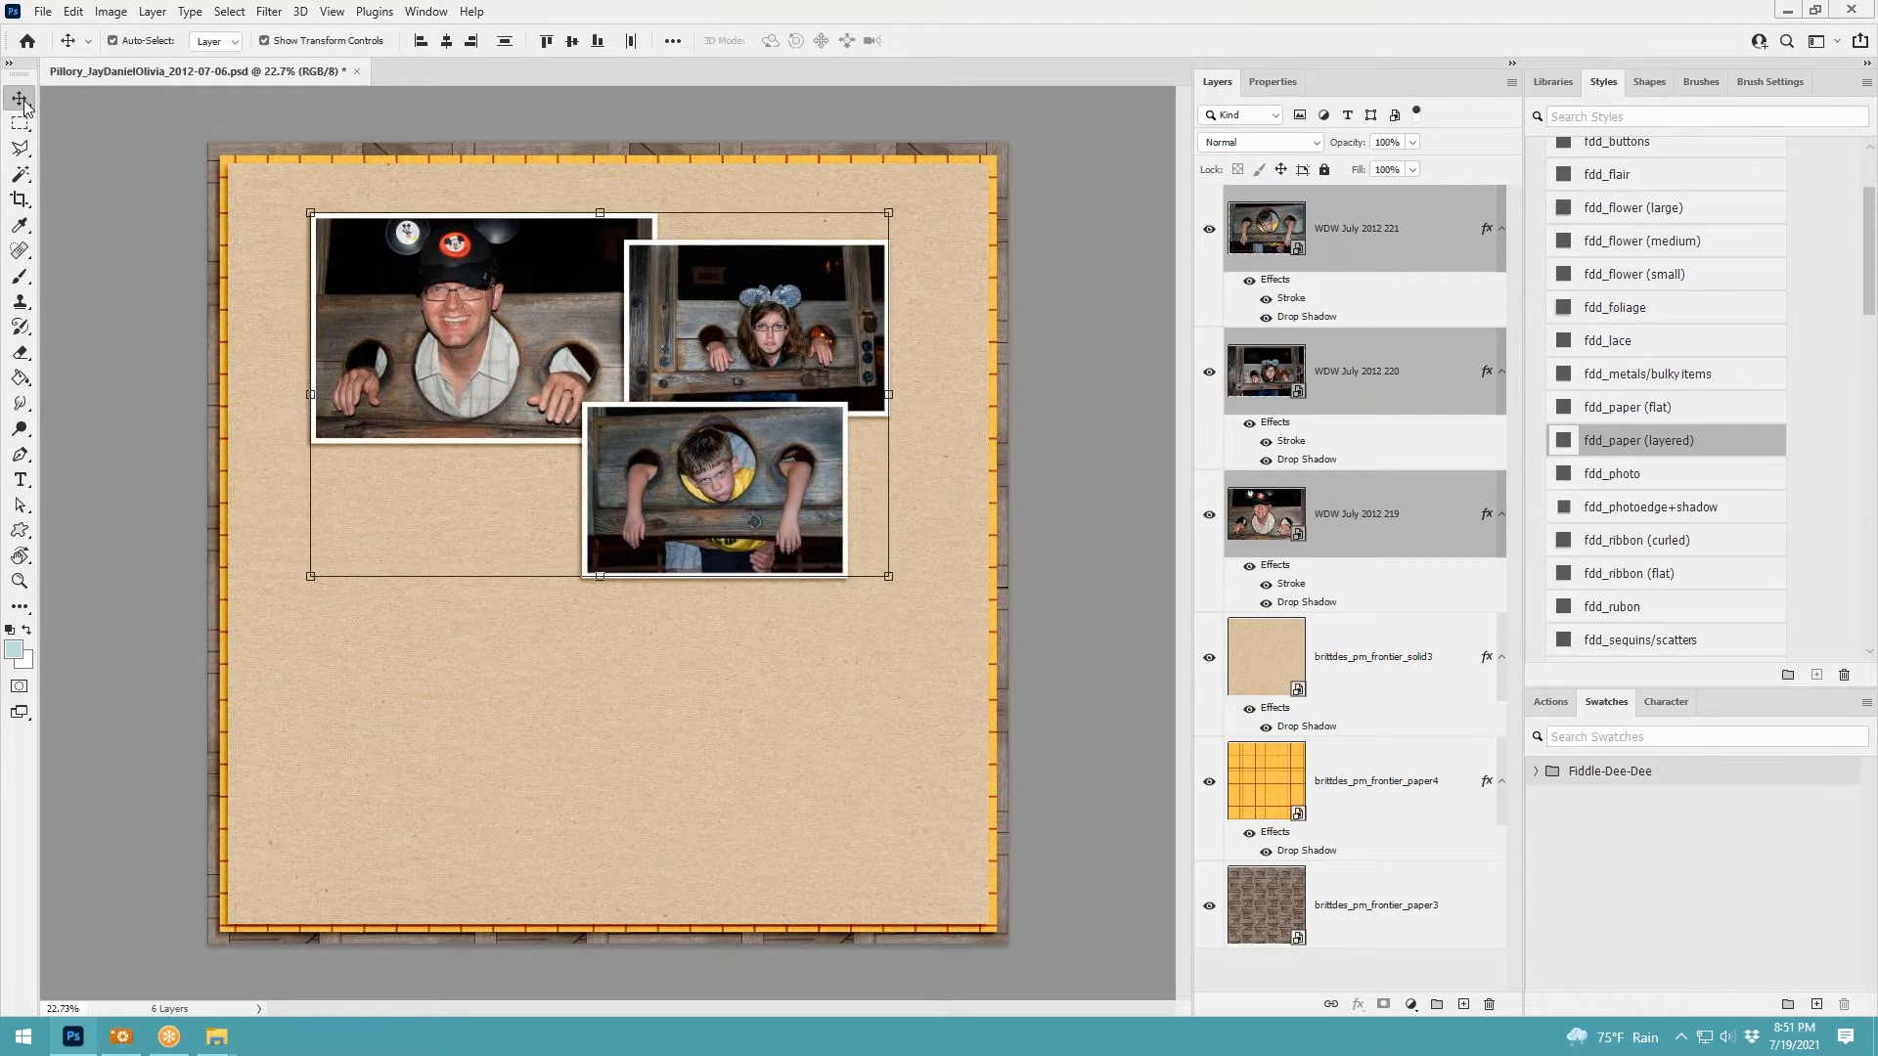
Place brittdes_pm_frontier_artsy_cactus above the solid3 paper, enlarge it to about 115%, and tuck it behind the two right-hand photos
left_click(825, 664)
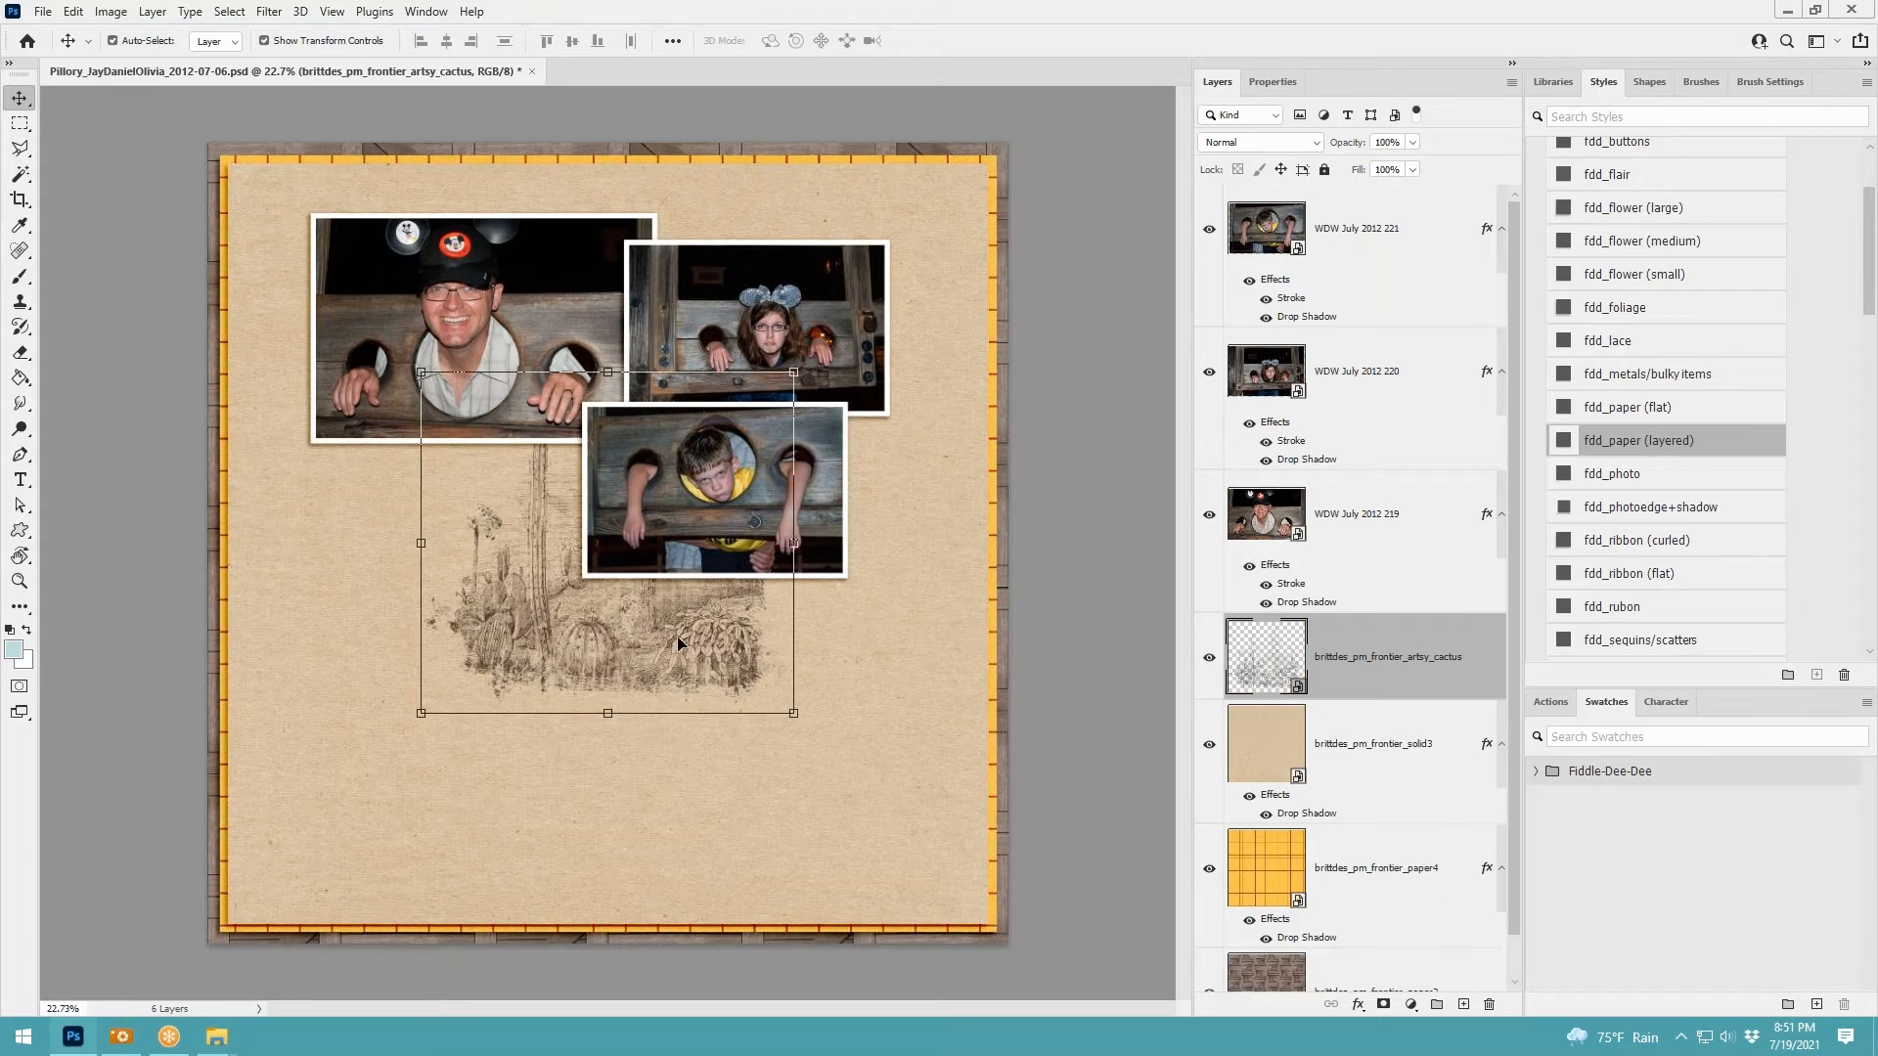
key("Return")
left_click_drag(677, 642, 912, 514)
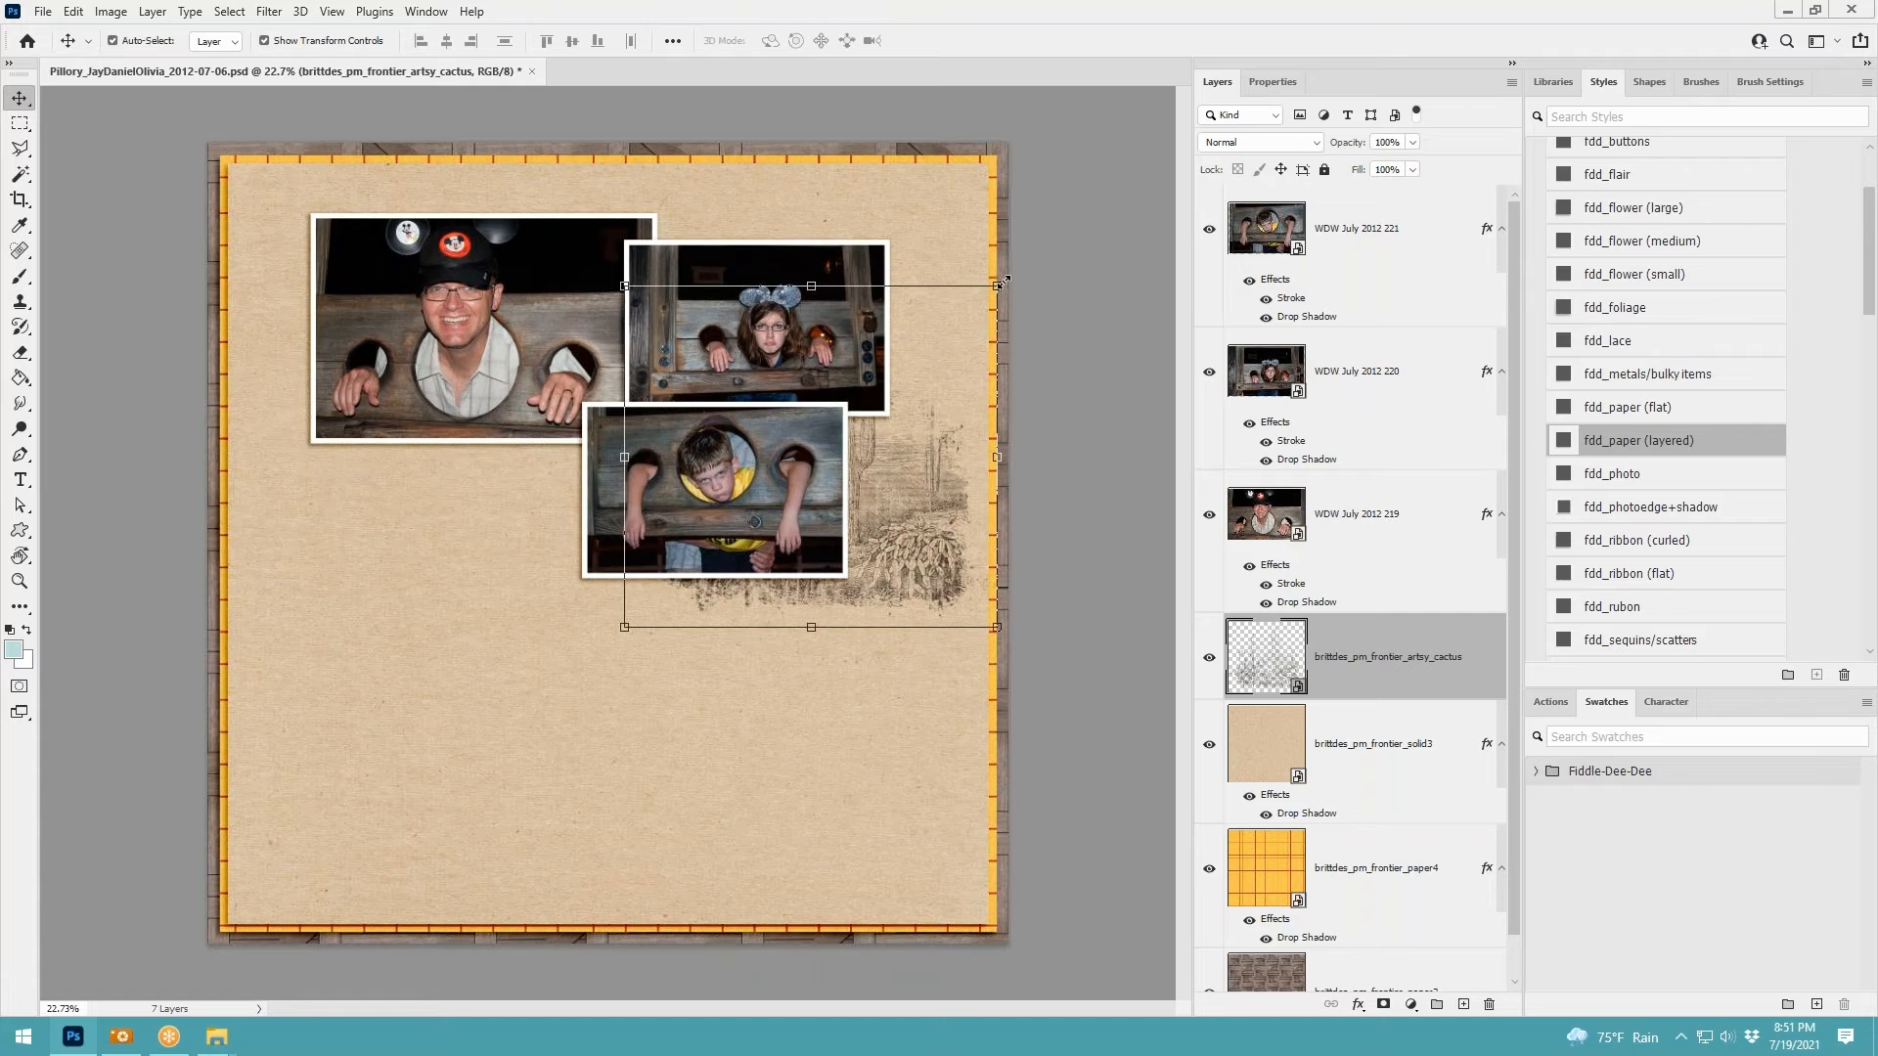
left_click_drag(1002, 283, 1058, 233)
left_click_drag(934, 402, 834, 728)
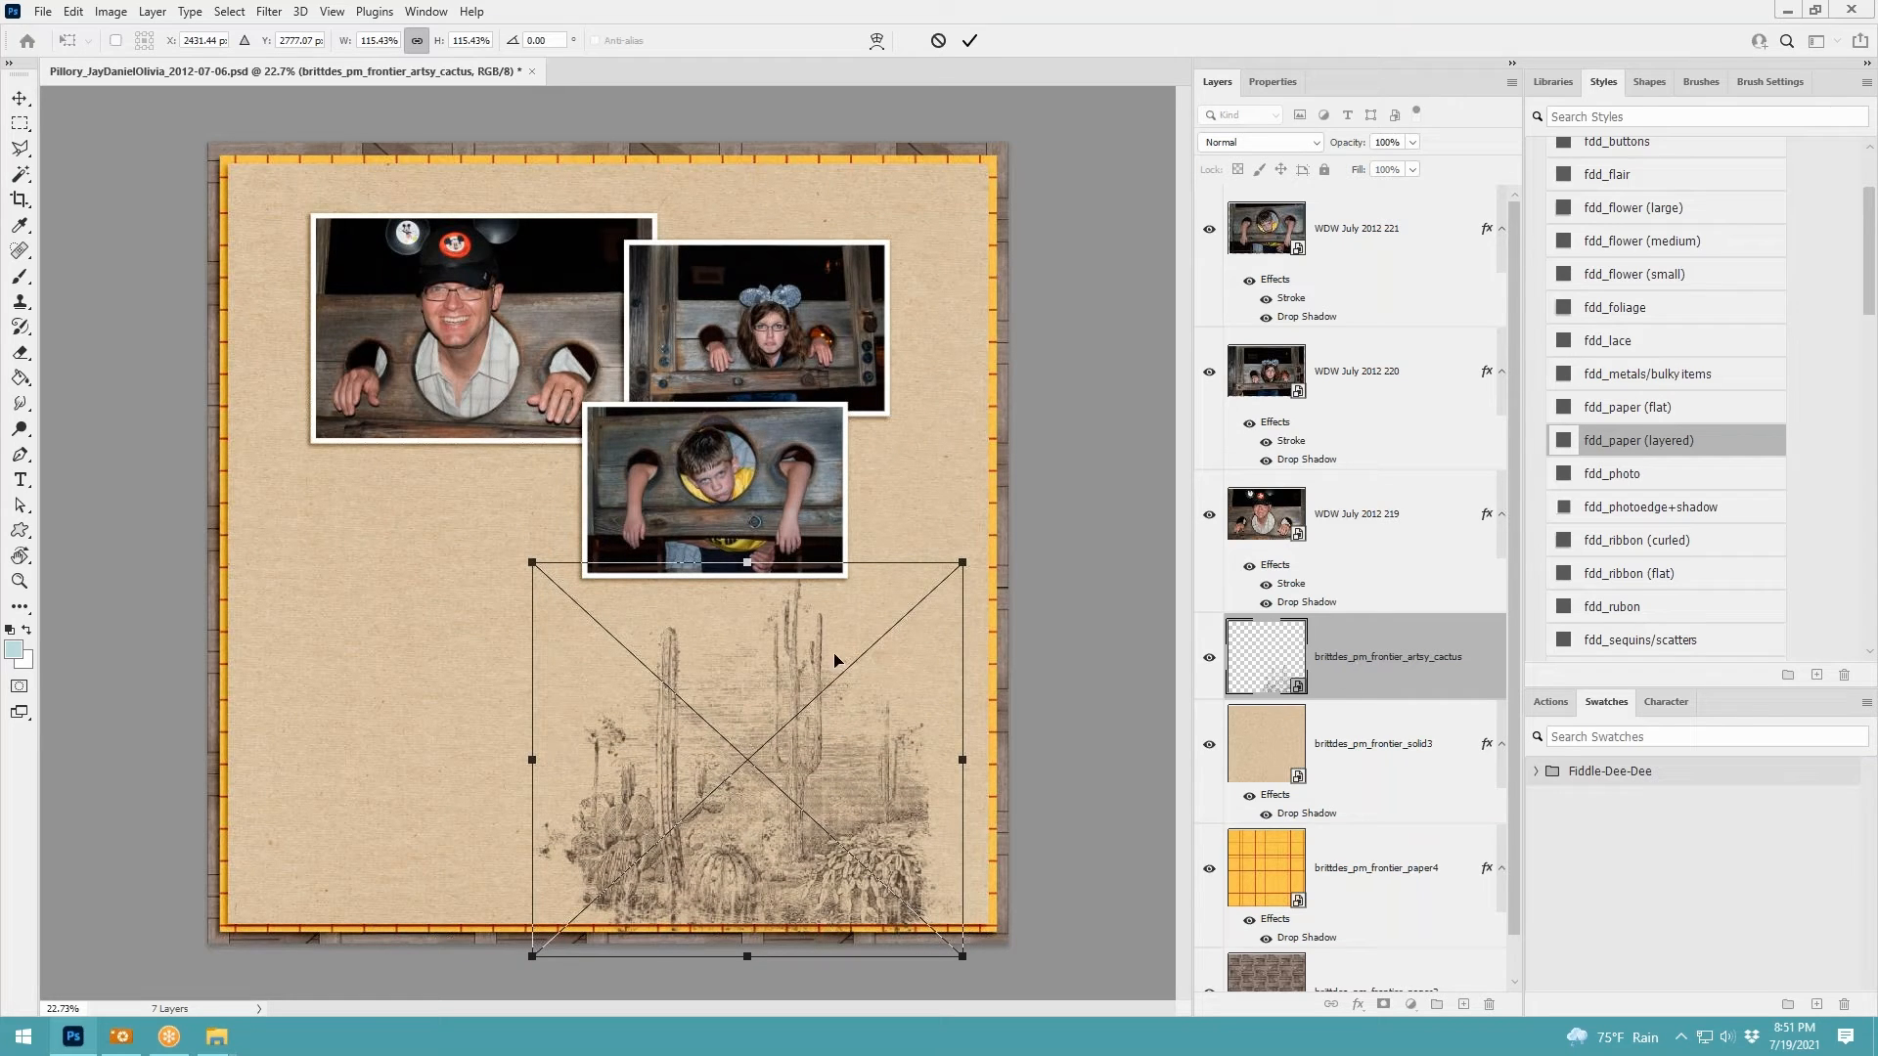
left_click(969, 40)
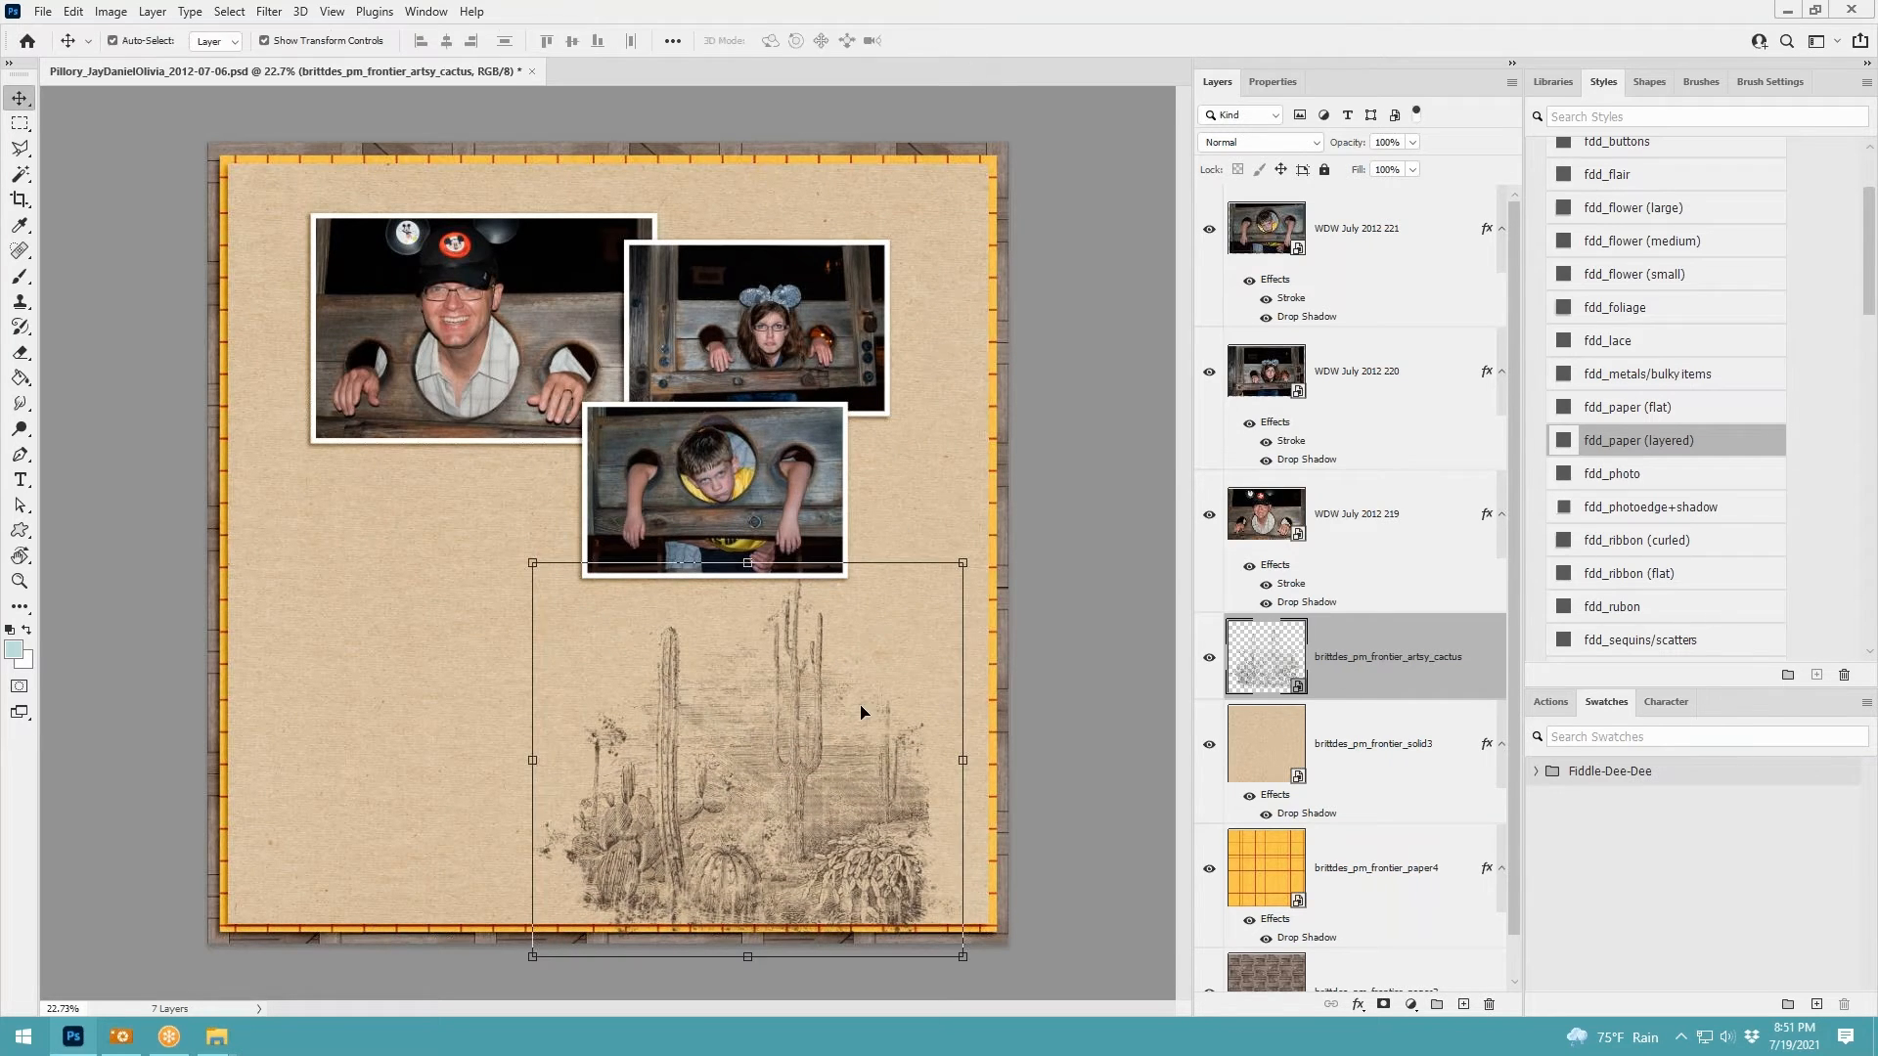
left_click_drag(860, 713, 812, 481)
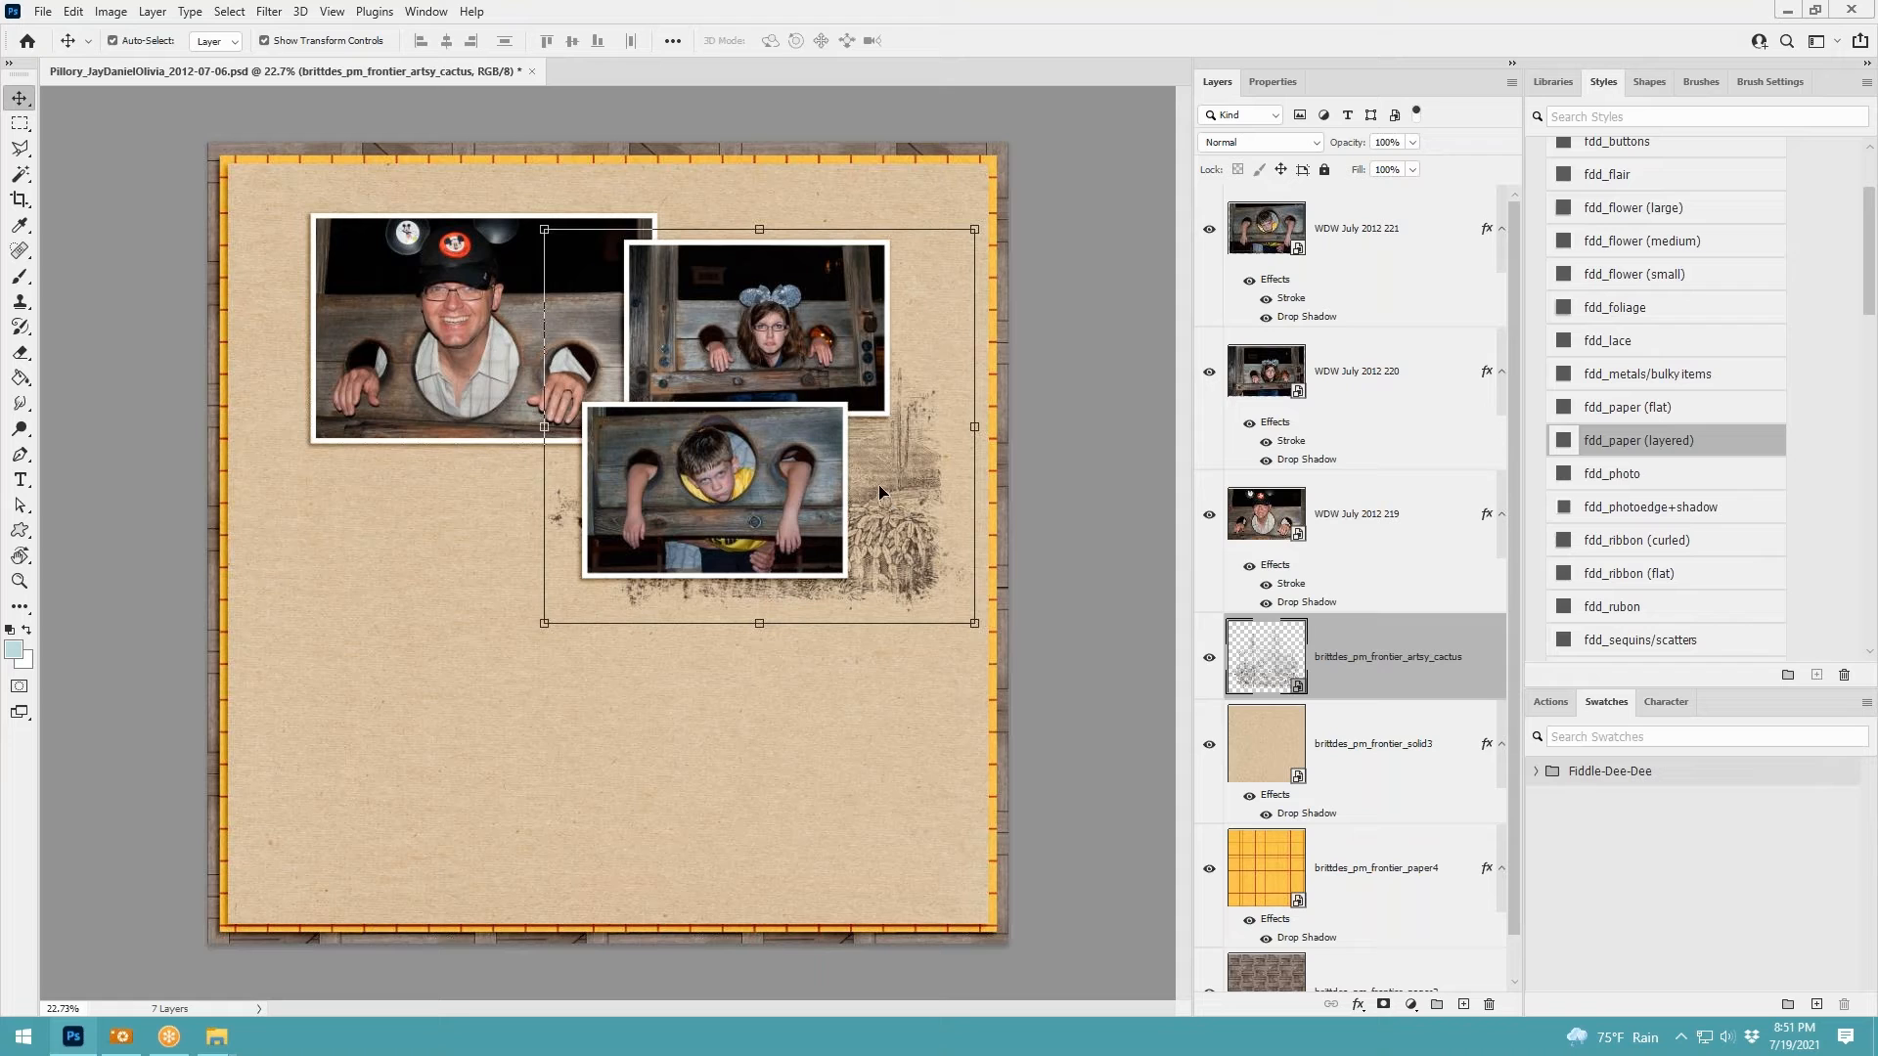
Try to duplicate the cactus artwork directly on the page, and undo the accidental copies of the solid3 paper
left_click(860, 480)
key("ctrl+j")
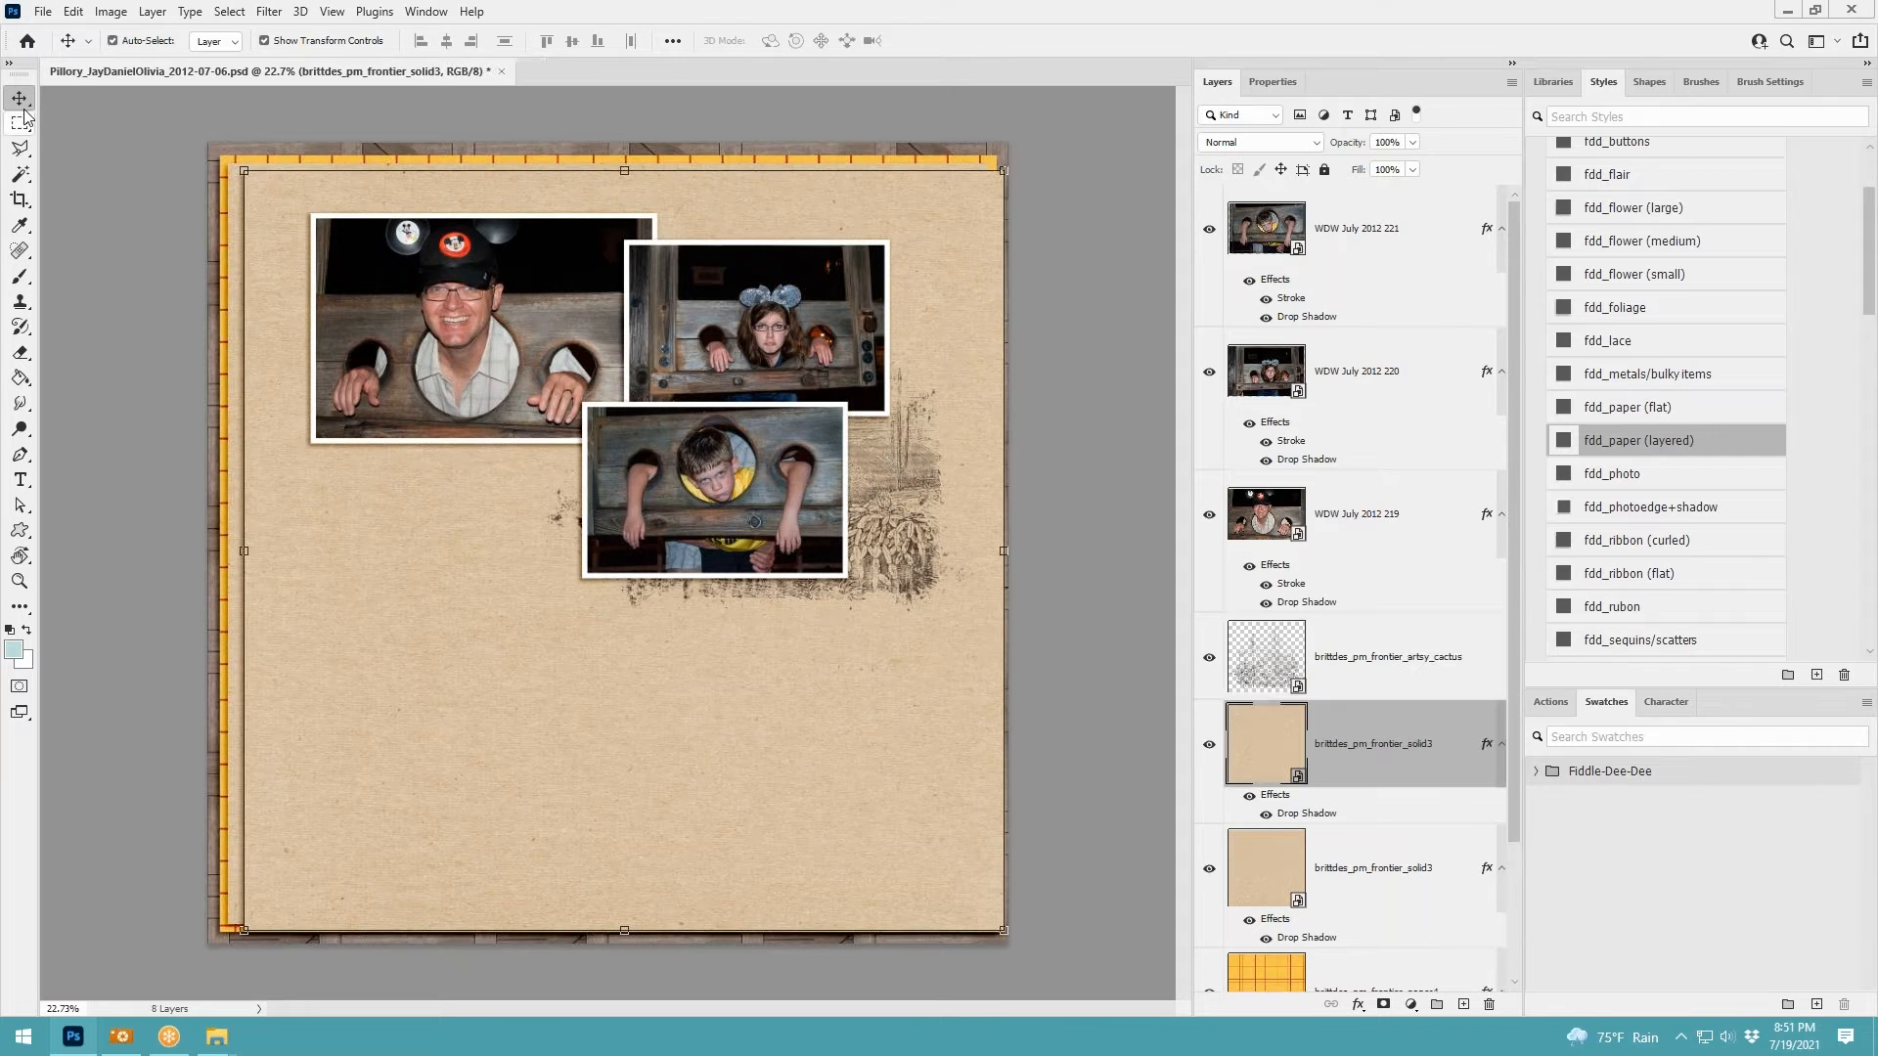
left_click(73, 11)
left_click(82, 29)
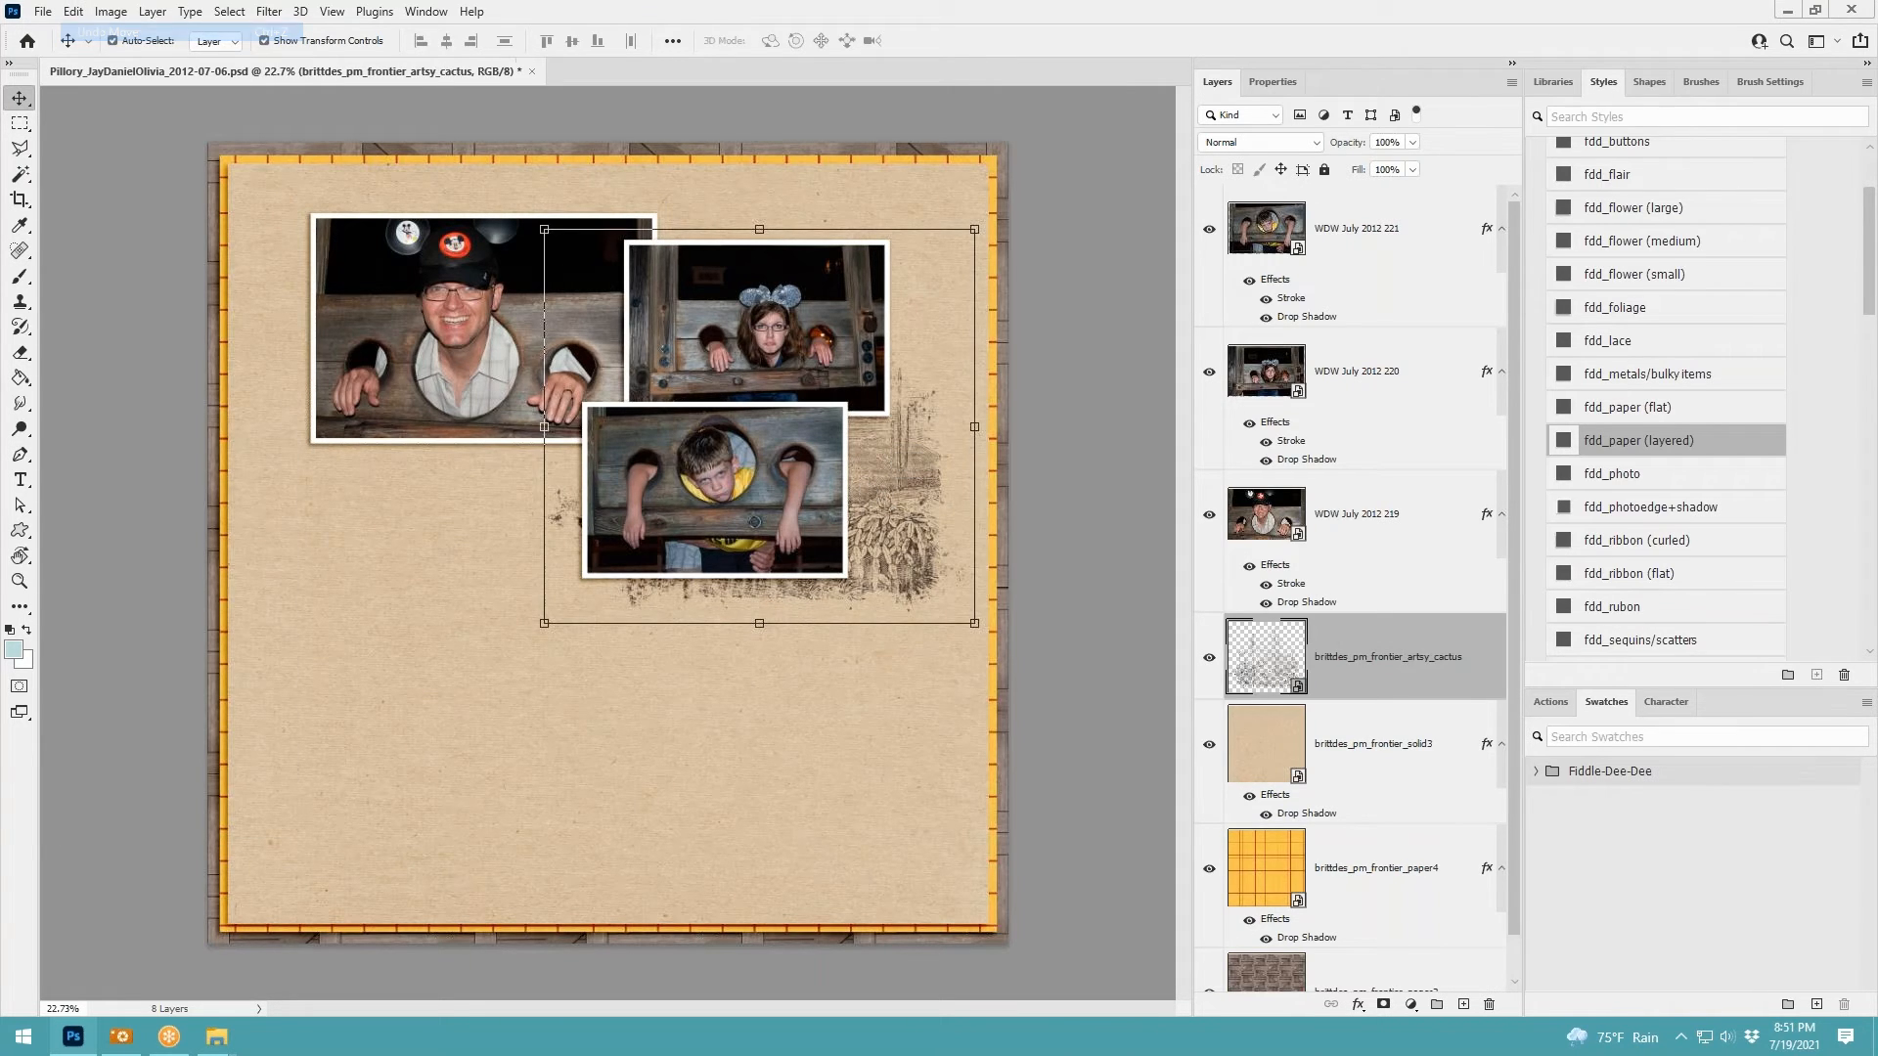
left_click(832, 563)
left_click(899, 540)
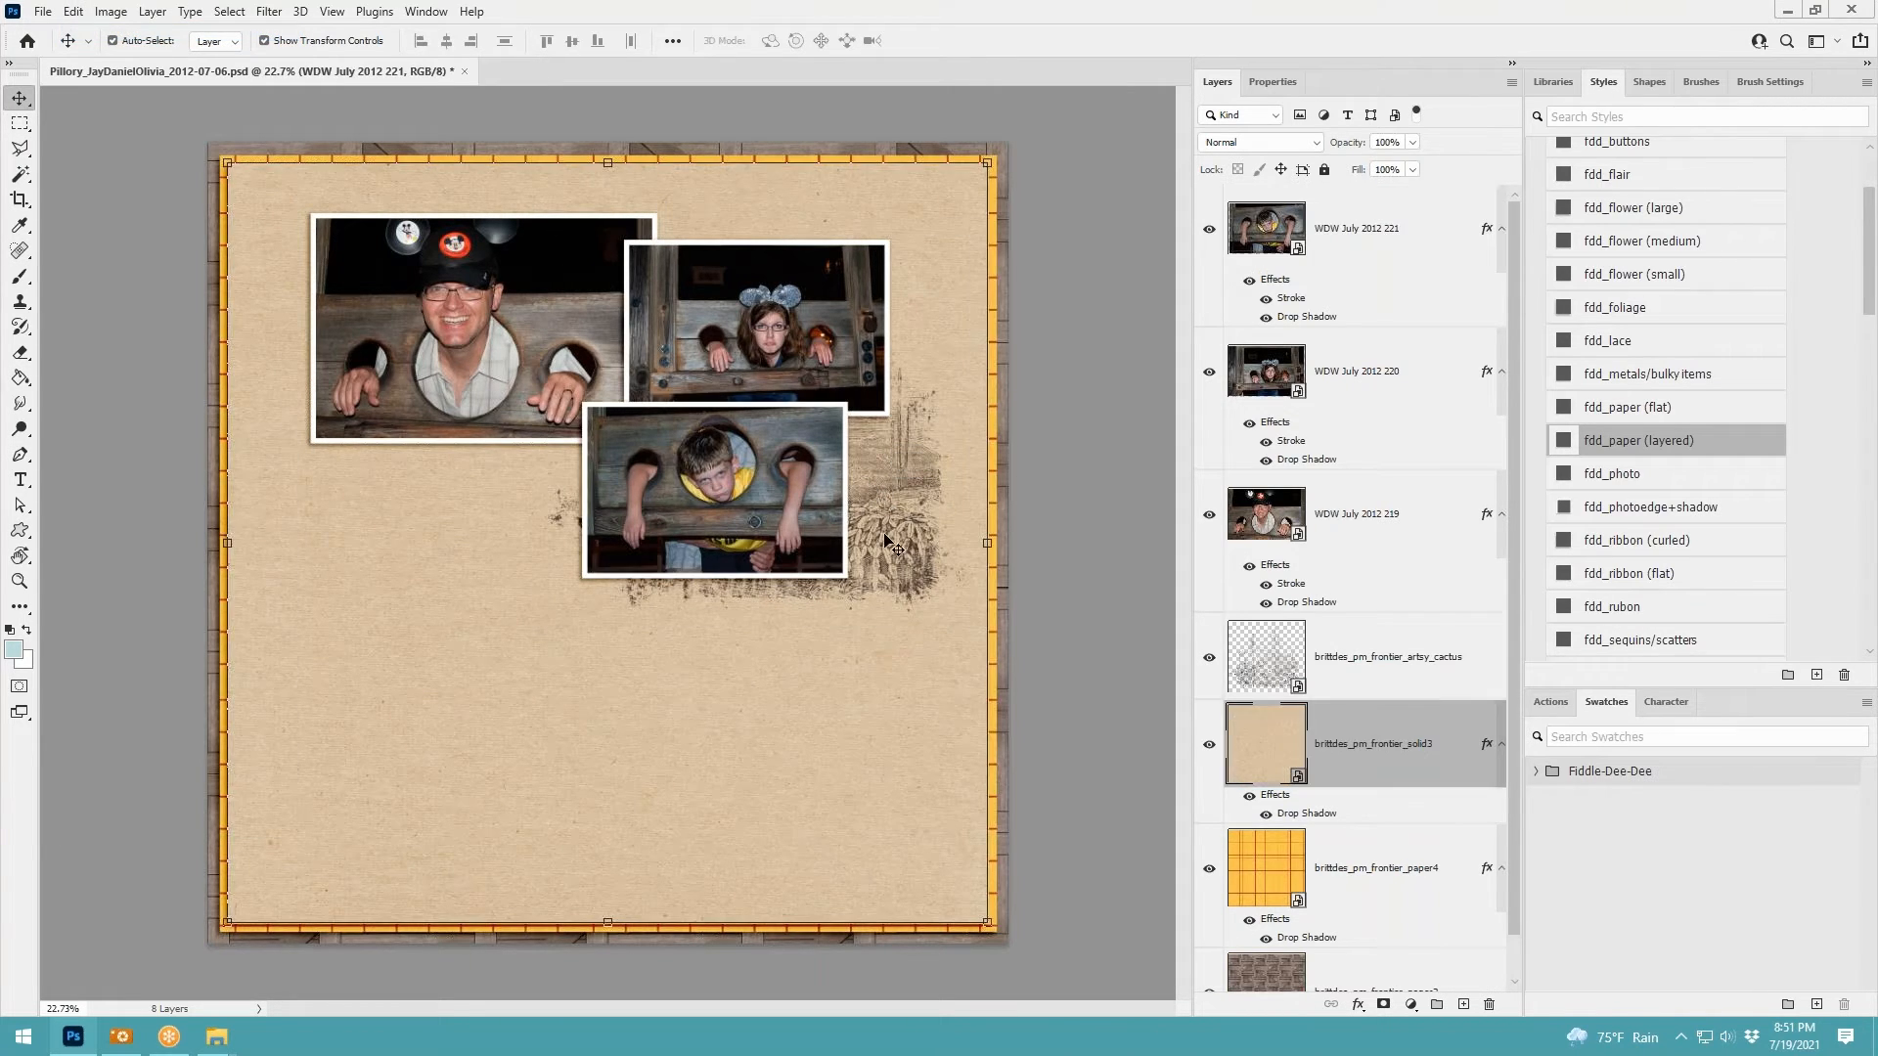
left_click(1373, 663)
left_click_drag(883, 521, 871, 509)
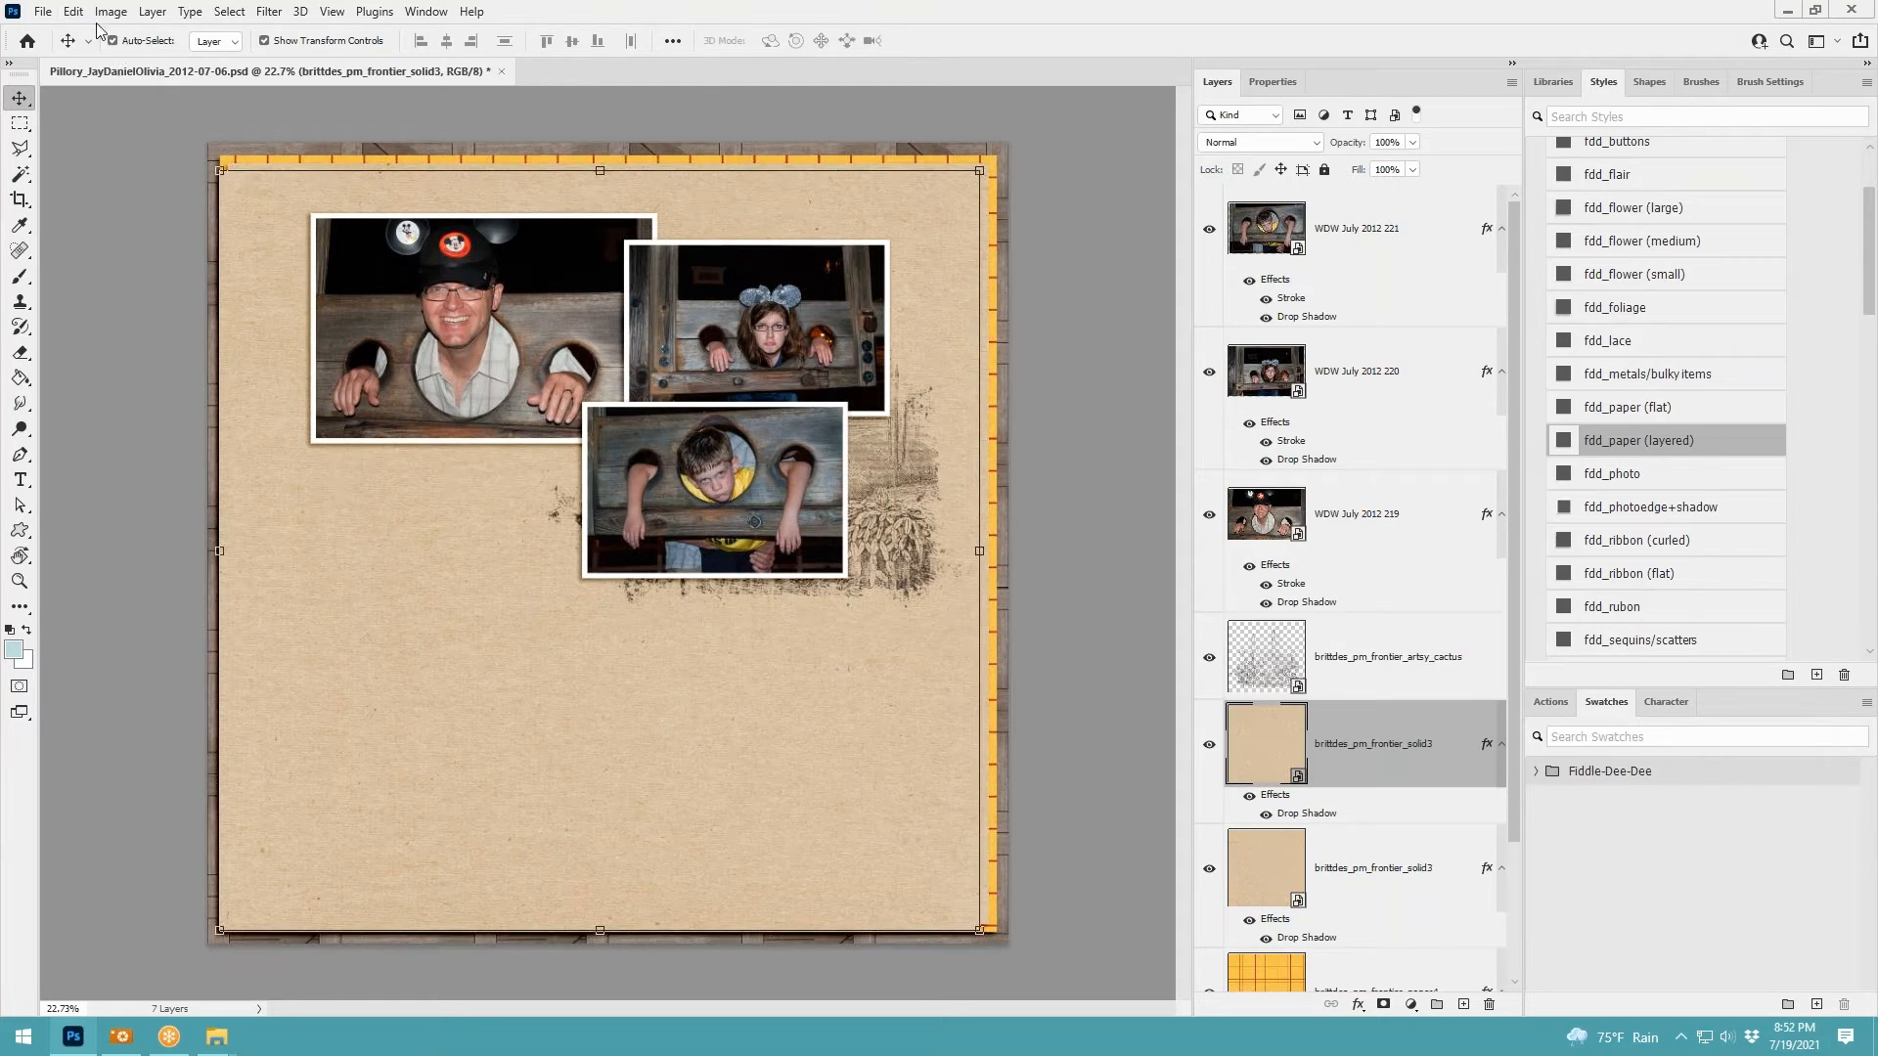
left_click(74, 12)
left_click(96, 31)
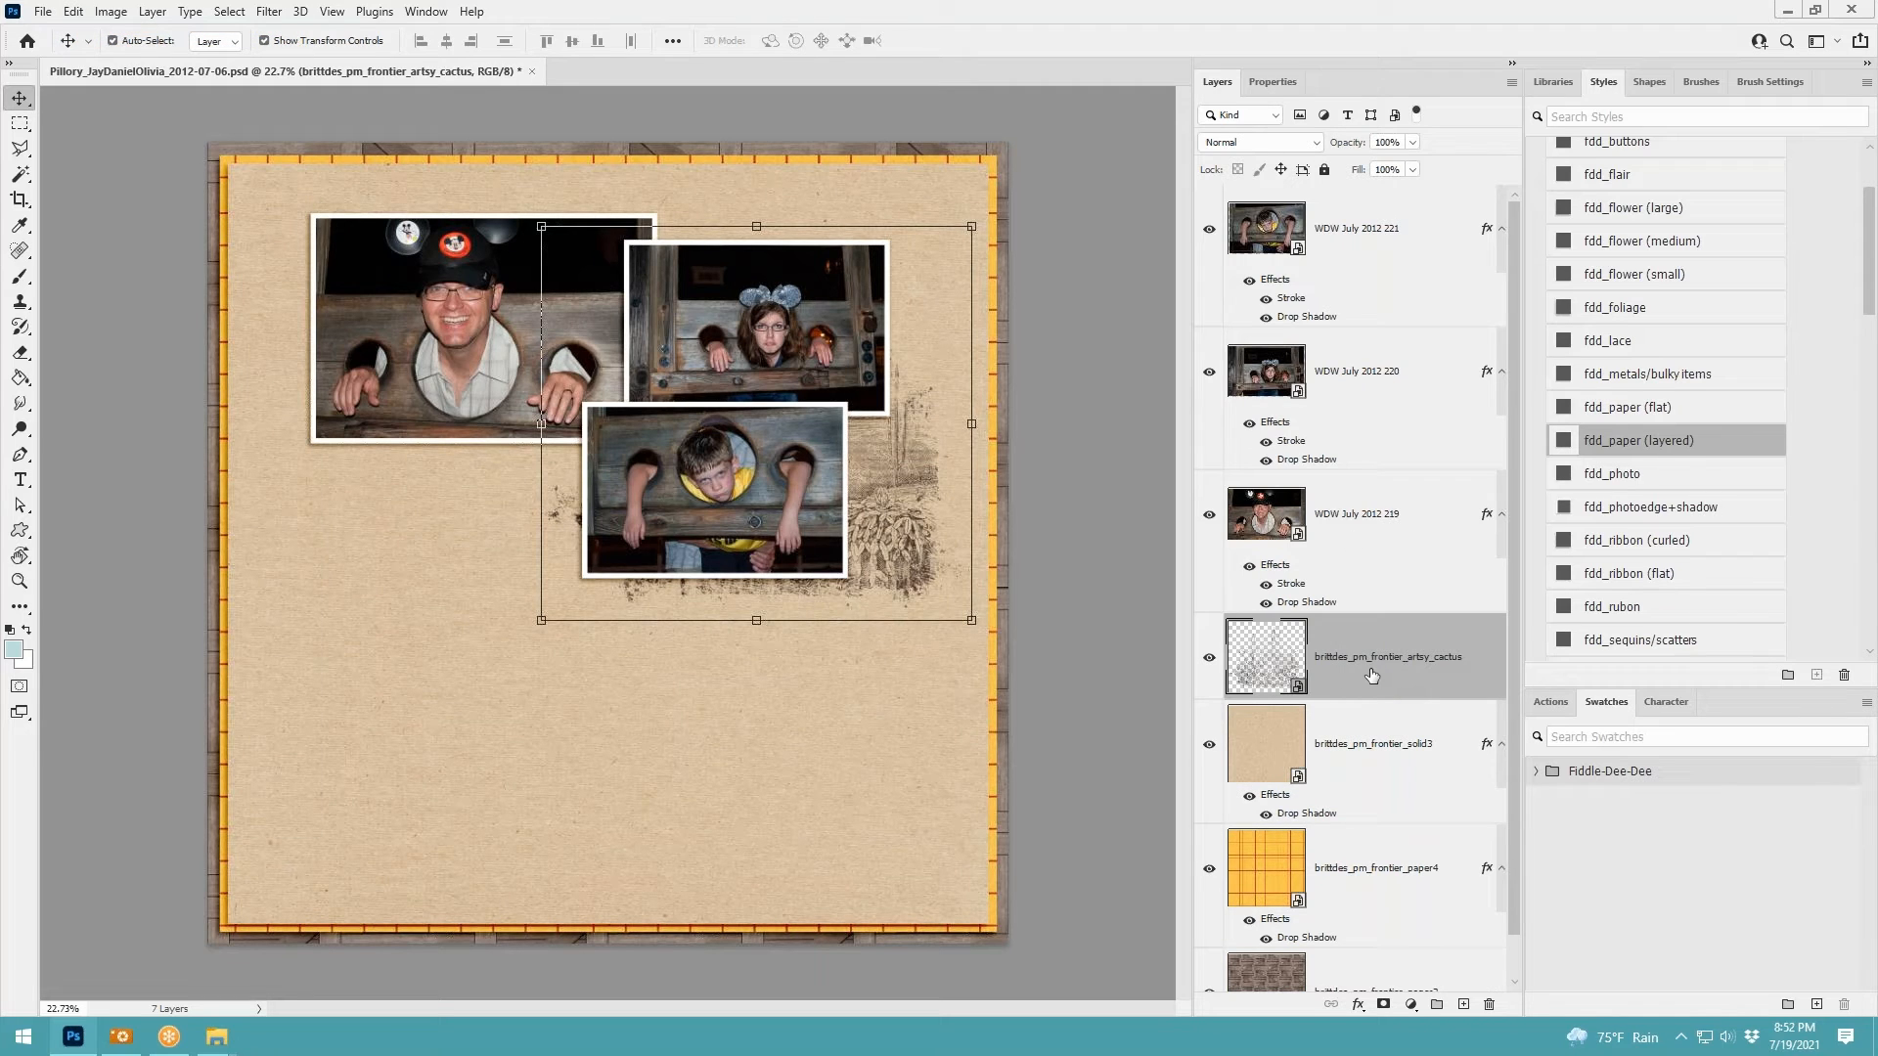
Duplicate the artsy_cactus layer, move the copy behind the large upper-left photo, and scale it down to about 97%
left_click_drag(1371, 673, 1362, 626, "alt")
left_click_drag(884, 499, 565, 372, "ctrl")
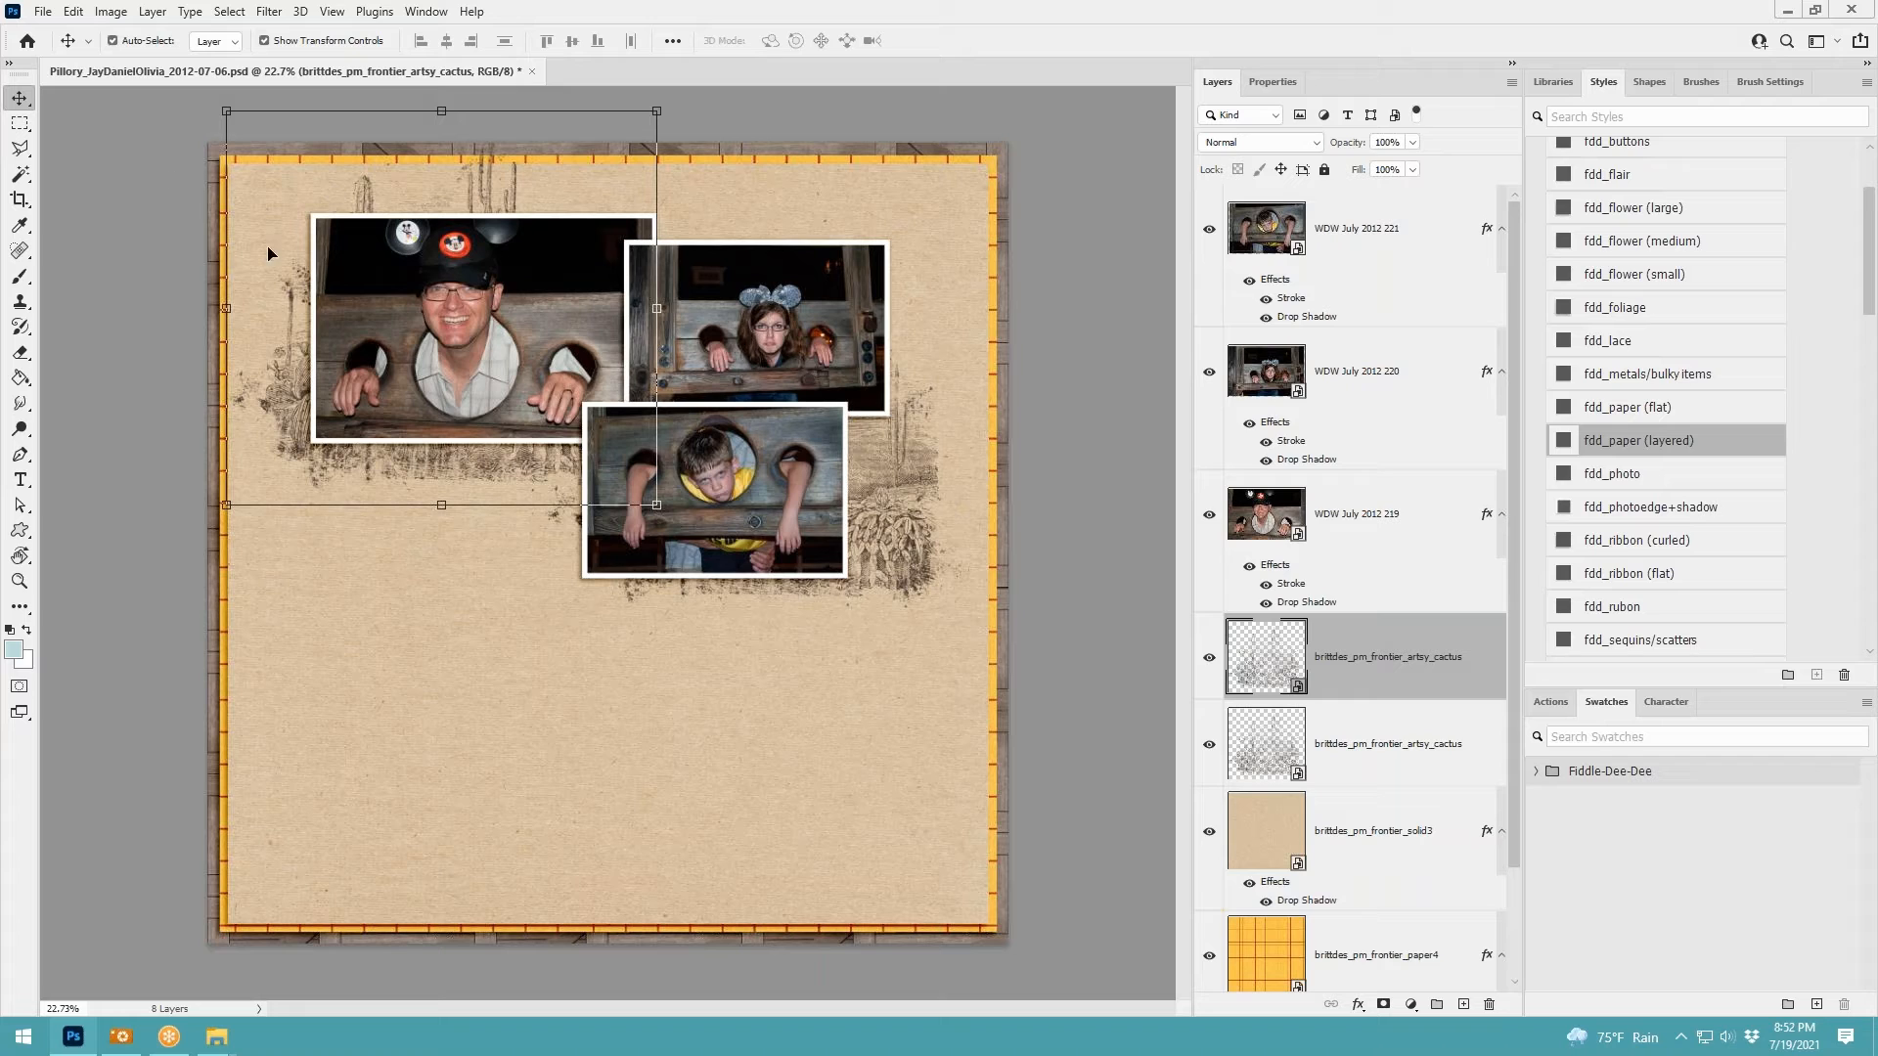
left_click_drag(659, 109, 589, 172)
left_click_drag(520, 260, 522, 250)
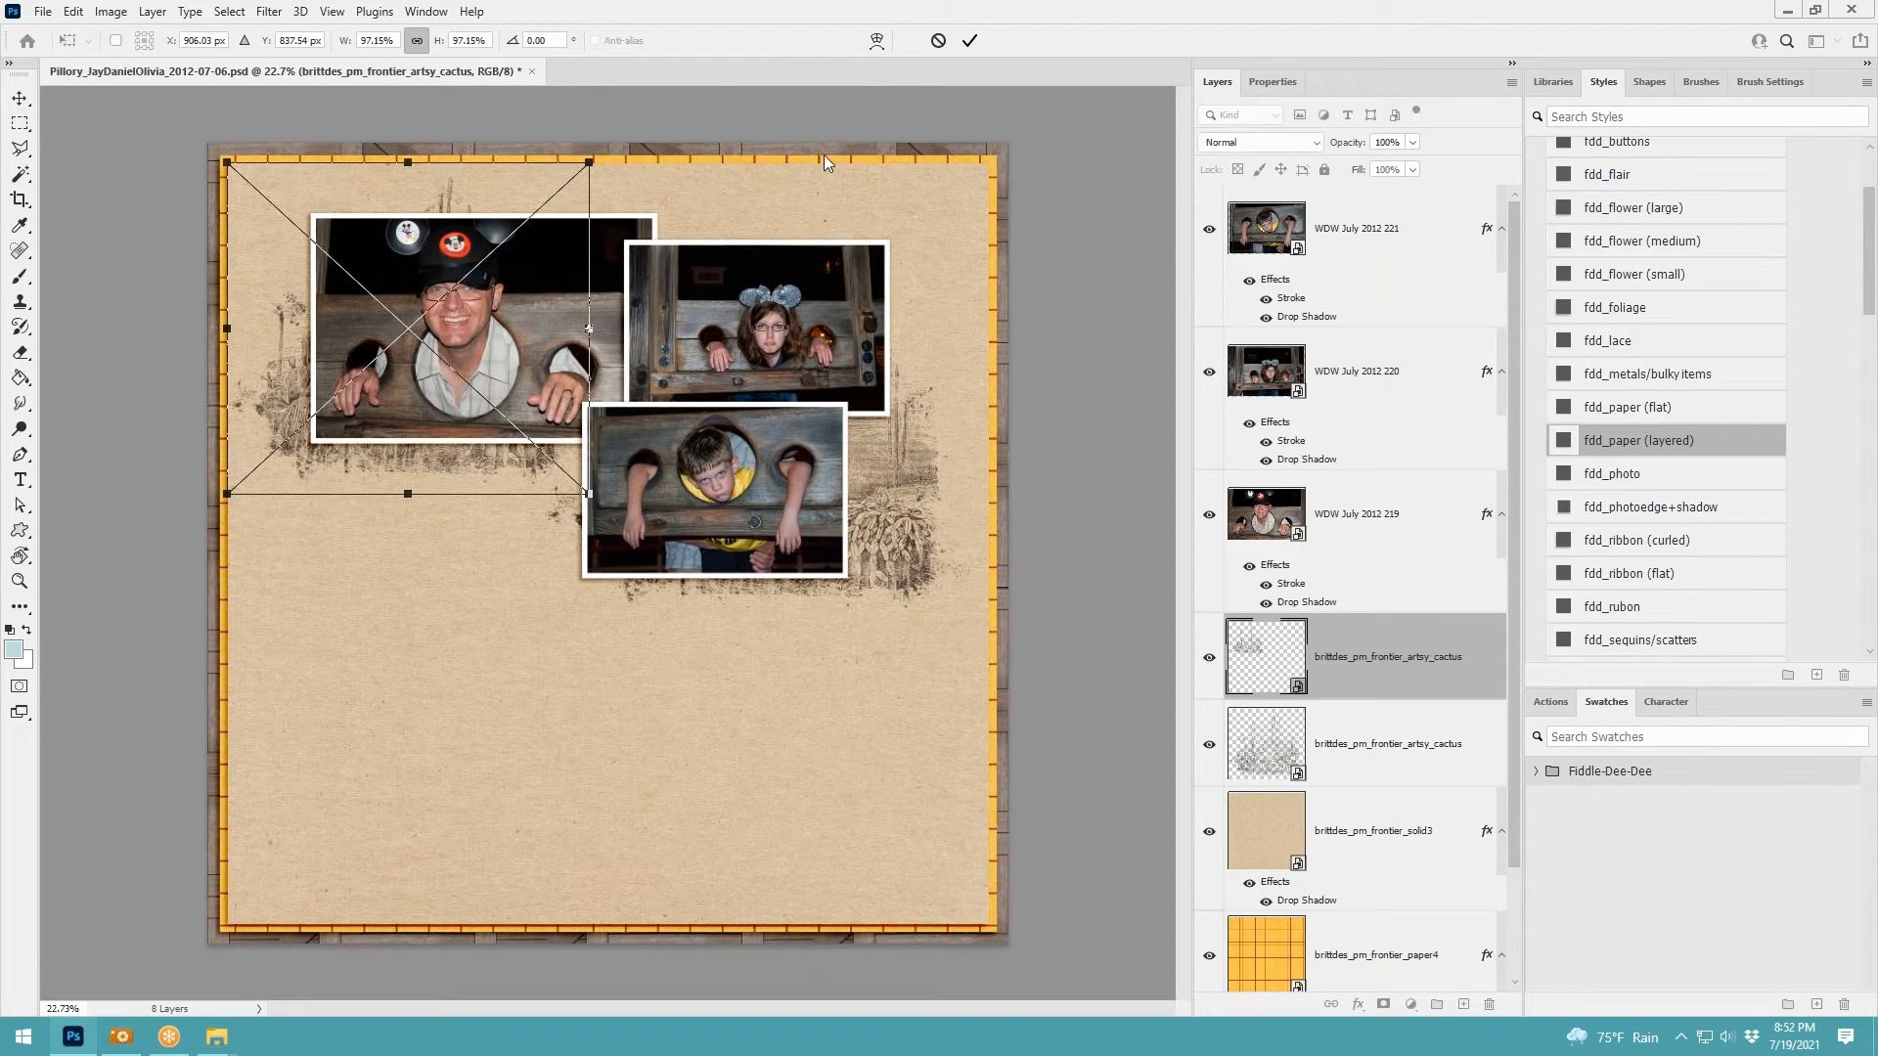
left_click(969, 40)
left_click(883, 465)
left_click_drag(883, 465, 884, 456)
left_click(74, 10)
left_click(108, 32)
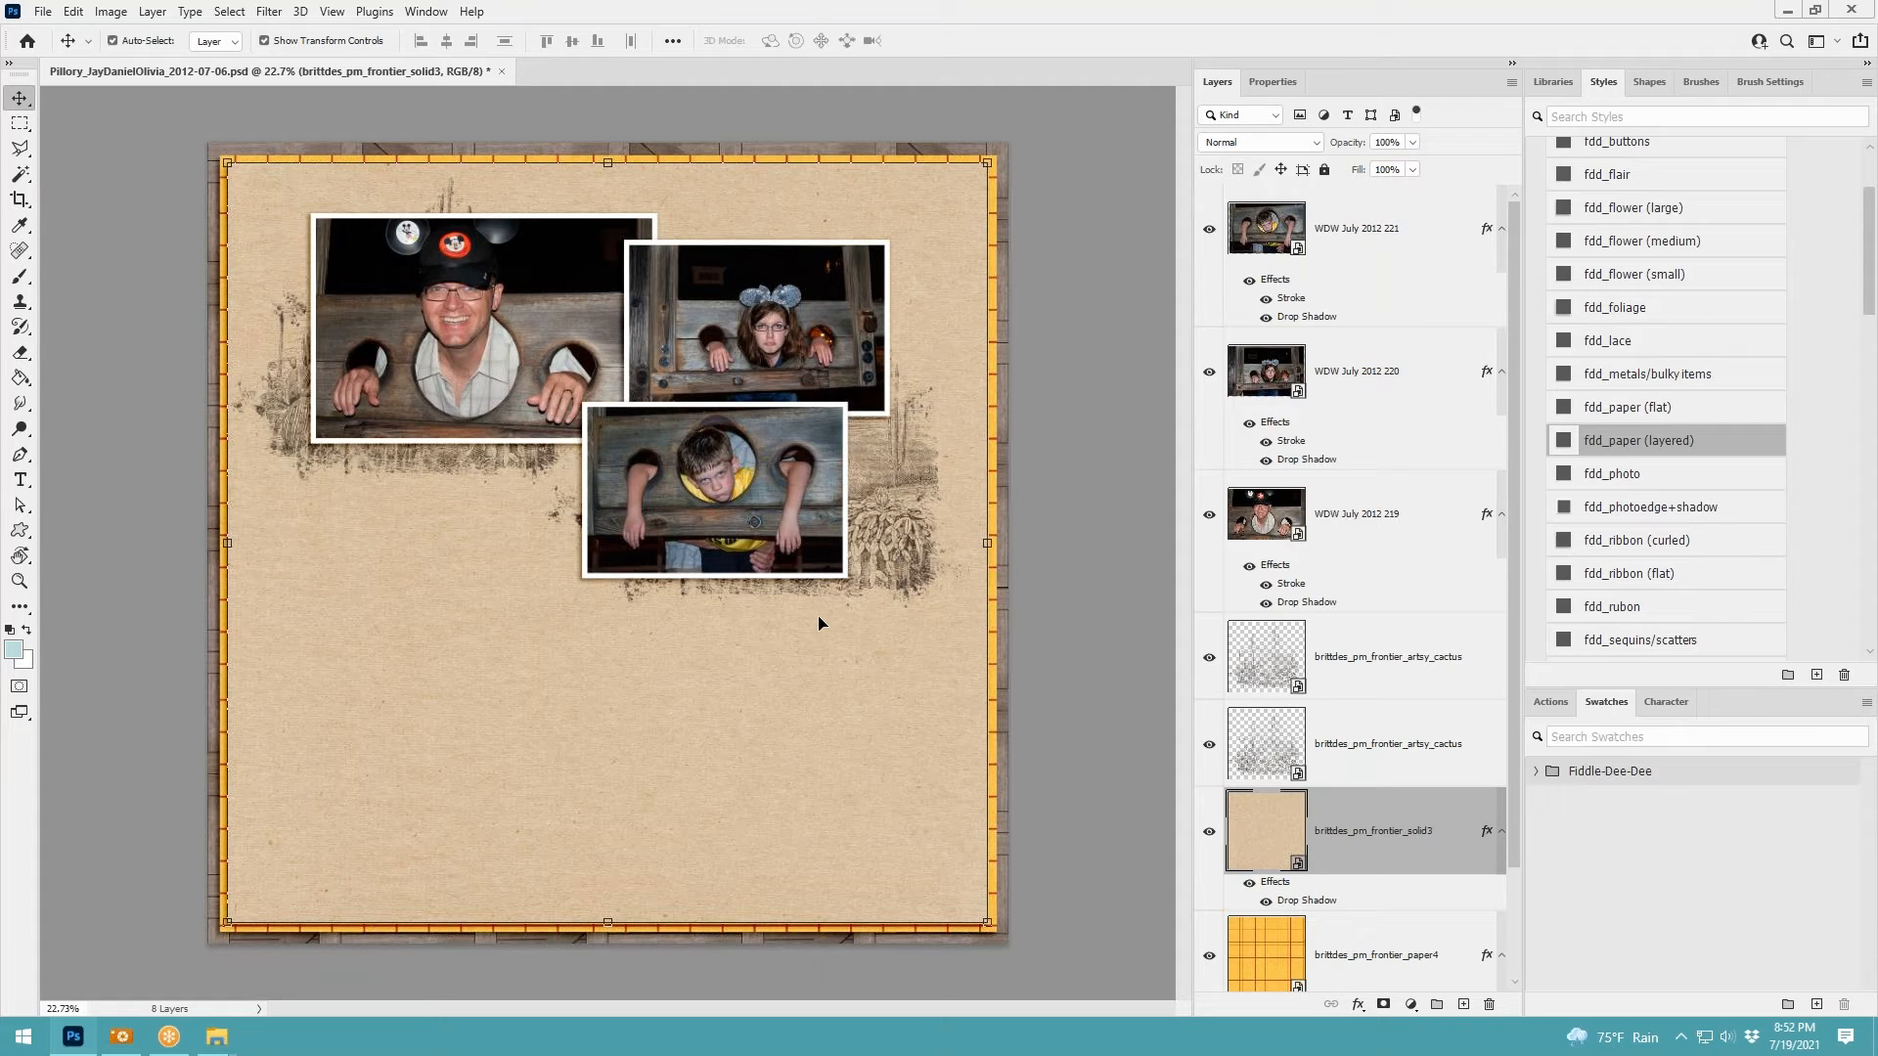
Place brittdes_pm_frontier_beadscatter beside the lower photo, stack it above both cactus layers, and apply the fdd_sequins/scatters style
left_click_drag(1182, 554, 830, 666)
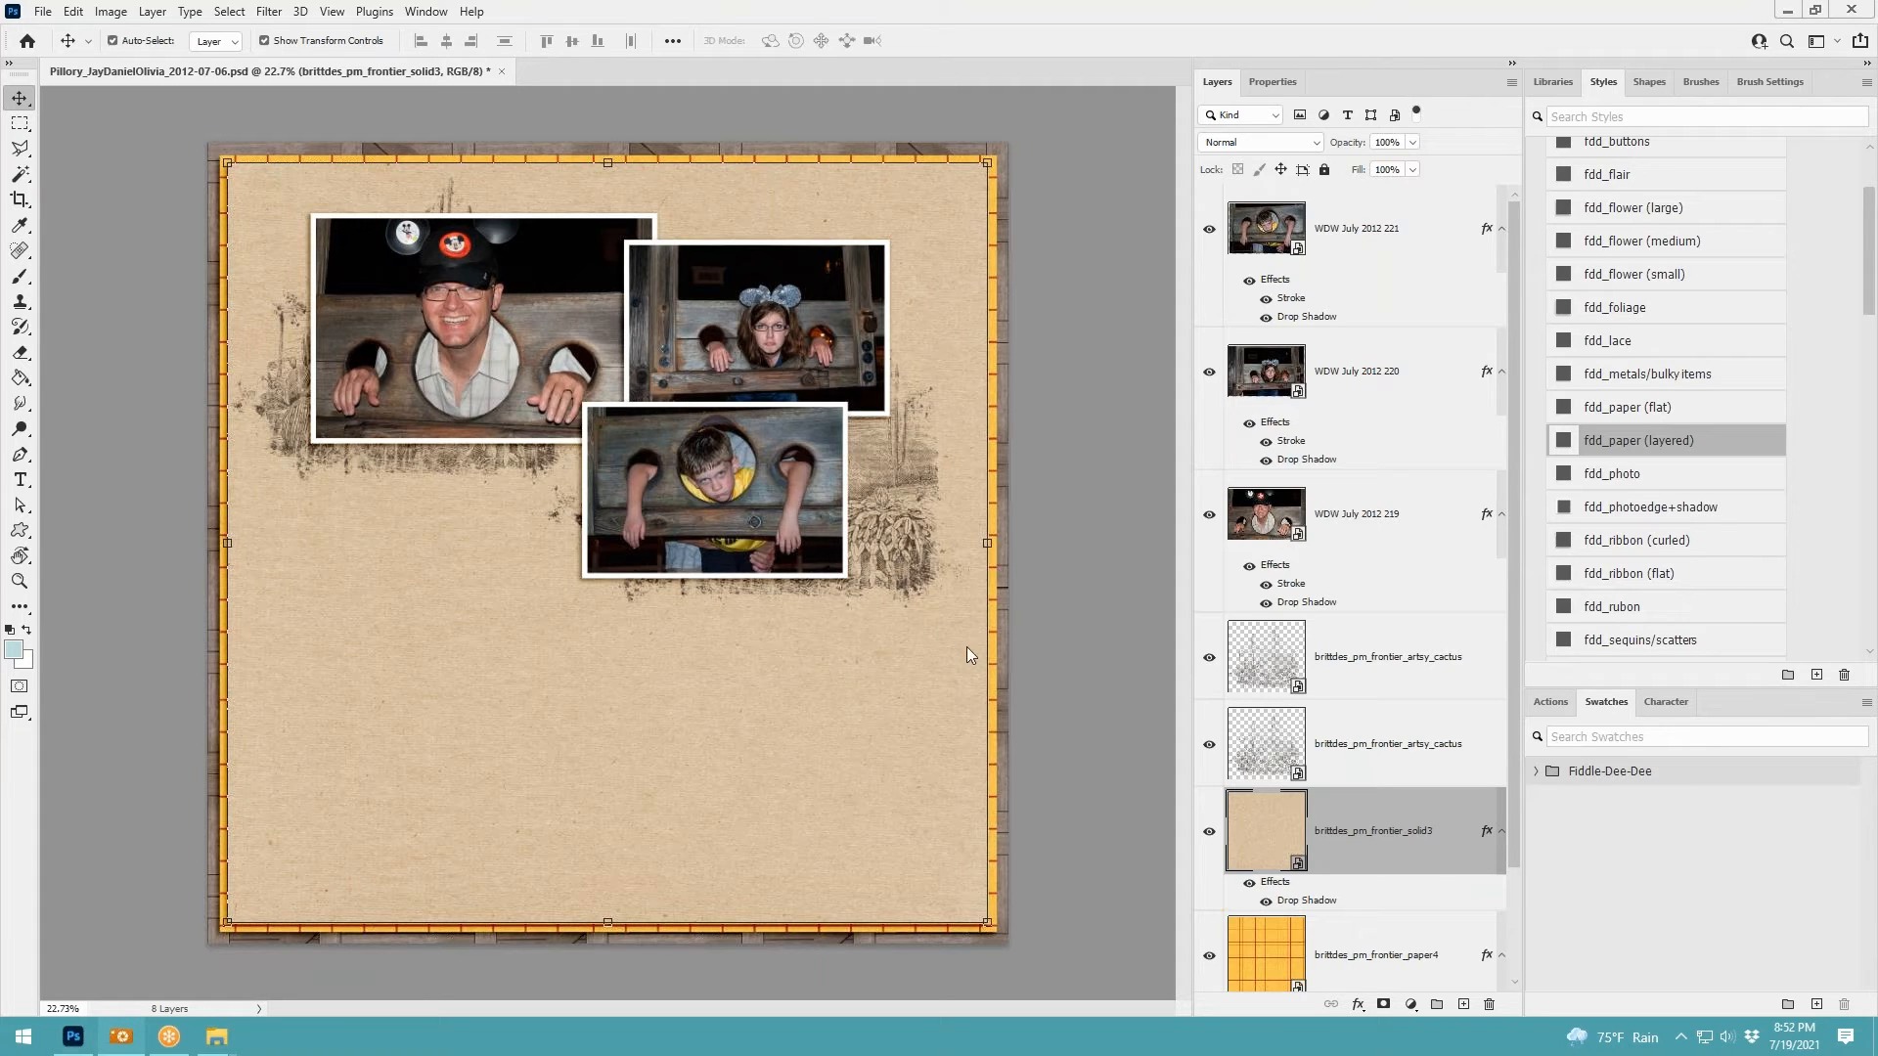
left_click_drag(606, 618, 893, 524)
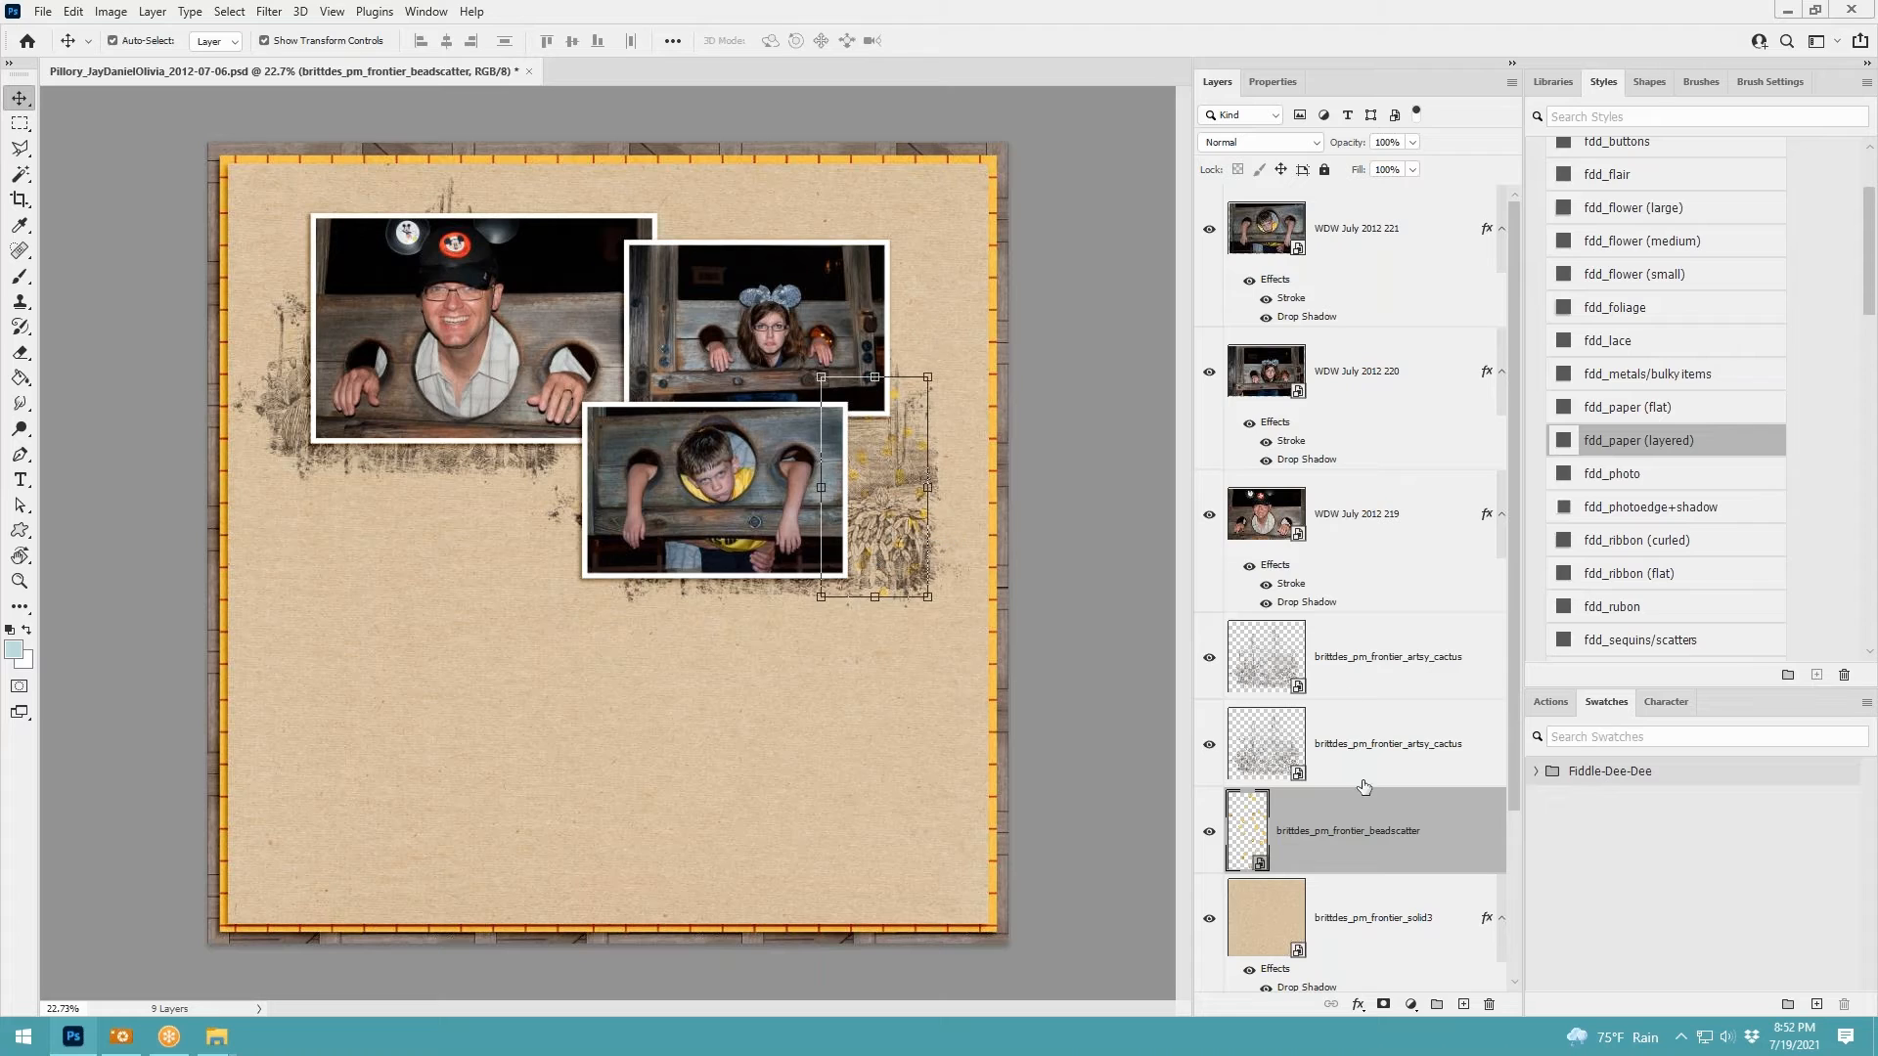
left_click_drag(1358, 638, 1359, 636)
scroll(1614, 538, "down", 1)
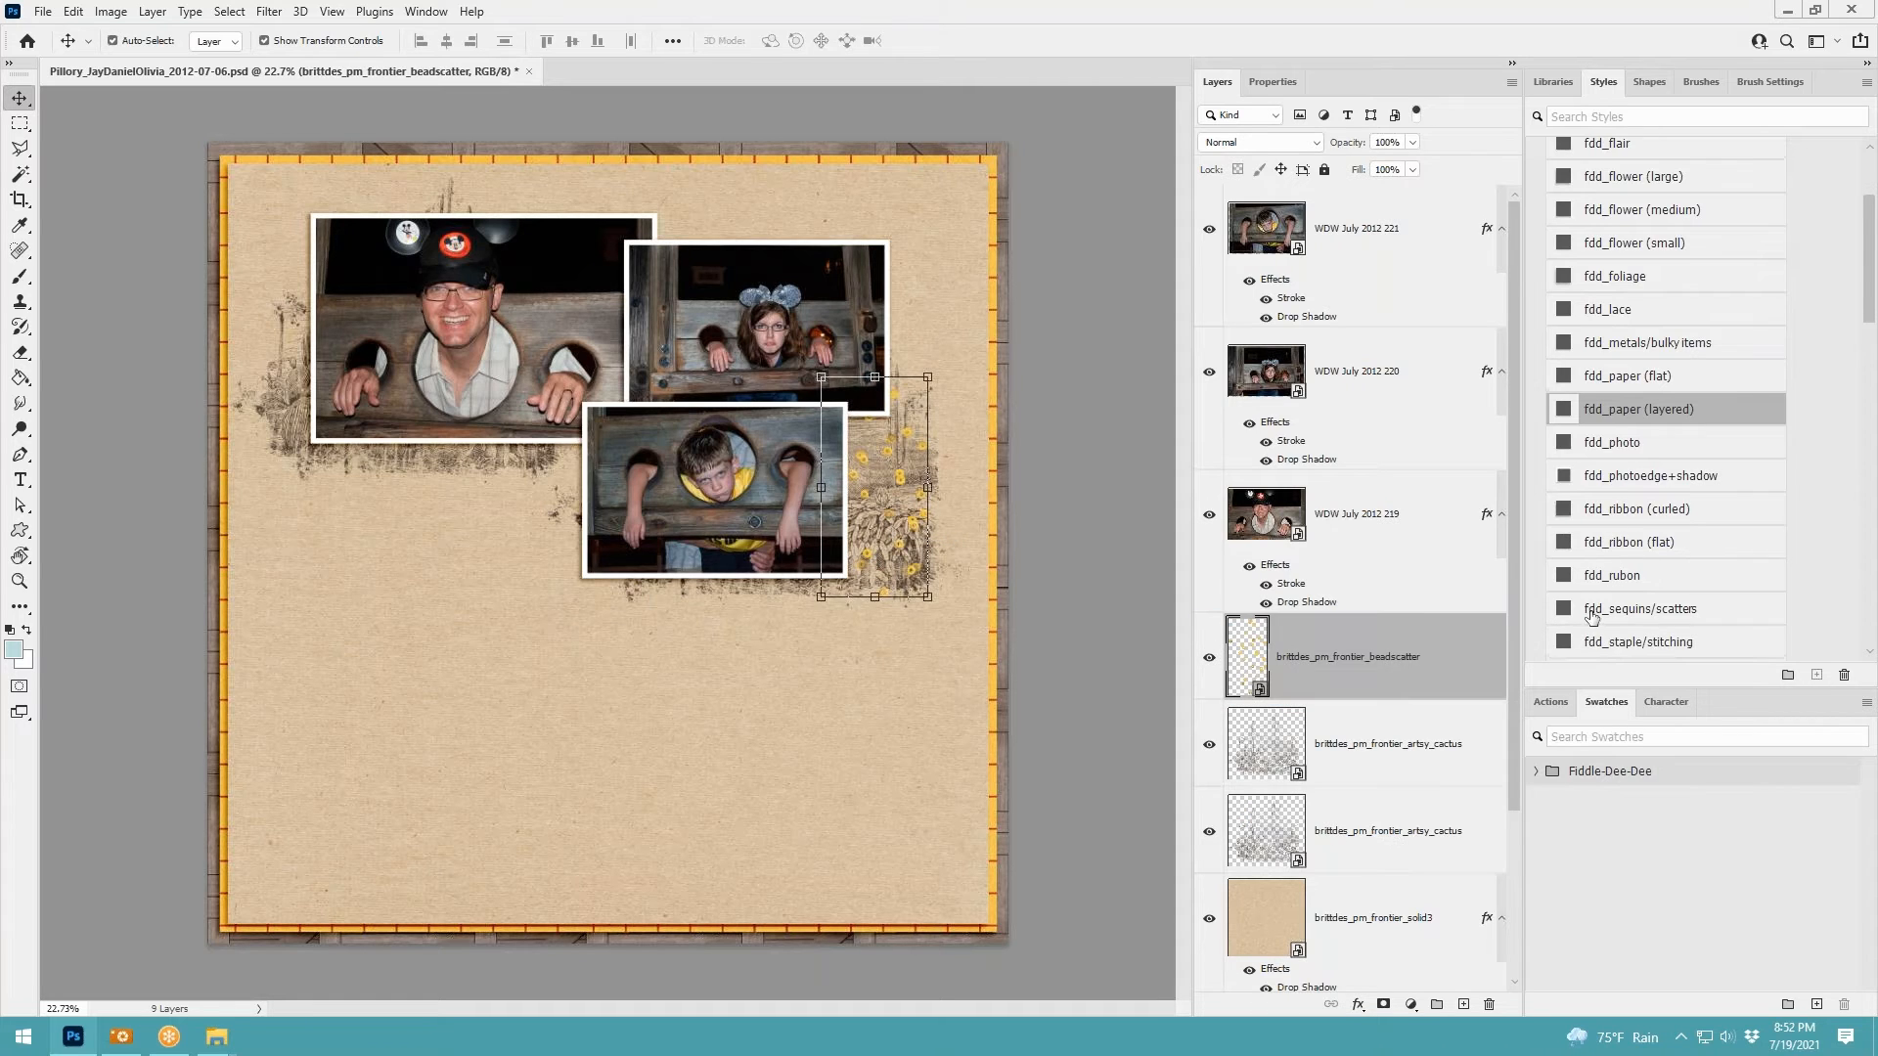
left_click(1595, 614)
Copy the bead scatter to the large photo's left edge and lower edge, rotating the lower copy 90° counterclockwise
left_click_drag(874, 484, 344, 396)
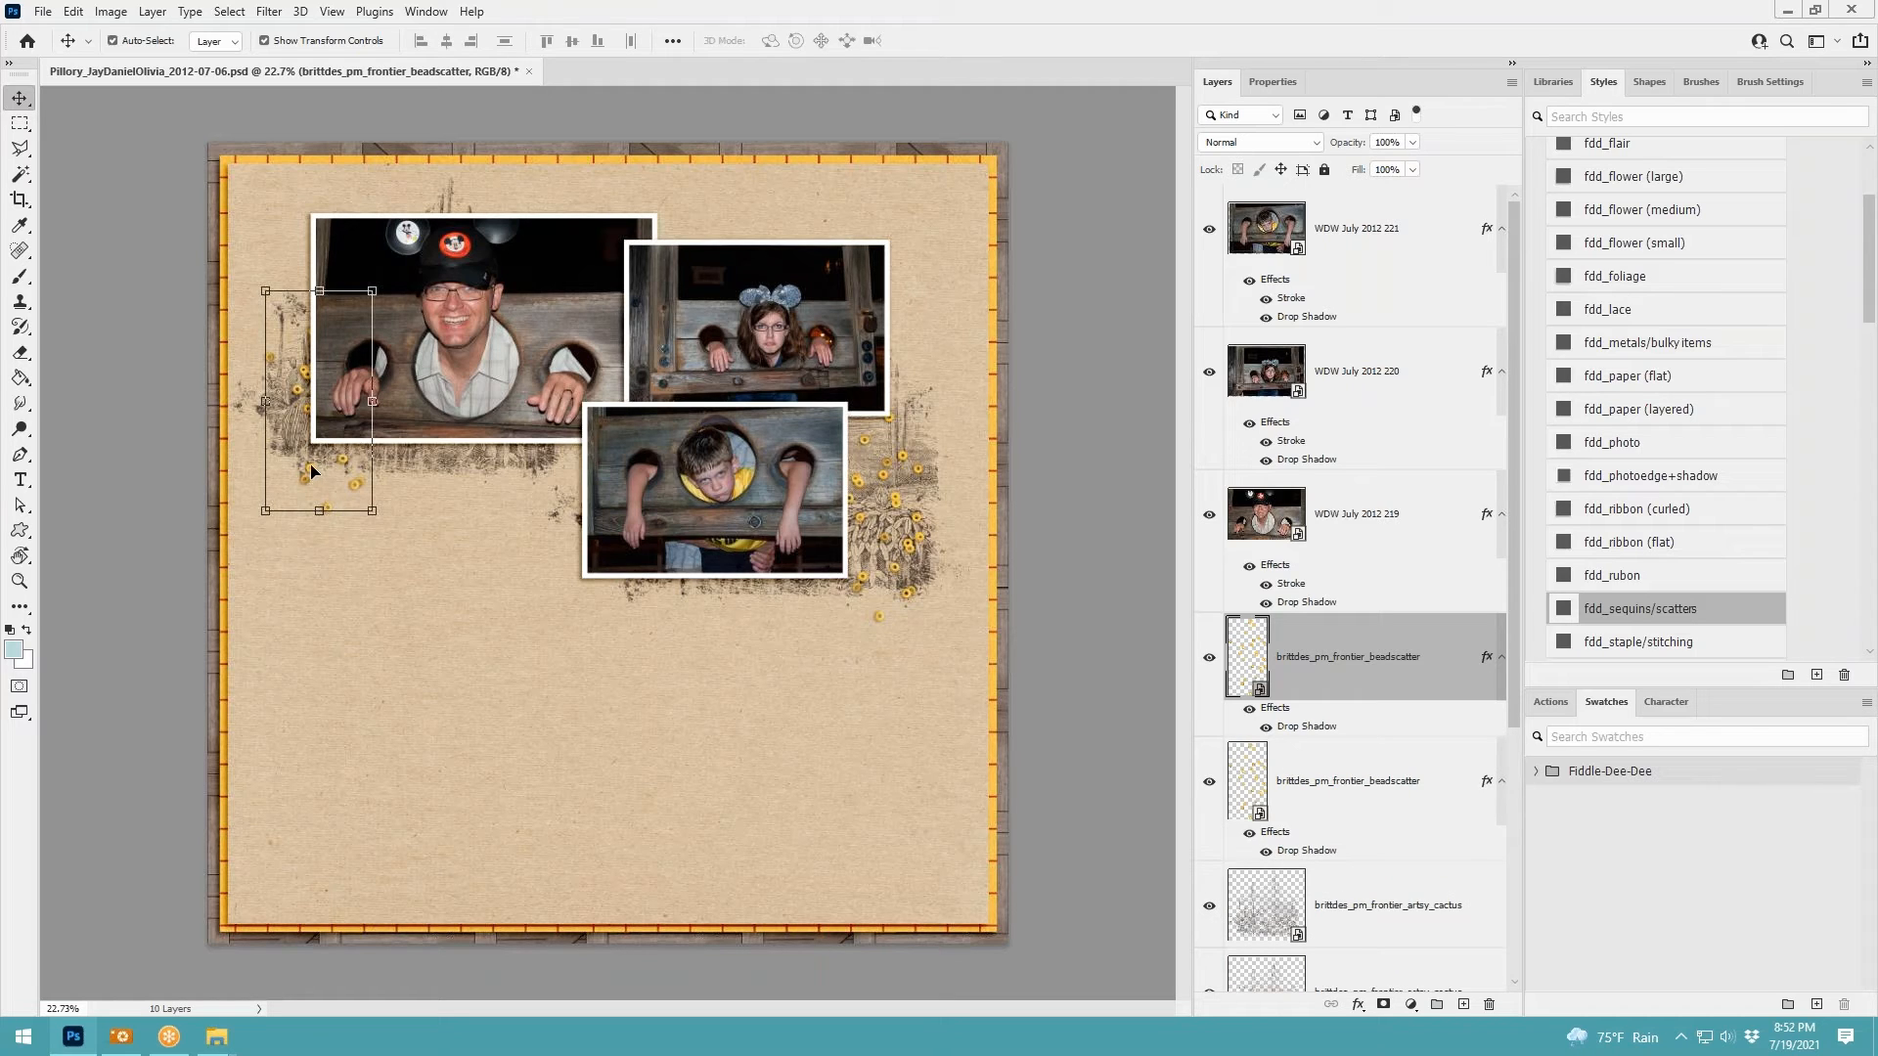
left_click_drag(309, 473, 456, 471)
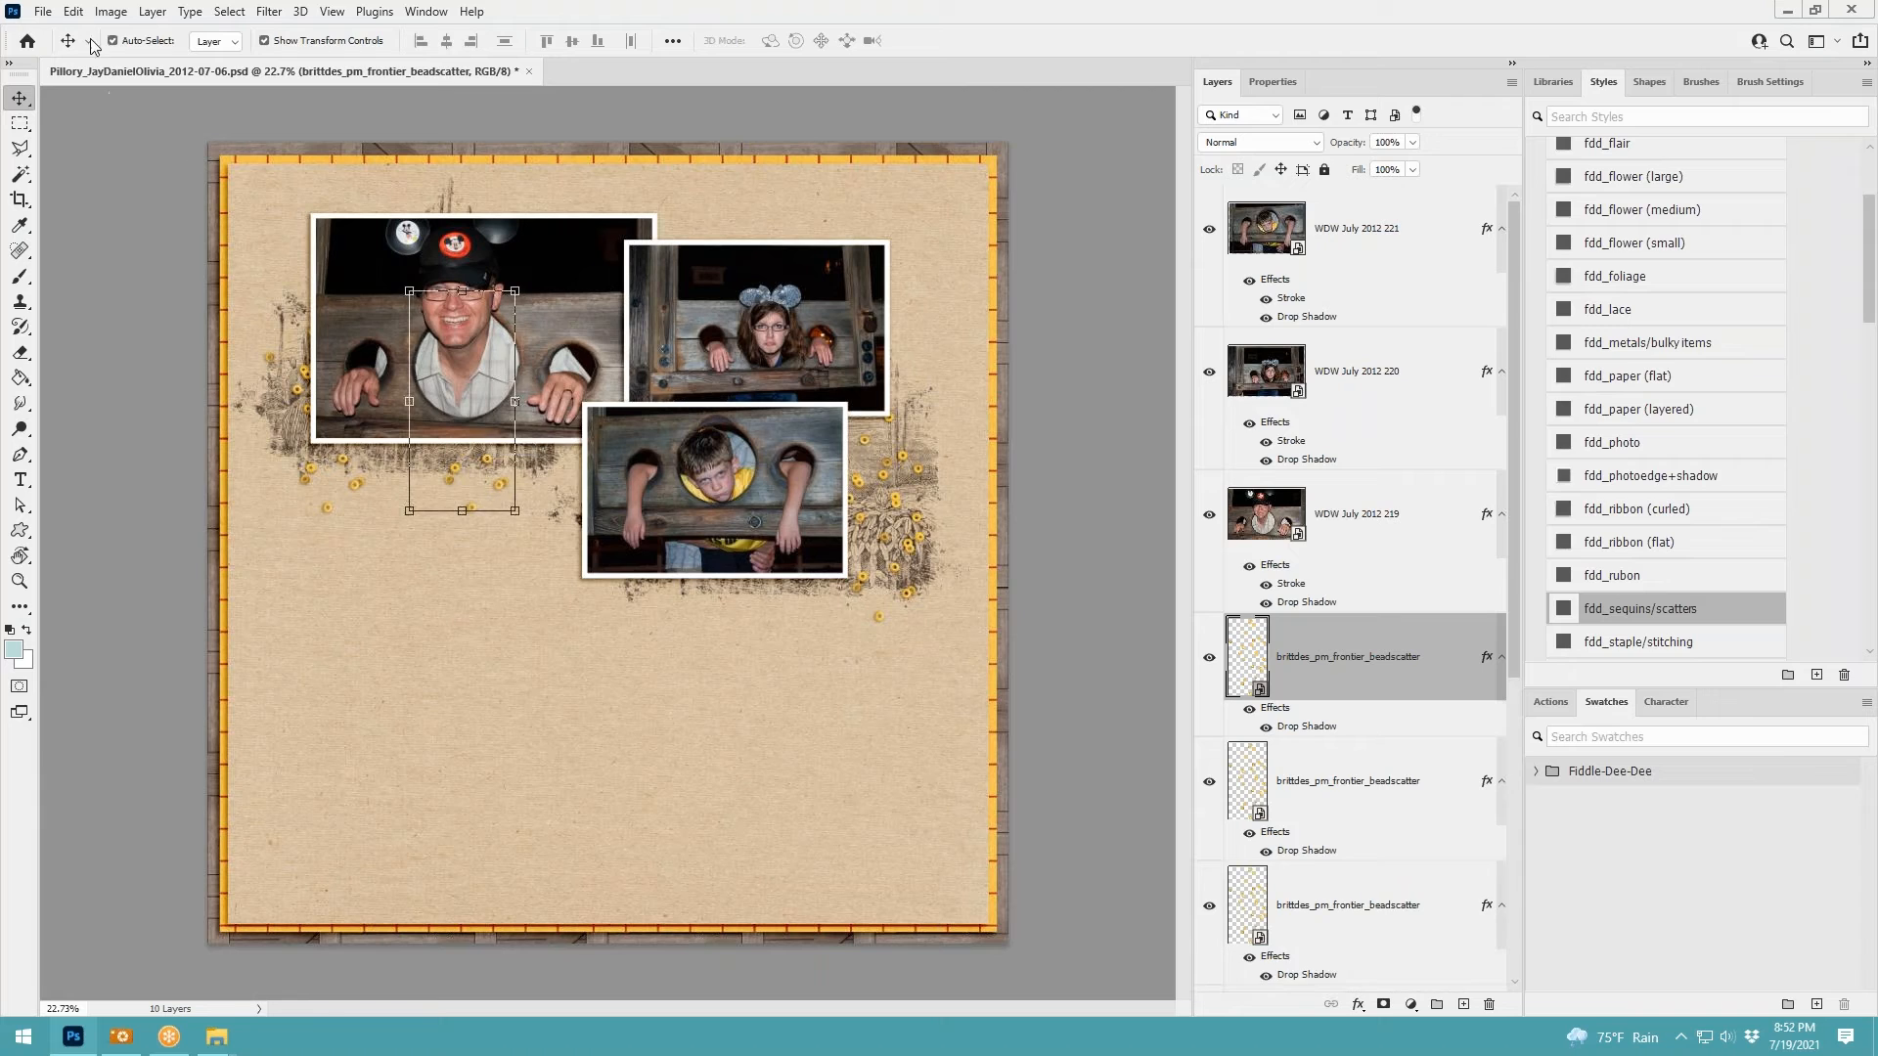
left_click(73, 10)
mouse_move(128, 458)
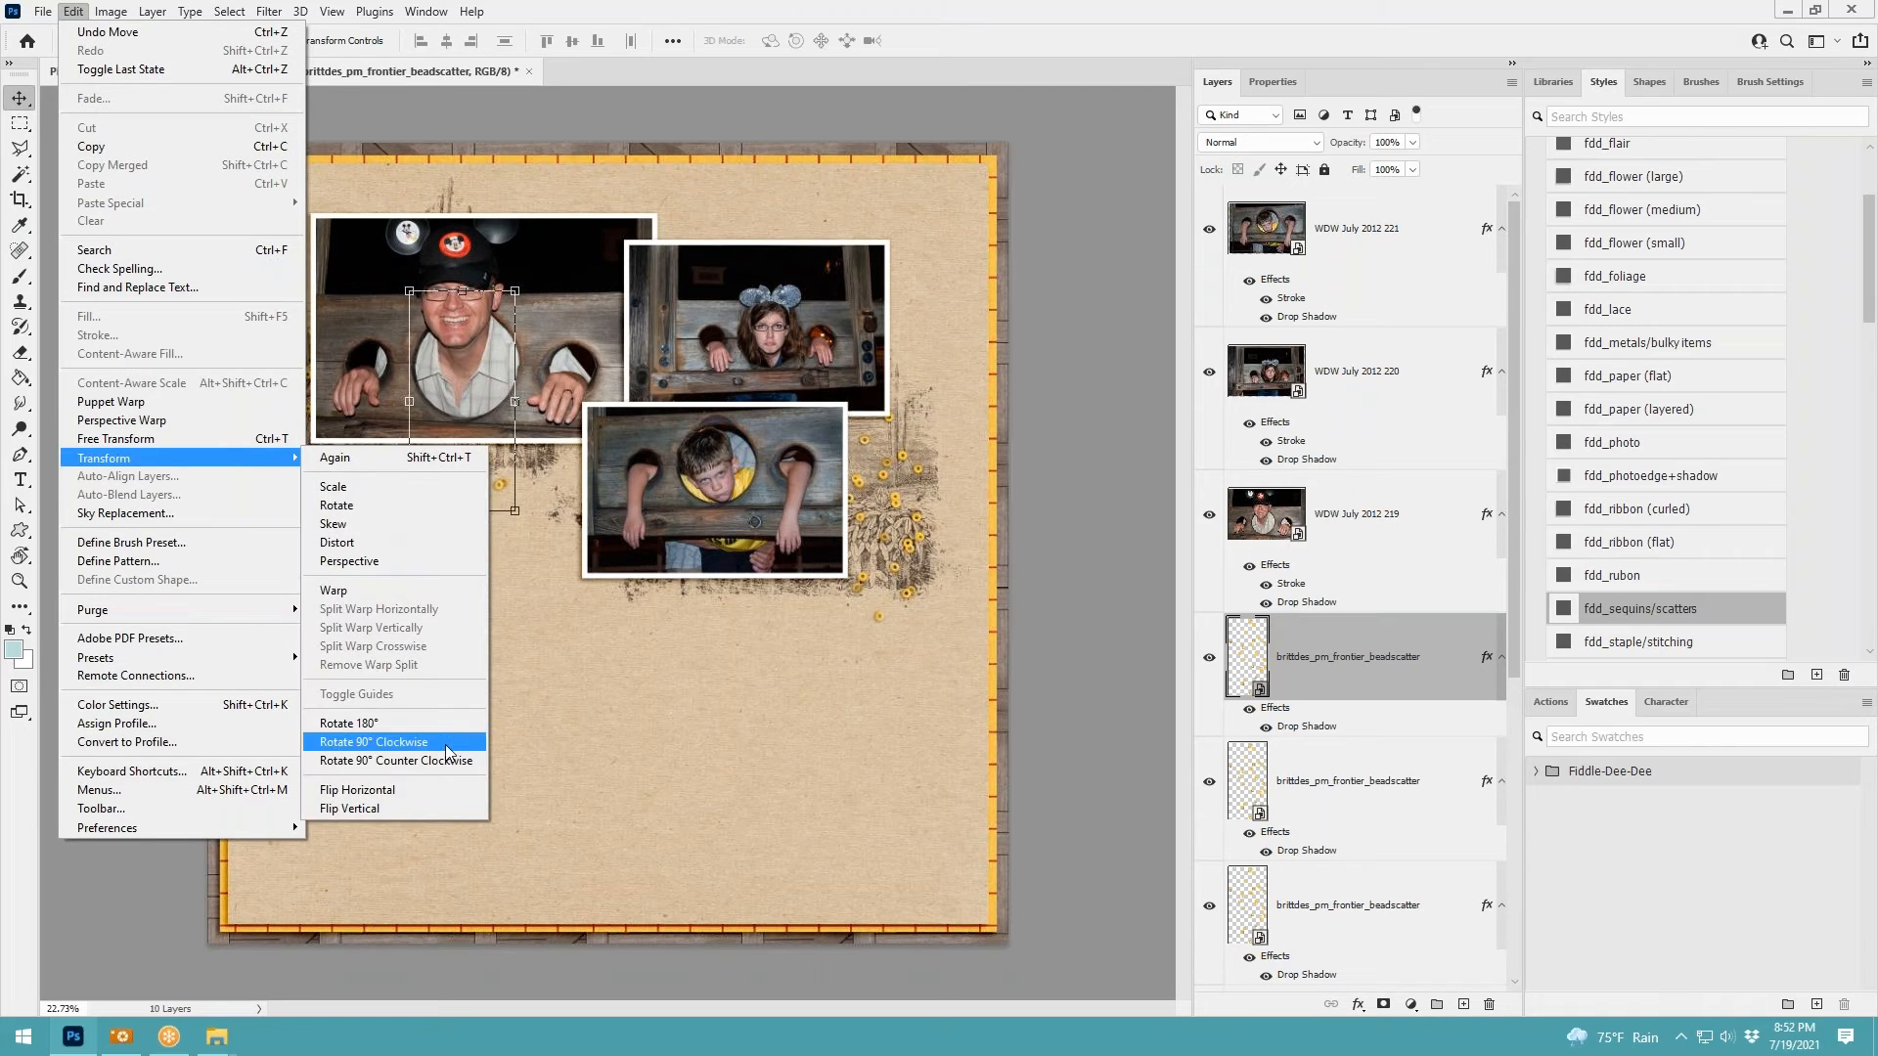
left_click(391, 760)
left_click_drag(501, 448, 543, 477)
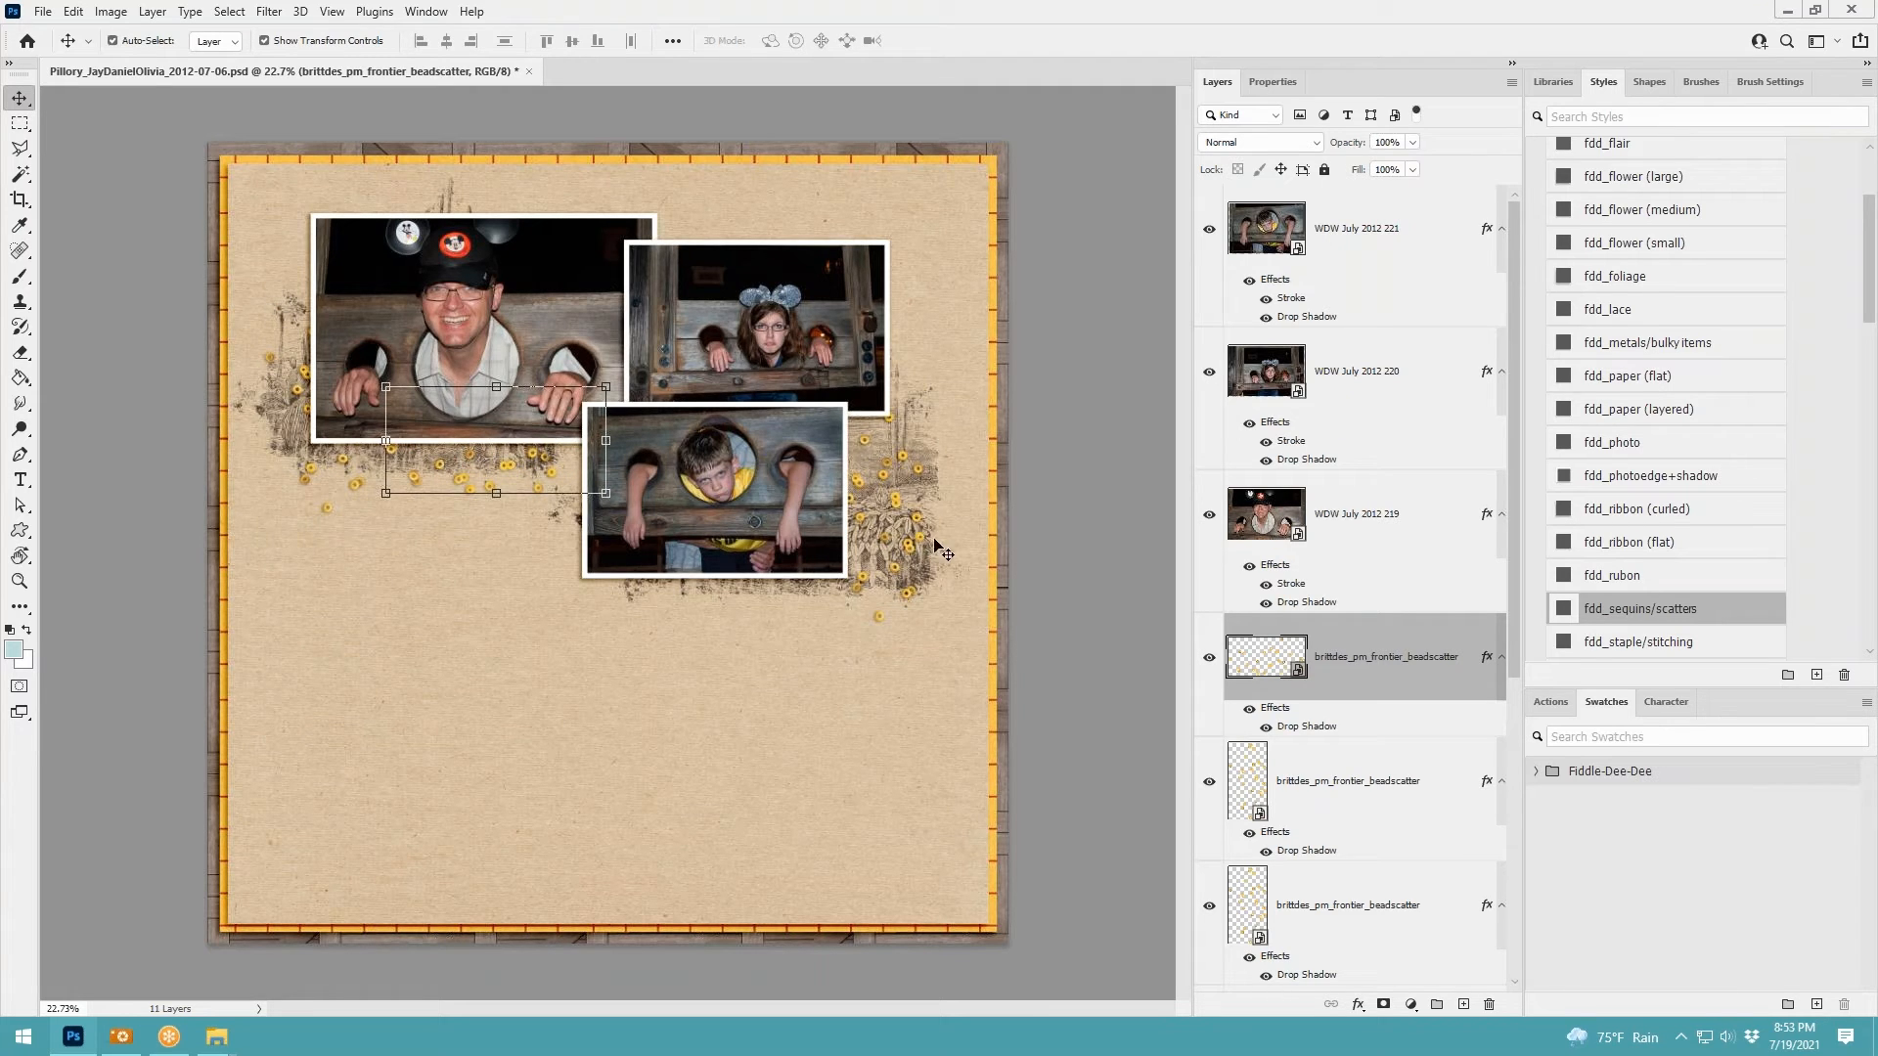
Place the brittdes_pm_frontier_wordsnip_hilarious word strip and position it just beneath the large photo, over the beads
key("F10")
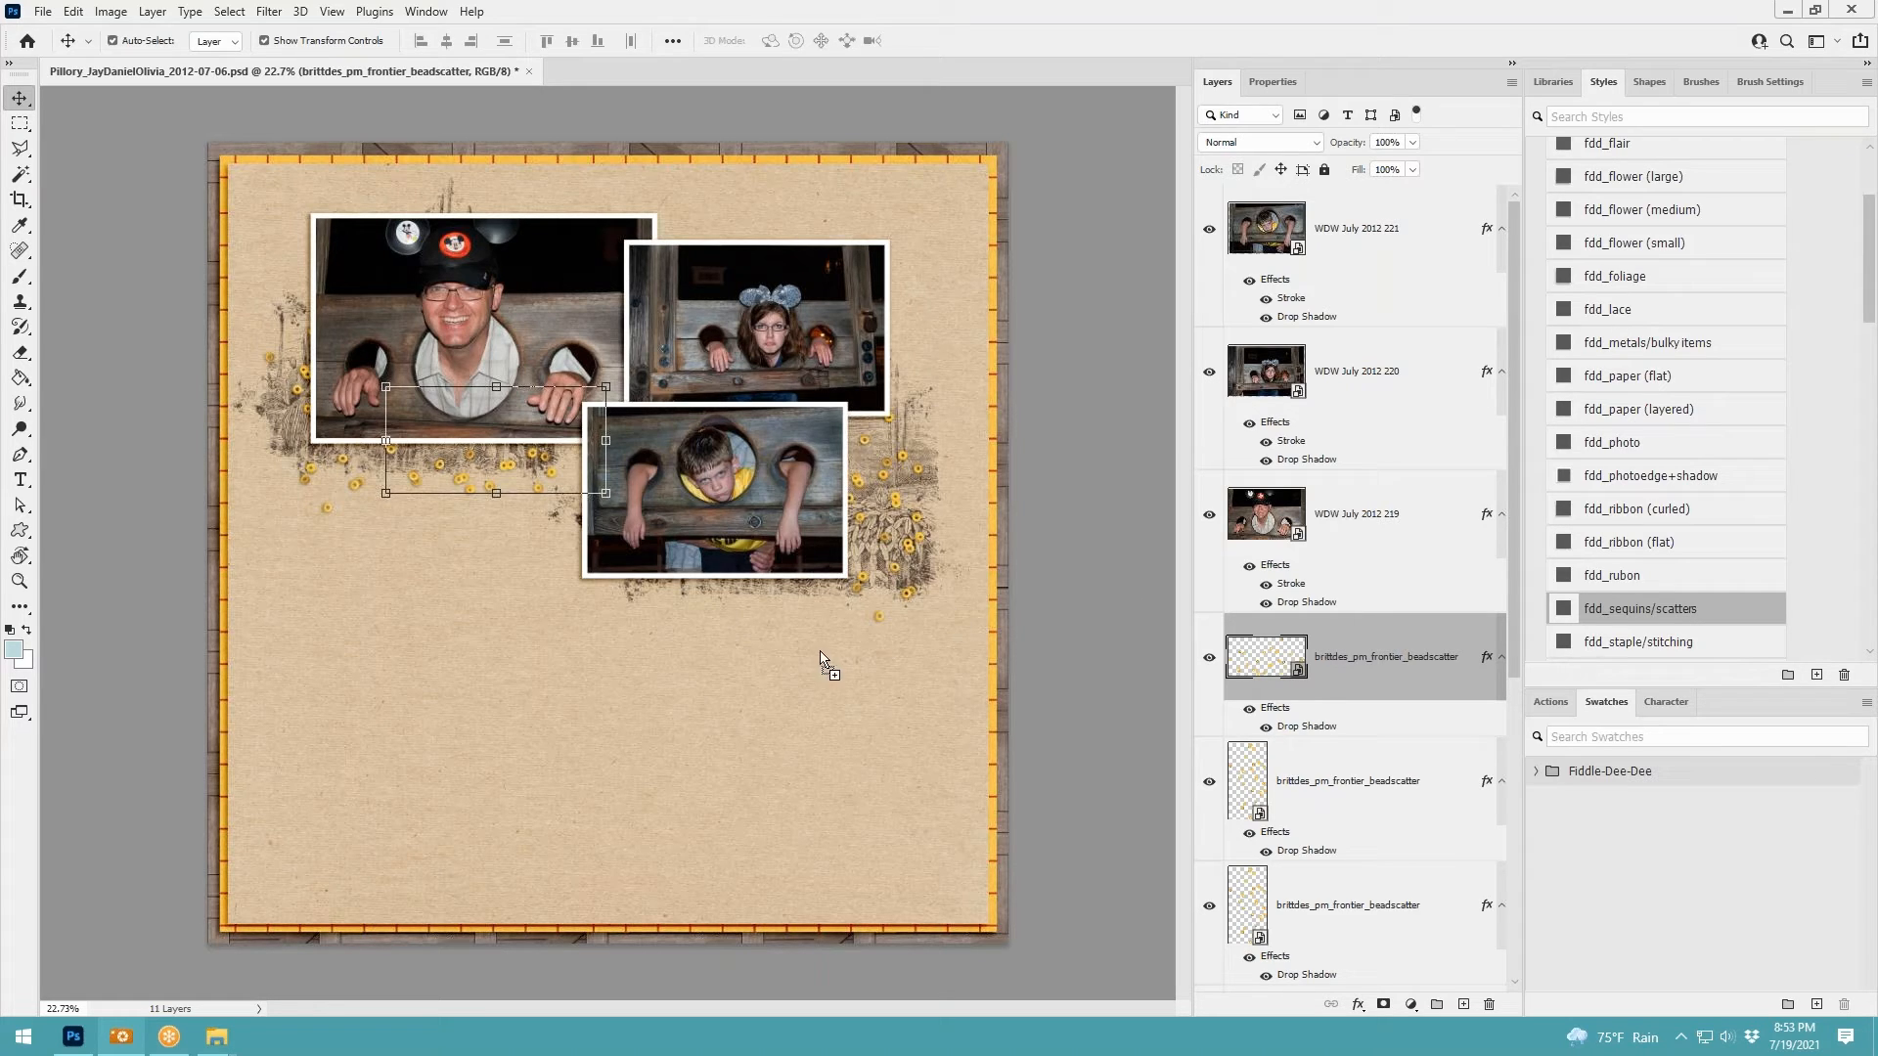
key("ctrl+v")
left_click(541, 550)
left_click_drag(541, 550, 399, 550)
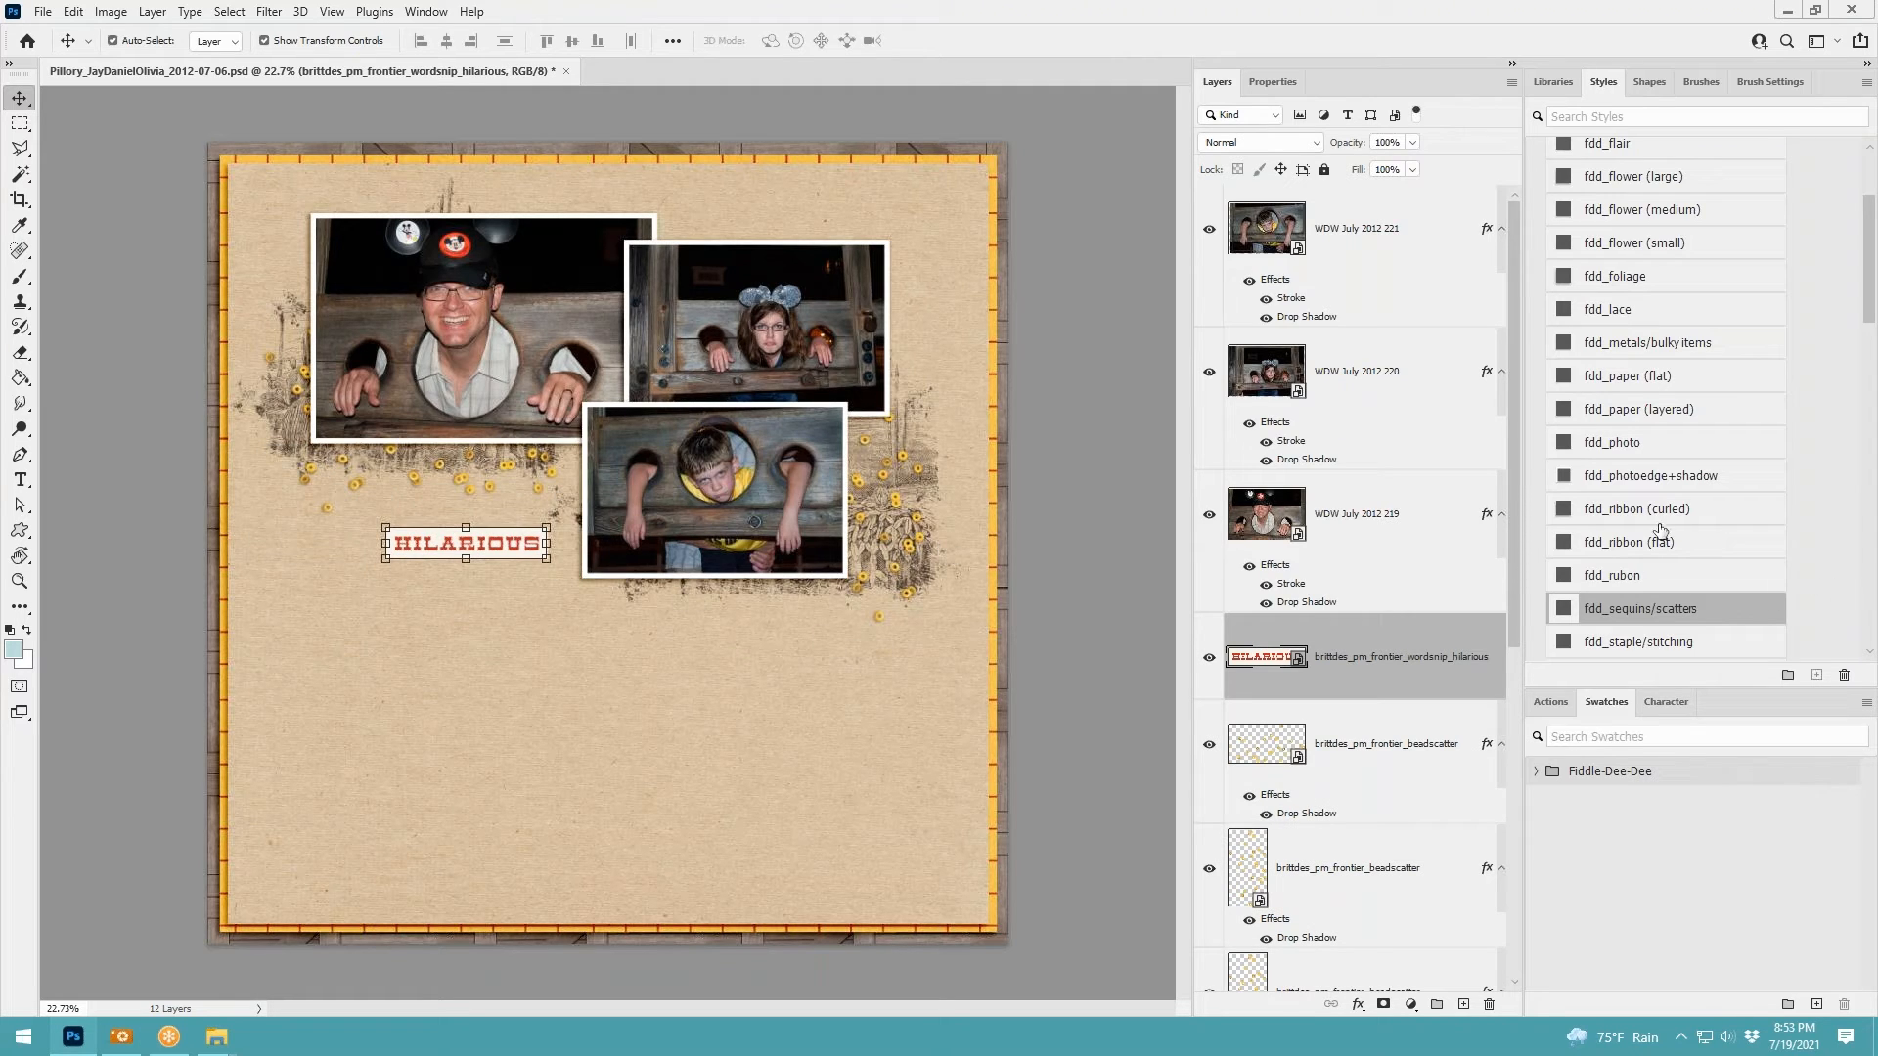
left_click_drag(492, 546, 405, 485)
Apply the fdd_paper (flat) style to the HILARIOUS word strip and move the strip below the beads
scroll(383, 492, "up", 4)
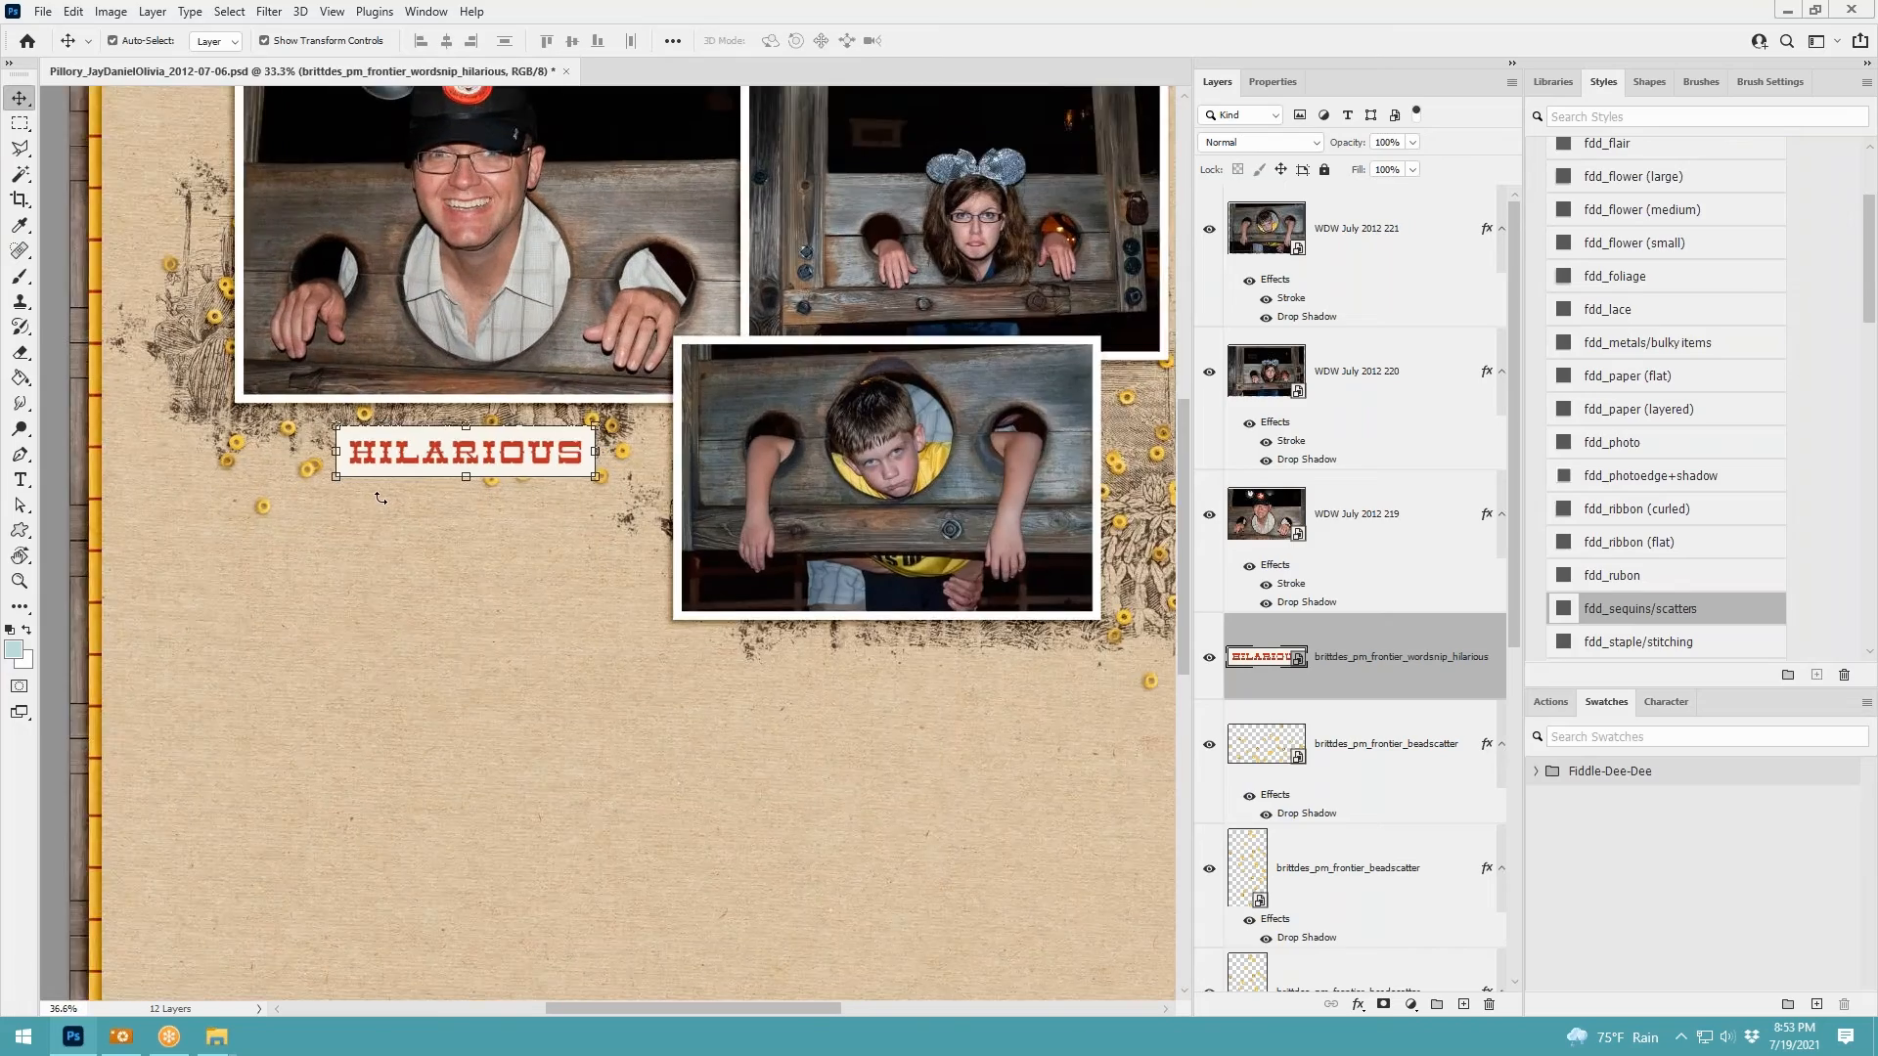
scroll(381, 499, "up", 5)
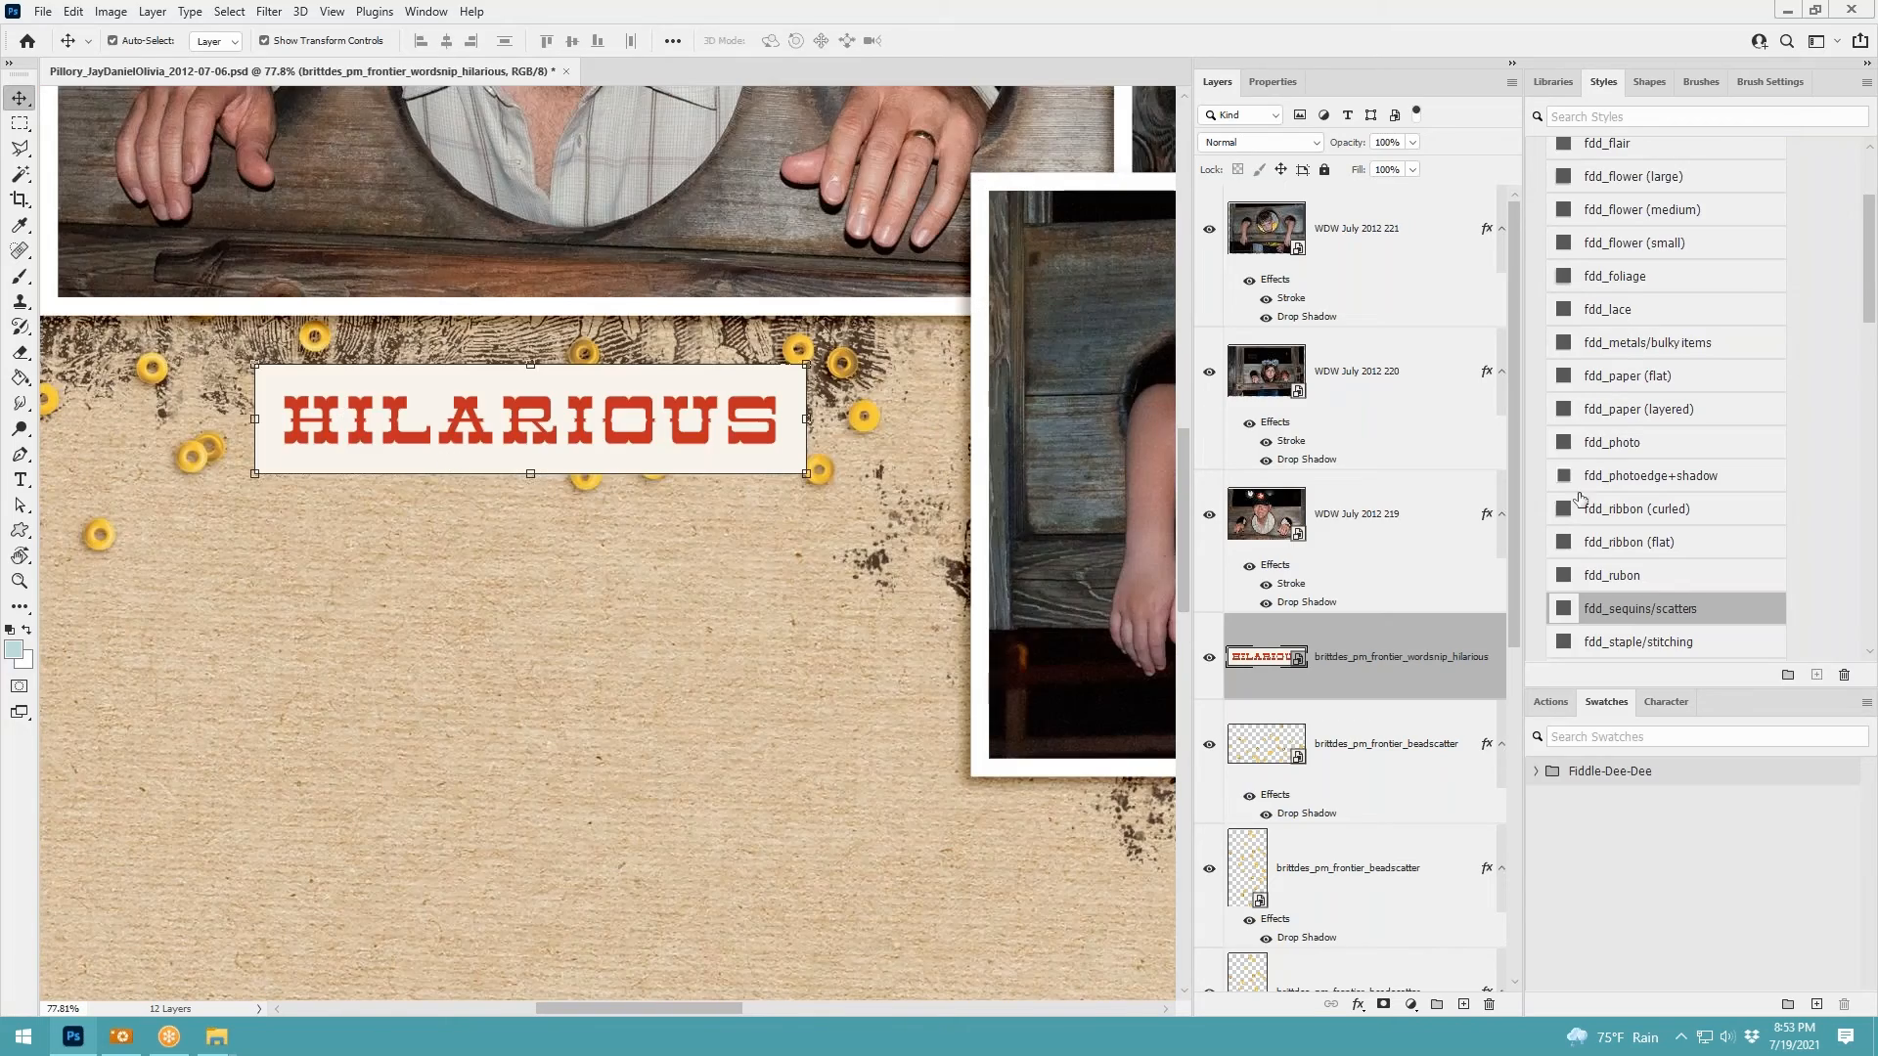
left_click(1651, 377)
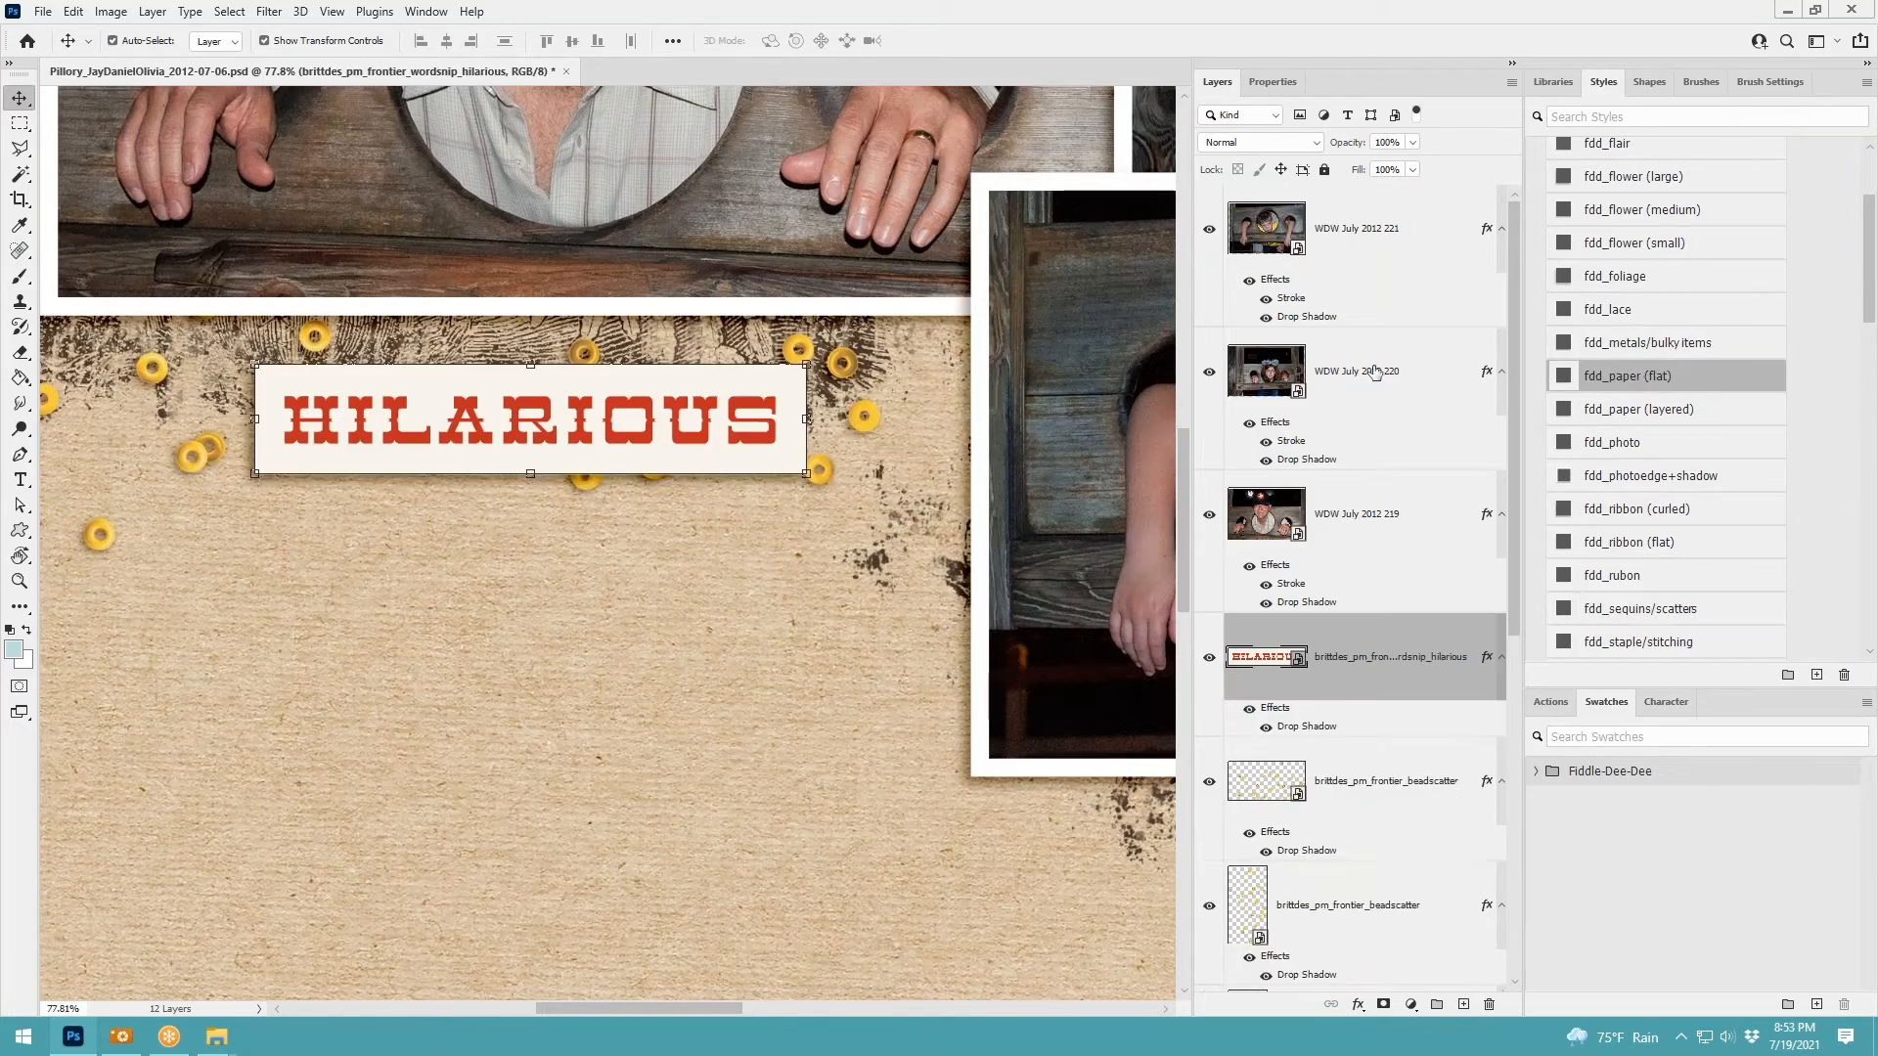
scroll(674, 427, "down", 3)
left_click_drag(690, 428, 629, 531)
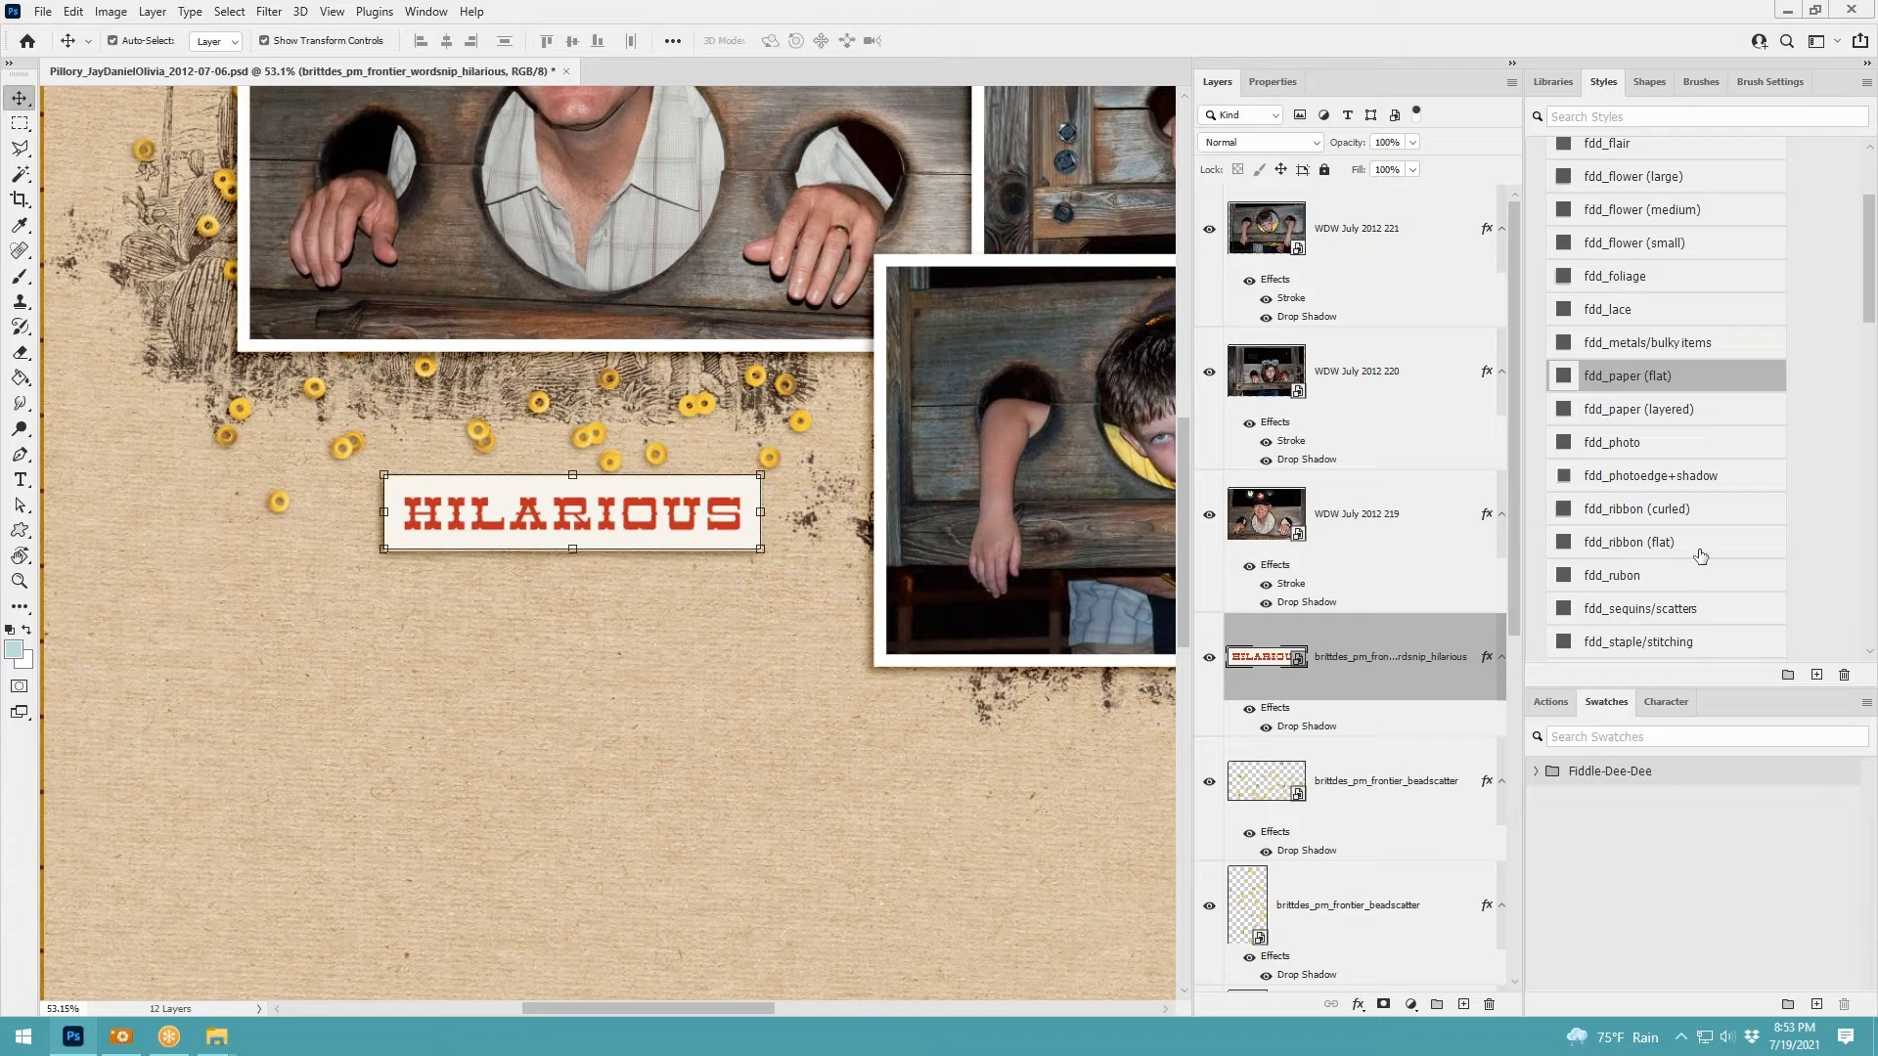
Apply the fdd_word strip style to the HILARIOUS strip and move it farther down onto the empty tan paper
scroll(1701, 555, "down", 5)
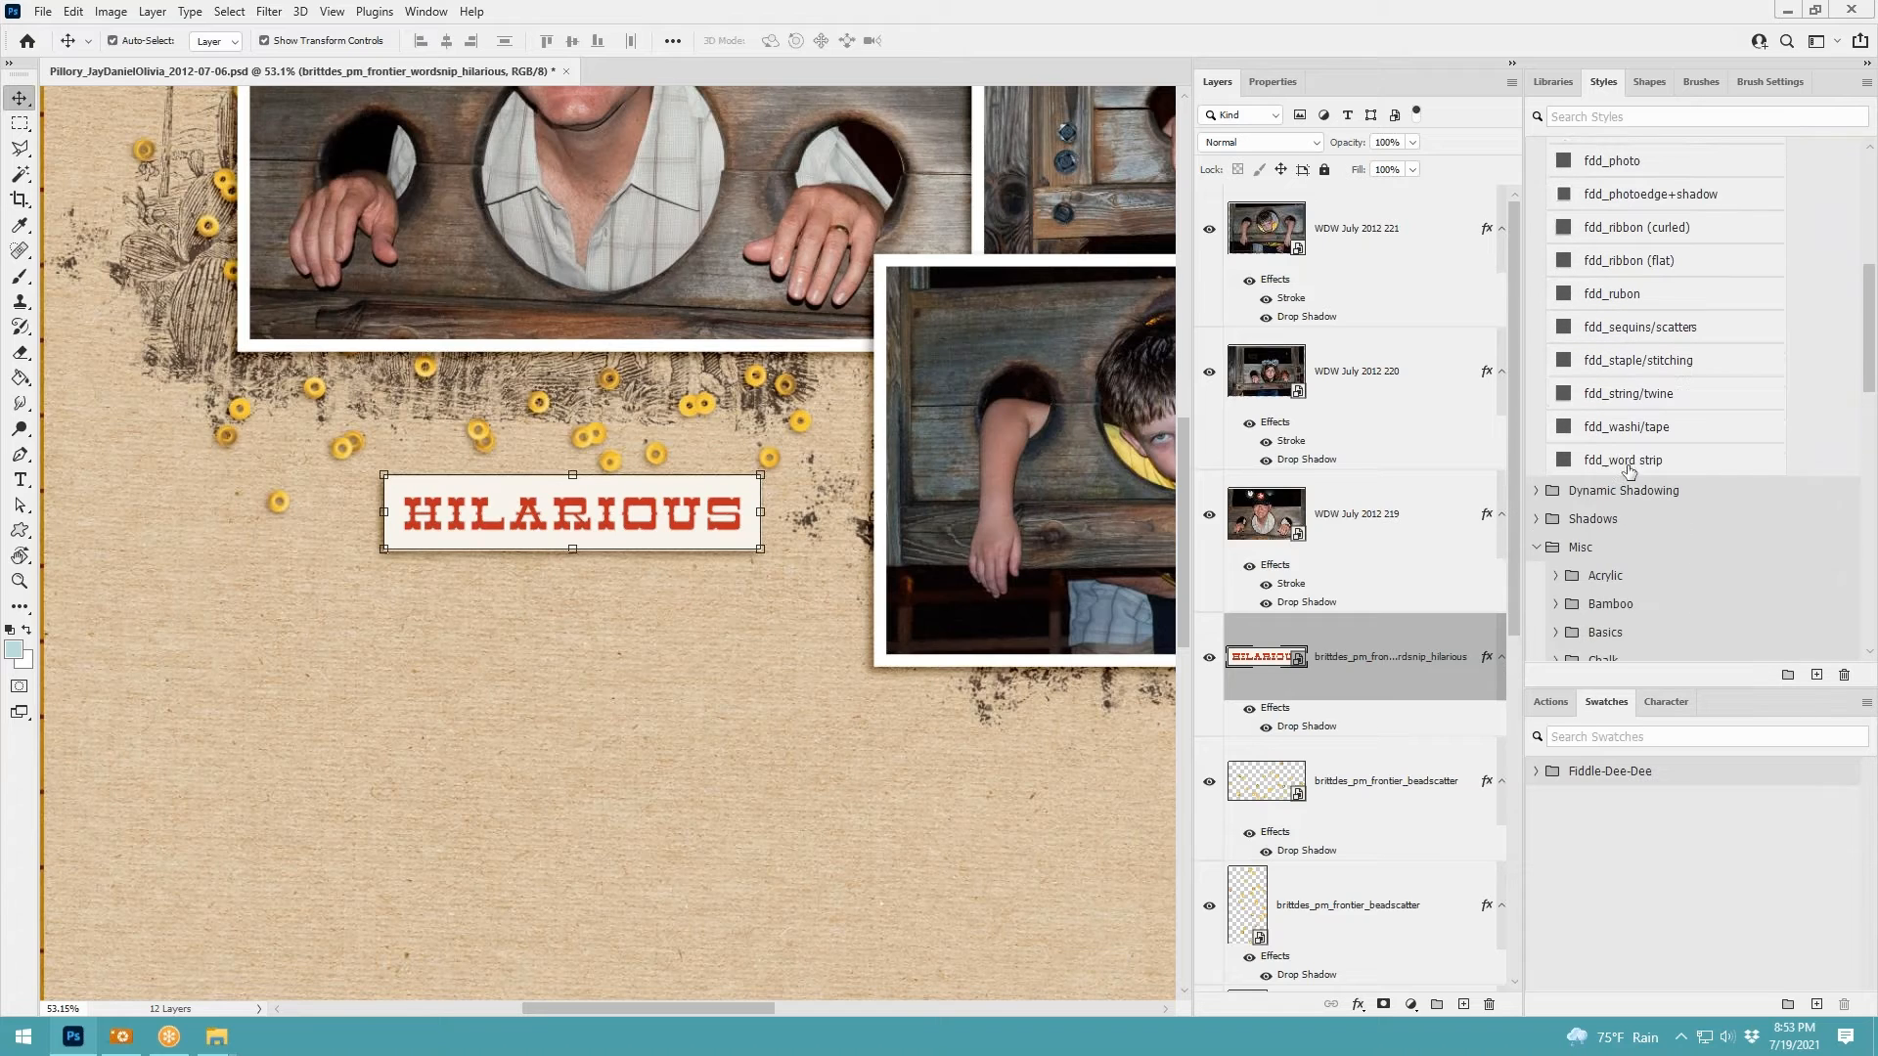
left_click(1625, 464)
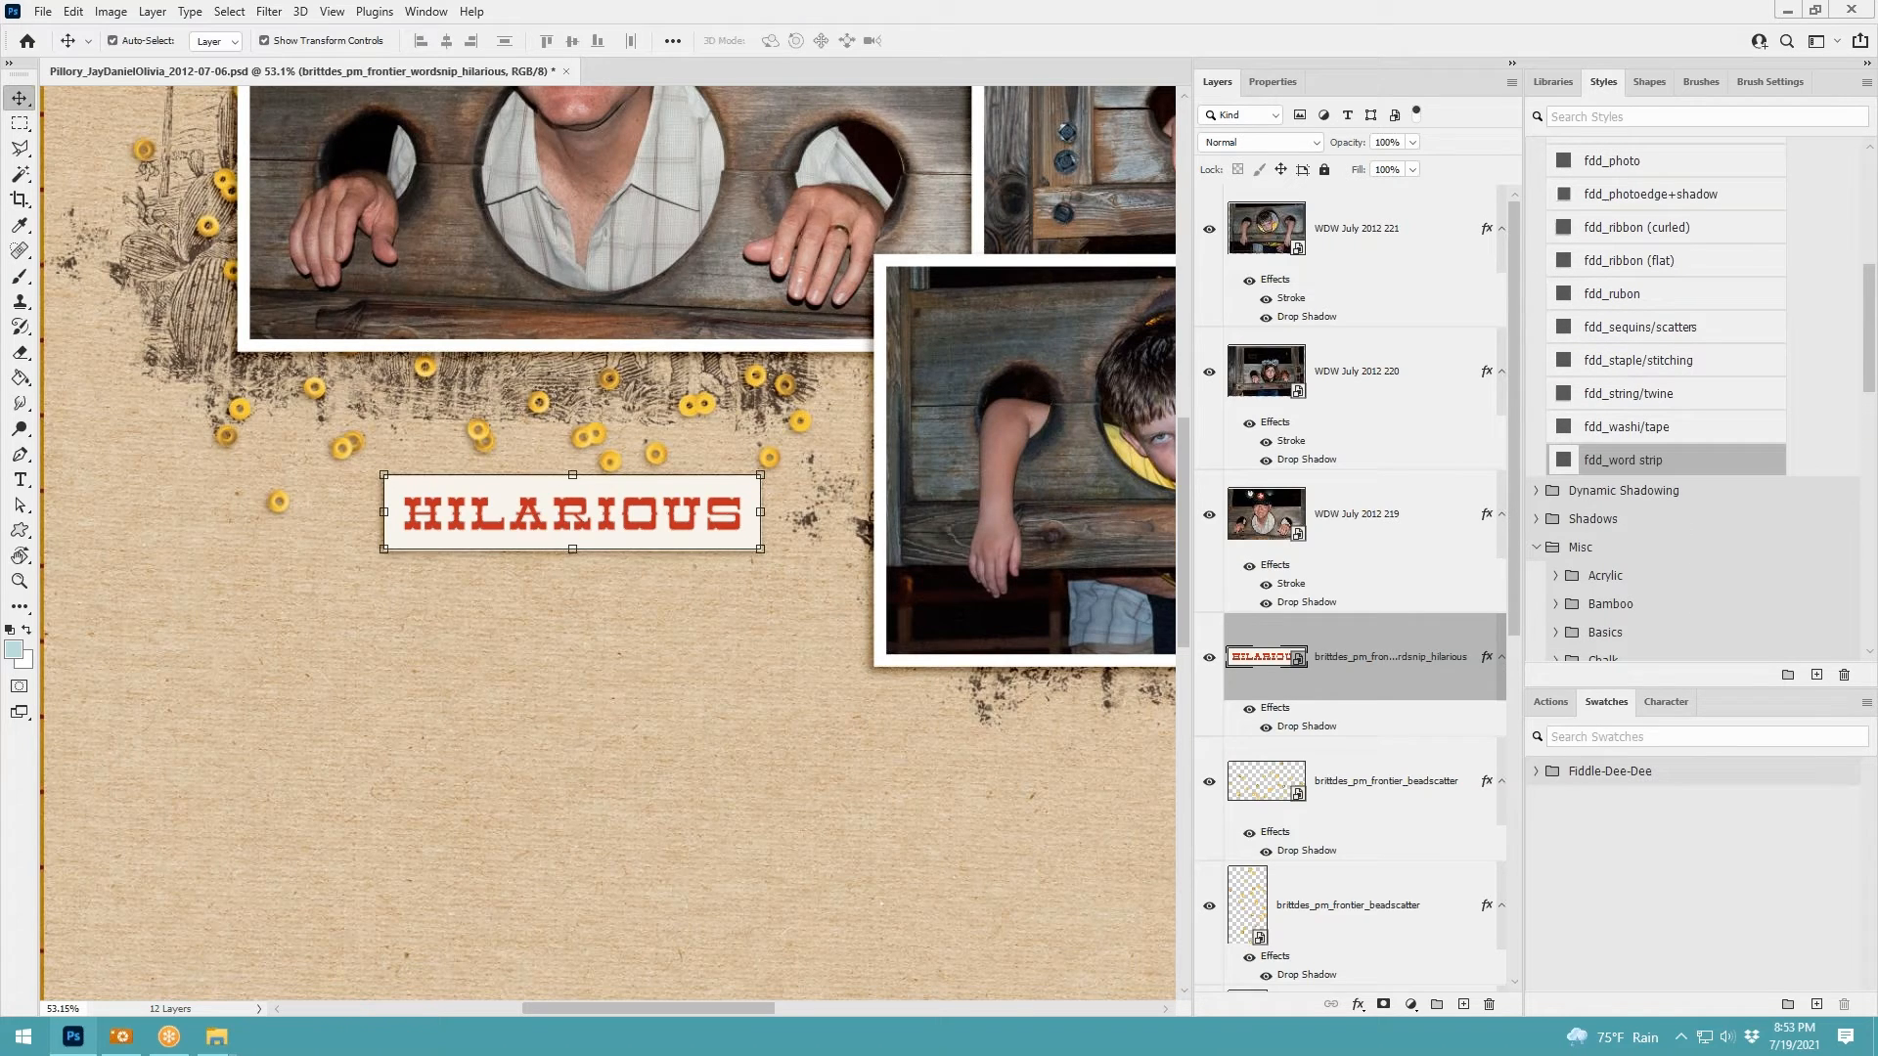
left_click(796, 692)
left_click(684, 529)
left_click_drag(684, 529, 676, 593)
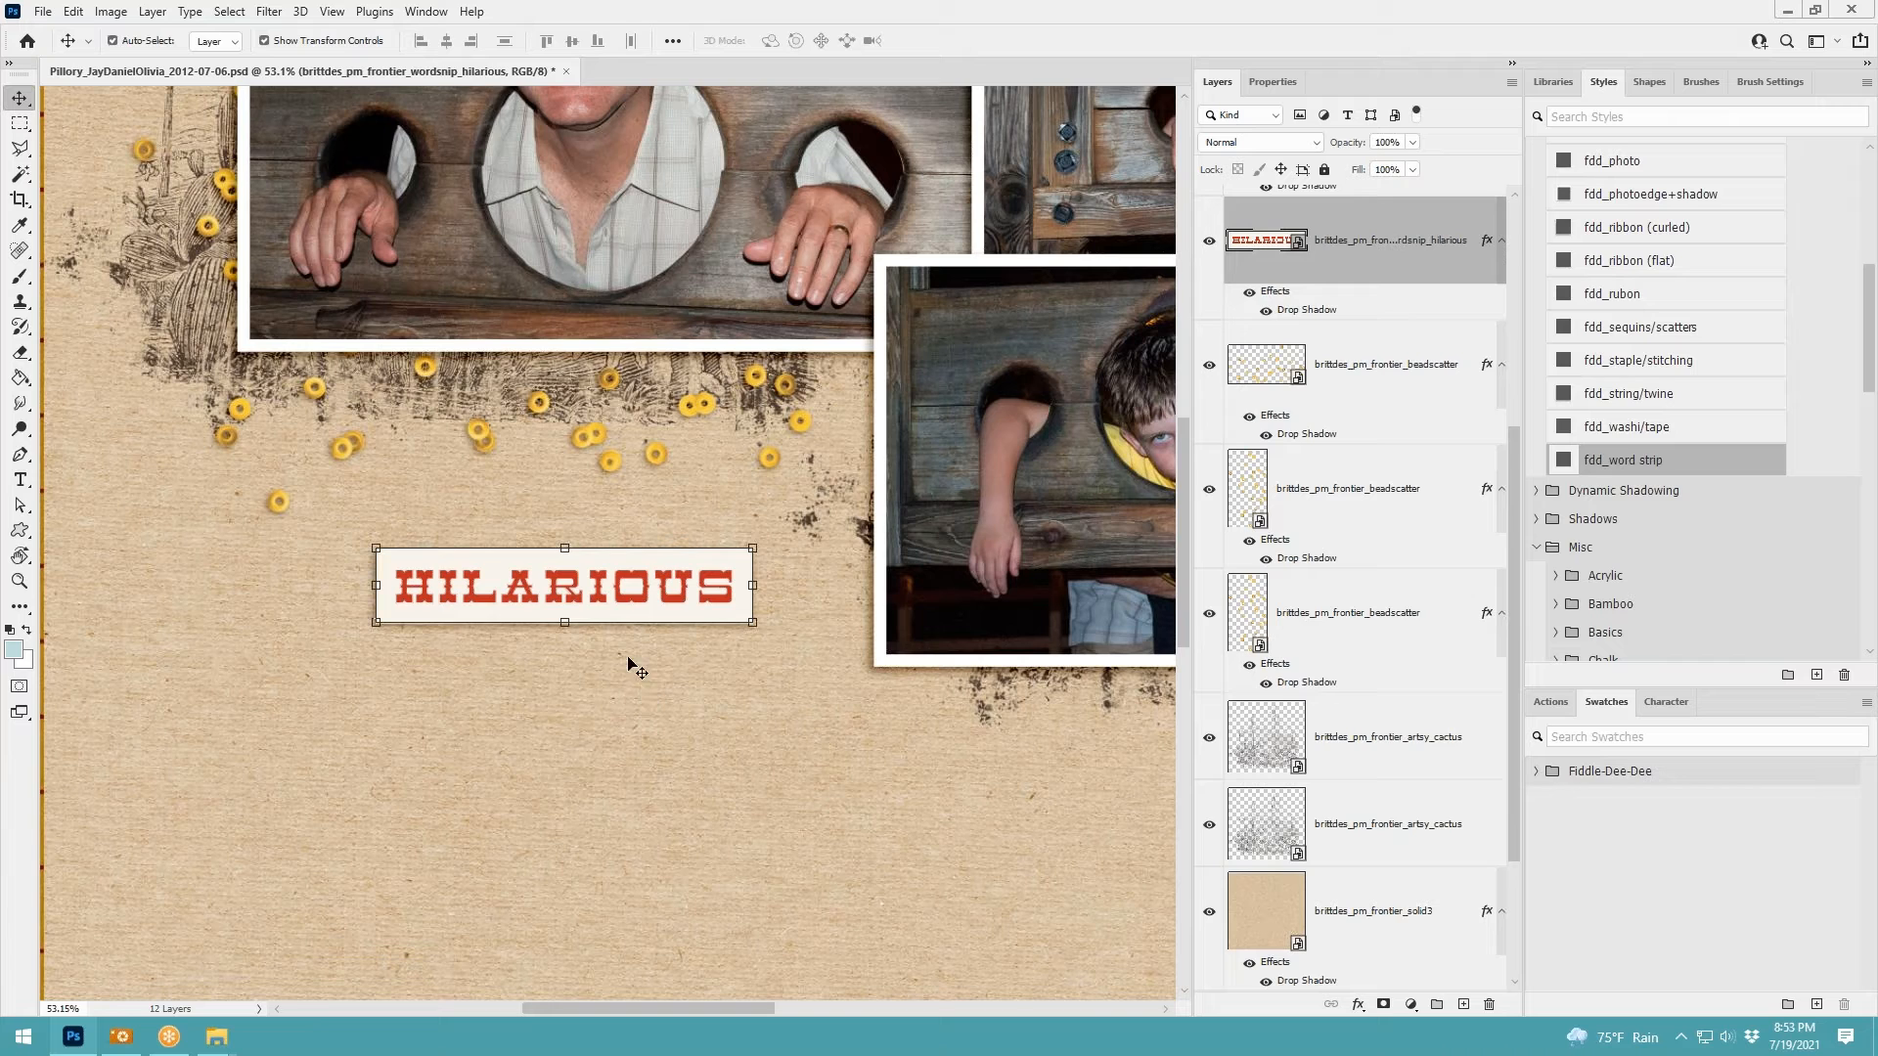
Apply the fdd_paper (layered) style to the HILARIOUS strip and move it under the large photo's lower-left corner
scroll(1681, 226, "up", 1)
scroll(1681, 227, "up", 2)
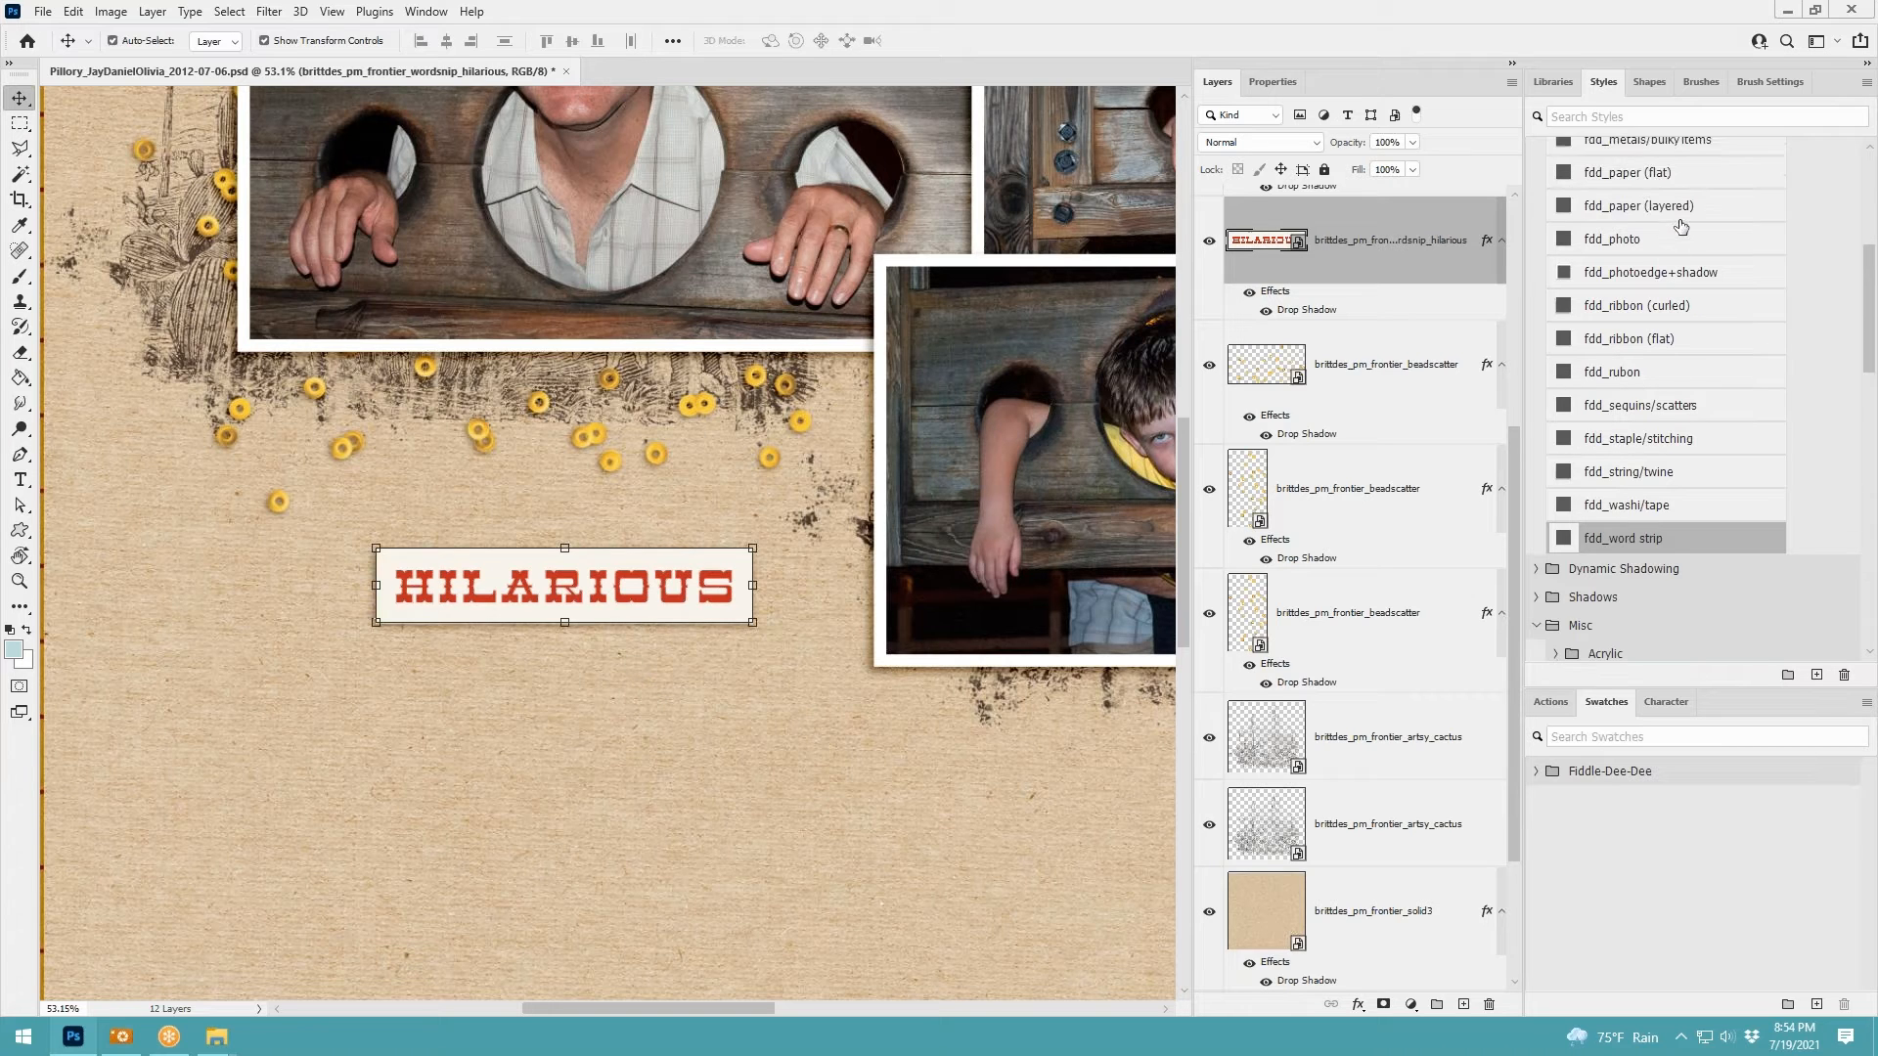
left_click(1676, 209)
scroll(656, 748, "down", 2)
left_click_drag(655, 645, 423, 490)
Try the fdd_flower (small) style on the HILARIOUS strip, and replace it with fdd_flower (medium)
scroll(1728, 282, "up", 3)
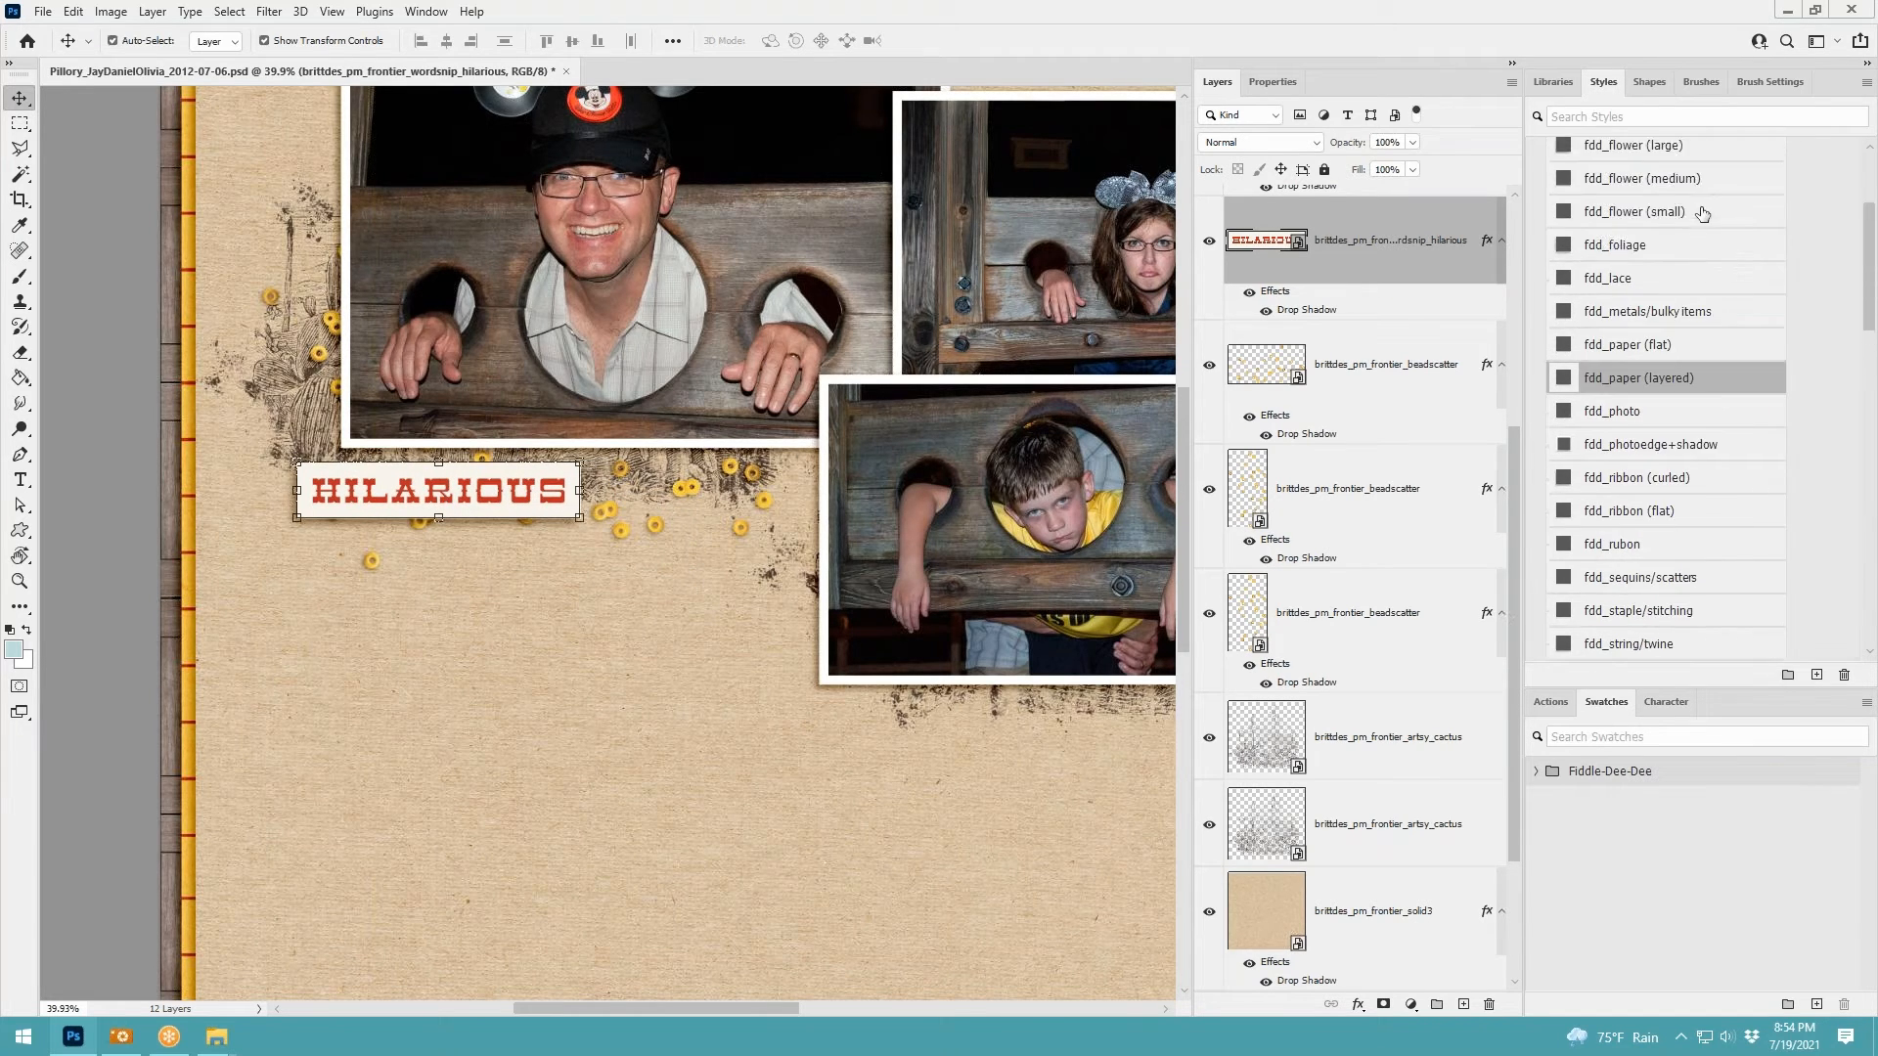
left_click(1702, 214)
left_click(1702, 180)
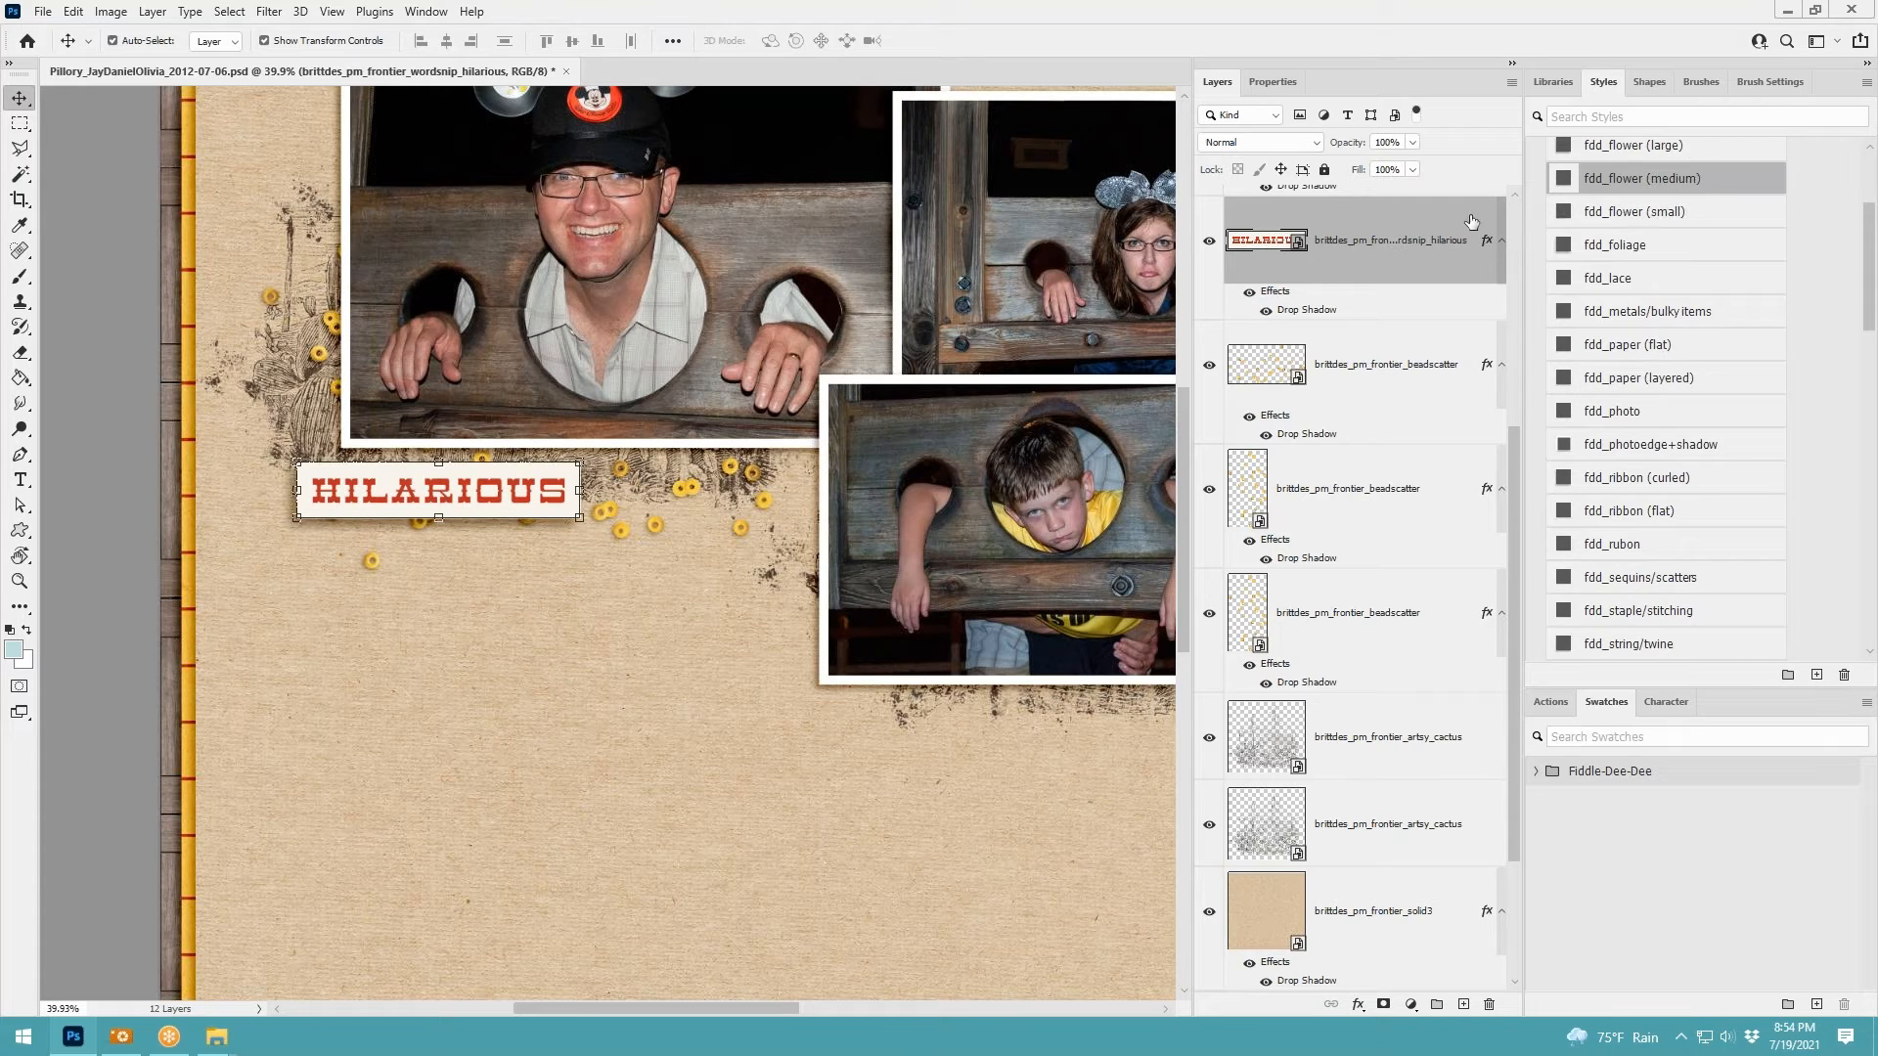
Move the HILARIOUS word strip so it overlaps the large photo's left edge and bring its layer to the front
left_click_drag(542, 497, 344, 229)
key("ctrl+shift+bracketright")
key("ctrl+minus")
key("ctrl+minus")
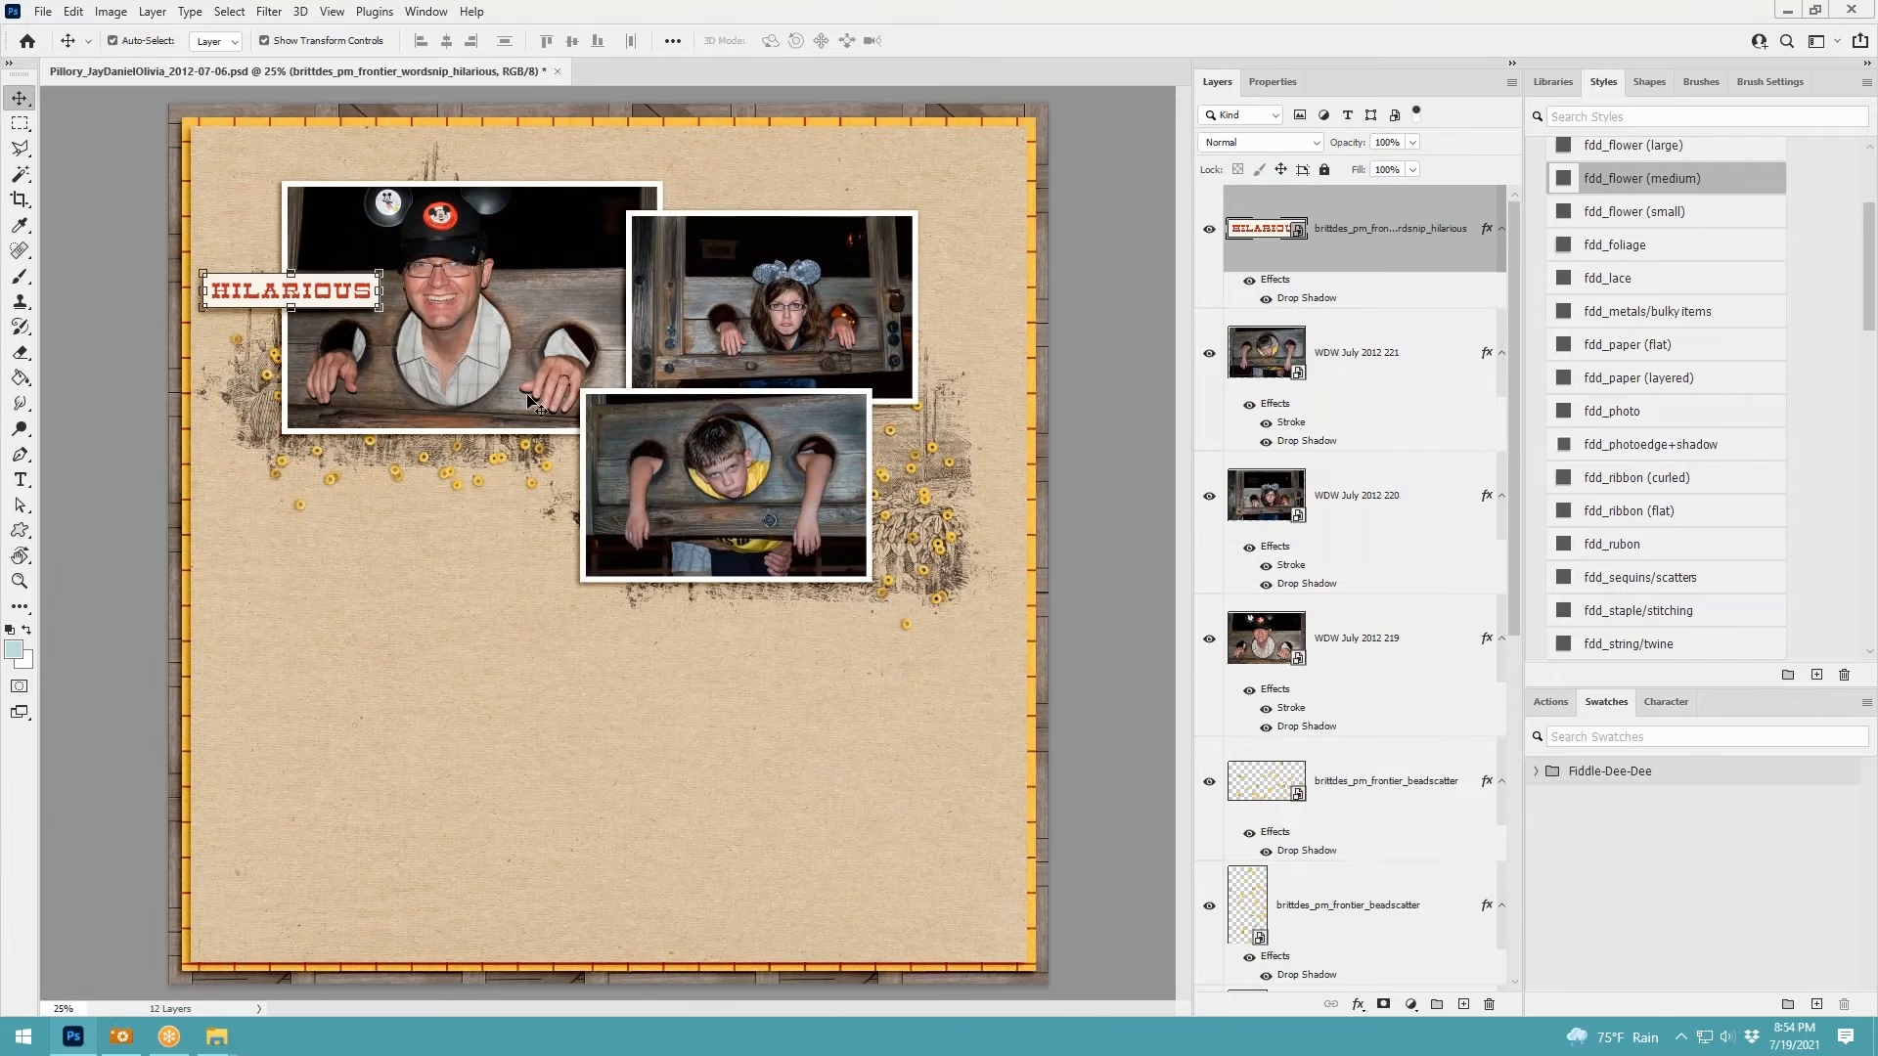
left_click_drag(319, 301, 318, 299)
left_click_drag(316, 300, 316, 301)
left_click_drag(305, 293, 307, 292)
Place the brittdes_pm_frontier_wildwildwest banner with the fdd_flower (medium) style, tucked beneath the lowest photo's bottom-right corner and layered below the photos
key("F10")
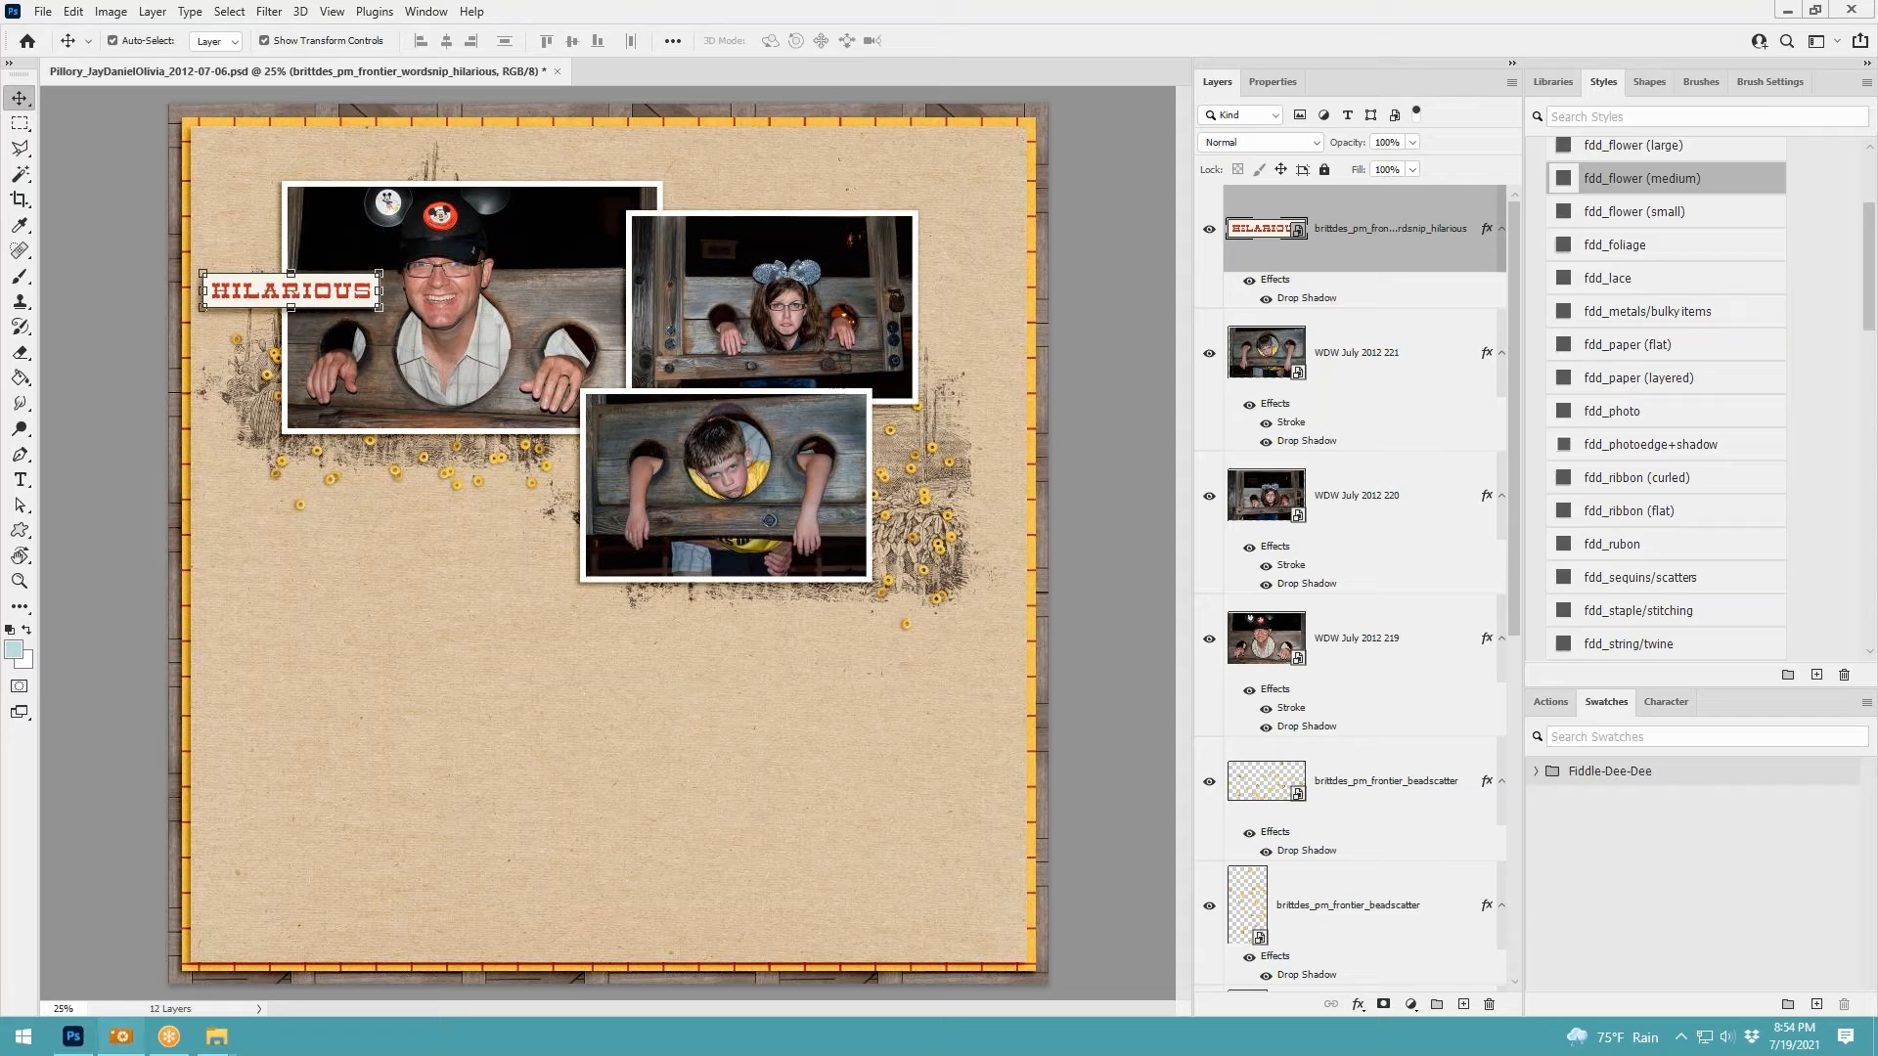
left_click_drag(514, 467, 466, 512)
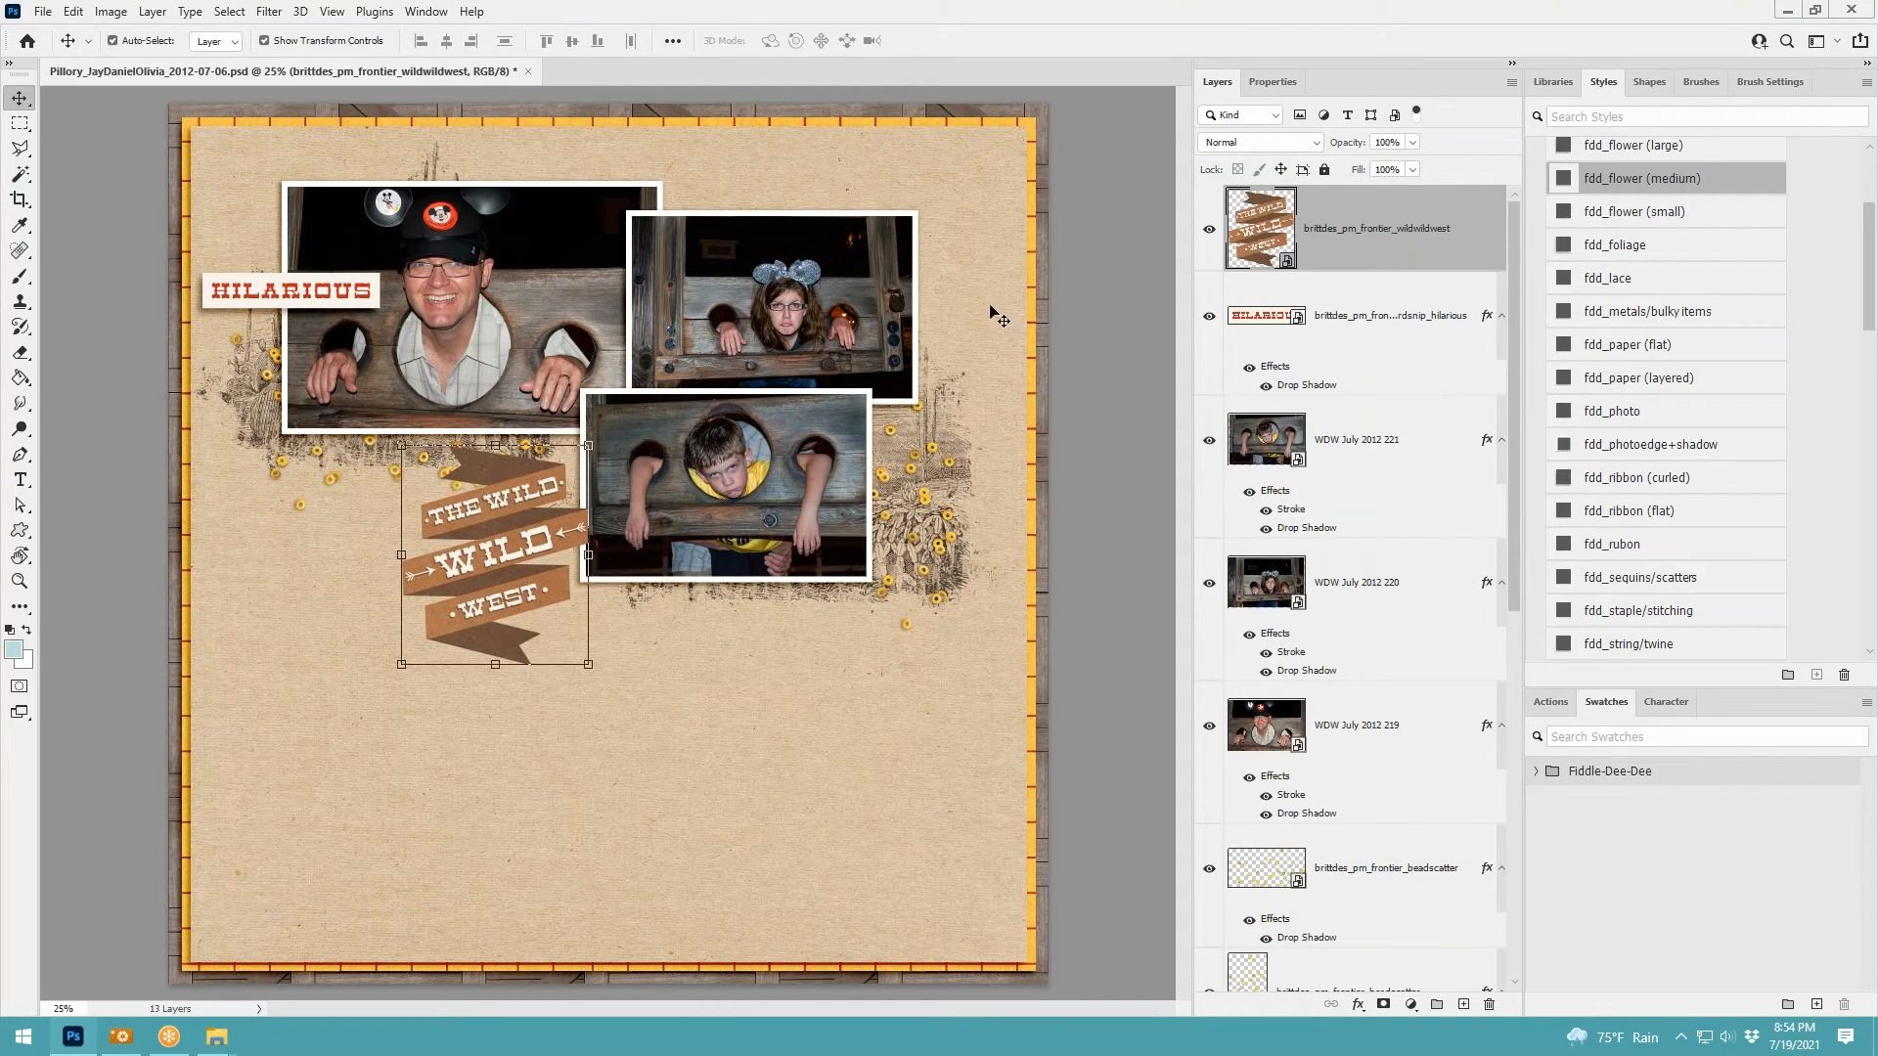
left_click(1601, 177)
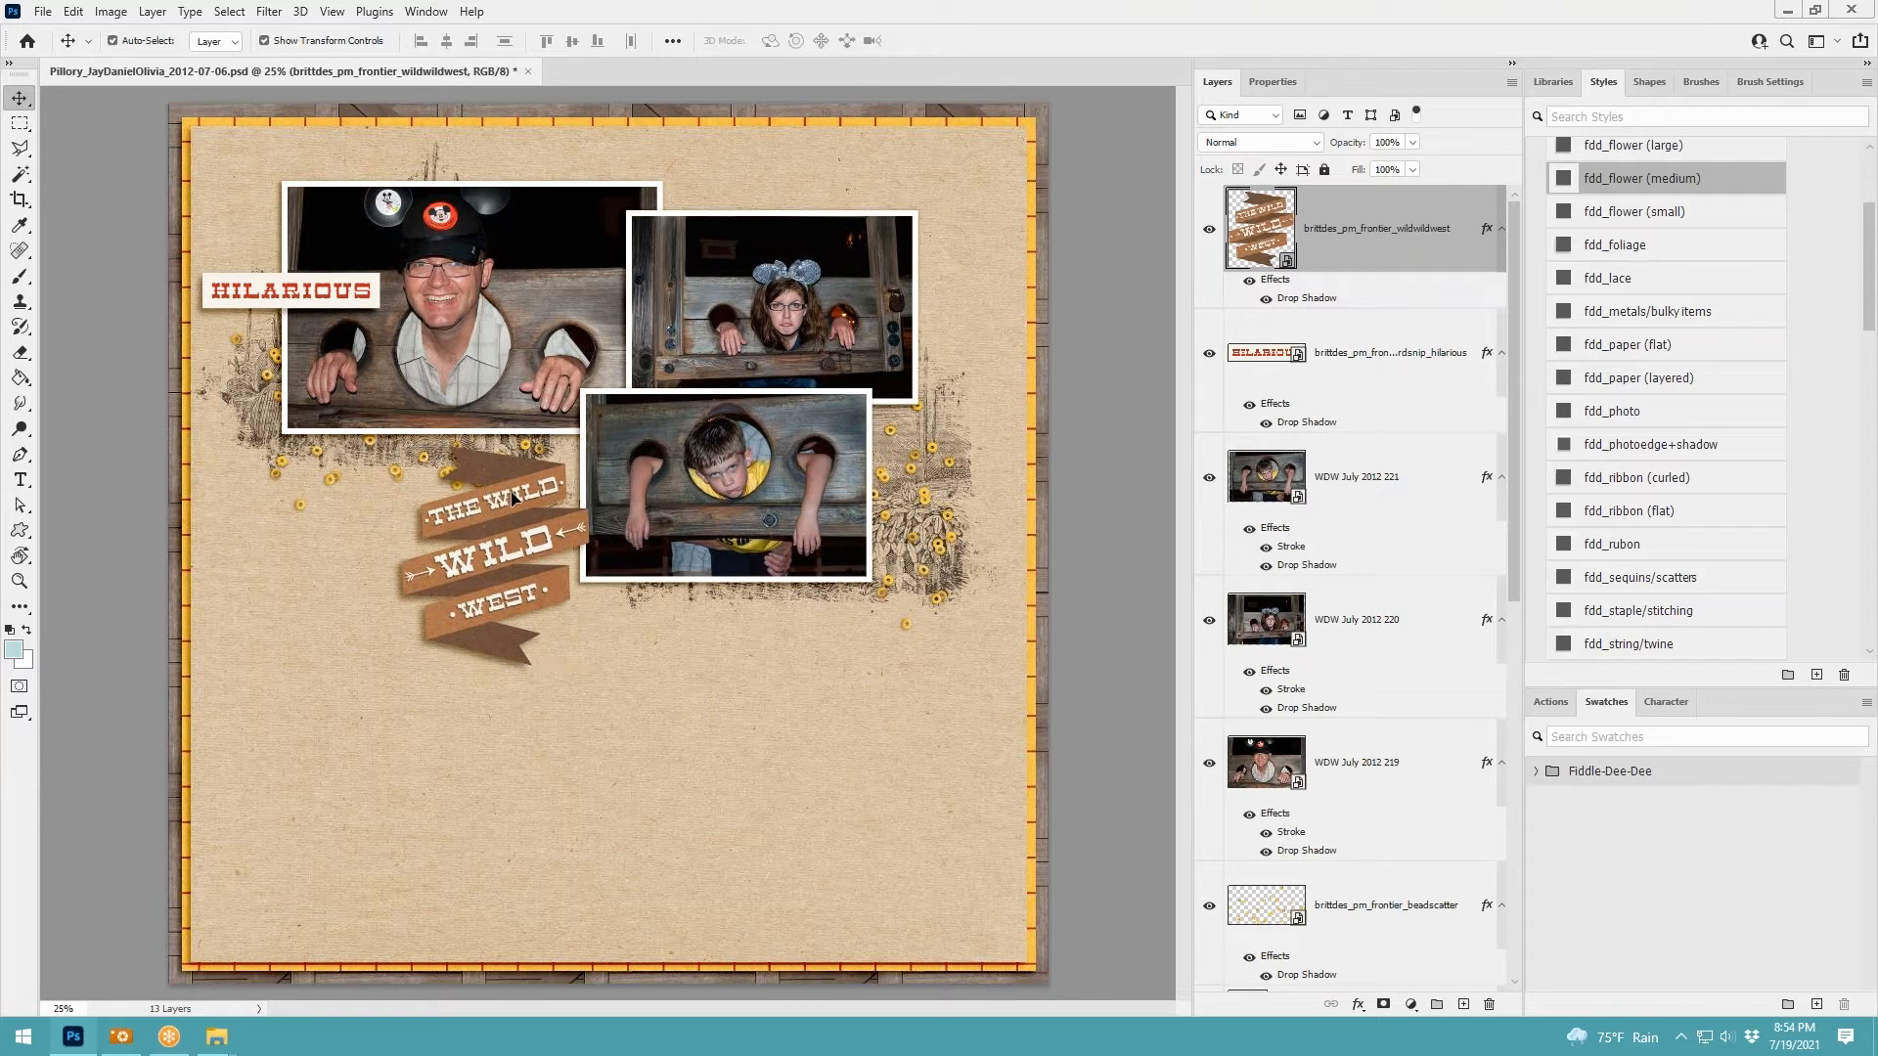
left_click_drag(533, 500, 909, 618)
left_click_drag(1335, 239, 1272, 820)
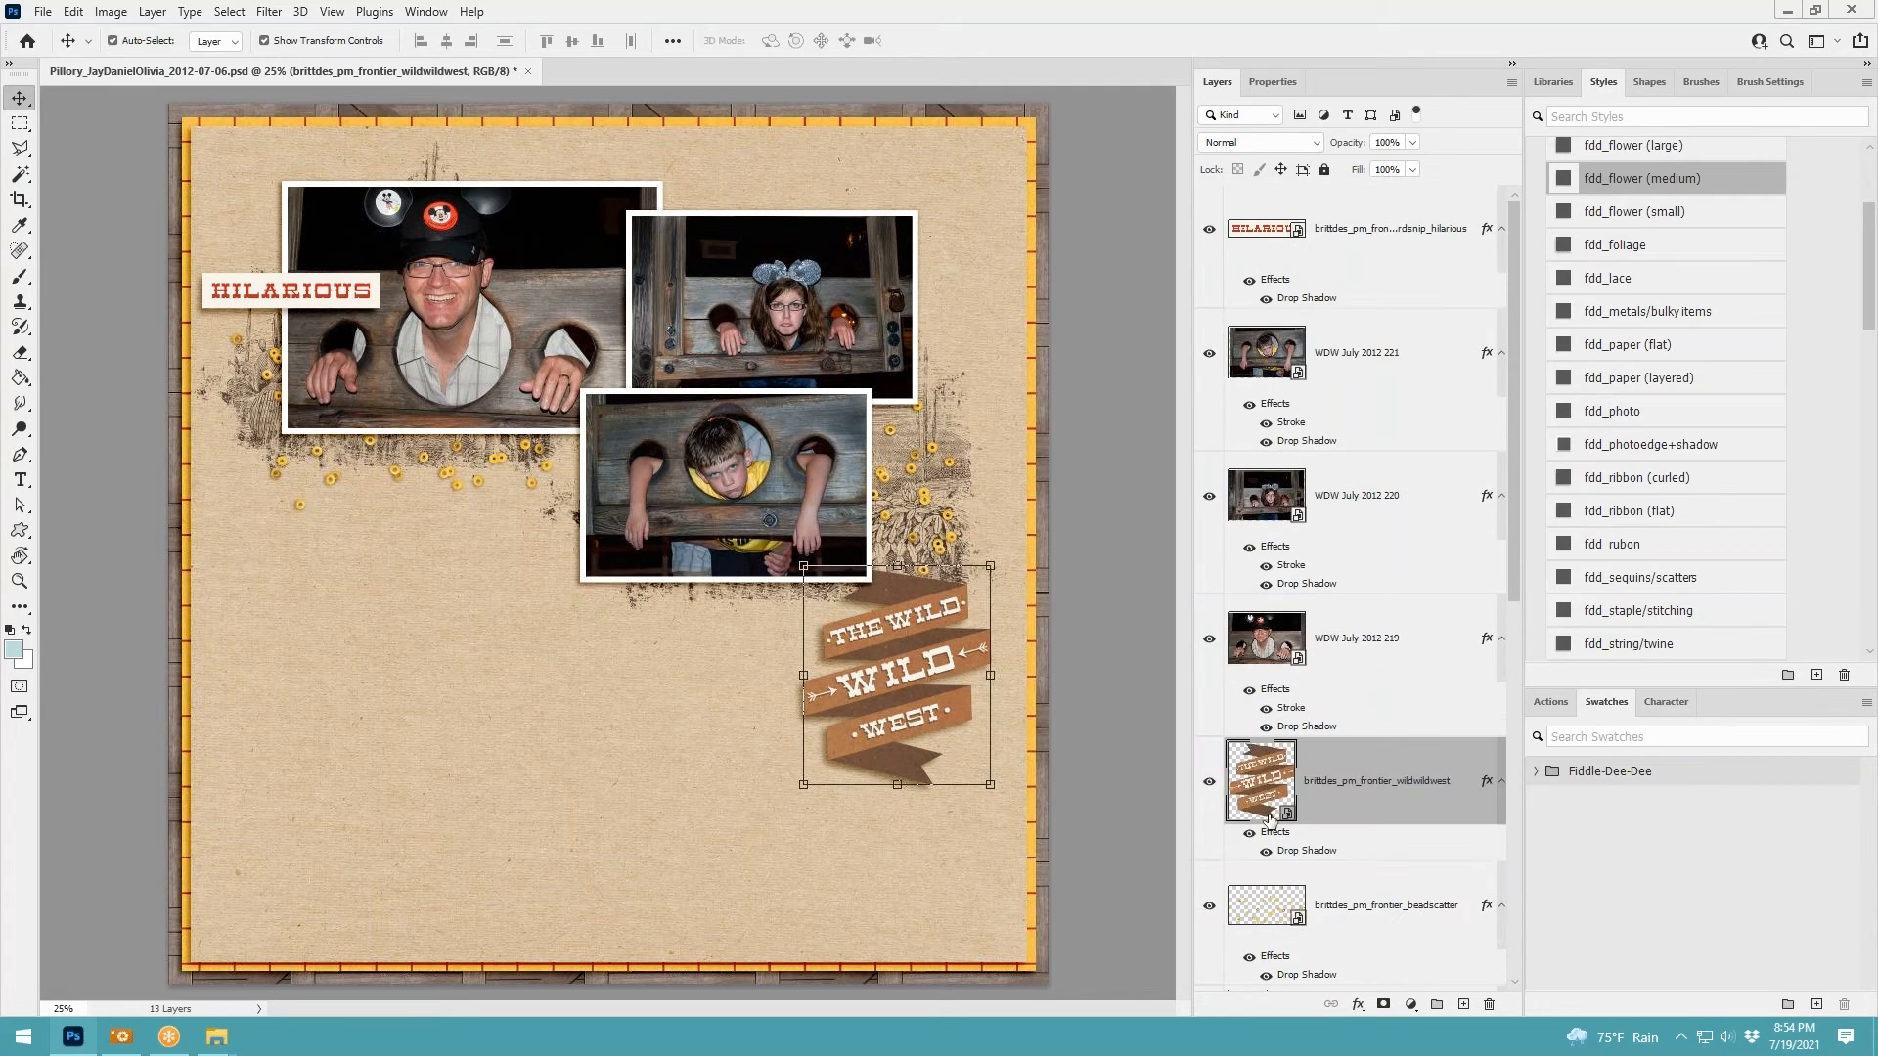
left_click_drag(869, 631, 873, 588)
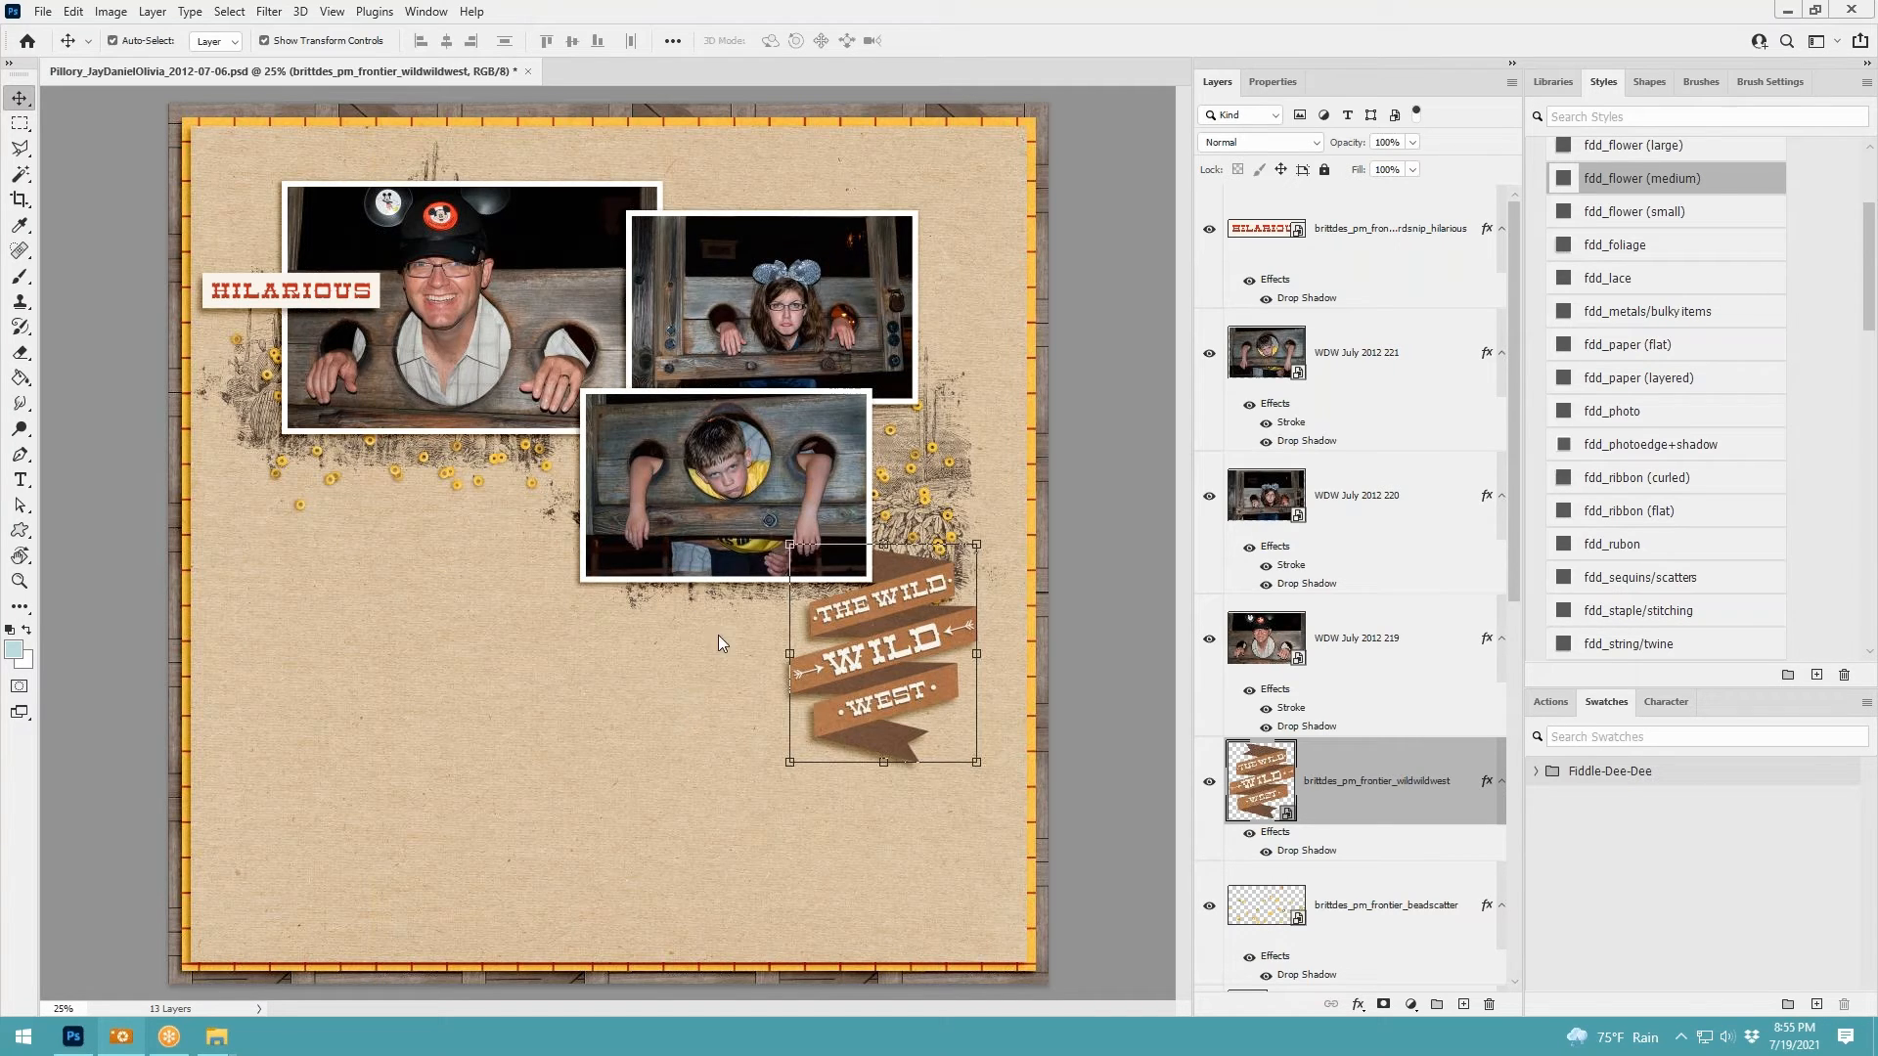
Place brittdes_pm_frontier_zigzag_red above the cactus layers, along the lowest photo's bottom edge, and apply the fdd_staple/stitching style
left_click(708, 667)
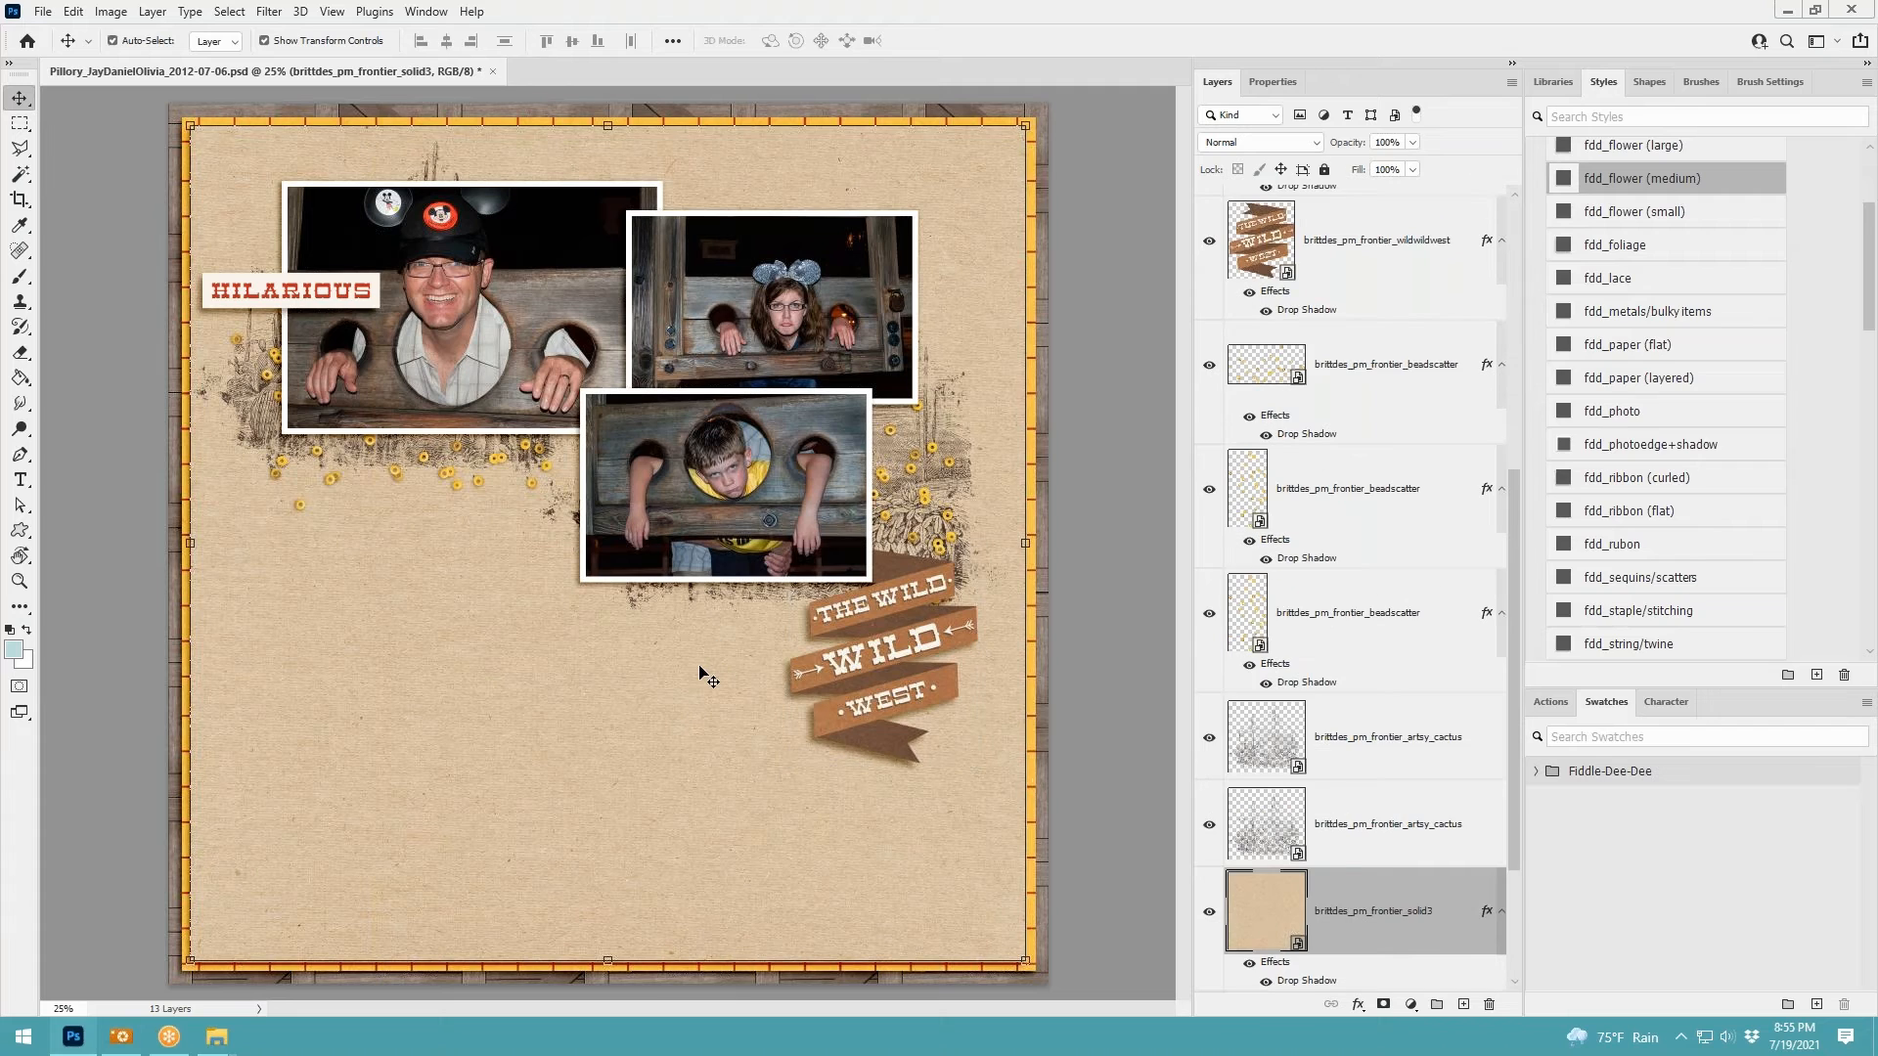
left_click(1340, 820)
left_click(1387, 733)
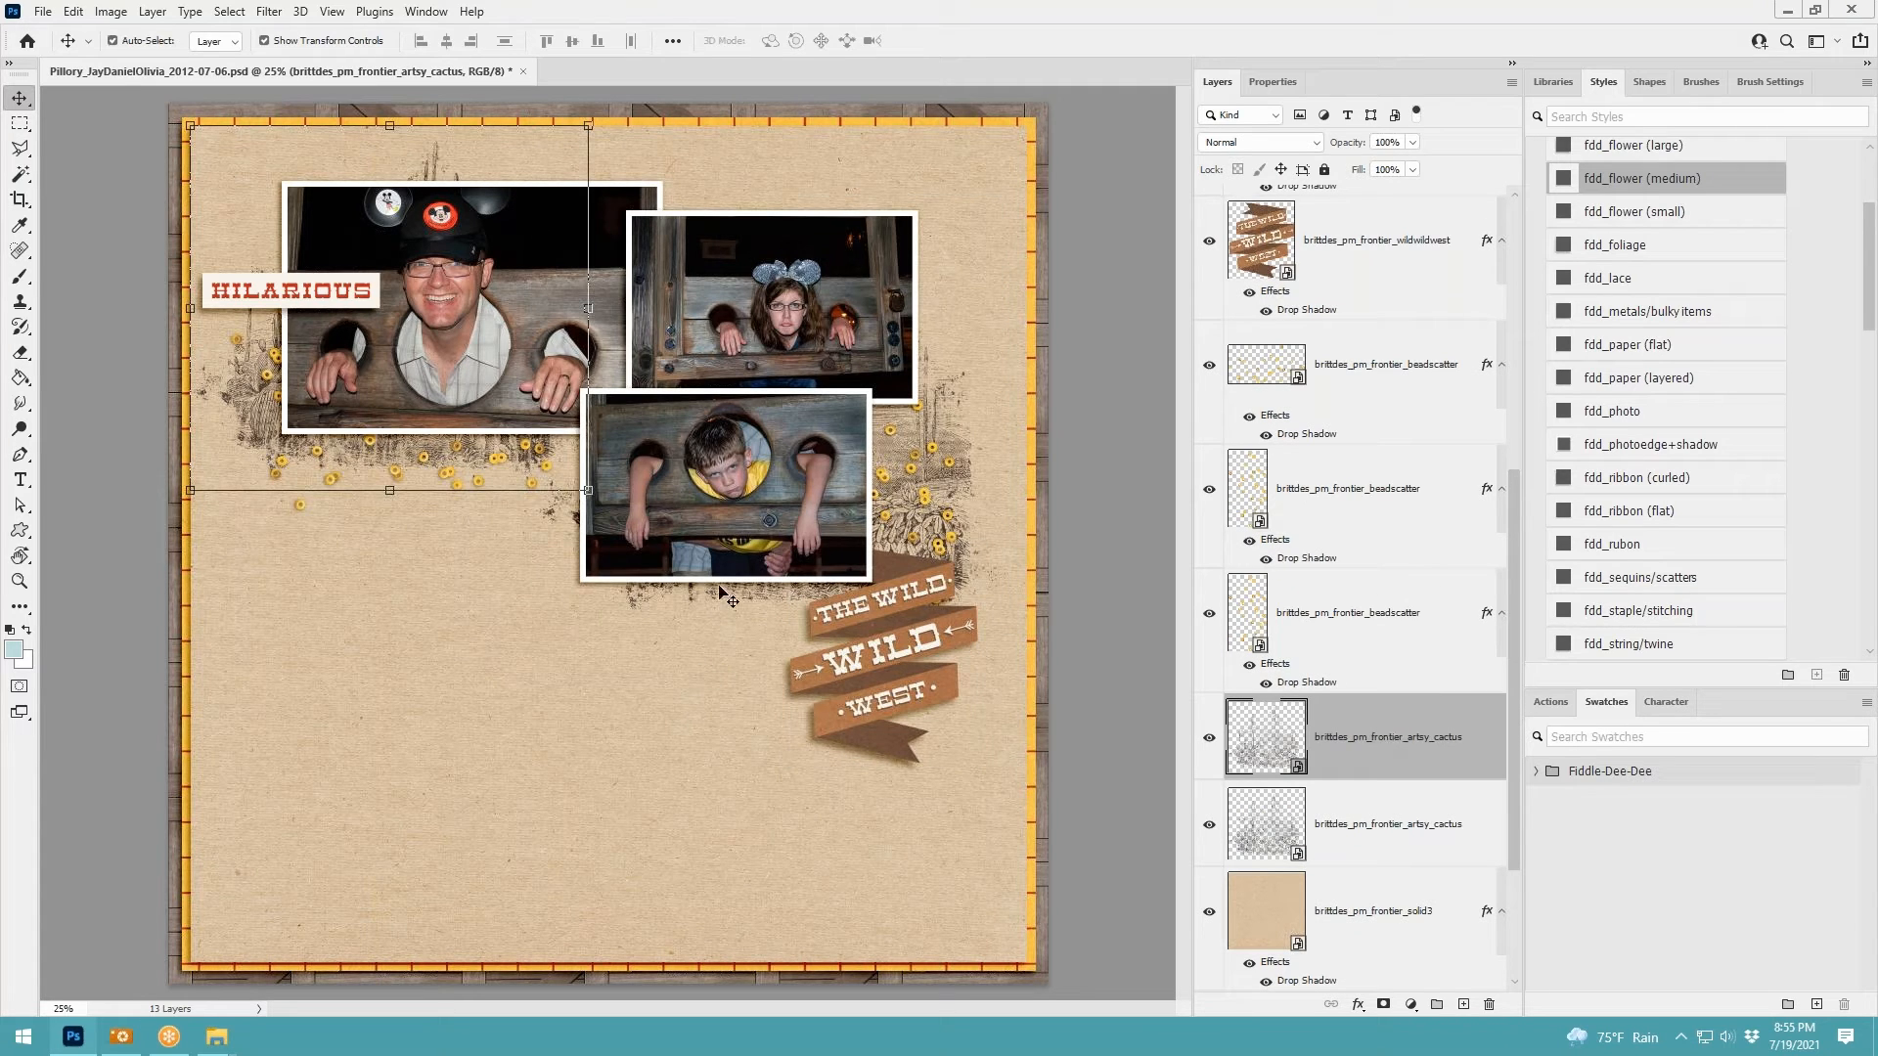
scroll(619, 639, "down", 1)
scroll(618, 646, "up", 1)
left_click_drag(1877, 675, 564, 736)
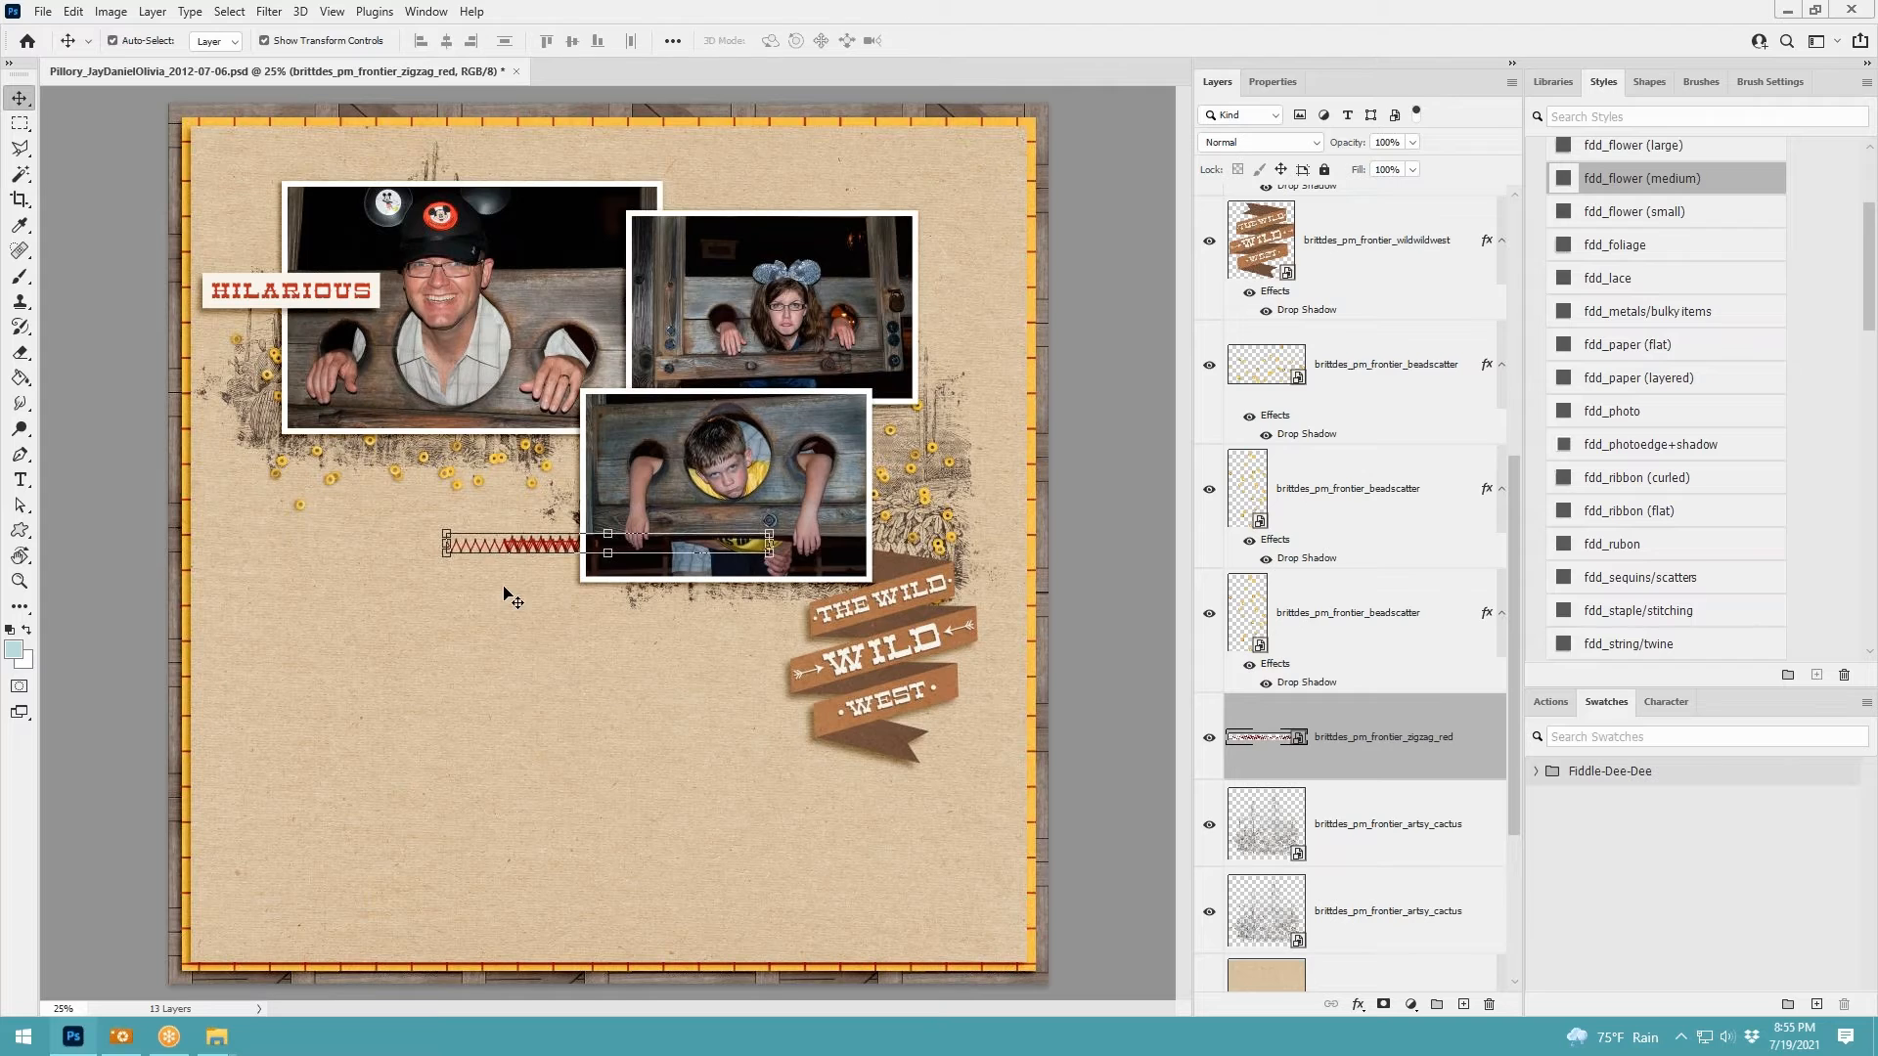
key("Return")
left_click_drag(536, 545, 662, 592)
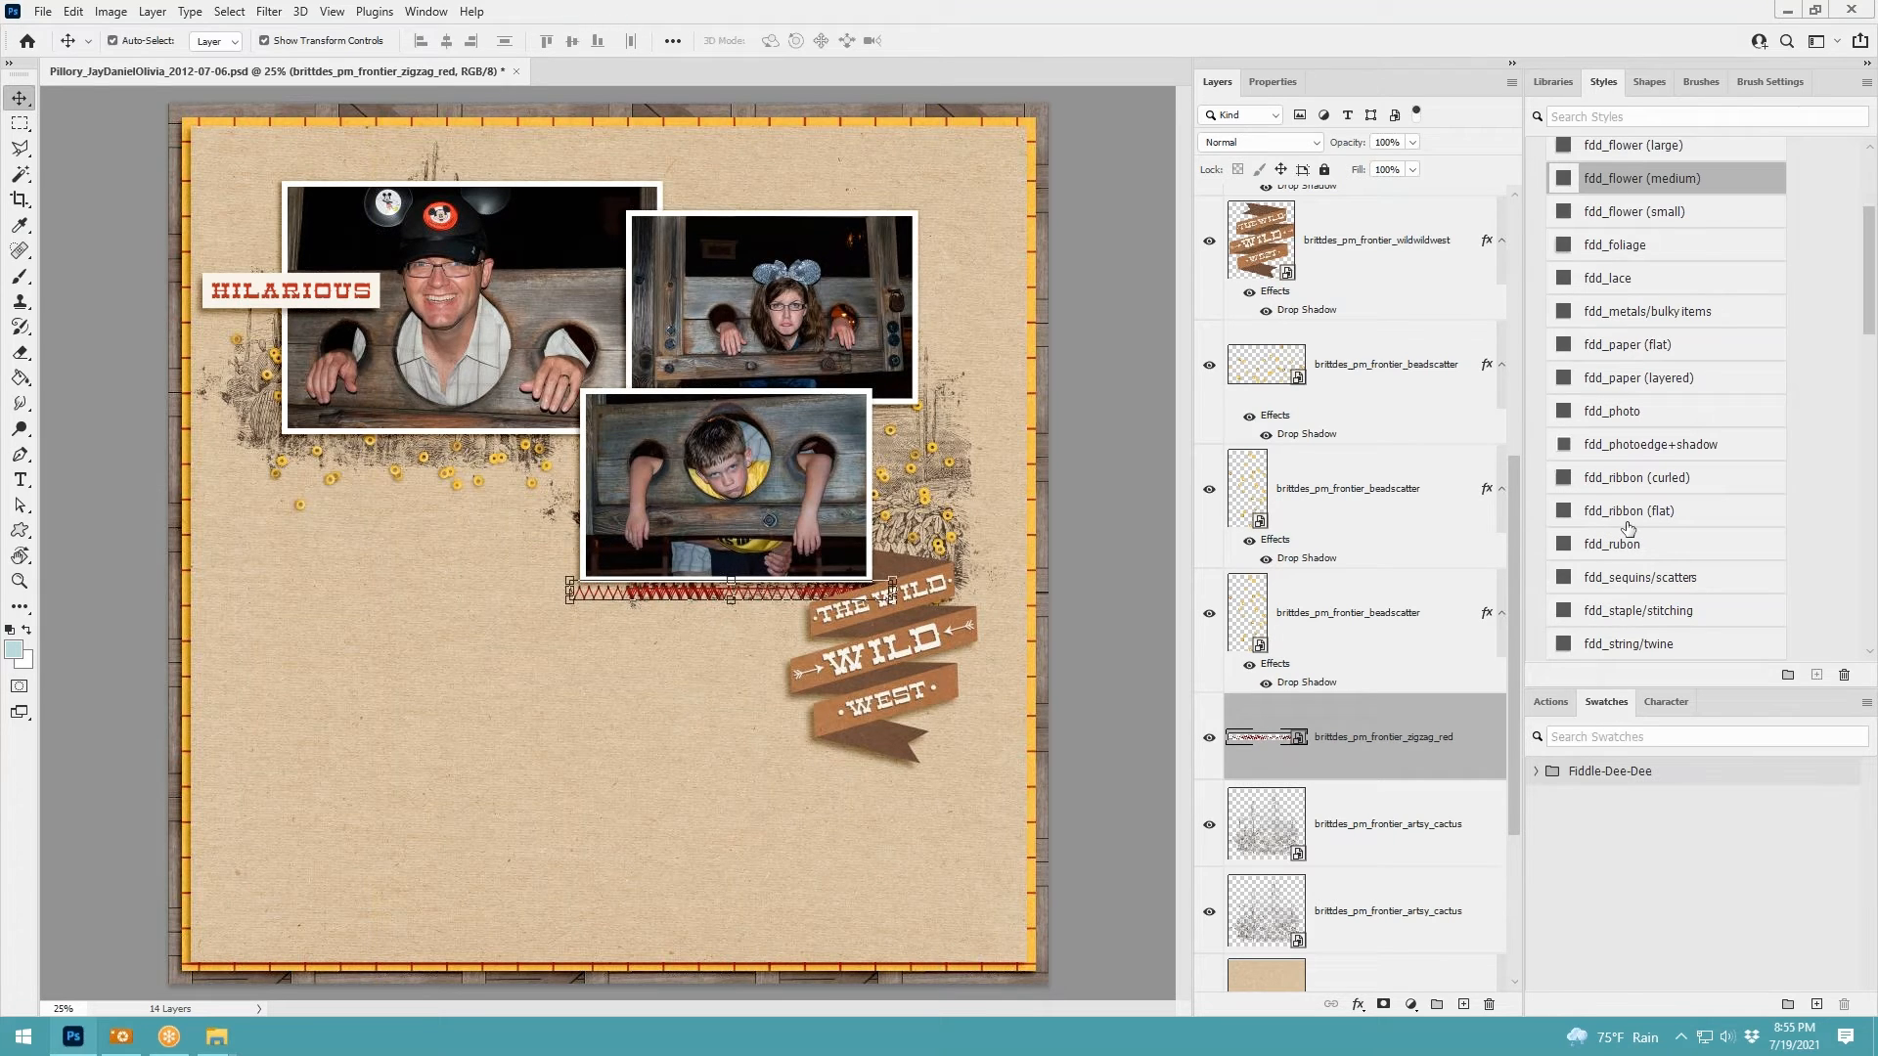
scroll(1628, 529, "down", 2)
left_click(1668, 550)
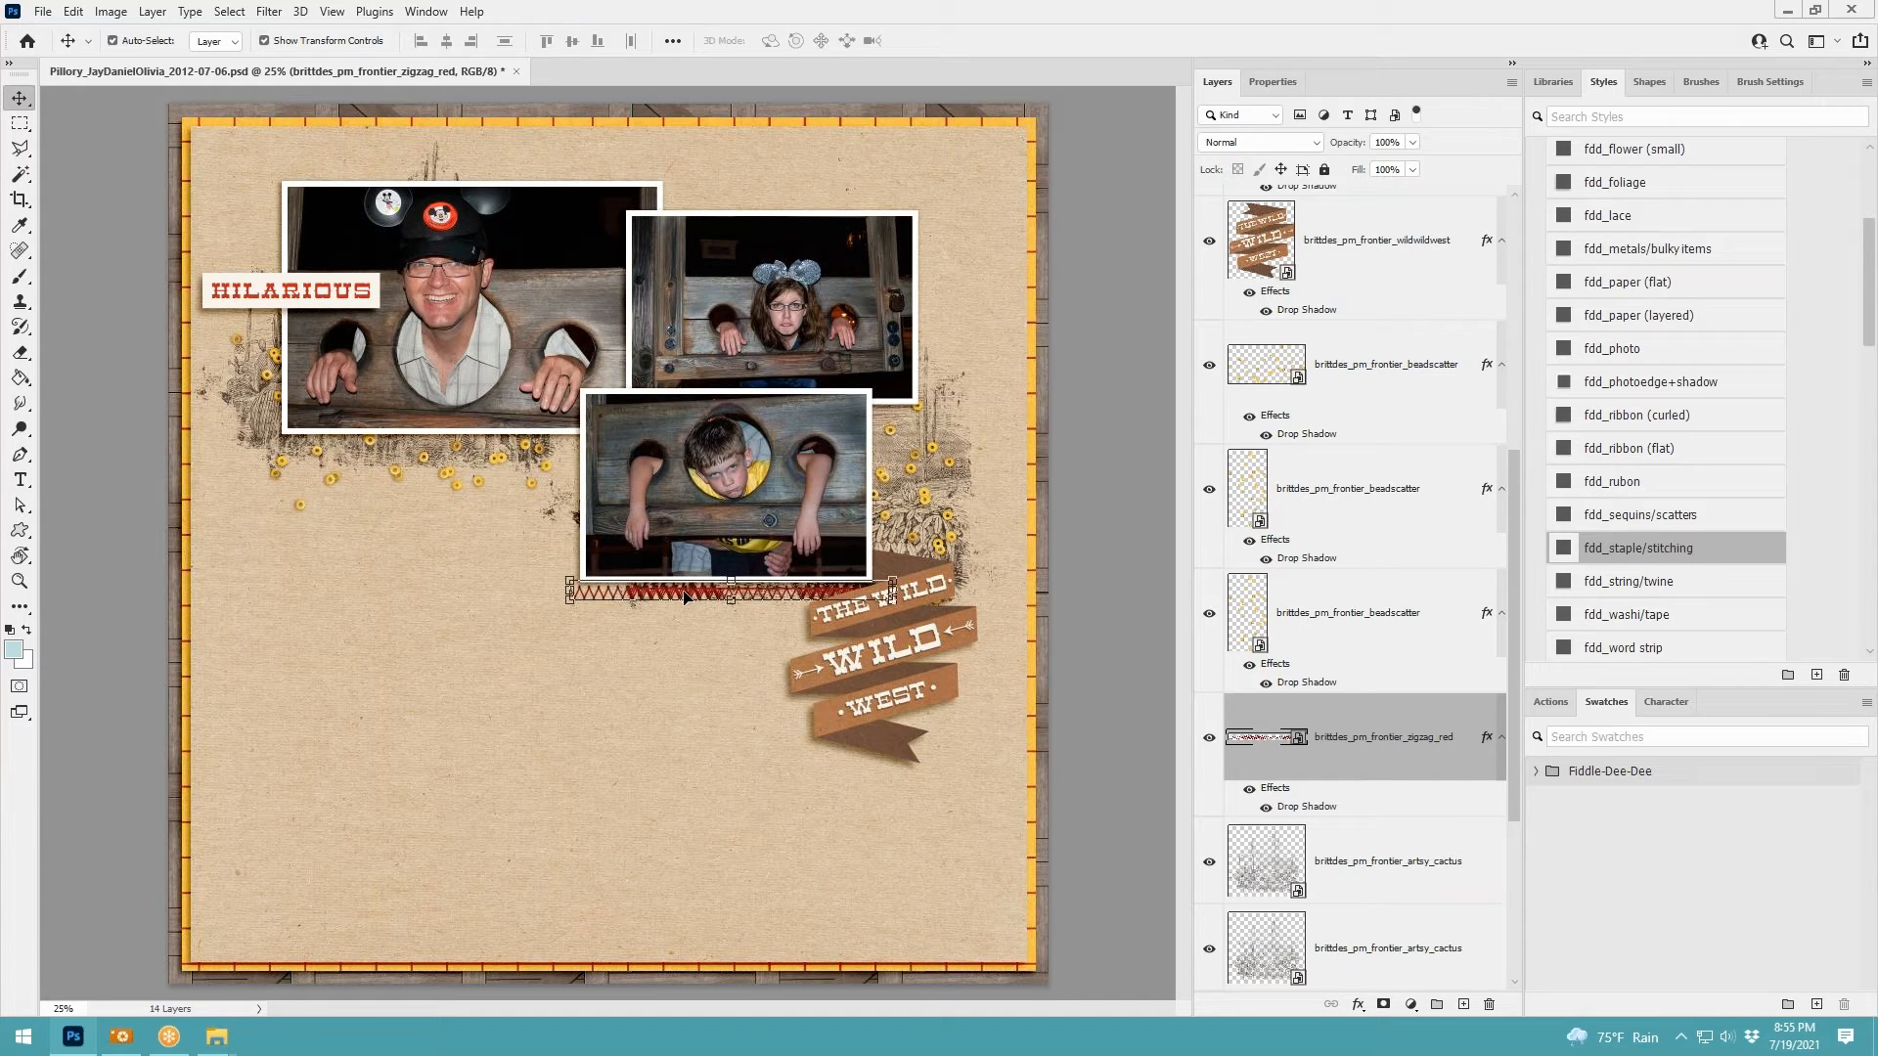
left_click_drag(683, 598, 691, 577)
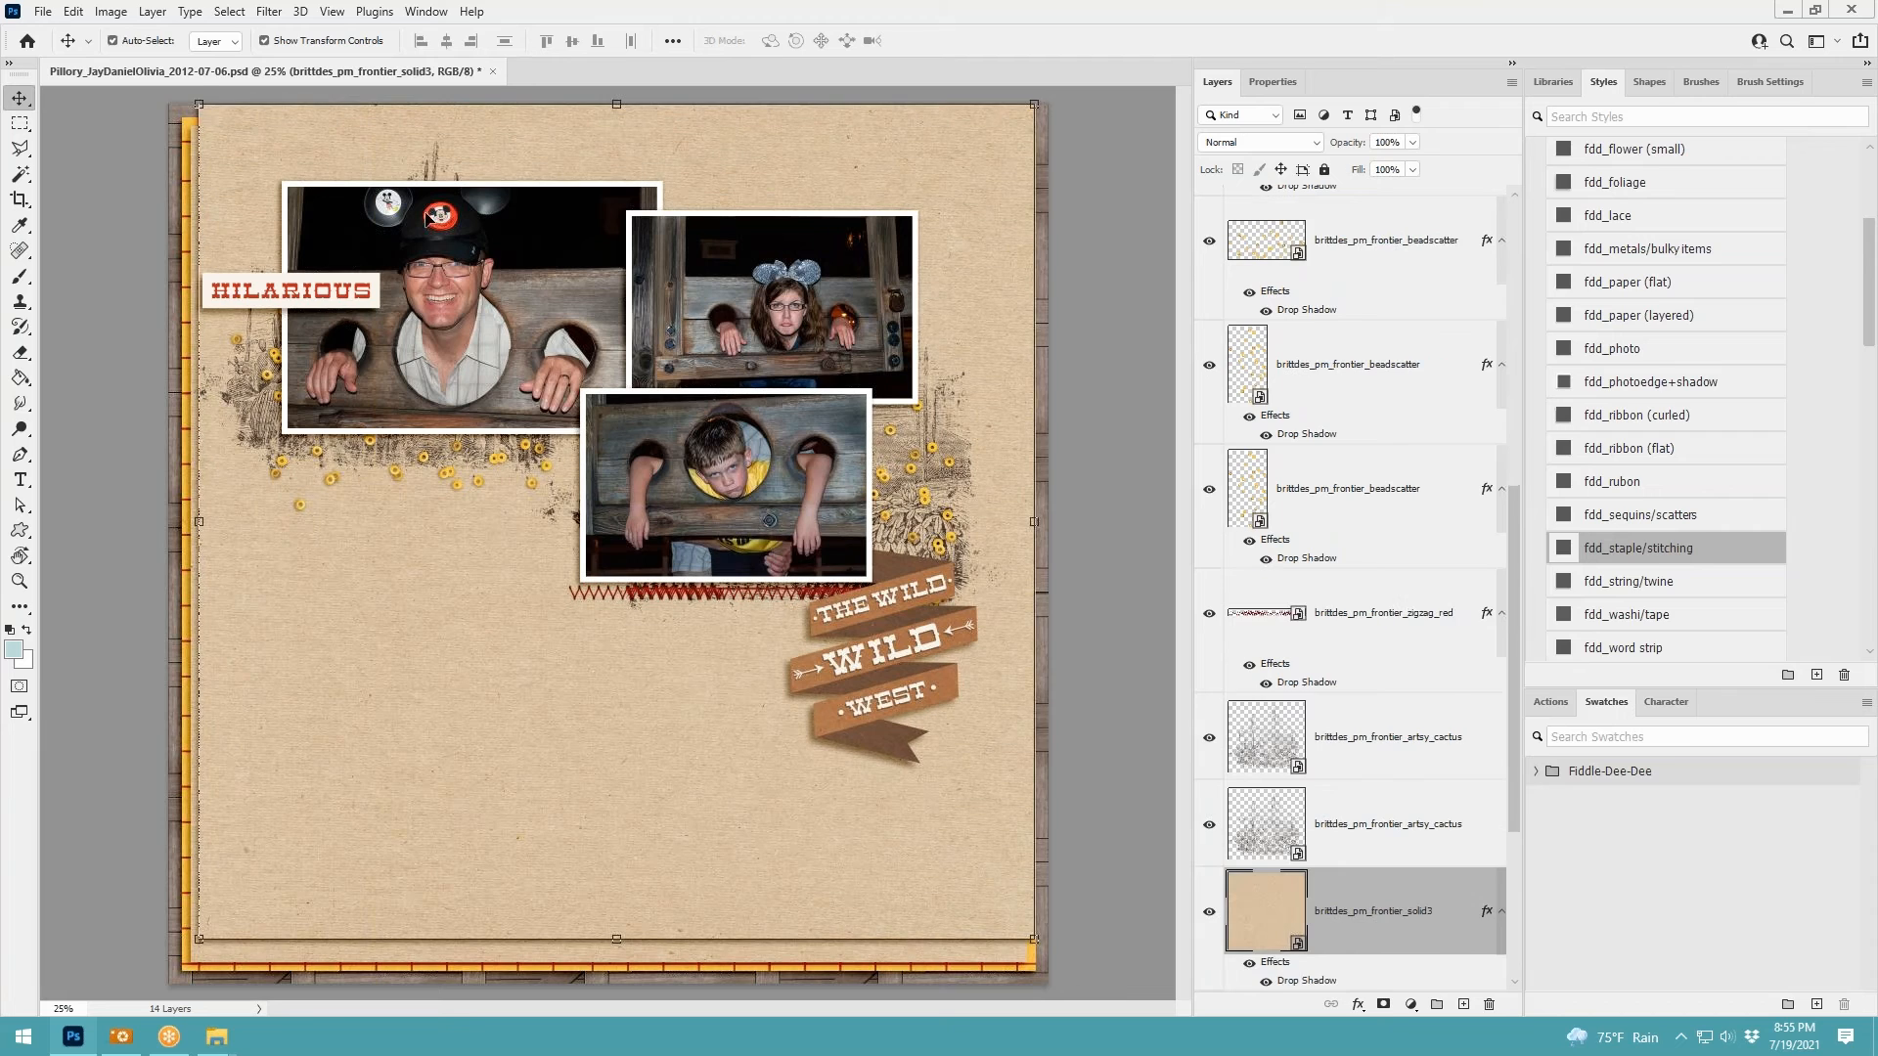
left_click(78, 11)
left_click(84, 31)
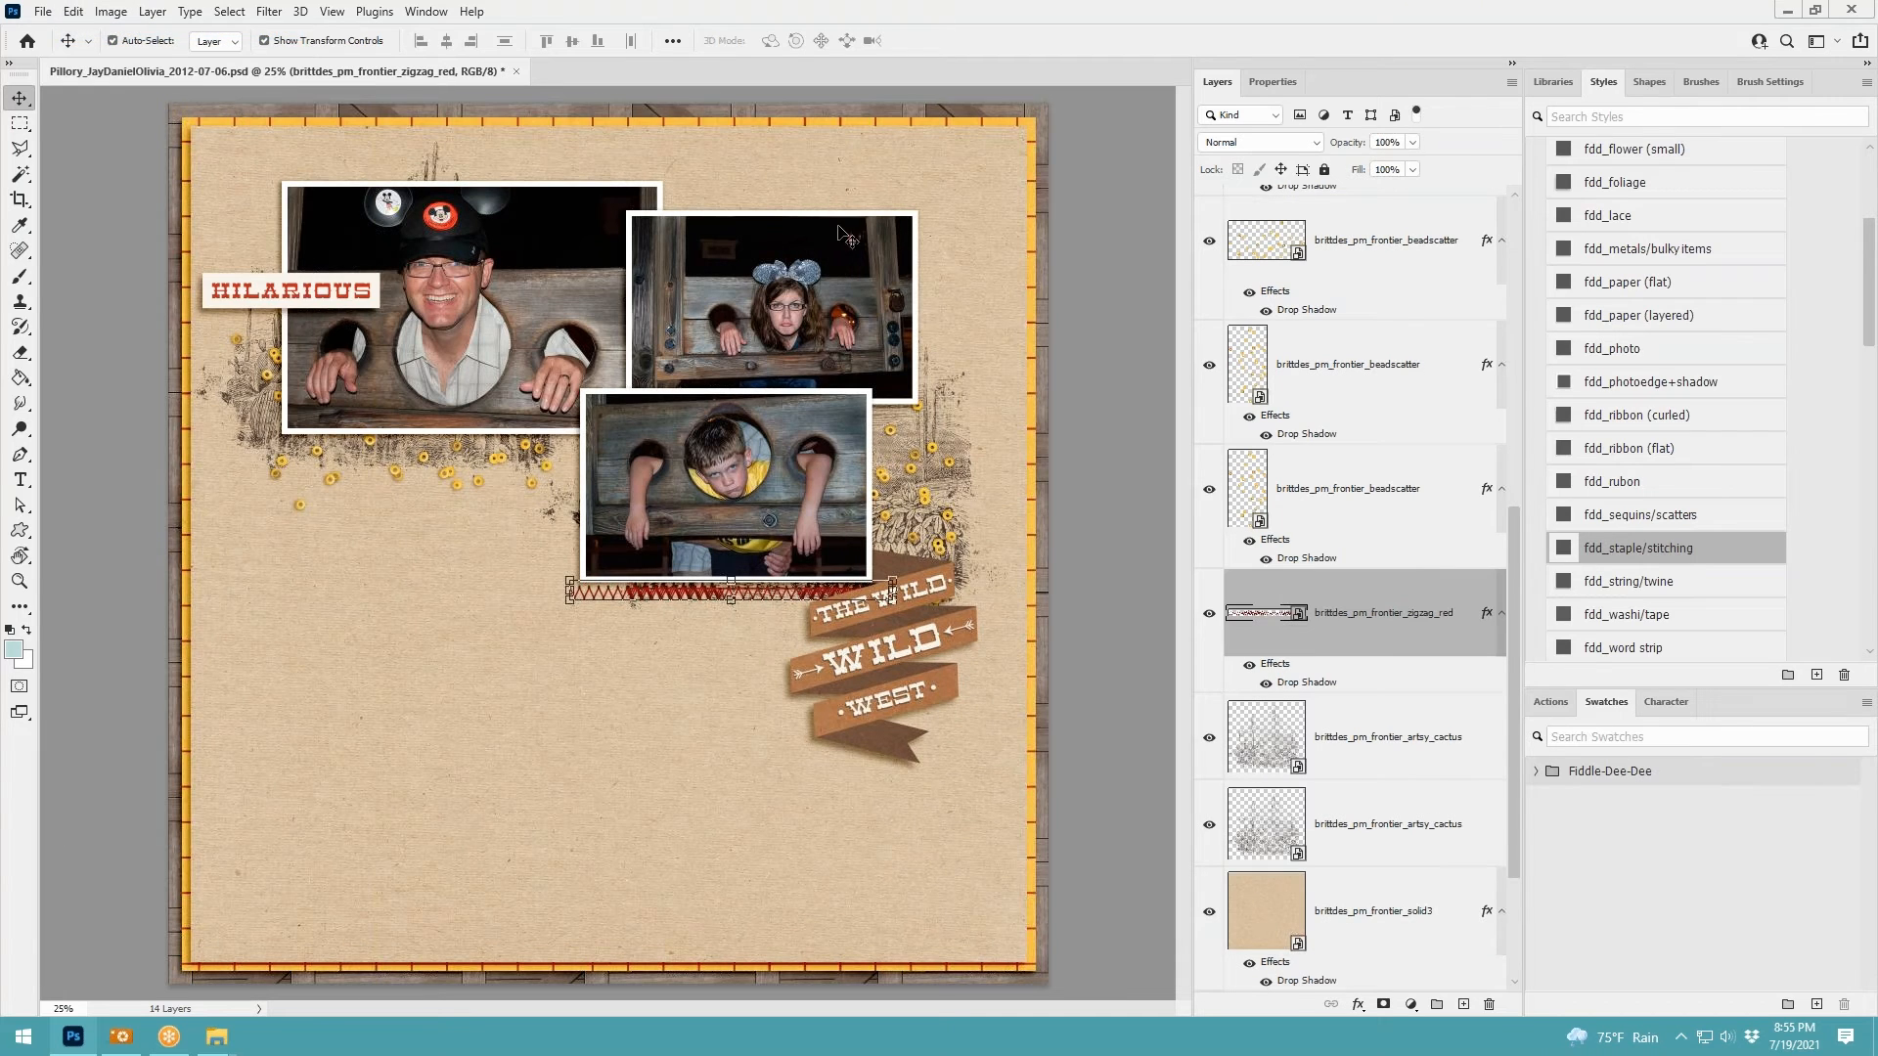
Duplicate the red zigzag stitching, flip the copy vertically and position it along the HILARIOUS strip's bottom edge
left_click_drag(1392, 598, 1389, 684, "alt")
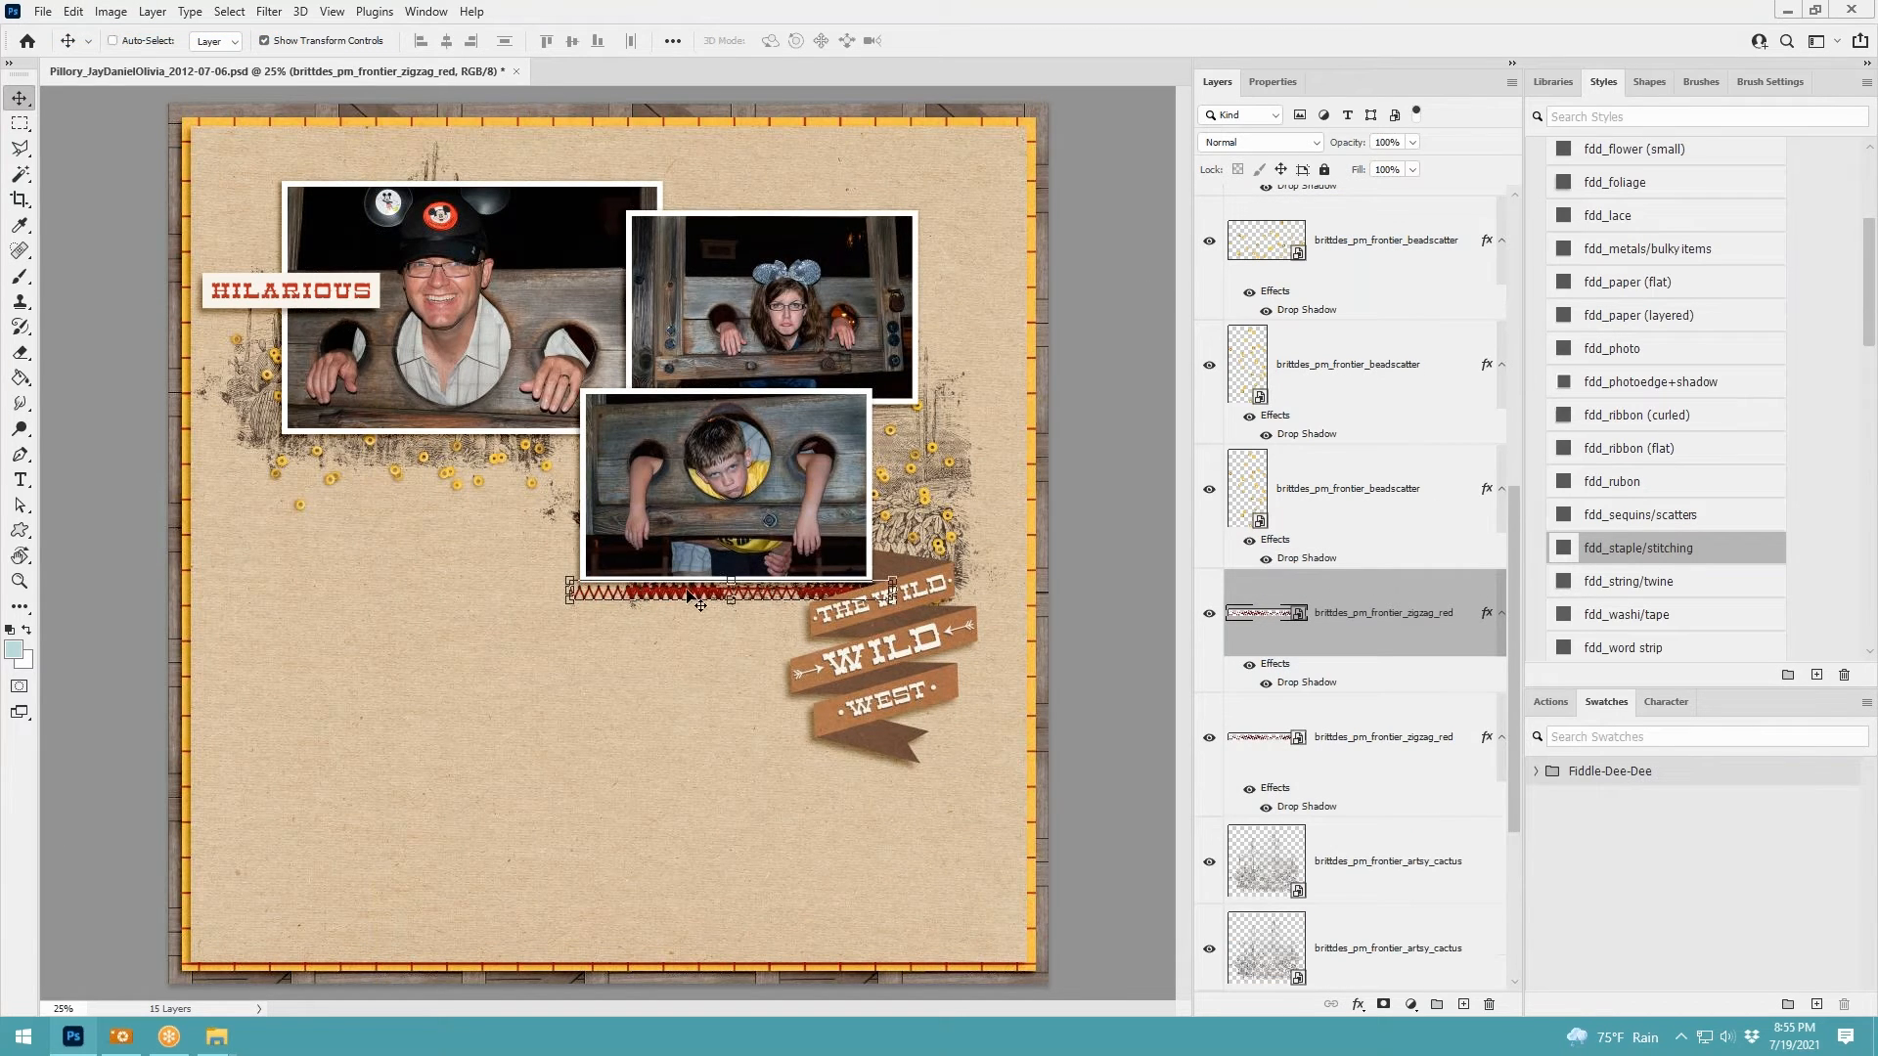
left_click_drag(704, 595, 193, 298)
left_click(76, 12)
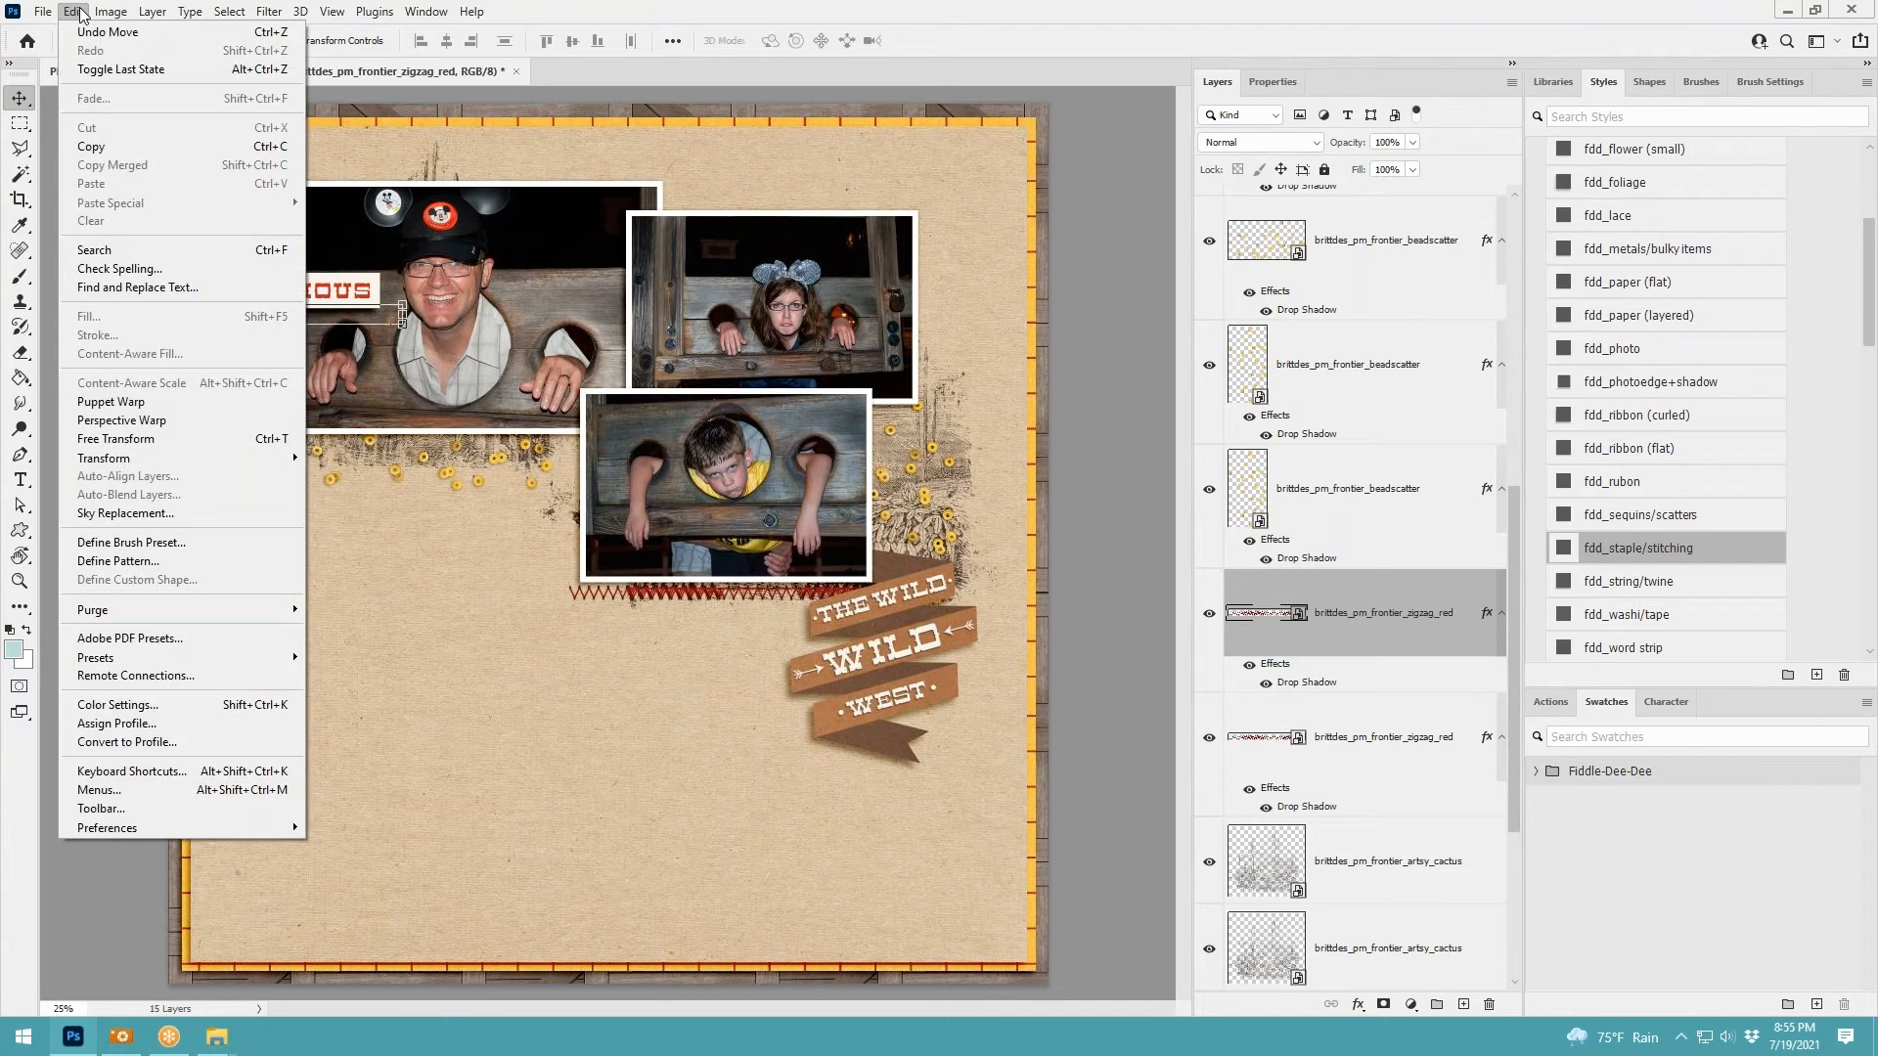
mouse_move(147, 458)
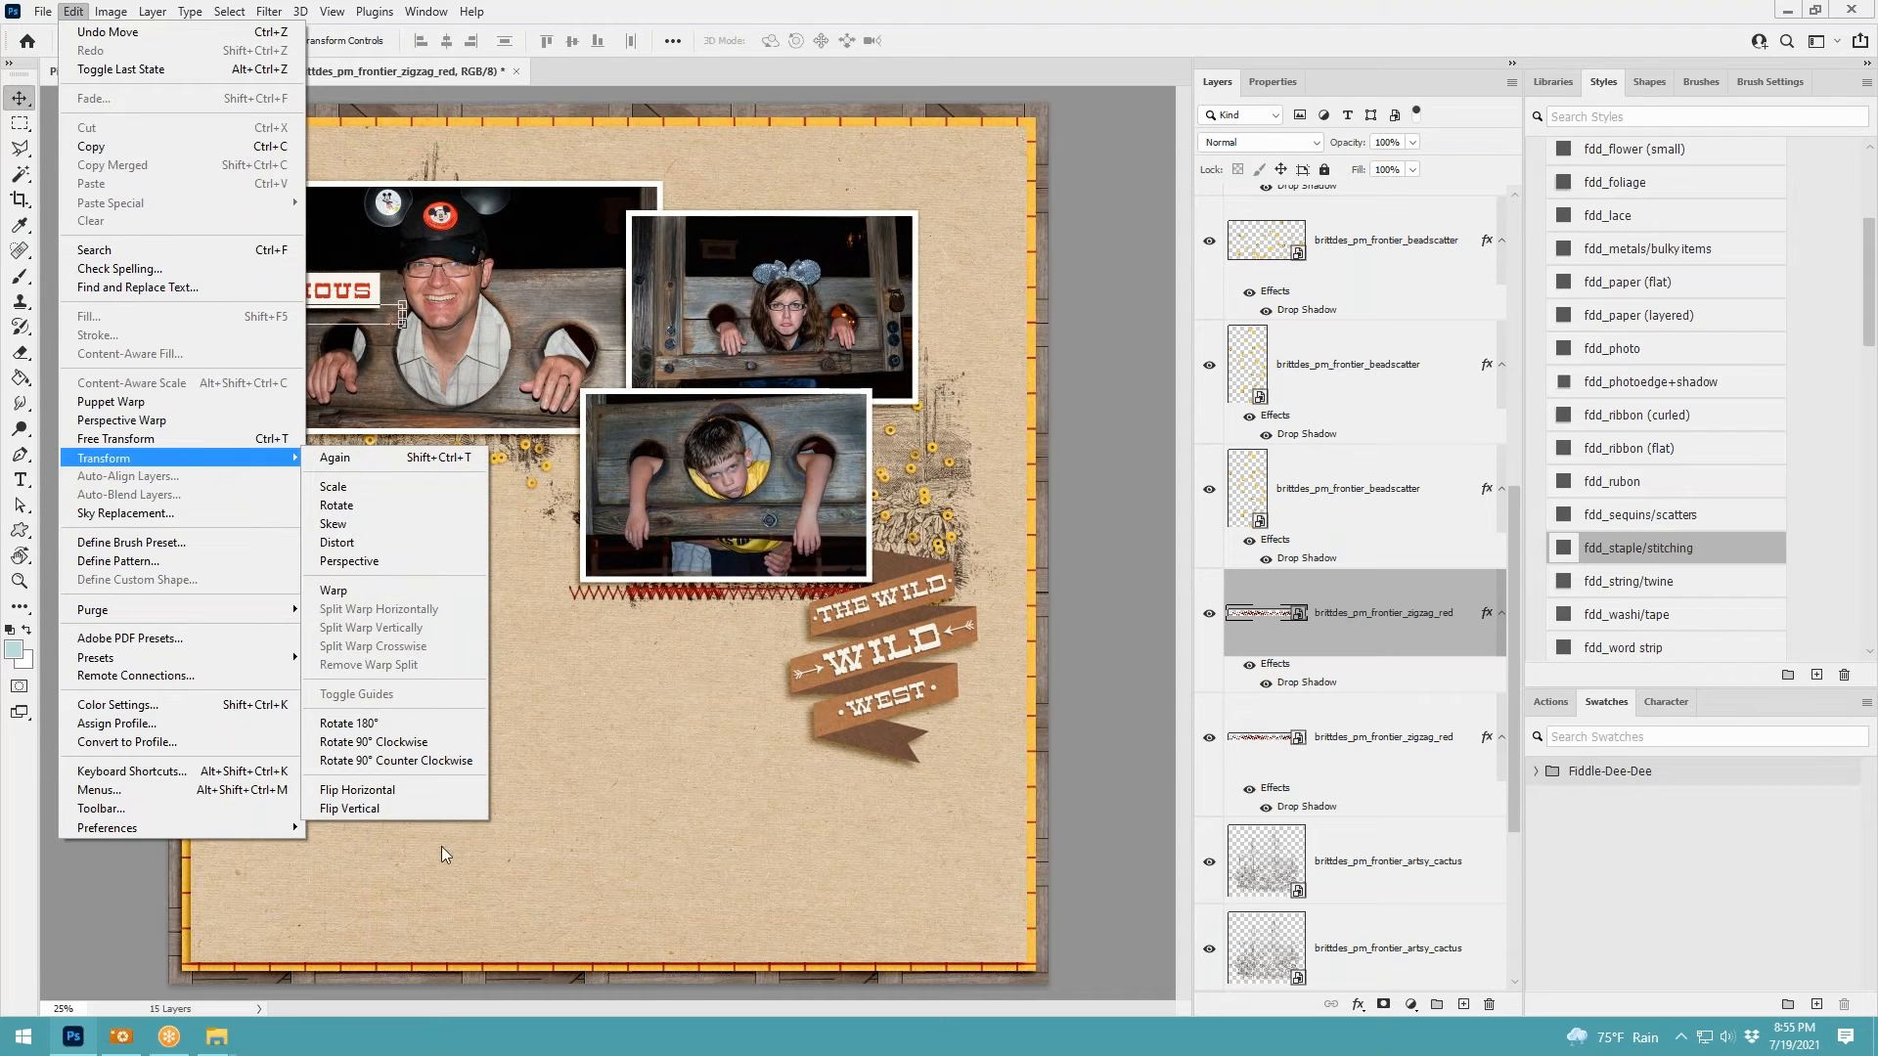
left_click(413, 808)
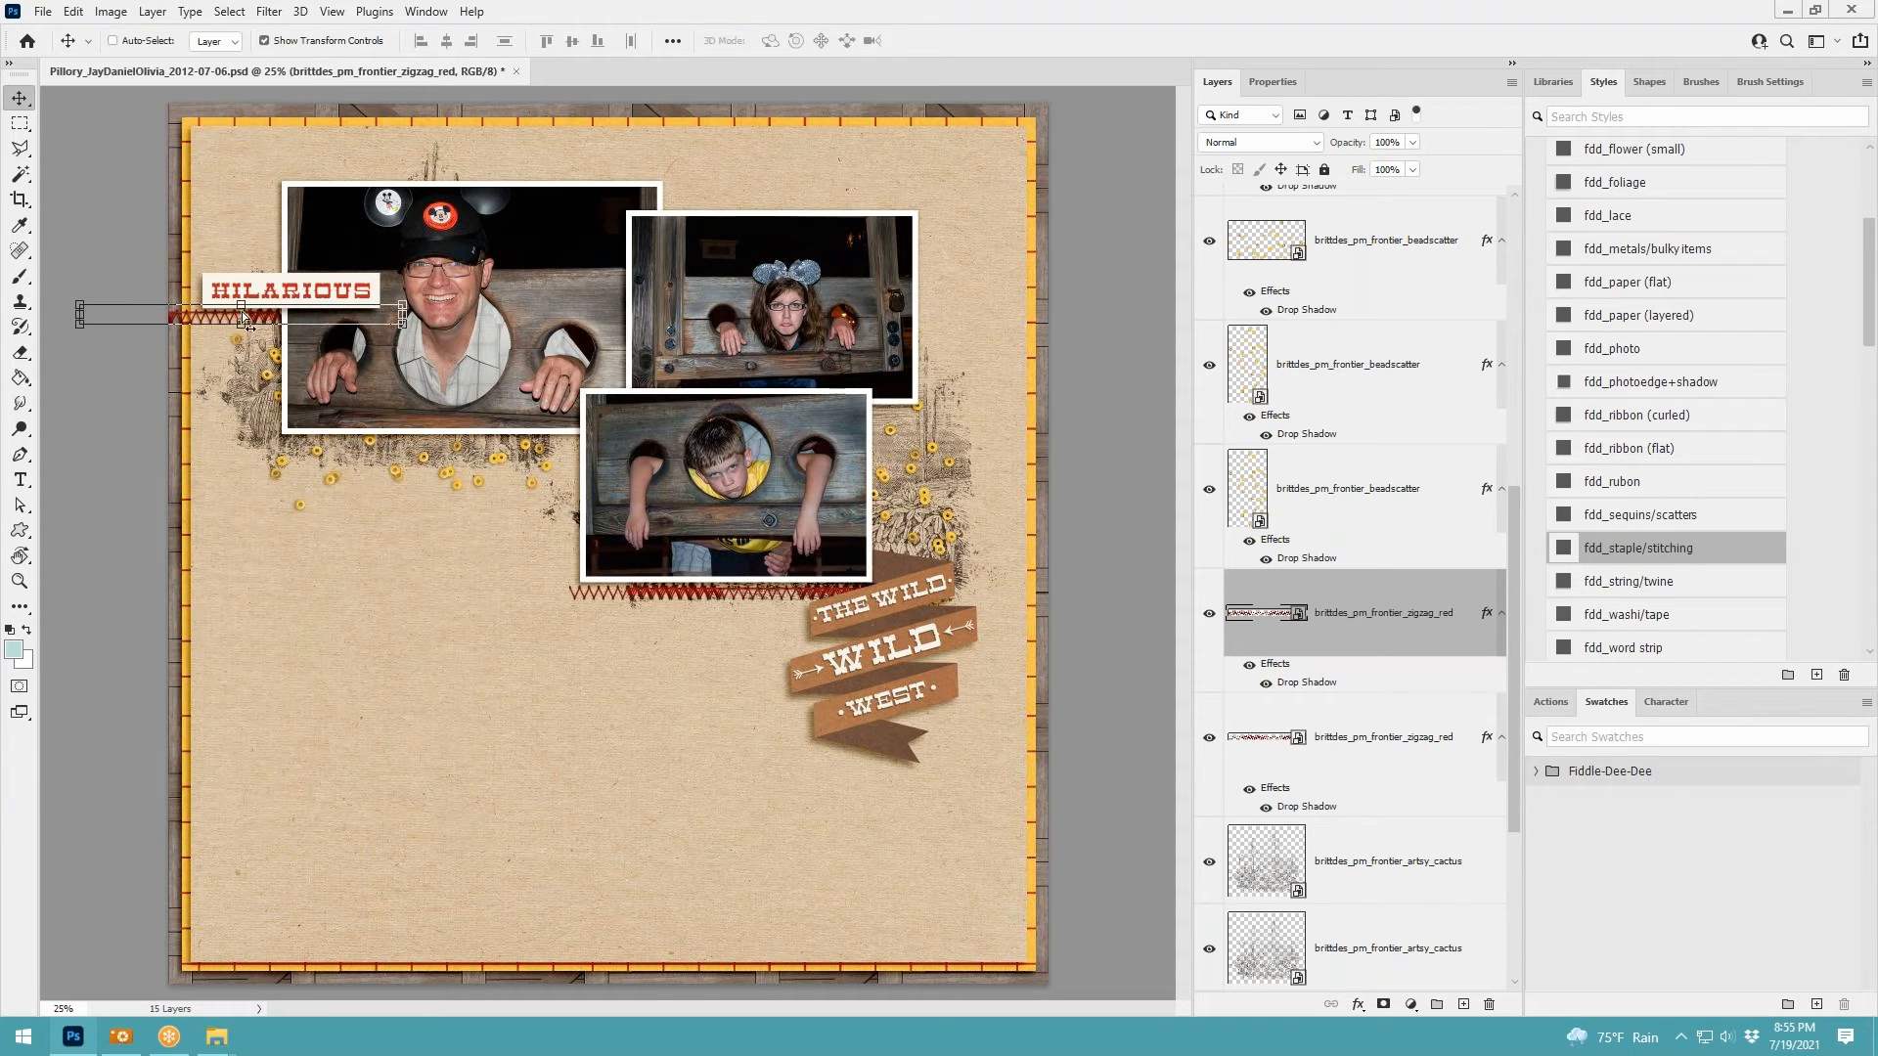
left_click_drag(249, 322, 383, 311)
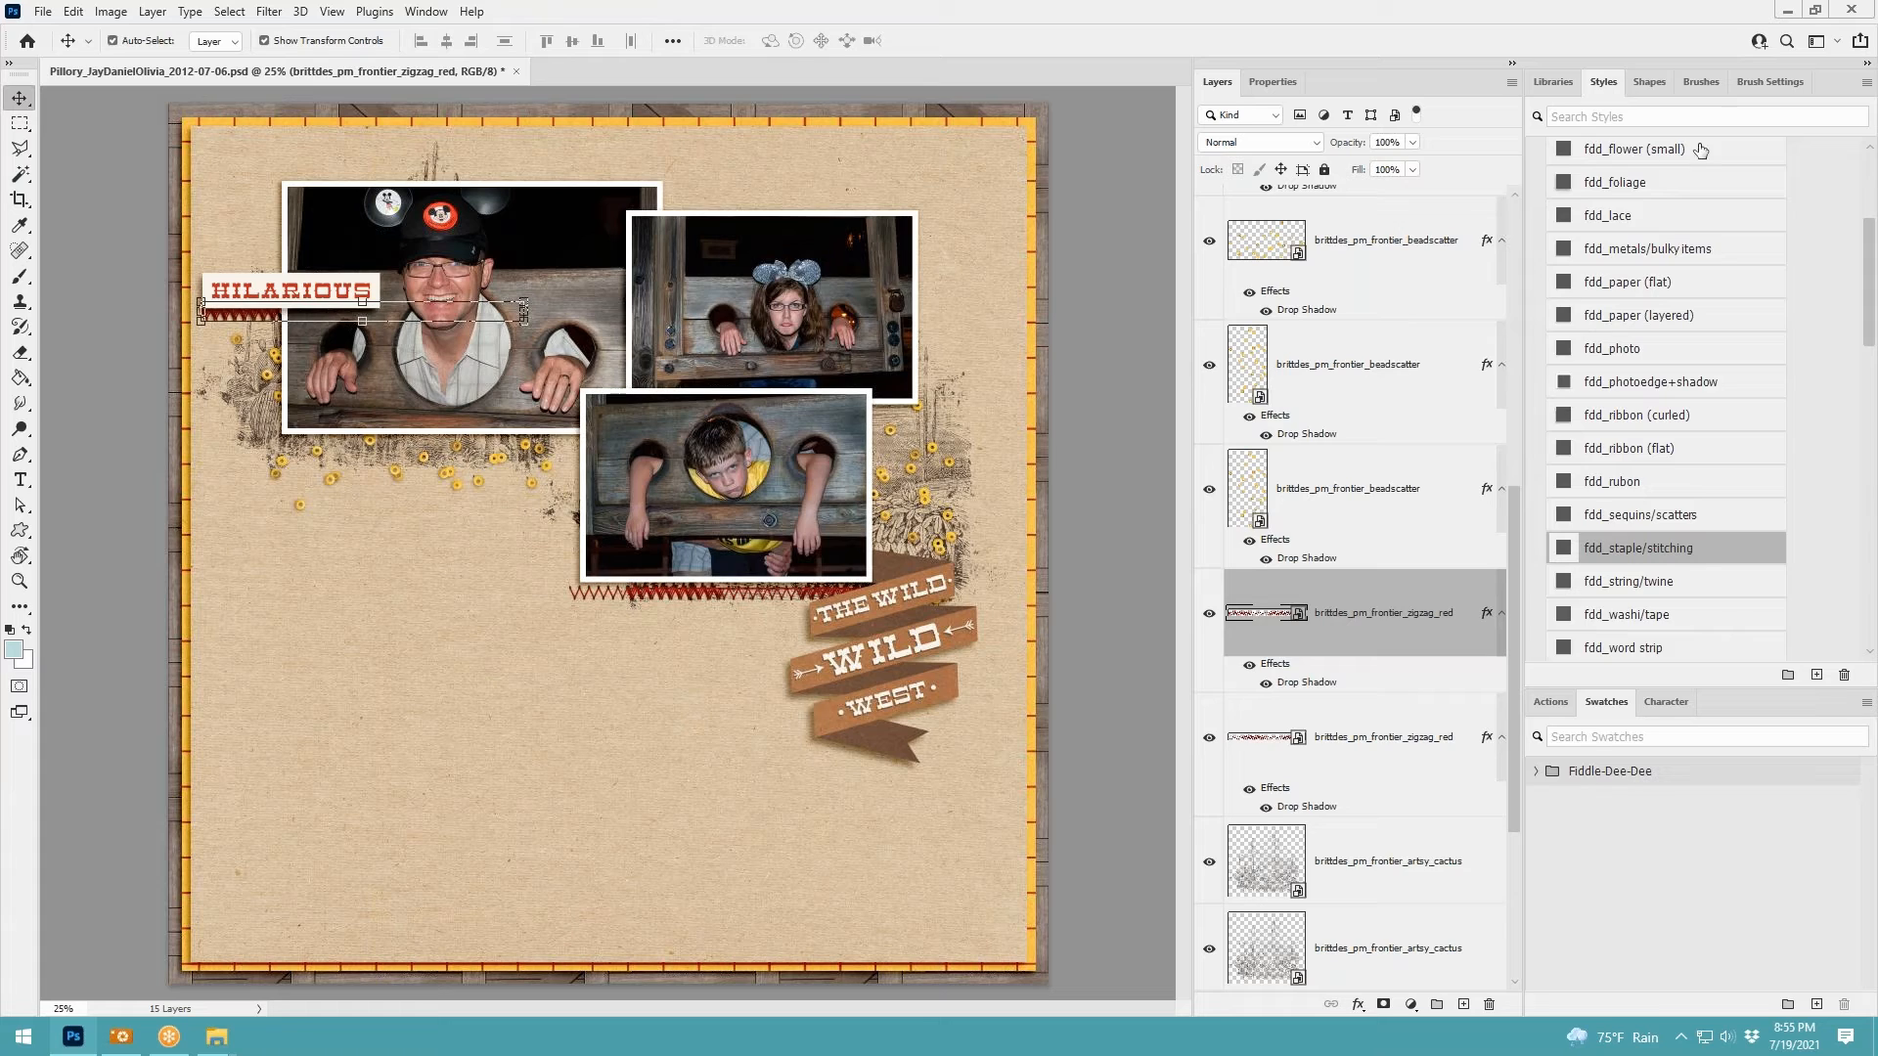
Place the brittdes_pm_frontier_wordsnip_tales strip in front with the fdd_paper (layered) style, beside the lowest photo's left edge under the large photo
key("F10")
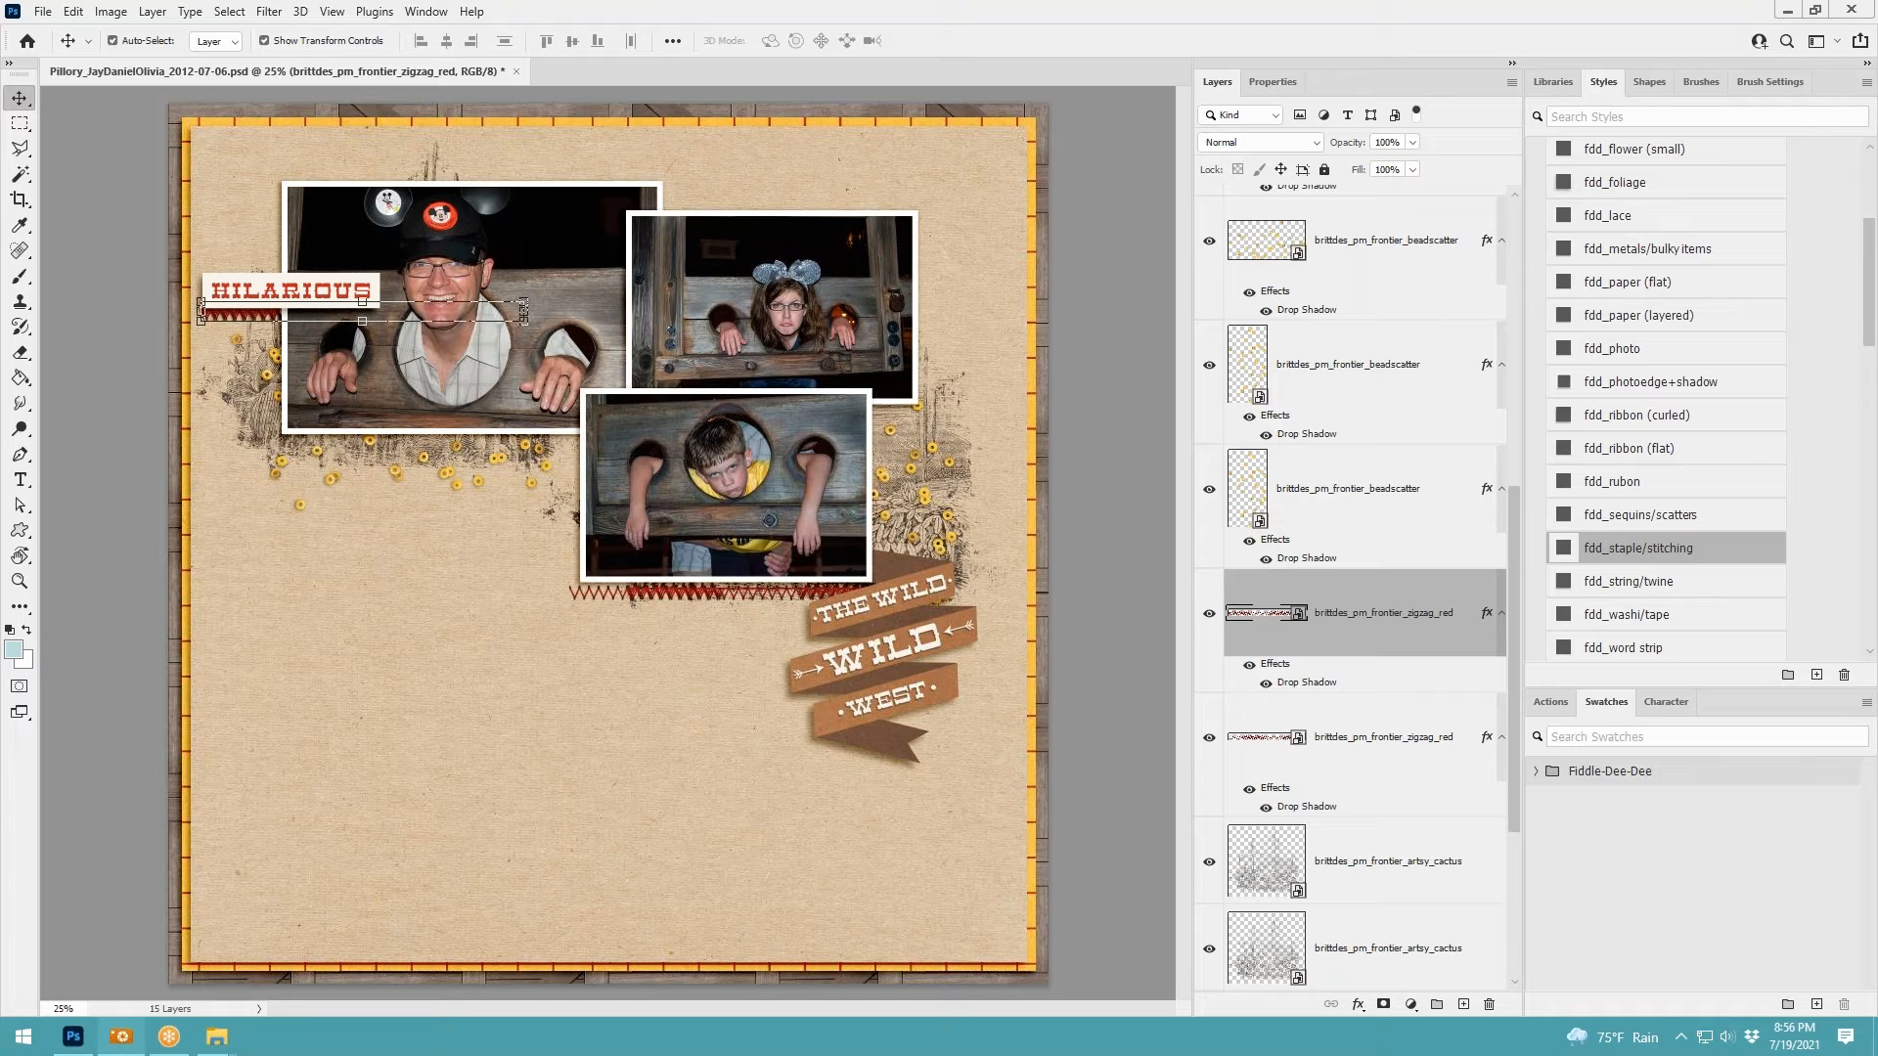
left_click_drag(1507, 503, 518, 614)
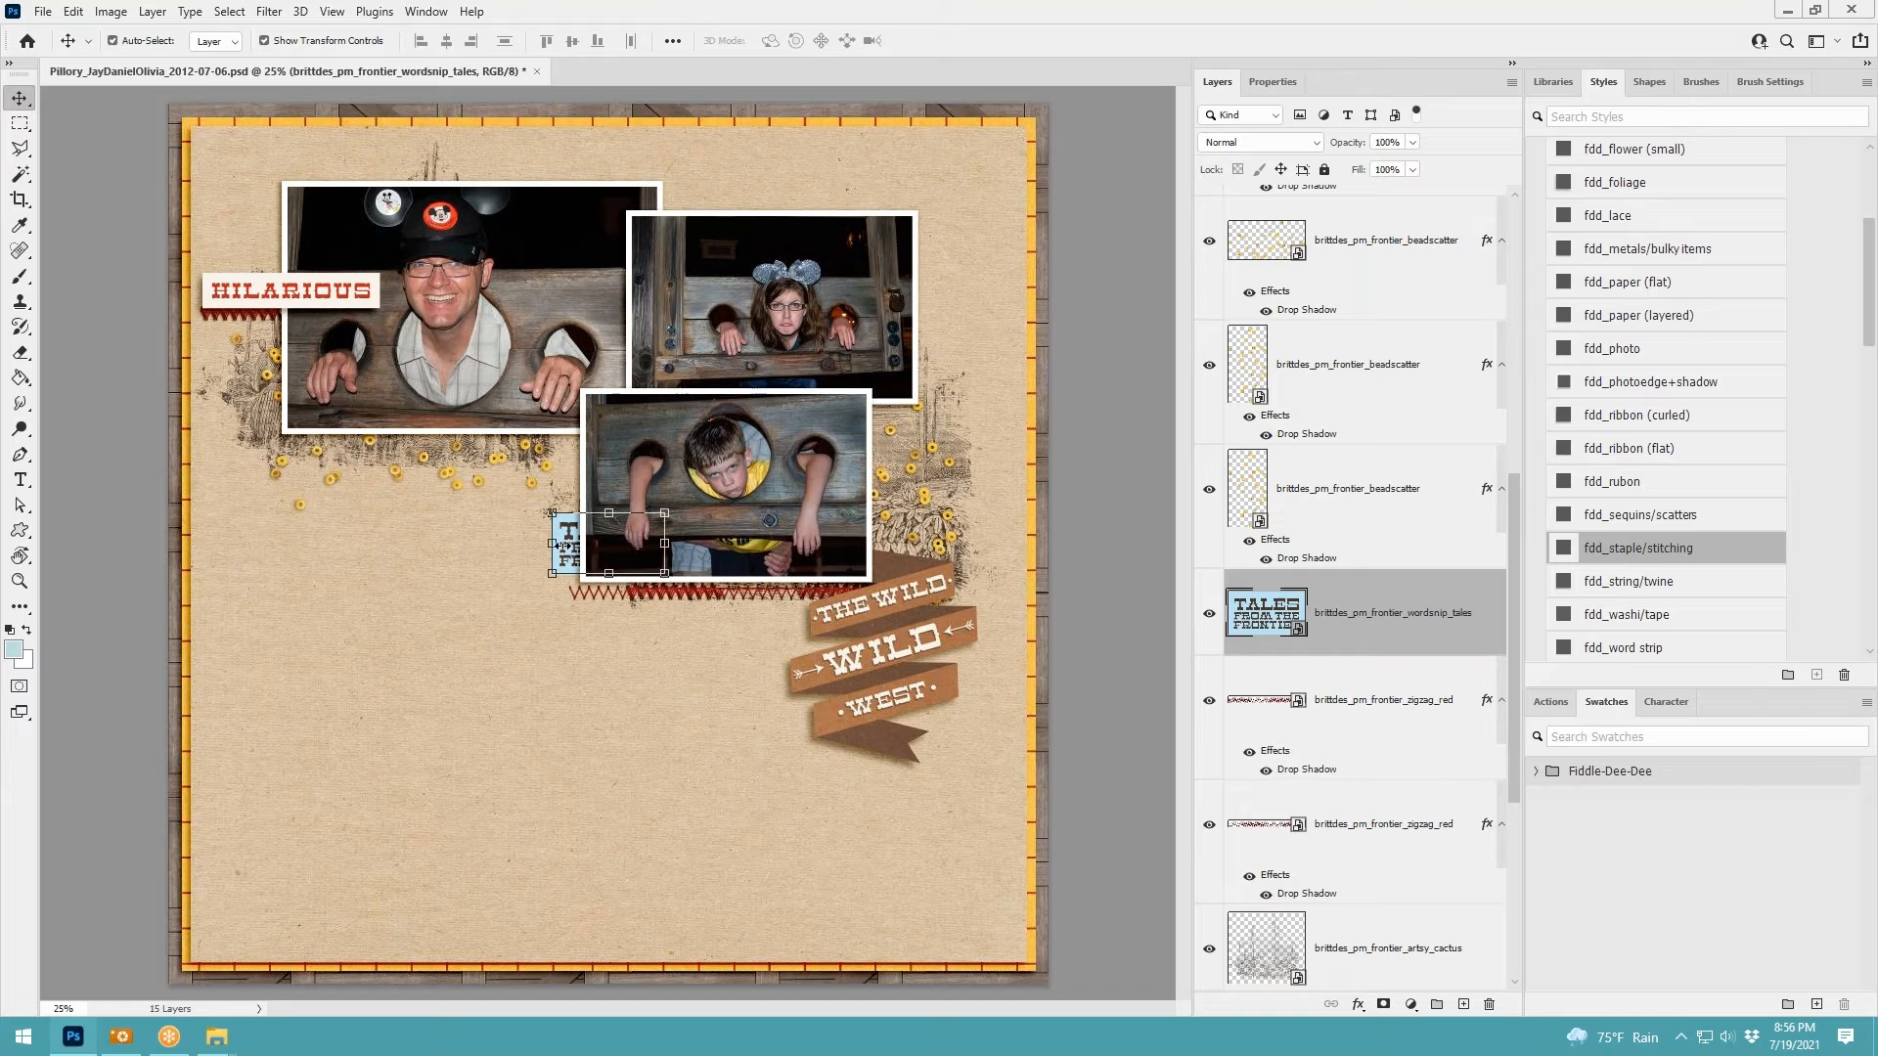
left_click_drag(563, 546, 391, 594)
key("Return")
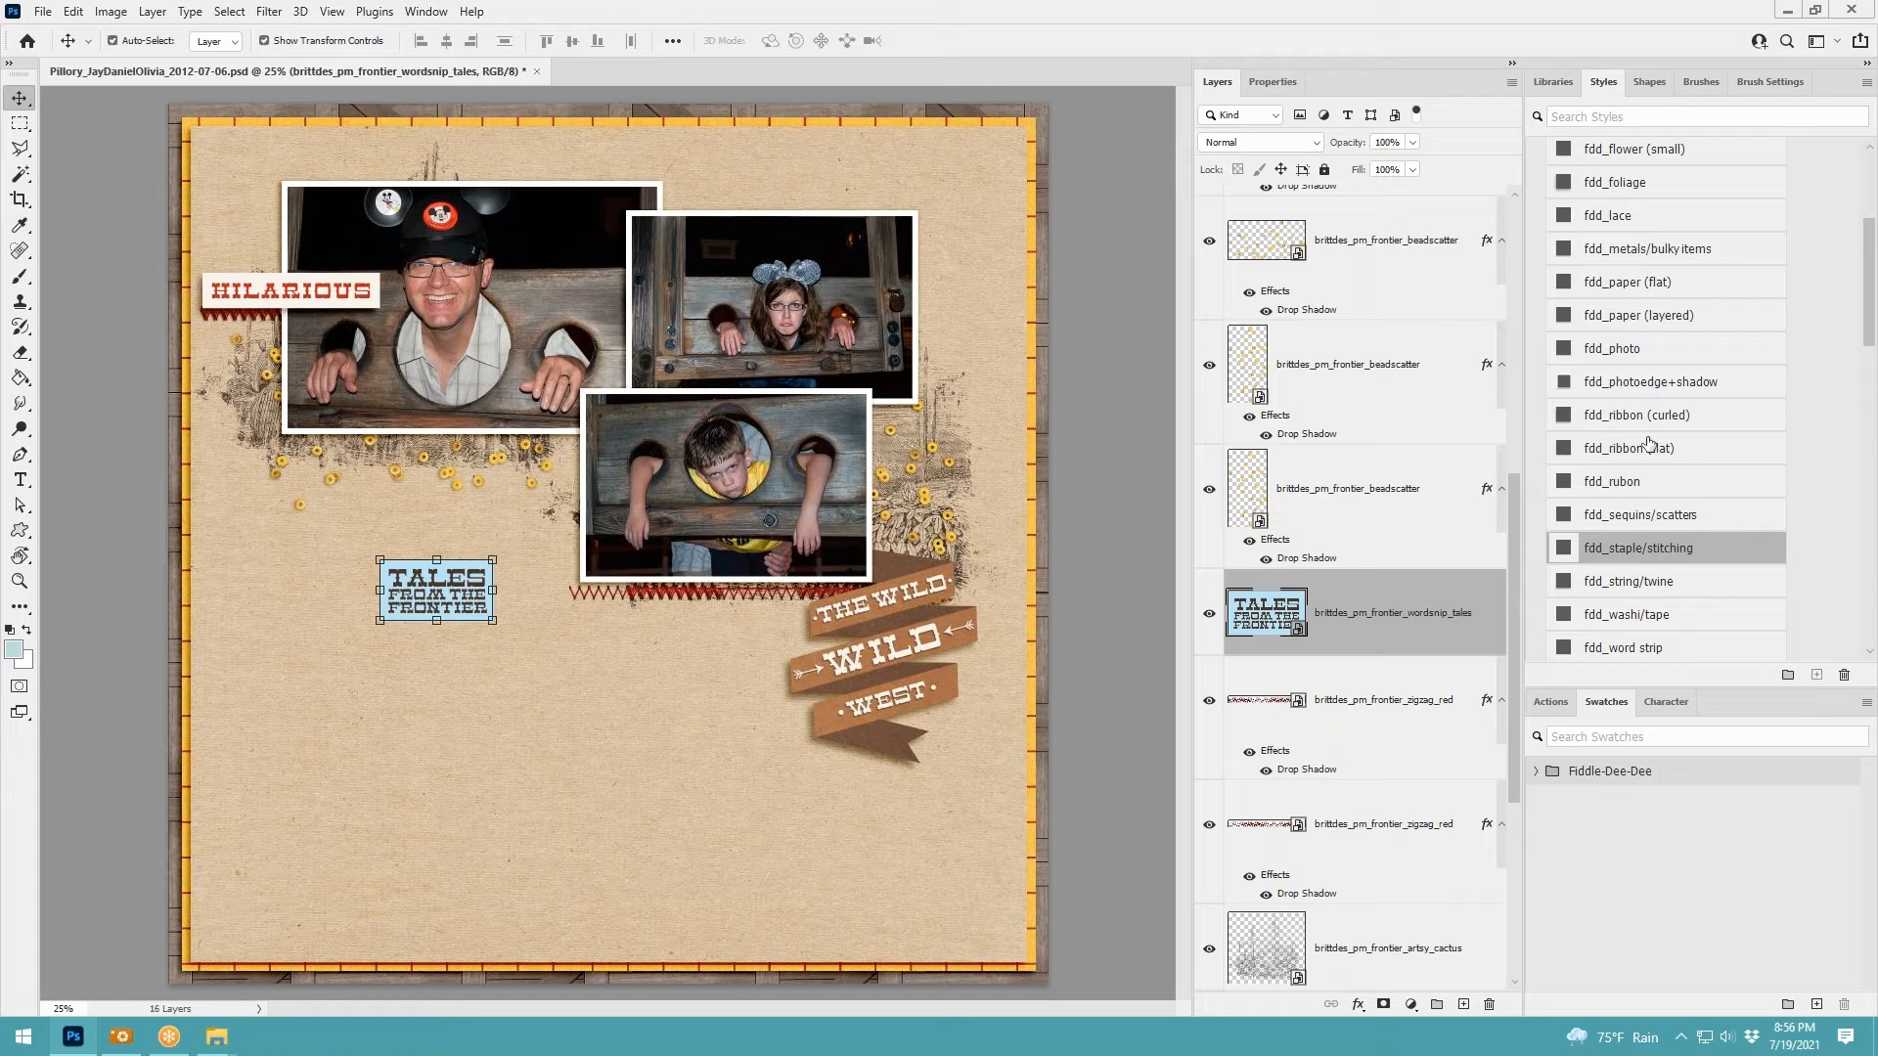
left_click(1622, 318)
left_click_drag(457, 587, 491, 472)
key("ctrl+shift+bracketright")
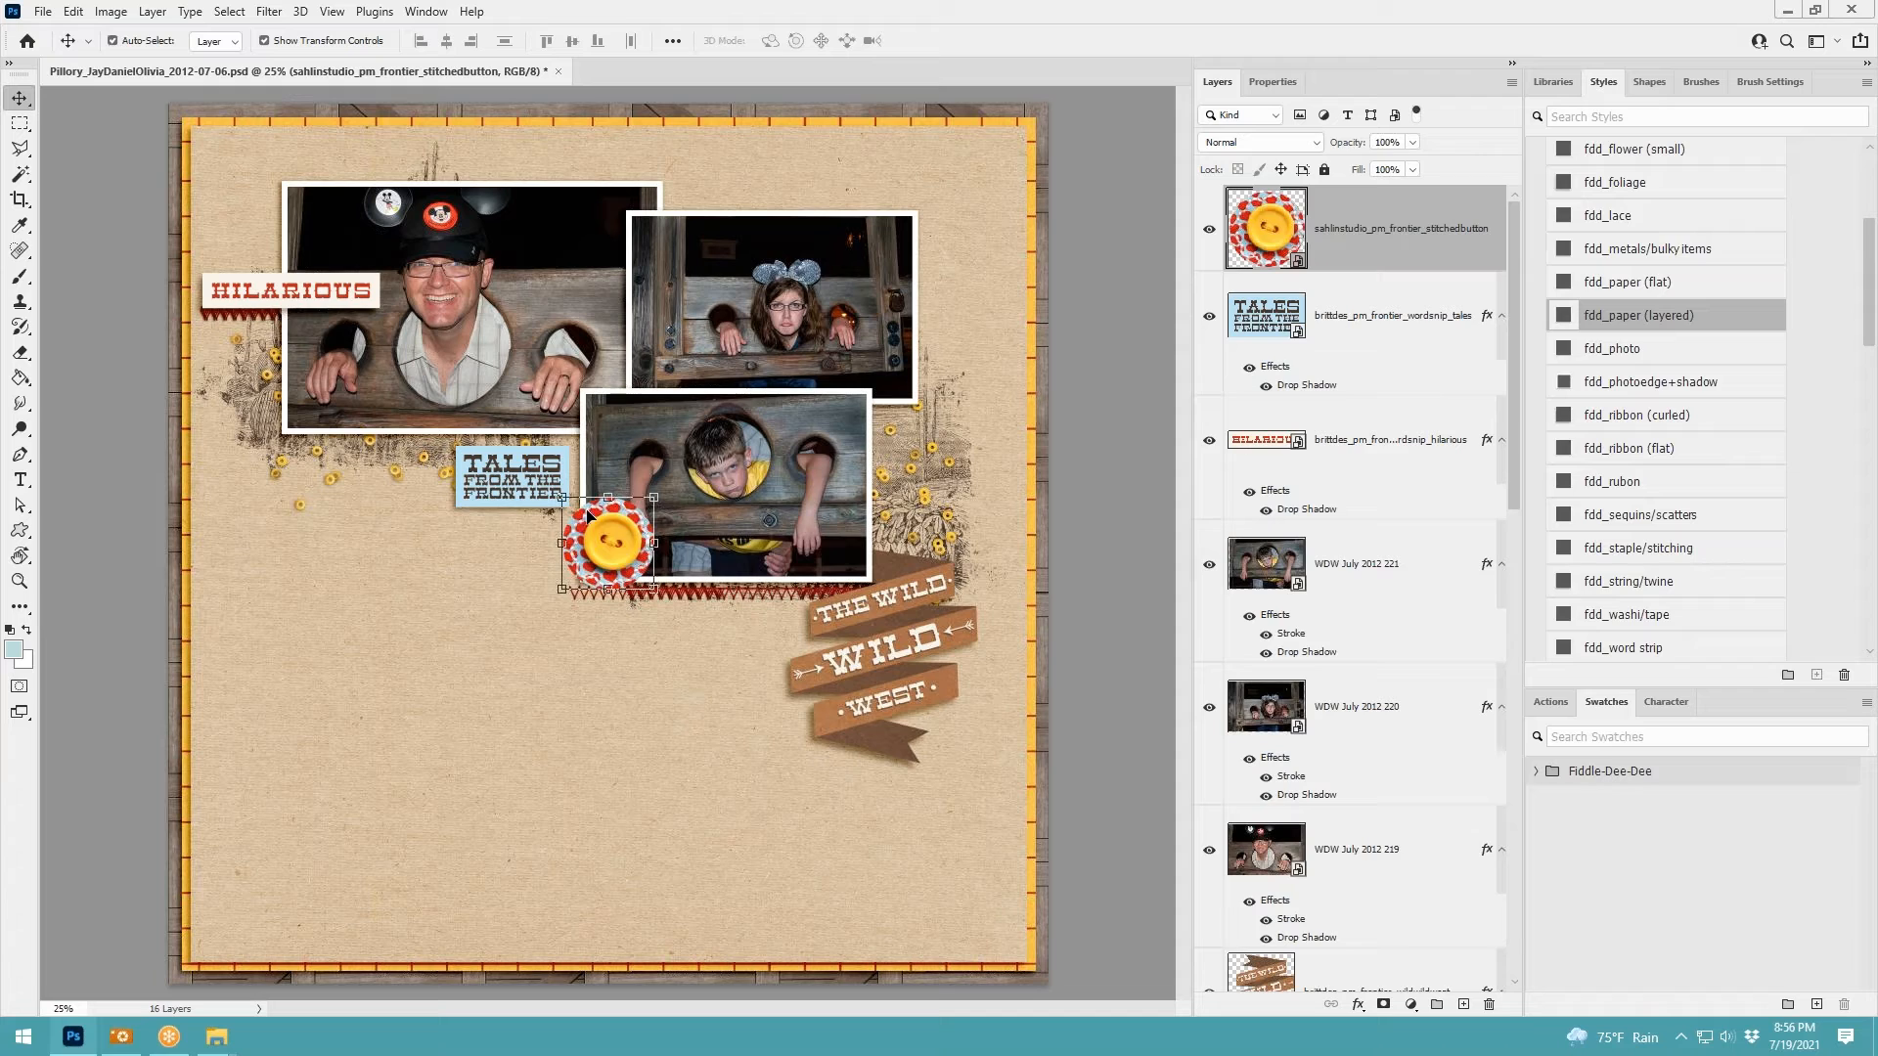
Apply the fdd_buttons style to the stitched button, scale it to 40.02%, and move it to the Wild West banner's upper-right end
left_click_drag(625, 533, 981, 480)
scroll(1667, 220, "up", 3)
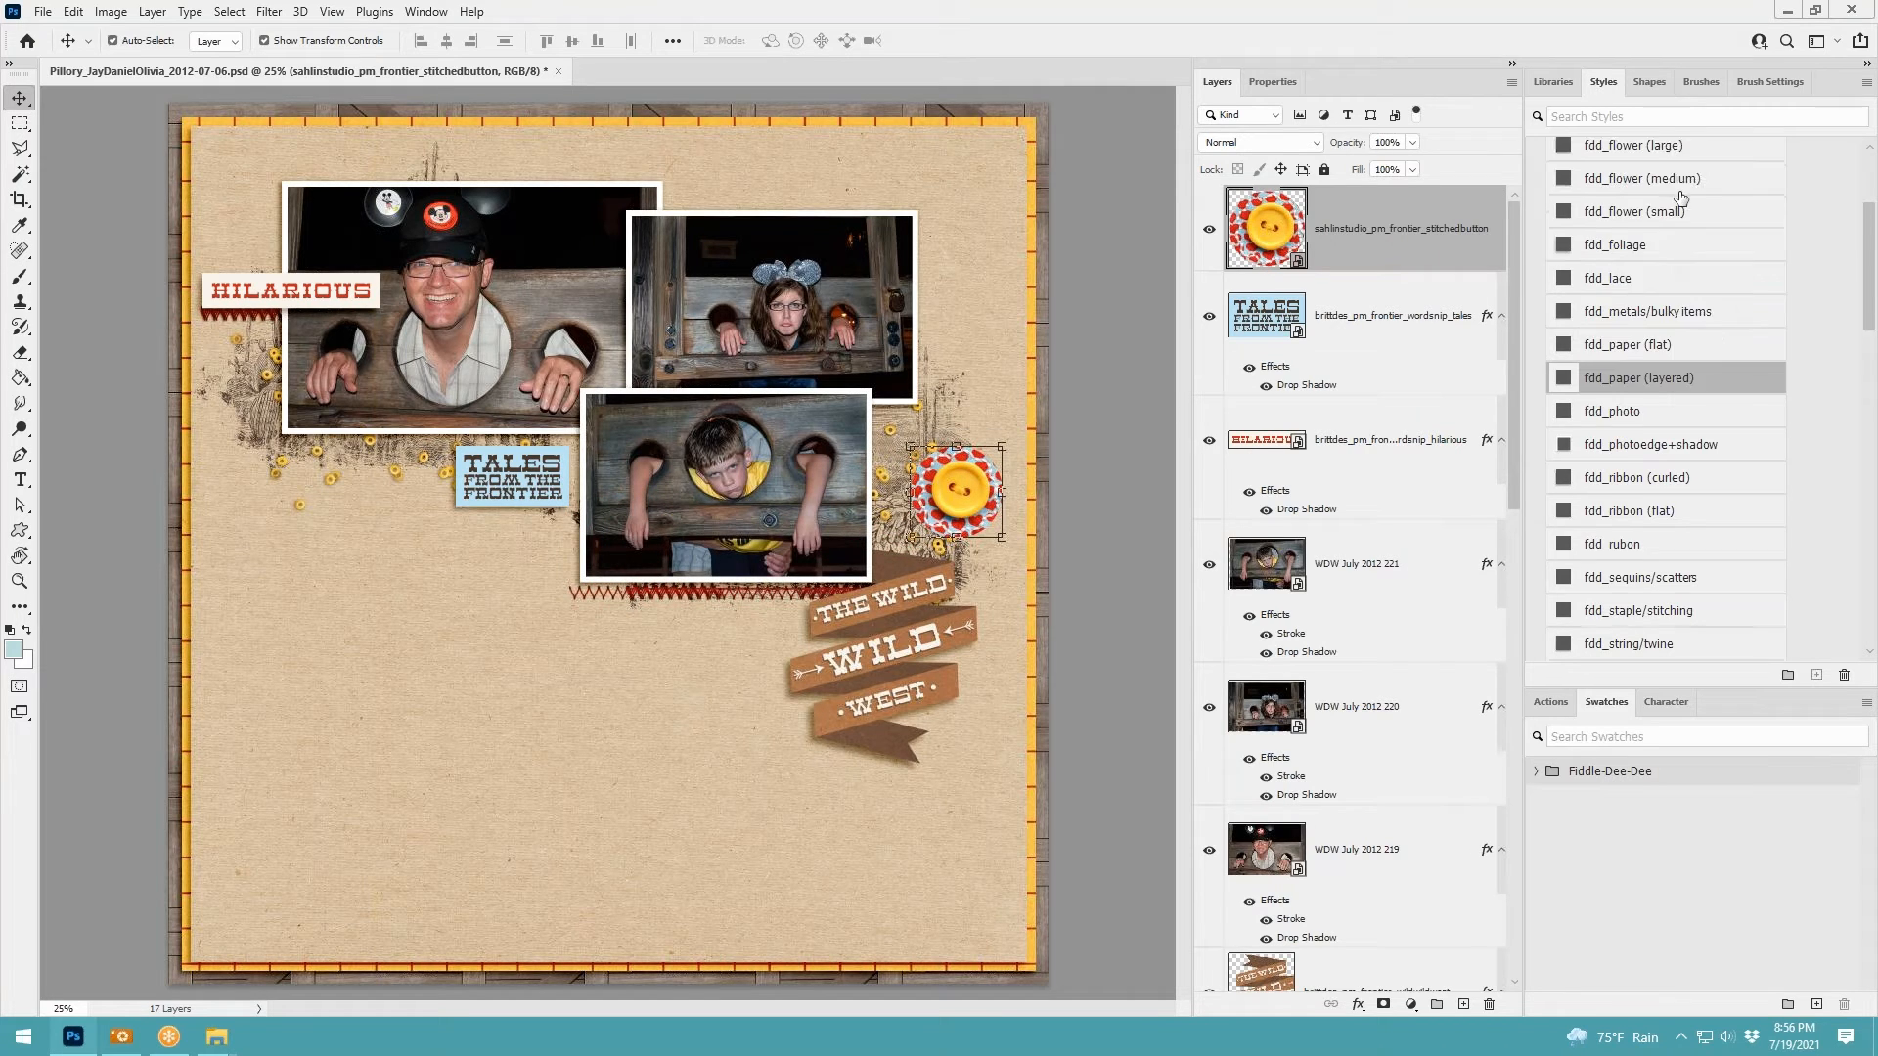
left_click(1662, 205)
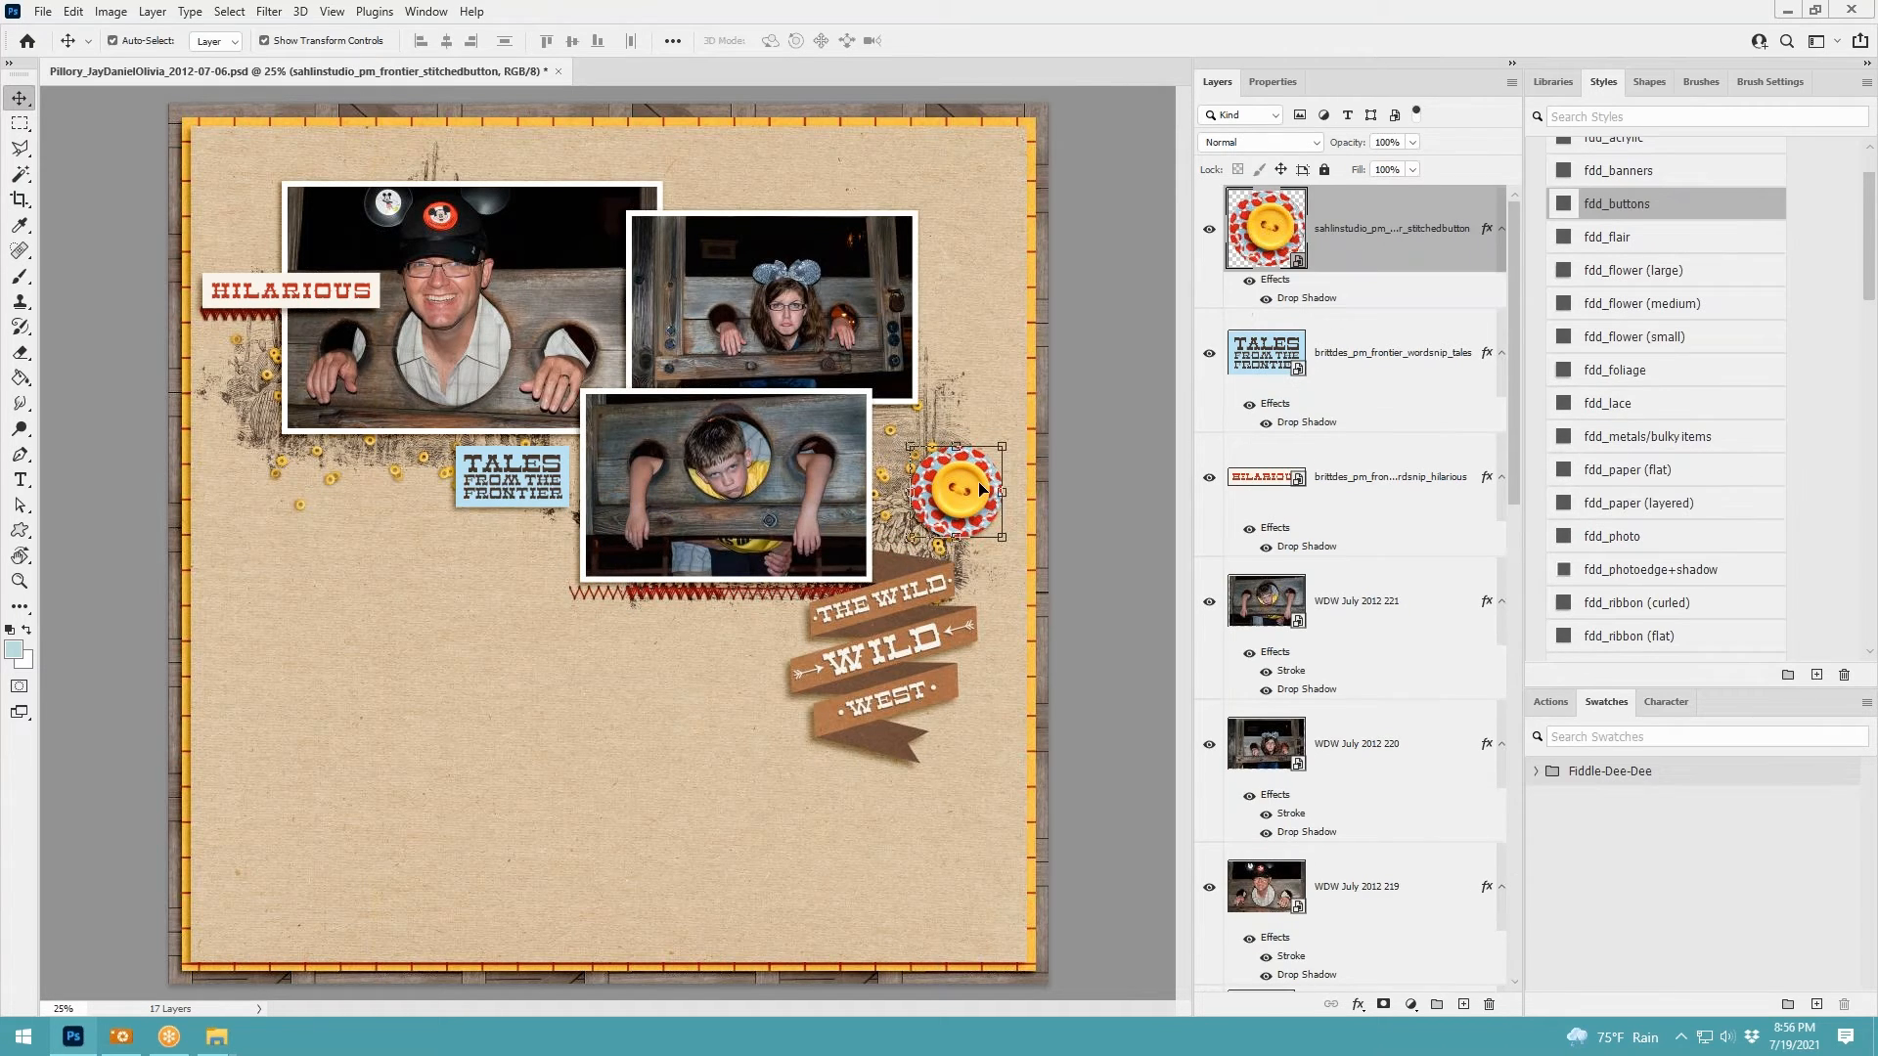
left_click_drag(1001, 447, 947, 501)
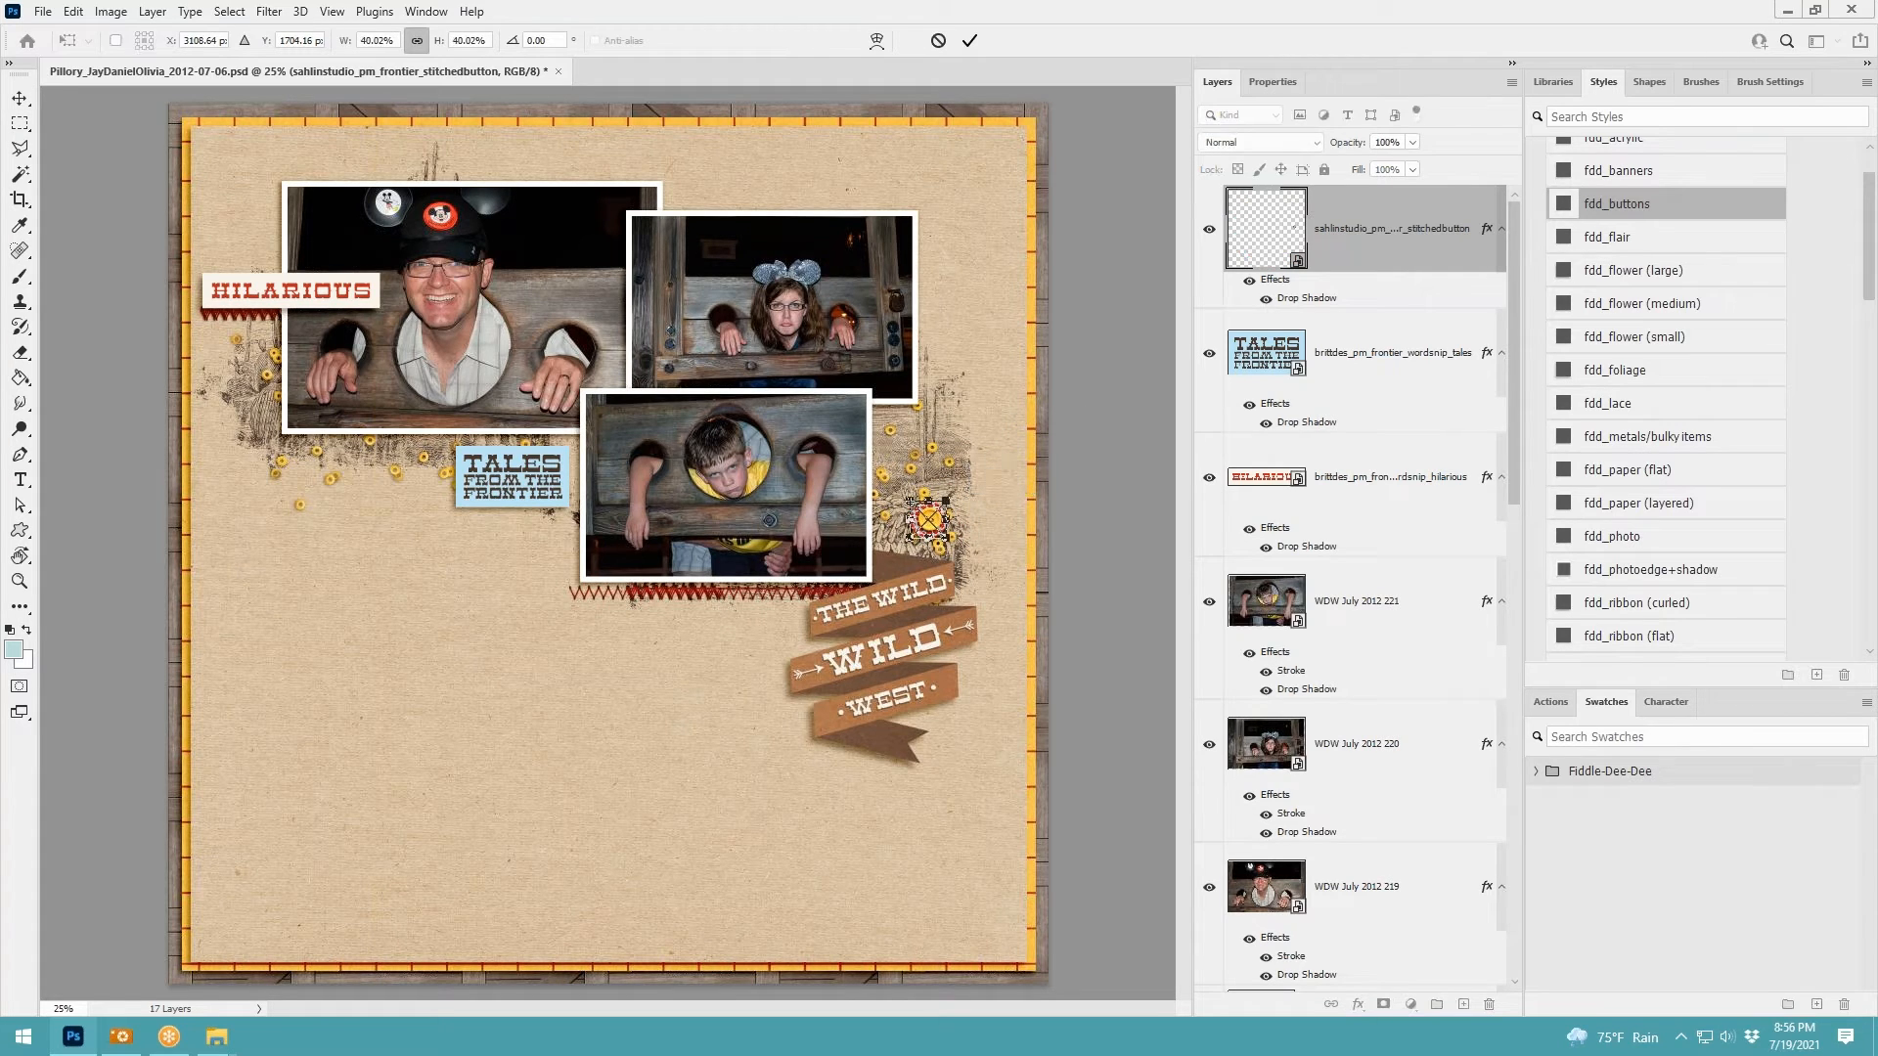
left_click(970, 42)
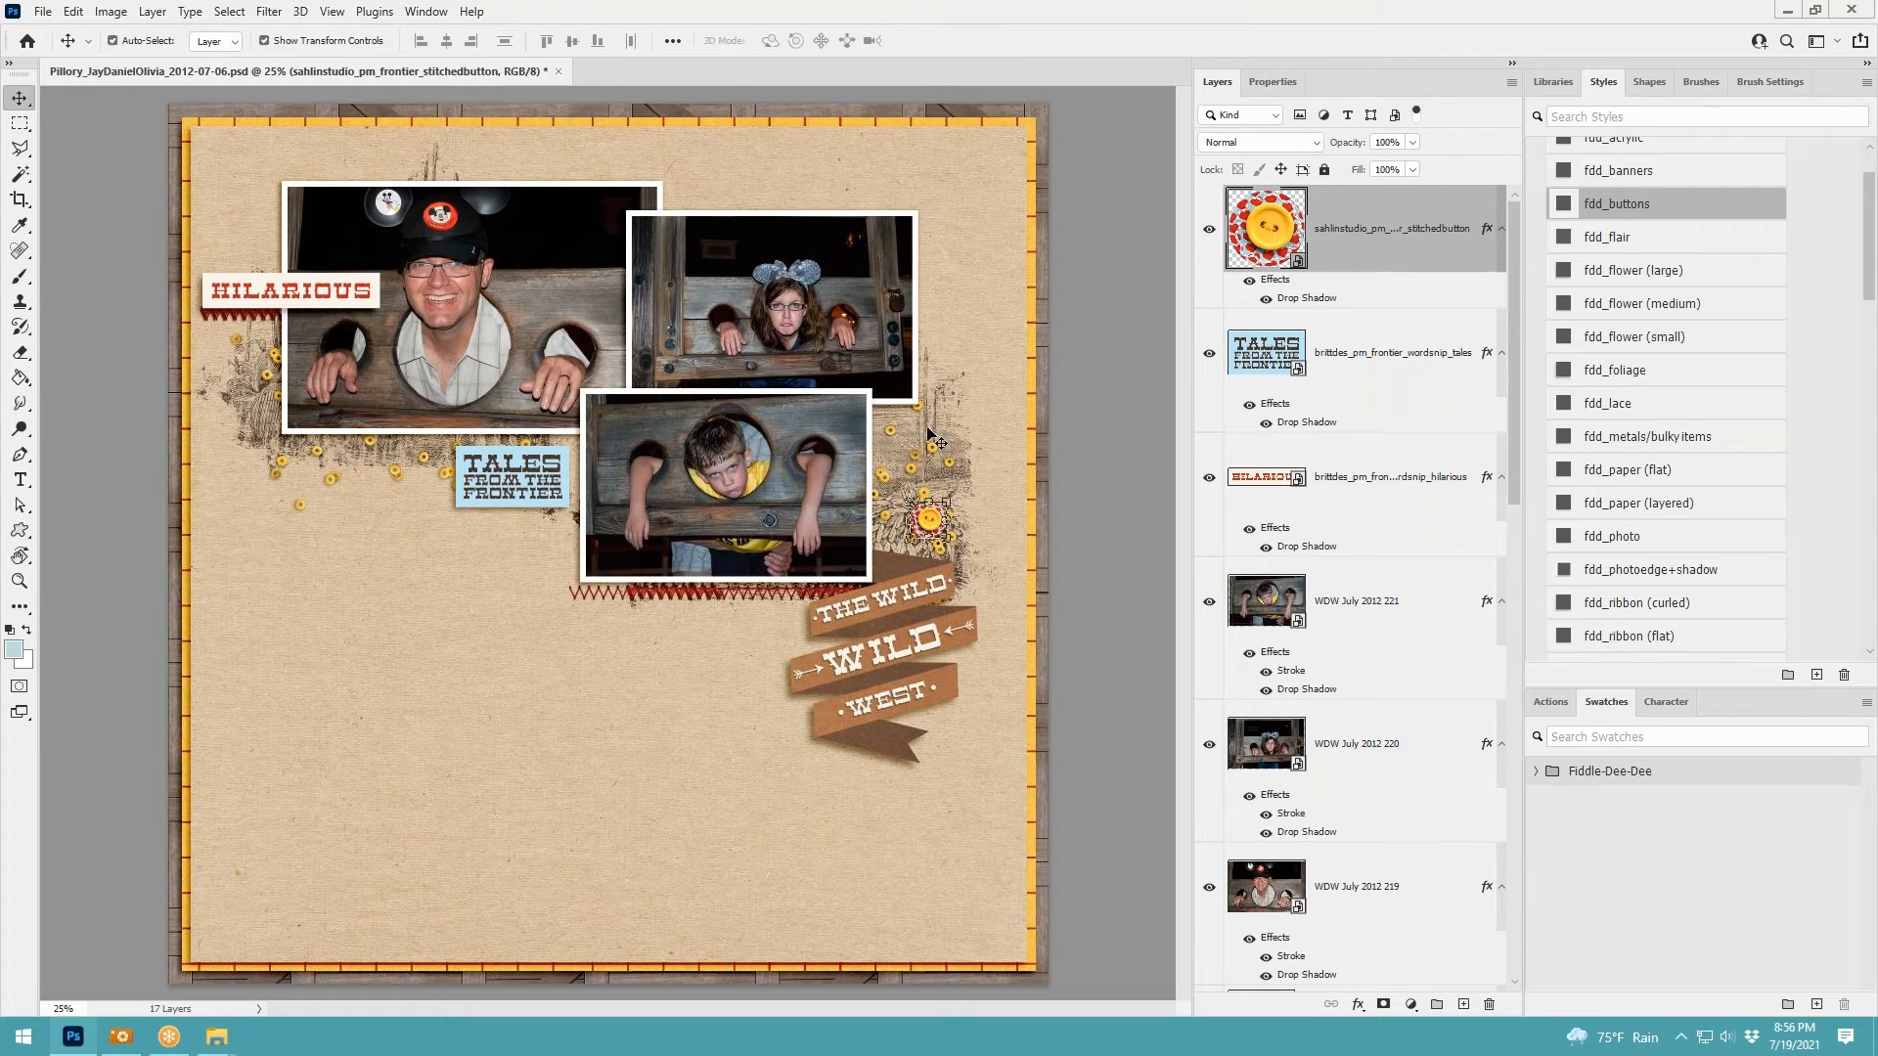
left_click_drag(930, 519, 981, 565)
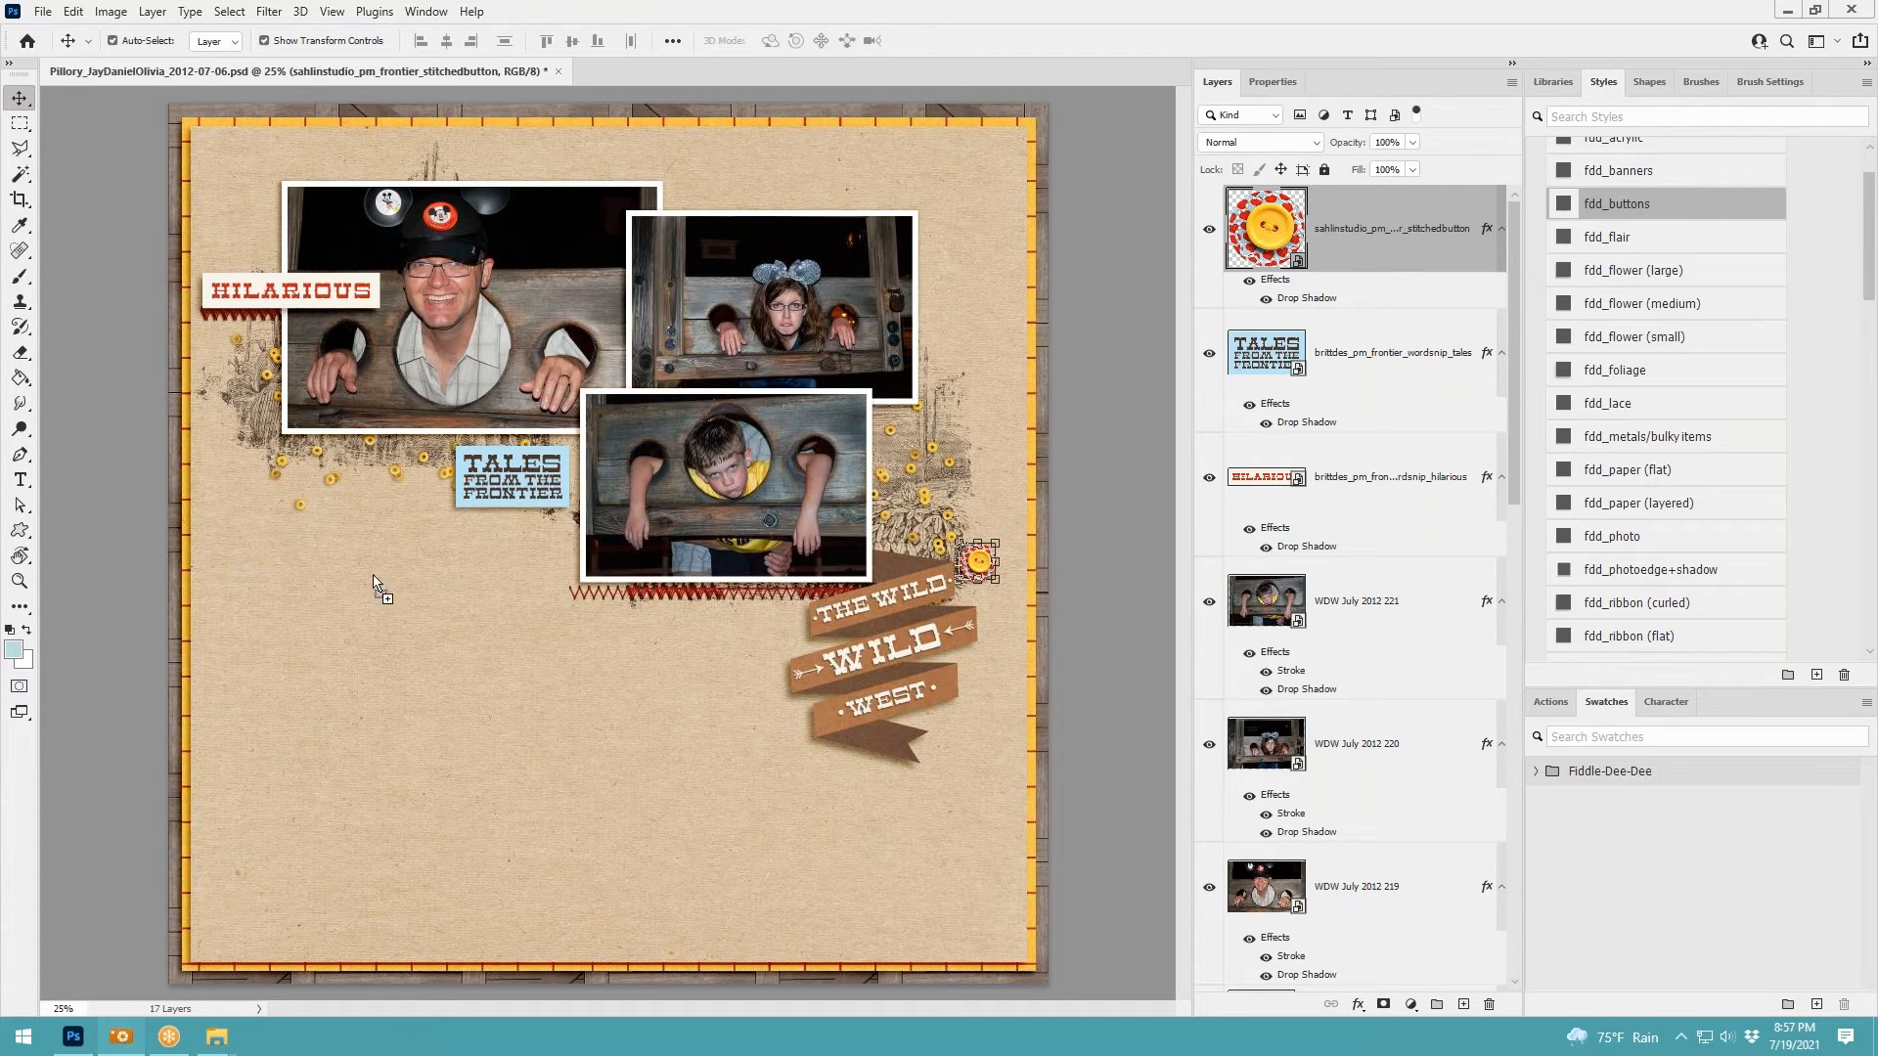
Place sahlinstudio_pm_frontier_starbit2 with the fdd_paper (flat) style just above the left end of the HILARIOUS strip
left_click_drag(377, 584, 396, 587)
left_click_drag(608, 548, 585, 235)
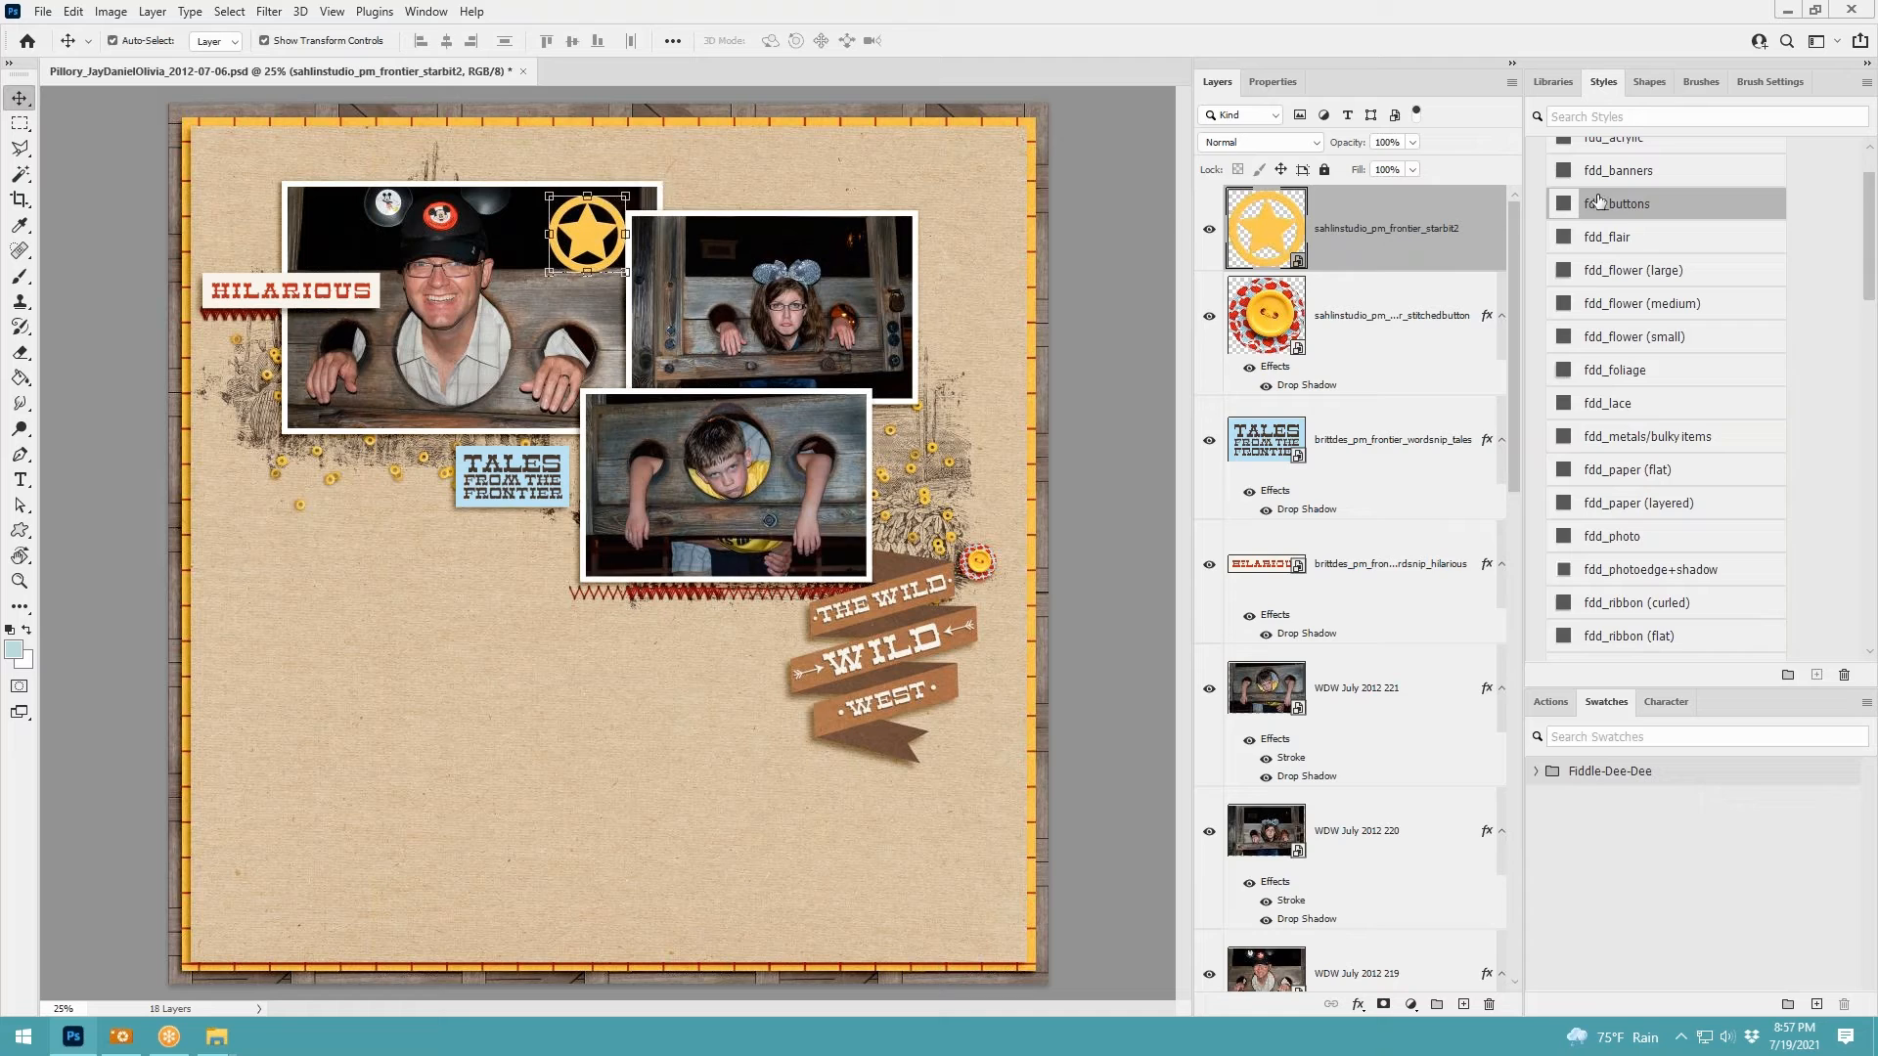
left_click(1647, 469)
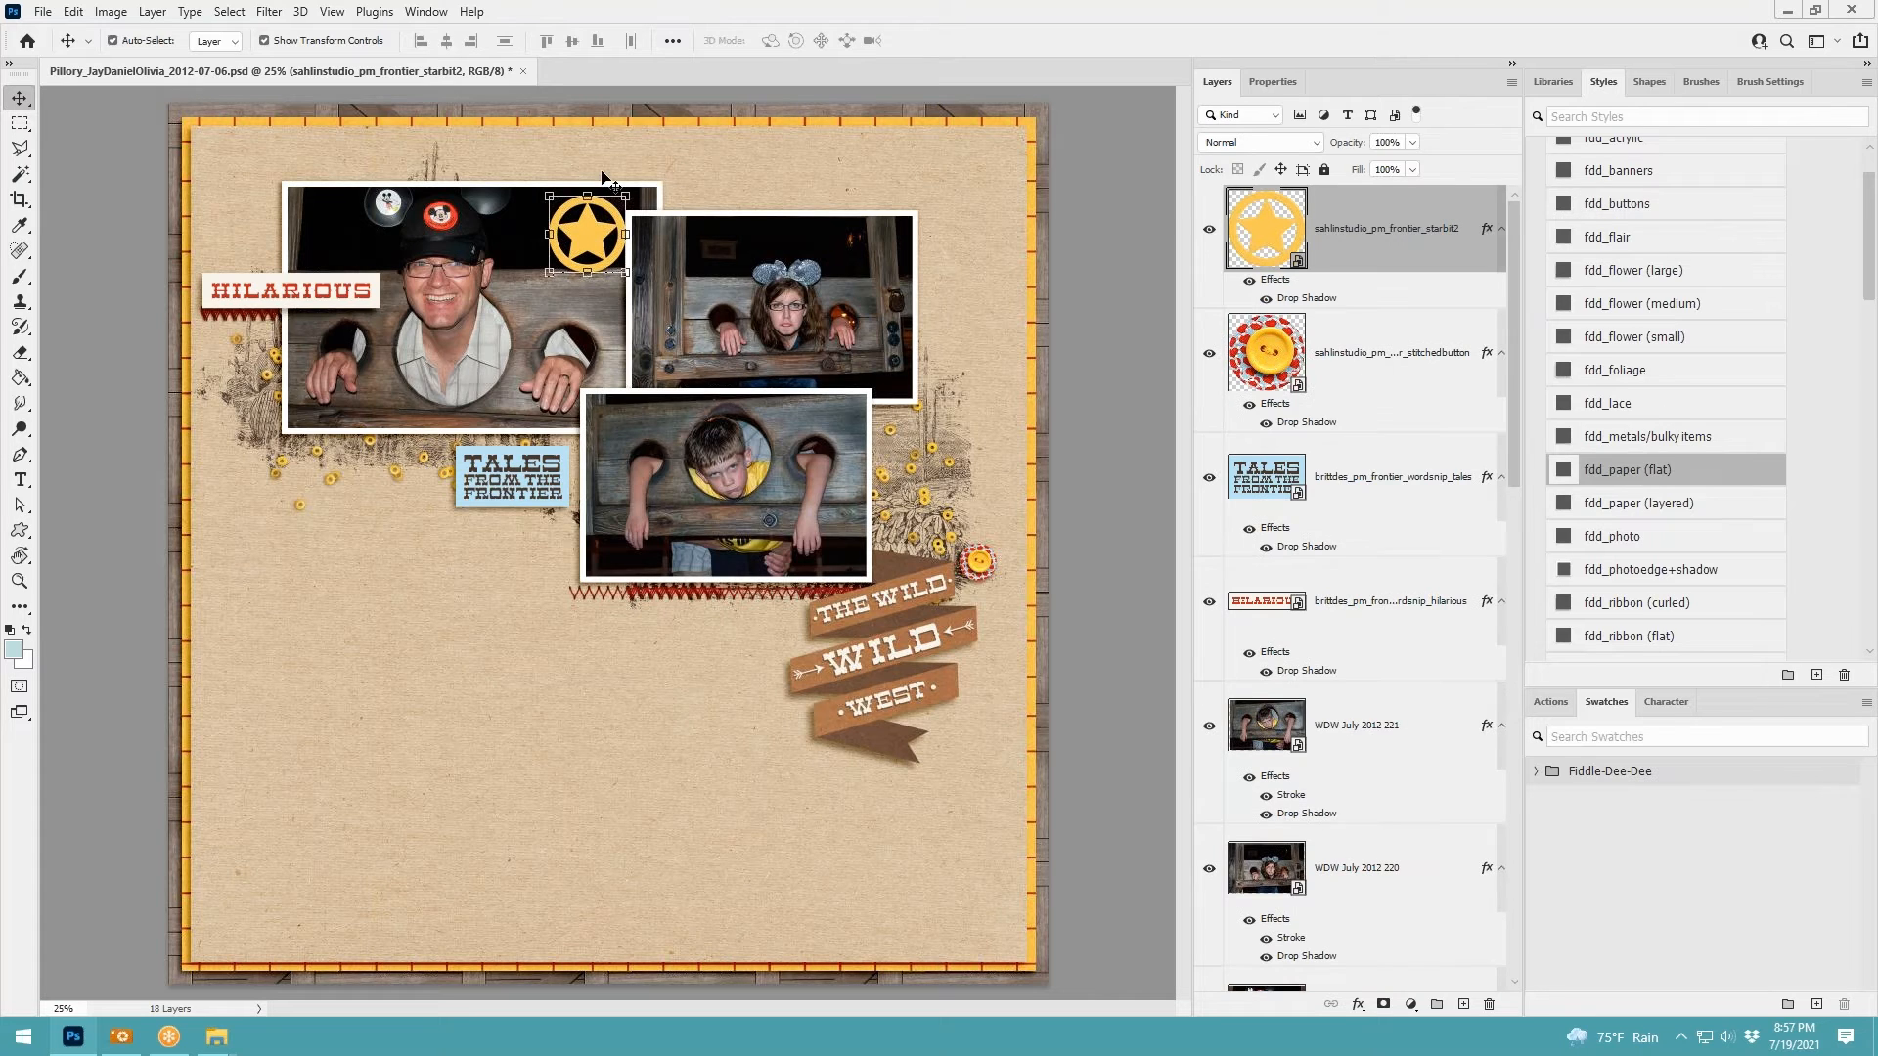
left_click_drag(587, 235, 248, 241)
Place sahlinstudio_pm_frontier_star2cluster with the fdd_flower (medium) style, scaled to 72.37% and rotated -15.02°, at the TALES strip's left end
key("F10")
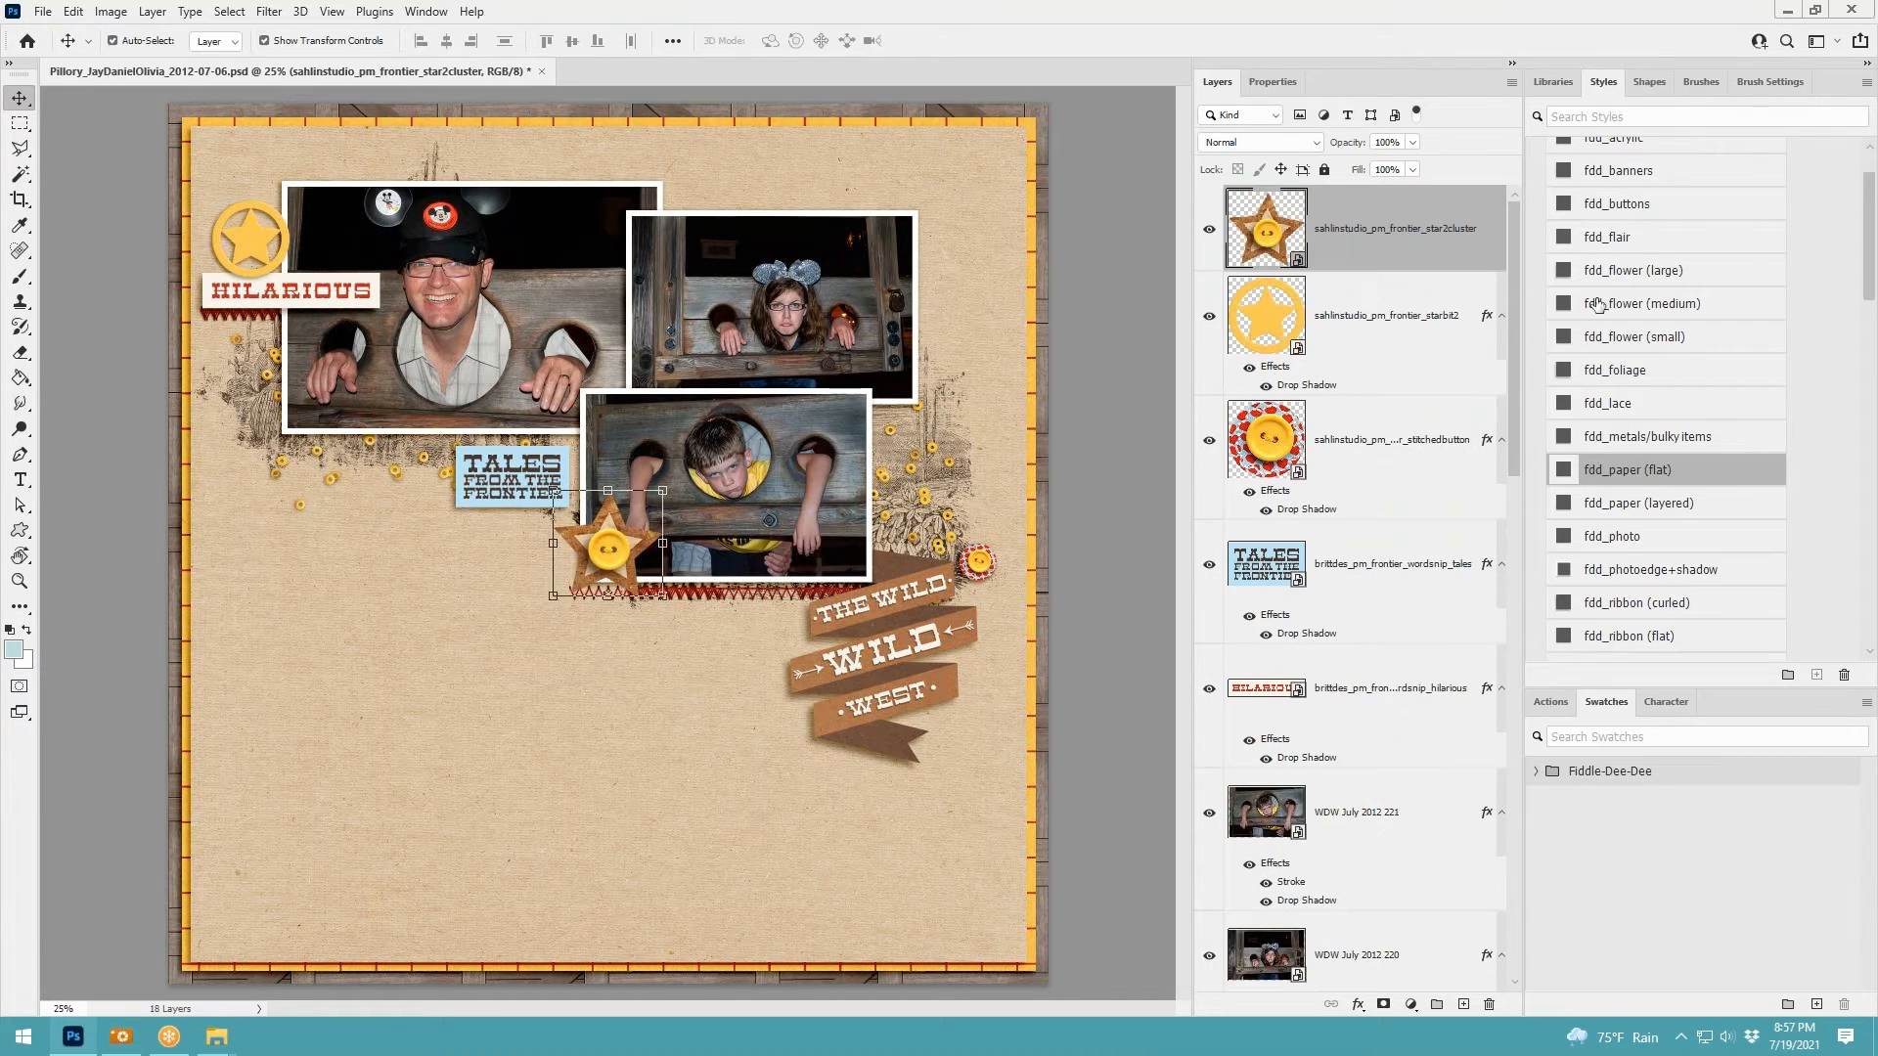
left_click(1647, 304)
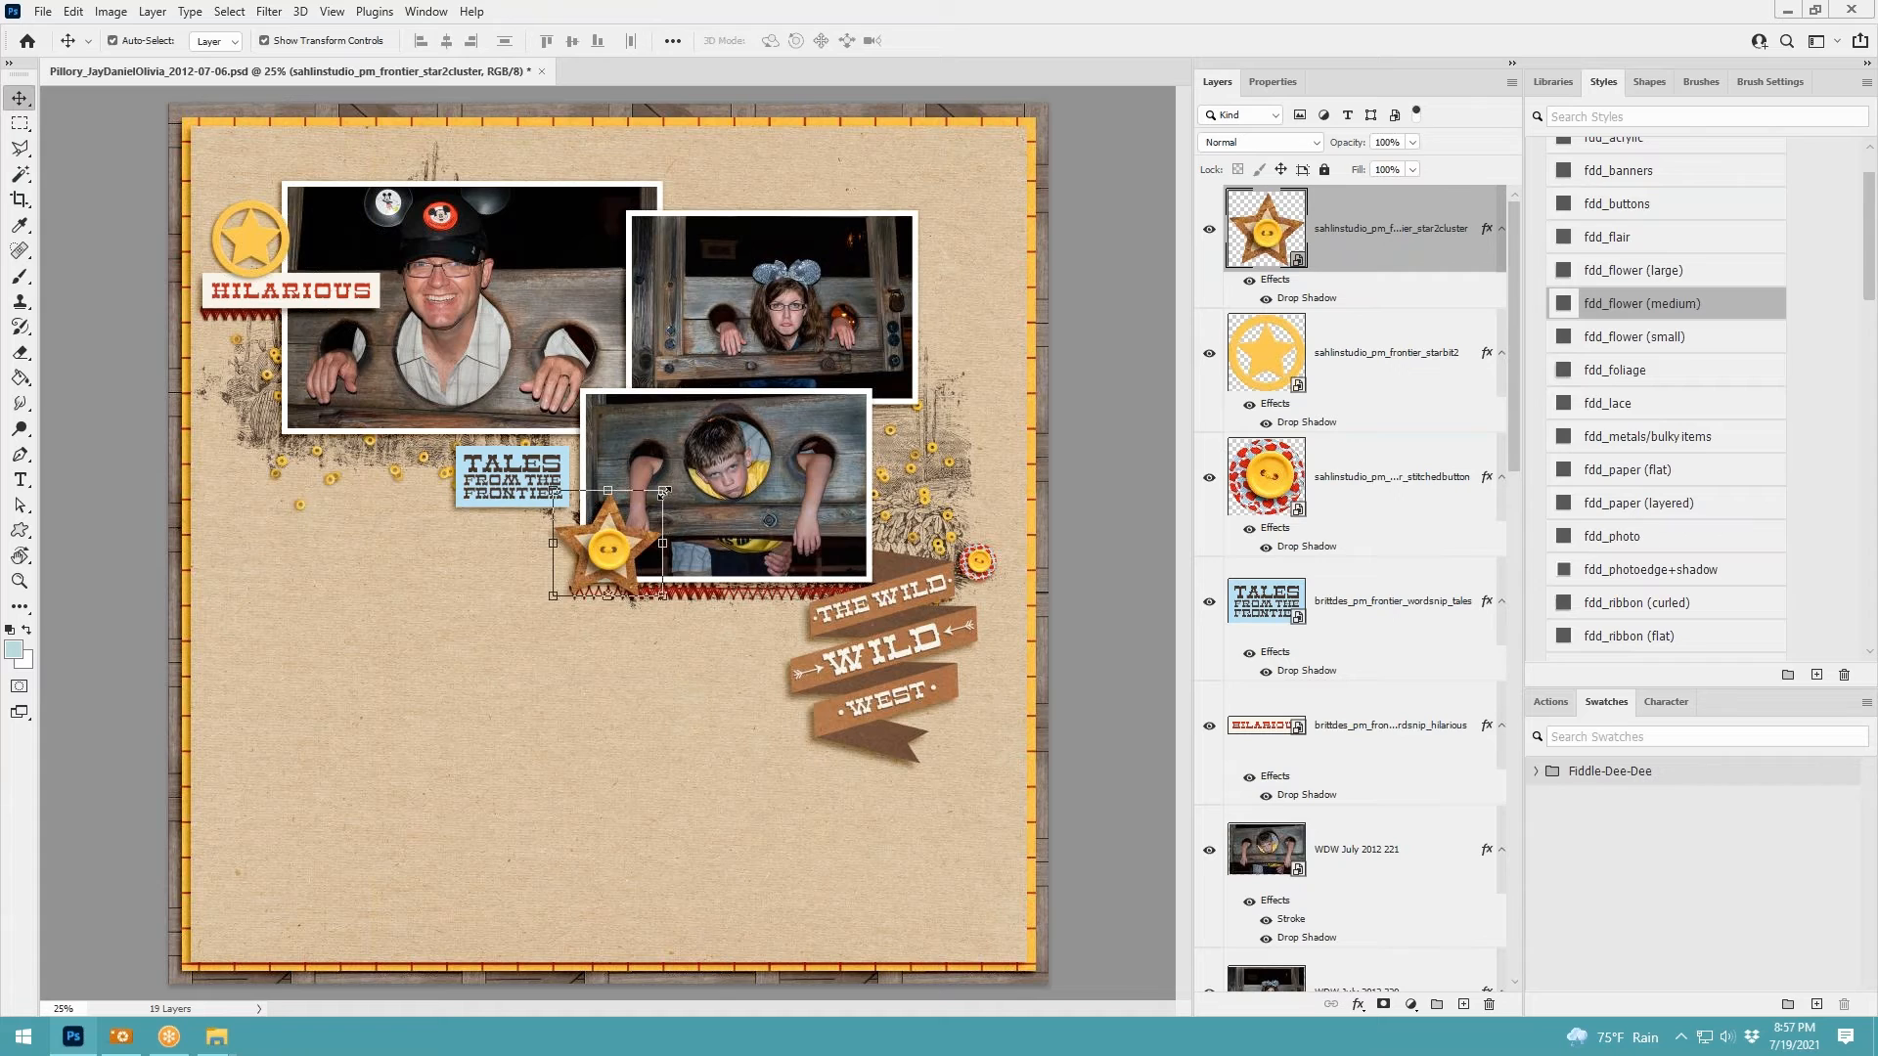
mouse_move(662, 490)
left_mouse_down()
mouse_move(633, 525)
mouse_move(644, 495)
left_mouse_up()
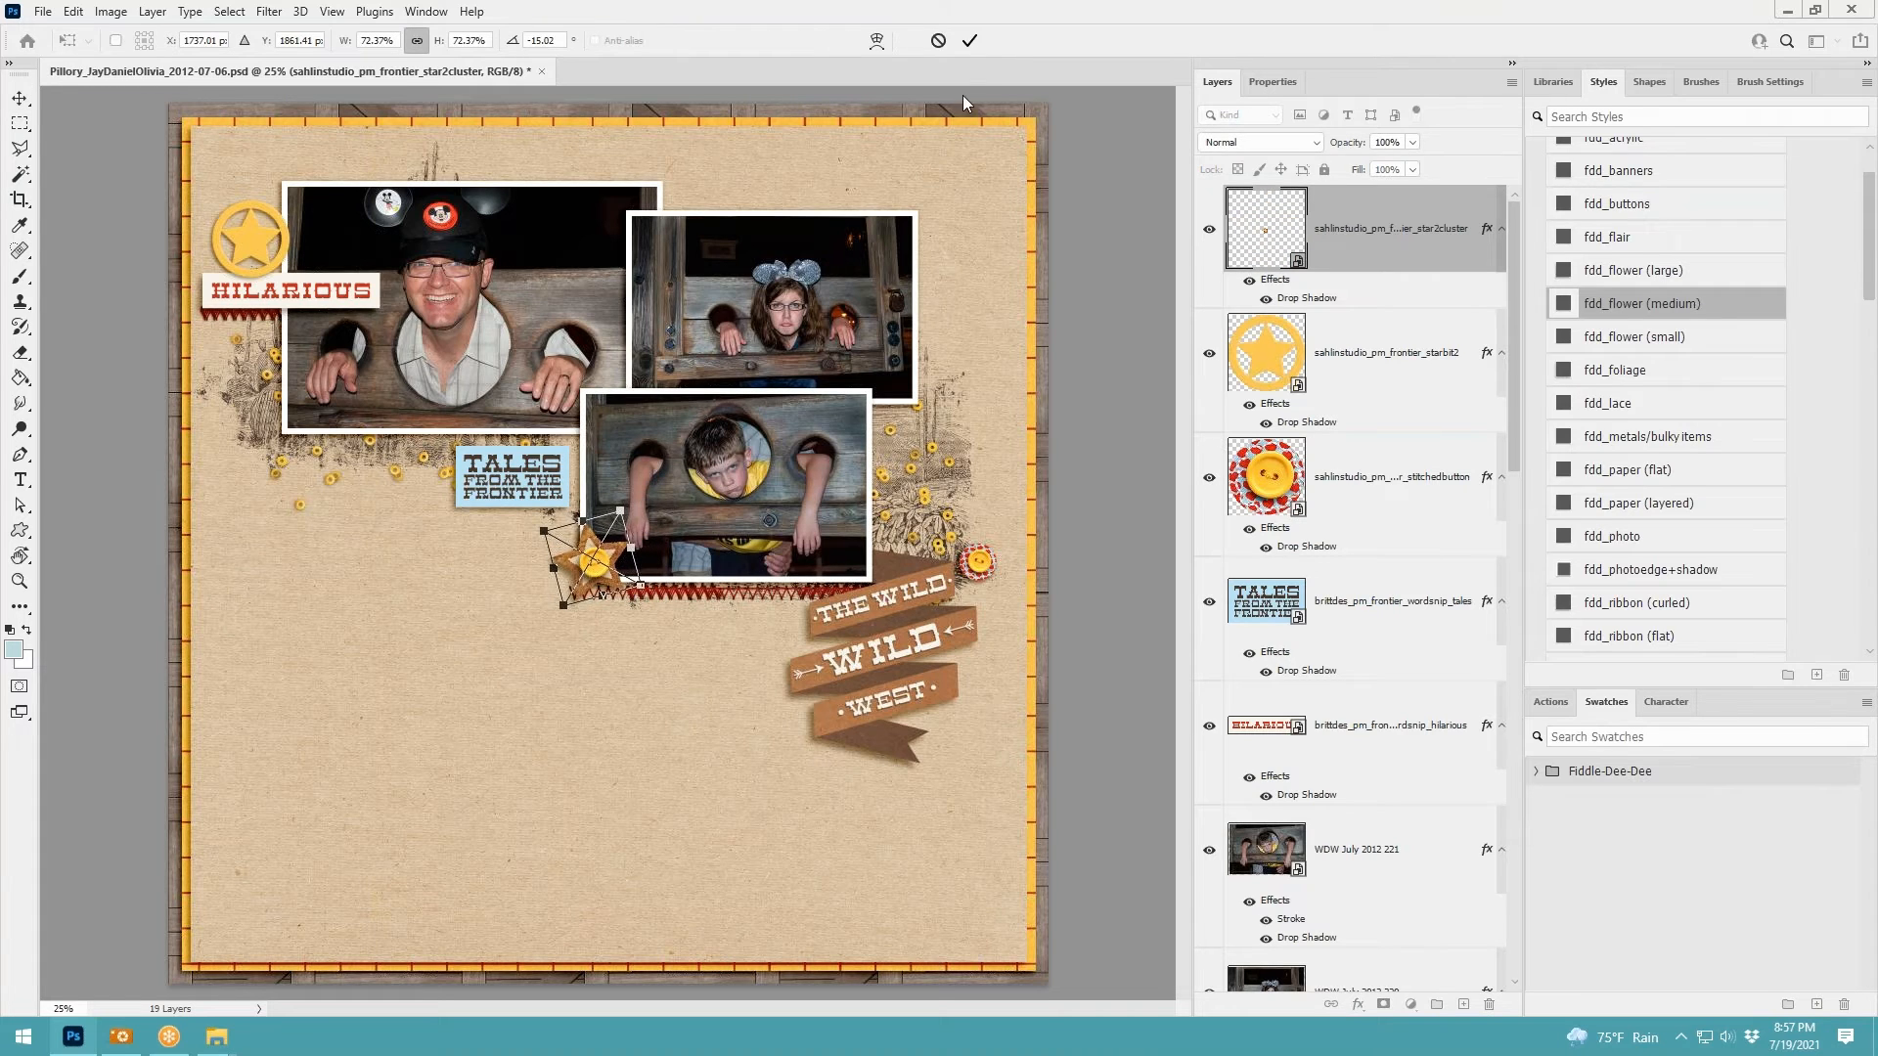
left_click(968, 44)
left_click_drag(610, 562, 450, 493)
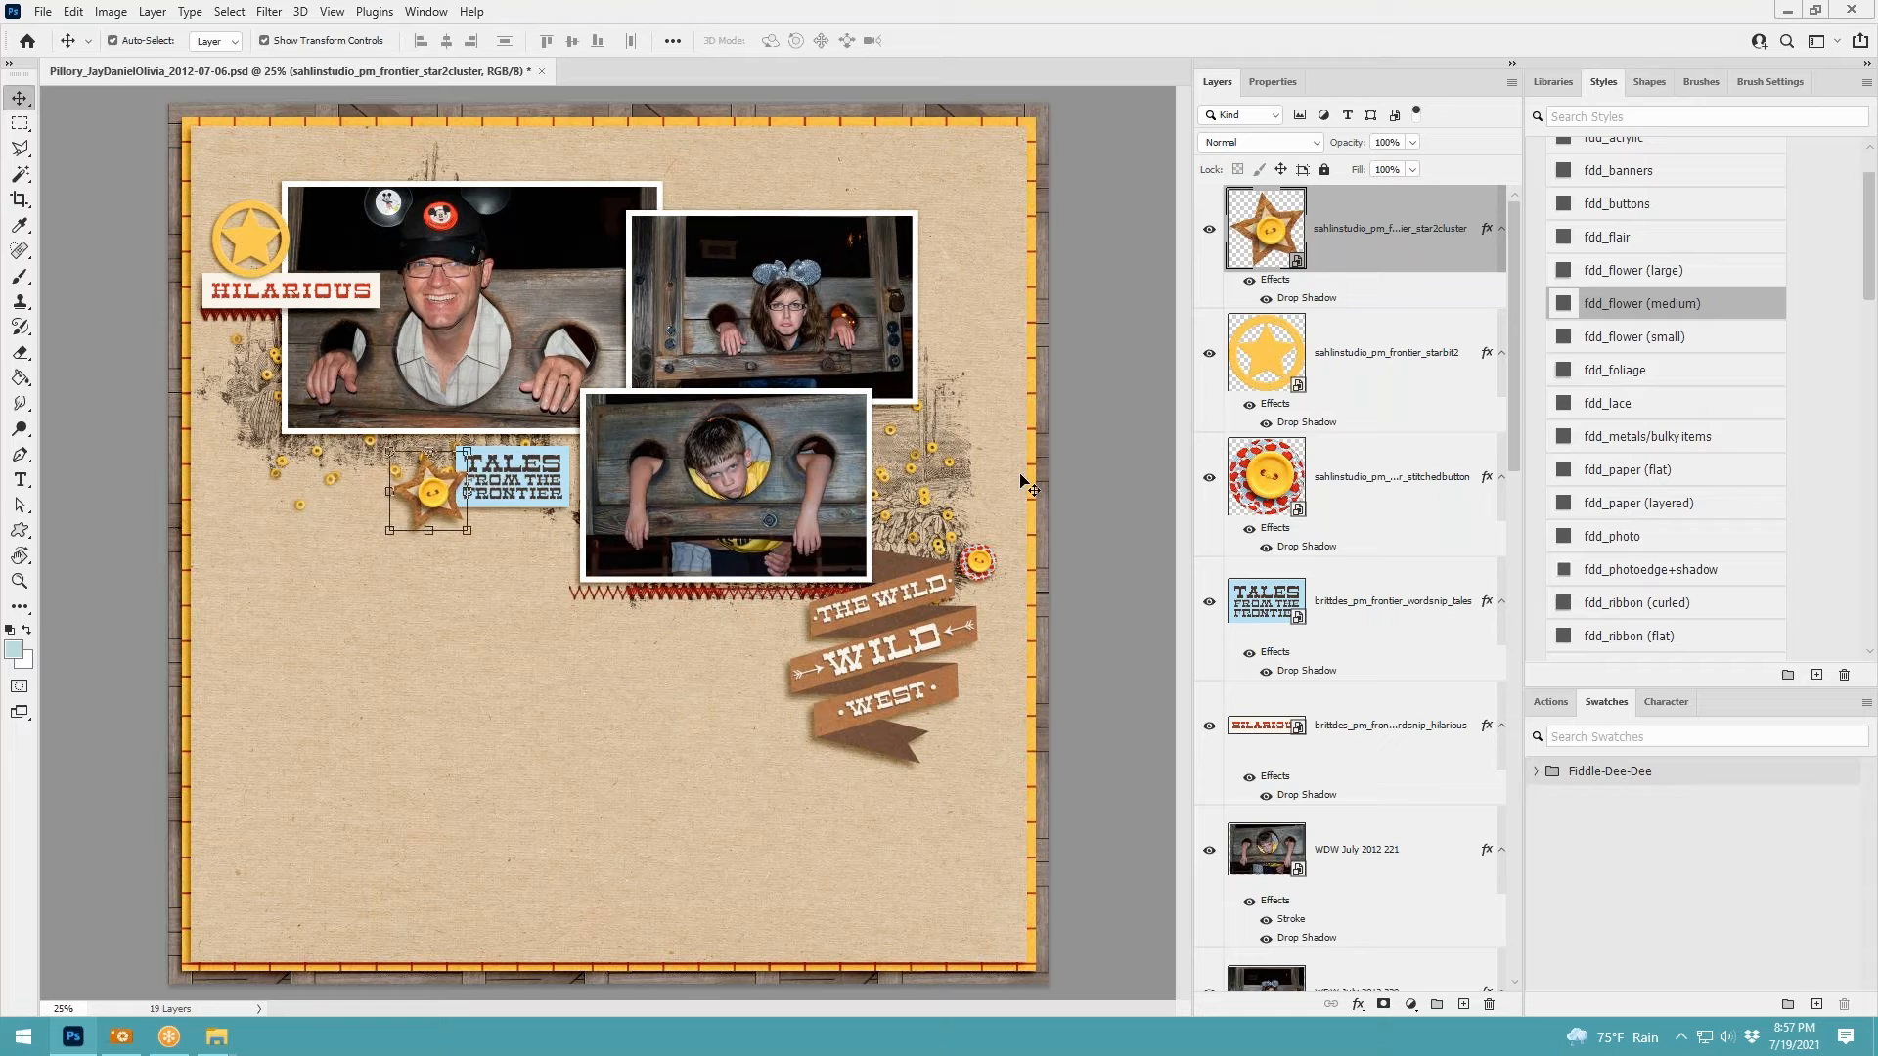
Nudge the star cluster slightly right and the TALES strip slightly down so the star overlaps the strip's left end
left_click(321, 566)
scroll(416, 475, "up", 2)
scroll(465, 546, "up", 2)
mouse_move(434, 483)
left_mouse_down()
mouse_move(432, 520)
mouse_move(475, 590)
mouse_move(460, 483)
left_mouse_up()
left_click_drag(679, 454, 672, 465)
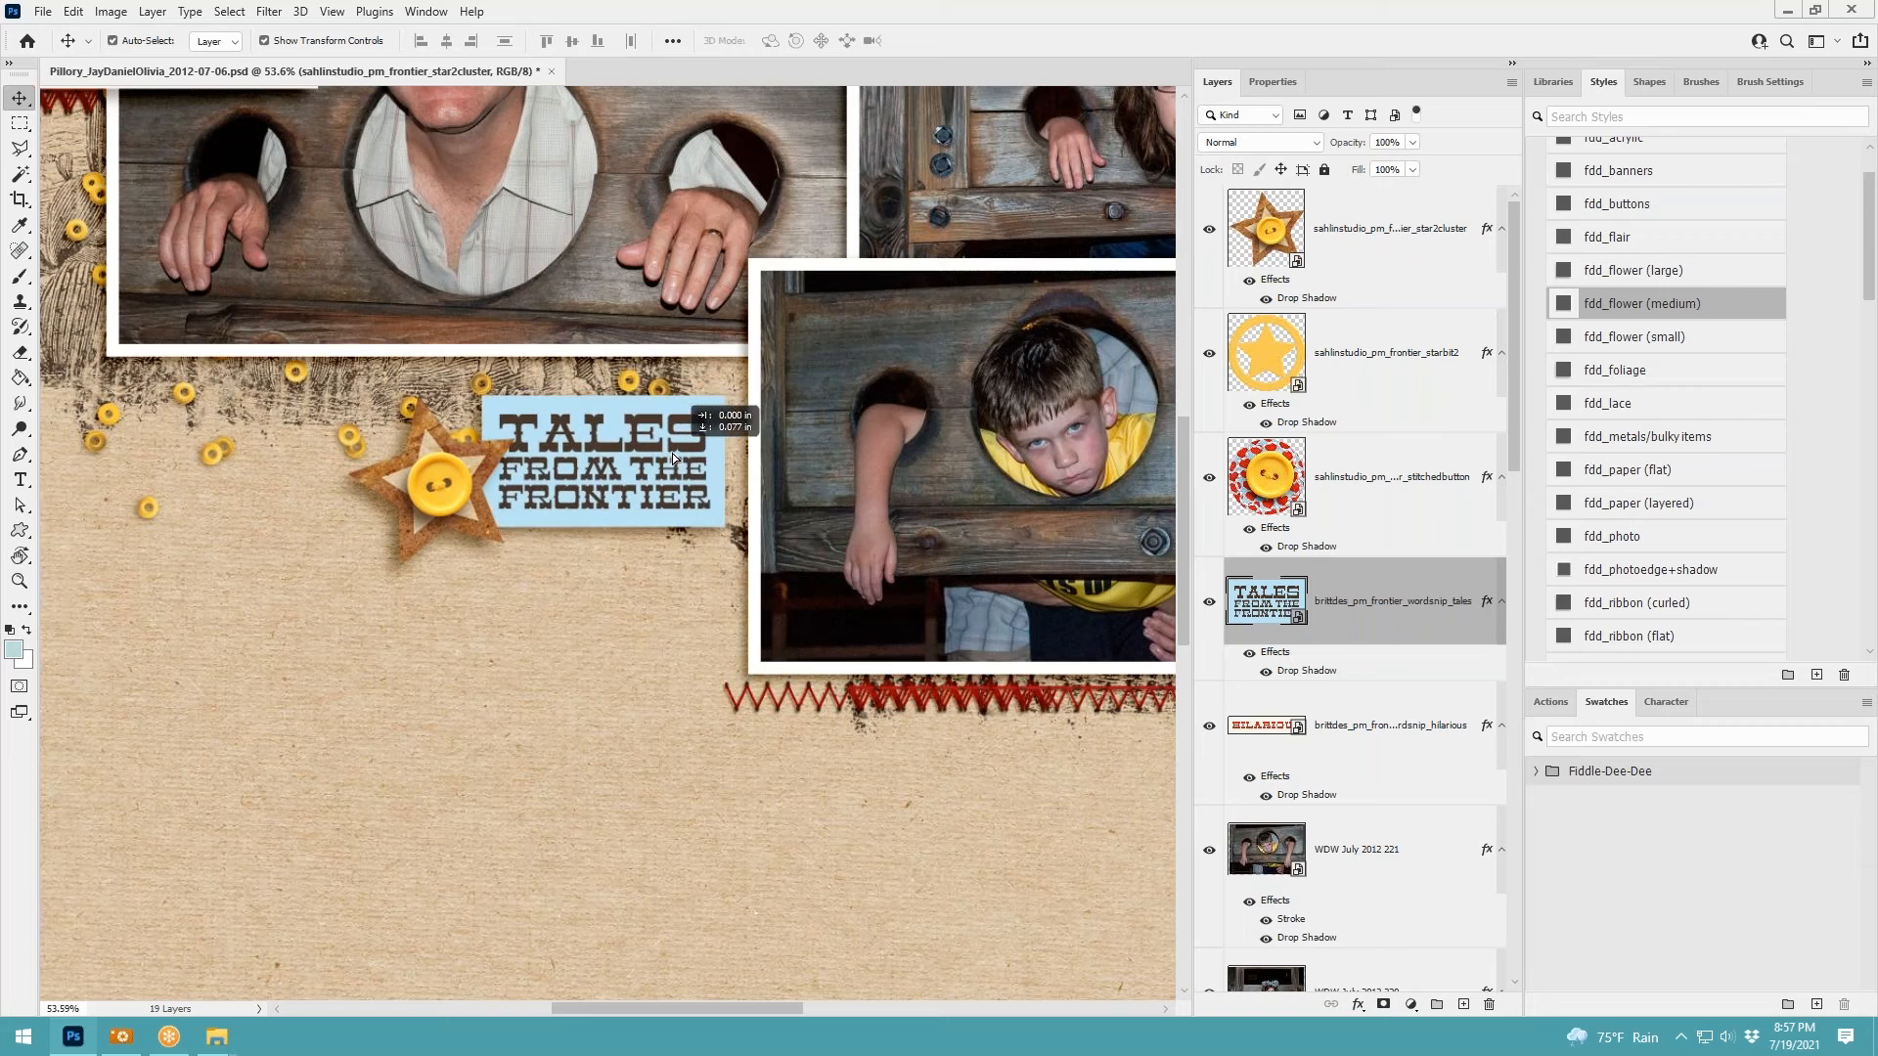
left_click(458, 479)
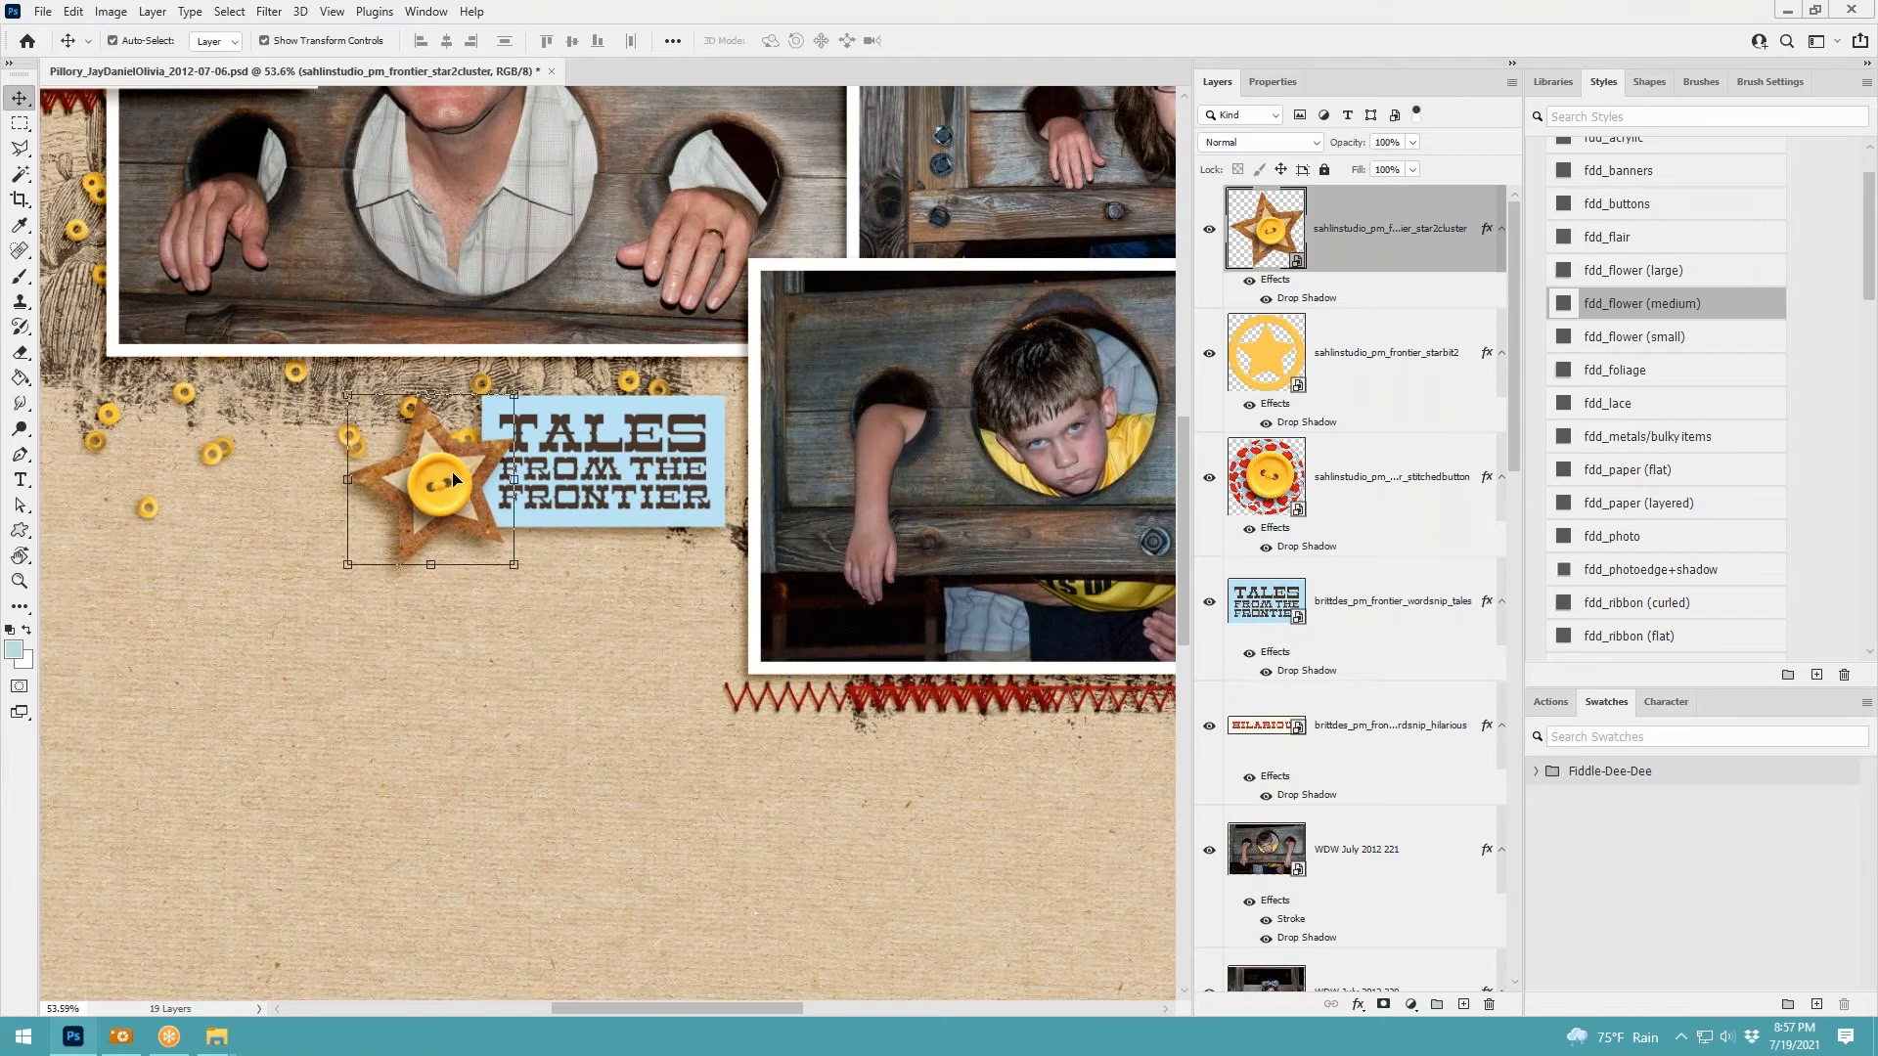
scroll(455, 478, "down", 3)
scroll(455, 478, "down", 2)
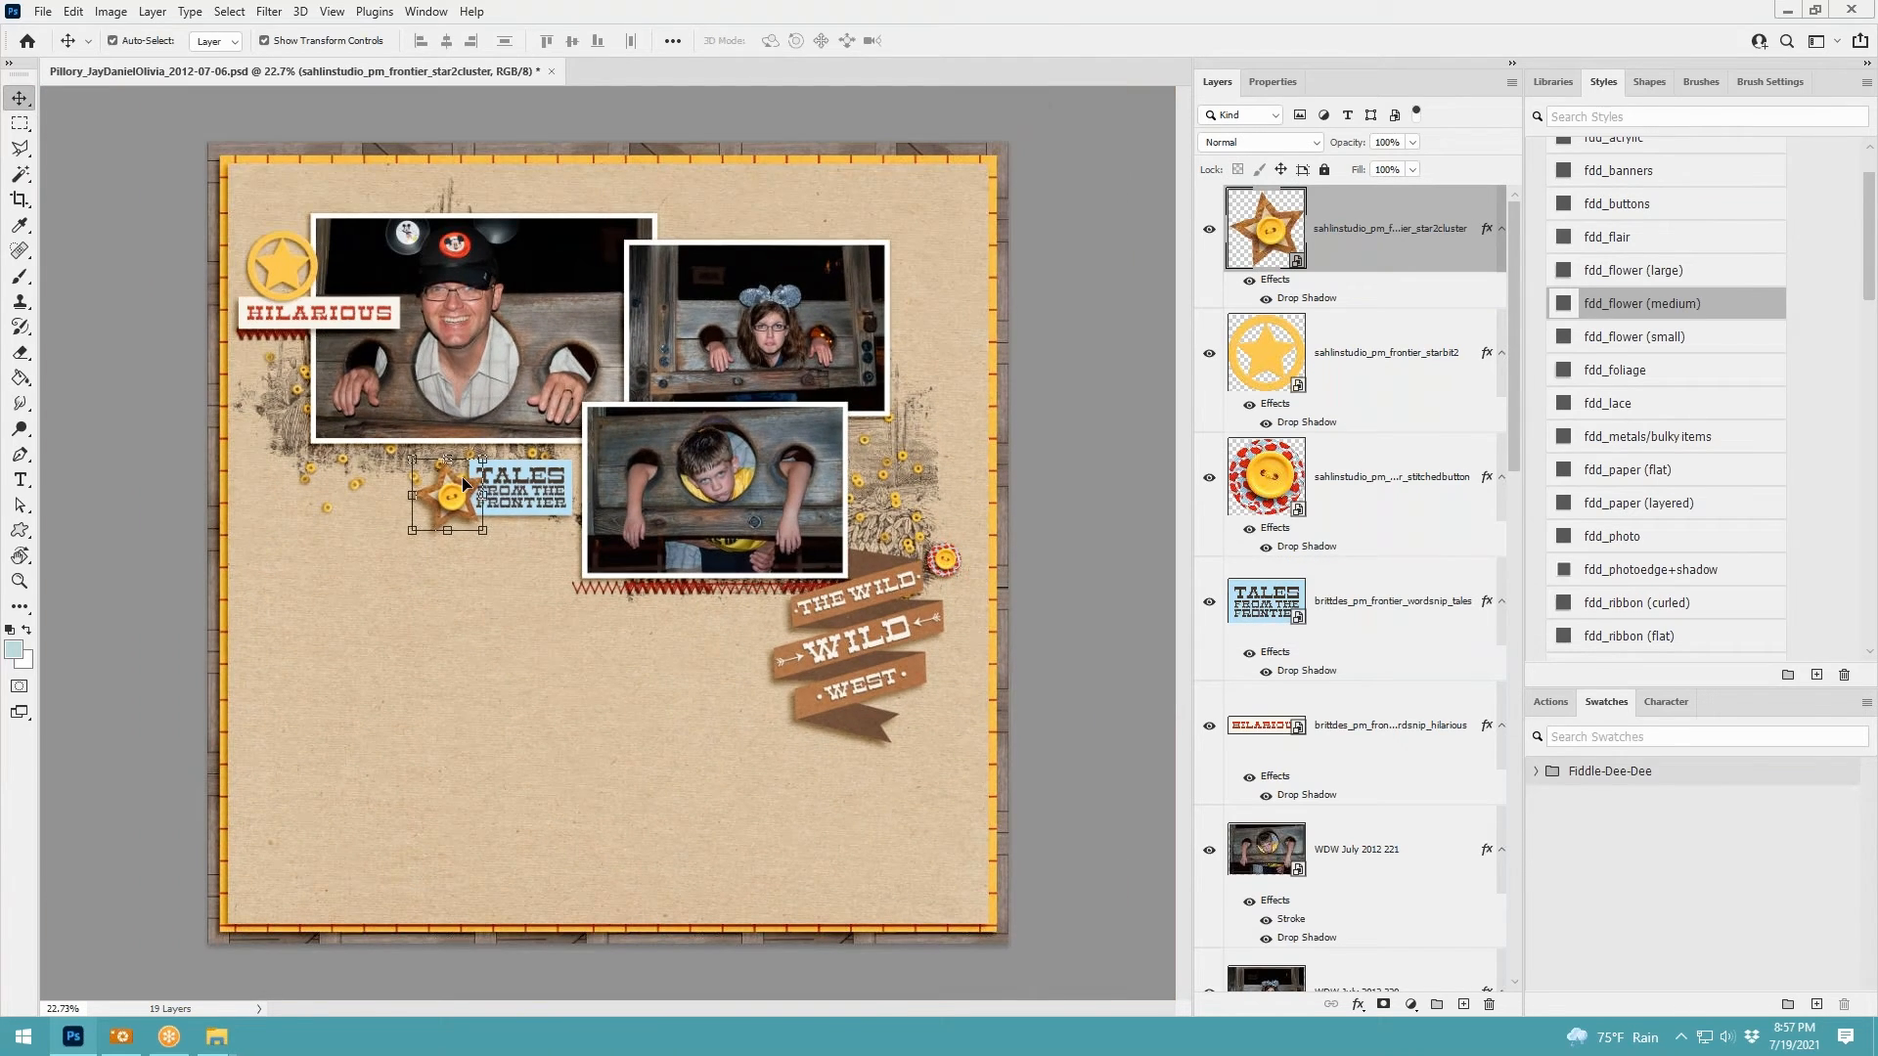
left_click(550, 501)
key("ctrl+t")
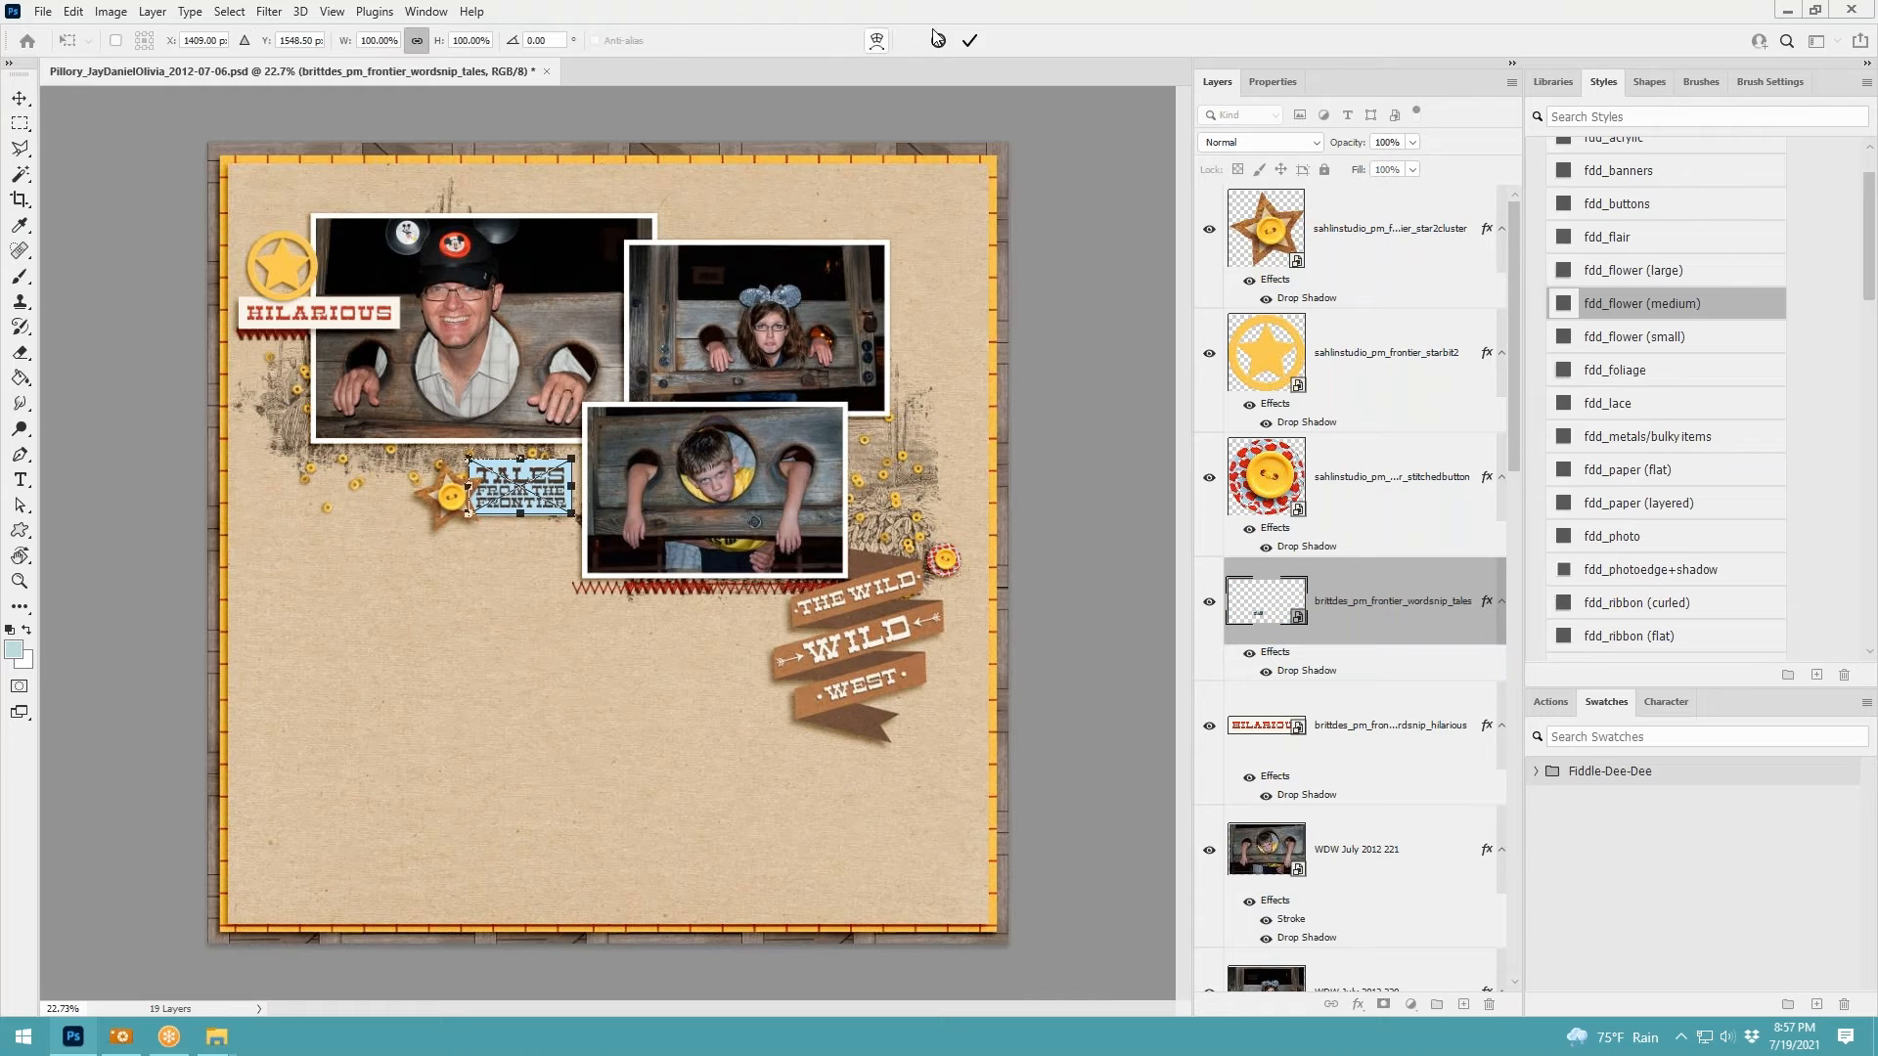
left_click(970, 40)
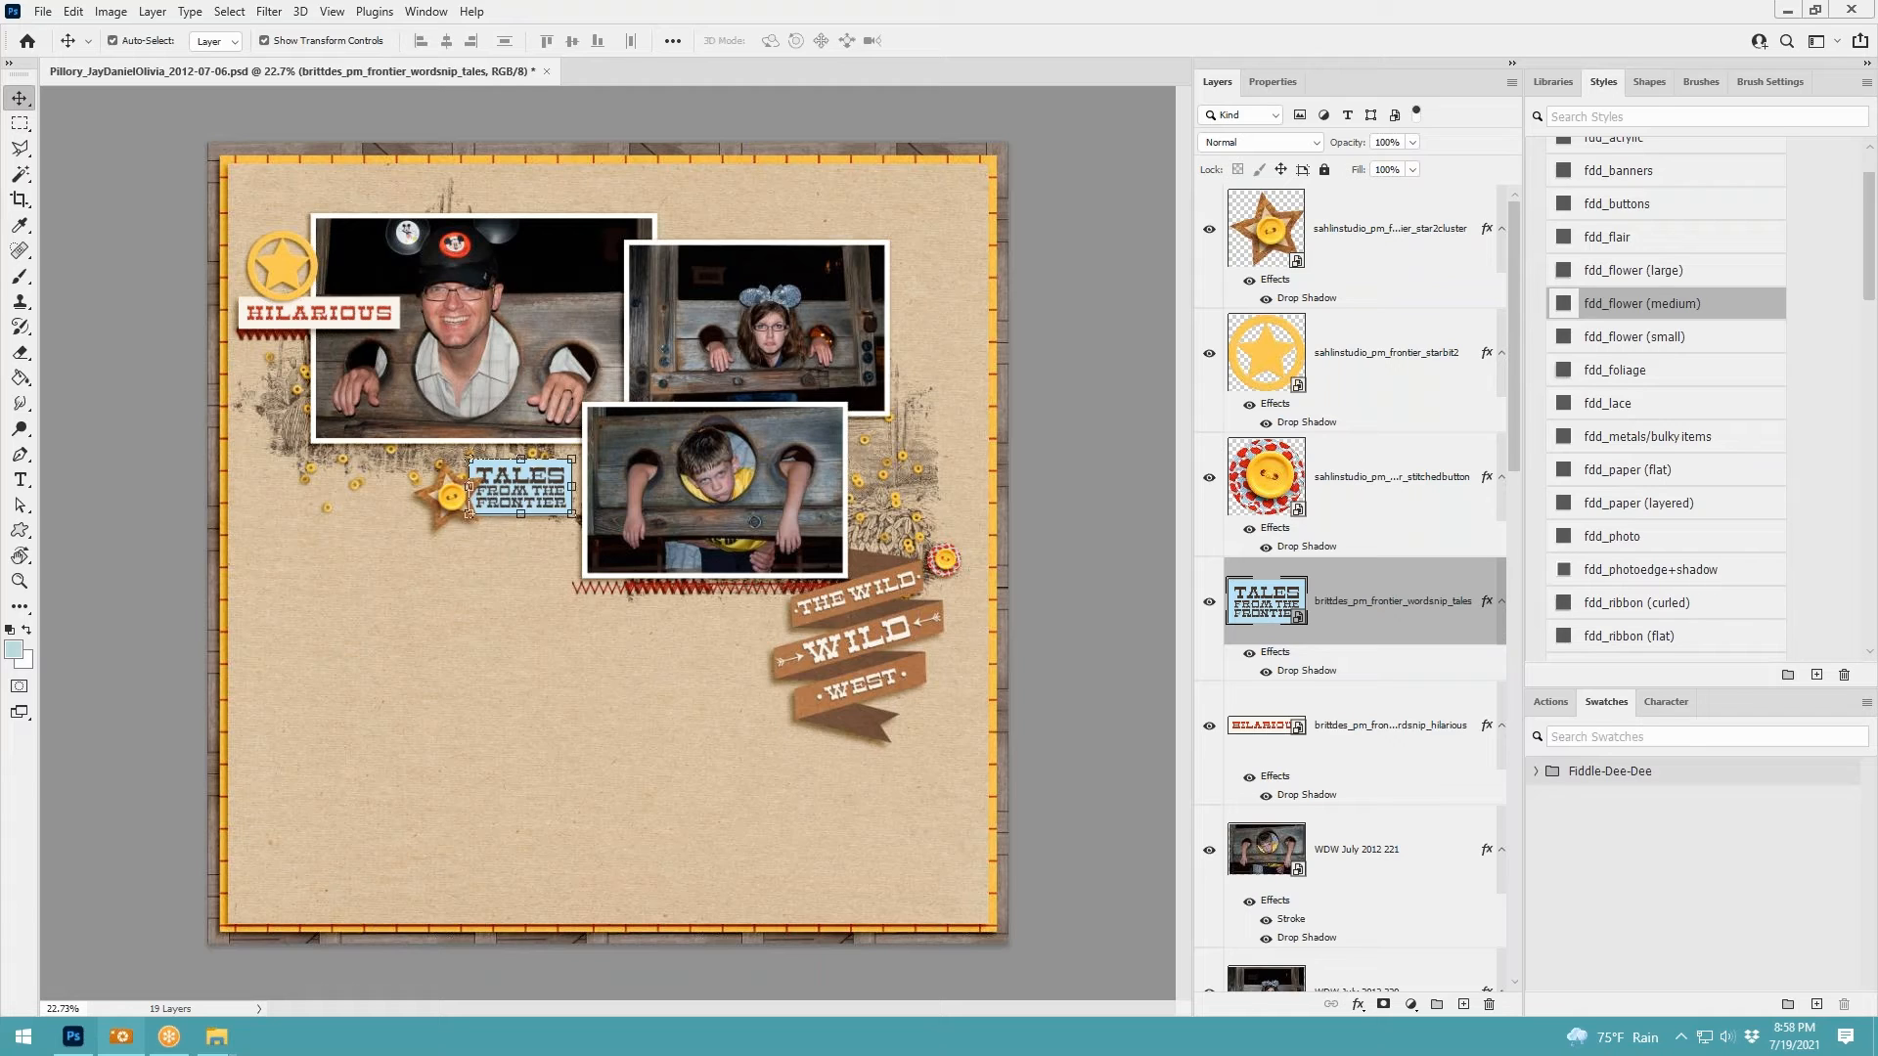
Place sahlinstudio_pm_frontier_pins_ilovefrontierland over the large photo's upper-right corner with the fdd_paper (layered) style
left_click_drag(968, 464, 583, 206)
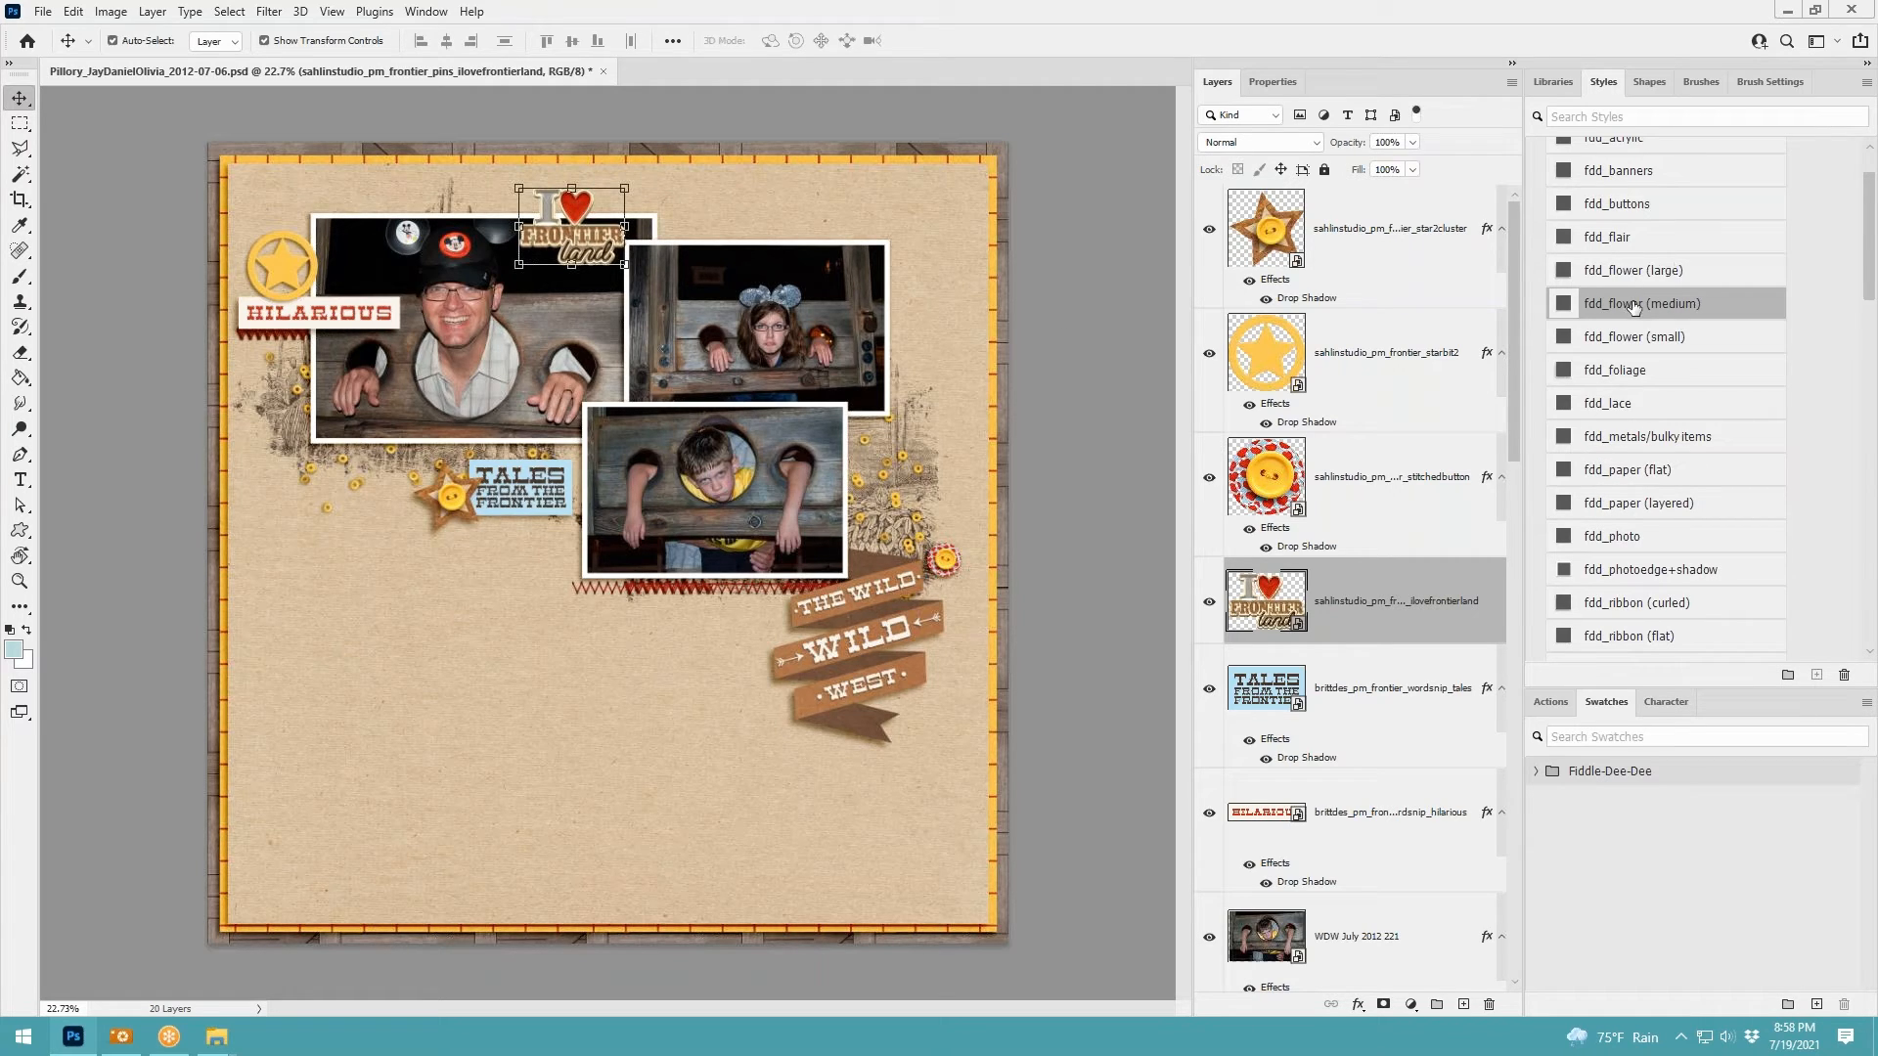
left_click(1671, 505)
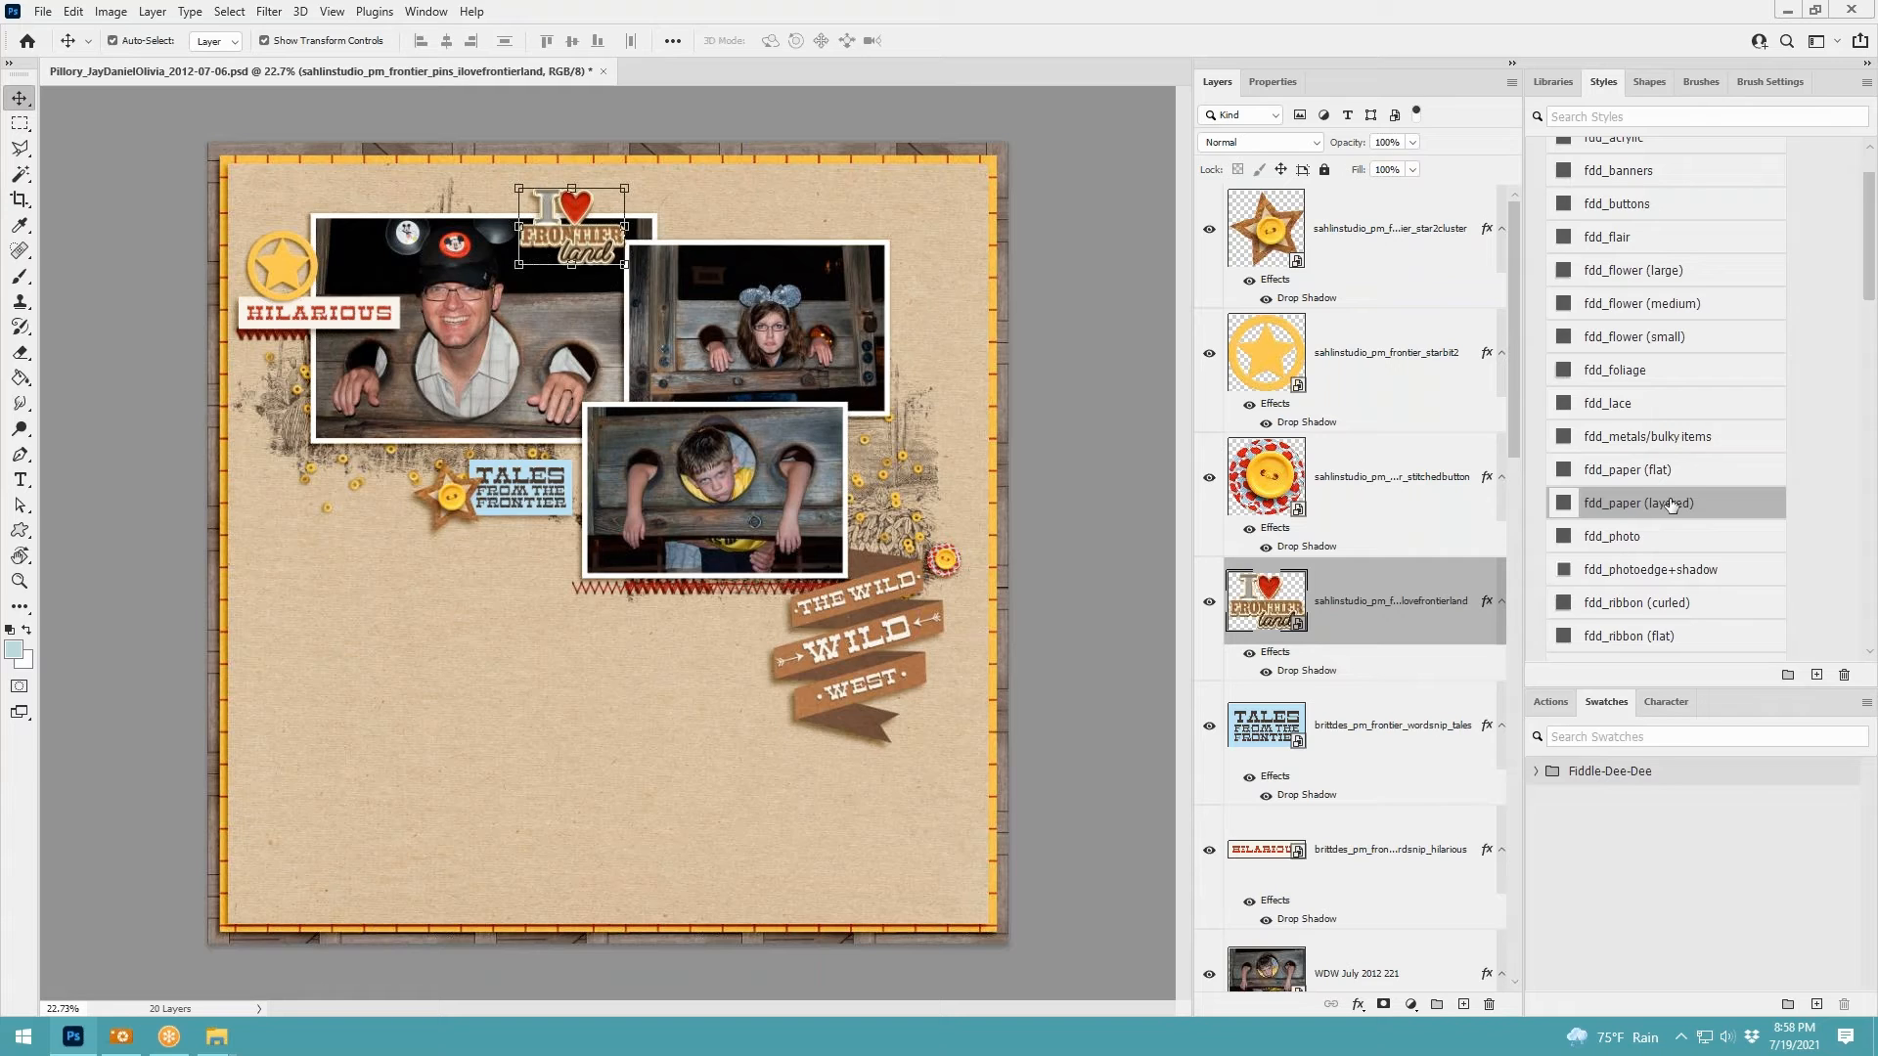
Place sahlinstudio_pm_frontier_pins_star in front, with the fdd_metals/bulky items style, 54.37% scale and 6.76° rotation, overlapping the yellow star badge above HILARIOUS
key("F10")
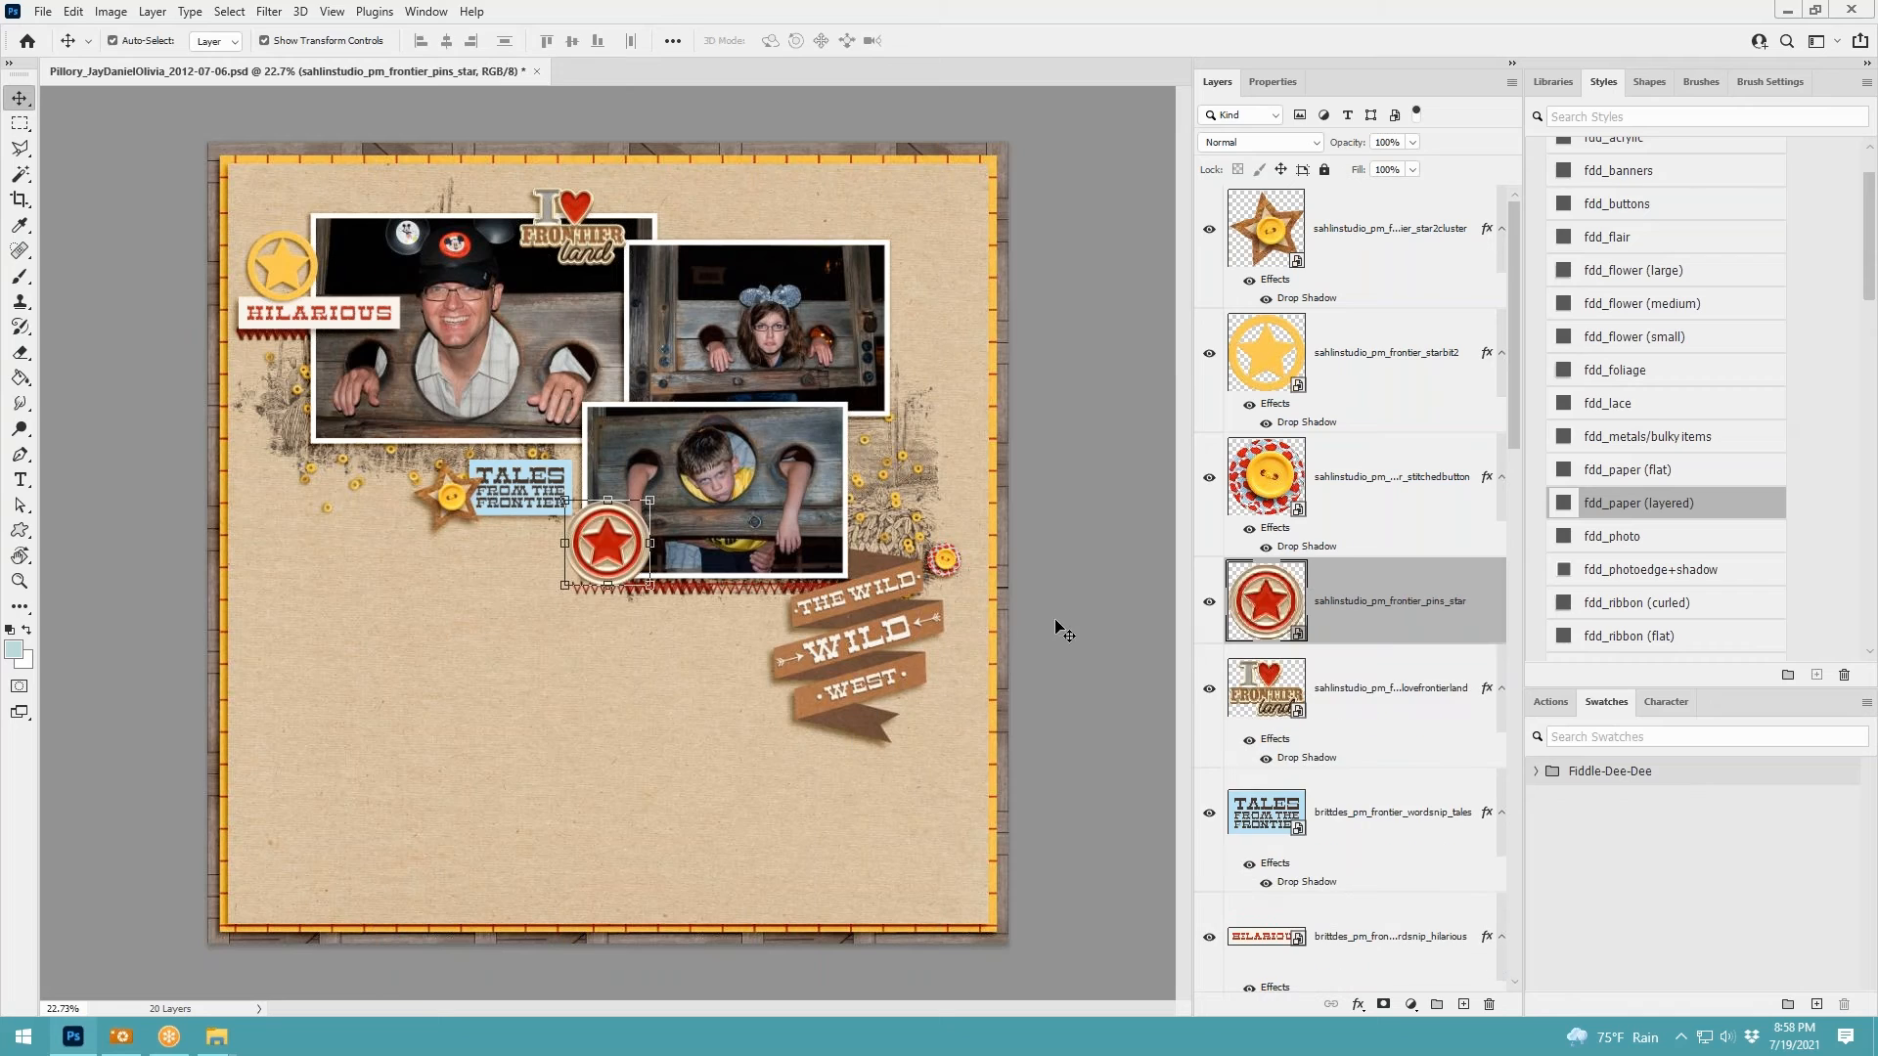
left_click(1658, 506)
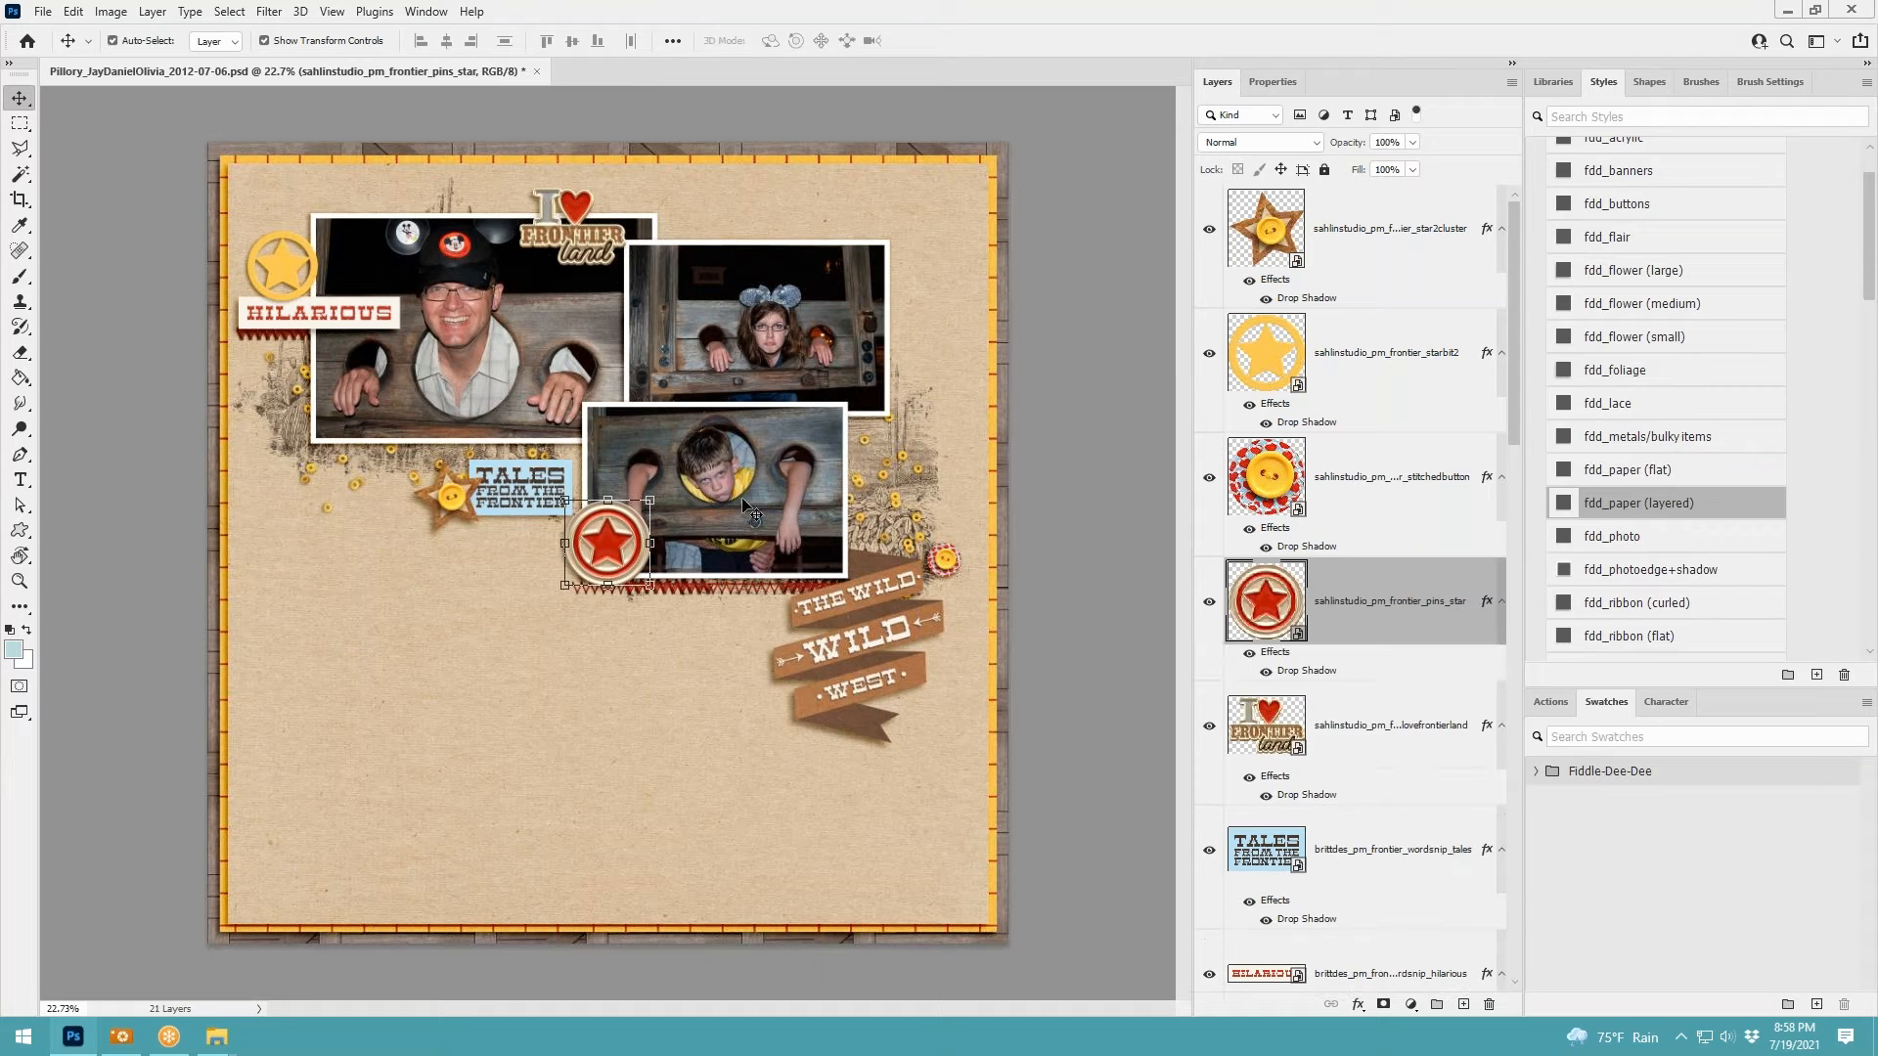
left_click(1658, 436)
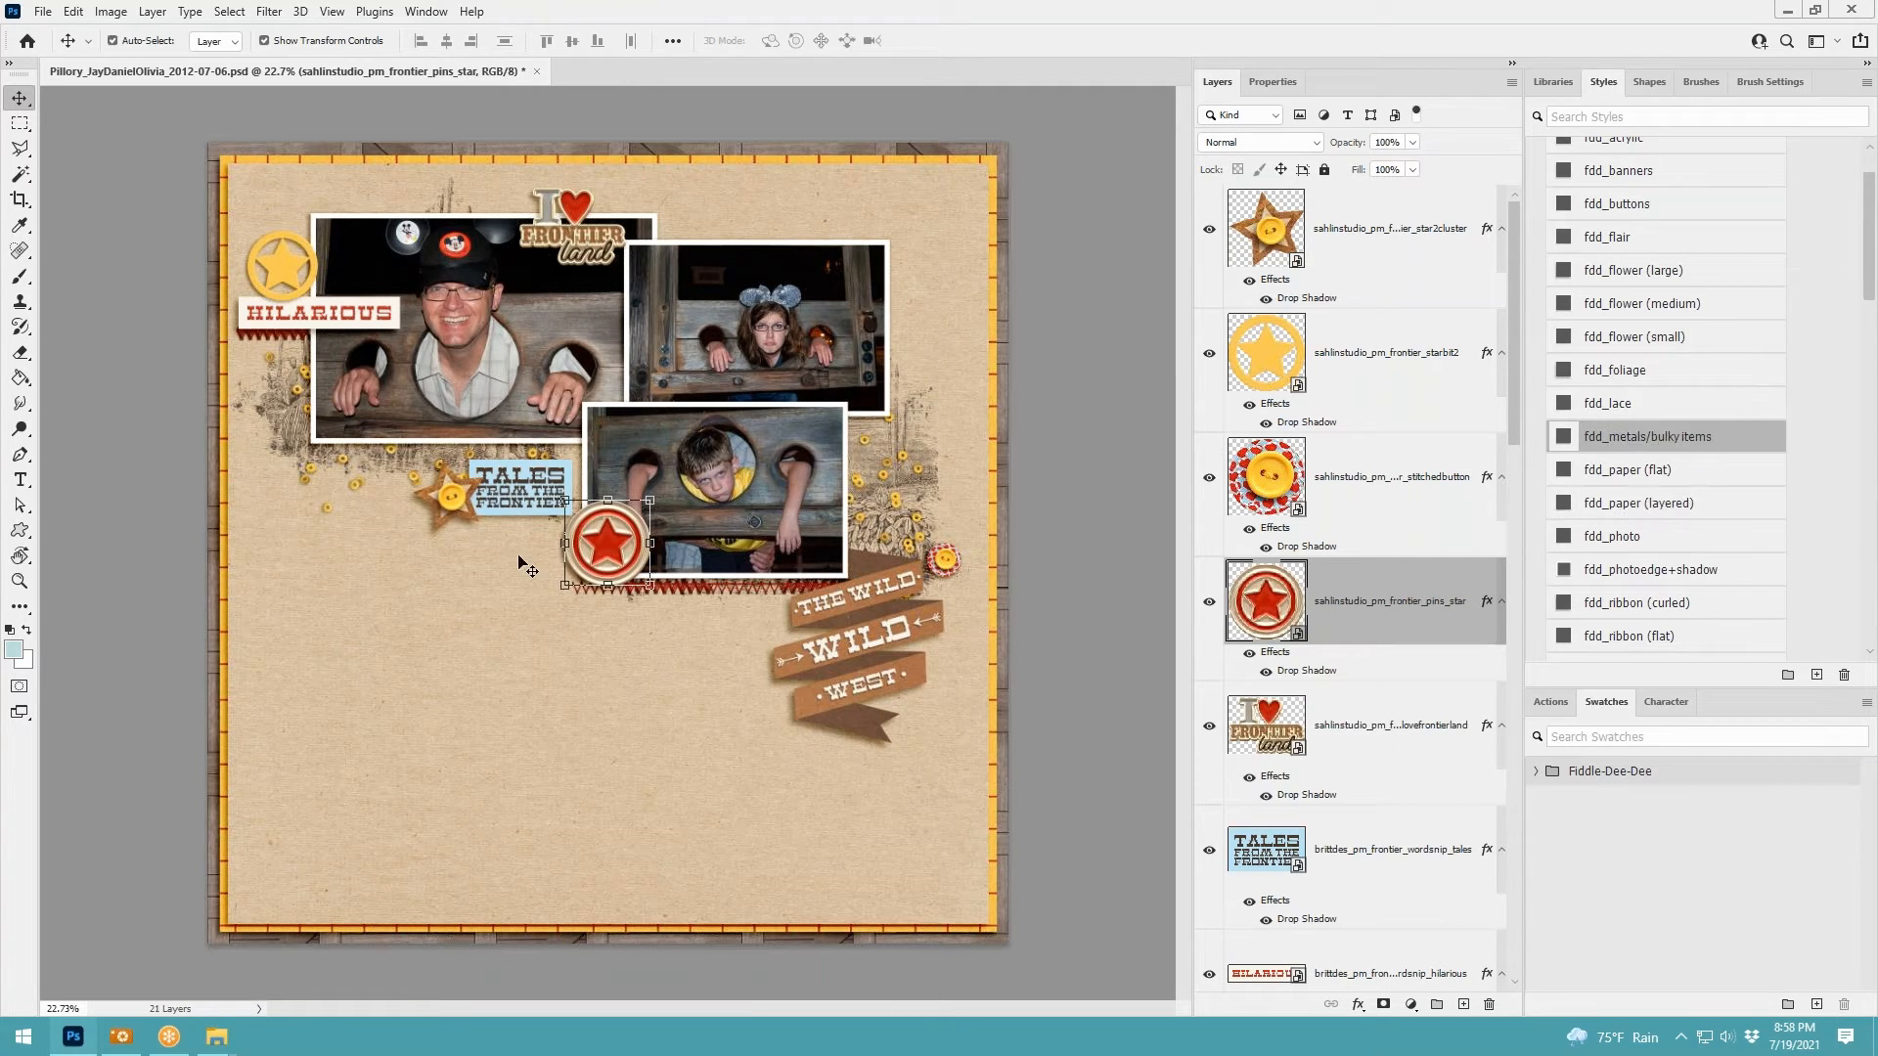
left_click_drag(649, 500, 329, 262)
left_click(969, 40)
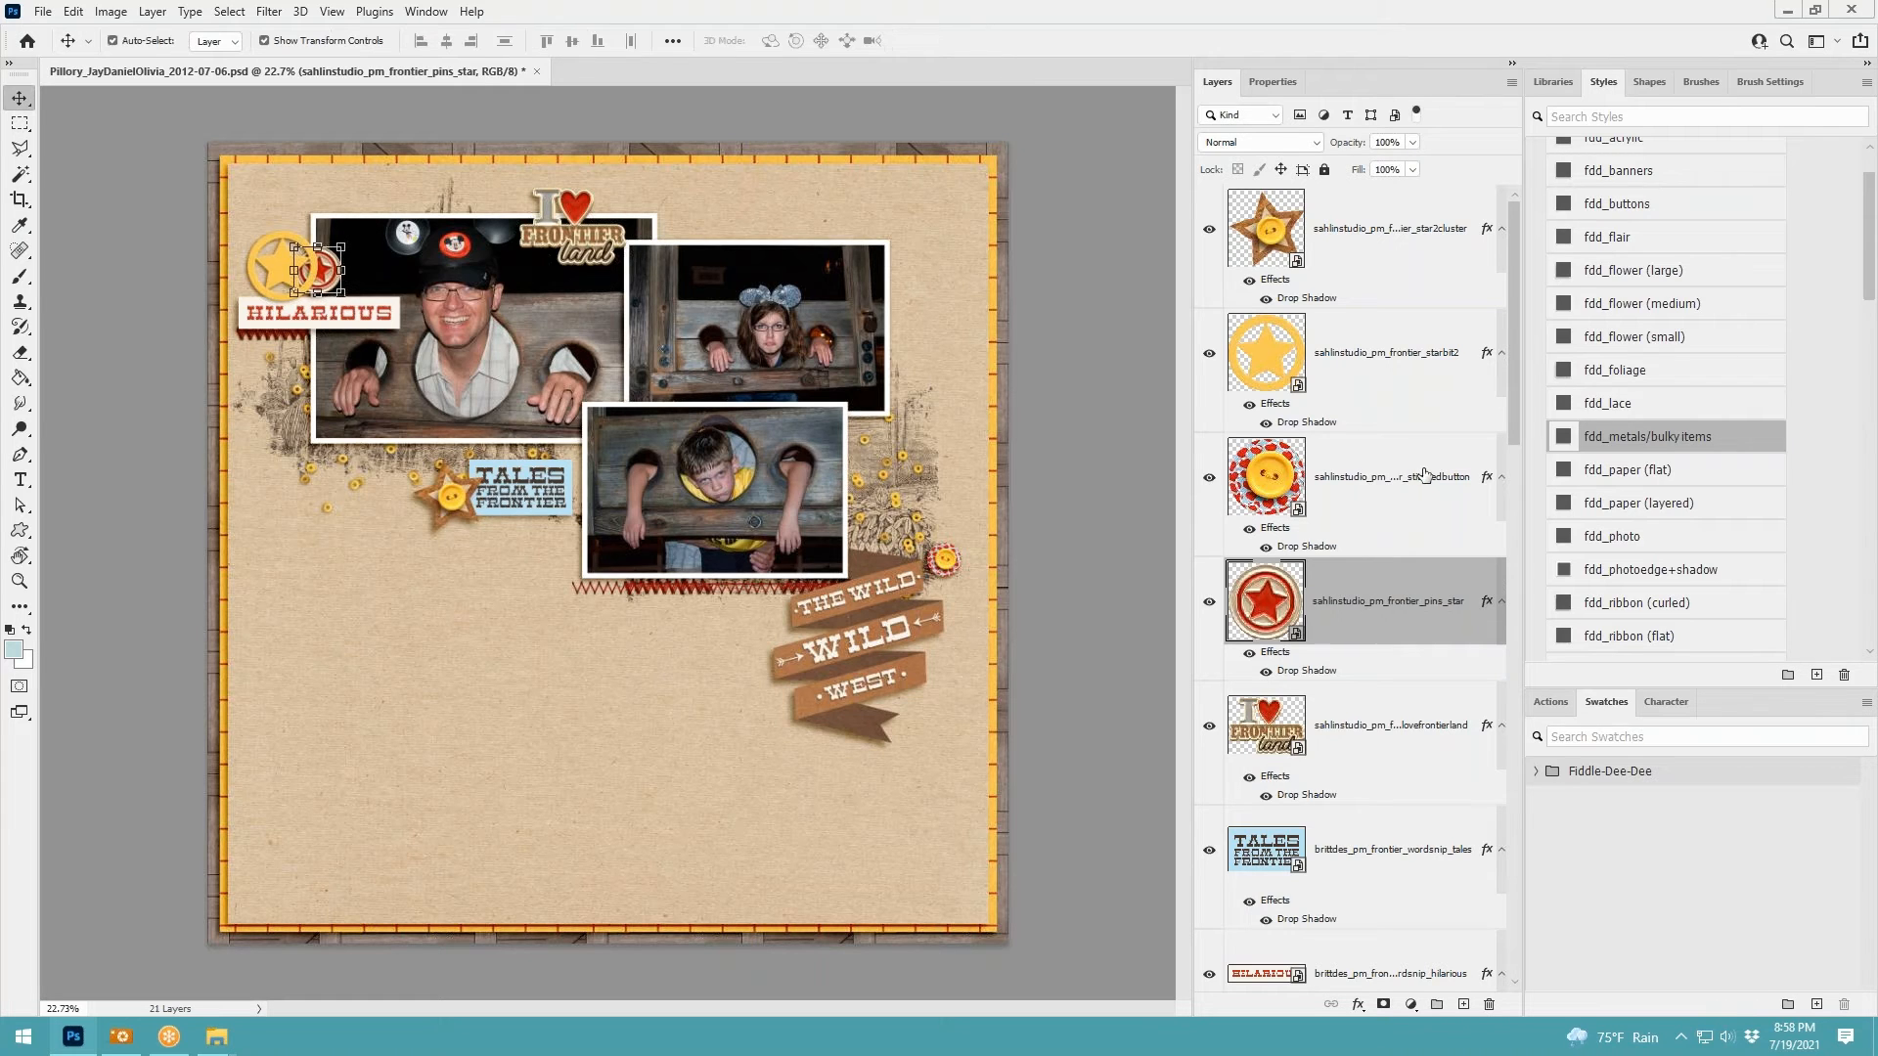
key("ctrl+shift+bracketright")
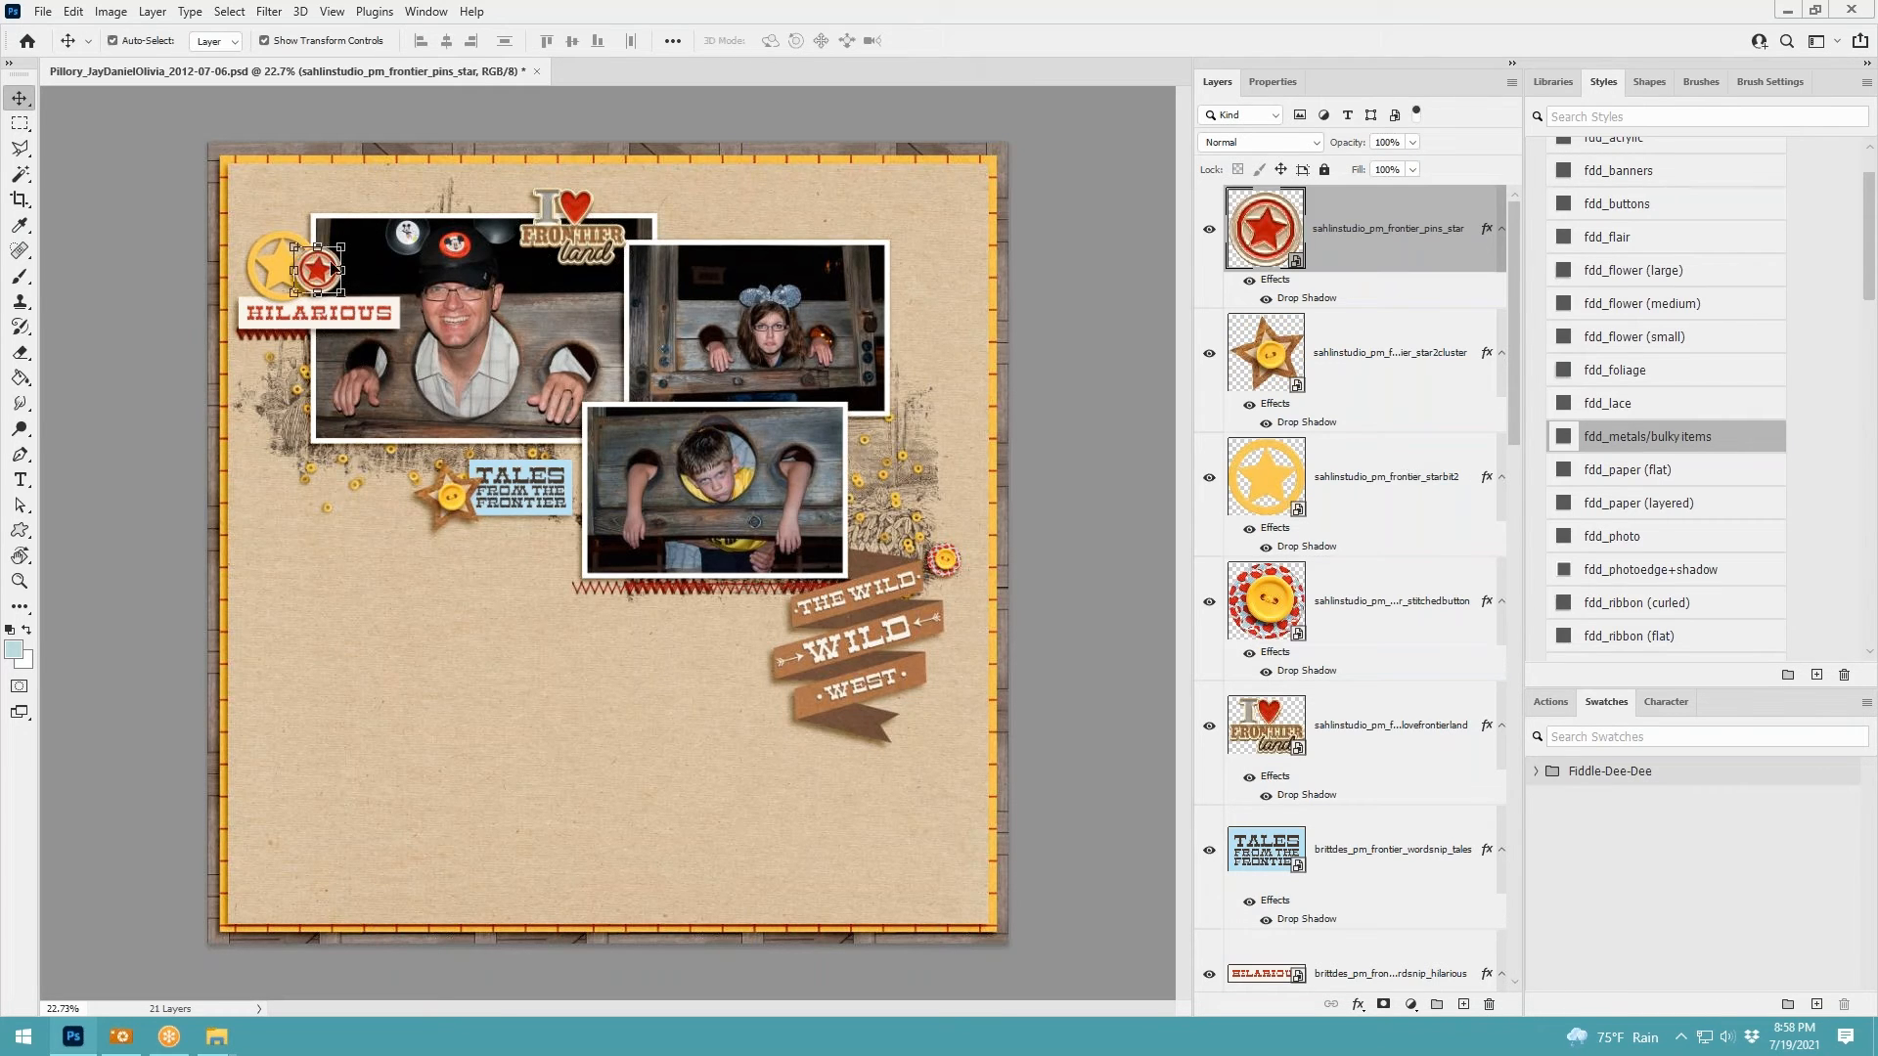
left_click_drag(337, 273, 343, 275)
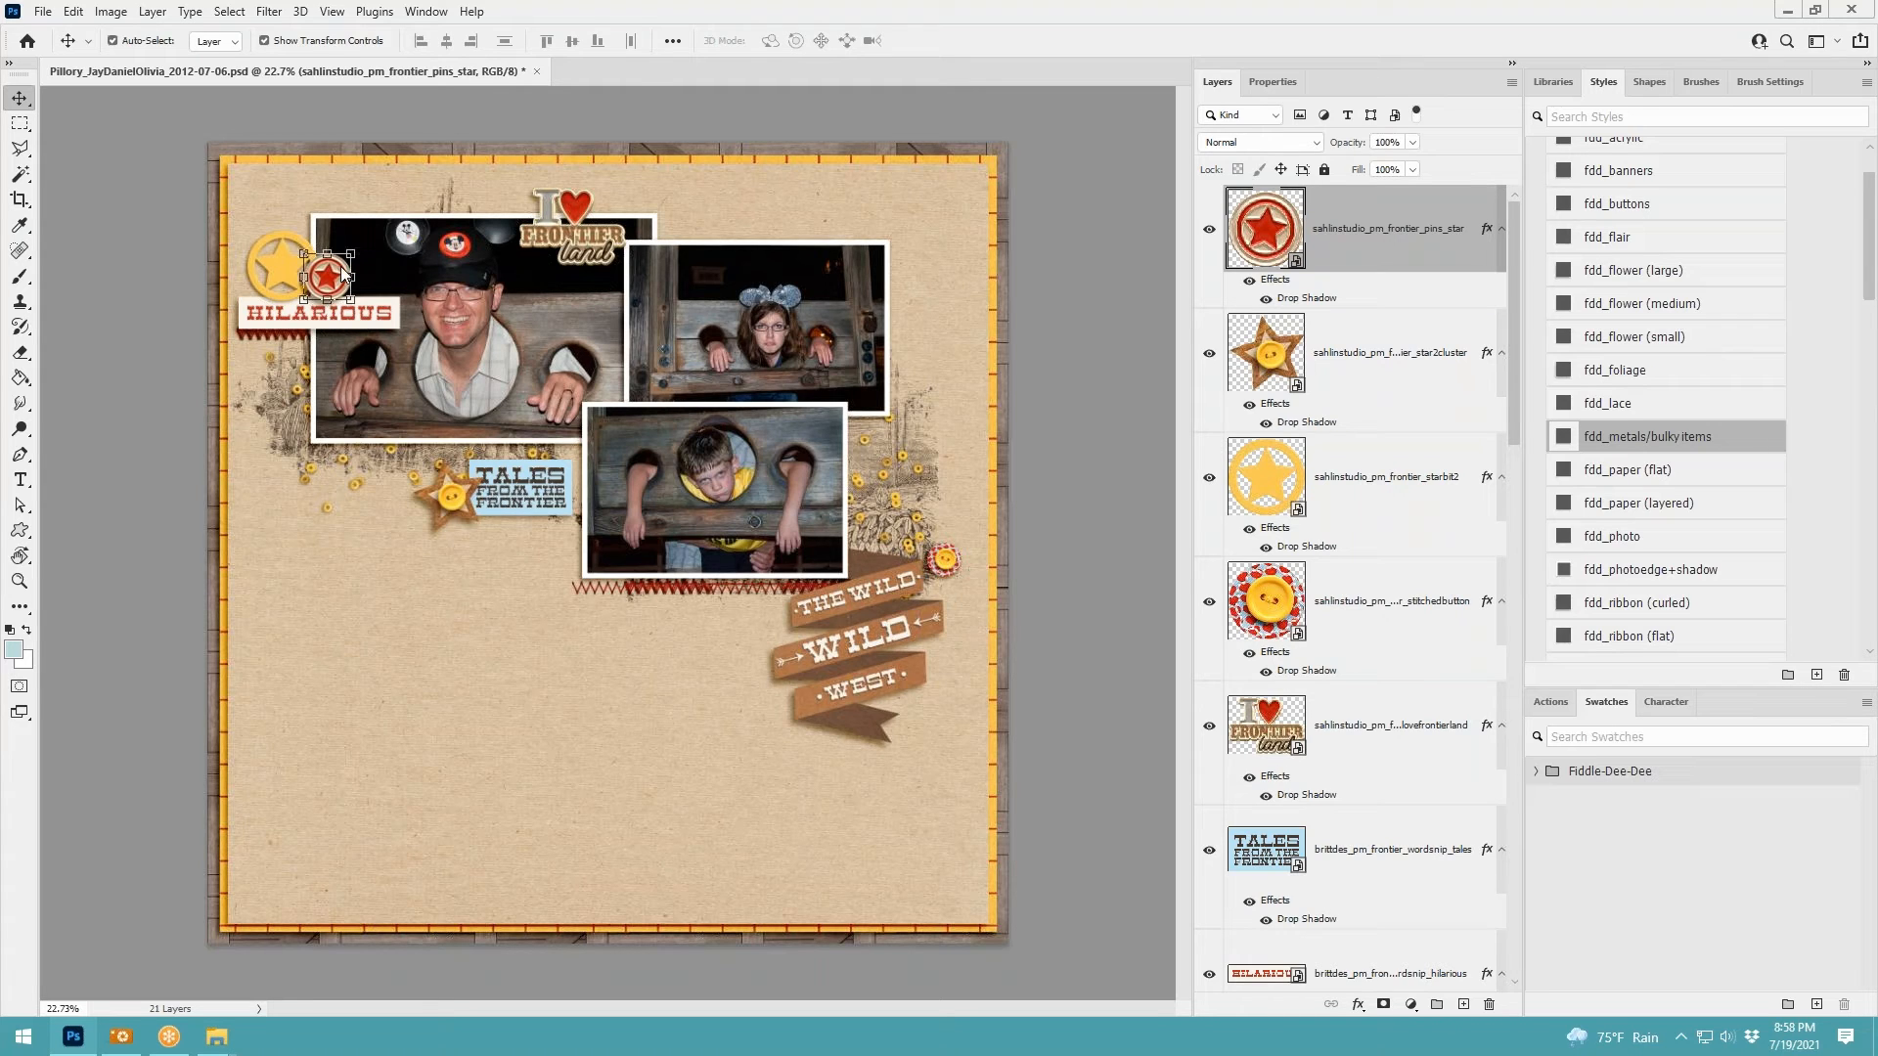
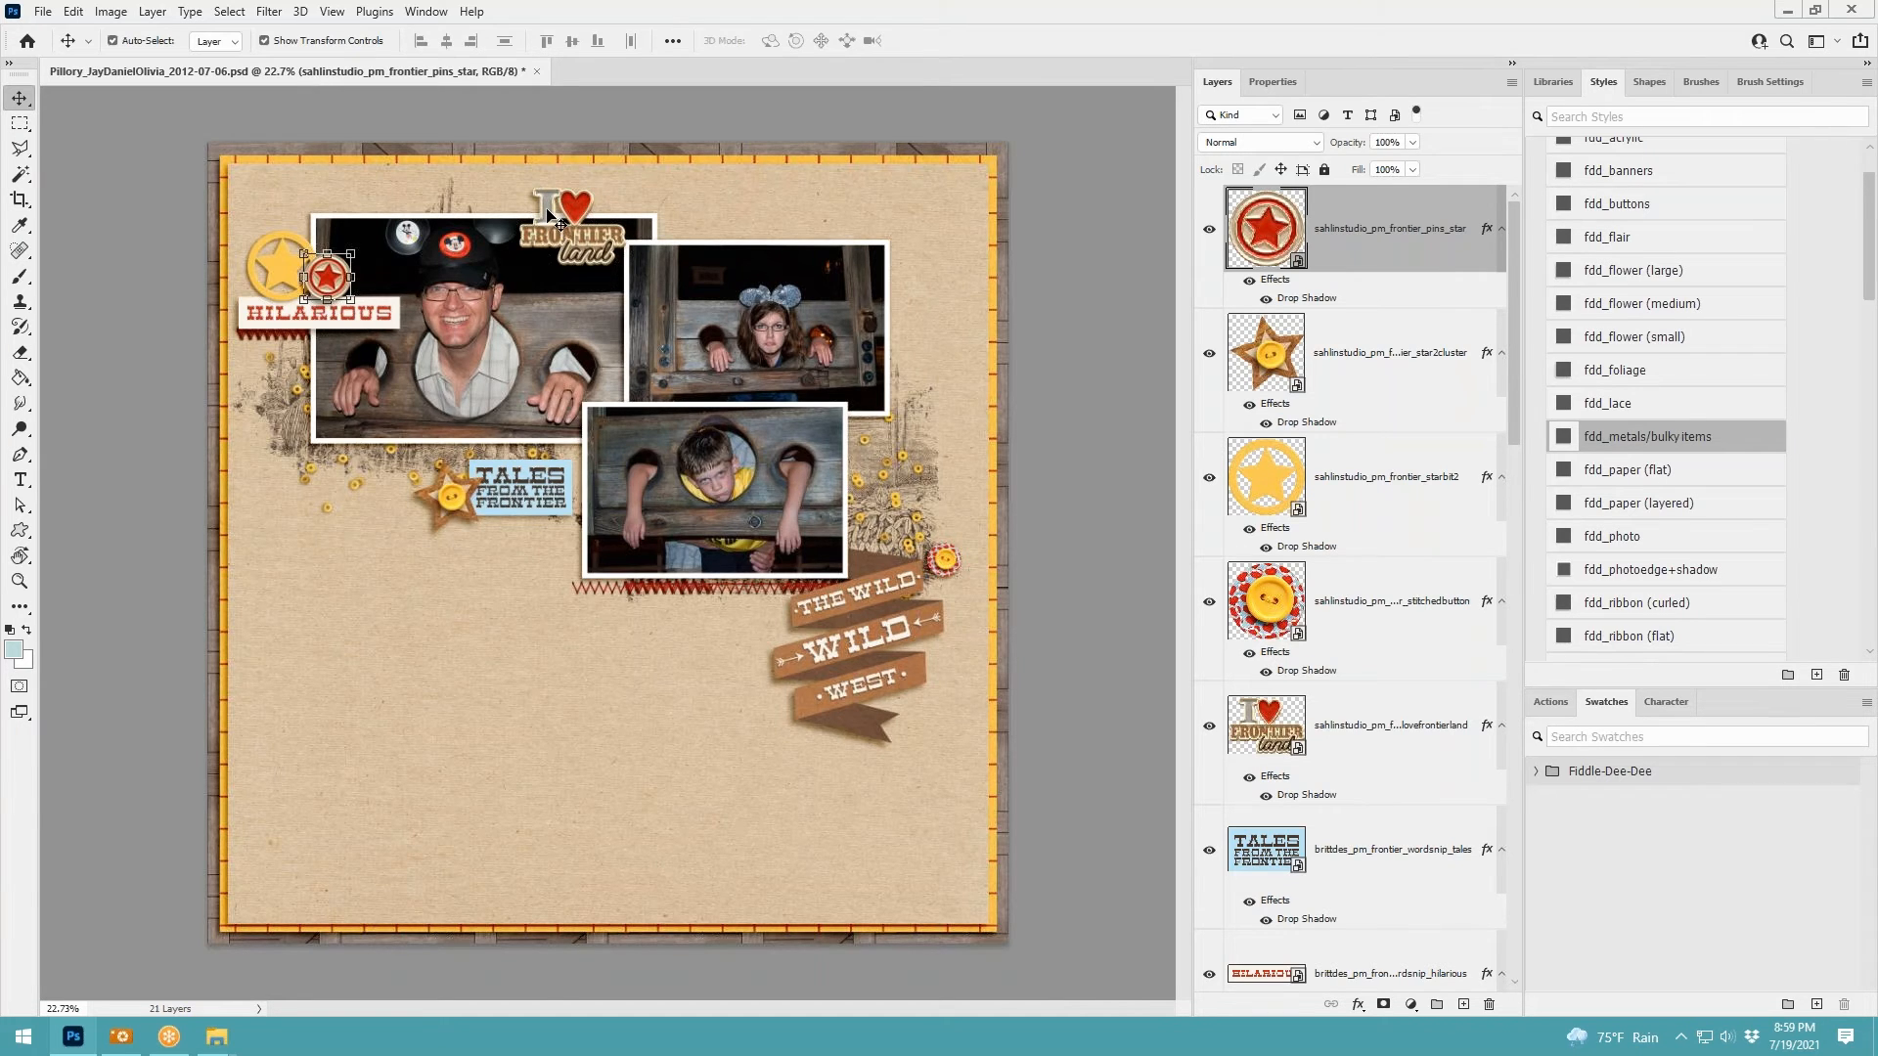
Try the red star pin beside the Wild West banner's right end and return it to the yellow star badge
scroll(548, 213, "up", 2)
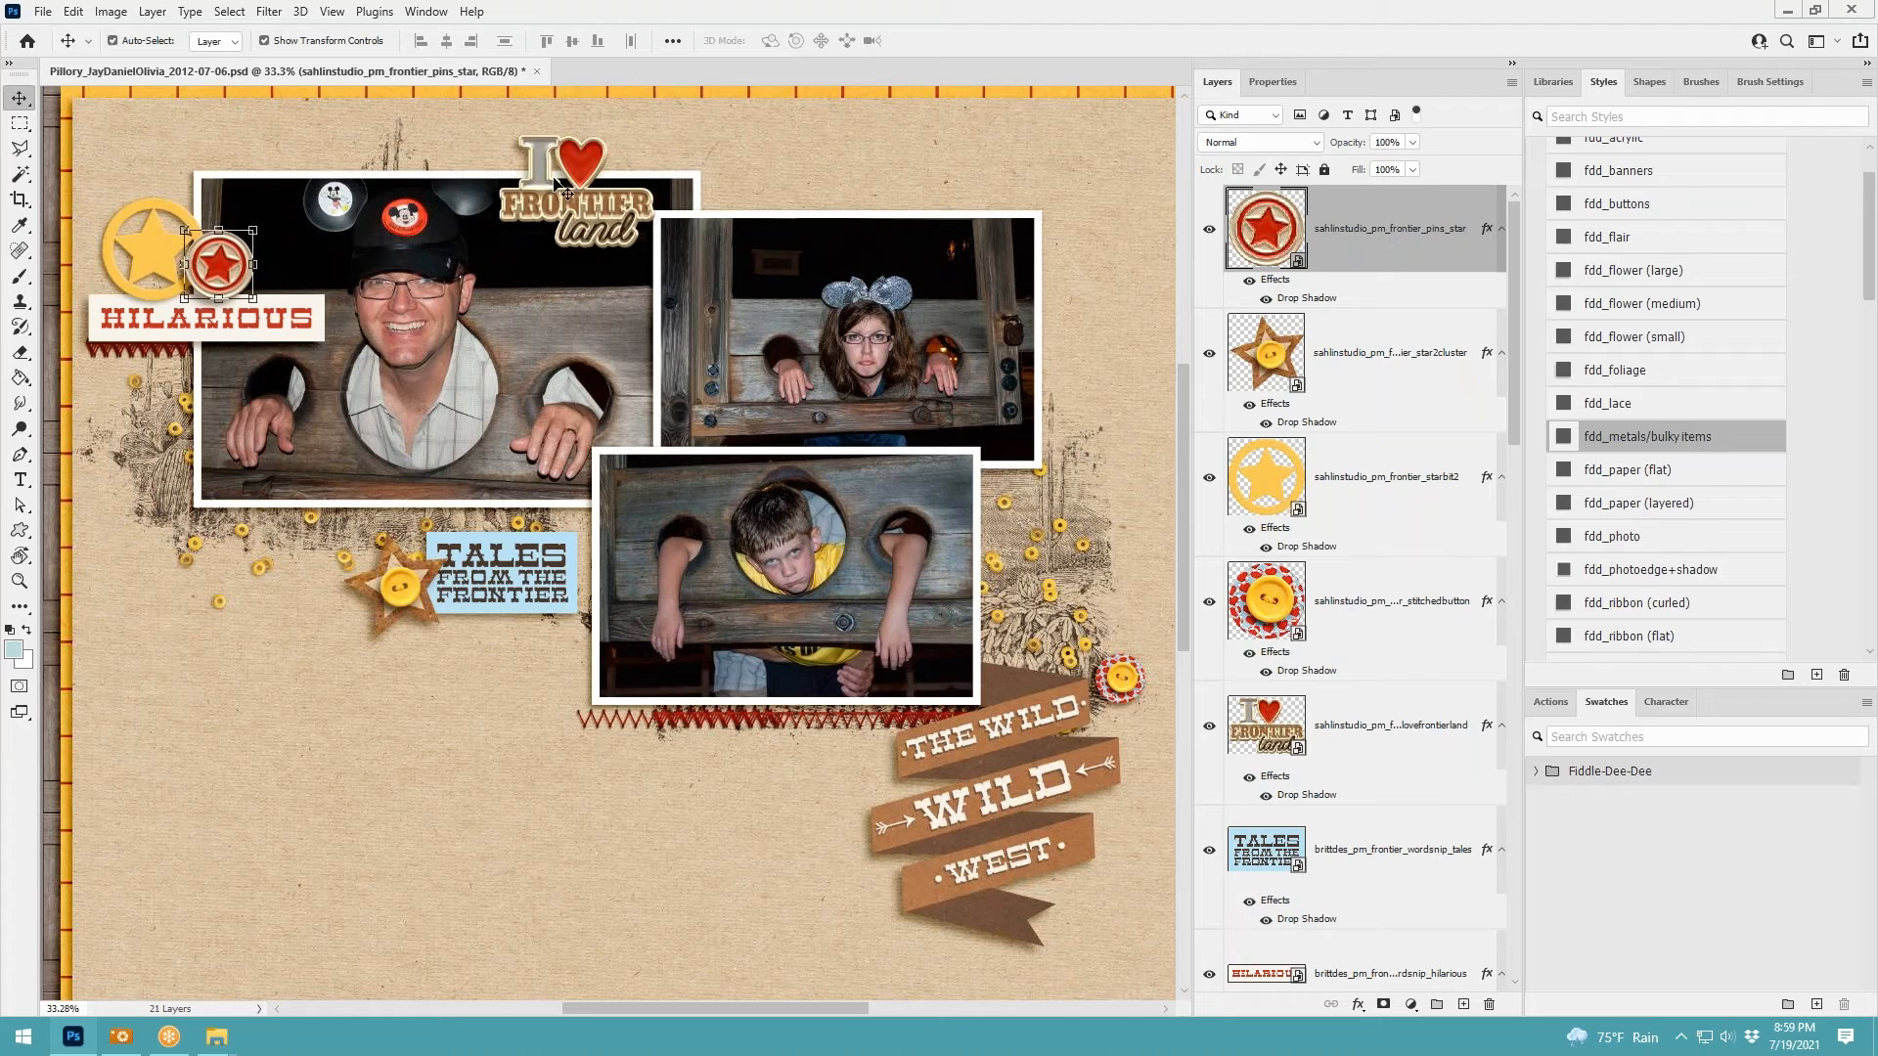
scroll(560, 186, "down", 1)
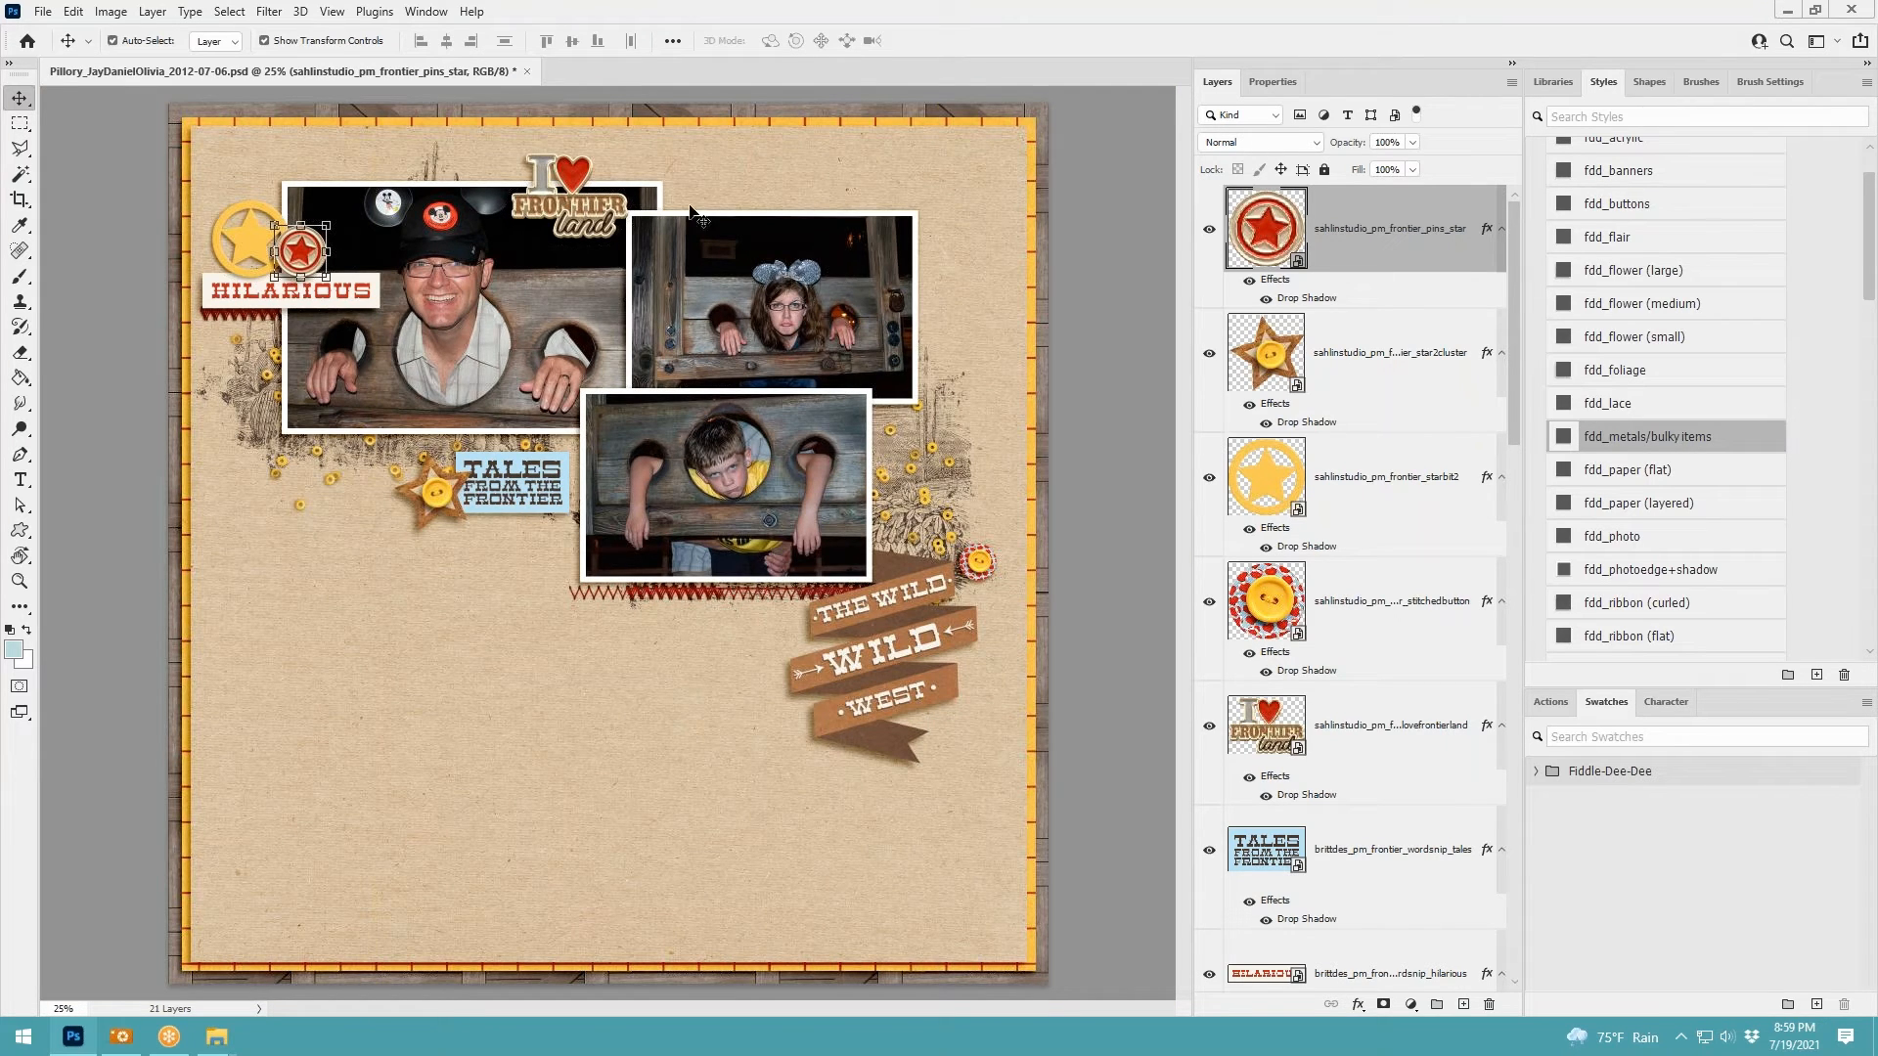
key("ctrl+t")
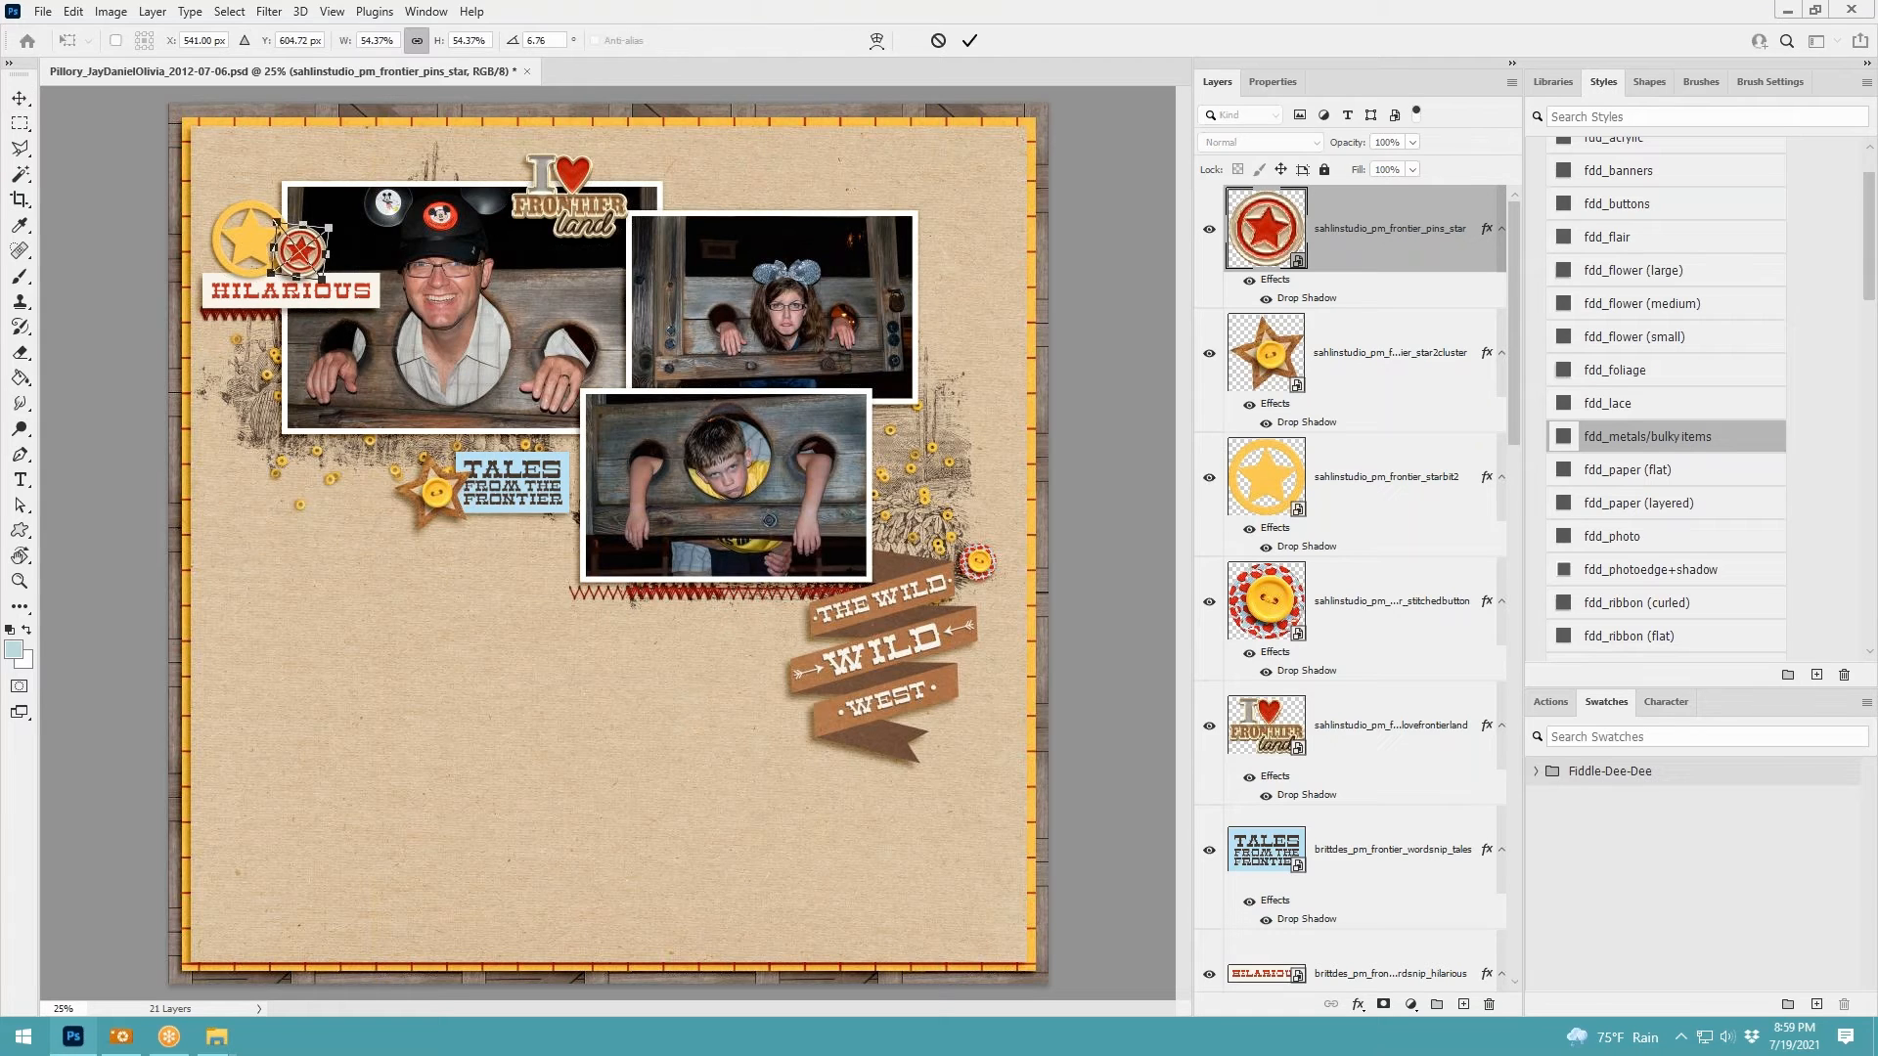
left_click(969, 40)
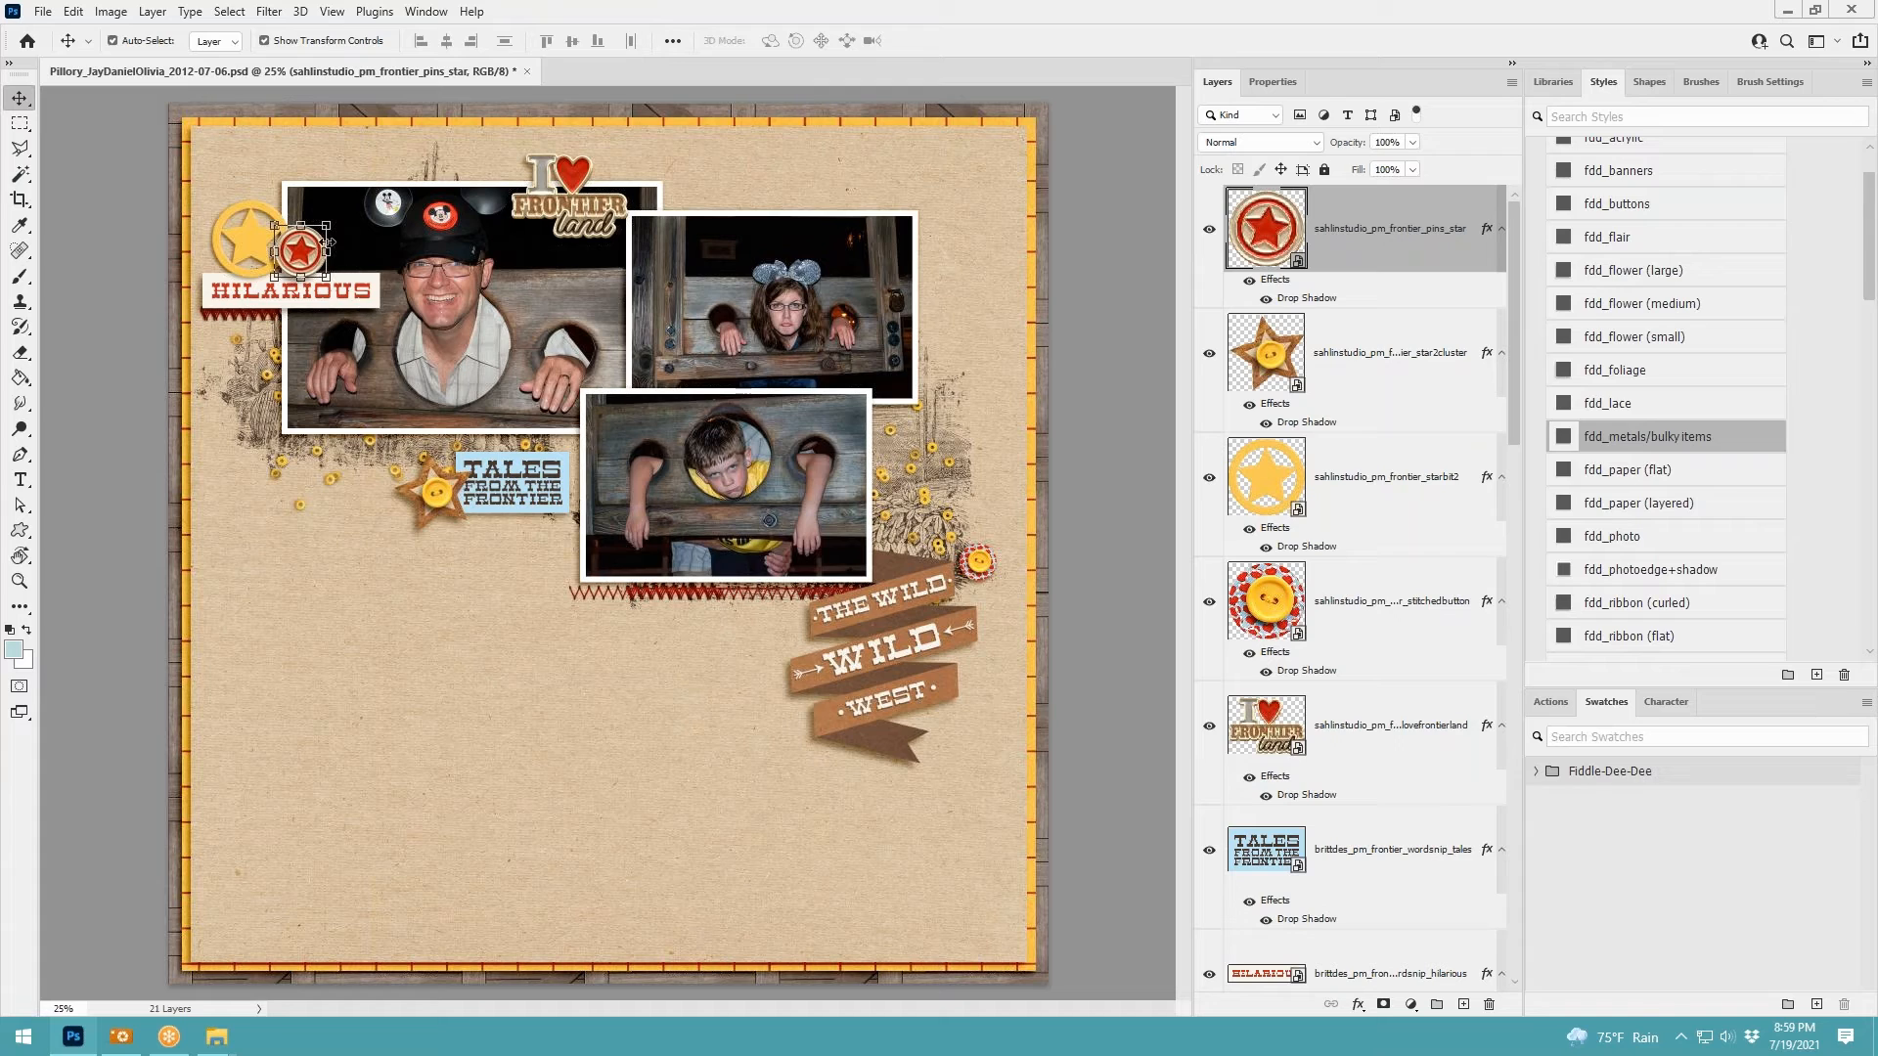
left_click_drag(328, 242, 1010, 609)
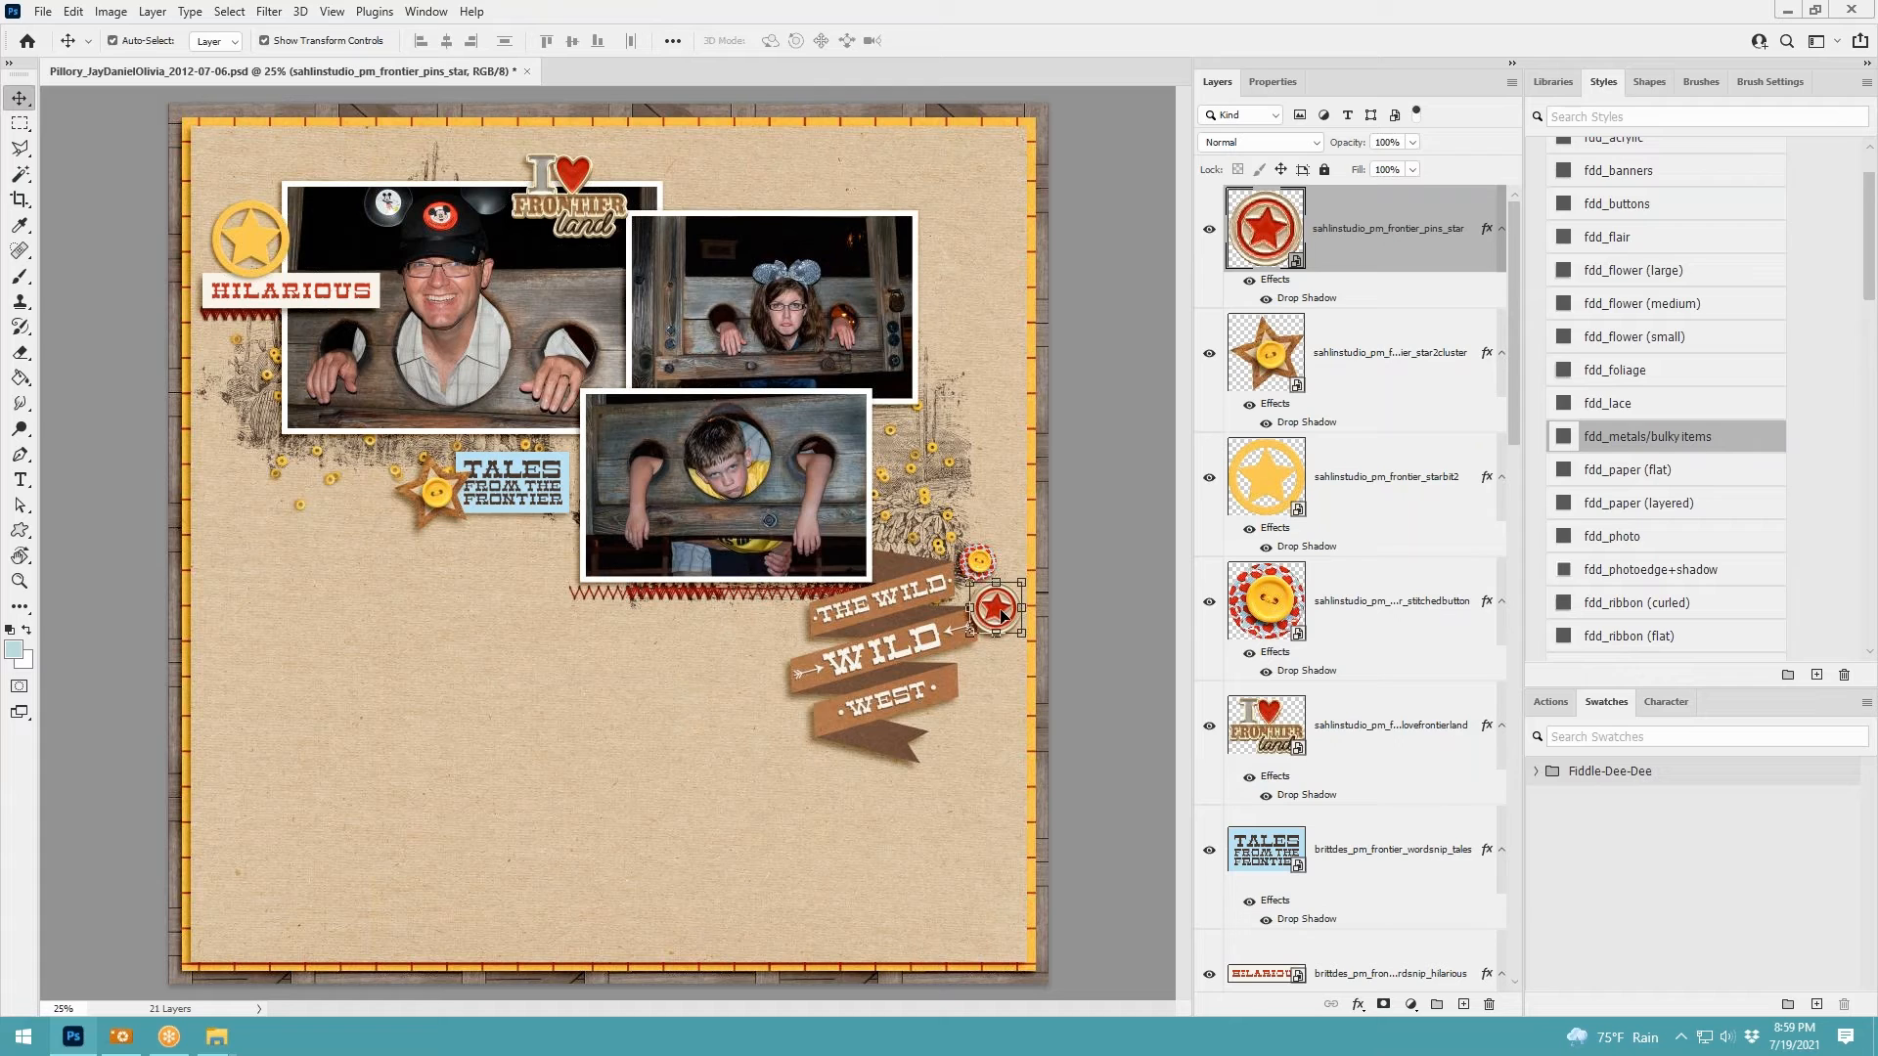
left_click_drag(1002, 614, 302, 262)
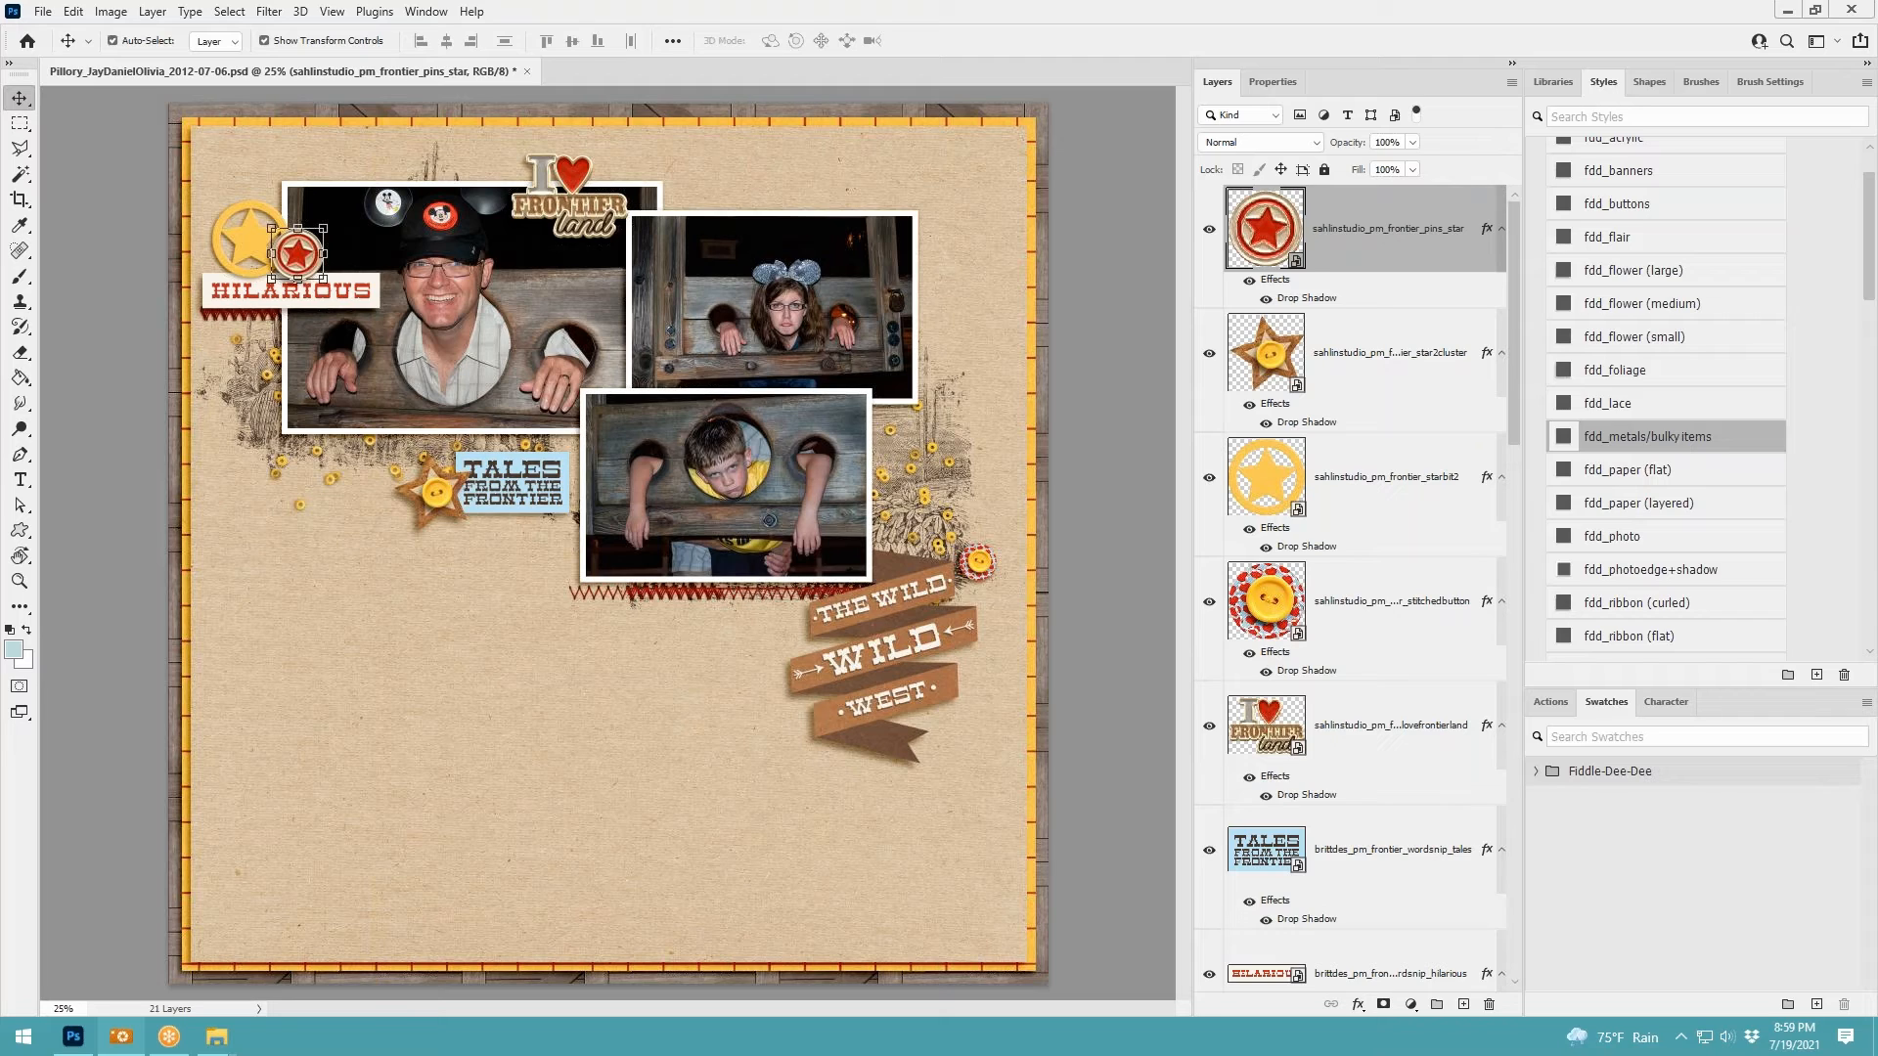
Place sahlinstudio_pm_frontier_flower5 behind the Wild West banner's left edge with the fdd_flower (large) style
left_click(896, 642)
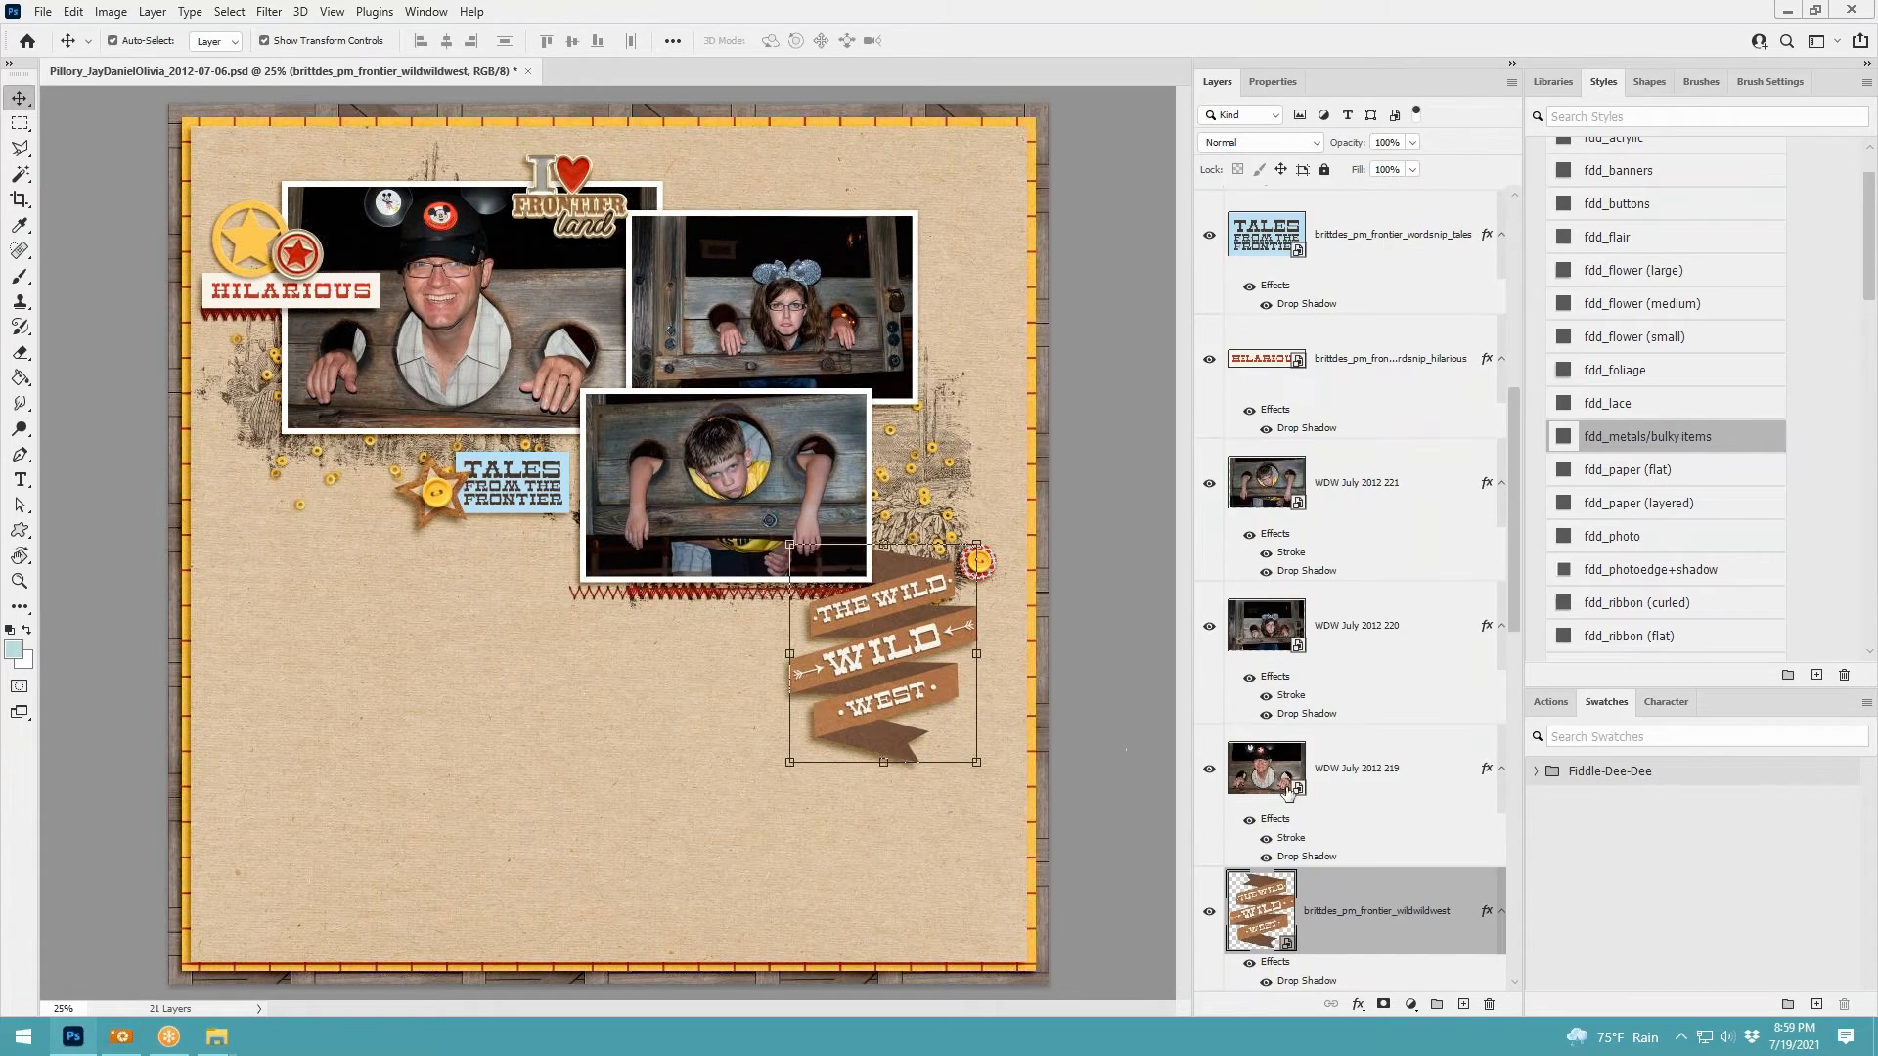
scroll(1282, 832, "down", 3)
left_click(1350, 807)
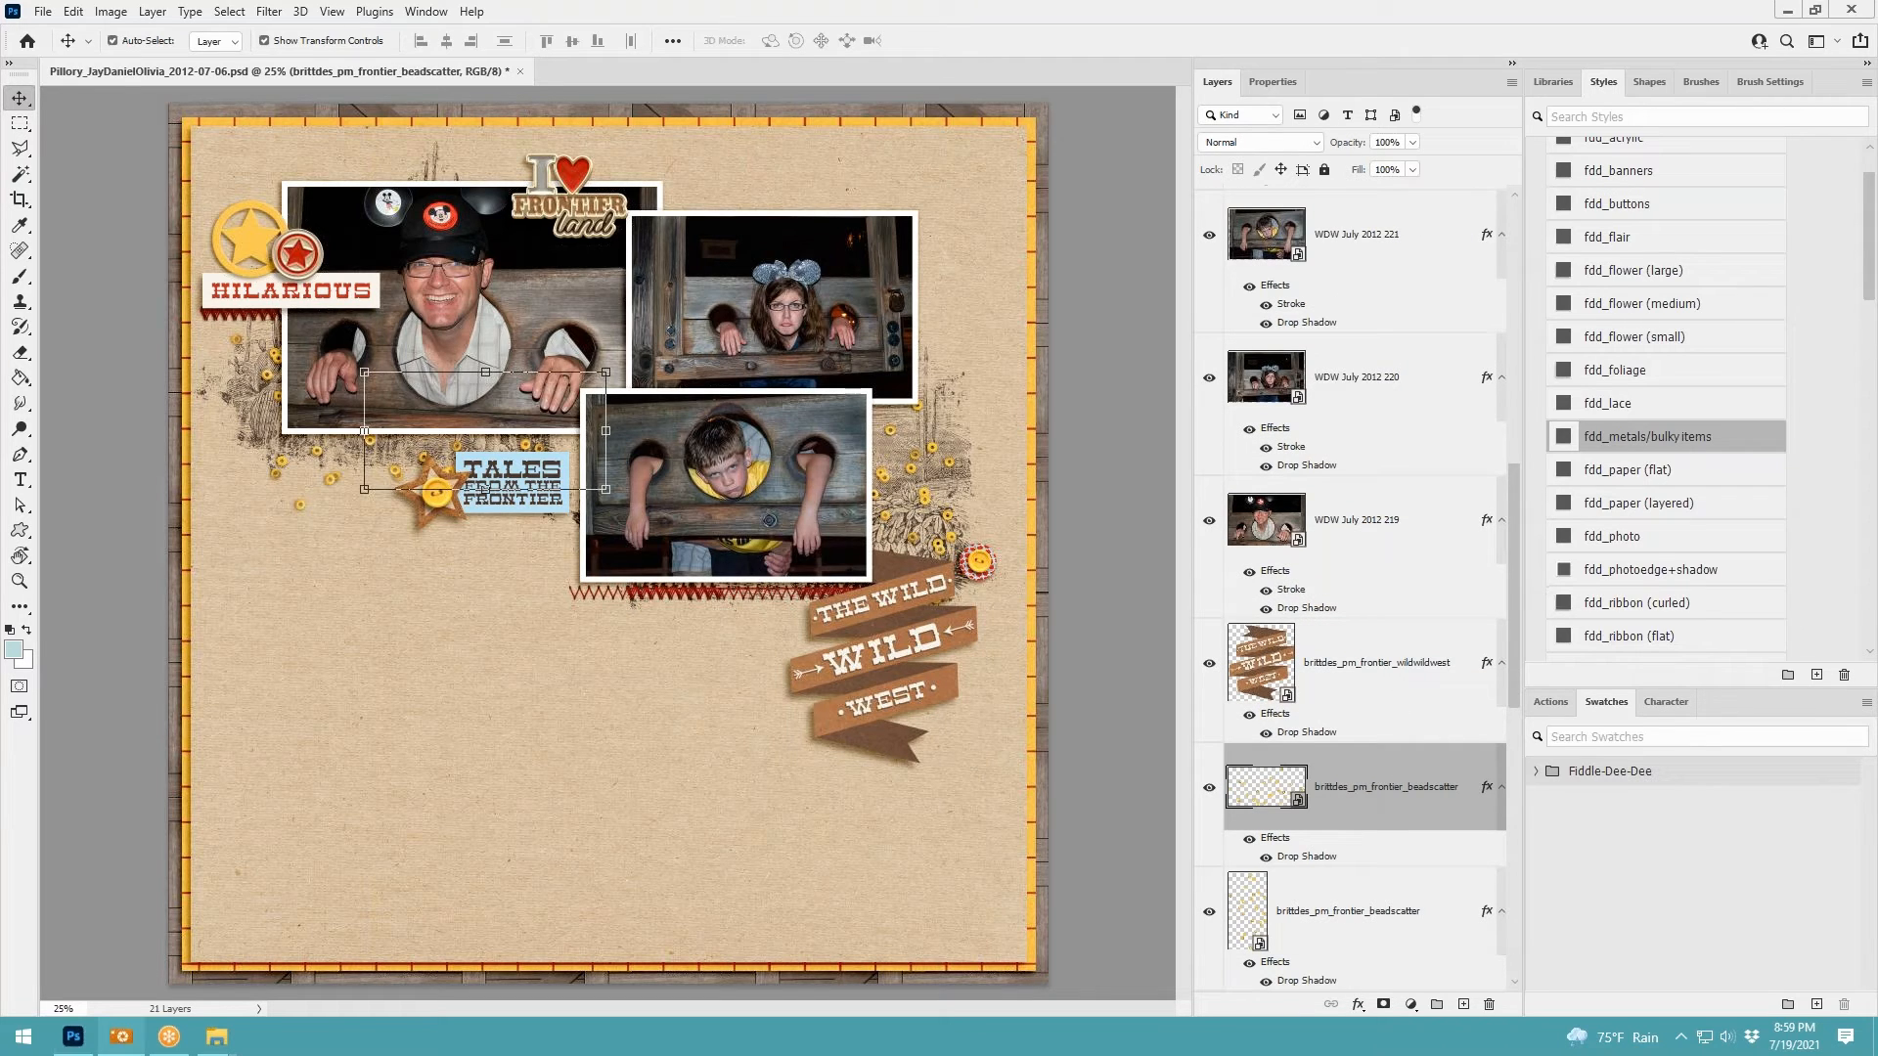
left_click_drag(681, 642, 634, 753)
left_click_drag(593, 535, 763, 652)
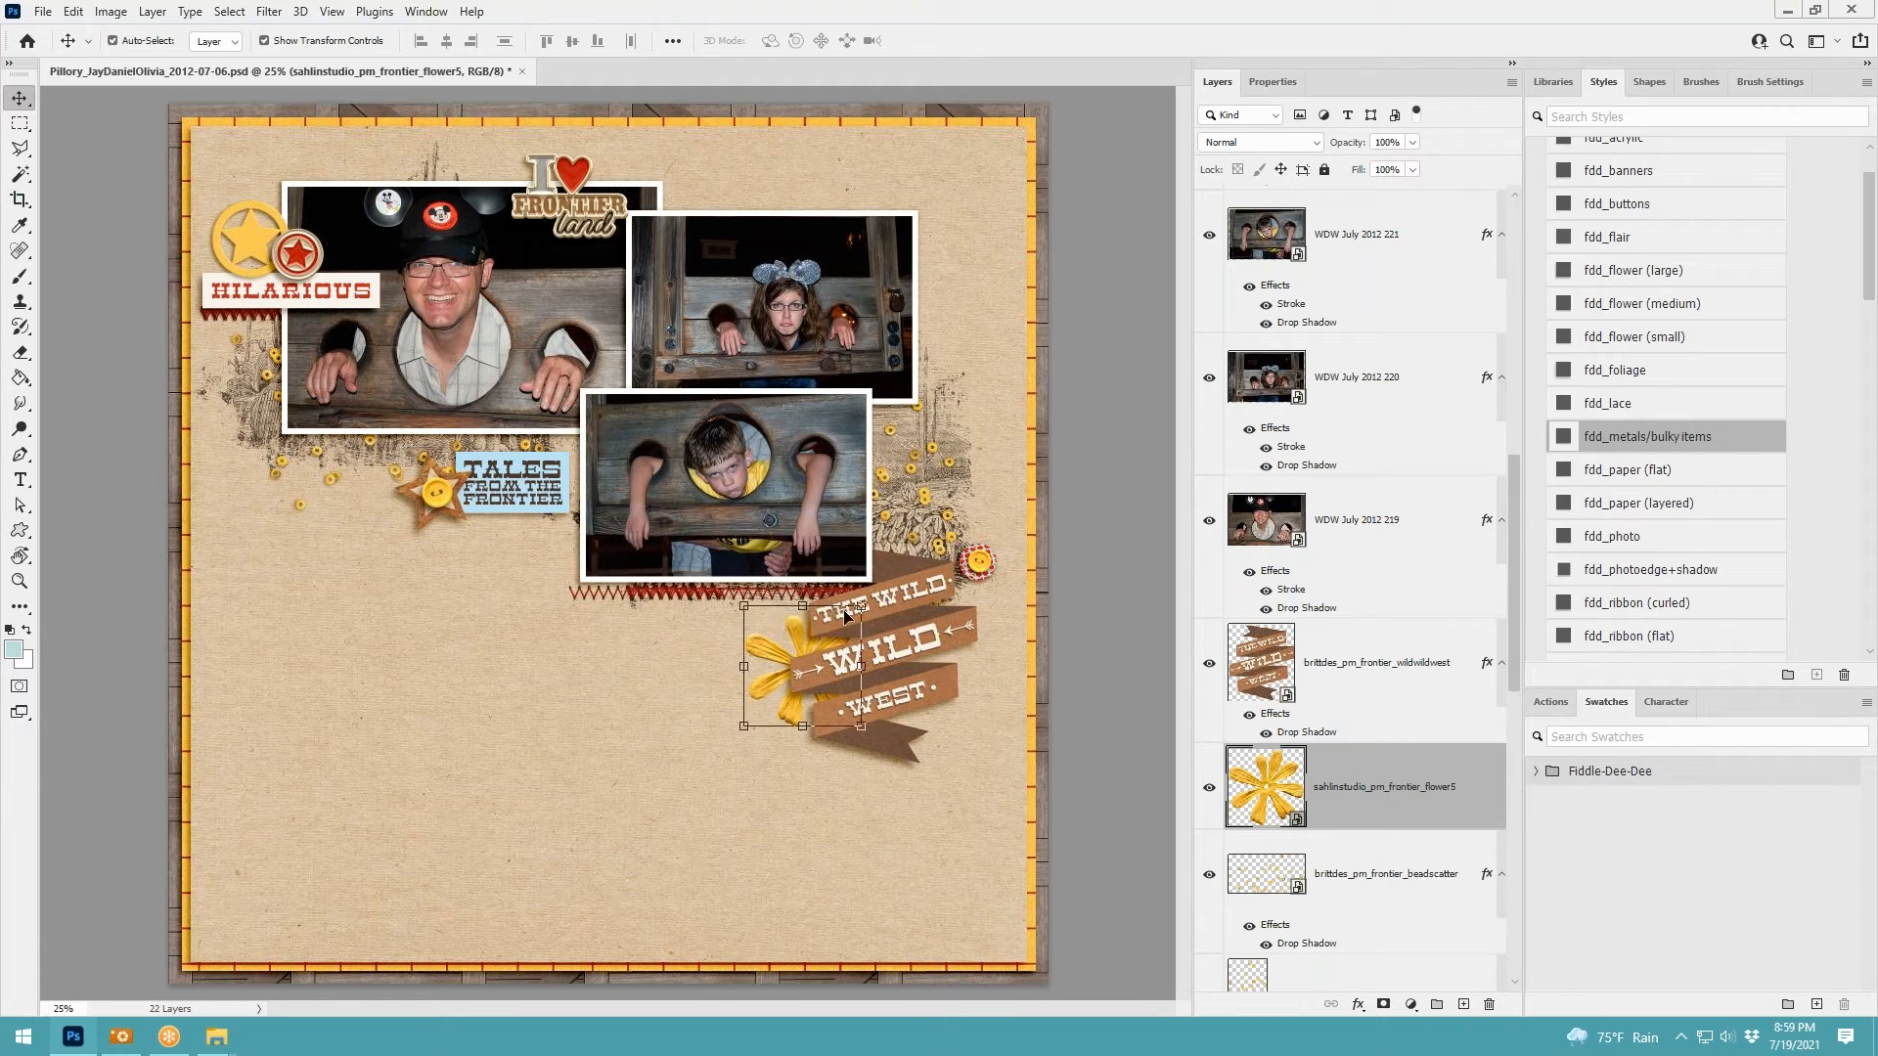
left_click(1668, 277)
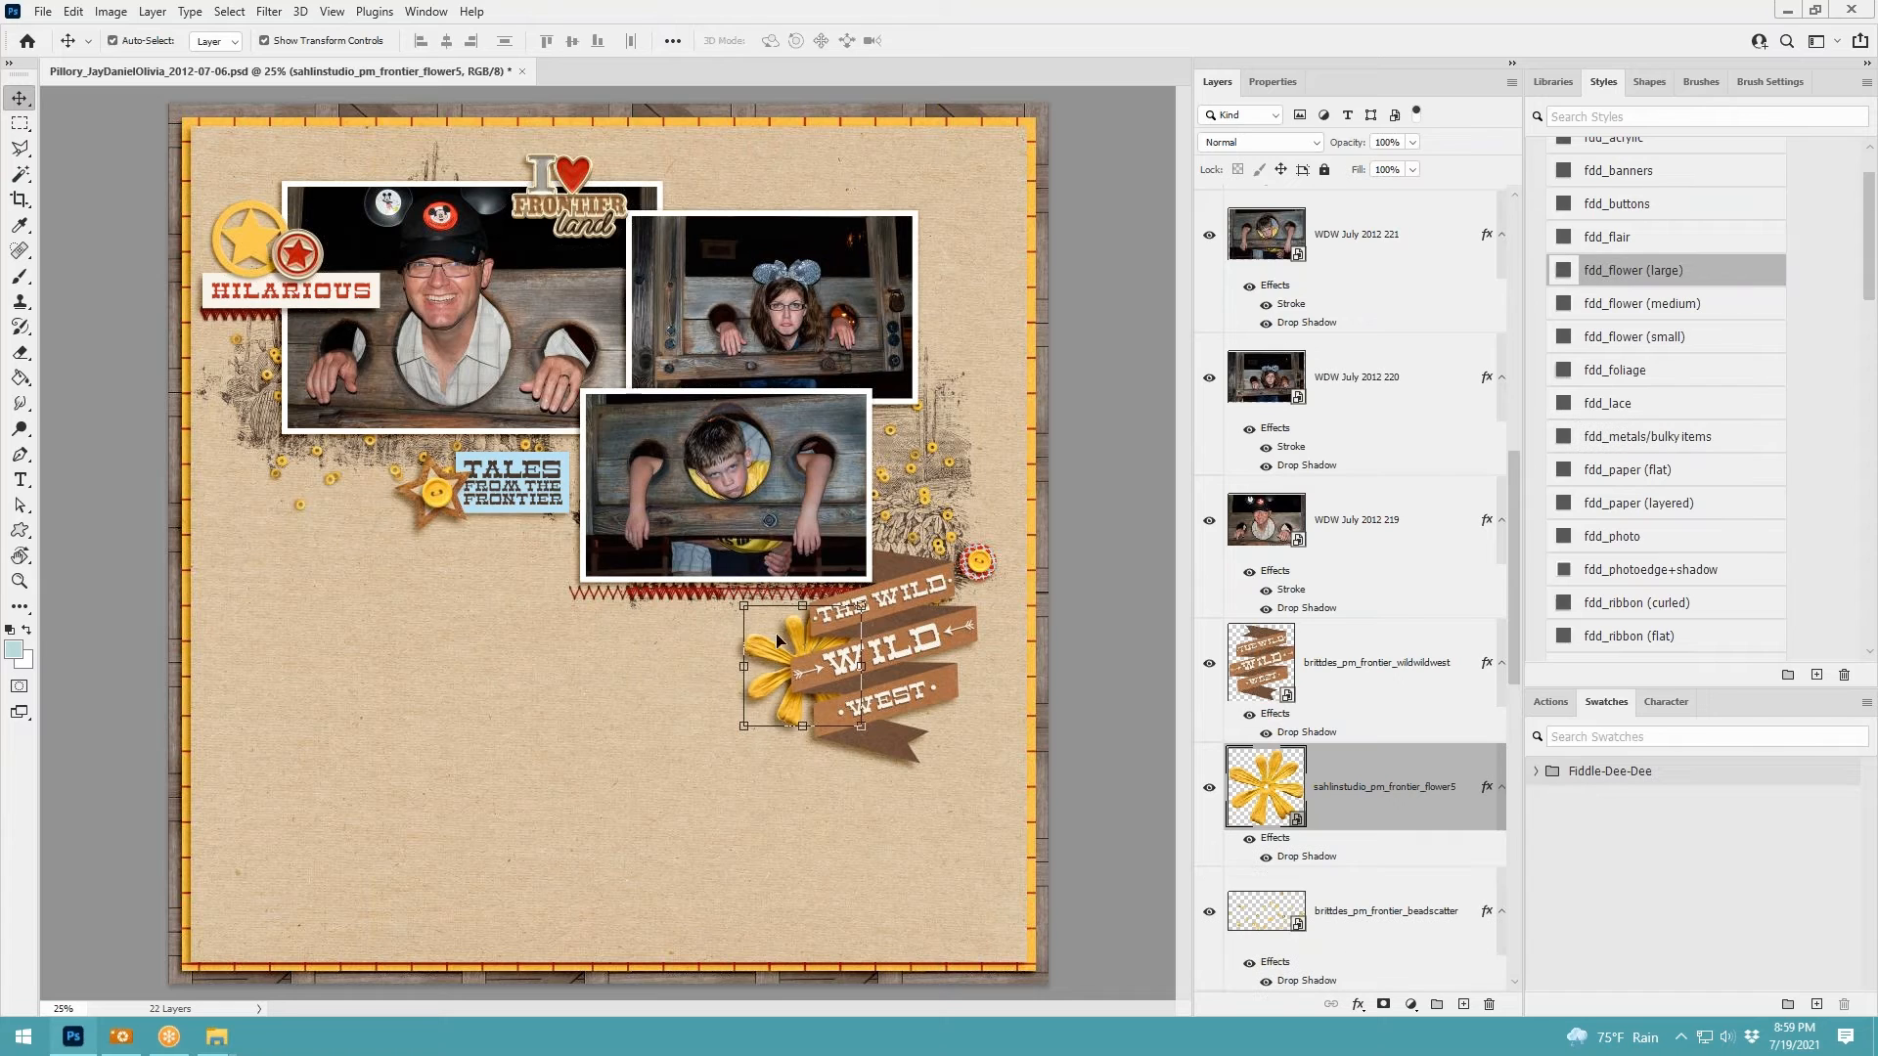
Reposition the yellow flower, trying it behind the stitched button before settling it behind the Wild West banner's left edge
left_click_drag(804, 641, 1009, 536)
left_click(969, 41)
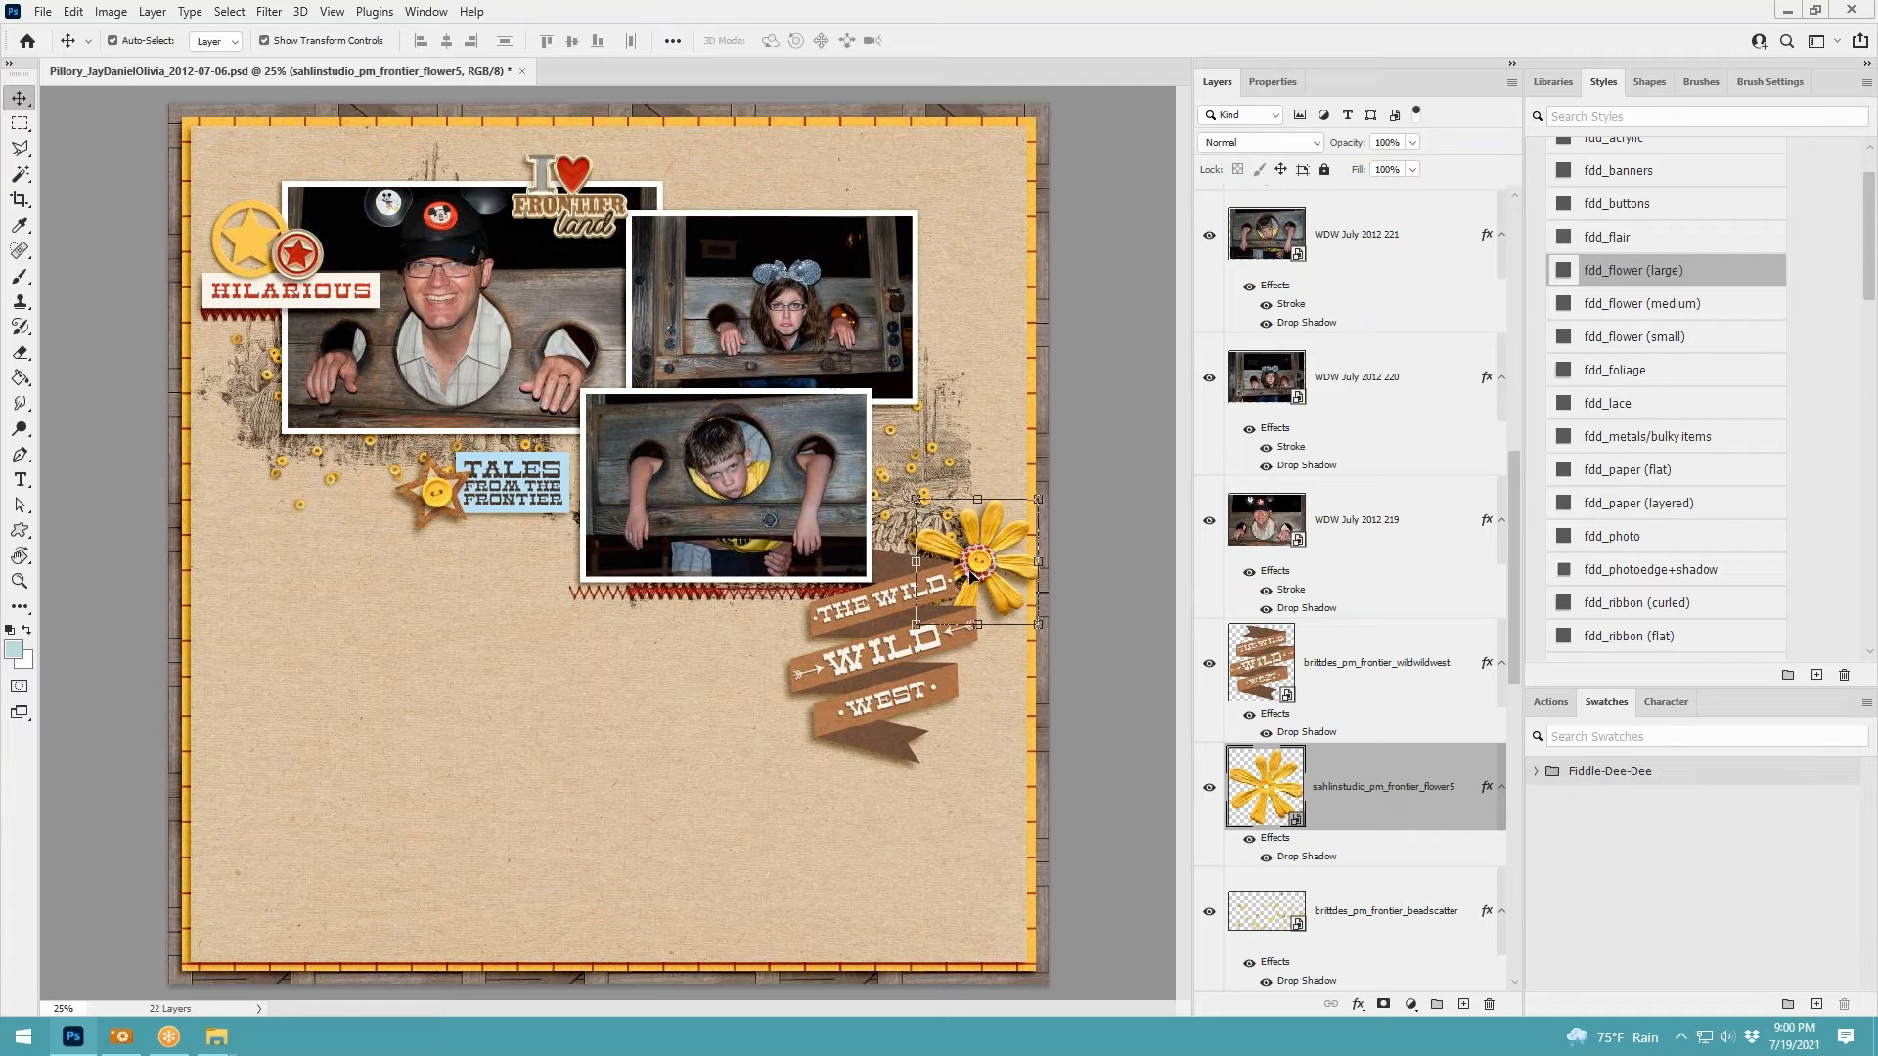
left_click(990, 520)
left_click_drag(990, 520, 817, 637)
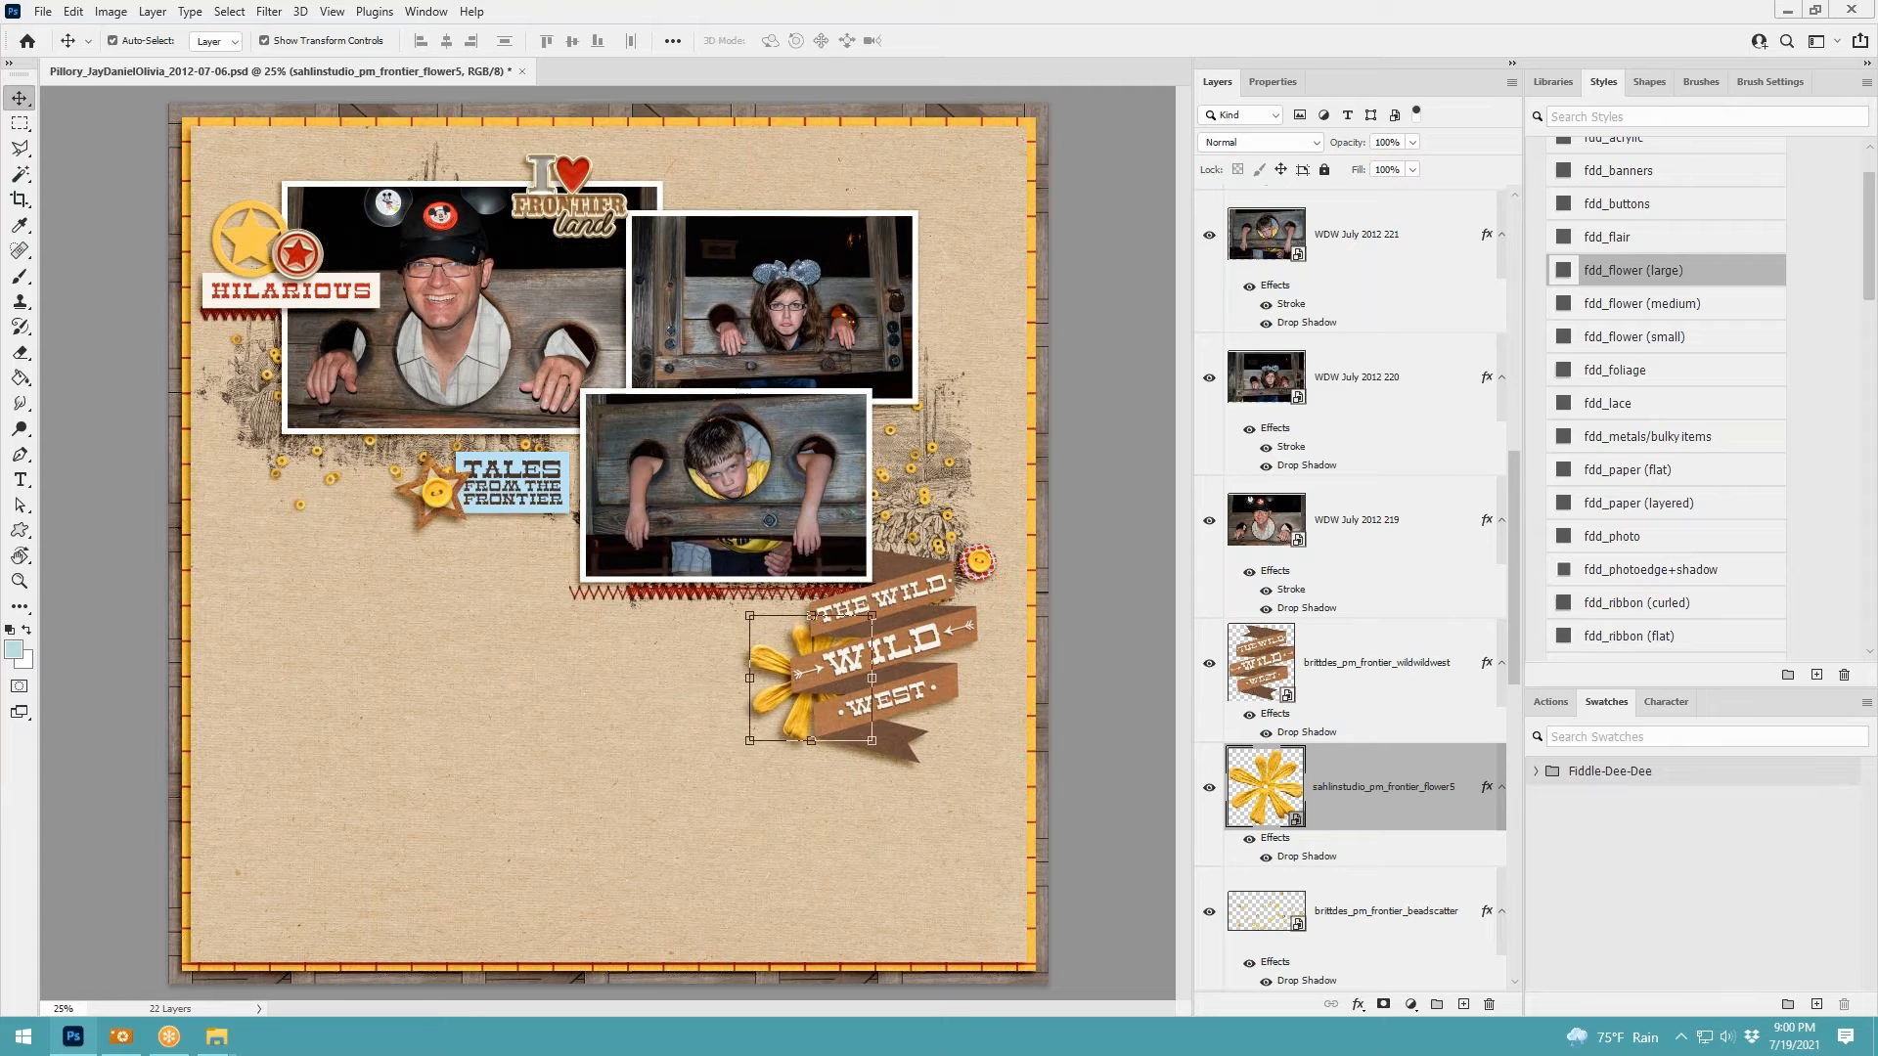
left_click_drag(766, 704, 944, 563)
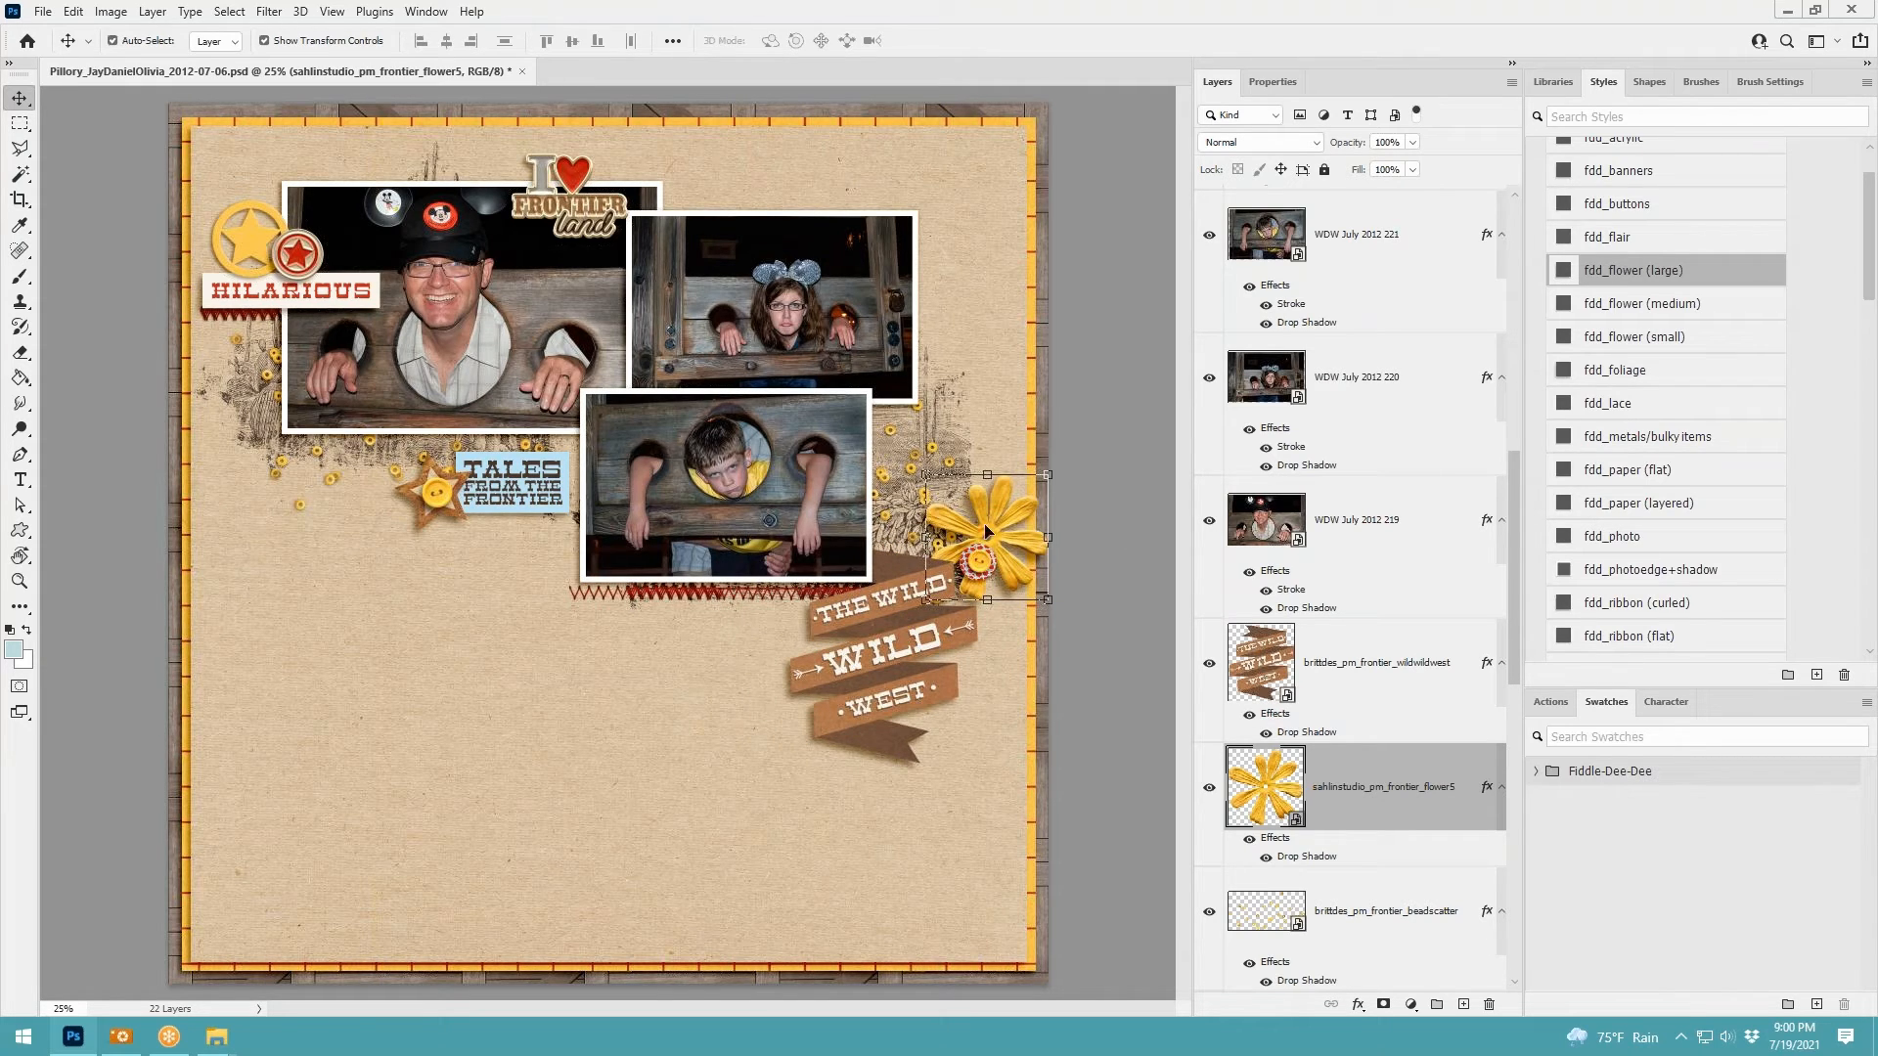
left_click_drag(996, 508, 887, 652)
left_click(806, 672)
left_click(804, 661)
left_click(888, 637)
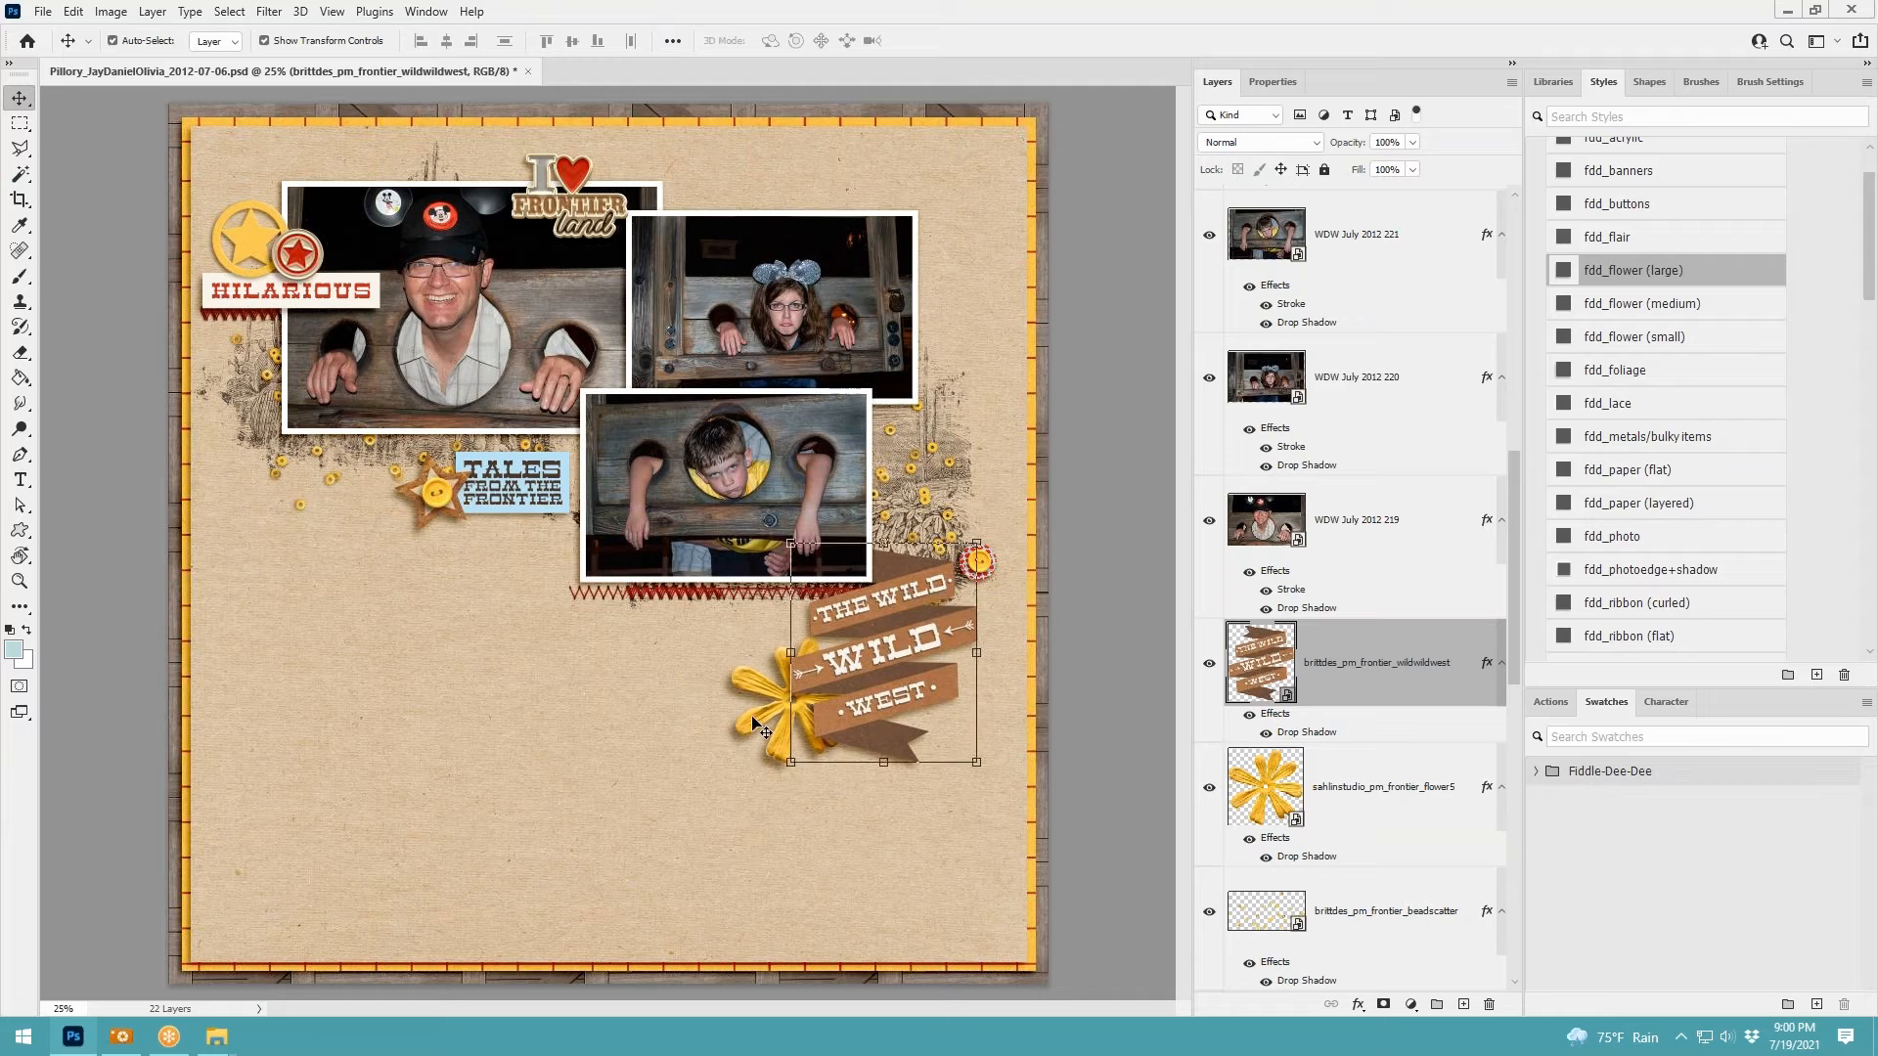
left_click_drag(737, 681, 745, 650)
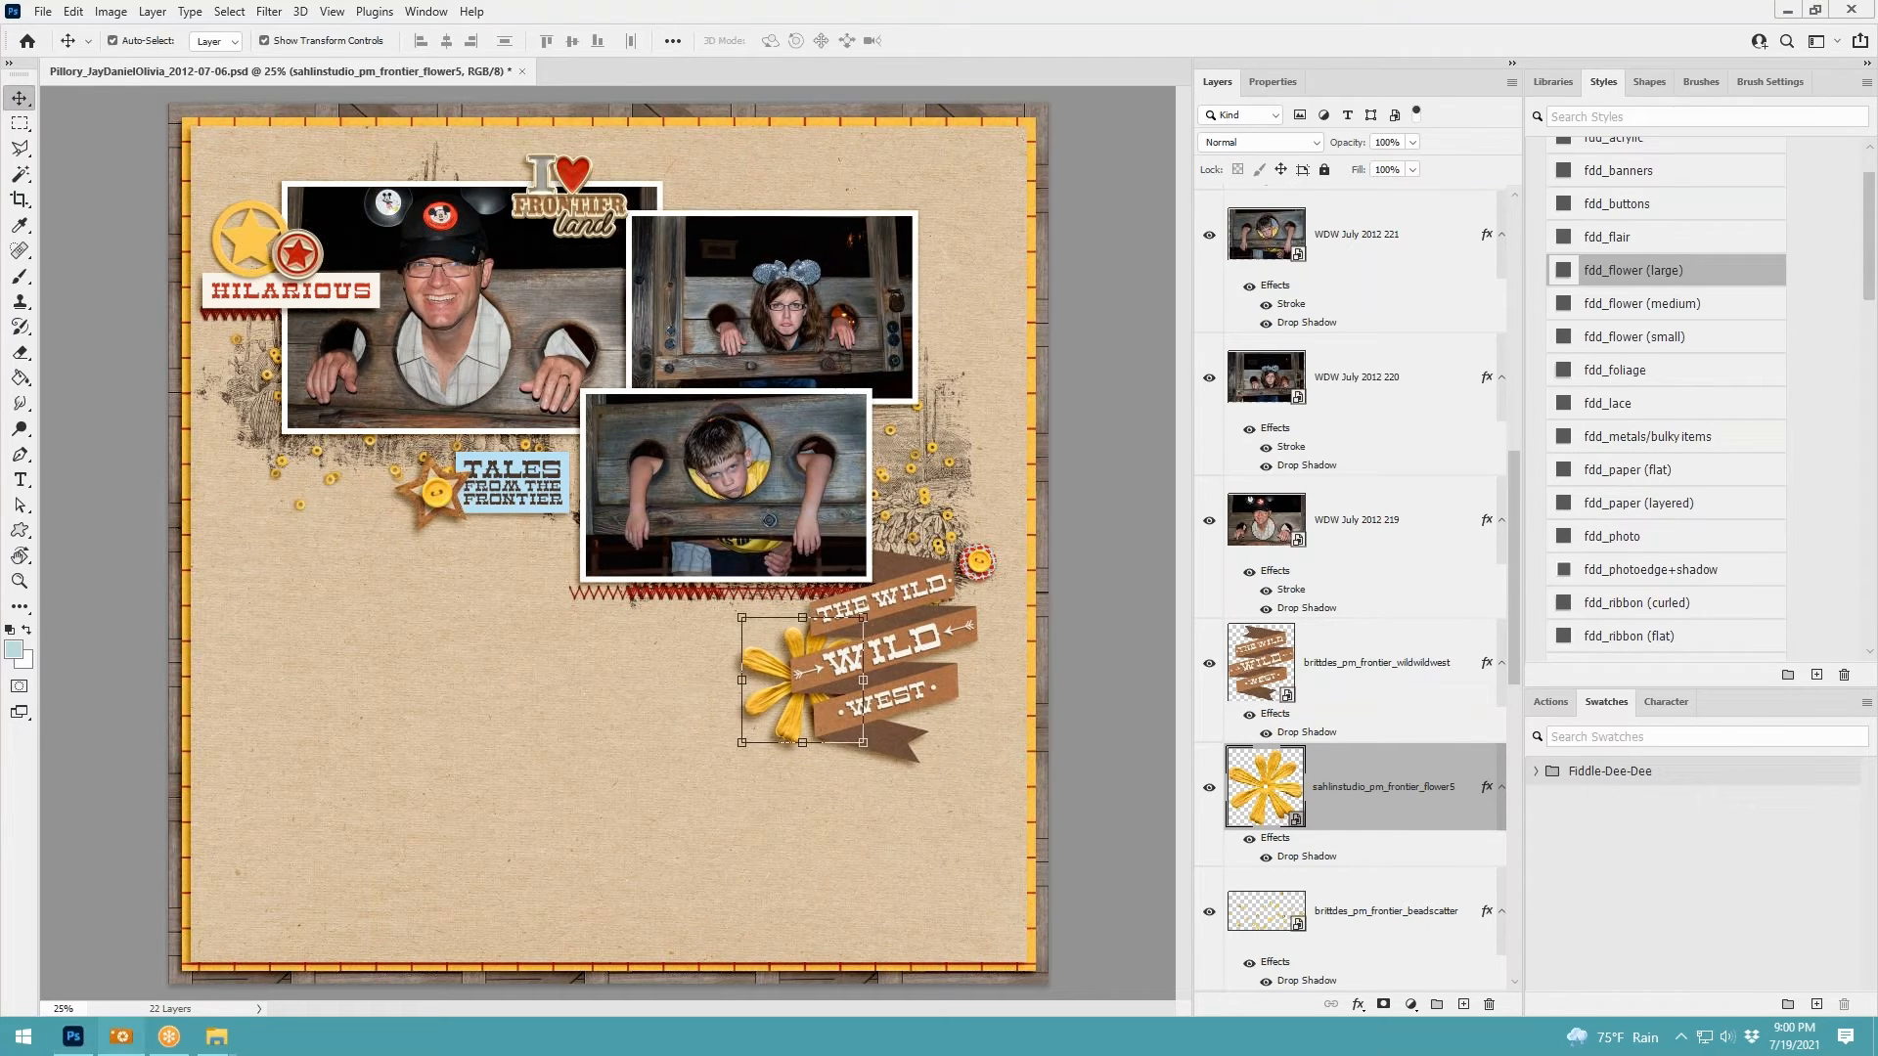
Place sahlinstudio_pm_frontier_flower4 at 63.46% scale behind the yellow star badge's upper-left edge with the fdd_flower (small) style
key("ctrl+v")
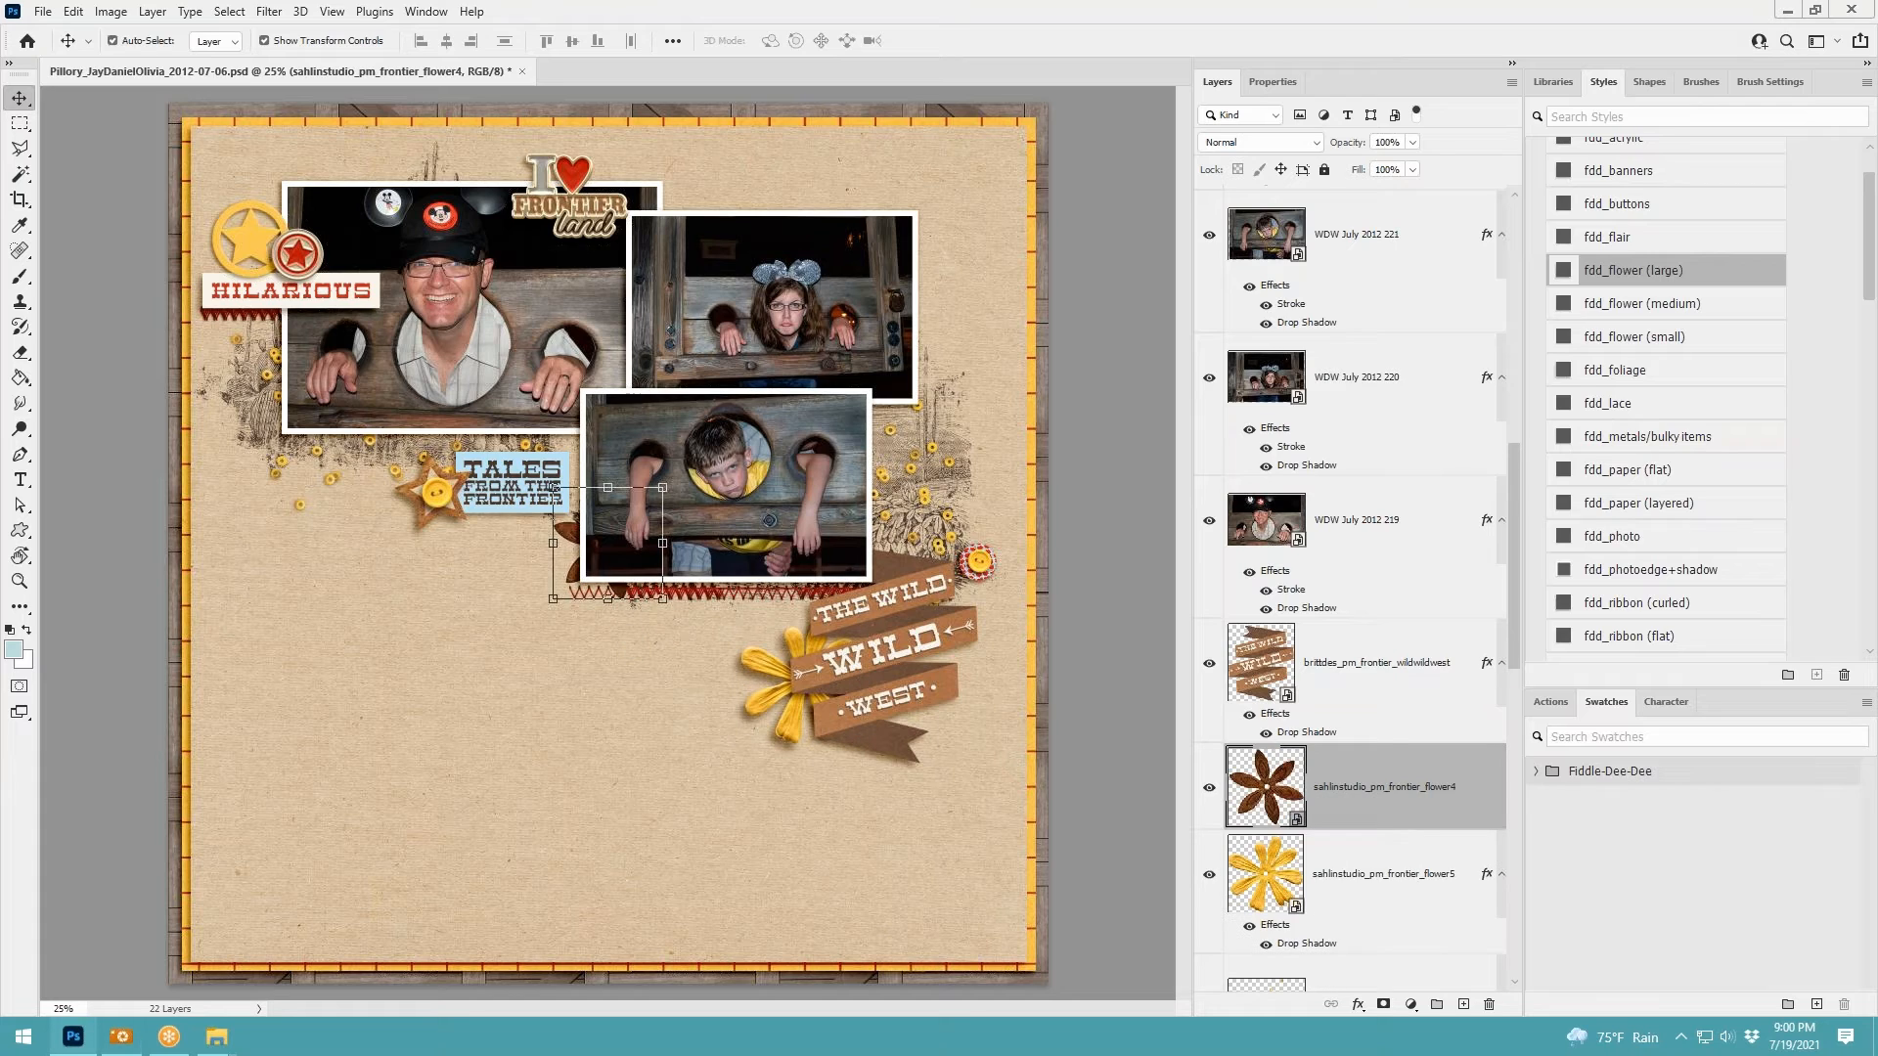
left_click_drag(584, 535, 200, 177)
left_click_drag(291, 136, 247, 181)
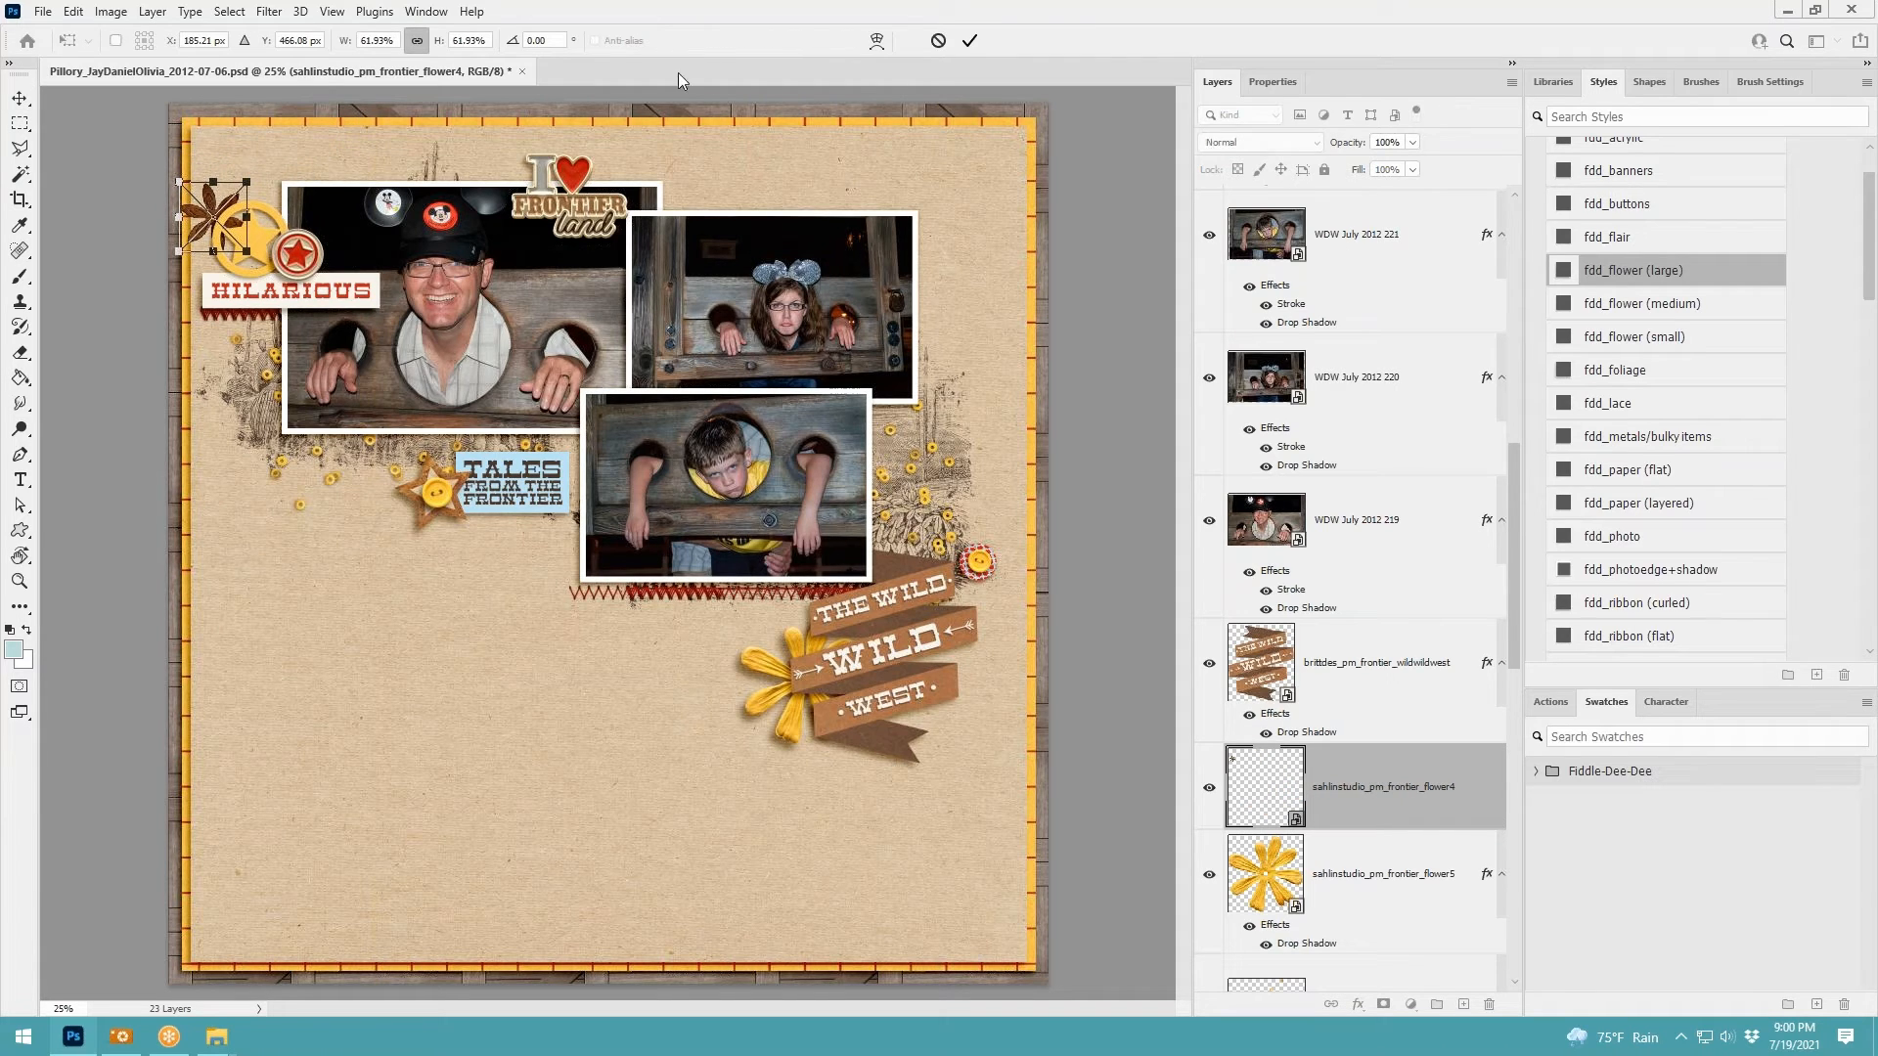
left_click(969, 40)
key("ctrl+t")
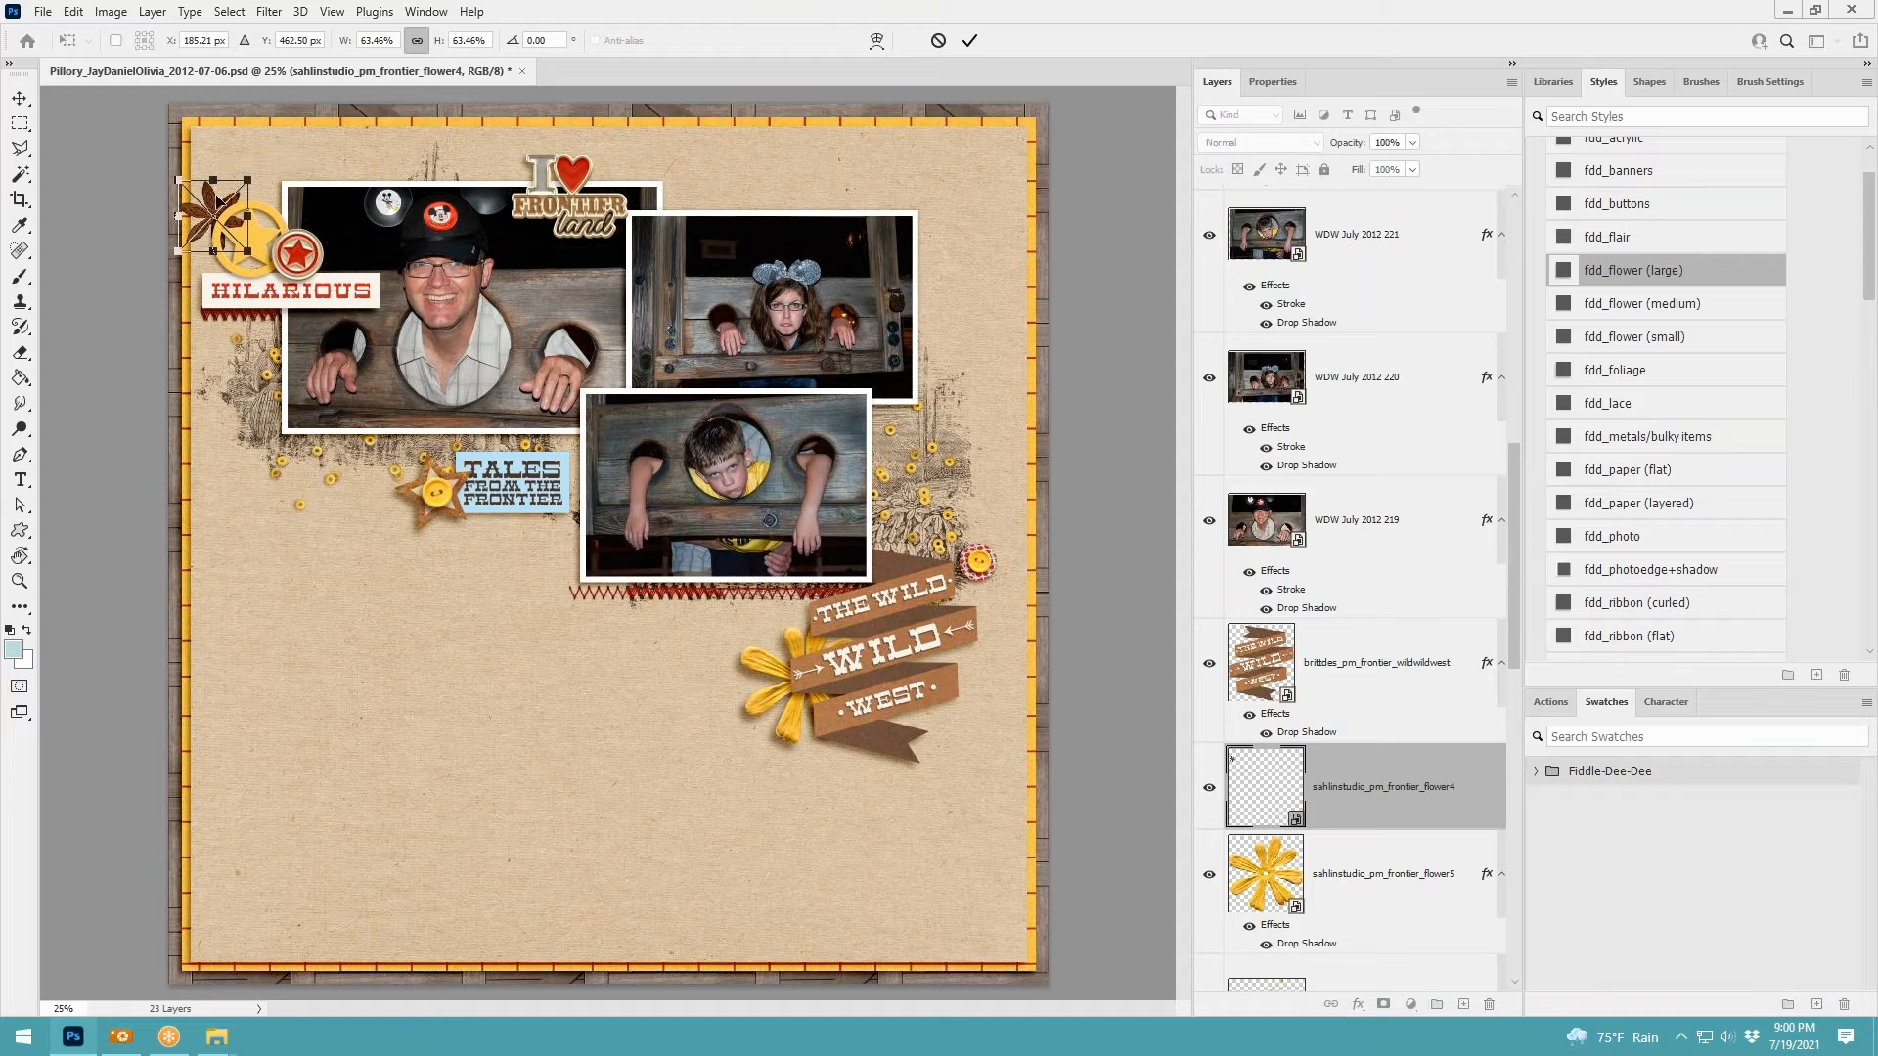
left_click_drag(215, 197, 218, 205)
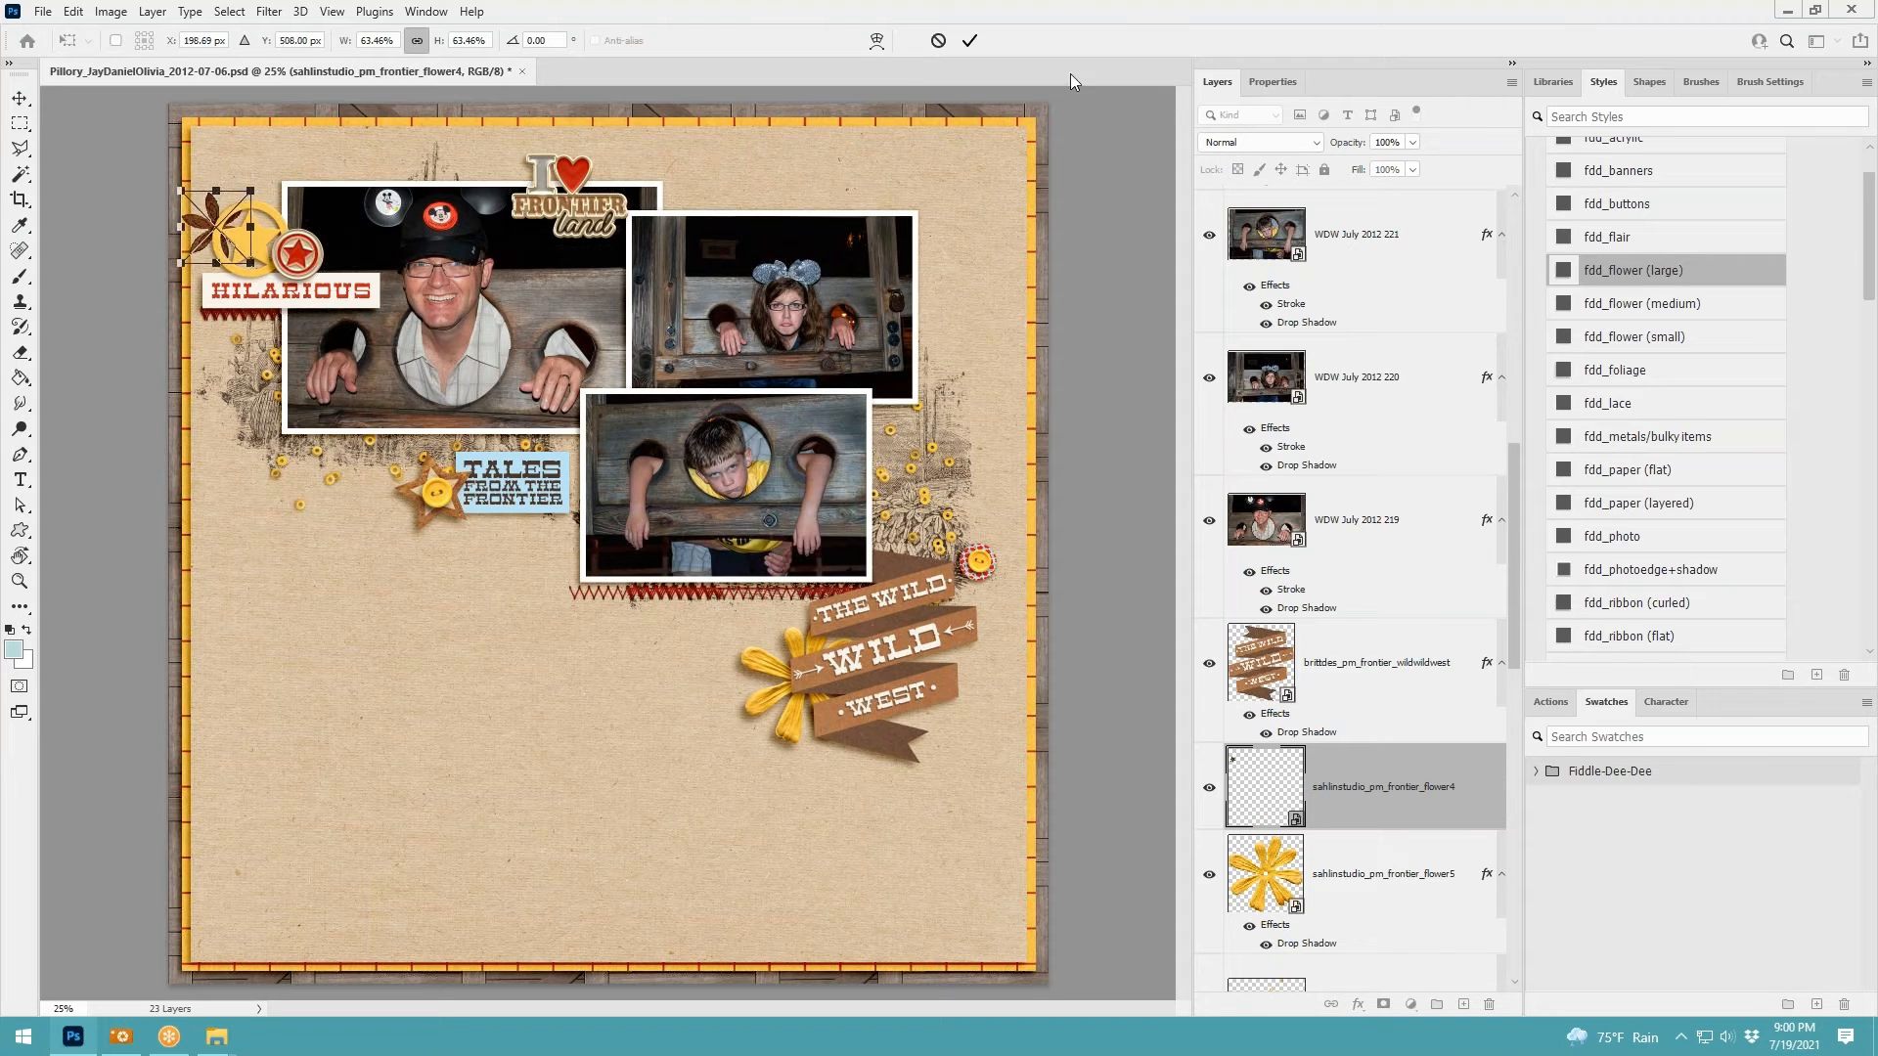
left_click(970, 40)
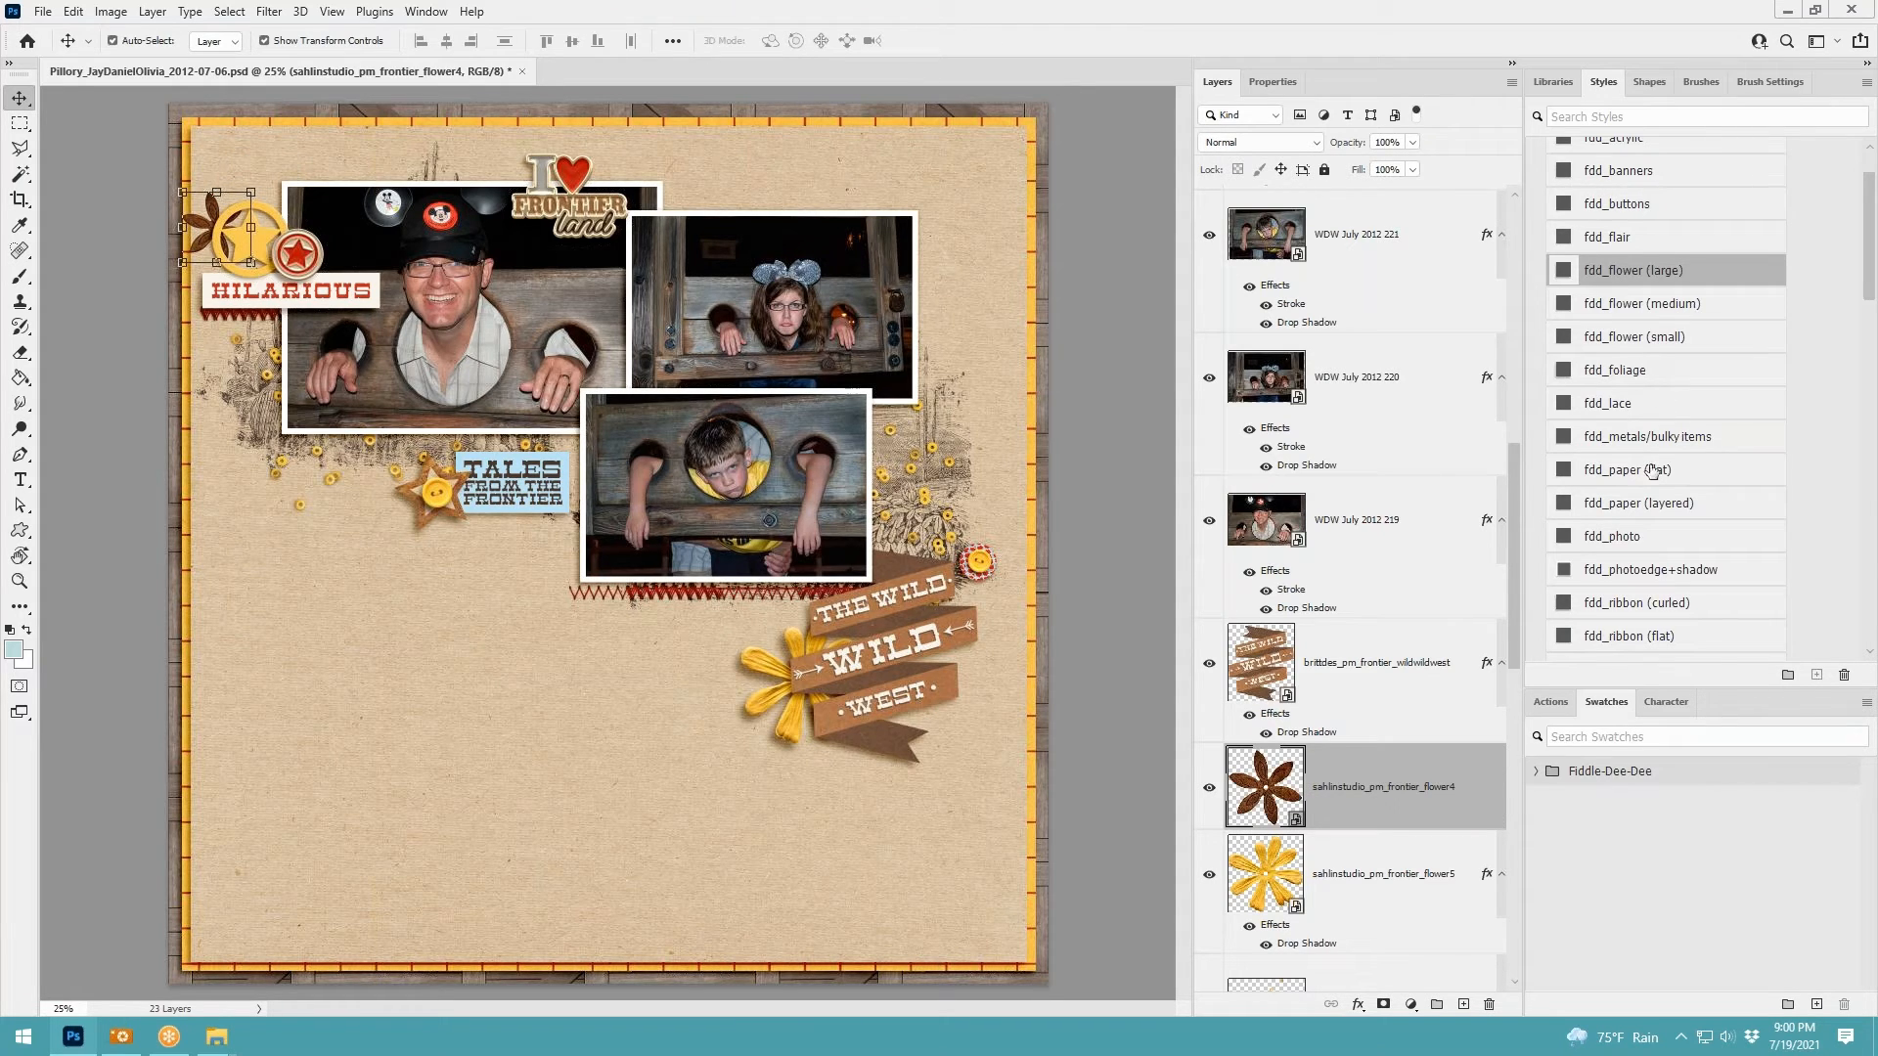
left_click(1678, 340)
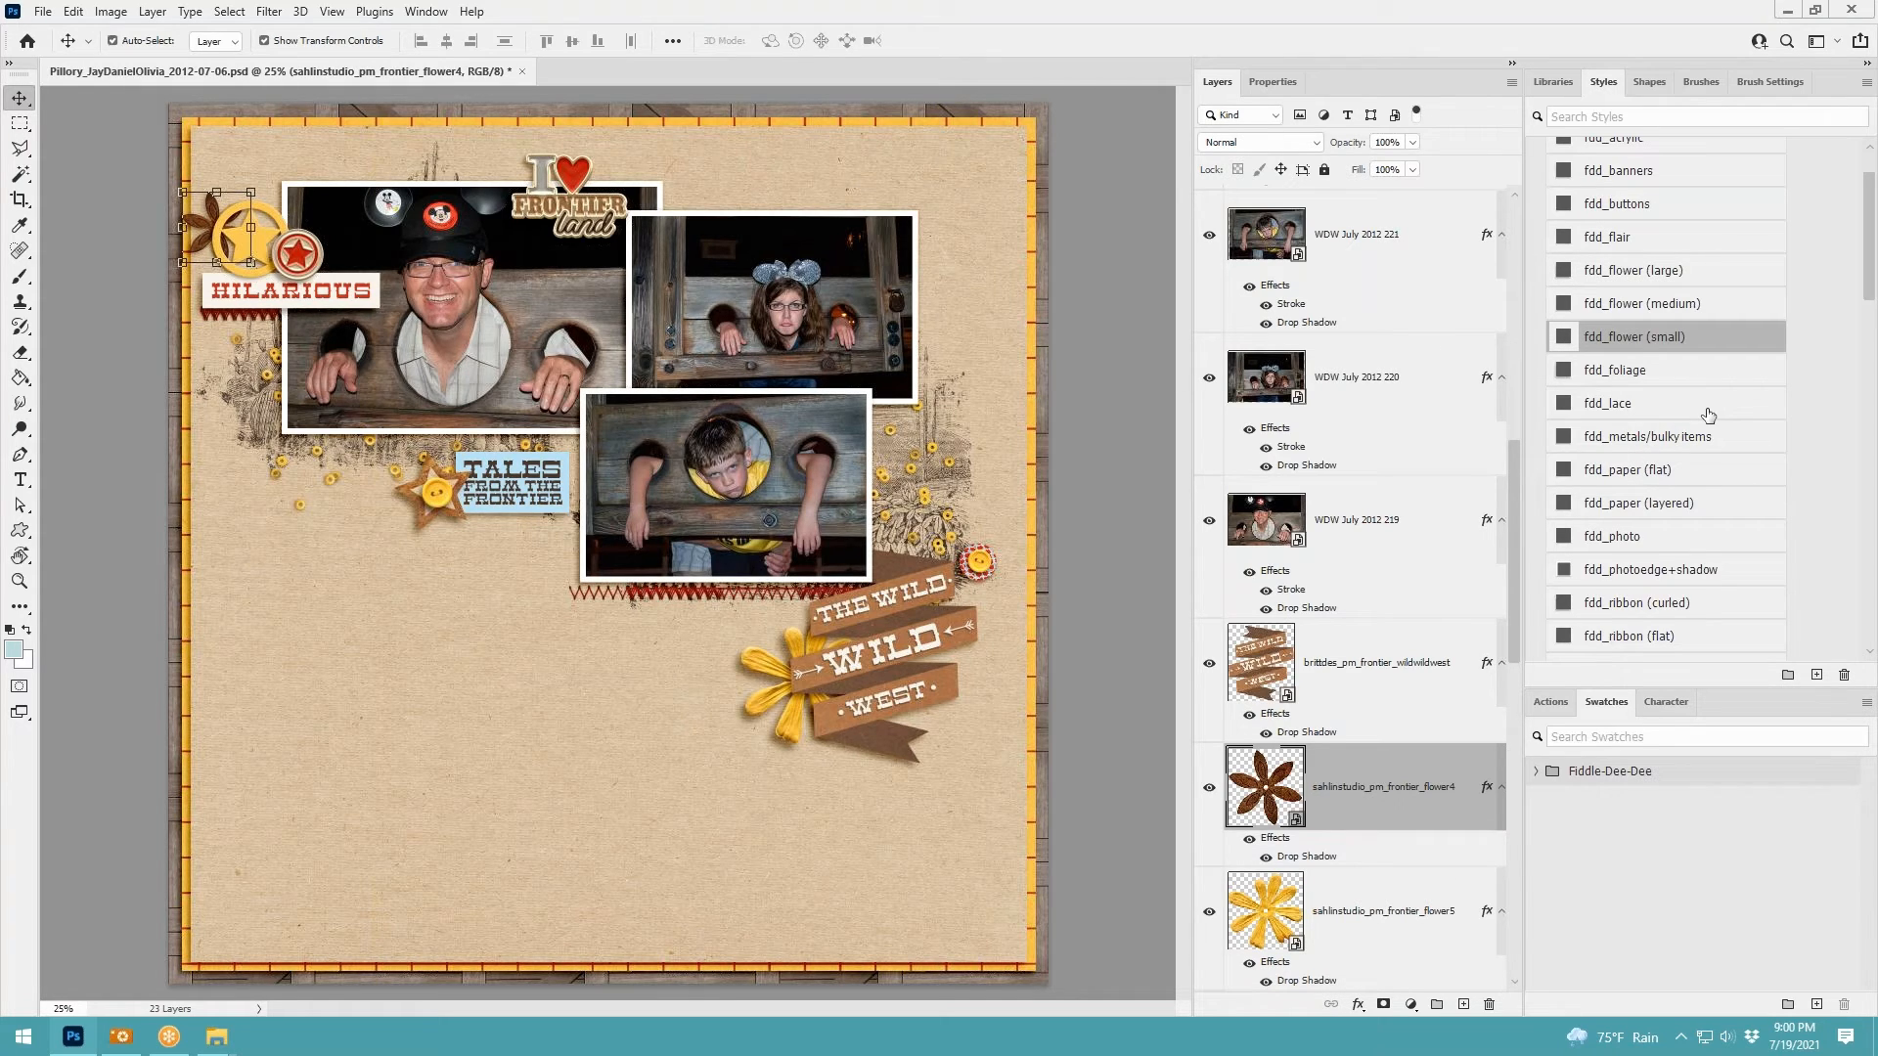
Place sahlinstudio_pm_frontier_cowboyboots at the Wild West banner's lower-right end with the fdd_metals/bulky items style
key("F10")
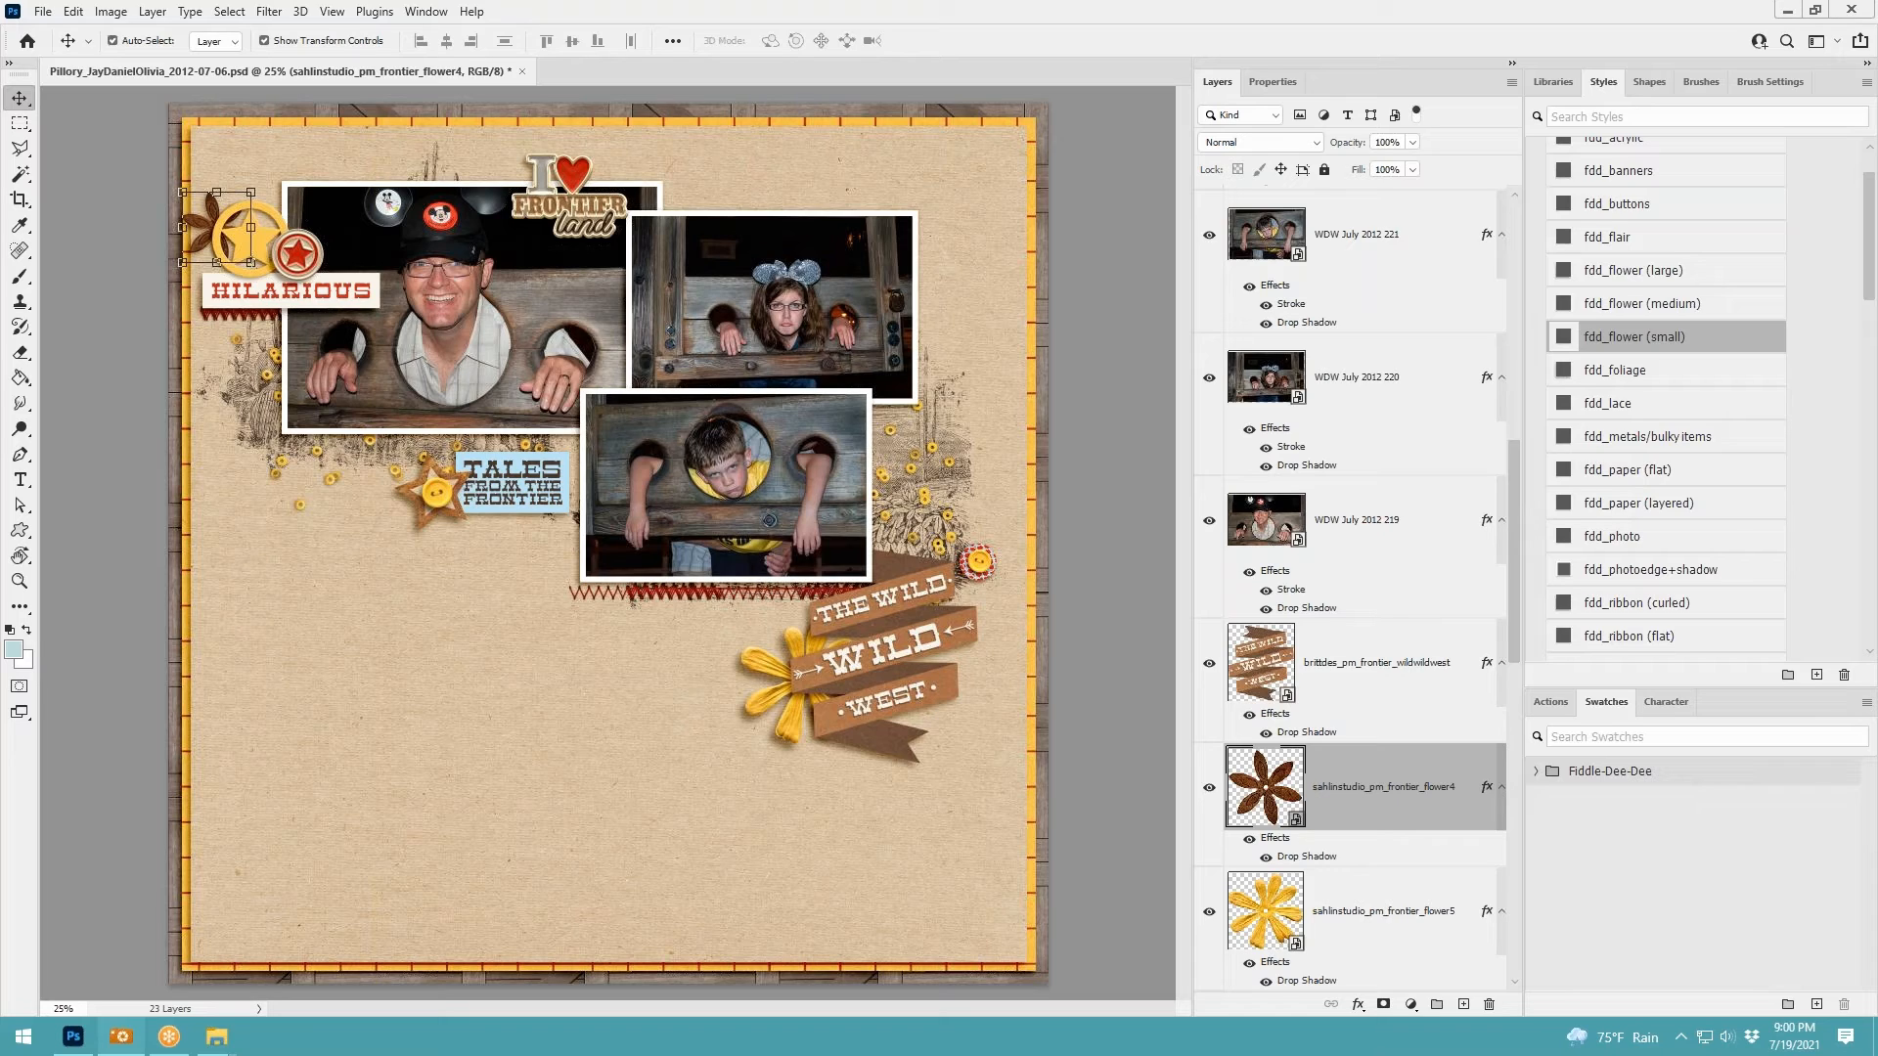
left_click_drag(1118, 473, 1115, 476)
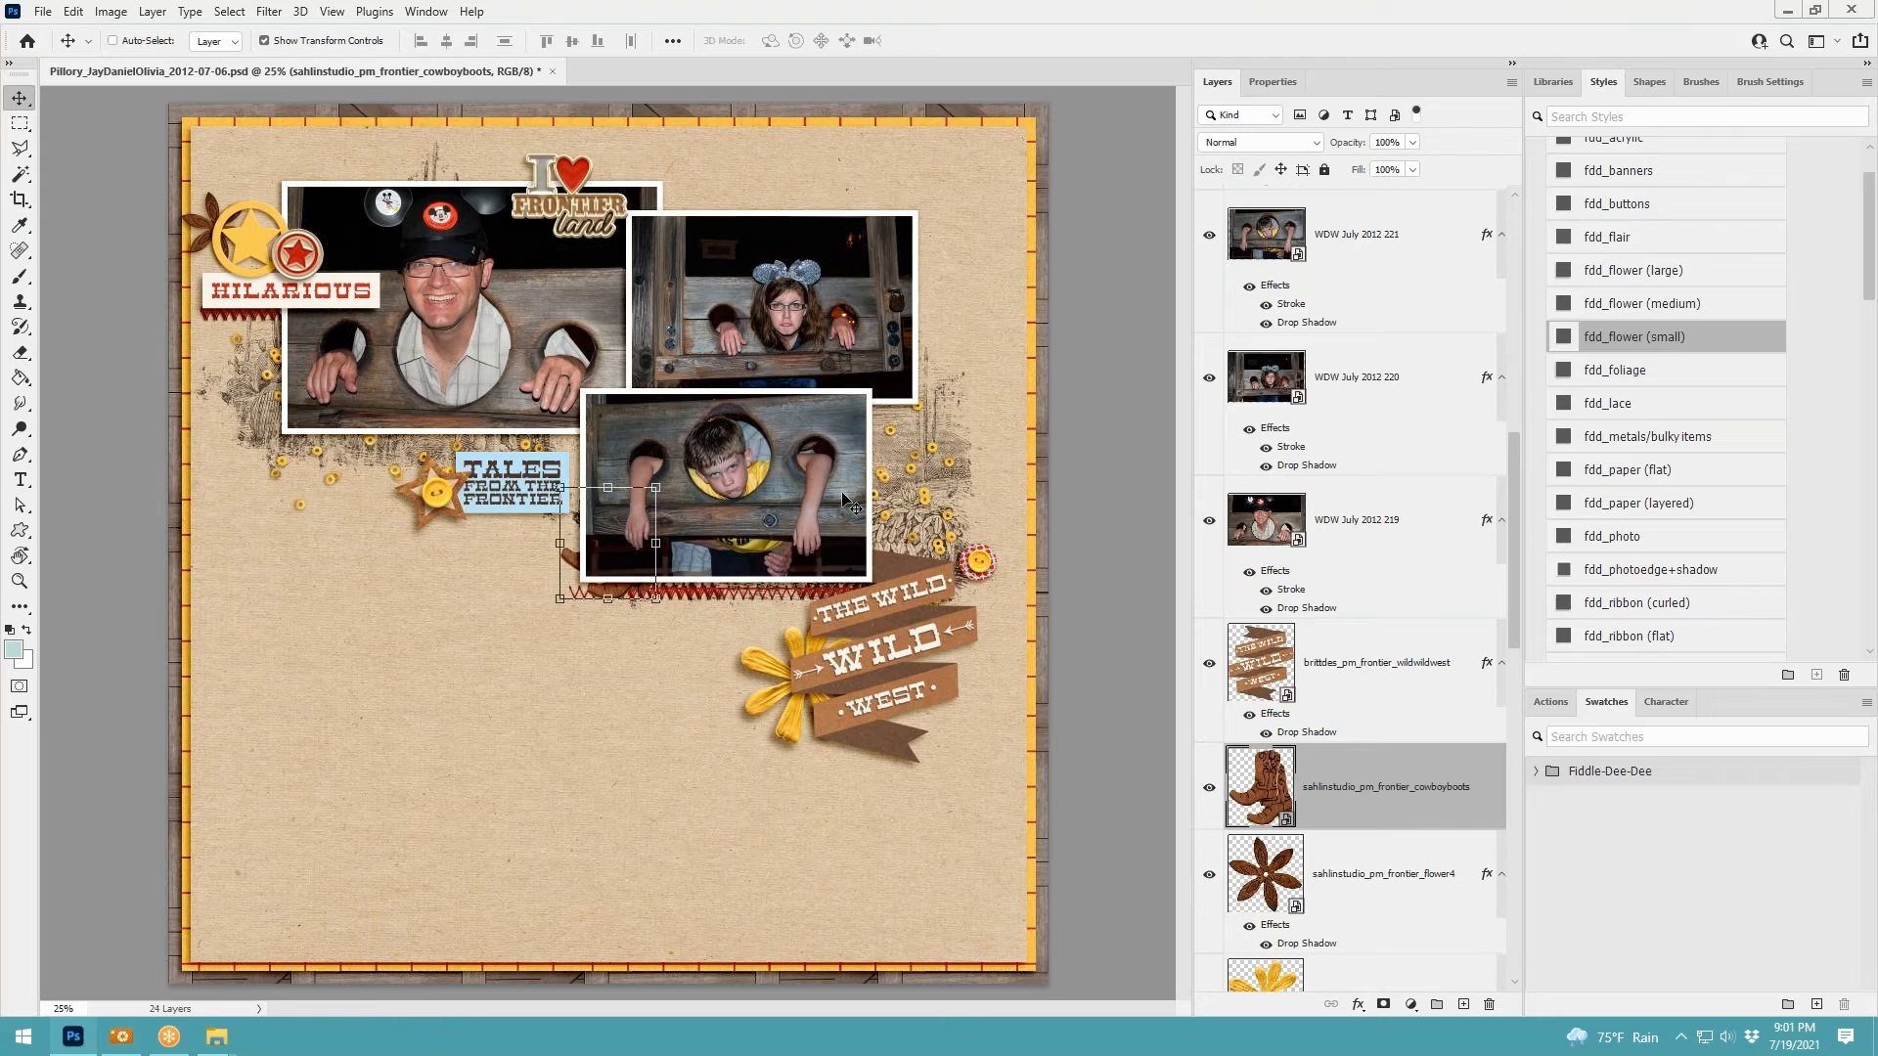
left_click_drag(623, 550, 977, 709)
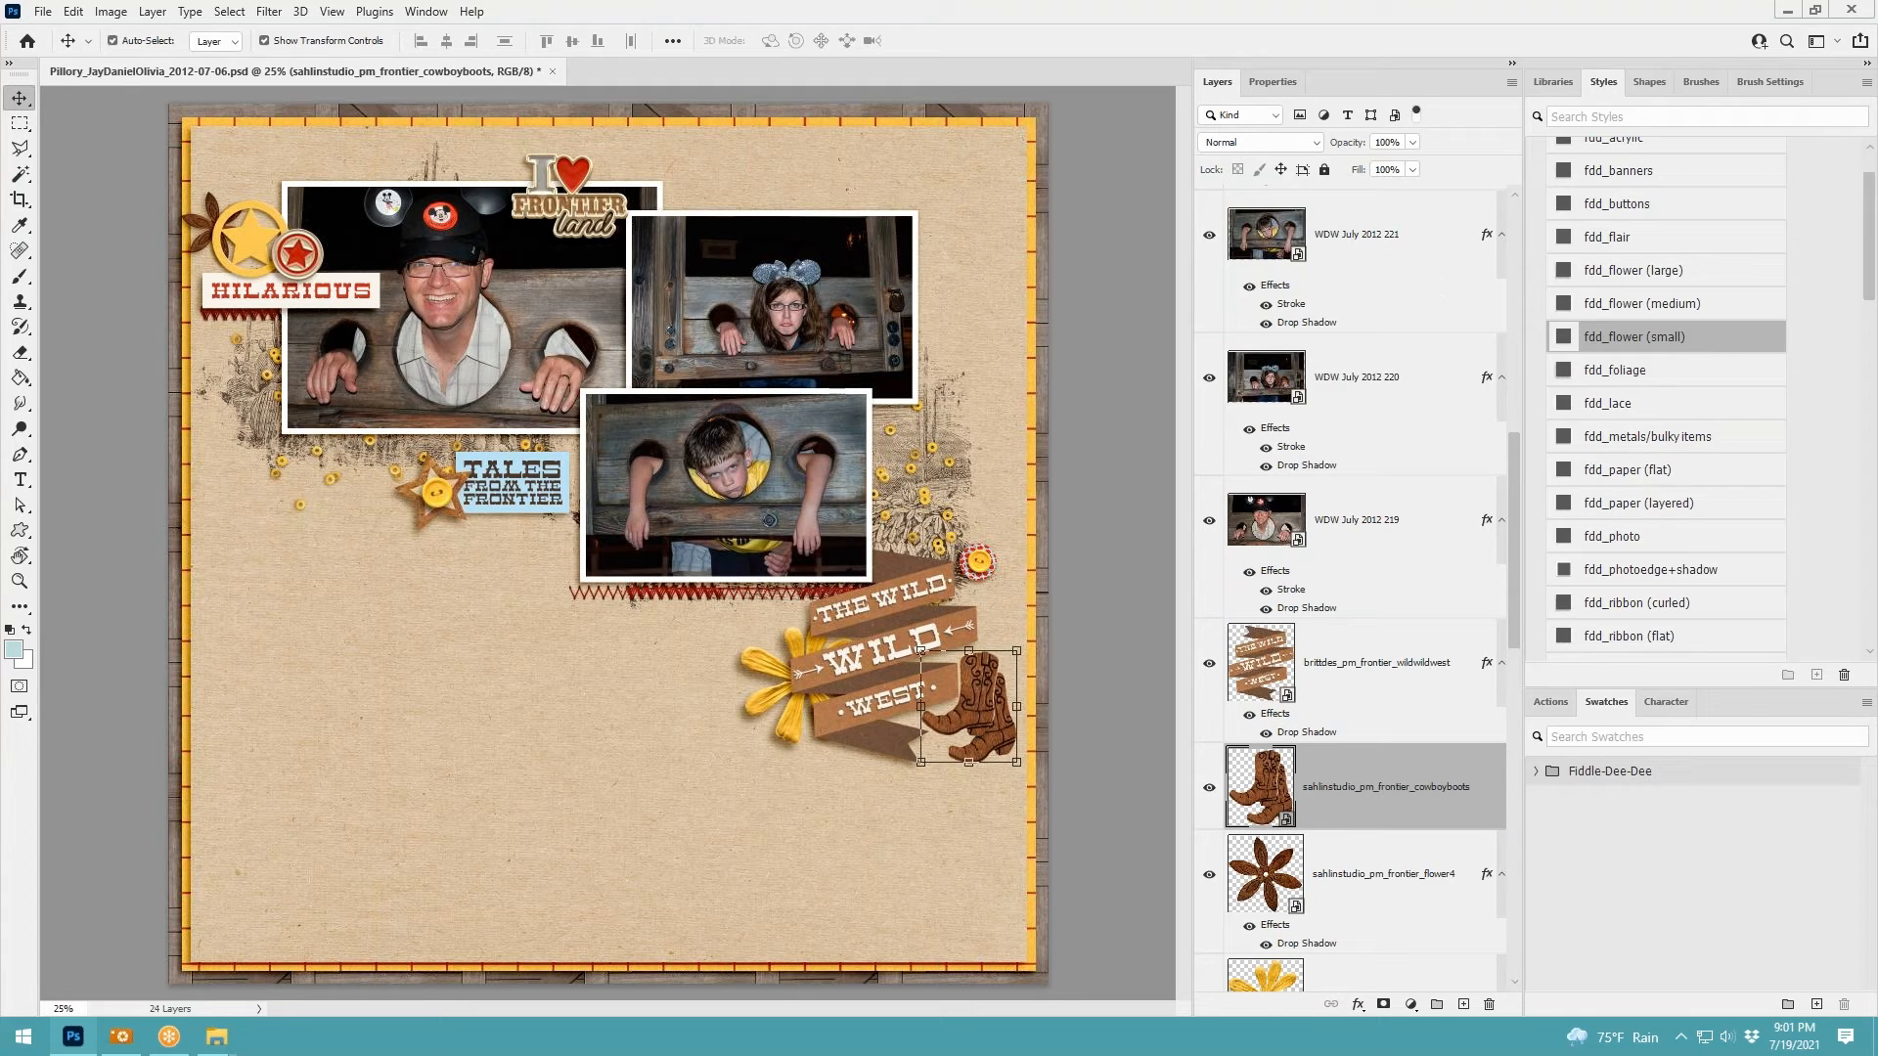
left_click(1663, 337)
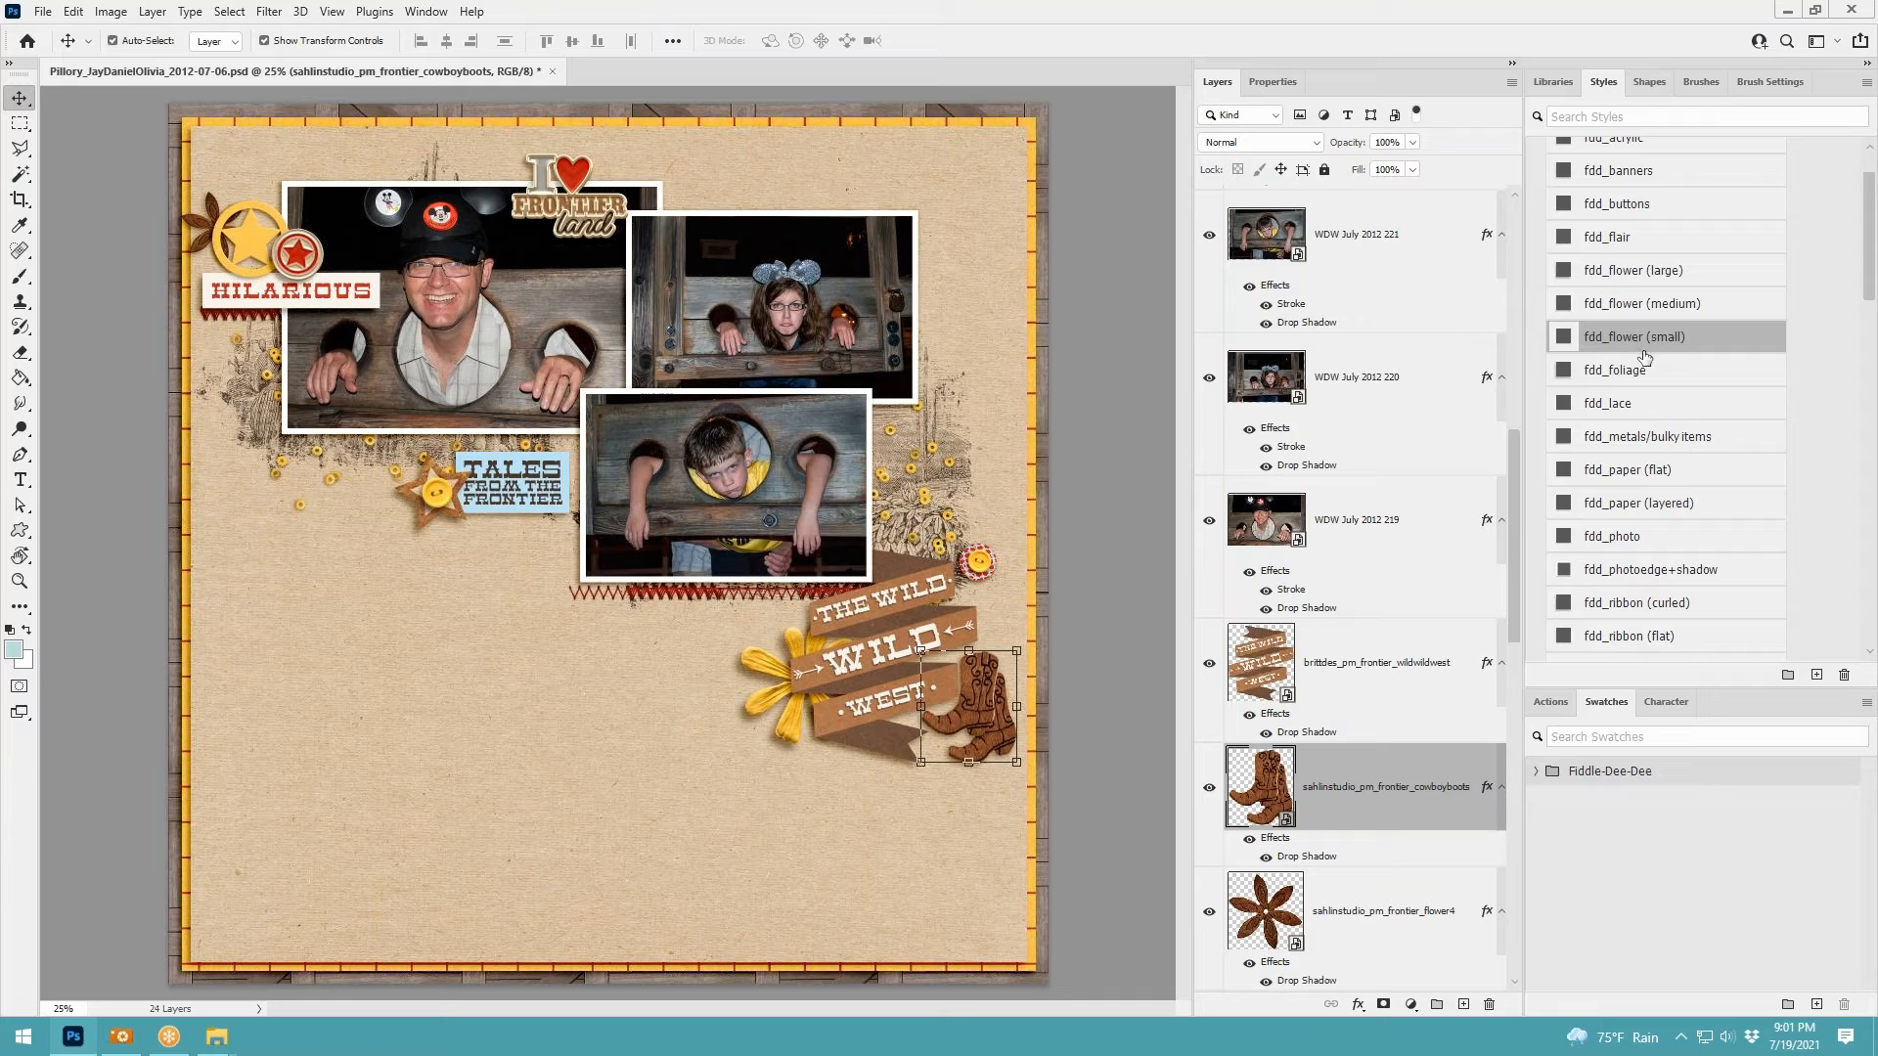
left_click(1655, 445)
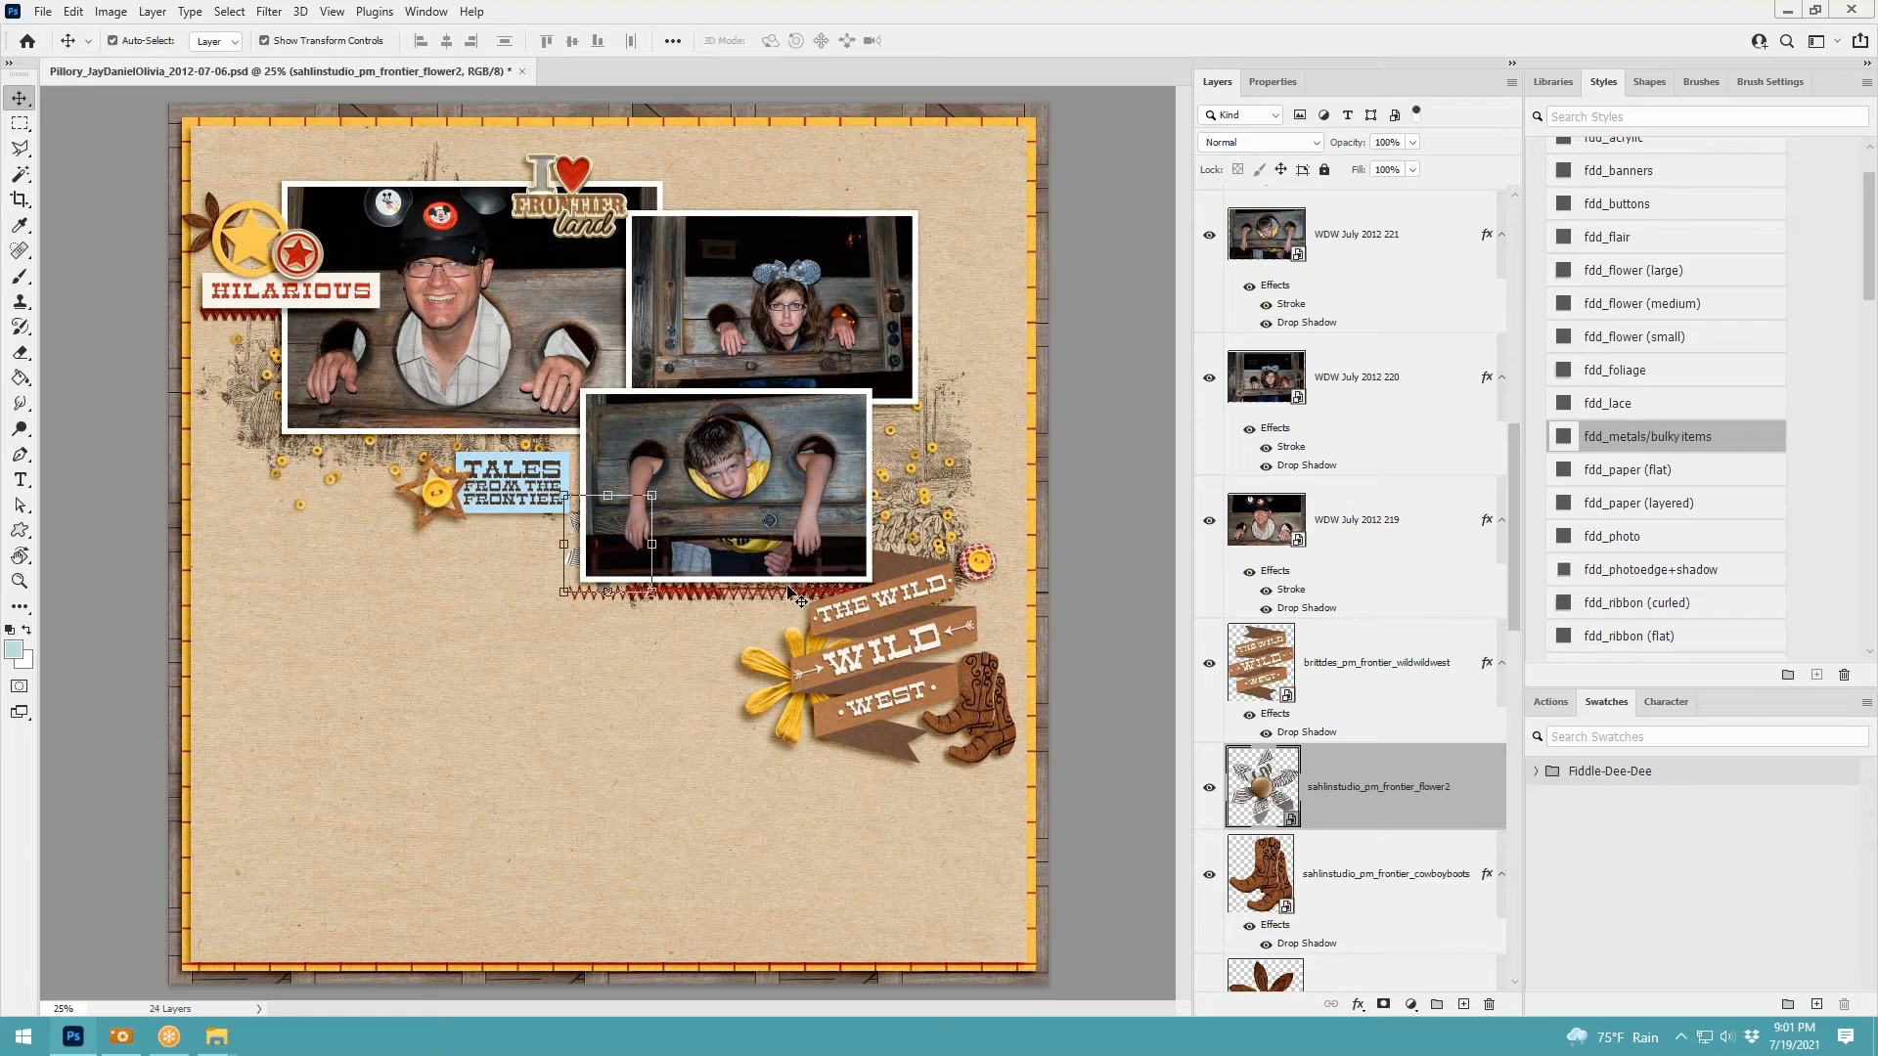
Place sahlinstudio_pm_frontier_flower2 below the Hilarious strip, tucked behind the first photo's left edge, with the fdd_flower (small) style
left_click_drag(580, 531, 275, 347)
key("Return")
left_click(1633, 337)
key("ctrl")
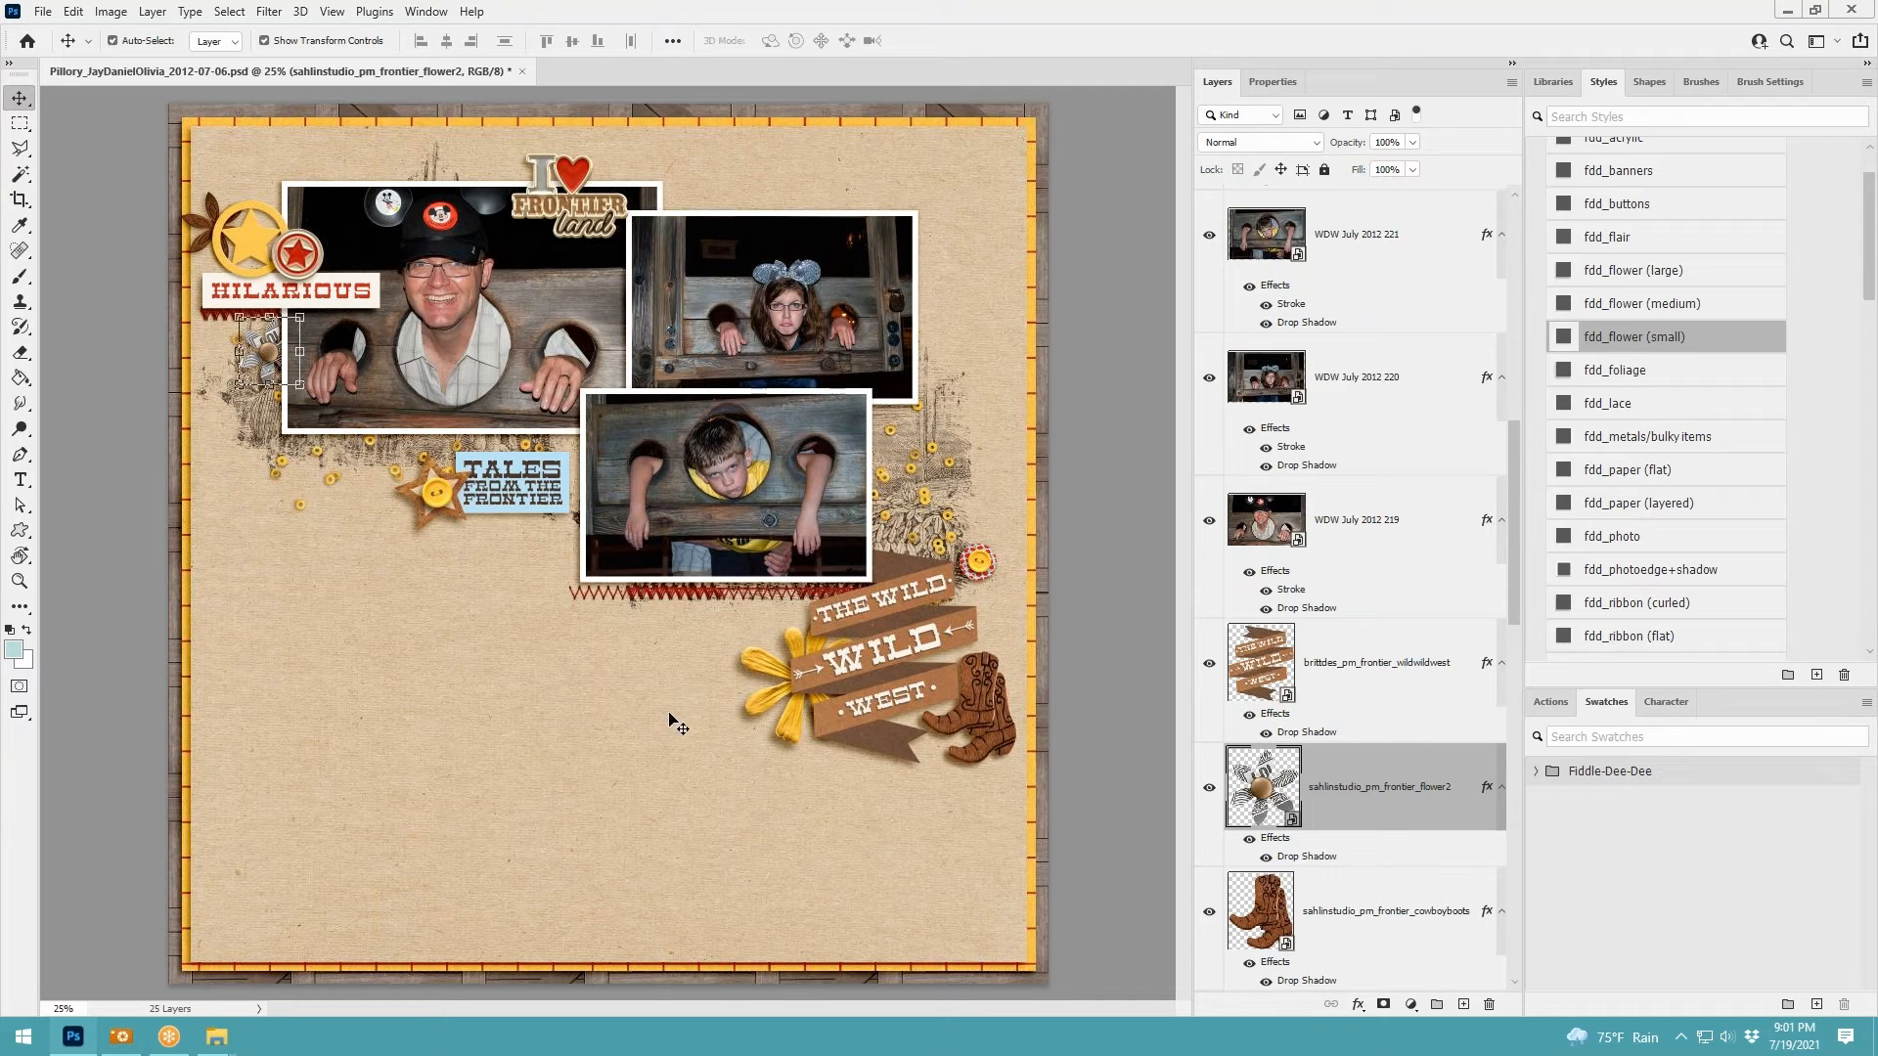
Add sahlinstudio_pm_frontier_artsy_wildwest-splatterpaint directly above the tan solid paper, beneath the Wild West banner
left_click(942, 750)
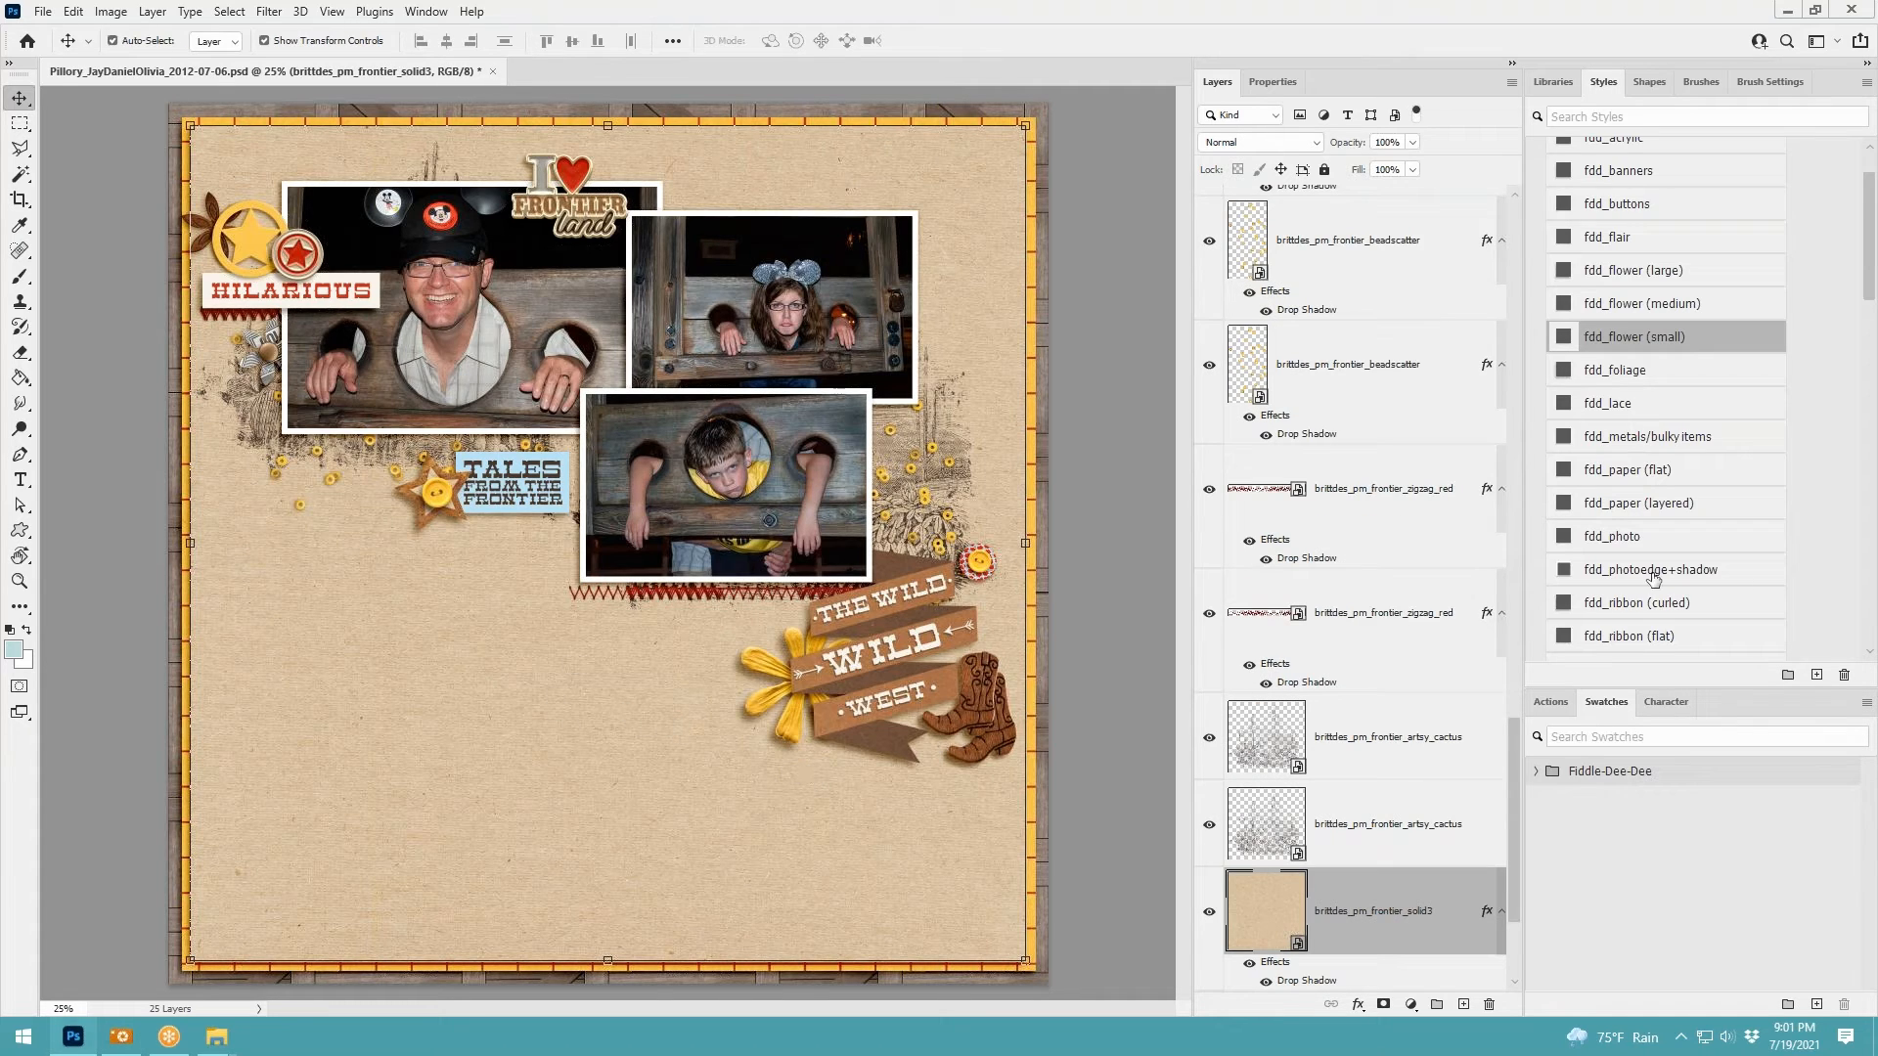
left_click_drag(1653, 579, 528, 692)
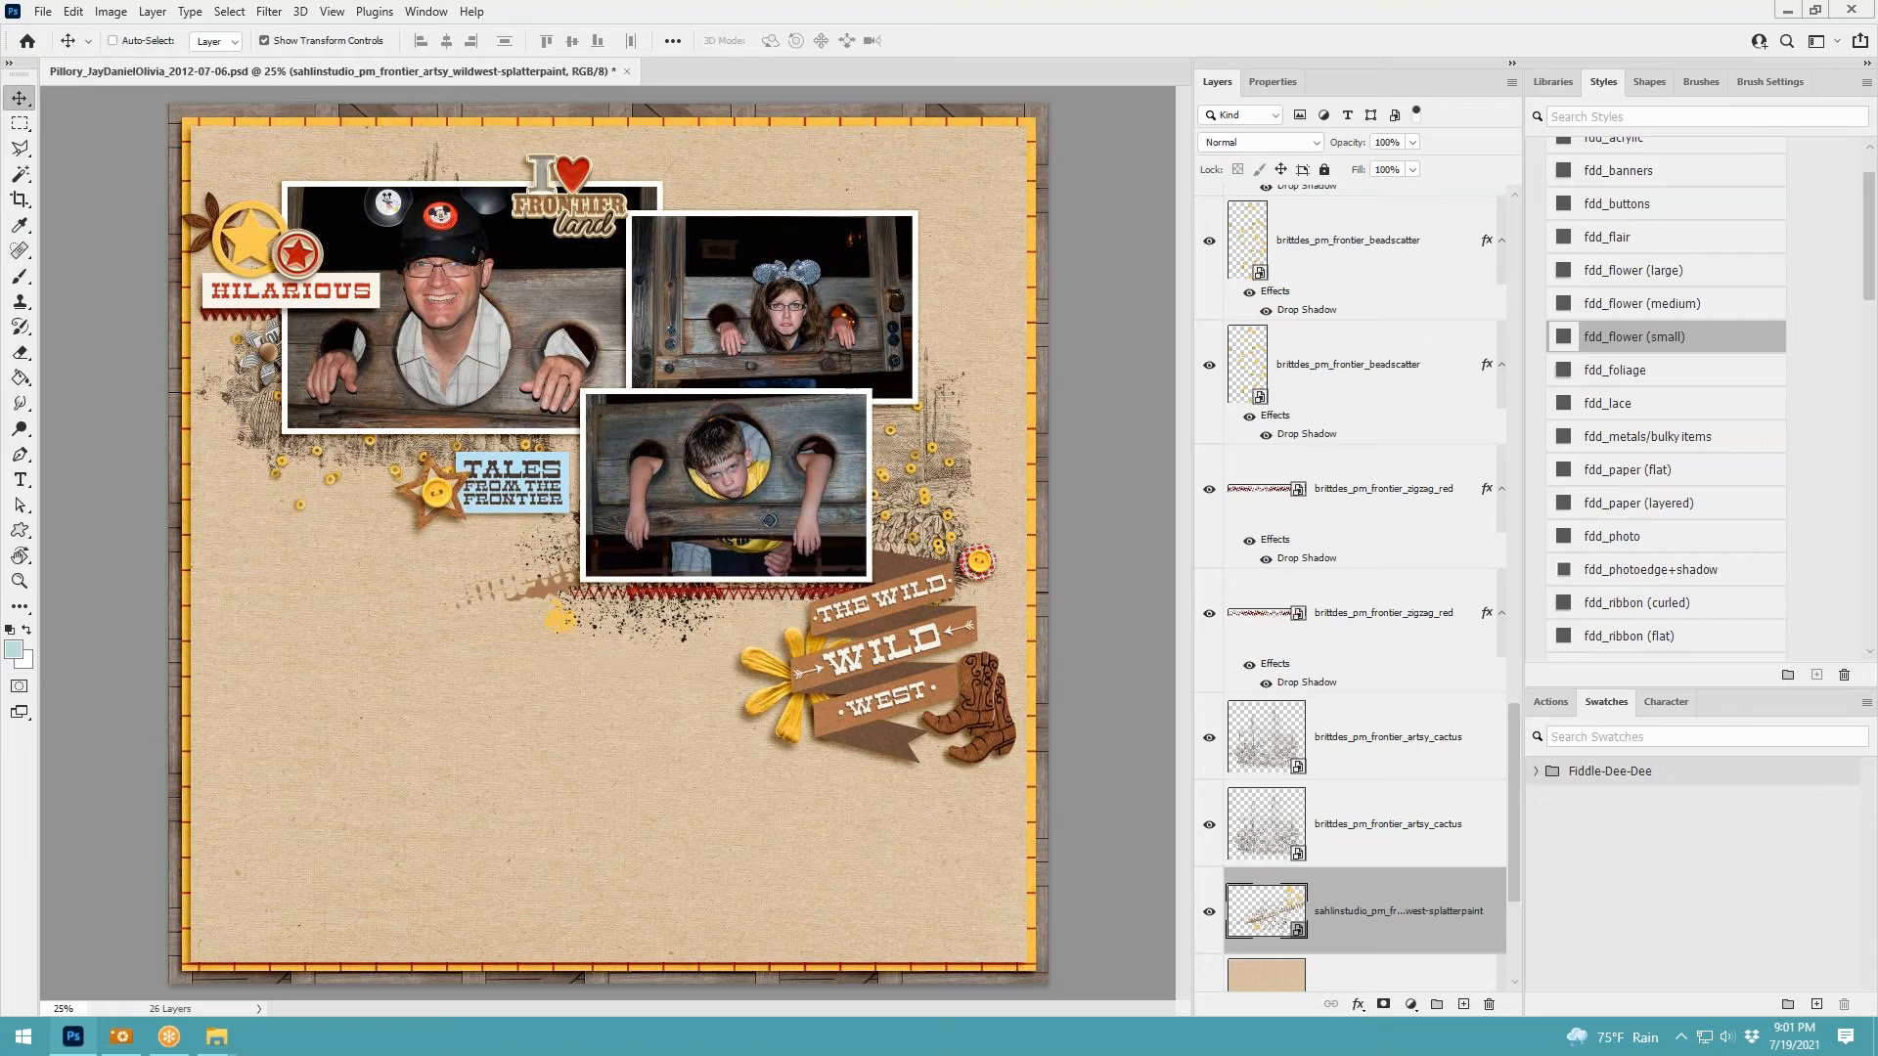
left_click_drag(623, 613, 811, 810)
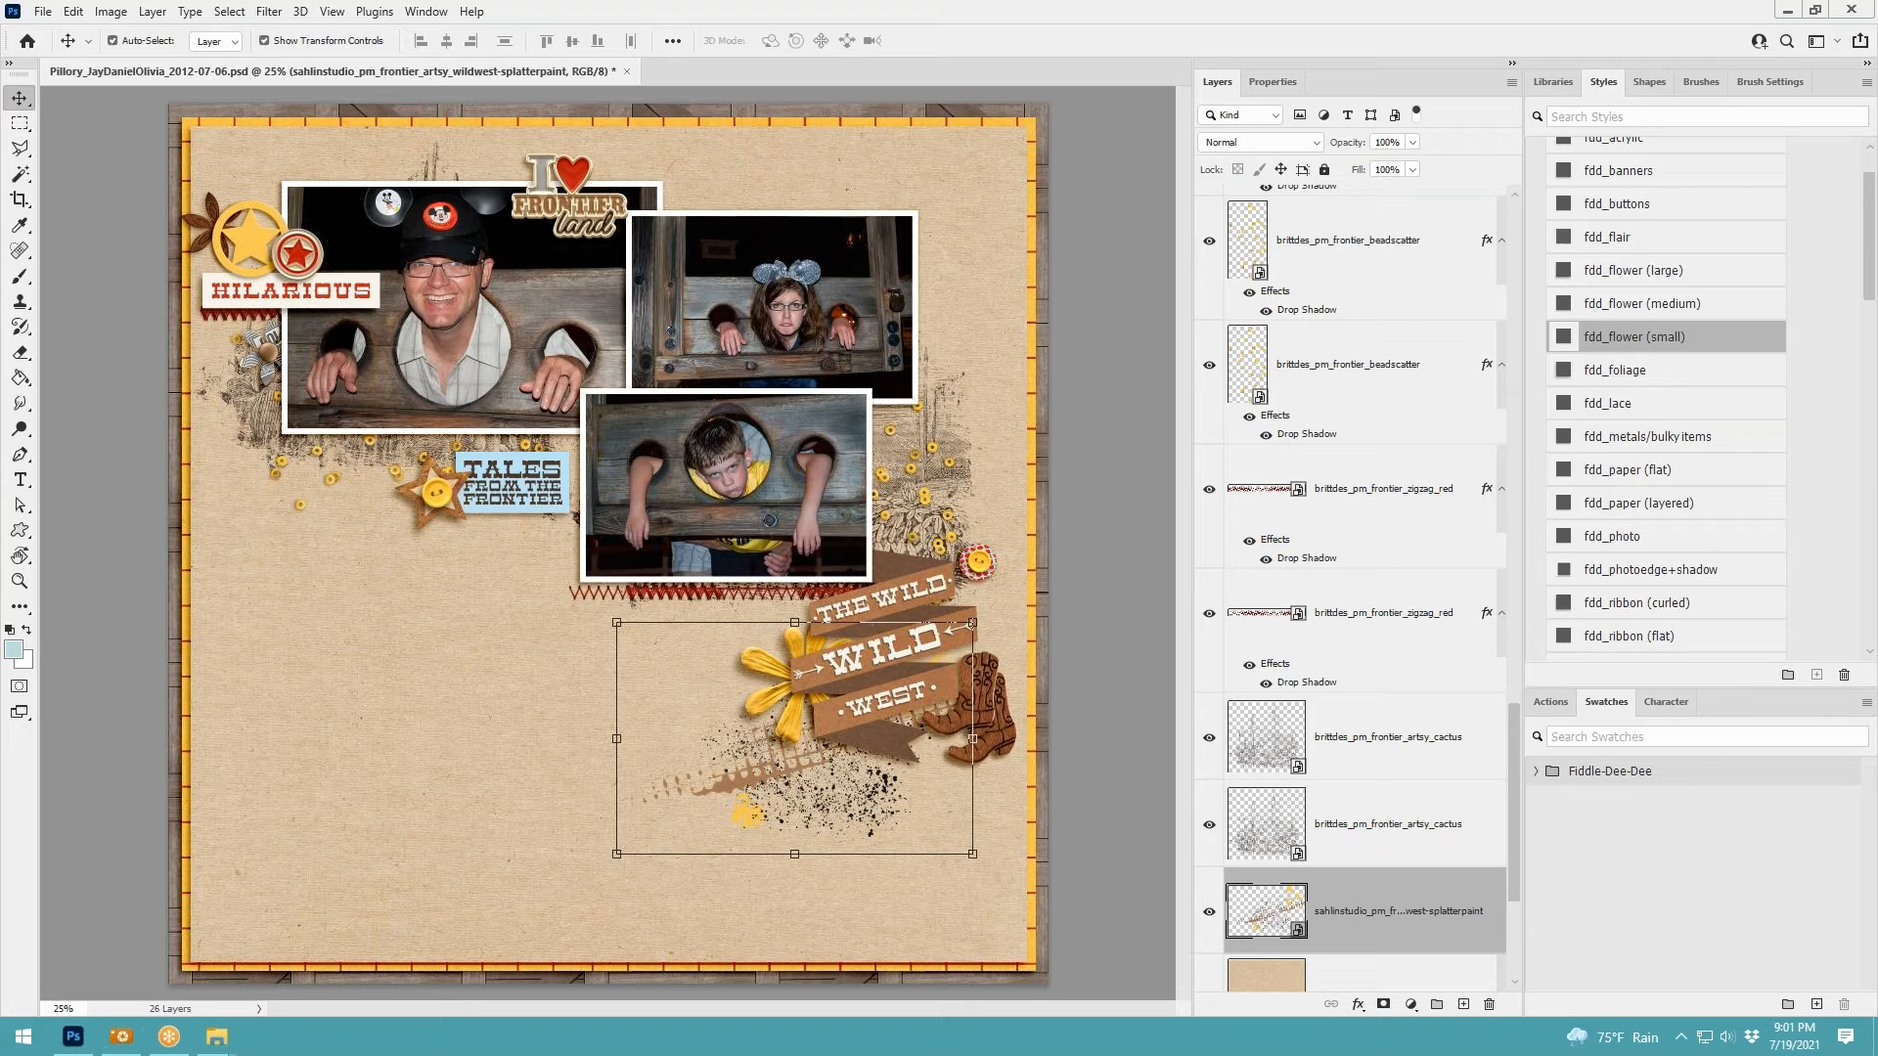
Place sahlinstudio_pm_frontier_artsy_wagonwheel1 under the splatter paint below the Wild West banner, and shift the splatter up behind the yellow flower
left_click_drag(877, 468, 562, 712)
left_click_drag(613, 624, 749, 821)
scroll(1346, 861, "down", 3)
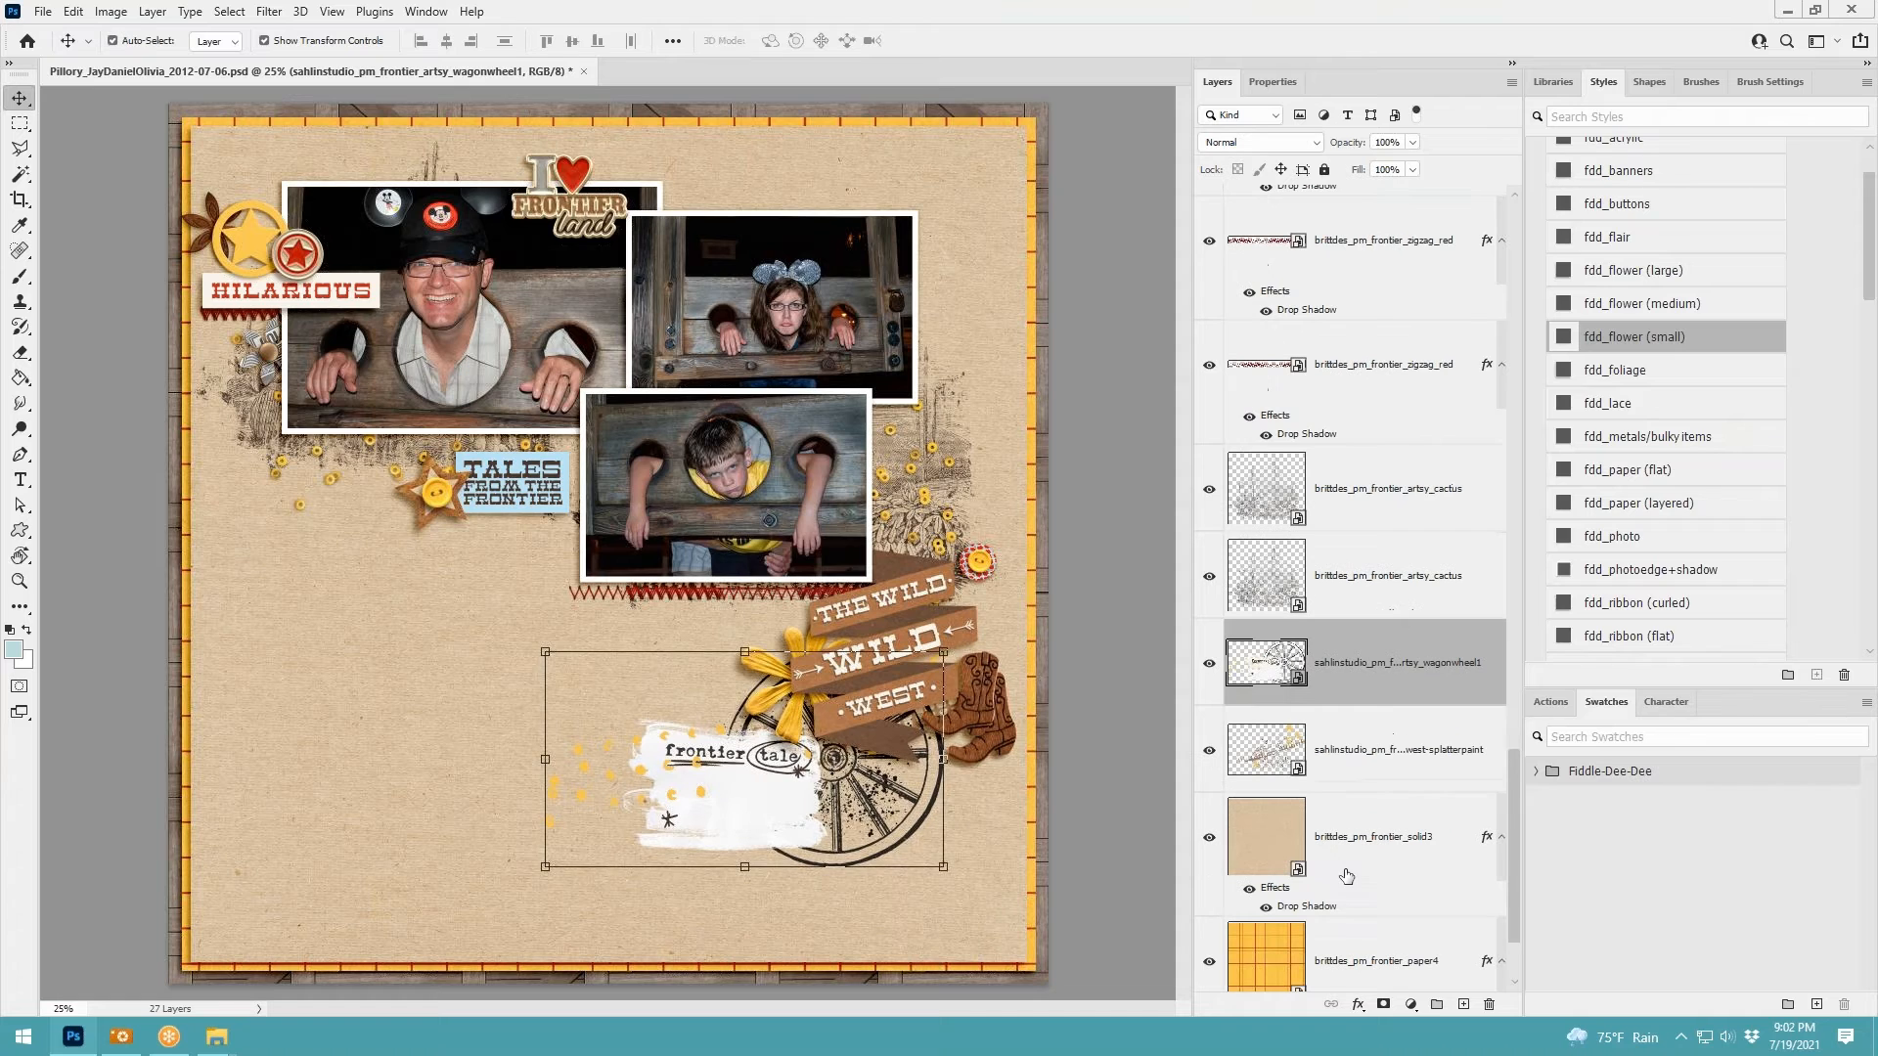
left_click_drag(1348, 746, 1349, 631)
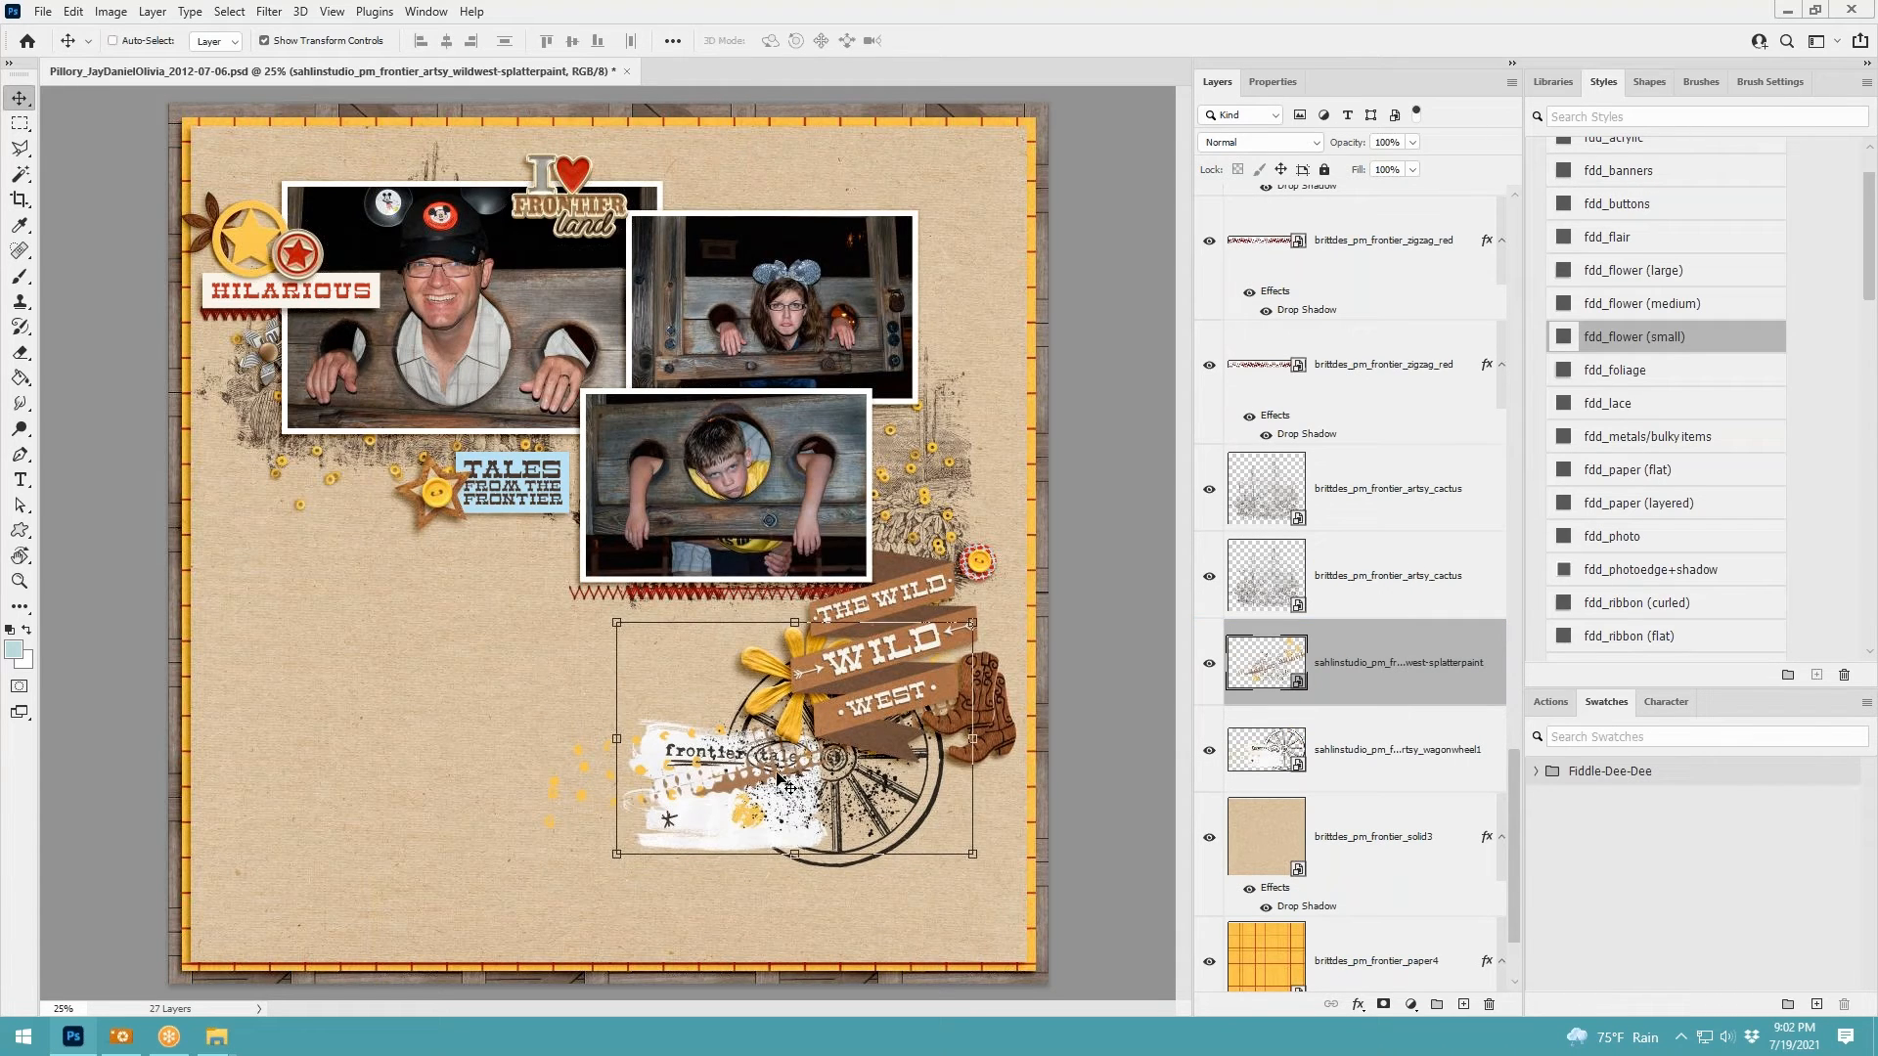
left_click_drag(768, 763, 744, 688)
left_click(769, 828, "ctrl")
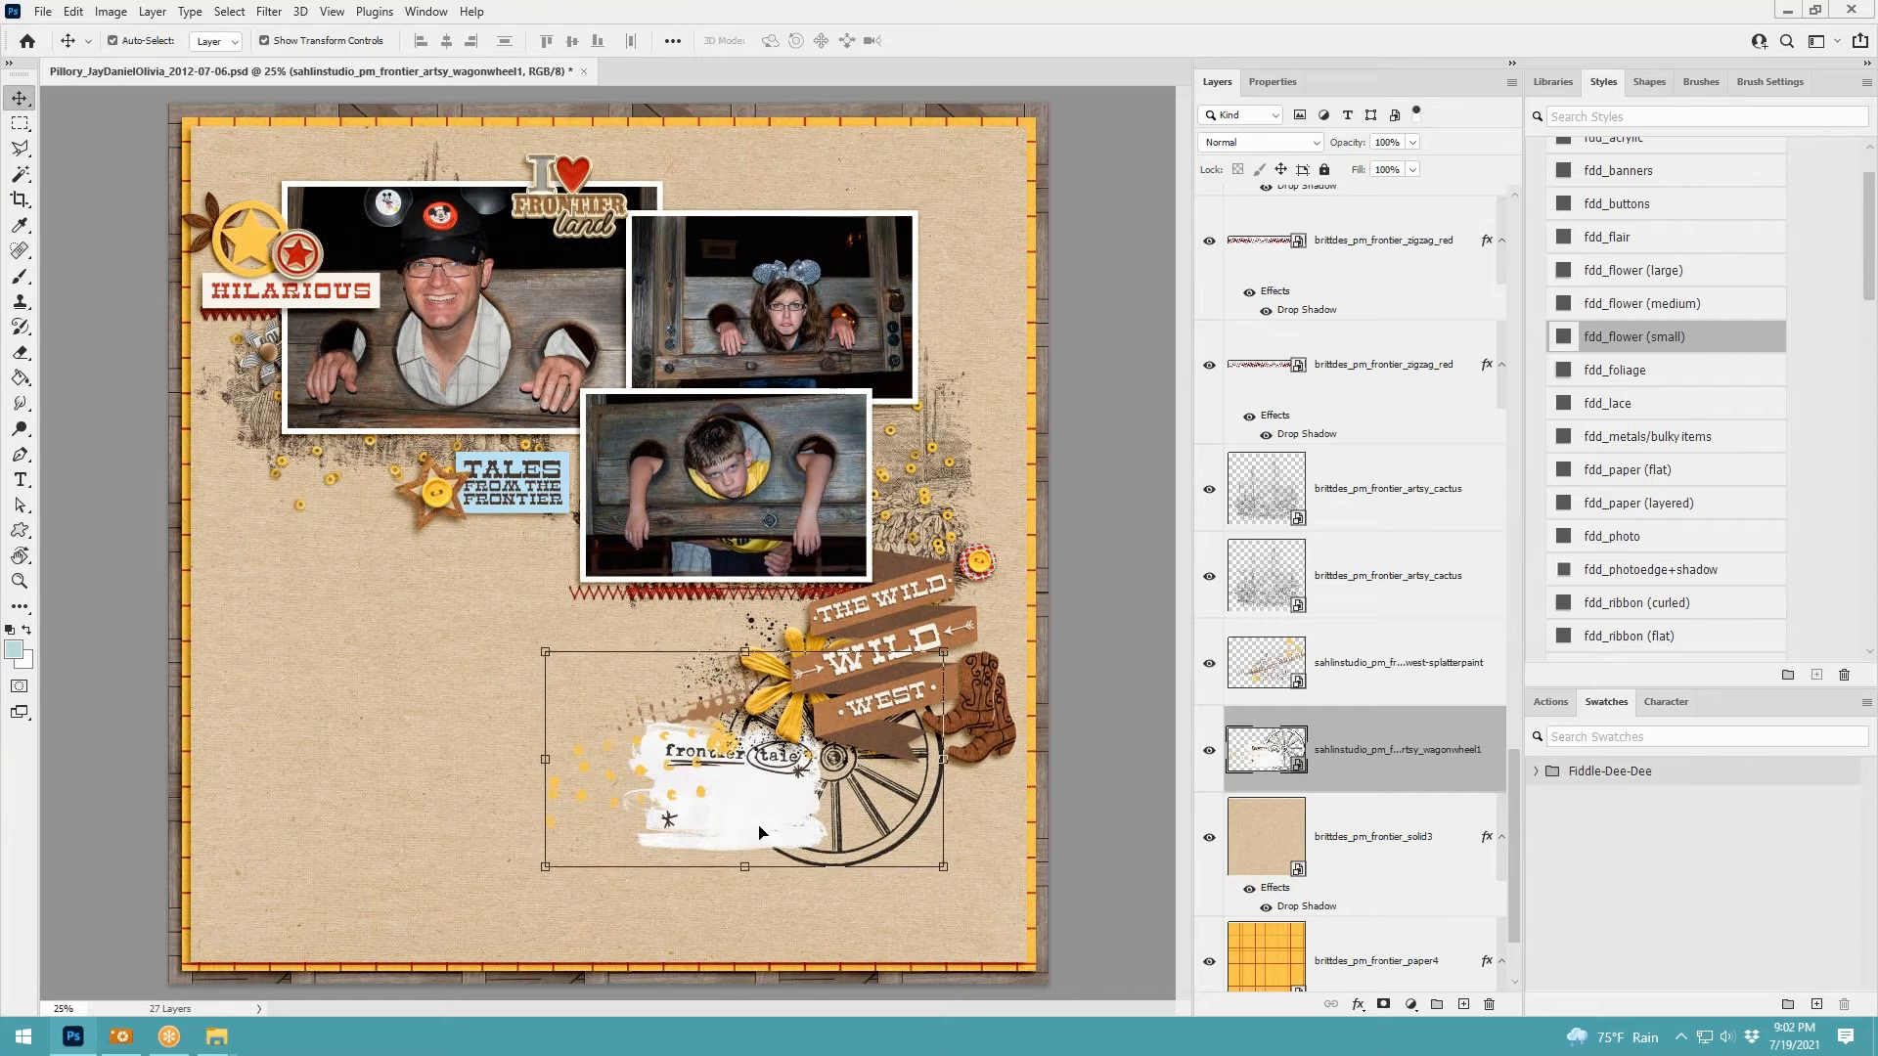
left_click_drag(748, 821, 755, 828)
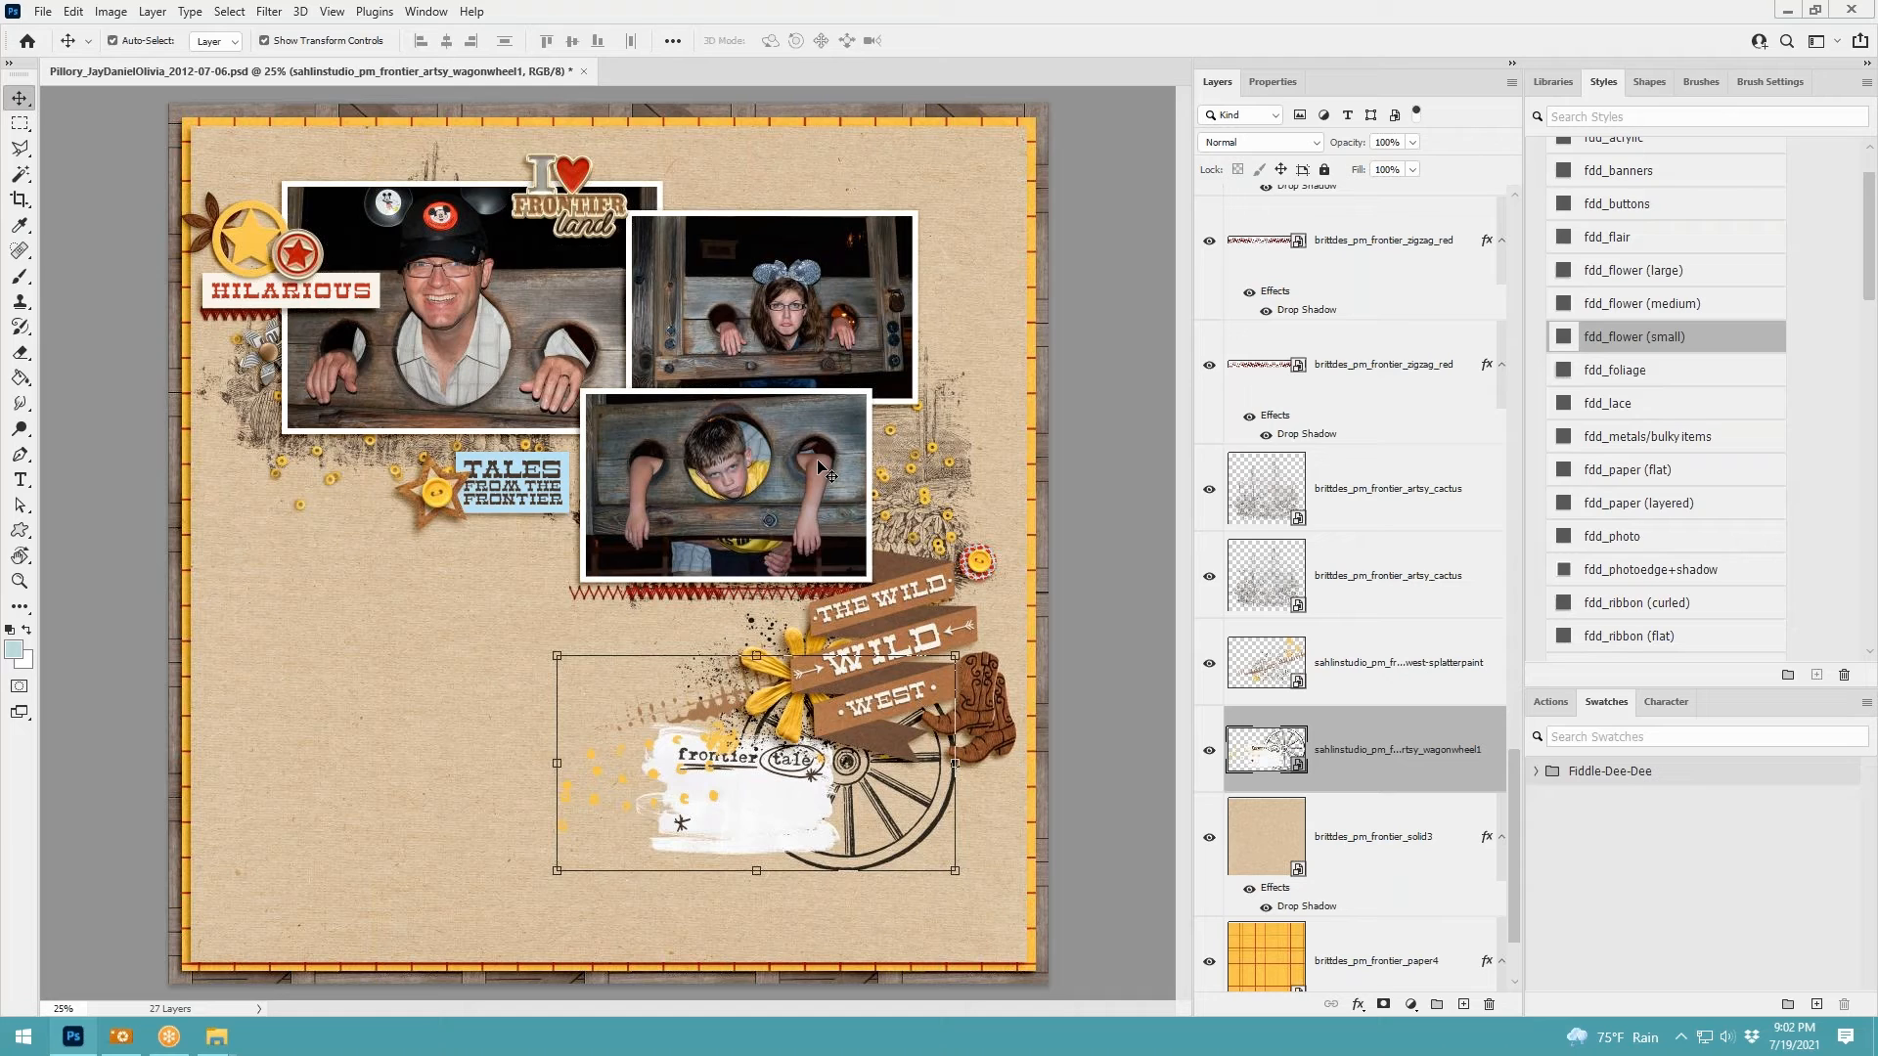
Add sahlinstudio_pm_frontier_artsy_stars_2 at 69.95% scale and position it just below the Tales from the Frontier strip
left_click_drag(578, 617, 500, 621)
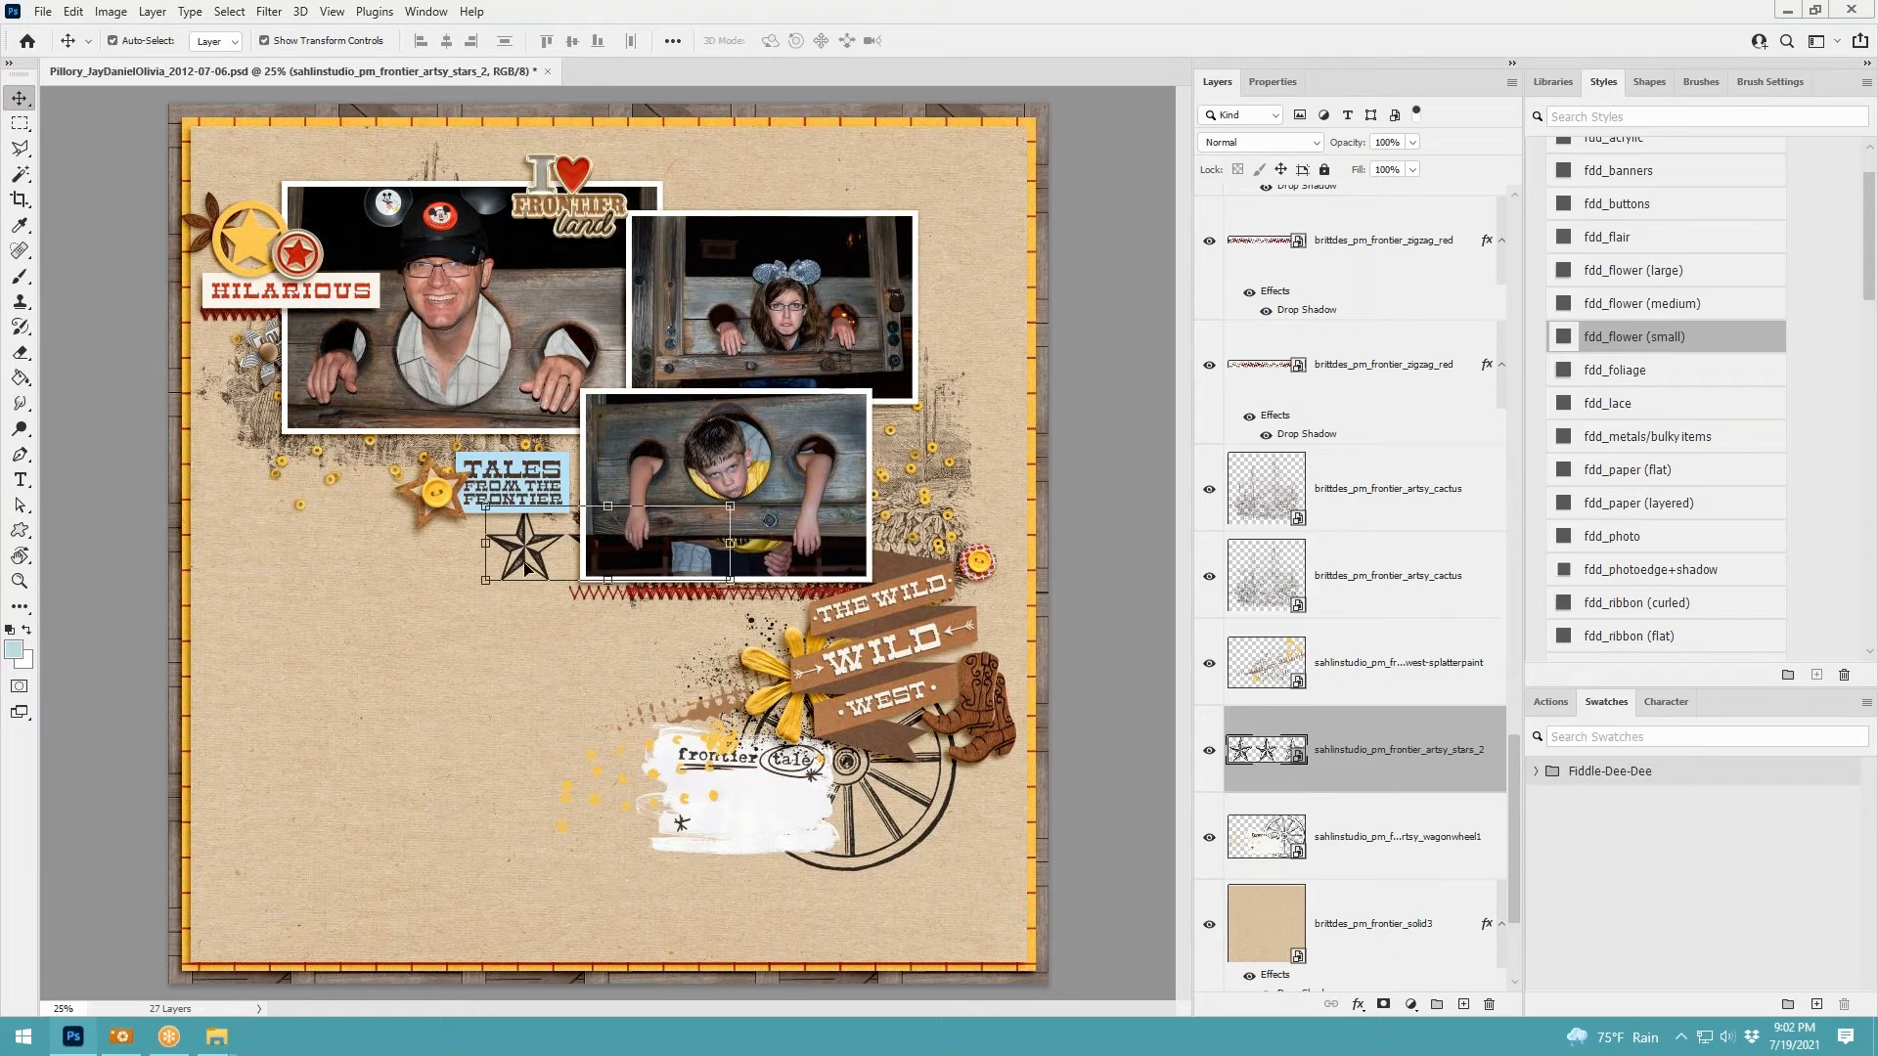
left_click_drag(522, 550, 239, 164)
left_click_drag(445, 144, 371, 166)
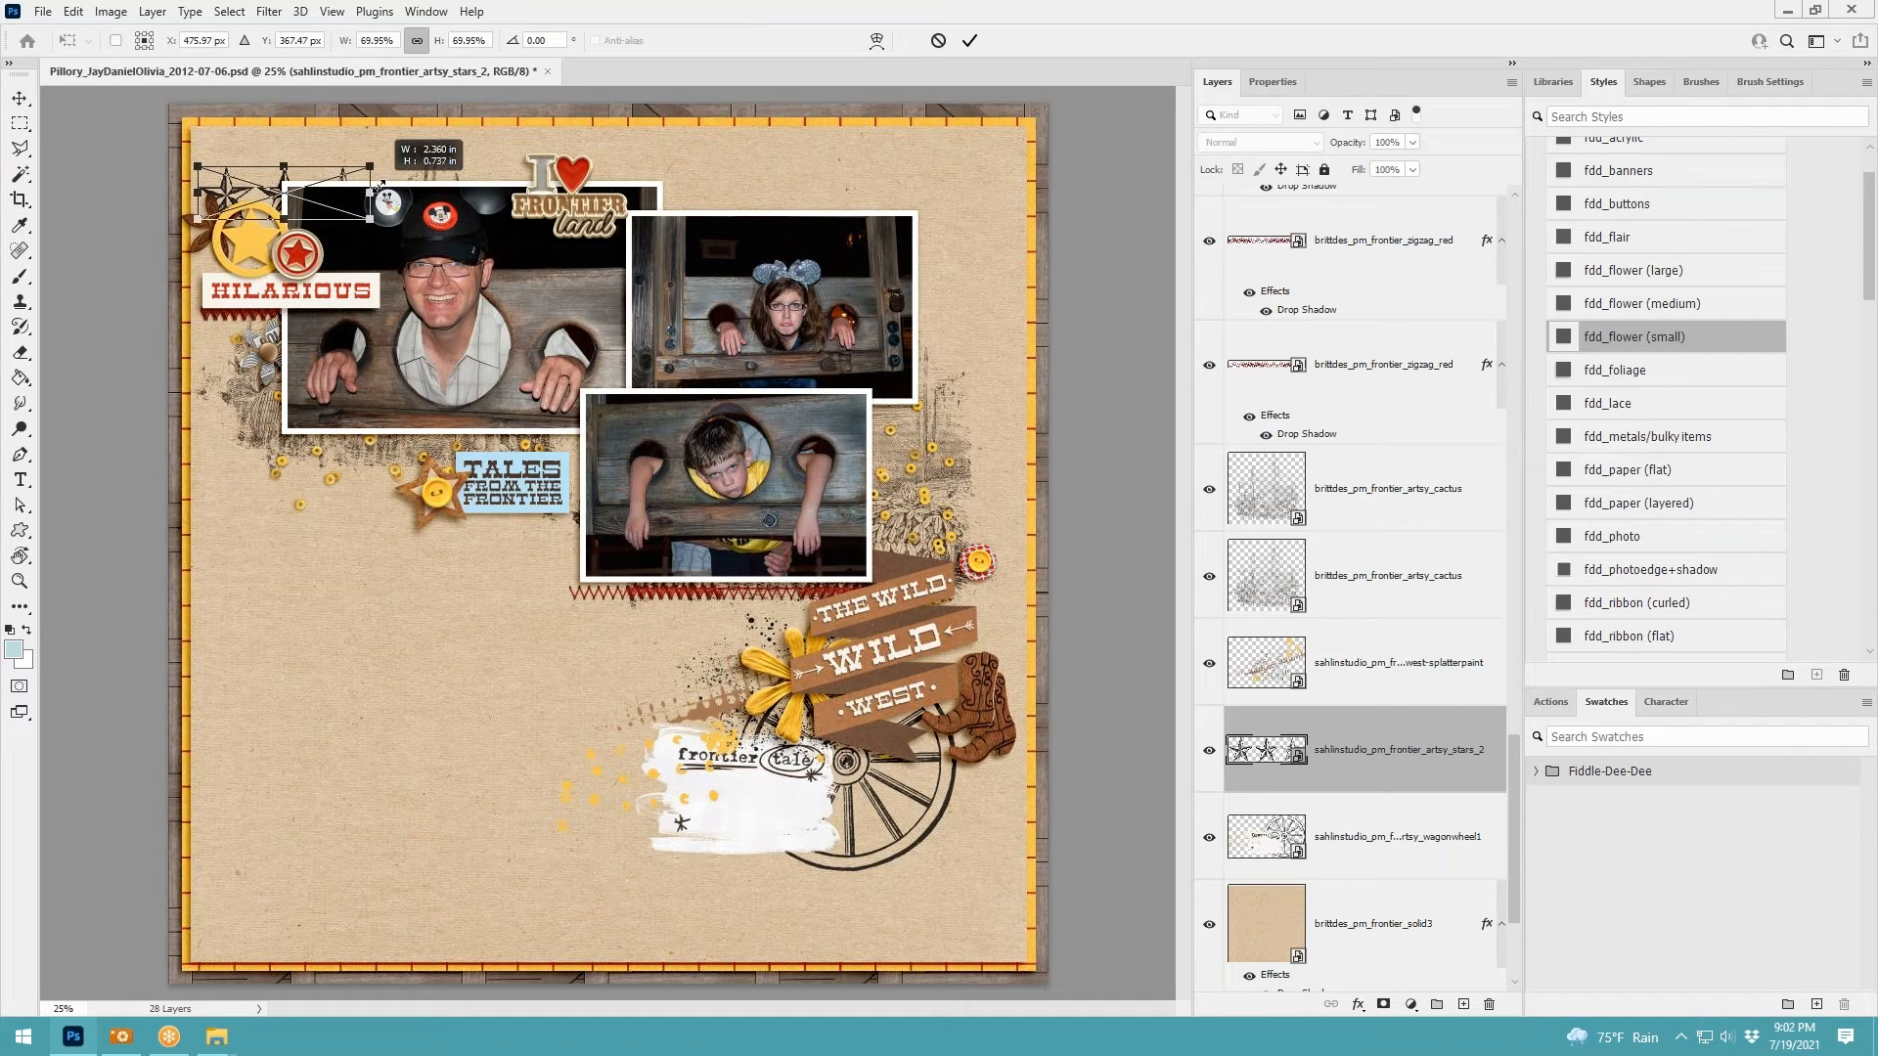
left_click(969, 41)
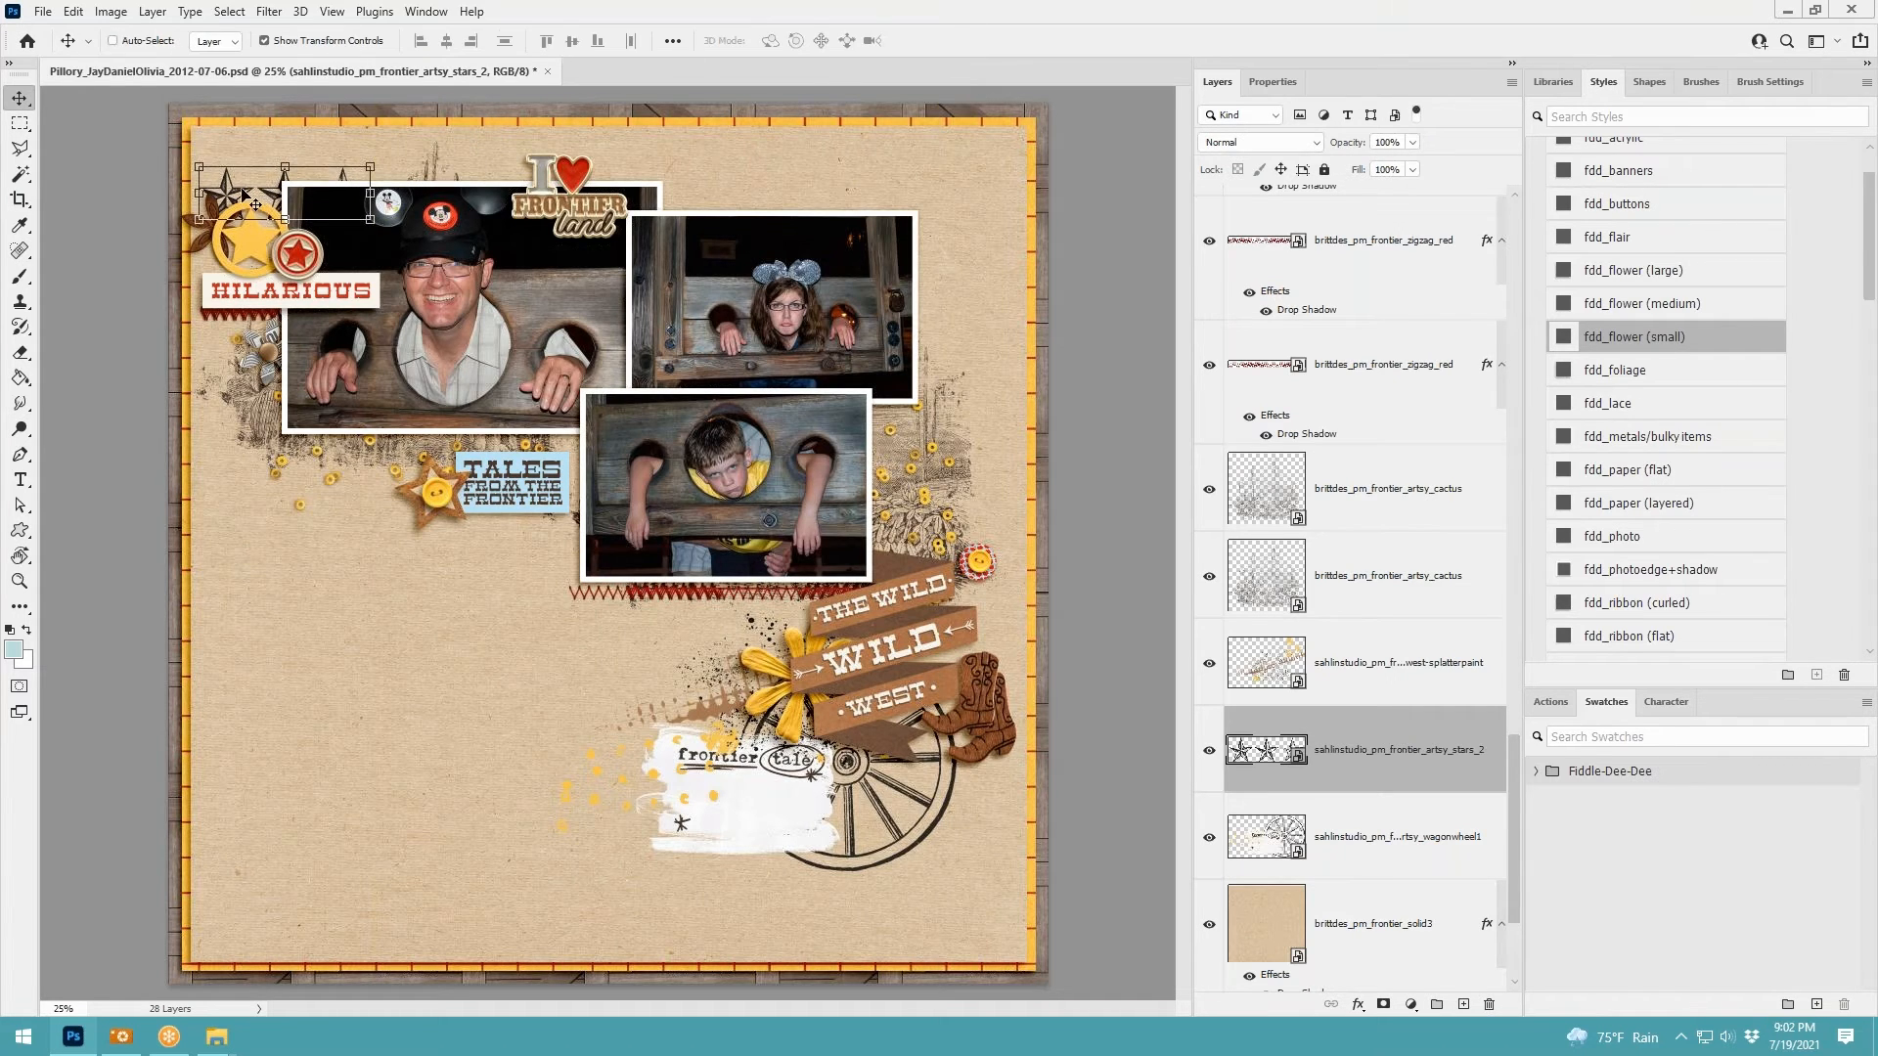
left_click_drag(247, 211, 431, 534)
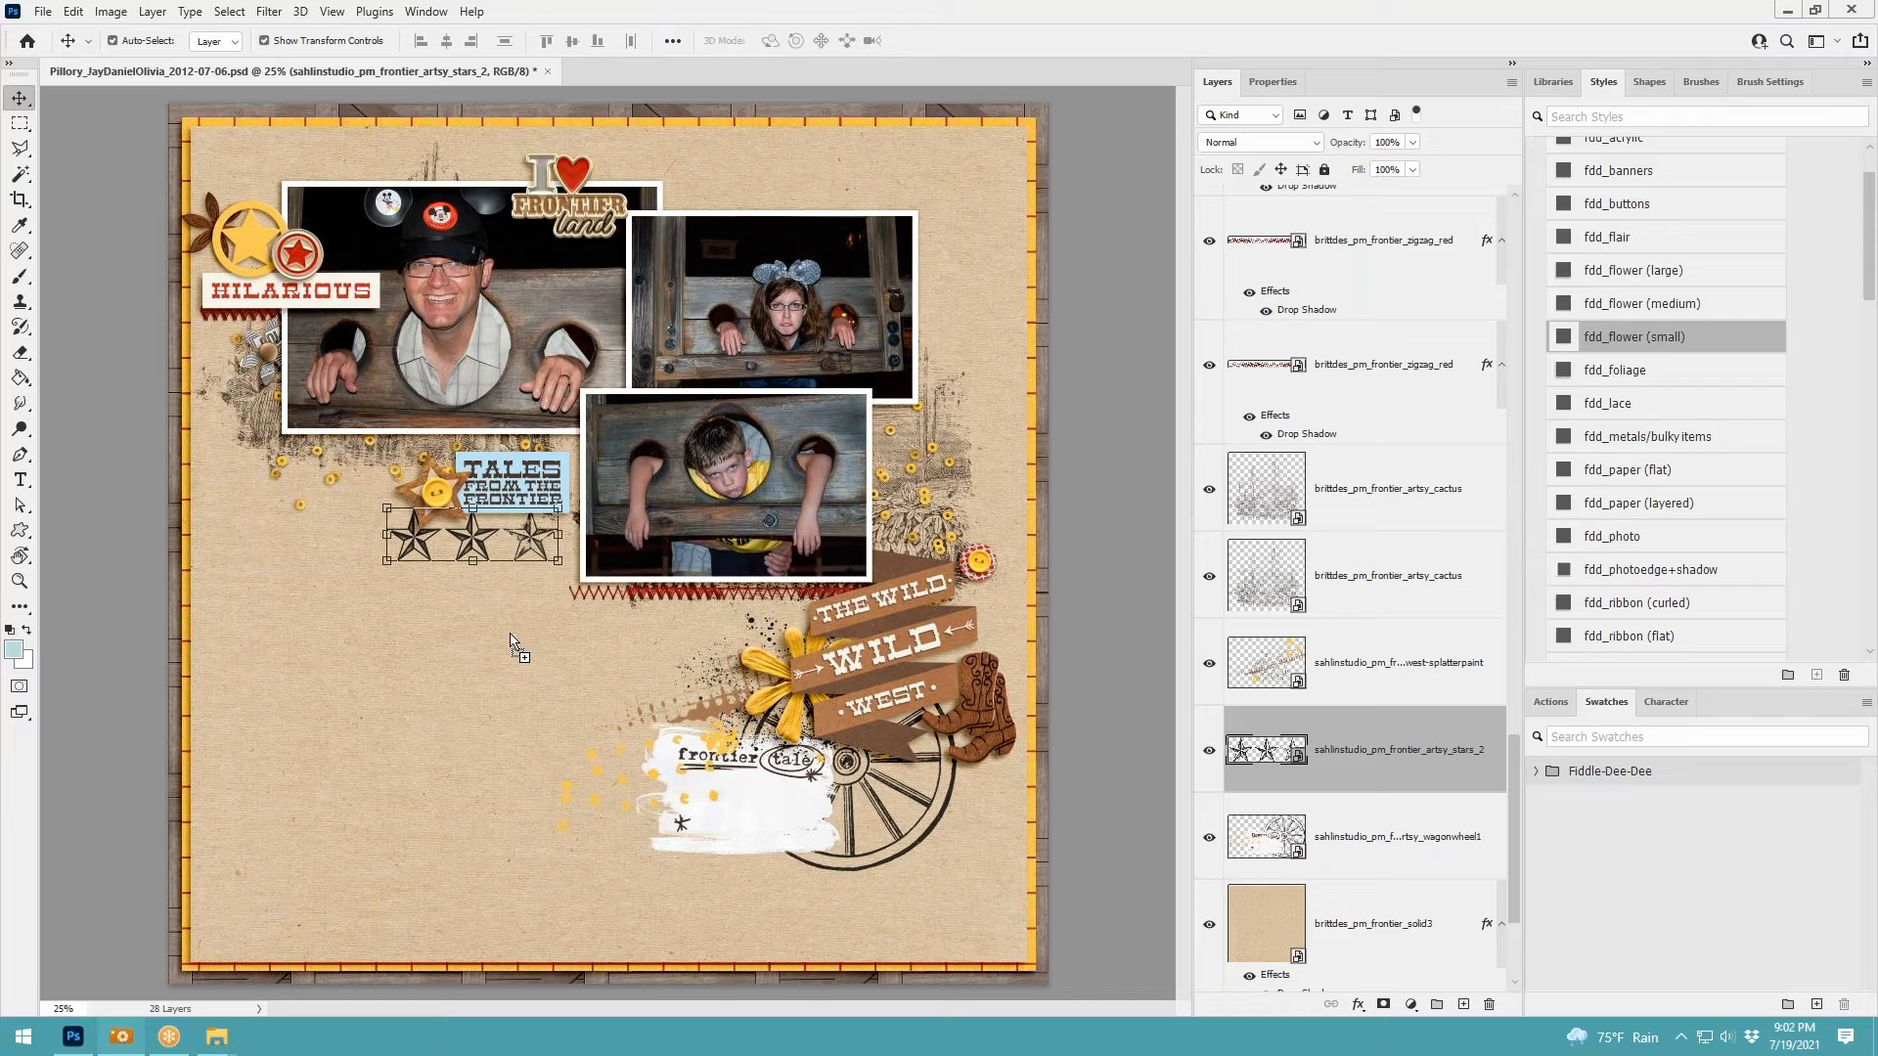
Add sahlinstudio_pm_frontier_artsy_watchout beside the upper-right photo's lower-right corner and scale it down to fit inside the paper edge
key("ctrl+v")
left_click_drag(571, 585, 912, 439)
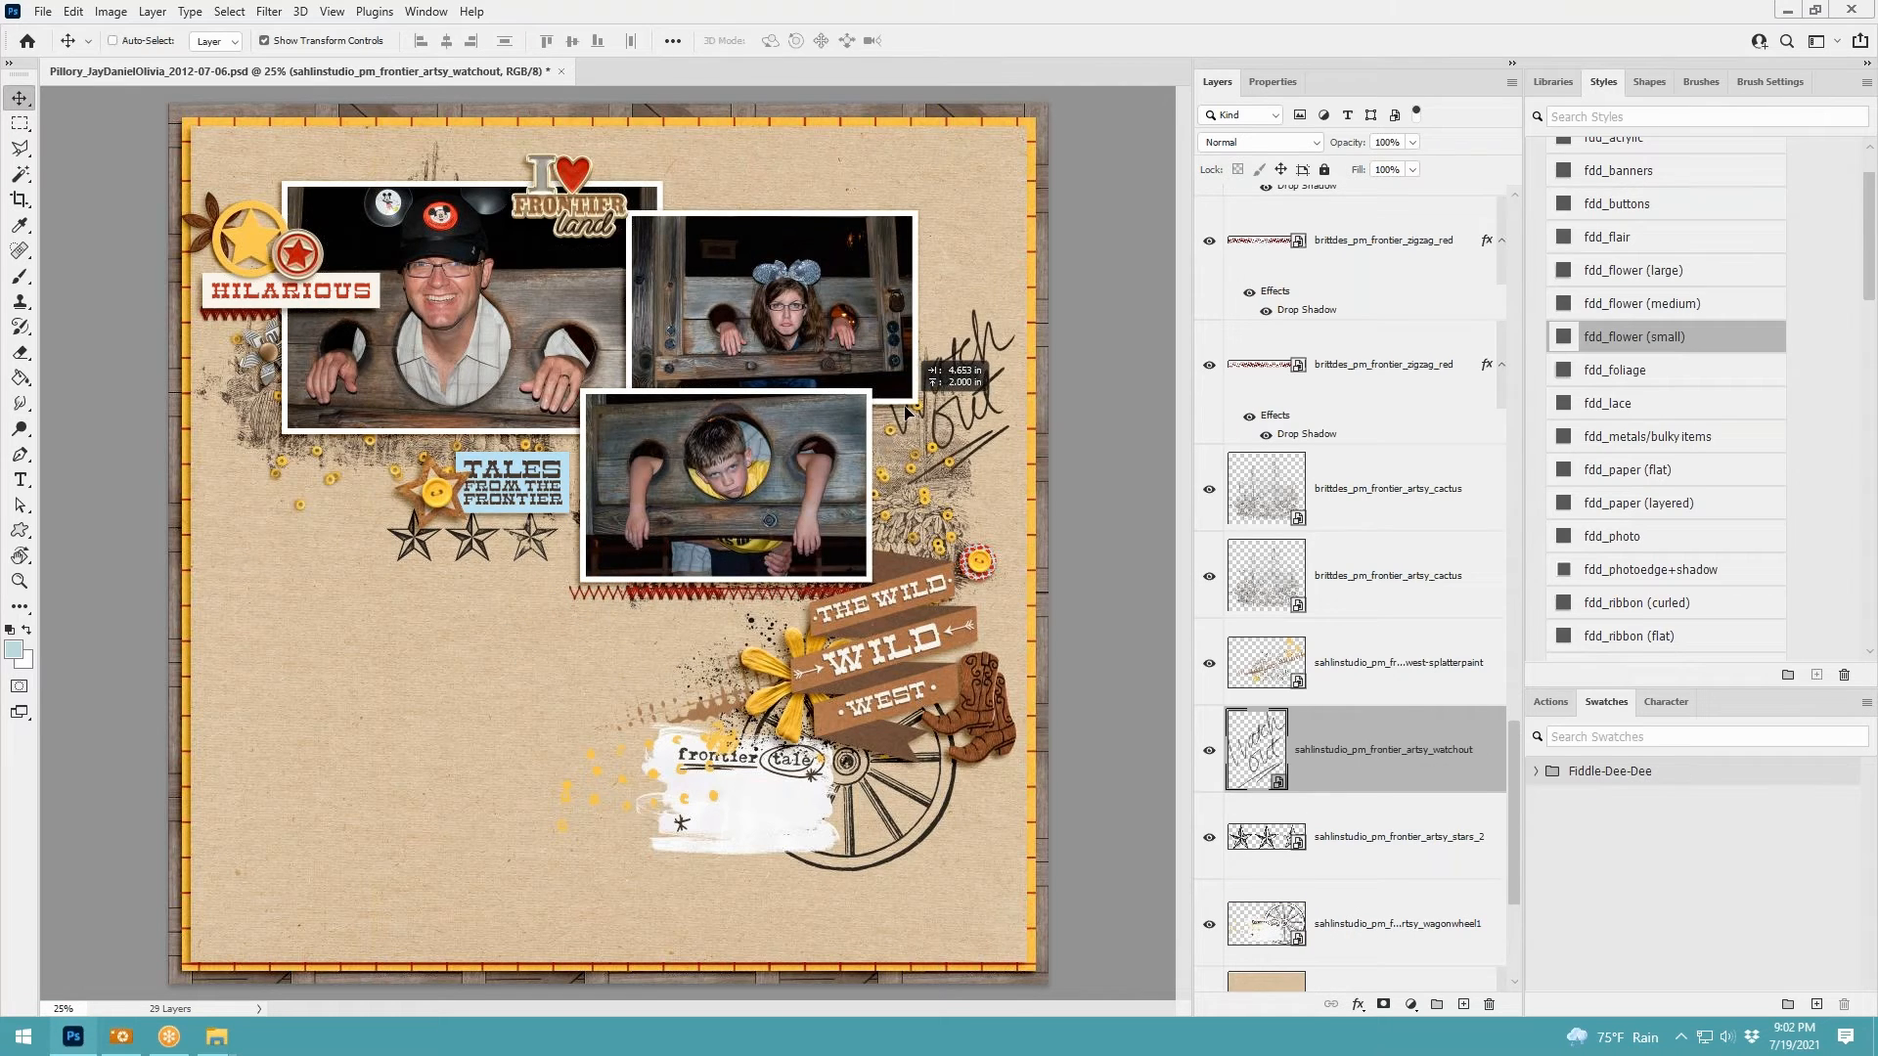
left_click_drag(1023, 307, 984, 344)
left_click(969, 40)
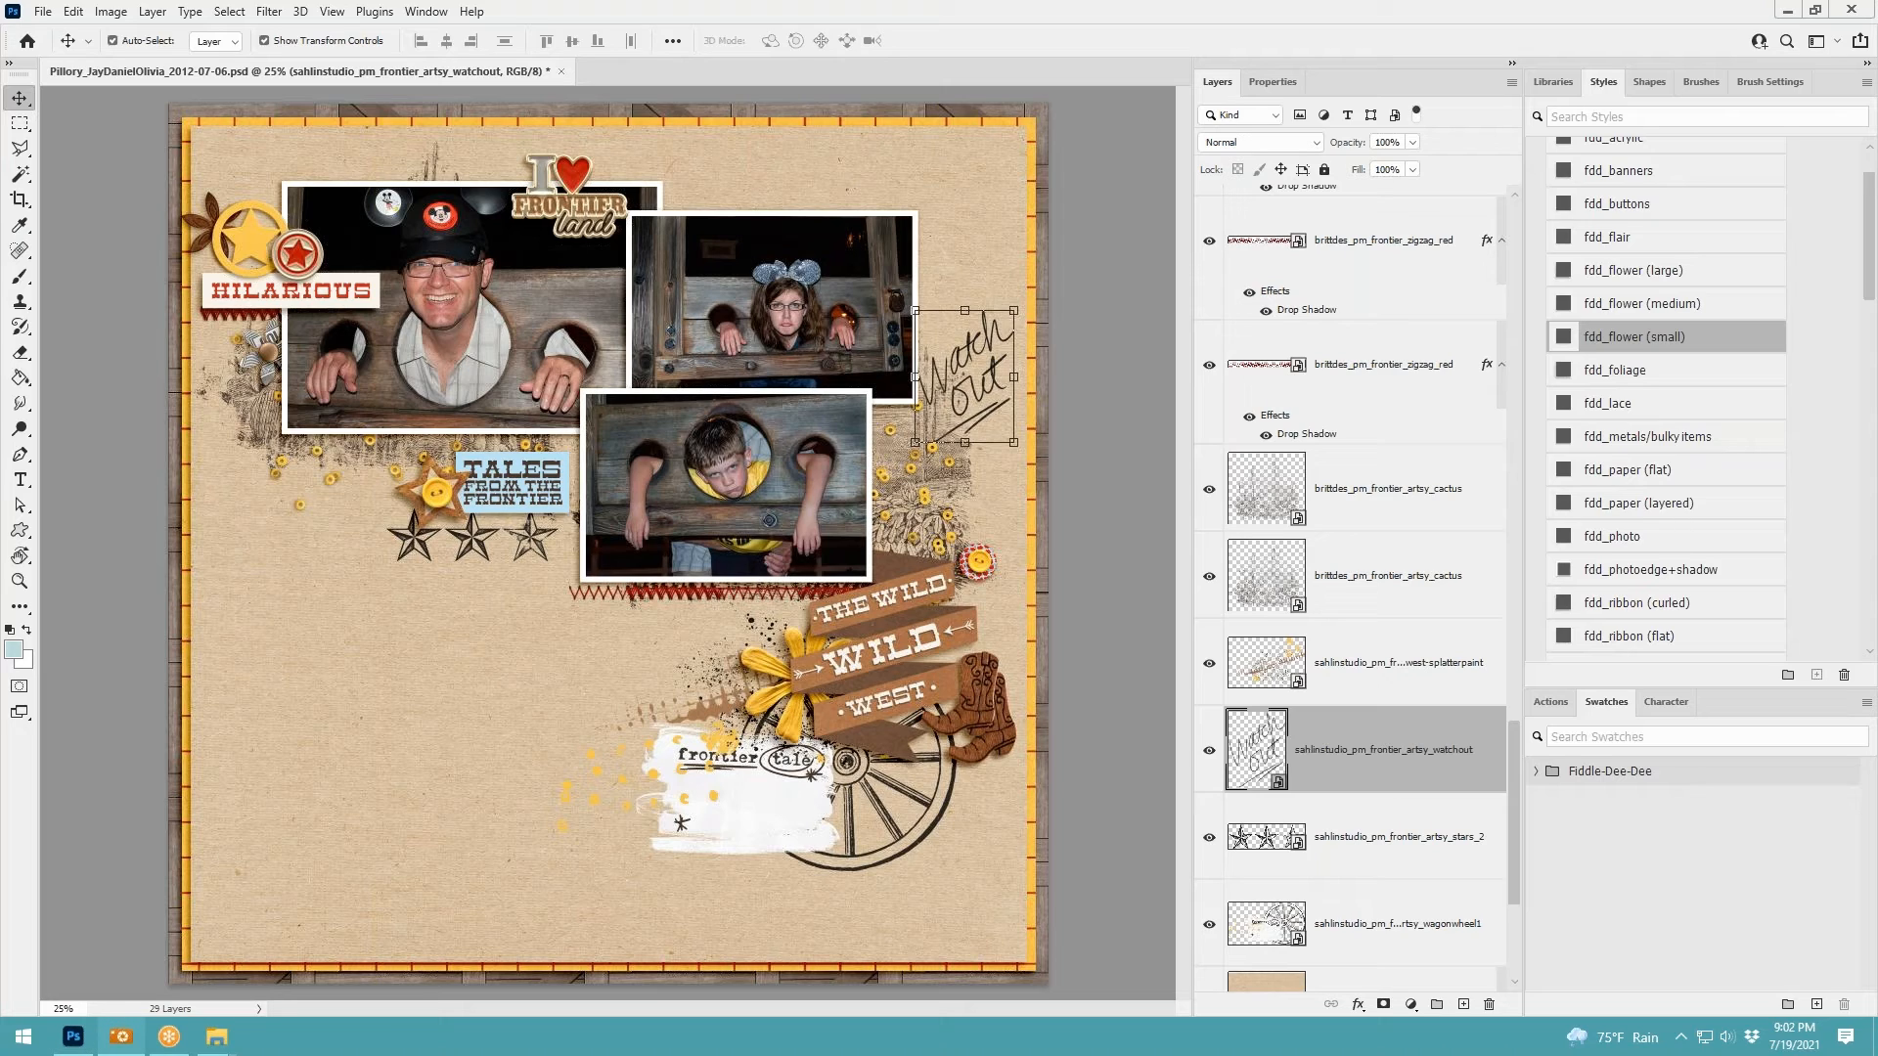
Add sahlinstudio_pm_frontier_artsy_cowboyhat at 71.28% scale to the left of the star beside the Tales from the Frontier strip
left_click_drag(709, 507, 462, 583)
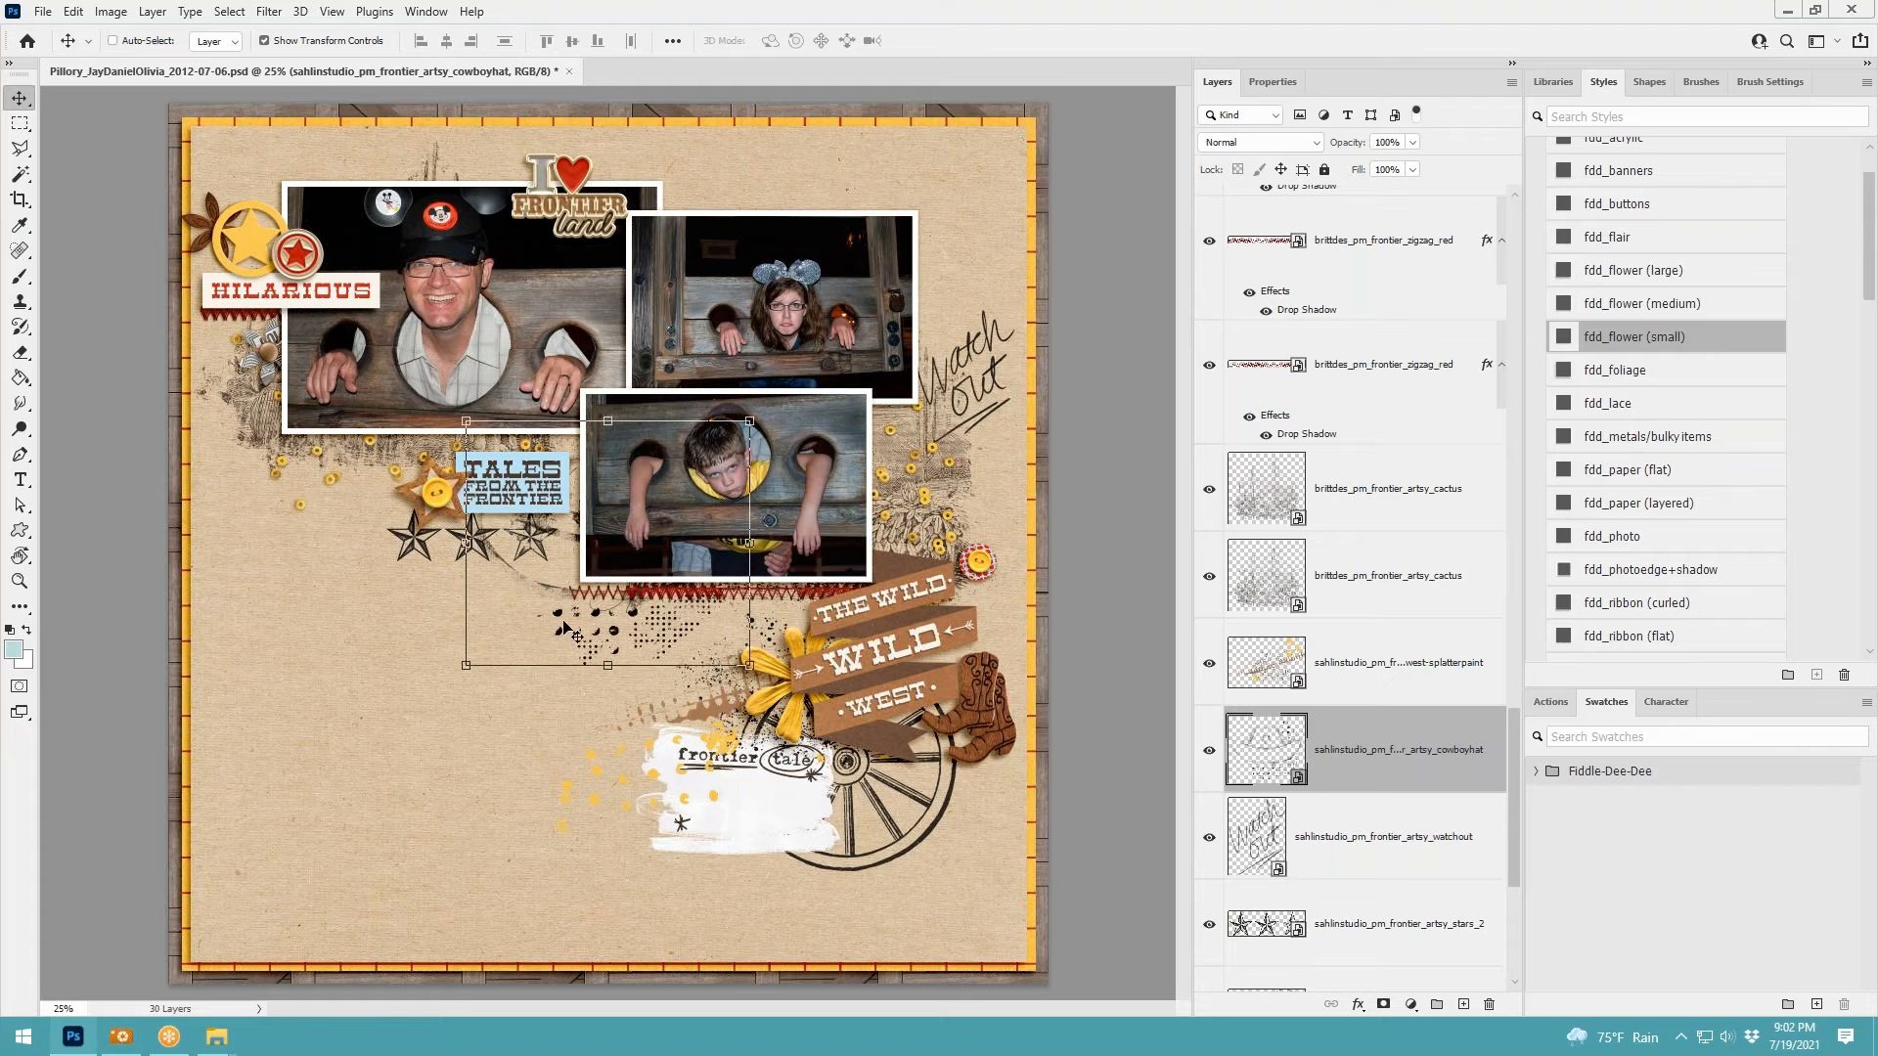
left_click_drag(582, 603, 330, 722)
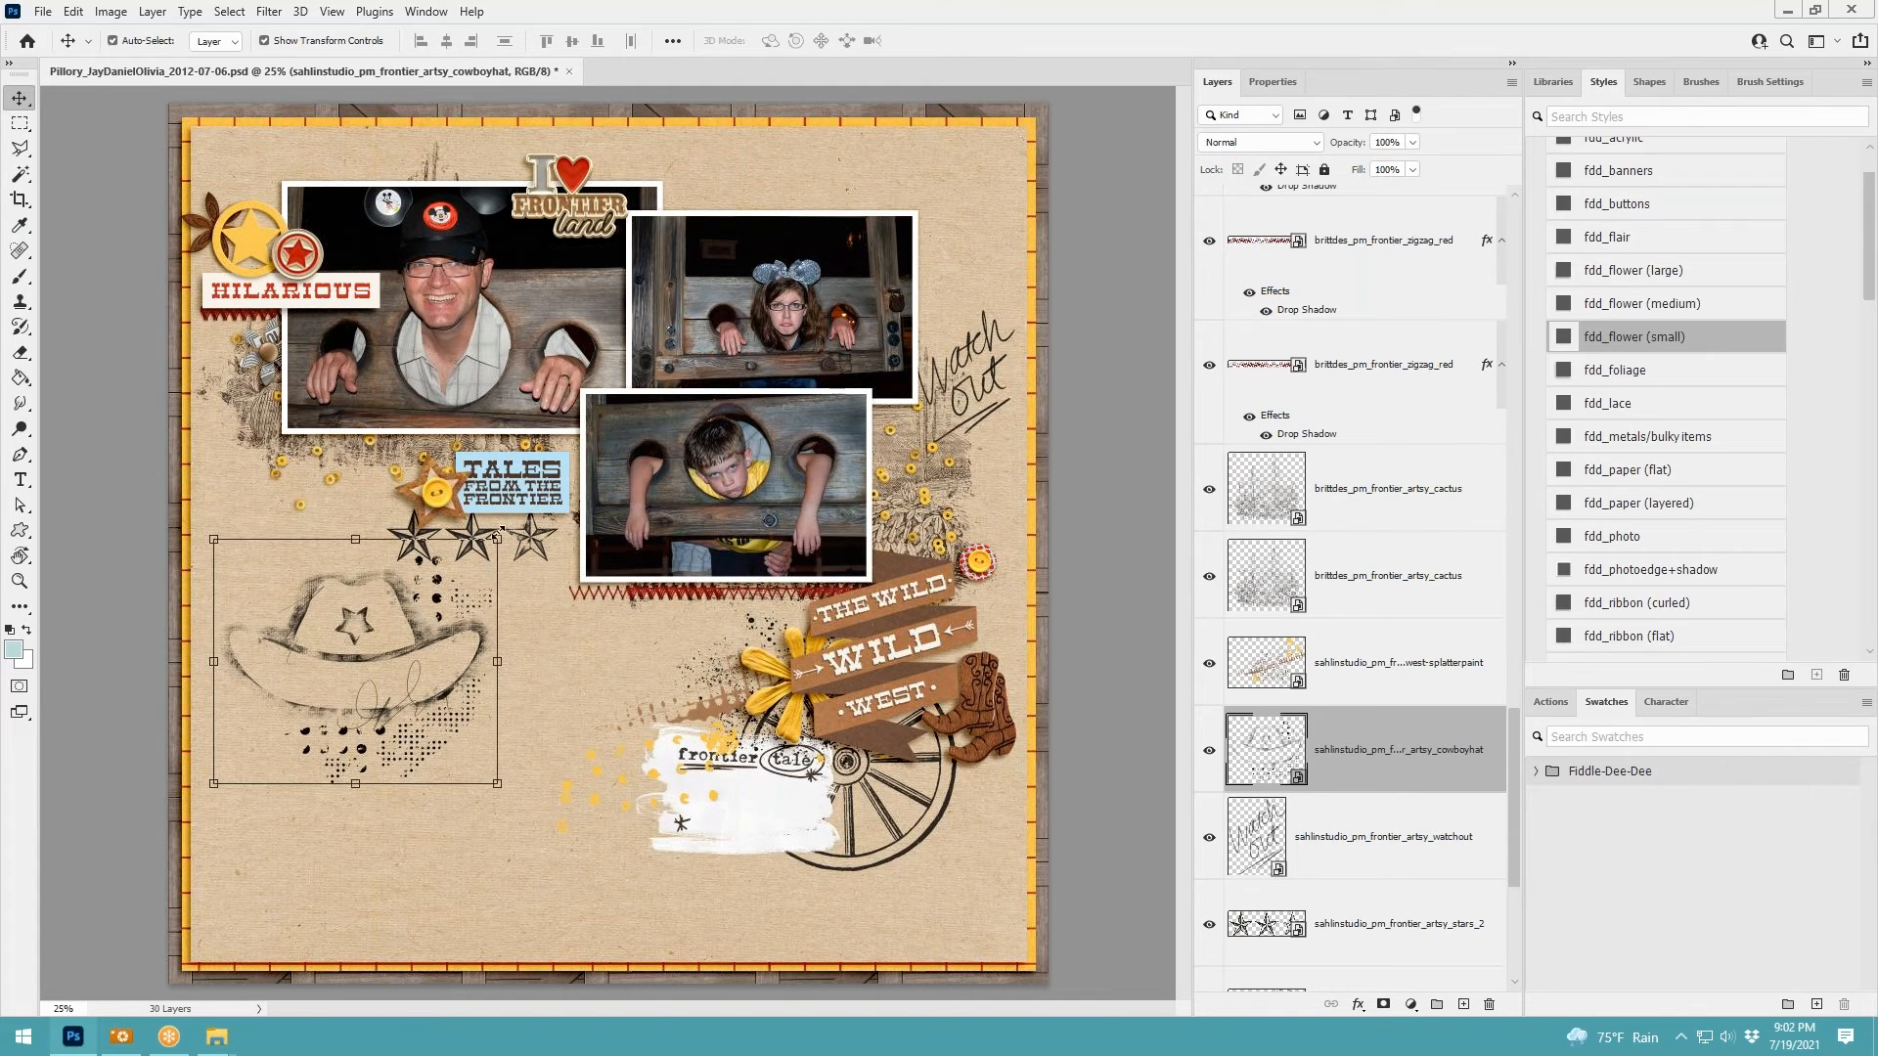
left_click_drag(498, 534, 433, 594)
left_click_drag(334, 672, 406, 448)
left_click_drag(363, 520, 372, 503)
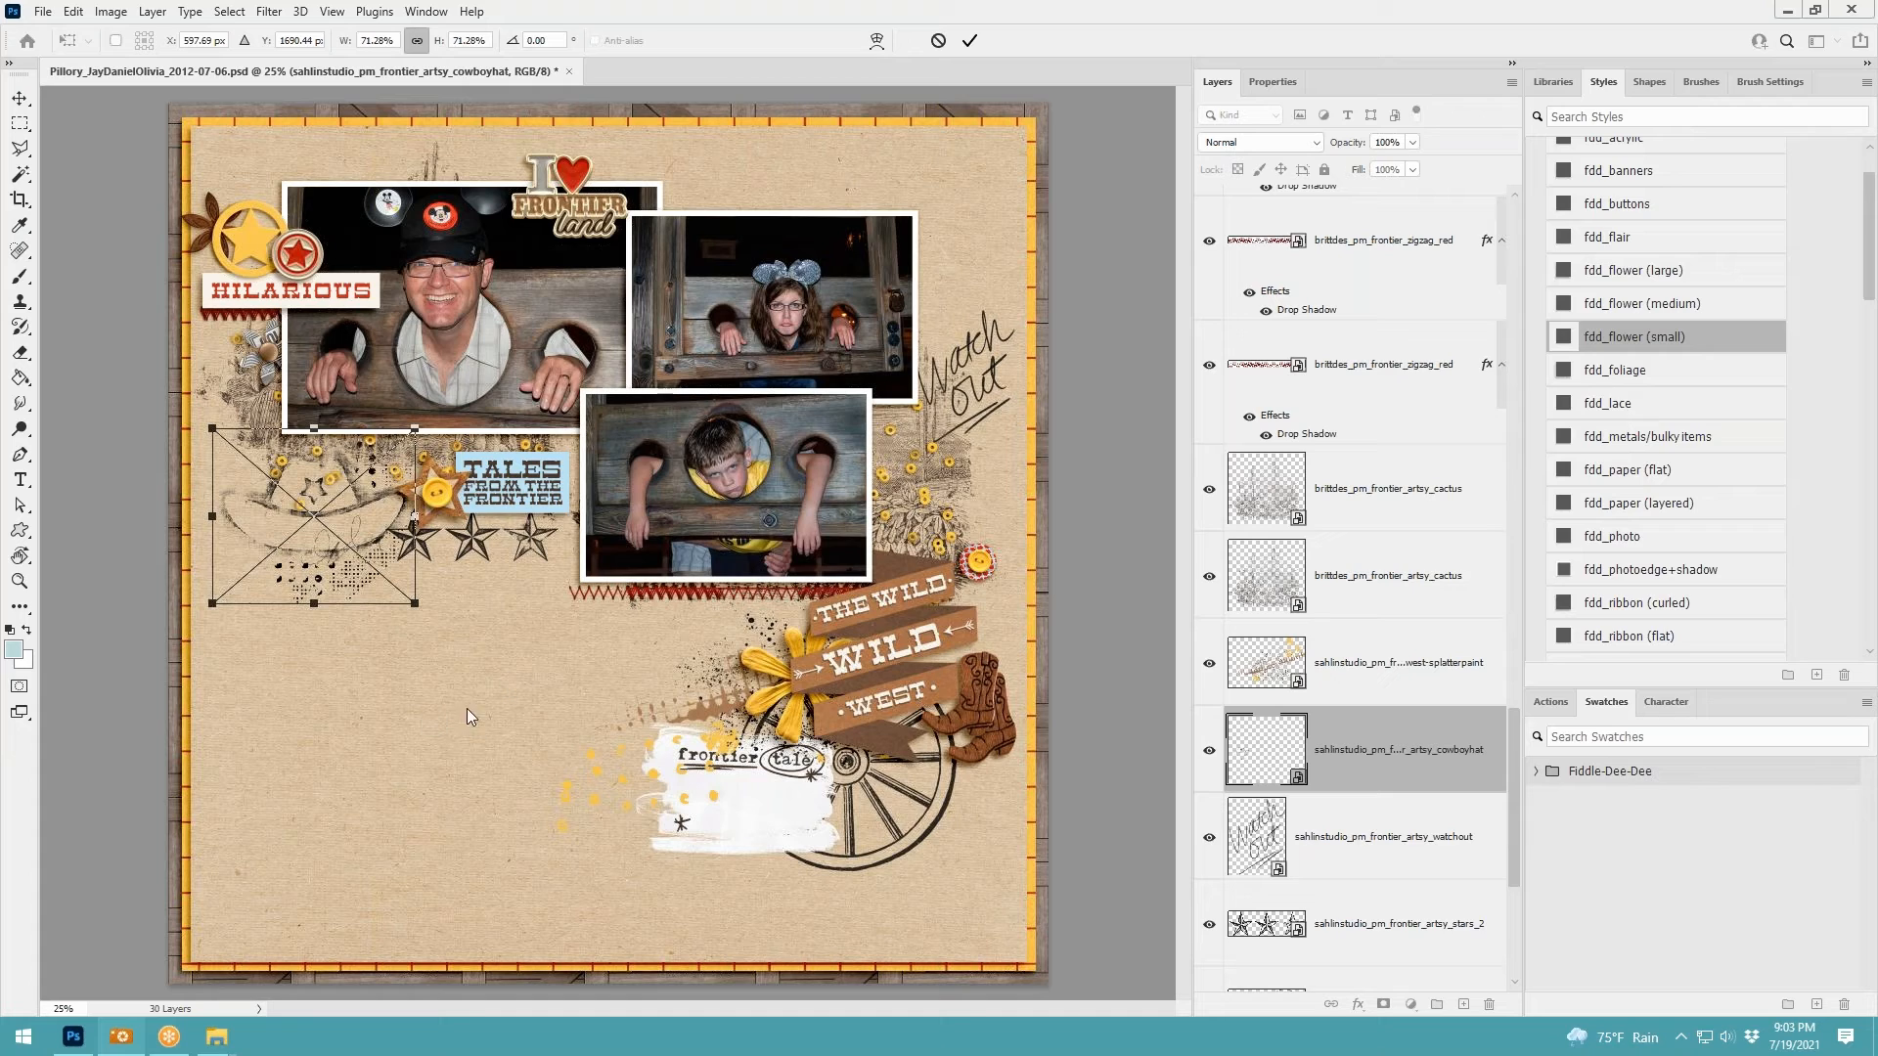
left_click(970, 41)
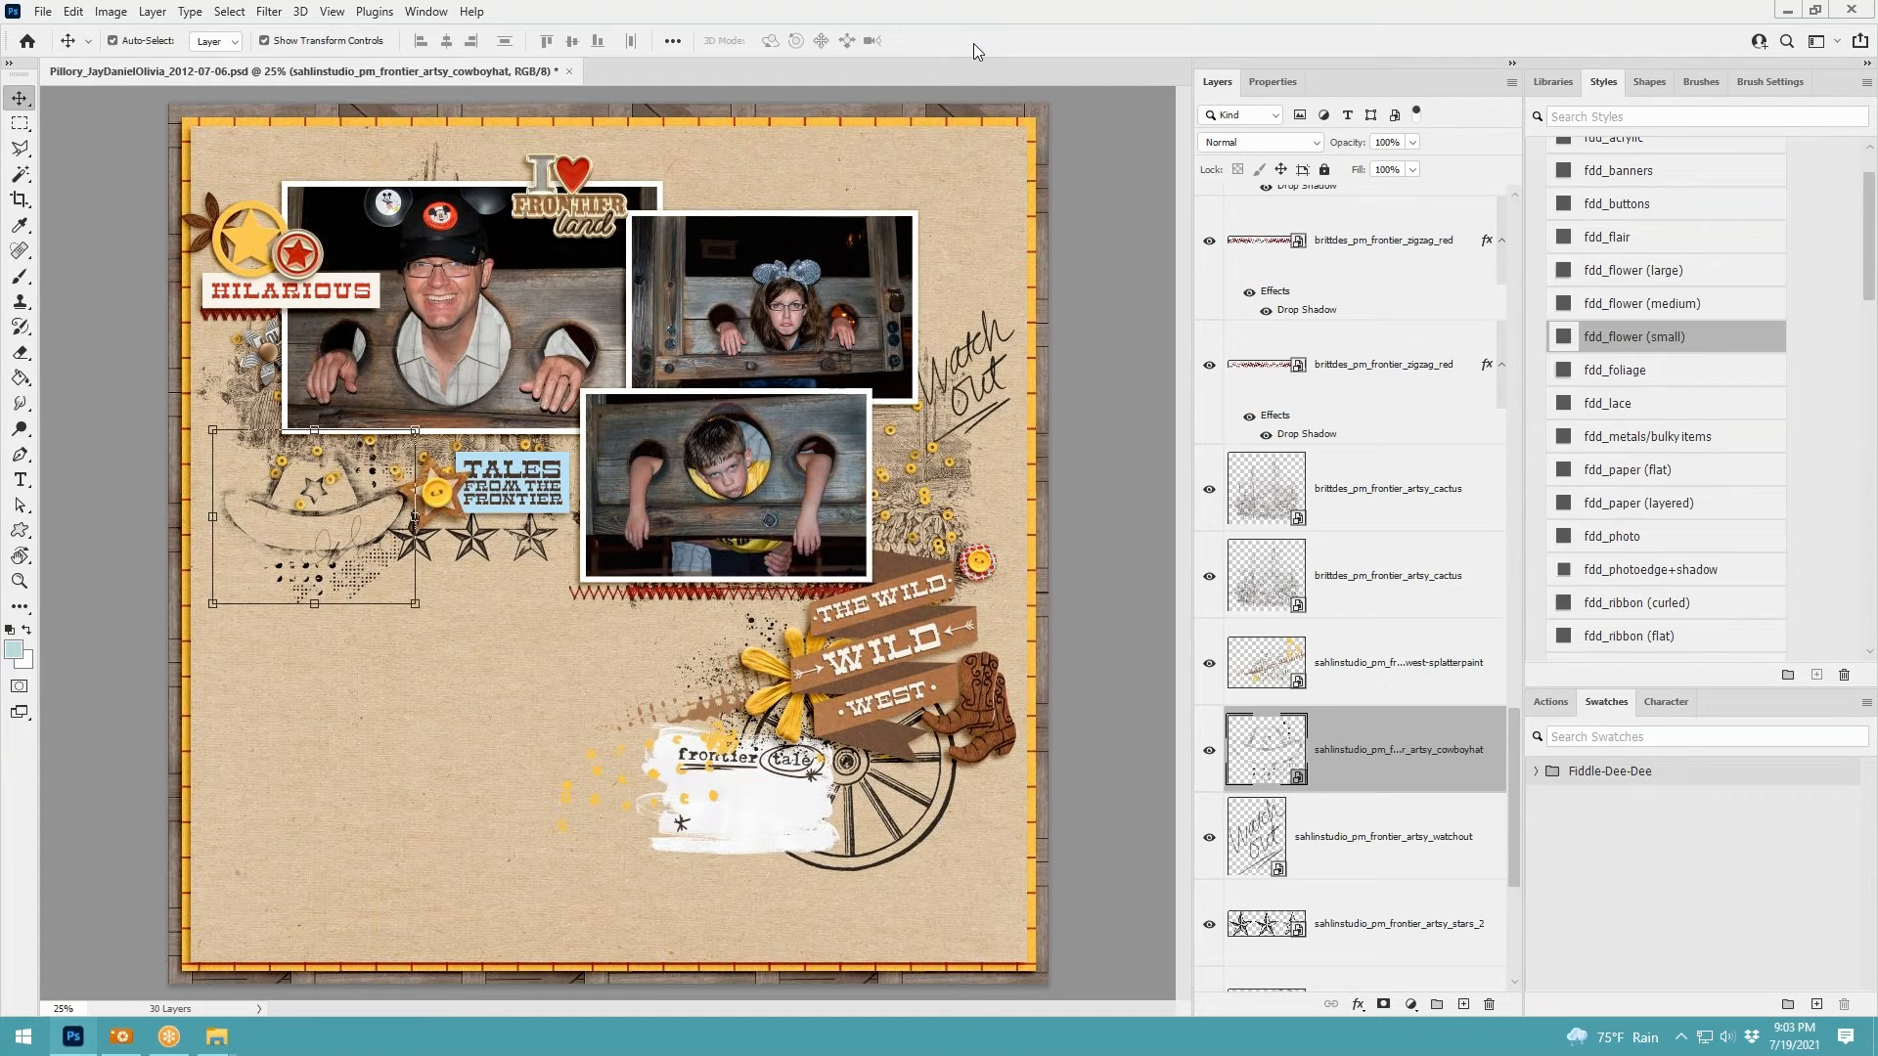
Place sahlinstudio_pm_frontier_artsy_stars below the cowboy boots and sahlinstudio_pm_frontier_artsy_spritz-horseshoes at 77.32% scale behind the Hilarious strip
key("ctrl+v")
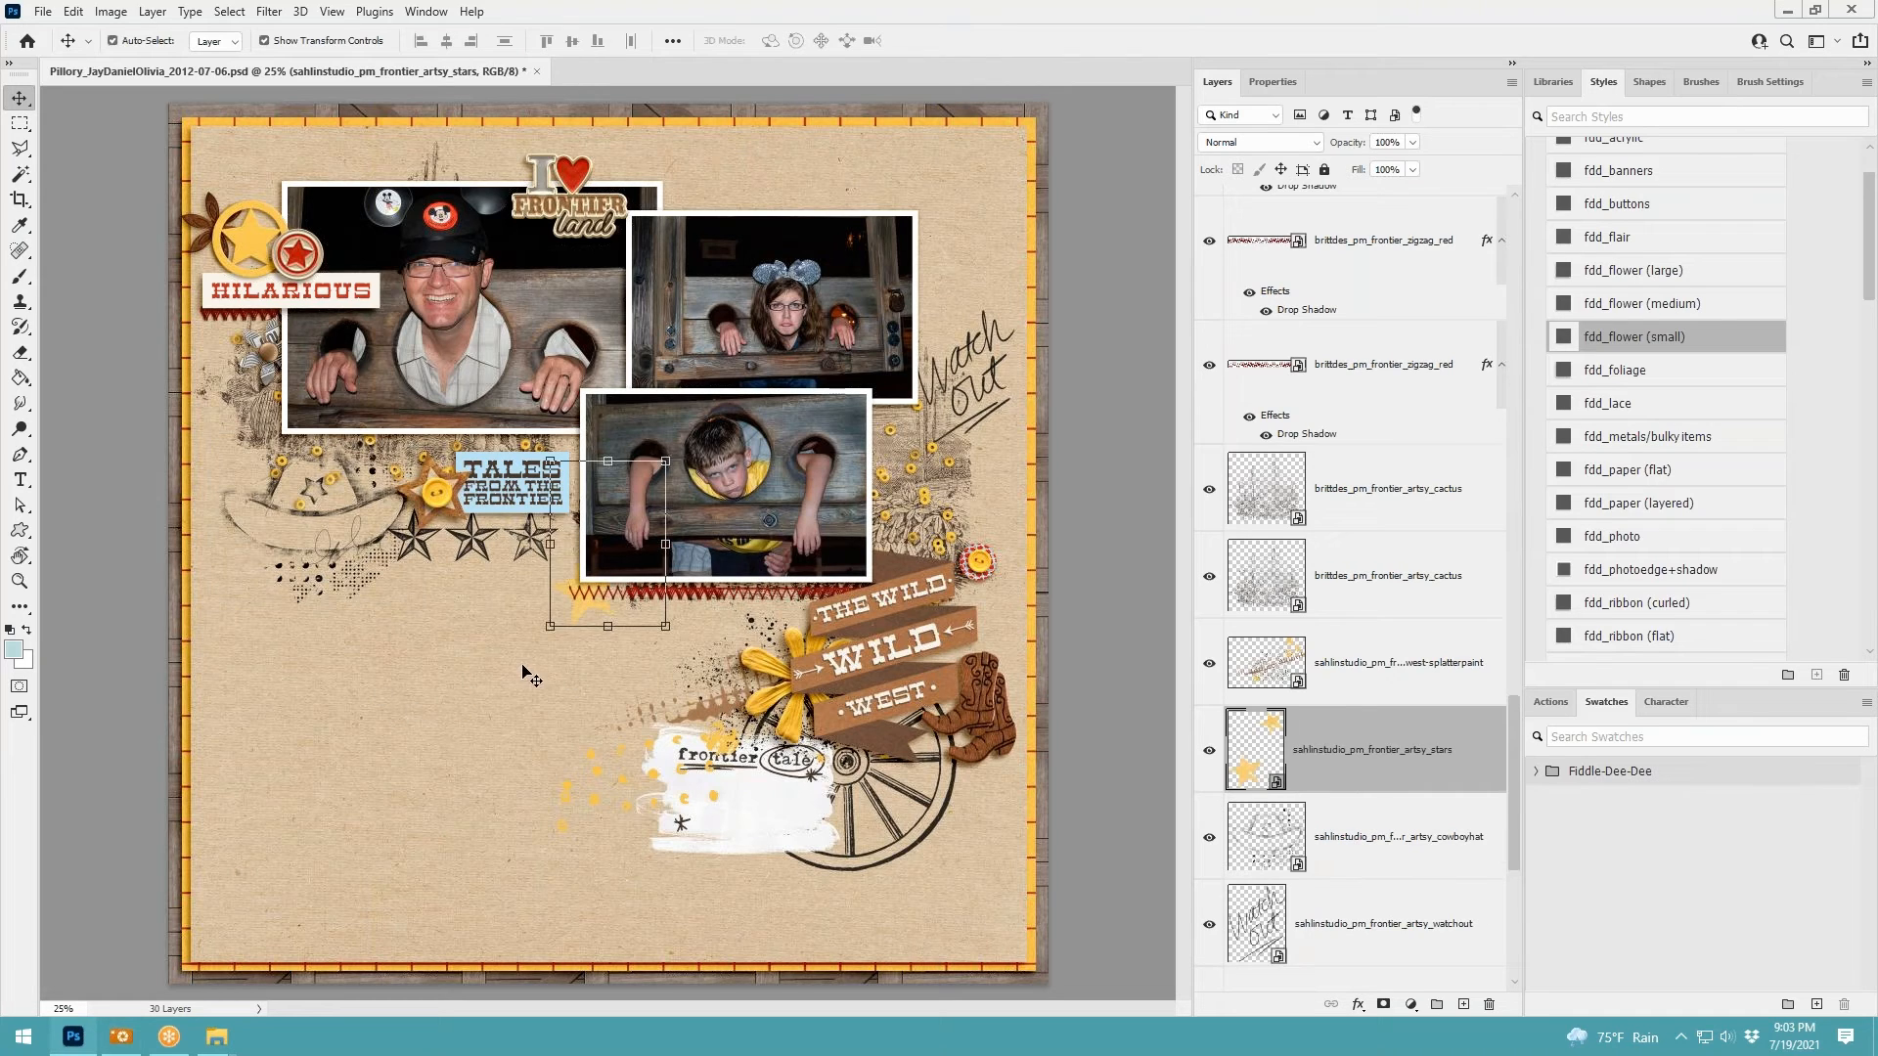
left_click_drag(607, 596, 954, 884)
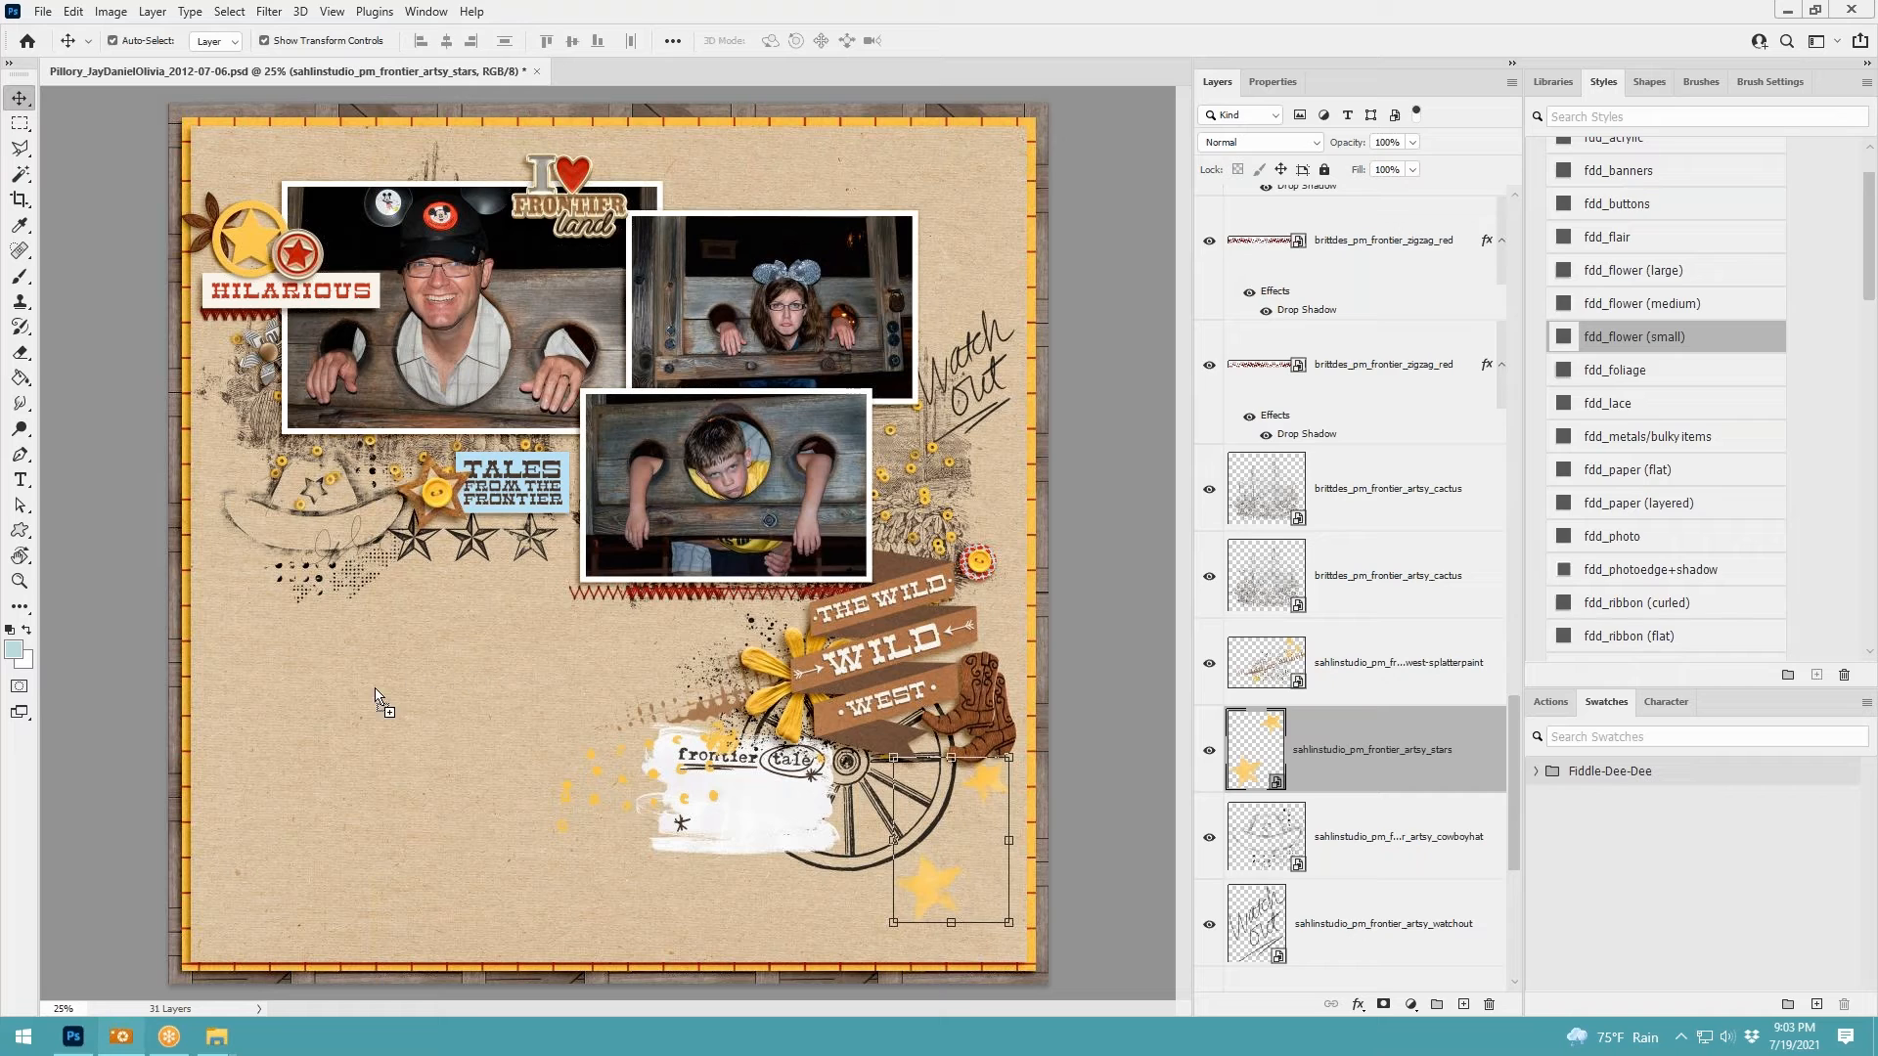
key("ctrl+v")
left_click_drag(613, 732, 489, 832)
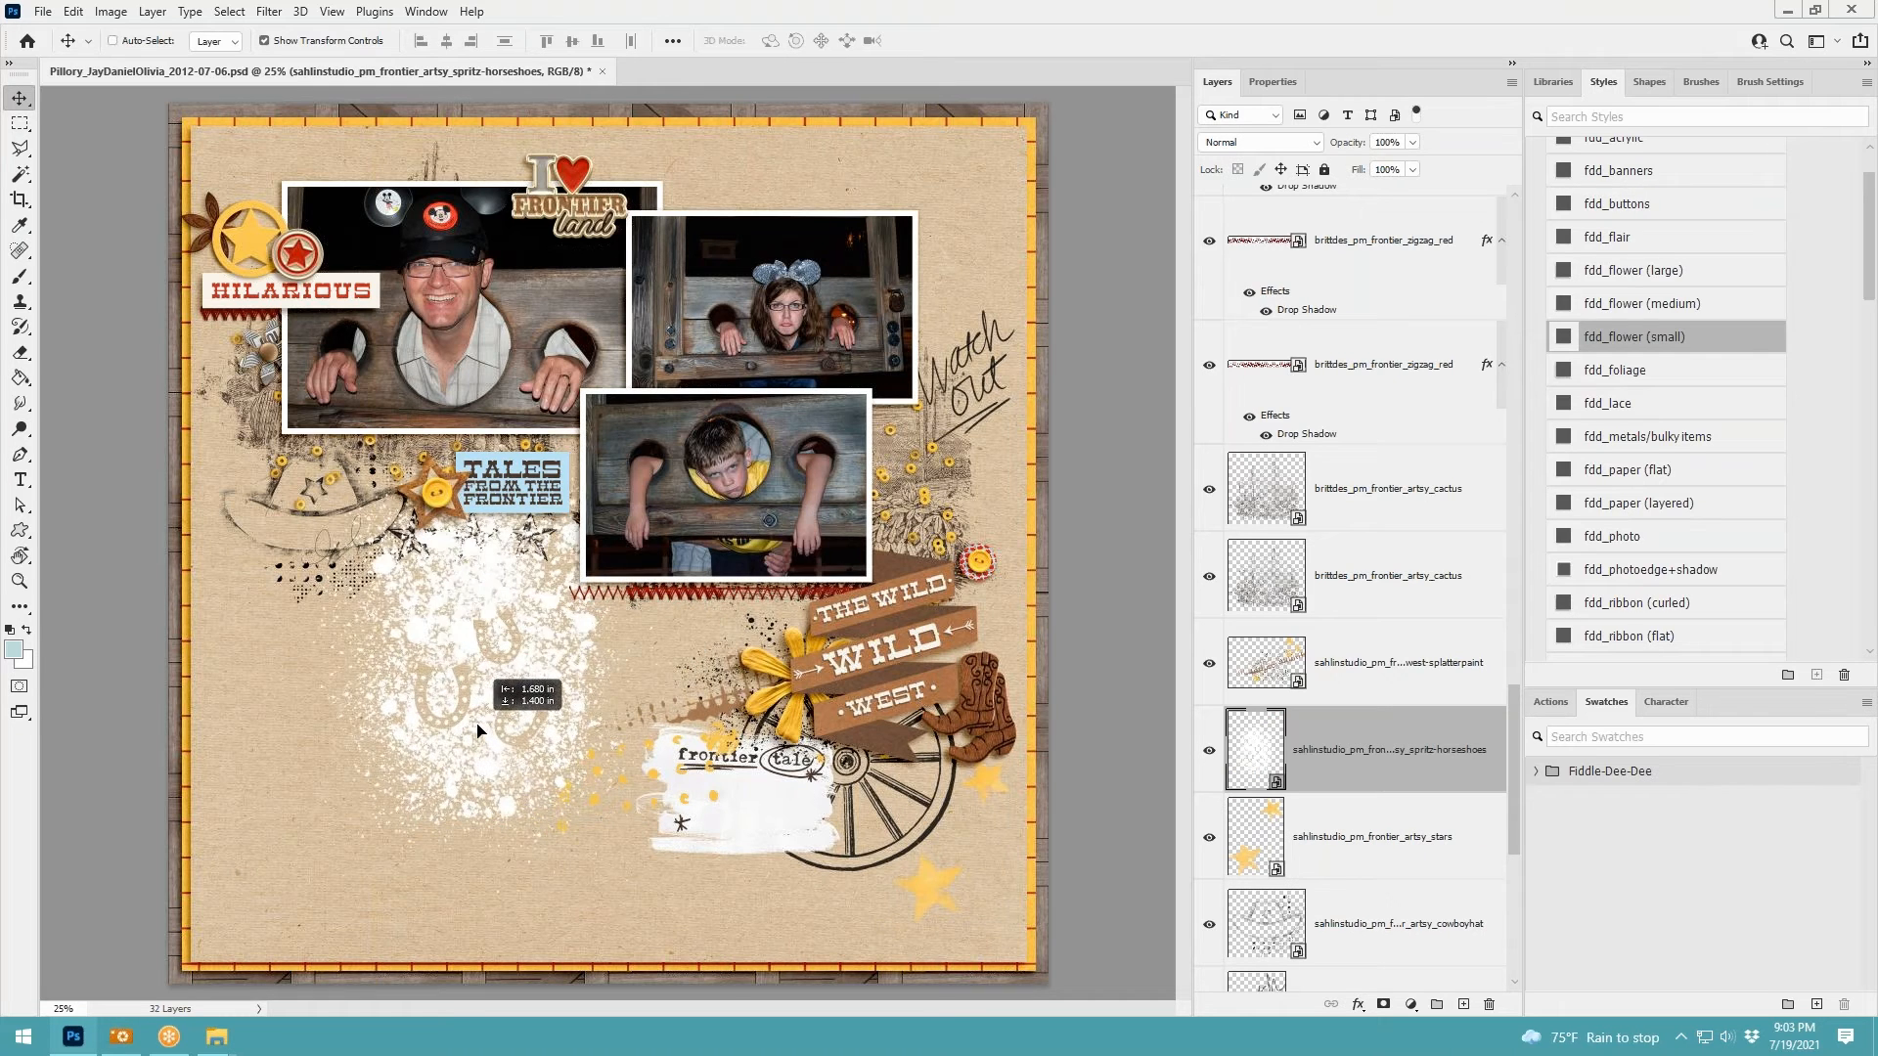
left_click_drag(688, 367, 594, 492)
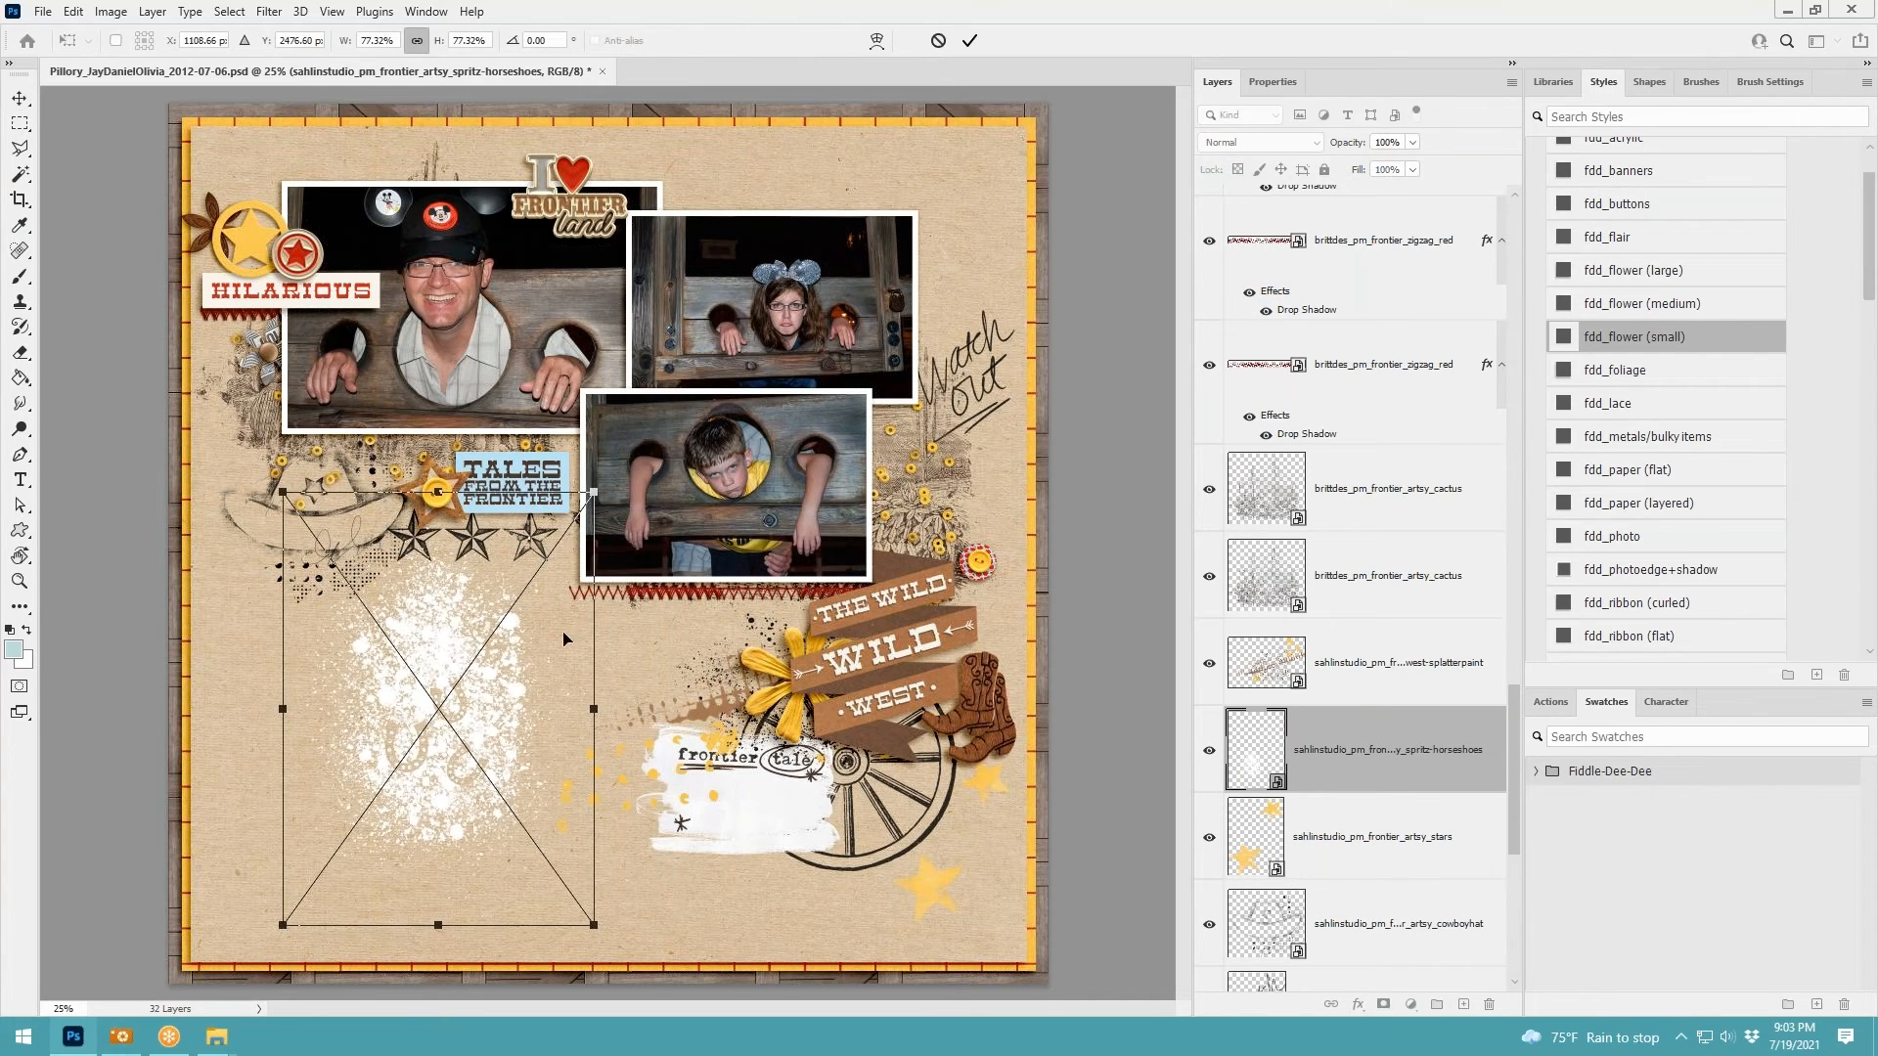
left_click(969, 40)
left_click_drag(440, 685, 309, 298)
Duplicate the horseshoe spritz behind the right-hand photos near Watch Out, and undo the accidental shift of the lower photo
left_click(753, 817, "ctrl")
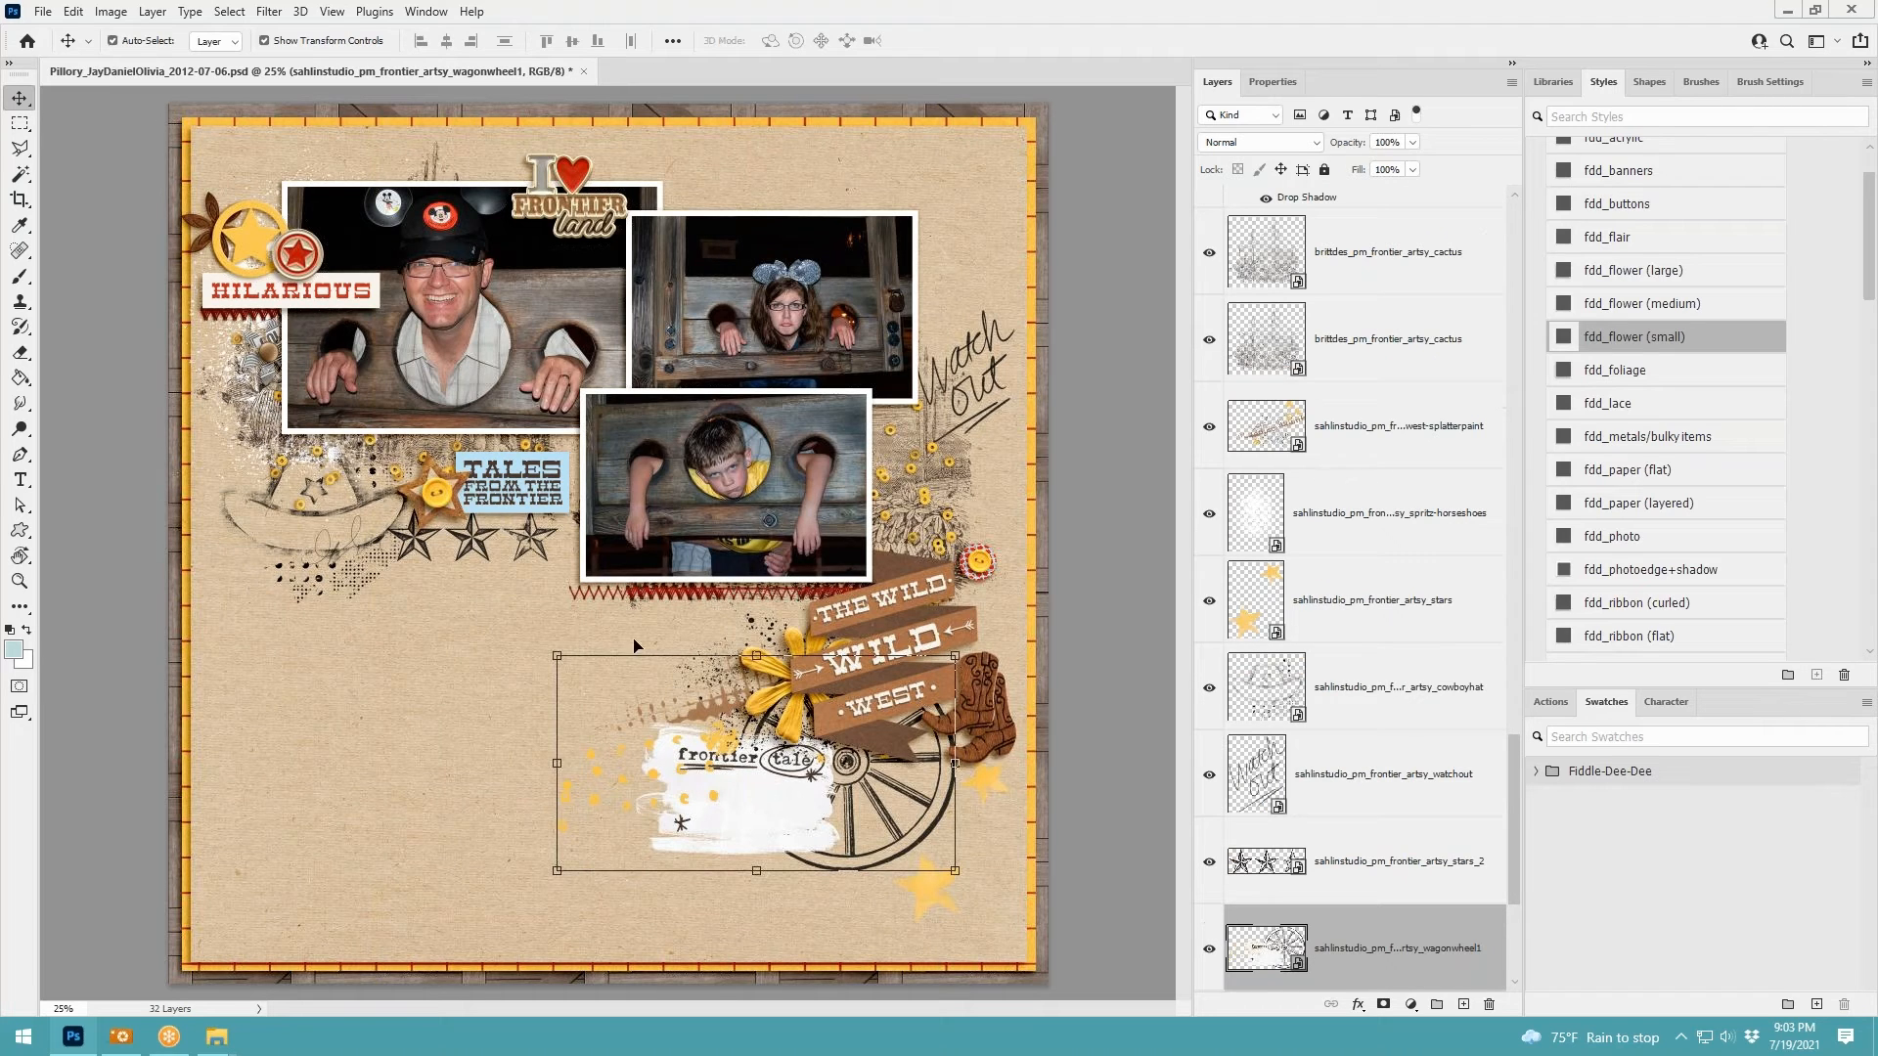
left_click(266, 330)
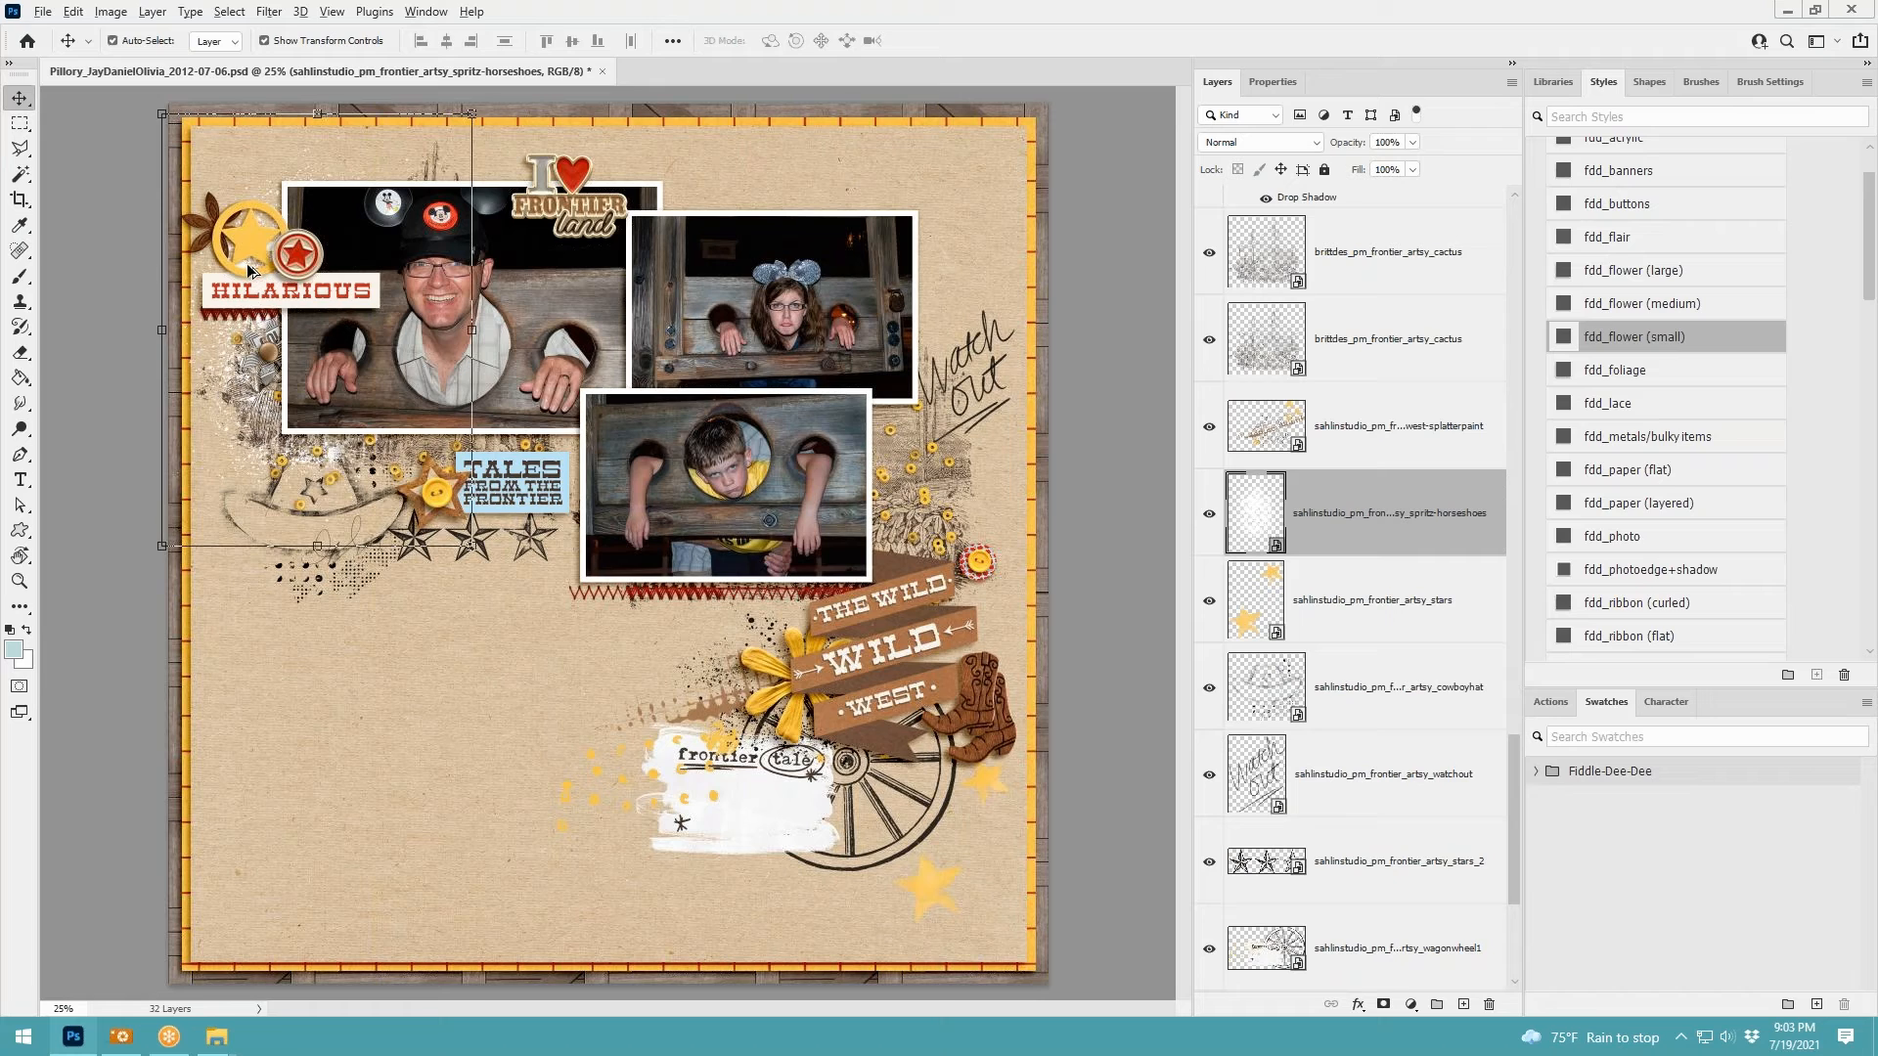
left_click_drag(249, 272, 771, 392)
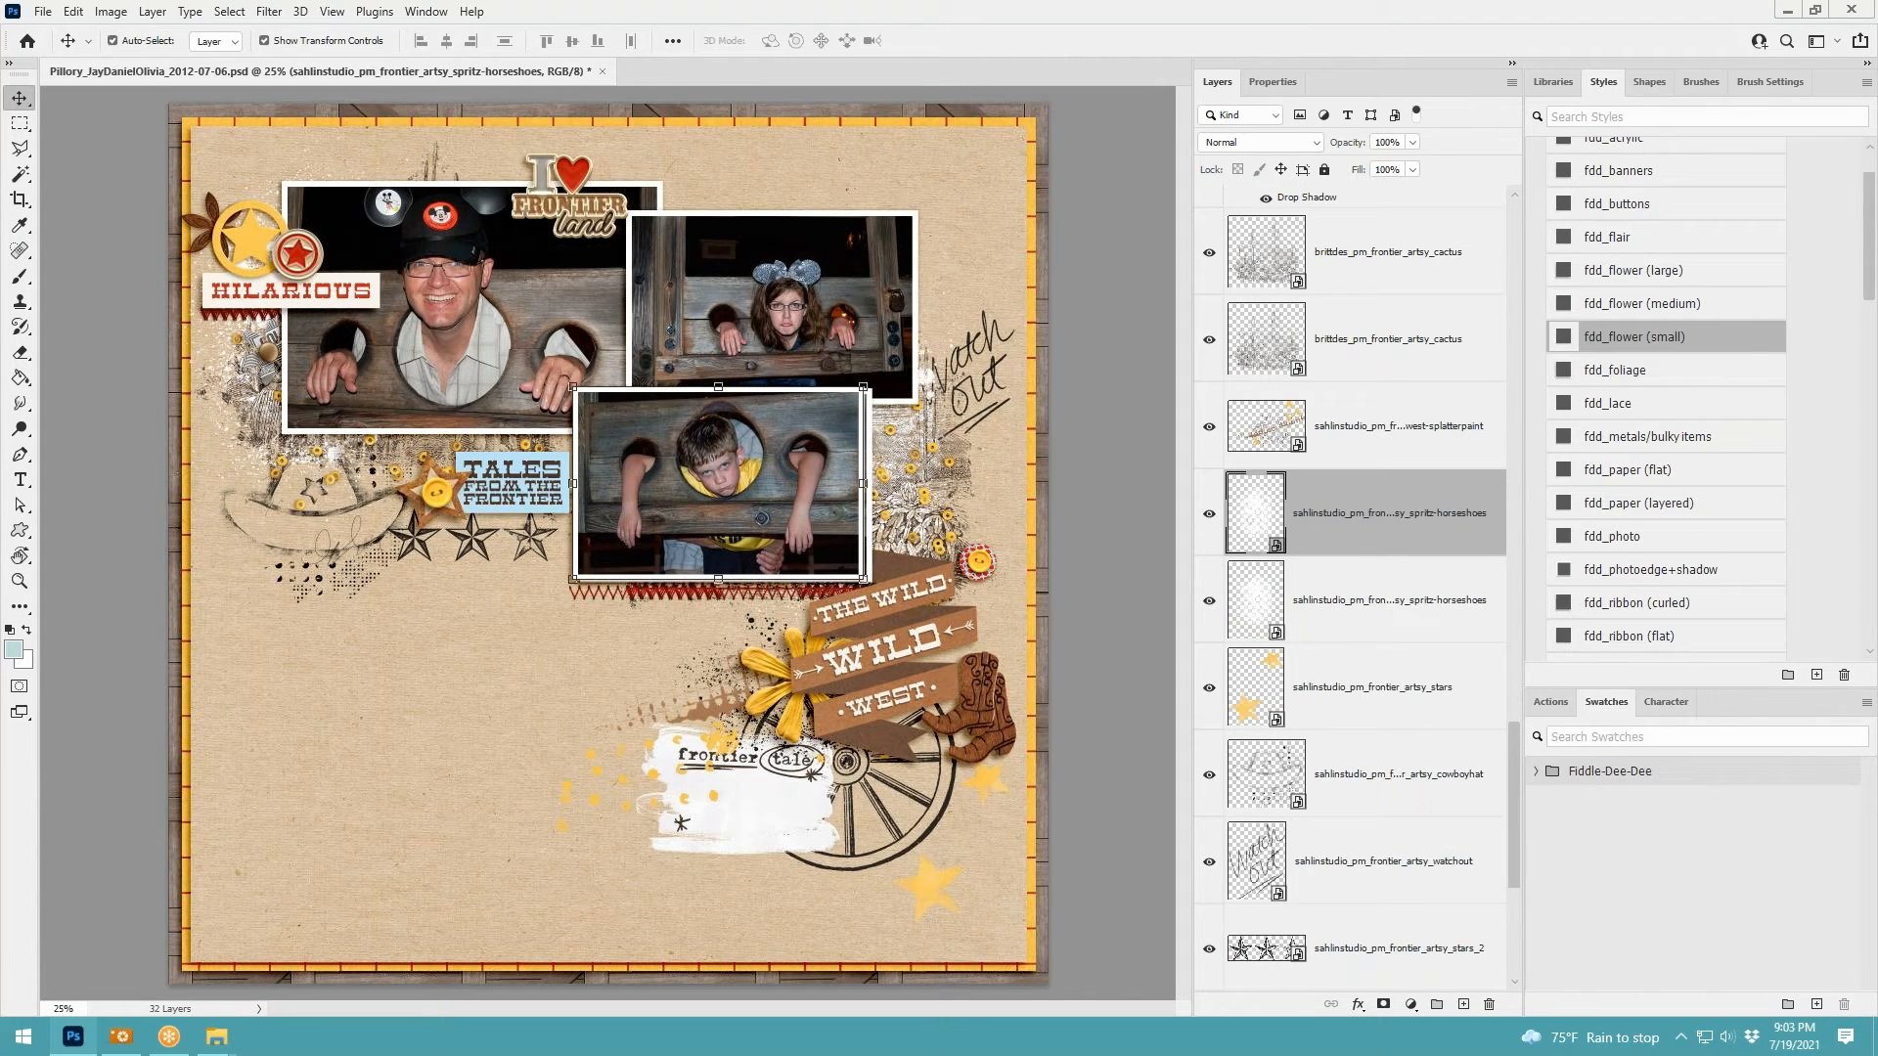
left_click(75, 12)
left_click(94, 30)
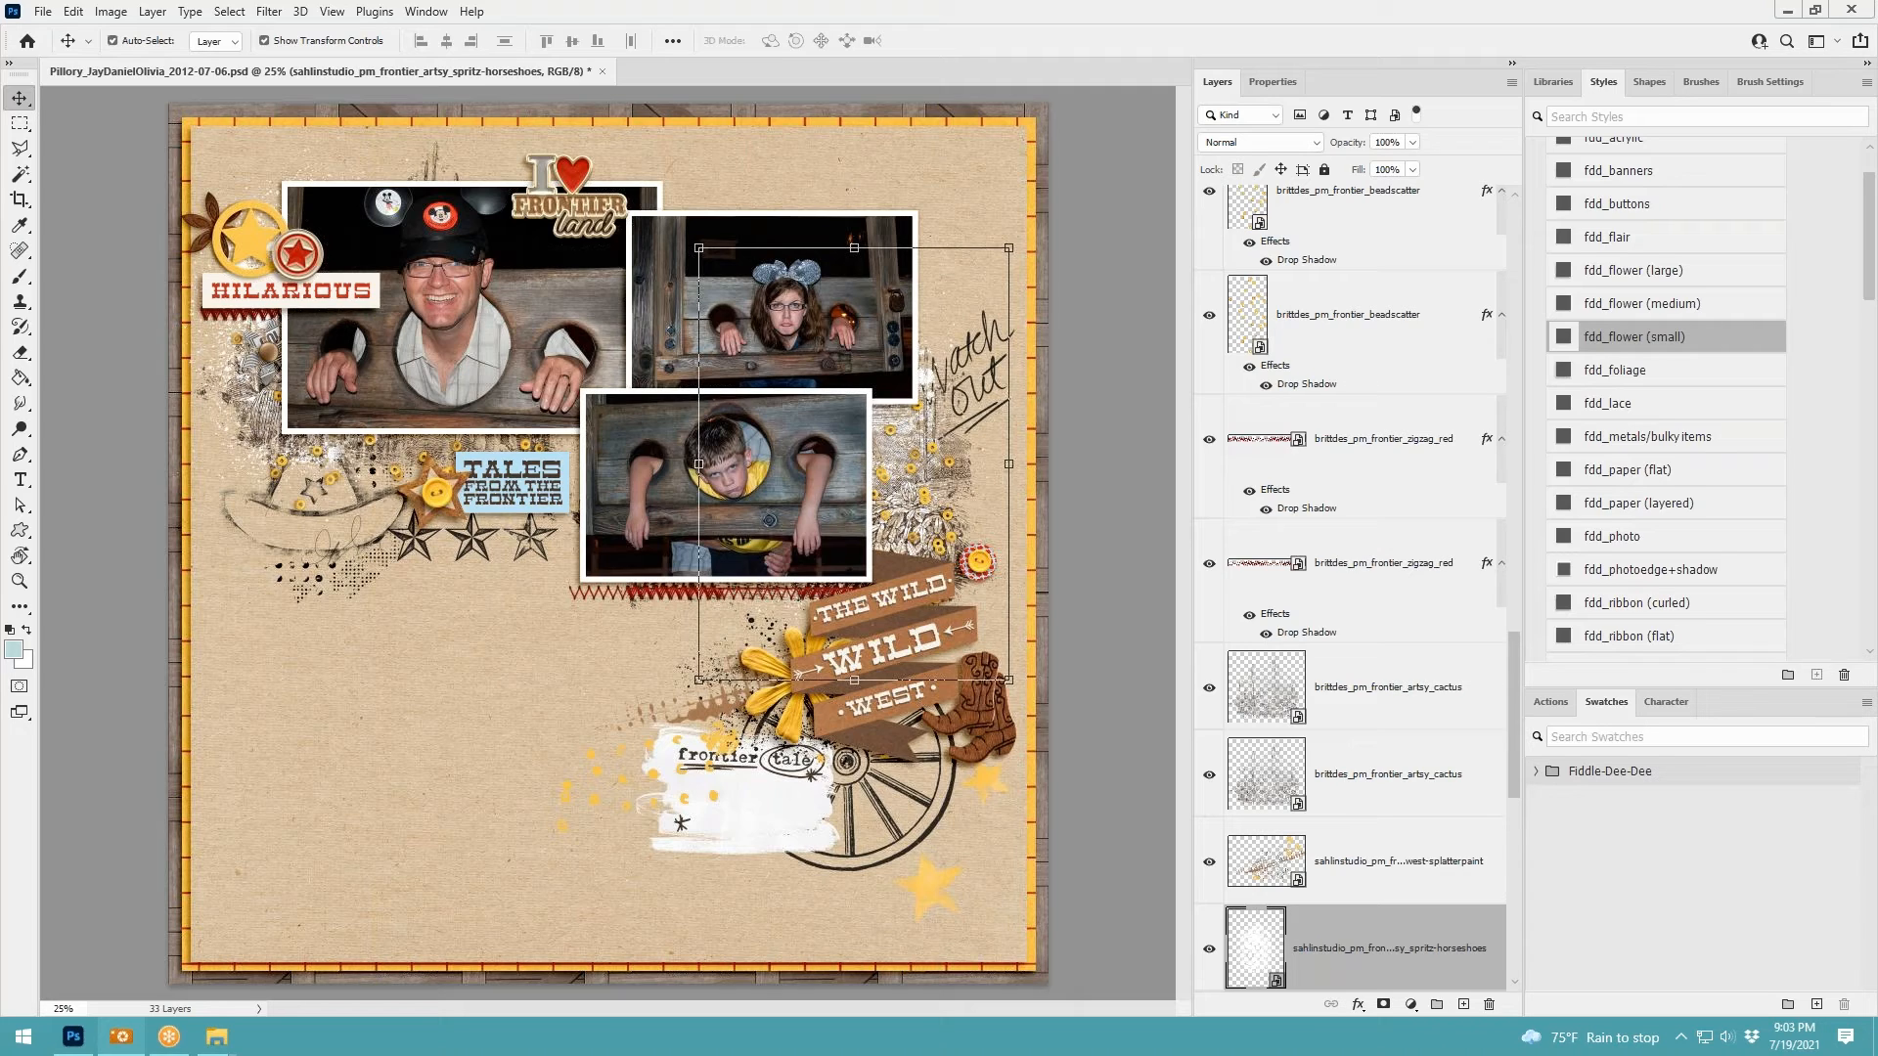
Place brittdes_pm_frontier_rope around the Wild West banner, layered directly beneath it and above the boots and flowers
left_click_drag(1405, 396, 830, 752)
left_click_drag(1376, 954, 1350, 685)
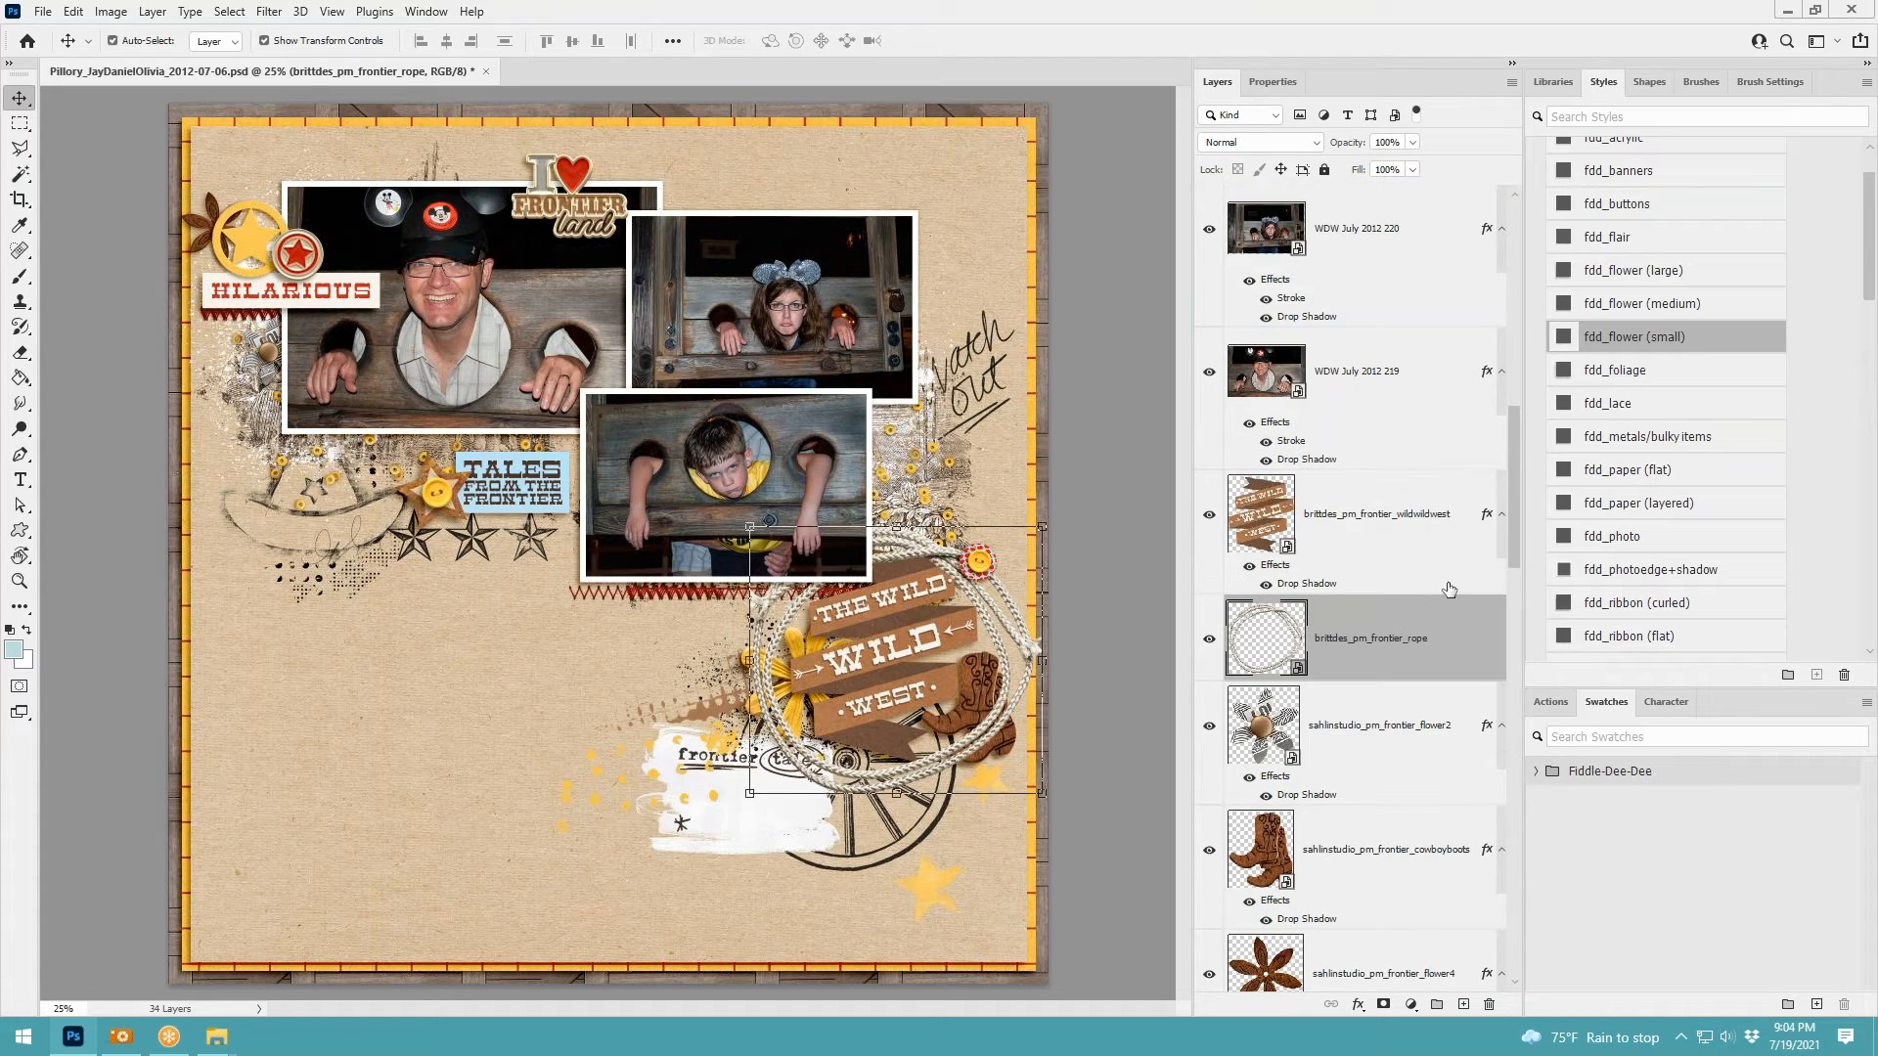
Apply the fdd_string/twine style to the rope layer
scroll(1604, 449, "down", 2)
scroll(1609, 469, "down", 1)
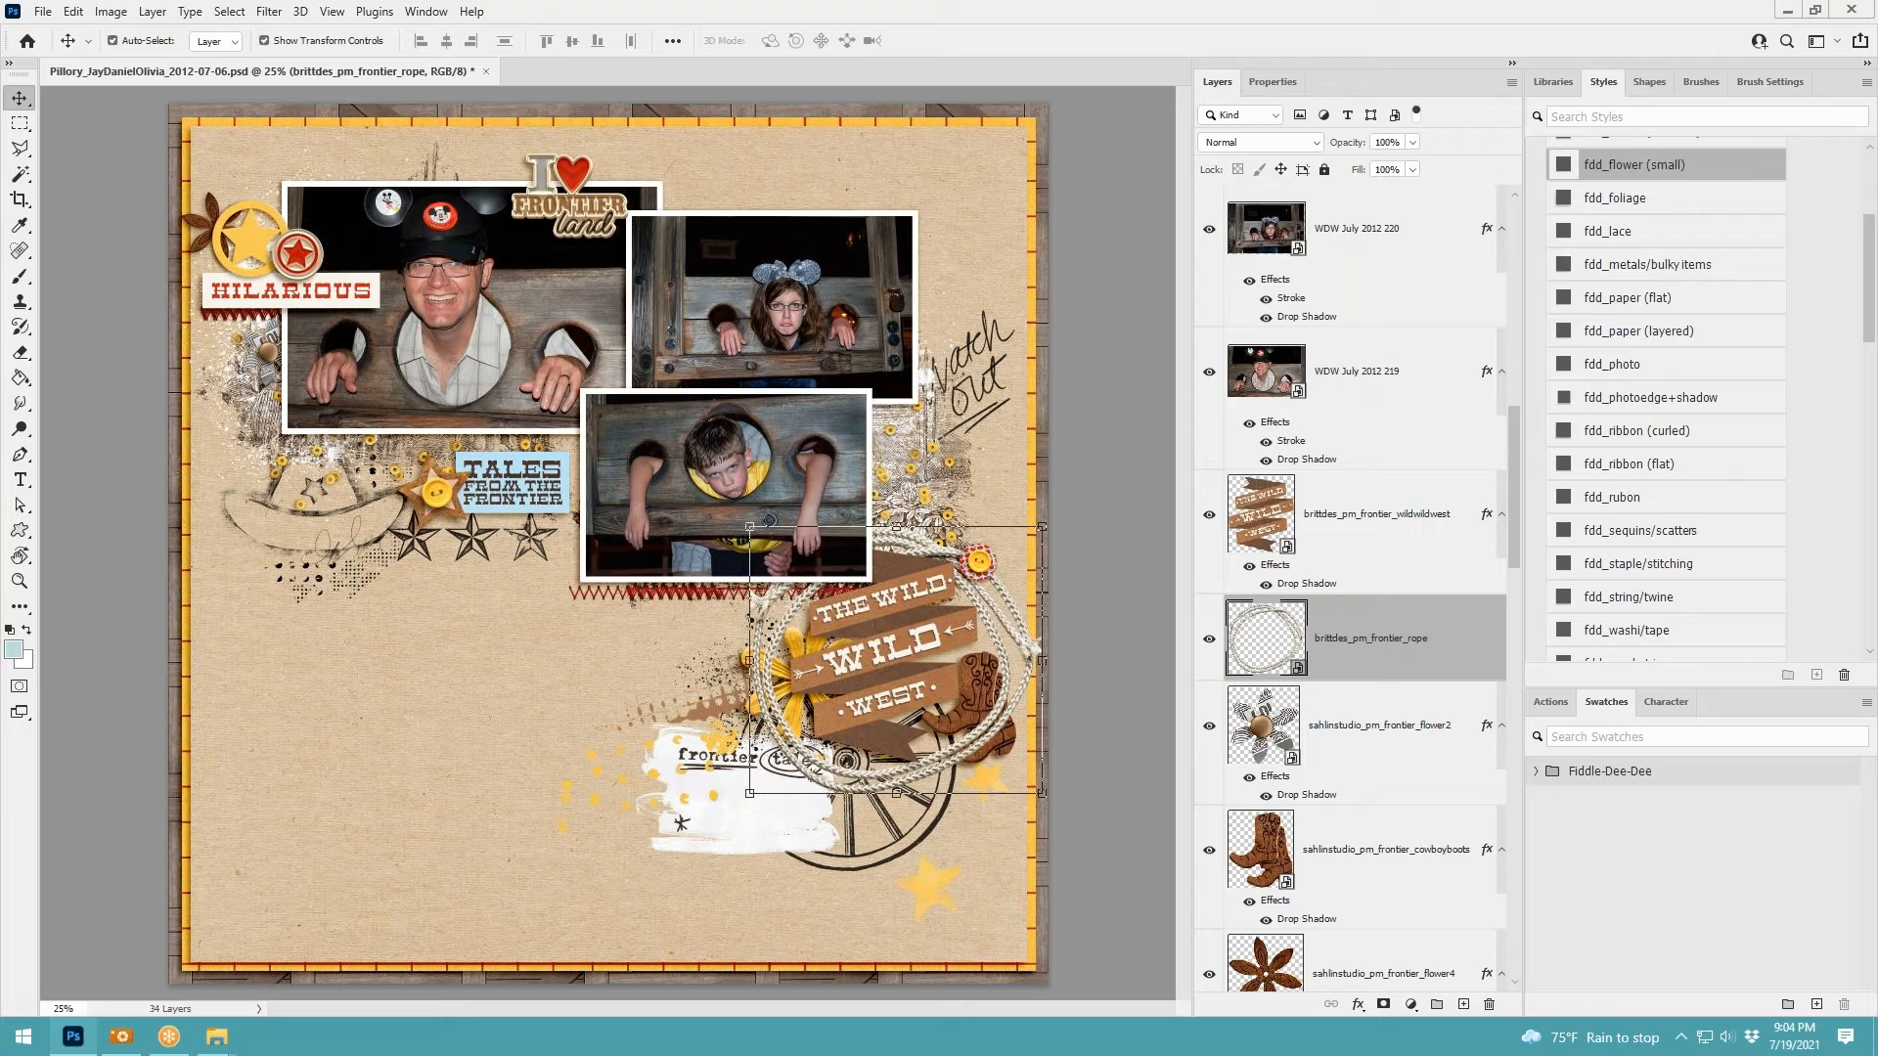
left_click(1629, 597)
Scale the rope to 67.75% and position it behind the Wild Wild West banner
left_click_drag(1042, 526, 966, 609)
left_click_drag(917, 671, 959, 633)
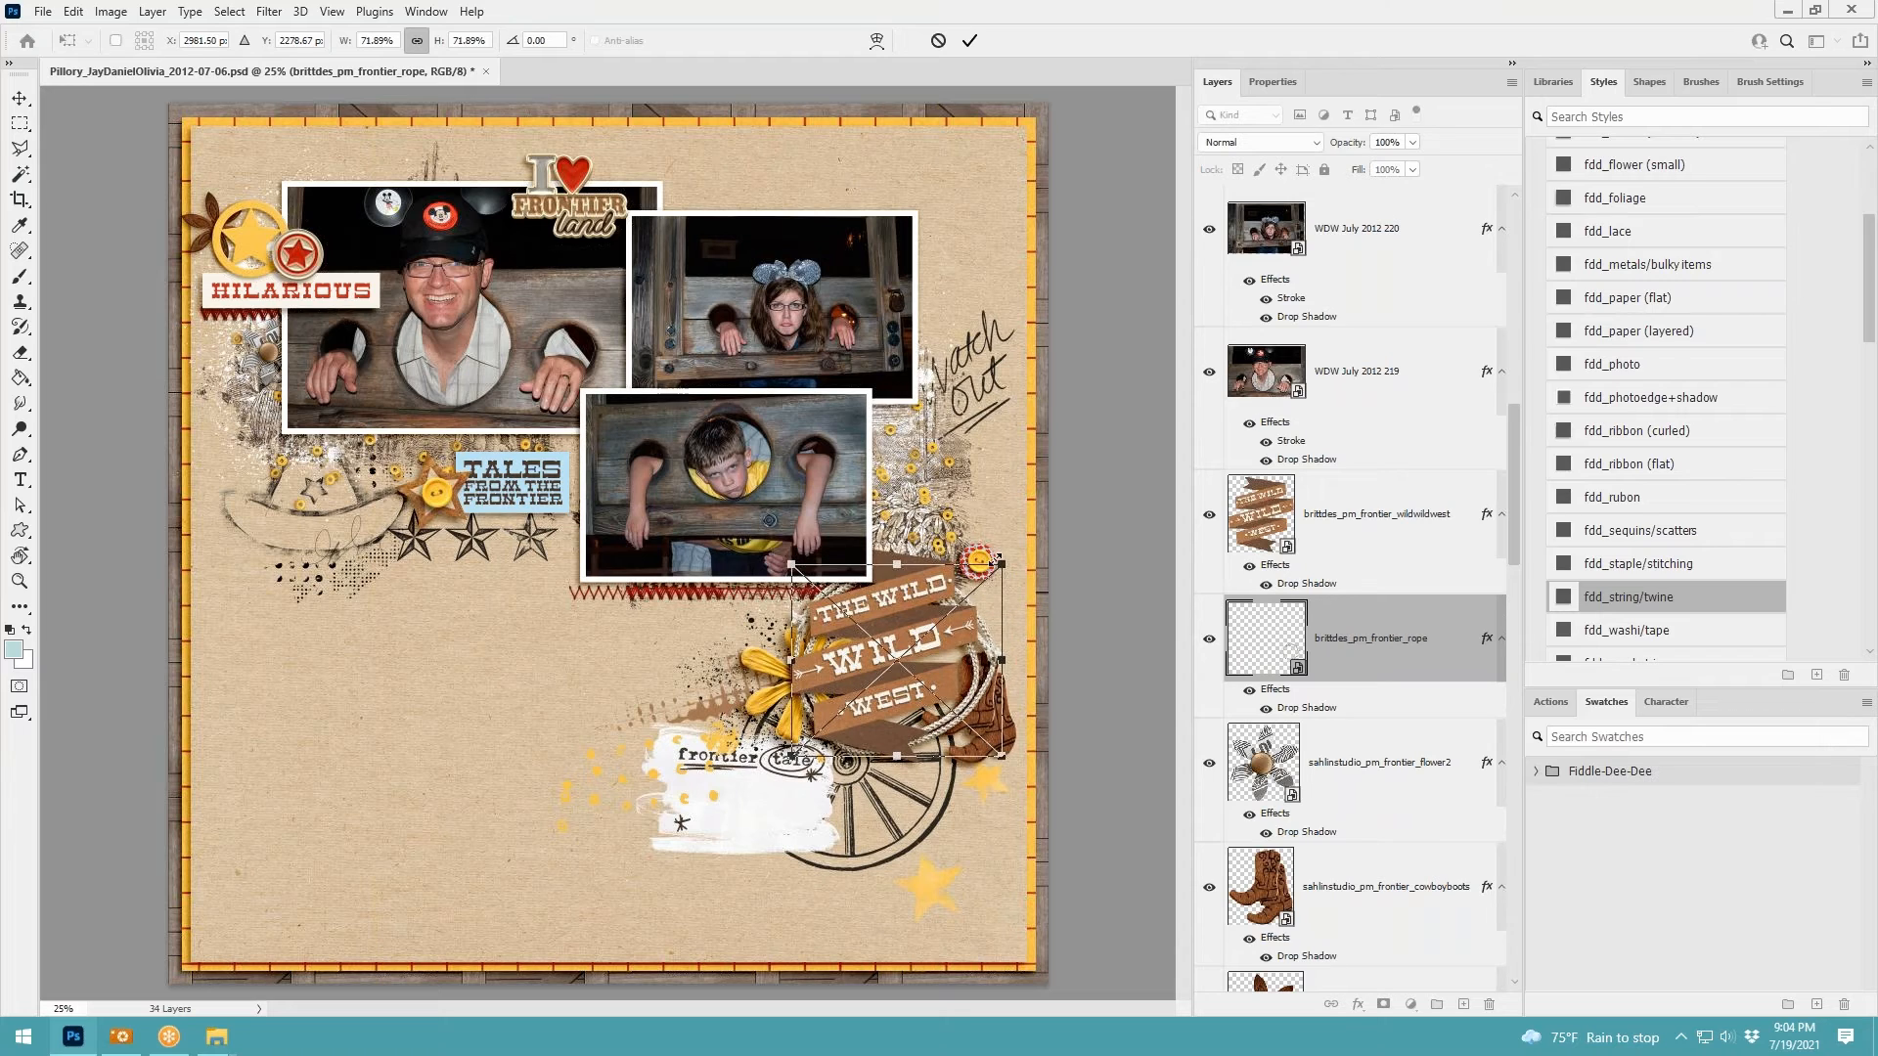
left_click_drag(1002, 565, 990, 577)
left_click_drag(956, 650, 950, 636)
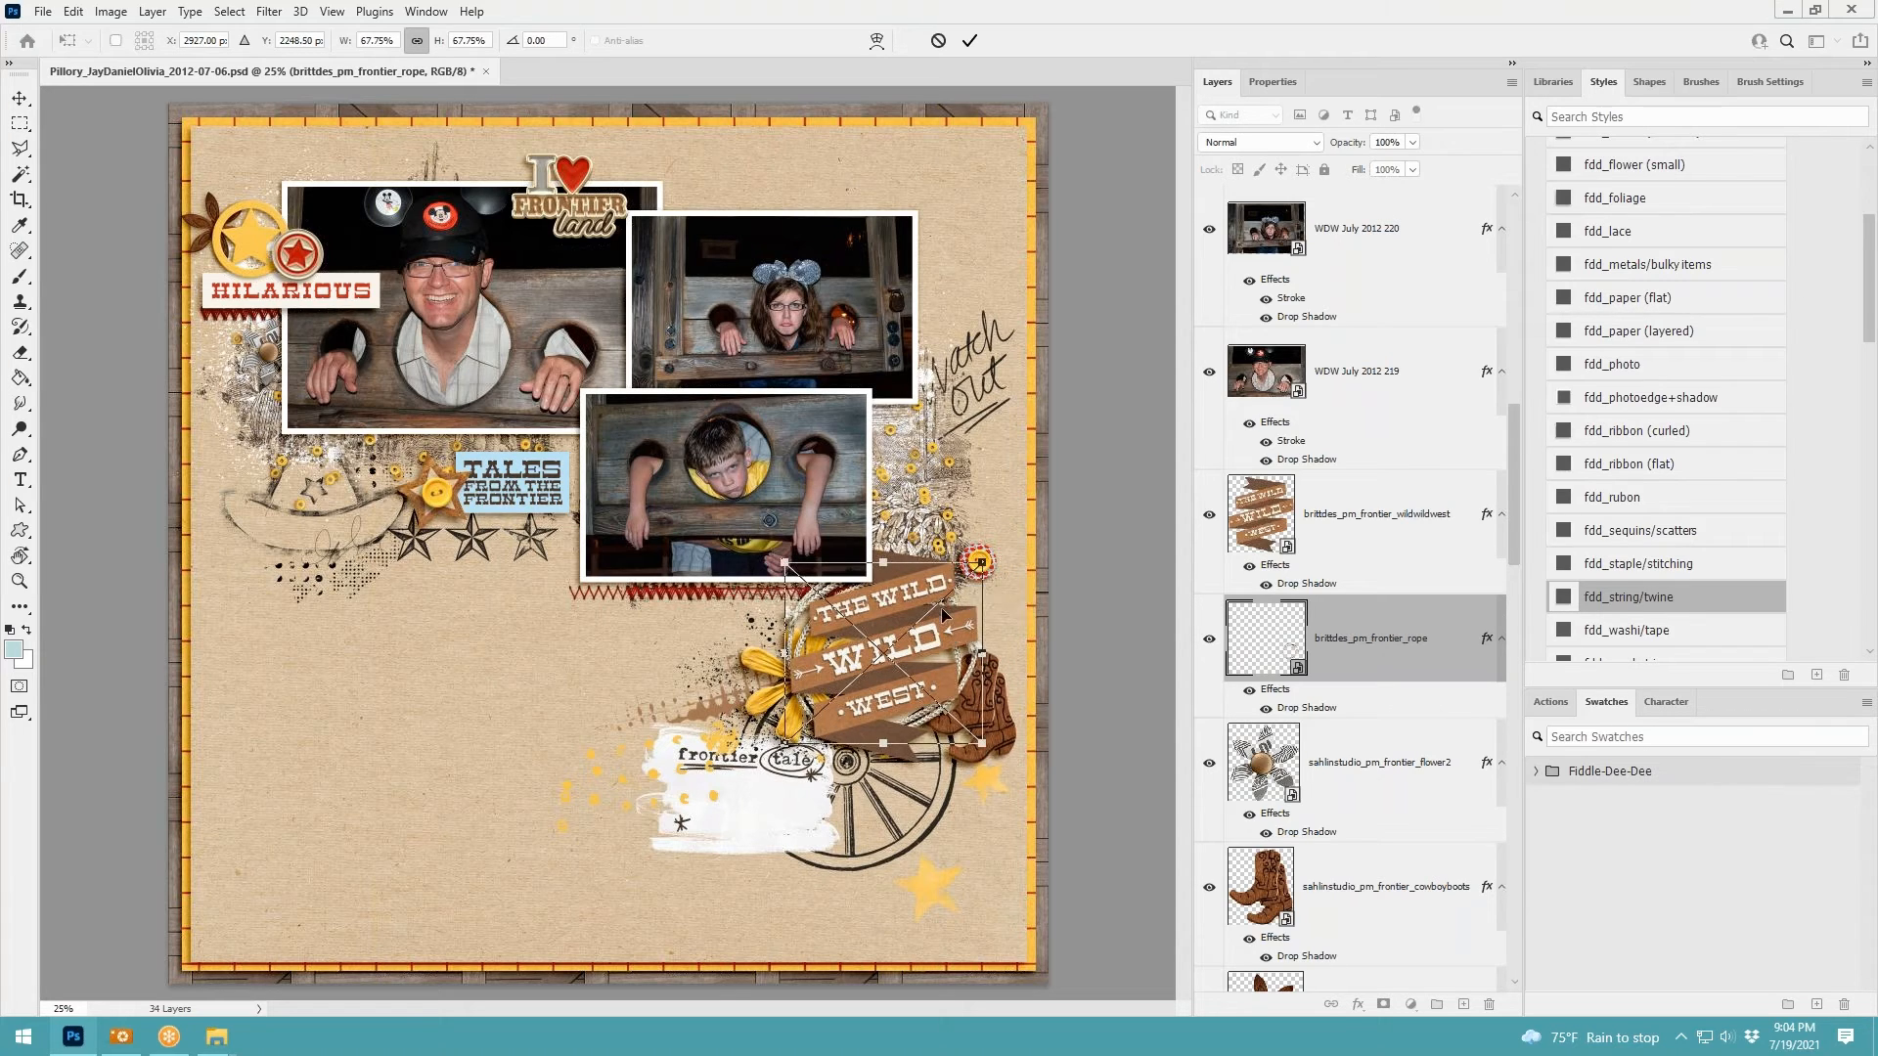
left_click(969, 40)
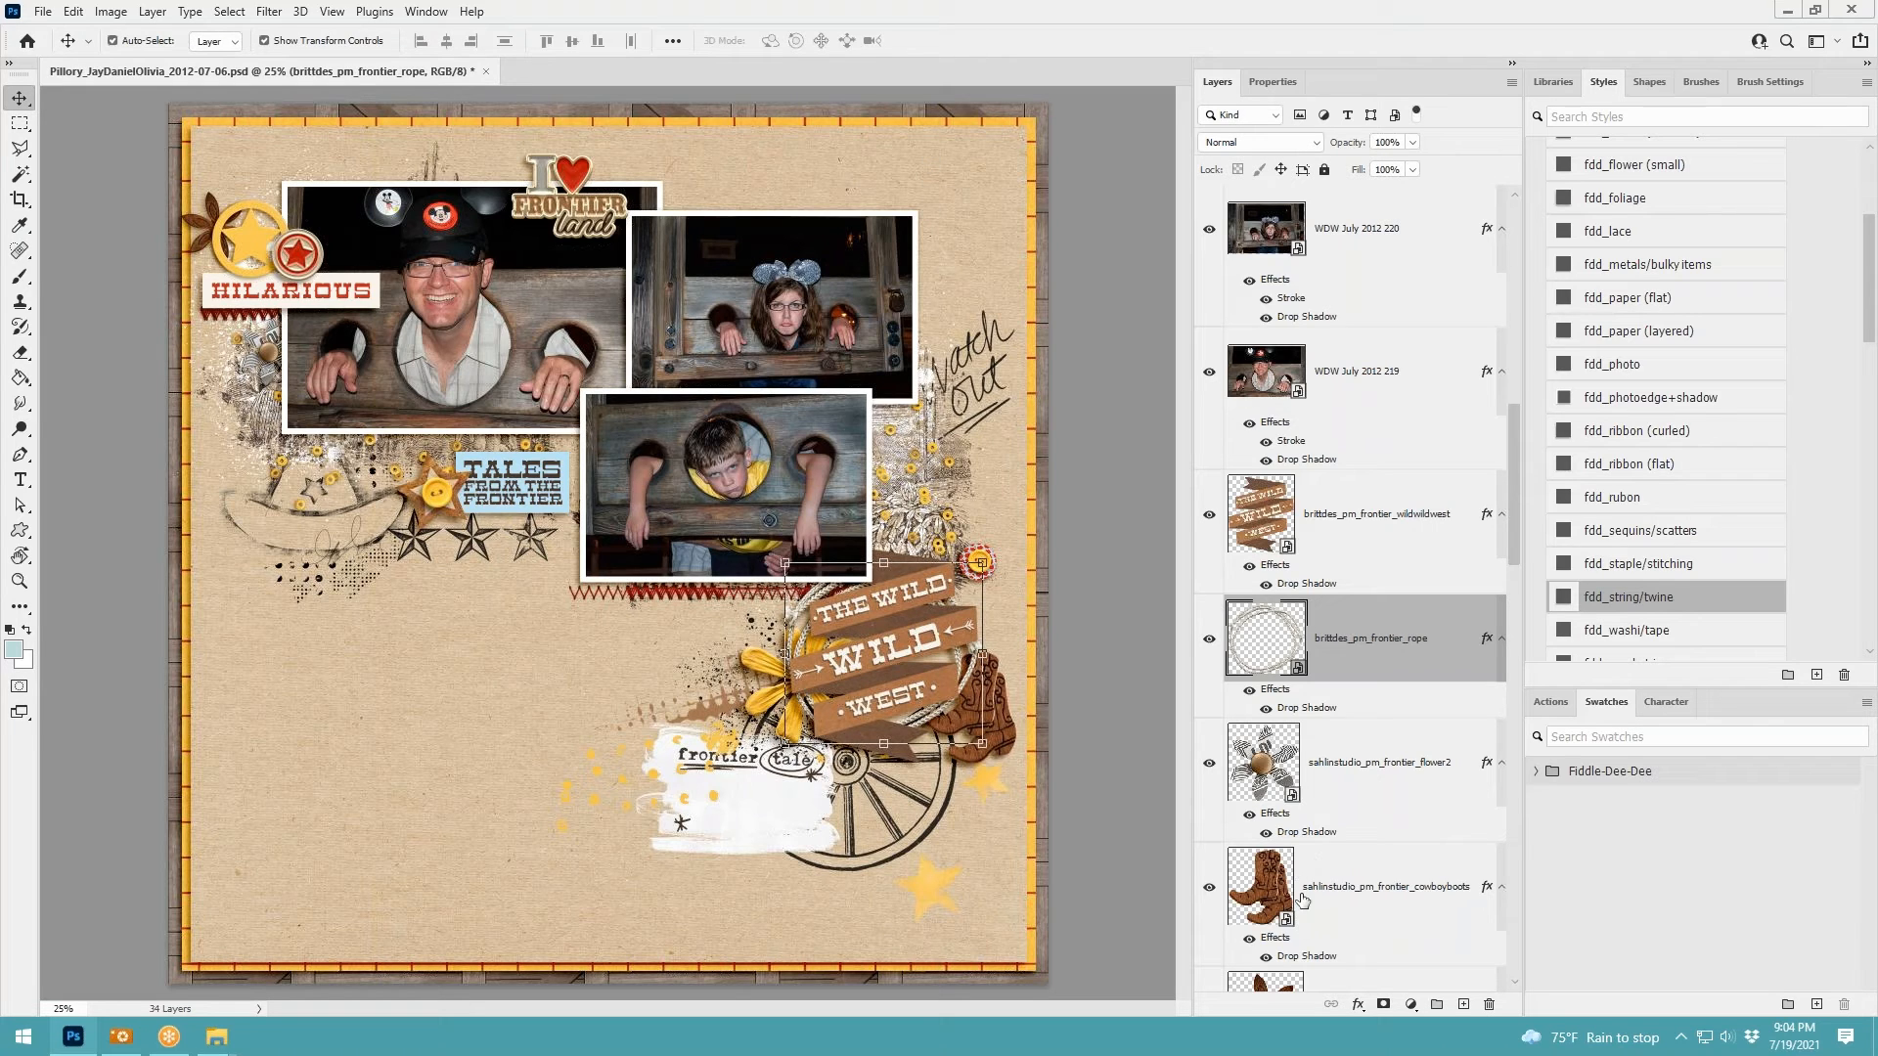
Stack the cowboy boots layer directly above the rope and nudge the boots beside the lower end of the Wild Wild West banner
left_click_drag(1302, 899, 1272, 602)
left_click_drag(969, 693, 979, 700)
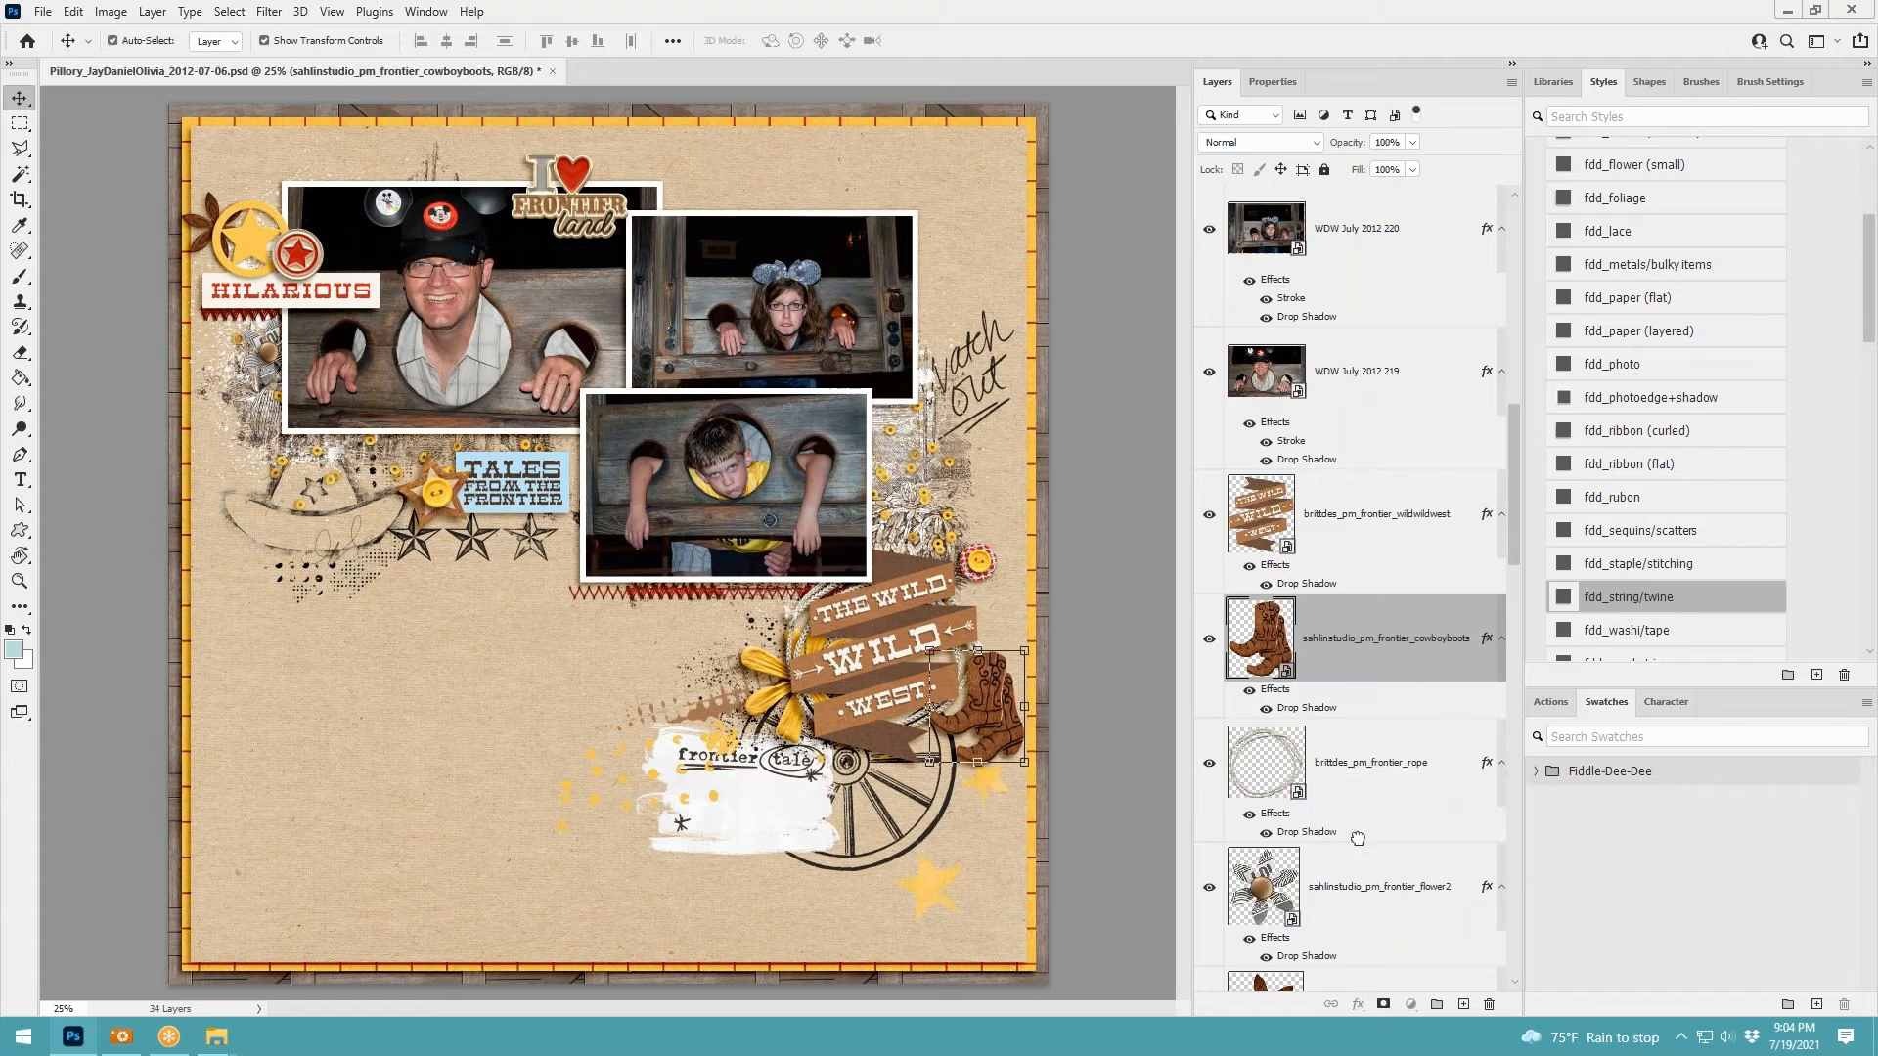
left_click_drag(1358, 838, 1360, 836)
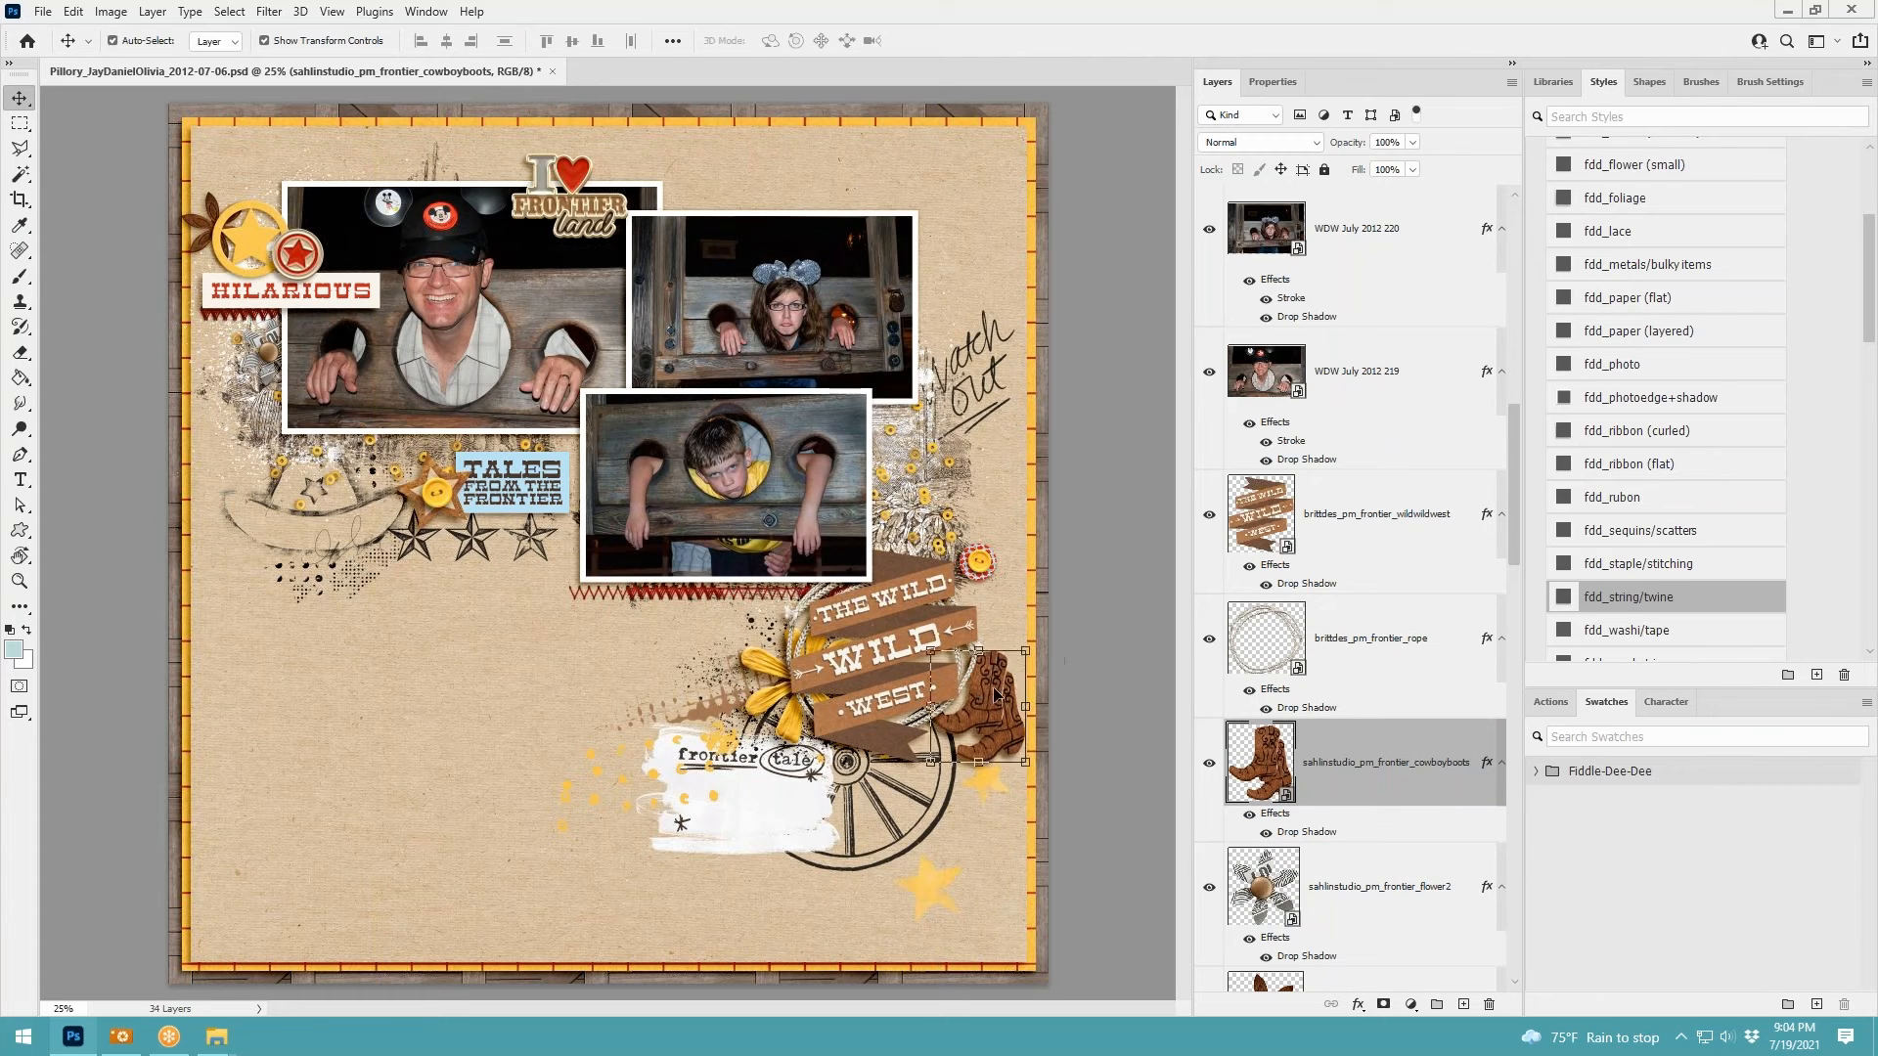
key("ctrl+]")
left_click_drag(979, 699, 996, 695)
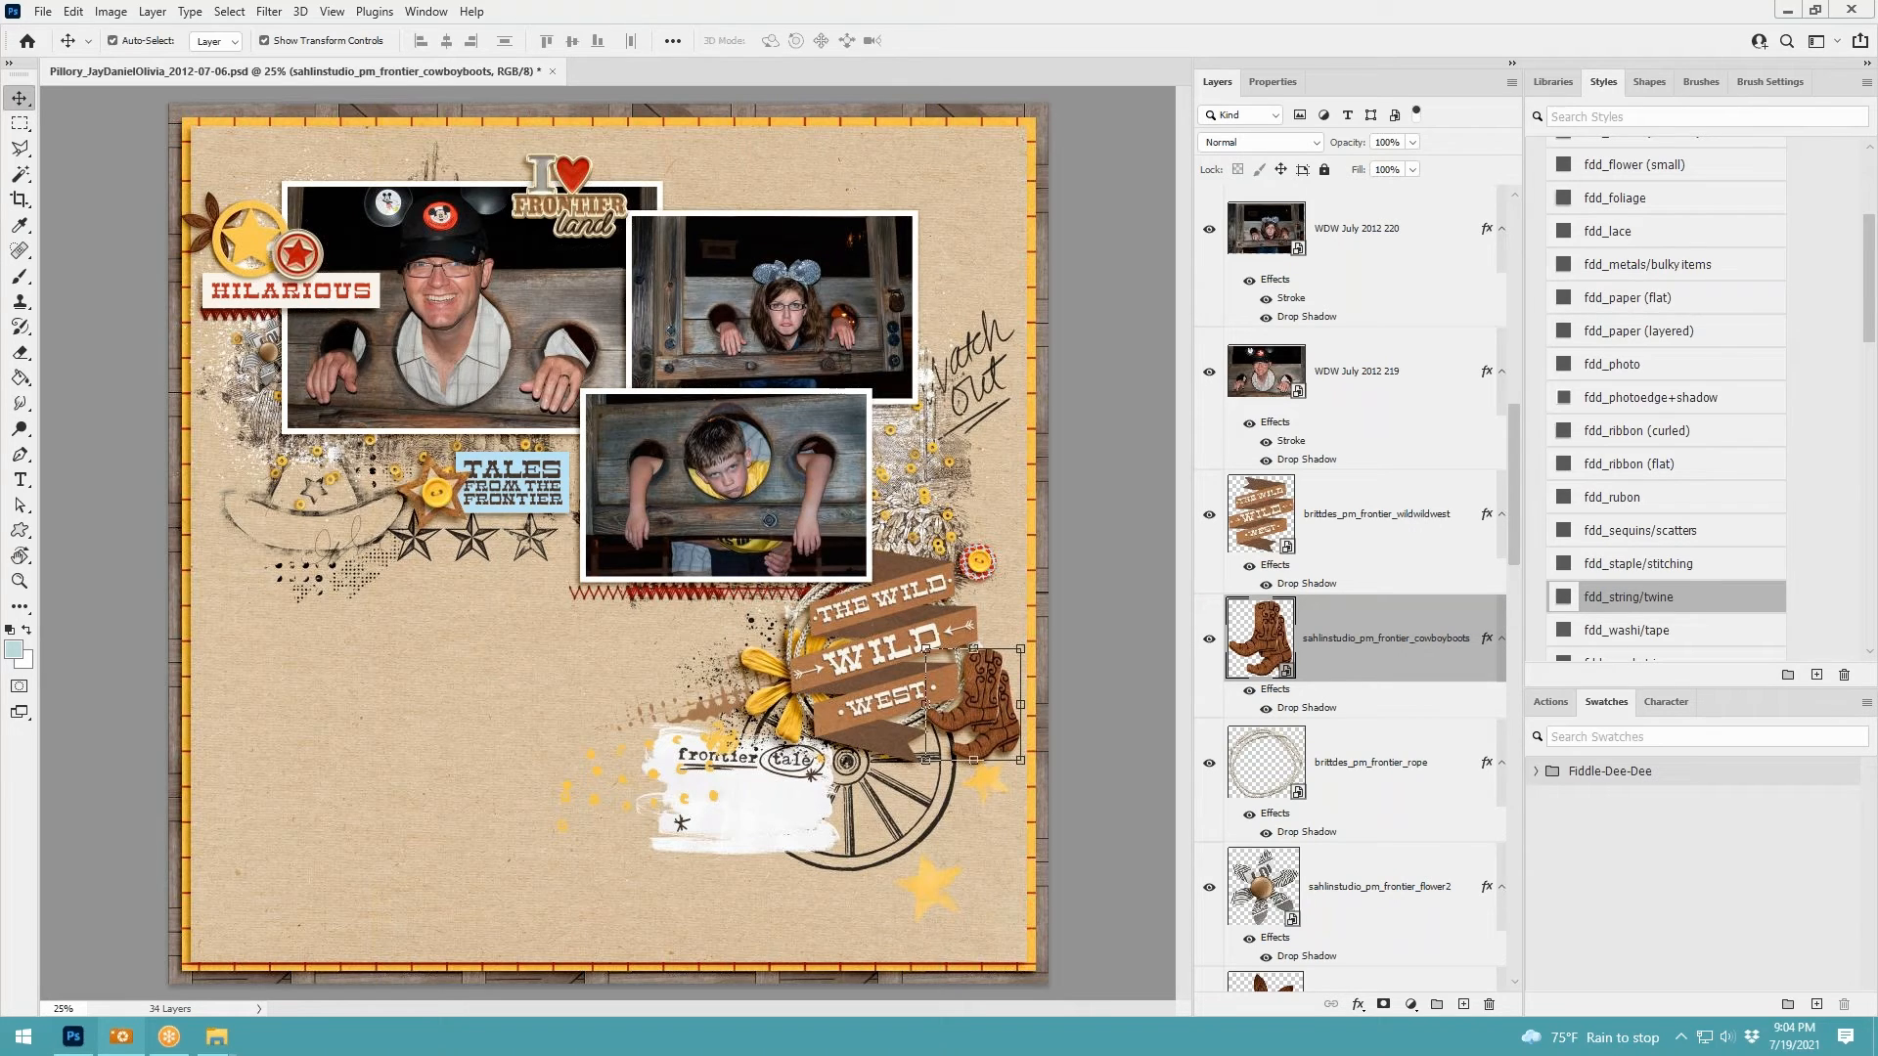
Add the brittdes_pm_frontier_startrio element to the page's empty area below the cowboy hat and apply the fdd_paper (flat) style to it
left_click_drag(742, 653, 742, 654)
left_click_drag(618, 527, 492, 633)
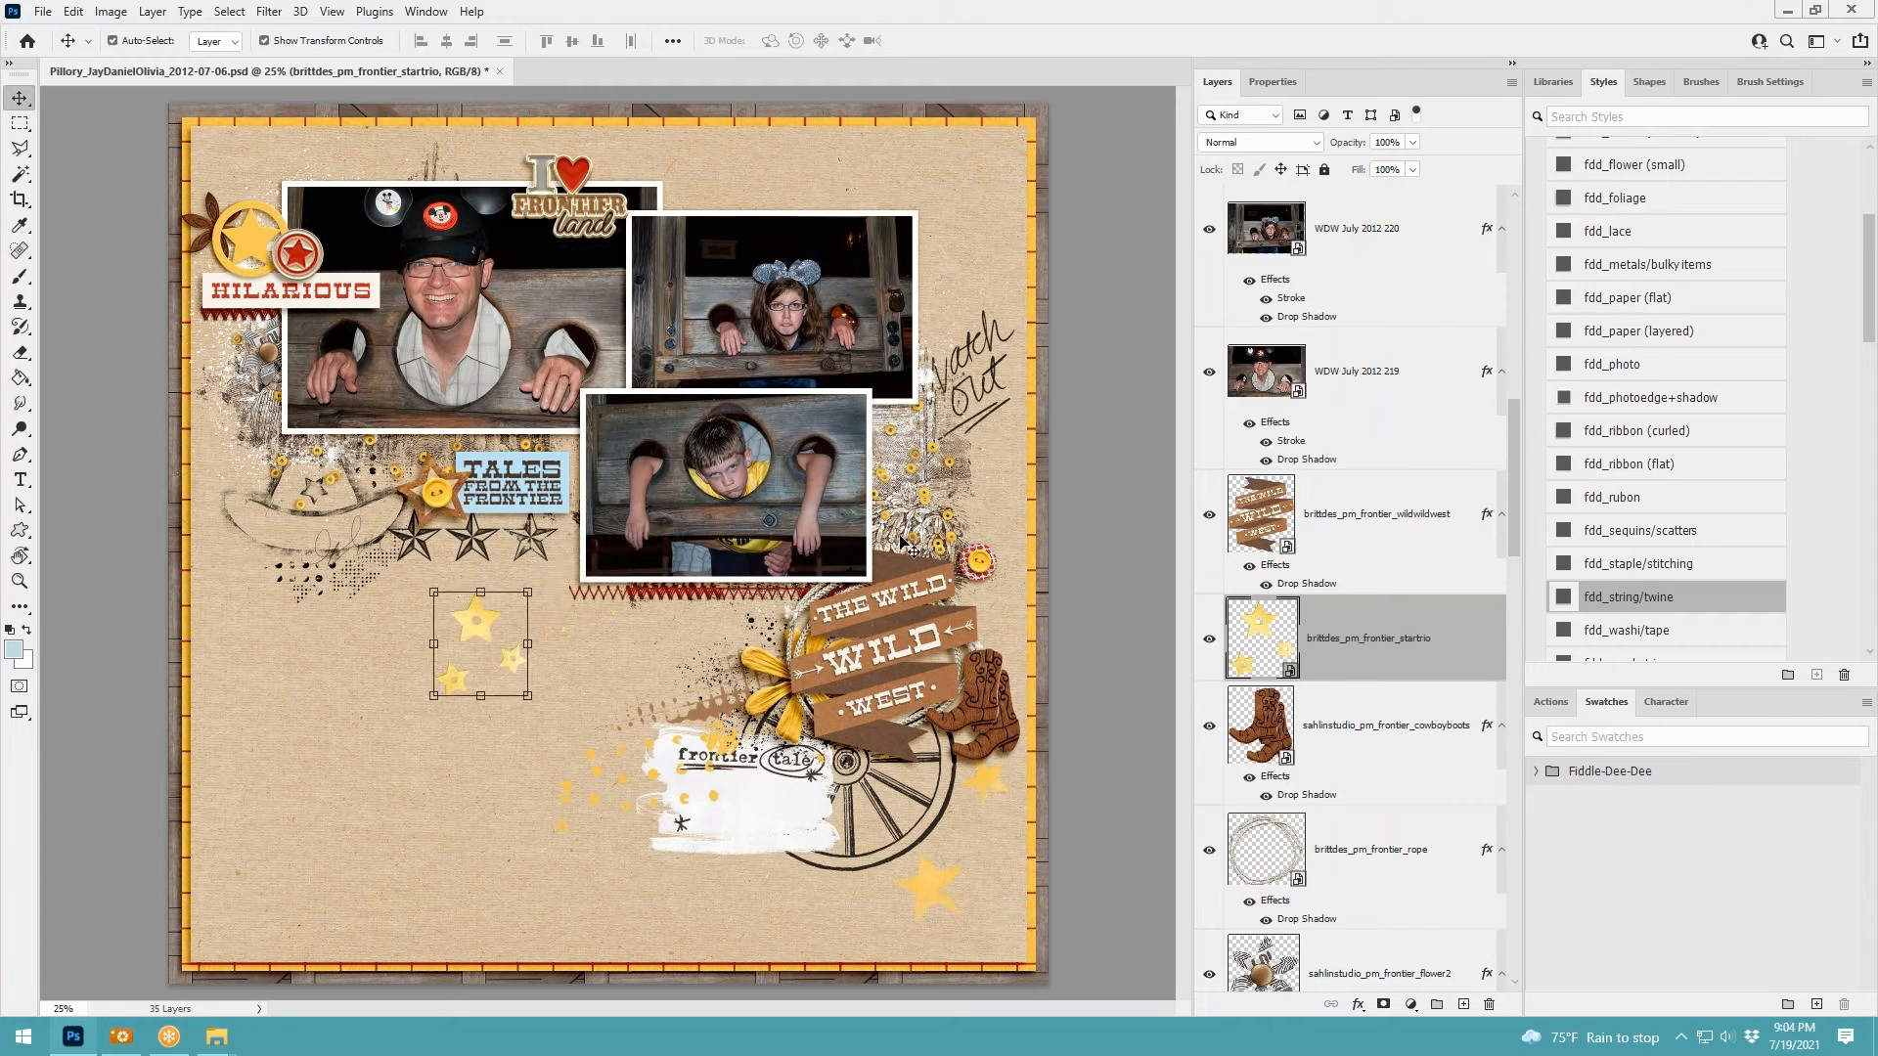
left_click(1655, 299)
Scale the star trio to 75.44% and rotate it to -11.53°
left_click_drag(527, 592, 510, 614)
left_click_drag(522, 605, 510, 593)
left_click(969, 41)
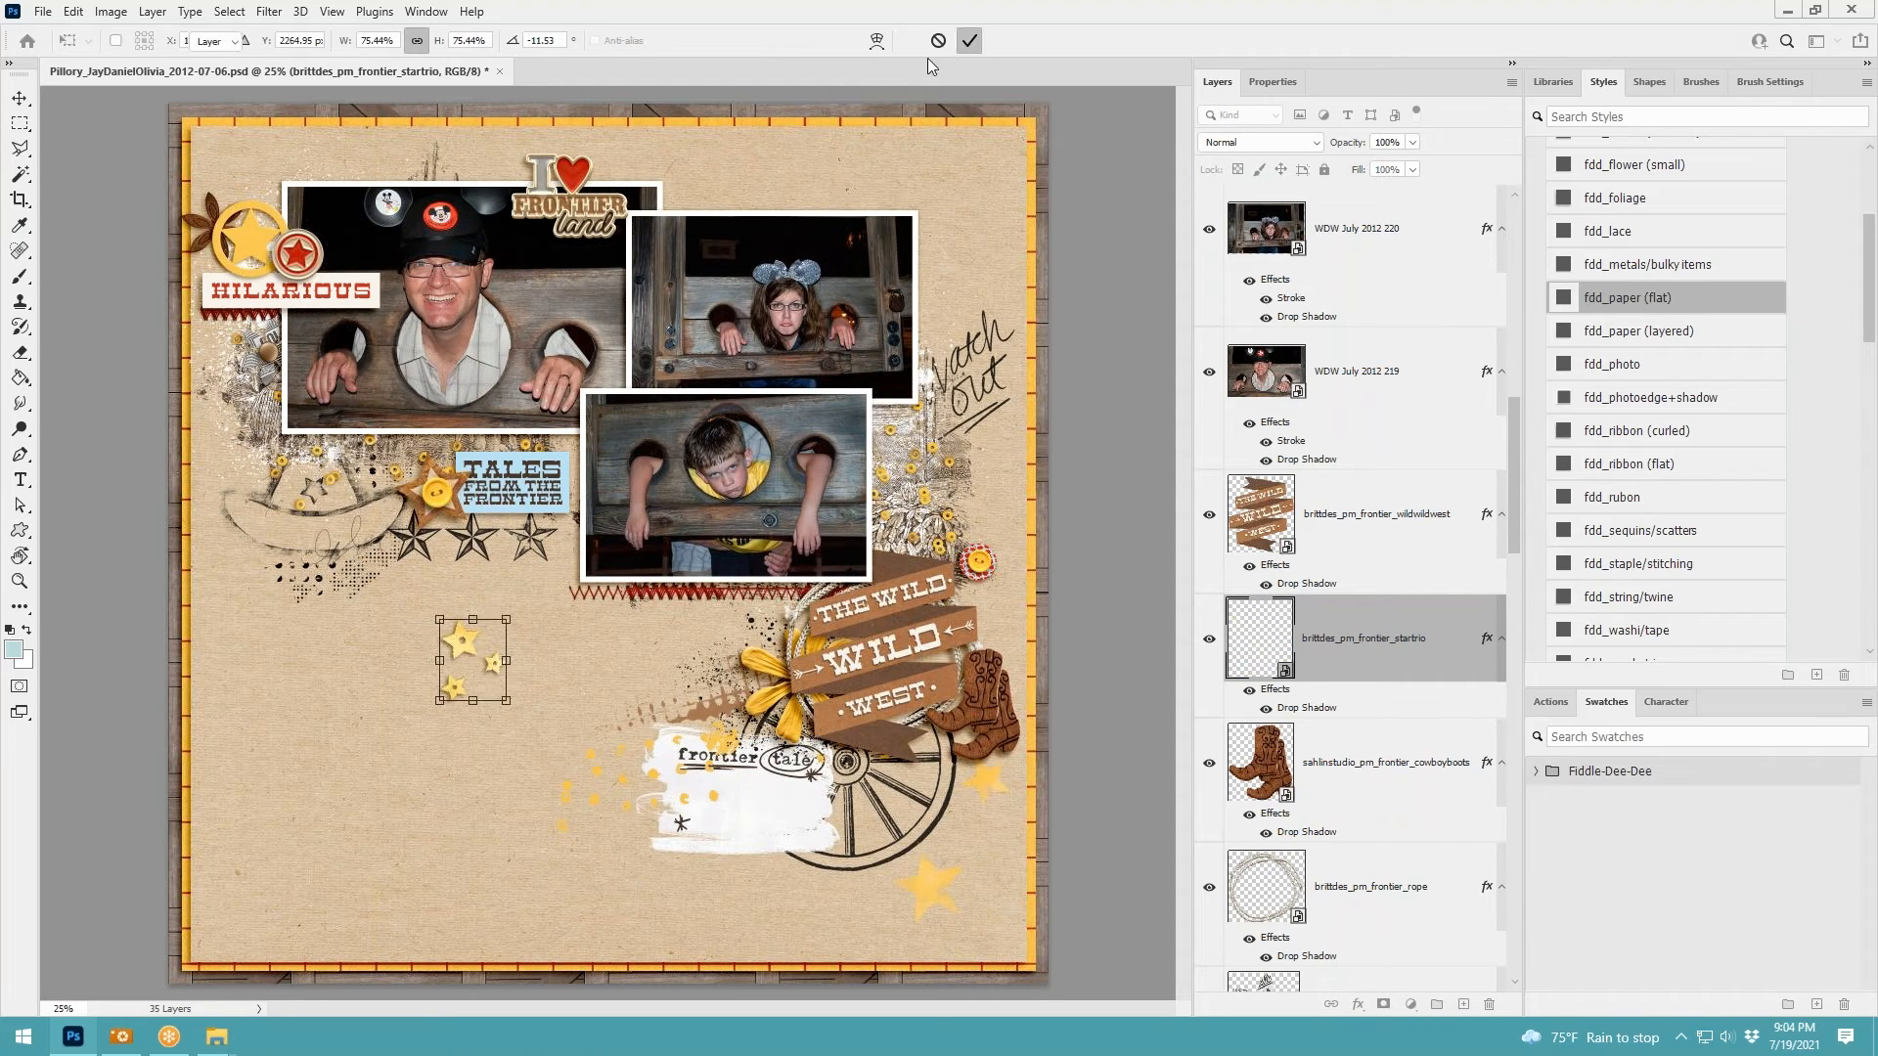
Move the star trio beside the wagon wheel's yellow stars, and the I Love Frontierland piece to the right edge of the lowest photo
left_click_drag(467, 640, 964, 824)
left_click_drag(575, 186, 934, 439)
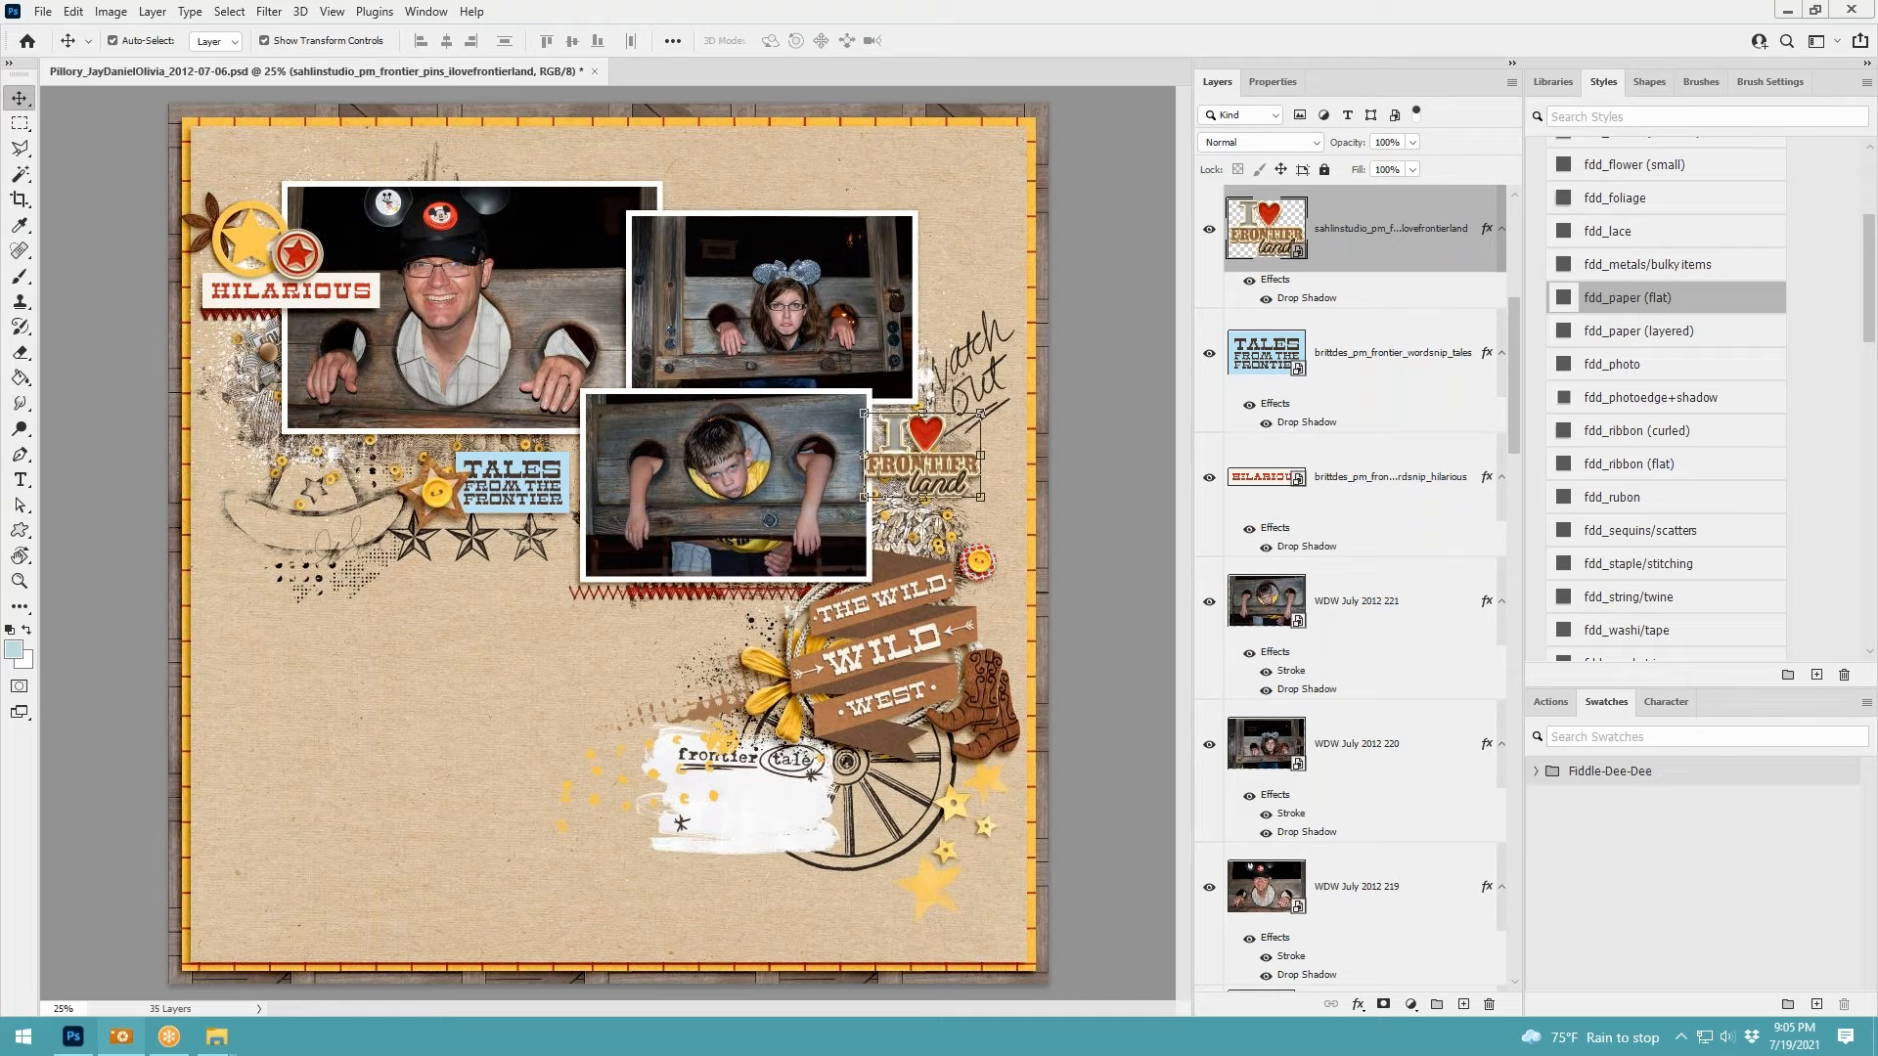
Add the brittdes_pm_frontier_pennantbanner element, scale it to 88.39% and position it across the lowest photo's bottom edge
left_click_drag(1152, 421, 477, 654)
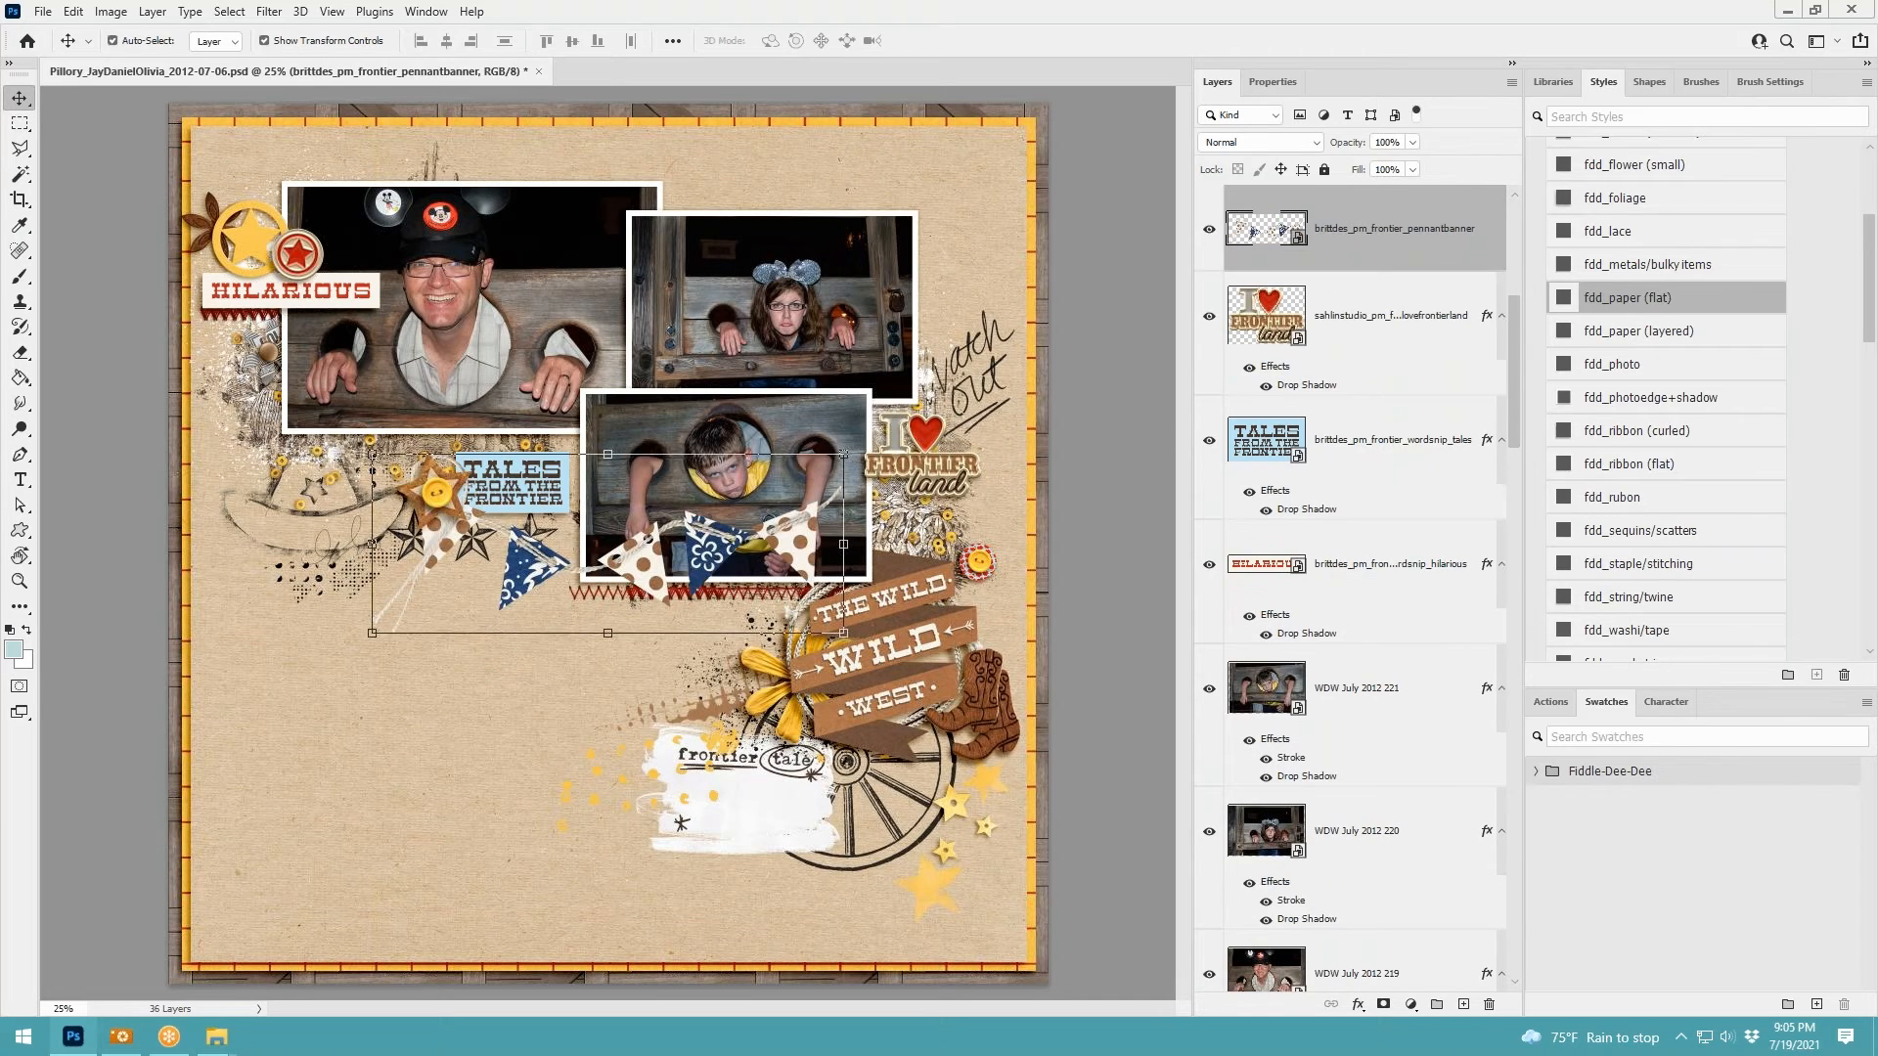
left_click_drag(850, 452, 788, 475)
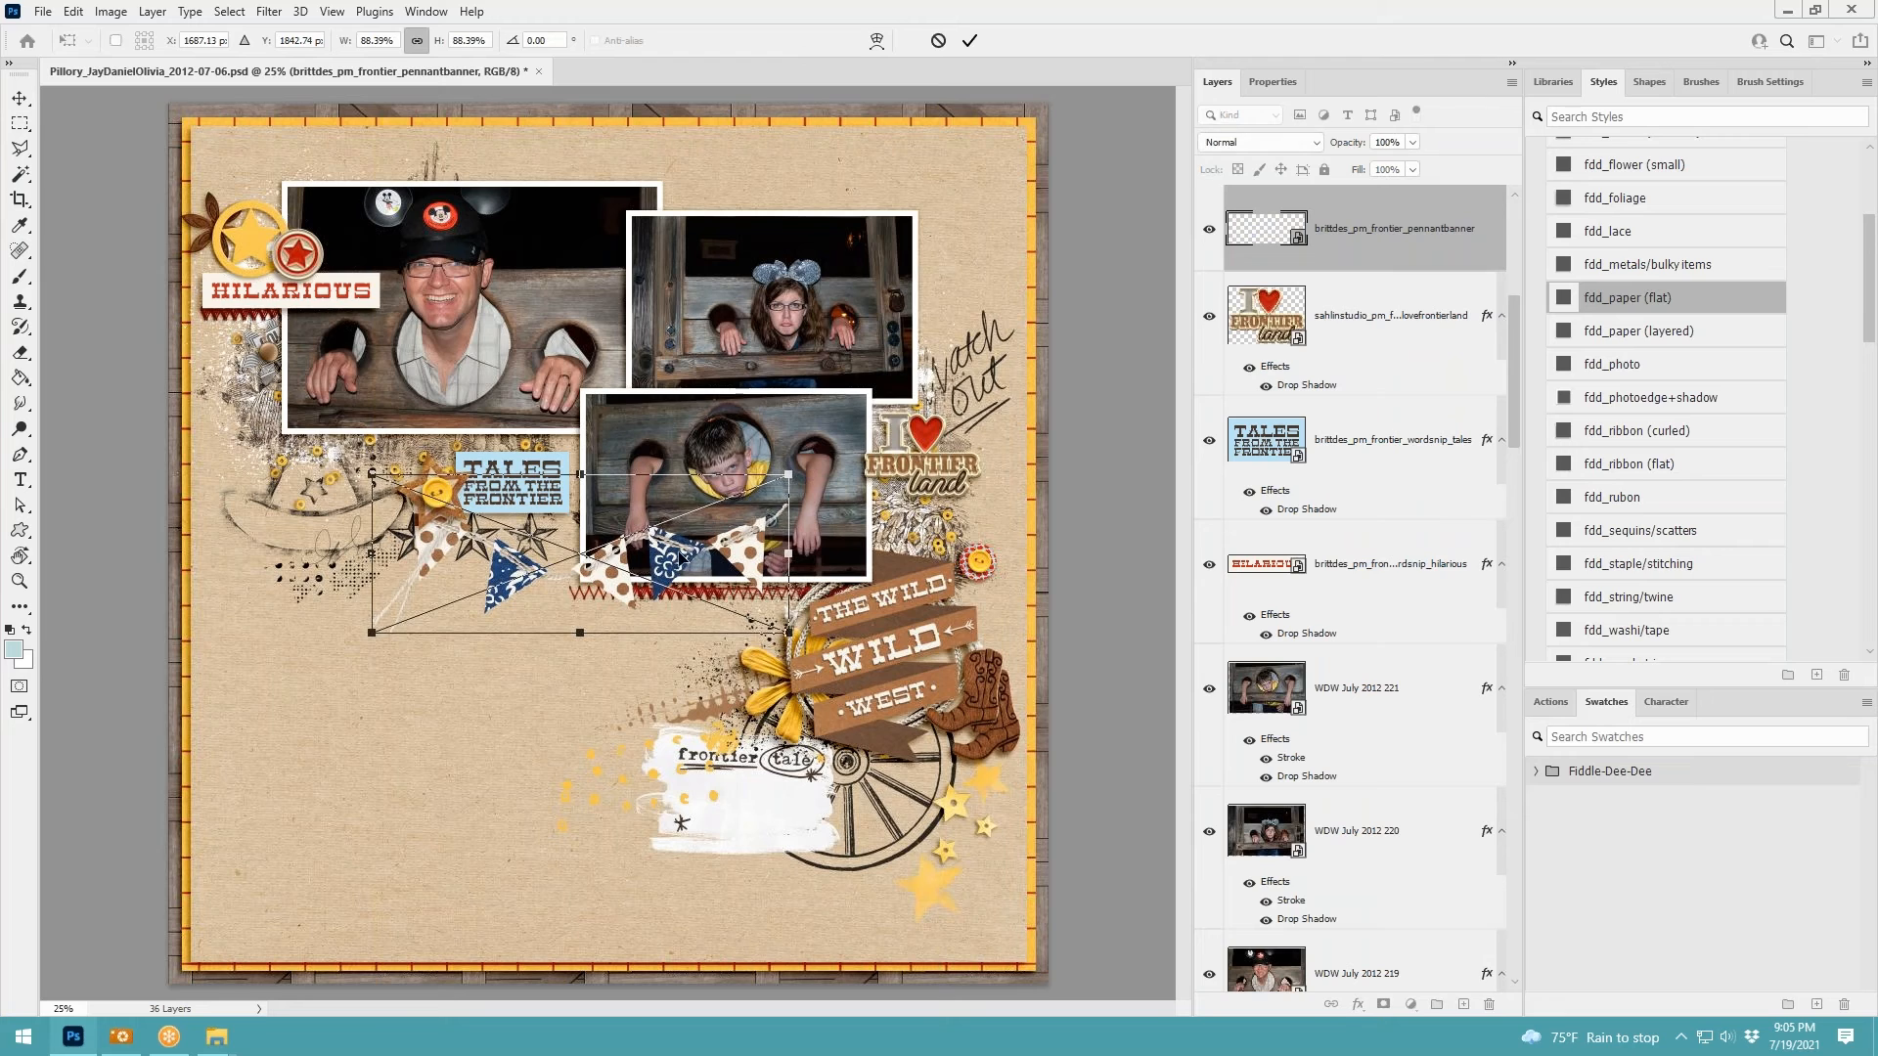
left_click_drag(670, 603, 822, 588)
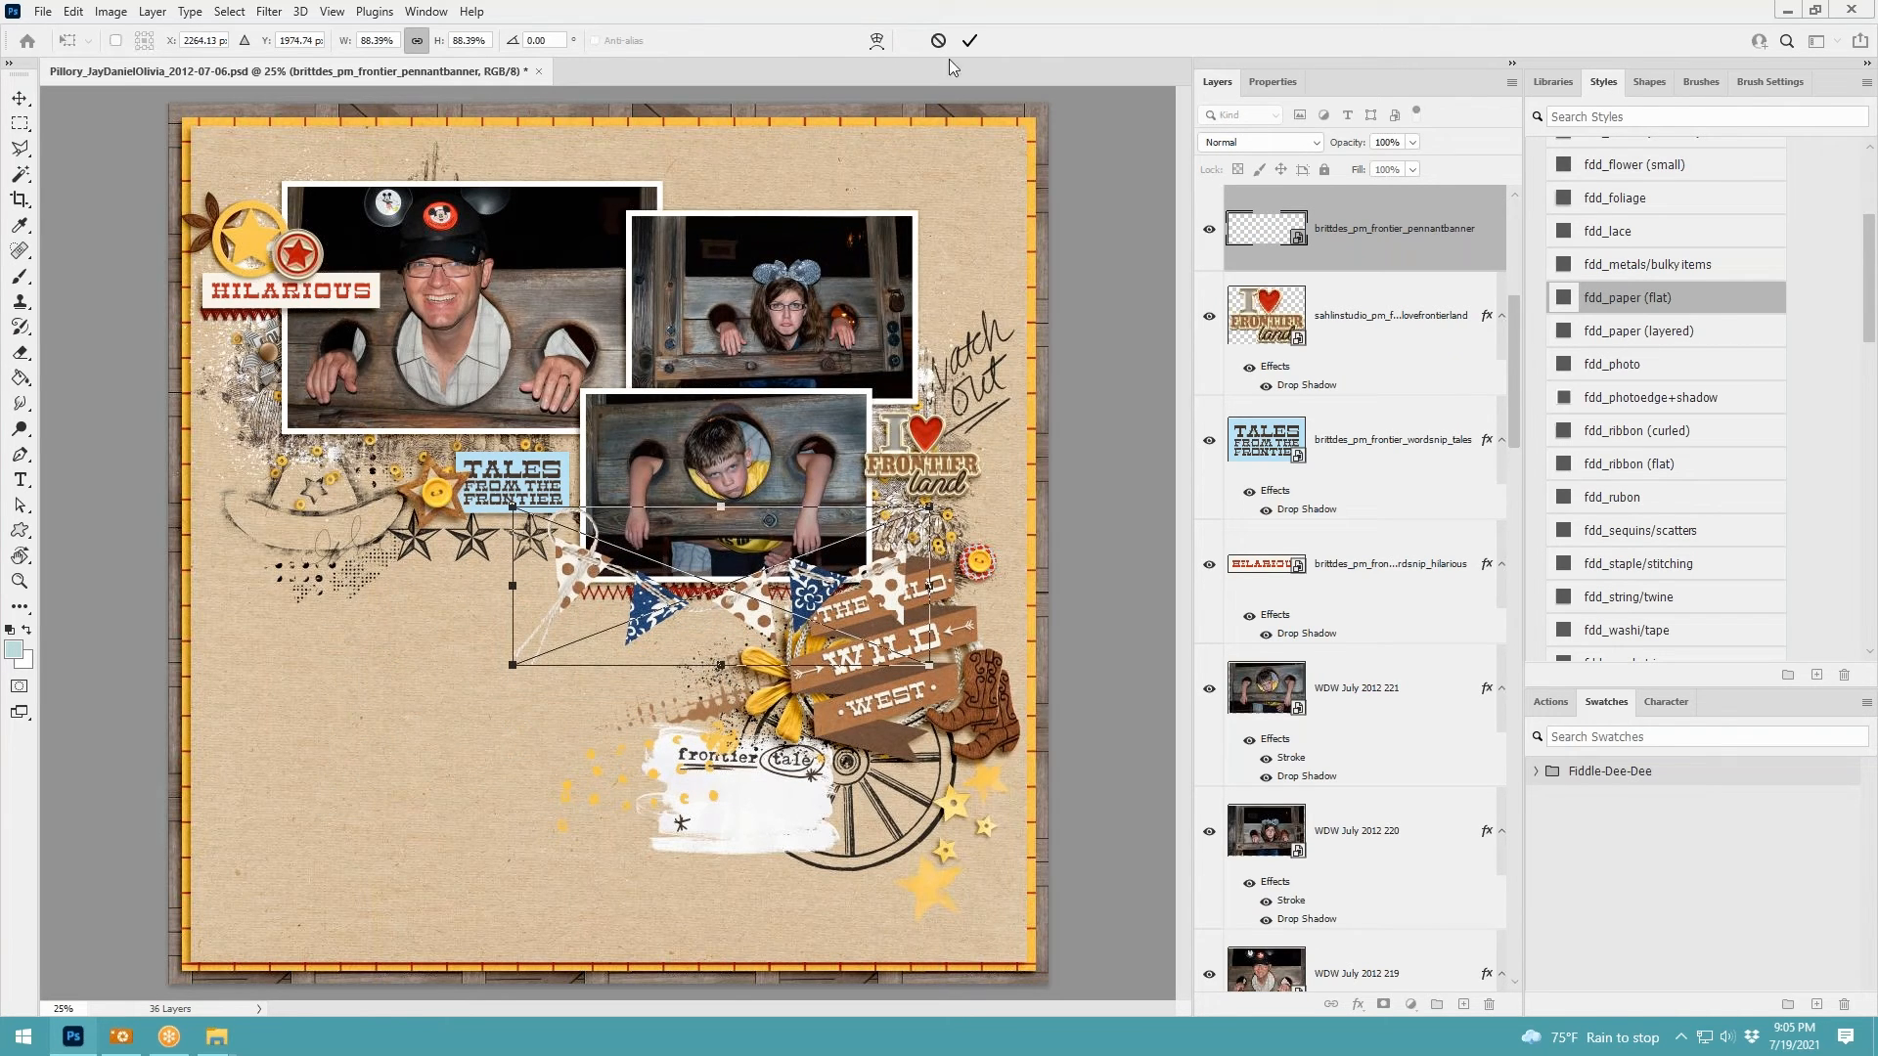
left_click(972, 38)
Apply the fdd_banners style to the pennant banner and move its layer below the three photo layers
scroll(1665, 301, "up", 4)
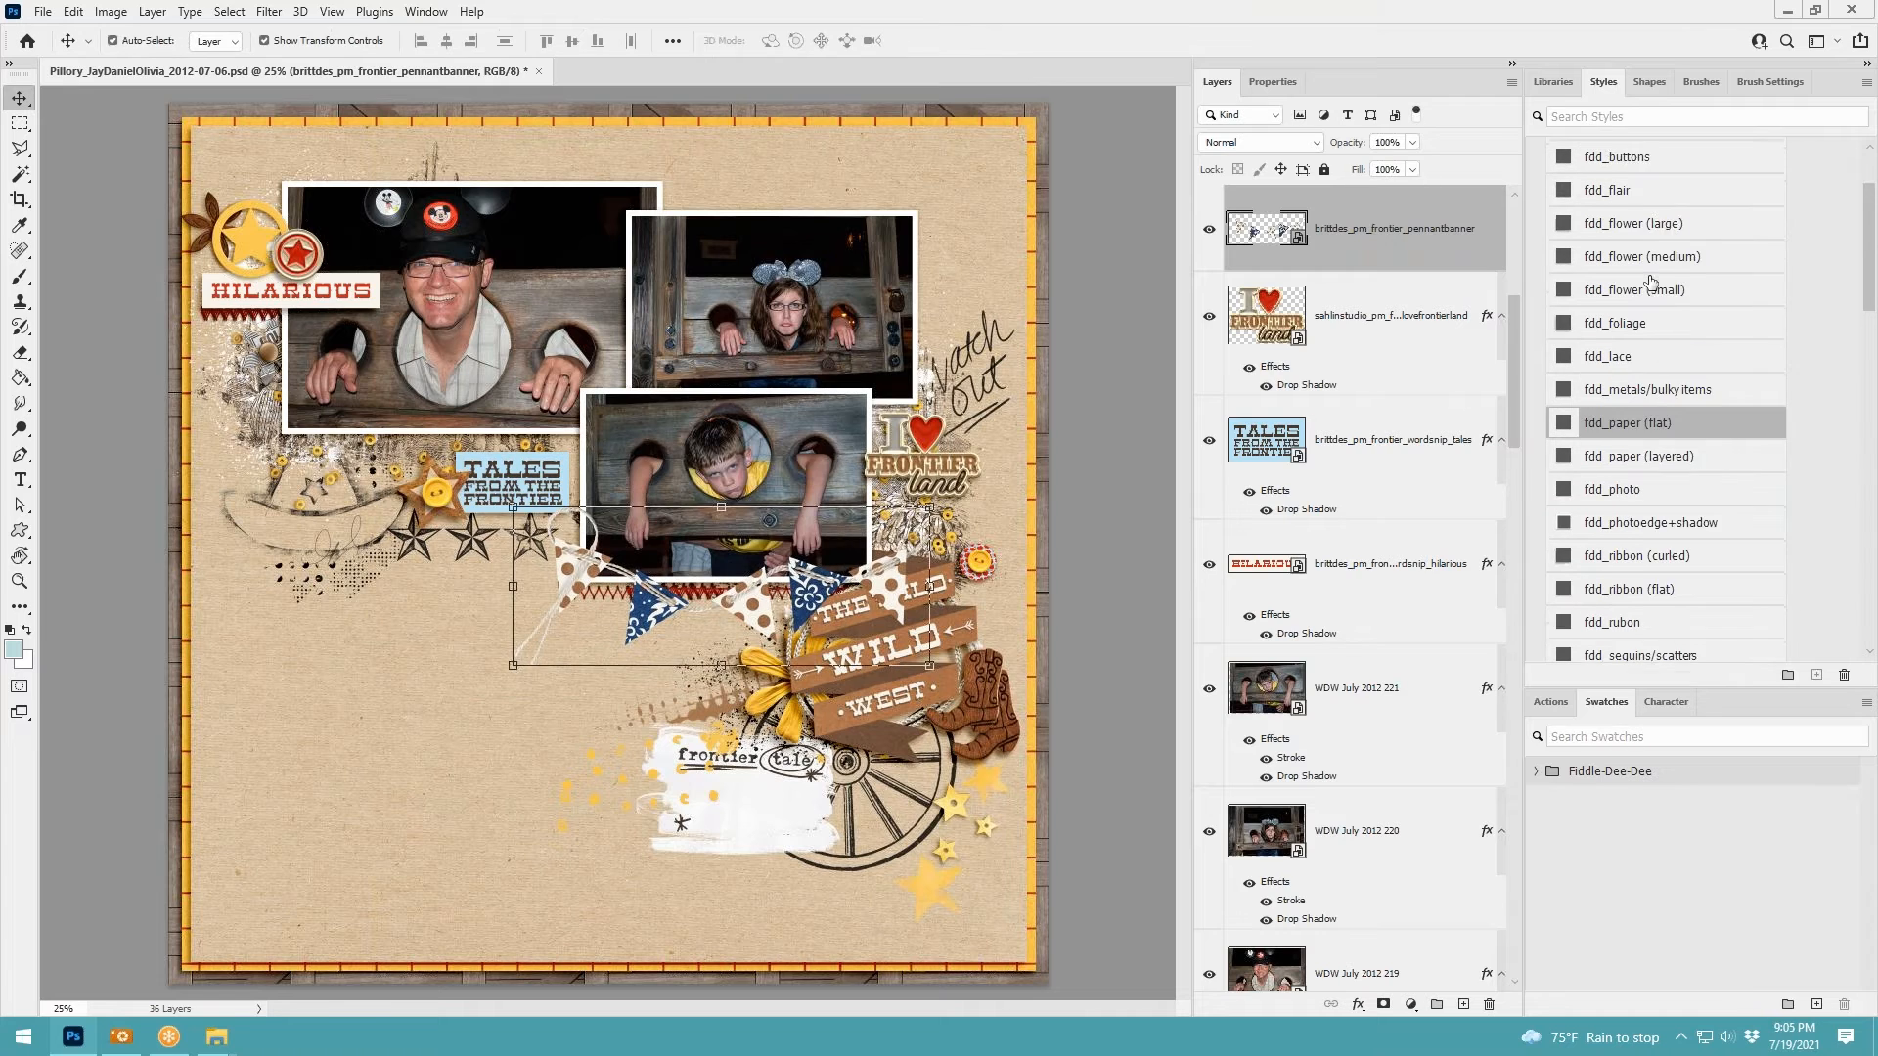
left_click(1640, 192)
left_click_drag(1360, 250, 1350, 821)
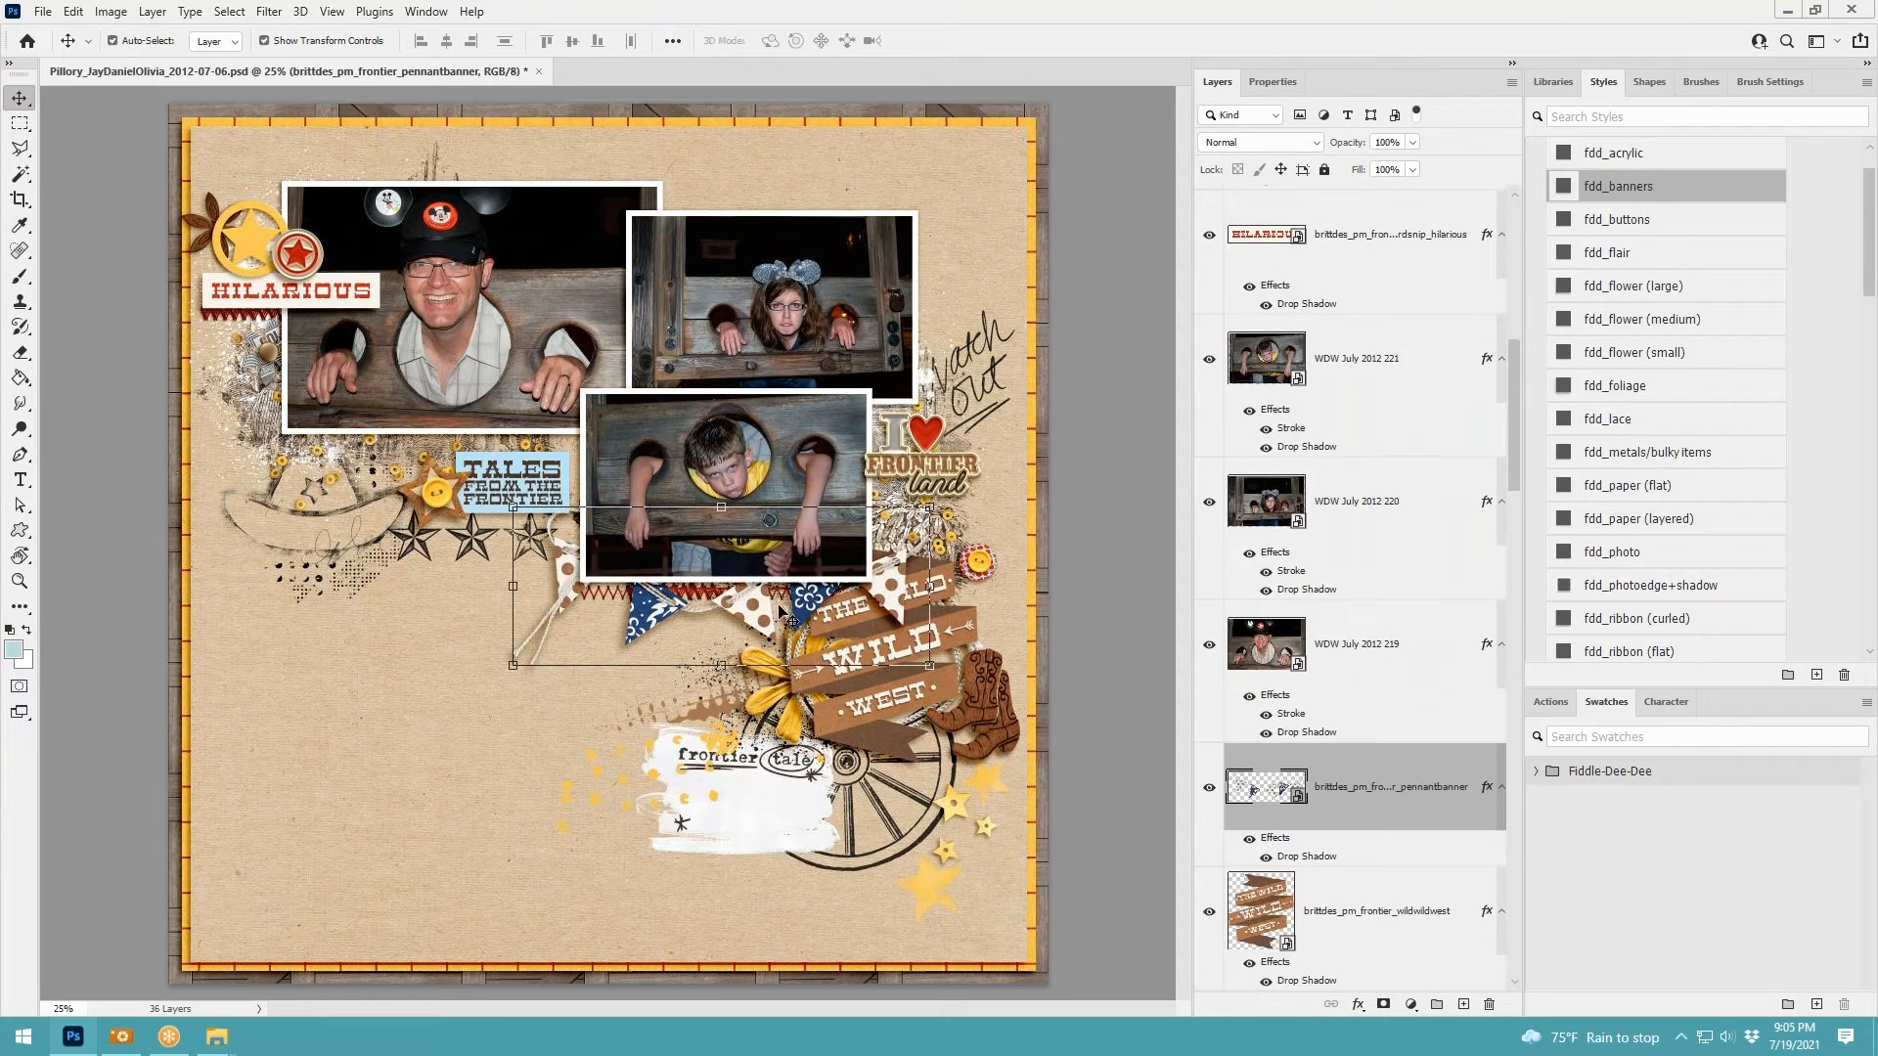
Move the pennant banner up behind the lowest photo and rotate it to 1.32° so only its ends peek out
left_click_drag(765, 611, 755, 553)
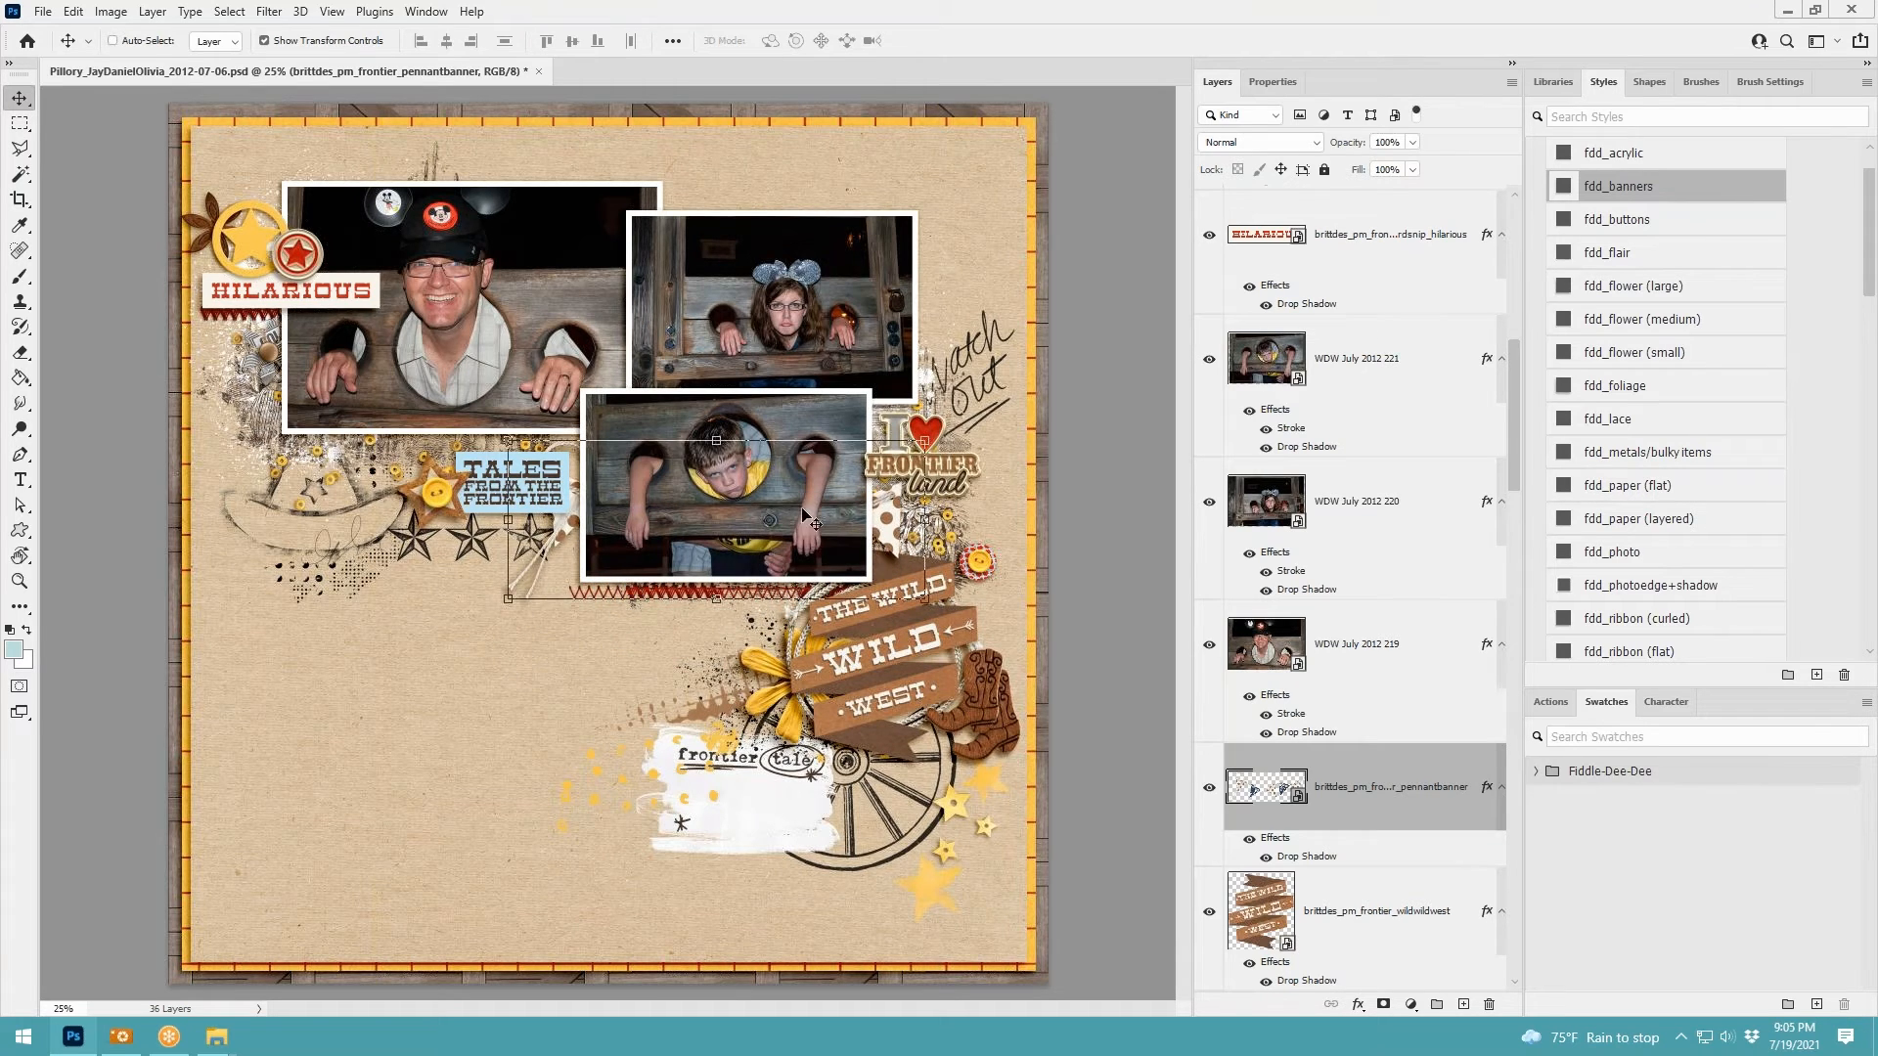
left_click_drag(938, 424, 932, 410)
left_click_drag(897, 516, 902, 520)
left_click_drag(947, 431, 955, 452)
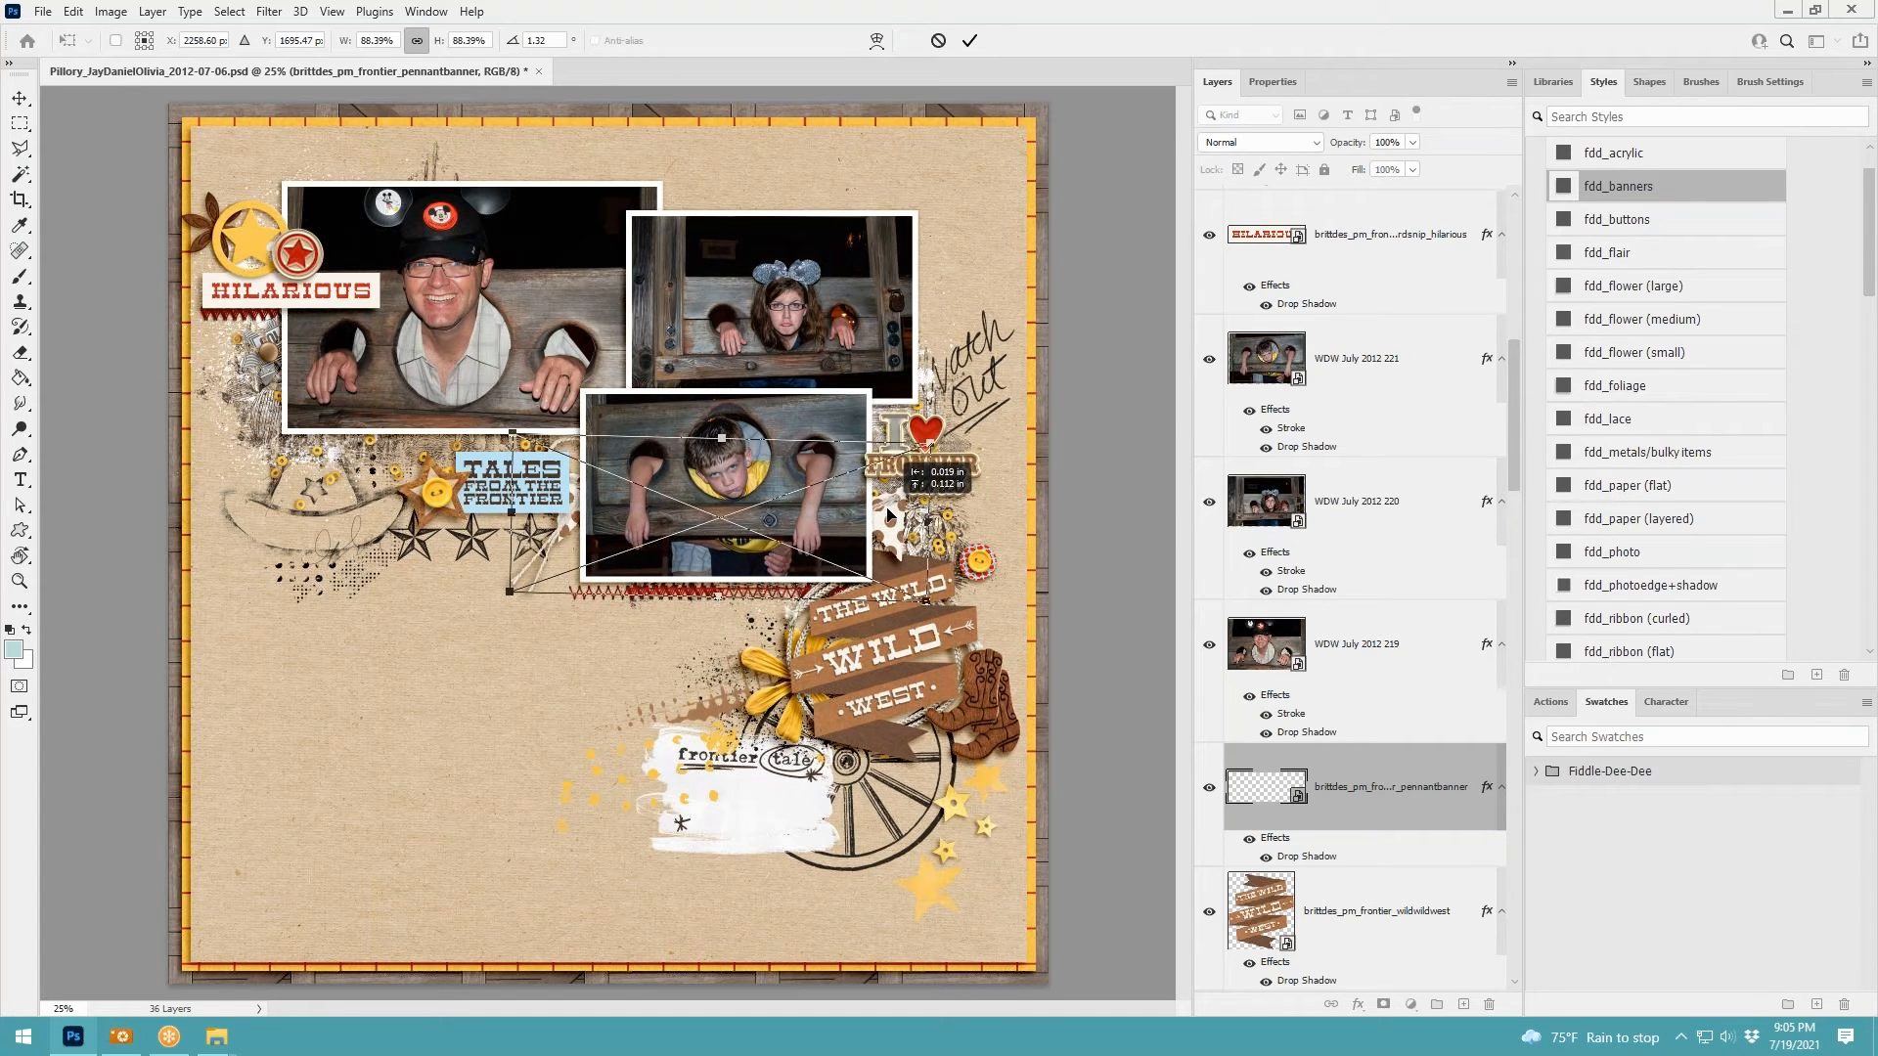
left_click_drag(892, 524, 892, 500)
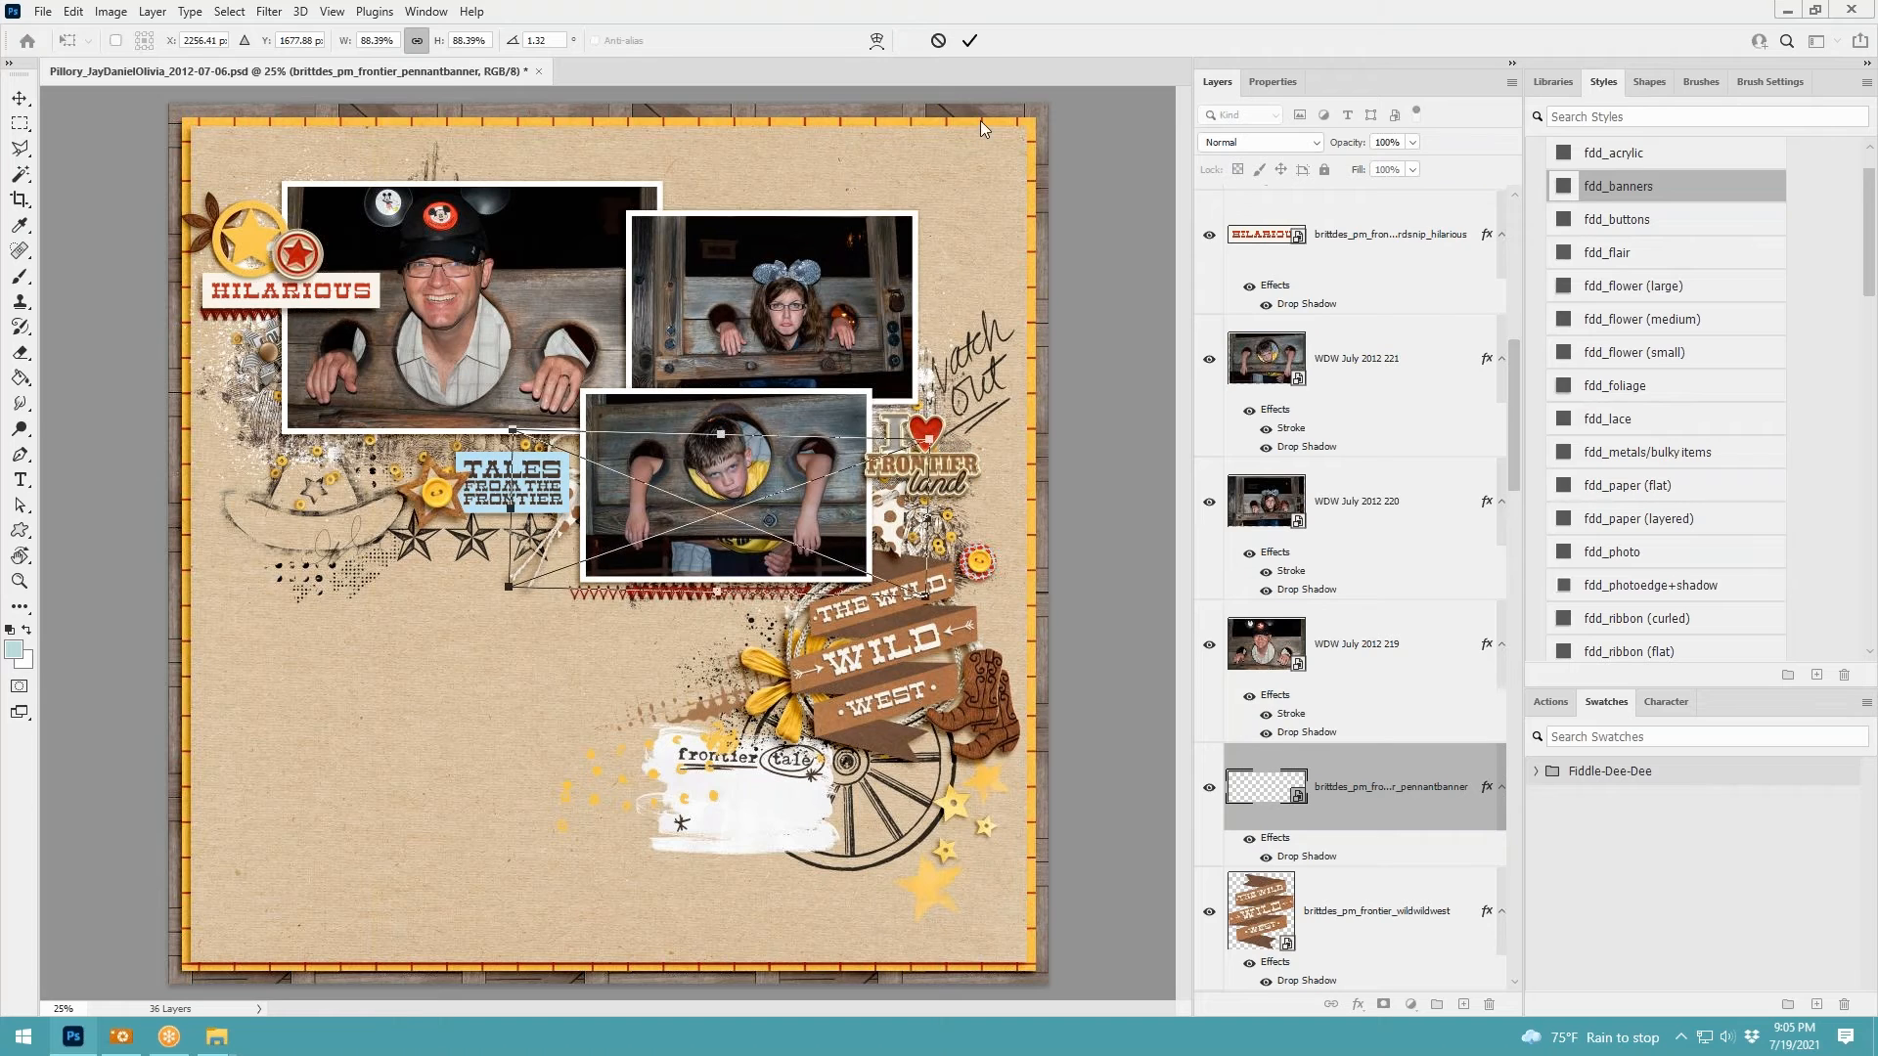
left_click(970, 40)
Shift the Tales from the Frontier word strip and its star cluster slightly left, away from the lowest photo
left_click(1115, 256)
left_click_drag(549, 475, 424, 483)
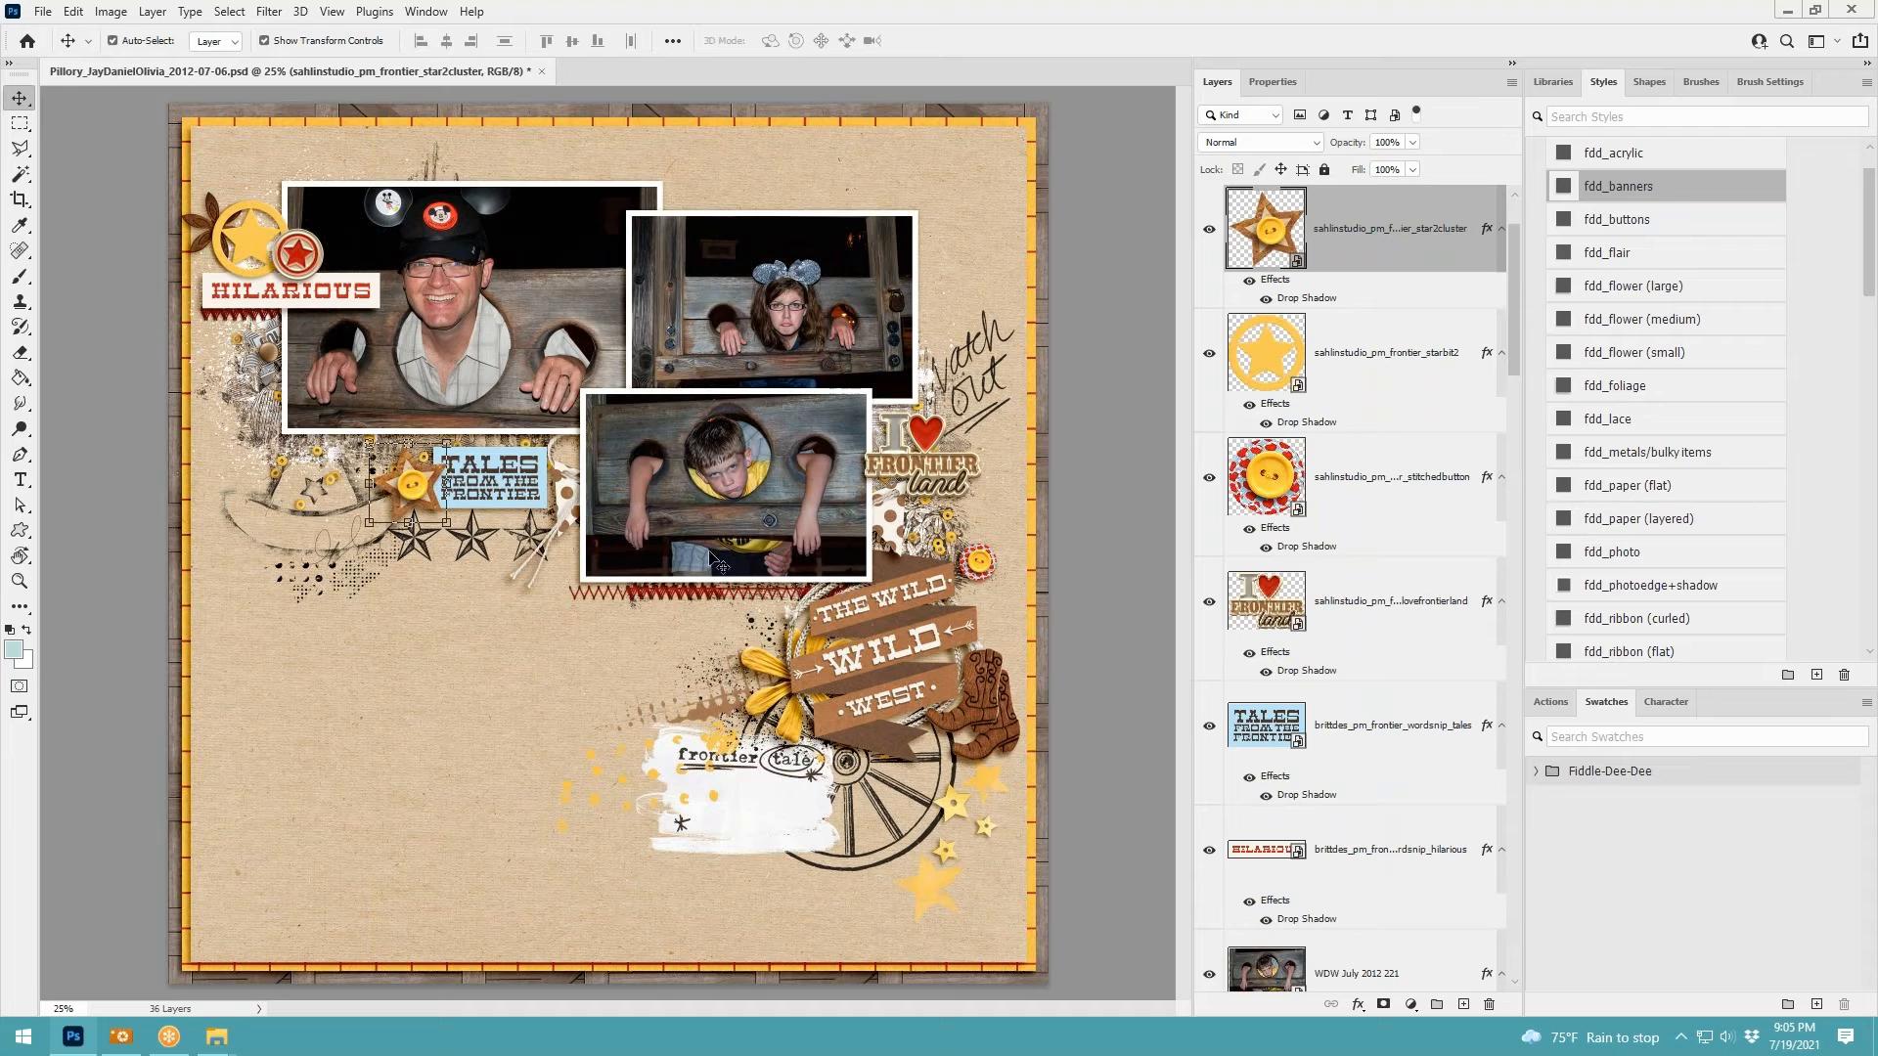
Add the red gingham flair brad below the lowest photo and apply the fdd_buttons style to it
scroll(681, 540, "up", 2)
scroll(681, 543, "up", 3)
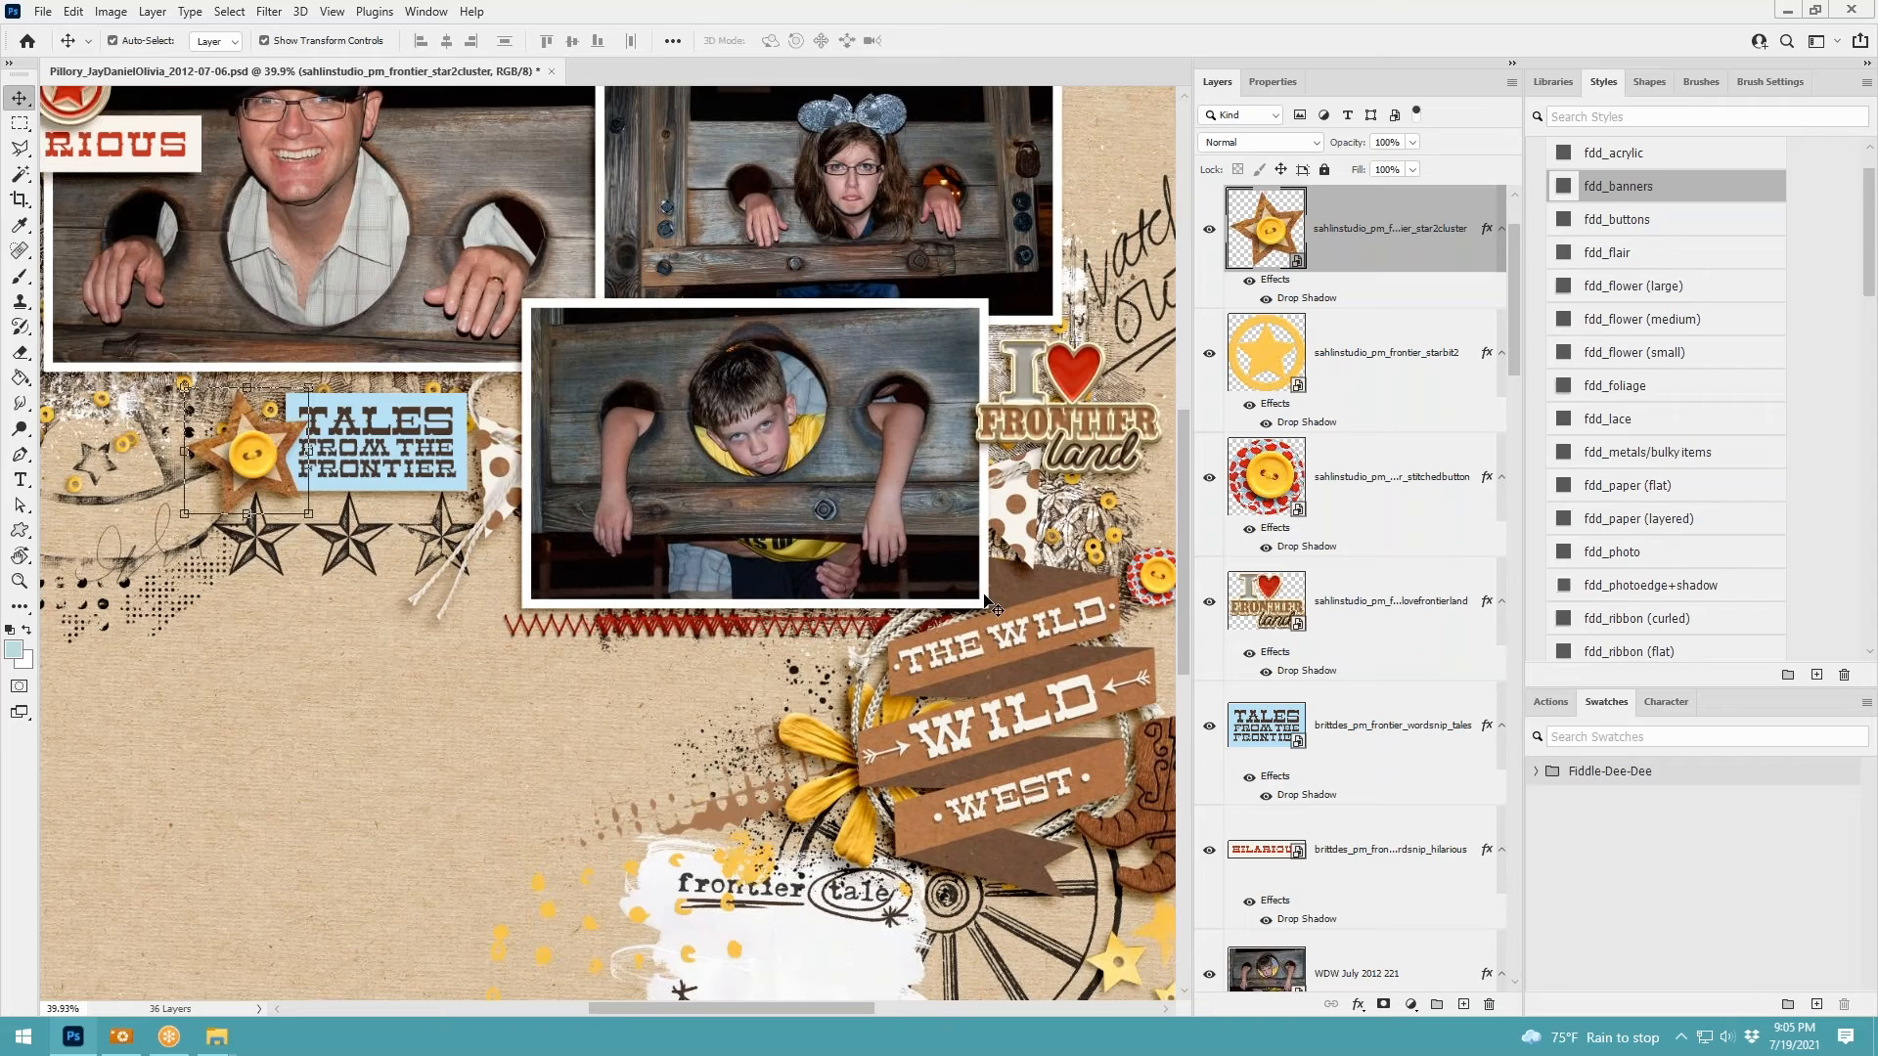
scroll(986, 603, "down", 3)
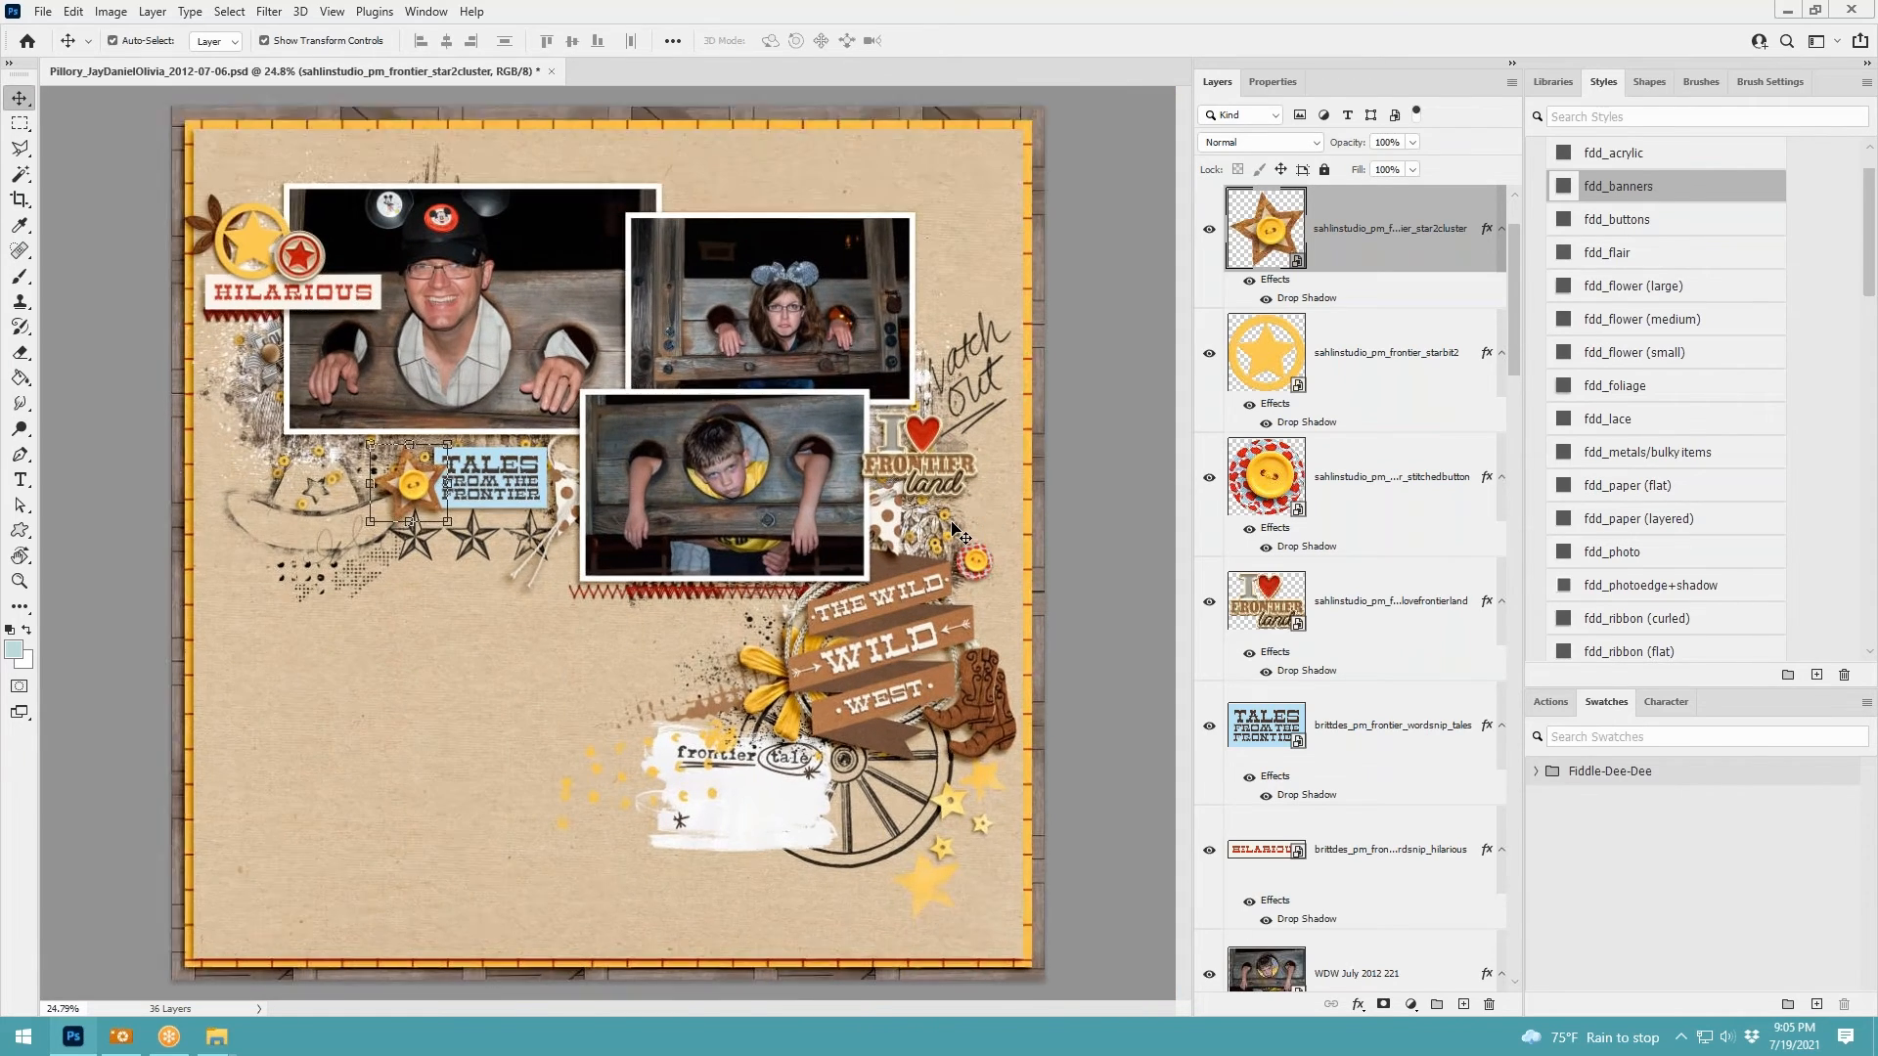
scroll(955, 531, "up", 1)
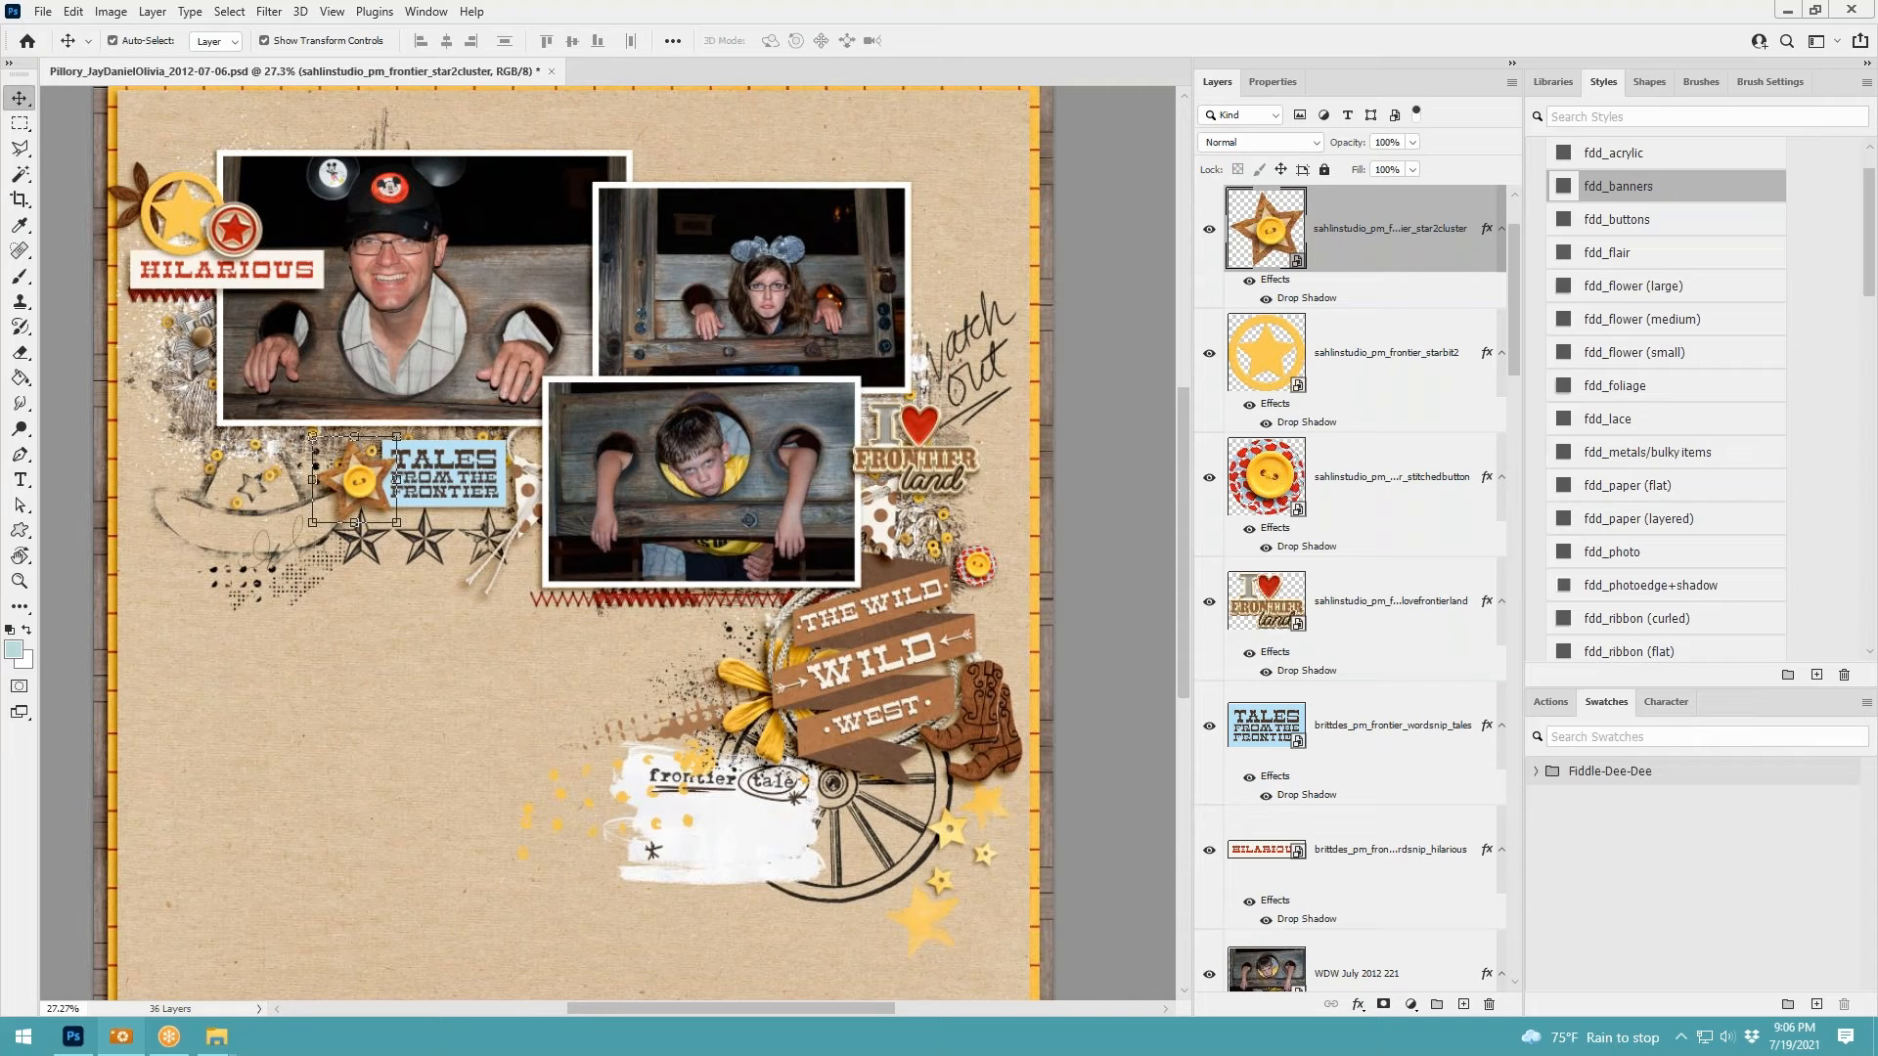
left_click_drag(501, 651, 584, 642)
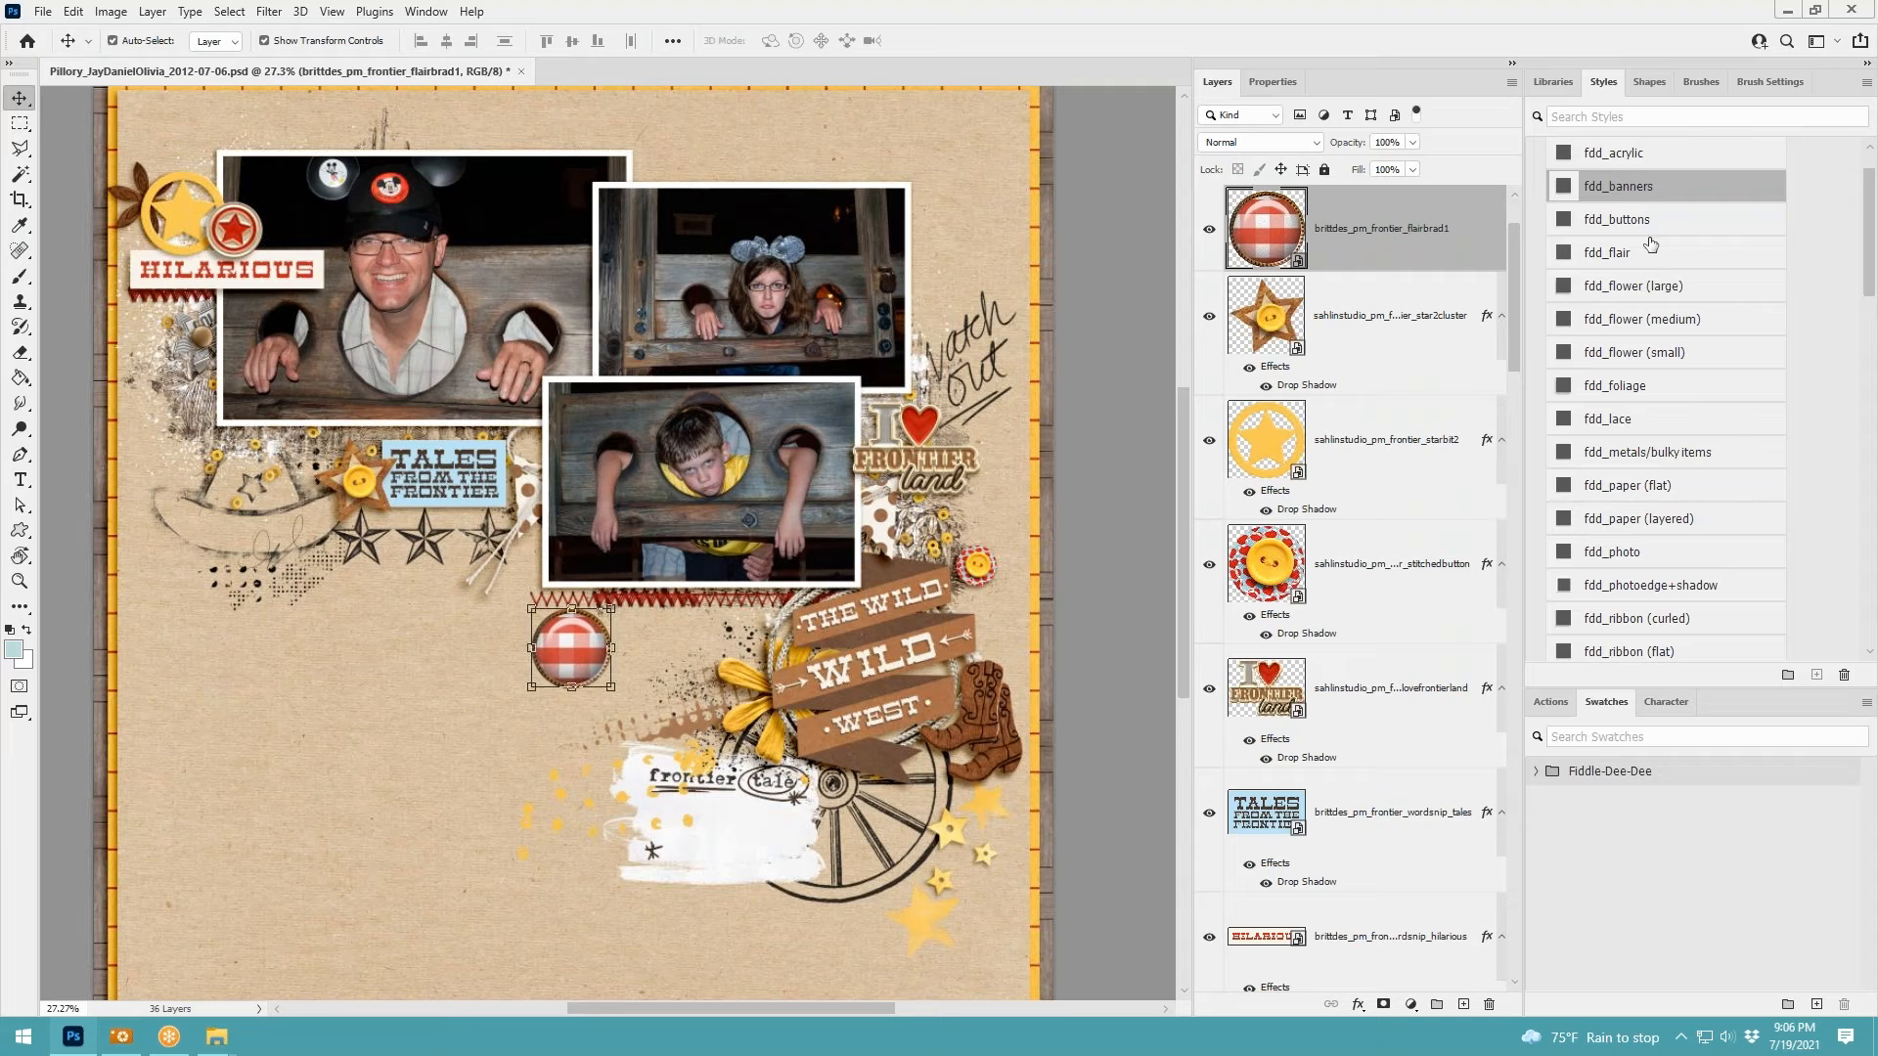
scroll(1632, 243, "up", 1)
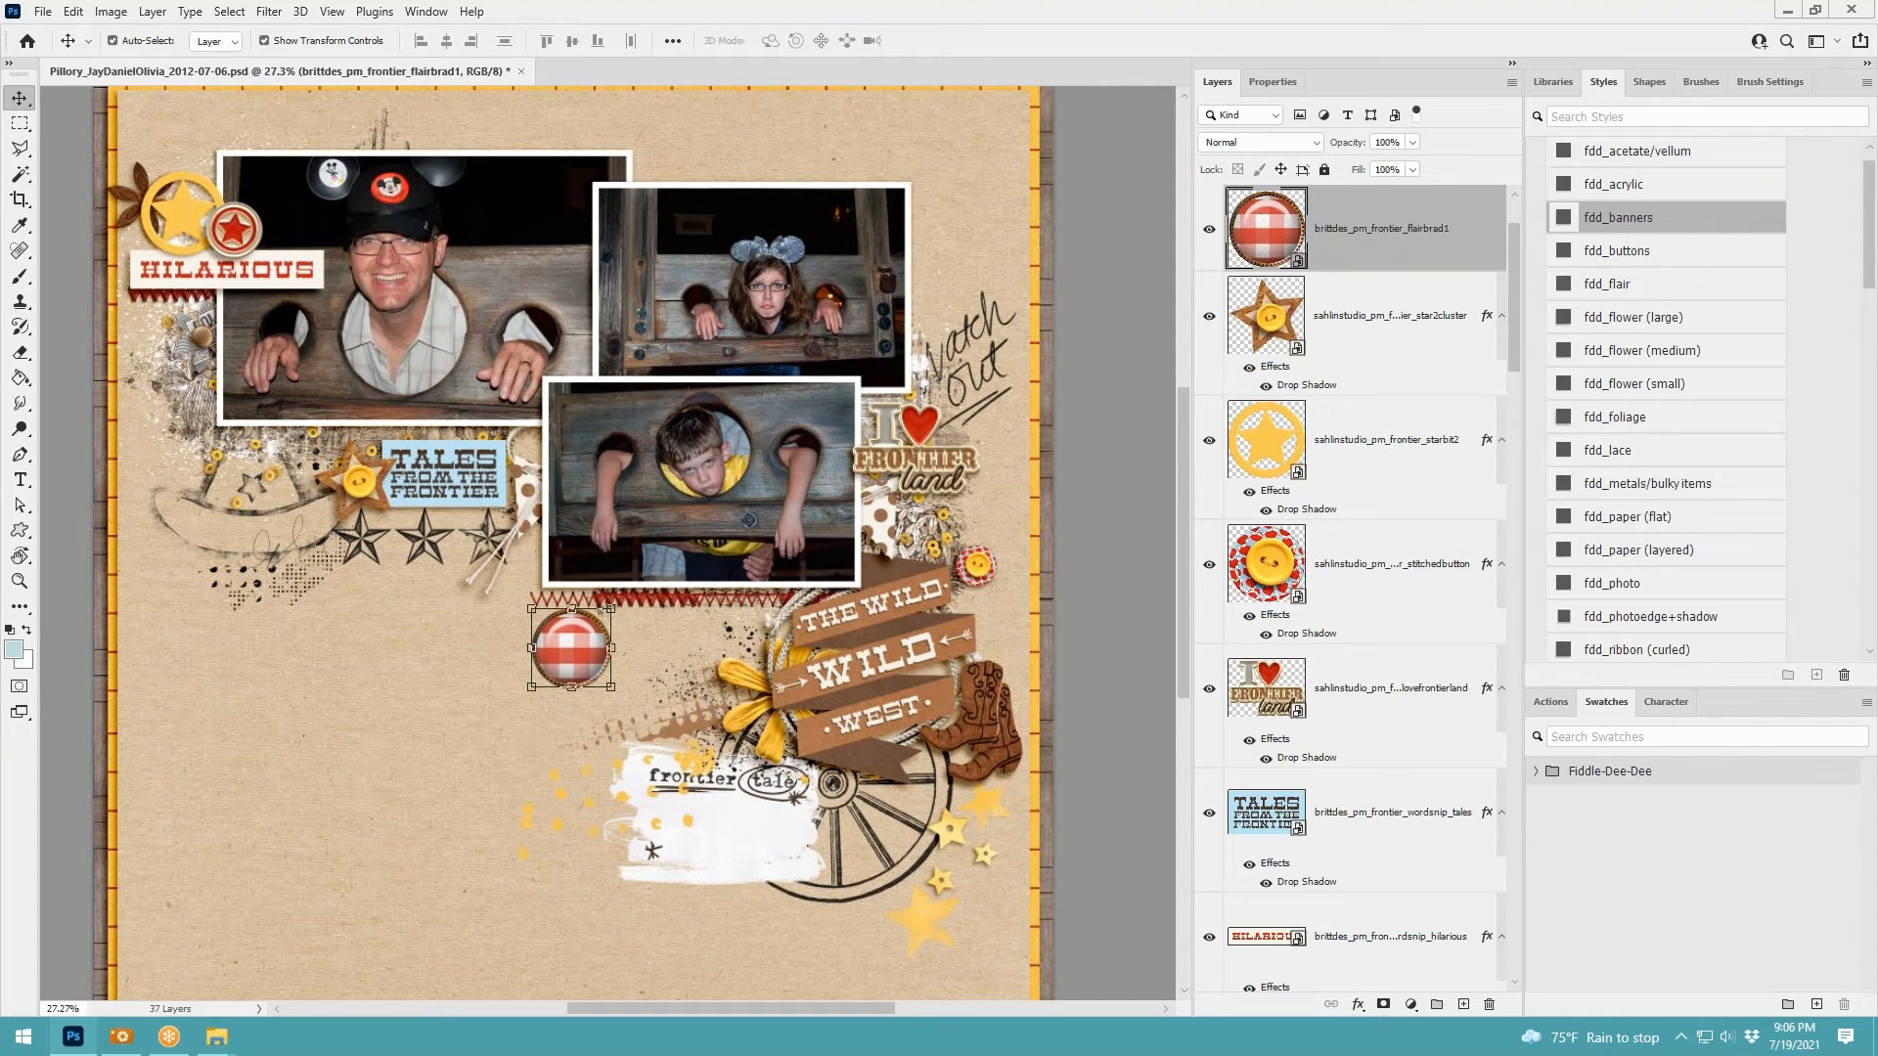
left_click(1616, 250)
Scale the flair brad to 45.62% and place it on the wagon wheel's hub
left_click_drag(610, 610, 570, 649)
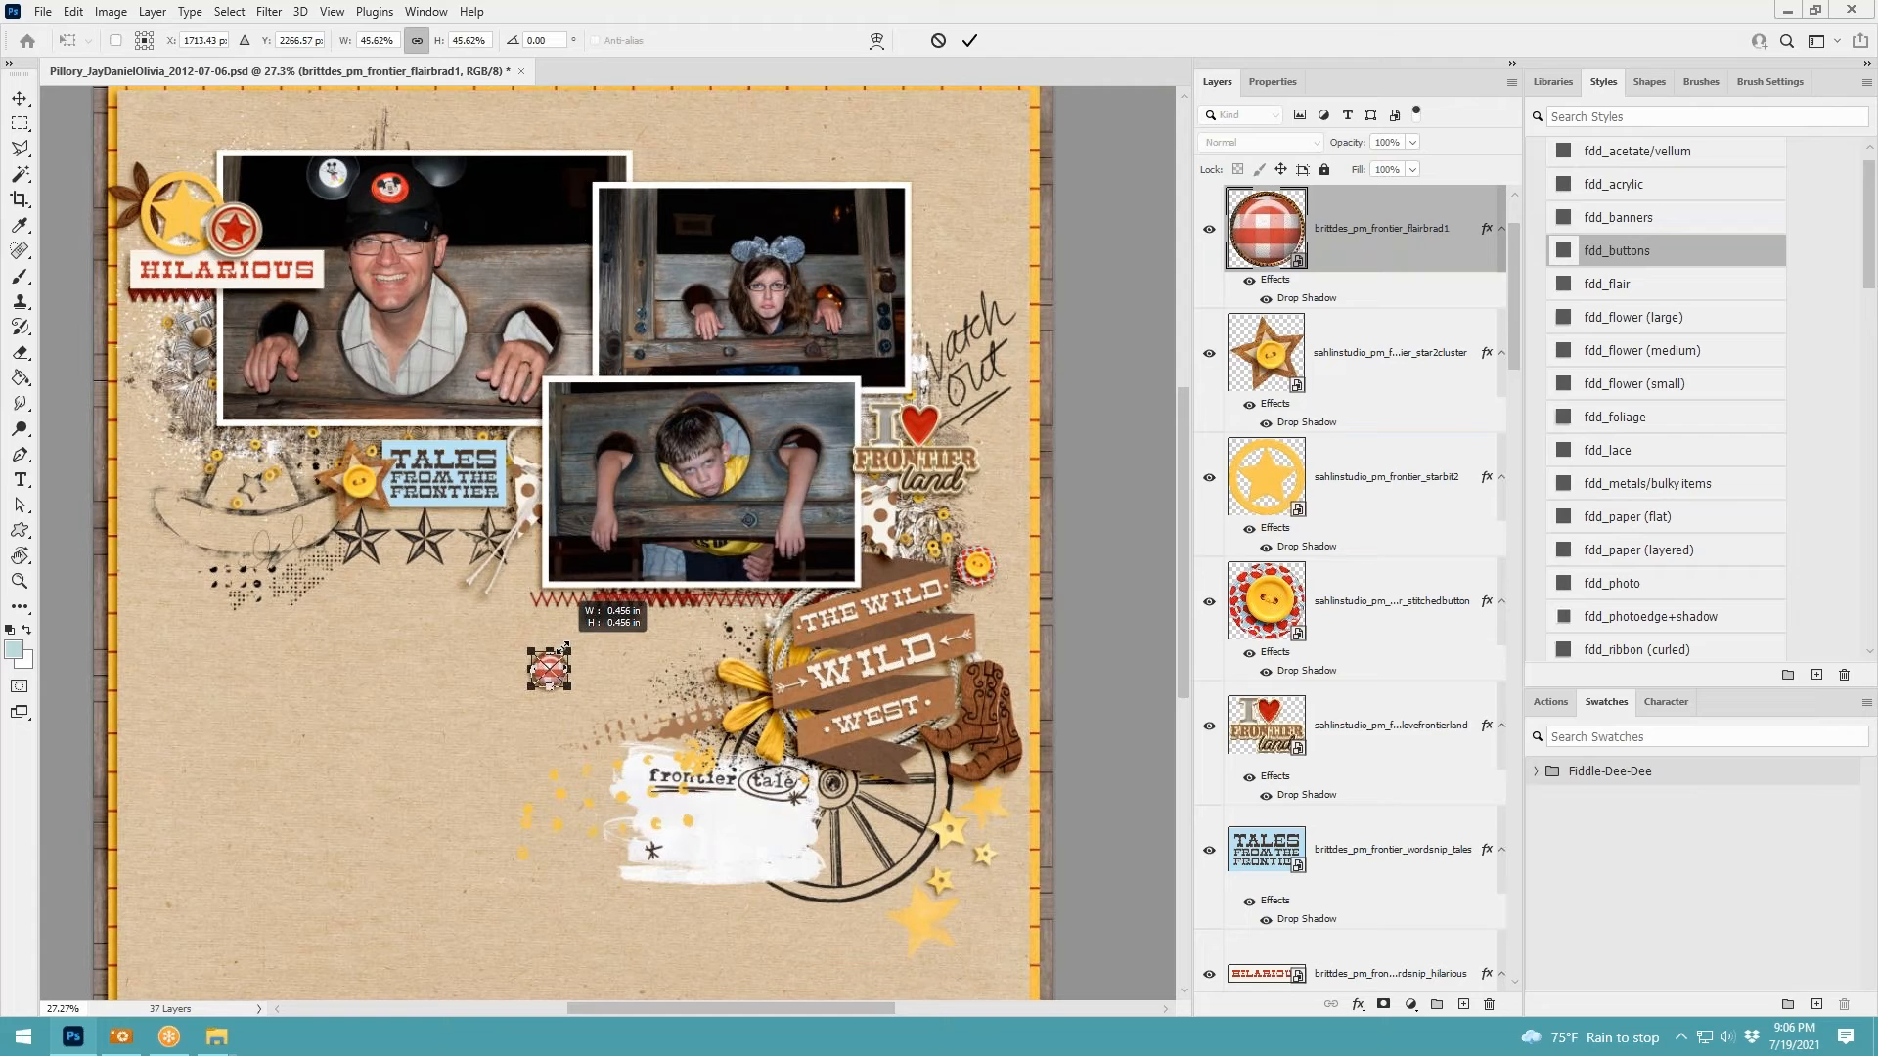
left_click(969, 41)
left_click_drag(549, 669, 833, 784)
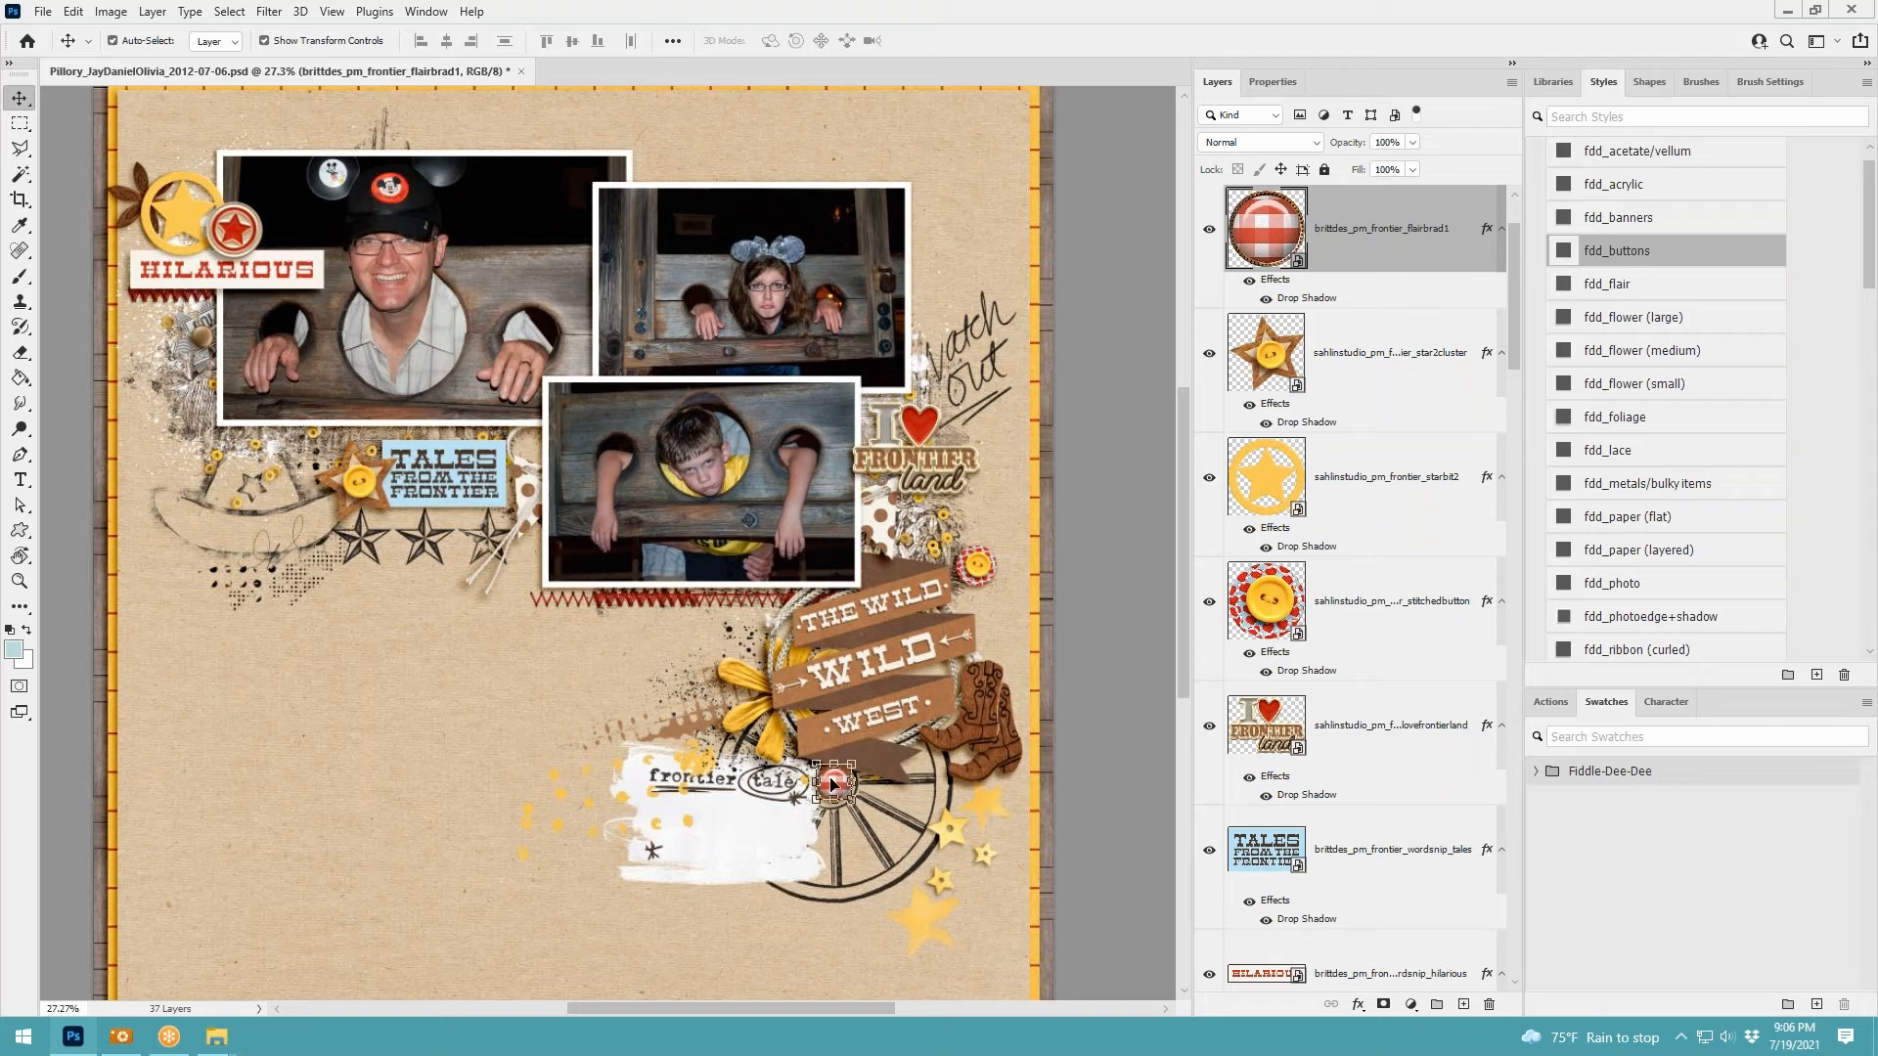
Add the red brittdes_pm_frontier_flower1 with the fdd_flower (small) style and place it just below the star cluster and Tales from the Frontier strip
left_click_drag(1877, 293, 534, 686)
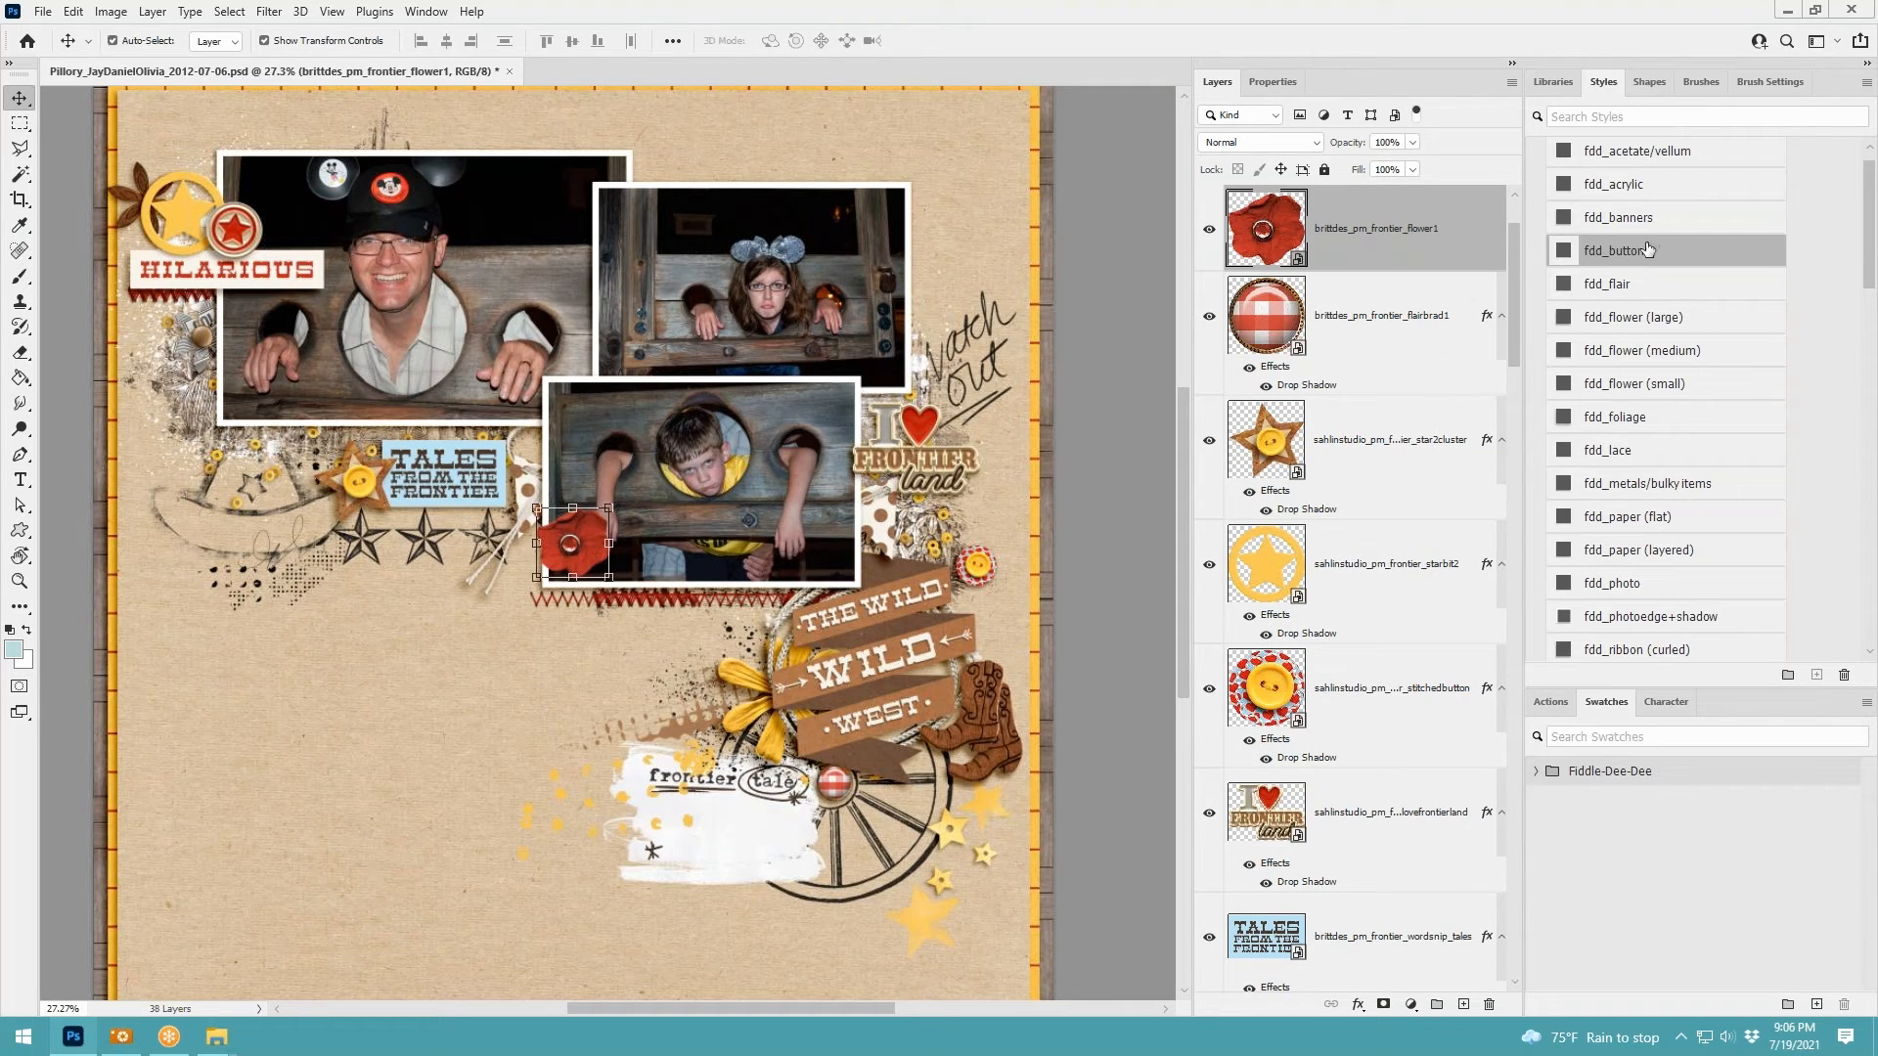
left_click(1661, 382)
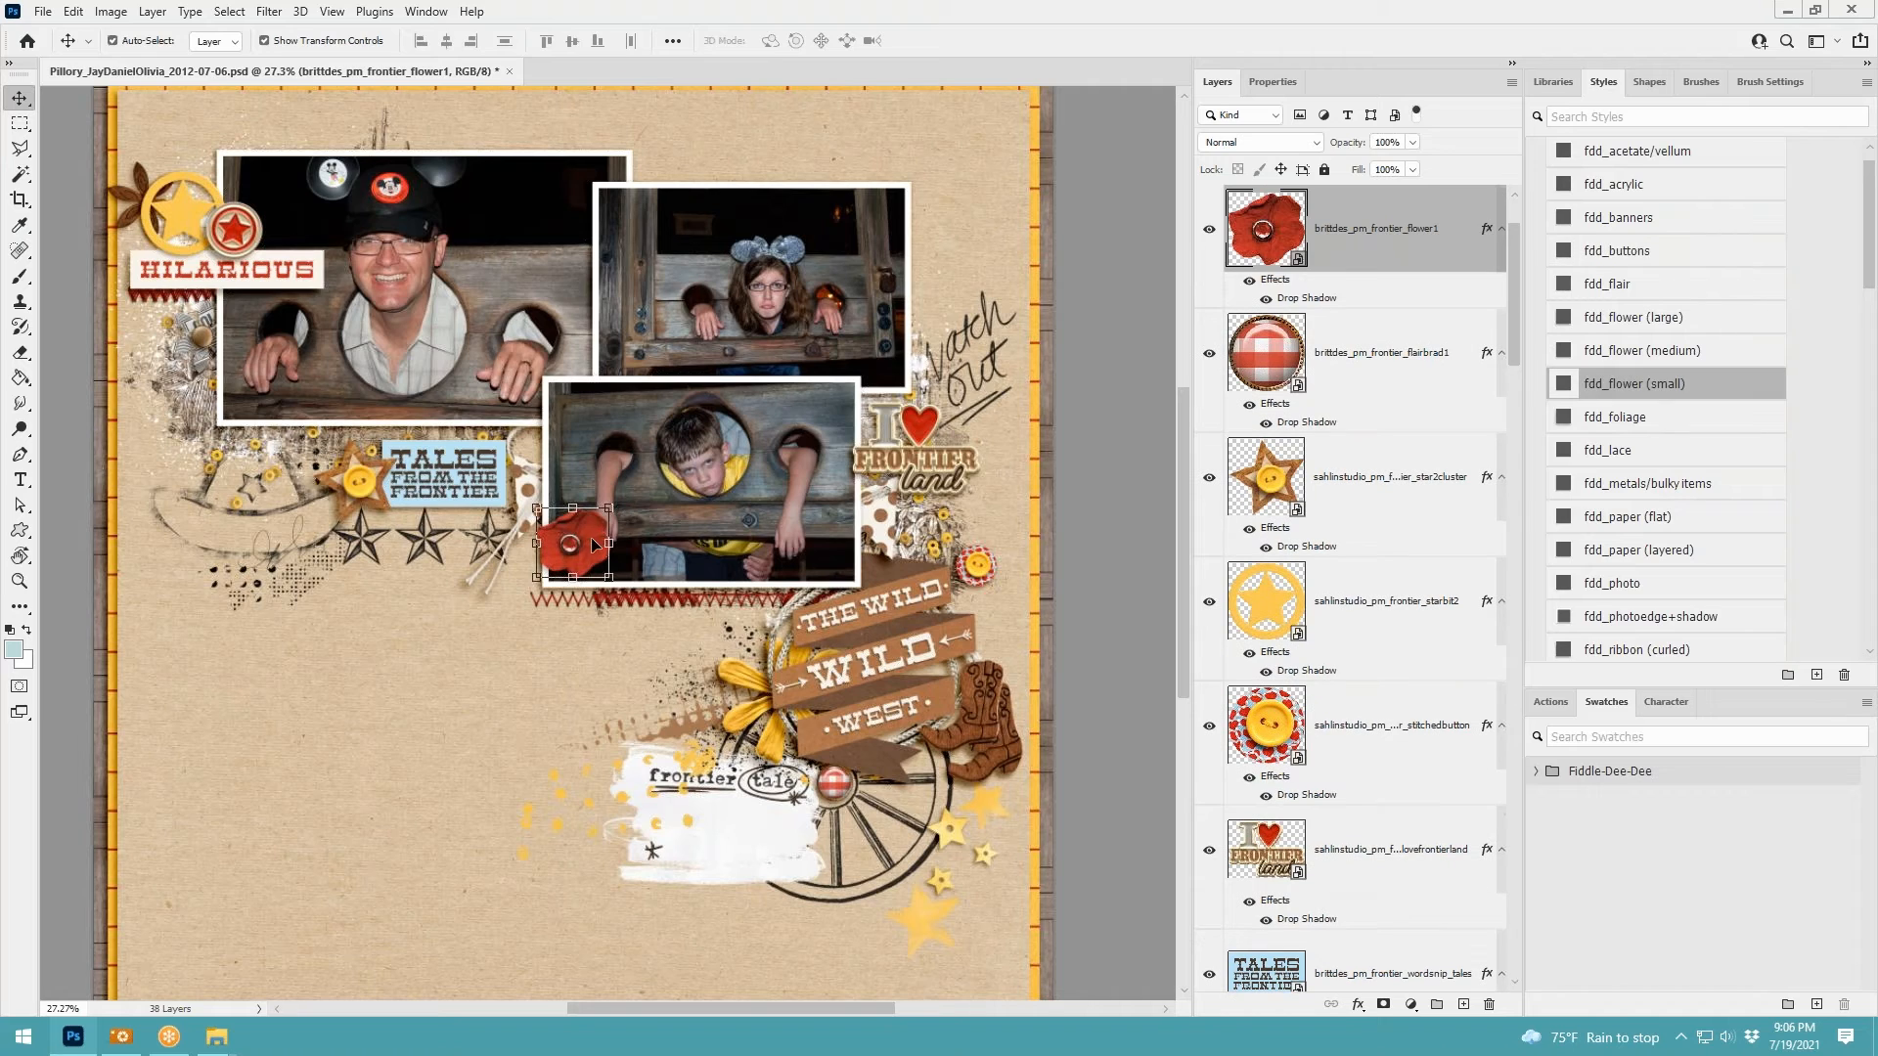
left_click_drag(593, 545, 408, 526)
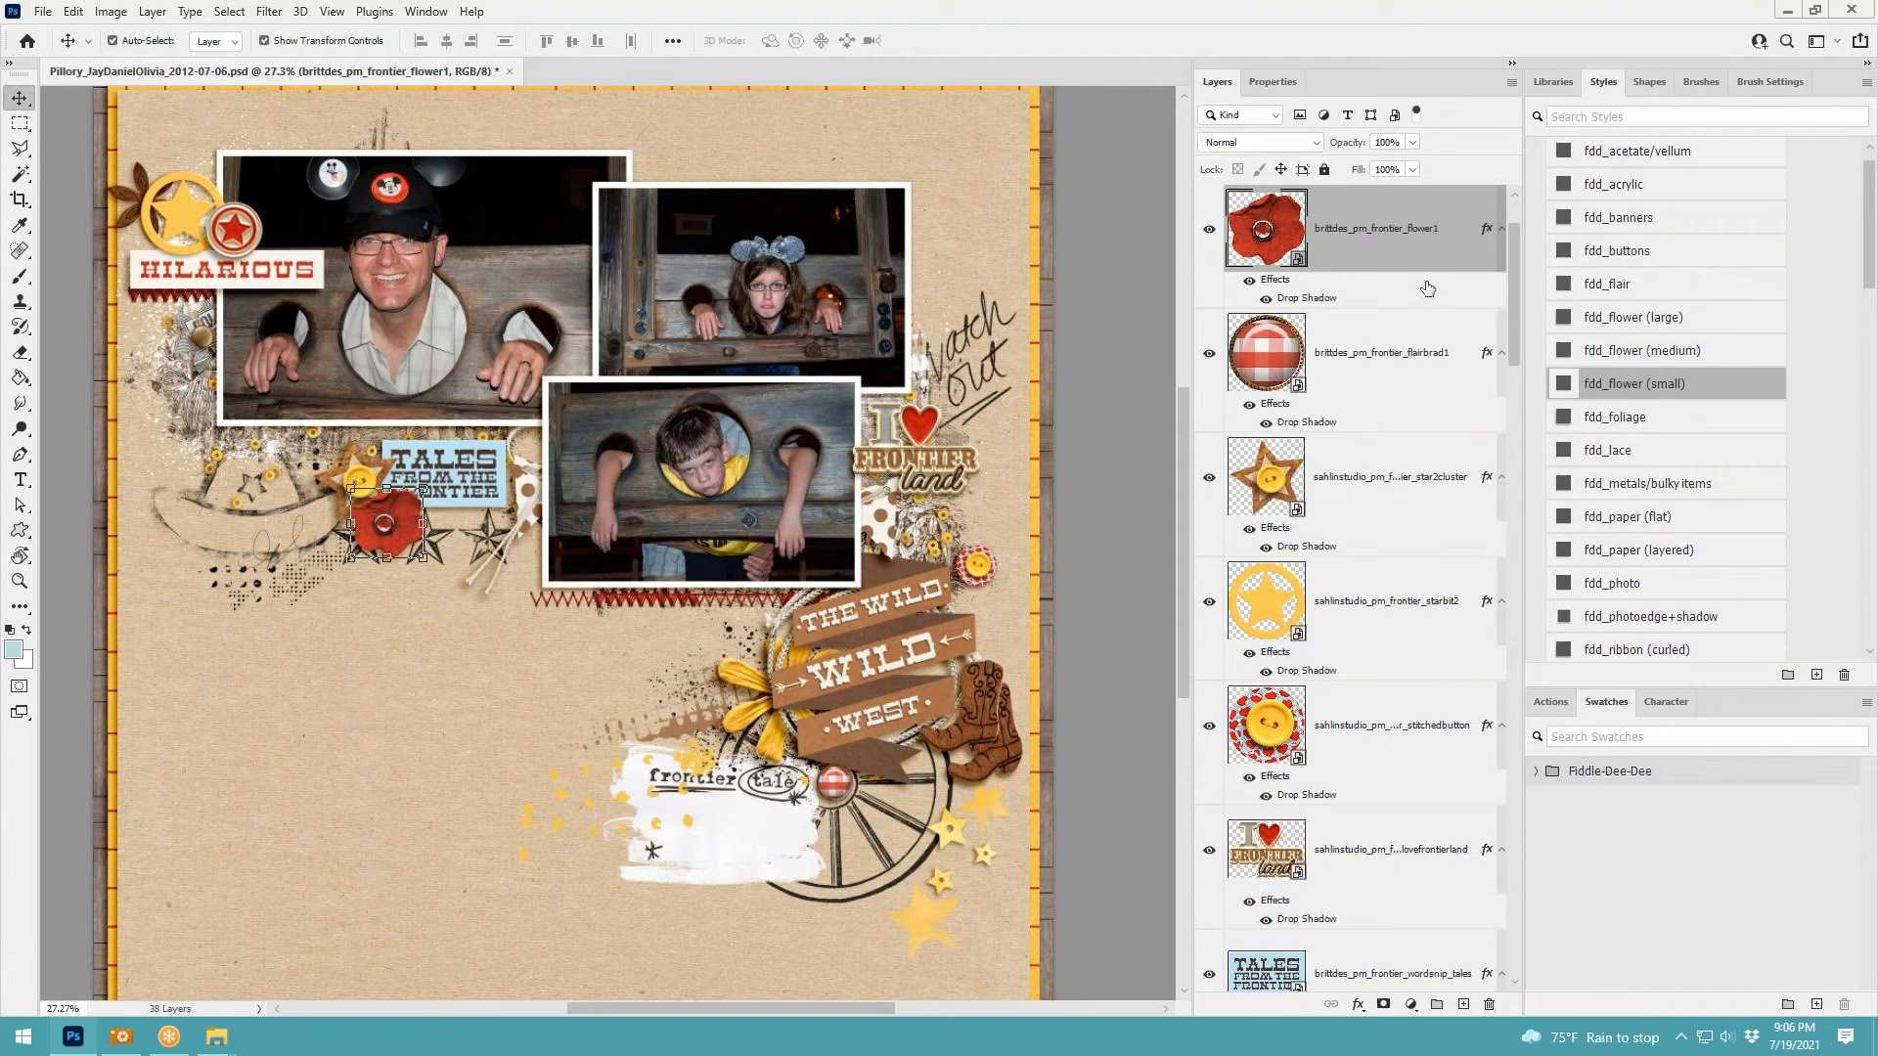
mouse_move(404, 512)
left_mouse_down()
mouse_move(403, 531)
mouse_move(332, 452)
mouse_move(330, 422)
mouse_move(411, 504)
left_mouse_up()
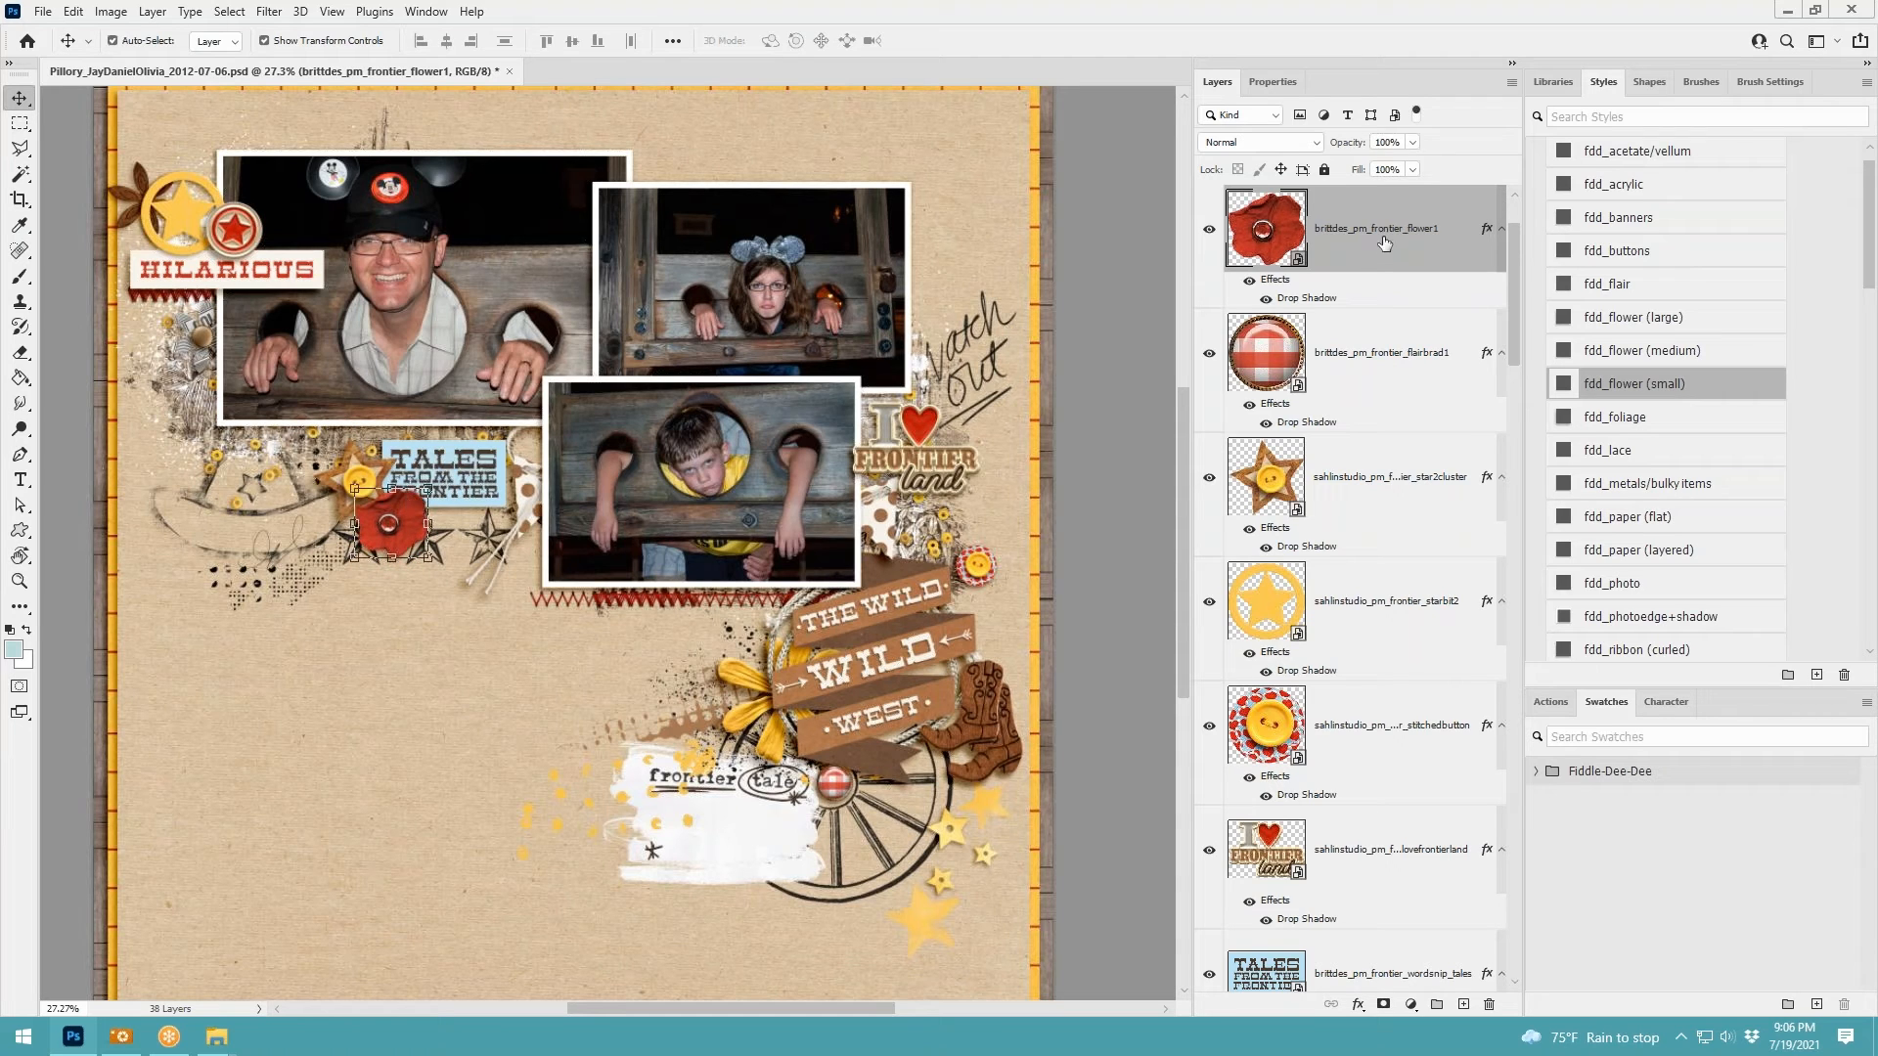
Move the red flower's layer beneath the Tales from the Frontier strip, rotate the flower to -76.97° and nudge it slightly upward
left_click_drag(1384, 242, 1330, 963)
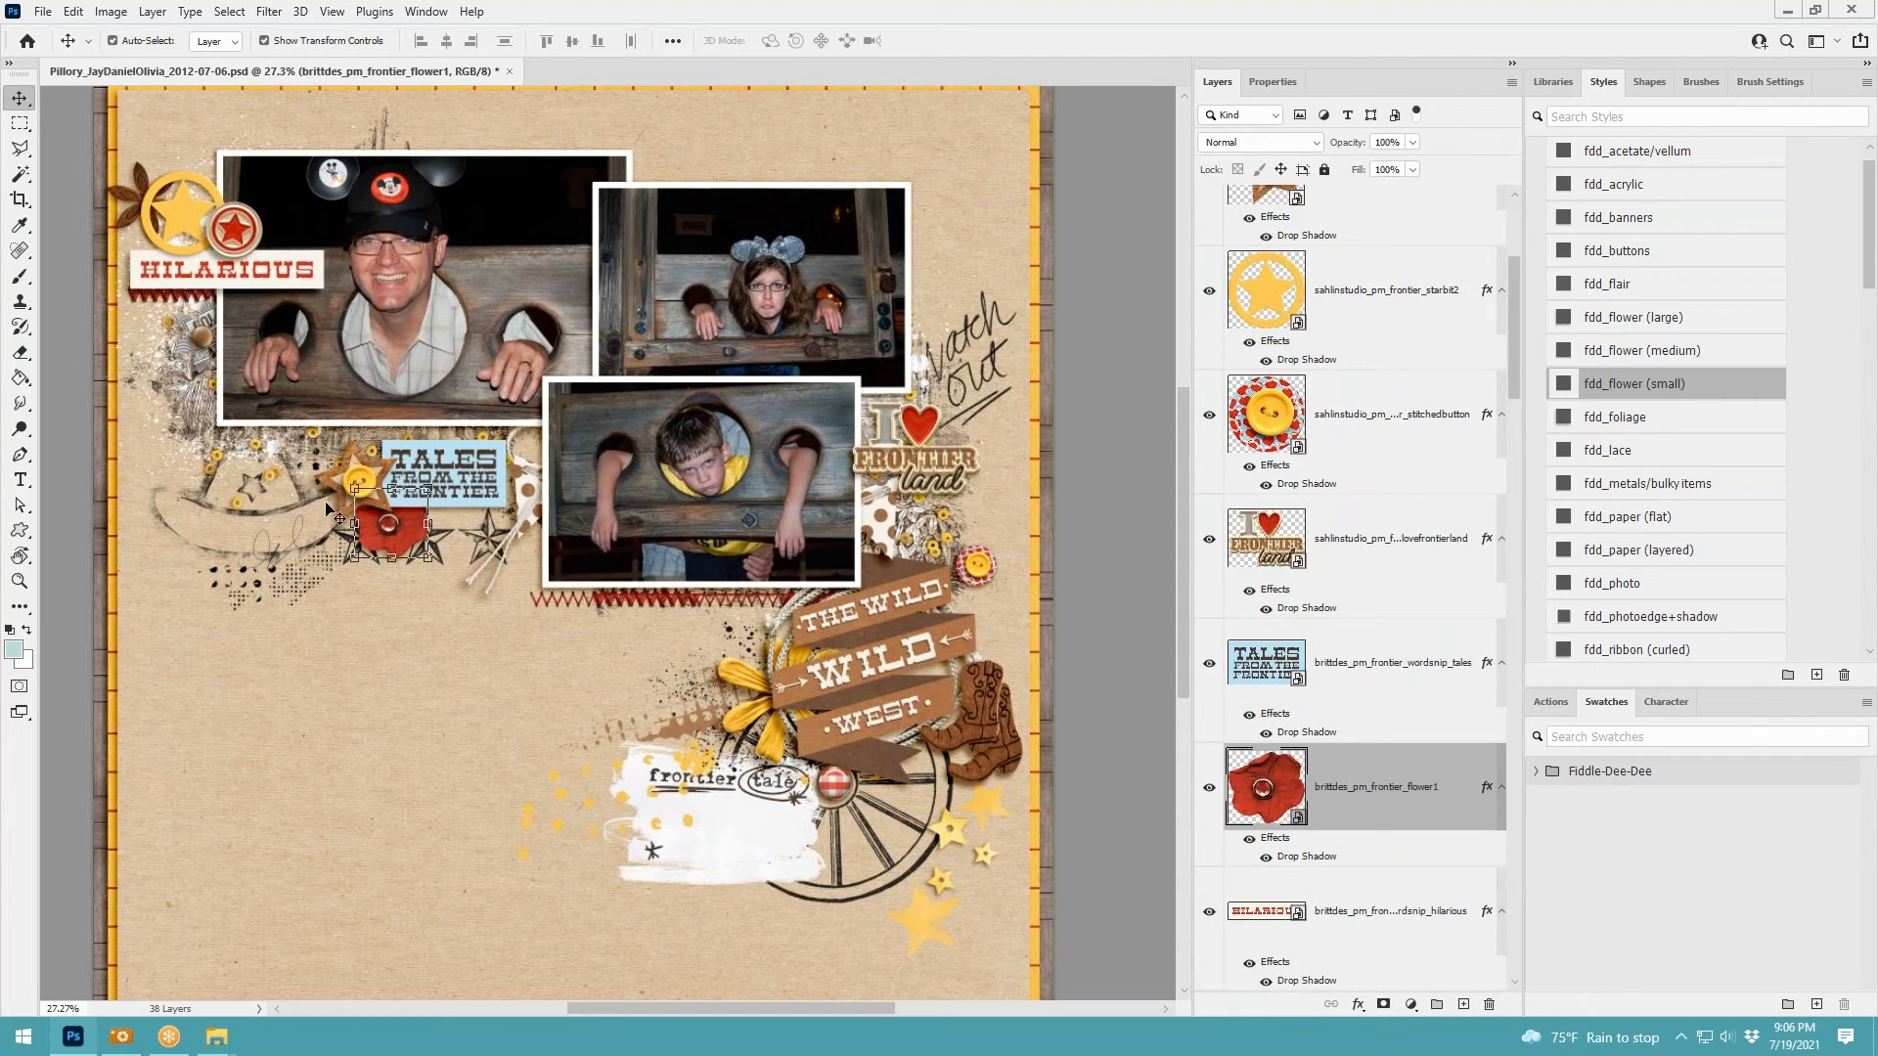
left_click_drag(406, 520, 354, 459)
key("ctrl+t")
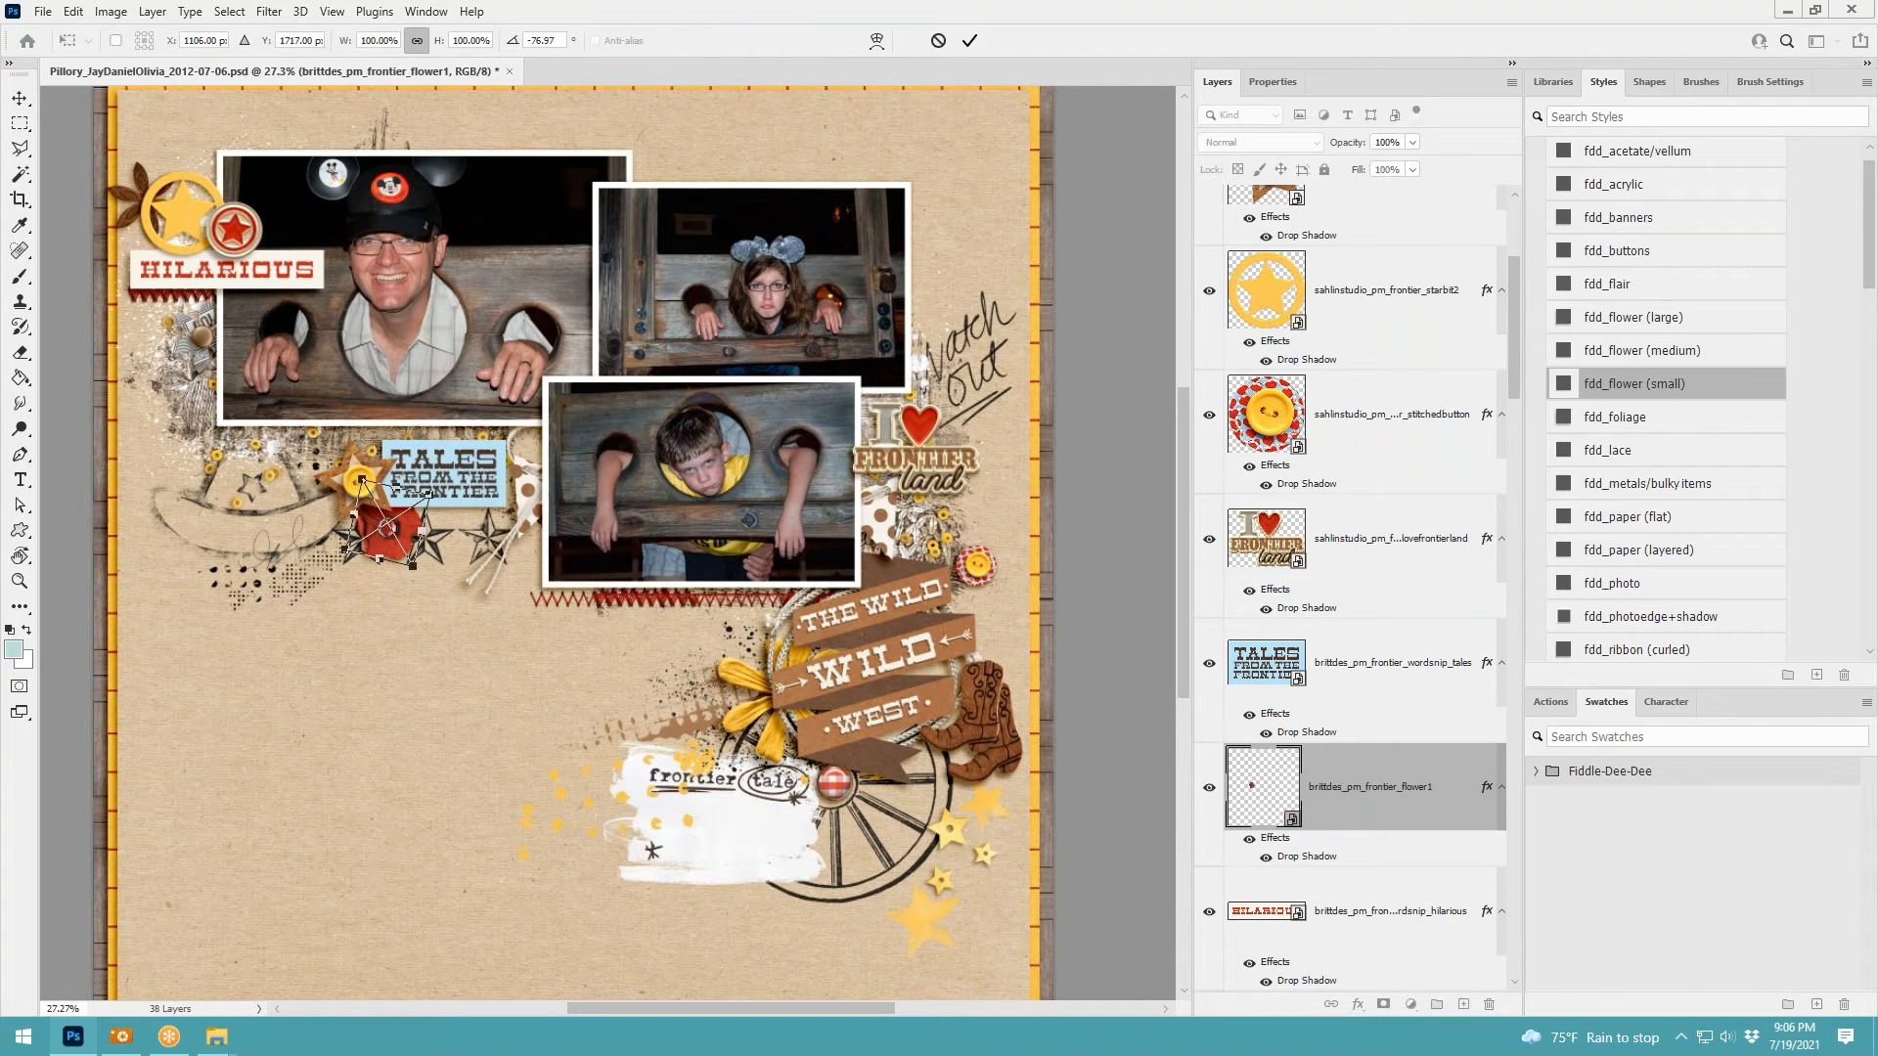
left_click(969, 40)
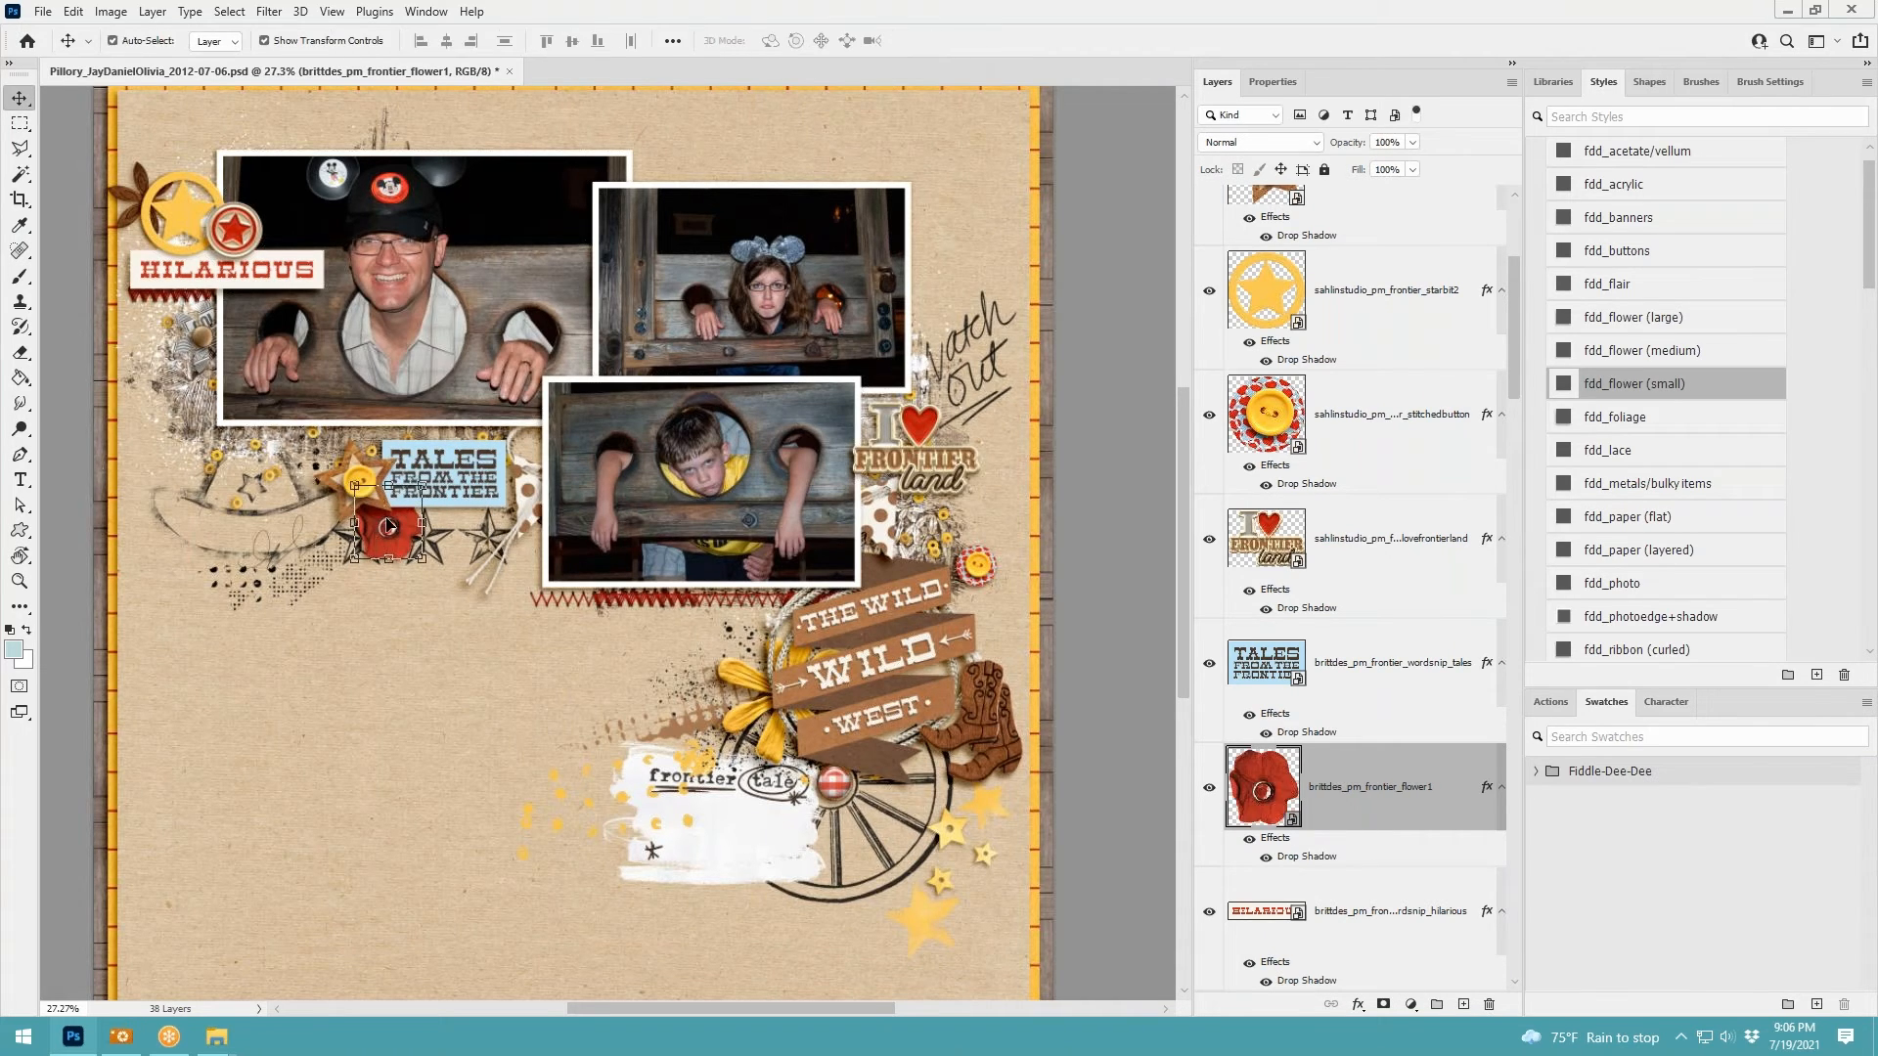
left_click_drag(388, 526, 389, 522)
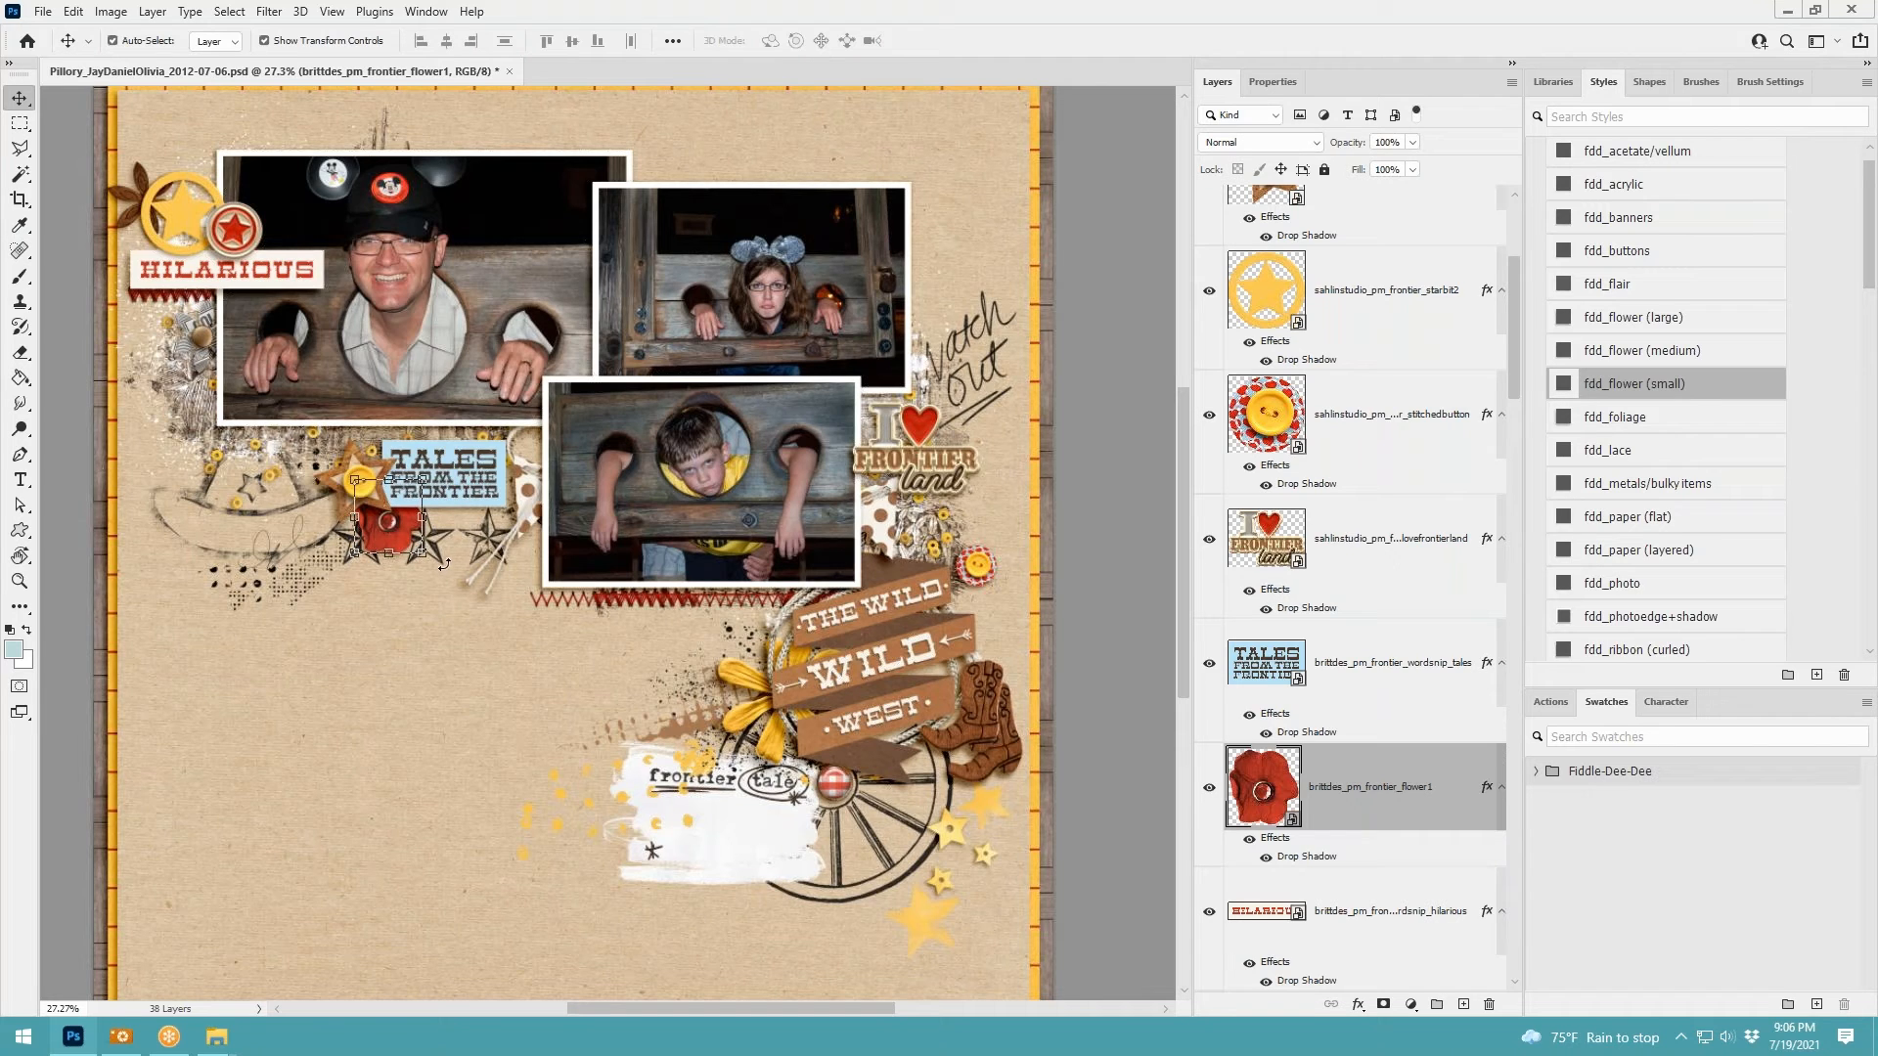
left_click(436, 615)
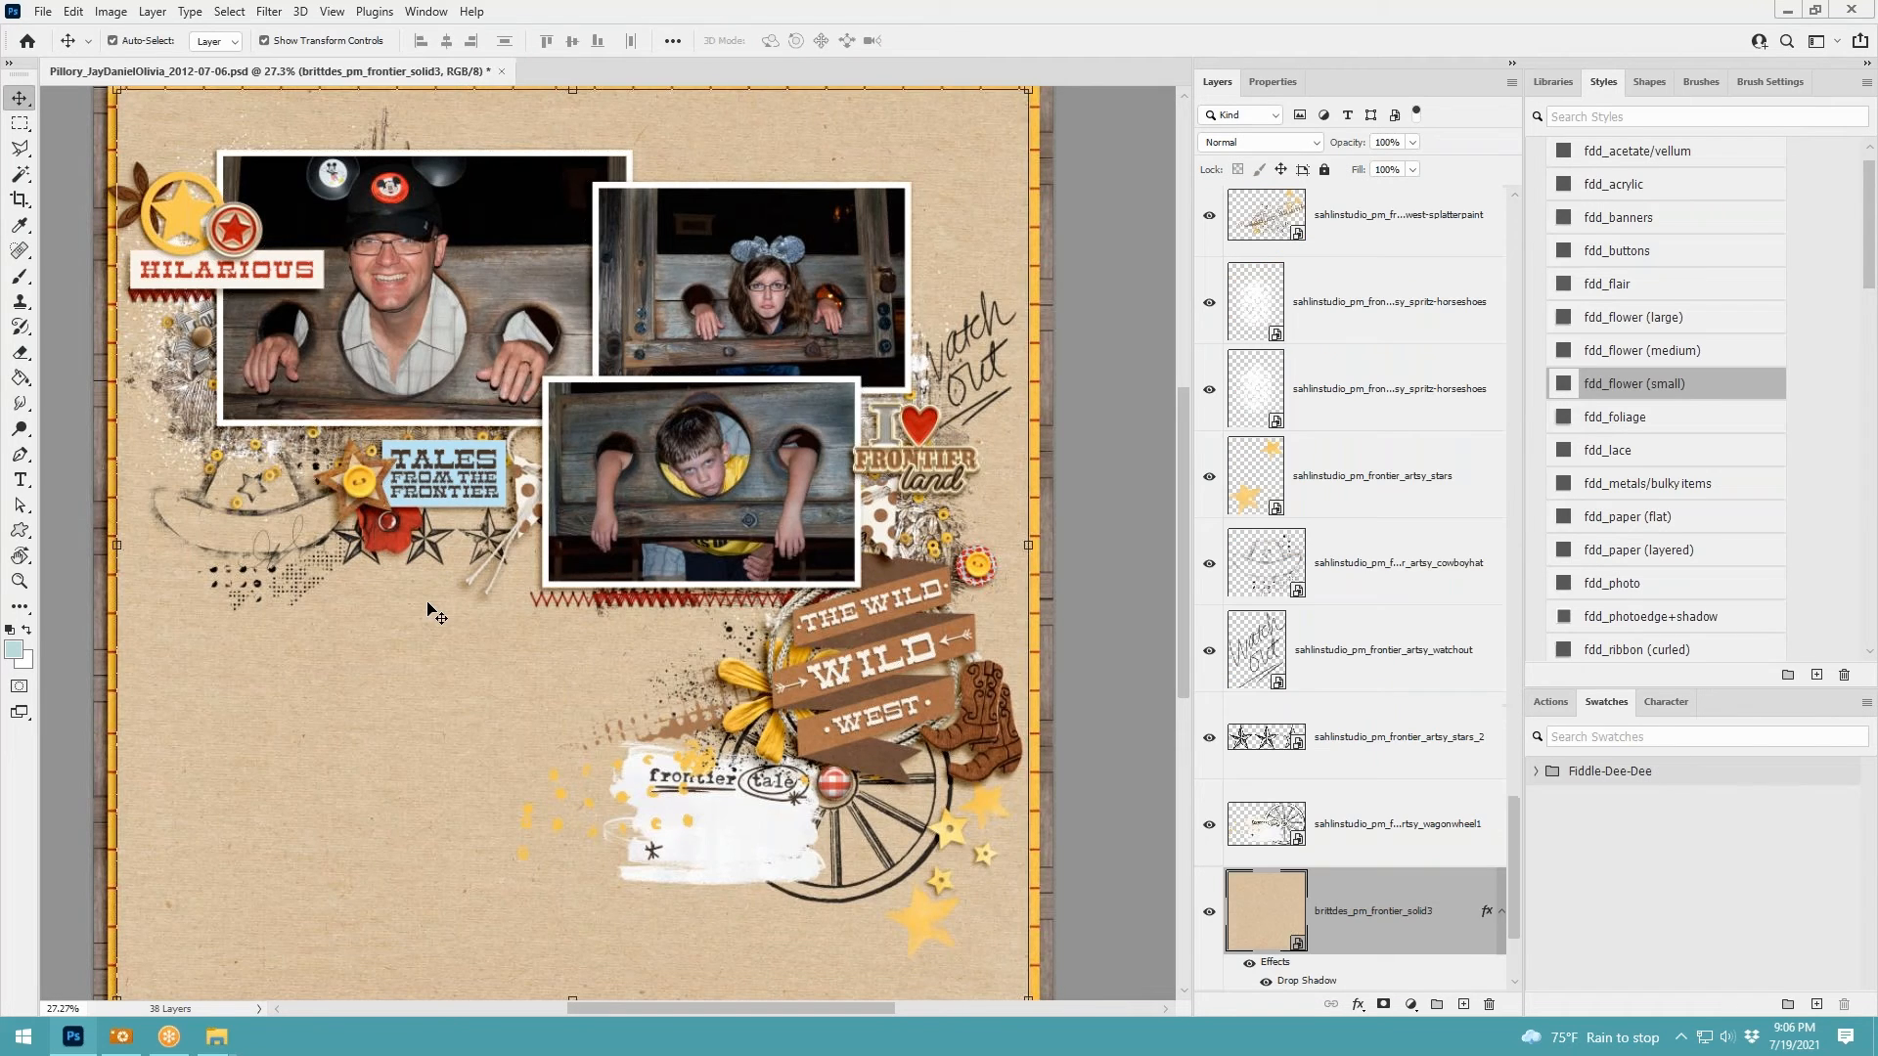
Add the brittdes_pm_frontier_circljournaler half circle, flip it horizontally and place it against the outer edge of the upper-right photo
left_click(398, 538)
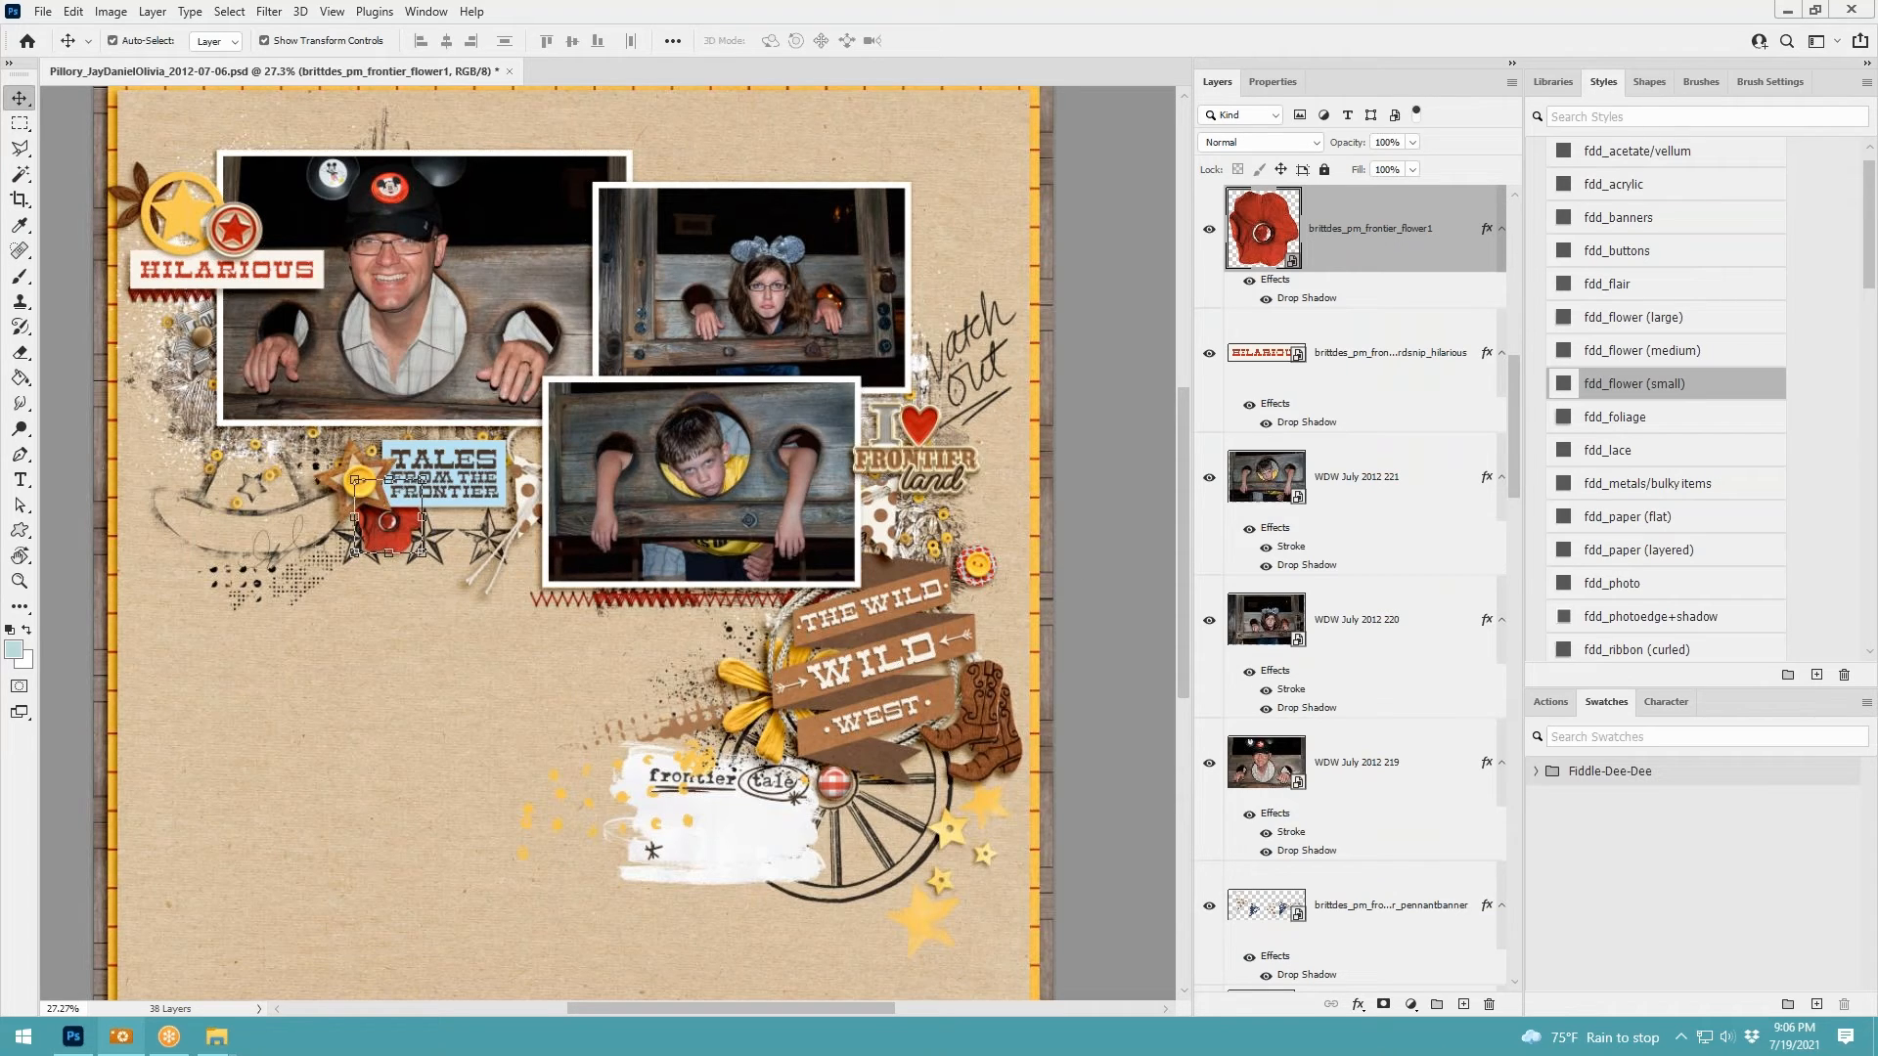
key("ctrl+v")
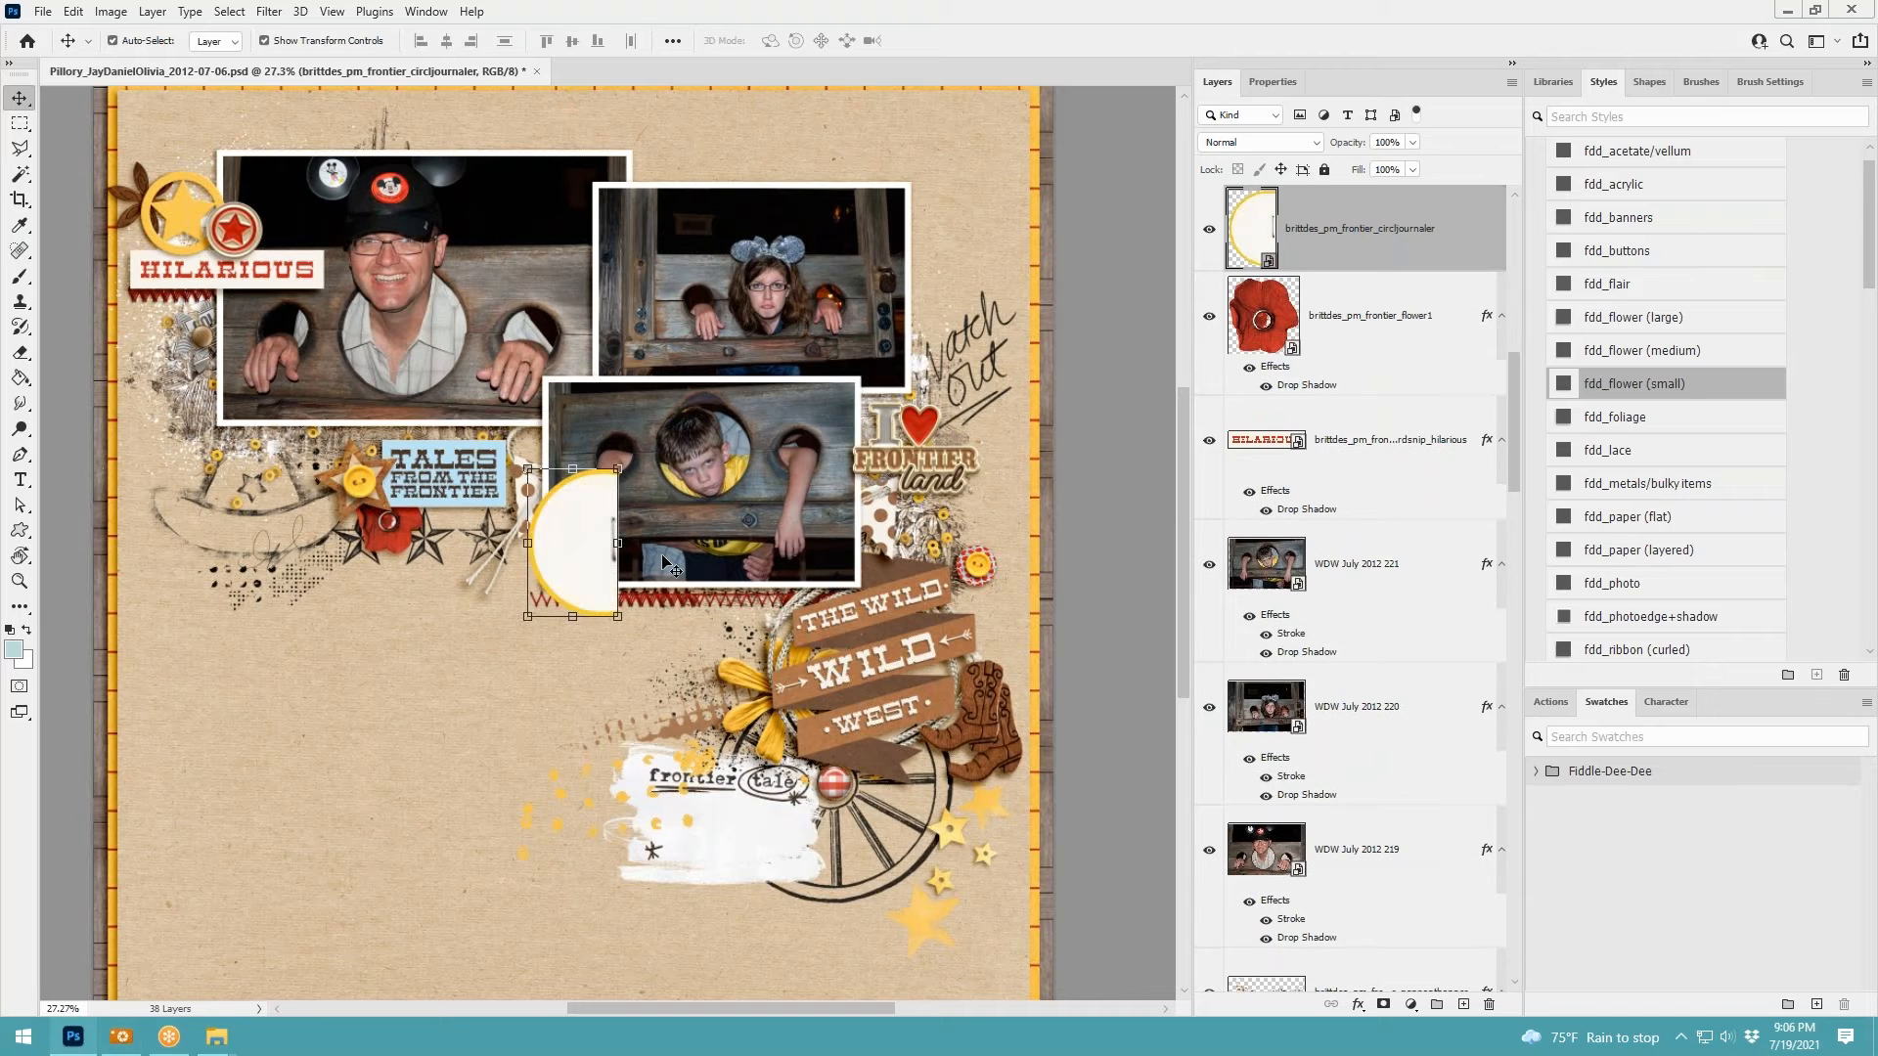
left_click_drag(581, 535, 918, 257)
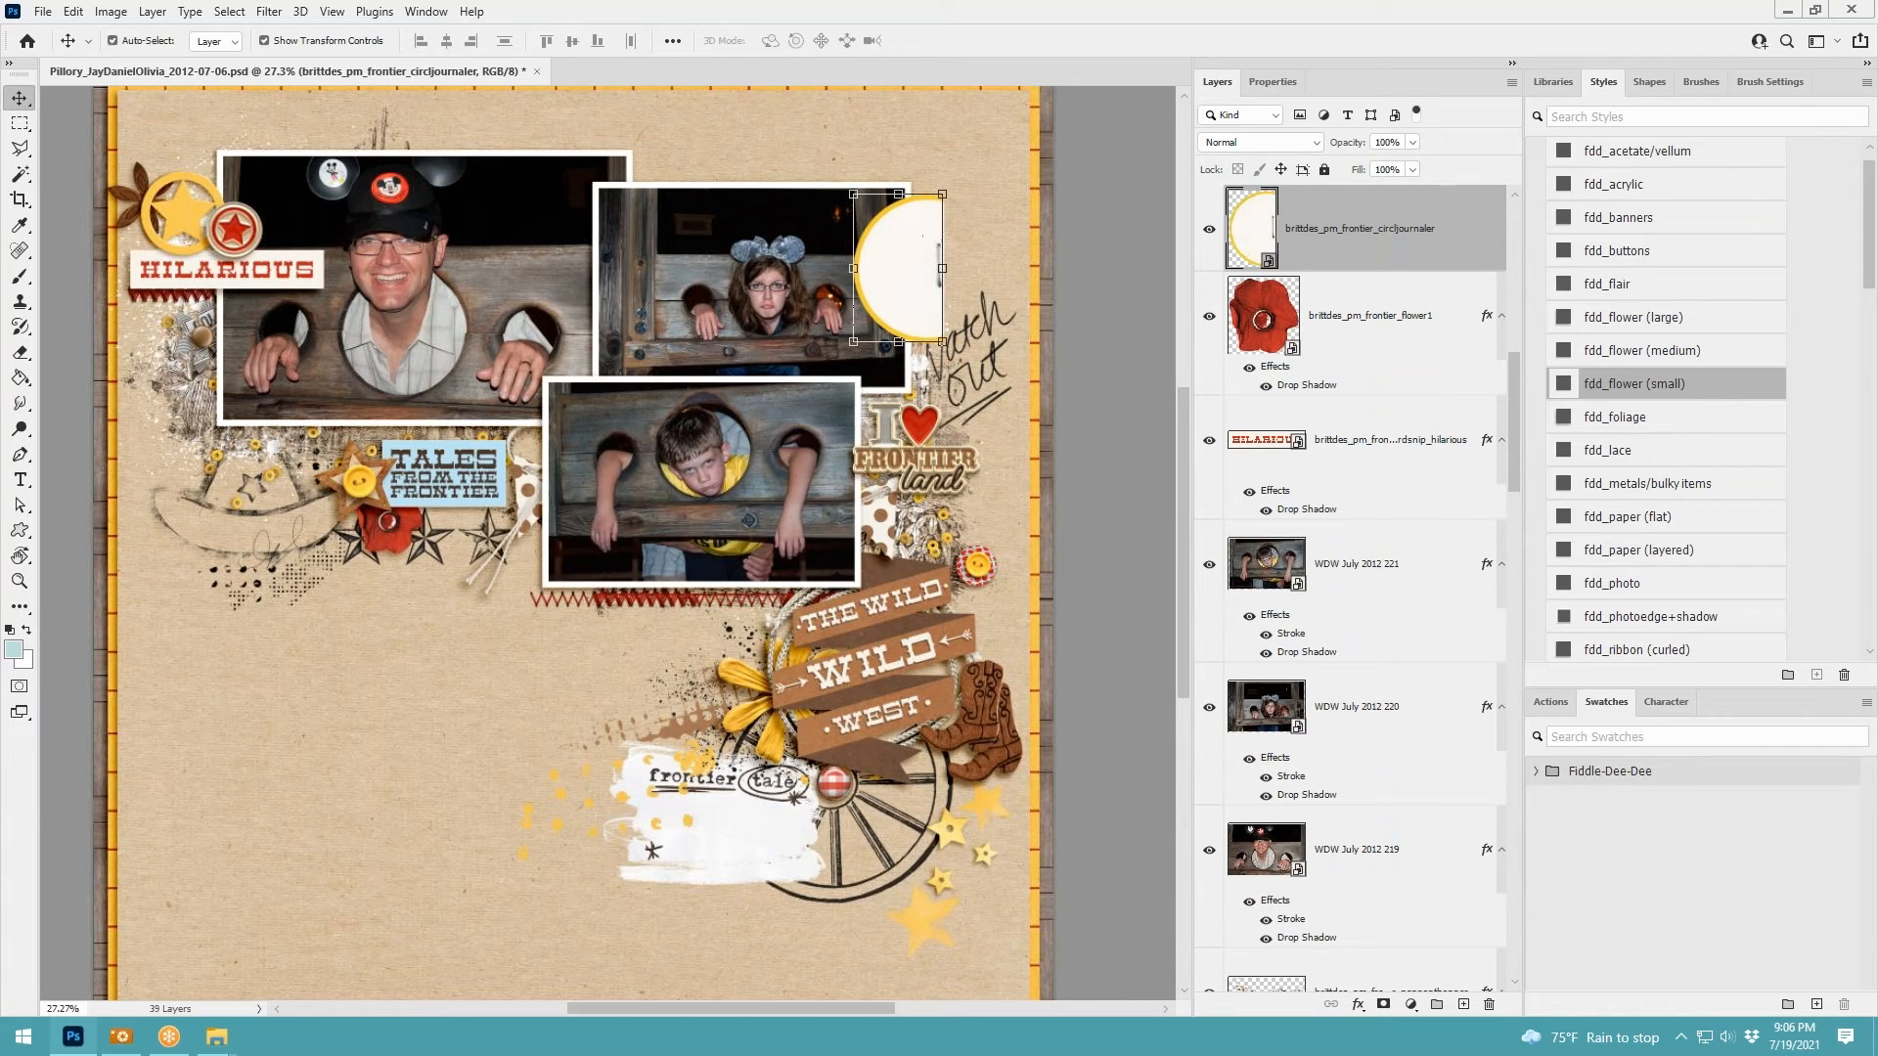
left_click(72, 12)
mouse_move(125, 463)
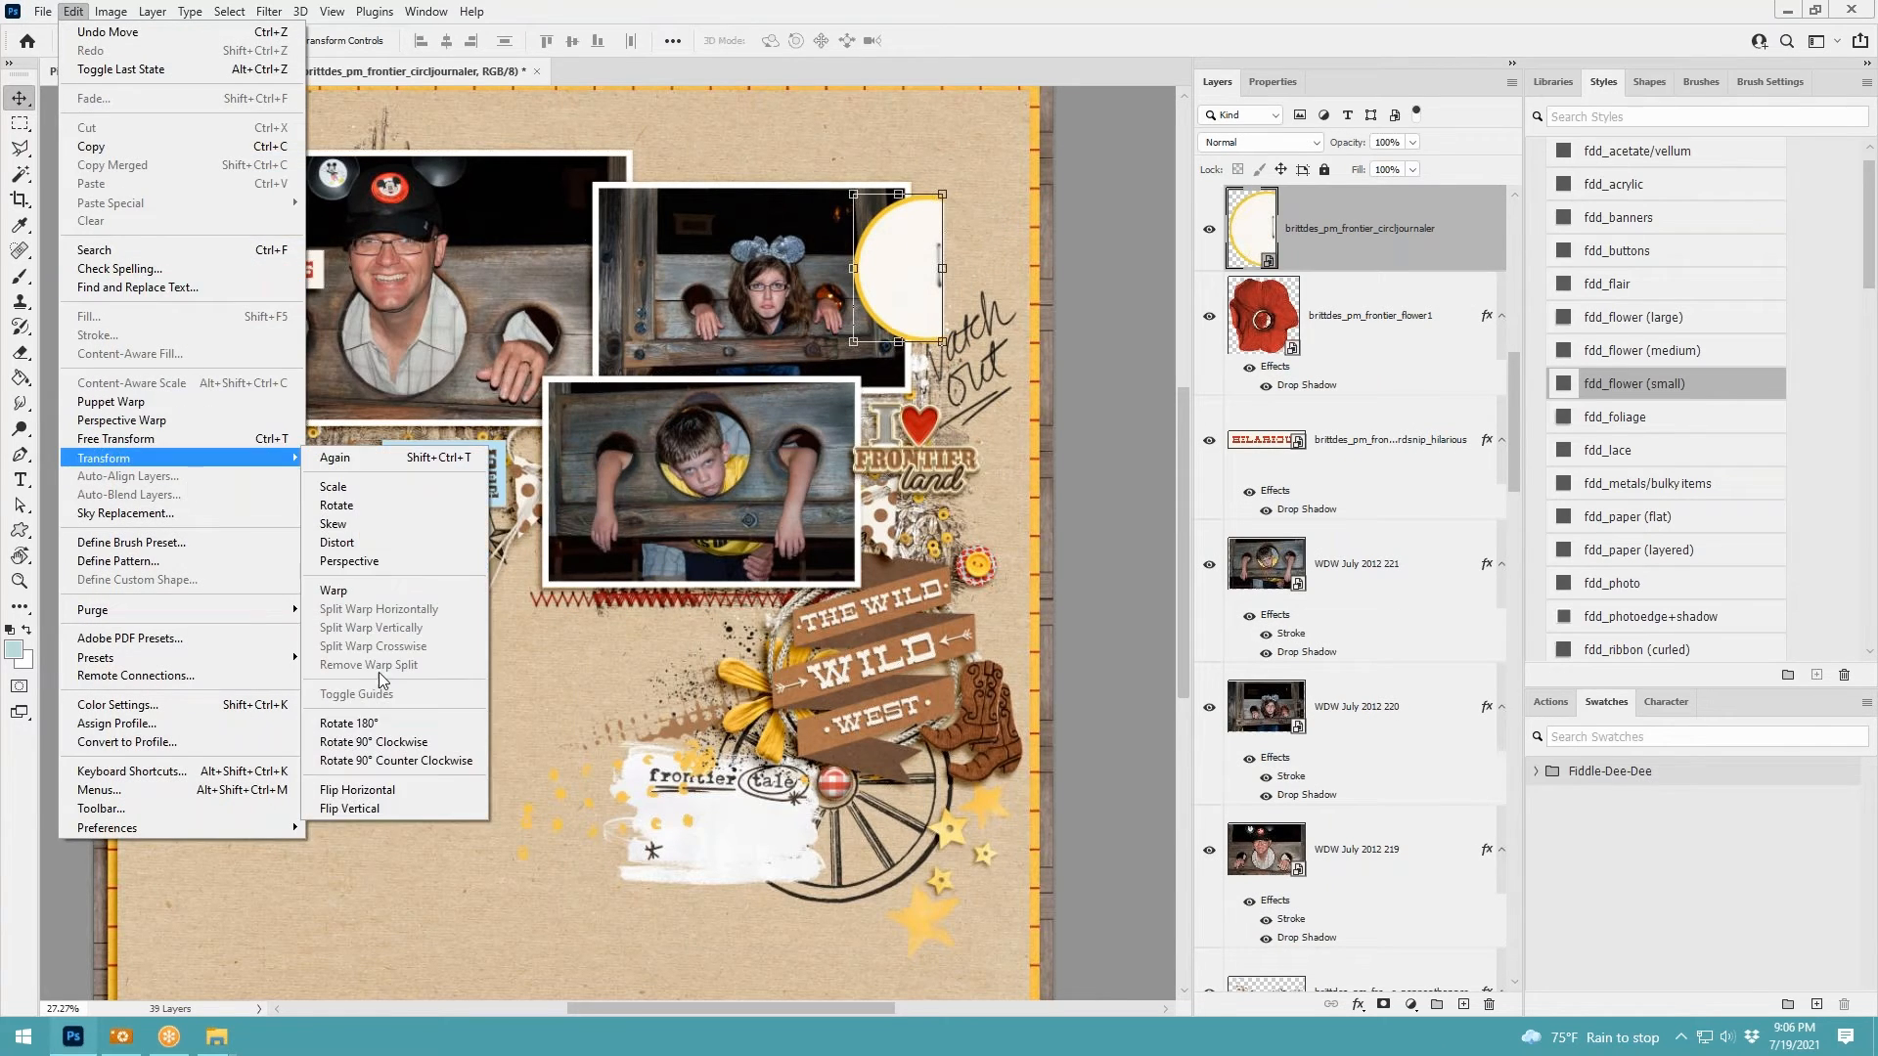
left_click(380, 791)
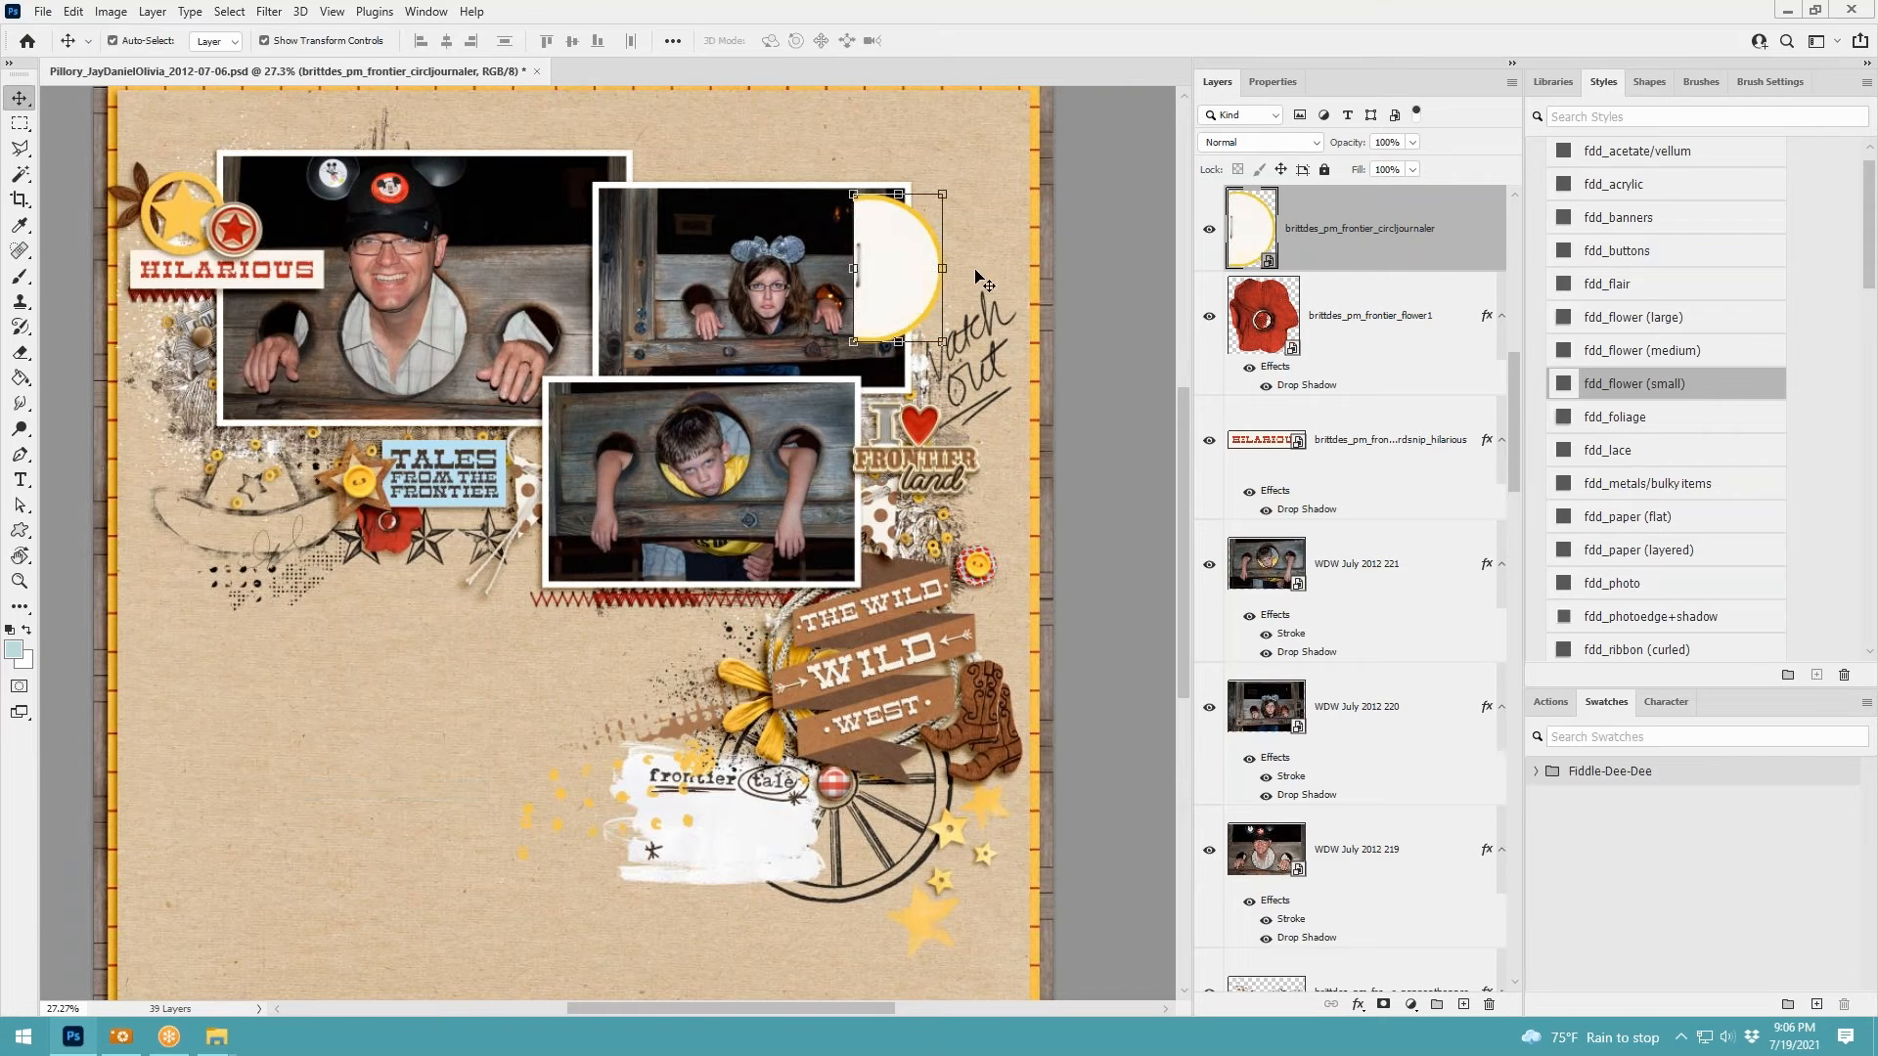
left_click_drag(881, 252, 930, 256)
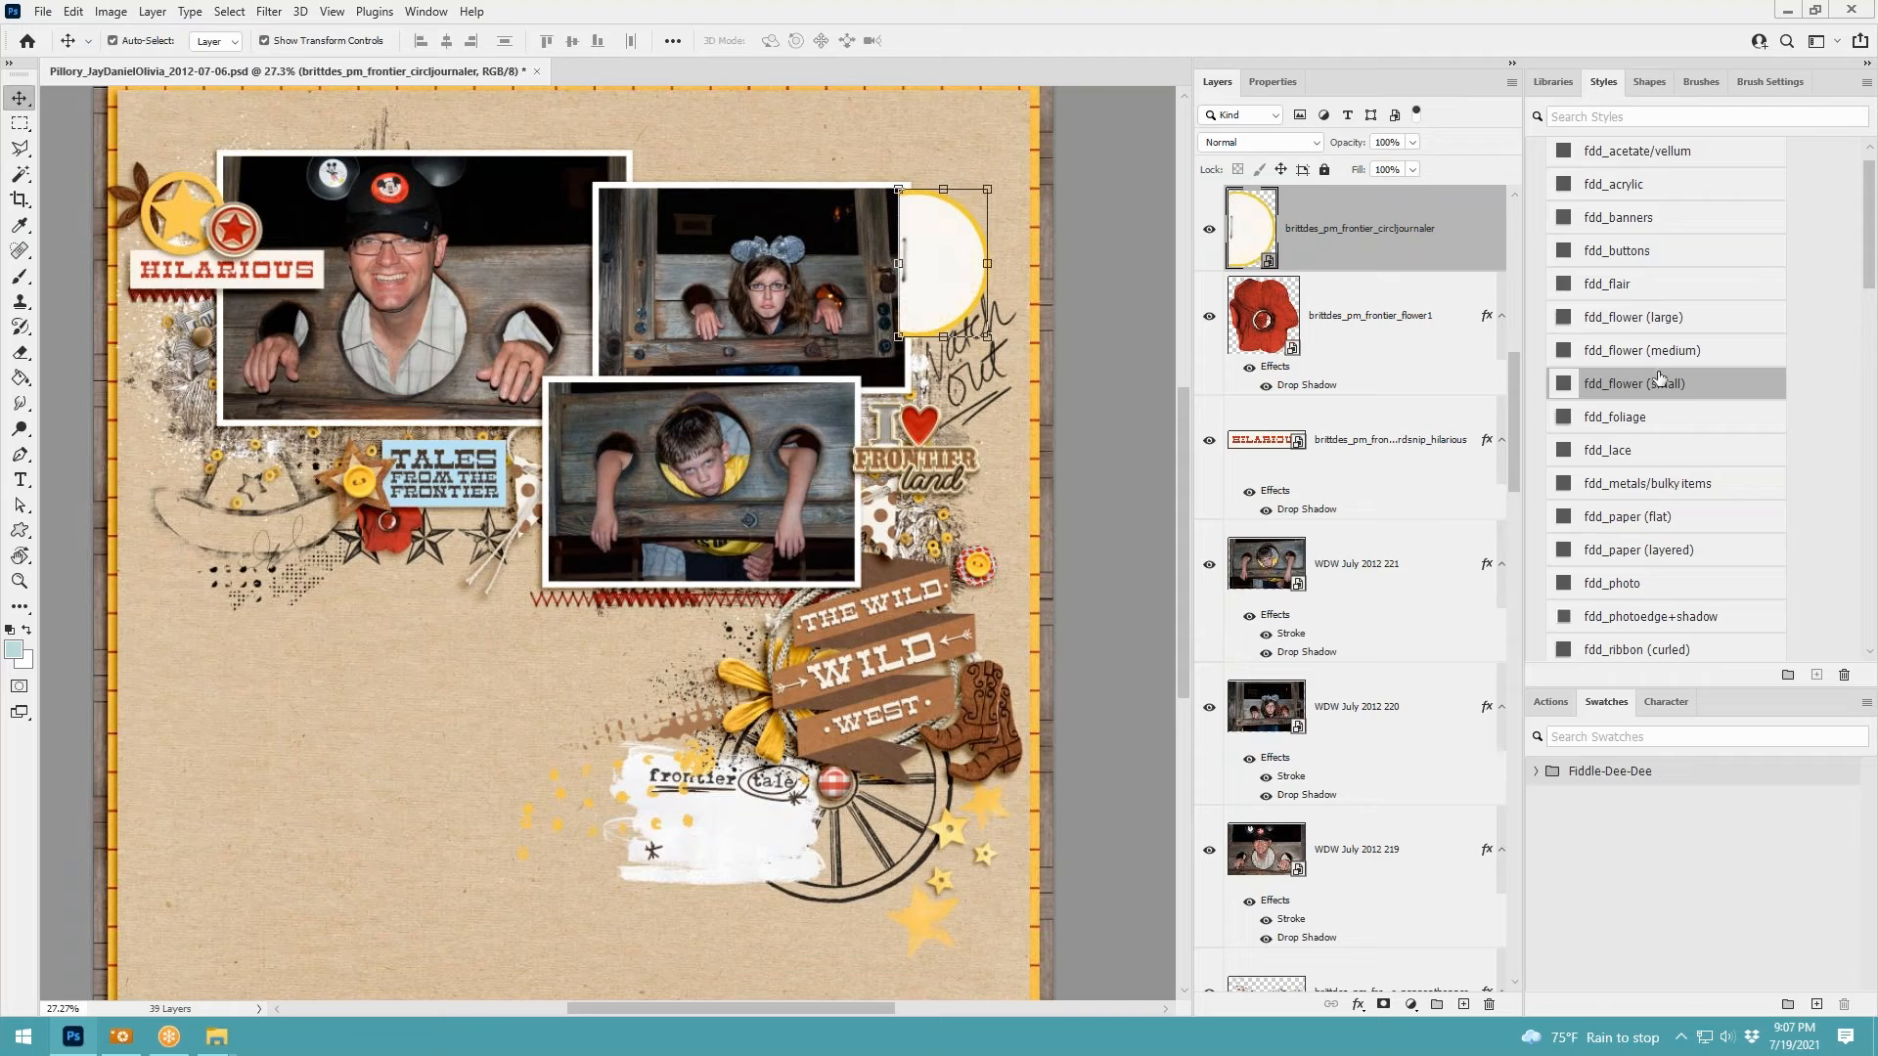
Apply the fdd_paper (layered) style to the half-circle journaler and scale it to 80.76%
left_click(1628, 549)
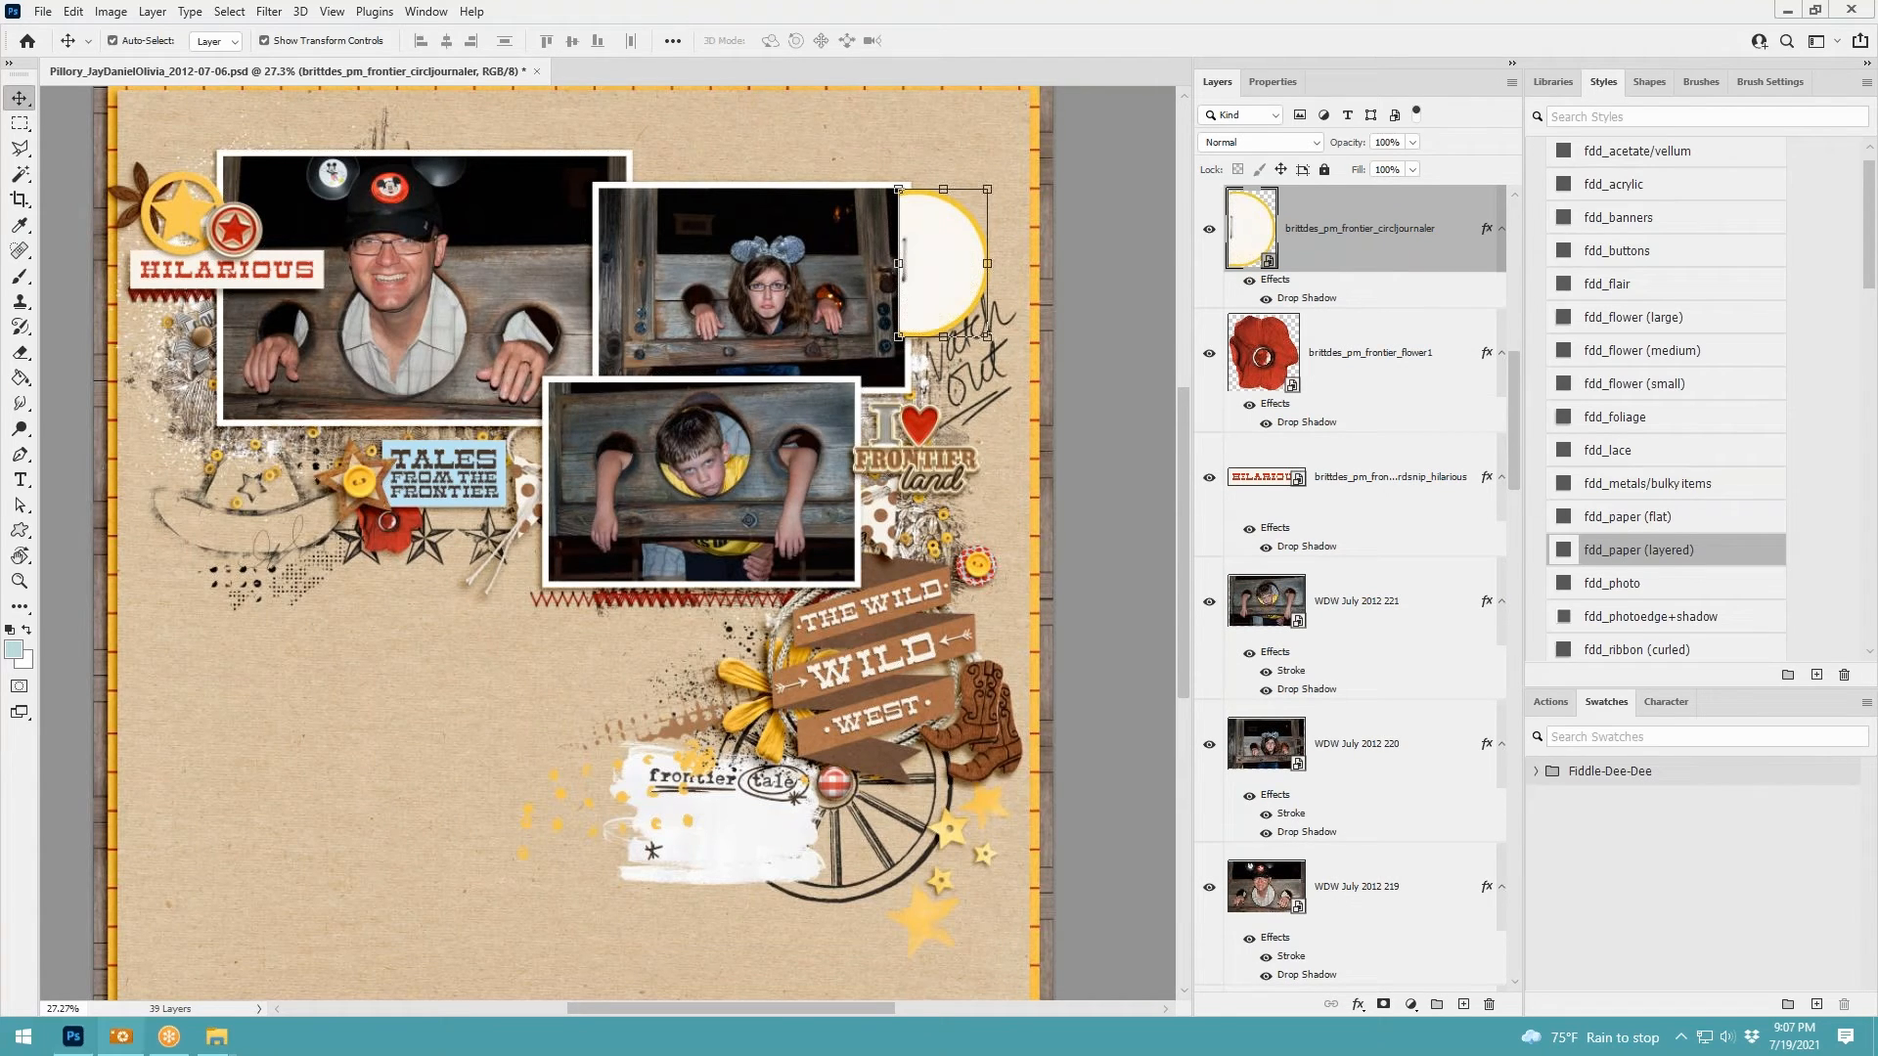
left_click_drag(988, 189, 954, 231)
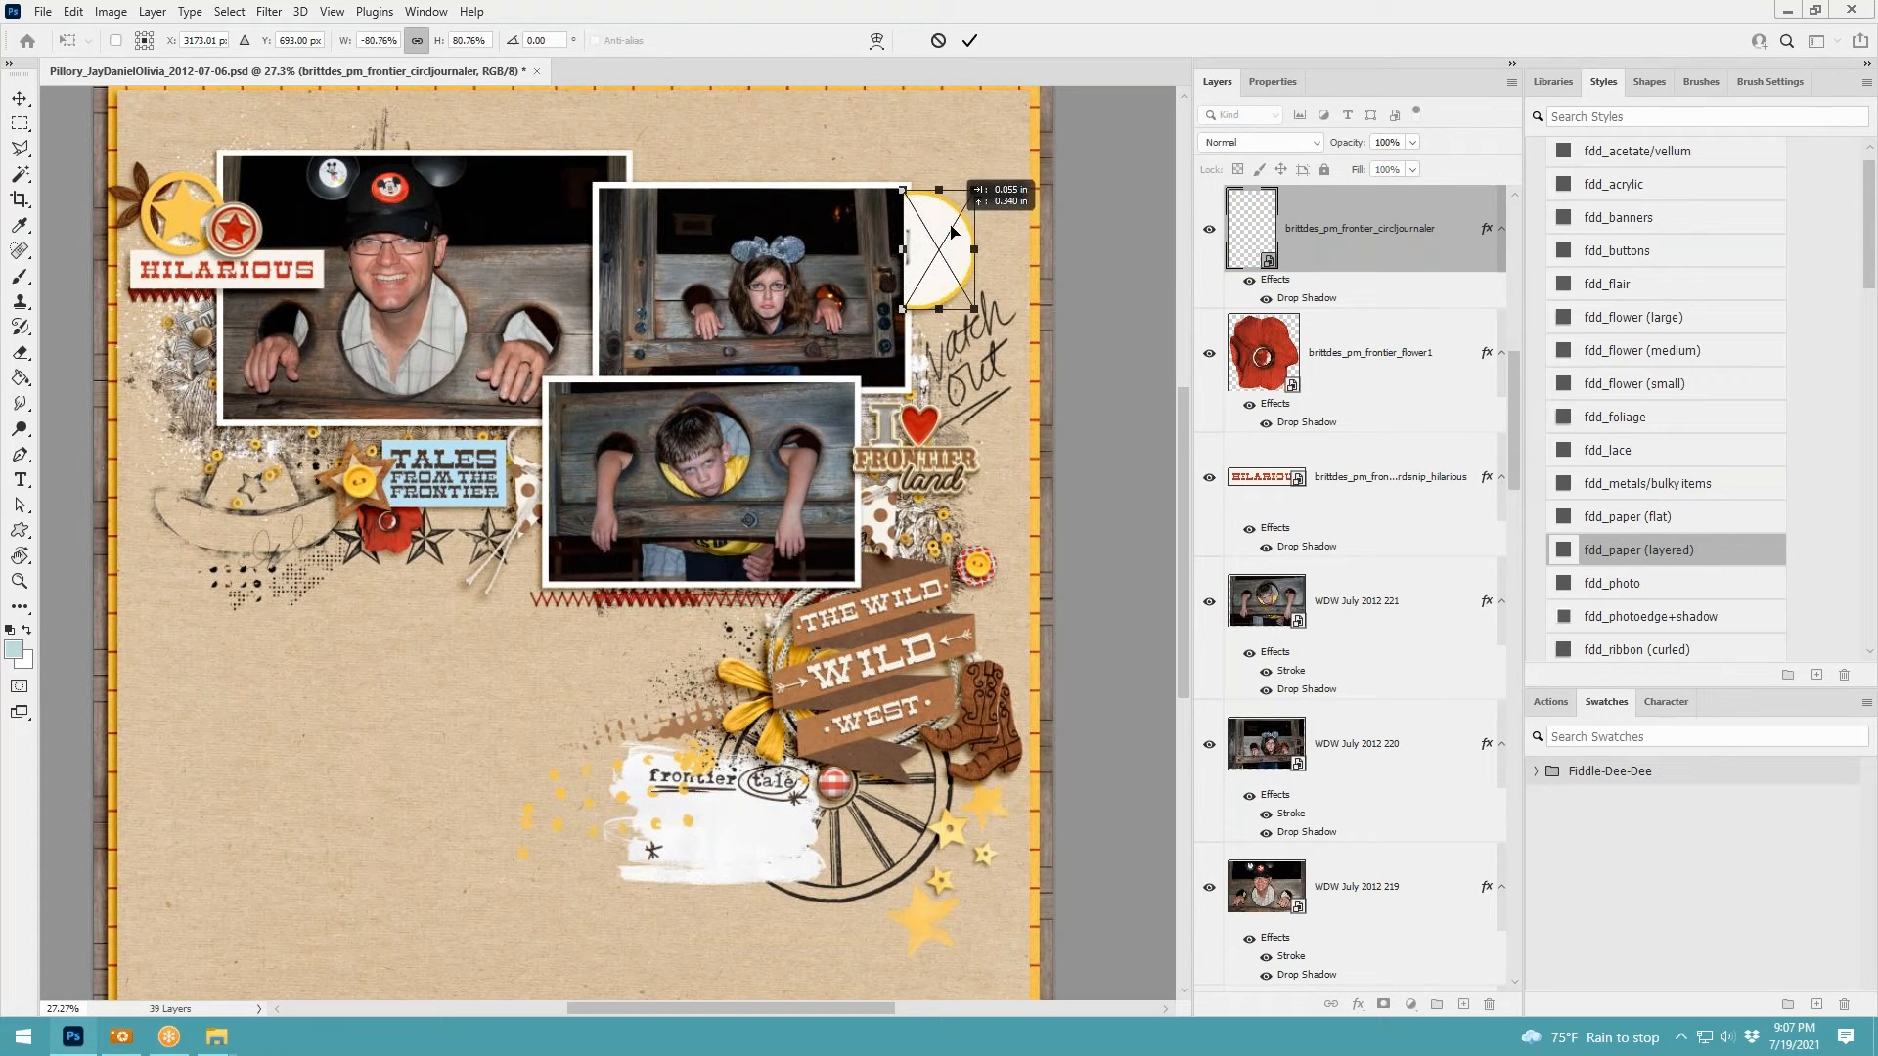
left_click(970, 41)
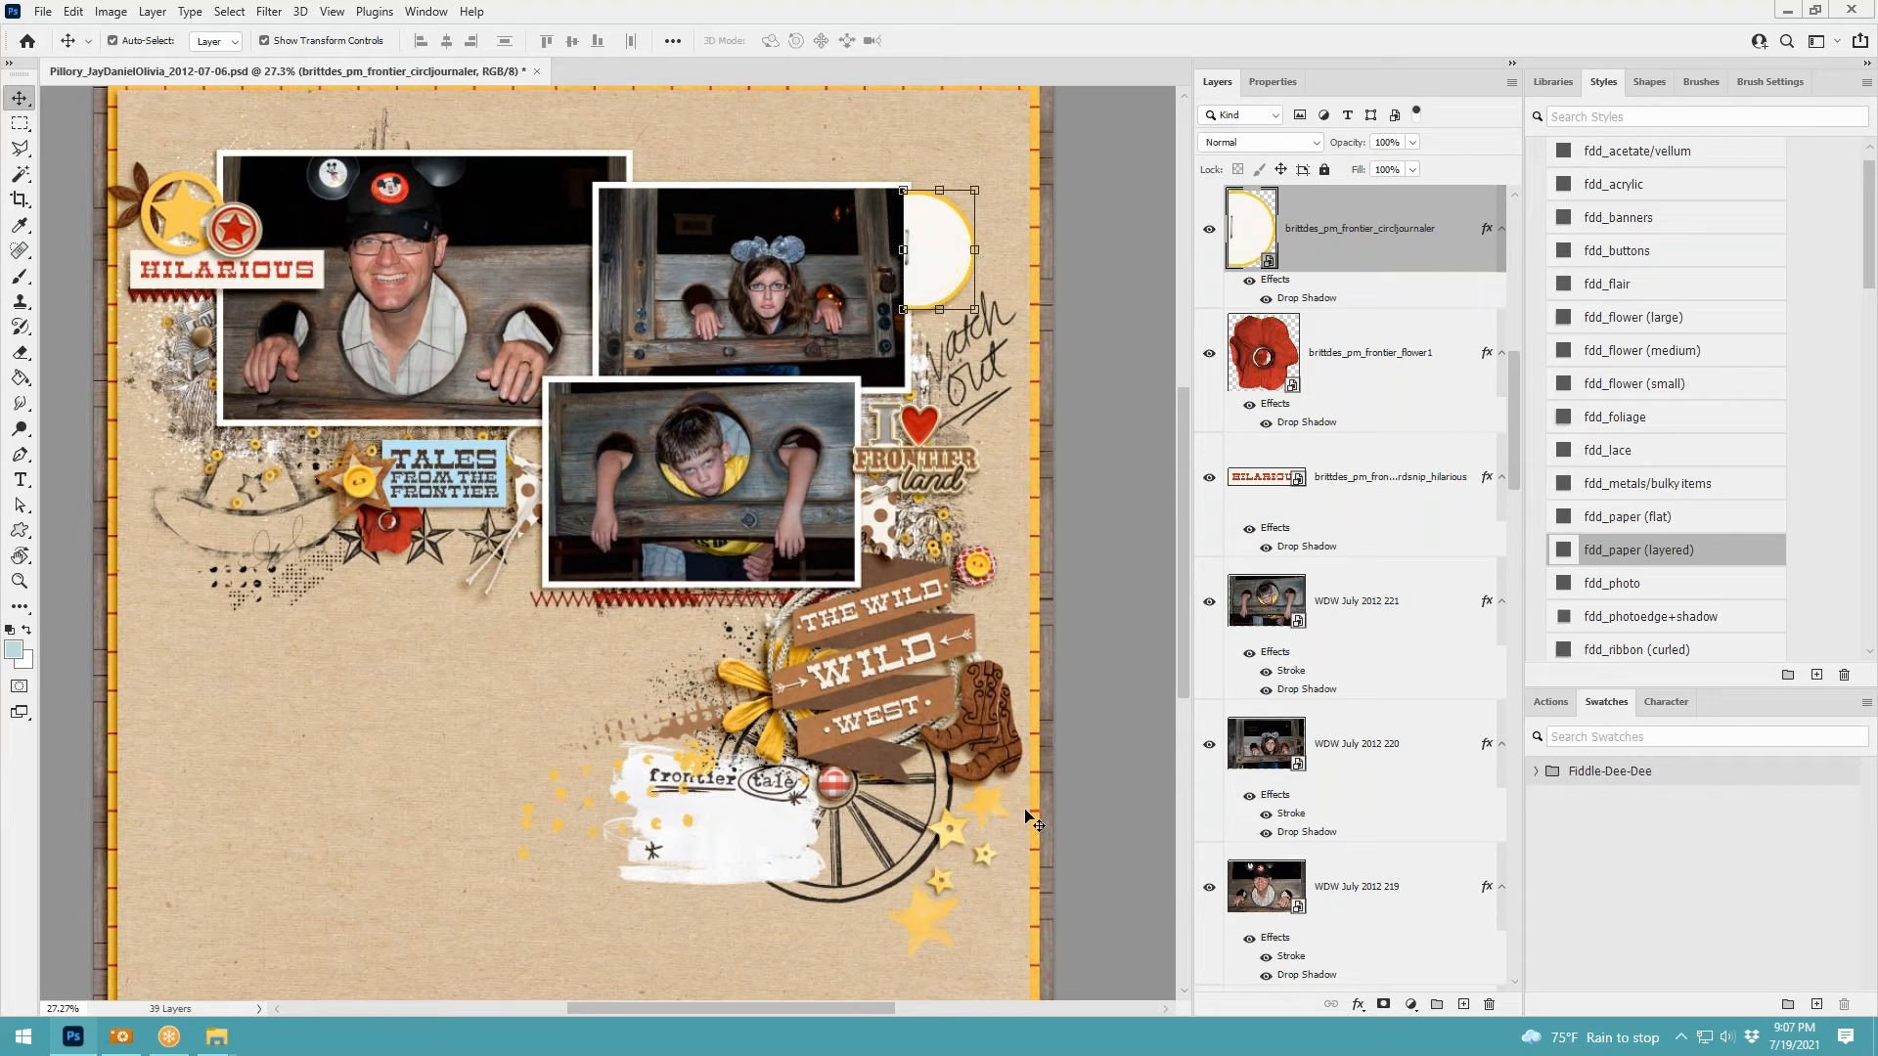
Add the brown brittdes_pm_frontier_flowerbrad1 over the cowboy hat and apply the fdd_metals/bulky items style to it
key("F10")
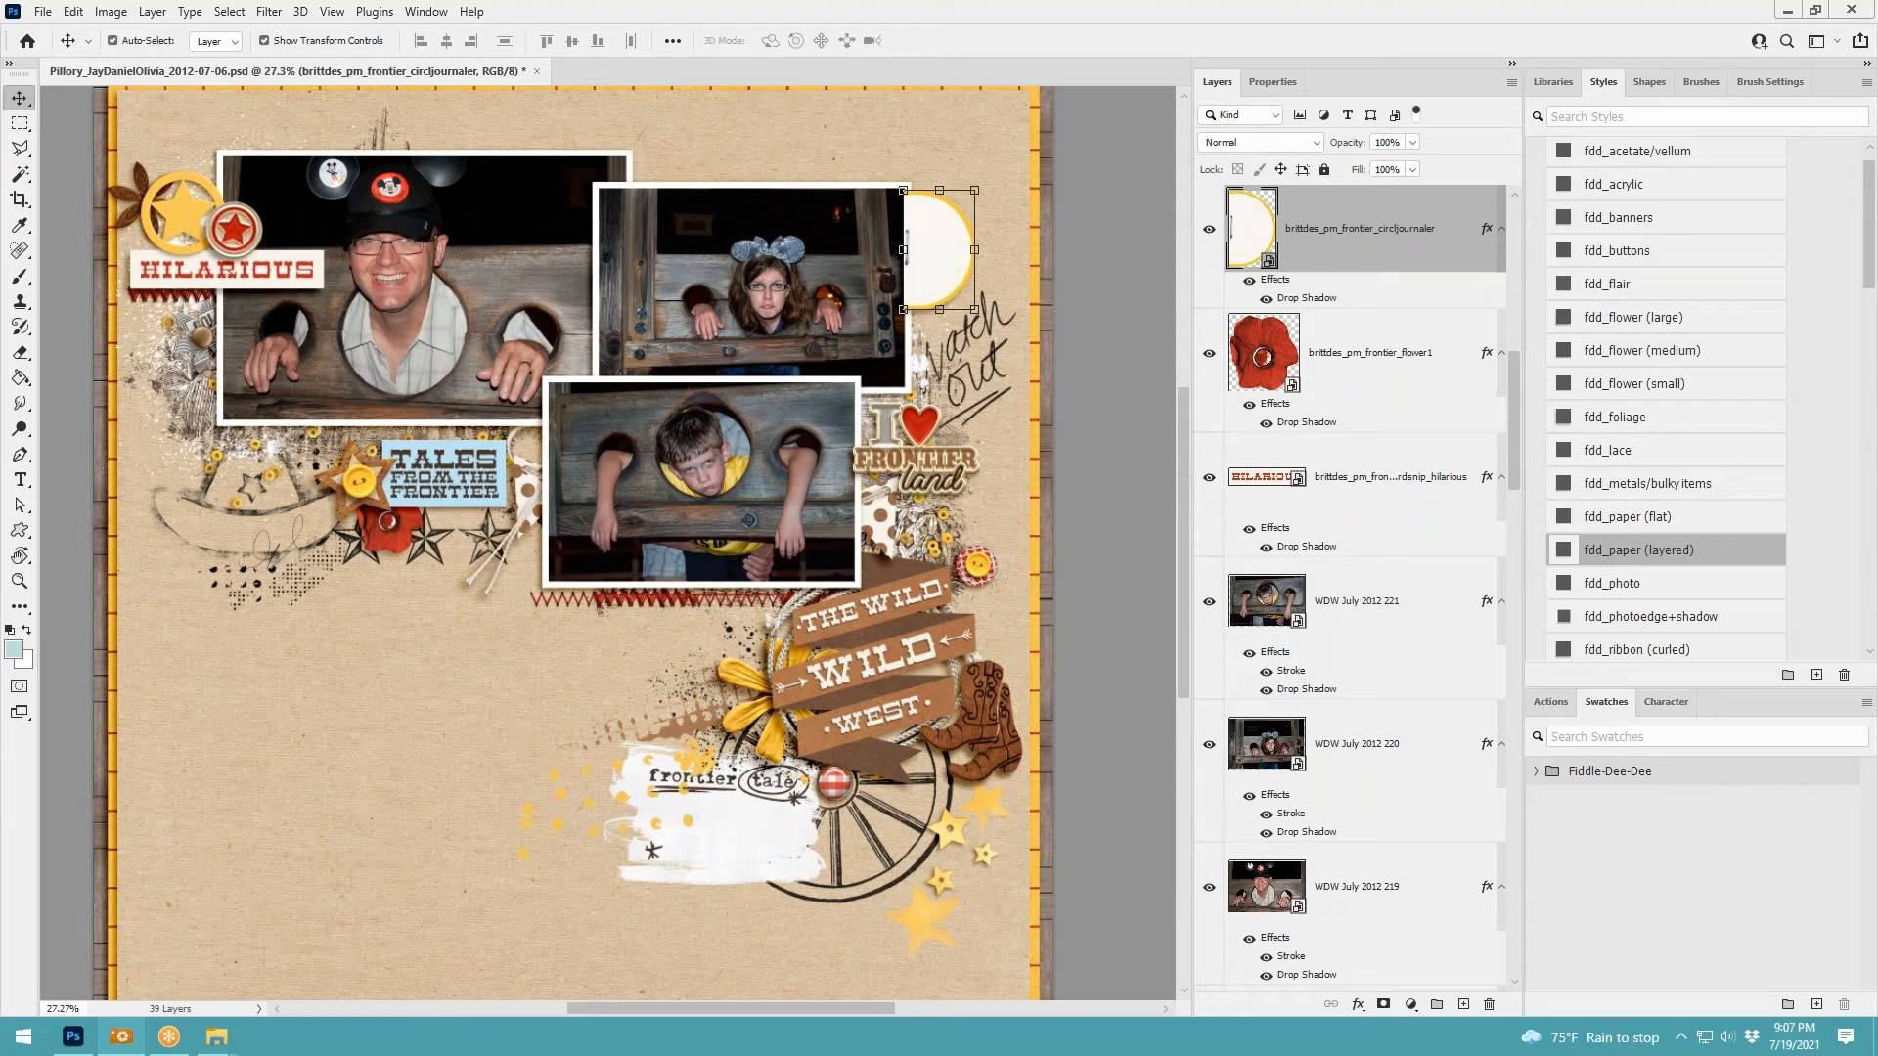
scroll(677, 501, "down", 1)
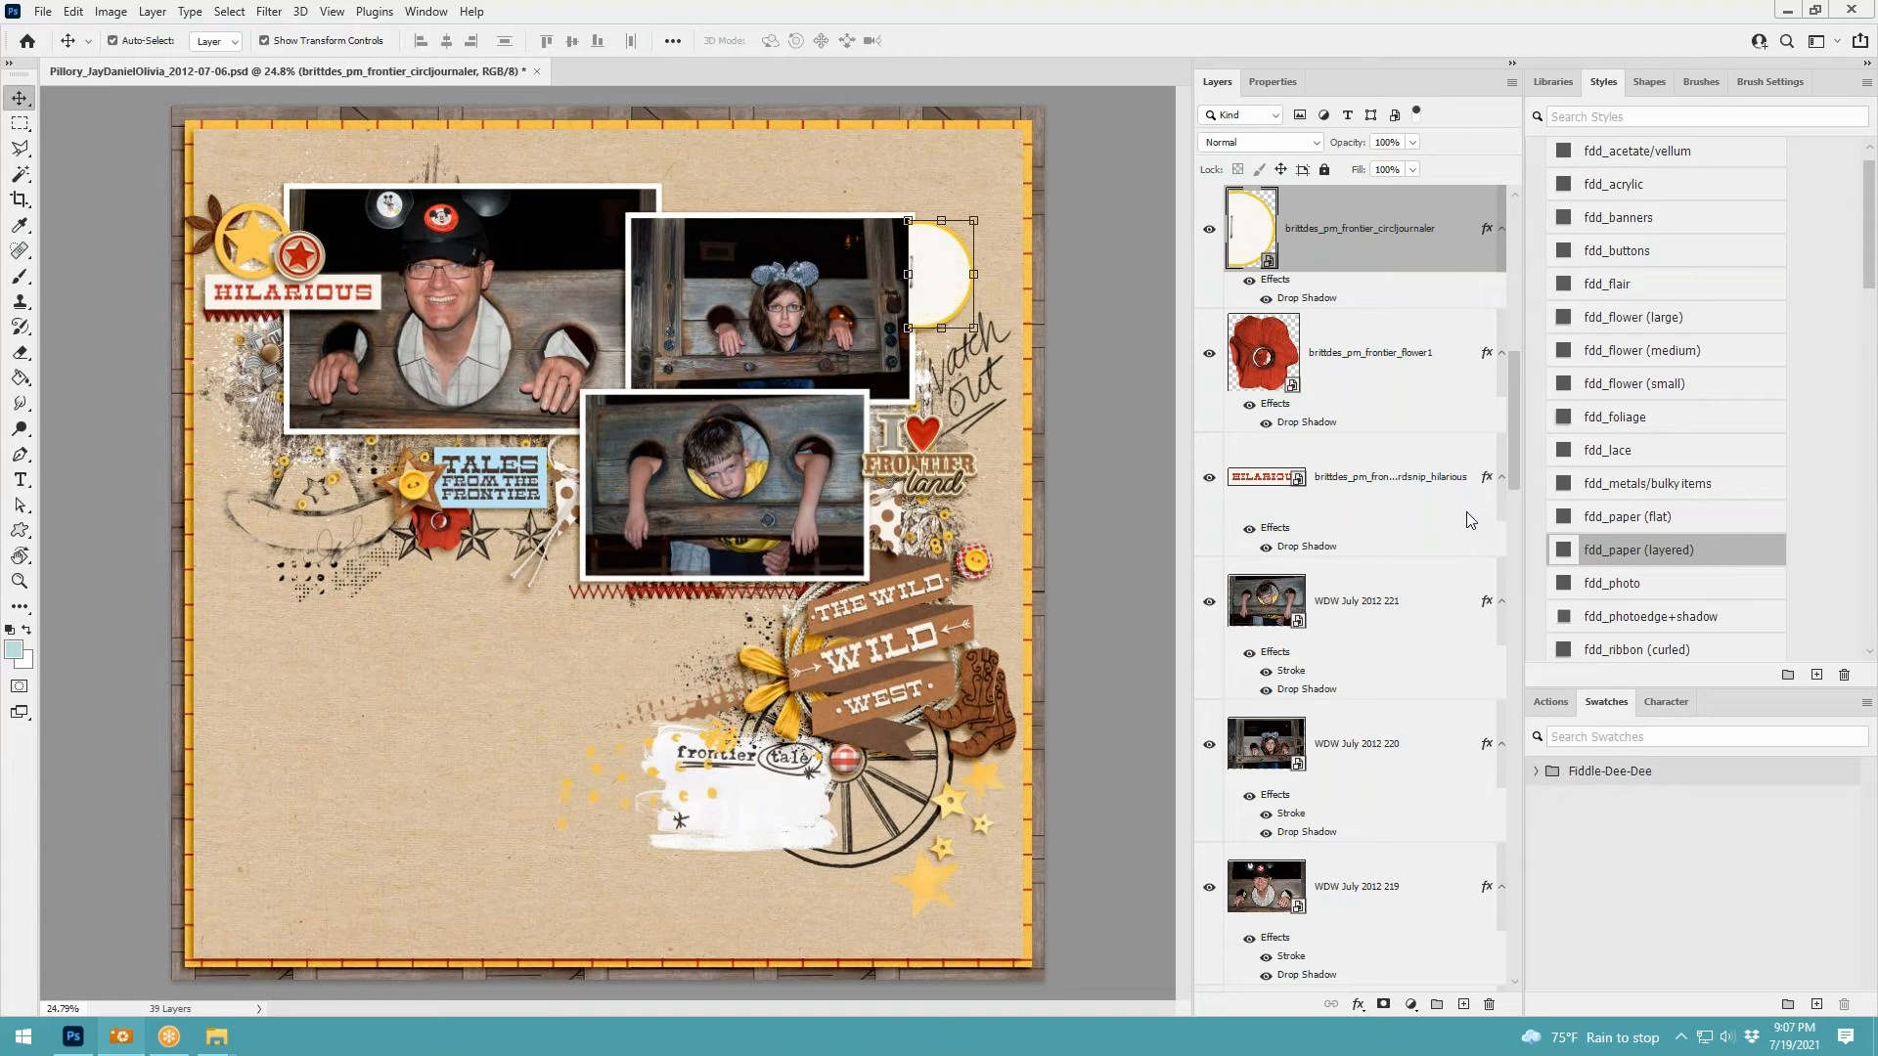
left_click_drag(609, 601, 404, 688)
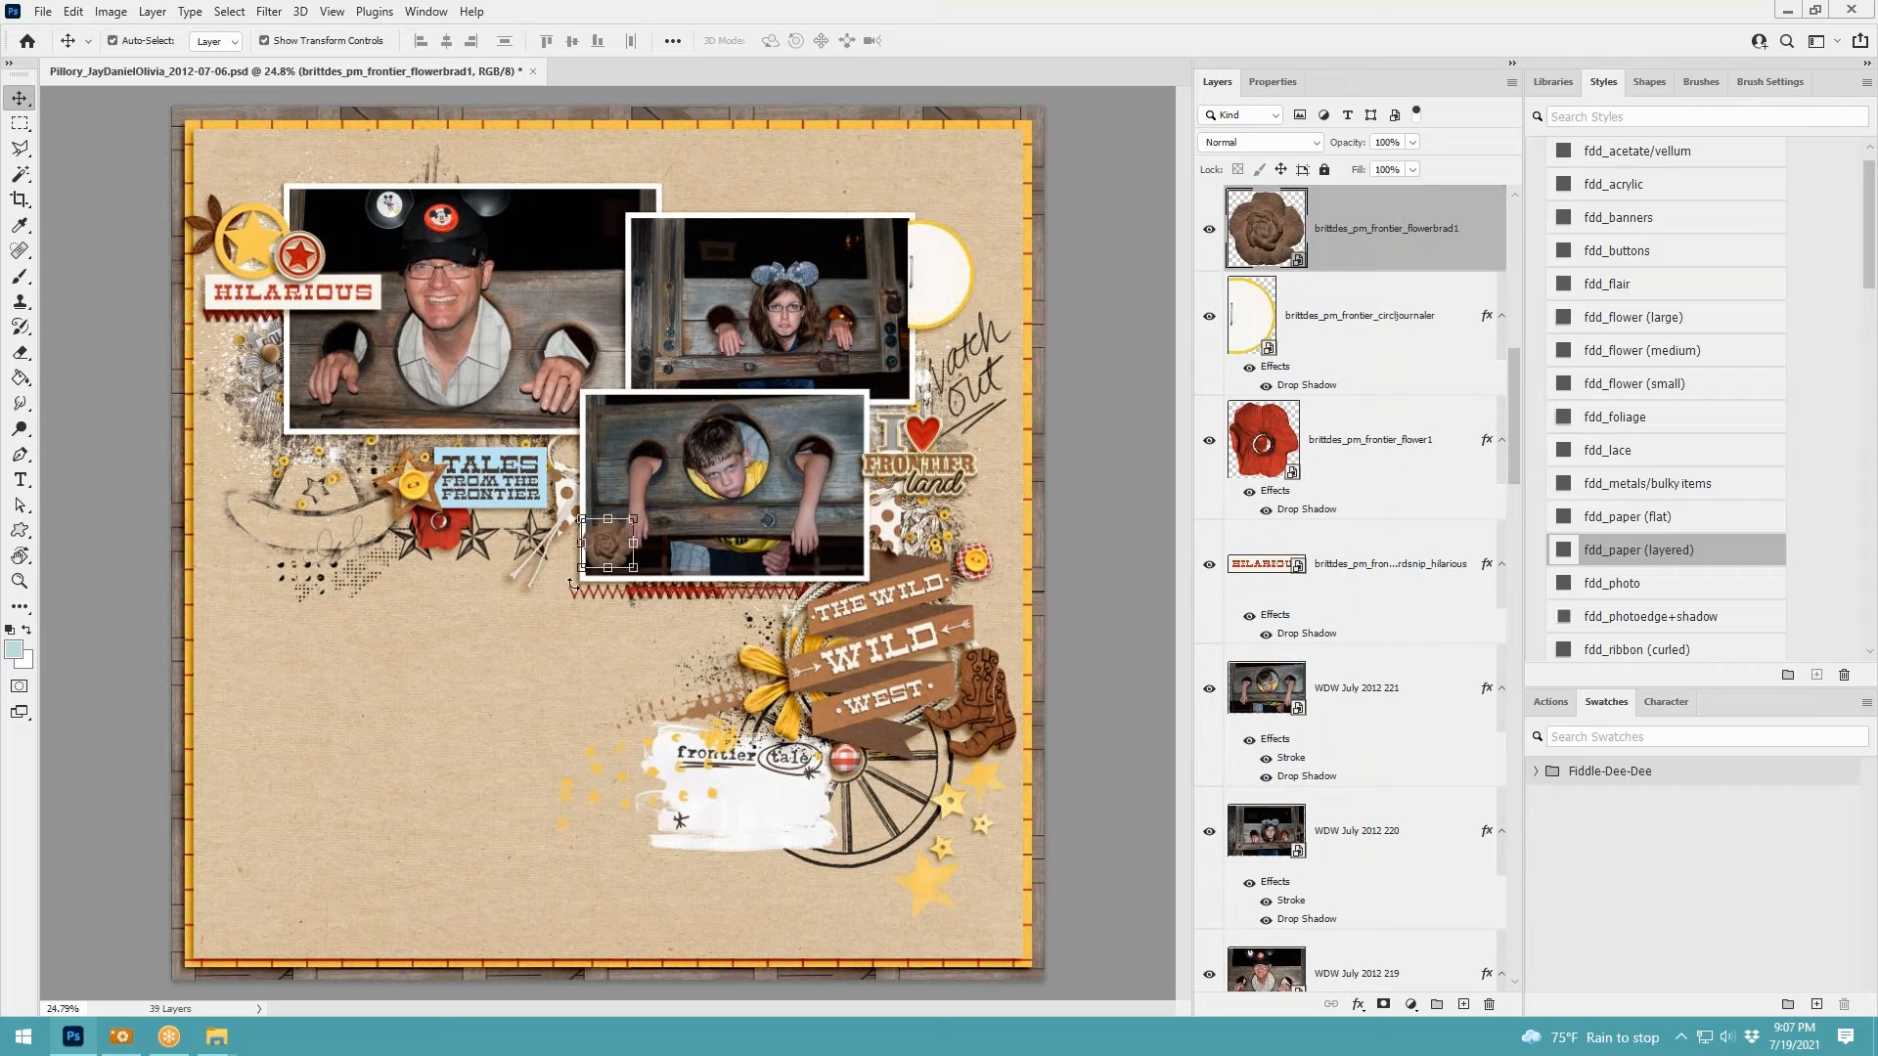
left_click_drag(606, 547, 349, 521)
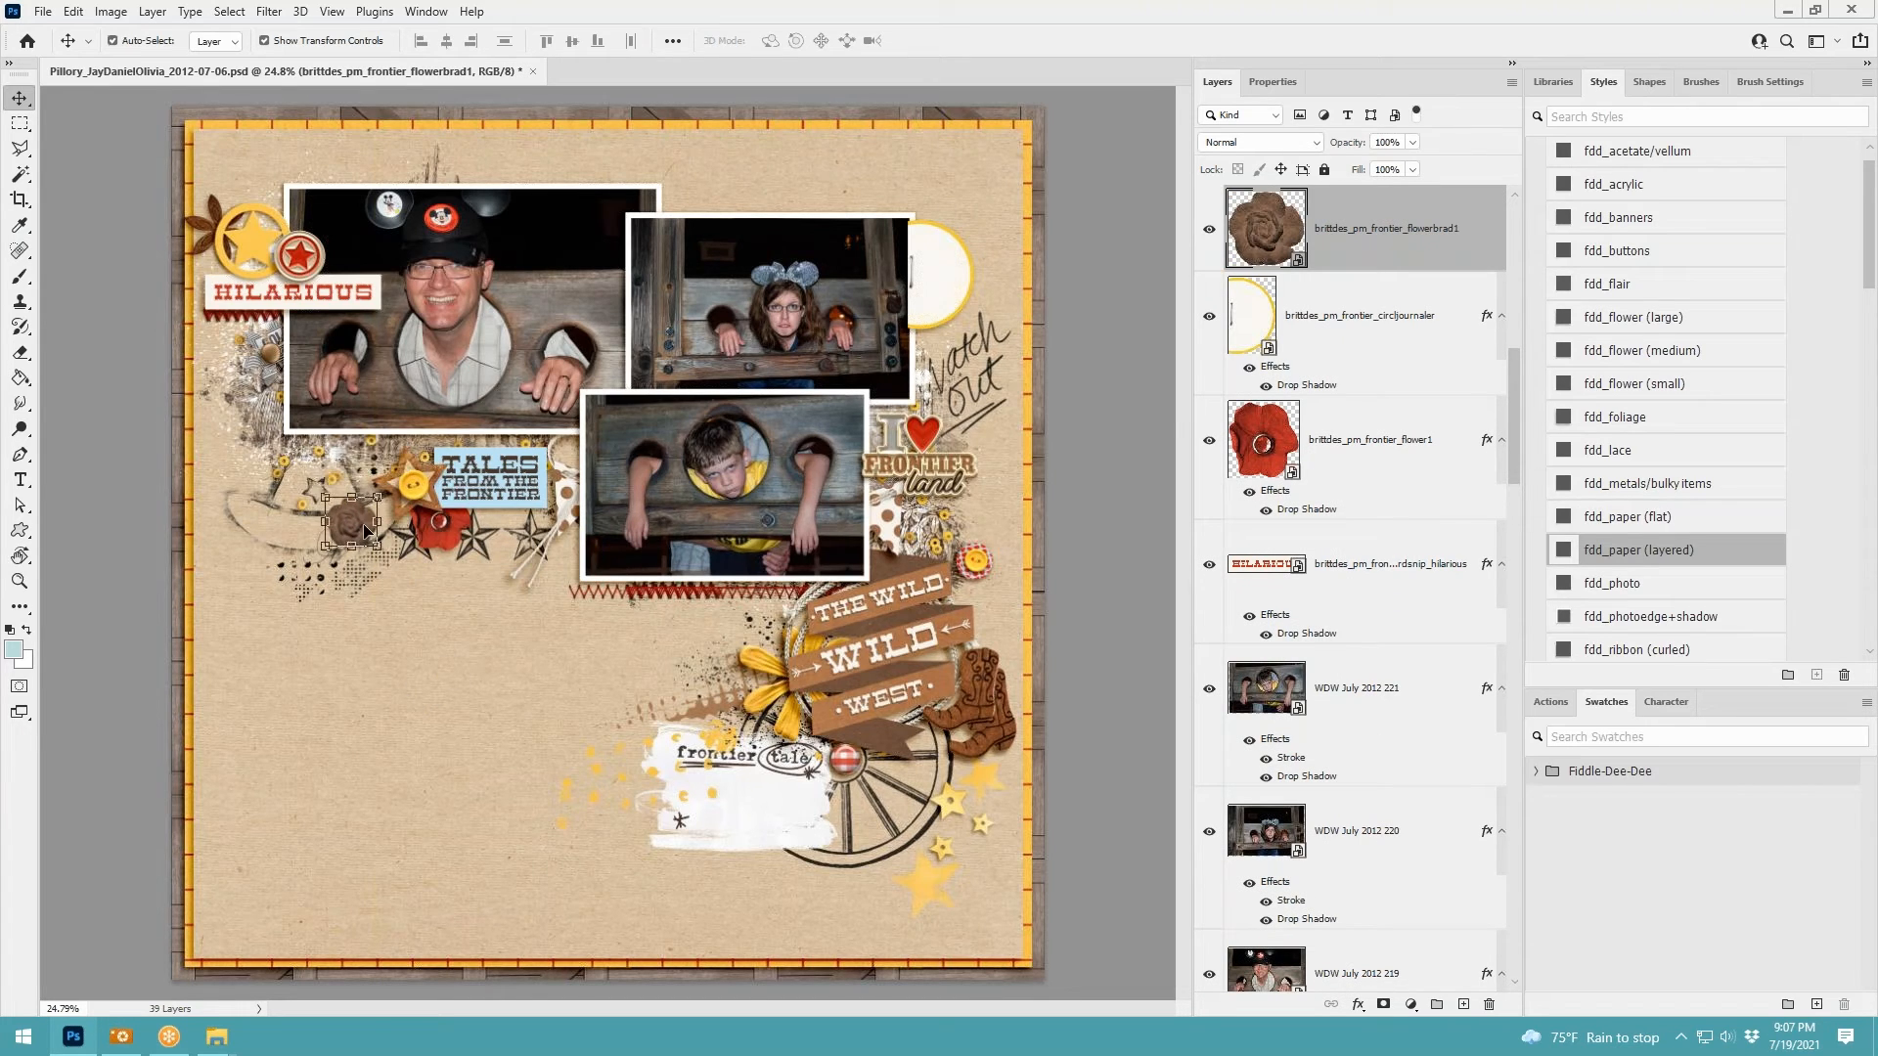
scroll(1670, 550, "down", 1)
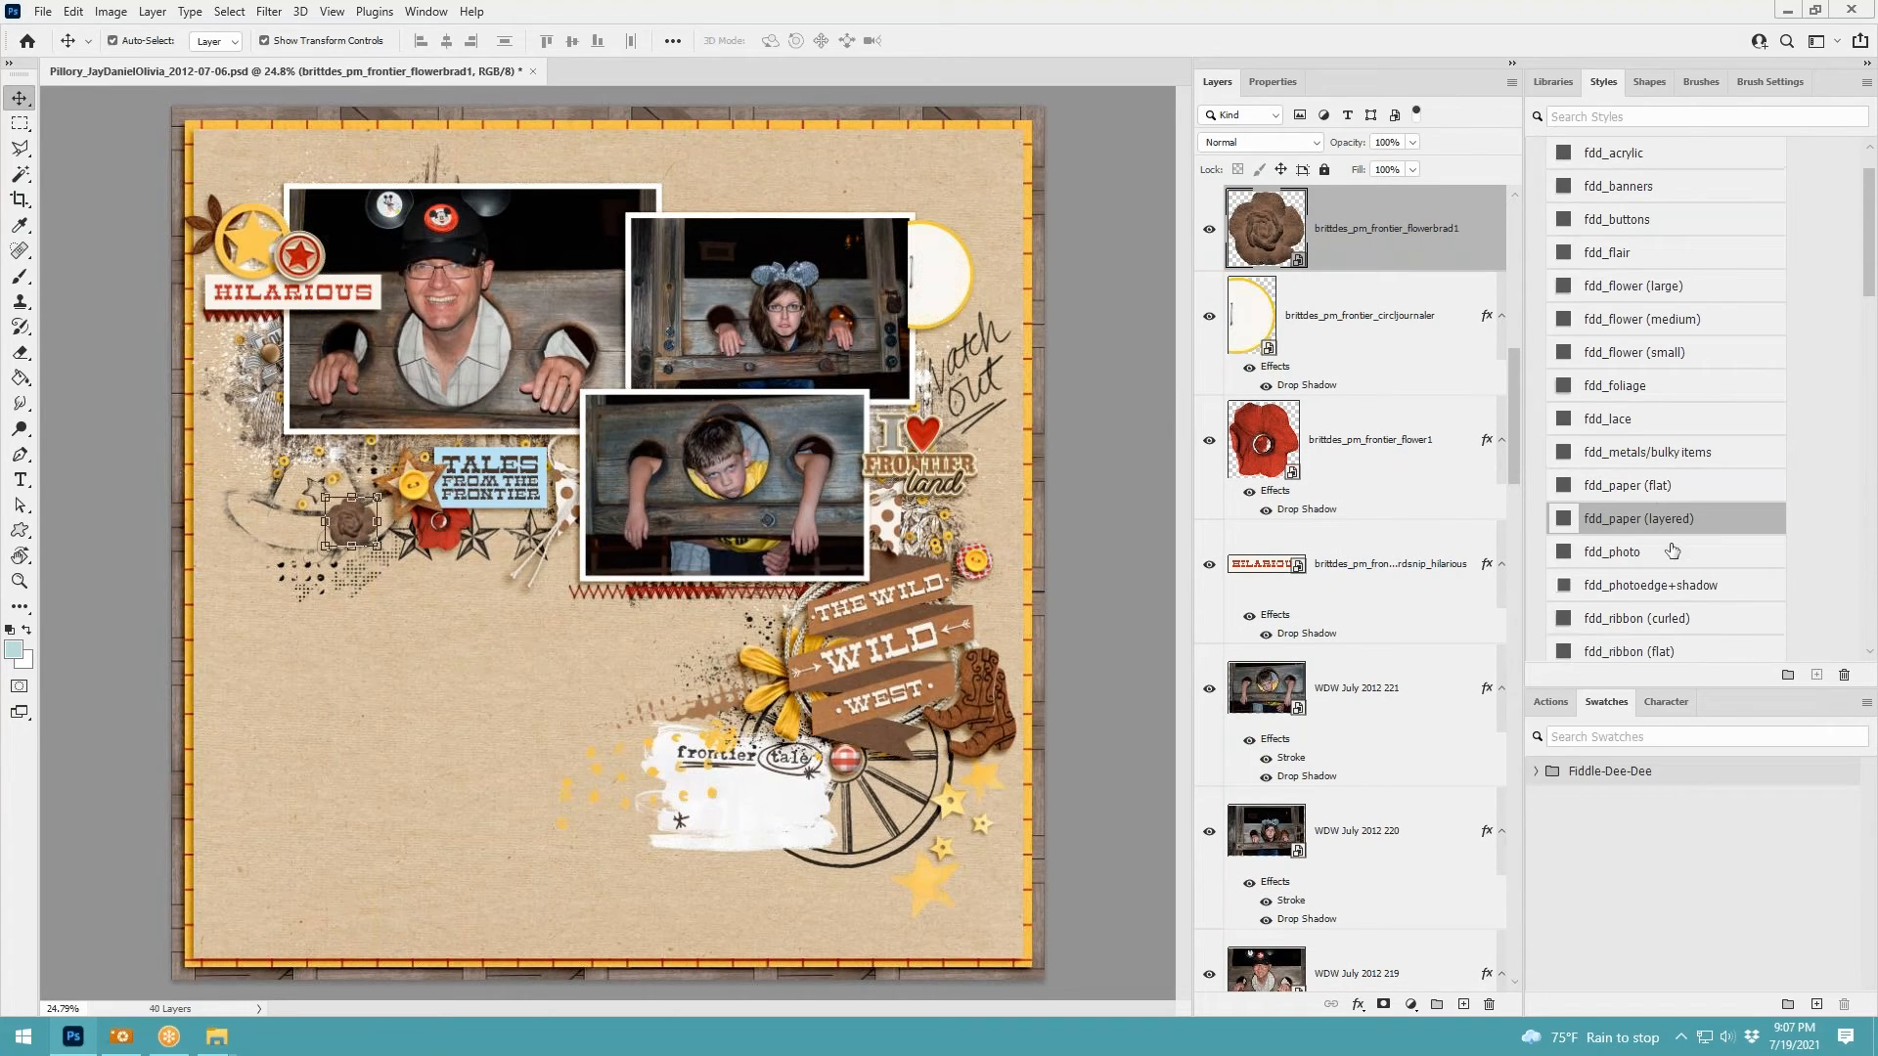
scroll(1676, 538, "up", 2)
scroll(1680, 525, "down", 2)
left_click(1685, 450)
Scale the brown flower brad down slightly and place it just below the Hilarious tag beside the largest photo
left_click_drag(378, 495, 368, 506)
left_click(969, 40)
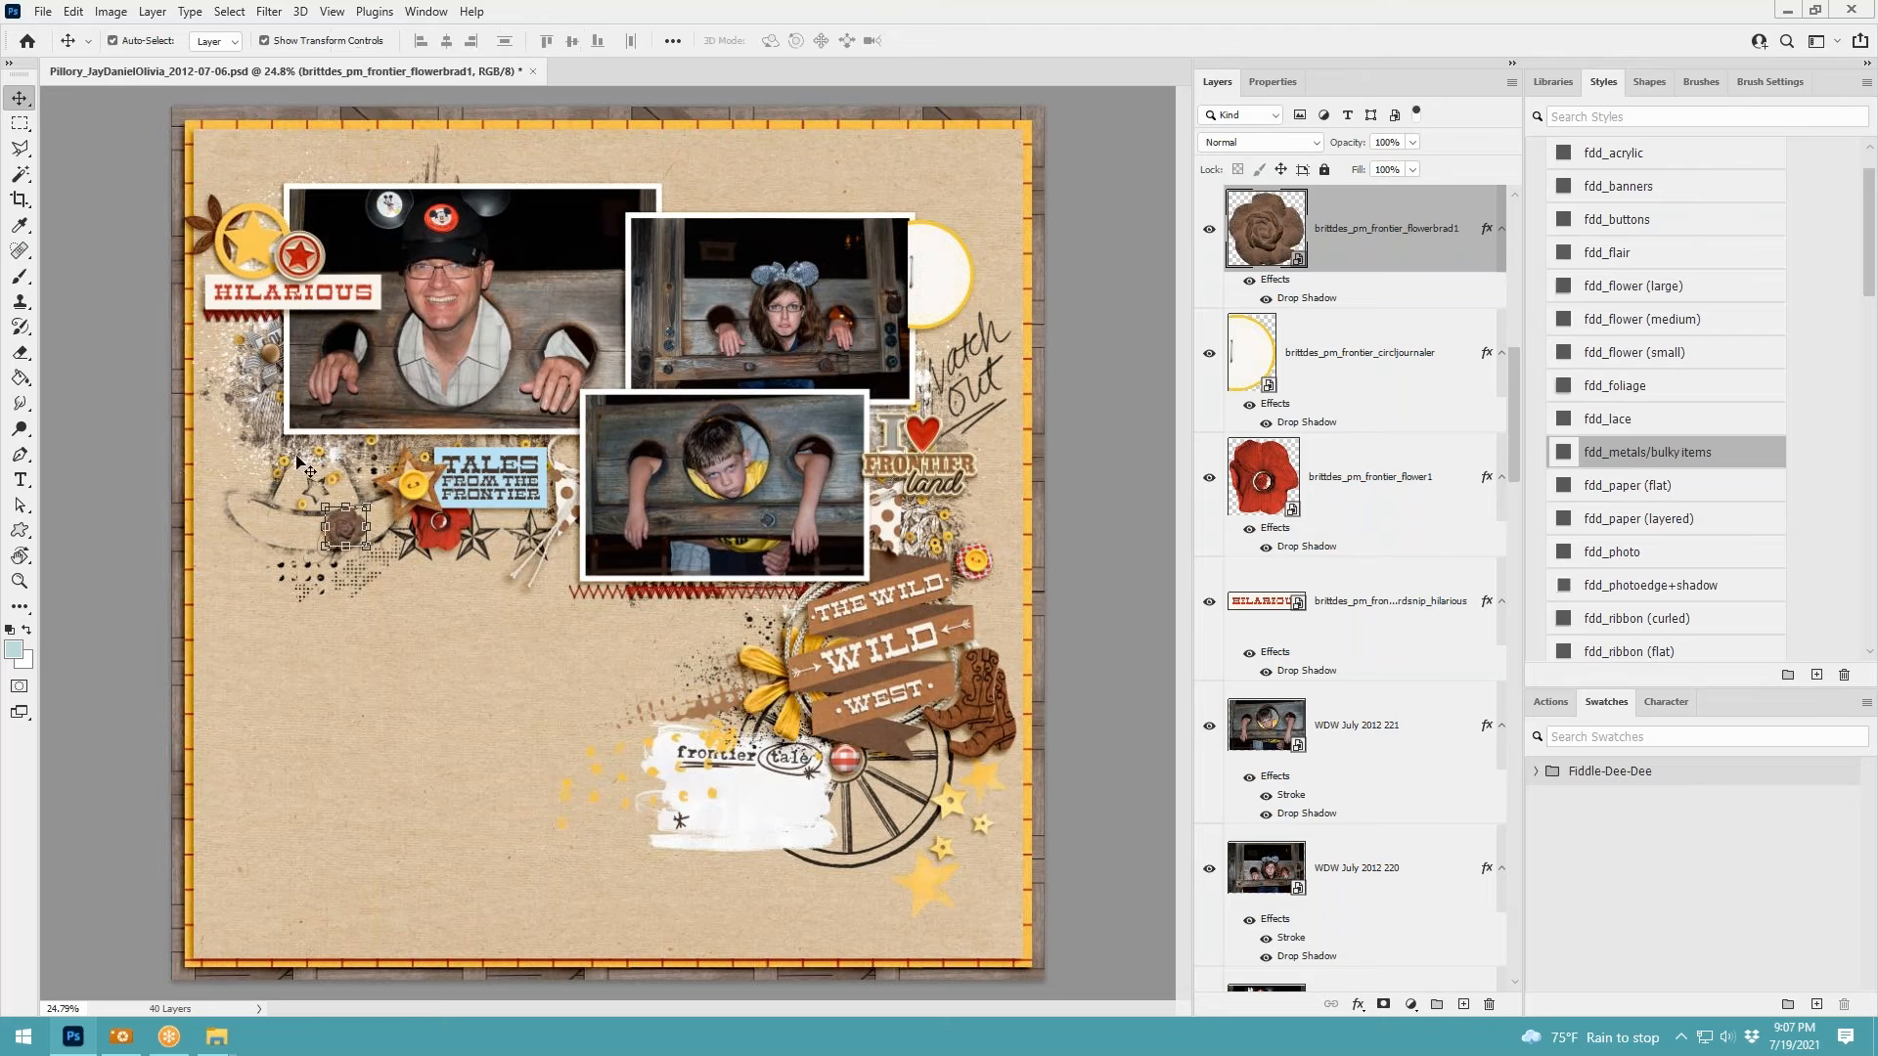
left_click_drag(364, 522, 233, 340)
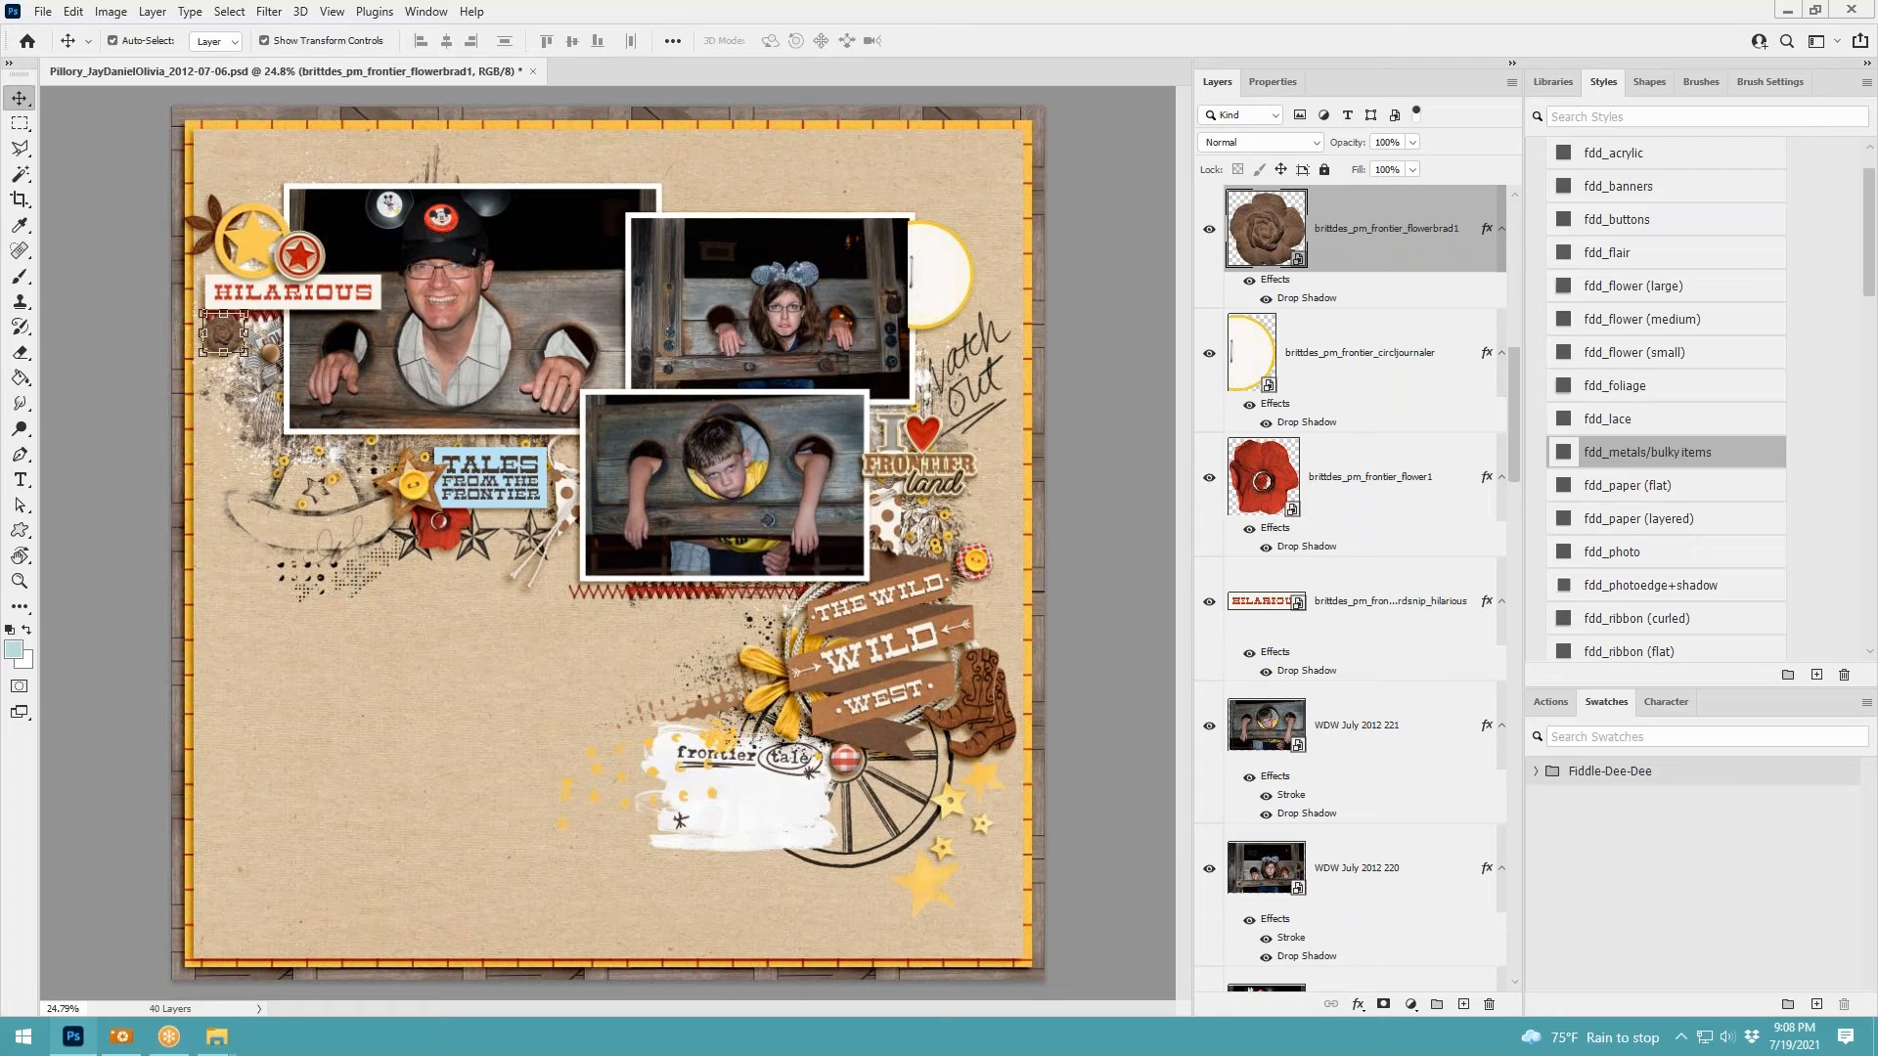
Add brittdes_pm_frontier_artsy_grungyframe to the page's upper-left corner and move its layer directly above the brittdes_pm_frontier_solid3 paper
mouse_move(739, 644)
left_mouse_down()
mouse_move(747, 690)
mouse_move(751, 671)
left_mouse_up()
left_click_drag(626, 626, 368, 362)
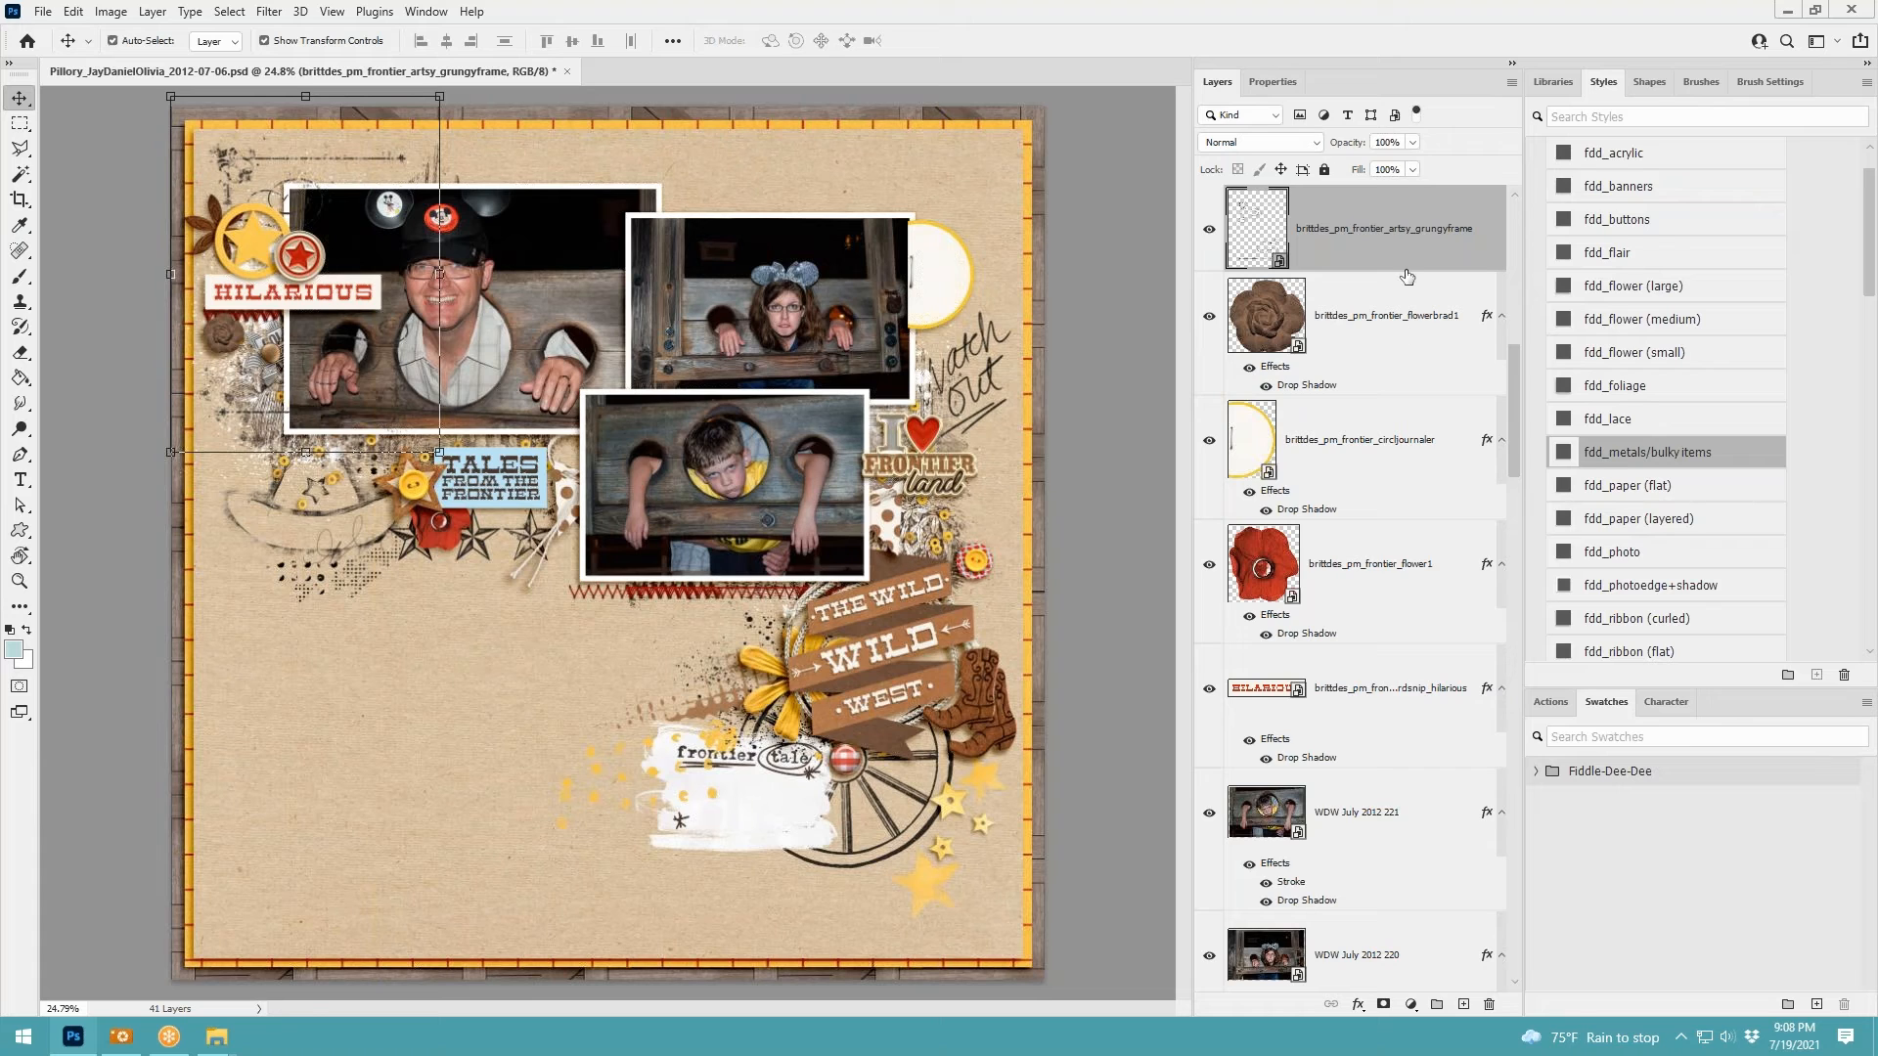
scroll(1385, 234, "down", 5)
scroll(1350, 587, "down", 15)
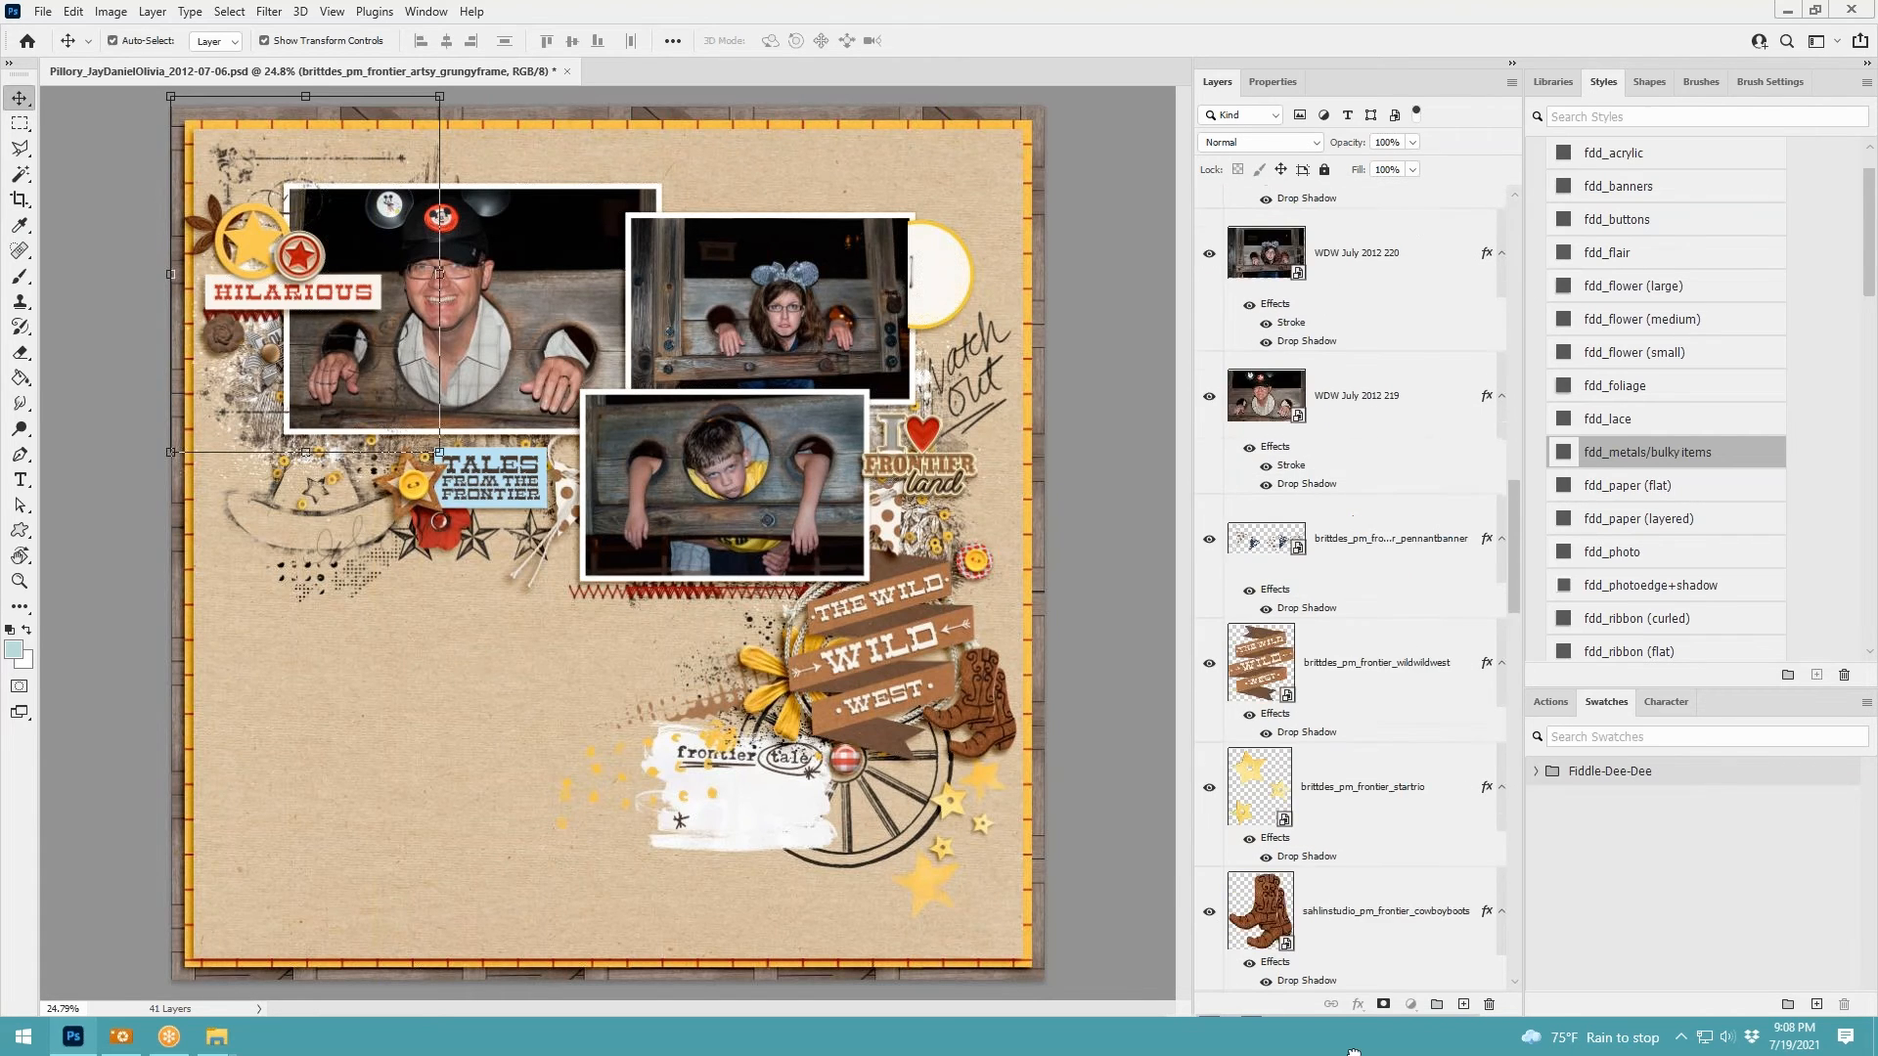
scroll(1370, 631, "down", 4)
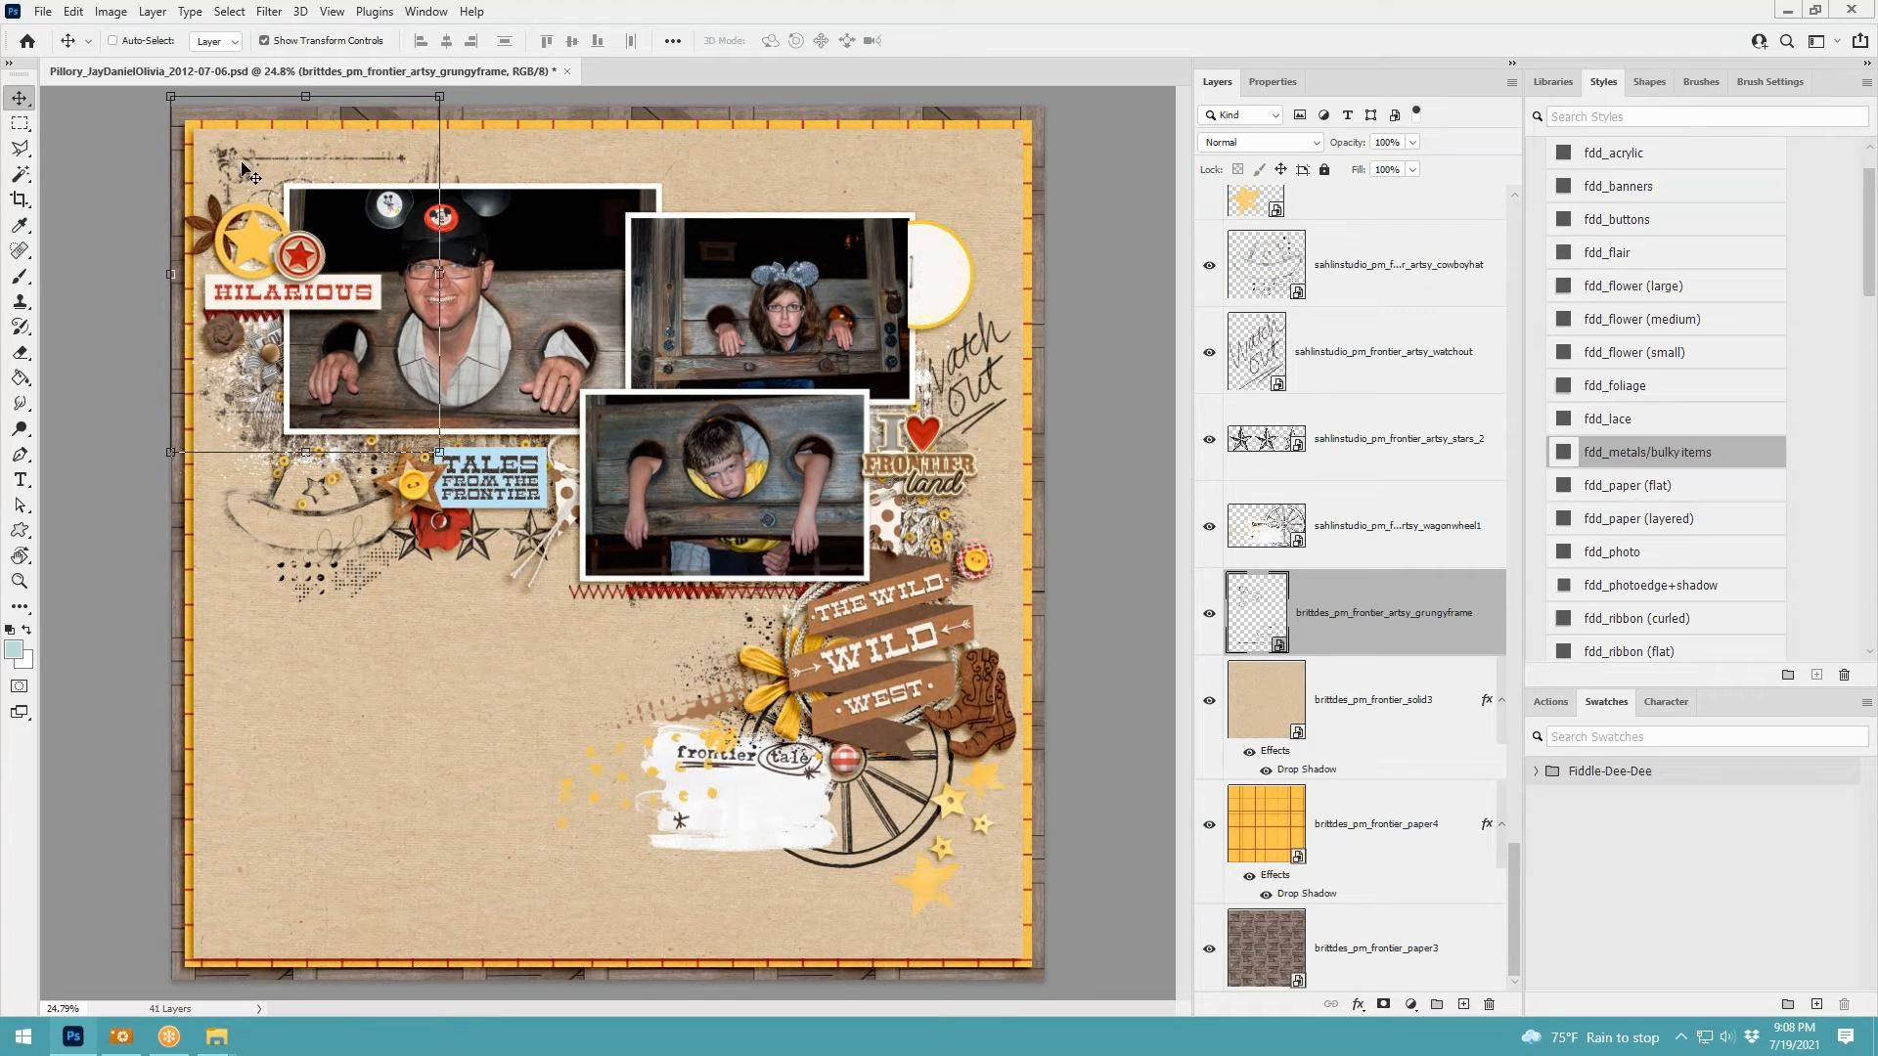
left_click_drag(242, 168, 269, 176)
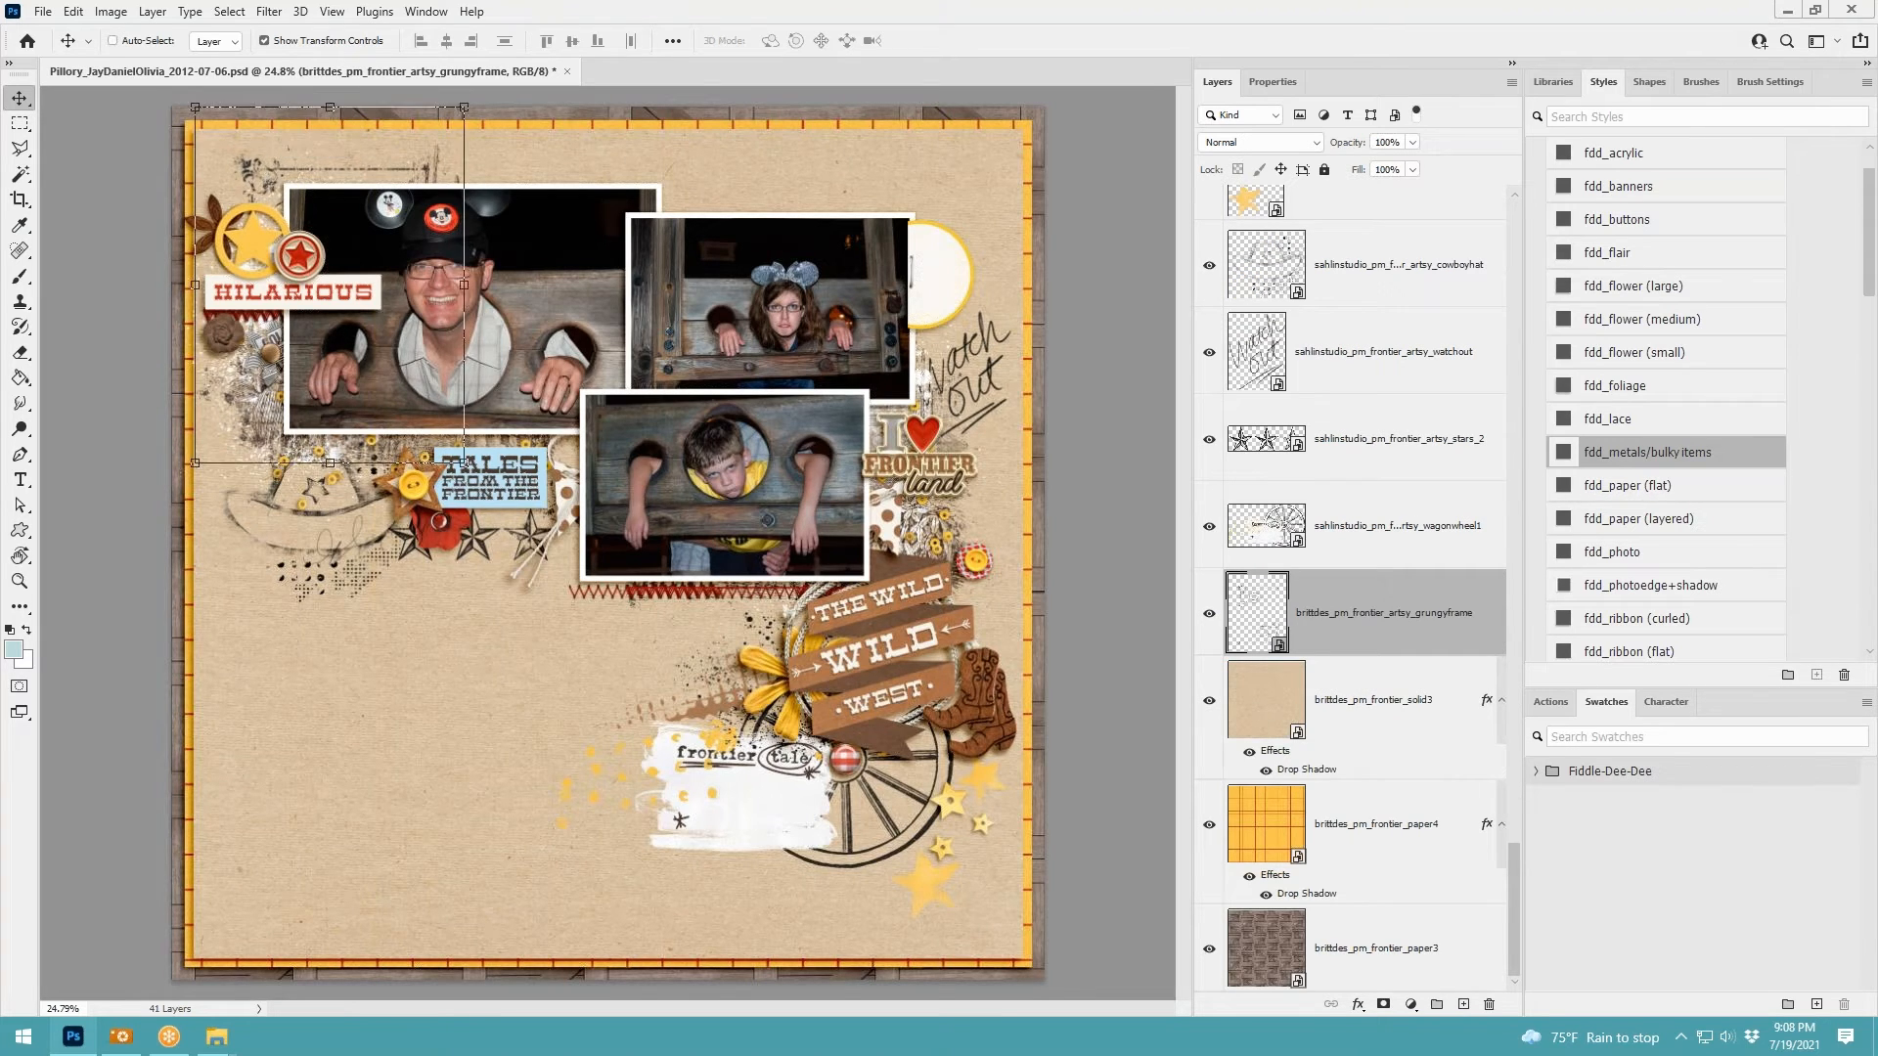
Duplicate the grungy frame corner, rotate the copy 90° clockwise and place it in the page's upper-right corner
key("ctrl")
left_click_drag(251, 171, 821, 208)
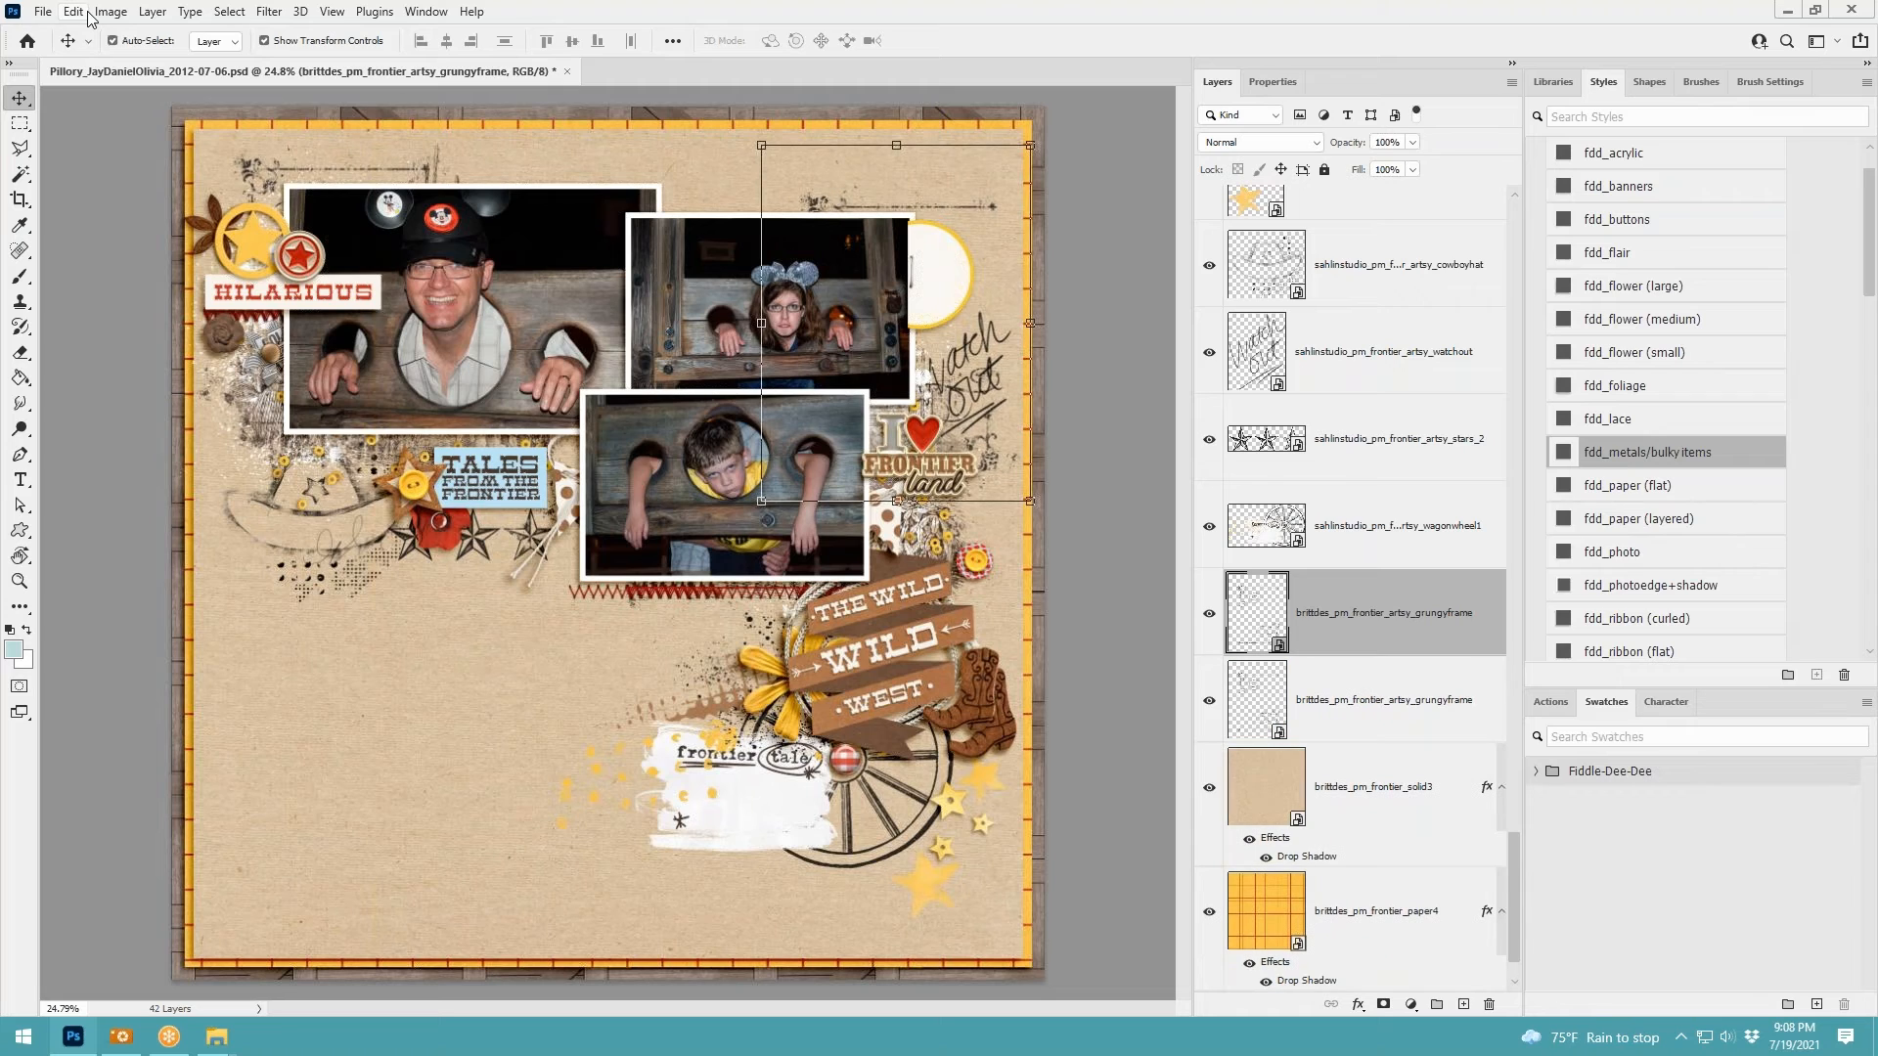
left_click(73, 10)
mouse_move(195, 458)
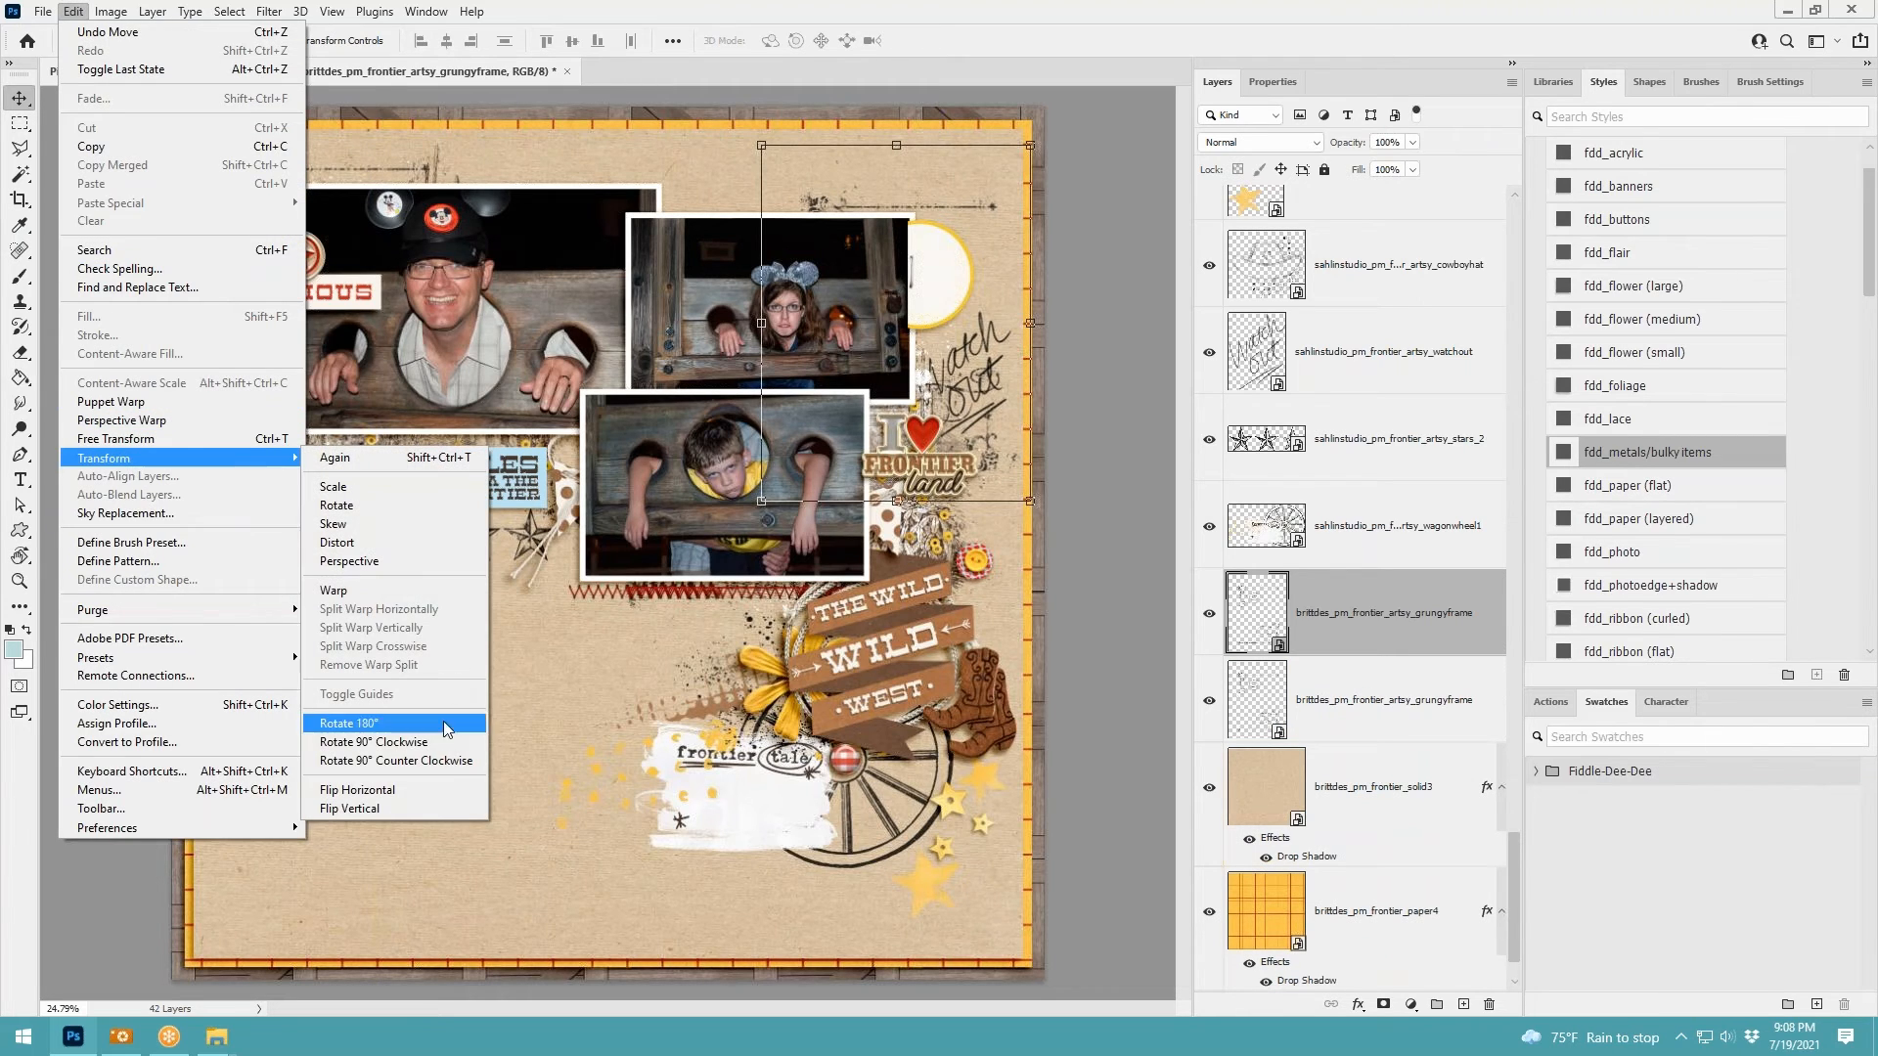
left_click(436, 742)
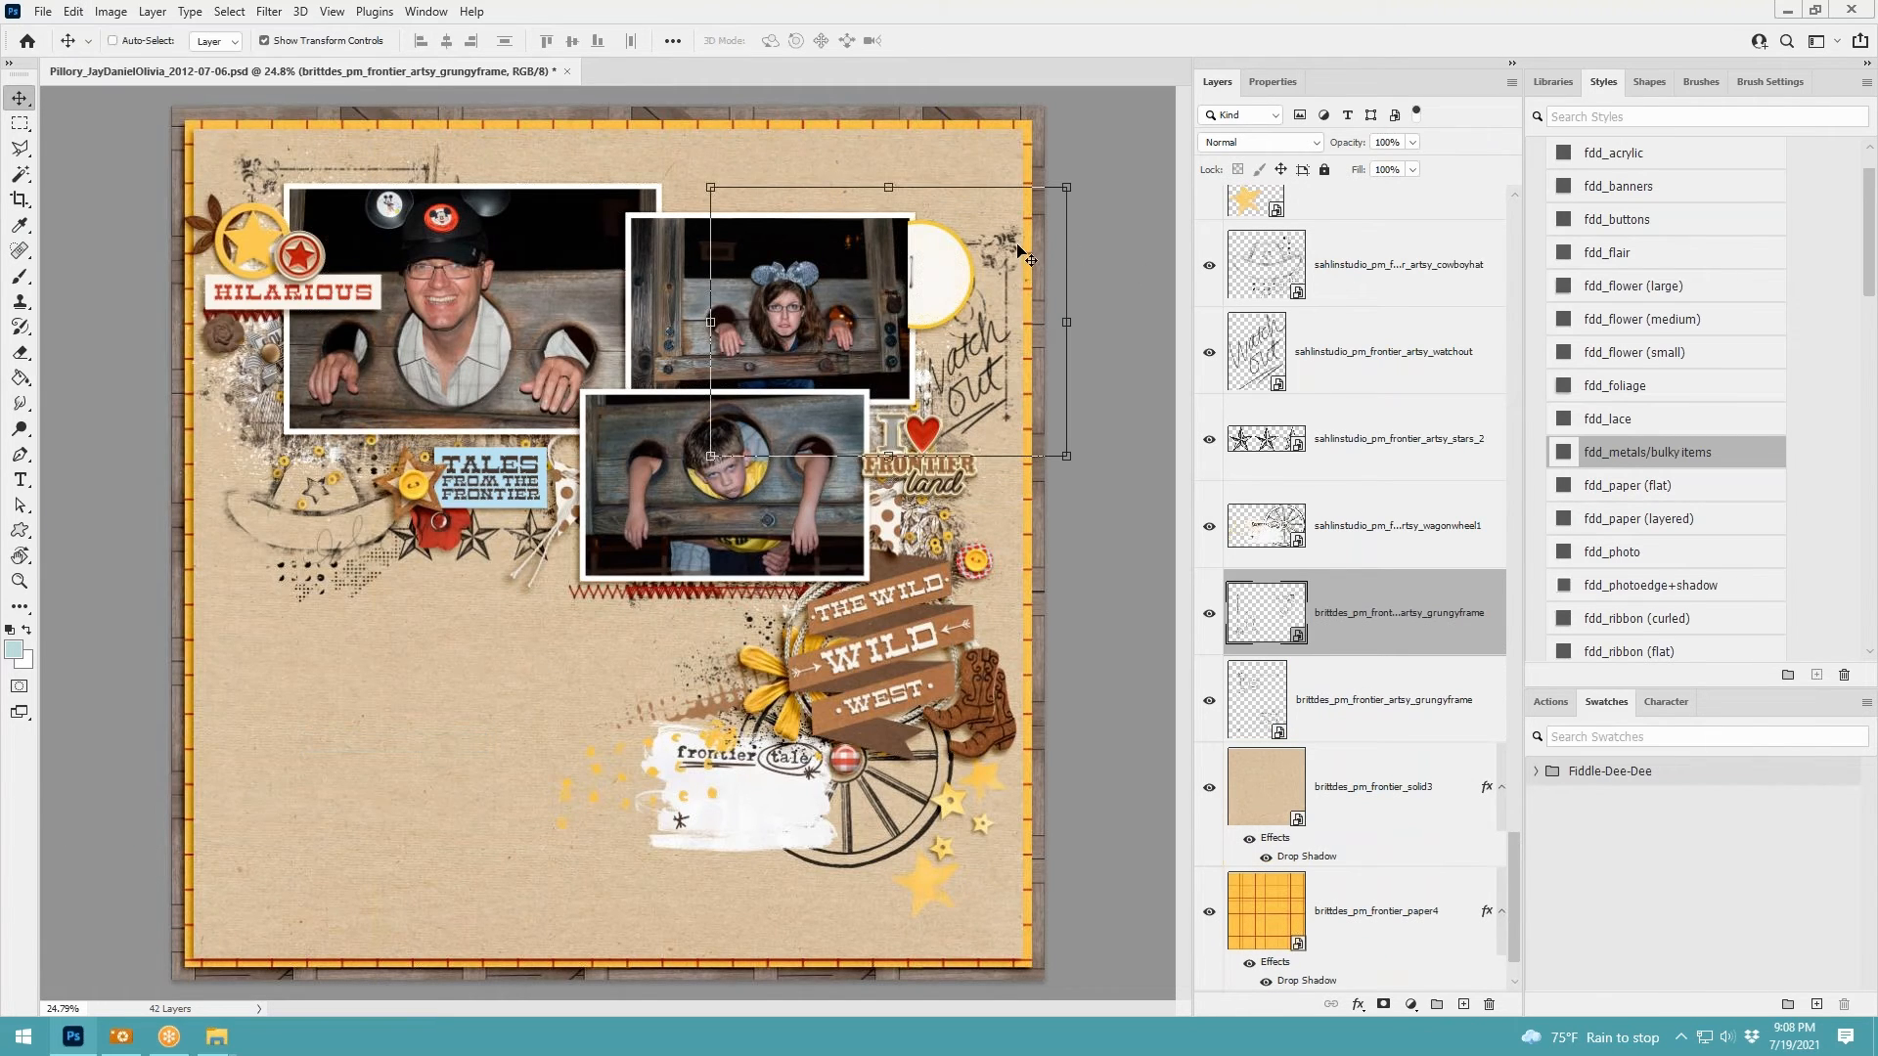
left_click_drag(1027, 255, 1025, 201)
left_click(1019, 198)
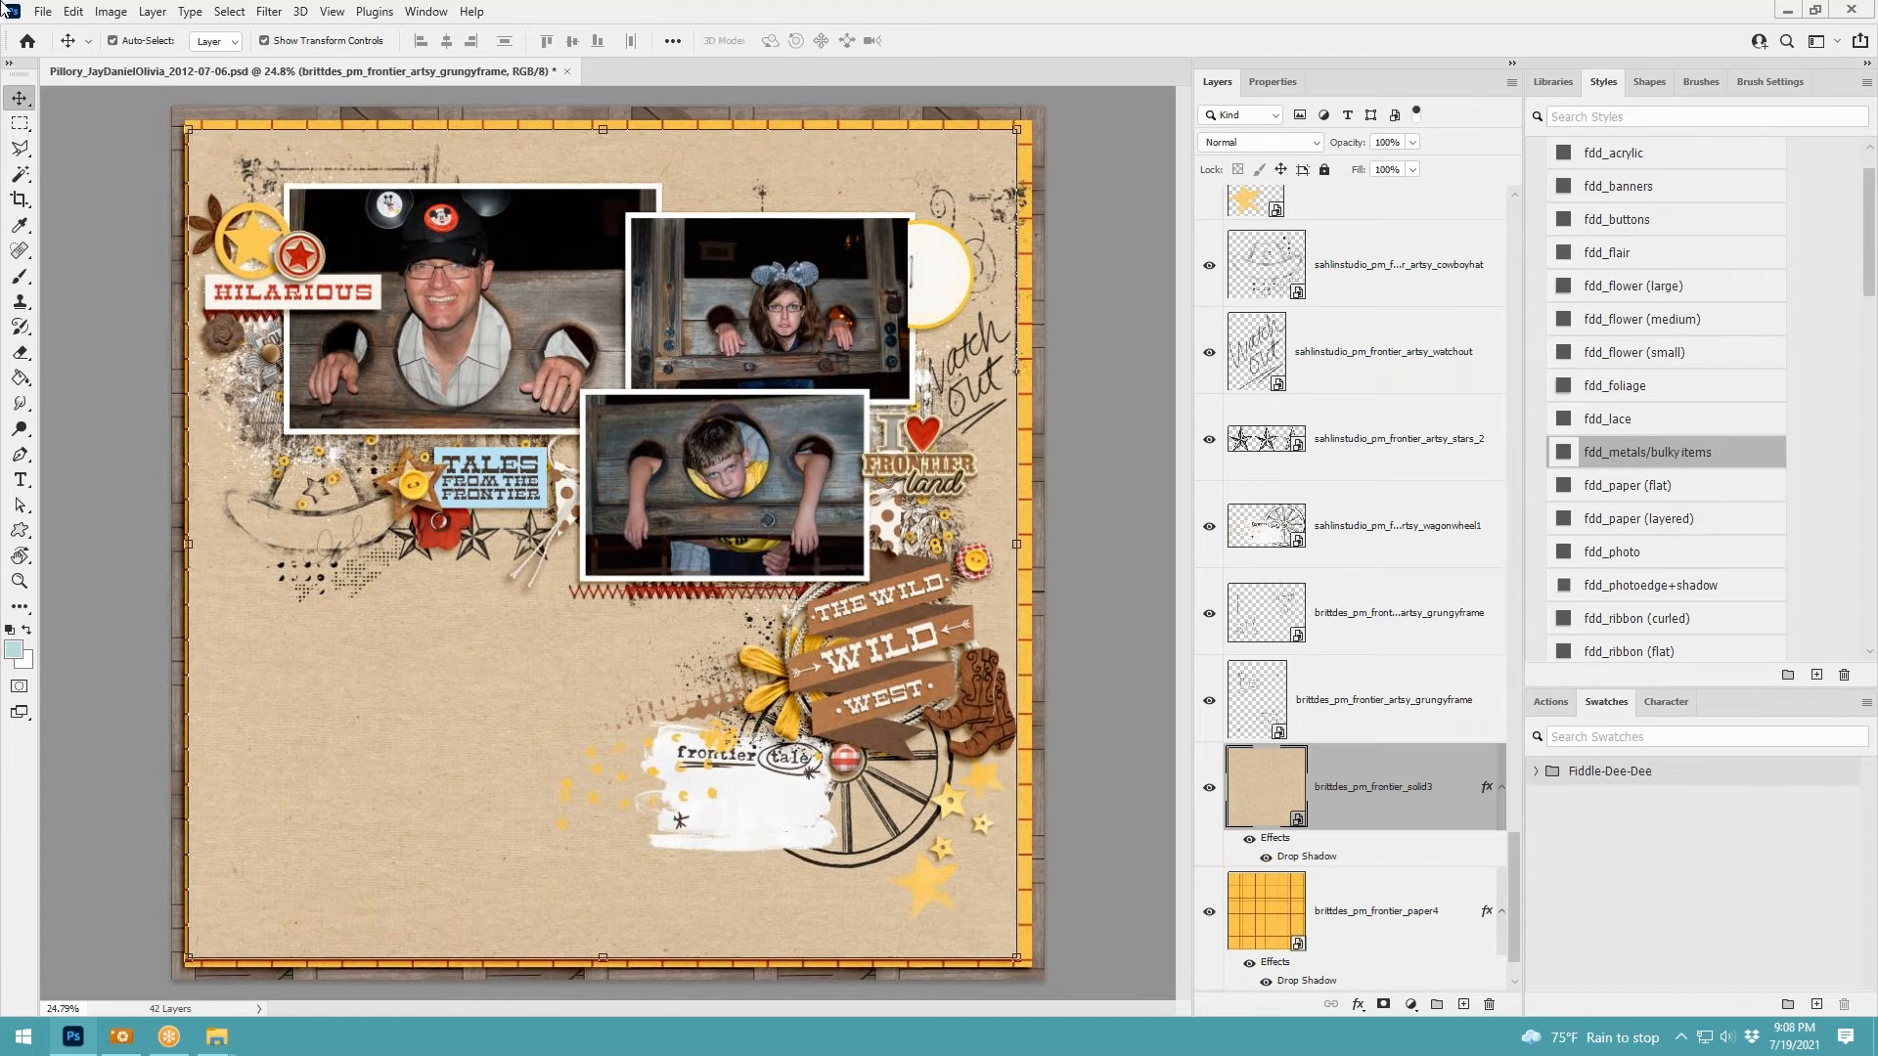
left_click(73, 11)
left_click(97, 29)
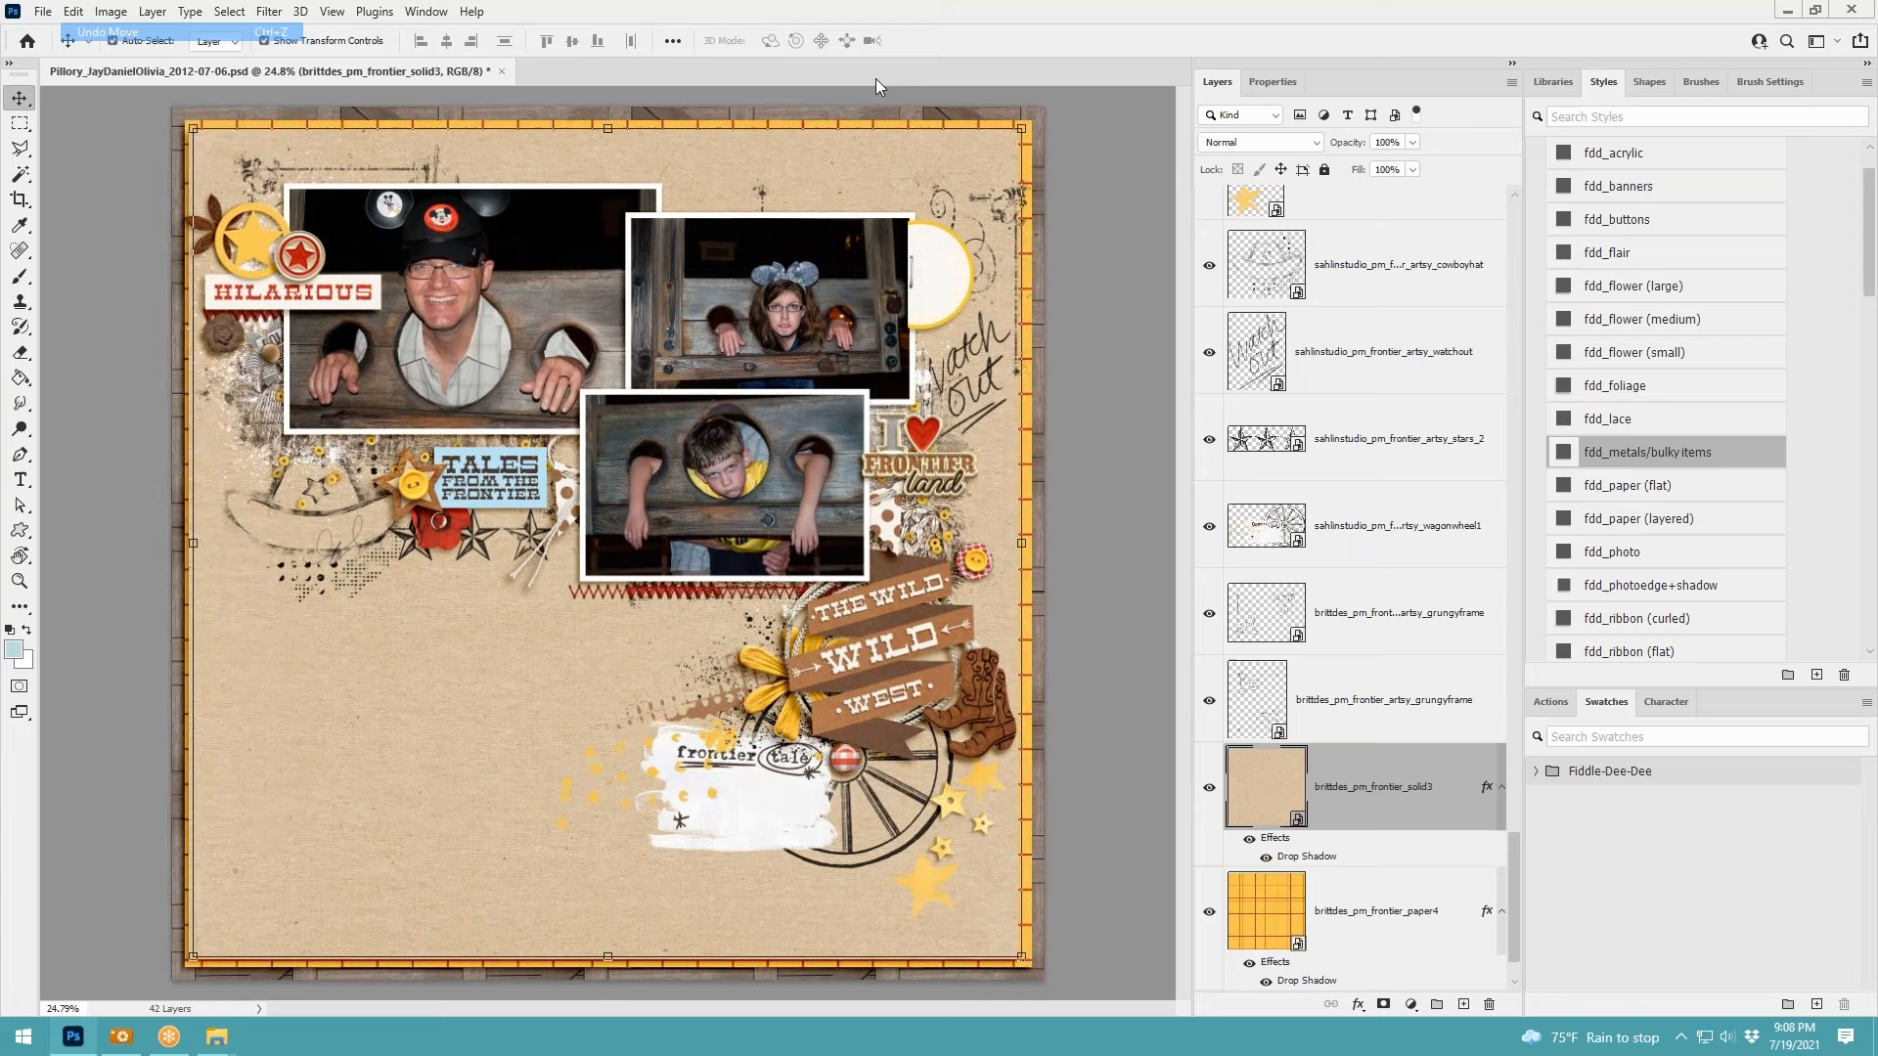
Duplicate the upper-right grungy frame corner, rotate the copy 90° clockwise and place it in the page's lower-right corner
left_click(1015, 199)
left_click_drag(1014, 198, 951, 728)
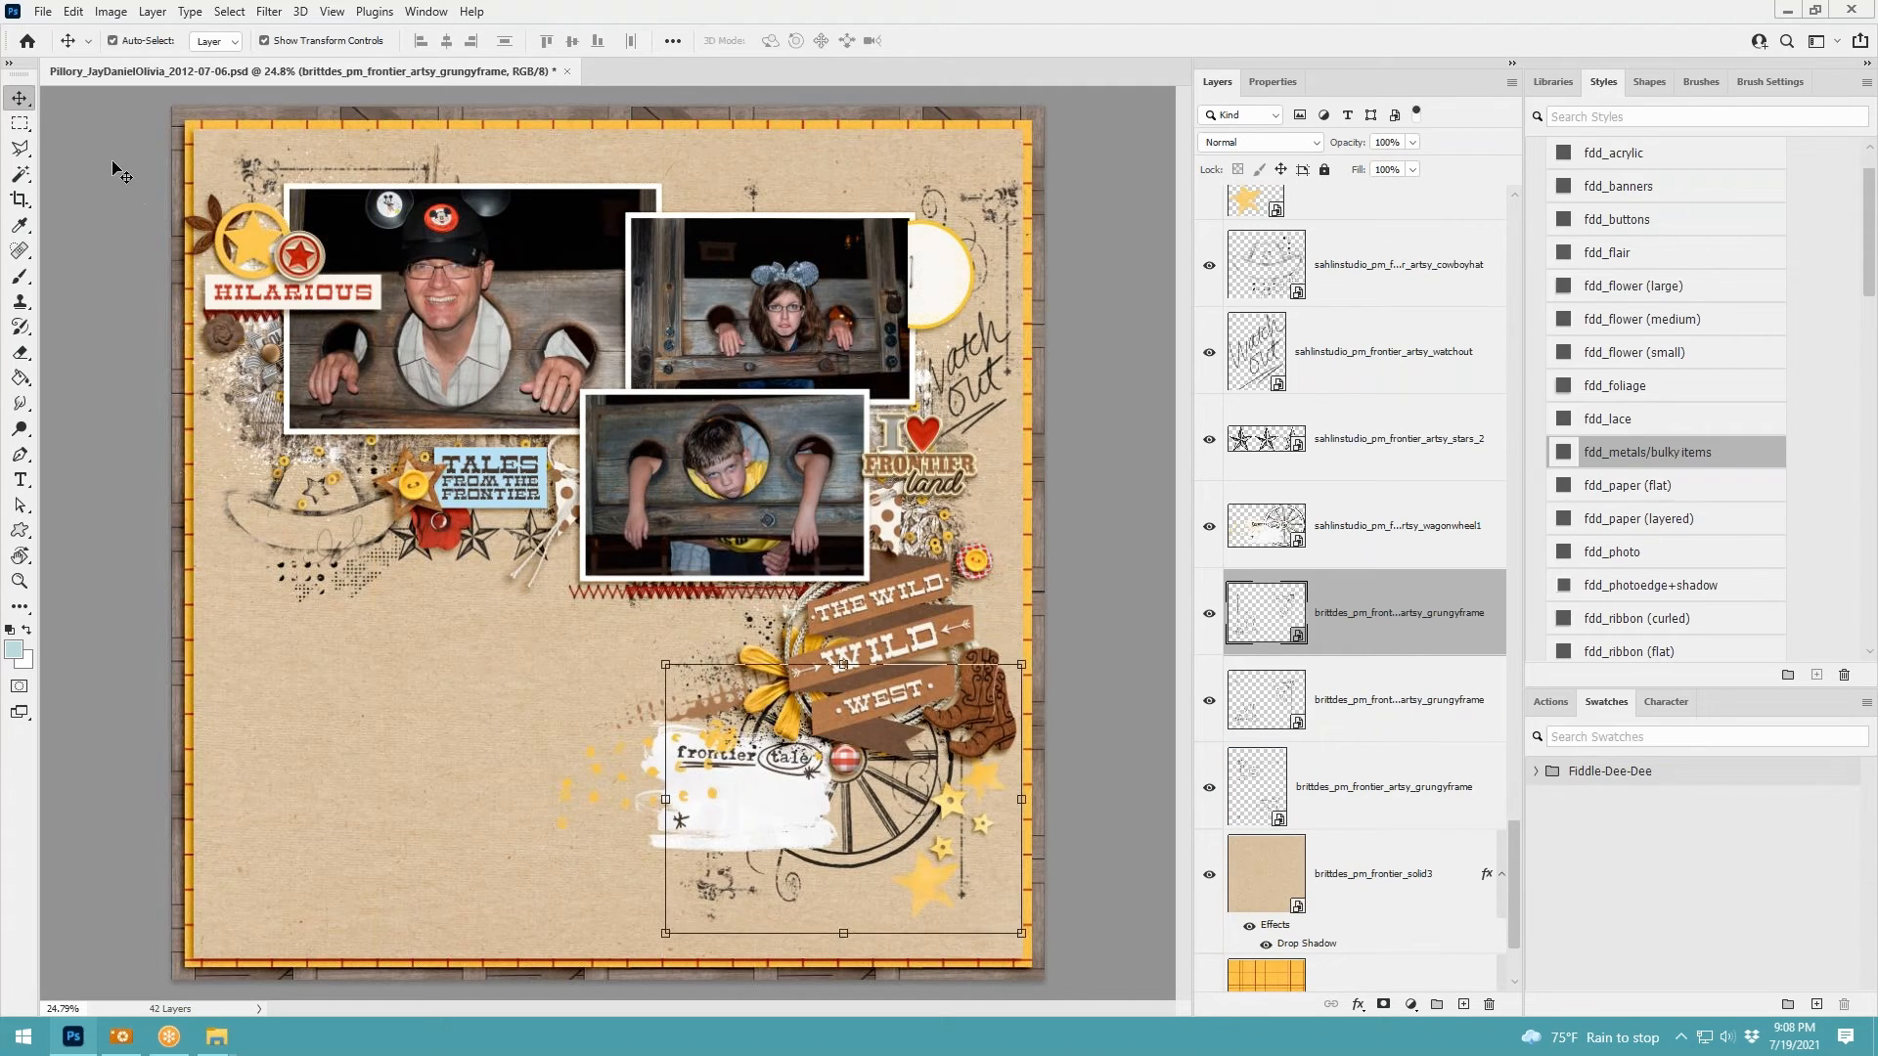
left_click(73, 10)
mouse_move(122, 460)
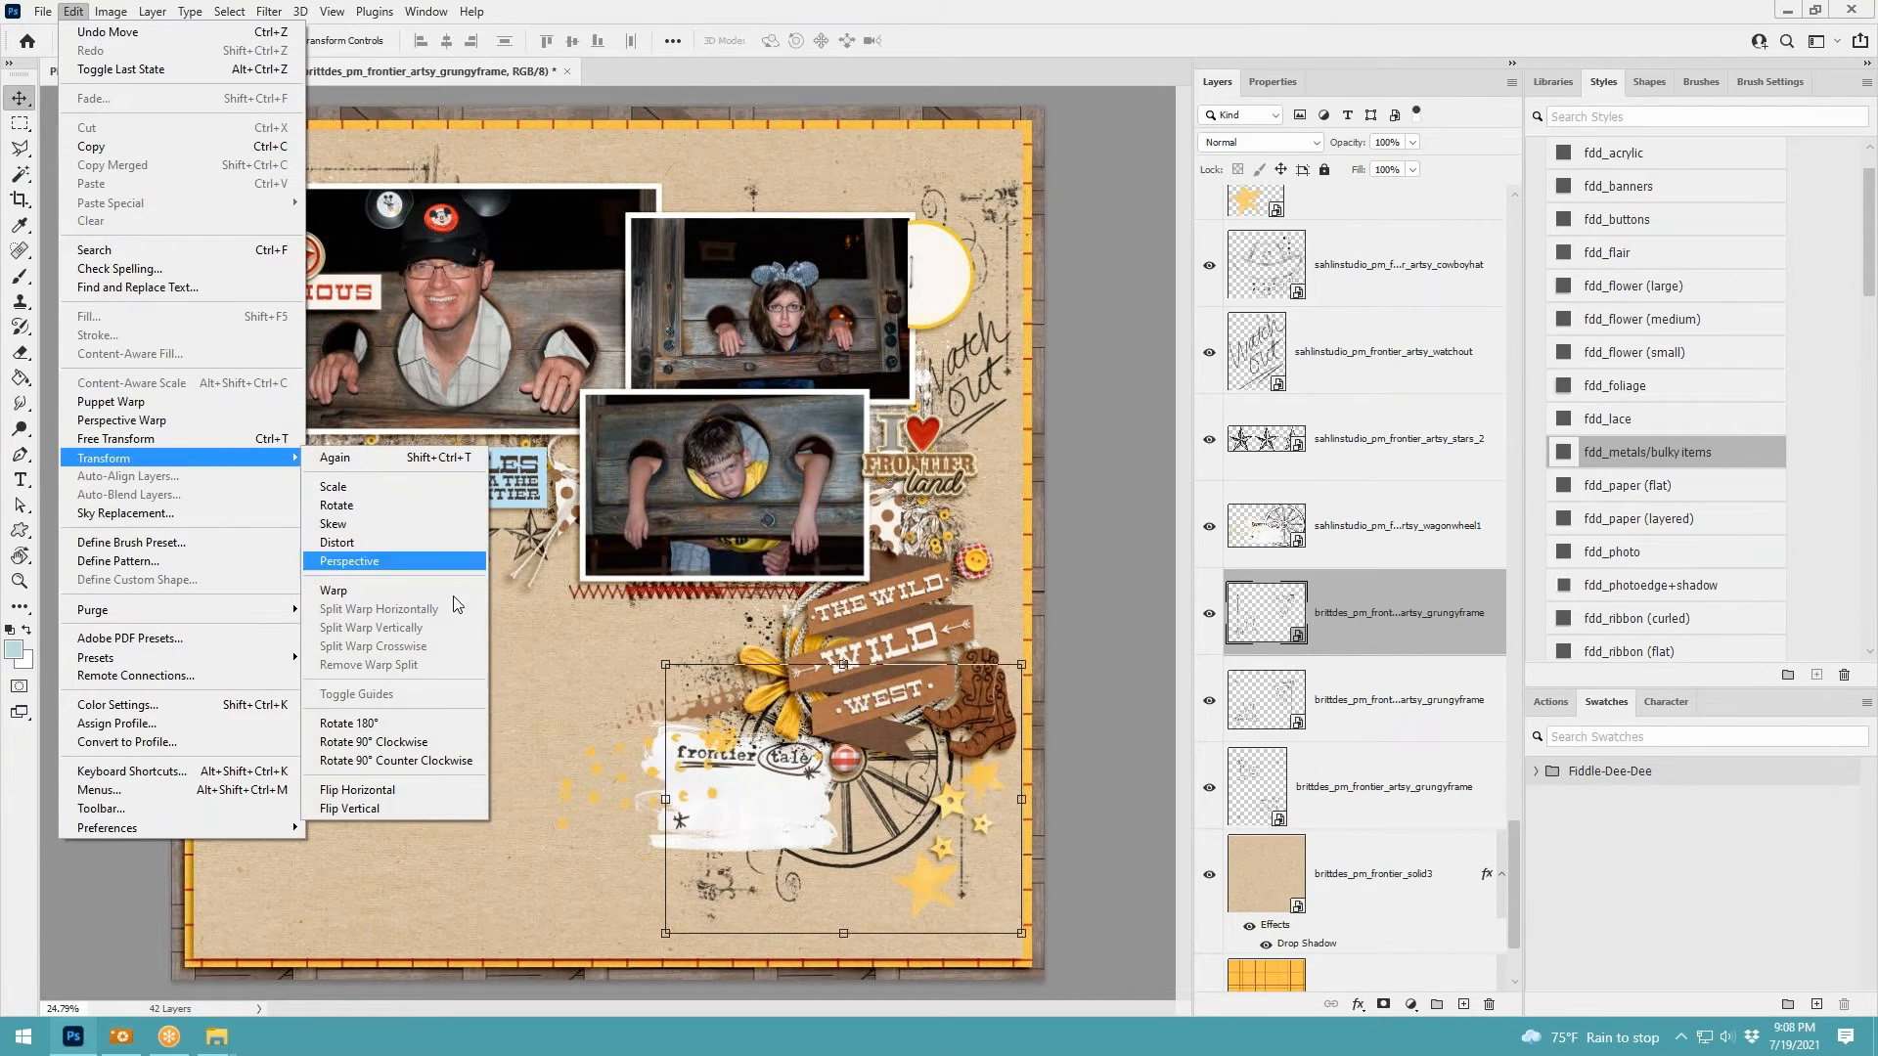
left_click(455, 745)
left_click_drag(868, 890, 934, 901)
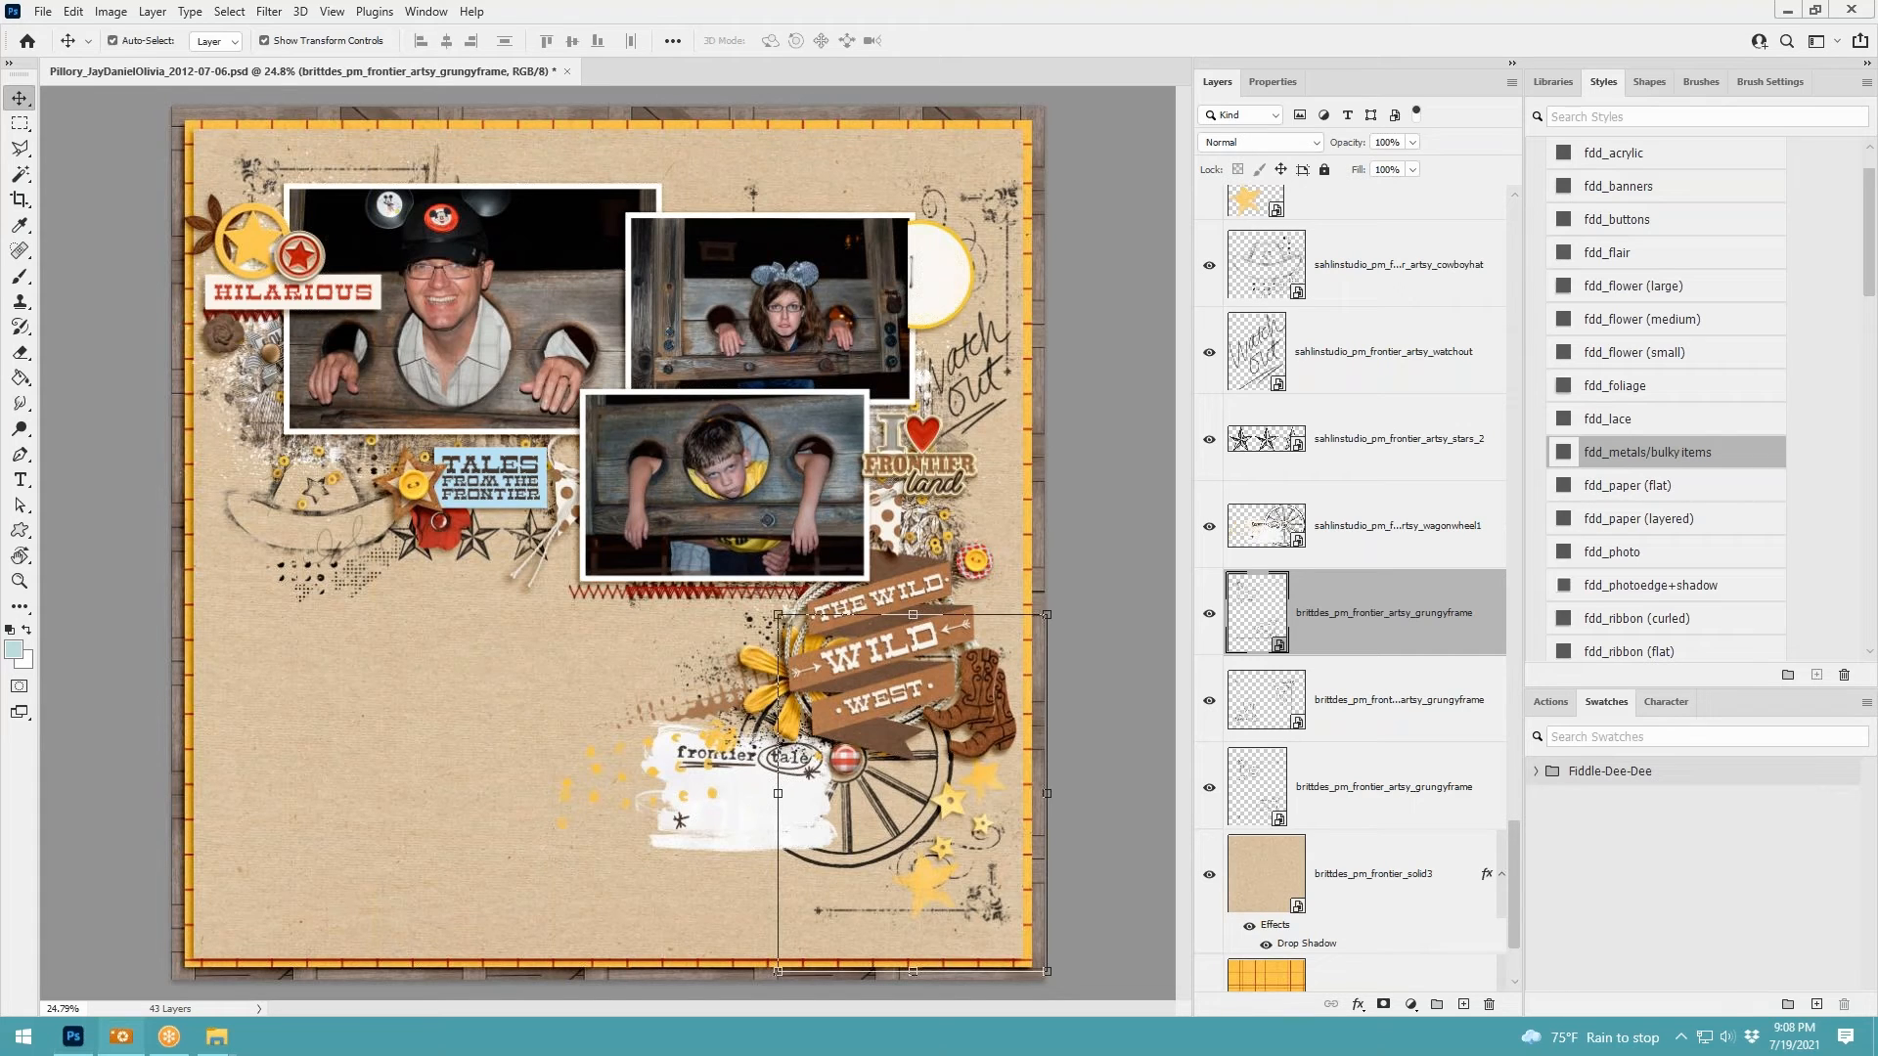
Add the blue brittdes_pm_frontier_artsy_rubonarrows strip and scale it to 44.53%
key("ctrl+v")
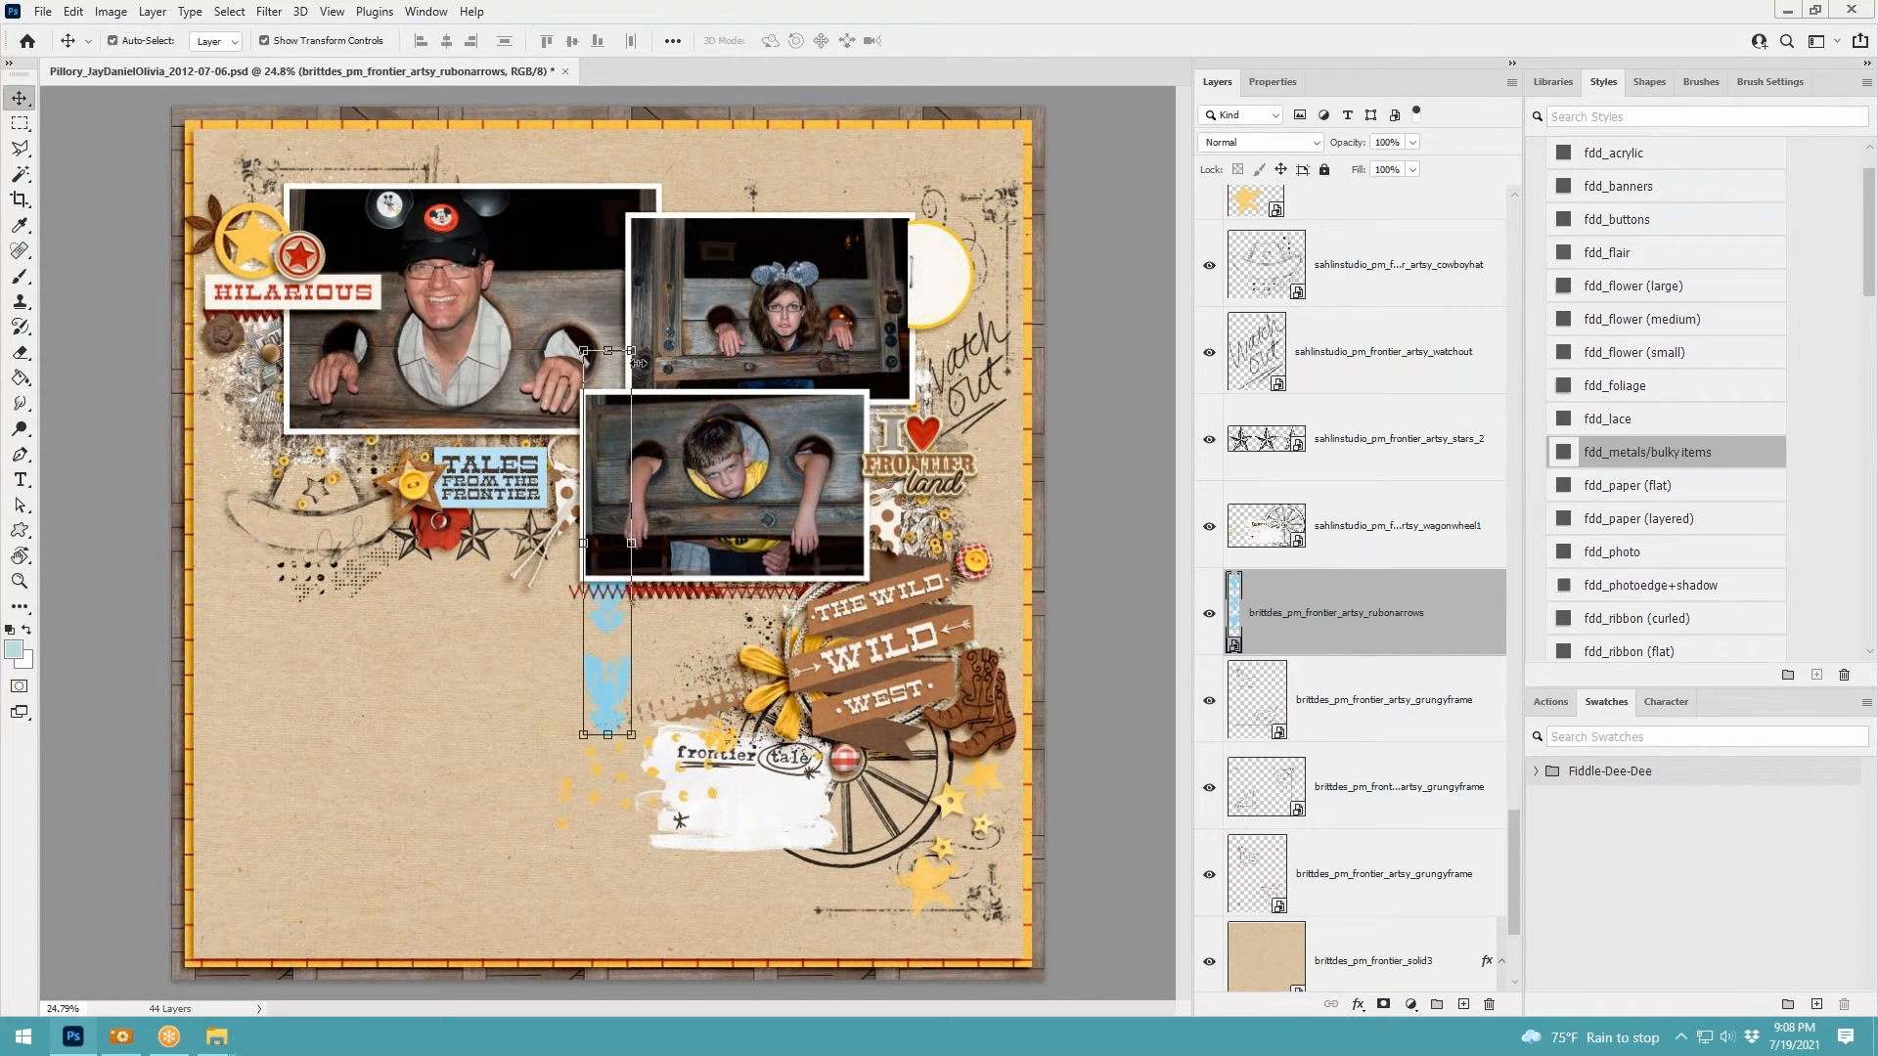
left_click_drag(638, 363, 536, 562)
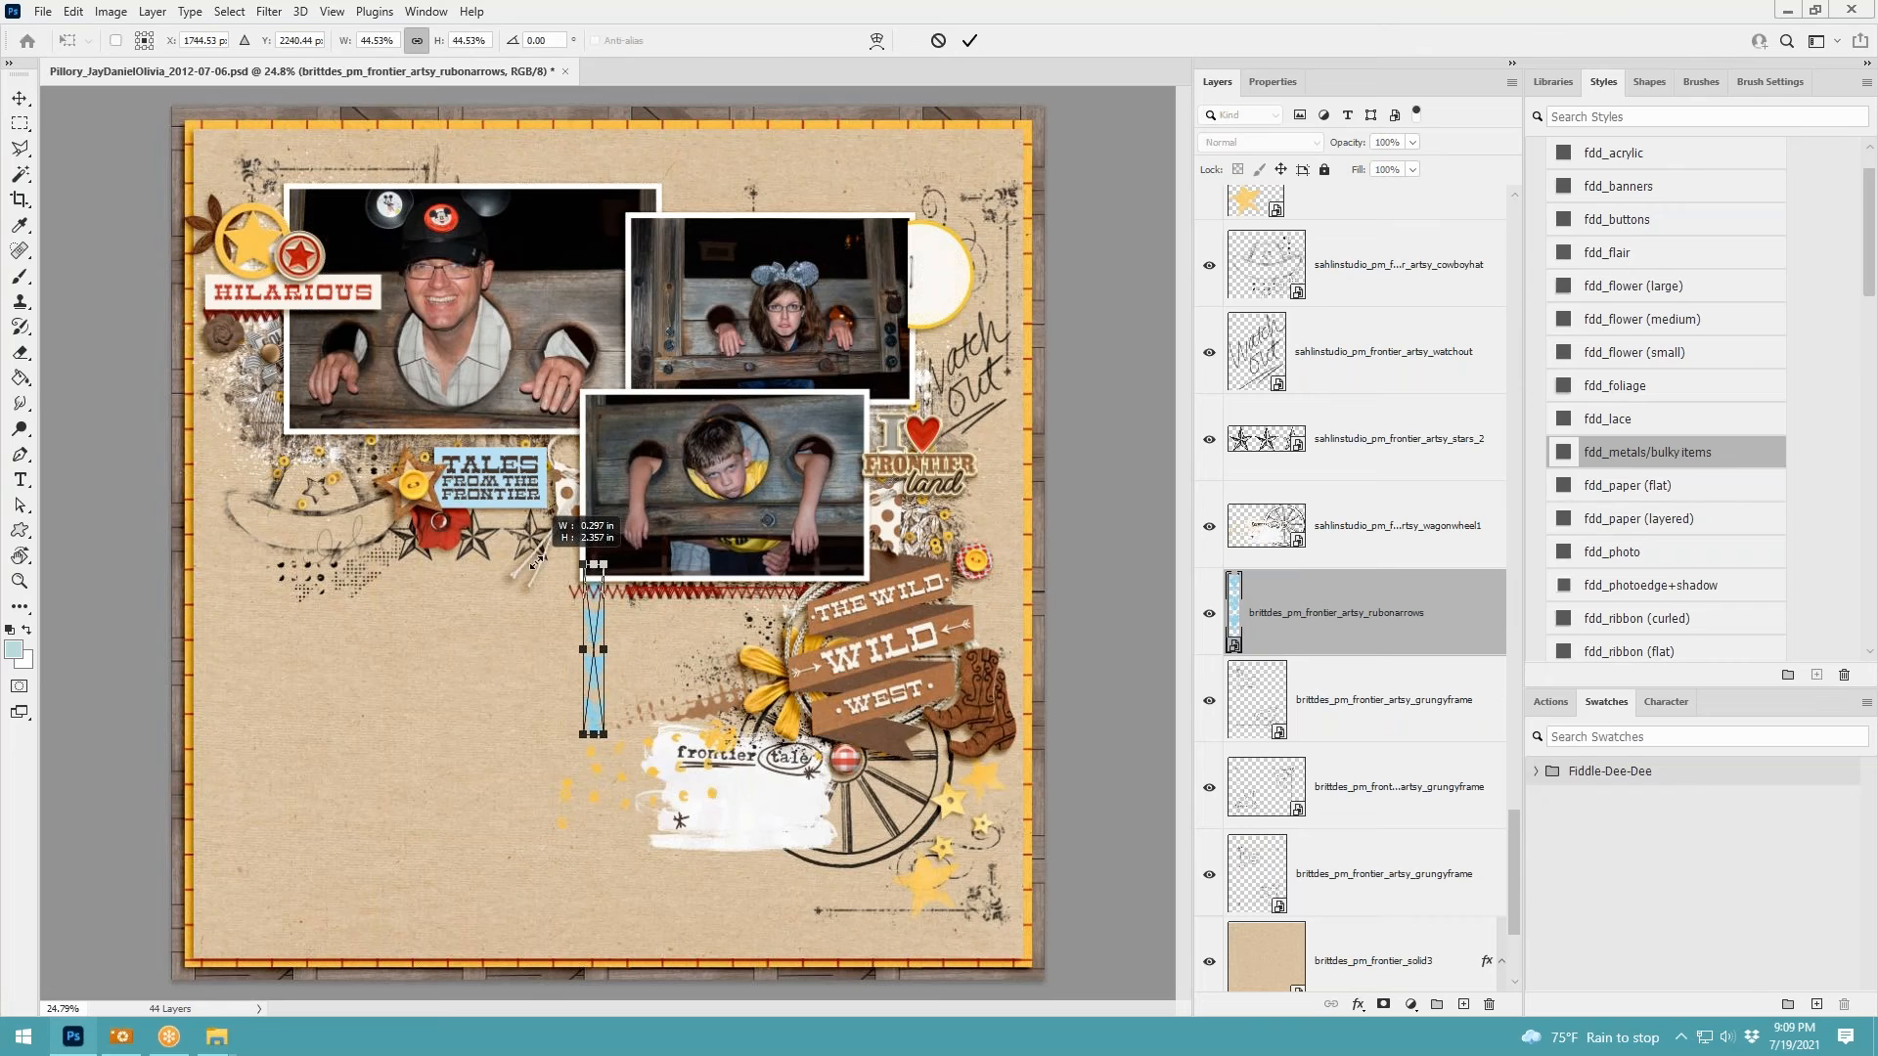
left_click(969, 40)
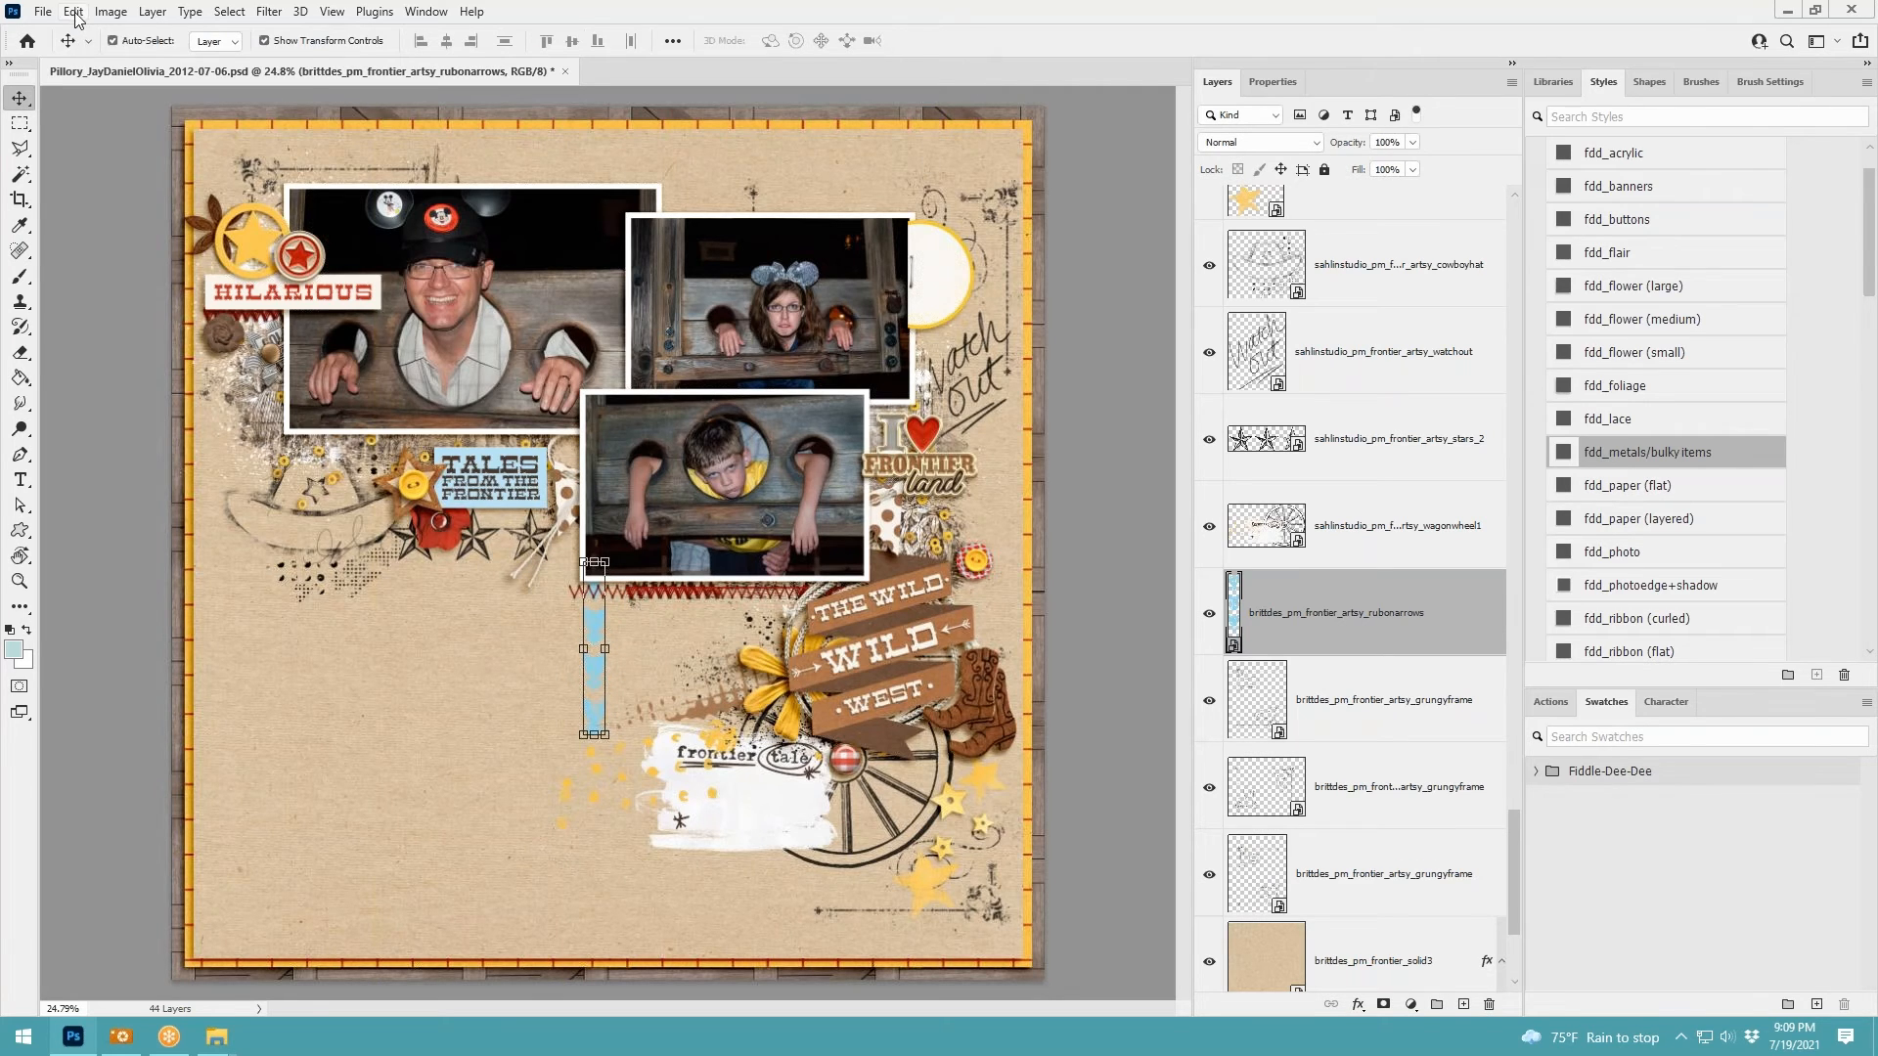
Rotate the arrow strip 90° to horizontal, place it along the white paint patch's lower edge and move its layer above the wagon wheel
left_click(75, 13)
mouse_move(196, 458)
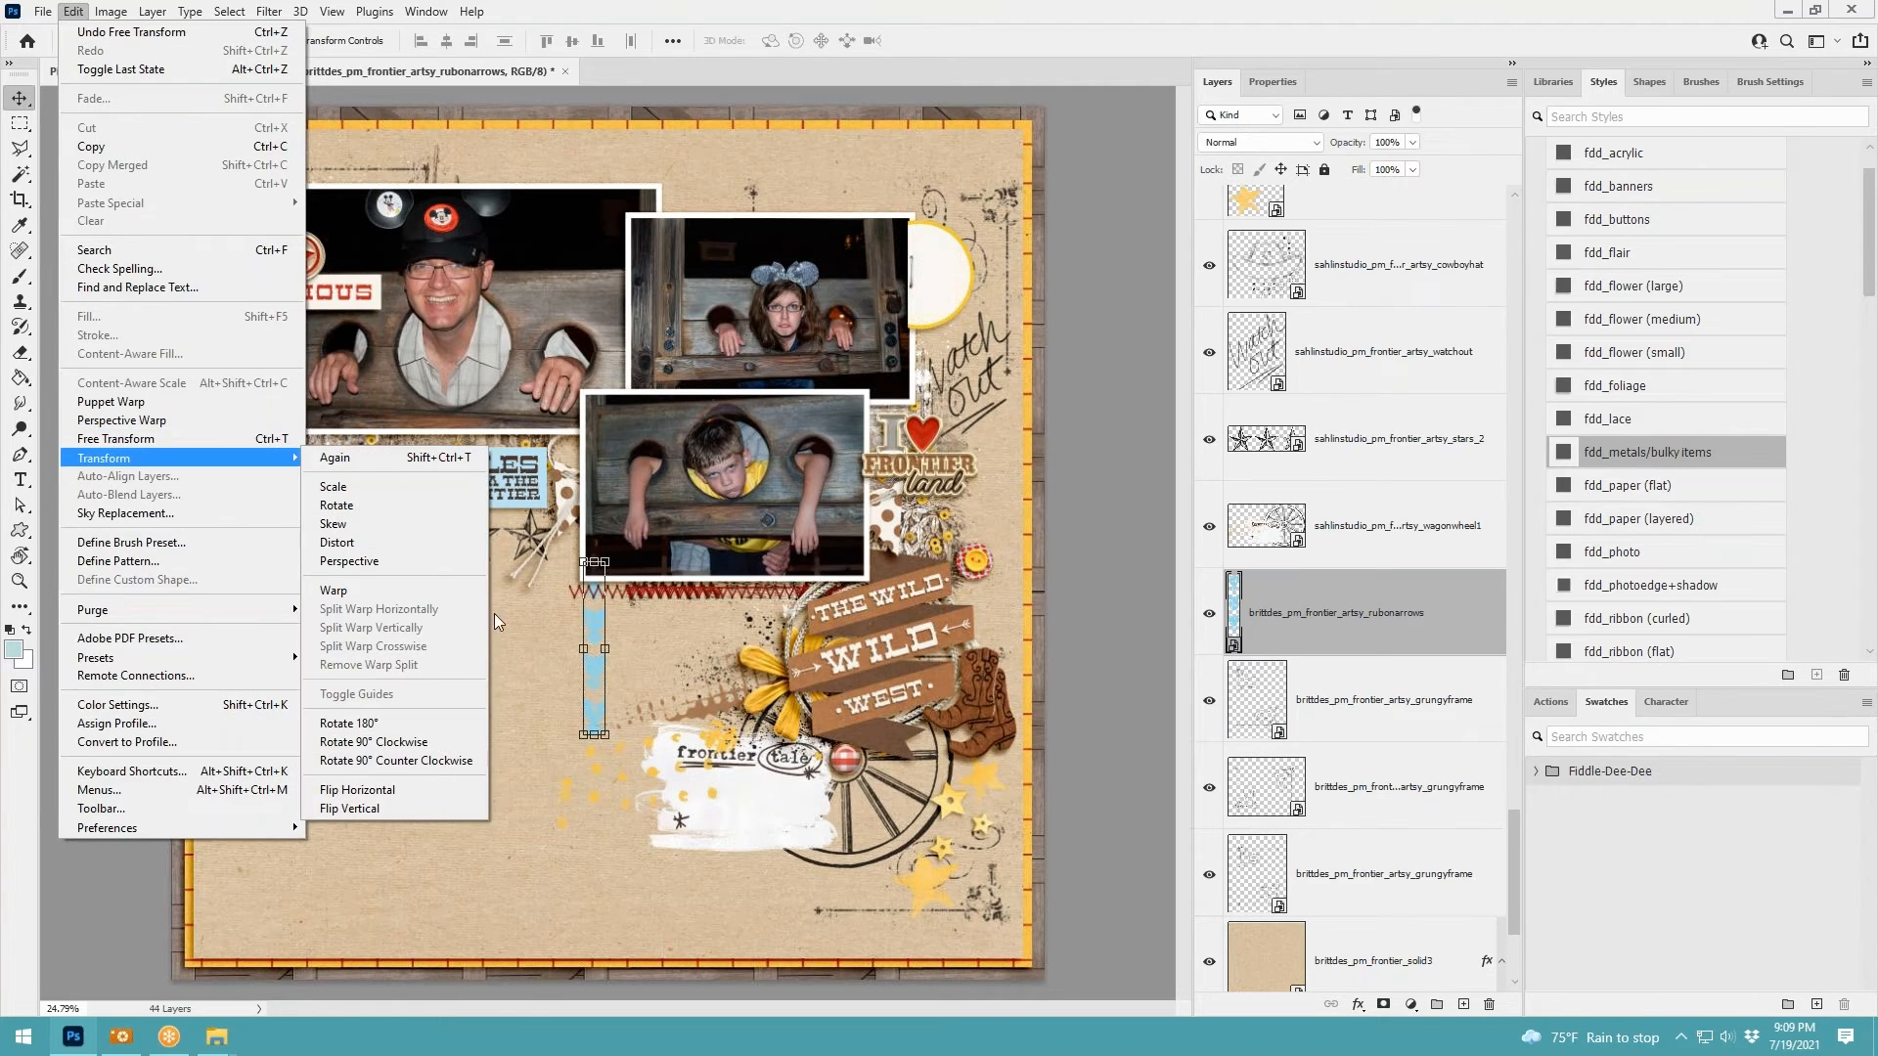
left_click(428, 754)
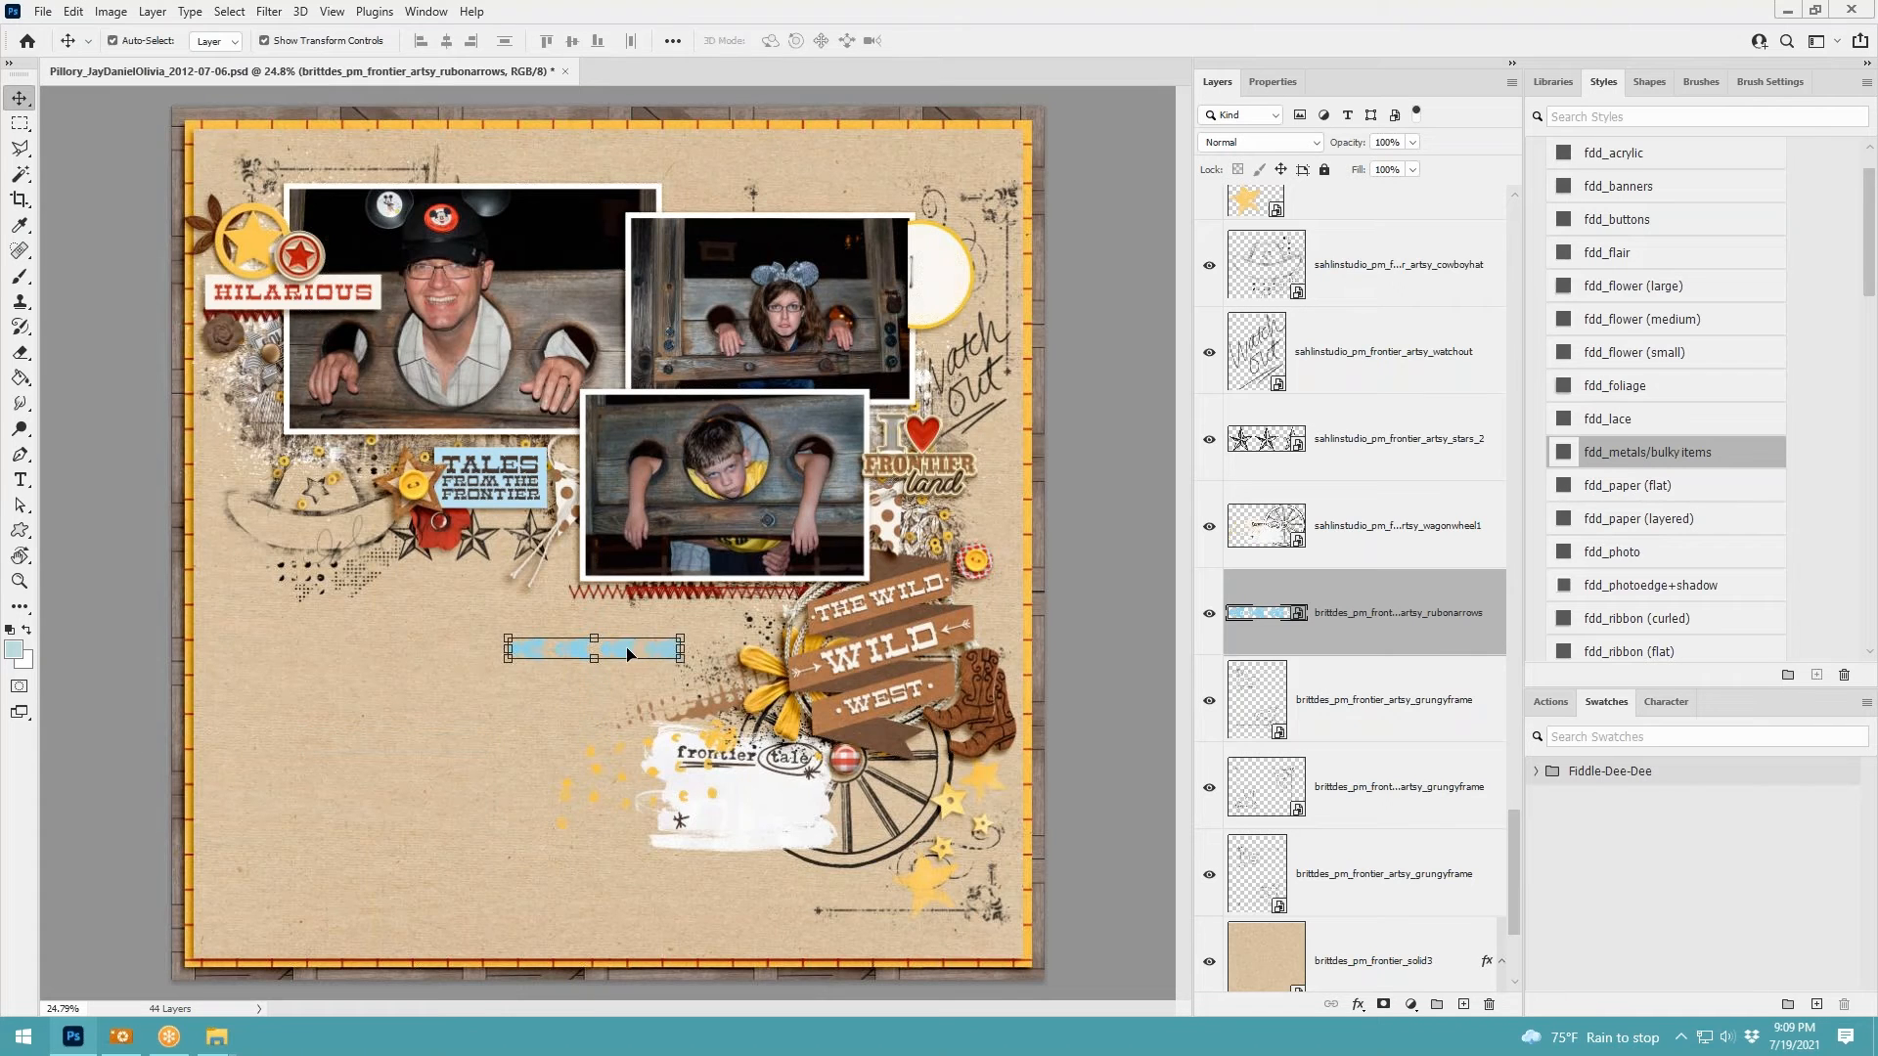
left_click_drag(626, 654, 823, 843)
key("ctrl+bracketright")
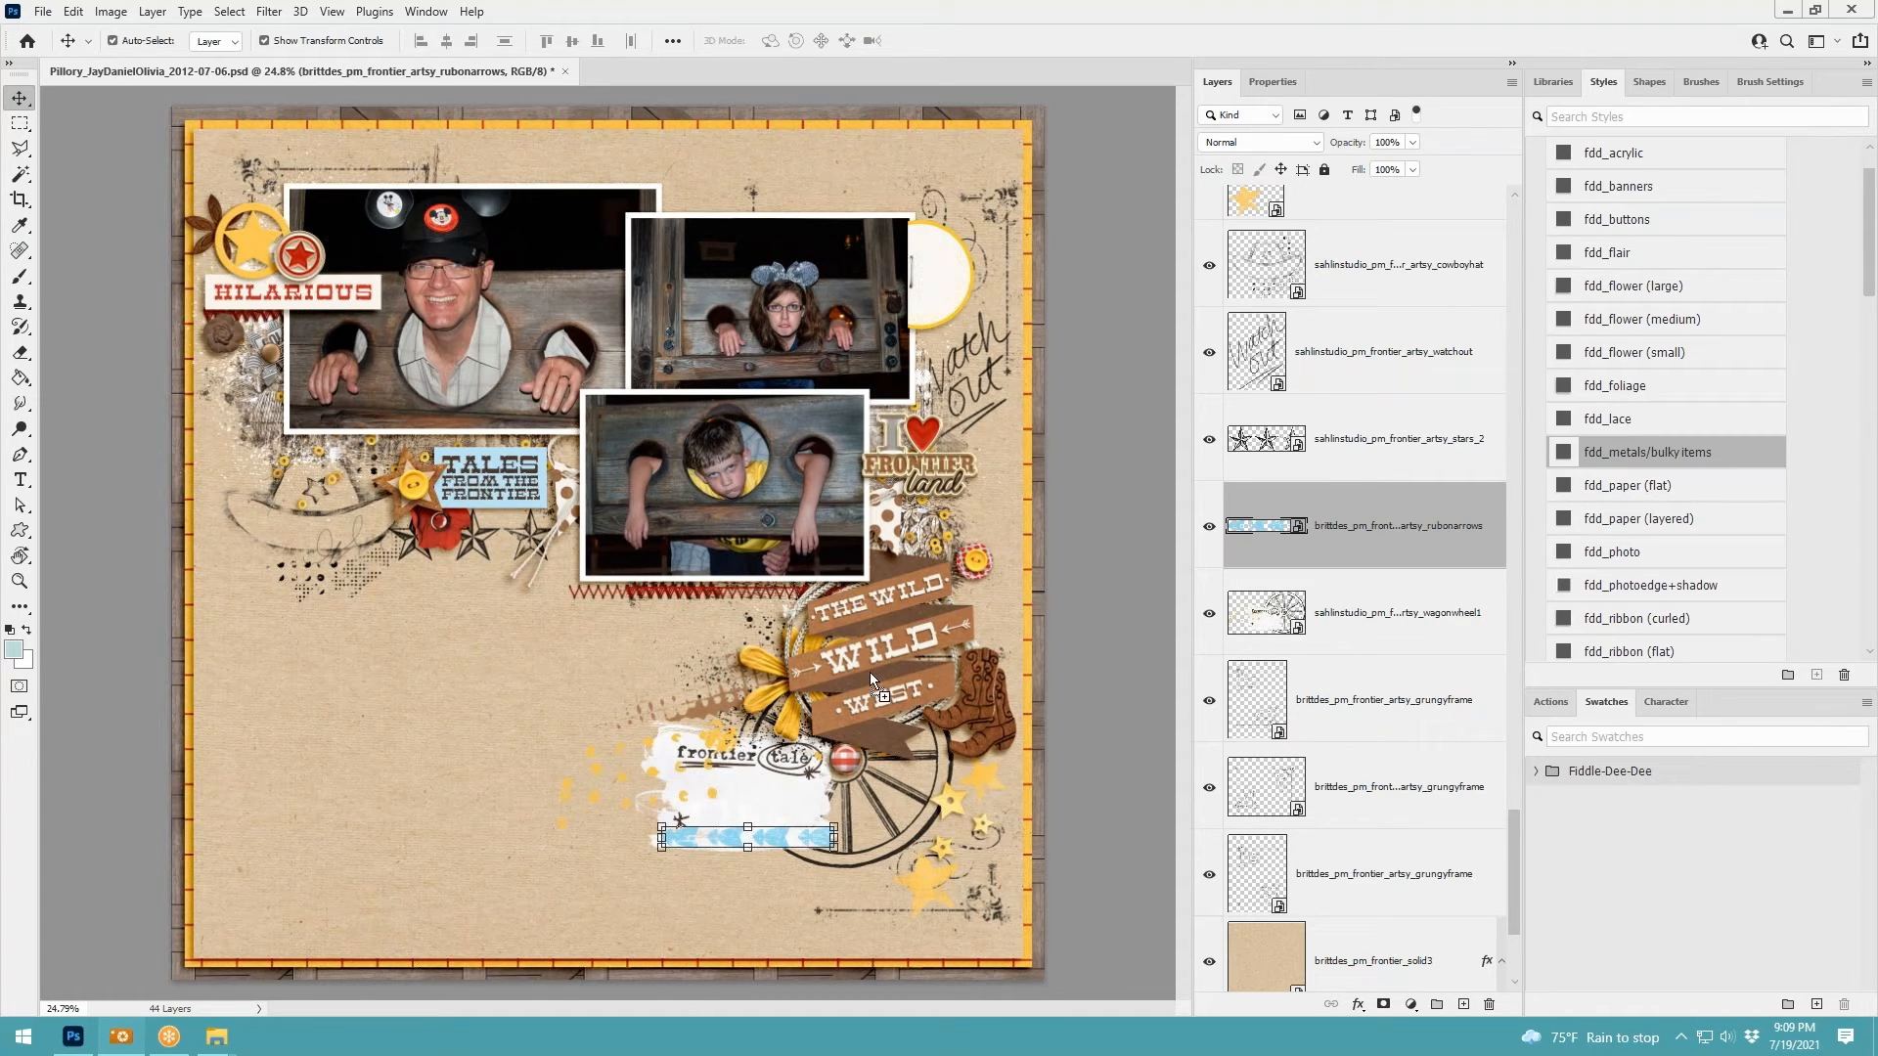
Add the brittdes_pm_frontier_artsy_sprinkle scatter to the page and apply the fdd_sequins/scatters style
left_click_drag(879, 677, 362, 745)
left_click_drag(591, 652, 485, 806)
scroll(1669, 588, "down", 3)
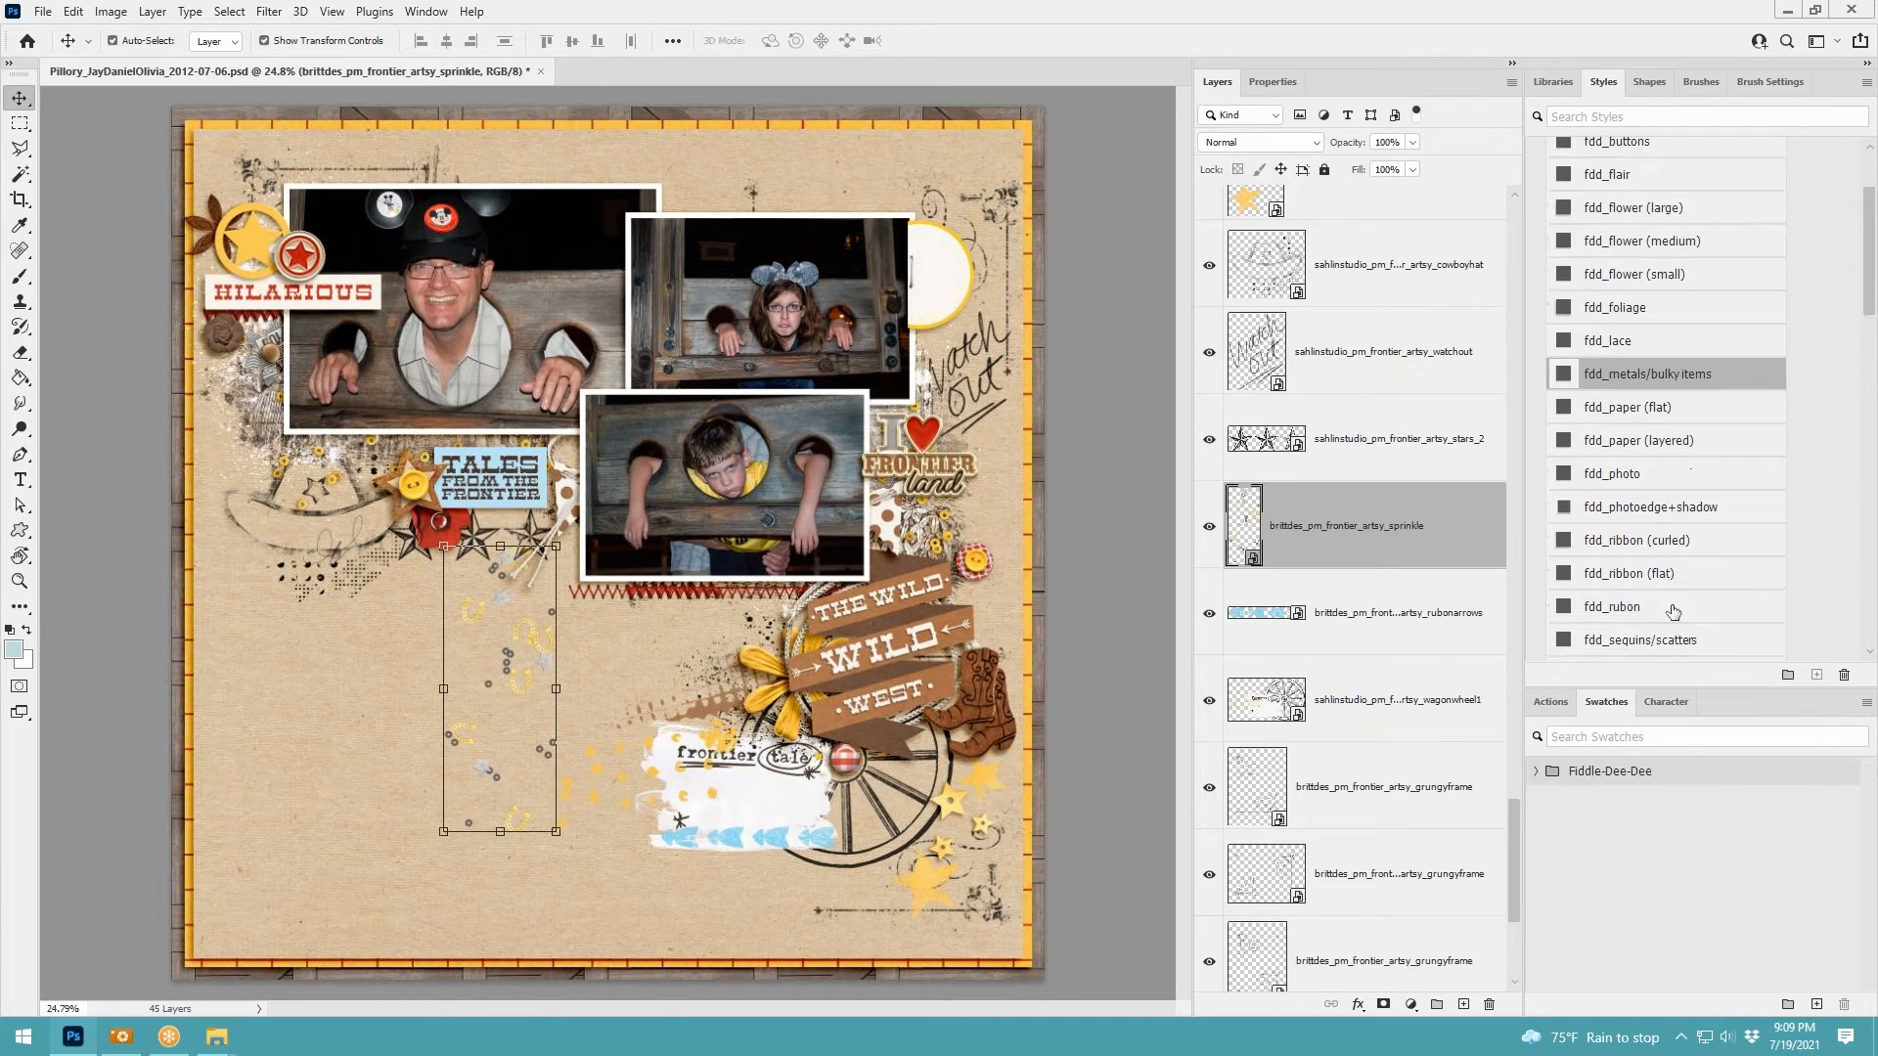
left_click(1658, 580)
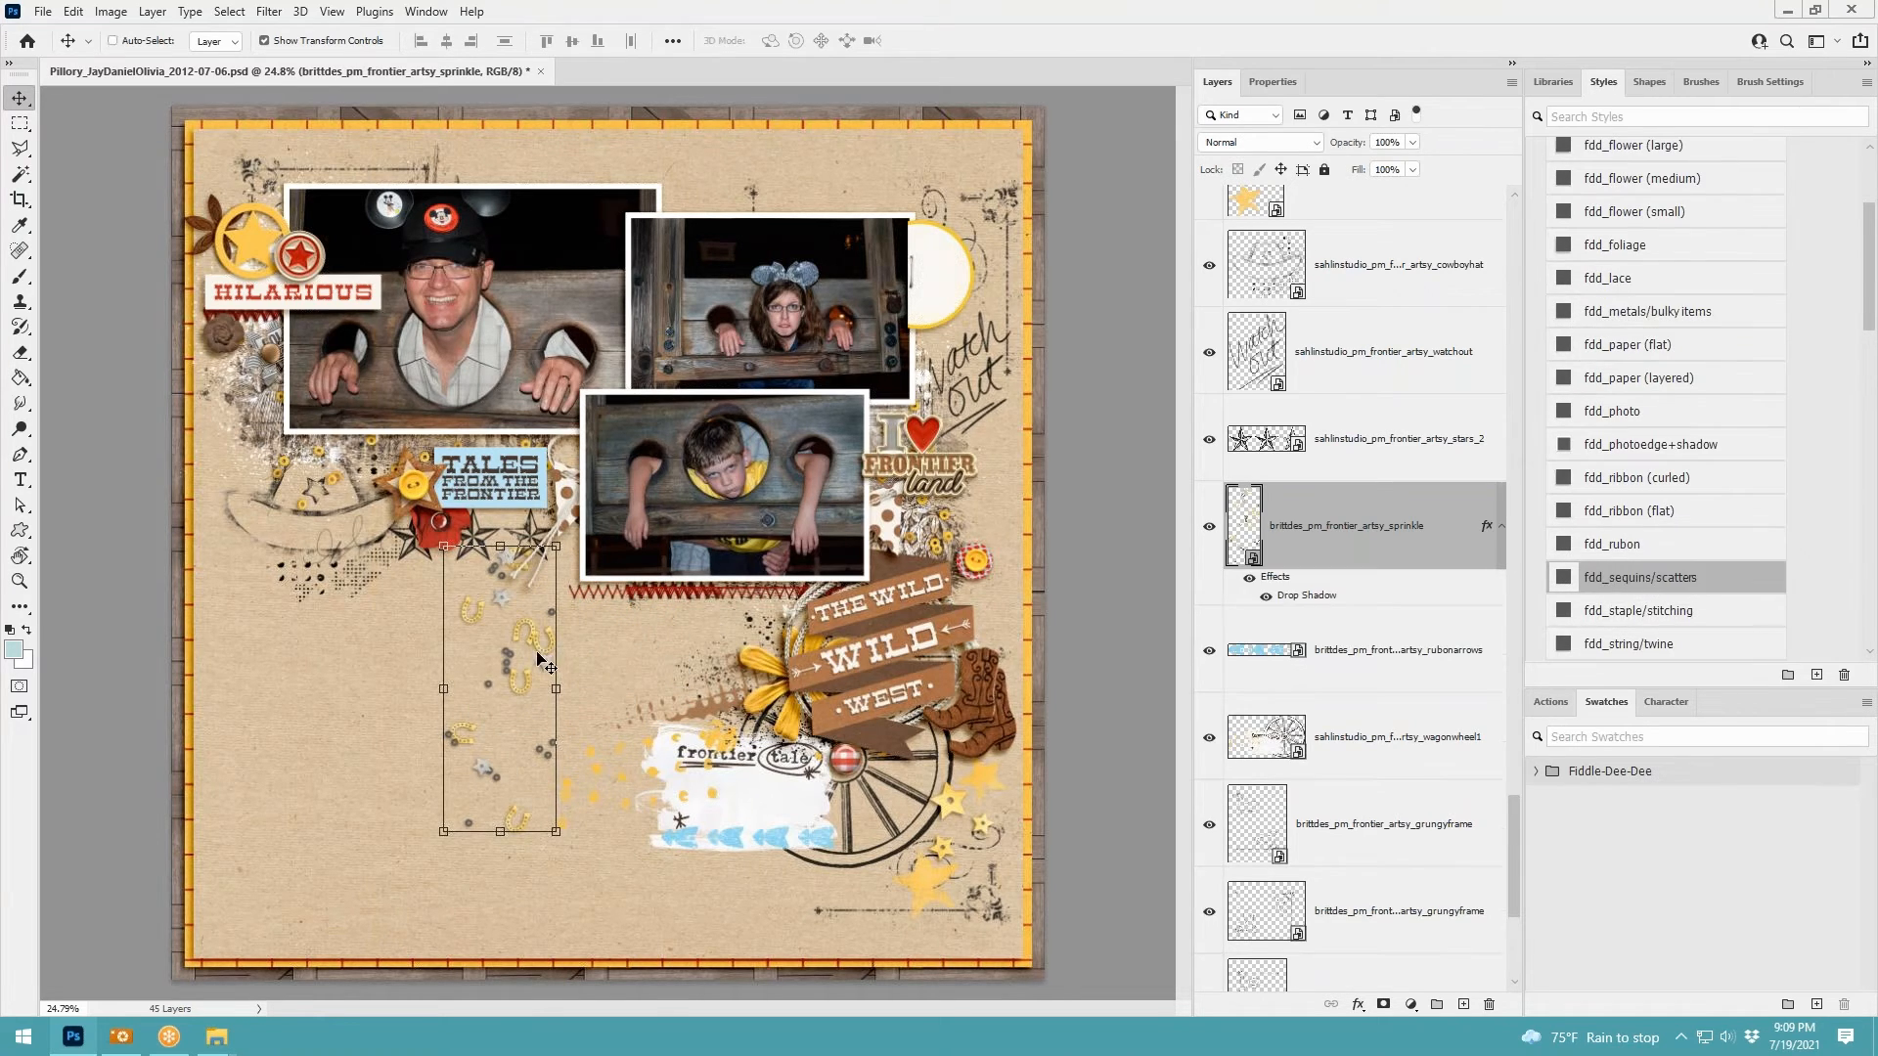
Place the sprinkle scatter along the upper-left photo's left edge and move its layer between the two vertical brittdes_pm_frontier_beadscatter layers
left_click_drag(553, 663, 281, 269)
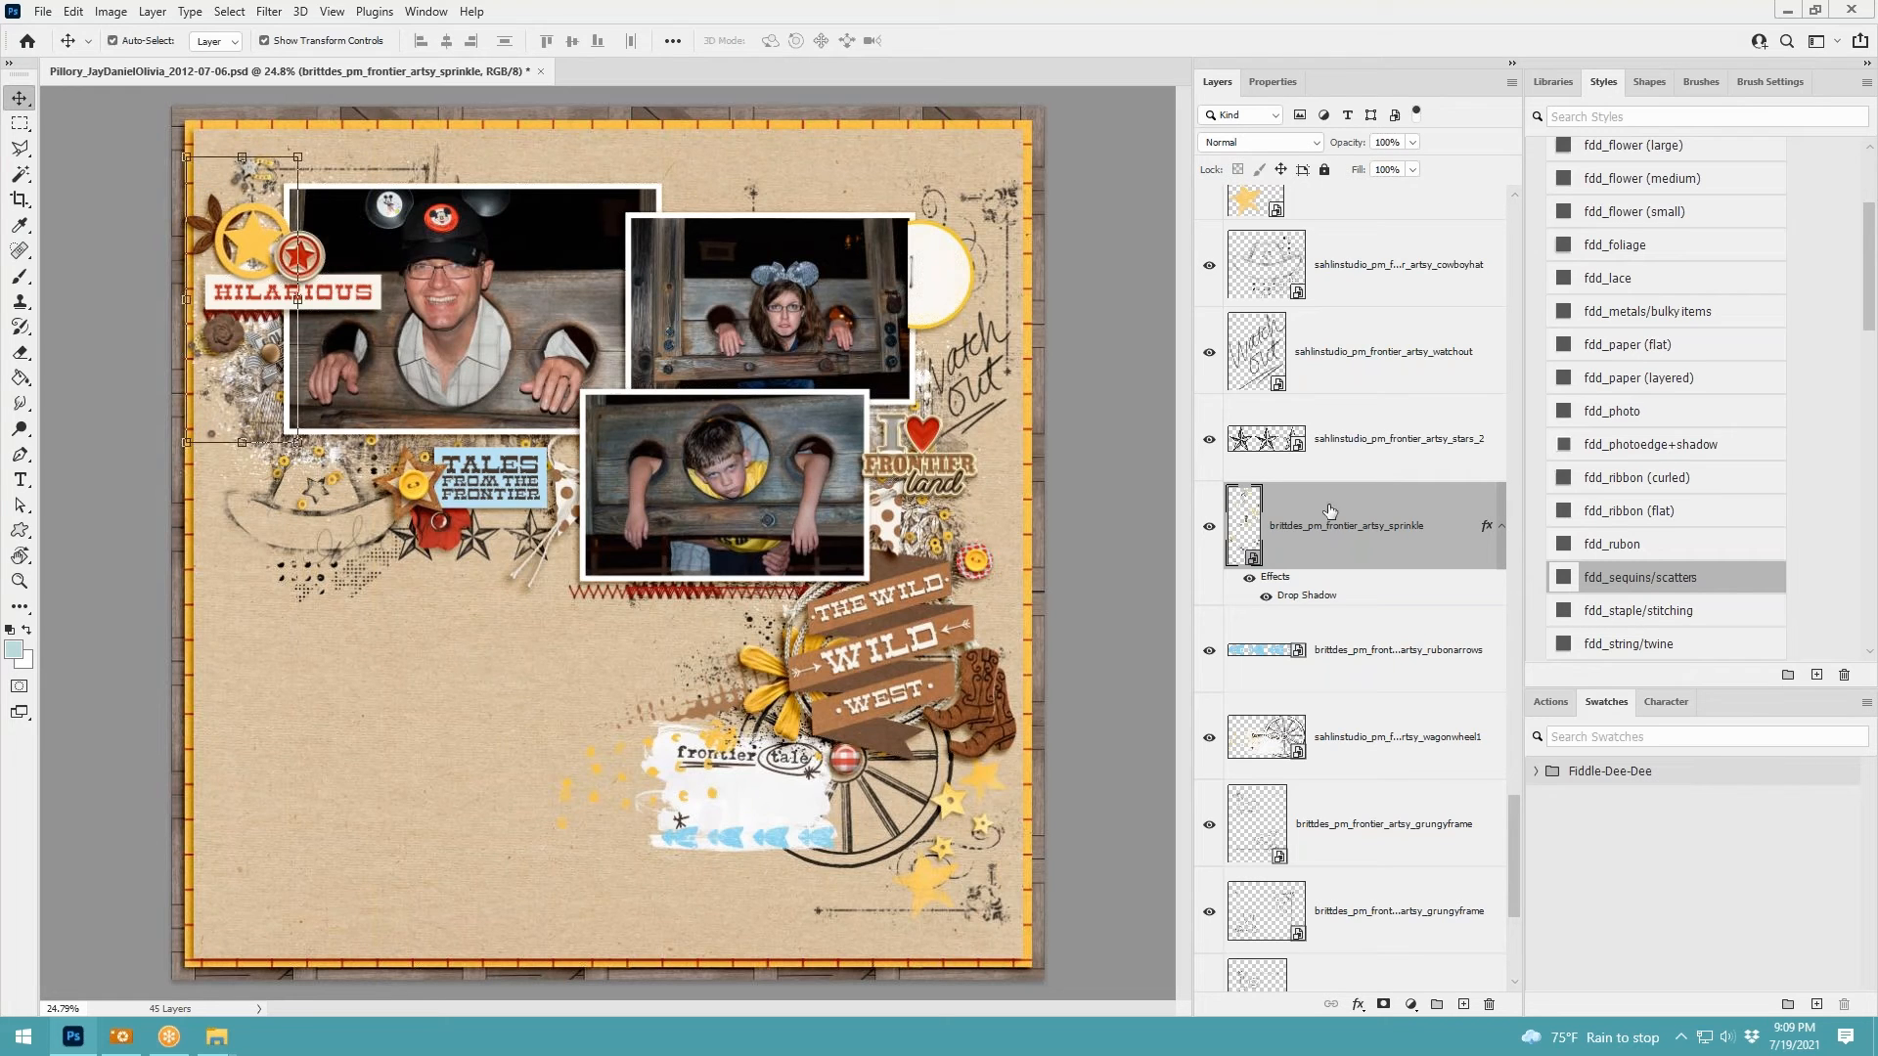
left_click_drag(1331, 513, 1331, 327)
key("ctrl")
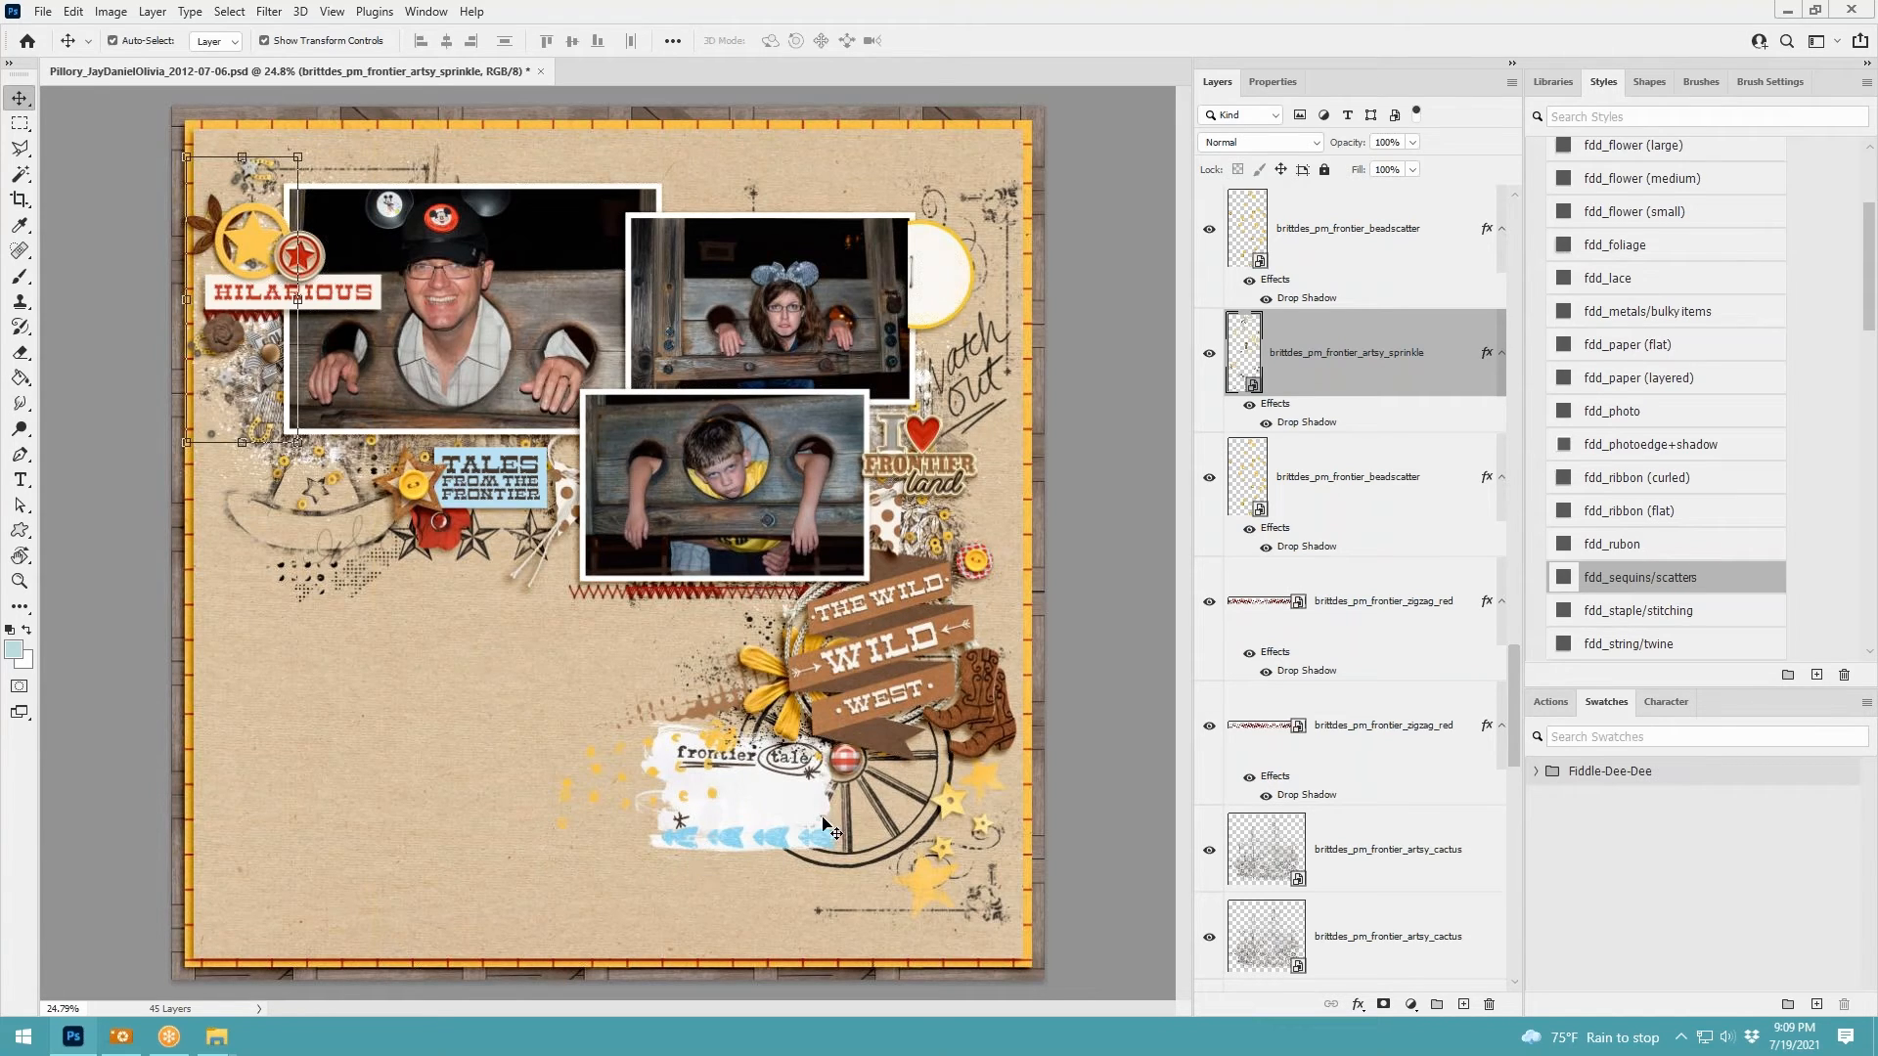
left_click(444, 534)
left_click(794, 724)
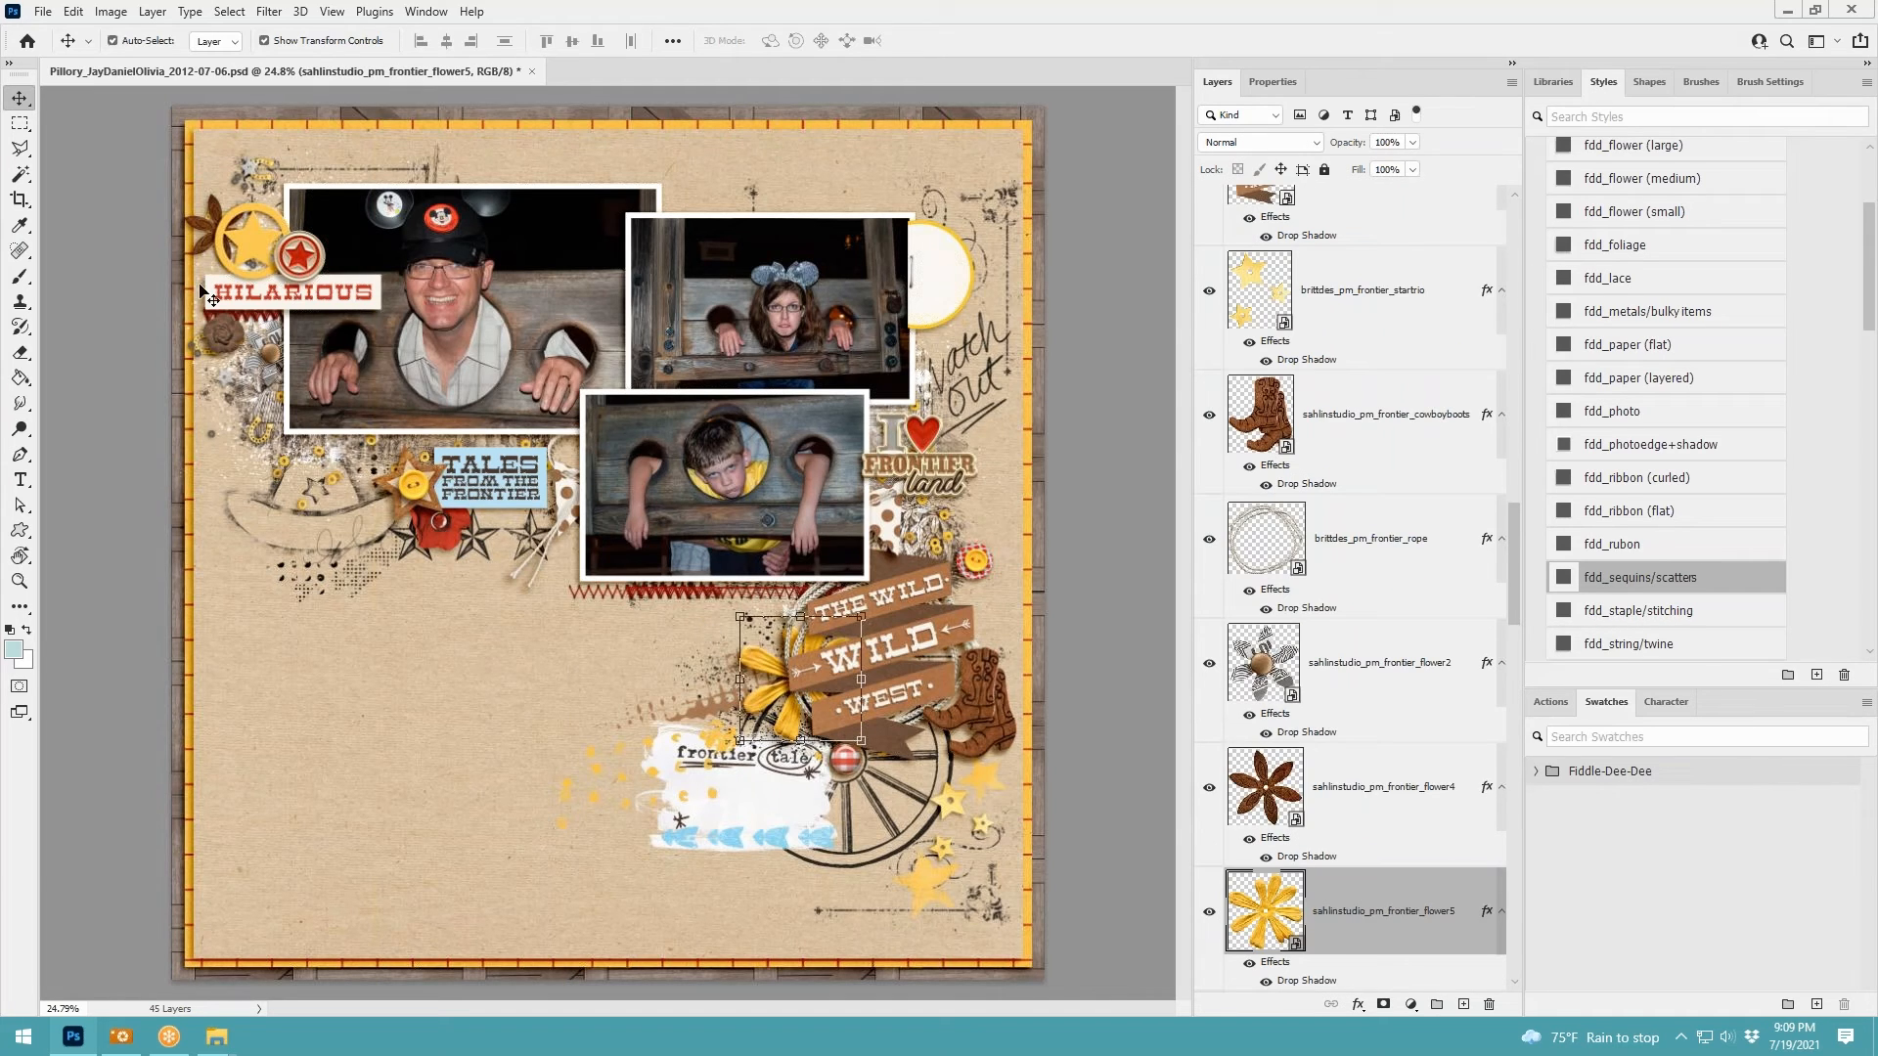
left_click(202, 235)
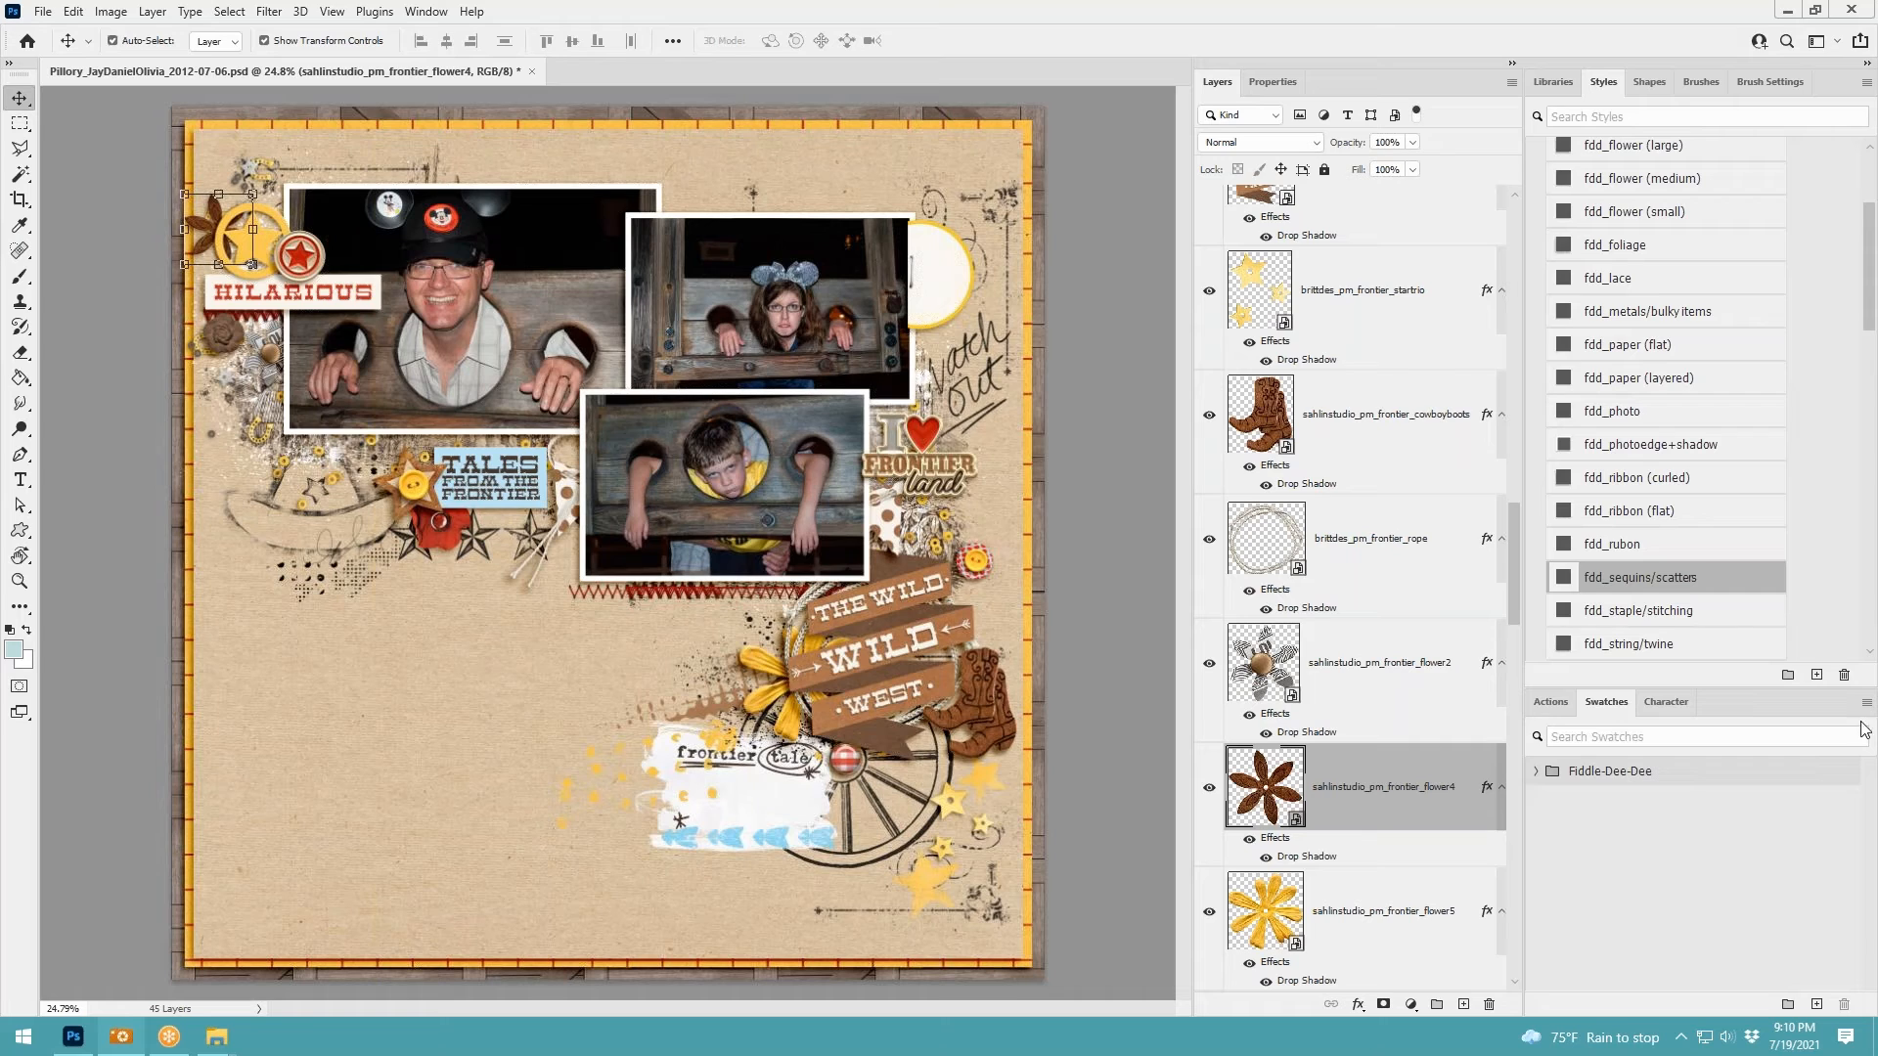
Add brittdes_pm_essentials_flower8 above the circle journaler layer, apply the fdd_flower (medium) style and scale it to 58.43%
left_click(944, 268)
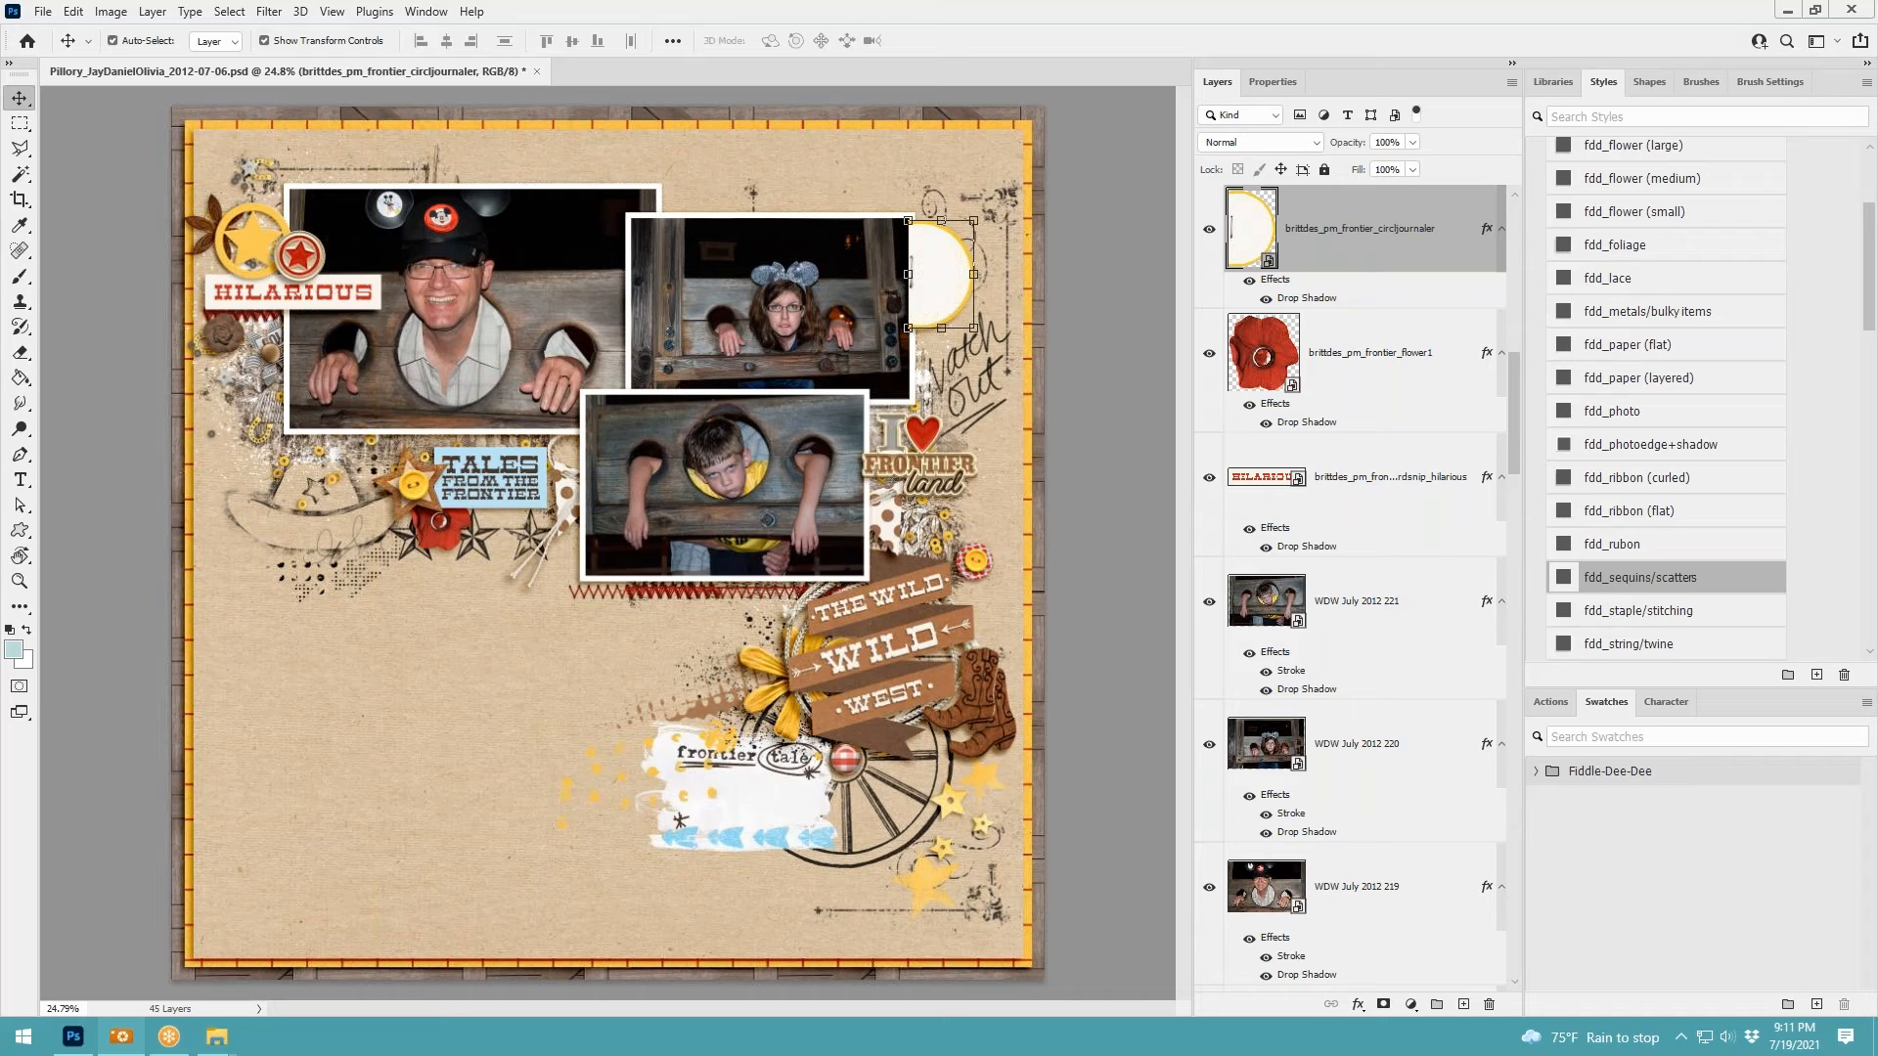
left_click_drag(1078, 592, 685, 667)
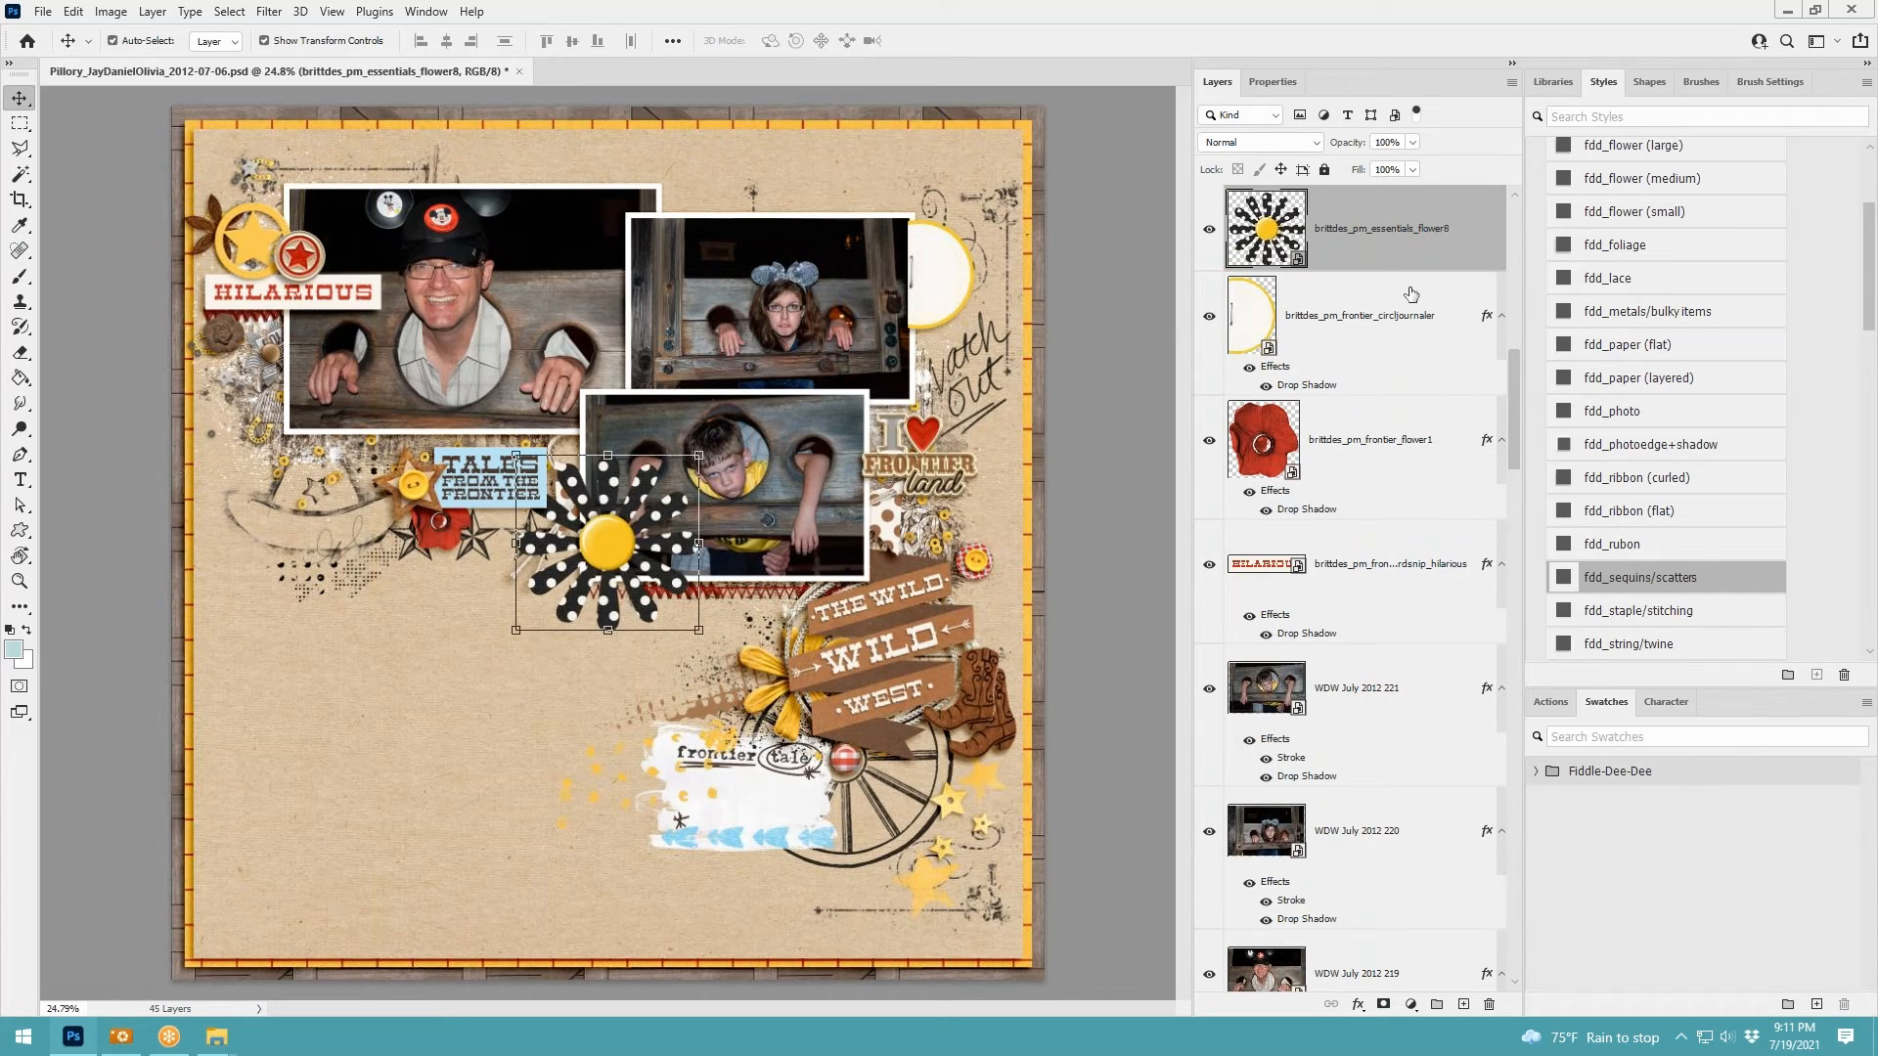
left_click(1658, 182)
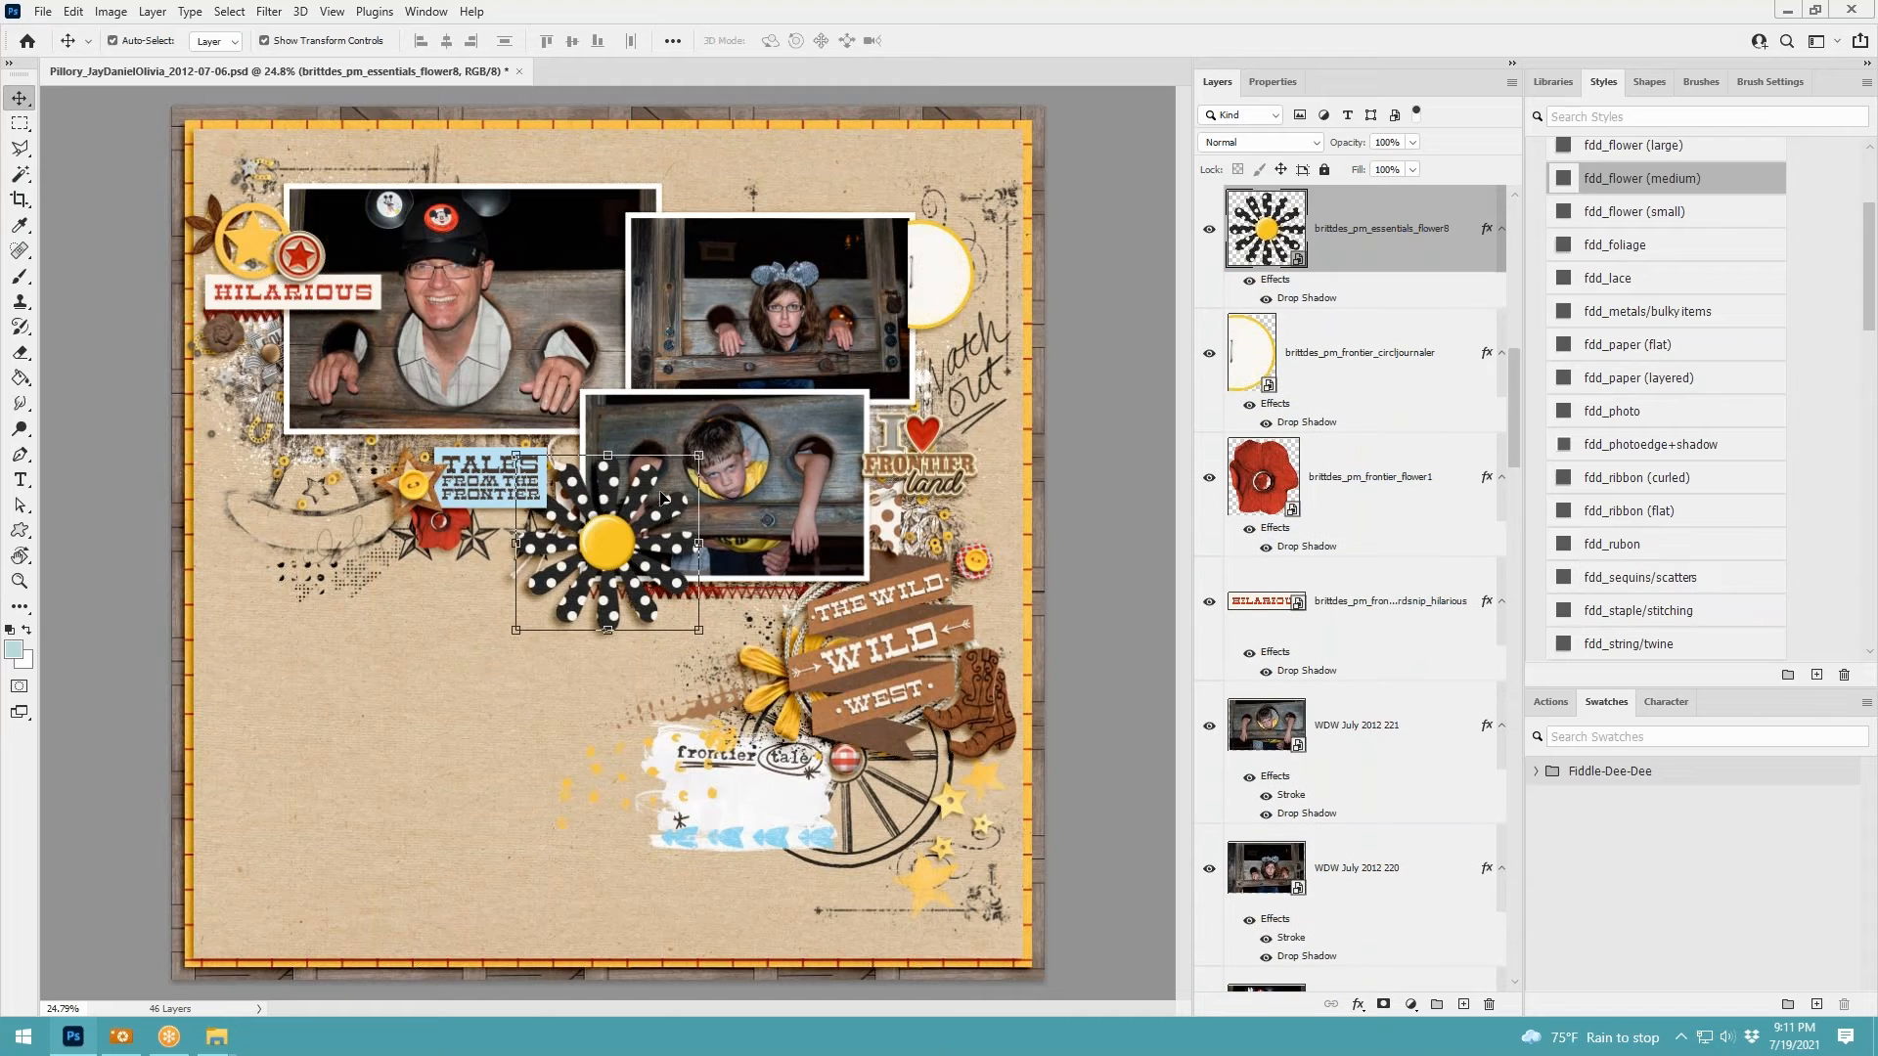
left_click_drag(698, 456, 623, 529)
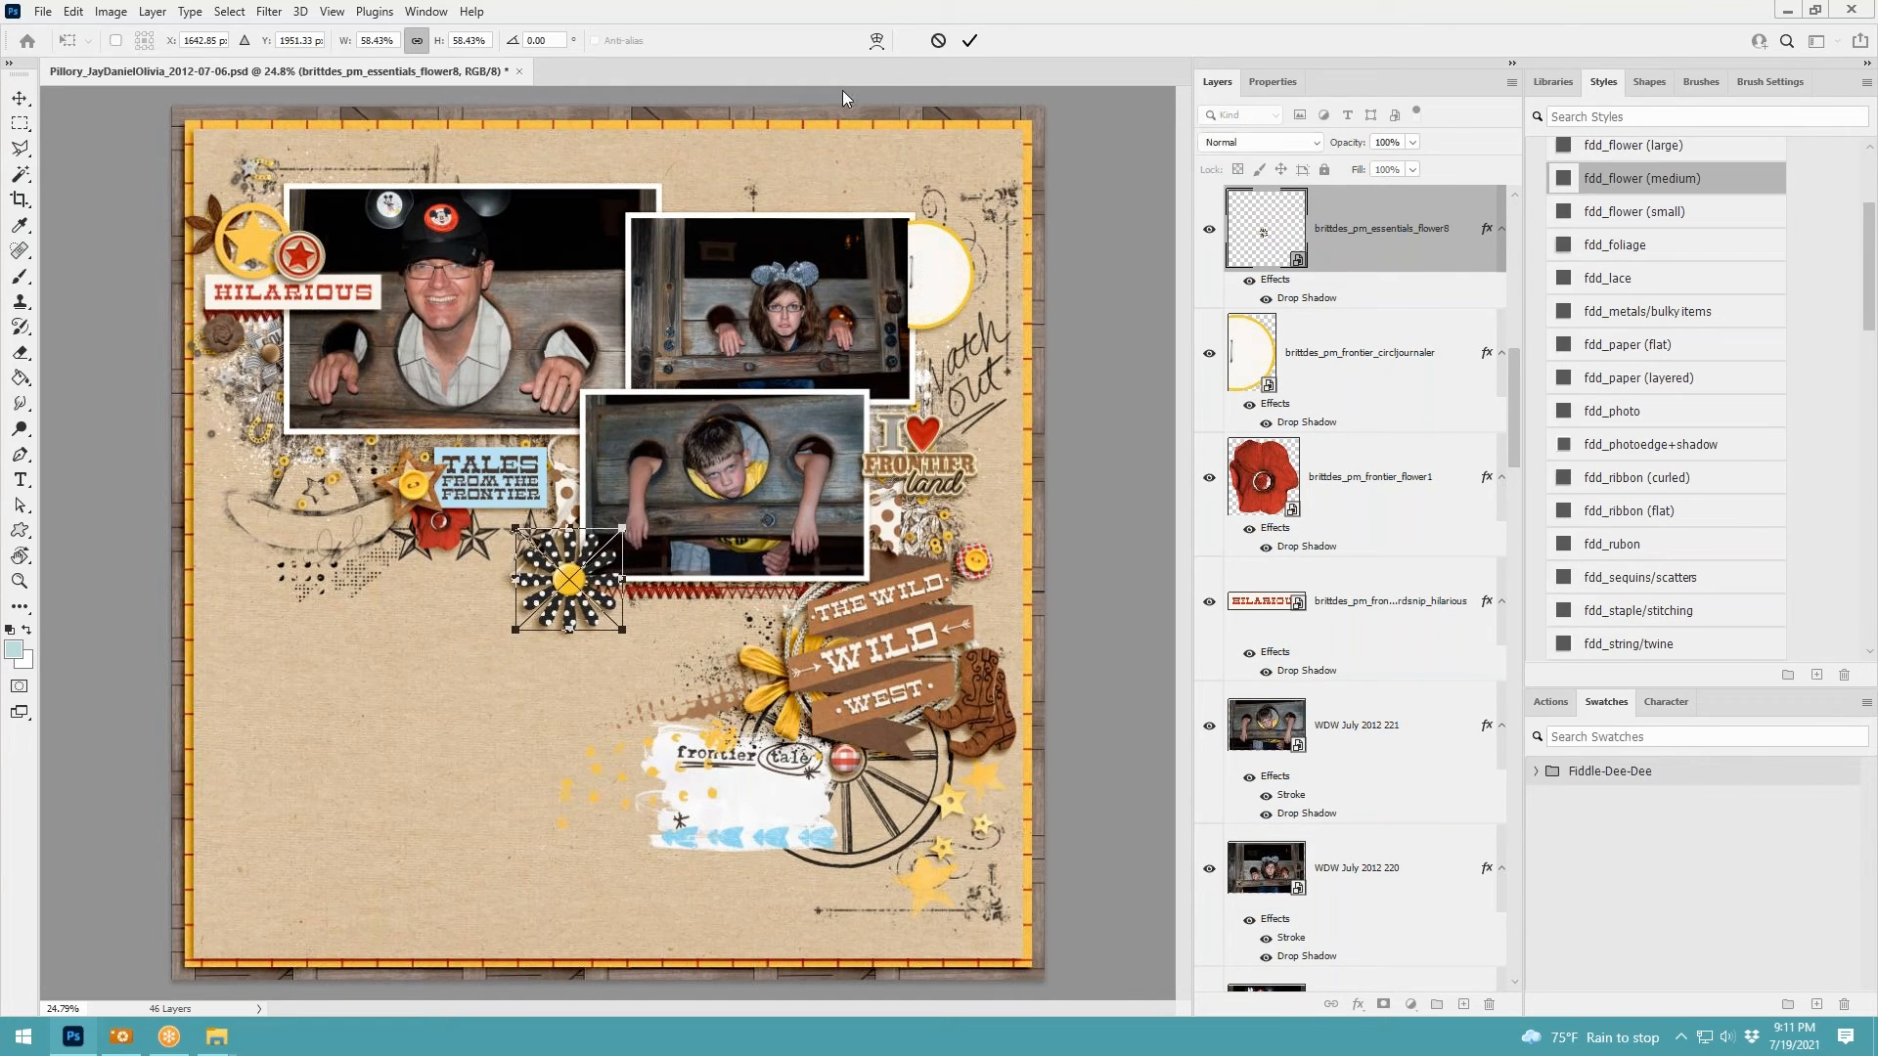
left_click(969, 40)
Place the black polka-dot flower beside the Wild Wild West banner, just above the cowboy boots
left_click_drag(573, 587, 885, 761)
left_click_drag(934, 704, 999, 615)
key("Return")
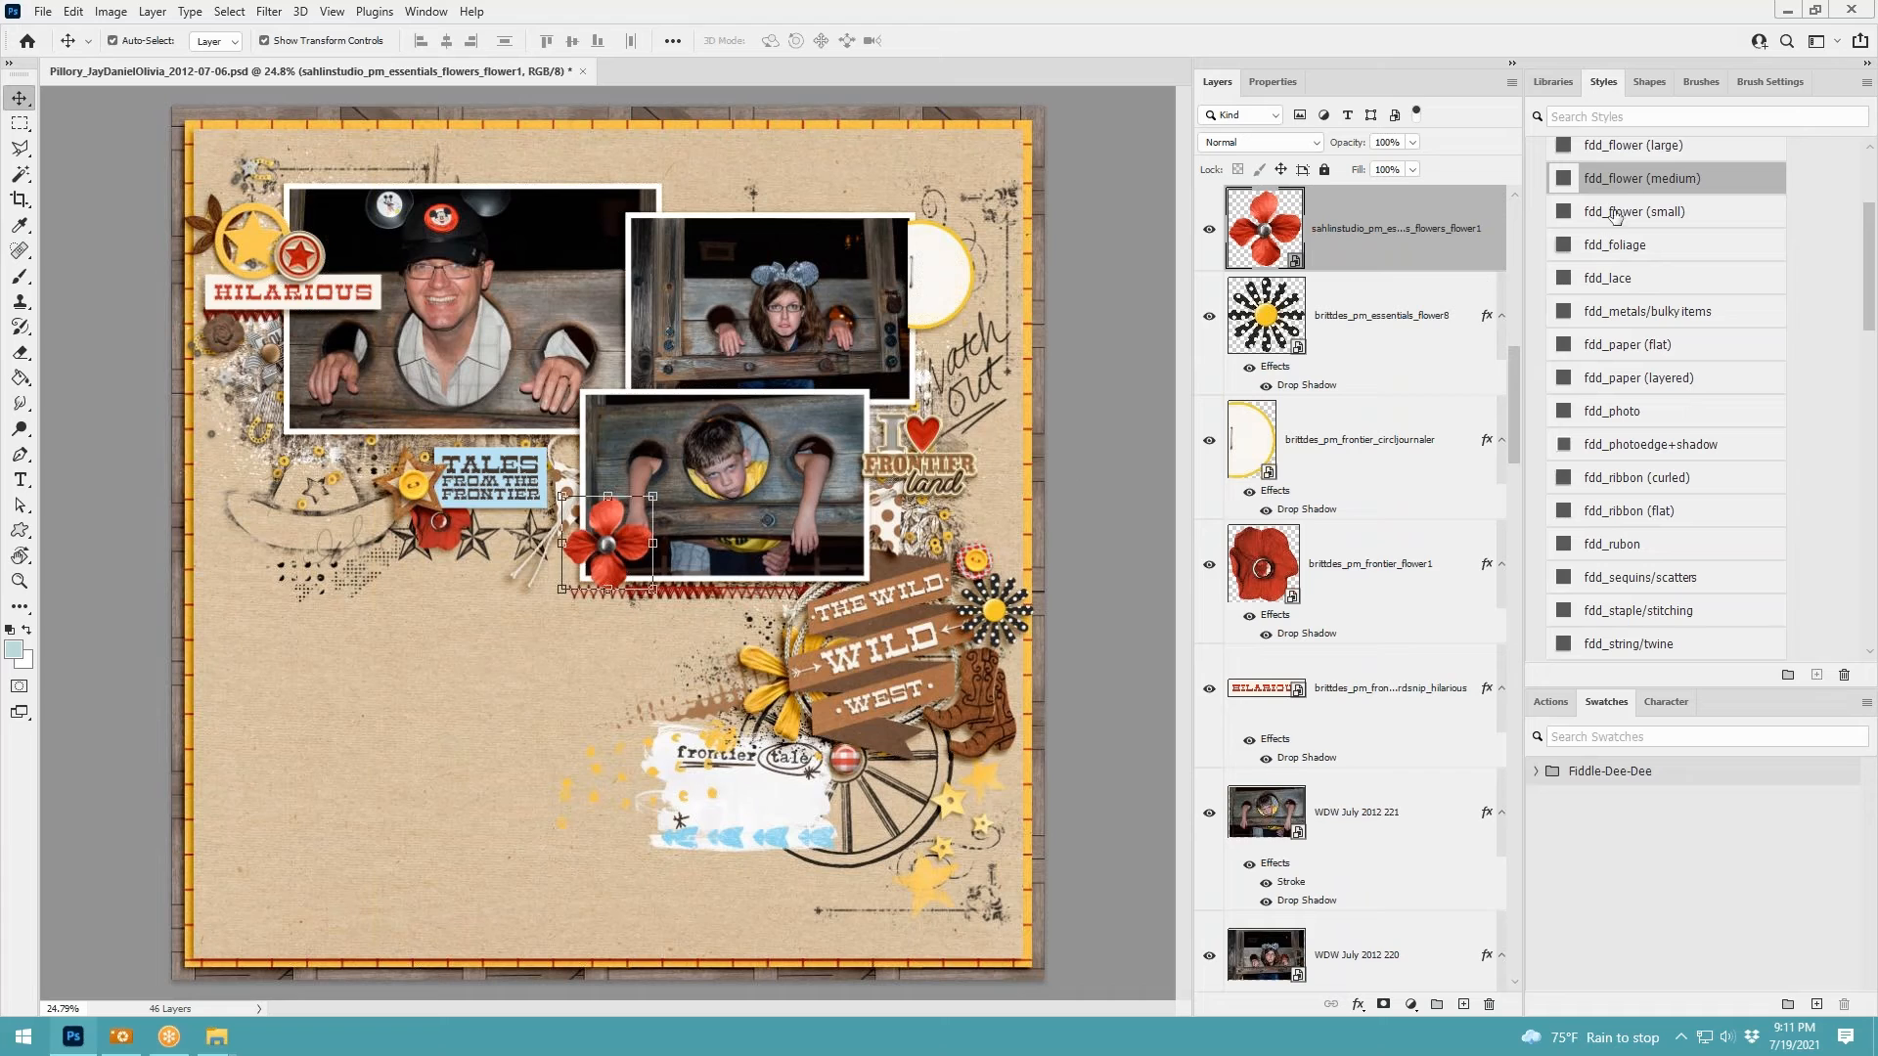
Shrink the red sahlinstudio essentials flower1, place it below the HILARIOUS word strip and give it the fdd_flower (small) style
left_click(1633, 181)
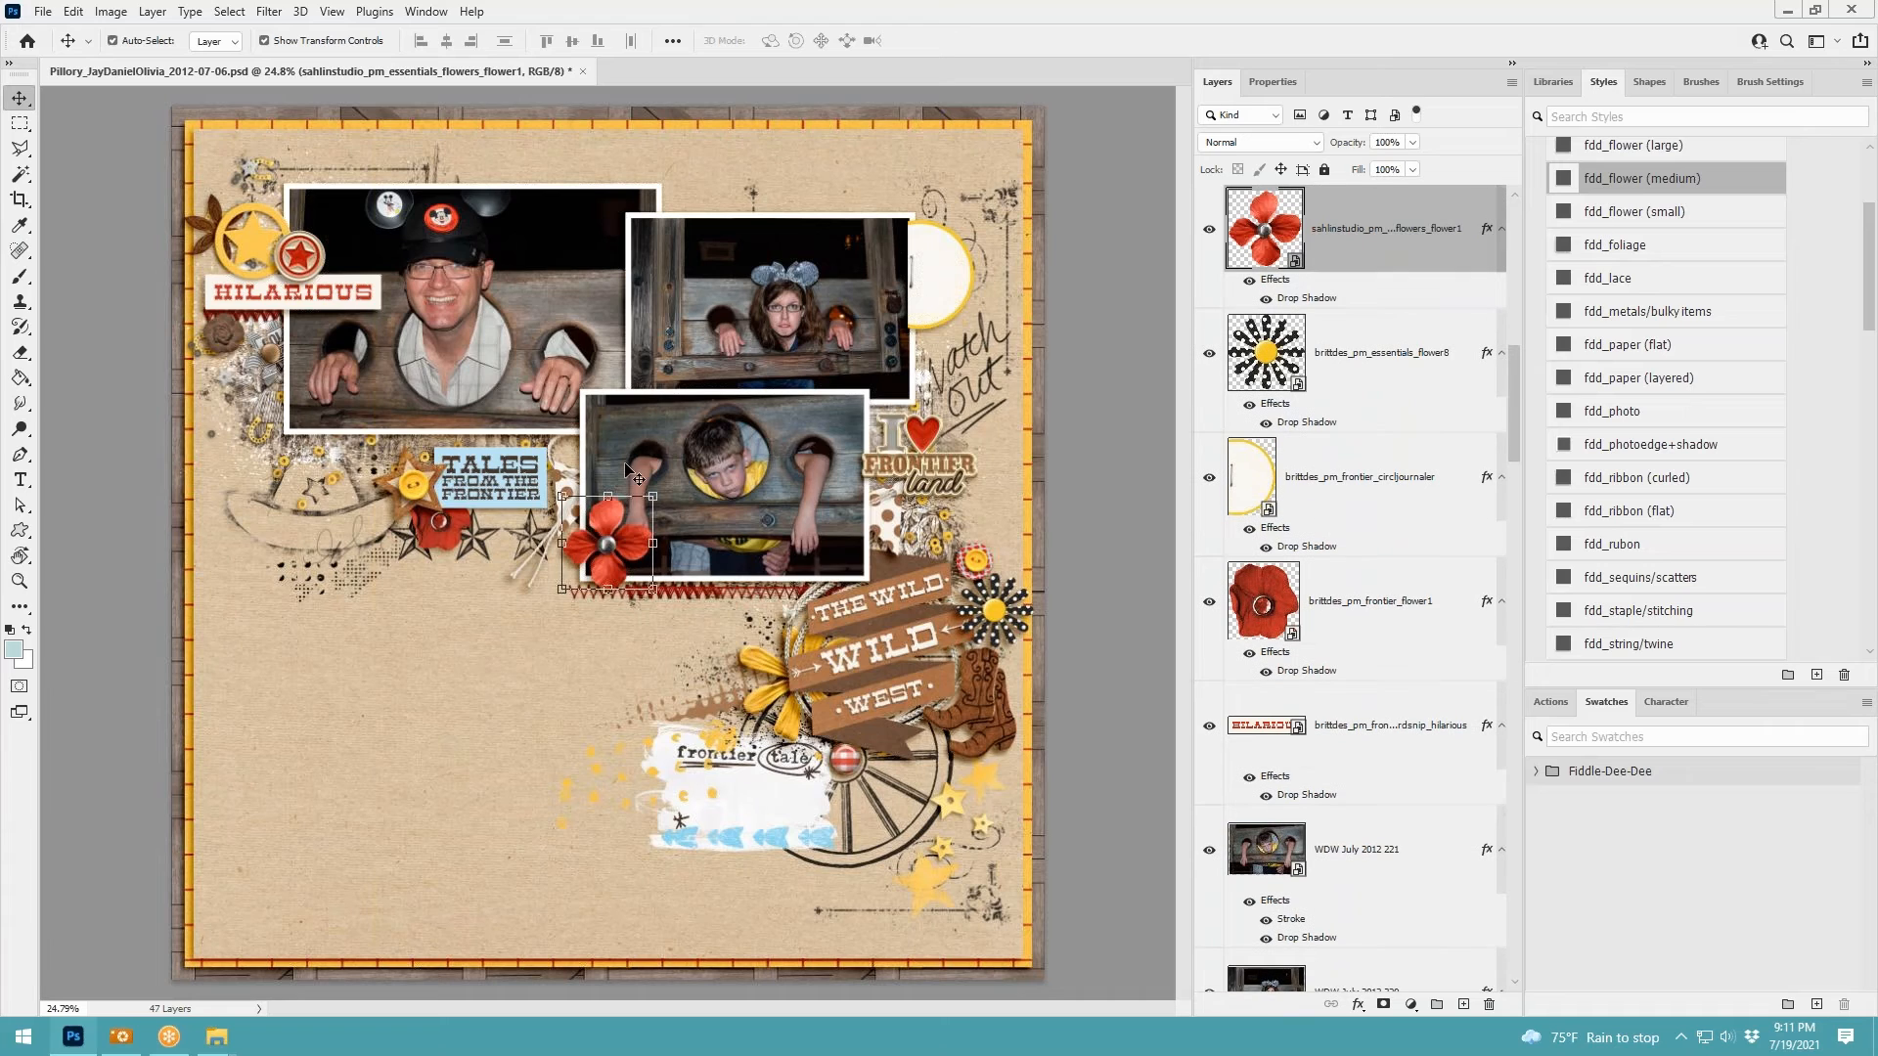
left_click_drag(652, 496, 620, 529)
left_click_drag(634, 517, 240, 375)
left_click(969, 40)
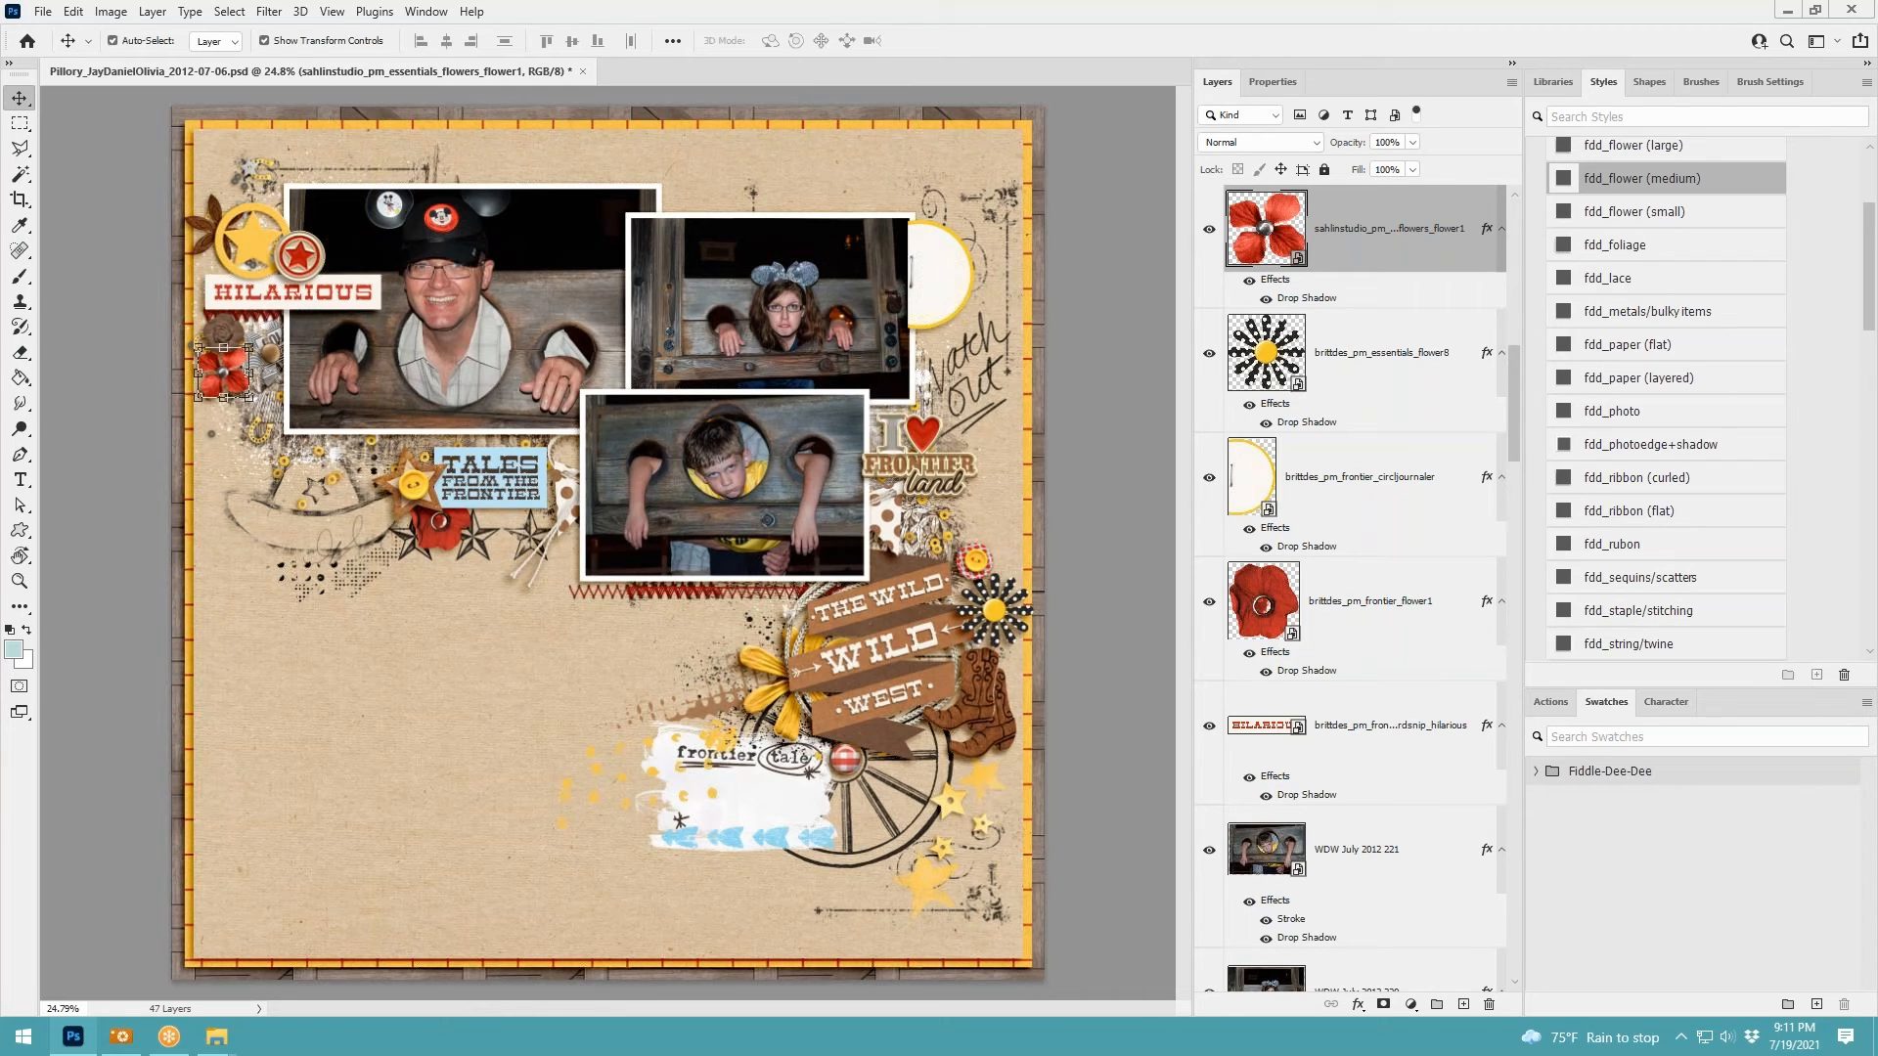
left_click(1651, 212)
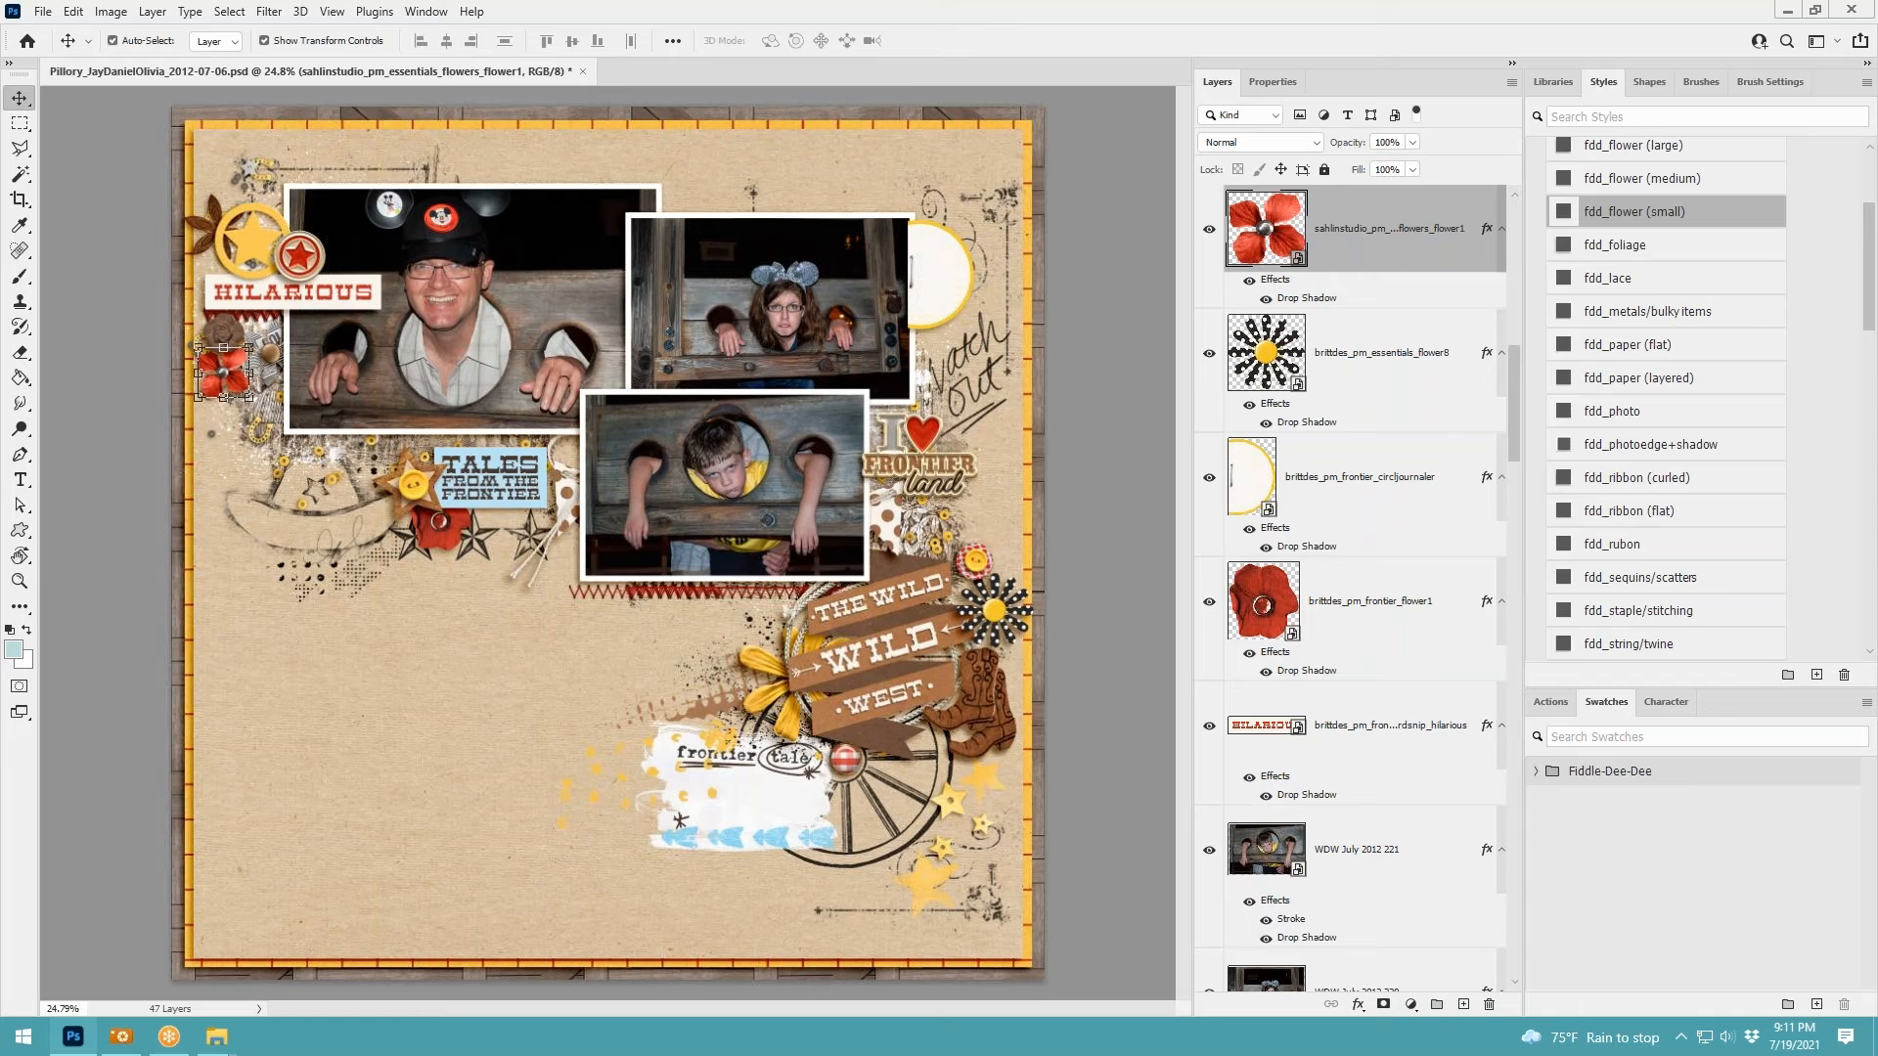
Add the black sahlinstudio essentials flower7, scale it to 61.30% and place it on the wagon wheel's lower-right rim
left_click_drag(1125, 644, 570, 757)
left_click_drag(650, 535, 685, 742)
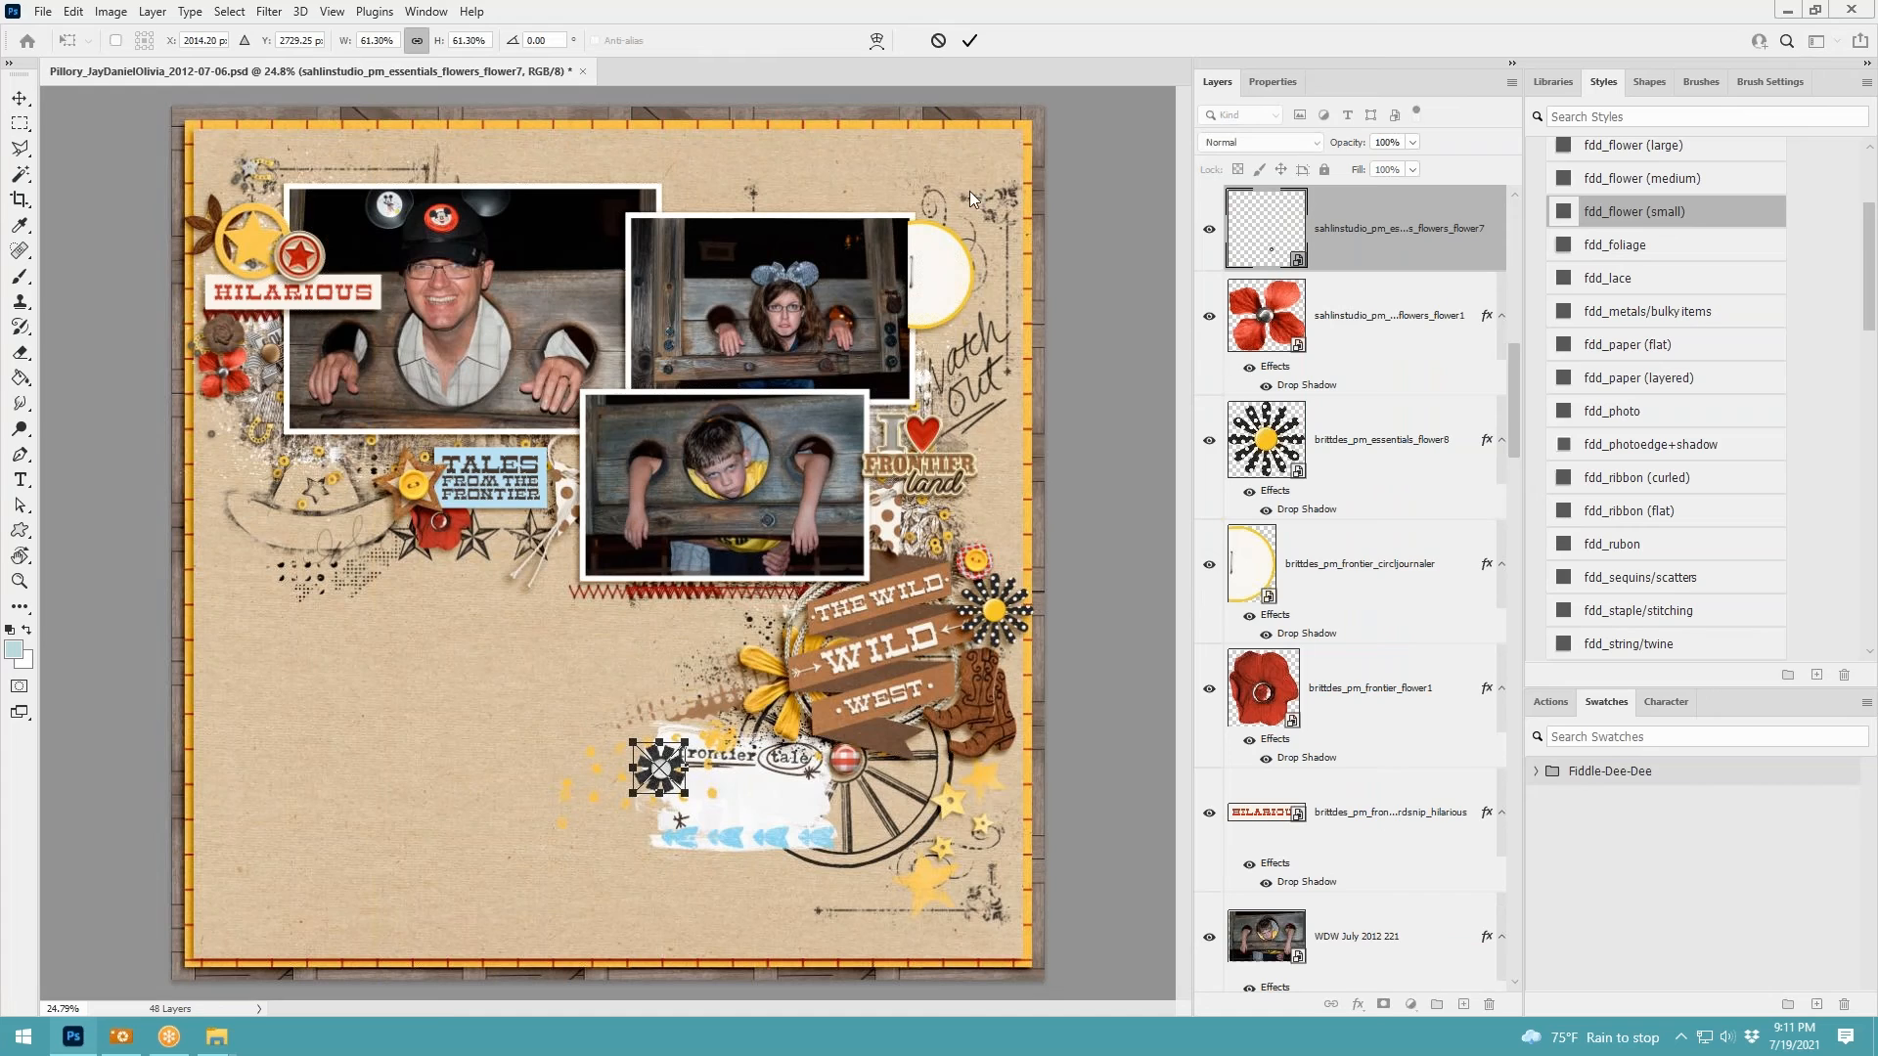
left_click(970, 40)
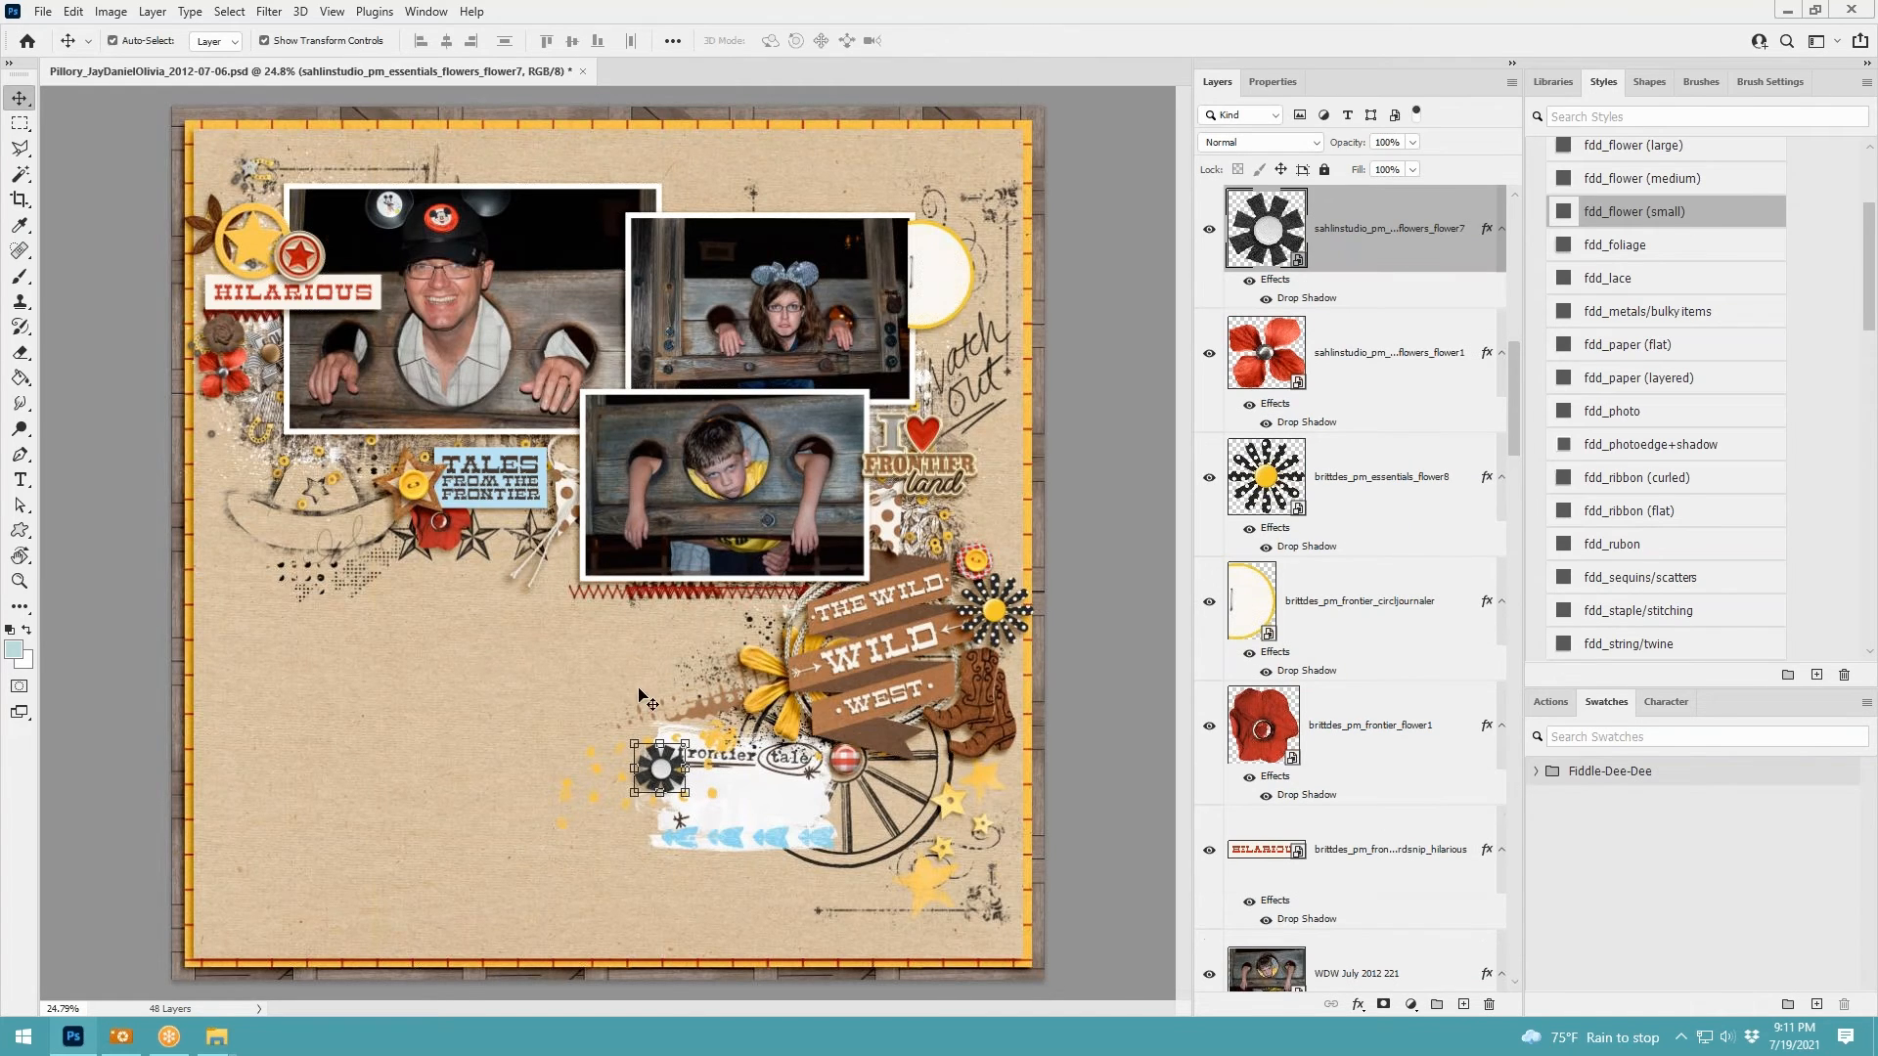
left_click_drag(666, 781, 912, 825)
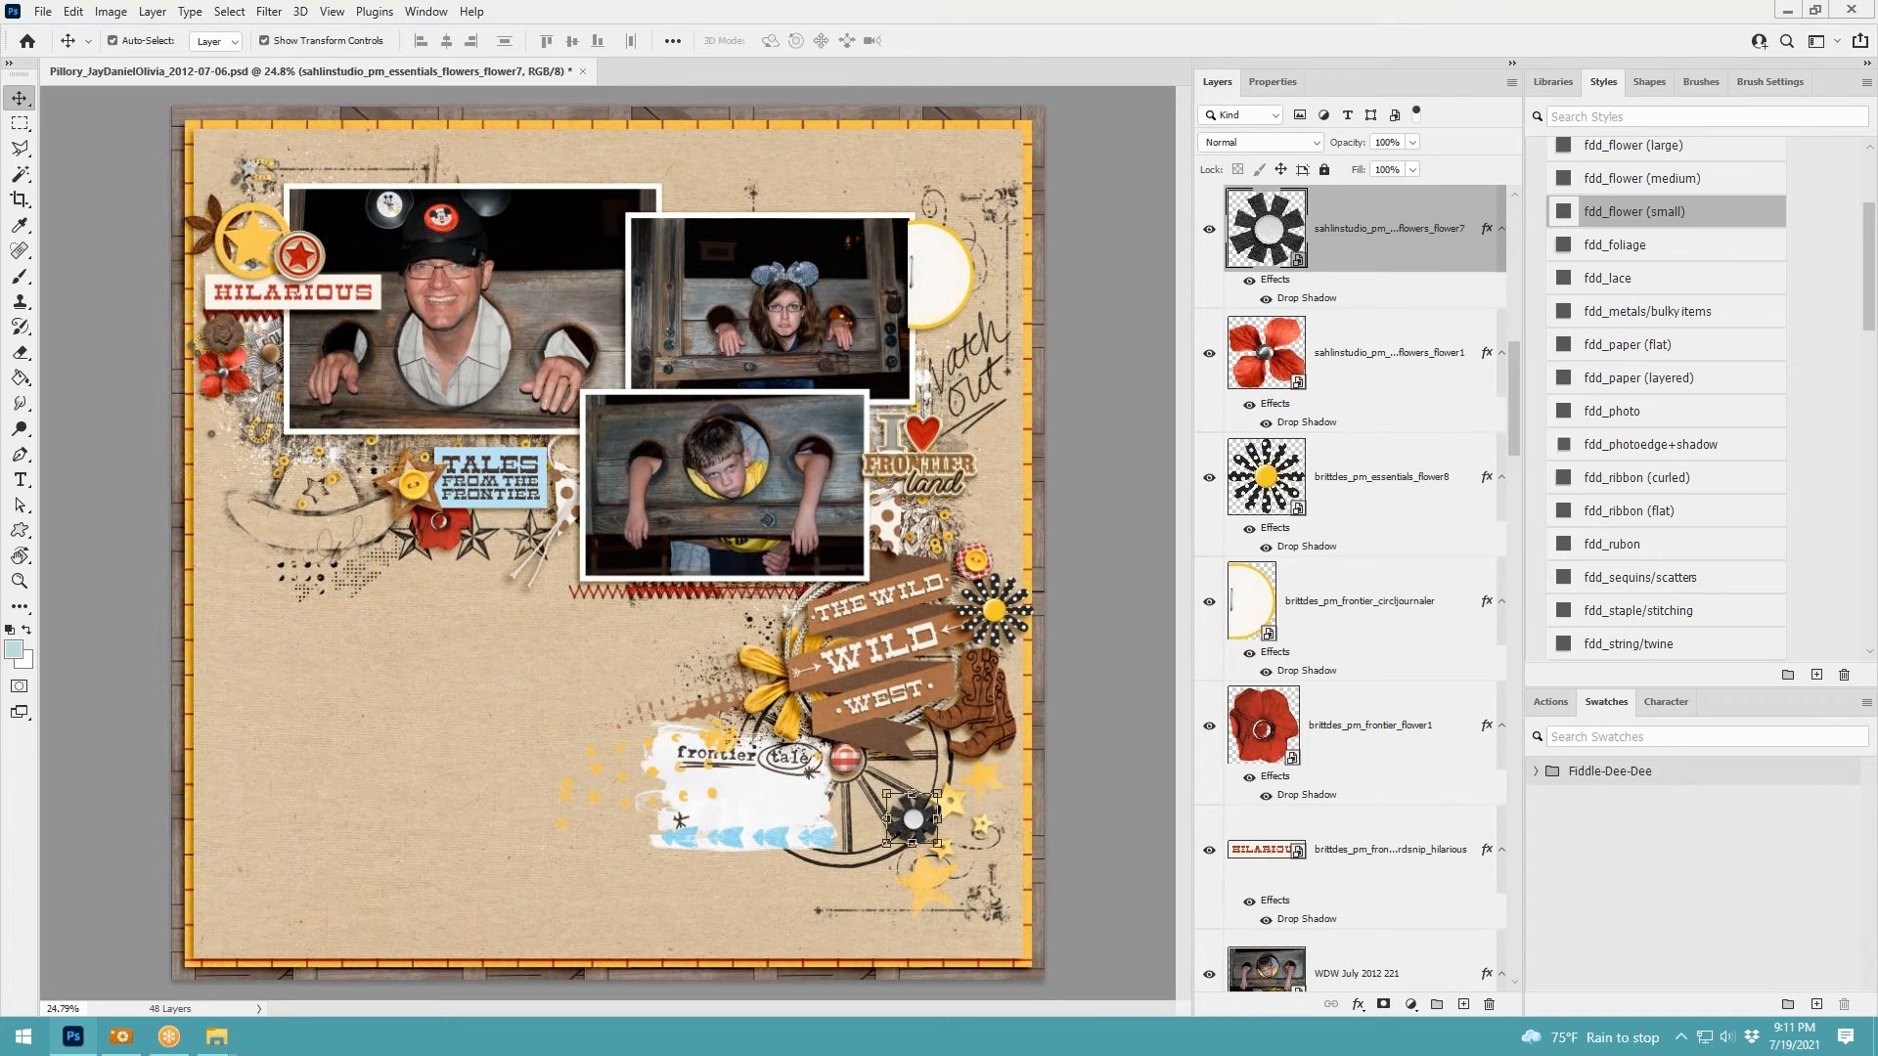
Add the yellow sahlinstudio essentials flower4 with the fdd_flower (medium) style, scaled to 49.88%, at the upper-left photo's lower-left corner
key("ctrl+v")
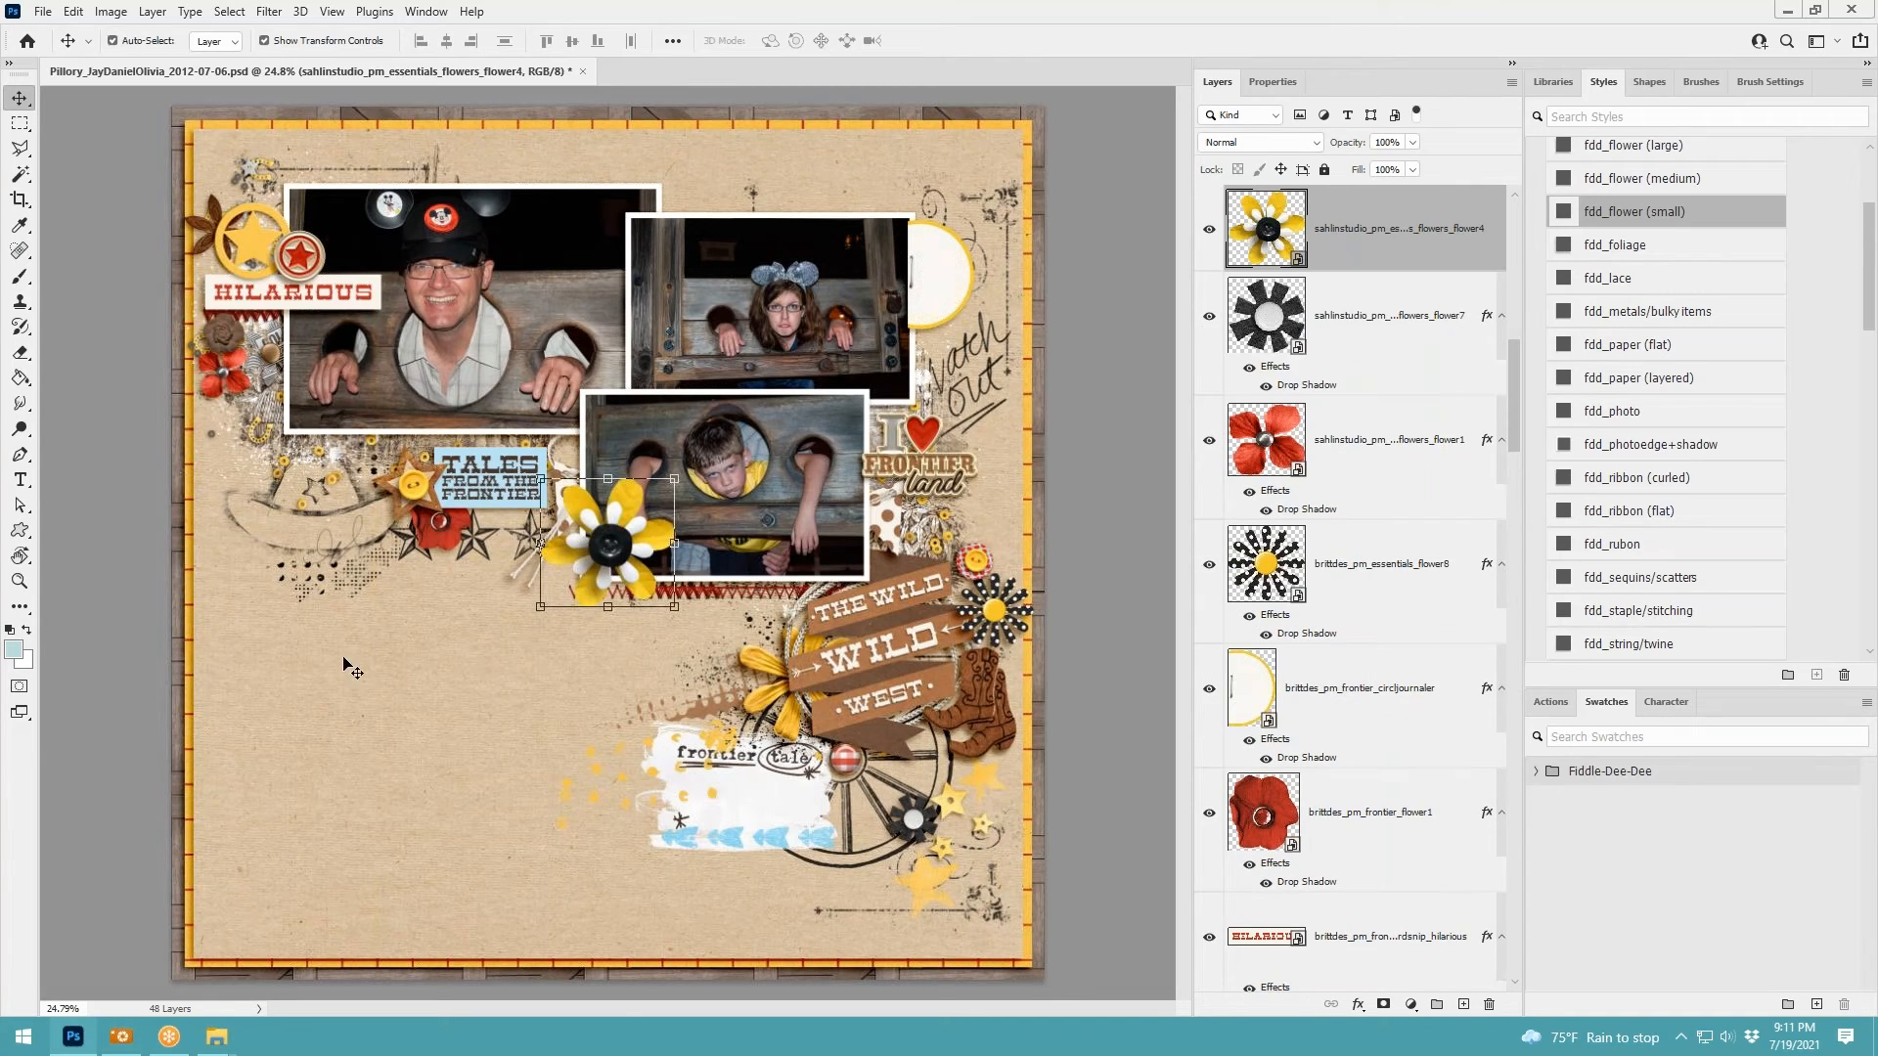
left_click(1636, 183)
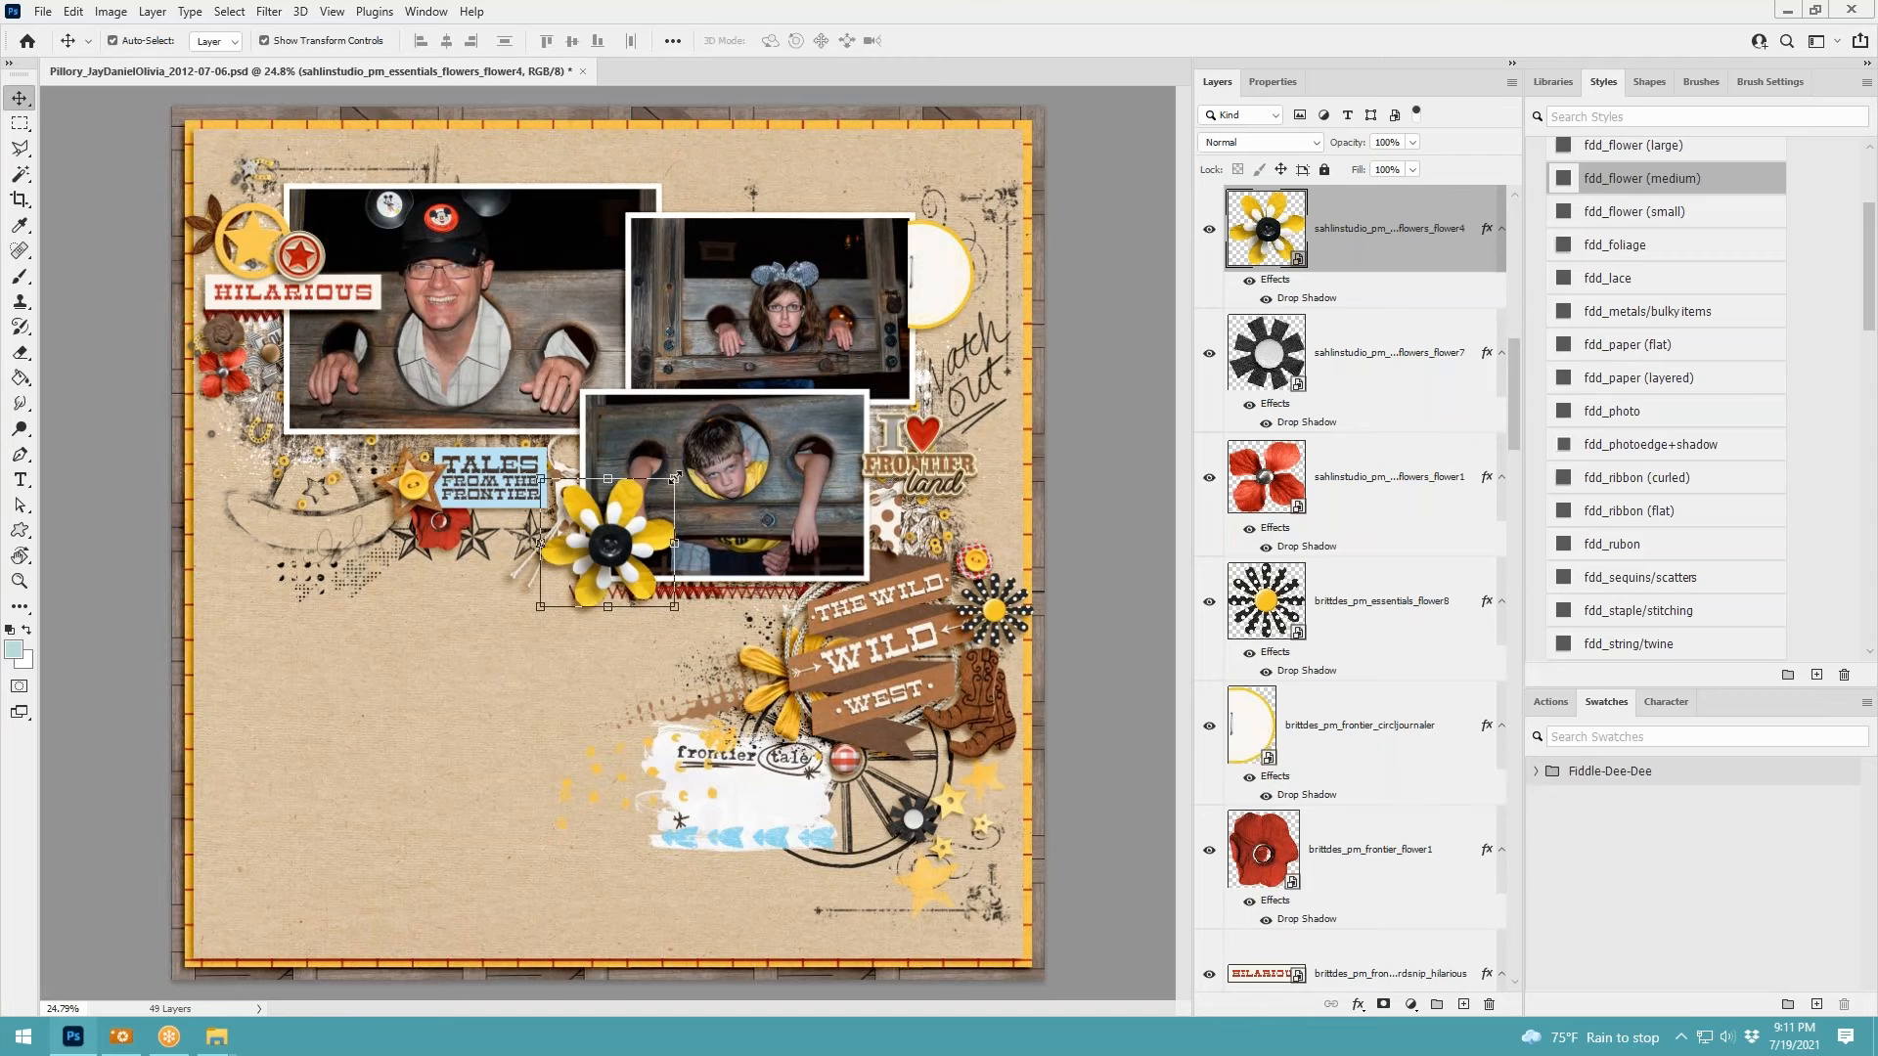
key("ctrl+t")
left_click_drag(674, 479, 606, 542)
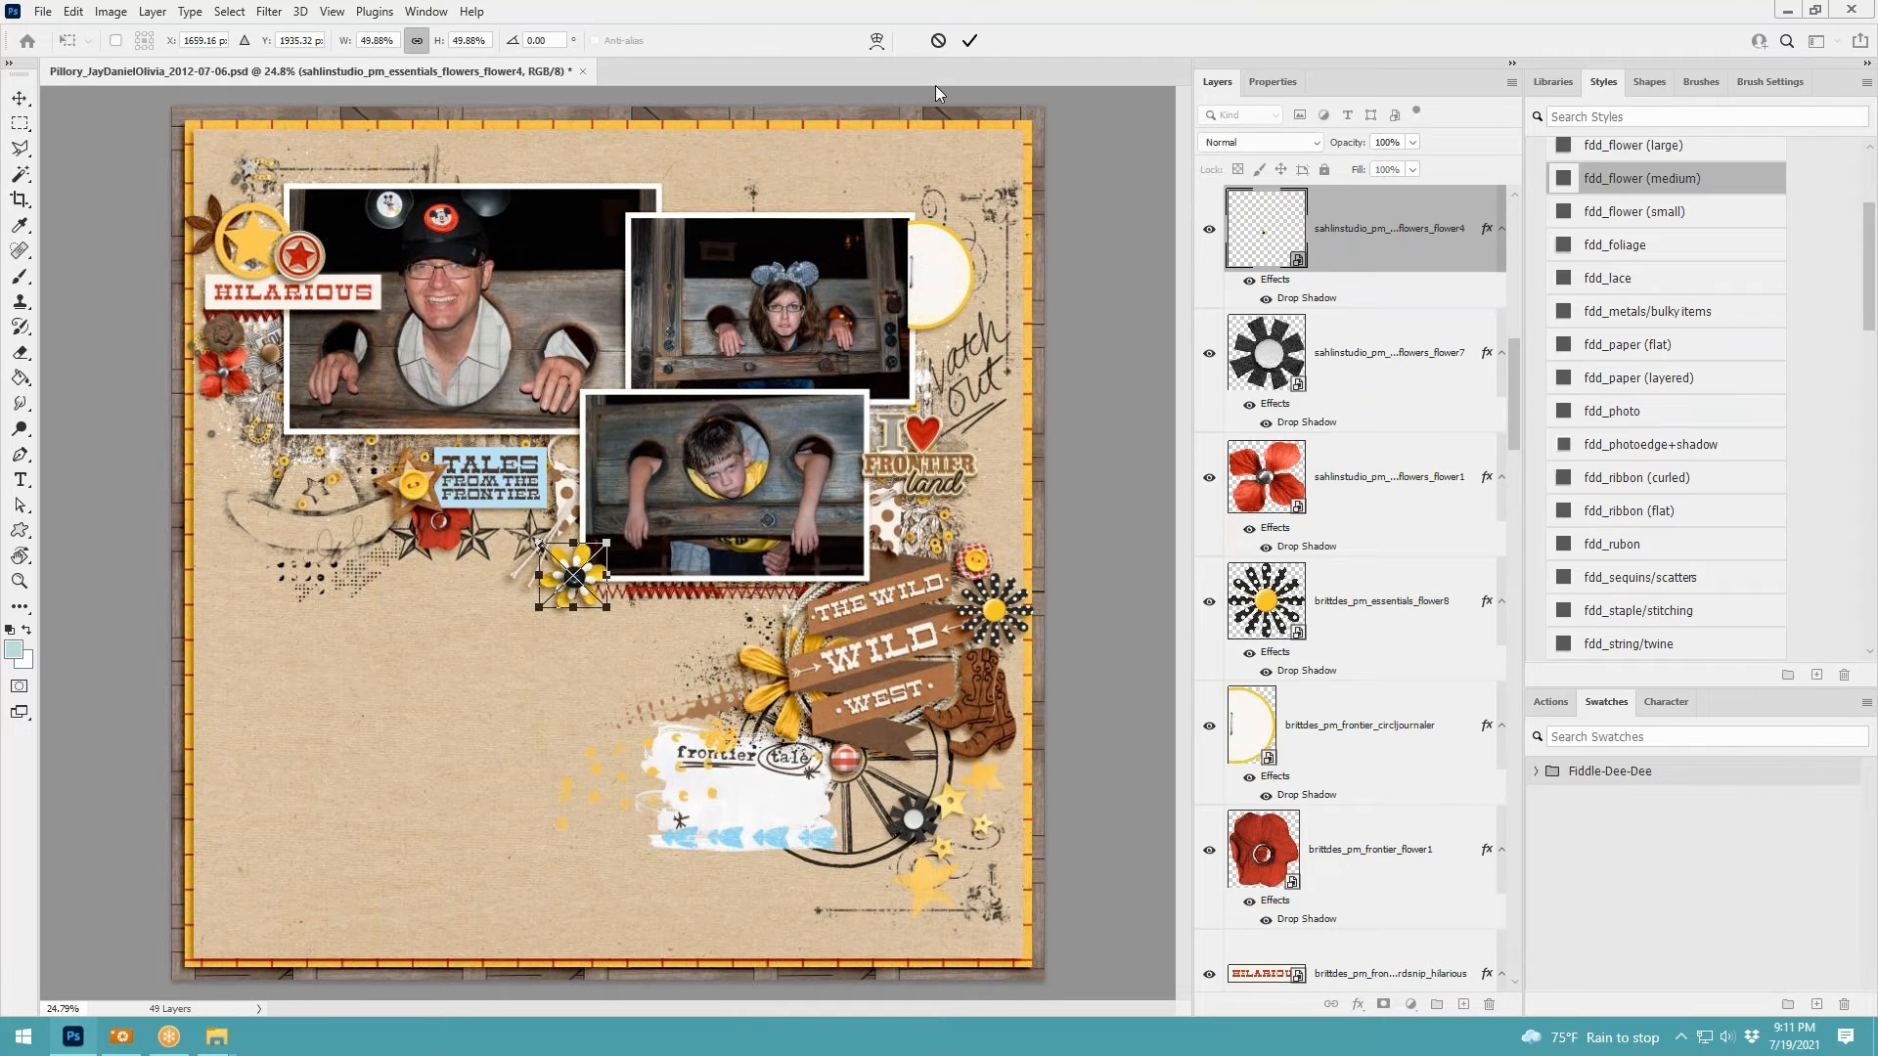
left_click(971, 45)
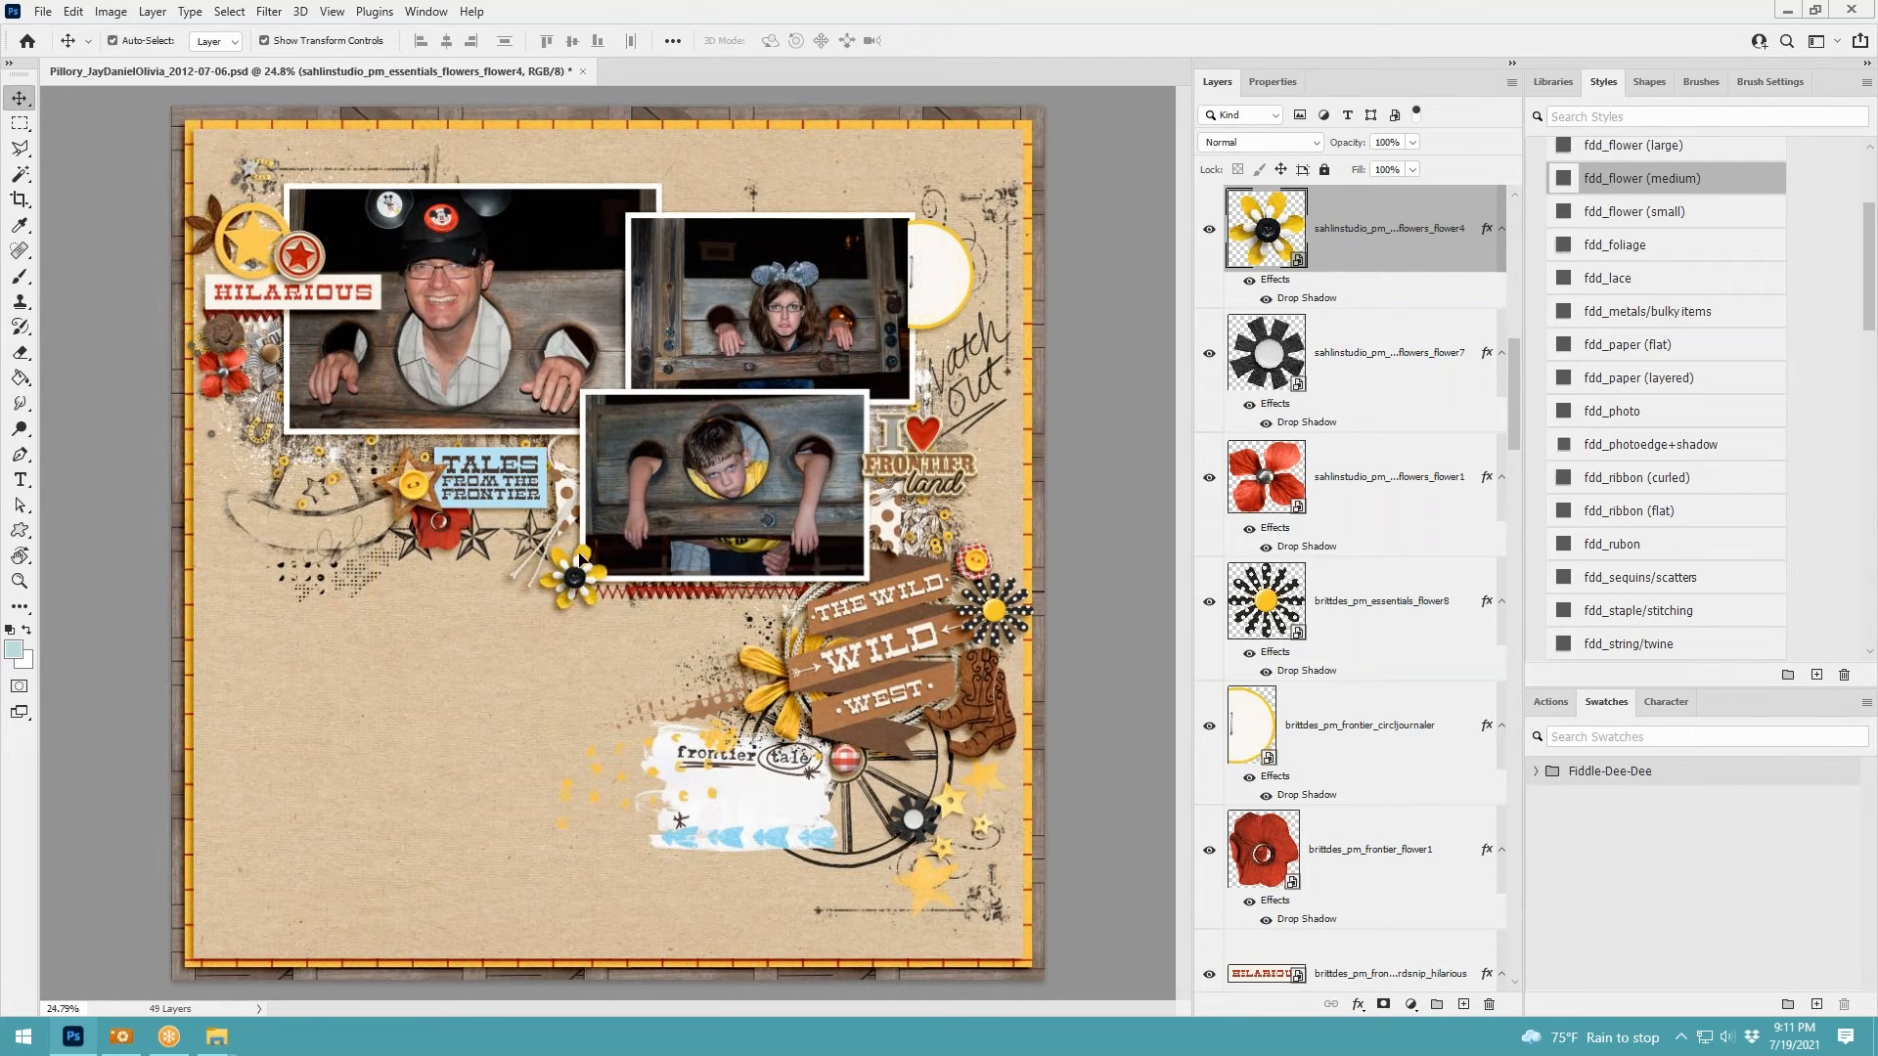
left_click_drag(574, 574, 268, 390)
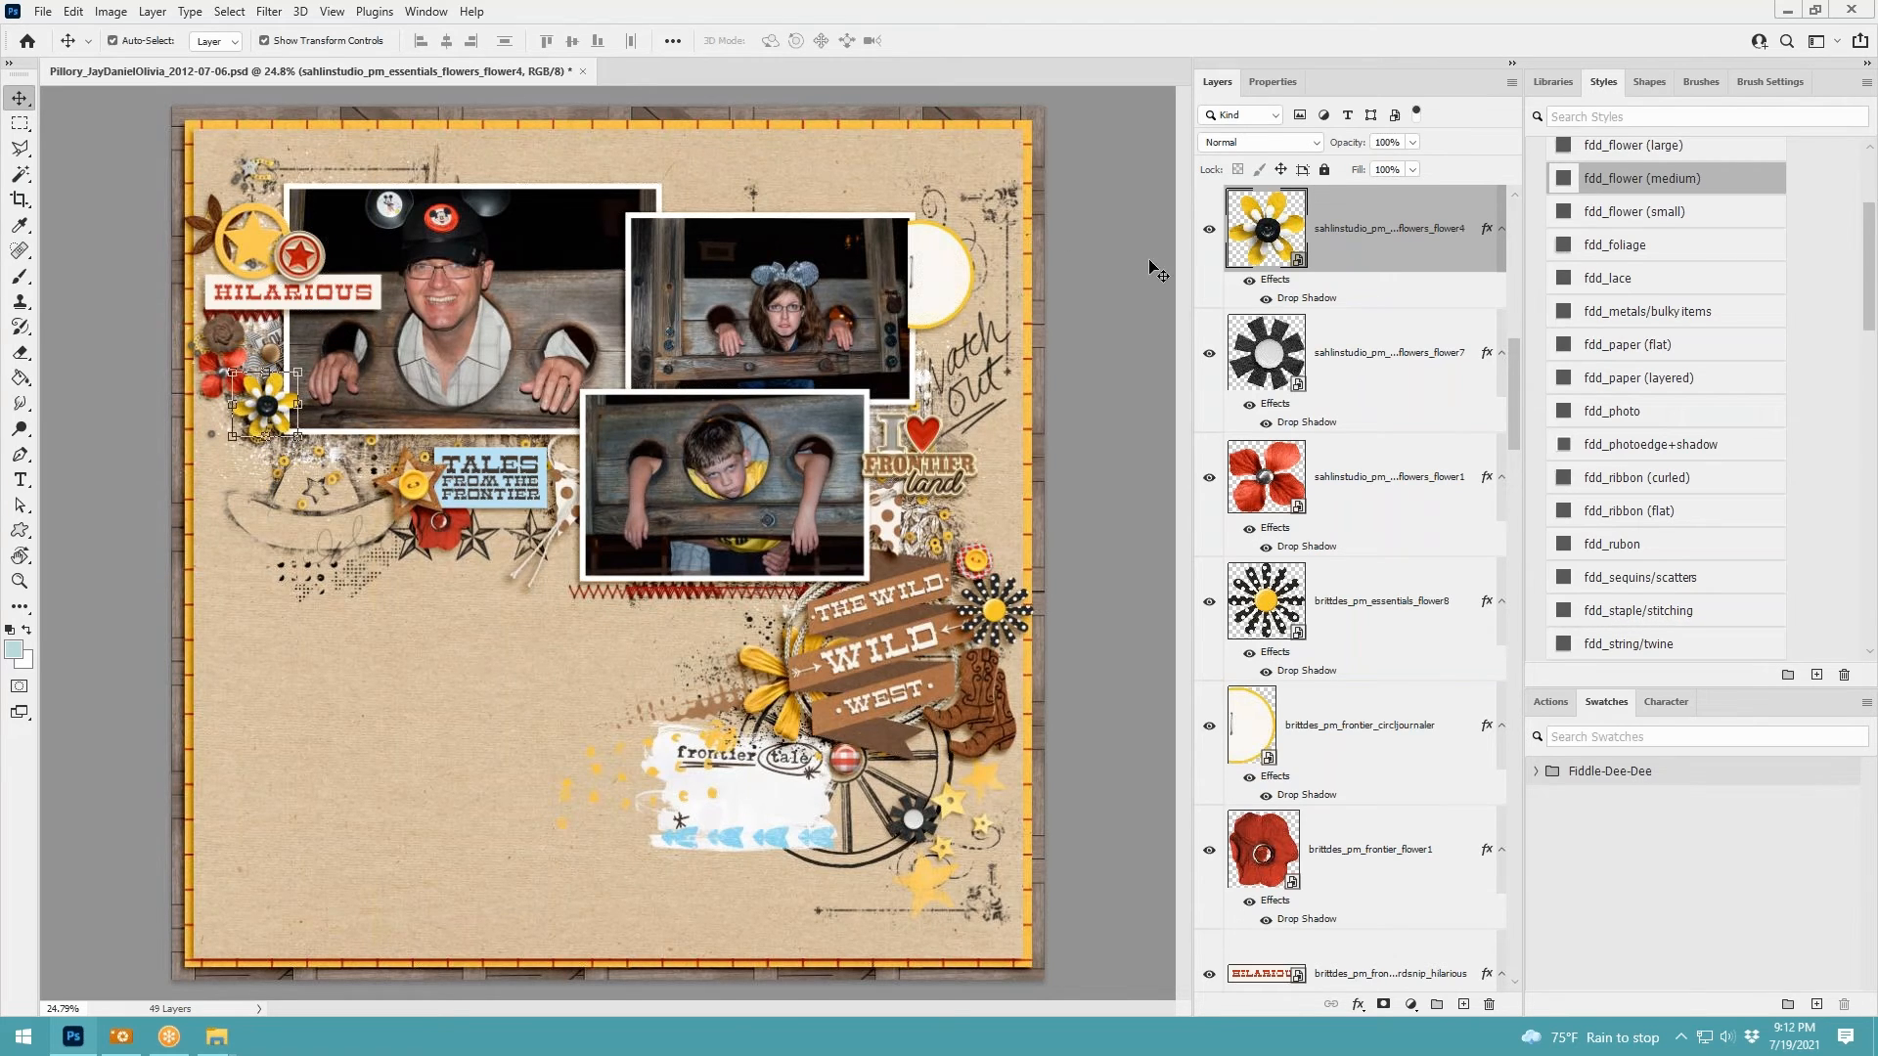
Select all eight flower layers together, from the yellow essentials flower4 through sahlinstudio_pm_frontier_flower5
left_click(1121, 242)
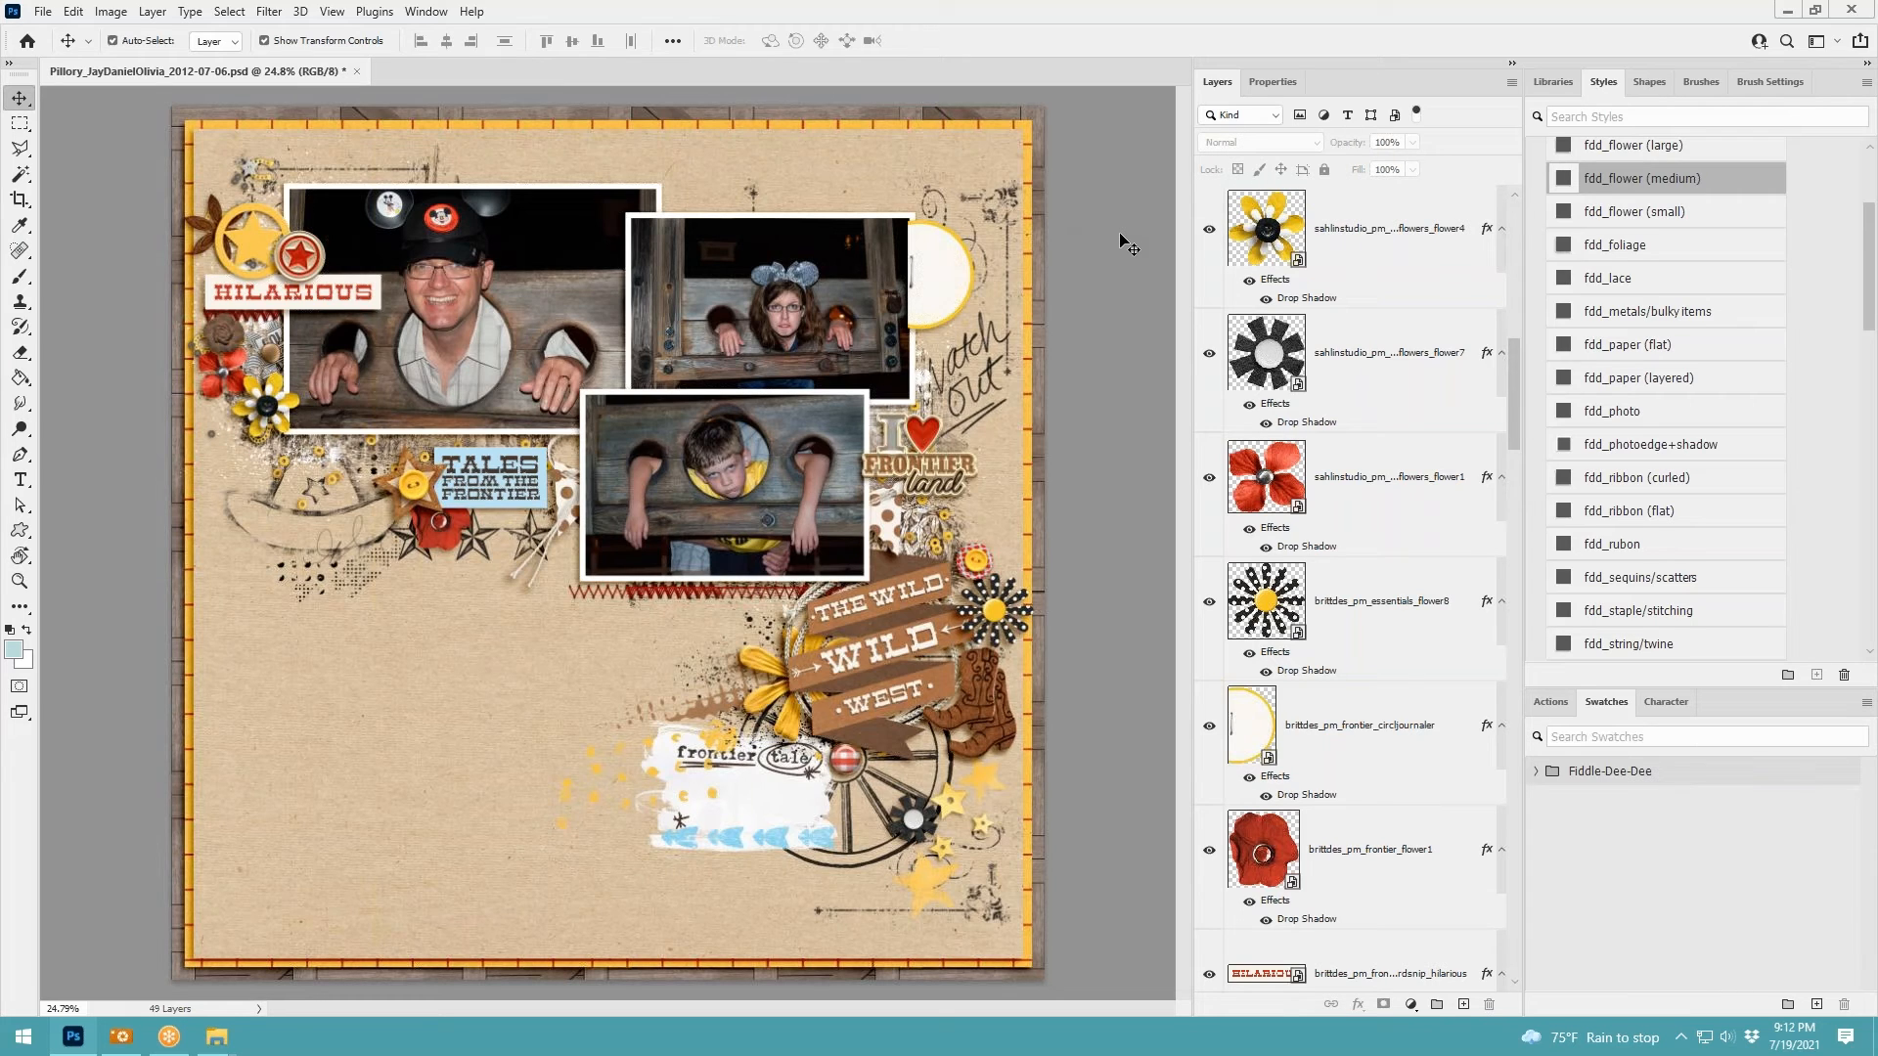
left_click(1359, 256)
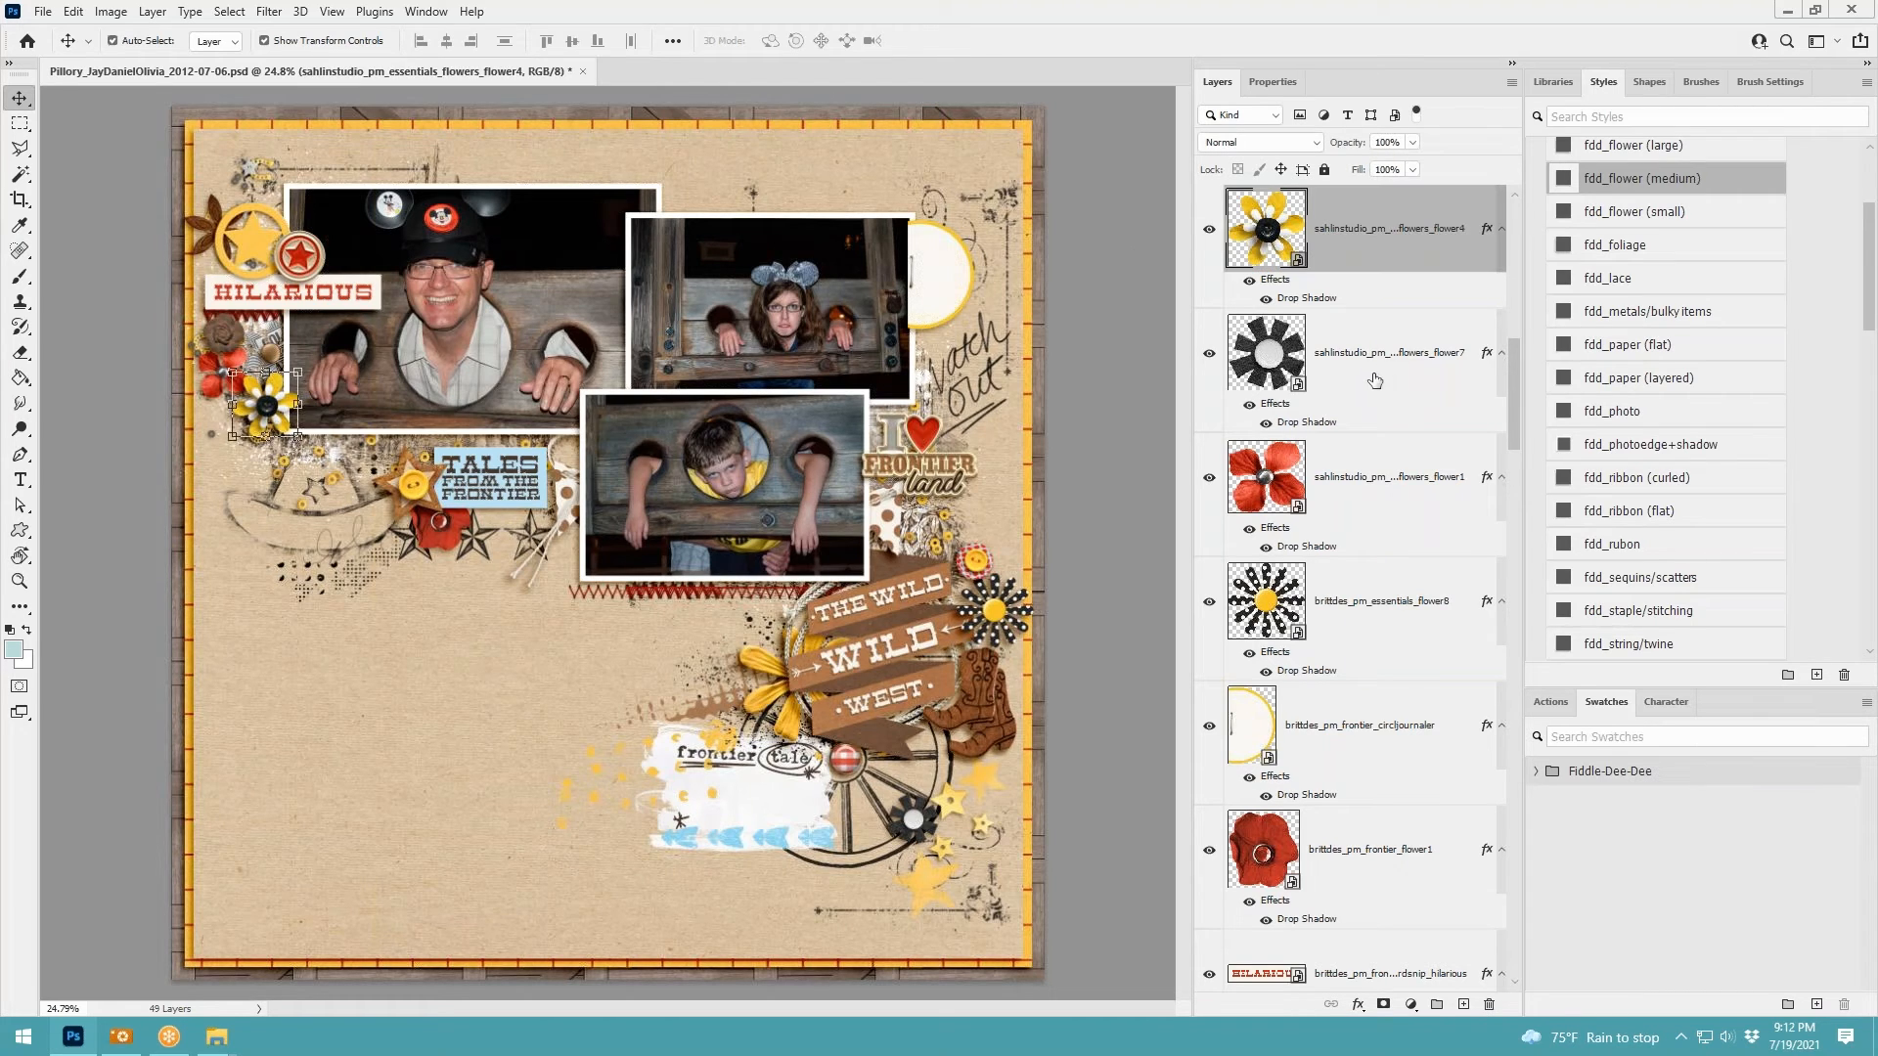
left_click(1355, 378, "shift")
left_click(1374, 851)
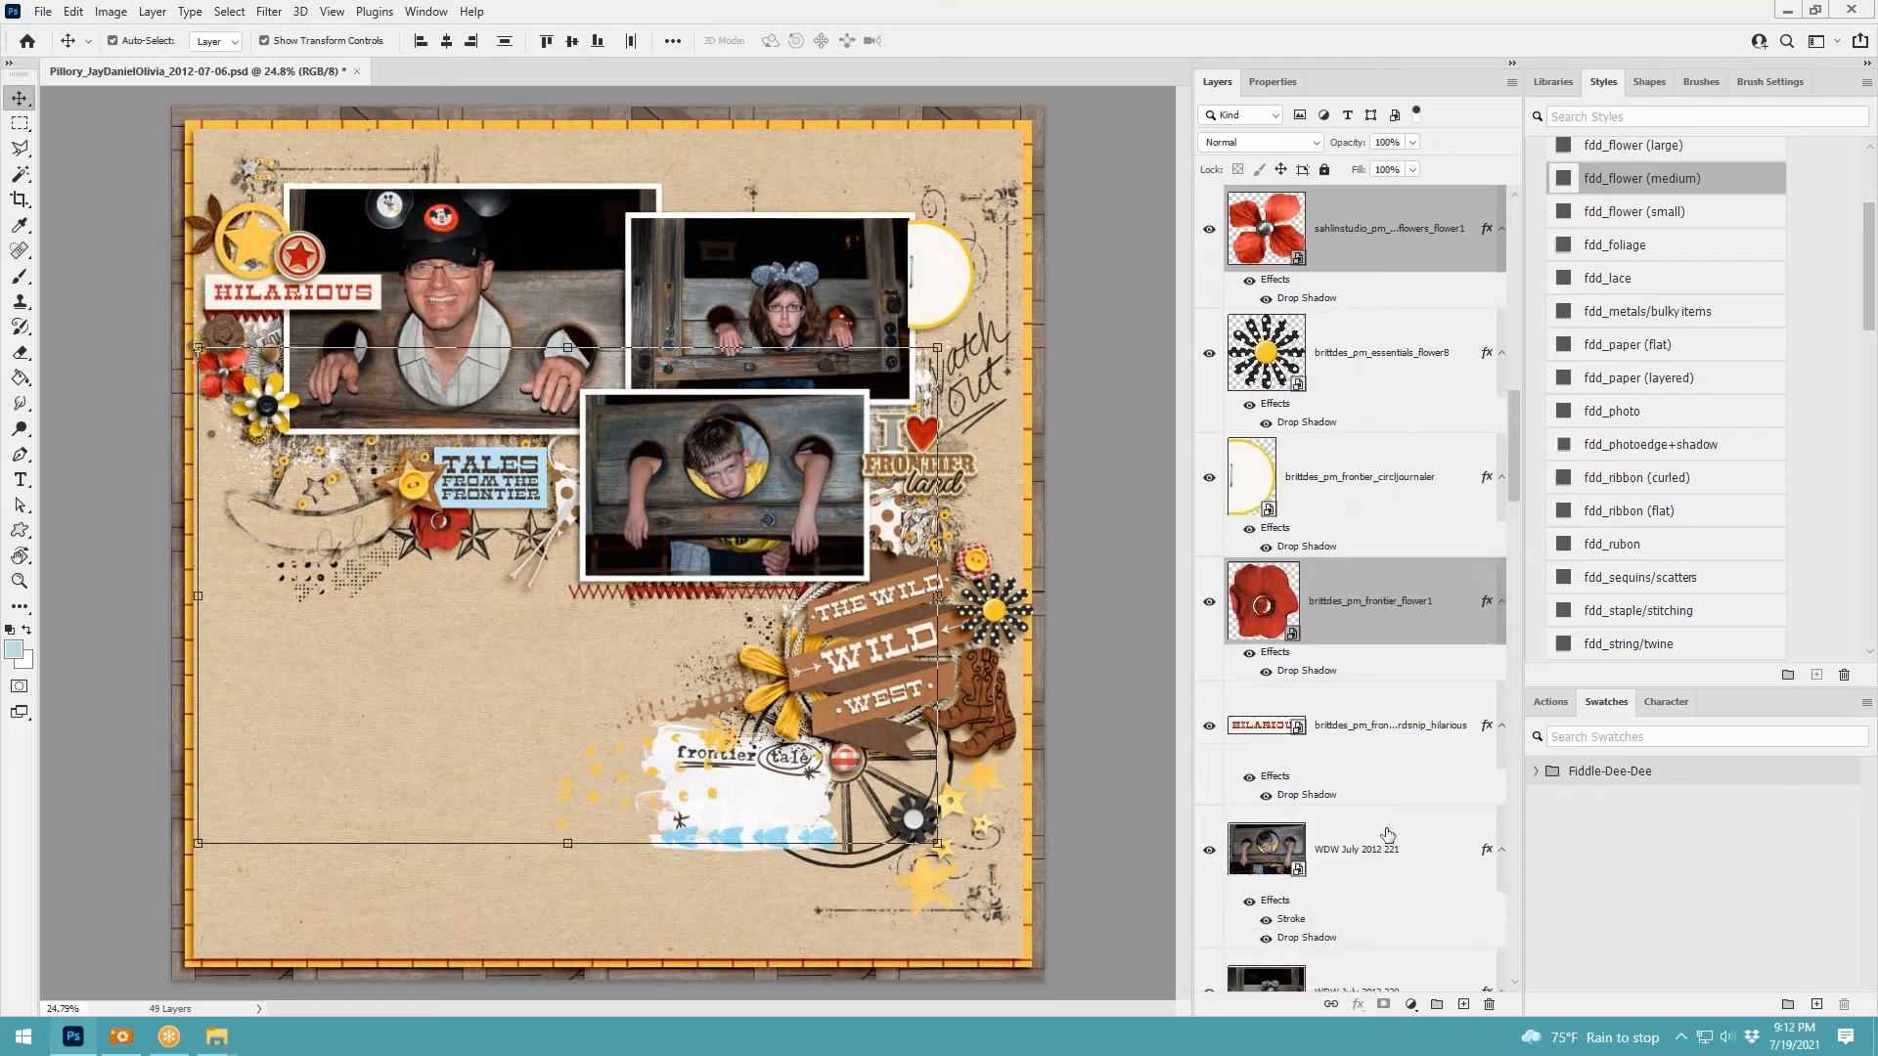
scroll(1384, 421, "down", 3)
left_click(1379, 249, "ctrl")
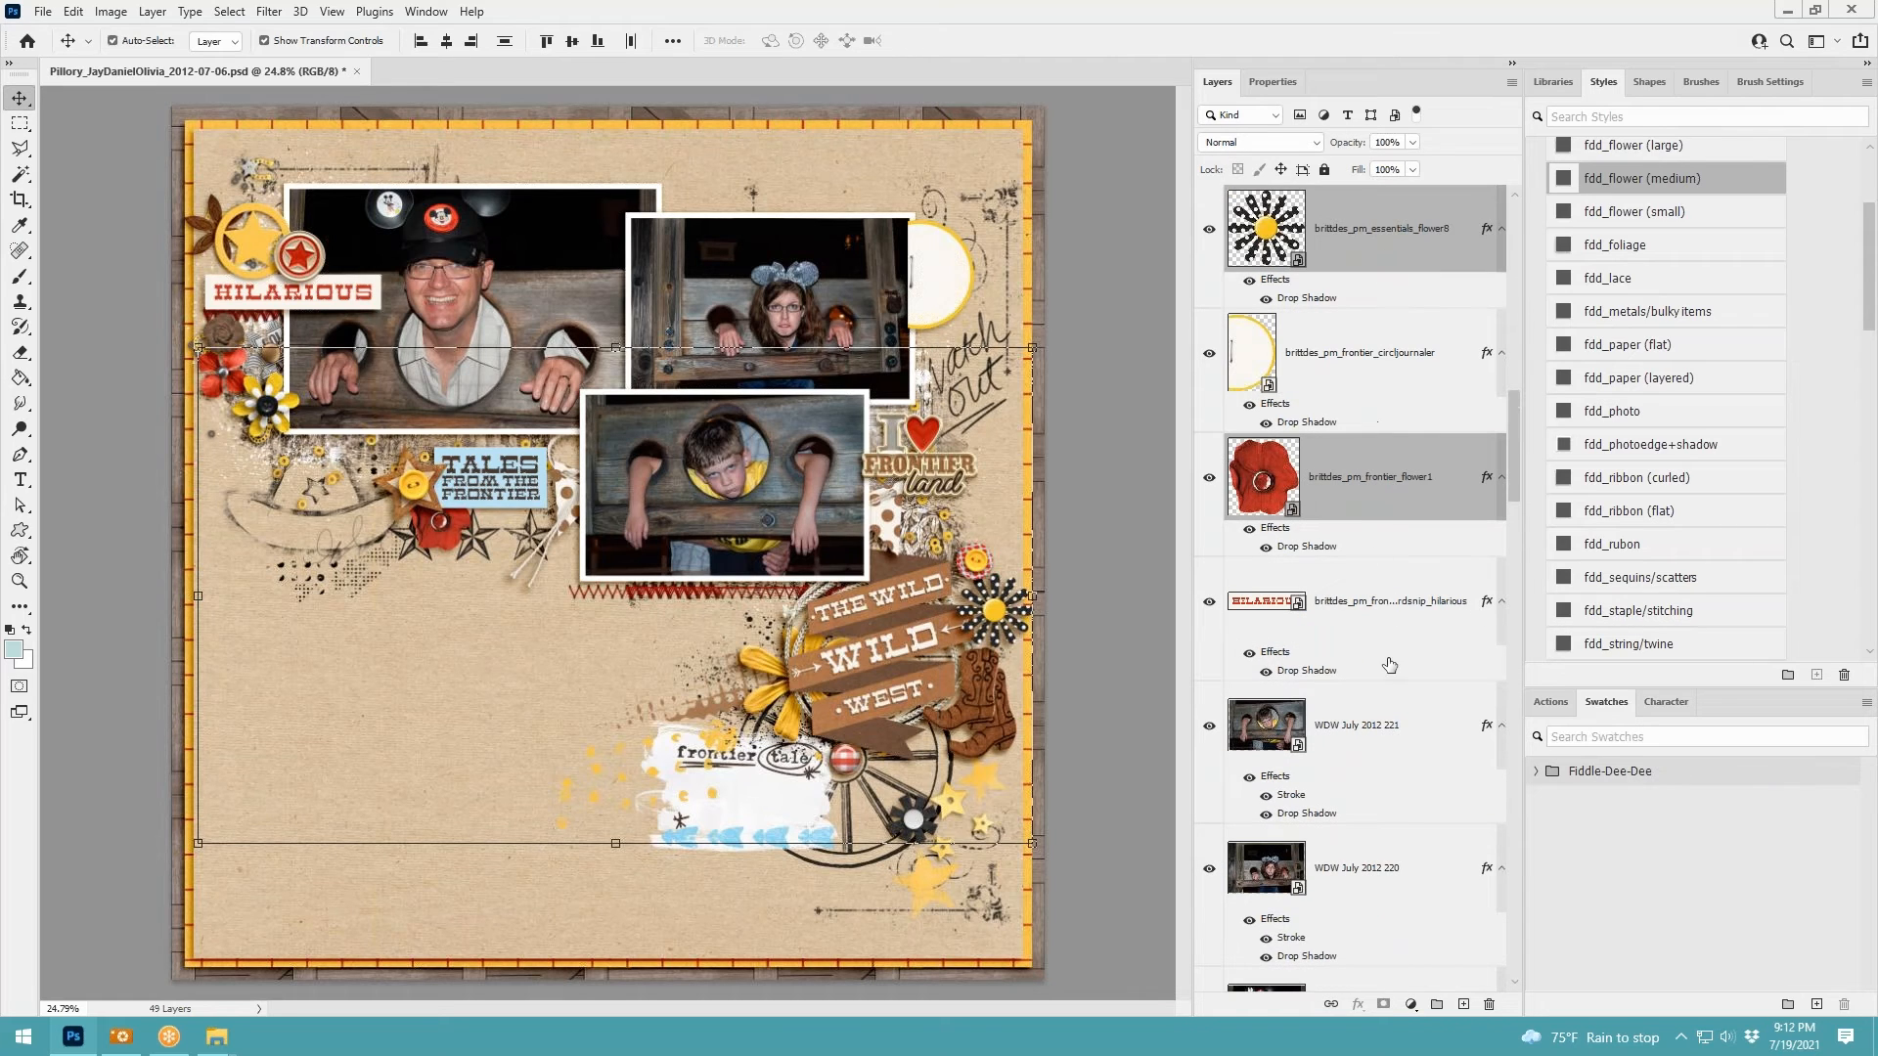
scroll(1389, 663, "down", 5)
scroll(1389, 663, "up", 5)
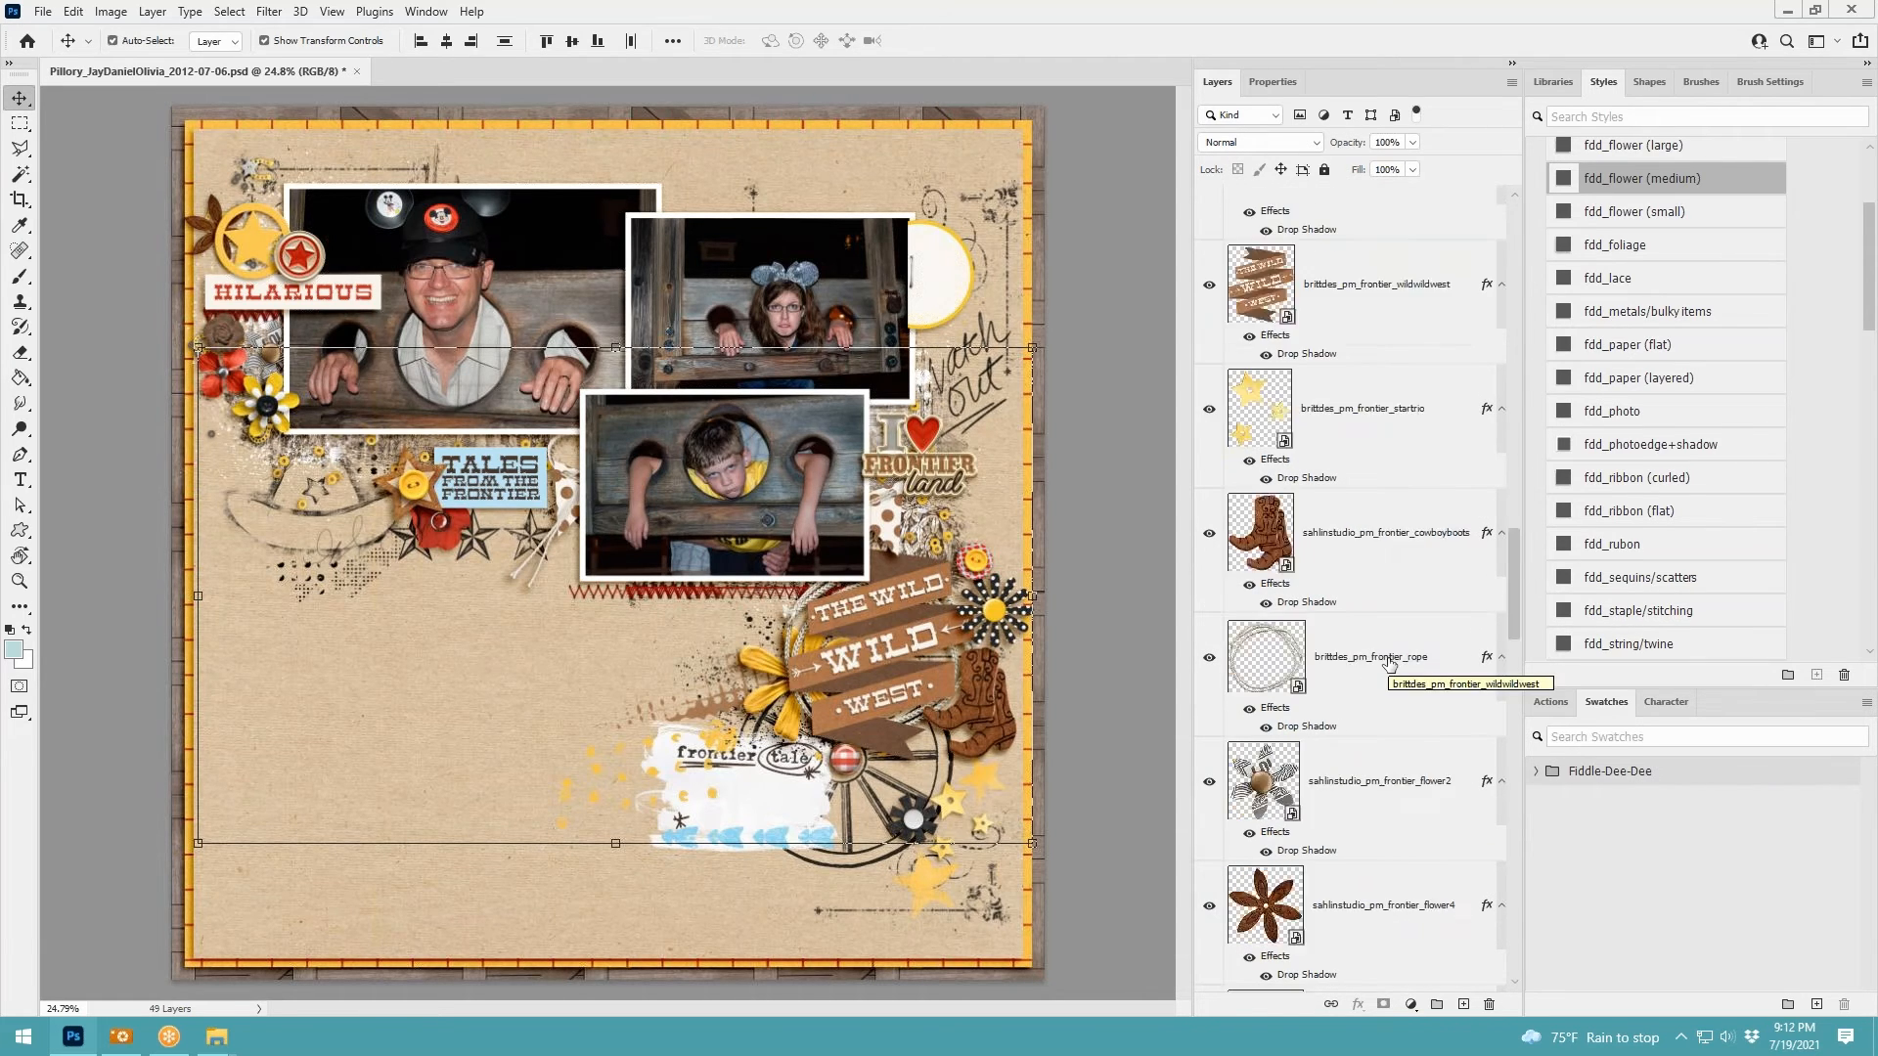
left_click(1389, 664)
left_click(1373, 528, "shift")
left_click(1376, 404, "ctrl")
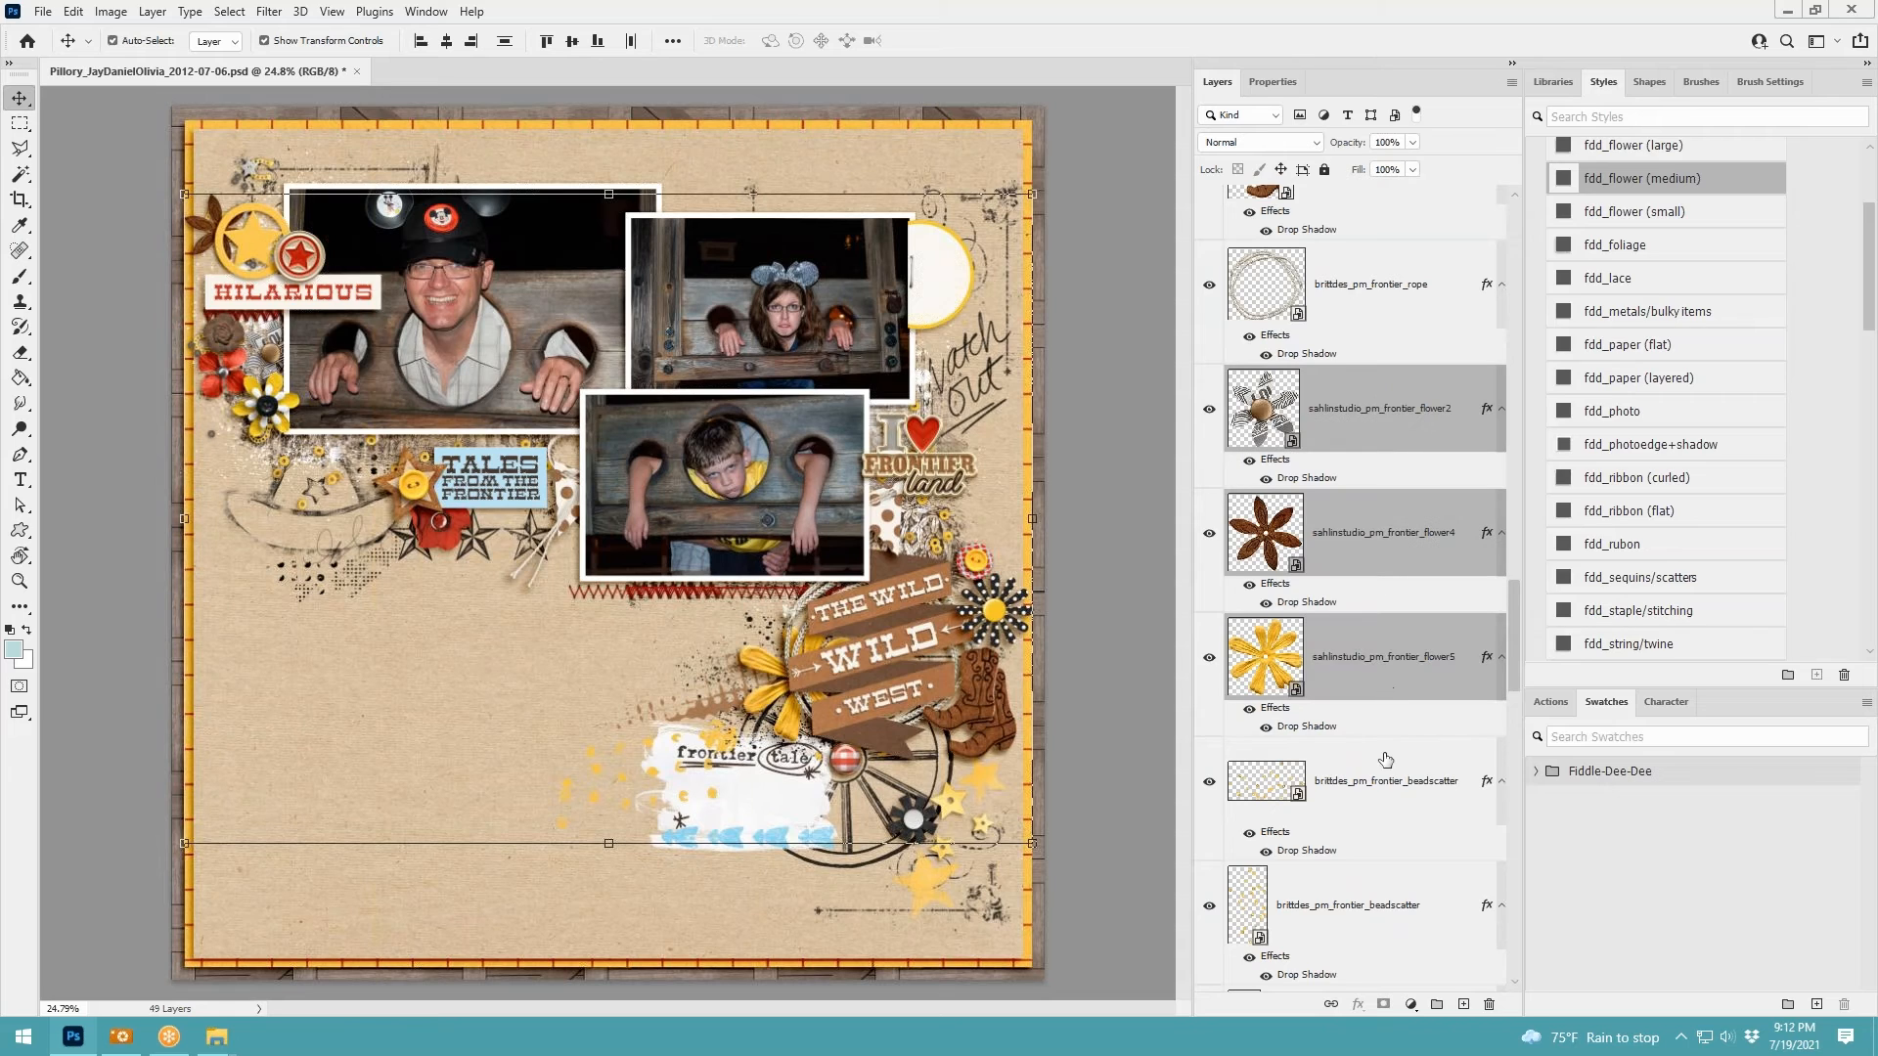
Save the layered page file and review the selected flower layers
left_click(39, 12)
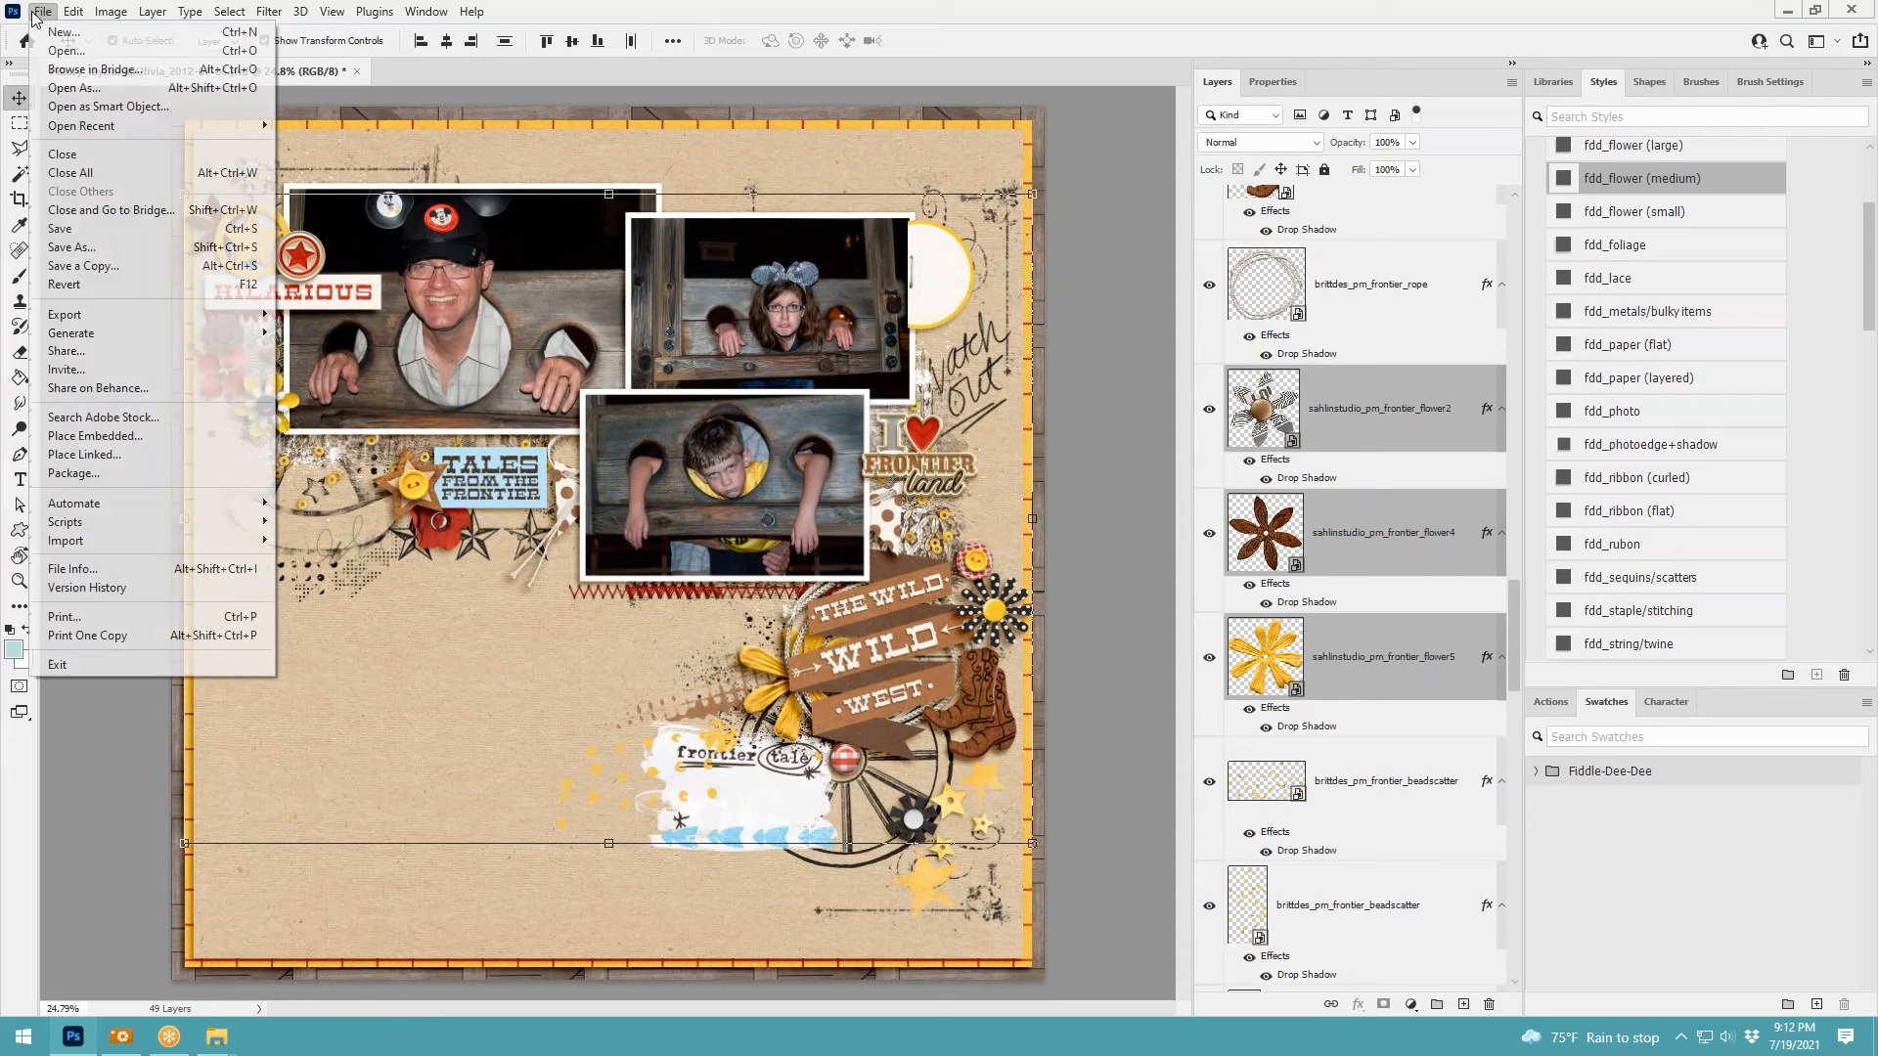
left_click(88, 231)
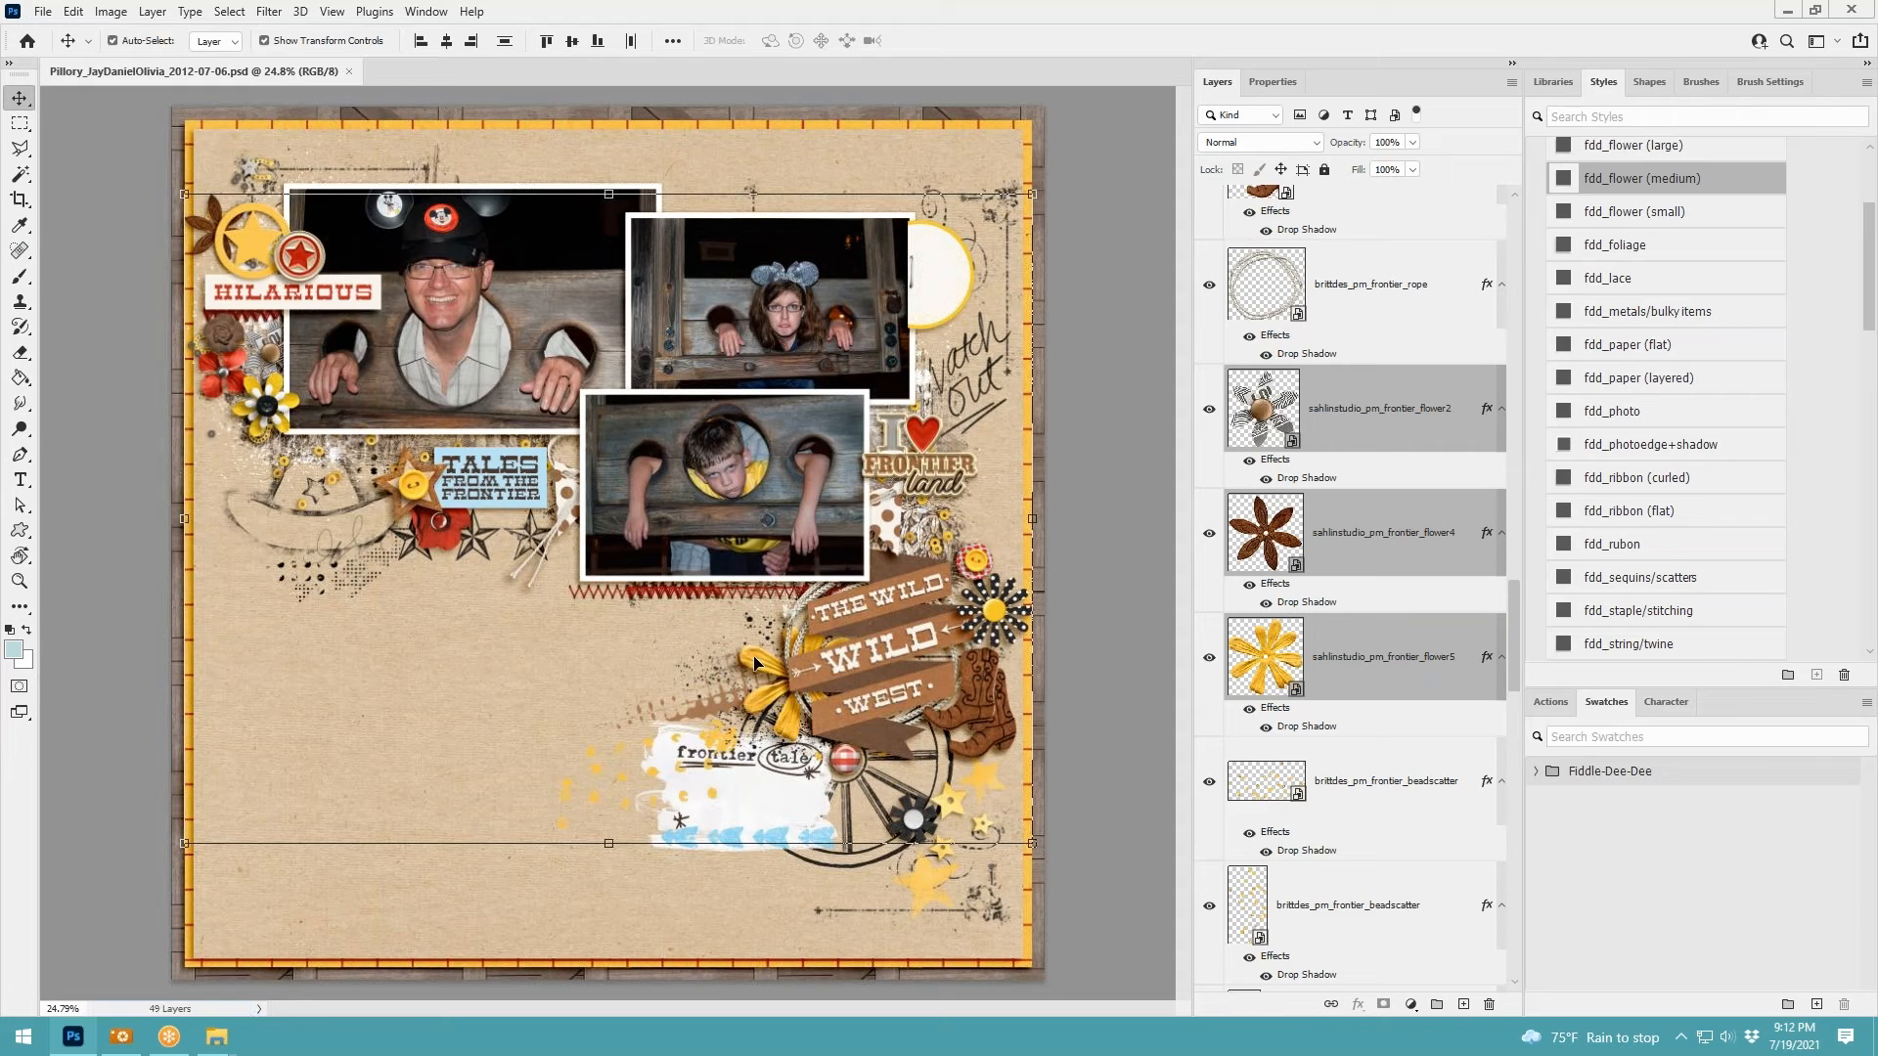
scroll(1392, 602, "up", 8)
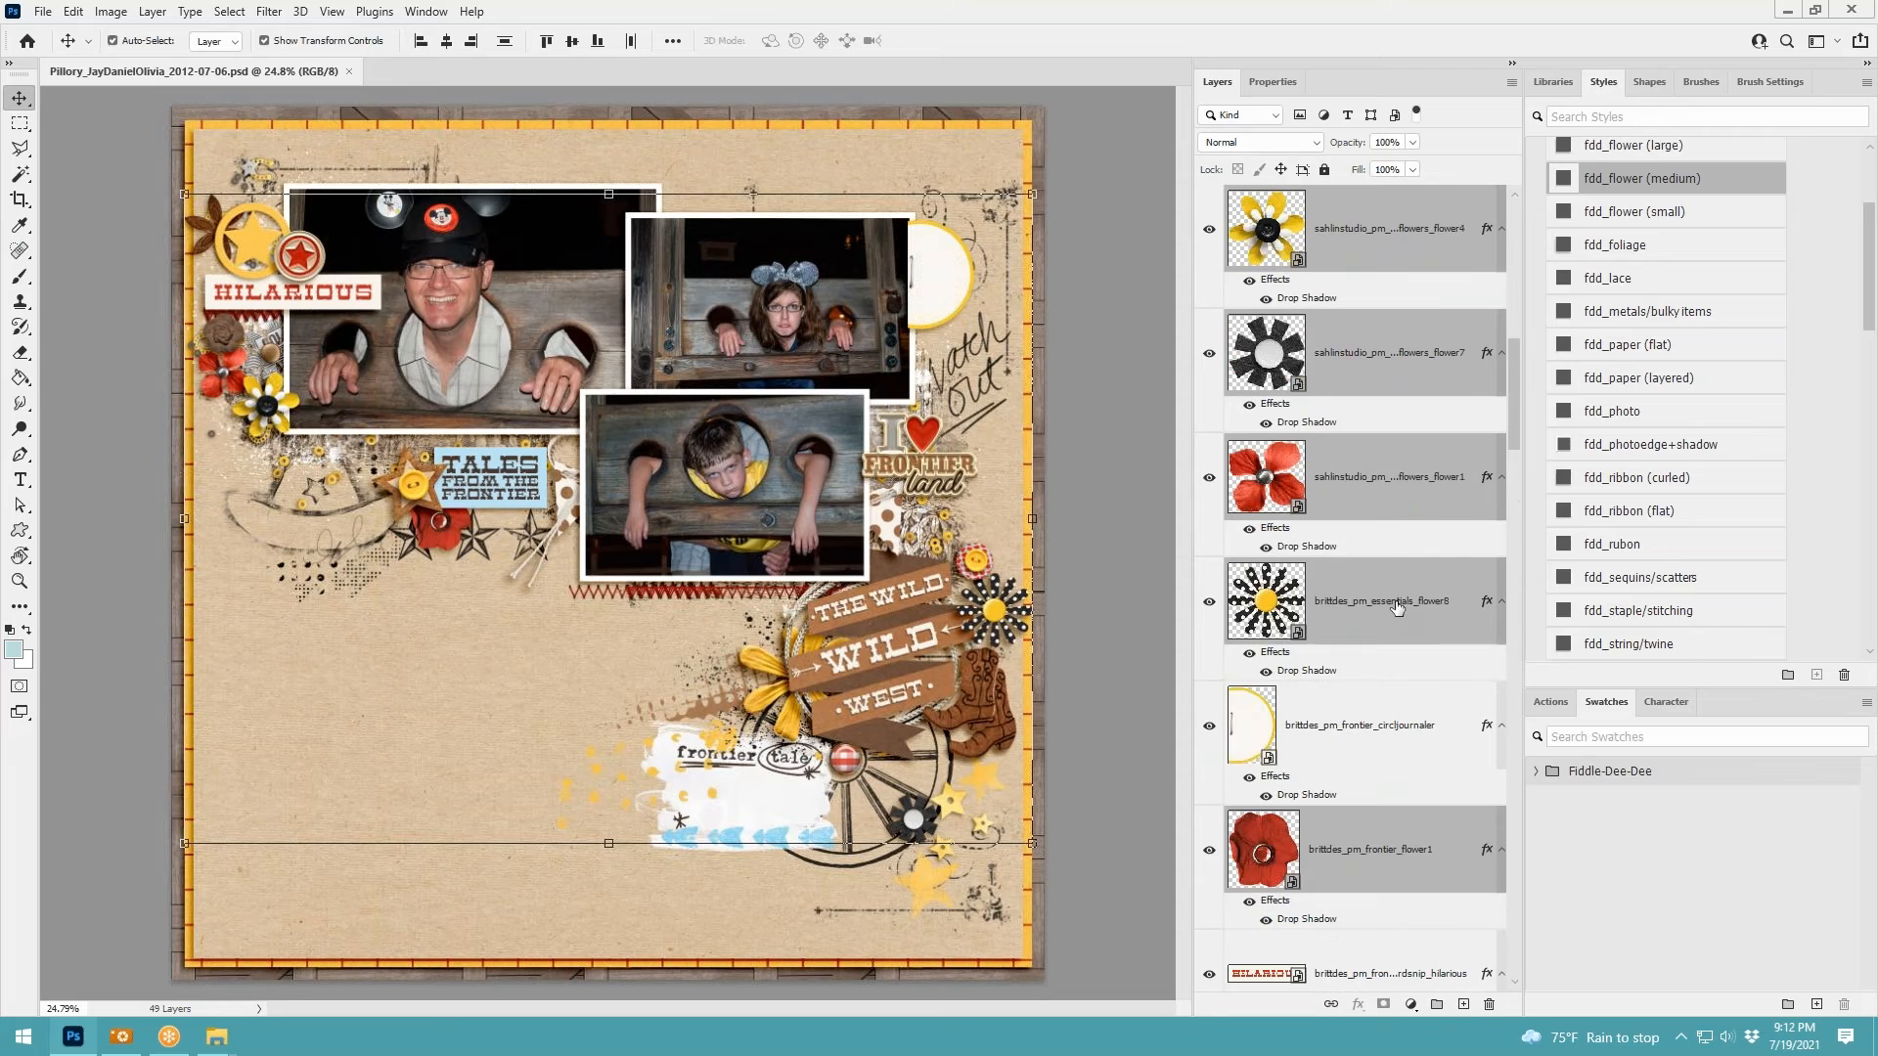
scroll(1396, 606, "down", 10)
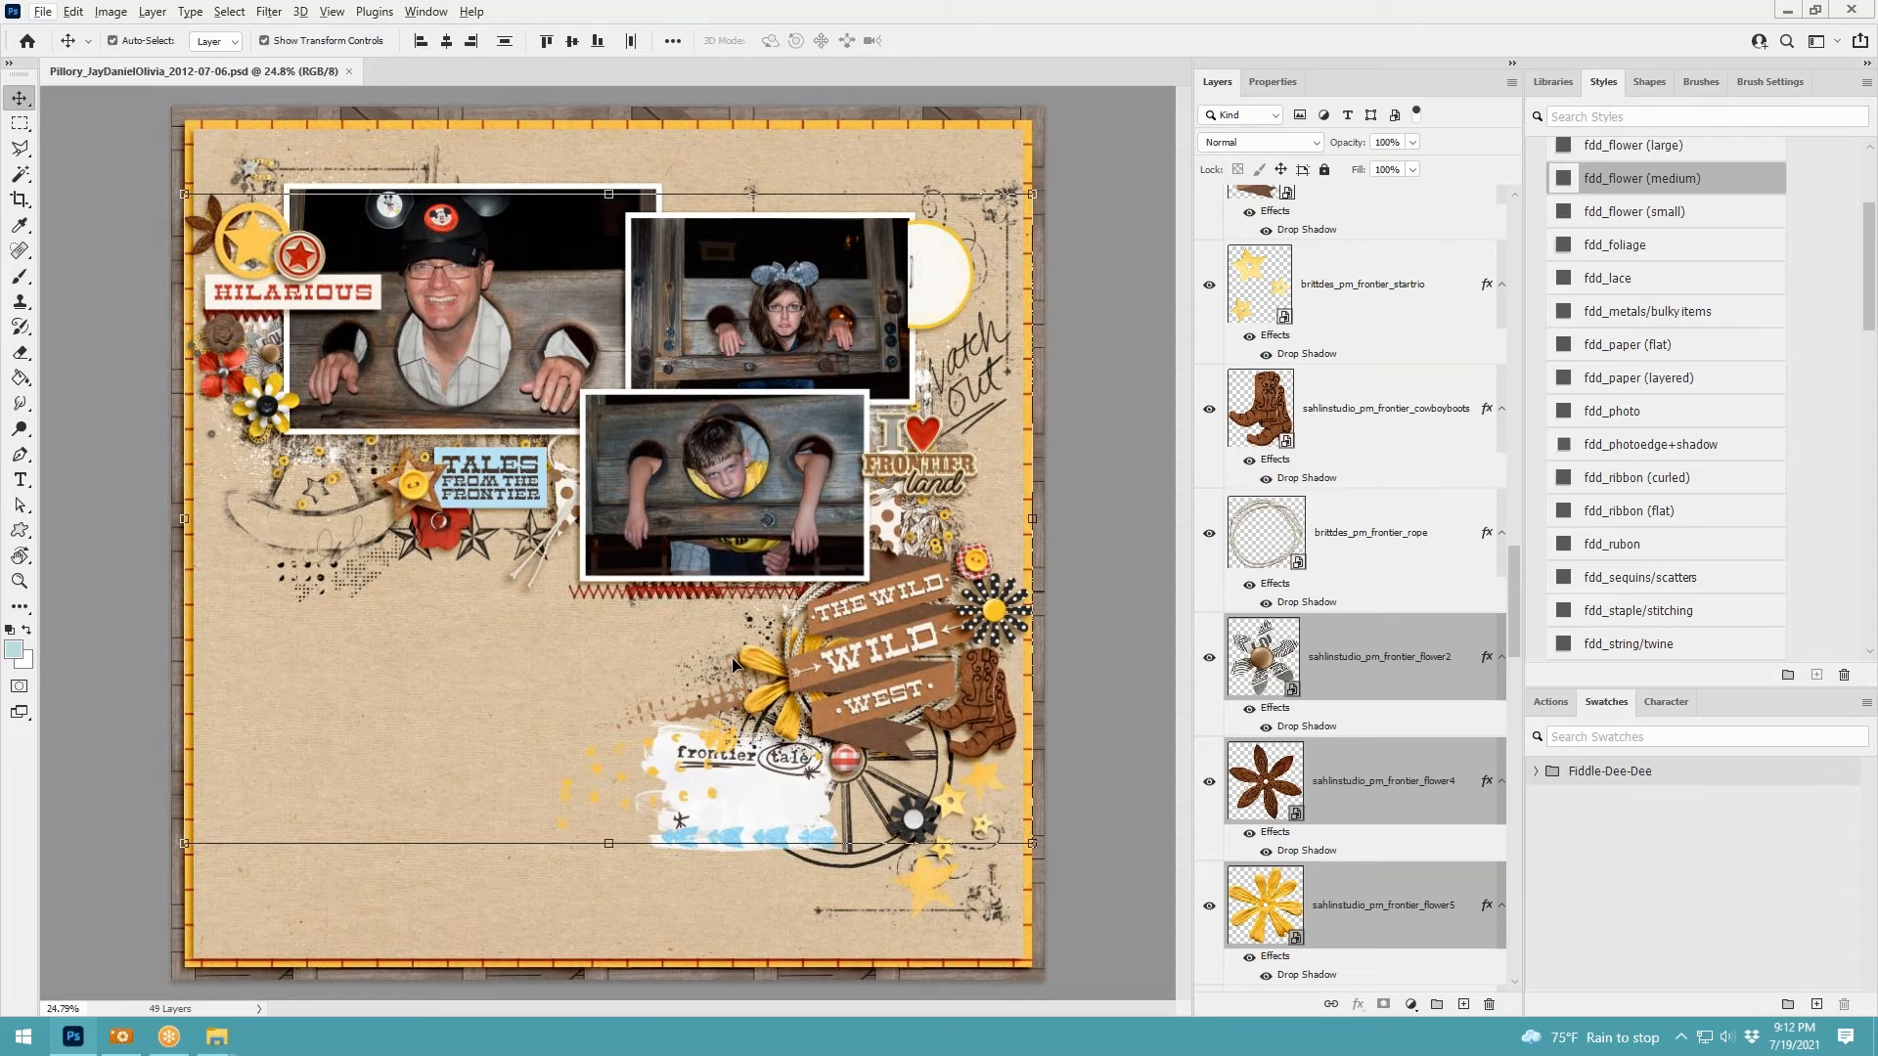
Duplicate the eight selected flowers, scale the copies to 63.54% and give them the fdd_flower (small) style
right_click(755, 658, "alt")
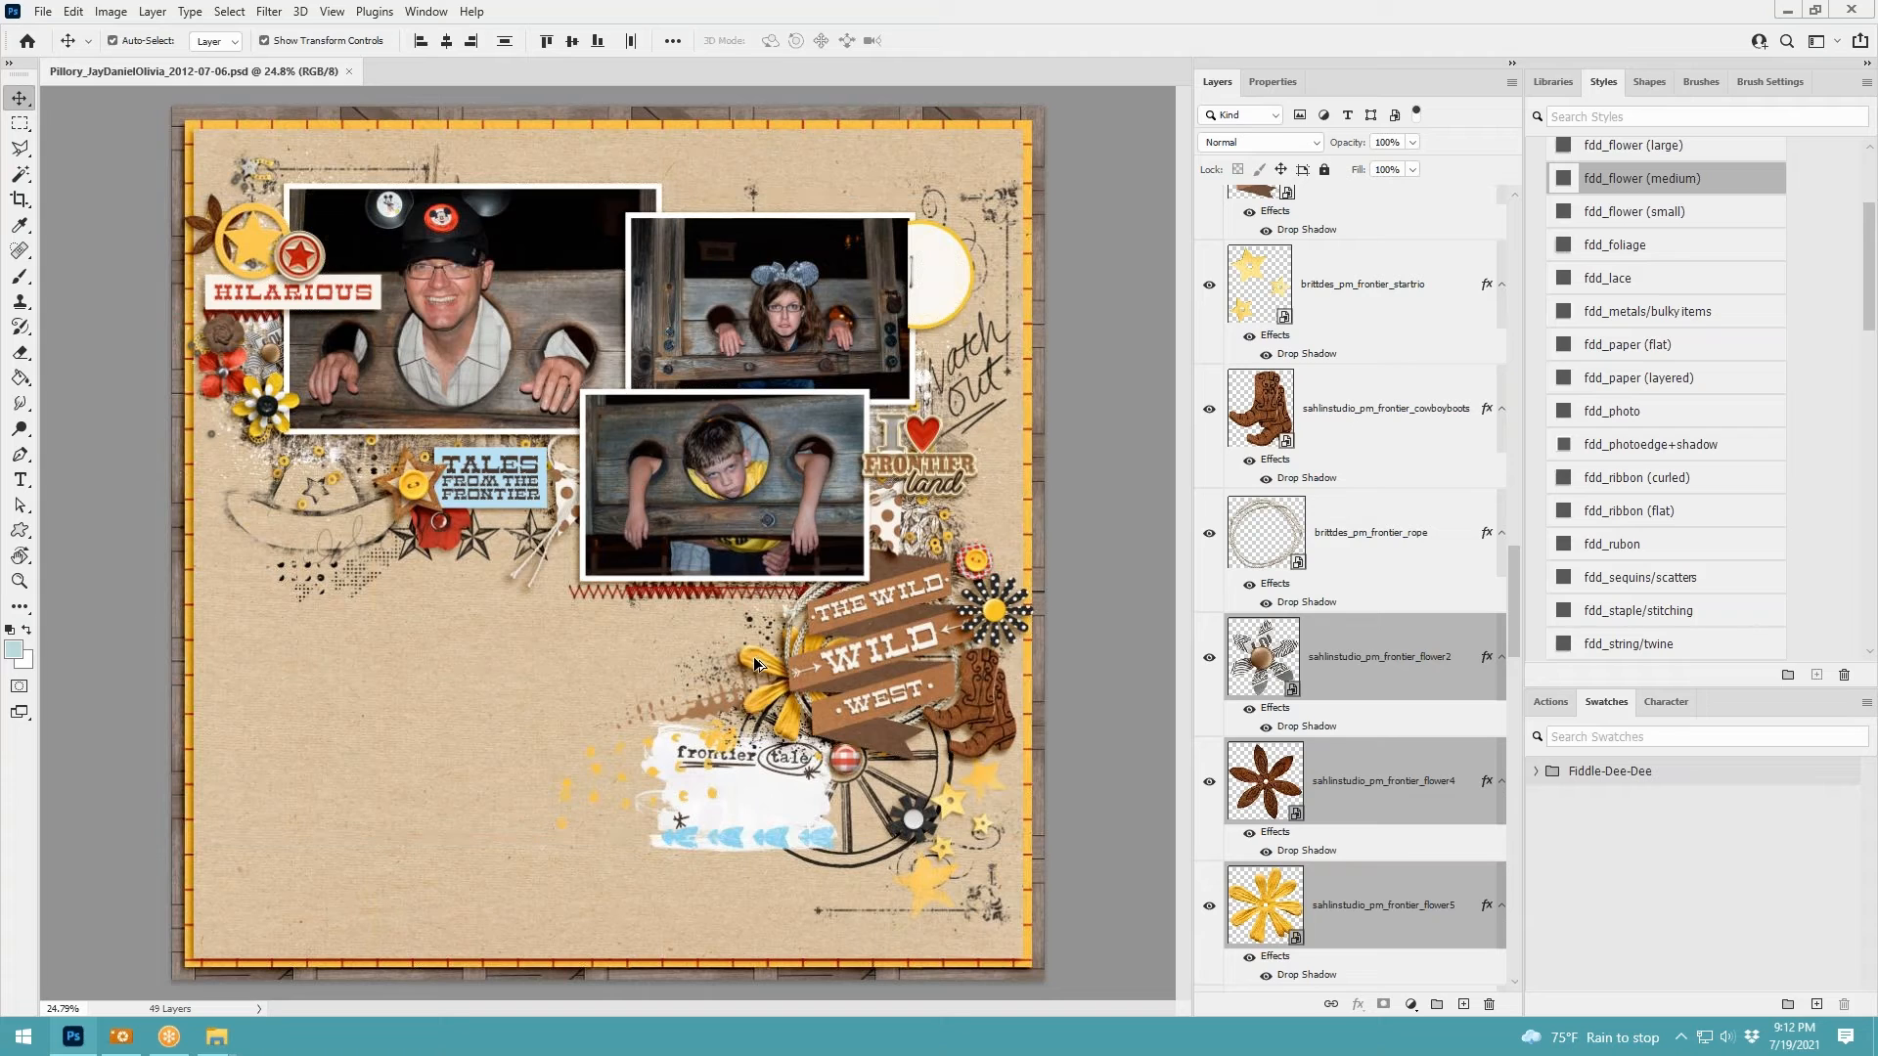
left_click_drag(754, 664, 773, 749)
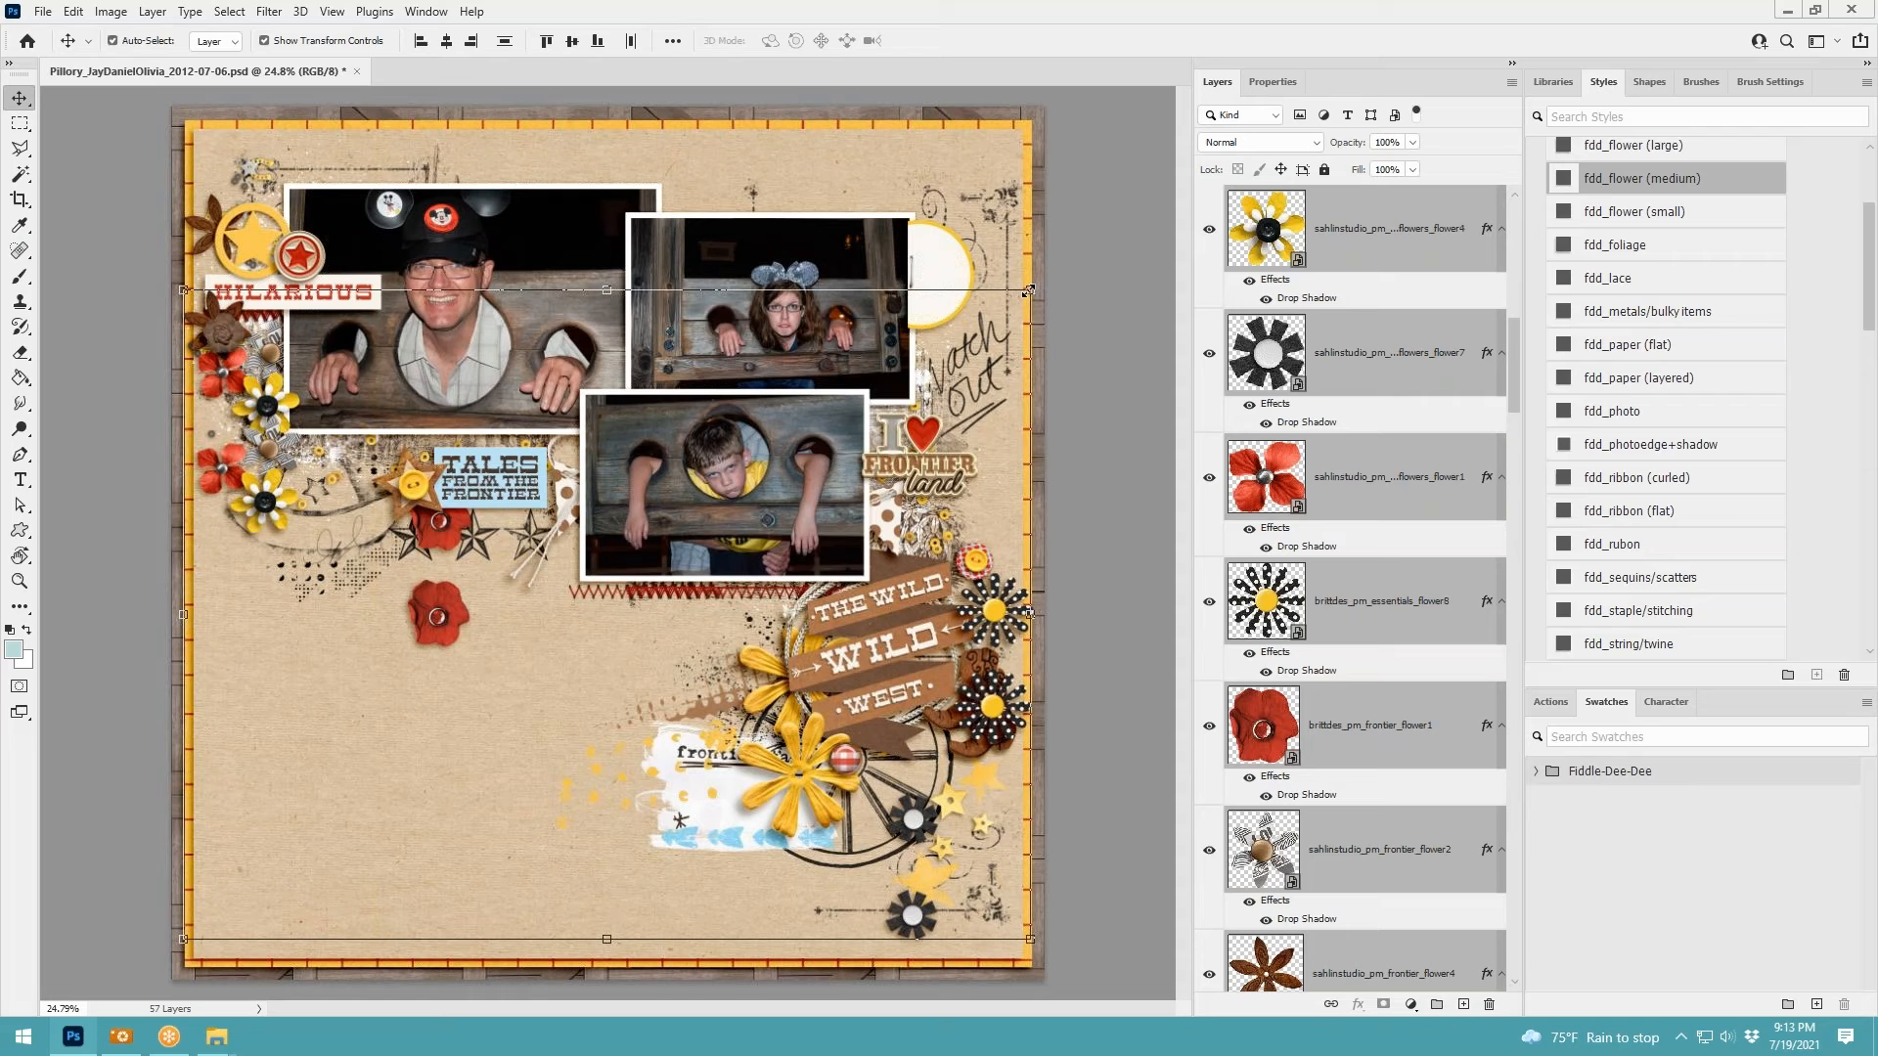
left_click_drag(1029, 291, 728, 547)
left_click_drag(710, 795, 737, 790)
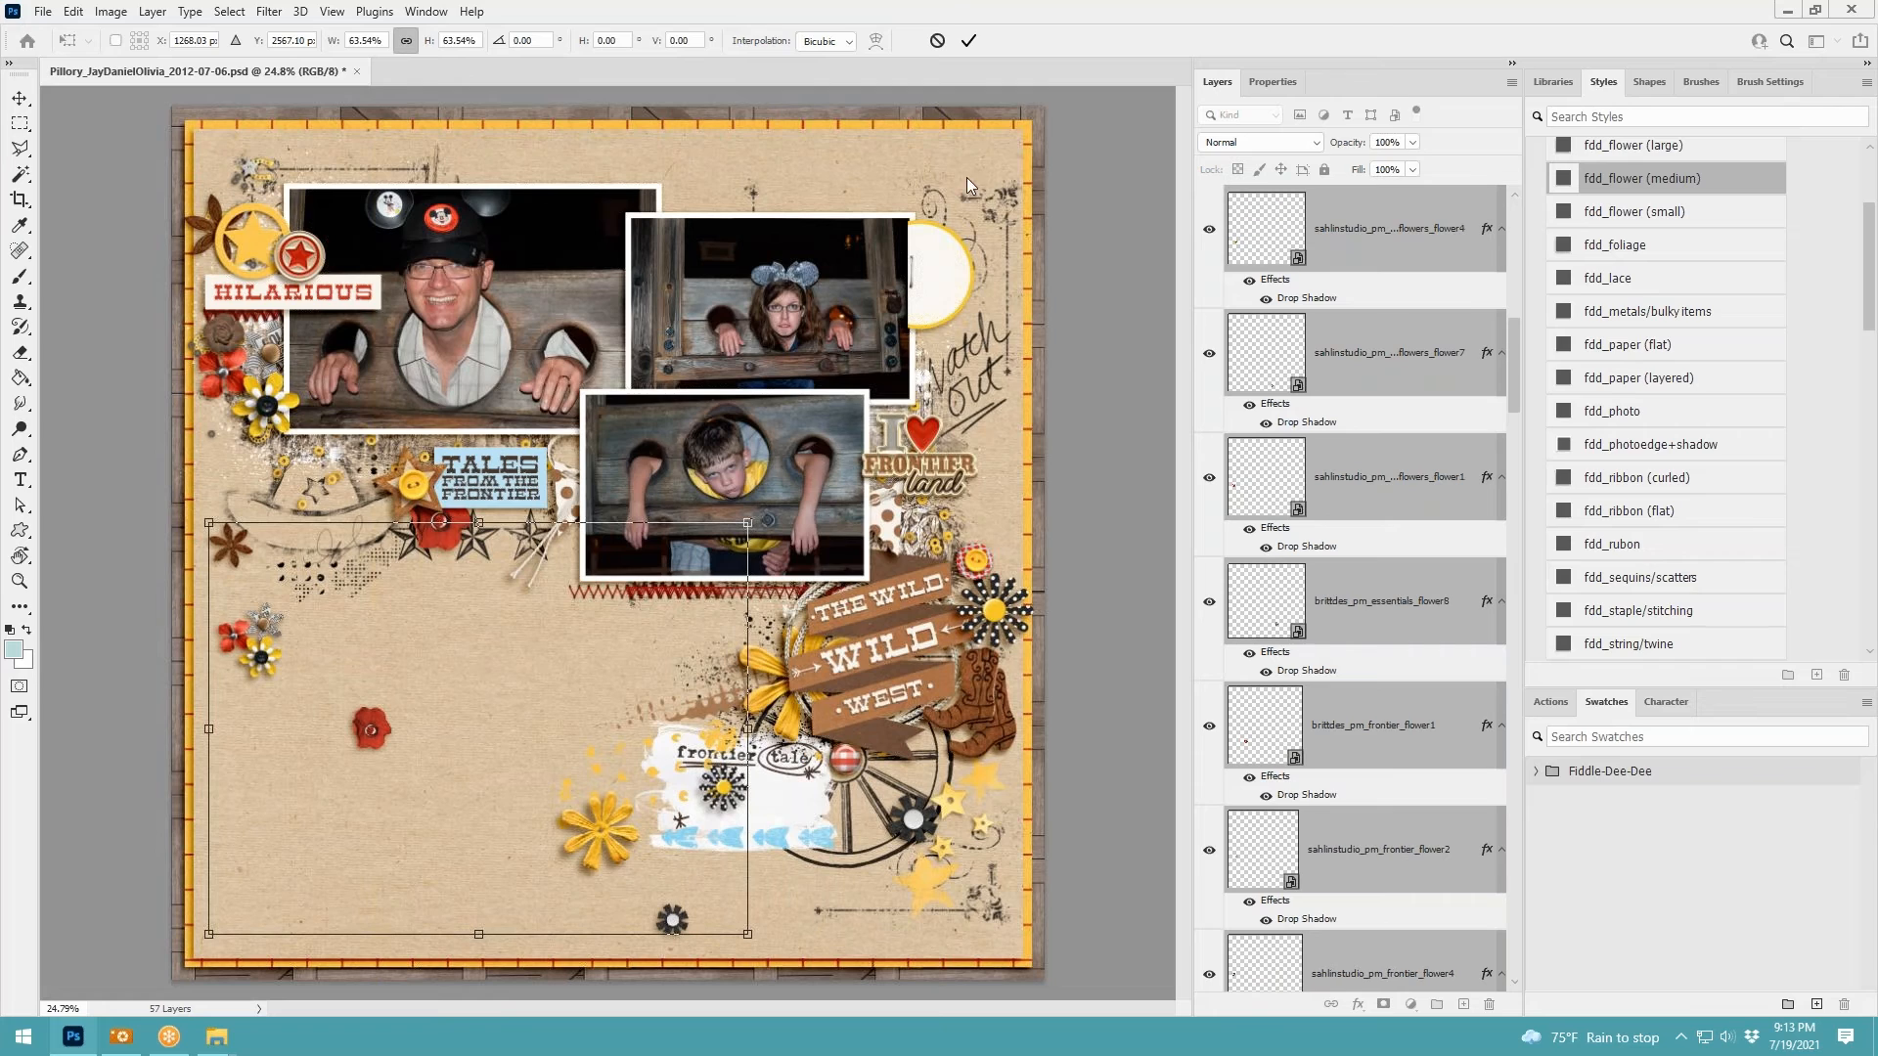
left_click(969, 40)
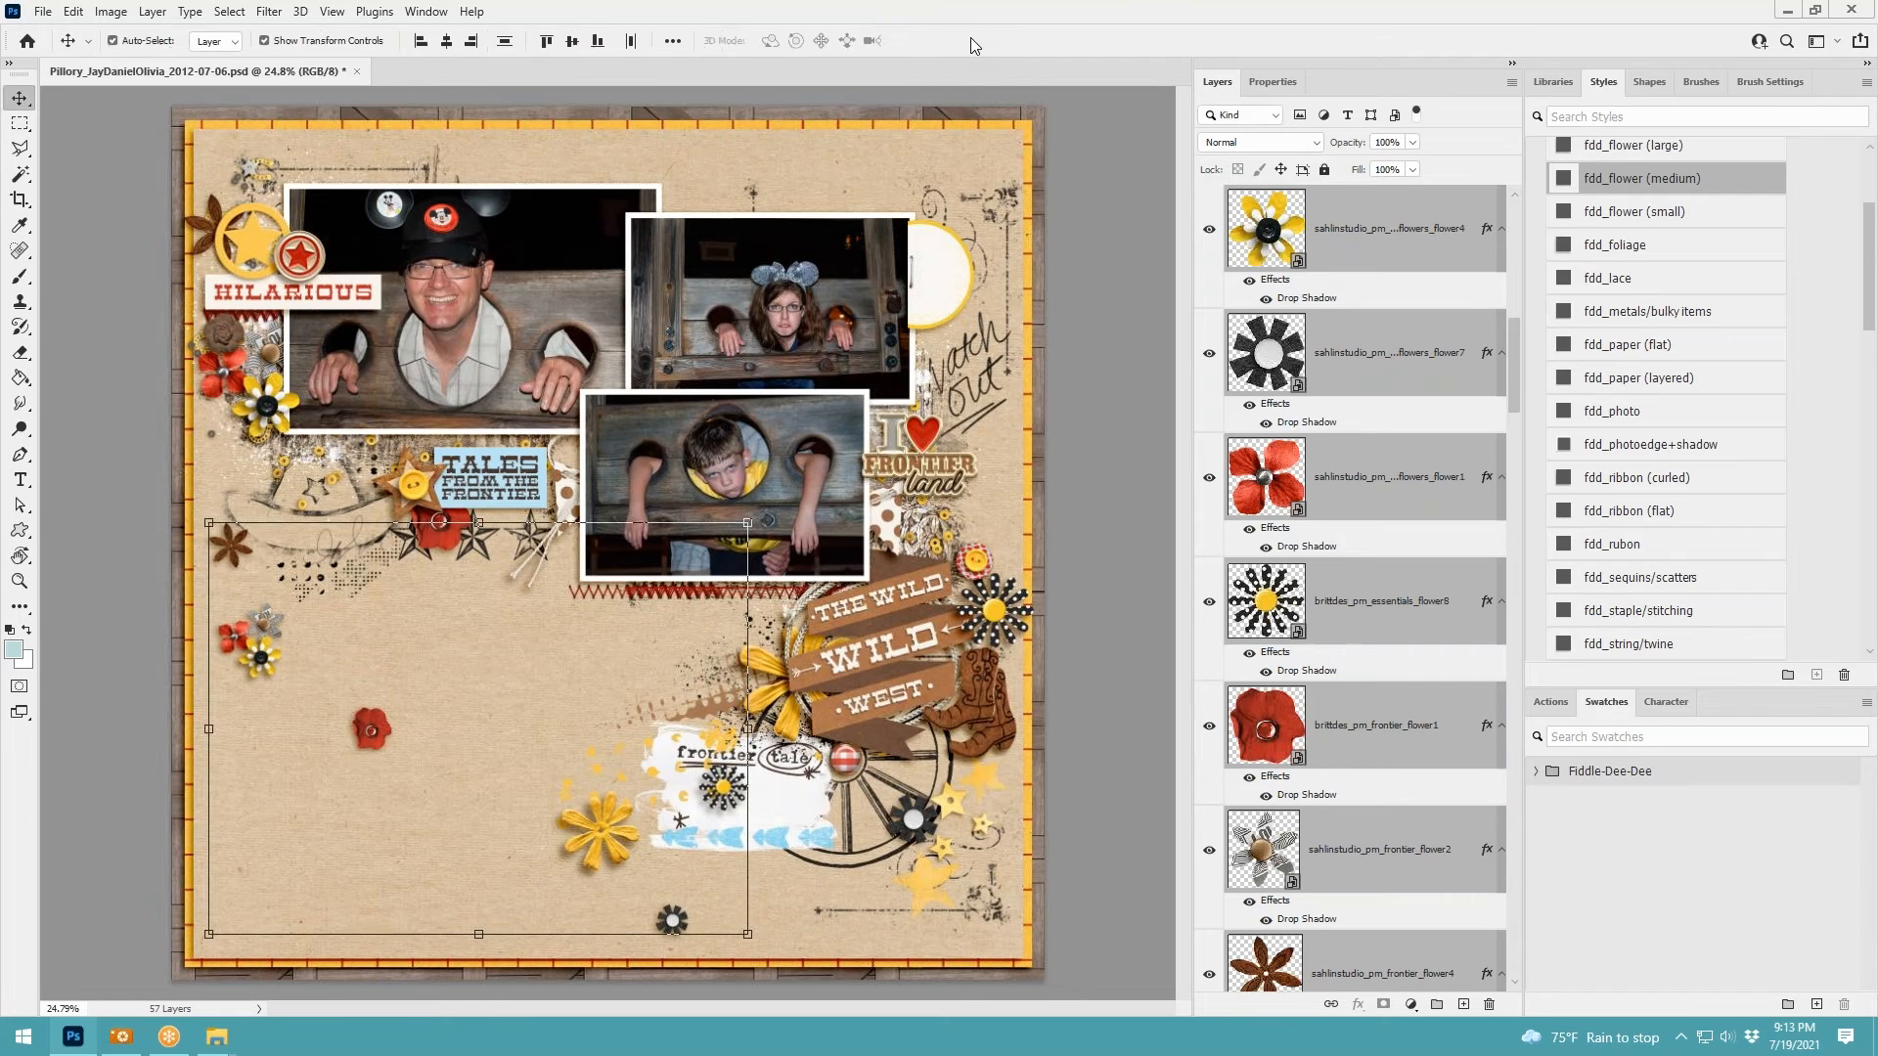
left_click(1655, 213)
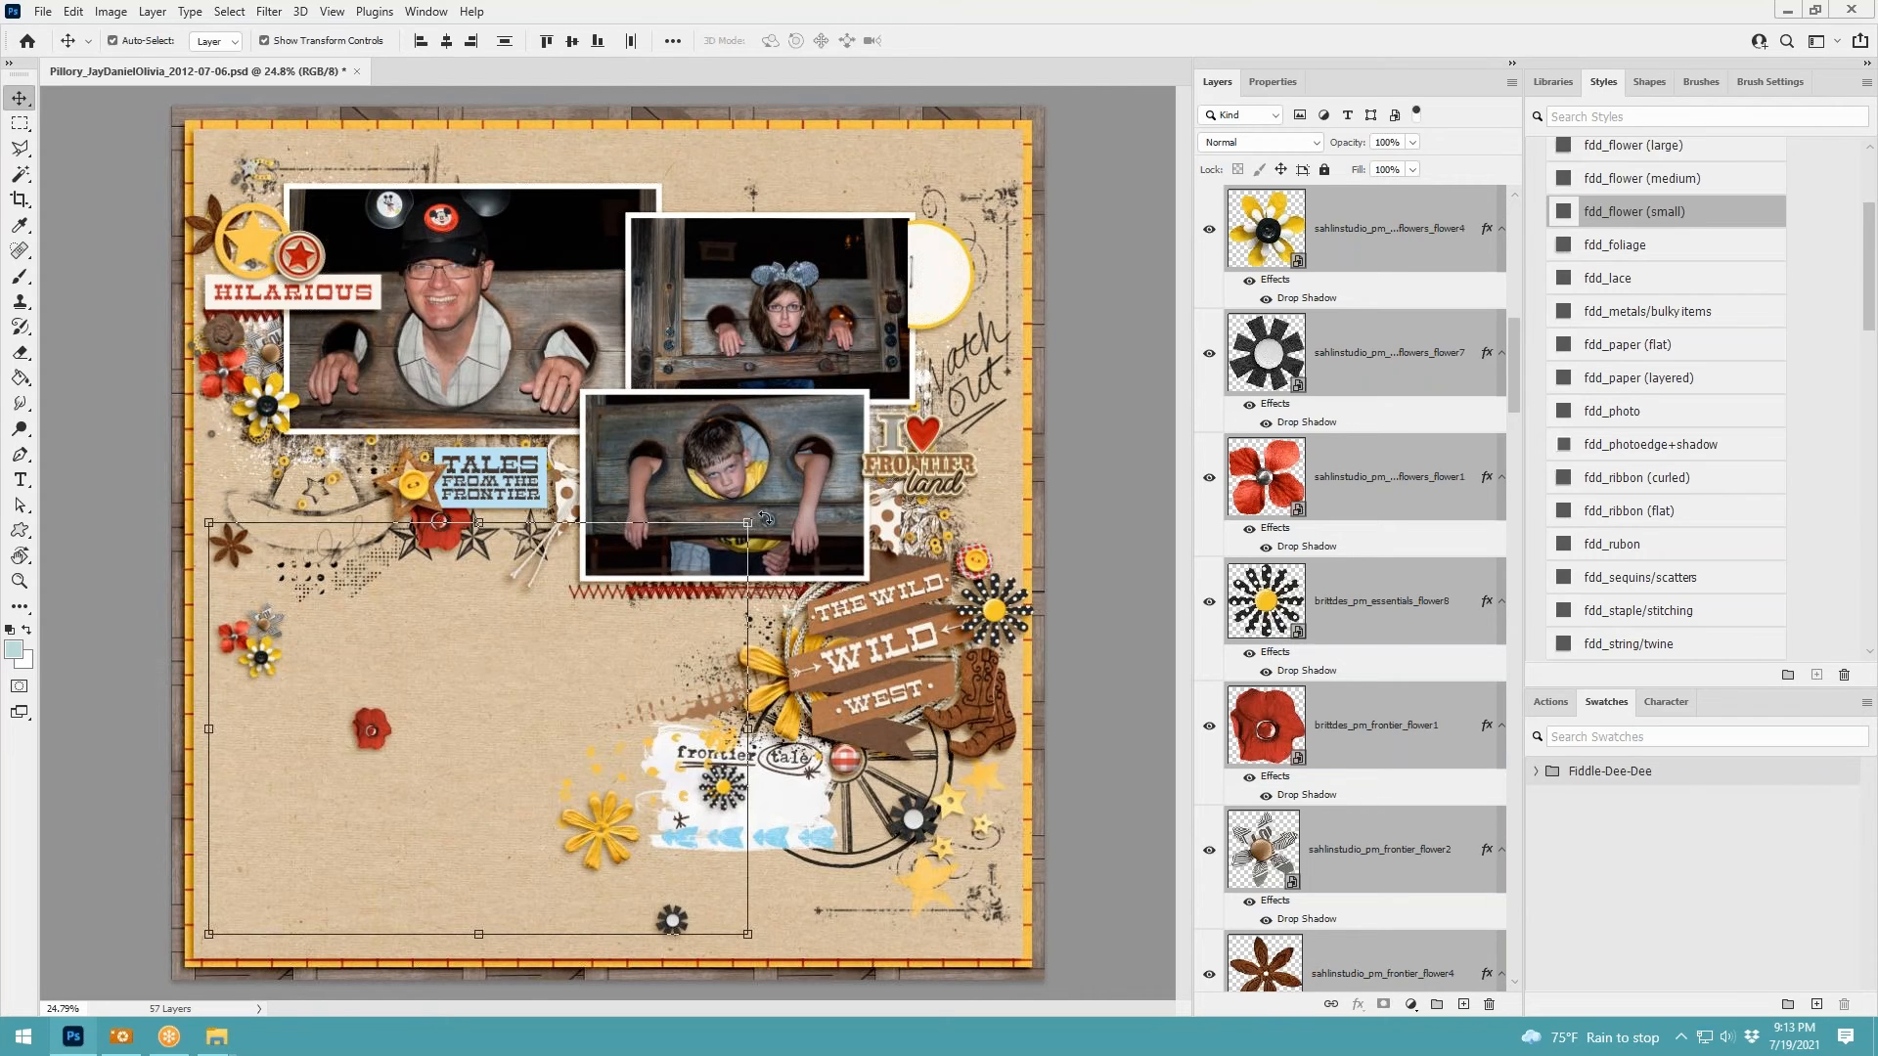
Rotate the small flower copies 145.18° as a group and move them up toward the middle of the page
left_click_drag(765, 518, 441, 841)
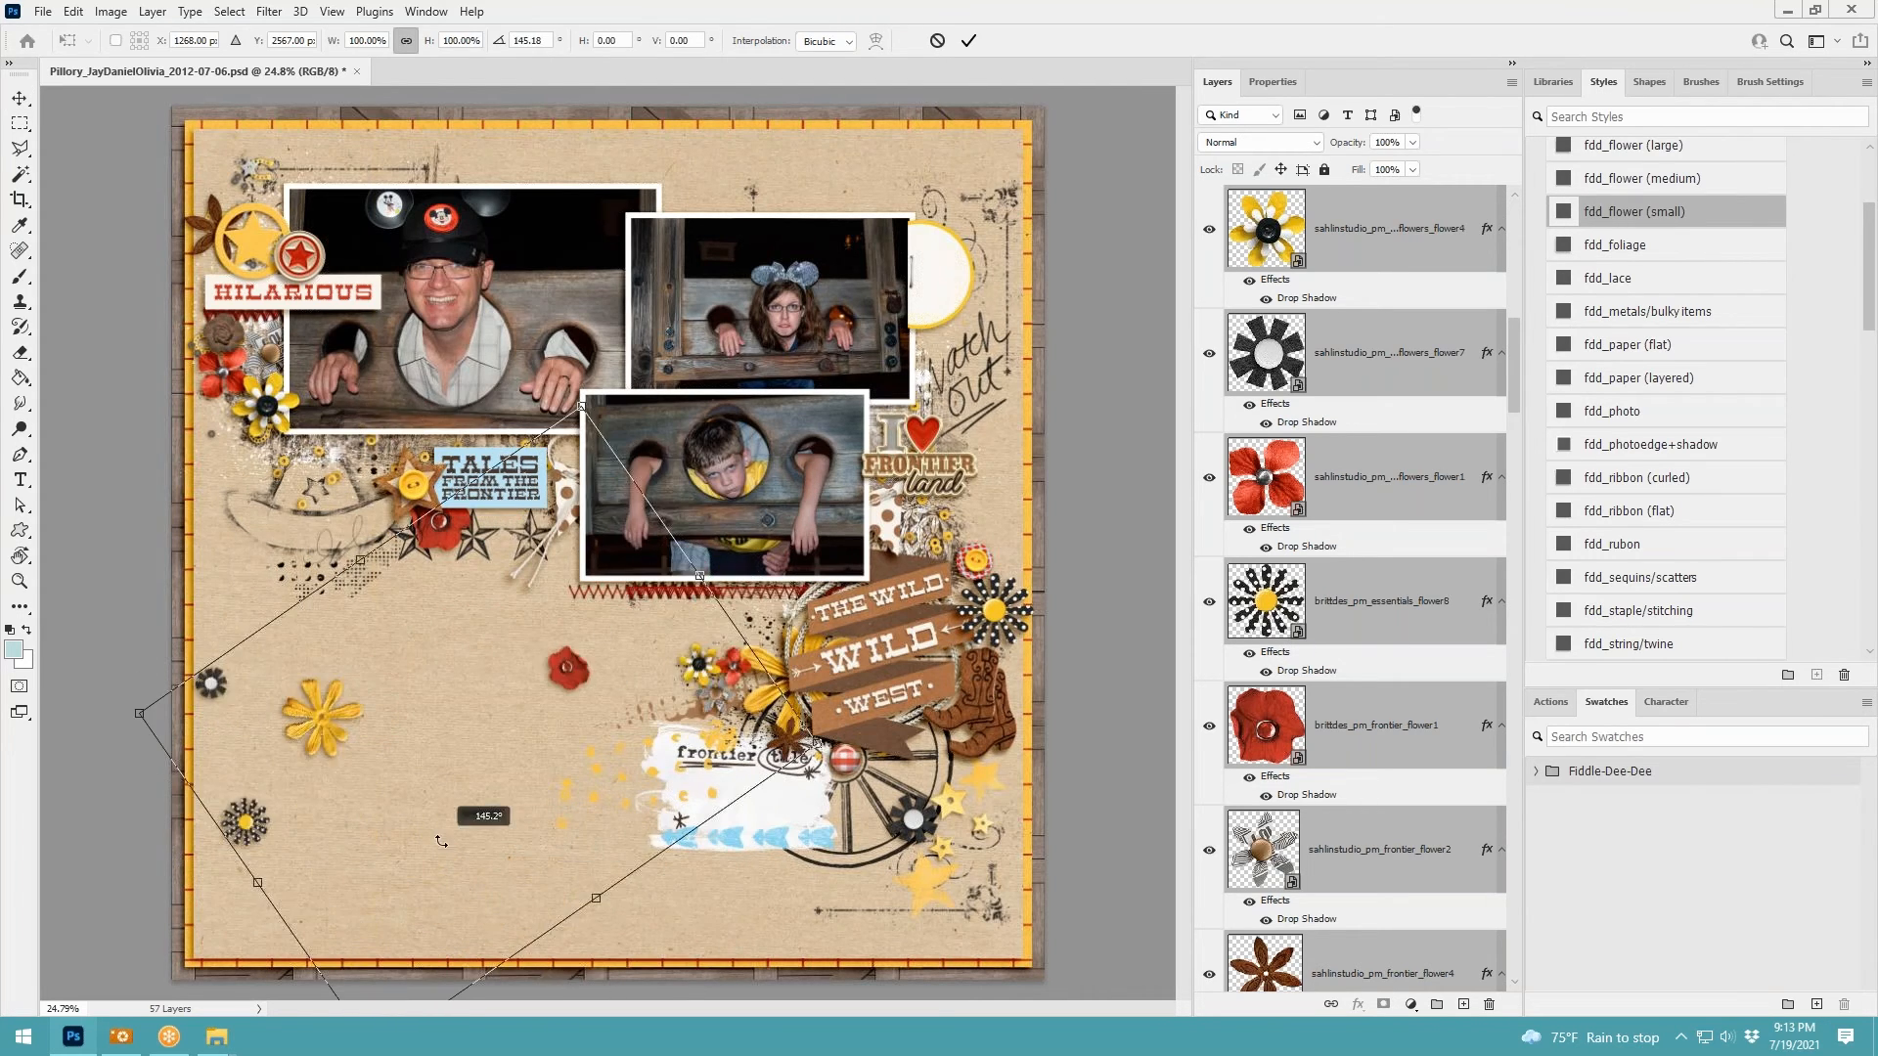
left_click_drag(323, 714, 502, 505)
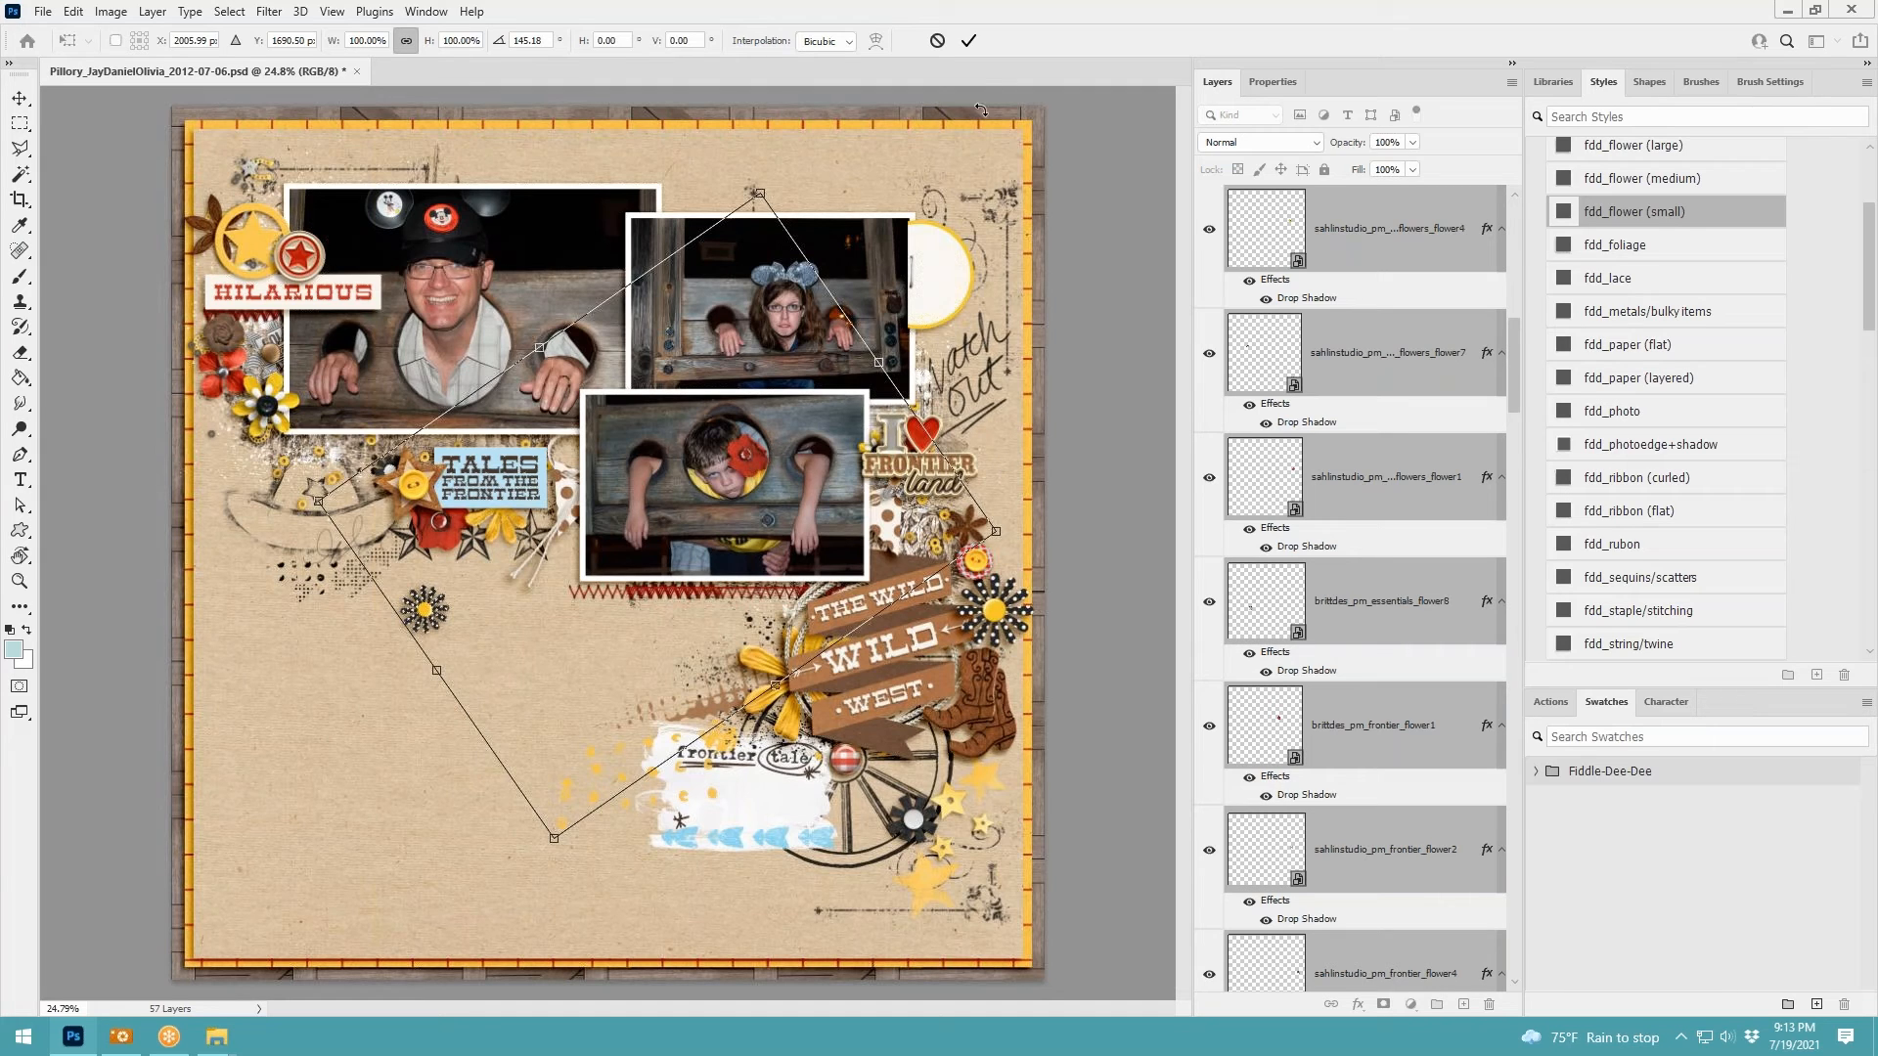
left_click(968, 41)
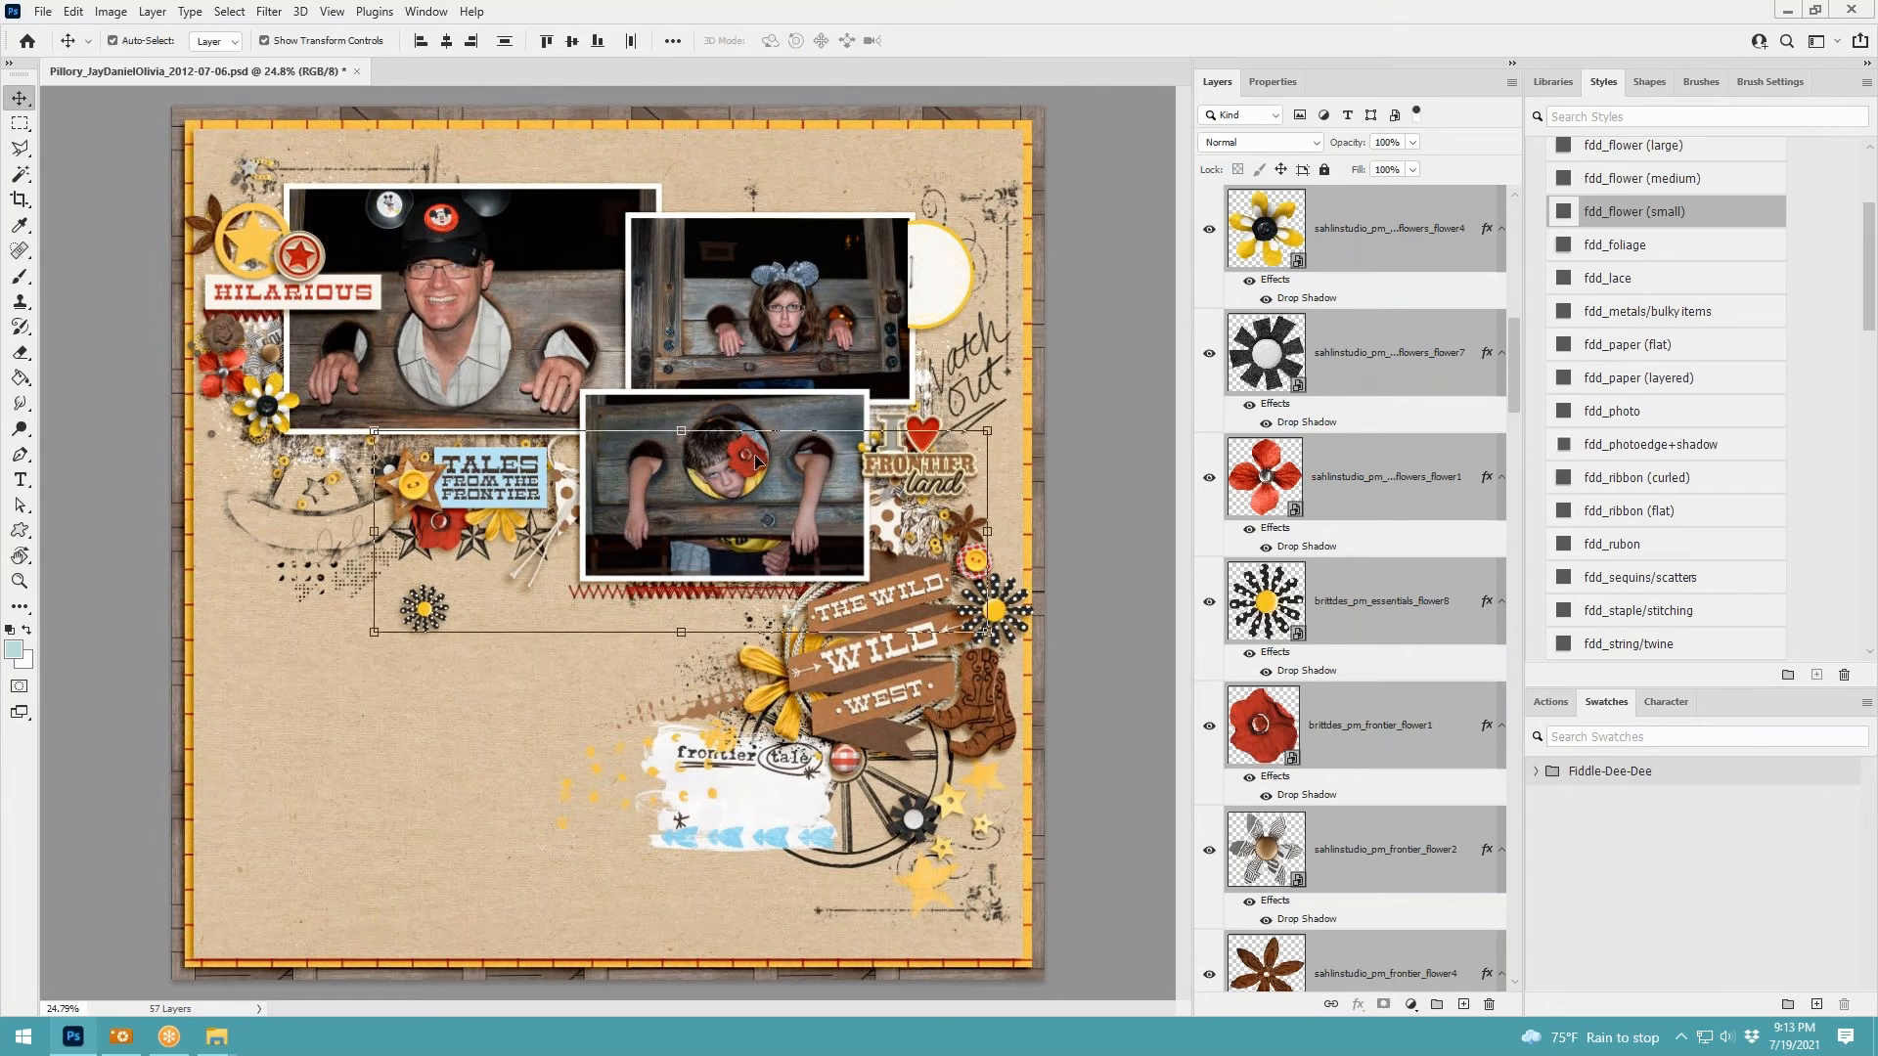
Place the small red frontier flower1 beside the cowboy boot's top and the small black essentials flower8 in the cluster beside the upper-left photo
left_click(1103, 378)
left_click_drag(751, 462, 946, 733)
left_click_drag(1009, 690, 1011, 670)
left_click_drag(431, 611, 222, 423)
Place the small yellow essentials flower4 beside the Frontierland heart and the small black flower7 just above-left of the button near the Tales tag
scroll(1338, 288, "up", 2)
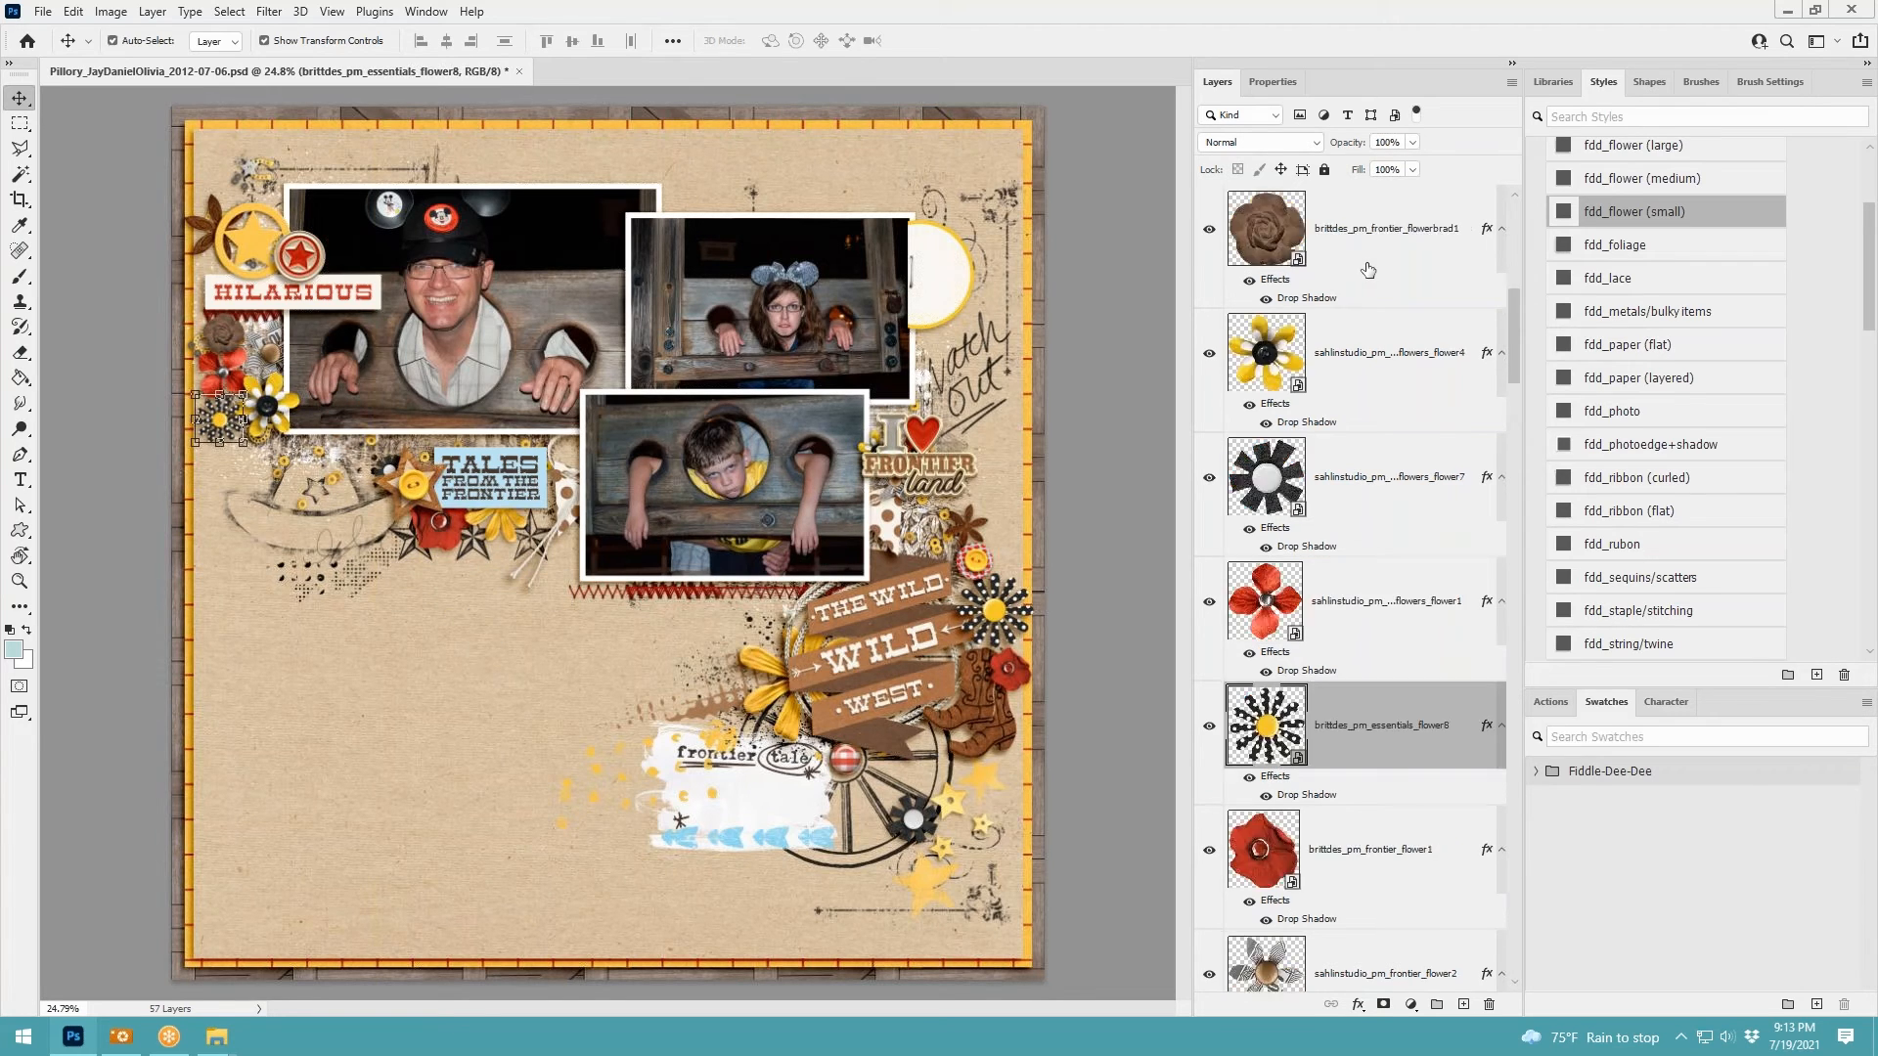
left_click(1340, 383)
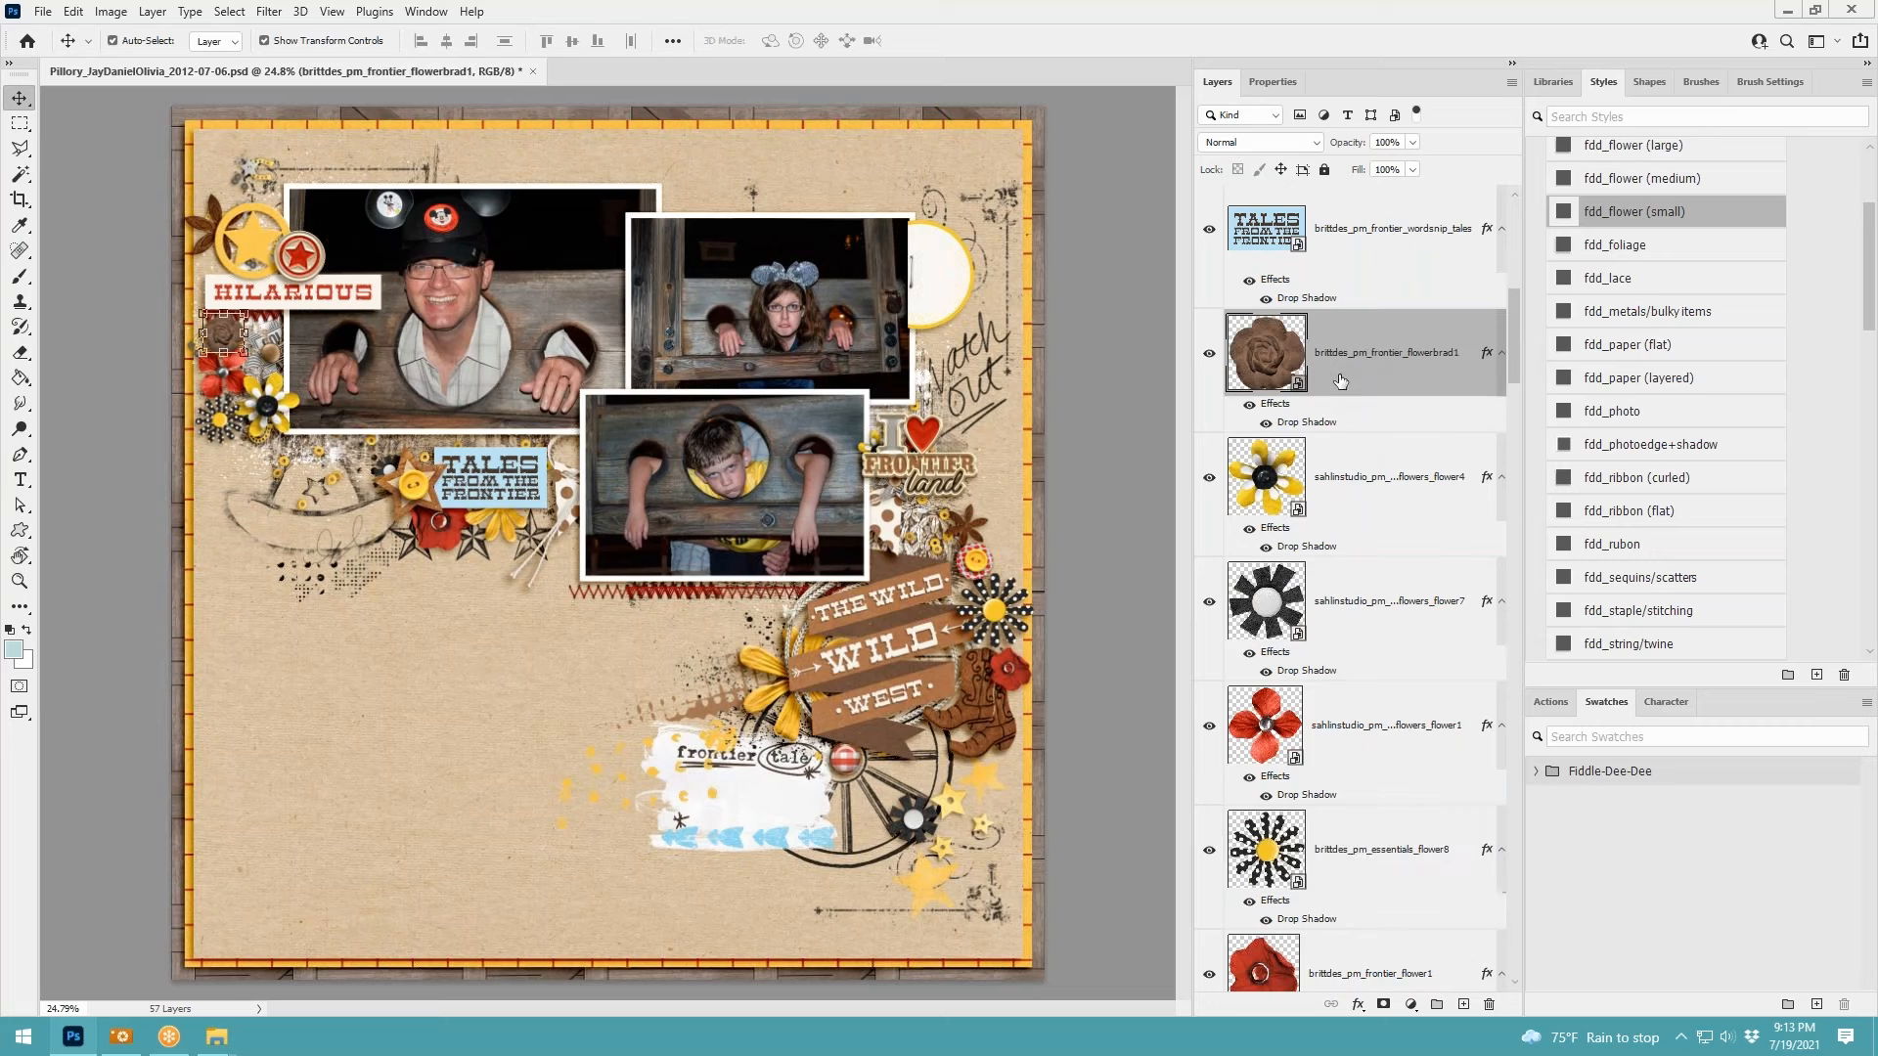
left_click(1349, 478)
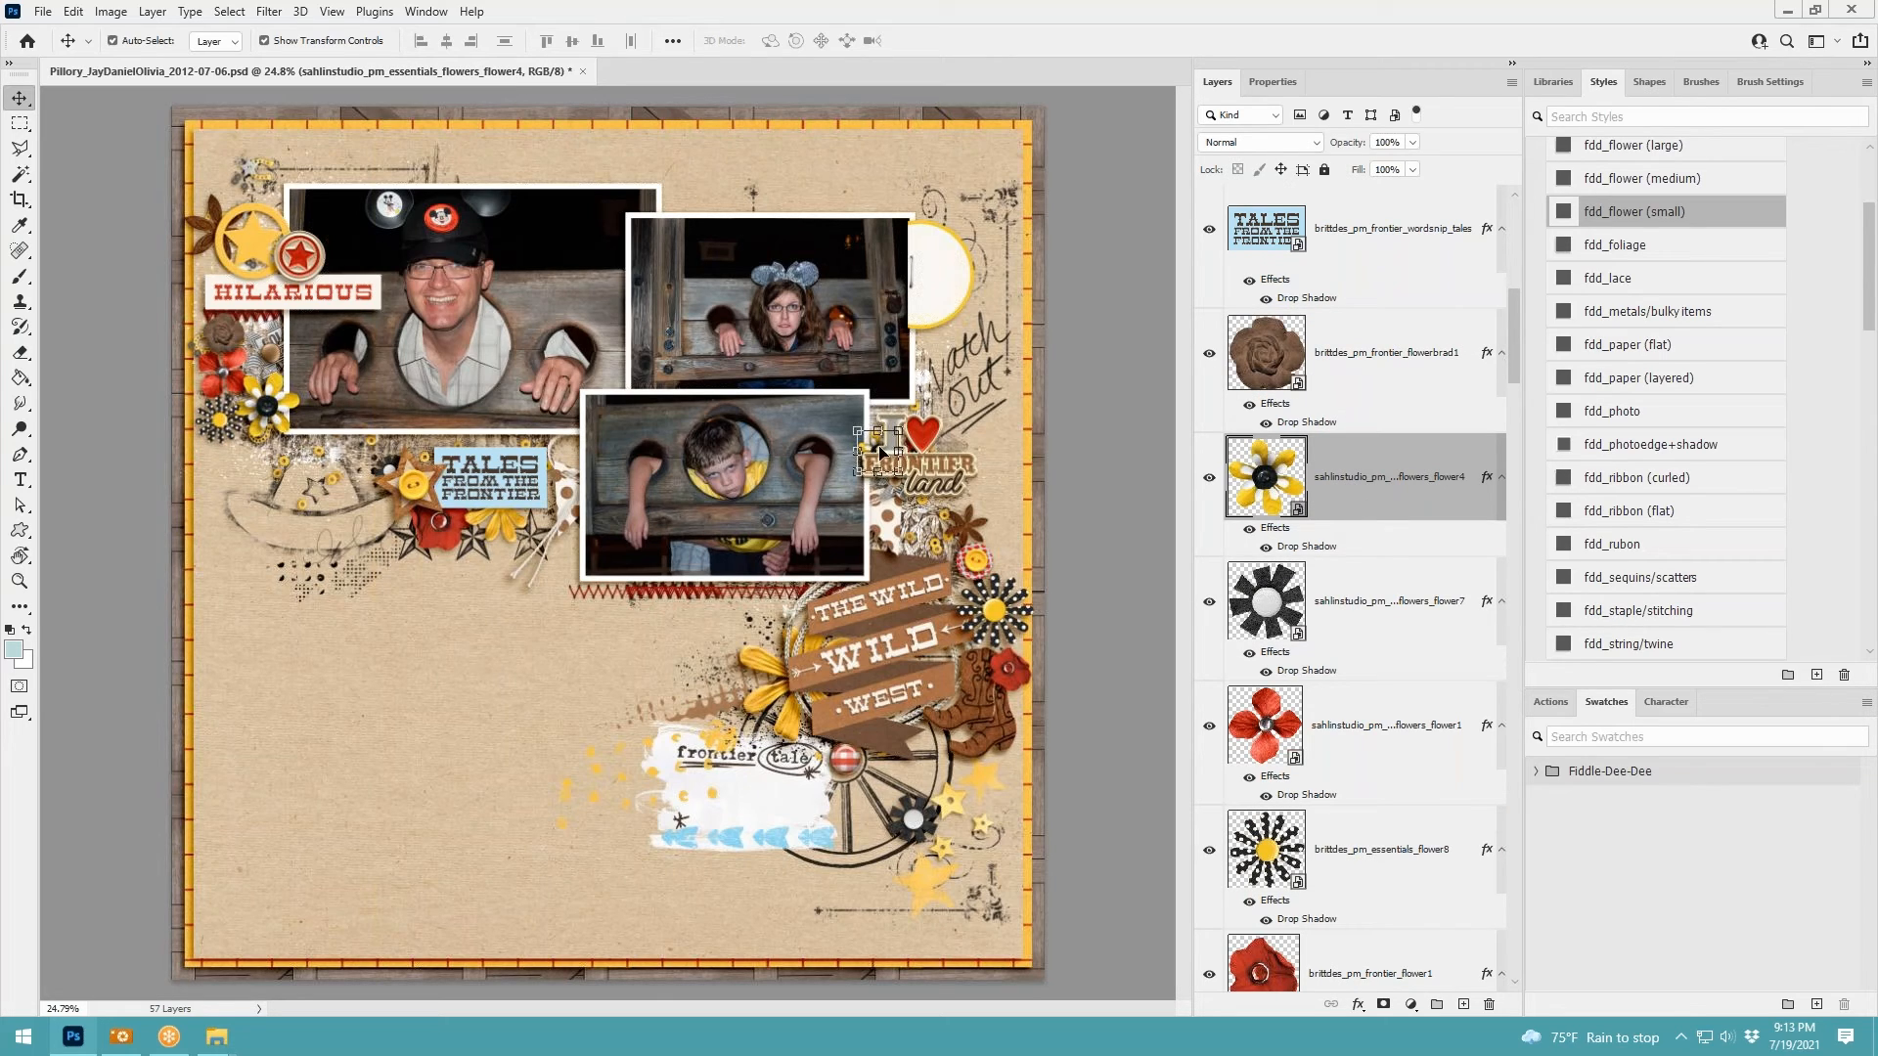
left_click_drag(880, 452, 954, 432)
left_click(1363, 588)
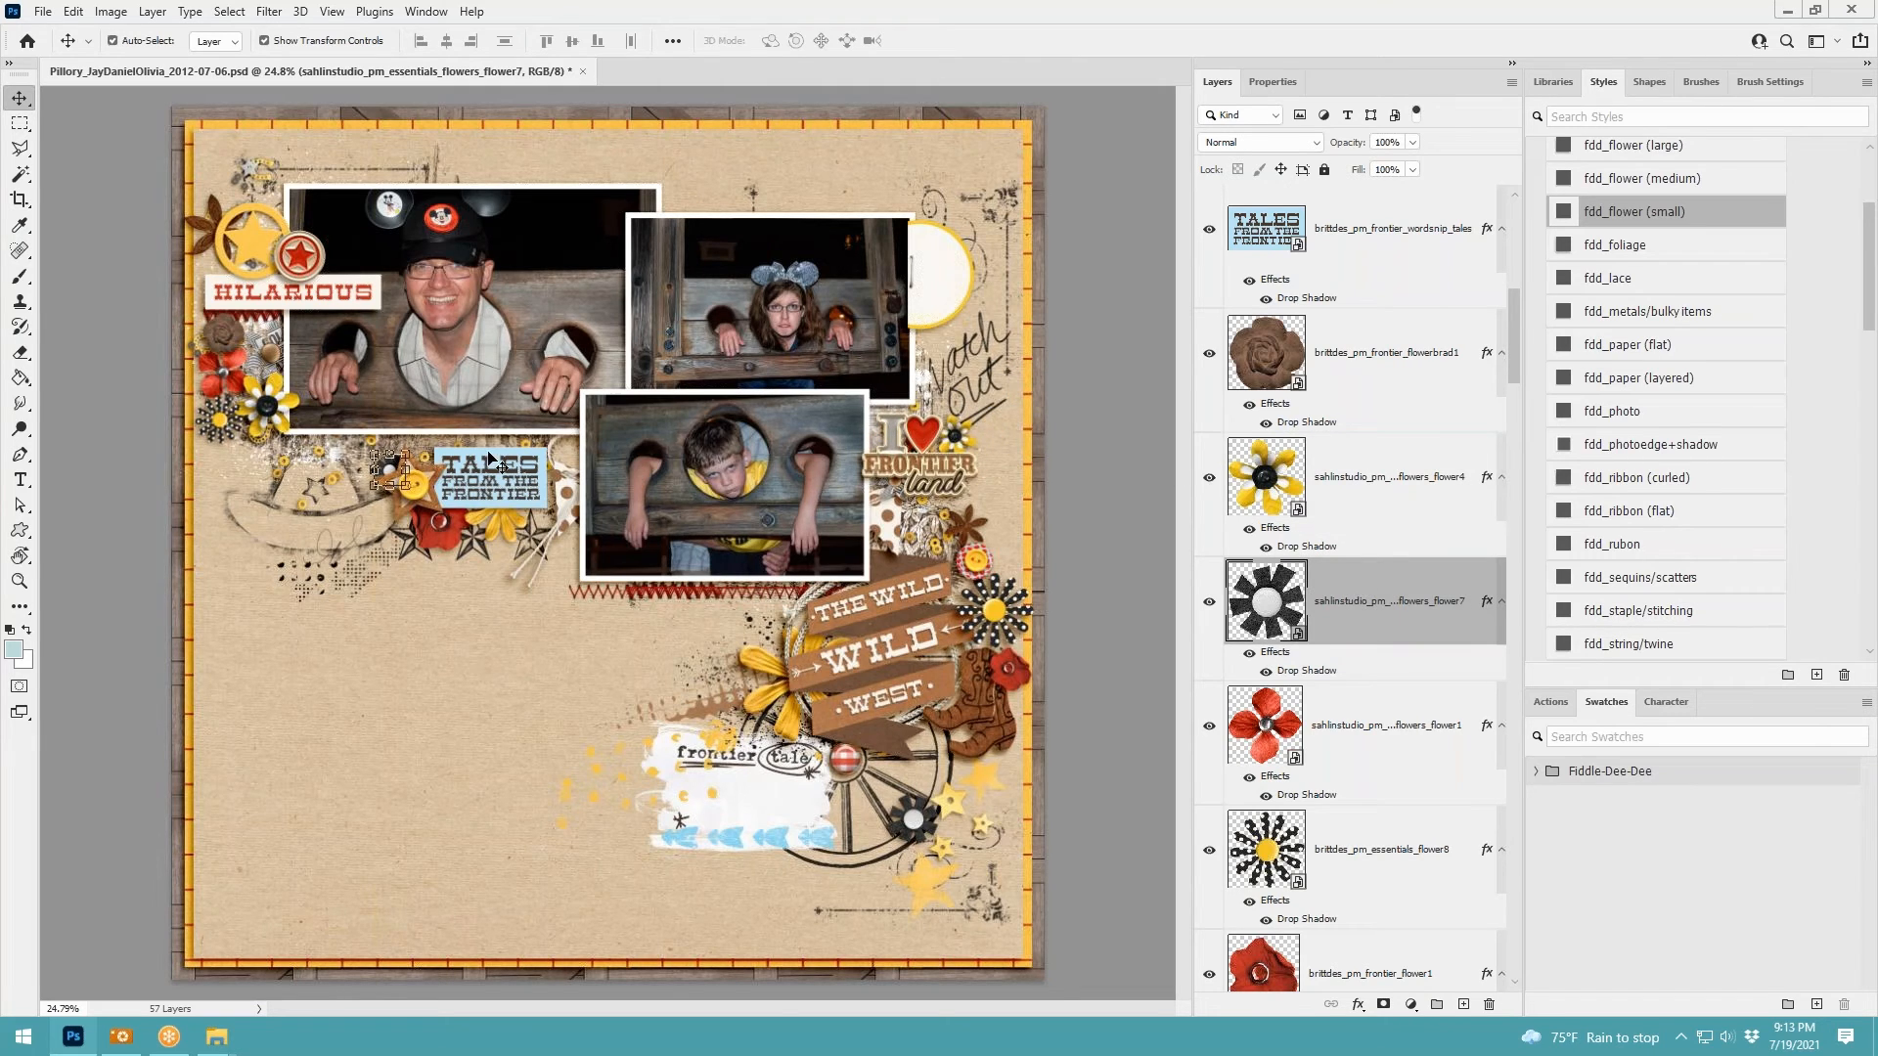
left_click_drag(390, 470, 373, 463)
Move the small red sahlinstudio essentials flower1 just below the I Love Frontierland word art
left_click(1337, 746)
scroll(1337, 747, "down", 2)
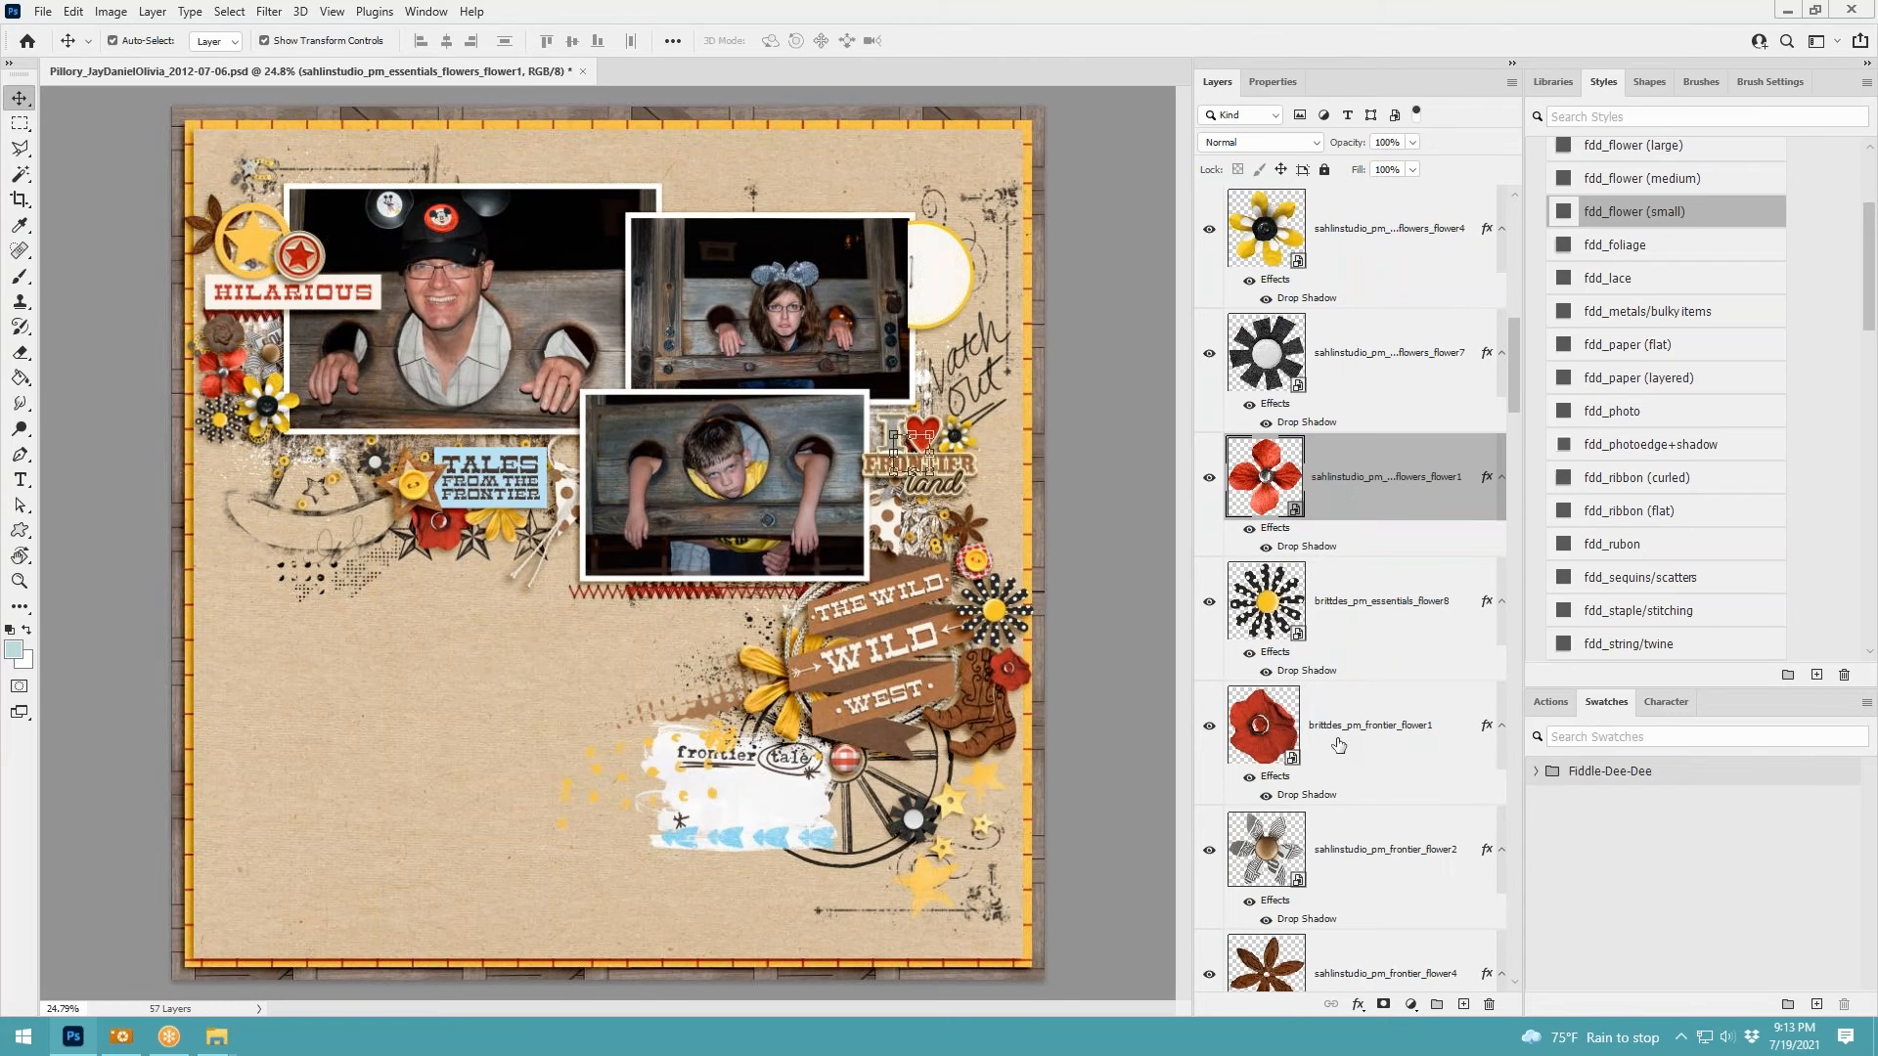
left_click(1384, 587)
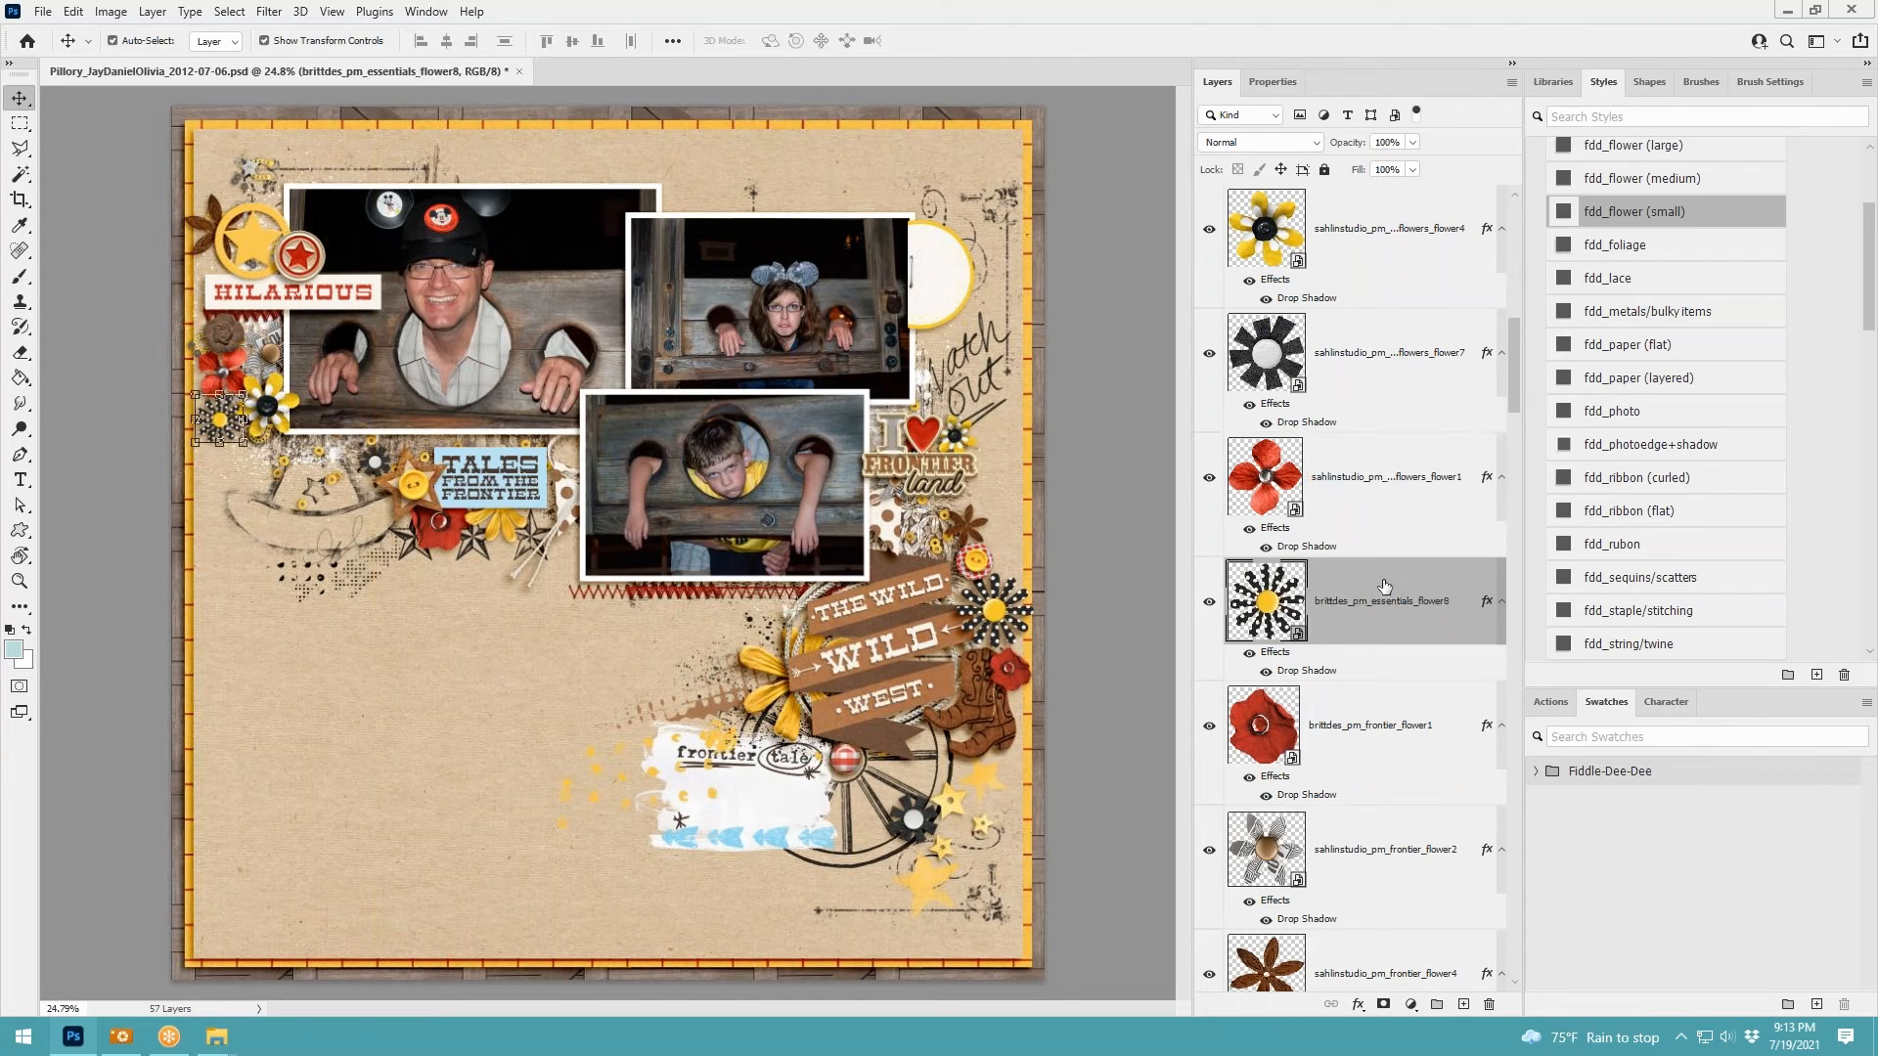
left_click(1338, 467)
left_click_drag(911, 454, 923, 518)
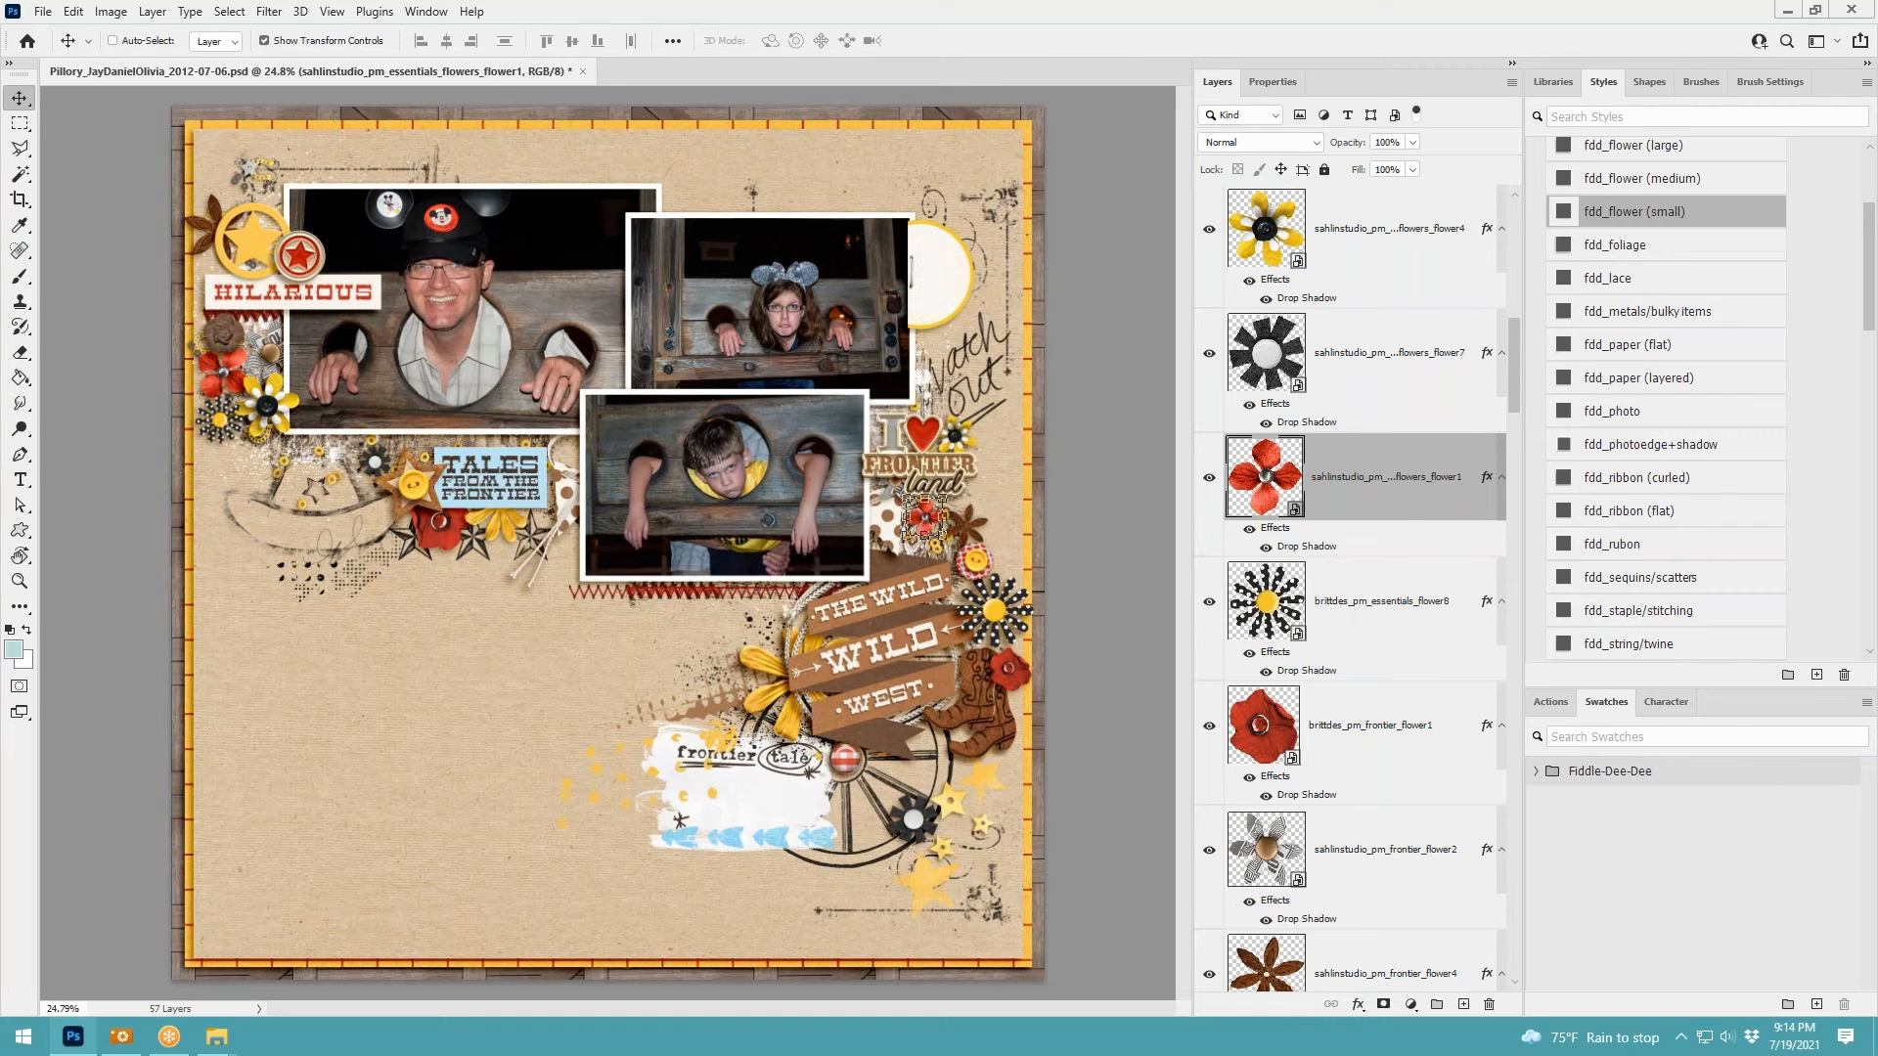
Place the small grey frontier flower2 below the wagon wheel's black flower and the small brown flower4 left of the Tales from the Frontier tag
left_click(1422, 593)
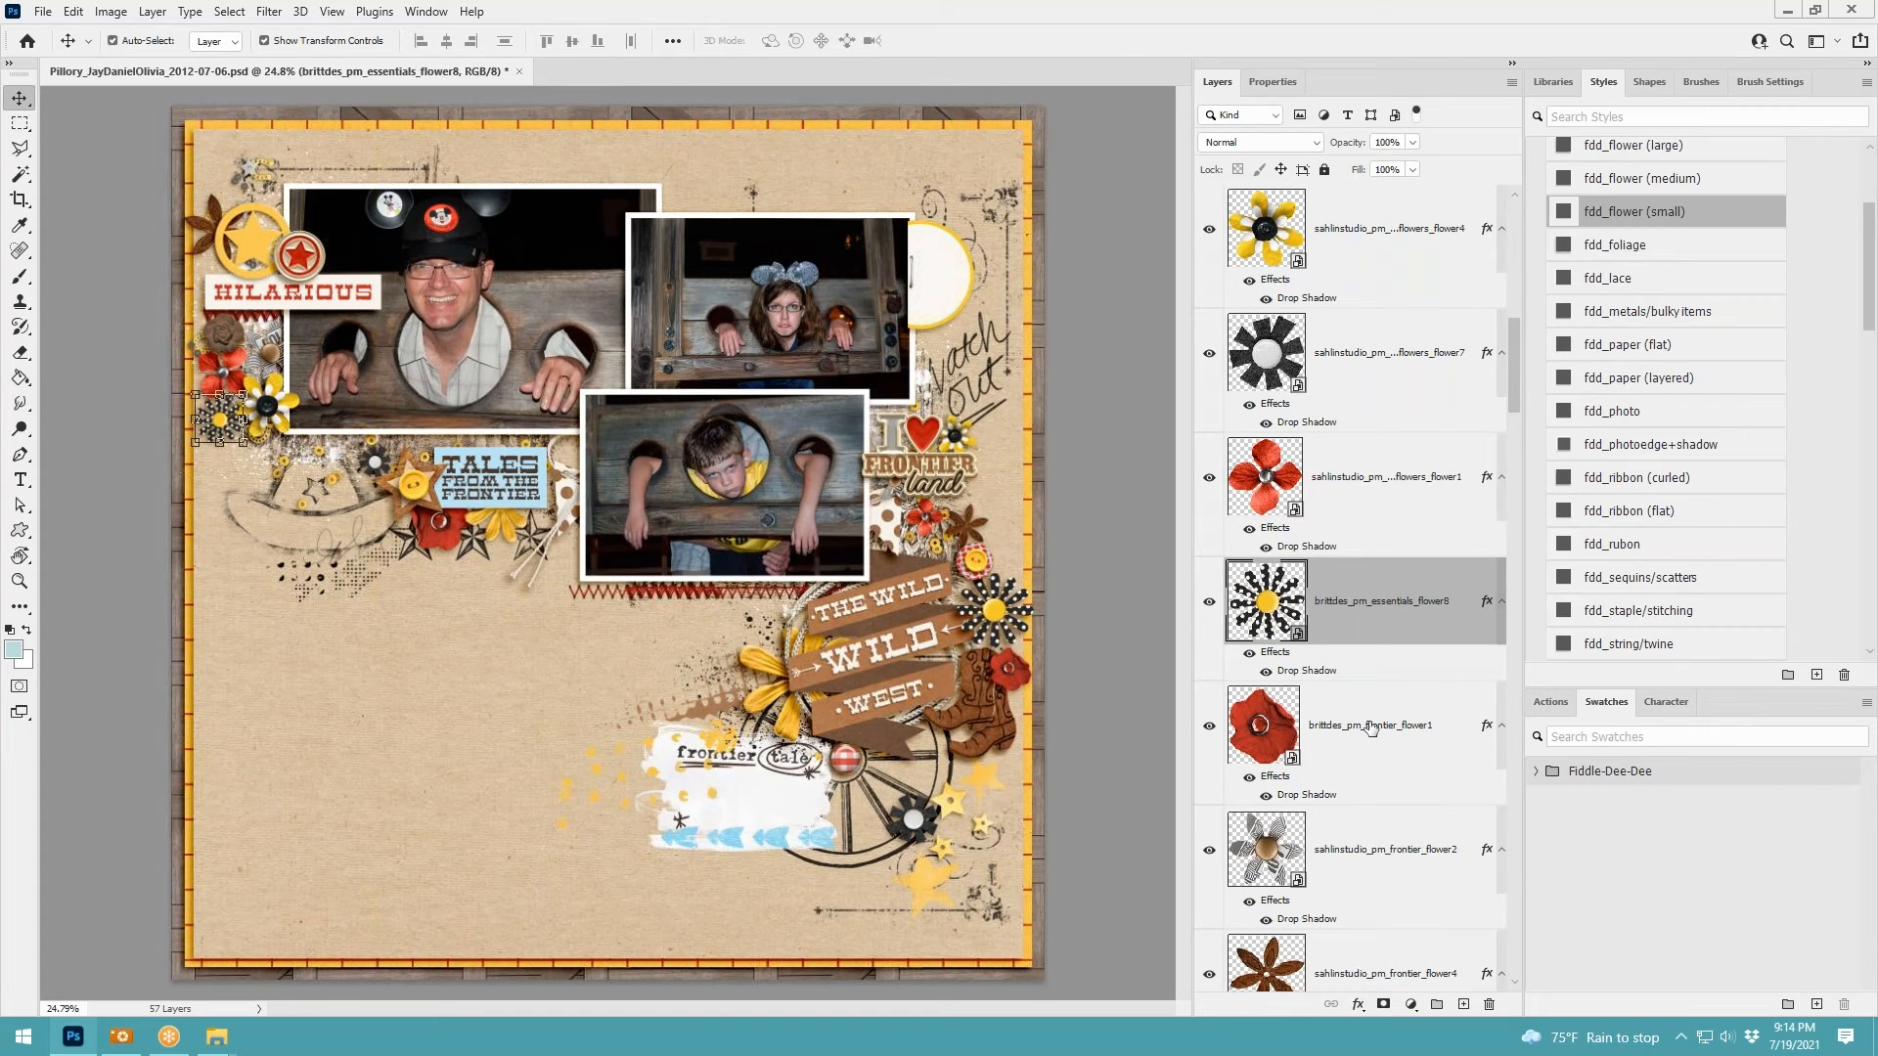
left_click(1372, 726)
left_click(1373, 849)
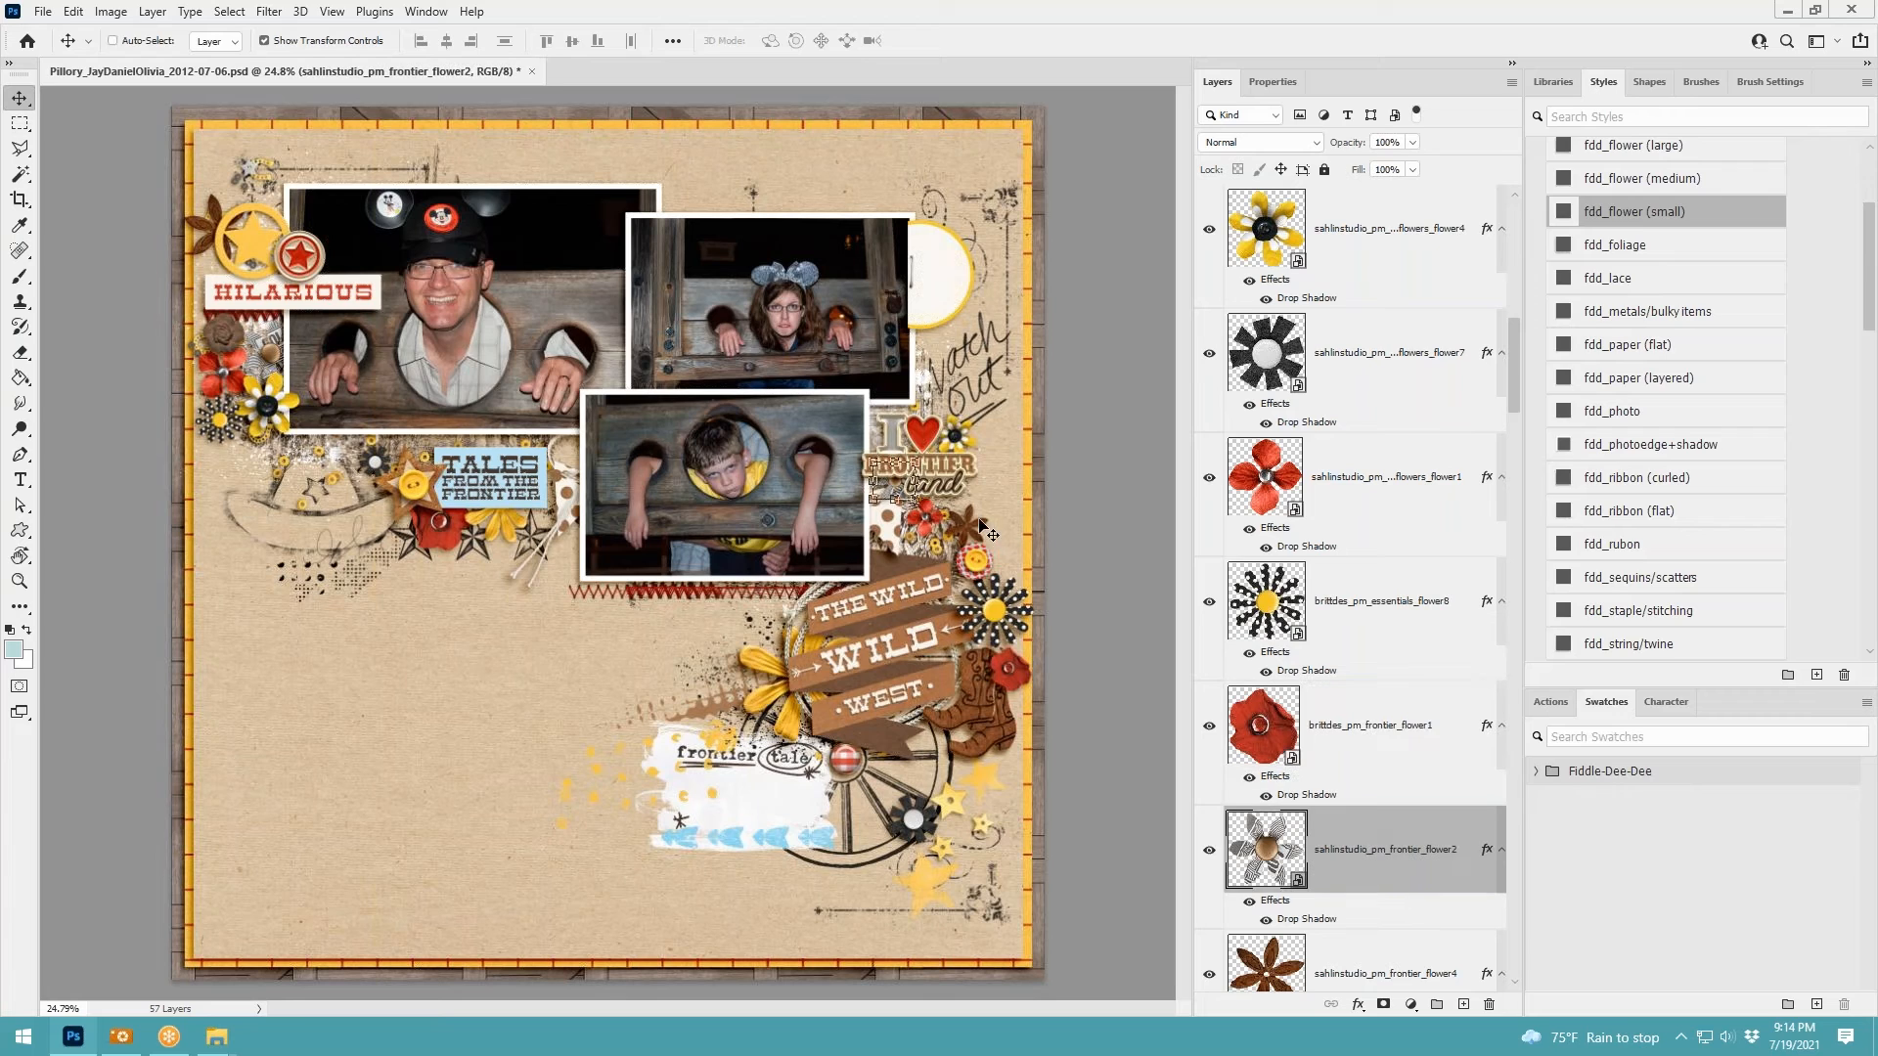
left_click_drag(898, 486, 898, 866)
scroll(1385, 851, "down", 2)
left_click(1385, 736)
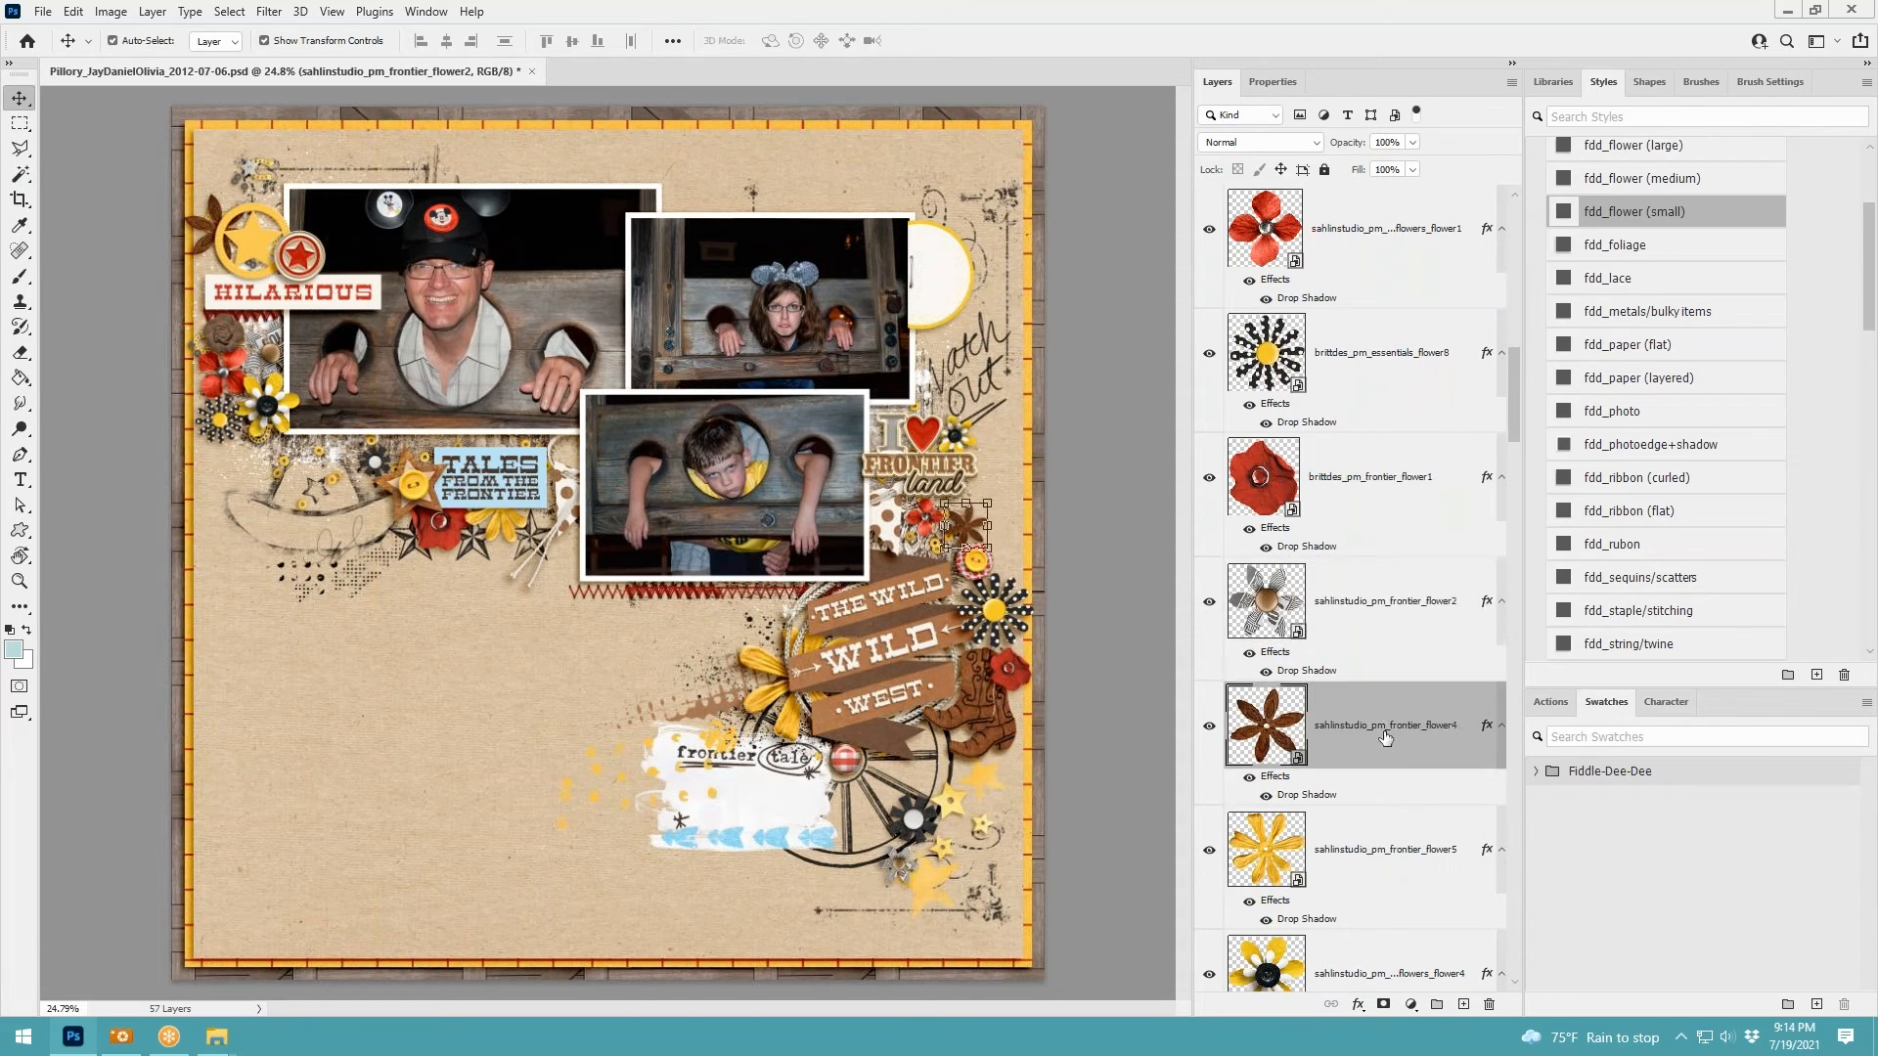
left_click_drag(954, 530, 365, 507)
Select the flower layers from the original brittdes essentials flower8 up through brittdes_pm_frontier_flowerbrad1
scroll(1351, 766, "down", 3)
left_click(1373, 603)
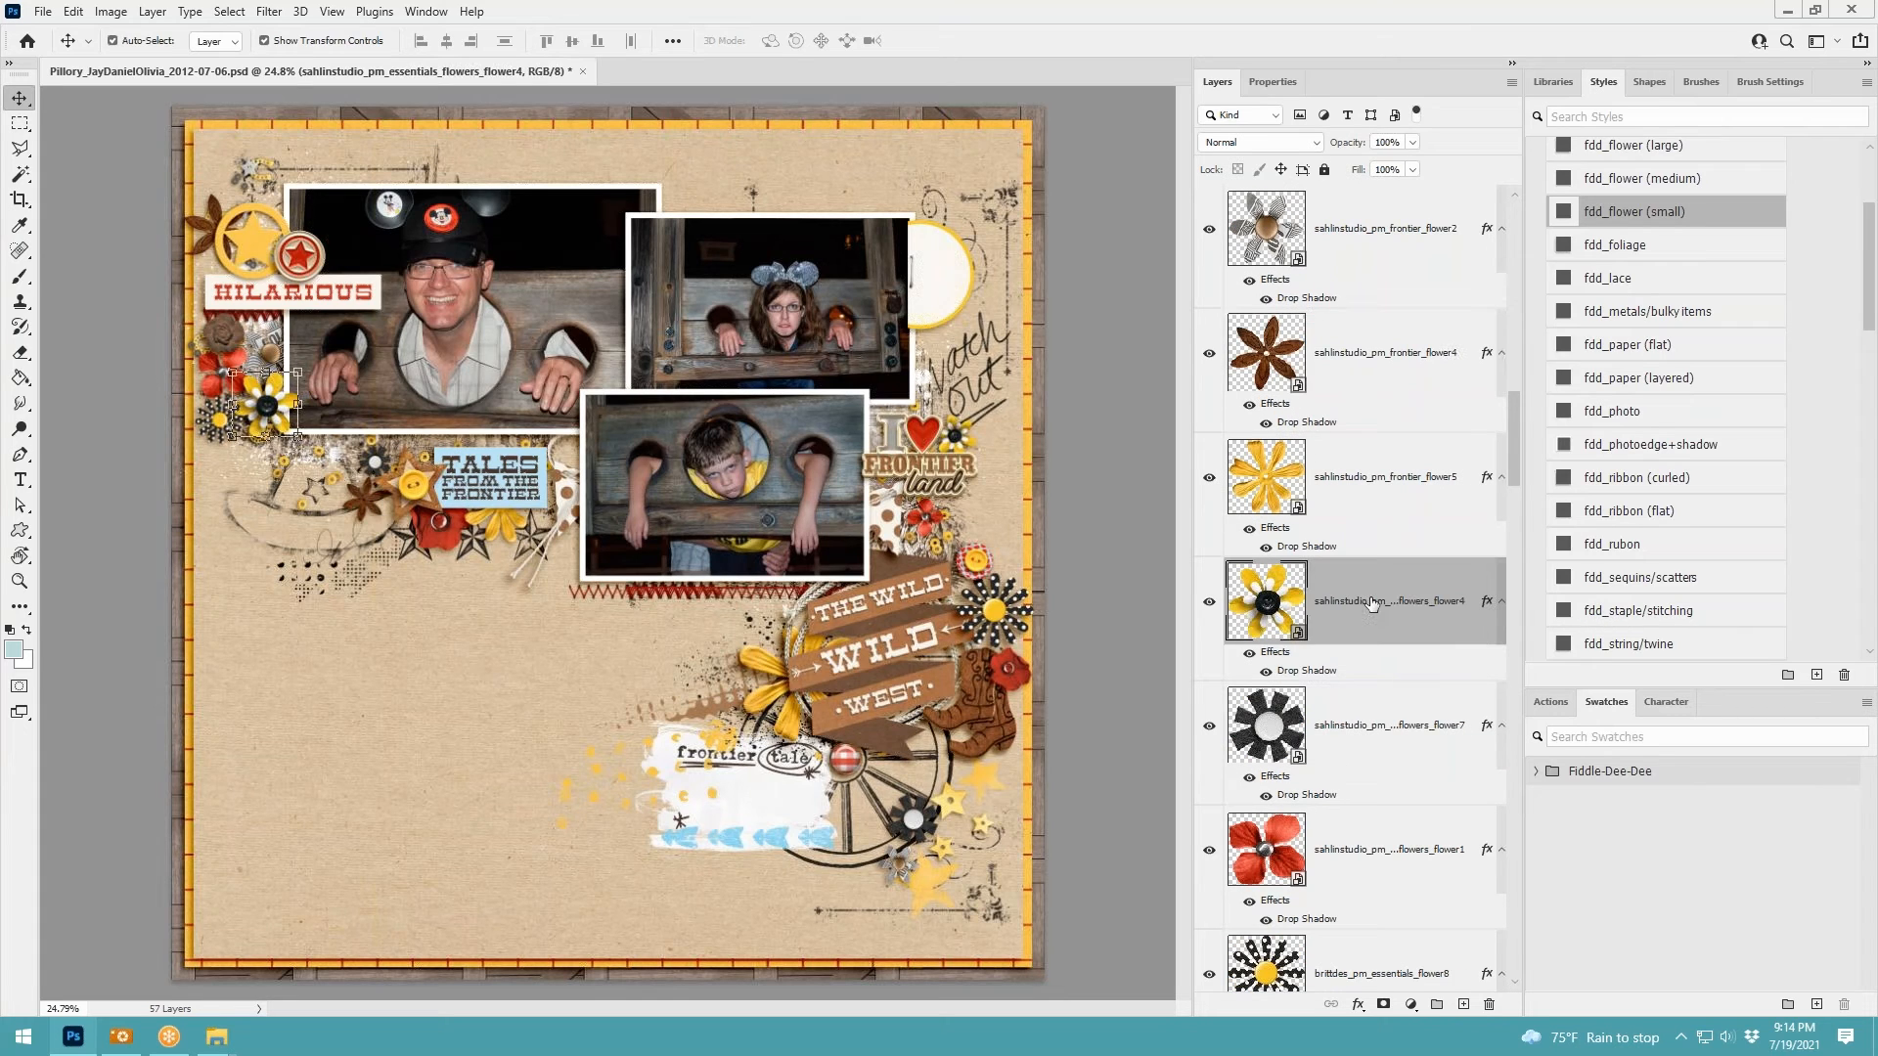
left_click(1362, 738)
left_click(1355, 870)
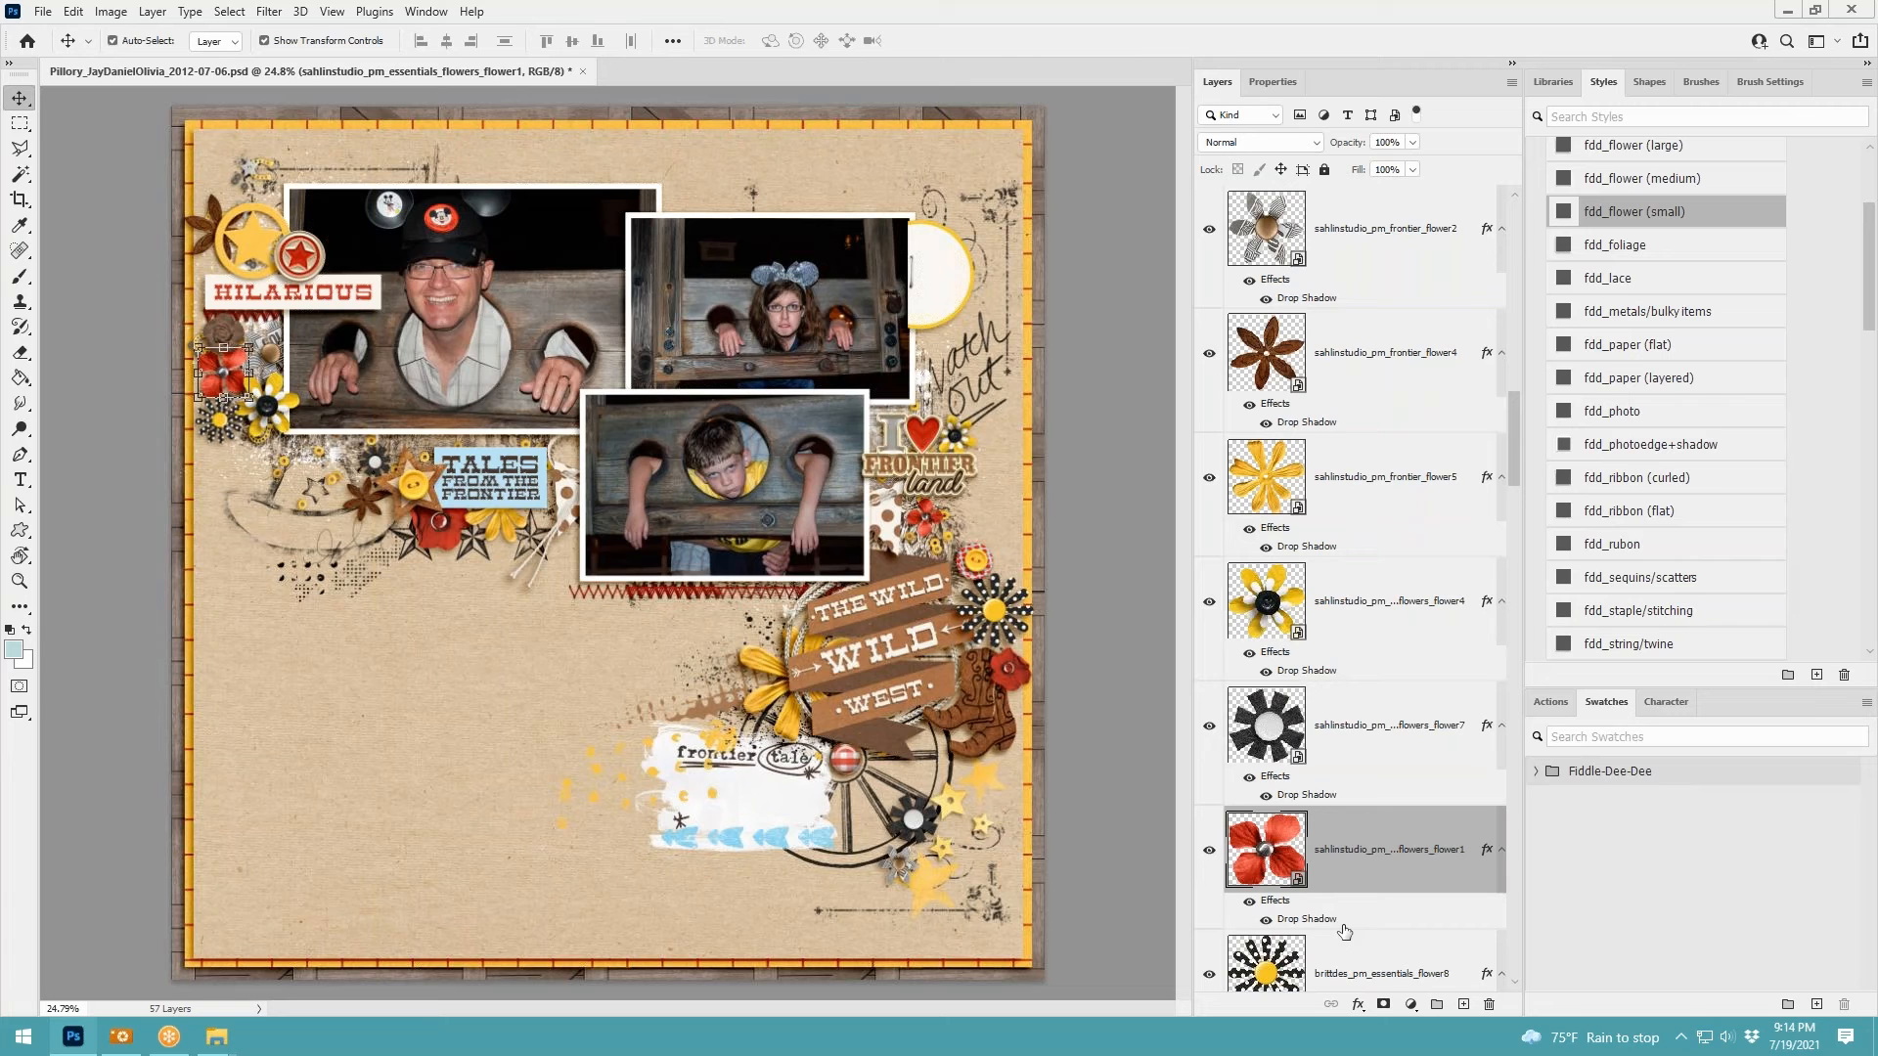
scroll(482, 648, "up", 2)
scroll(486, 632, "down", 1)
scroll(1400, 788, "down", 2)
left_click(1365, 758)
scroll(1413, 579, "up", 3)
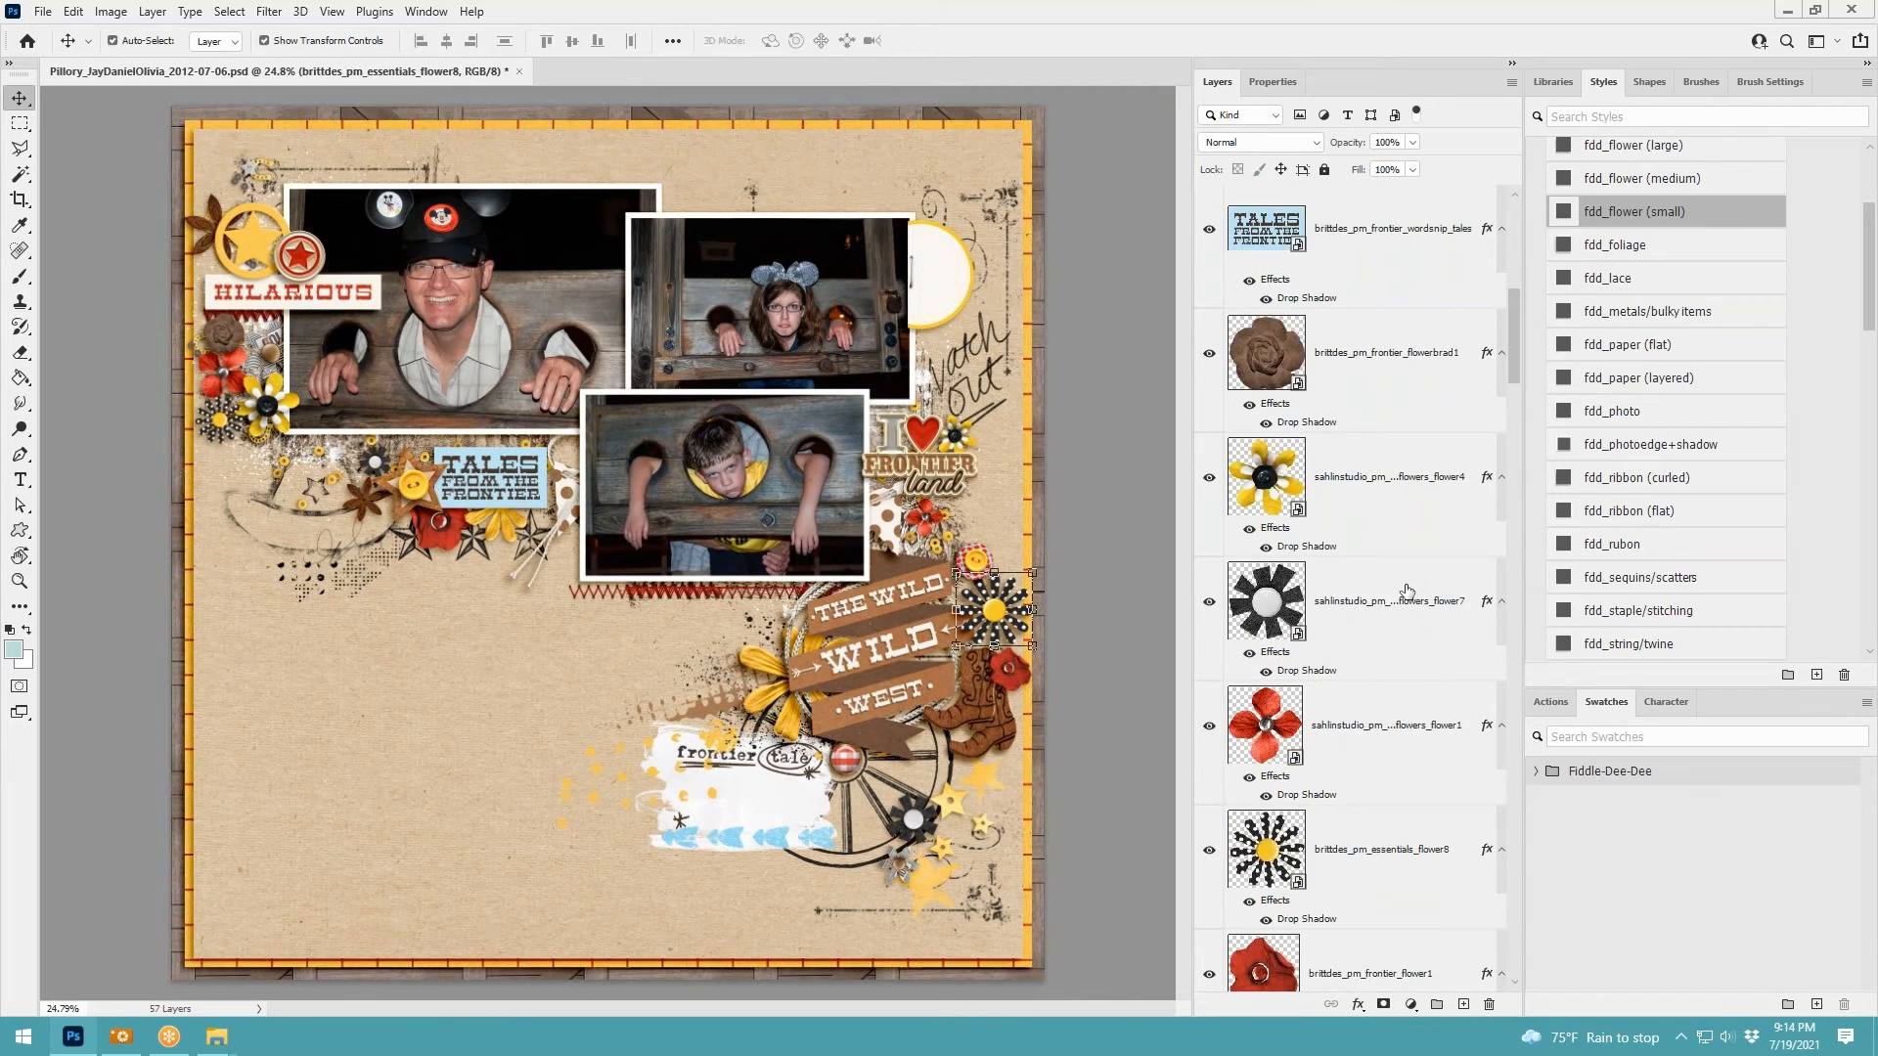
left_click(1413, 579, "shift")
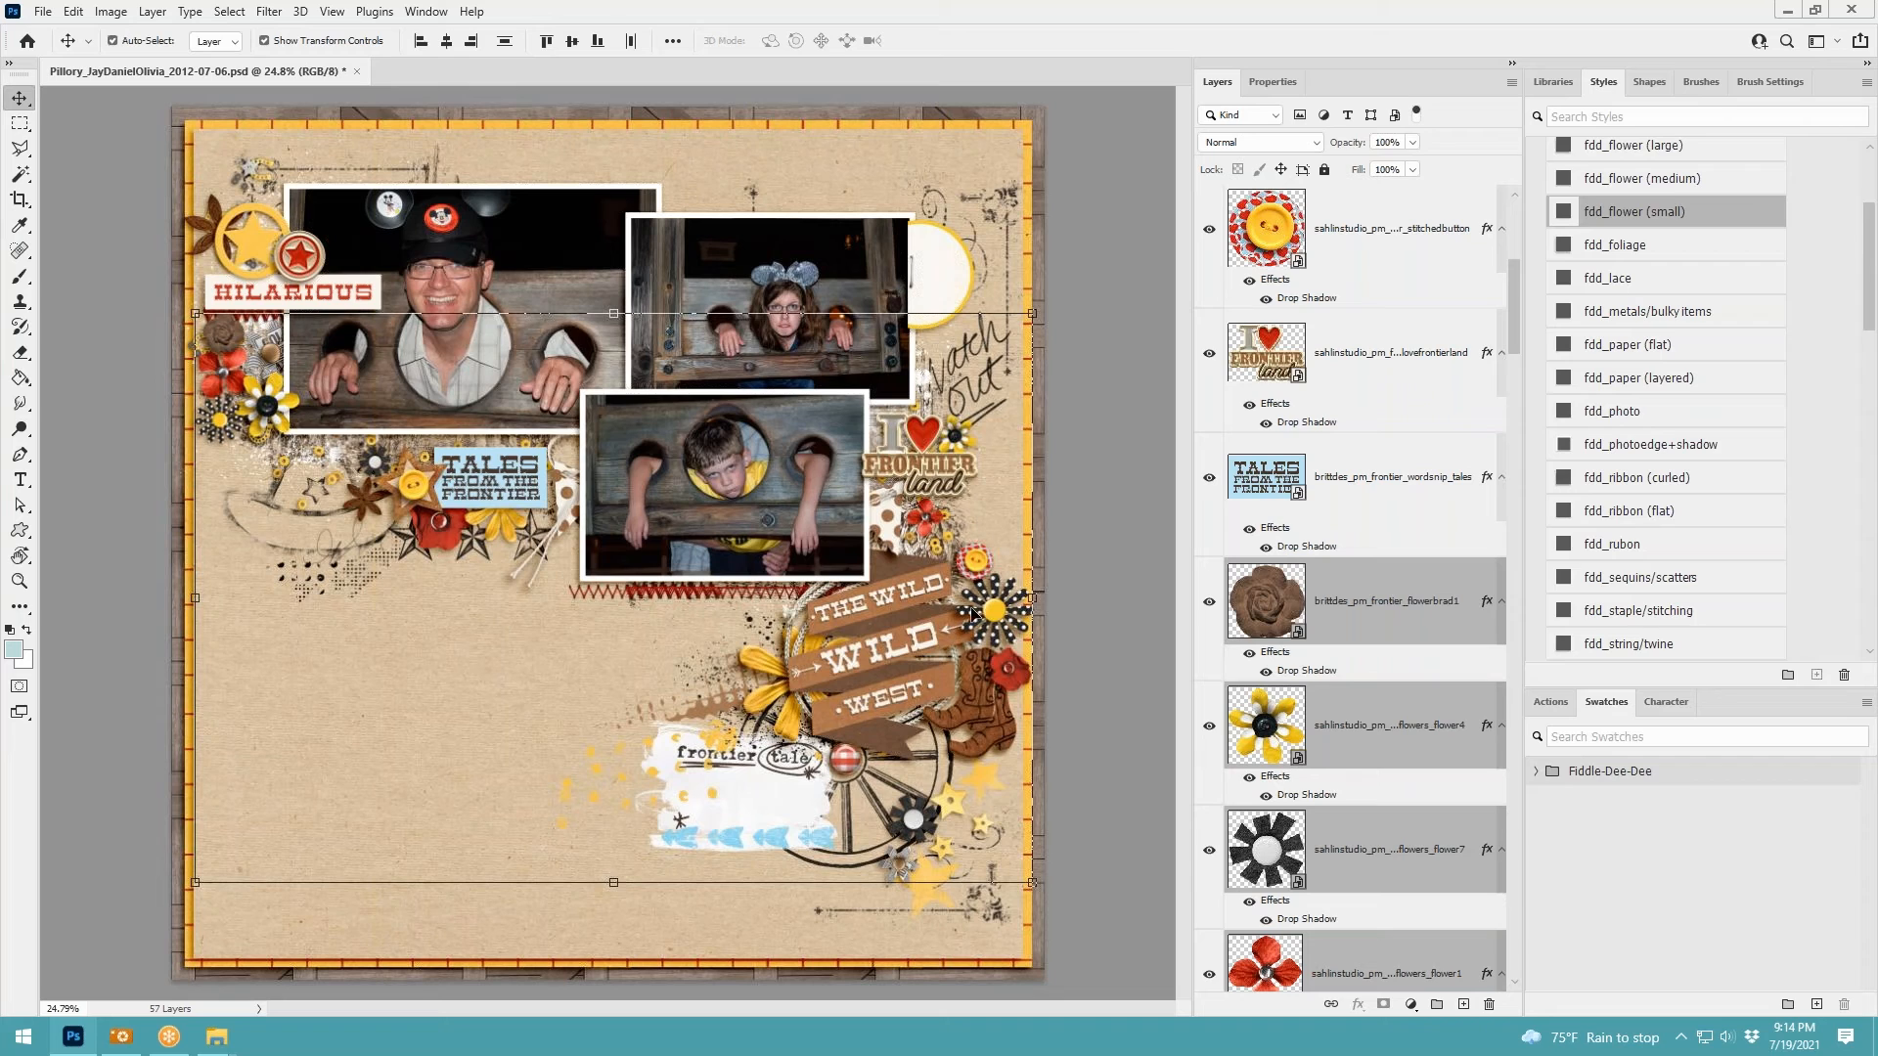
Duplicate the selected flowers and try rotating the copies 23.50° and rescaling them across the page
left_click_drag(1011, 608, 868, 664)
left_click_drag(890, 369, 631, 691)
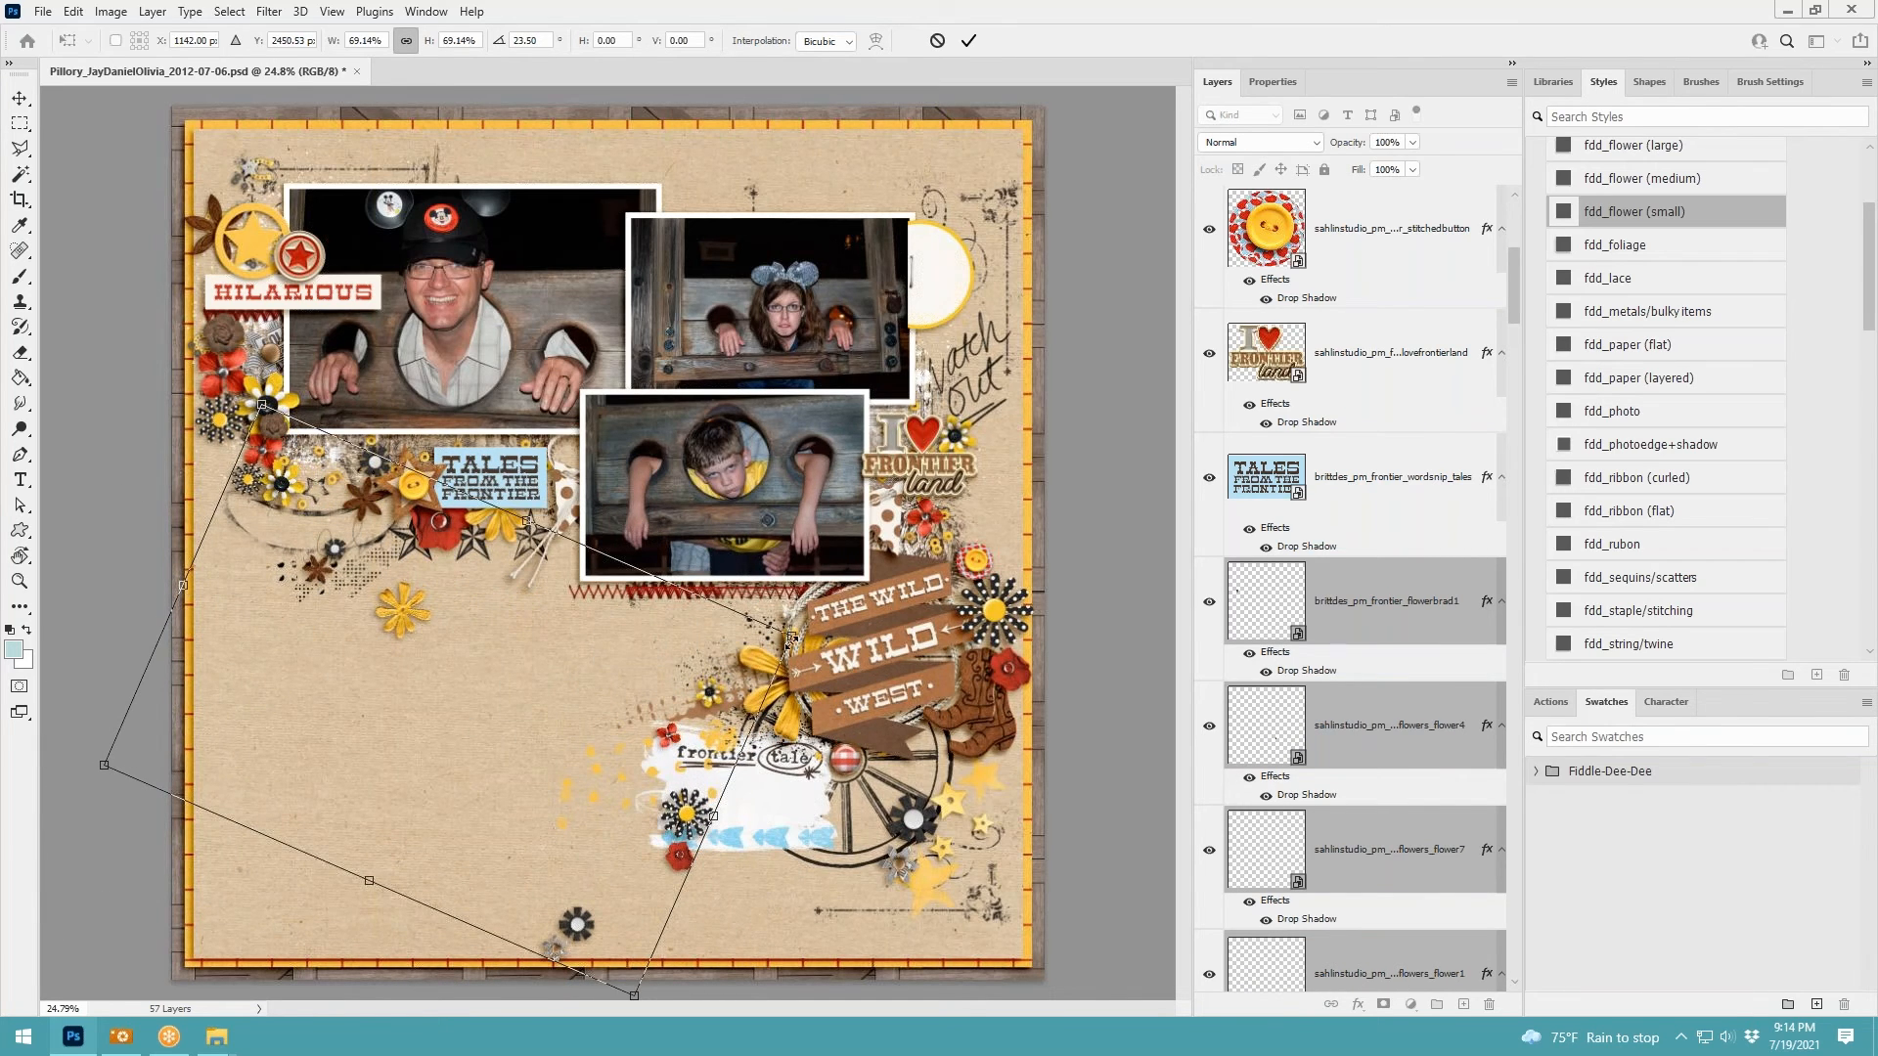
left_click_drag(792, 637, 1052, 585)
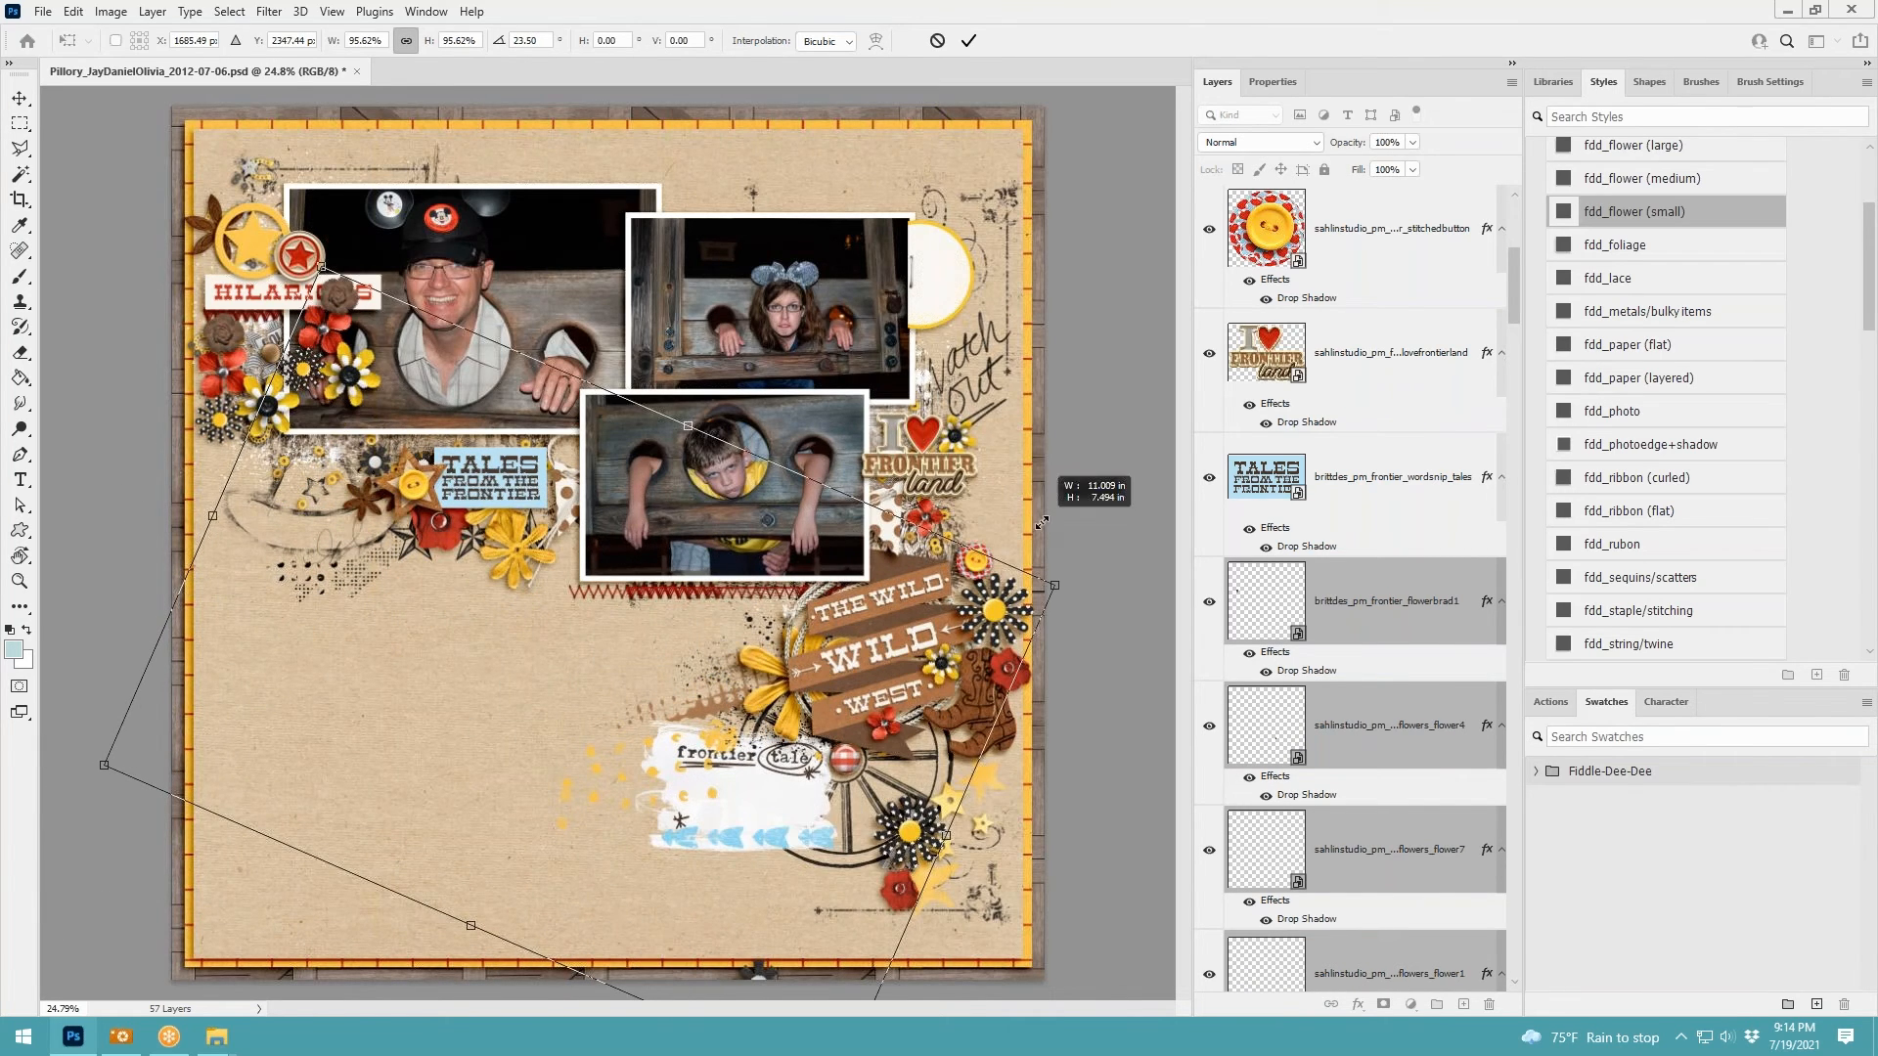
left_click(937, 40)
Delete the newly duplicated flower layers and clear the layer selection
right_click(1374, 579)
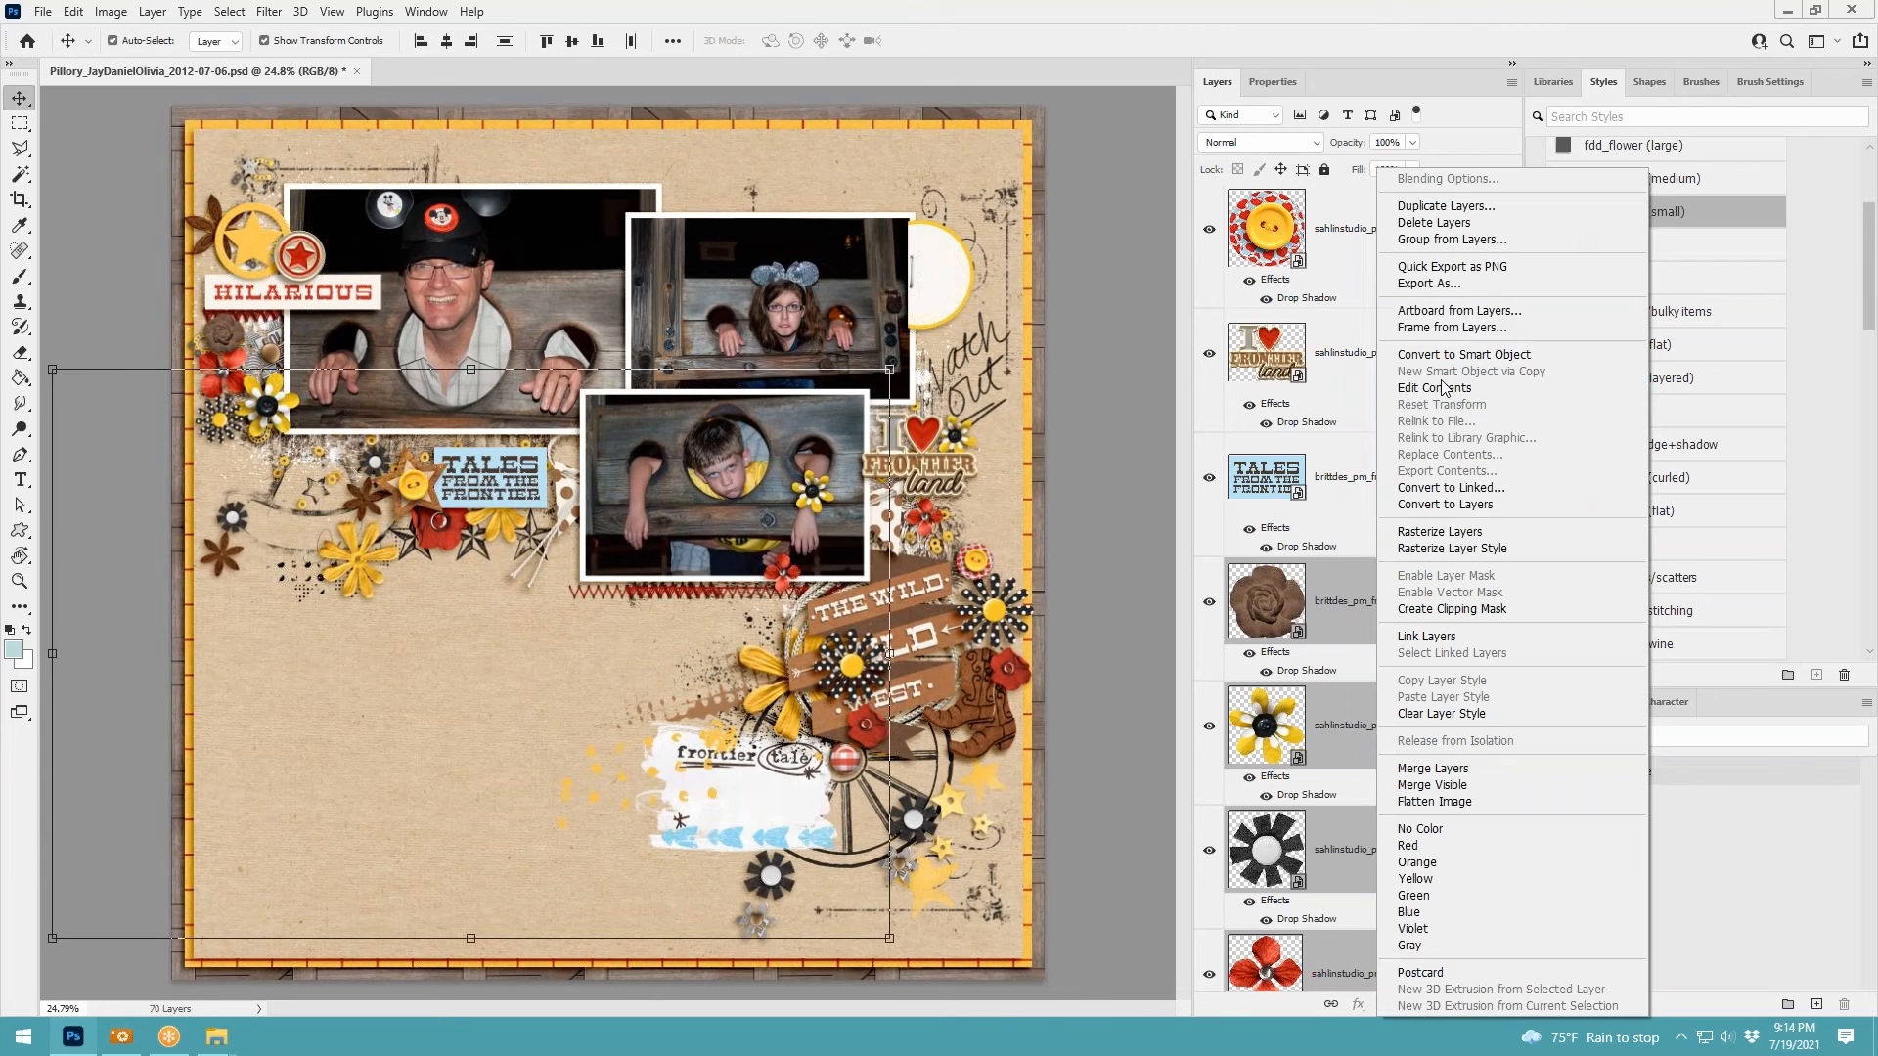
left_click(1461, 224)
left_click(1111, 443)
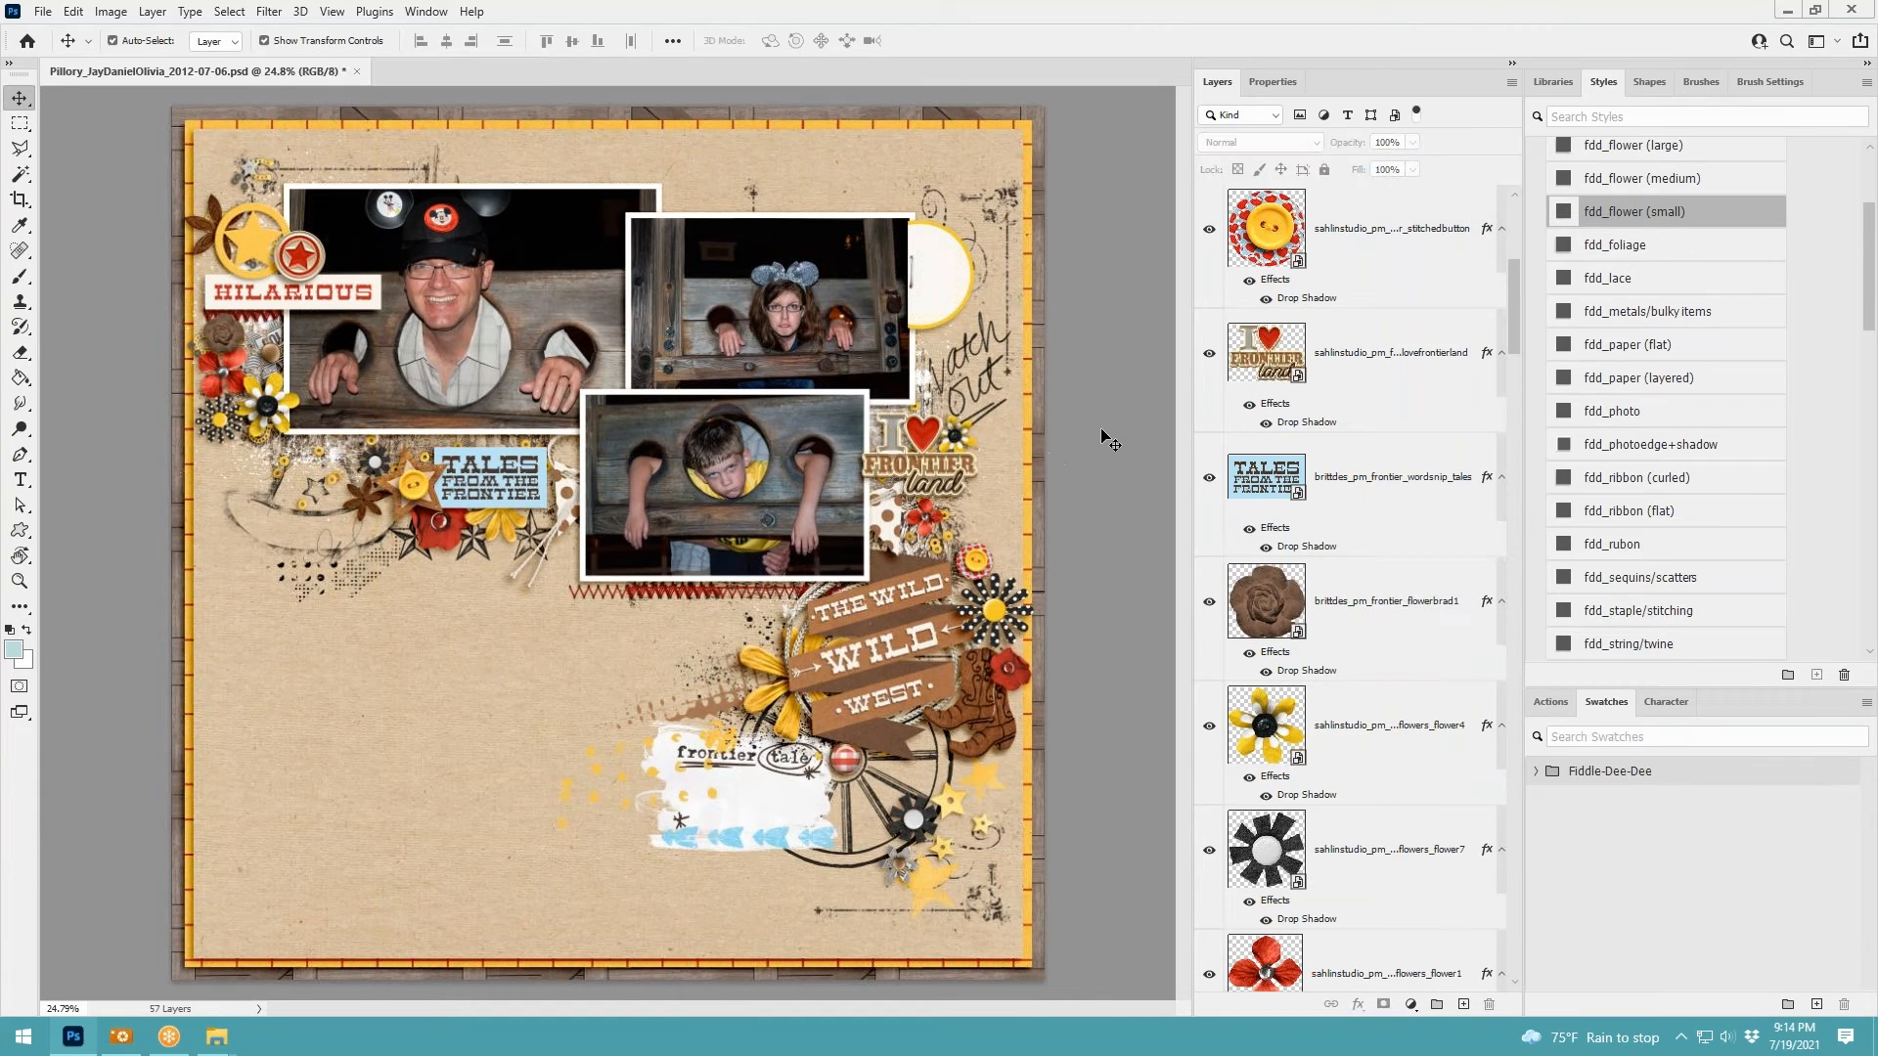
Select the Tales from the Frontier word snip on the page
left_click(478, 483)
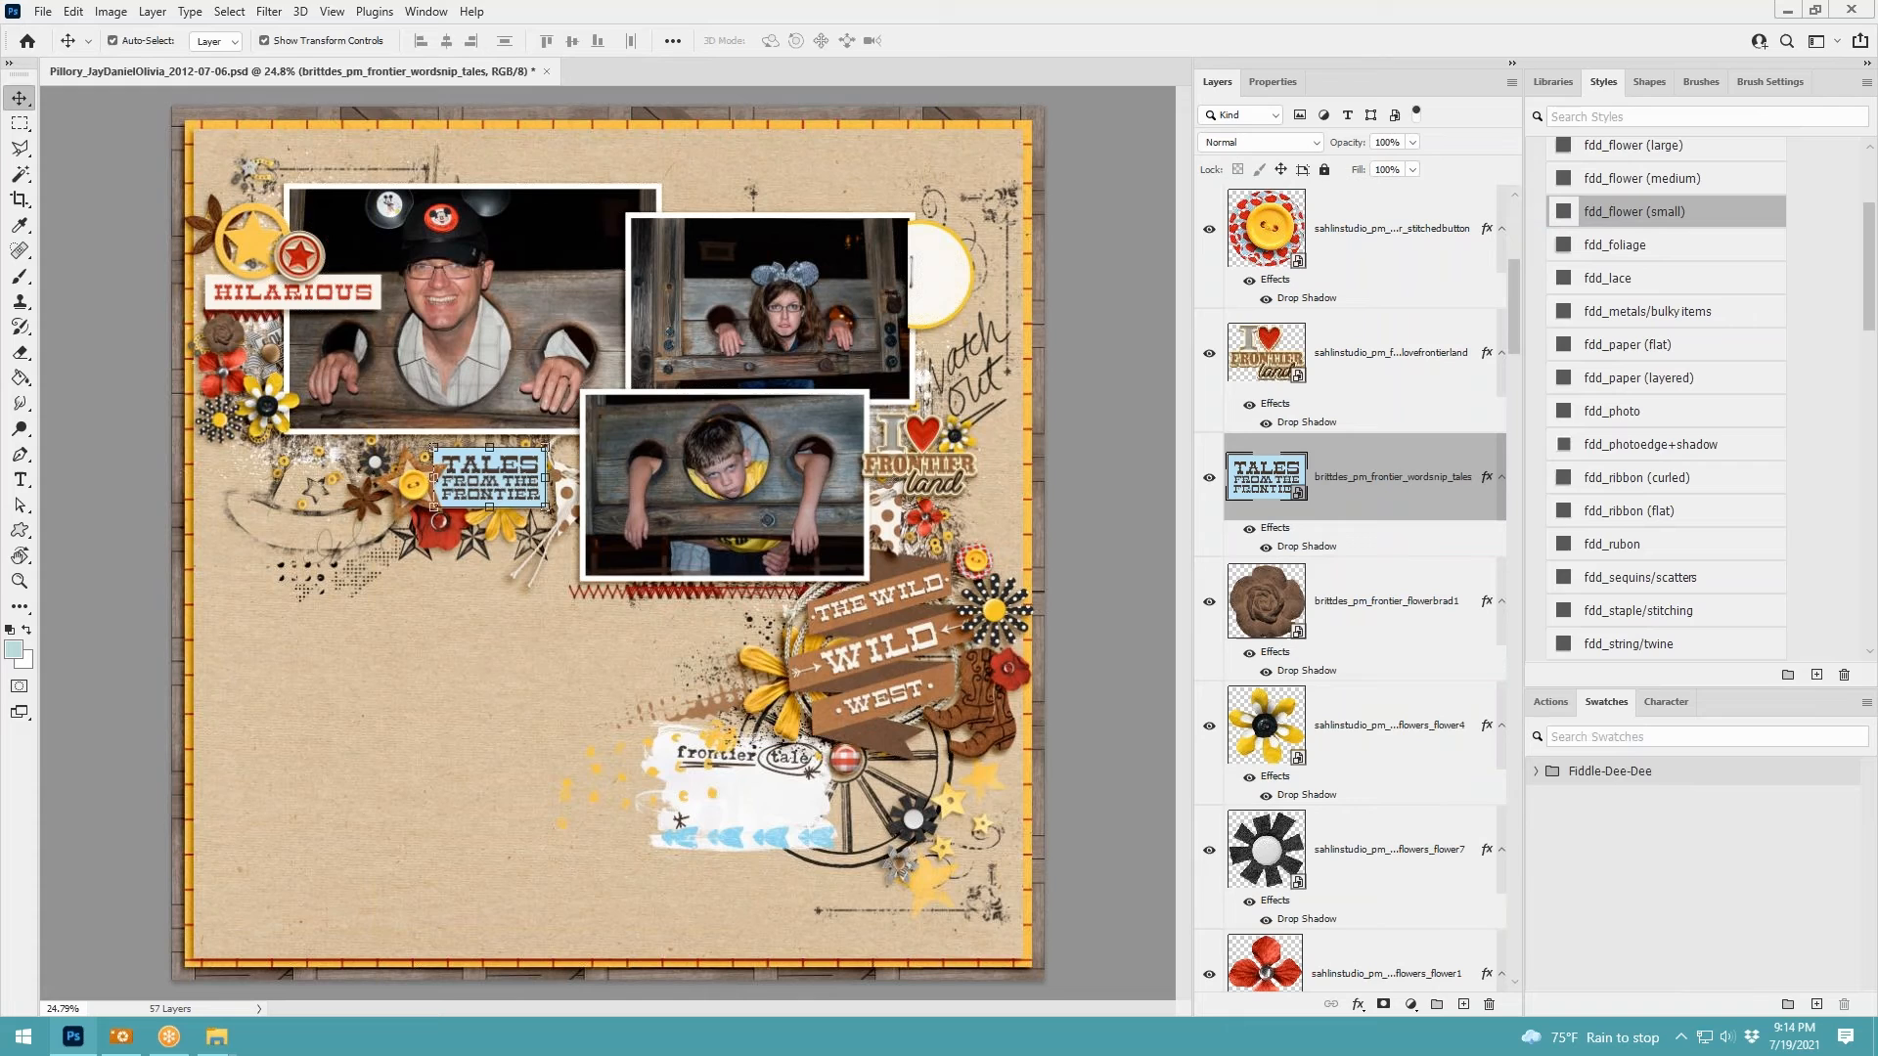
left_click(558, 440)
key("Return")
Create a new 12 x 12 inch RGB document at 300 ppi with transparent background contents
left_click(42, 18)
left_click(45, 31)
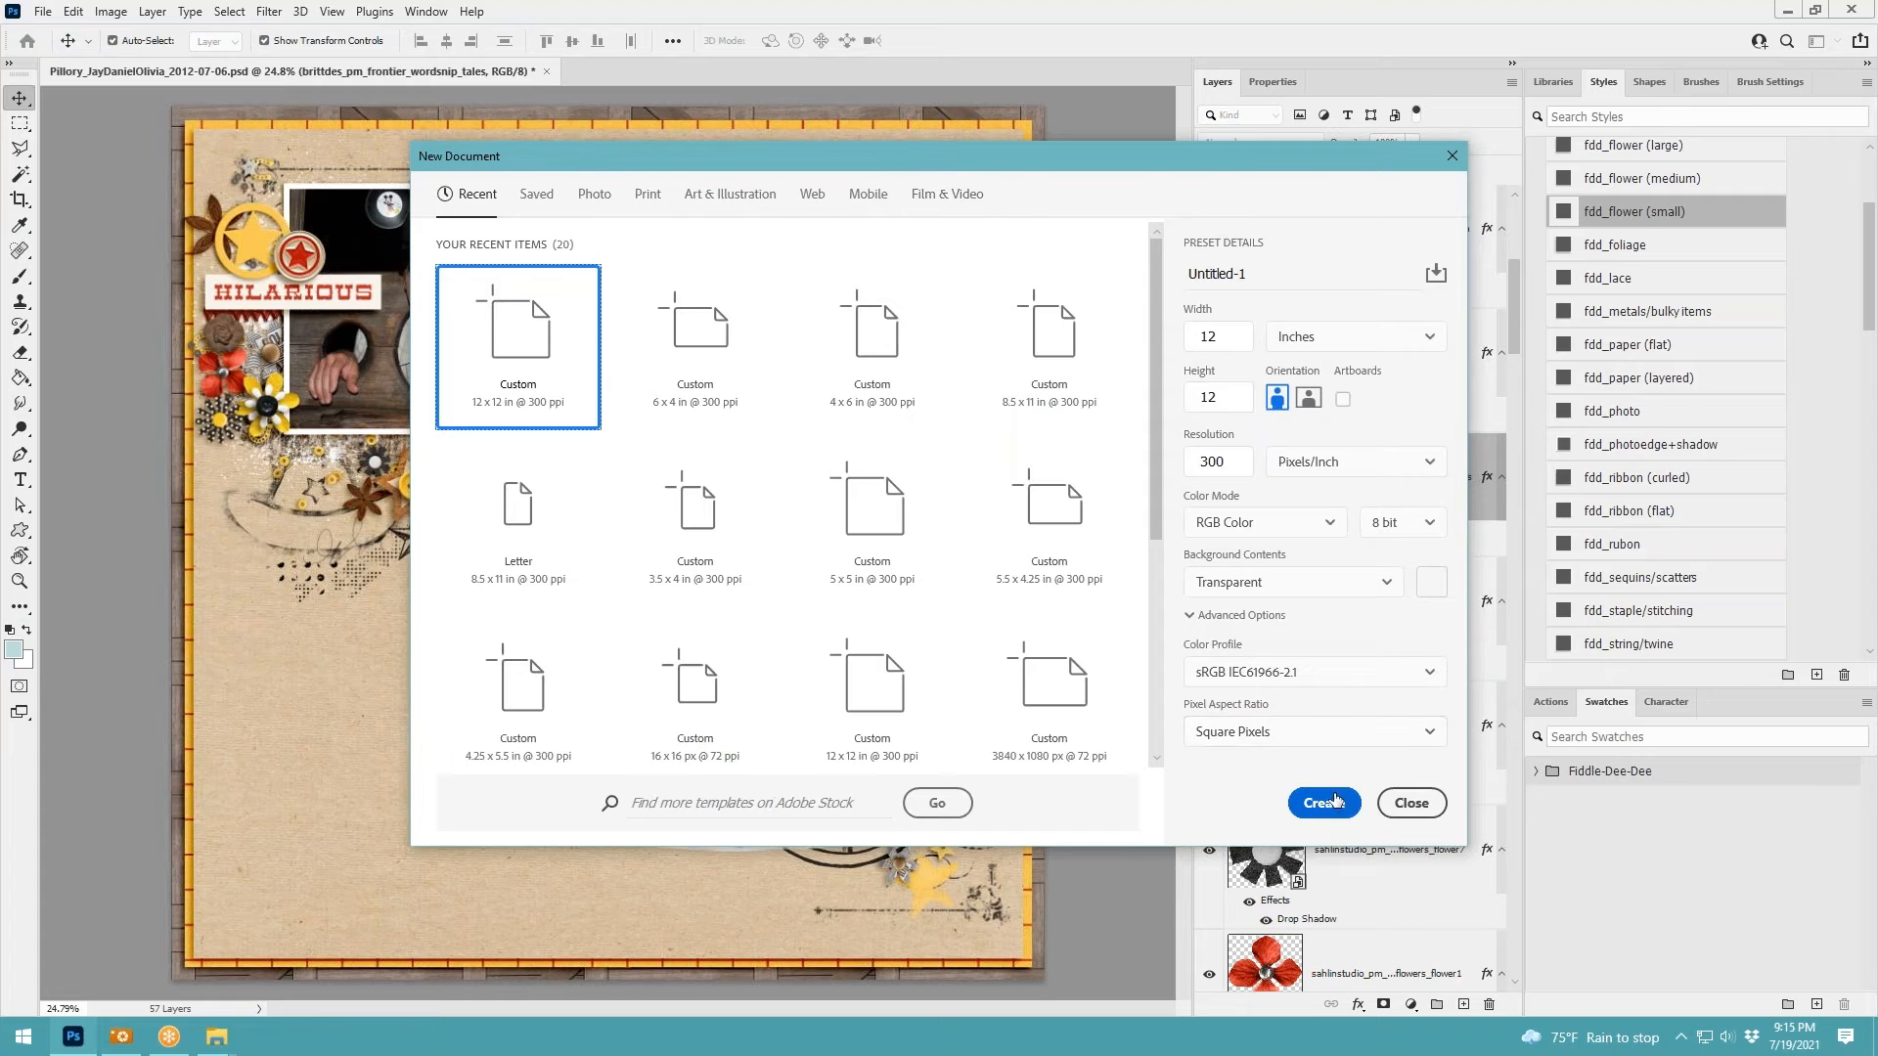
left_click(1335, 802)
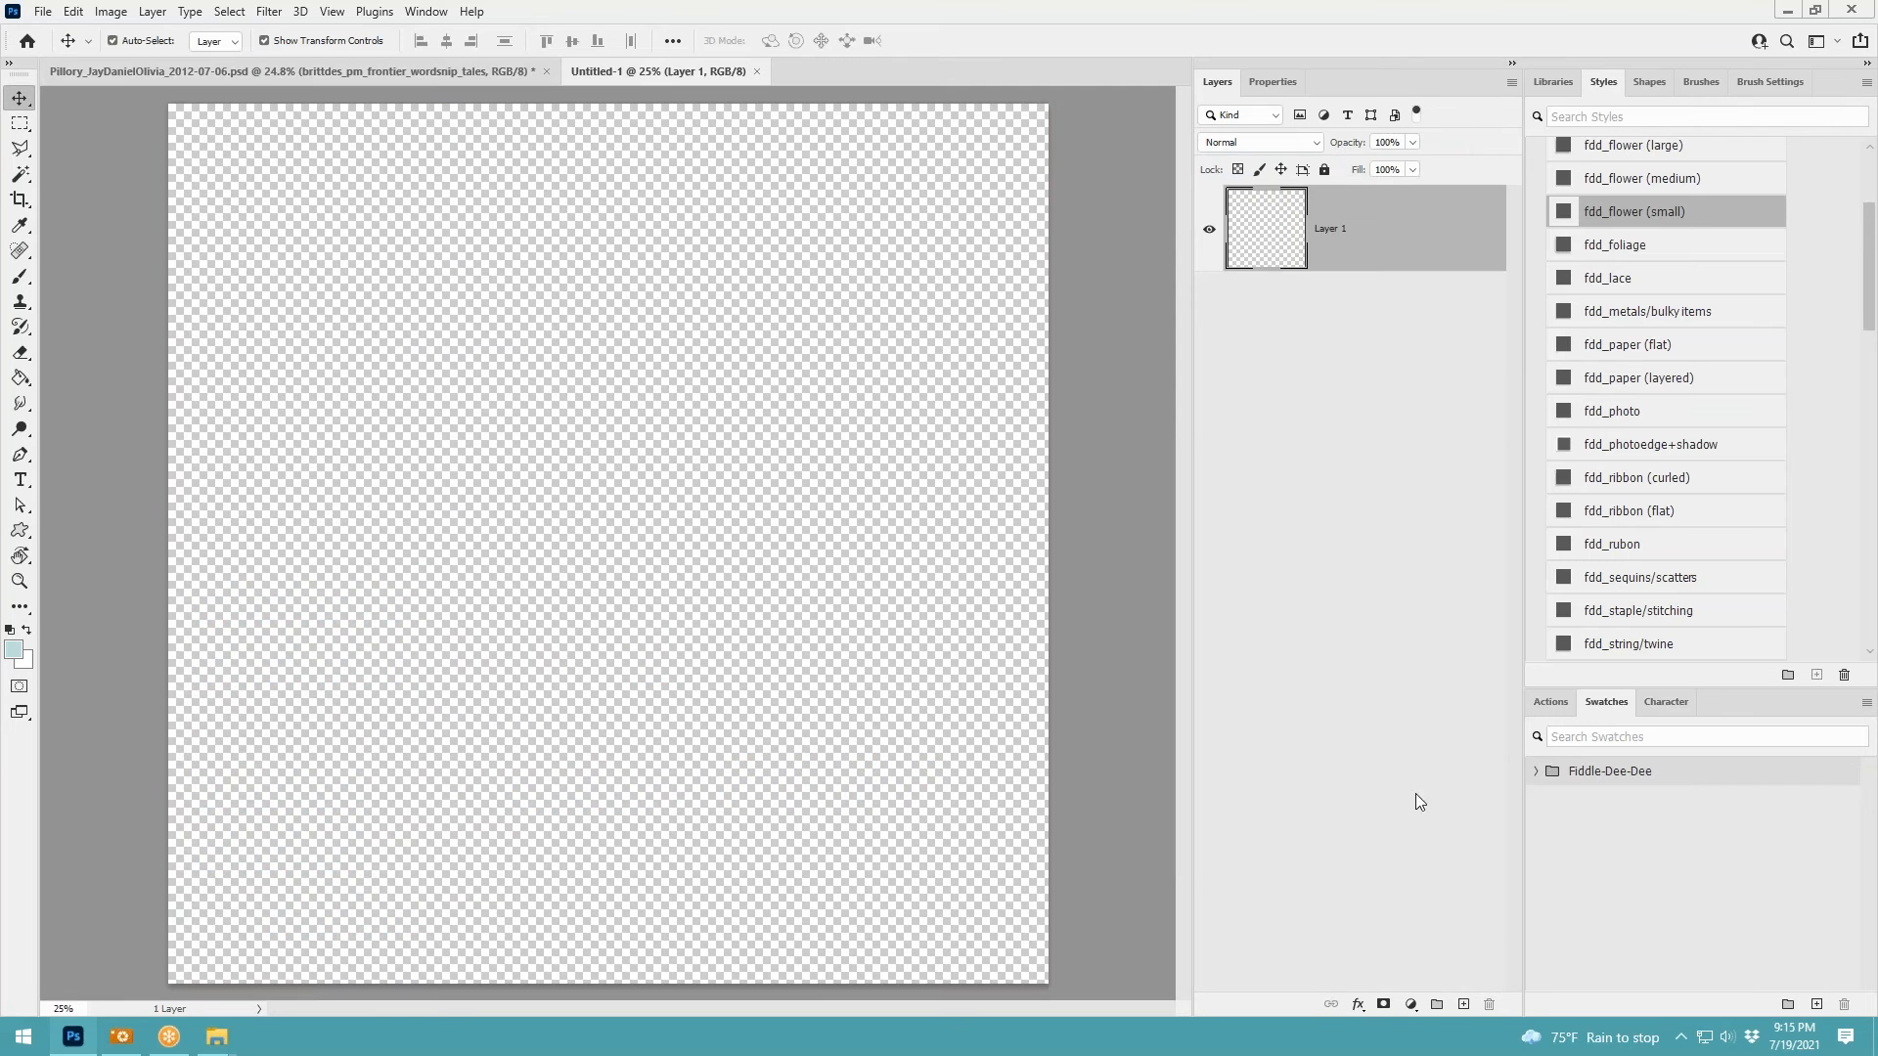
Pick the white Color Swatch 6 from the Fiddle-Dee-Dee group and add a solid white (ffffff) color fill layer
left_click(1535, 772)
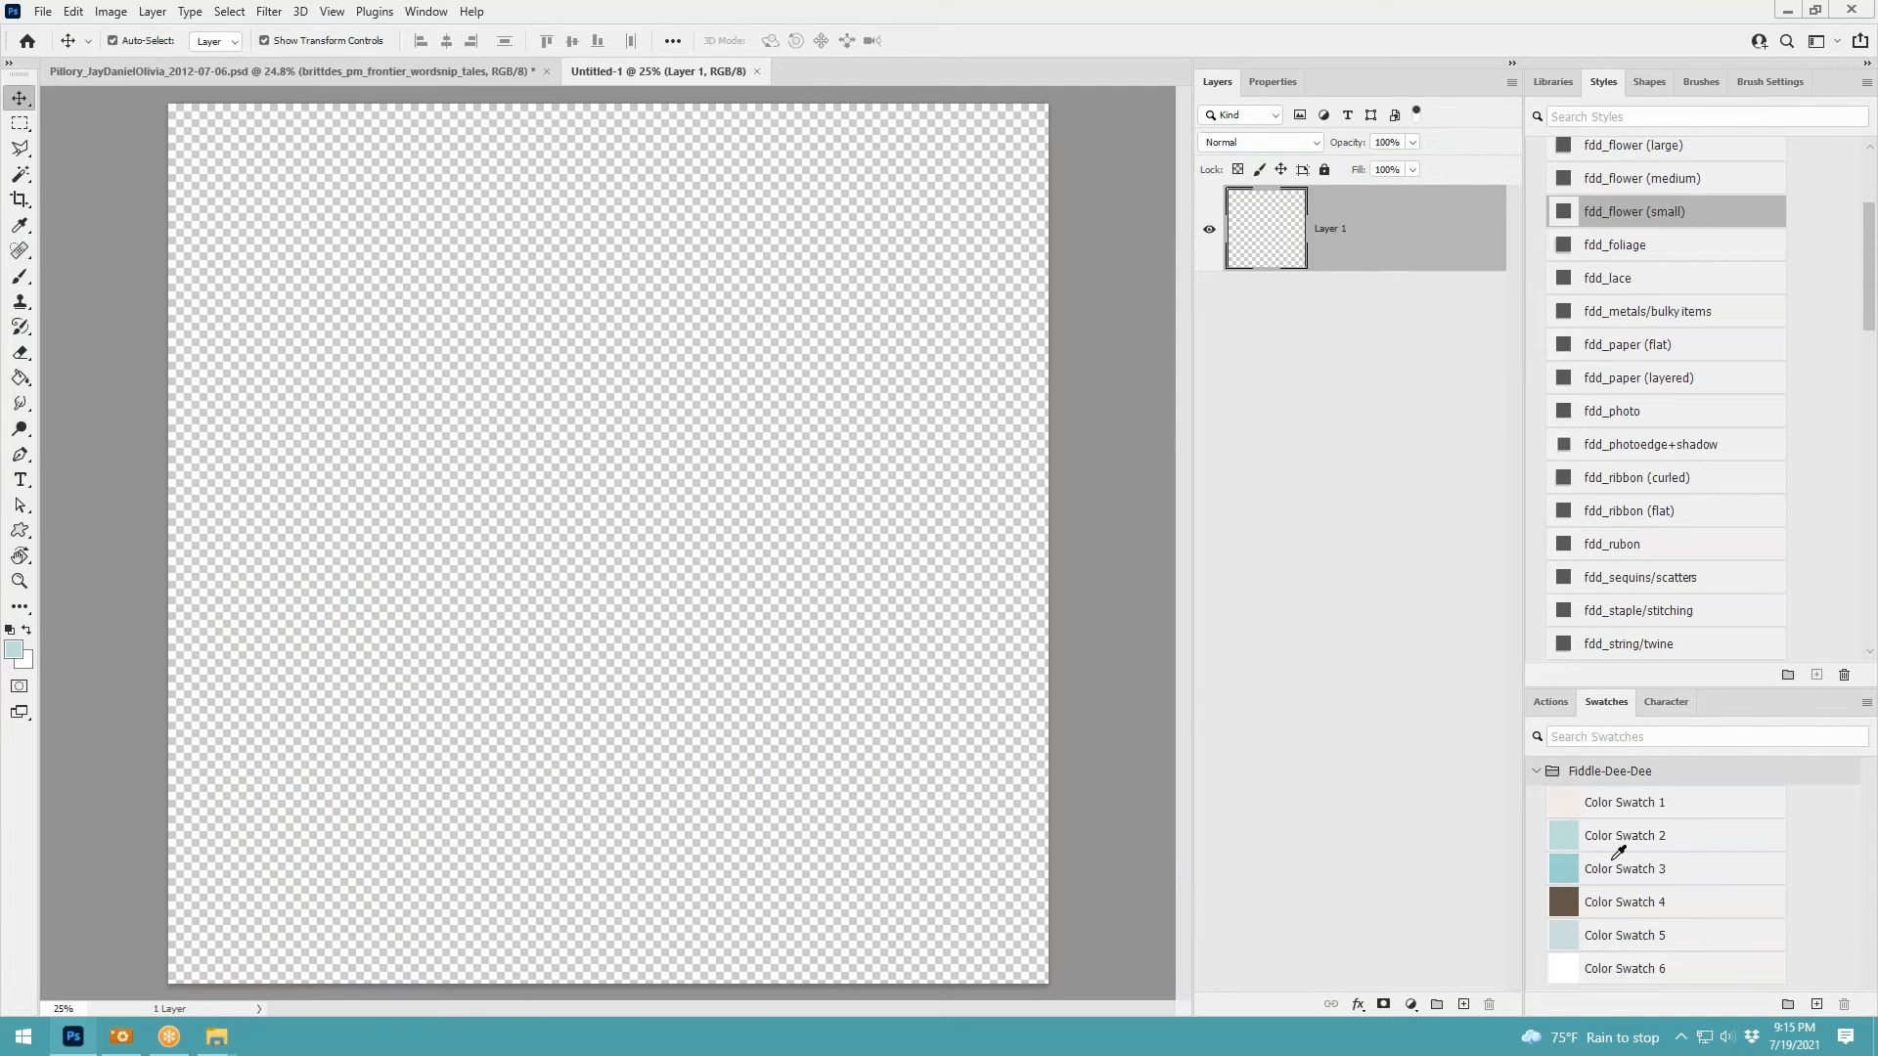
left_click(1570, 962)
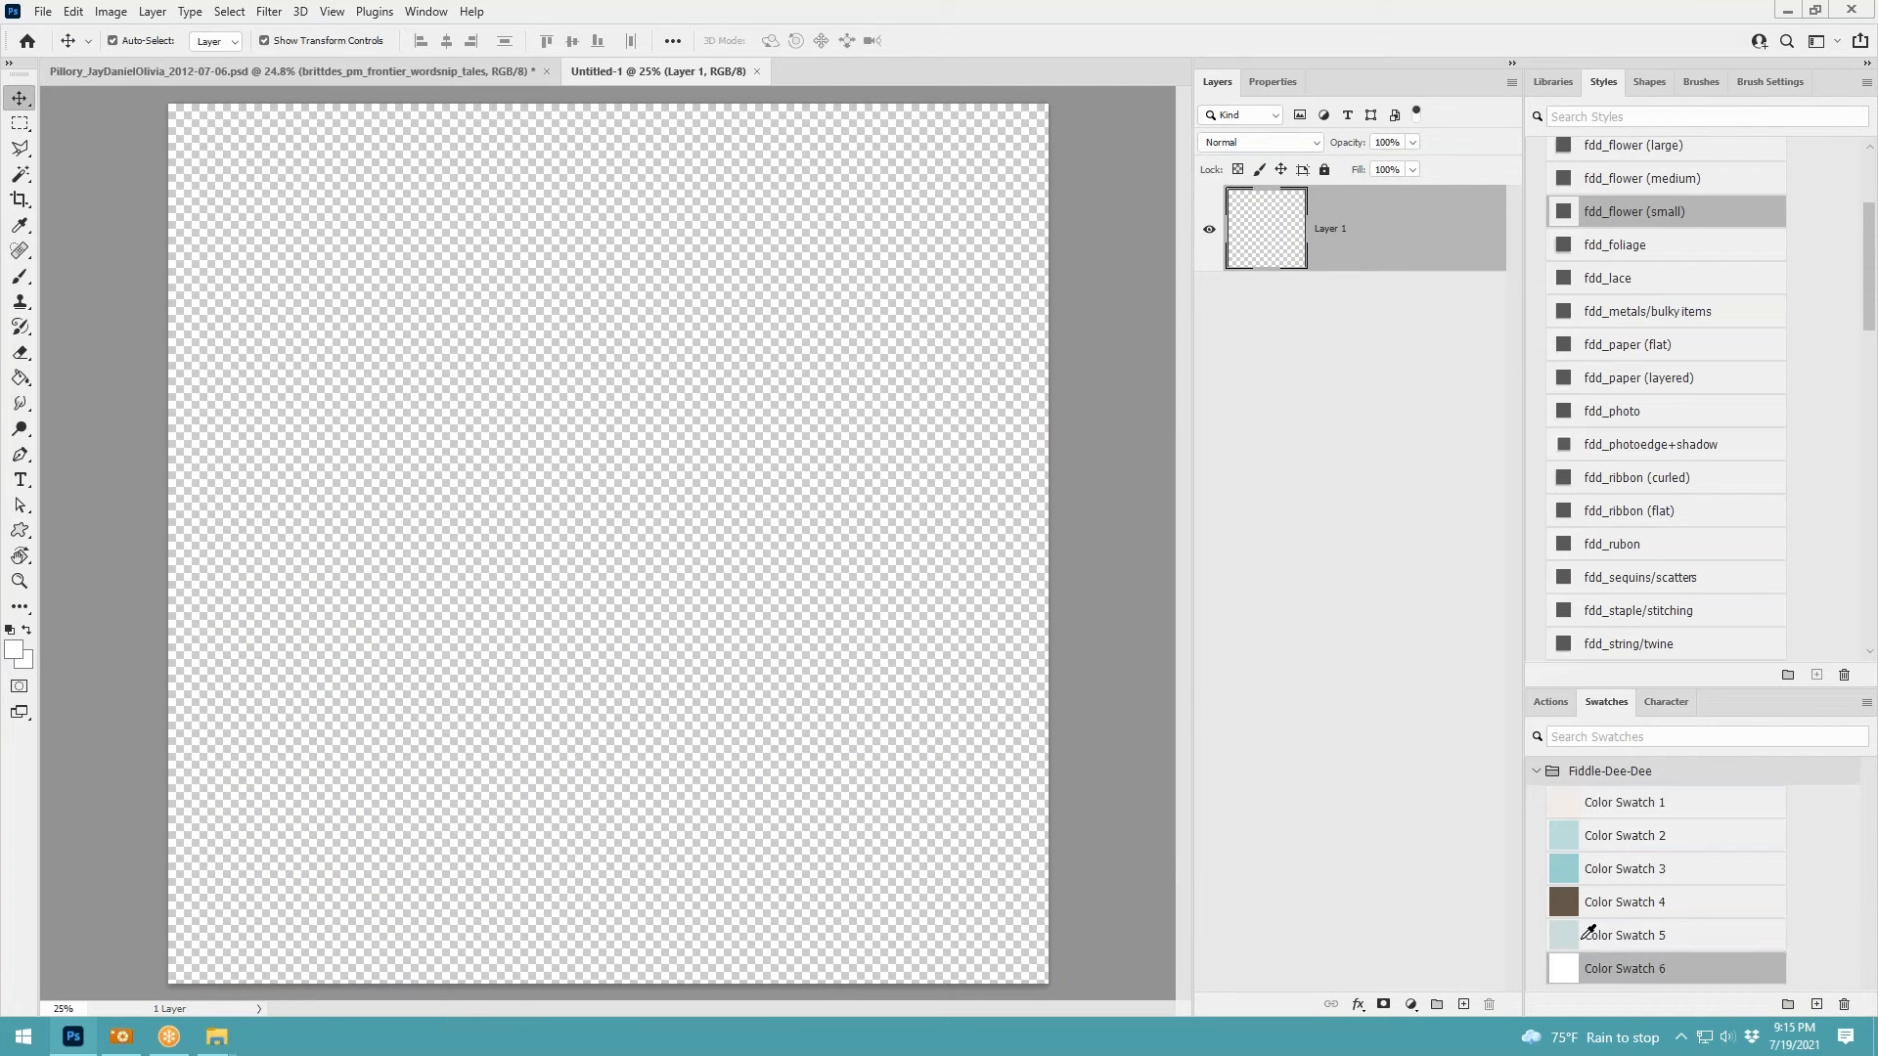
left_click(1423, 1005)
left_click(1454, 657)
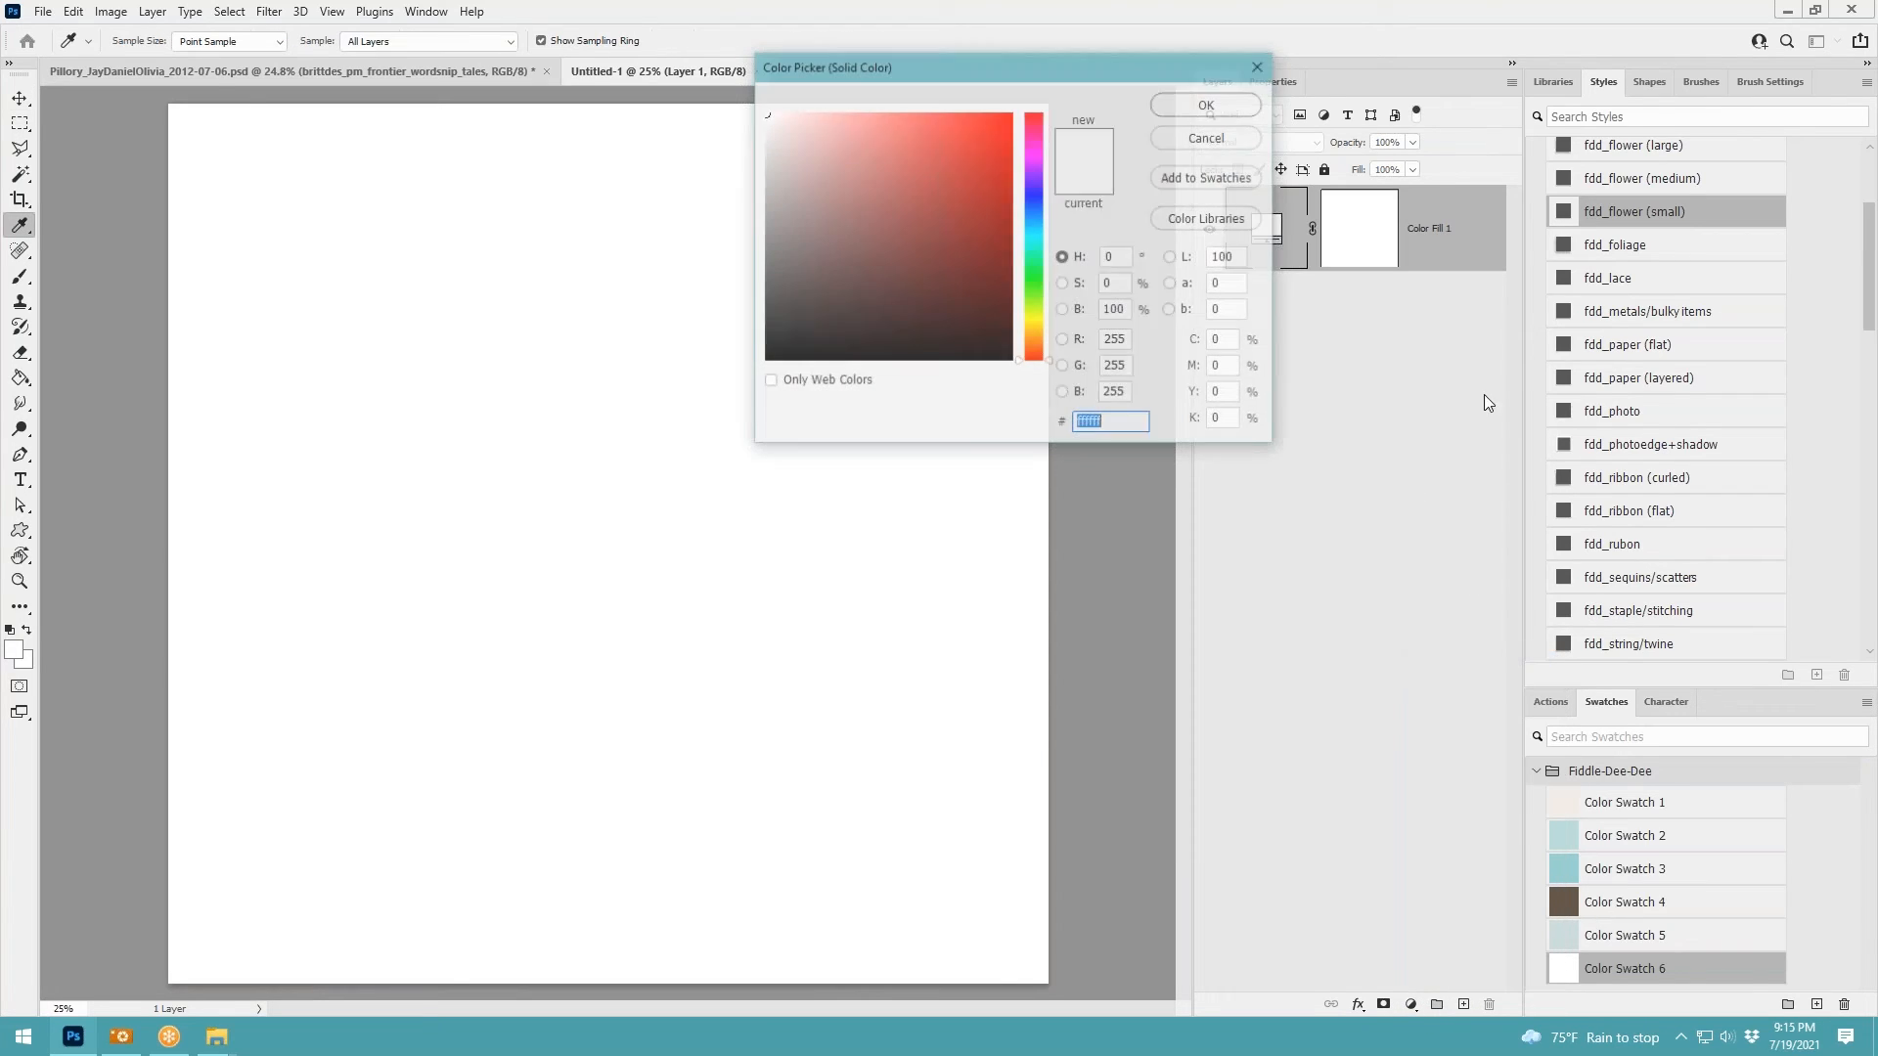
left_click(1238, 104)
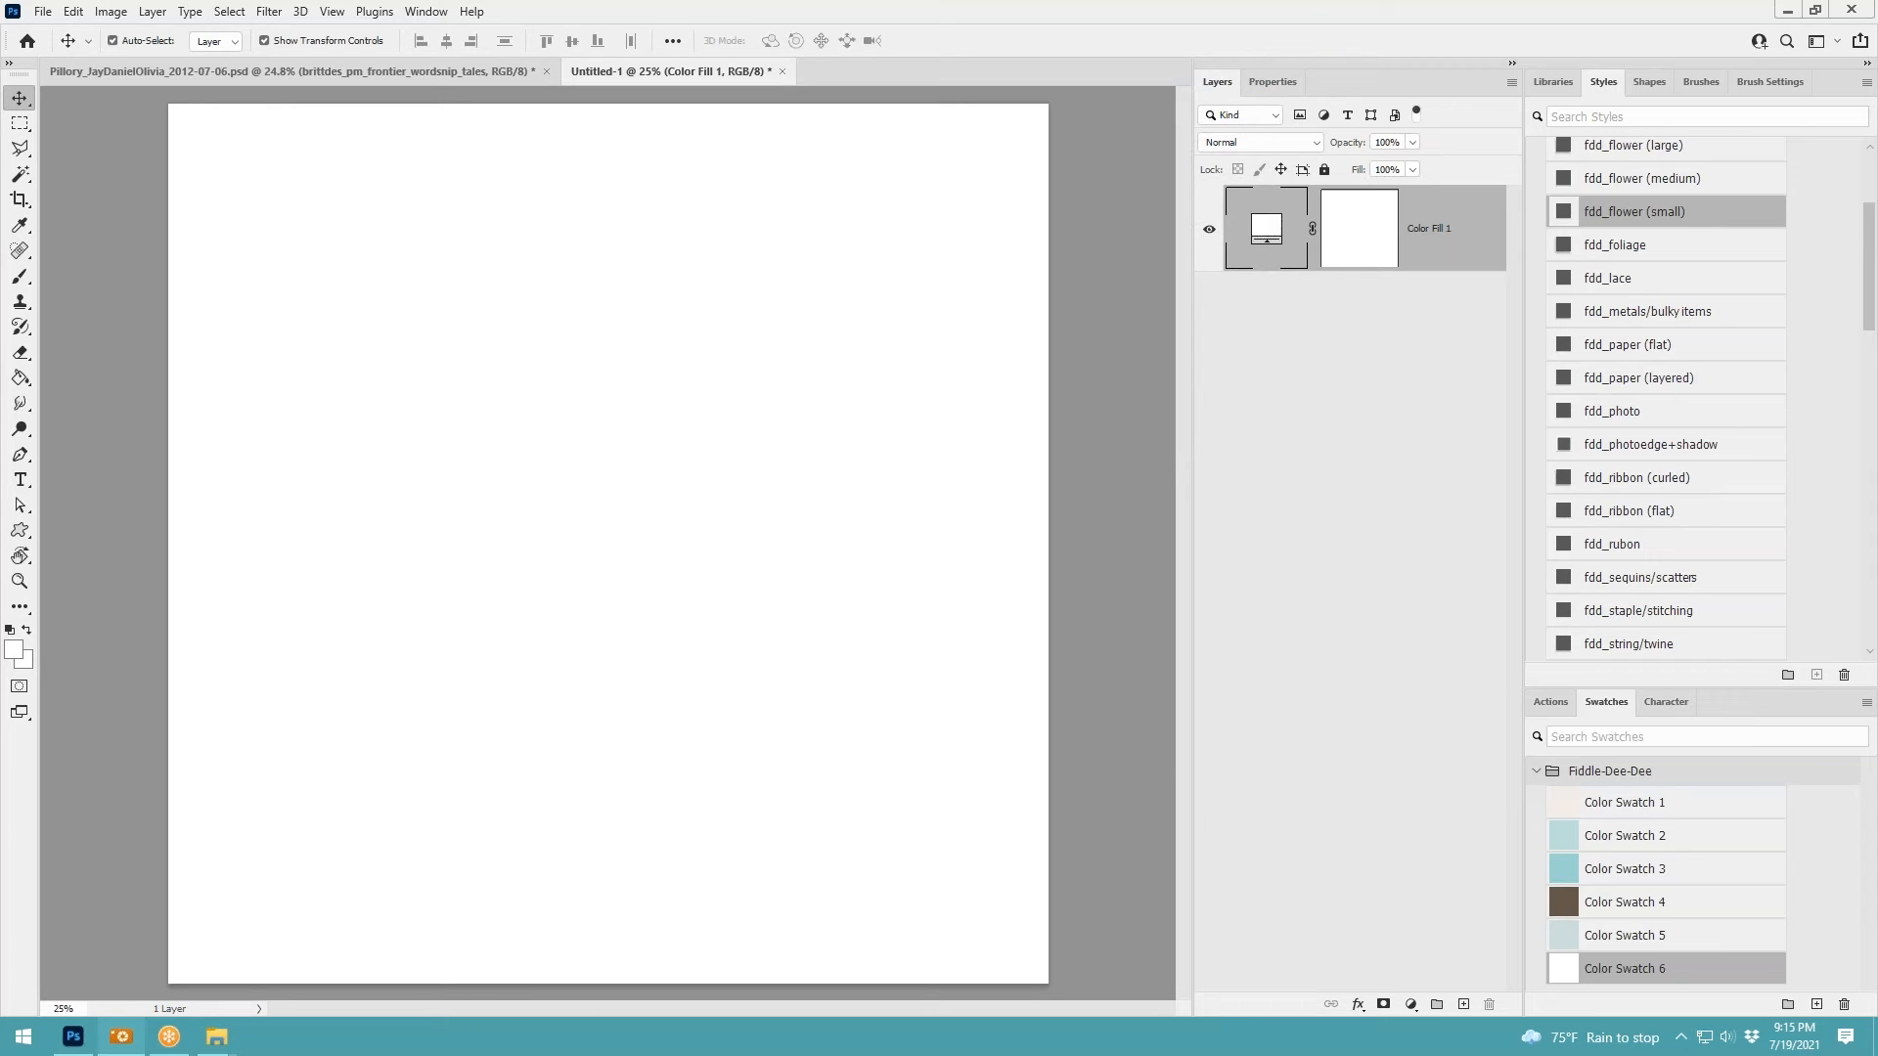
Place the brittdes and sahlinstudio essentials flower and leaf images into the new document and select all their layers
left_click_drag(924, 426, 605, 509)
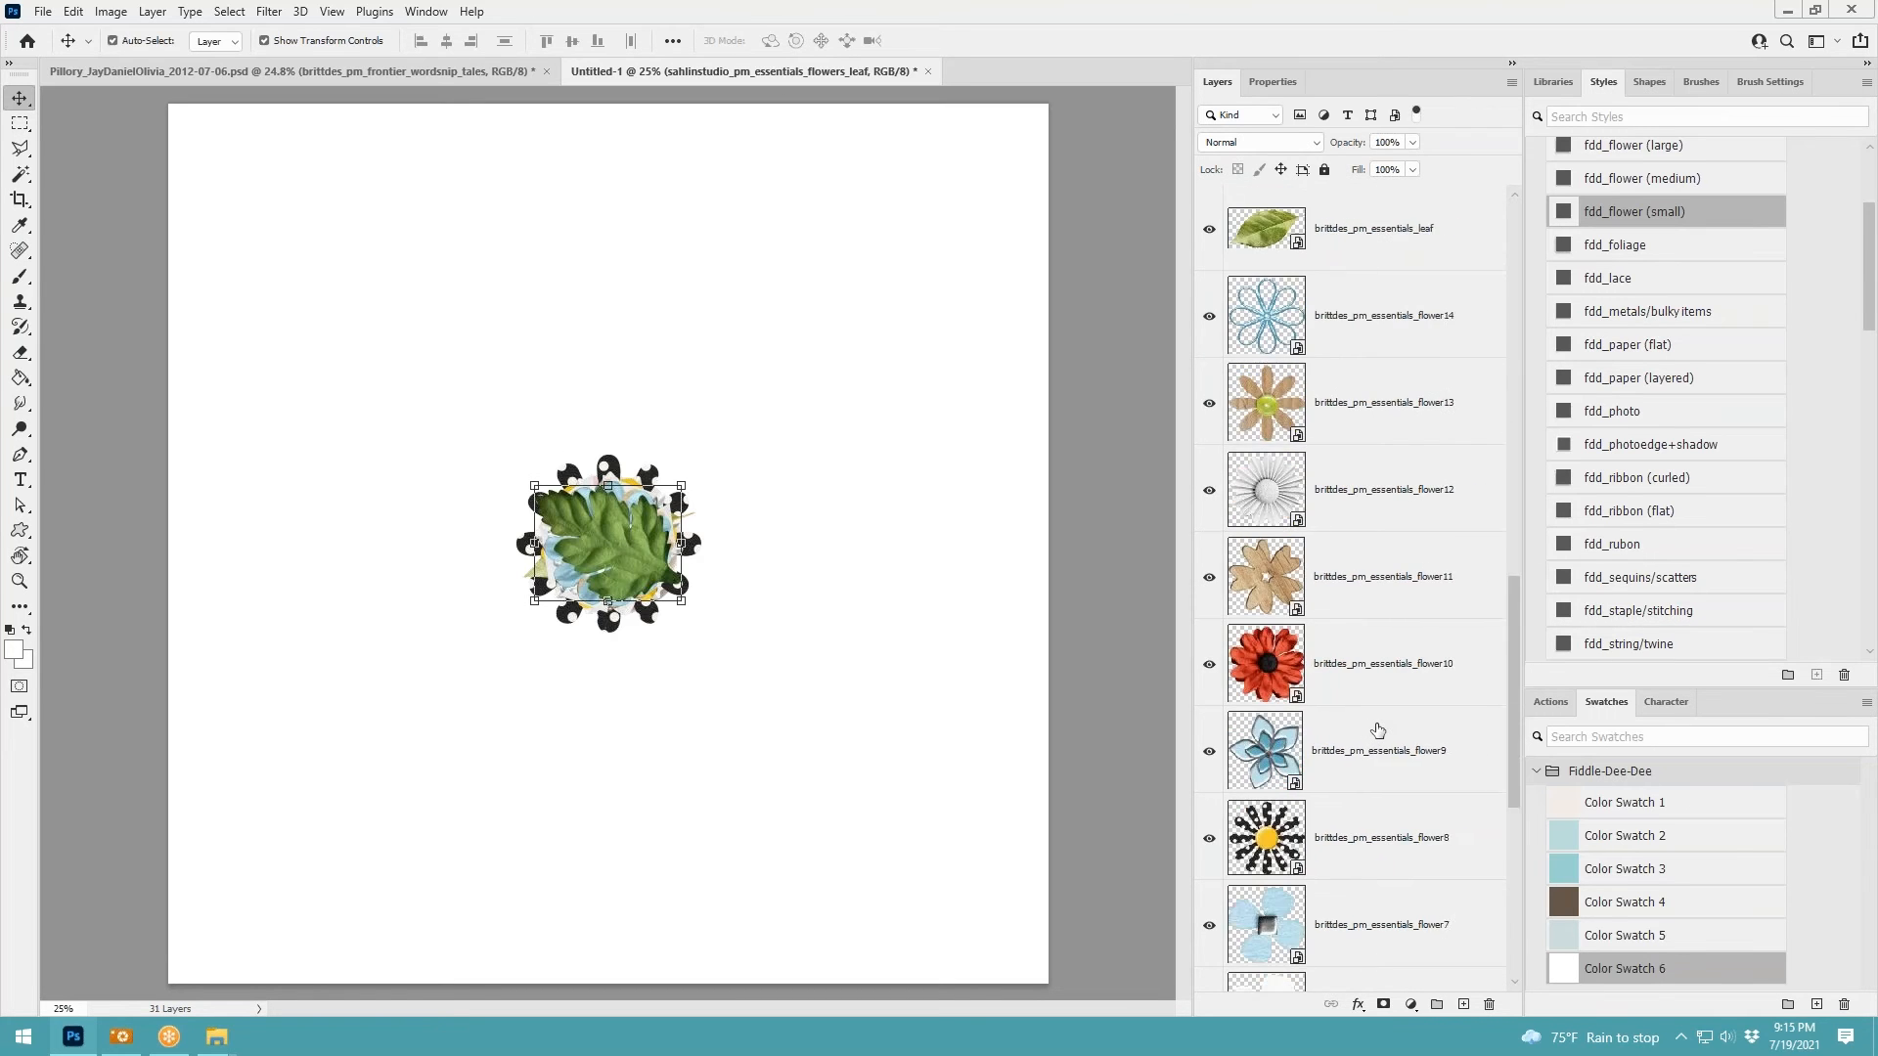
left_click(1332, 867, "shift")
scroll(1658, 202, "up", 1)
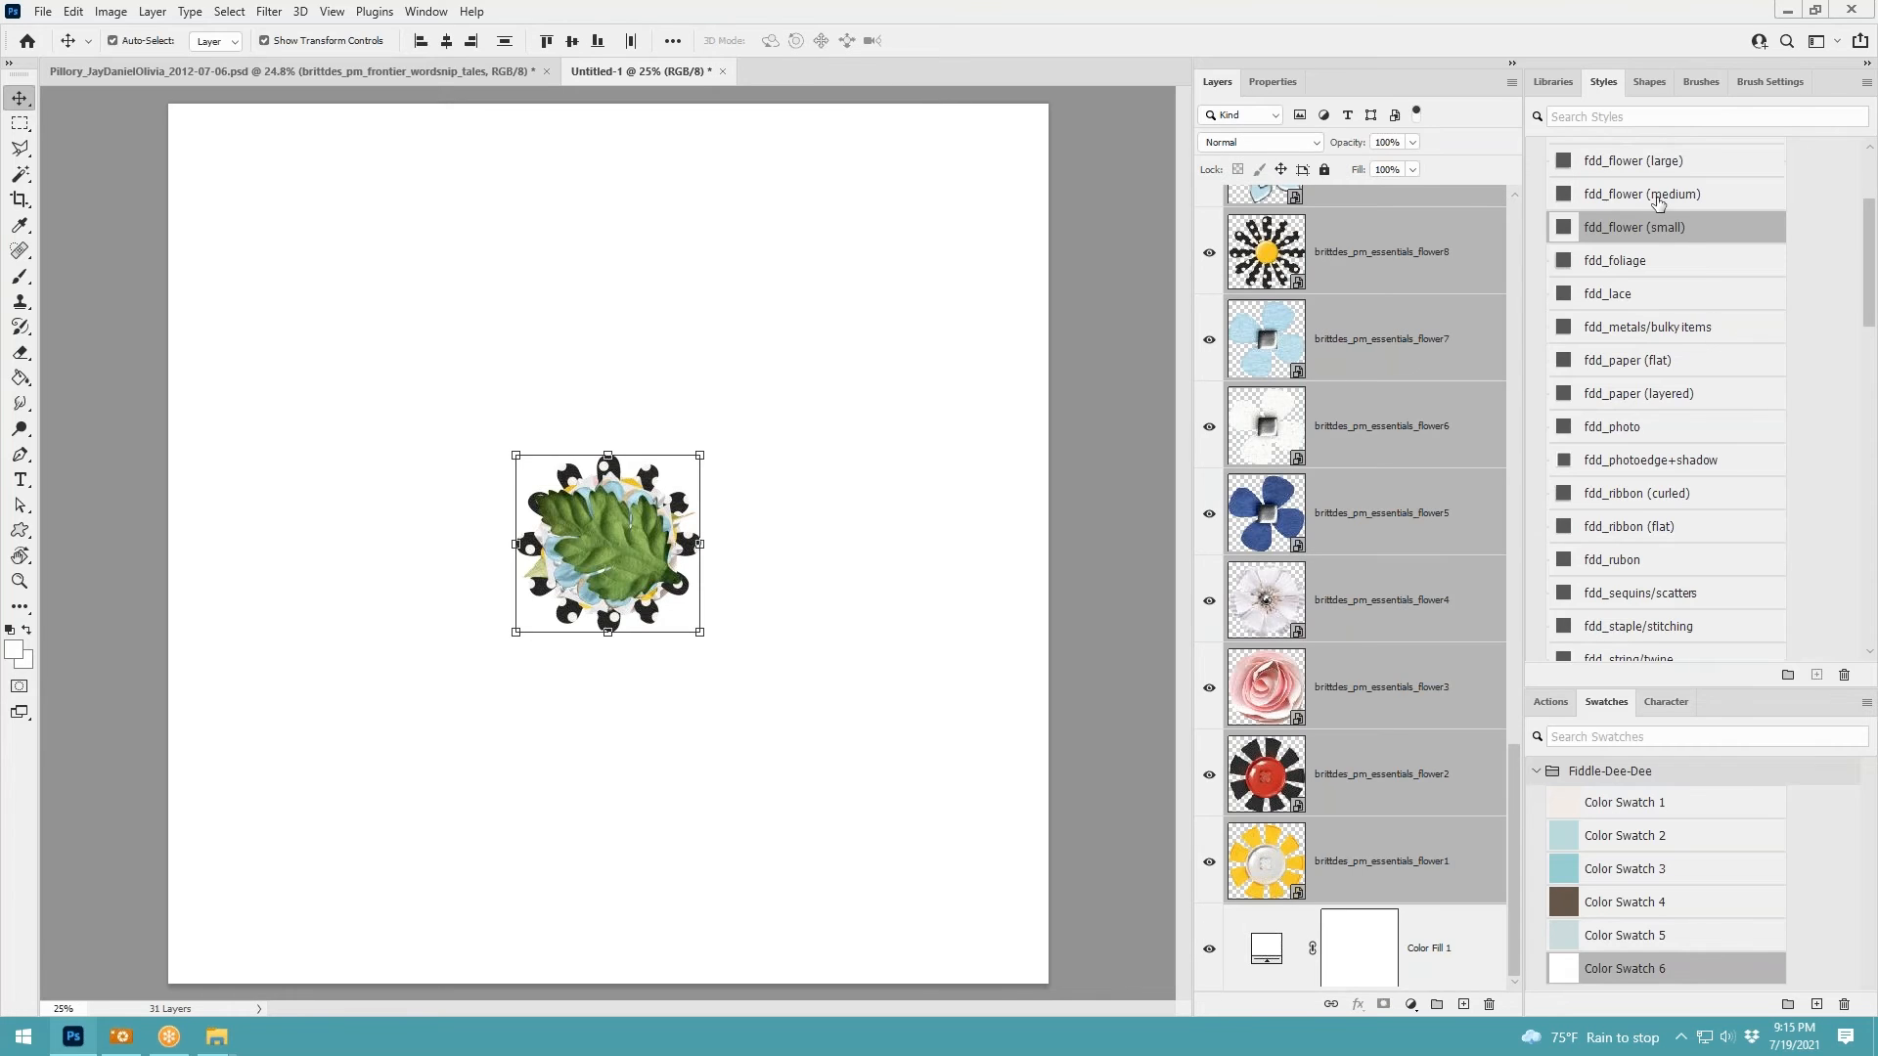
Apply the fdd_flower (medium) style to all selected flower and leaf layers, and the fdd_foliage style to the two leaf layers
left_click(1643, 194)
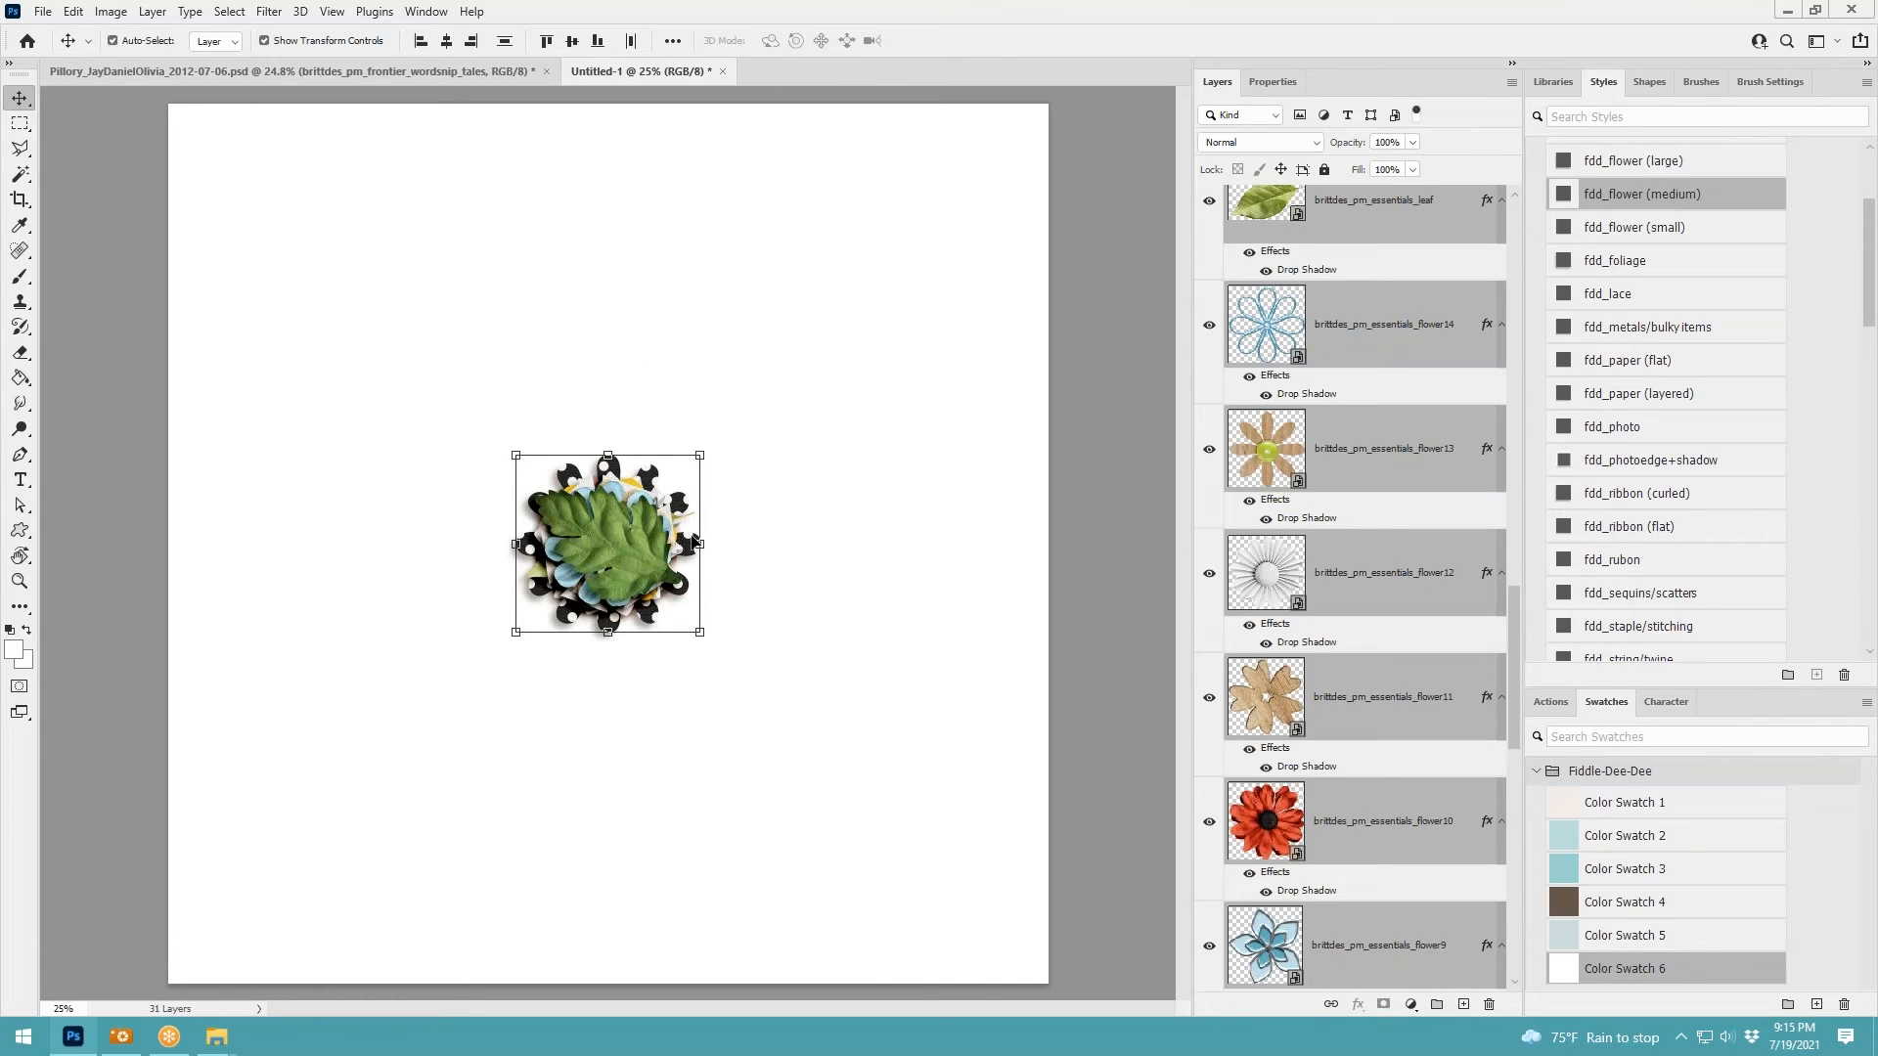
scroll(1398, 466, "up", 5)
left_click(1382, 820)
scroll(1369, 411, "up", 10)
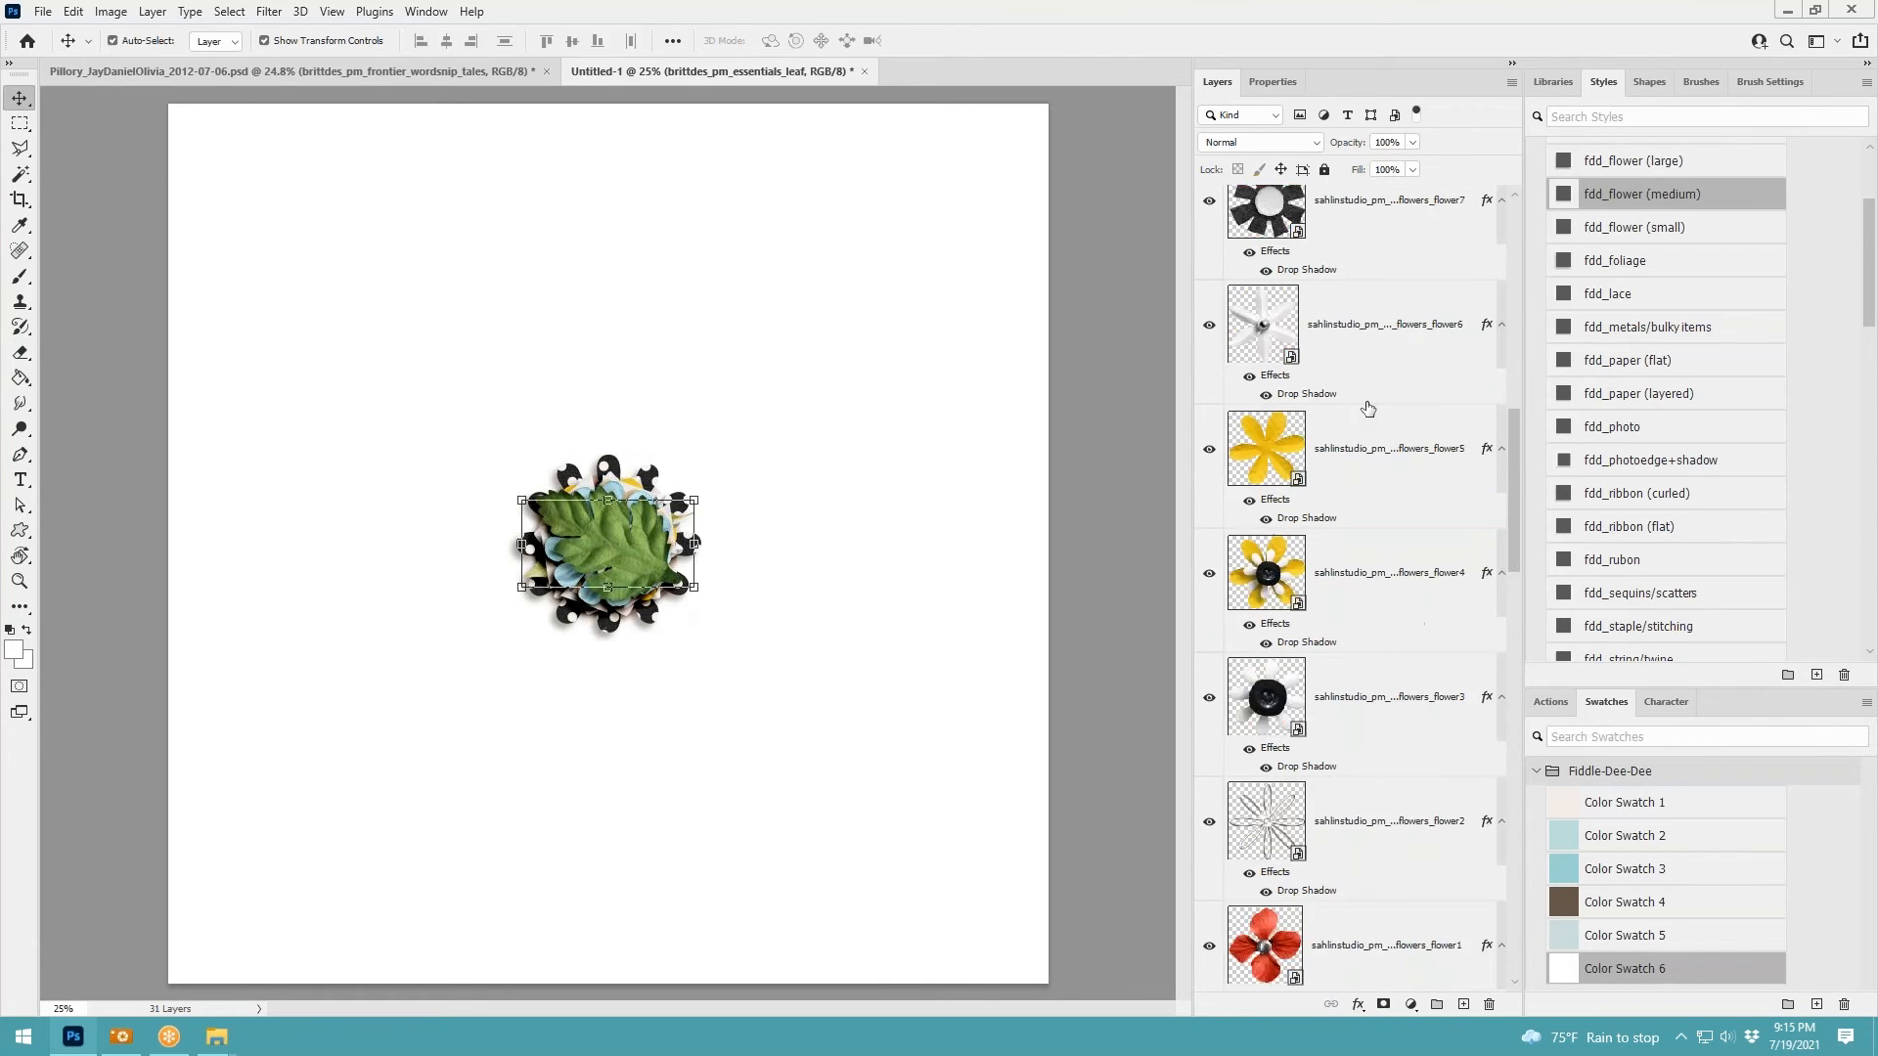
left_click(1414, 254)
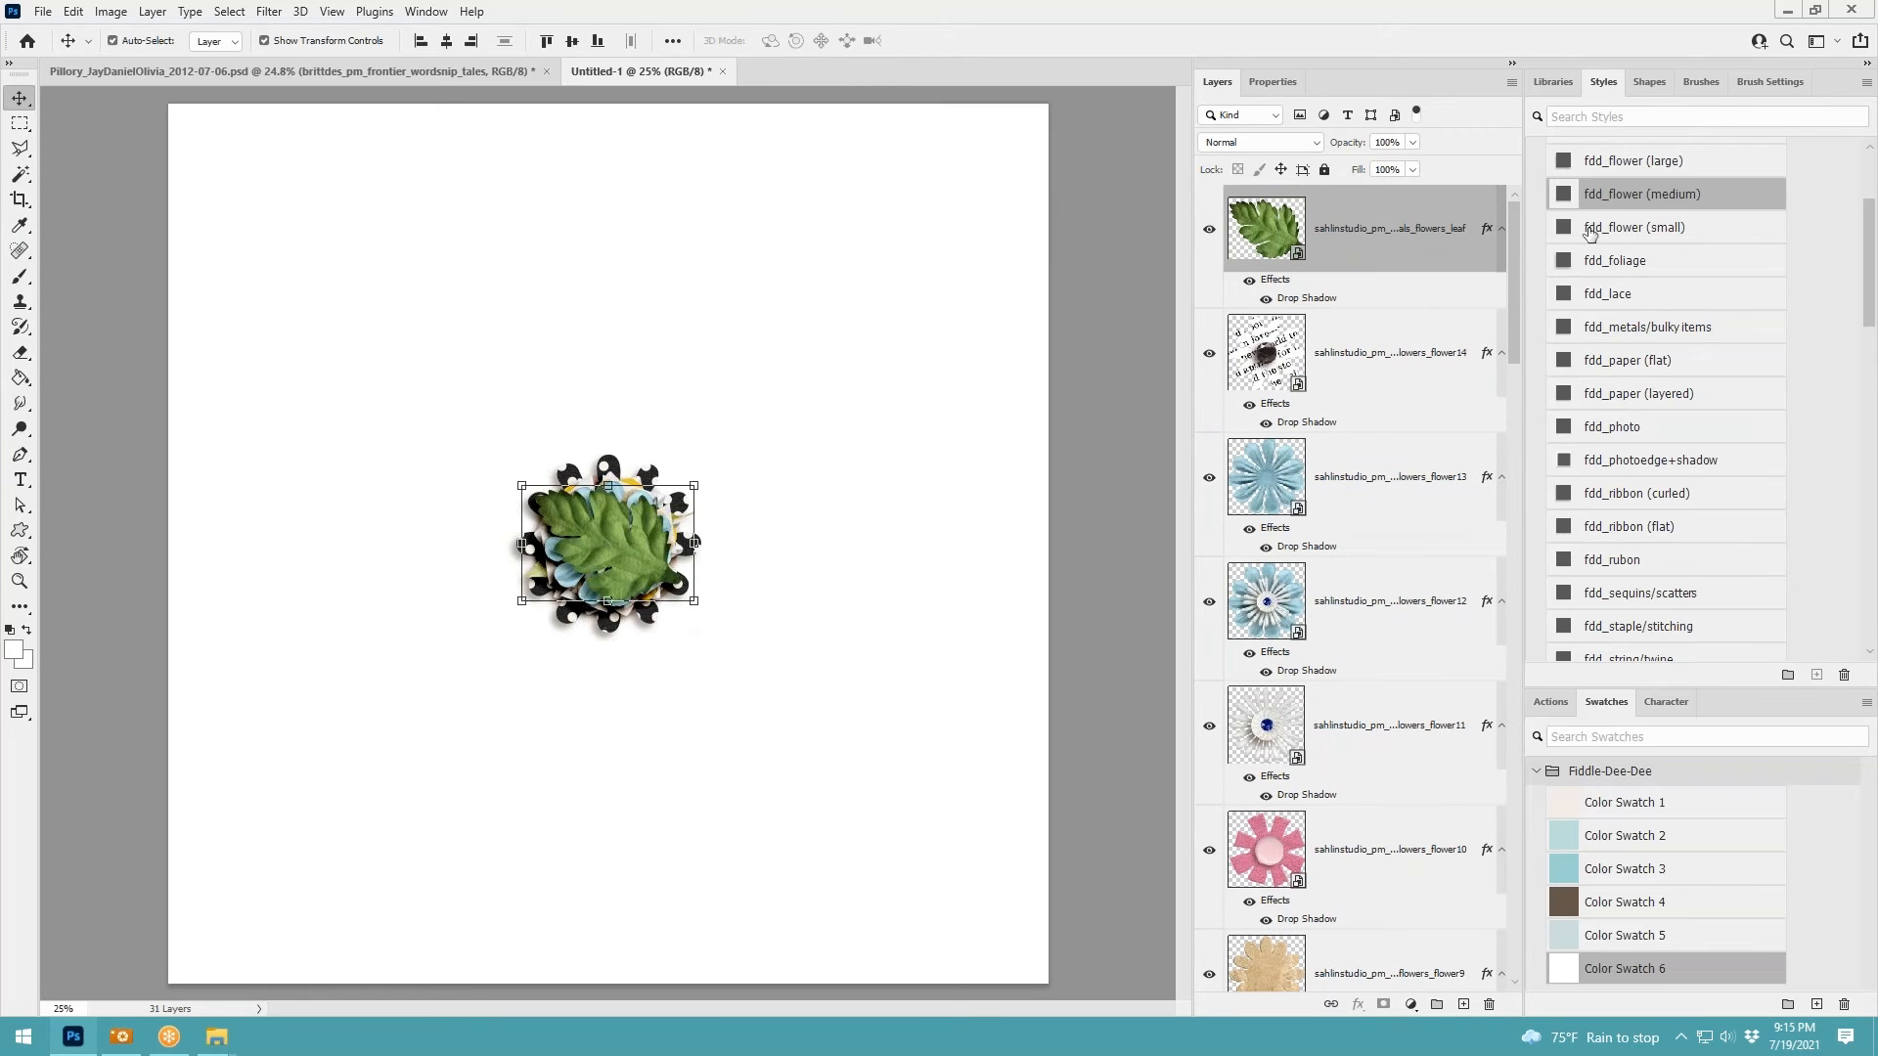
left_click(1592, 262)
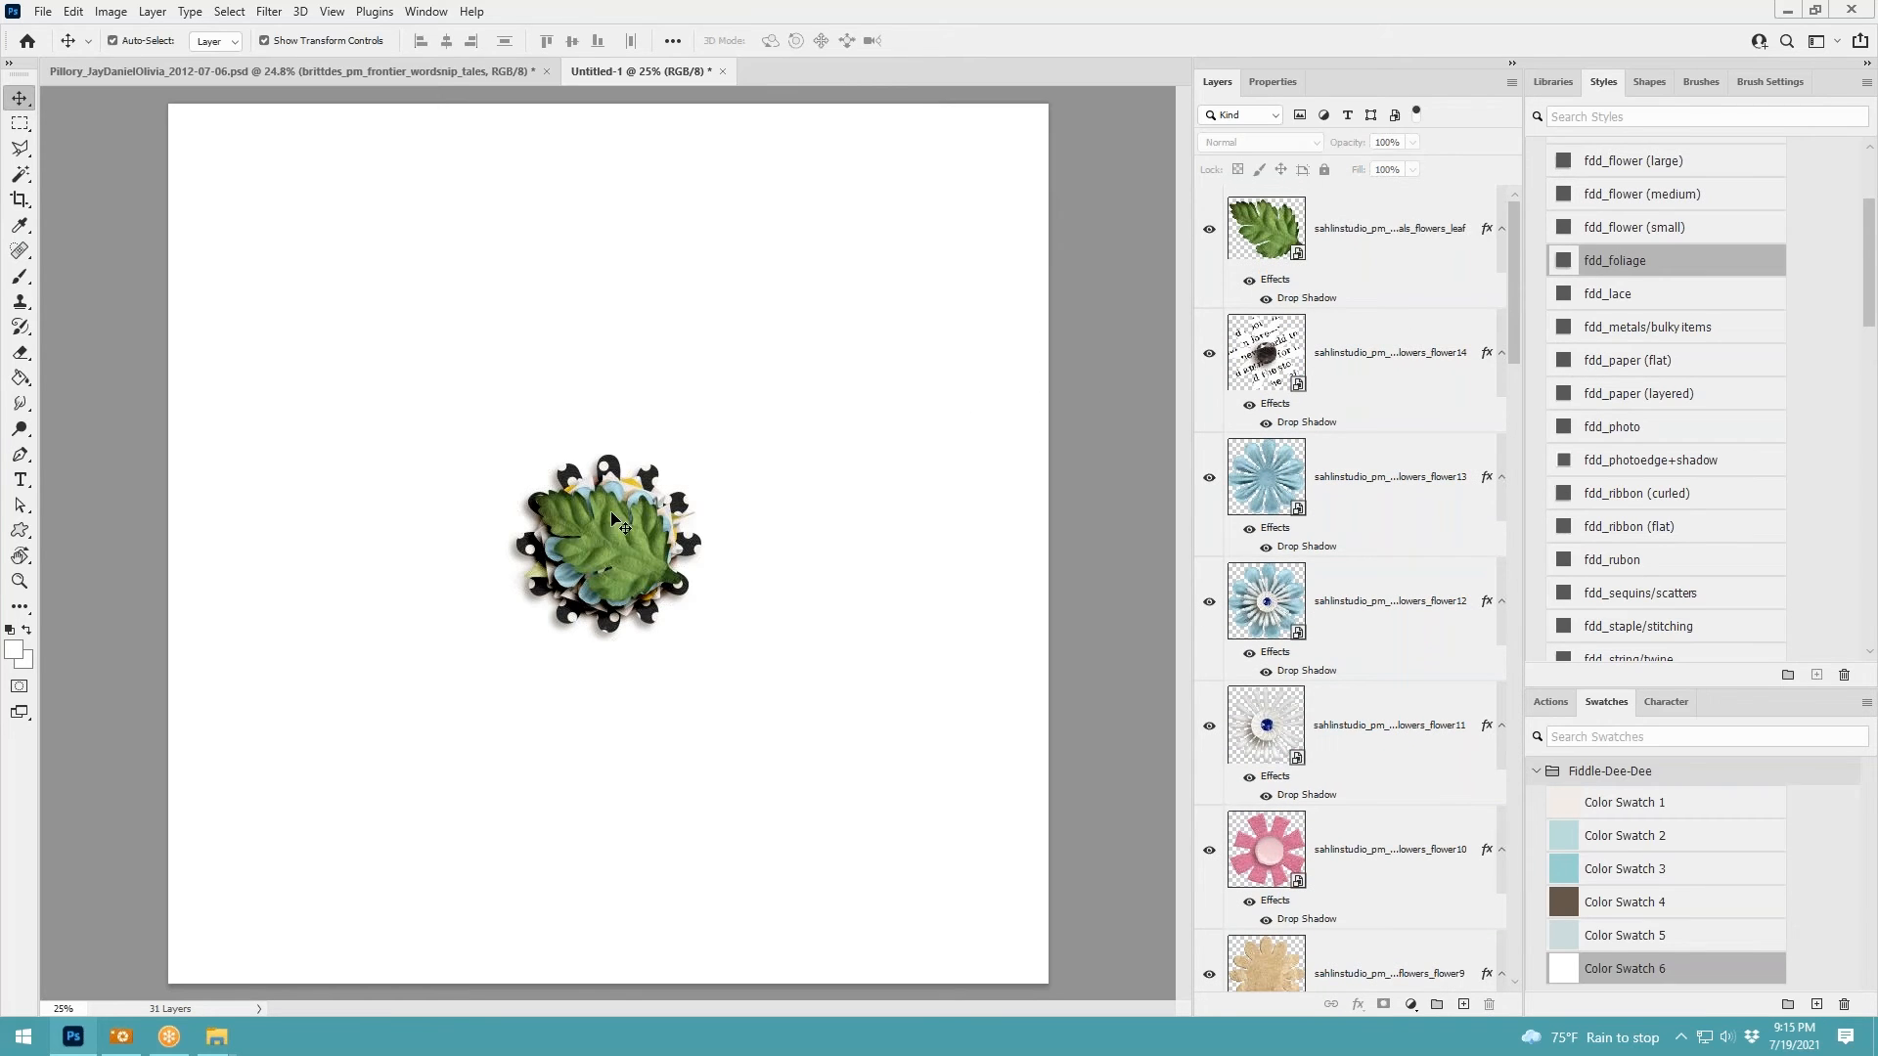
Spread the leaf and sahlinstudio flowers out across the canvas, and place the brittdes leaf, scaled to 78.52%, below the darker leaf
left_click_drag(616, 533, 995, 461)
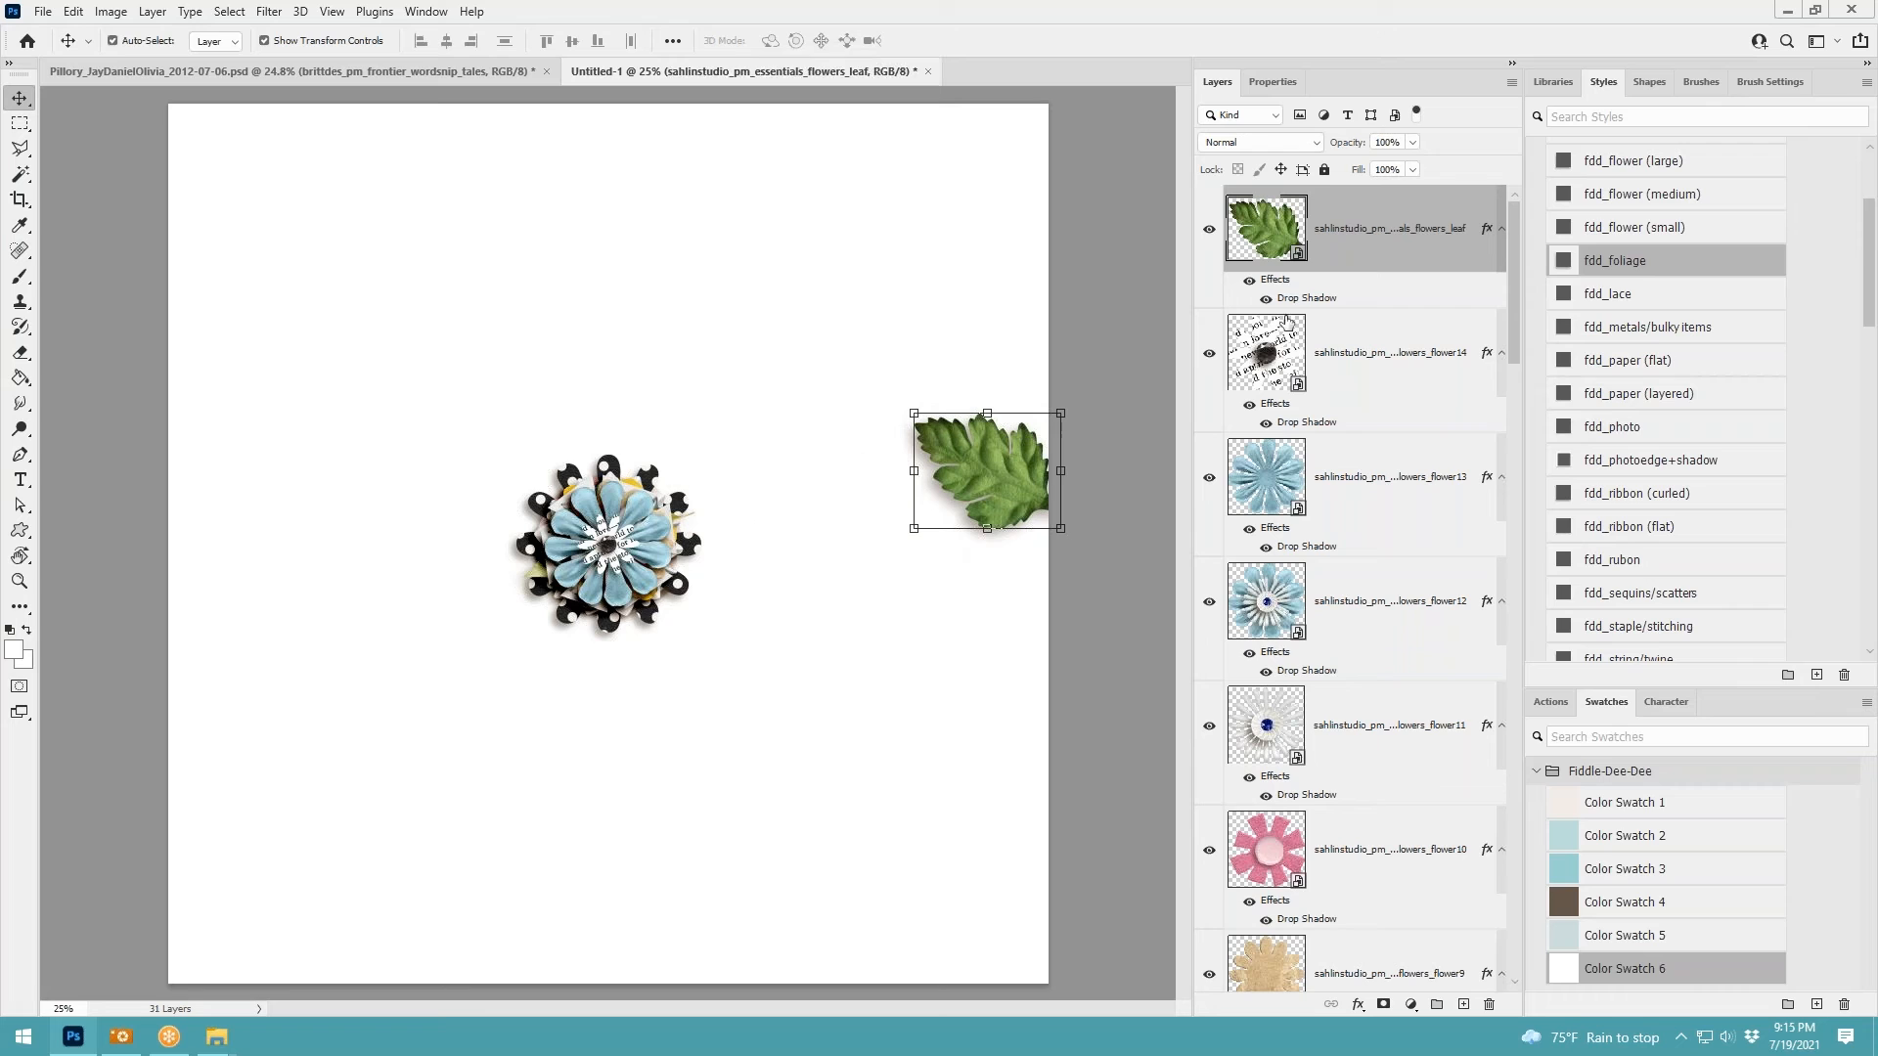
left_click_drag(626, 543, 779, 633)
left_click_drag(601, 553, 320, 562)
left_click_drag(607, 543, 920, 725)
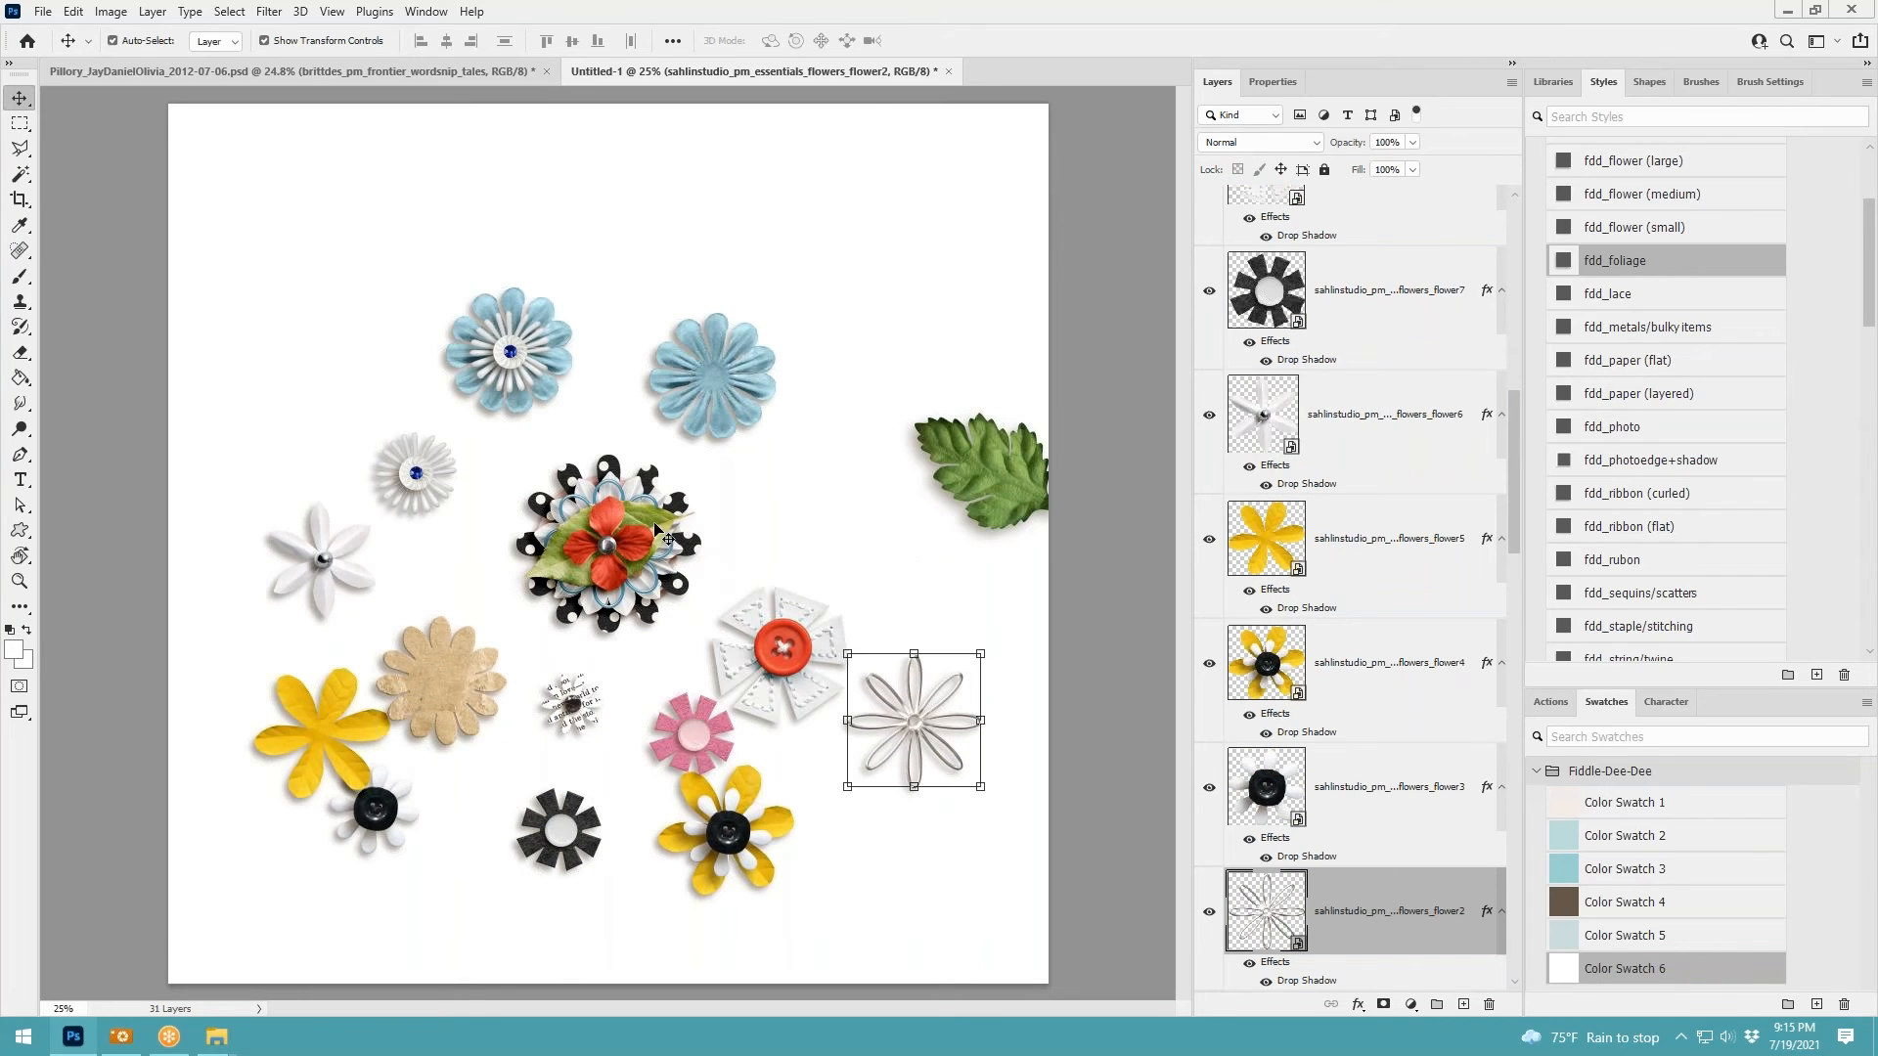
left_click_drag(661, 537, 1060, 498)
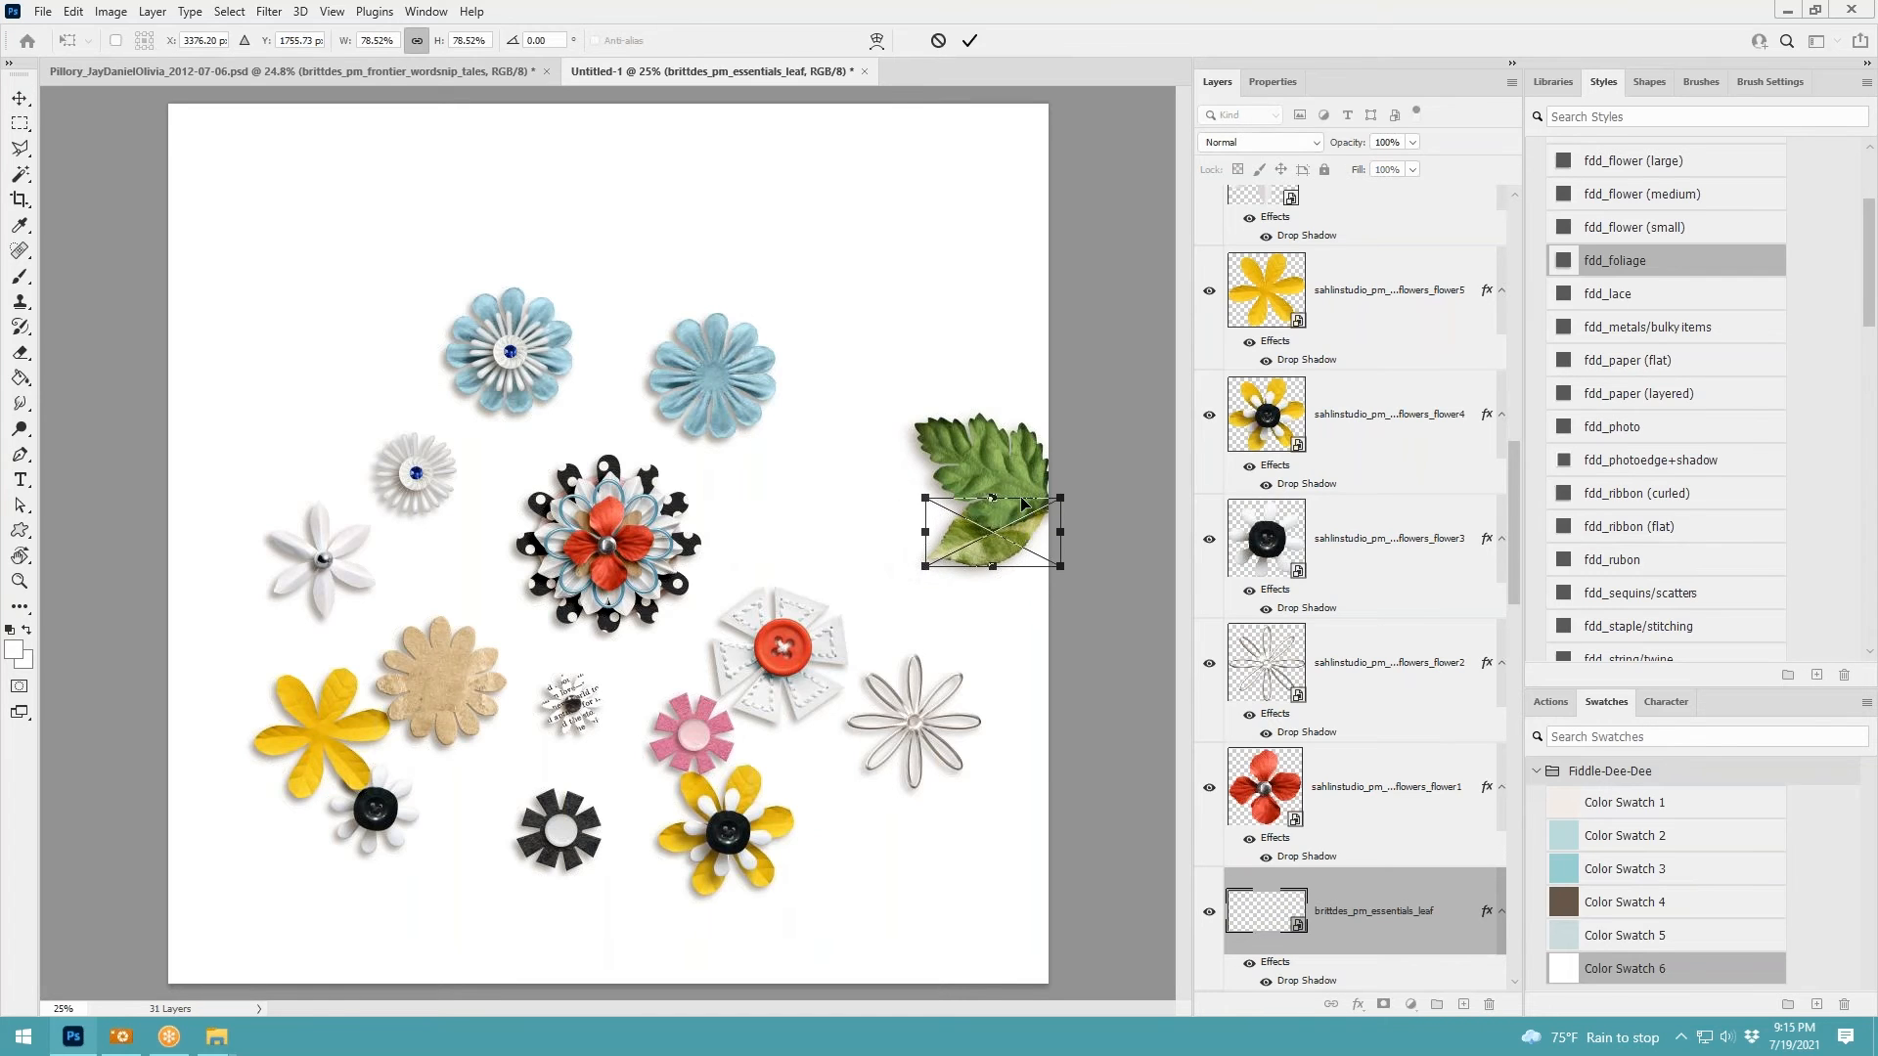
left_click(969, 40)
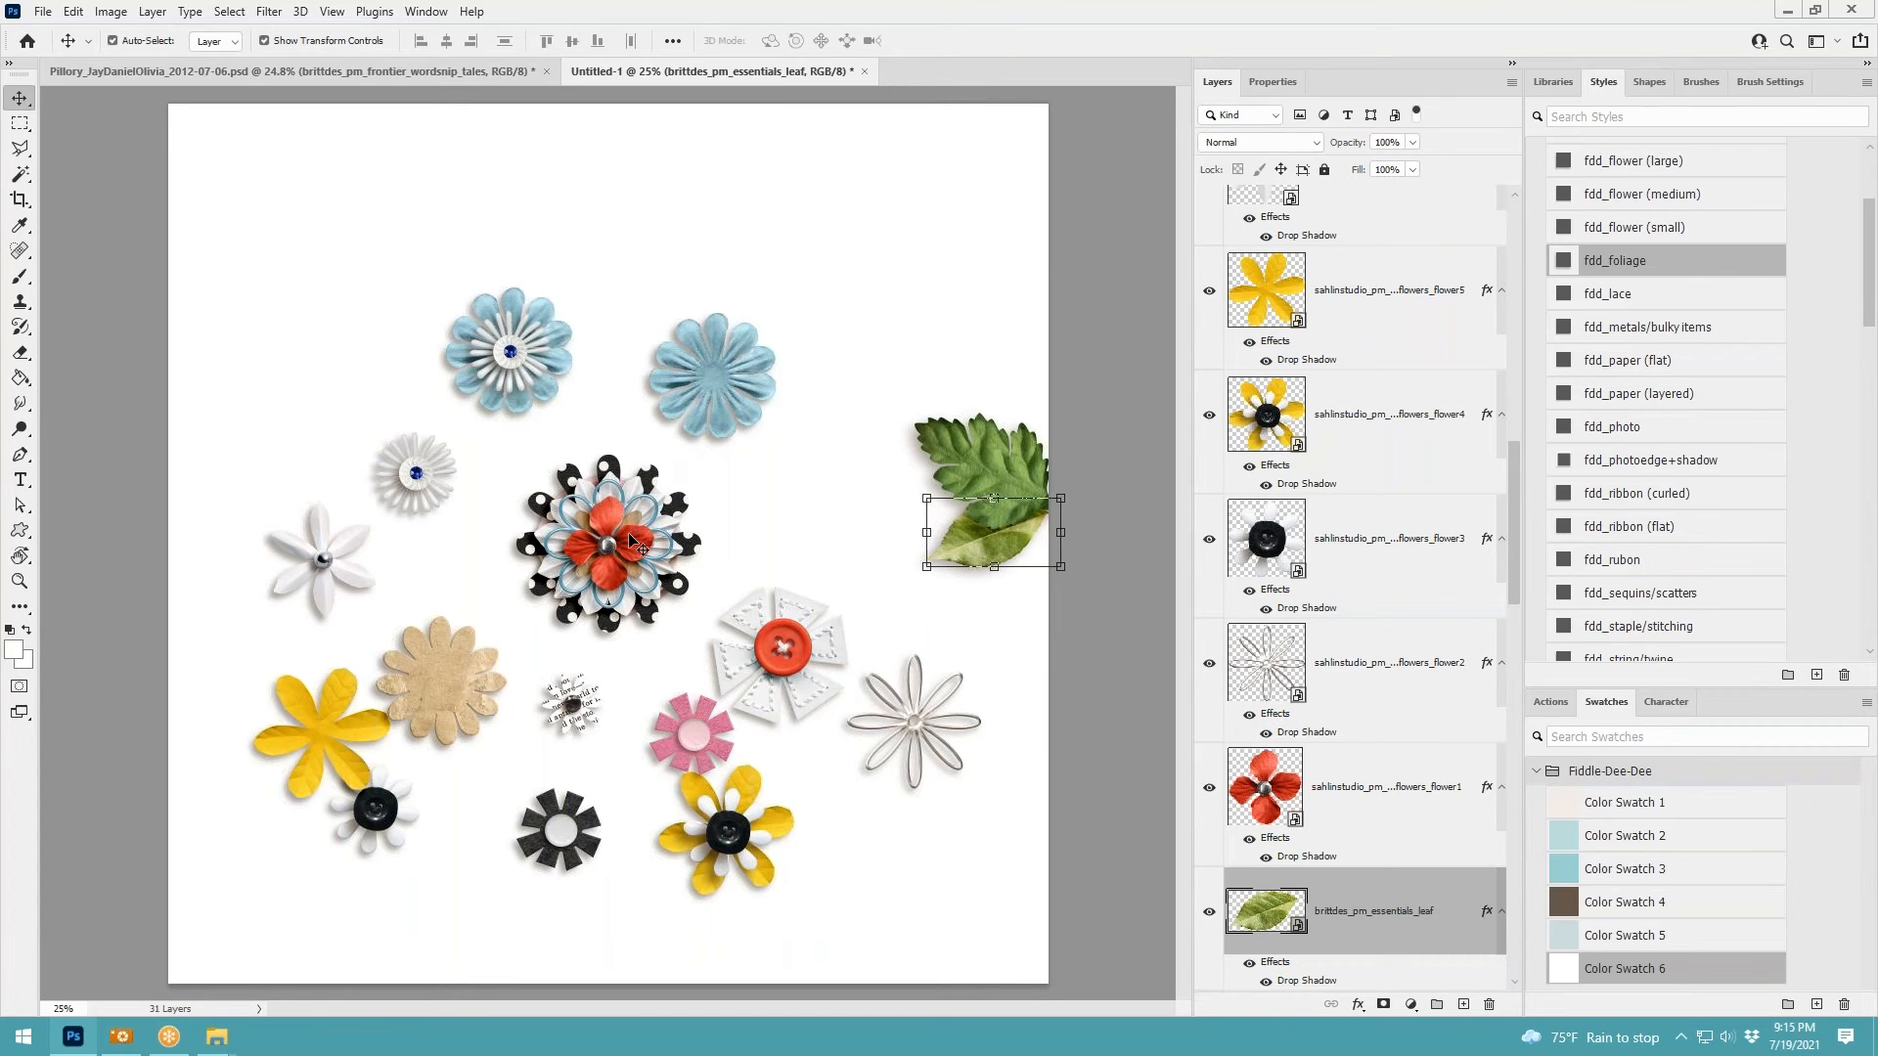
Separate the remaining stacked flowers across the canvas, putting the black polka-dot flower above the leaves at the page's right edge
left_click_drag(636, 542, 638, 242)
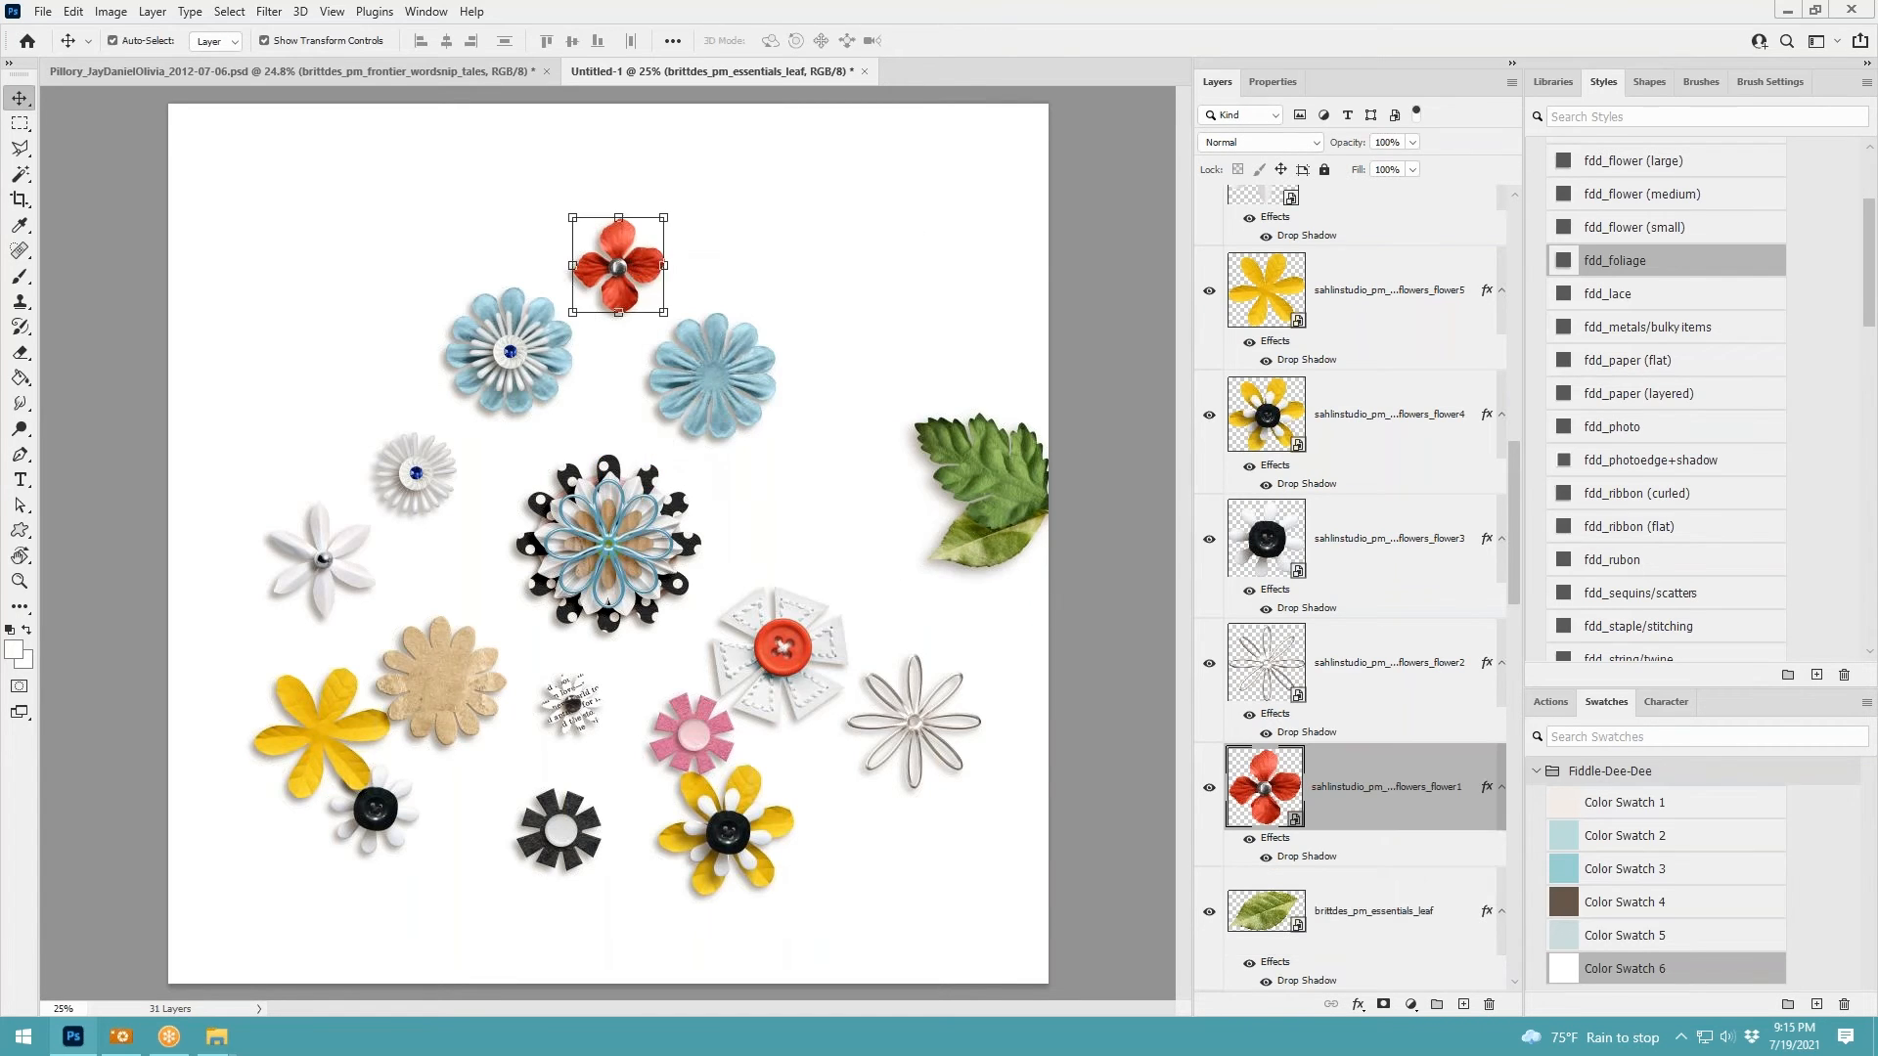
left_click_drag(624, 520, 510, 224)
left_click(614, 544, "ctrl")
left_click_drag(599, 550, 471, 918)
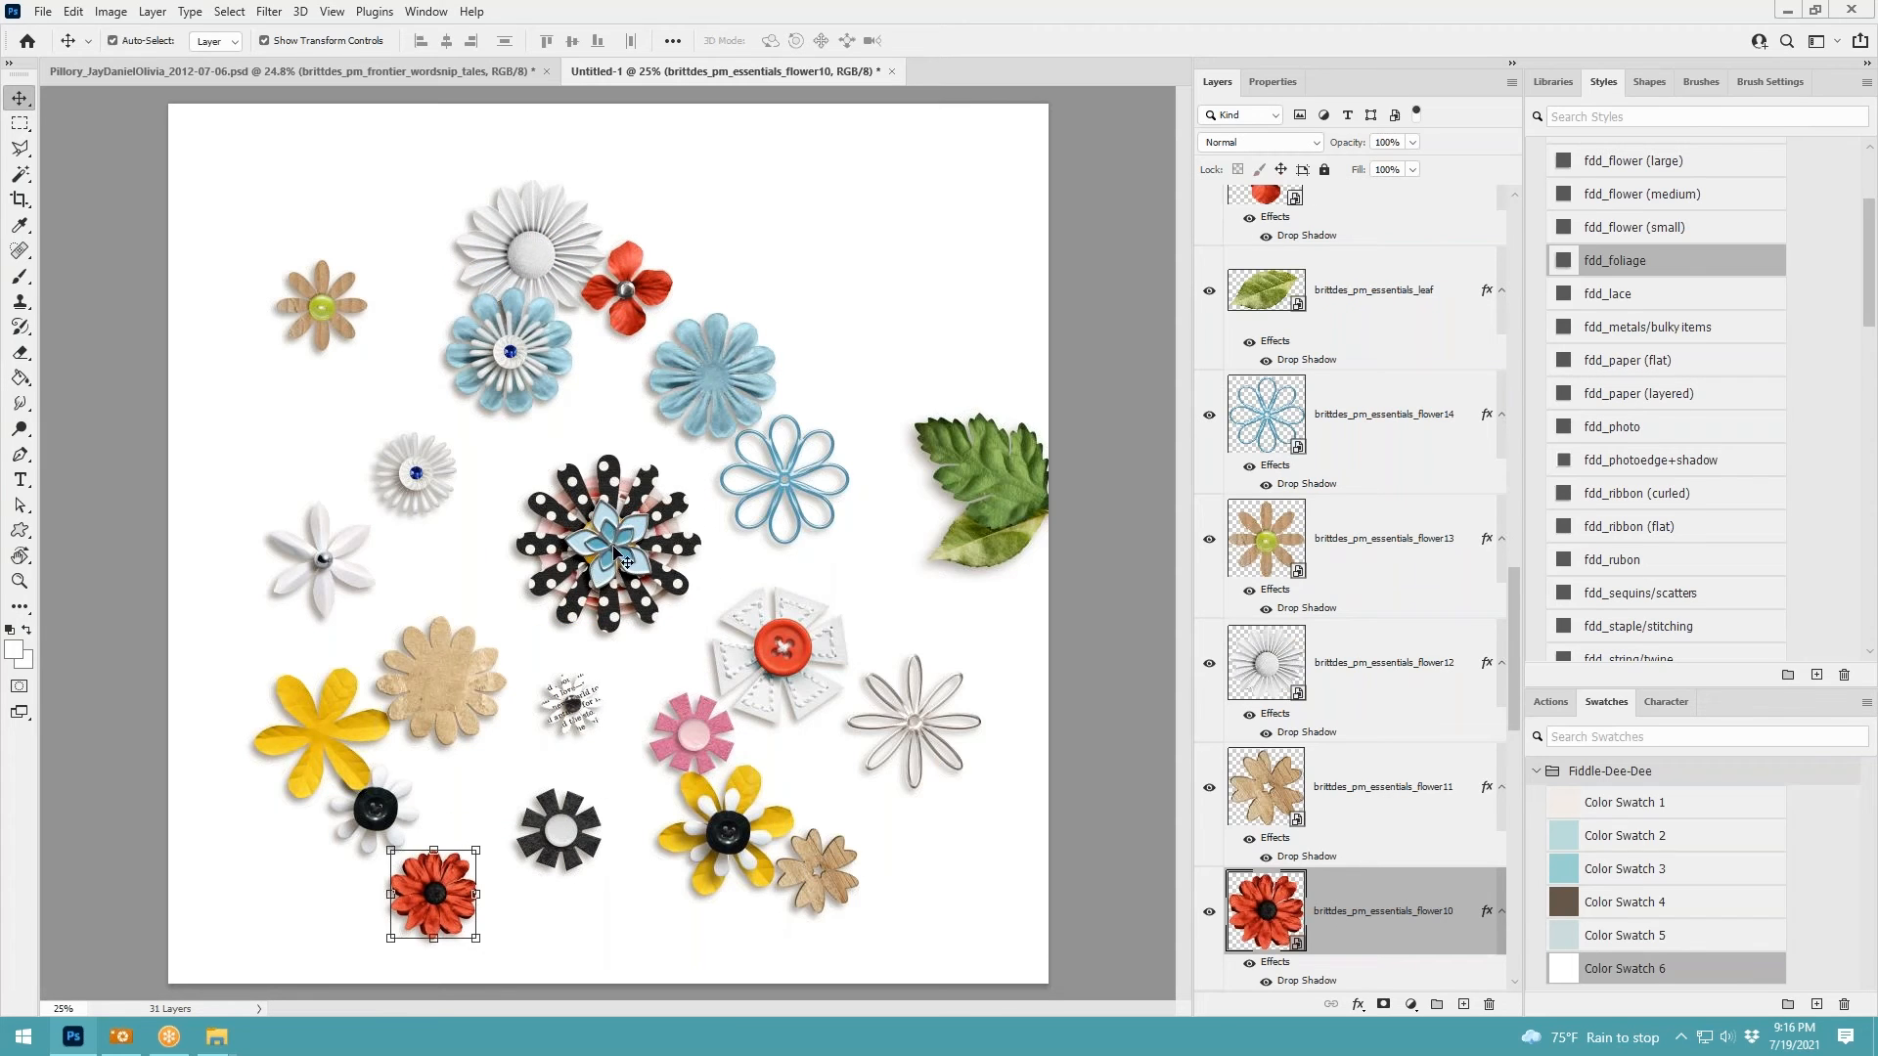
left_click_drag(617, 555, 477, 557)
left_click_drag(672, 494, 1081, 342)
left_click_drag(616, 539, 954, 605)
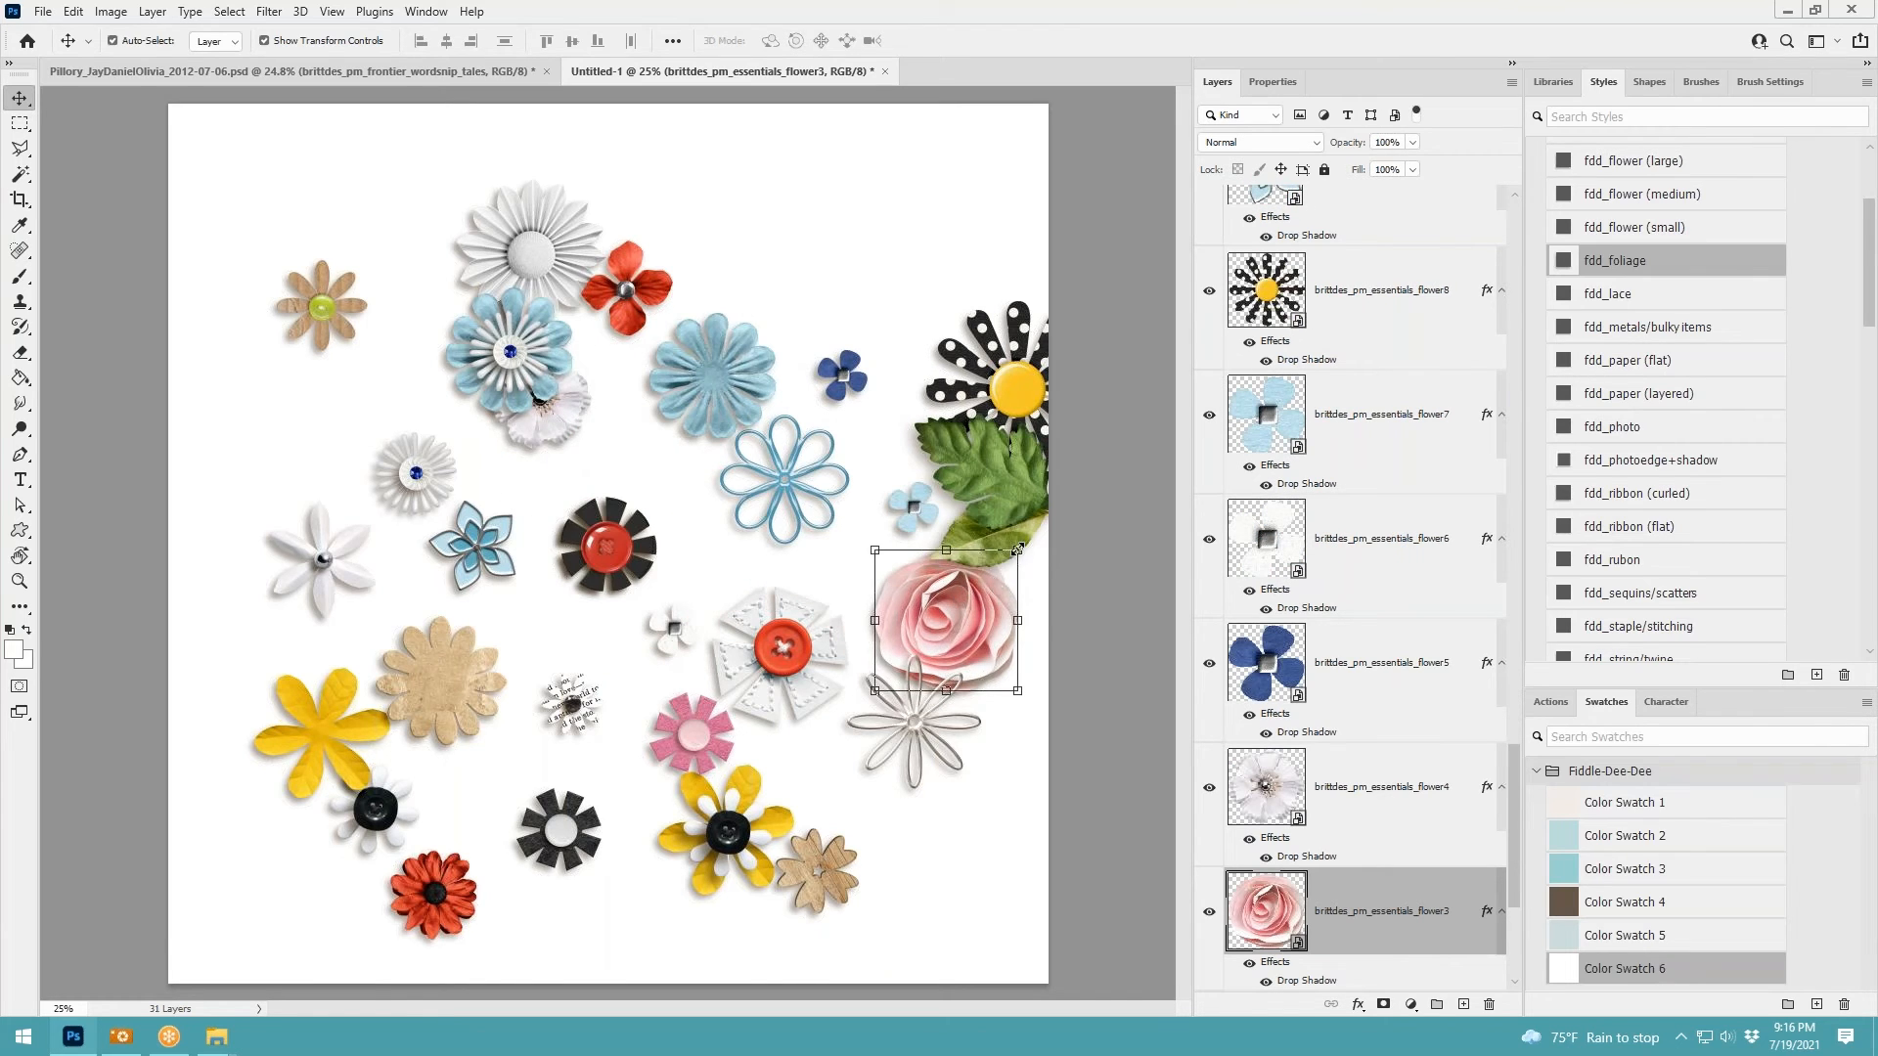
Scale the pink rose to 67.5% and set it beside the leaves, moving the small light blue flower under the blue outline flower
mouse_move(1018, 550)
left_mouse_down()
mouse_move(972, 595)
mouse_move(1038, 555)
mouse_move(1020, 569)
left_mouse_up()
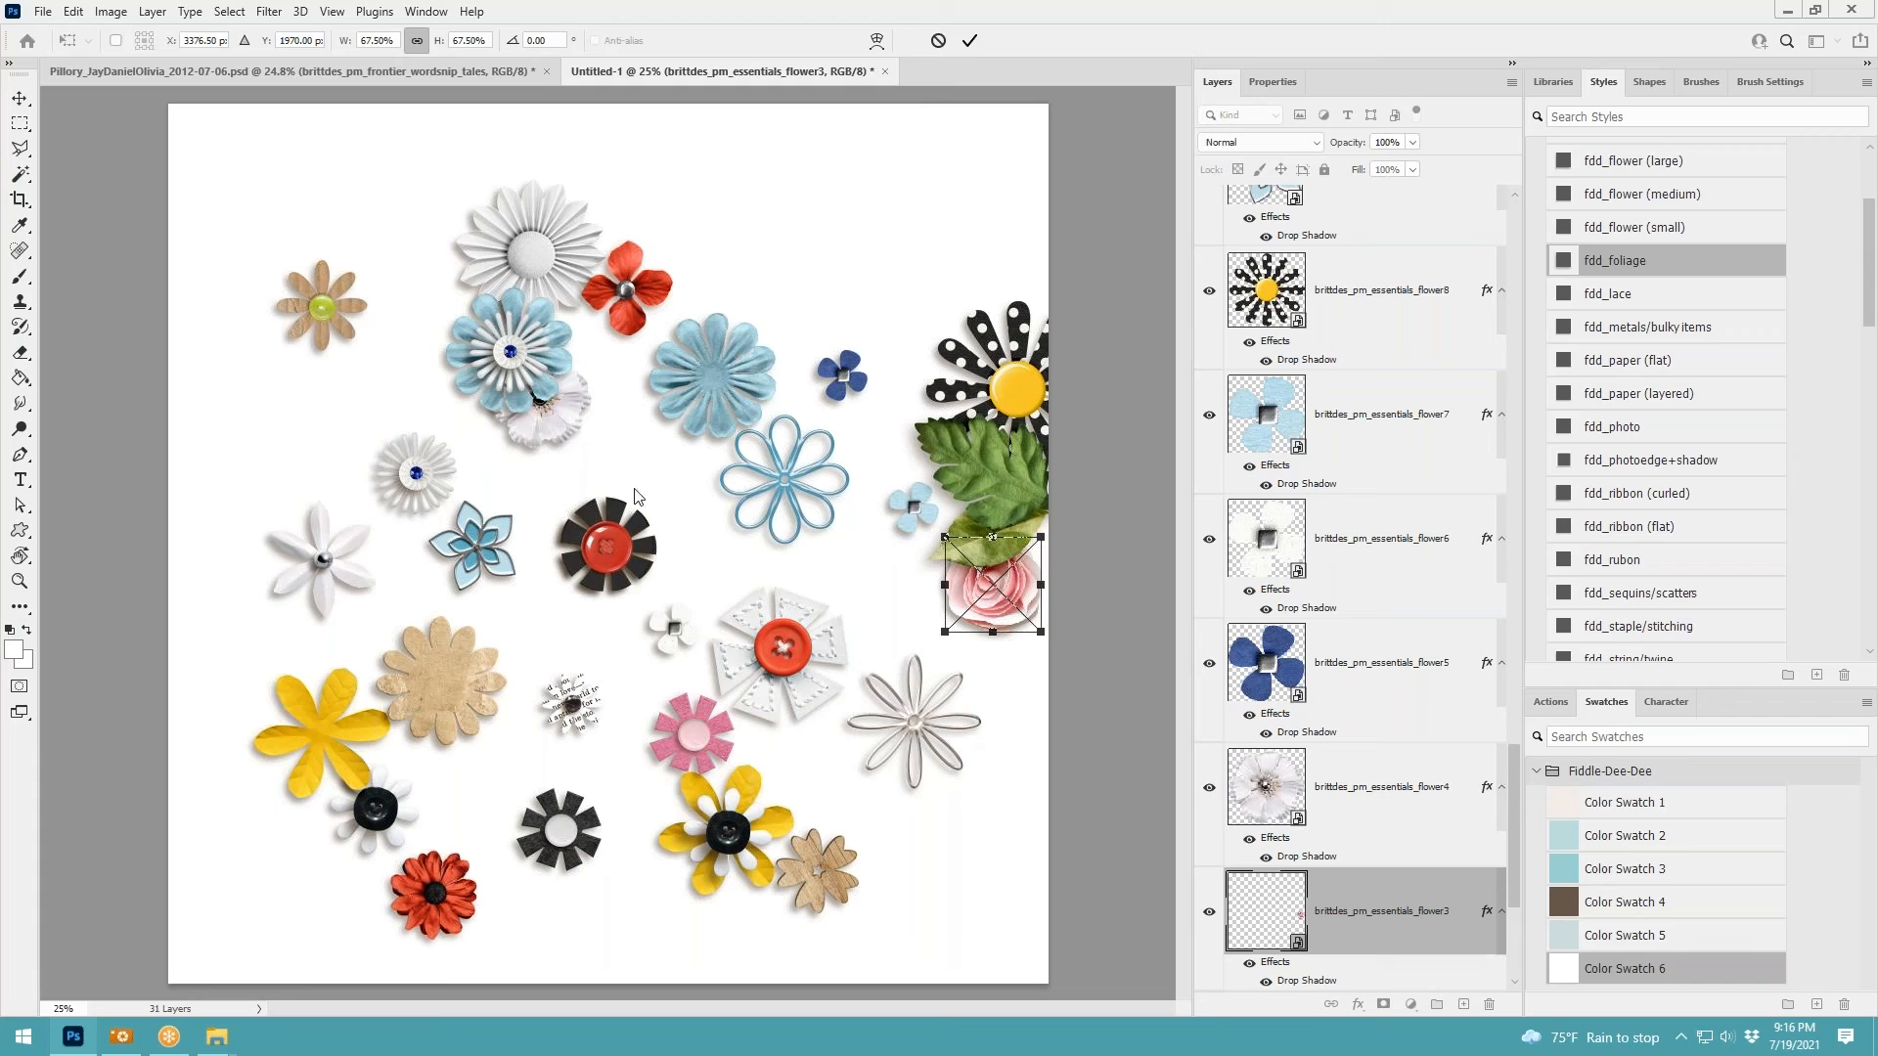
left_click(969, 43)
left_click_drag(934, 519, 816, 560)
left_click_drag(1015, 606, 909, 568)
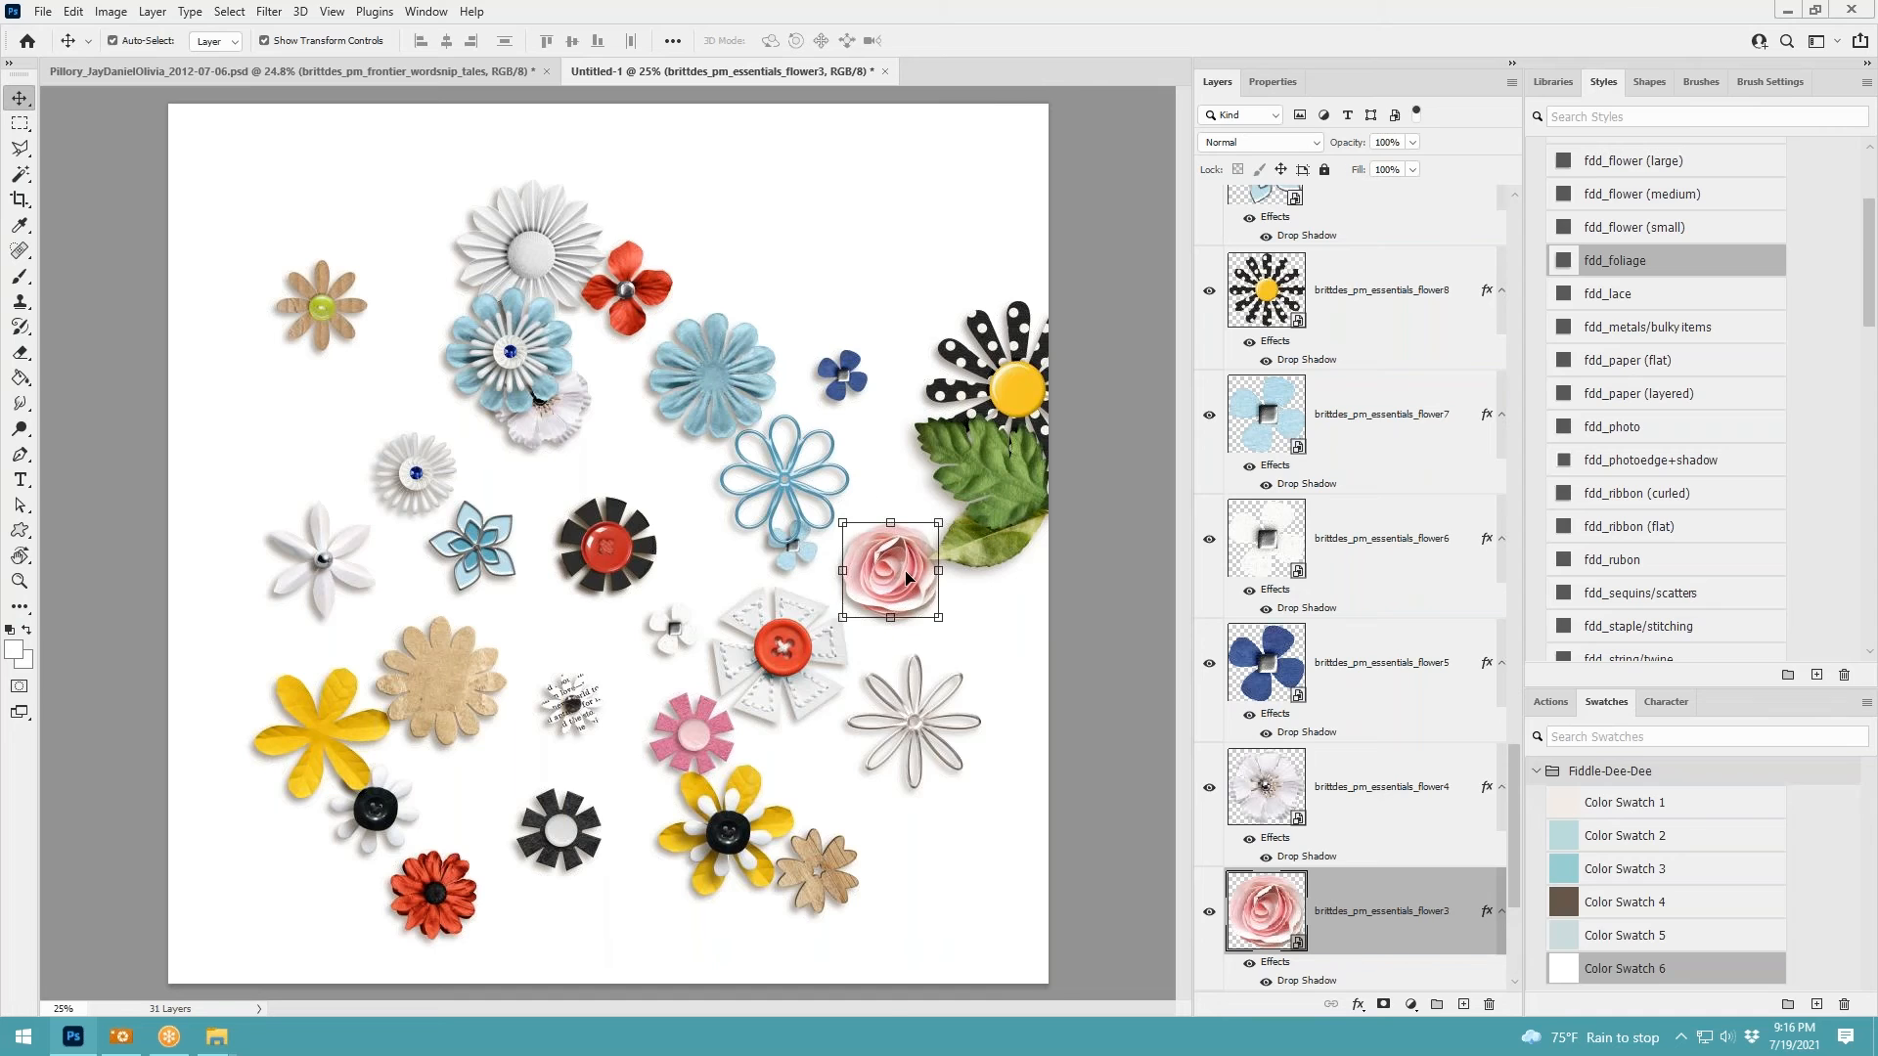
Place the pink rose over the two leaves, bring its layer to the front and apply the fdd_flower (large) style
scroll(909, 573, "up", 5)
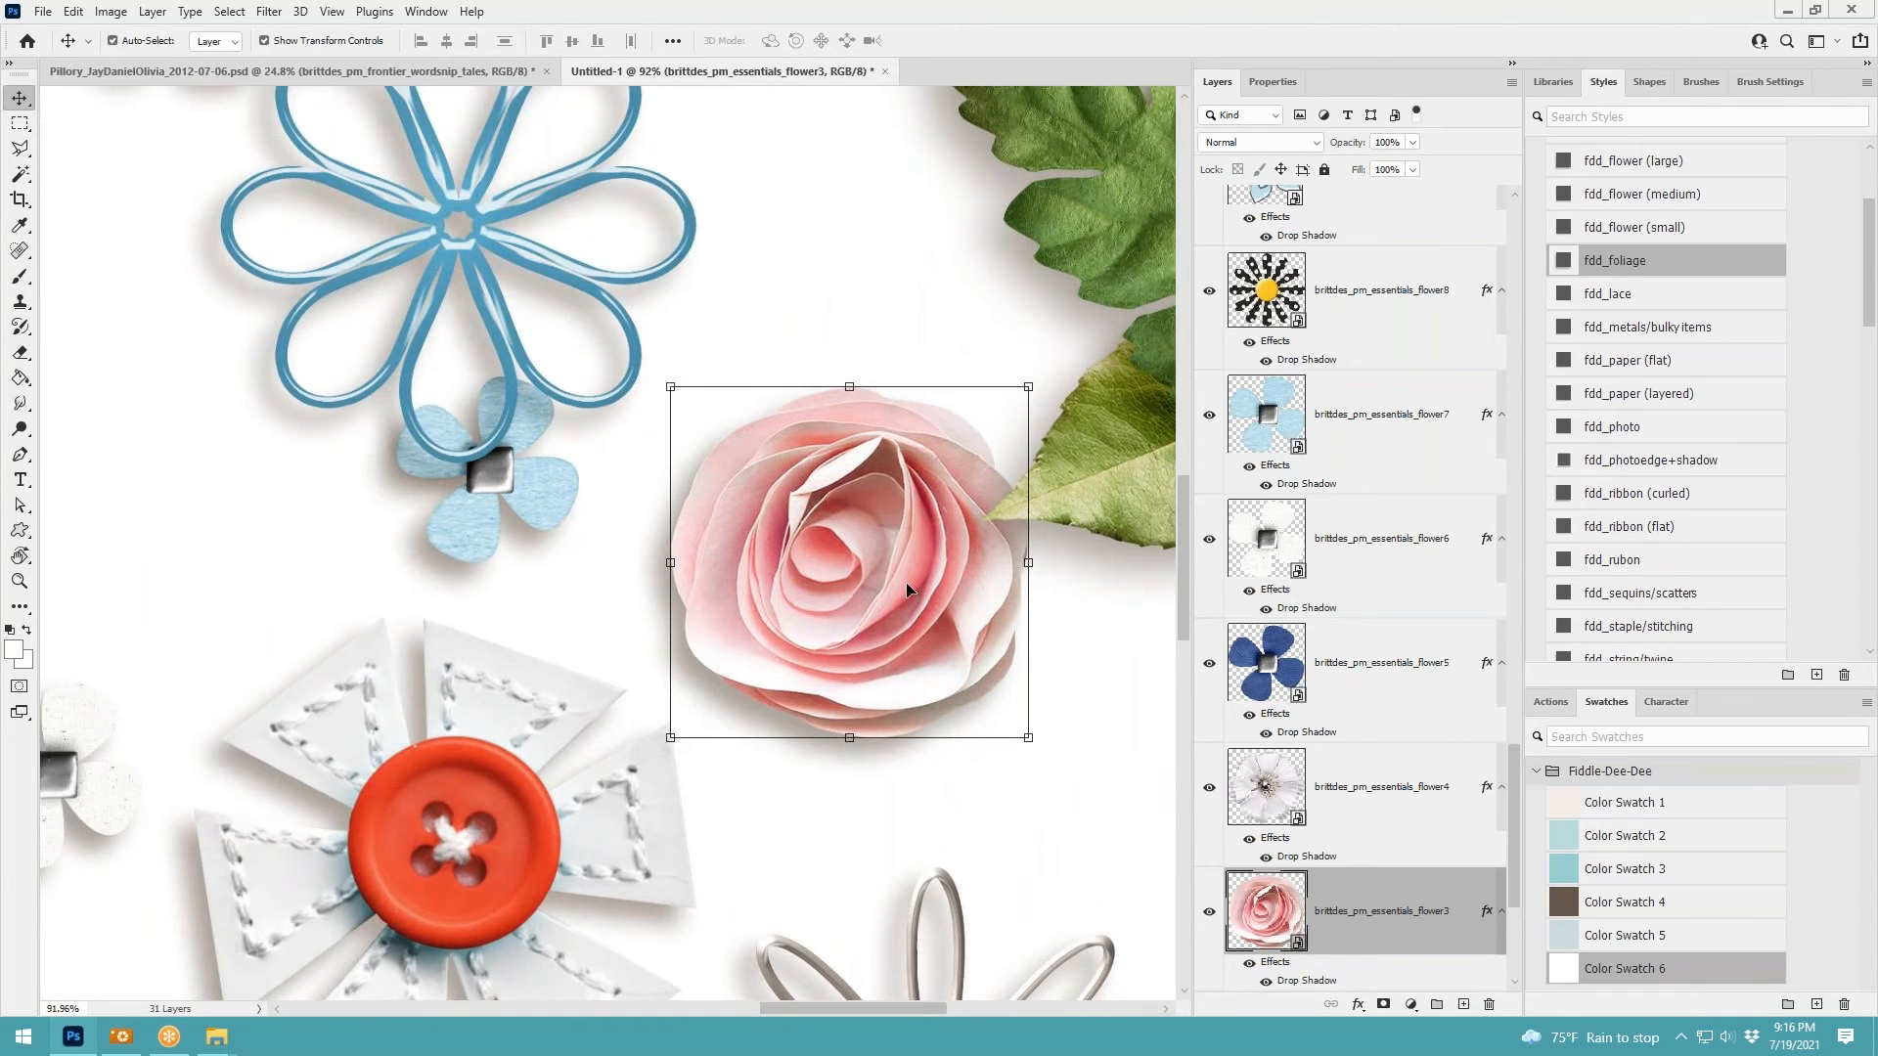
scroll(906, 583, "down", 5)
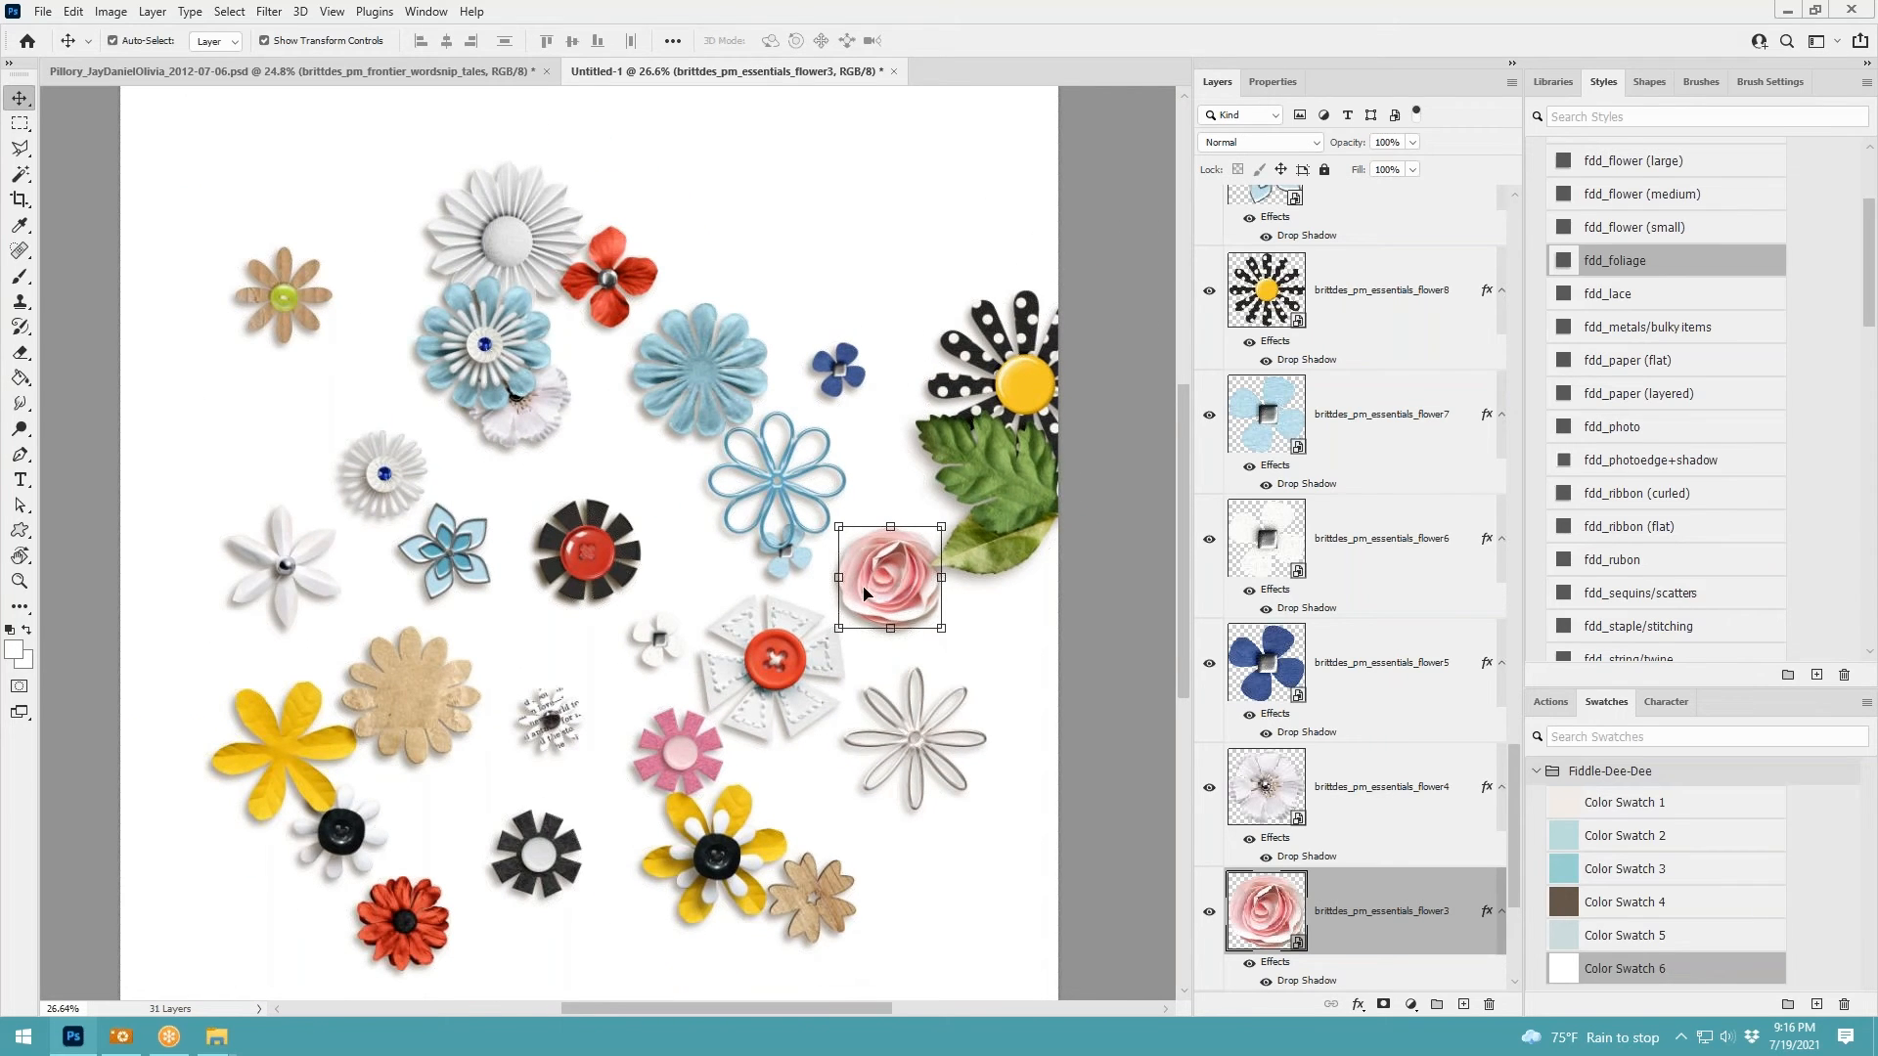
scroll(797, 430, "down", 1)
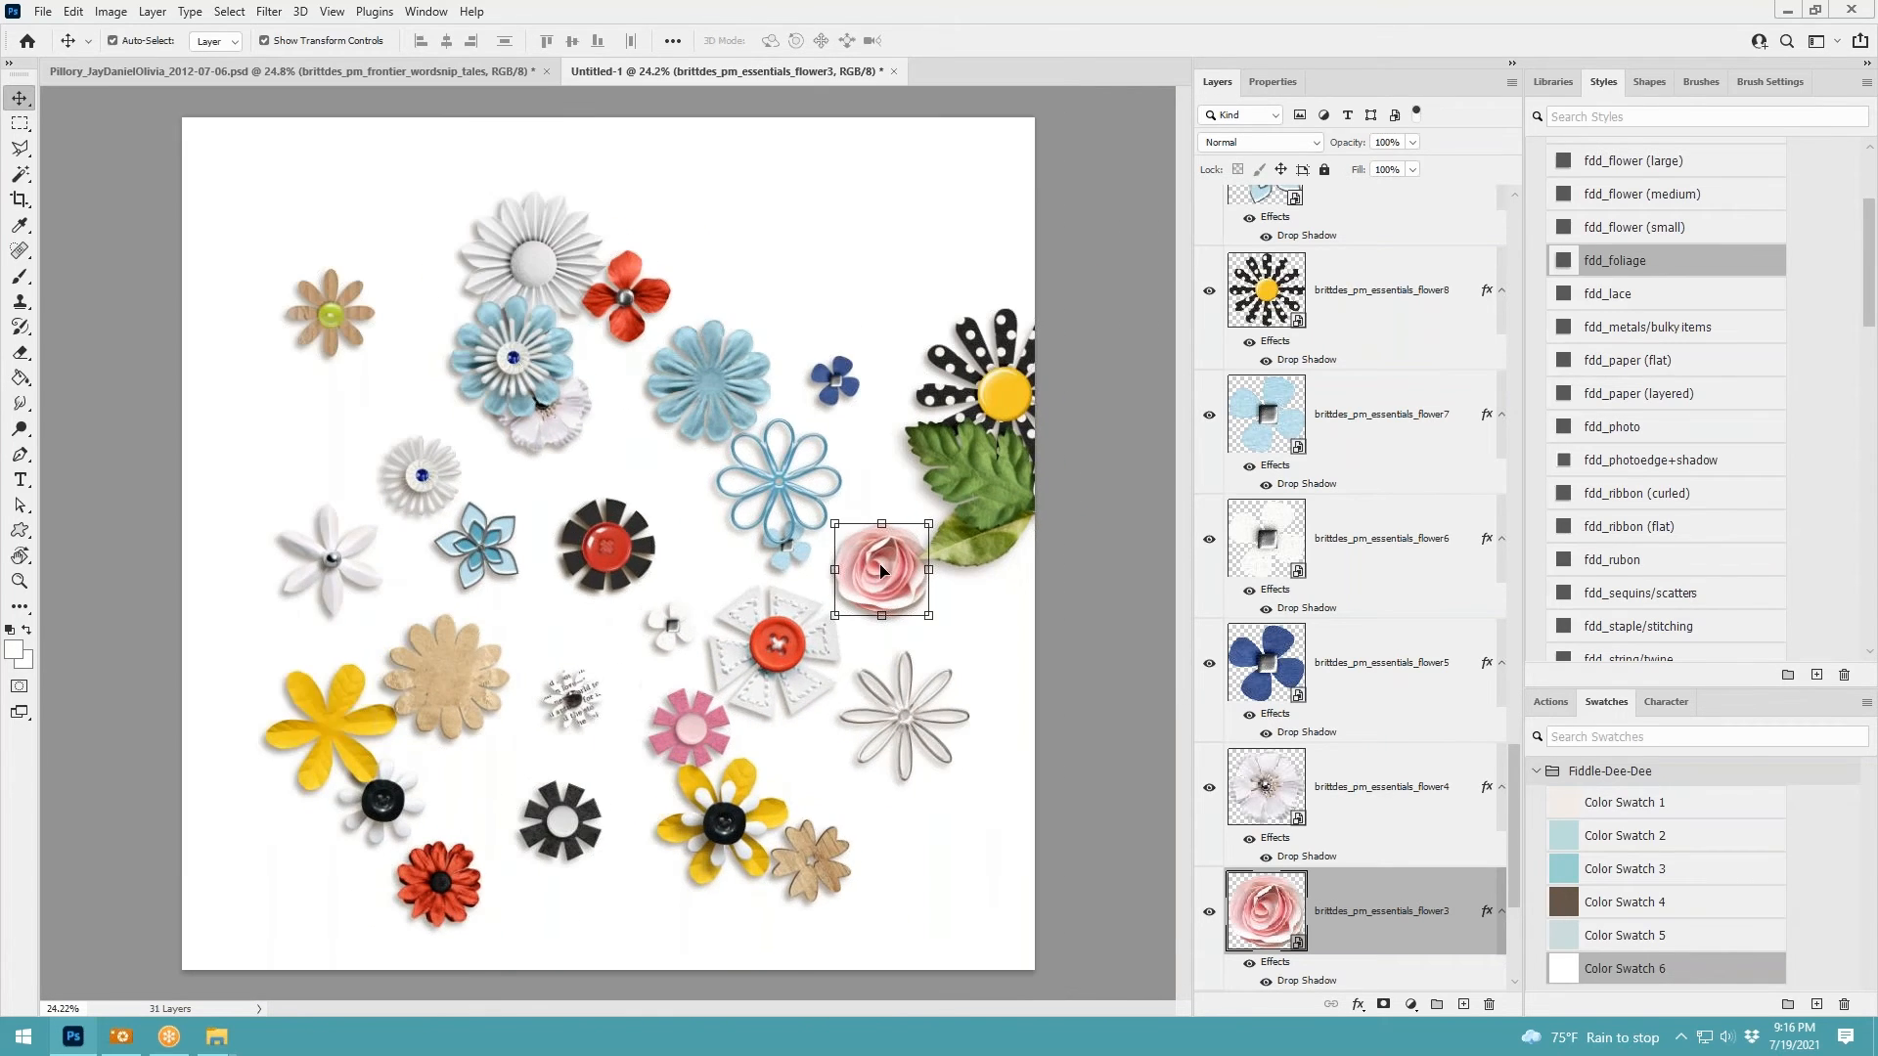
left_click_drag(896, 583, 1006, 501)
key("ctrl+shift+bracketright")
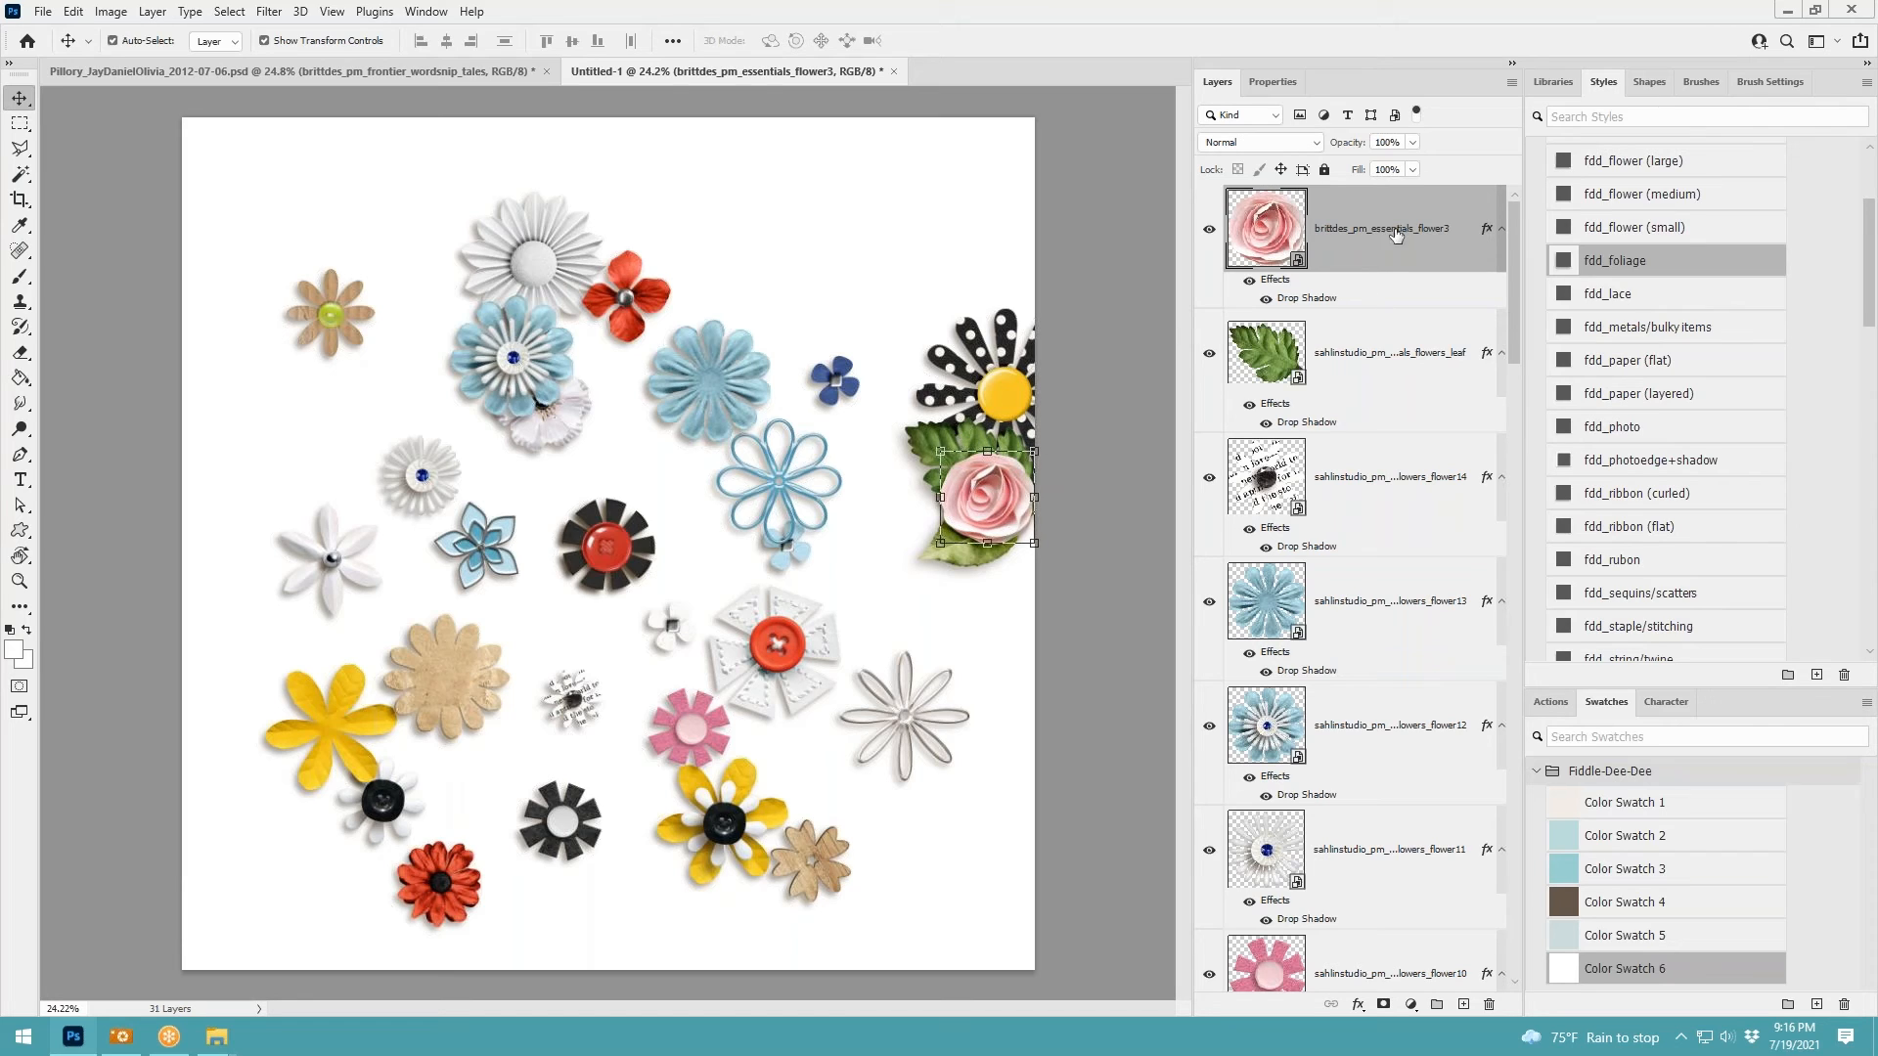
left_click(1656, 166)
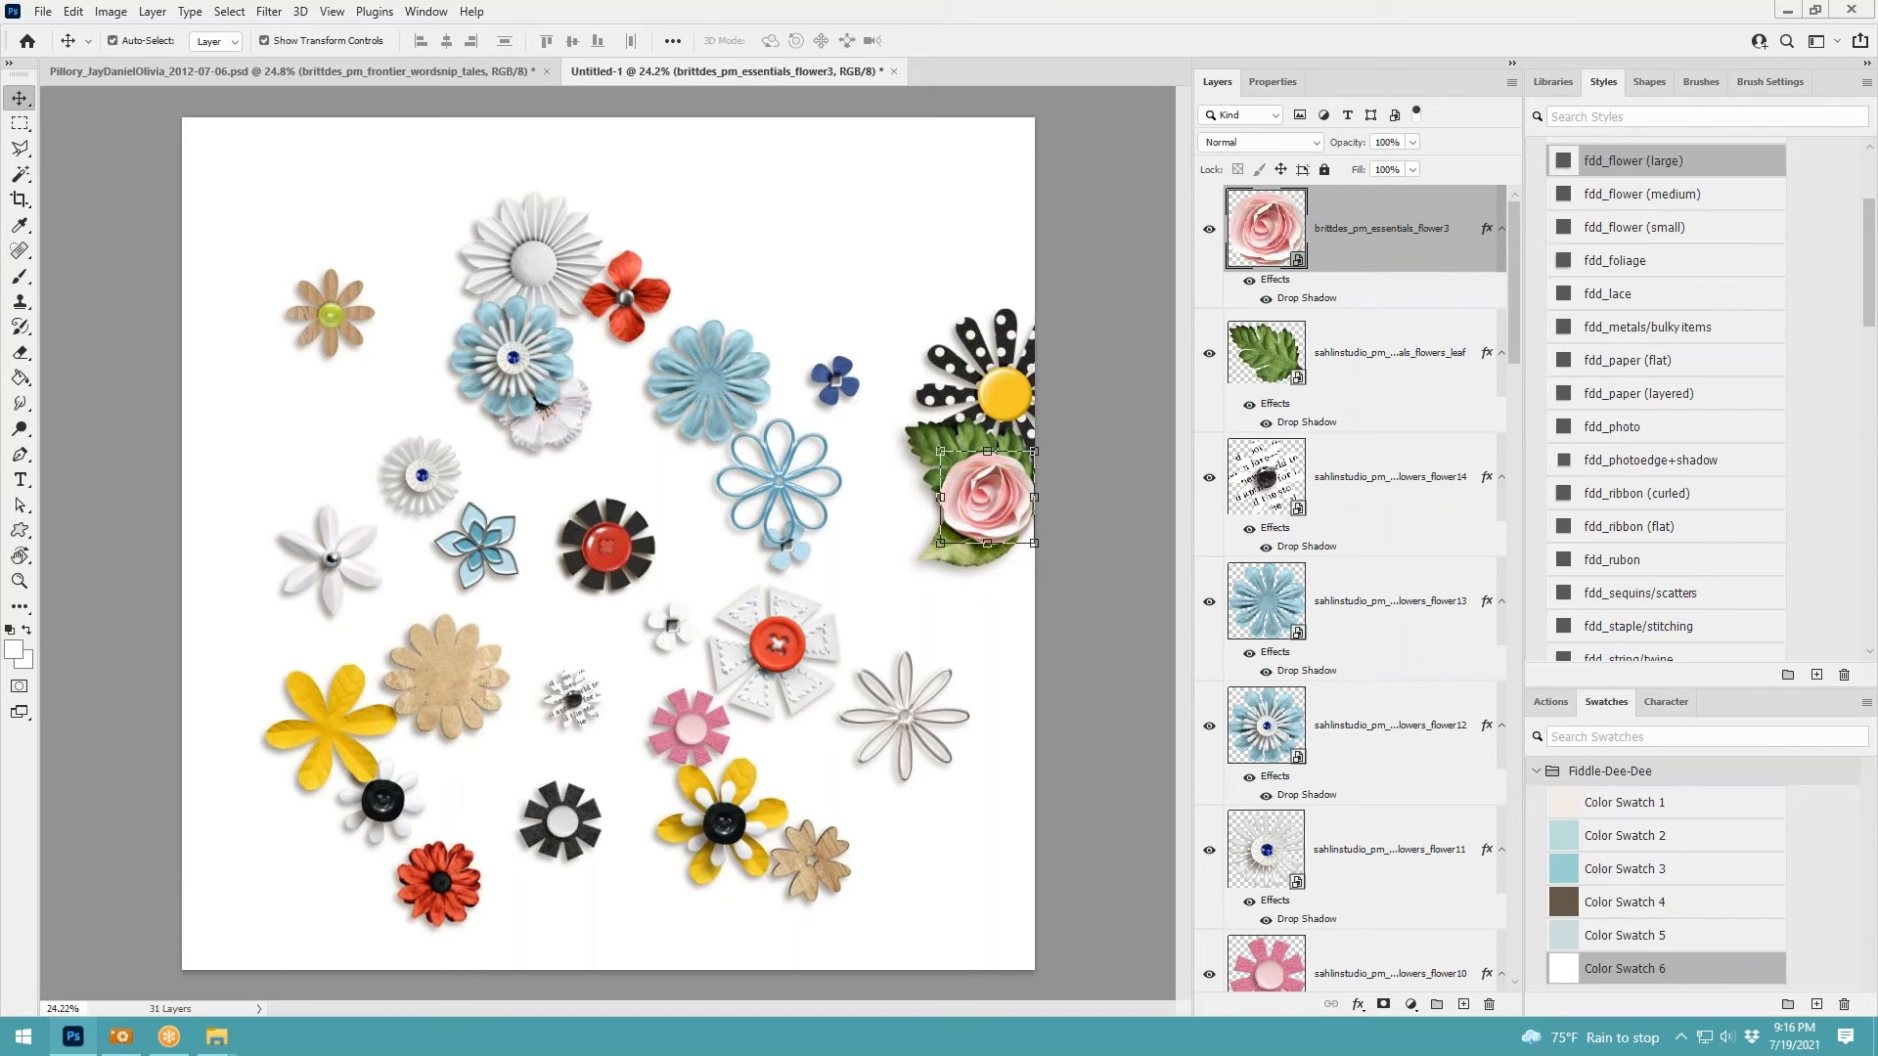
Scale the black polka-dot flower to 75.02%, and place the white pleated flower above it at a reduced size
left_click(1056, 323)
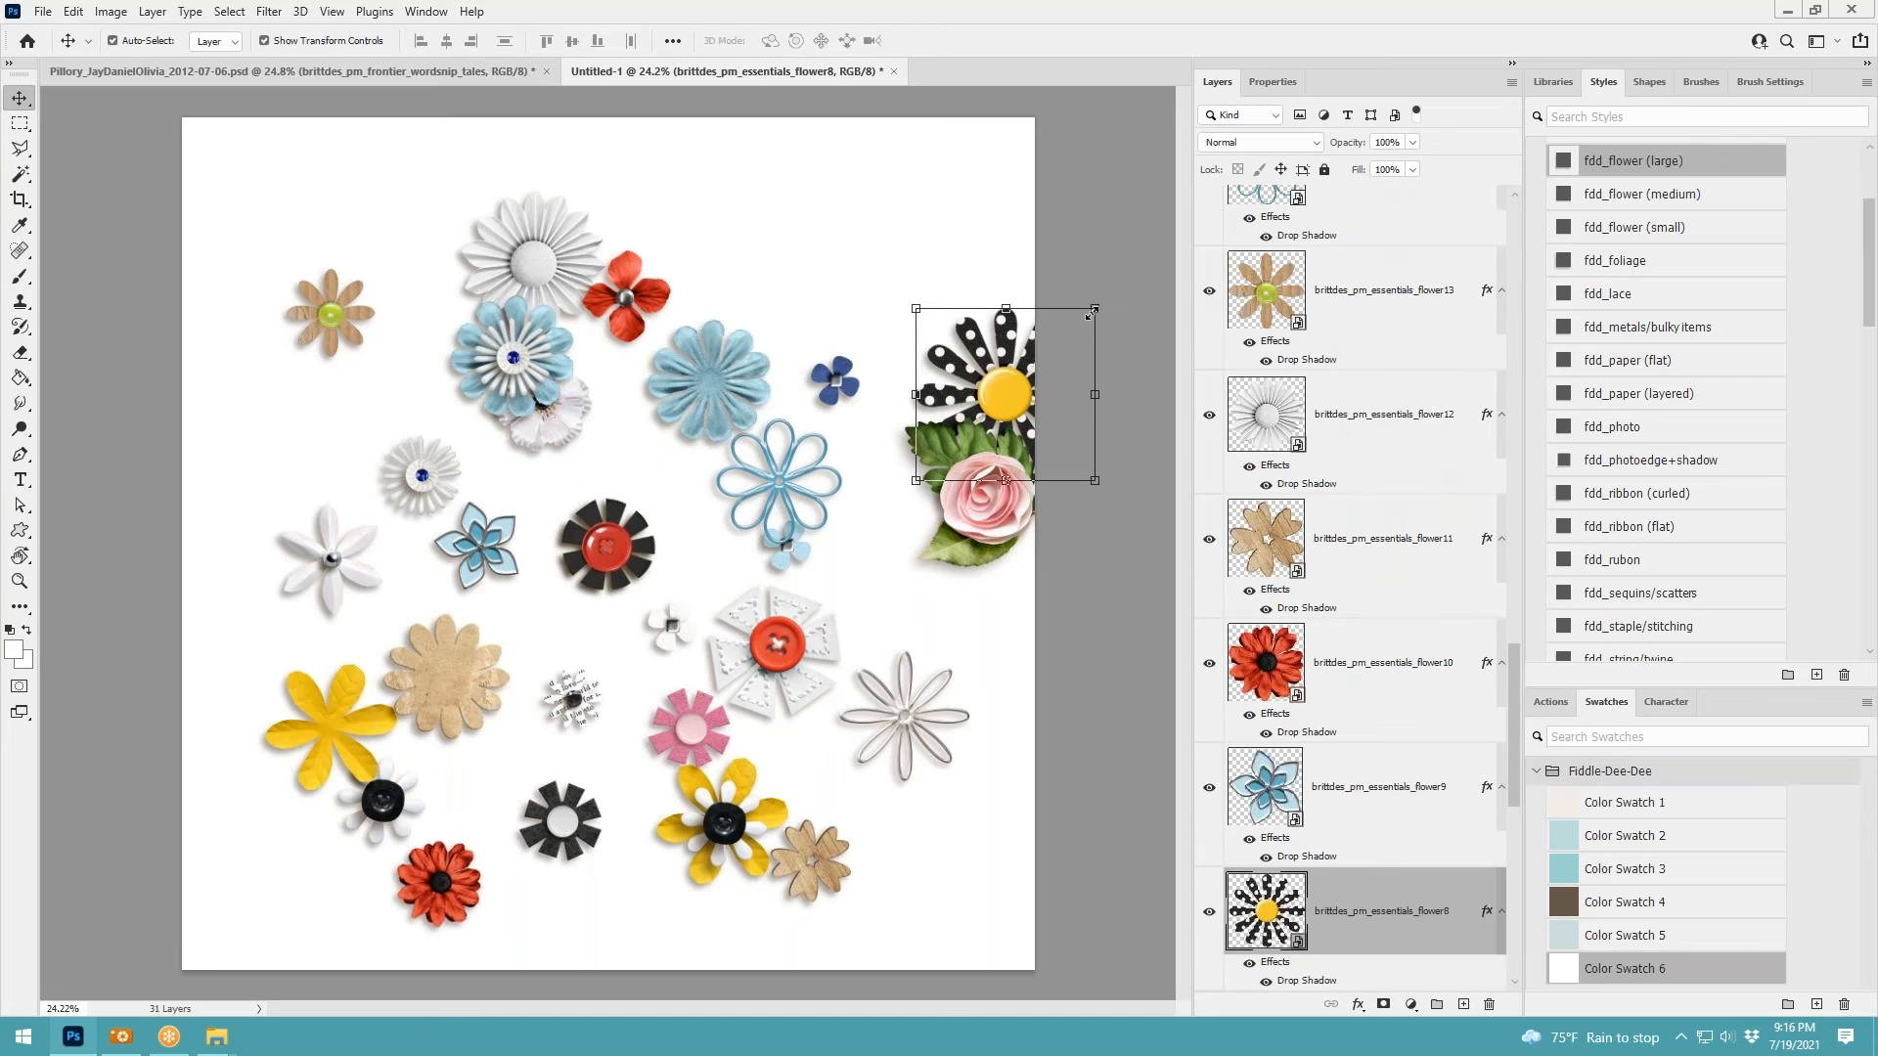
left_click_drag(1091, 314, 1073, 342)
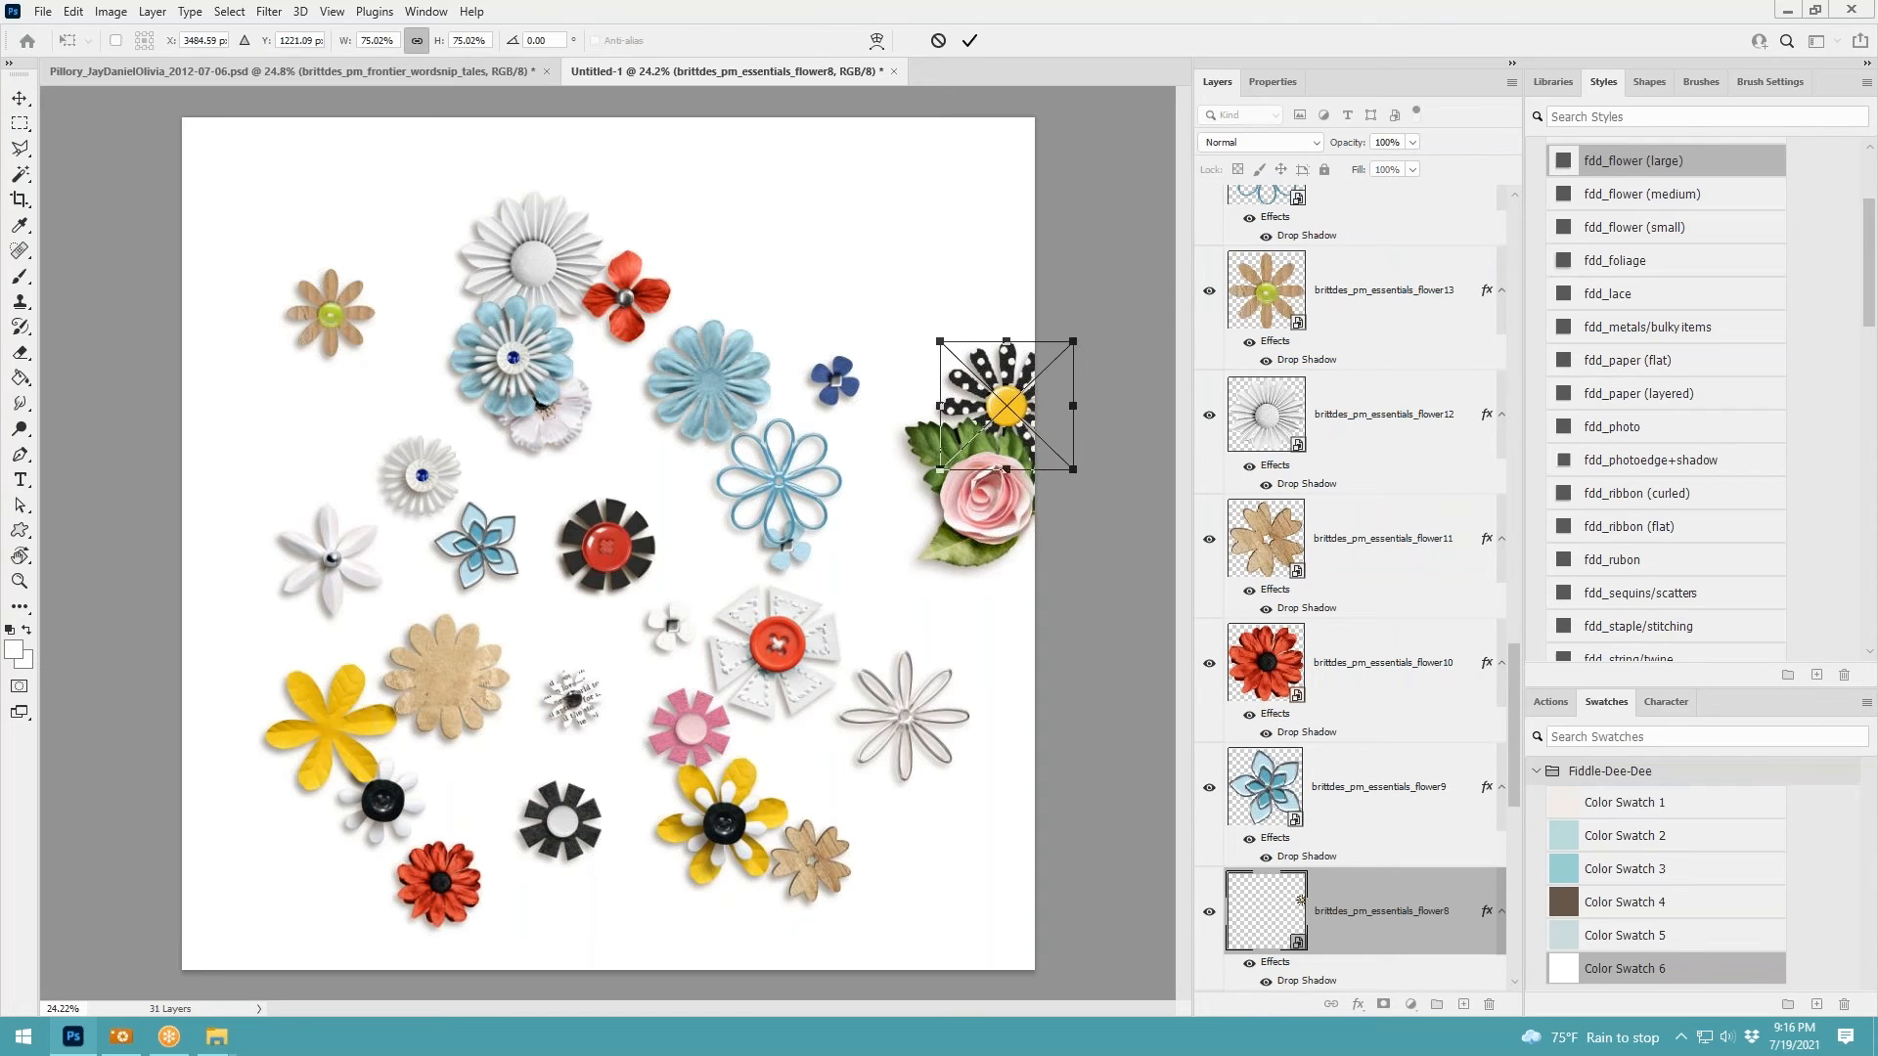
left_click(969, 40)
left_click_drag(543, 250, 1007, 307)
key("ctrl+t")
left_click_drag(1082, 213, 1018, 280)
left_click(970, 40)
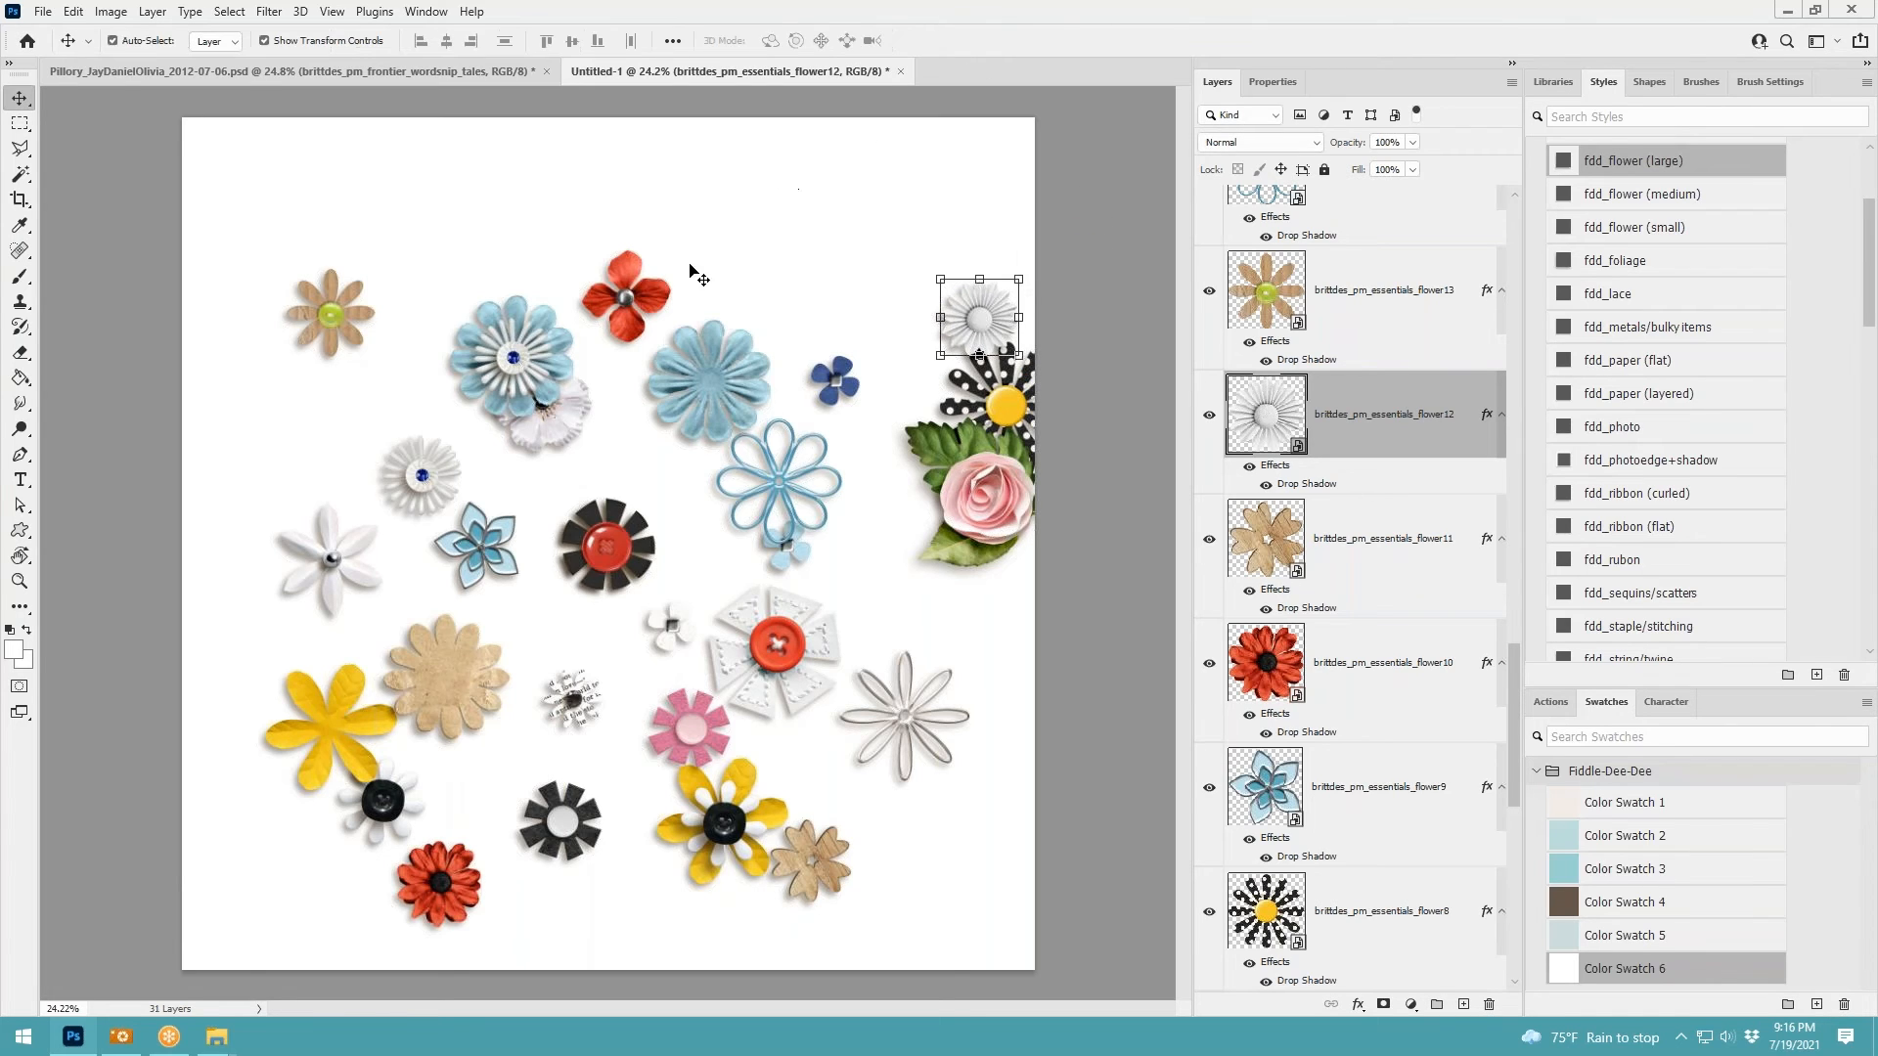
Tuck the reduced red flower and dark blue flower beside the polka-dot flower, and place the two large light blue flowers at the page edge
left_click_drag(656, 294, 947, 383)
mouse_move(979, 339)
left_mouse_down()
mouse_move(948, 371)
mouse_move(985, 371)
mouse_move(940, 406)
mouse_move(971, 362)
mouse_move(948, 343)
left_mouse_up()
left_click(969, 41)
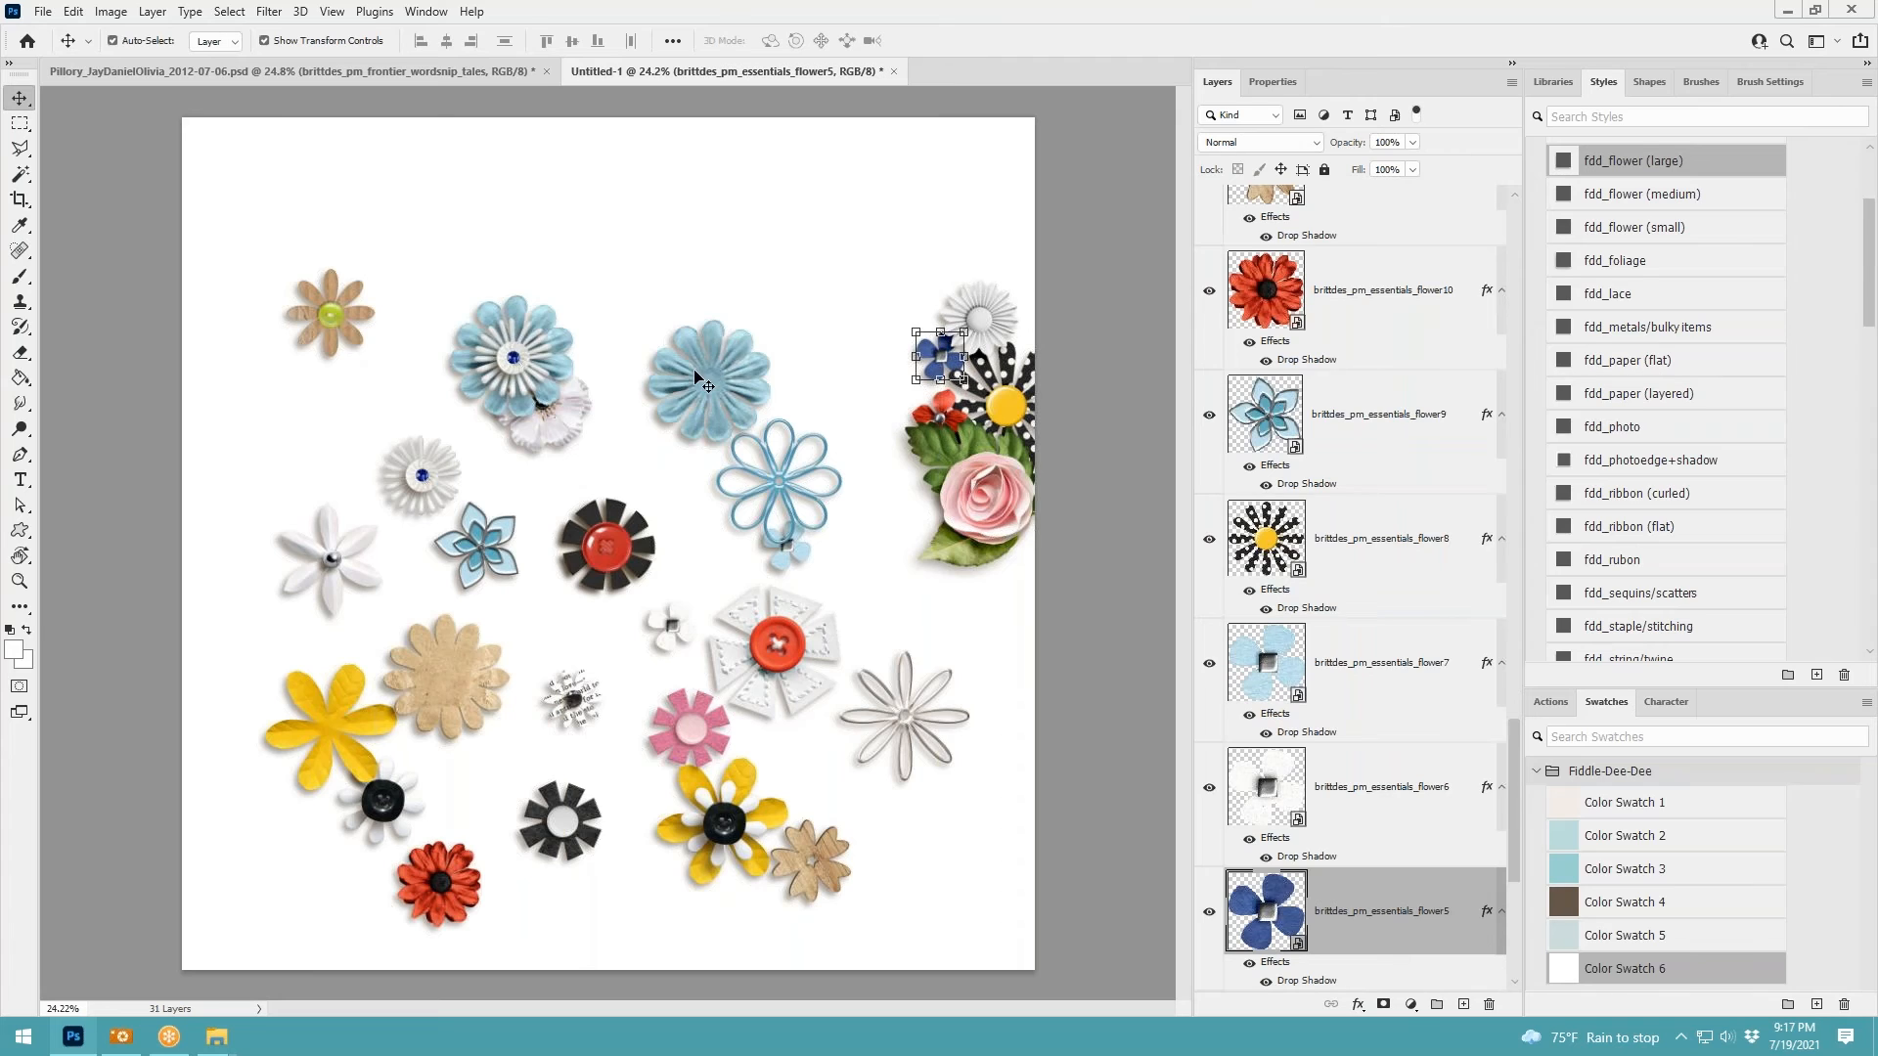
left_click_drag(702, 379, 1031, 284)
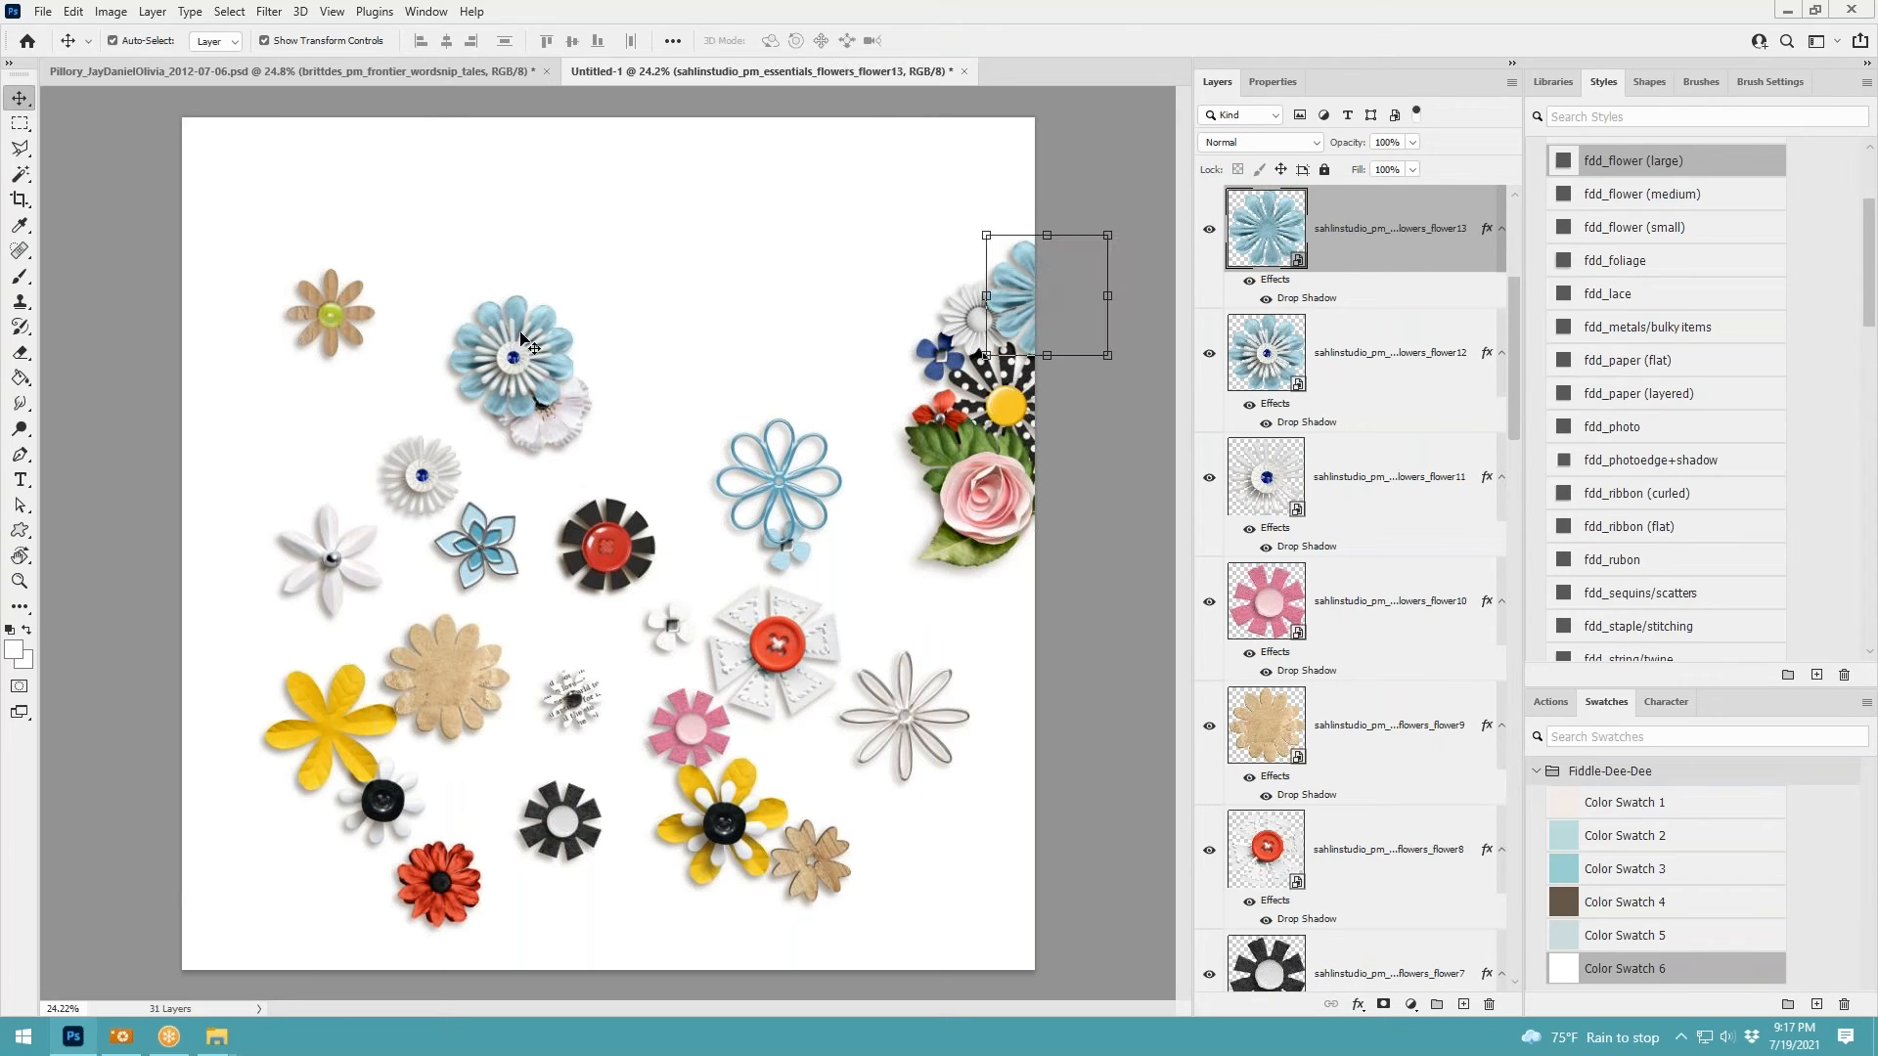
left_click_drag(523, 348, 1028, 564)
Scale the white ruffled flower to 68.95% beside the rose, and place the white flower with the blue center at the cluster's lower end
left_click_drag(587, 408, 947, 467)
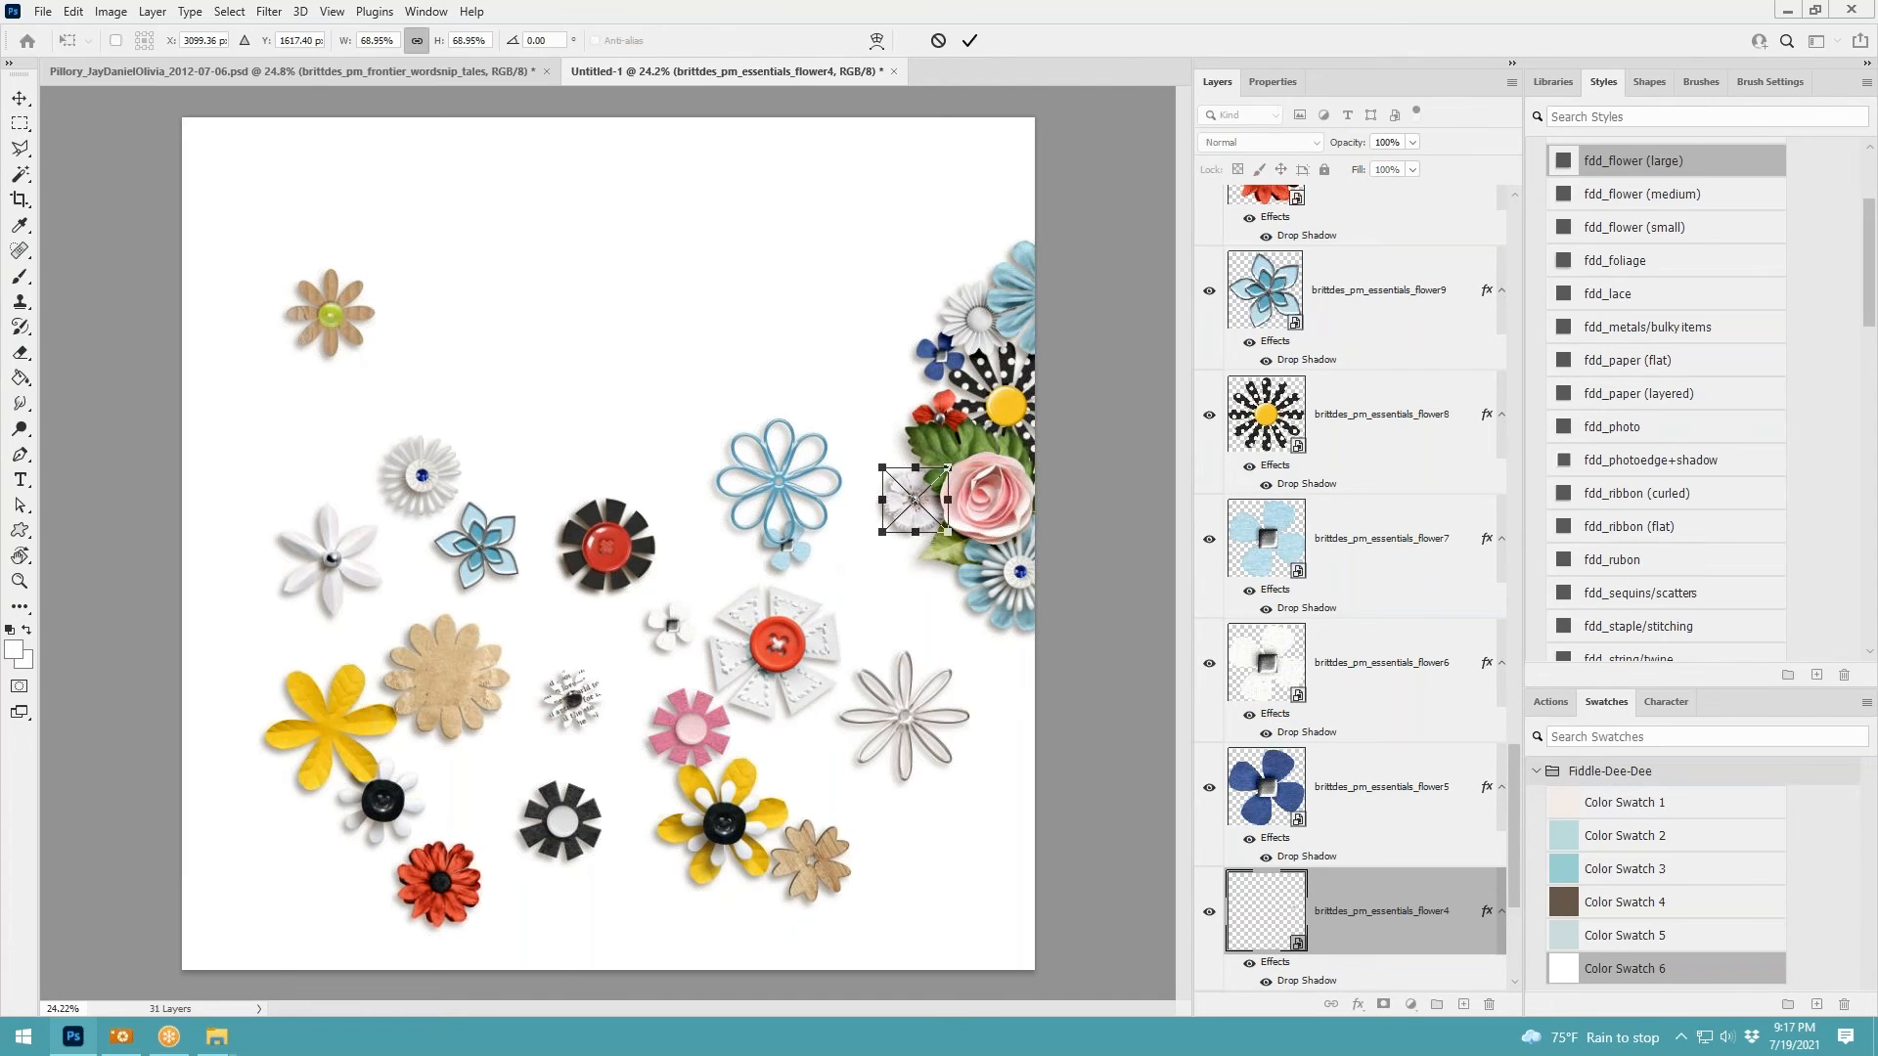
left_click(971, 42)
left_click_drag(422, 479, 960, 639)
Position the white wire-petal flower around the white ruffled flower and move its layer below the ruffled flower's layer
left_click_drag(919, 747, 929, 531)
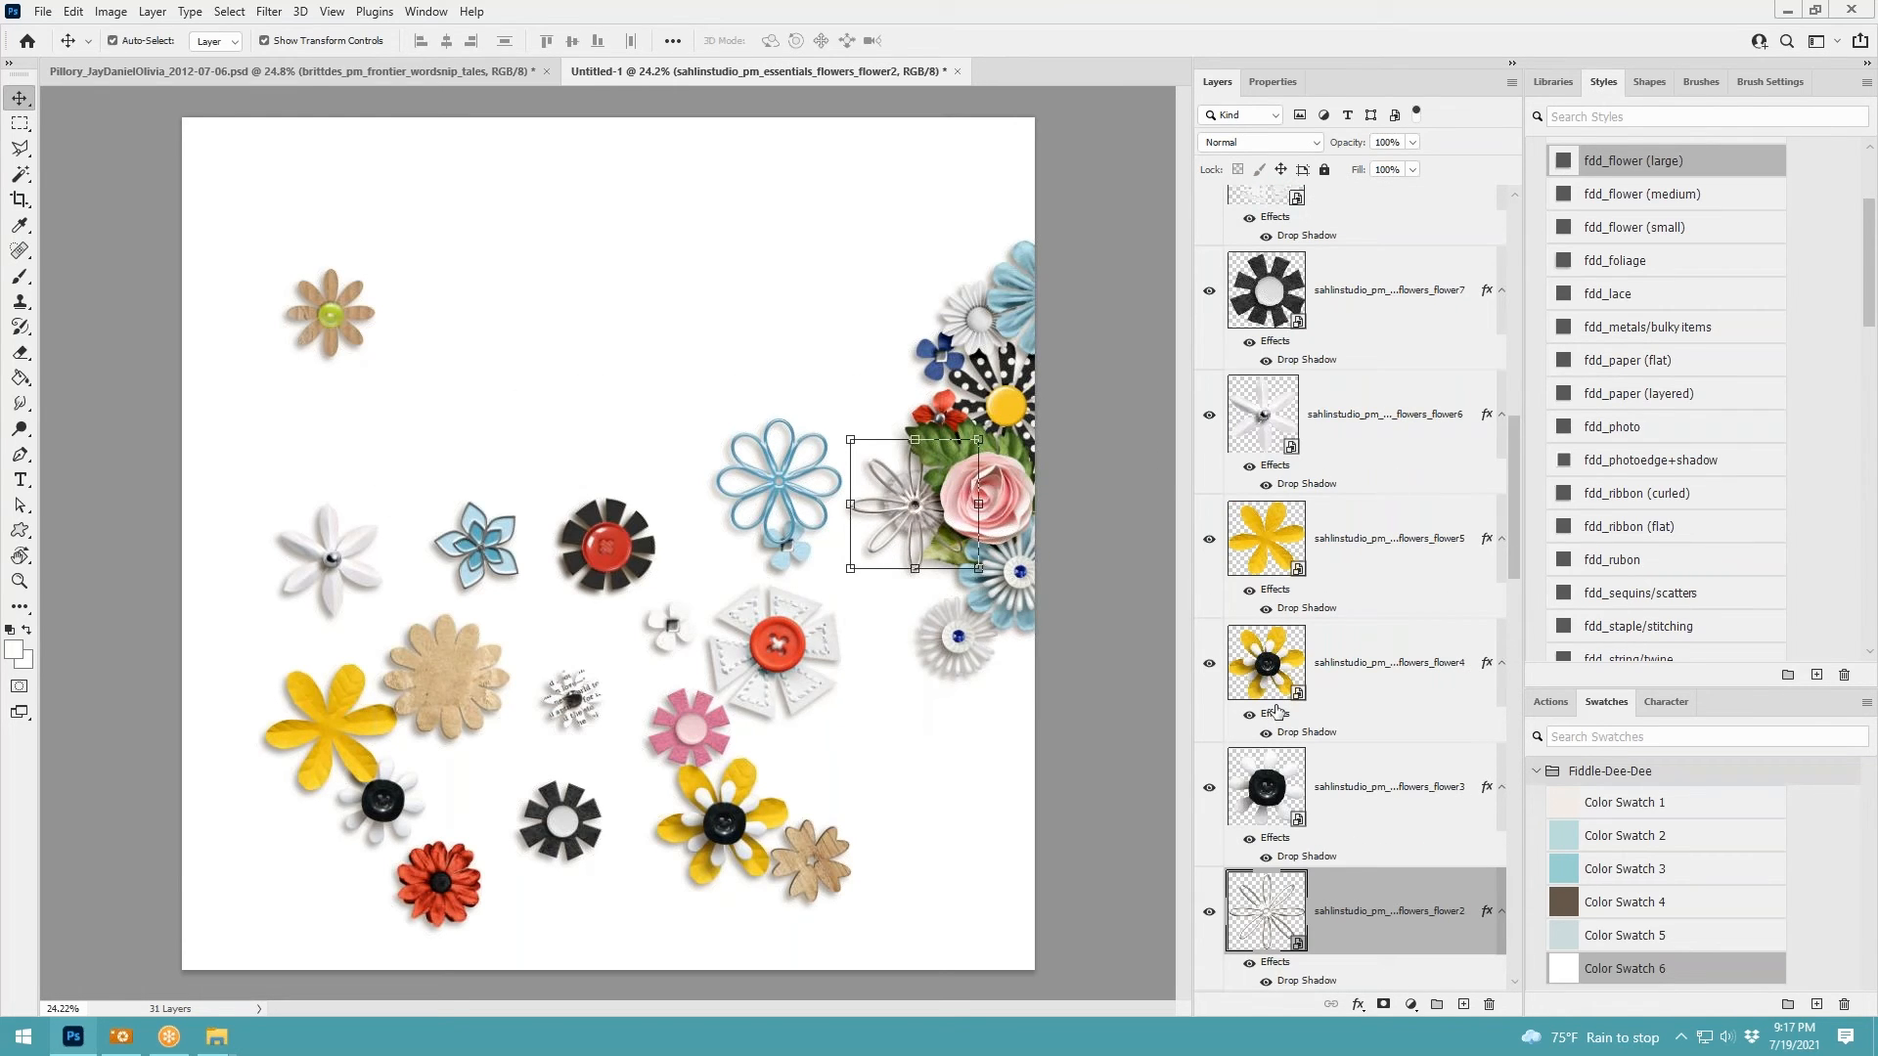
scroll(1392, 544, "down", 3)
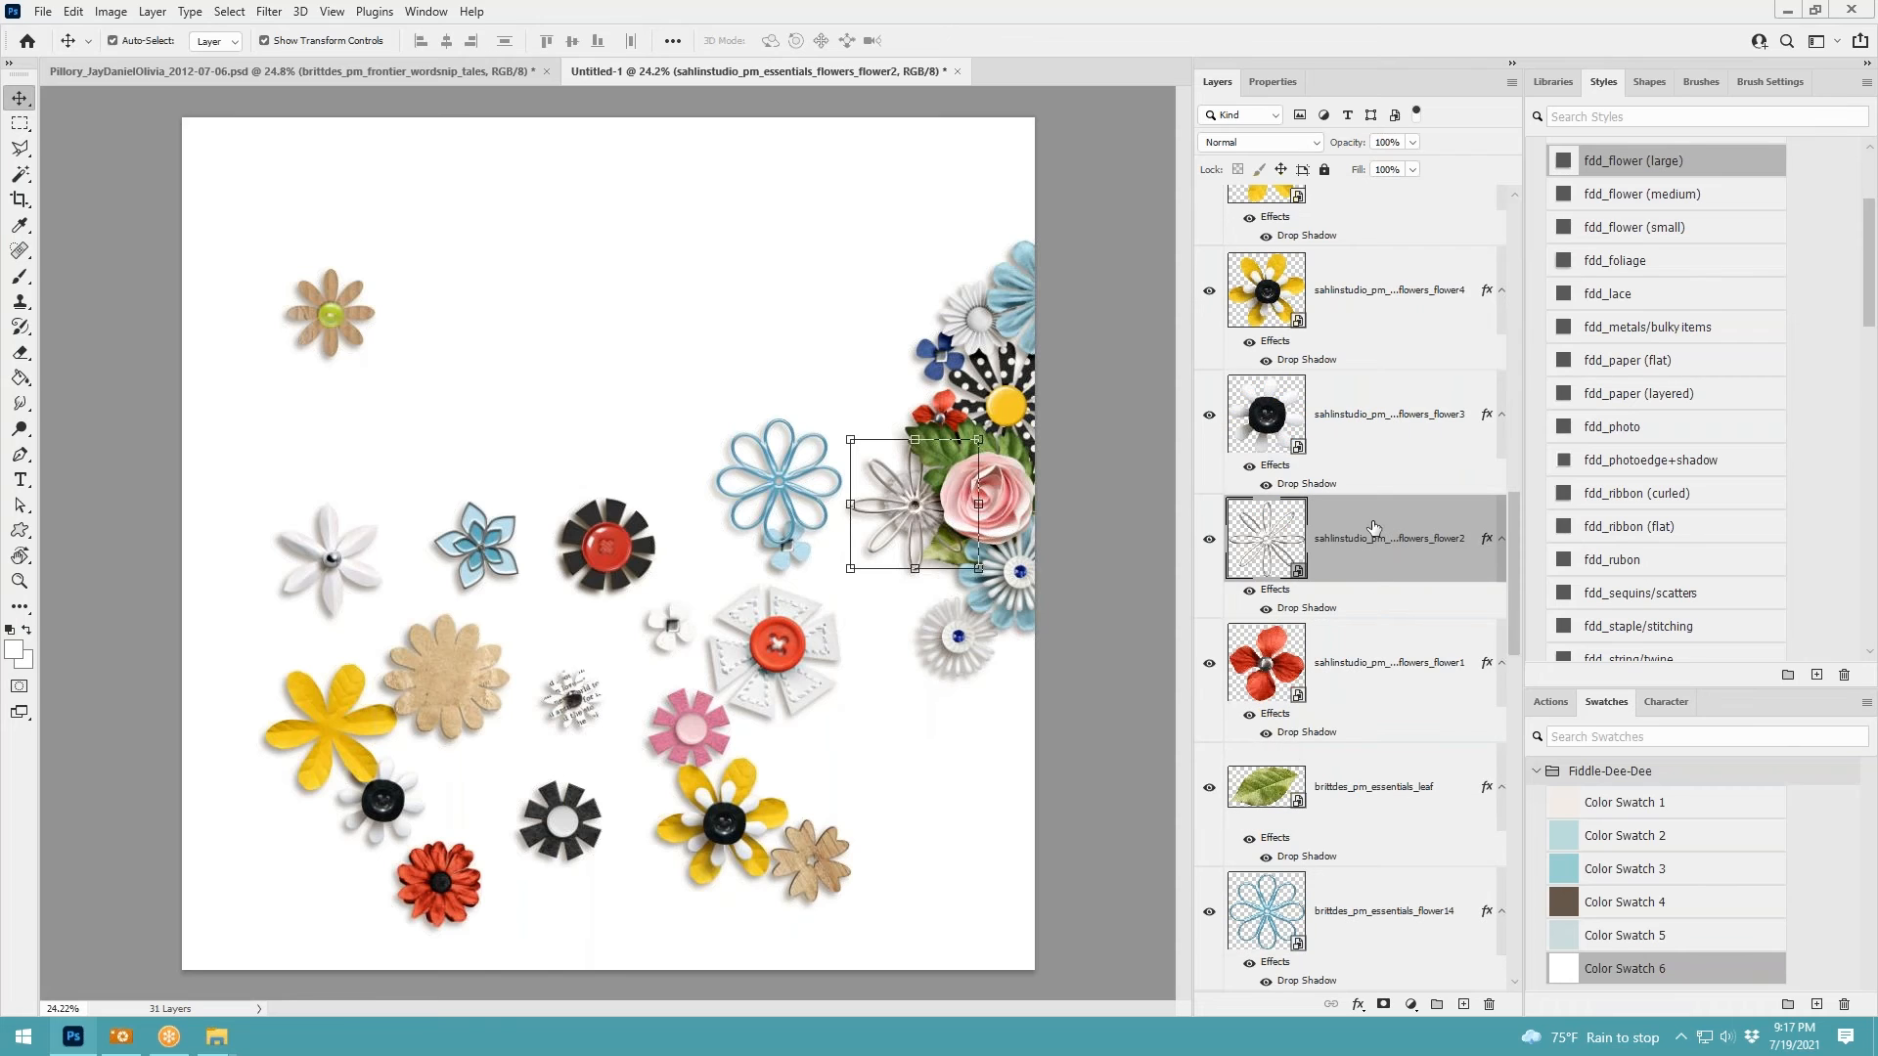
left_click_drag(1373, 528, 1317, 591)
left_click_drag(884, 474, 888, 473)
Place the white six-petal flower, scaled to 43.95%, above the cluster, and the black flower with the red button below it at a reduced size
left_click_drag(332, 555, 990, 209)
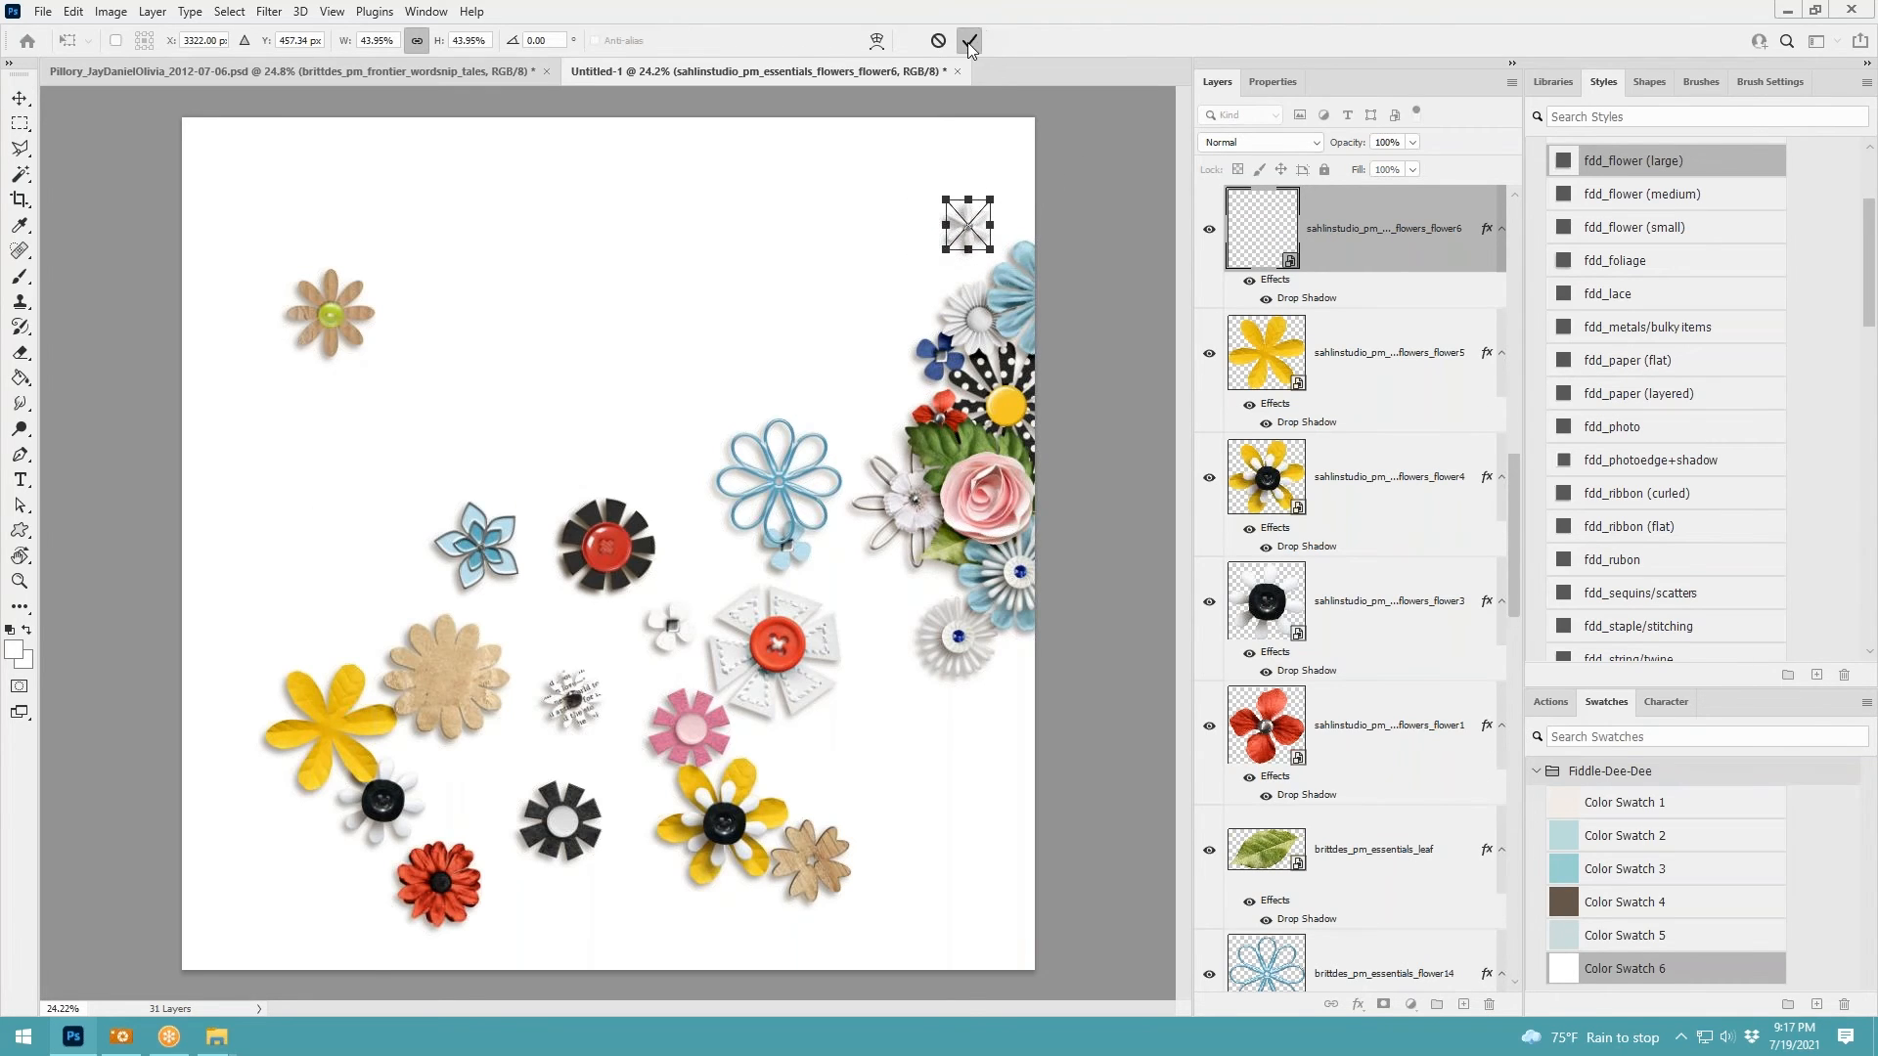
left_click(969, 43)
left_click_drag(634, 525, 959, 687)
left_click(970, 40)
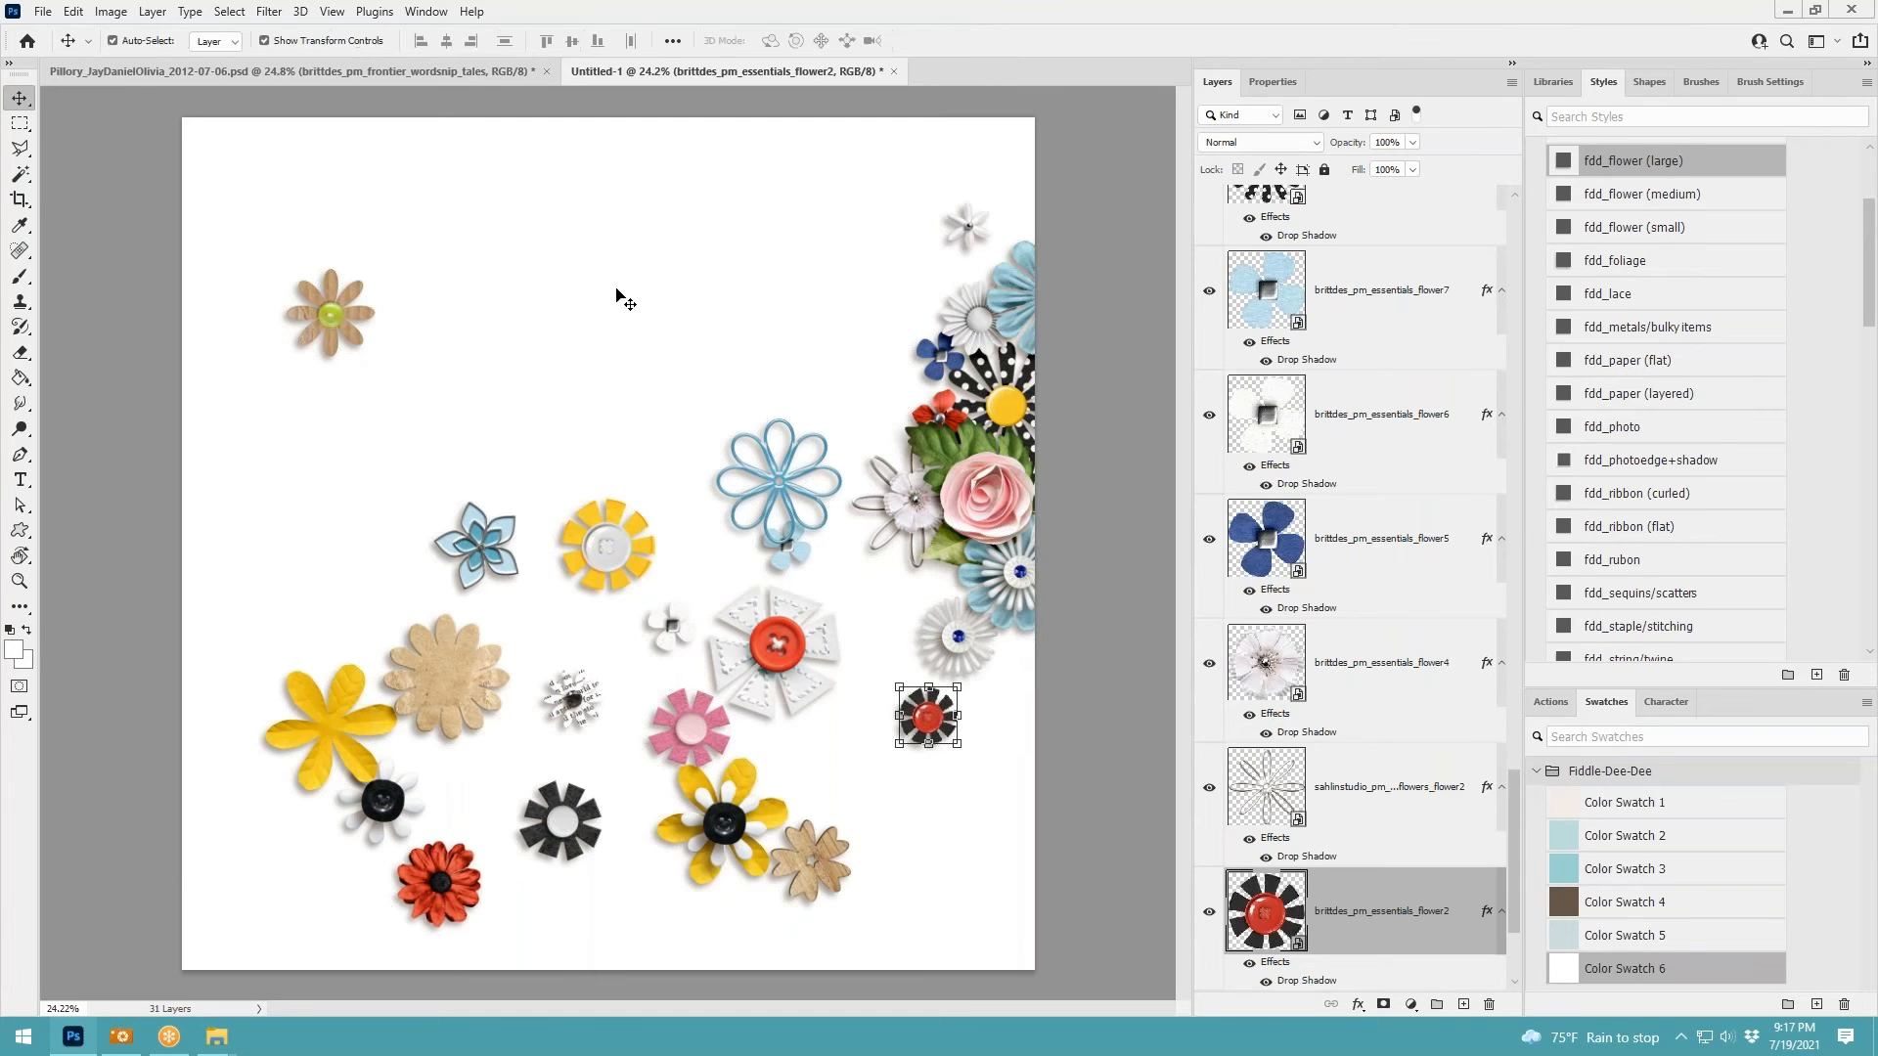
Add the tan flower and small white flower to the cluster's lower end, and tuck the reduced yellow flower with the black button below the rose
left_click(337, 318)
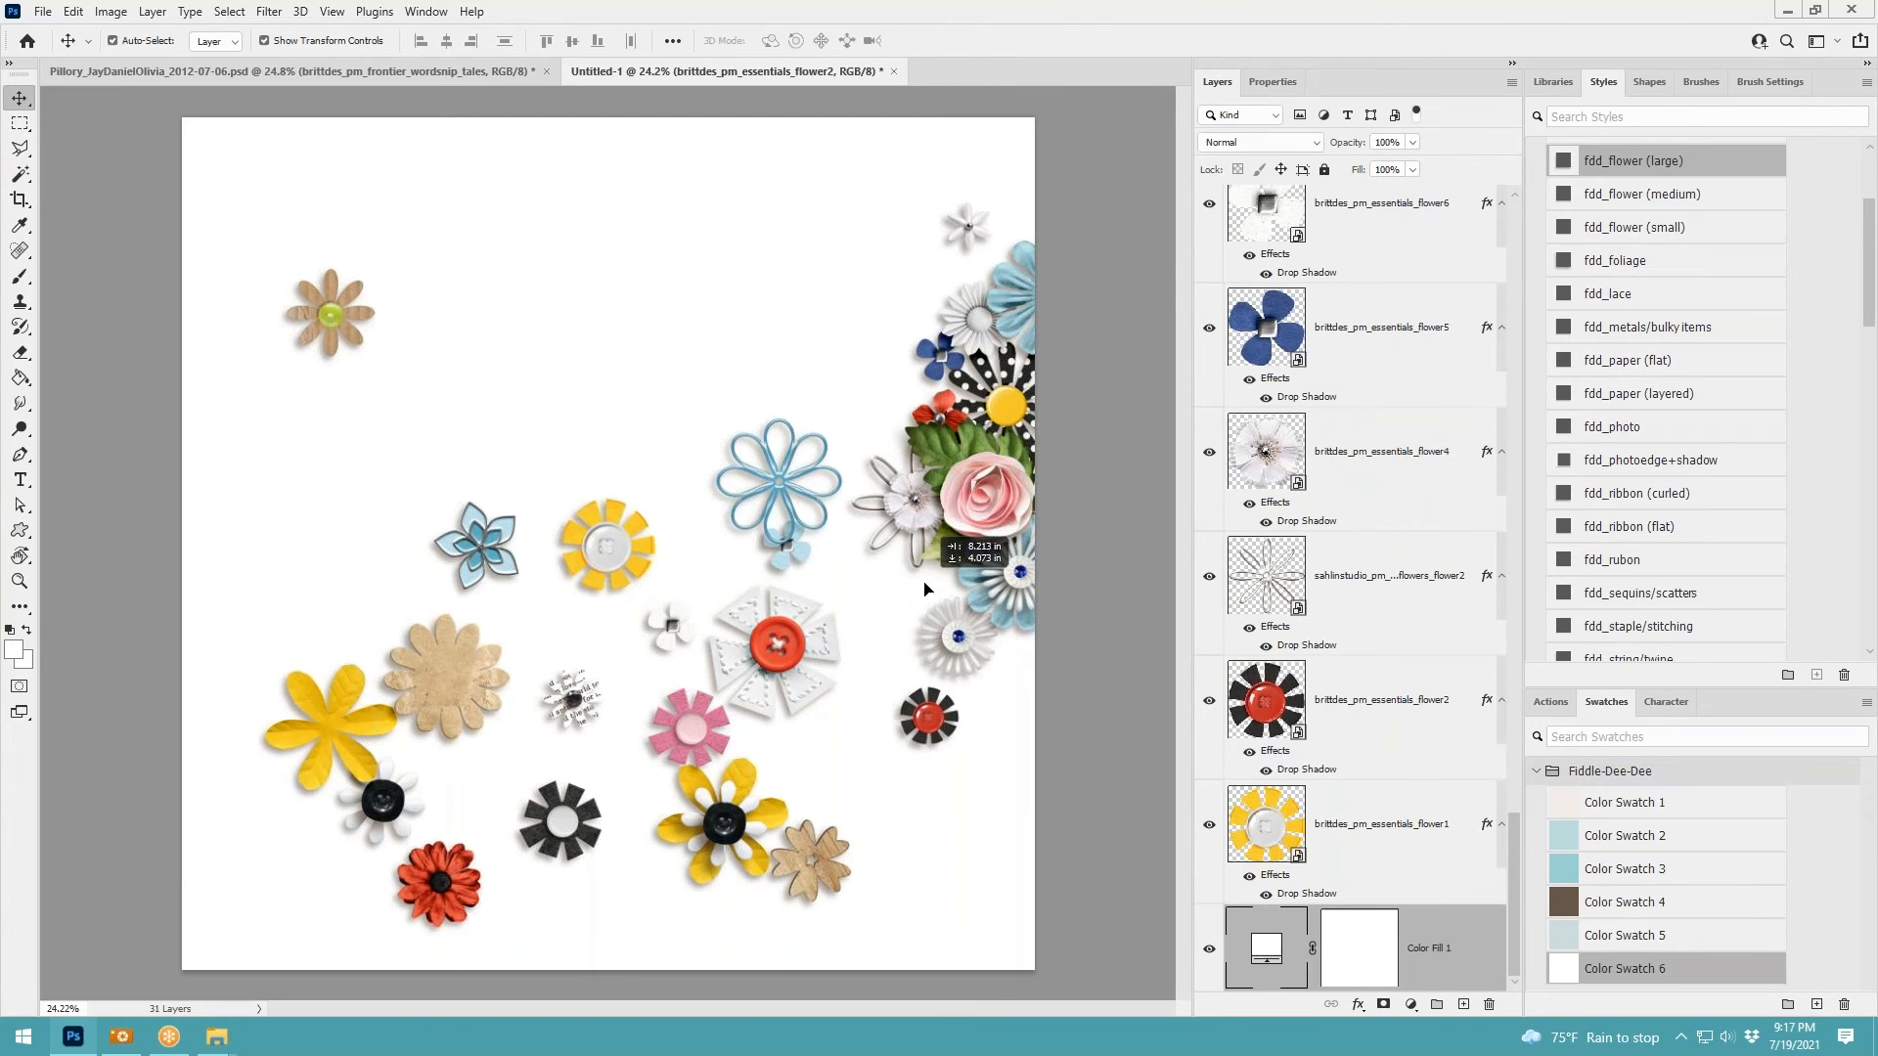
left_click_drag(321, 311, 980, 683)
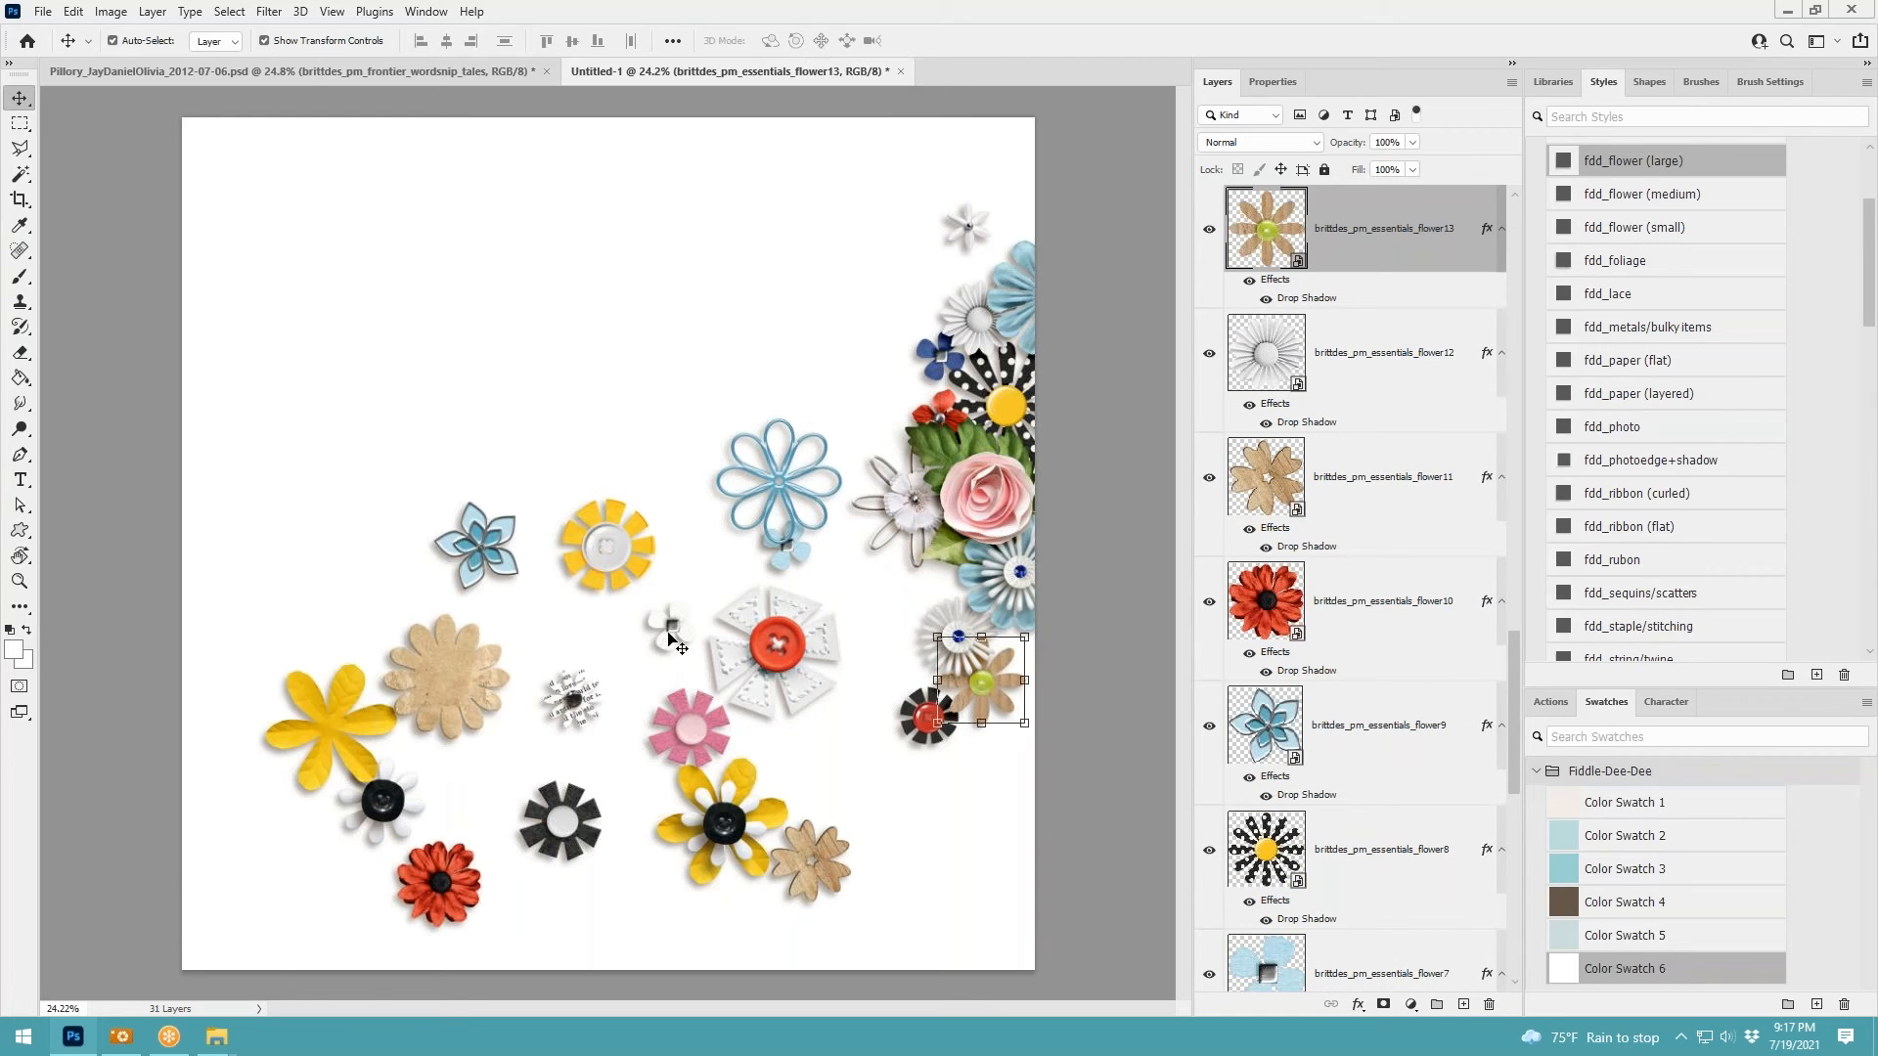
left_click_drag(695, 631, 959, 753)
left_click_drag(753, 803, 950, 587)
key("ctrl+t")
left_click(970, 42)
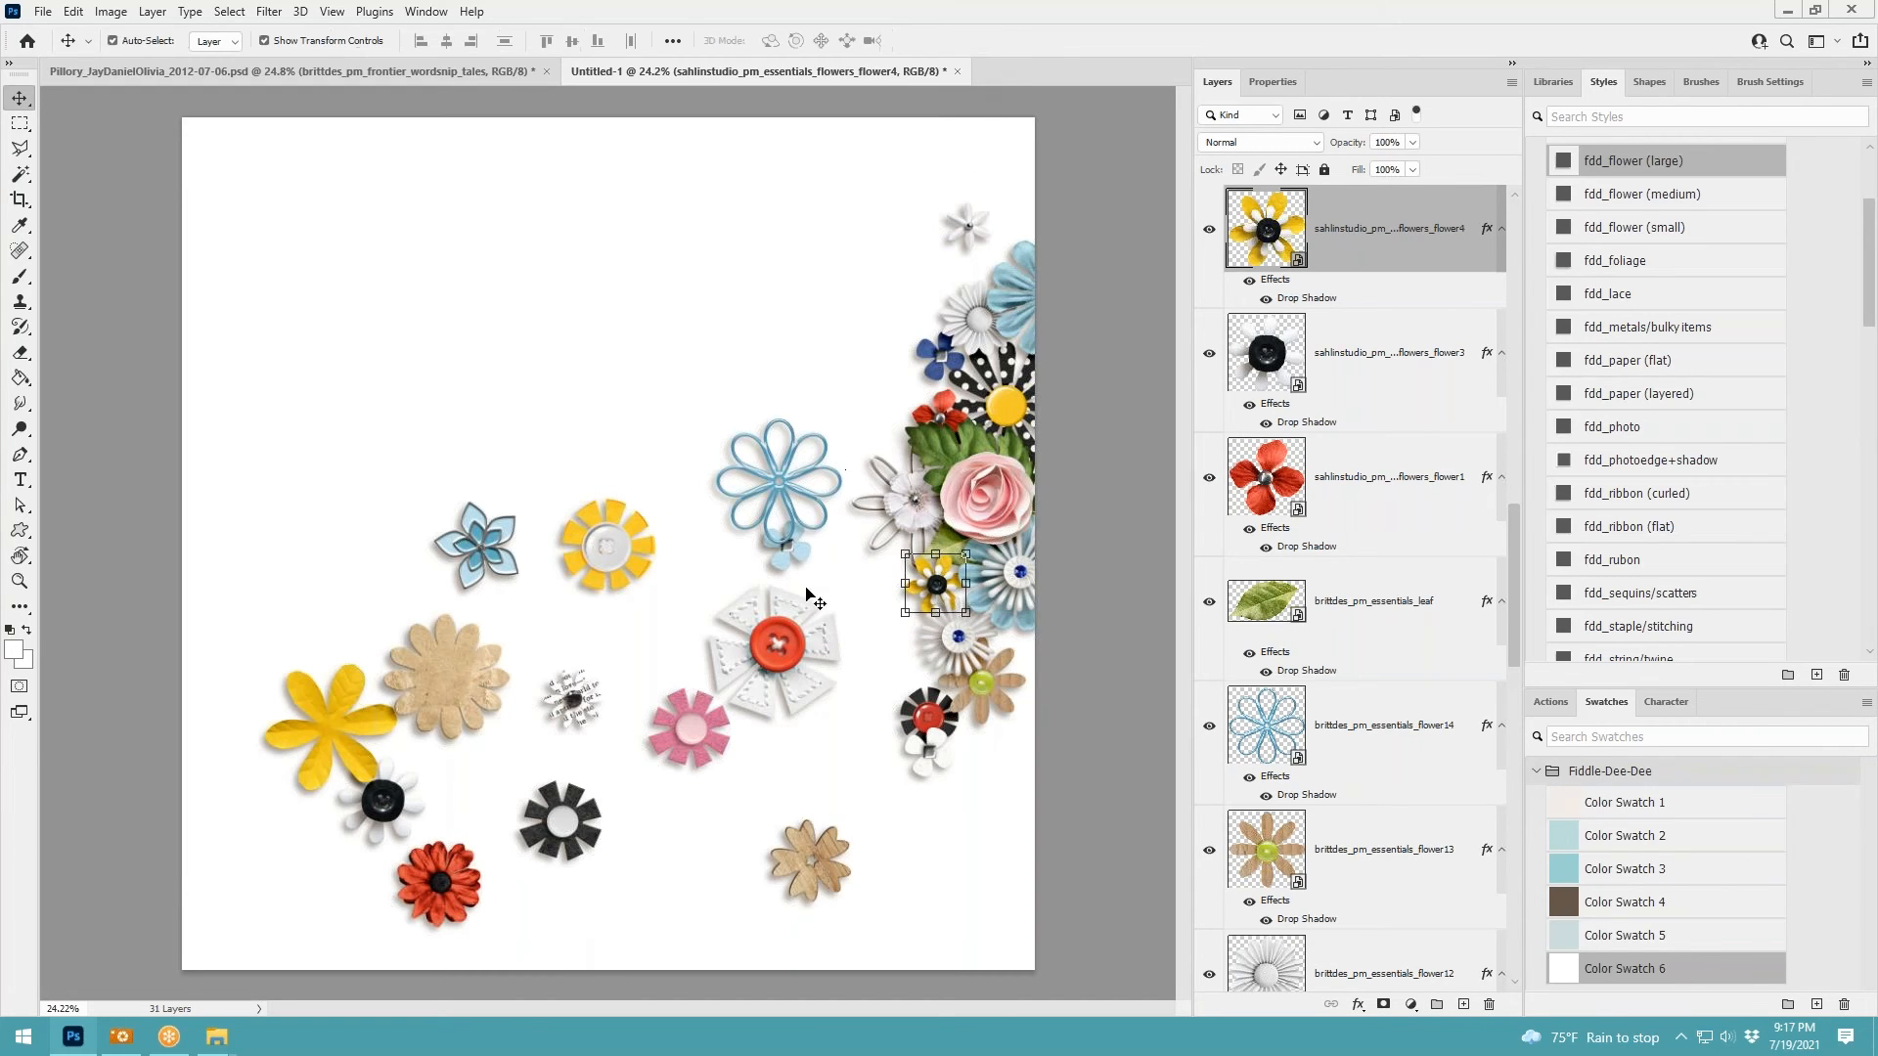
Scale down the white stitched flower with the red button, move its layer just above the color fill, and tuck it behind the cluster
left_click(833, 609)
mouse_move(842, 585)
left_mouse_down()
mouse_move(768, 662)
mouse_move(887, 562)
mouse_move(866, 572)
left_mouse_up()
left_click(970, 41)
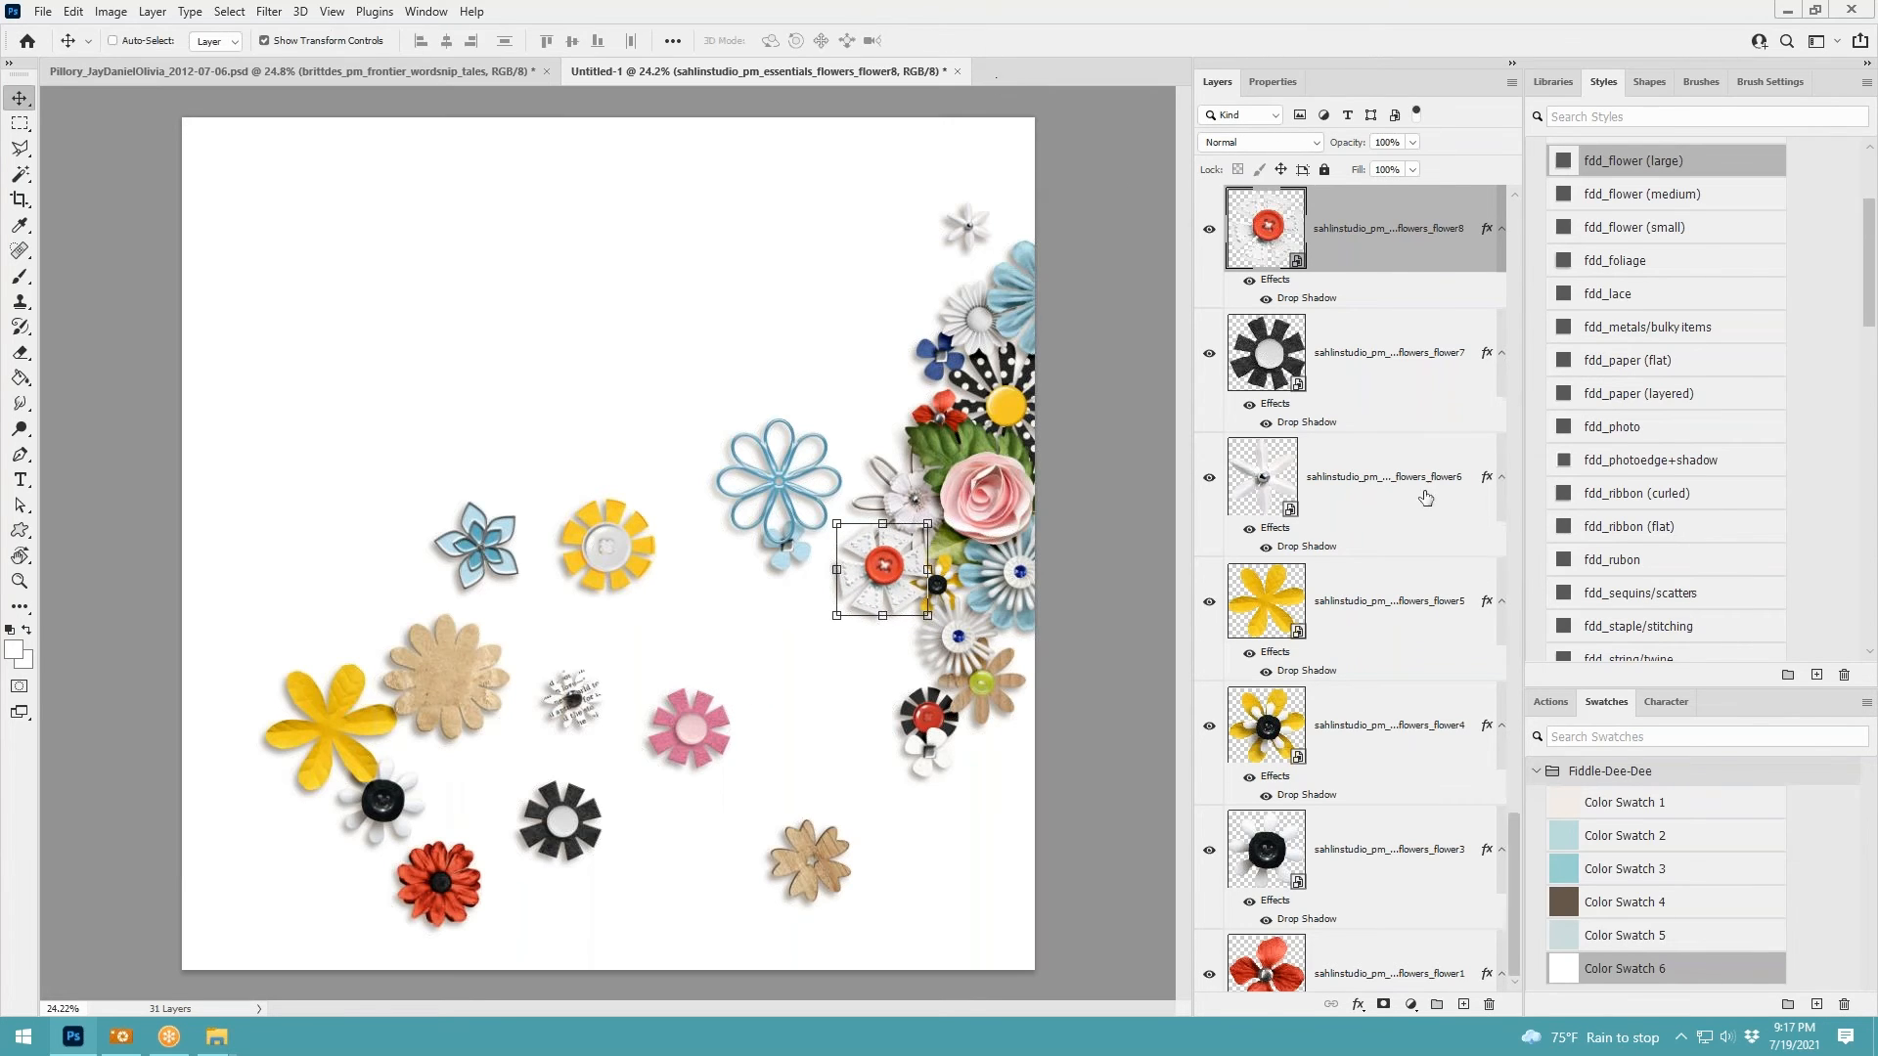
scroll(1350, 783, "down", 5)
left_click_drag(1332, 919, 1340, 758)
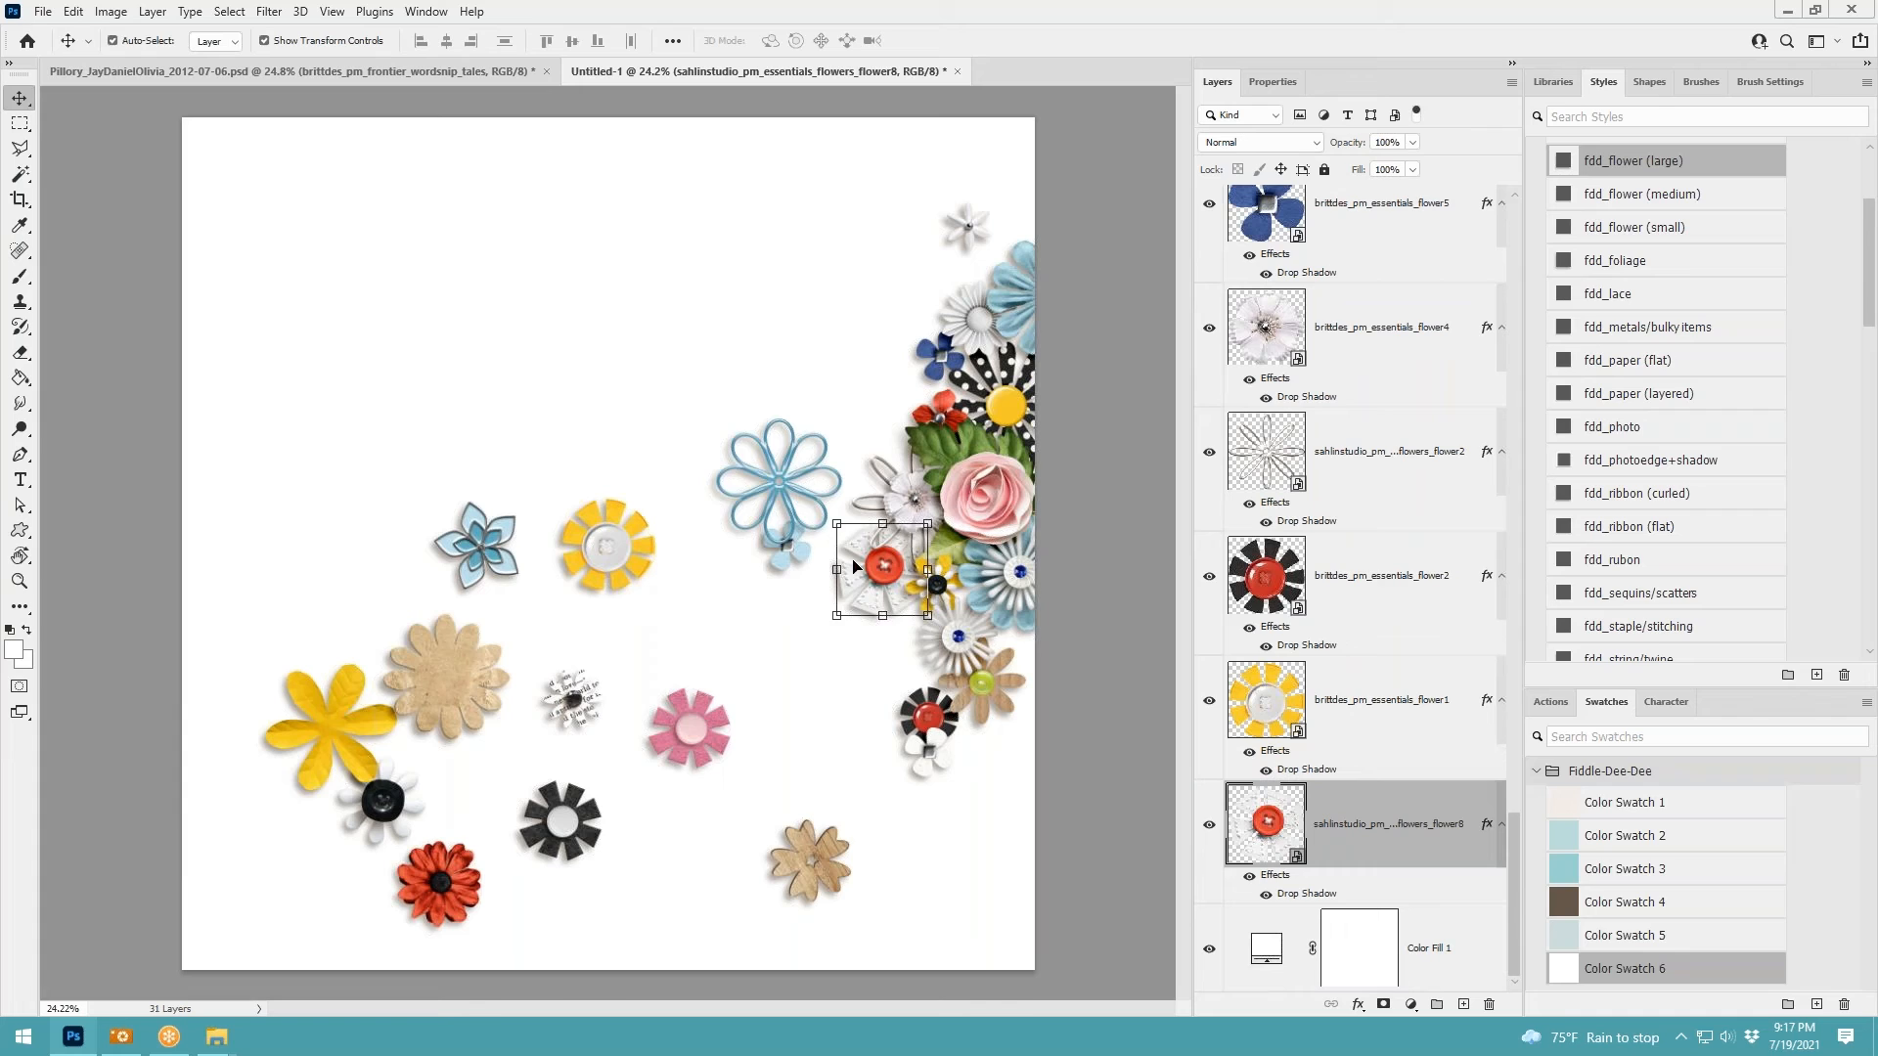
left_click_drag(853, 565, 868, 566)
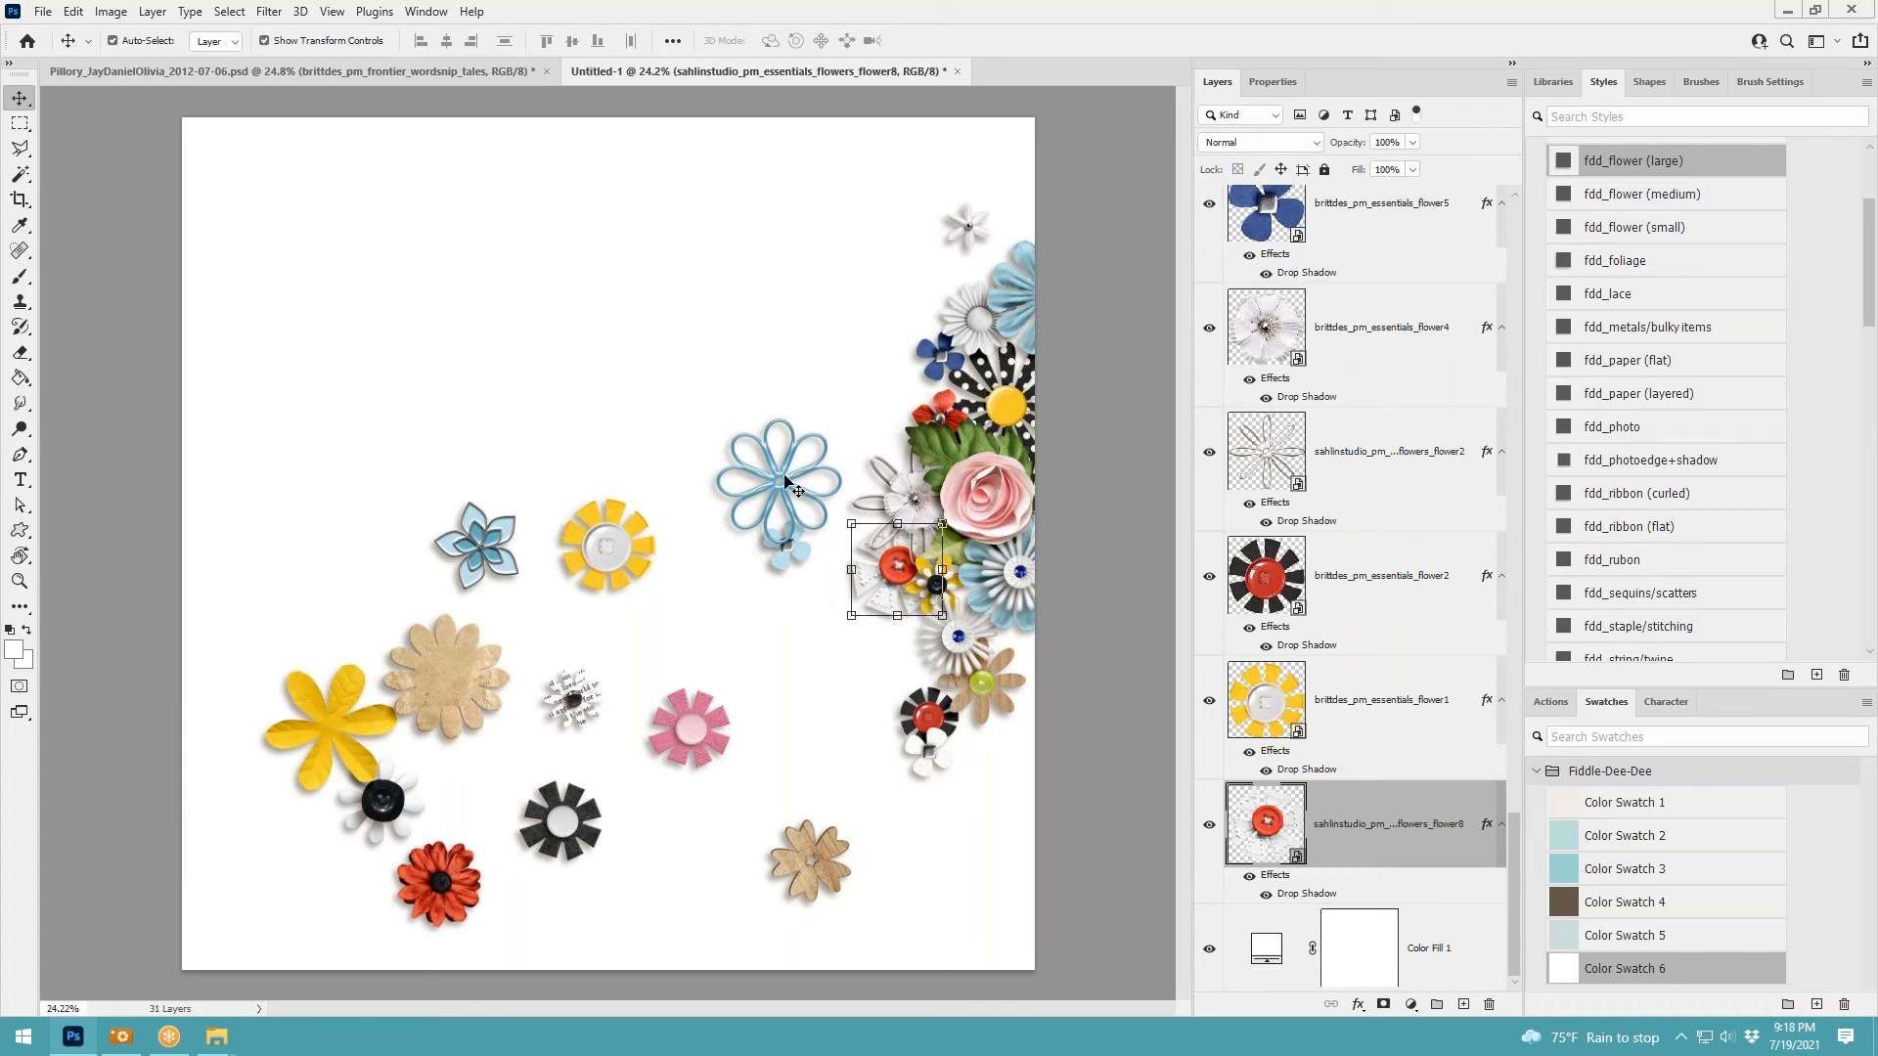
Move the light blue outline flower to the cluster's lower left, just below the red button flower
left_click(788, 482)
left_click_drag(783, 481, 900, 603)
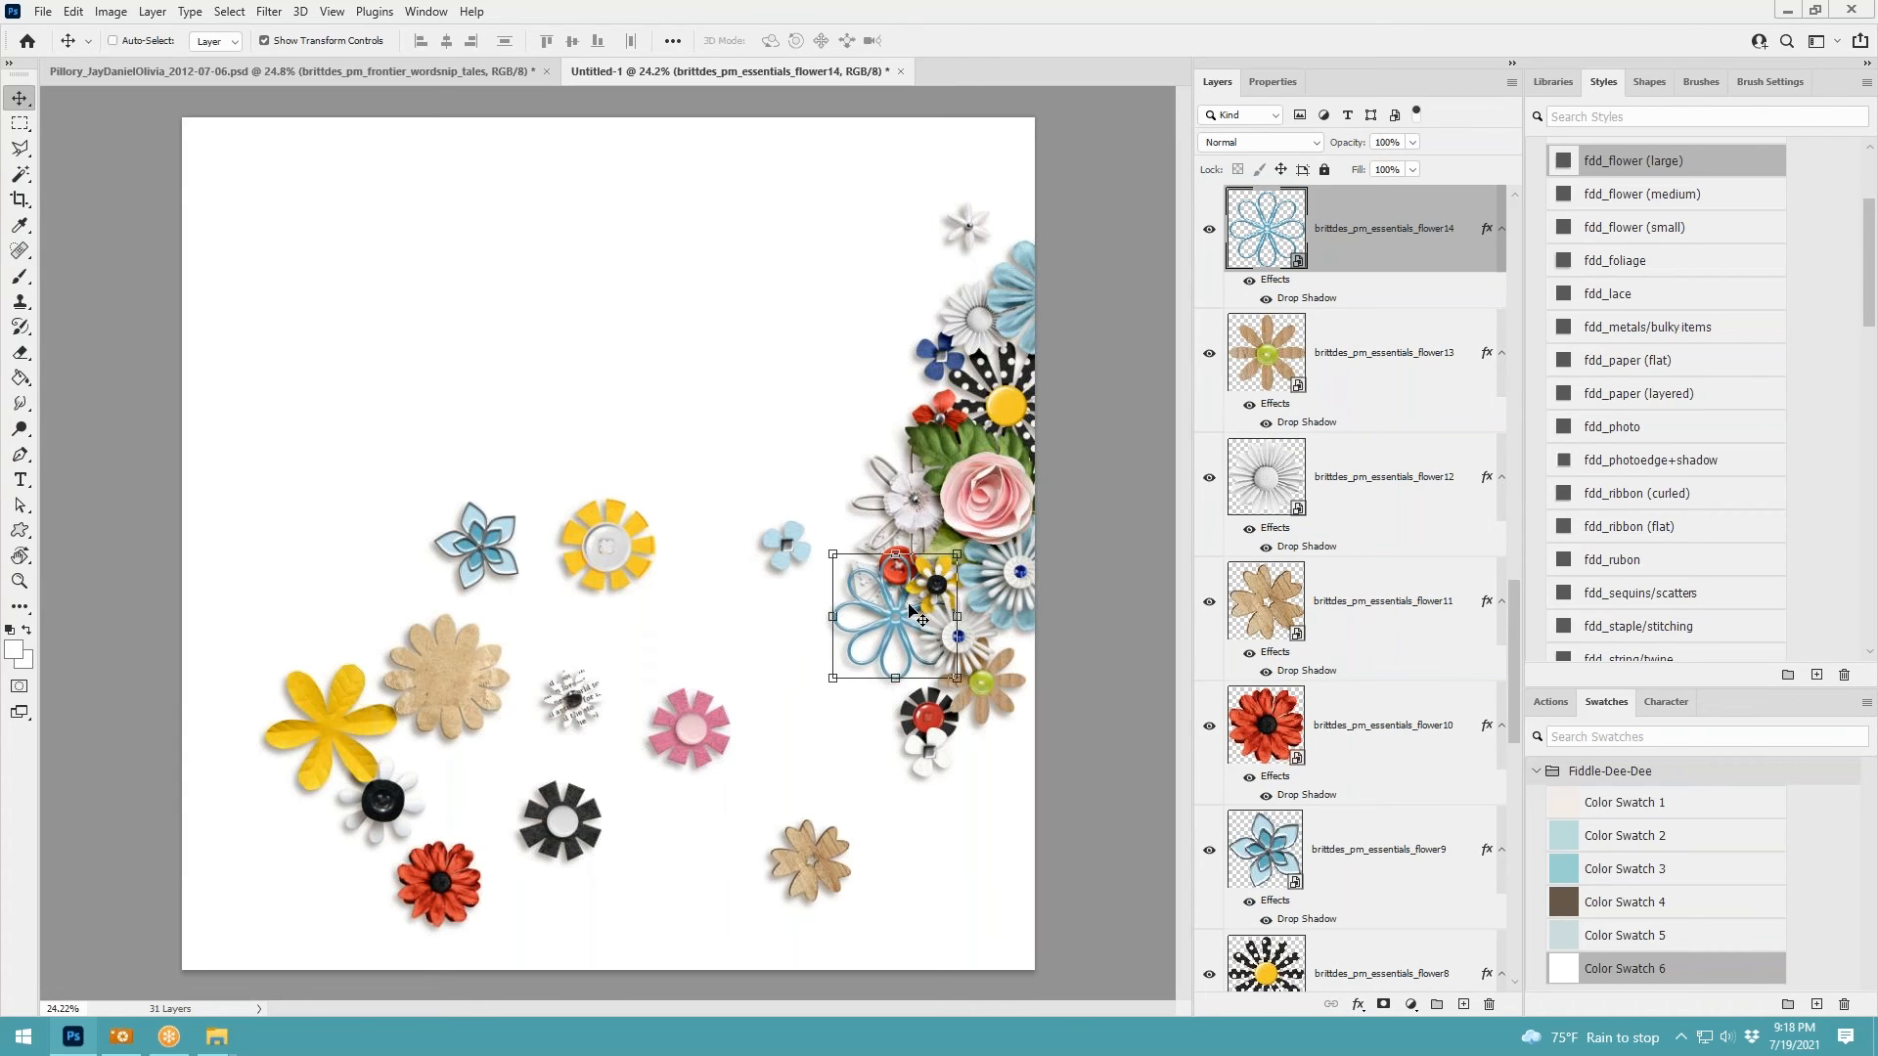
Send the light blue outline flower just above the color fill, scale it to 87.54%, and tuck it behind the lower white blue-gem flower
key("ctrl+shift+bracketleft")
key("ctrl+bracketright")
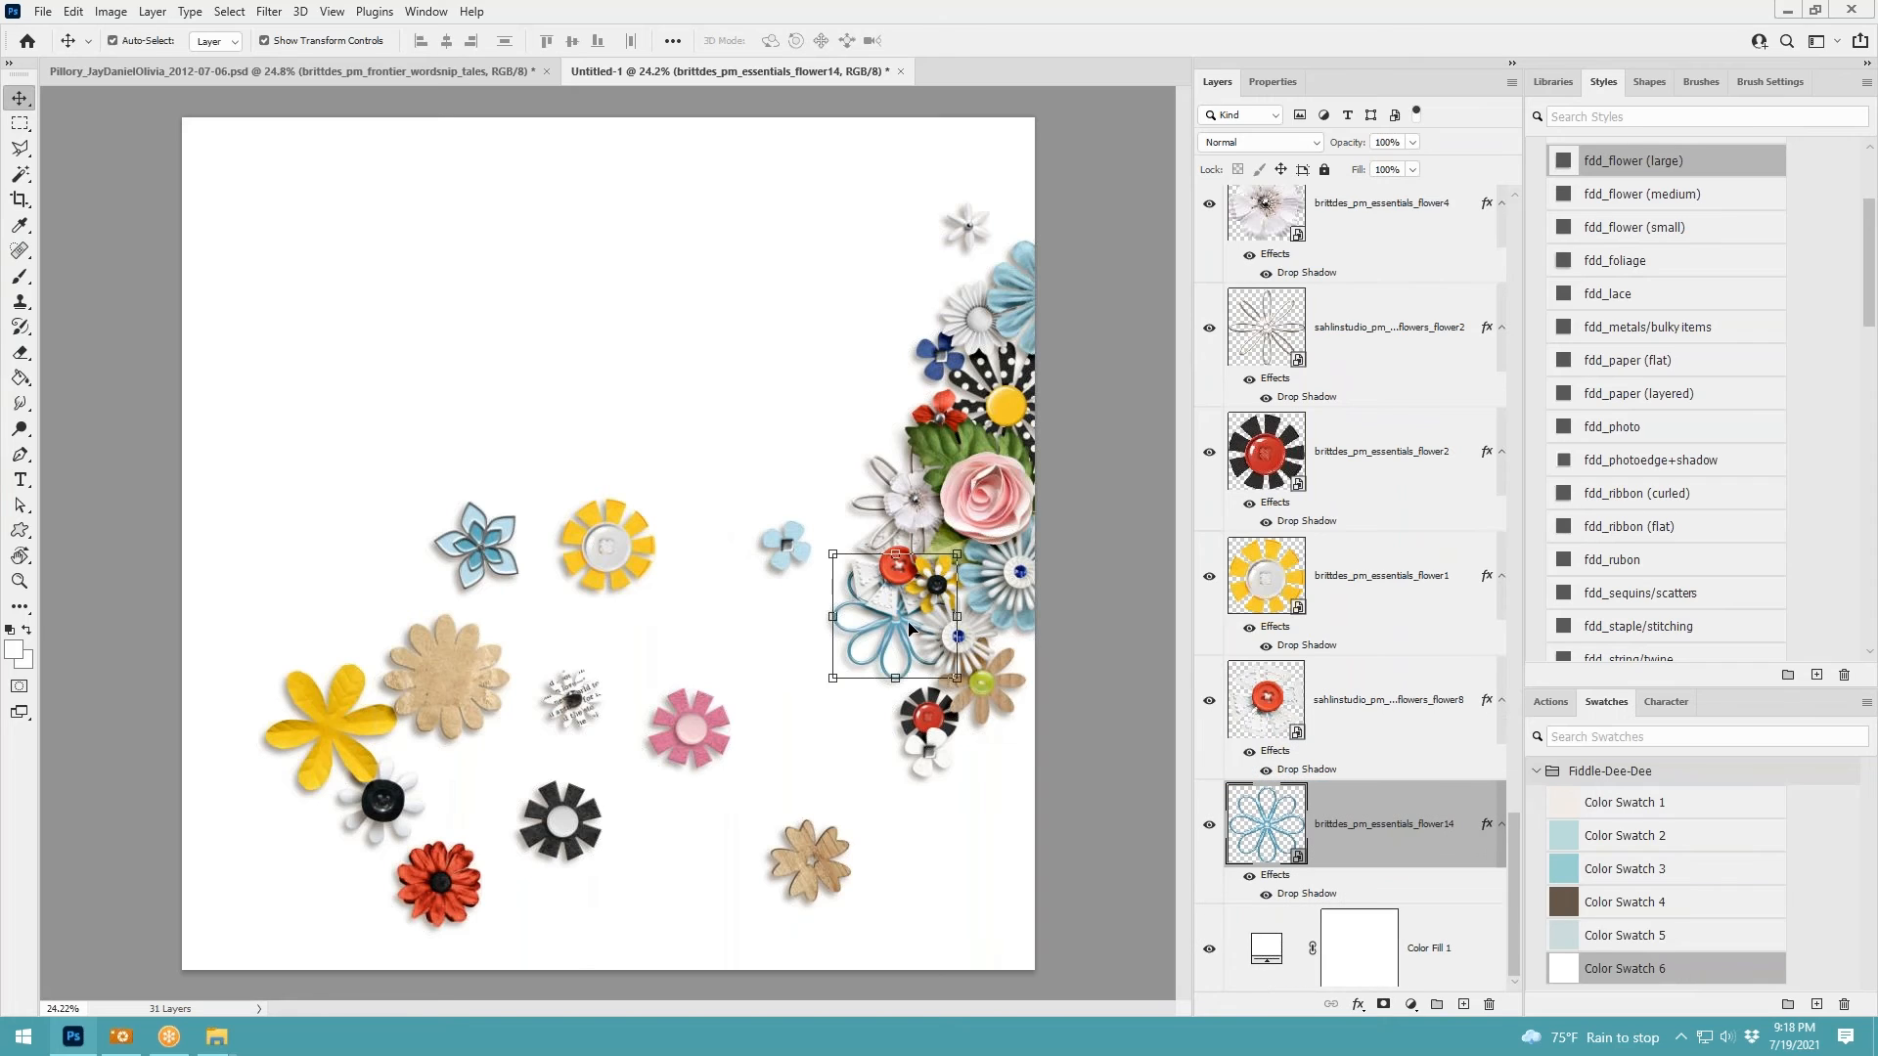
left_click_drag(958, 556, 942, 570)
left_click_drag(895, 644, 959, 661)
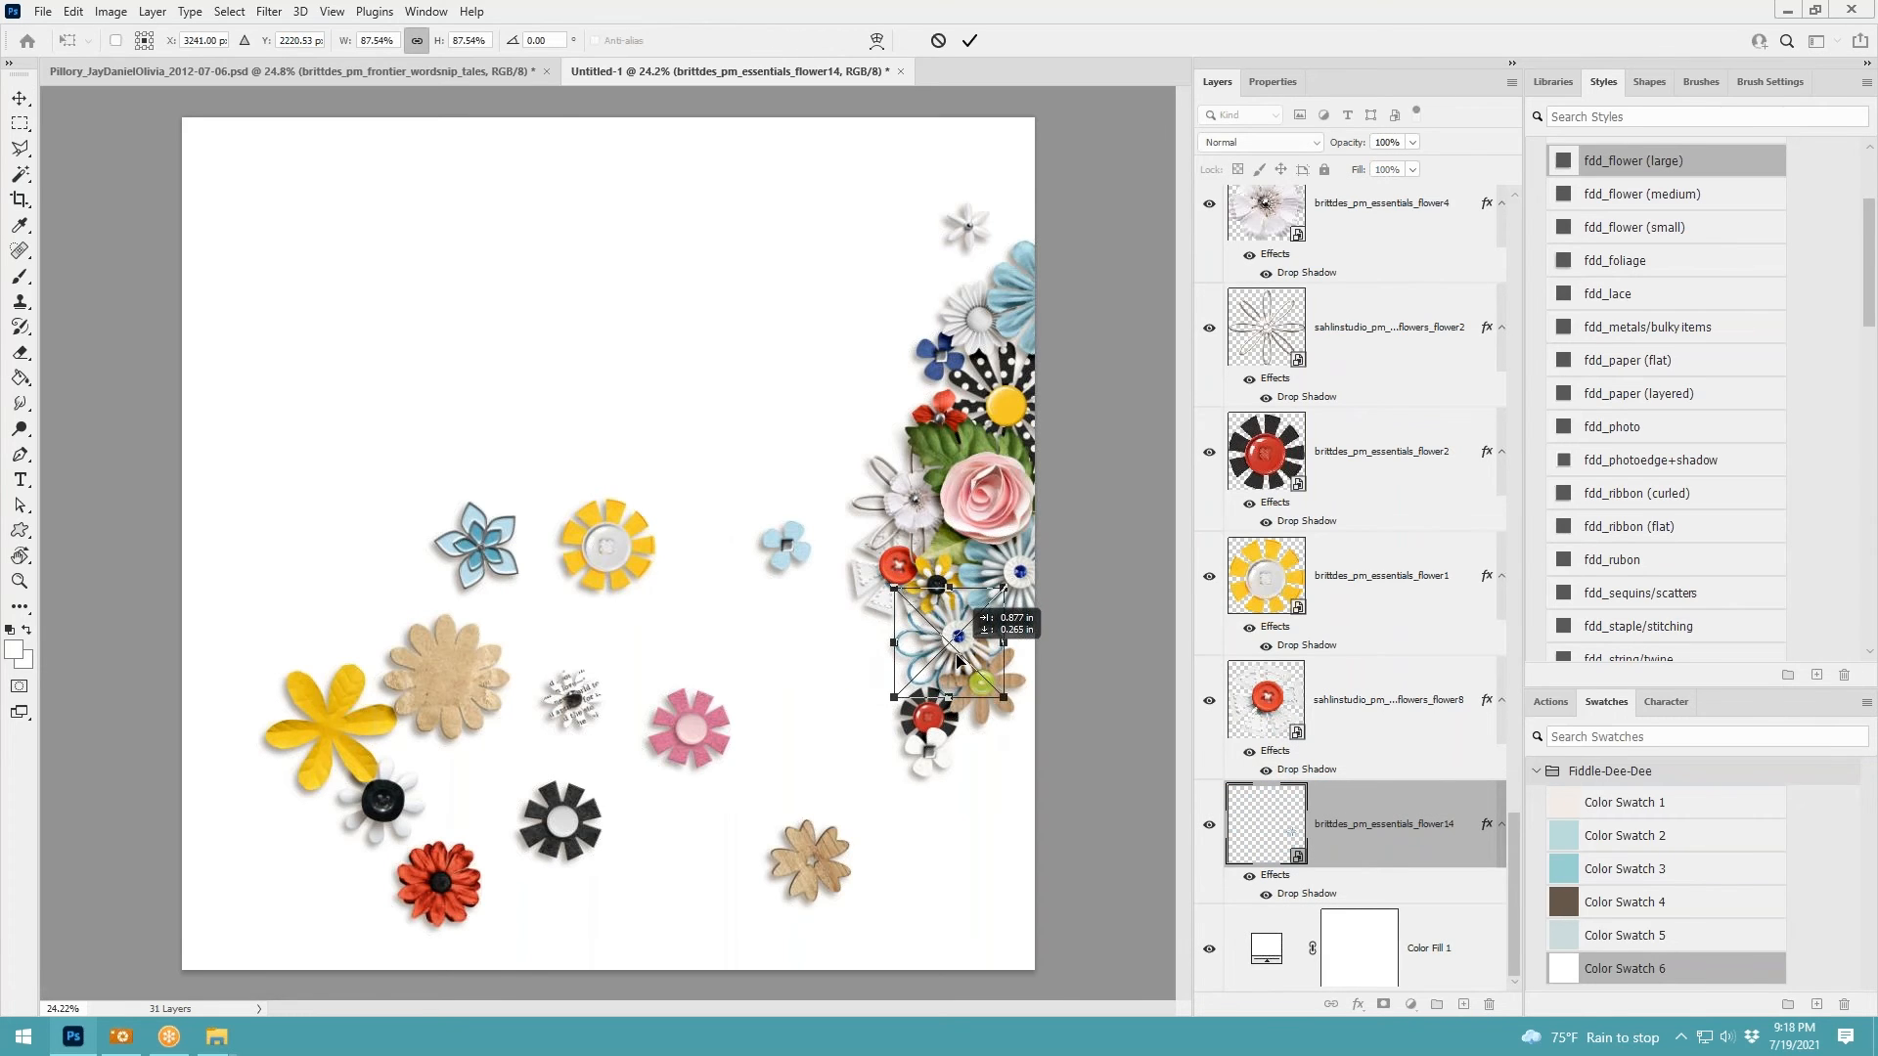
left_click(968, 41)
Place the small light blue flower at 73.80% beside the rose's leaf and the layered blue flower at 60.27% beside the small red flower
left_click_drag(788, 548, 906, 447)
key("ctrl+t")
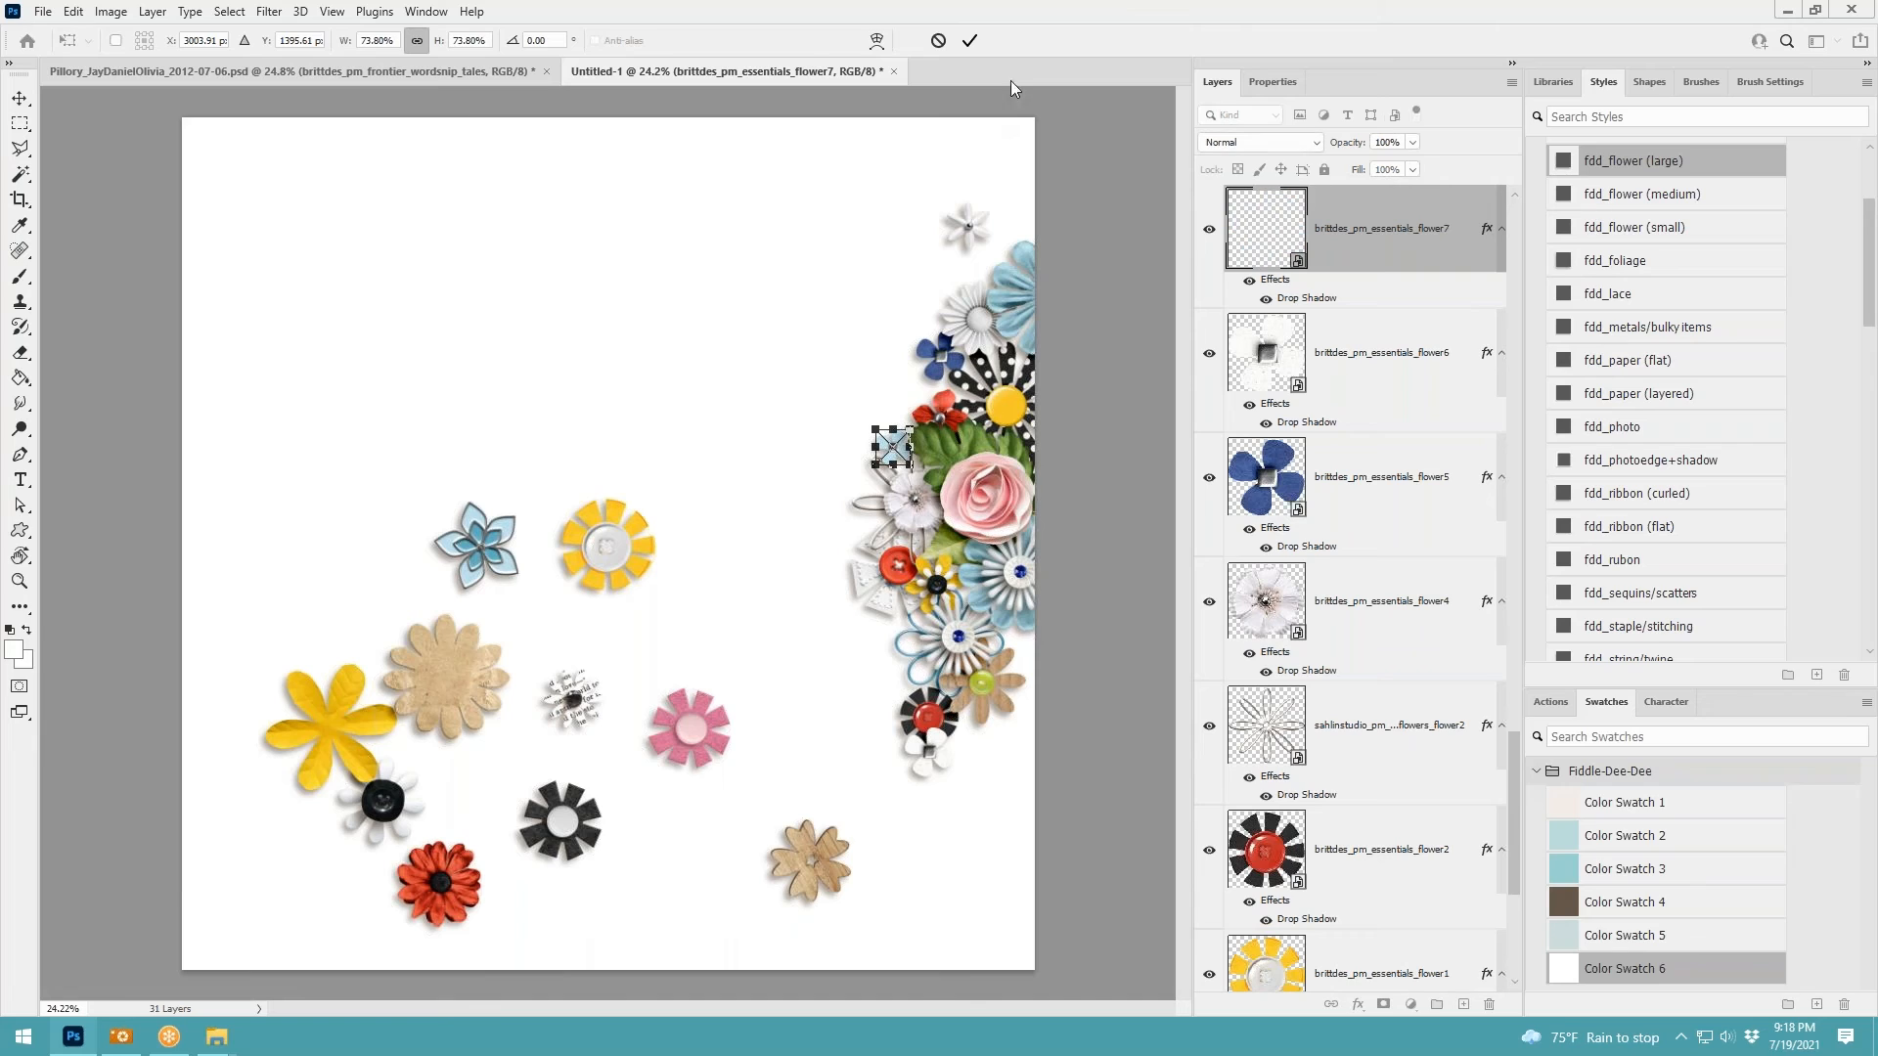
left_click(971, 41)
left_click_drag(511, 528, 851, 283)
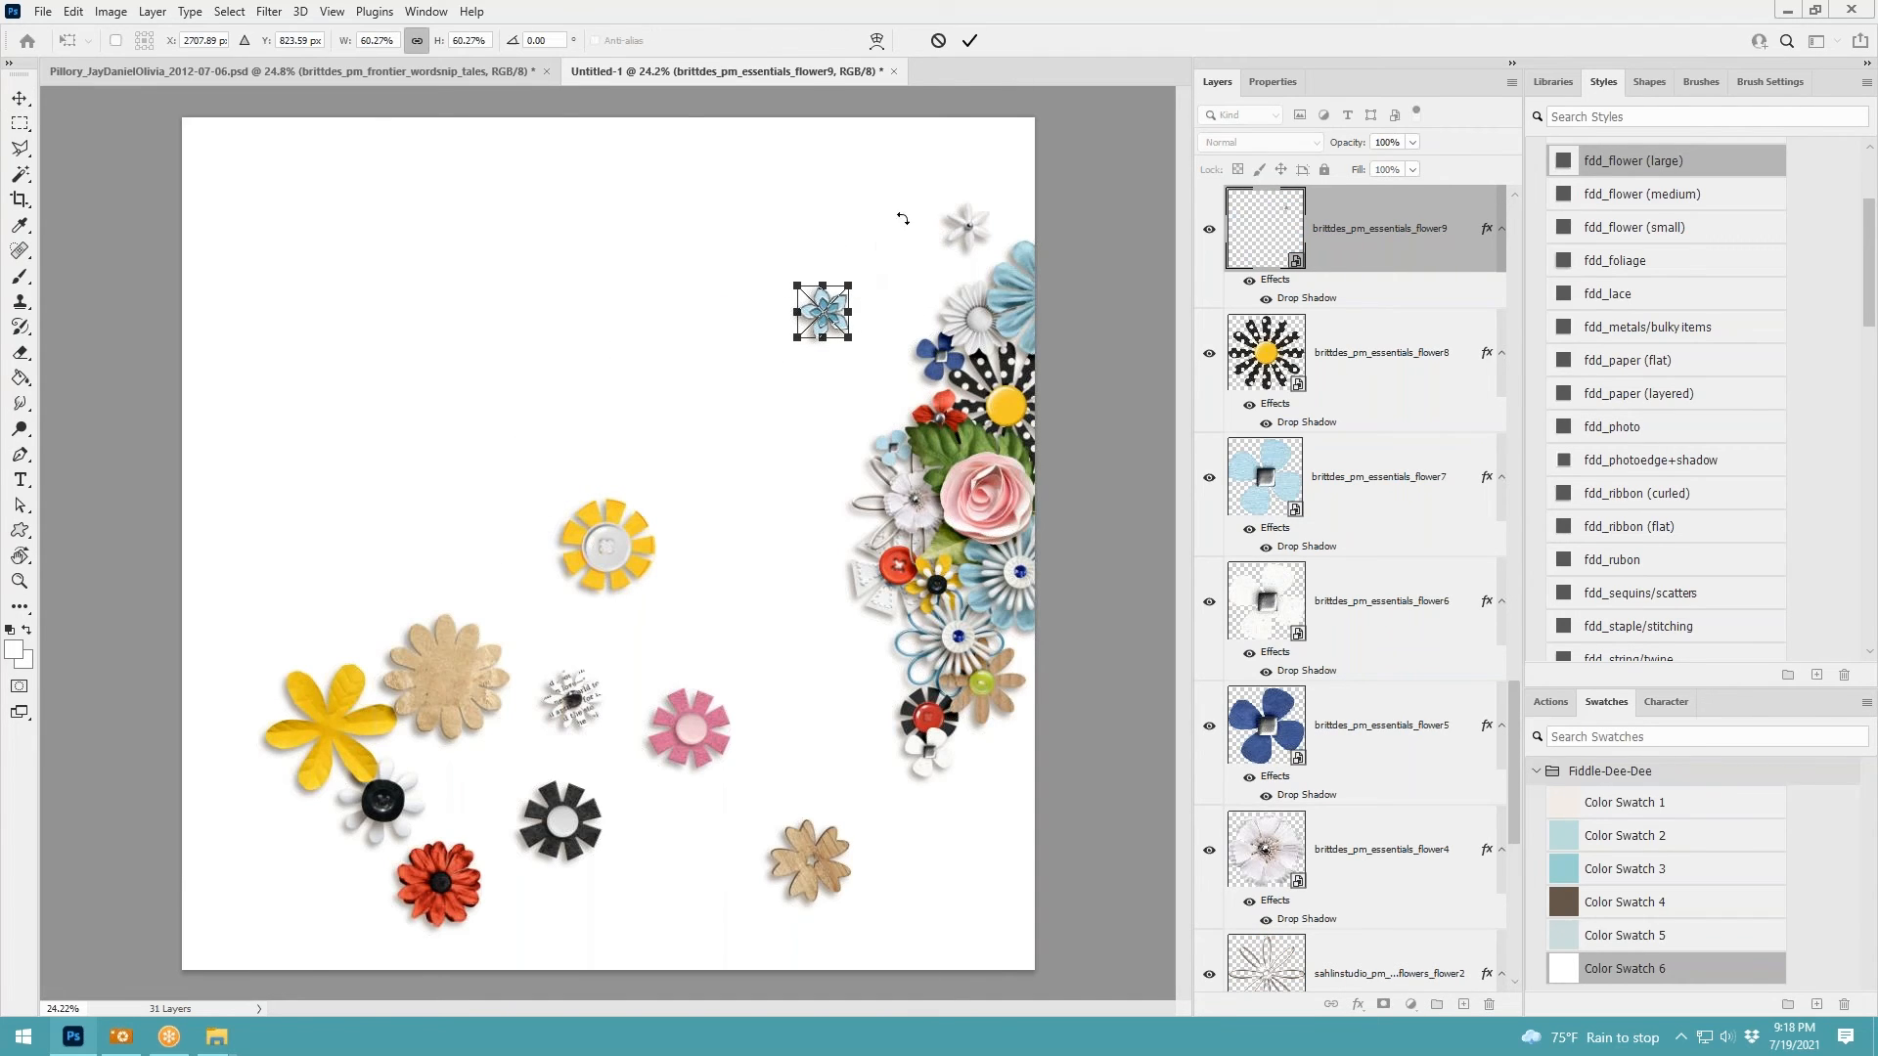
left_click(971, 41)
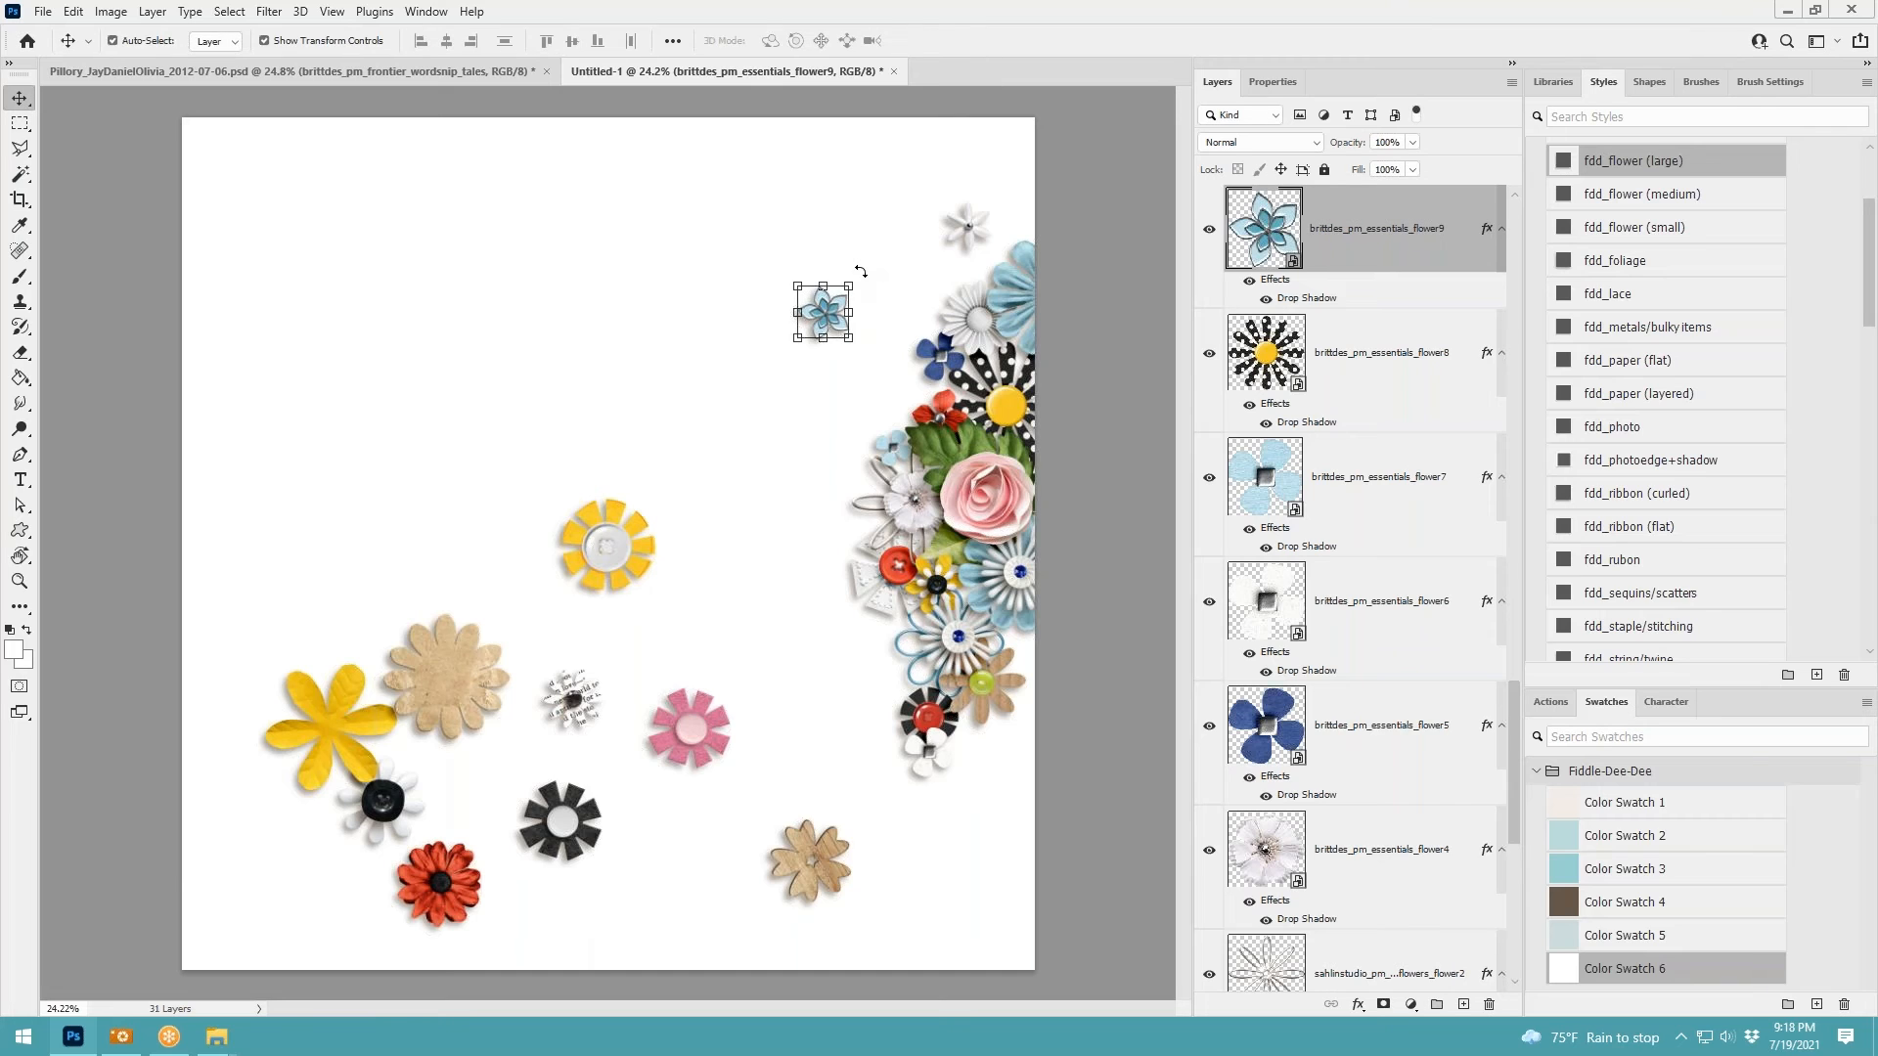
left_click_drag(837, 321, 939, 406)
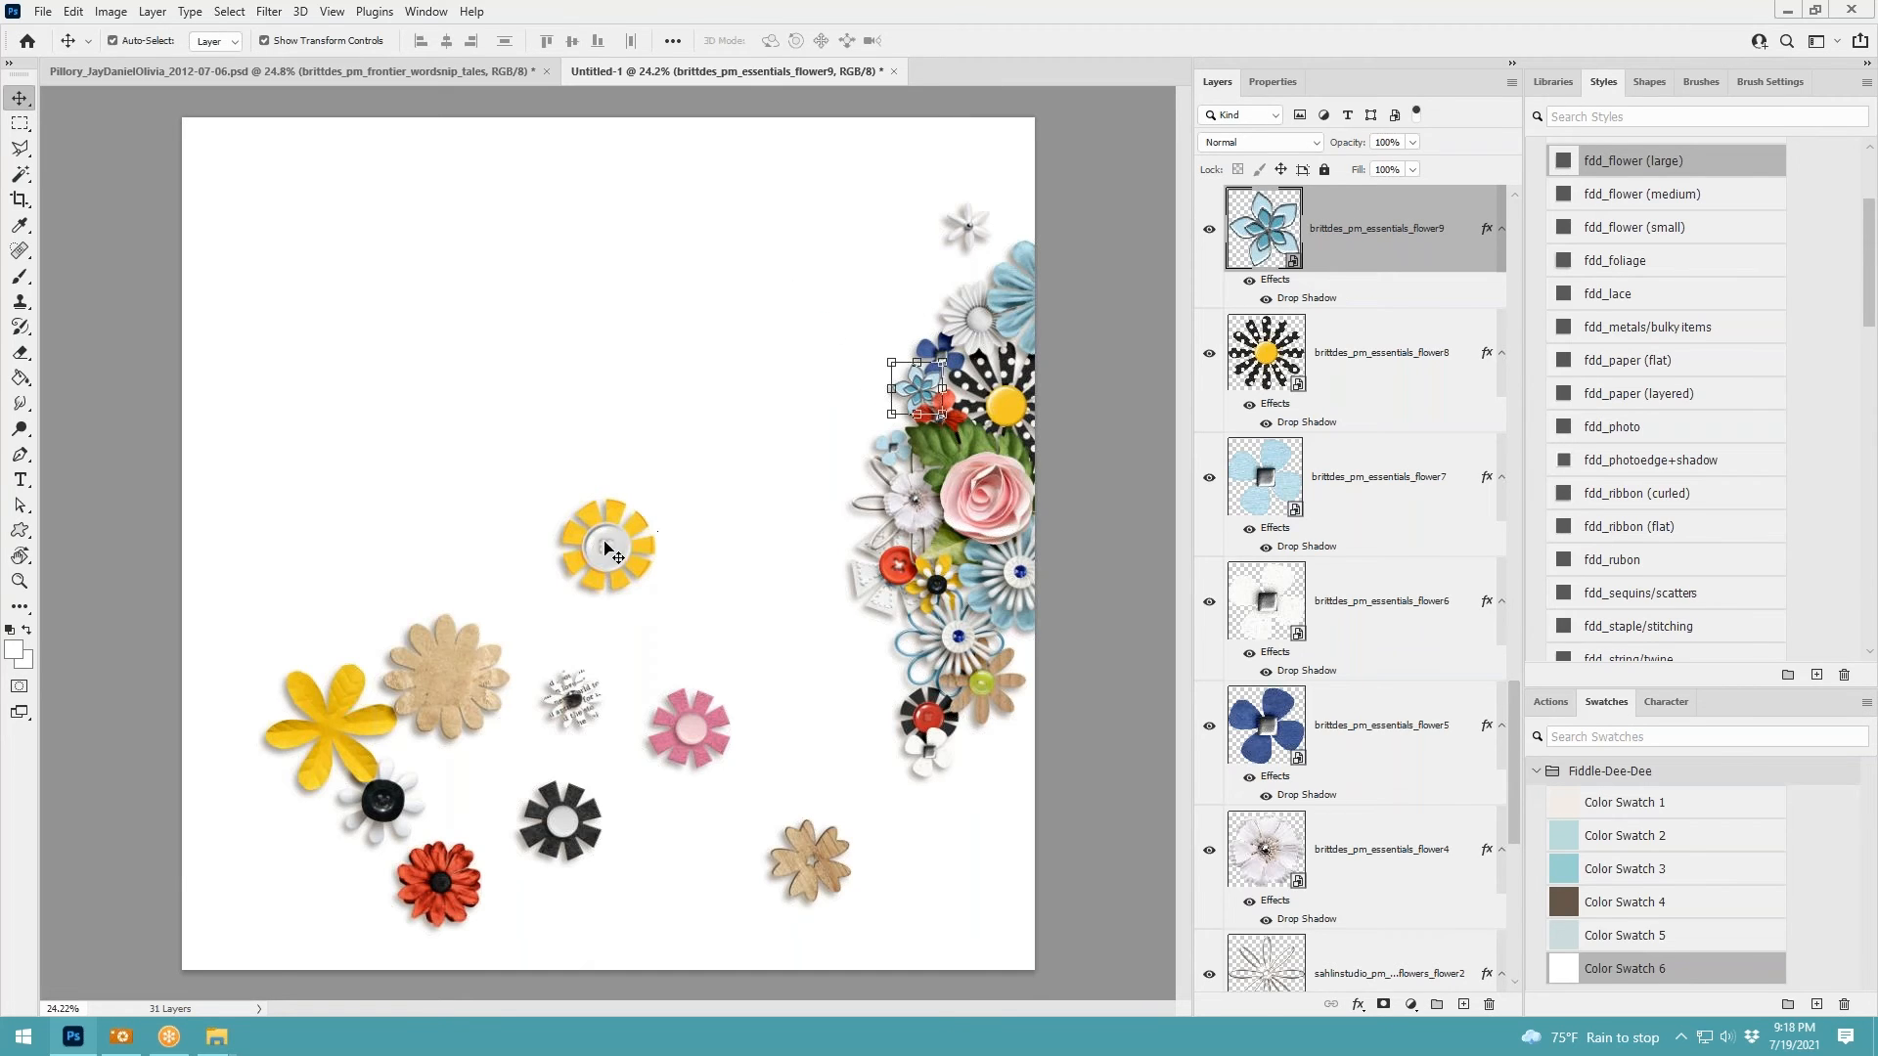
Add the reduced yellow flower with the white button near the cluster's top, and tuck the tan scalloped flower behind it, just above the color fill
left_click_drag(606, 547, 982, 272)
left_click(969, 40)
left_click_drag(456, 676, 908, 429)
key("ctrl+shift+bracketleft")
left_click_drag(1434, 902, 1381, 785)
left_click_drag(878, 423, 949, 295)
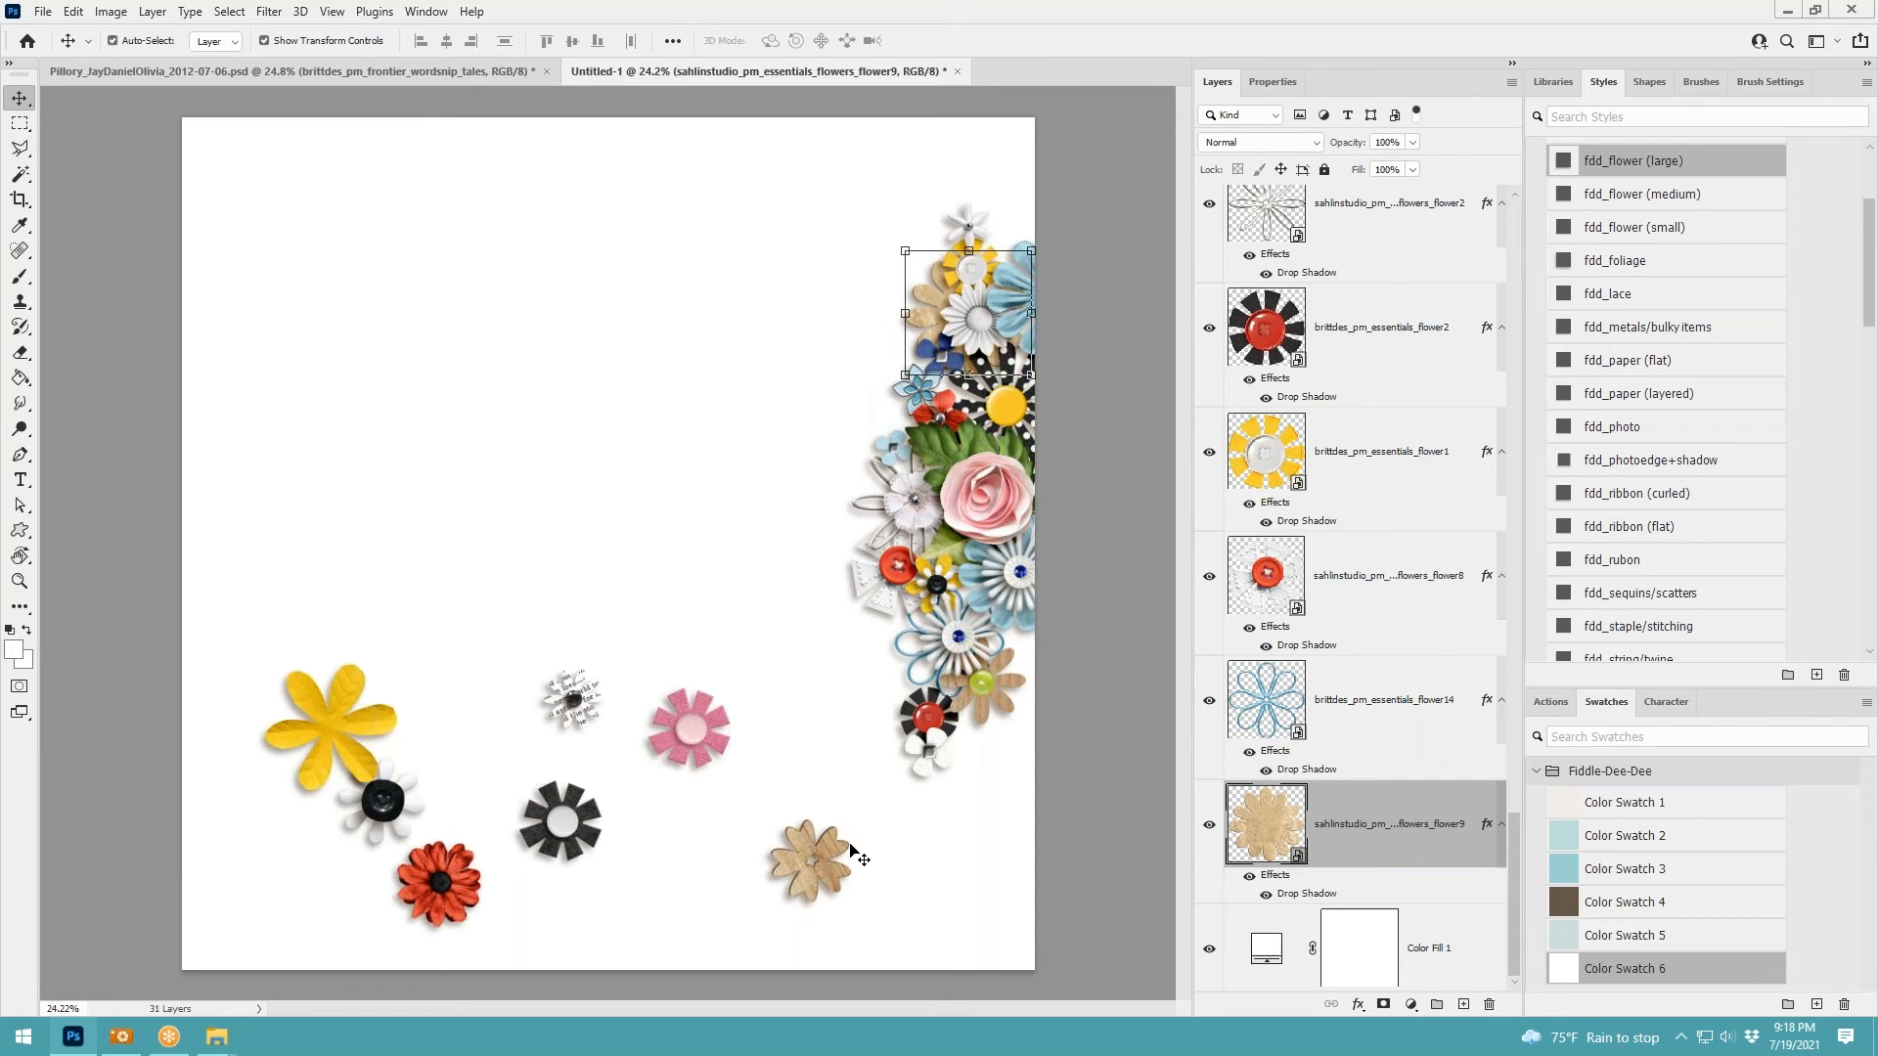
Move the wood-grain flower just above the color fill, scale it down, and tuck it behind the small light blue flower
left_click_drag(859, 857, 905, 409)
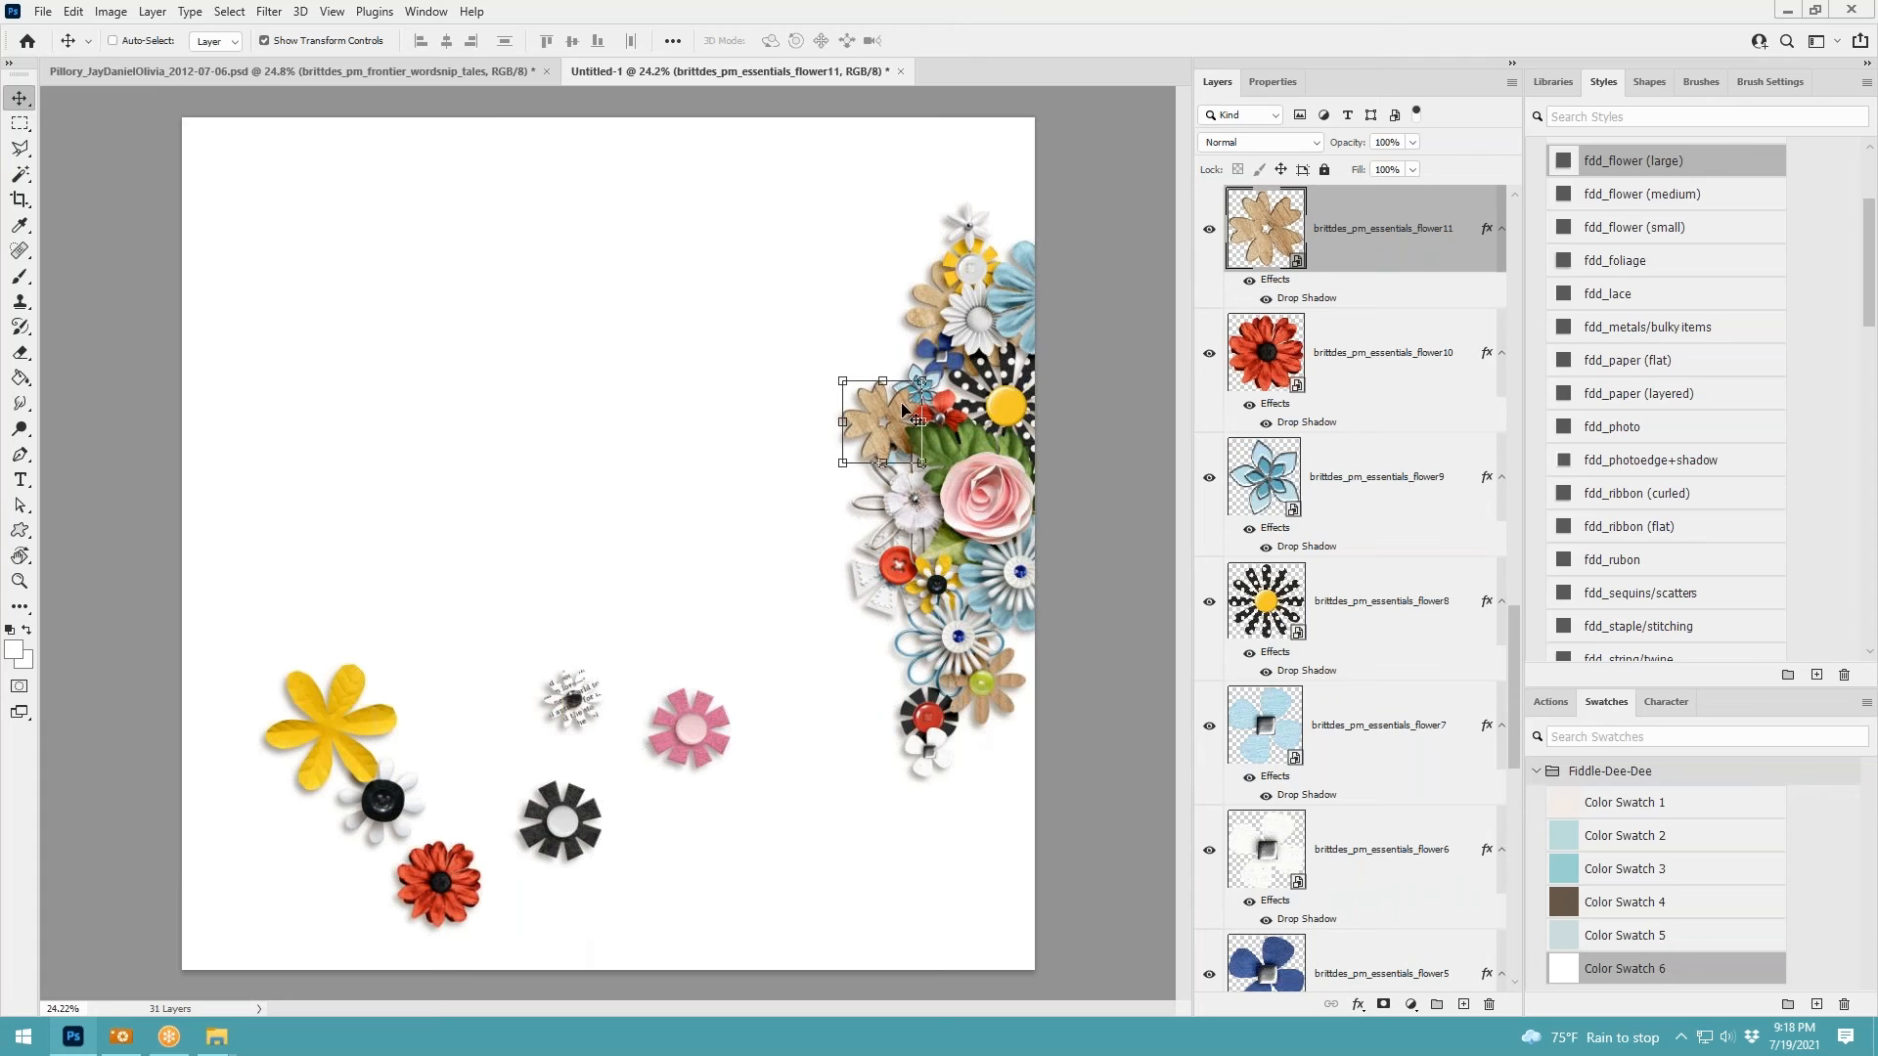
key("ctrl+shift+bracketleft")
key("ctrl+bracketright")
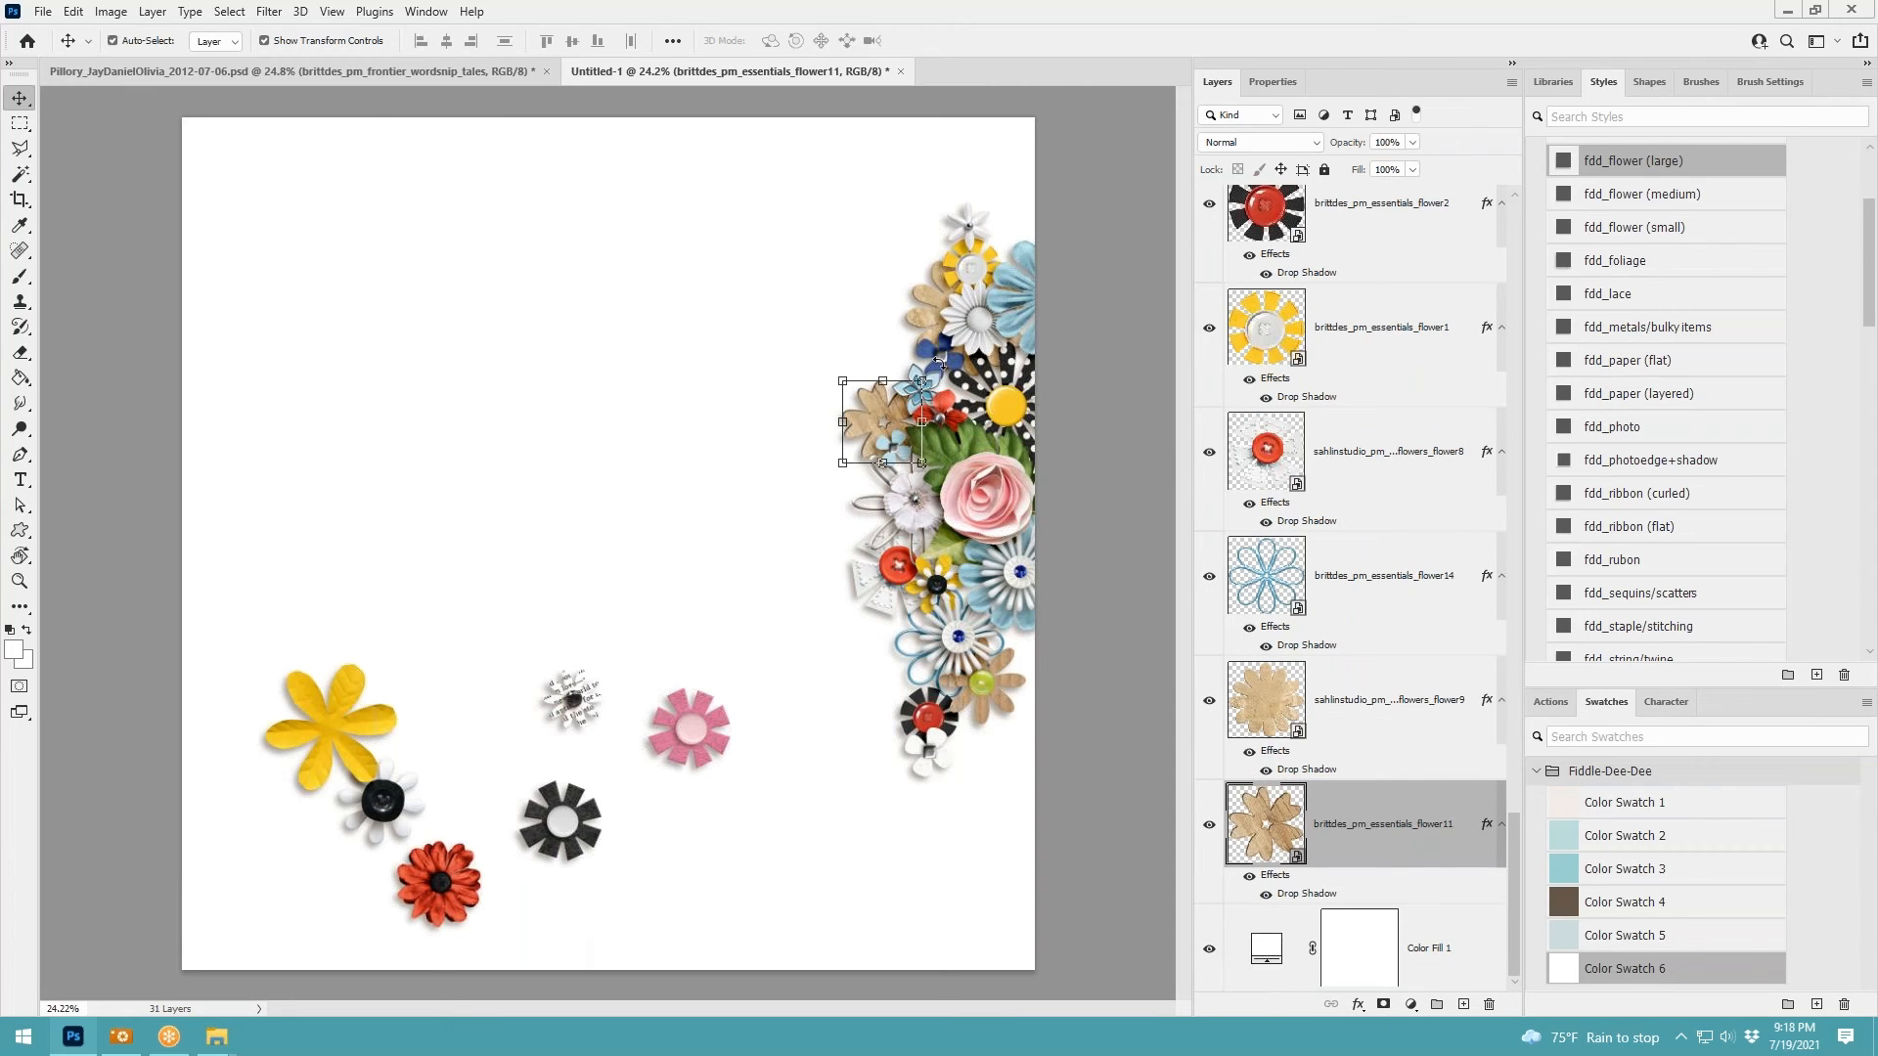
left_click_drag(921, 380, 904, 437)
left_click(968, 41)
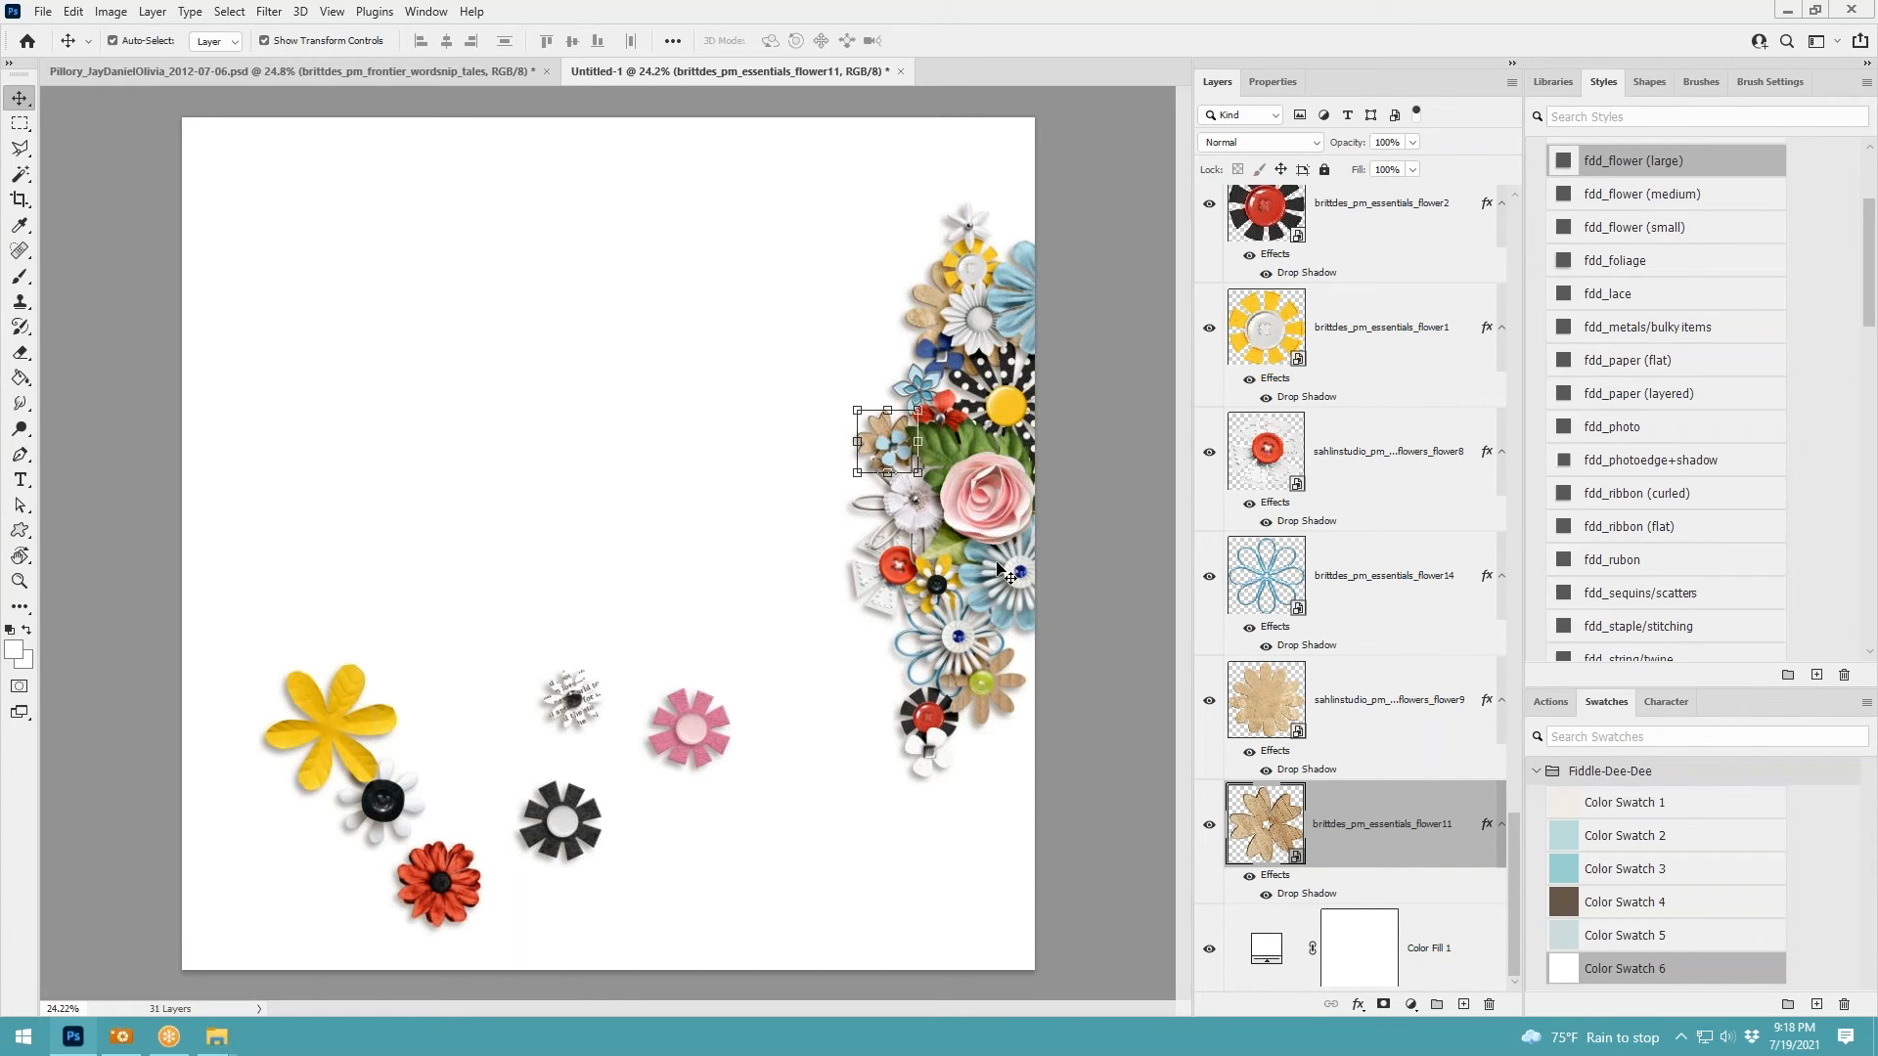
Fill the cluster's lower part with the black flower, the reduced white flower with the black button, and the pink flower scaled to 76.98%
left_click_drag(572, 825, 1019, 731)
left_click_drag(393, 800, 920, 603)
left_click(970, 42)
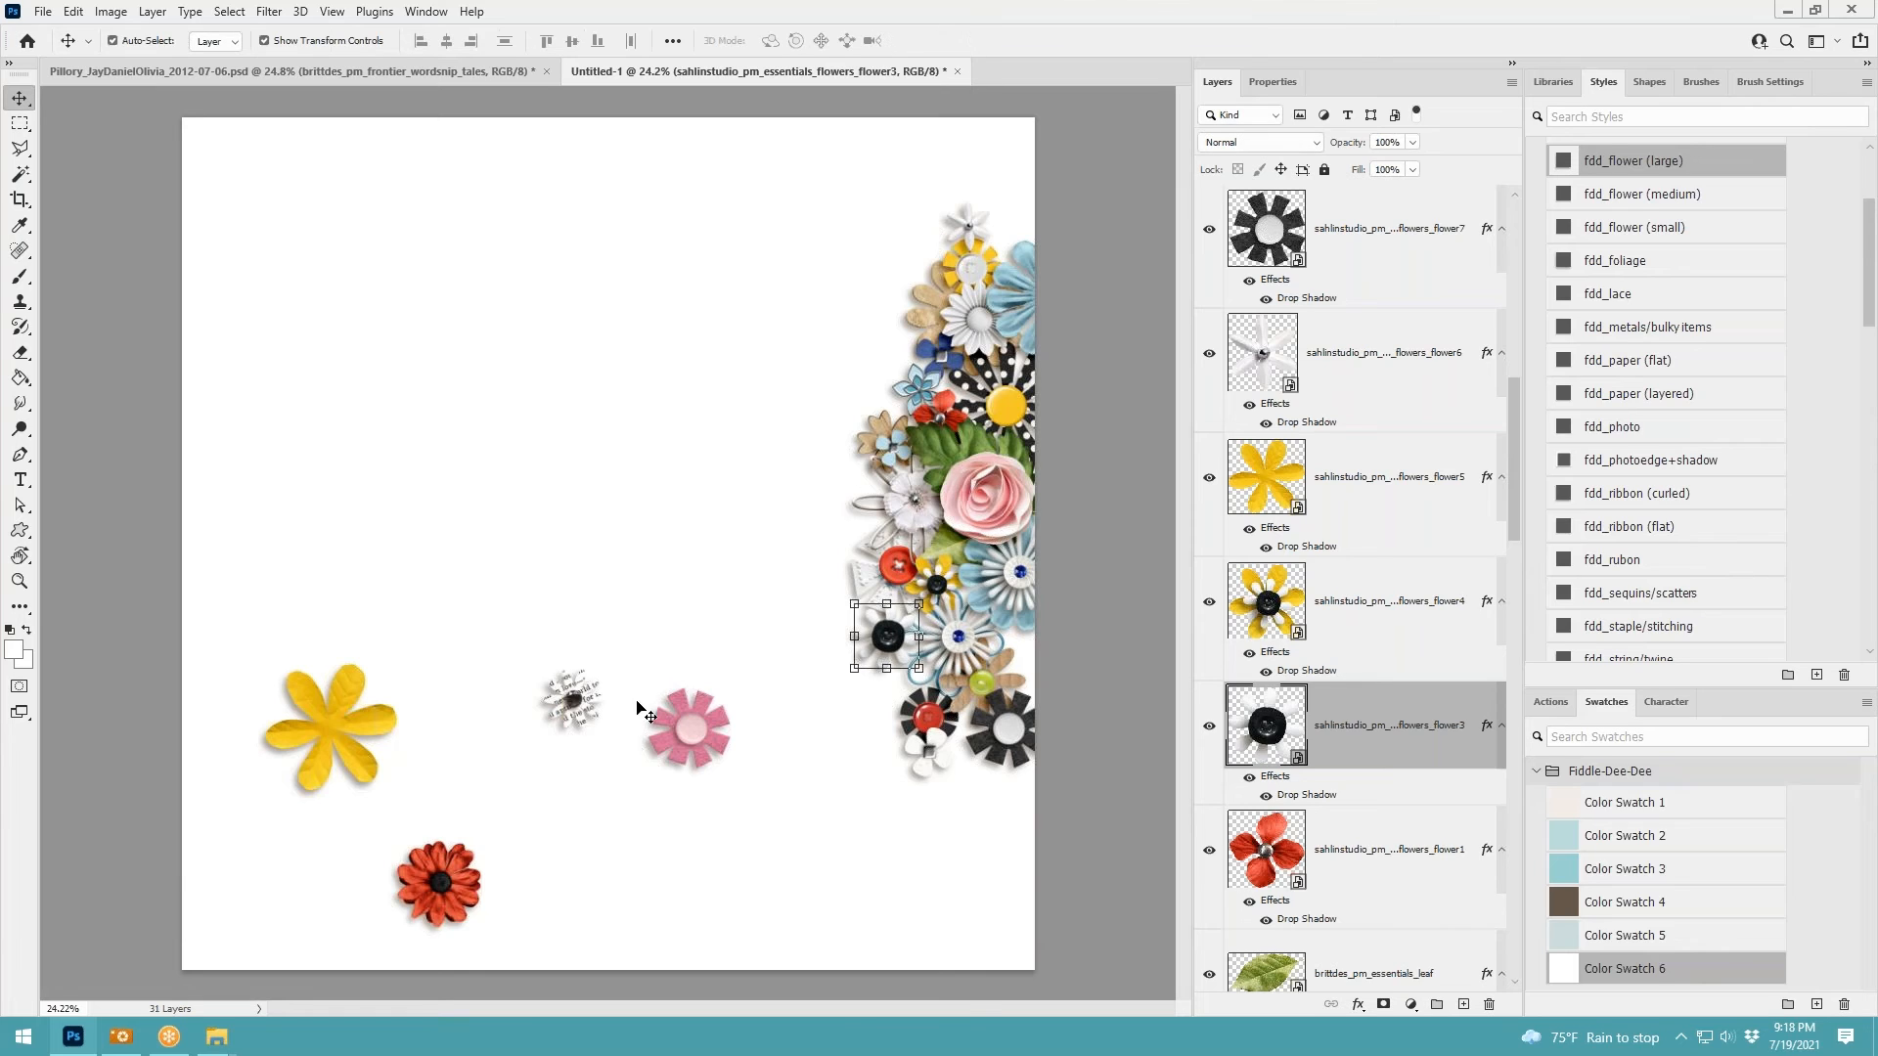
left_click_drag(692, 729, 1029, 639)
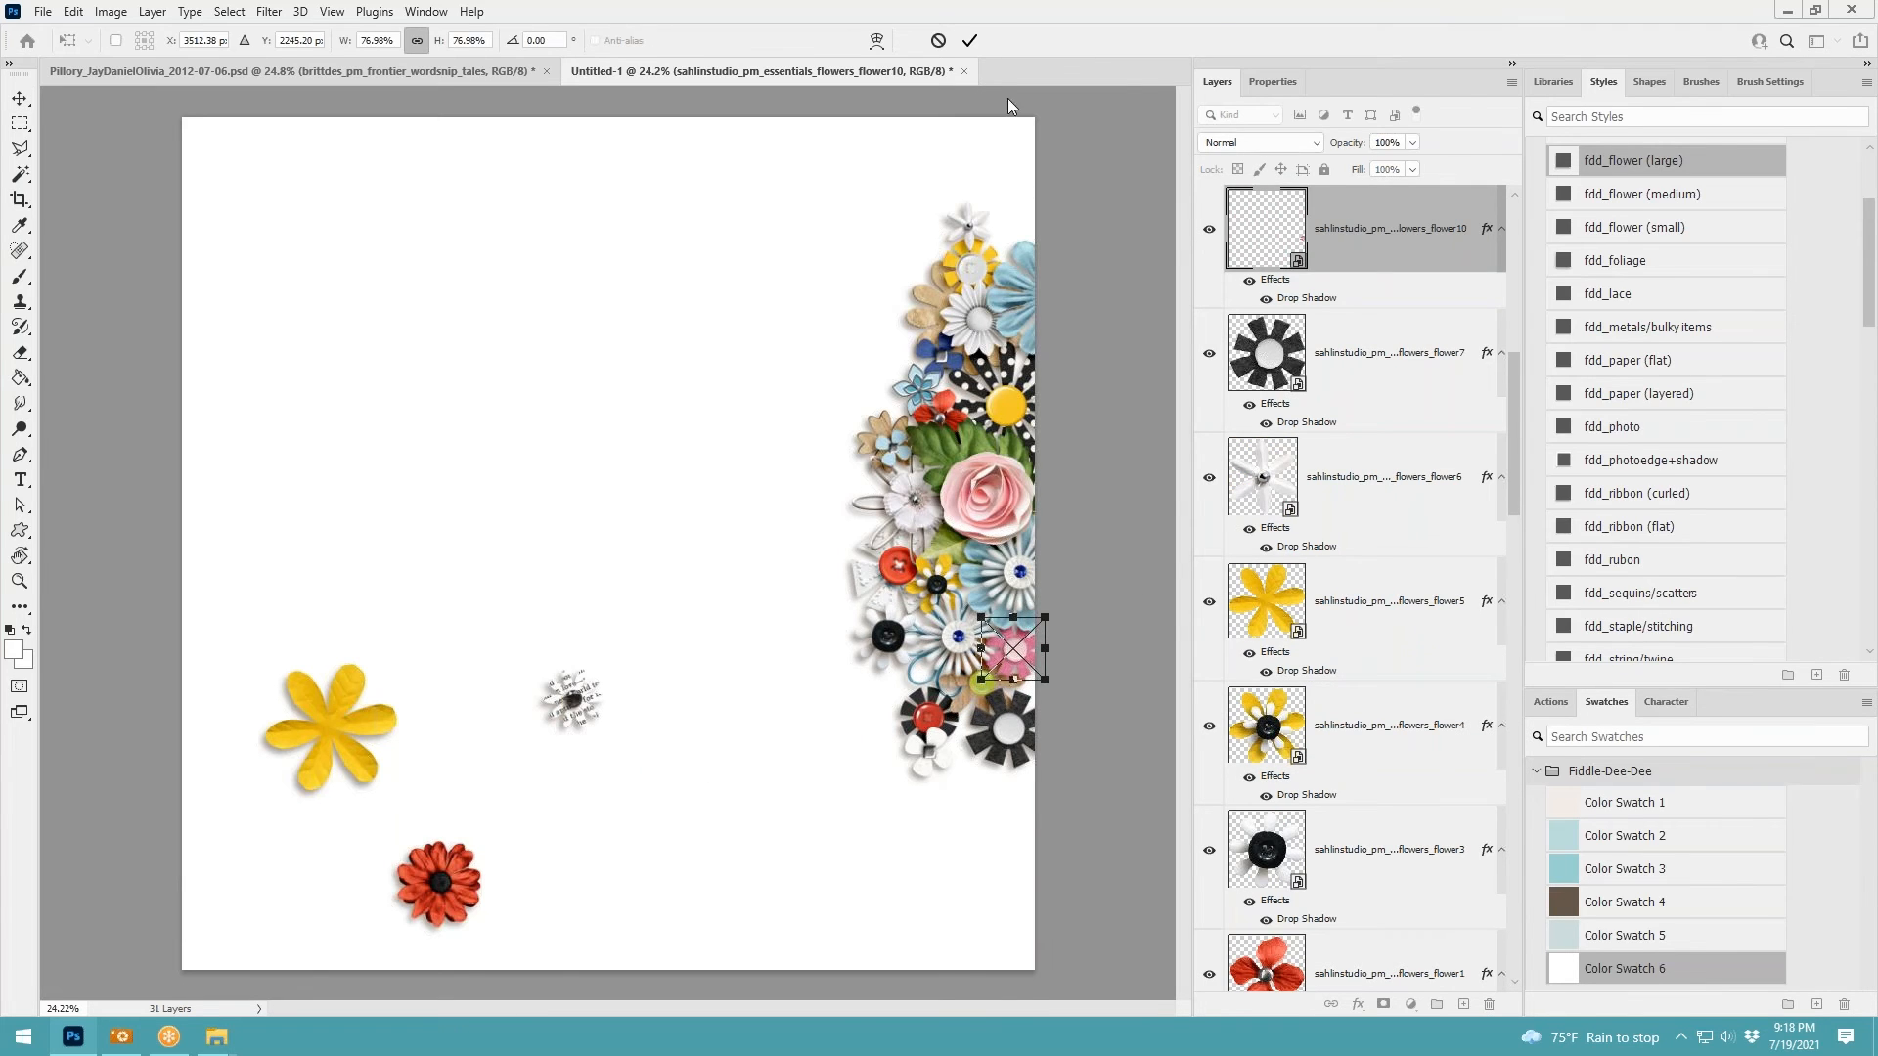
left_click(969, 41)
Send the large yellow flower just above the color fill and tuck it behind the cluster's outer edge beside the rose
left_click_drag(338, 724, 885, 458)
key("ctrl+shift+bracketleft")
key("ctrl+bracketright")
left_click_drag(900, 312, 865, 467)
Place the text-print flower below the black button flower, and add the red flower at 58.41% at the cluster's lower end
left_click_drag(580, 686, 900, 666)
left_click_drag(452, 880, 971, 758)
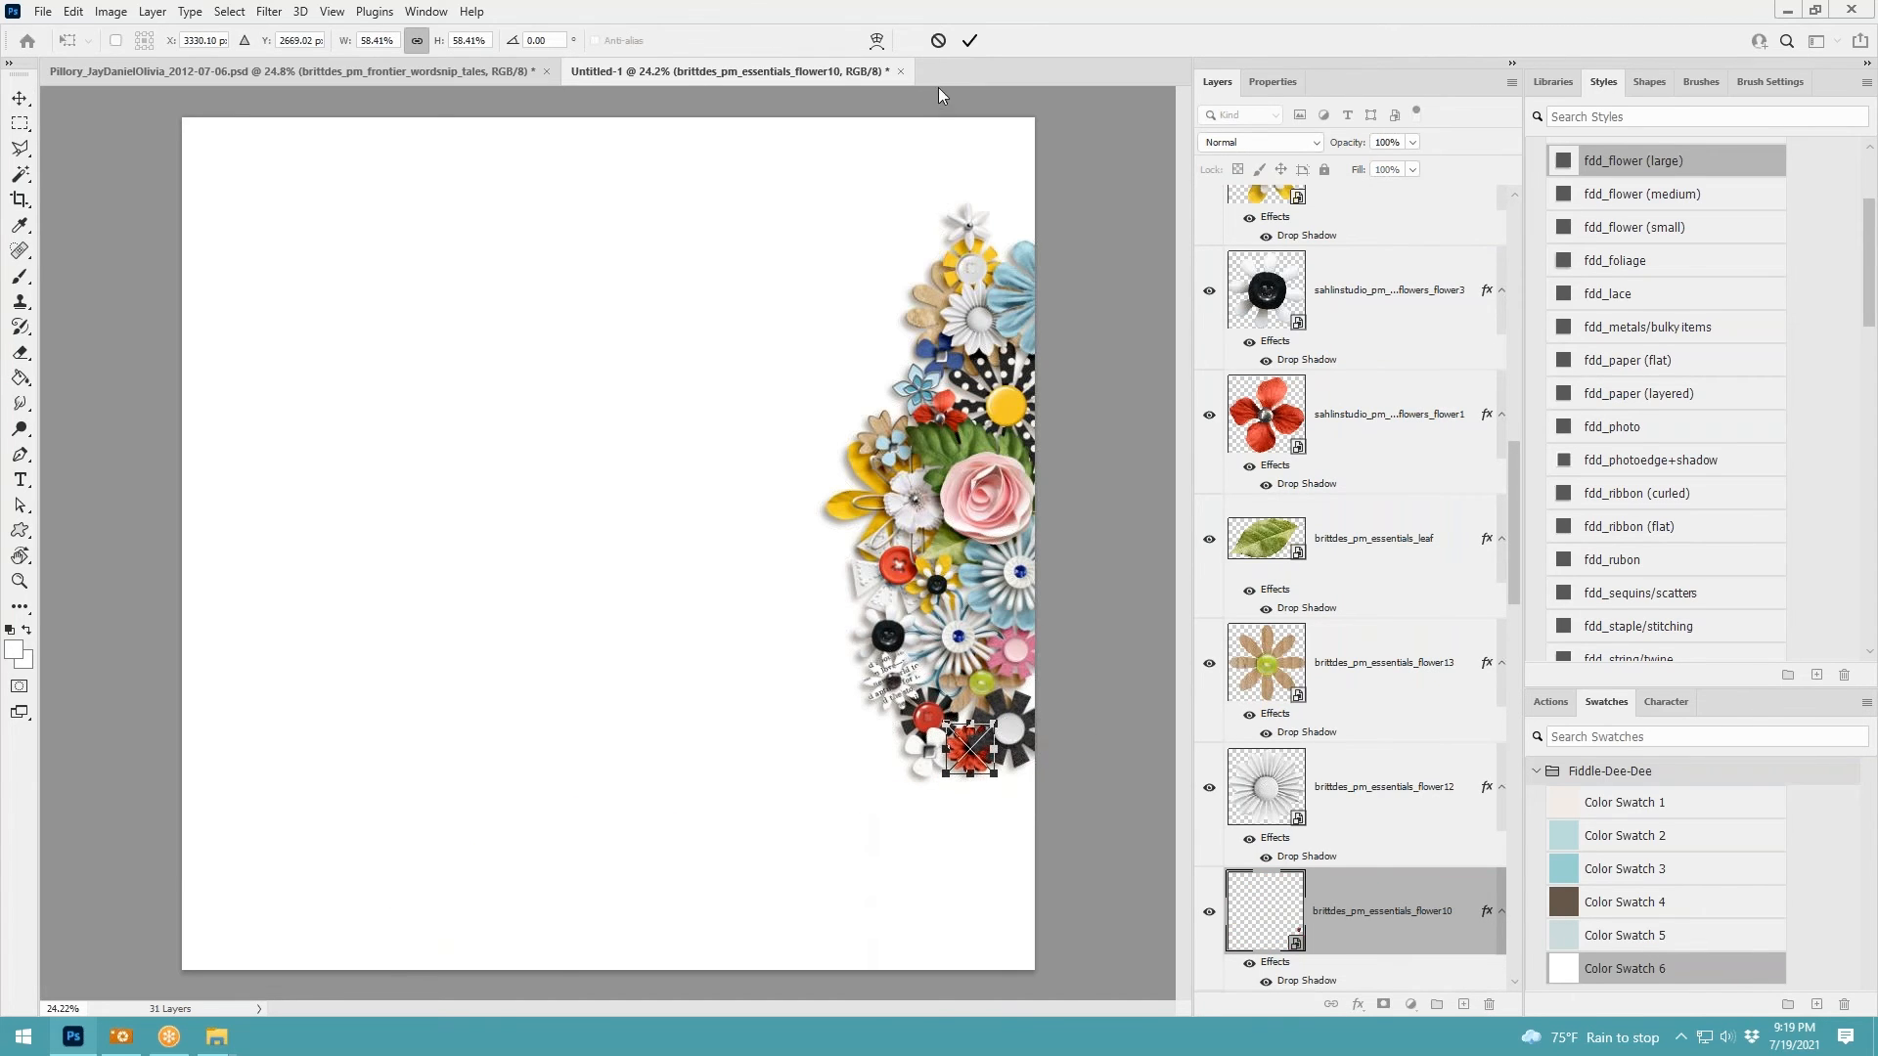
left_click(968, 44)
Duplicate the two leaves, scale the copies to 62.68%, rotate them -33.83°, and place them over the cluster's upper left
left_click(930, 498)
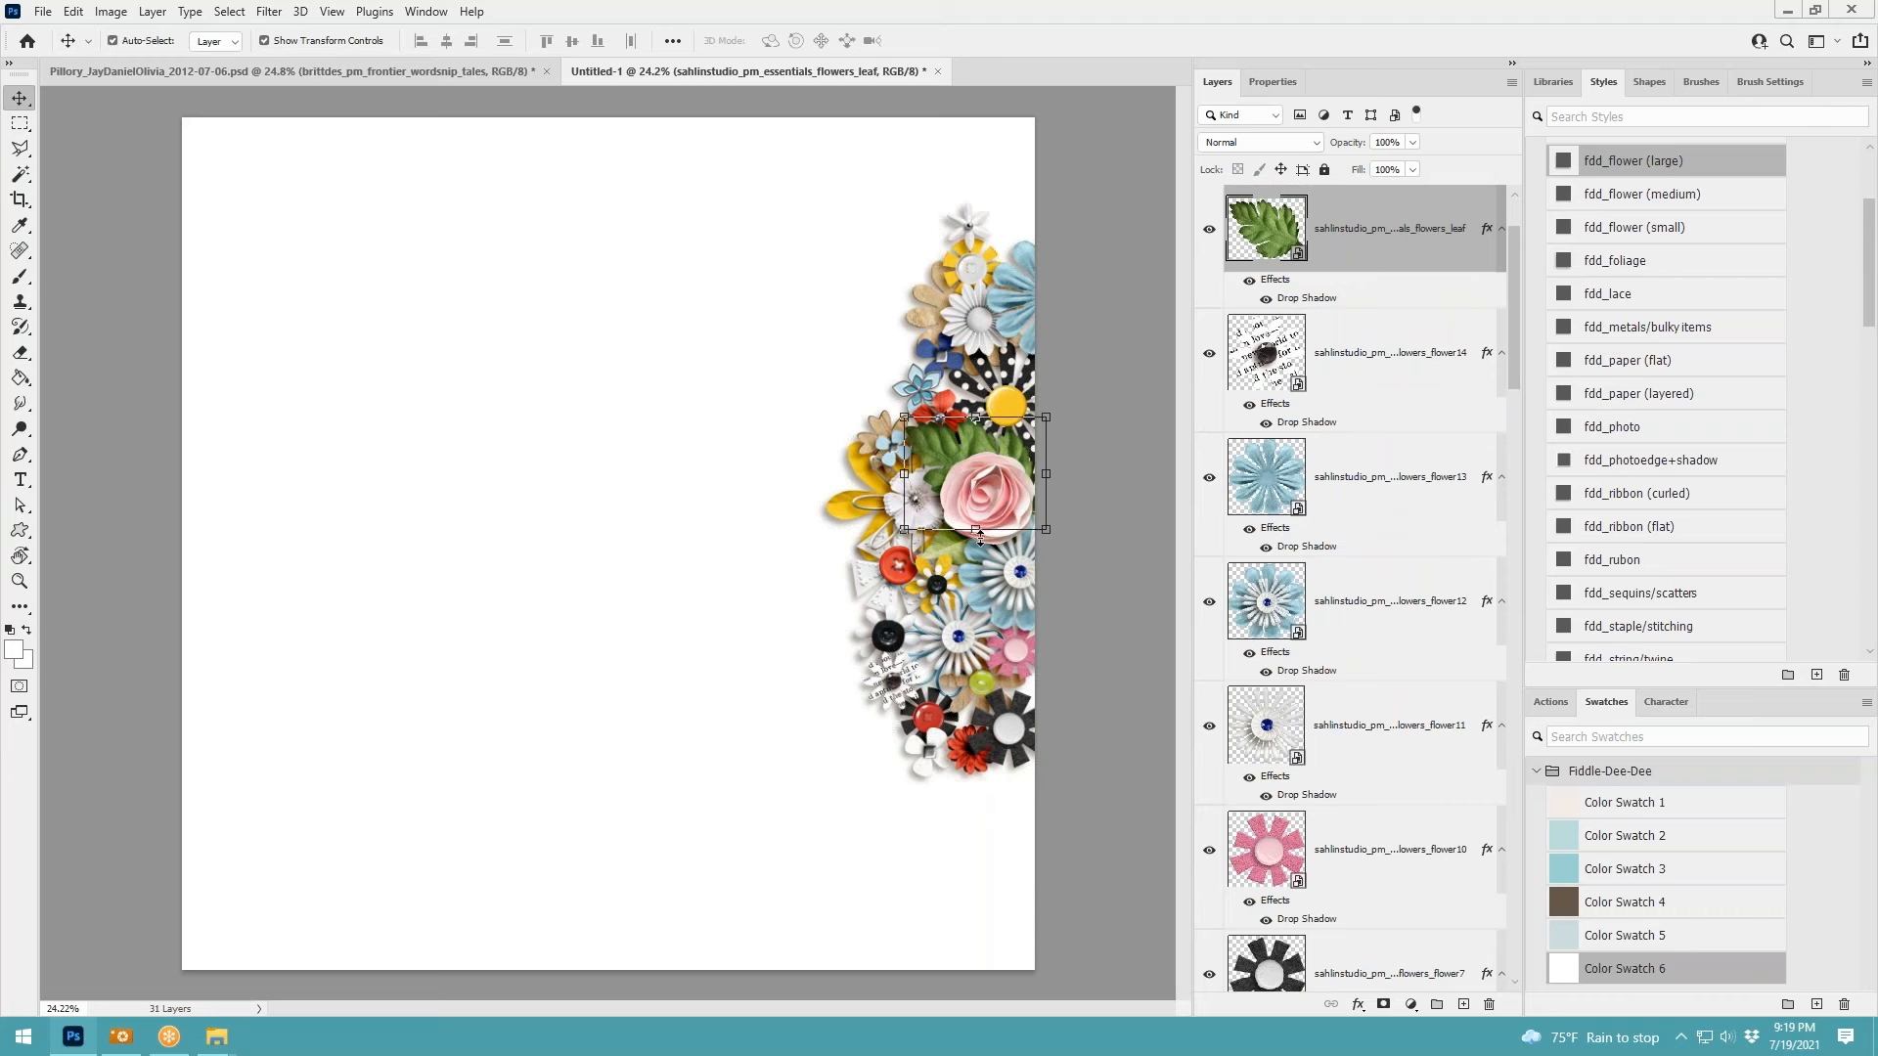
scroll(944, 544, "up", 3)
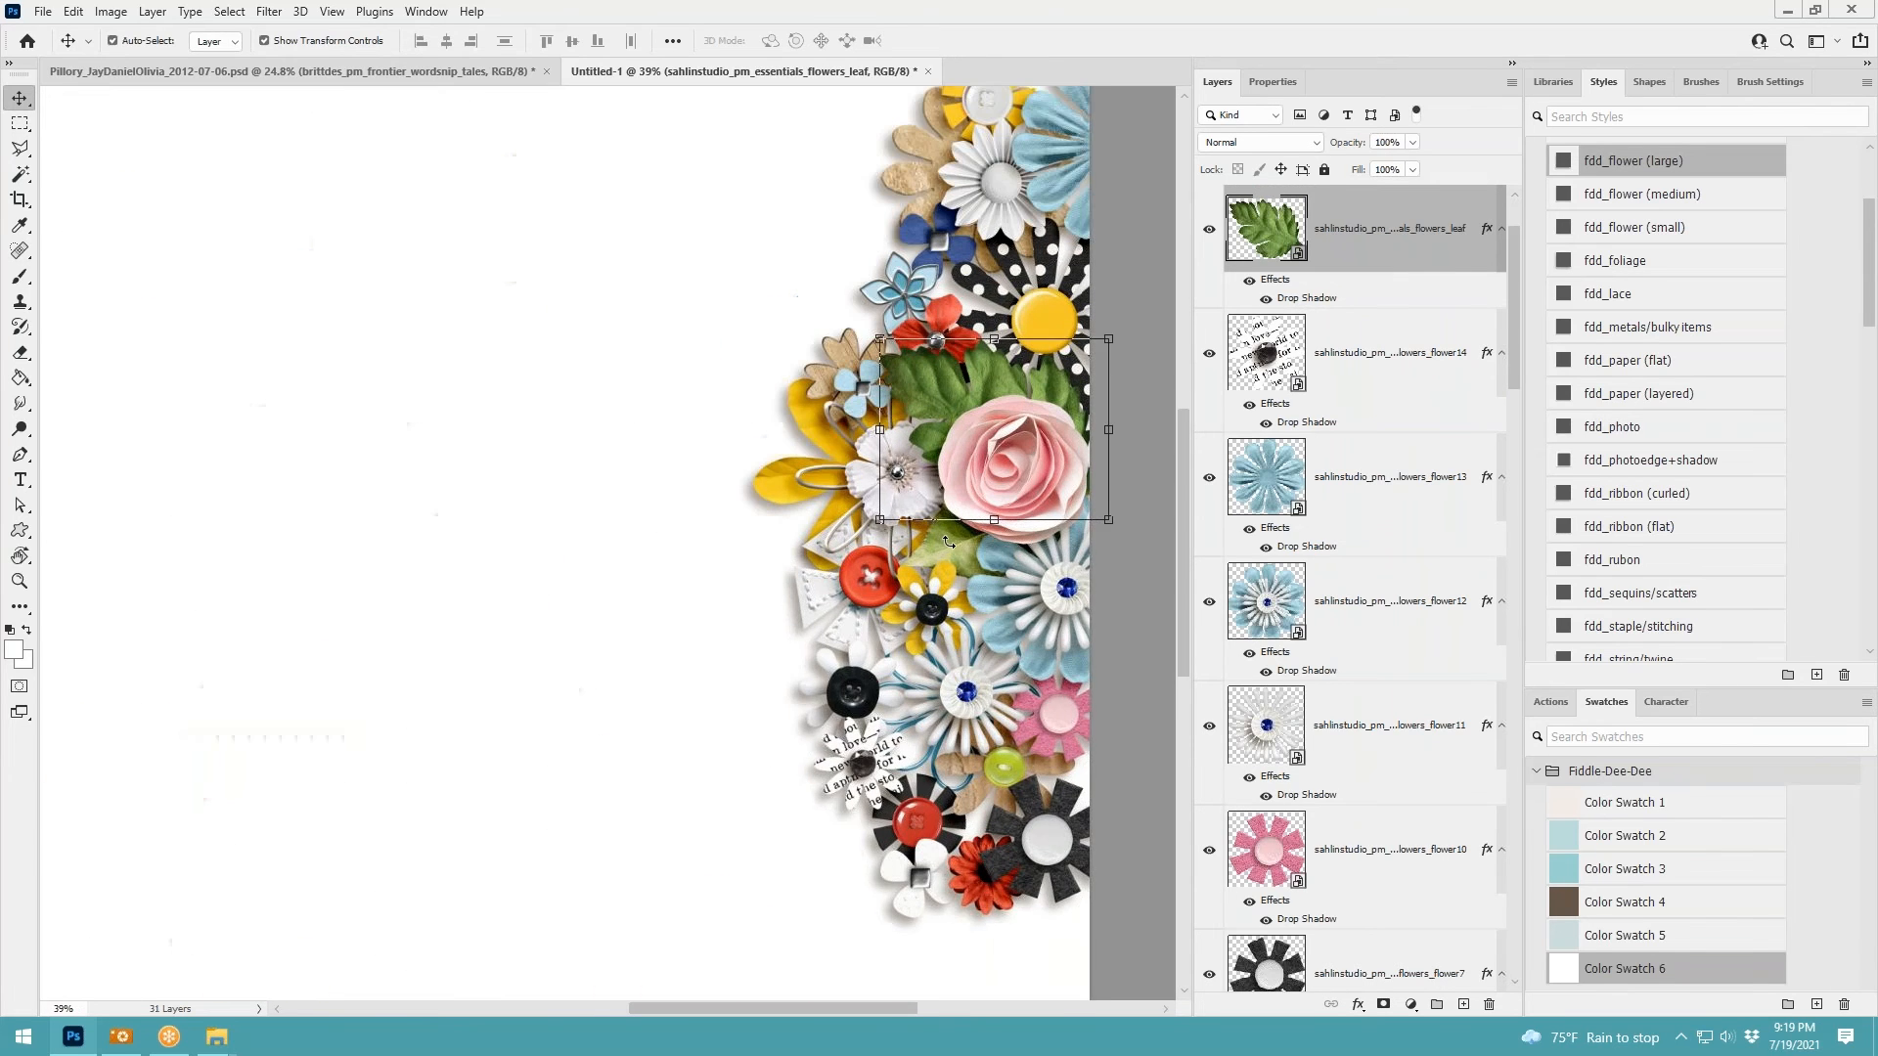
left_click(951, 546, "shift")
left_click_drag(951, 546, 915, 734)
left_click_drag(1072, 526, 932, 582)
scroll(929, 659, "down", 1)
scroll(929, 660, "down", 1)
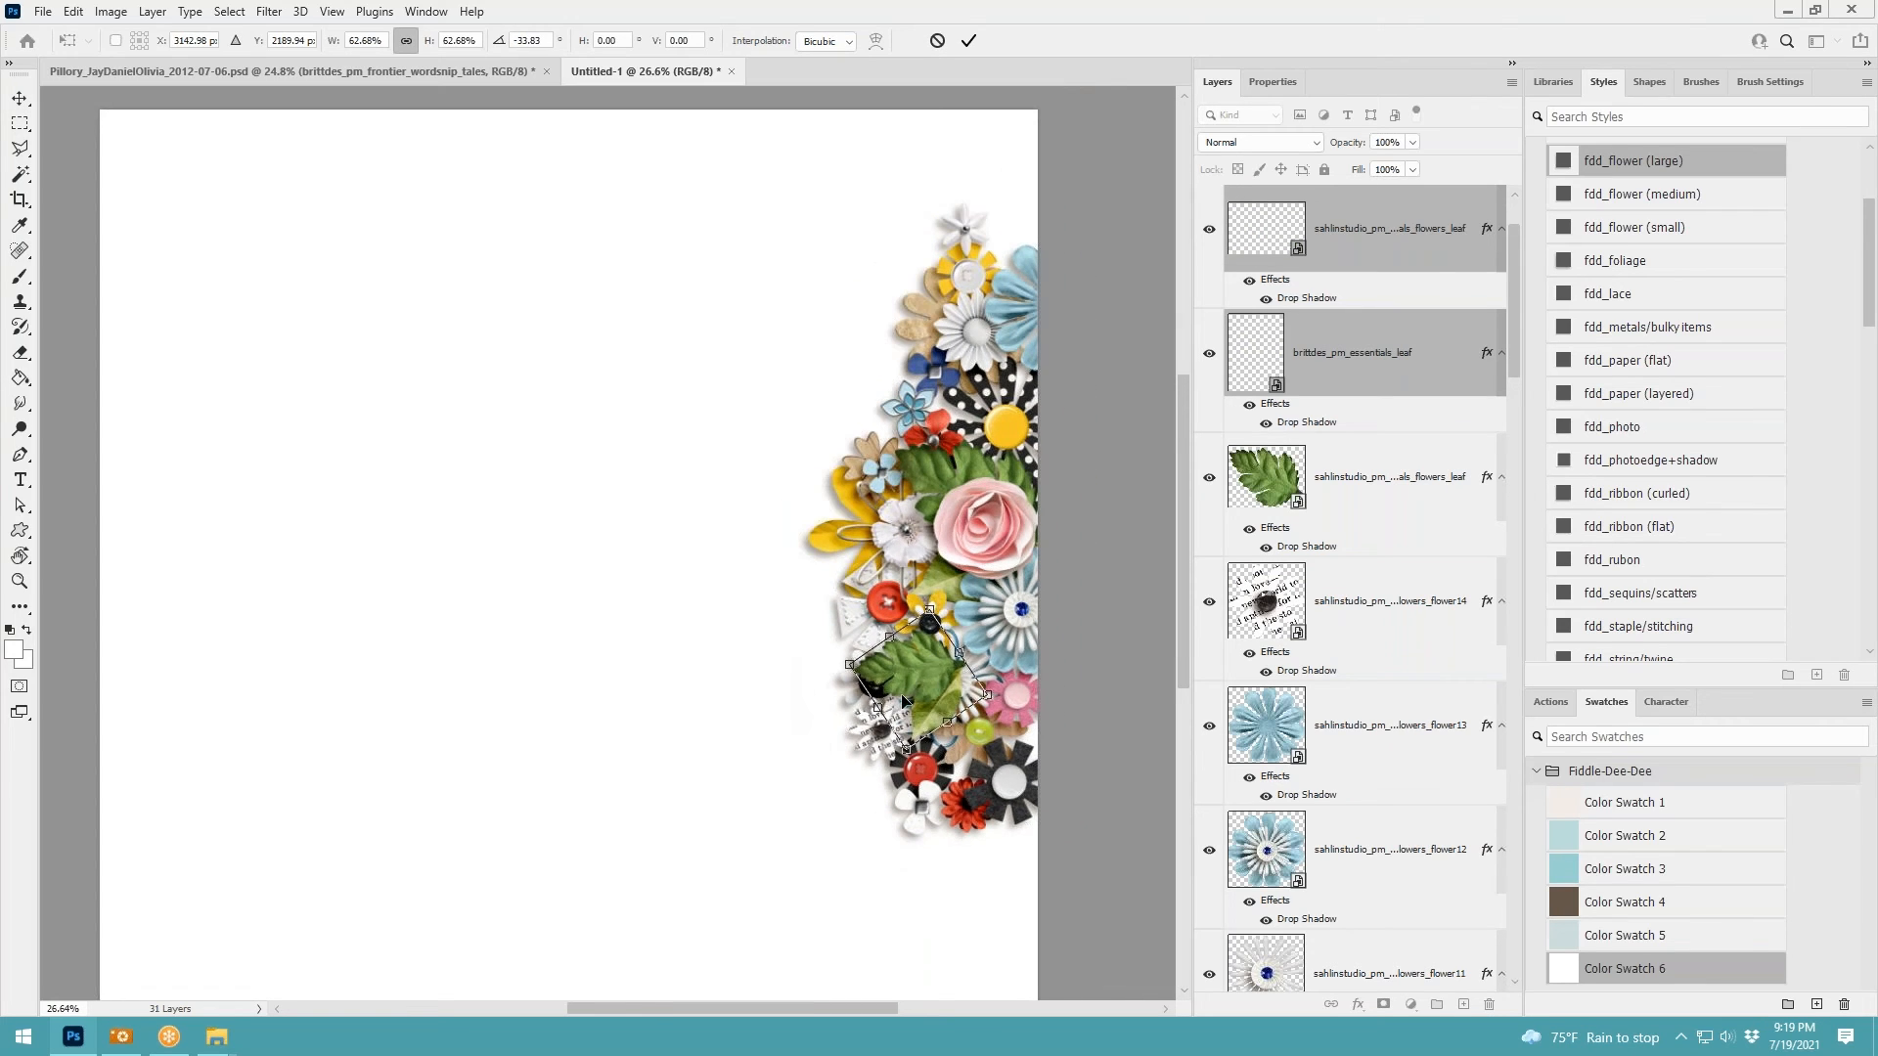
left_click_drag(929, 659, 937, 396)
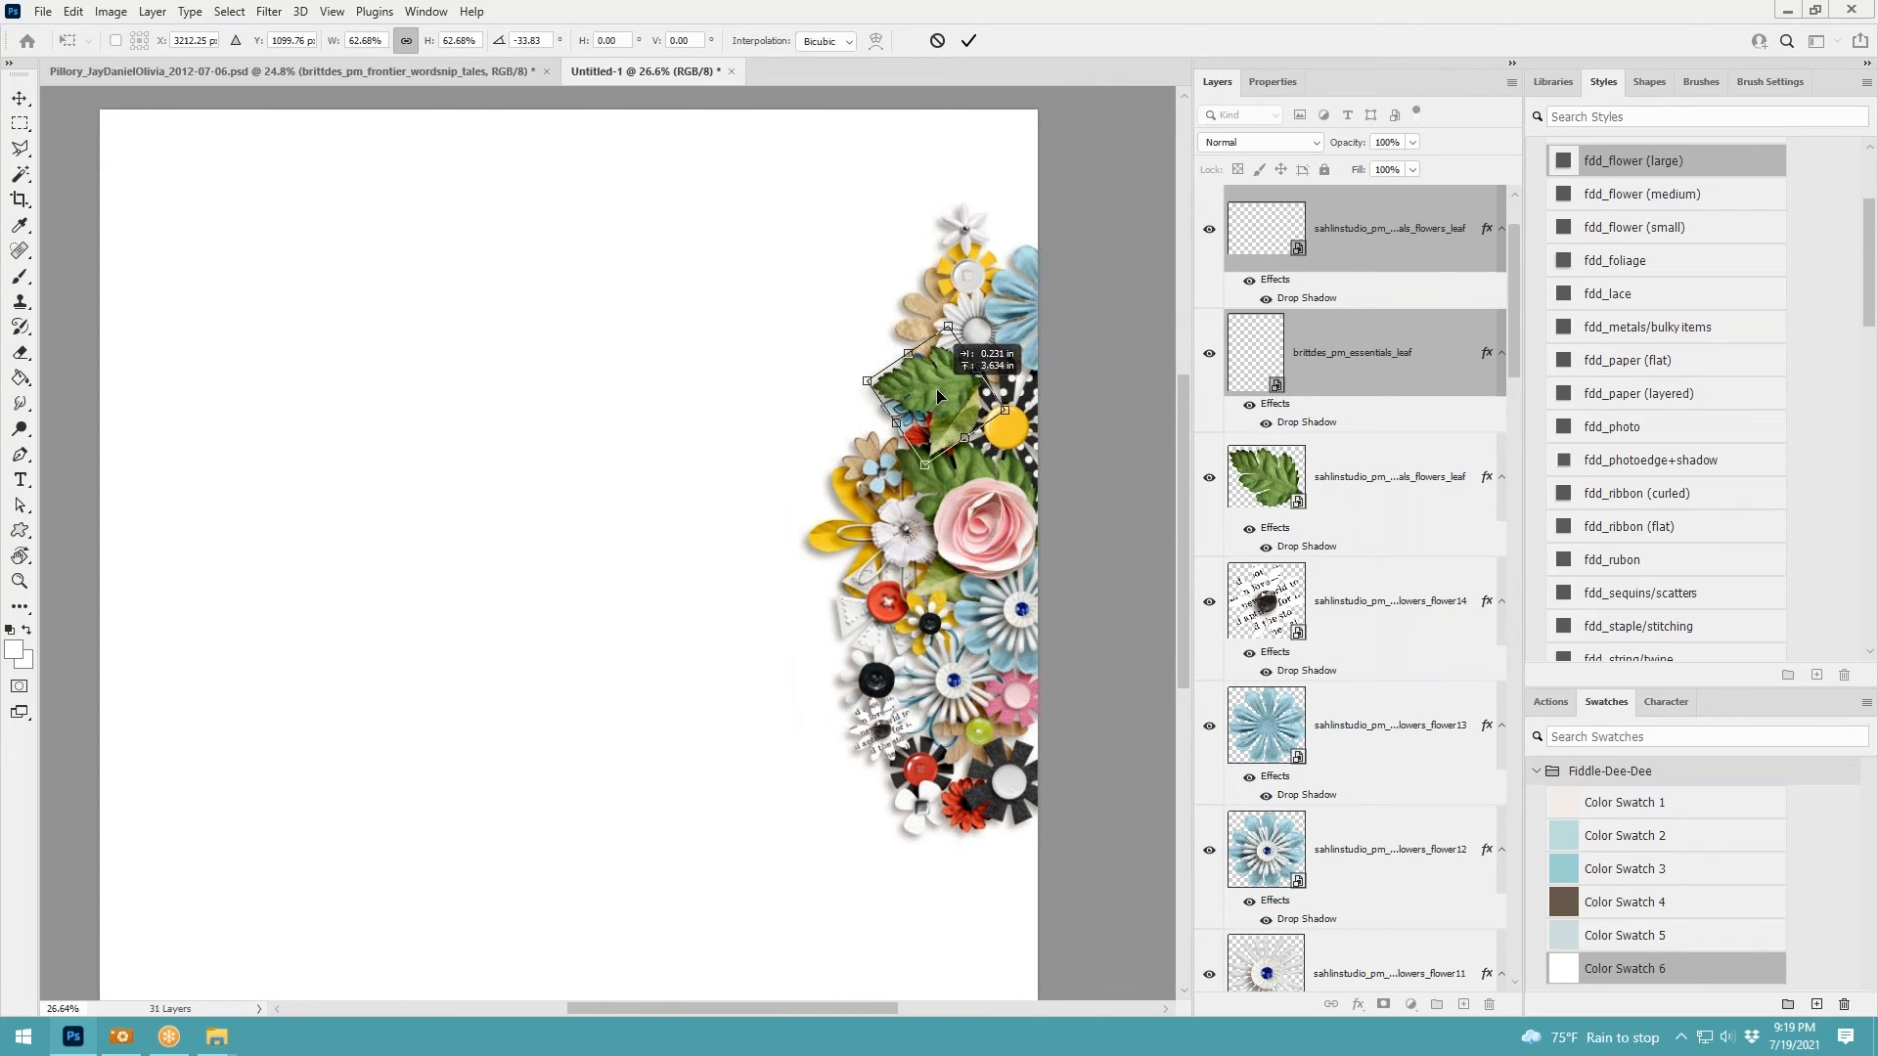
left_click(965, 41)
Move the copied leaves just above the color fill, rotate them 62.60°, and let them peek out from the cluster's upper left edge
key("ctrl+shift+bracketleft")
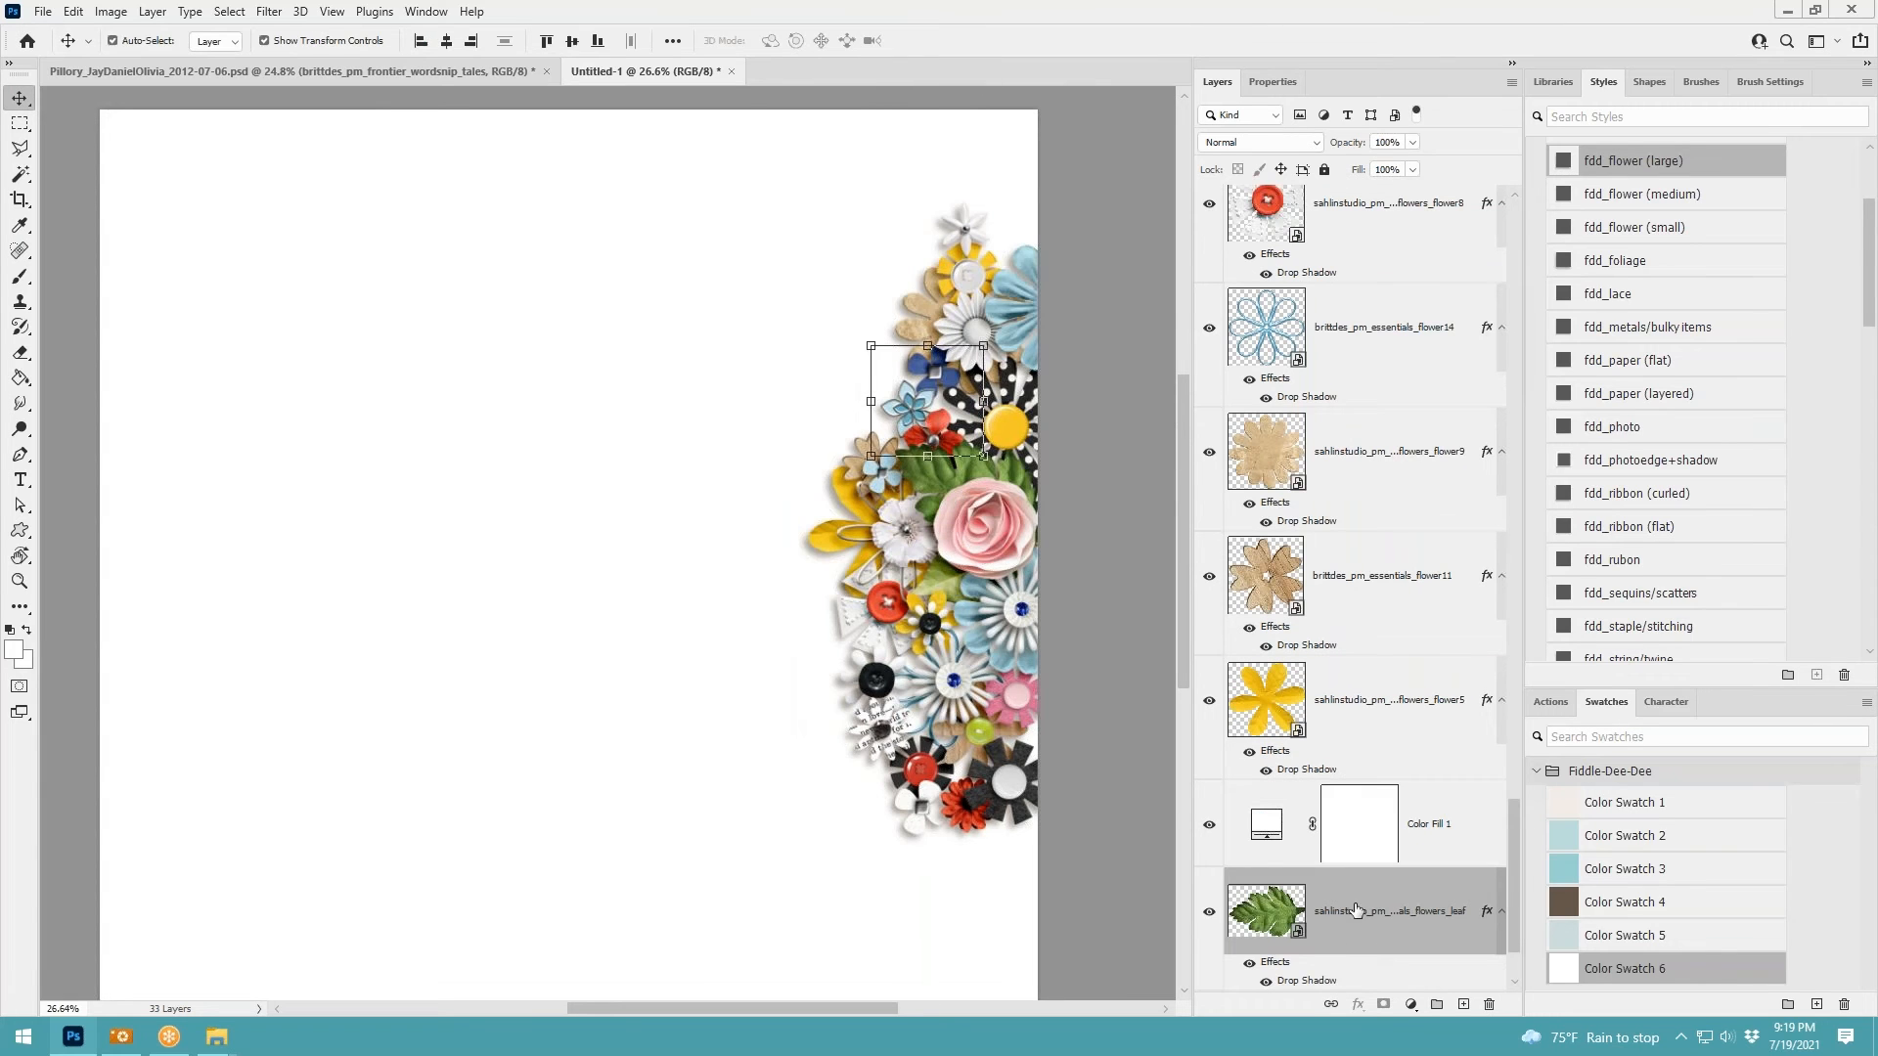
left_click_drag(1355, 910, 1360, 780)
left_click_drag(902, 387, 847, 377)
left_click_drag(953, 341, 1007, 166)
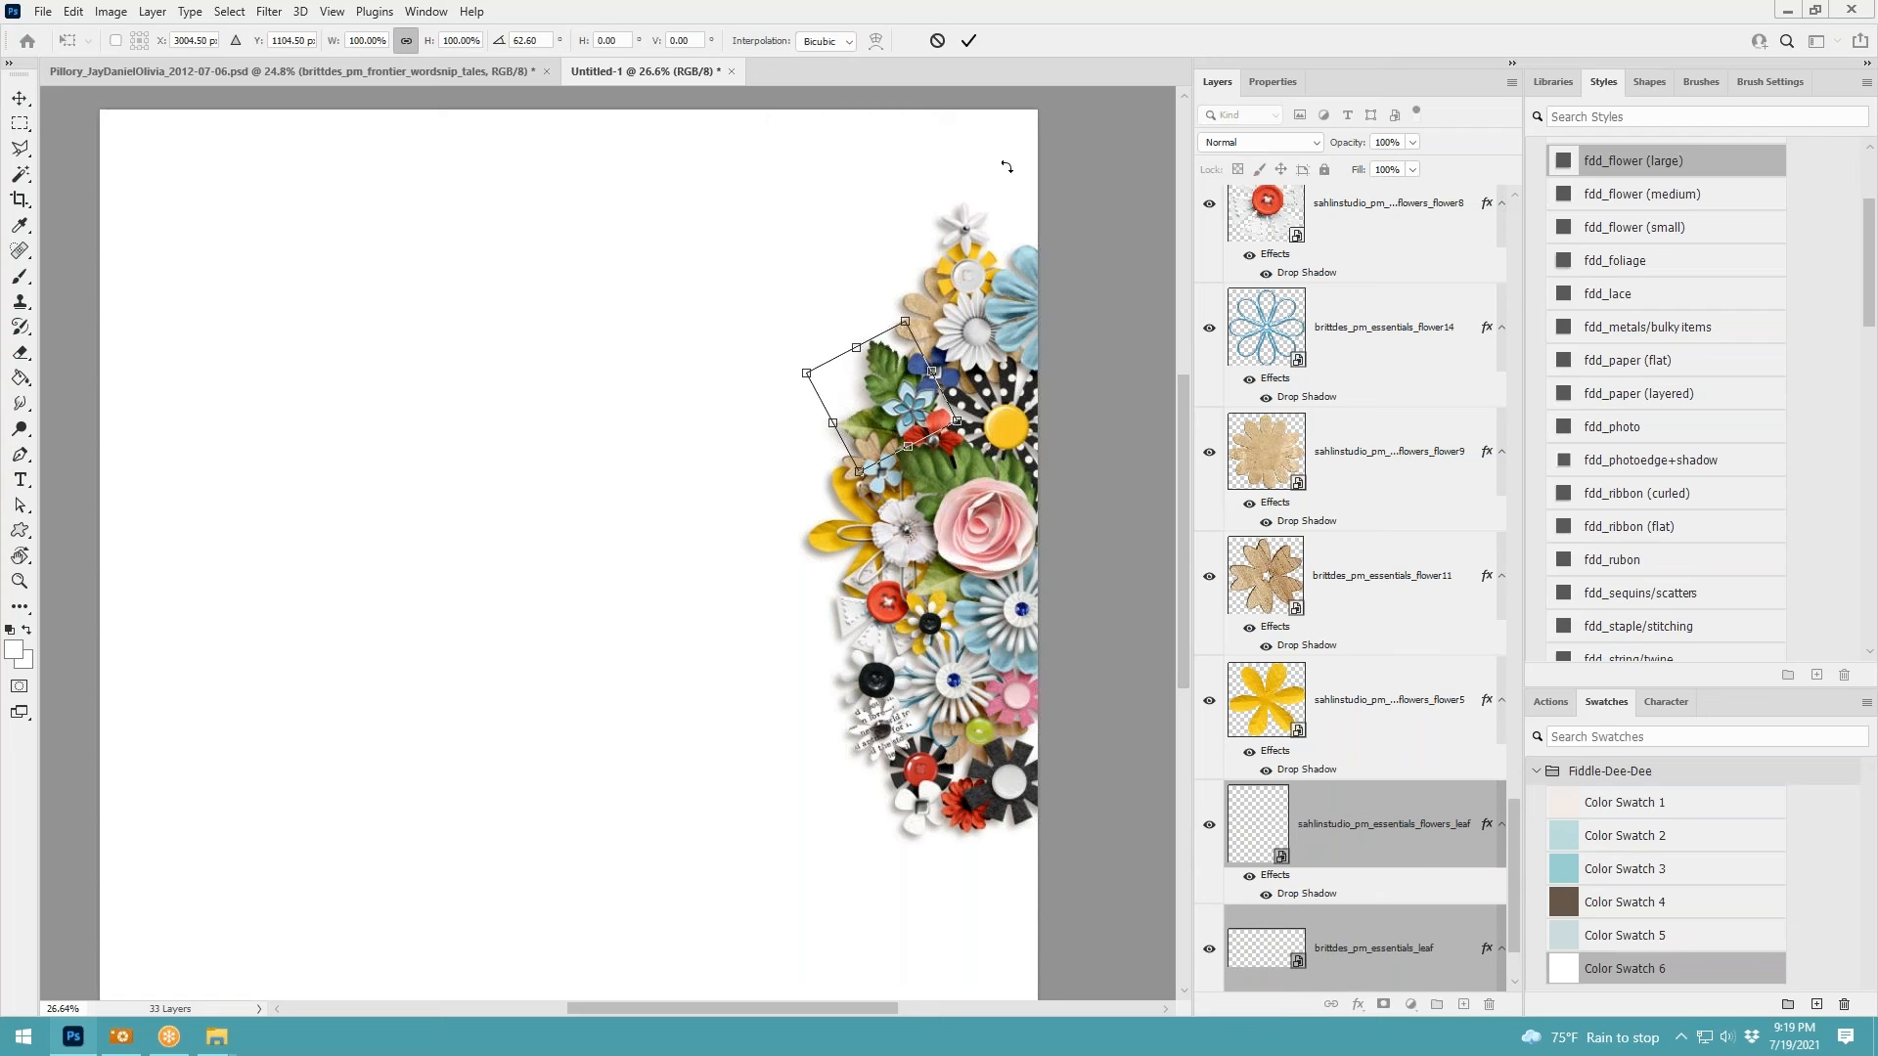
left_click(969, 40)
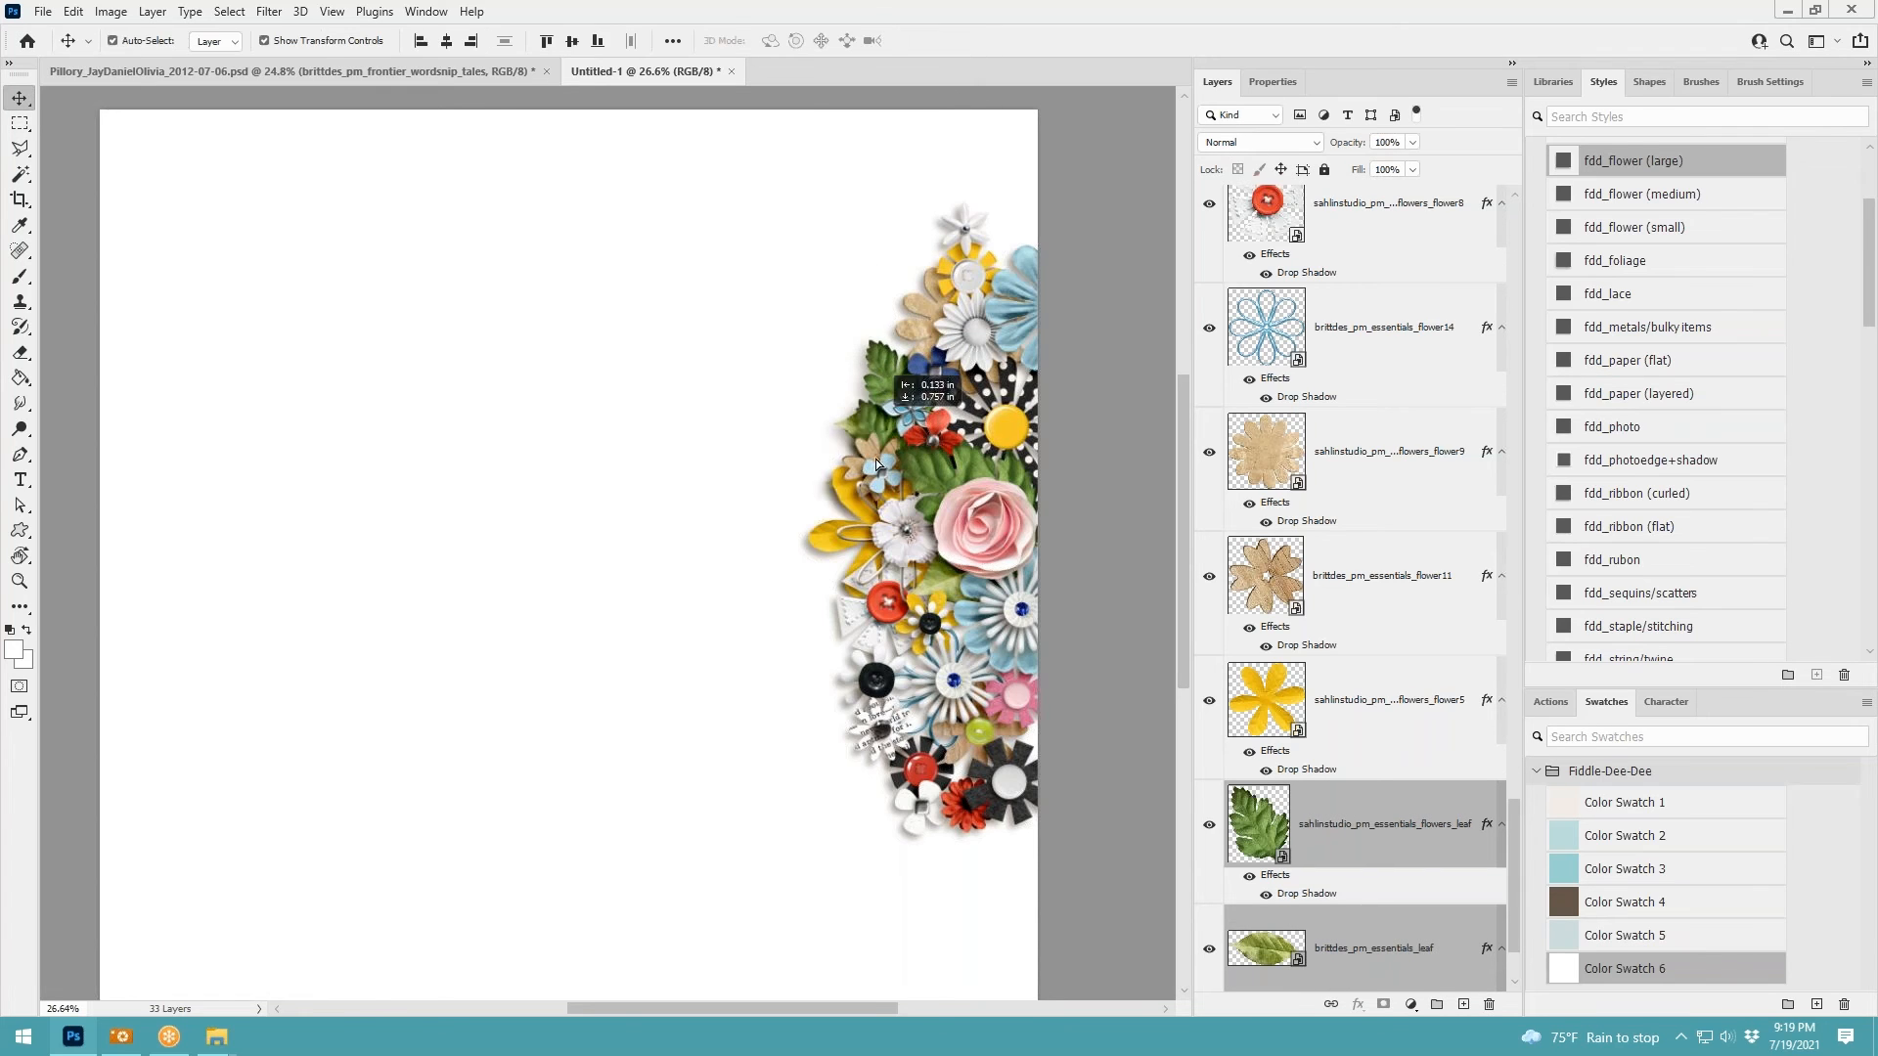
Duplicate the leaf pair twice, rotating and tucking one copy below the large yellow flower and placing the other at the cluster's lower end
left_click_drag(877, 460, 935, 538)
mouse_move(831, 623)
left_mouse_down()
mouse_move(830, 715)
mouse_move(890, 834)
mouse_move(834, 643)
left_mouse_up()
left_click(968, 40)
left_click_drag(961, 590, 934, 768)
Duplicate the leaf pair to the cluster's top, rotate it 93.19°, and shift it toward the page edge
left_click_drag(867, 695, 956, 298)
left_click(967, 43)
key("ctrl+t")
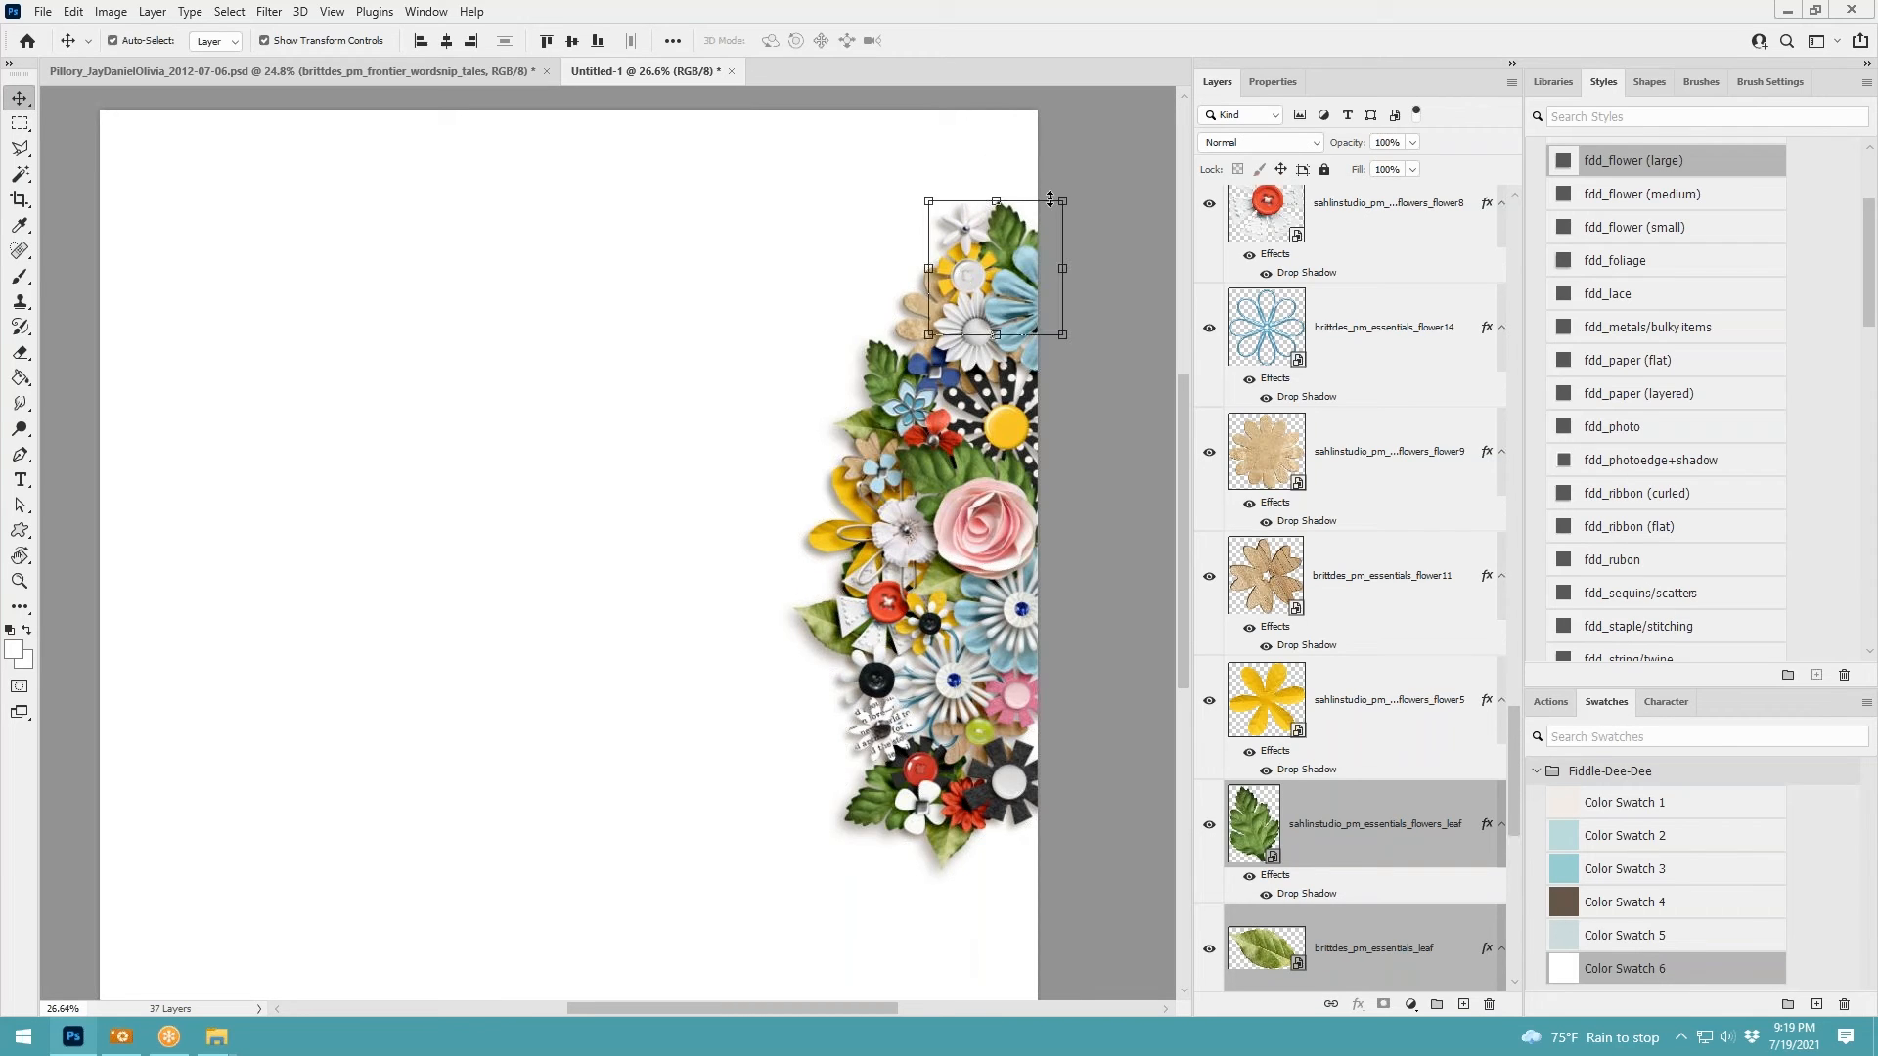
left_click_drag(1081, 186, 1057, 378)
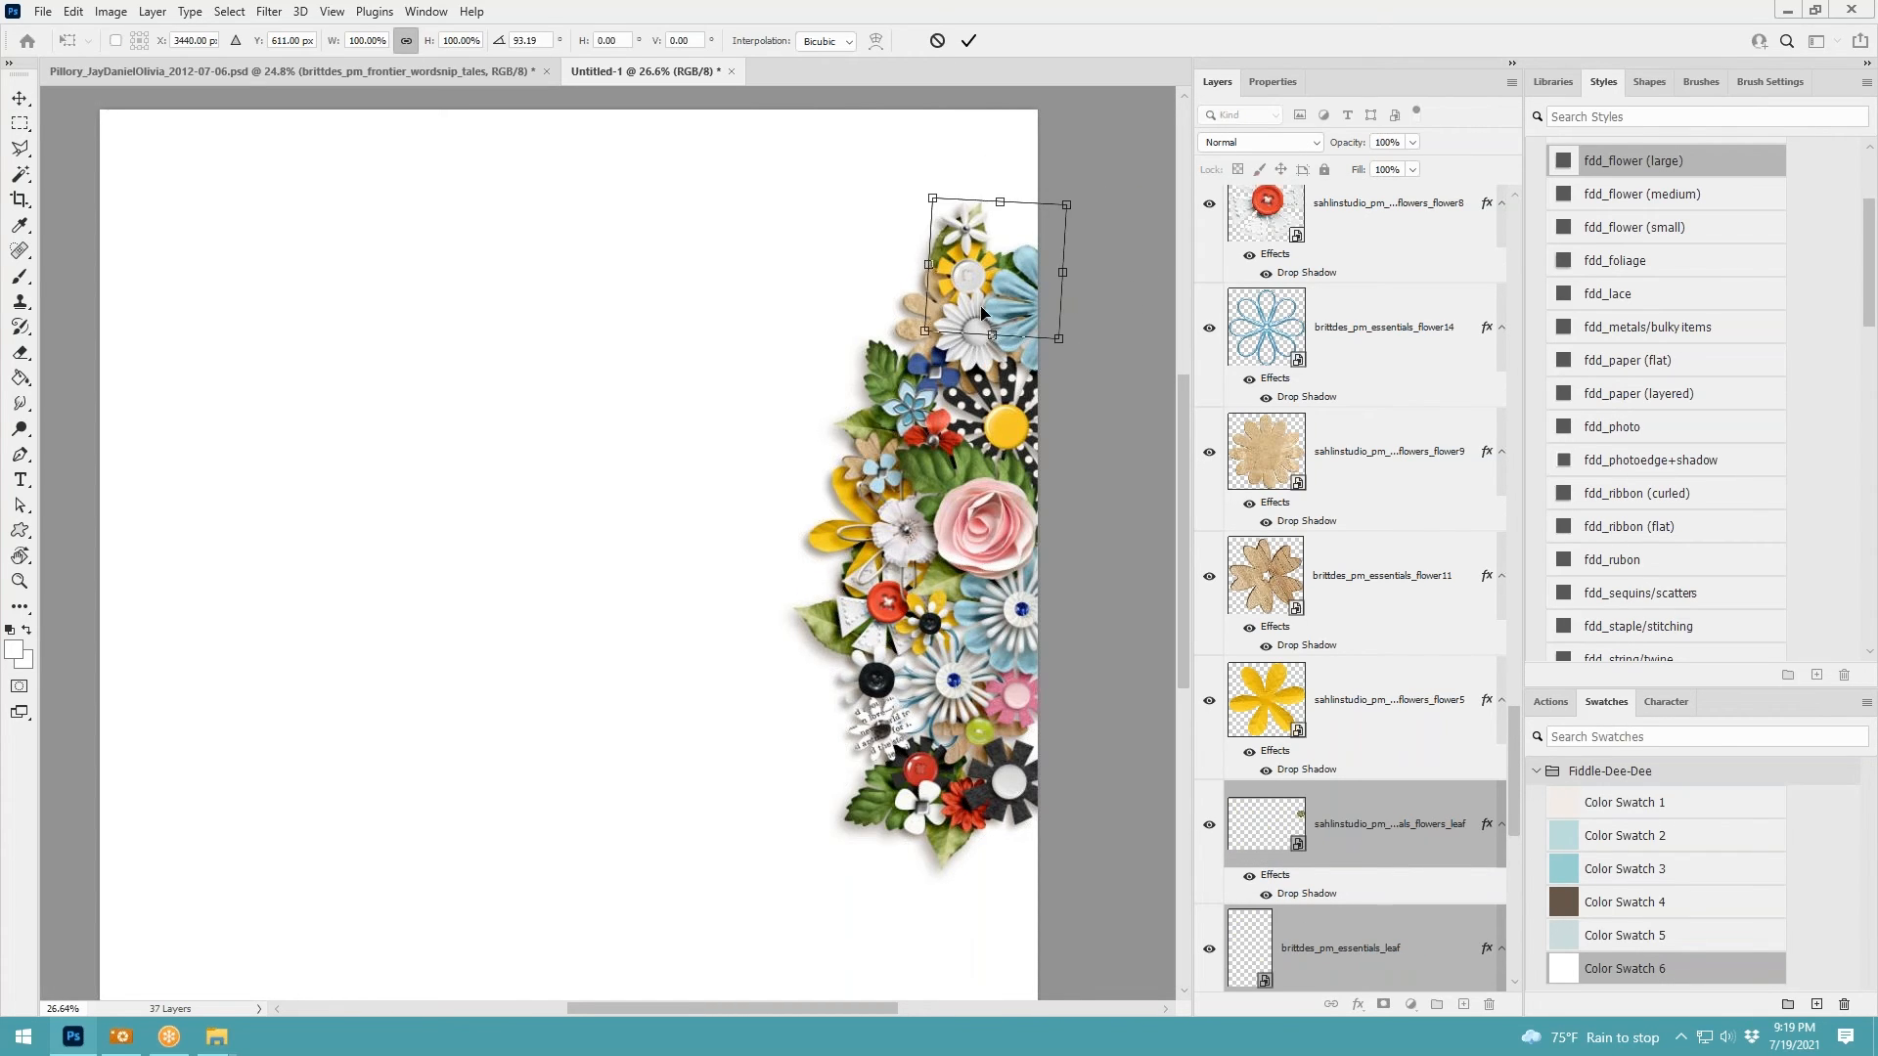
left_click_drag(982, 305, 1017, 306)
left_click(969, 42)
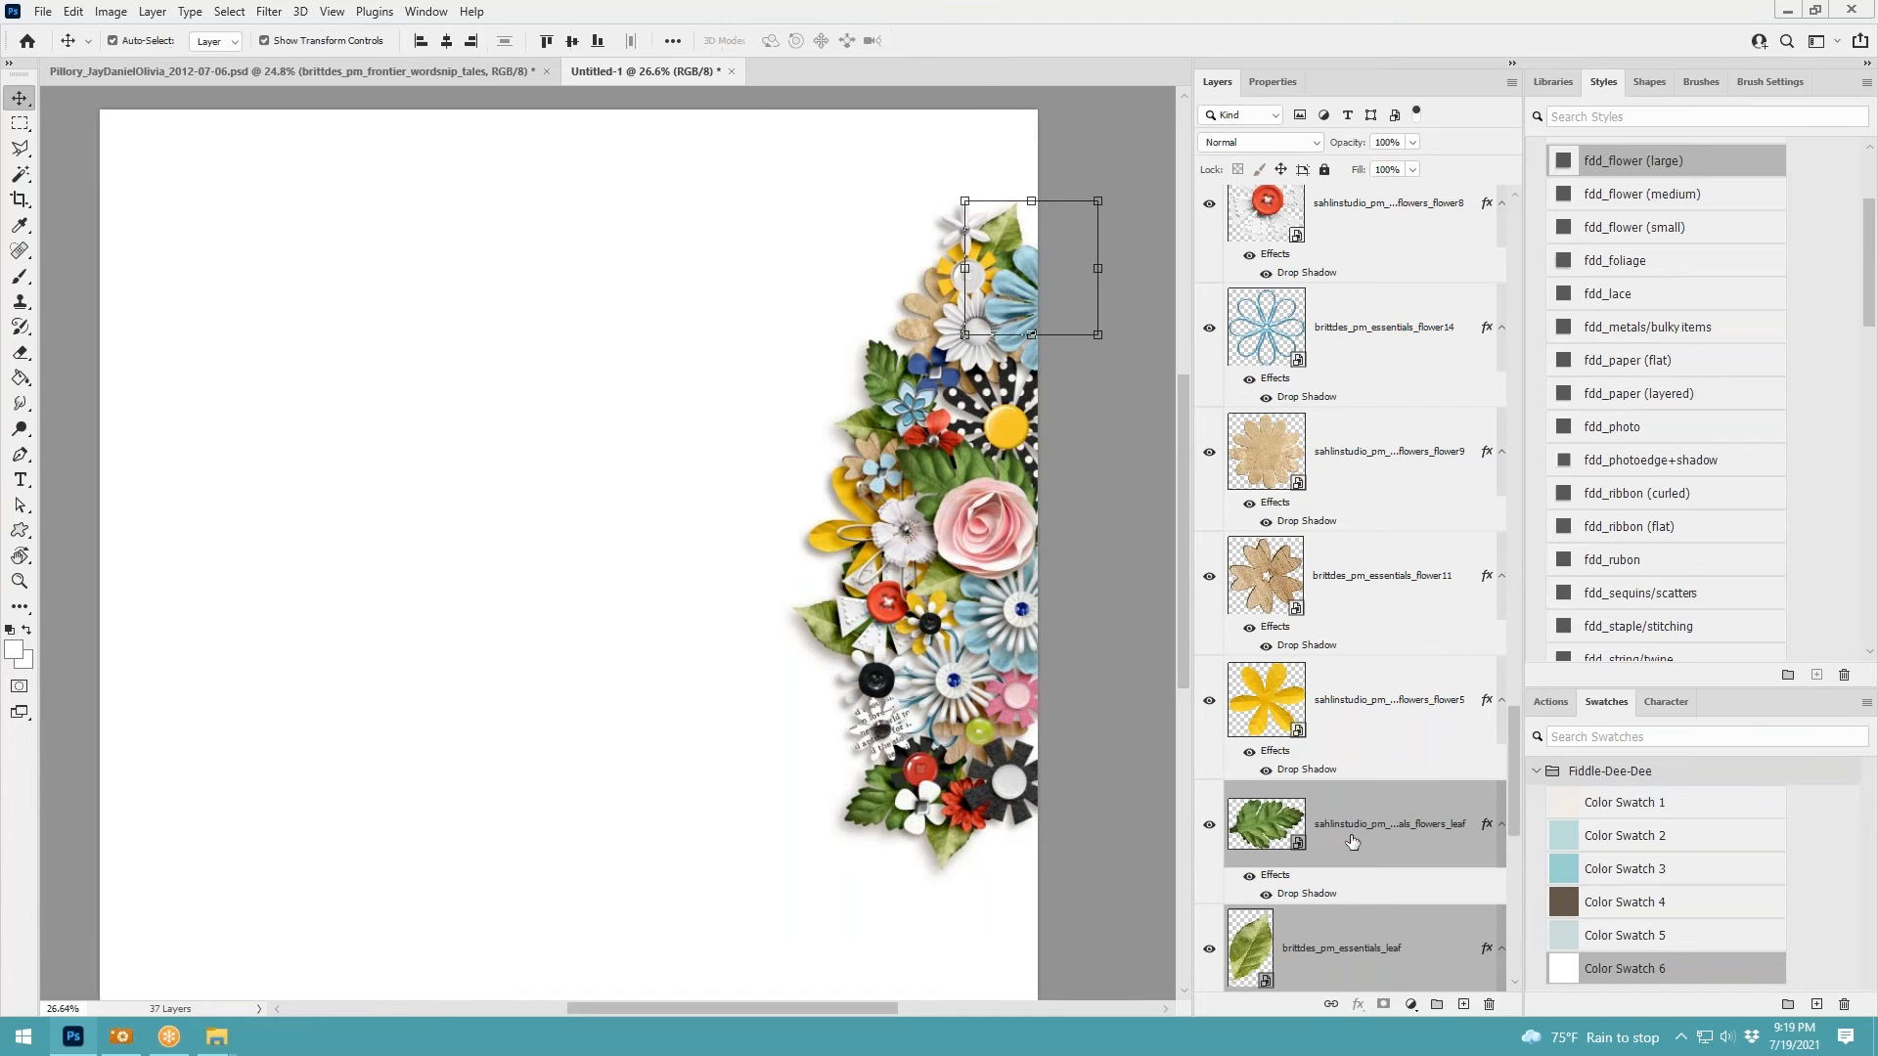
Tuck the top pair's dark green leaf behind the white flower with the black button, scaled to 76.04% and rotated -69.59°
left_click(1341, 838)
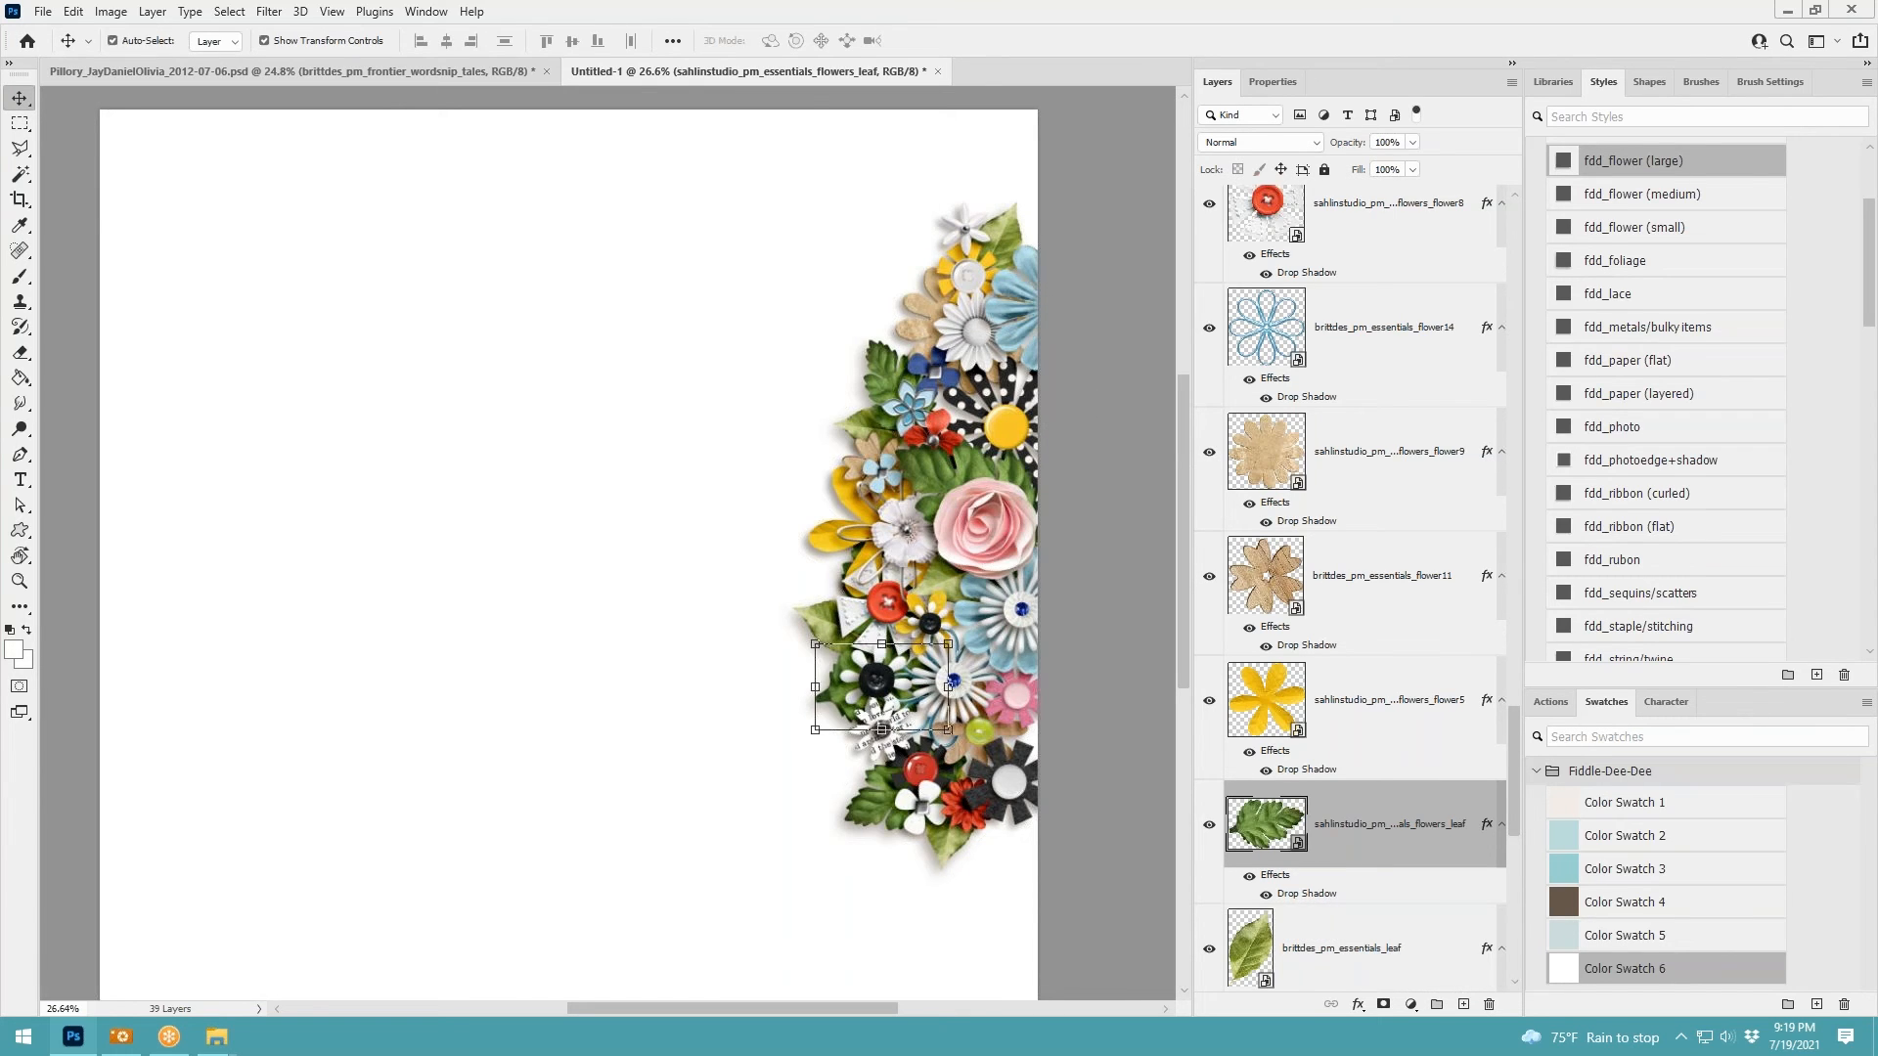
left_click_drag(959, 638, 809, 783)
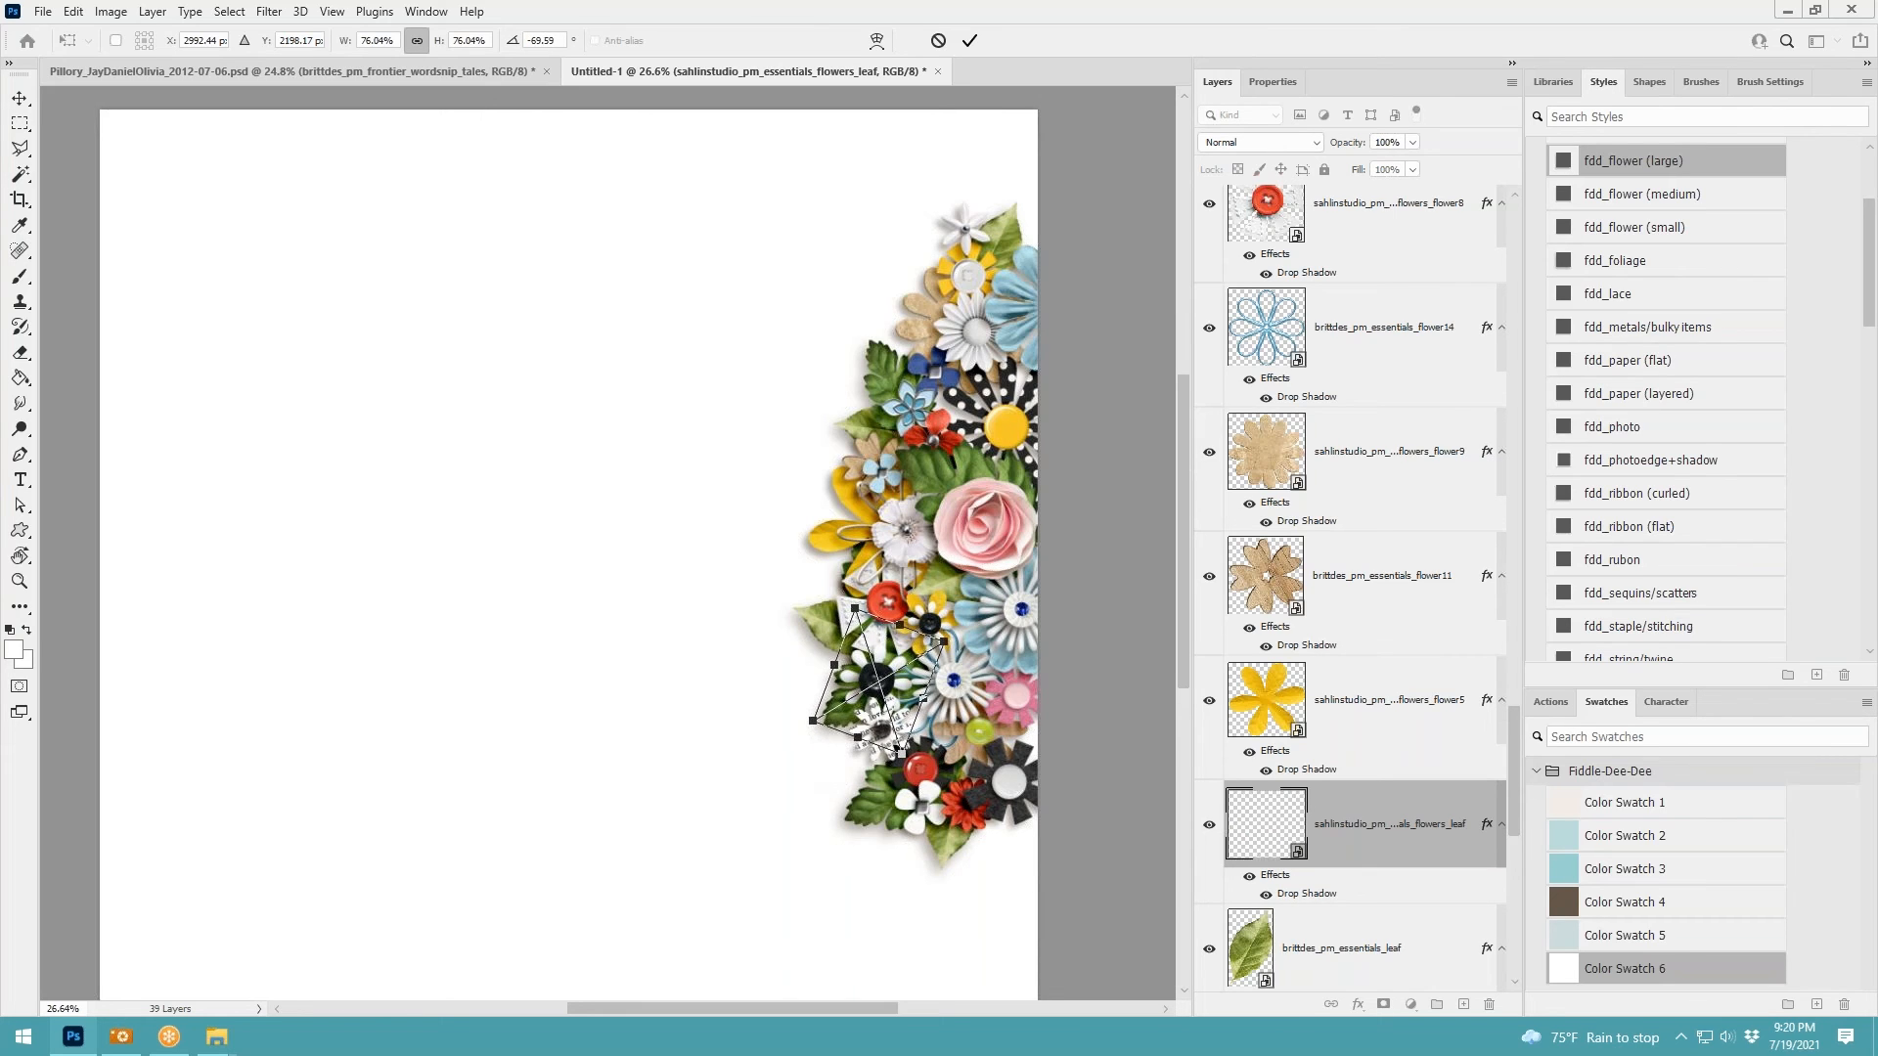
left_click(964, 44)
Duplicate all the flower and leaf layers together, rotate the copied cluster -177.92°, and place it along the page's left edge
scroll(1353, 797, "down", 5)
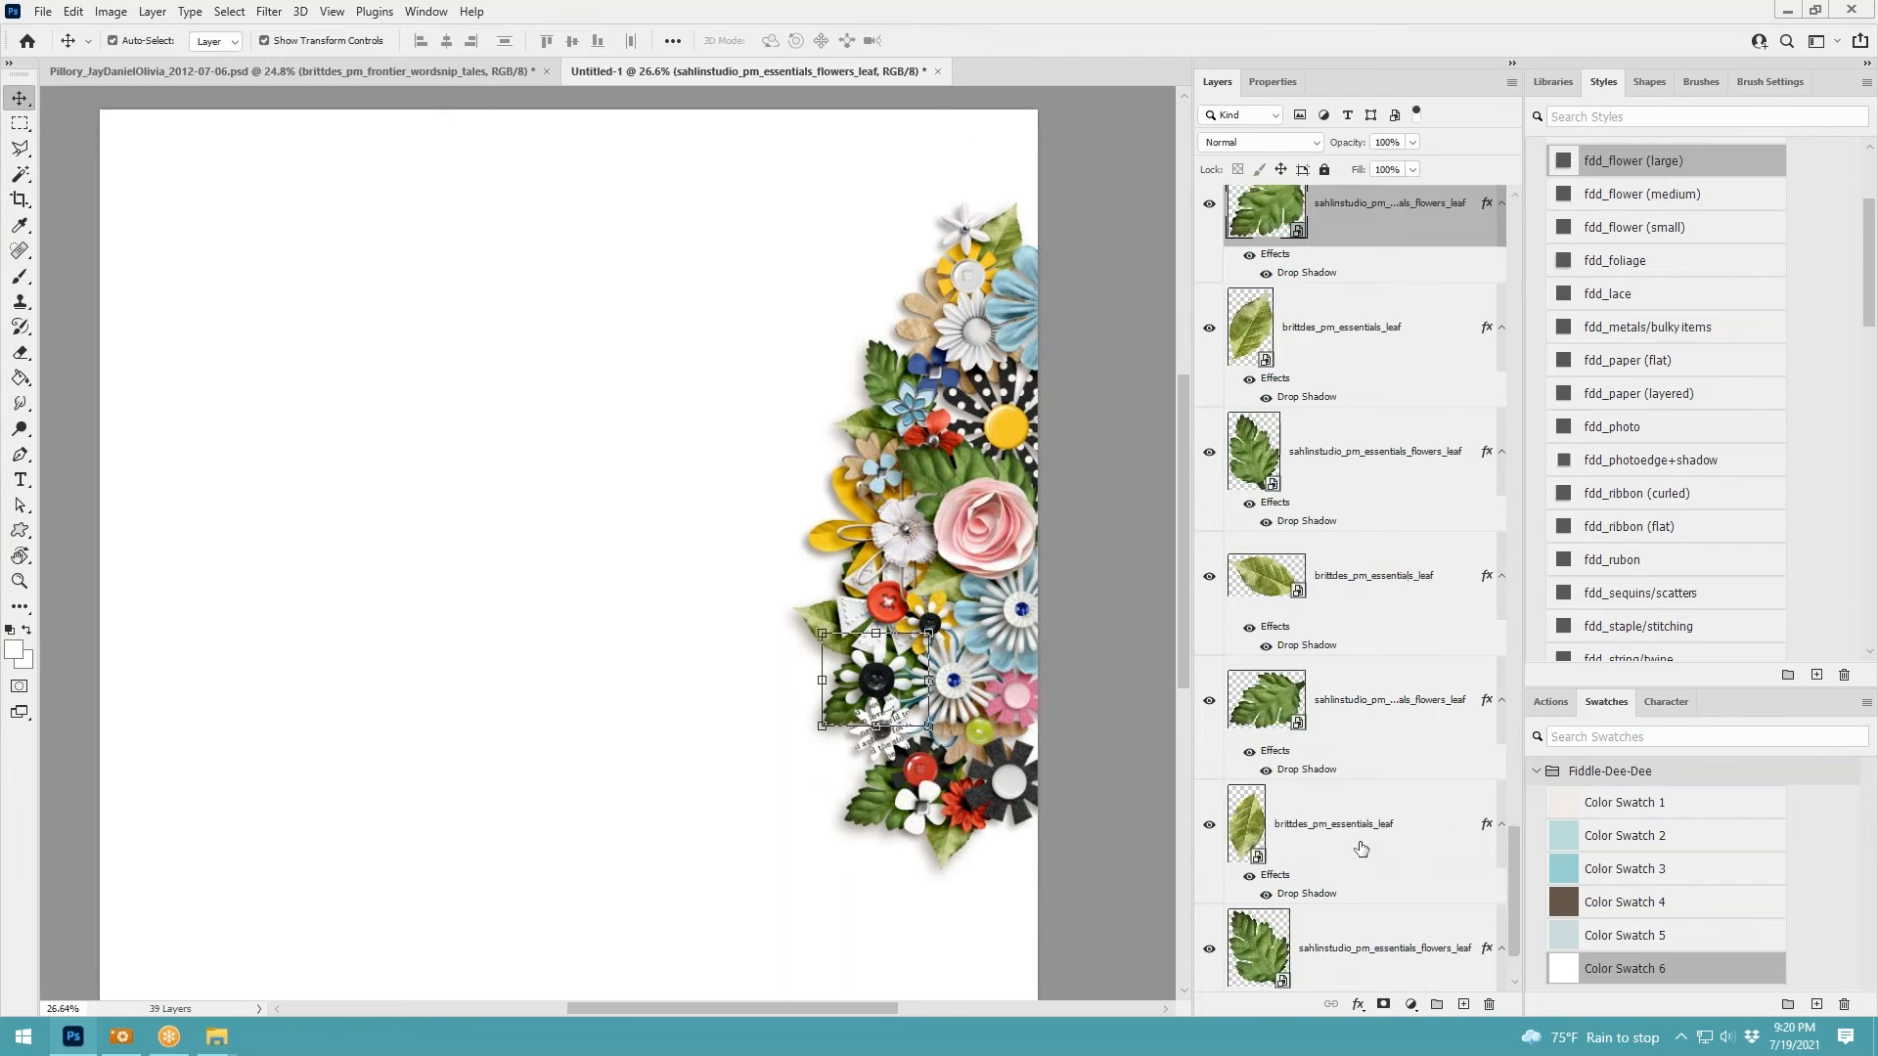
scroll(1353, 797, "up", 15)
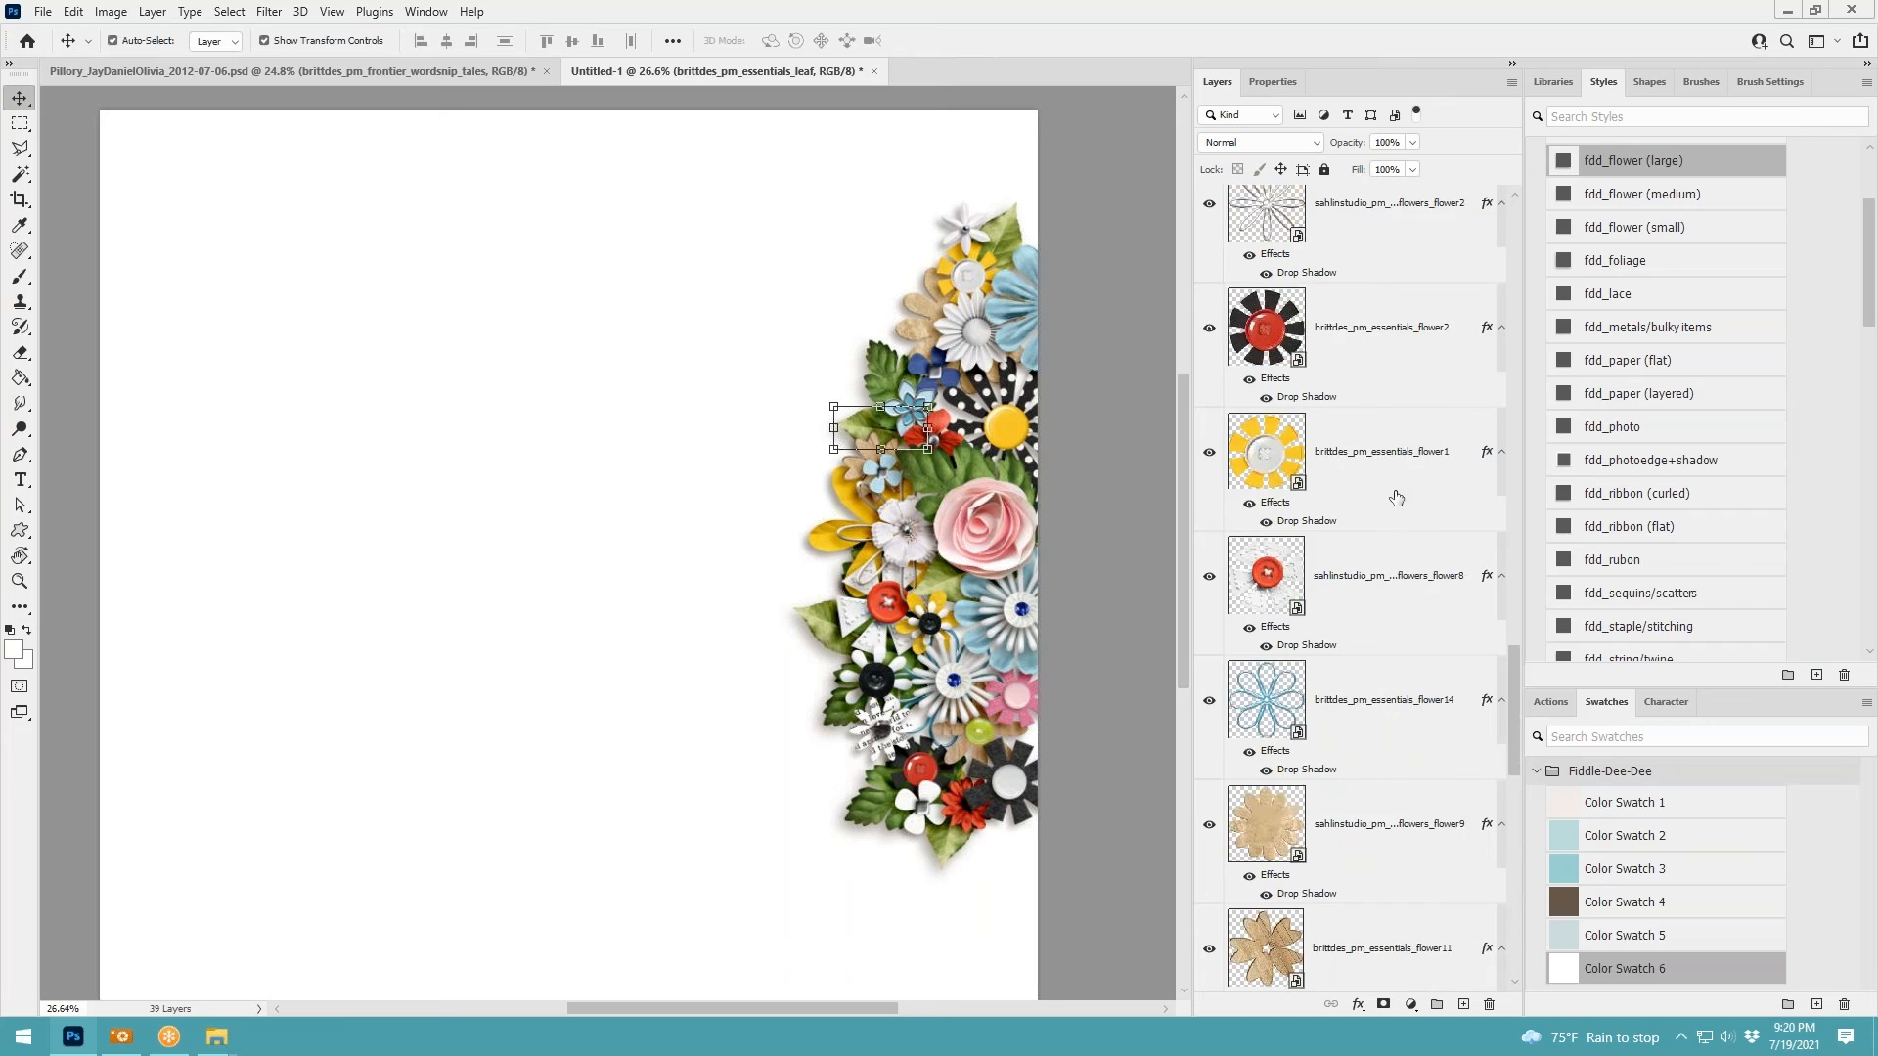
scroll(1444, 504, "up", 5)
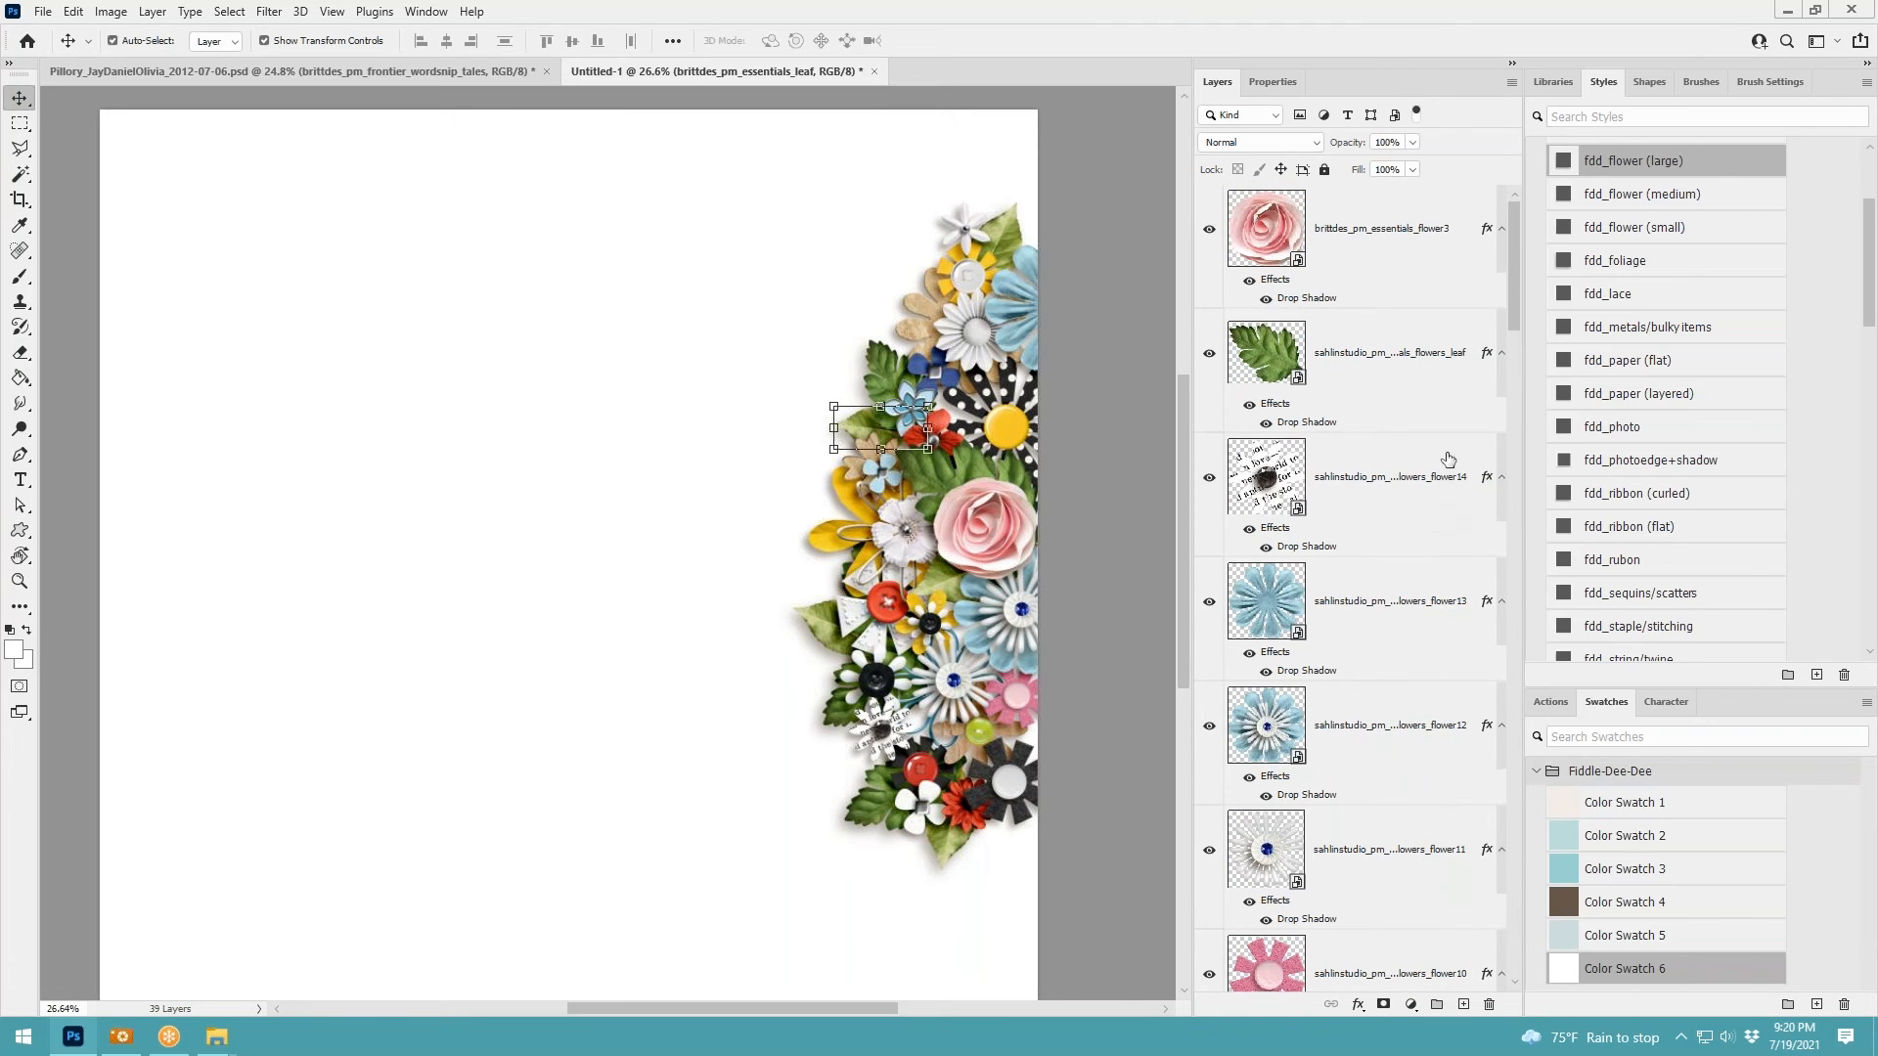
left_click(1409, 243, "shift")
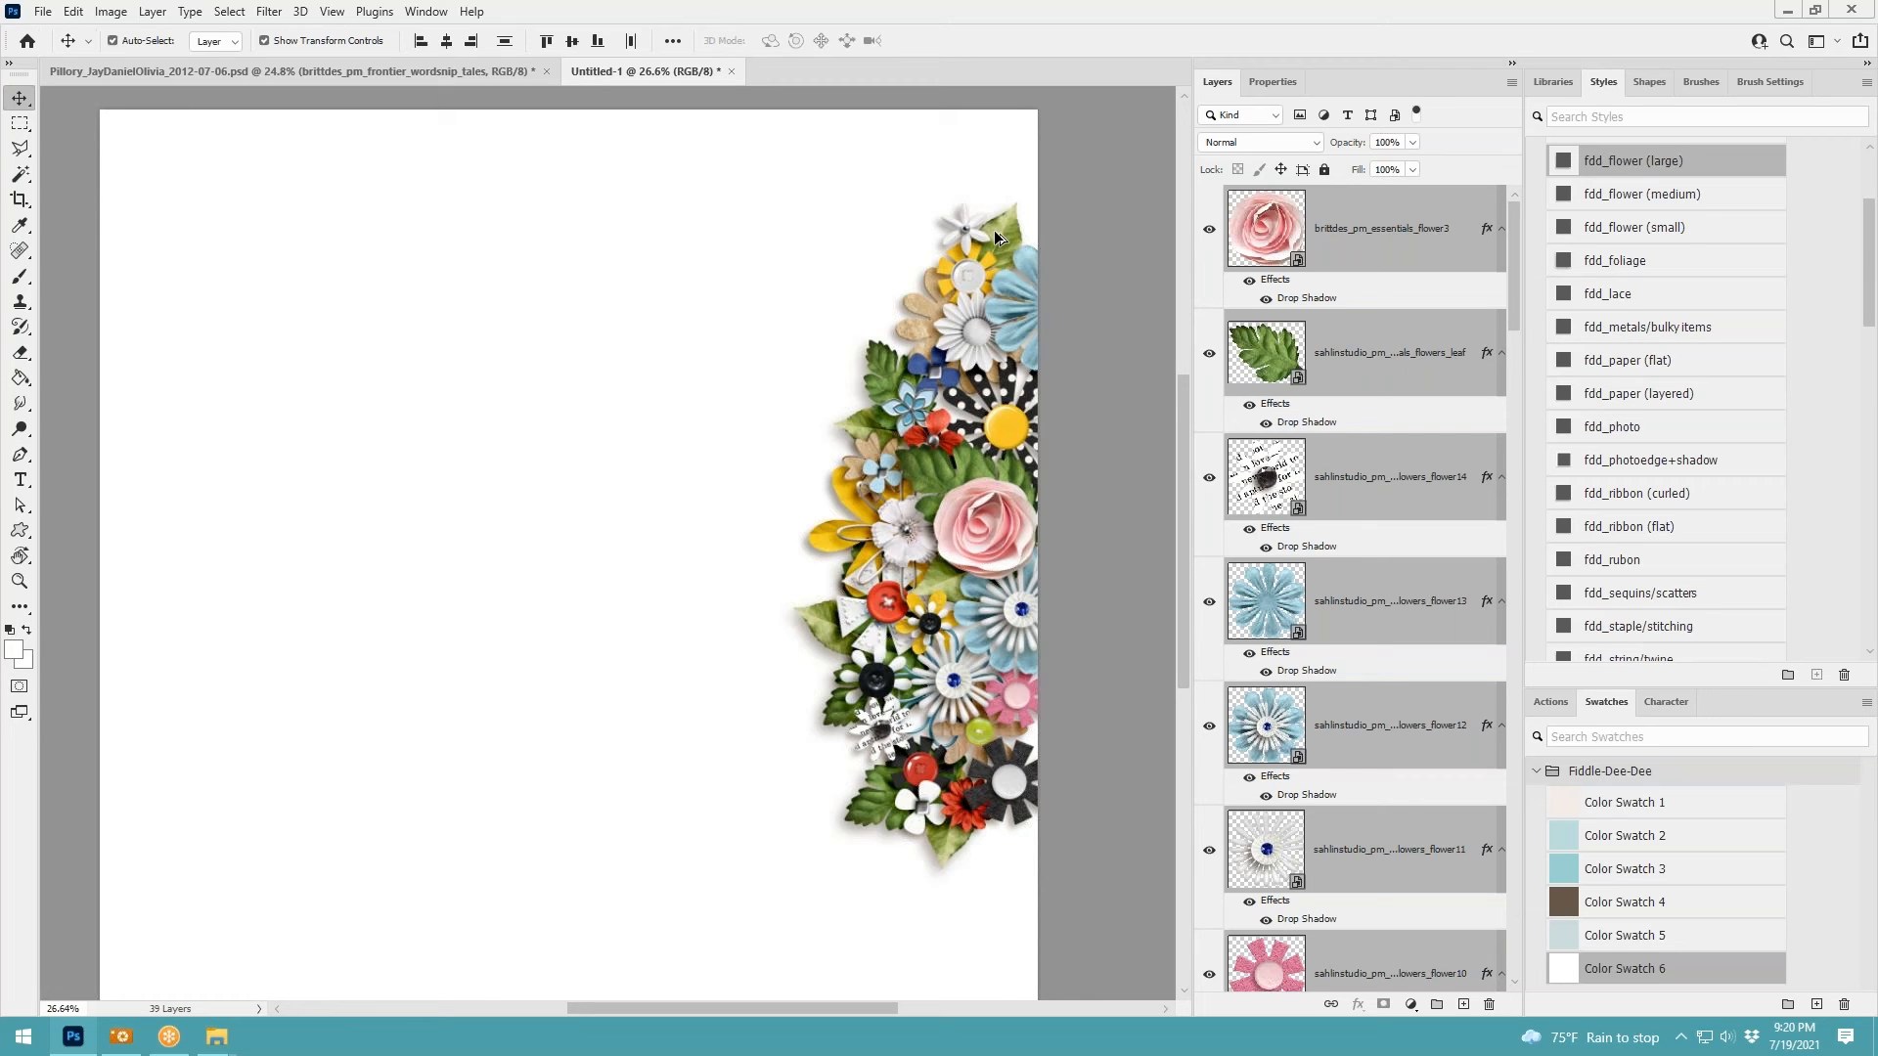
left_click_drag(994, 230, 396, 294)
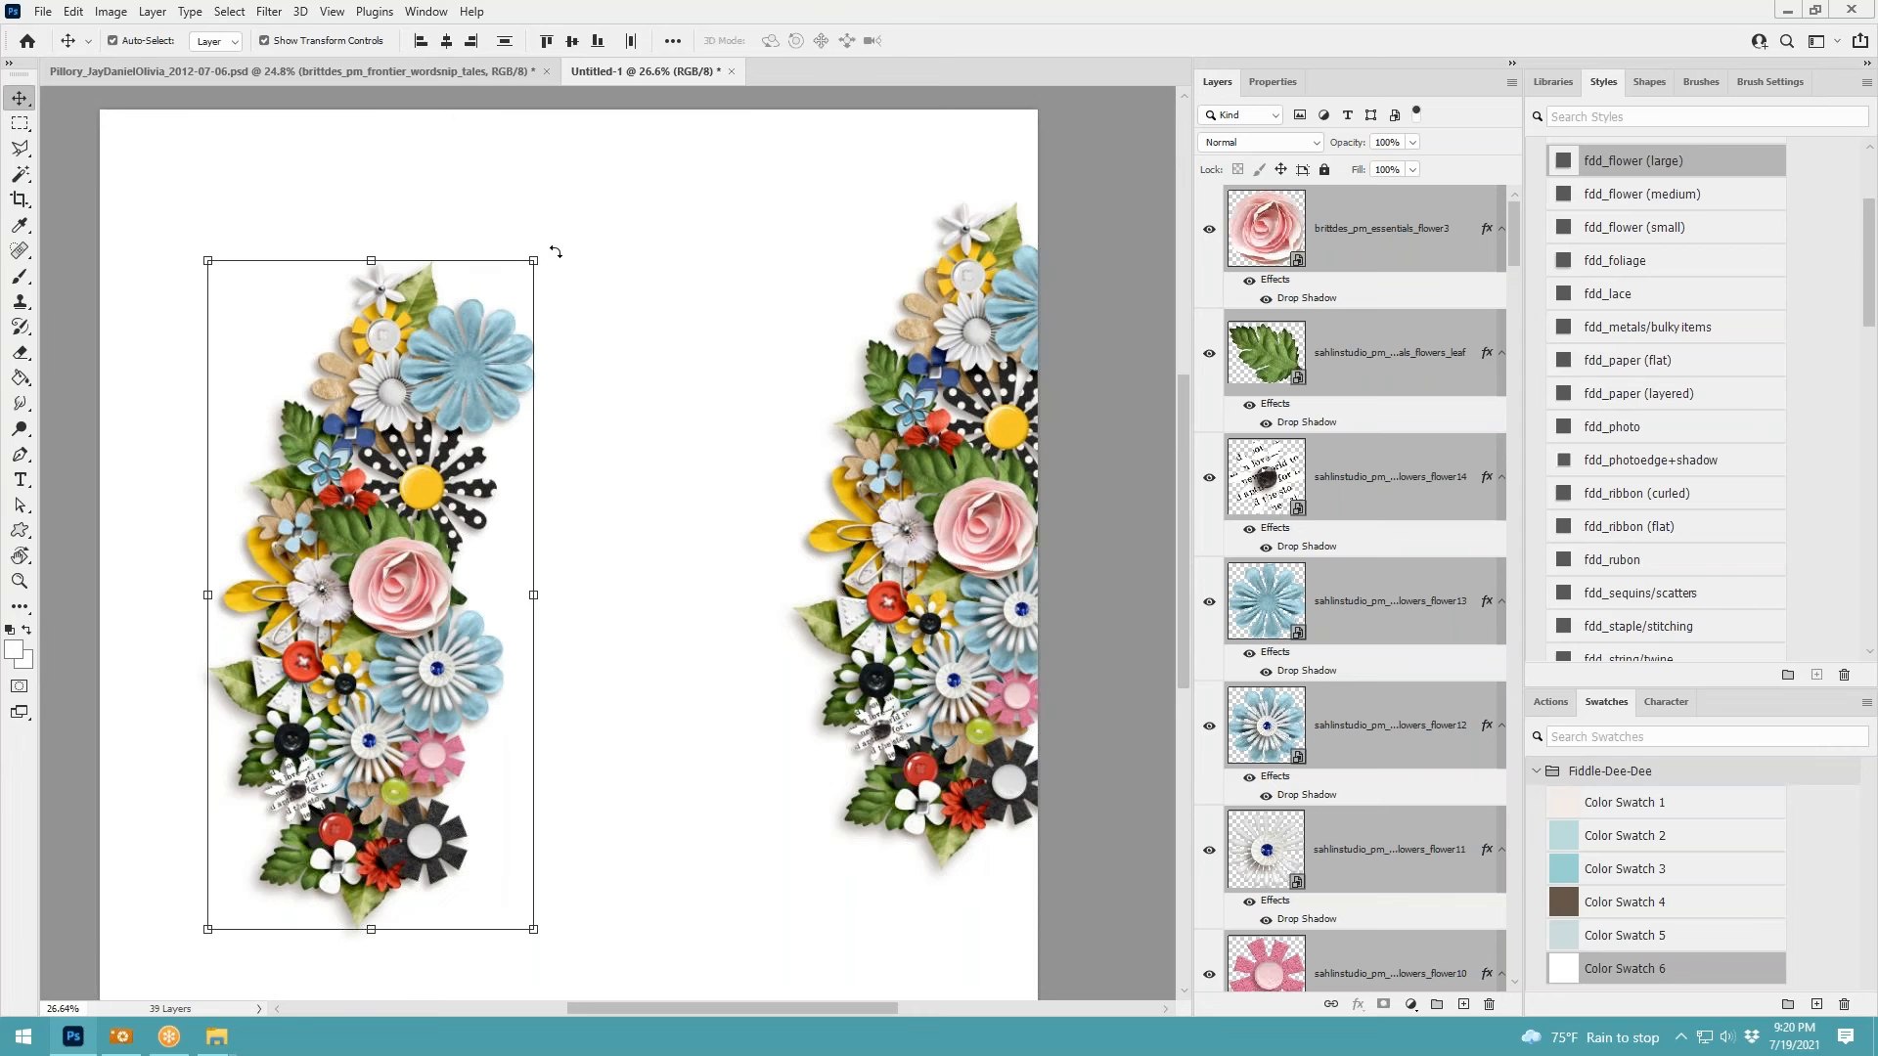
left_click_drag(556, 252, 289, 788)
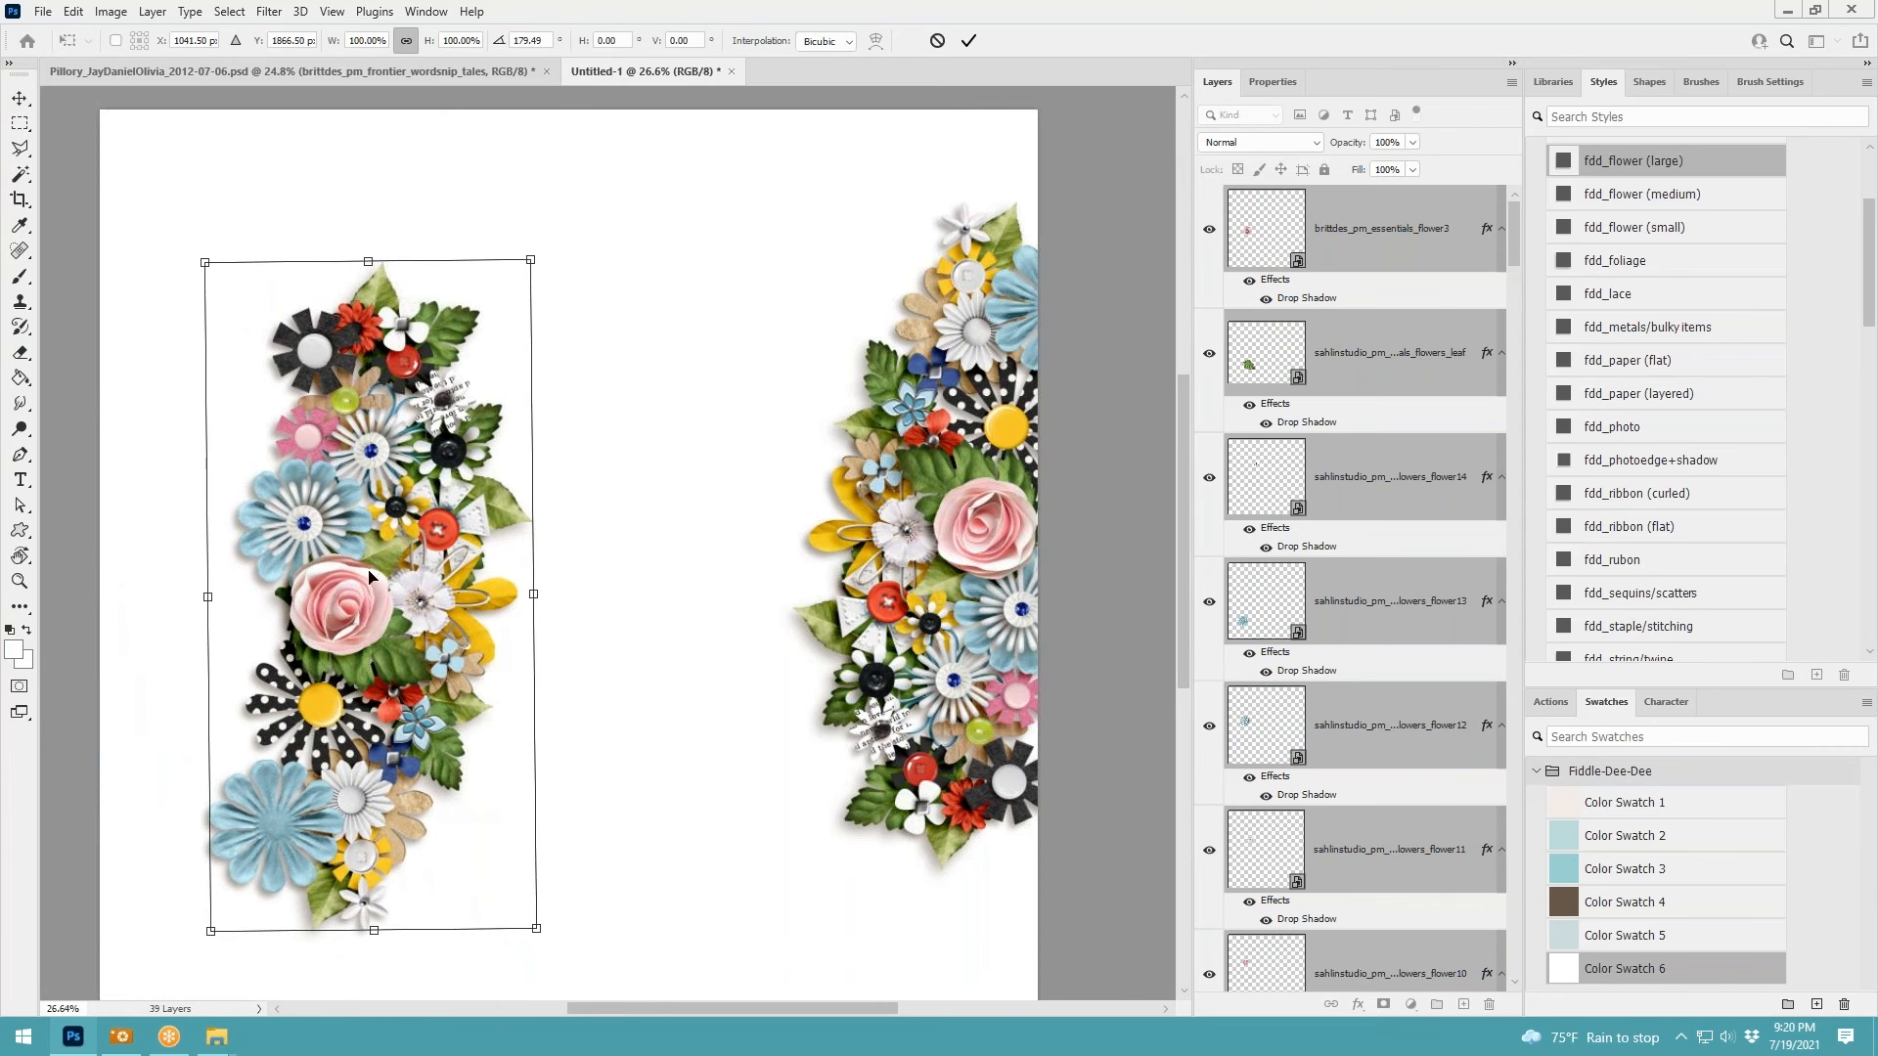
left_click_drag(370, 577, 204, 524)
left_click_drag(353, 254, 375, 262)
mouse_move(244, 420)
left_mouse_down()
mouse_move(163, 535)
mouse_move(243, 457)
left_mouse_up()
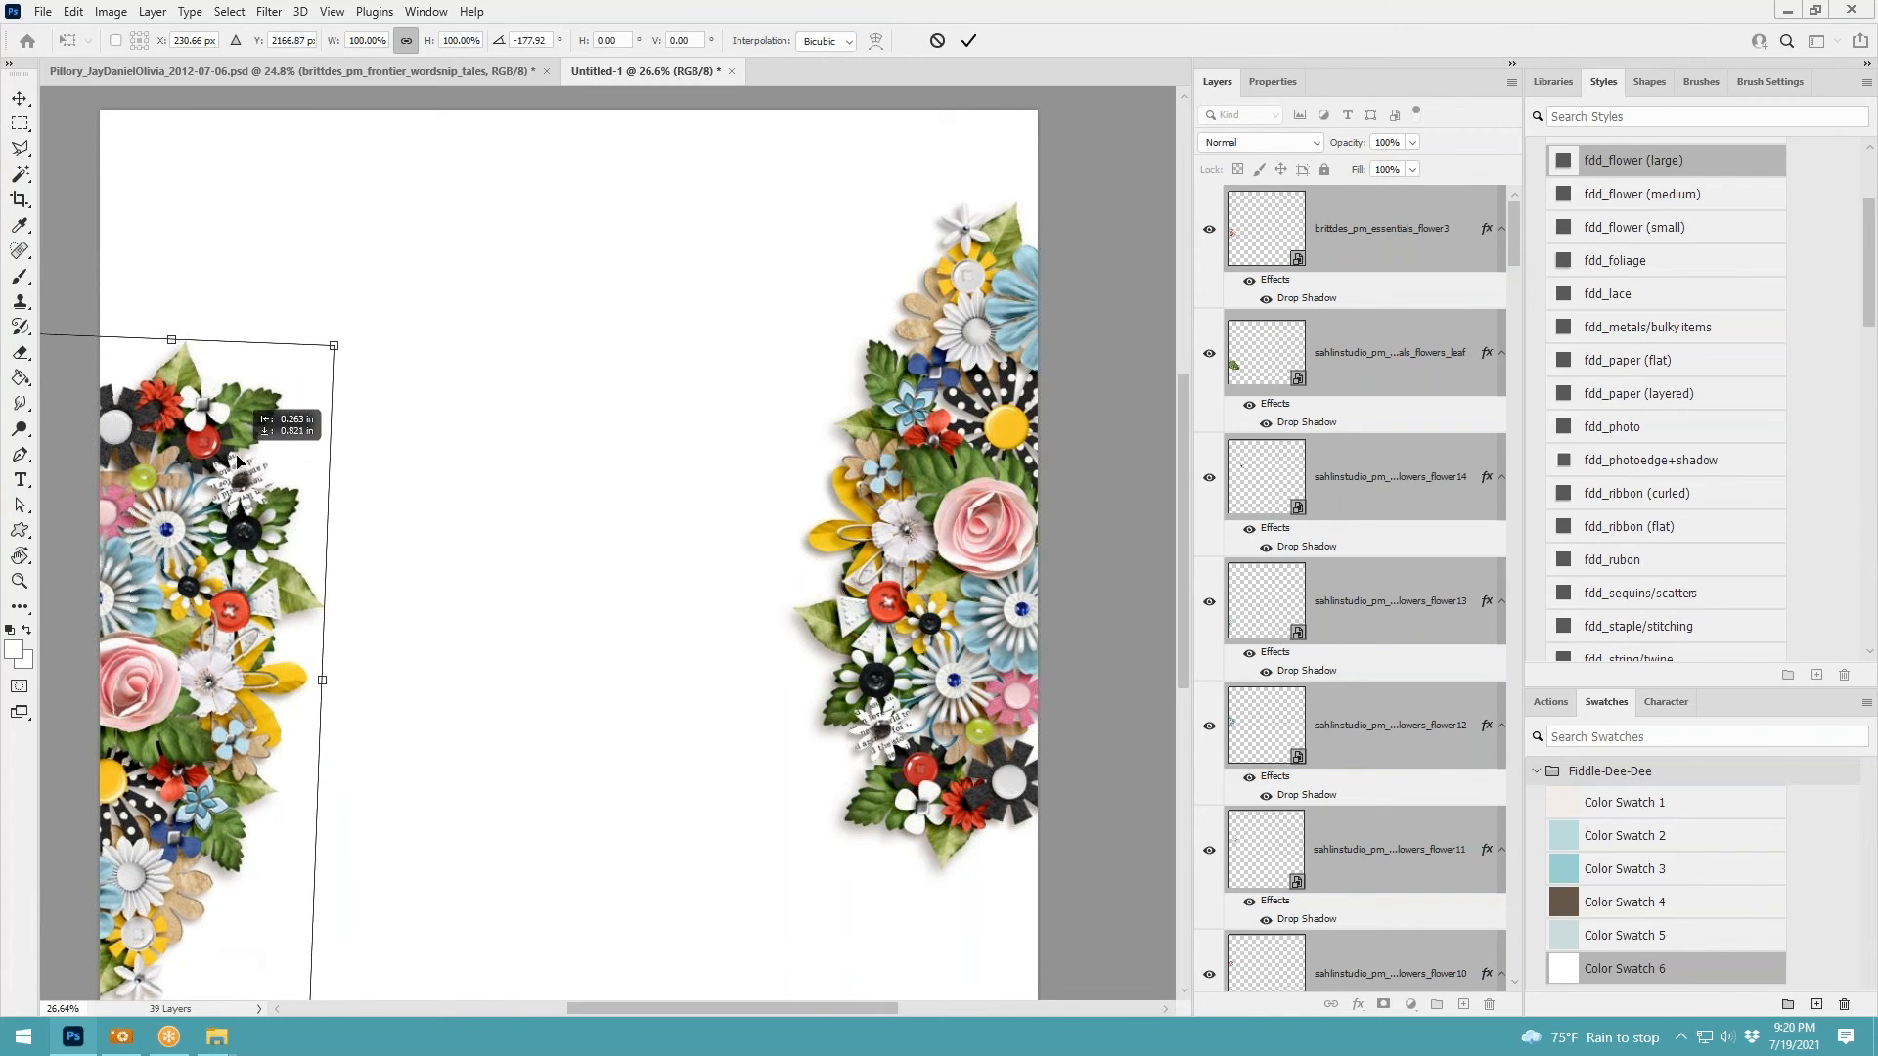
left_click(971, 42)
Duplicate the cluster again, rotate the copy 81.30°, and position it along the page's top edge at the right corner
left_click_drag(441, 430, 735, 553)
left_click_drag(528, 641, 943, 180)
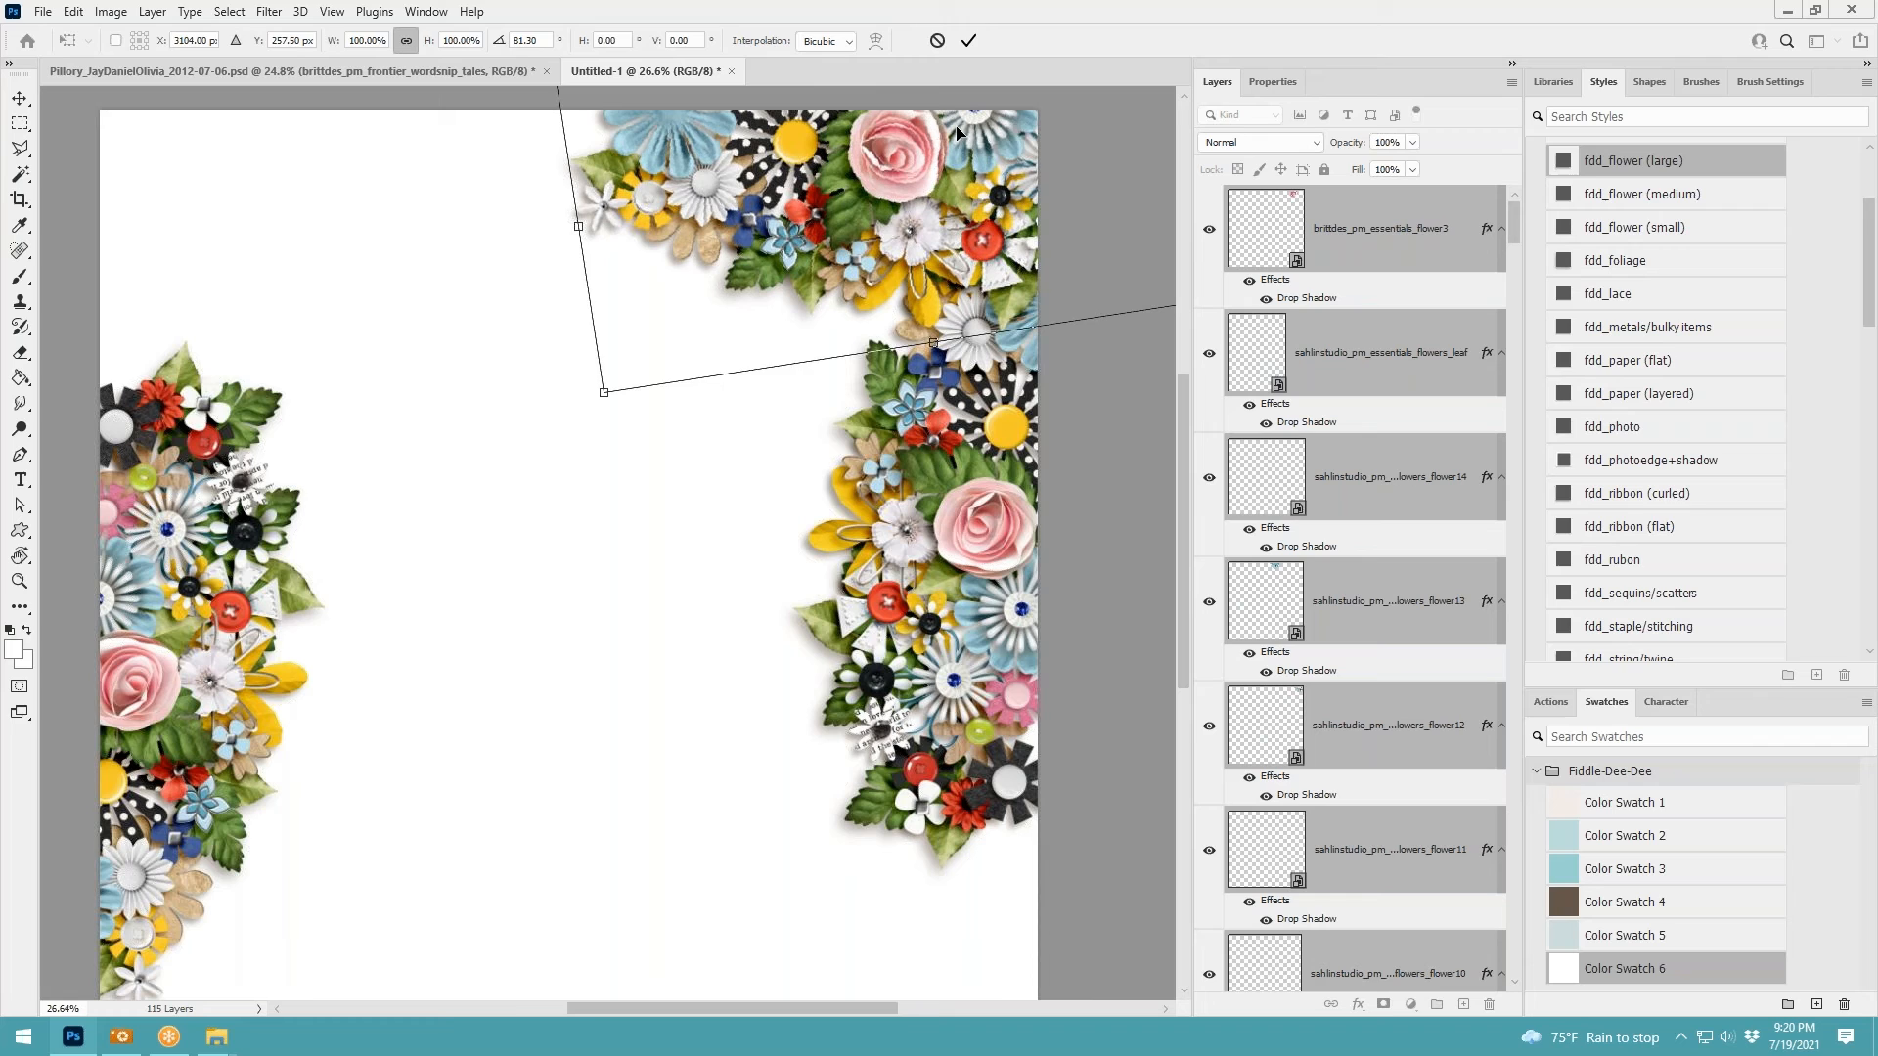
left_click(966, 42)
Duplicate the top flower cluster to the page's bottom-left corner, rotate the copy 9.94°, and place it along the bottom edge
key("ctrl+0")
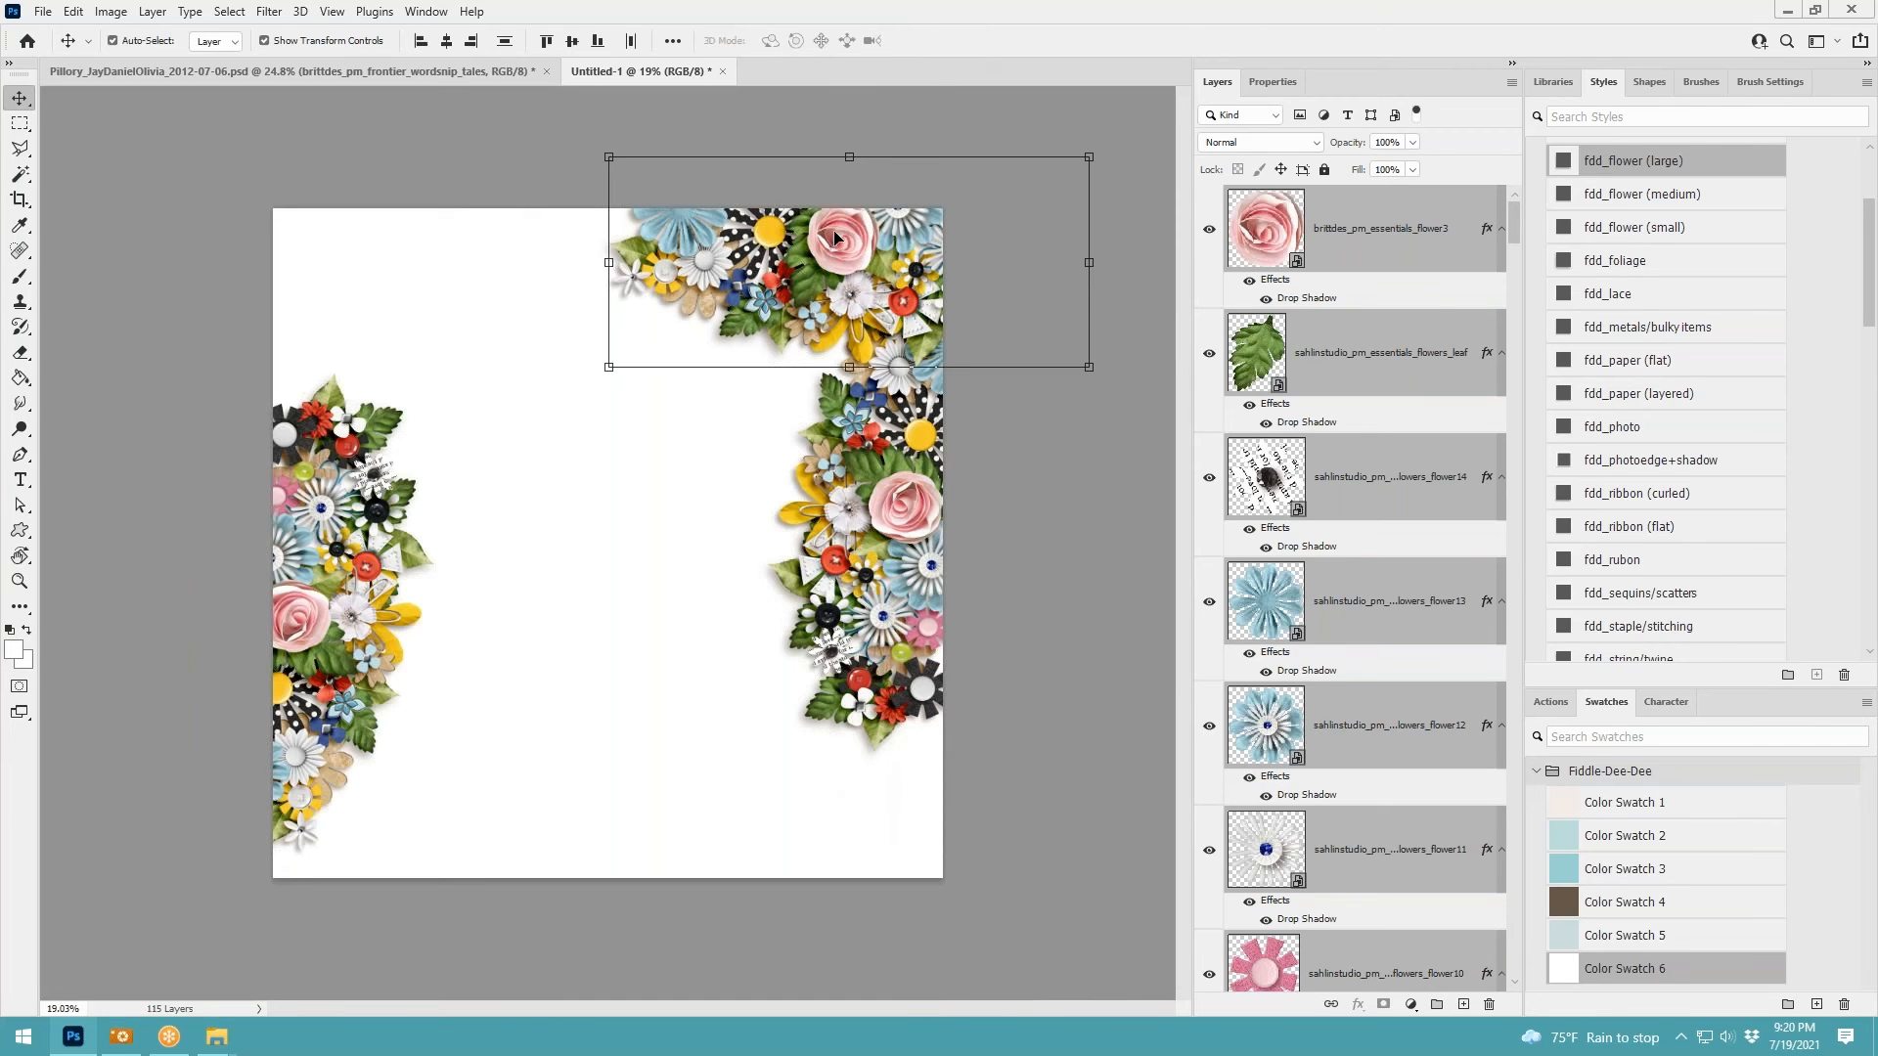
left_click_drag(838, 231, 452, 839)
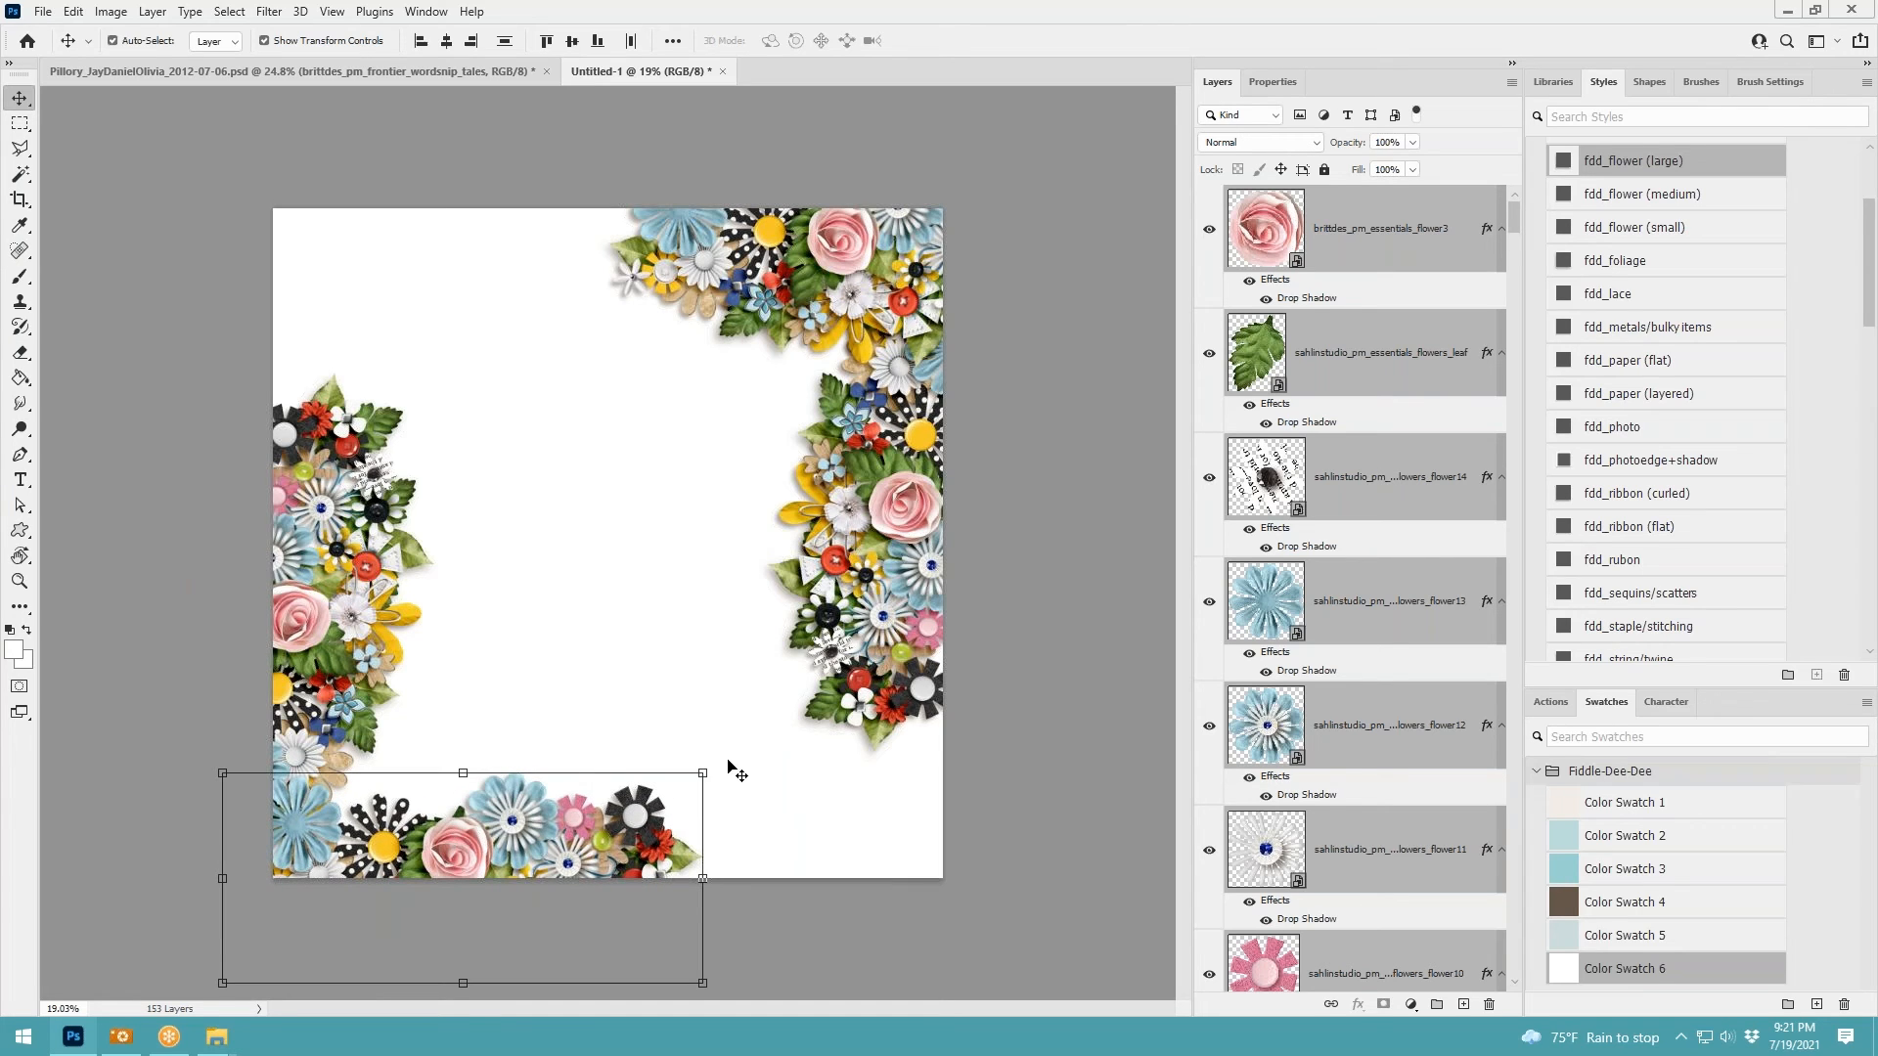
left_click_drag(716, 775, 723, 817)
mouse_move(548, 808)
left_mouse_down()
mouse_move(492, 779)
mouse_move(596, 802)
mouse_move(513, 806)
left_mouse_up()
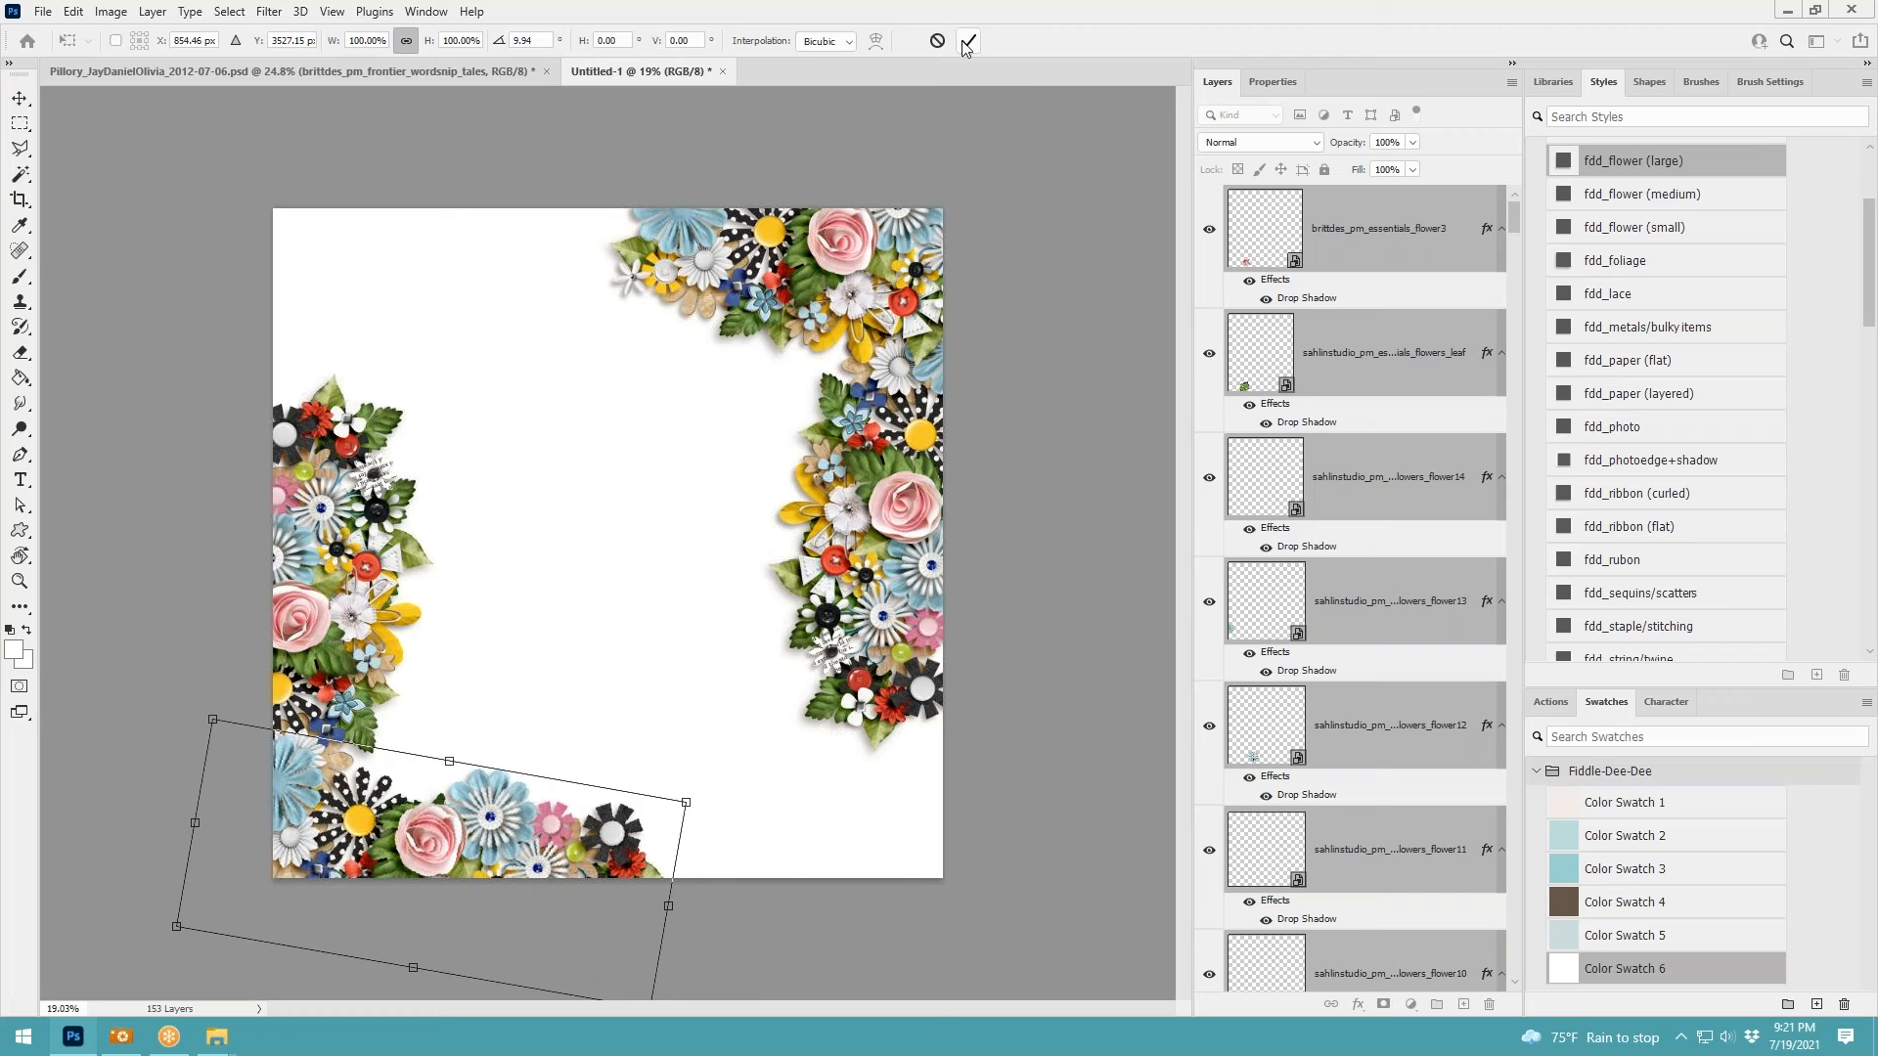
left_click(966, 44)
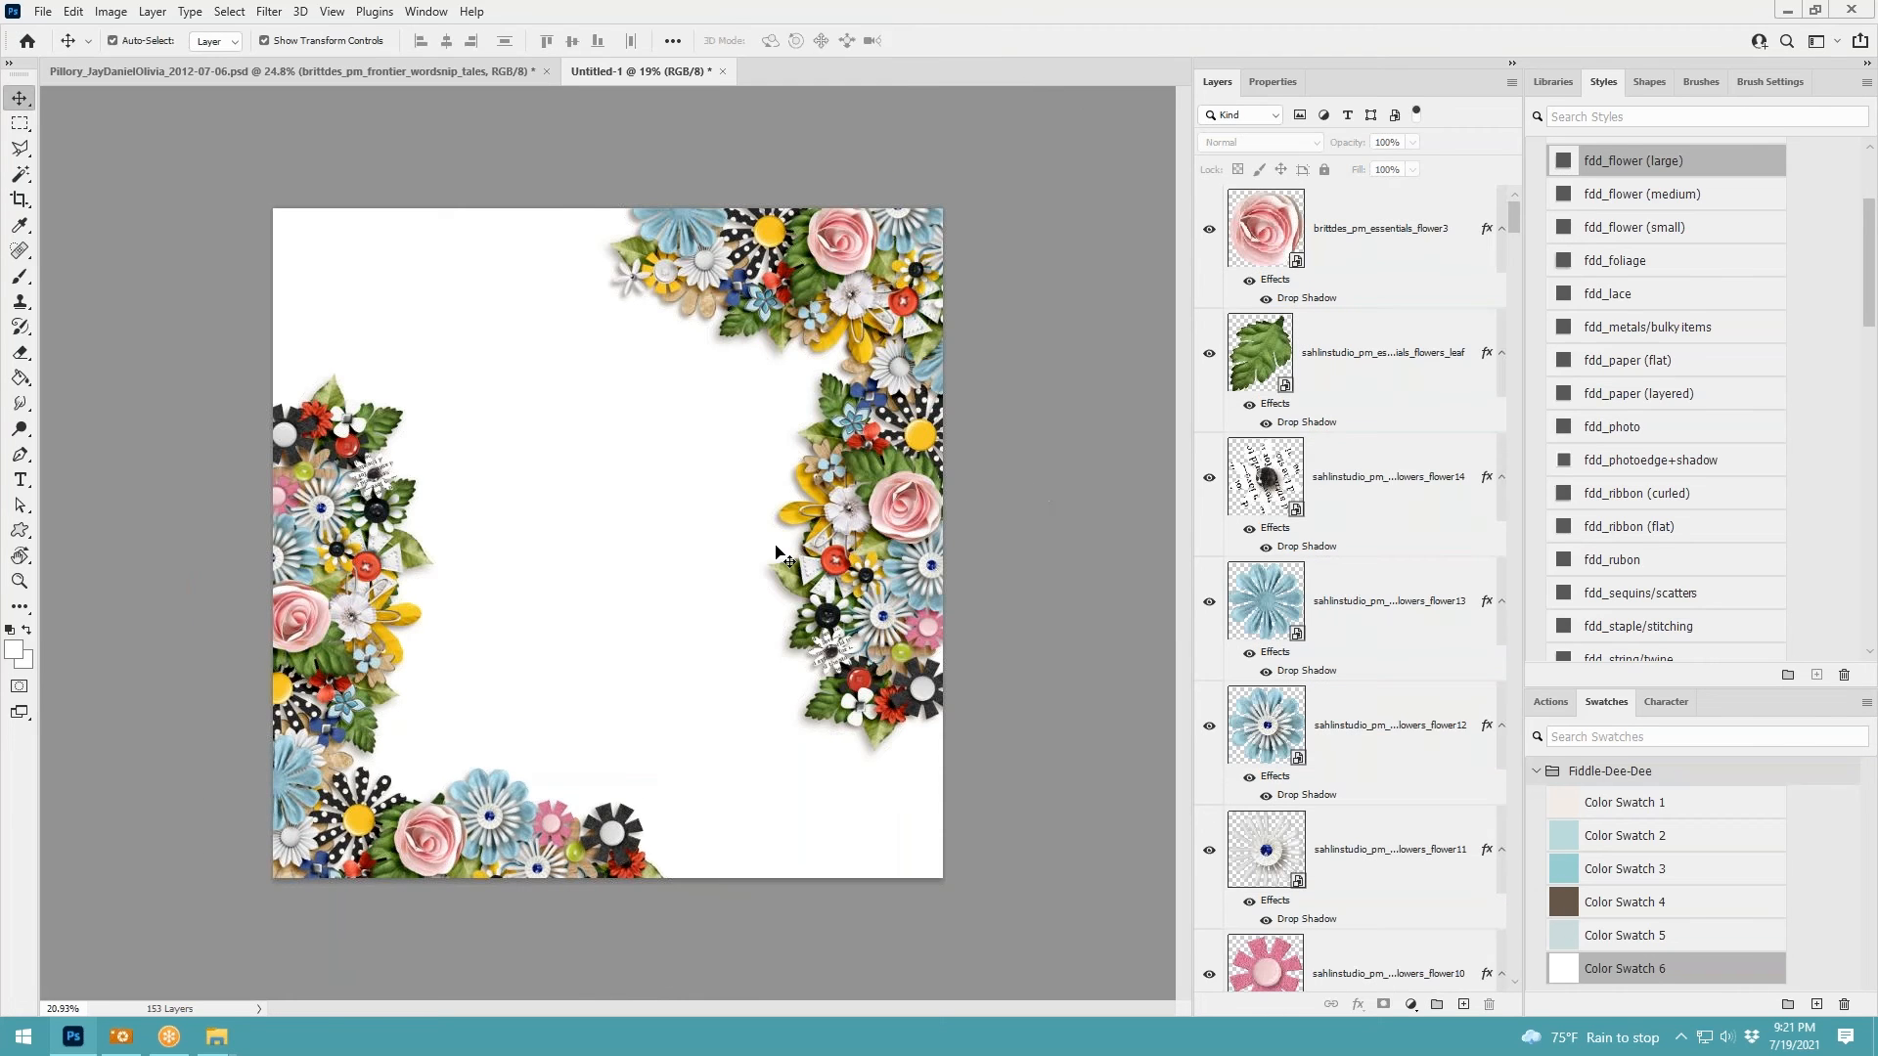
Launch Lightroom Classic and return to the flower border document in Photoshop while it loads
key("super")
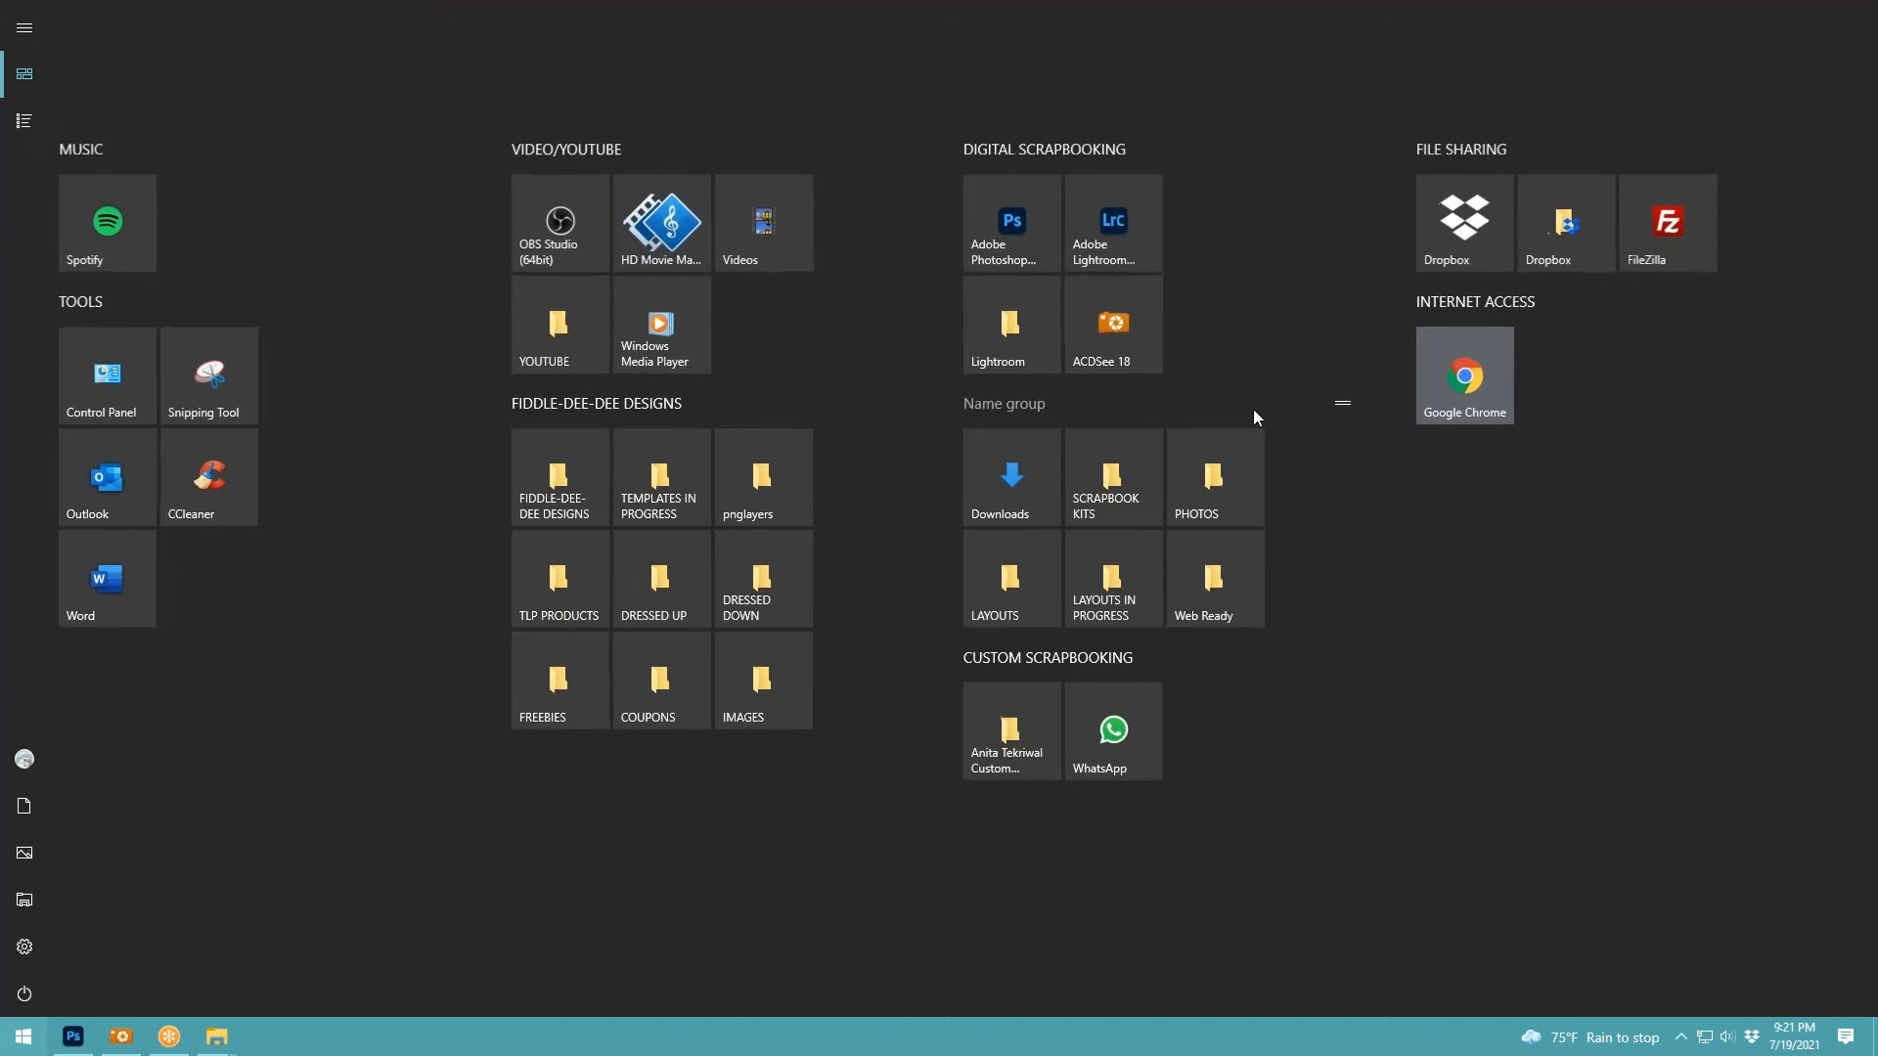
left_click(1124, 229)
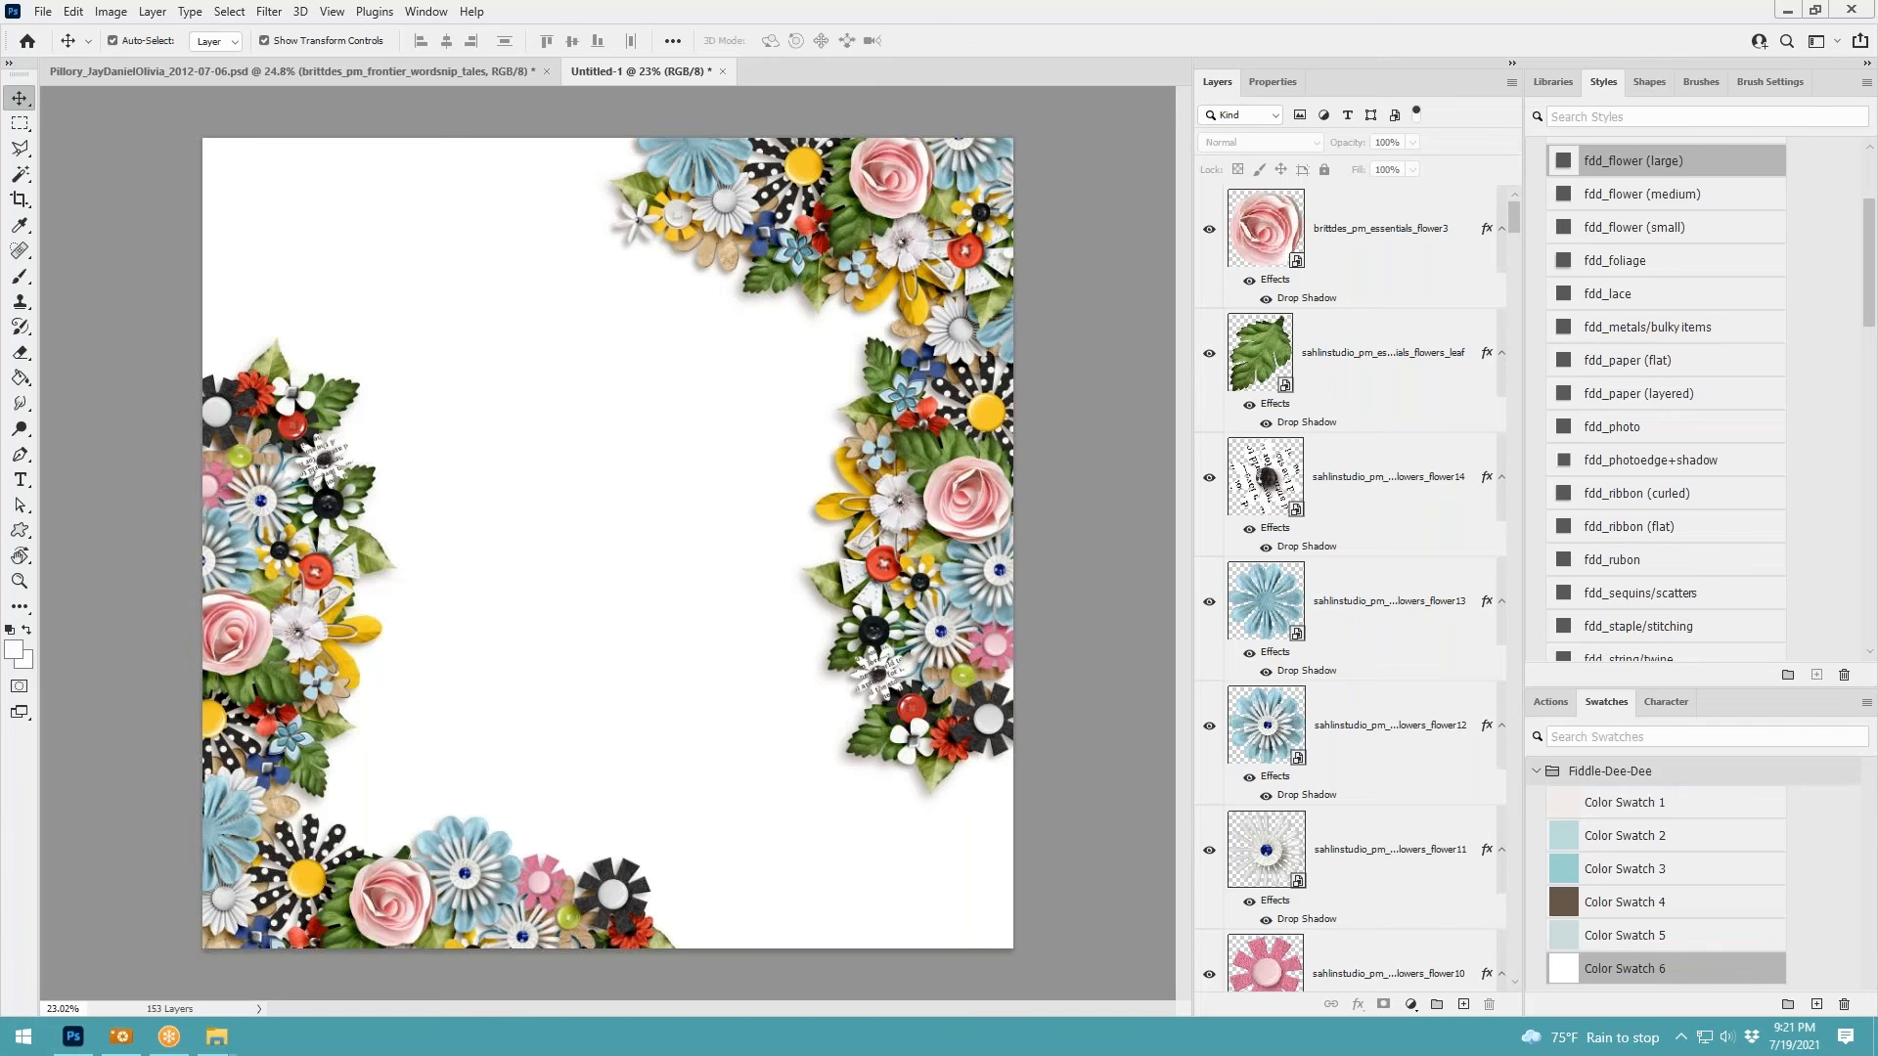
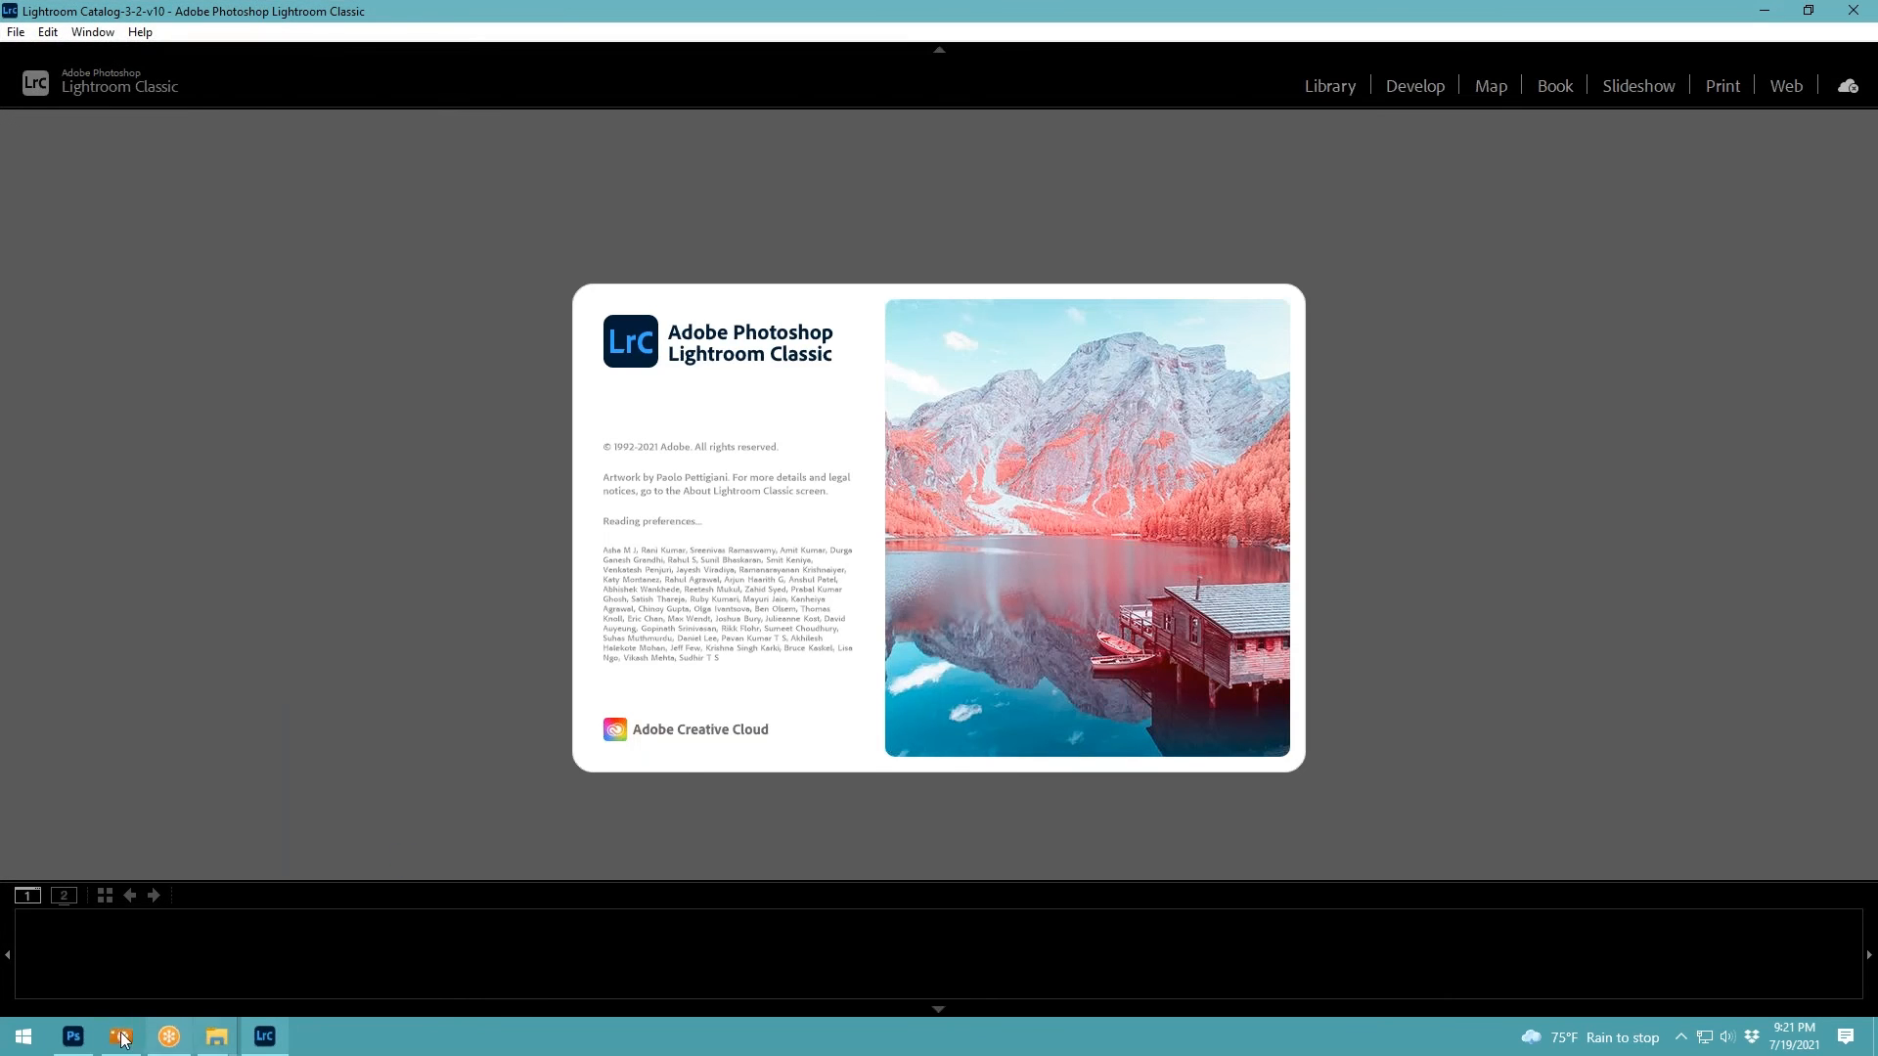
left_click(72, 1039)
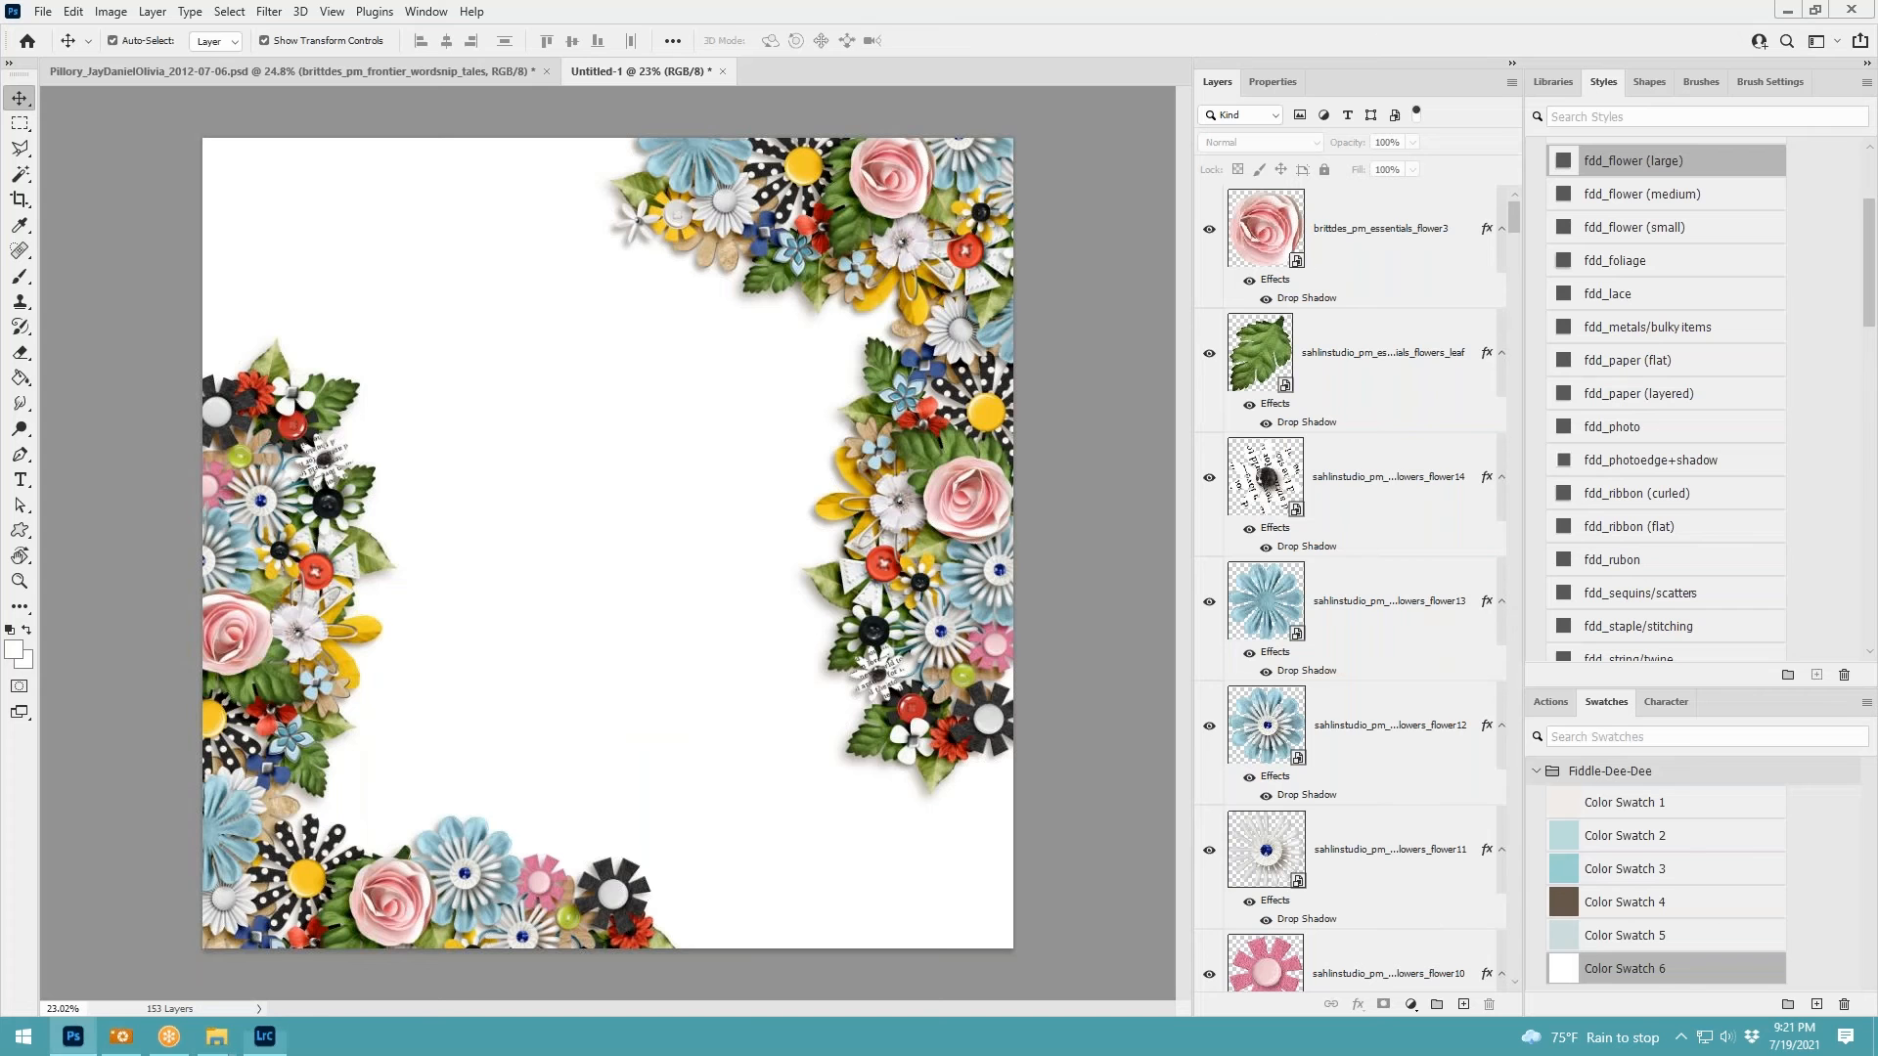
Duplicate the black-and-white dotted flower with the yellow center, shrink the copy, and tuck it beneath the page's top-right cluster
left_click(974, 409)
left_click_drag(982, 414, 851, 290)
left_click_drag(919, 228, 871, 274)
left_click(969, 40)
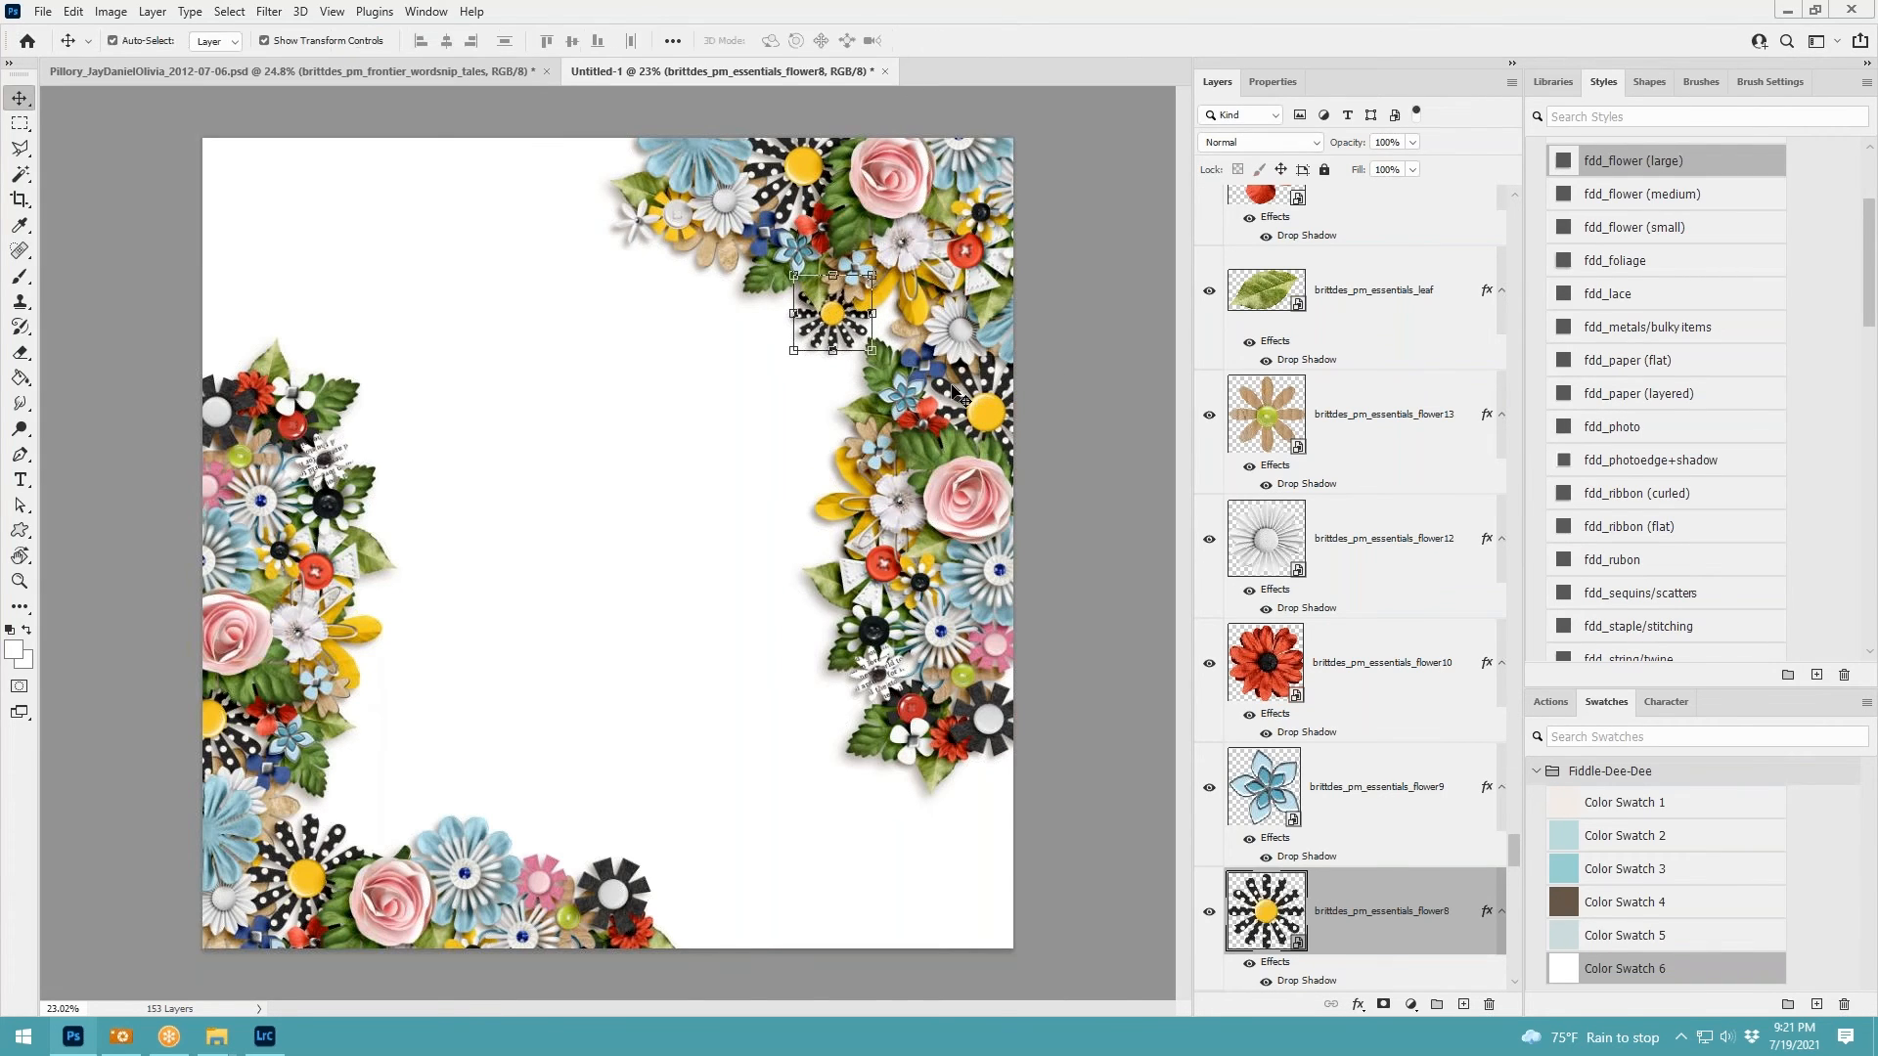
Scale the dotted flower in the page's bottom-left corner to 49.74% and rotate it -86.68°
left_click(984, 416)
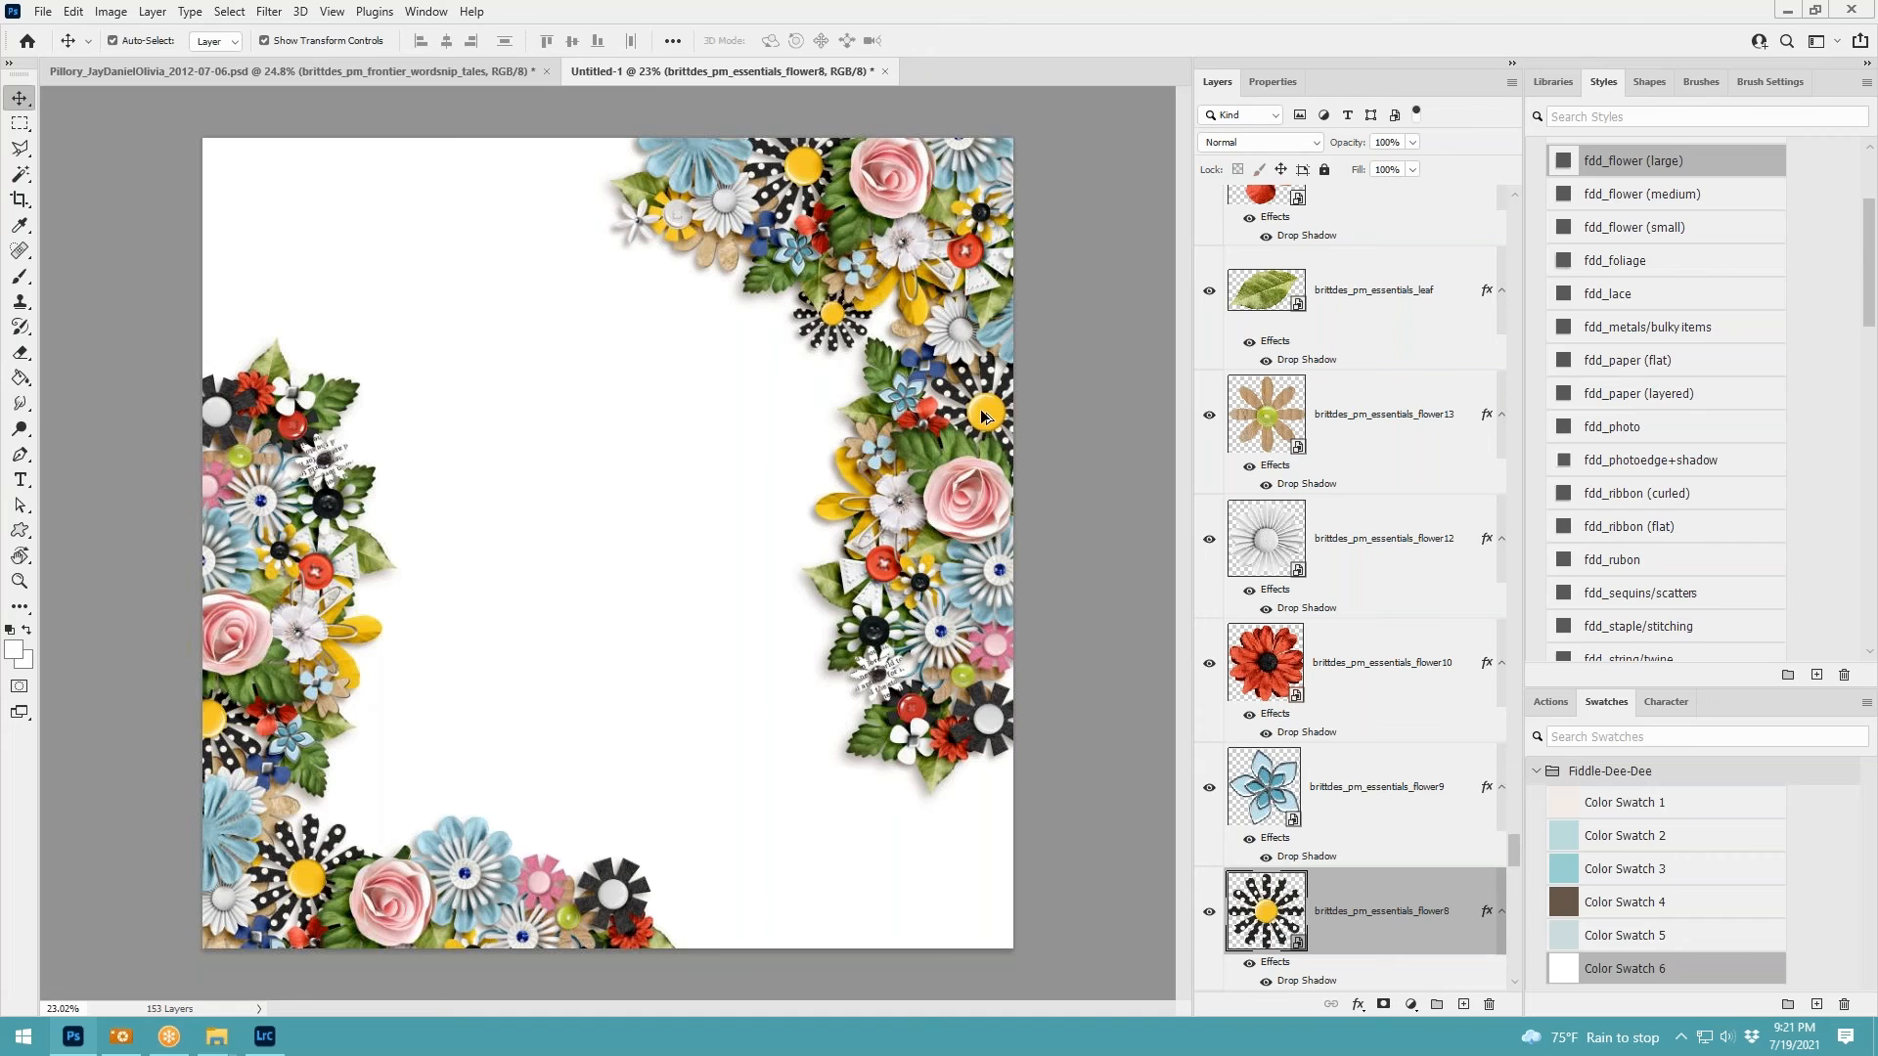
left_click(308, 882)
left_click_drag(370, 816, 327, 857)
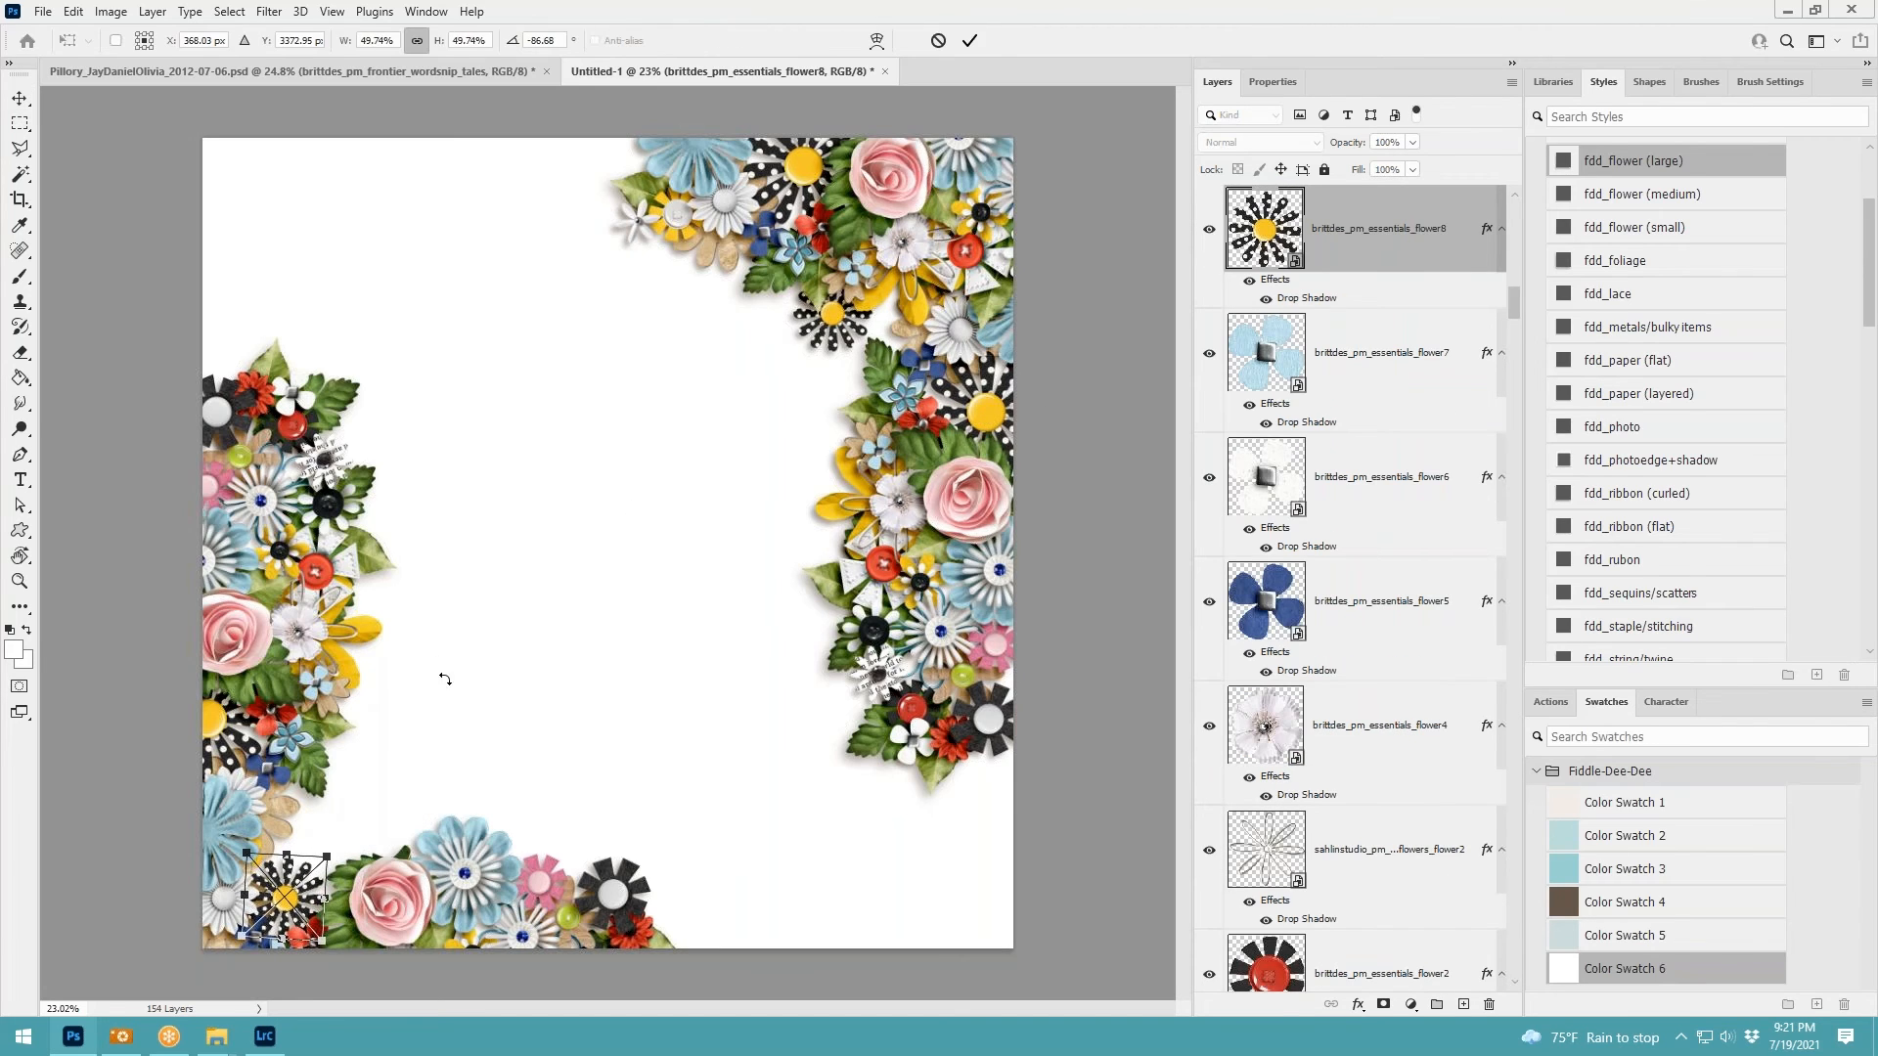
left_click(970, 41)
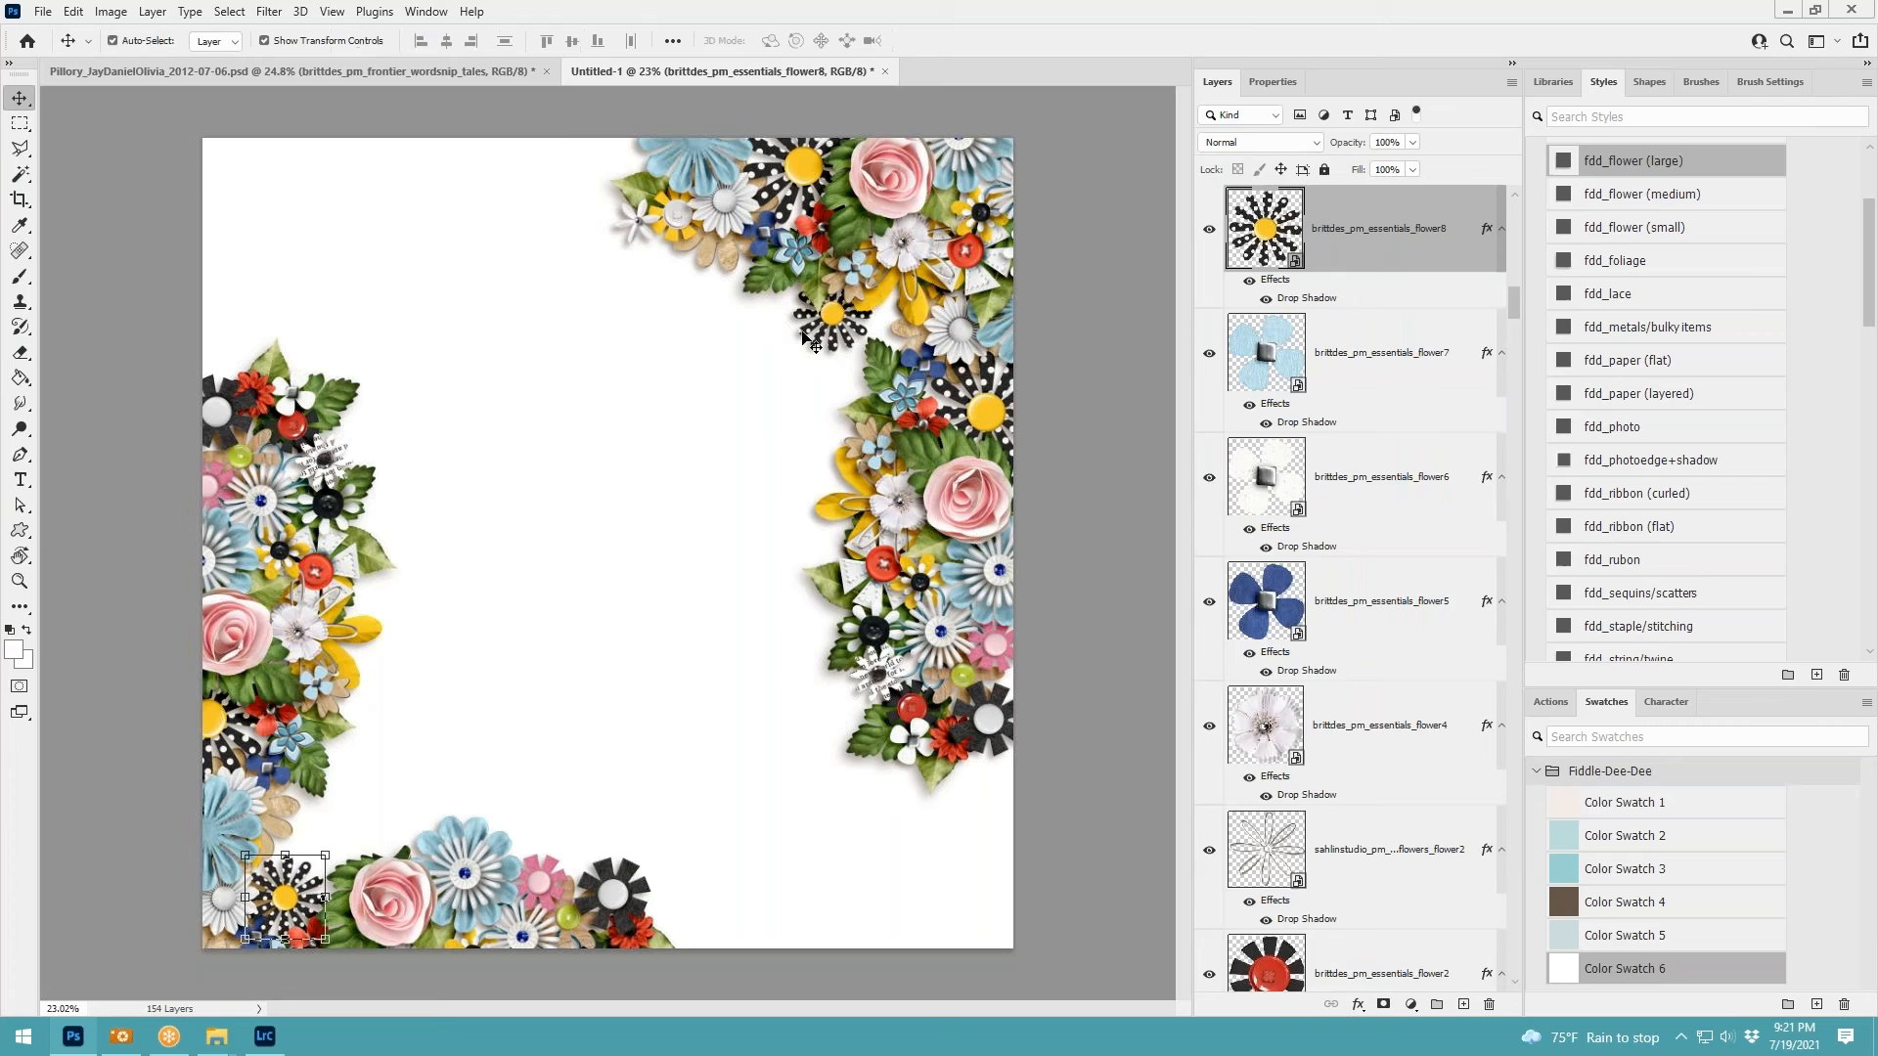
Scale down the light blue flower near the outer end of the cluster on the page's top edge
left_click(716, 153)
left_click(691, 152)
left_click_drag(750, 197, 715, 167)
left_click(969, 40)
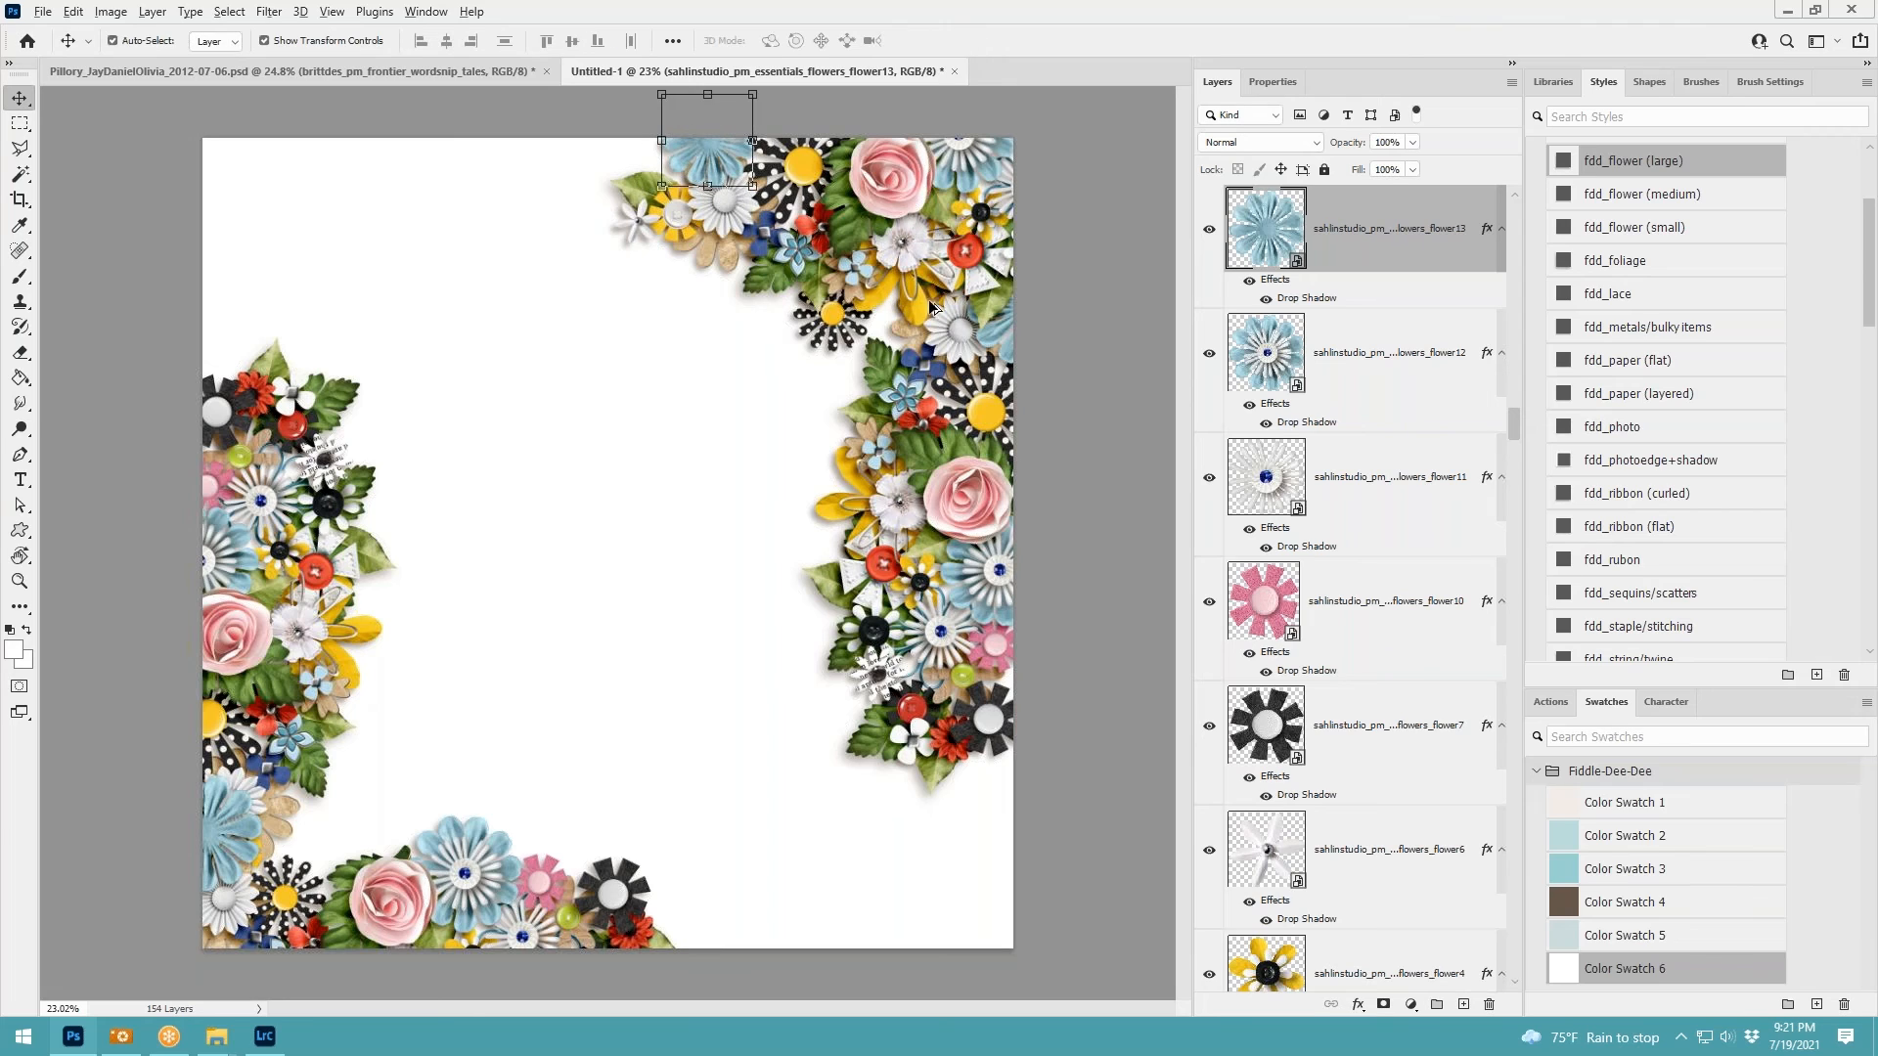
Duplicate the yellow flower, shrink the copy, and place it just above the pink rose on the page's right edge
left_click_drag(890, 314, 797, 364)
left_click_drag(829, 249, 955, 468)
left_click(969, 40)
left_click(1155, 513)
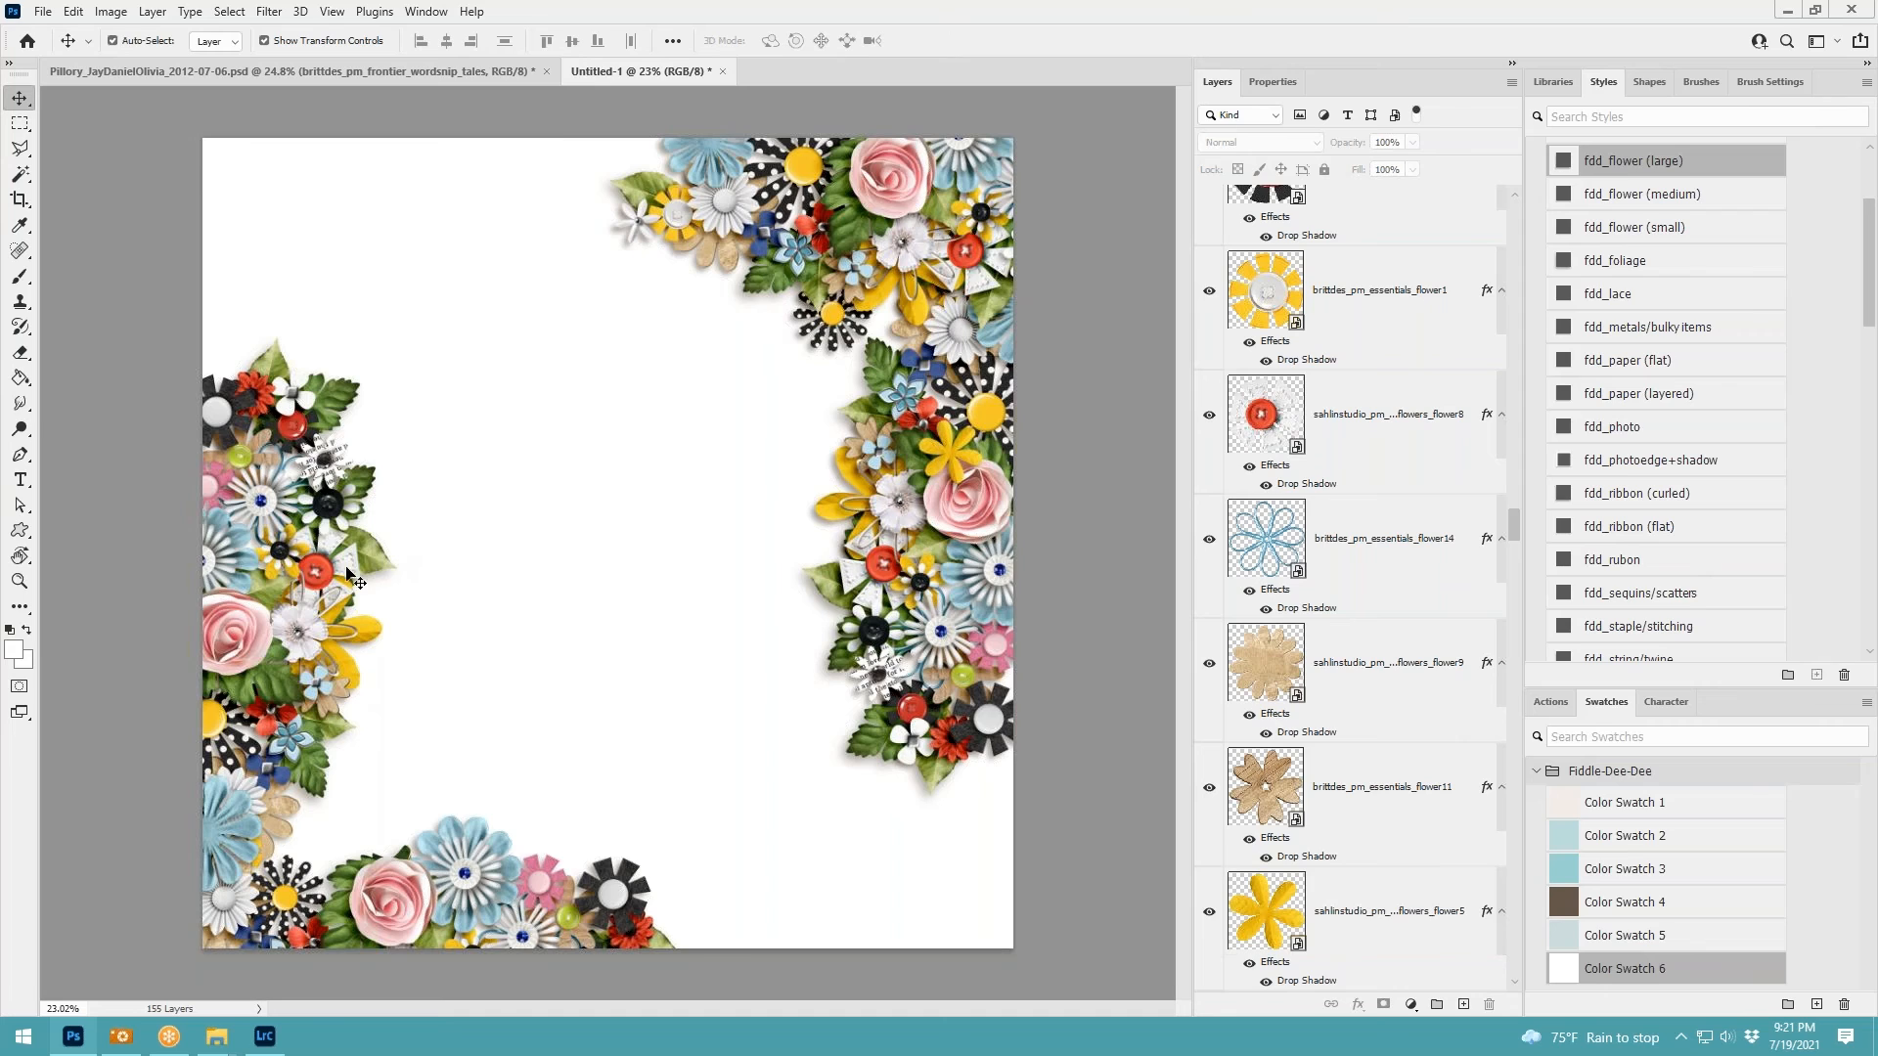
Duplicate the pink rose, shrink the copy, and place it in the gap between the left and bottom clusters
mouse_move(261, 629)
left_mouse_down()
mouse_move(338, 693)
mouse_move(296, 641)
left_mouse_up()
left_click_drag(296, 709, 317, 854)
left_click(968, 41)
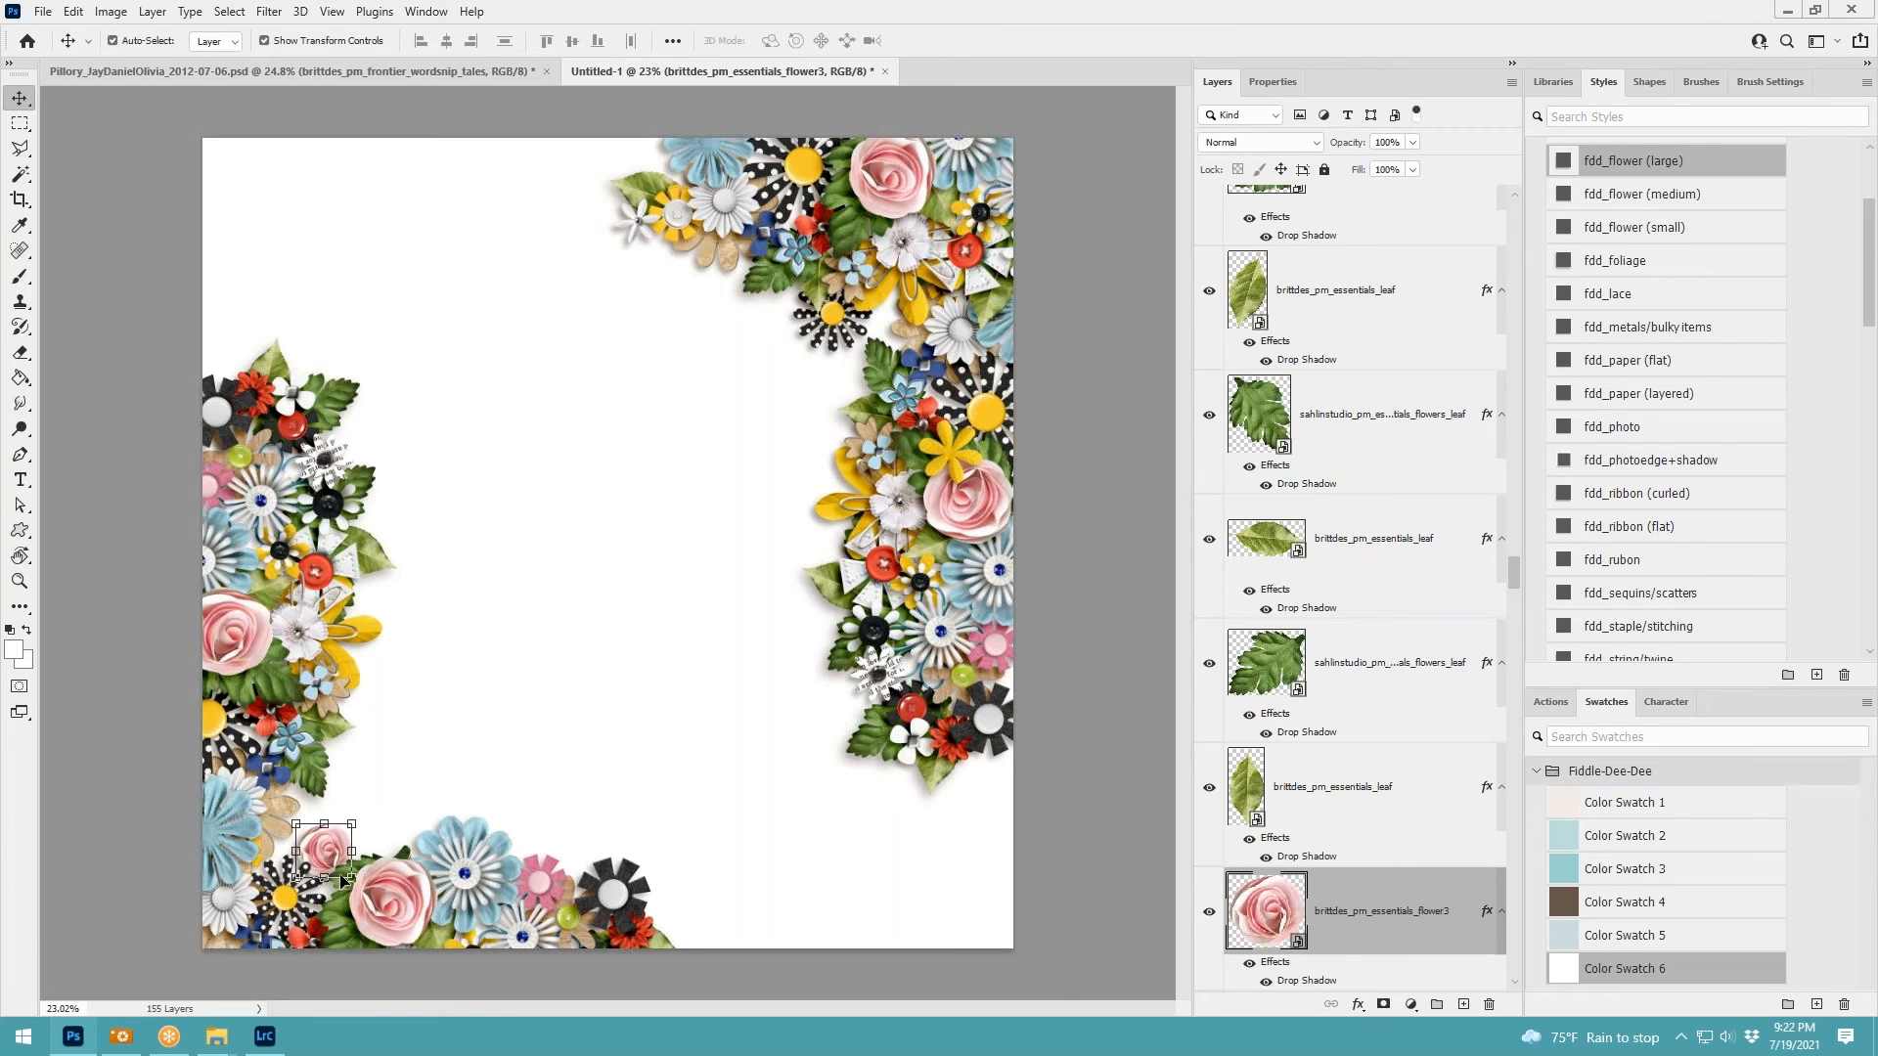
left_click(1157, 600)
Add a copy of the black flower with the red button above the small rose, and tan flower copies at the bottom cluster's end
left_click_drag(917, 718, 333, 794)
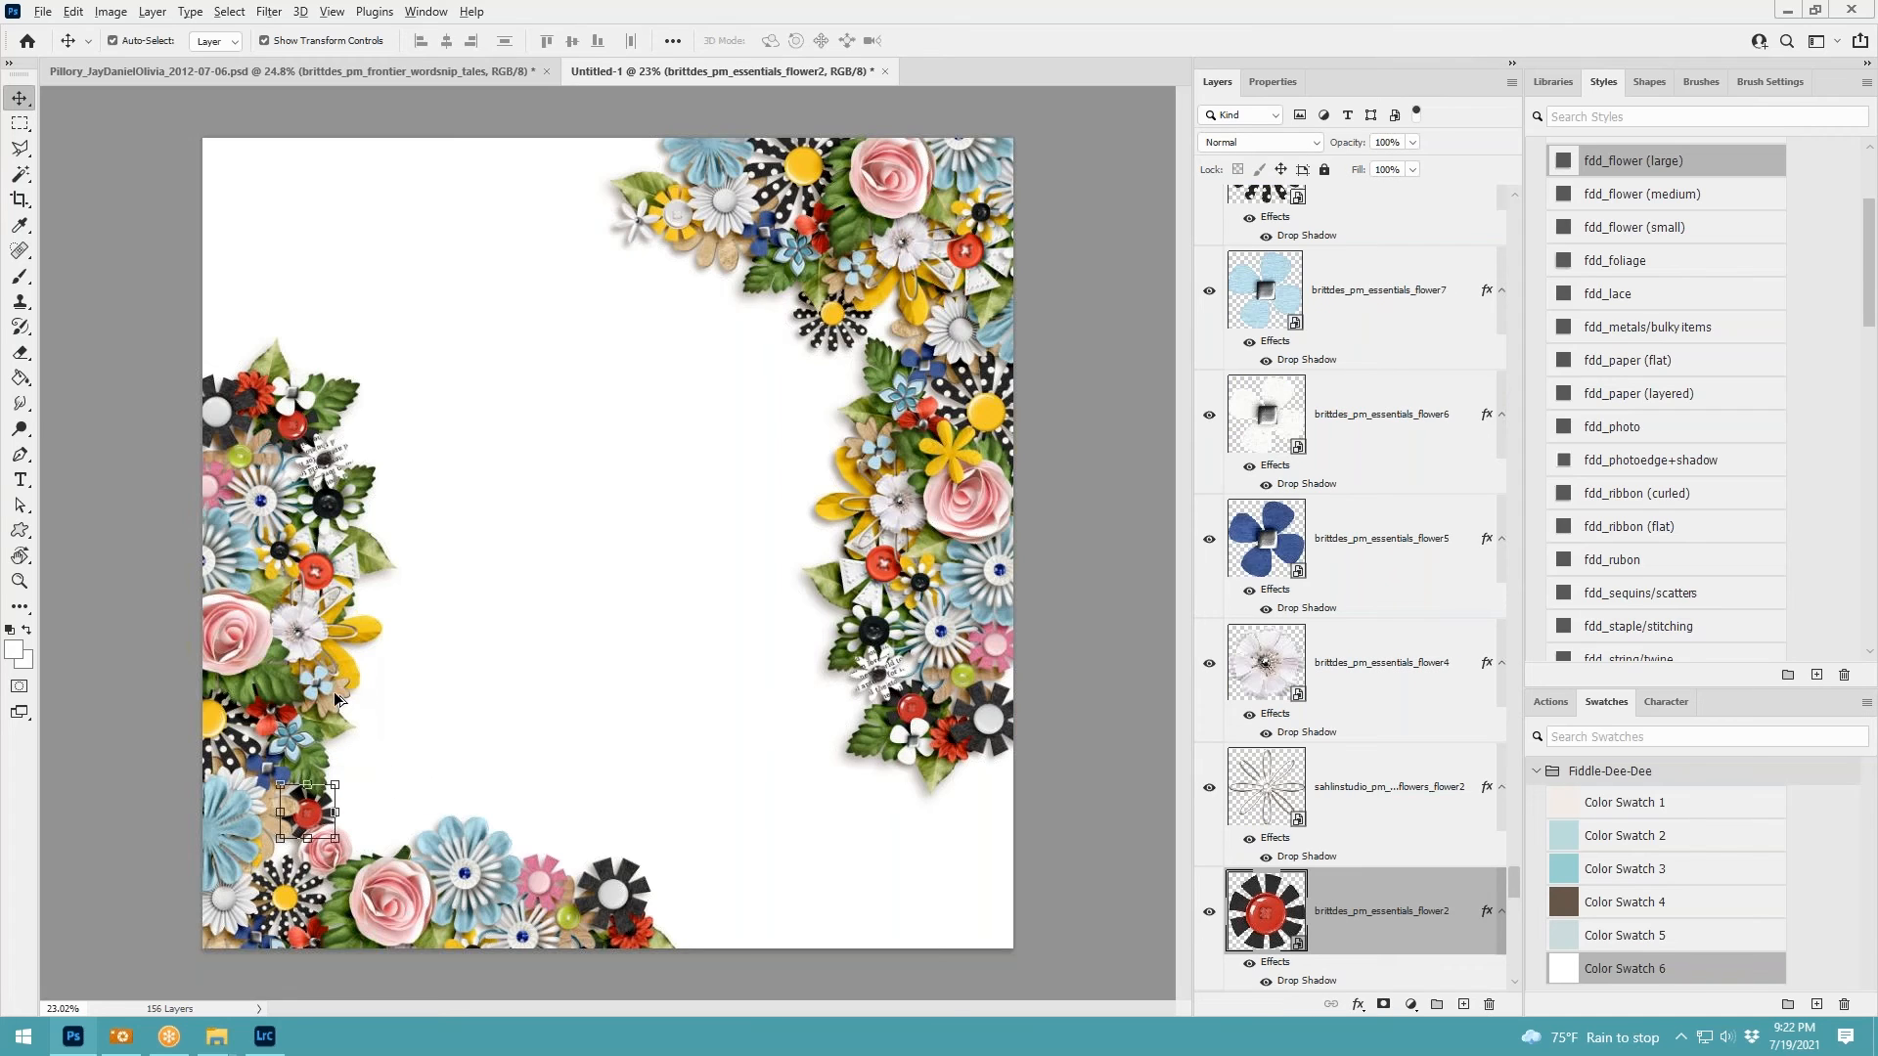
left_click_drag(335, 699, 689, 932)
Switch to Lightroom Classic and open the 2021-07-16 photo folder
left_click(264, 1036)
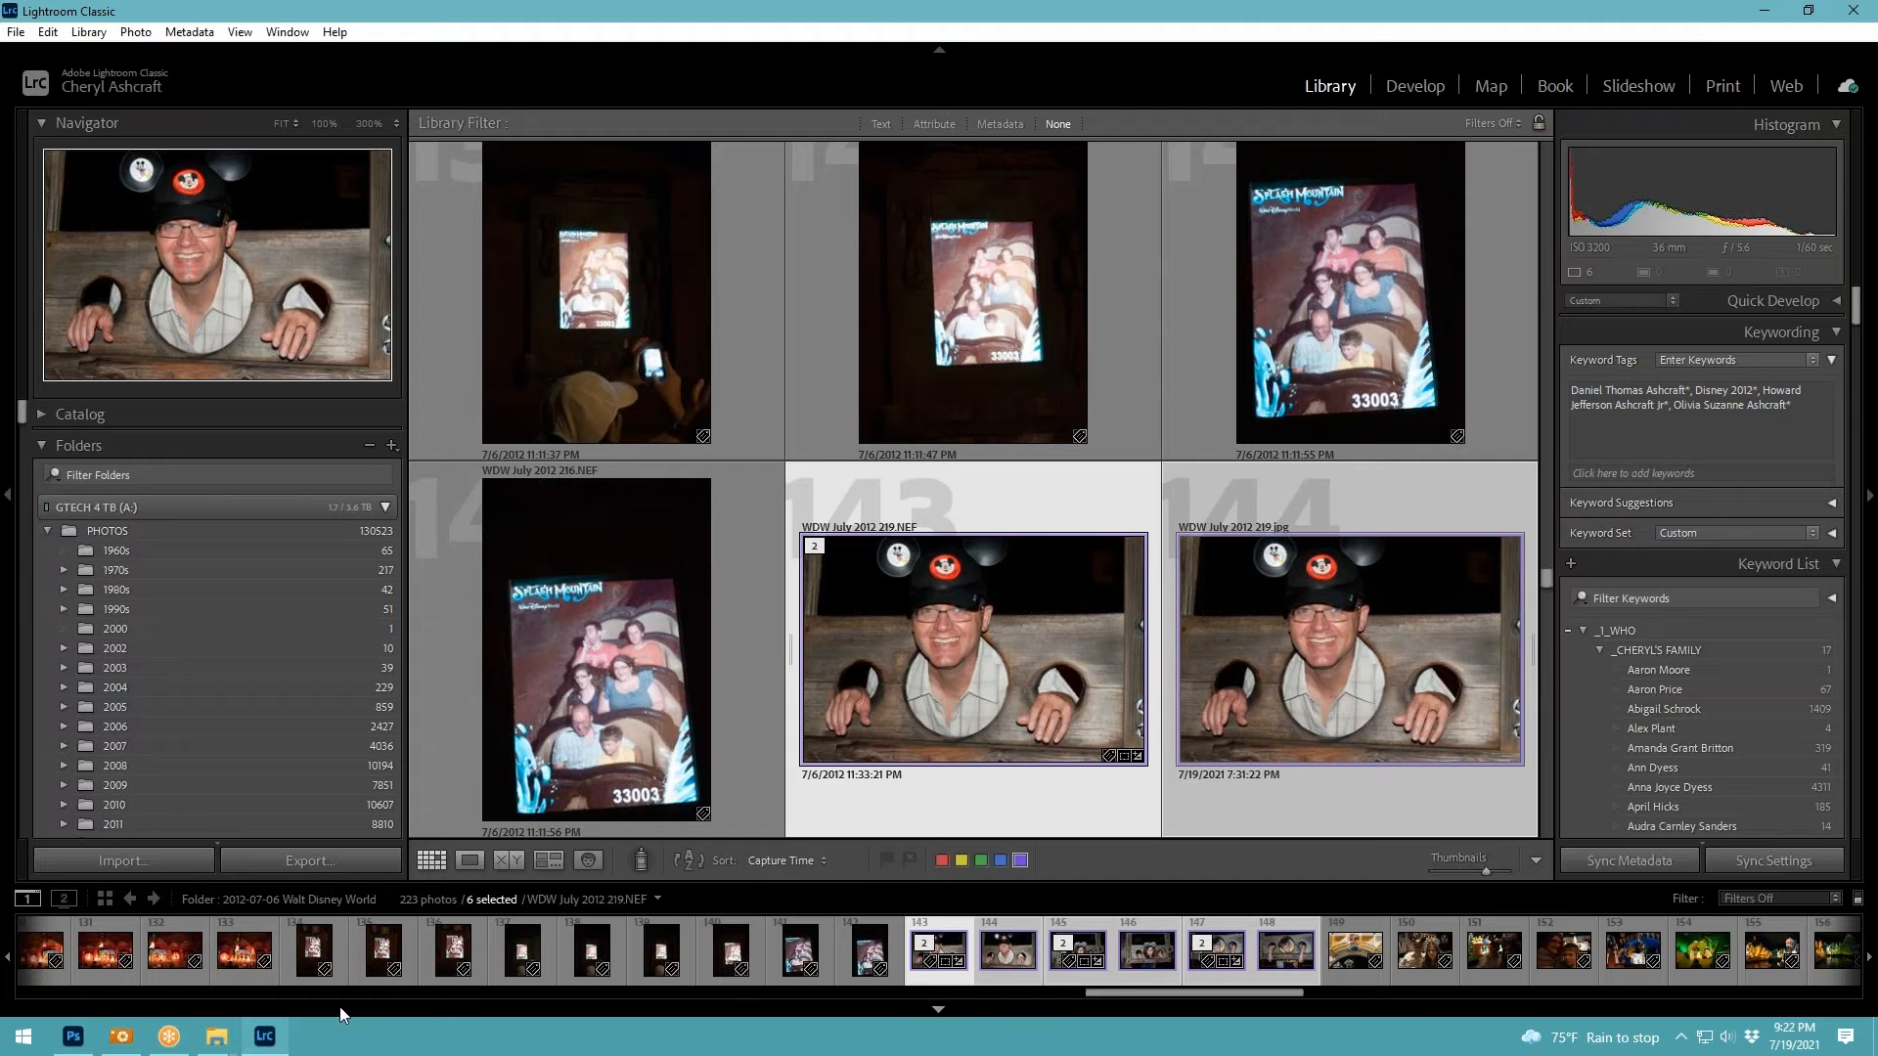
scroll(135, 684, "down", 10)
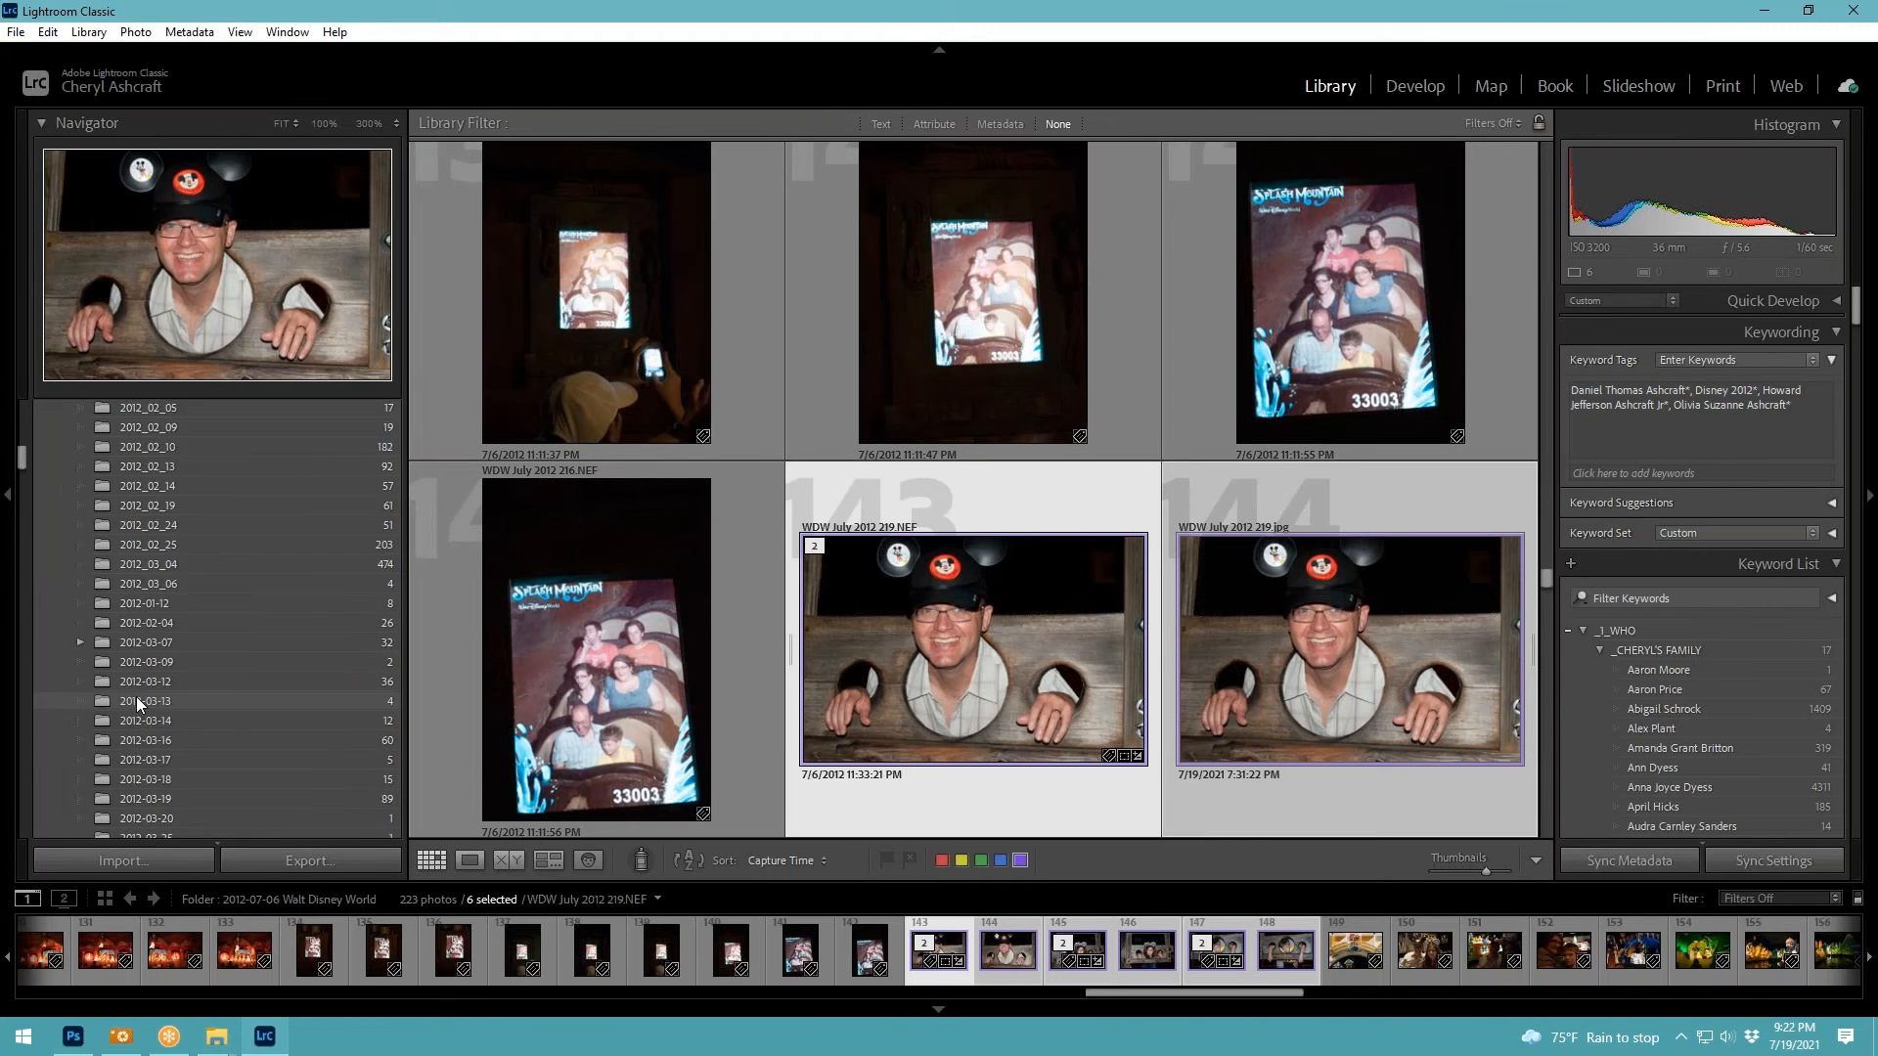
scroll(137, 697, "down", 20)
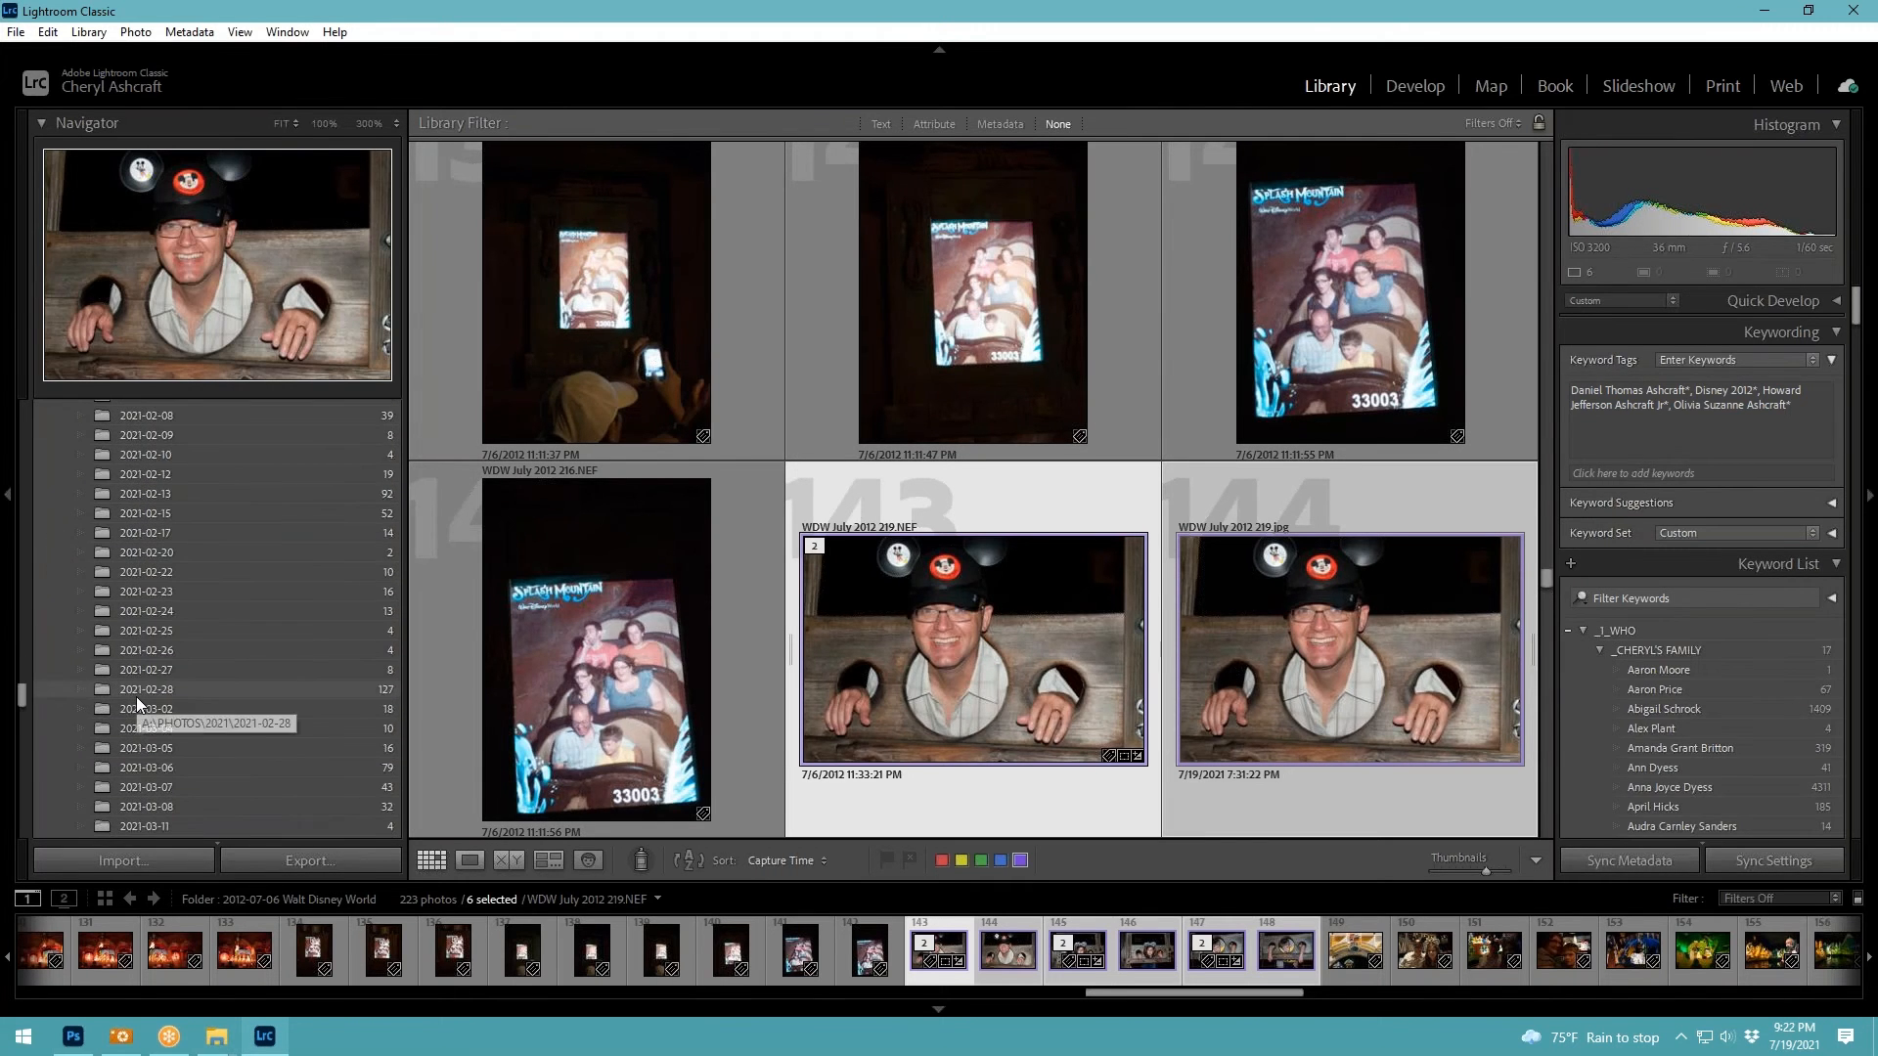
scroll(137, 696, "down", 20)
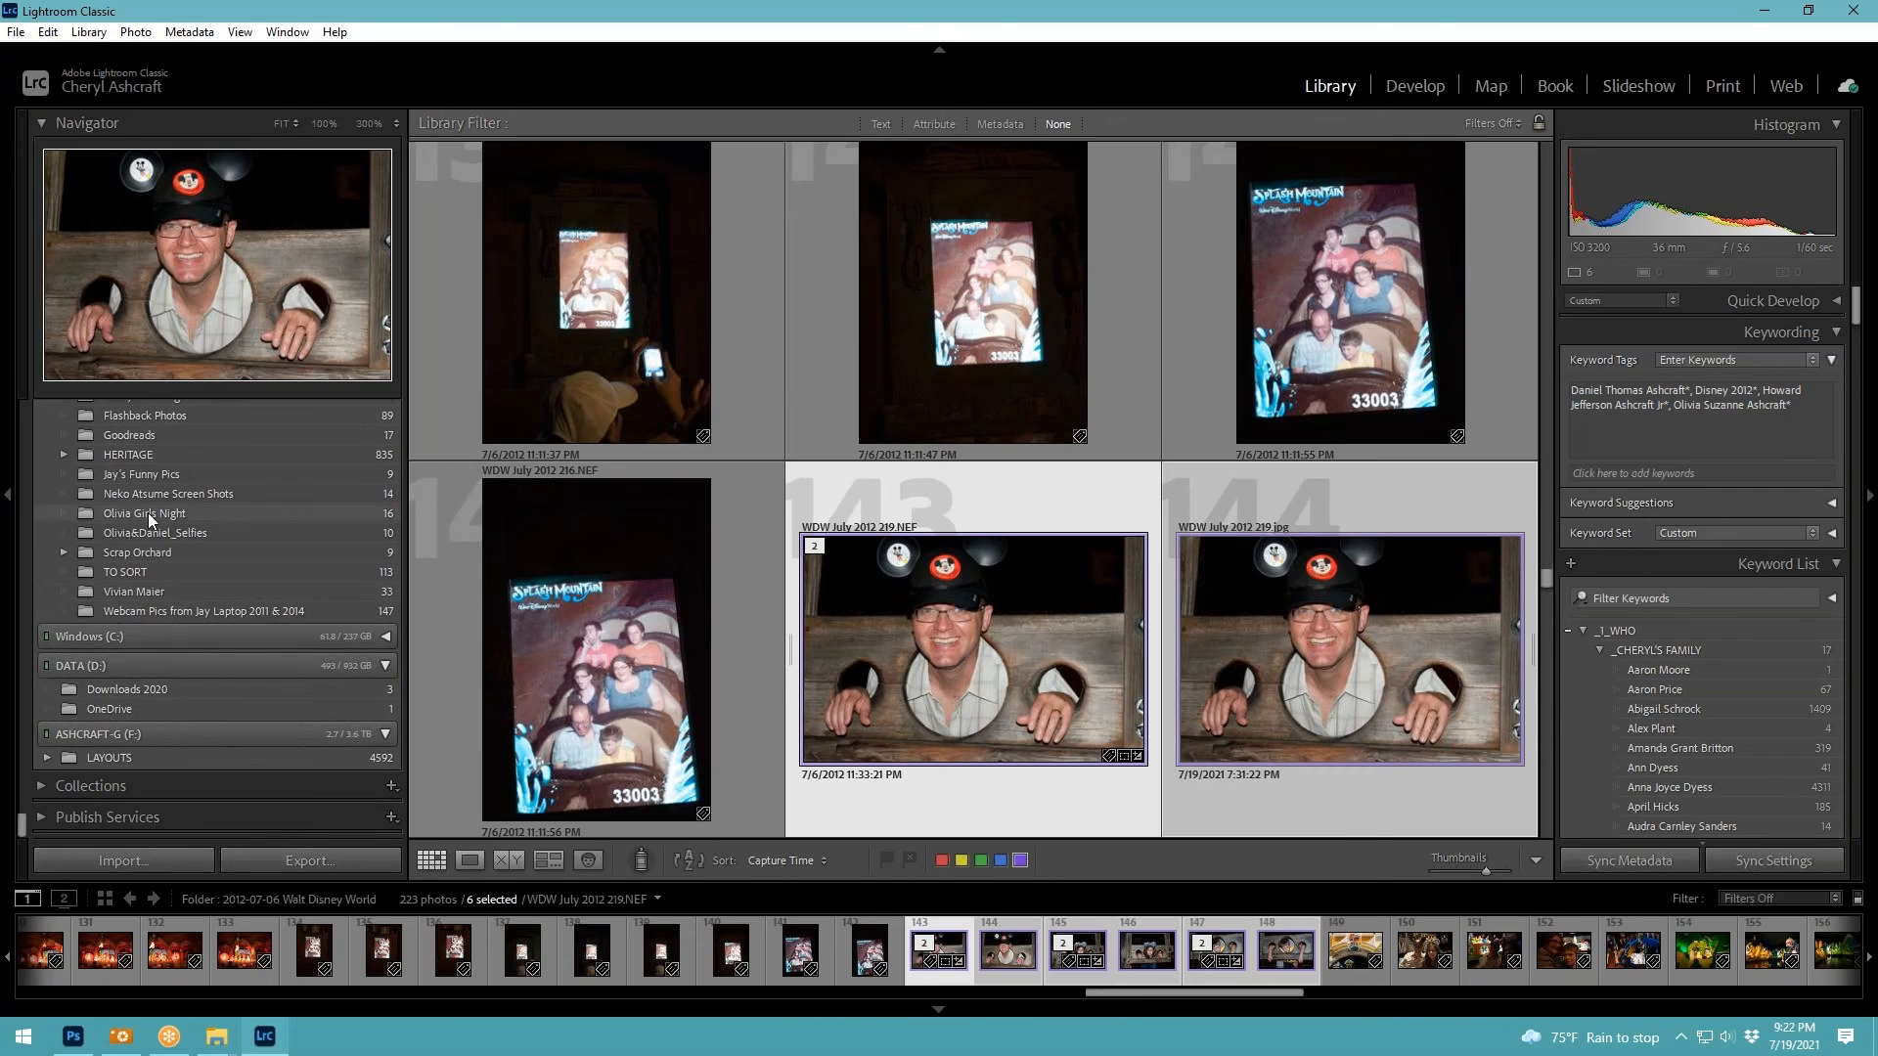
scroll(151, 504, "up", 8)
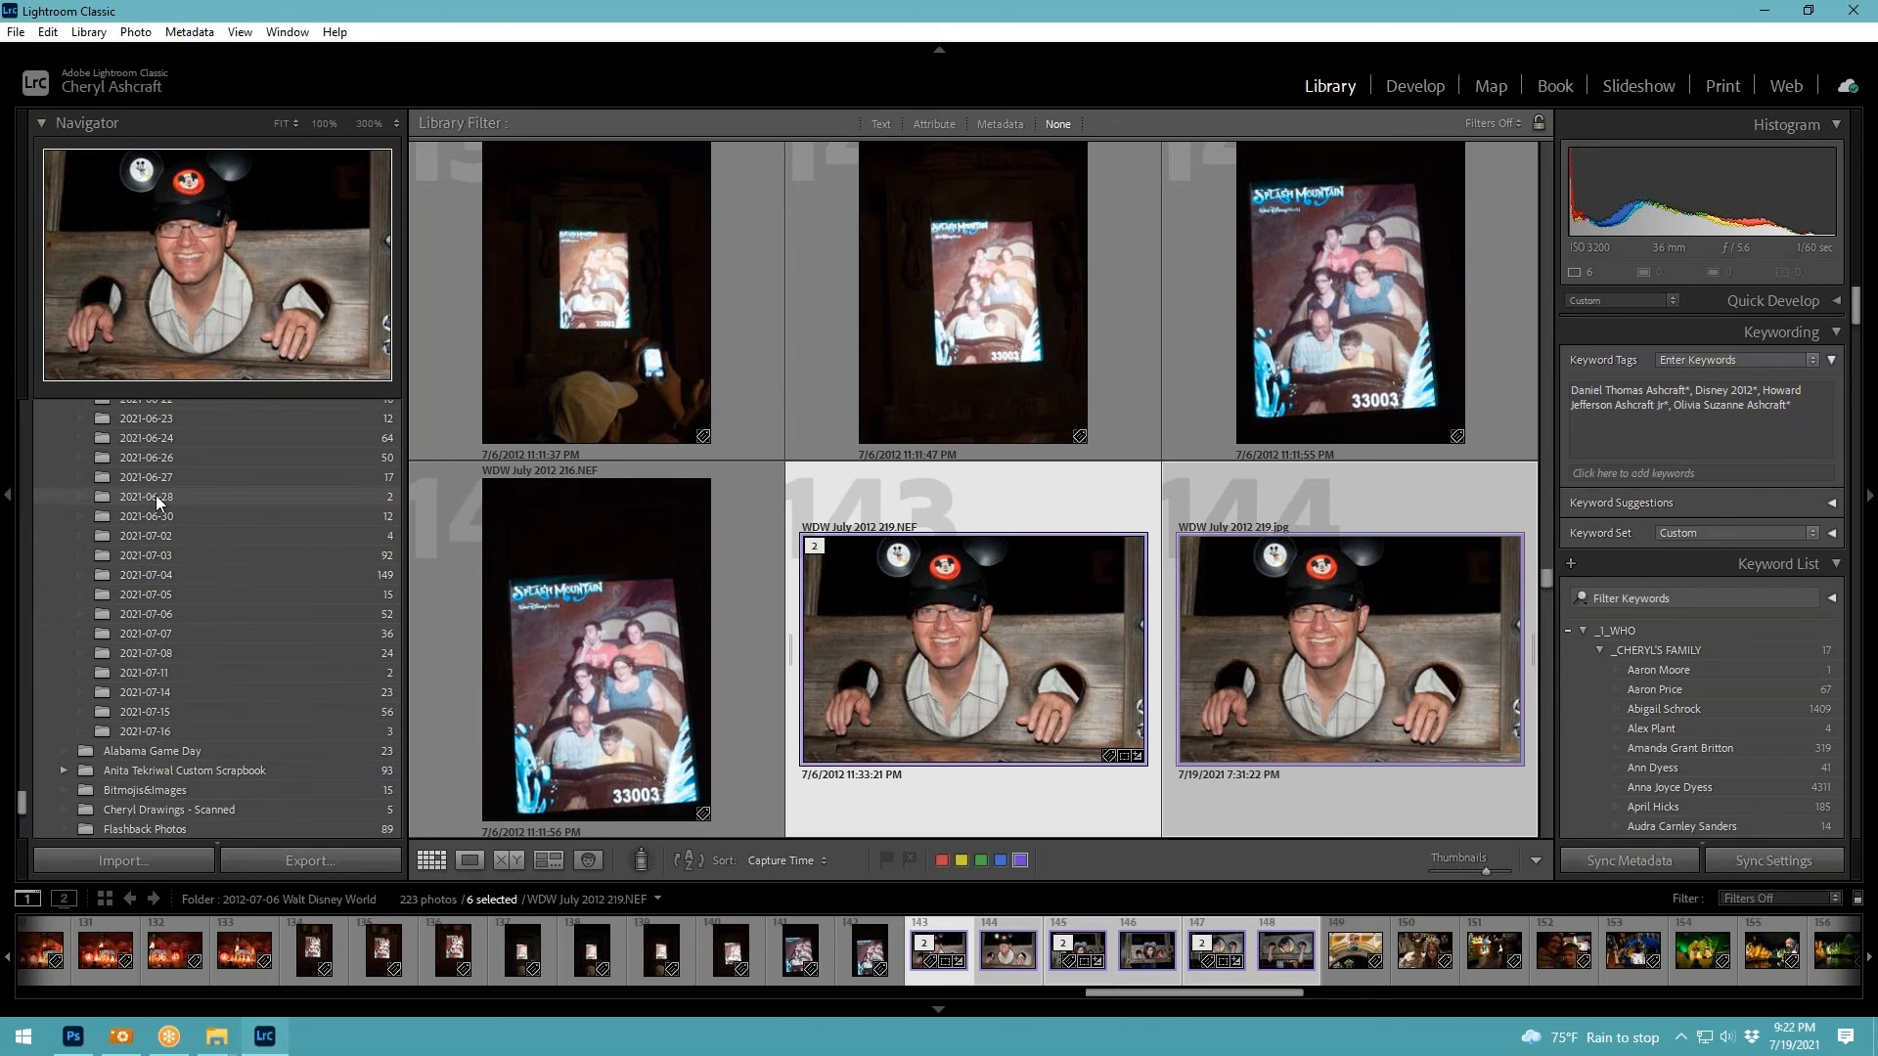
left_click(157, 732)
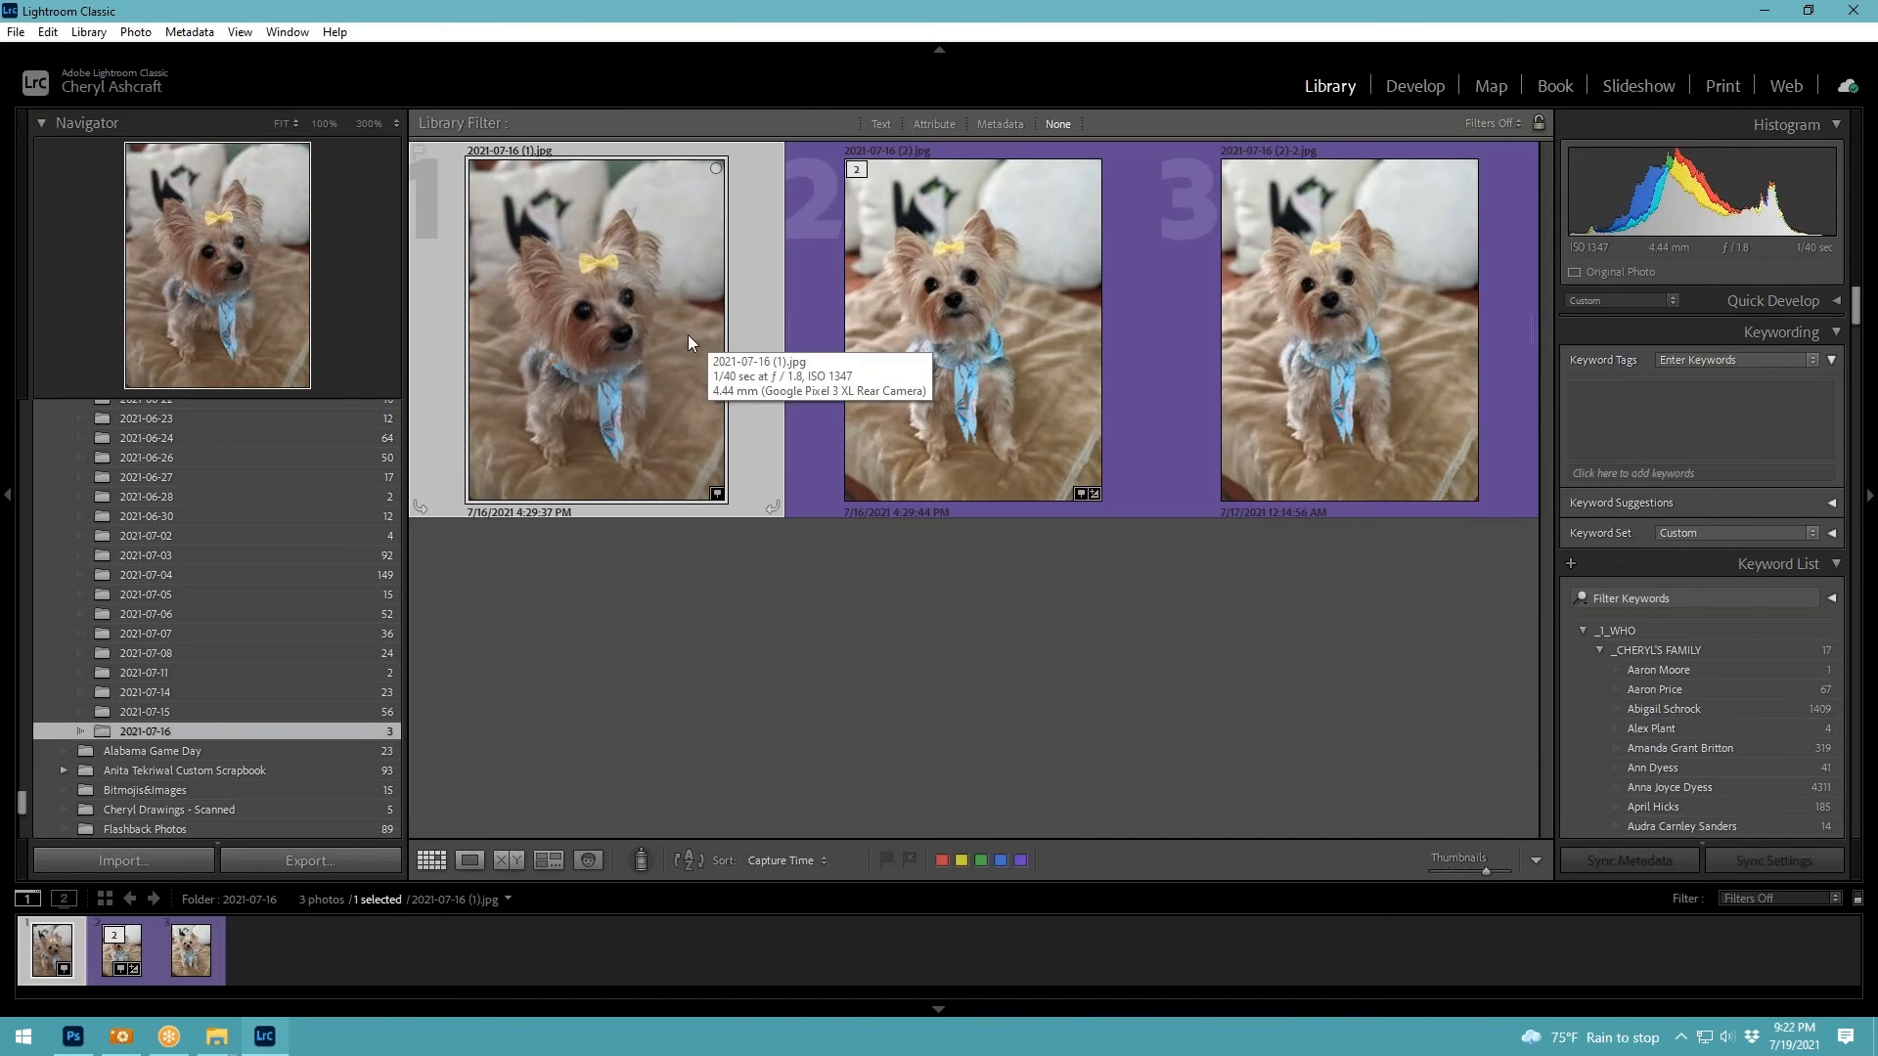
Show the dog photo 2021-07-16 (1).jpg in Explorer and place it into the Photoshop border document
right_click(601, 334)
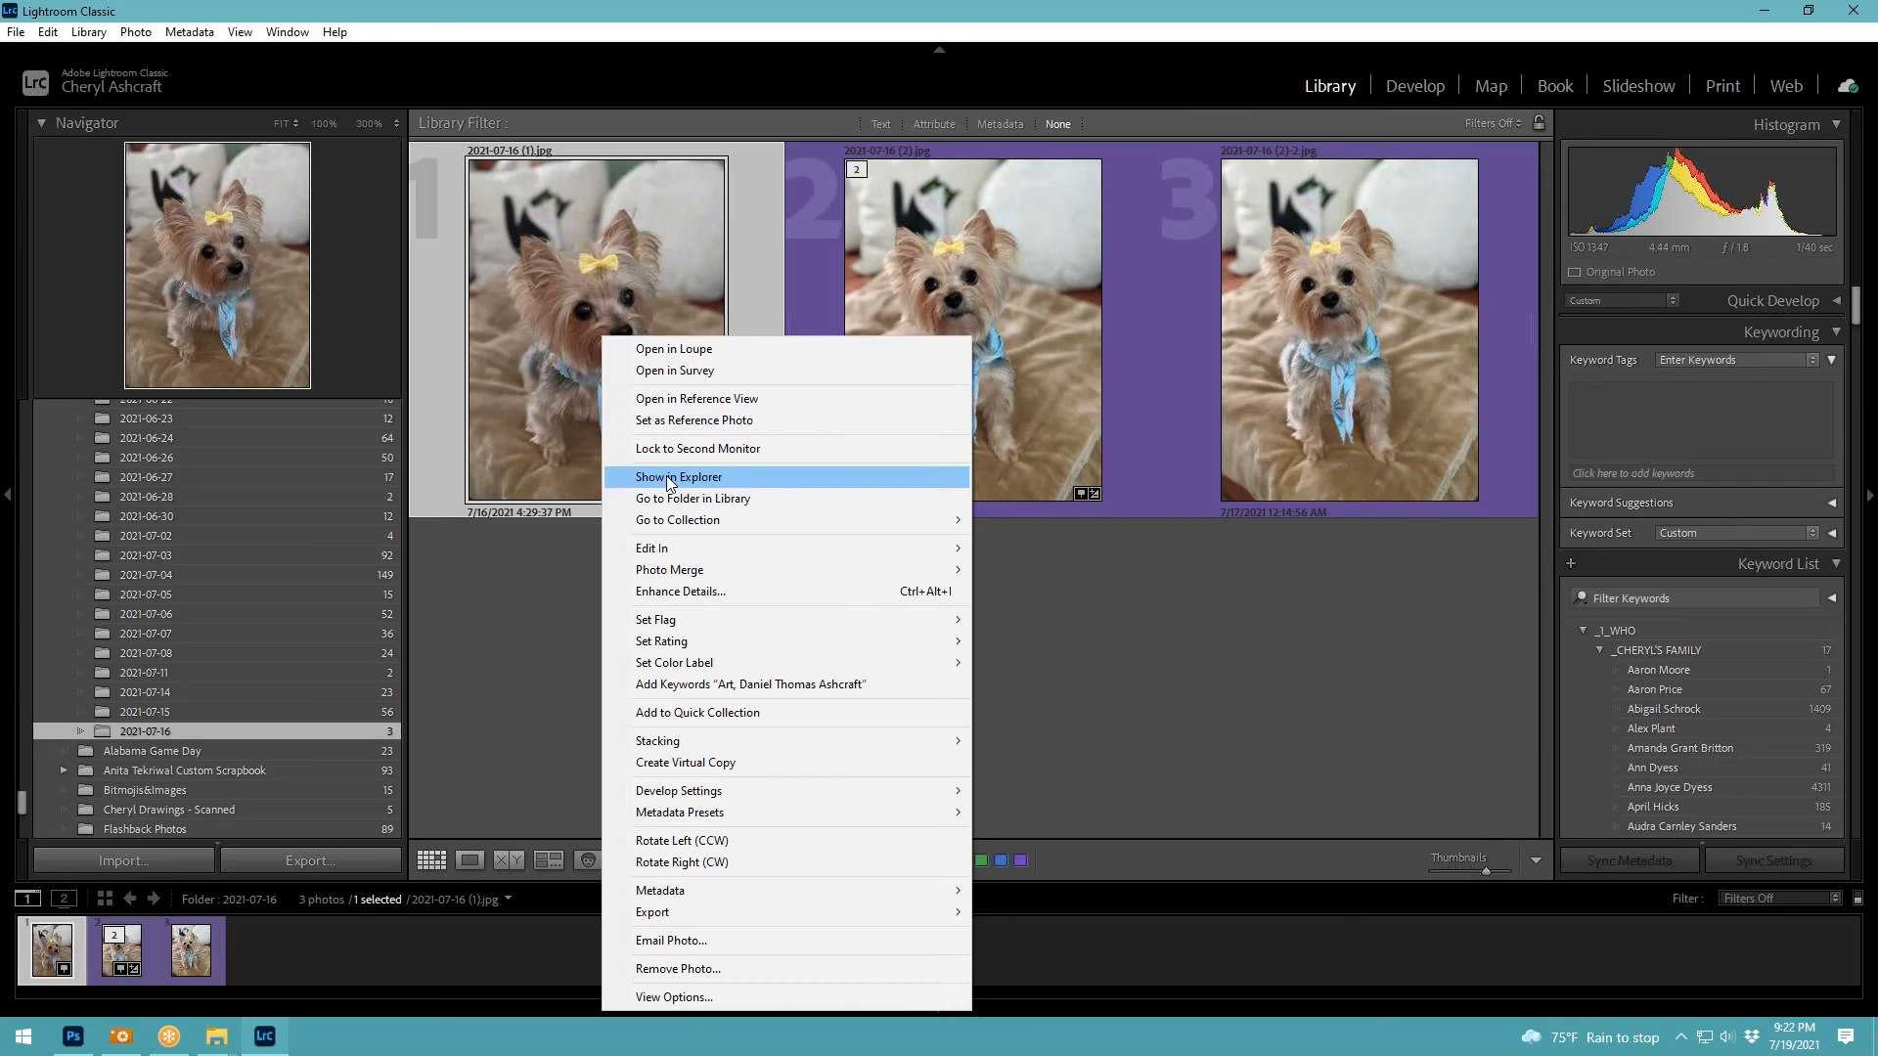
left_click(782, 477)
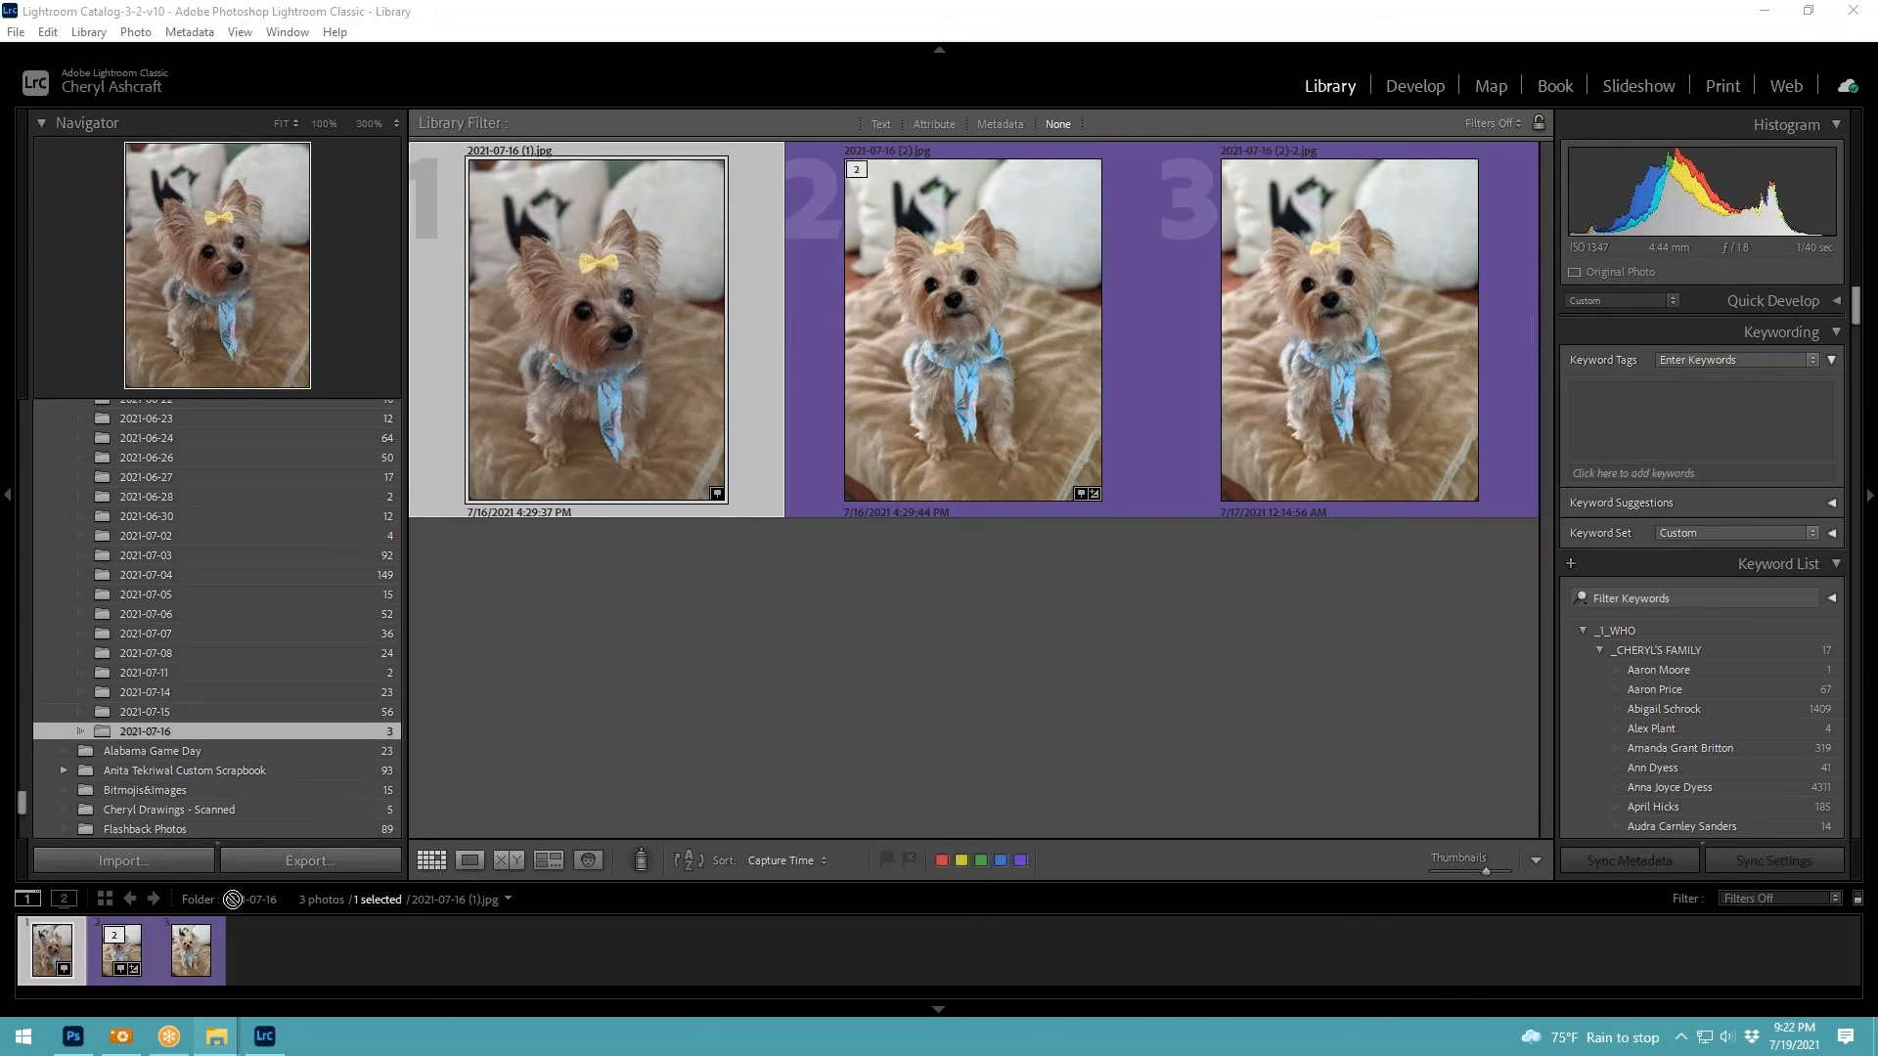
left_click_drag(125, 978, 630, 580)
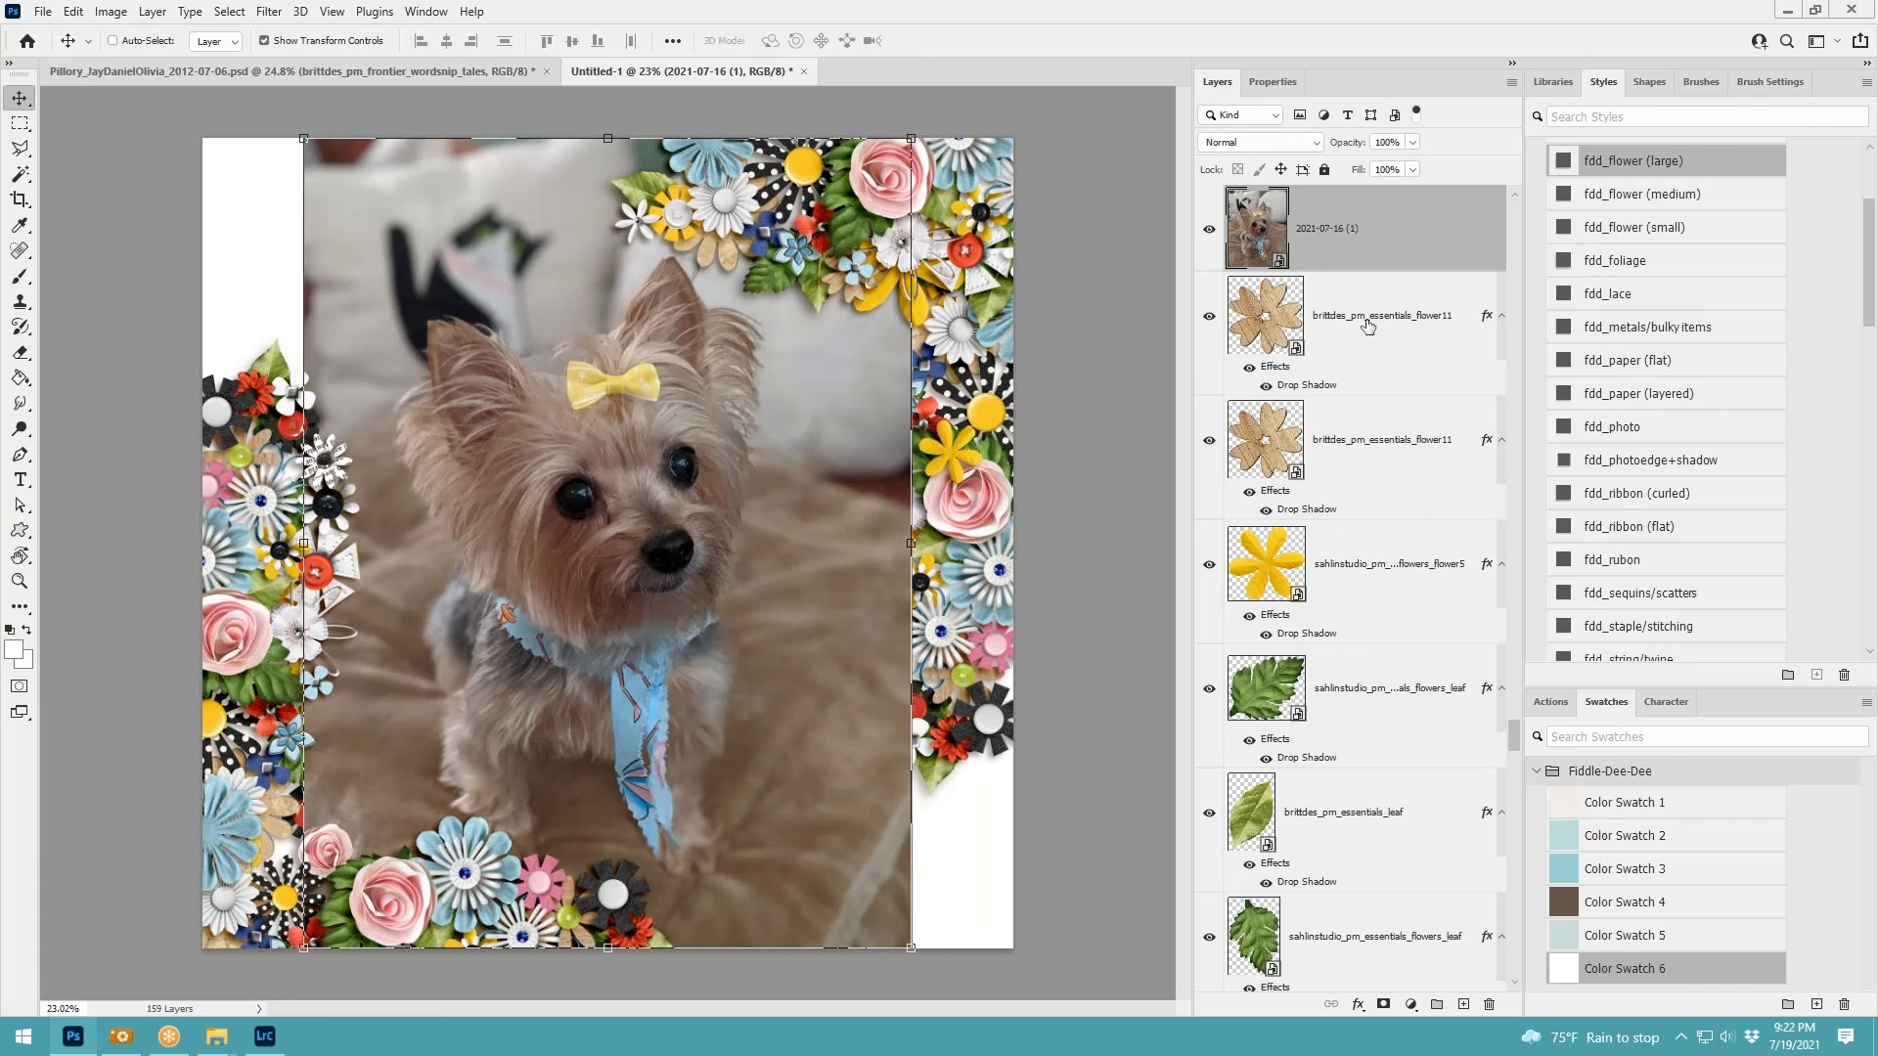
Move the dog photo below all the flowers, just above Color Fill 1, and apply the fdd_photoedge+shadow style
key("ctrl+shift+bracketleft")
left_click_drag(1384, 937, 1384, 812)
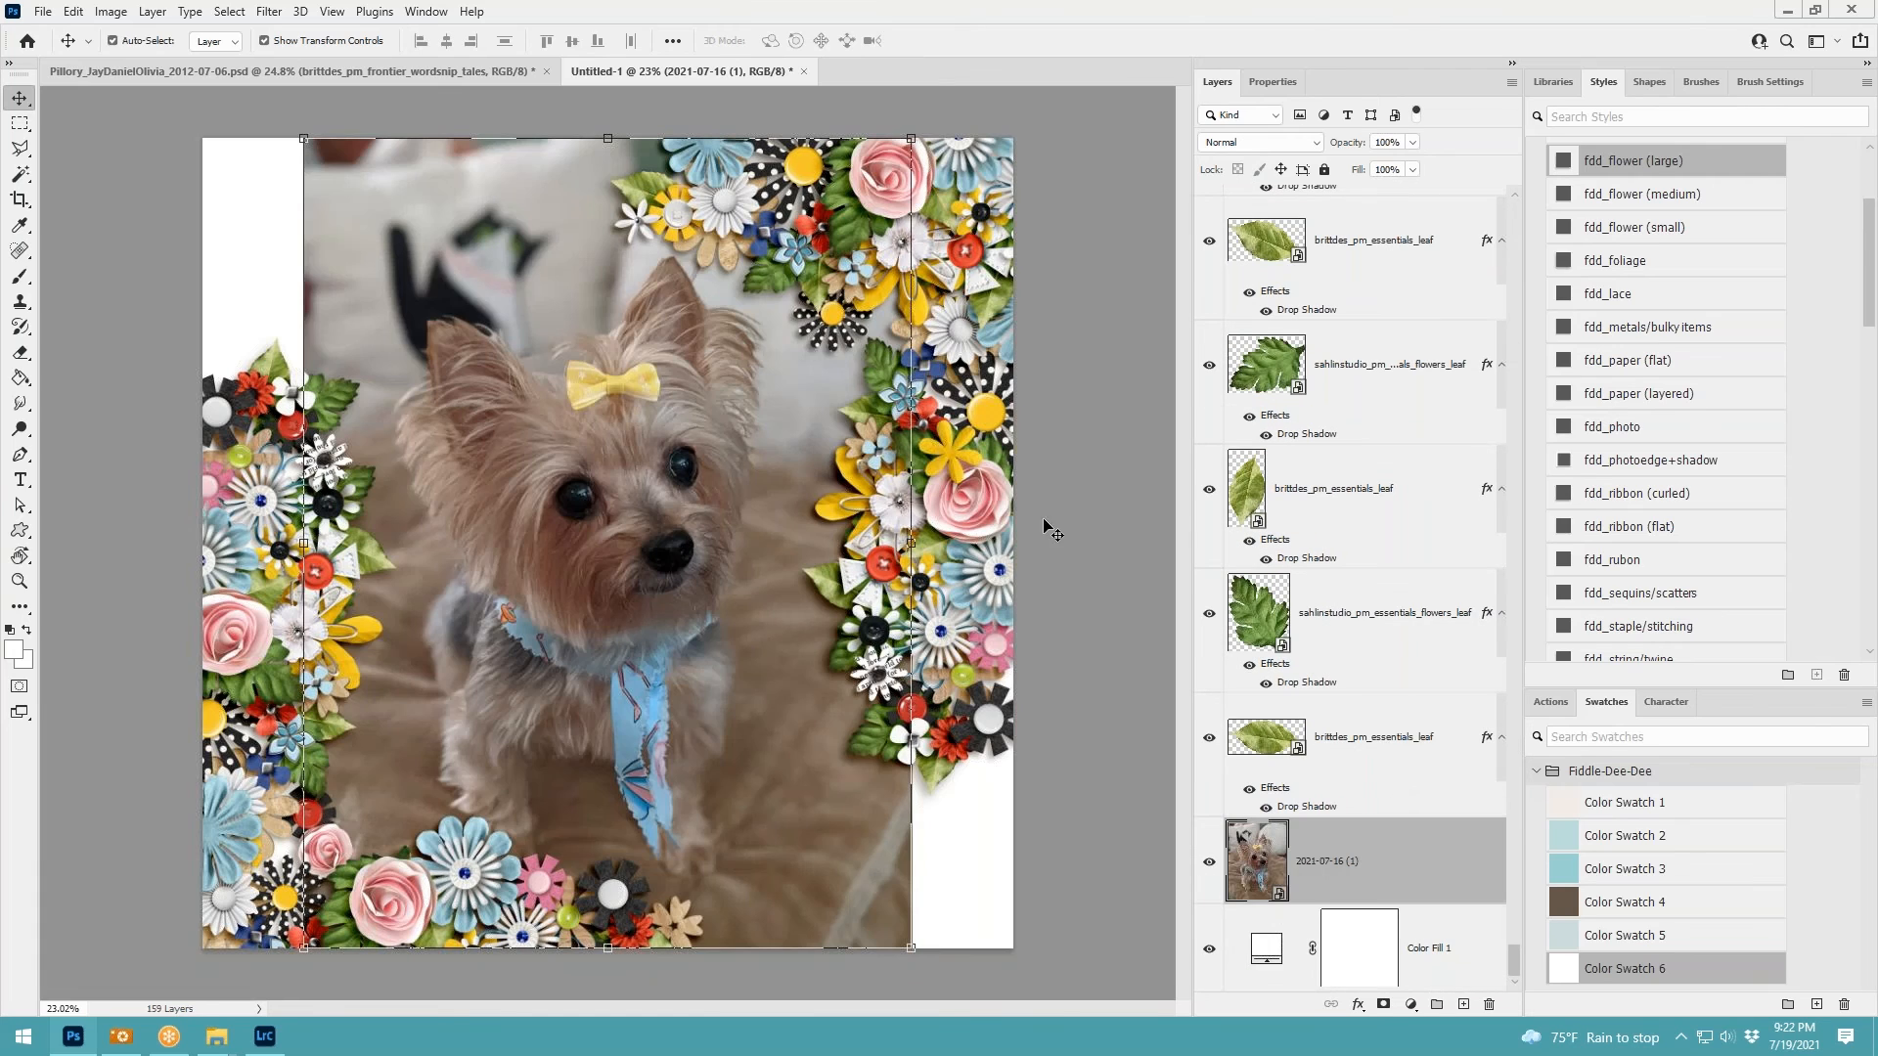
scroll(1652, 550, "down", 1)
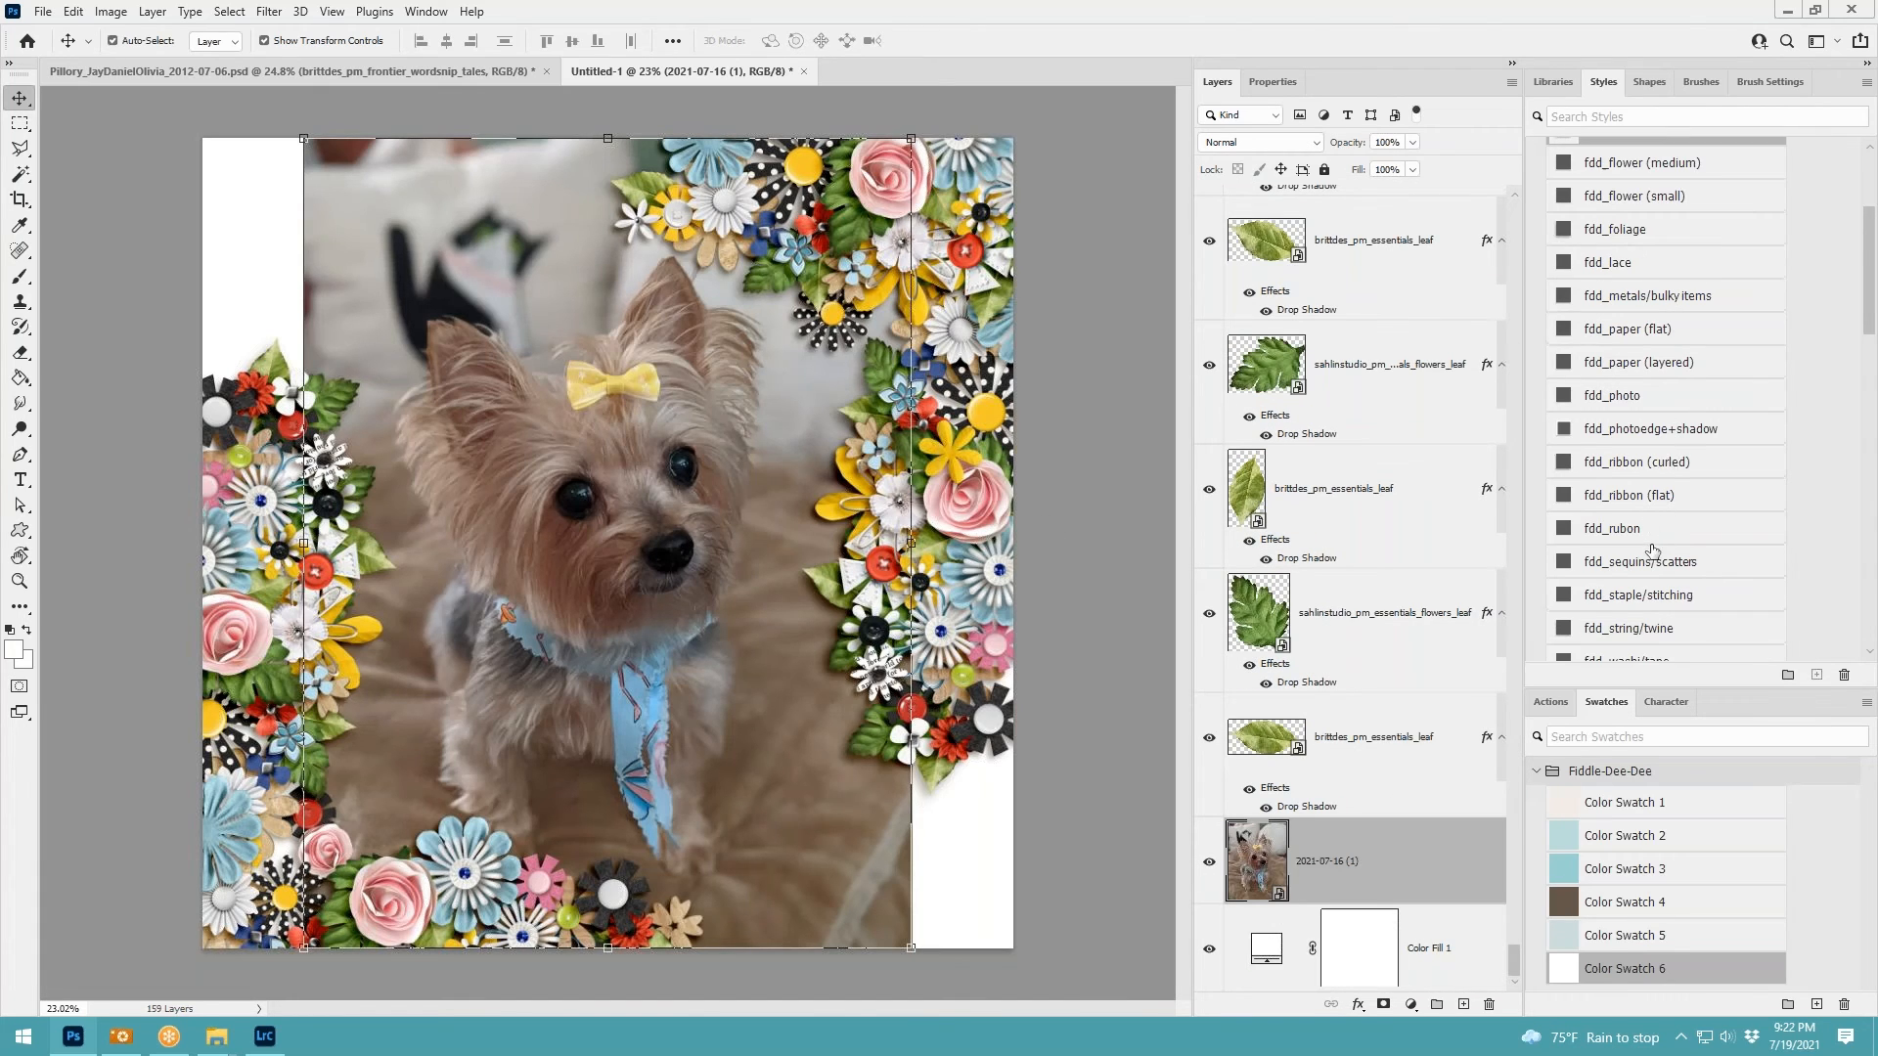
left_click(1672, 430)
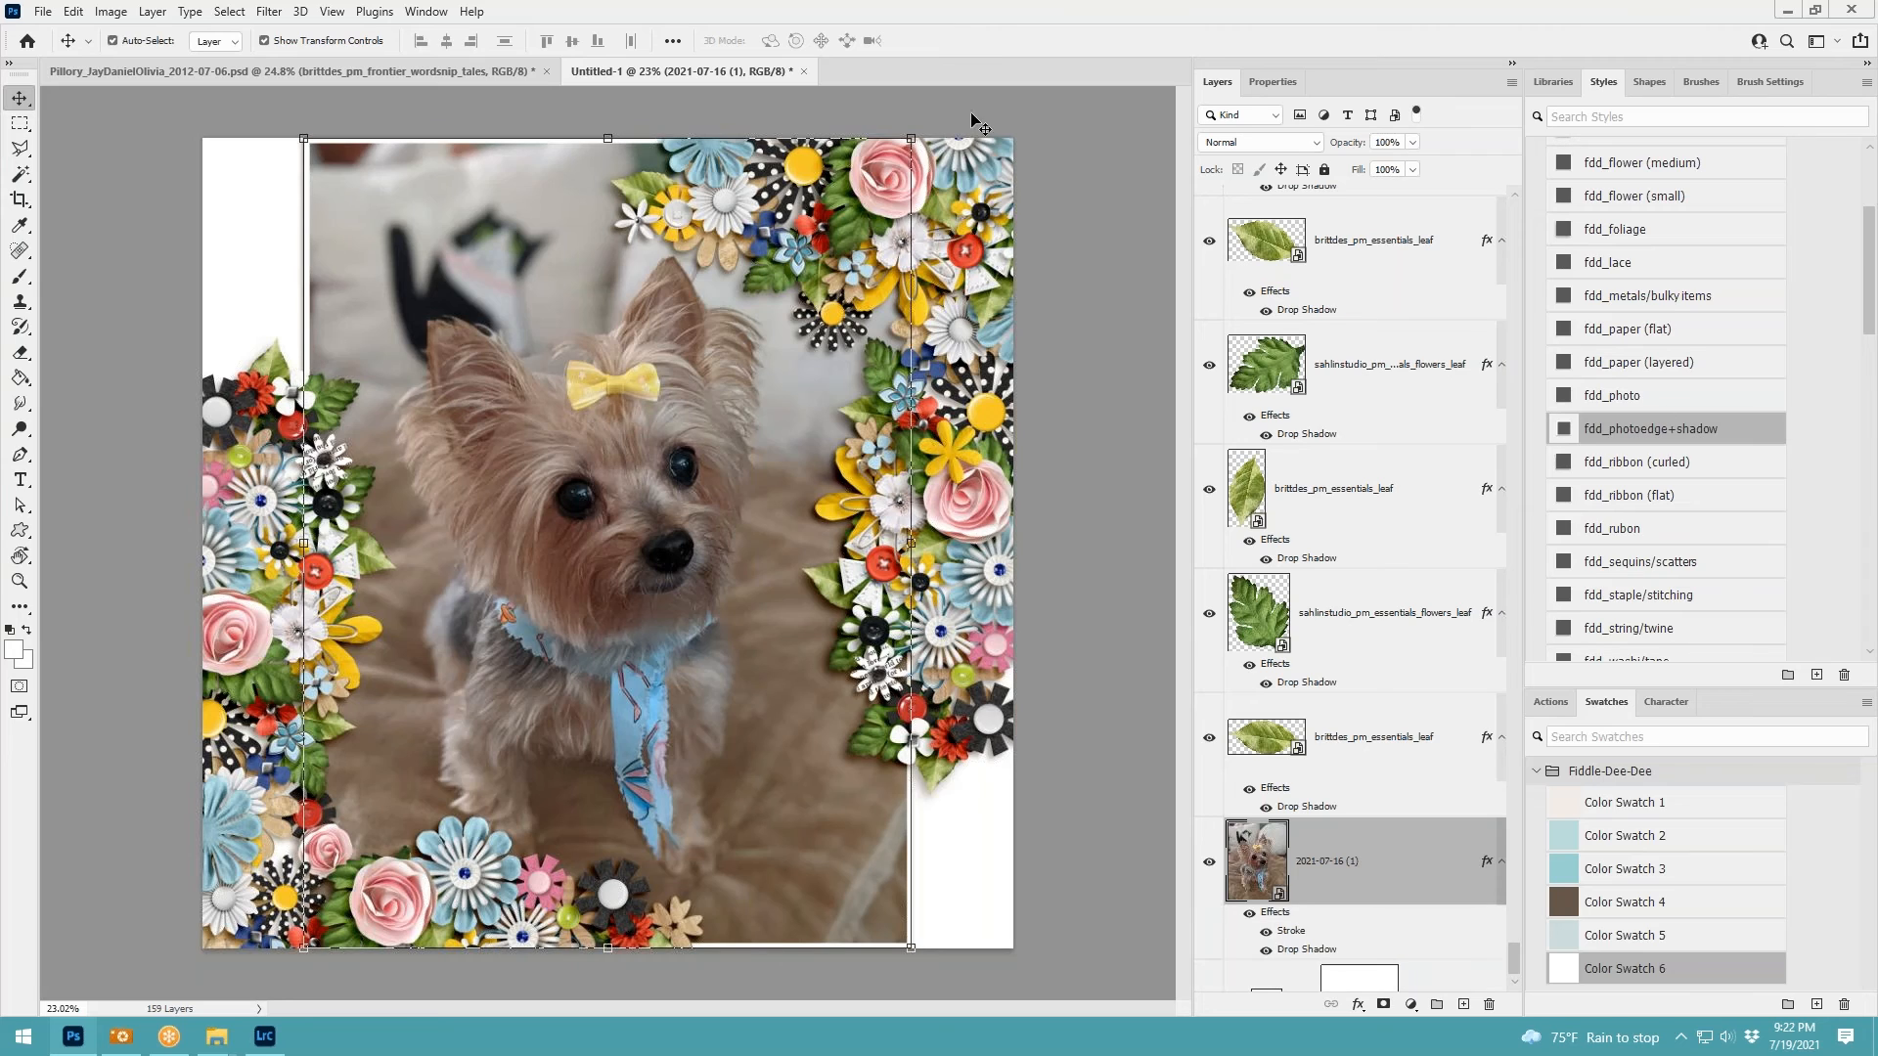
Duplicate all the flower and leaf layers, scale the copy to 77.08%, rotate it -94.27°, and position it over the page's top-left corner
left_click(735, 165)
left_click_drag(1511, 414, 1516, 173)
left_click(1373, 683)
left_click(1242, 225, "shift")
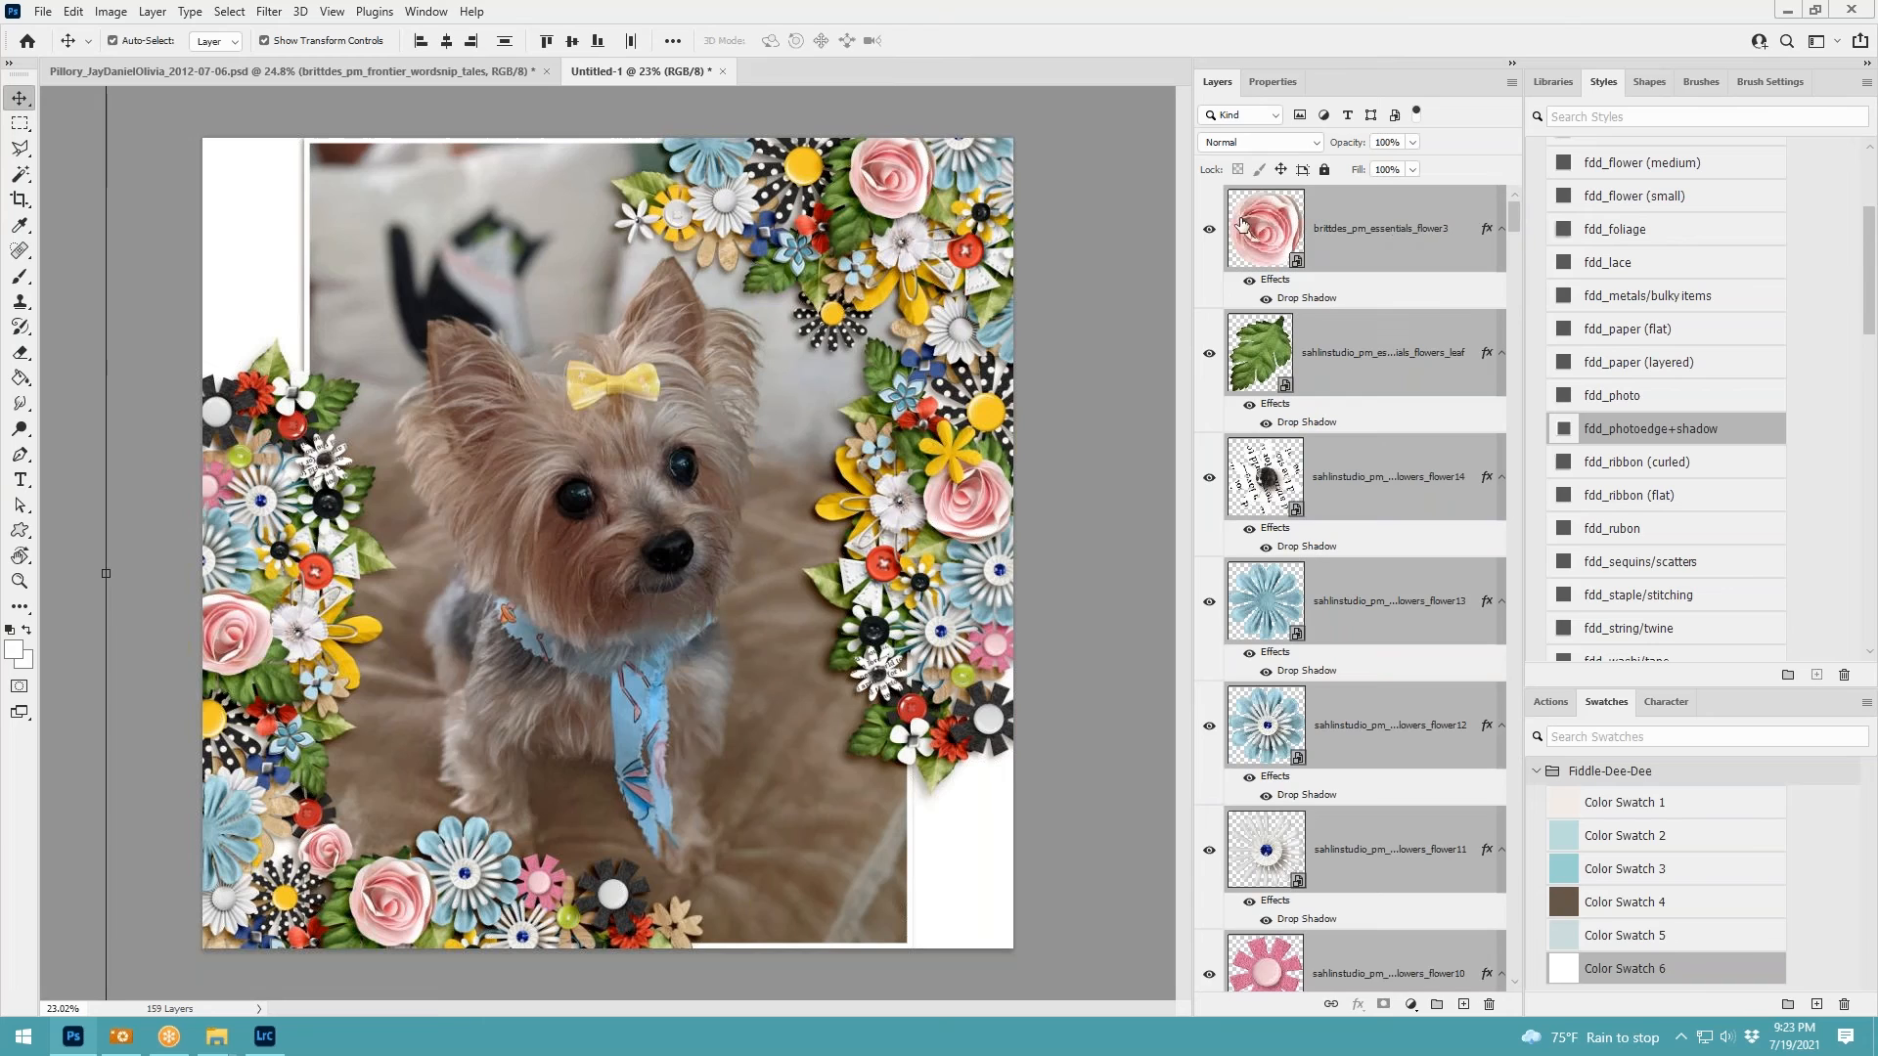
key("ctrl+minus")
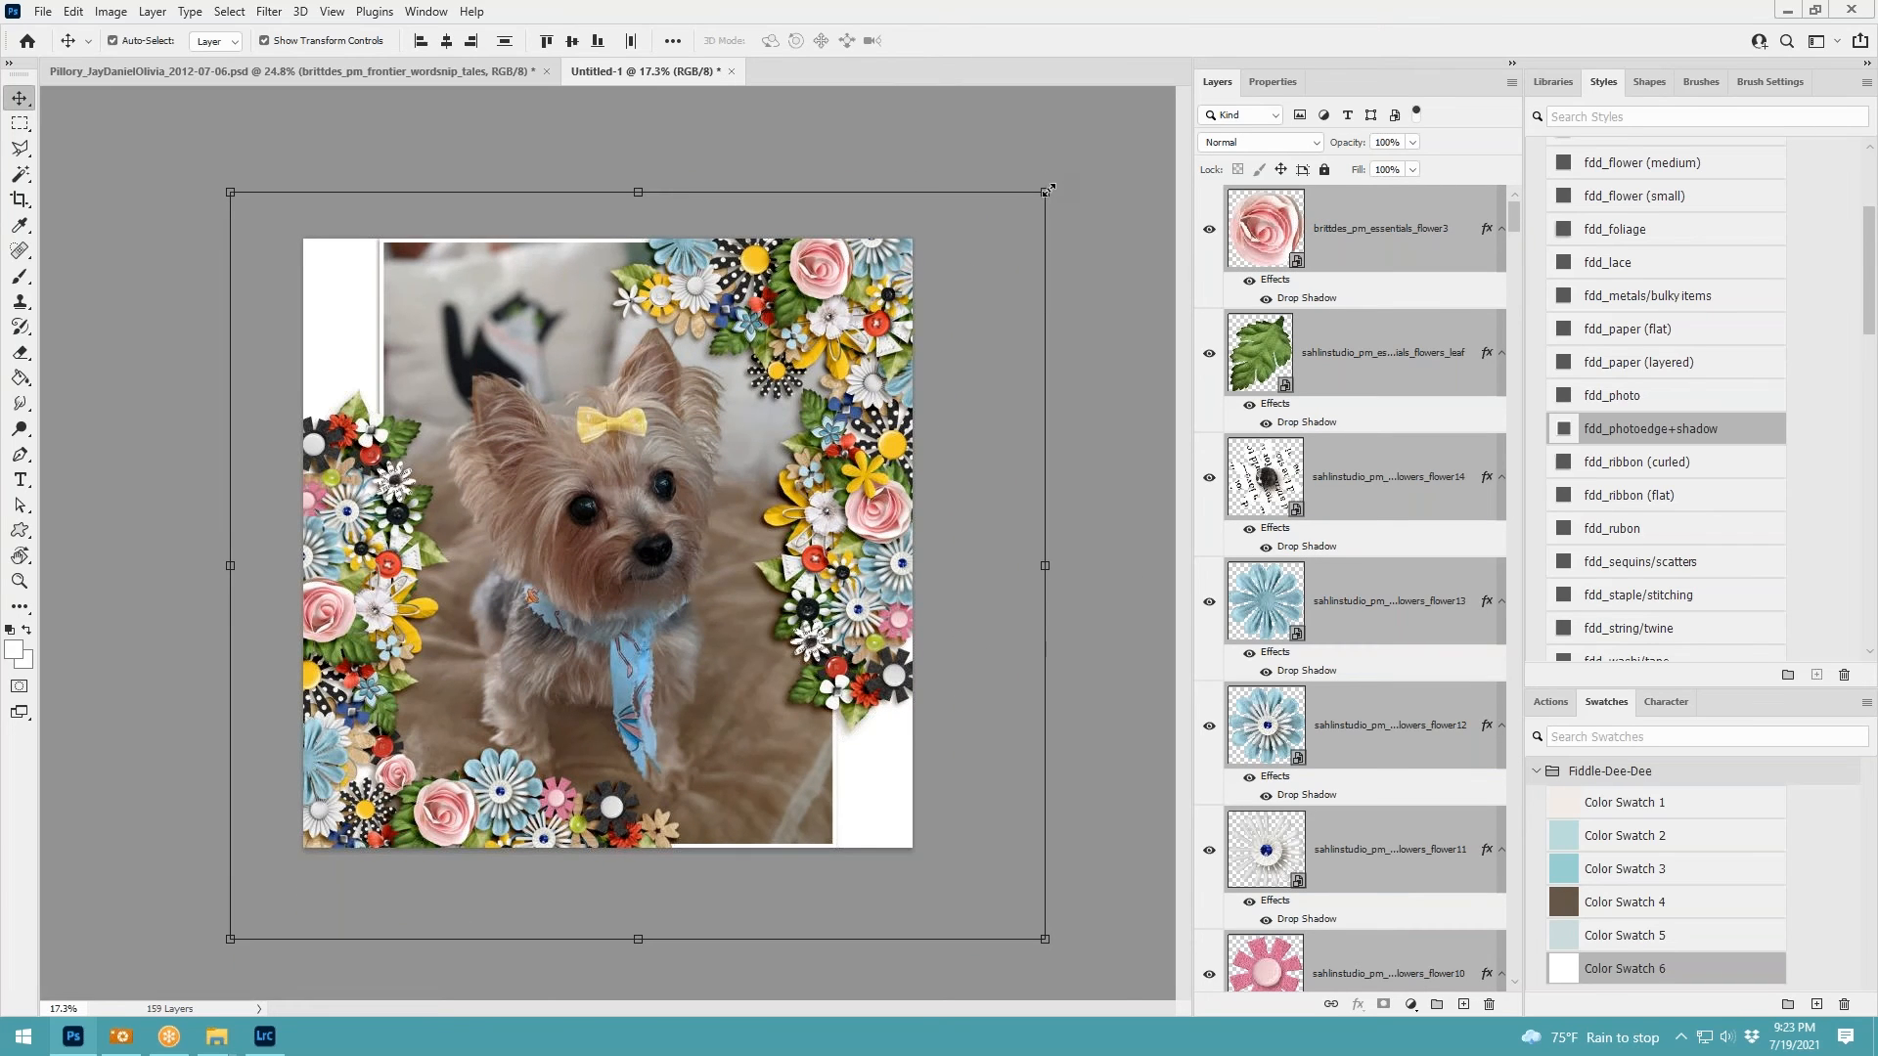
left_click_drag(834, 274, 822, 320)
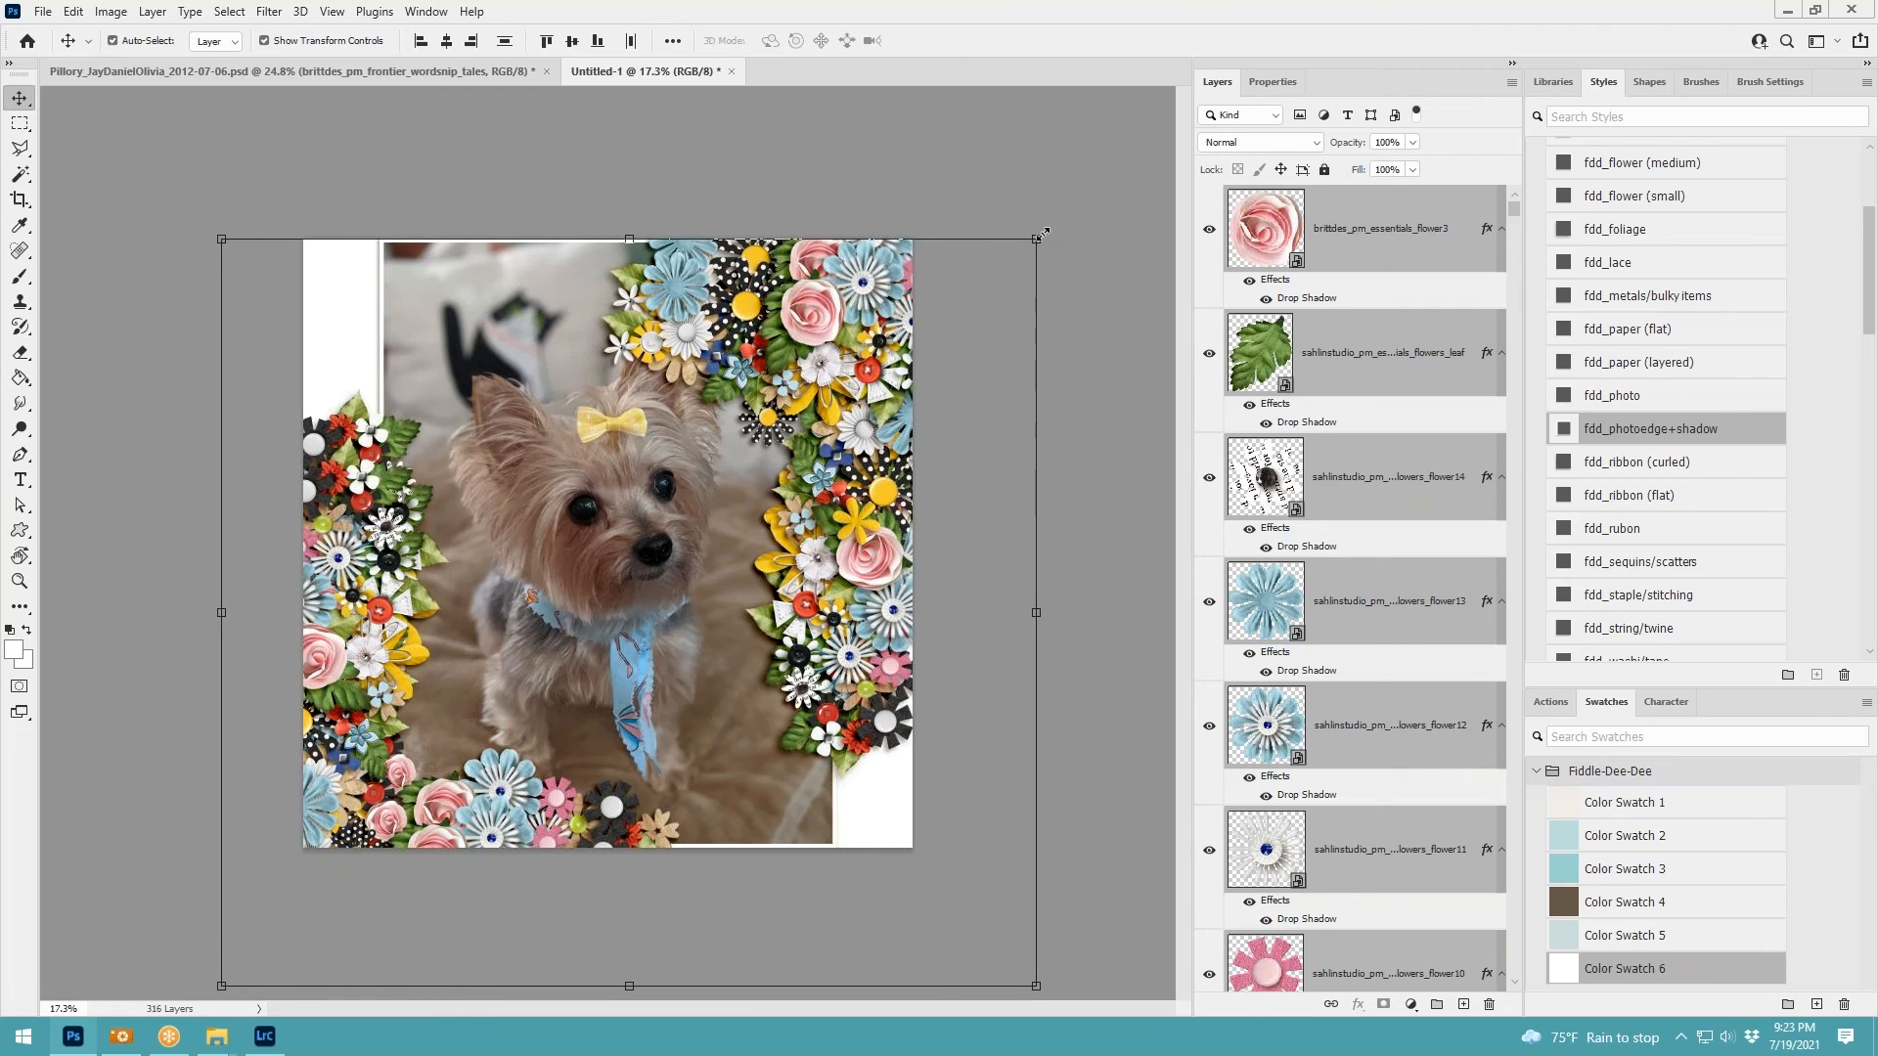
left_click_drag(1041, 235, 209, 386)
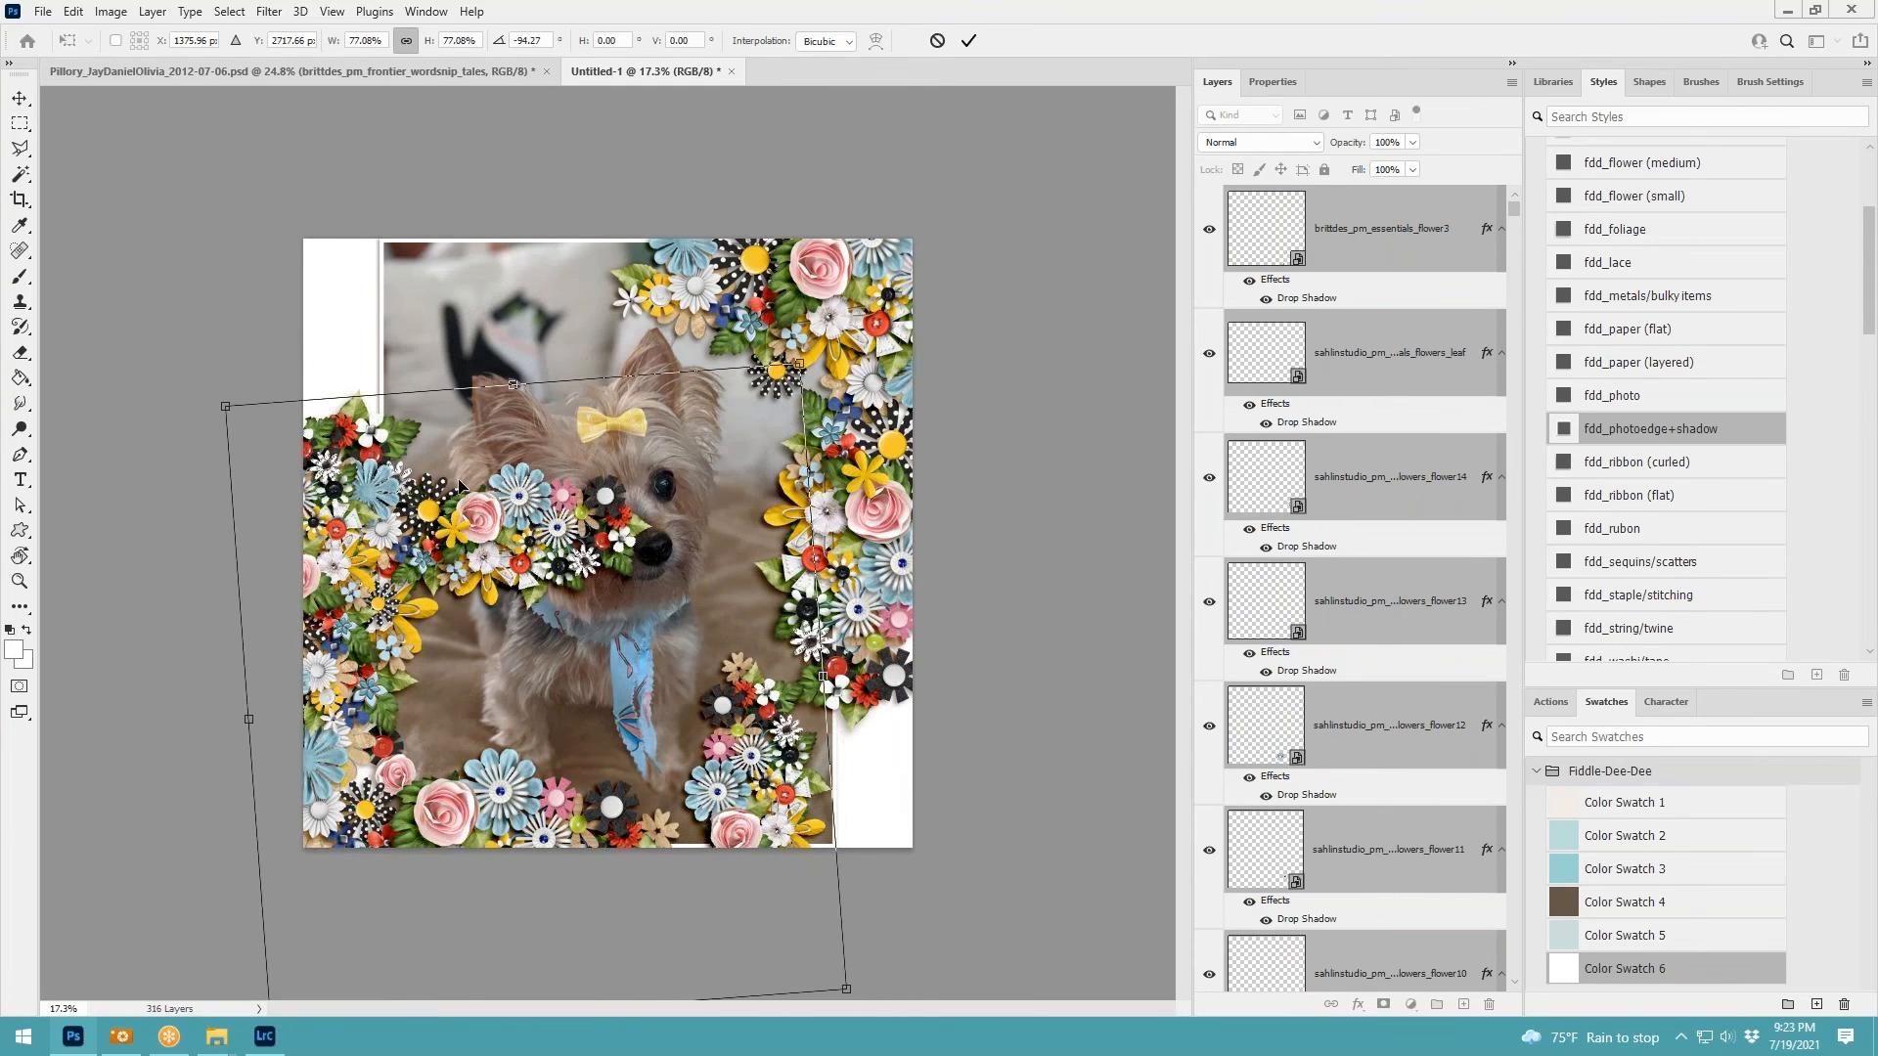
left_click_drag(519, 518, 526, 256)
left_click(976, 48)
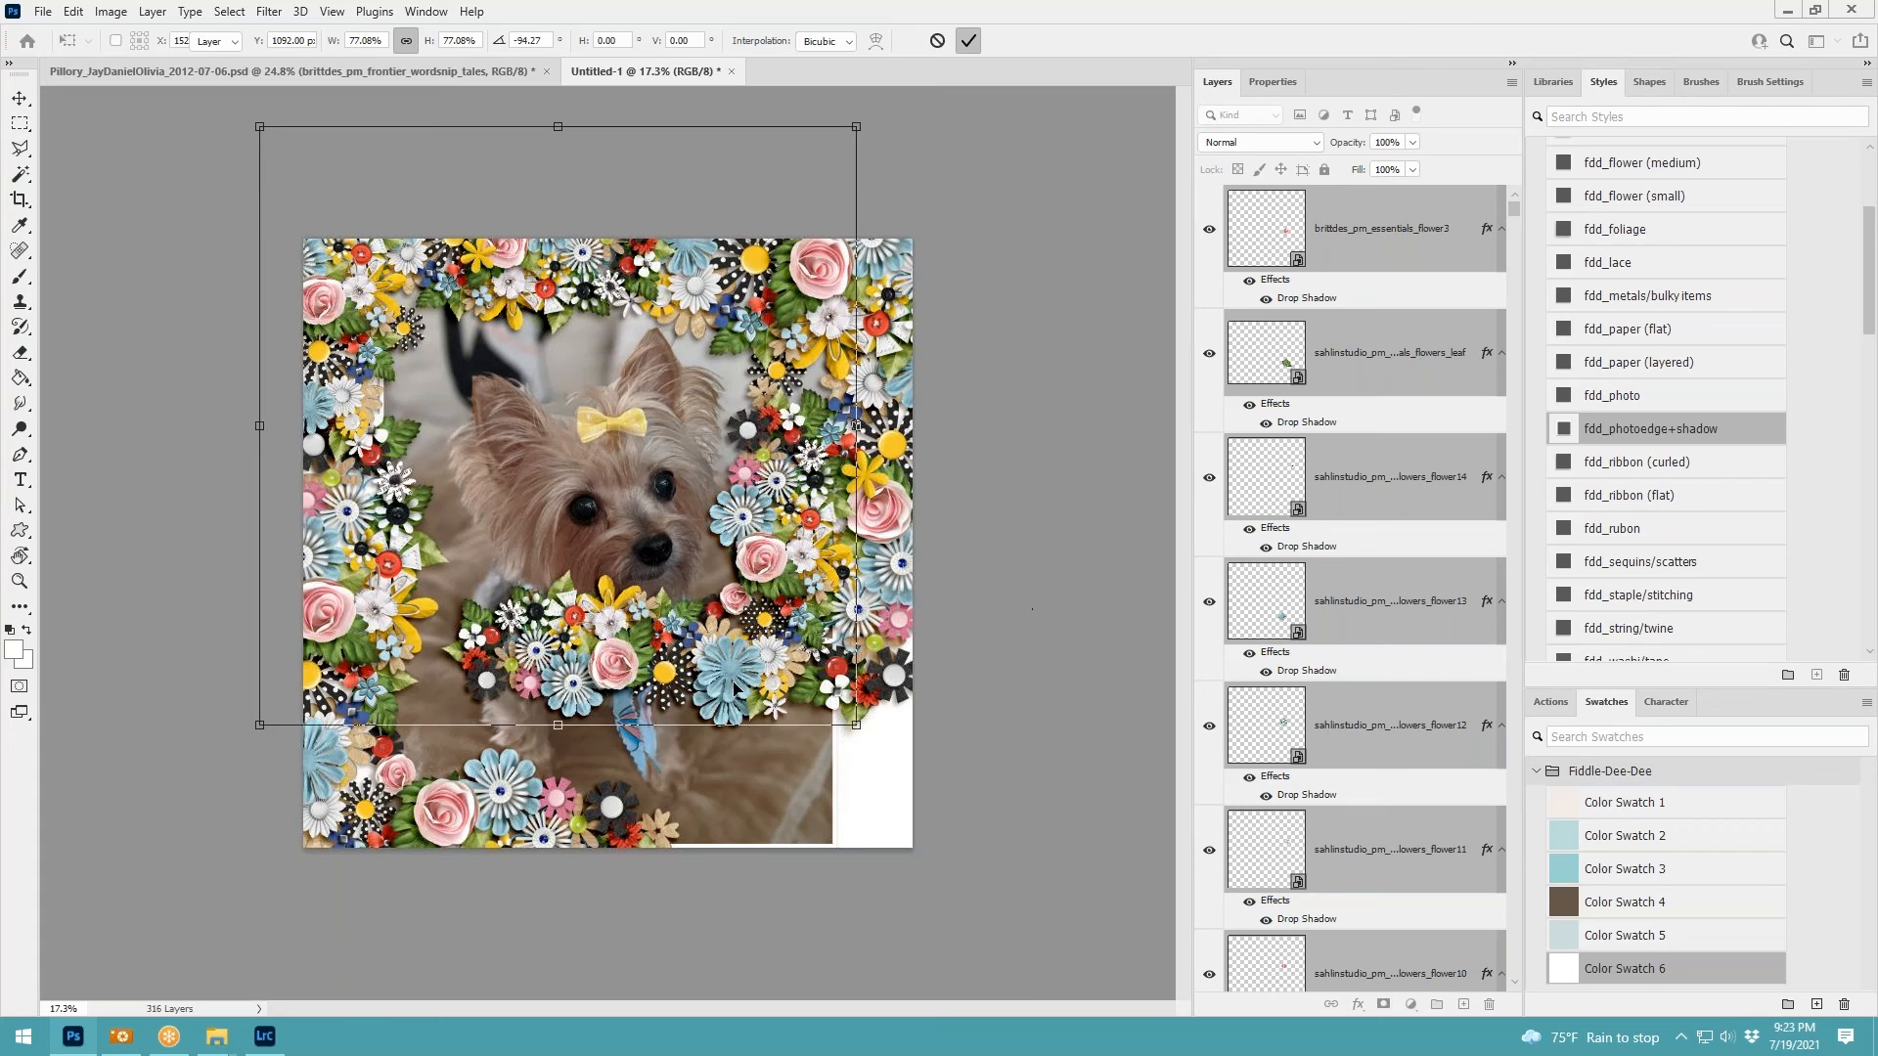
left_click(750, 675)
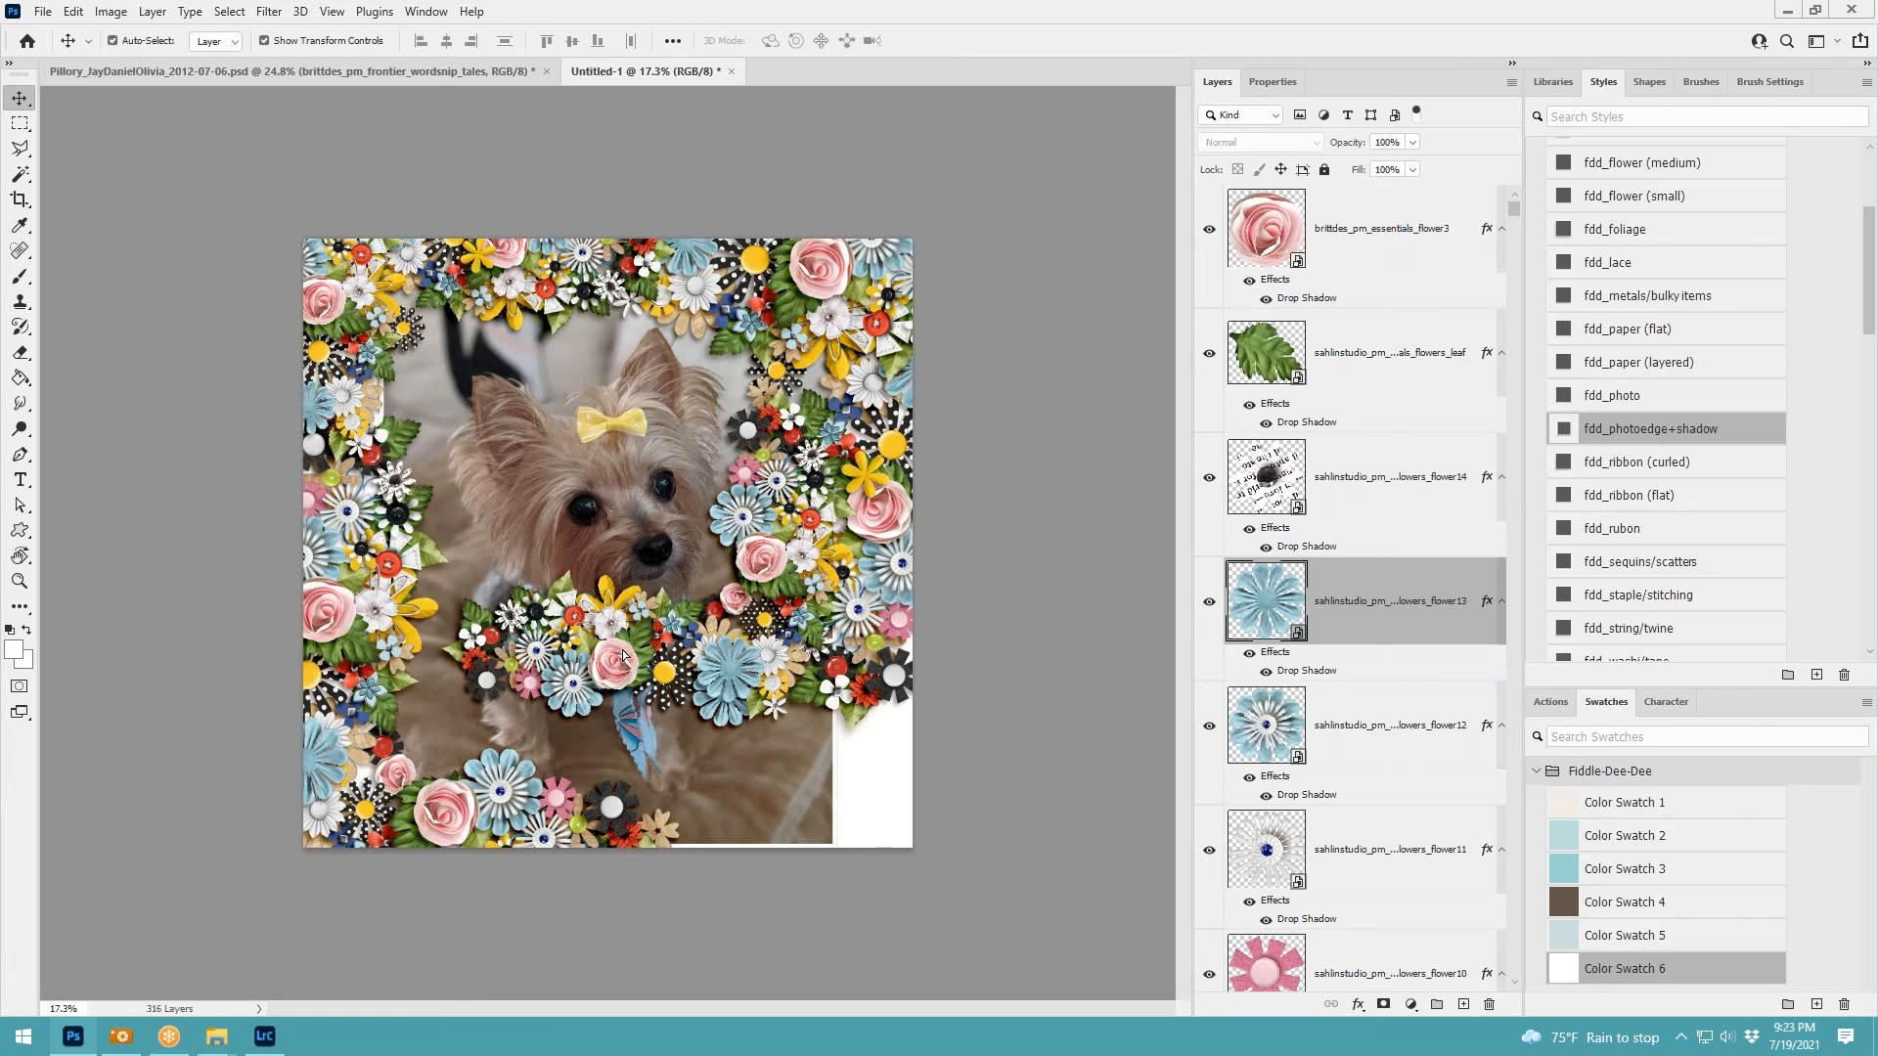
Close Lightroom Classic, skipping the catalog backup this time, and return to the Photoshop border document
left_click(265, 1039)
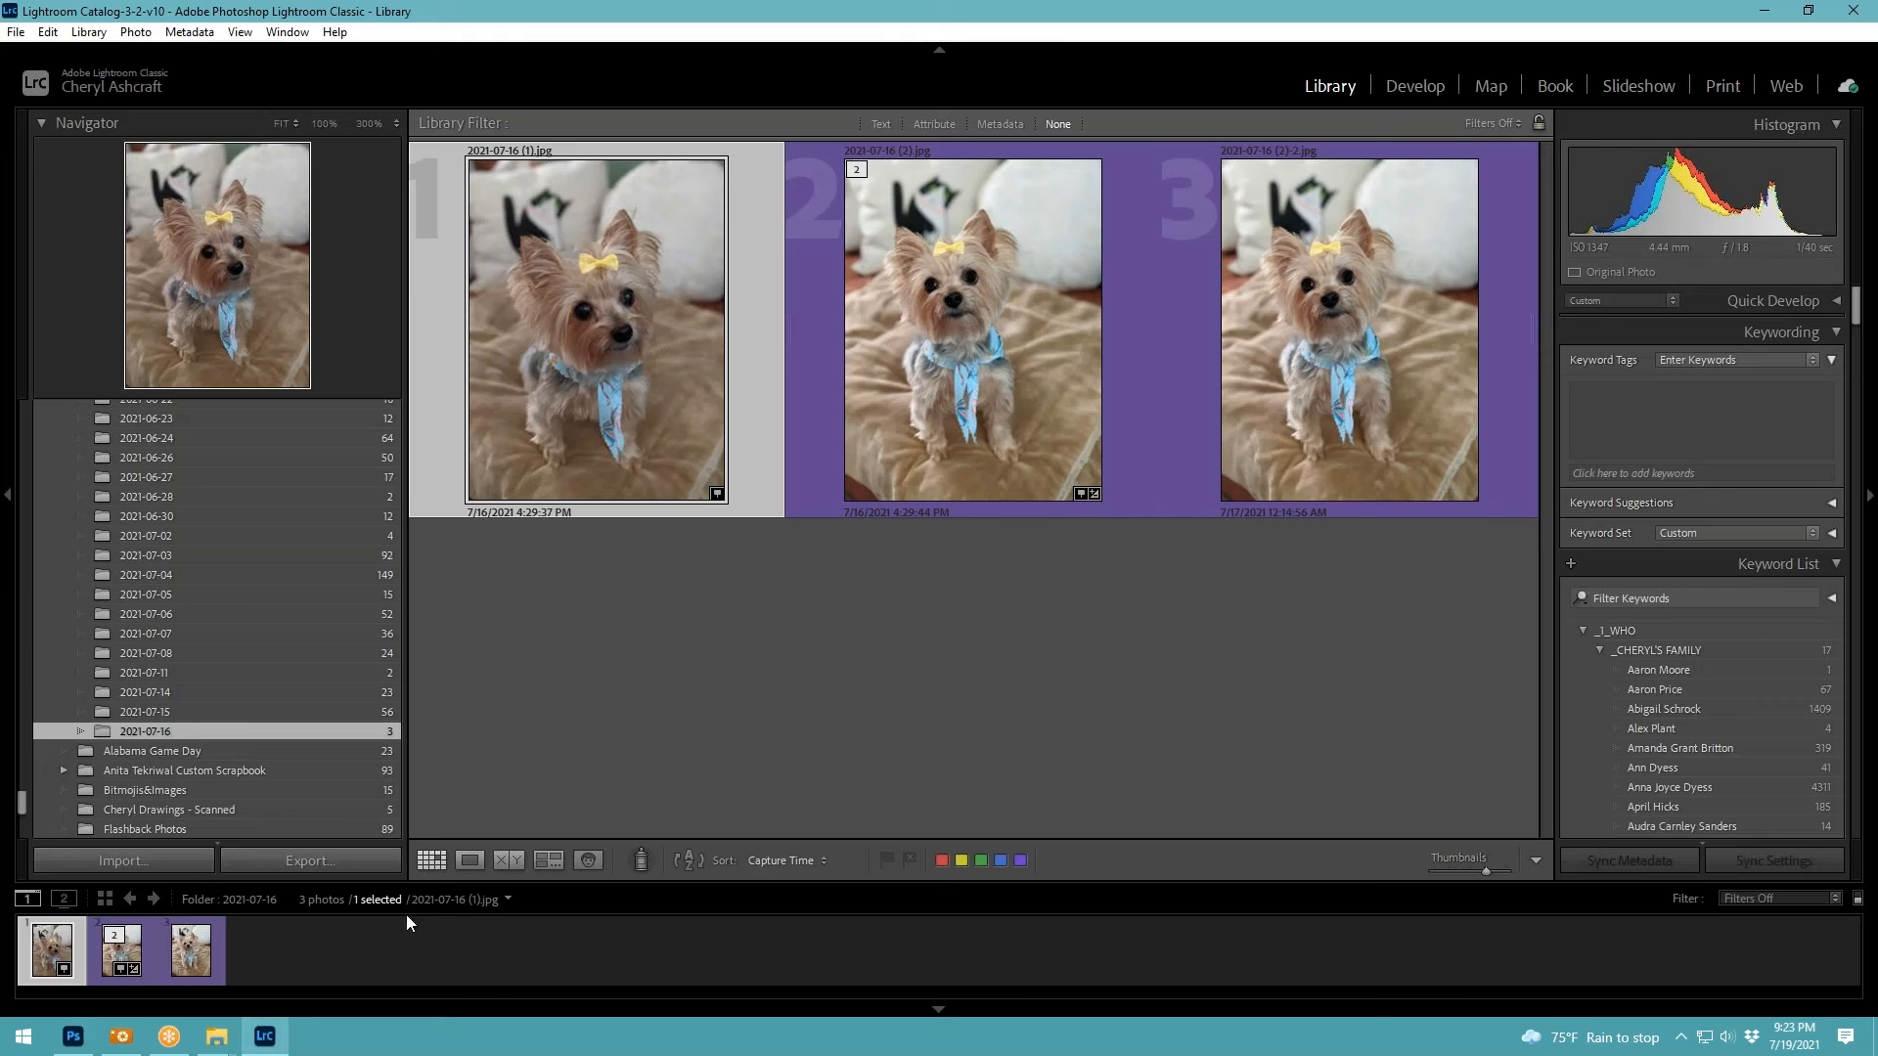
left_click(1853, 11)
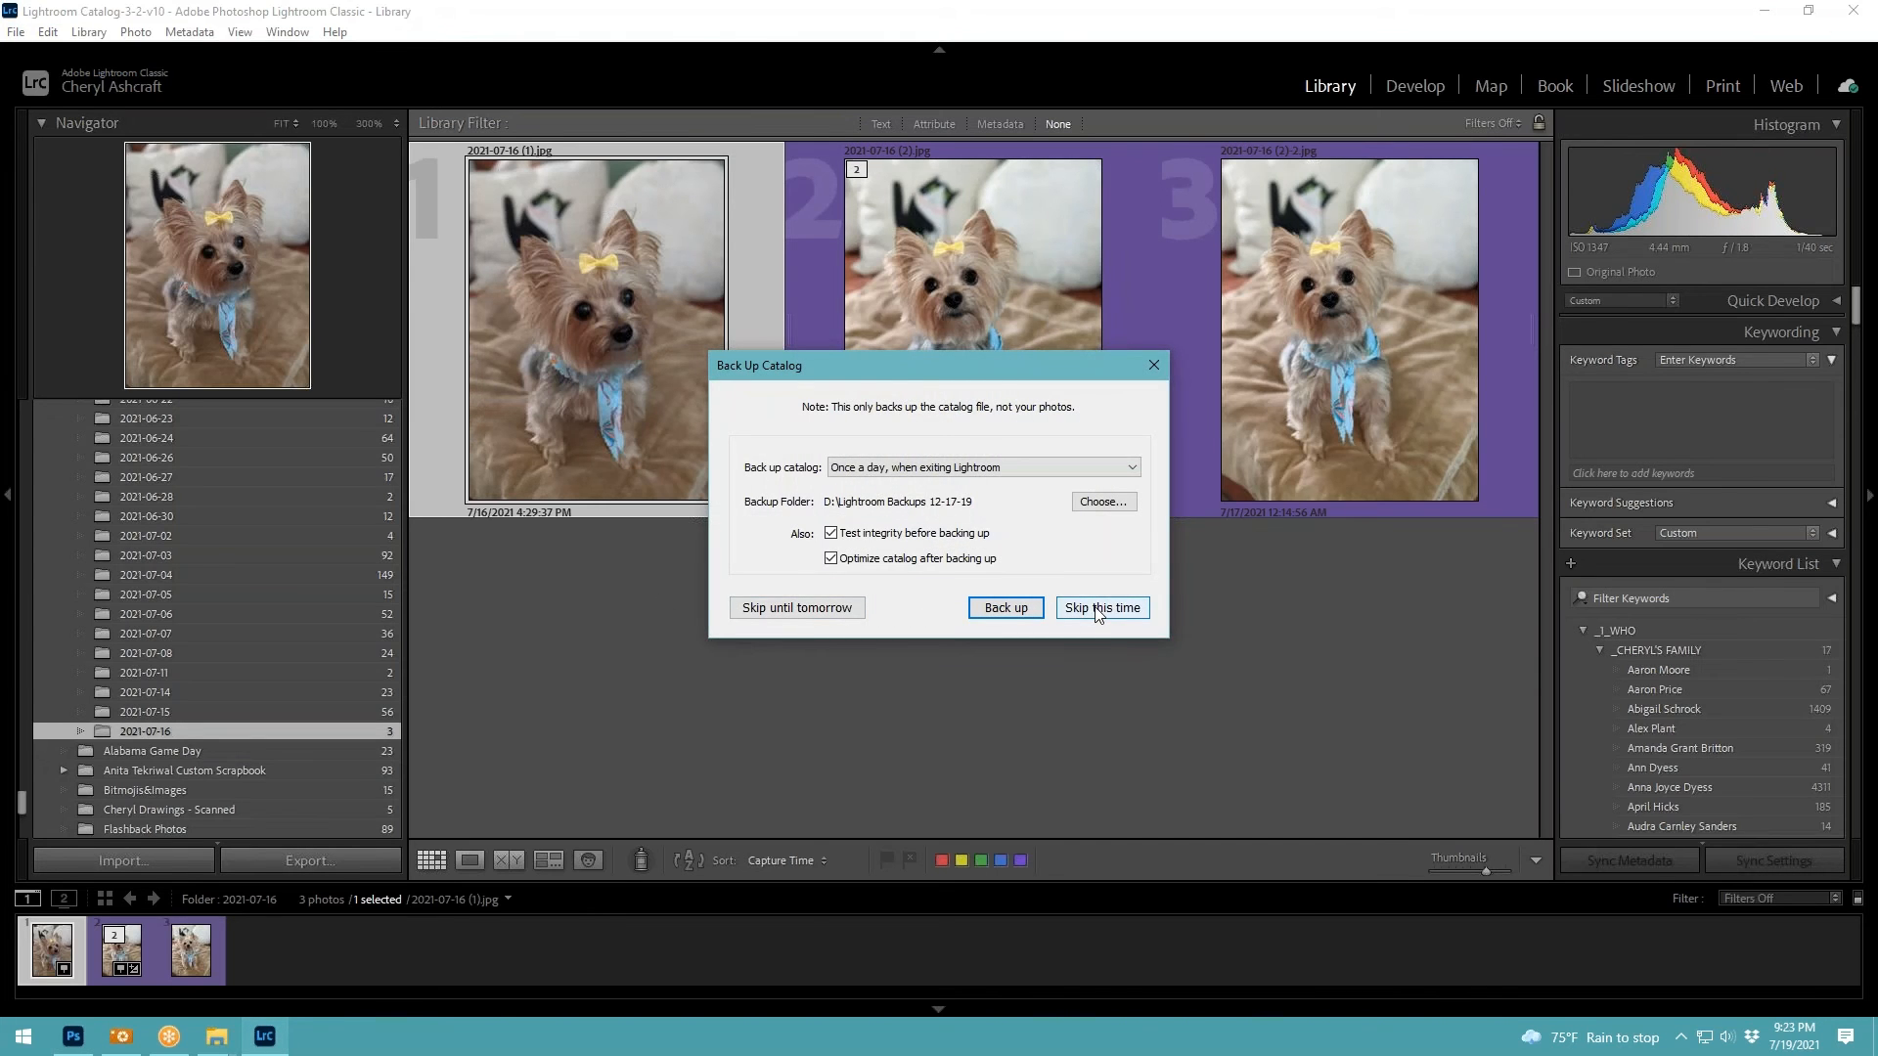
left_click(1098, 608)
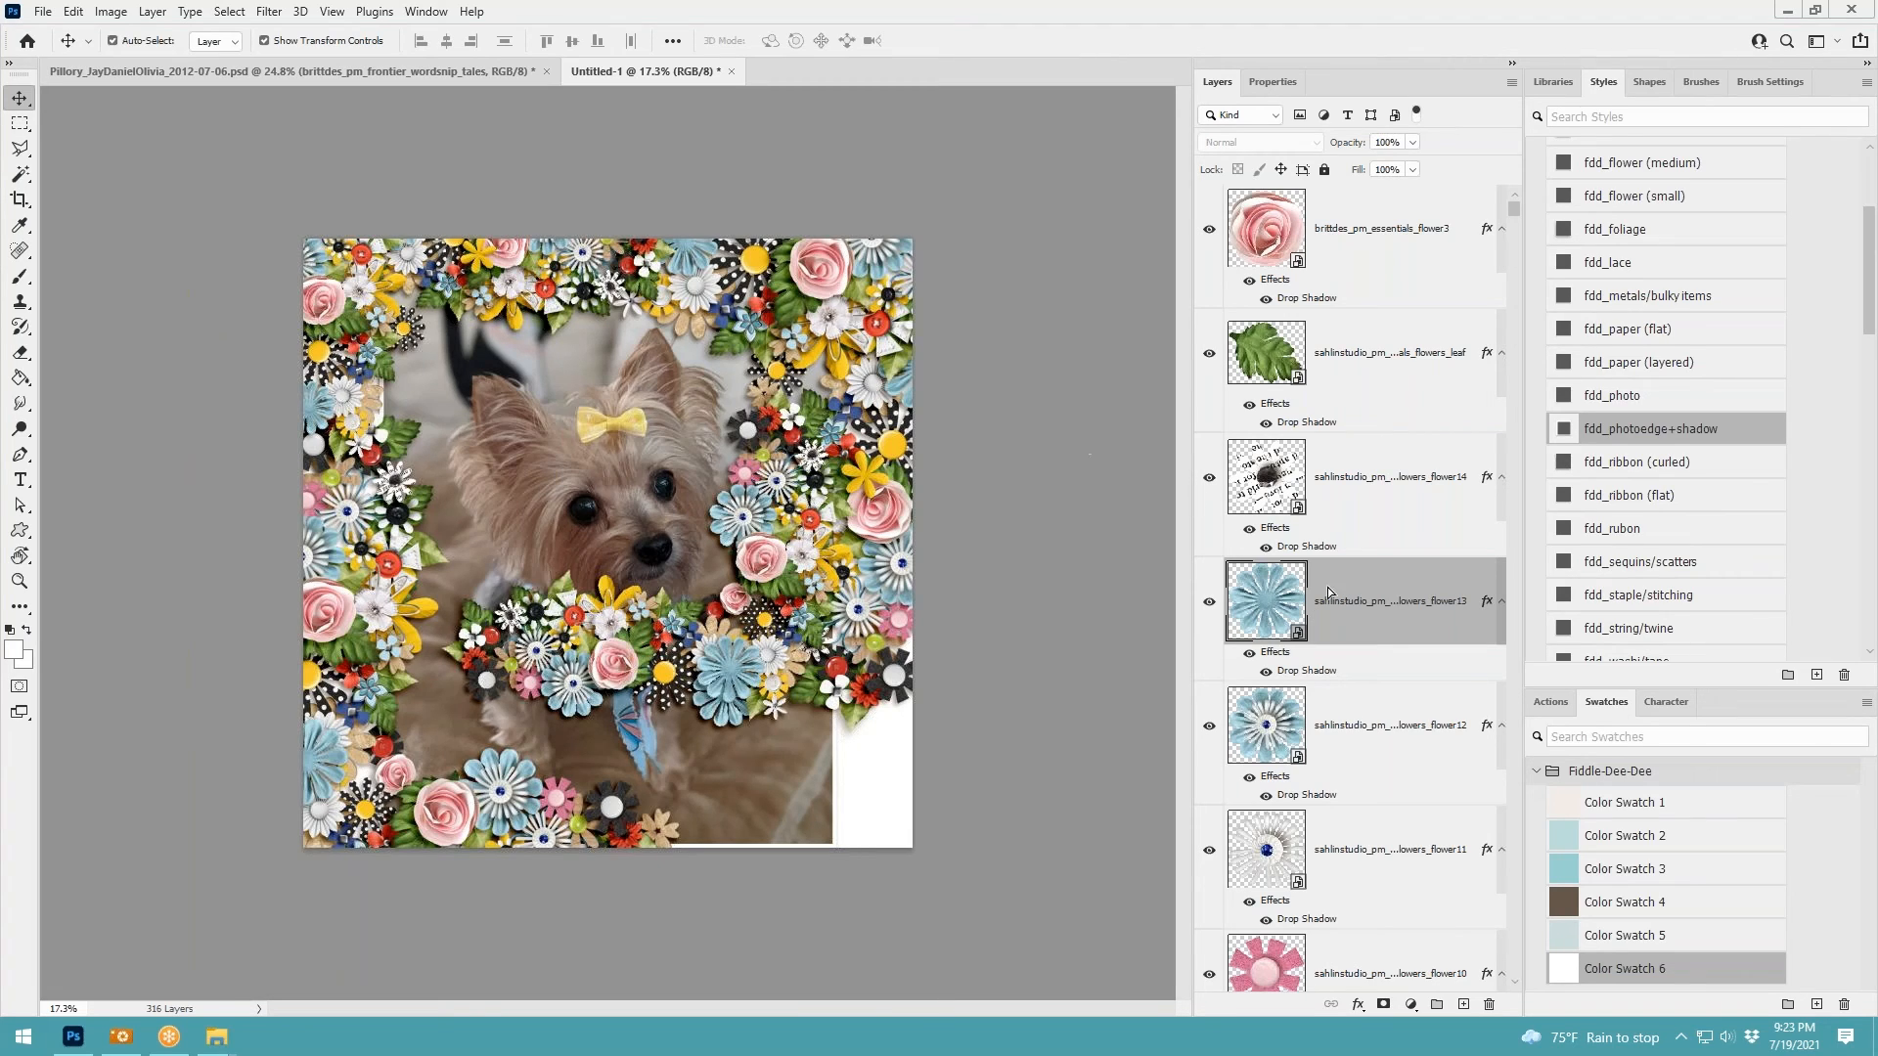
Move a blue flower and a pink rose from the cluster over the dog to the page's right edge, and a leaf to the bottom edge
left_click_drag(727, 675, 814, 739)
left_click(811, 409)
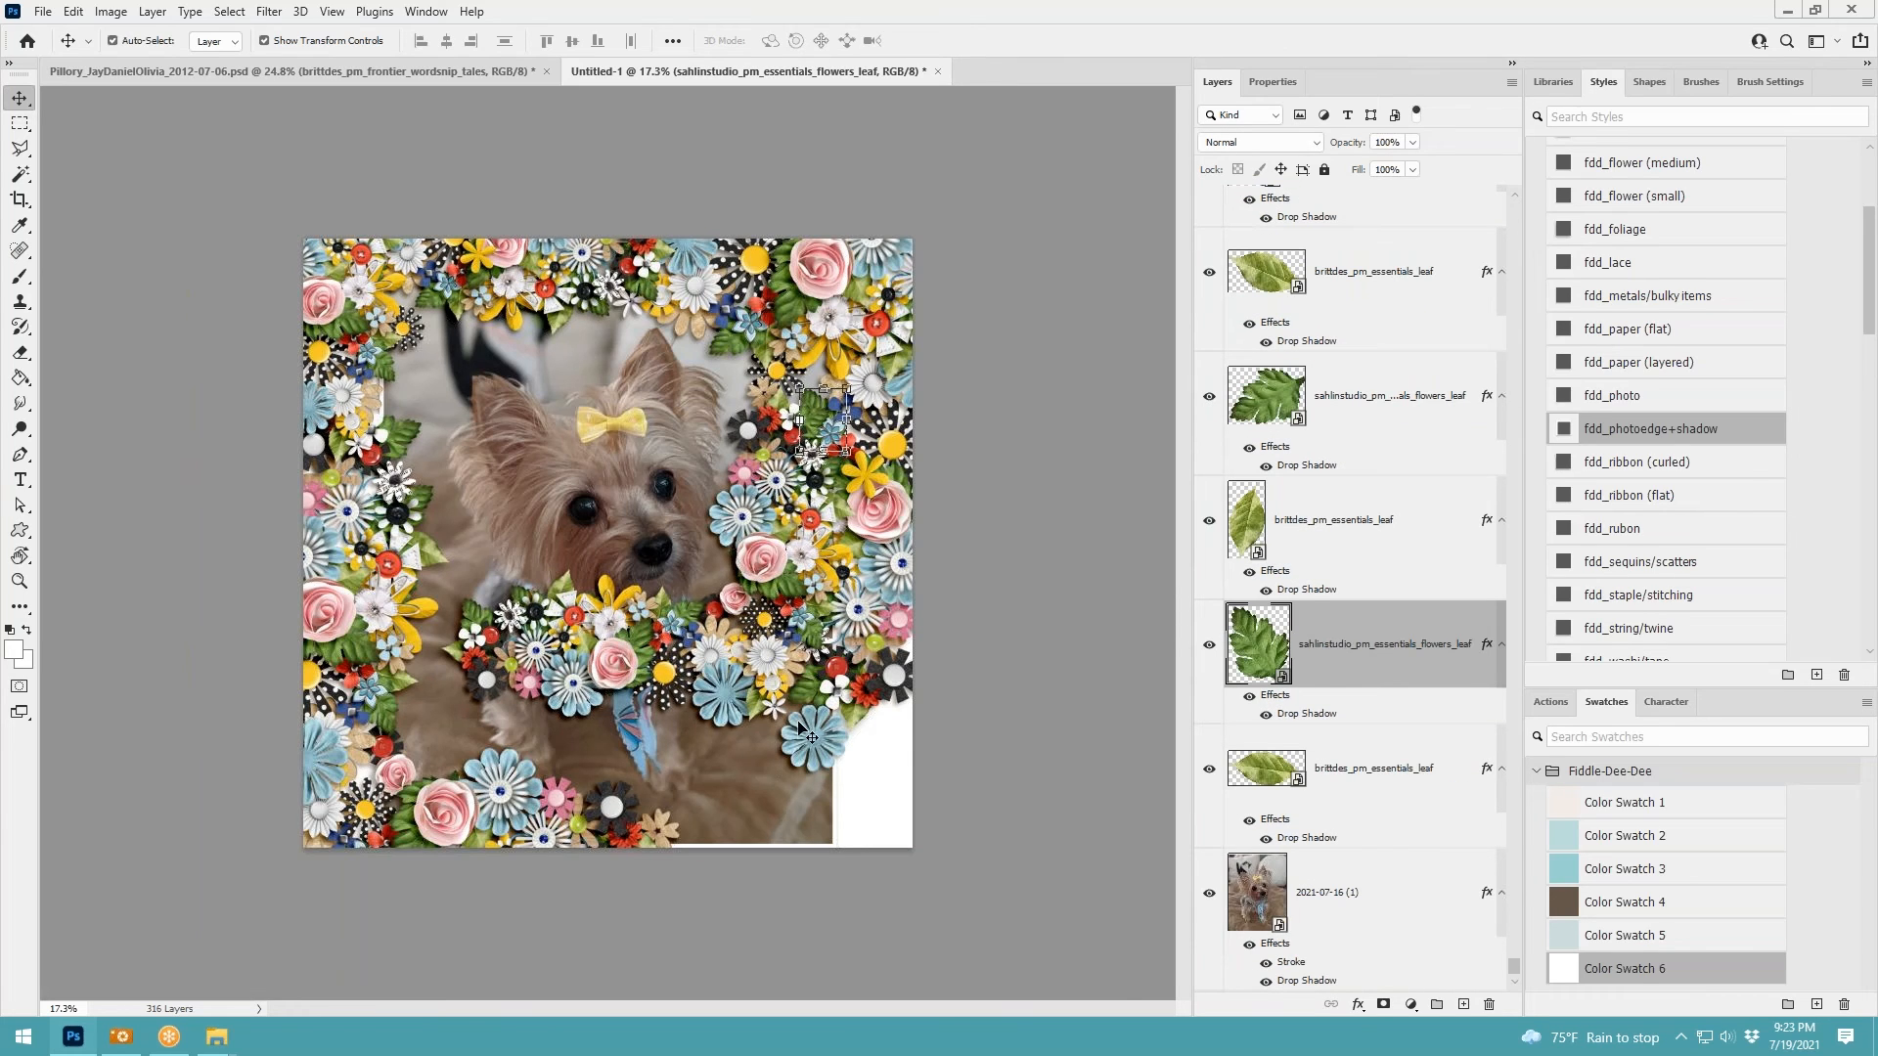
left_click_drag(810, 736, 903, 711)
left_click_drag(617, 665, 865, 734)
left_click_drag(622, 658, 701, 831)
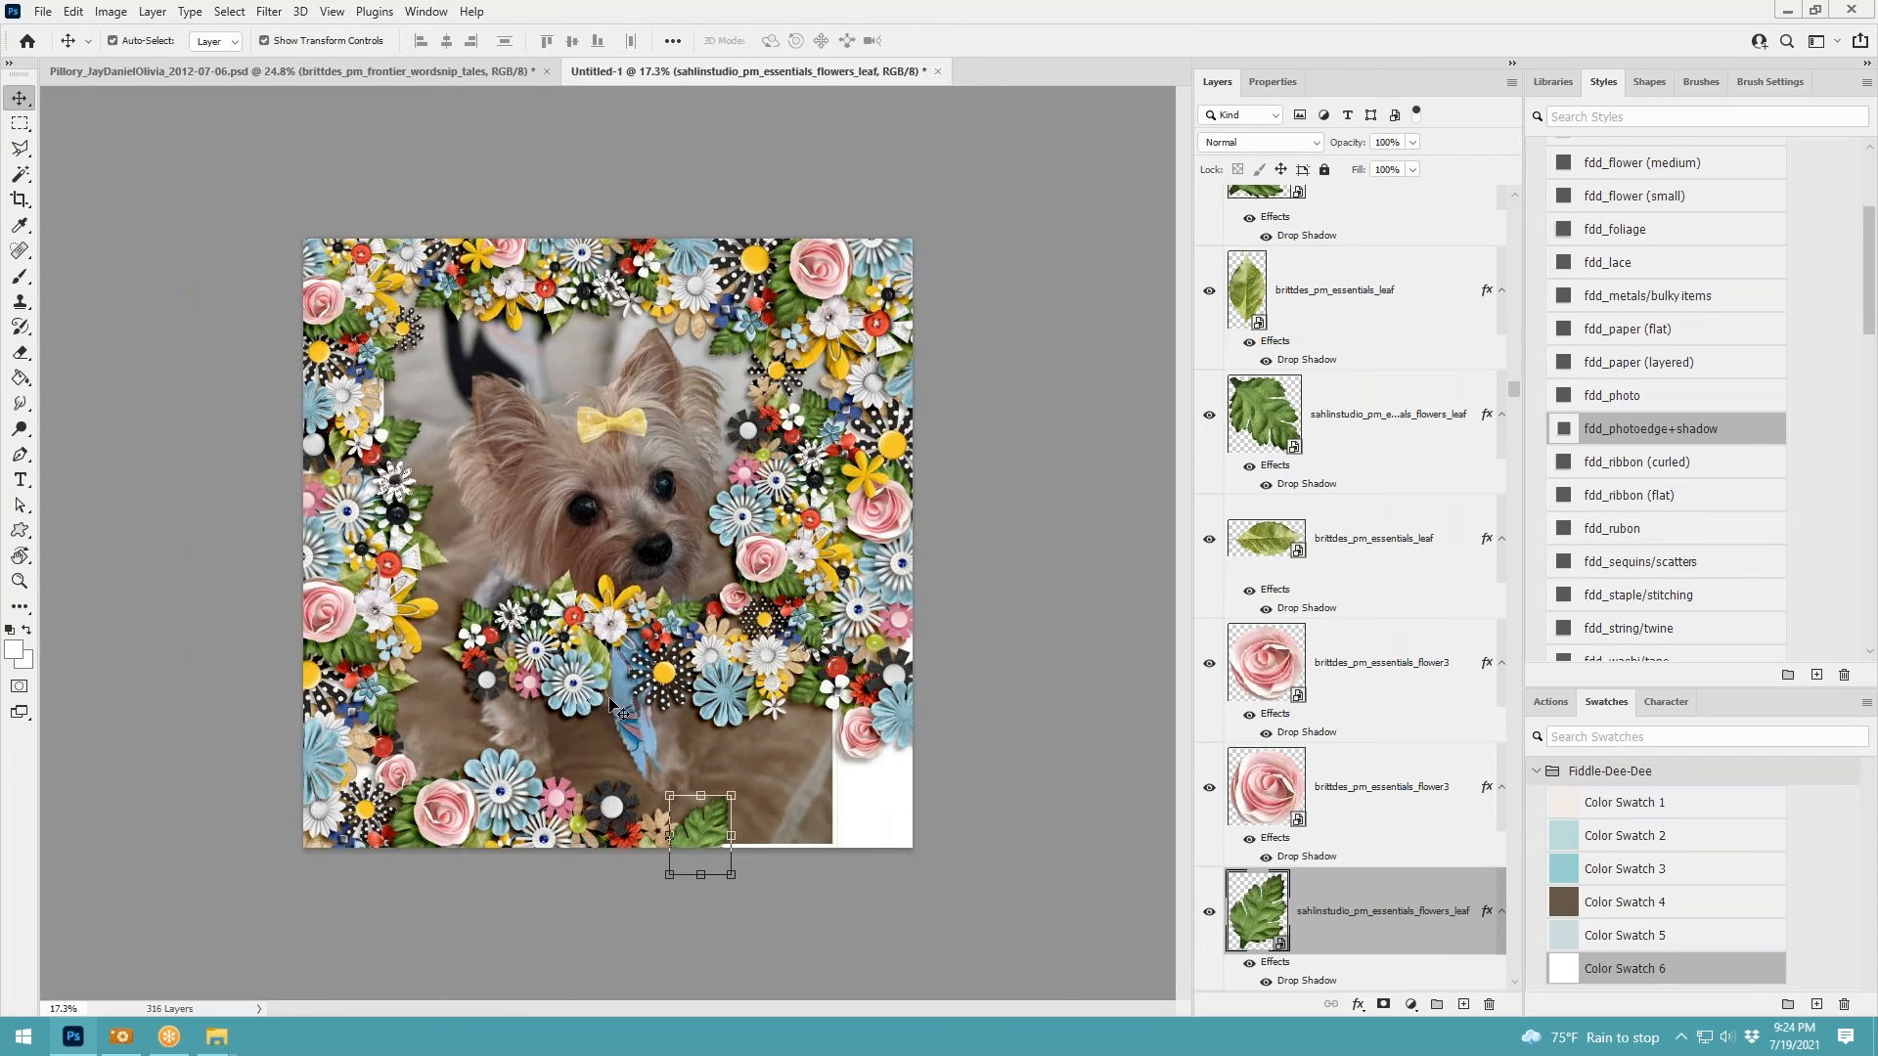
Fill the page's bottom edge and lower-right corner with blue, white and yellow flowers and a leaf from the cluster over the dog
left_click_drag(574, 685, 757, 841)
left_click_drag(709, 692, 794, 837)
left_click_drag(666, 671, 785, 824)
left_click_drag(585, 648, 816, 815)
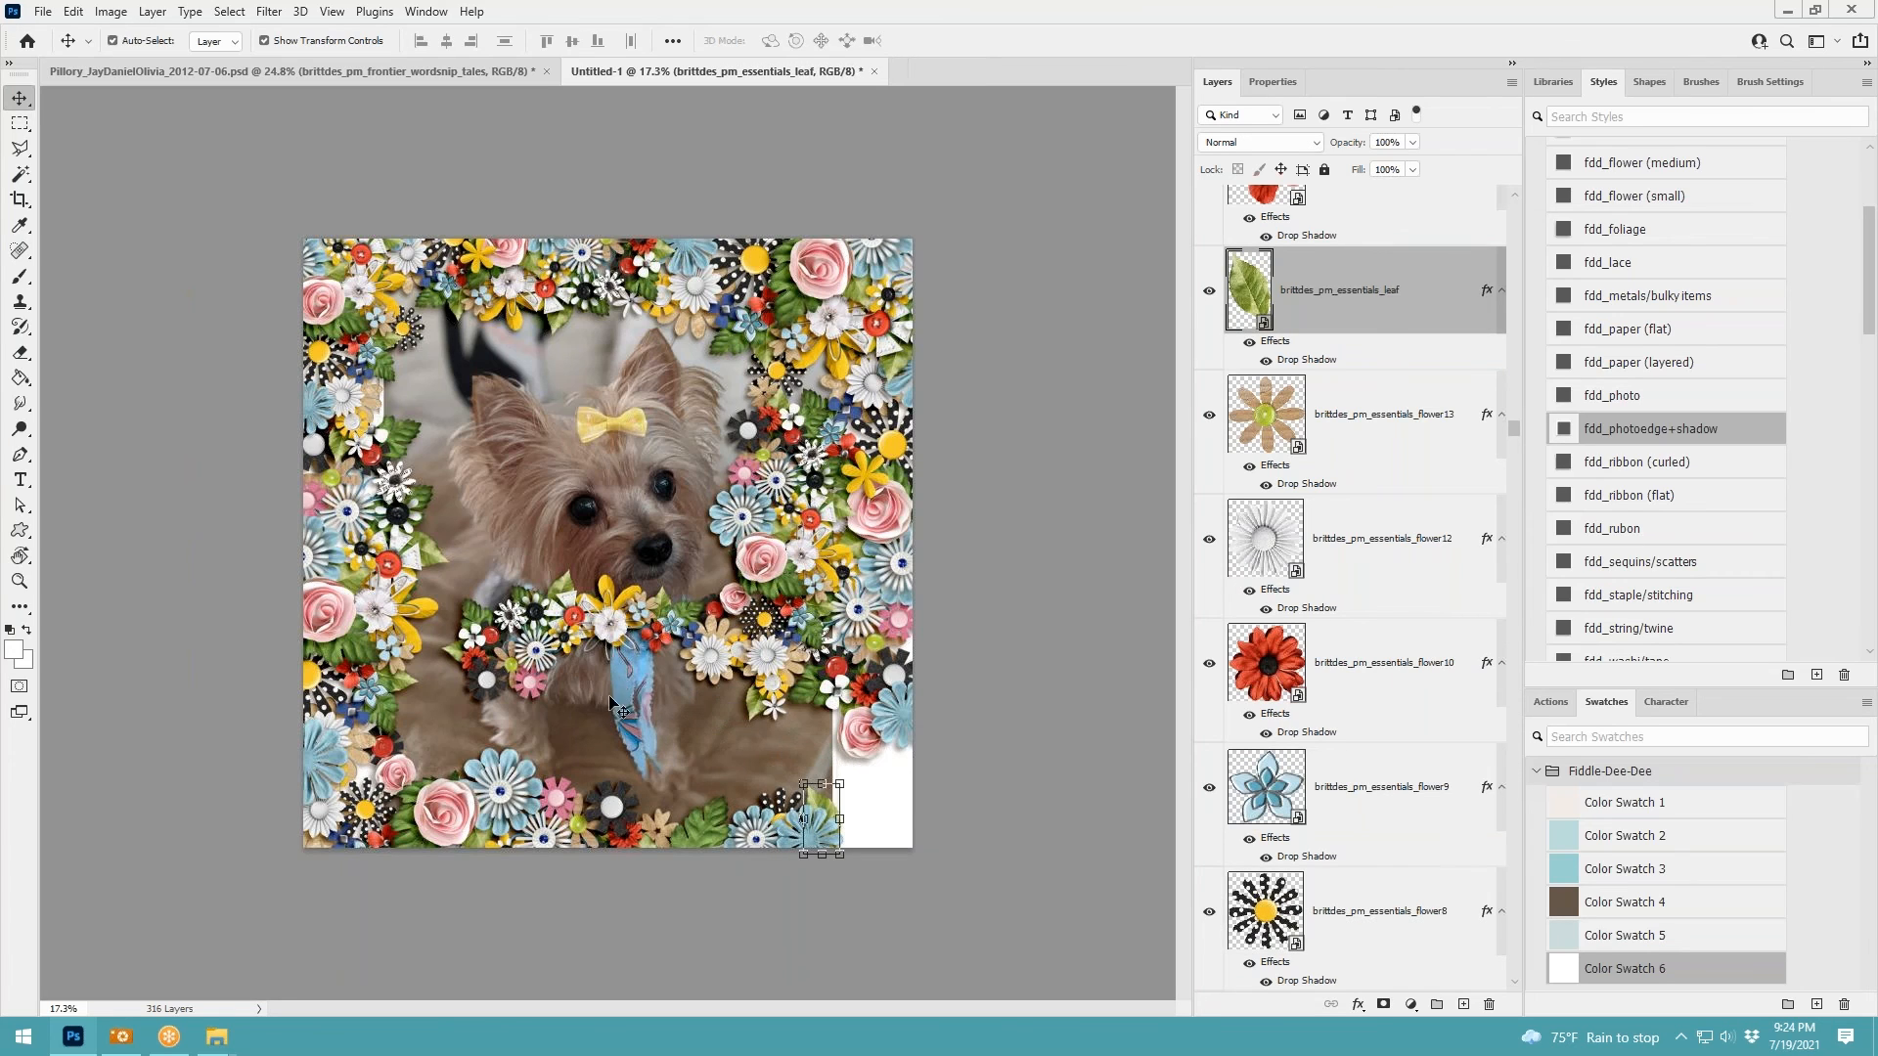
left_click_drag(608, 636, 843, 814)
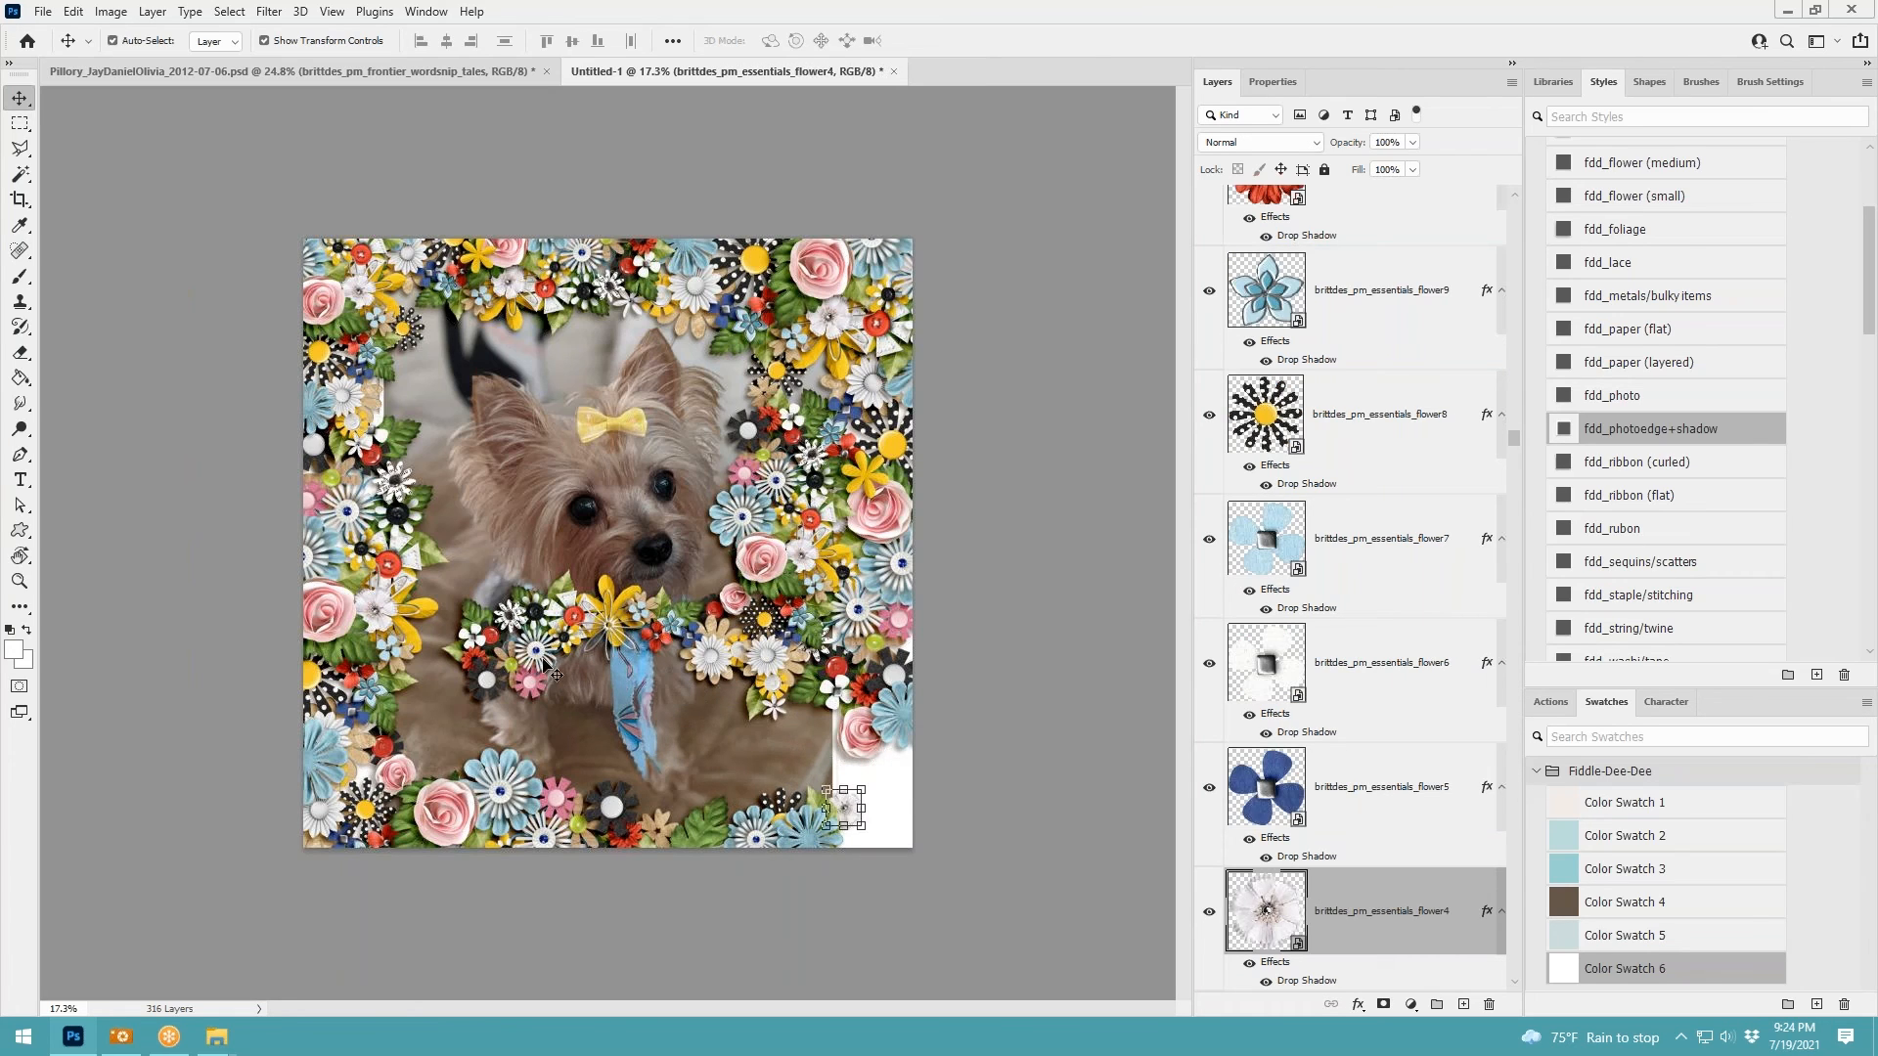
left_click_drag(587, 692, 860, 839)
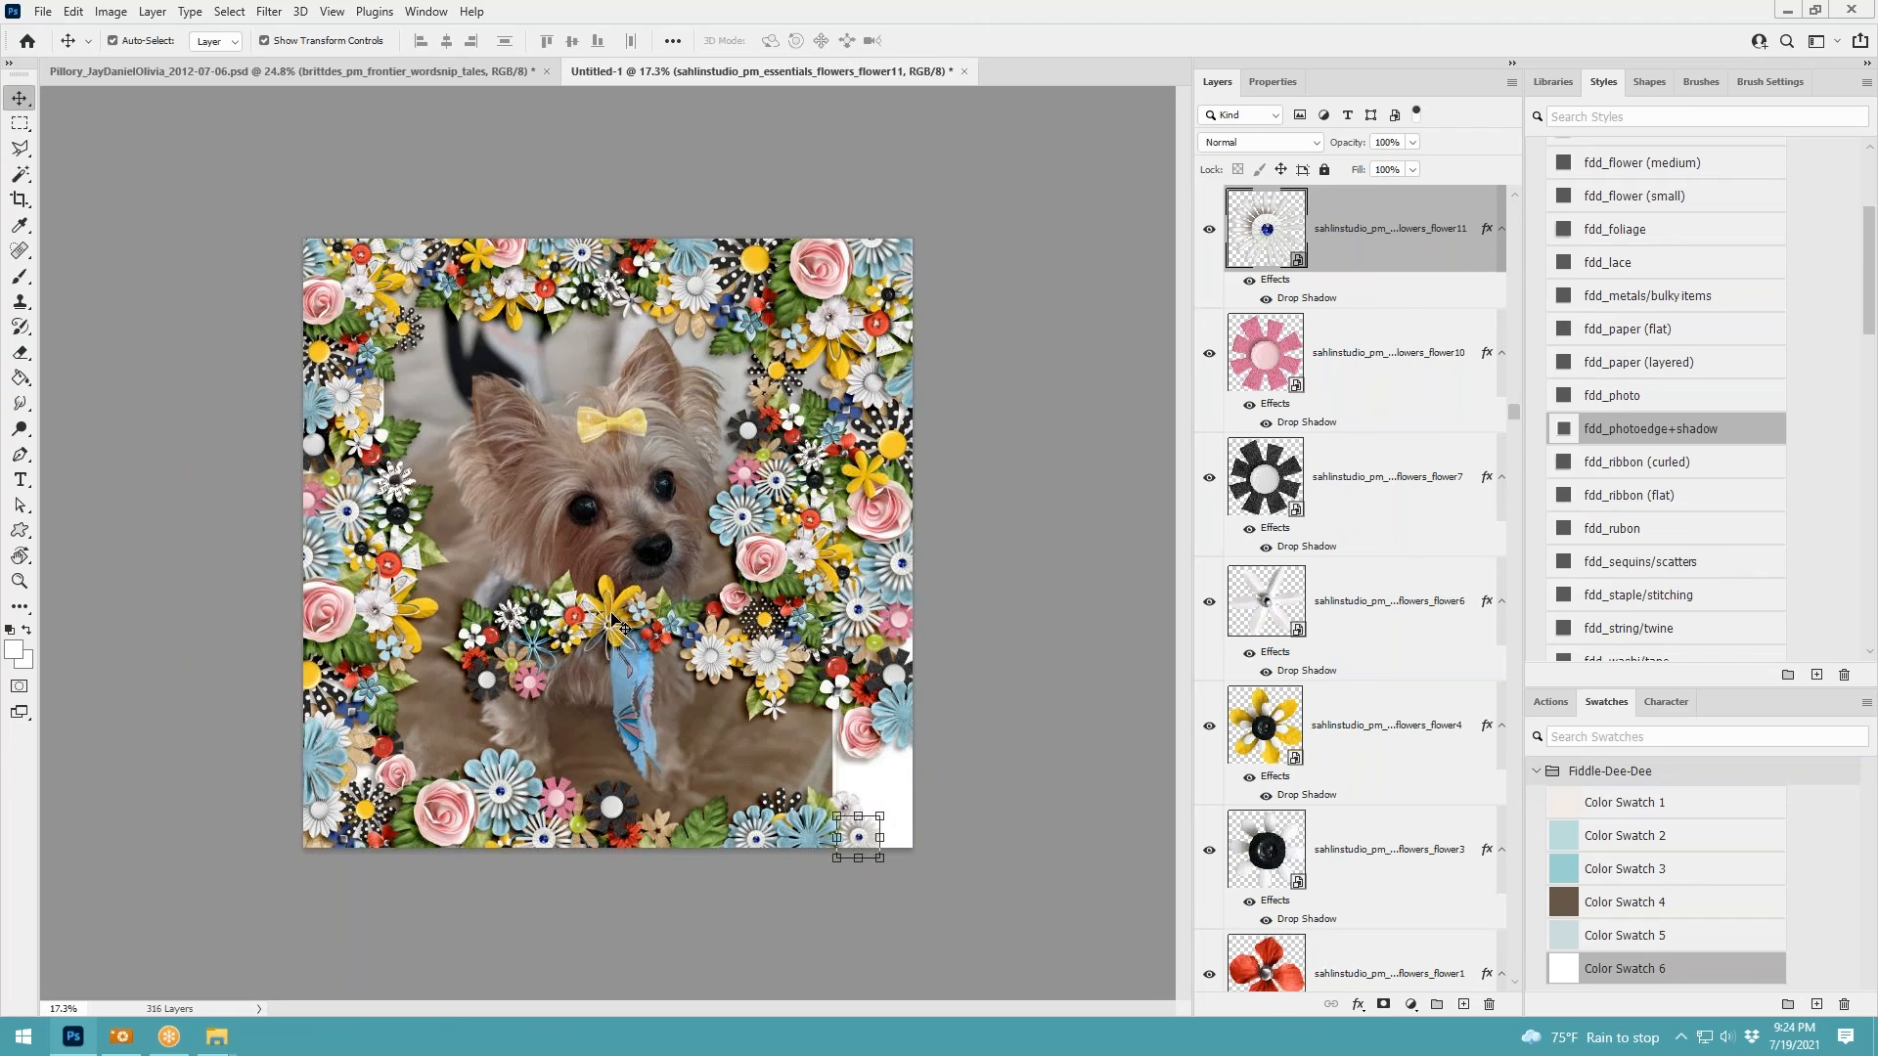
left_click_drag(614, 623, 907, 751)
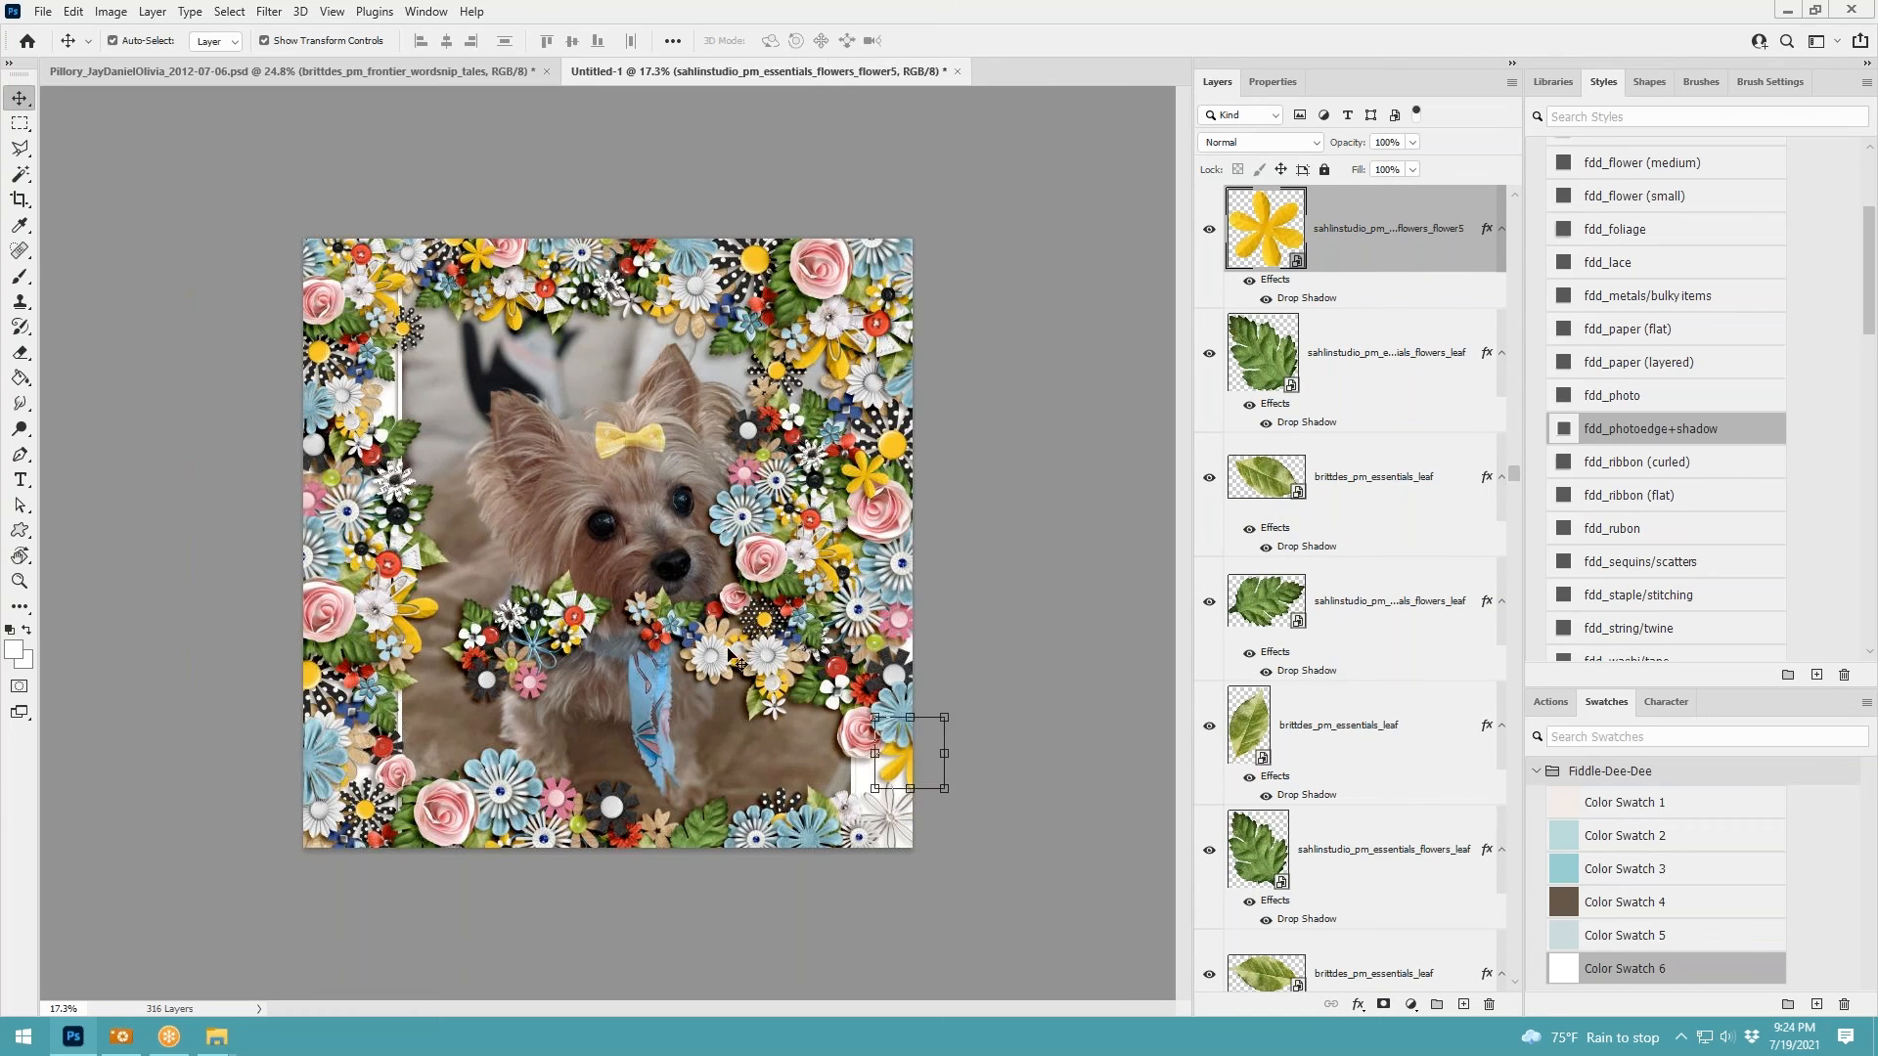
Move tan, red and small blue flowers and a leaf off the dog into gaps along the border's bottom and lower-right side
left_click_drag(721, 670, 750, 813)
left_click_drag(673, 650, 839, 804)
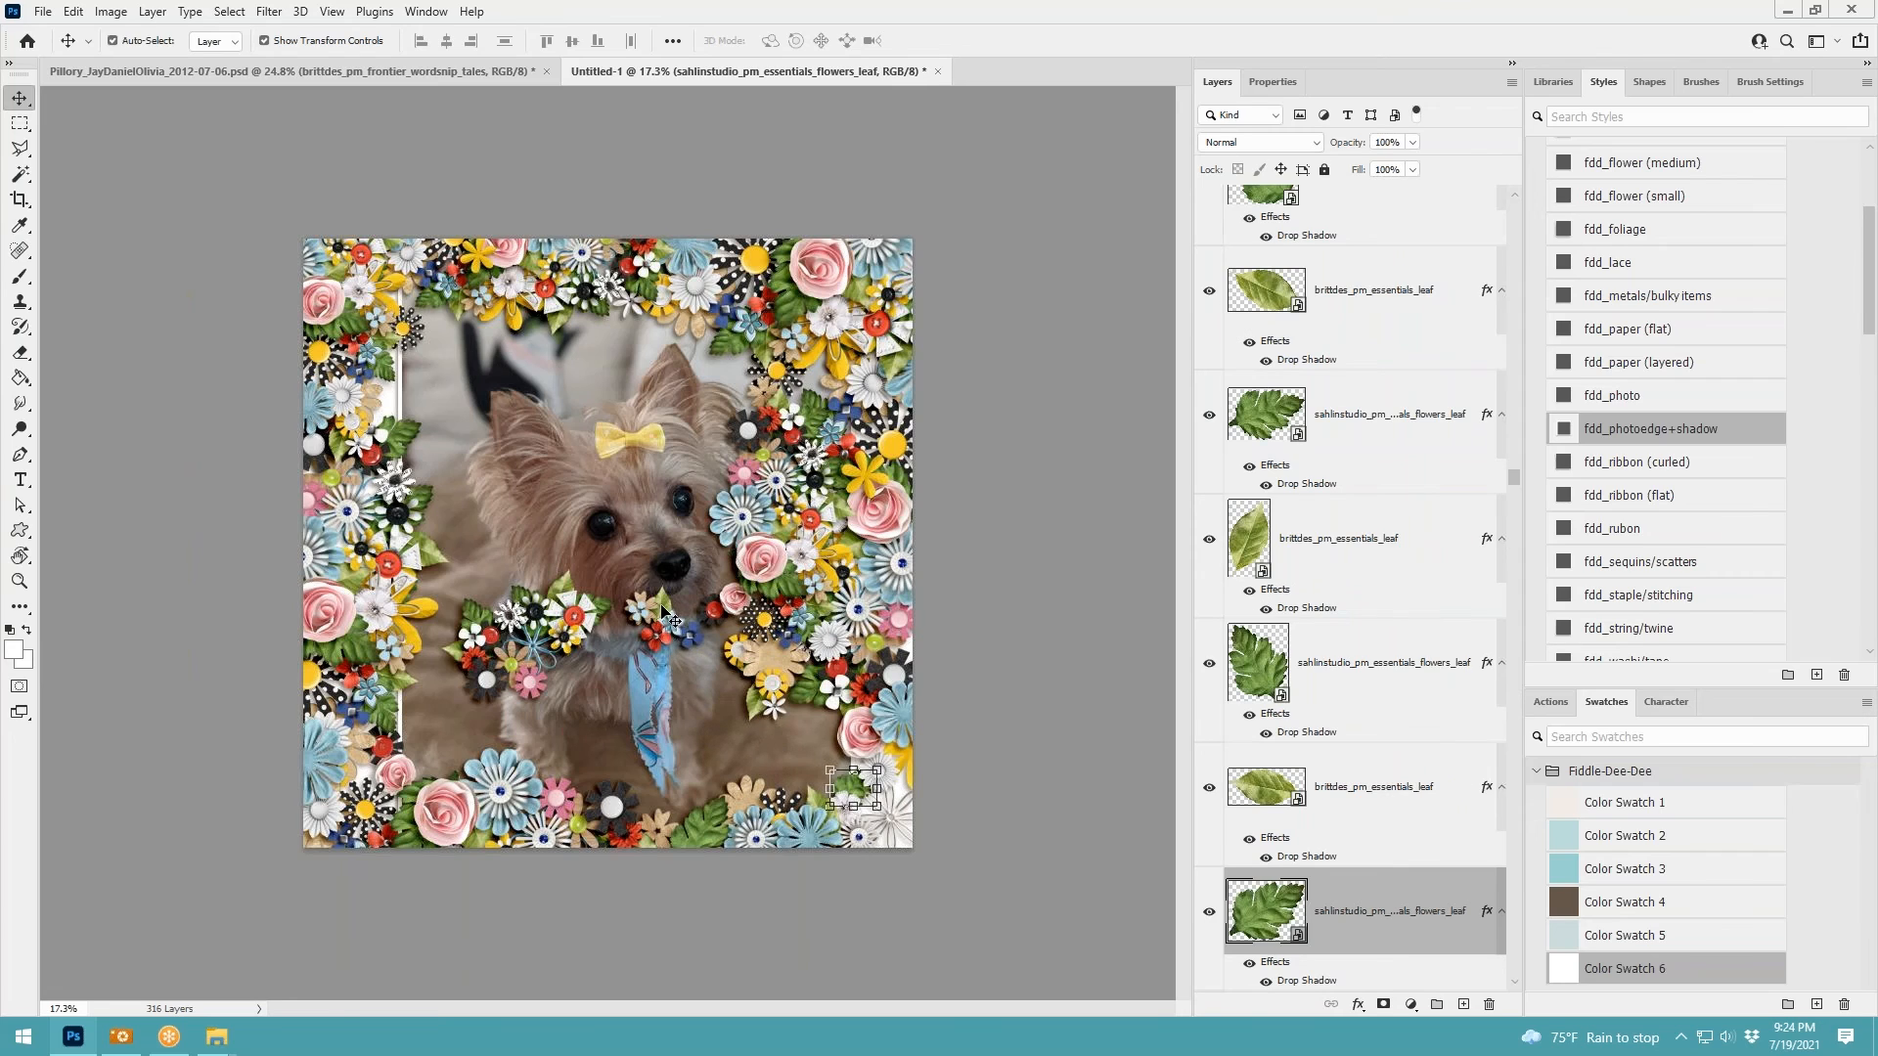
left_click_drag(661, 607, 793, 804)
left_click_drag(654, 641, 646, 810)
left_click_drag(586, 626, 910, 804)
left_click_drag(637, 631, 808, 716)
left_click_drag(657, 622, 818, 761)
Spread leaves and tan, black and red flowers from the remaining cluster along the border's left side and bottom edge
left_click_drag(529, 616, 417, 731)
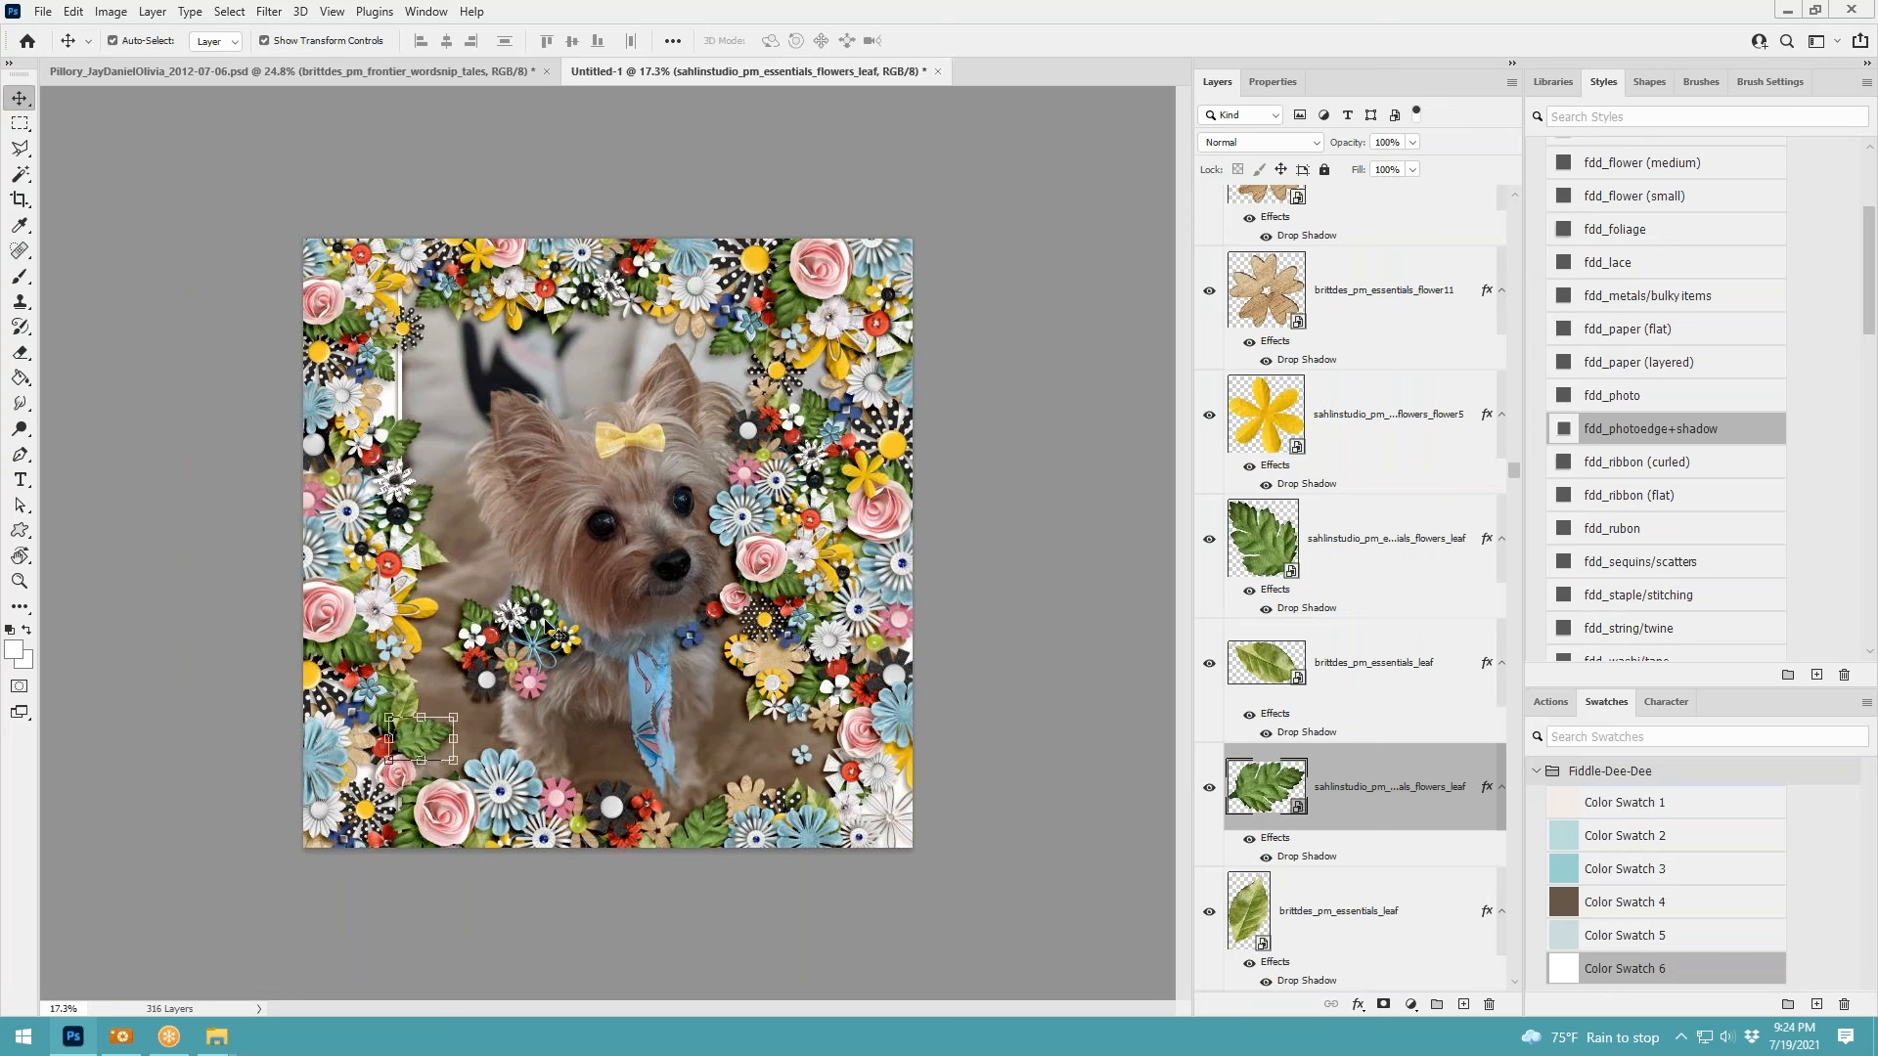
left_click_drag(510, 667, 401, 730)
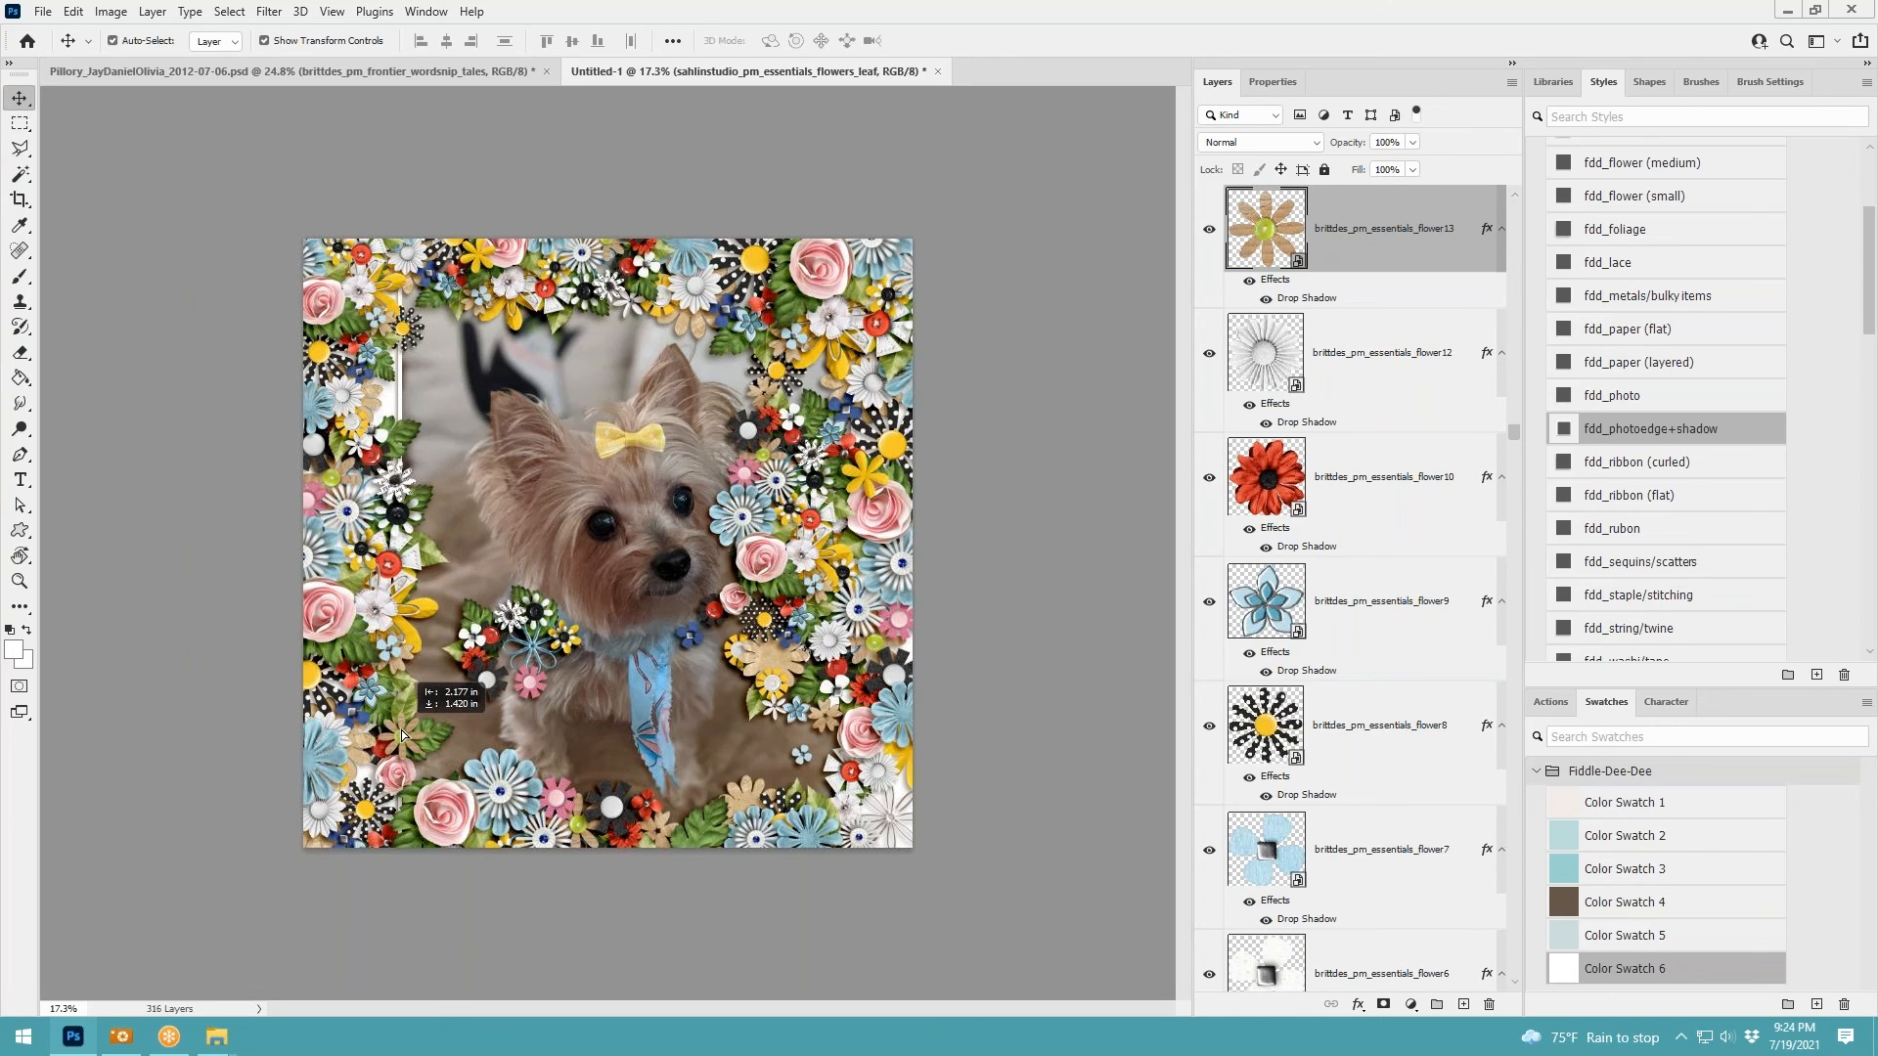
left_click_drag(560, 633, 584, 809)
left_click_drag(533, 675, 394, 412)
left_click_drag(479, 667, 416, 304)
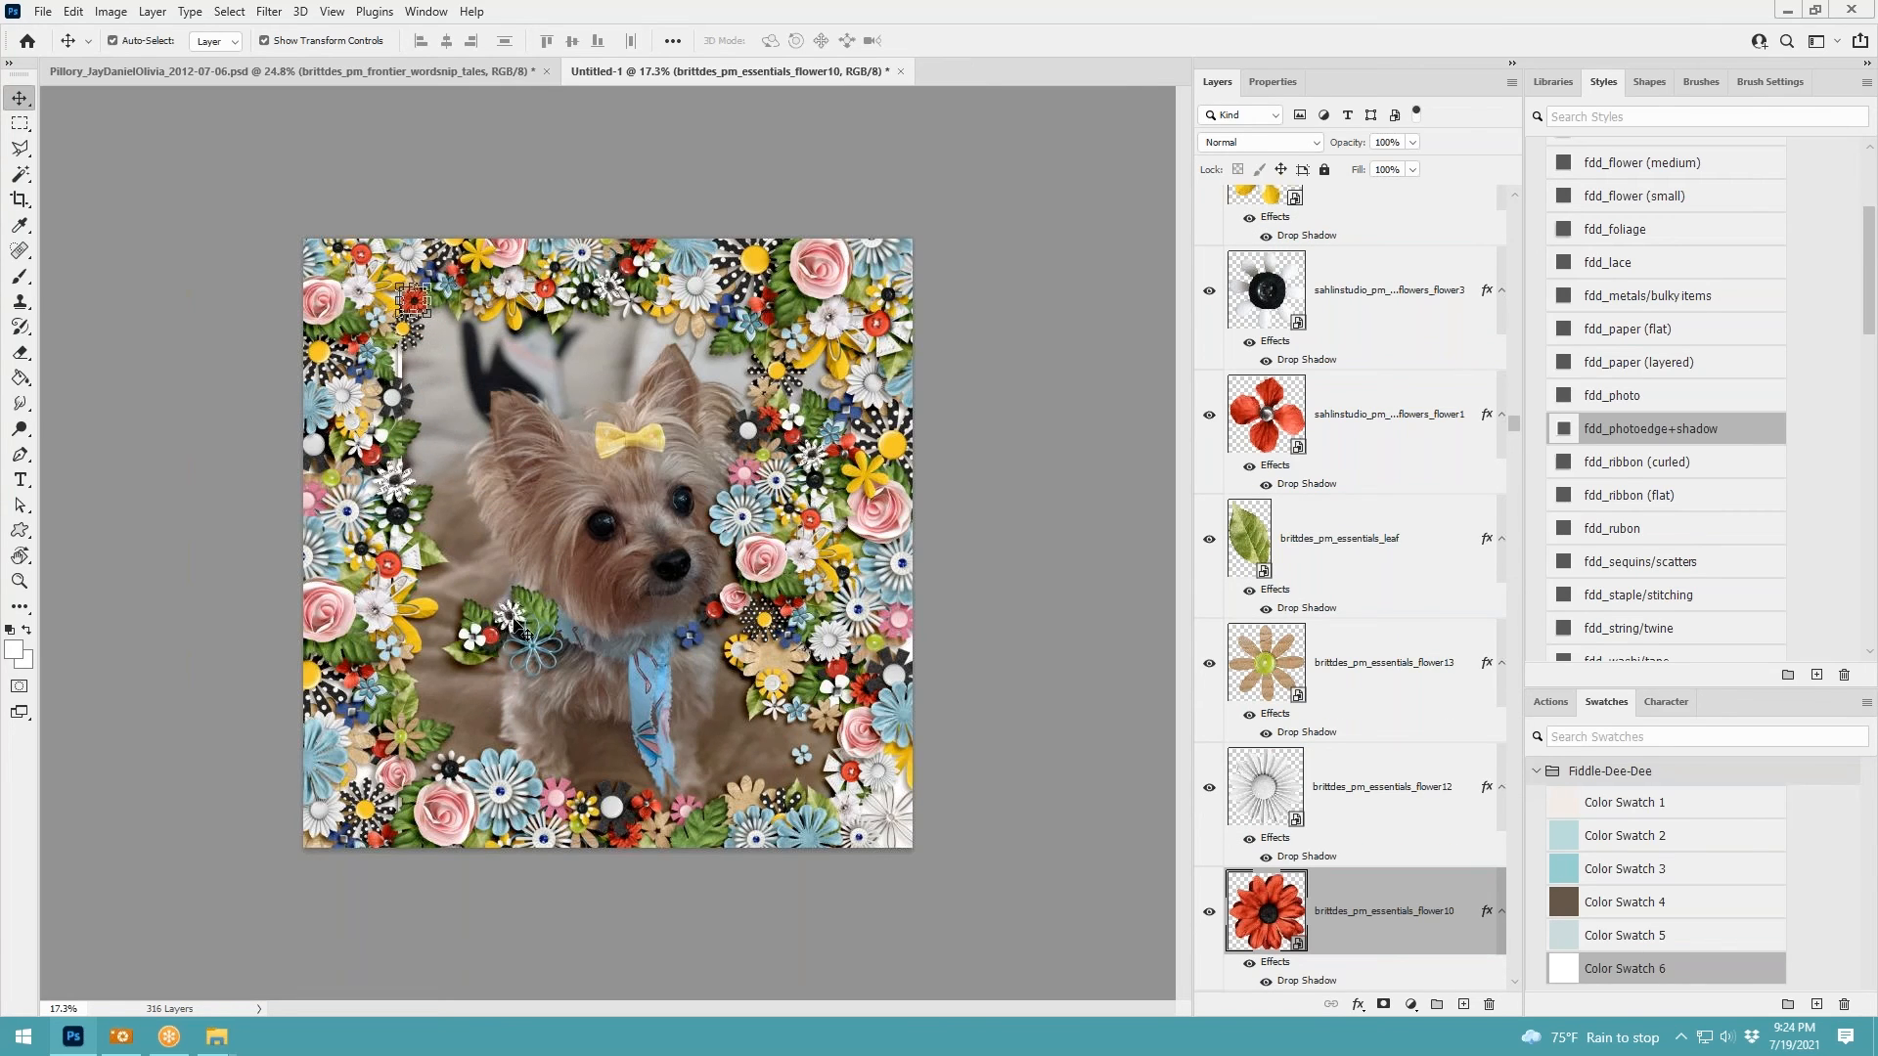
Move the cluster's last white, red-centred and outlined blue flowers and its leaves into gaps in the border's upper-right and lower-right areas
left_click_drag(519, 626, 818, 373)
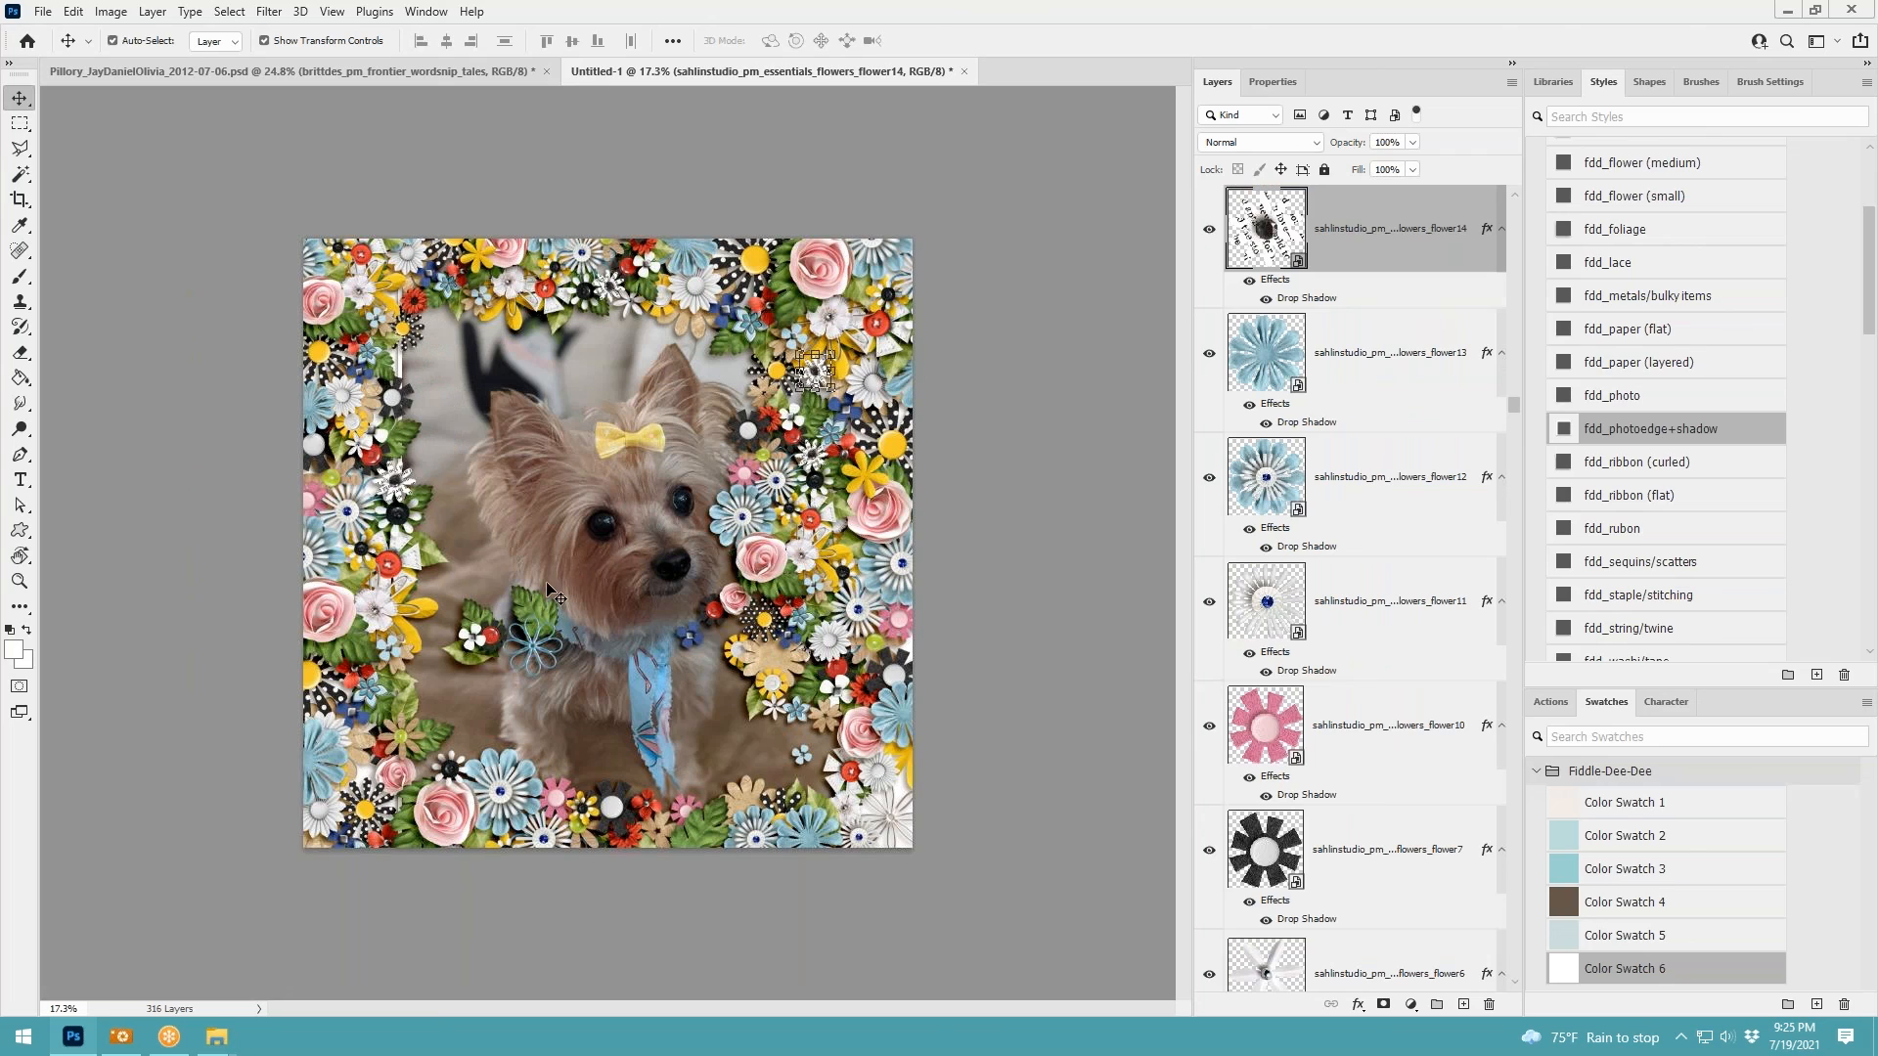
left_click_drag(528, 616, 791, 775)
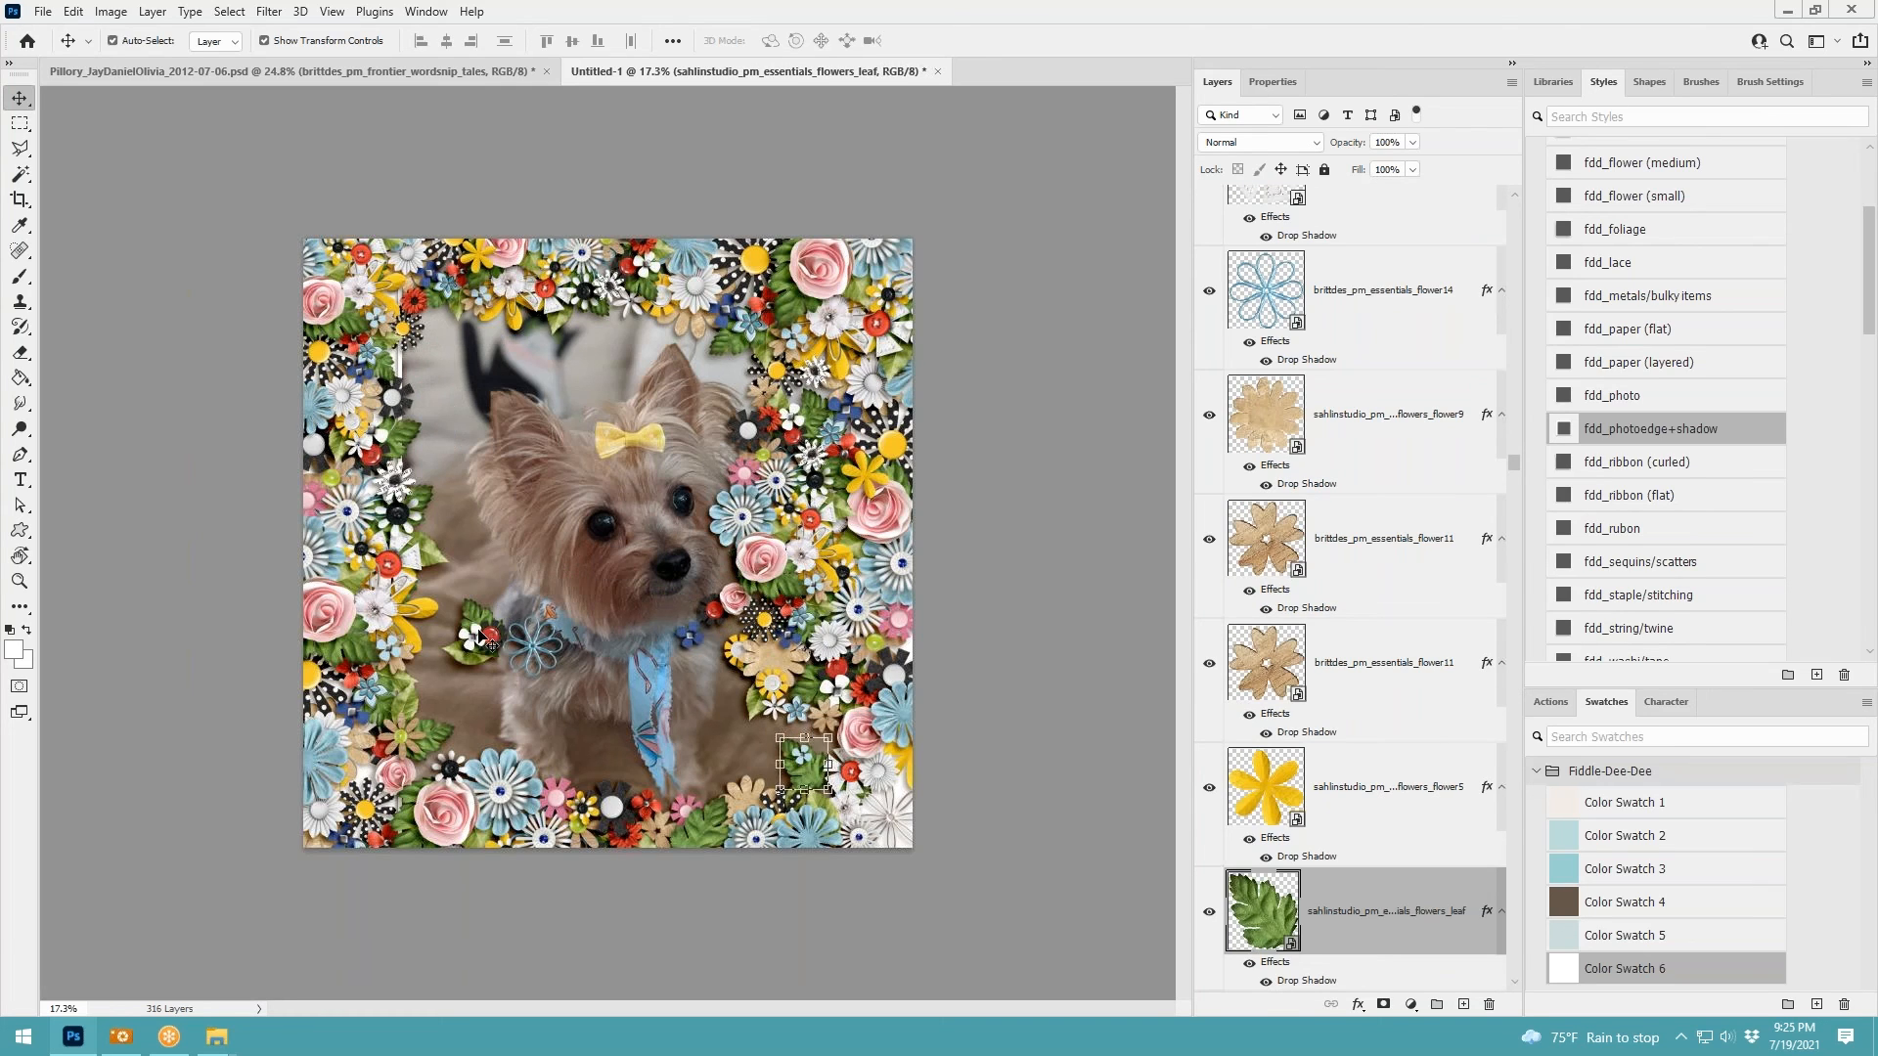
left_click_drag(480, 645, 771, 783)
left_click_drag(551, 668, 744, 815)
left_click_drag(492, 637, 743, 358)
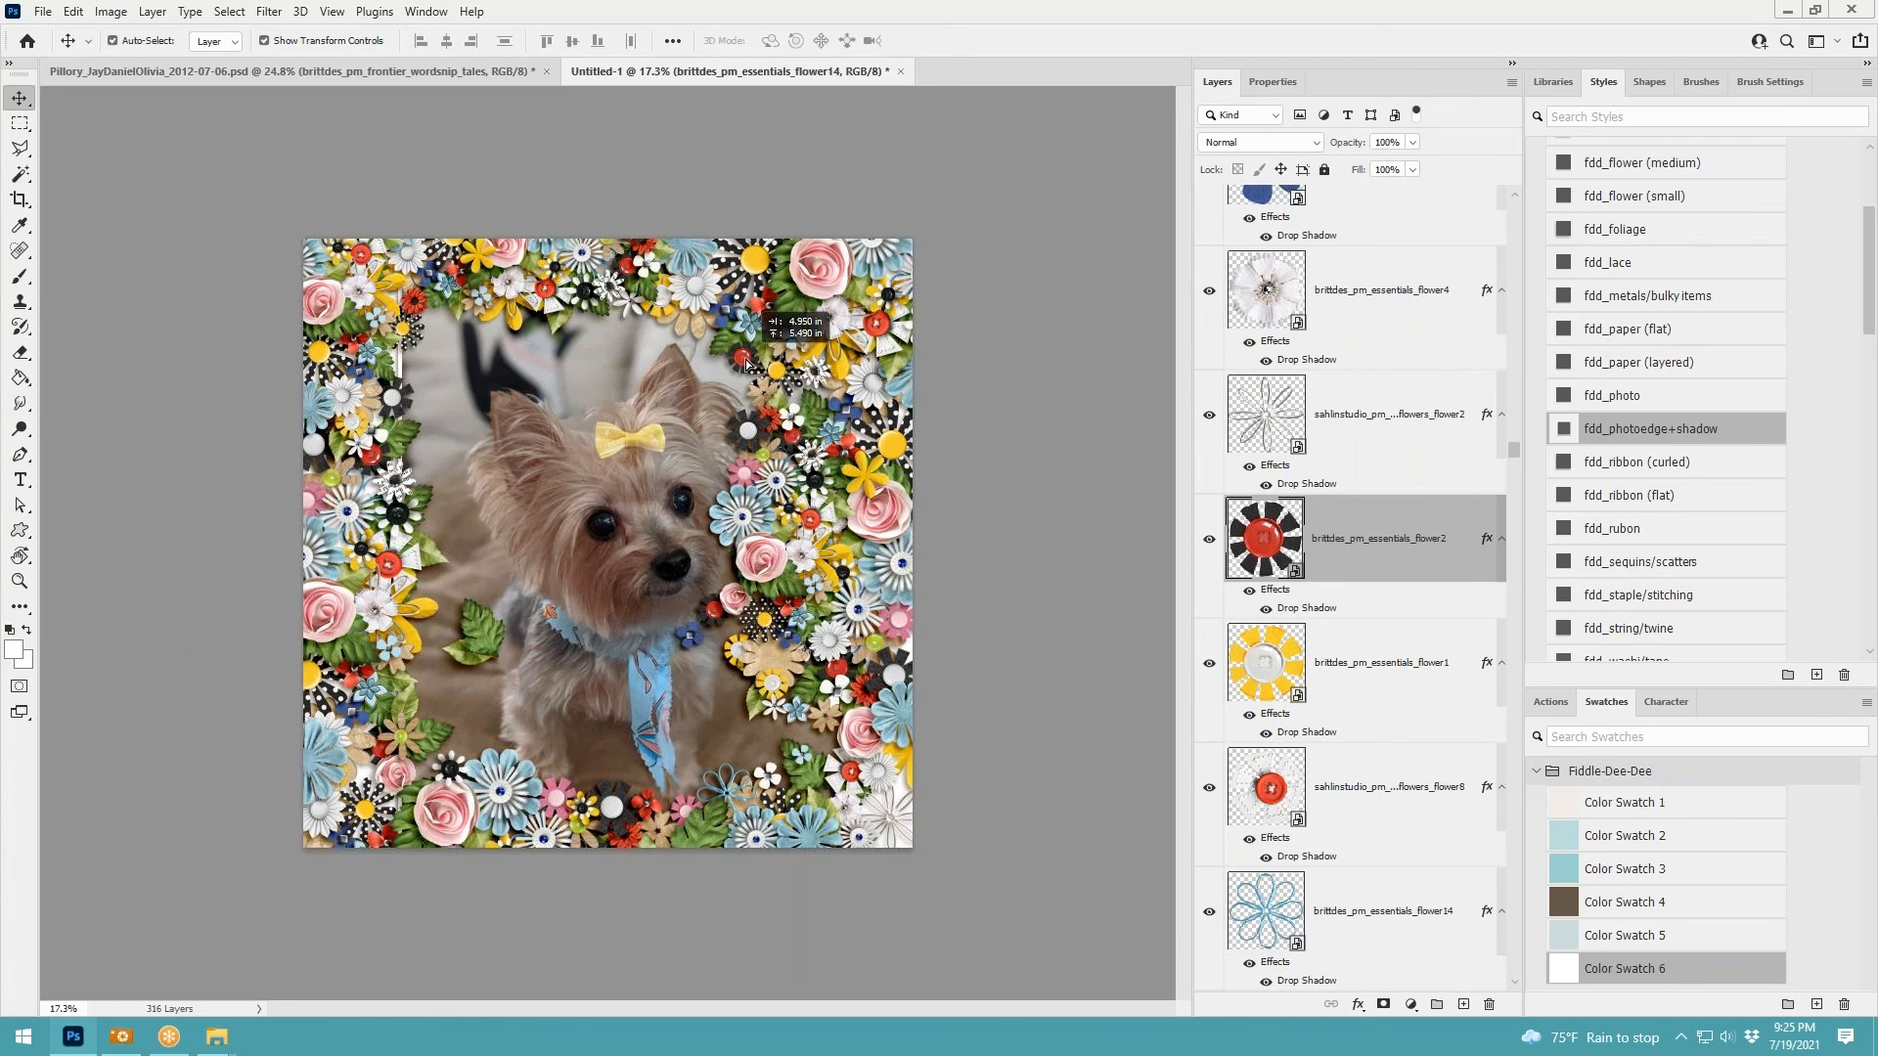
left_click_drag(502, 636, 707, 779)
Scale the dog photo to 14.91%, rotate it -2.58°, and position it inside the flower border
left_click(634, 575)
left_click_drag(855, 257, 790, 339)
left_click_drag(598, 372, 665, 341)
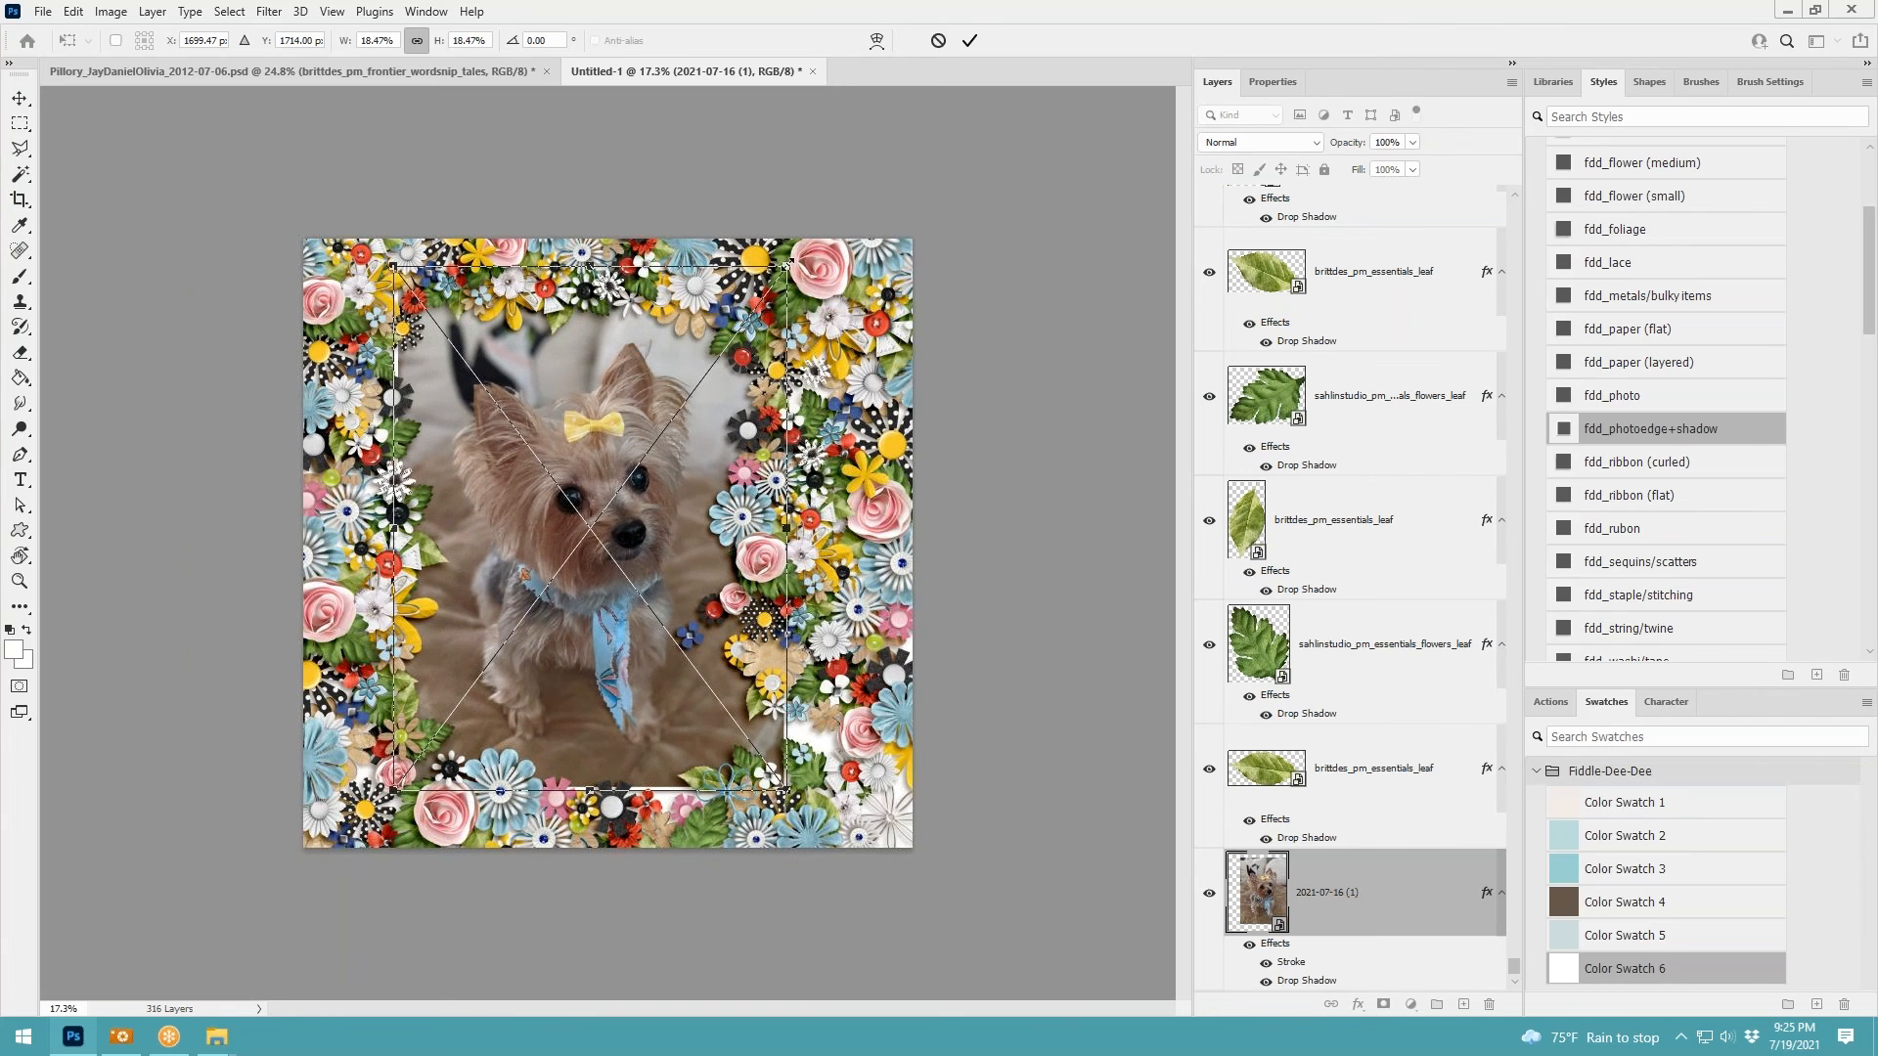
left_click_drag(788, 265, 727, 339)
left_click_drag(675, 445, 677, 420)
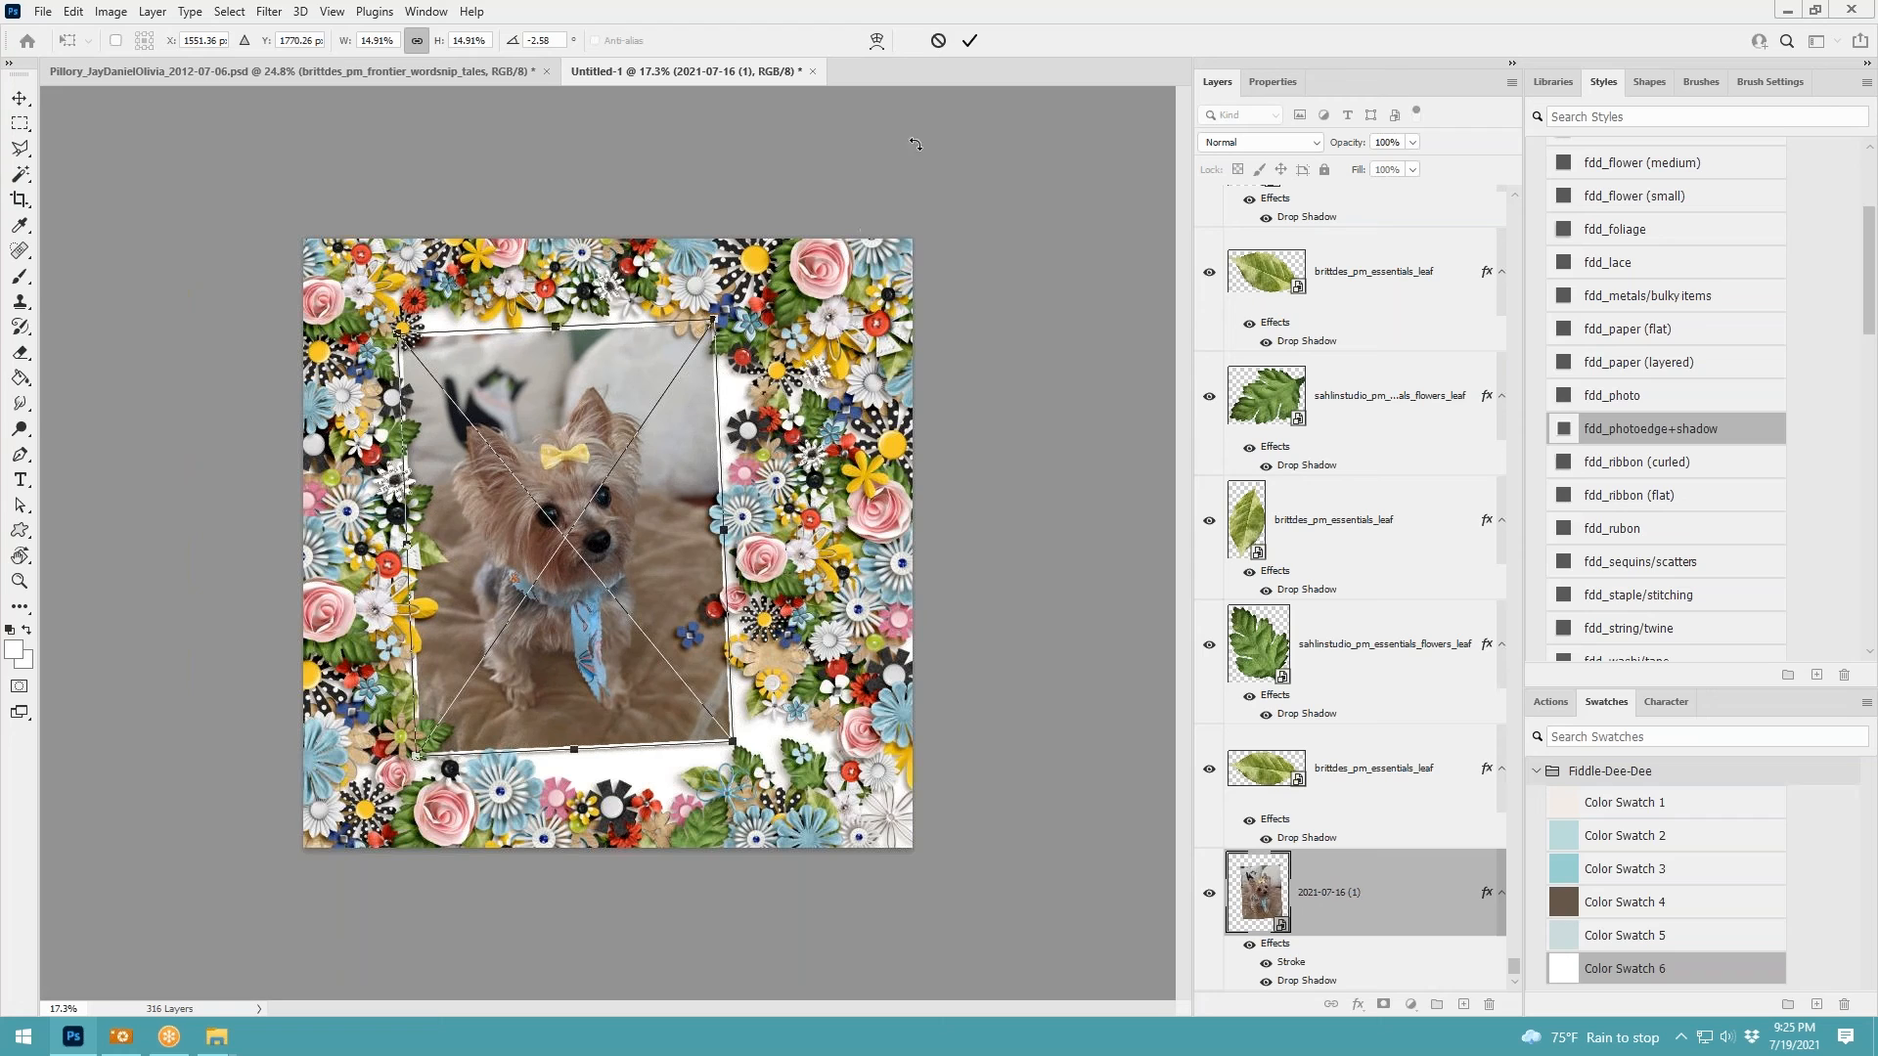
left_click(973, 40)
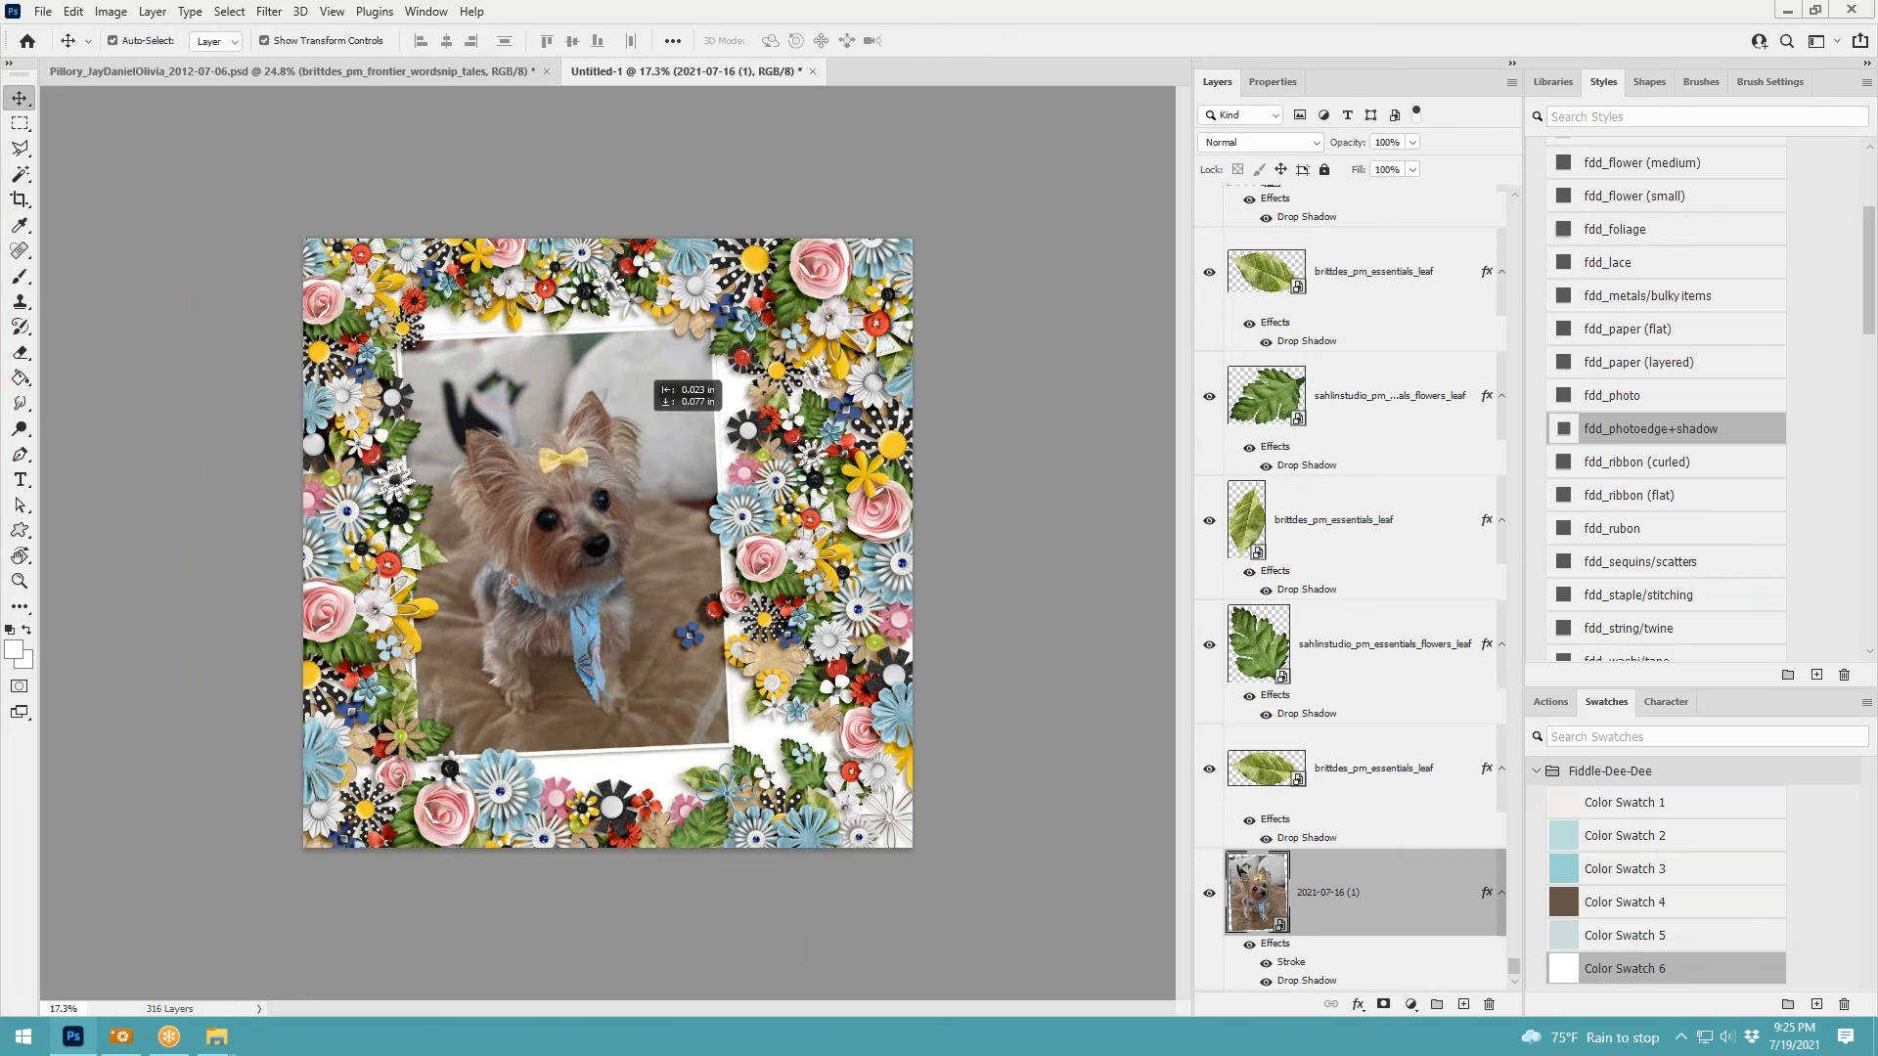
Split the dog photo's layer effects into separate layers and warp the drop shadow layer's right corners outward from the photo
right_click(1485, 897)
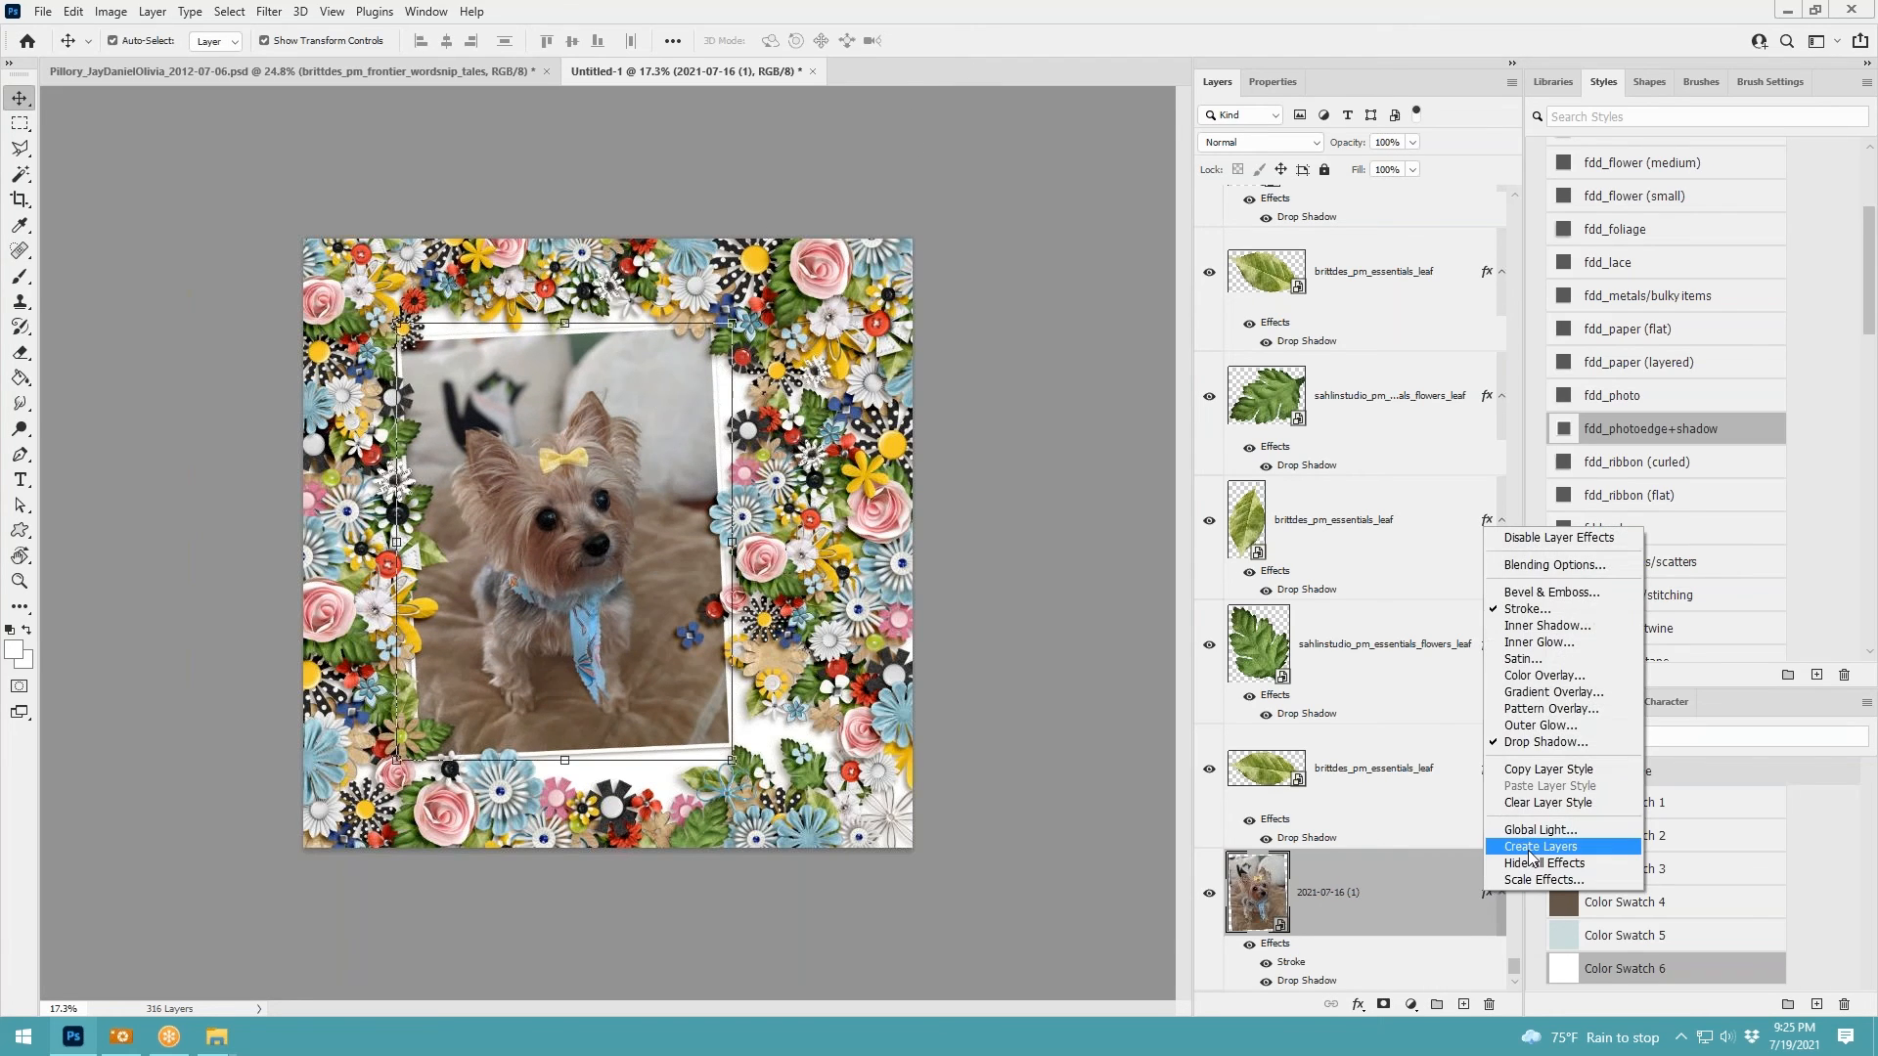
left_click(1406, 854)
left_click(1364, 851)
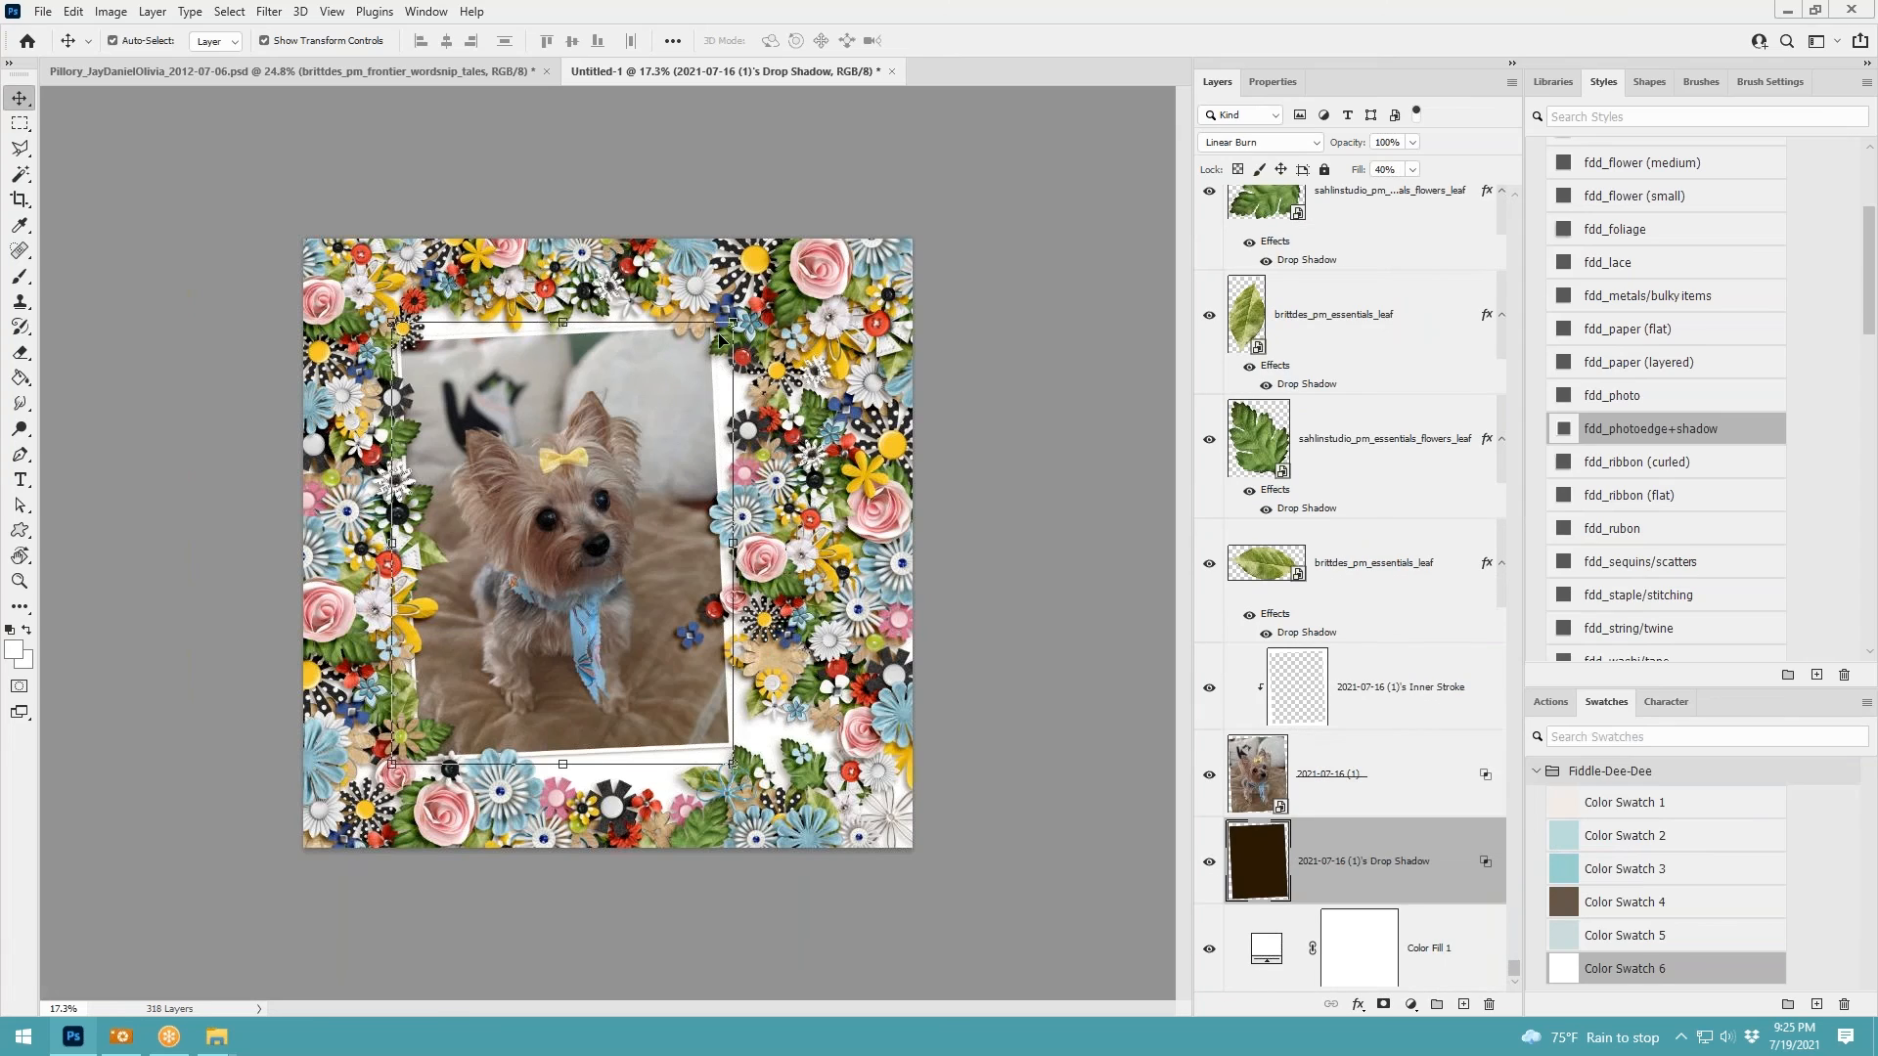
left_click(733, 322)
left_click(877, 40)
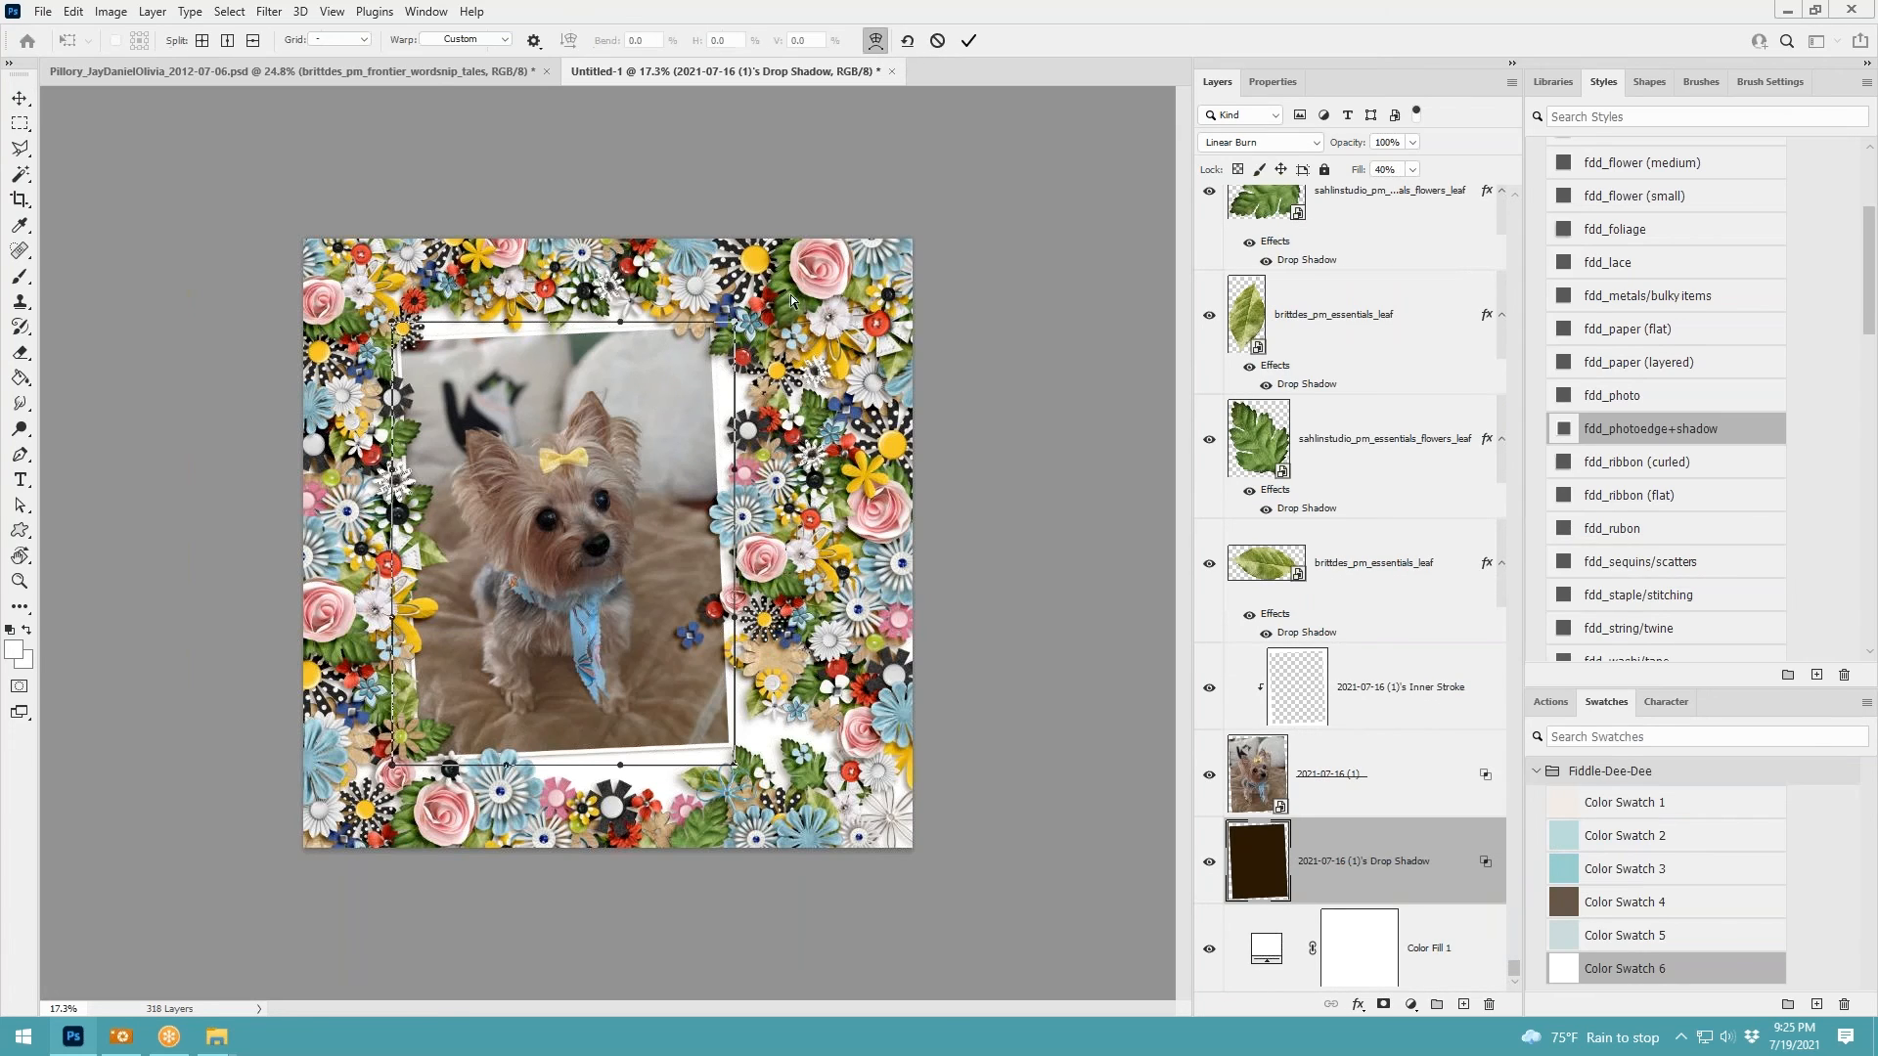
left_click_drag(734, 322, 749, 329)
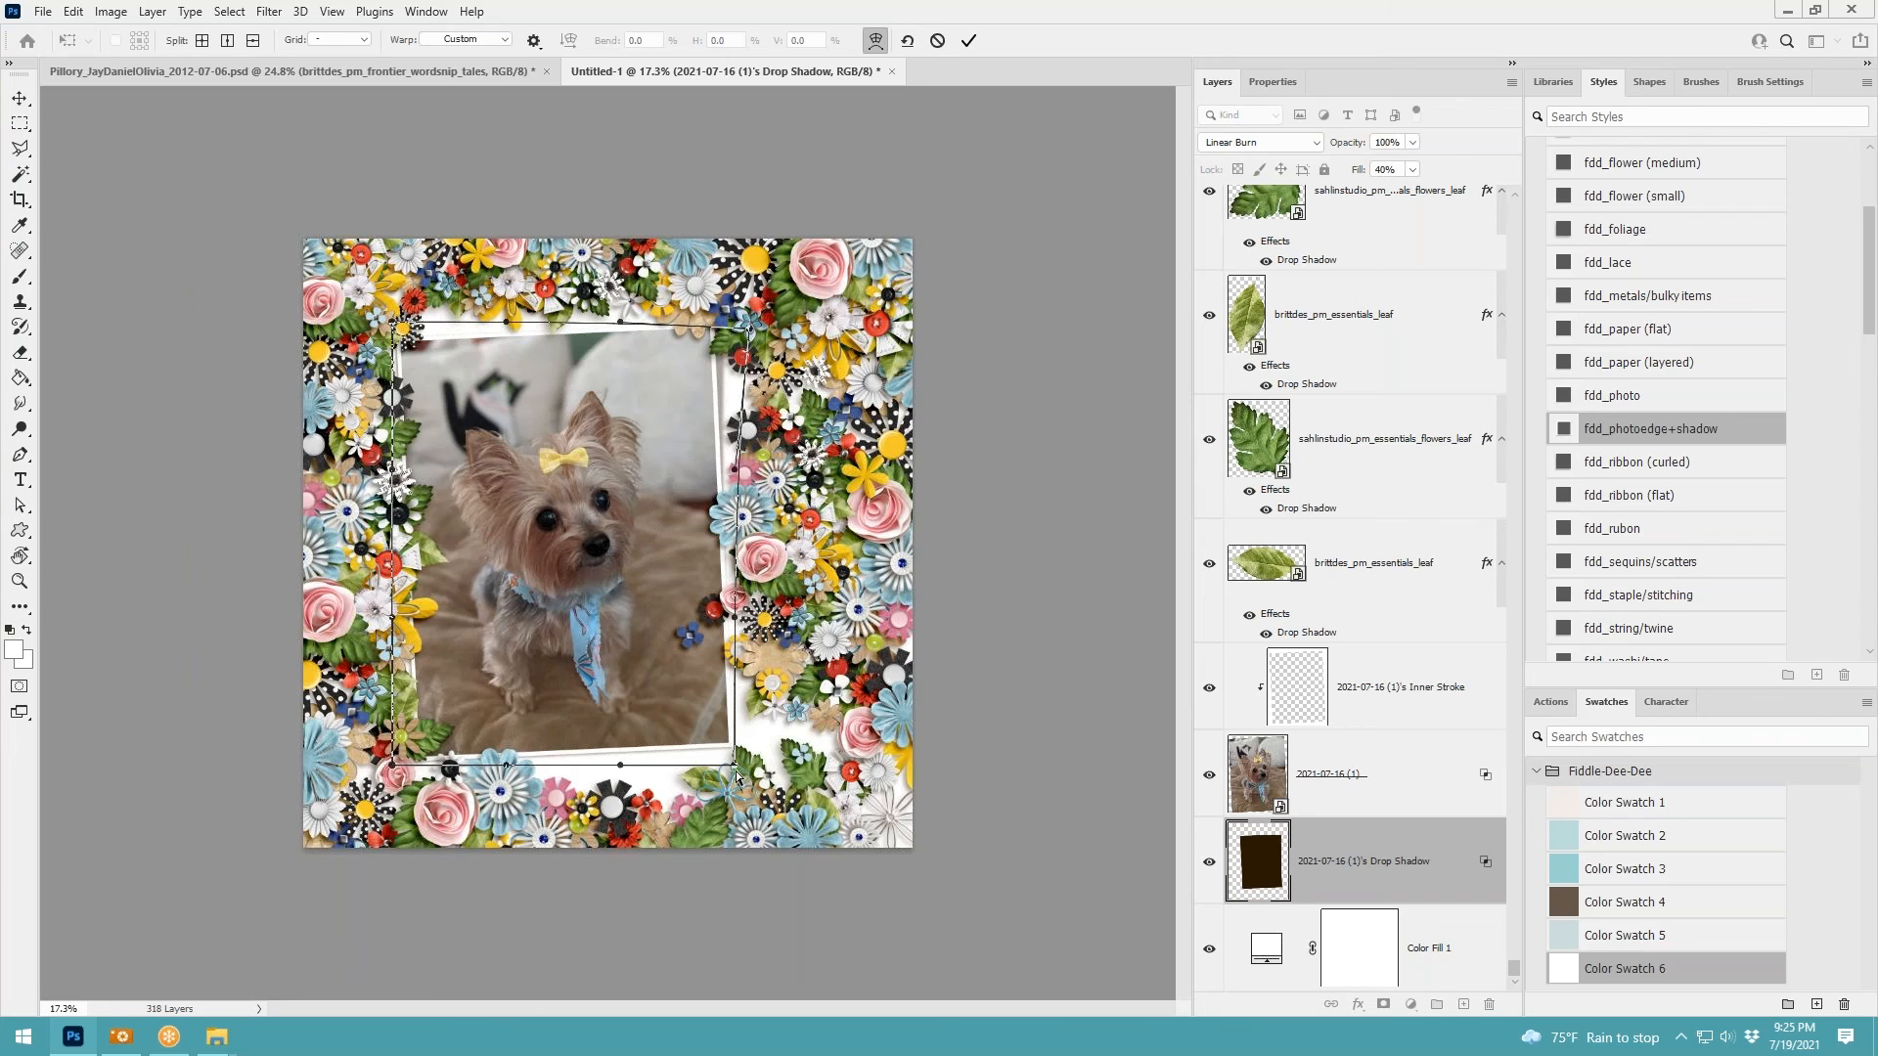
left_click_drag(736, 774, 737, 778)
left_click(506, 322)
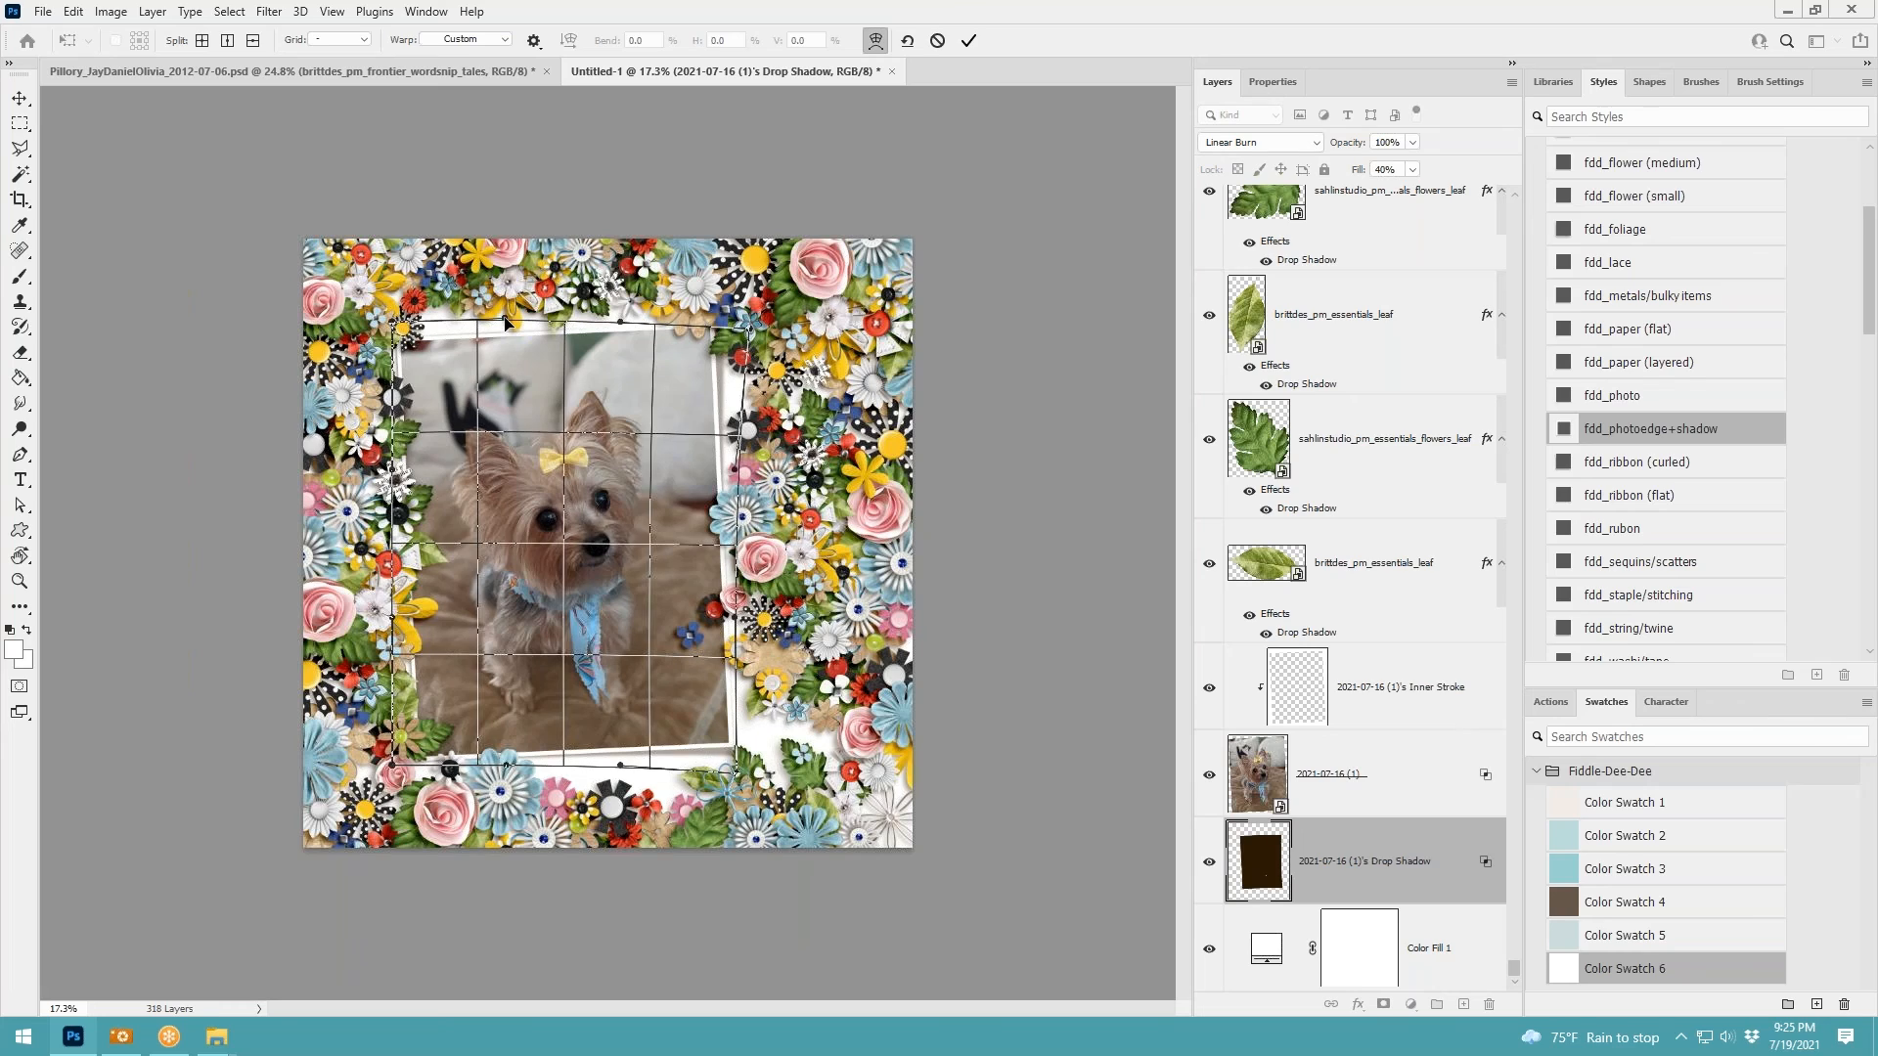
left_click(968, 40)
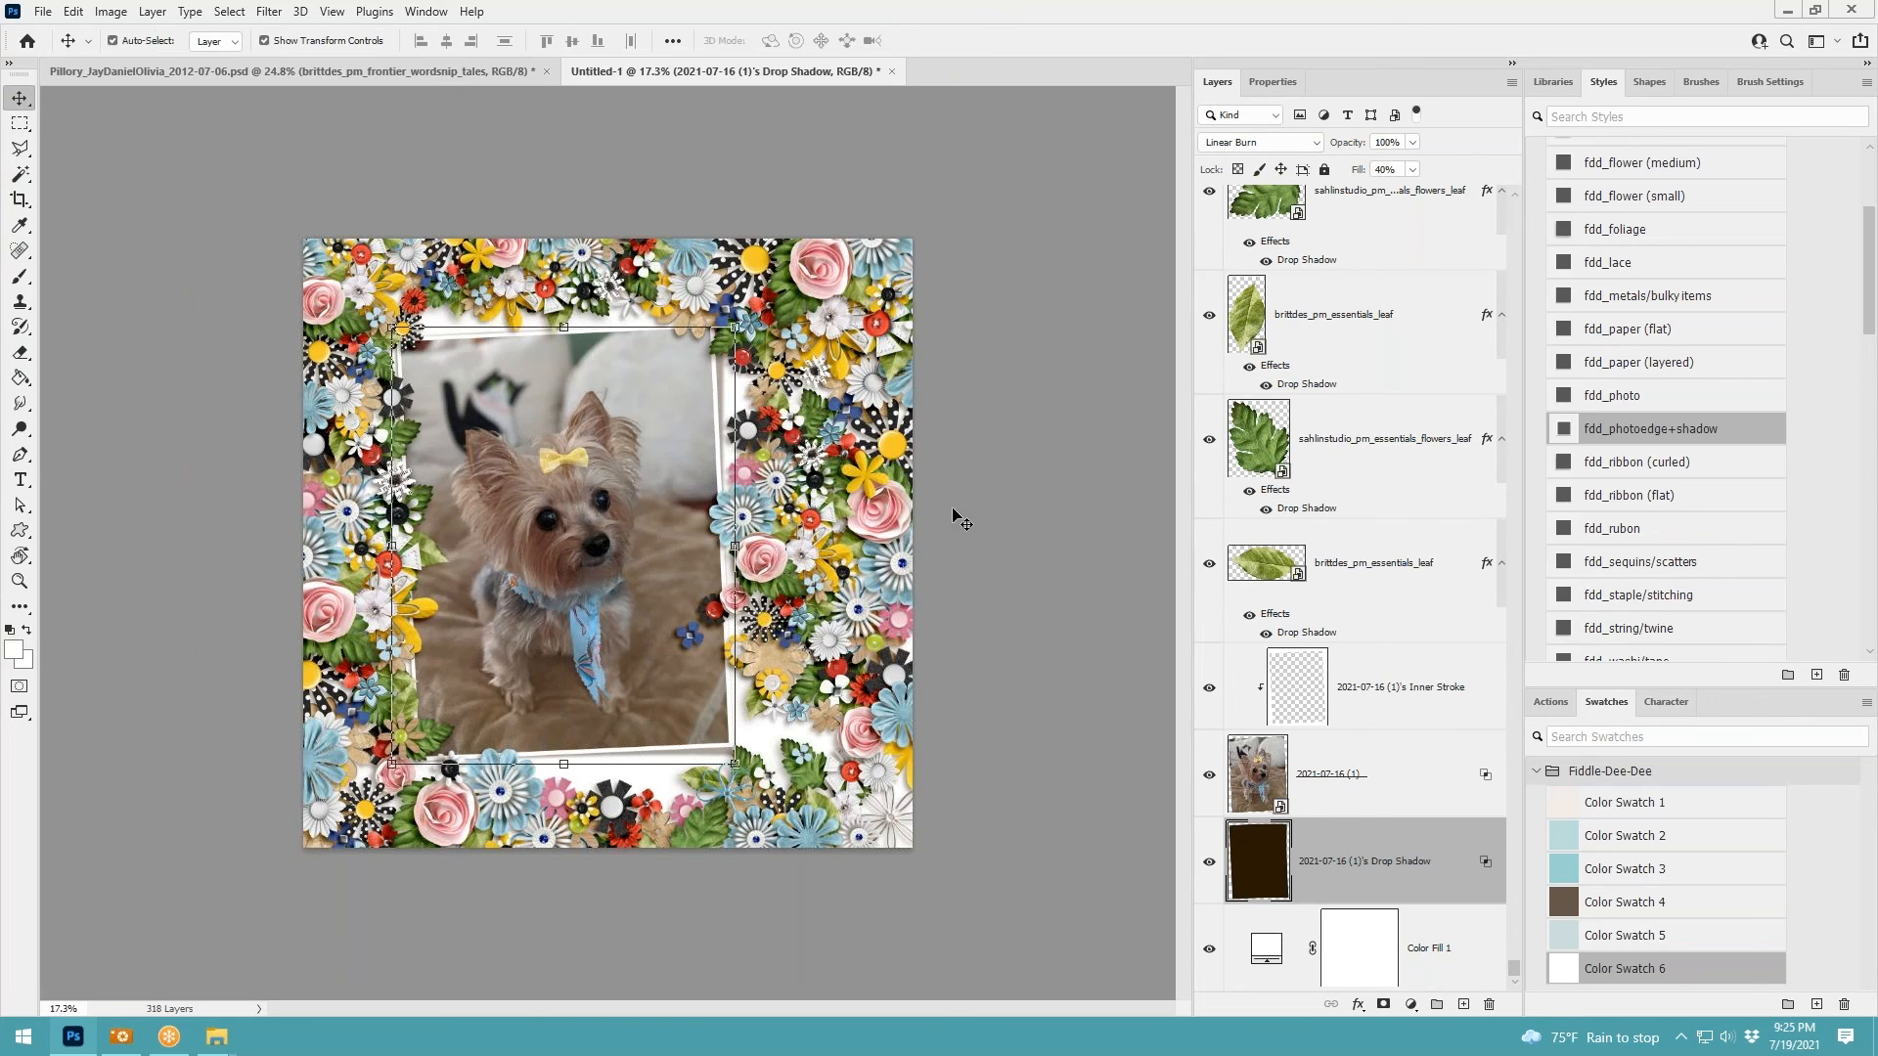
Apply the fdd_flower (small) style to the blue flower overlapping the dog photo, then deselect it
left_click(687, 646)
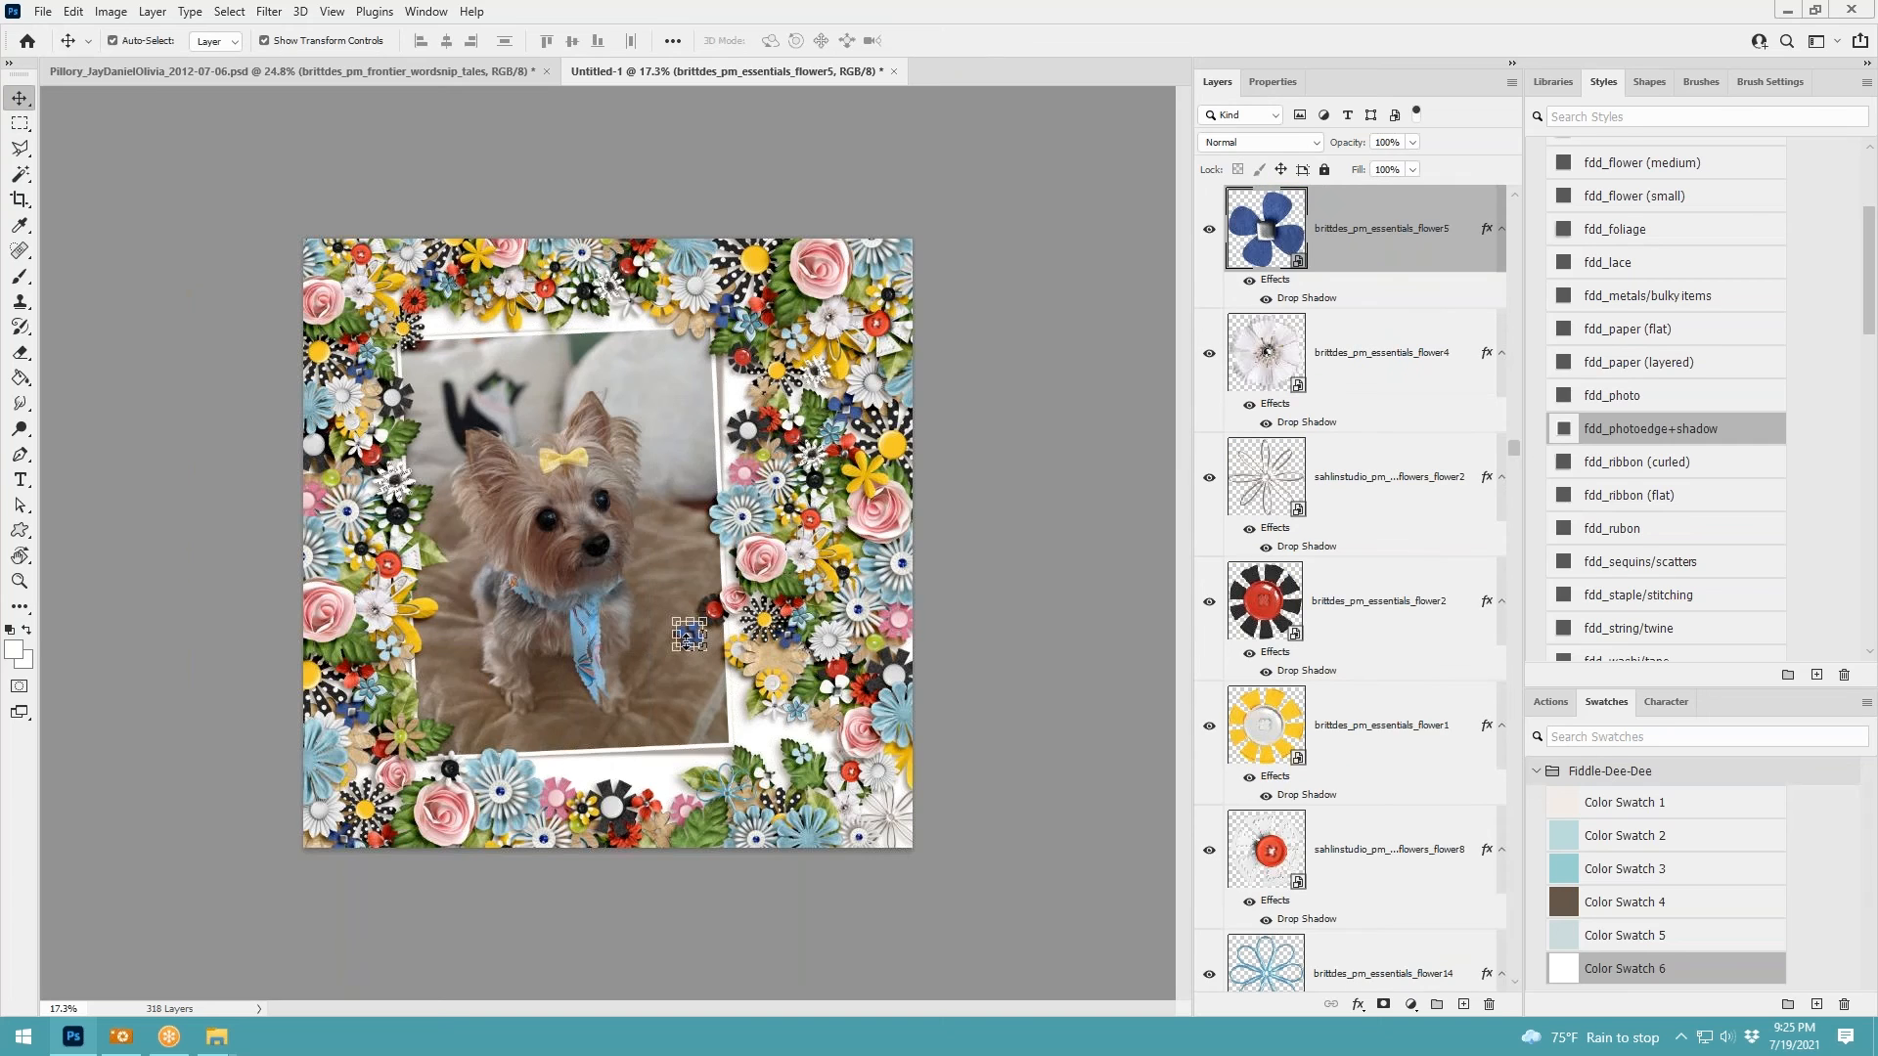
left_click(1053, 443)
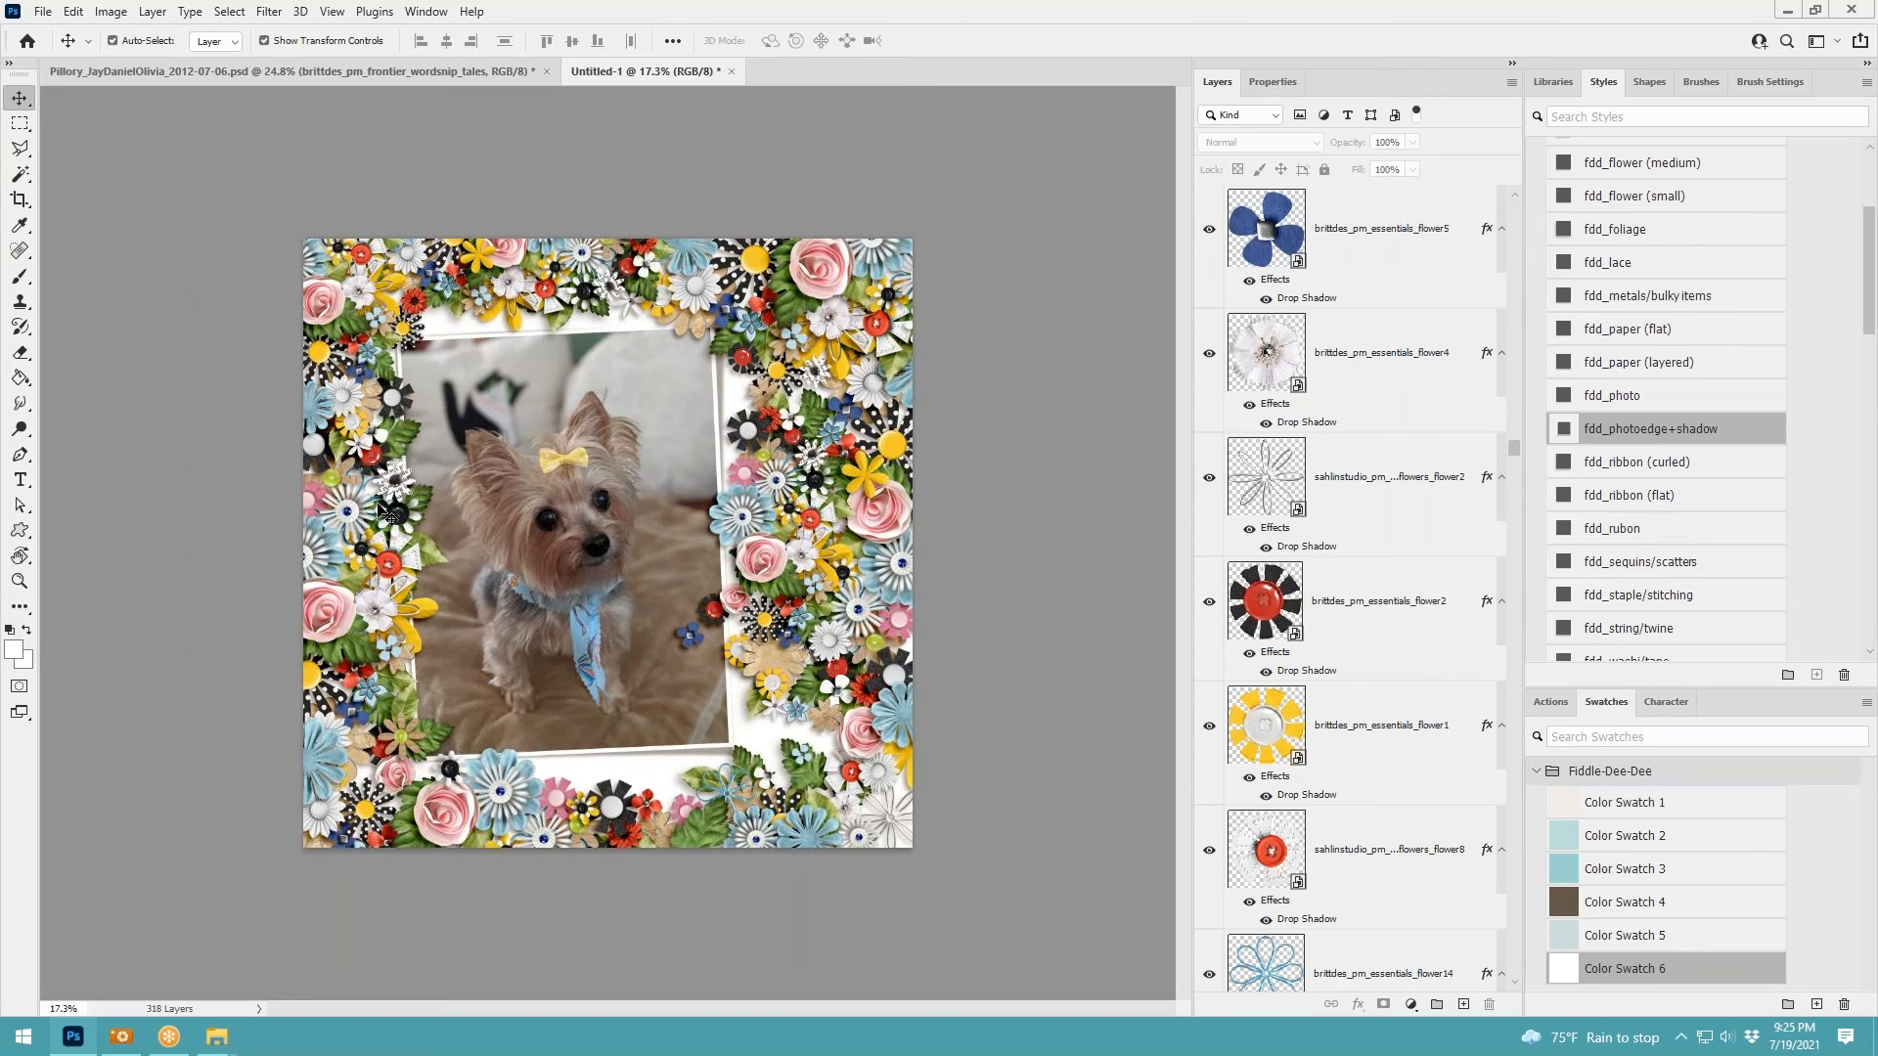
scroll(616, 494, "up", 2)
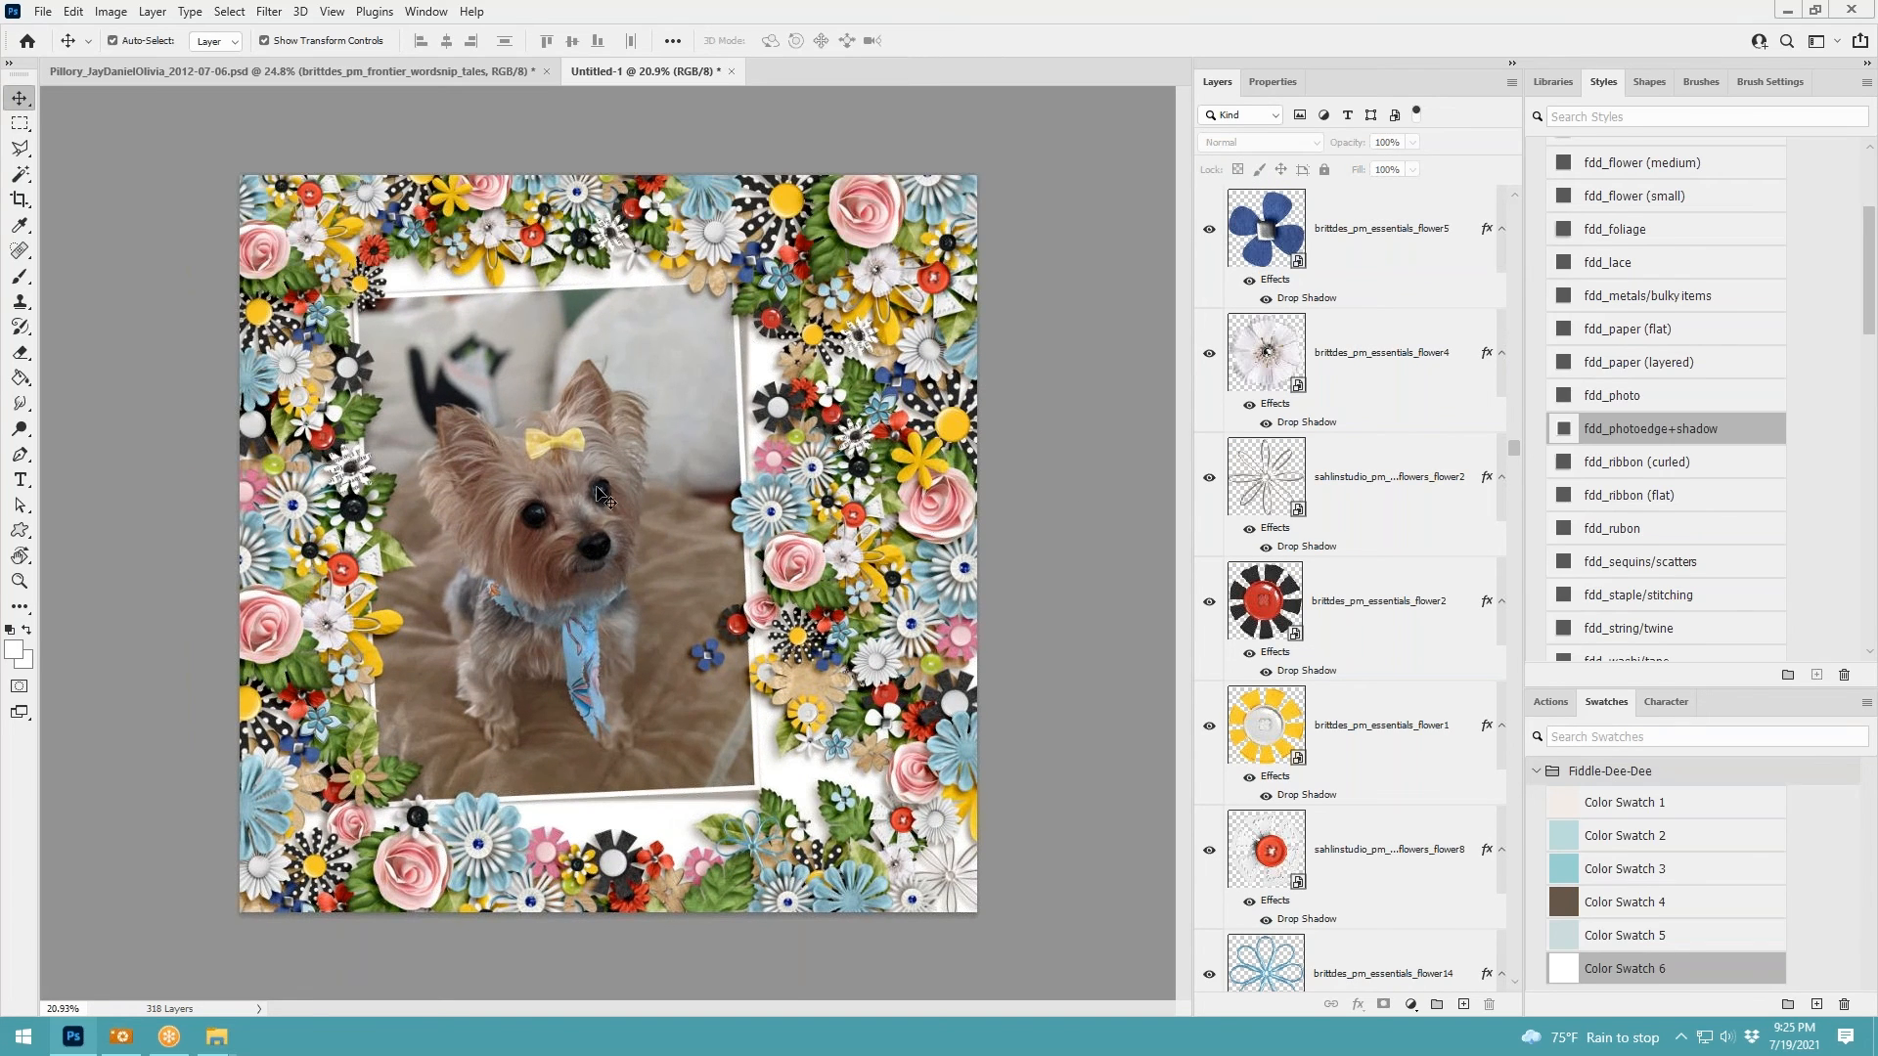
scroll(1708, 299, "up", 2)
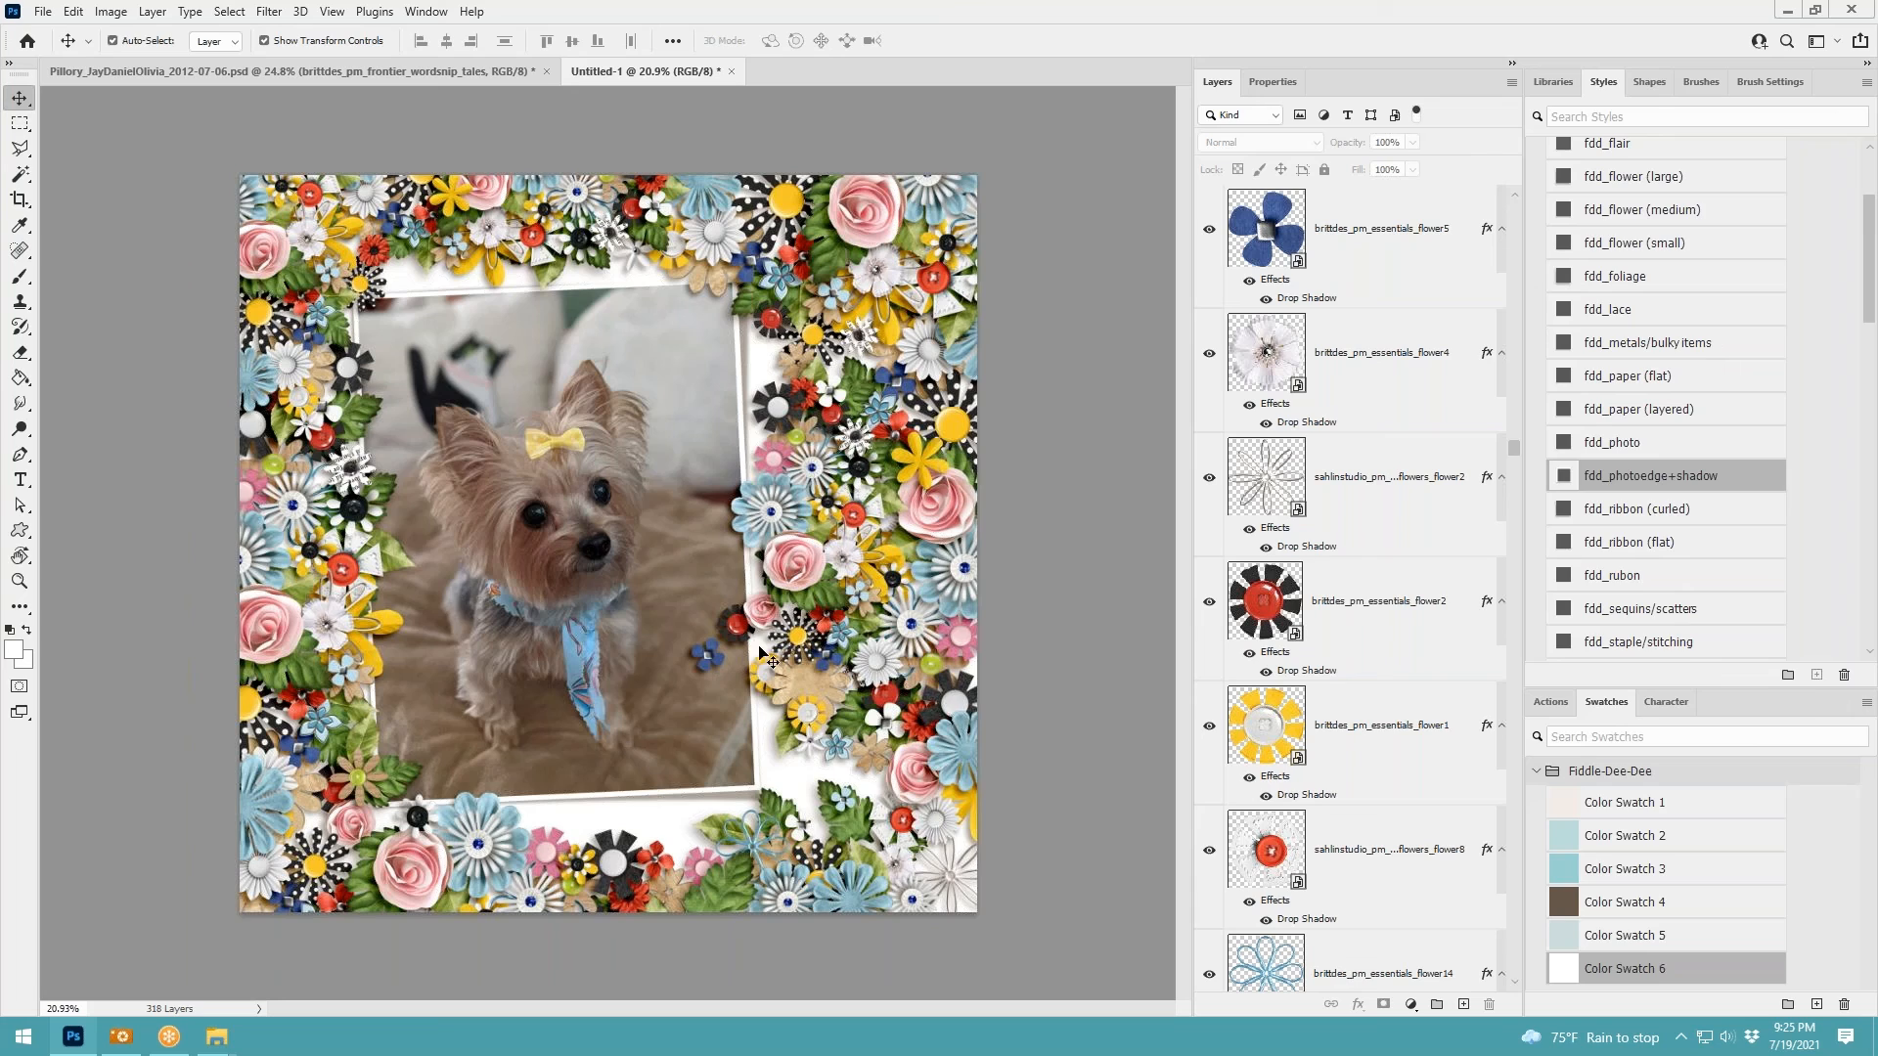
left_click(706, 654)
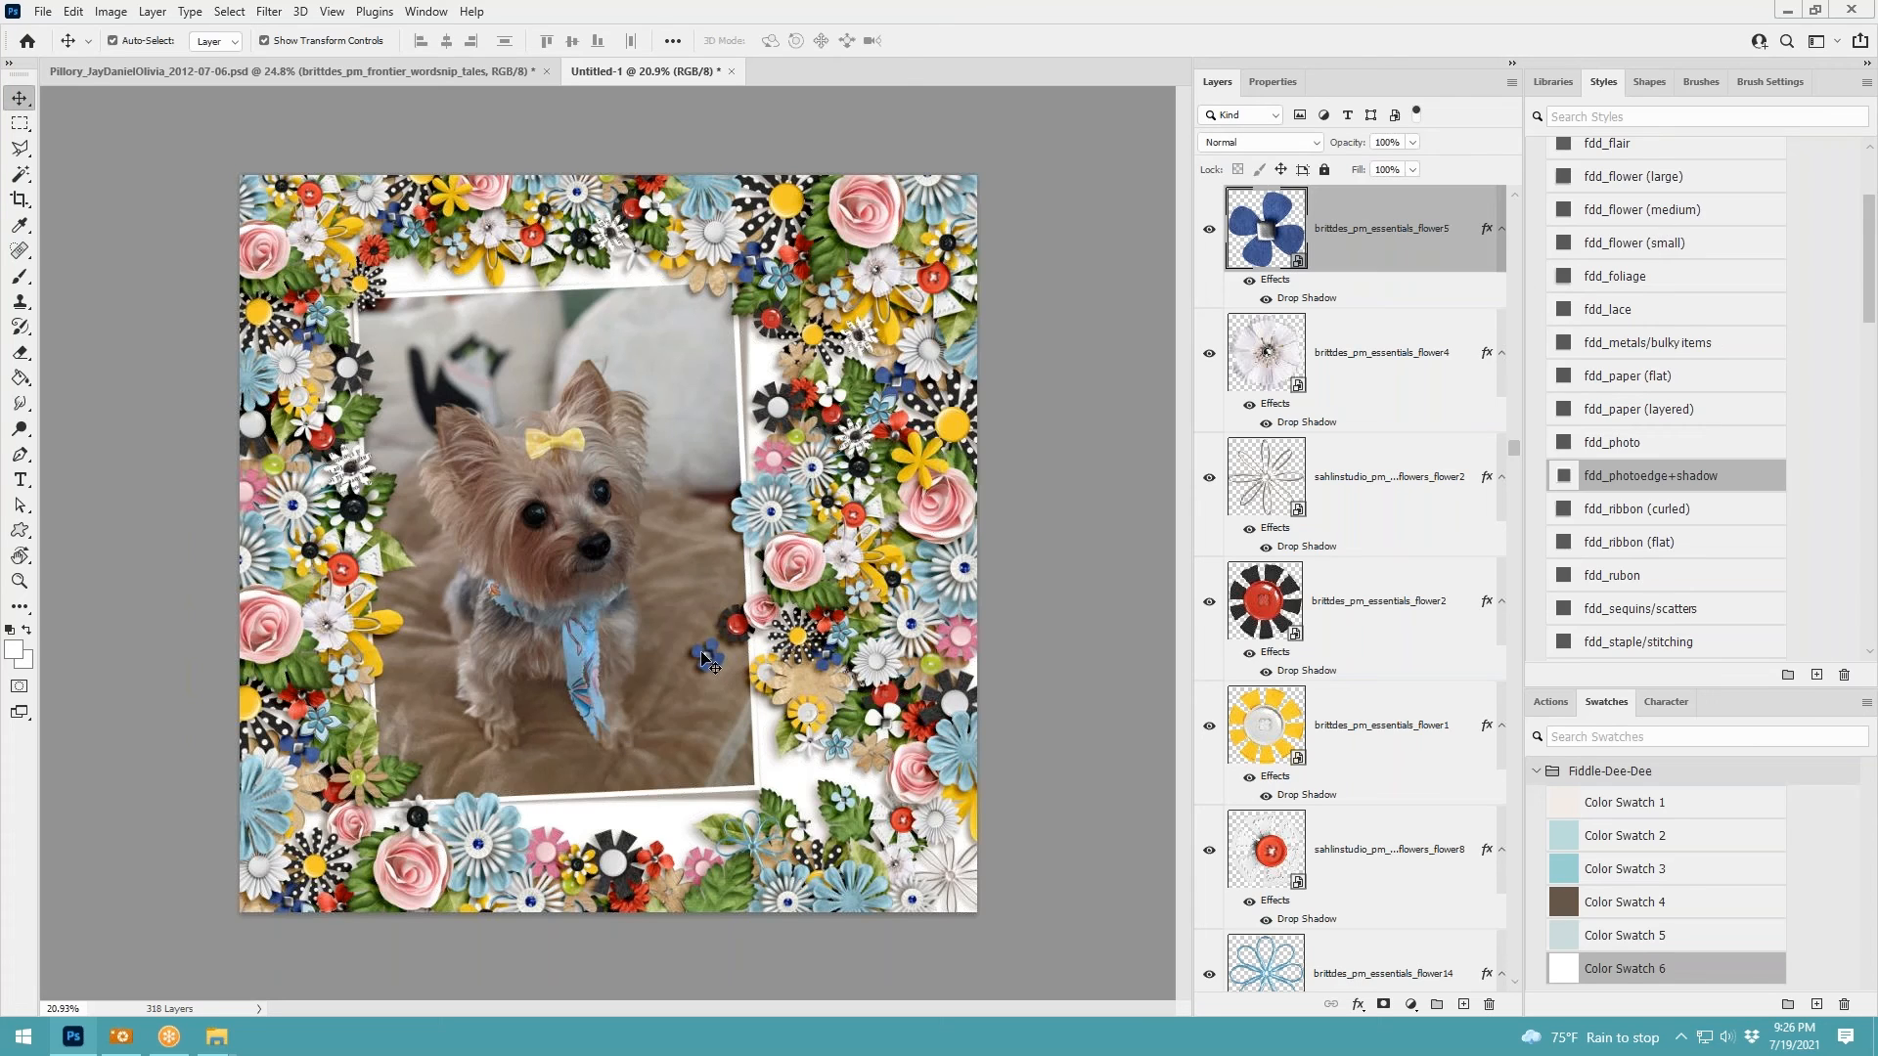
left_click(1682, 244)
left_click(1085, 537)
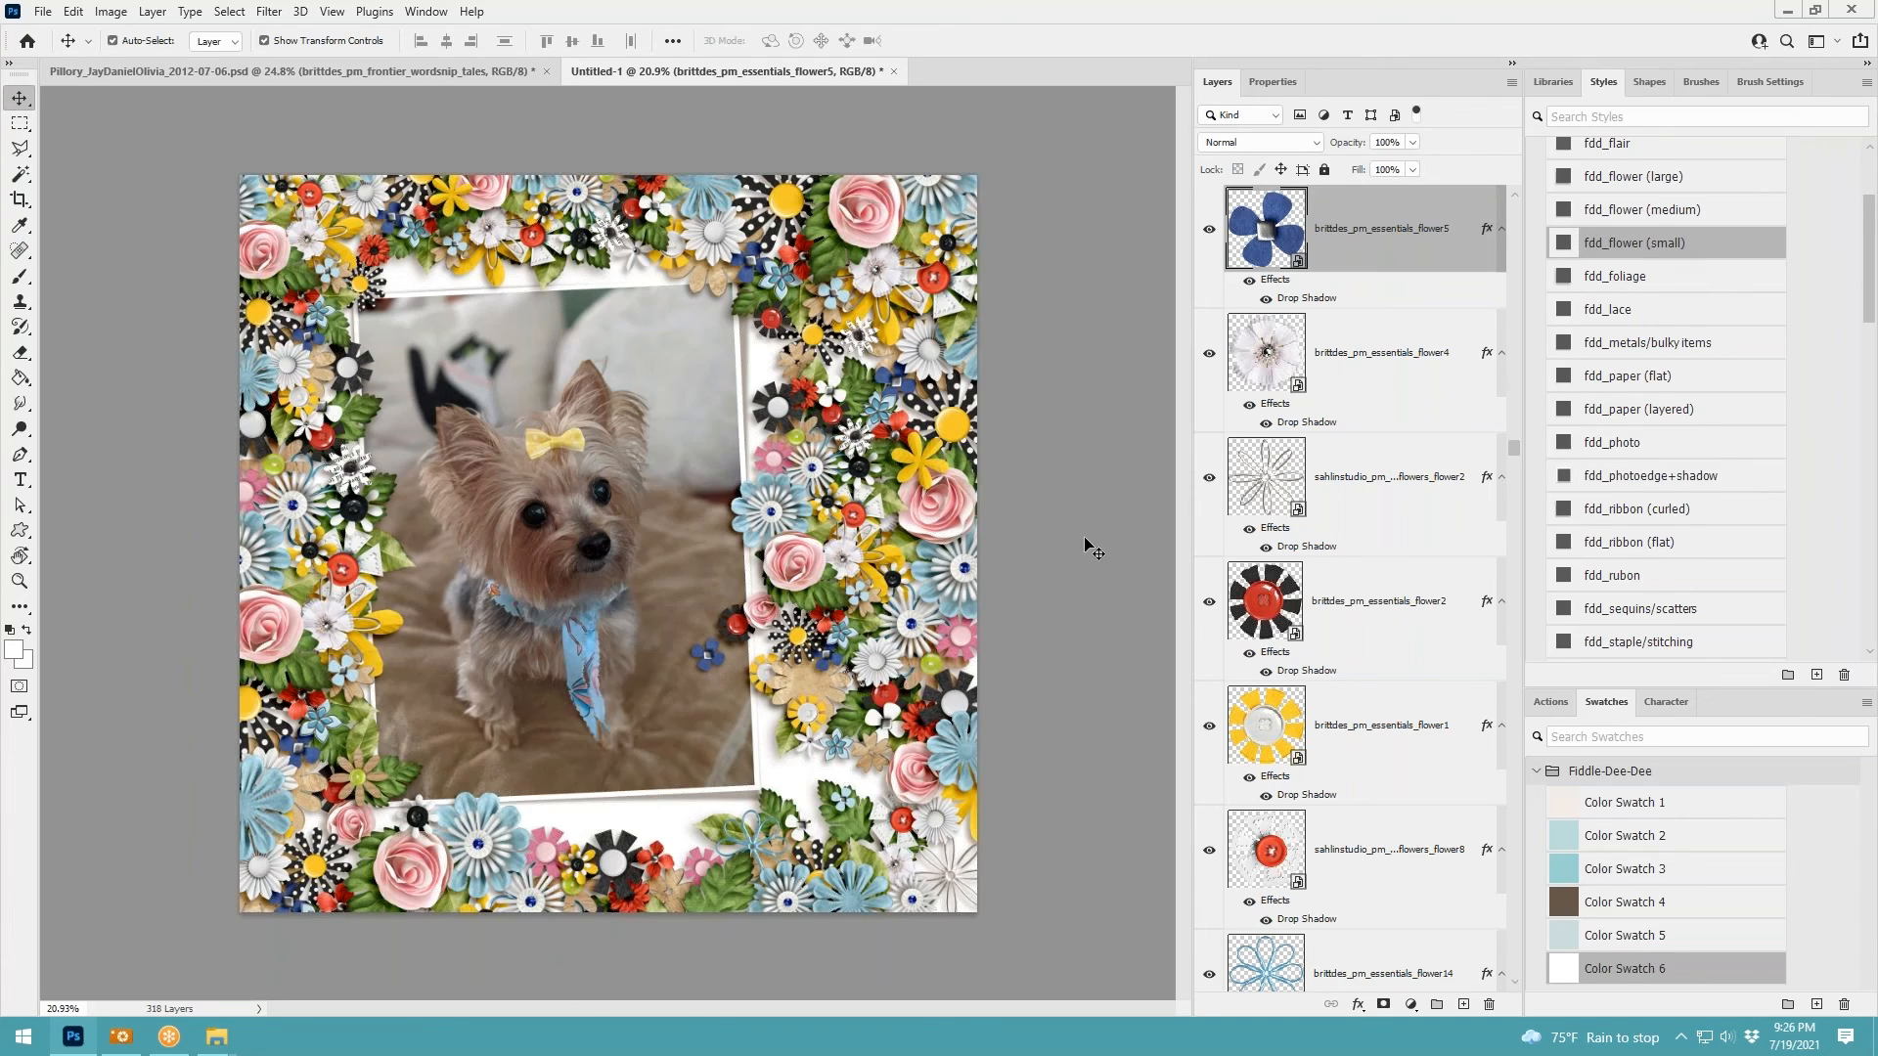
Move the small white flower below the yellow flower on the border's lower-right side slightly to the left
scroll(698, 722, "up", 1)
scroll(704, 727, "up", 3)
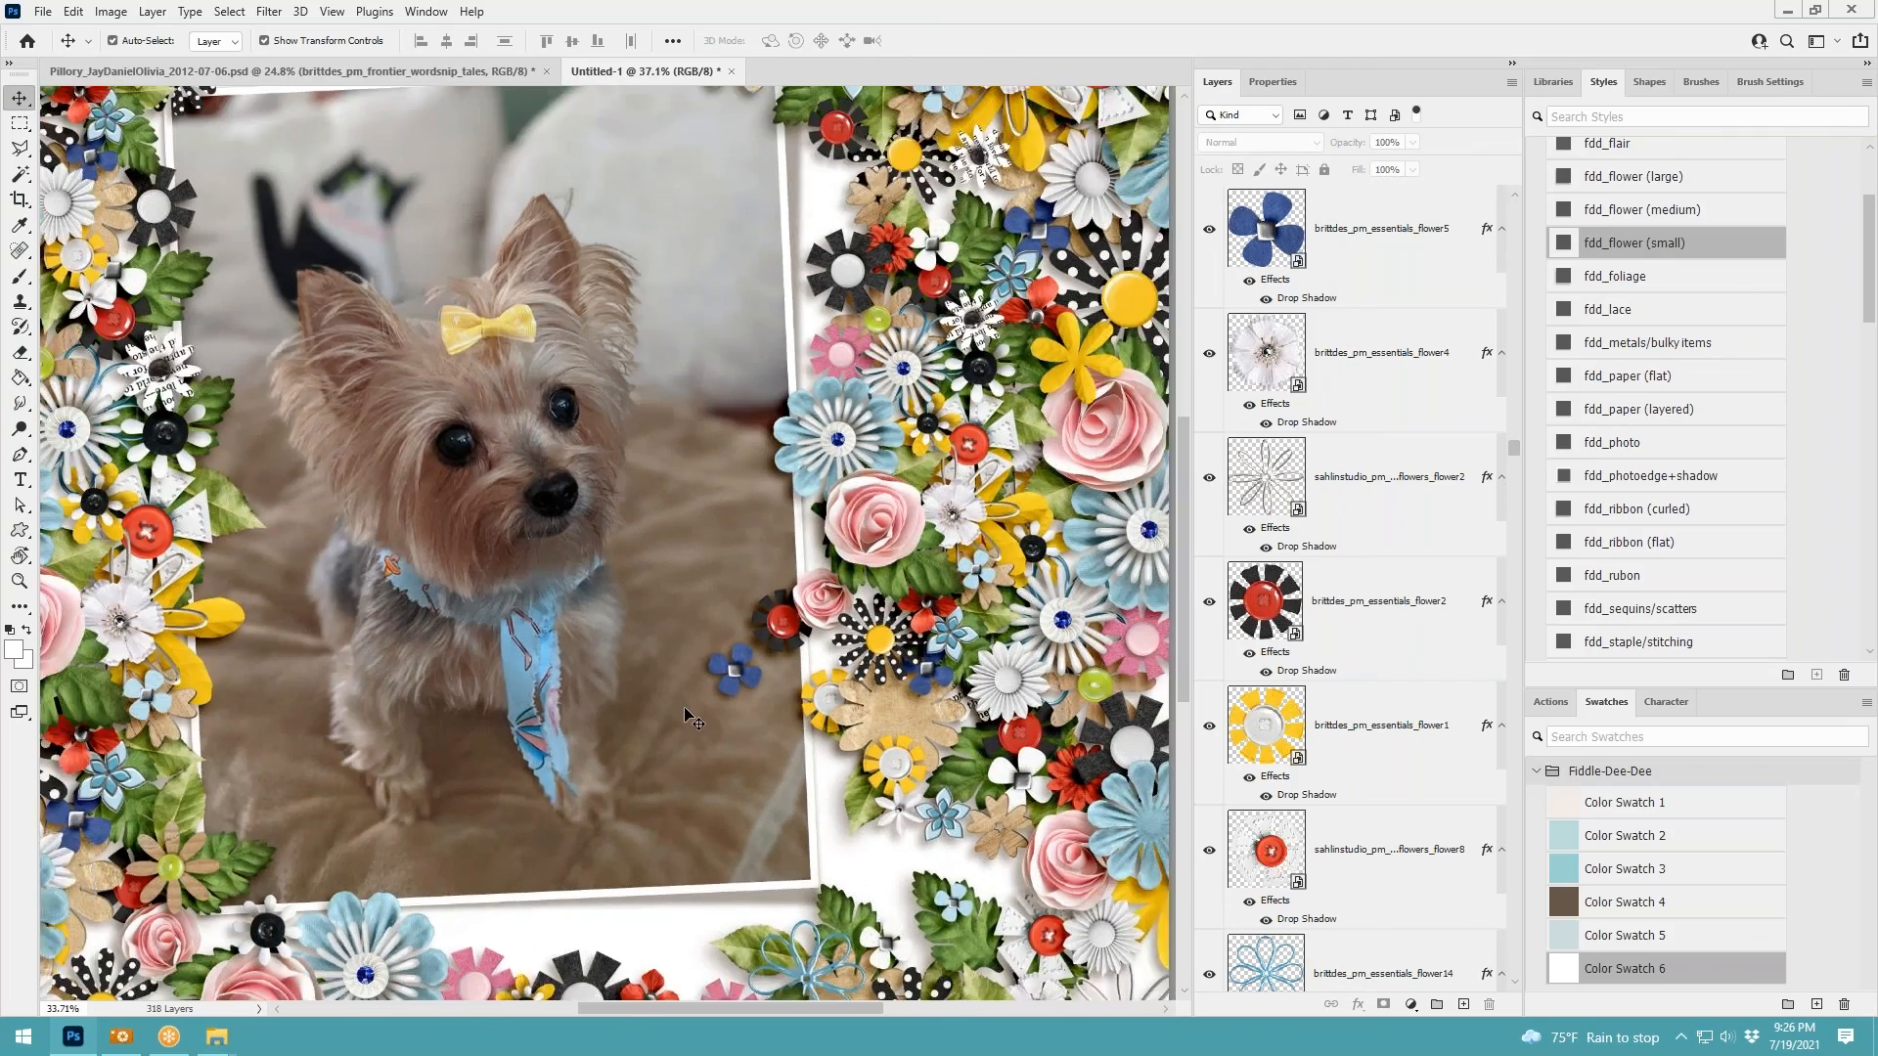
scroll(685, 708, "down", 4)
left_click(798, 736)
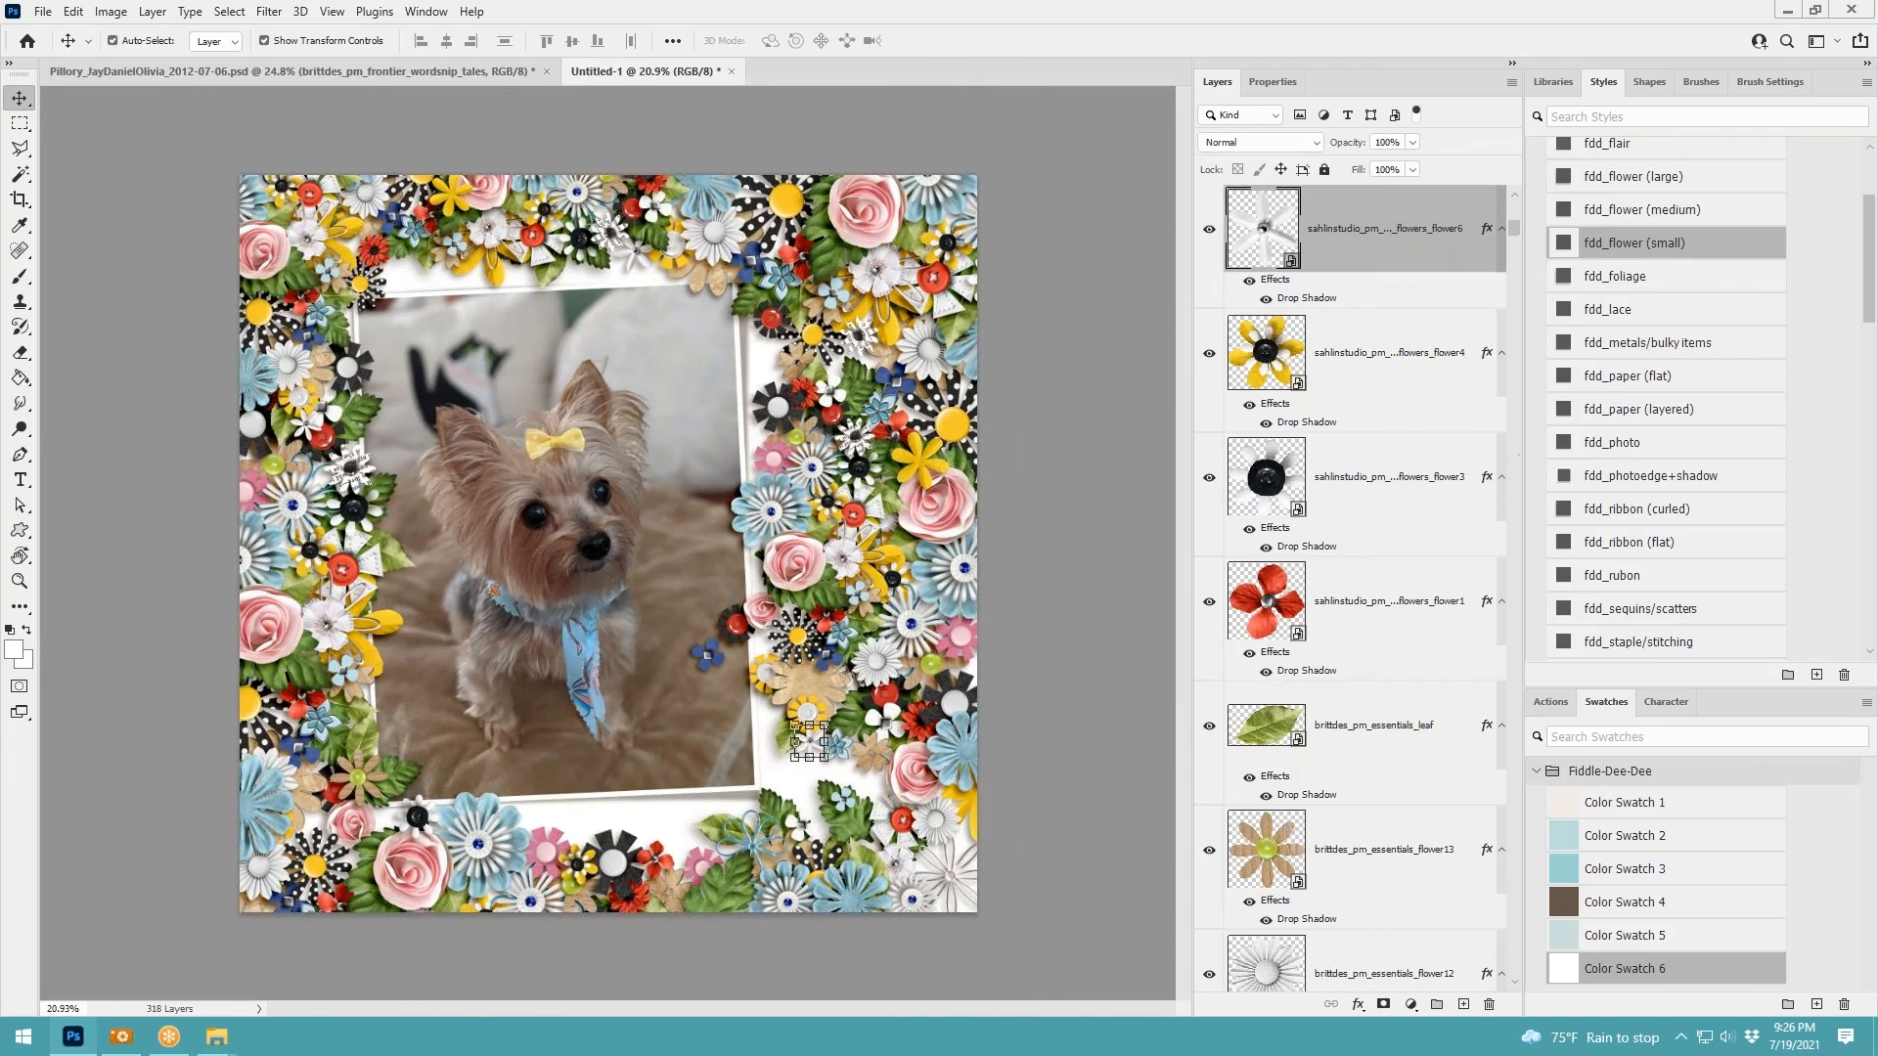
left_click(1029, 631)
scroll(755, 698, "up", 4)
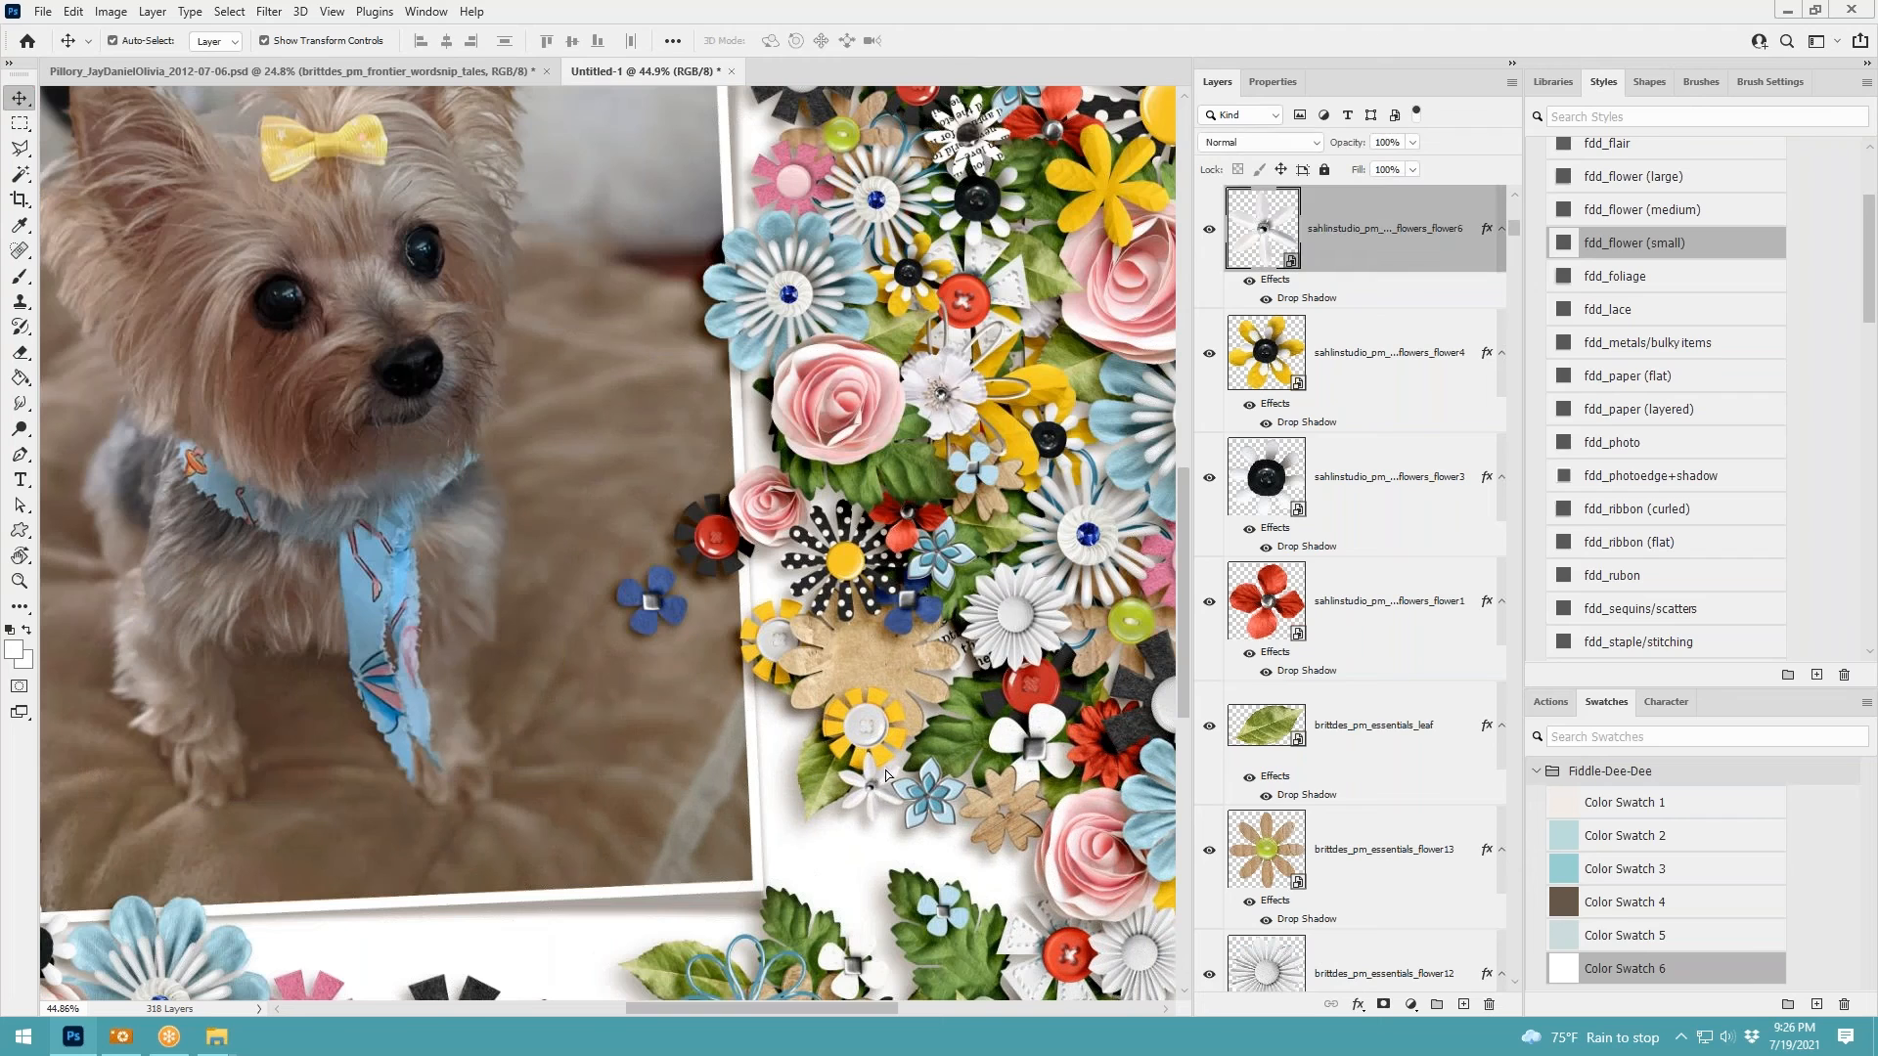
left_click_drag(887, 776, 870, 777)
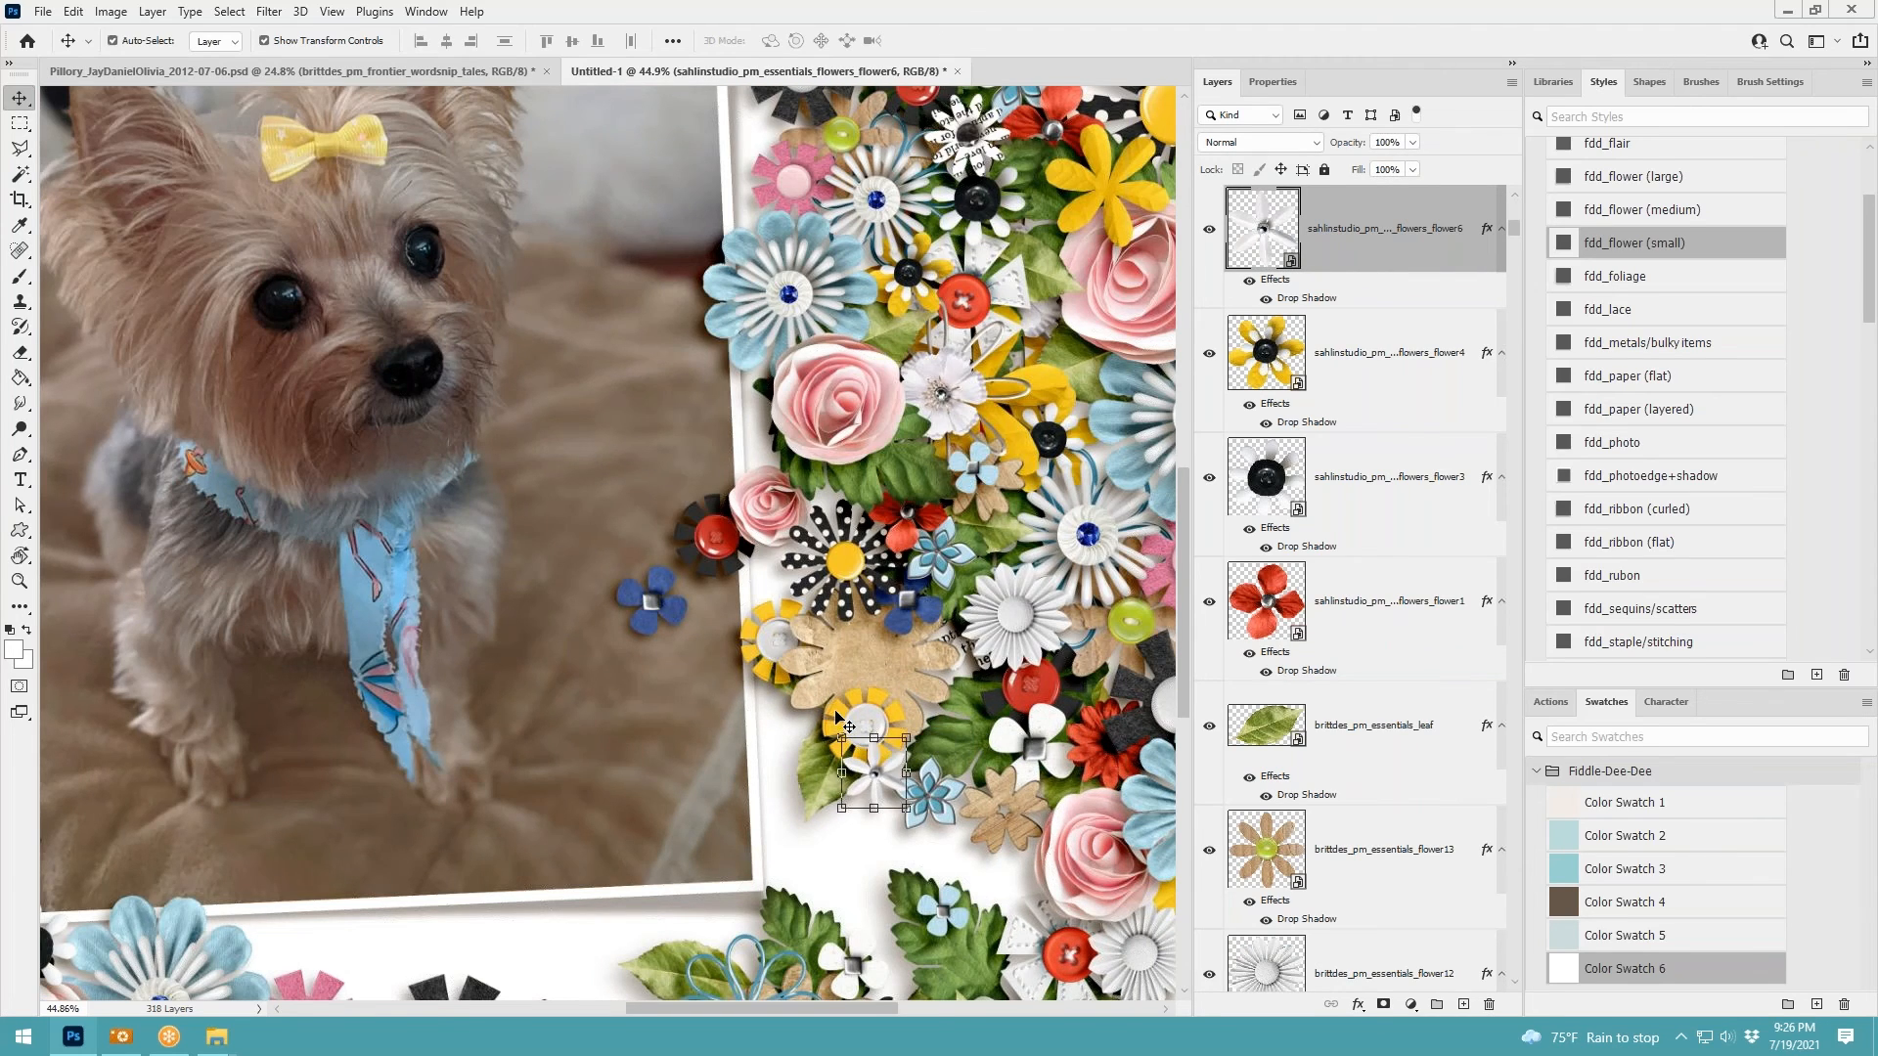
left_click(838, 719)
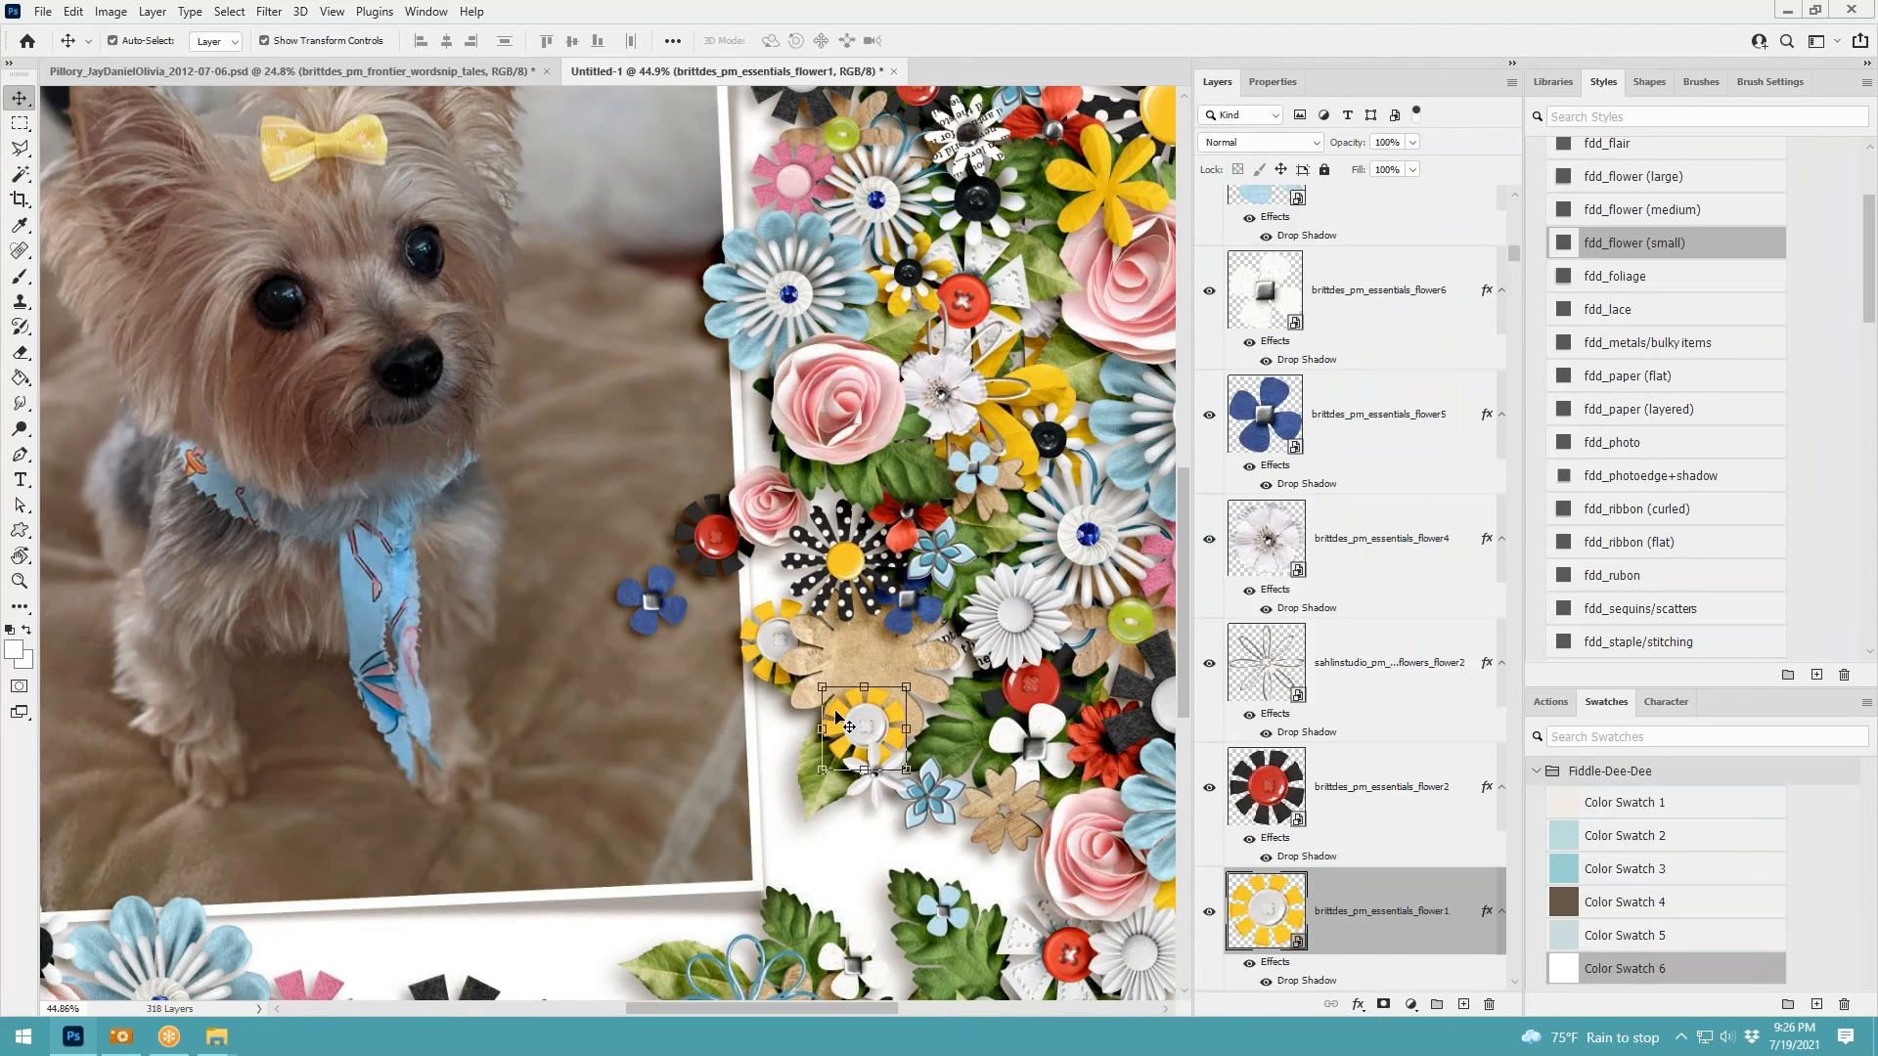
left_click(802, 813)
left_click(906, 758)
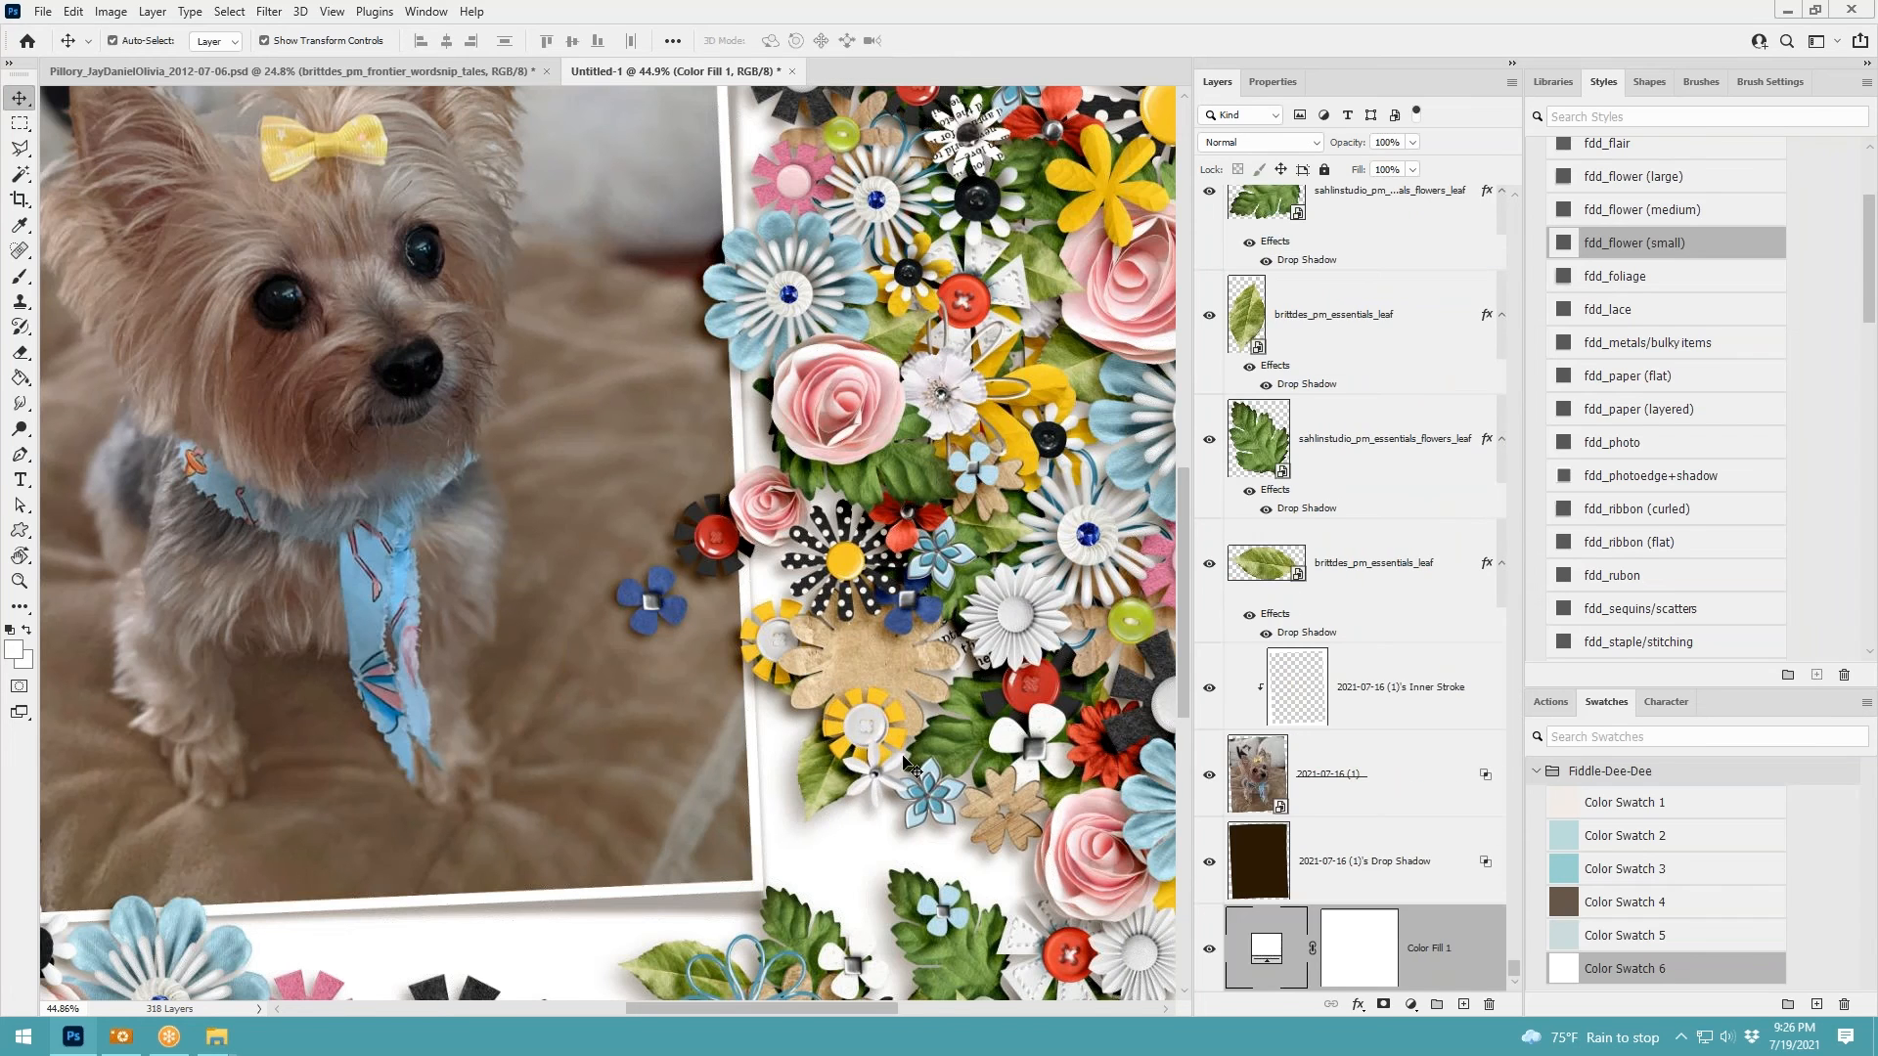
left_click(901, 755)
scroll(902, 749, "down", 1)
scroll(902, 753, "down", 9)
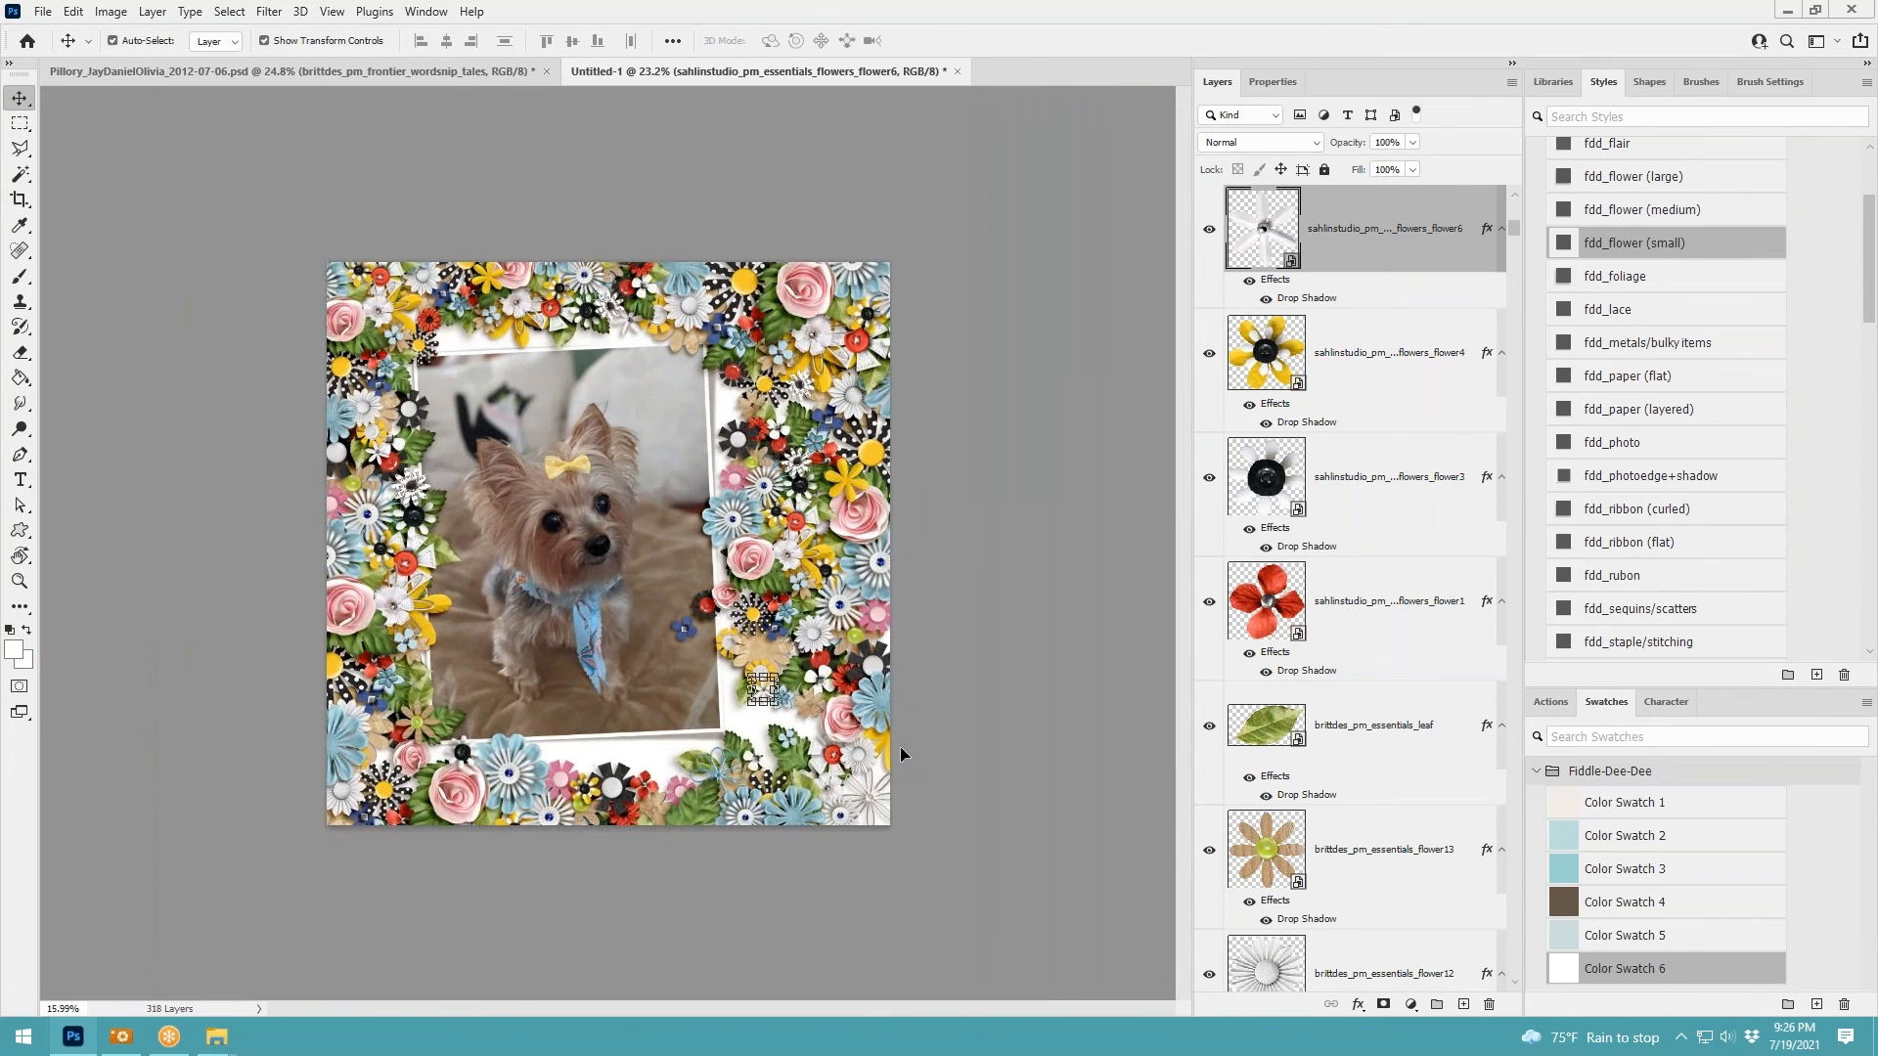
Enlarge and rotate the dog photo together with its inner stroke and drop shadow layers so it fills the flower border's opening
left_click(627, 492)
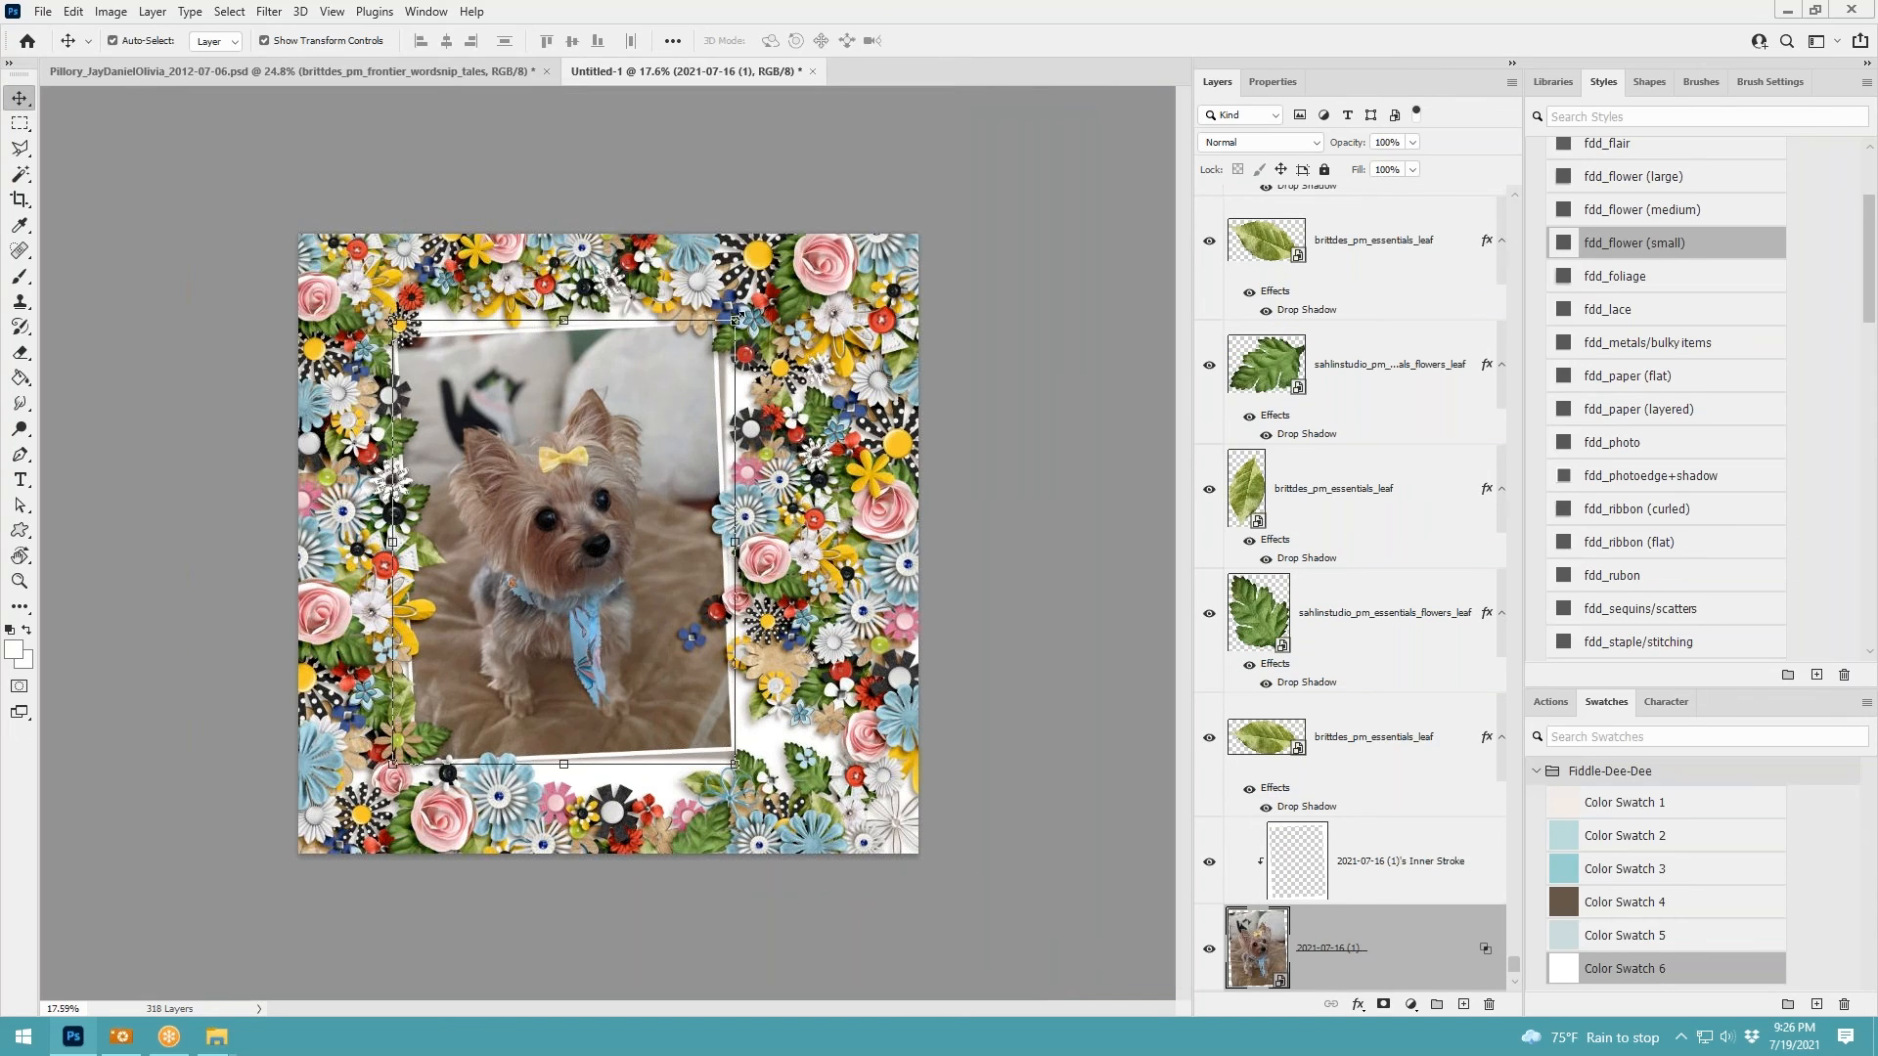
left_click(740, 317)
left_click(1408, 839)
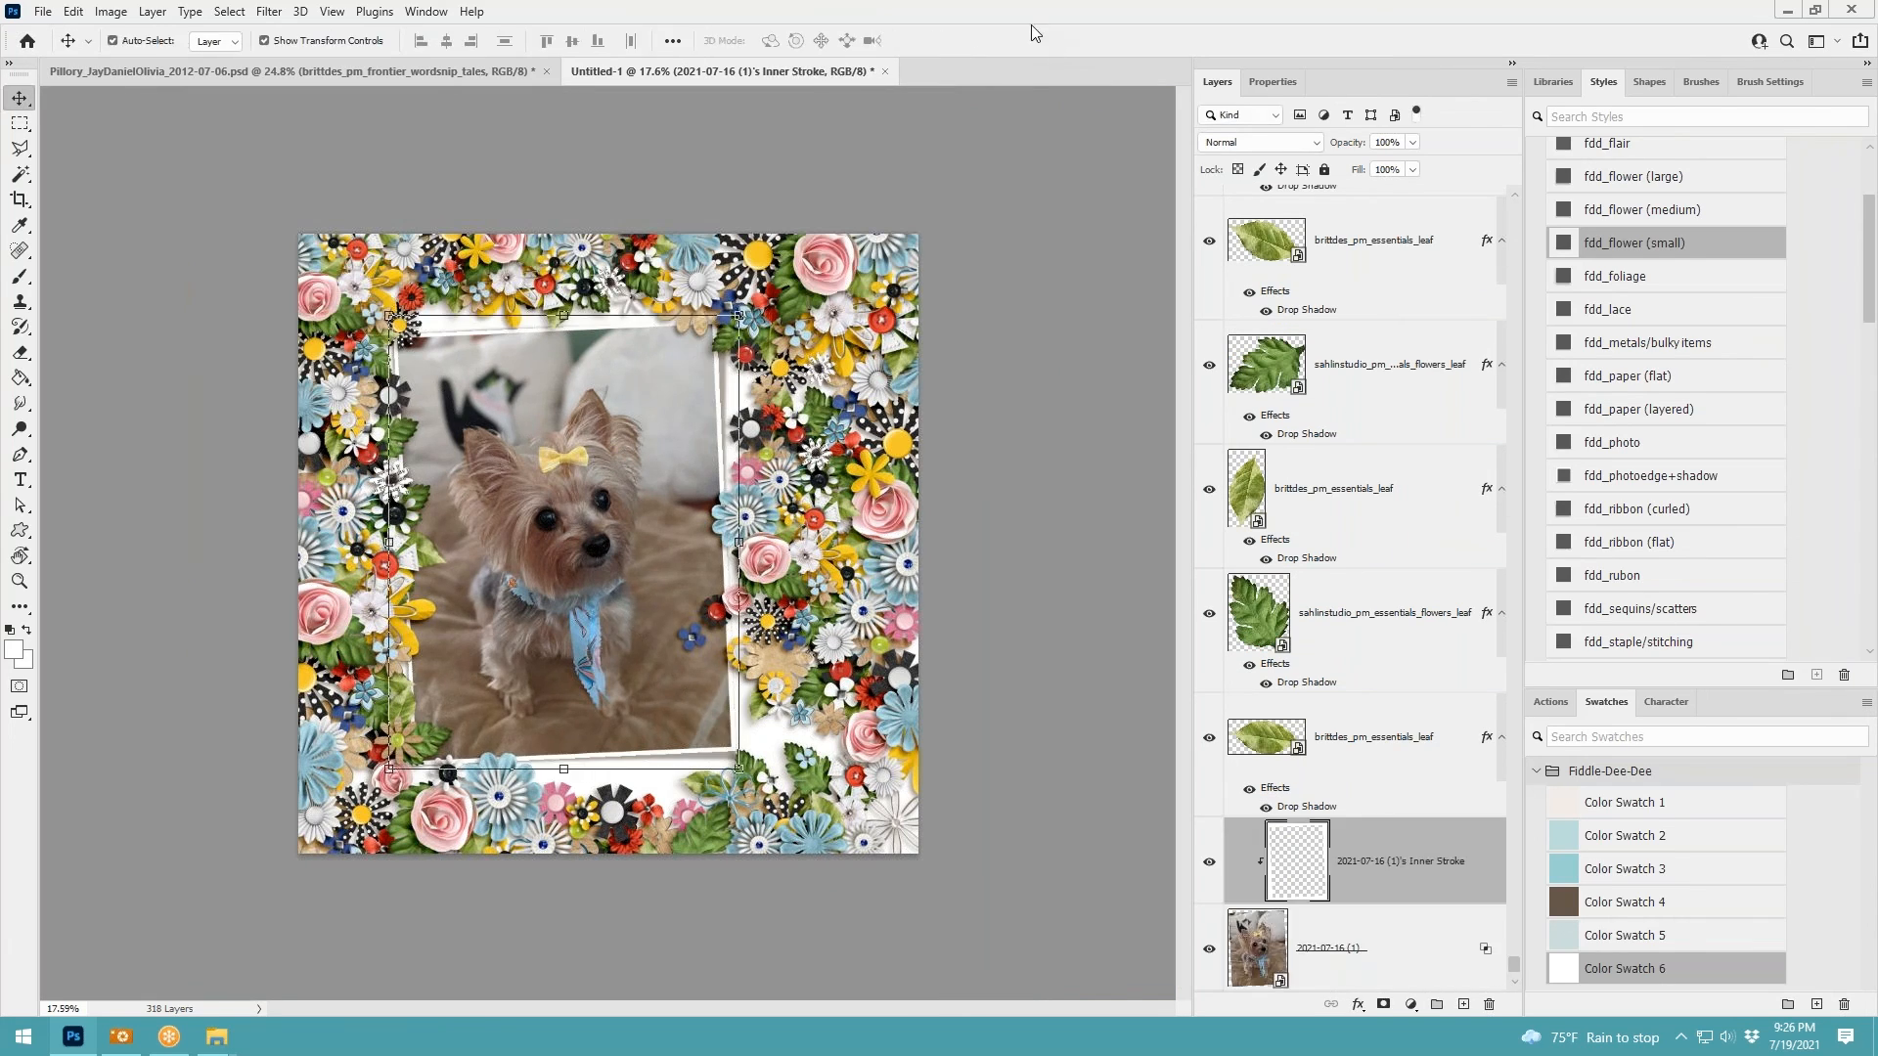
scroll(1423, 879, "down", 2)
left_click(1352, 871, "shift")
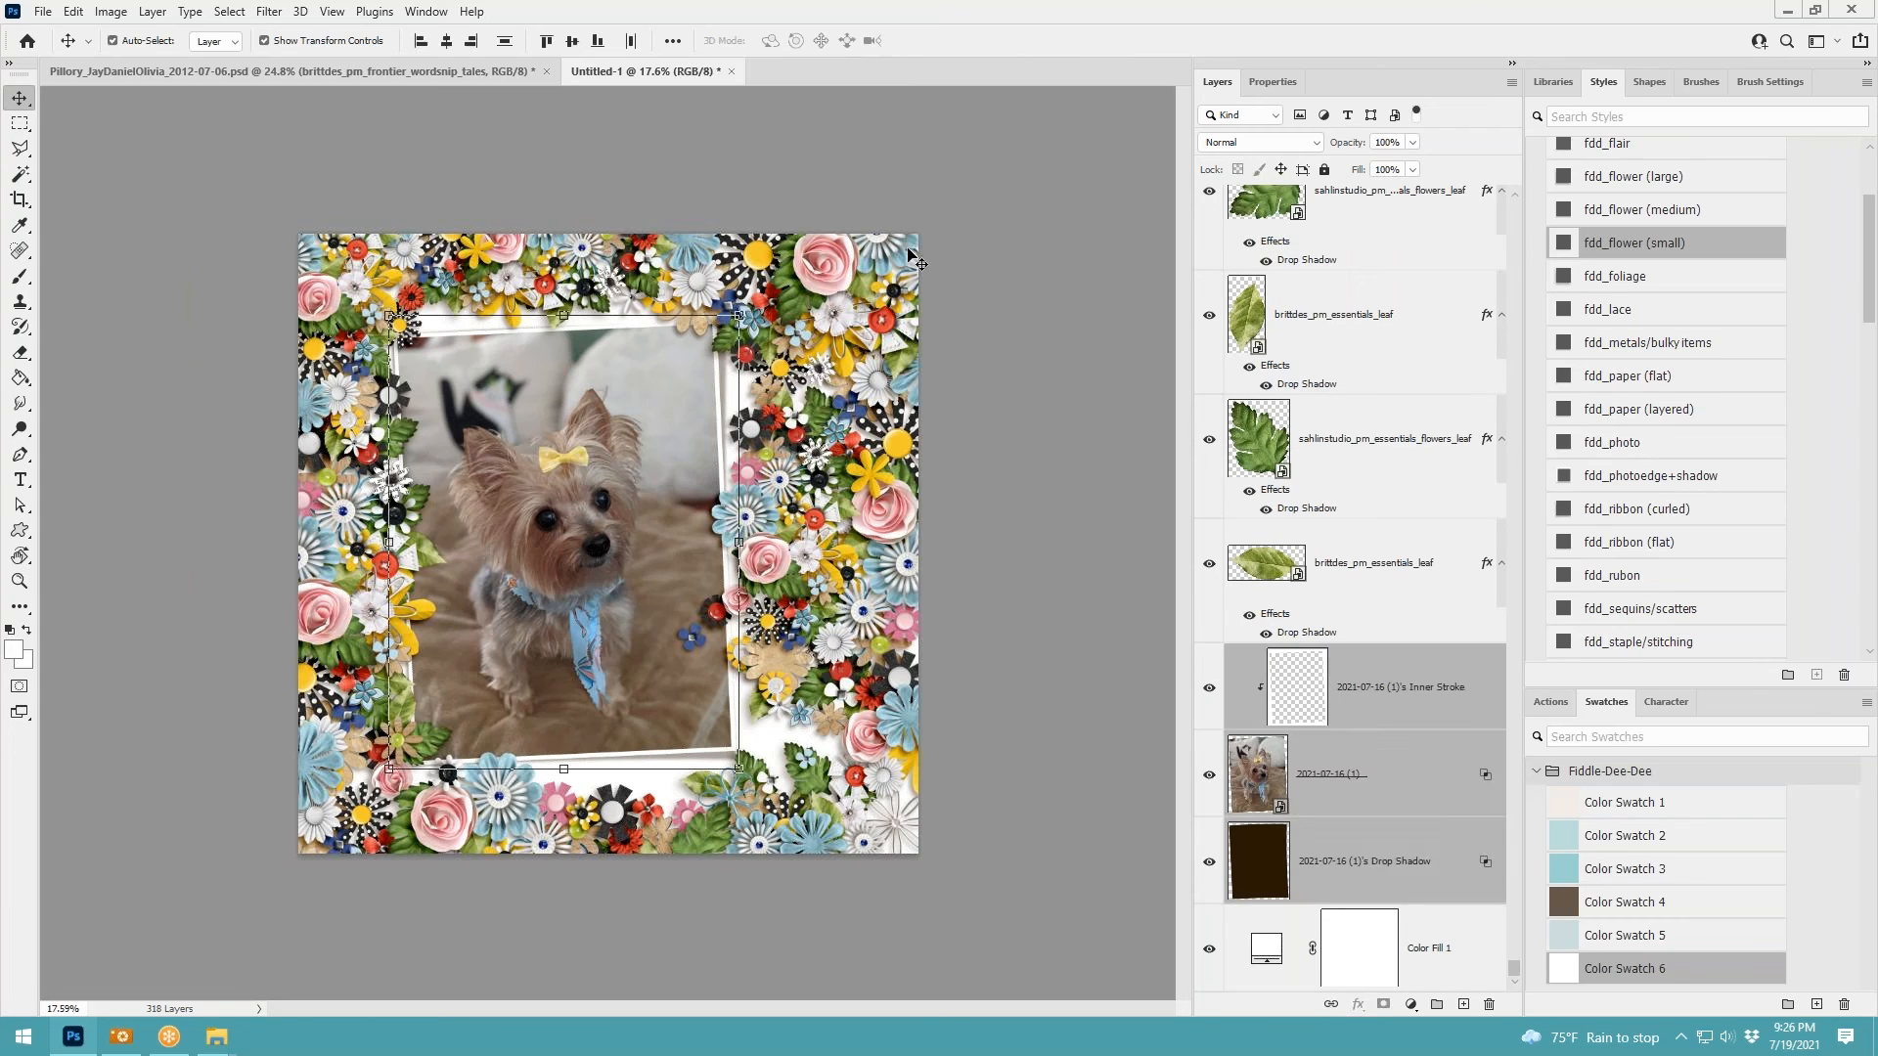
left_click_drag(742, 317, 841, 265)
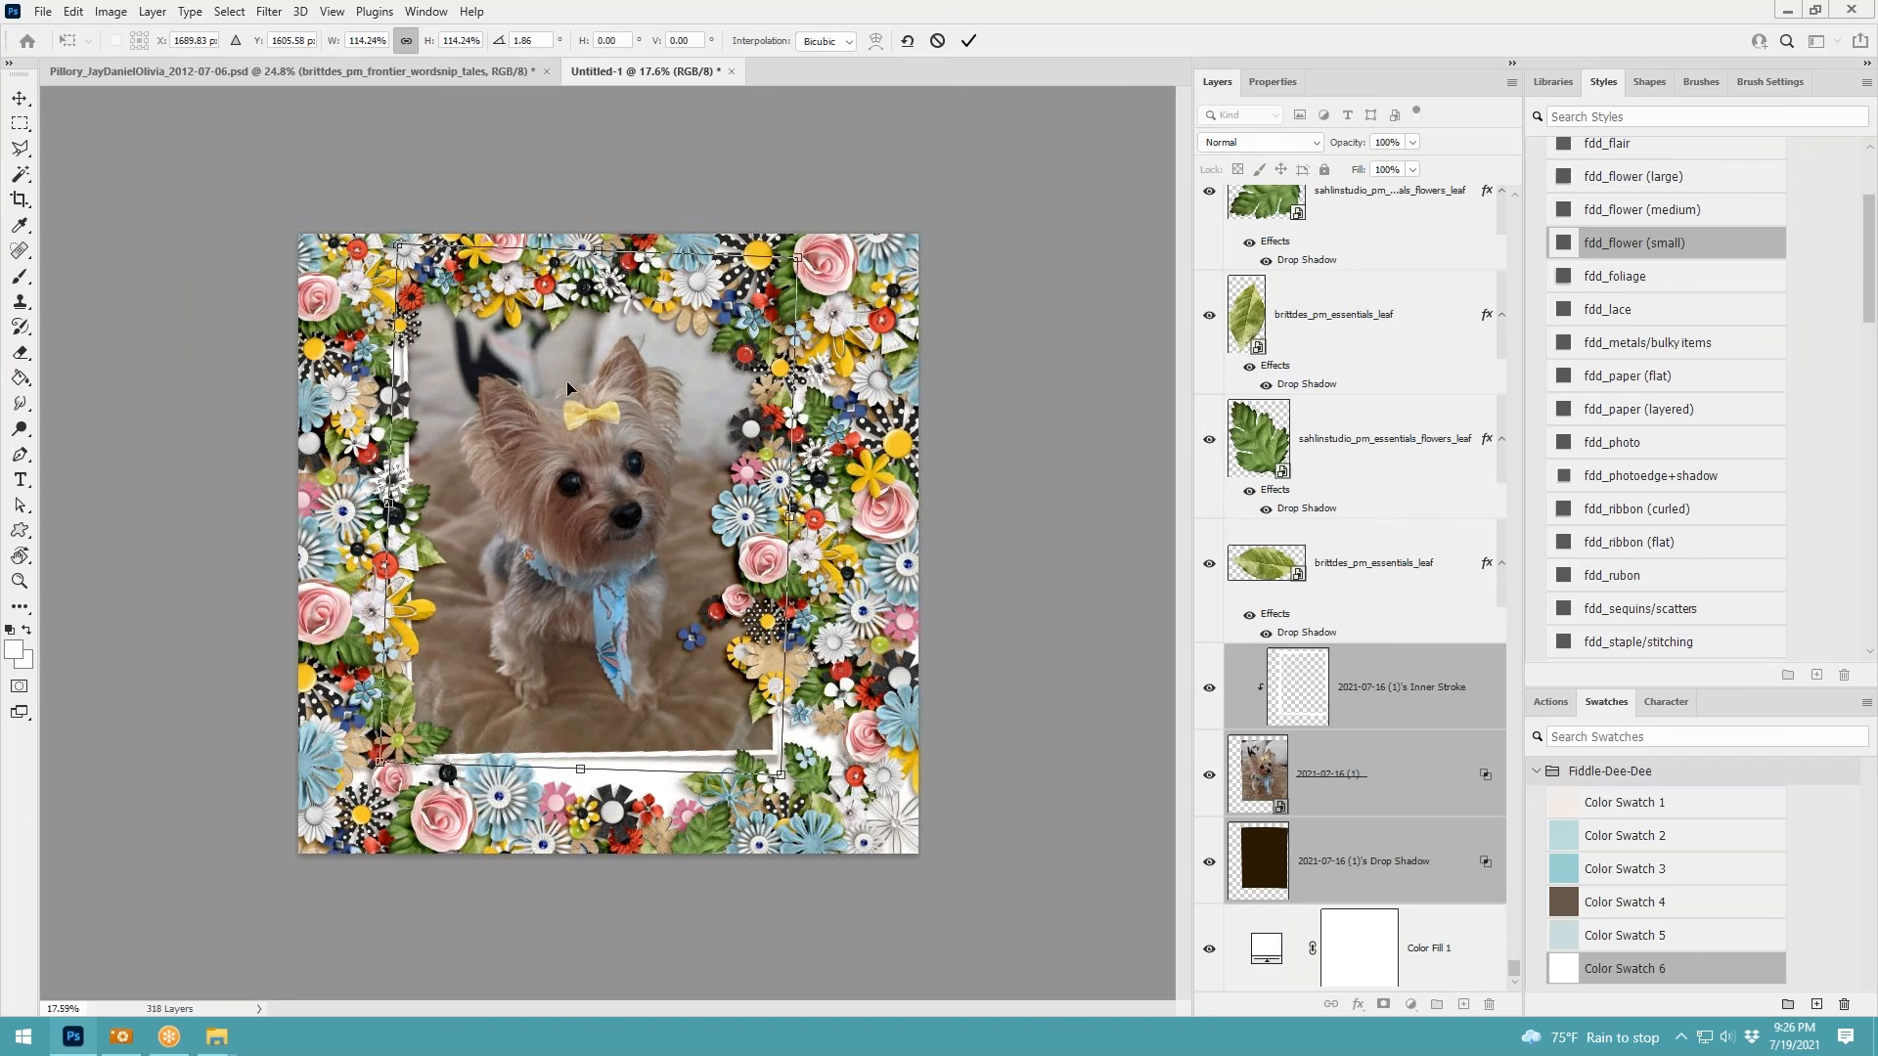
mouse_move(566, 381)
left_mouse_down()
mouse_move(544, 422)
mouse_move(565, 406)
left_mouse_up()
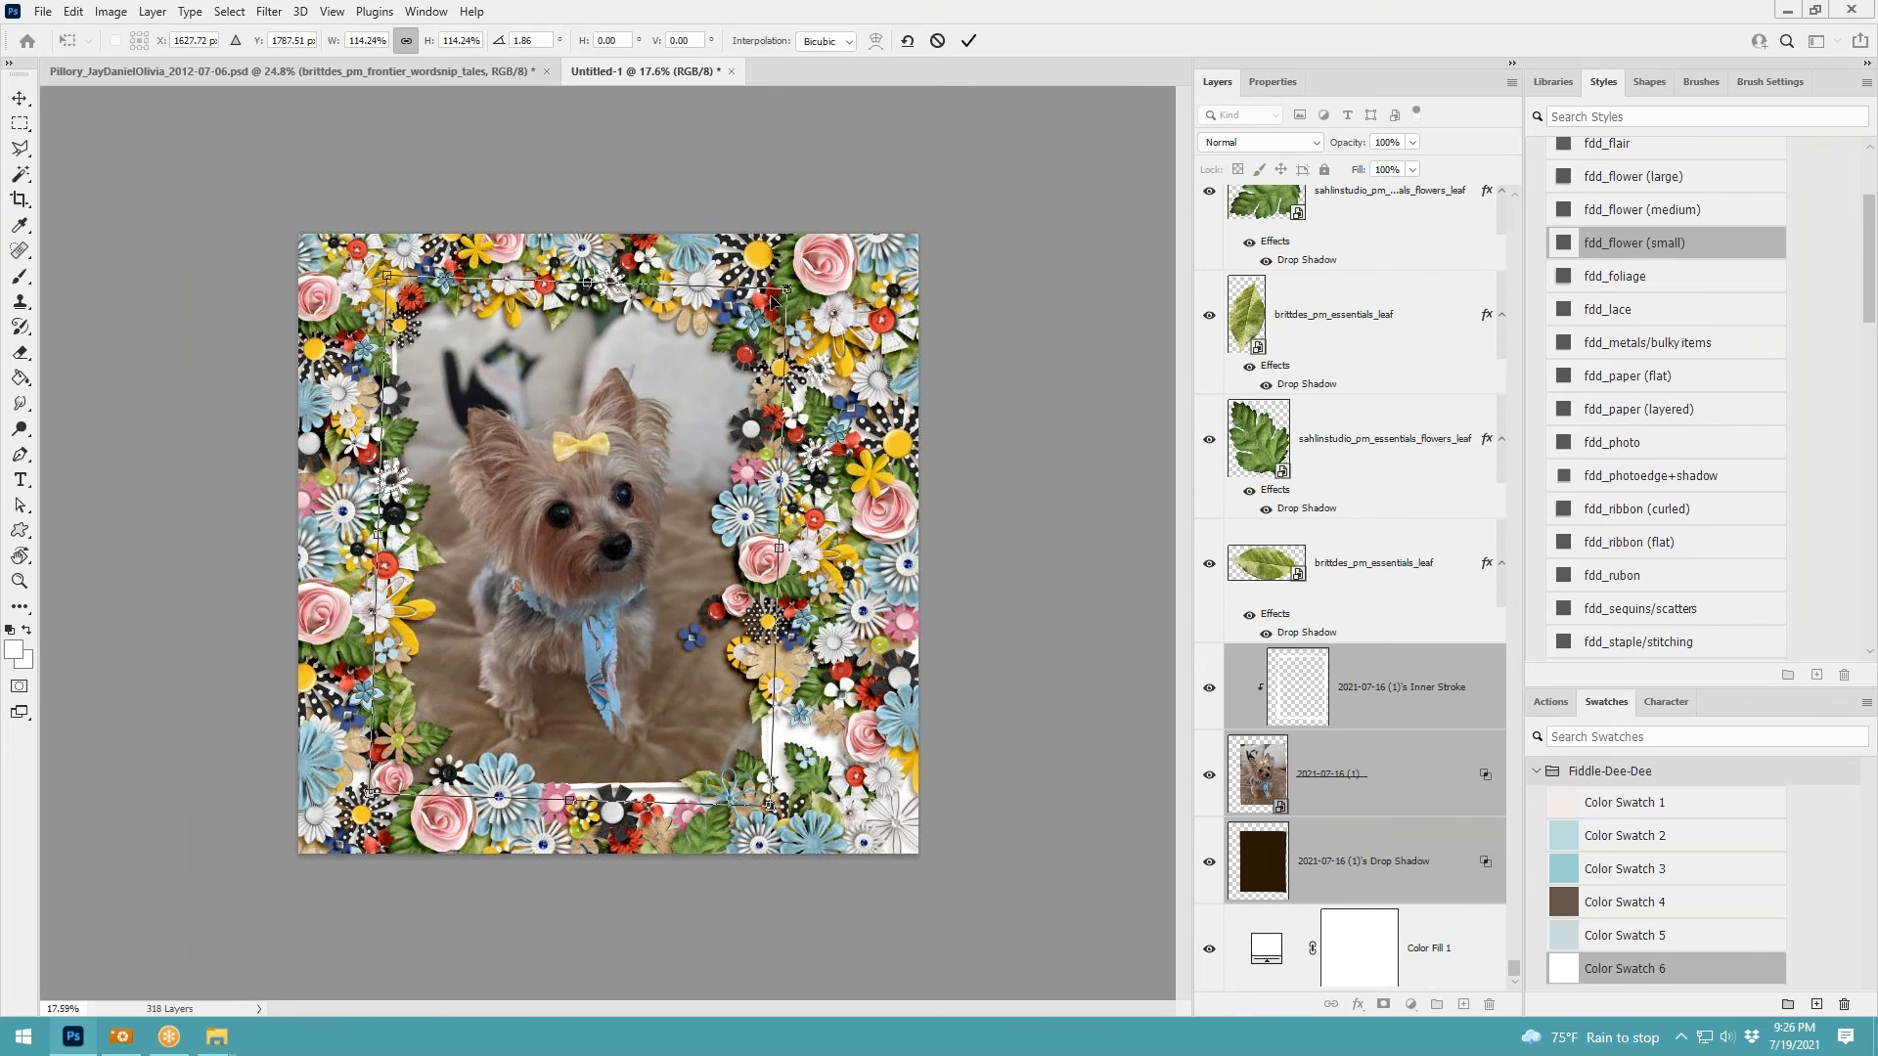
left_click_drag(804, 281, 799, 266)
left_click(969, 40)
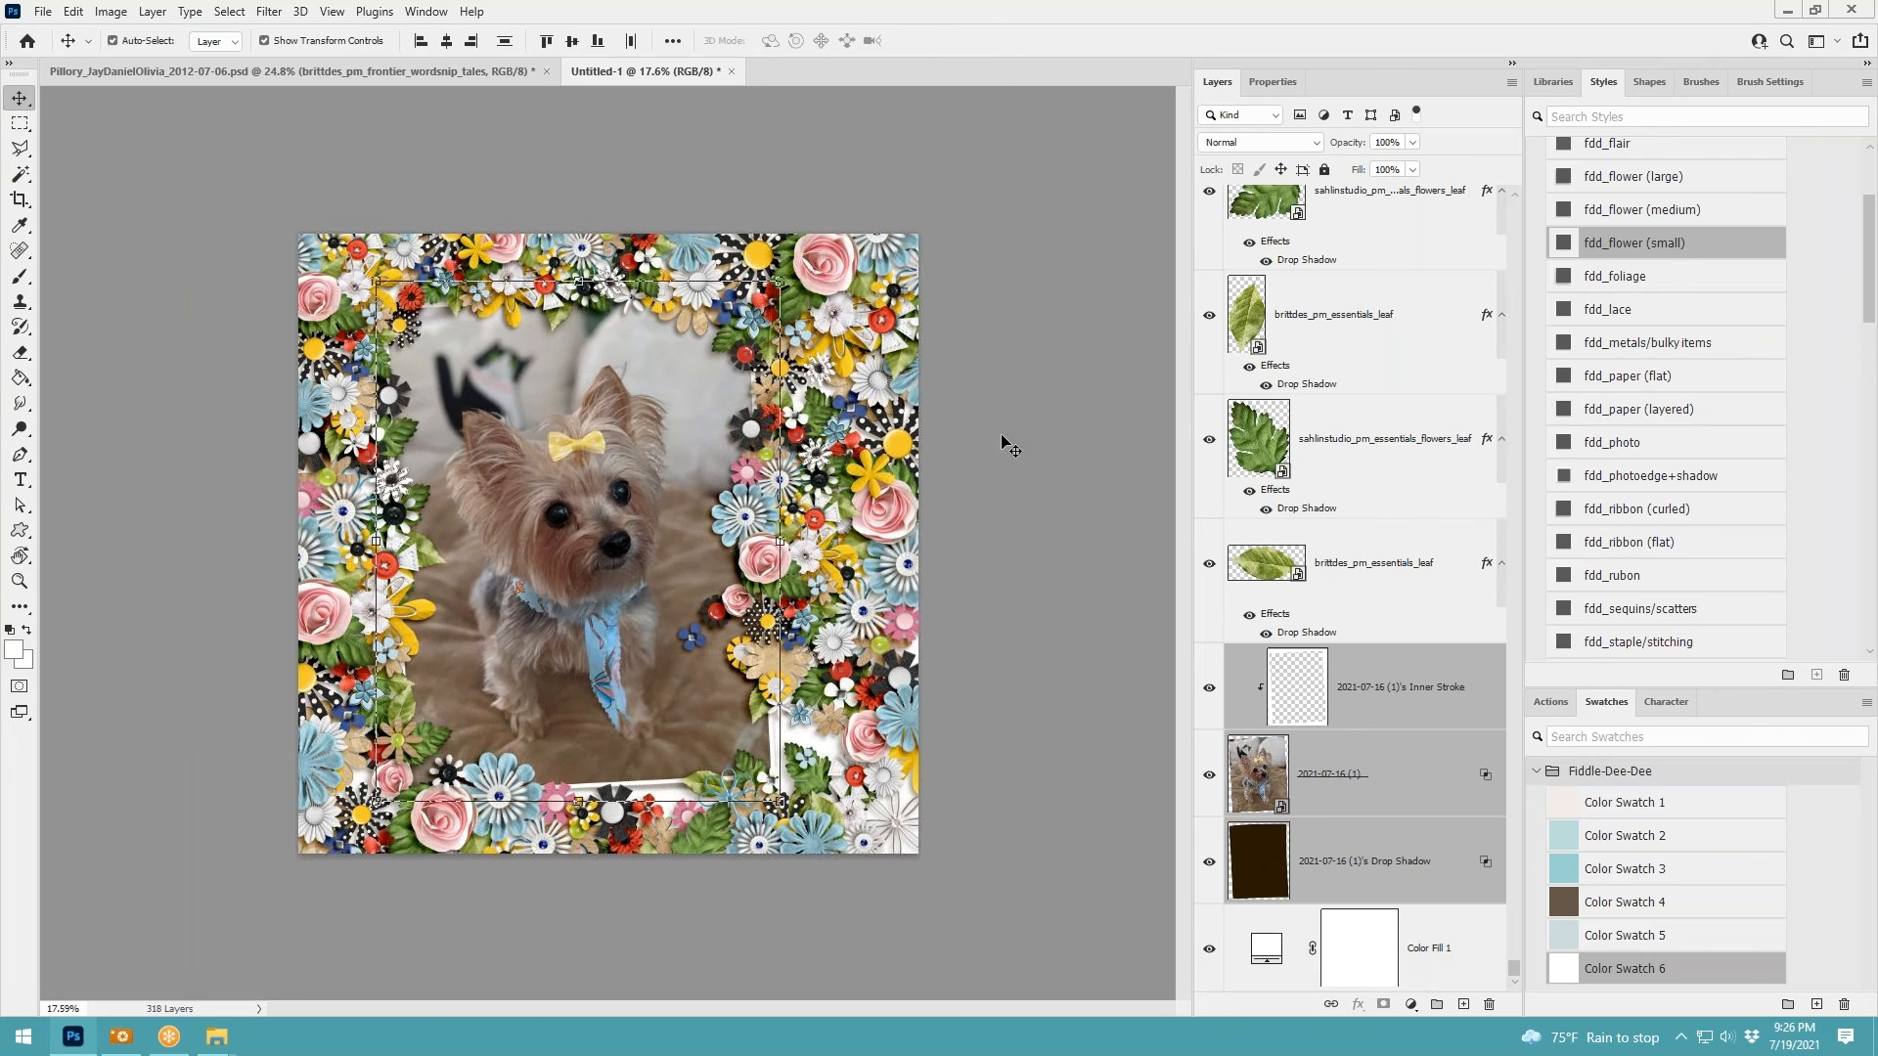
Nudge the small tan flower within the white gap in the border's lower-right area, then deselect it
left_click(839, 735)
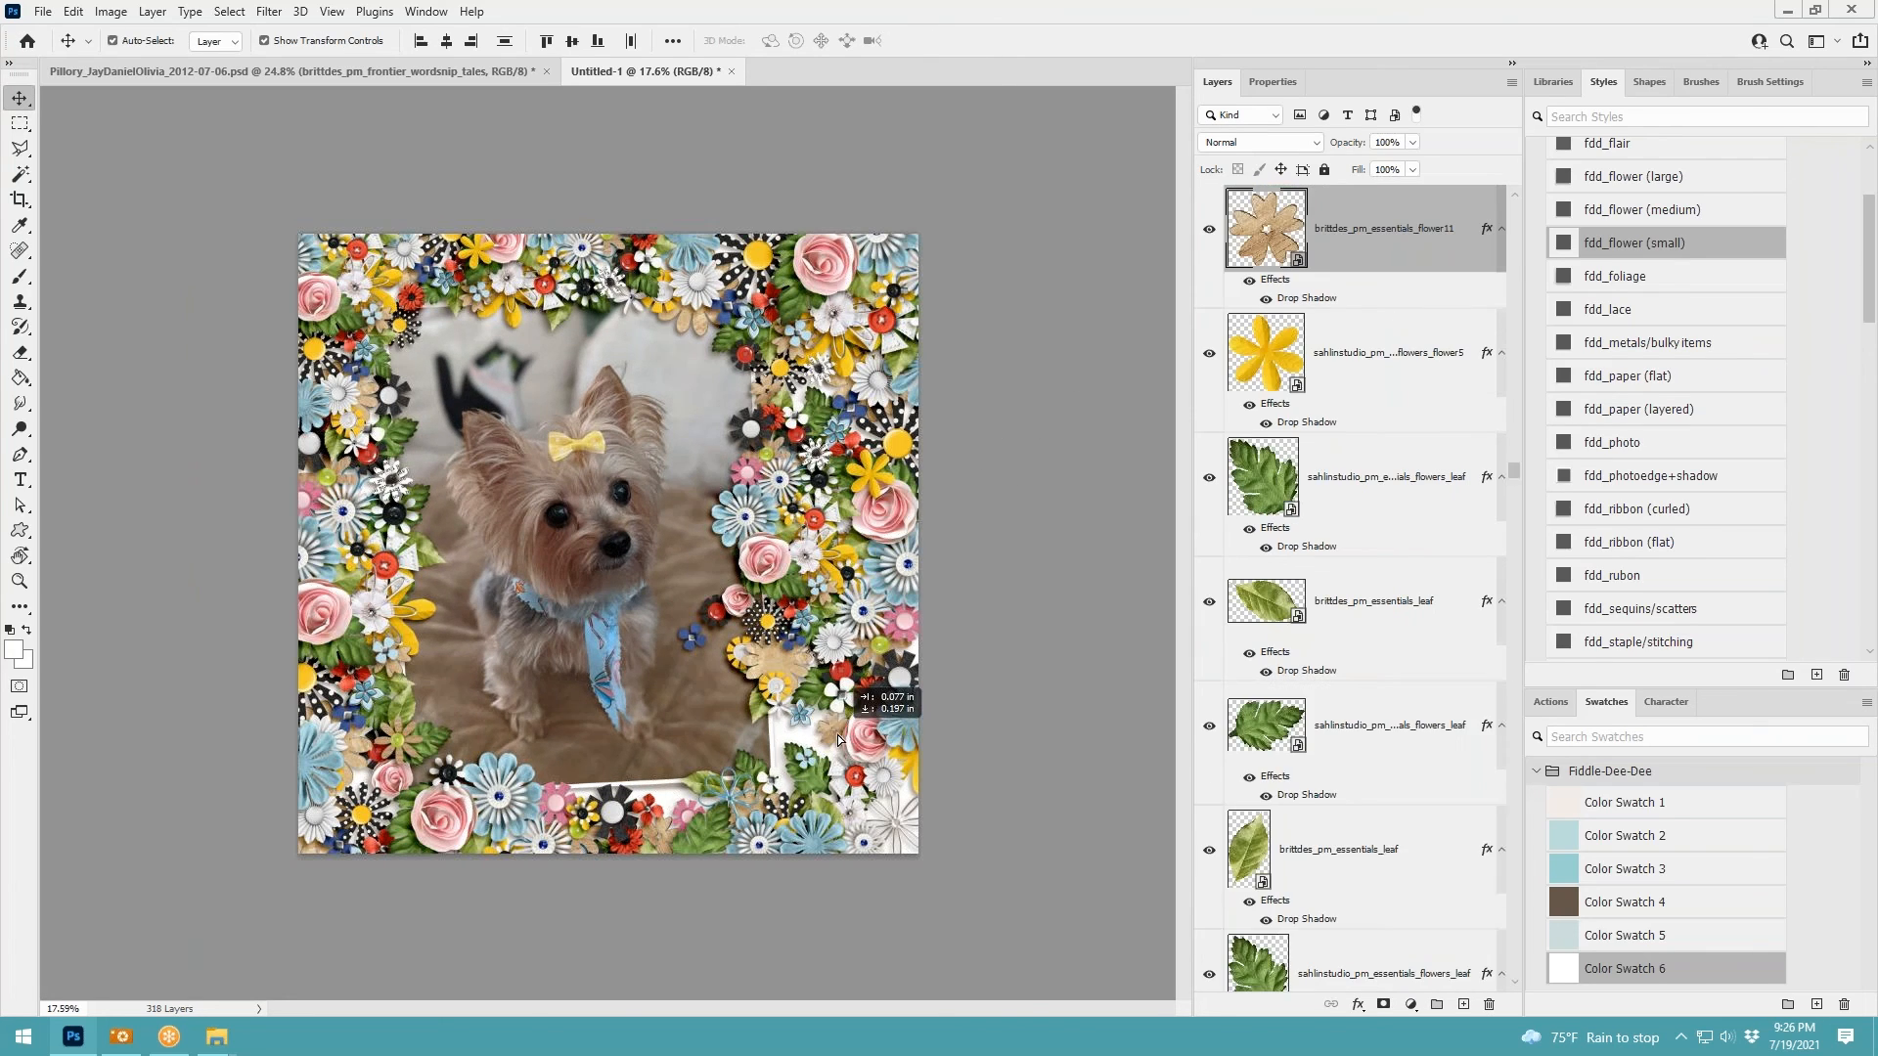
left_click(1024, 608)
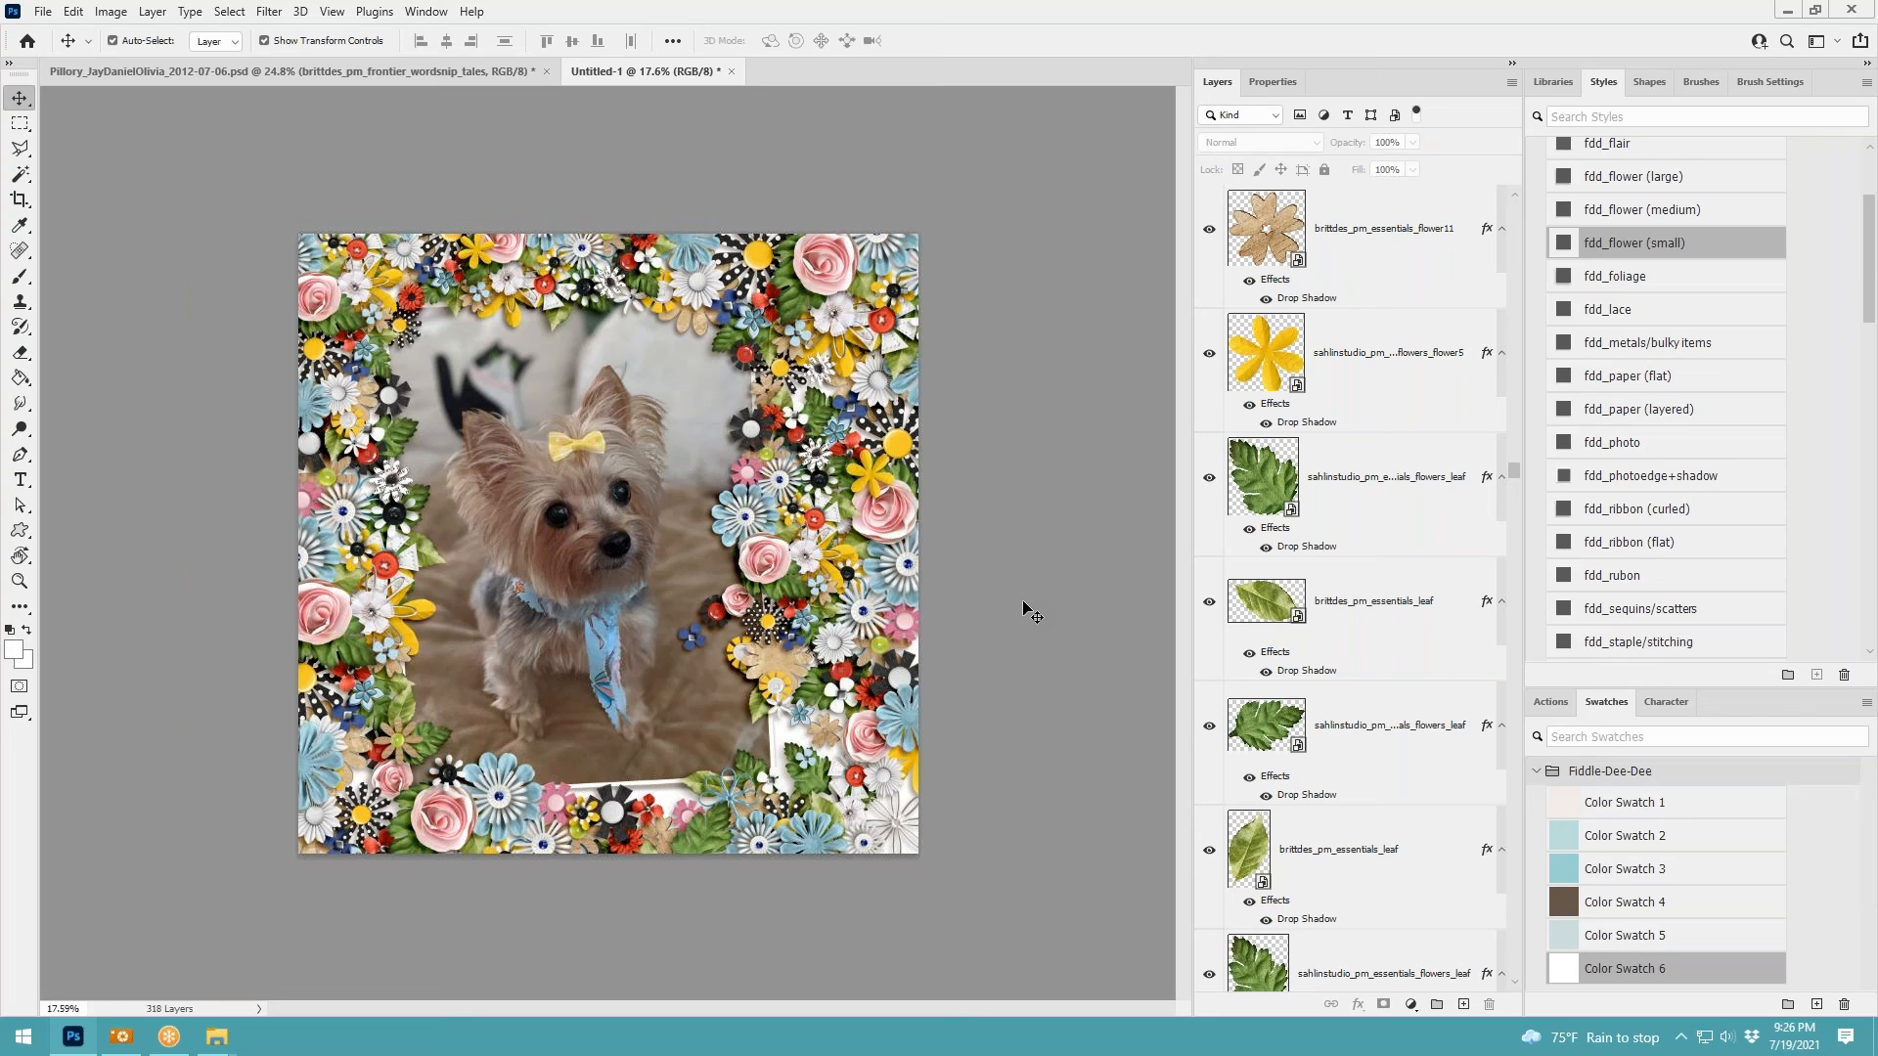
key("ctrl+plus")
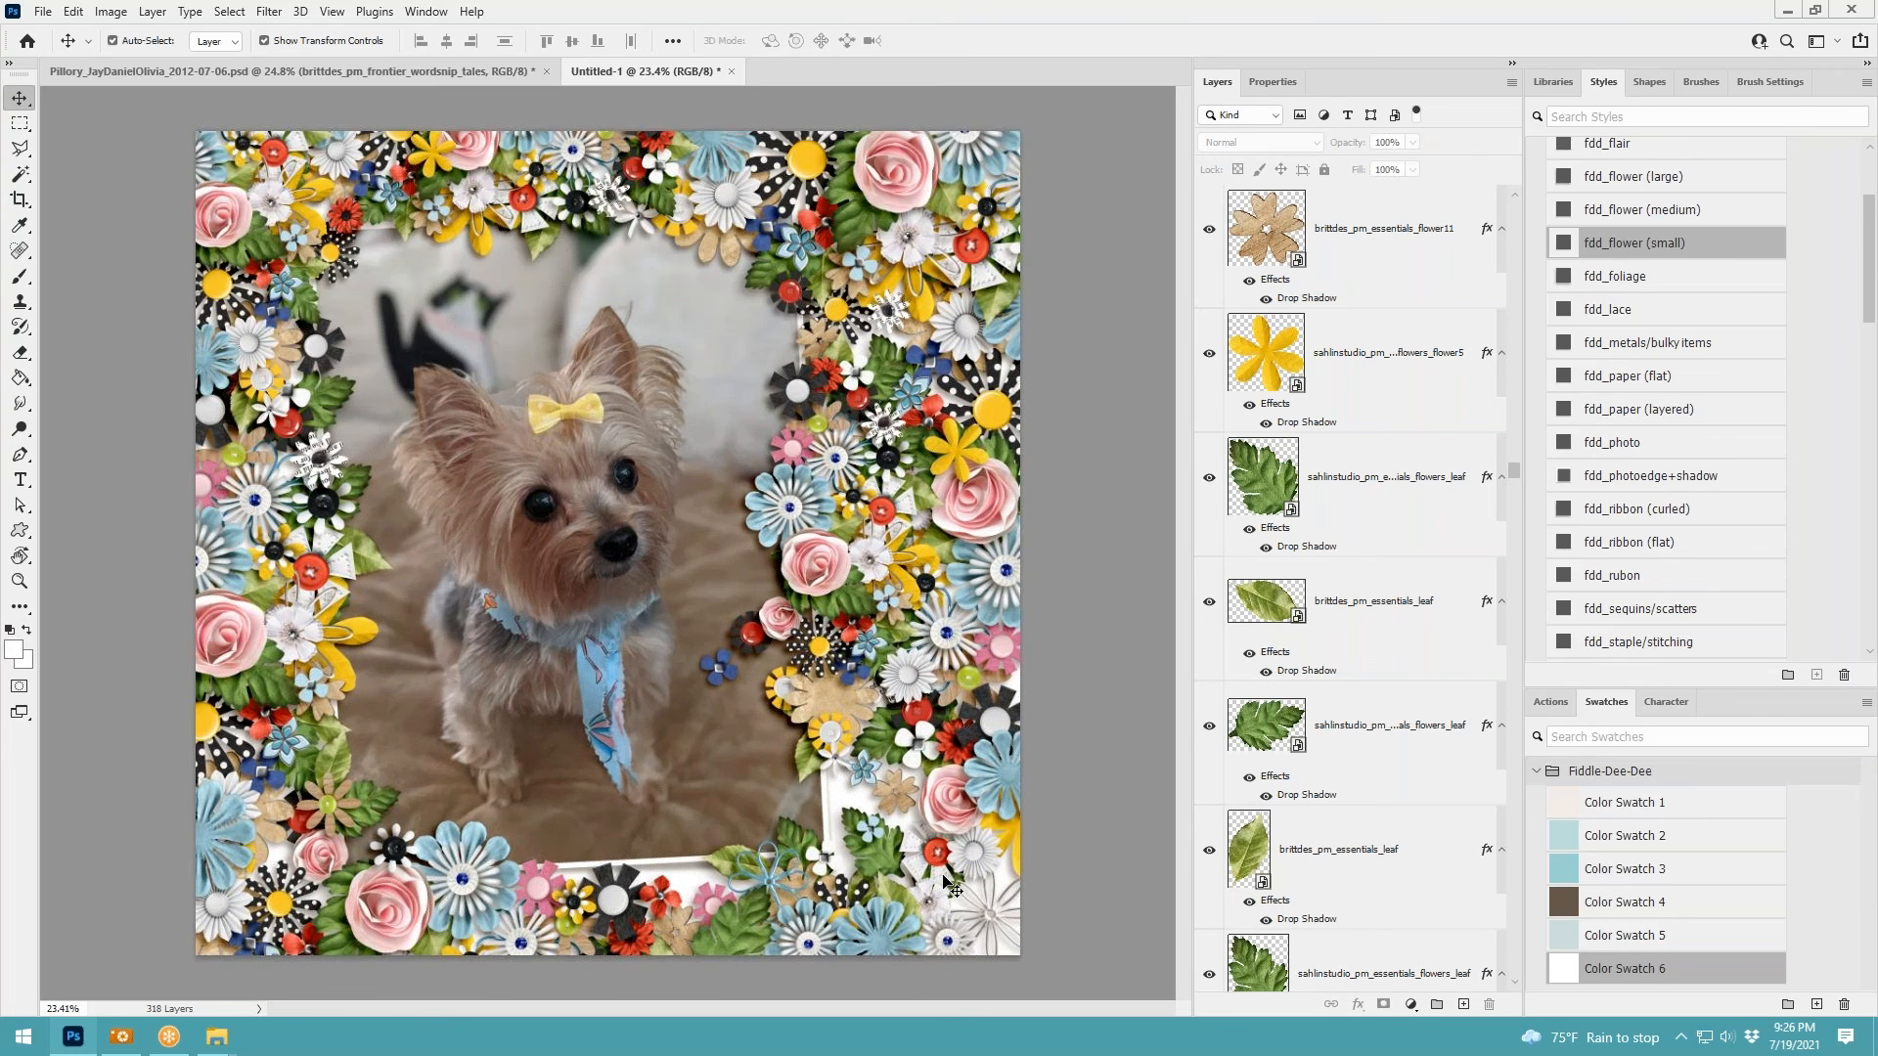
scroll(842, 773, "down", 1)
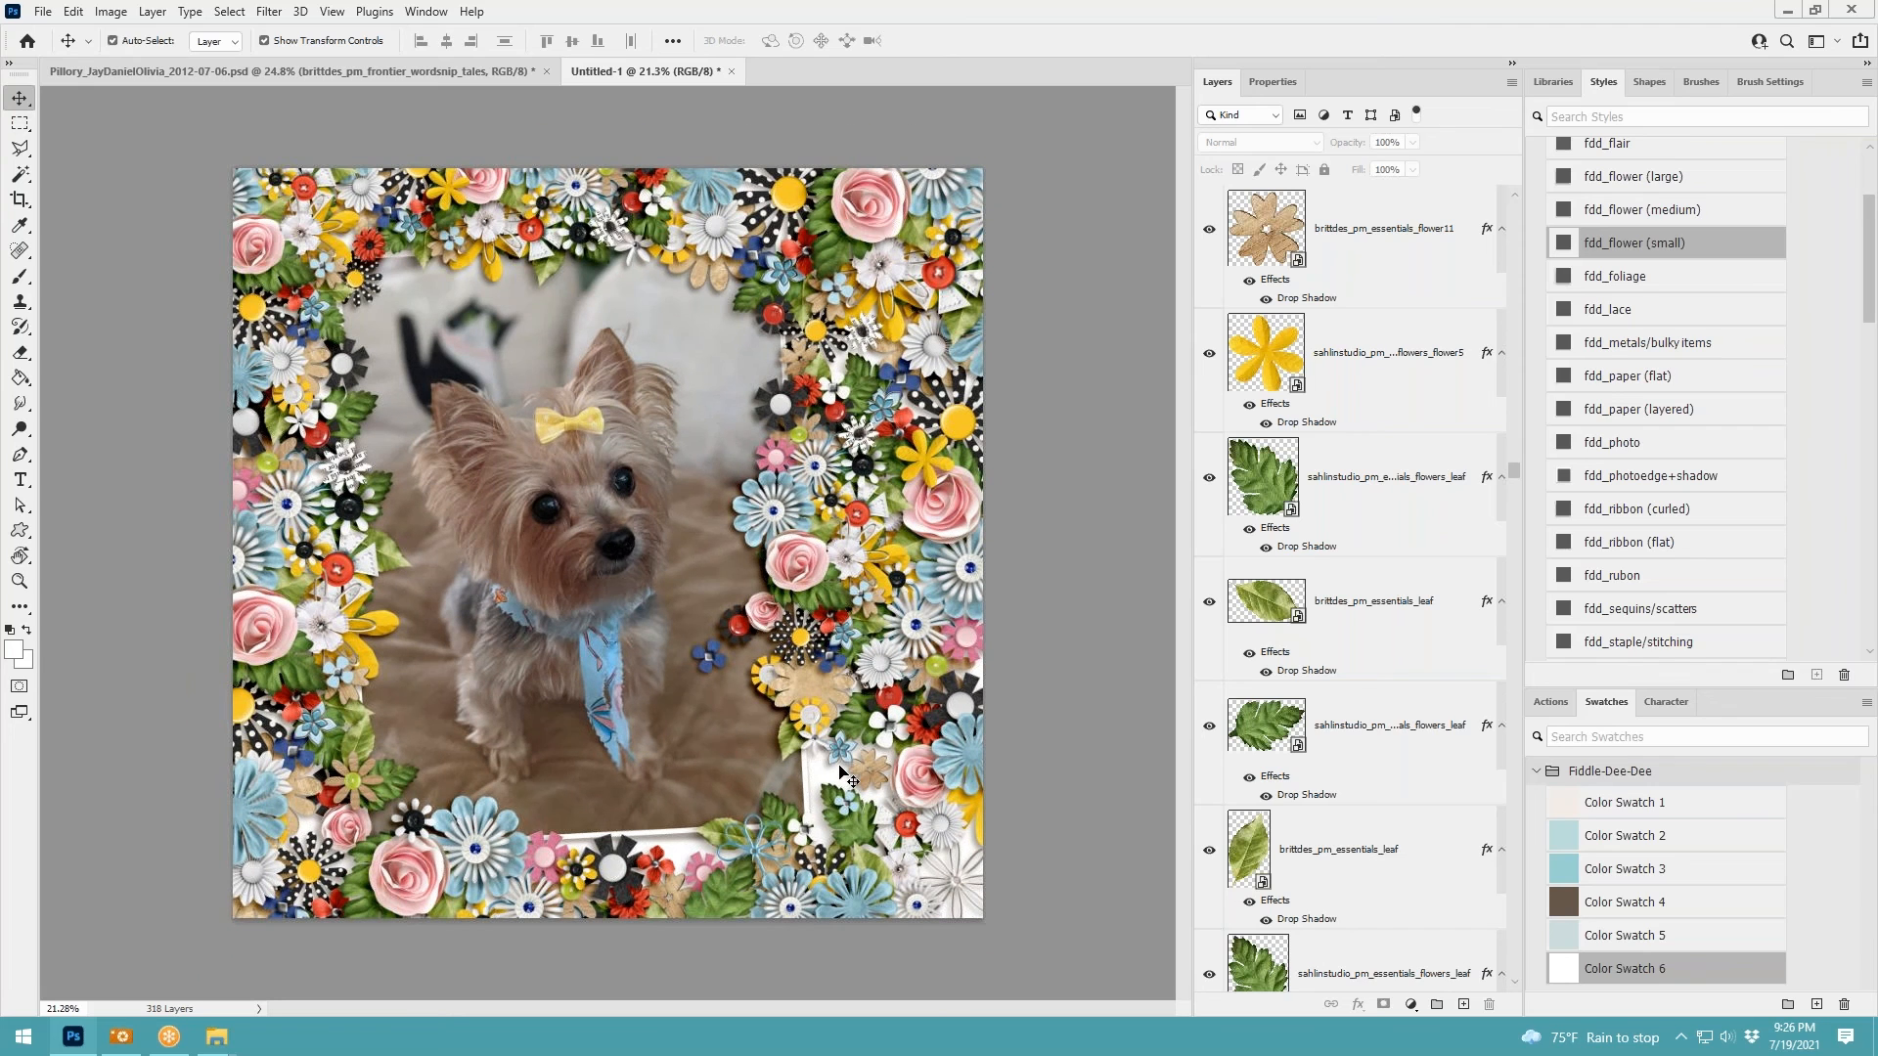
Move the yellow flower at the photo's lower-right edge into the upper-right border and shift the nearby red-and-black flower down beside the large tan flower
left_click(765, 672)
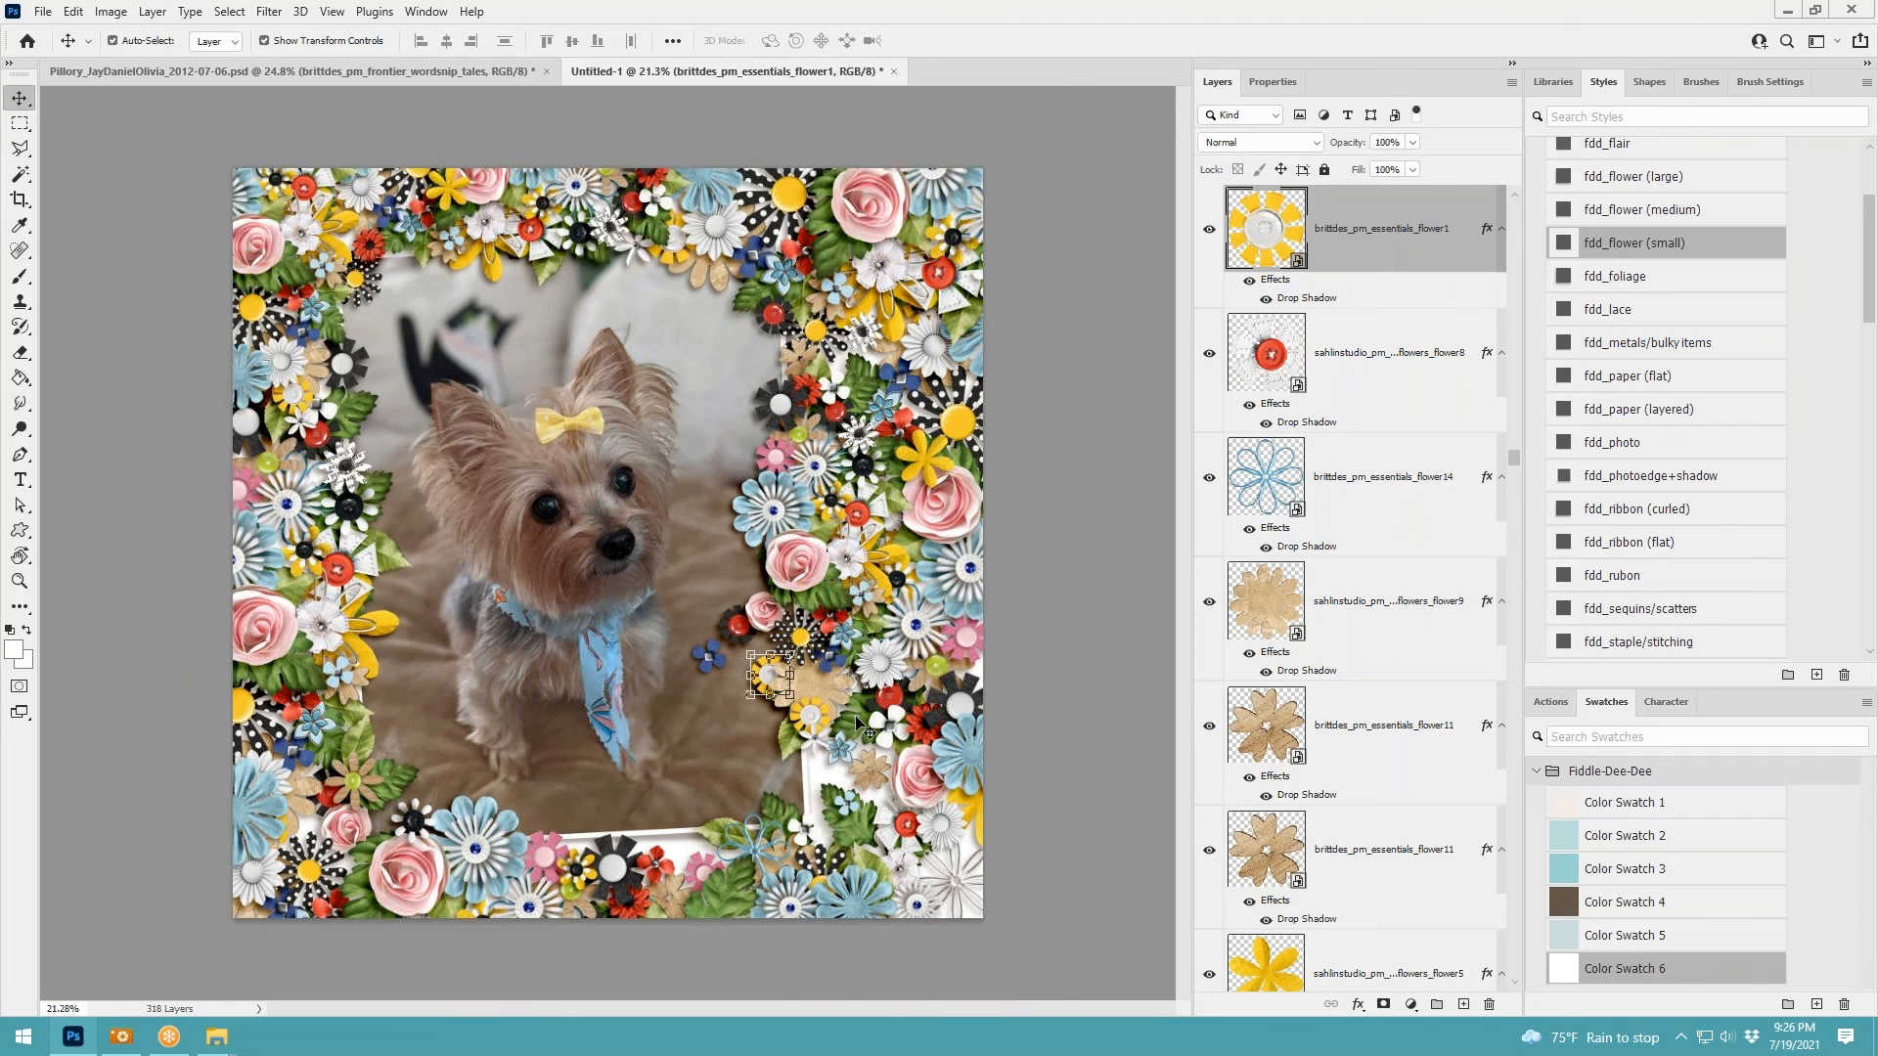
scroll(854, 720, "up", 3)
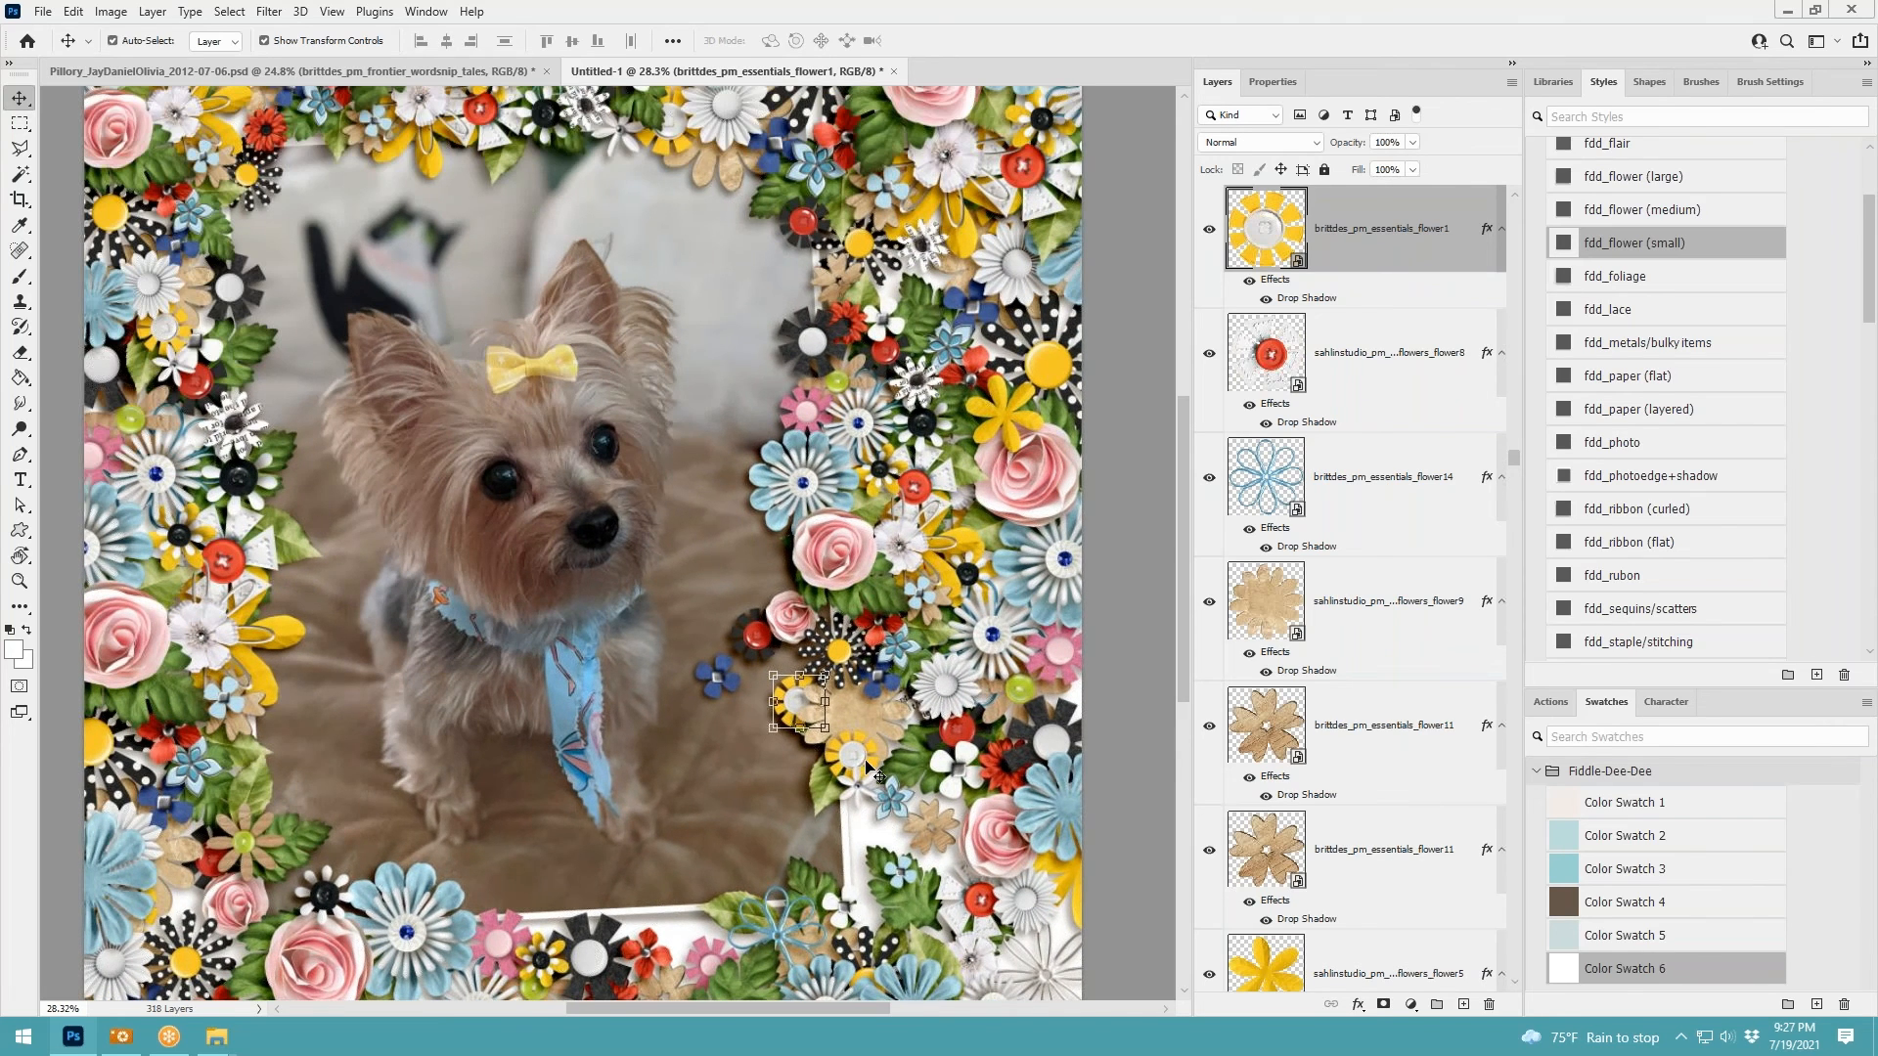
left_click_drag(778, 696, 905, 284)
scroll(1103, 489, "down", 5)
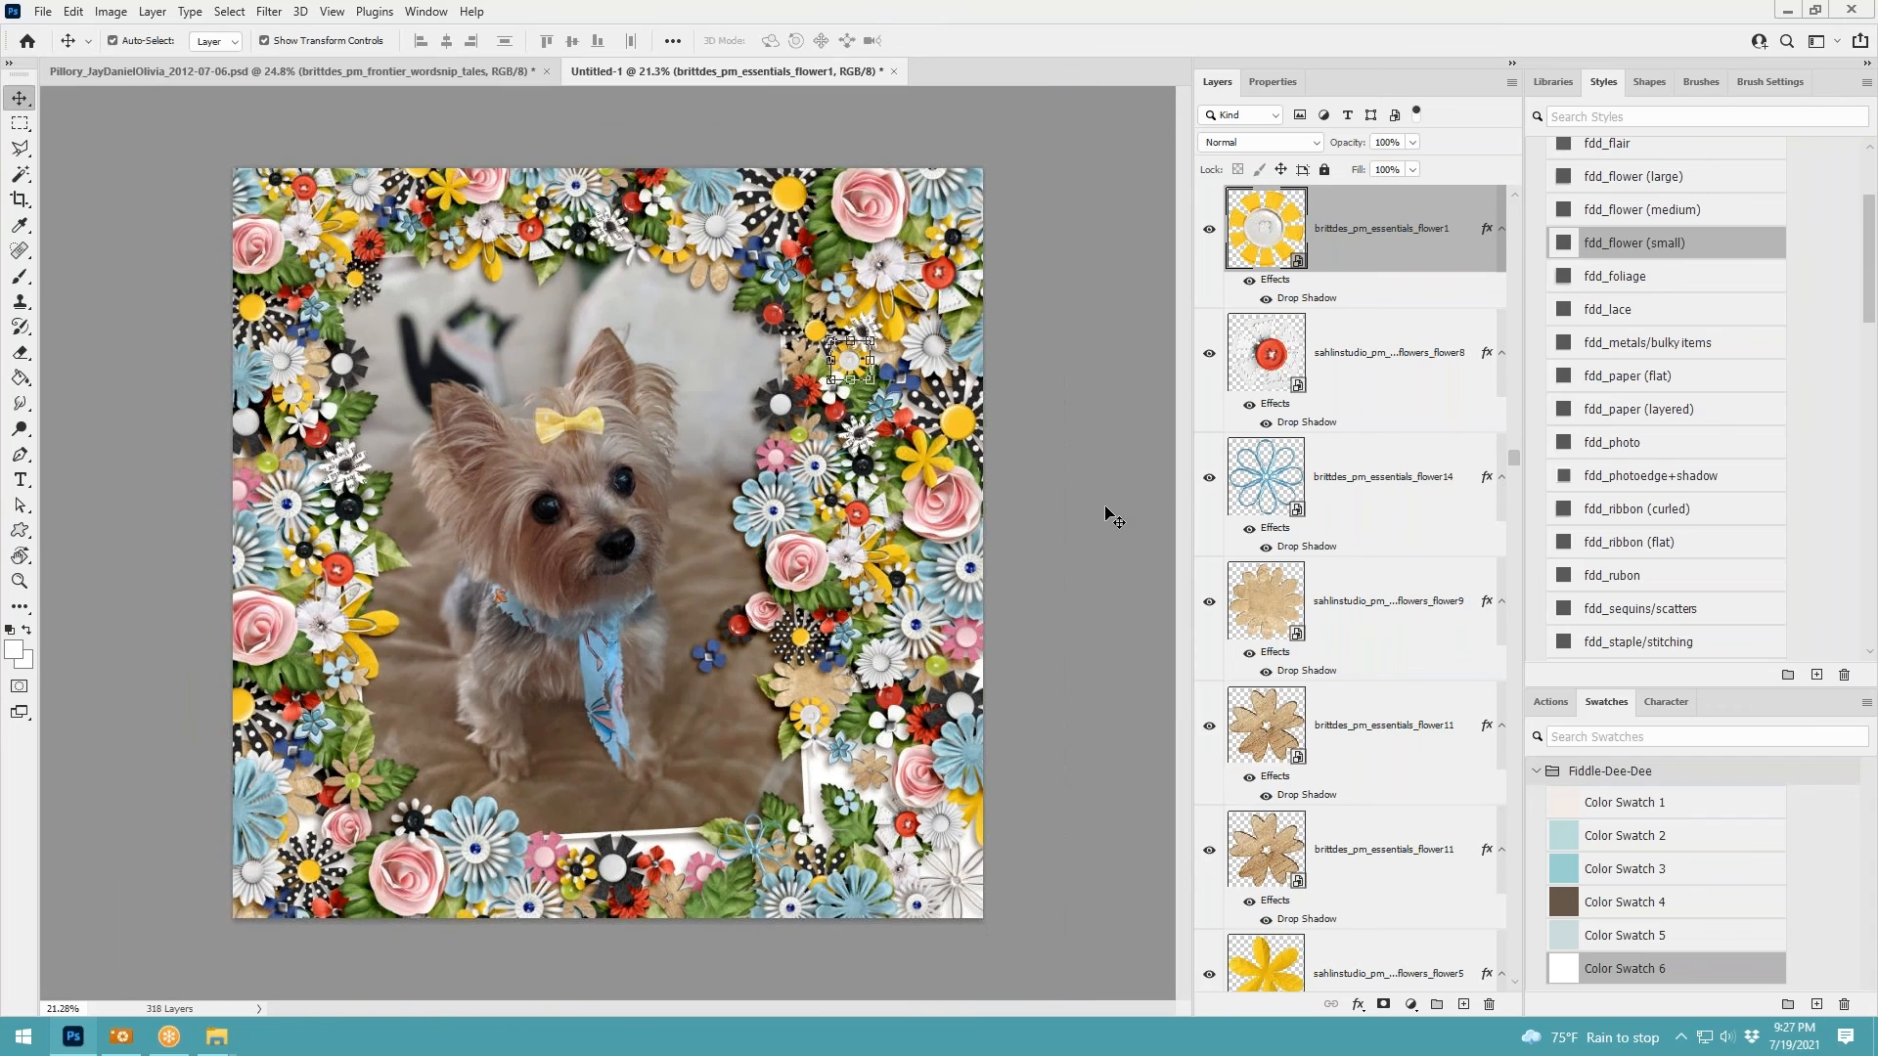
left_click_drag(707, 611, 719, 668)
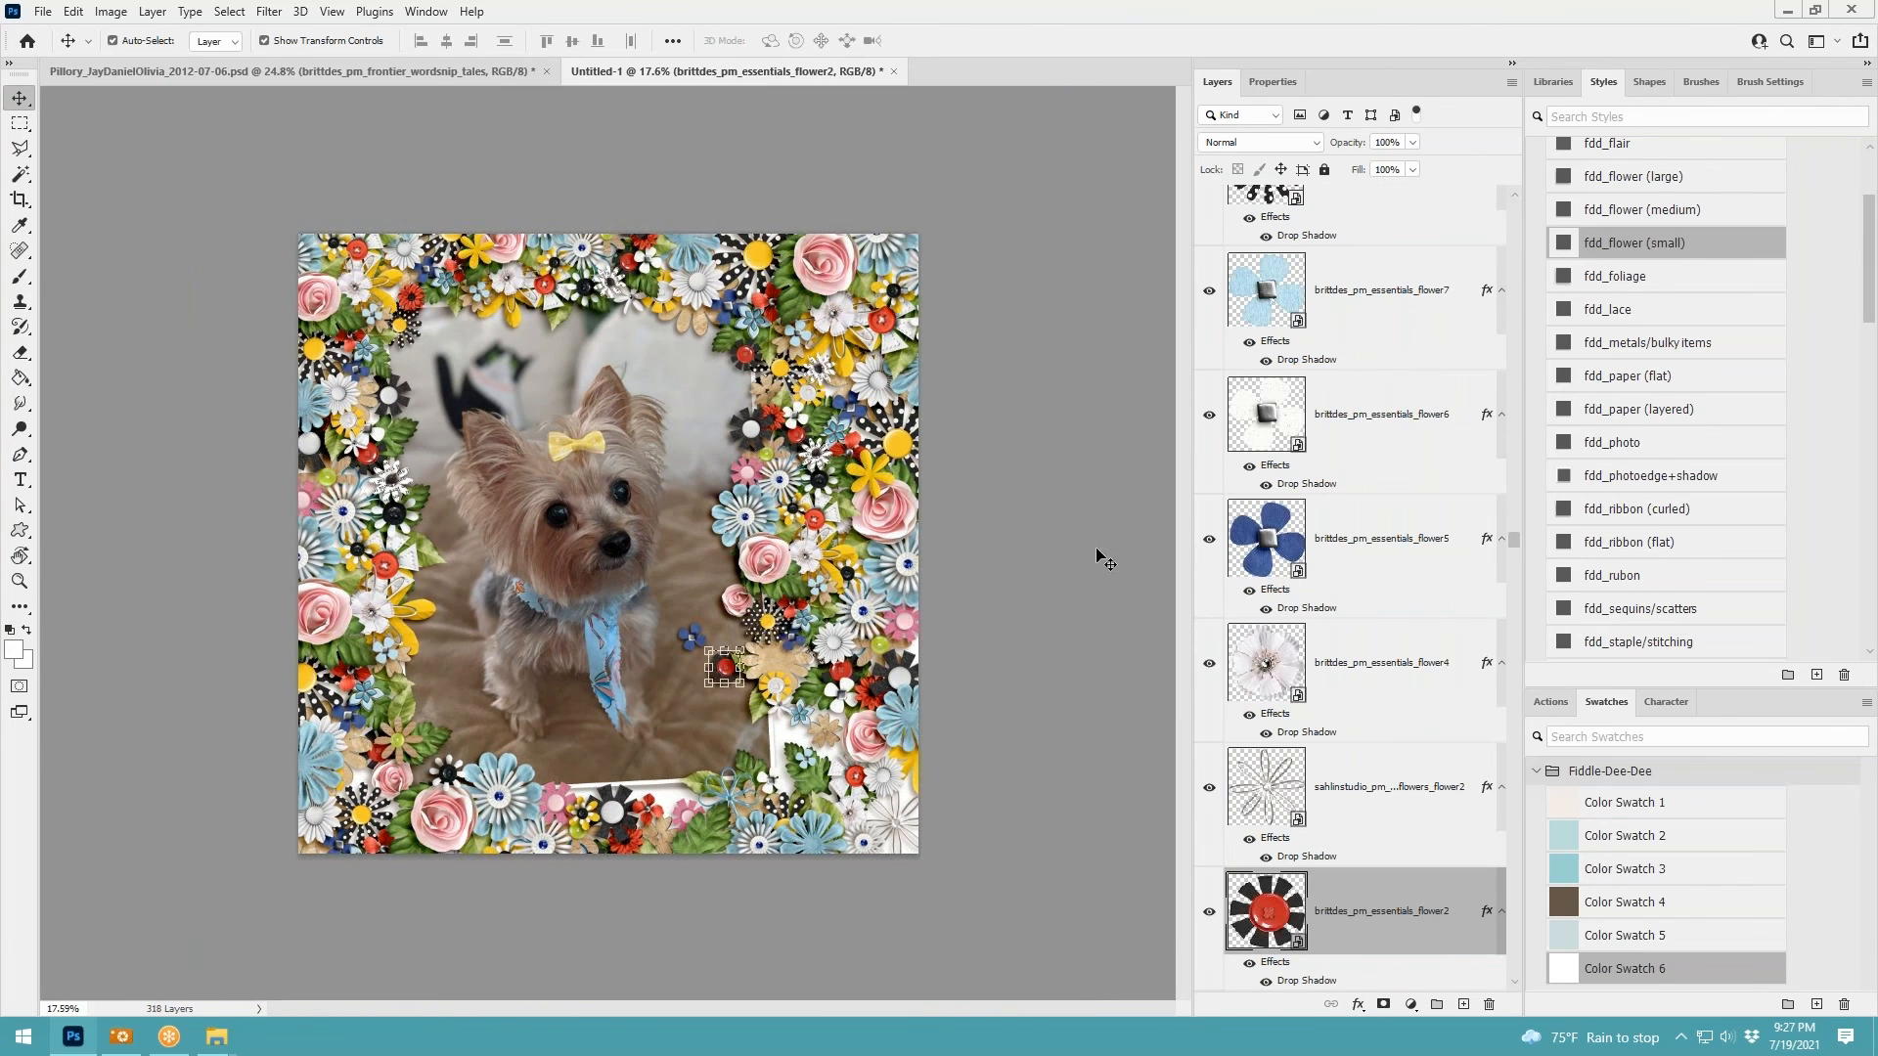
left_click(1092, 551)
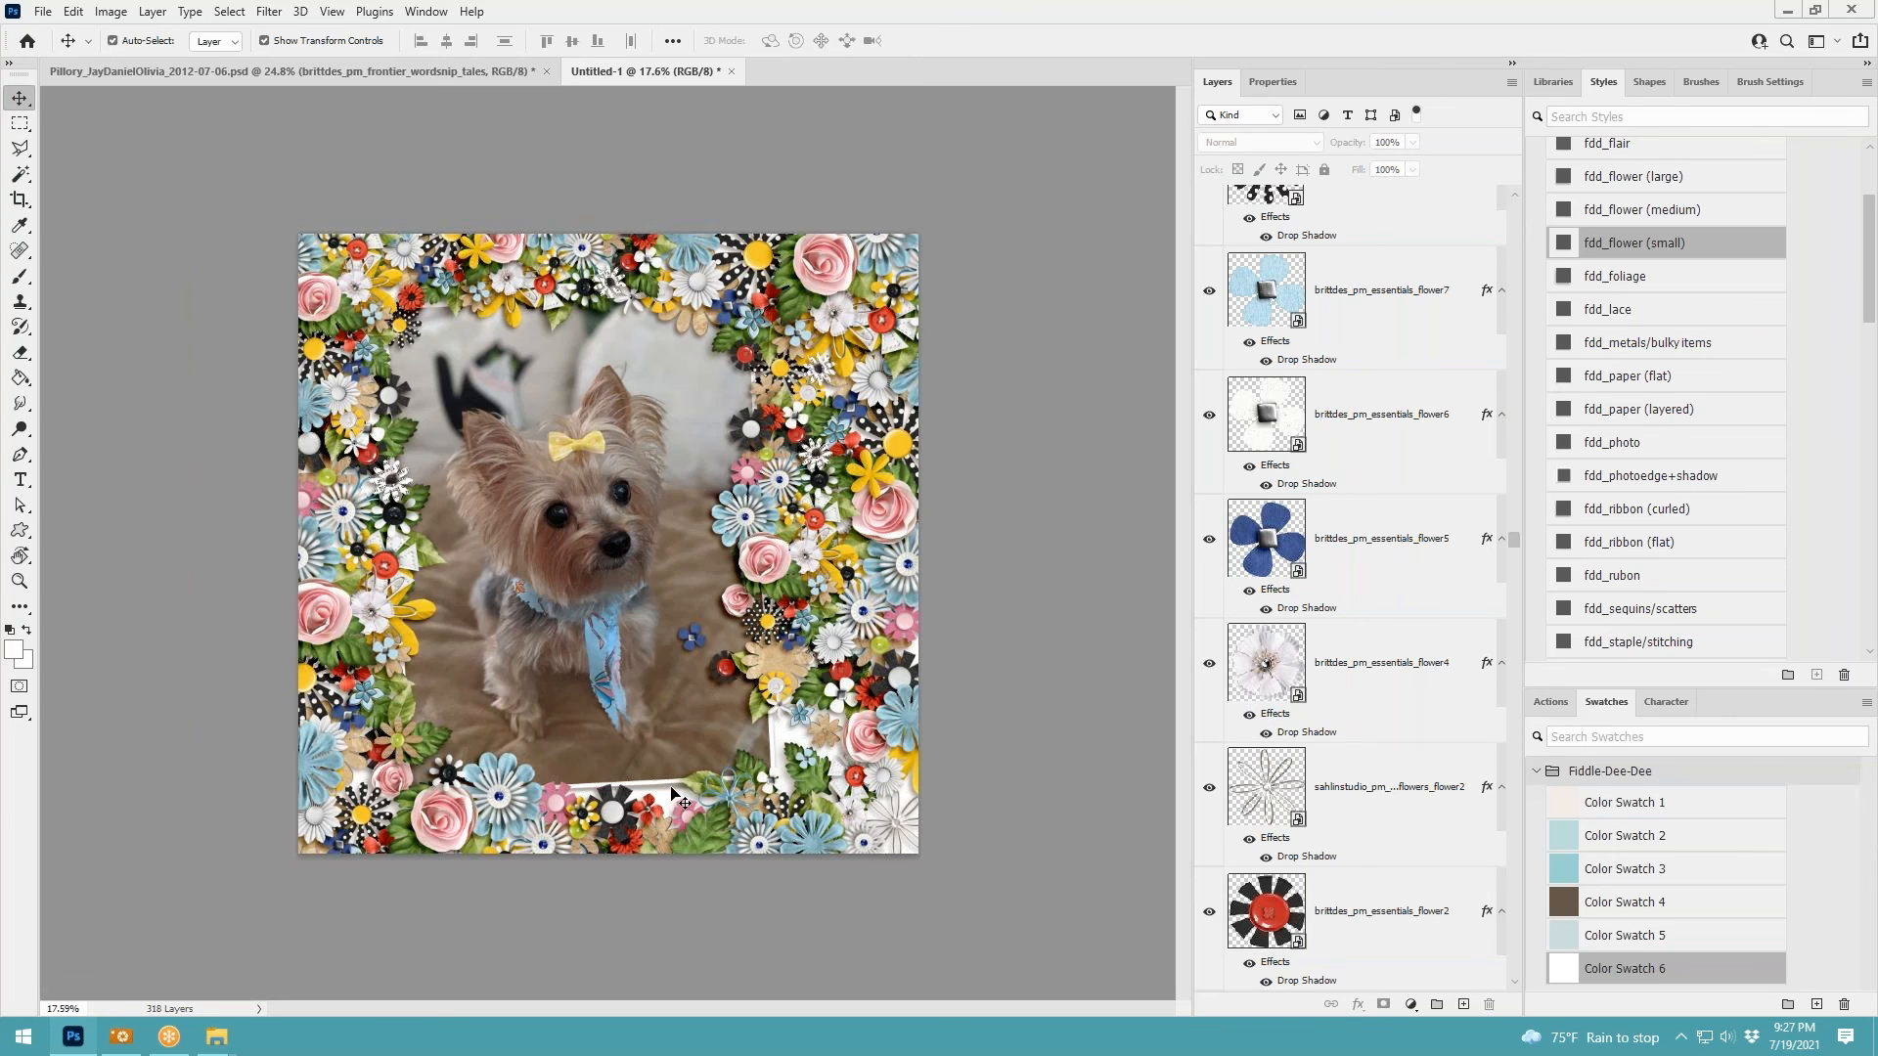
left_click_drag(637, 573, 624, 524)
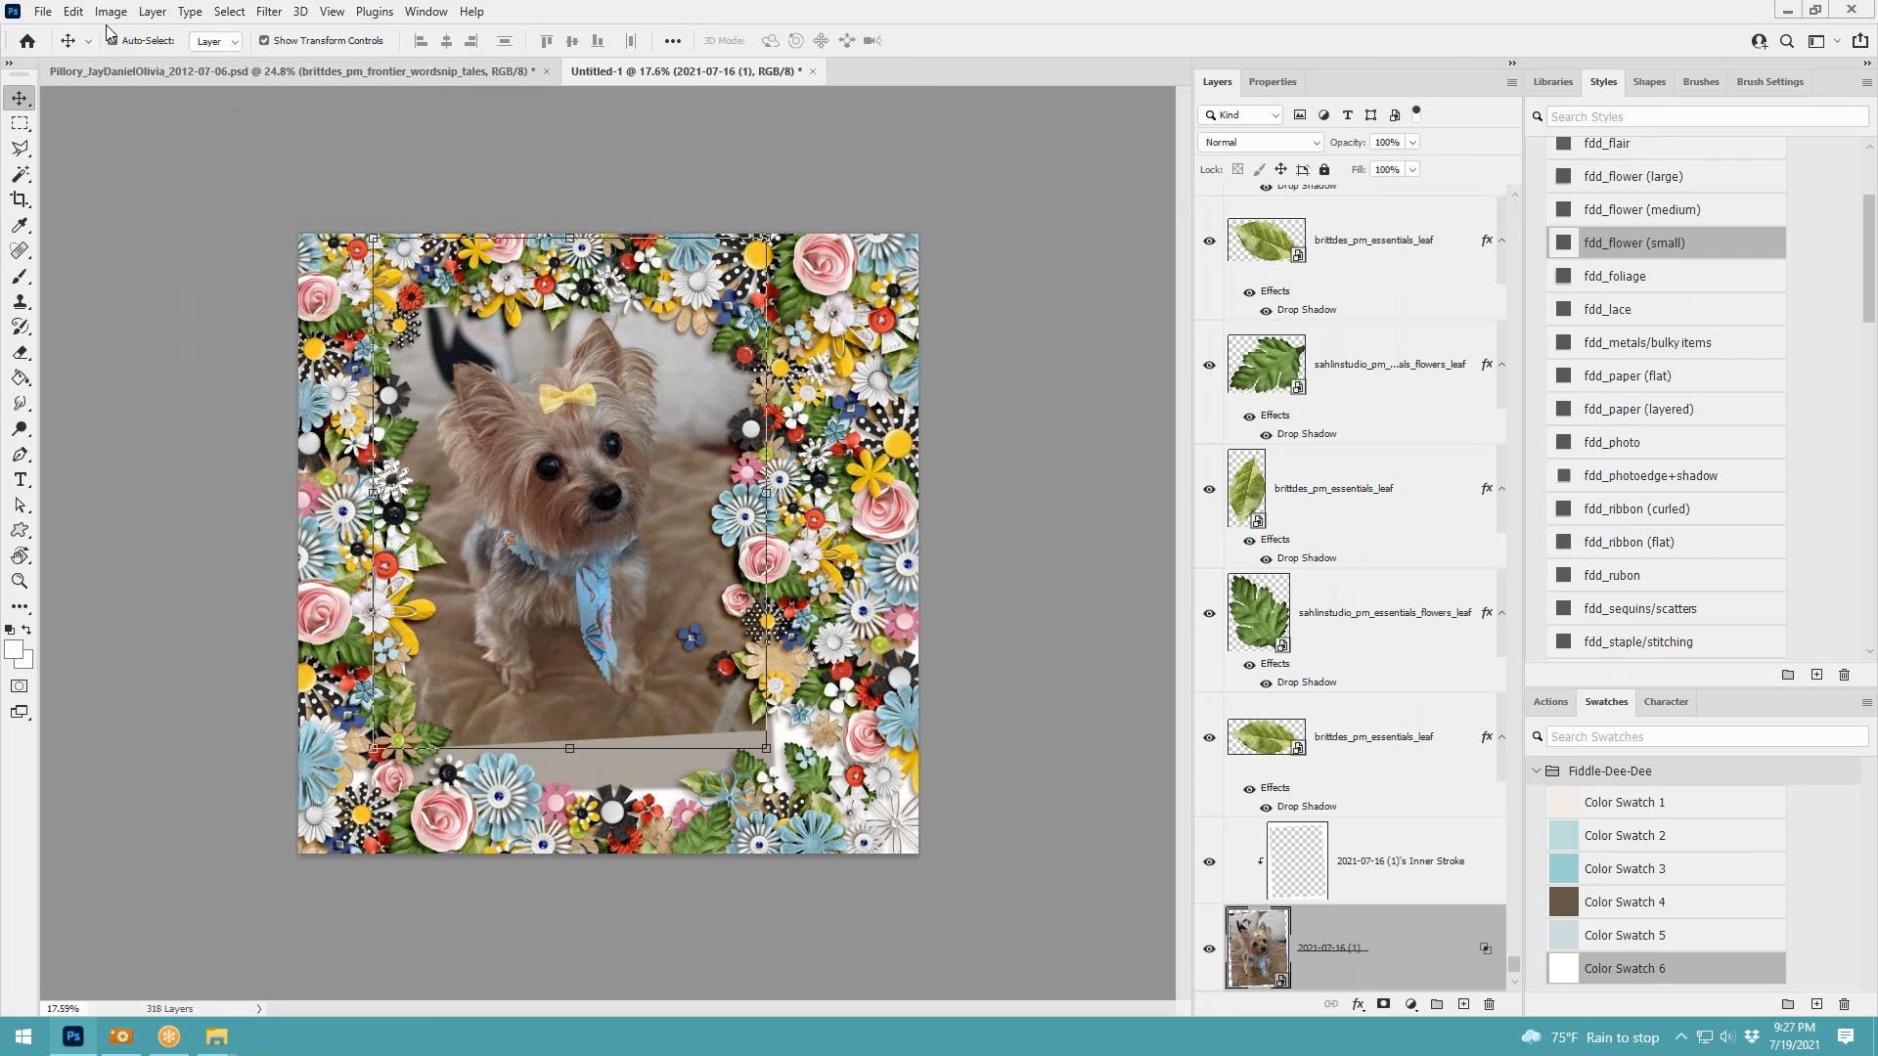
left_click(74, 13)
left_click(90, 31)
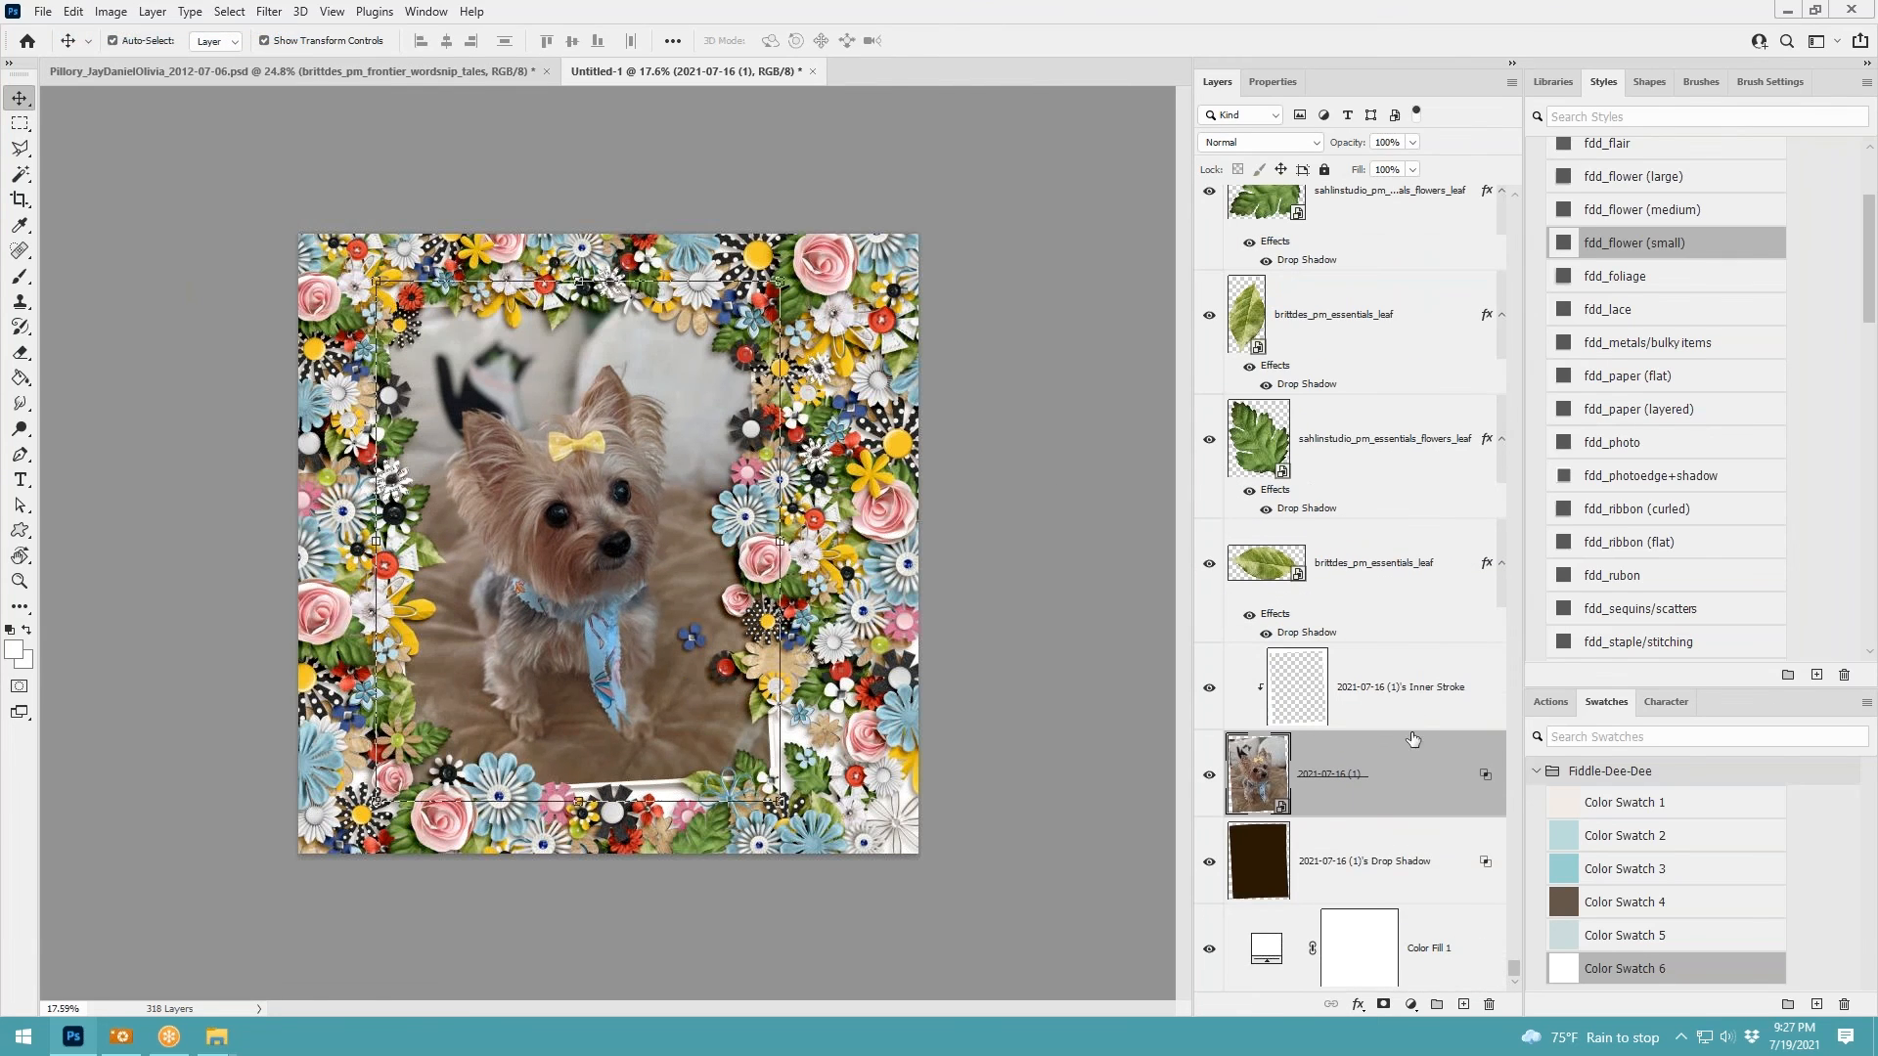
Reposition the dog photo with its inner stroke and drop shadow layers slightly to the right inside the flower border, then deselect them
left_click(112, 41)
left_click_drag(536, 618, 525, 560)
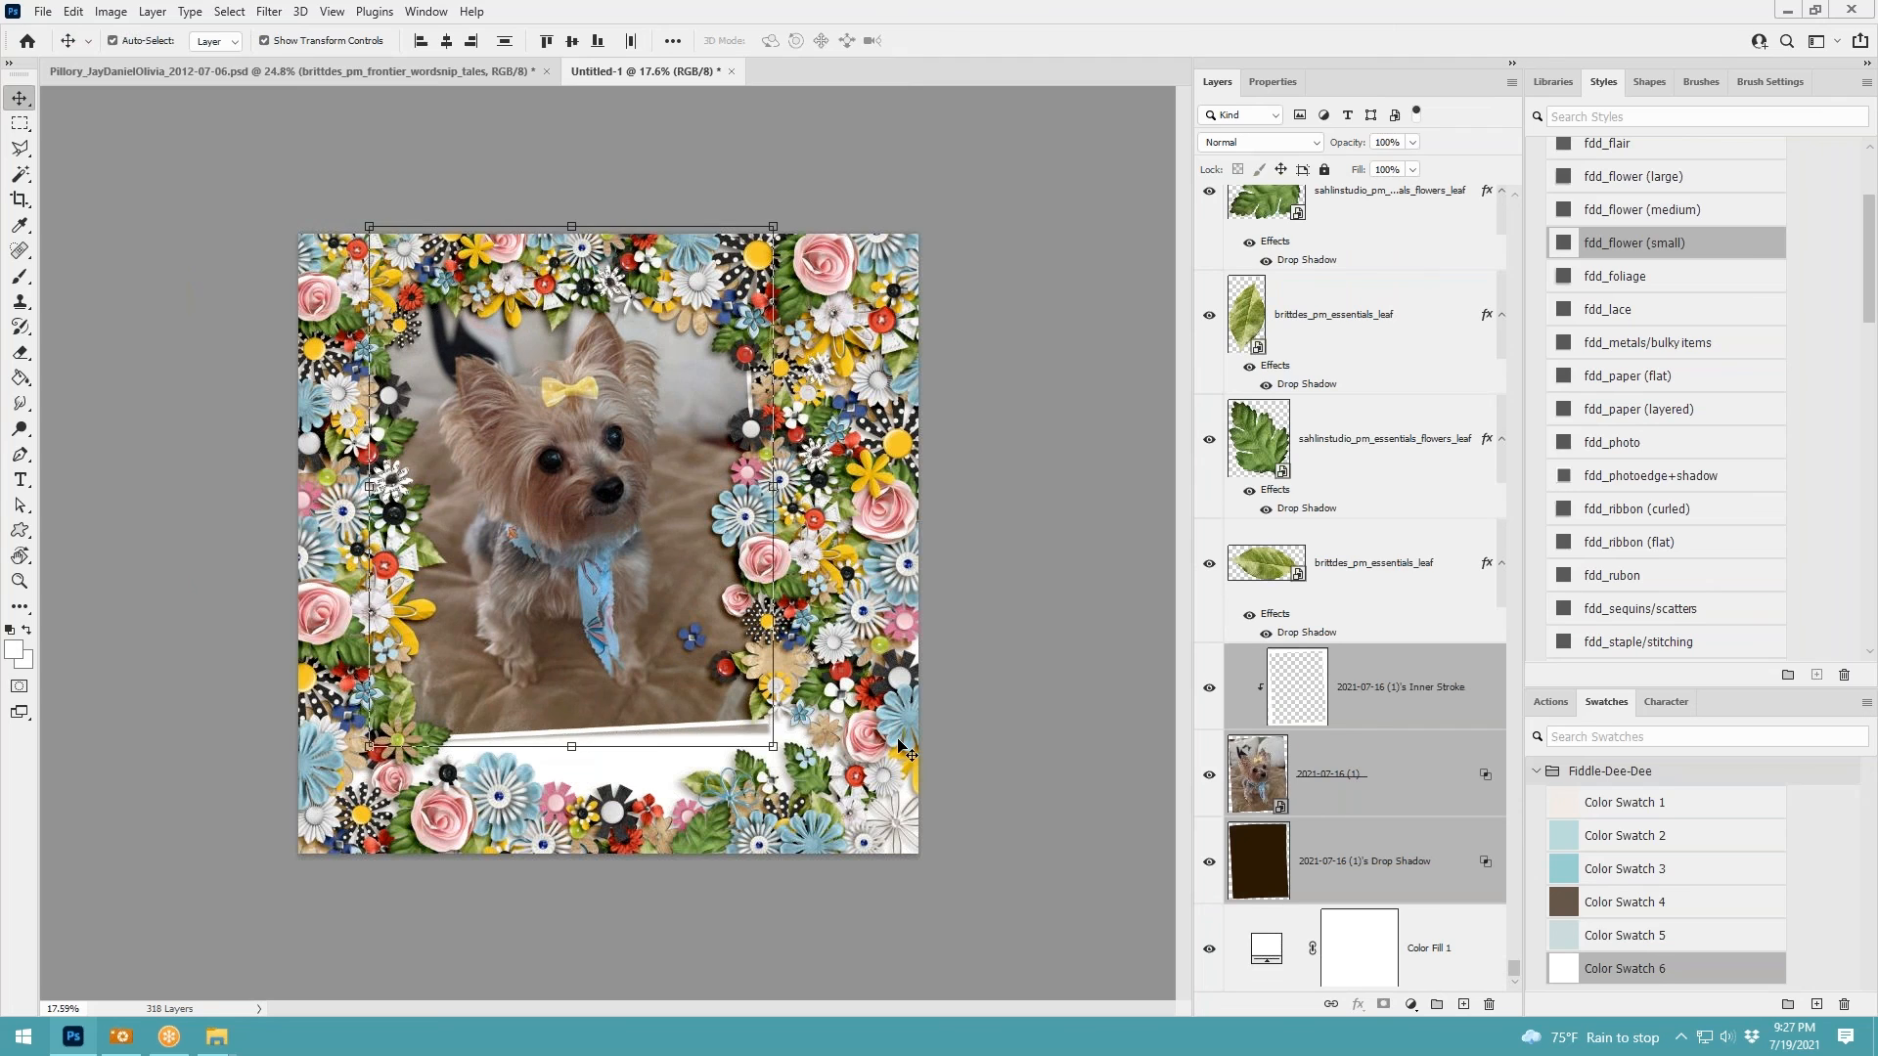
left_click_drag(621, 613, 633, 666)
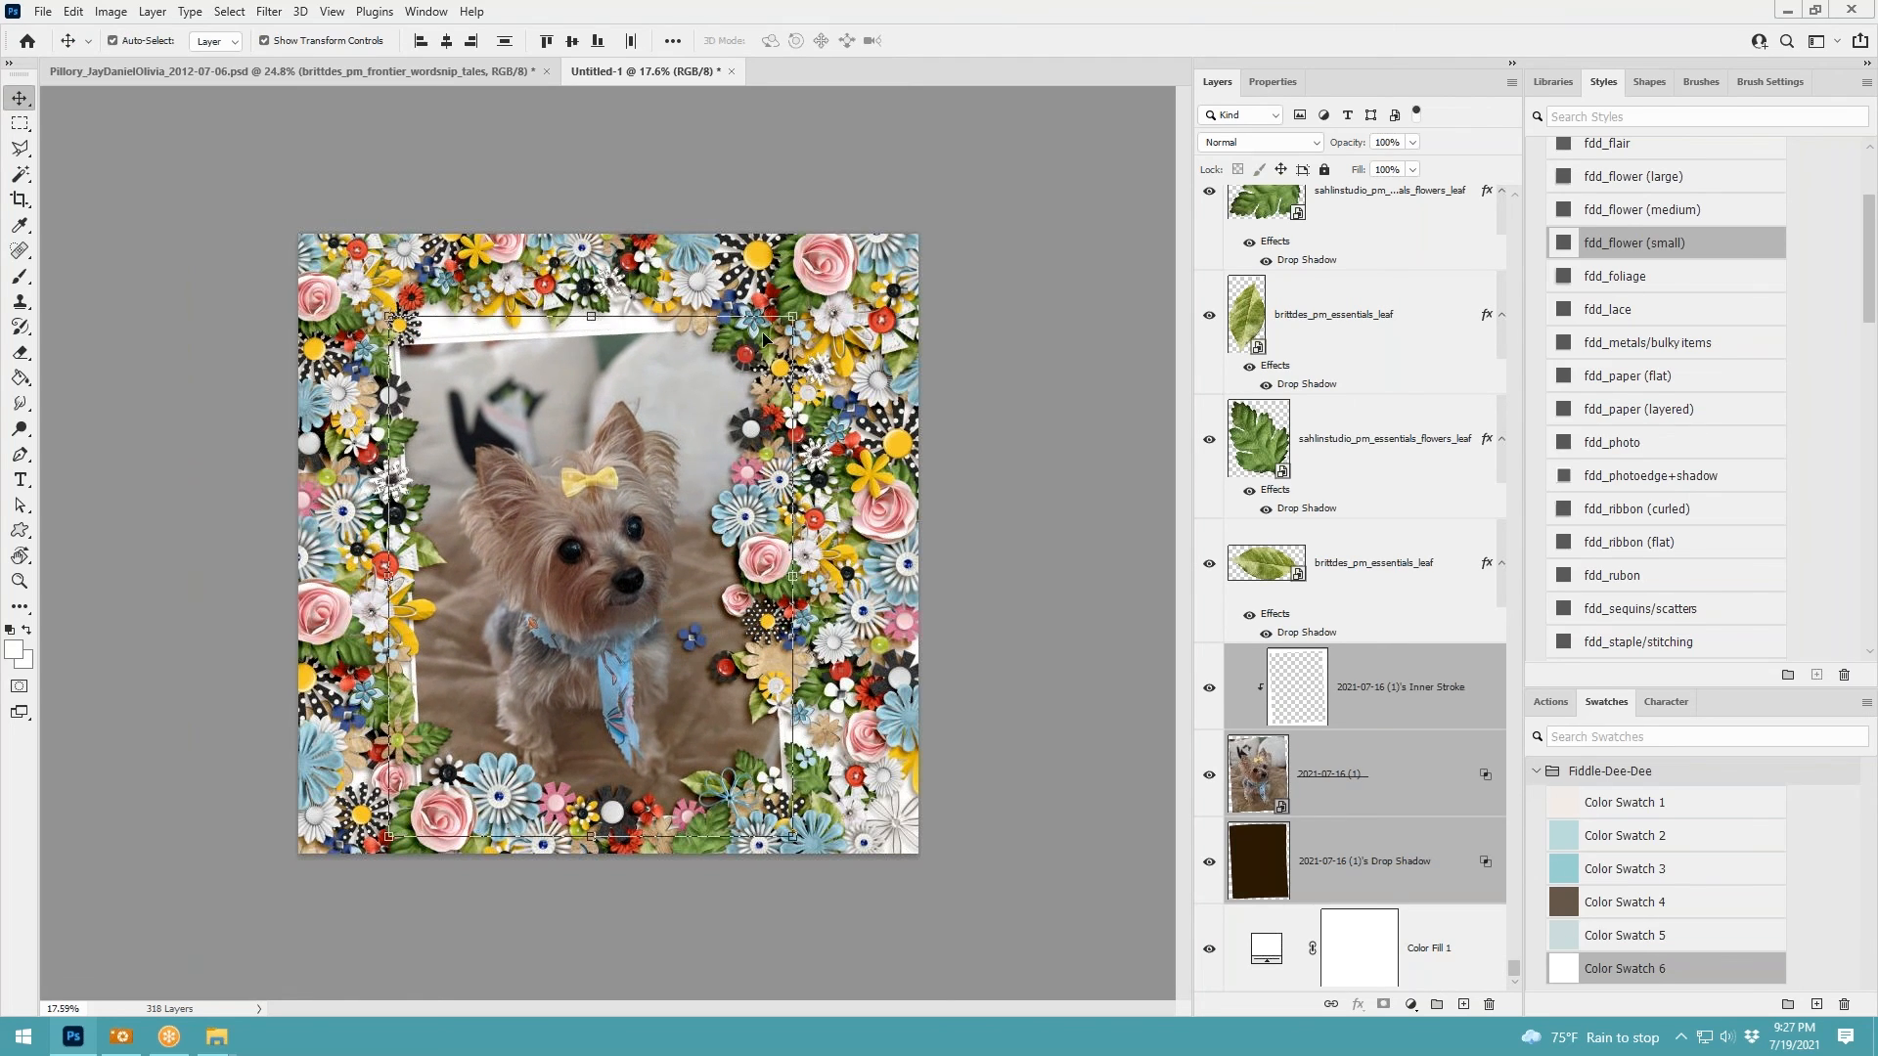
mouse_move(701, 424)
left_mouse_down()
mouse_move(700, 350)
mouse_move(698, 390)
left_mouse_up()
left_click(1057, 297)
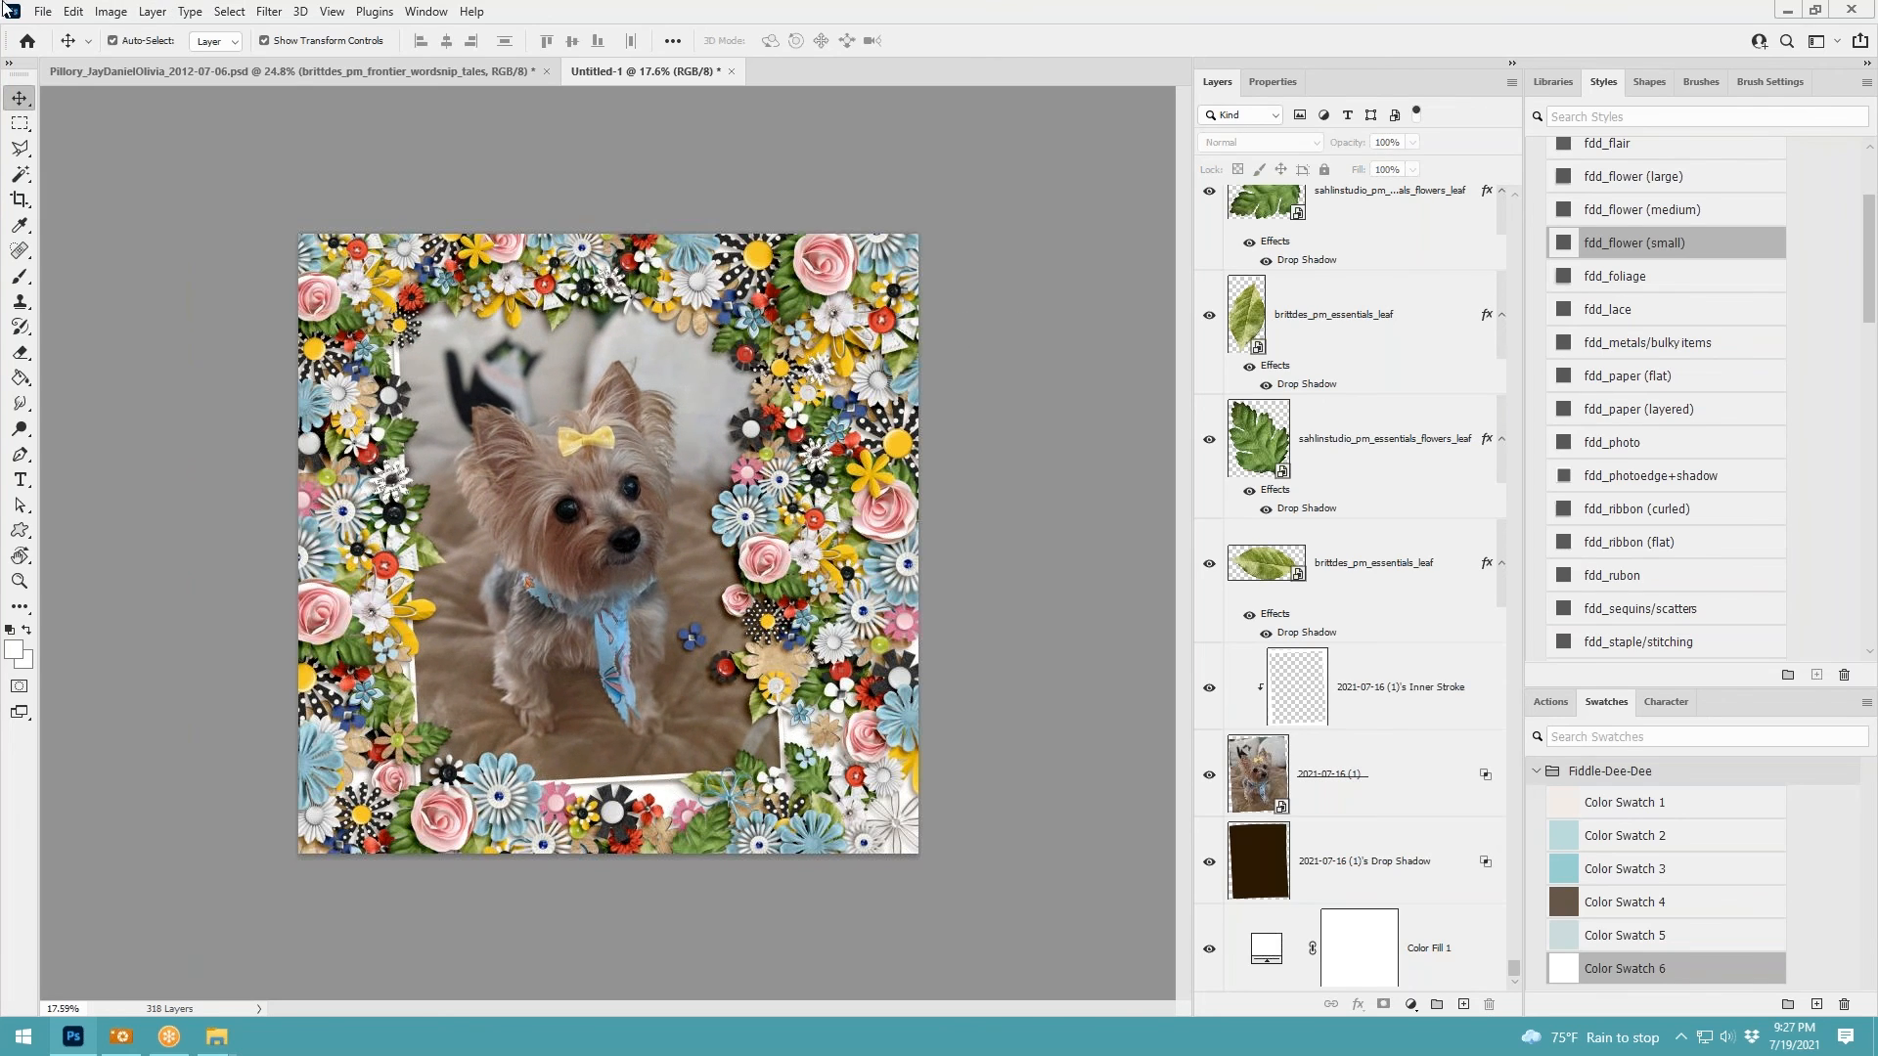
Save the layout as a Photoshop file named GloriousDuplicationofFlowers_Piper_2021-07-16 in the LAYOUTS IN PROGRESS folder
left_click(42, 11)
left_click(59, 246)
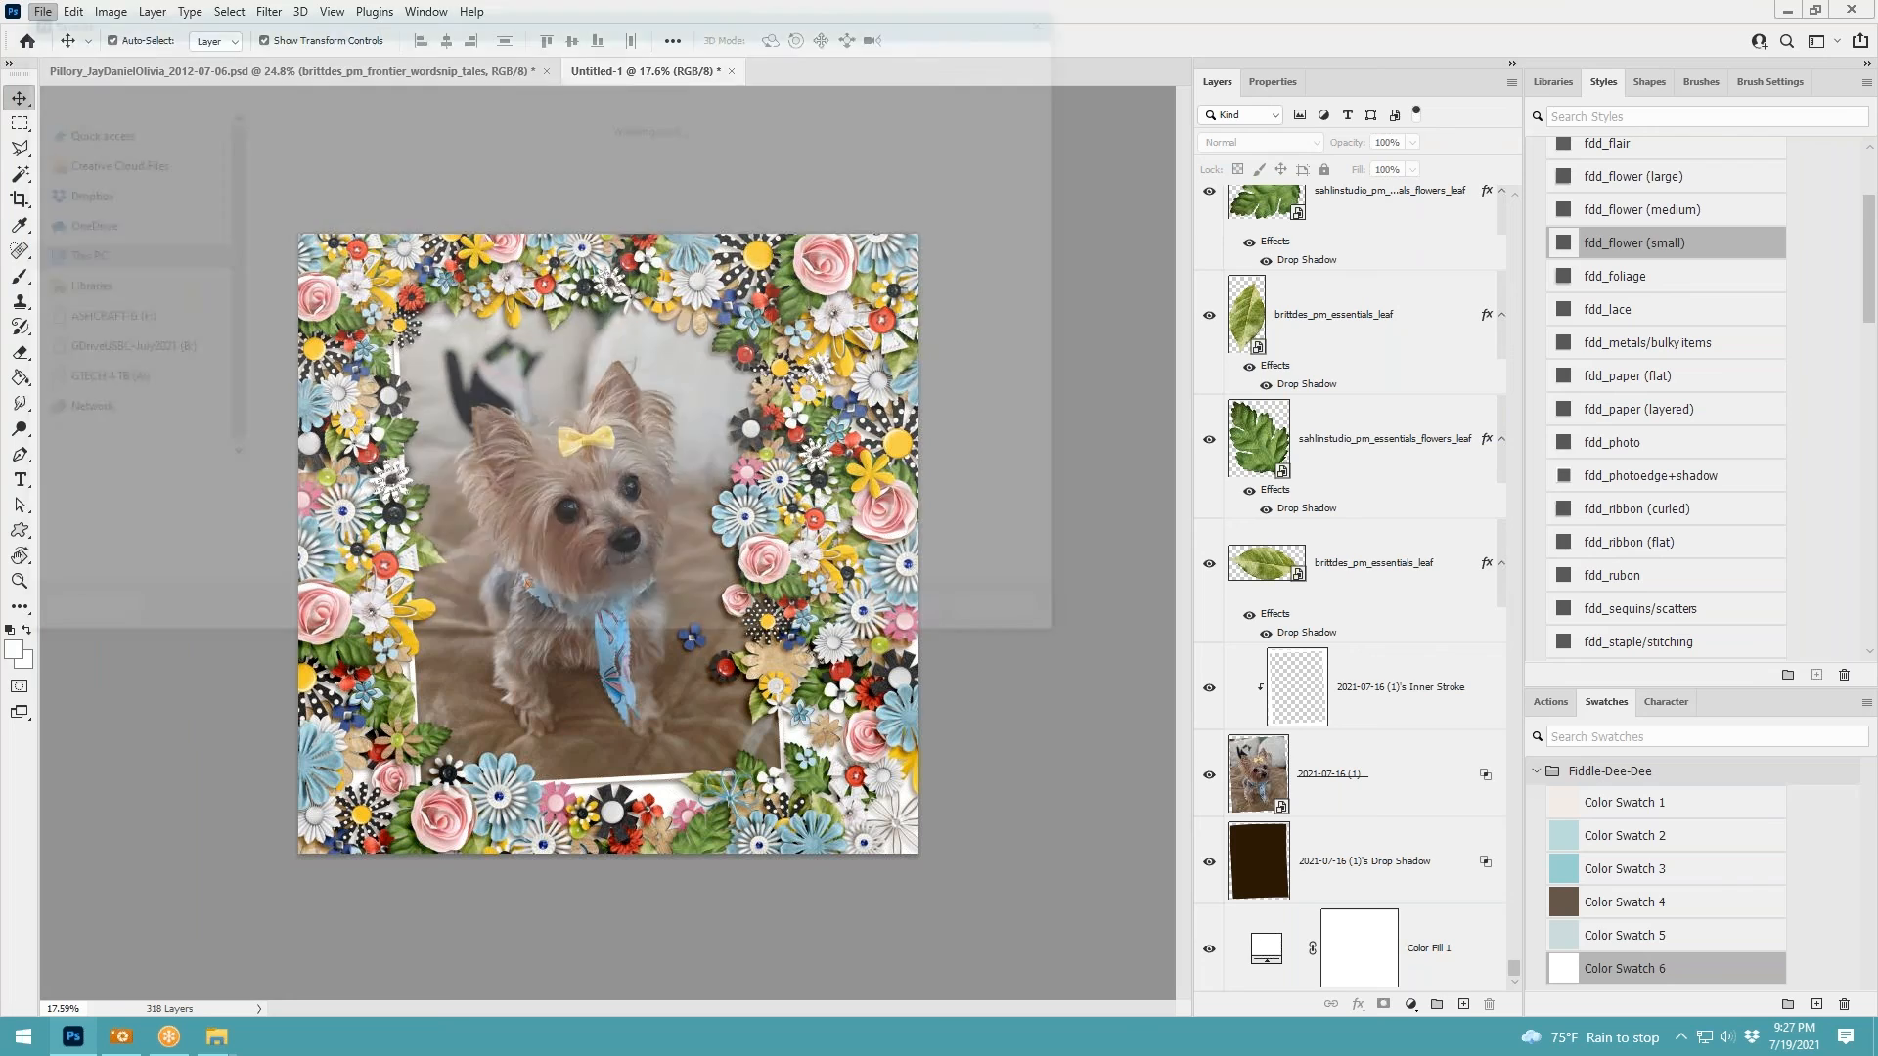
type("Glorious")
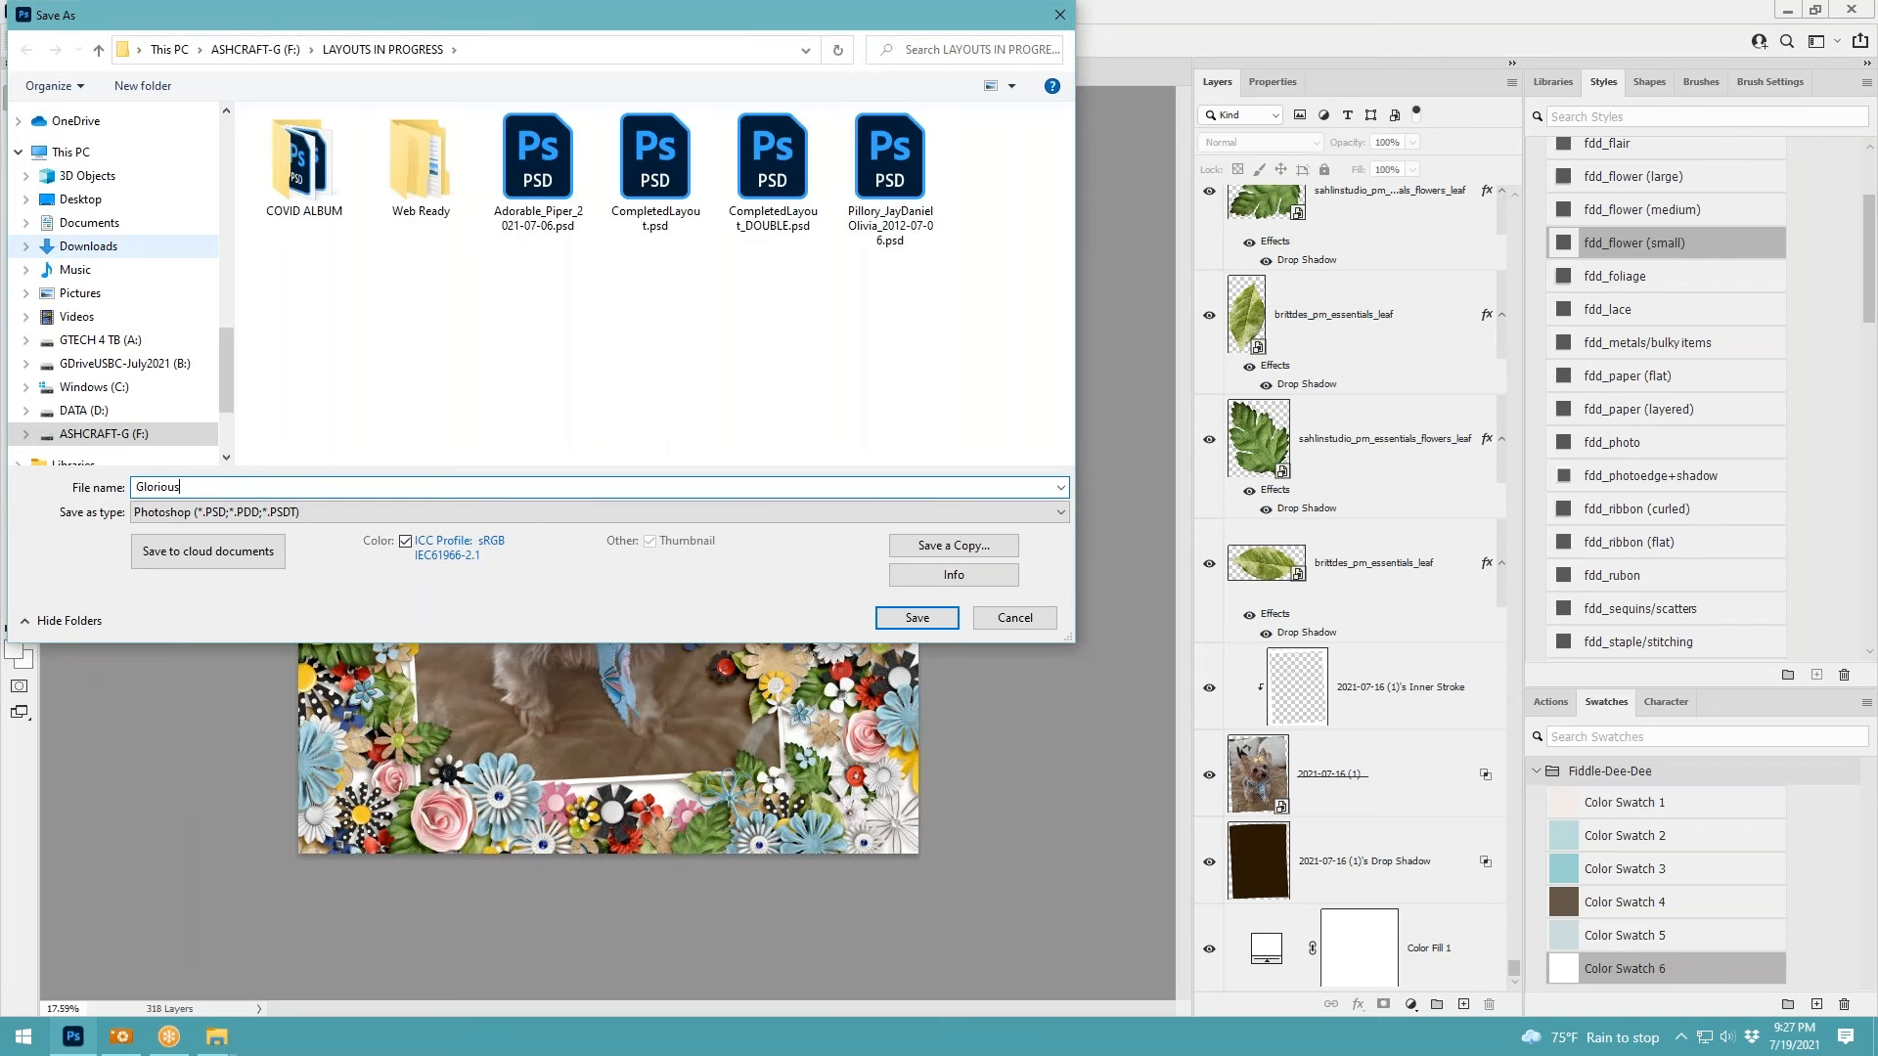
type("DuplicationofFlowers_Piper_2021-07-16")
key("Return")
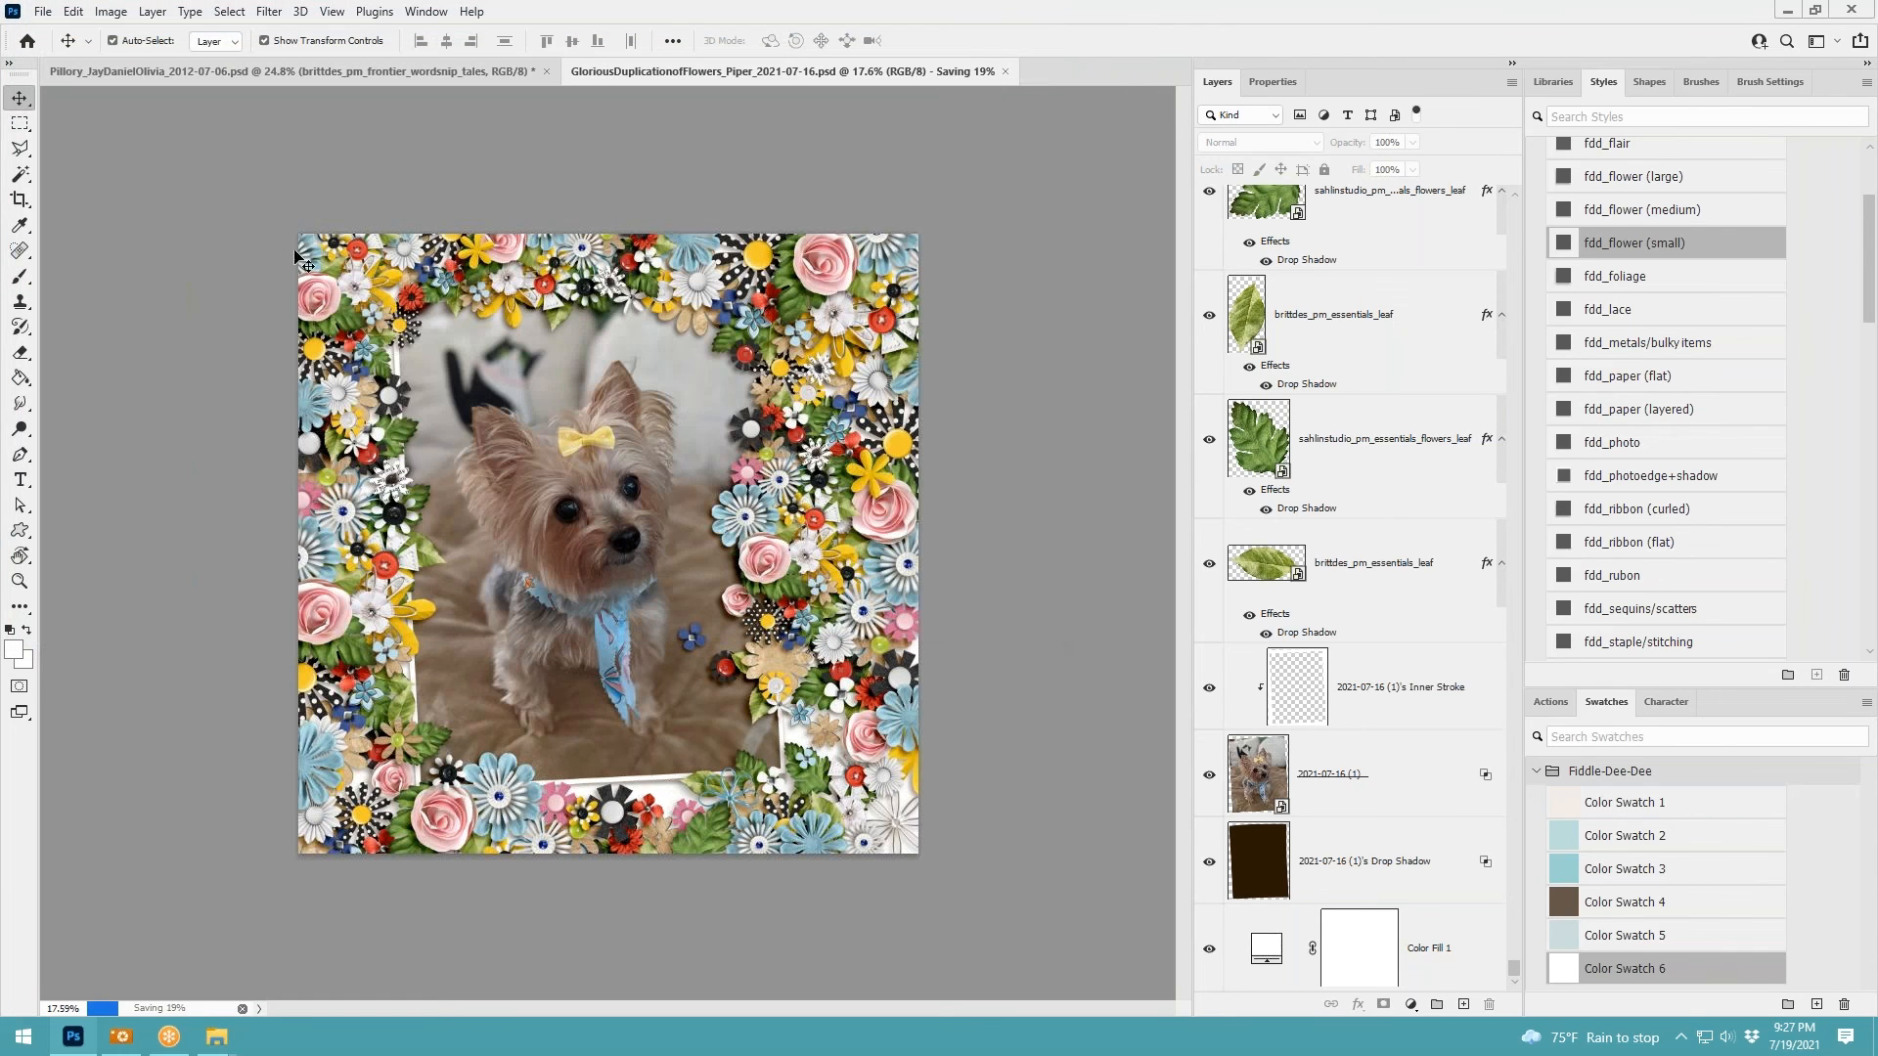
Examine the finished layout's flower and leaf layers and inspect the dog photo and surrounding flowers up close
scroll(972, 509, "up", 3)
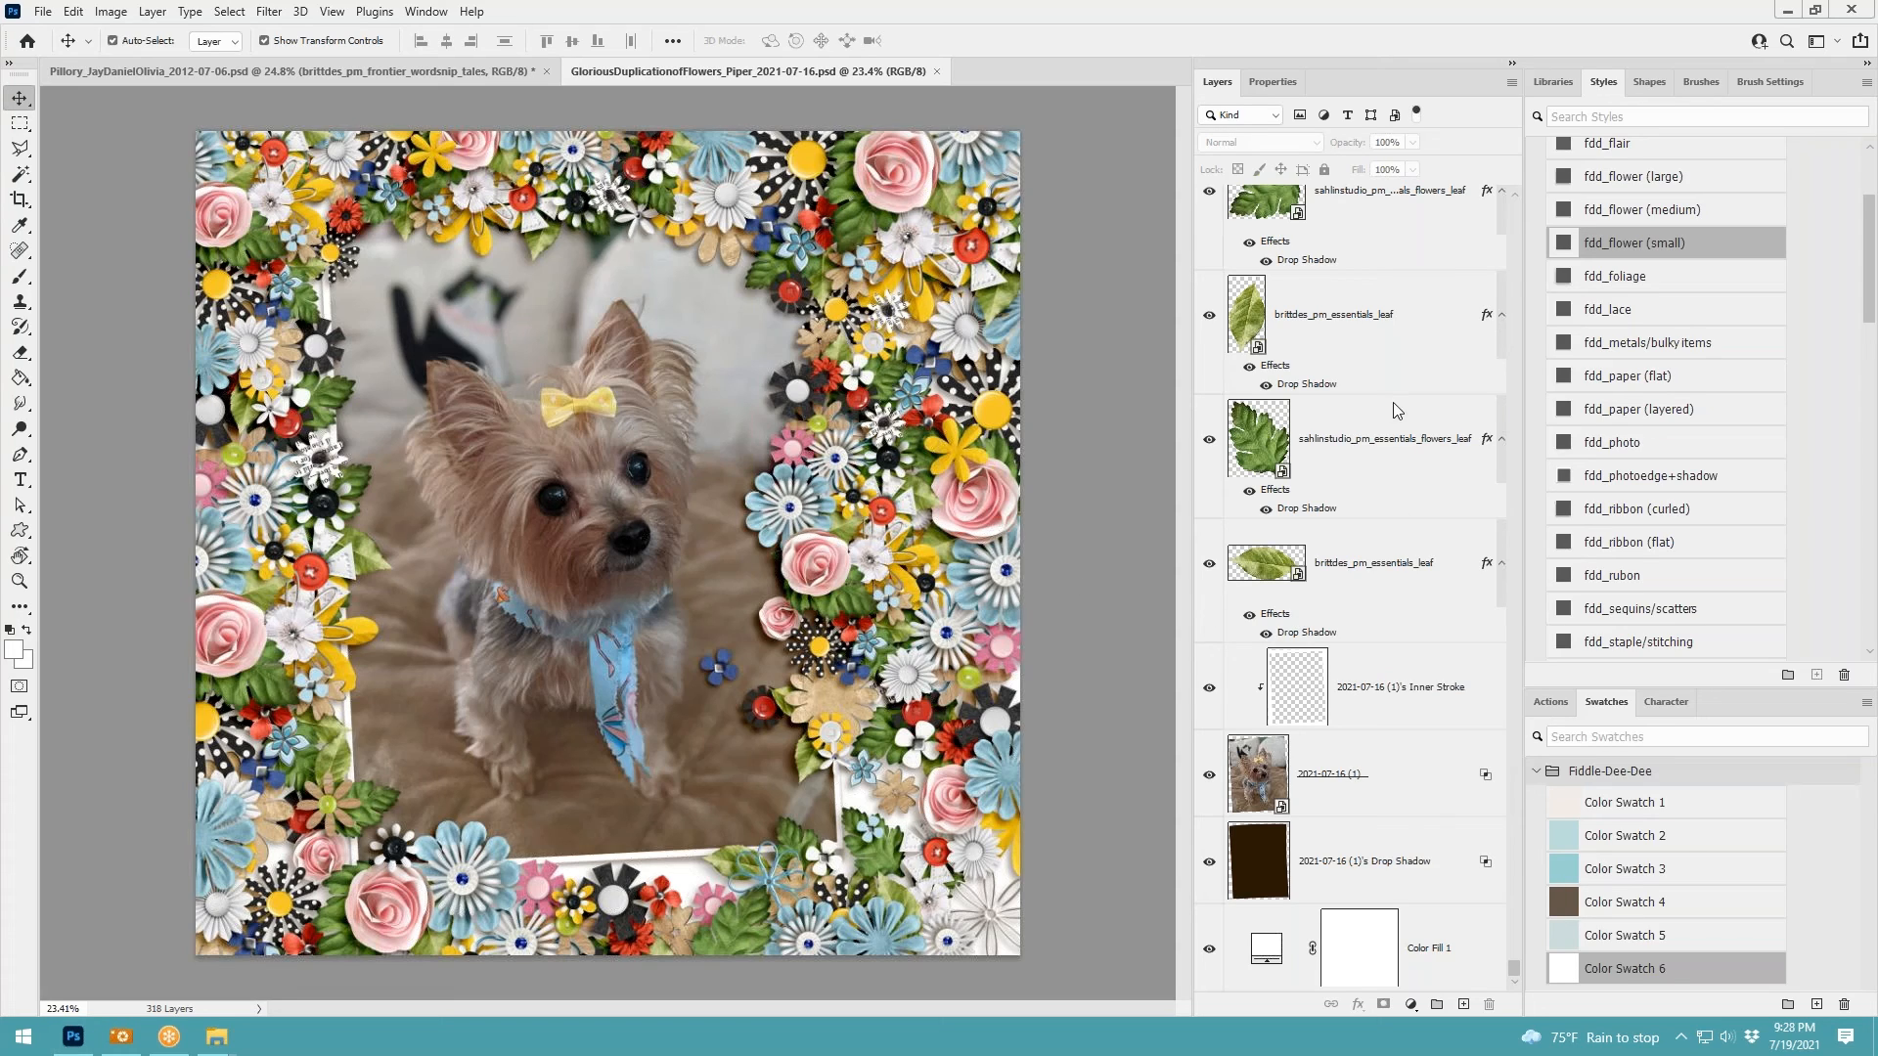
left_click(1353, 583)
scroll(1342, 581, "up", 10)
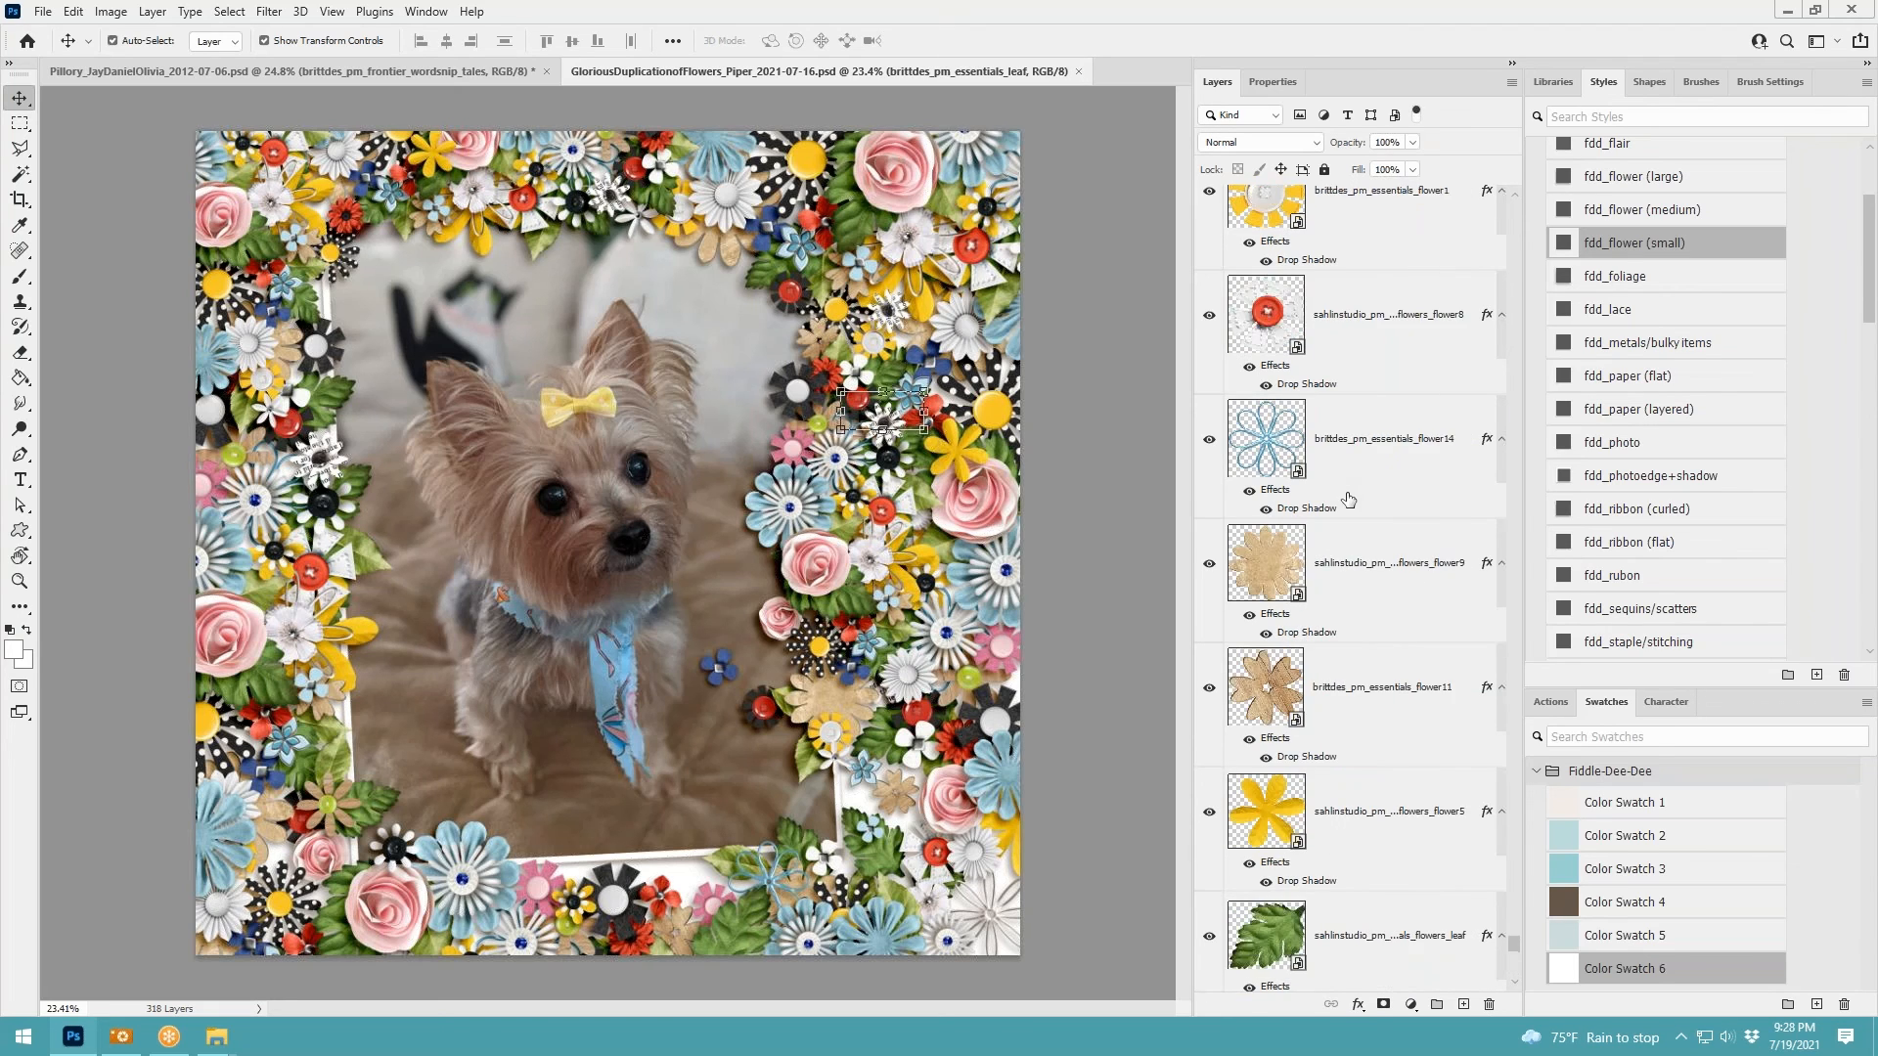
scroll(1556, 523, "up", 2)
scroll(709, 595, "up", 4)
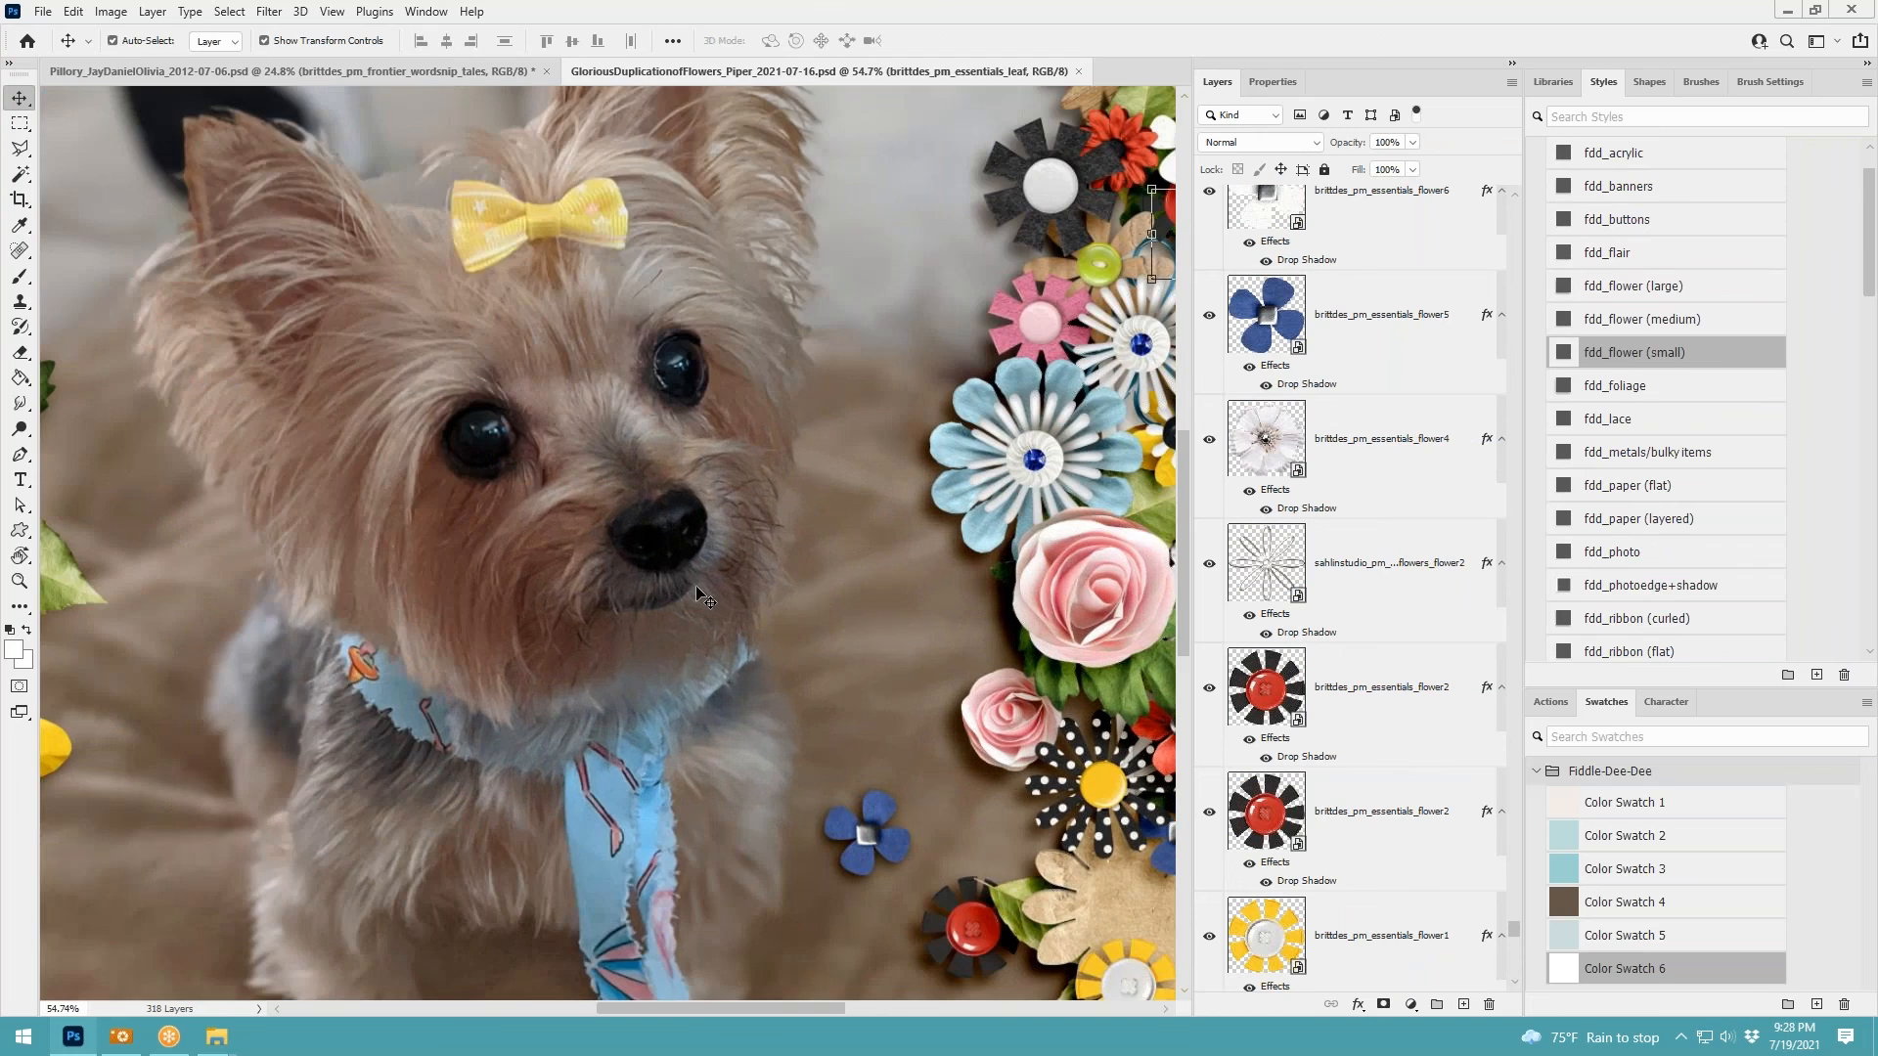
scroll(714, 592, "down", 5)
left_click(947, 519)
scroll(469, 508, "up", 2)
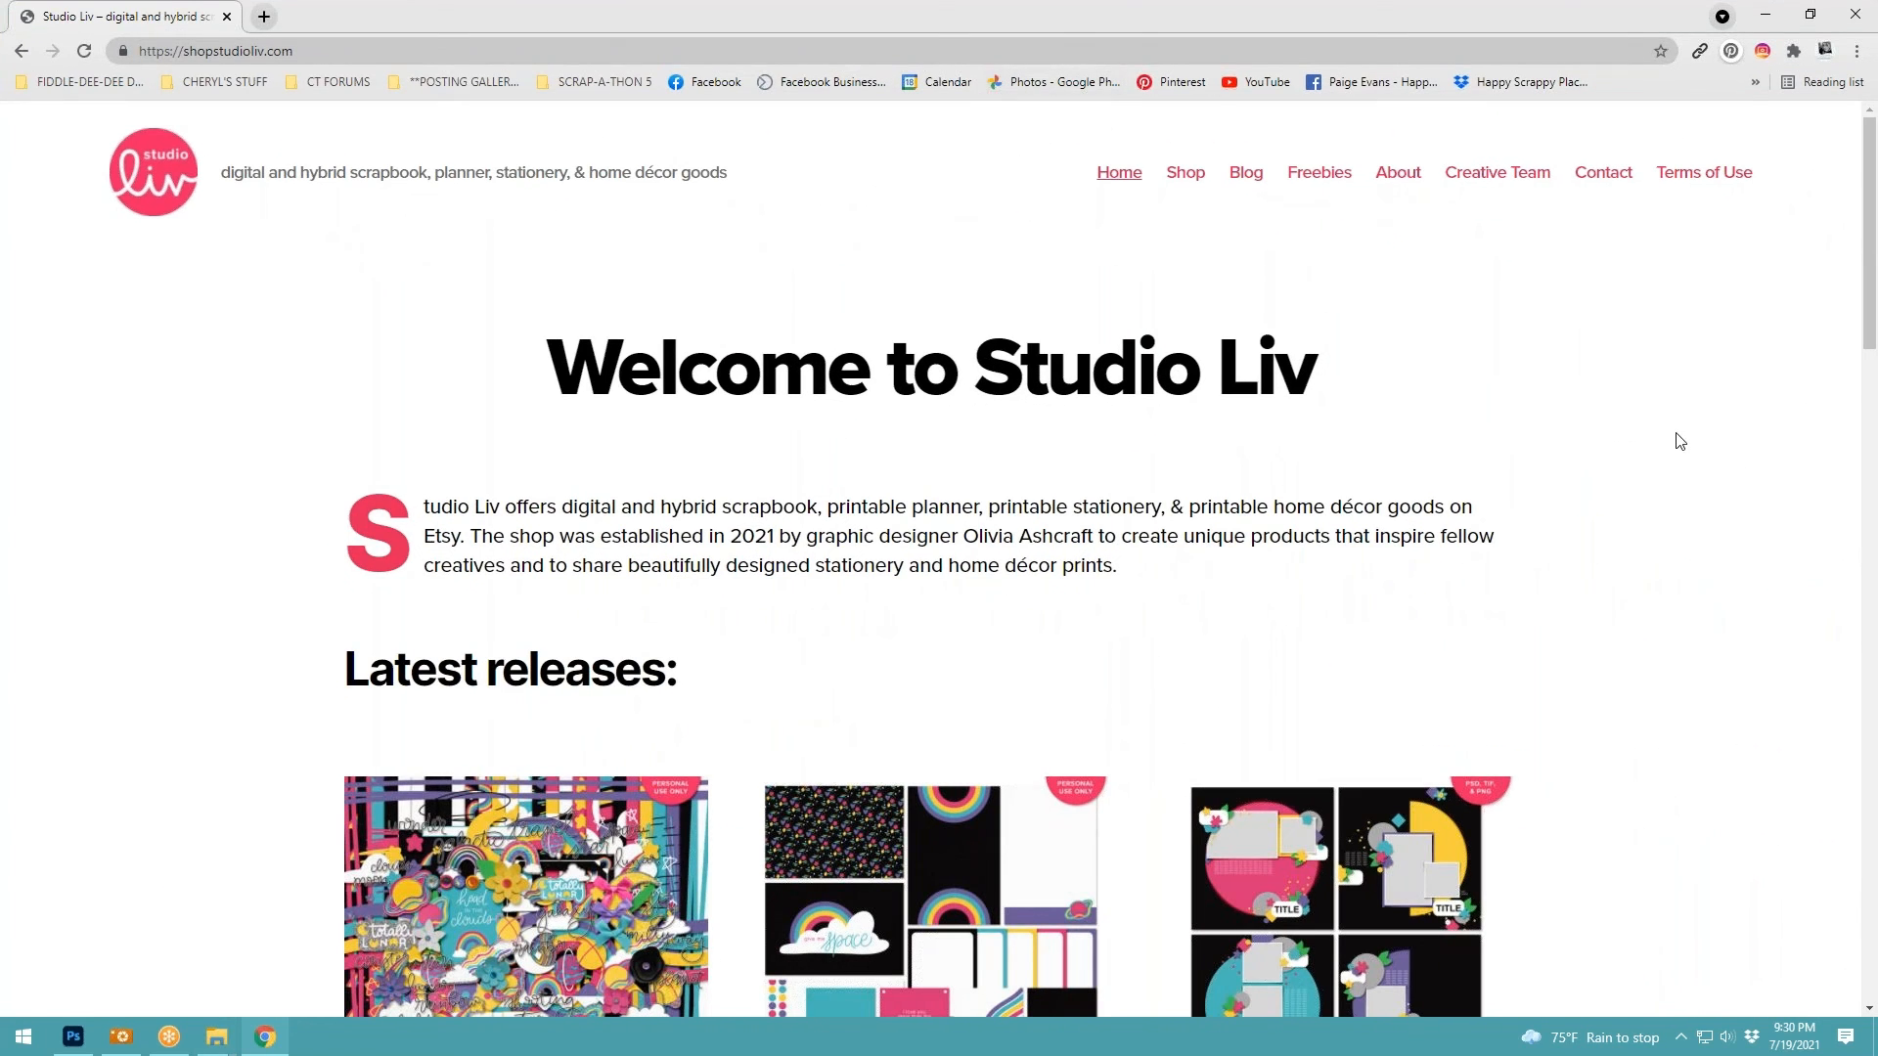
Browse the latest releases on the Studio Liv website in Chrome and view the Lunar Rainbow Digital Scrapbook Kit listing on Etsy
scroll(1679, 442, "down", 1)
scroll(1680, 440, "down", 3)
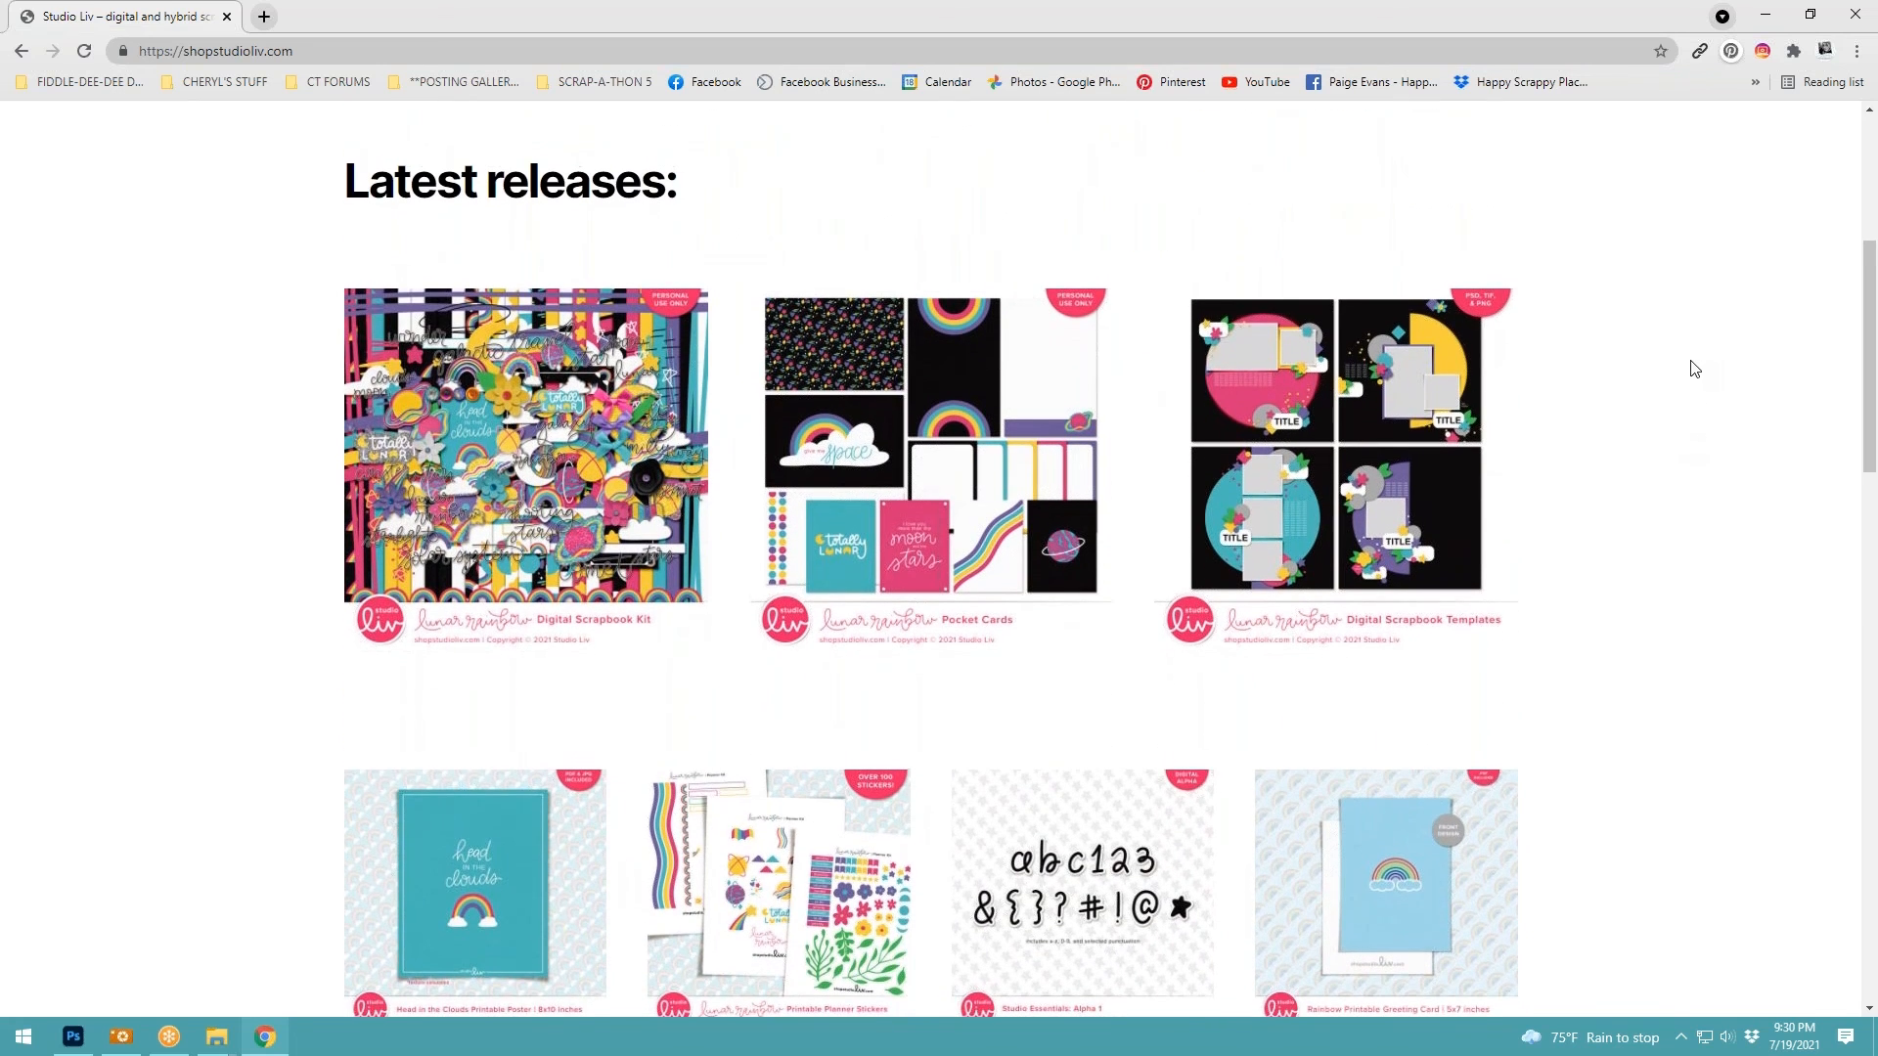
scroll(1693, 368, "up", 2)
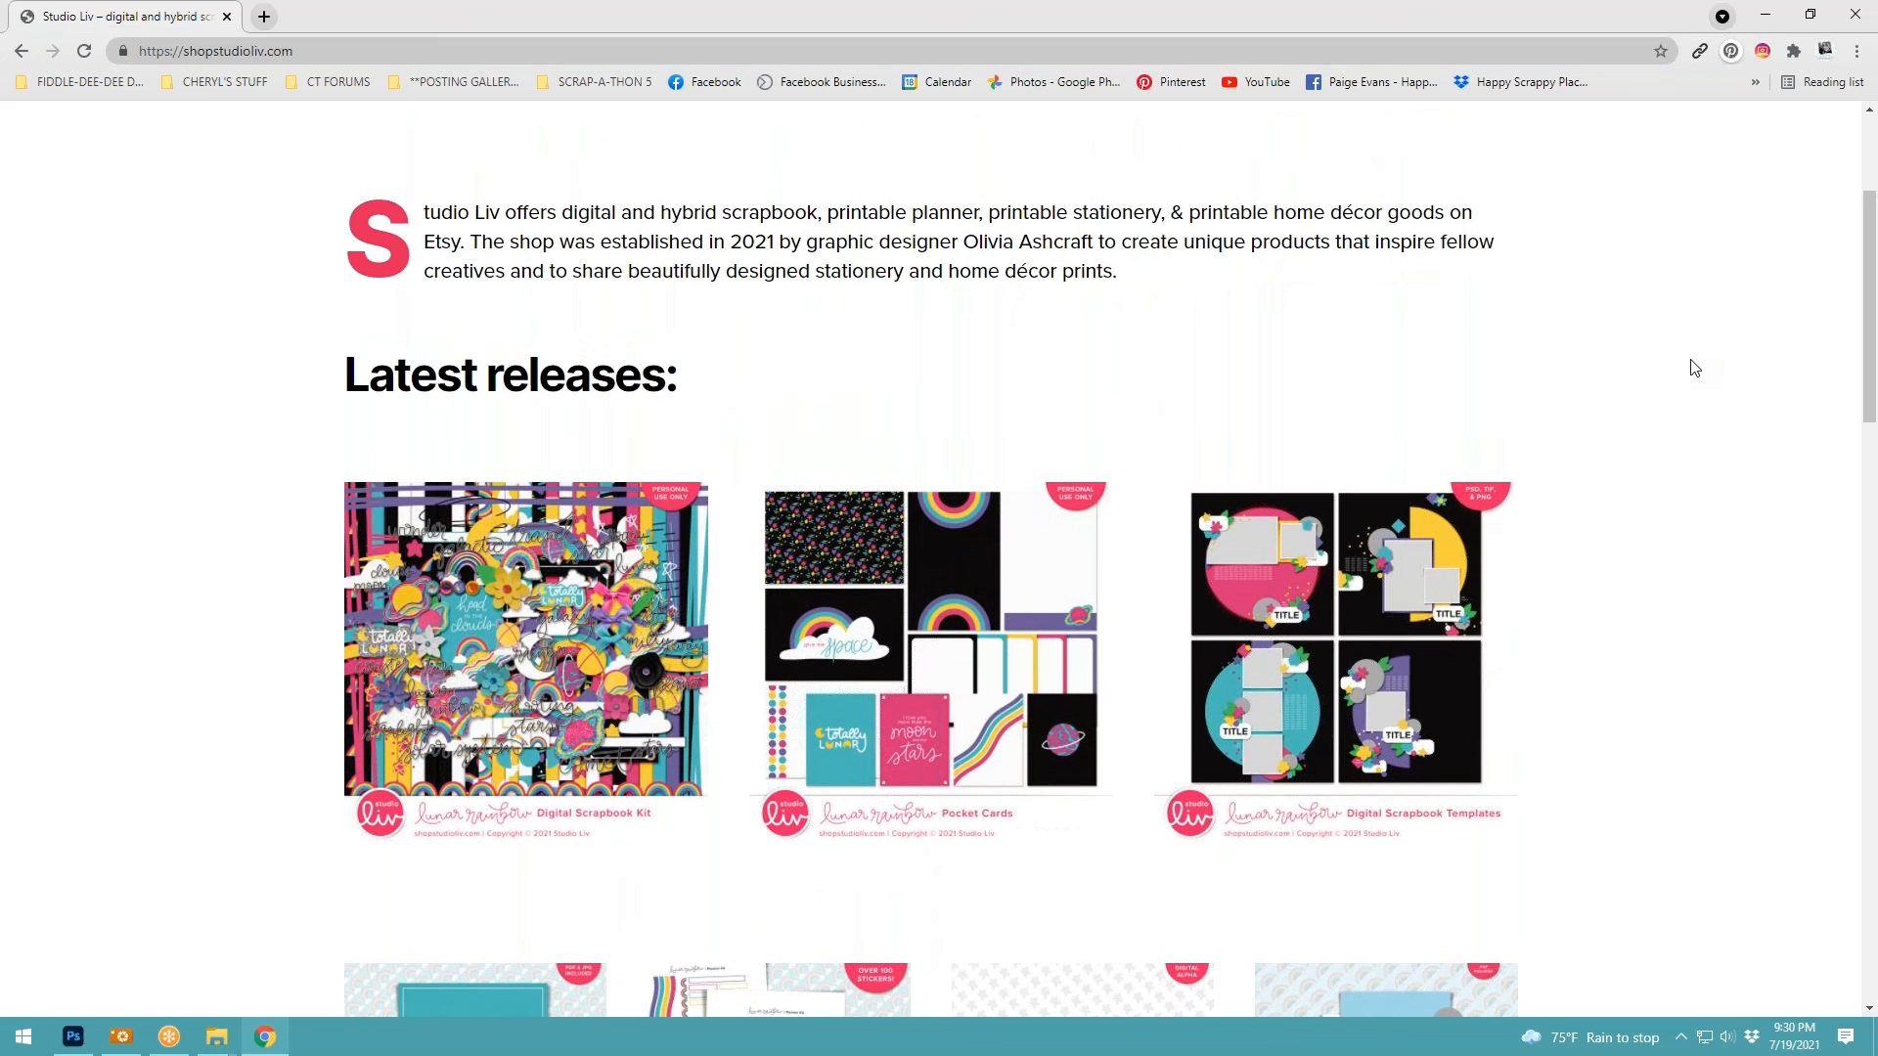
scroll(1693, 366, "down", 2)
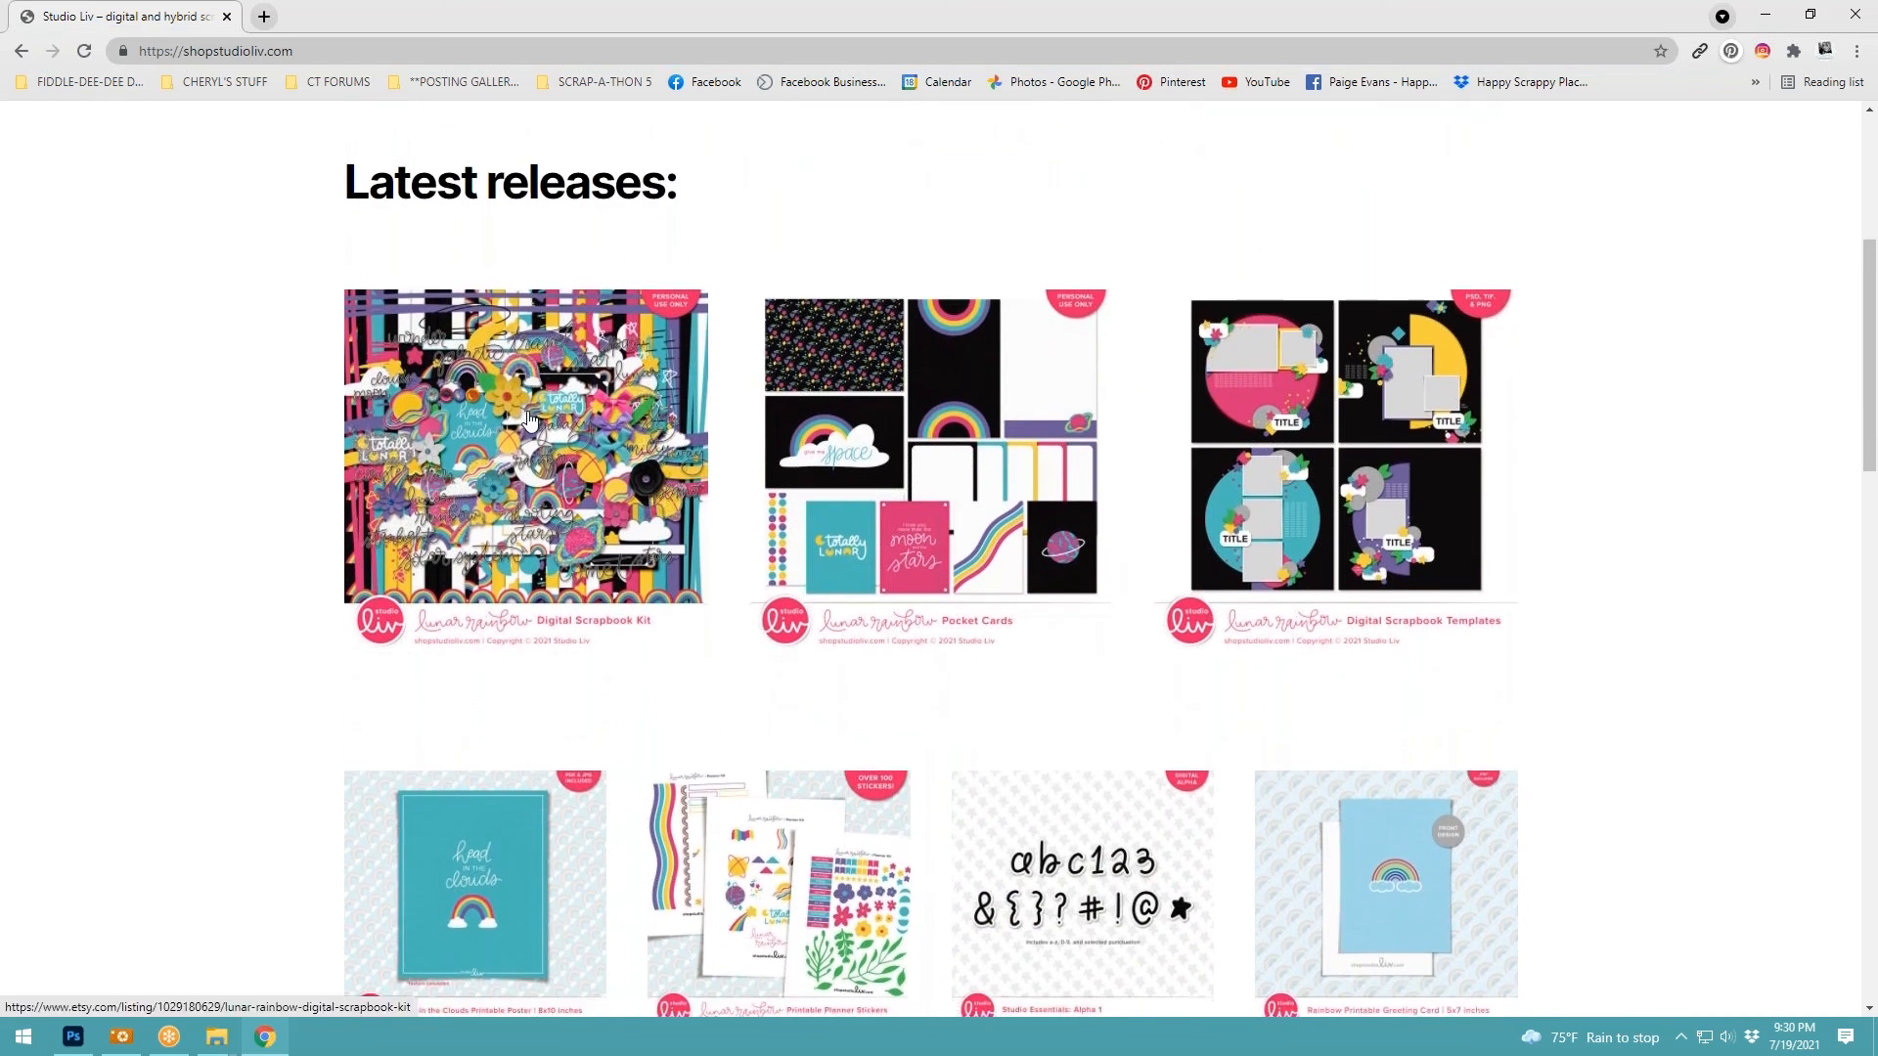
left_click(527, 418)
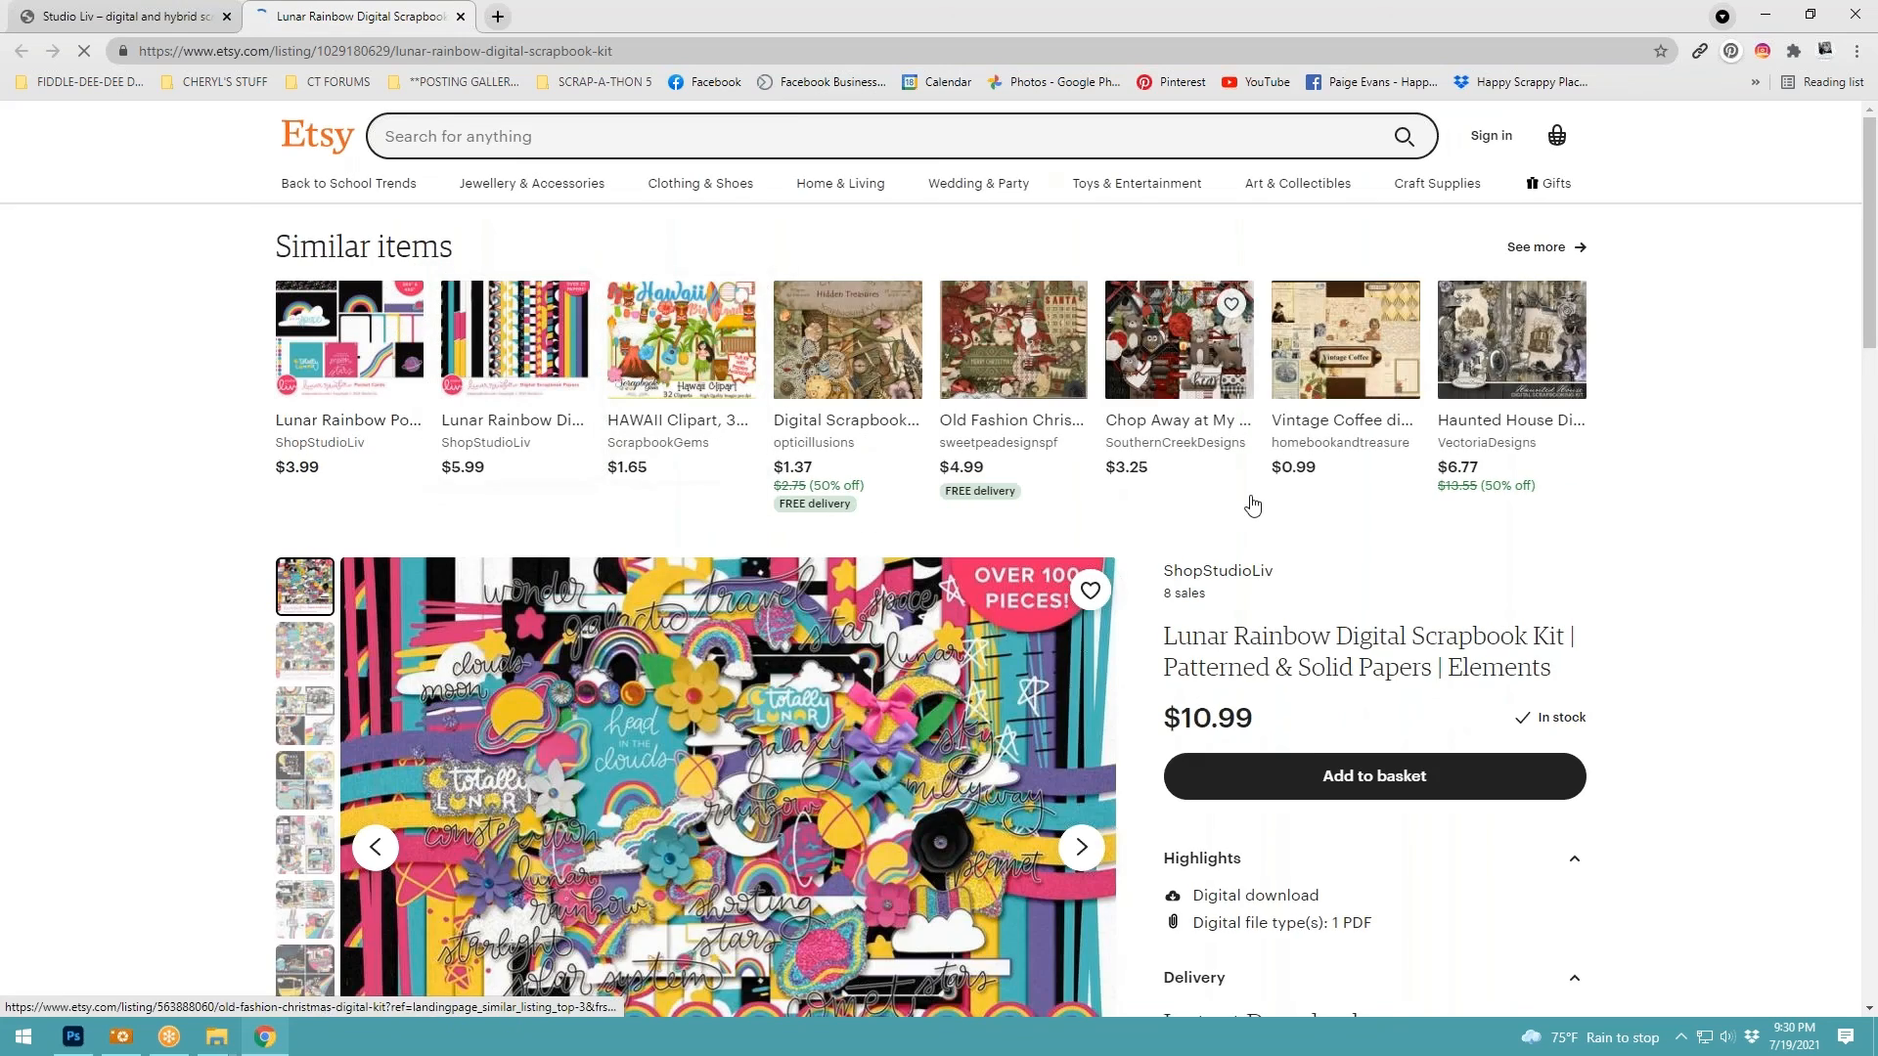
scroll(1253, 504, "down", 4)
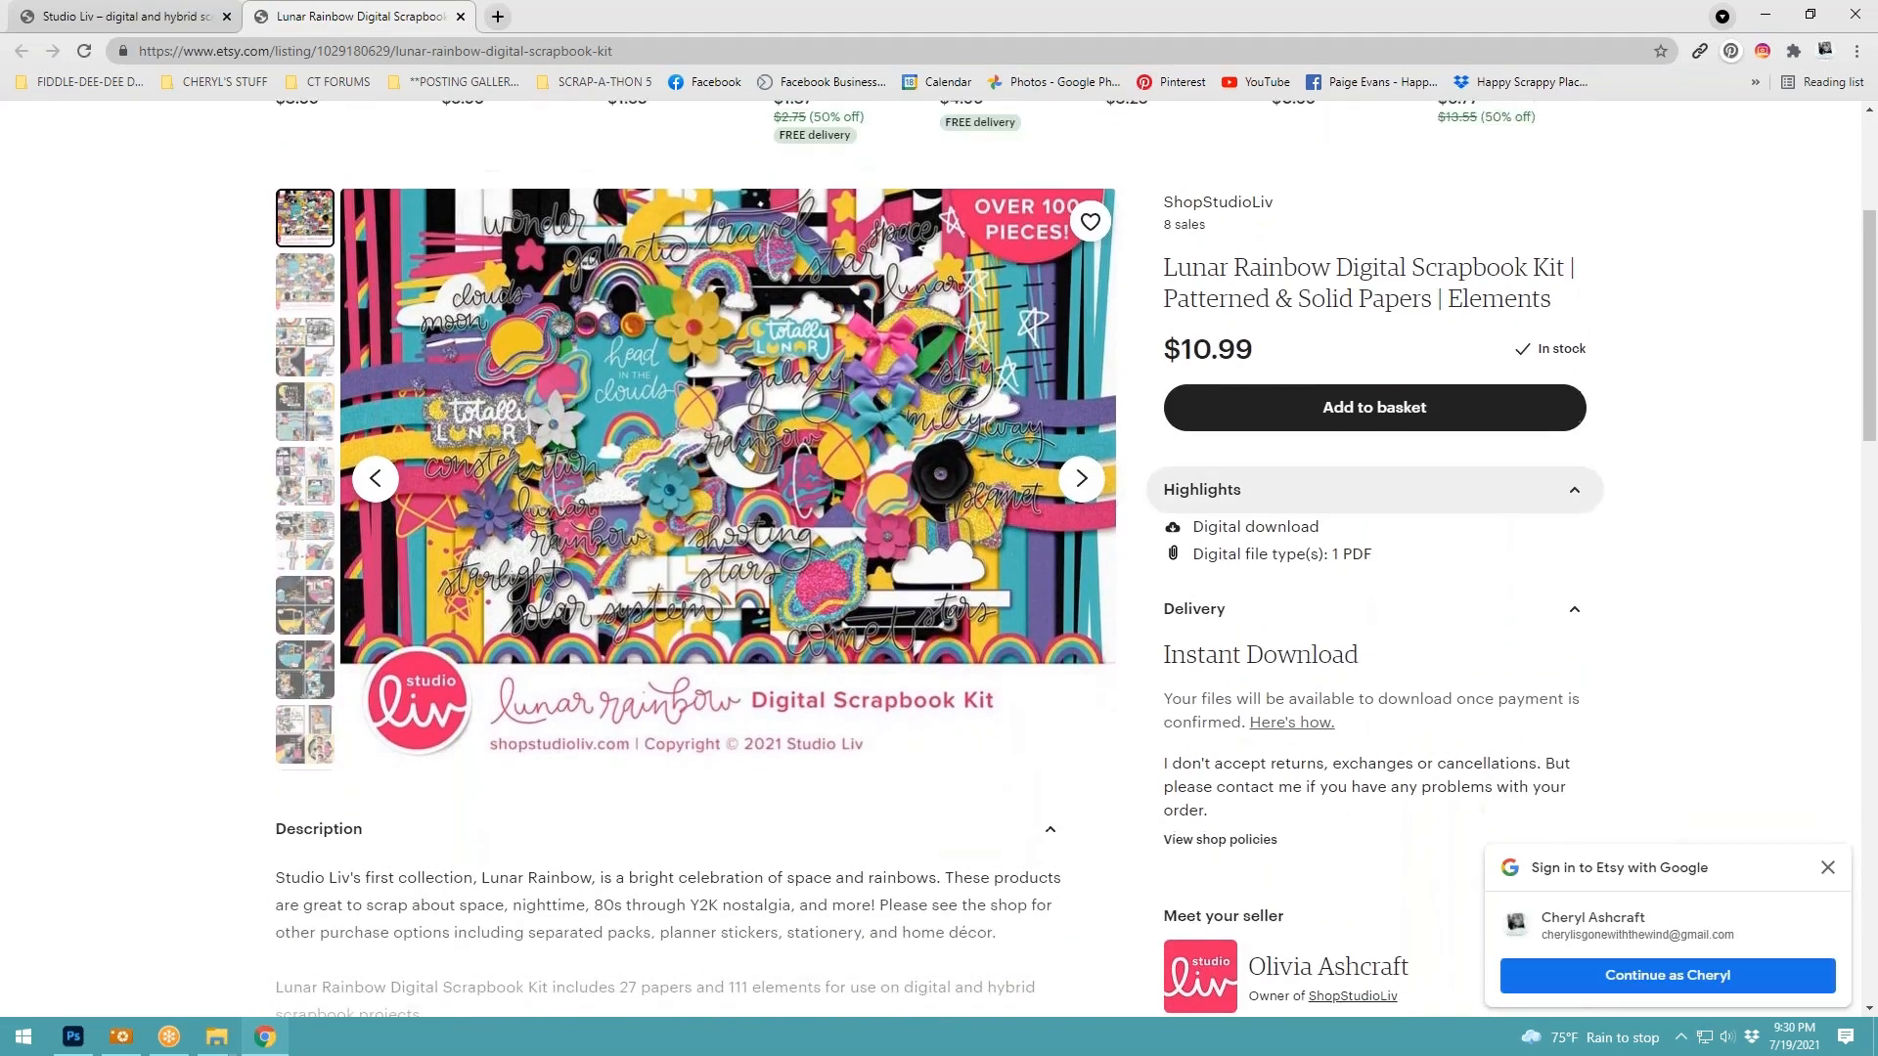
Enlarge the first two preview images of the Lunar Rainbow Digital Scrapbook Kit listing
scroll(1253, 499, "up", 1)
left_click(878, 493)
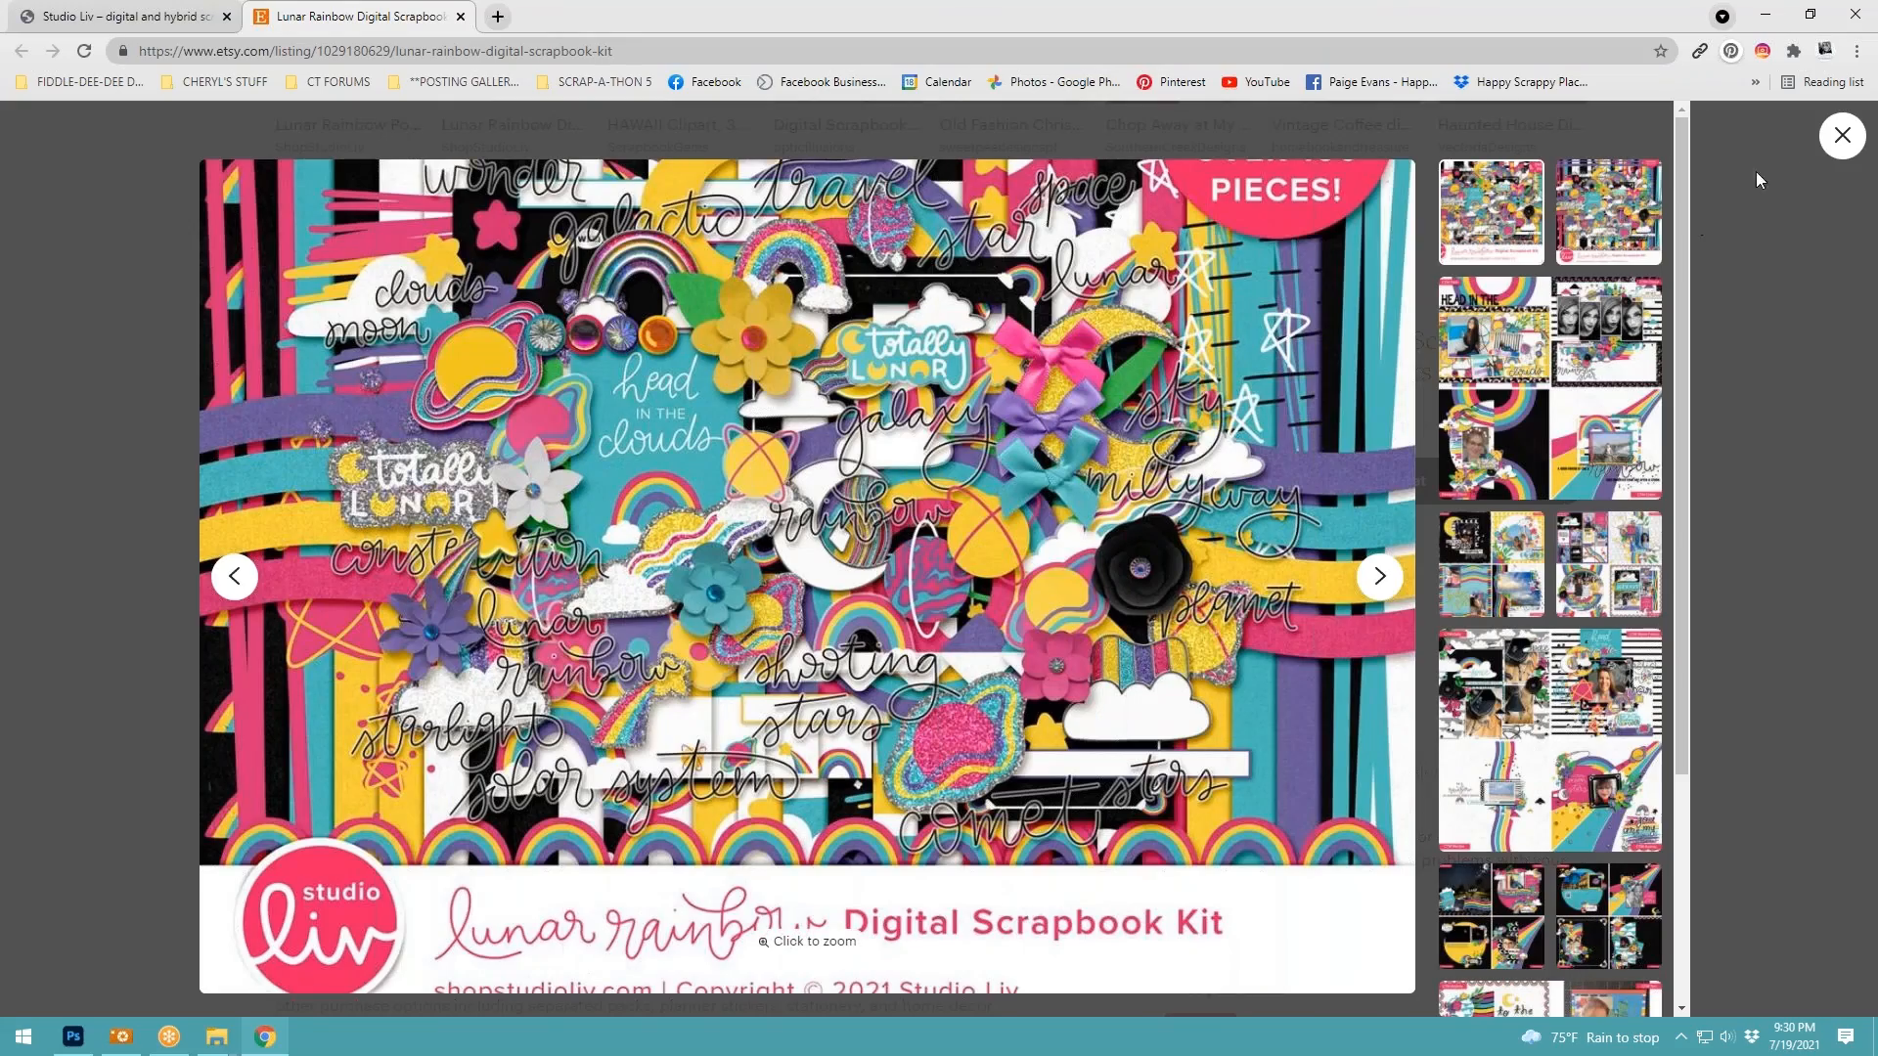
left_click(1842, 135)
left_click(305, 355)
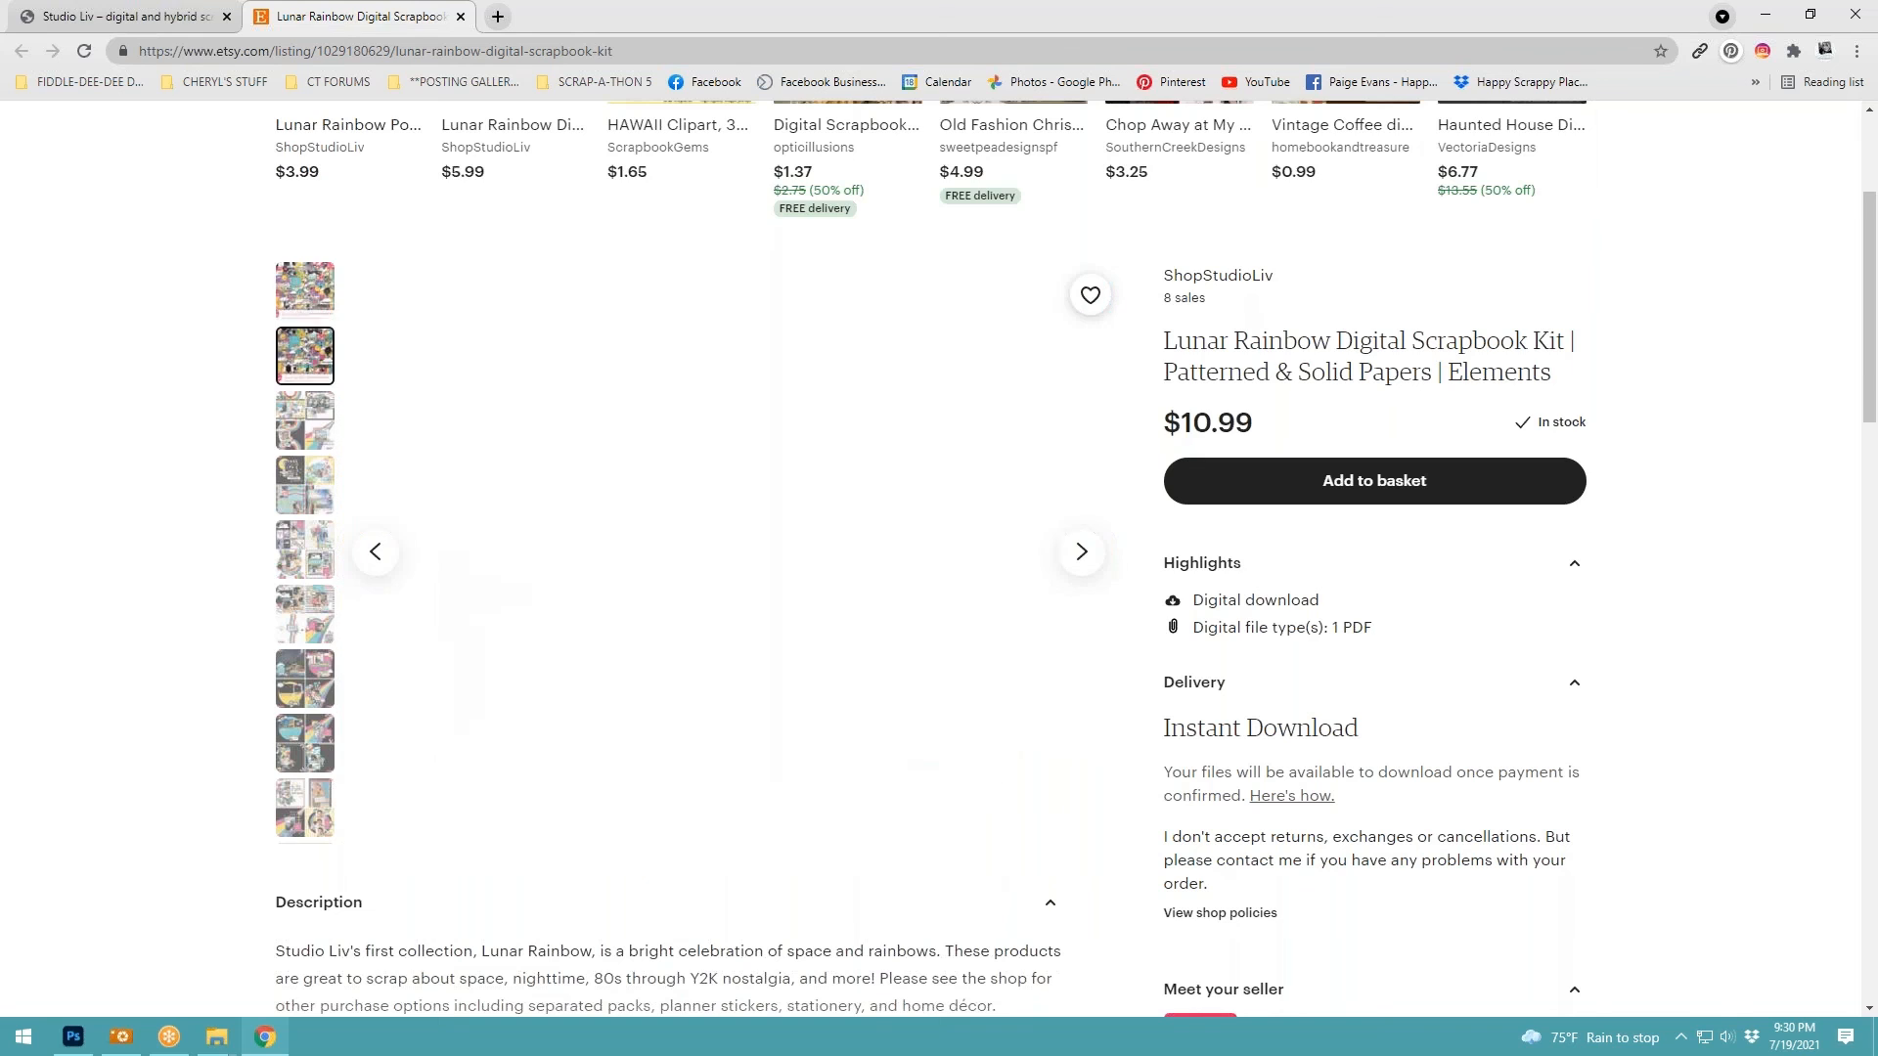
left_click(696, 448)
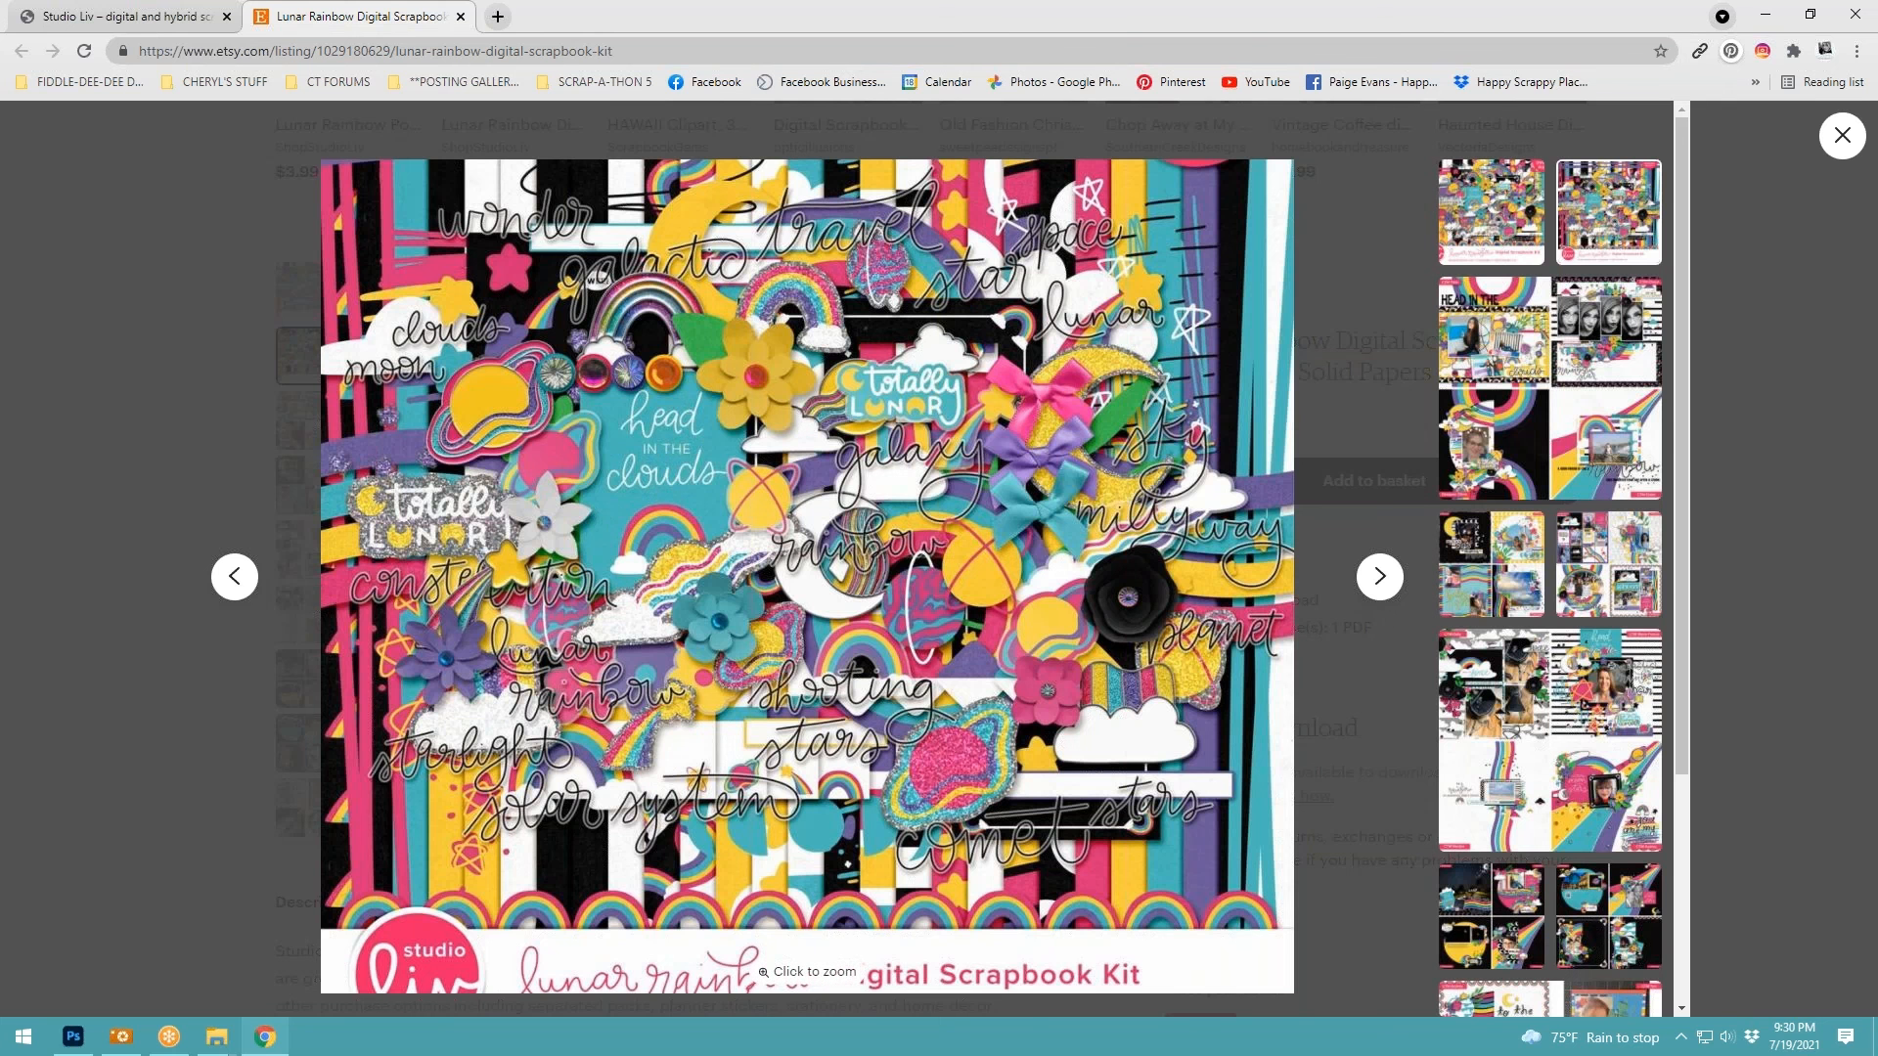
View the kit's sample layout collages in the enlarged gallery, from the Head in the Clouds set to the photographed hybrid pages
left_click(1478, 350)
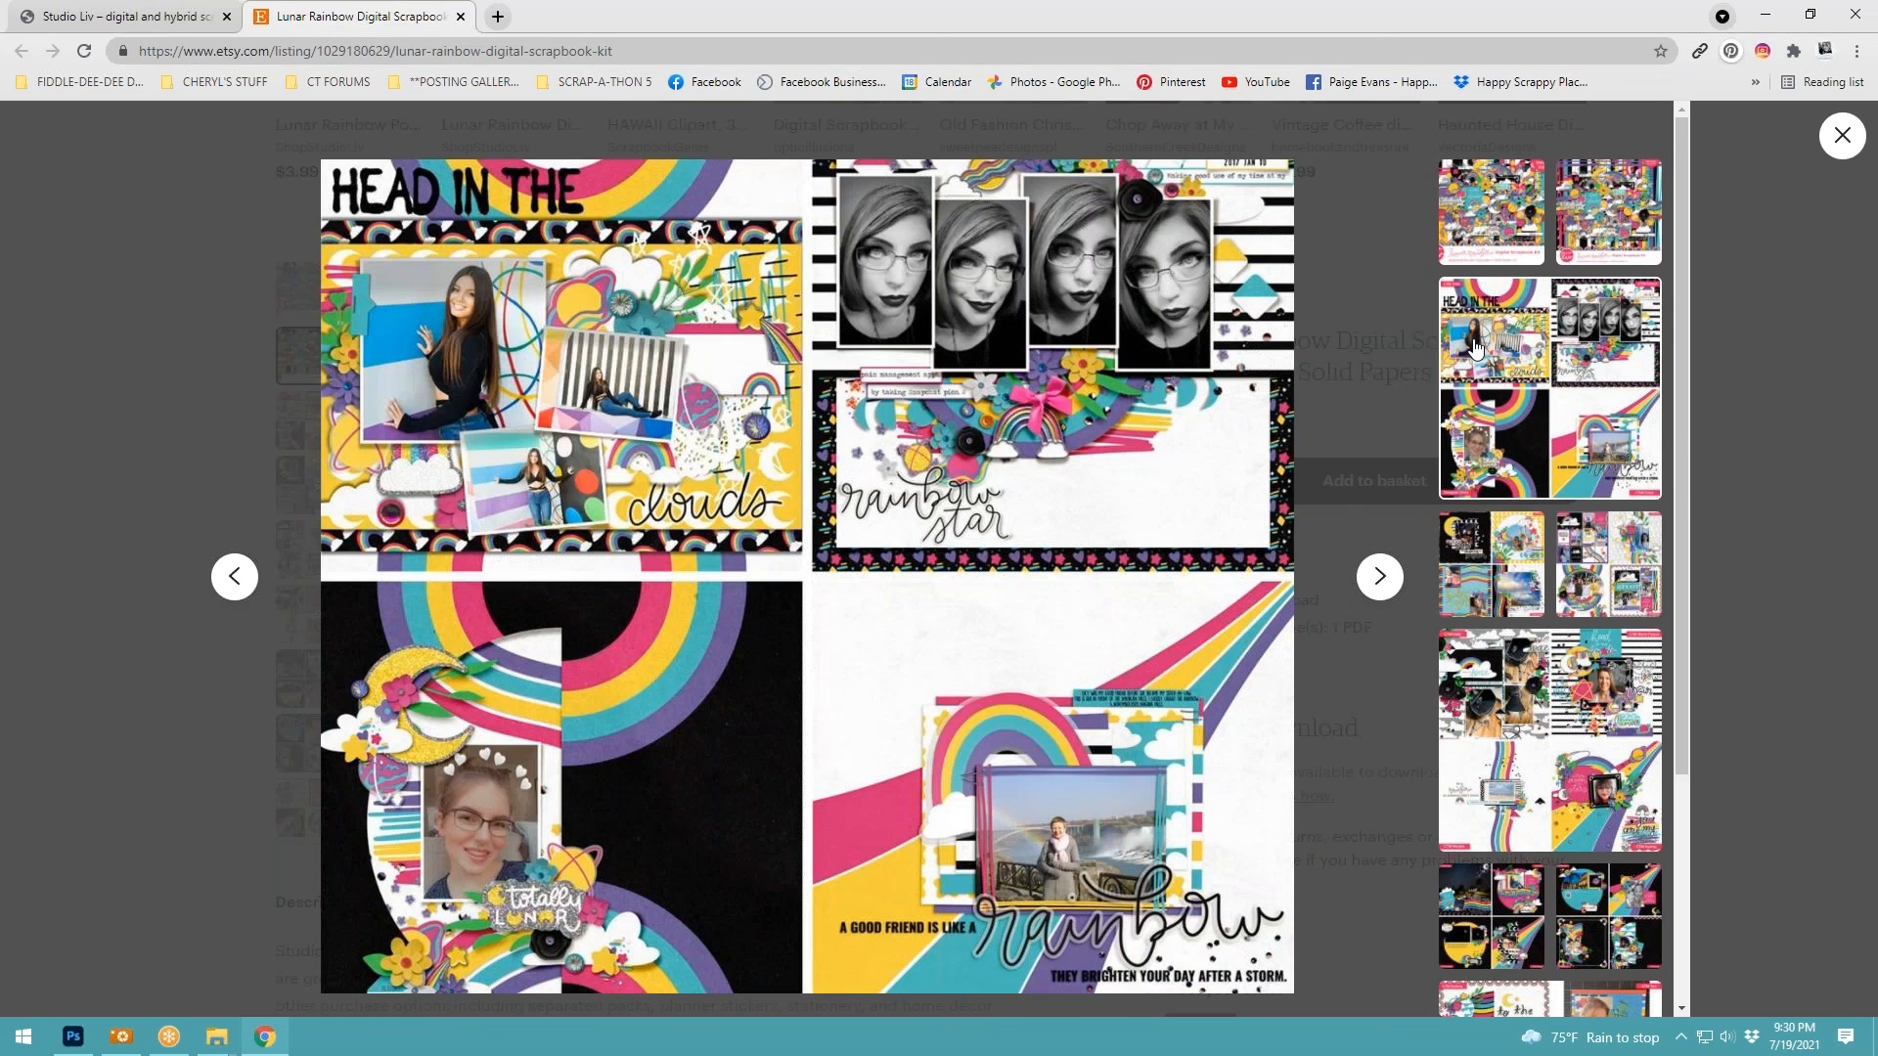
left_click(1506, 555)
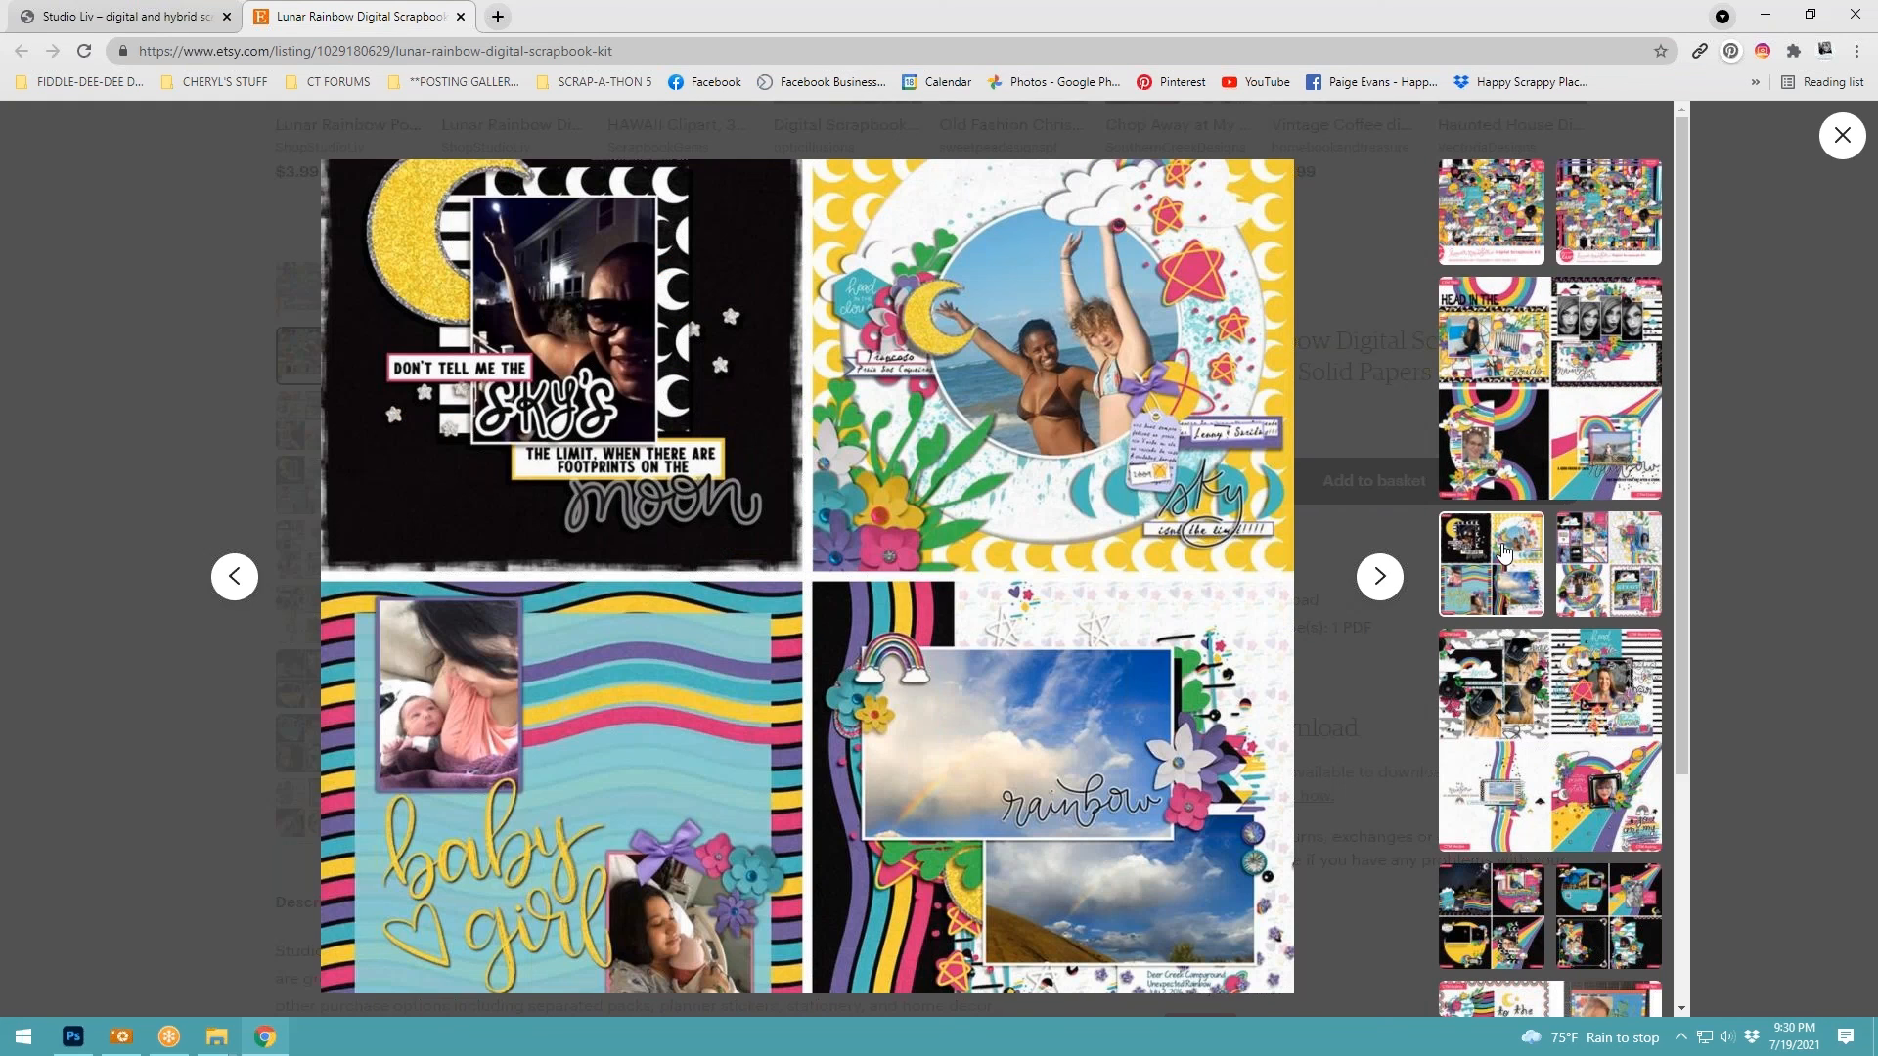
left_click(1497, 790)
scroll(1497, 791, "down", 3)
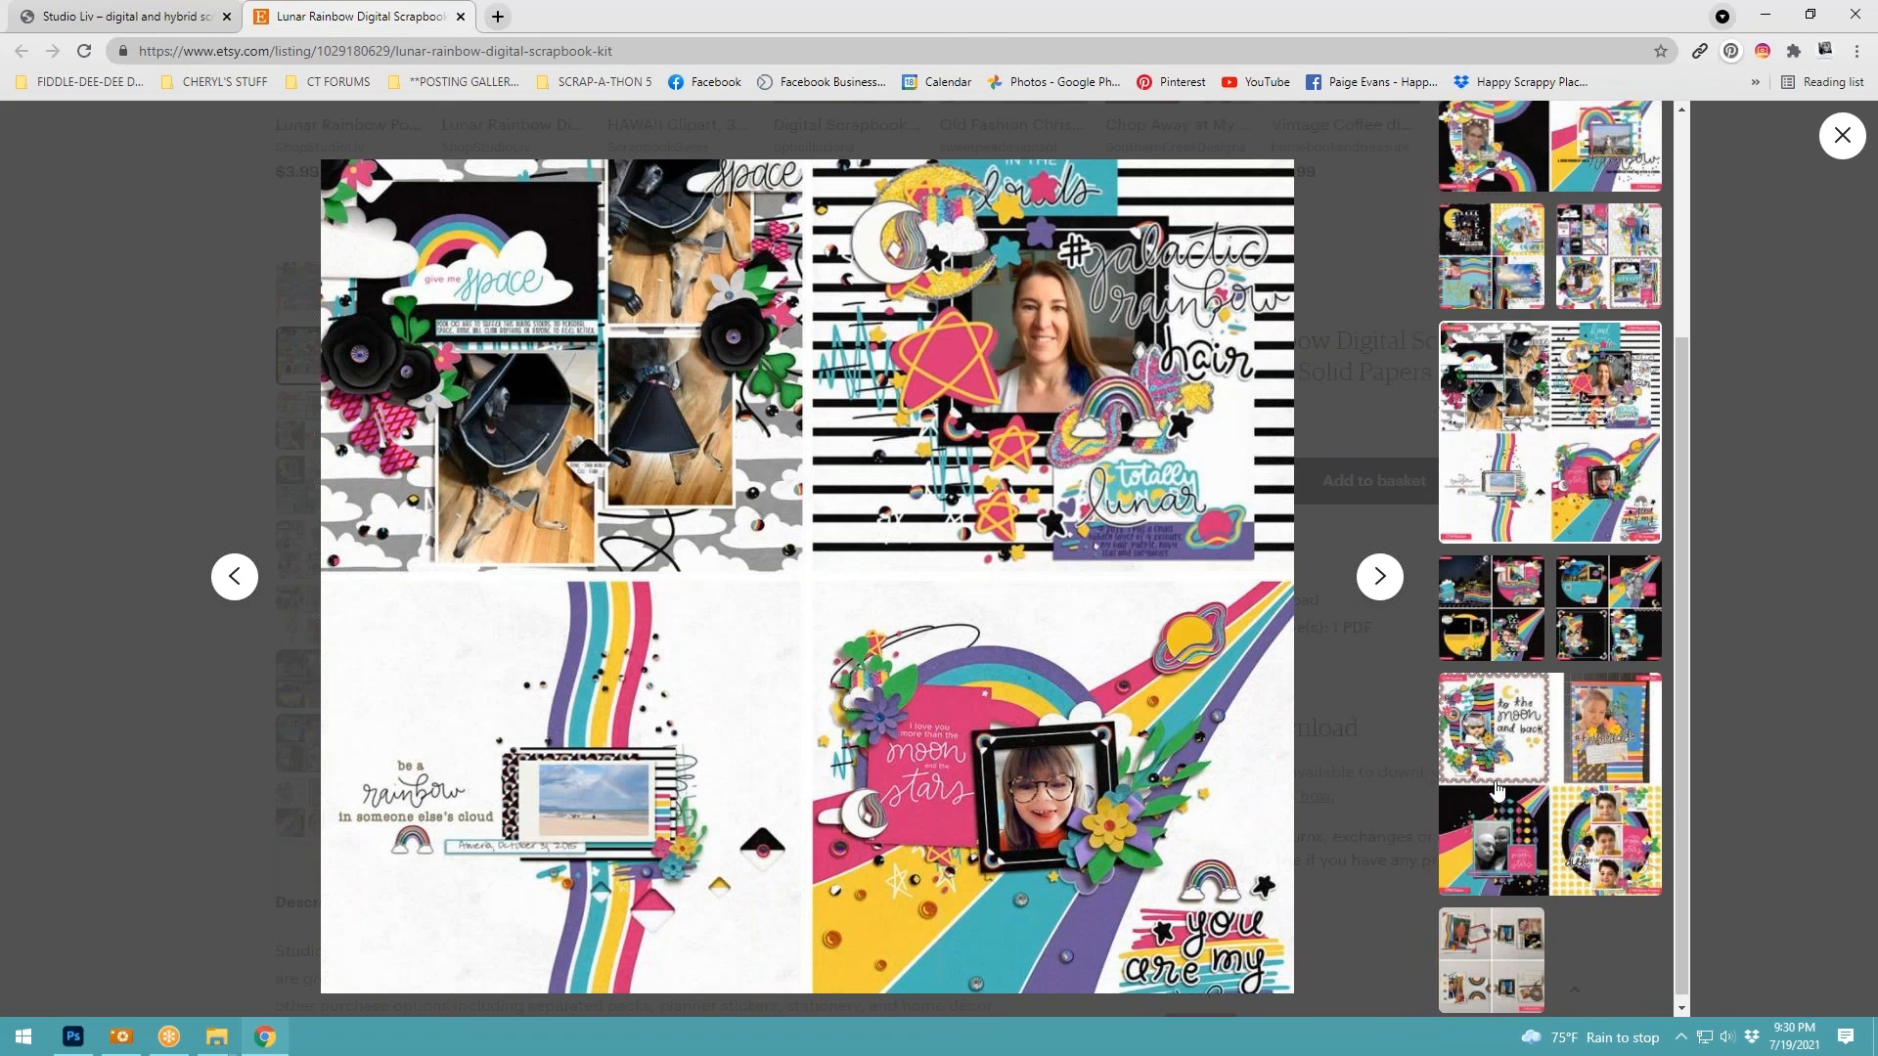
left_click(1515, 648)
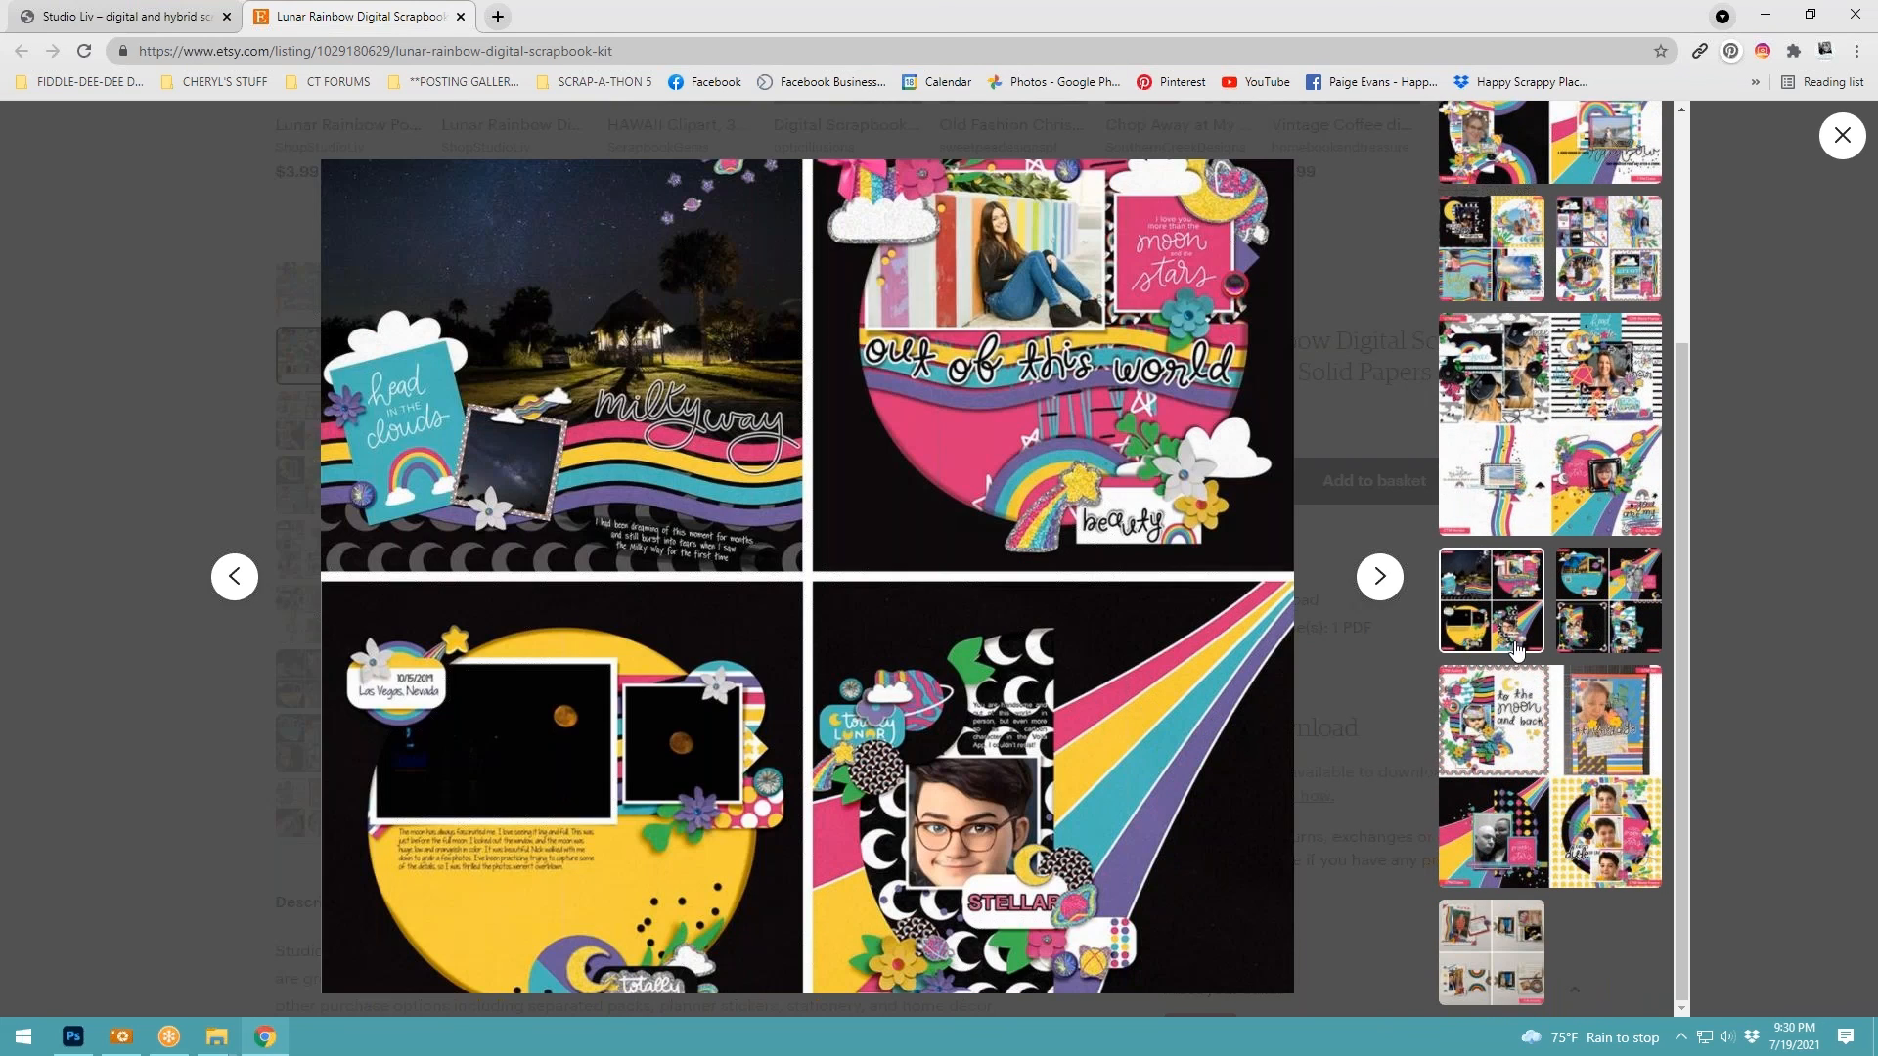
left_click(1503, 721)
left_click(1495, 944)
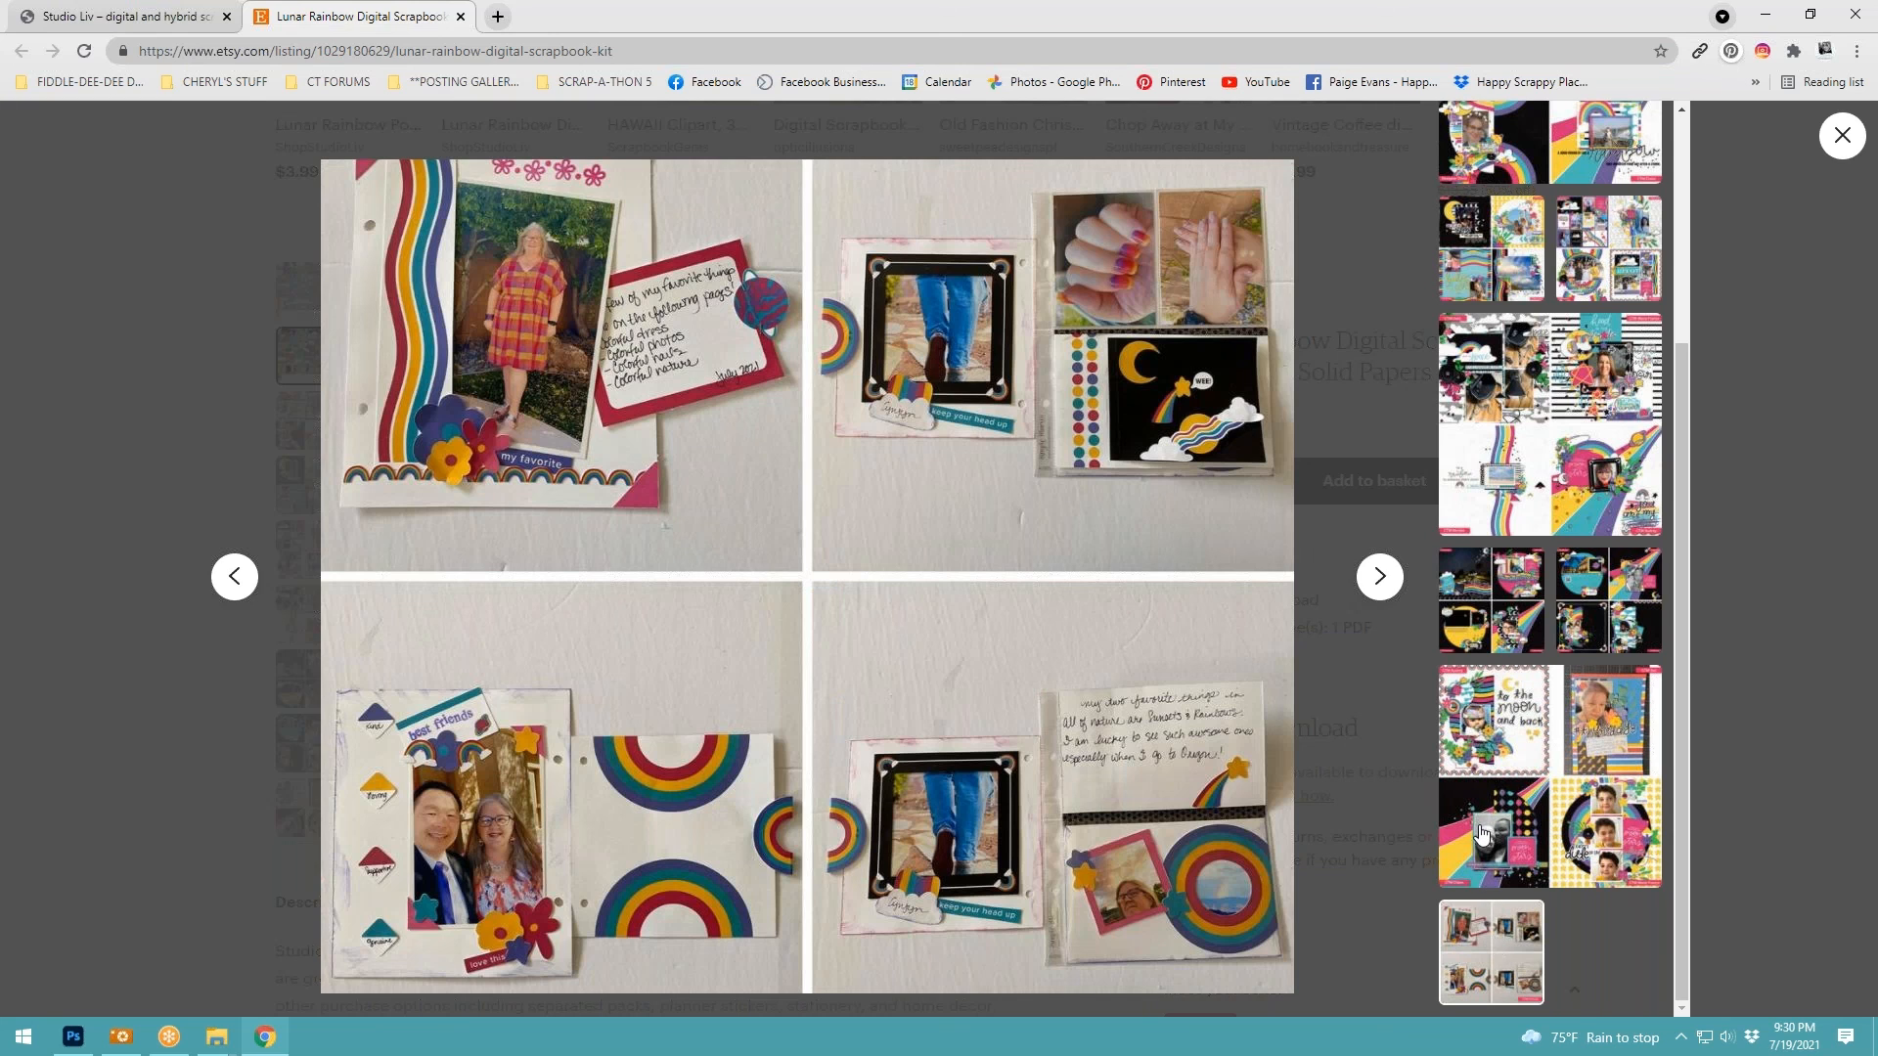
Revisit the To the Moon and Back, Milky Way and Galactic Rainbow Hair sample collages in the kit's gallery
left_click(1482, 833)
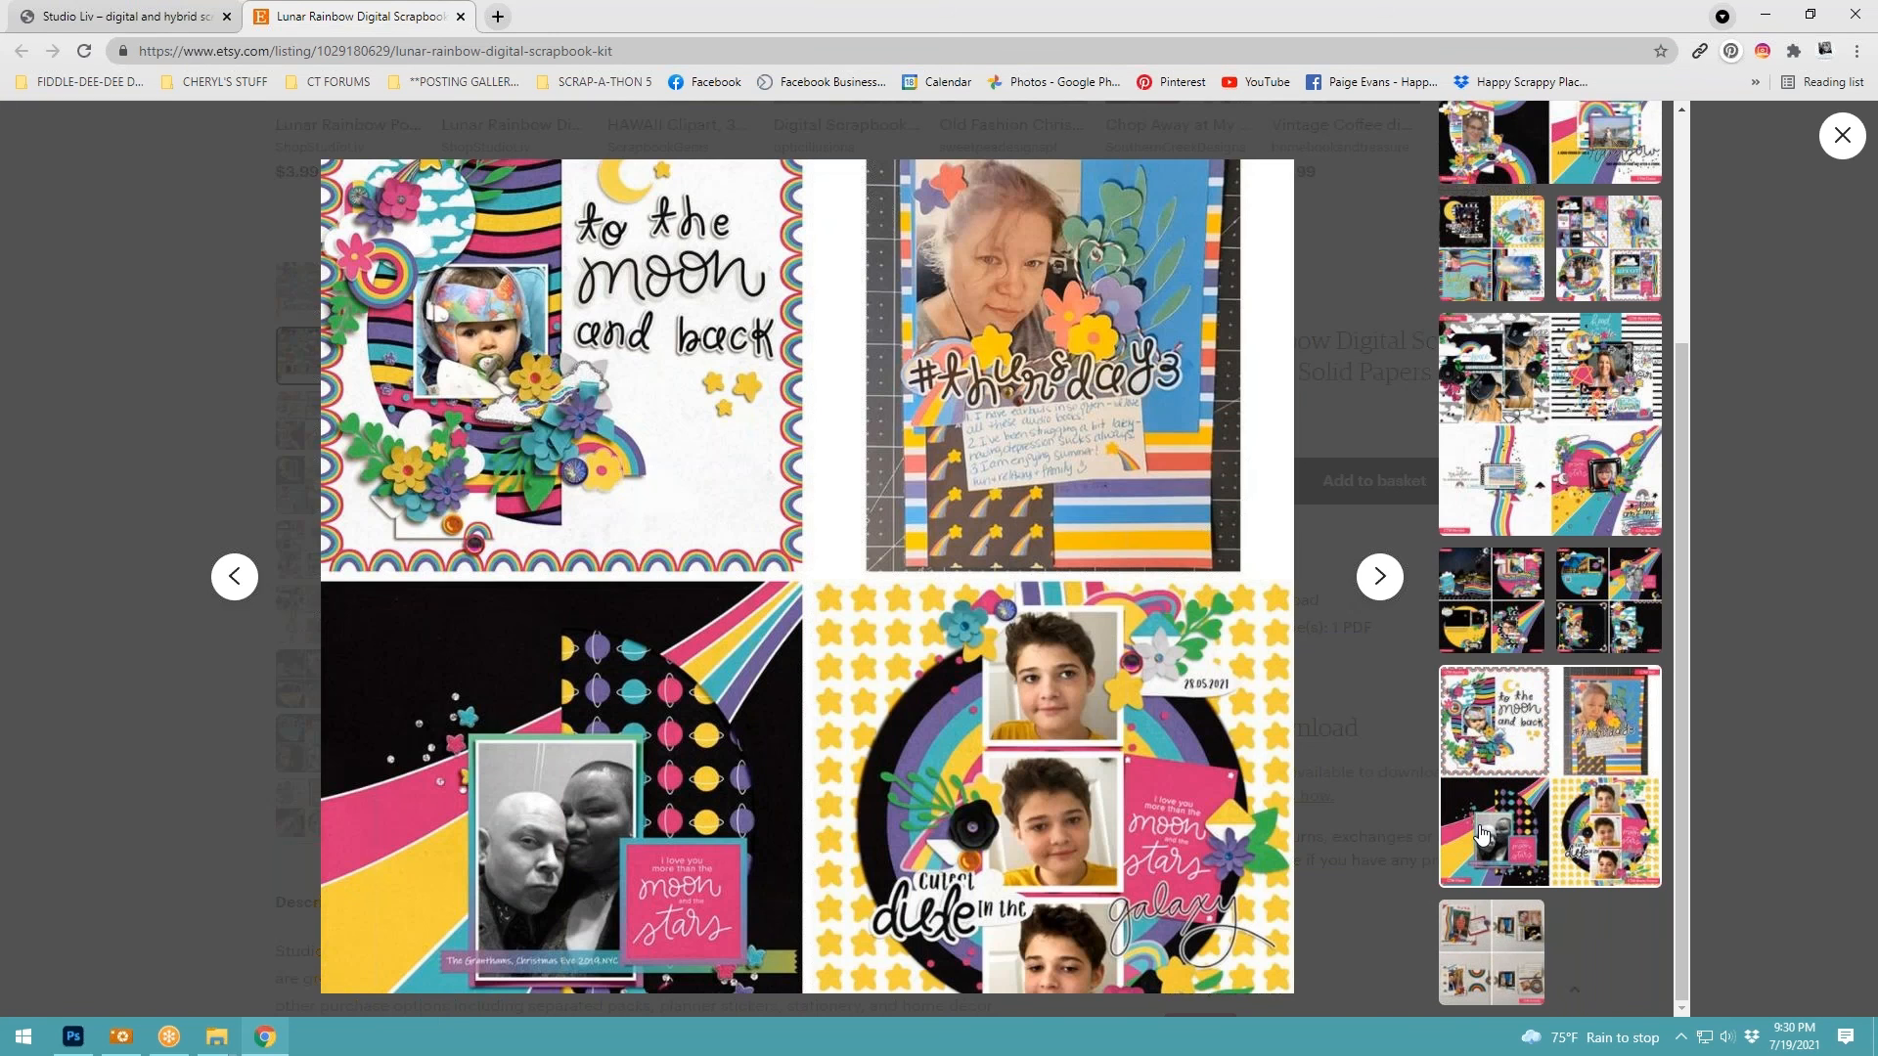
left_click(1524, 583)
scroll(1524, 583, "up", 2)
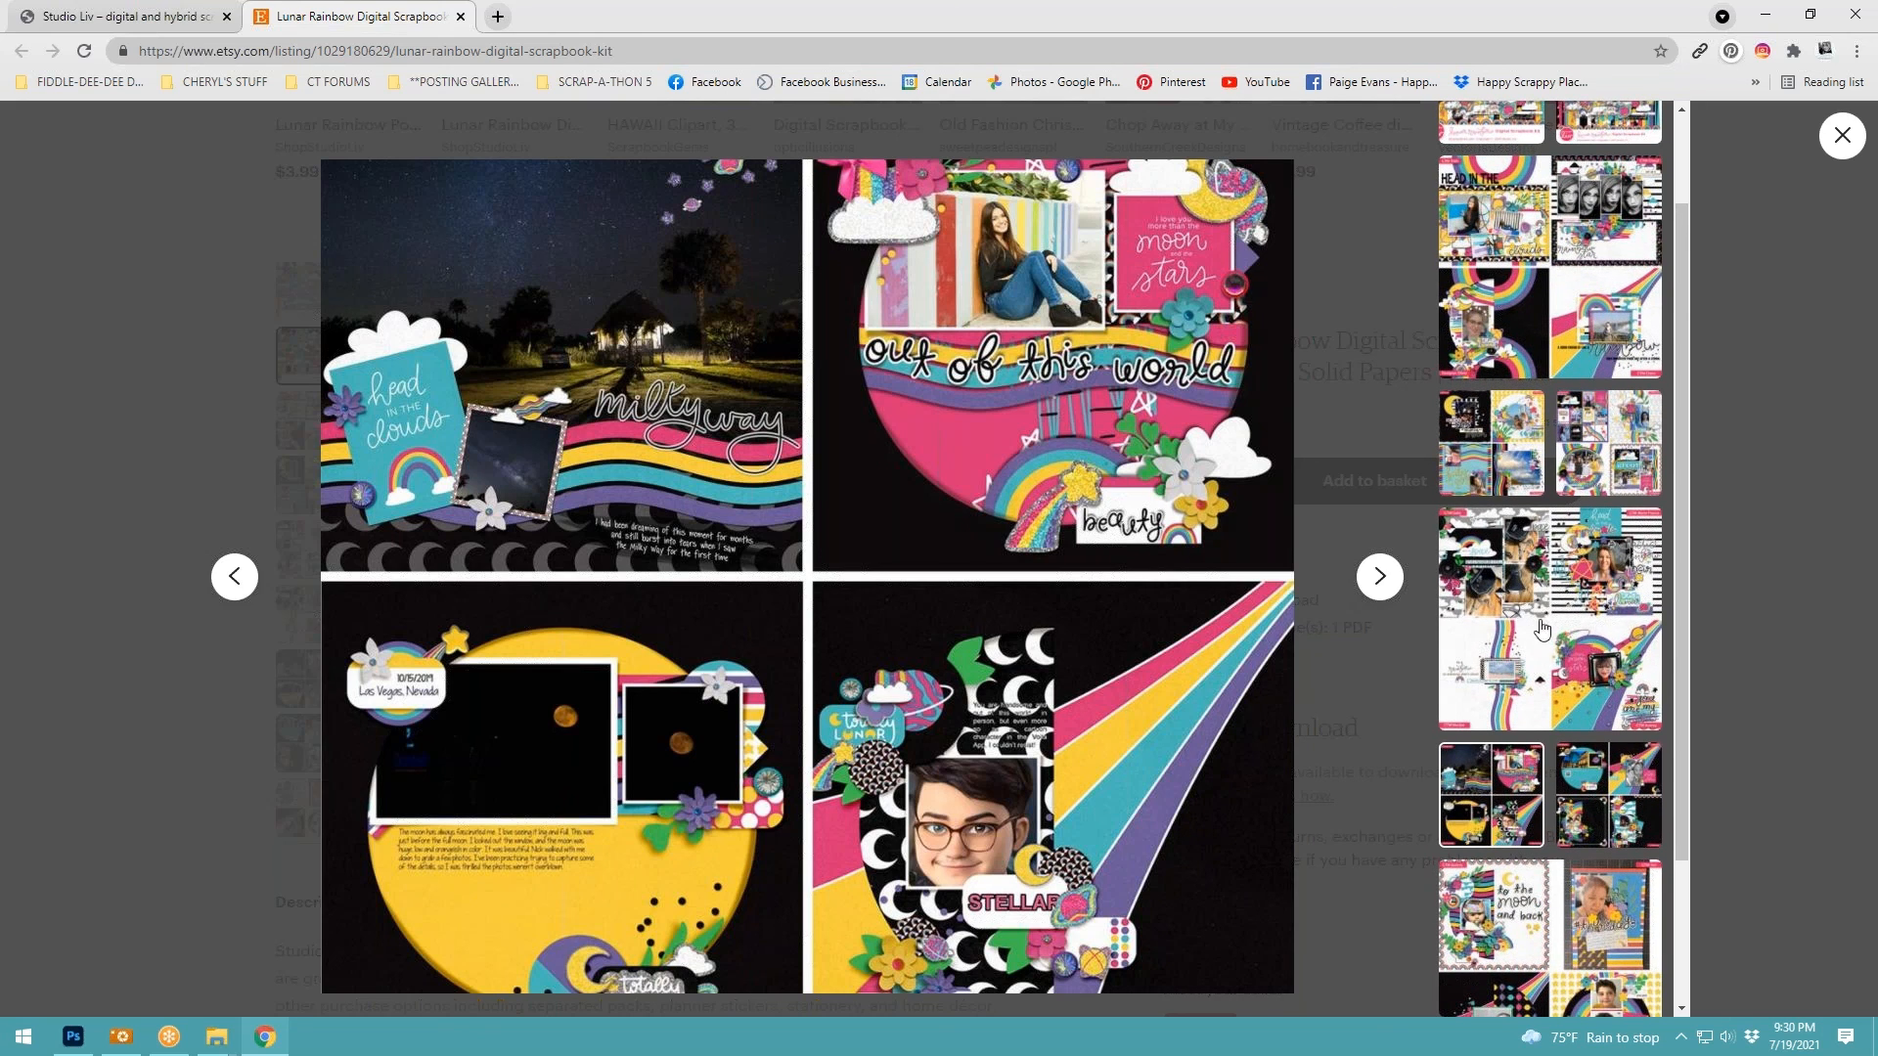
left_click(1546, 631)
left_click(1543, 793)
left_click(1569, 904)
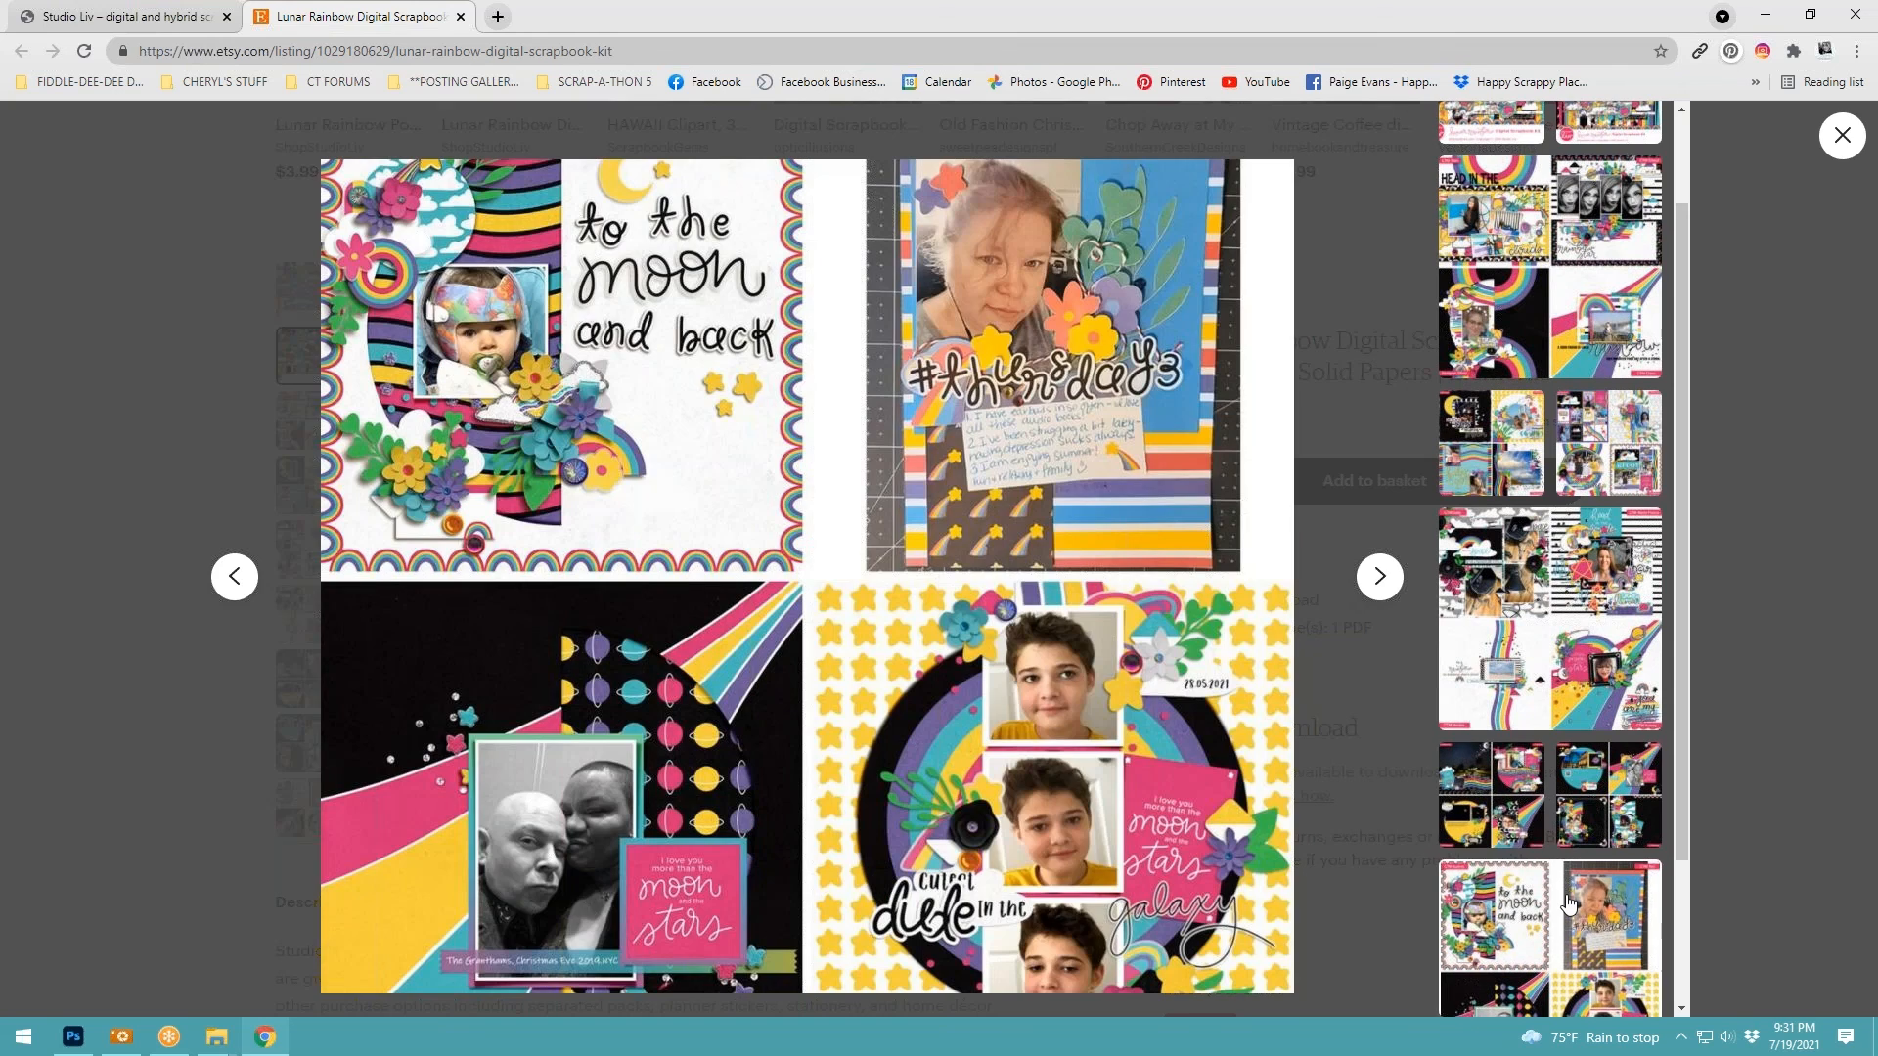
scroll(1555, 452, "up", 2)
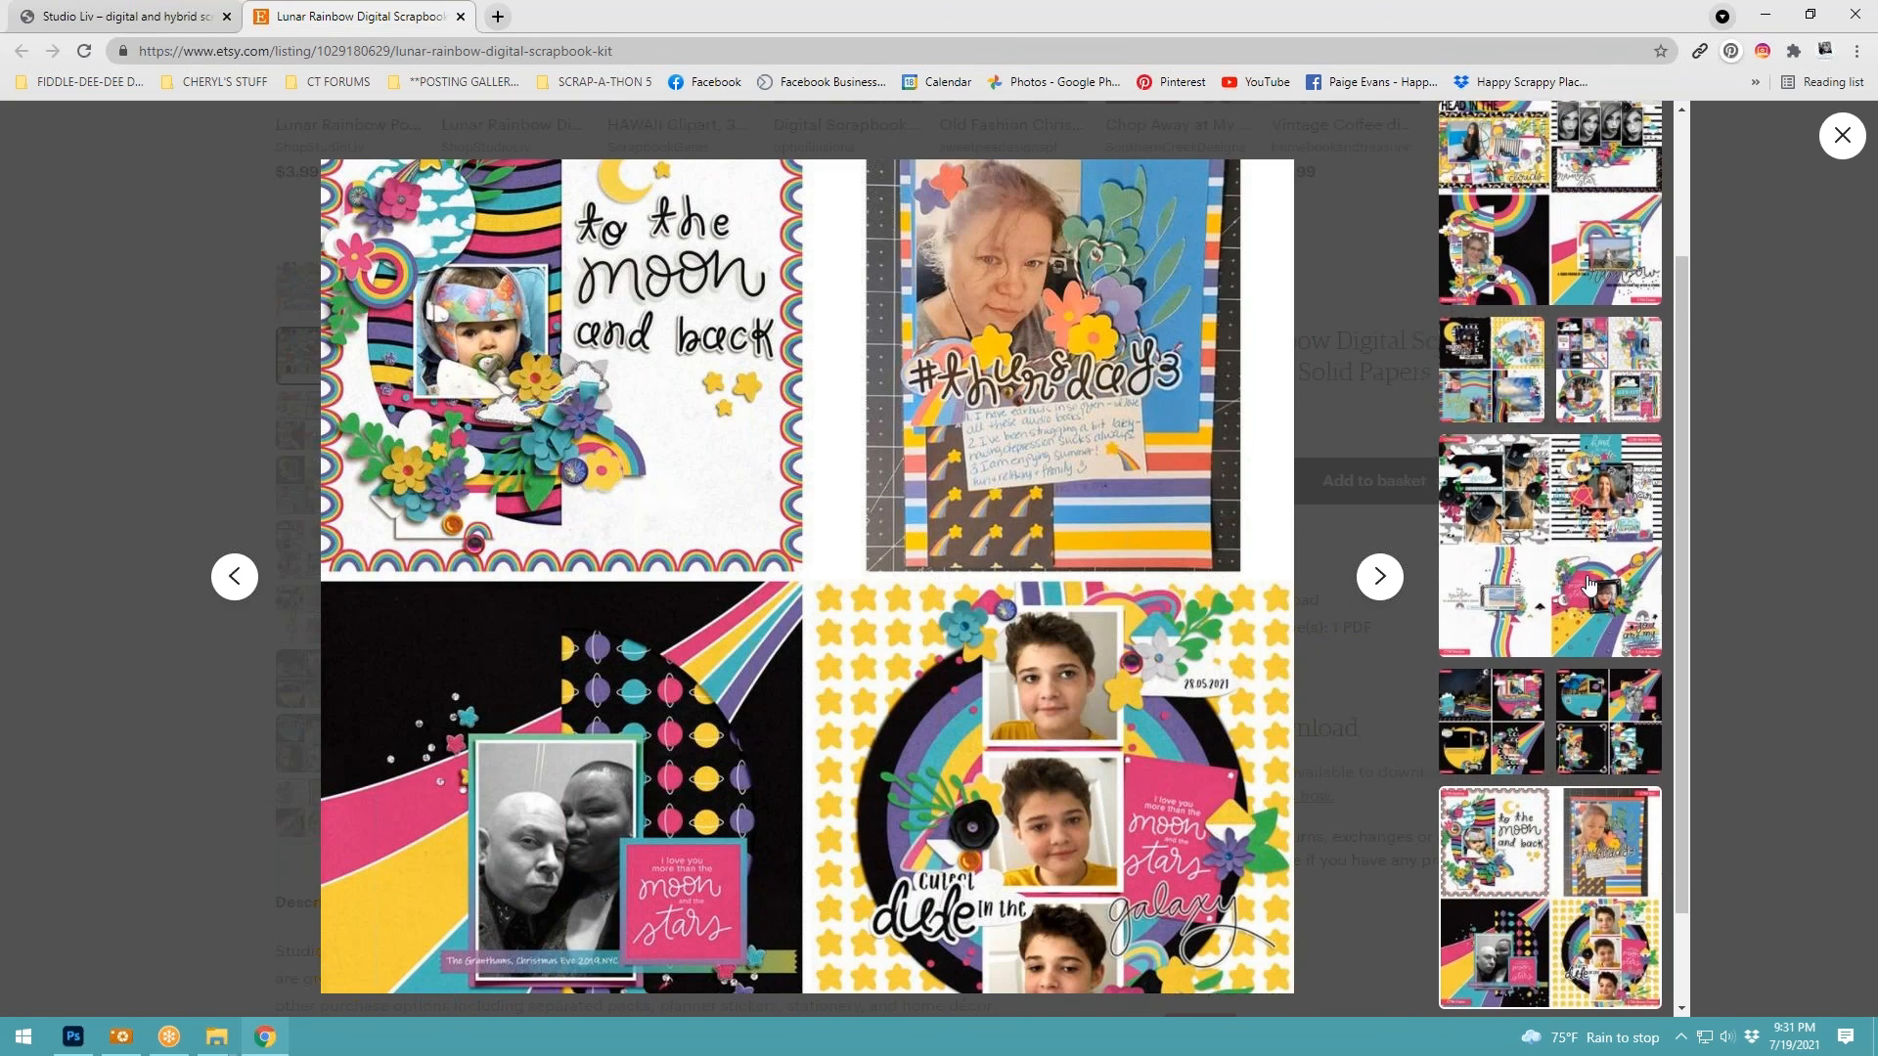
scroll(1553, 448, "up", 2)
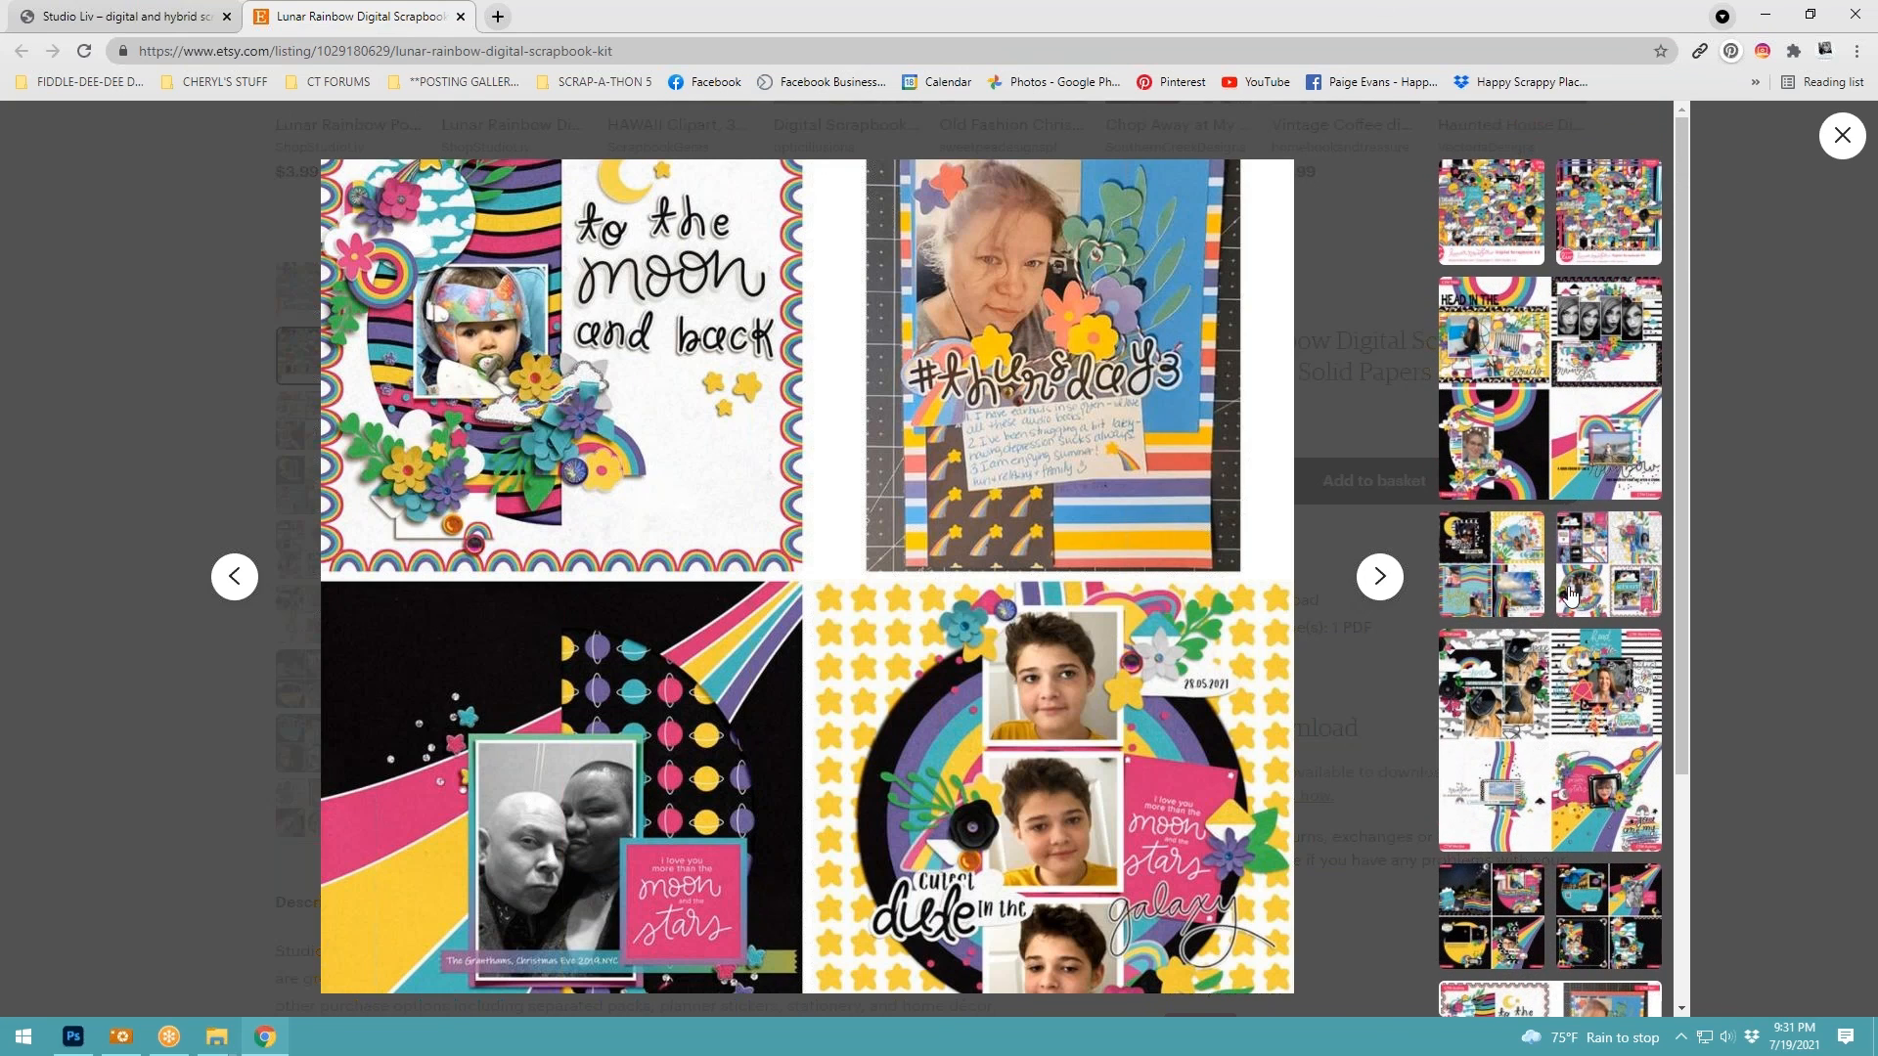
Examine the Epcot sample collage and go through the following layout collages up to the To the Moon and Back set
left_click(1571, 597)
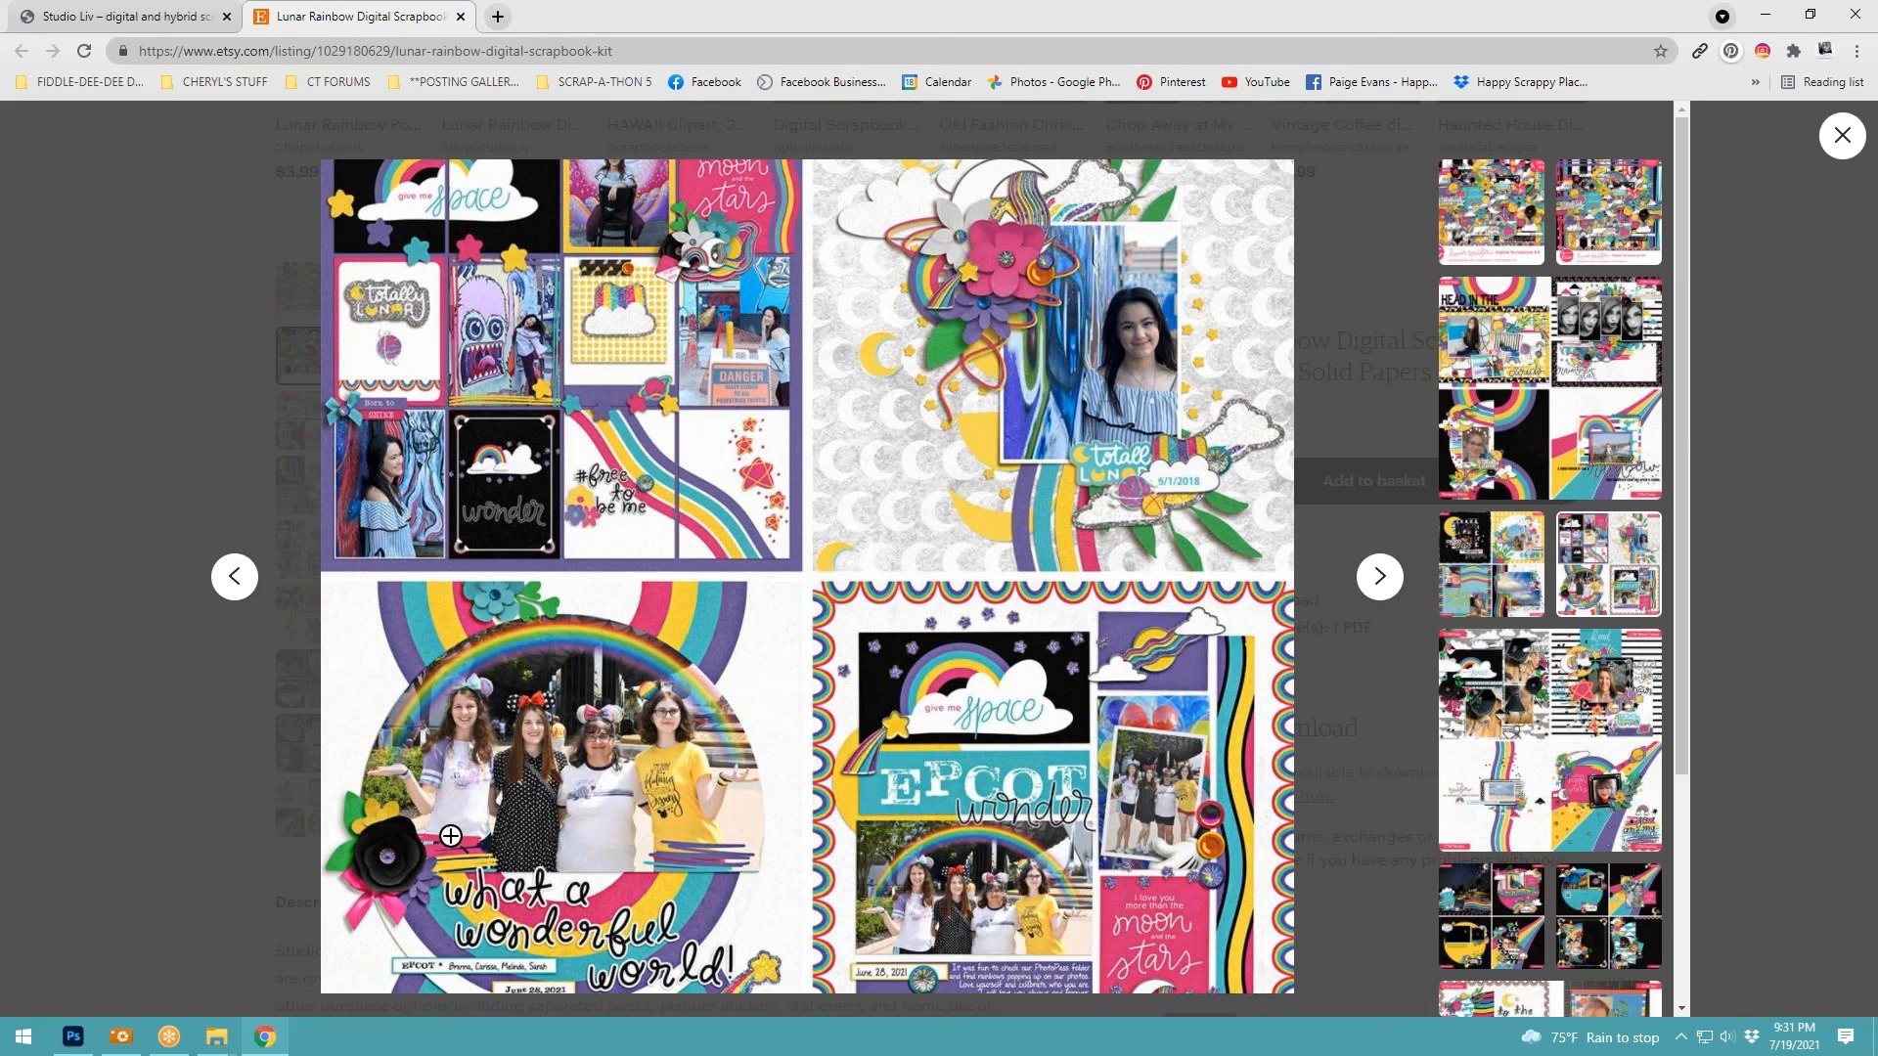
left_click(1378, 579)
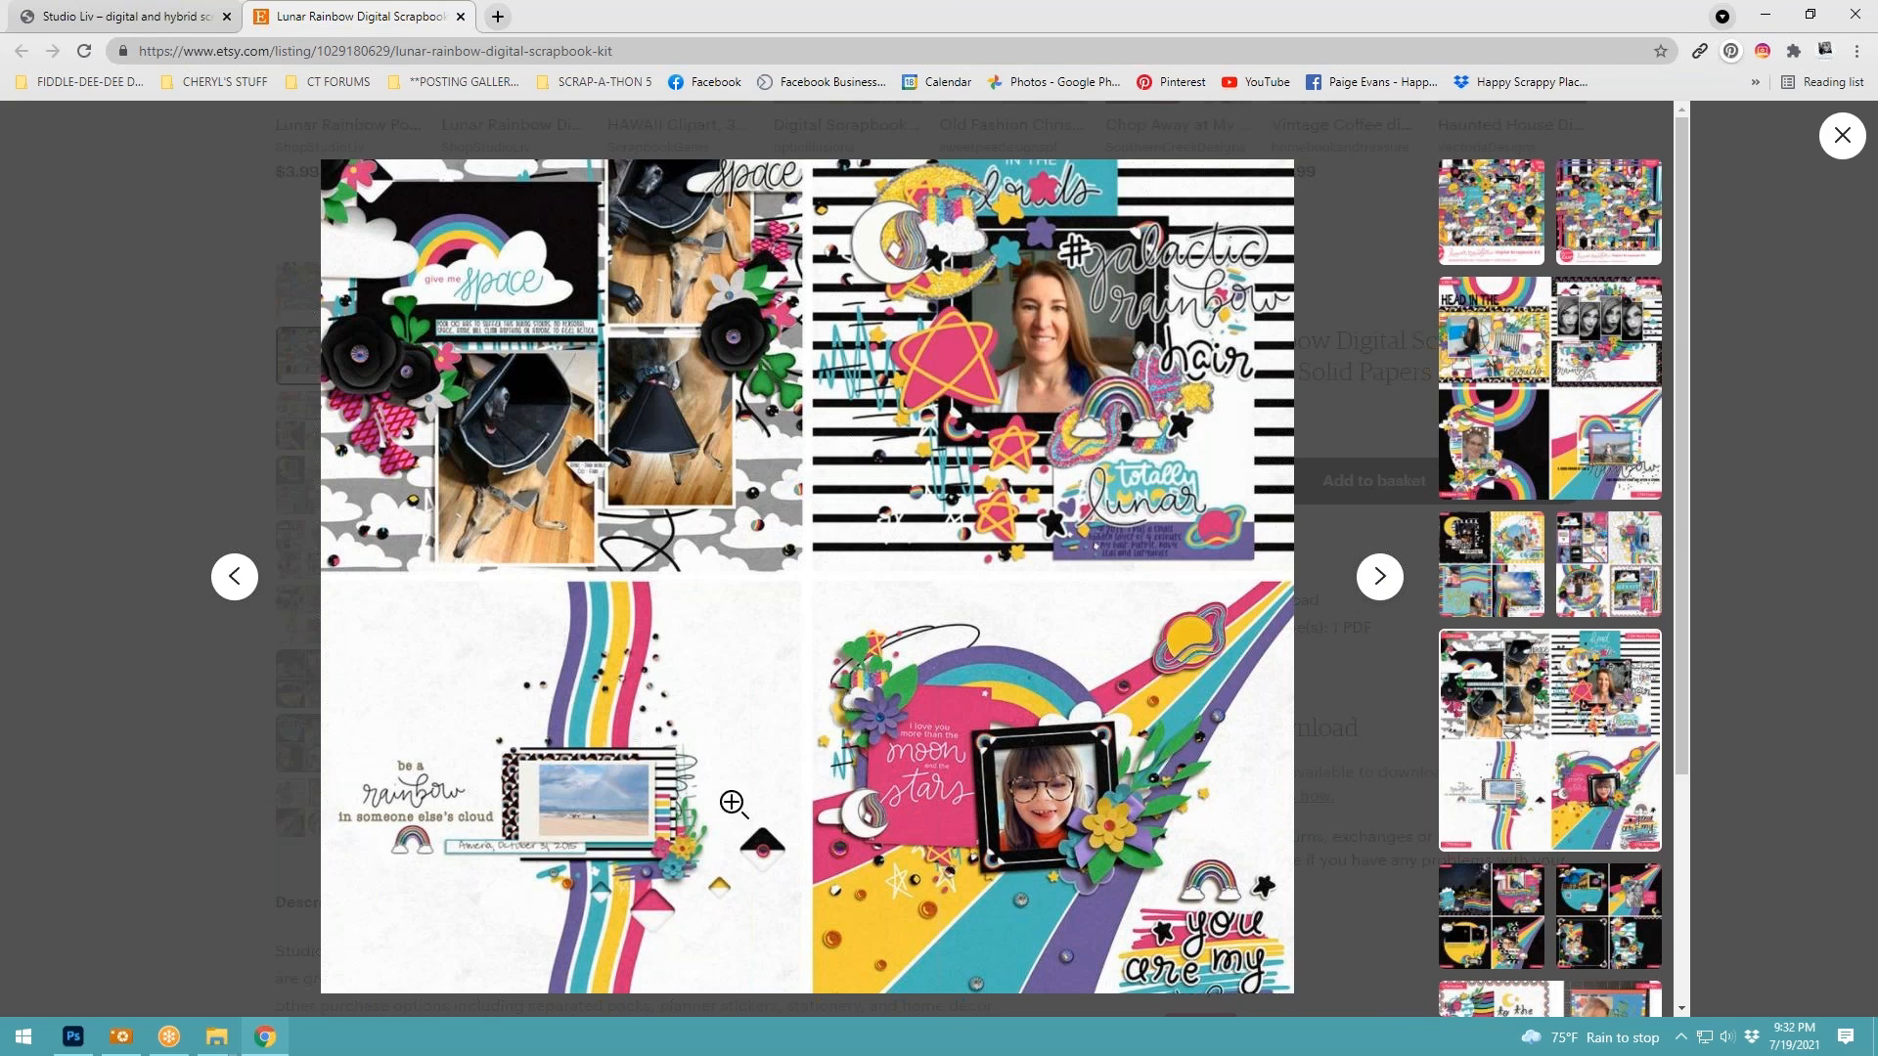
left_click(1378, 579)
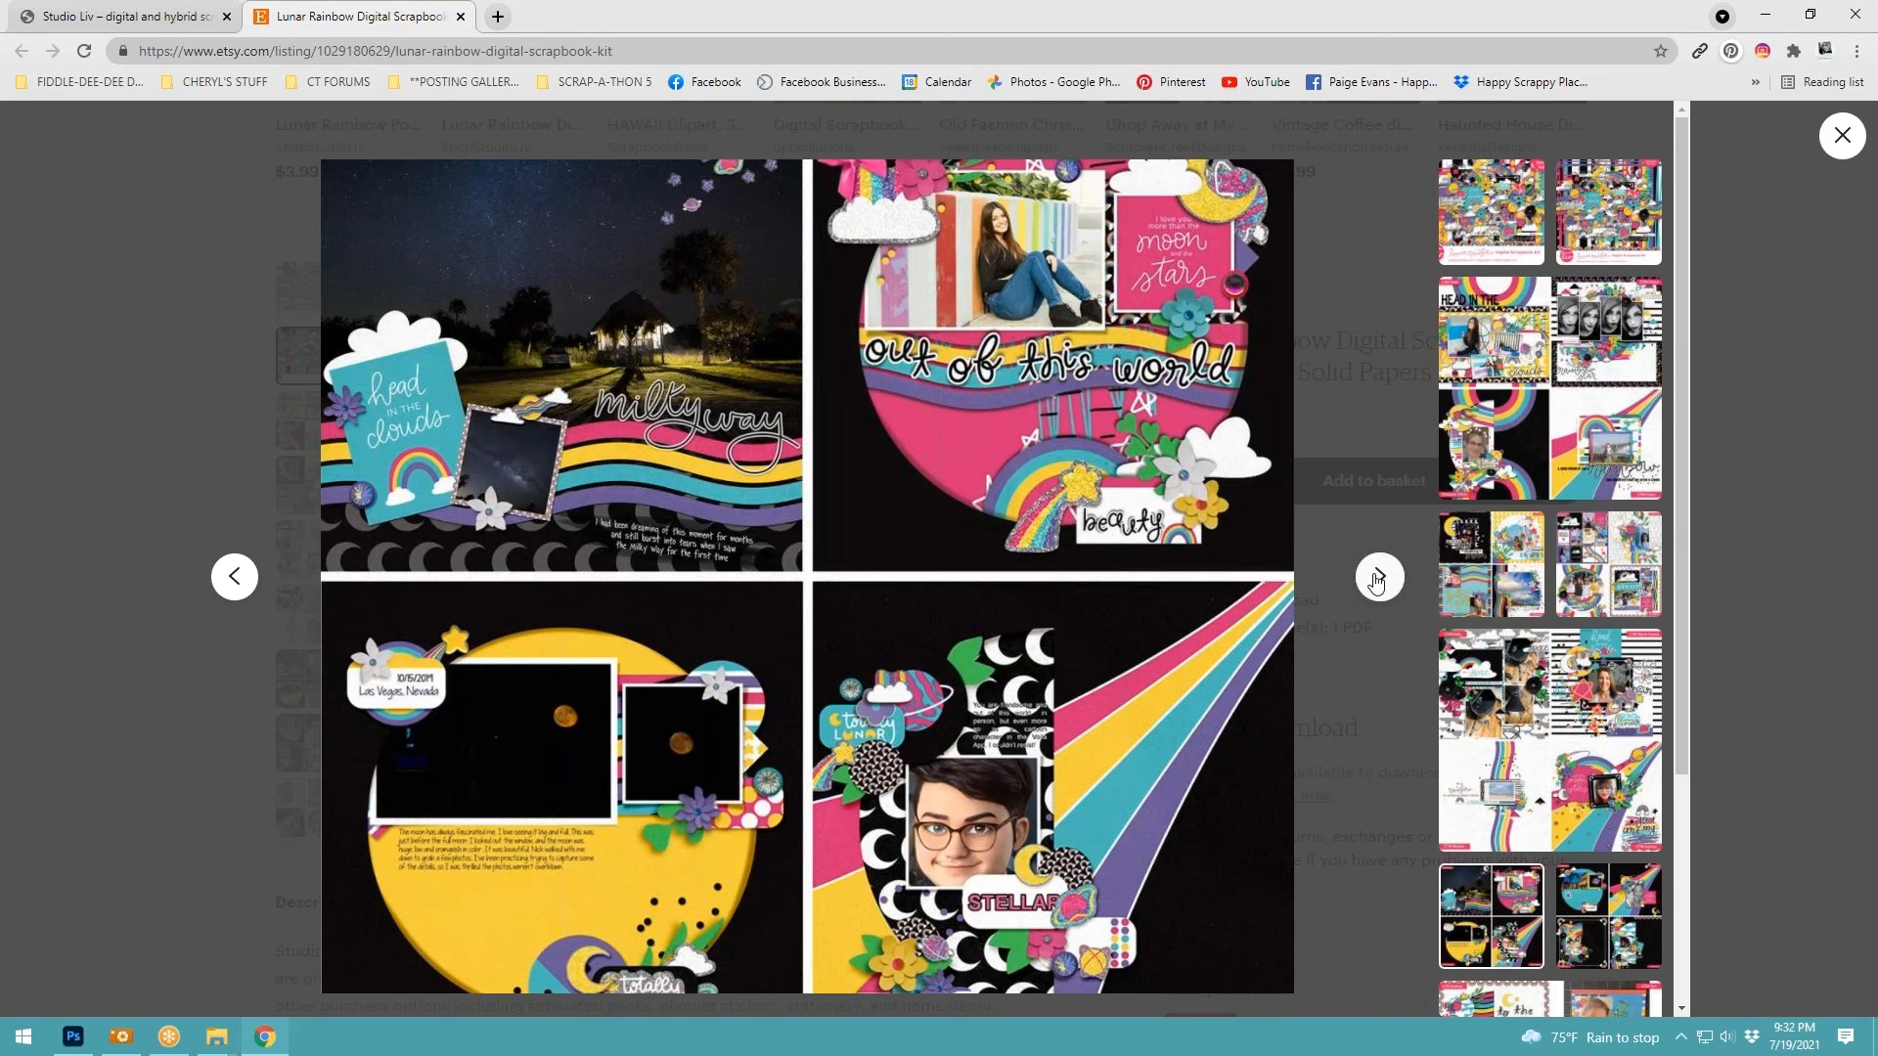
left_click(1379, 579)
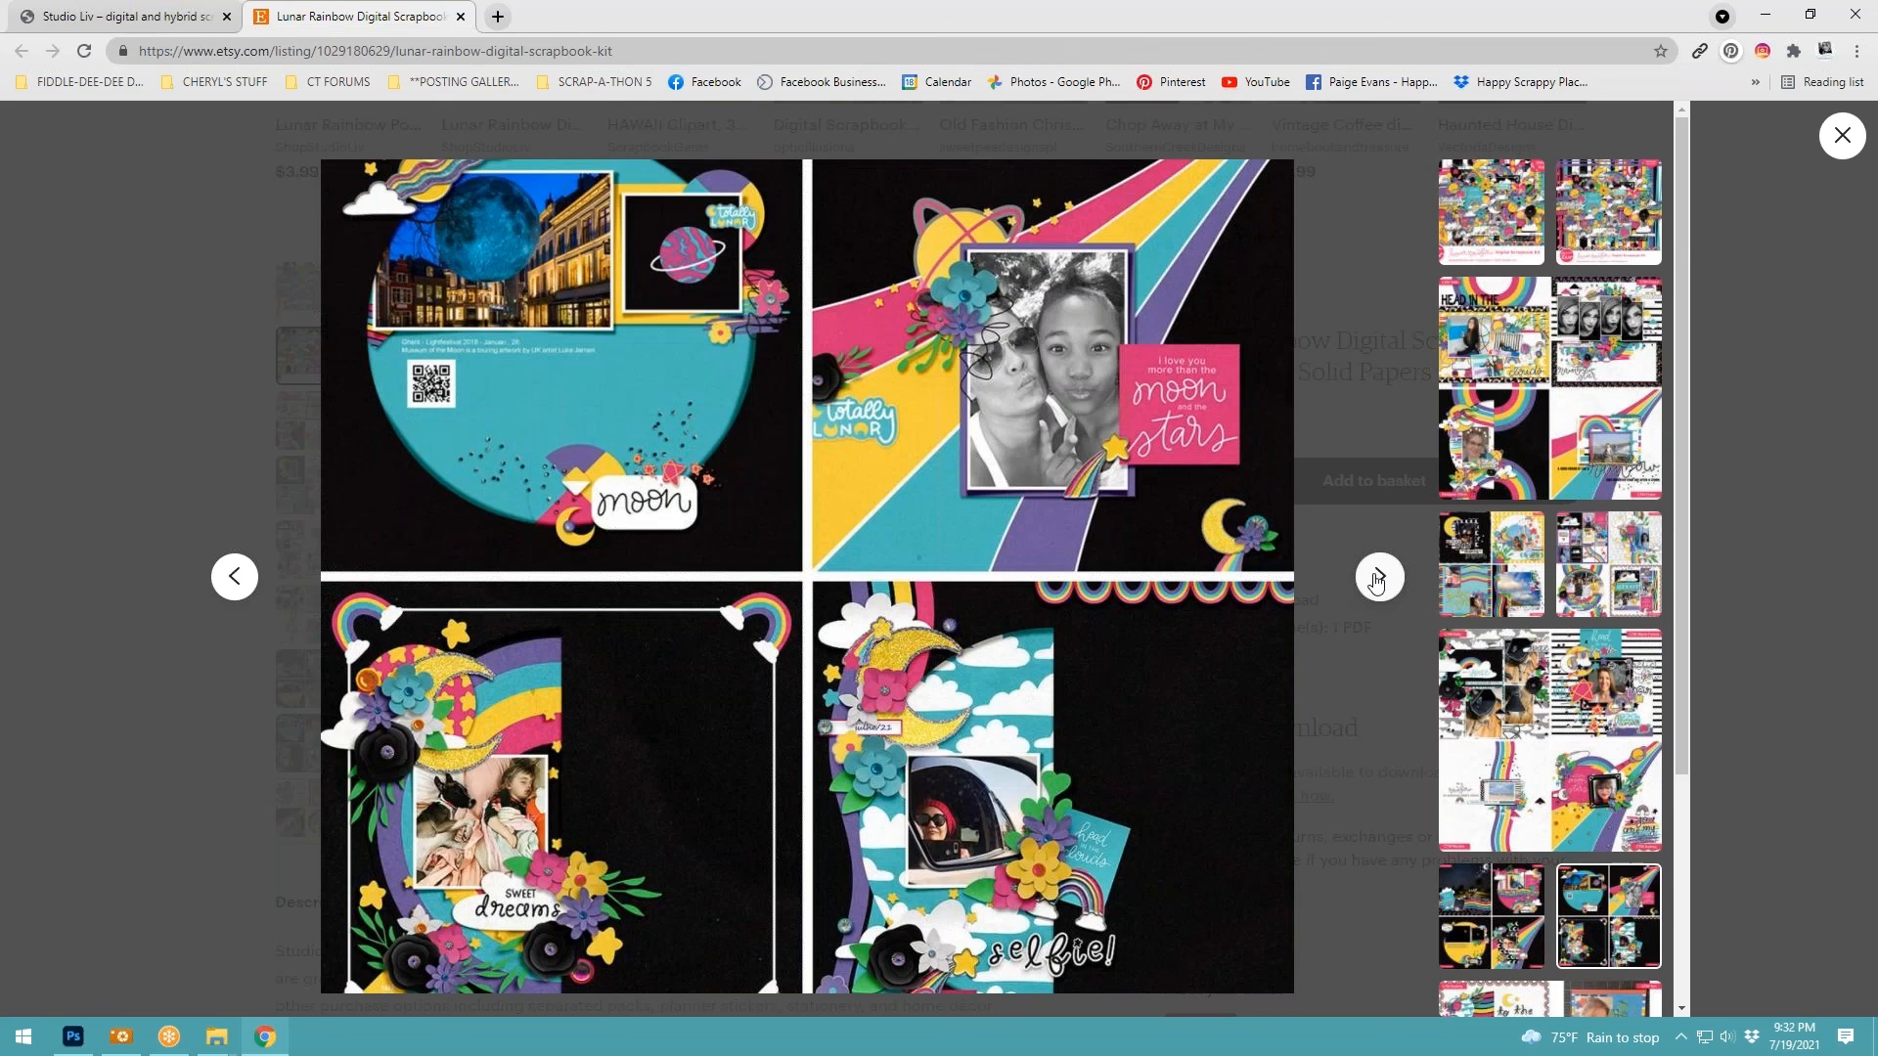
left_click(1378, 579)
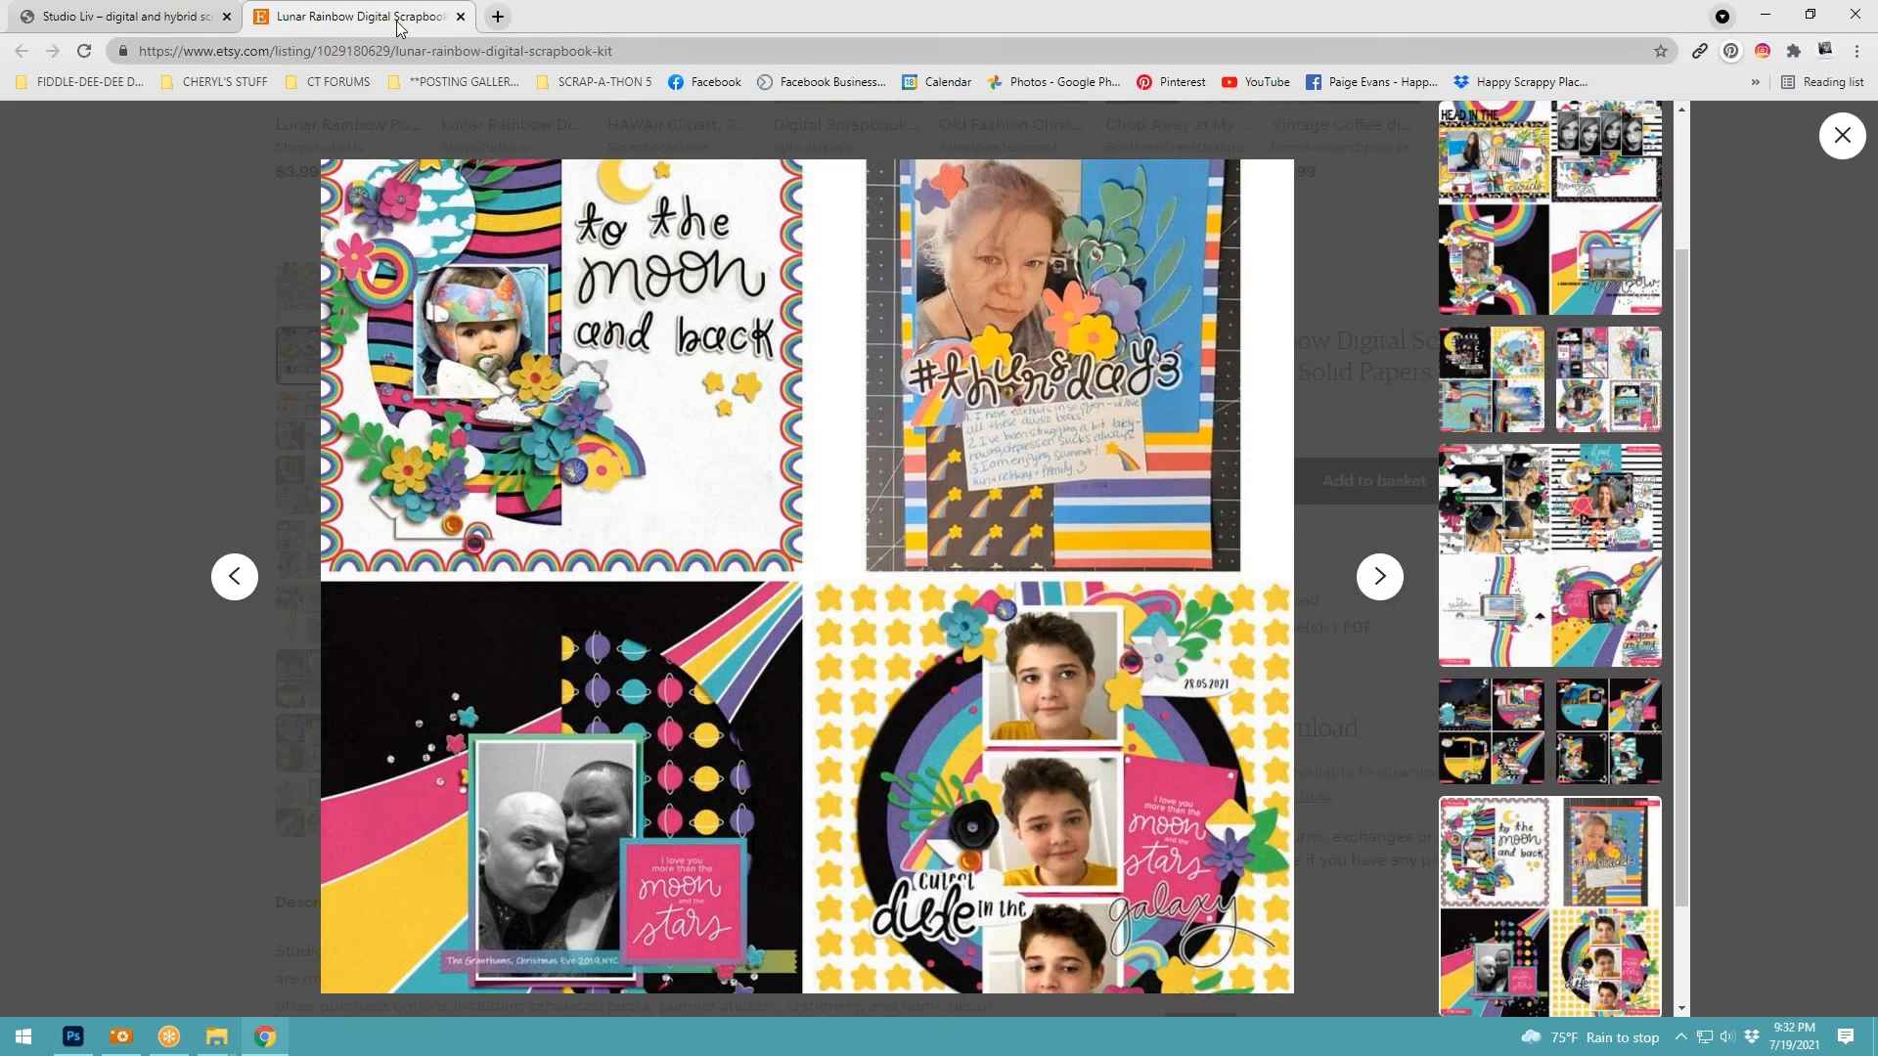
Close the Etsy kit listing and view the Freebies page on the Studio Liv website
left_click(460, 16)
scroll(886, 683, "down", 5)
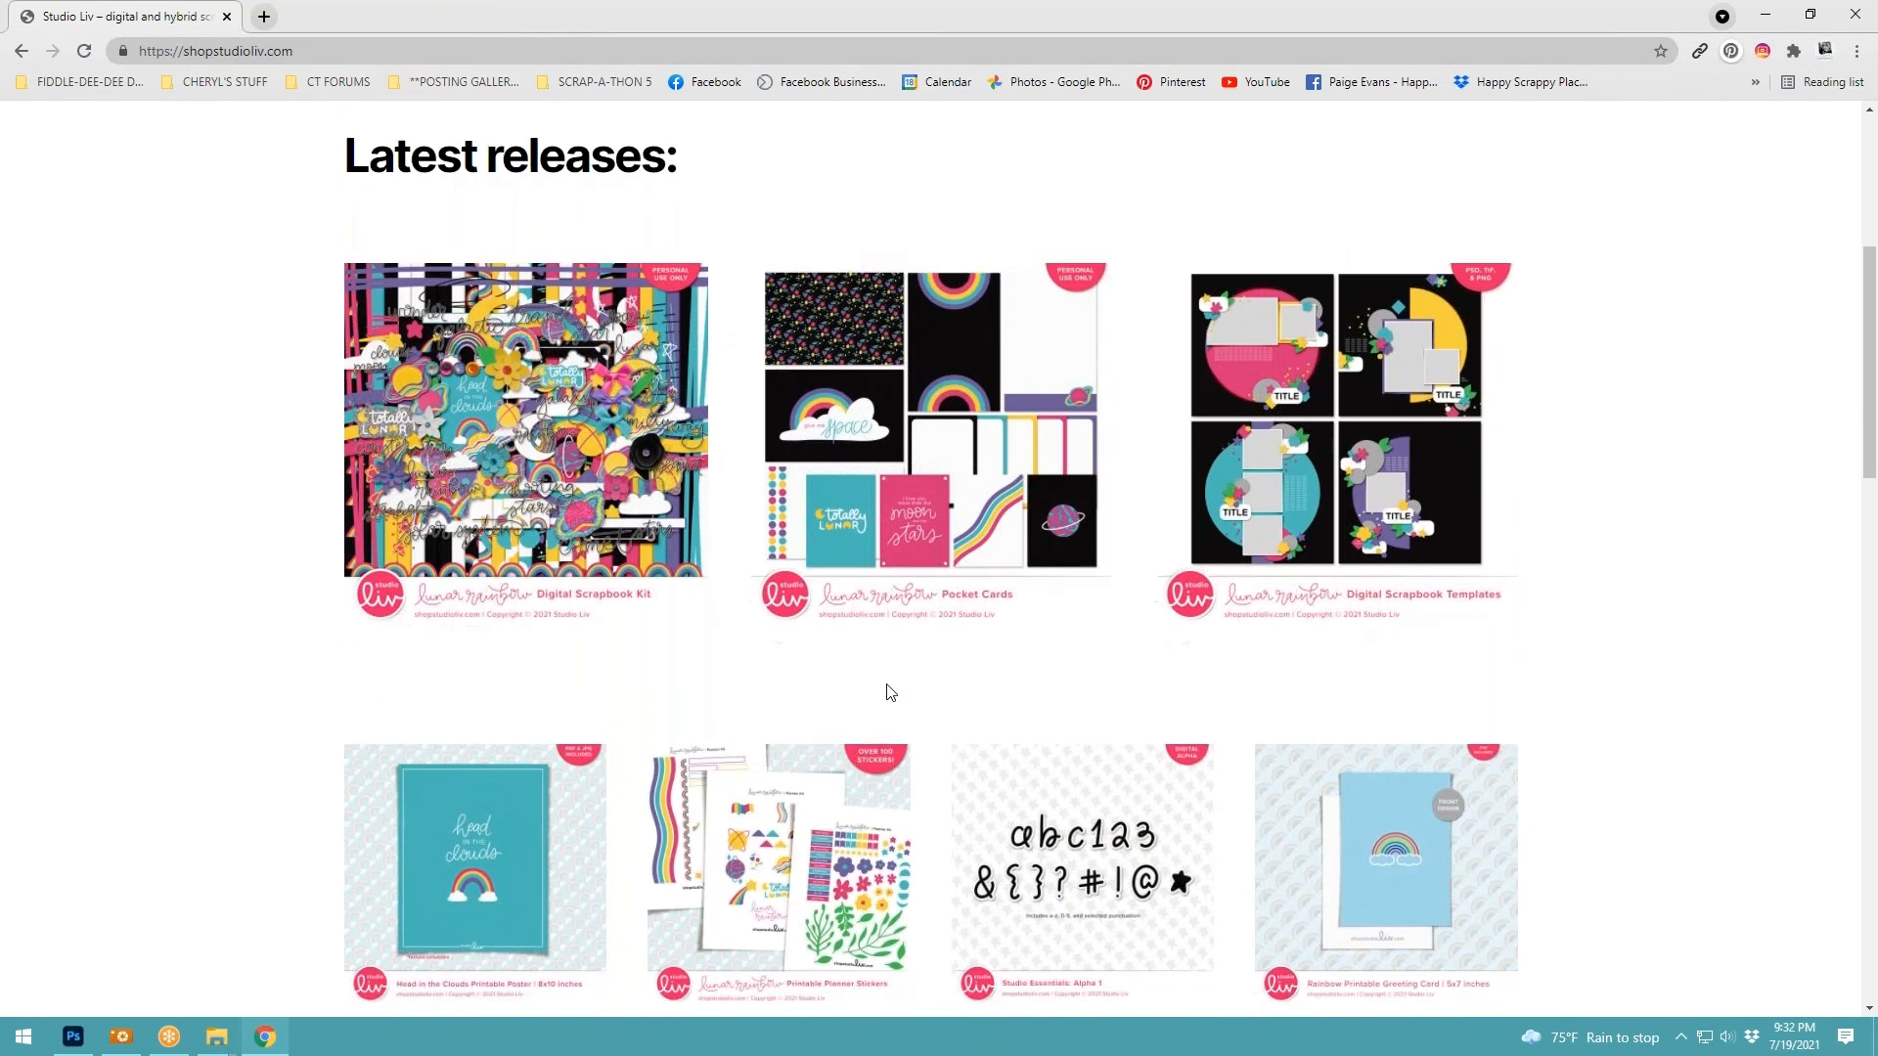
scroll(886, 684, "up", 10)
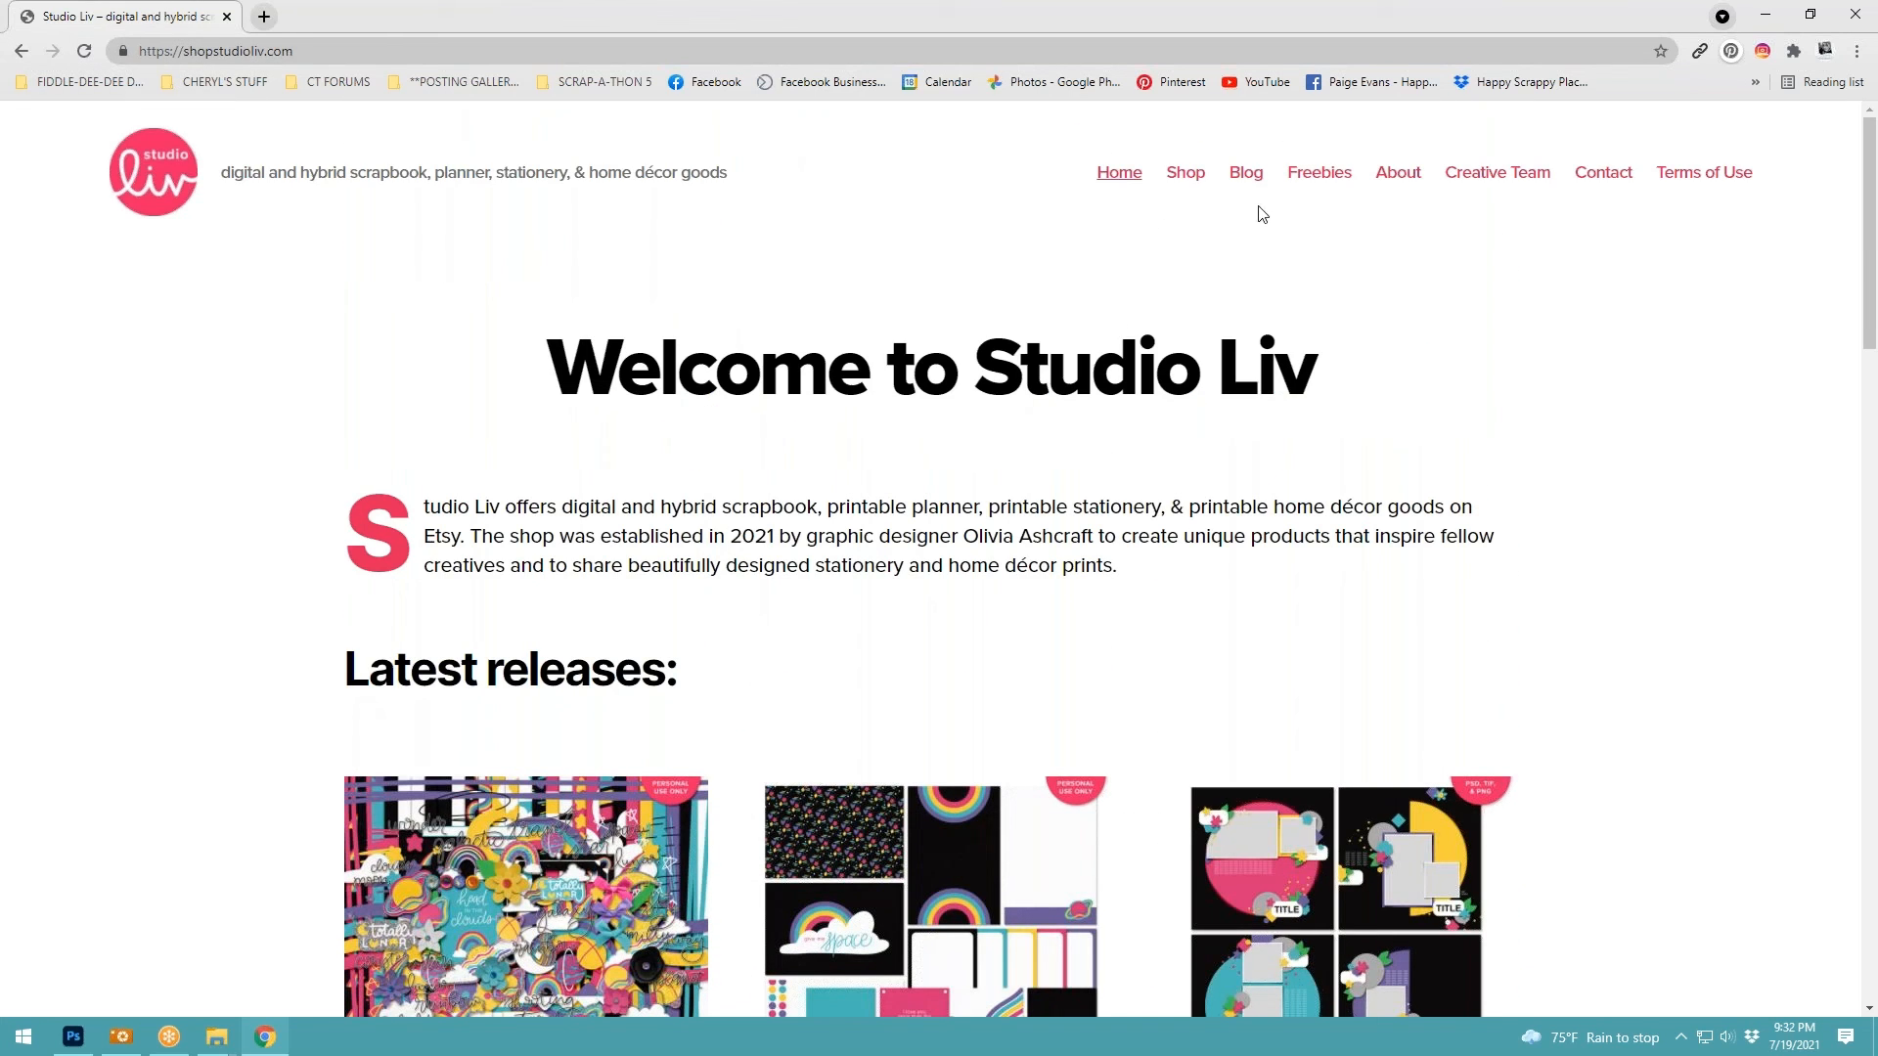
left_click(1303, 183)
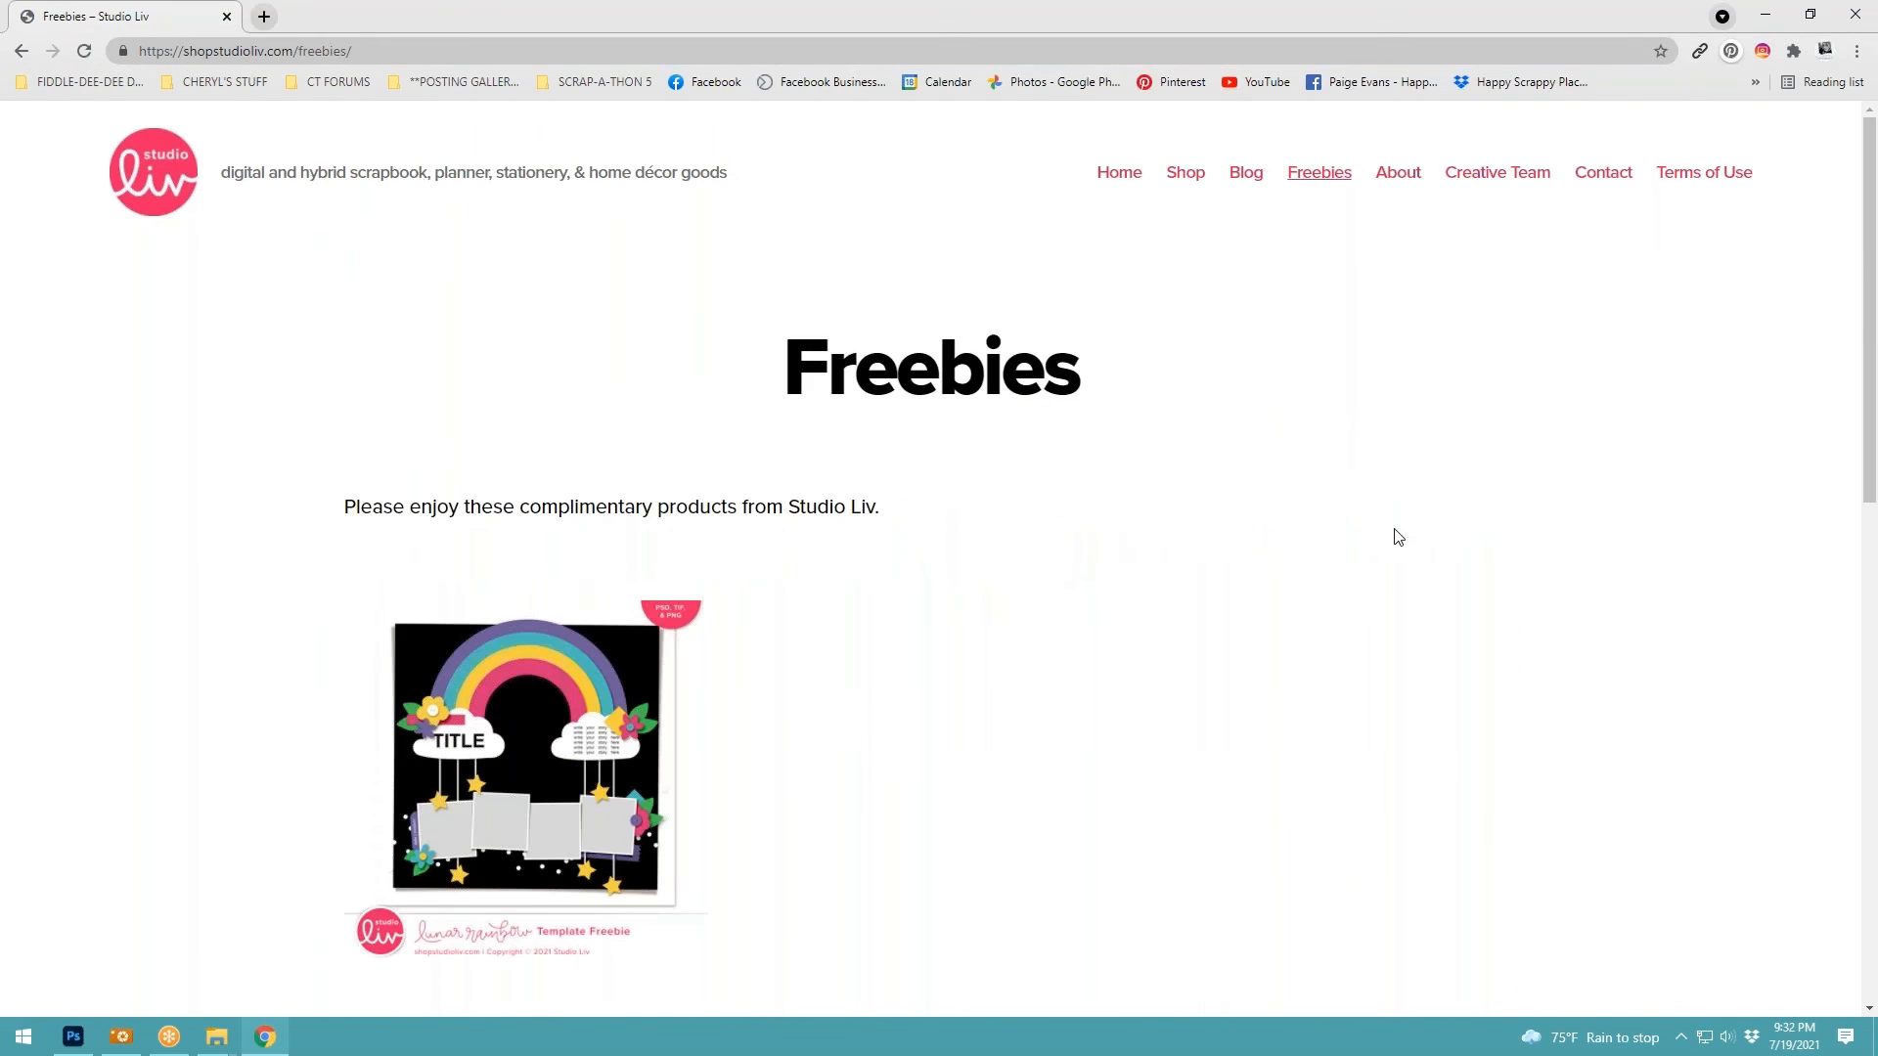
scroll(1420, 551, "down", 3)
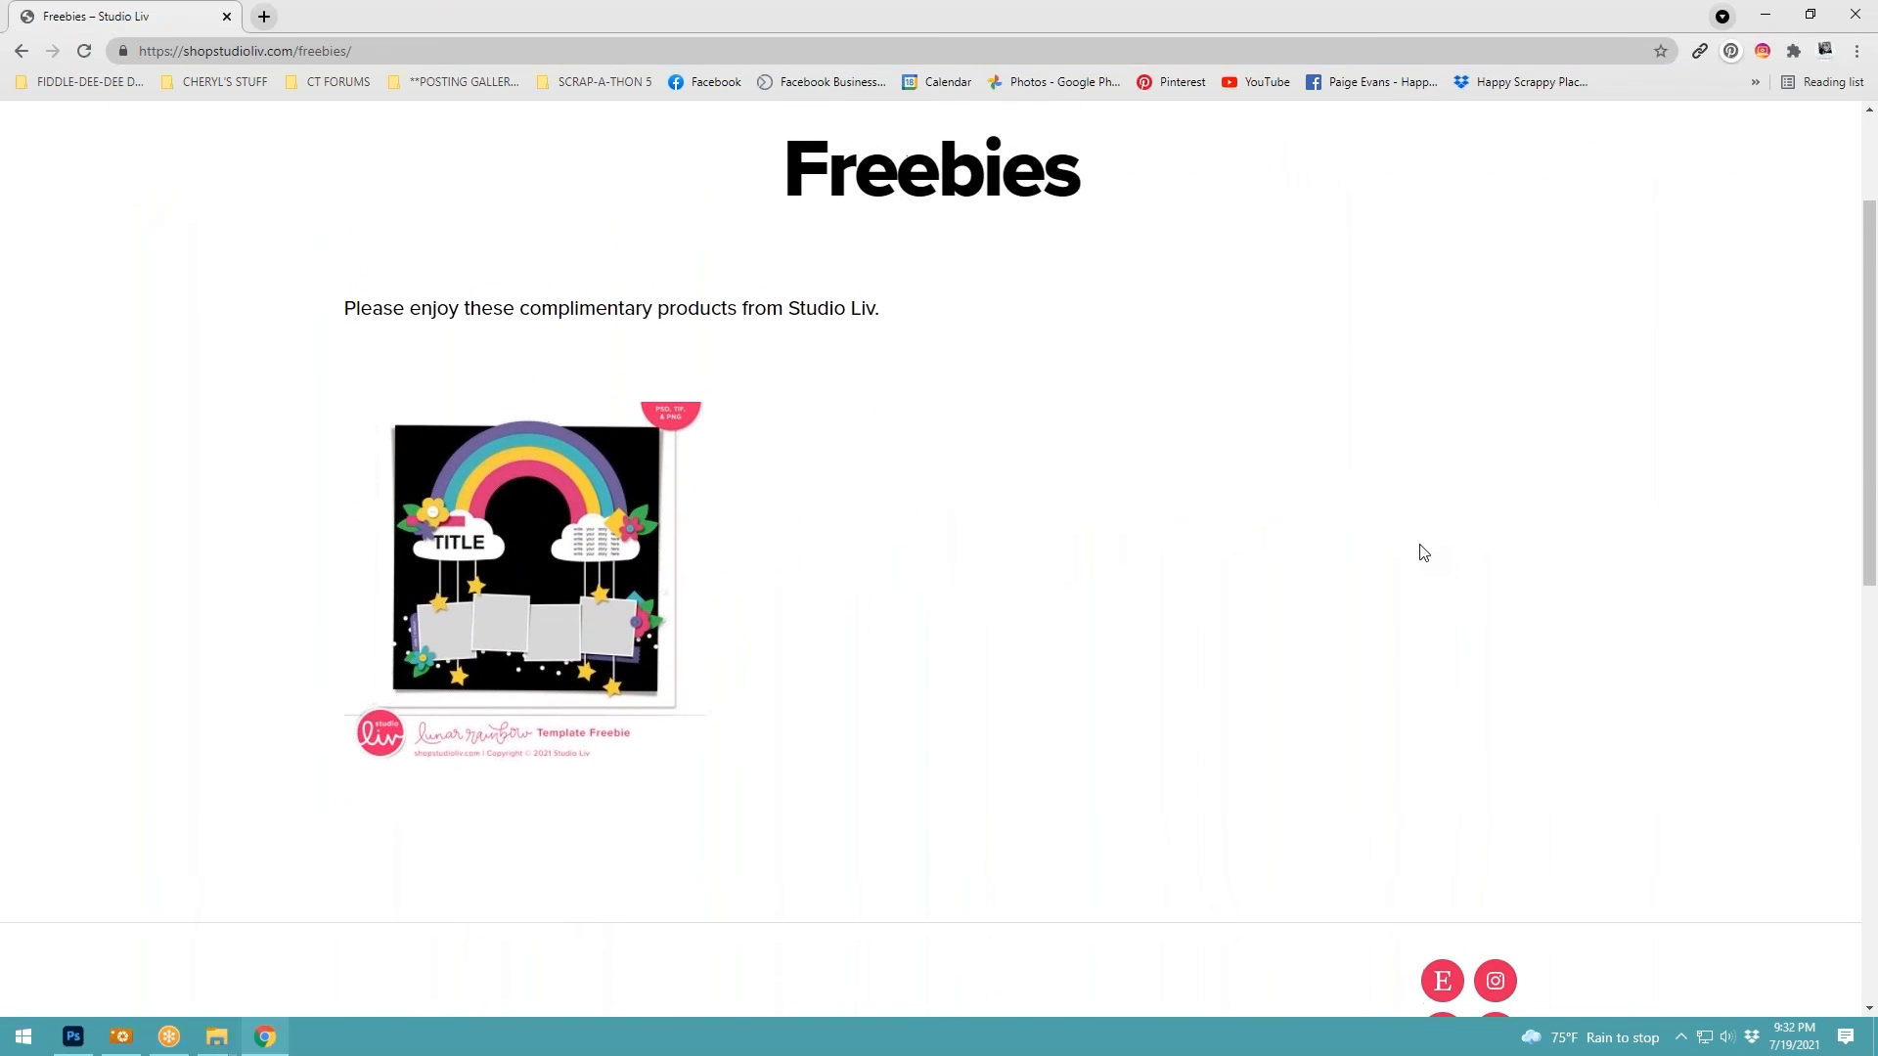
Open the Lunar Rainbow template freebie's blog post and review the new releases down to Studio Essentials: Alpha 1
left_click(559, 594)
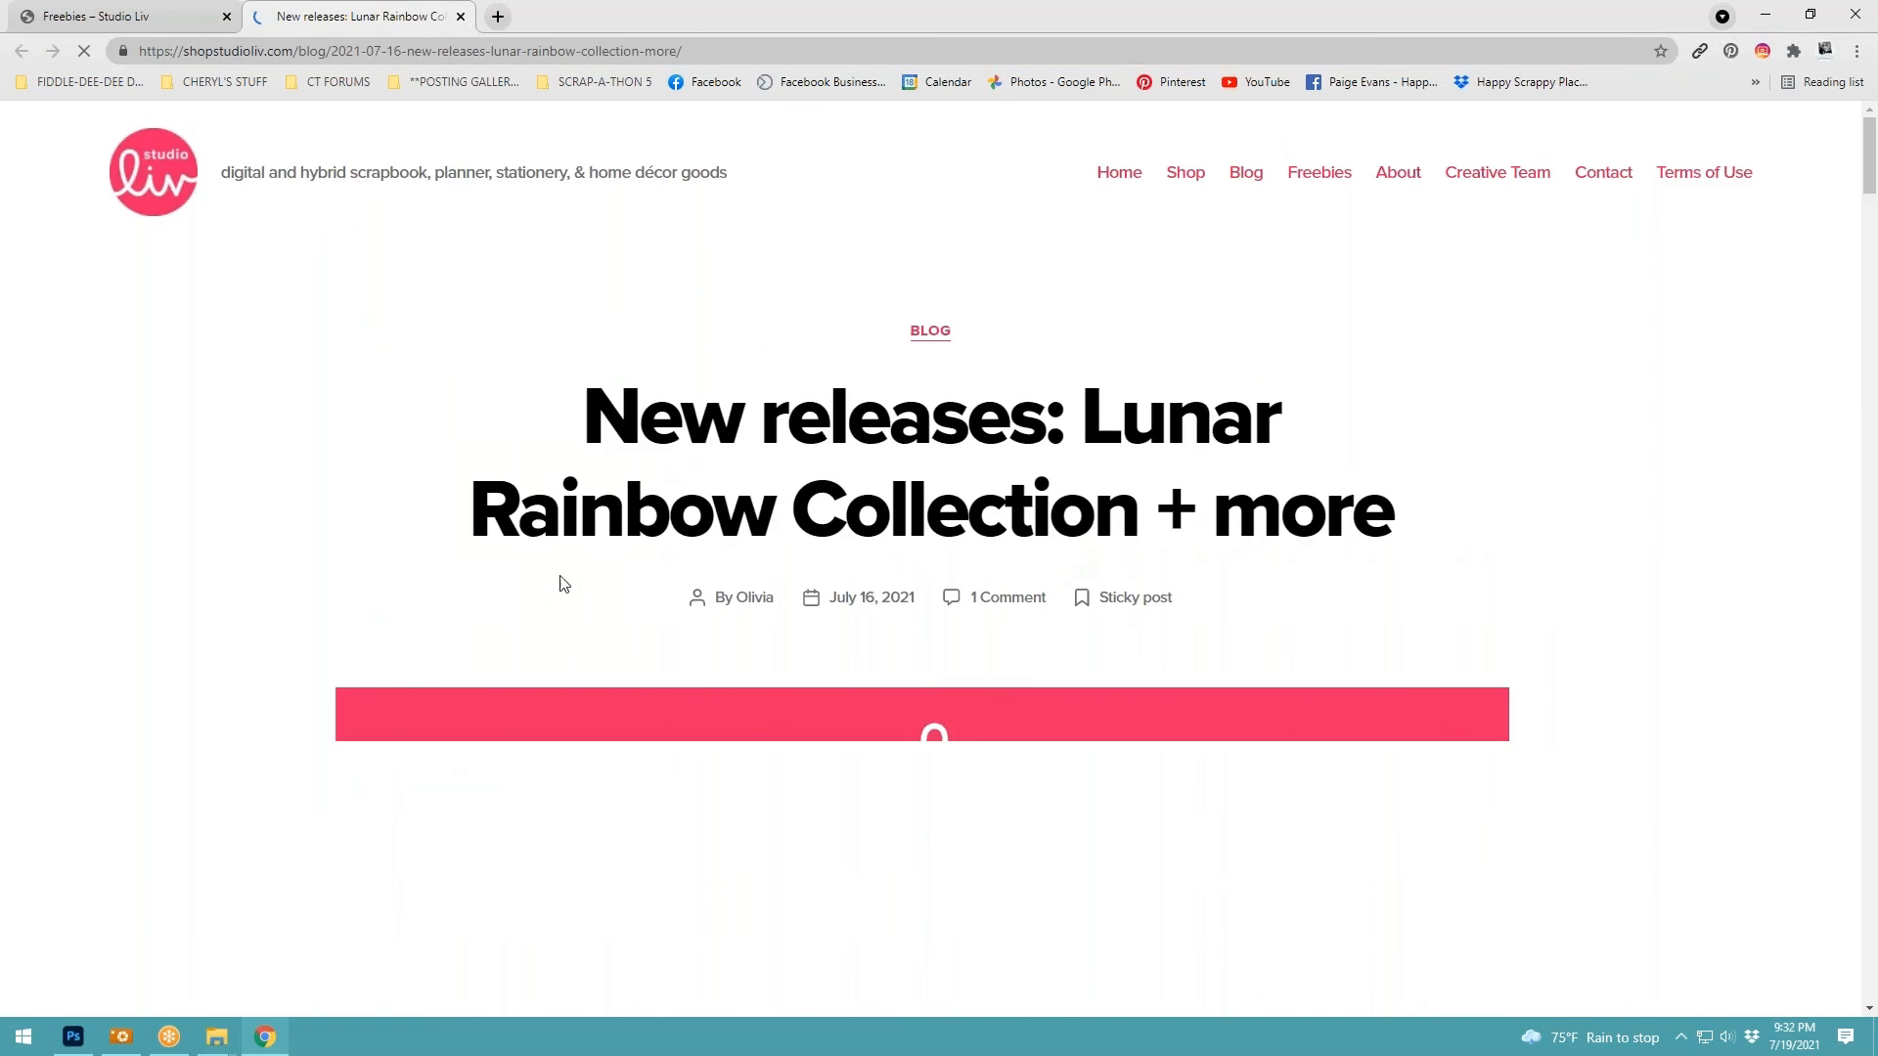
scroll(1620, 577, "down", 20)
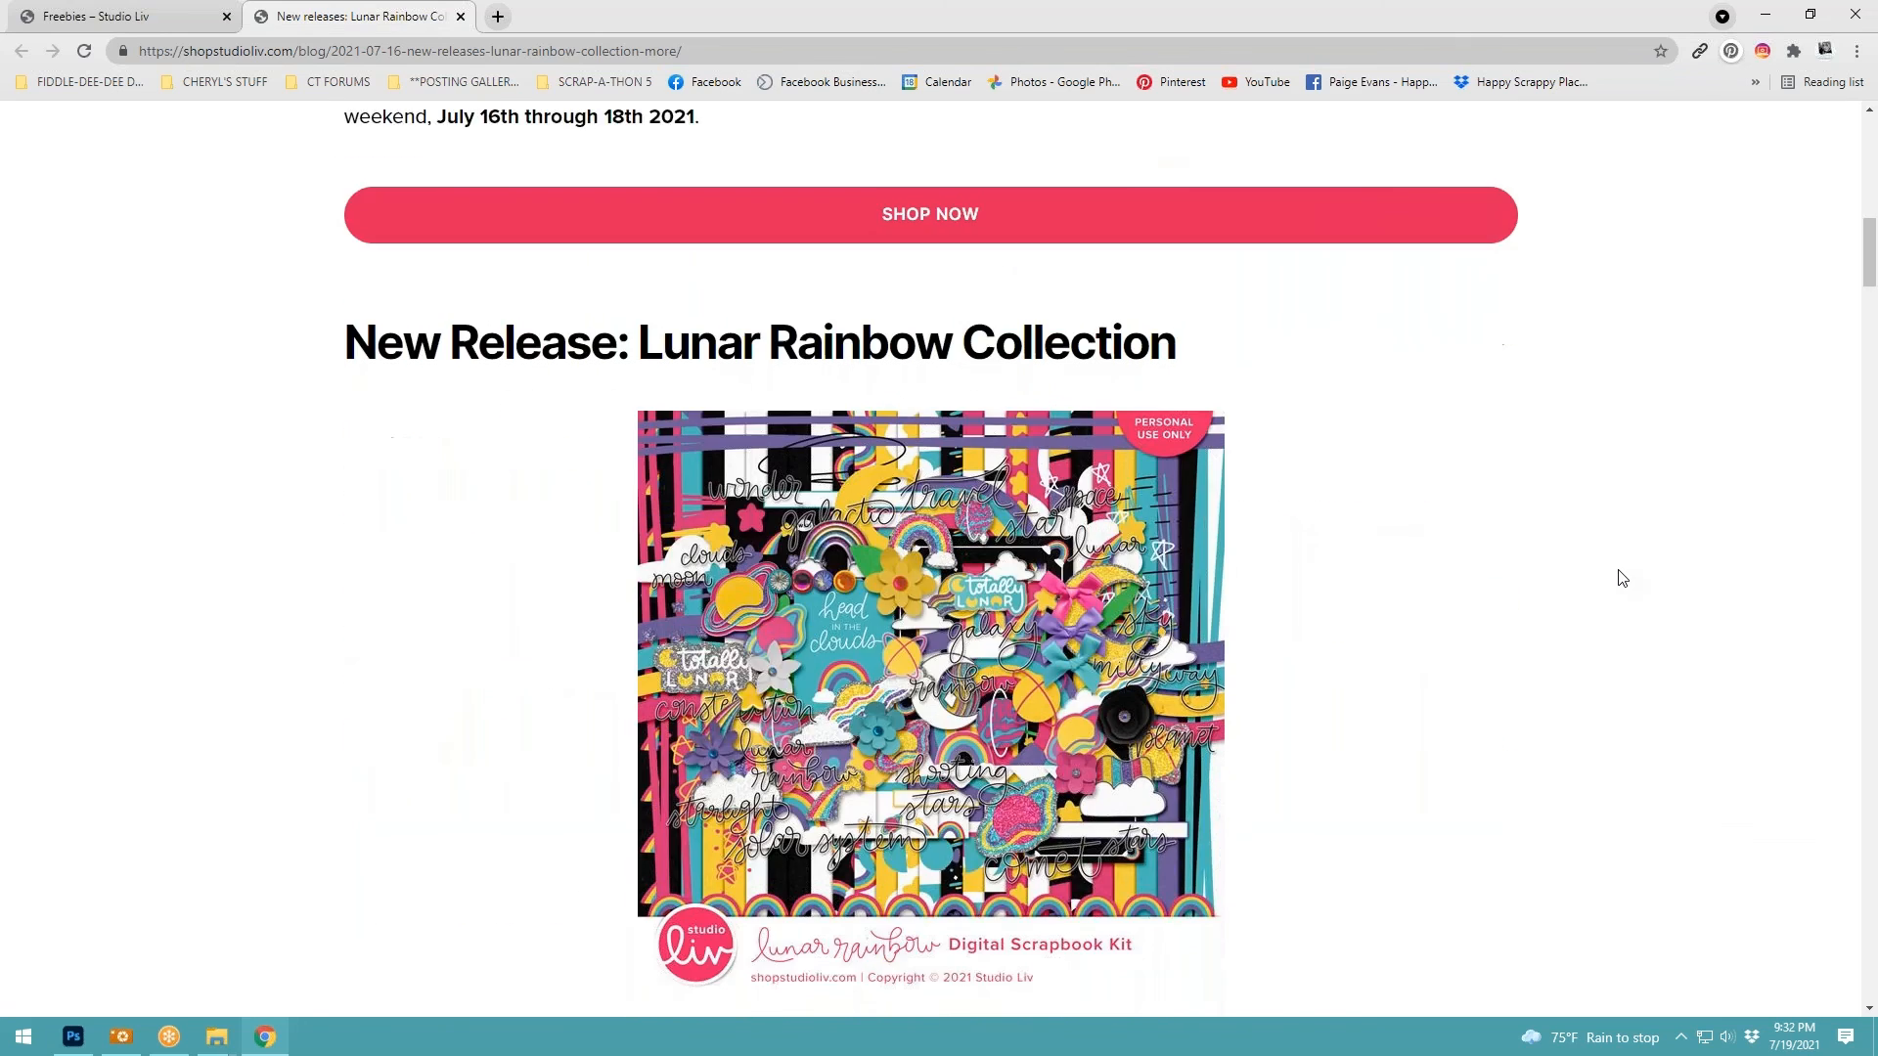
scroll(1621, 577, "down", 9)
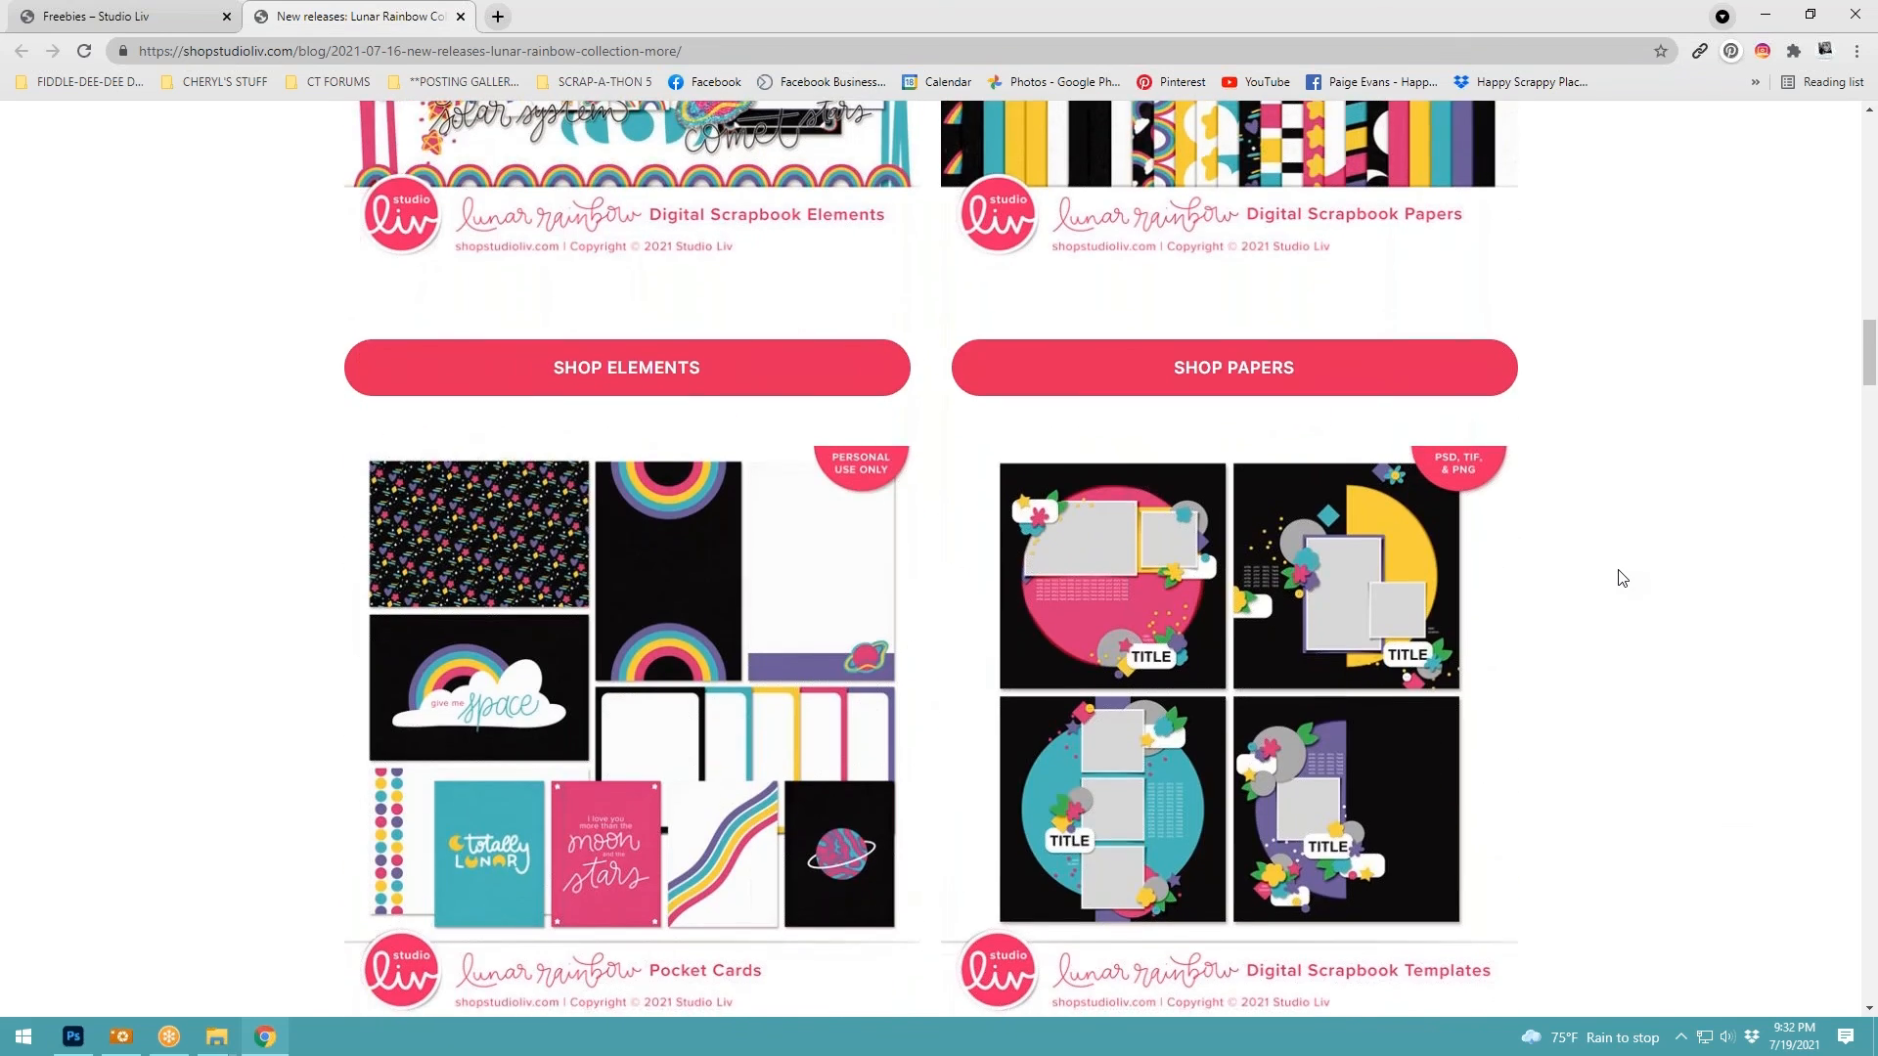
scroll(1621, 577, "down", 8)
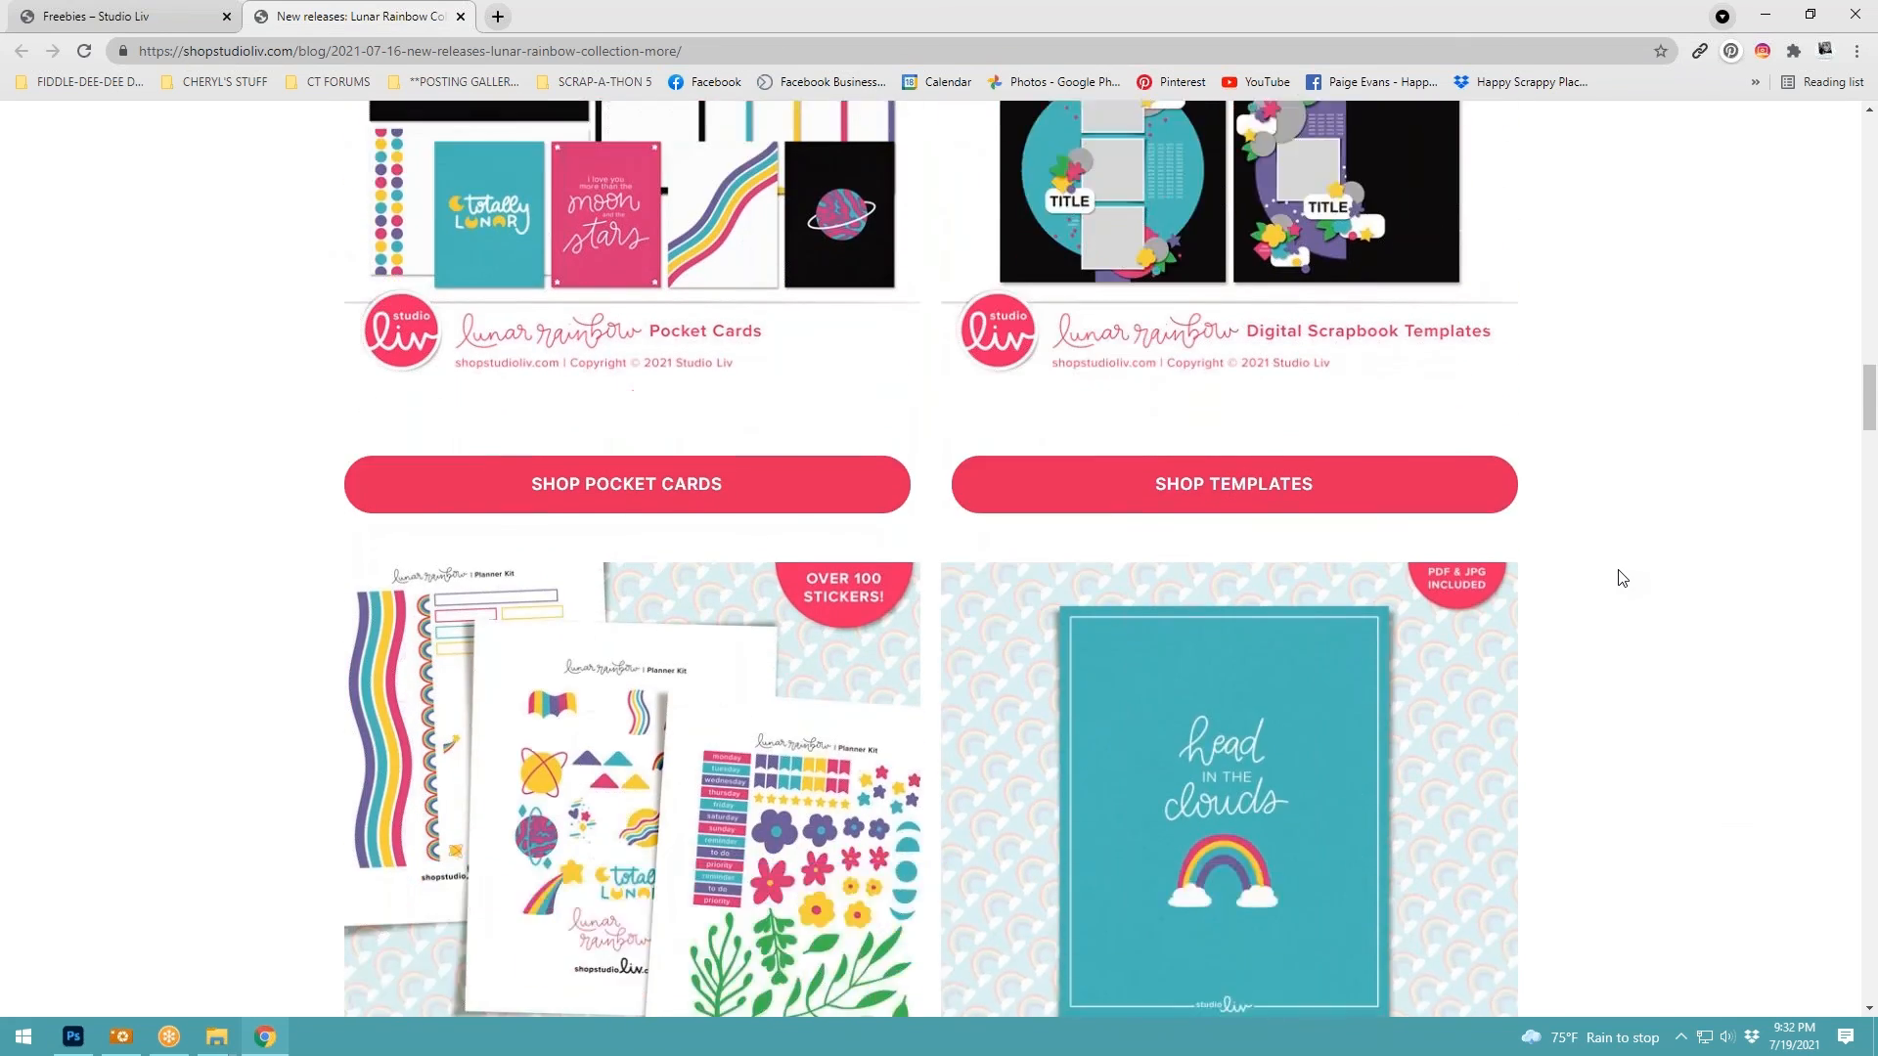
scroll(1619, 576, "down", 3)
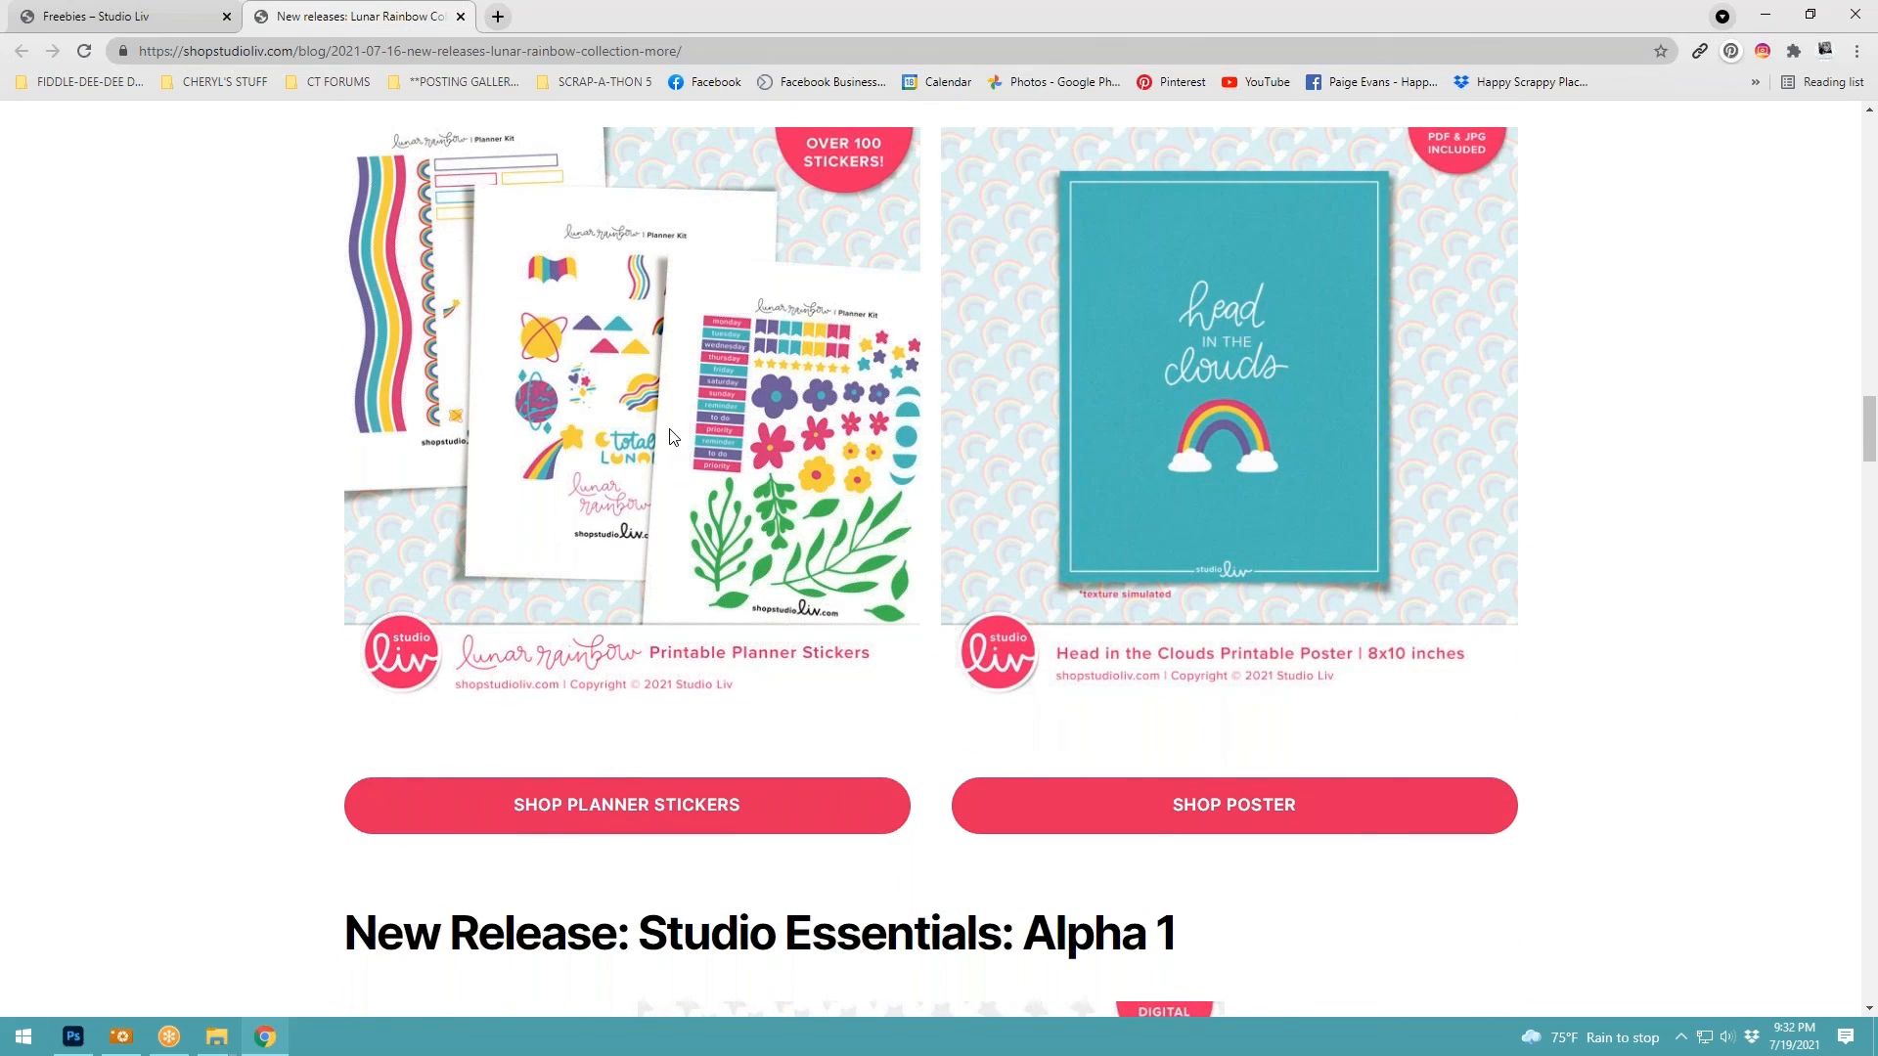
scroll(1516, 636, "up", 3)
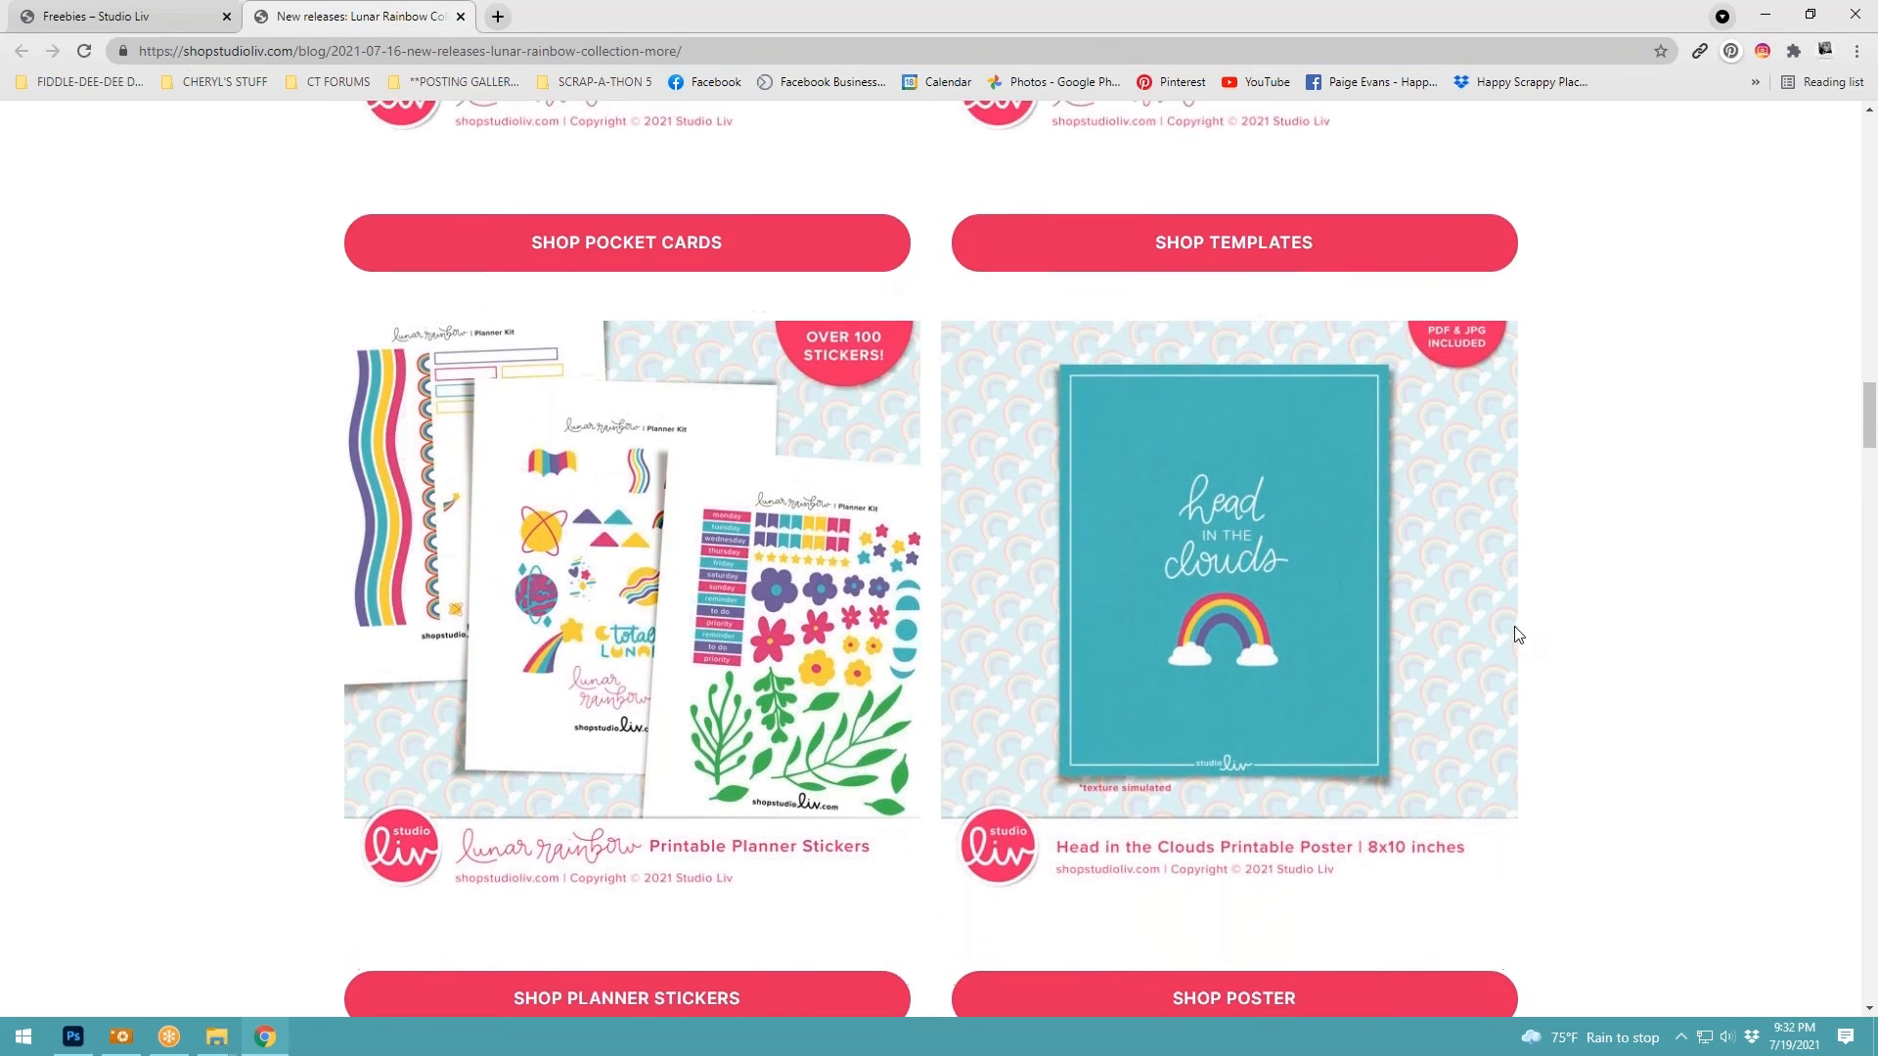
scroll(1565, 763, "down", 9)
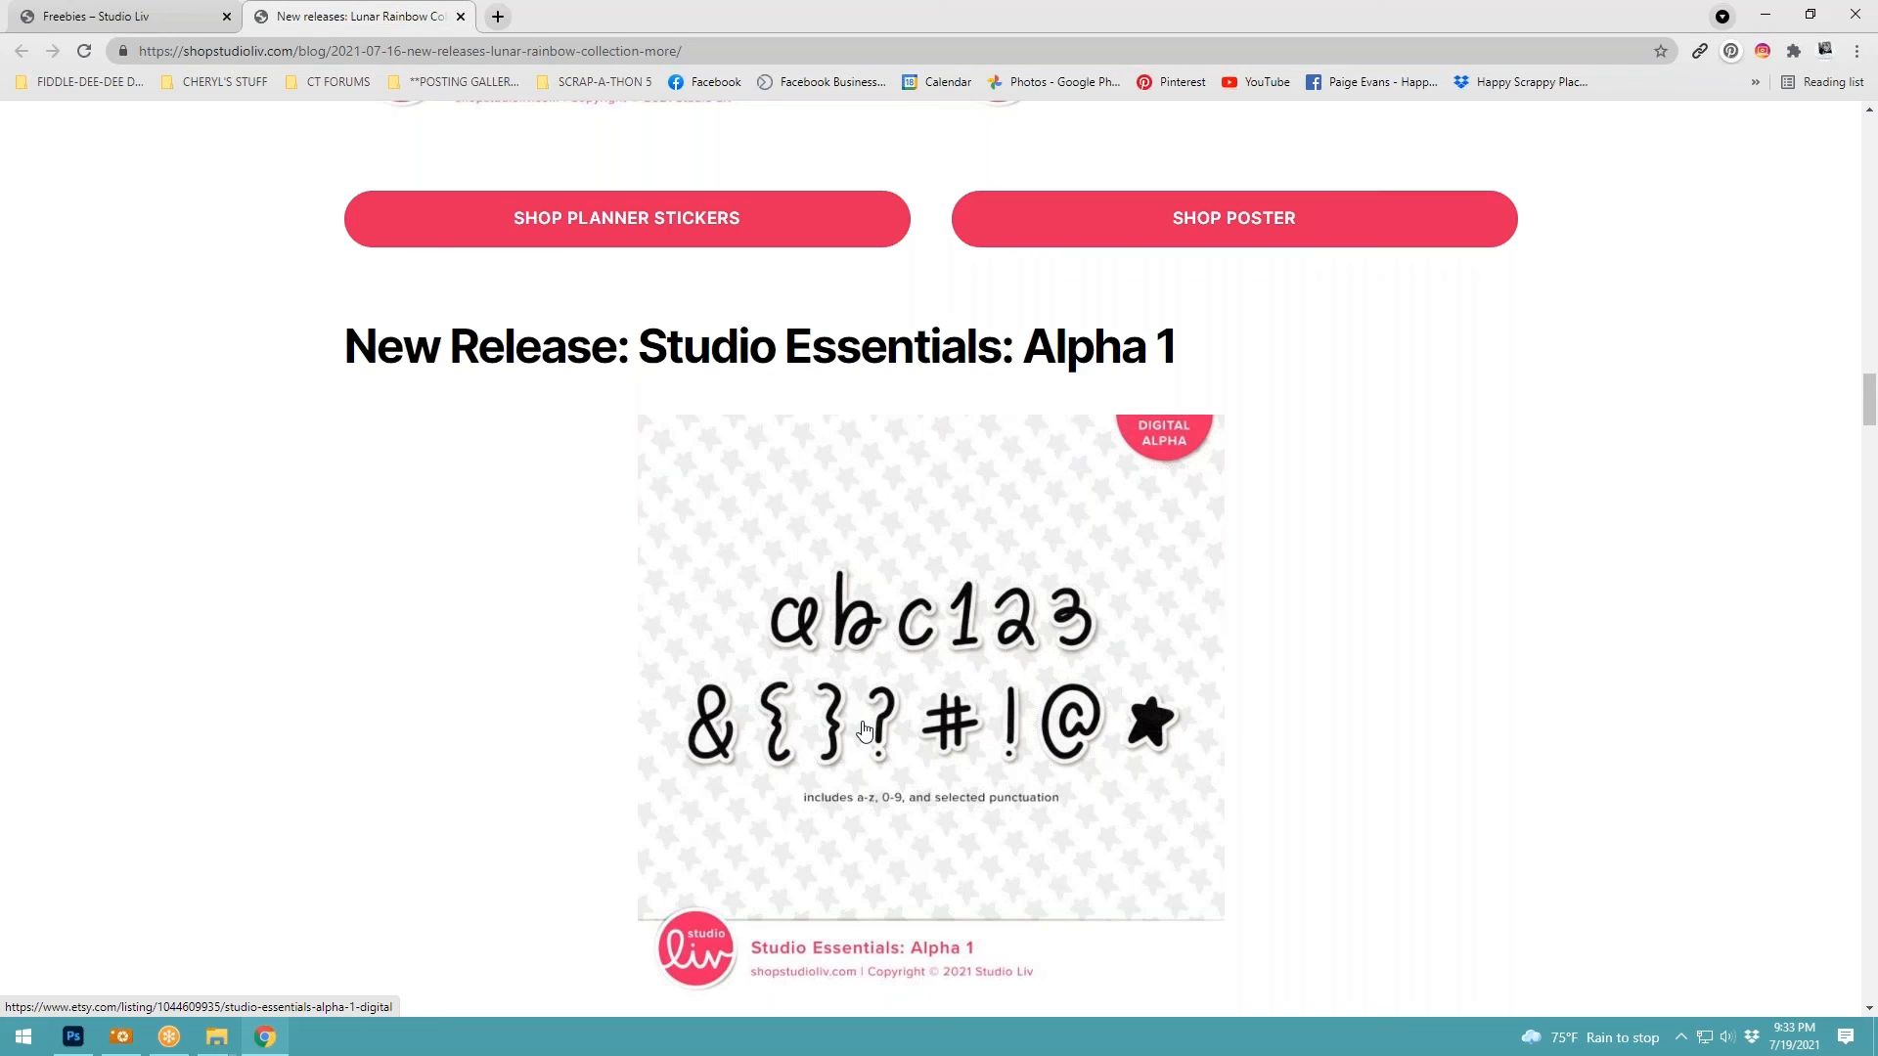
Close the blog post, look through the items in the ShopStudioLiv Etsy shop, and switch back to the flower layout in Photoshop
left_click(461, 17)
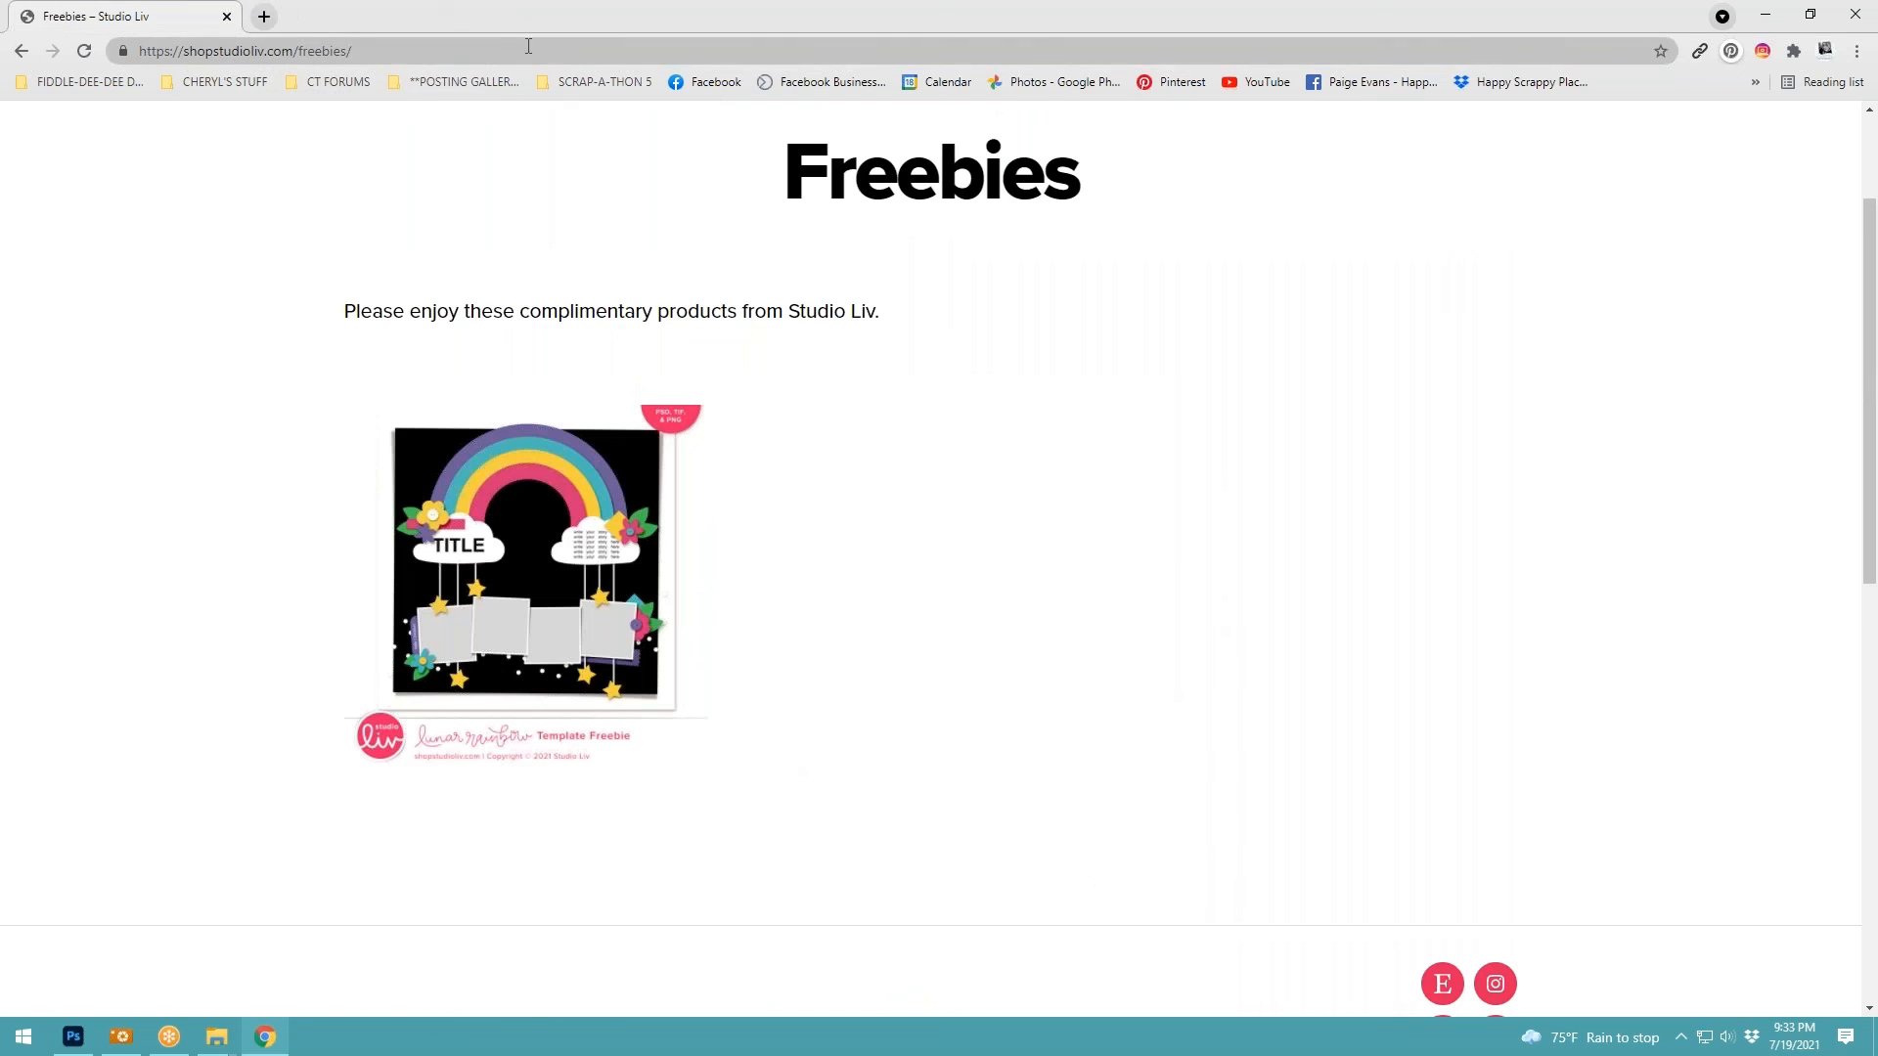
scroll(979, 489, "up", 2)
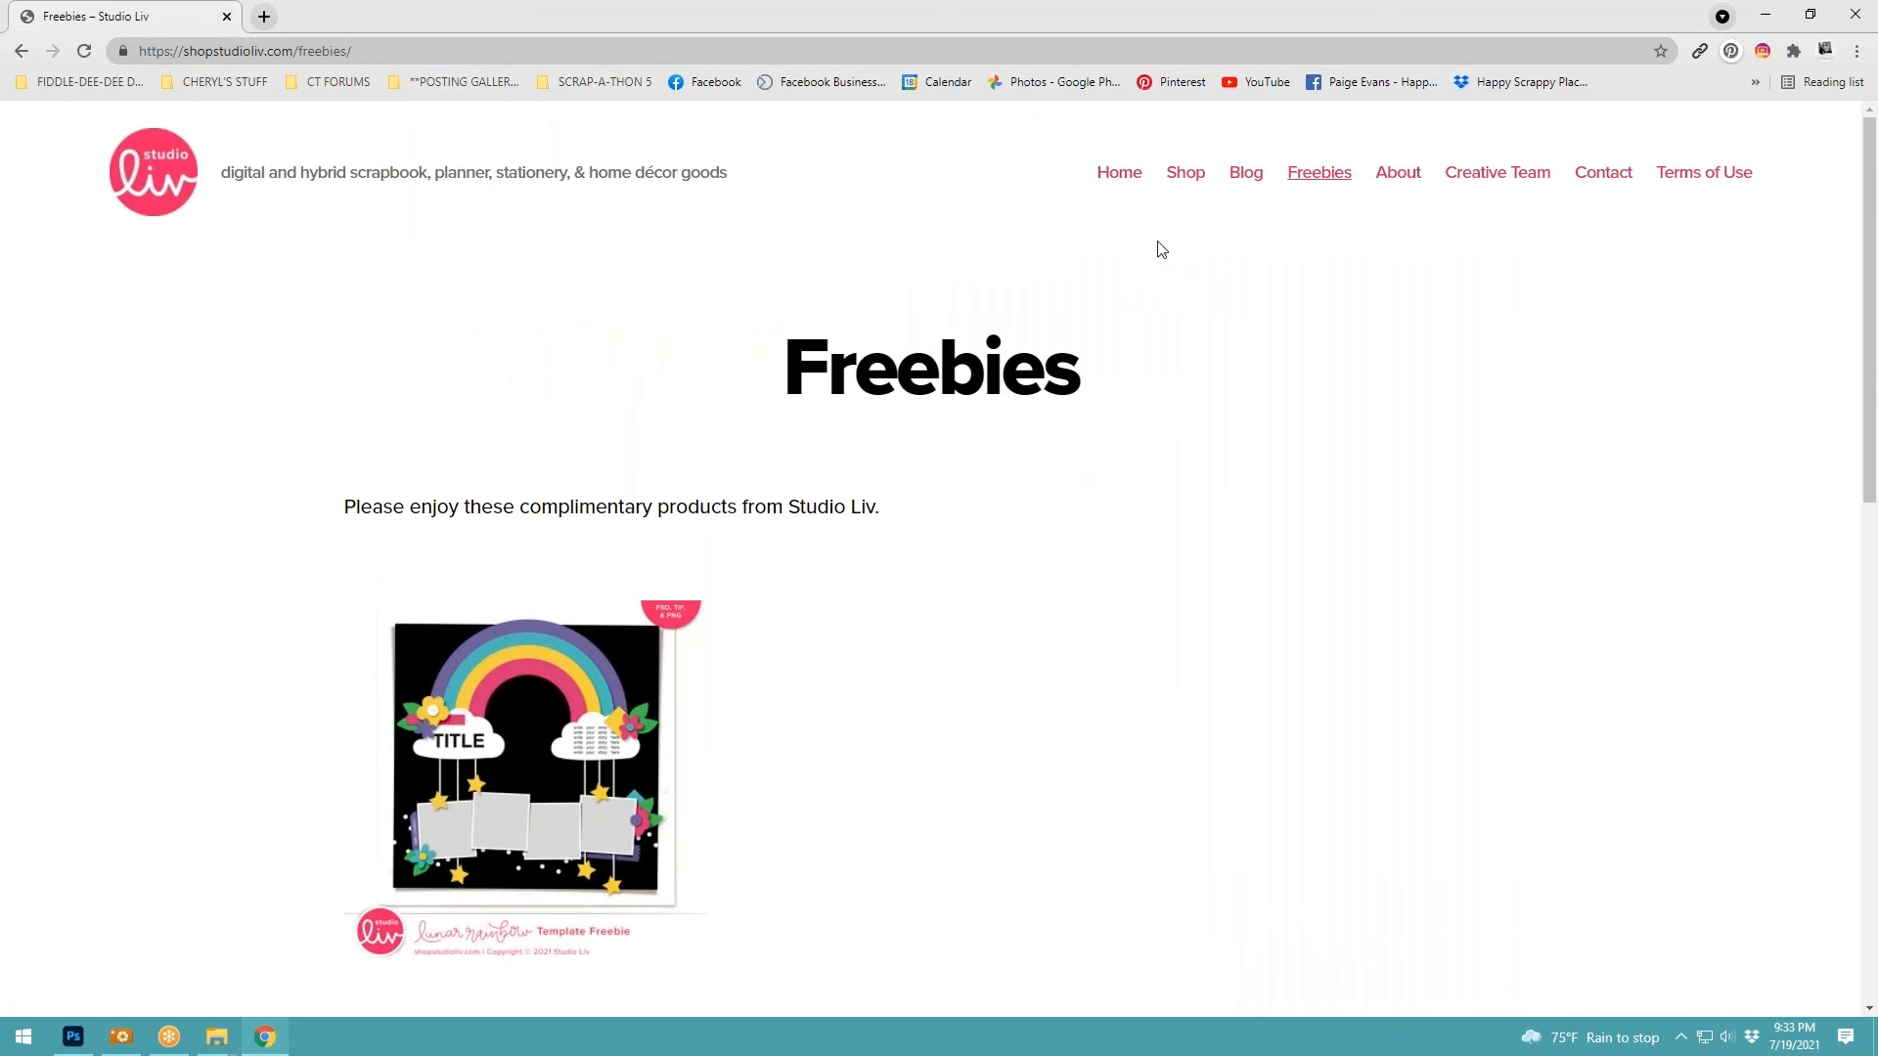
left_click(1180, 180)
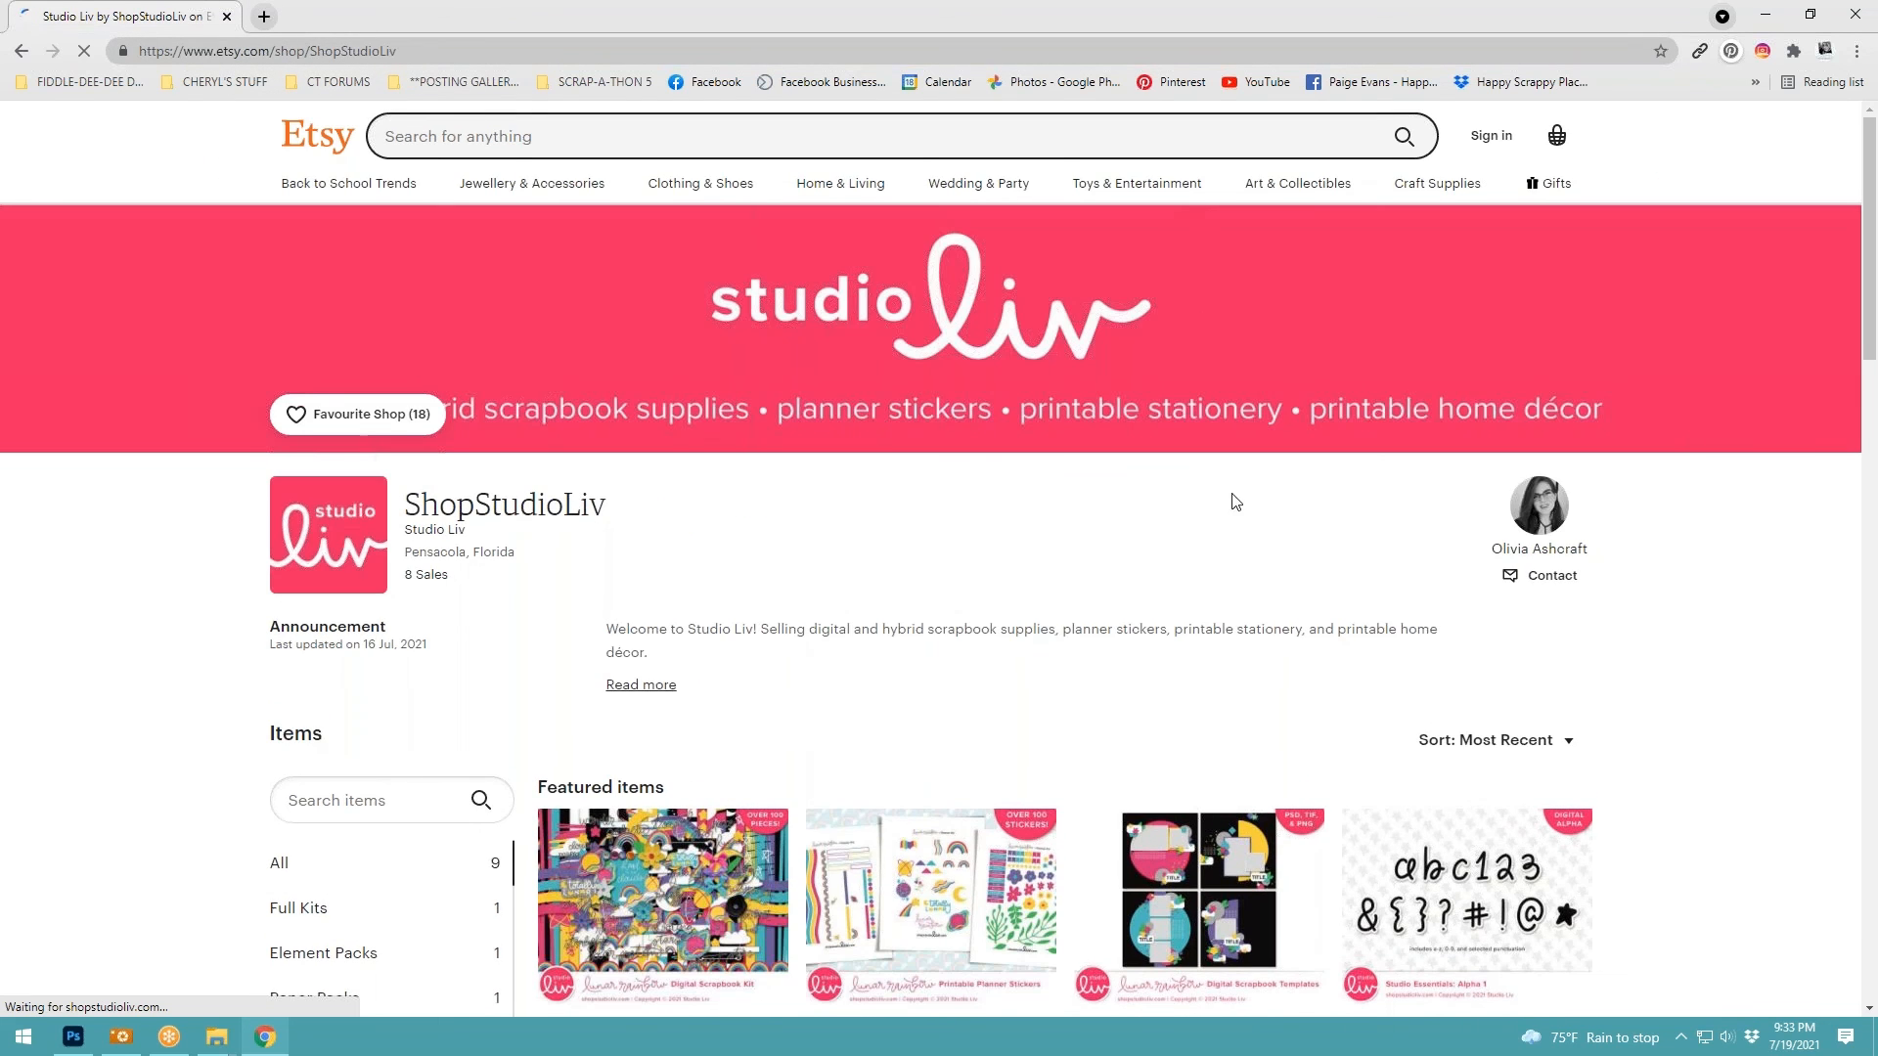
scroll(1277, 557, "down", 10)
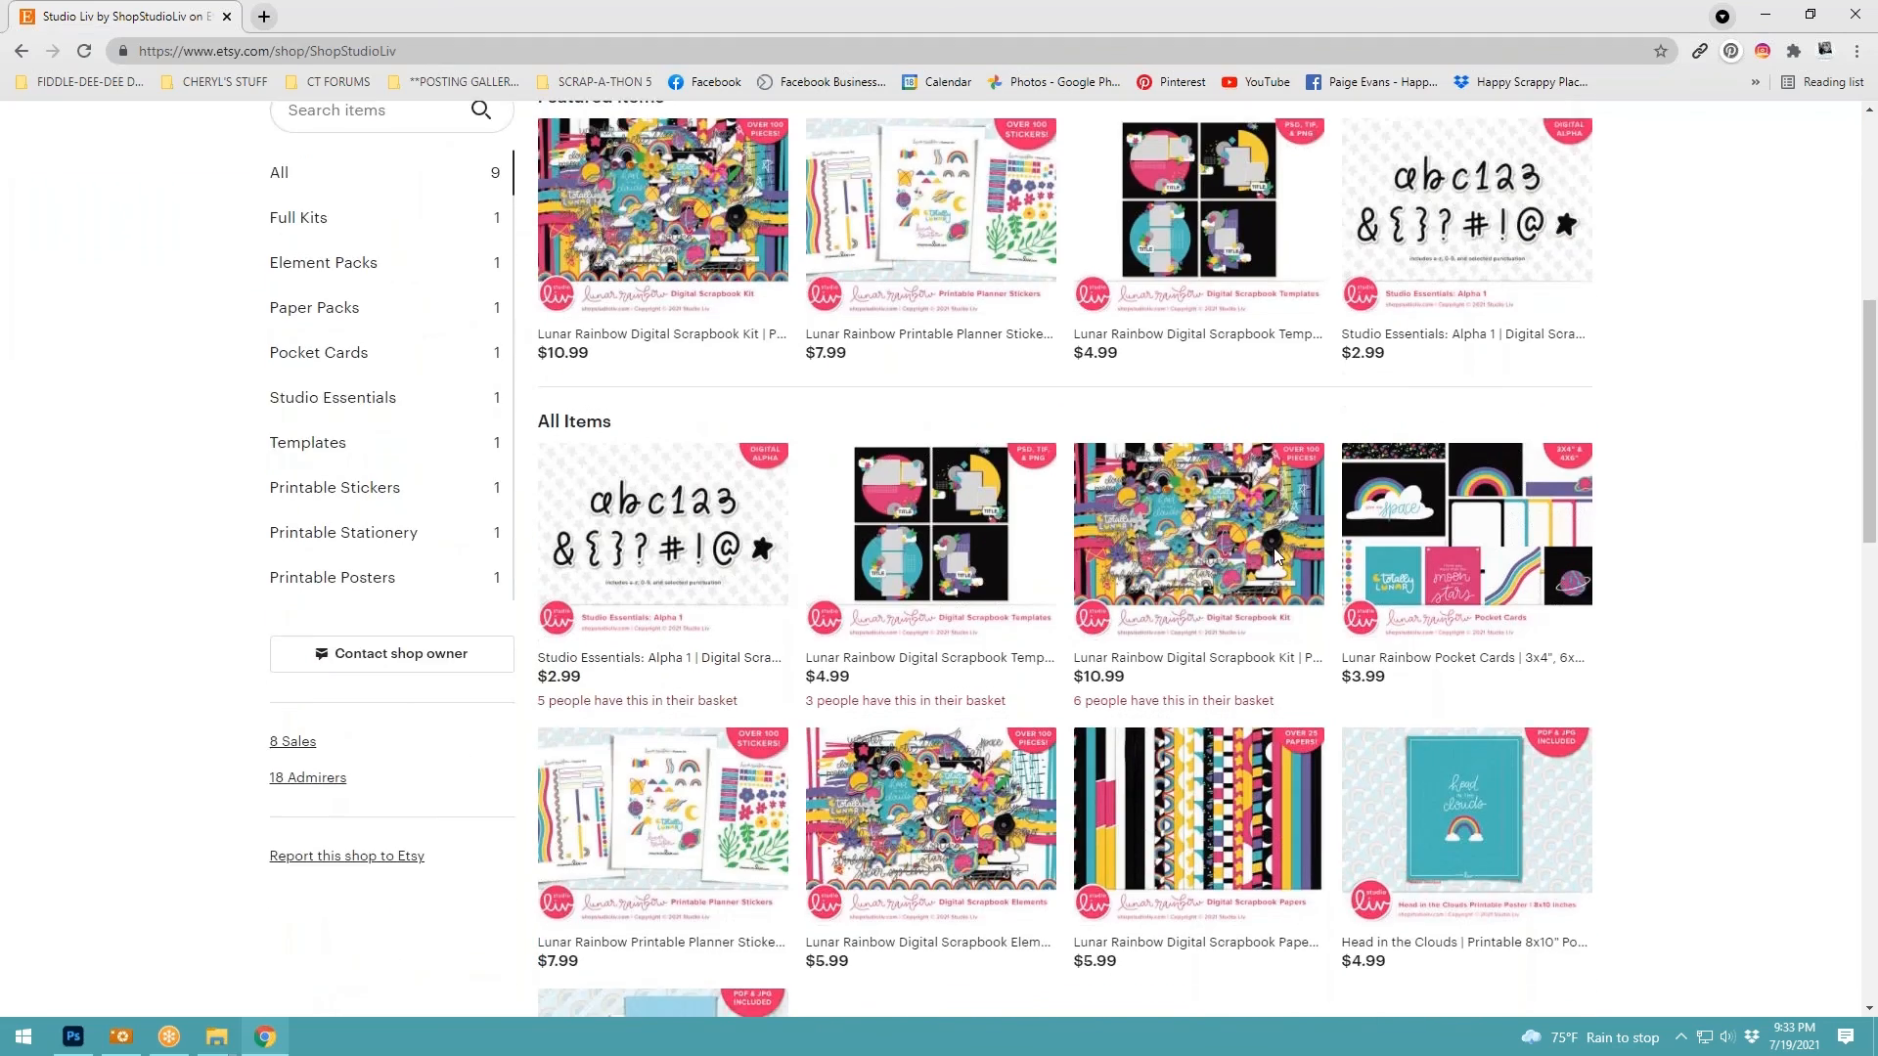
scroll(1278, 556, "up", 10)
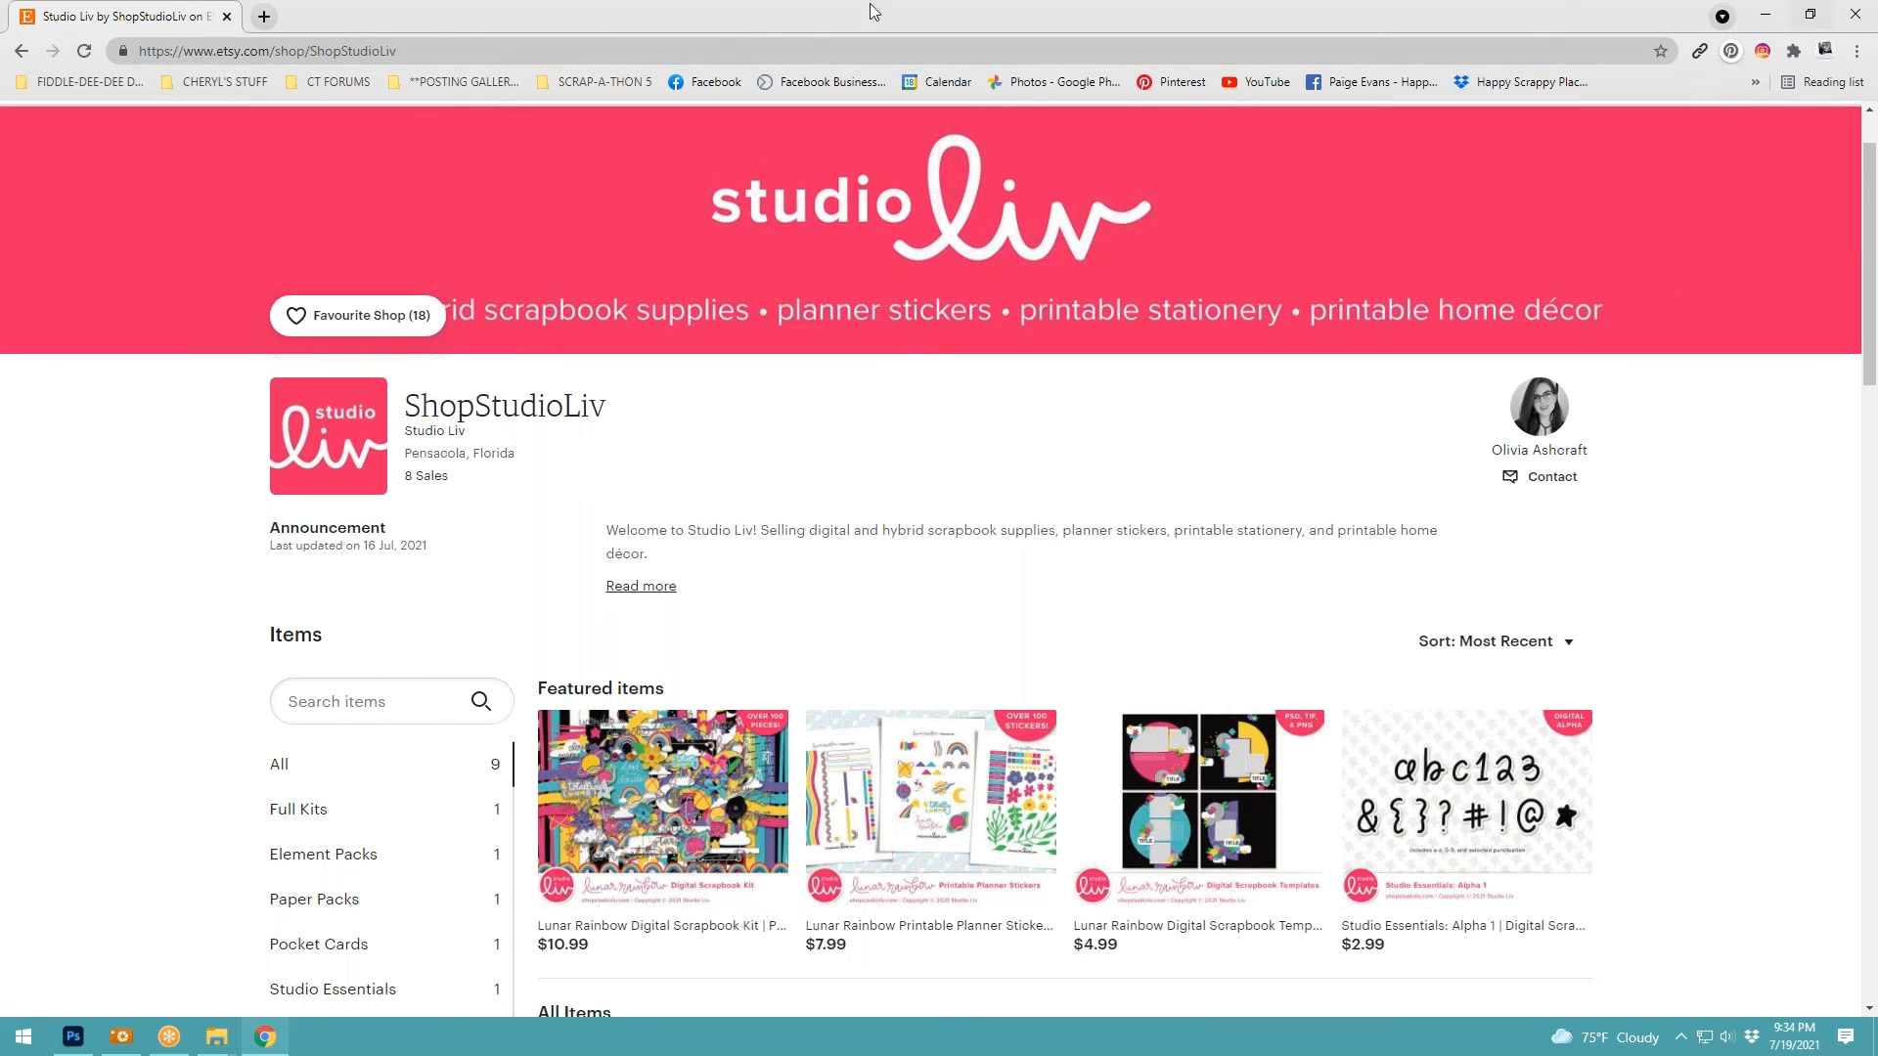
left_click_drag(182, 13, 1877, 107)
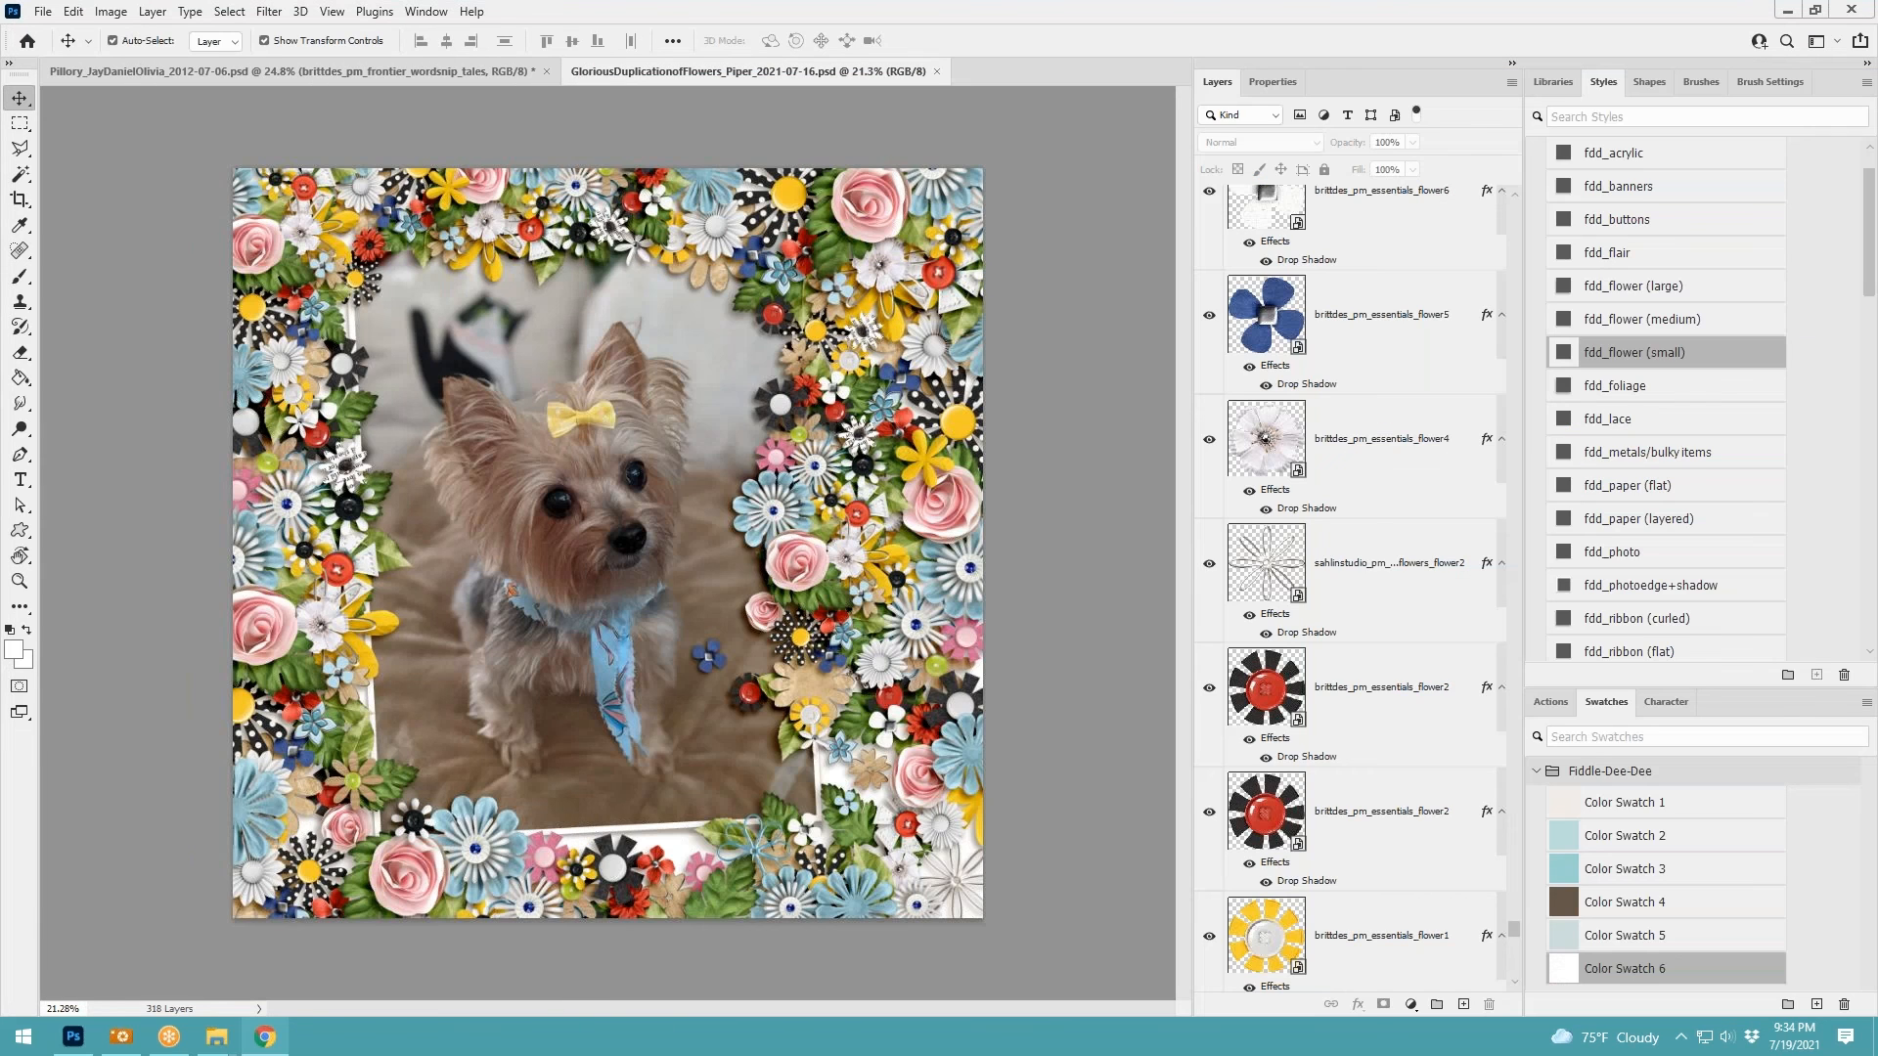